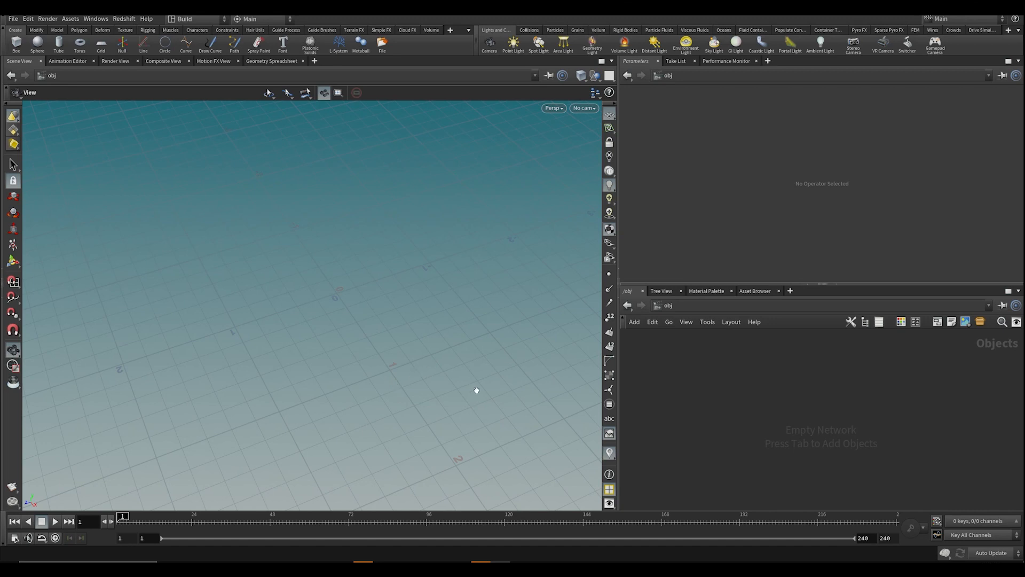
Step: Switch to the Storyboard.pdf window, enlarge it and reposition it so that all shots from SH010 to SH055 can be reviewed
drag(475, 390, 402, 378)
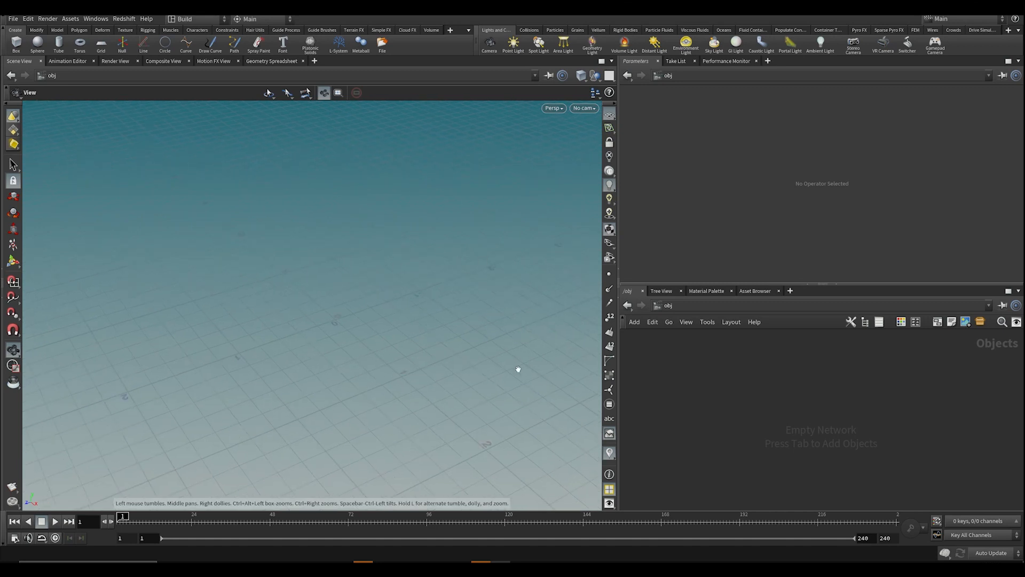
click(559, 561)
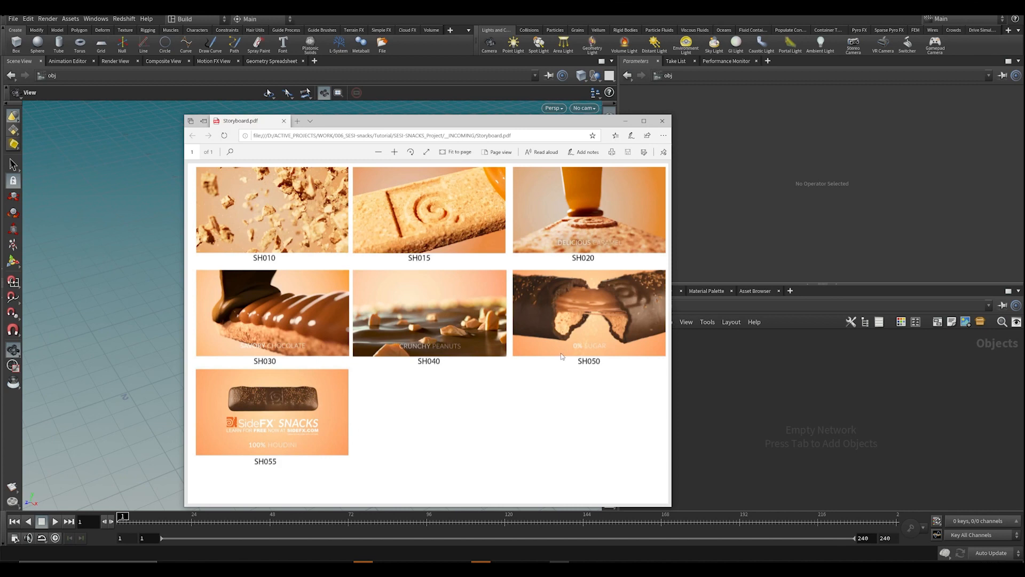
drag(347, 121, 343, 61)
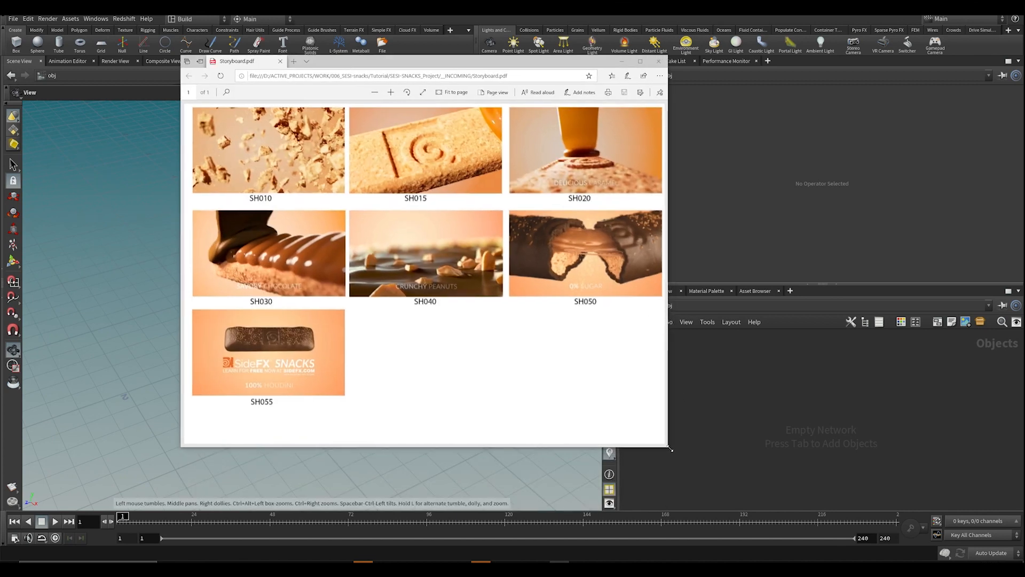
drag(669, 447, 796, 501)
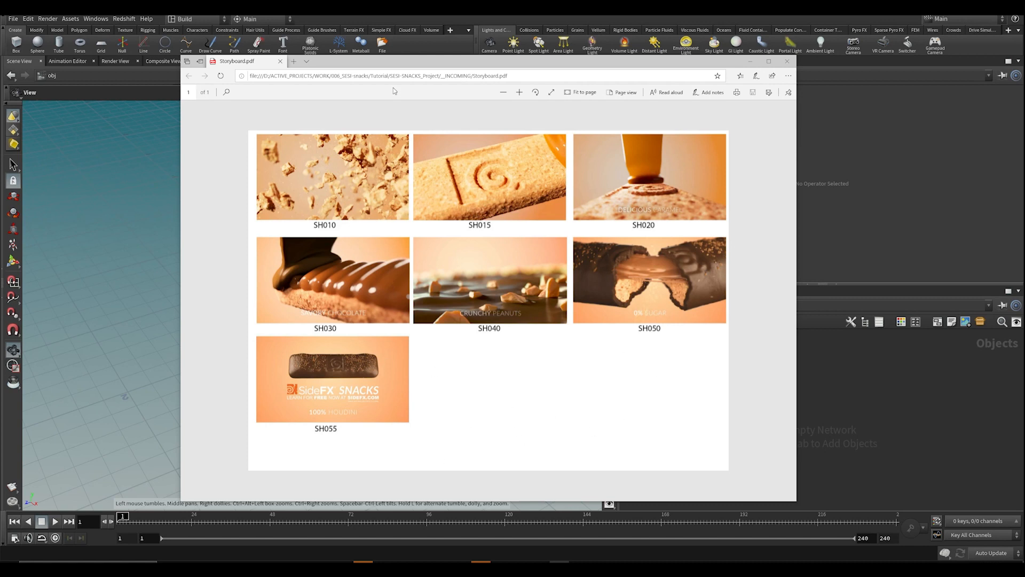
drag(457, 55, 491, 54)
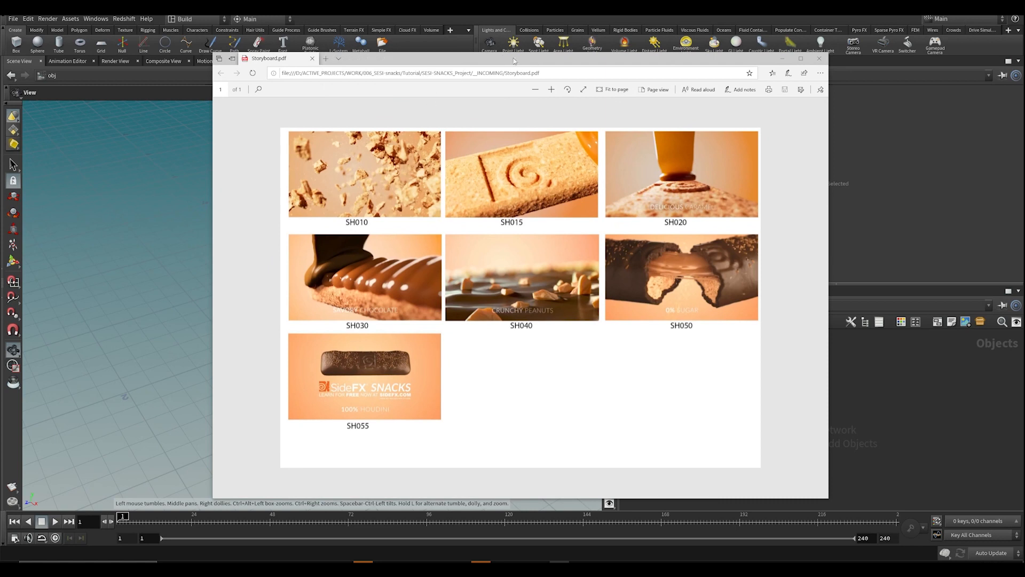
drag(517, 61, 525, 73)
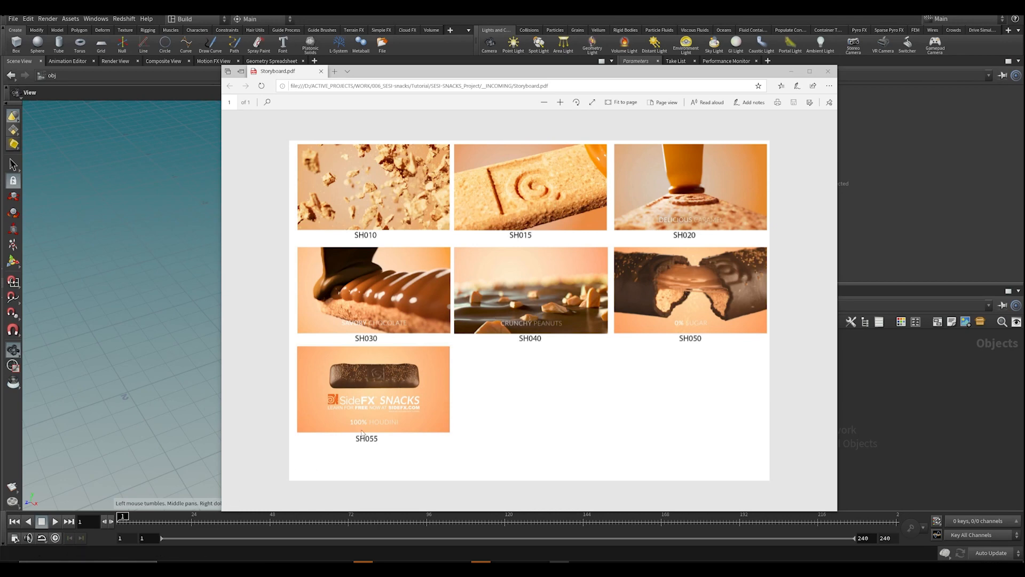
Step: Switch to the Twix "Mmm" 2012 commercial on YouTube and examine the chocolate coating and the bar breaking apart
click(208, 558)
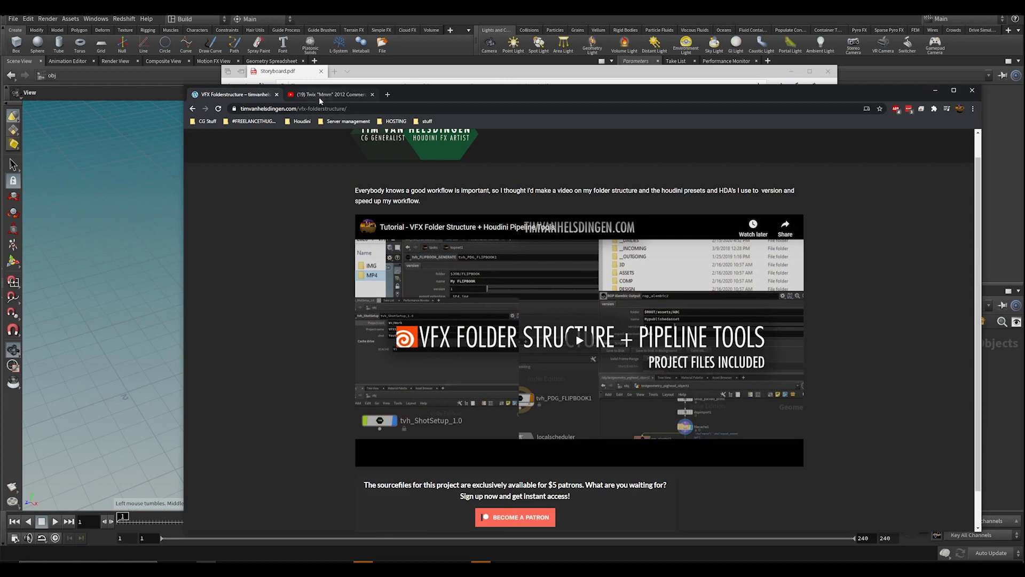
click(318, 97)
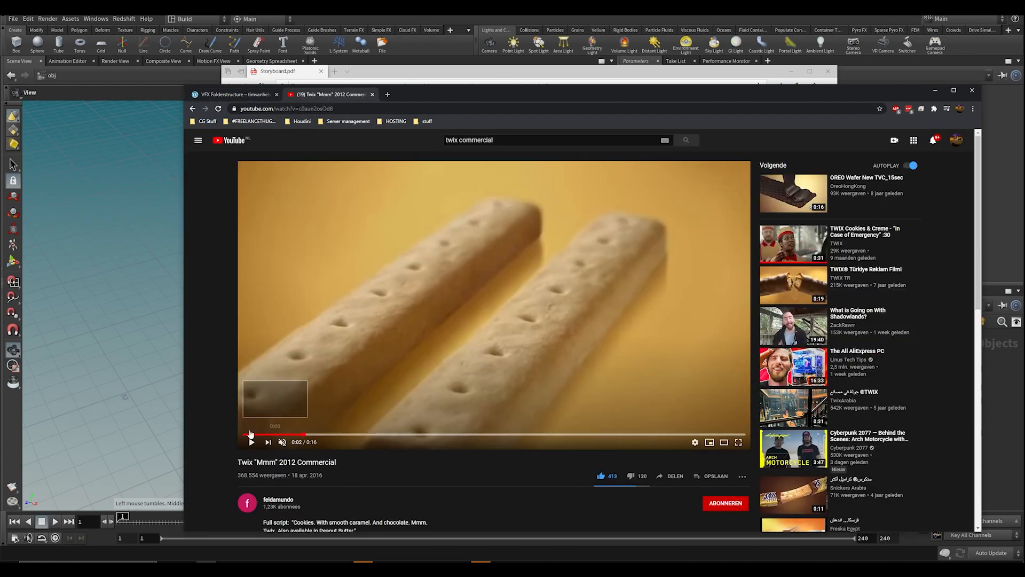
click(245, 434)
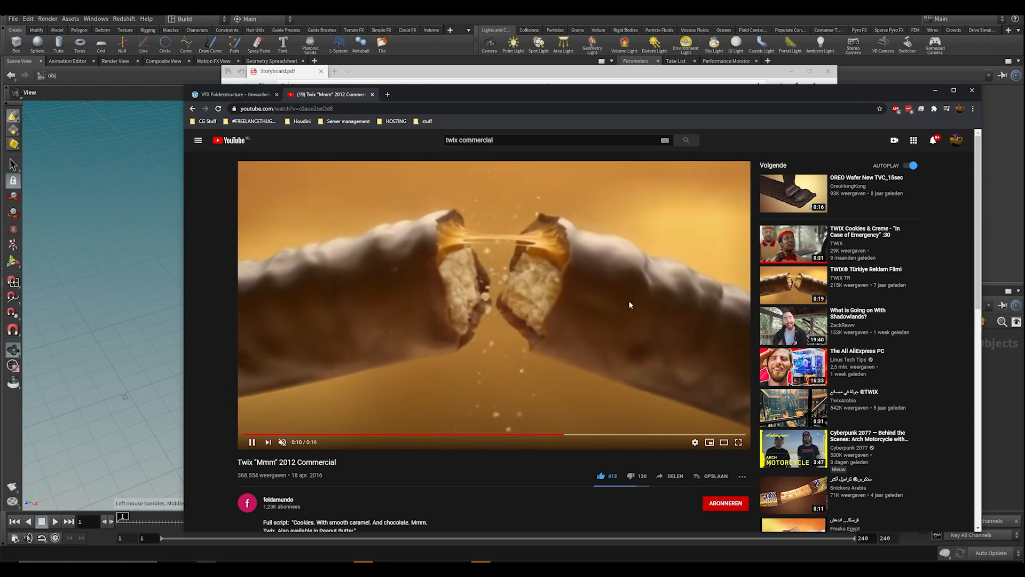
click(563, 301)
click(561, 435)
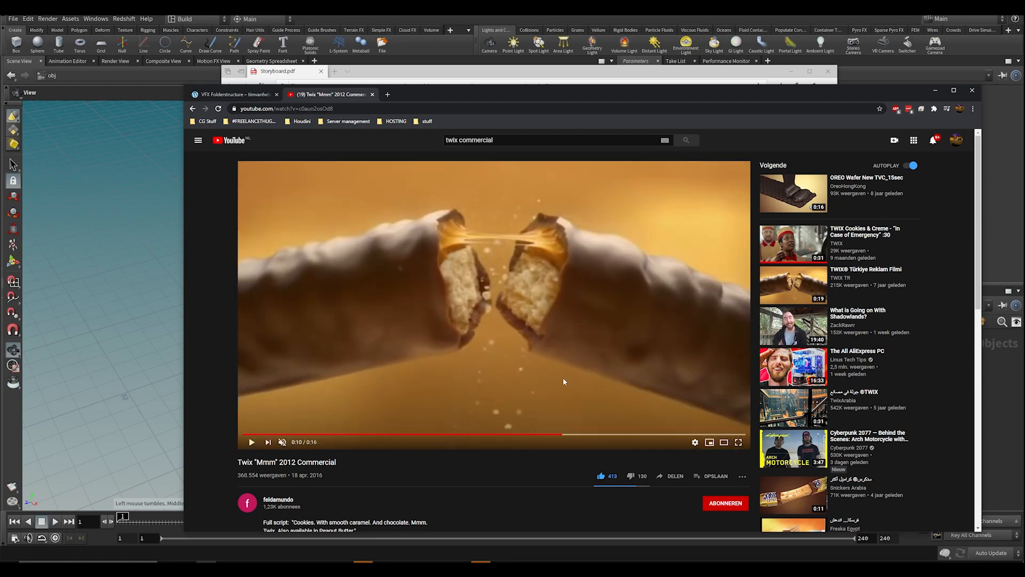
click(495, 434)
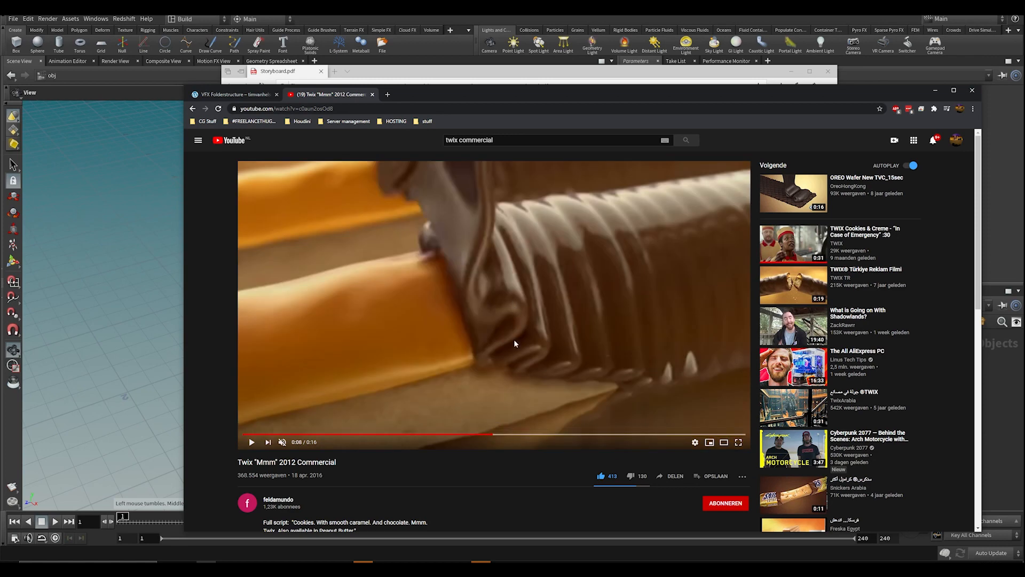
click(513, 339)
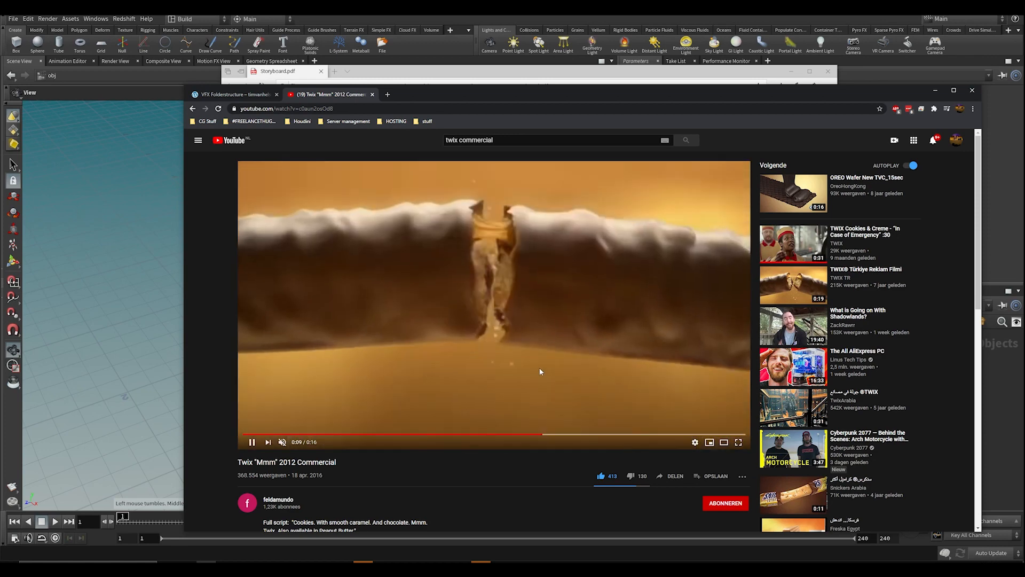
click(479, 249)
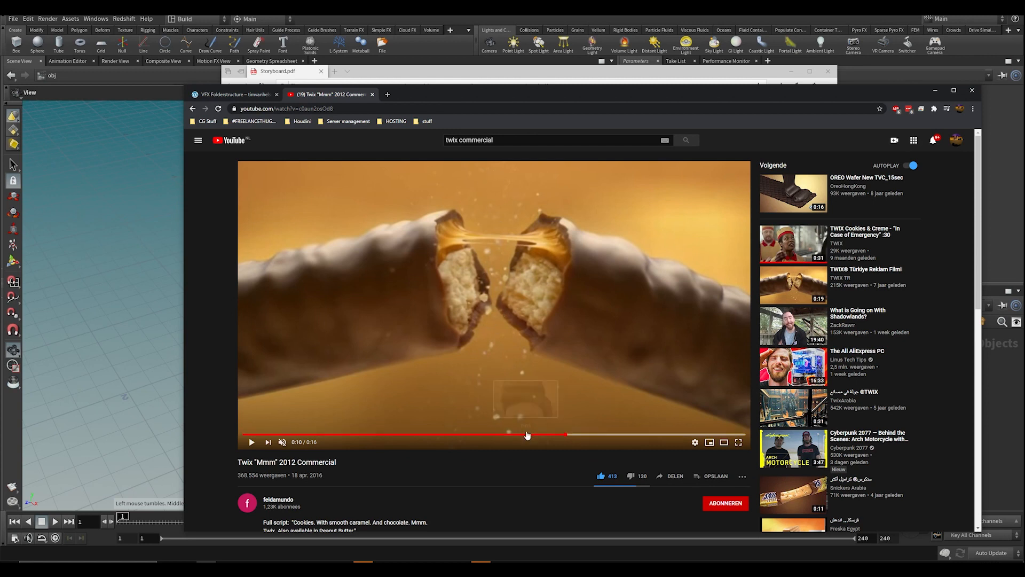
click(528, 434)
click(495, 299)
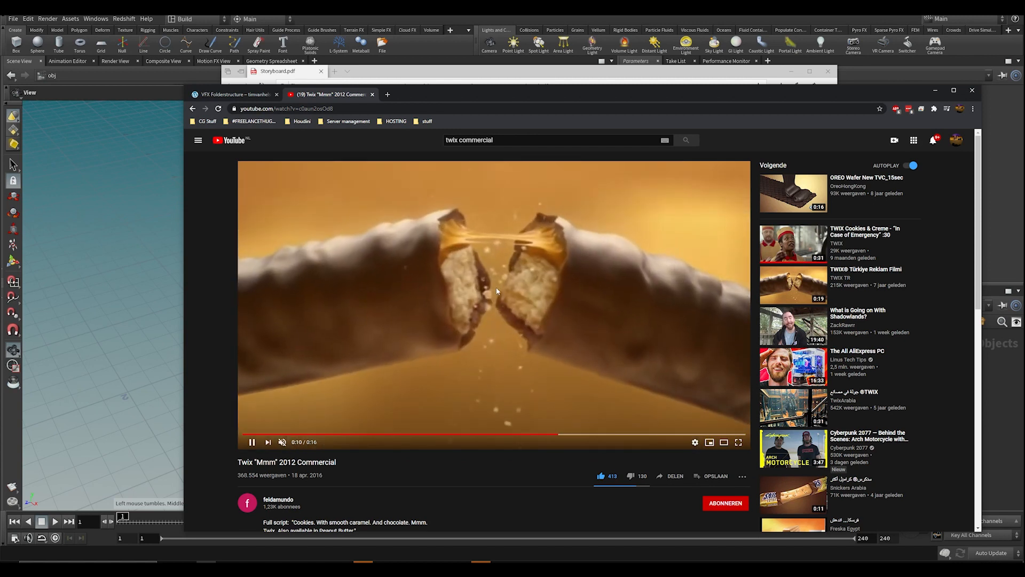
click(492, 284)
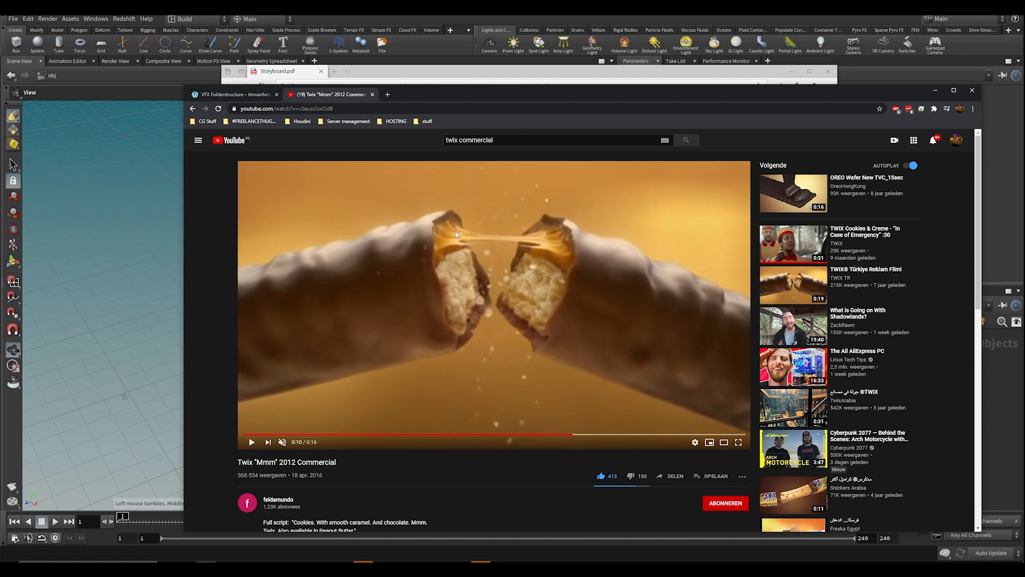
Step: Examine the caramel and chocolate pouring shots and the closing pack shot of the commercial, and put the browser away
click(453, 434)
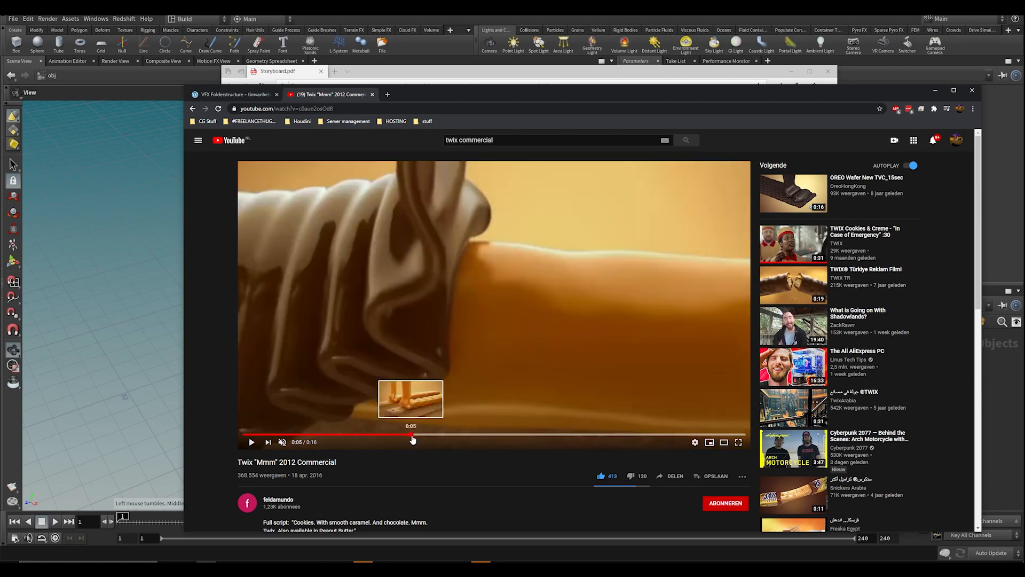
click(411, 433)
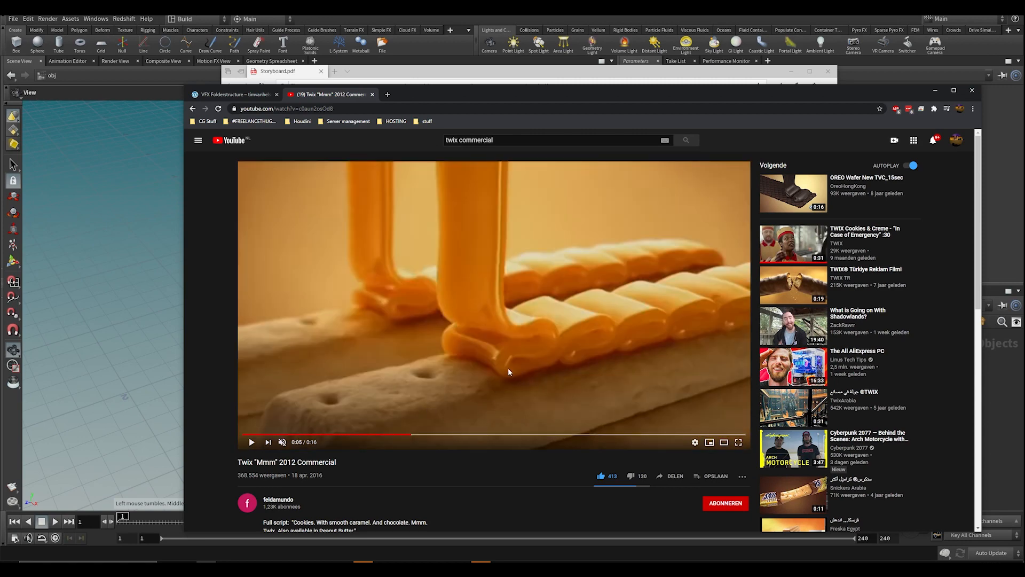
click(491, 302)
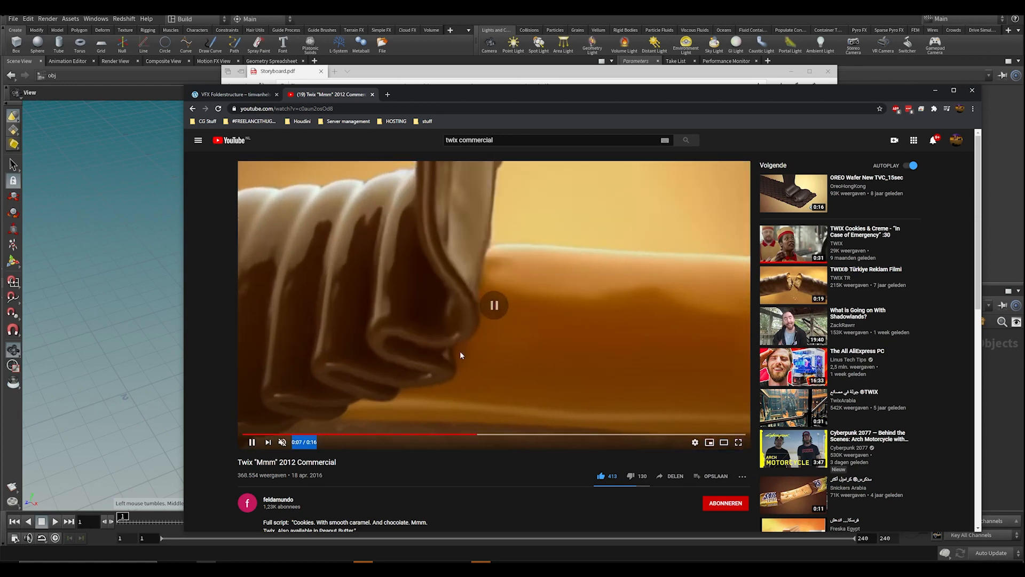
click(662, 434)
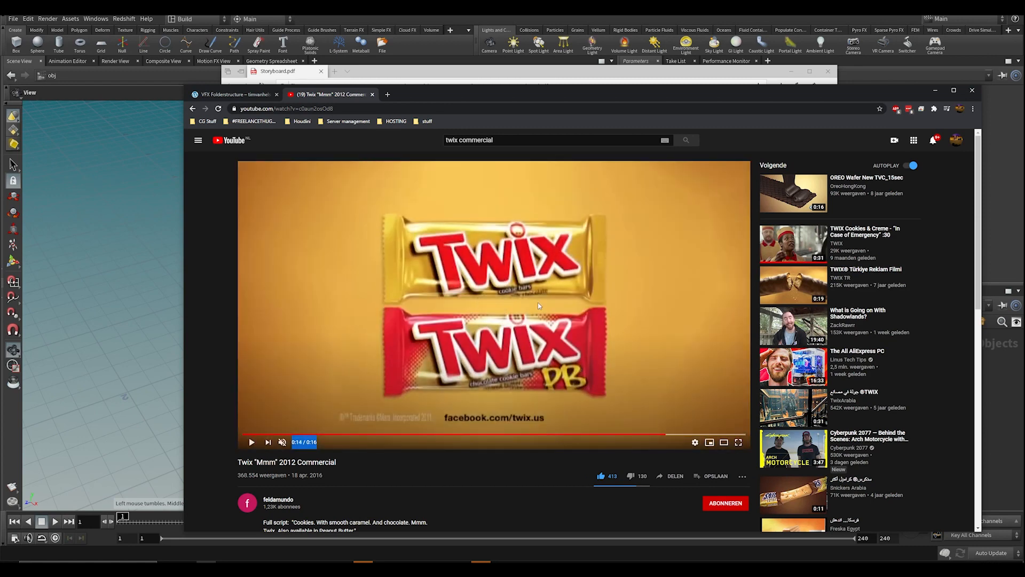
click(935, 90)
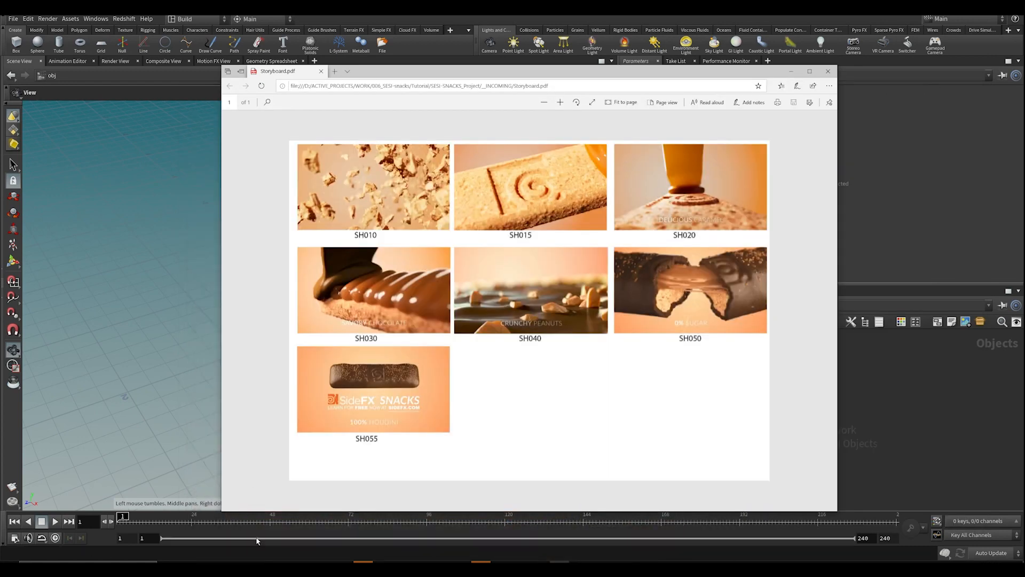
Step: Open the first photo in the twix subfolder of the project's REFERENCE folder
mouse_move(226, 560)
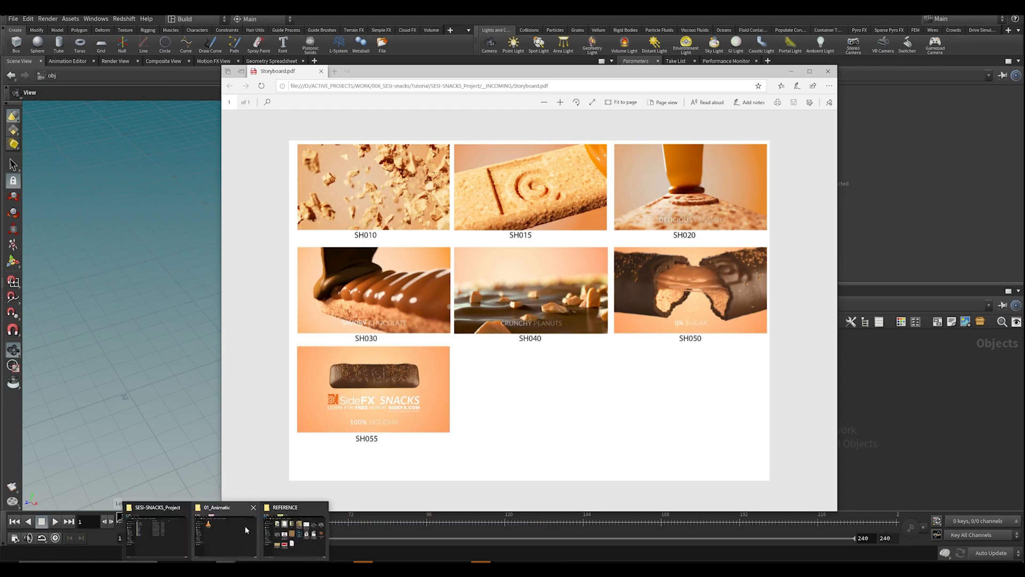
click(294, 531)
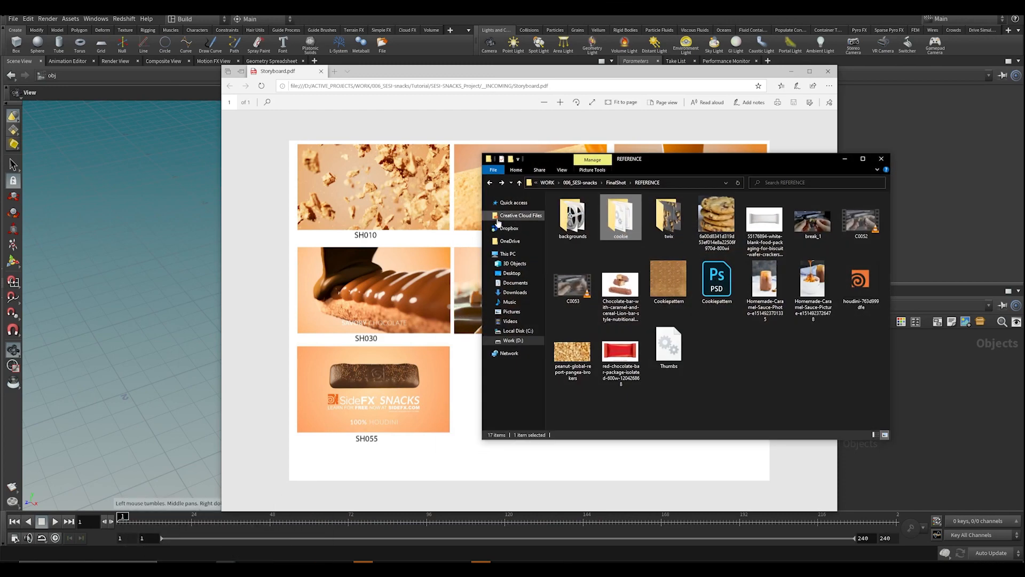
double_click(667, 227)
click(581, 212)
double_click(580, 209)
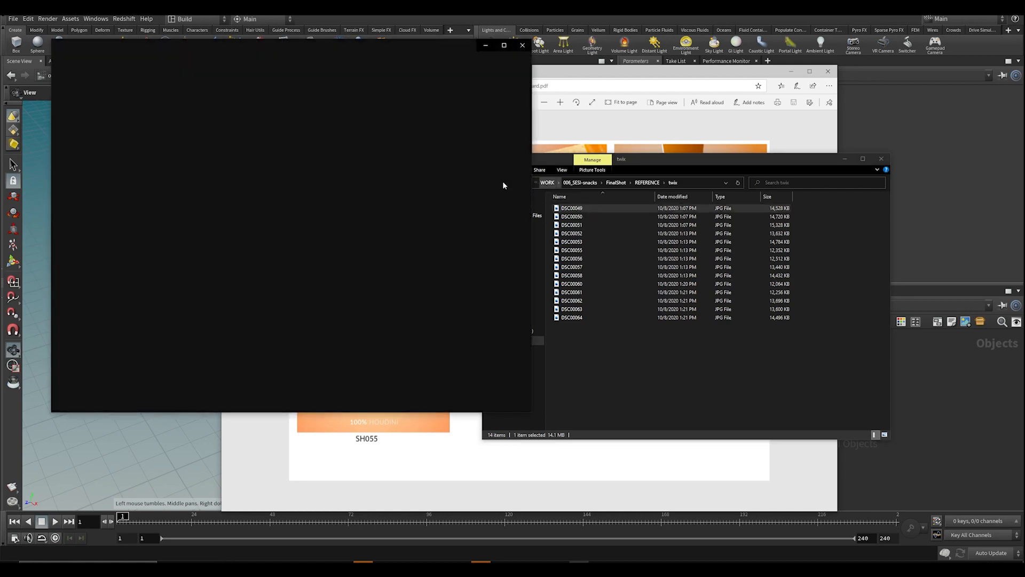
Step: Browse through the twix reference photos, examining the broken chocolate bar, its caramel layer and the peanuts
key(Right)
key(Right)
key(Right)
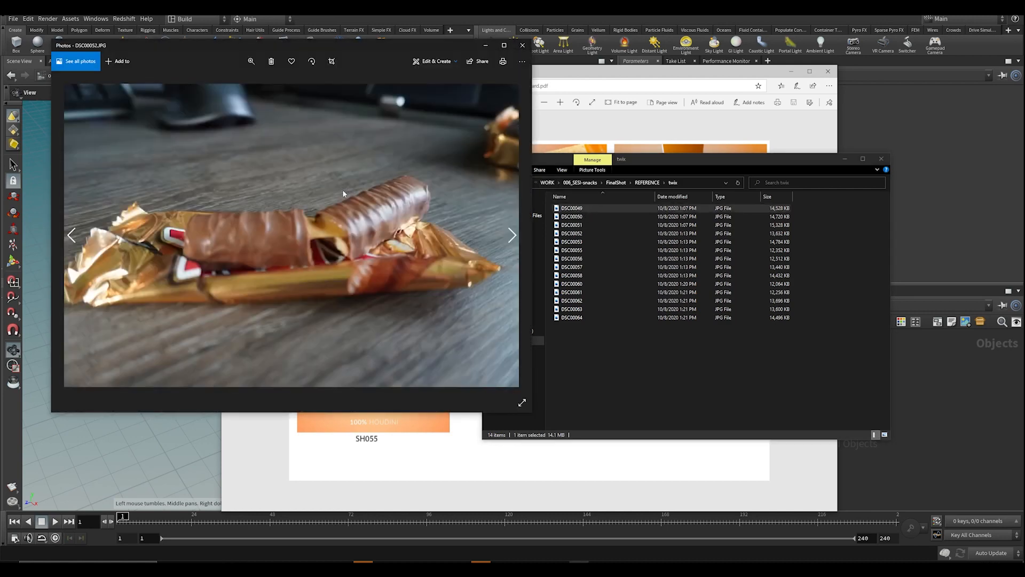
drag(340, 43, 447, 71)
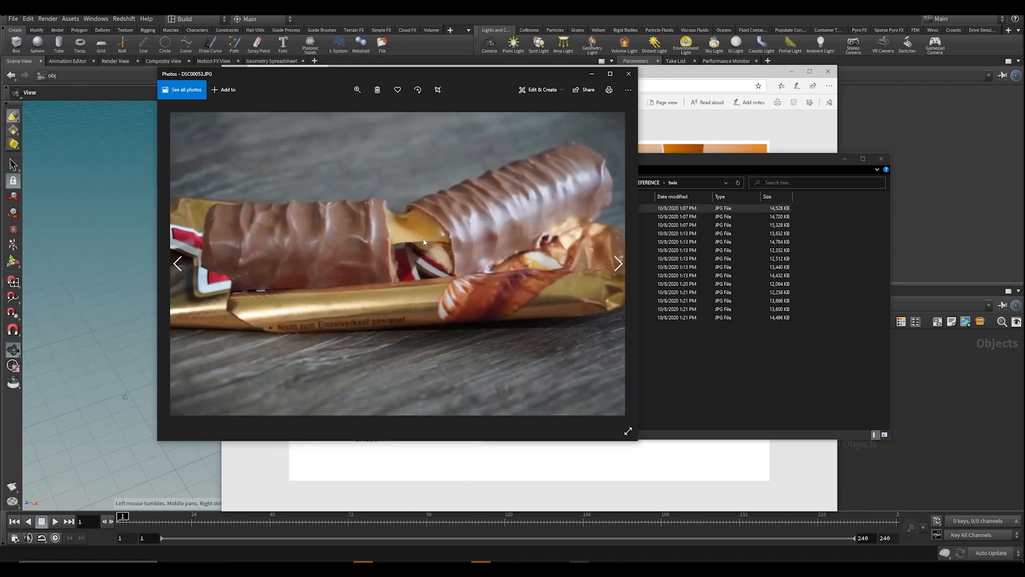
key(Right)
key(Right)
key(Right)
key(Right)
key(Right)
key(Right)
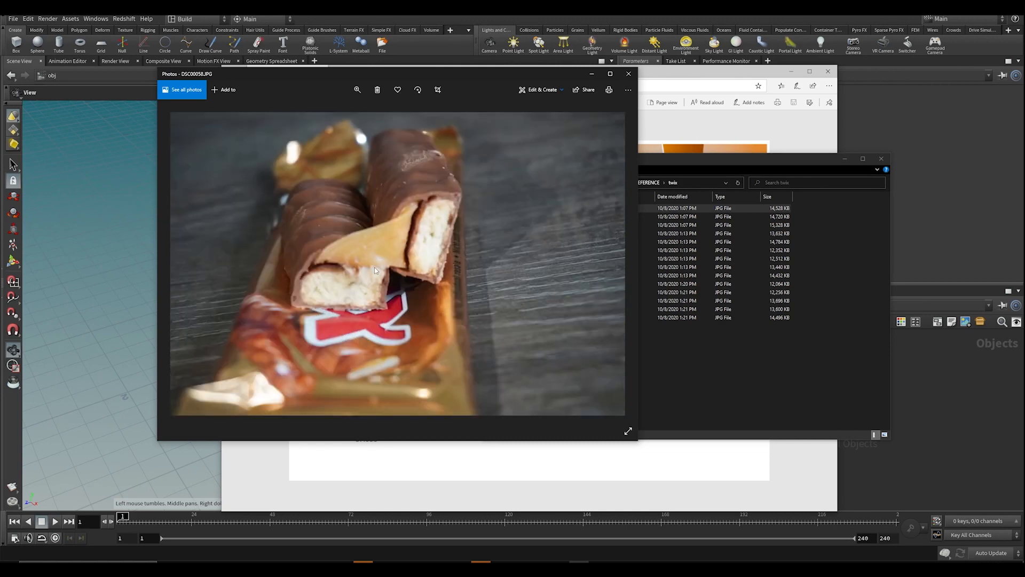
key(Left)
key(Left)
key(Right)
key(Right)
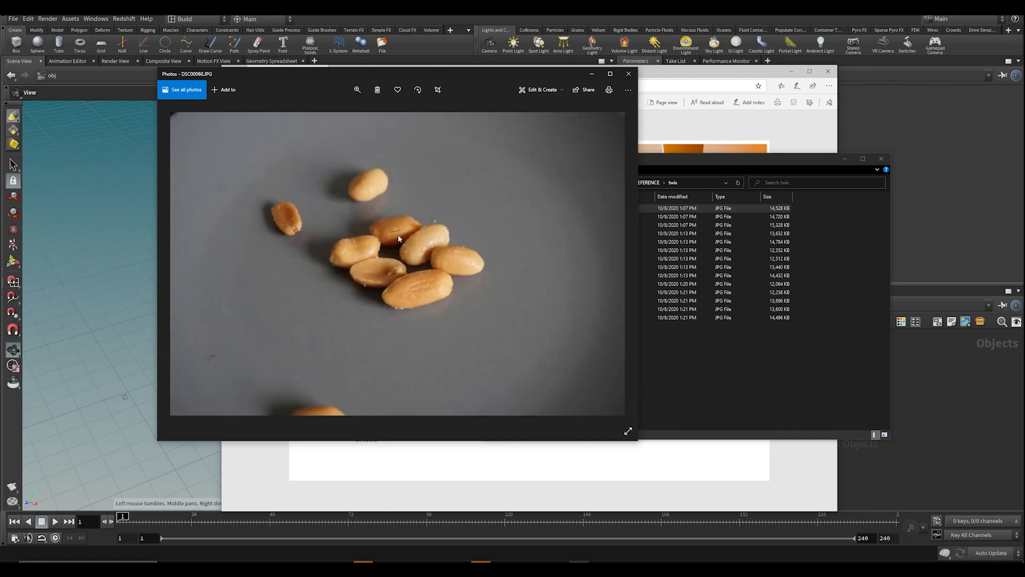
Step: Put the photo viewer away and review the shots in the storyboard PDF again
click(593, 74)
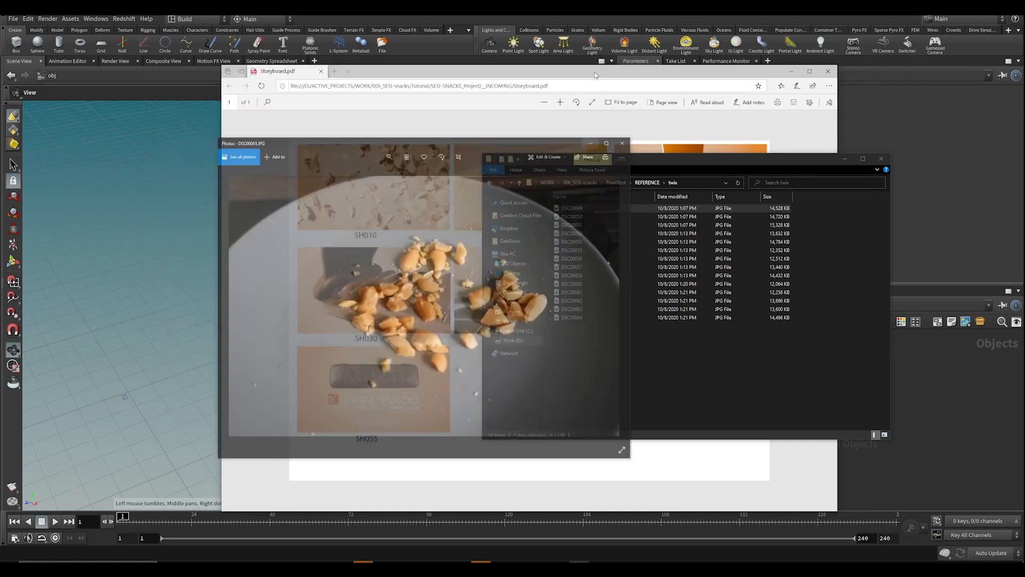
click(596, 114)
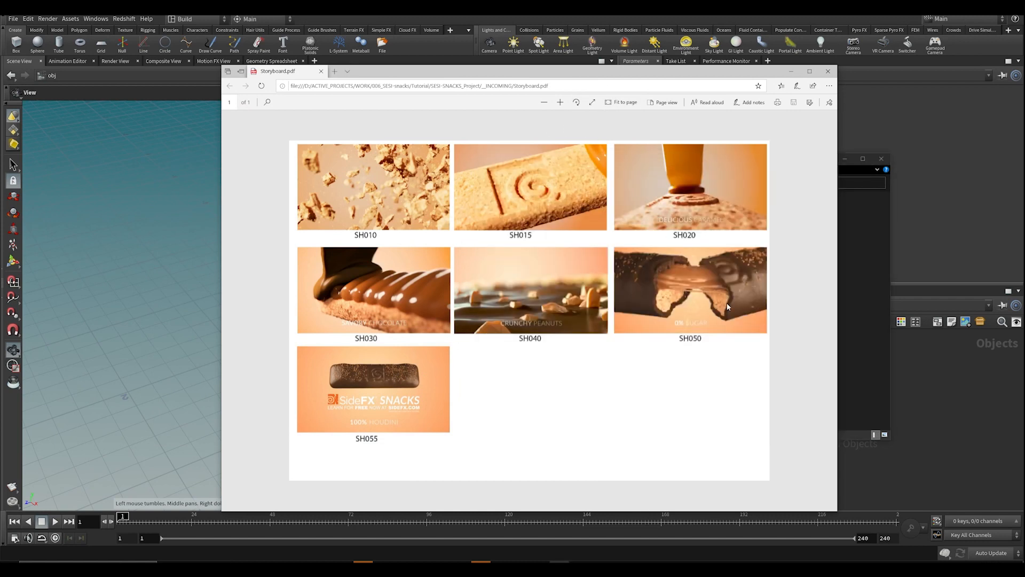
double_click(507, 70)
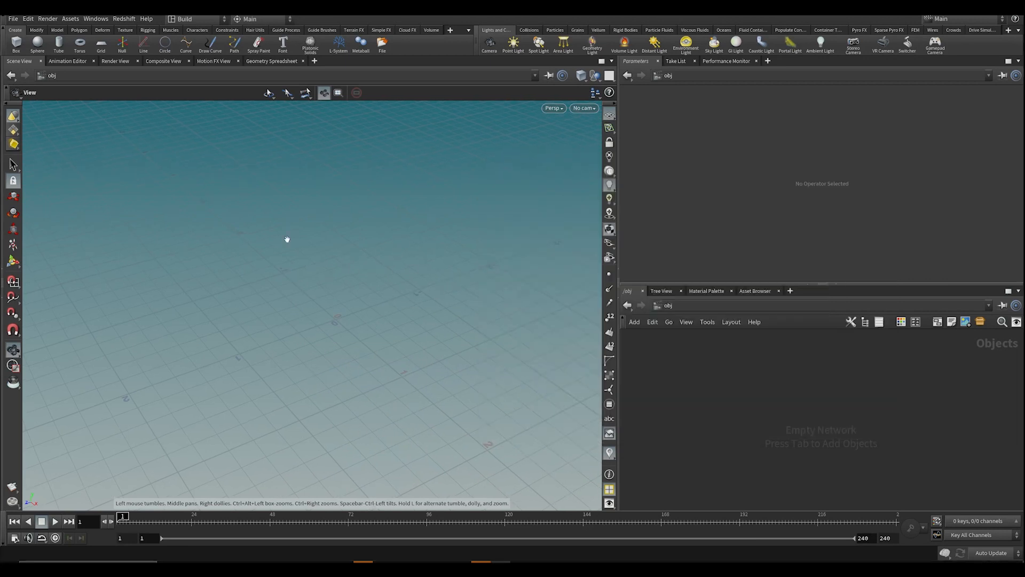
middle_drag(342, 314, 357, 277)
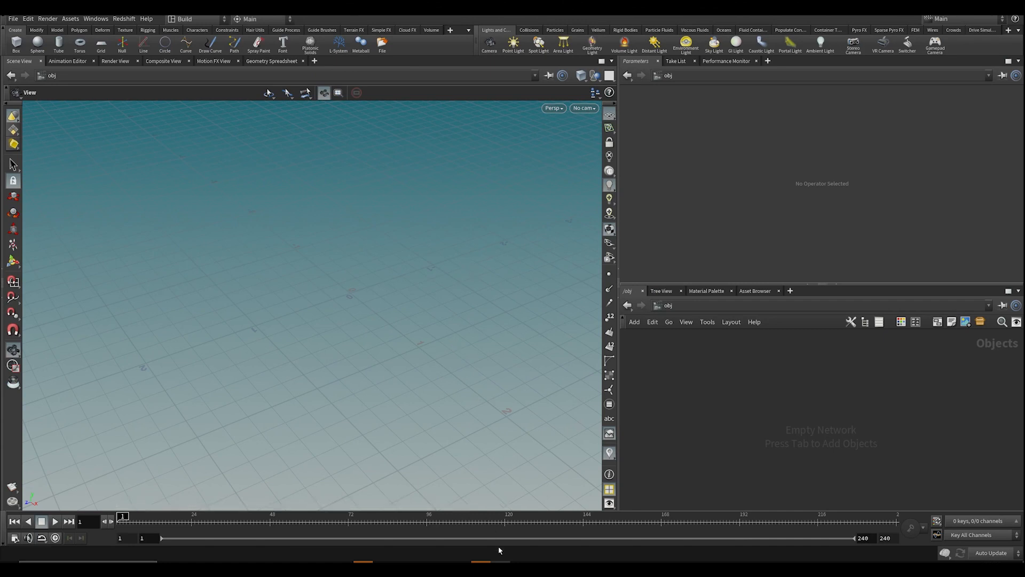
drag(341, 321, 316, 357)
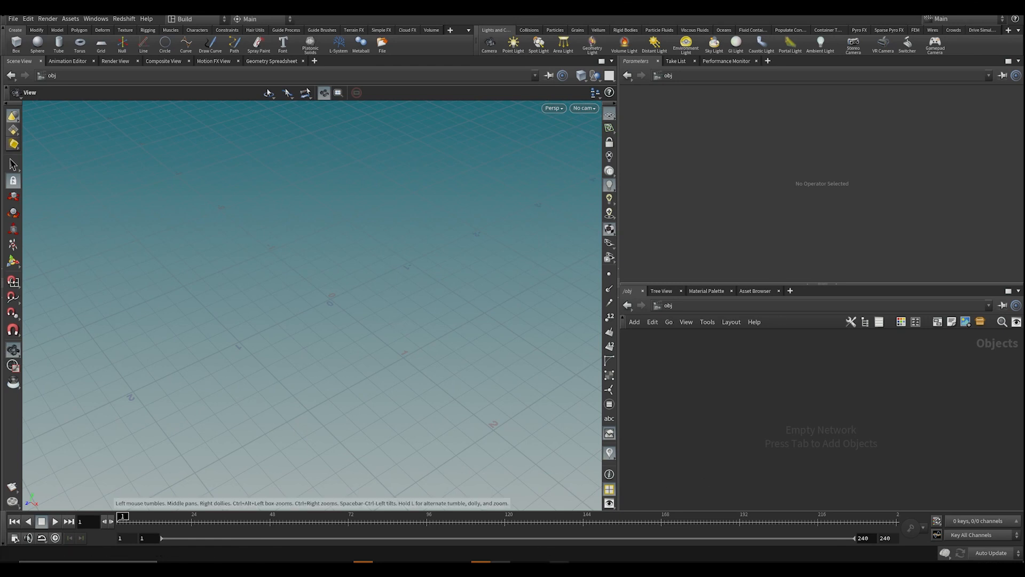
Step: Bring the storyboard PDF back up over the empty Houdini scene and review its shot list
click(560, 564)
drag(277, 10, 316, 31)
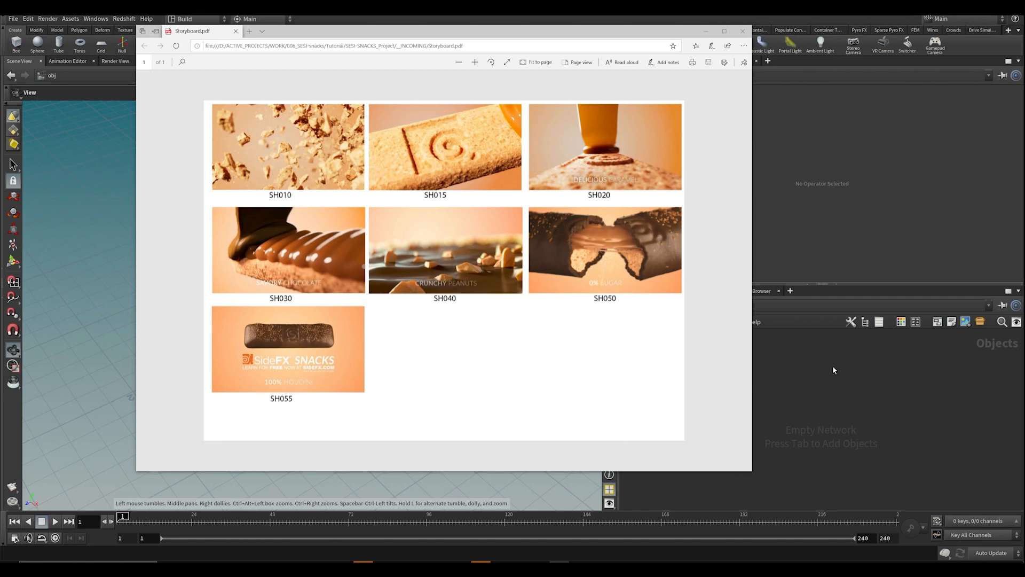
click(825, 379)
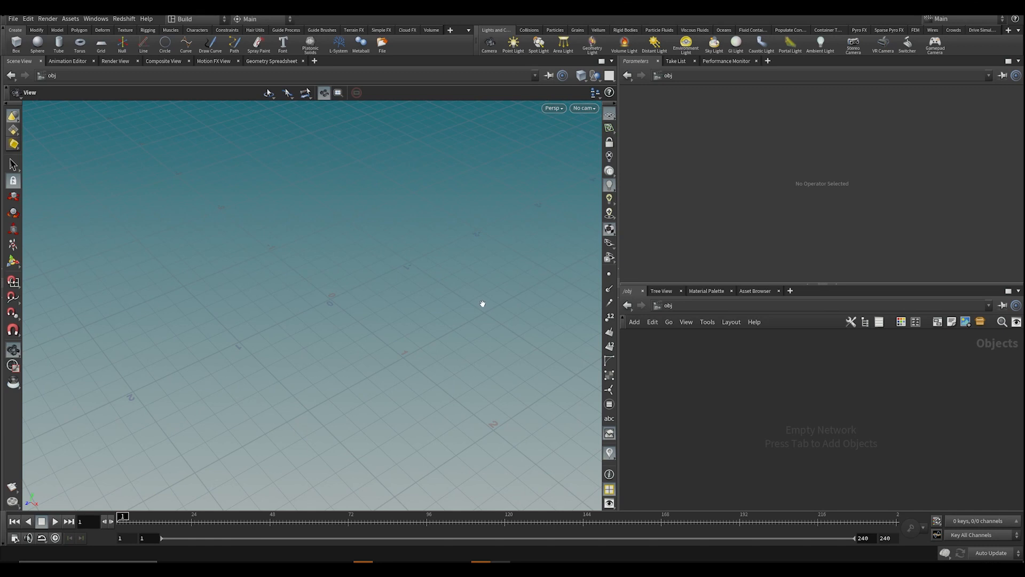
click(500, 562)
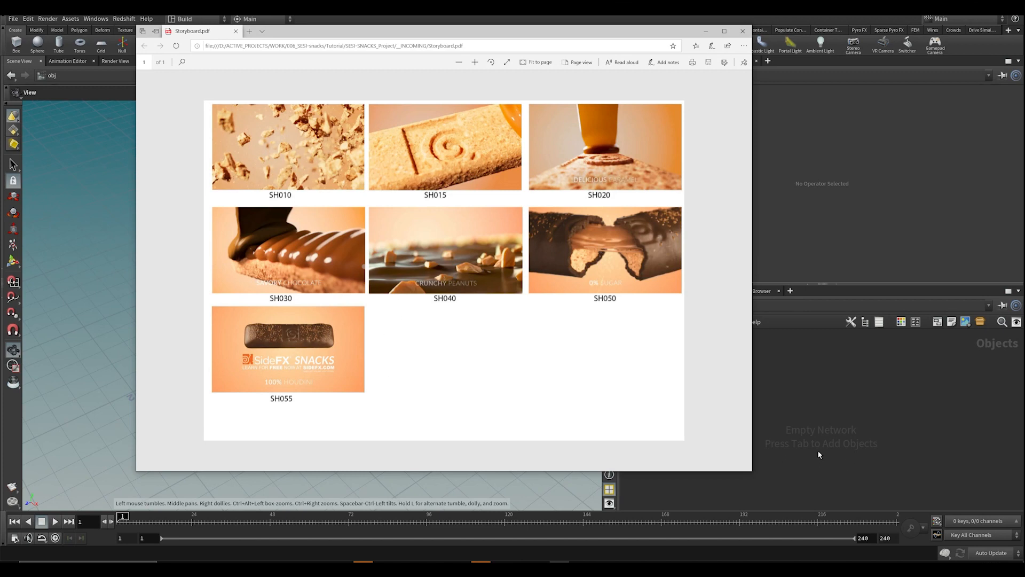
Step: Review all shots in the storyboard PDF again over the Houdini scene, enlarging its window slightly
click(824, 437)
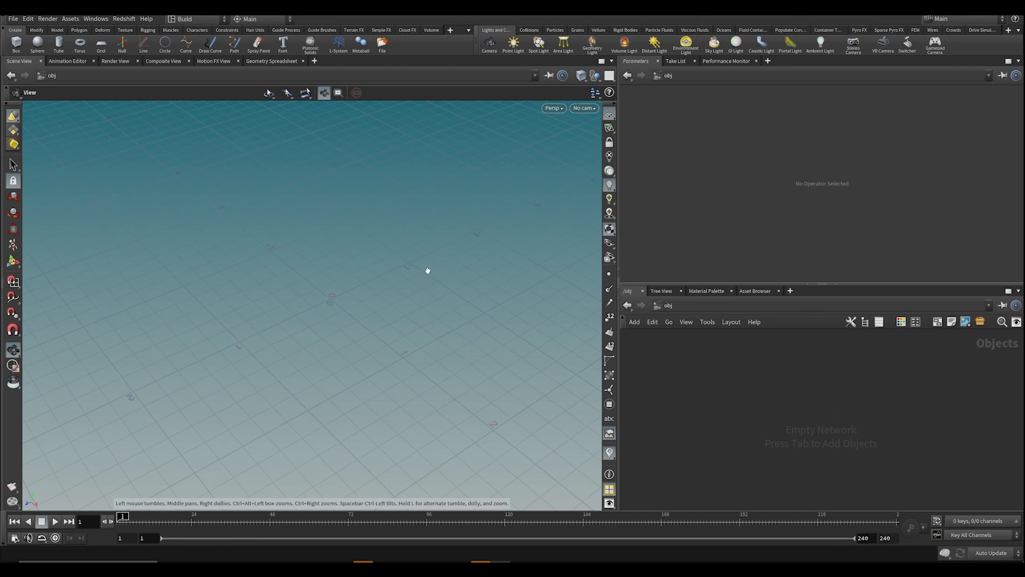
click(552, 557)
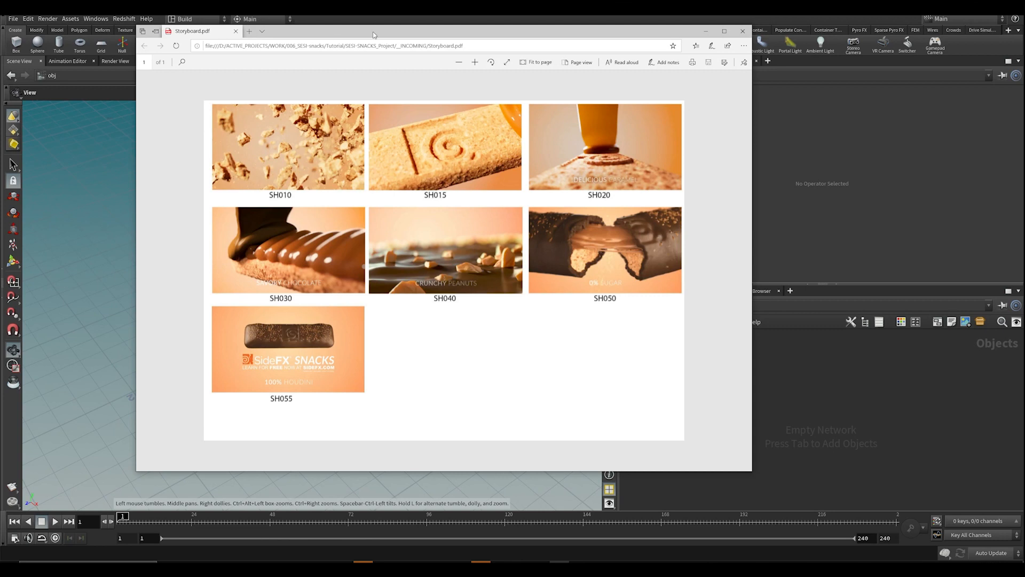
drag(373, 31, 390, 41)
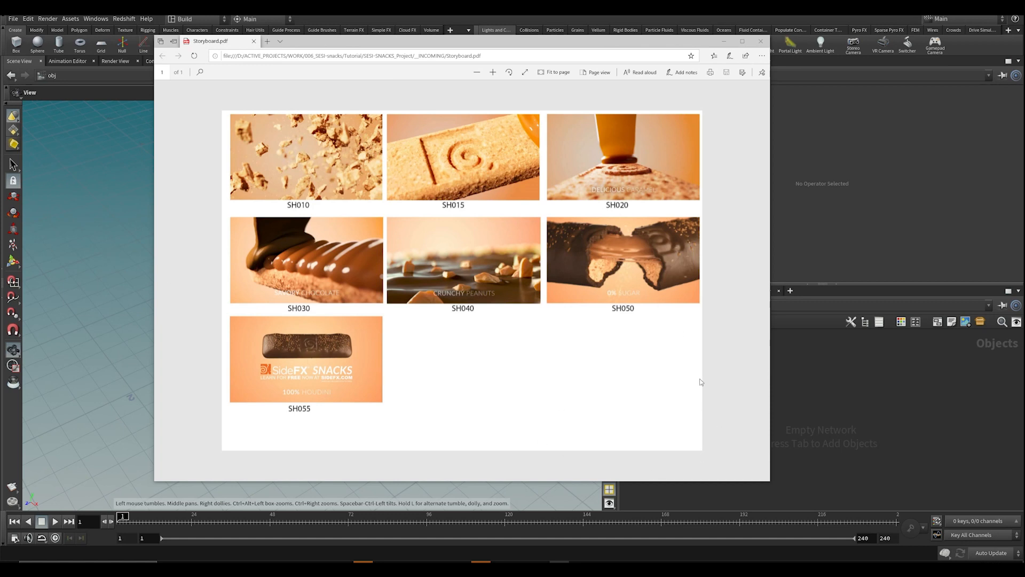
click(798, 395)
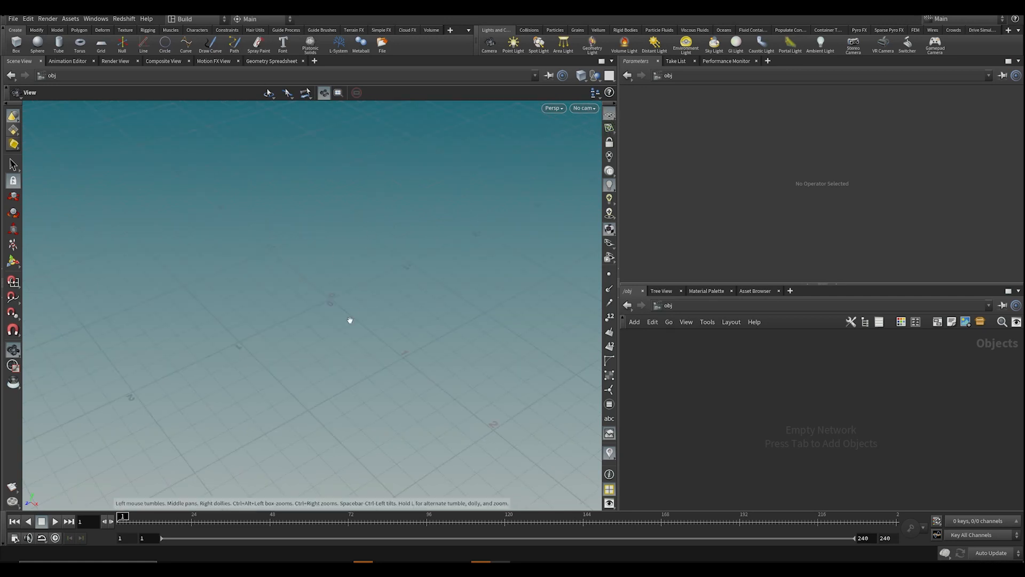
middle_drag(343, 316, 344, 288)
click(559, 558)
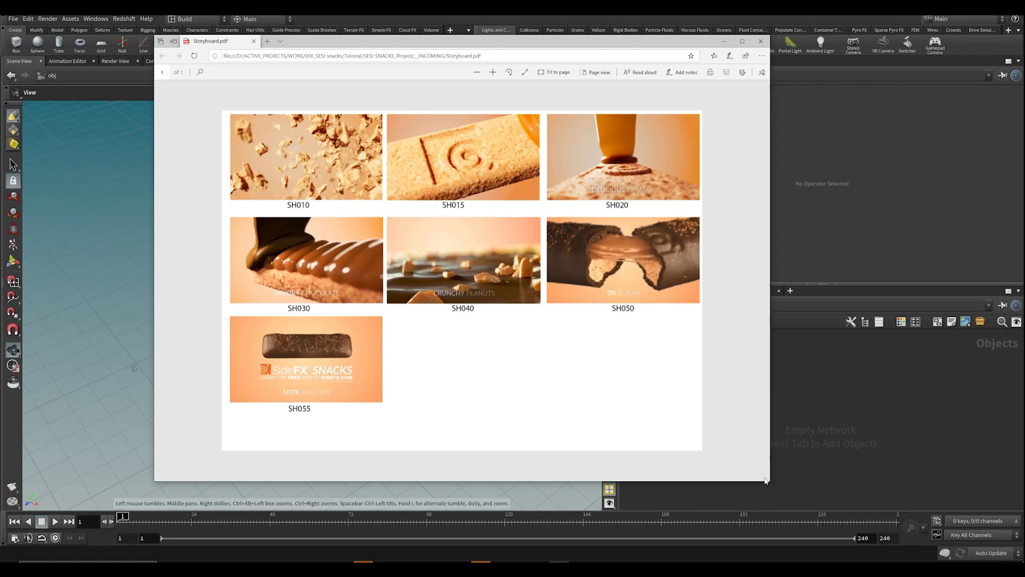
drag(769, 480, 819, 498)
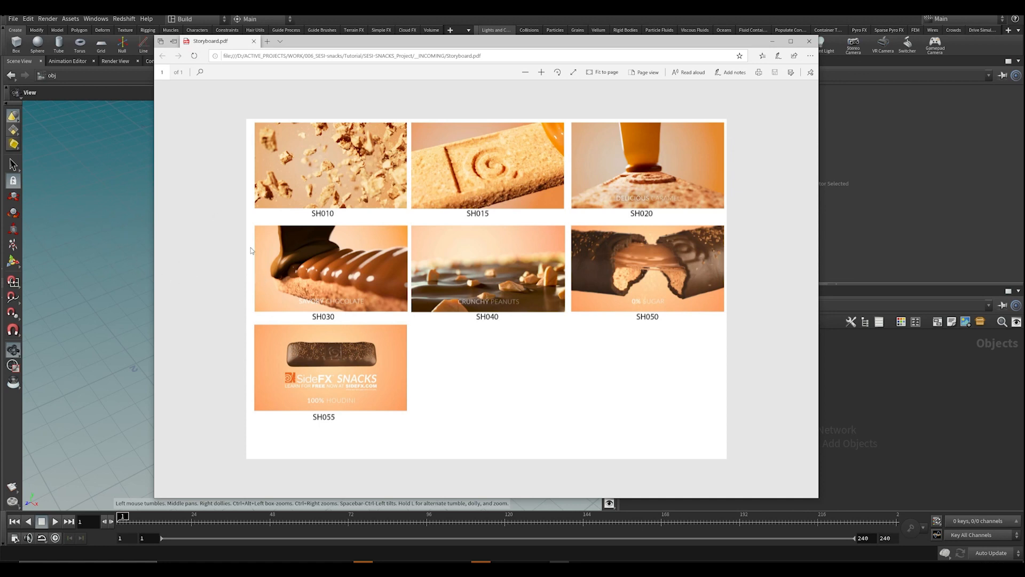
Step: Switch to the browser's VFX folder structure page and briefly play its Houdini pipeline tools video muted, then pause it
key(alt+Tab)
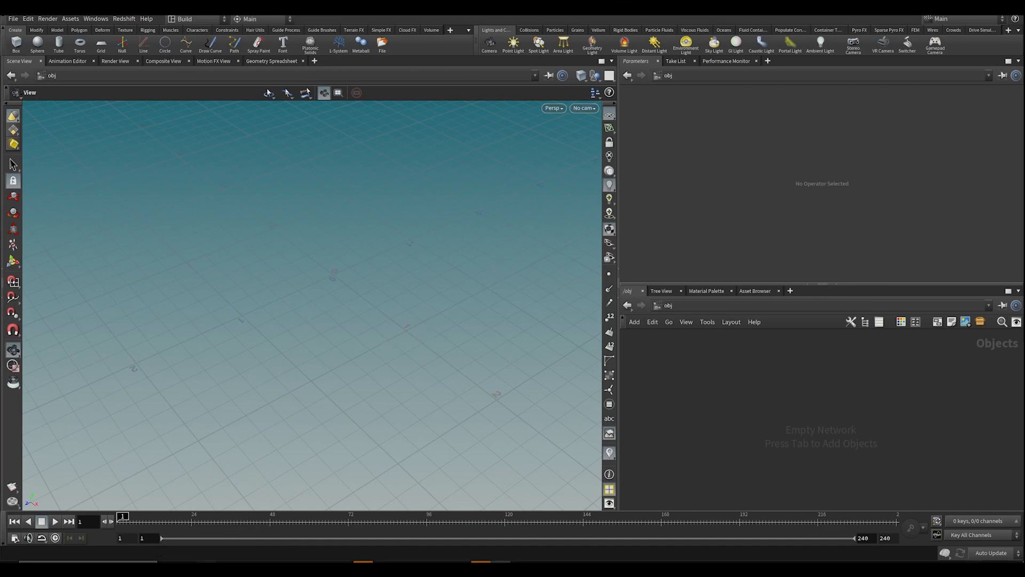
key(alt+Tab)
click(240, 96)
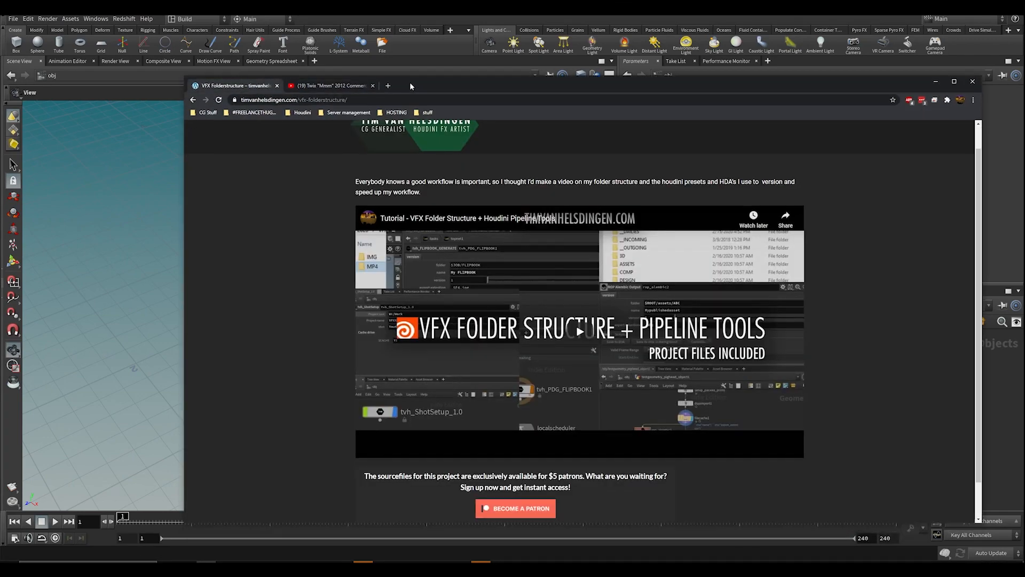
drag(409, 94, 393, 28)
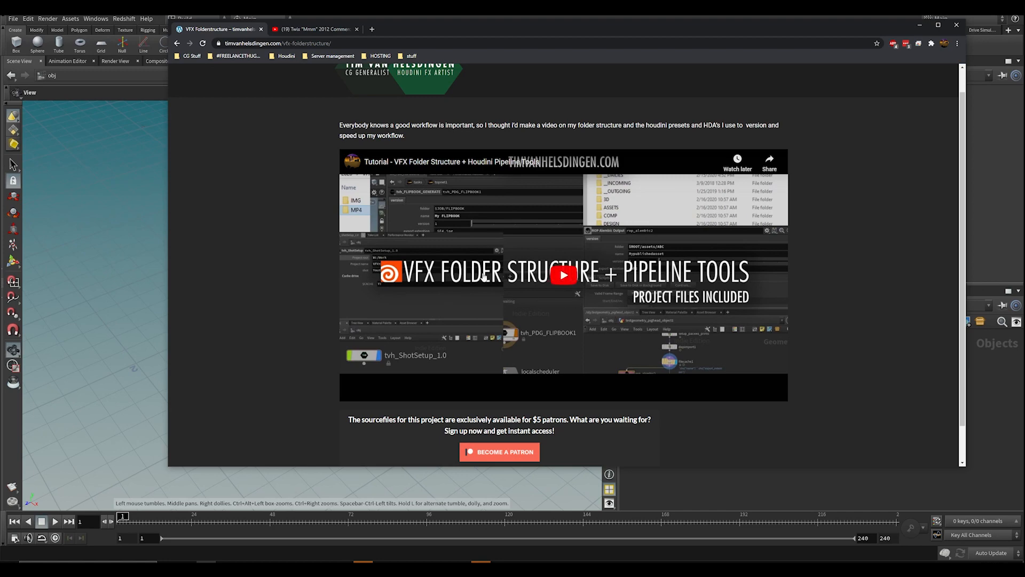
click(565, 278)
click(369, 394)
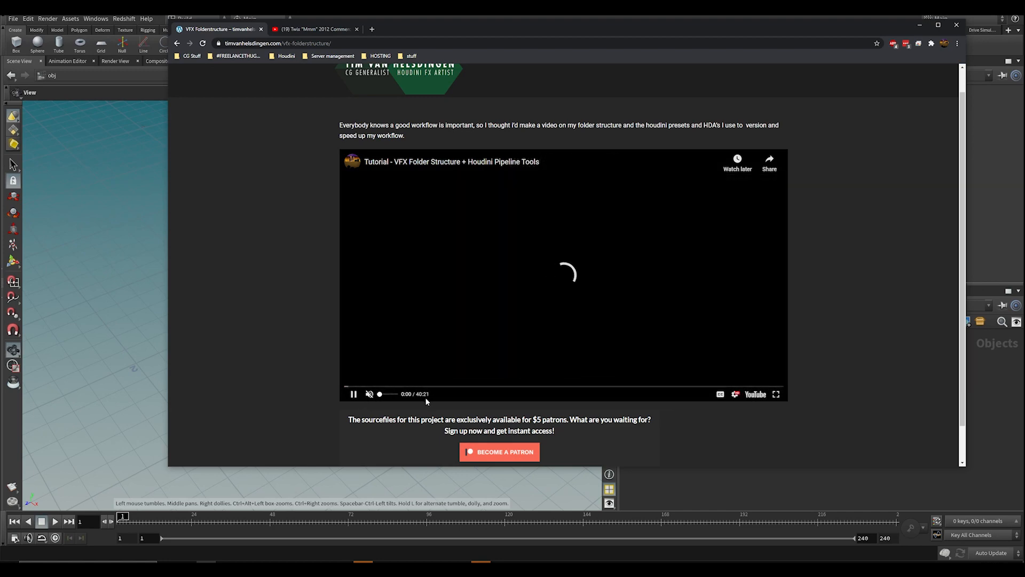
click(426, 334)
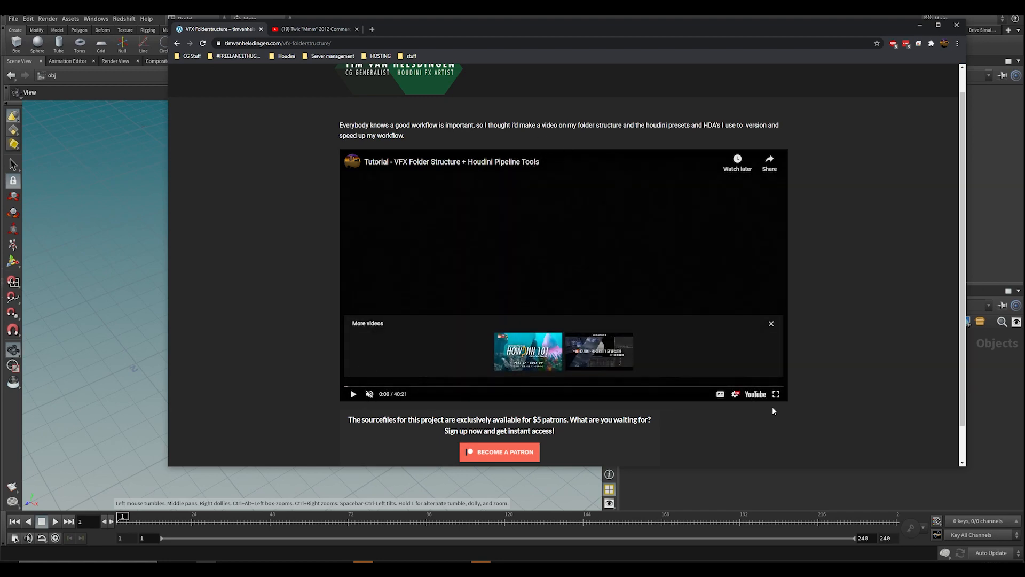
Step: Put the browser away, bring up the SESI-SNACKS_Project folder and examine its top-level subfolders
click(993, 407)
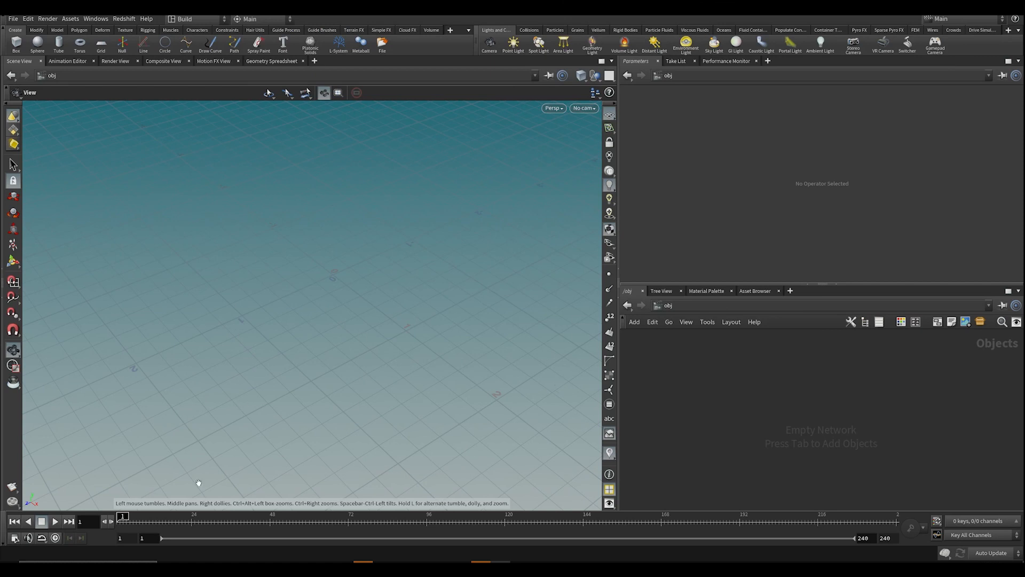
mouse_move(225, 559)
click(157, 529)
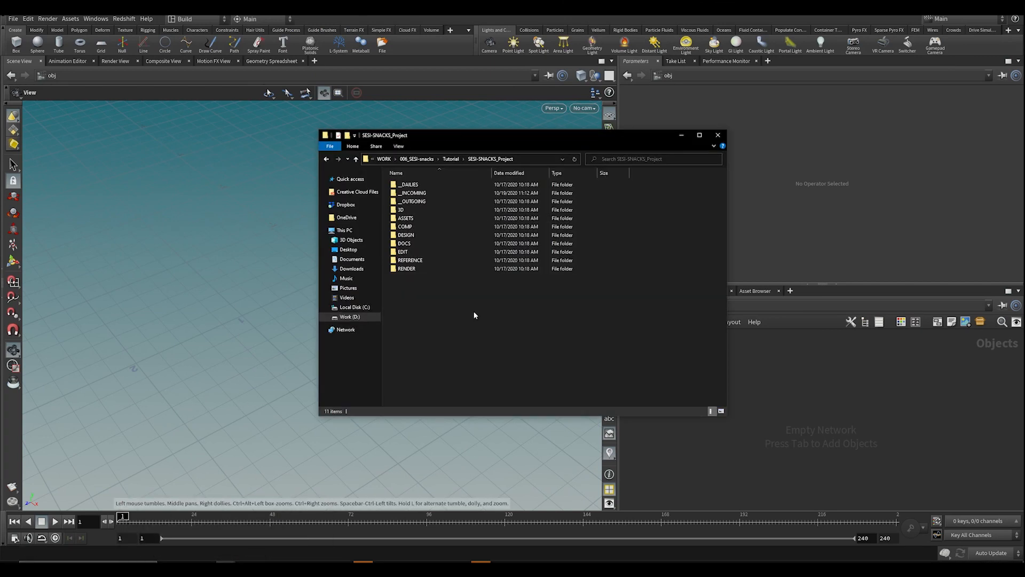
drag(475, 340, 441, 180)
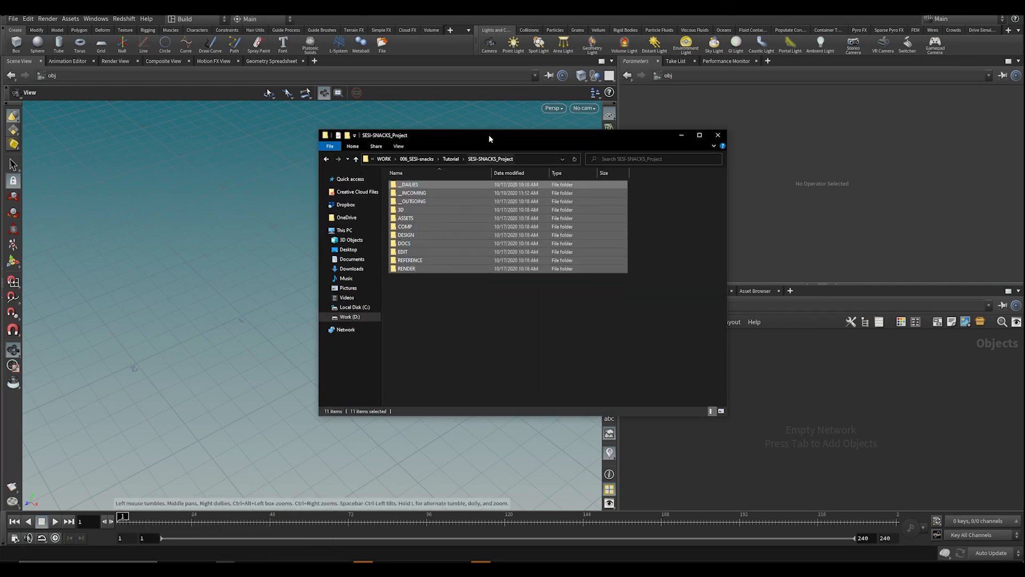
drag(489, 135, 472, 148)
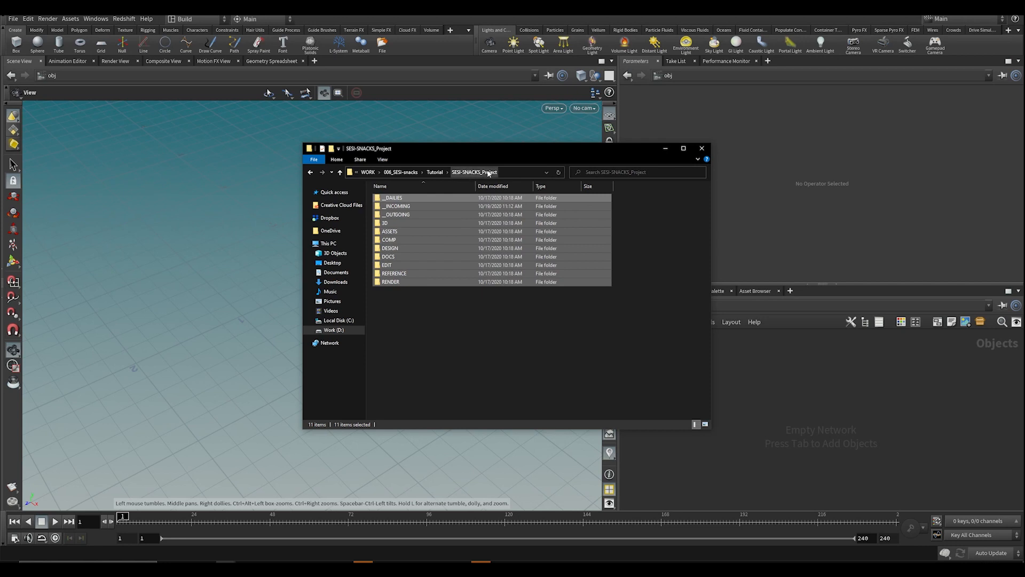
click(481, 342)
drag(410, 334, 393, 195)
click(437, 349)
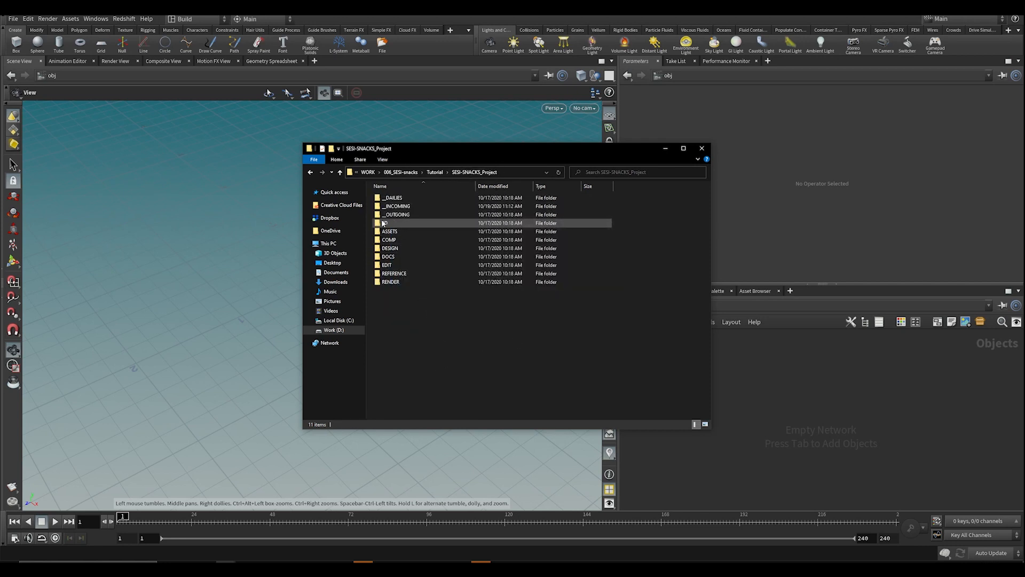
Step: Open the project's 3D/Houdini/Animatic folder and look at the SESIsnacks_Animatic_v001 scene file
double_click(385, 223)
double_click(391, 206)
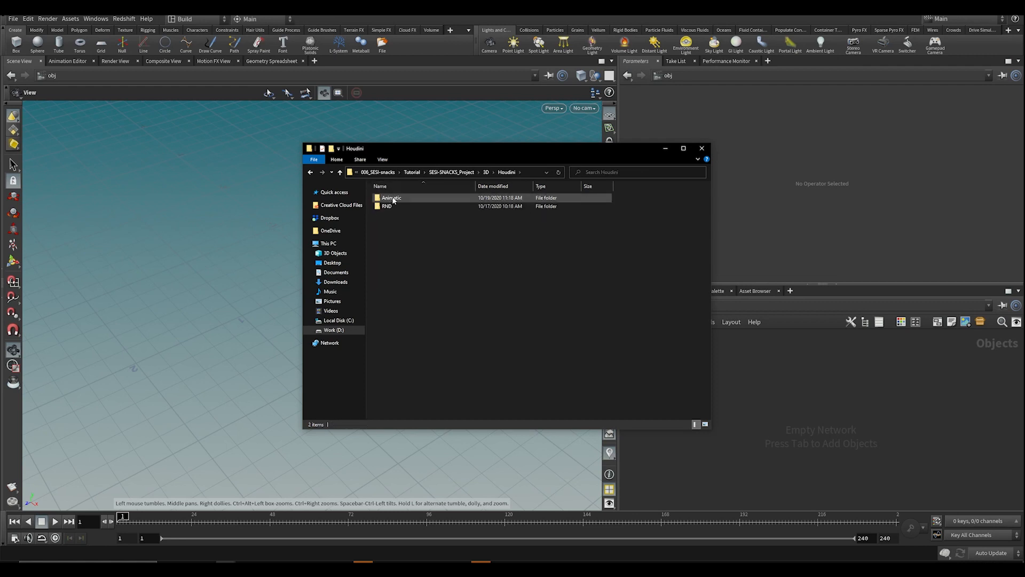
double_click(392, 199)
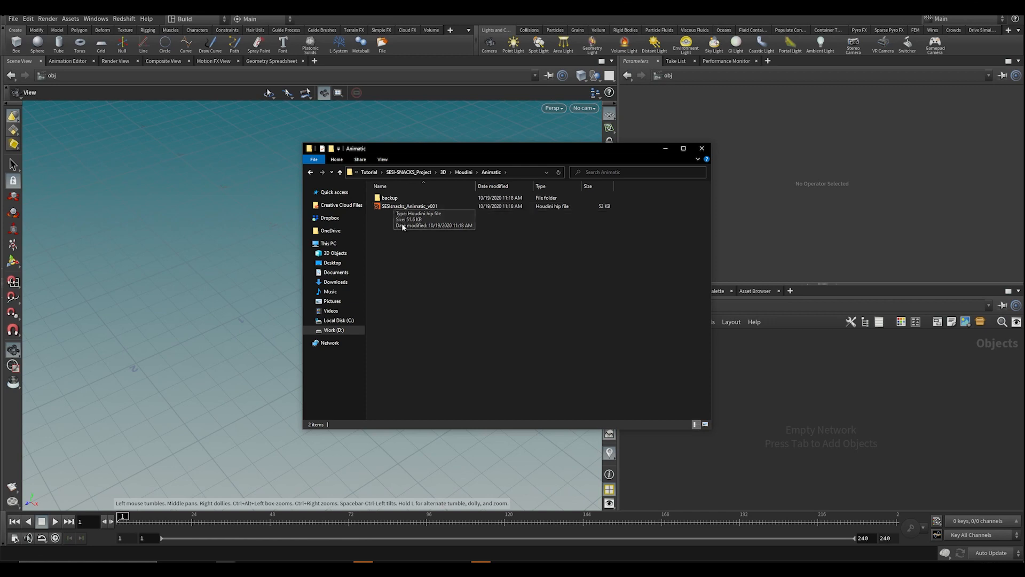
click(397, 207)
click(503, 302)
Step: Return to Houdini, save the animatic scene and add a tvh_ShotSetup node to the object network
click(737, 380)
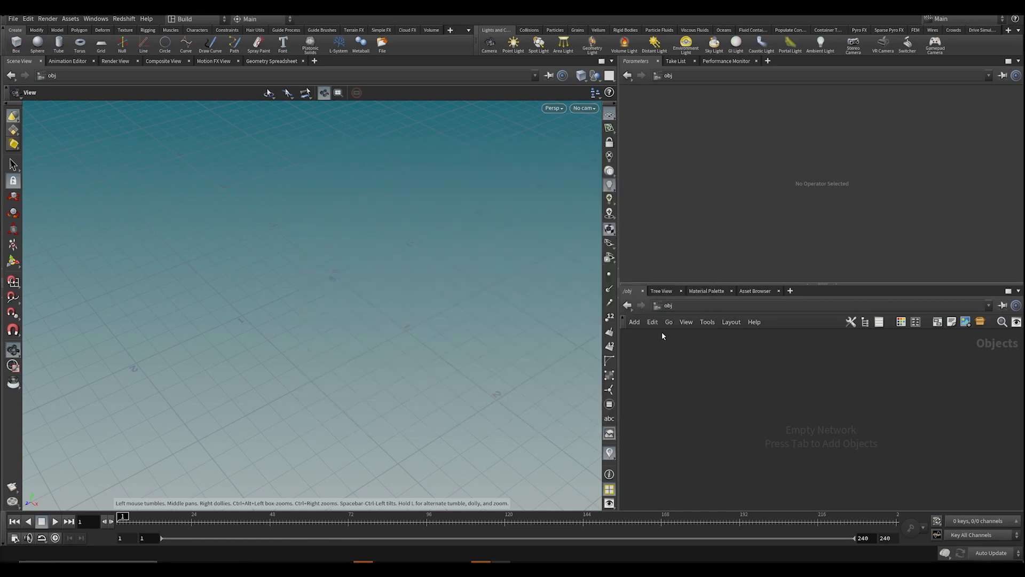
key(ctrl+s)
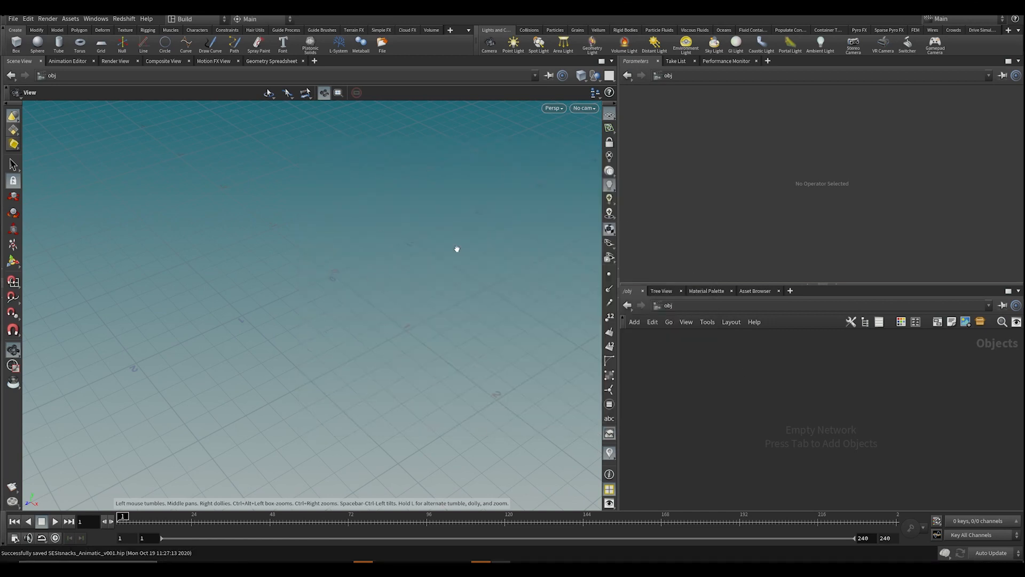
key(Tab)
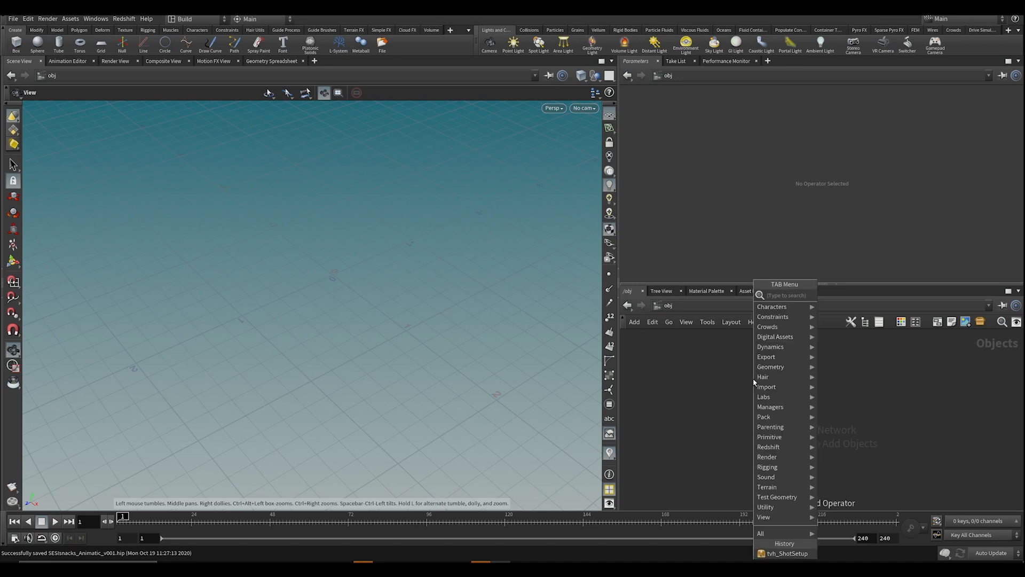
text(tv)
key(Return)
click(754, 382)
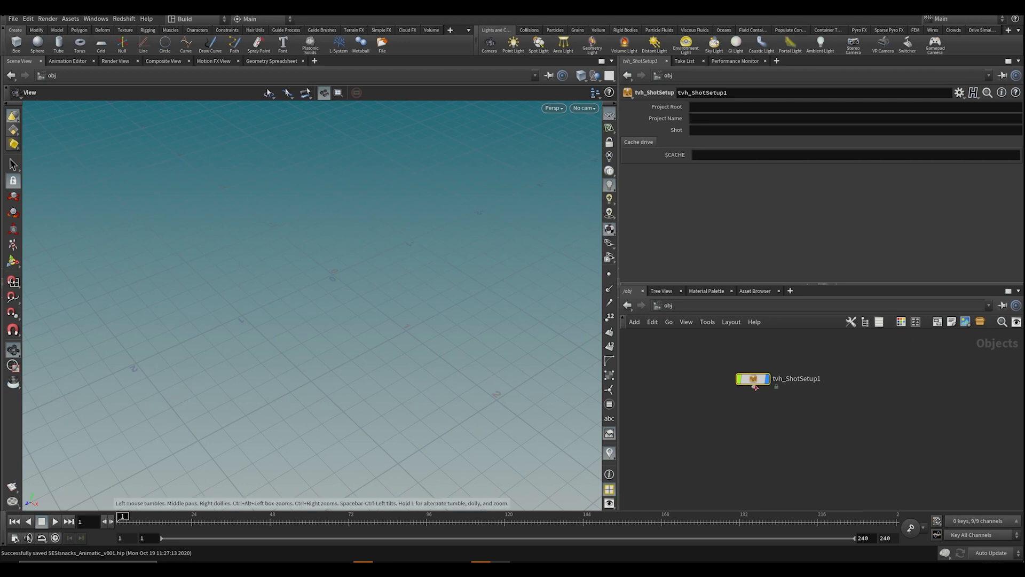
drag(753, 386, 737, 416)
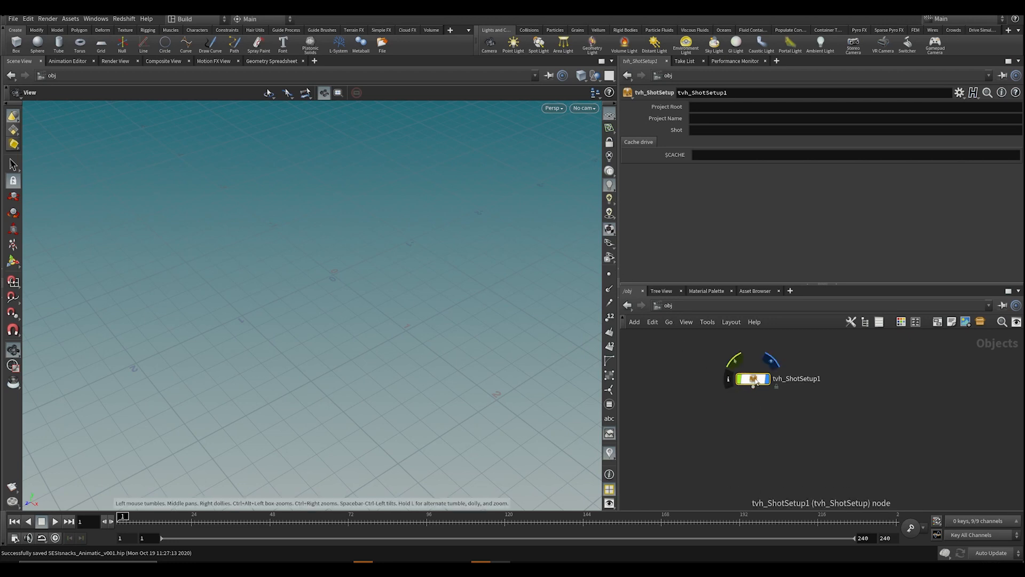
mouse_move(758, 380)
mouse_down()
mouse_move(781, 383)
mouse_move(756, 381)
mouse_up()
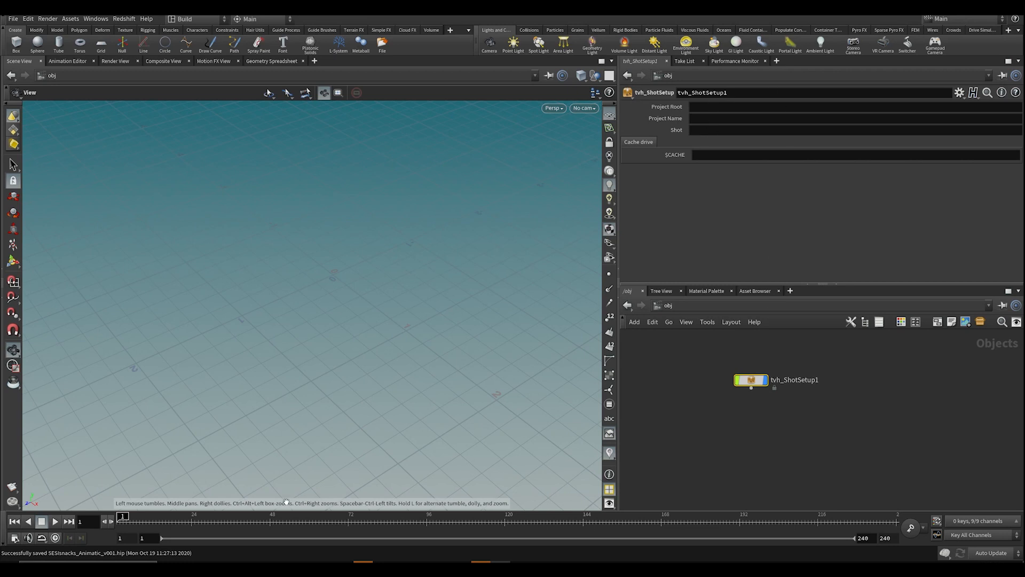
Step: Copy the SESI-SNACKS_Project folder path from the file explorer into the shot setup node's Project Root
mouse_move(225, 567)
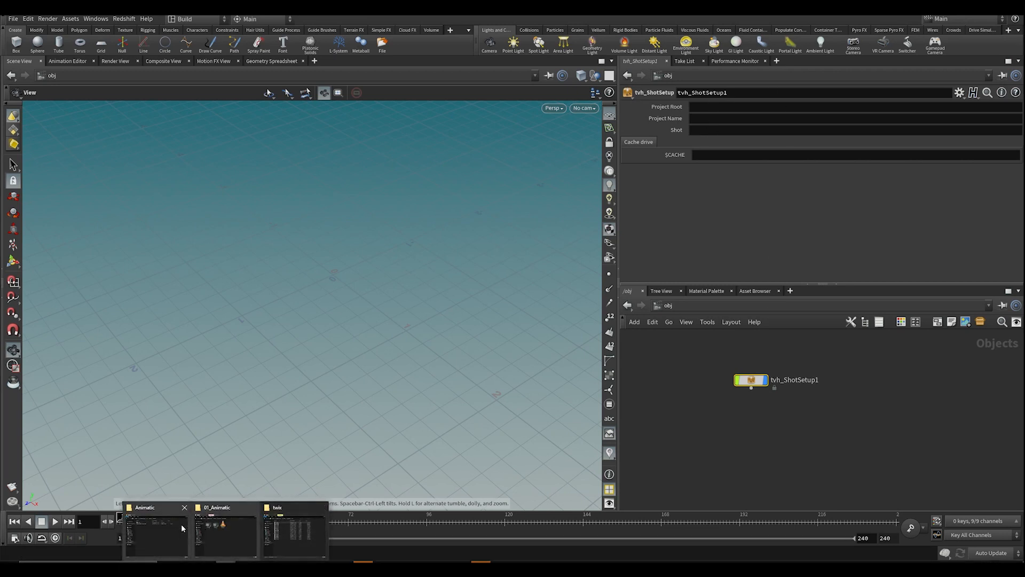
click(156, 526)
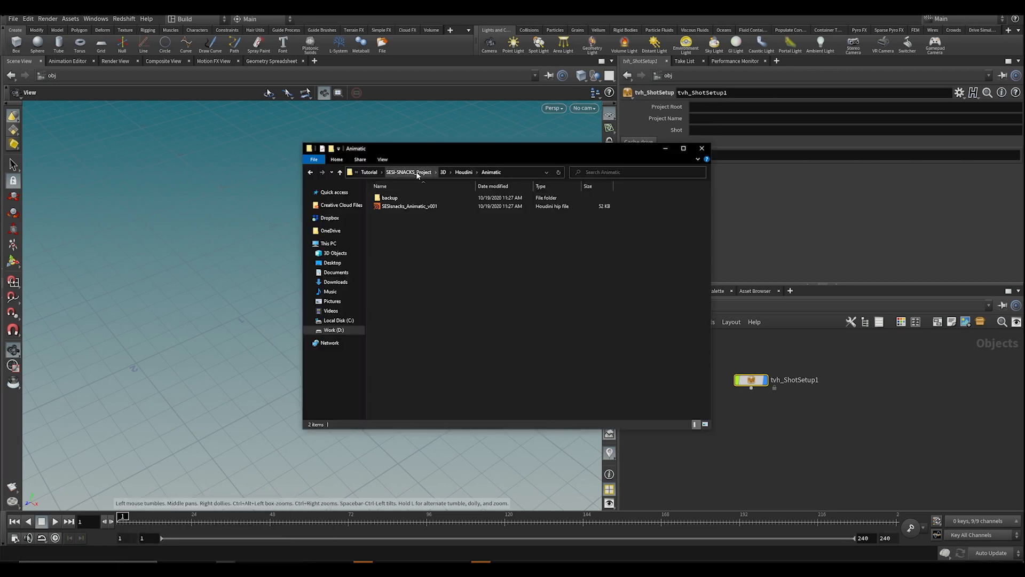
click(421, 172)
click(530, 172)
key(ctrl+c)
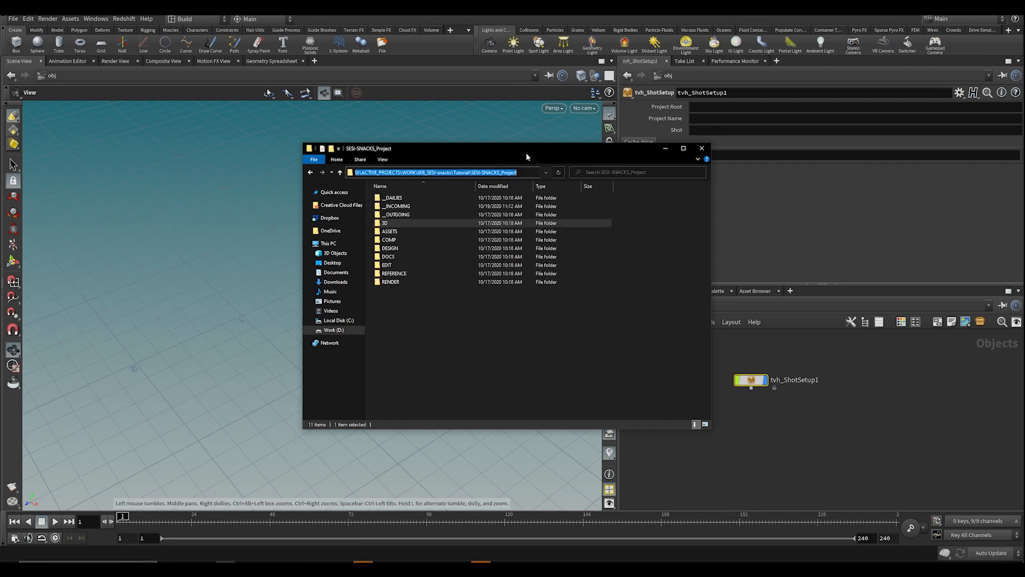
click(753, 106)
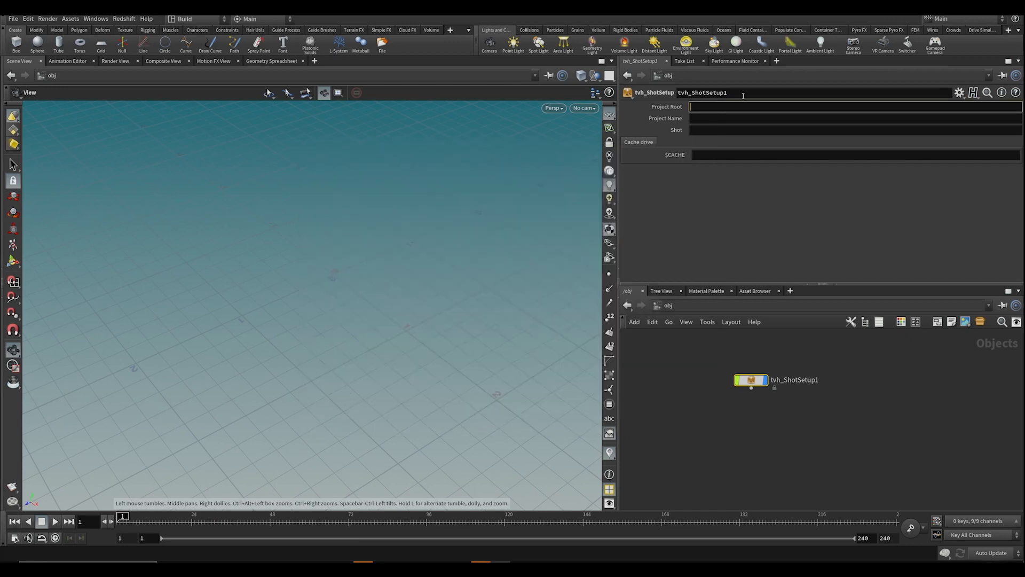
key(ctrl+v)
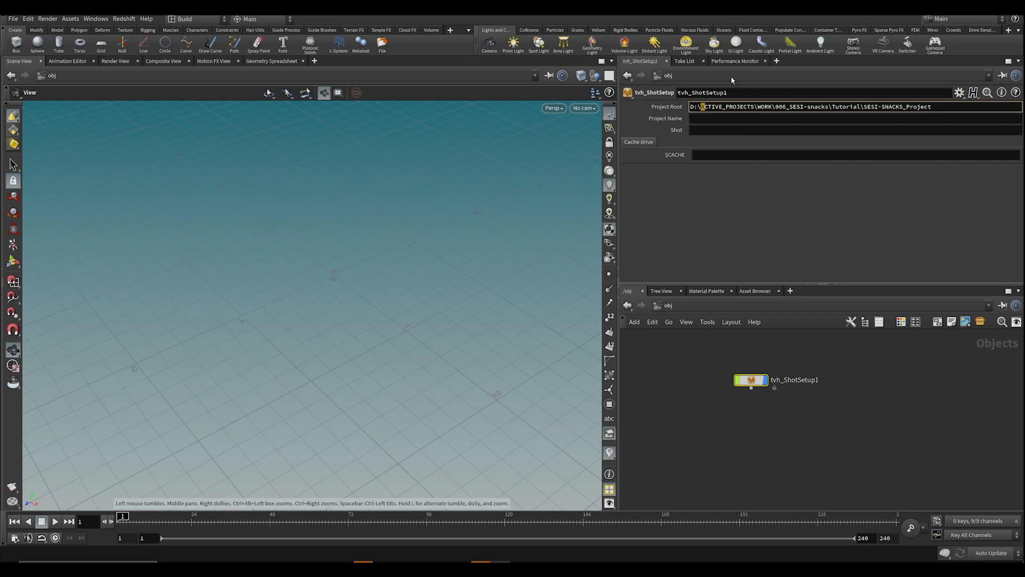
Step: Replace the backslashes in the Project Root path with forward slashes, giving D:/ACTIVE_PROJECTS/WORK/006_SESI-snacks/Tutorial/SESI-SNACKS_Project
key(BackSpace)
text(/)
key(Right)
key(Right)
key(Right)
key(Right)
key(BackSpace)
text(/)
key(Right)
key(BackSpace)
text(/)
key(BackSpace)
text(/)
key(ctrl+a)
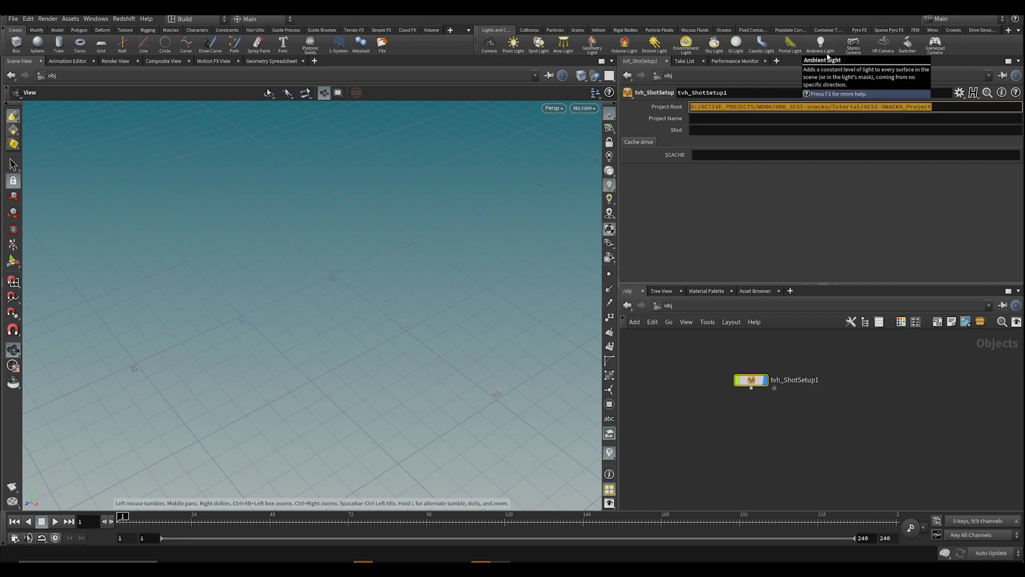
Step: Set the Project Name to SESI-snacks and the Shot to Animatic, and reposition the shot setup node in the network
click(719, 124)
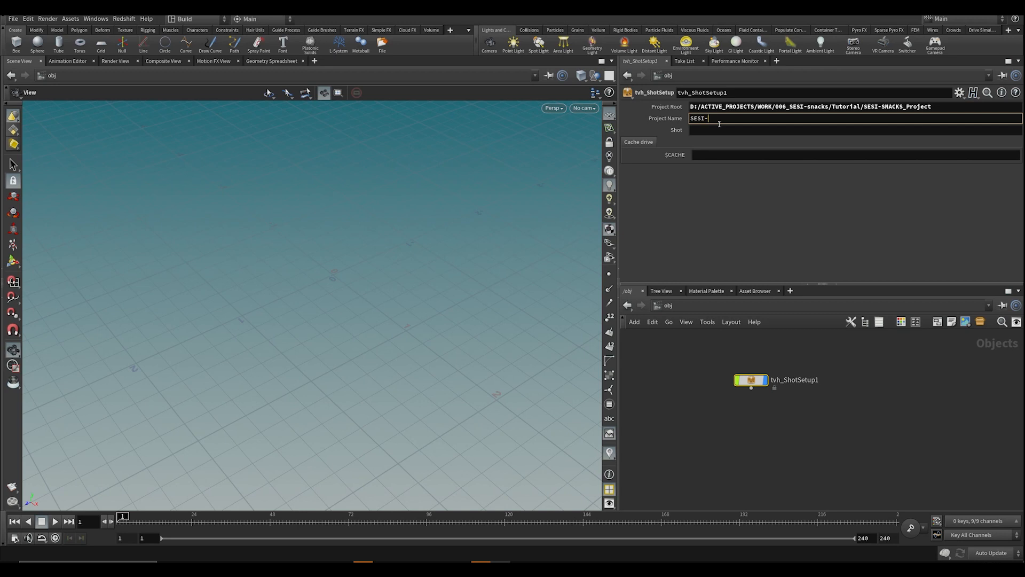
key(Tab)
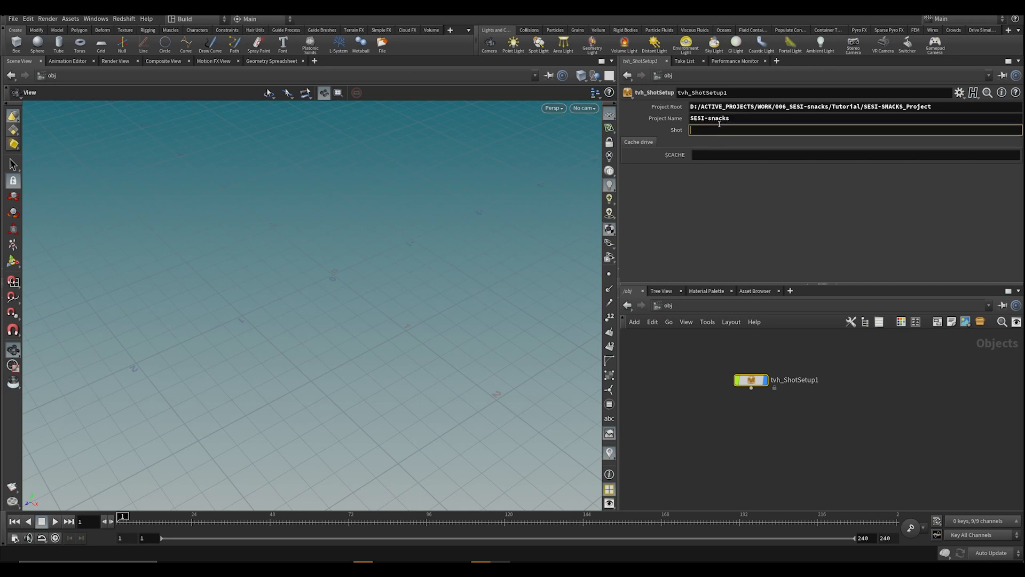
text(AN)
text(nima)
text(tic)
key(Return)
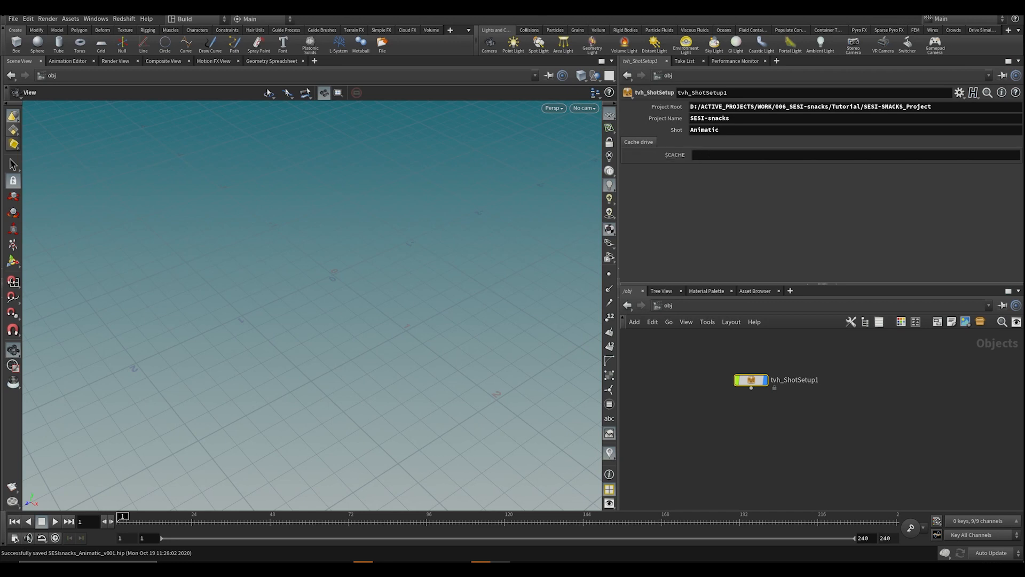
drag(751, 379, 807, 391)
middle_drag(751, 403, 709, 414)
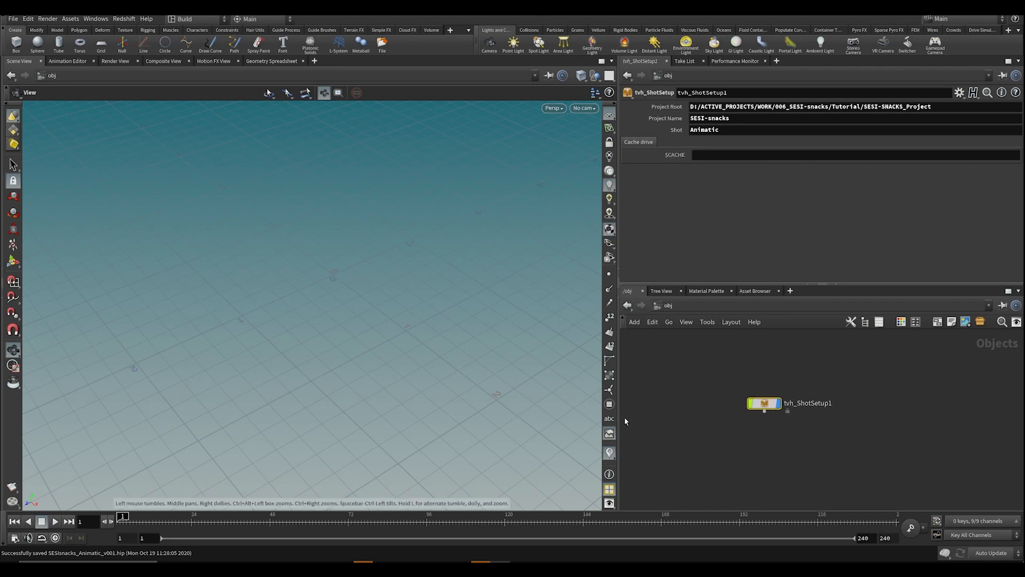
Step: Save the scene over the existing SESIsnacks_Animatic_v001.hip file
middle_drag(499, 299, 520, 293)
drag(452, 300, 445, 292)
middle_drag(427, 299, 378, 332)
mouse_move(333, 308)
mouse_down()
mouse_move(299, 363)
mouse_move(343, 315)
mouse_up()
click(17, 21)
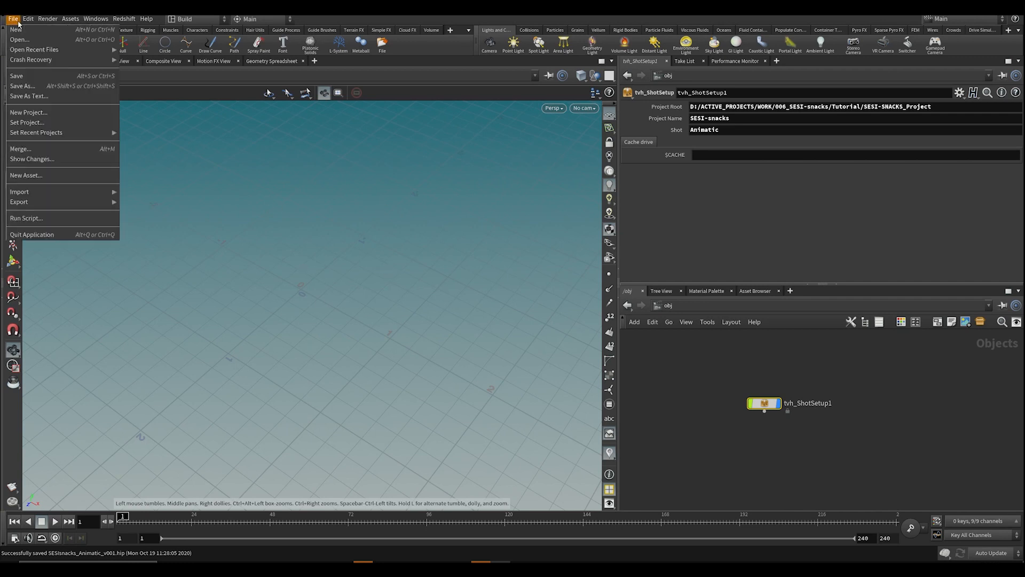
click(22, 88)
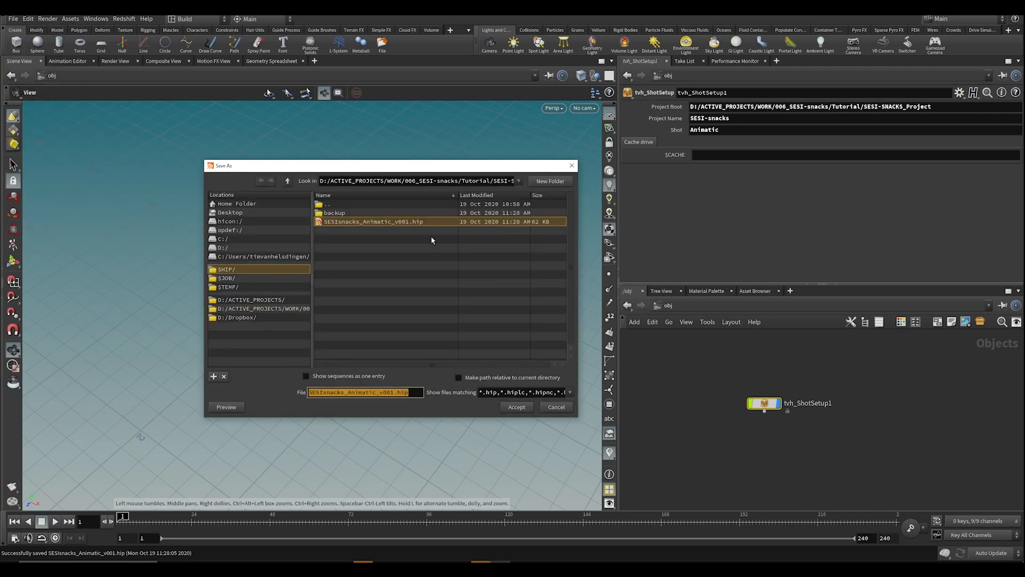
double_click(367, 223)
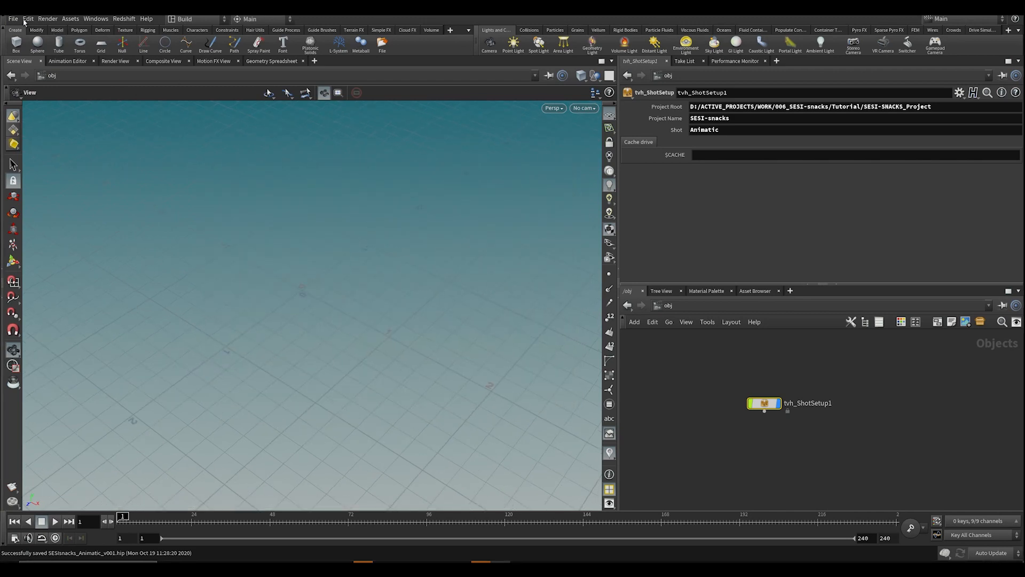
Step: Set the Houdini project directory to the scene's $HIP/ folder
click(15, 19)
click(27, 123)
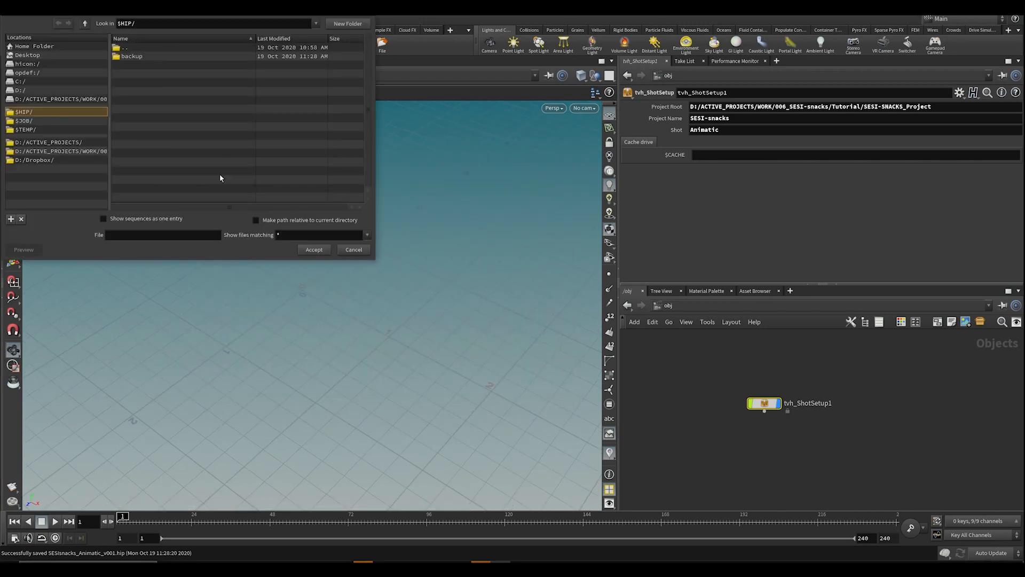
click(314, 250)
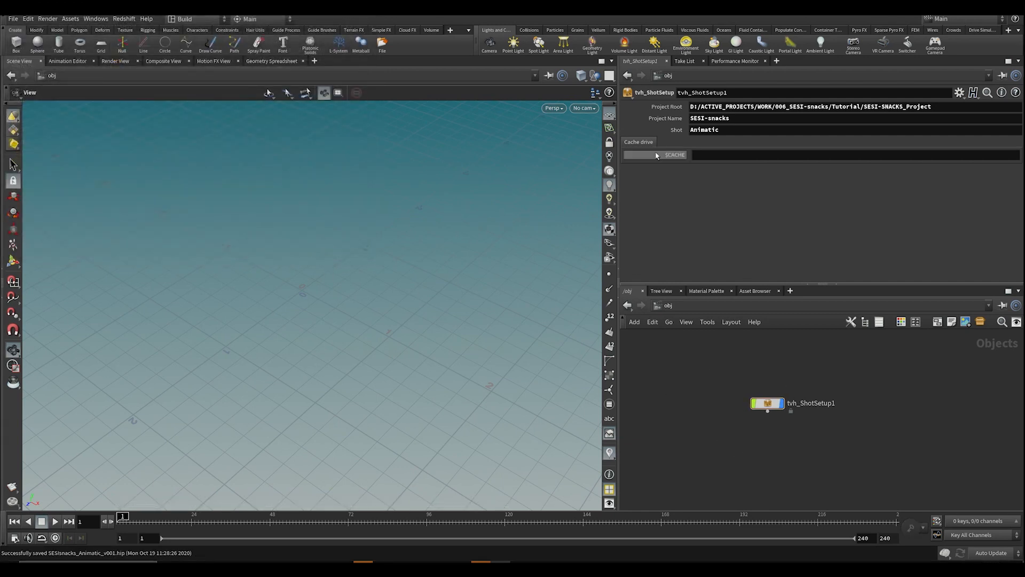
double_click(730, 131)
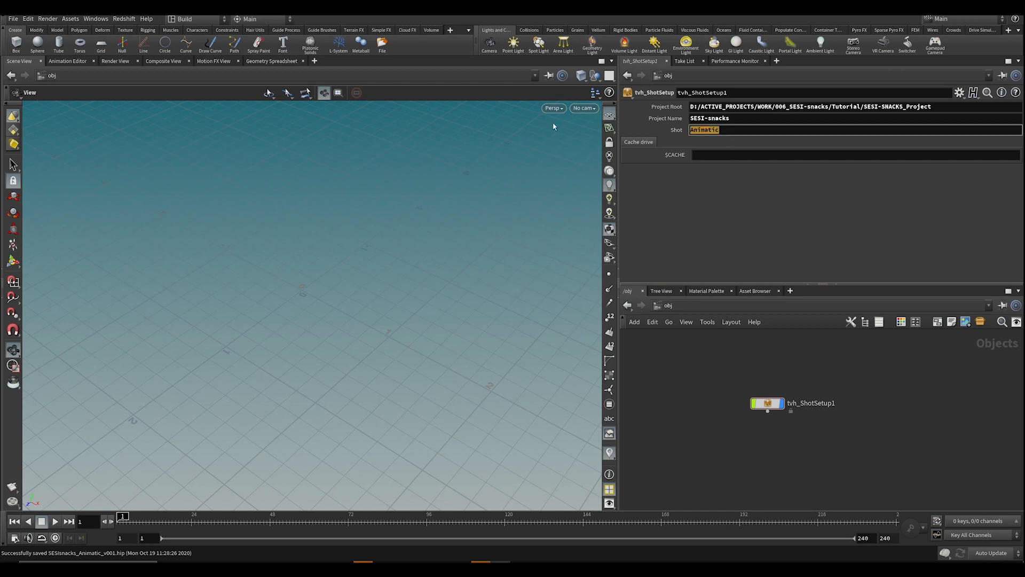
Step: Create a Geometry object in the object network and add a File node inside it
key(Tab)
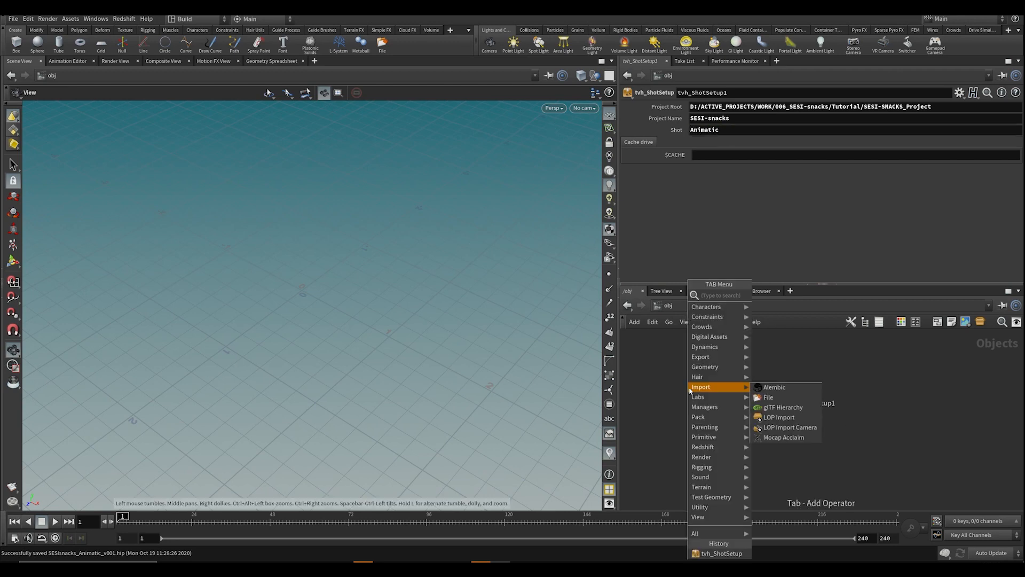
click(751, 321)
click(684, 402)
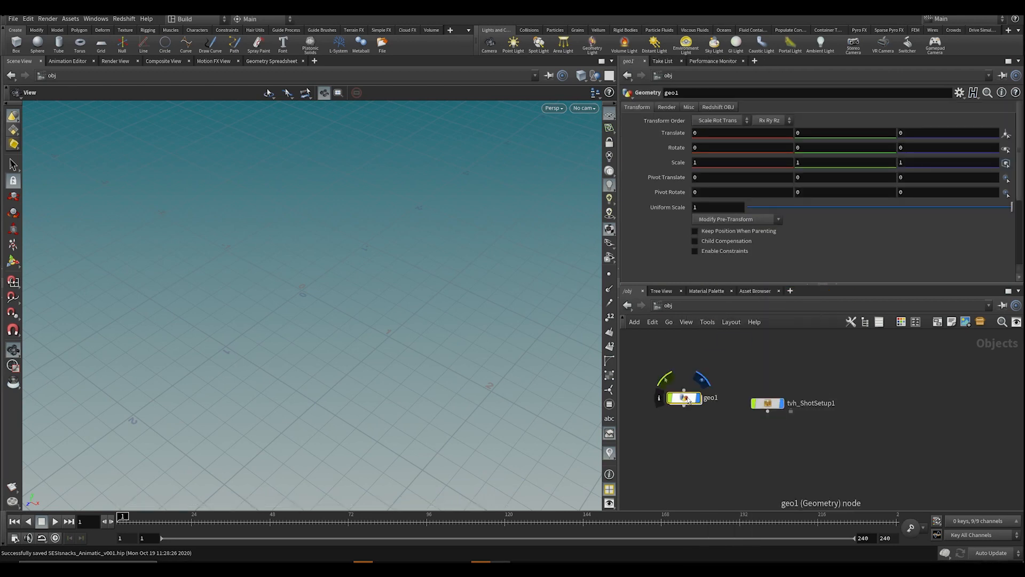
double_click(683, 398)
key(Tab)
text(file)
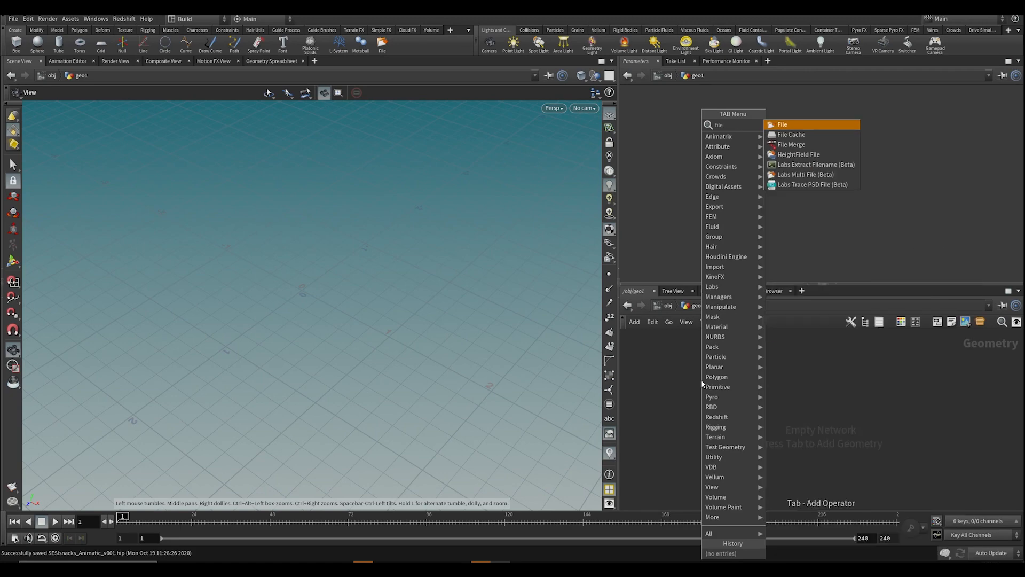
key(Return)
click(701, 379)
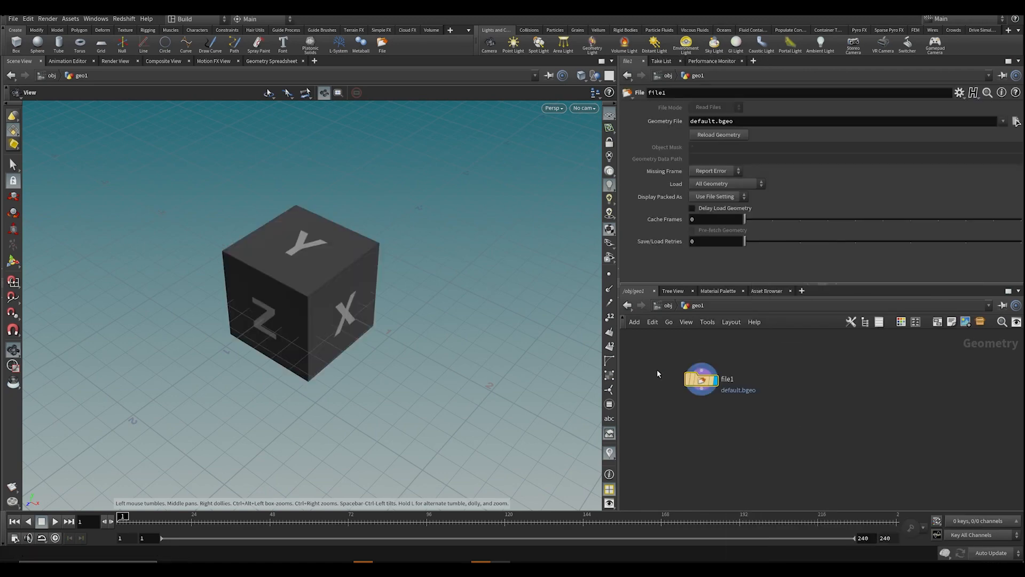
Step: Set the File node's Geometry File to $JOB and check the full path the variable resolves to
click(760, 121)
text($J)
key(BackSpace)
key(BackSpace)
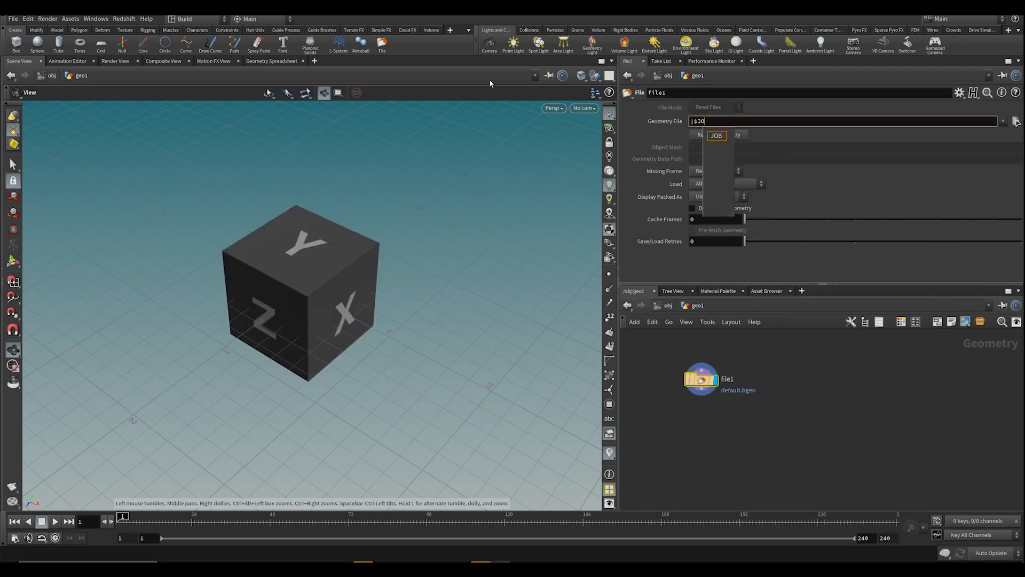
text($JOB)
key(Return)
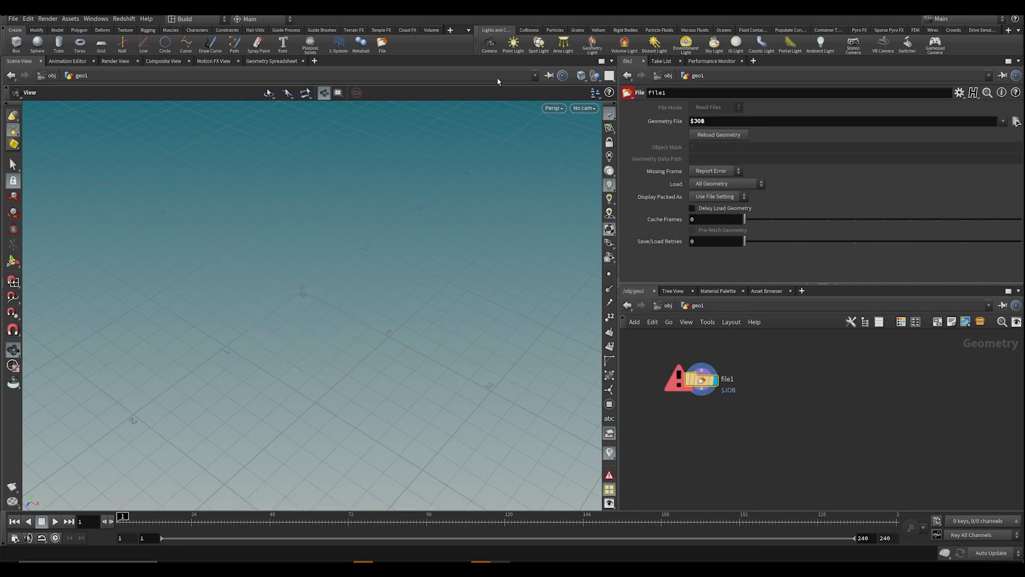
click(681, 123)
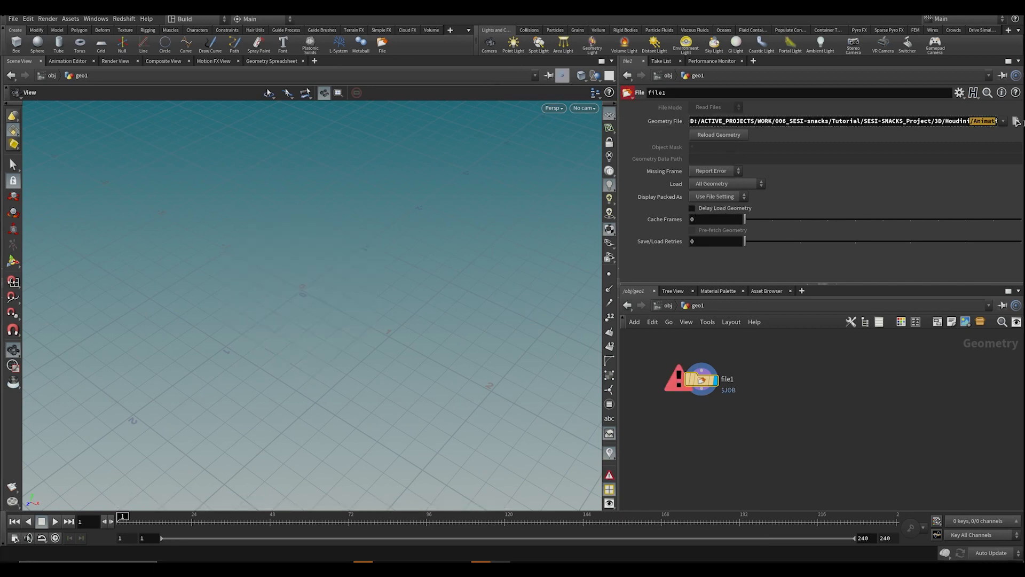
click(975, 121)
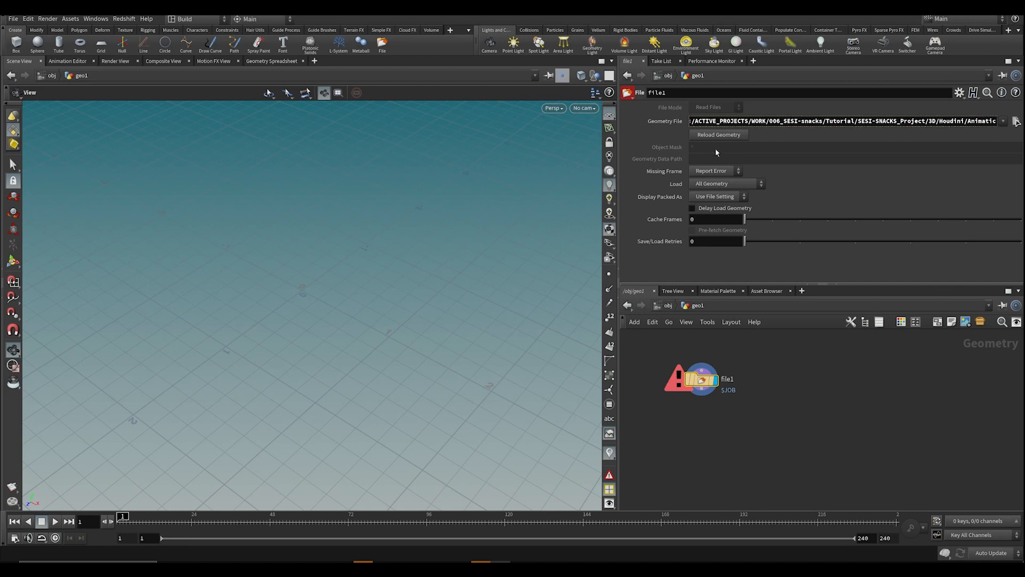
Step: Replace the Geometry File entry with $ROOT and check the full path that variable resolves to
key(ctrl+a)
text($)
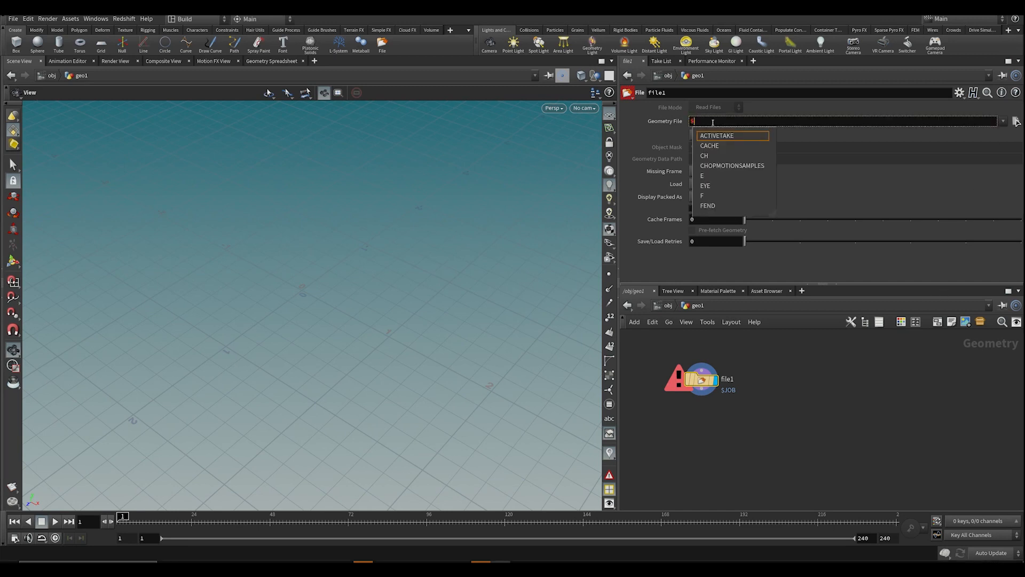
text(ROOT)
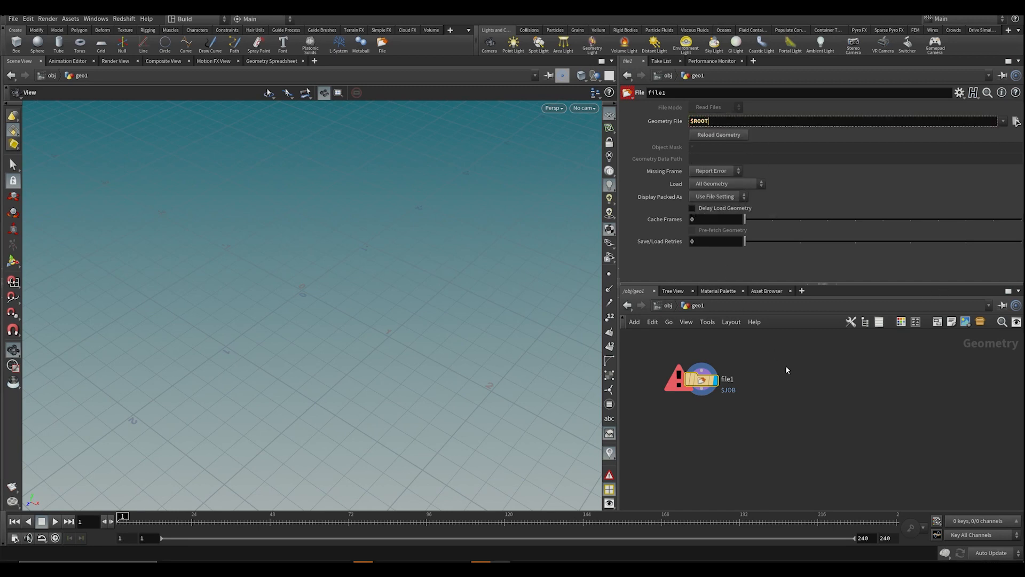
click(786, 370)
click(675, 122)
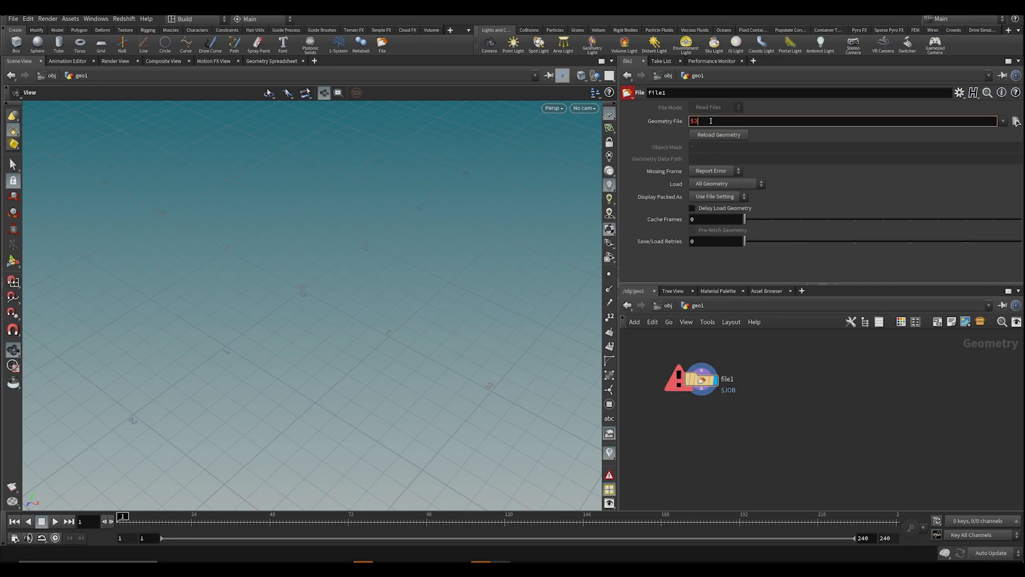
key(BackSpace)
text(ROOT)
key(Return)
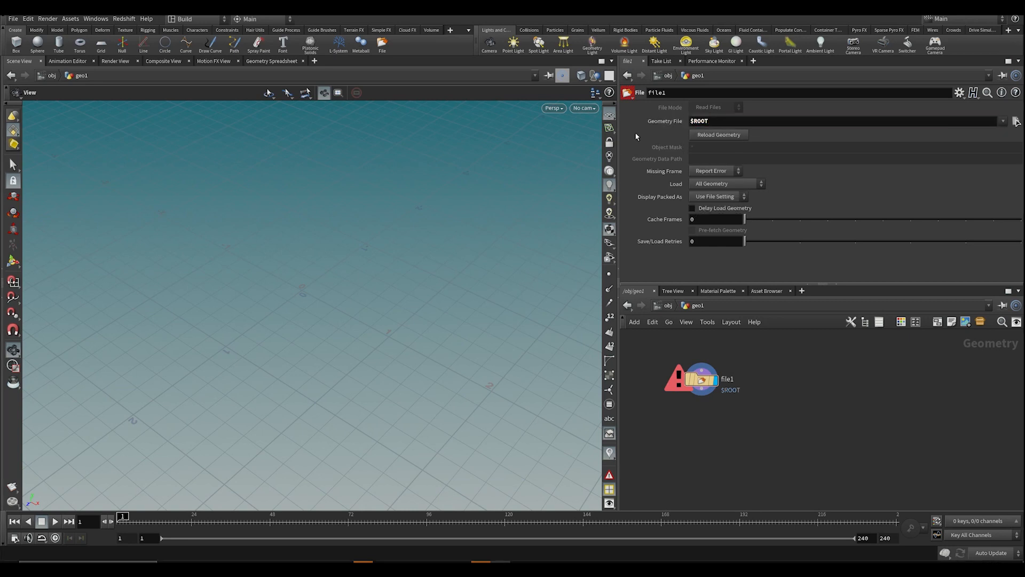
click(657, 122)
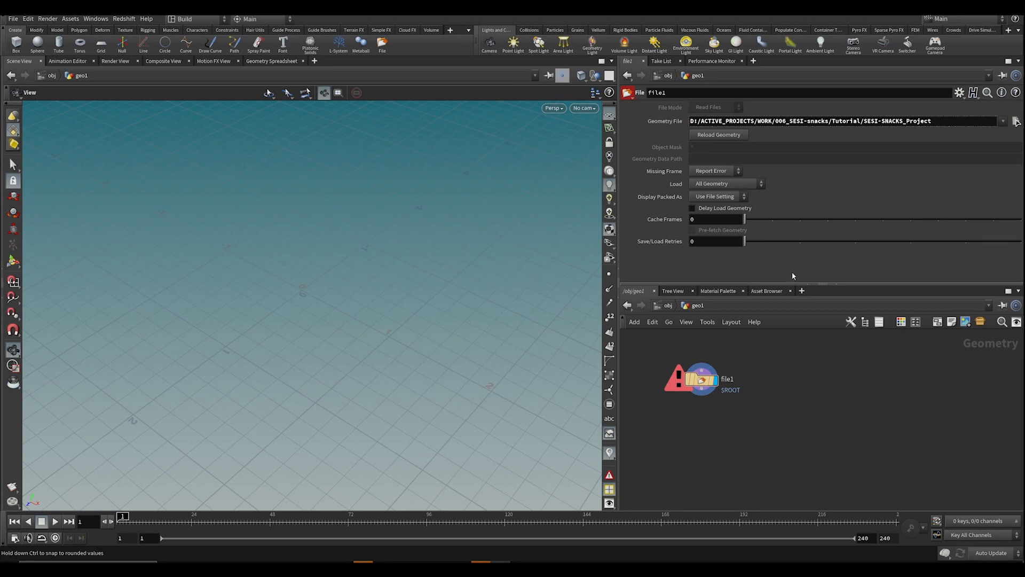
Step: Return to the object level, delete the test Geometry object and save the scene
click(667, 305)
key(Delete)
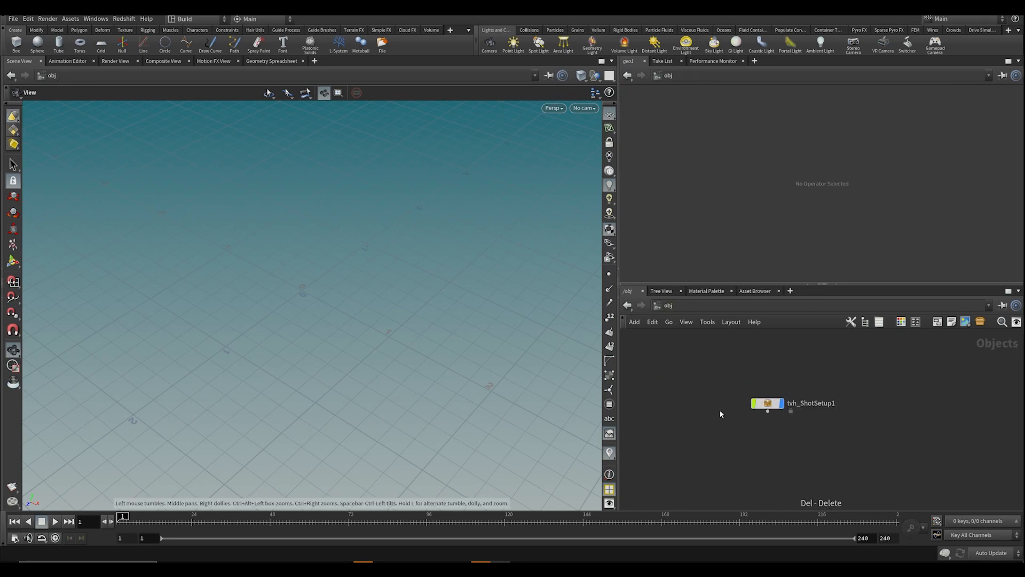
key(ctrl+s)
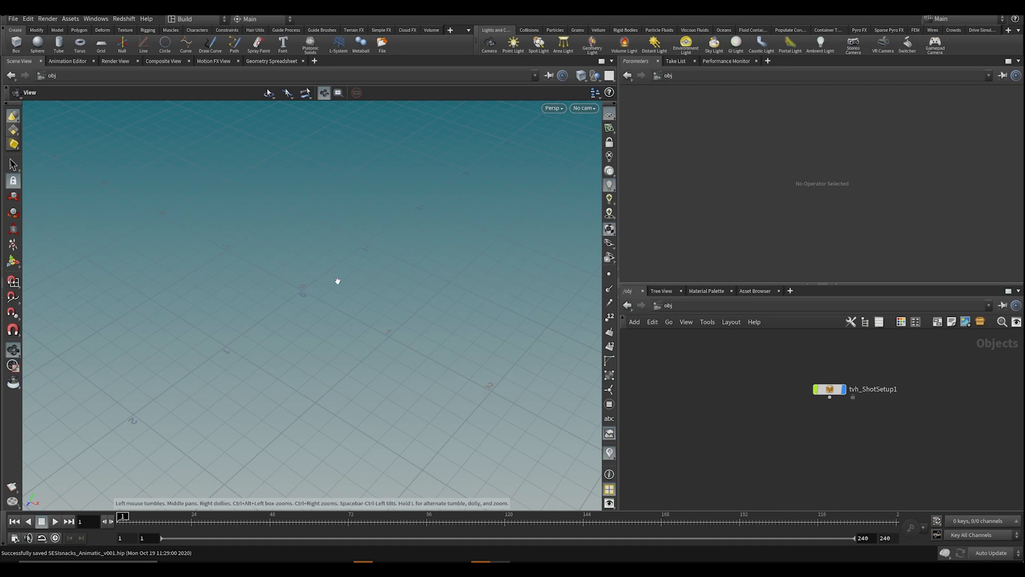
Step: Switch to Storyboard.pdf to review the shot frames, copy the PDF's file path and return to Houdini
drag(435, 275, 391, 342)
click(553, 559)
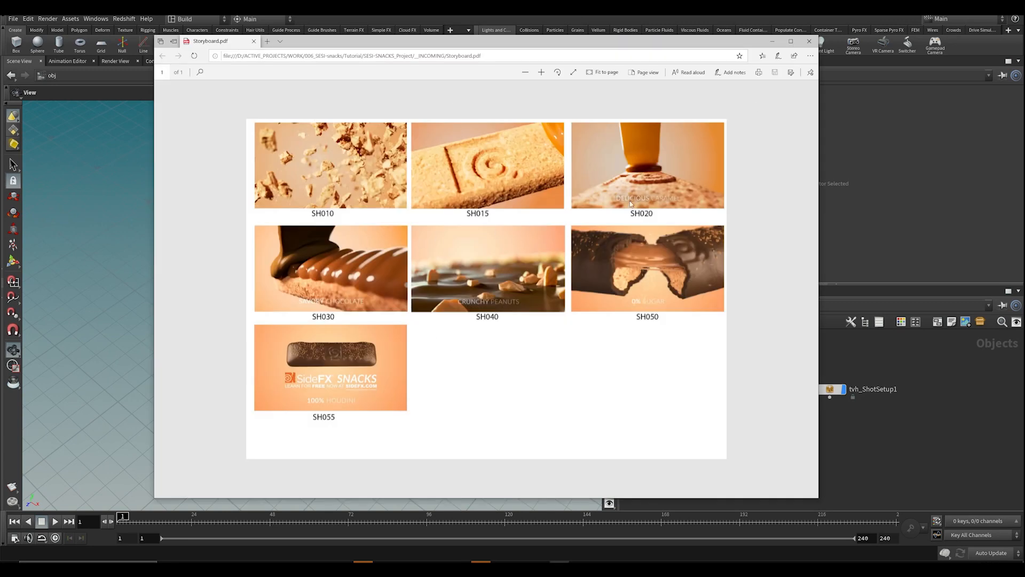
click(895, 461)
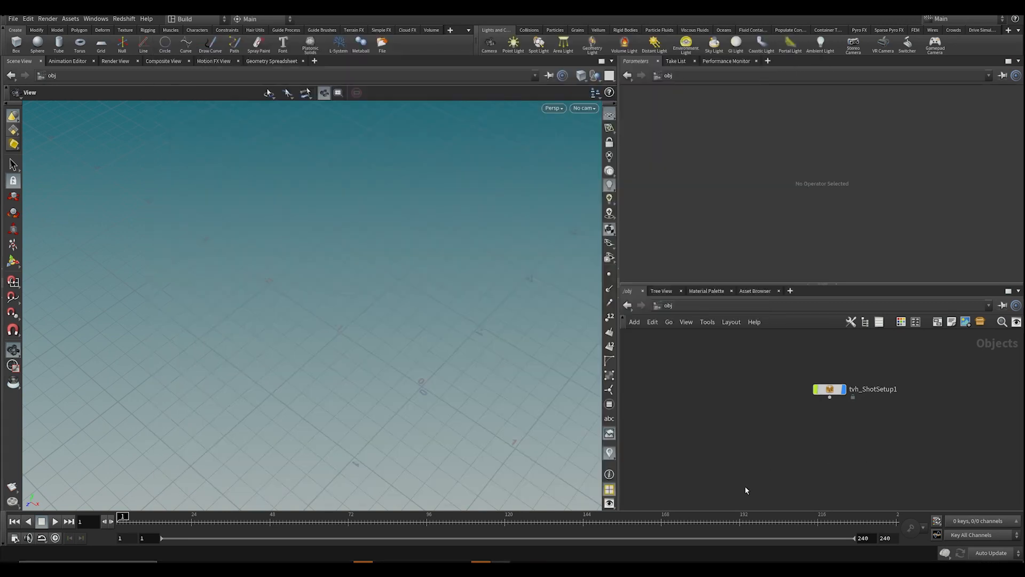
click(559, 560)
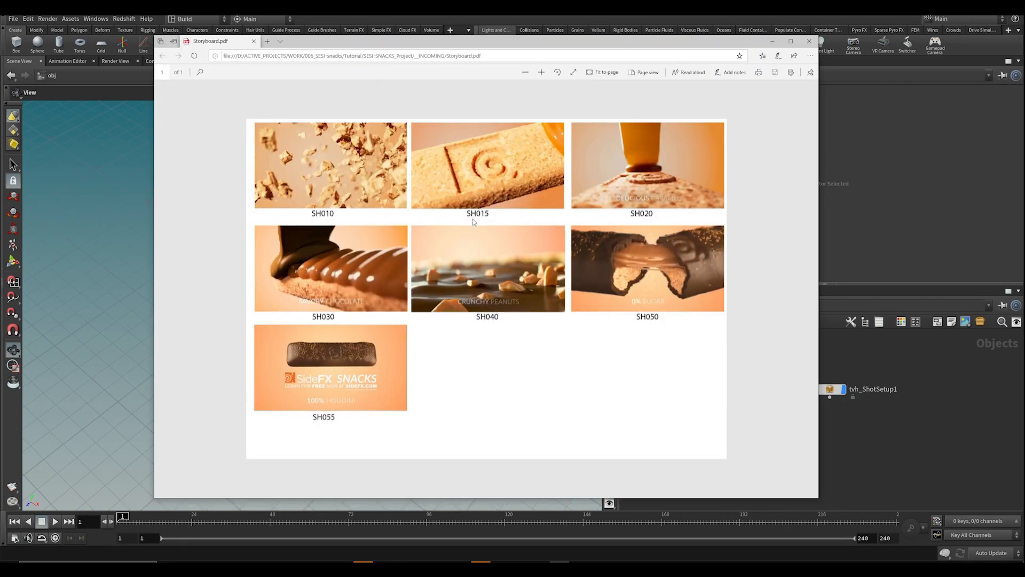
drag(423, 39, 423, 47)
click(503, 65)
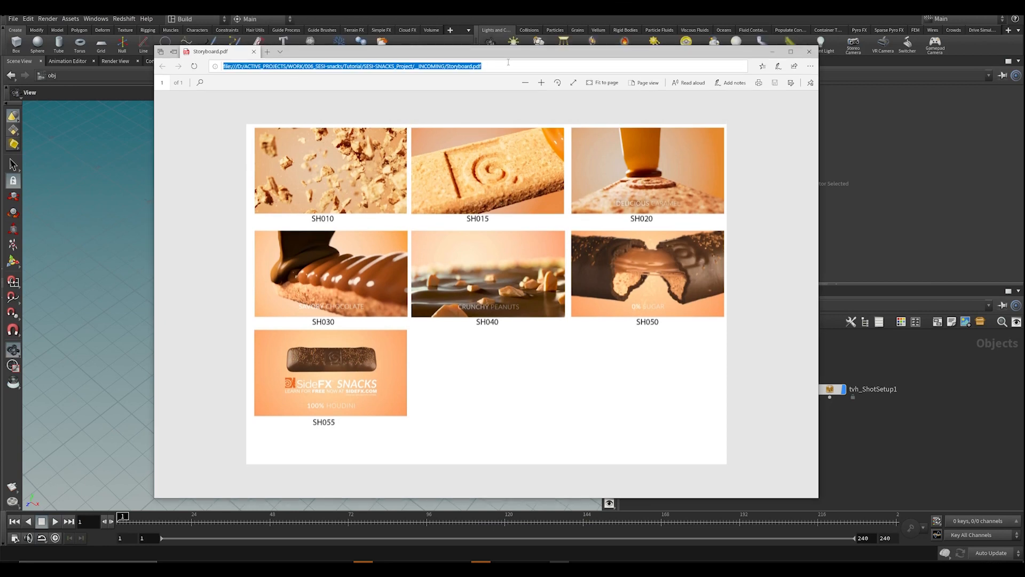
click(890, 391)
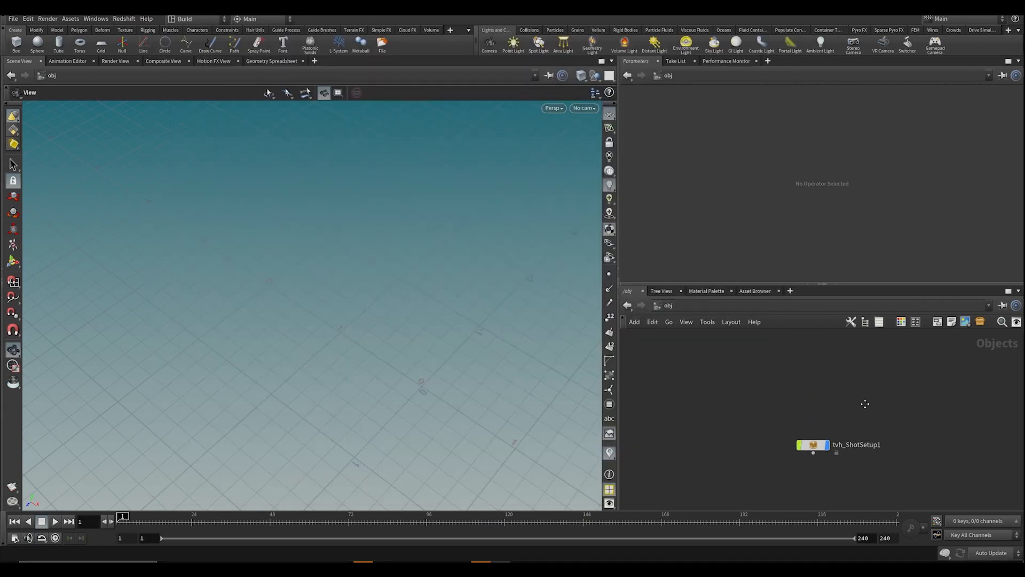
Step: Maximize the network editor and open the image chooser for adding a background image
scroll(781, 404, down, 3)
middle_drag(810, 377, 778, 363)
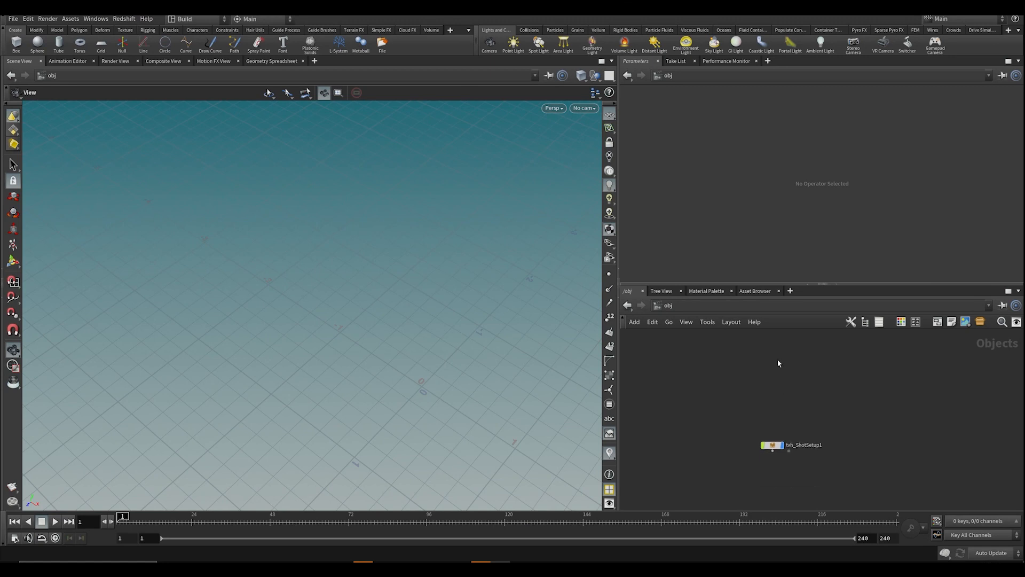
key(ctrl+b)
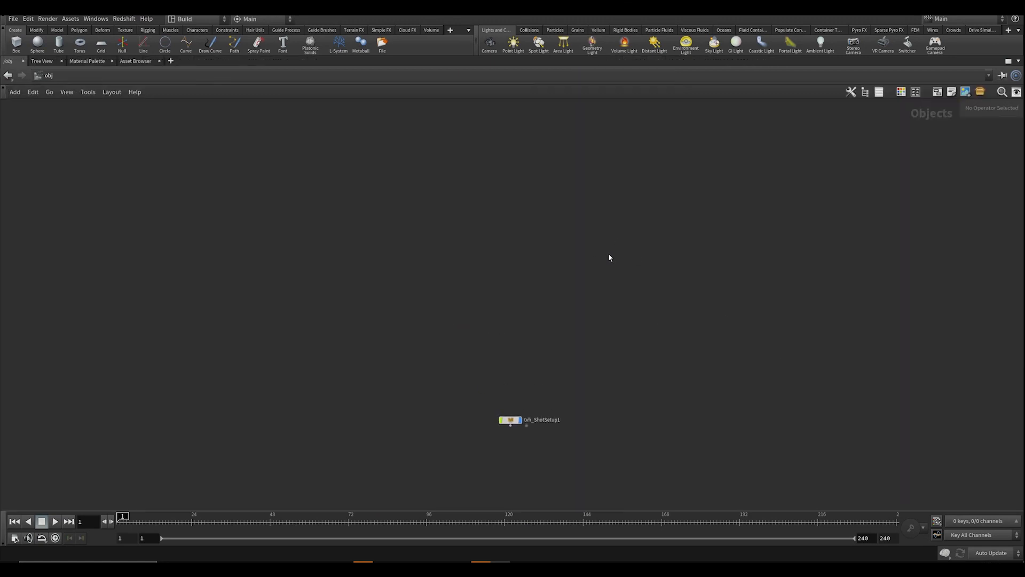
click(966, 96)
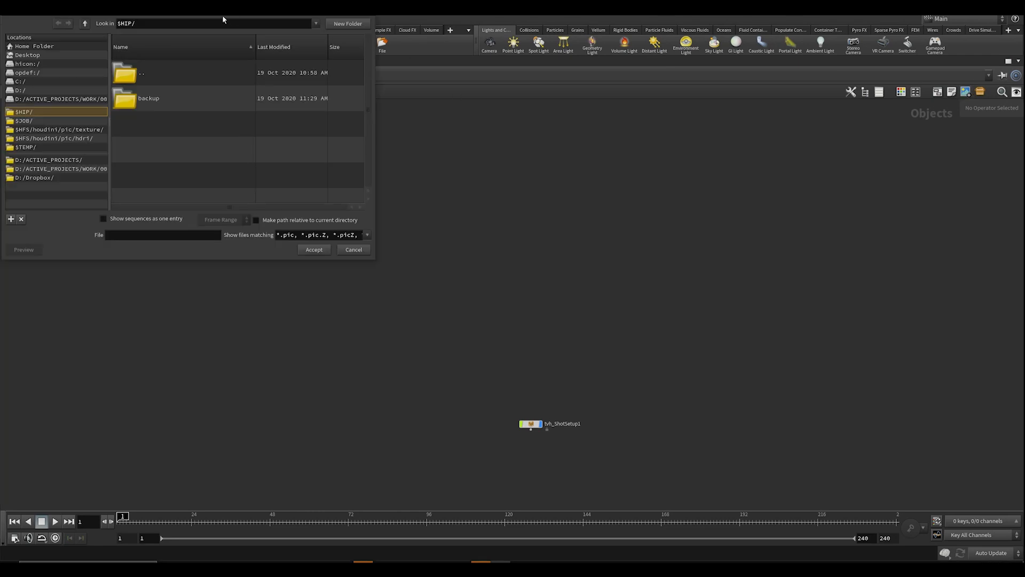
Step: Try to reach the storyboard's __INCOMING folder by pasting the copied file path into the image chooser
drag(203, 10, 604, 102)
click(572, 115)
key(ctrl+a)
key(ctrl+v)
key(Return)
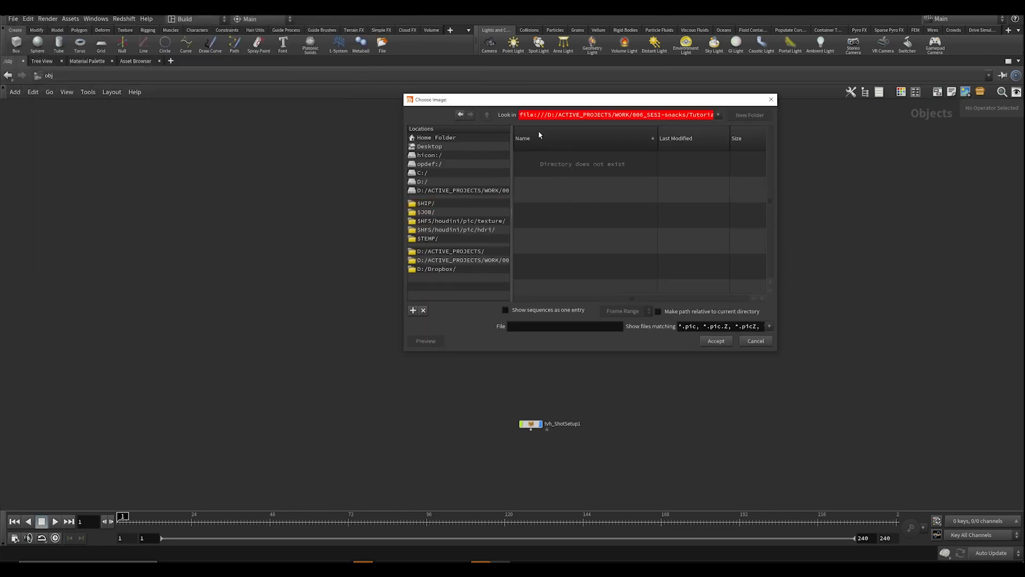
drag(764, 110, 763, 109)
click(706, 115)
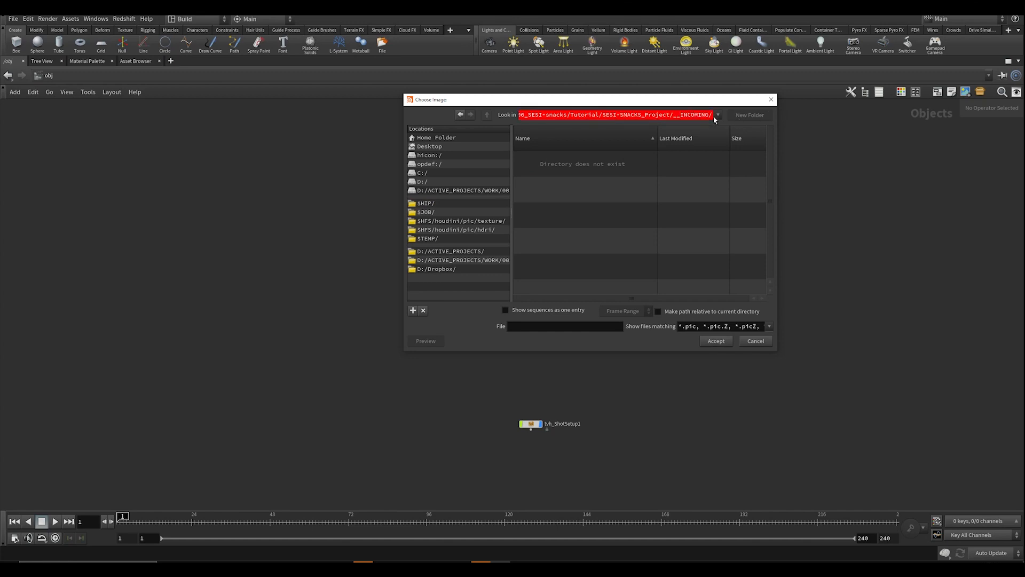
Step: Browse from the scene folder up to the project's __INCOMING folder and place SESI-snacks_storyboard.psd as a network background image
click(427, 203)
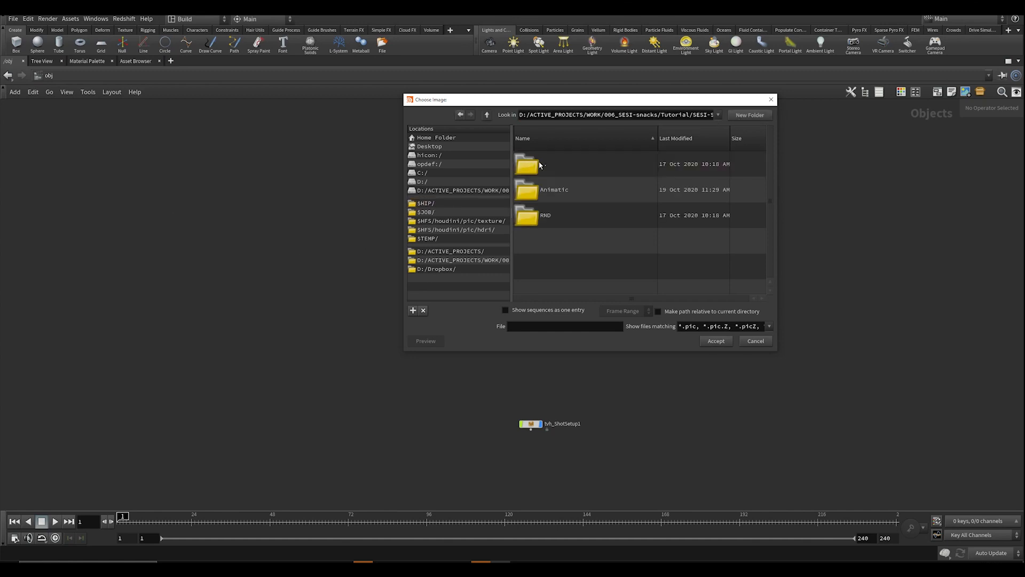
double_click(540, 164)
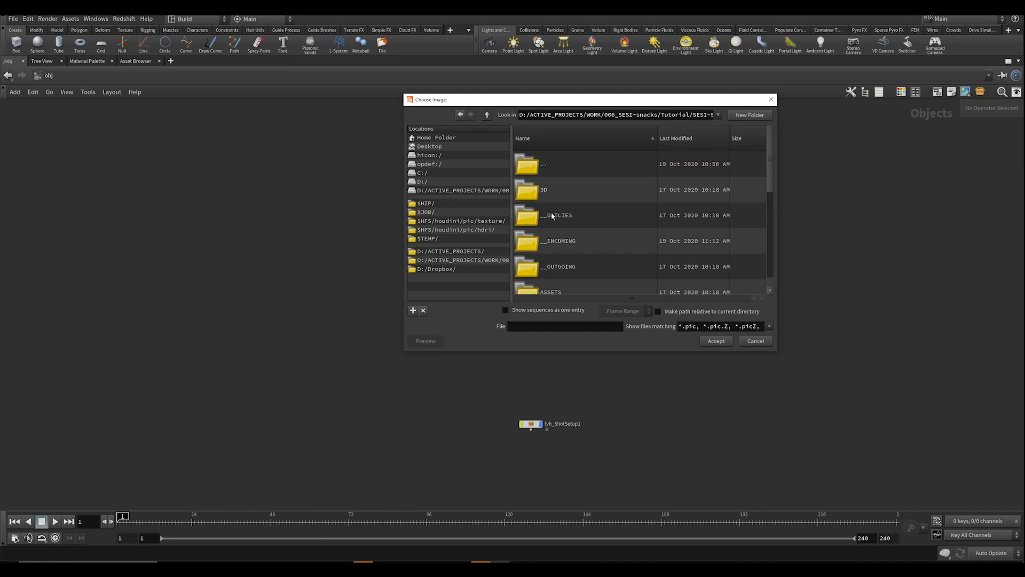
double_click(542, 238)
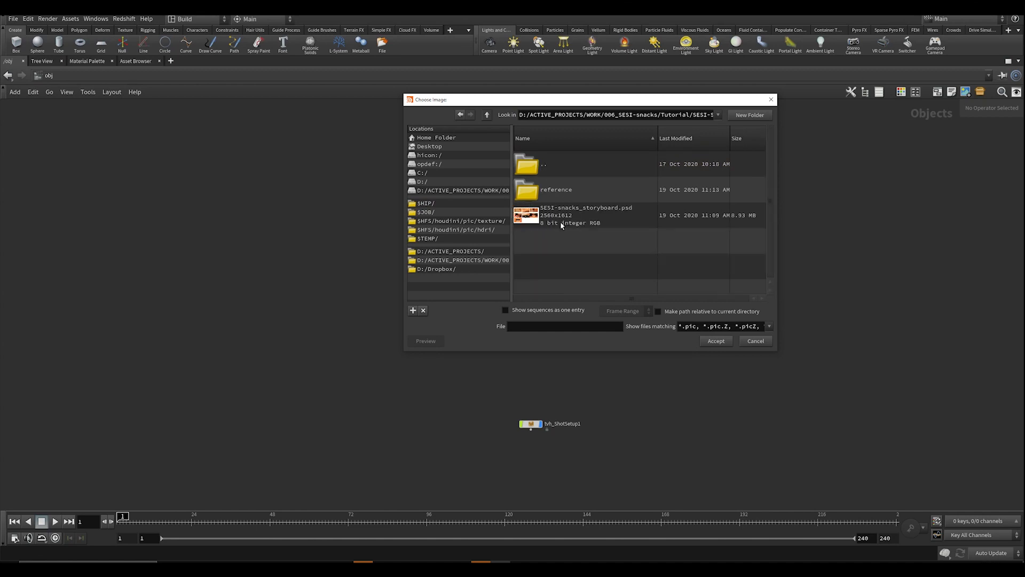
double_click(551, 216)
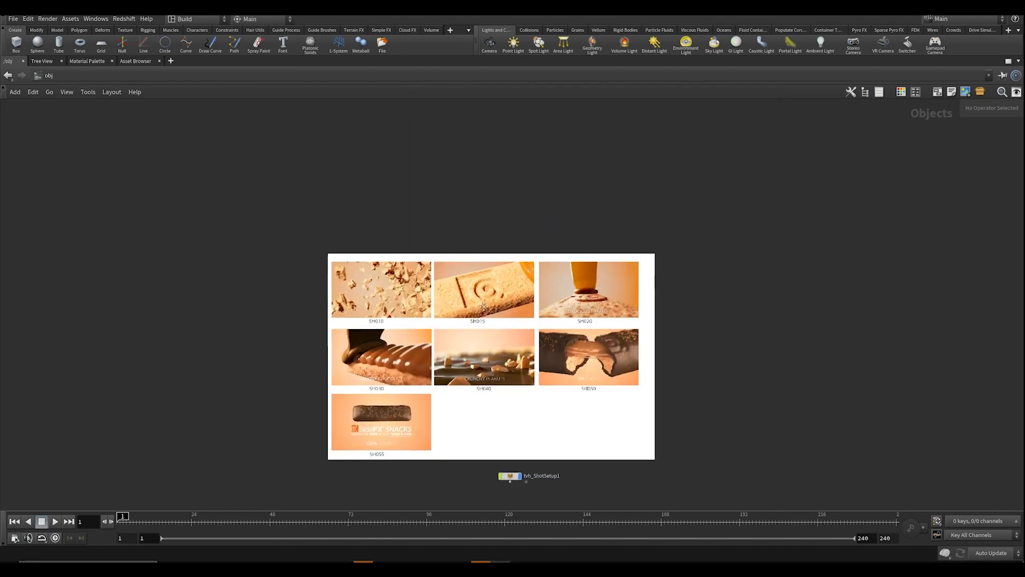
Step: Examine the storyboard frames SH010 to SH055 in the network editor's background image
middle_drag(526, 263, 582, 164)
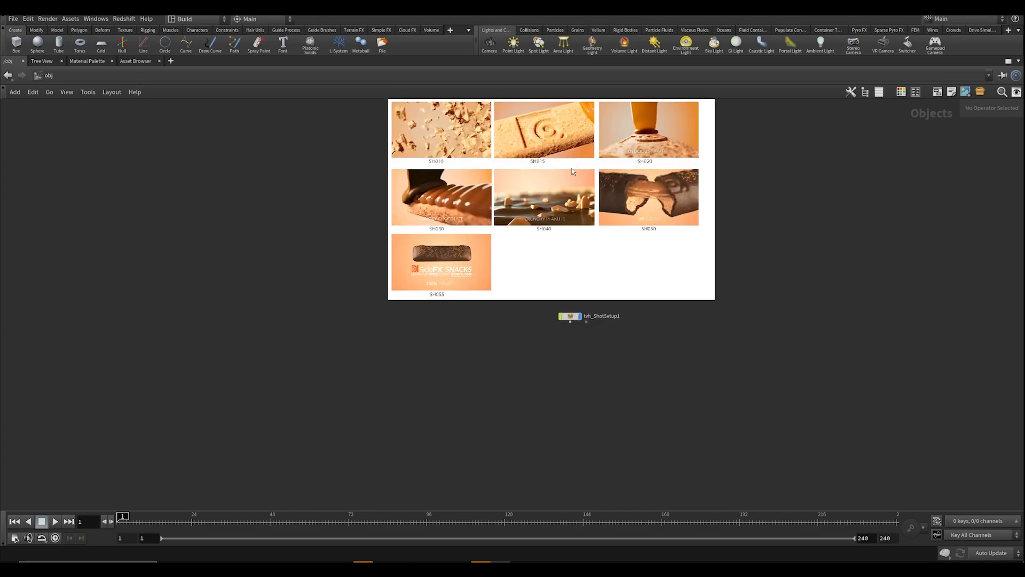
scroll(537, 197, up, 2)
middle_drag(629, 201, 591, 314)
scroll(493, 243, down, 2)
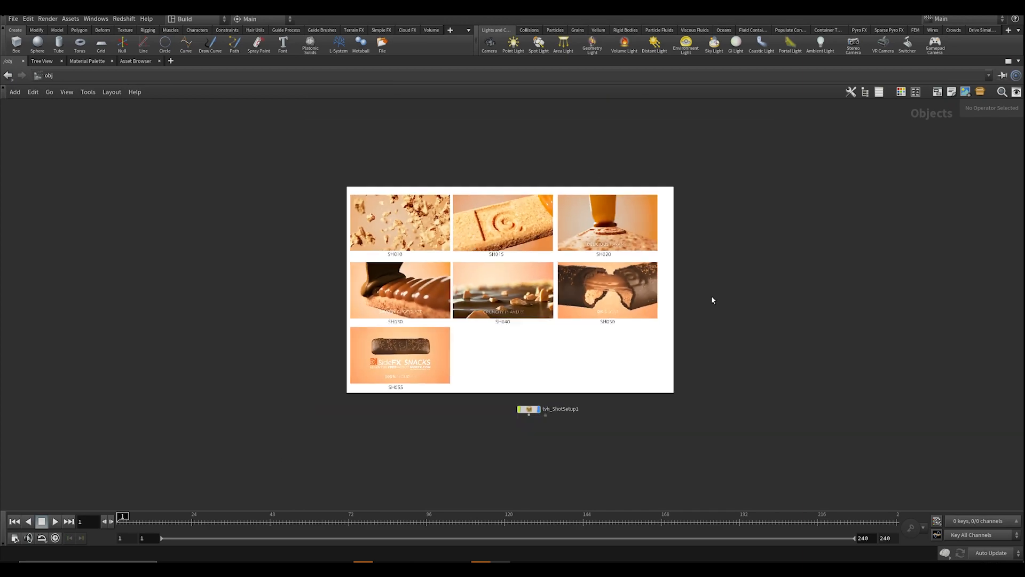
scroll(512, 263, up, 2)
middle_drag(497, 266, 551, 232)
middle_drag(508, 311, 616, 178)
scroll(487, 243, down, 1)
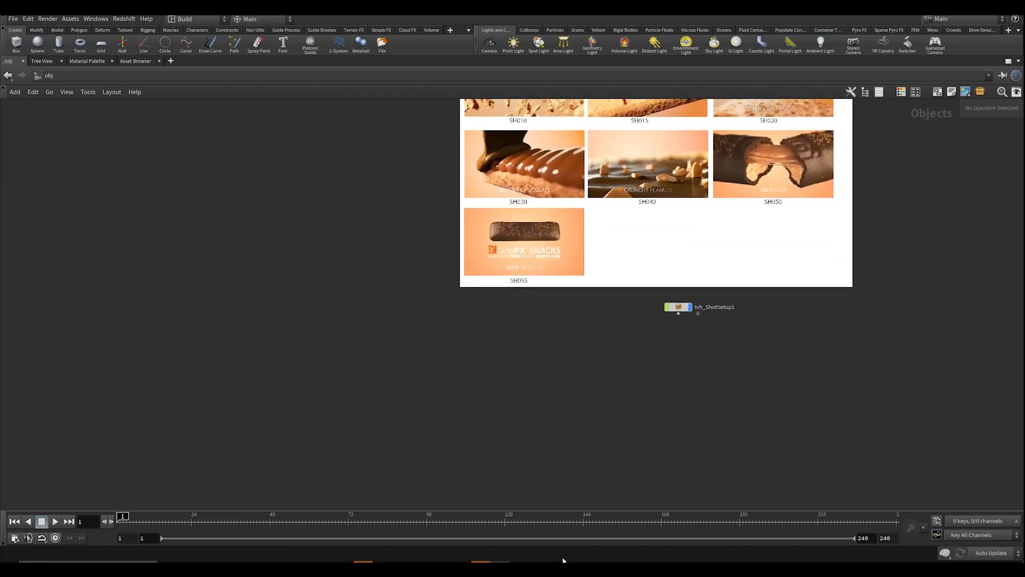
click(563, 560)
click(917, 331)
click(559, 560)
middle_drag(863, 274, 765, 446)
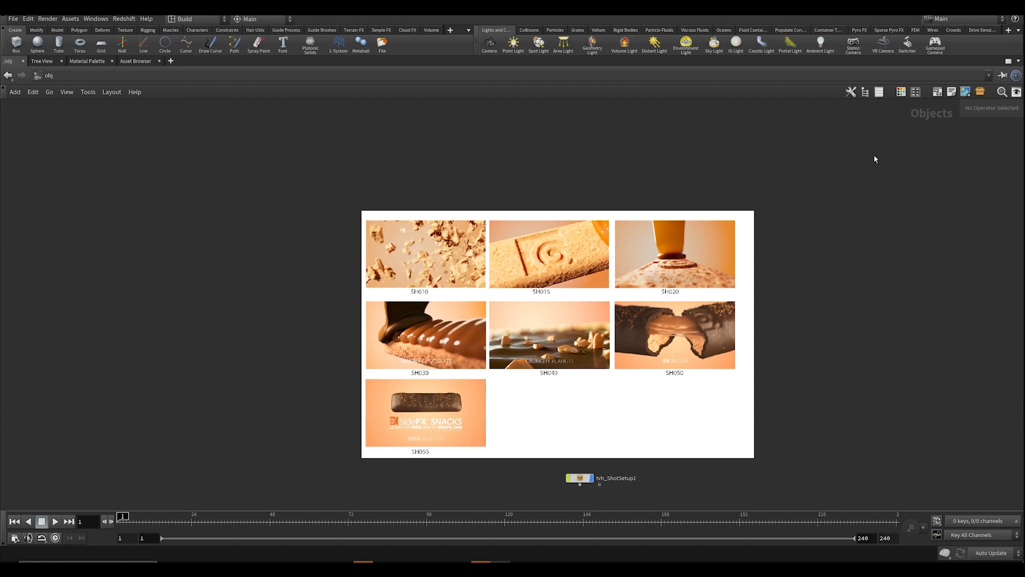
Step: Restore the split pane layout with a taller network editor and enable background image editing
key(ctrl+b)
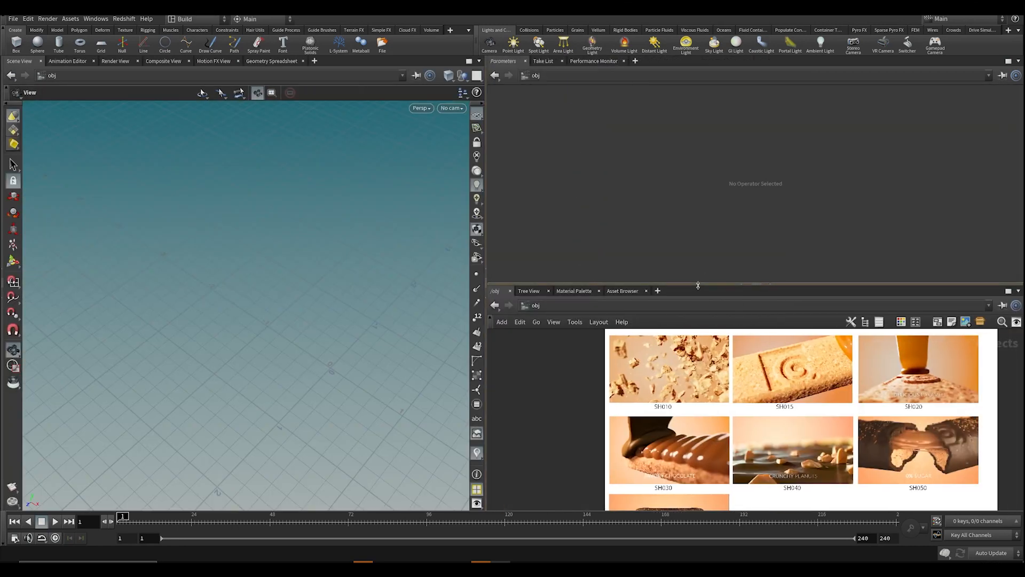
drag(703, 283, 688, 156)
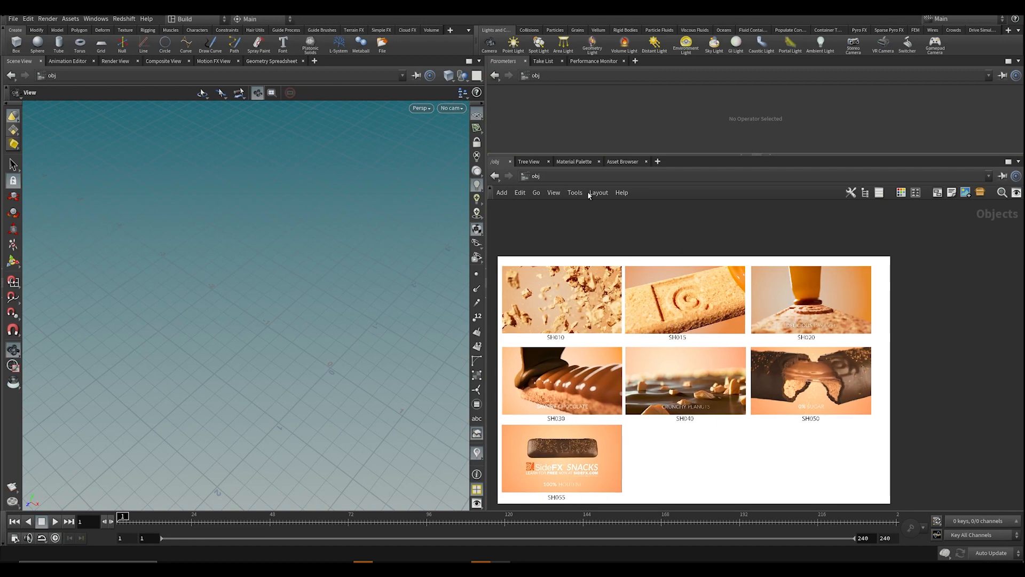
click(589, 193)
click(653, 329)
scroll(653, 331, down, 3)
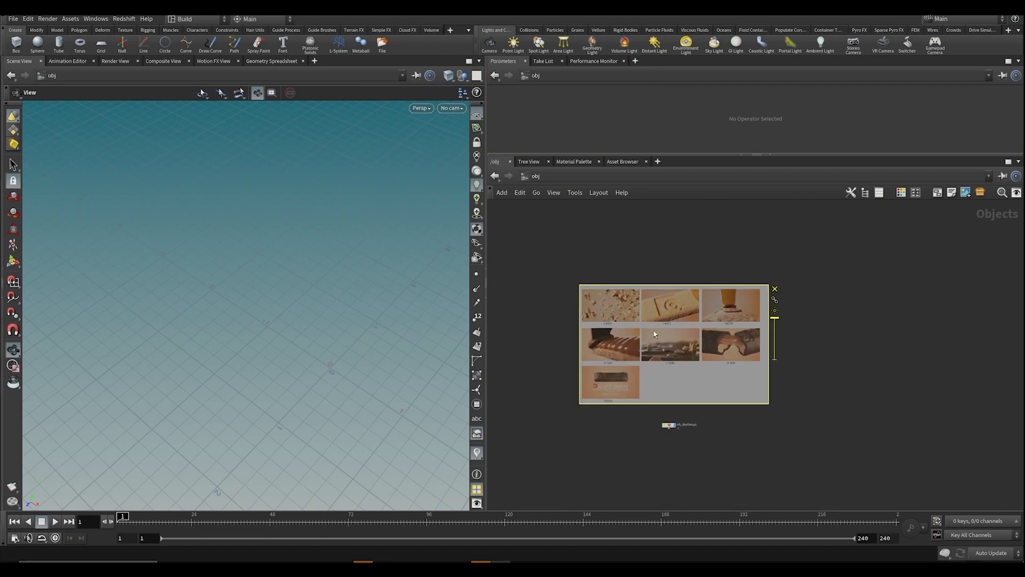
Step: Move the storyboard image farther above the tvh_ShotSetup1 node and dim it, then end image editing and save the scene
drag(655, 334, 701, 306)
drag(822, 291, 824, 323)
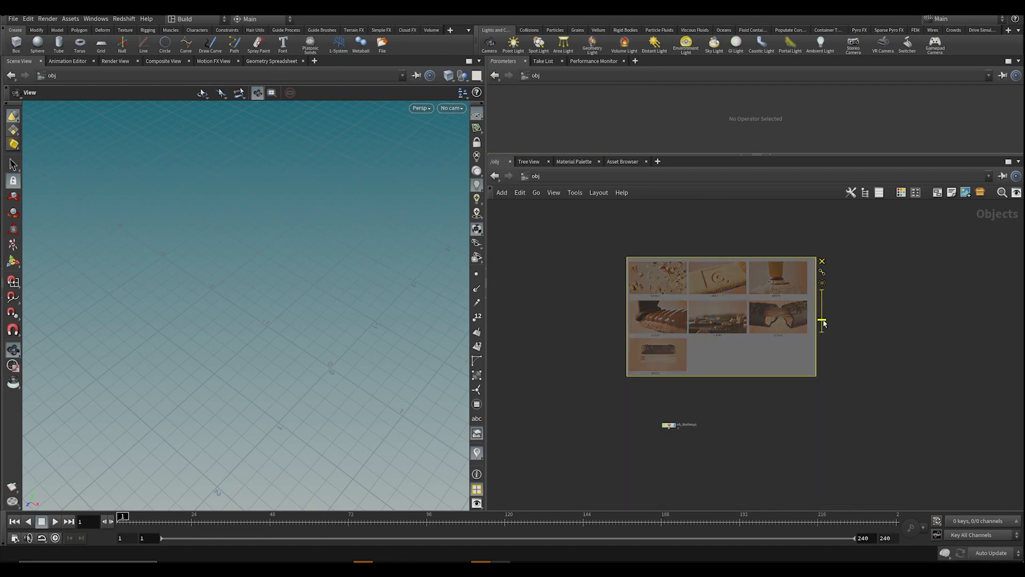
scroll(835, 316, up, 2)
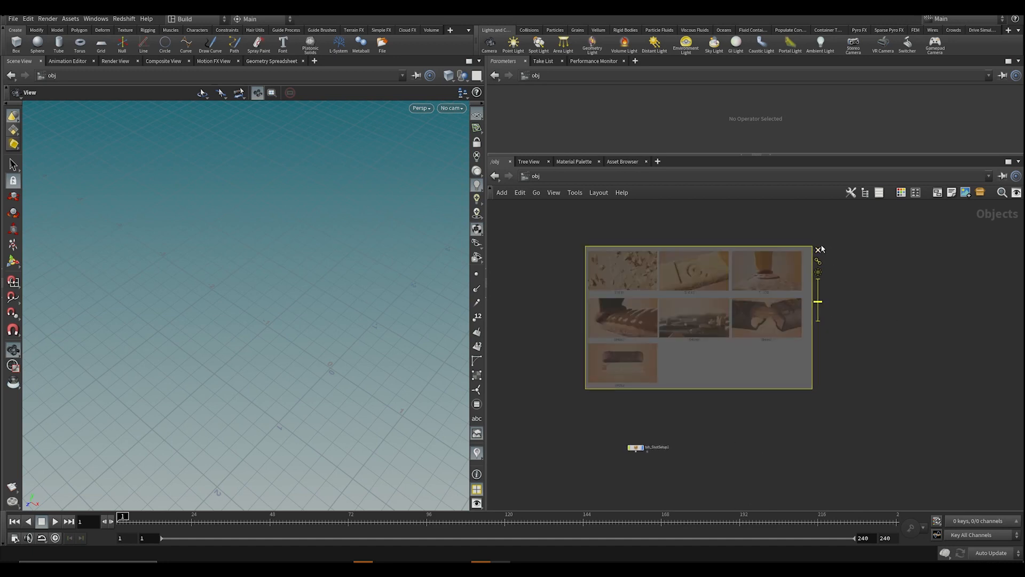
click(574, 192)
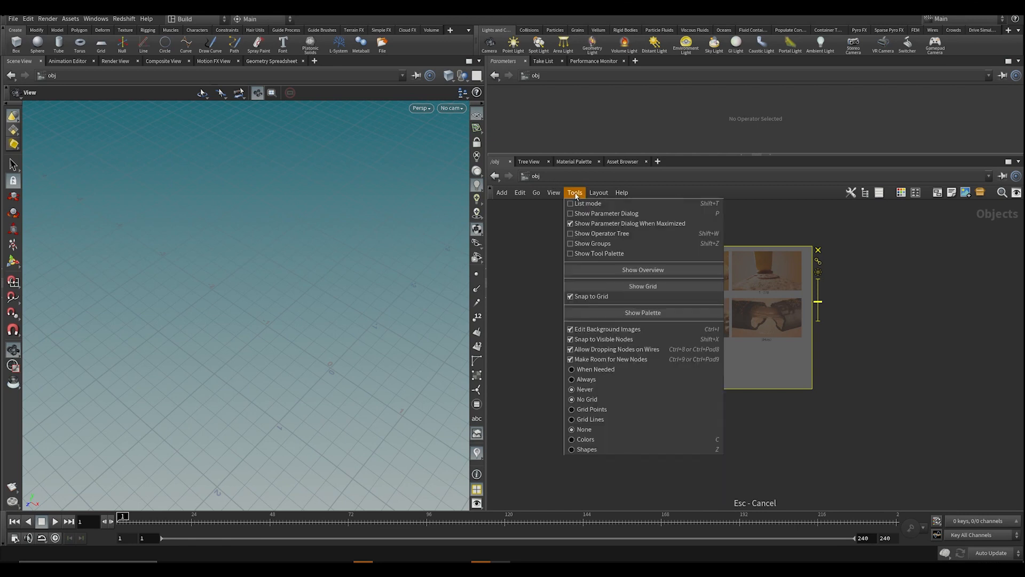
click(574, 330)
scroll(587, 363, up, 5)
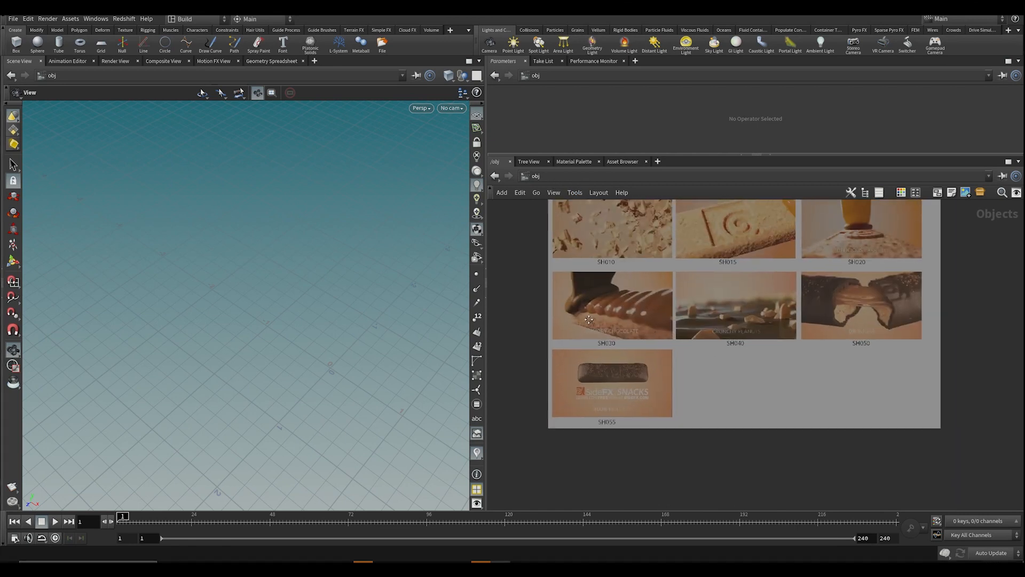
drag(710, 439, 671, 389)
middle_drag(656, 278, 763, 401)
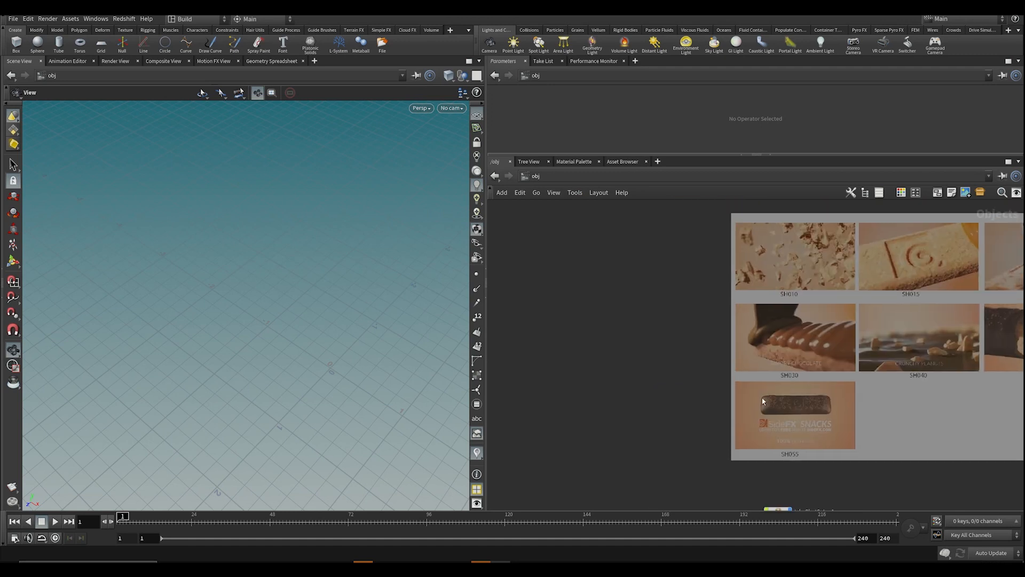
key(ctrl+s)
Step: Maximize the network editor and add a Subnetwork node in the empty area beside the storyboard
key(ctrl+b)
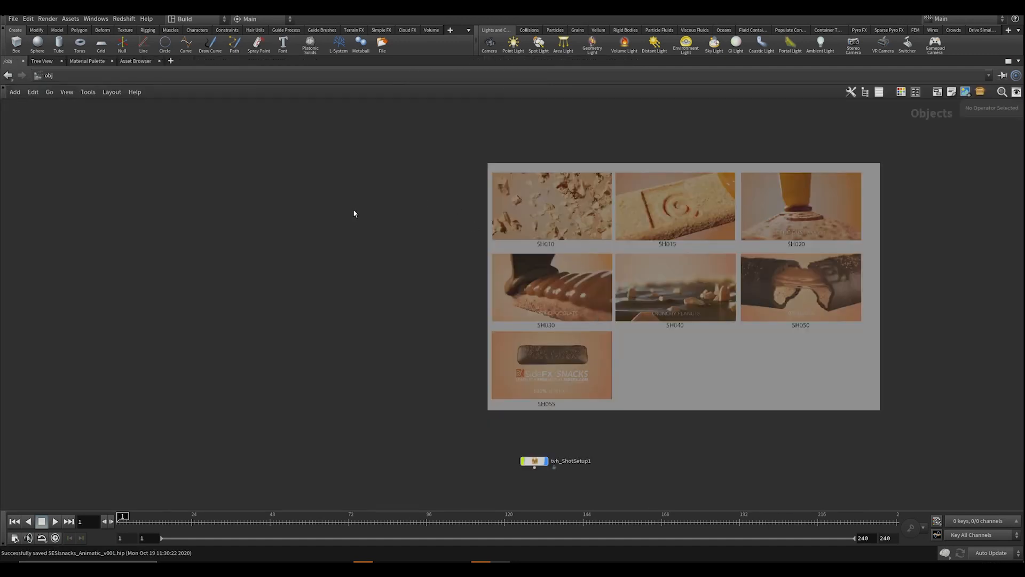
middle_drag(353, 209, 517, 258)
middle_drag(790, 285, 833, 249)
key(Tab)
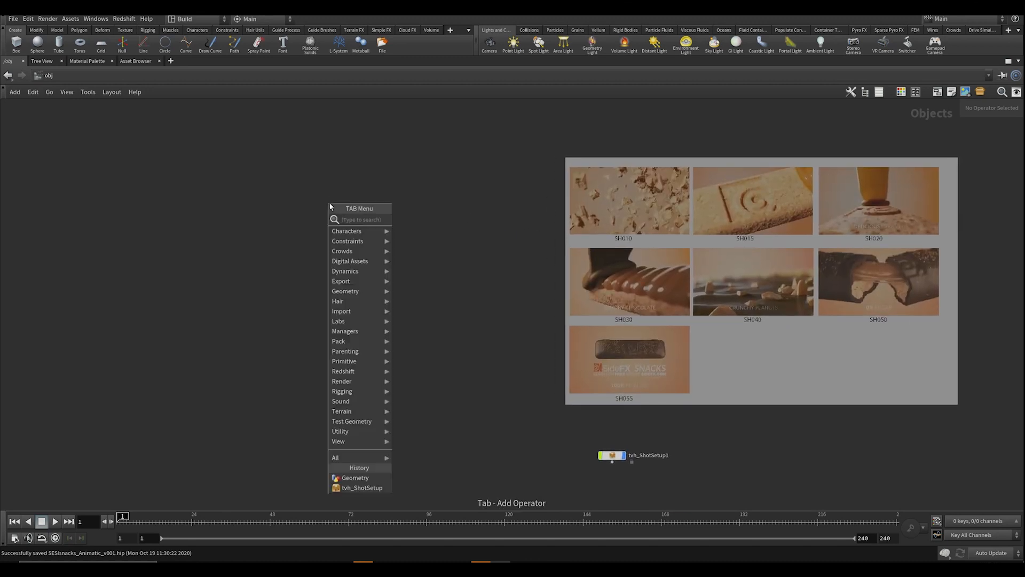
text(subnet)
key(Return)
click(332, 207)
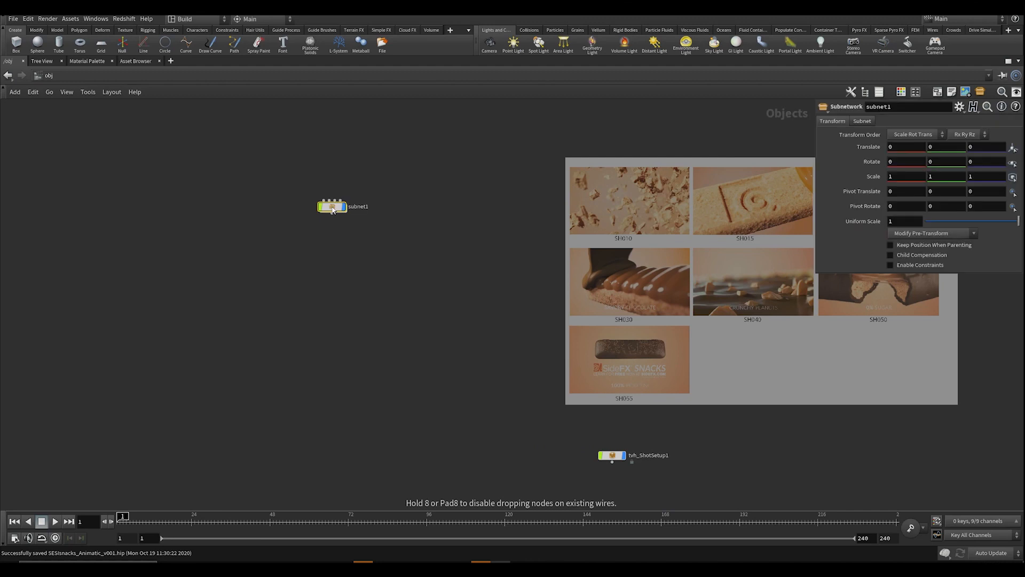
Step: Hide the parameter dialog overlaying the maximized network editor
scroll(337, 214, up, 2)
key(p)
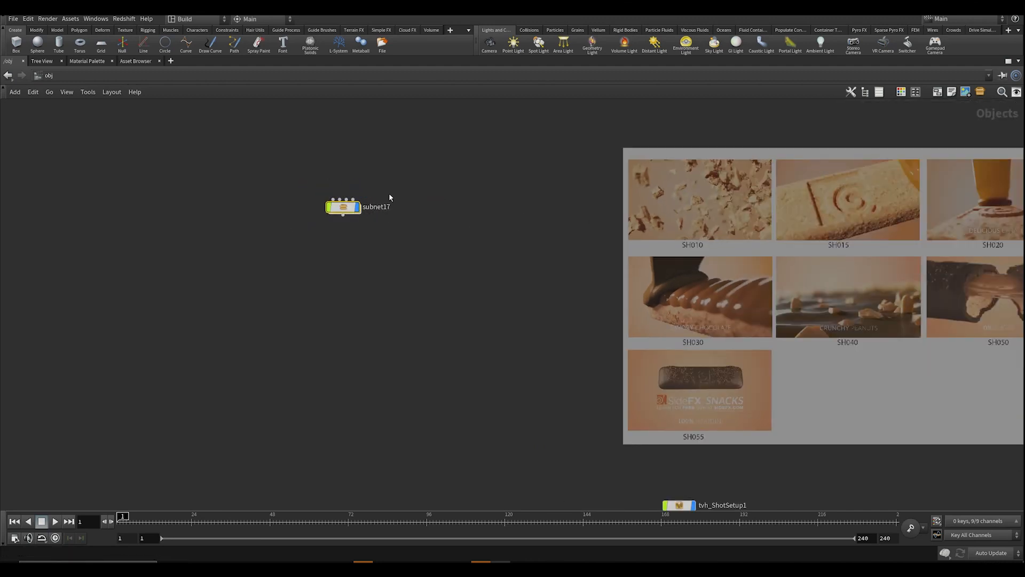
key(p)
key(p)
key(p)
key(p)
key(p)
key(p)
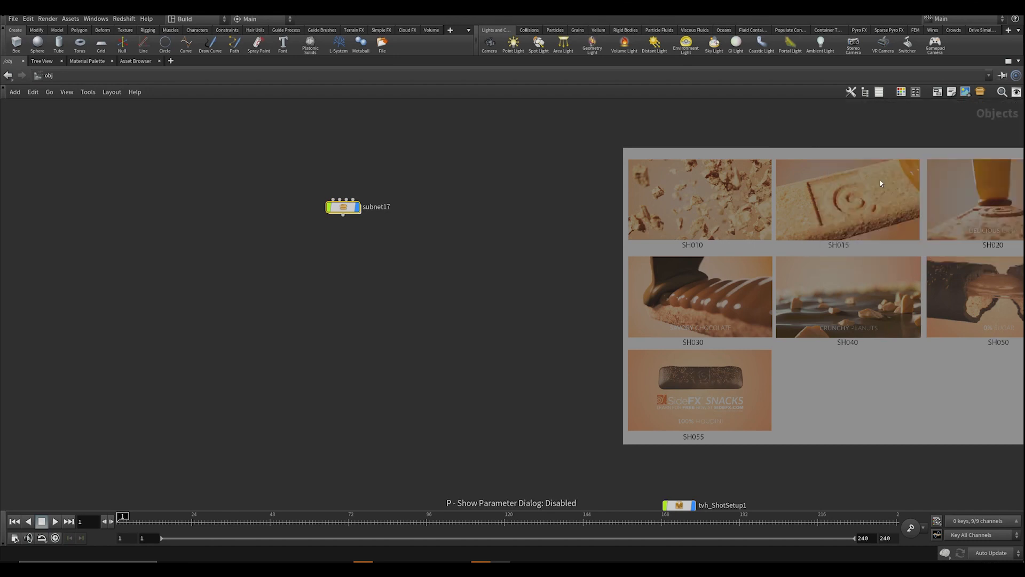
Step: Rename the new subnetwork to SH010, save the scene and move the node farther away from the storyboard
double_click(376, 207)
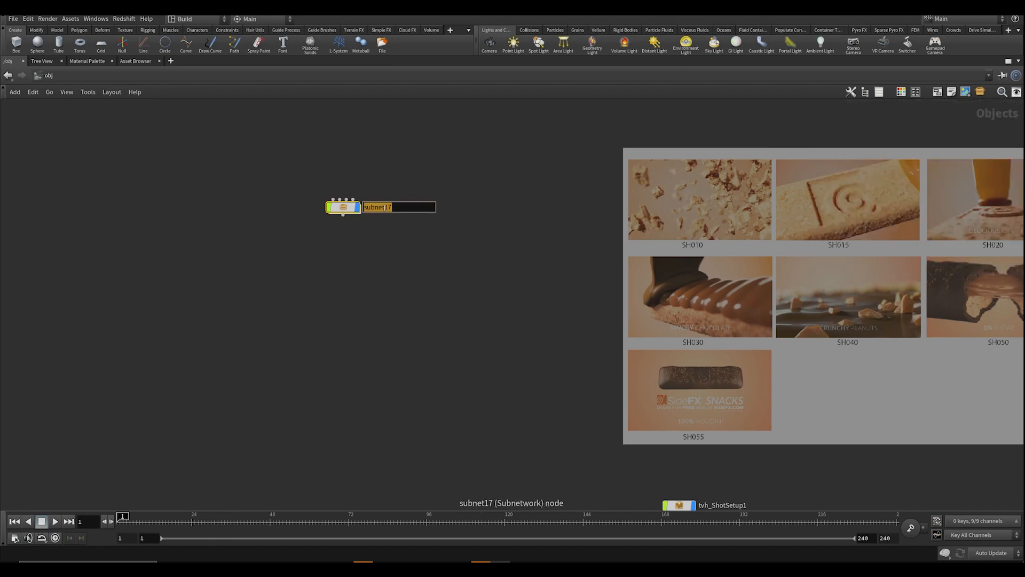
text(SH010)
key(Return)
key(ctrl+s)
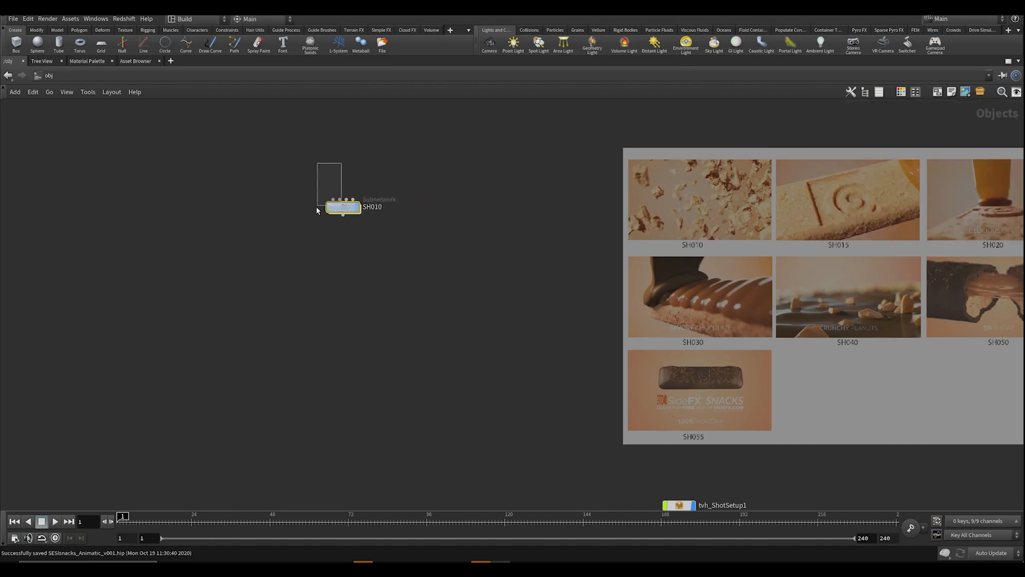
drag(345, 208, 249, 208)
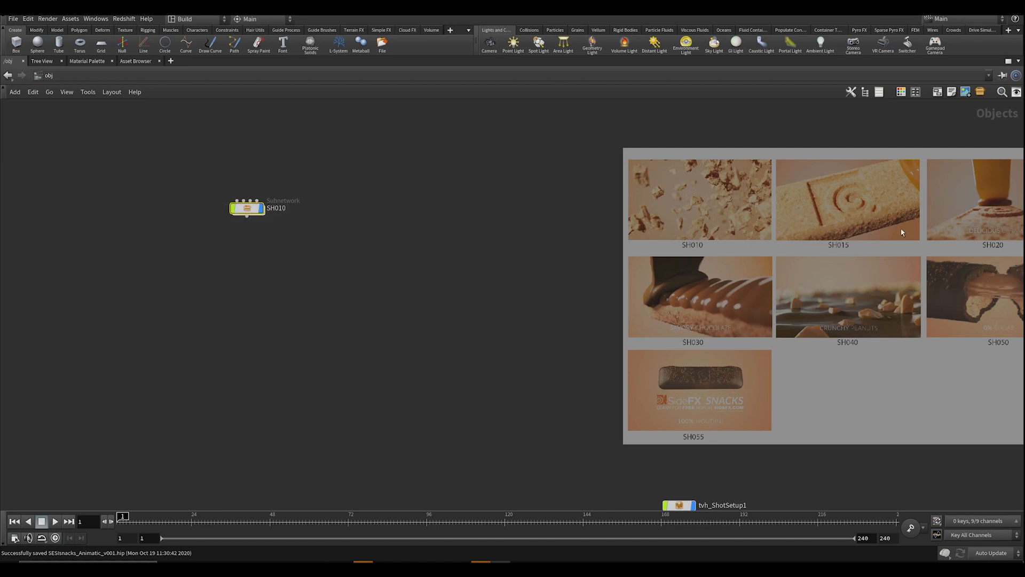
Step: Duplicate the SH010 subnetwork beside the original and rename the copy SH020
drag(334, 165, 244, 223)
key(ctrl+c)
key(ctrl+v)
double_click(415, 211)
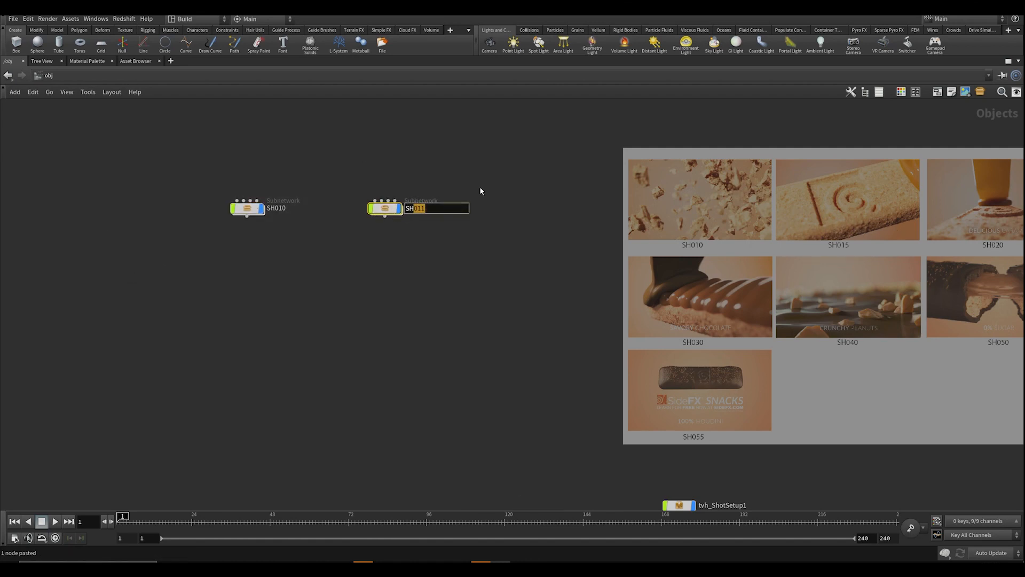
text(020)
key(Return)
Step: Paste another subnetwork copy, place it below SH010 and rename it SH030
key(ctrl+v)
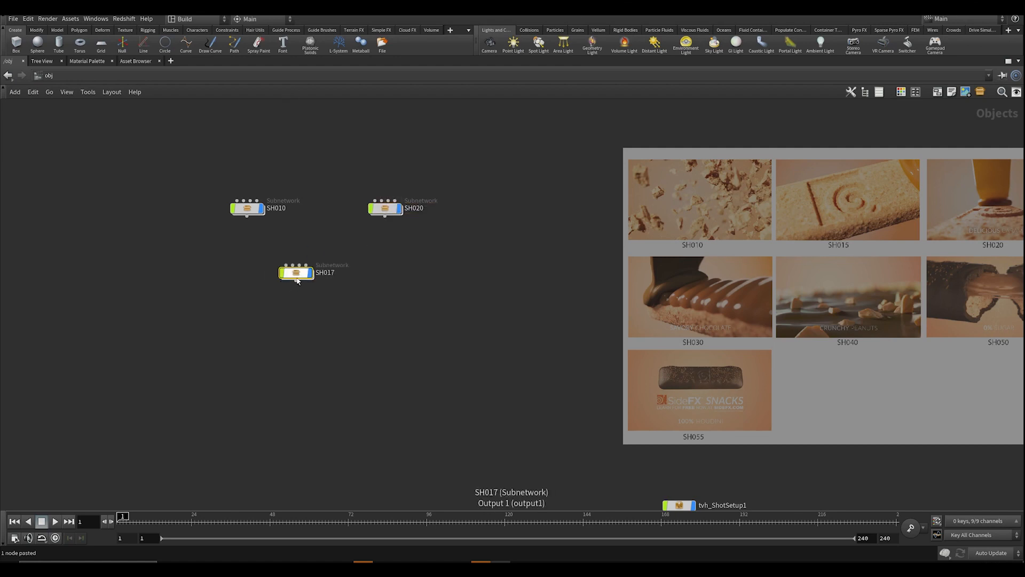
click(249, 282)
double_click(276, 280)
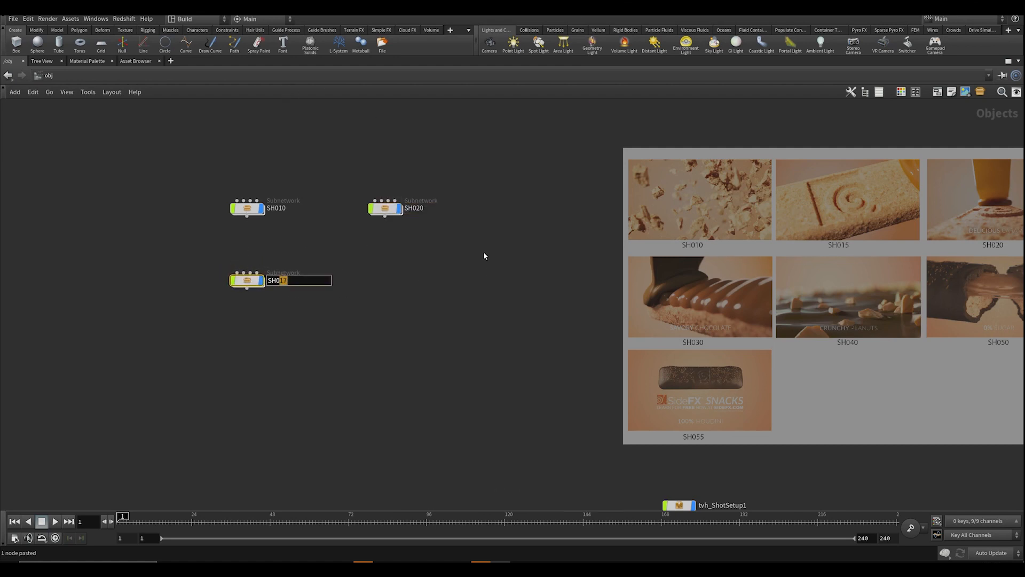
text(30)
key(Return)
Step: Duplicate the SH030 subnetwork, place the copy below SH020 and rename it SH040
drag(375, 247, 231, 316)
key(ctrl+c)
key(ctrl+v)
click(384, 281)
double_click(414, 280)
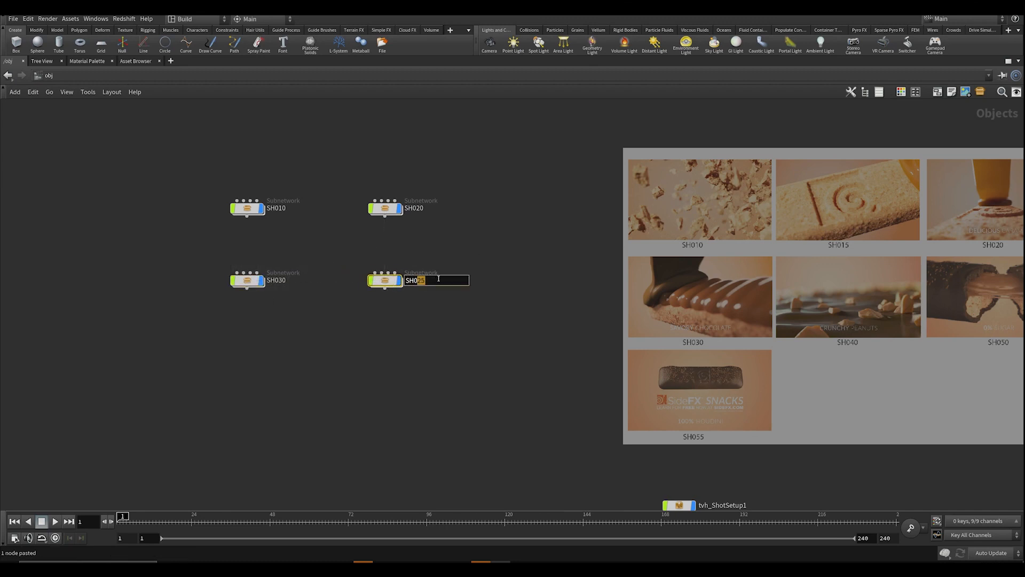
text(40)
key(Return)
Step: Paste a further subnetwork copy below SH030, rename it SH050 and save the scene
key(ctrl+v)
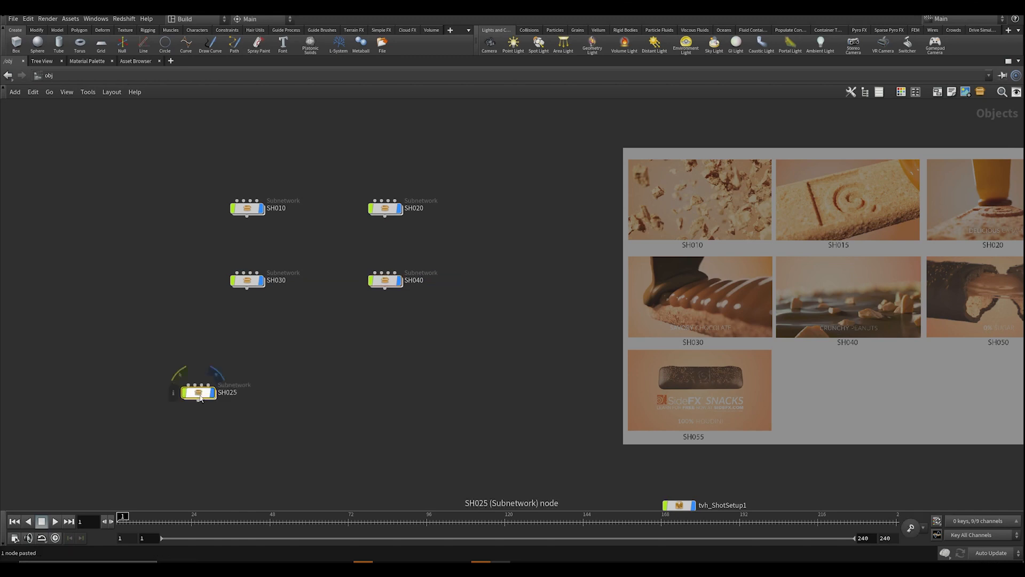
click(245, 372)
double_click(275, 365)
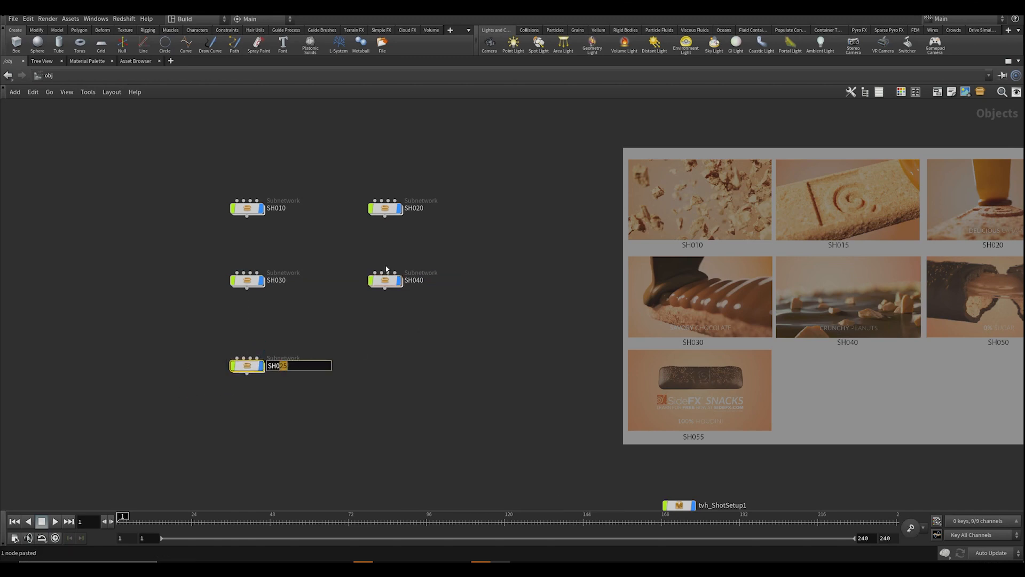
text(50)
key(Return)
key(ctrl+s)
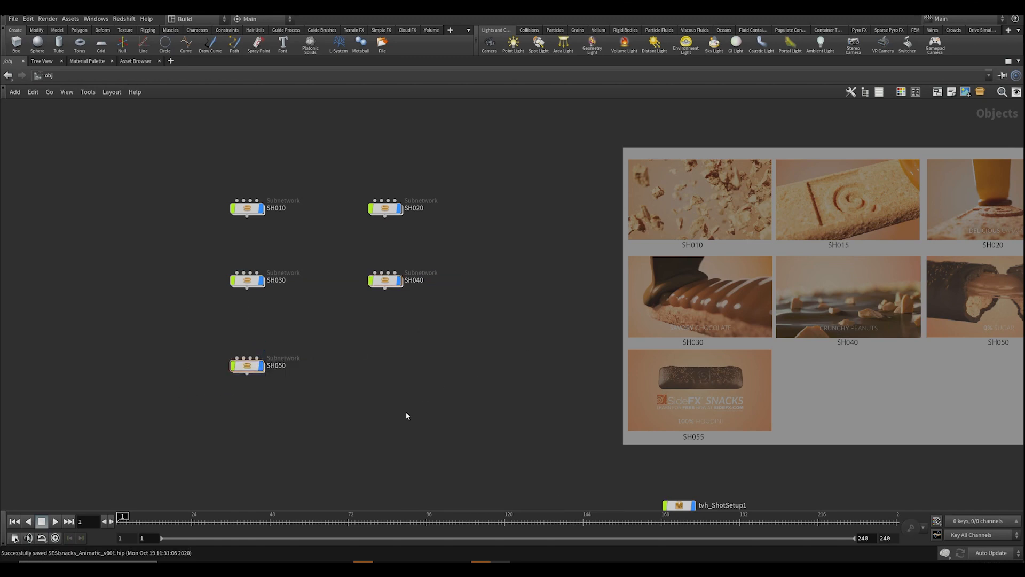
Step: Turn off the display flags of all five shot subnetworks and save the scene
middle_drag(386, 351, 480, 430)
drag(503, 244, 242, 490)
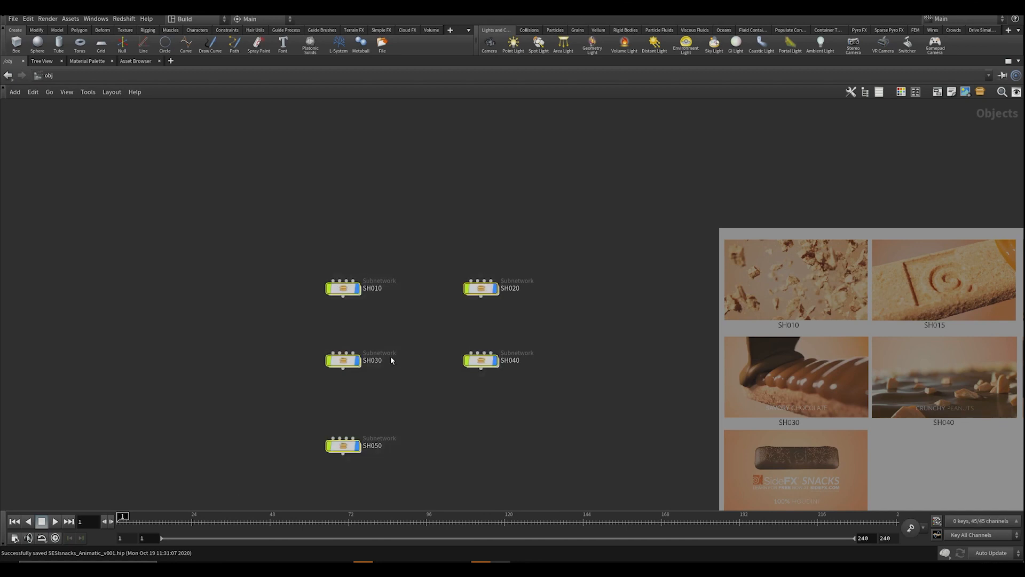
click(363, 342)
key(ctrl+s)
middle_drag(444, 329, 393, 311)
middle_drag(531, 375, 562, 314)
click(570, 281)
Step: Restore the split pane layout with a wider scene view and go inside the SH010 subnetwork
key(ctrl+b)
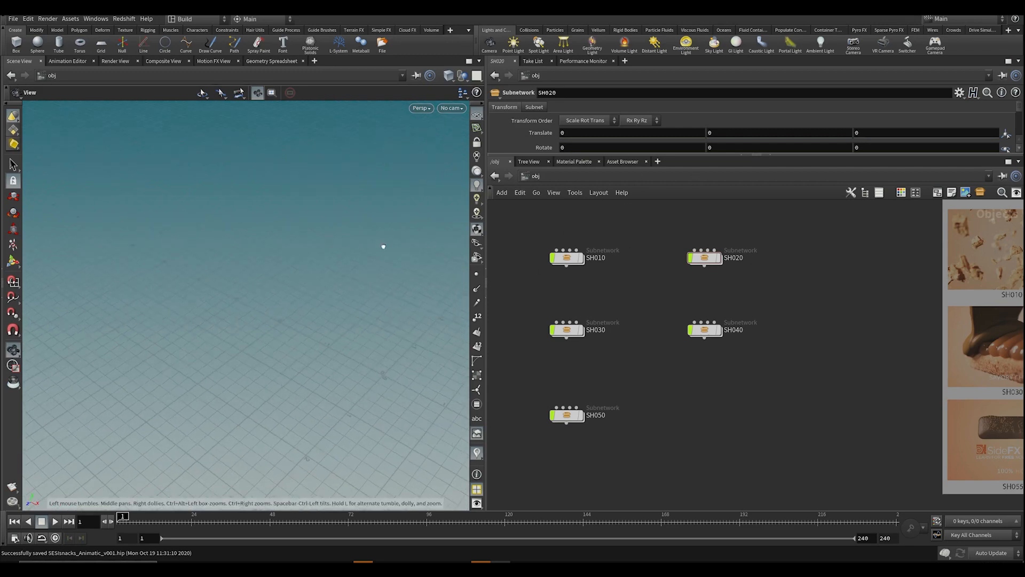
drag(487, 343, 639, 320)
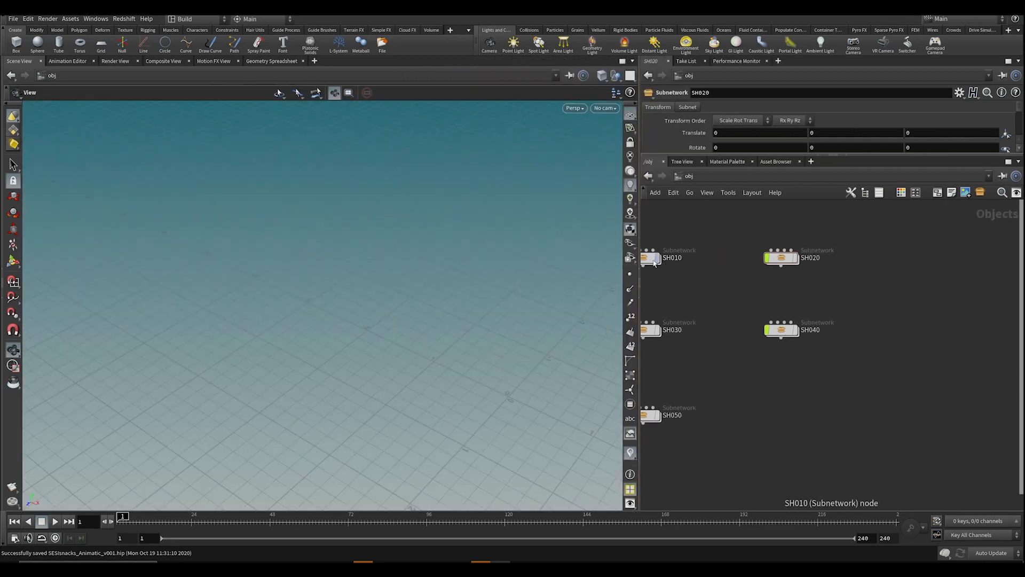
double_click(688, 265)
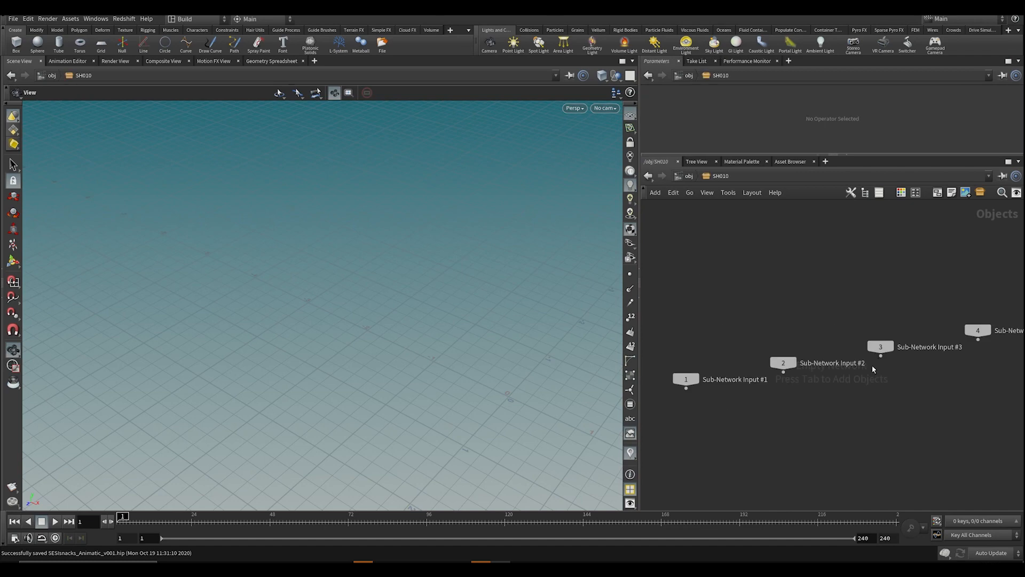
Step: Add a Test Geometry: Pig Head object inside SH010 and return to the obj level
key(Tab)
text(pig)
key(Return)
click(810, 411)
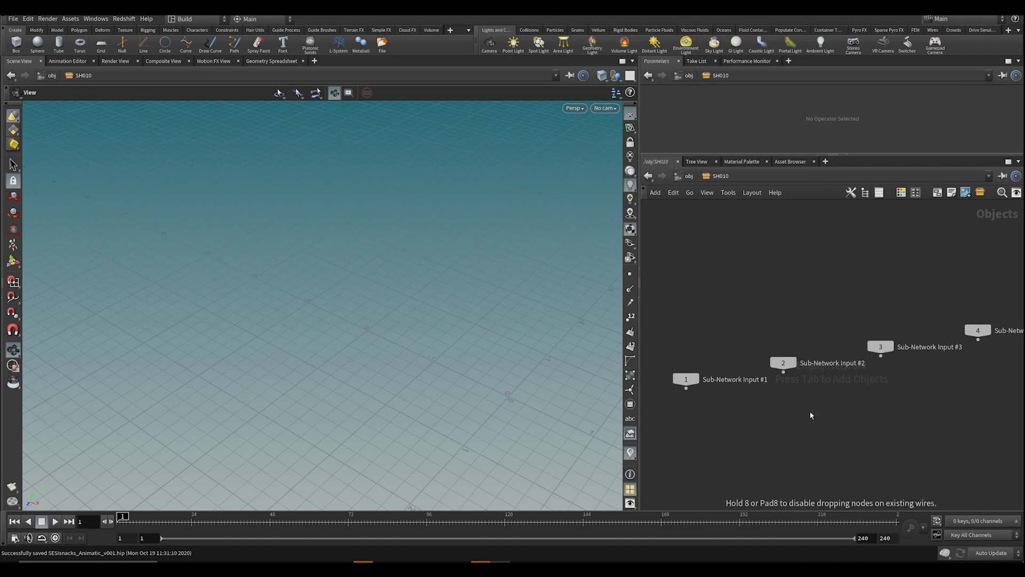
drag(794, 409, 587, 374)
drag(384, 344, 267, 297)
click(812, 440)
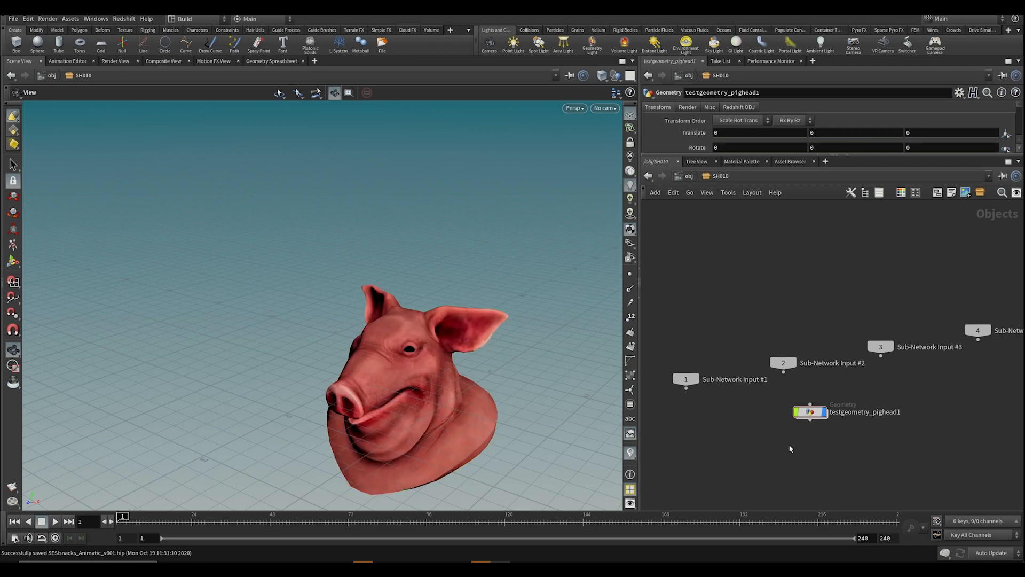
key(u)
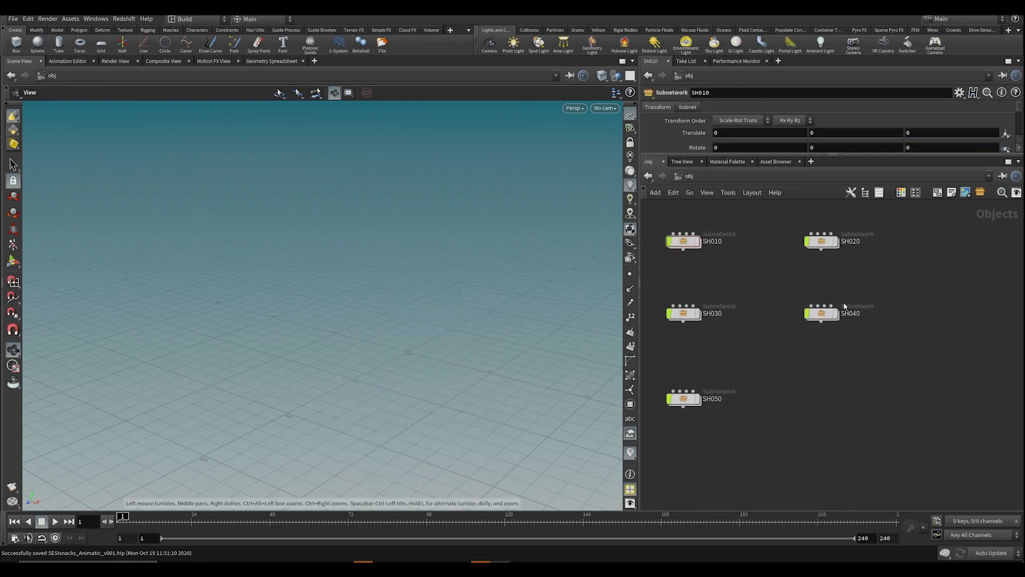
Step: Add a Test Geometry: Rubber Toy object inside the SH020 subnetwork and return to the obj level
double_click(821, 241)
key(Tab)
mouse_move(754, 441)
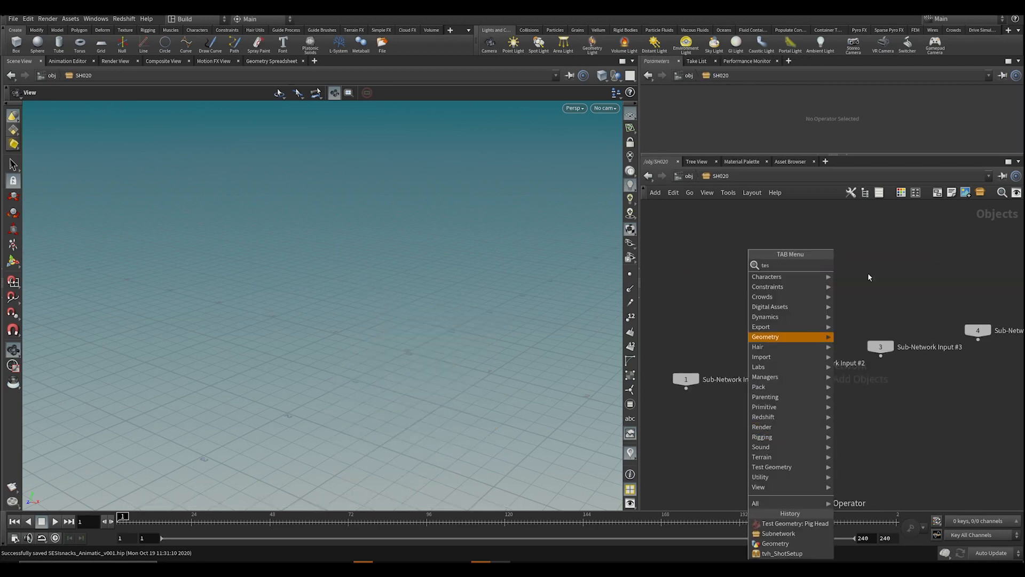
click(870, 284)
click(707, 452)
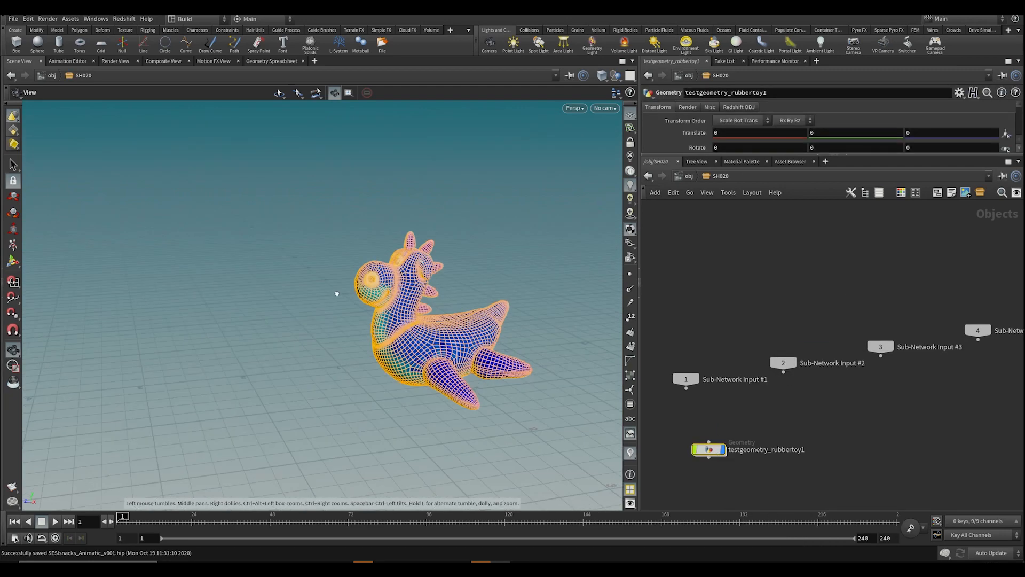
click(794, 430)
key(u)
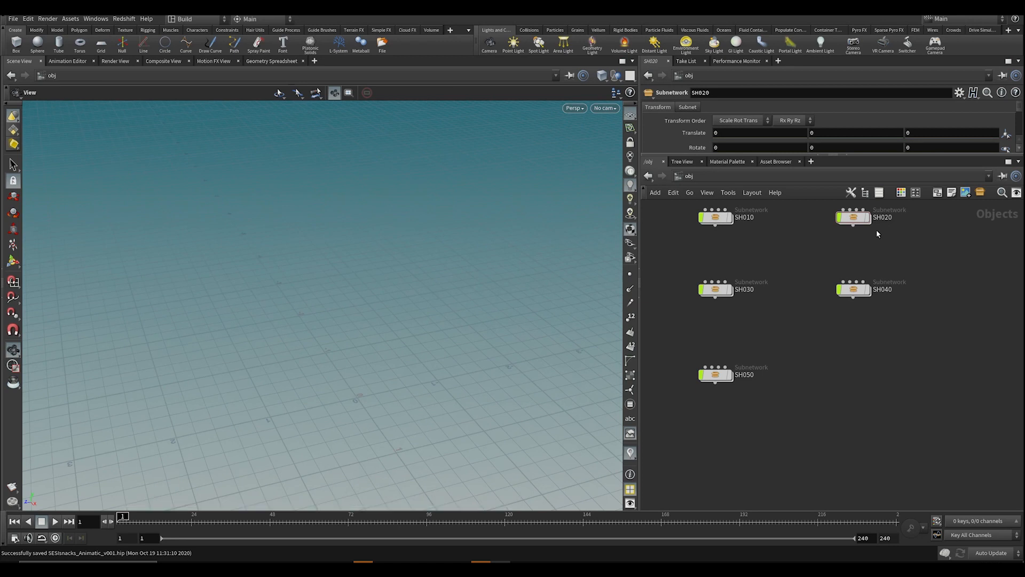
Step: Create a new camera from the current view, move it into the SH020 subnetwork and place it above the rubber toy object
key(i)
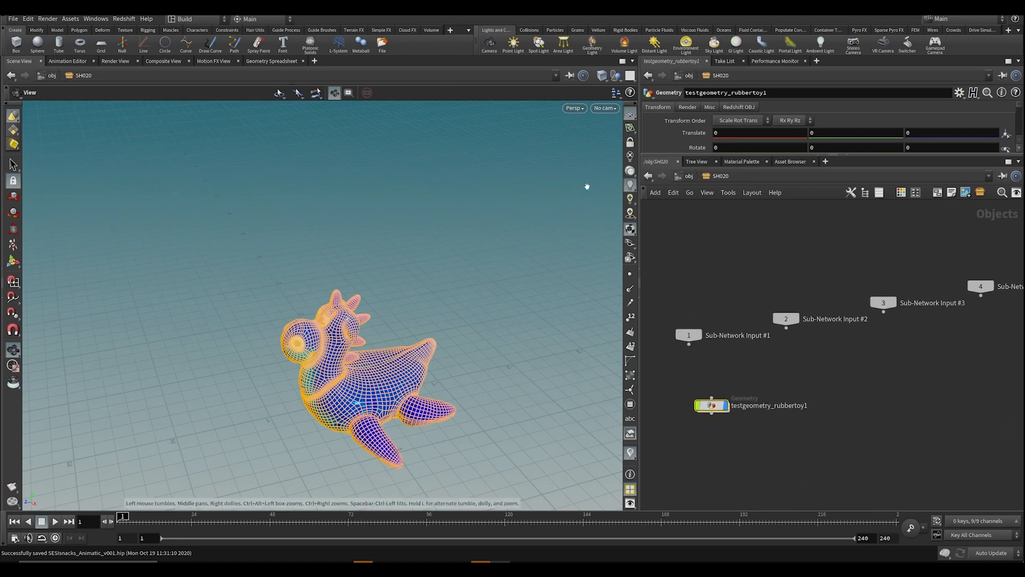
click(594, 108)
click(619, 137)
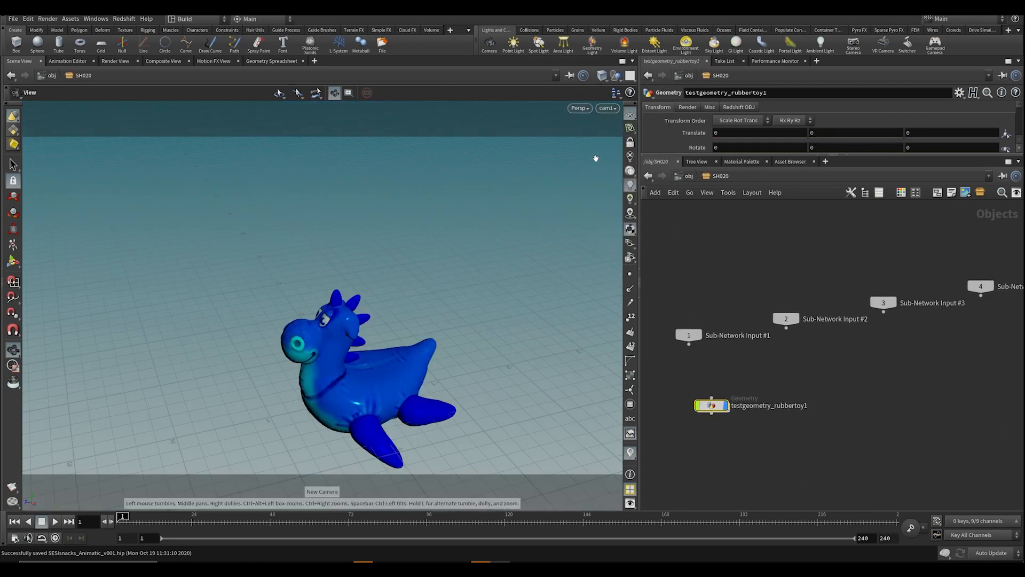
key(u)
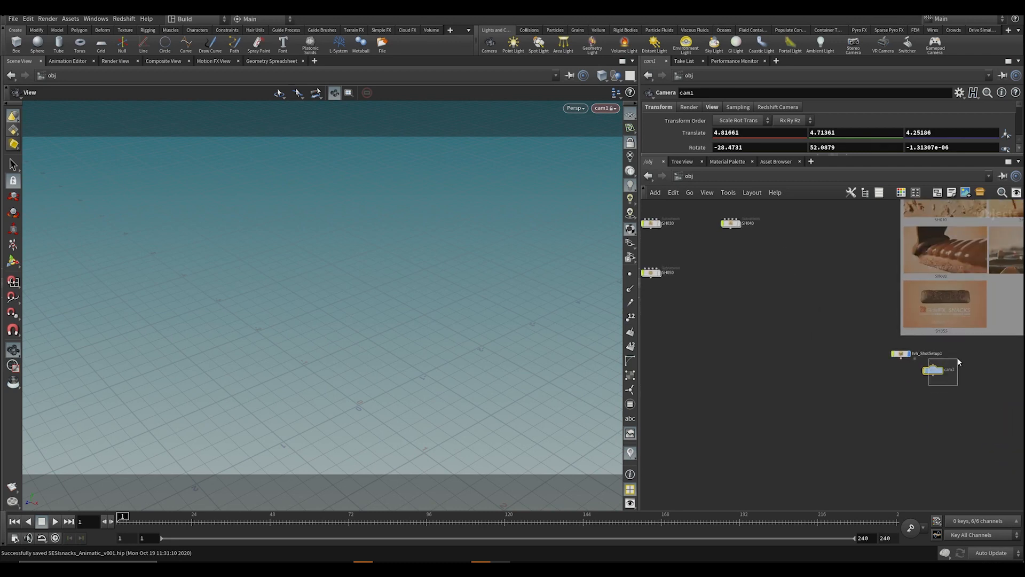
key(ctrl+x)
key(i)
key(ctrl+v)
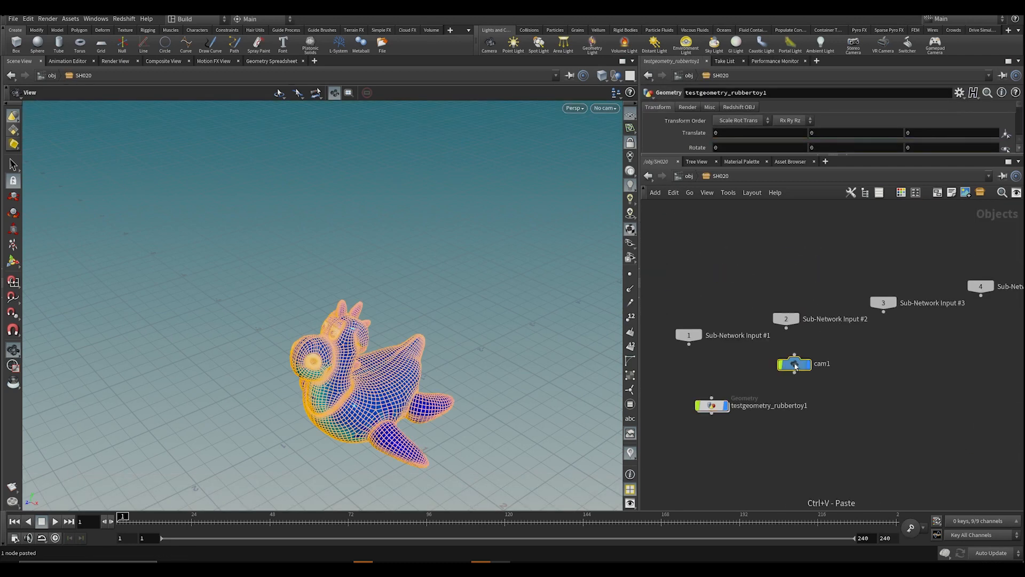
drag(796, 367, 713, 367)
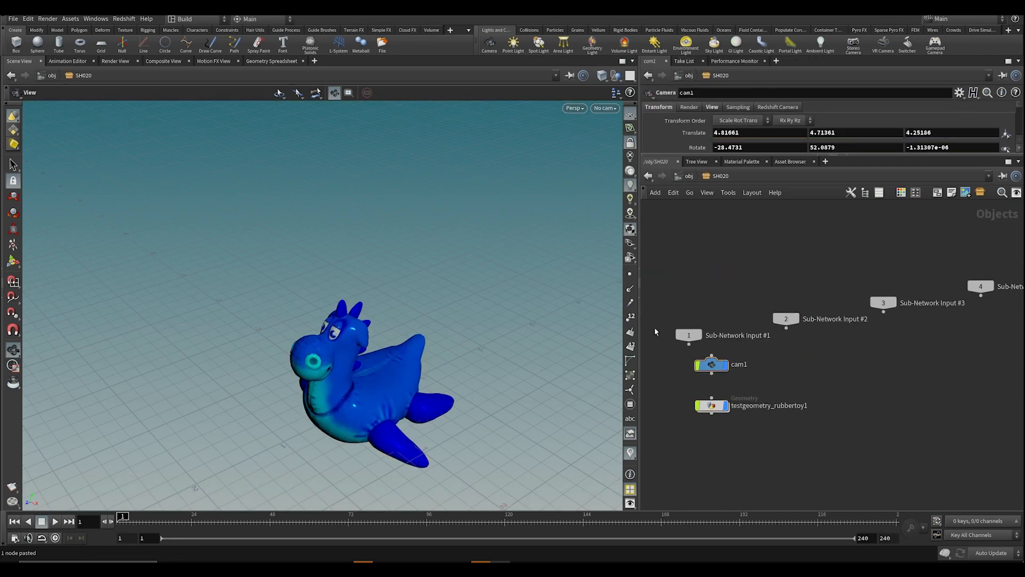
Step: Return to the obj level, look through SH020's cam1 and turn on SH020's display flag
key(u)
click(605, 108)
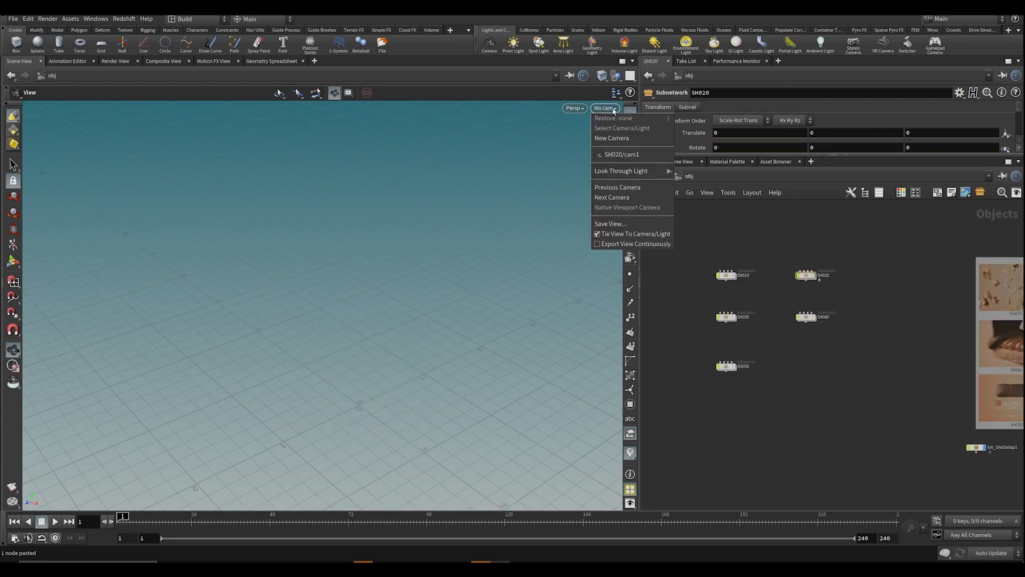
click(621, 155)
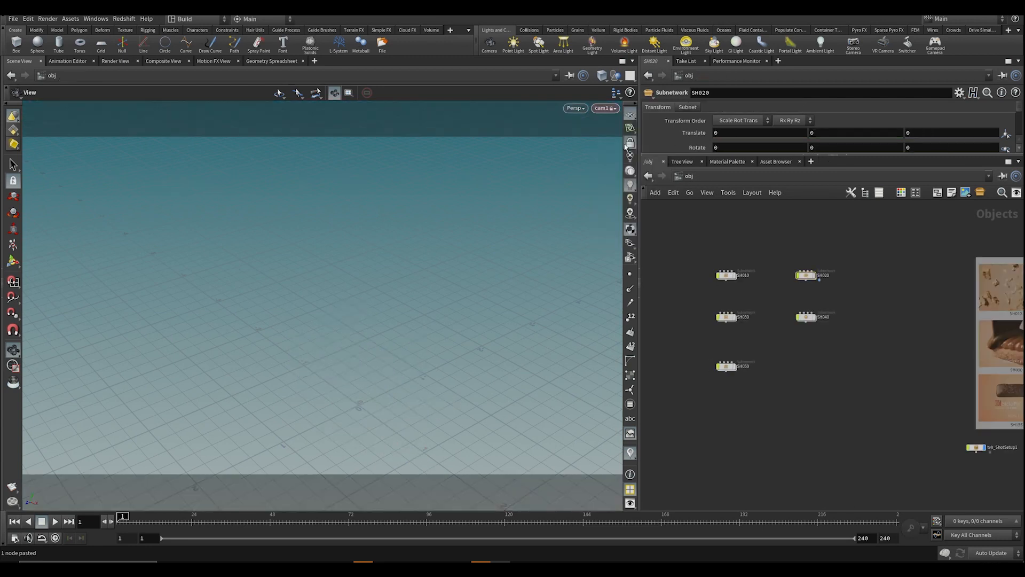
click(813, 275)
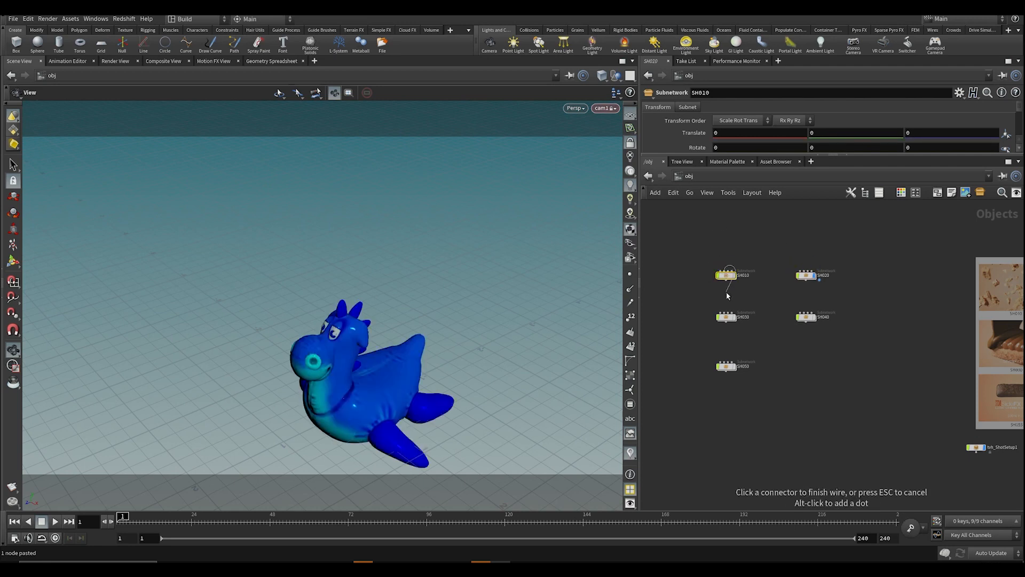
Step: Paste a copy of the camera into SH010, look through it, orbit it to a new angle and return to the obj level
double_click(726, 275)
key(ctrl+v)
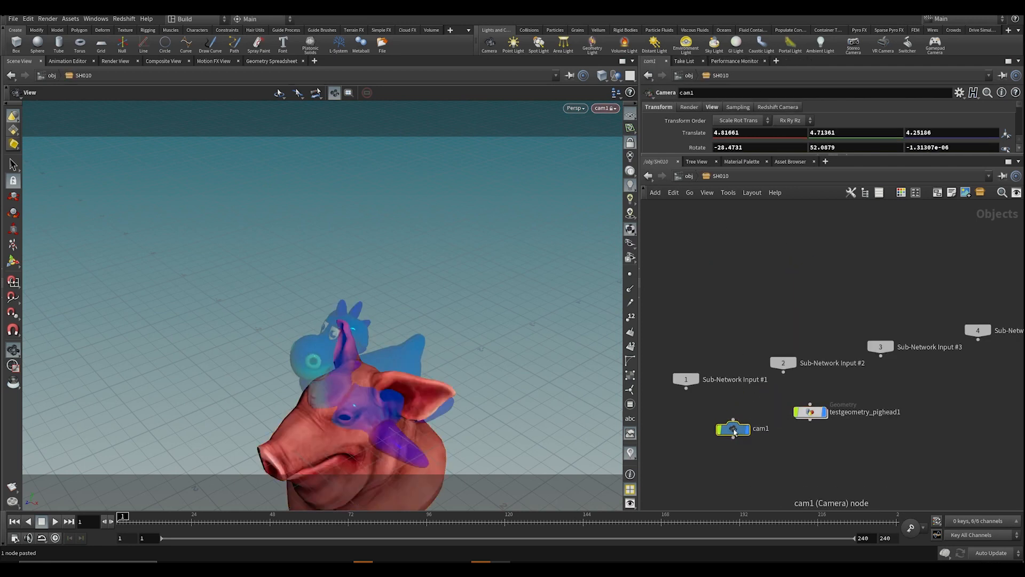
click(604, 107)
click(615, 154)
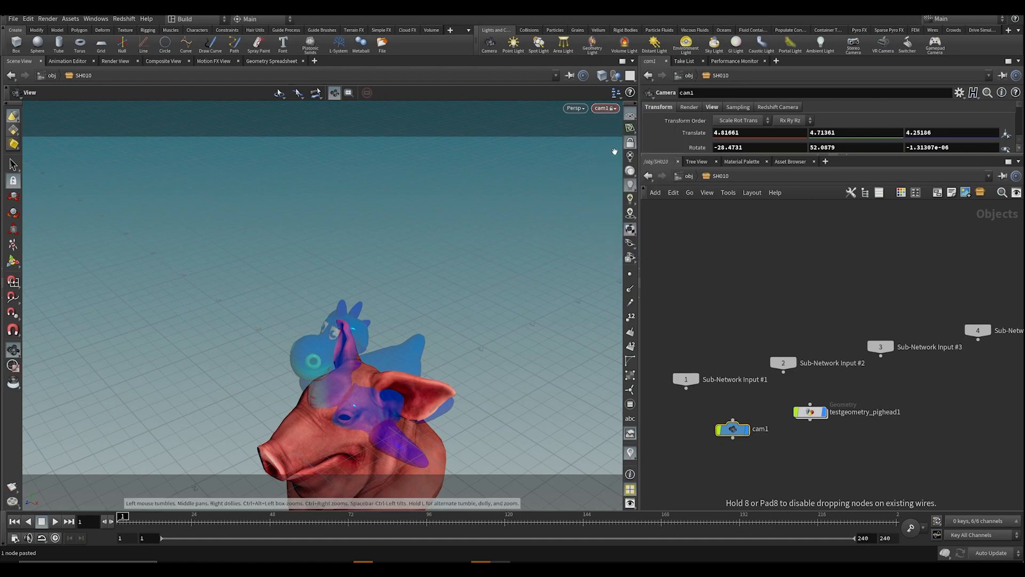
drag(460, 301, 385, 299)
key(u)
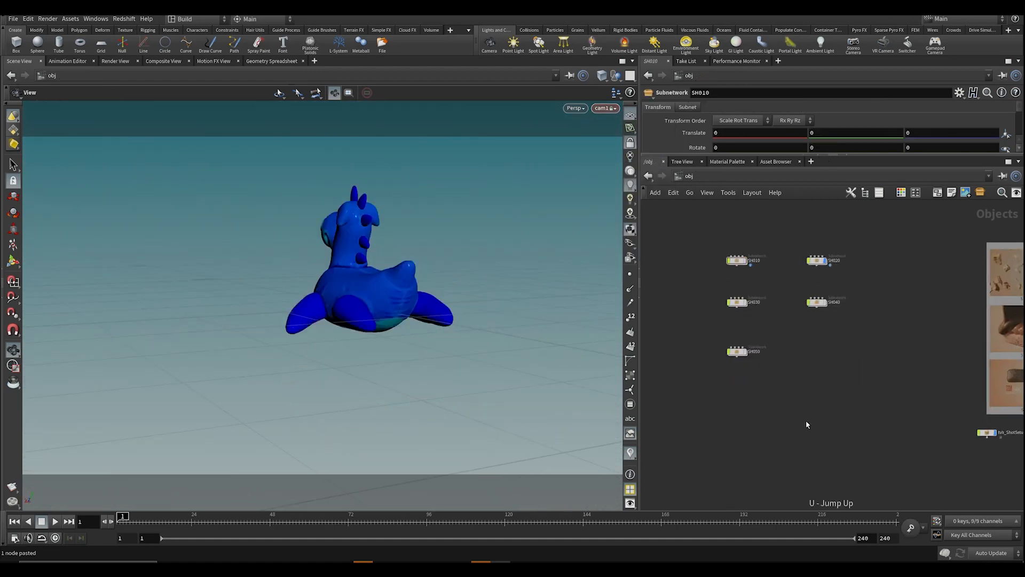
Step: Turn off SH020's display flag, display SH010 instead, adjust the camera angle and save the scene
middle_drag(734, 422, 719, 437)
click(776, 346)
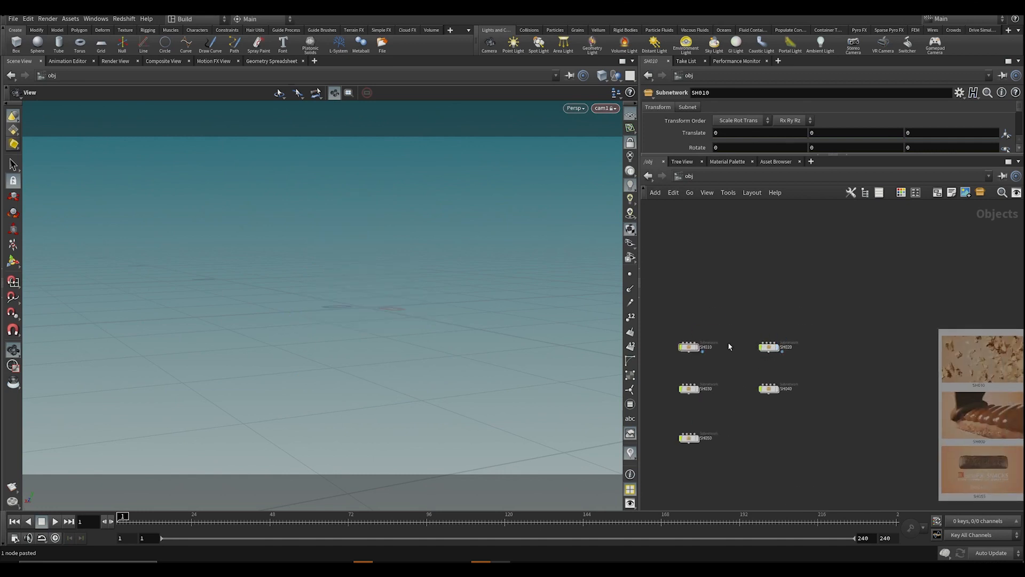
click(700, 348)
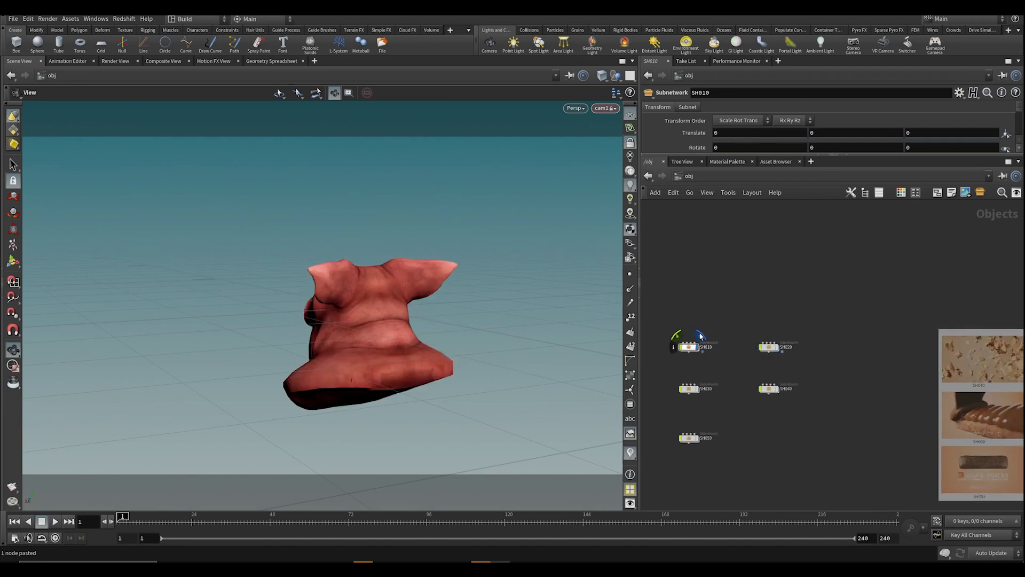
drag(400, 251, 450, 247)
key(ctrl+s)
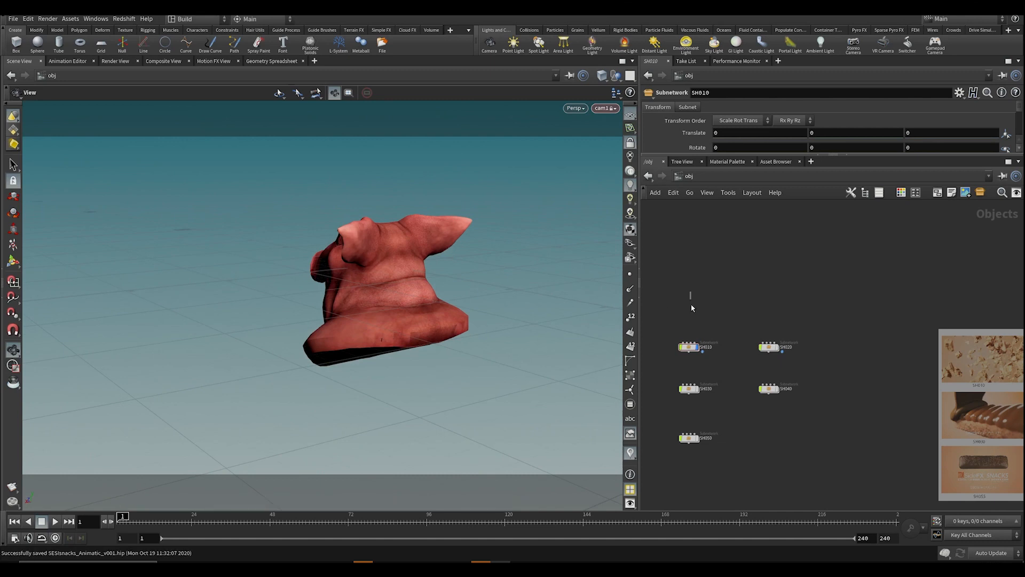
Step: Frame the pig head from the front with SH010's camera, save, and turn off SH010's display flag at the obj level
double_click(691, 347)
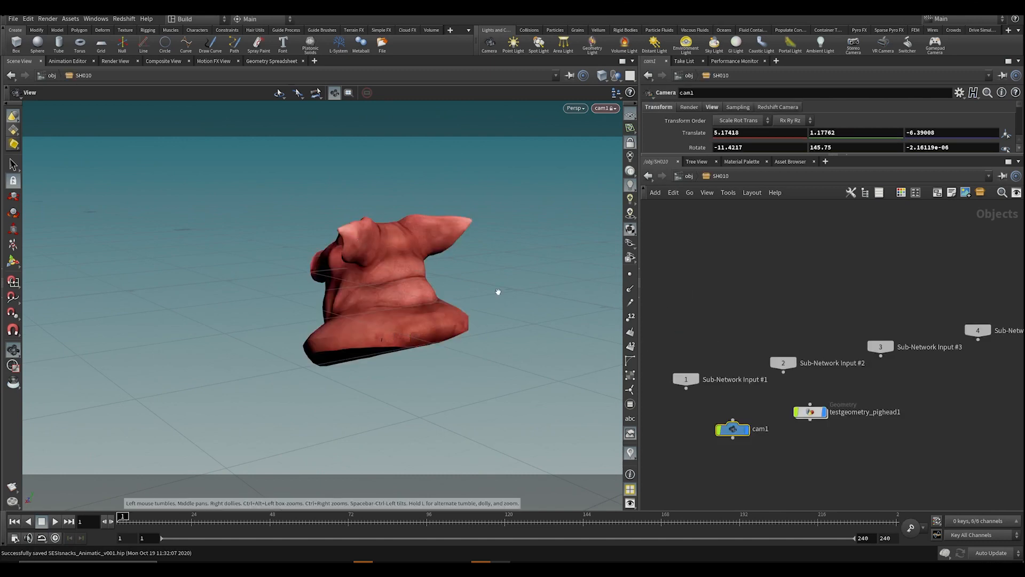
drag(371, 264, 550, 371)
key(ctrl+s)
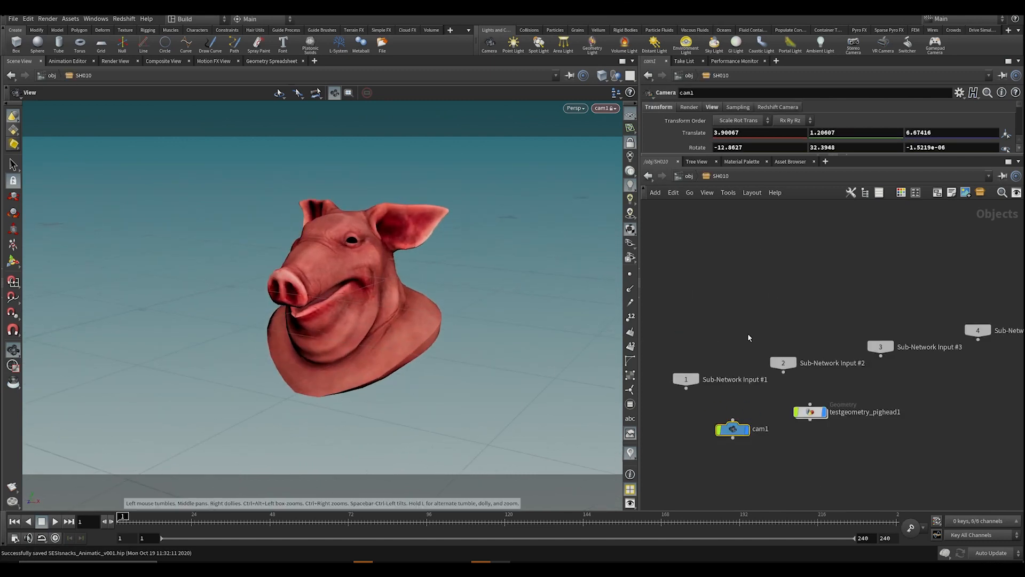
key(u)
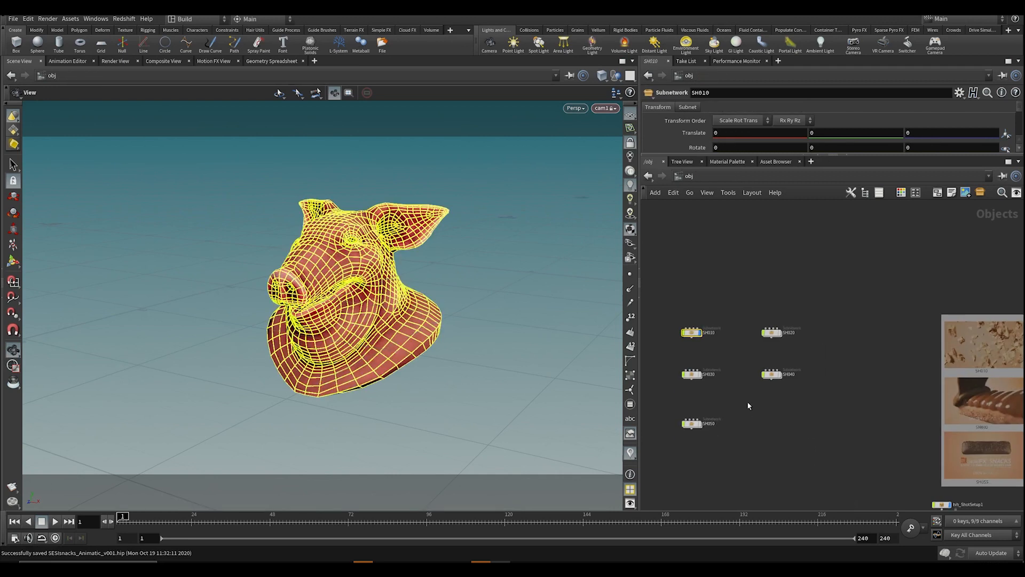
click(701, 329)
Step: Move all five shot subnetworks together closer to the storyboard image
middle_drag(815, 357, 776, 355)
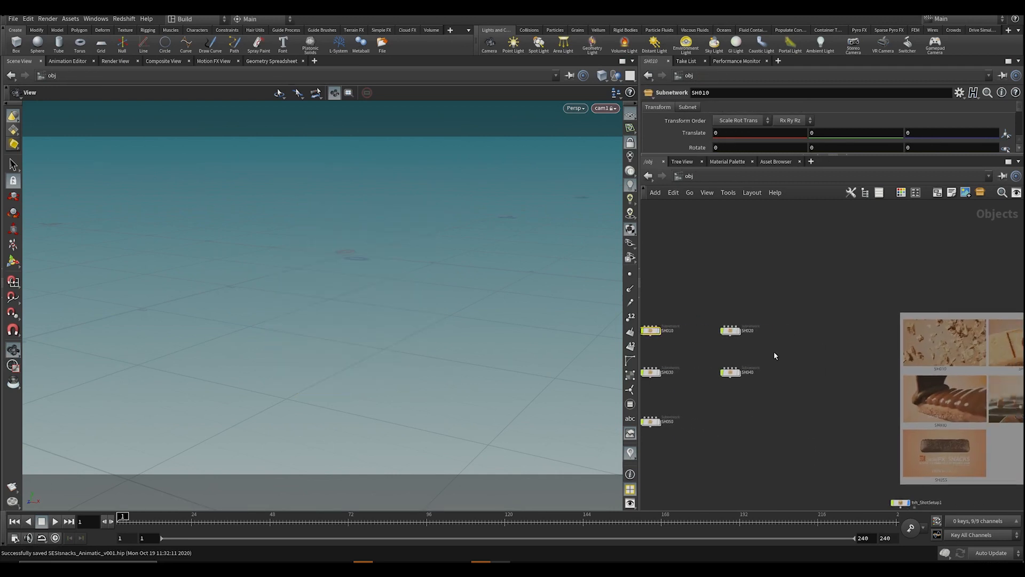
scroll(775, 355, down, 2)
drag(770, 302, 639, 438)
drag(745, 335, 823, 337)
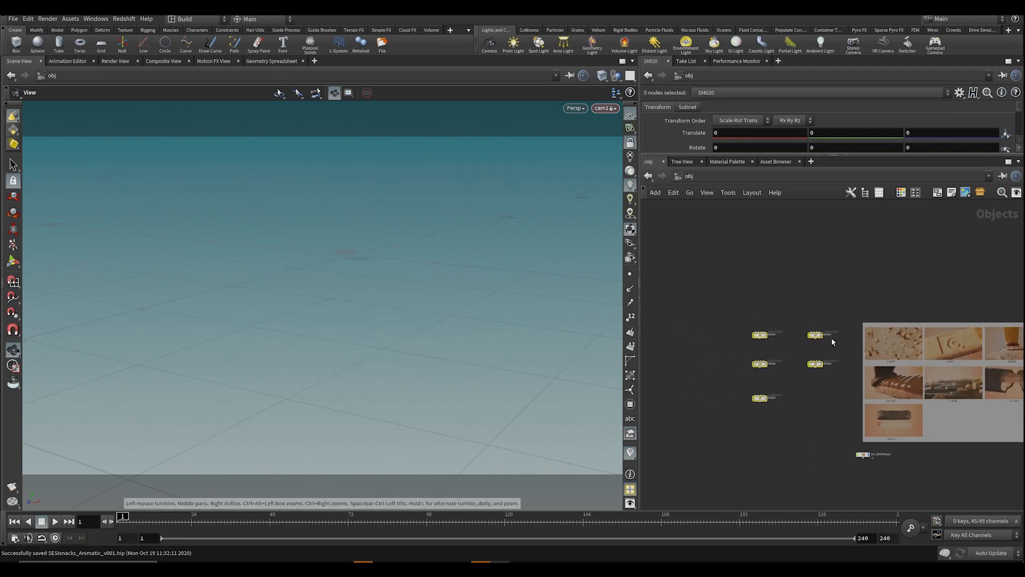
middle_drag(941, 348, 845, 347)
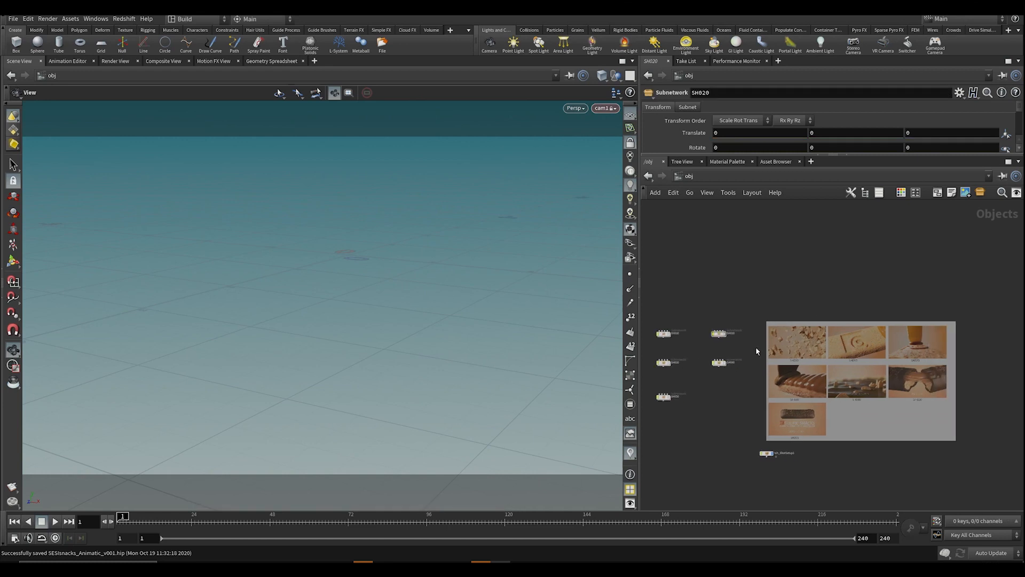
Step: Widen the network pane to show the shot subnetworks beside the storyboard and save the scene
drag(639, 435, 551, 440)
scroll(662, 424, up, 2)
middle_drag(742, 415, 770, 374)
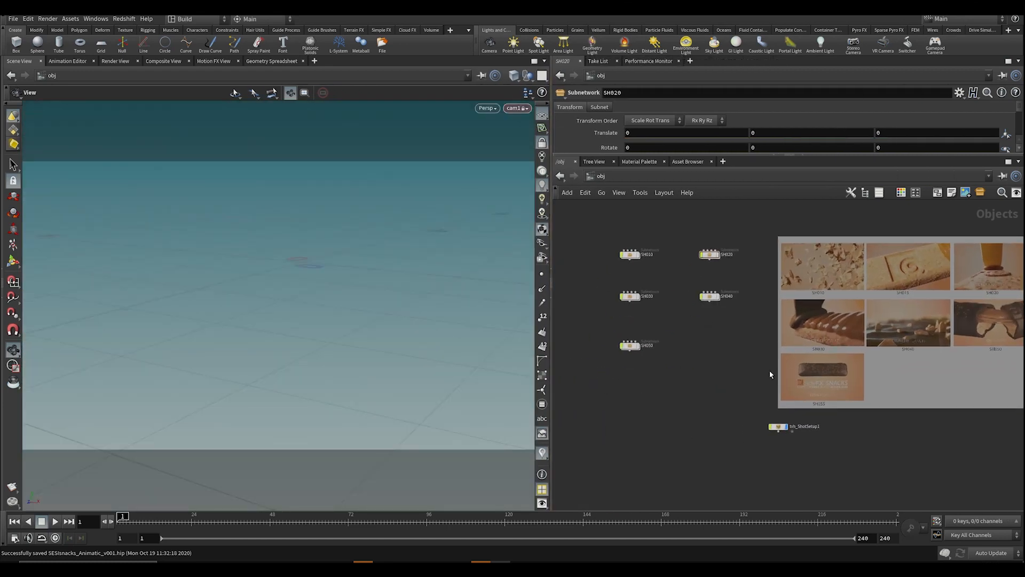
middle_drag(889, 238, 747, 307)
middle_drag(747, 294, 849, 280)
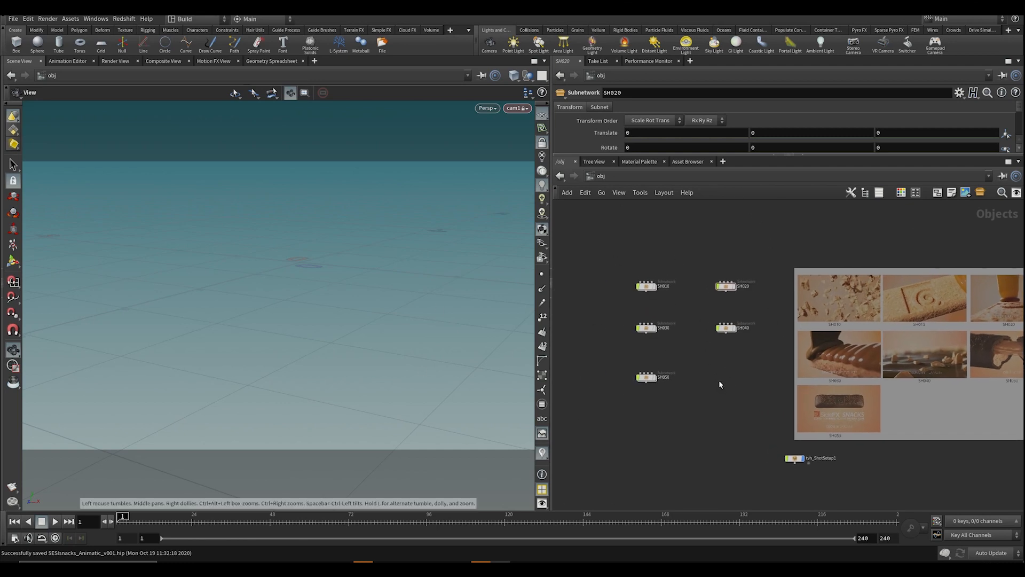
key(ctrl+s)
Step: Unlock the SH010 camera from view navigation and toggle the viewport's reference grid off and on again
middle_drag(833, 352, 812, 372)
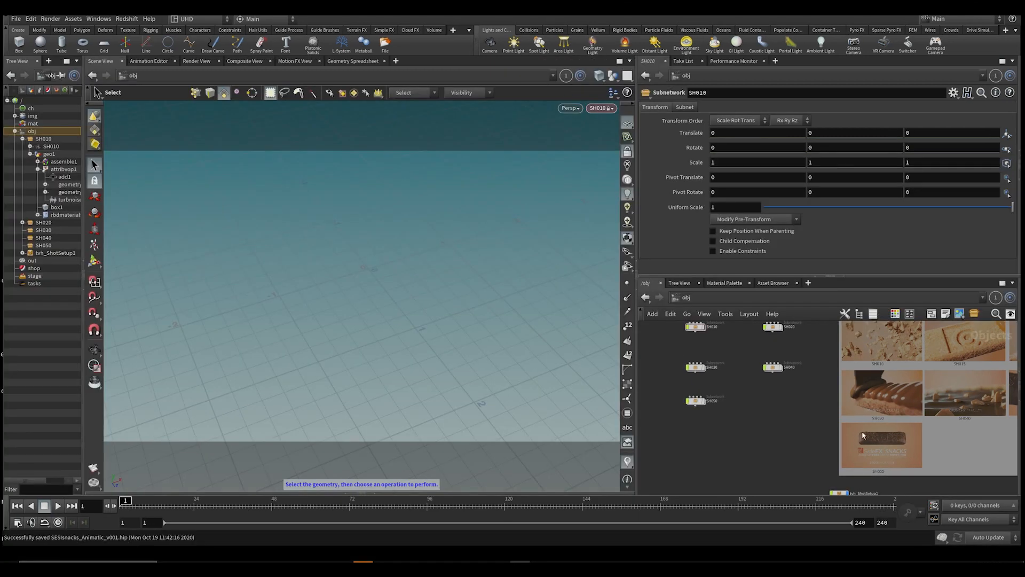
middle_drag(829, 425, 832, 451)
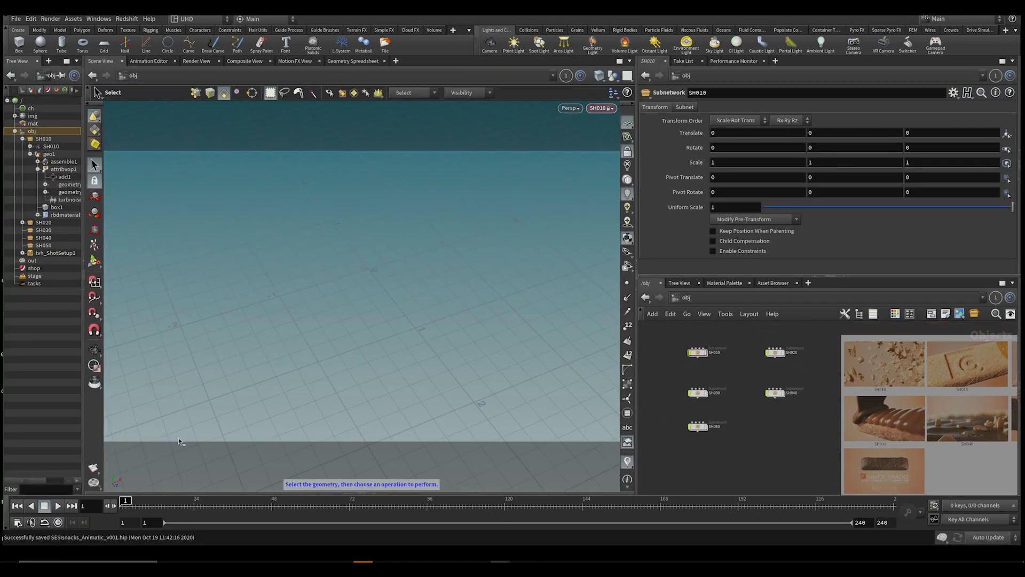
key(Escape)
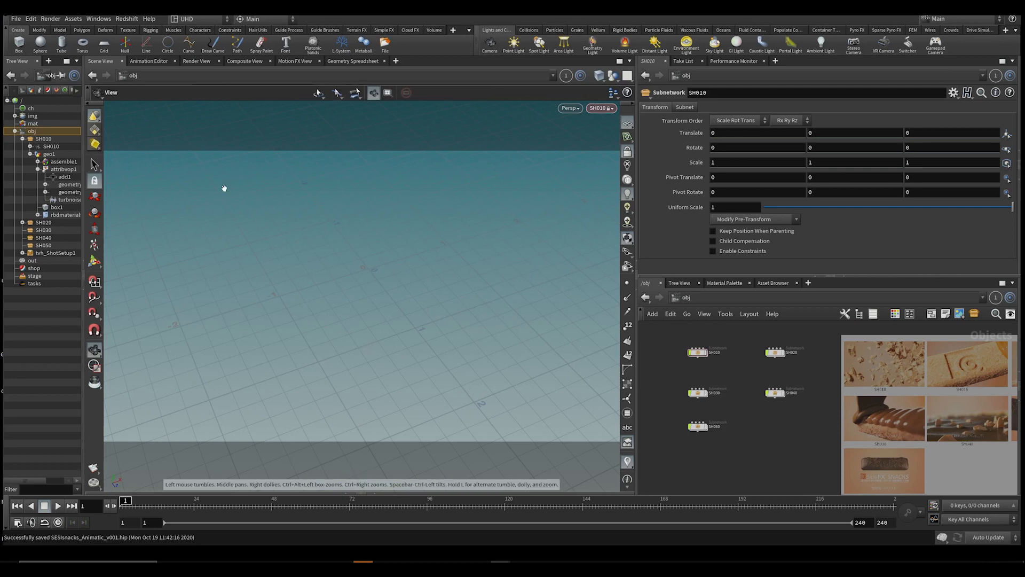
click(627, 123)
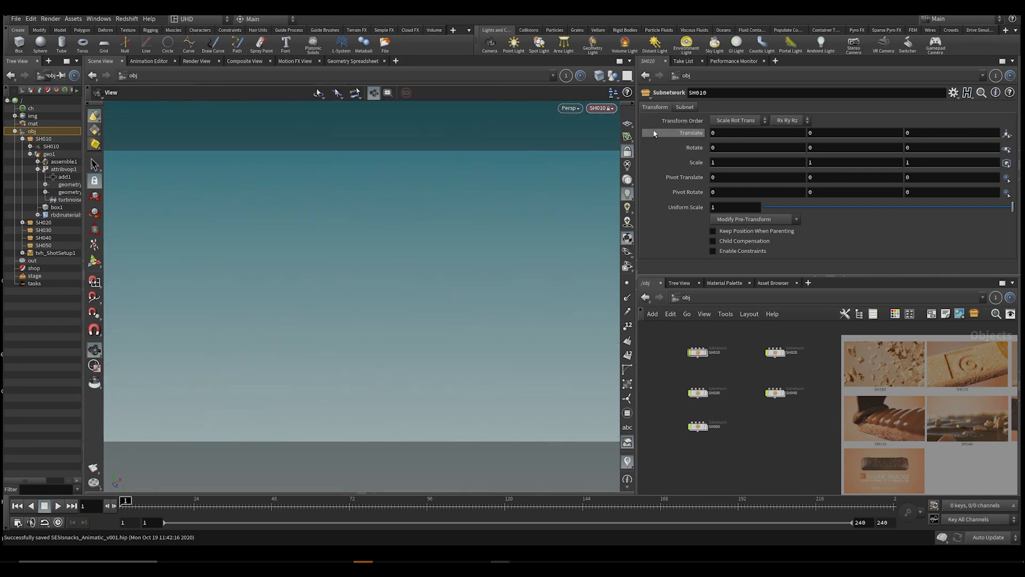
click(627, 152)
scroll(718, 382, up, 2)
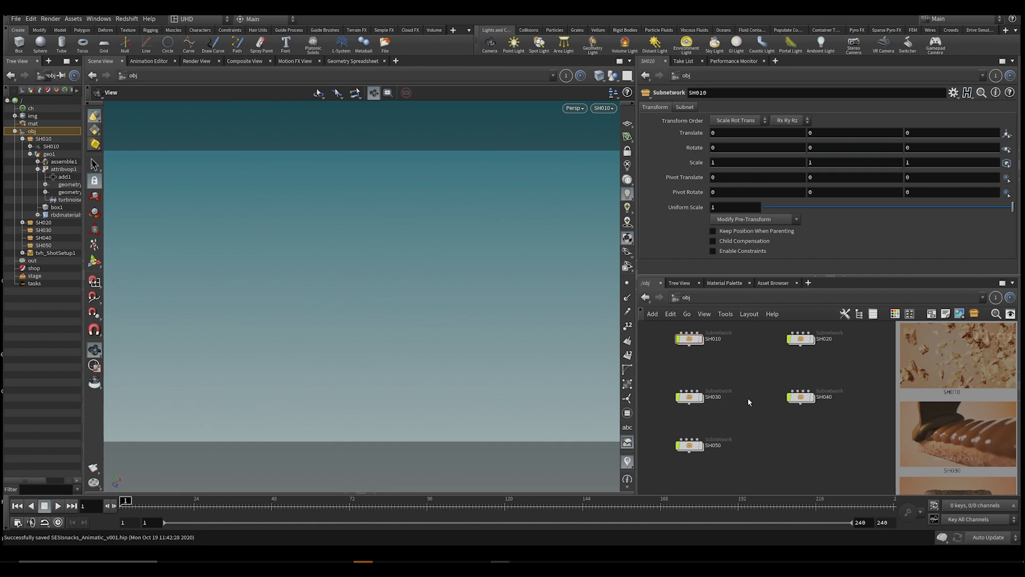
middle_drag(739, 366, 737, 383)
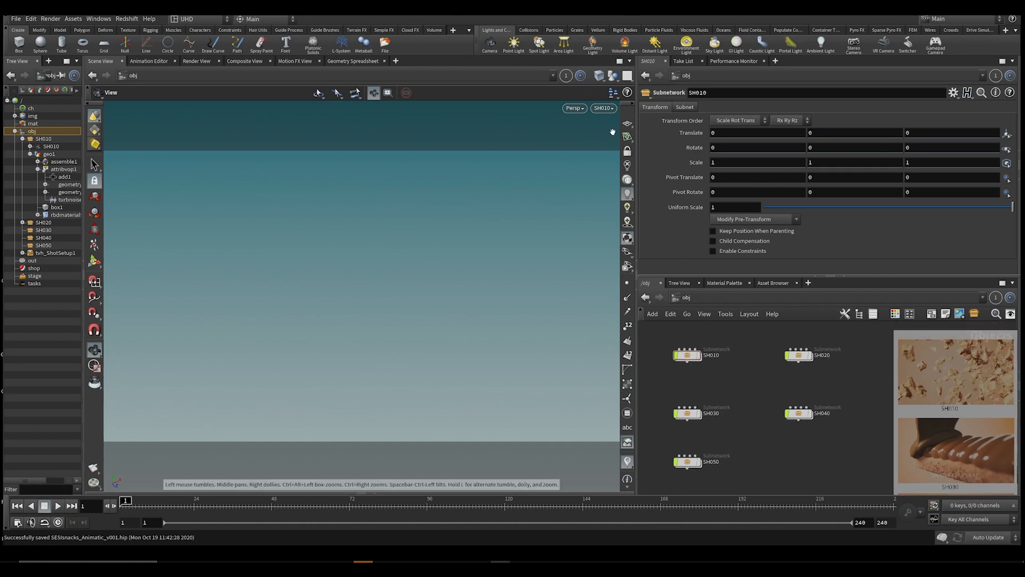
click(627, 124)
Step: Set the scene's frame rate to 30 FPS in the Global Animation Options and close the dialog
click(17, 522)
drag(32, 354, 316, 301)
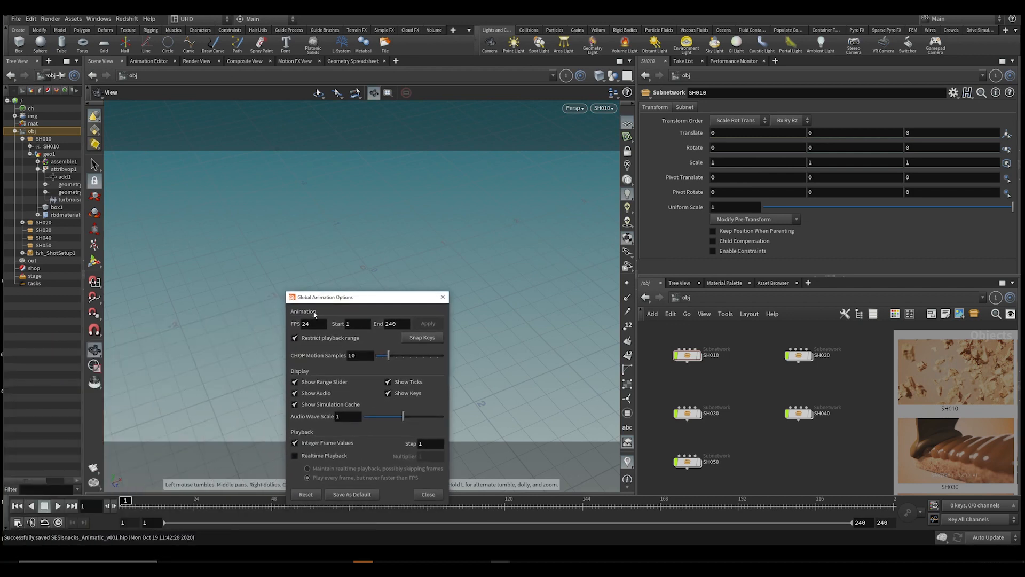
double_click(312, 324)
text(4)
text(0)
key(Return)
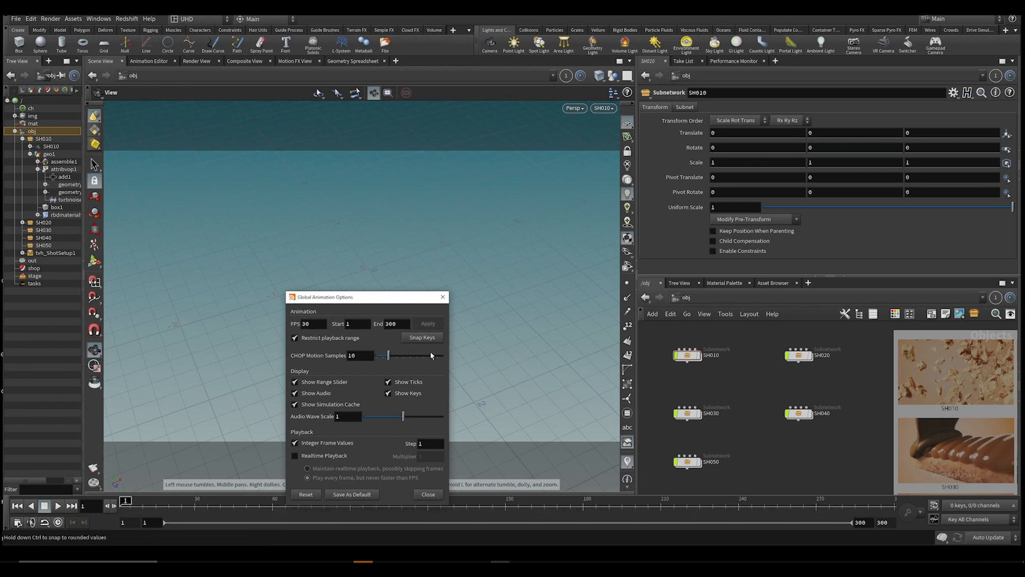
click(442, 296)
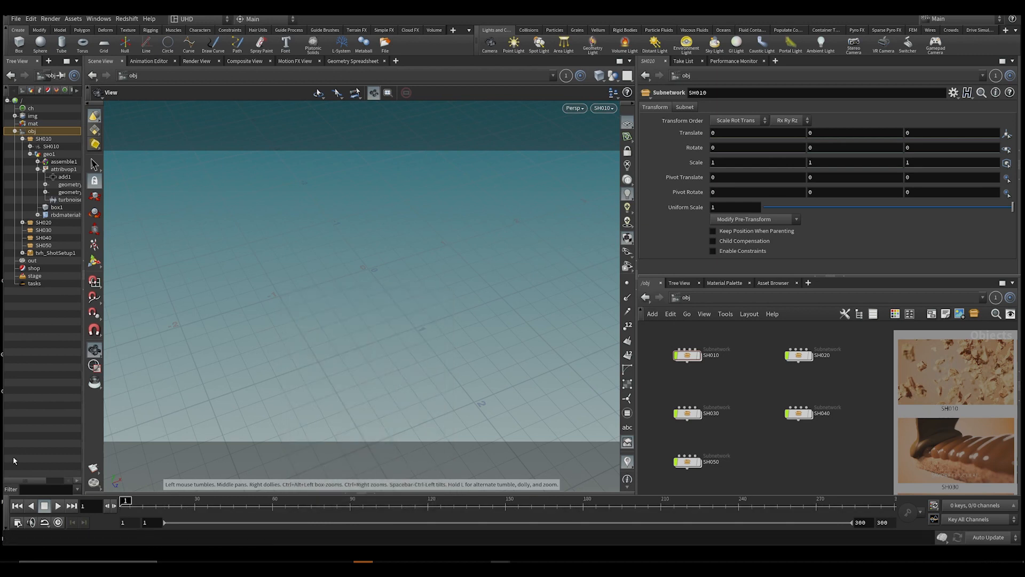
Step: Reopen and close the Global Animation Options, then save the scene
click(18, 521)
click(443, 297)
key(ctrl+s)
middle_drag(721, 371, 733, 361)
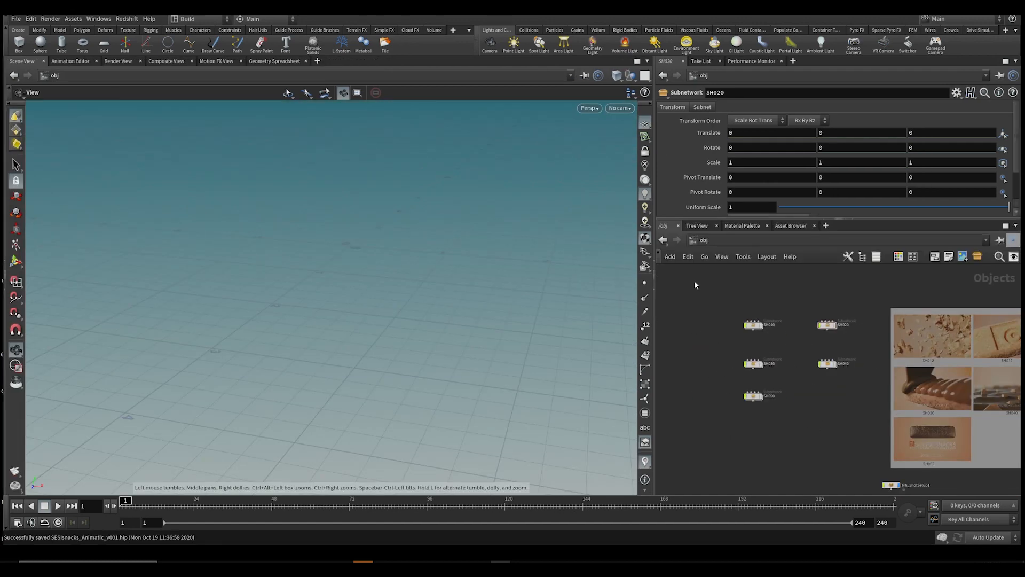
Step: Split the scene view into upper and lower panes and turn the lower one into a shorter Geometry Spreadsheet
click(598, 76)
click(647, 61)
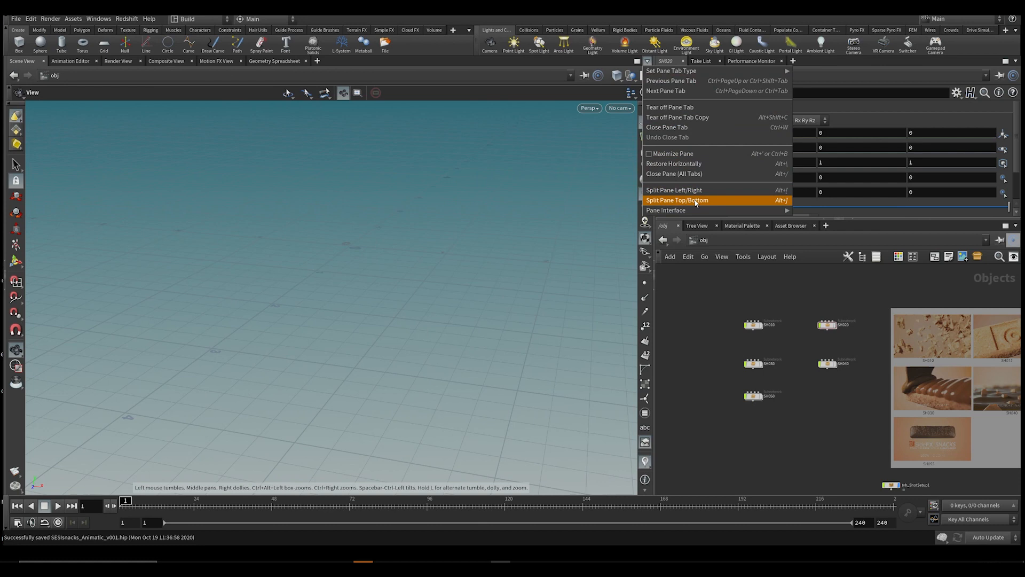
click(769, 205)
drag(82, 274, 83, 300)
right_click(25, 308)
mouse_move(56, 421)
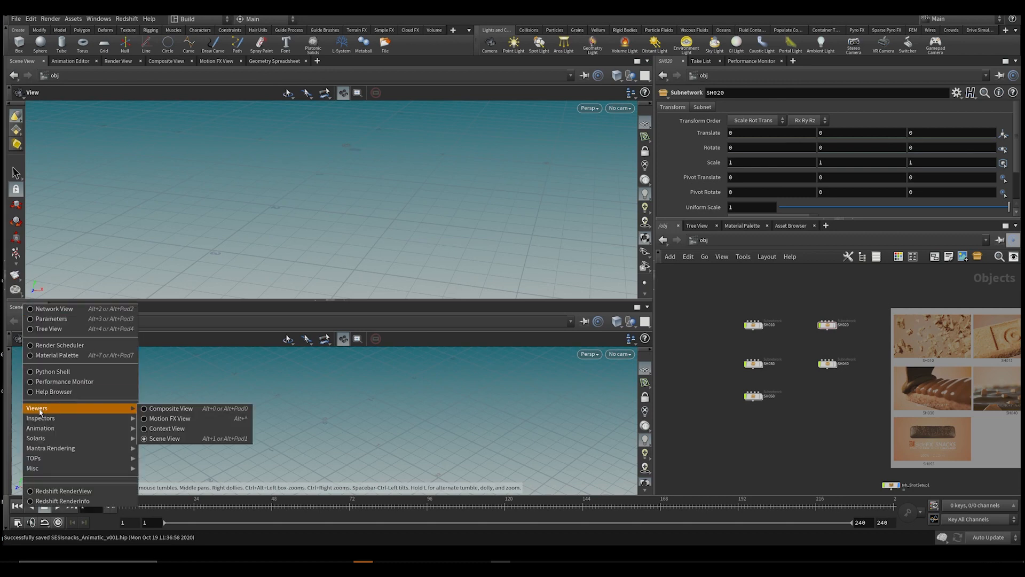
click(180, 418)
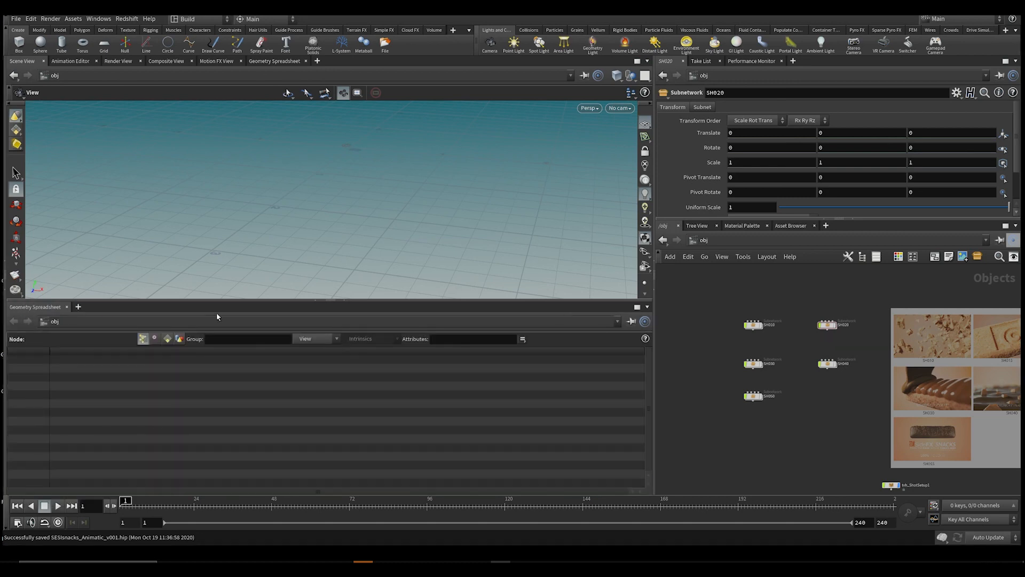
drag(203, 302, 195, 350)
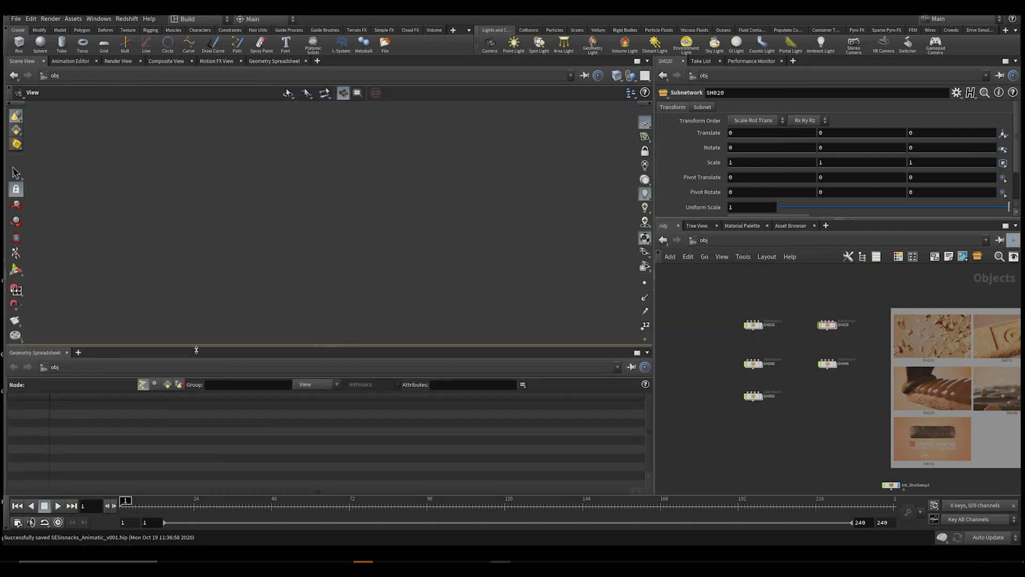
scroll(690, 325, down, 1)
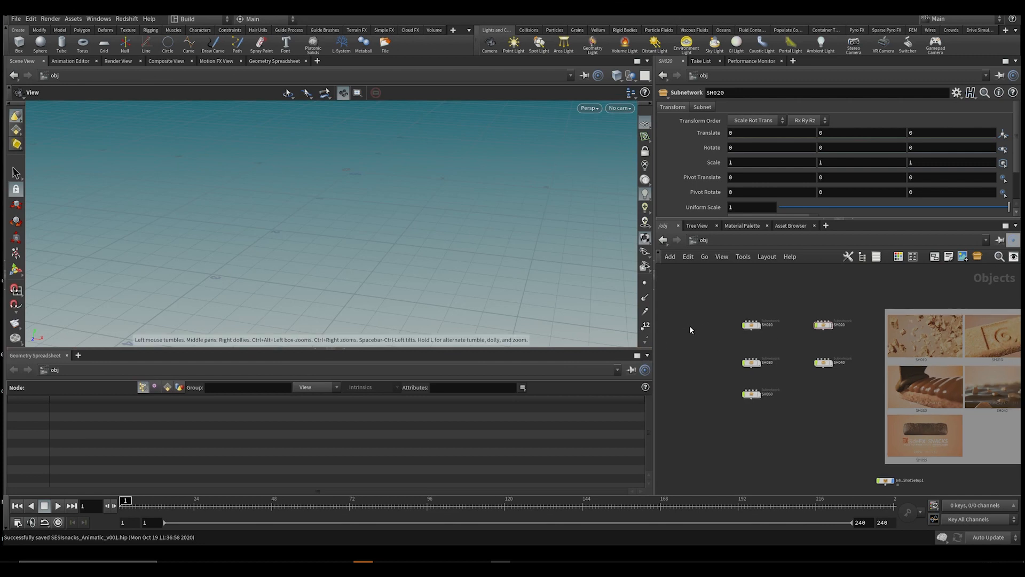
Step: Split the network and parameter panes side by side, linking the first pair to group 1 and the second pair to group 2
key(alt+[)
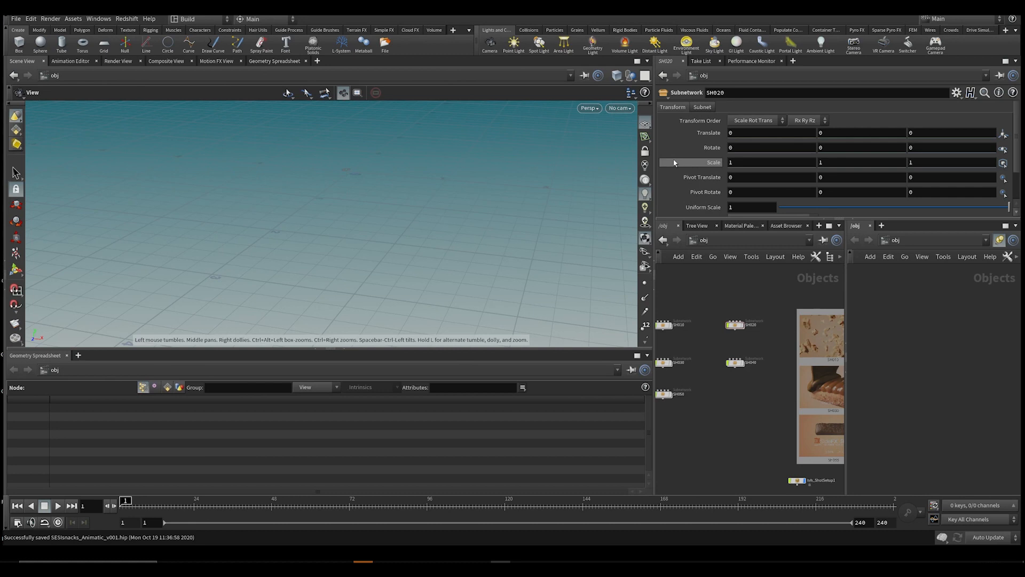
key(alt+[)
click(816, 75)
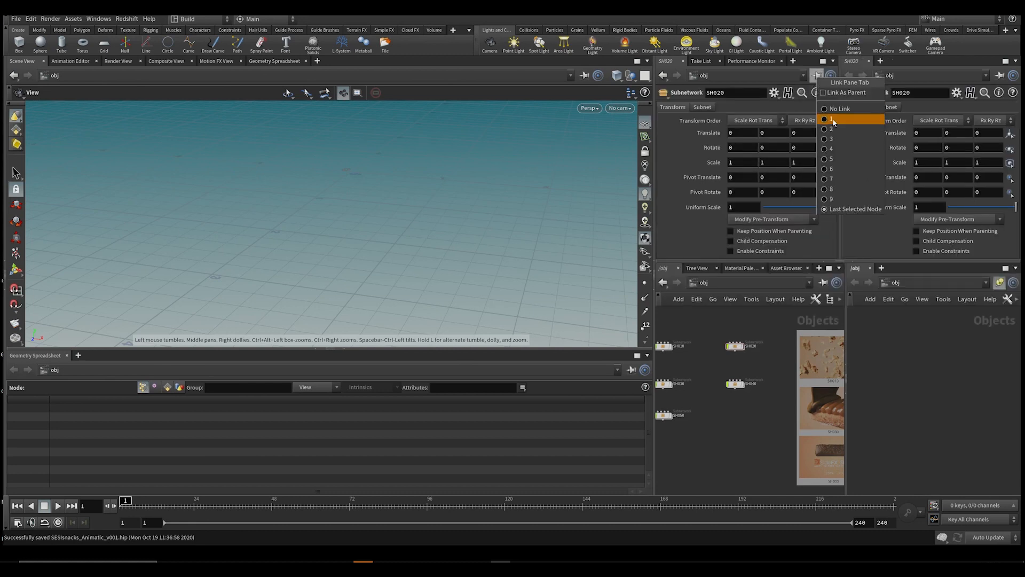
click(836, 119)
click(824, 283)
click(836, 327)
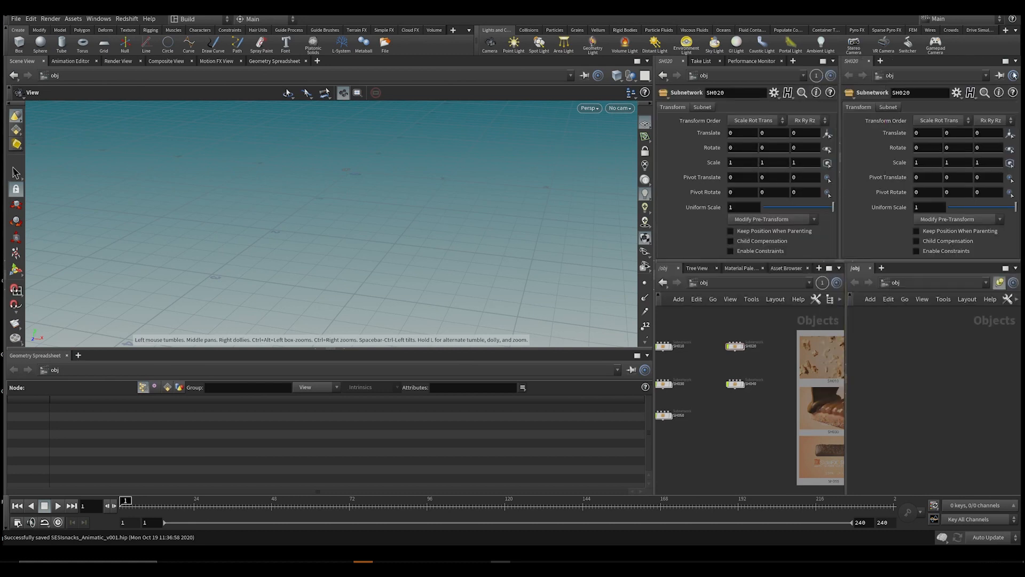
click(999, 75)
click(988, 132)
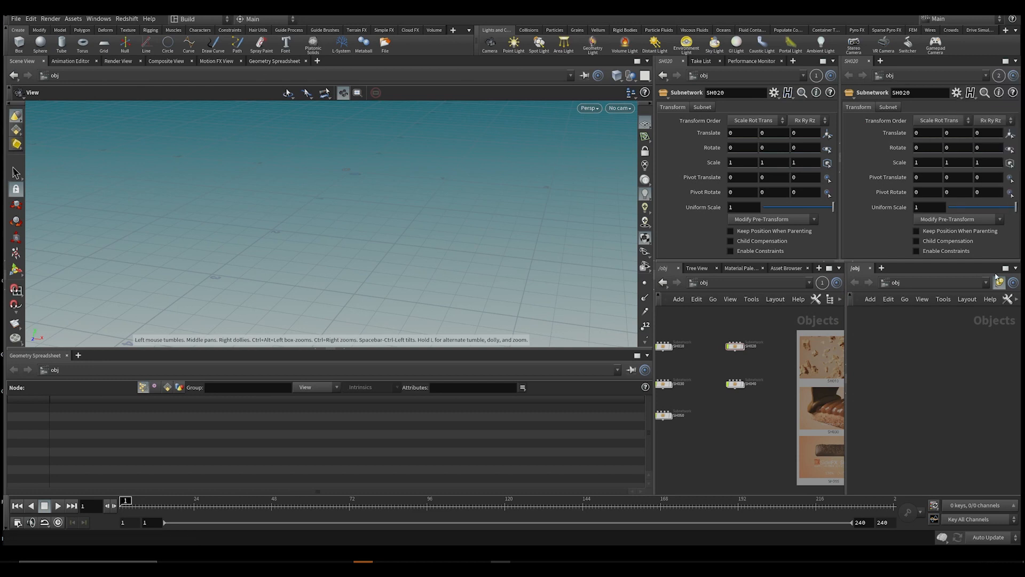
click(1000, 283)
click(980, 338)
Step: Switch the workspace to the UHD desktop and look over the available desktop options
click(185, 18)
click(209, 168)
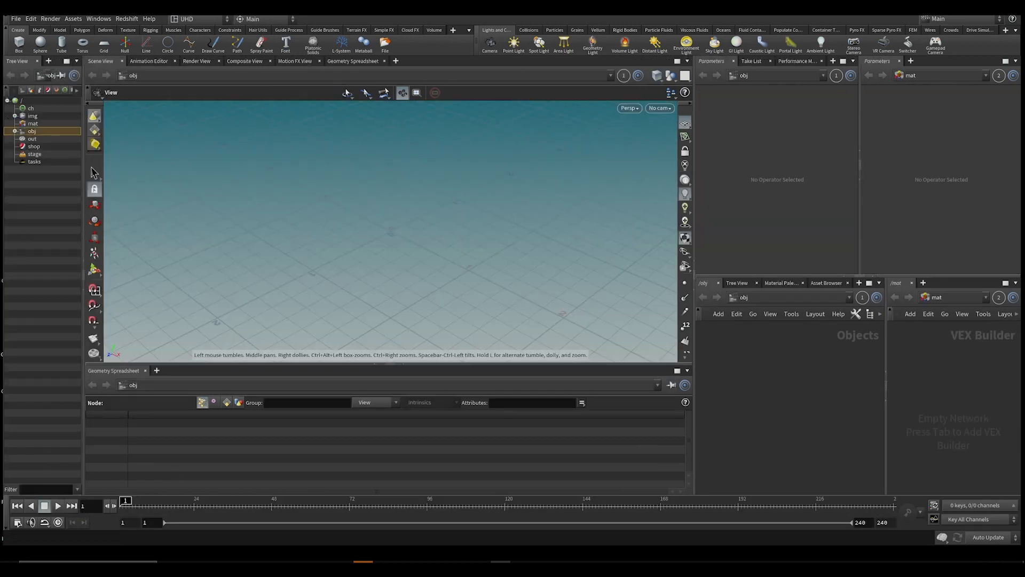
click(188, 22)
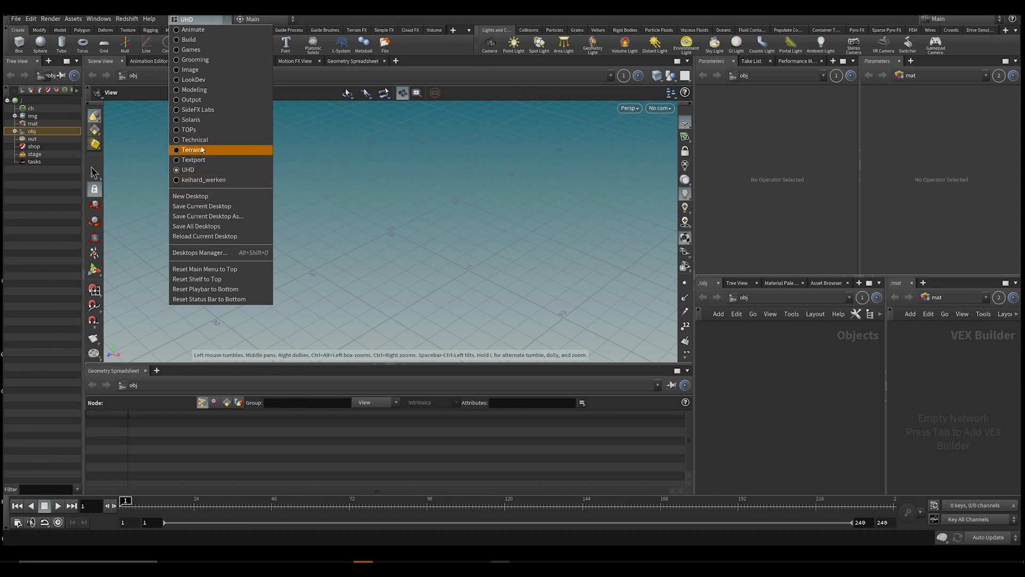
click(335, 171)
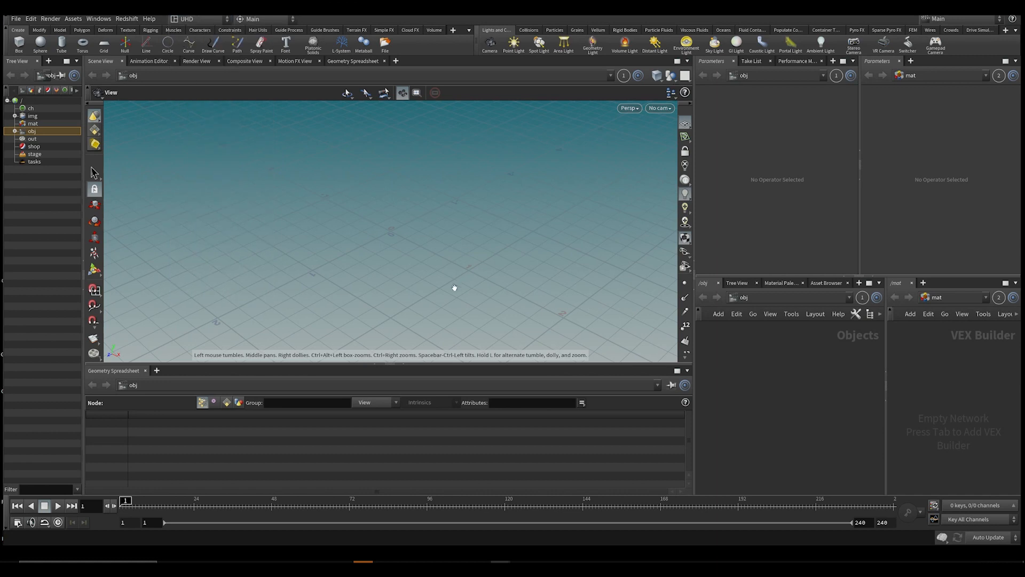
Step: Collapse the geometry spreadsheet and the second parameter and network panes, widen the remaining network pane, and save the scene
click(406, 366)
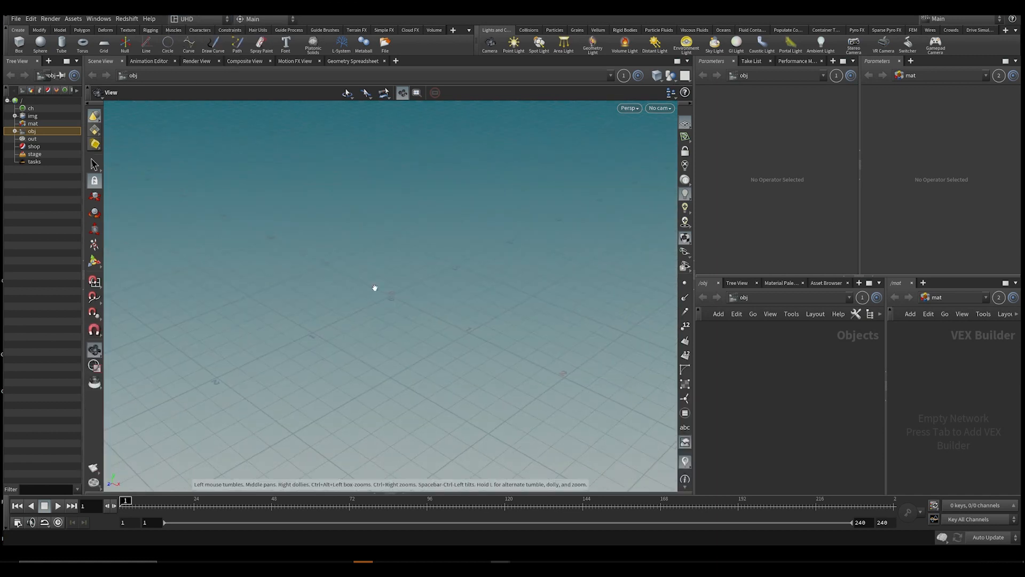
drag(694, 373, 635, 372)
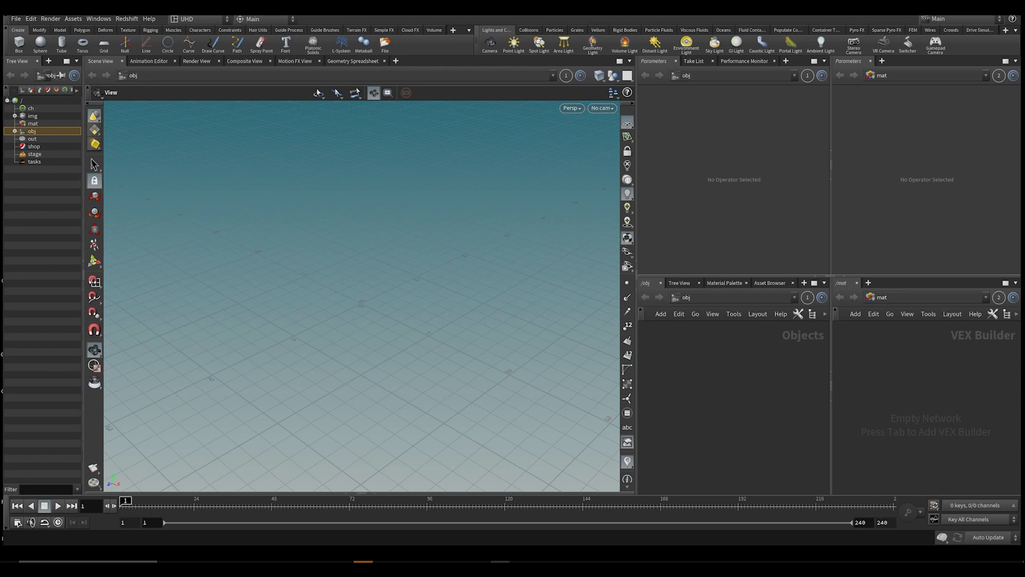
drag(460, 141, 392, 270)
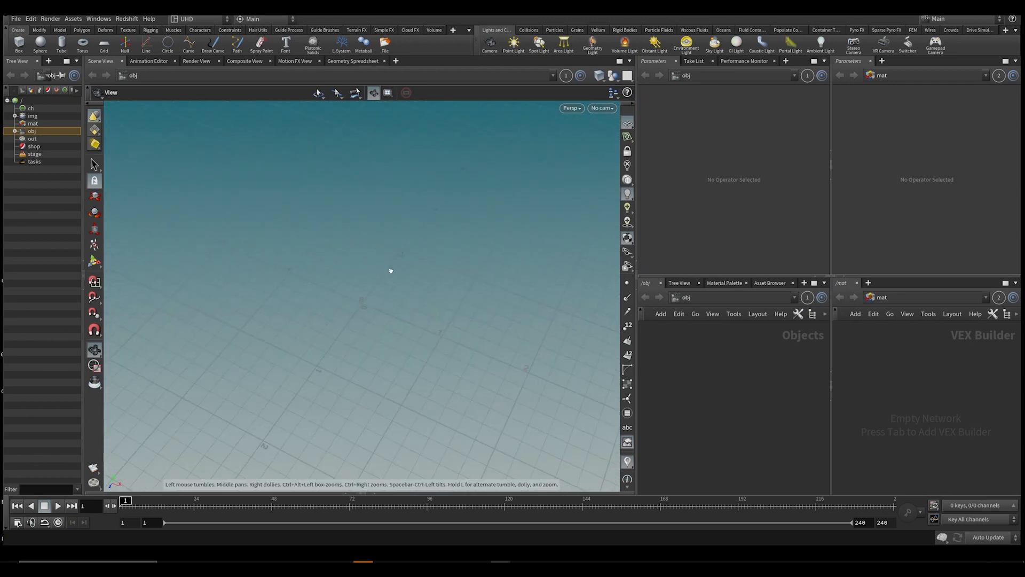
key(space+h)
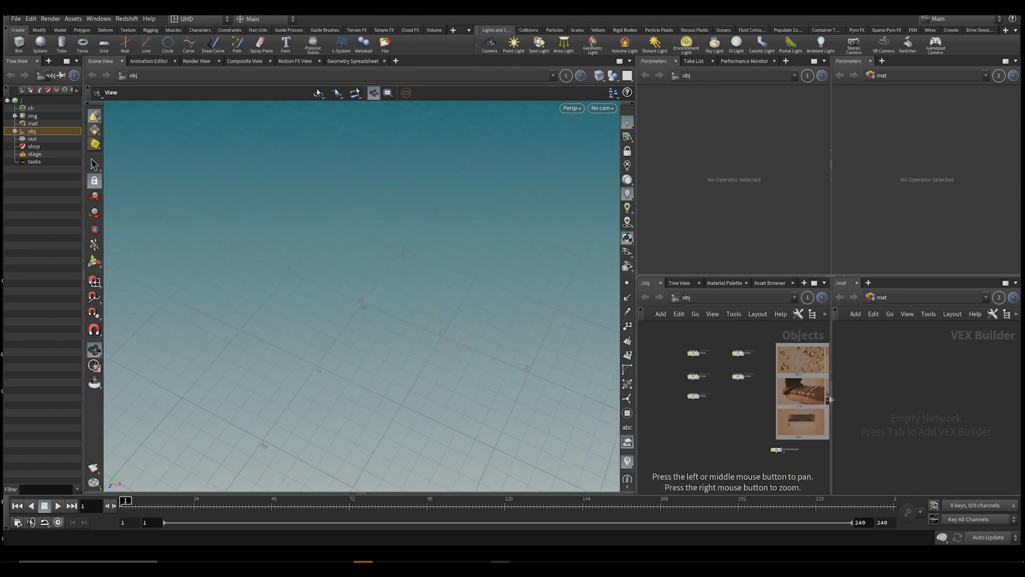
click(831, 397)
click(831, 183)
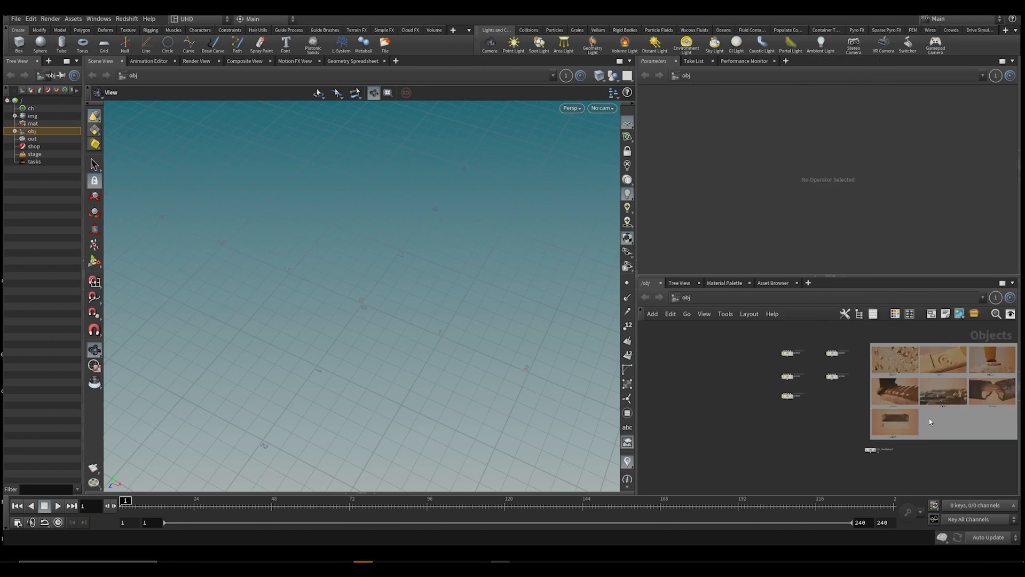
middle_drag(887, 416, 772, 401)
scroll(762, 378, up, 2)
key(ctrl+s)
scroll(772, 400, up, 3)
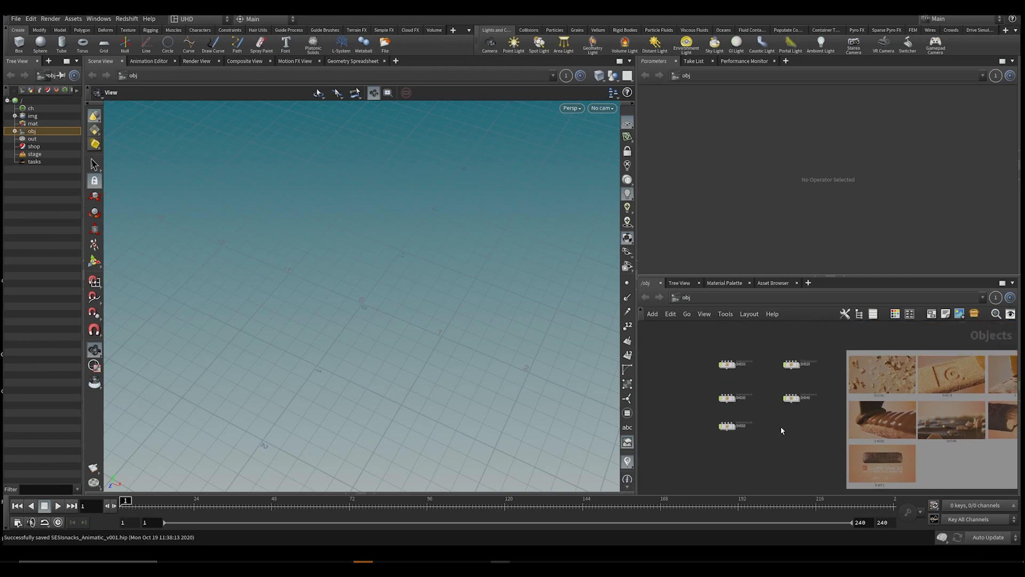
Step: Enter the SH010 subnetwork from the object network
middle_drag(966, 413, 874, 413)
scroll(871, 389, down, 1)
scroll(873, 384, up, 2)
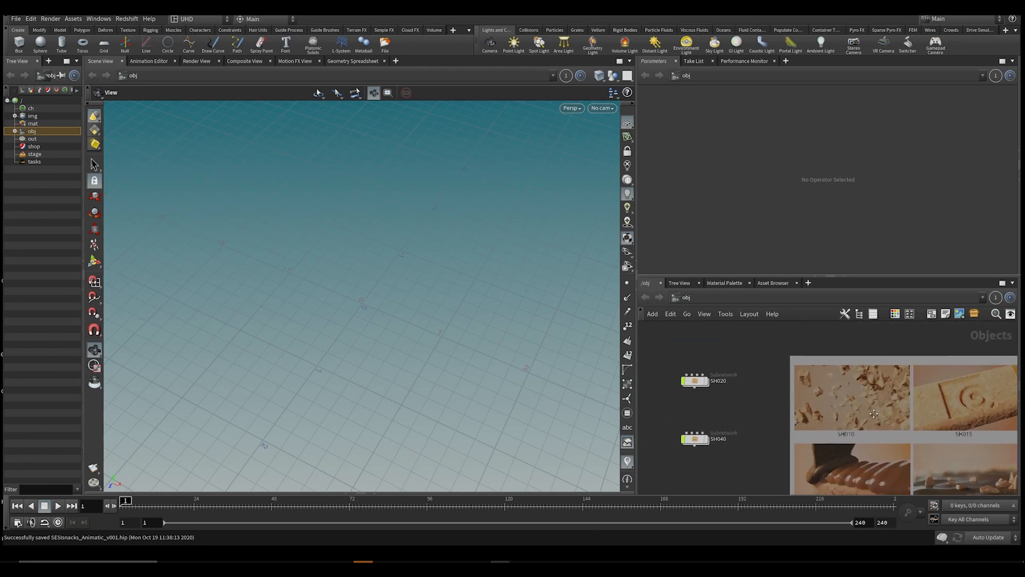
middle_drag(645, 378, 861, 364)
double_click(806, 368)
middle_drag(878, 415, 832, 352)
scroll(832, 353, down, 3)
middle_drag(872, 395, 831, 370)
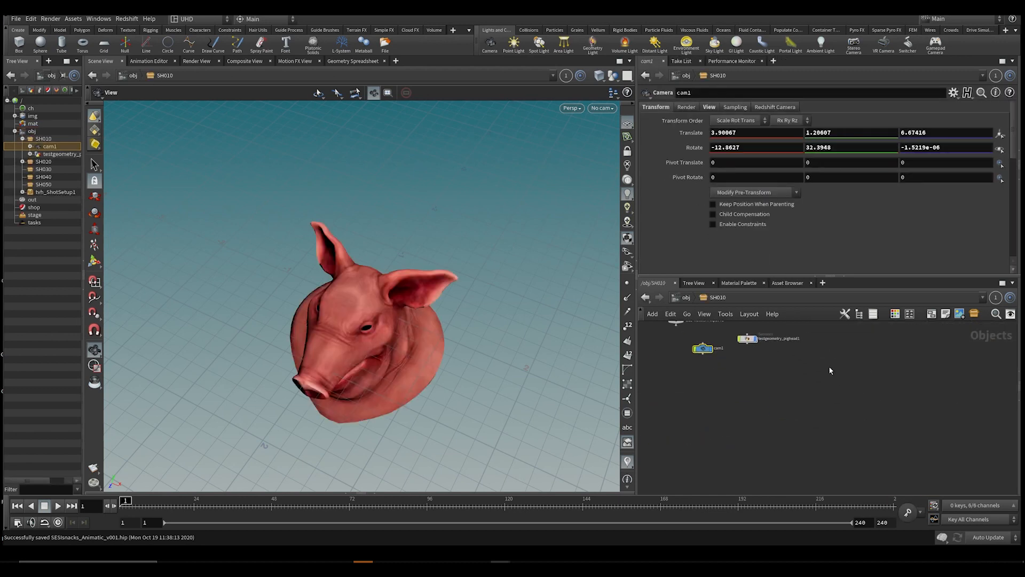
Step: Add the storyboard image as a network background inside SH010
click(958, 315)
double_click(572, 209)
scroll(801, 388, up, 3)
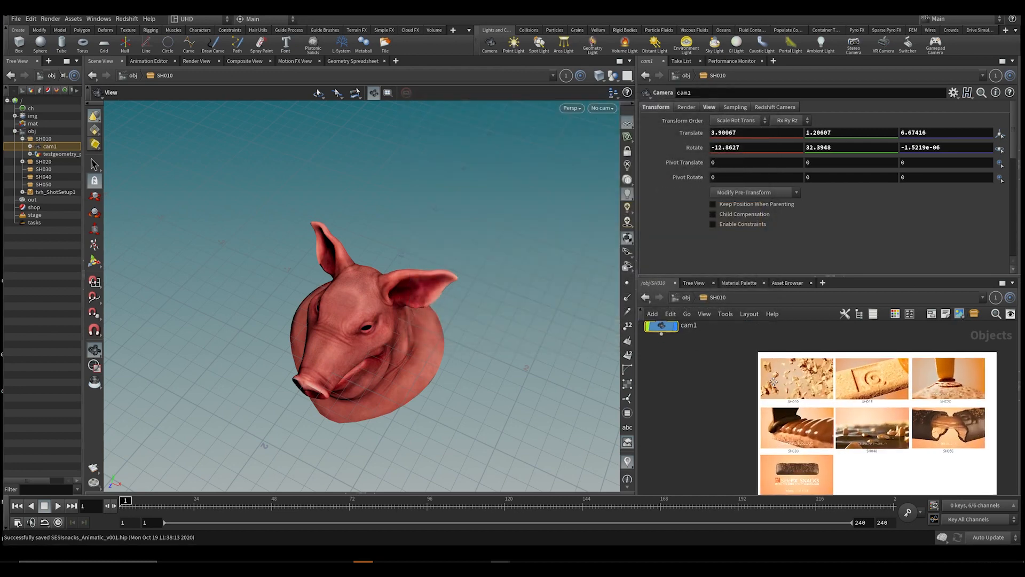
drag(472, 316, 469, 295)
Step: Delete the camera and the pig head test geometry from SH010
middle_drag(715, 373, 735, 426)
scroll(736, 419, down, 3)
drag(738, 417, 764, 367)
key(Delete)
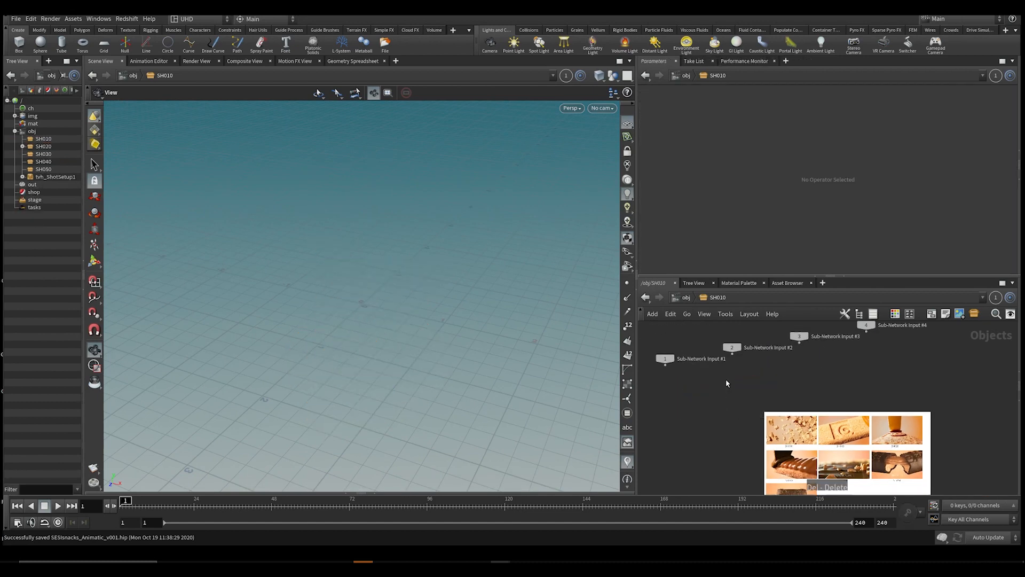
Step: Create a Geometry node in SH010 near the storyboard image and enter it
middle_drag(742, 431, 798, 404)
scroll(799, 404, up, 3)
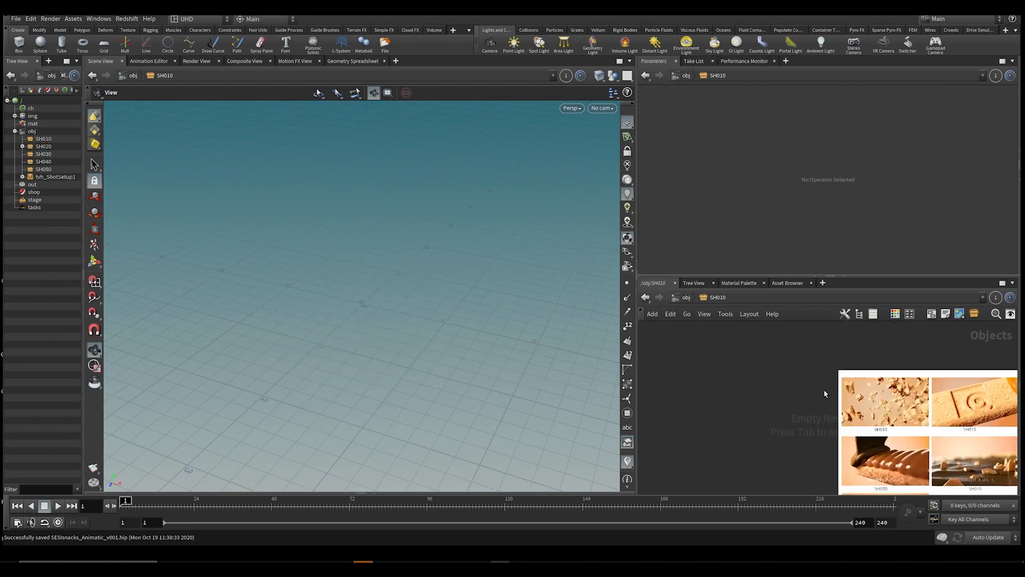
middle_drag(932, 385, 793, 335)
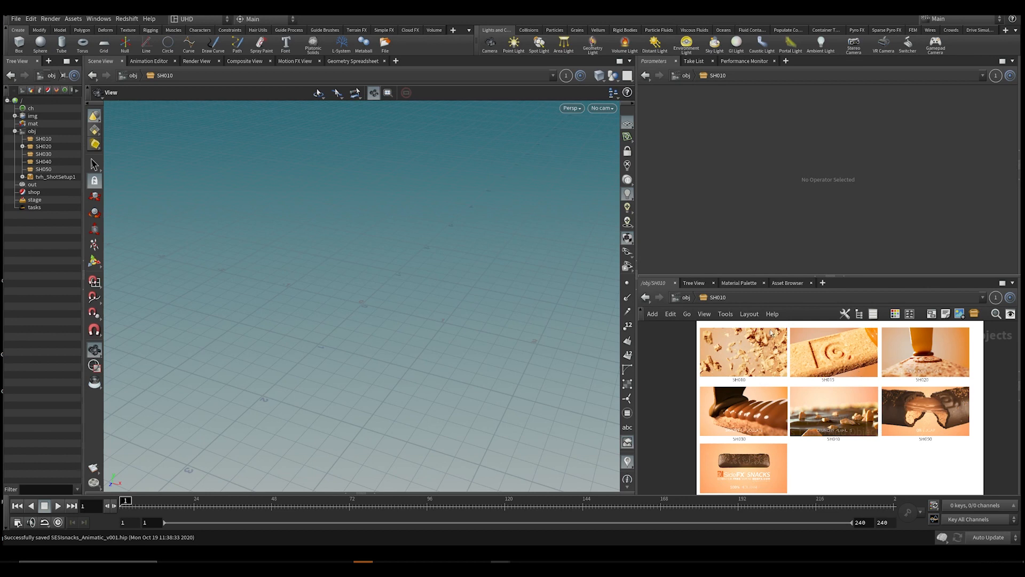
middle_drag(722, 337, 818, 420)
scroll(818, 419, down, 1)
middle_drag(764, 396, 796, 401)
key(Tab)
text(ge)
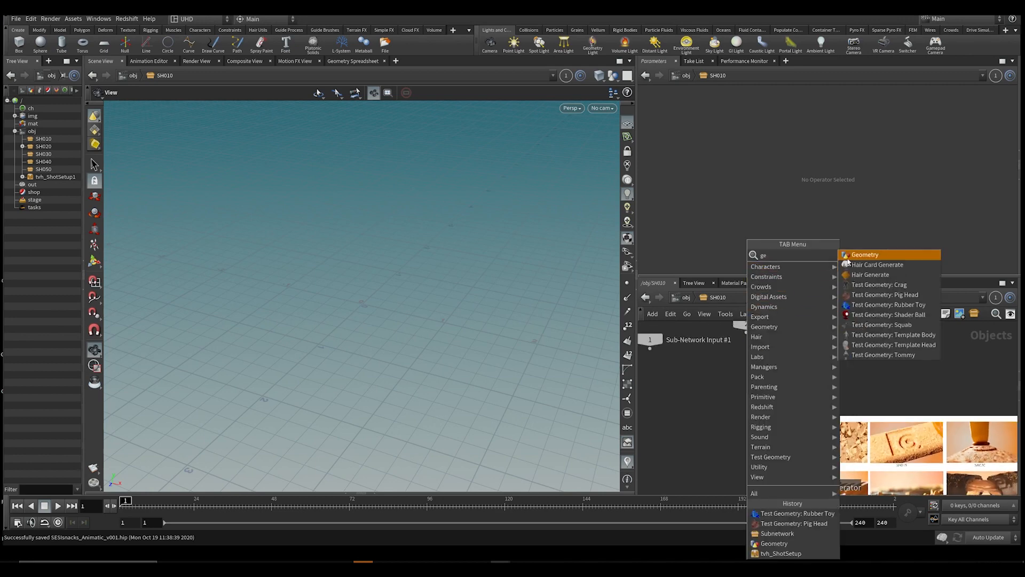
click(859, 258)
click(650, 393)
double_click(650, 392)
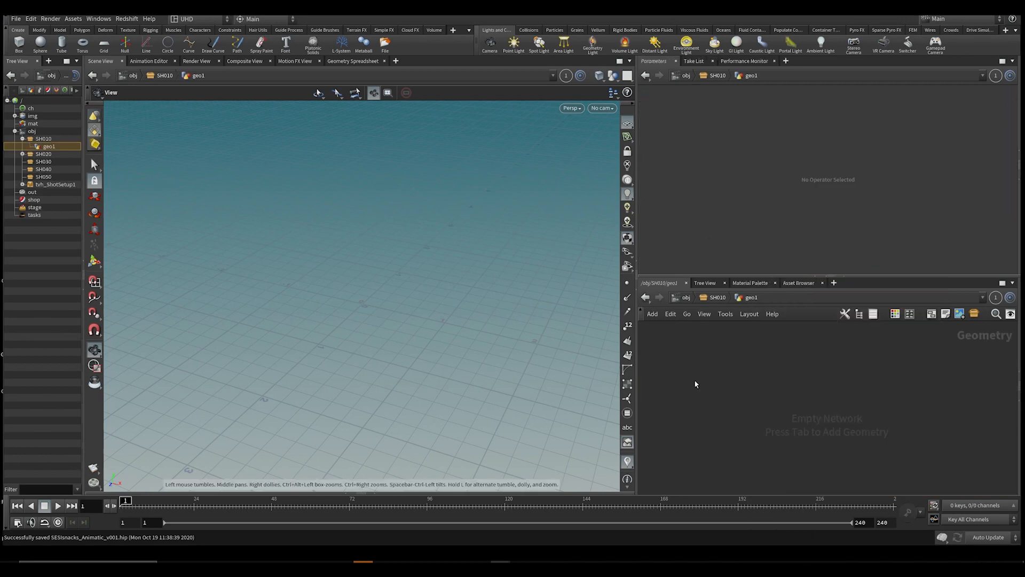
Step: Add a Box node inside SH010's geometry object
key(Tab)
text(box)
key(Return)
click(694, 381)
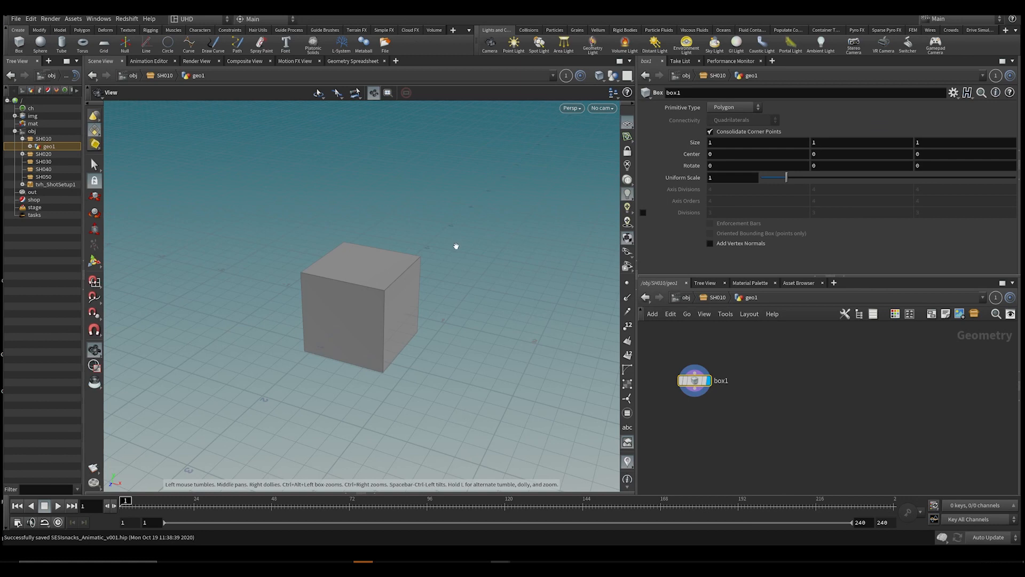
Step: Shape the box into a flat bar with X size 4, Y size about 0.27 and center Y about -0.064, and save the scene
key(Return)
alt+drag(401, 297, 421, 281)
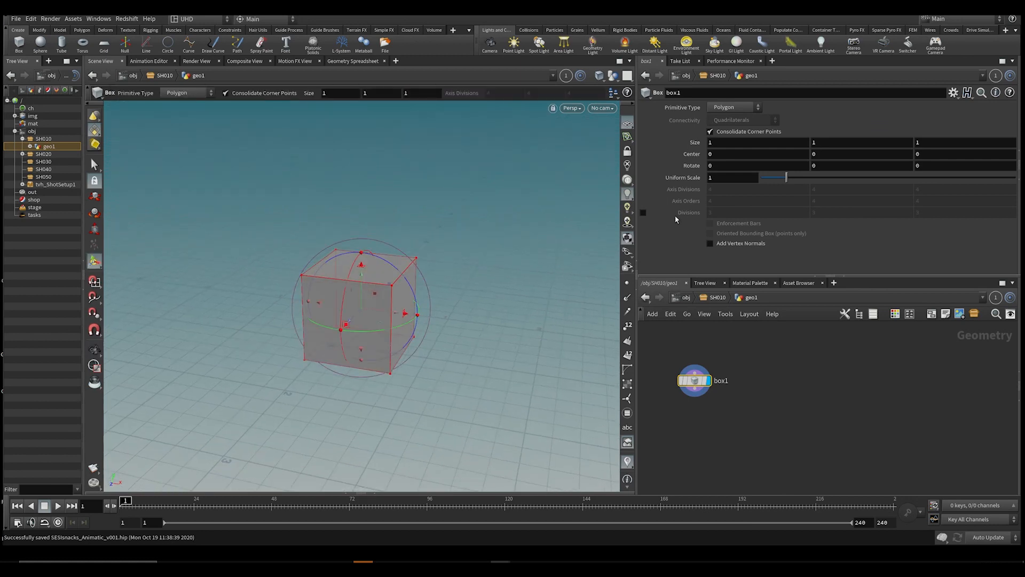
middle_drag(837, 146, 793, 142)
middle_drag(708, 143, 724, 128)
alt+drag(435, 253, 408, 372)
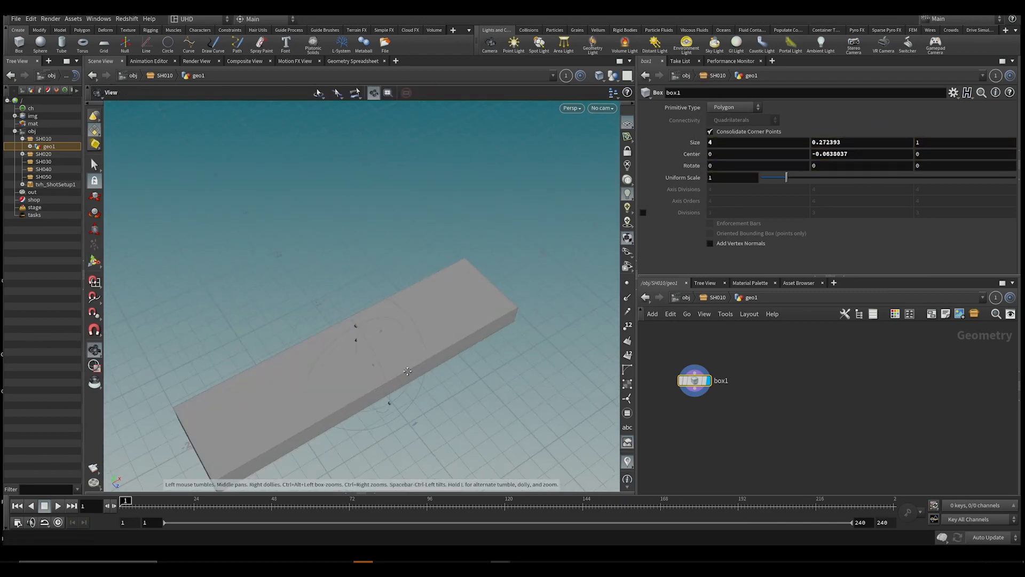
alt+middle_drag(407, 373, 421, 335)
key(ctrl+s)
alt+drag(352, 323, 411, 305)
Step: Add an RBD Material Fracture node fed by the box and save the scene
key(Return)
key(Tab)
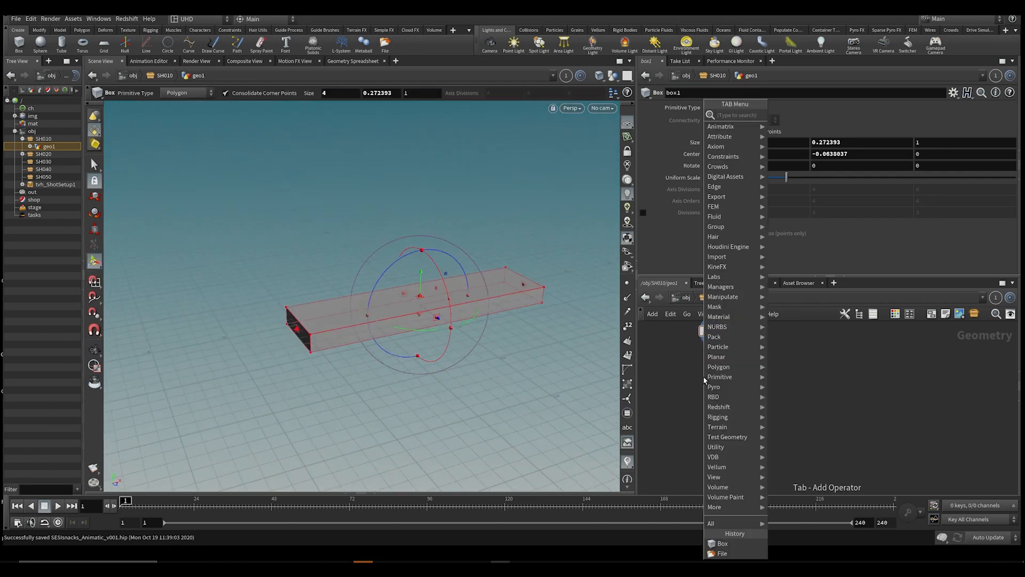
text(mate)
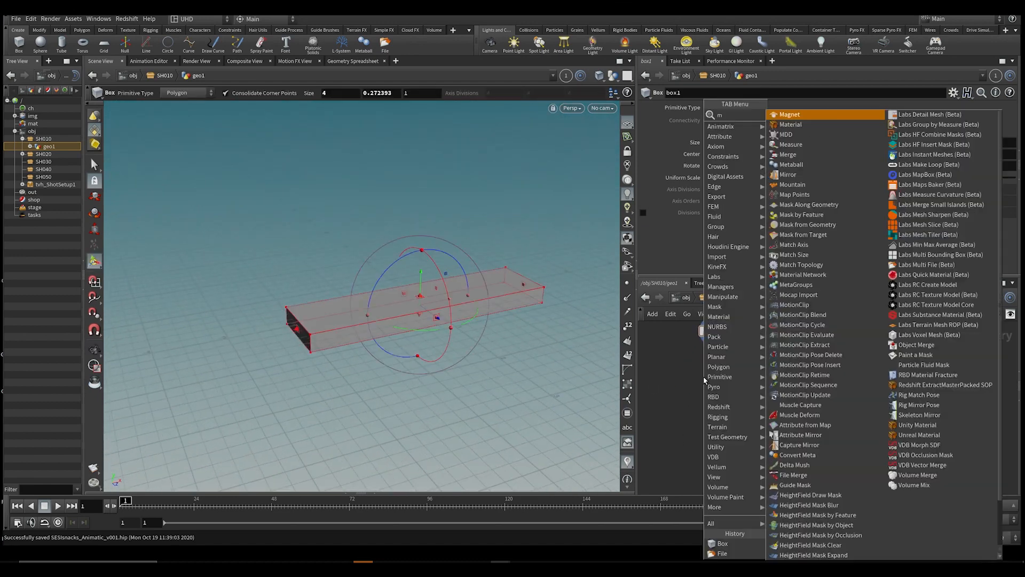
key(Down)
key(Down)
key(Down)
key(Down)
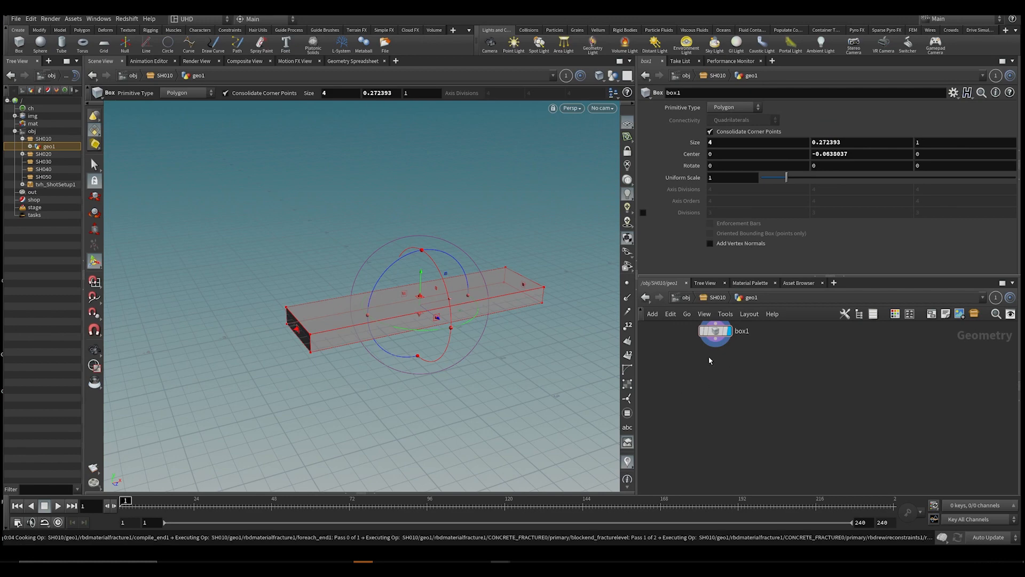
alt+drag(400, 311, 474, 345)
middle_drag(806, 408, 821, 442)
key(ctrl+s)
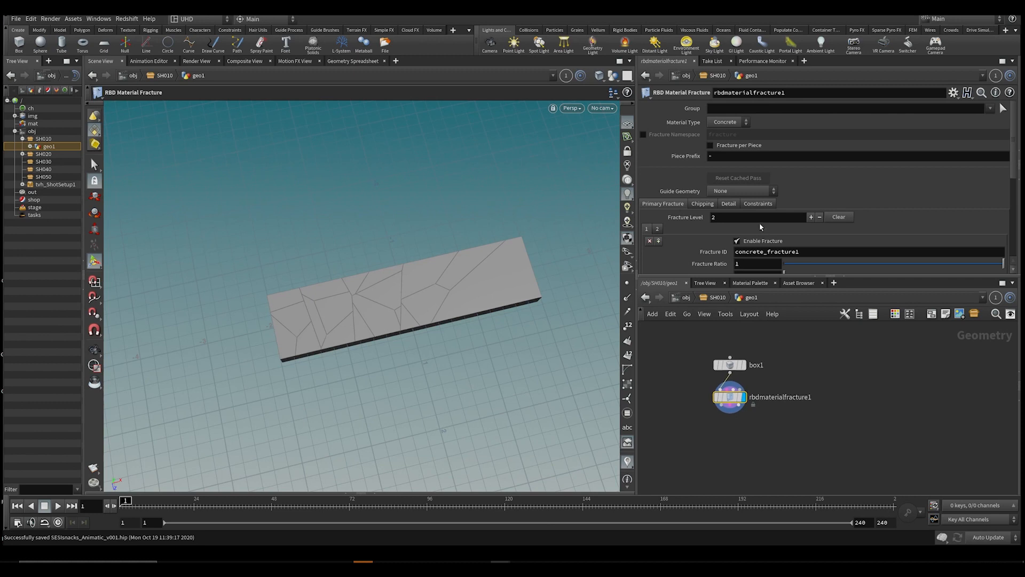
Step: Set the RBD Material Fracture's primary fracture level to 1
scroll(761, 227, down, 3)
click(820, 166)
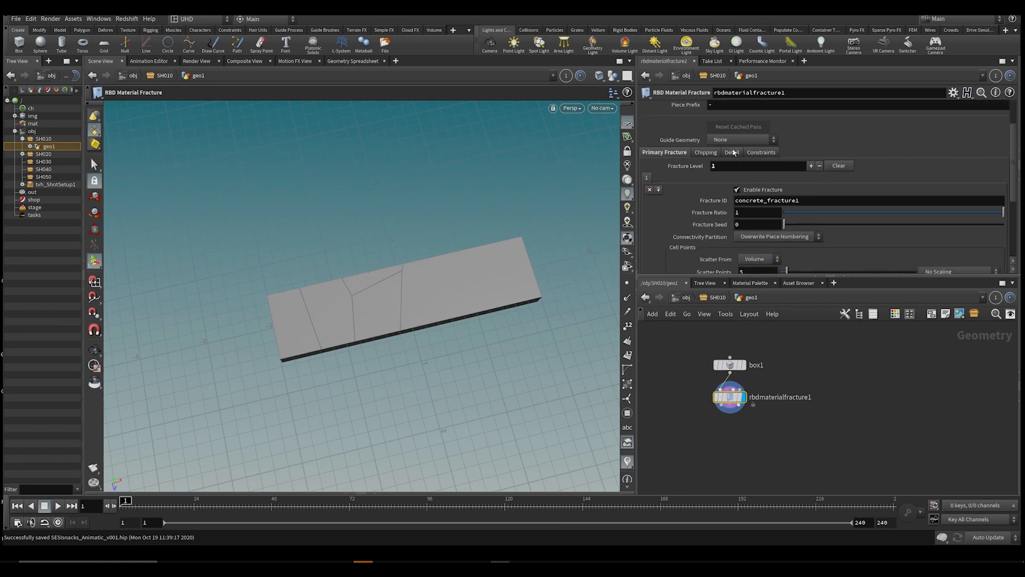
alt+drag(564, 240, 505, 170)
scroll(735, 214, down, 2)
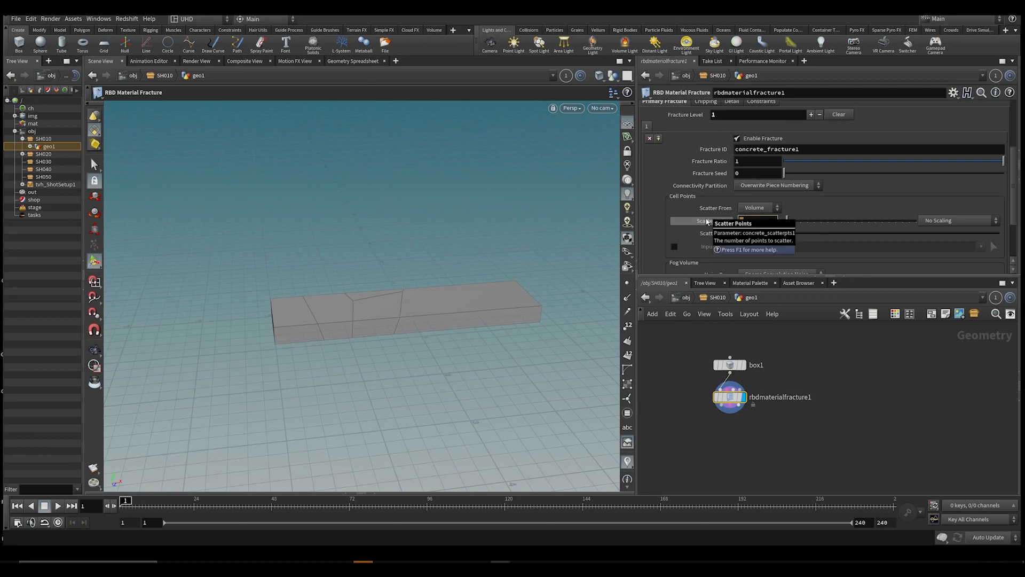
Step: Set the primary fracture's scatter points to 90
text(90)
key(Return)
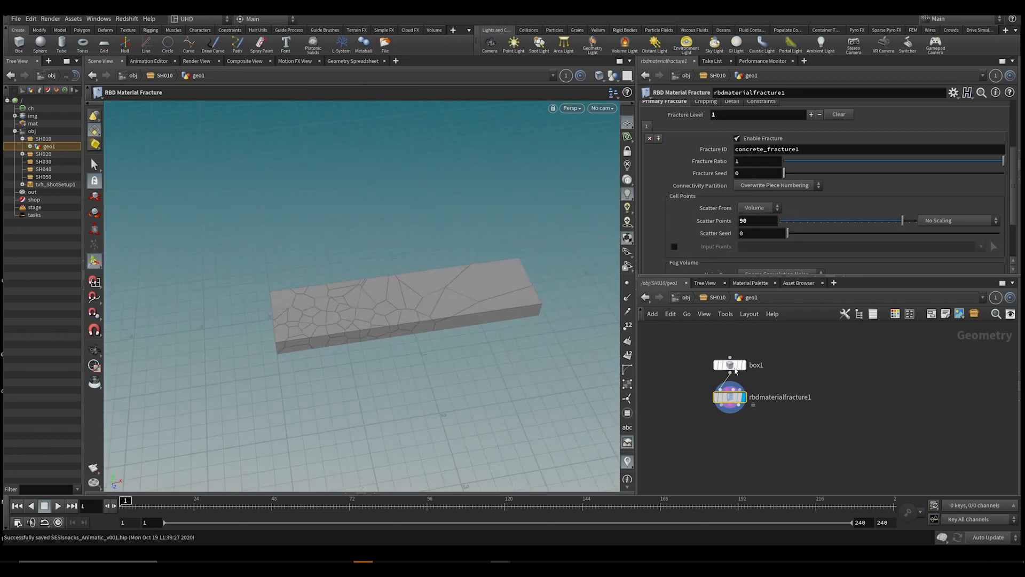
click(734, 368)
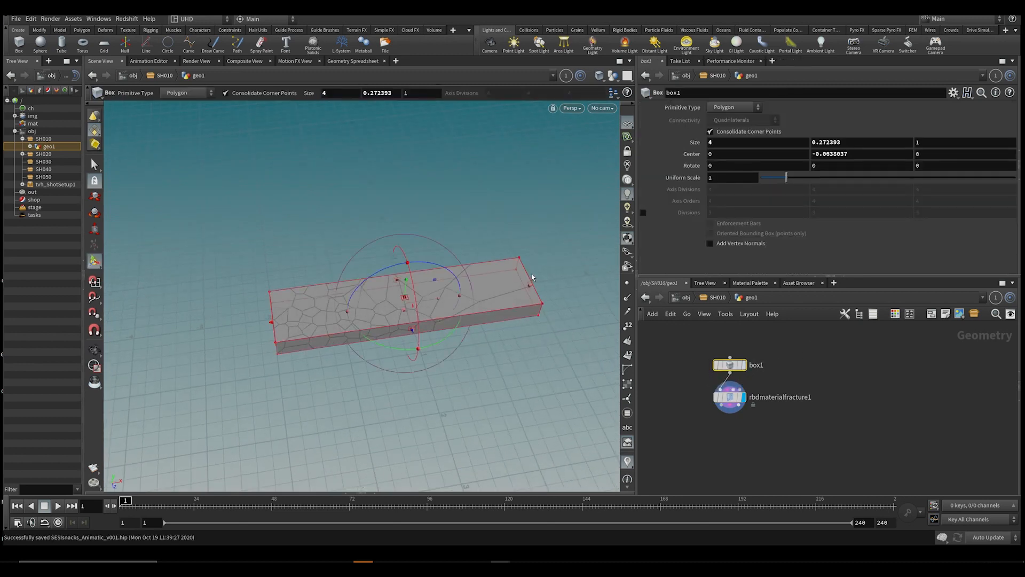
drag(428, 307, 324, 309)
key(ctrl+z)
Step: Set the RBD Material Fracture's fog volume noise frequency to 6.1 on all three axes
click(729, 397)
scroll(793, 214, down, 3)
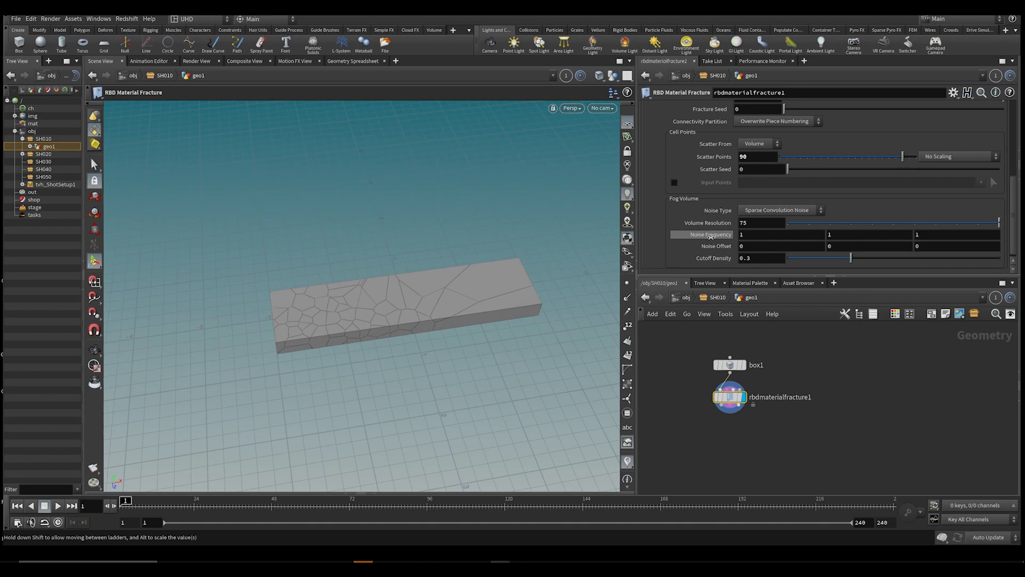
middle_drag(711, 236, 737, 233)
key(Escape)
drag(401, 309, 430, 326)
key(Return)
scroll(753, 374, down, 4)
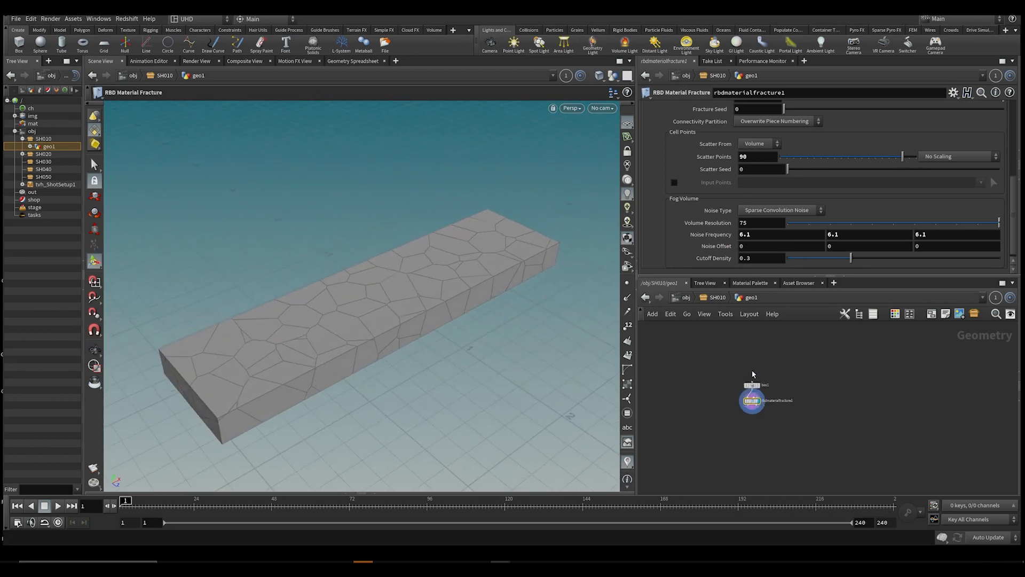
Step: Check the storyboard images in the SH010 subnetwork, return to geo1 and save the scene
key(u)
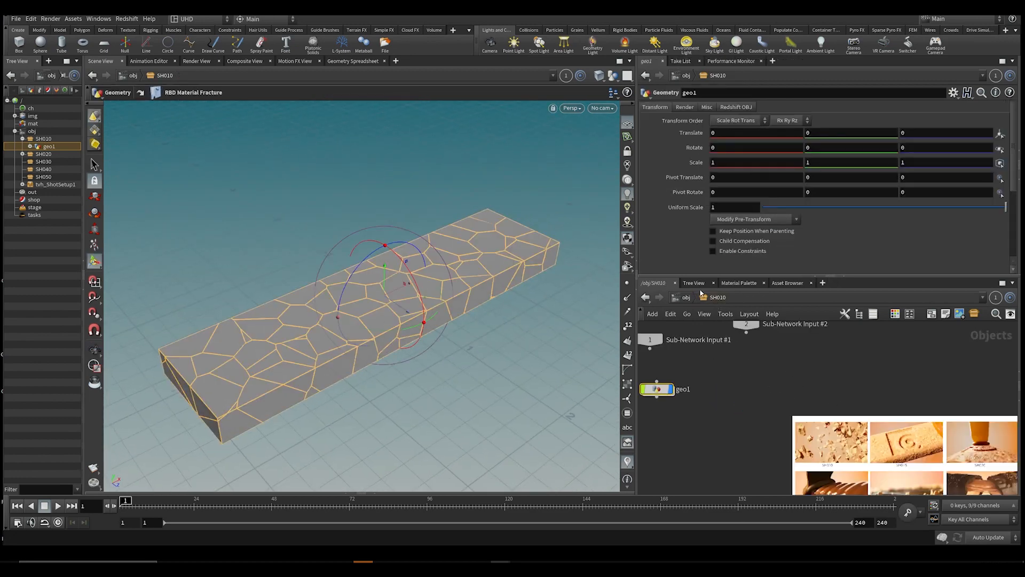
scroll(773, 371, up, 5)
middle_drag(668, 366, 878, 465)
scroll(813, 441, down, 3)
middle_drag(717, 412, 766, 436)
double_click(724, 416)
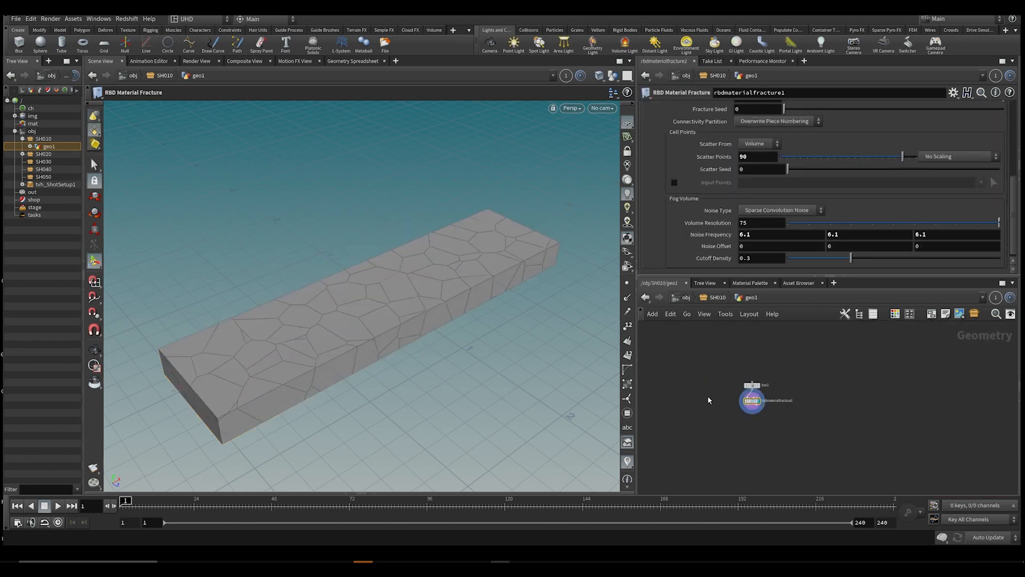
alt+drag(545, 293, 555, 304)
key(ctrl+s)
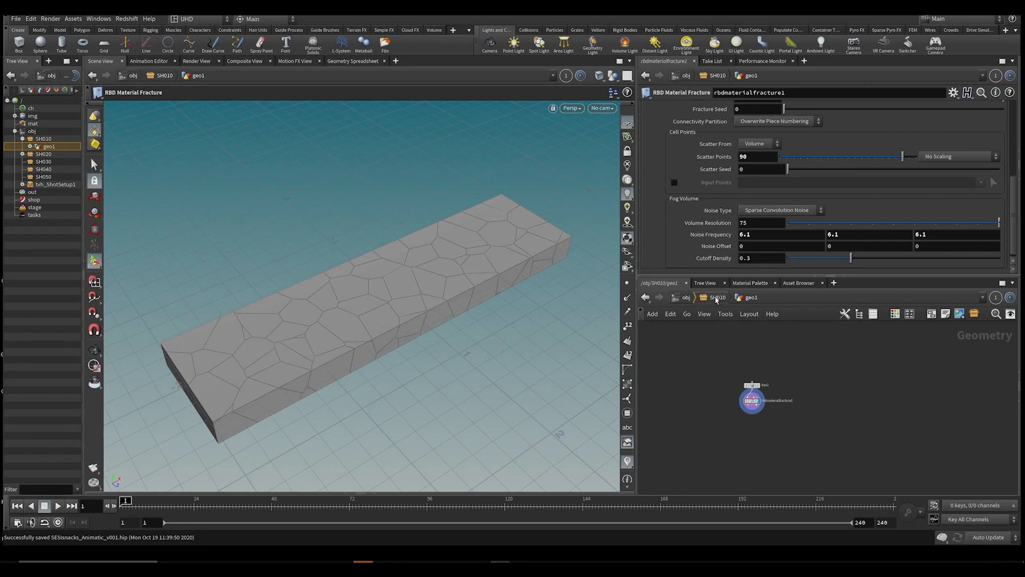
Step: Add a Camera node beside geo1 in the SH010 subnetwork and name it SH010
click(717, 299)
click(838, 390)
middle_drag(838, 390, 782, 331)
scroll(782, 332, down, 2)
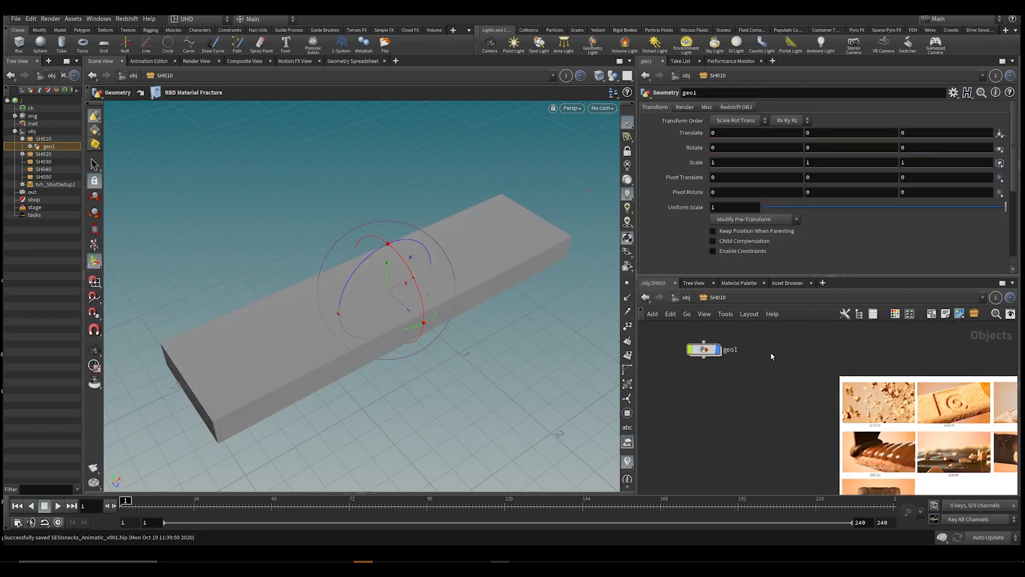
key(Tab)
text(cam)
key(Return)
click(770, 351)
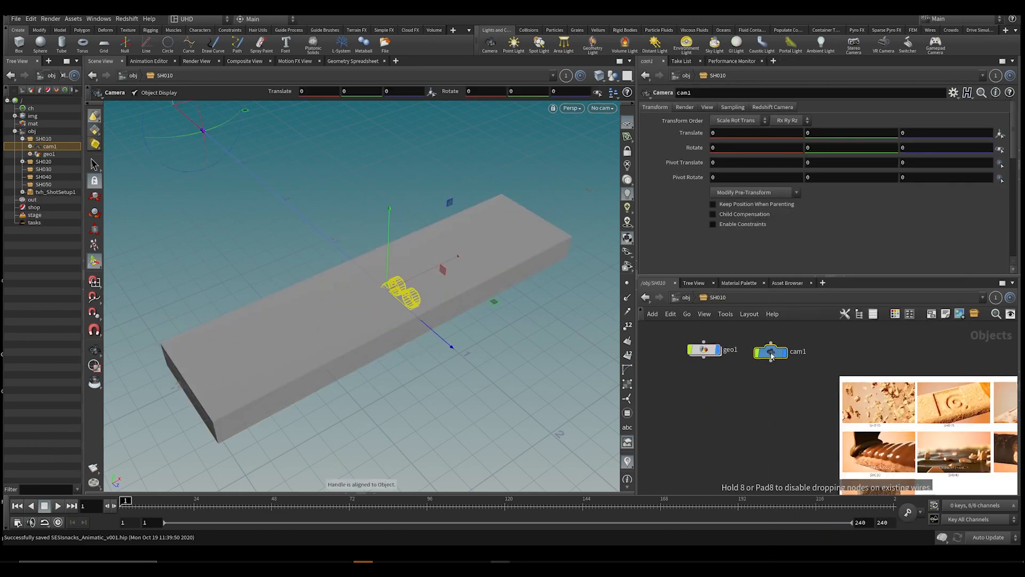
double_click(798, 352)
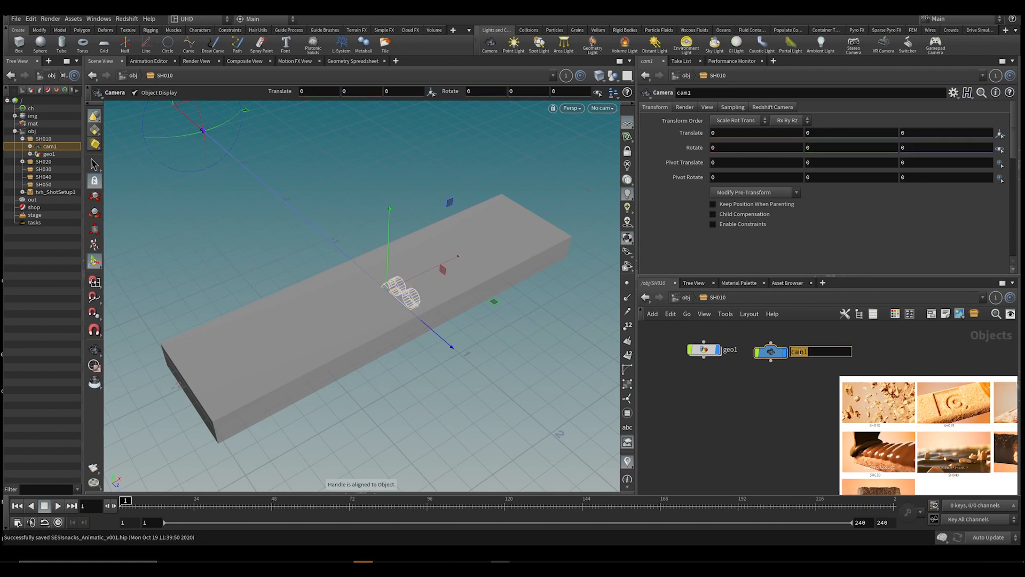
text(SH010)
key(Return)
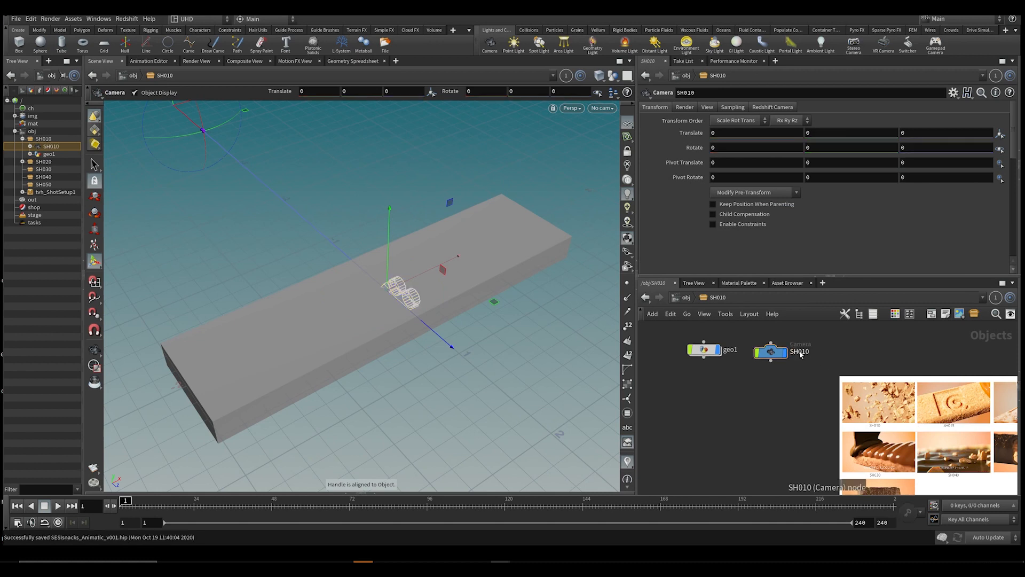
Step: Look through the SH010 camera with it locked to the view, and frame the whole bar diagonally from above
click(602, 108)
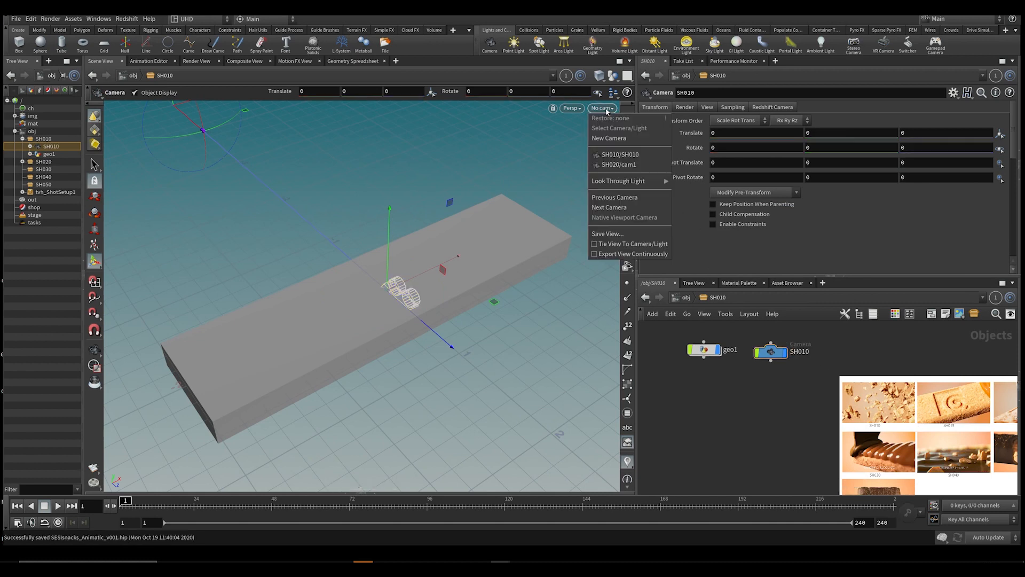
click(616, 155)
click(627, 153)
key(space)
key(space)
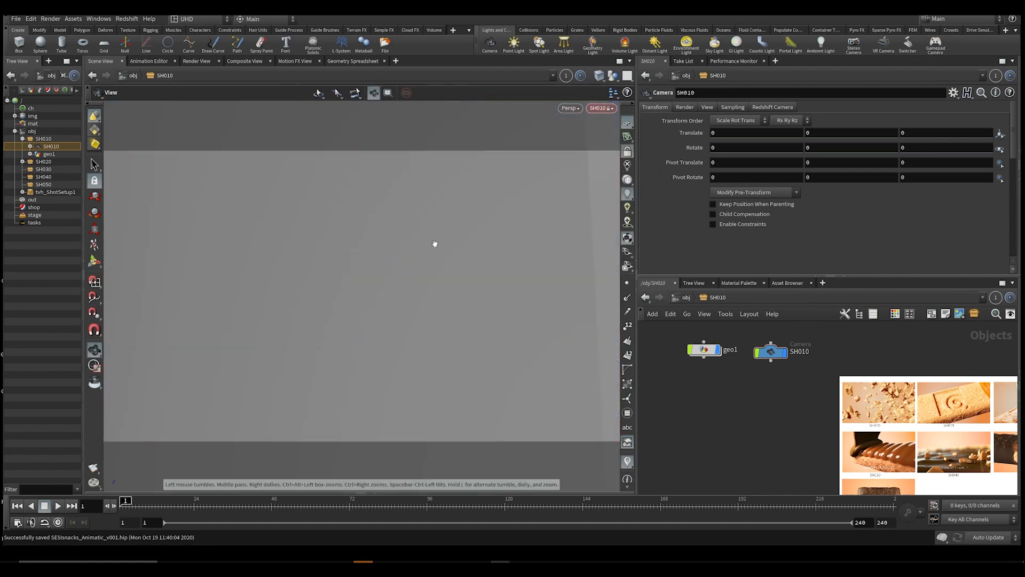
drag(429, 244, 370, 315)
middle_drag(370, 315, 370, 309)
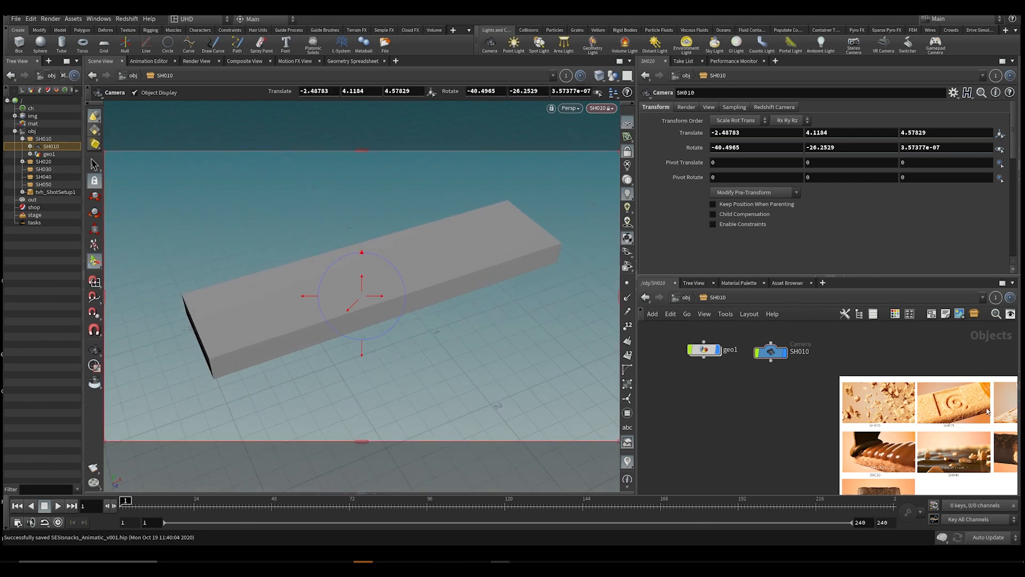
Step: Steepen the SH010 camera's downward angle on the bar to an X rotation of about -44.7, and save the scene
key(ctrl+s)
key(space)
drag(505, 306, 480, 331)
key(ctrl+s)
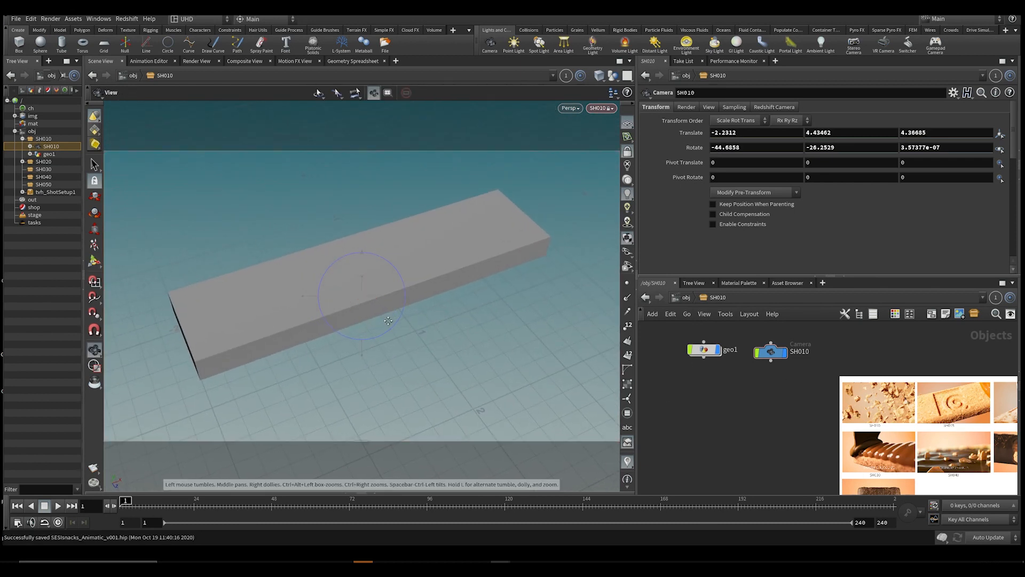
key(ctrl+s)
Step: Enter SH010's geo1 network and save the scene
click(705, 349)
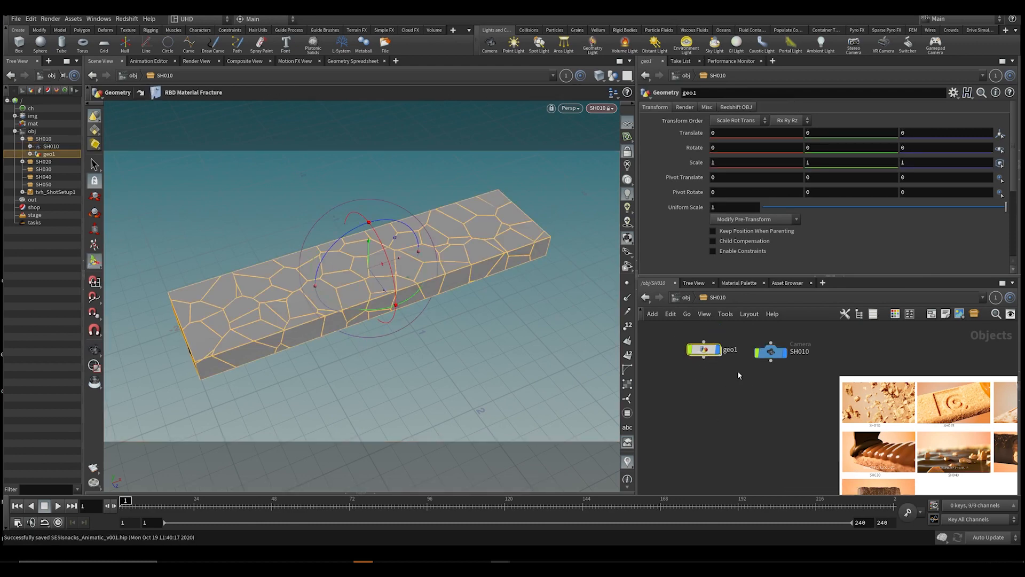
double_click(704, 350)
key(ctrl+s)
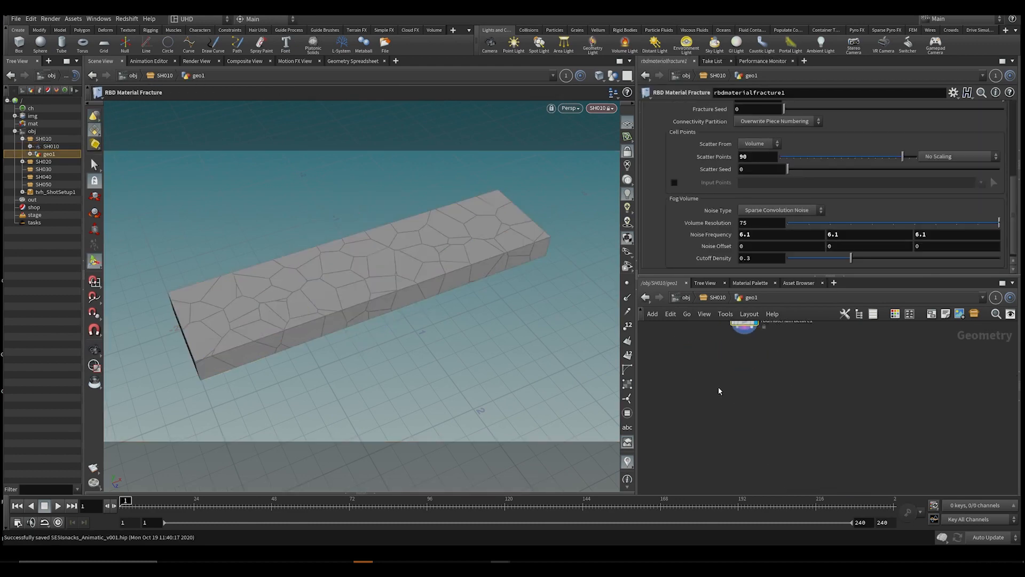
middle_drag(729, 381, 738, 427)
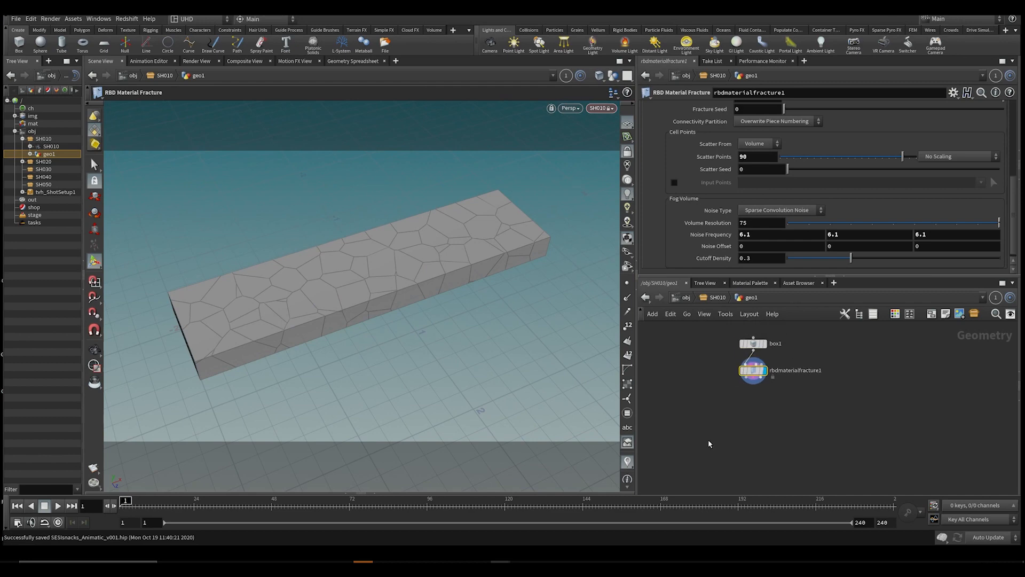
Step: Preview the fractured pieces with a temporary Exploded View node at a uniform scale of about 3.98, and delete the node
key(Tab)
text(expl)
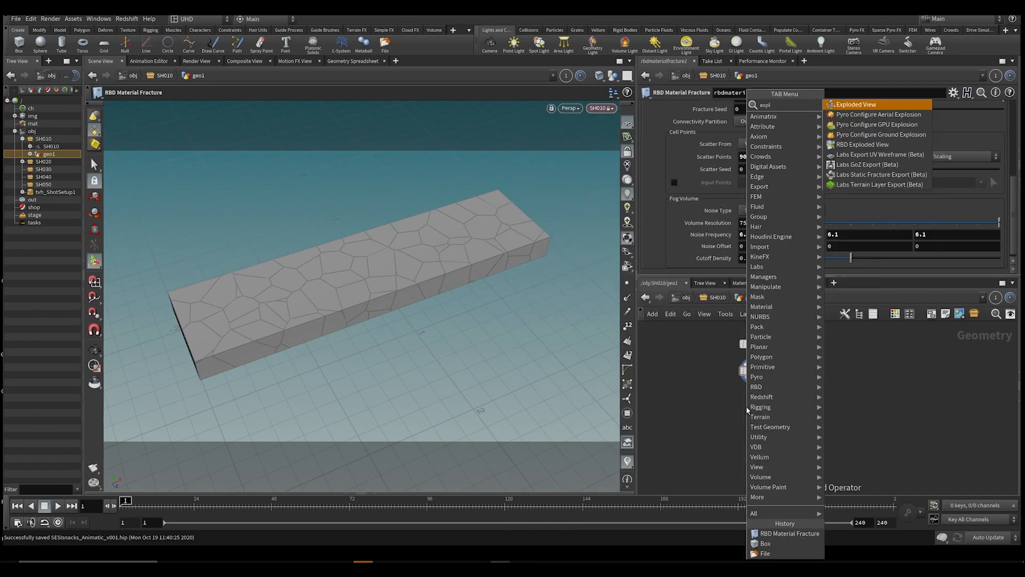
key(Return)
click(745, 406)
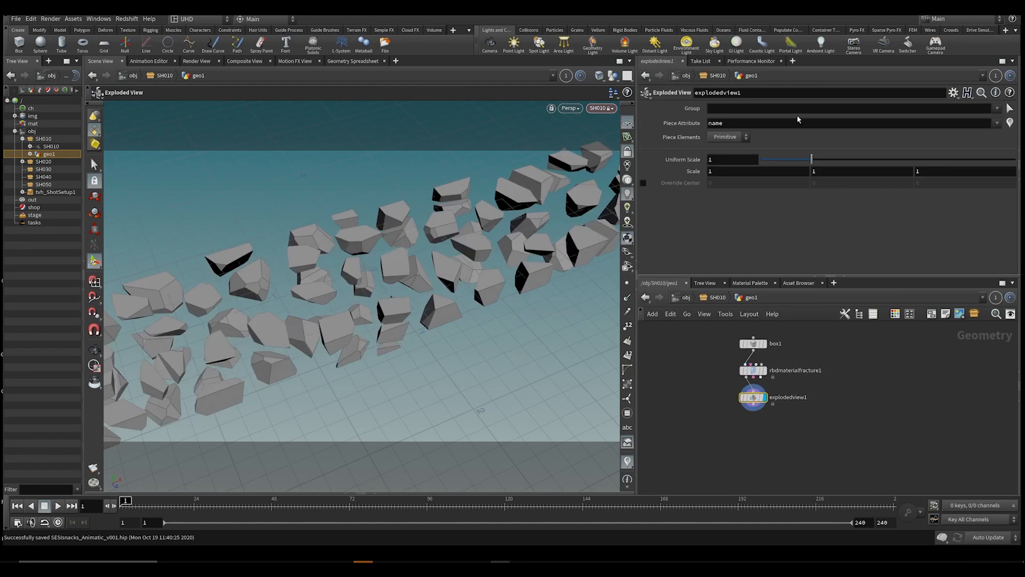
drag(819, 167, 963, 240)
drag(728, 445, 804, 391)
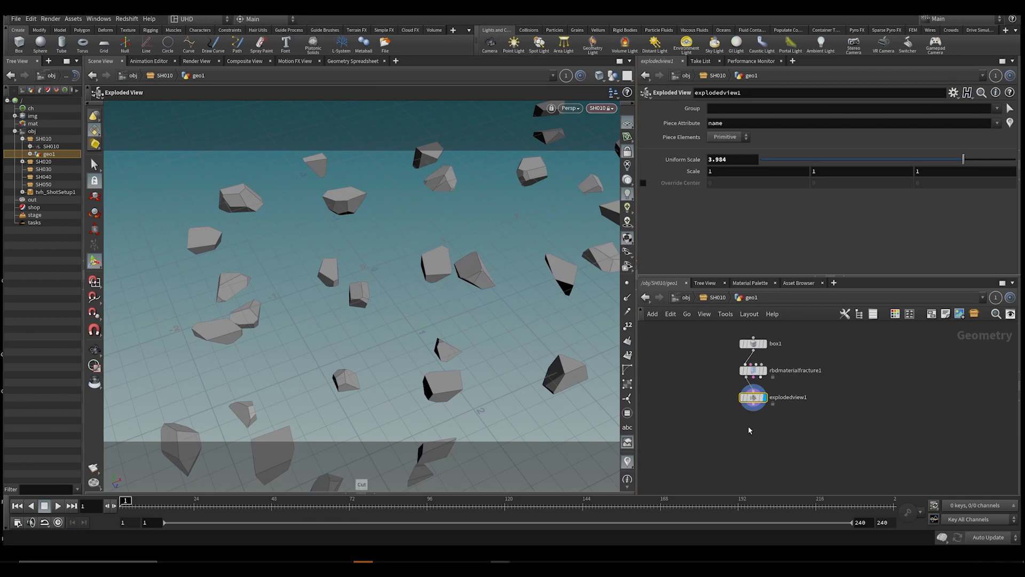
key(Delete)
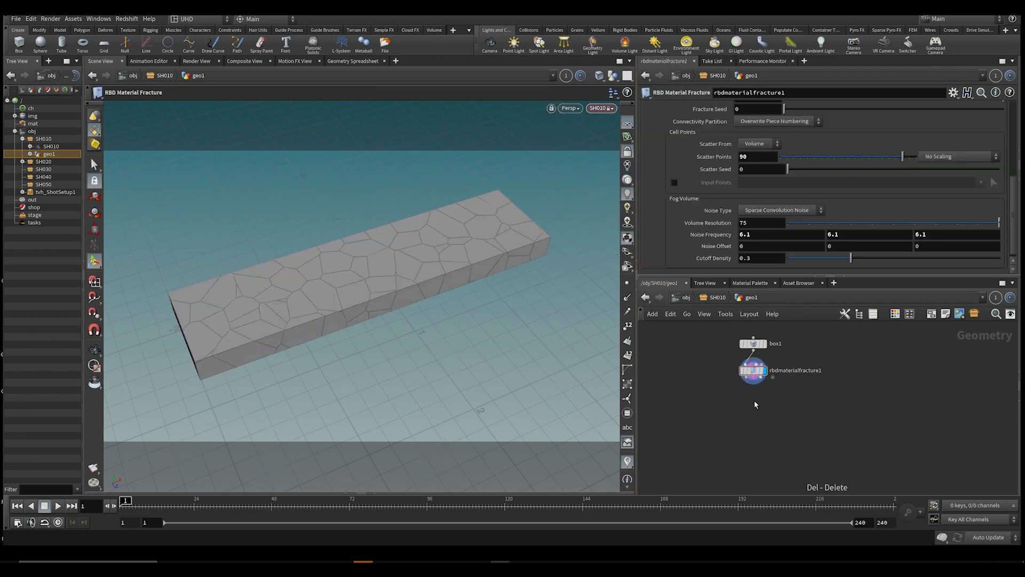
Step: Add an Assemble node after the RBD Material Fracture, display it and enable Create Packed Geometry
key(Tab)
text(ass)
key(Return)
scroll(747, 389, up, 1)
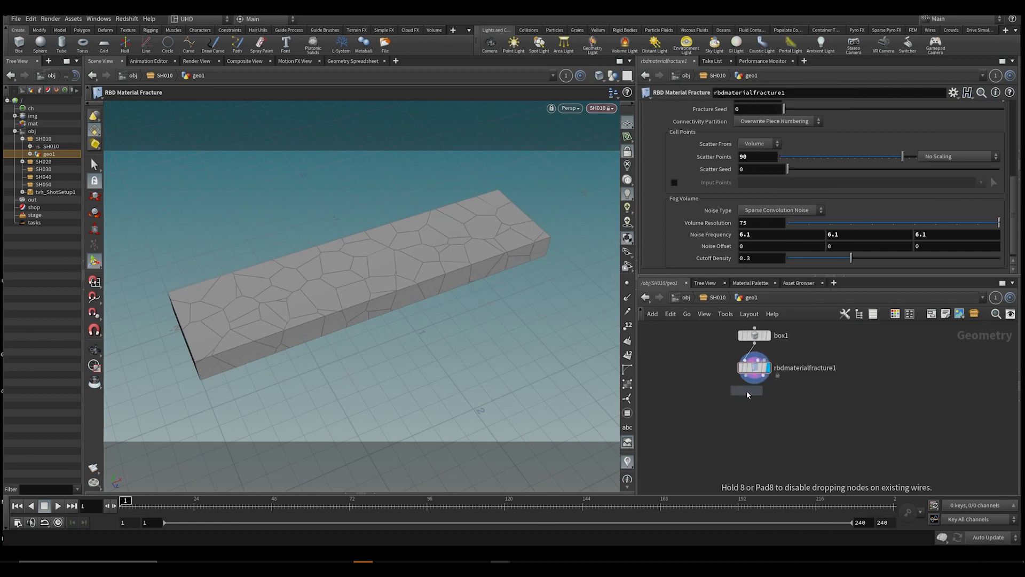
click(747, 390)
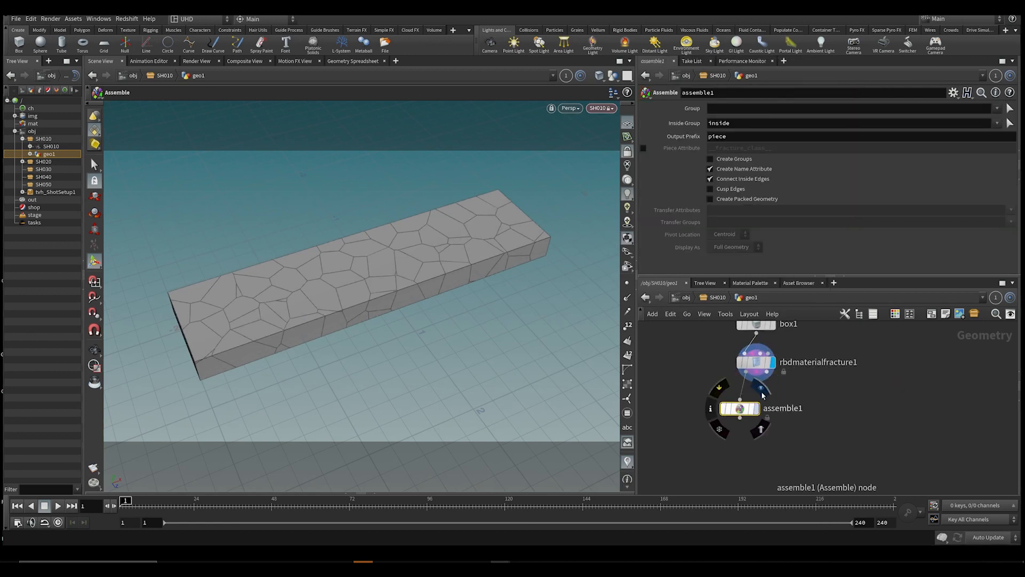
click(762, 394)
click(738, 202)
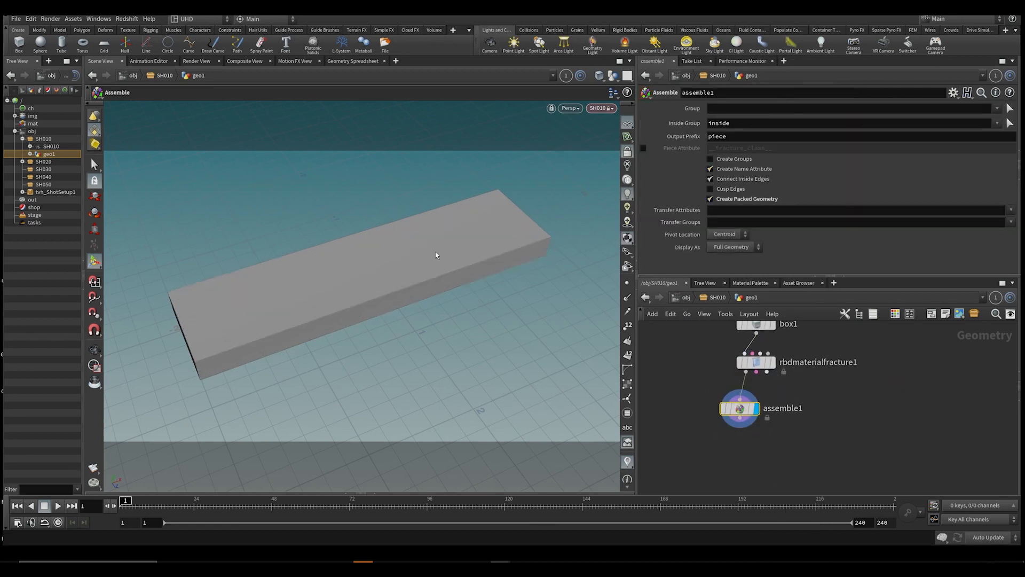
Step: Area-select parts of the bar in the viewport to check how the packed pieces select
key(s)
drag(439, 246, 398, 282)
drag(506, 163, 454, 240)
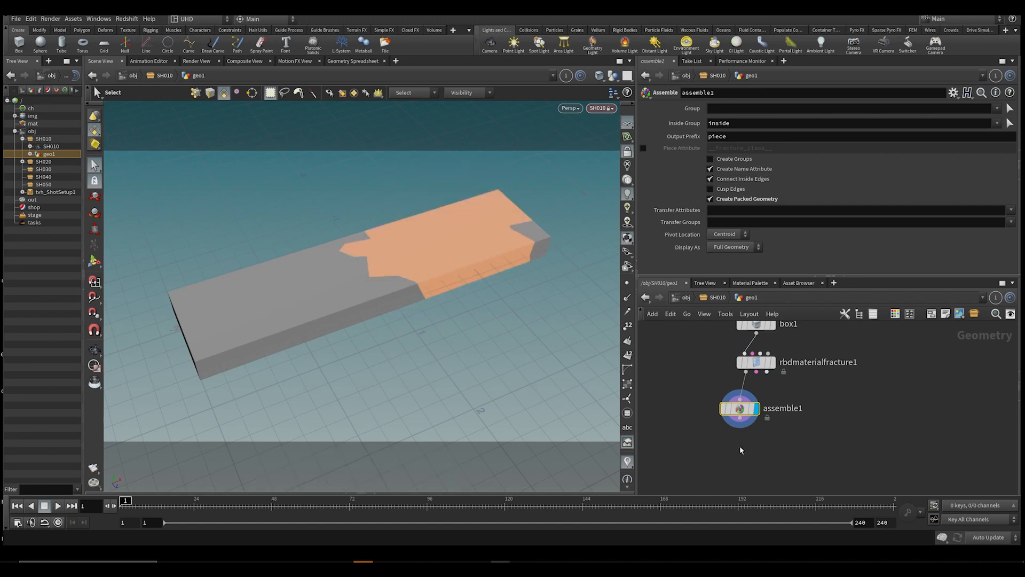
click(741, 448)
Step: Add an Attribute VOP node fed by the Assemble node
middle_drag(757, 470, 755, 437)
alt+drag(342, 277, 369, 259)
key(Tab)
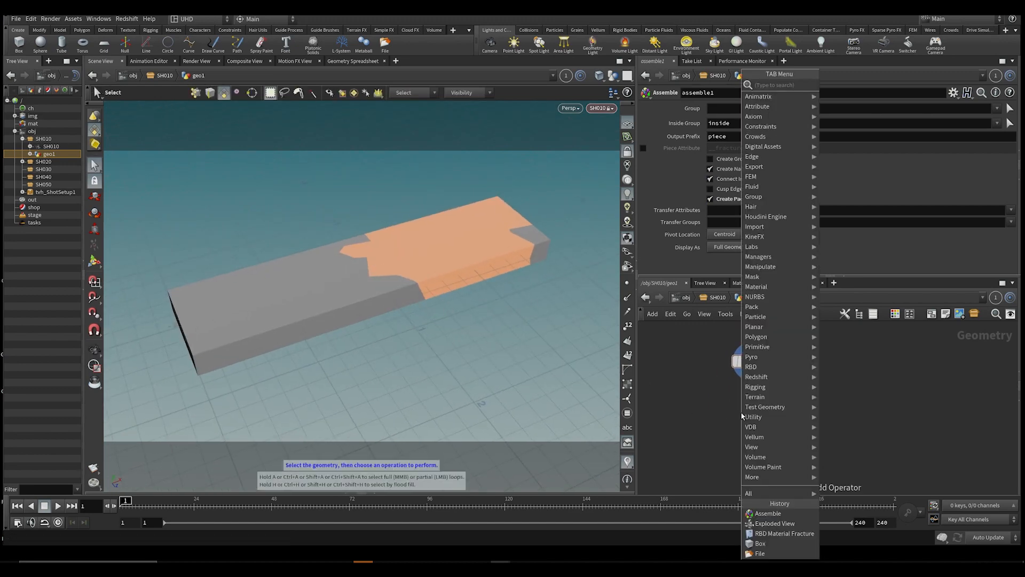
text(attribvop)
key(Return)
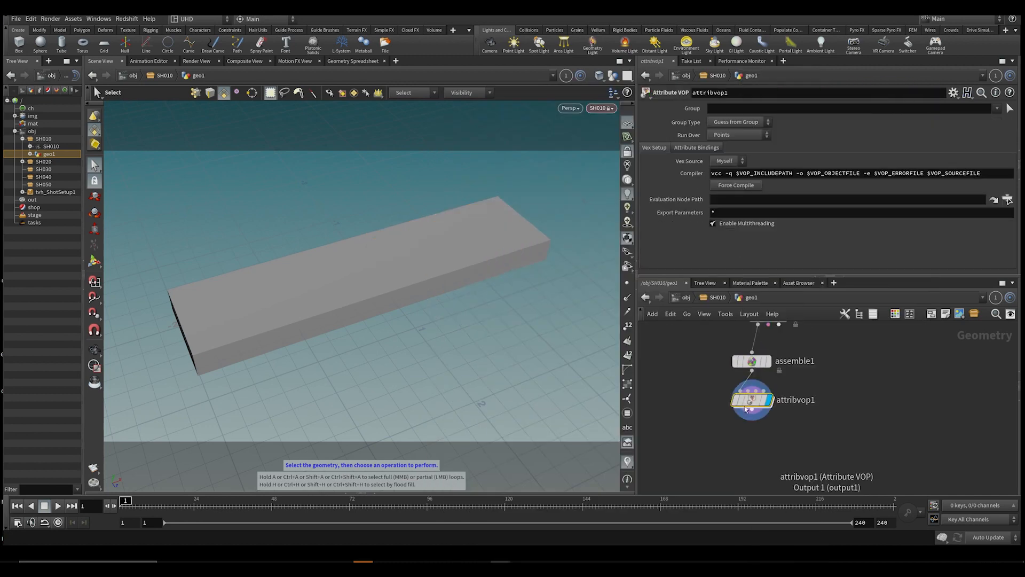
Step: Add a Turbulent Noise node inside the Attribute VOP and connect the global P output to its pos input
double_click(747, 404)
scroll(818, 408, down, 2)
key(Tab)
text(turb)
key(Return)
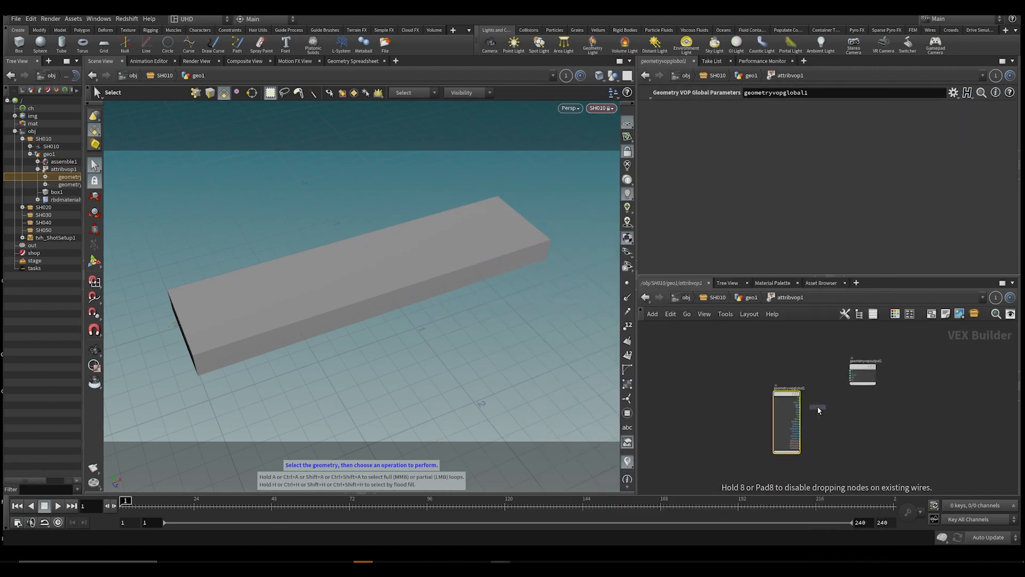
click(818, 410)
scroll(817, 406, up, 2)
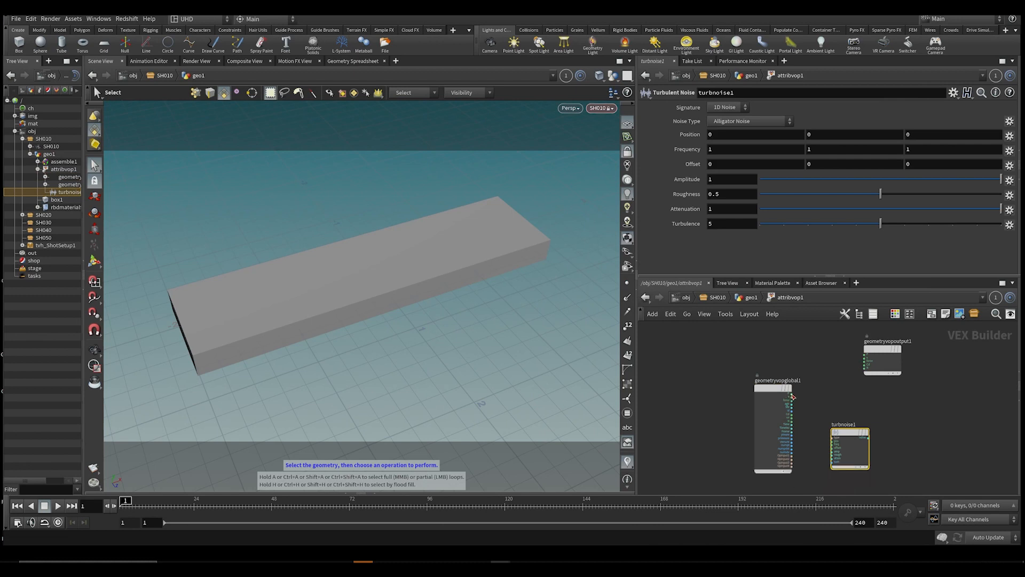
click(791, 396)
click(832, 442)
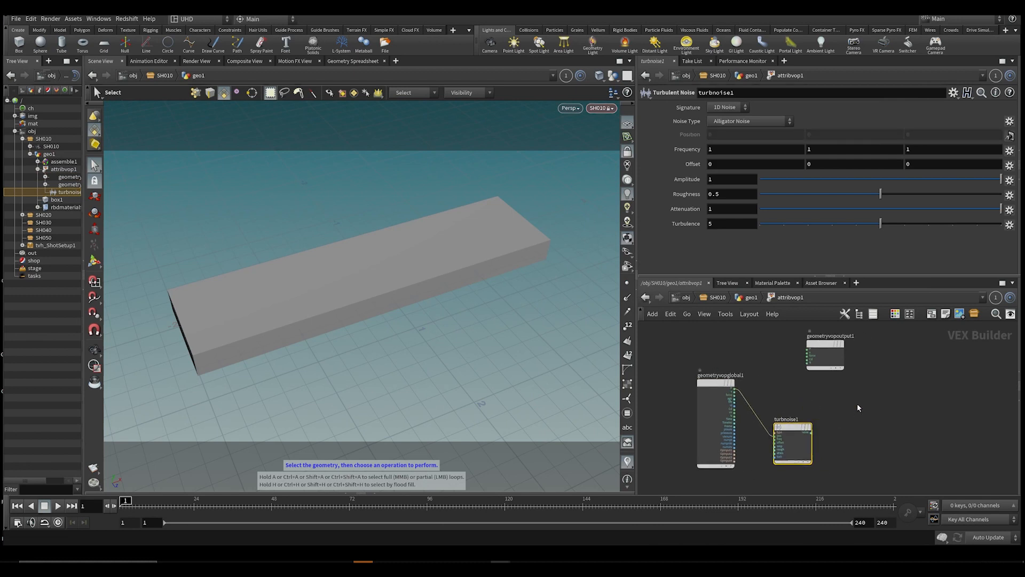
Step: Maximize the VOP network pane and set the Turbulent Noise signature to 3D Noise
key(ctrl+b)
drag(496, 201, 756, 258)
drag(429, 371, 439, 354)
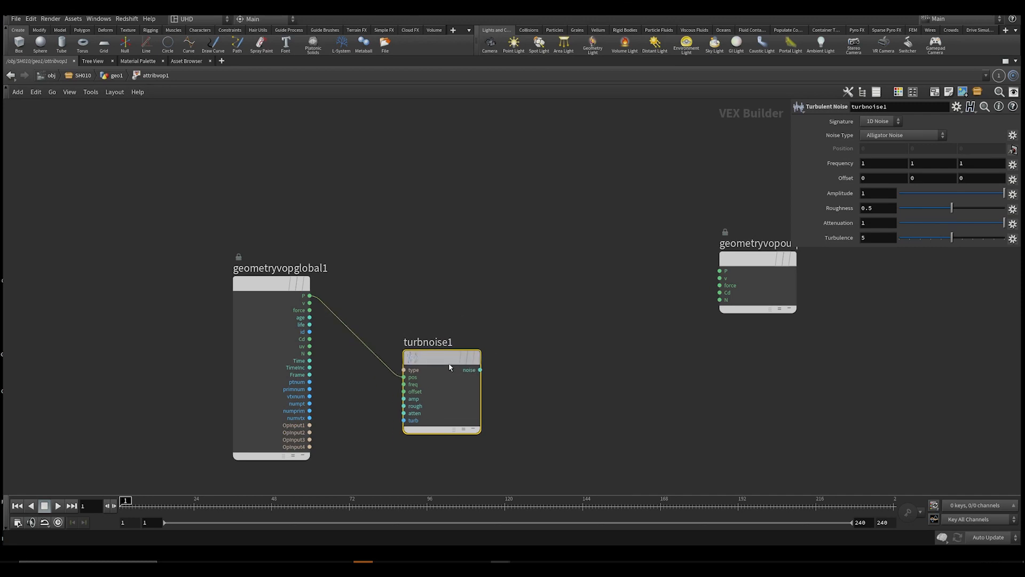
click(874, 122)
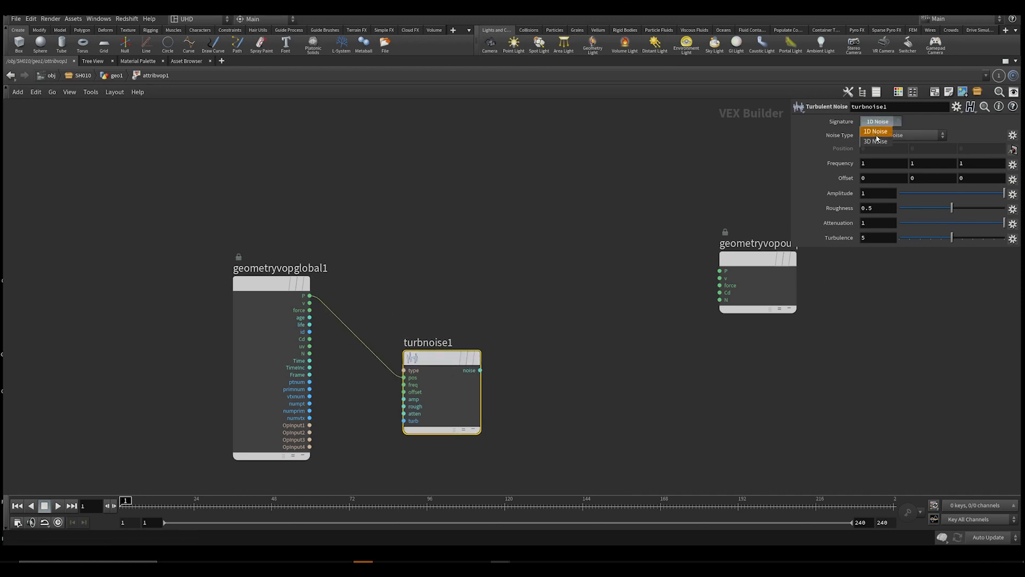
click(876, 136)
click(636, 228)
middle_drag(683, 255, 633, 303)
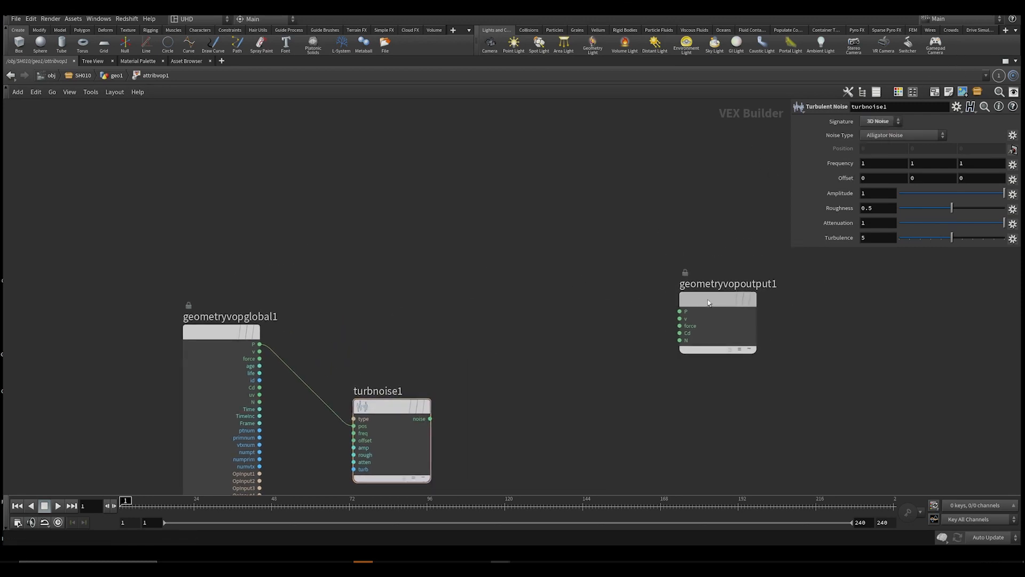
scroll(420, 287, down, 3)
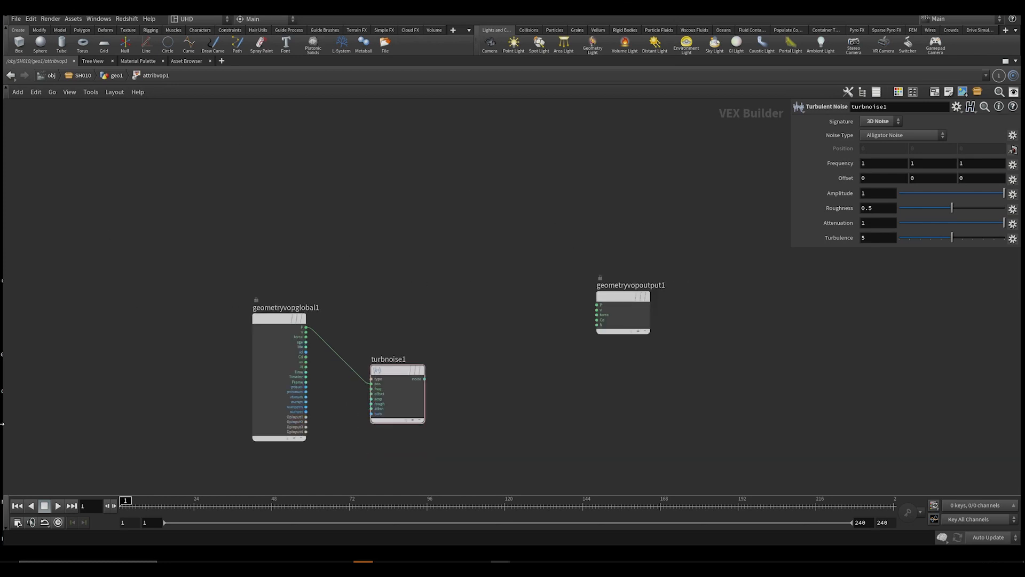
Step: Add an Add node to the VOP network between the Turbulent Noise and the geometry output
scroll(553, 240, up, 2)
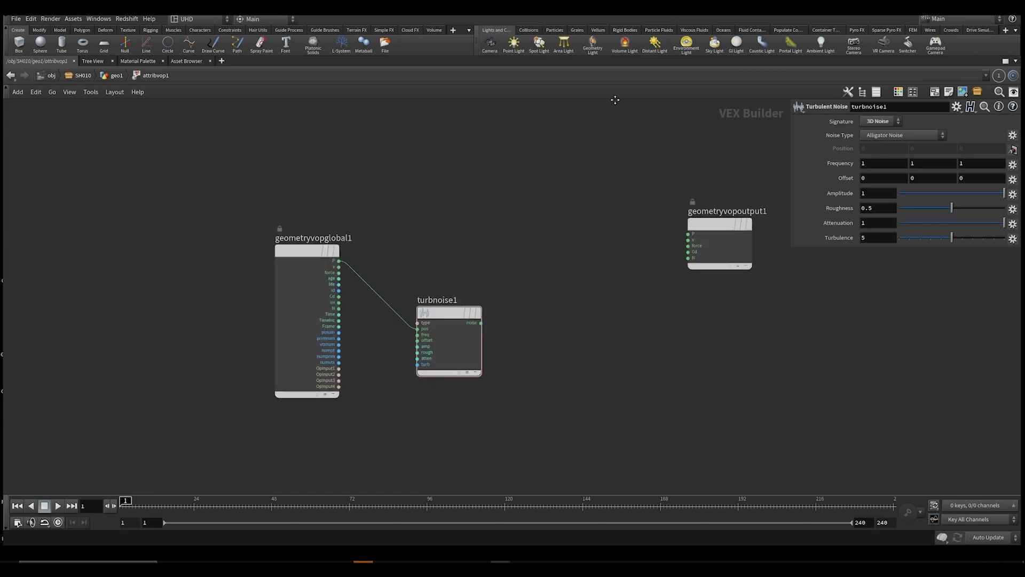
key(Tab)
mouse_move(493, 188)
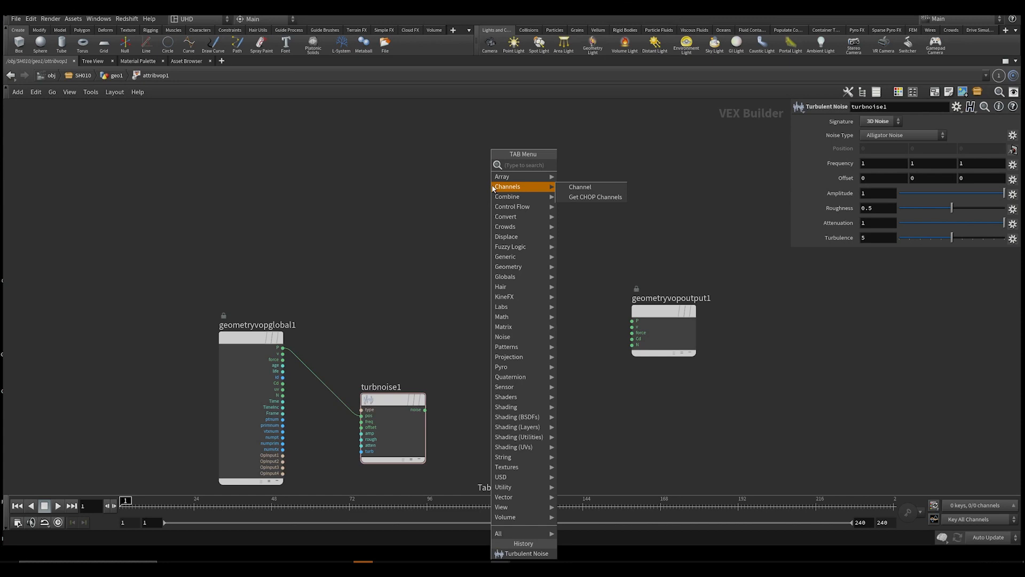
text(add)
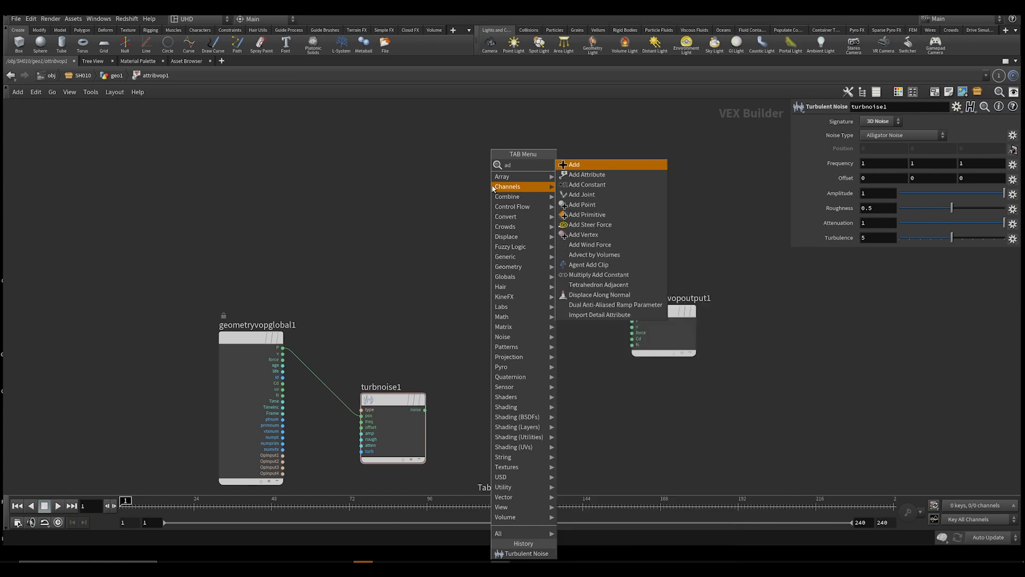
key(Return)
click(483, 253)
Step: Wire the global P and the turbulent noise into the Add node, and its sum into the output P, restoring the full pane layout
click(283, 347)
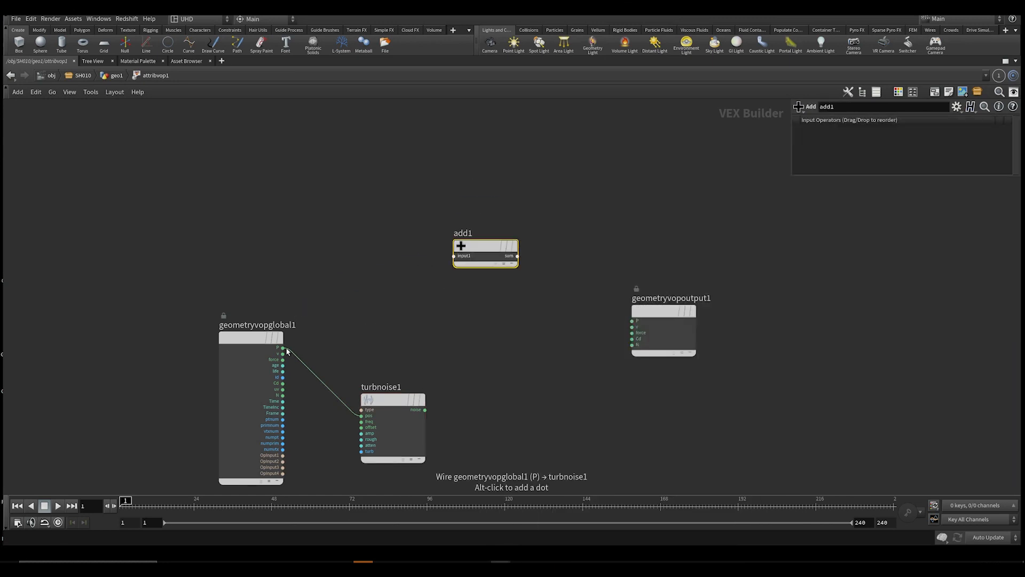
click(454, 256)
click(425, 409)
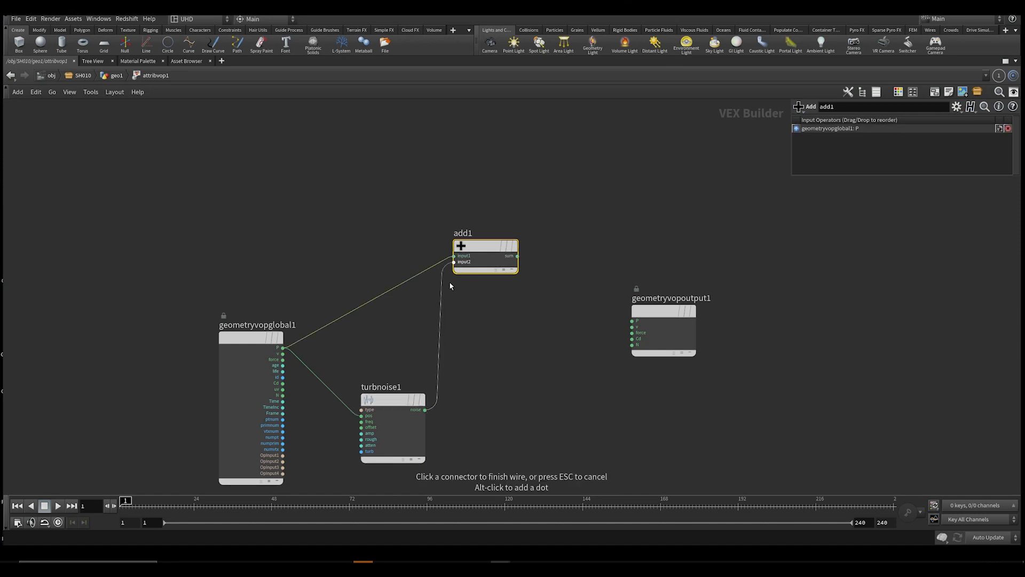
click(454, 262)
click(517, 256)
click(656, 320)
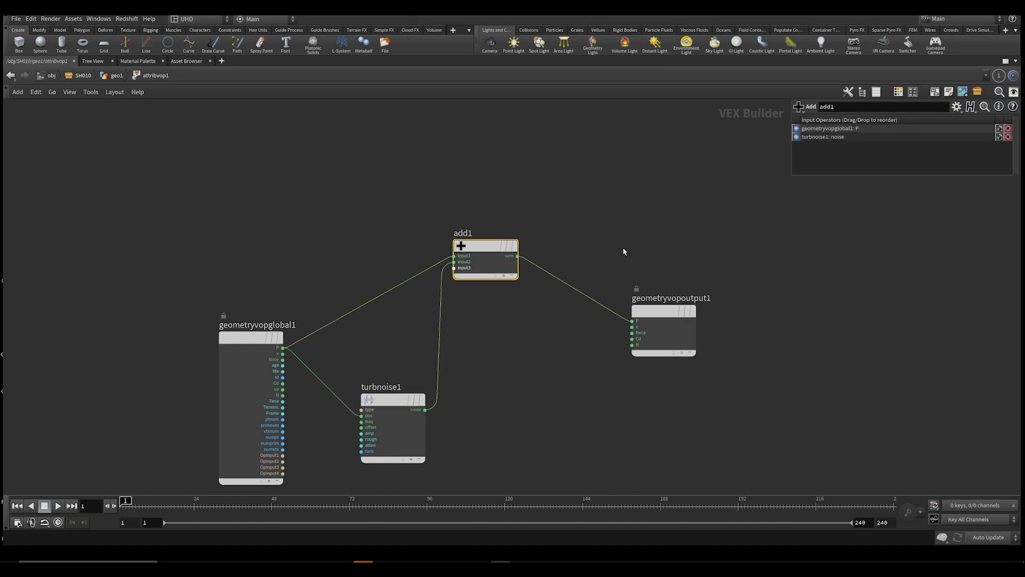
key(ctrl+b)
Step: Promote the Turbulent Noise type, frequency, offset and amplitude inputs as parameters, then save the scene
scroll(794, 416, down, 3)
middle_drag(794, 416, 870, 335)
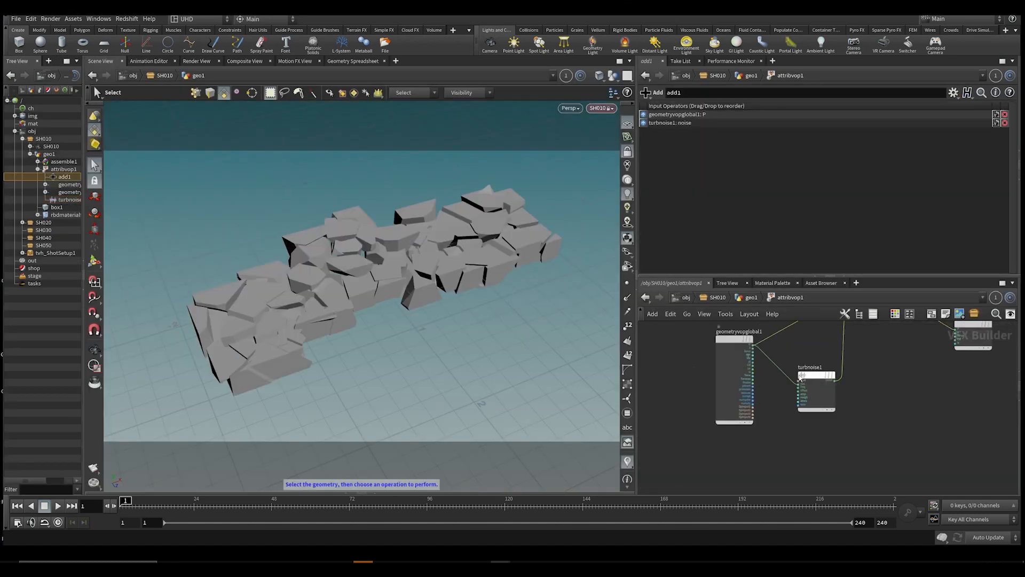
scroll(801, 378, up, 3)
right_click(795, 385)
key(Escape)
right_click(795, 386)
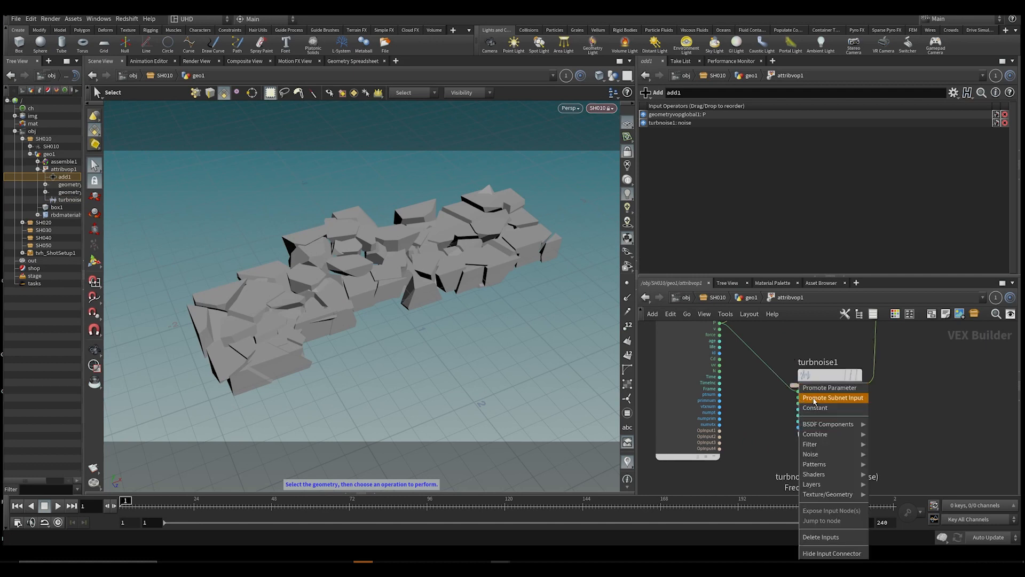
click(814, 398)
right_click(798, 402)
click(810, 398)
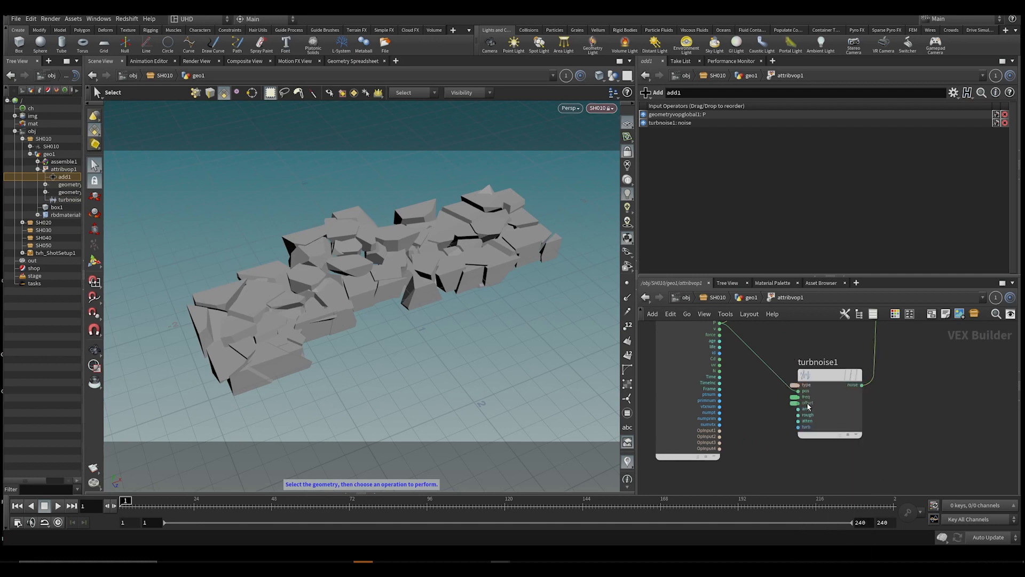
right_click(808, 407)
click(817, 389)
middle_drag(904, 354, 866, 383)
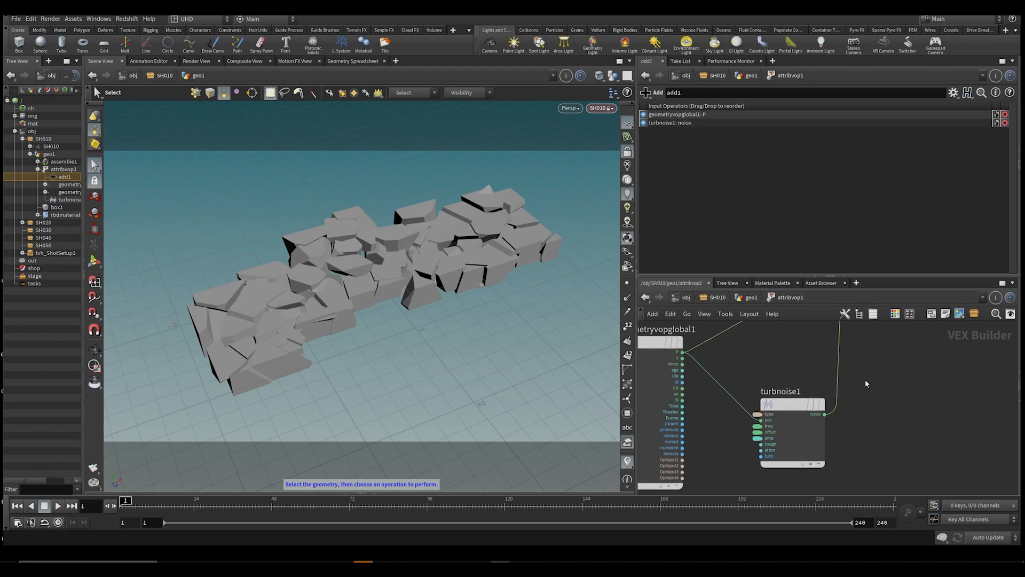
key(ctrl+s)
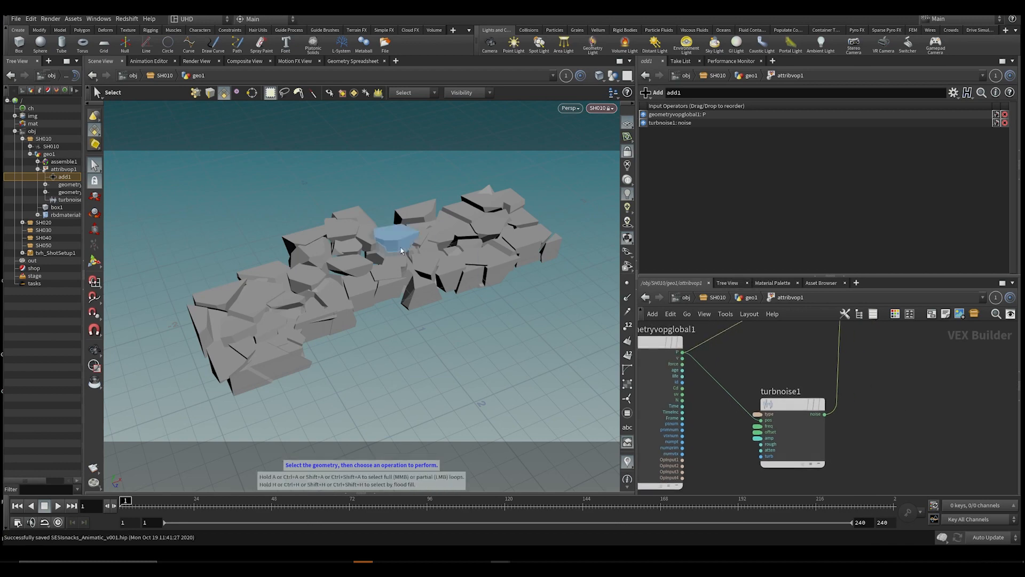
Step: Return to the geo1 network and set the Attribute VOP's noise type to Simplex Noise, trying Perlin Noise first
click(756, 300)
scroll(699, 224, down, 2)
middle_drag(698, 266, 769, 266)
click(731, 233)
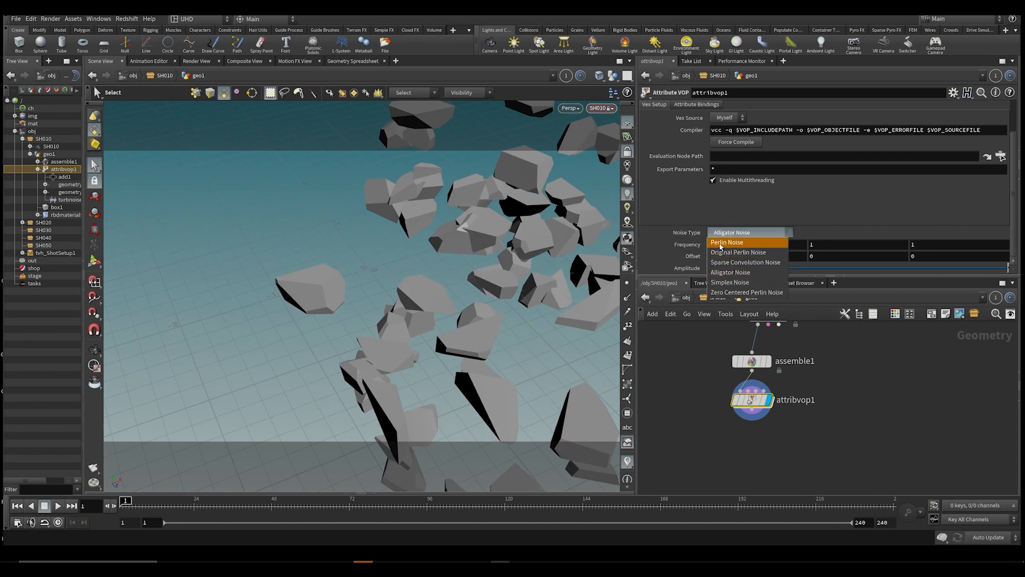
click(720, 243)
click(730, 234)
click(718, 271)
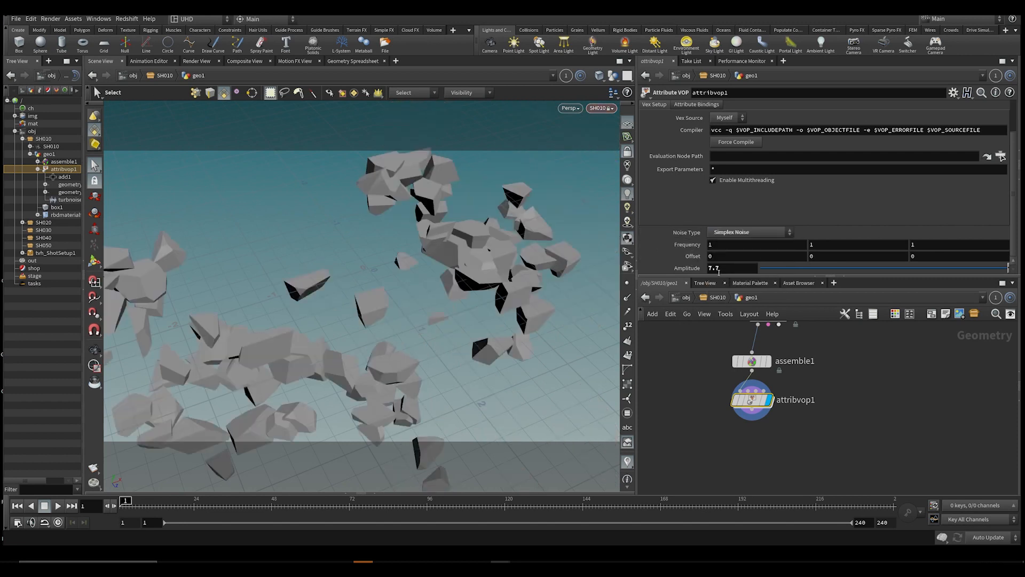
Step: Raise the noise amplitude to about 15.3 and set the frequency to 1.8 on all axes
middle_drag(694, 268, 742, 267)
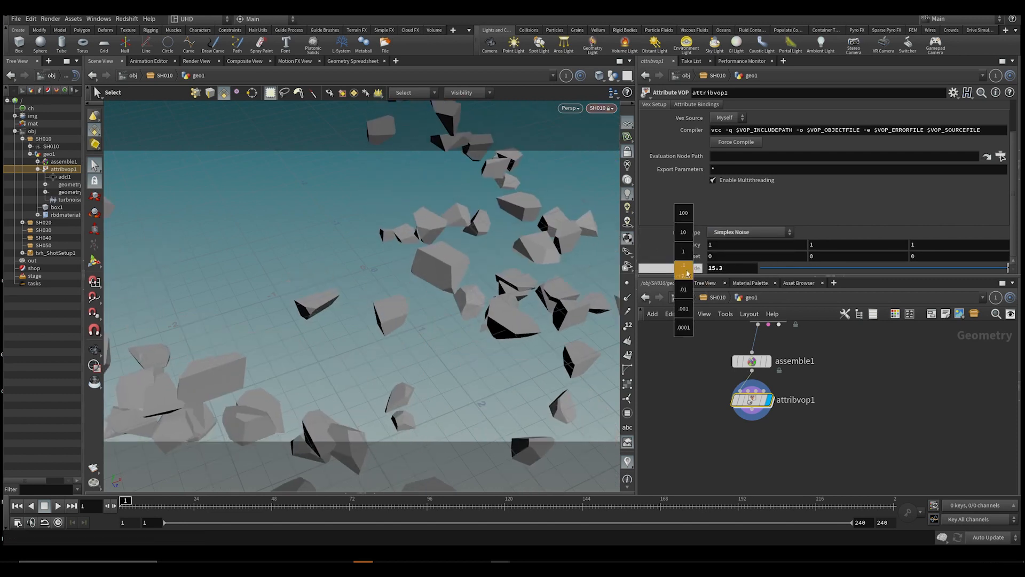
middle_drag(697, 242, 731, 242)
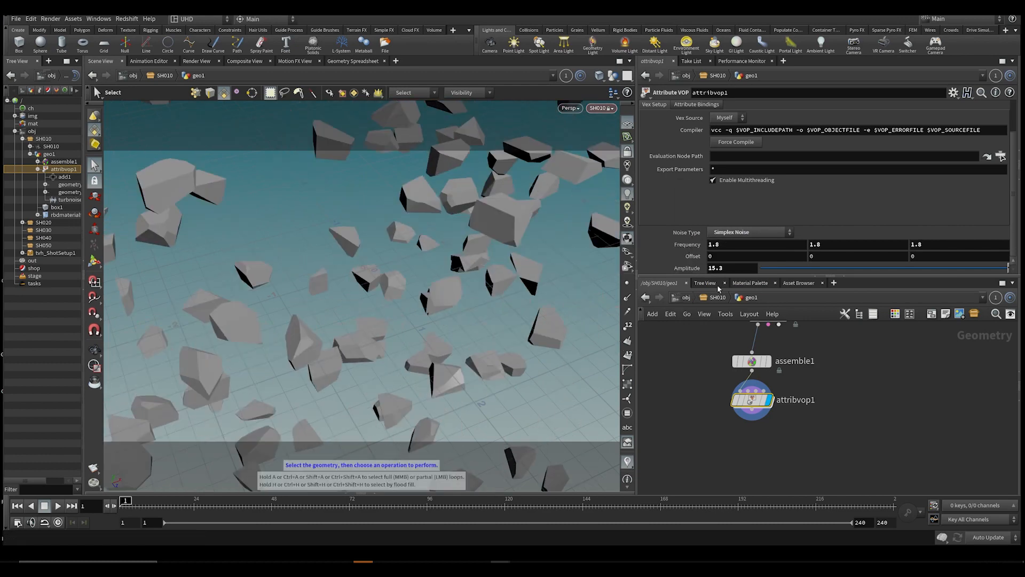
drag(844, 268, 1008, 268)
key(ctrl+z)
Step: Set the Attribute VOP's noise amplitude to 0
drag(737, 267, 673, 268)
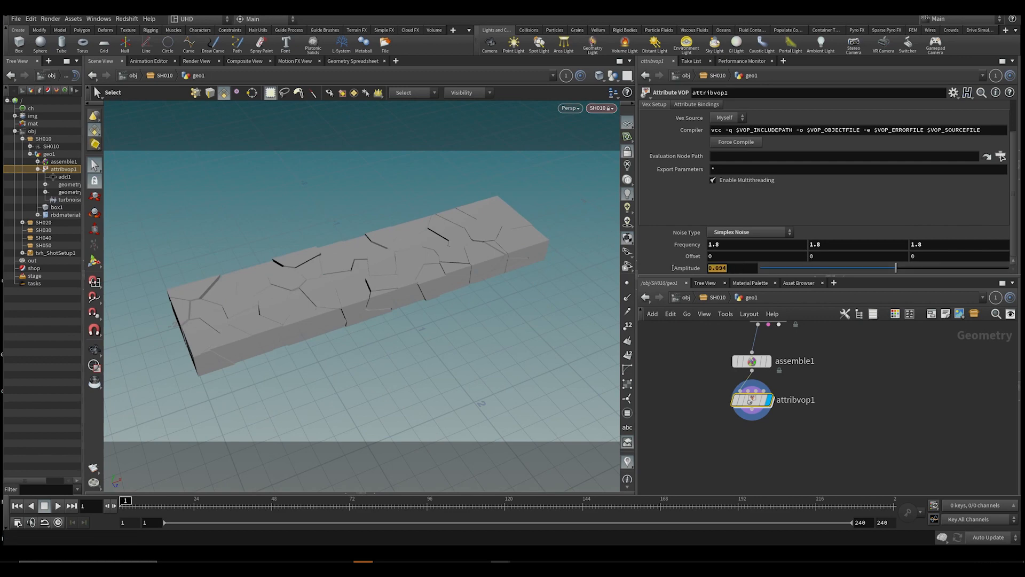
text(0)
key(Return)
mouse_move(675, 268)
middle_down()
mouse_move(676, 245)
mouse_move(711, 245)
mouse_move(675, 245)
mouse_move(705, 245)
mouse_move(671, 275)
middle_up()
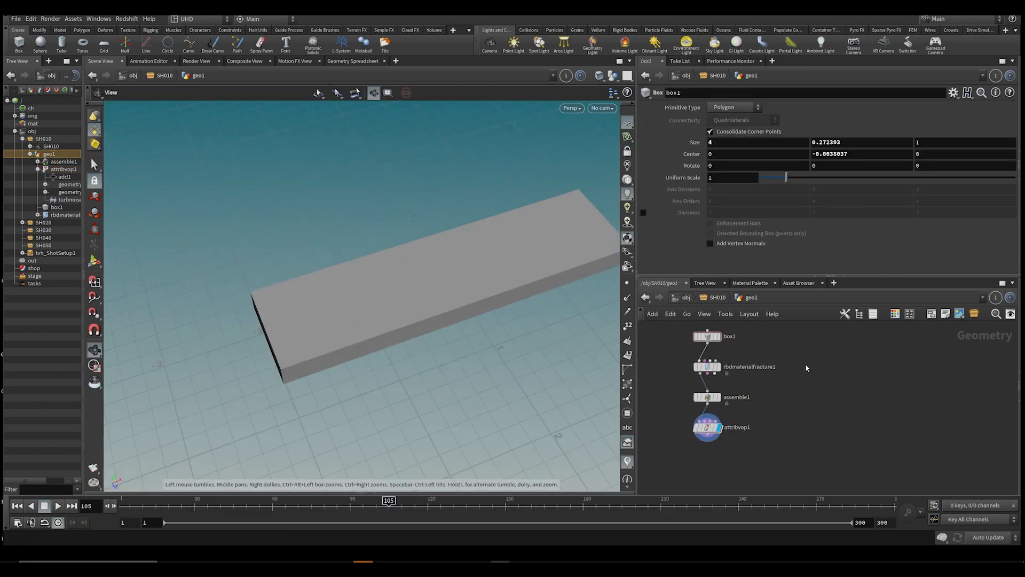
Step: Add a separate Trace node near the box node in the geo1 network and save the scene
middle_drag(806, 369, 802, 413)
drag(433, 312, 480, 305)
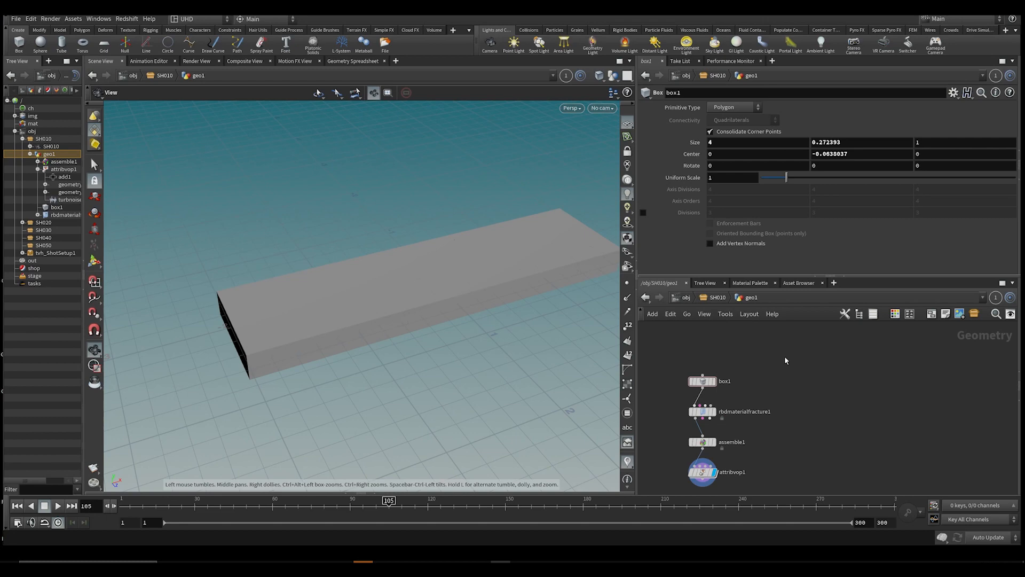
key(Tab)
text(trail)
key(Return)
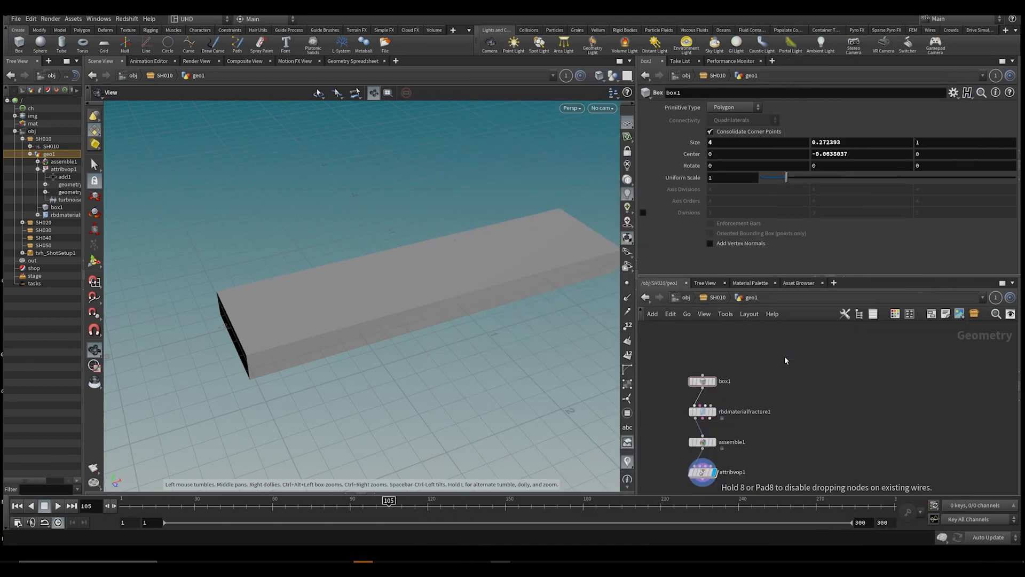
click(785, 361)
key(ctrl+s)
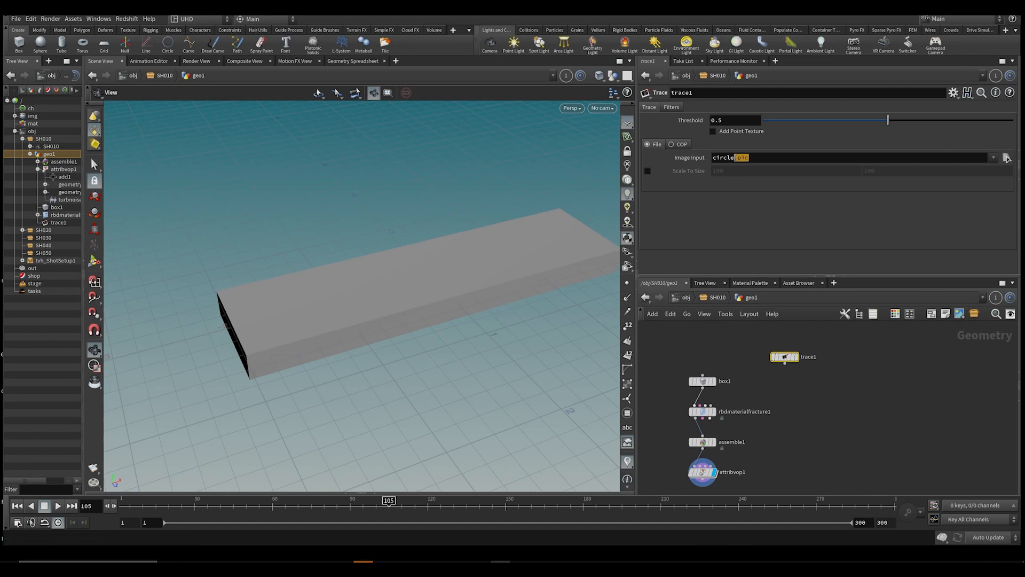
Step: Load houdini-763d999dfe.png from $ROOT/REFERENCE as the Trace node's image and display the traced logo
key(Return)
text($ROOT/REFERENCE)
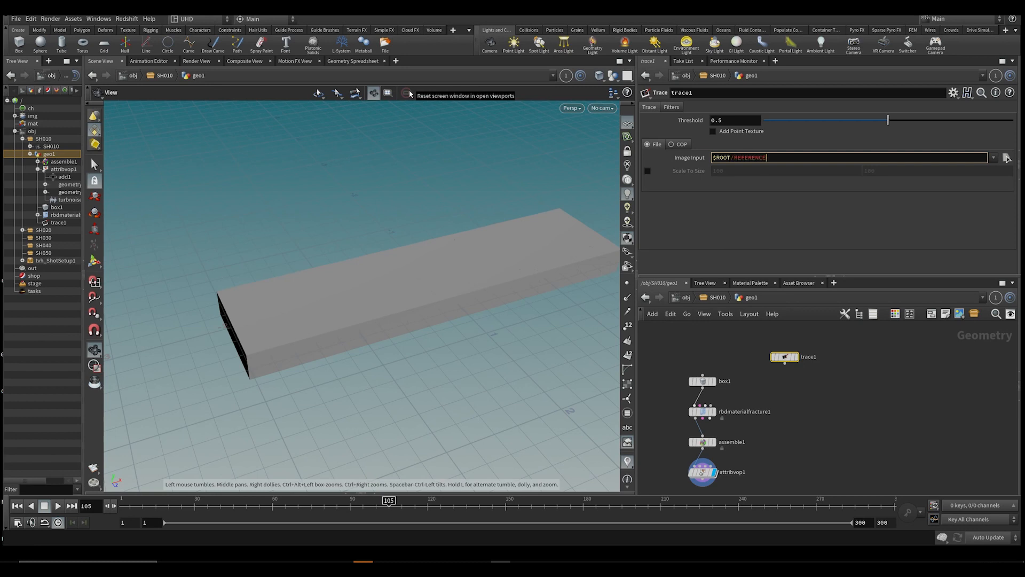
key(Return)
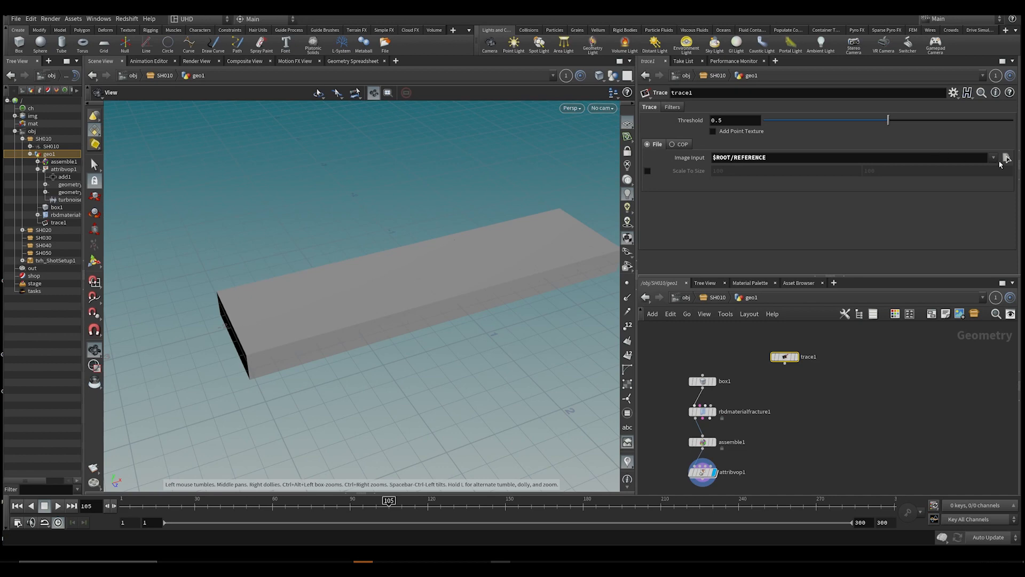
click(1006, 158)
click(541, 191)
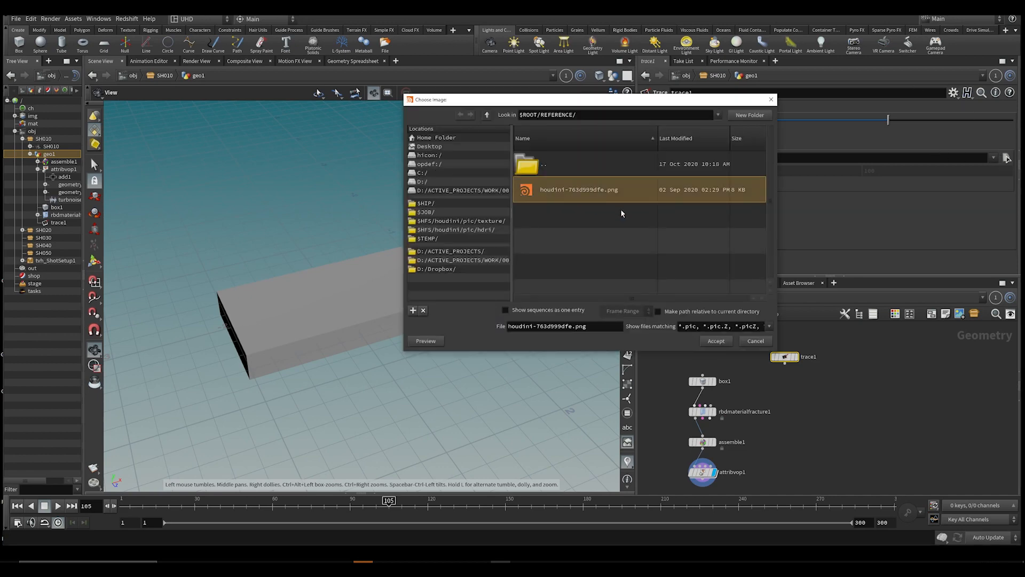
double_click(569, 191)
click(796, 356)
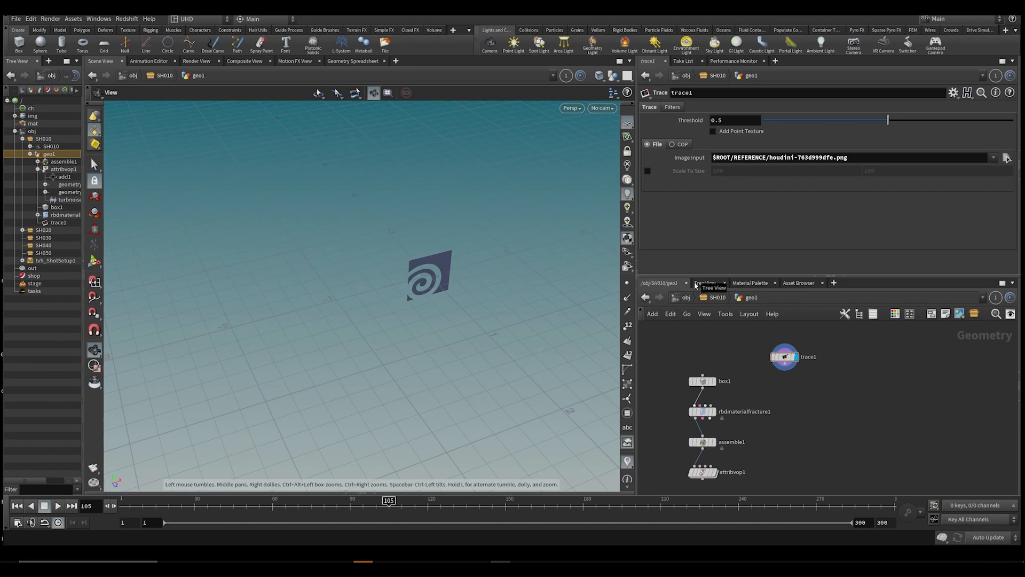
Step: Add a PolyExtrude node after the Trace node, extrude the logo by about 0.129 and enable Output Back
key(Tab)
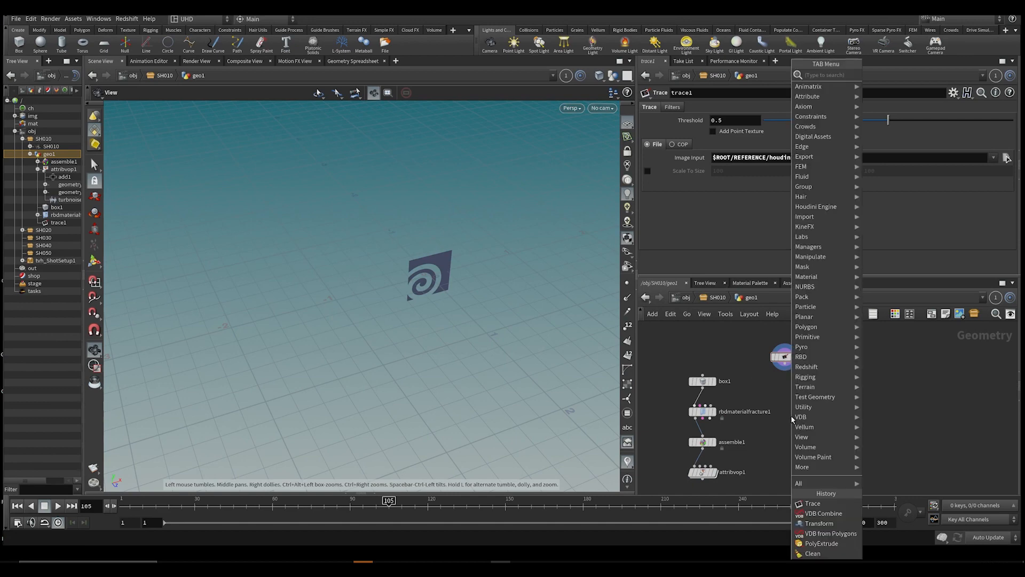
text(poly)
key(shift+Return)
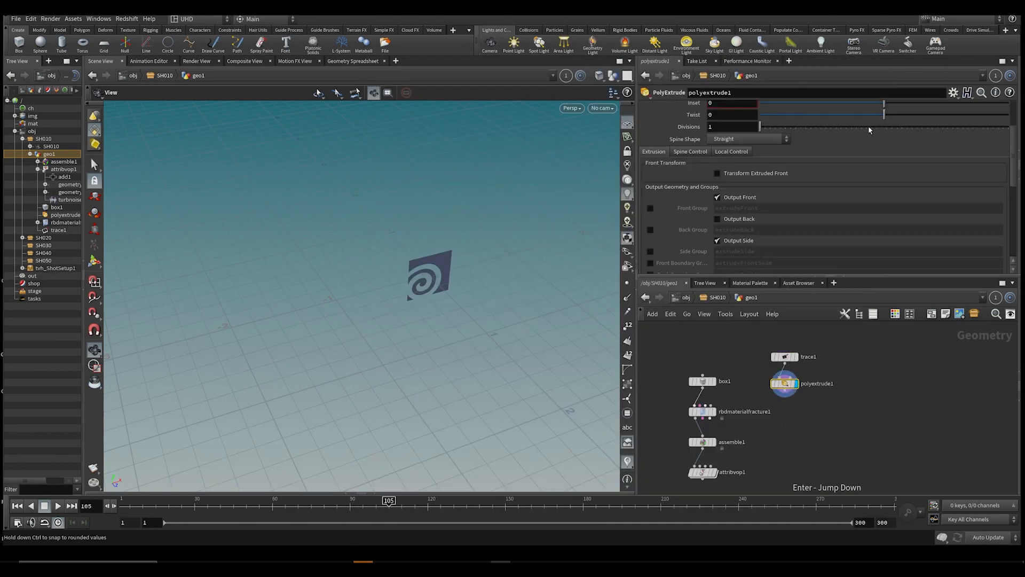
scroll(869, 123, up, 3)
drag(761, 150, 907, 159)
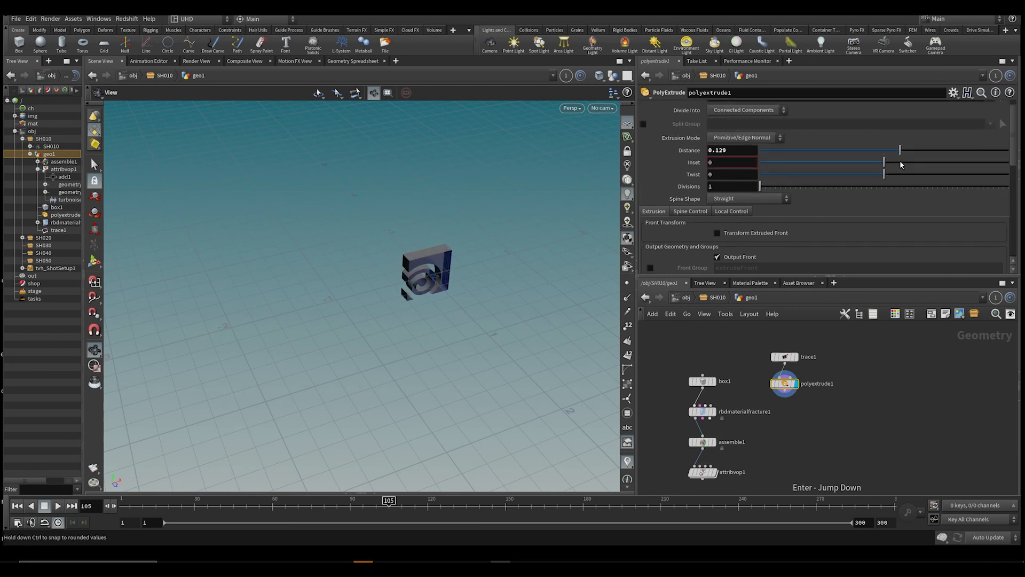
key(ctrl+s)
scroll(901, 165, down, 3)
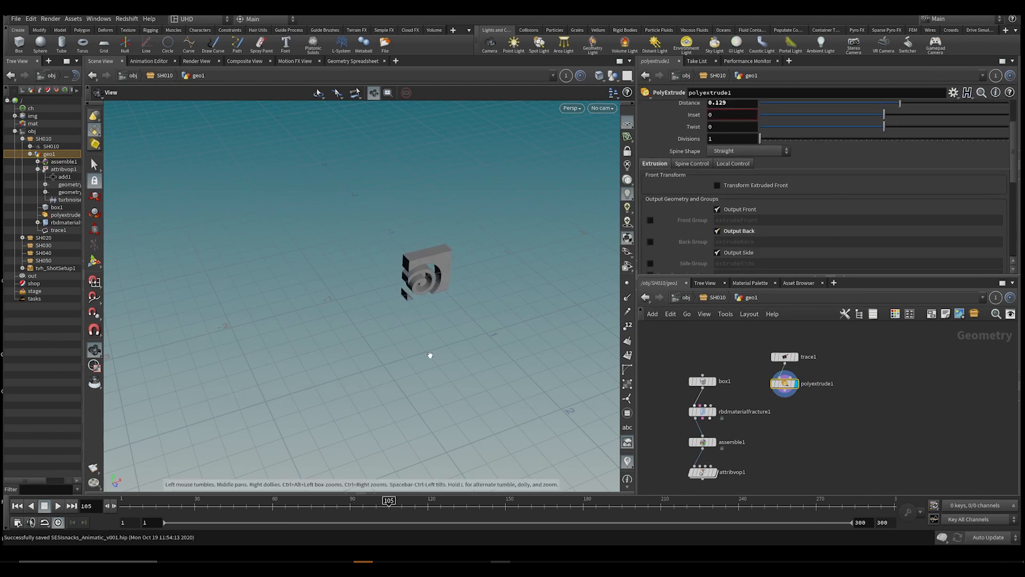
Step: Save the scene and move the box node away from the RBD Material Fracture node to make room between them
key(Tab)
middle_drag(788, 440, 734, 450)
key(ctrl+s)
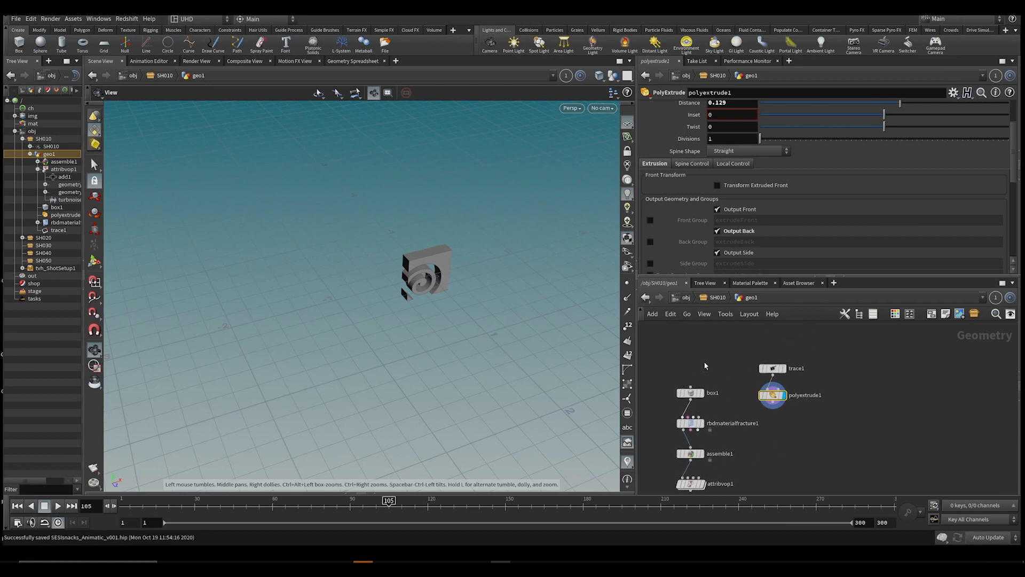
drag(687, 390, 685, 336)
middle_drag(709, 366, 702, 405)
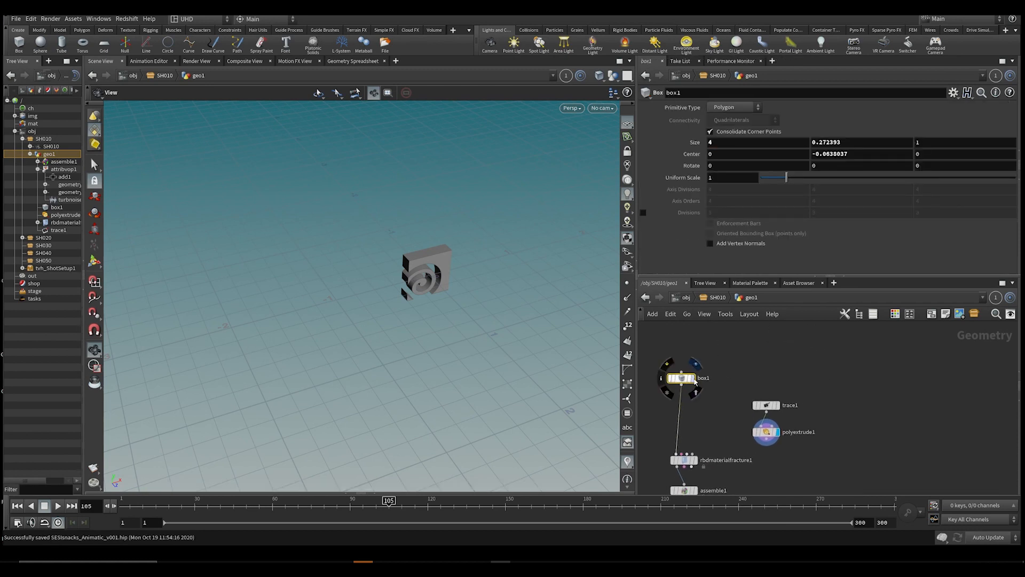
Step: Display the box and insert a VDB from Polygons node between it and the RBD Material Fracture node
click(693, 379)
key(Tab)
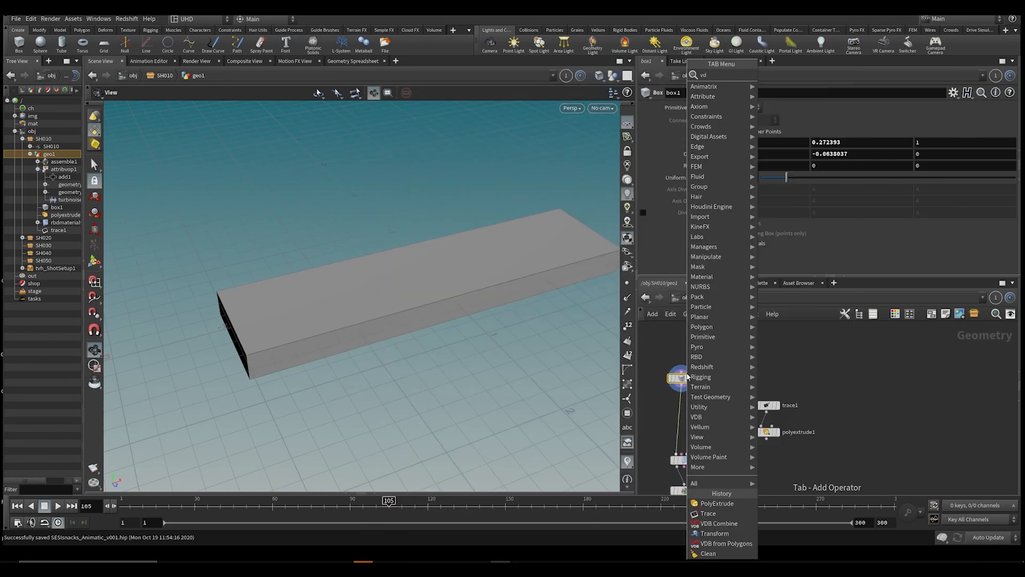
text(vdb f)
key(Return)
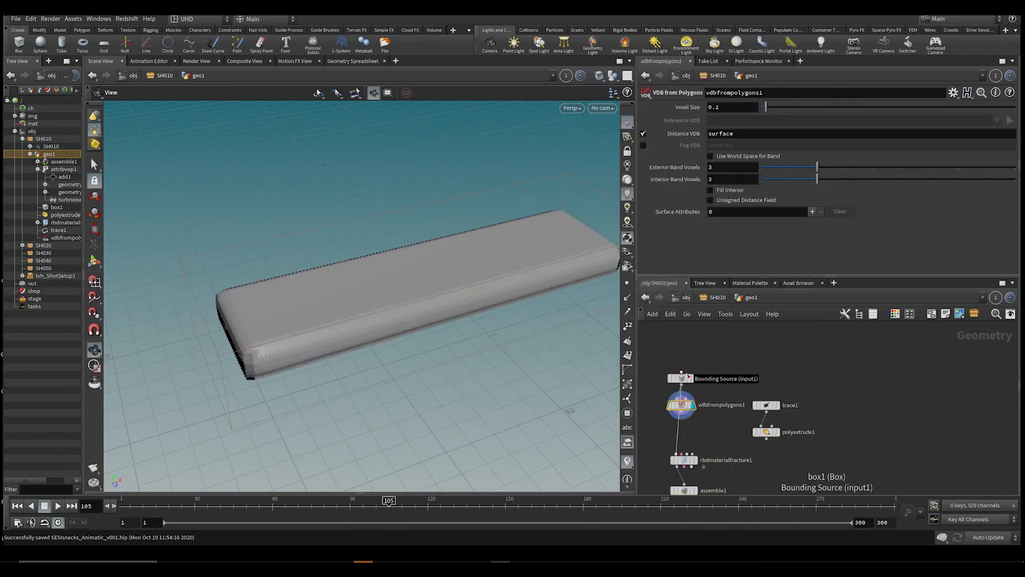
drag(683, 409, 685, 413)
Step: Move the Trace and PolyExtrude nodes together higher in the network, beside the box node
drag(834, 385, 721, 472)
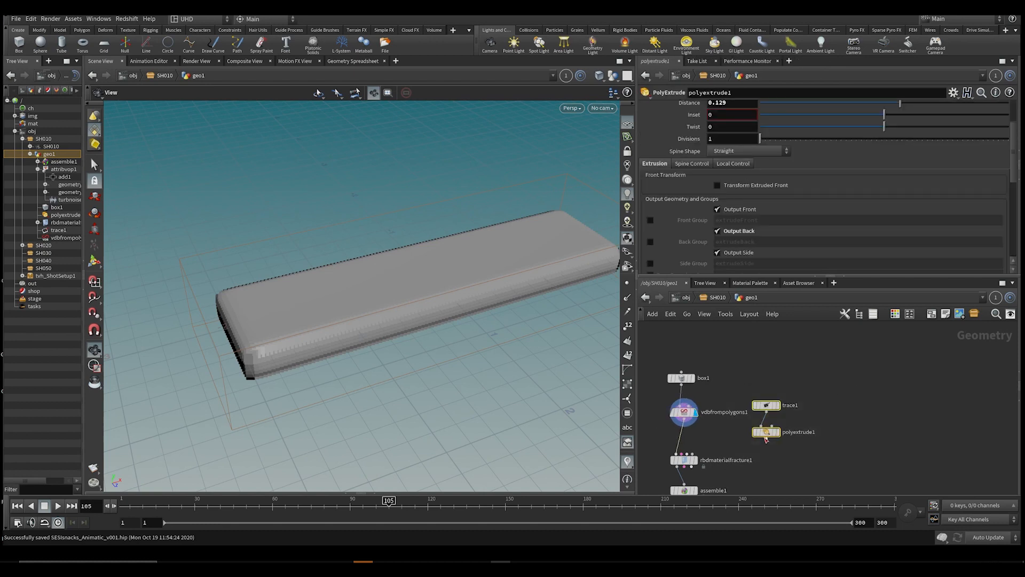
drag(767, 431, 781, 373)
click(657, 386)
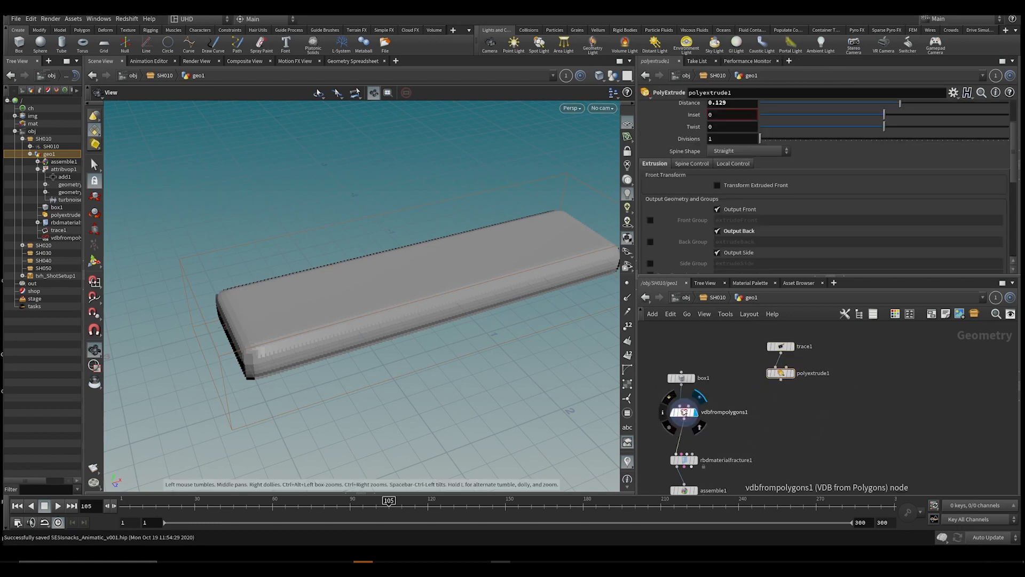
Step: Set the voxel size of the box's VDB from Polygons node to 0.02
click(683, 412)
click(729, 112)
text(0.02)
key(Return)
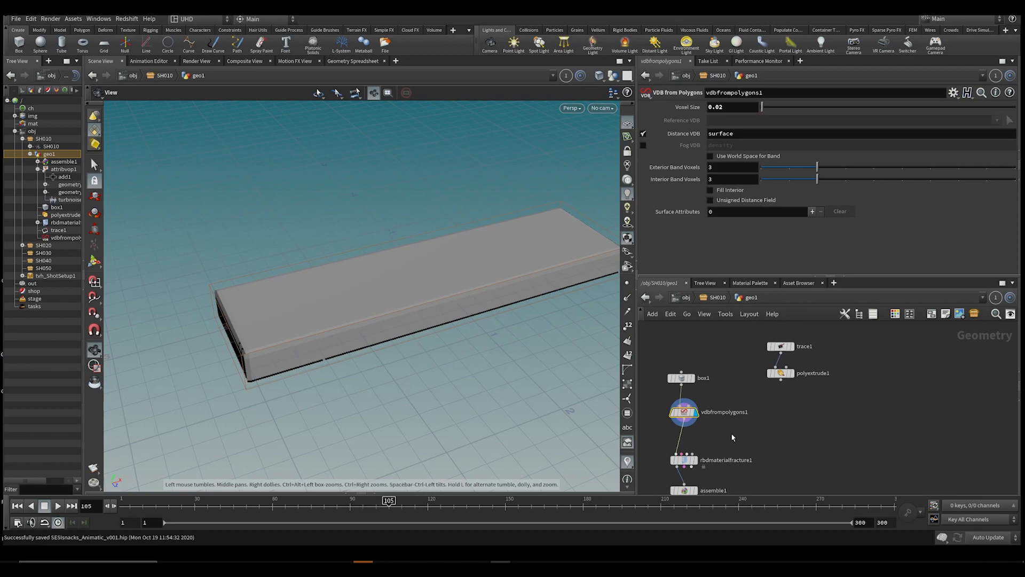
middle_drag(731, 422, 746, 389)
key(Tab)
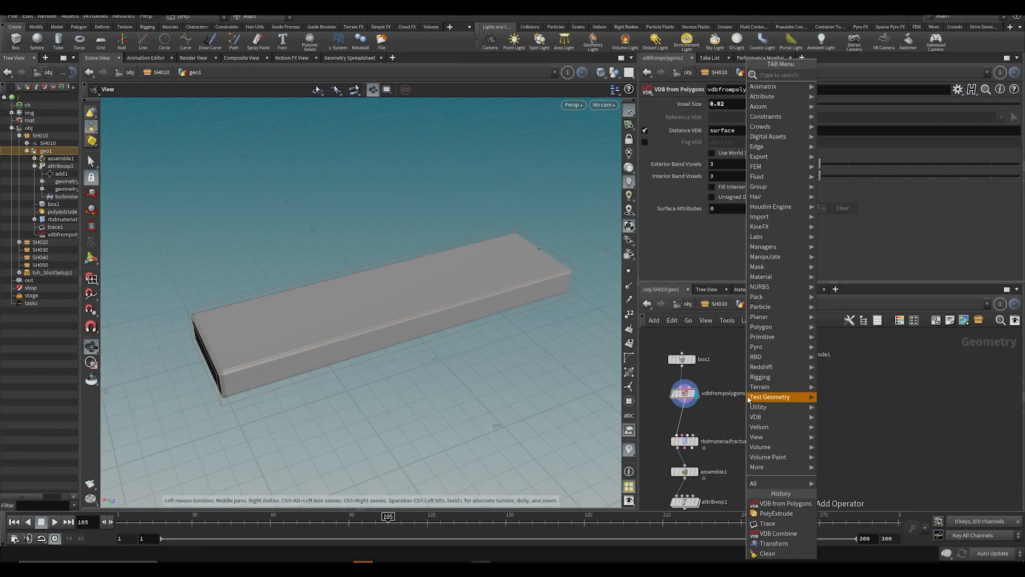
text(vdb fr)
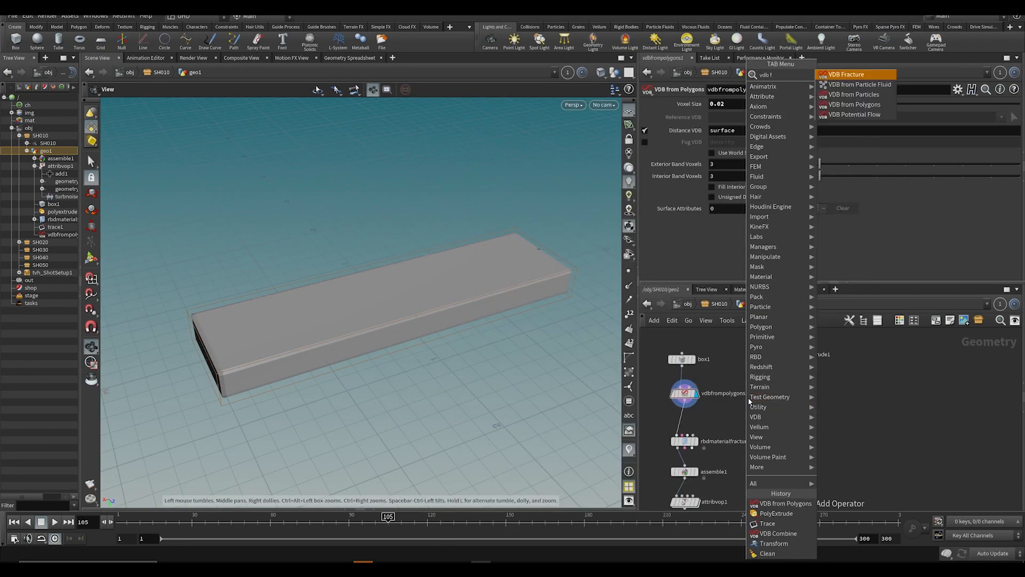
key(Escape)
Step: Append a Transform node to the logo's PolyExtrude node, display it, and move its centroid to the origin
middle_drag(808, 393, 814, 434)
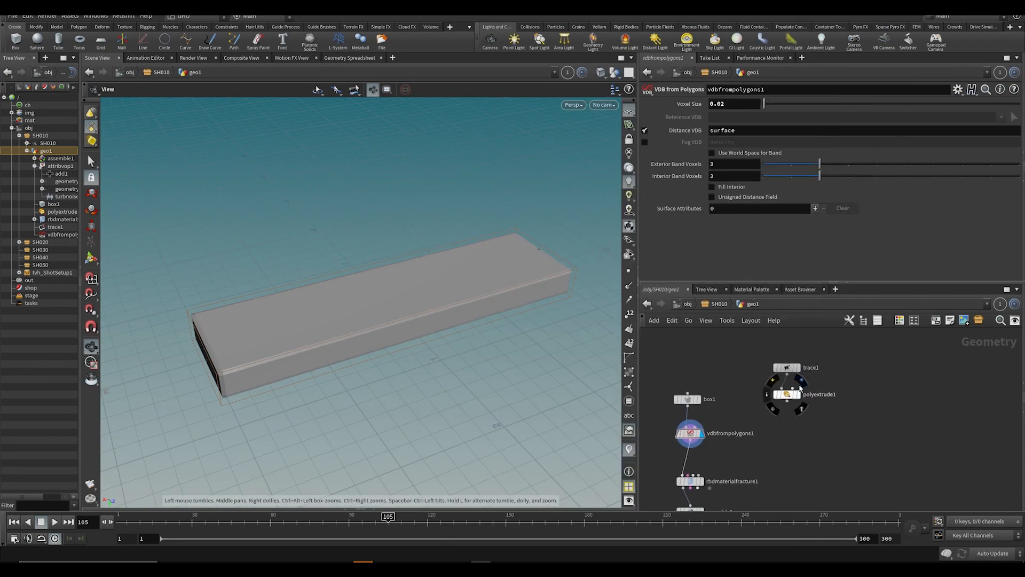
click(799, 393)
click(786, 394)
key(Tab)
text(transform)
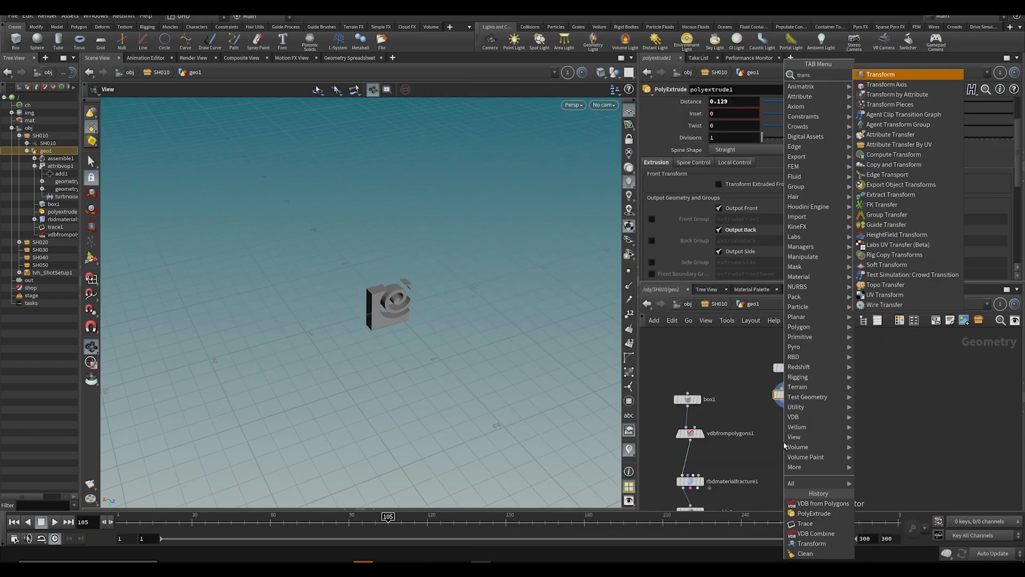
key(Return)
click(741, 227)
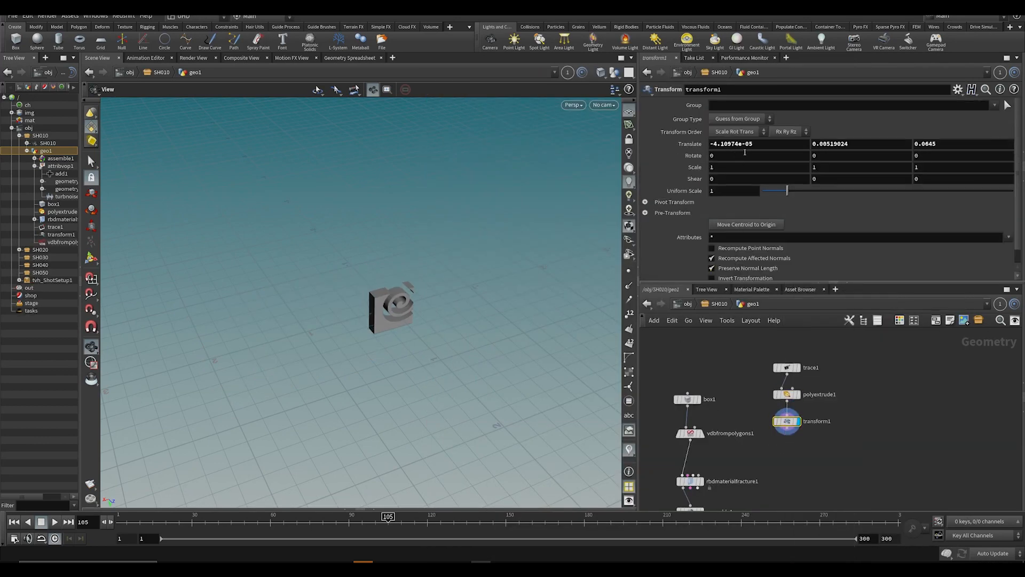
Step: Set all three of the logo Transform's translate values to 0 and its X rotation to -90
text(0)
key(Tab)
text(0)
key(Tab)
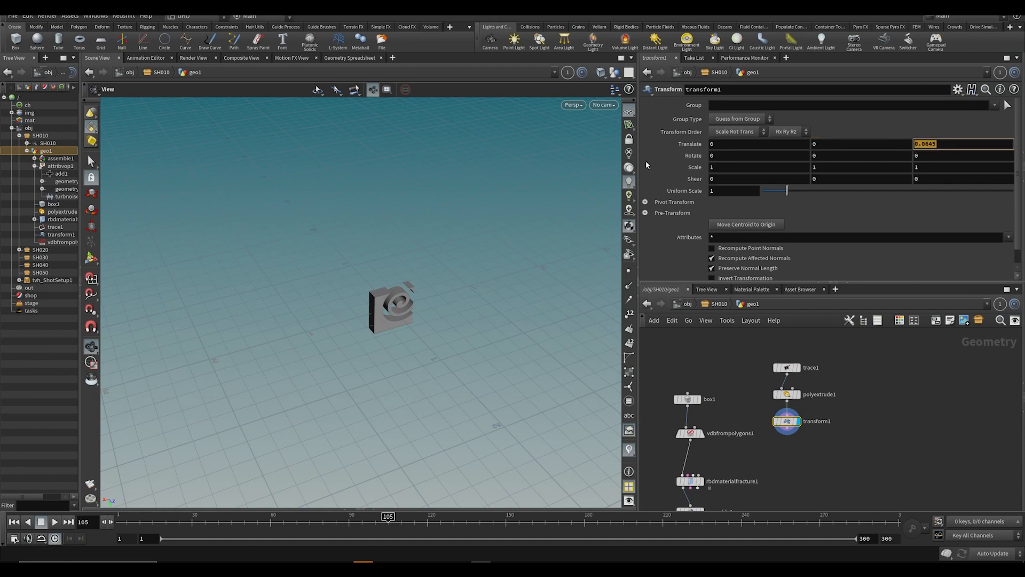
text(0)
key(Return)
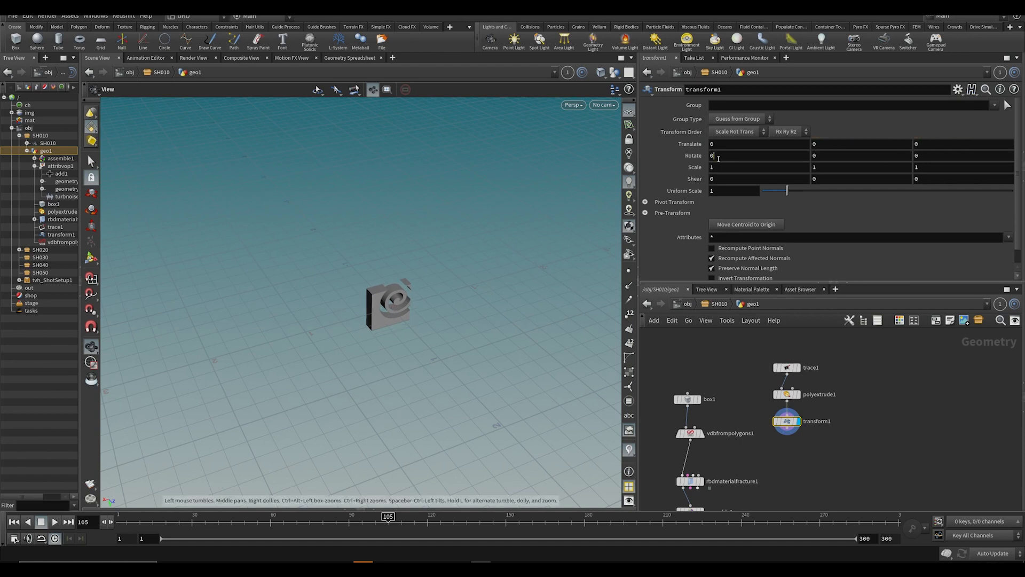
key(Return)
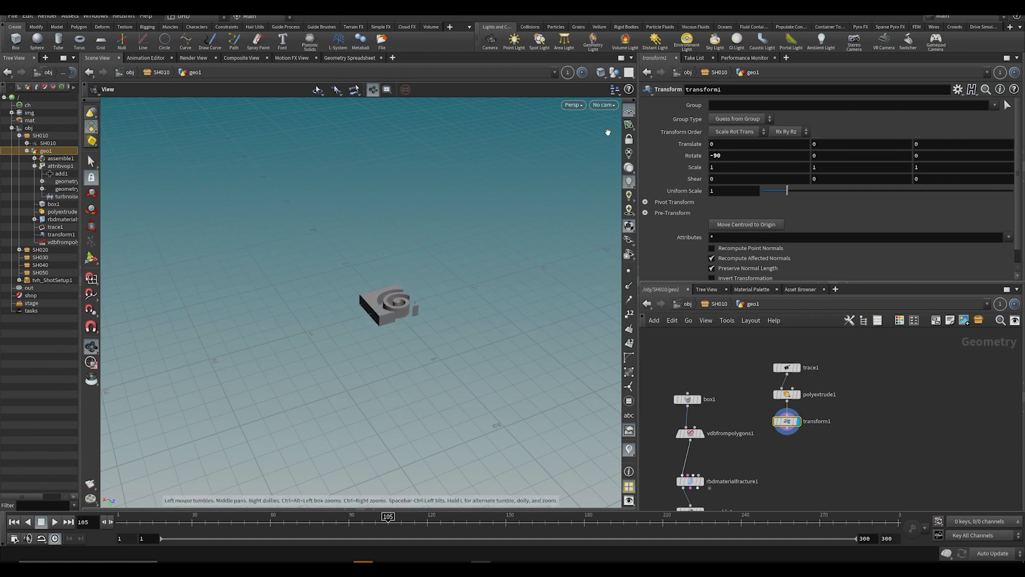
Step: Set the logo's uniform scale to about 1.41 and template the box node as a size reference
drag(790, 190, 797, 190)
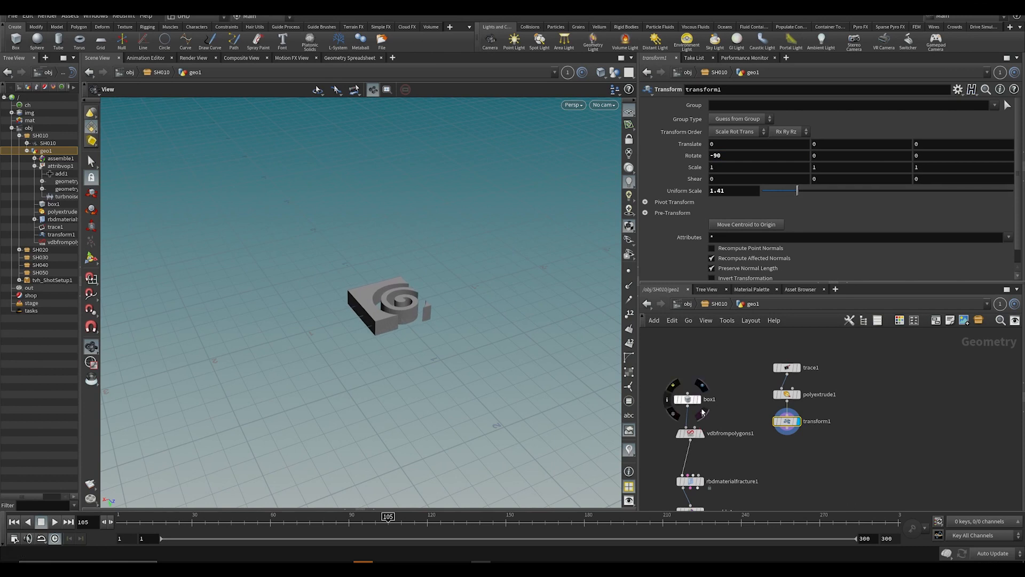
click(702, 412)
drag(469, 337, 411, 234)
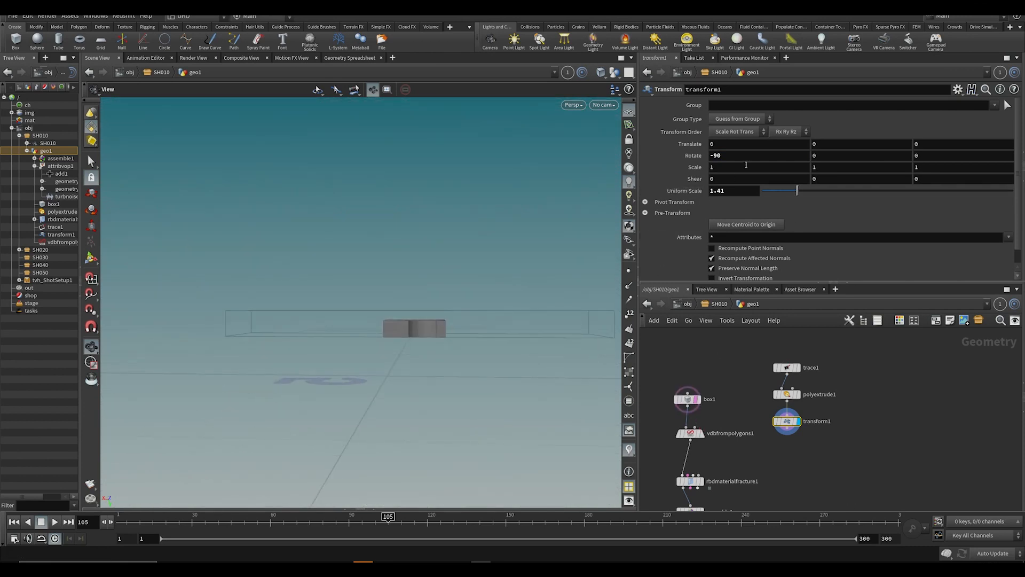
Step: Lower the logo to a Y translate of -0.2 and set its uniform scale to about 1.82
middle_drag(827, 147, 812, 178)
drag(400, 246, 374, 352)
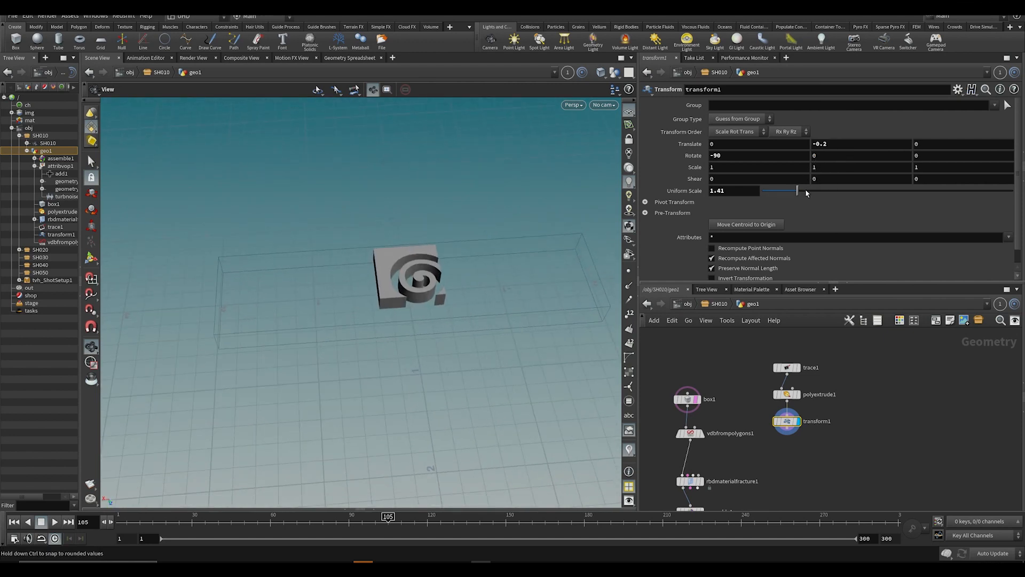
drag(799, 191, 808, 191)
drag(607, 205, 521, 291)
Step: Select the box node to show its handles around the logo and save the scene
click(687, 400)
key(Return)
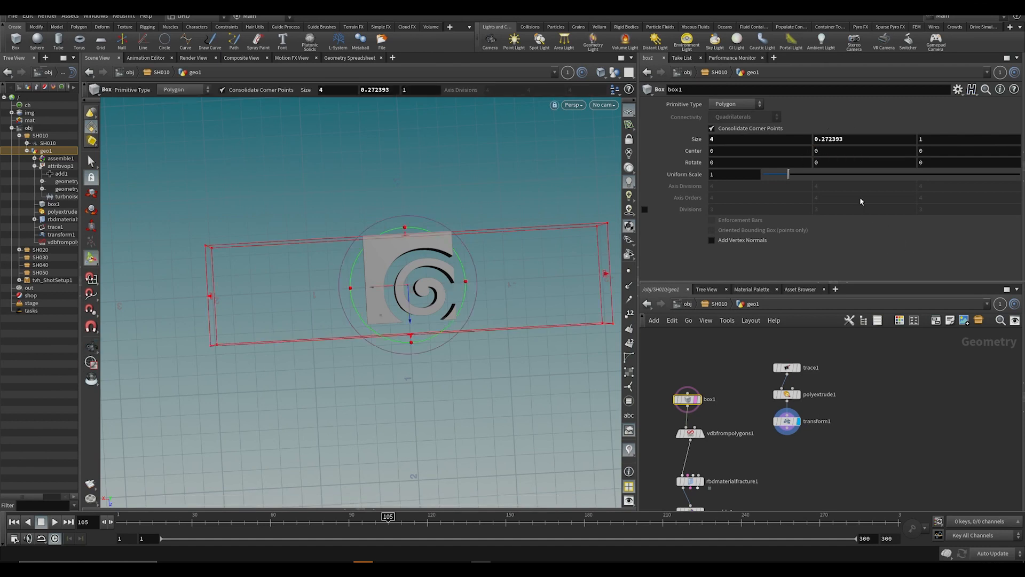
key(ctrl+s)
key(Escape)
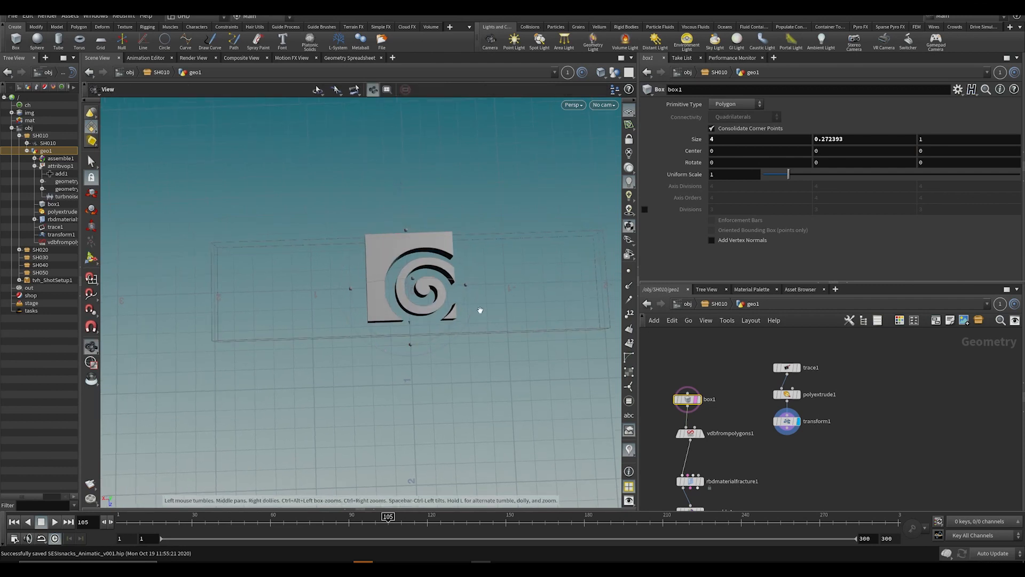
Step: Try different X and Y sizes for the box and undo the size changes
drag(480, 310, 465, 320)
key(Return)
middle_drag(724, 140, 742, 141)
middle_drag(835, 139, 875, 146)
key(ctrl+z)
Step: Duplicate the box's VDB from Polygons node, connect the copy to the logo's Transform node, and display the result
middle_drag(742, 496, 756, 431)
alt+drag(477, 266, 470, 216)
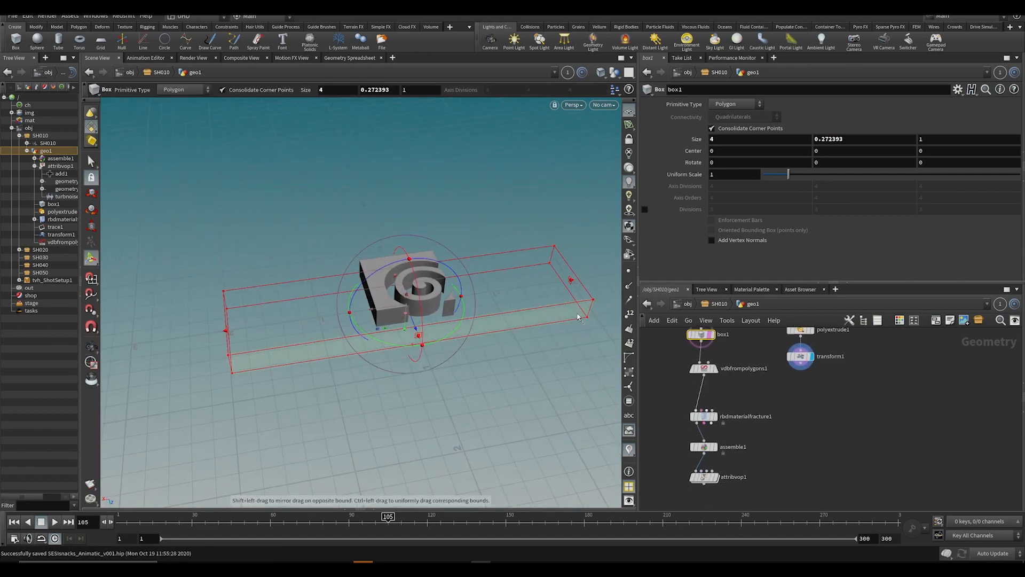
click(714, 369)
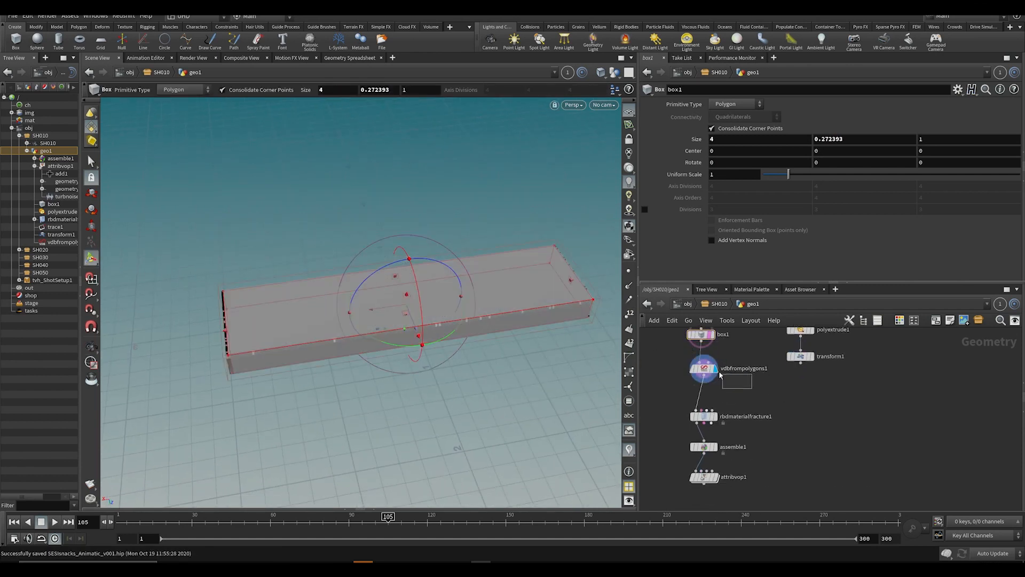
drag(719, 374, 709, 366)
key(ctrl+c)
key(ctrl+v)
drag(799, 385, 811, 389)
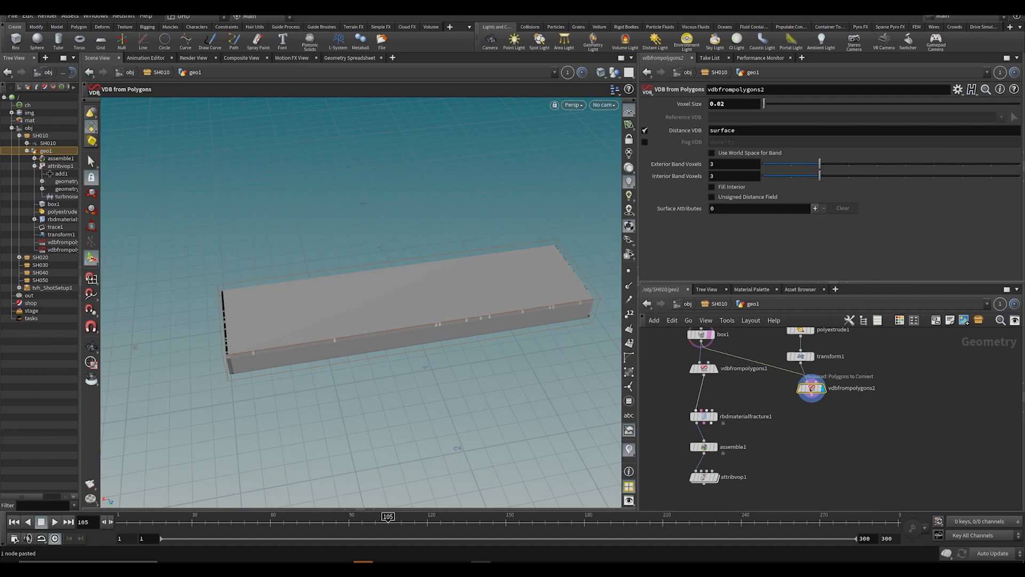
click(810, 389)
Step: Make the logo's VDB from Polygons node output a density fog VDB instead of a distance VDB
alt+drag(521, 301, 508, 275)
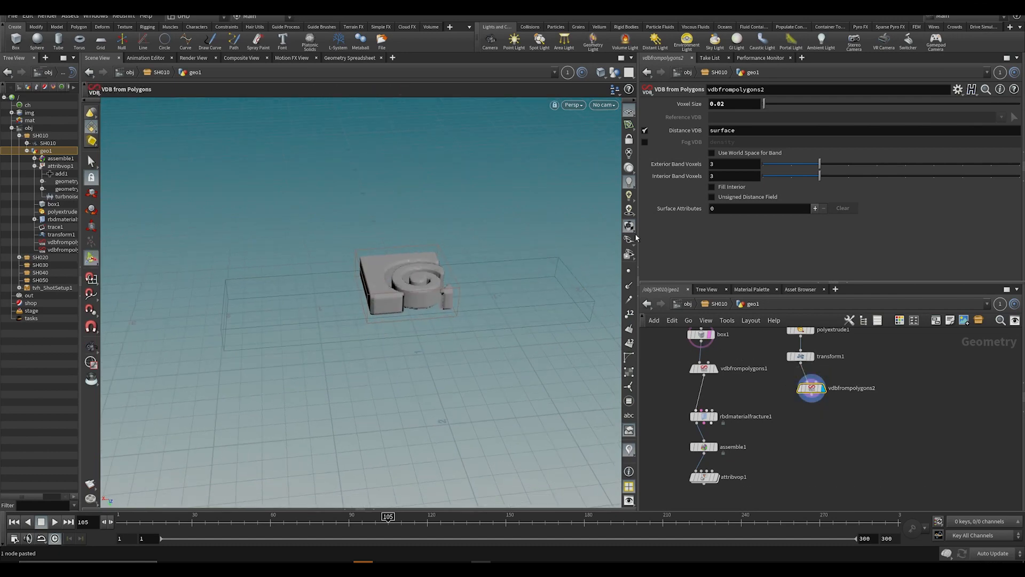
click(645, 142)
click(645, 130)
Step: Insert a VDB Reshape SDF node between the box's VDB from Polygons node and the RBD Material Fracture node
scroll(702, 397, up, 2)
key(Tab)
text(vdb resh)
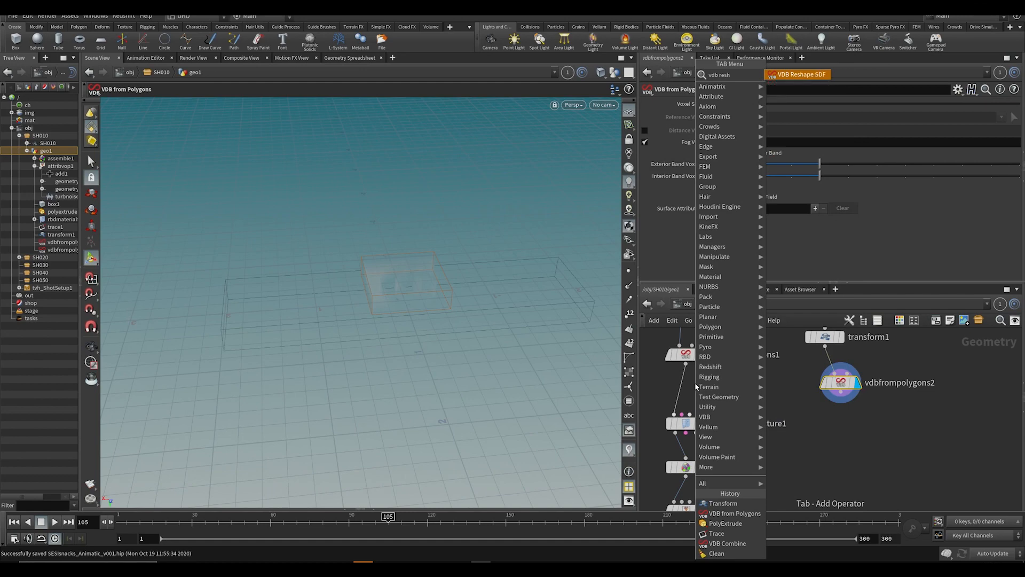
key(Return)
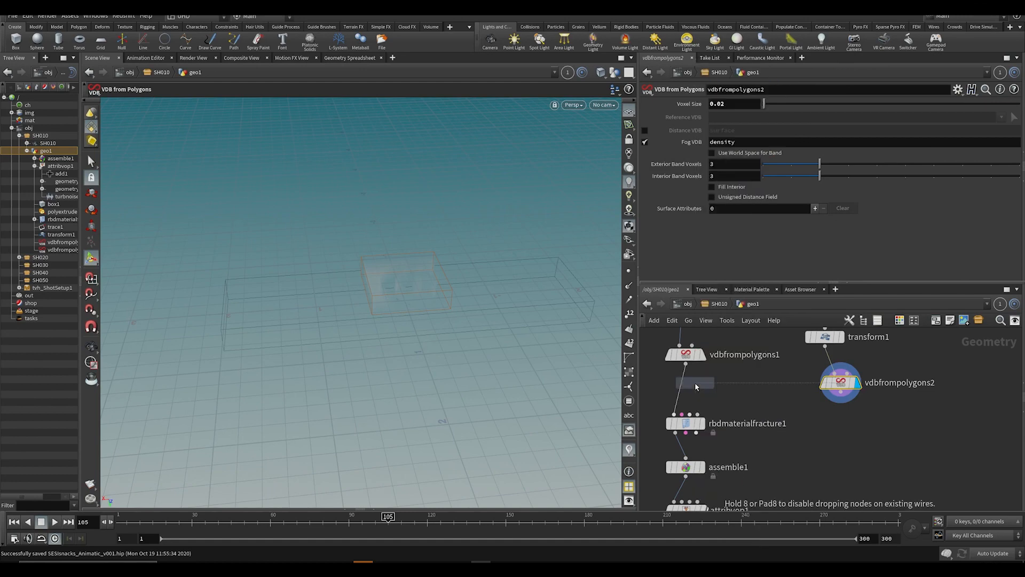
click(692, 380)
drag(692, 380, 677, 390)
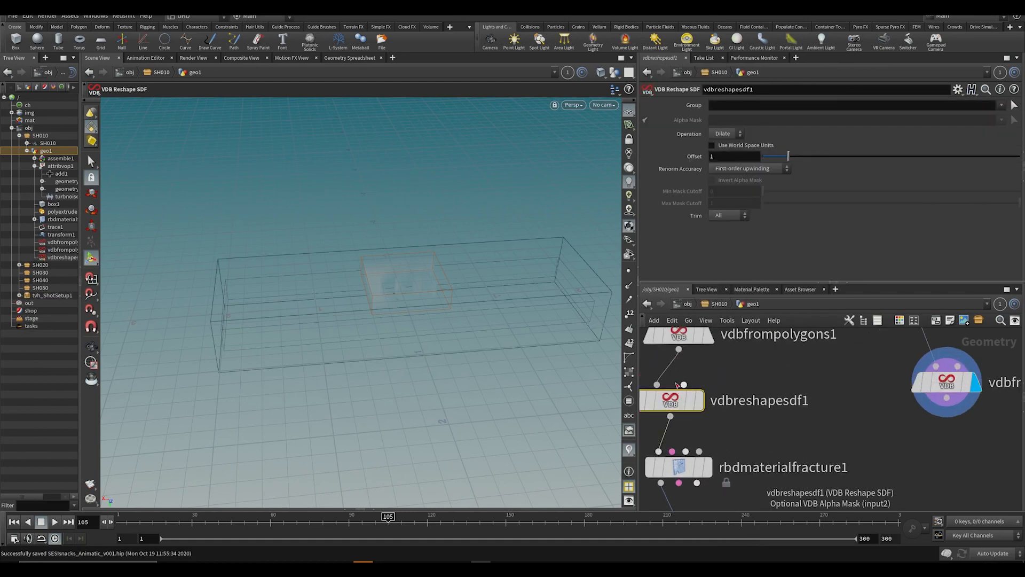
Step: Connect the logo's fog VDB as the VDB Reshape SDF's alpha mask, display that node, and set its operation to Erode
click(947, 397)
click(684, 383)
click(706, 374)
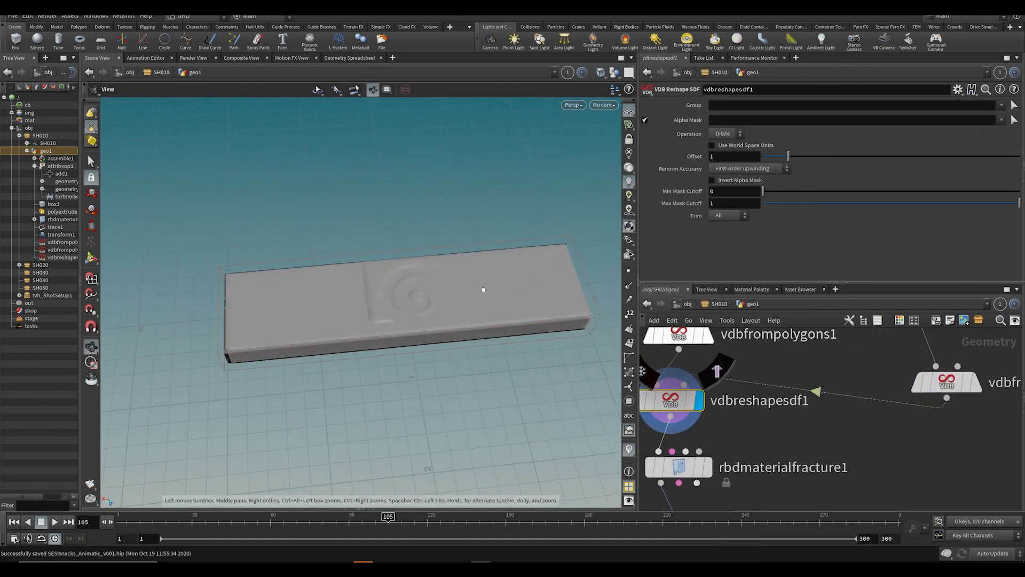
click(724, 133)
click(721, 154)
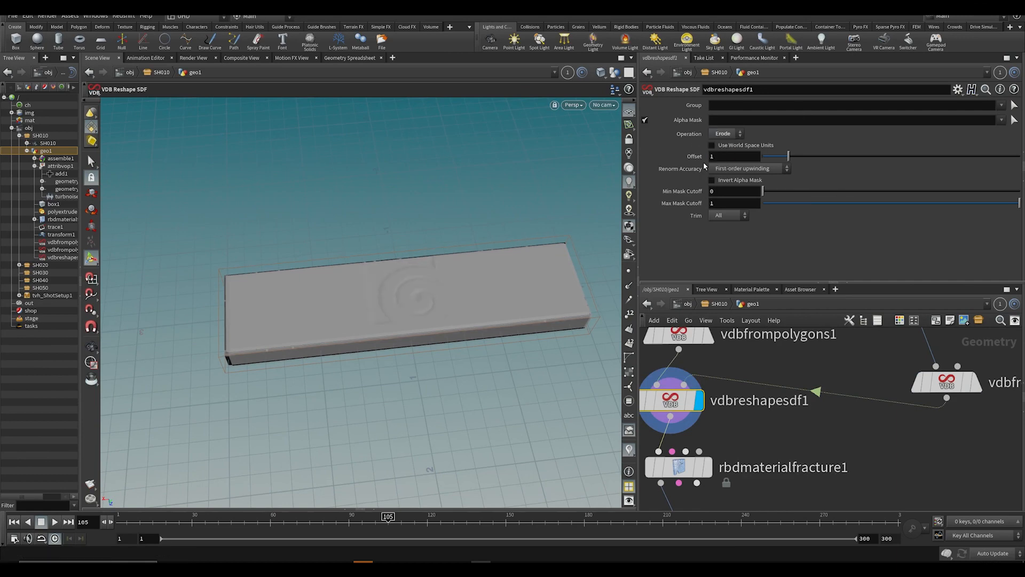
Step: Compare the transformed logo with the eroded bar by displaying the Transform node and then the VDB Reshape SDF node
scroll(856, 424, down, 3)
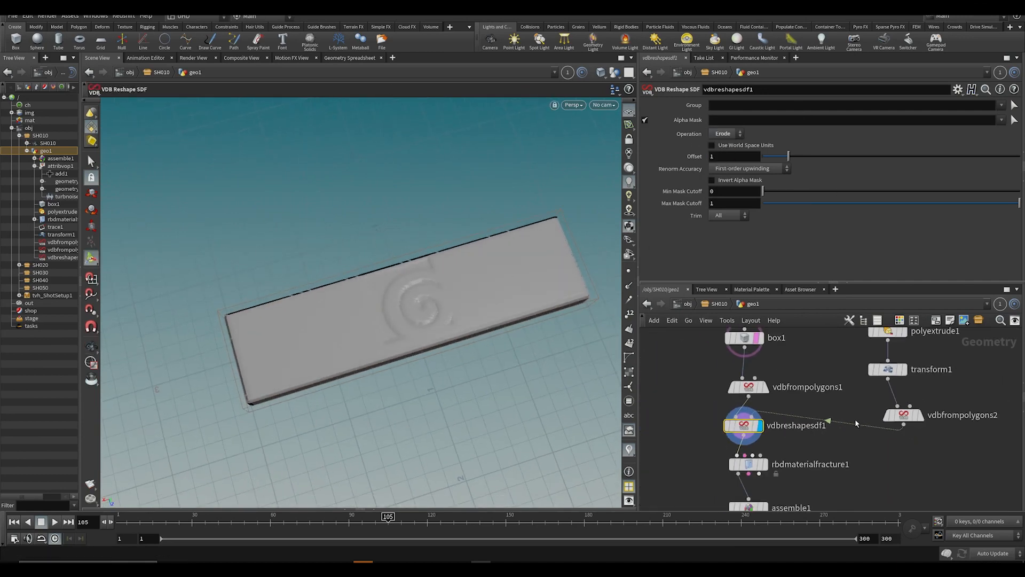
click(887, 369)
drag(406, 288, 304, 306)
key(Return)
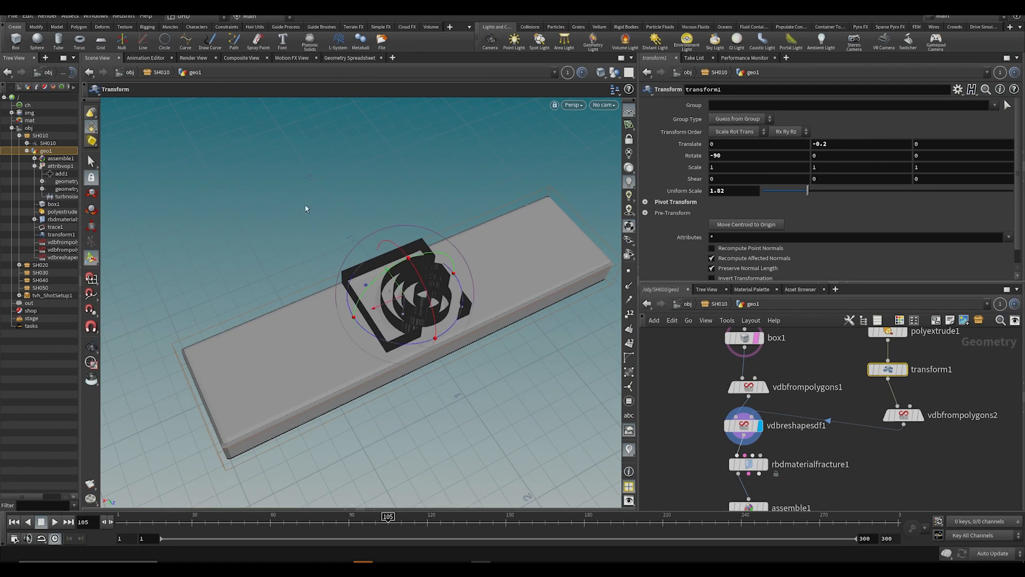
middle_drag(812, 378, 809, 392)
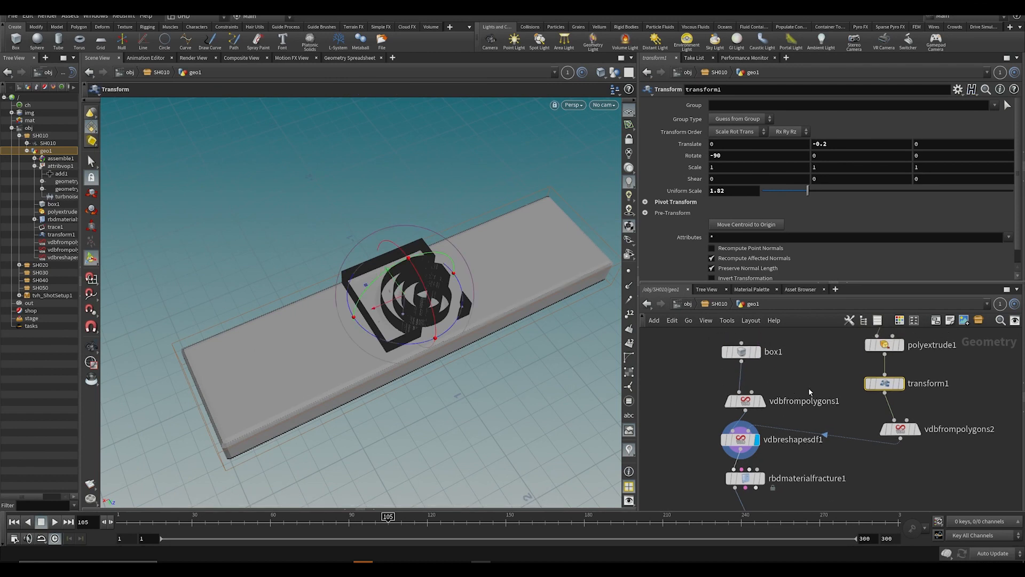
click(902, 383)
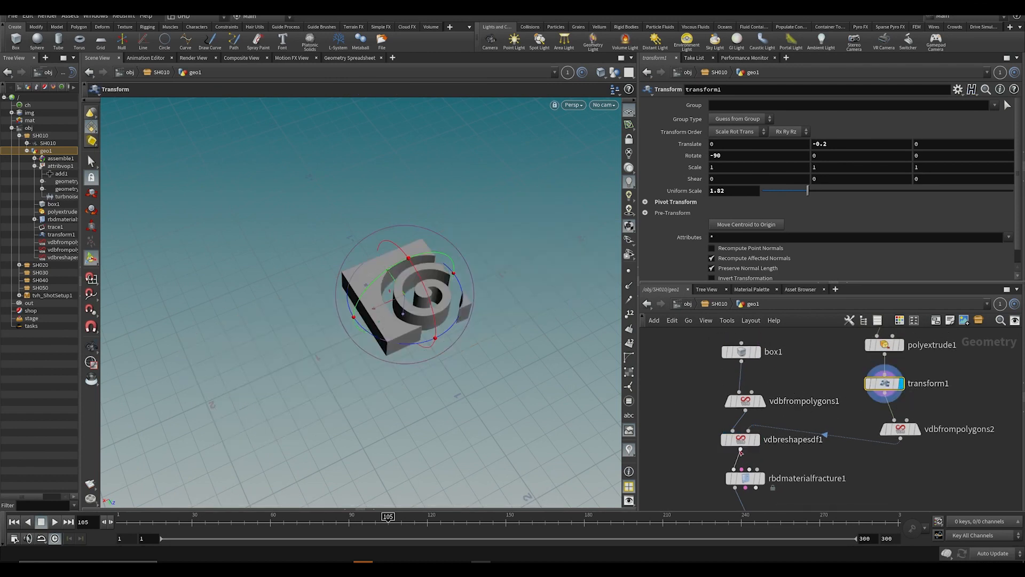
click(756, 439)
Step: Increase the VDB Reshape SDF's erode offset and set the voxel size of the box's VDB from Polygons node to 0.01
click(740, 439)
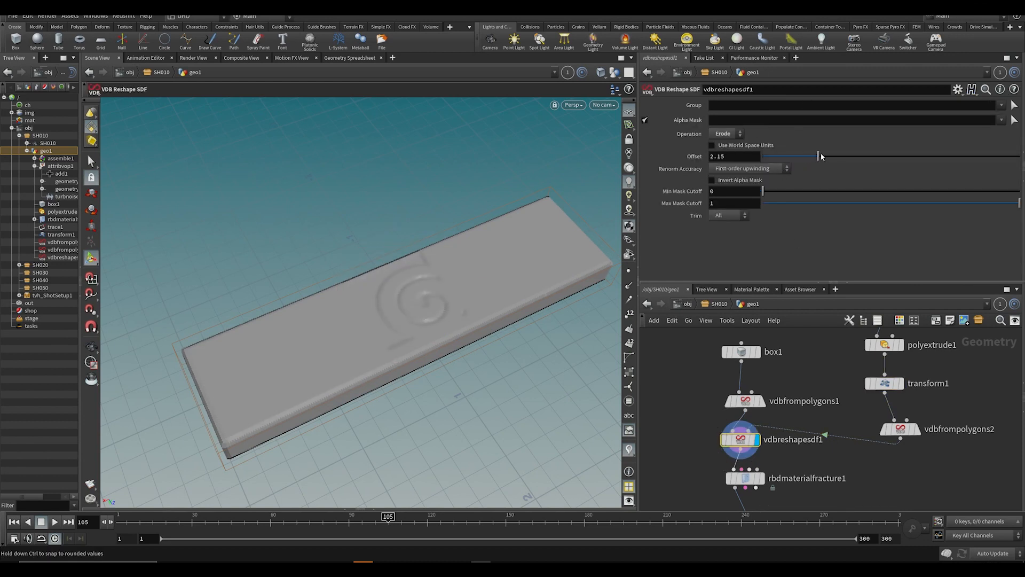
click(739, 396)
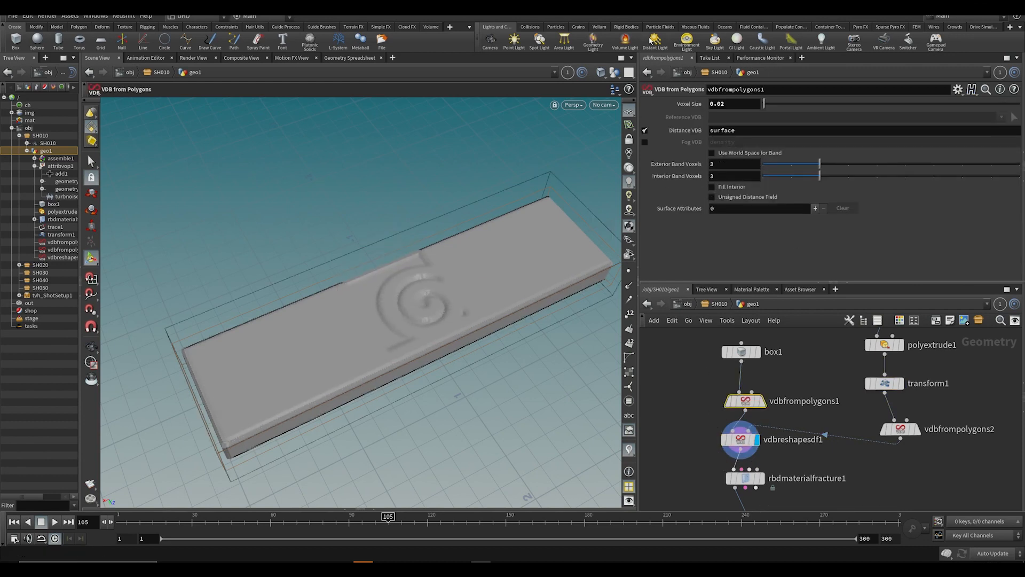
key(BackSpace)
text(1)
key(Return)
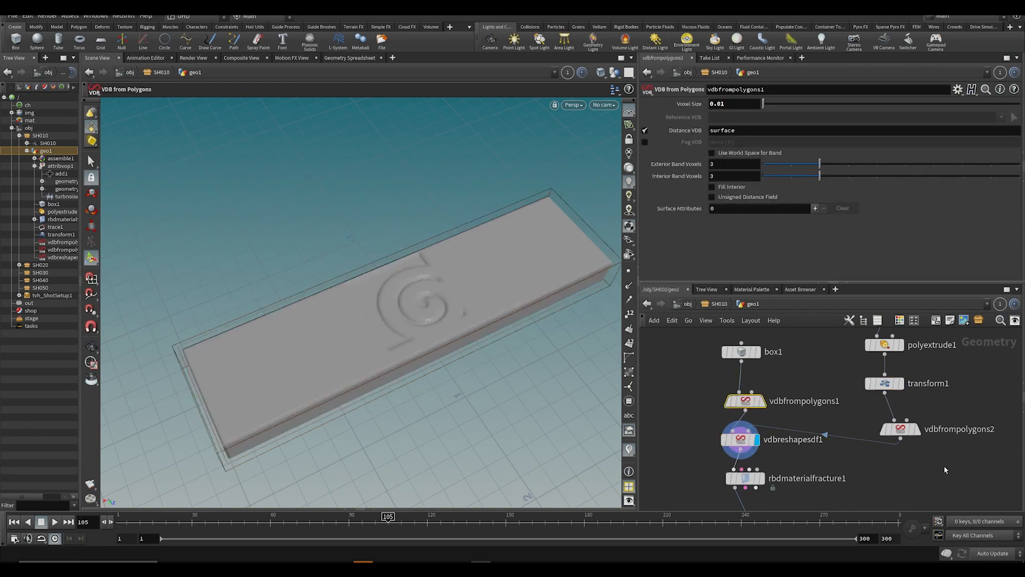
Step: Set the voxel size of the logo's VDB from Polygons node to 0.01
click(900, 441)
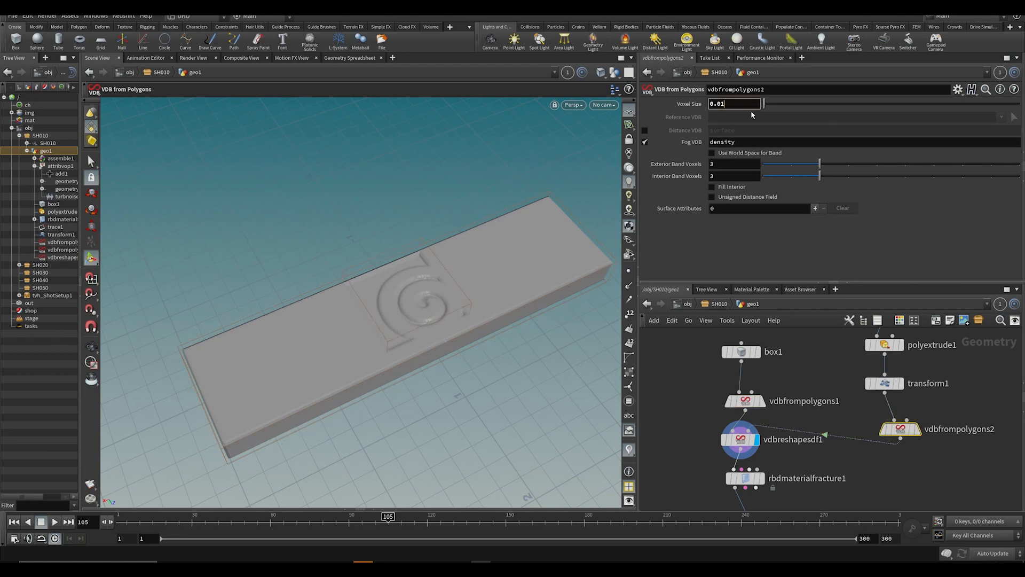
key(BackSpace)
text(1)
key(Return)
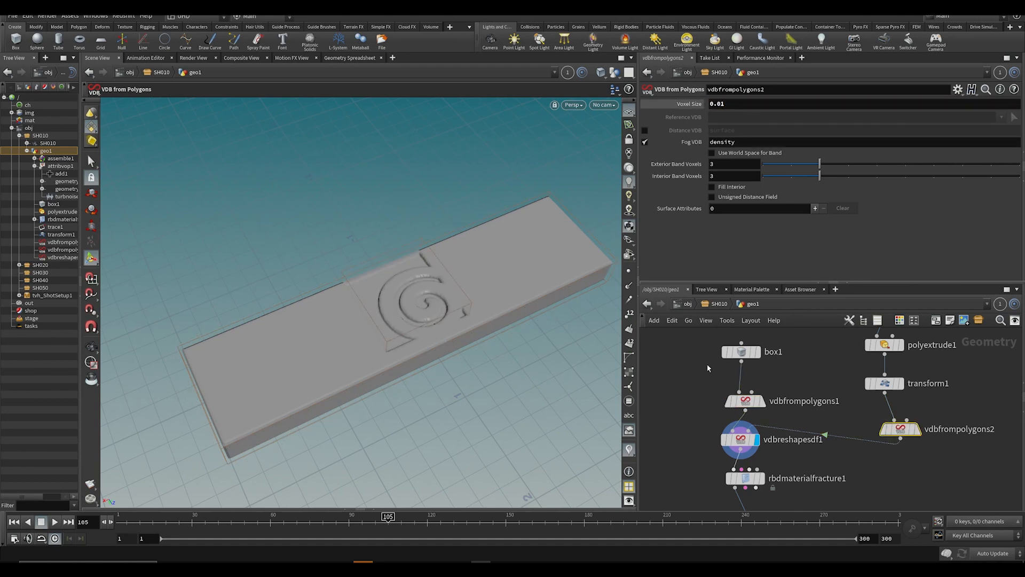
Step: Reposition the logo on the bar to a translate of about -0.155 in Y and 0.089 in Z, and save the scene
click(884, 383)
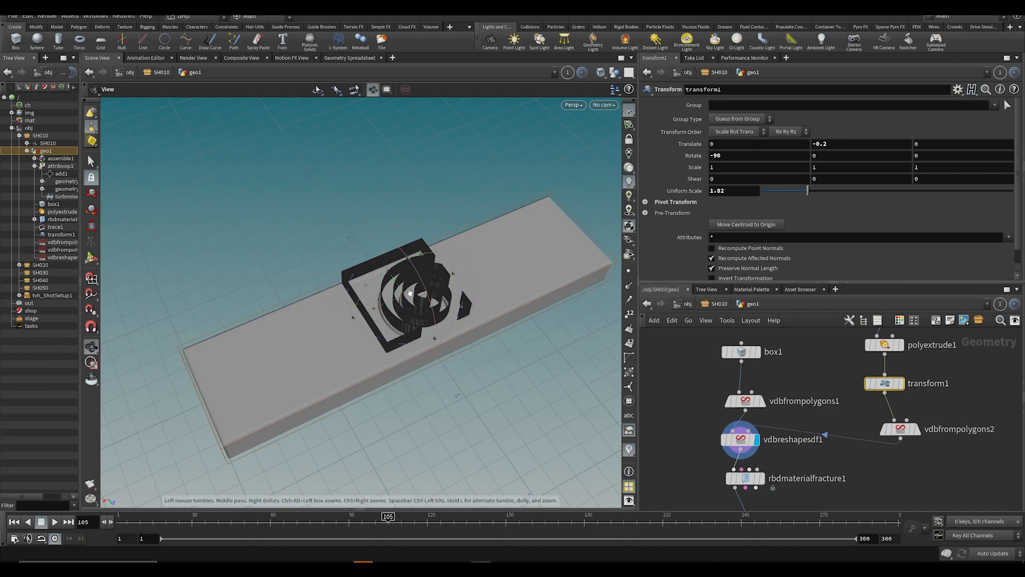
mouse_move(423, 316)
alt+mouse_down()
mouse_move(384, 275)
mouse_move(413, 306)
alt+mouse_up()
alt+drag(556, 341, 431, 294)
key(ctrl+s)
Step: Move the fracture nodes lower and insert a Convert VDB node between the VDB Reshape SDF and RBD Material Fracture nodes
middle_drag(810, 502, 789, 395)
scroll(790, 396, down, 2)
ctrl+drag(743, 382, 744, 412)
key(Tab)
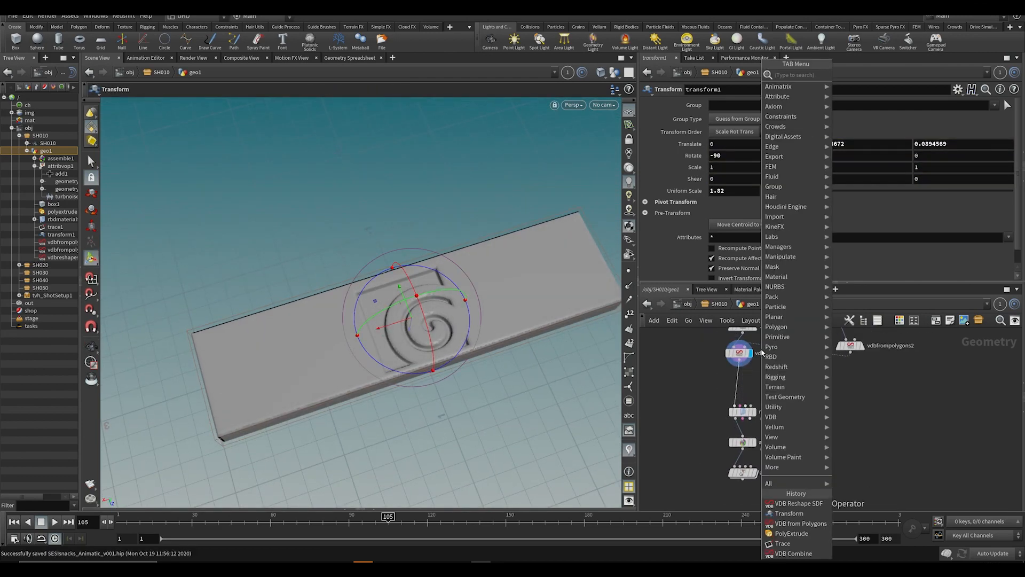
text(convertv)
key(Return)
scroll(762, 352, up, 2)
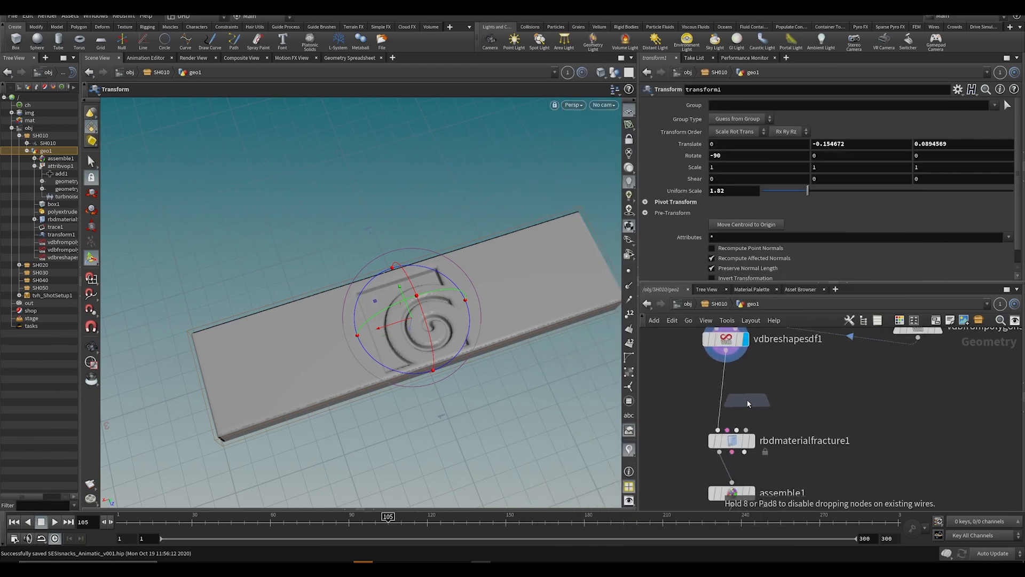
click(726, 388)
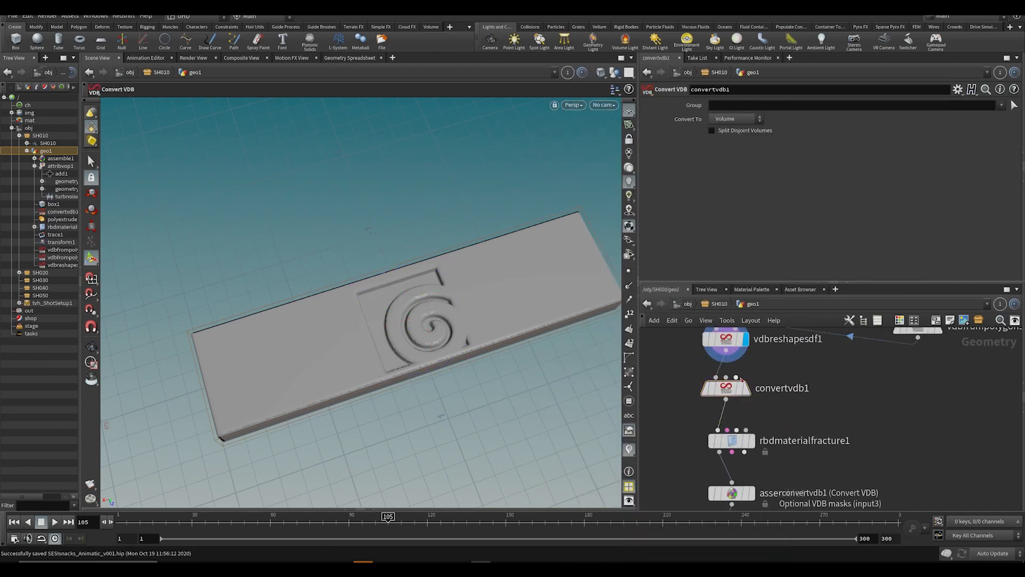
Step: Display the Convert VDB node, set it to convert to Polygons with an adaptivity of 0.463, and save the scene
click(752, 363)
click(735, 121)
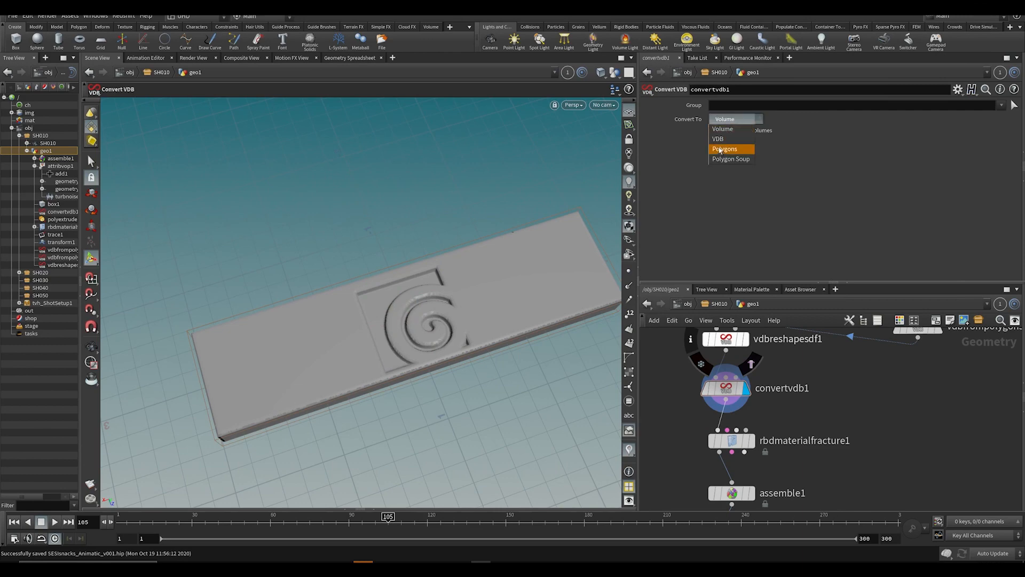
click(719, 145)
drag(778, 150, 820, 145)
key(Escape)
key(ctrl+s)
Step: Turn off the wireframe overlay on the bar, save the scene and view the engraved logo from a lower angle
alt+drag(497, 281, 374, 374)
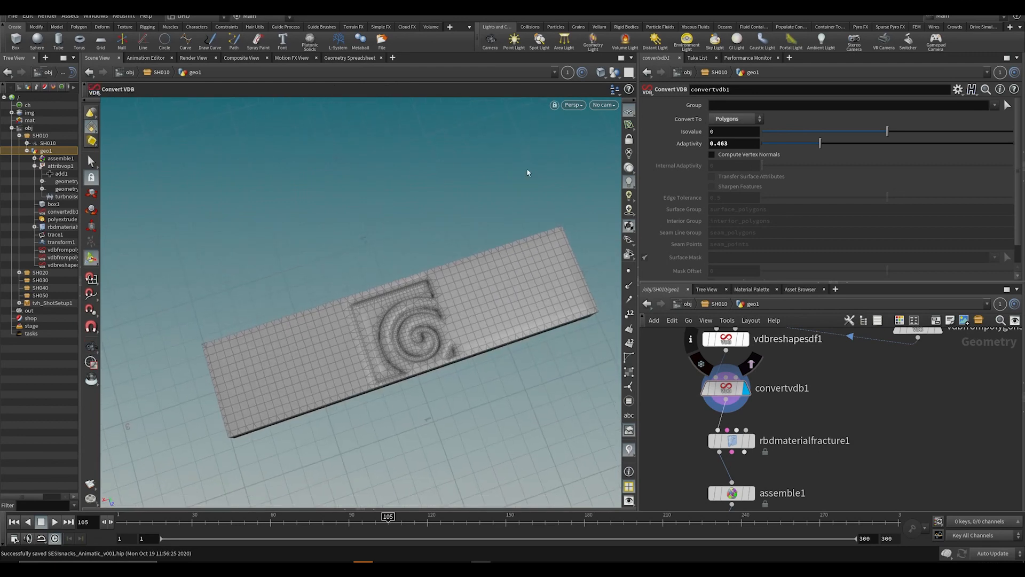
click(602, 72)
click(602, 165)
alt+middle_drag(366, 321, 369, 277)
key(ctrl+s)
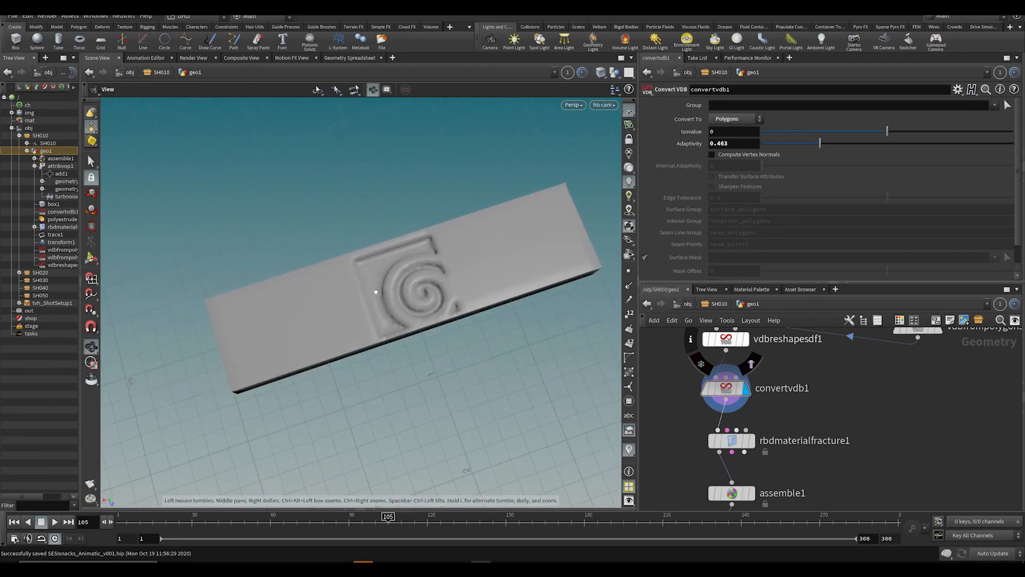
drag(376, 292, 358, 341)
scroll(777, 470, down, 3)
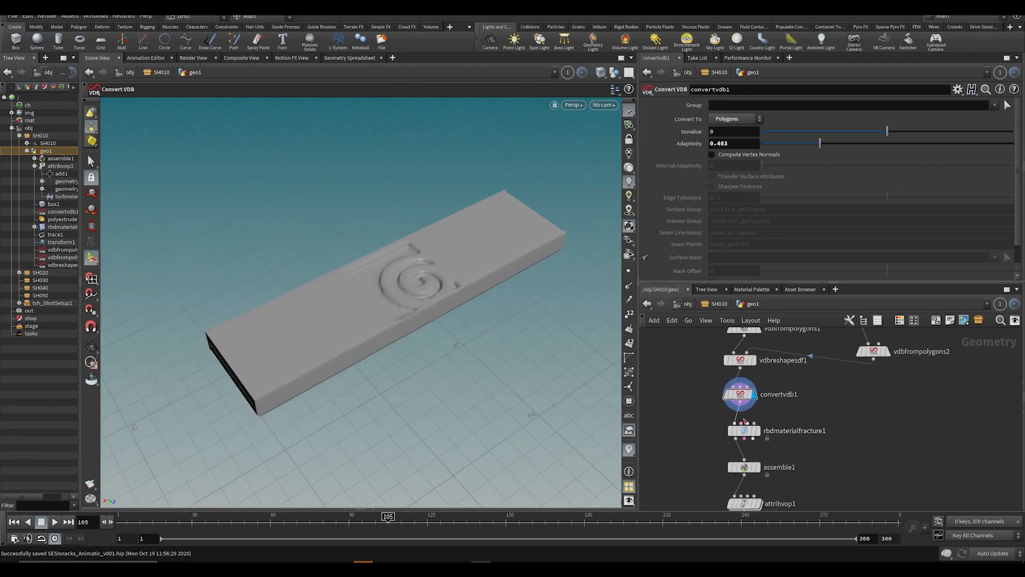
Step: Display the RBD Material Fracture result, switch the display to the Attribute VOP node, and save the scene
click(744, 430)
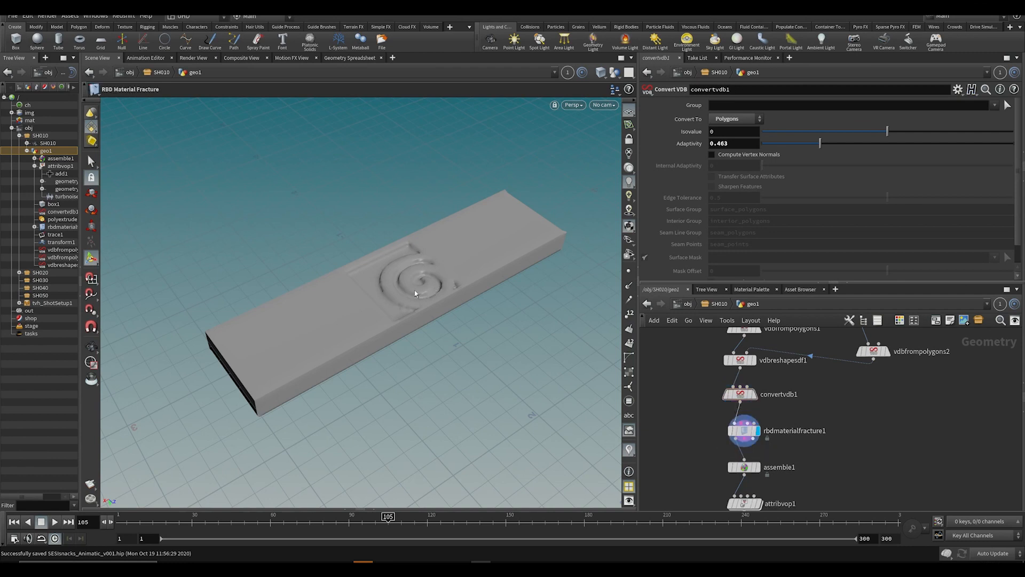
click(747, 427)
middle_drag(814, 474, 789, 423)
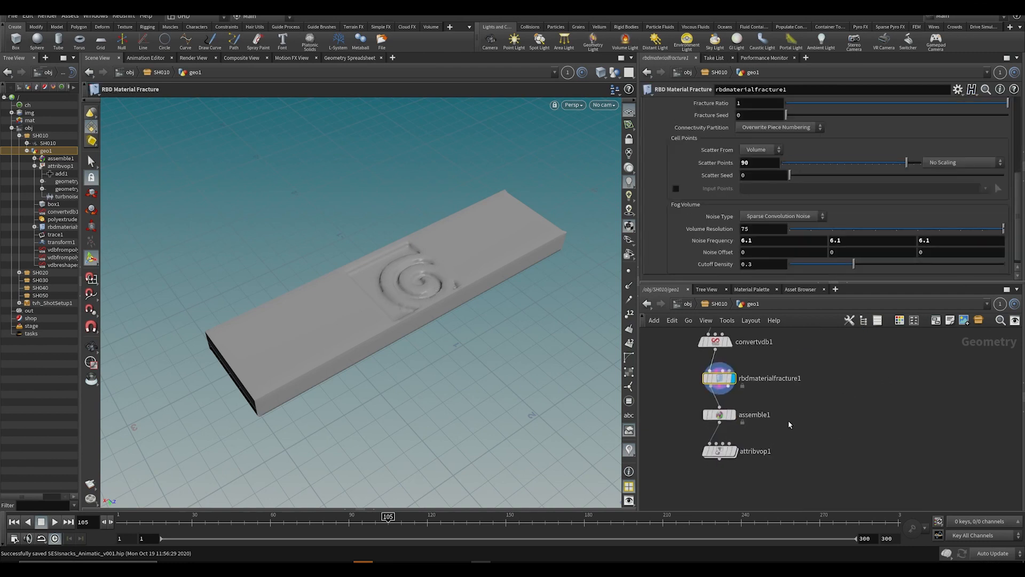
click(740, 432)
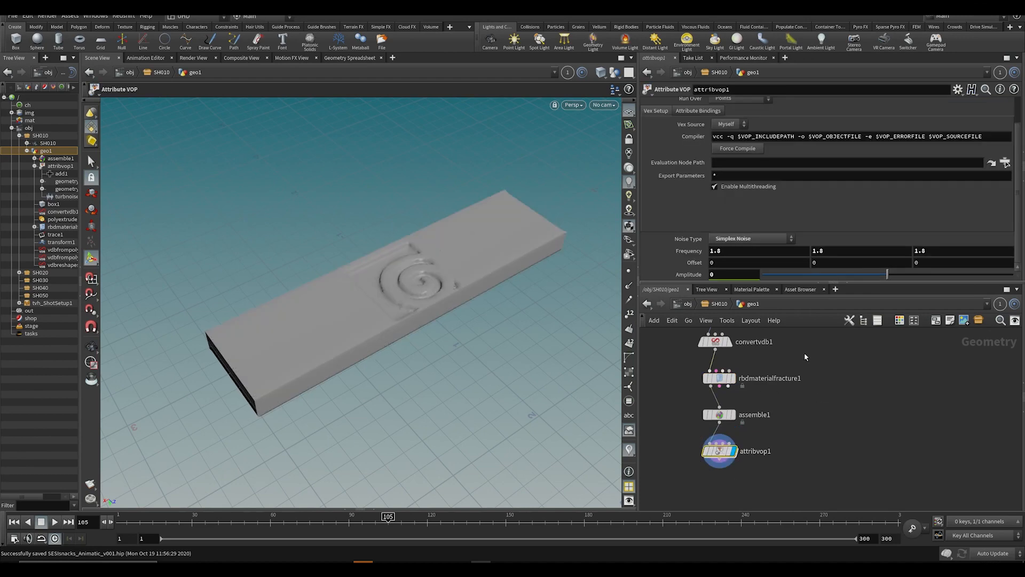
mouse_move(685, 277)
middle_down()
mouse_move(822, 265)
mouse_move(685, 274)
middle_up()
key(ctrl+s)
alt+drag(373, 307, 295, 337)
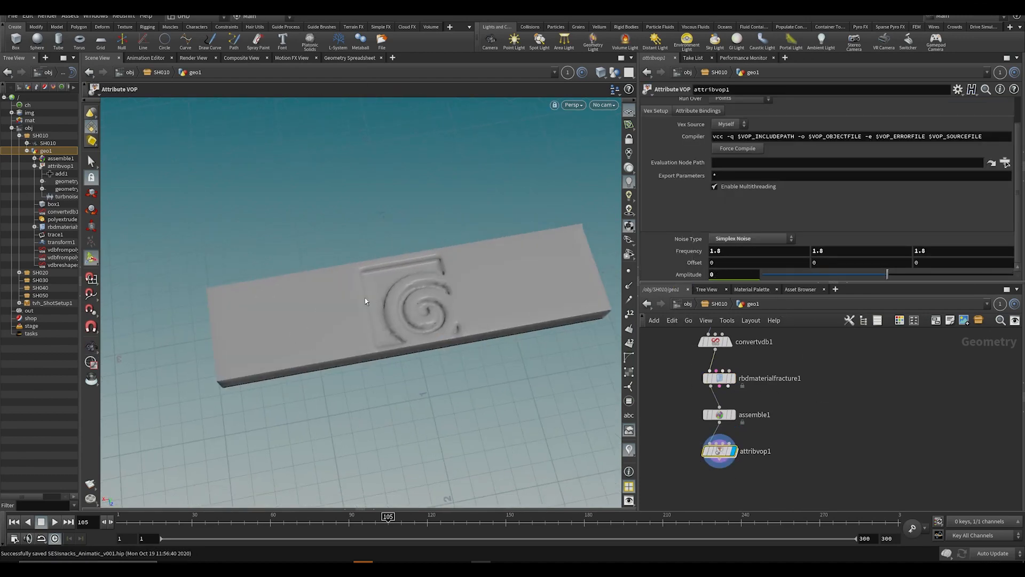
Step: Look through the SH010 camera with the Assemble node displayed, lock the camera to the view and reframe the bar slightly
click(604, 104)
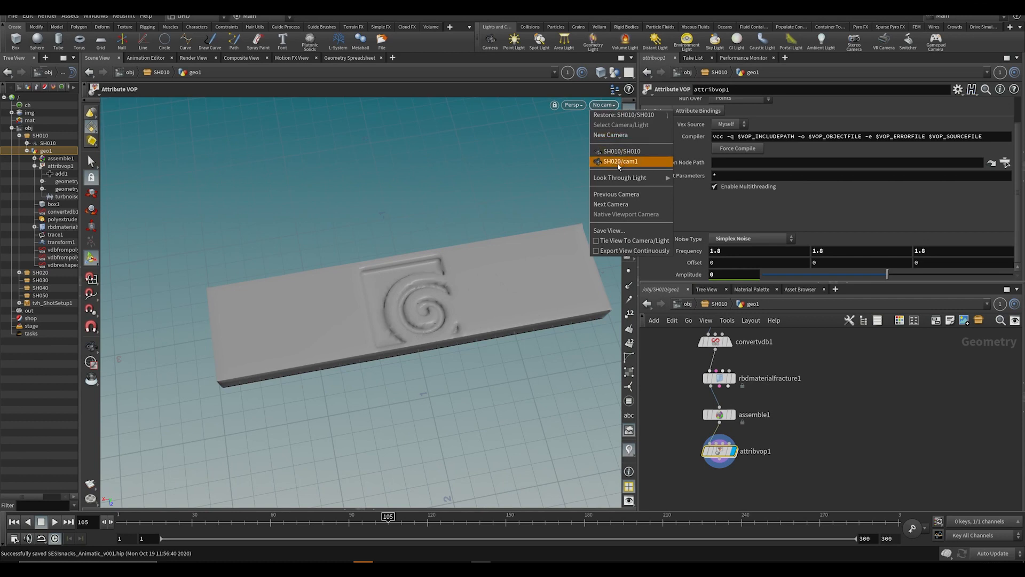
click(614, 152)
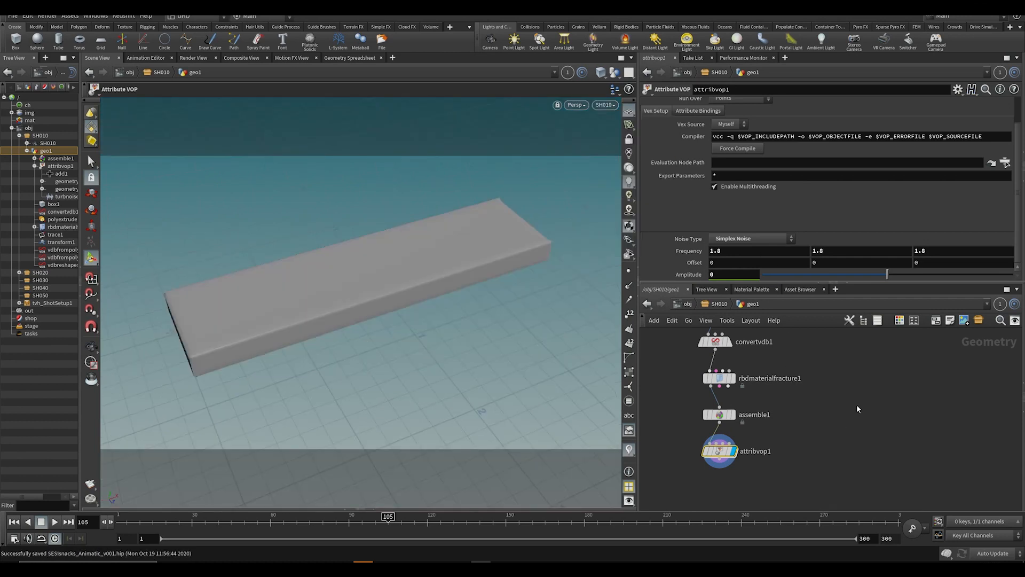
scroll(857, 404, down, 2)
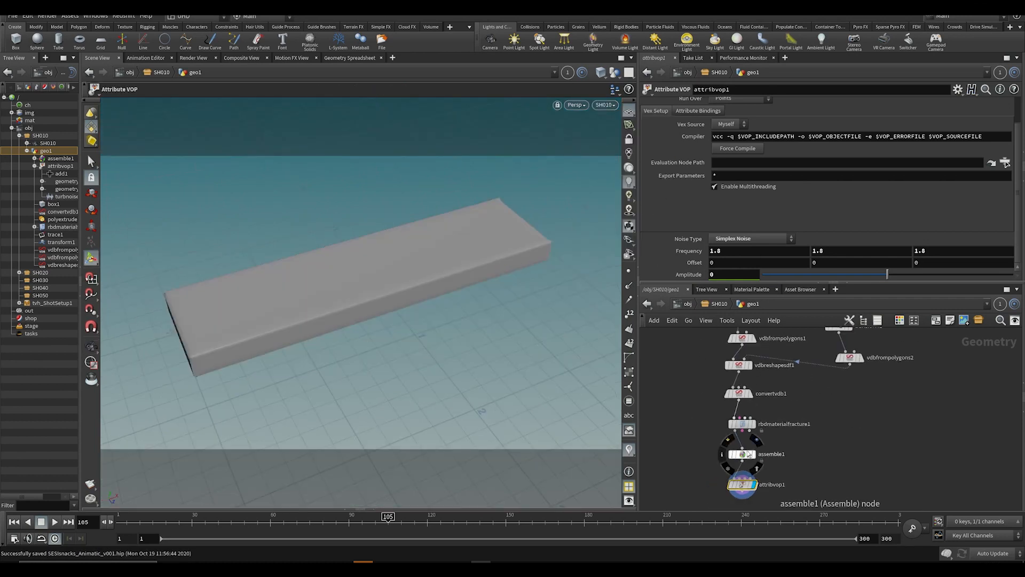
click(749, 454)
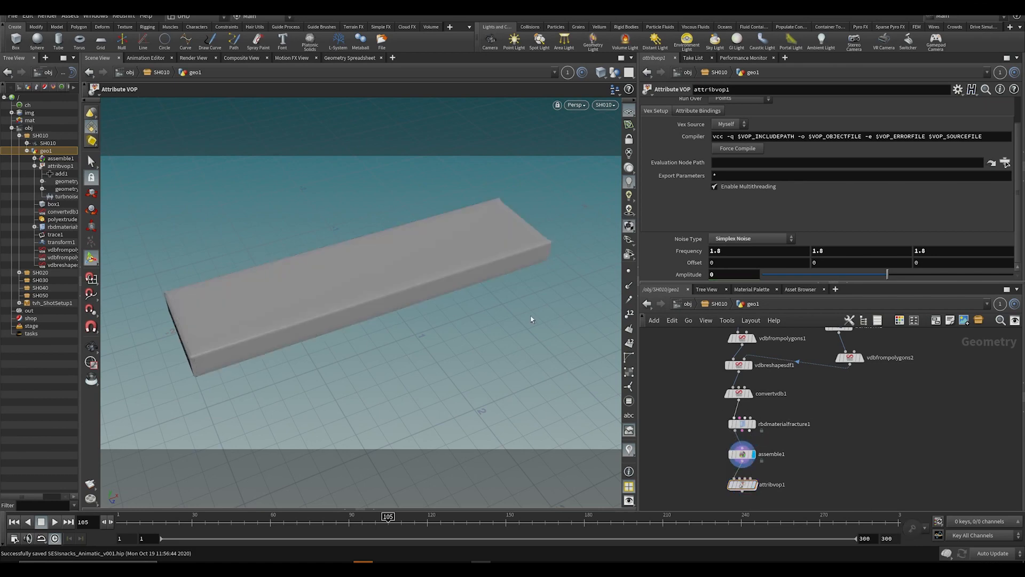
click(628, 139)
alt+drag(446, 323, 550, 387)
Step: Raise the extruded logo to a Y translate of about 0.149, checking it against the bar in the VDB Reshape SDF result
middle_drag(786, 424, 774, 450)
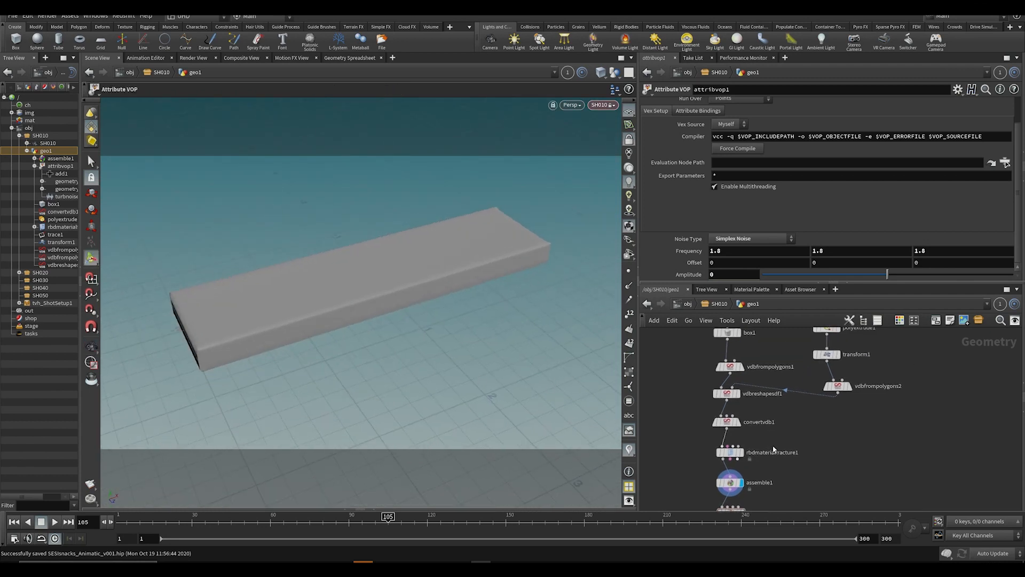
scroll(881, 384, down, 1)
middle_drag(884, 380, 867, 427)
click(824, 405)
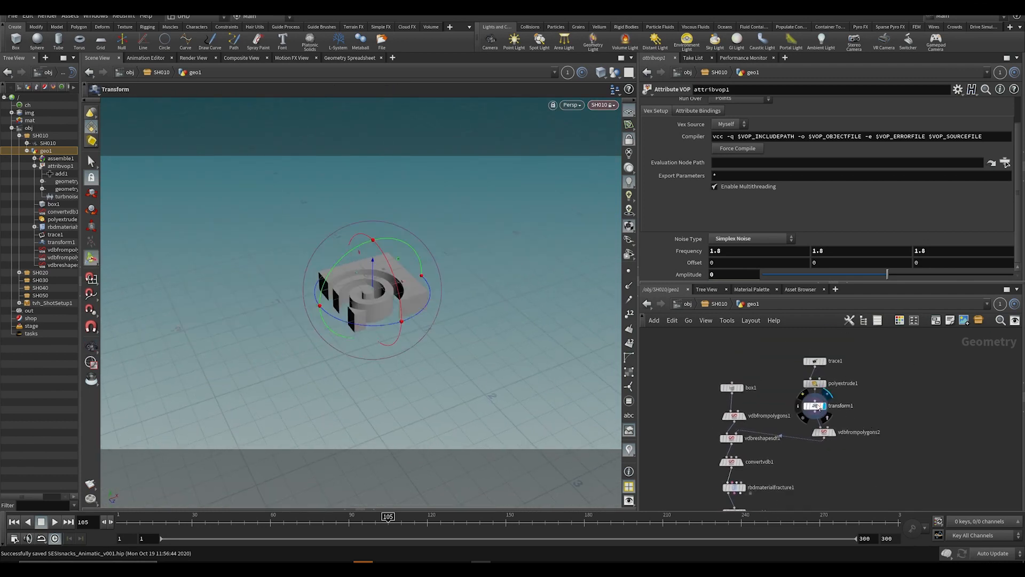
drag(371, 268, 373, 249)
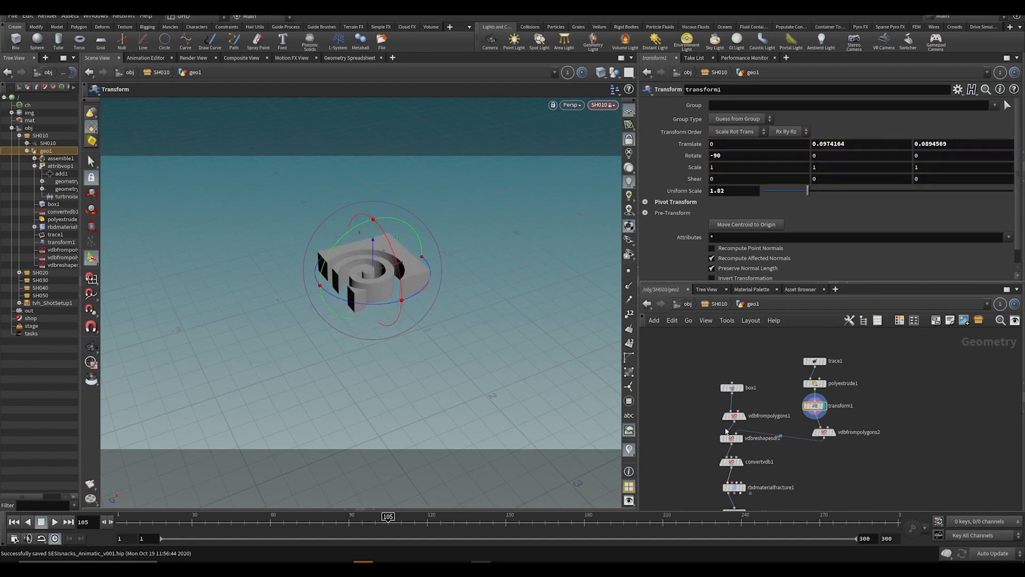
click(743, 433)
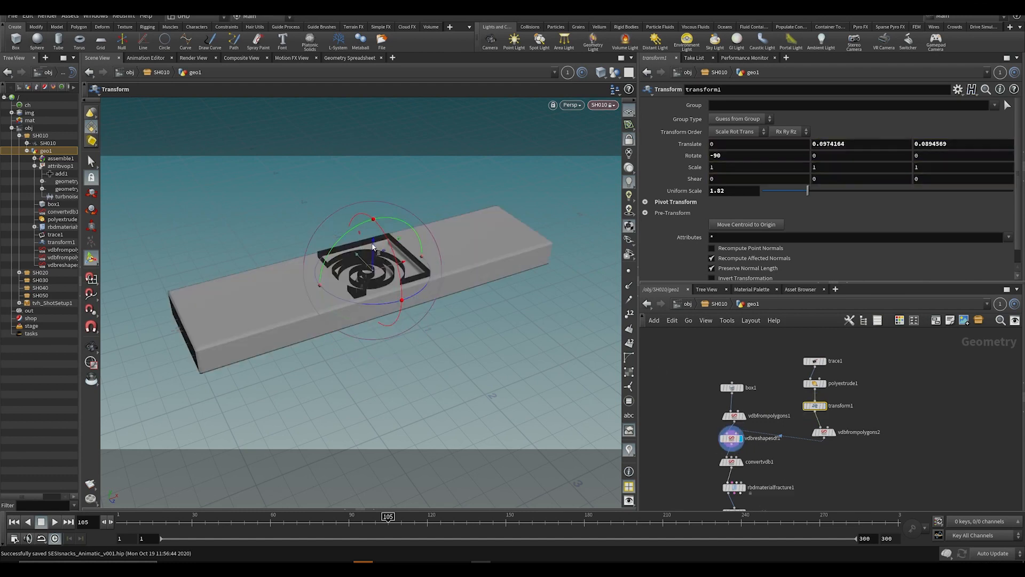
drag(373, 247, 391, 248)
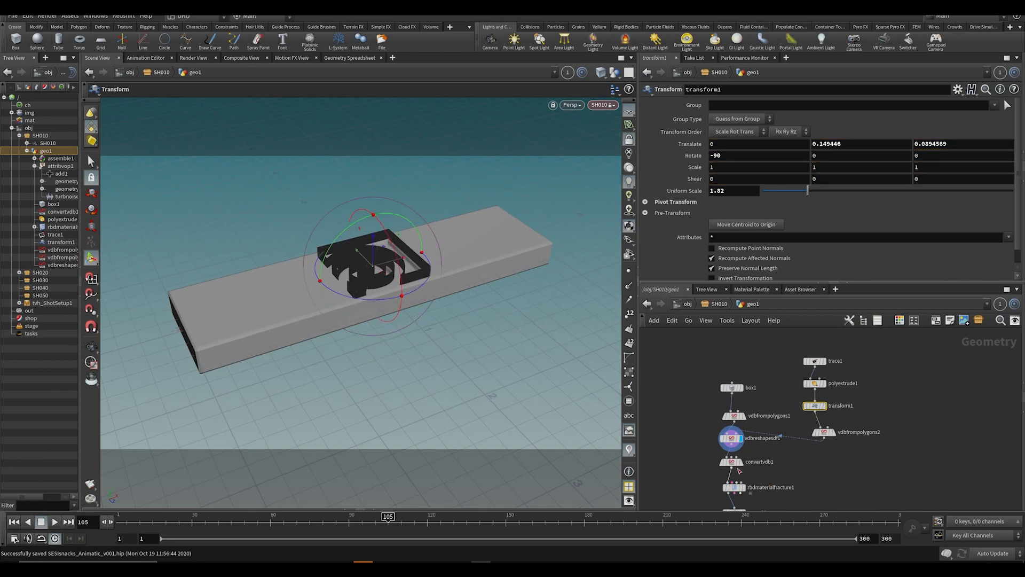
Step: Display the chain from Convert VDB down to the Attribute VOP node and turn off Convert VDB's template display
middle_drag(740, 470, 703, 400)
click(704, 394)
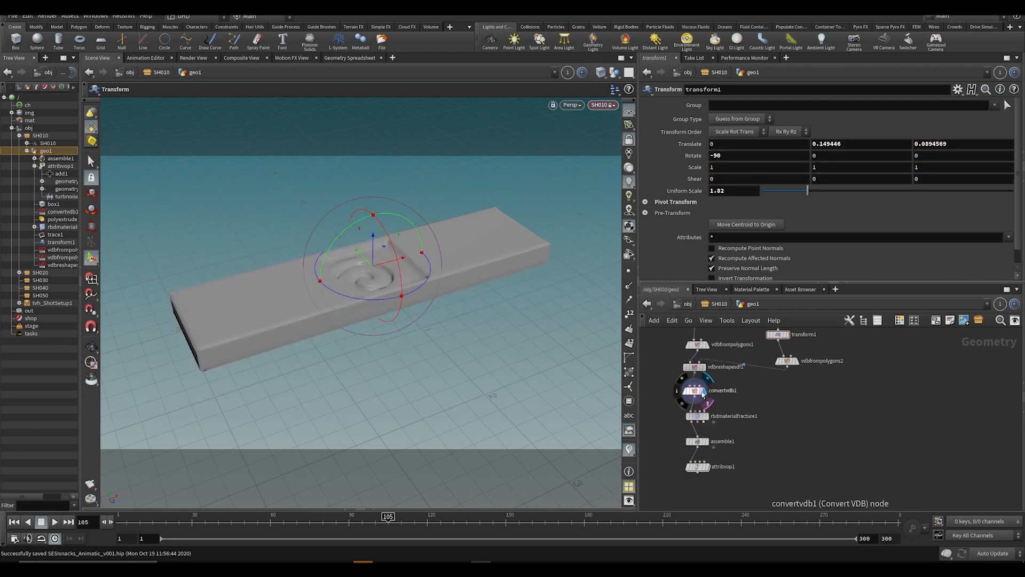
click(704, 417)
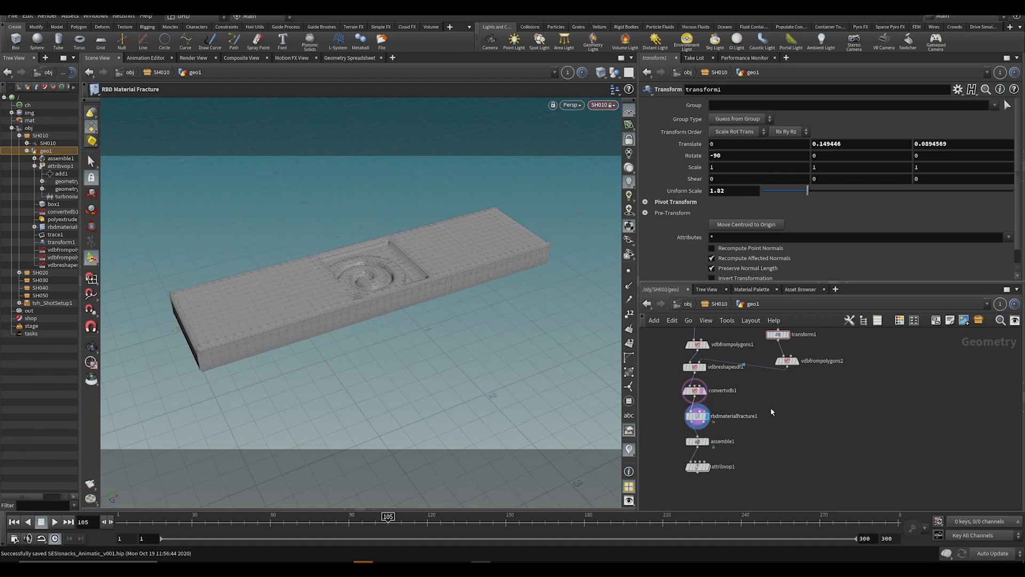
scroll(719, 428, up, 3)
click(703, 482)
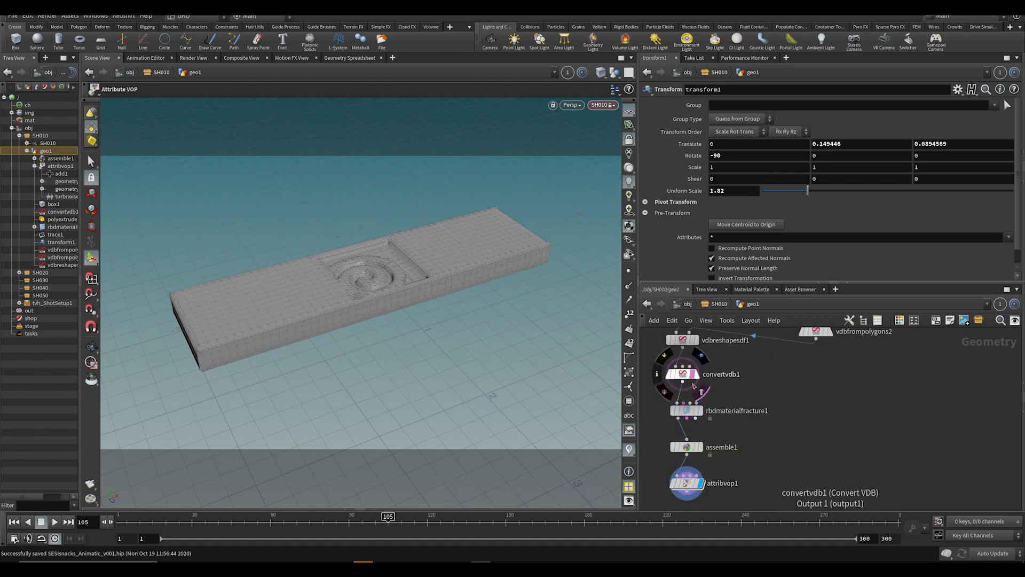
click(701, 392)
middle_drag(794, 407, 777, 347)
scroll(710, 259, down, 1)
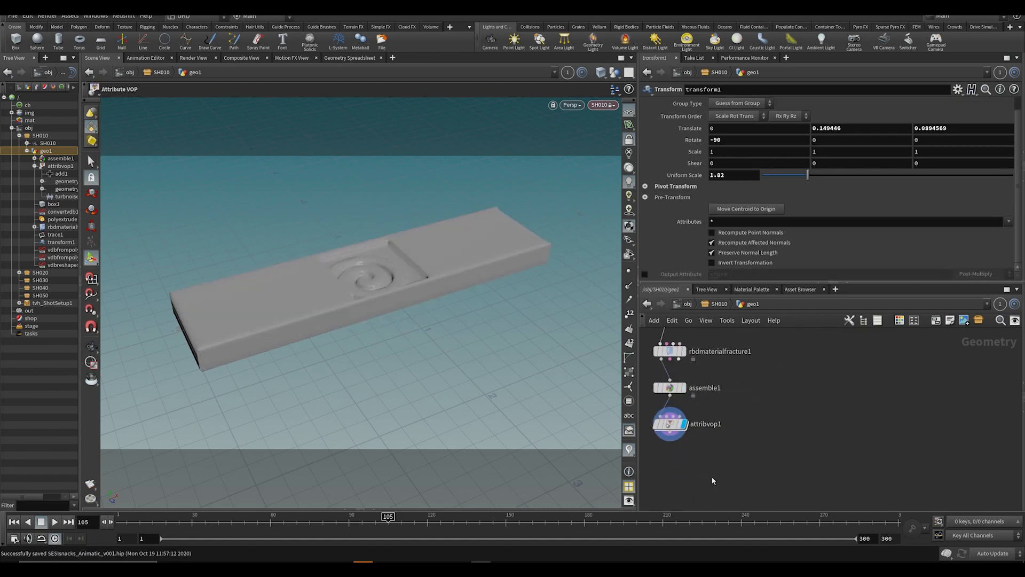
Step: Test noise amplitudes of 3 and 16 on the Attribute VOP node and keyframe the amplitude at 0 on frame 90
drag(666, 445, 665, 431)
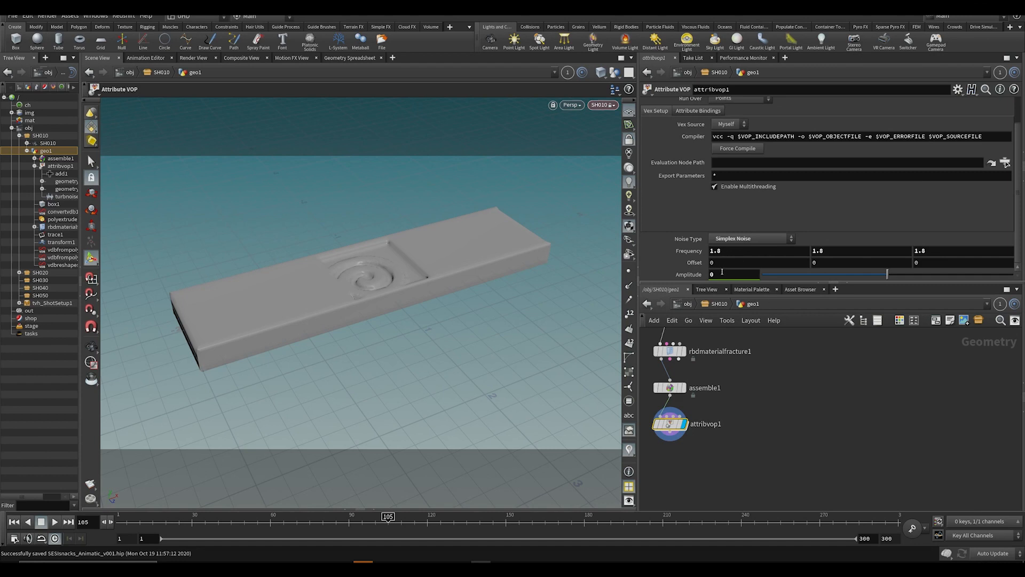
middle_drag(721, 271, 772, 252)
key(ctrl+z)
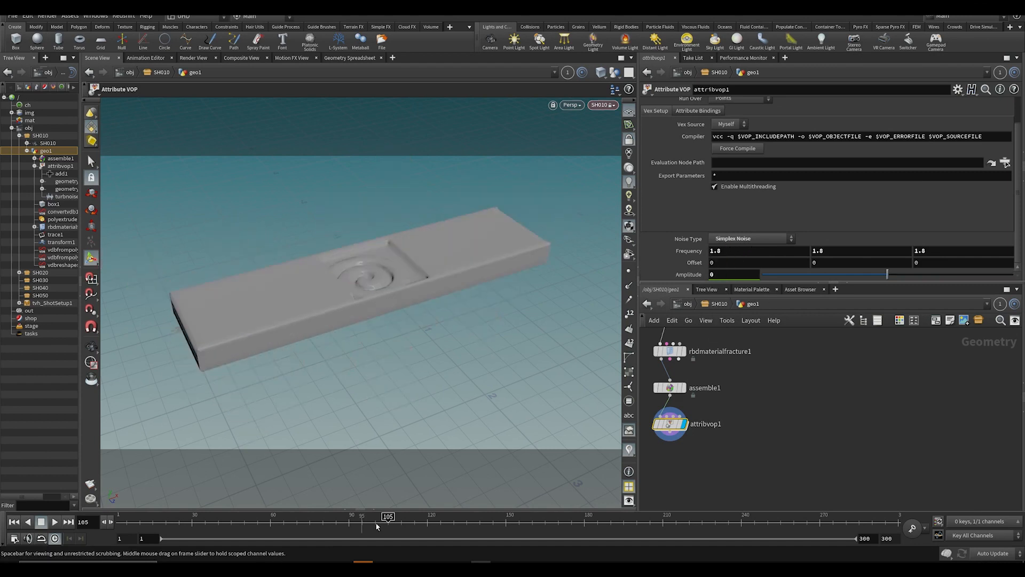
click(351, 521)
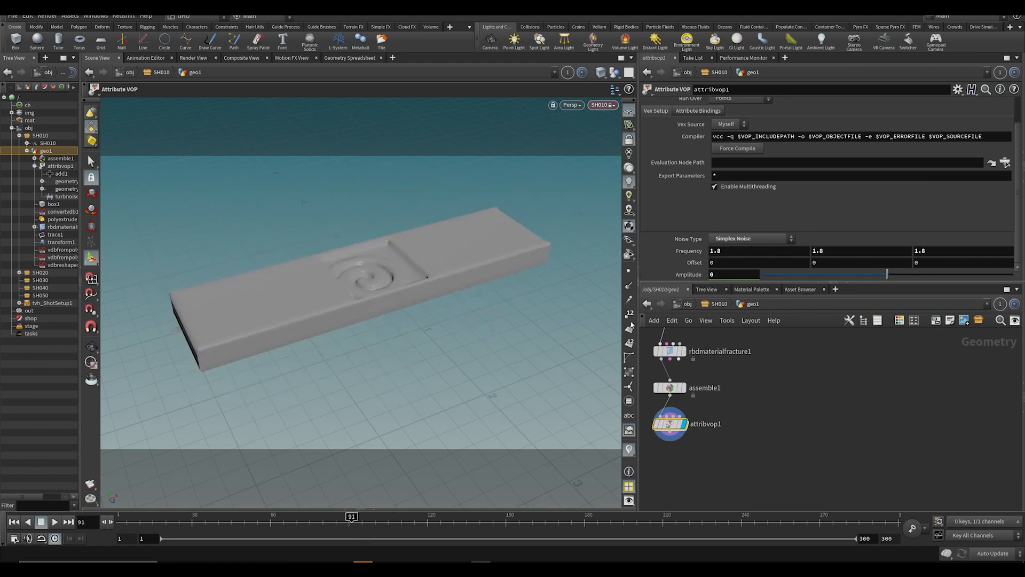
click(367, 528)
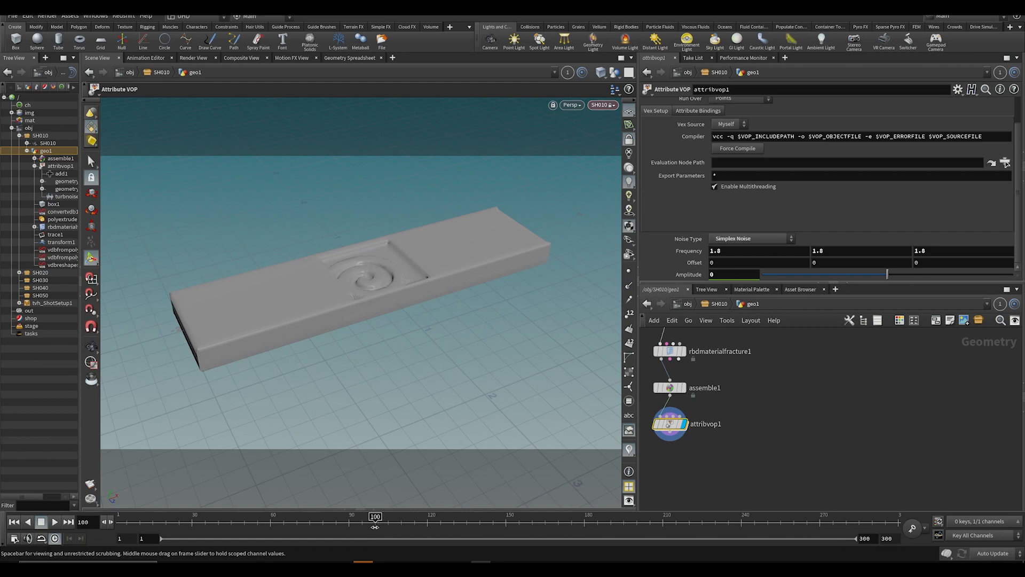
click(349, 525)
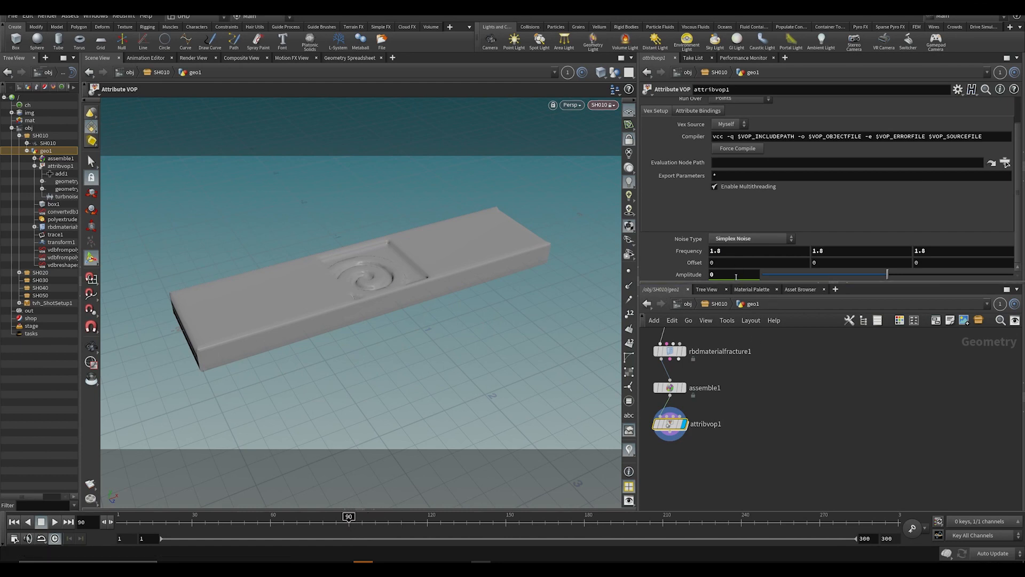
text(3)
key(Return)
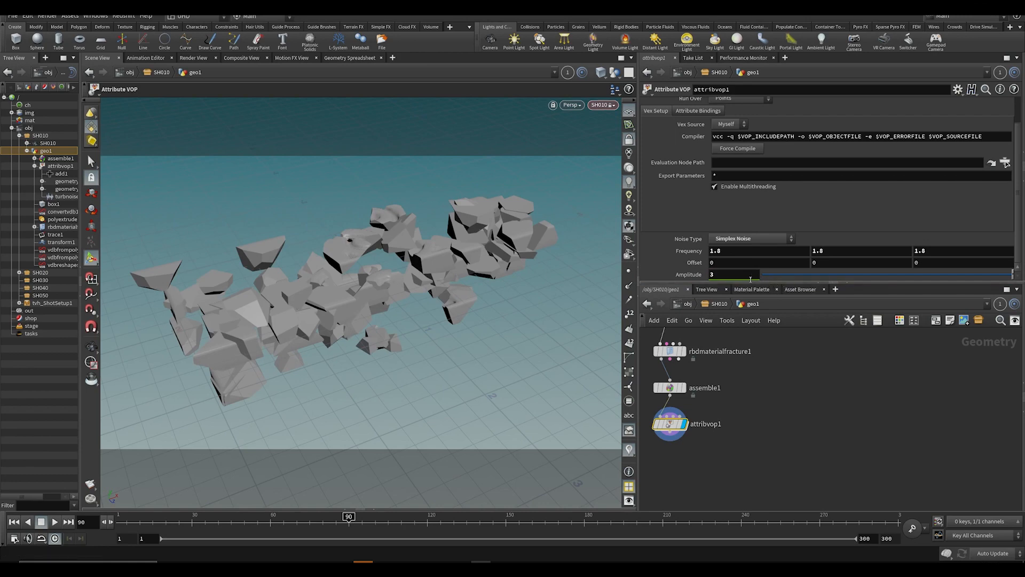
mouse_move(729, 274)
middle_down()
mouse_move(730, 240)
mouse_move(748, 241)
mouse_move(713, 257)
mouse_move(735, 277)
middle_up()
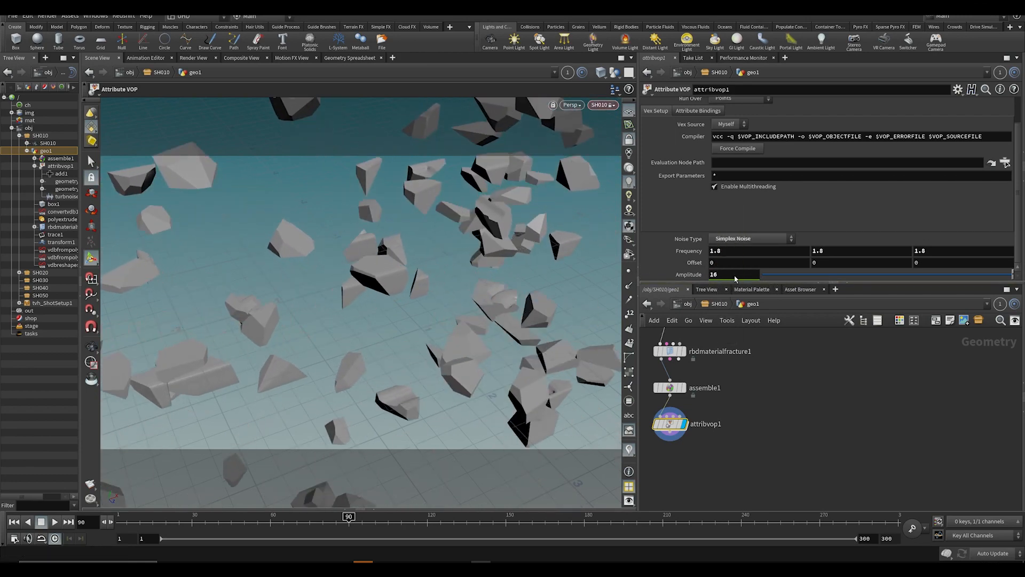
alt+click(738, 274)
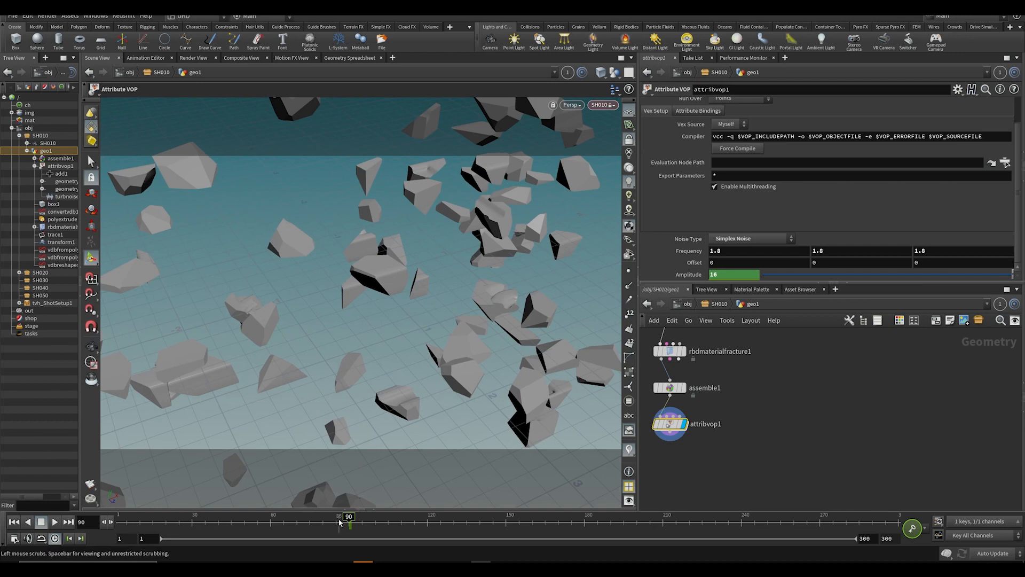
text(0)
key(Return)
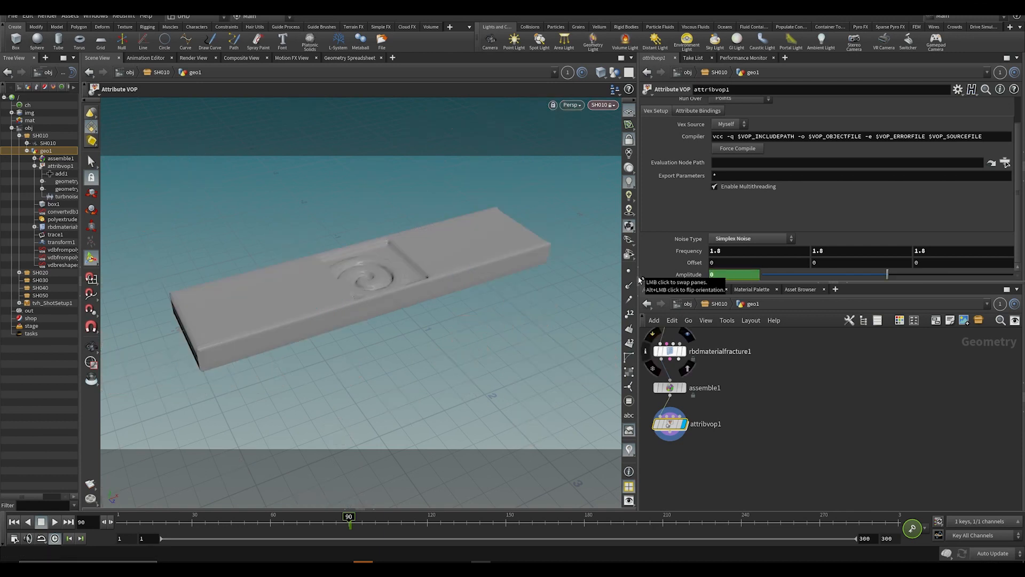
Step: Go to frame 1, enter a noise amplitude of 12, adjust it by eye and keyframe it
drag(137, 523, 116, 522)
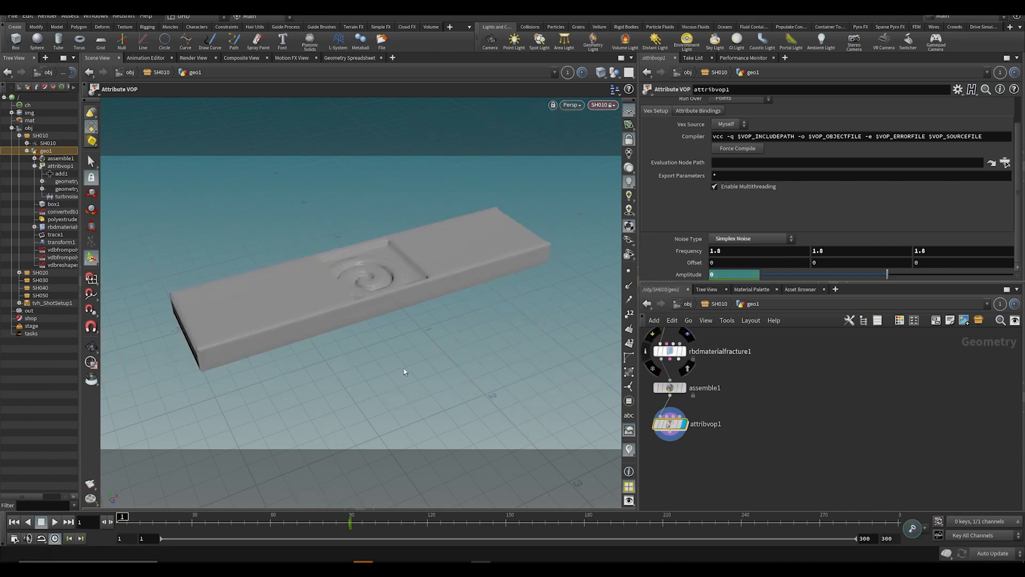
text(90)
key(Return)
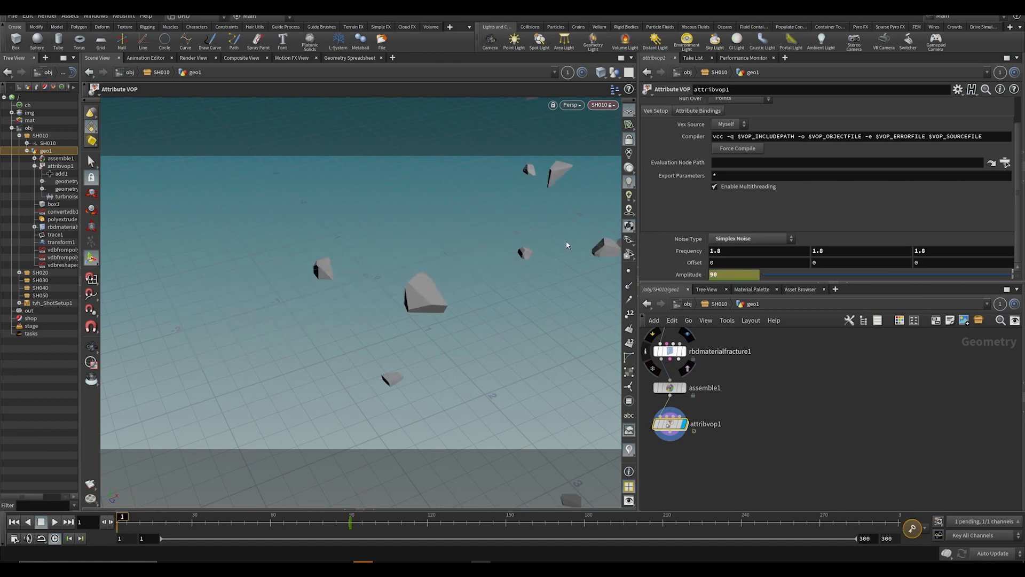
text(12)
key(Return)
middle_drag(737, 273, 774, 257)
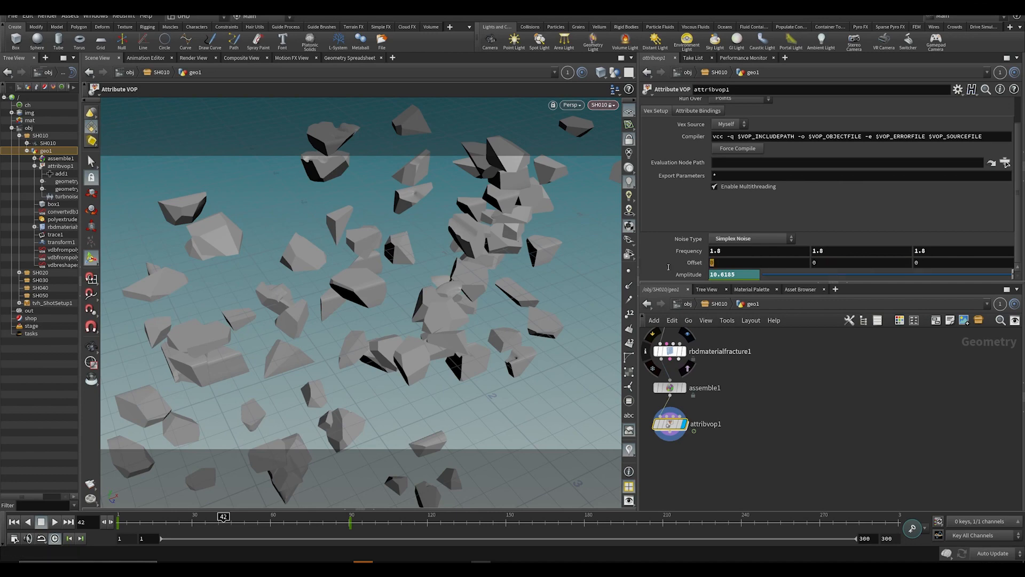
Step: Try driving all three noise Offset values with $T, play the animation from the start, and undo the expressions
text($T)
key(Tab)
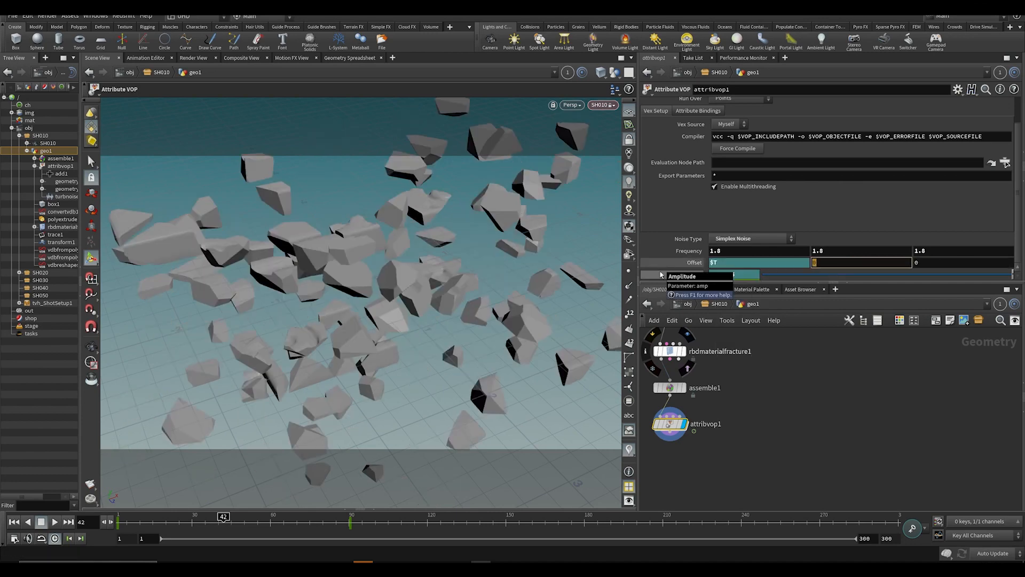
text($T)
key(Tab)
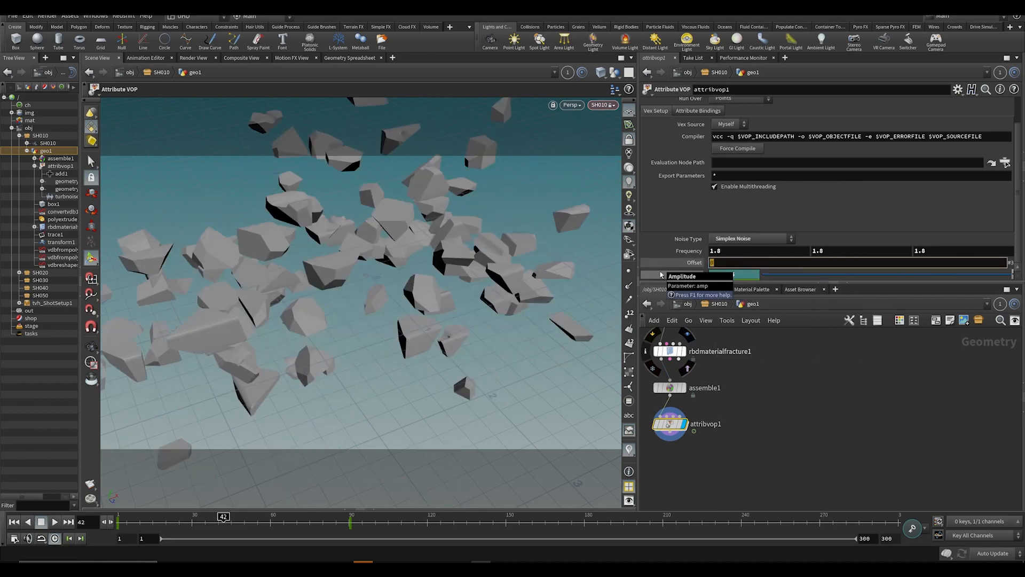
text($T)
key(Return)
key(ctrl+Up)
key(Up)
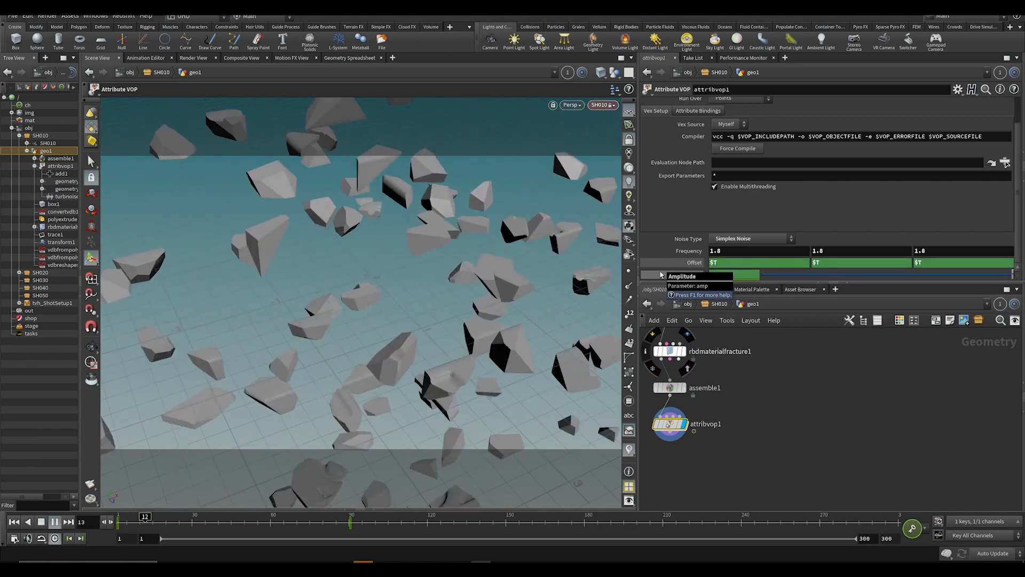
key(ctrl+Up)
key(ctrl+z)
key(ctrl+z)
key(ctrl+z)
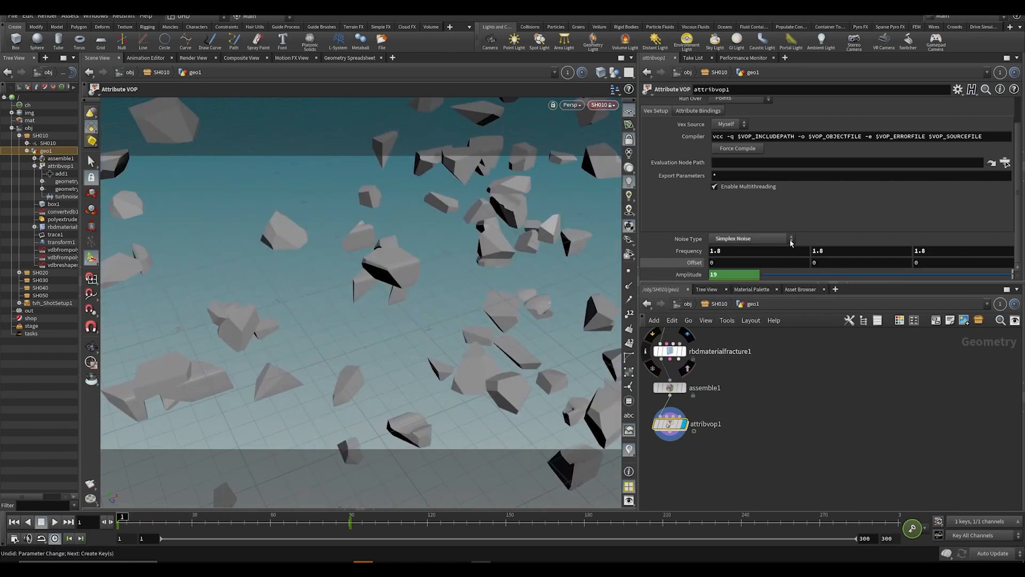
Step: Promote the roughness input of turbnoise1 to a parameter and set Roughness to 0 on the Attribute VOP node
double_click(670, 425)
scroll(787, 473, up, 5)
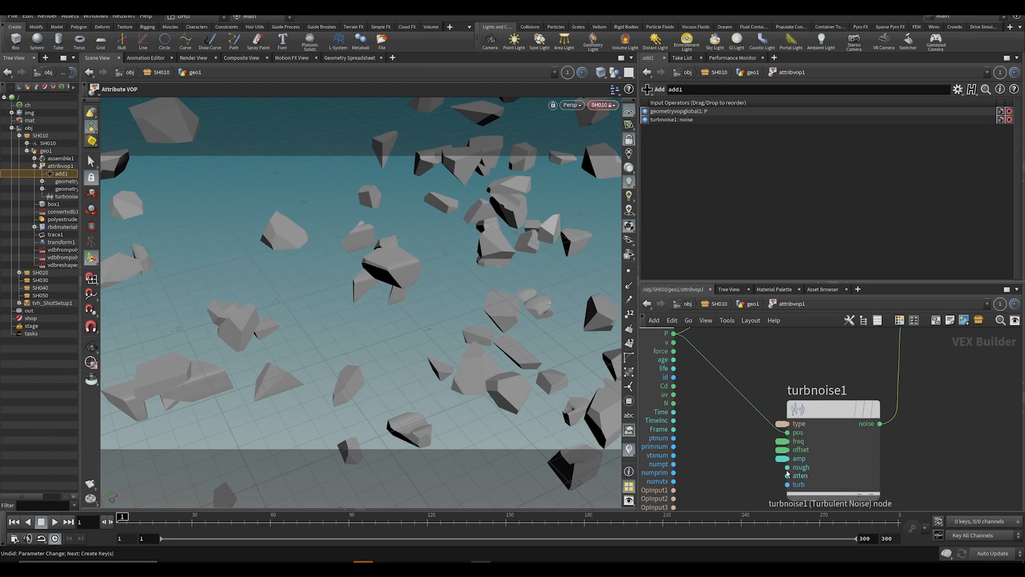
right_click(787, 468)
click(812, 389)
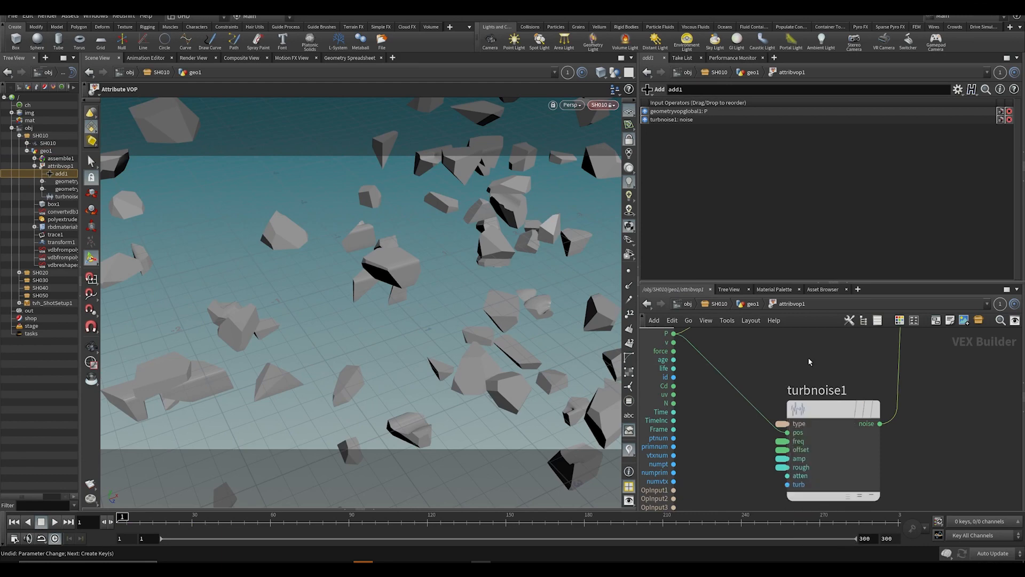
key(u)
drag(805, 276, 693, 280)
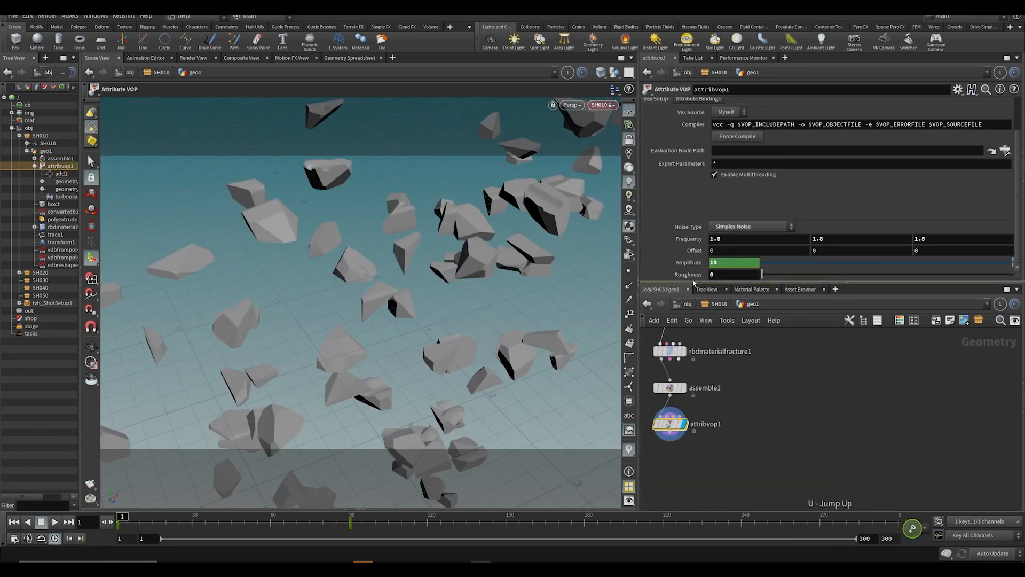
Step: Test different noise offsets on the Attribute VOP node and undo the changes
mouse_move(712, 251)
middle_down()
mouse_move(758, 251)
mouse_move(718, 256)
mouse_move(727, 256)
middle_up()
key(ctrl+z)
key(ctrl+z)
mouse_move(814, 250)
middle_down()
mouse_move(831, 256)
mouse_move(814, 250)
middle_up()
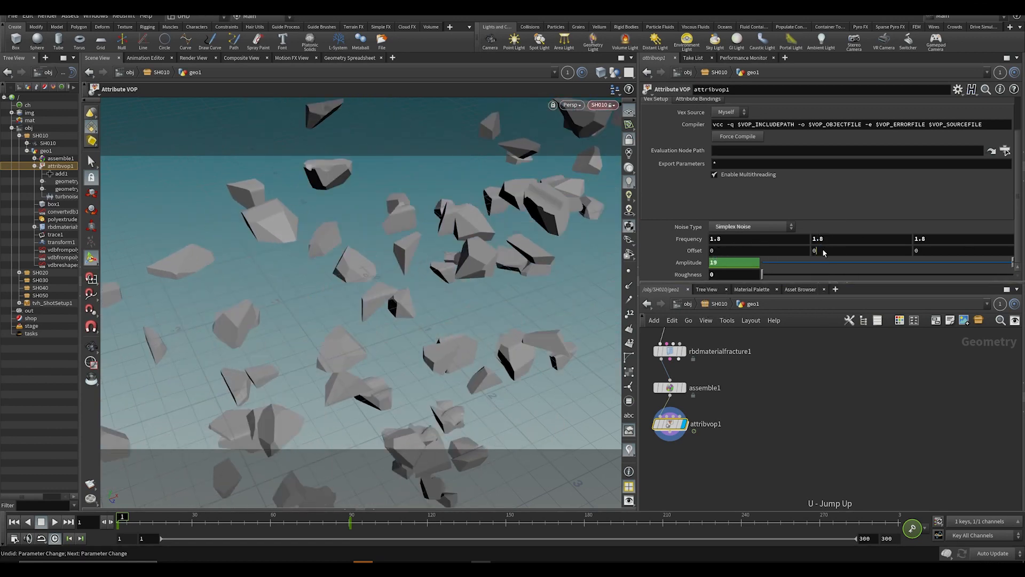
Step: Set the noise's Y offset to $T/10 and play the animation until the pieces assemble
click(823, 253)
key(BackSpace)
text($)
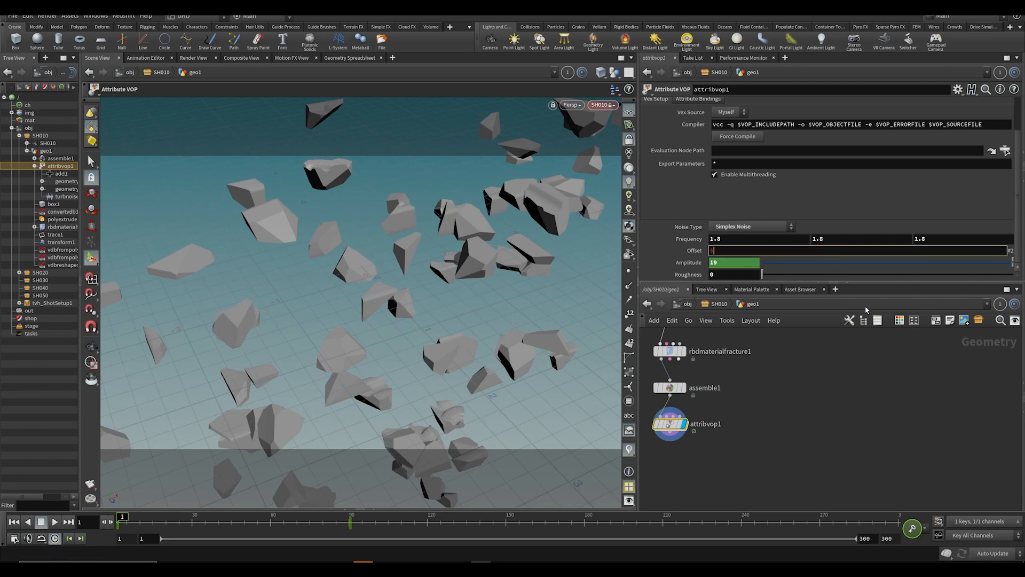
text(T)
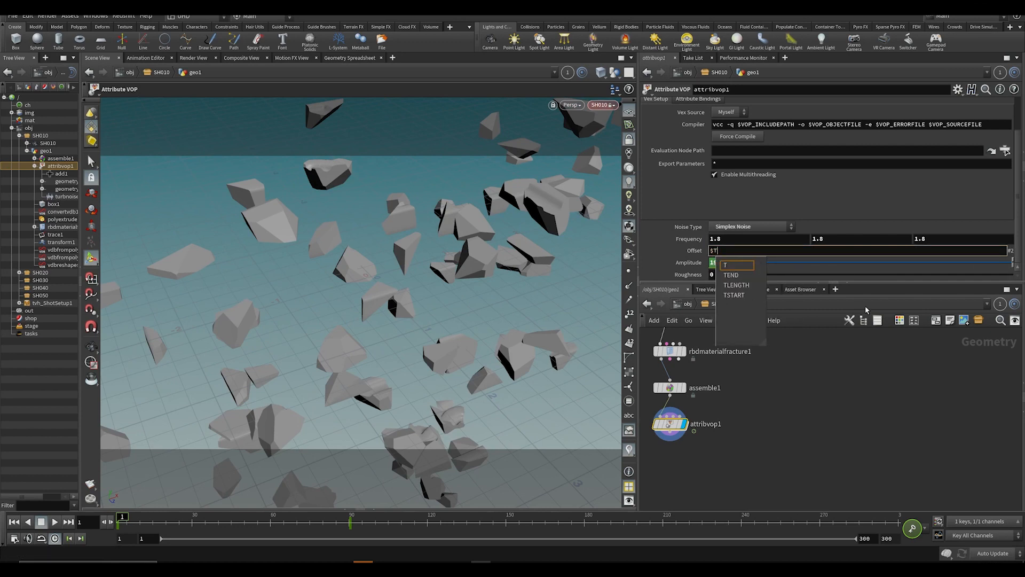
text(/10)
key(Return)
key(Up)
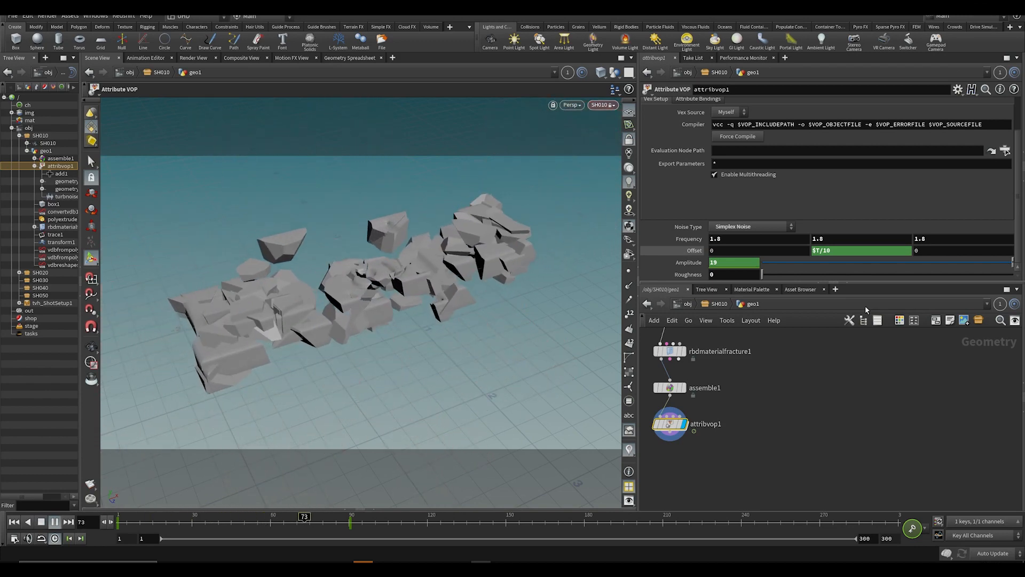
key(Up)
Step: Reframe the assembled bar through the locked SH010 camera, save the scene and return to the start of the timeline
scroll(693, 431, down, 3)
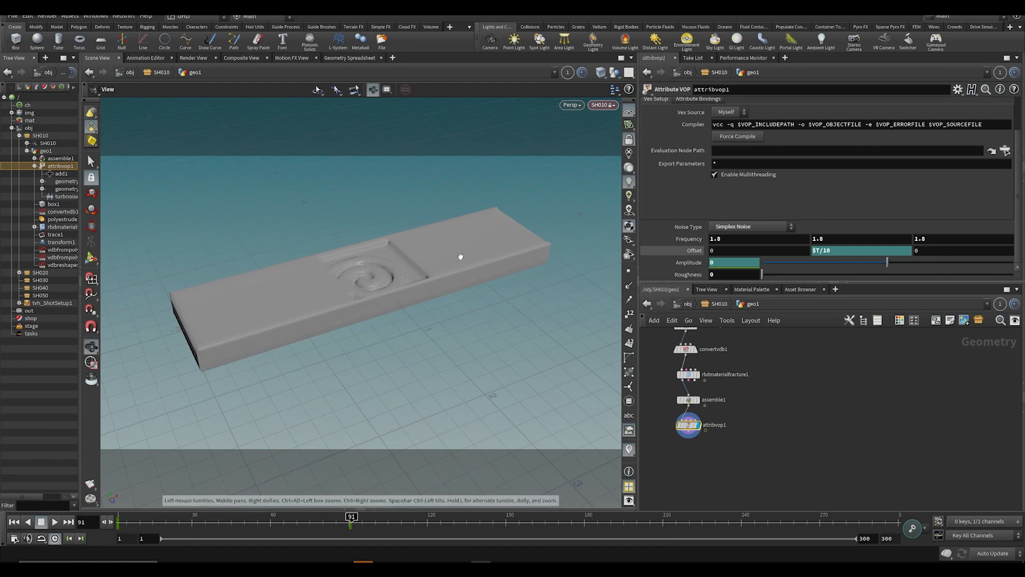
alt+drag(459, 257, 335, 331)
key(ctrl+s)
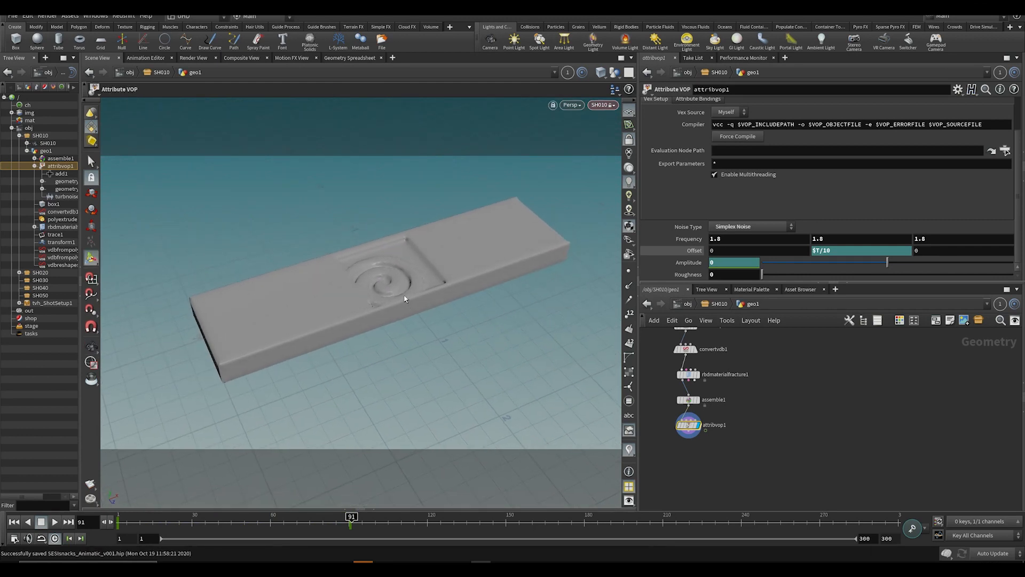
alt+drag(405, 297, 381, 338)
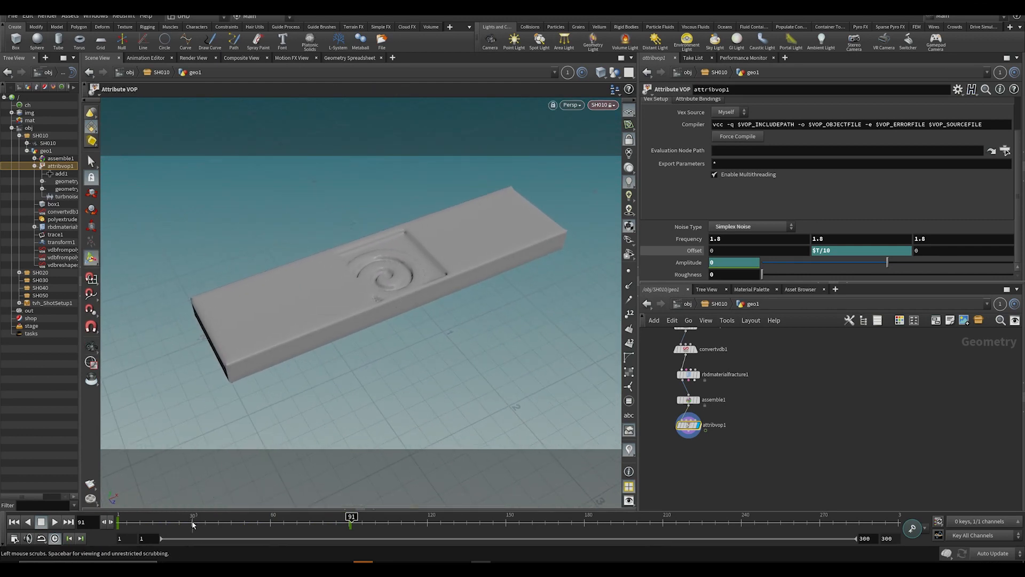
drag(192, 523, 118, 523)
Step: Add an Output node below attribvop1, save the scene and go up to the SH010 subnet level
click(798, 465)
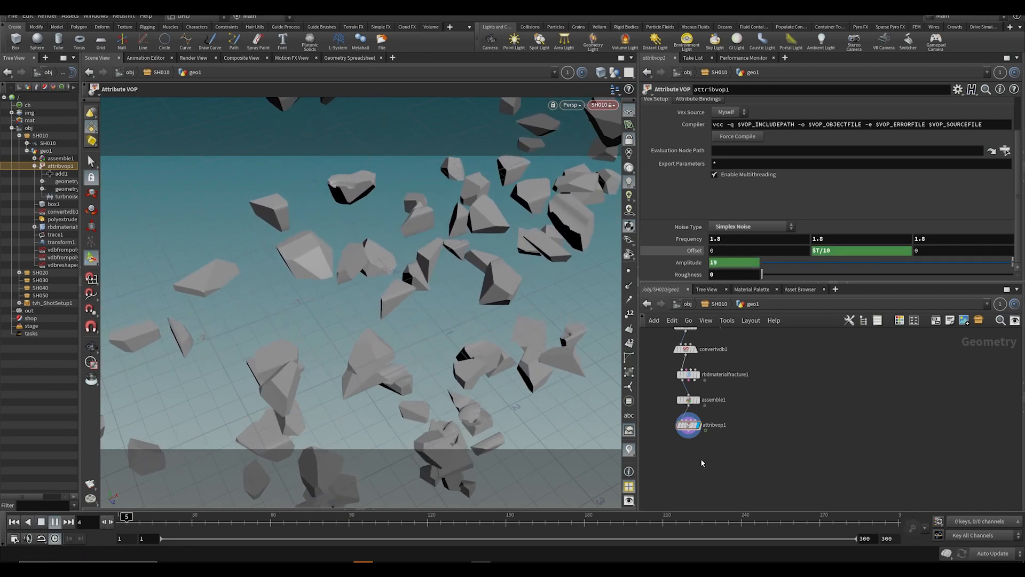
key(Tab)
text(out)
key(Return)
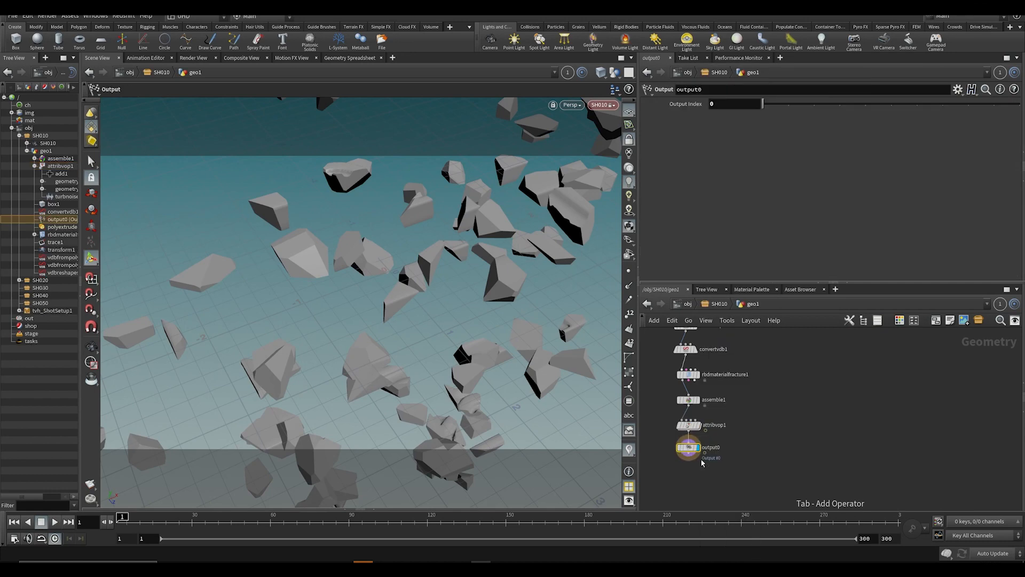
key(ctrl+s)
key(u)
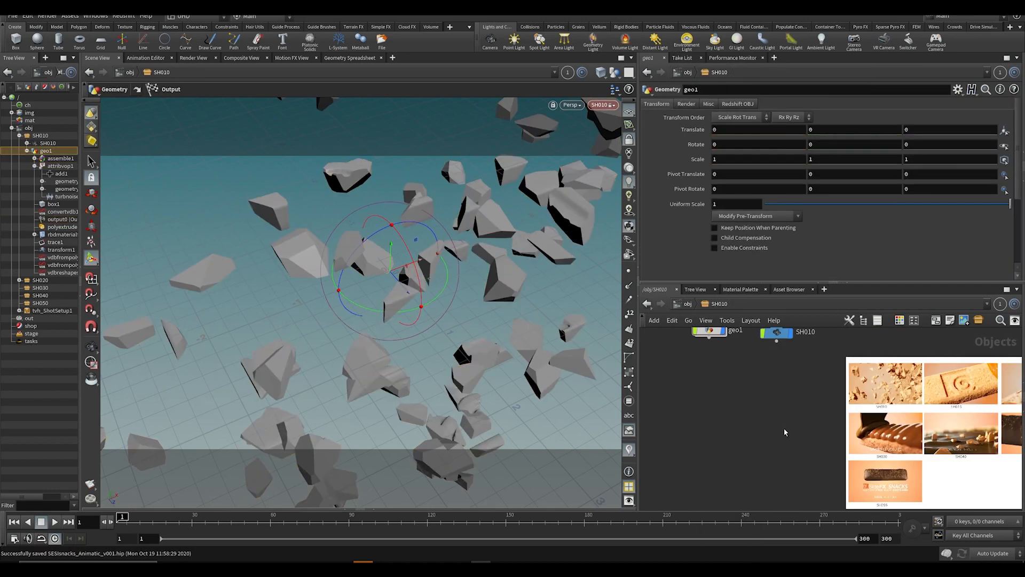
Step: Play the assembly and stop at frame 95, slightly reframe the bar through SH010 and save the scene
key(Up)
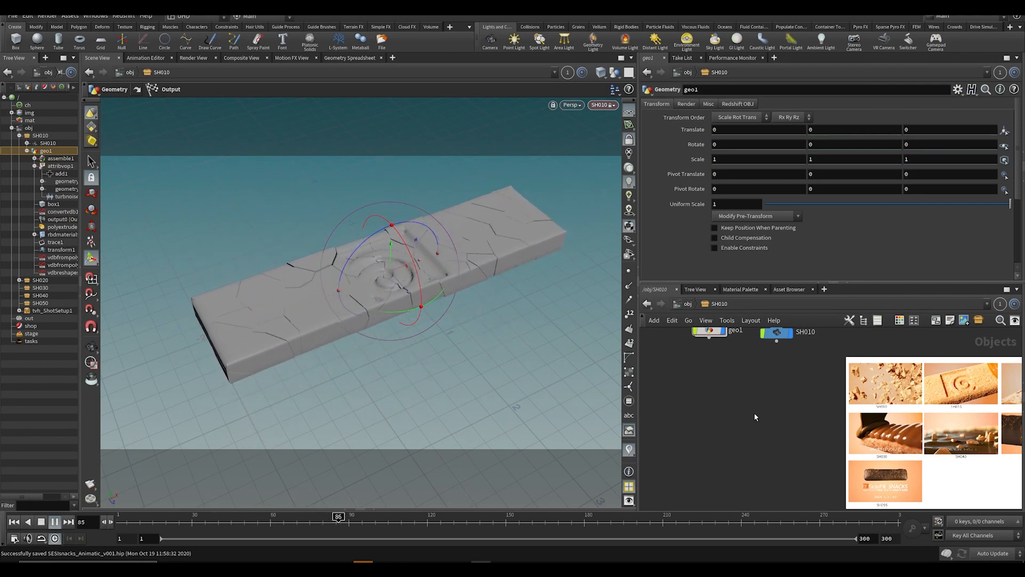
key(Escape)
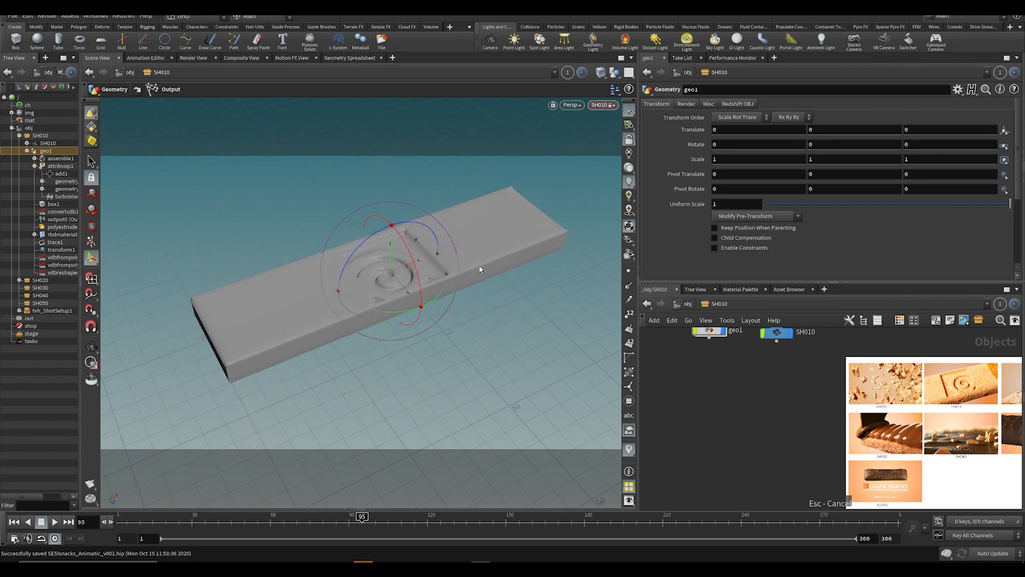
alt+drag(457, 275, 442, 286)
key(ctrl+s)
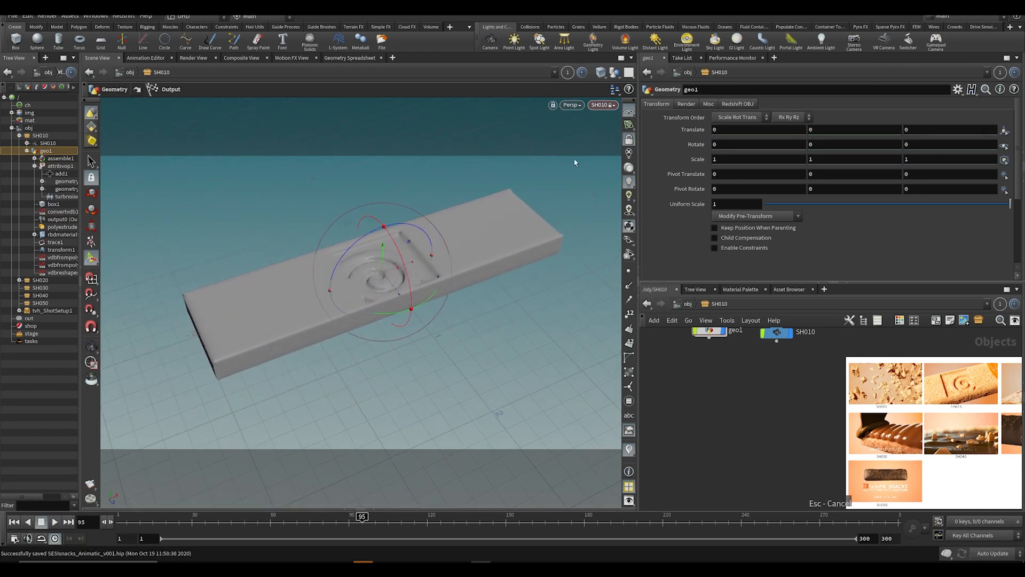
Step: Unlock the view from the camera, look through SH020's cam1, switch back to the SH010 camera and save the scene
click(628, 140)
scroll(417, 254, up, 2)
key(ctrl+z)
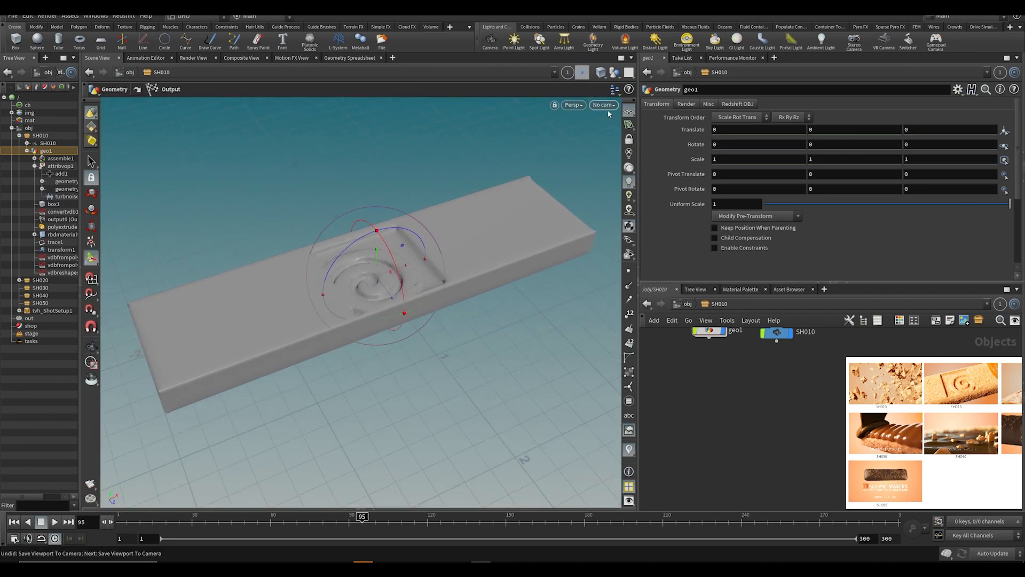
click(603, 105)
click(614, 162)
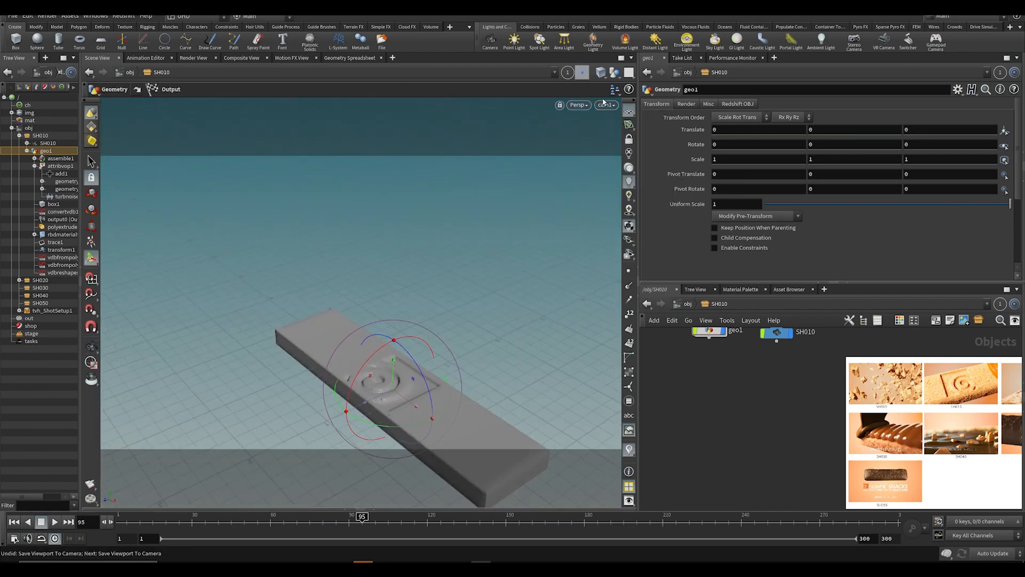
click(605, 105)
click(619, 155)
key(ctrl+s)
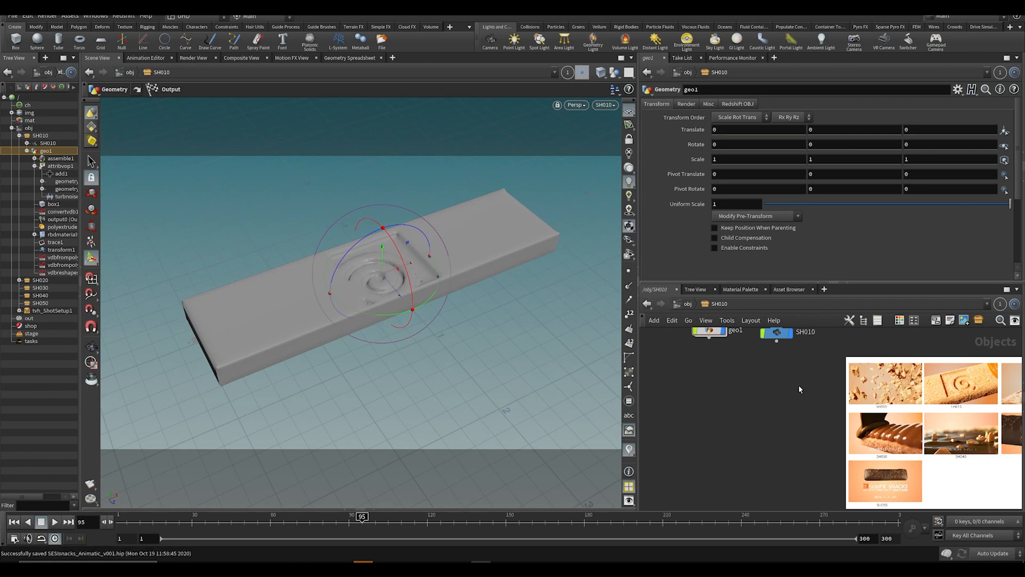
Step: Select the SH010 camera and reduce its focal length to 41.1 mm, judging the framing at frame 14
key(h)
click(765, 392)
click(711, 104)
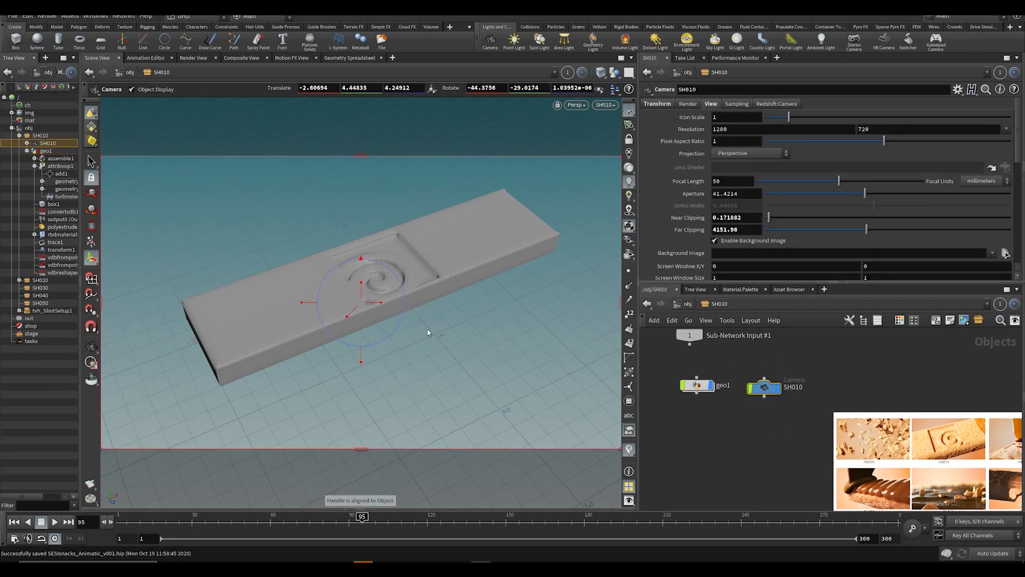
drag(361, 520, 150, 520)
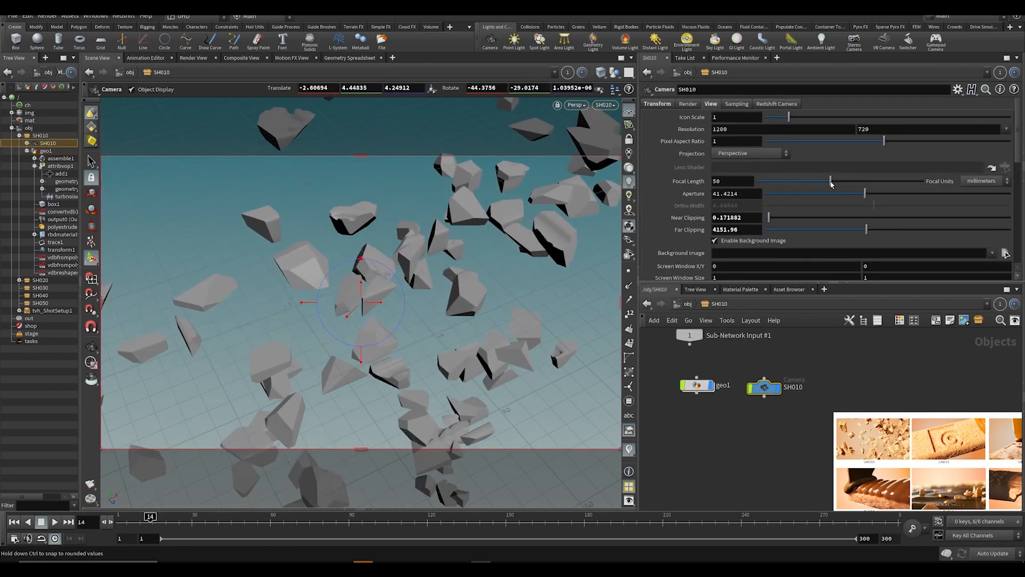
drag(831, 184, 824, 187)
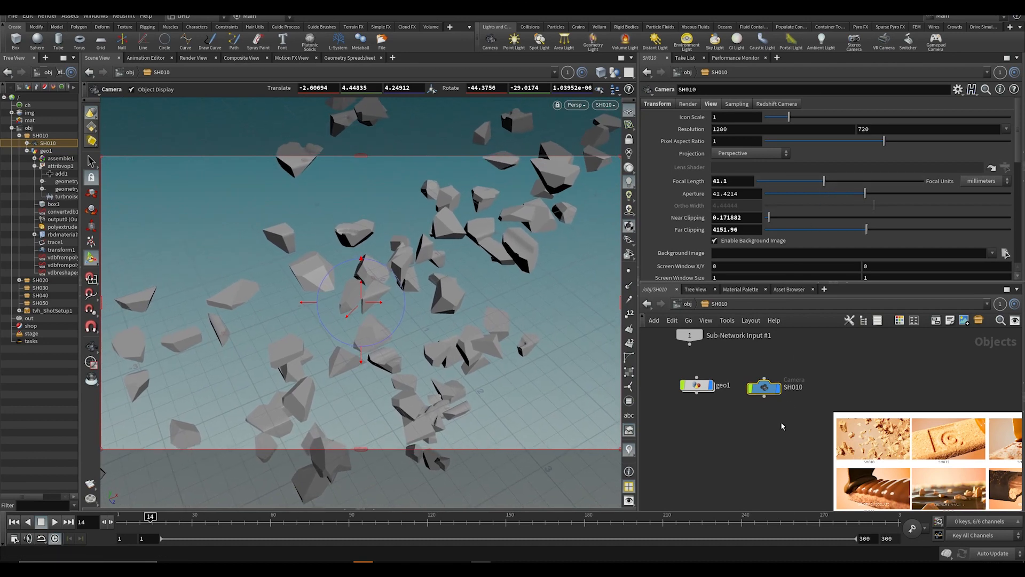
Step: Duplicate the SH010 camera and rename the copy SH015
alt+drag(764, 387, 837, 382)
click(876, 389)
key(BackSpace)
text(5)
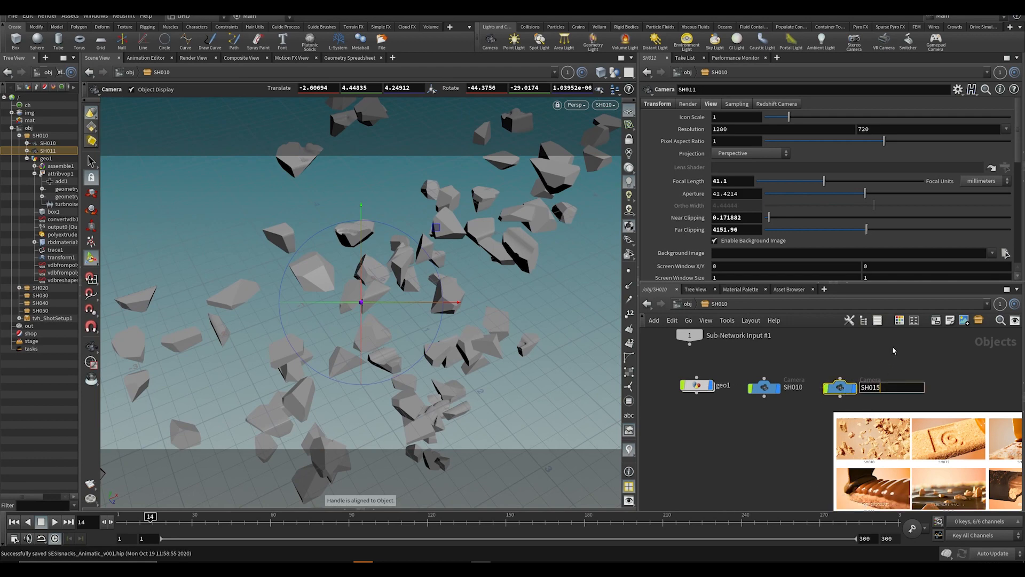
key(Return)
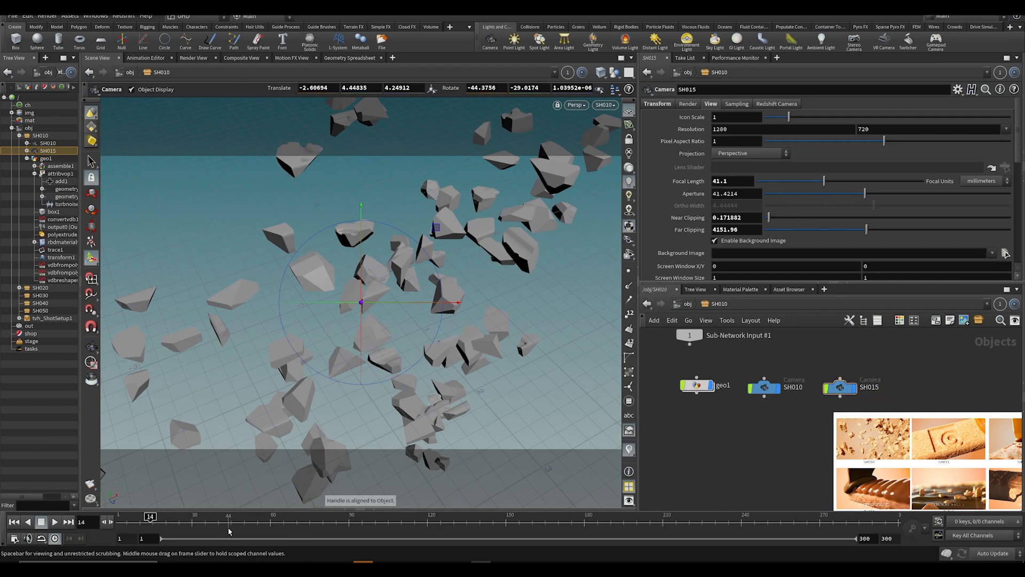
Step: Go to frame 77, look through the SH015 camera and set its focal length to 100 mm
drag(230, 531, 316, 523)
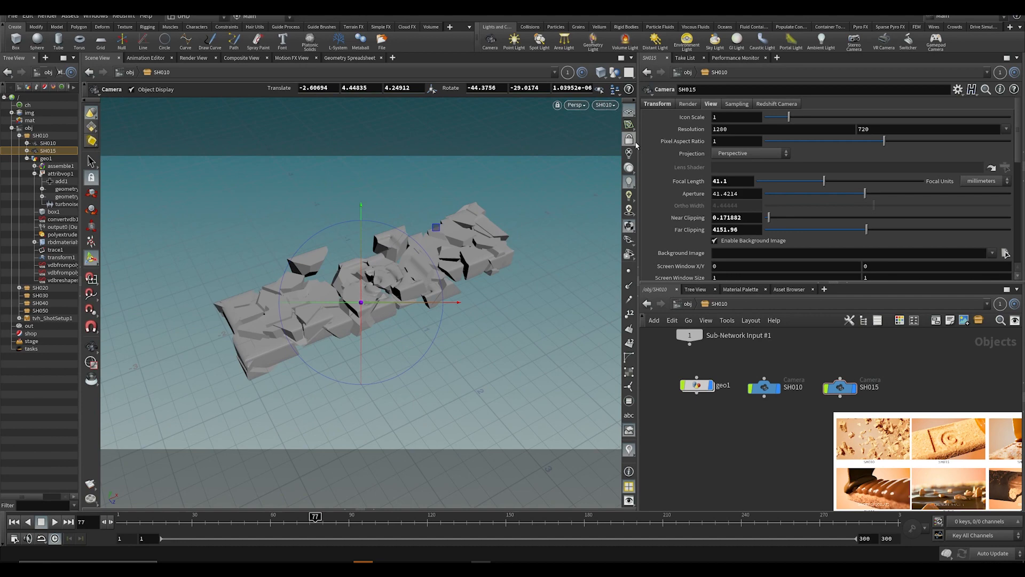
click(605, 105)
click(614, 121)
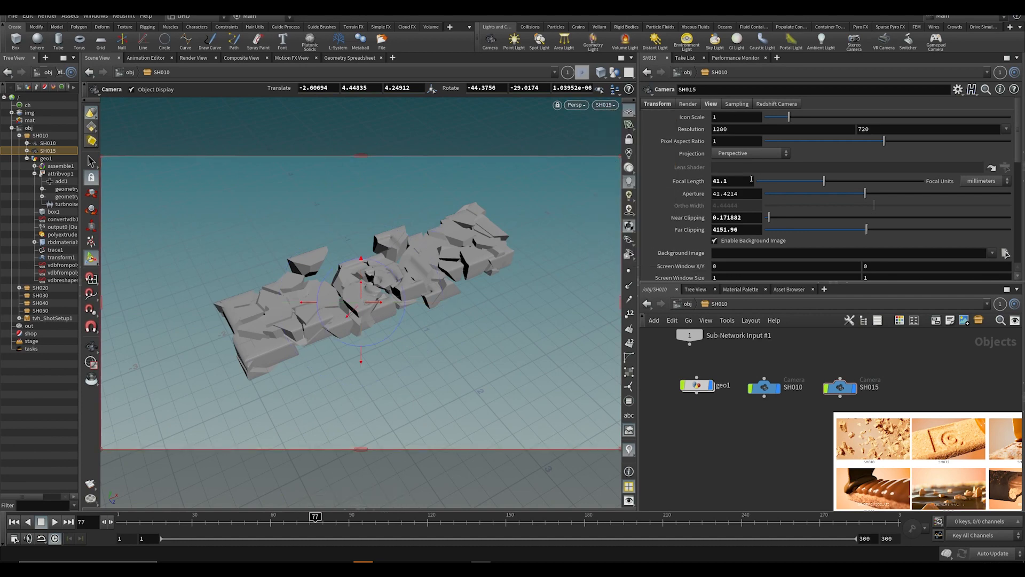
drag(827, 181, 923, 180)
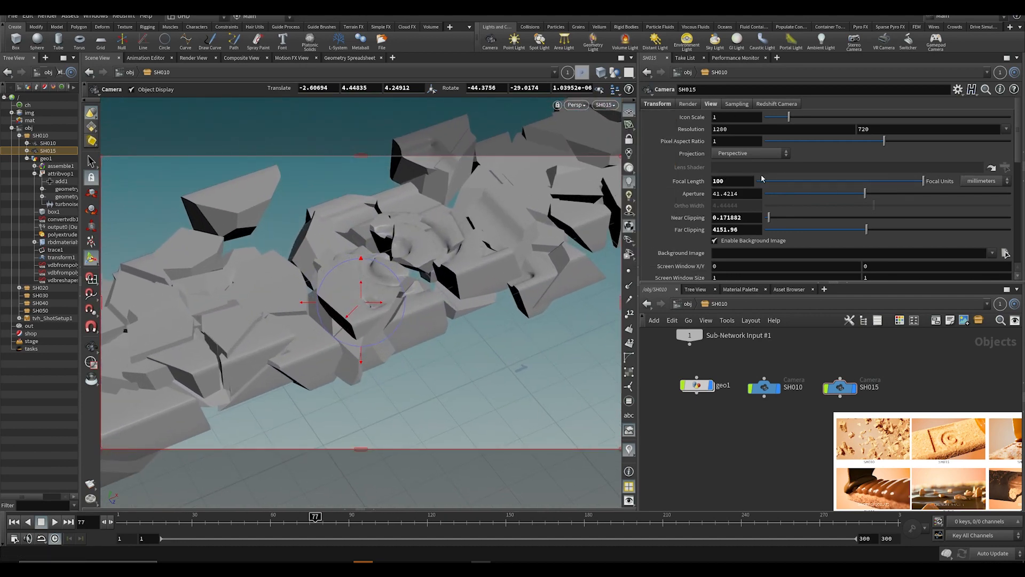
Step: Lock the view to SH015, pan the camera to reframe the logo pieces and play the close-up from an earlier frame
click(629, 140)
middle_drag(405, 288, 366, 315)
drag(315, 521, 219, 476)
key(Up)
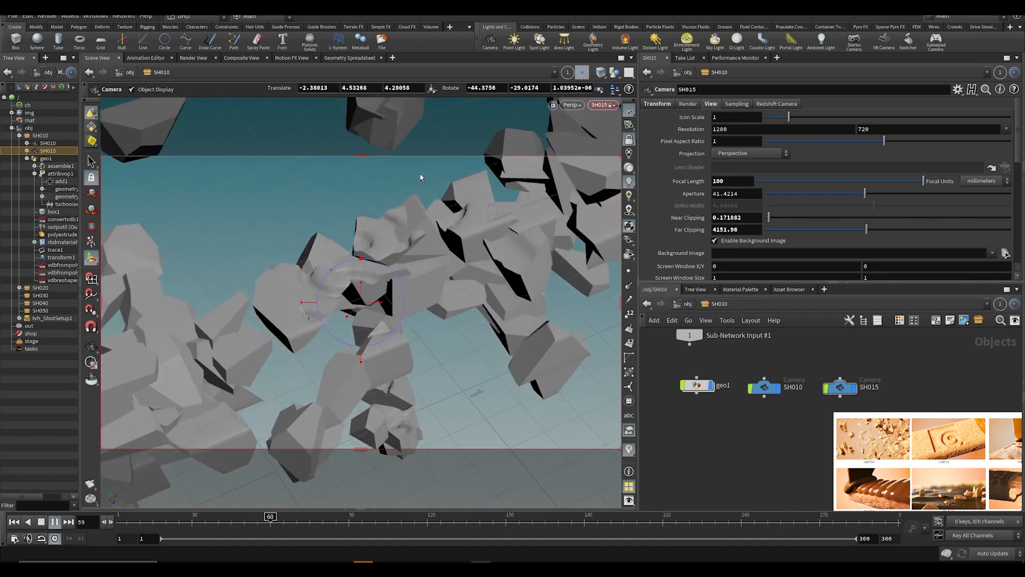
Step: Replay the assembly from the first frame through SH015, then through the SH010 camera, to compare both shots
key(Escape)
key(ctrl+Up)
key(Up)
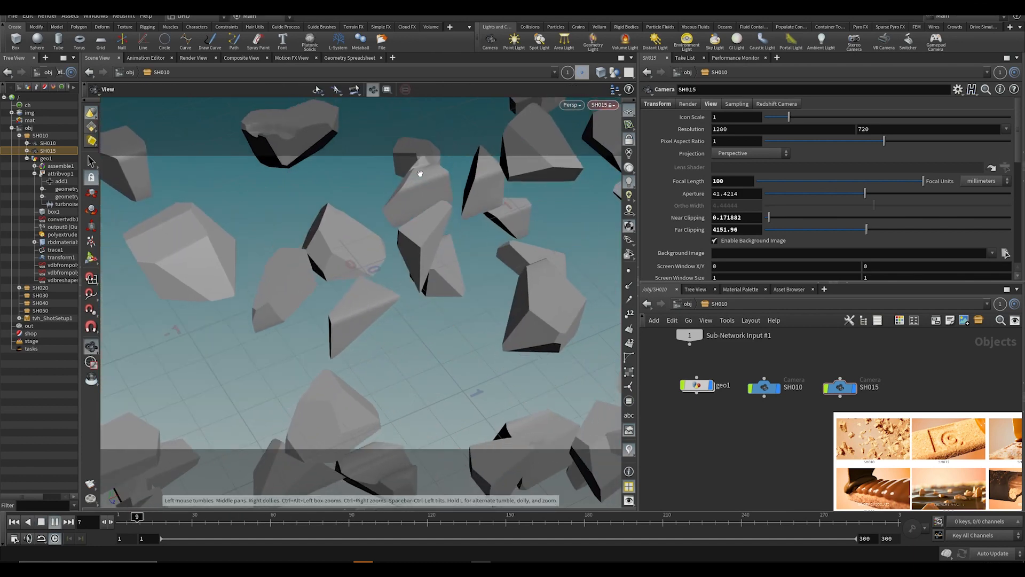
click(602, 105)
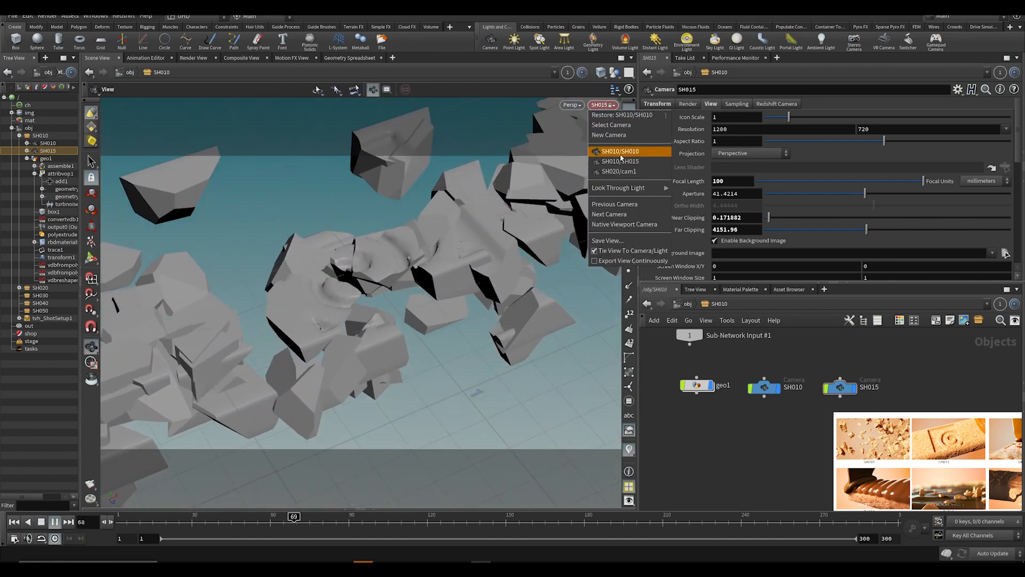
click(619, 154)
key(ctrl+Up)
key(Up)
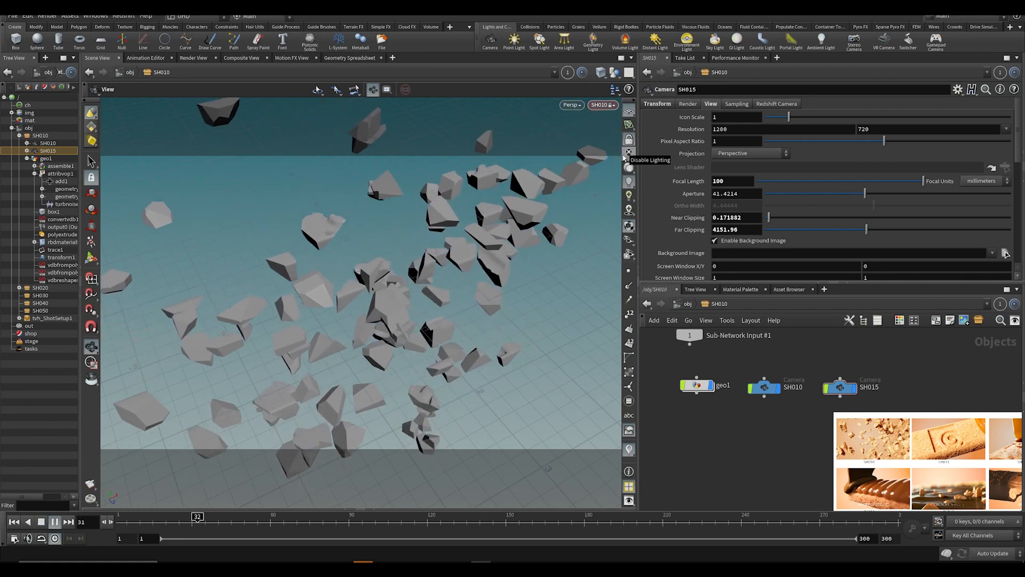
Step: Play the SH010 fracture animation and scrub the timeline to review how the pieces assemble into the bar
key(ctrl+Up)
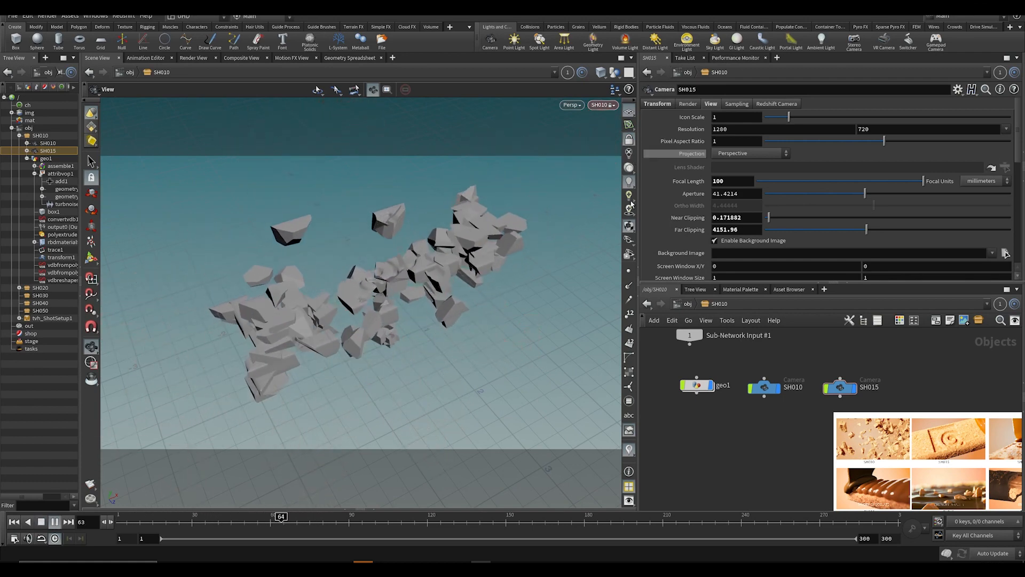
drag(220, 520, 360, 516)
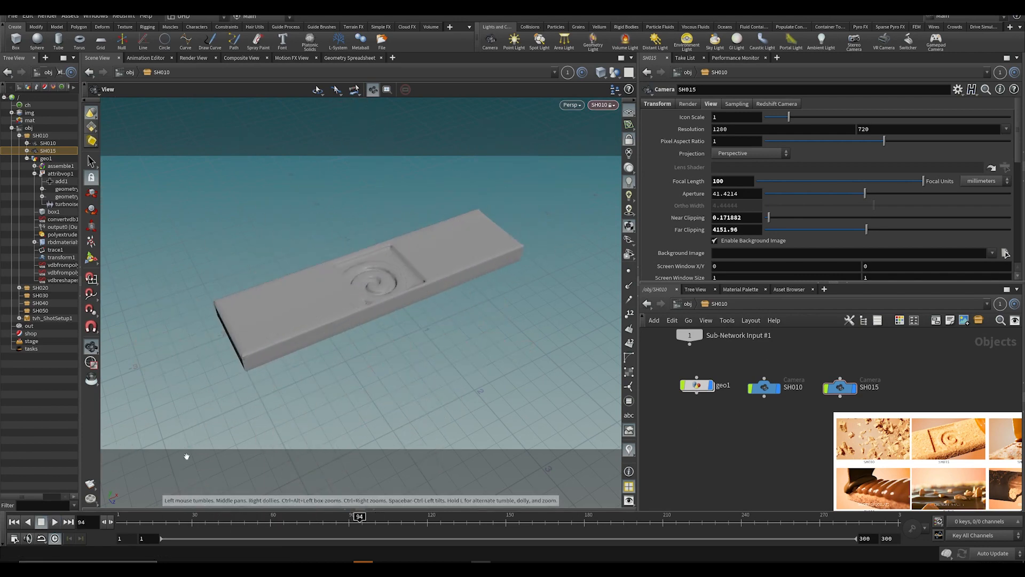
drag(278, 517, 217, 516)
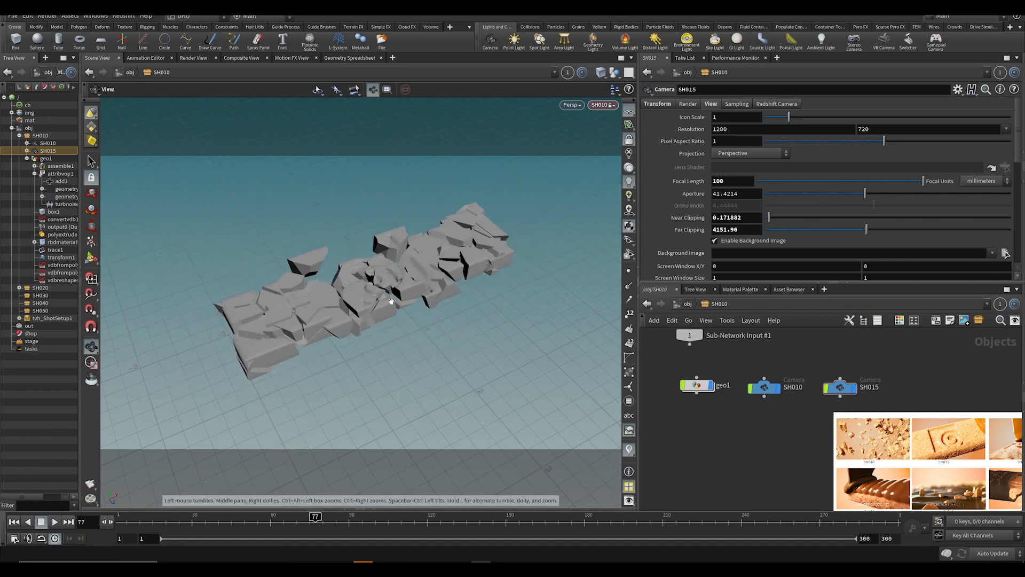
Step: Hide the reference grid in the viewport, scrub the assembly animation, and collapse the Geometry Spreadsheet pane to enlarge the view
click(604, 105)
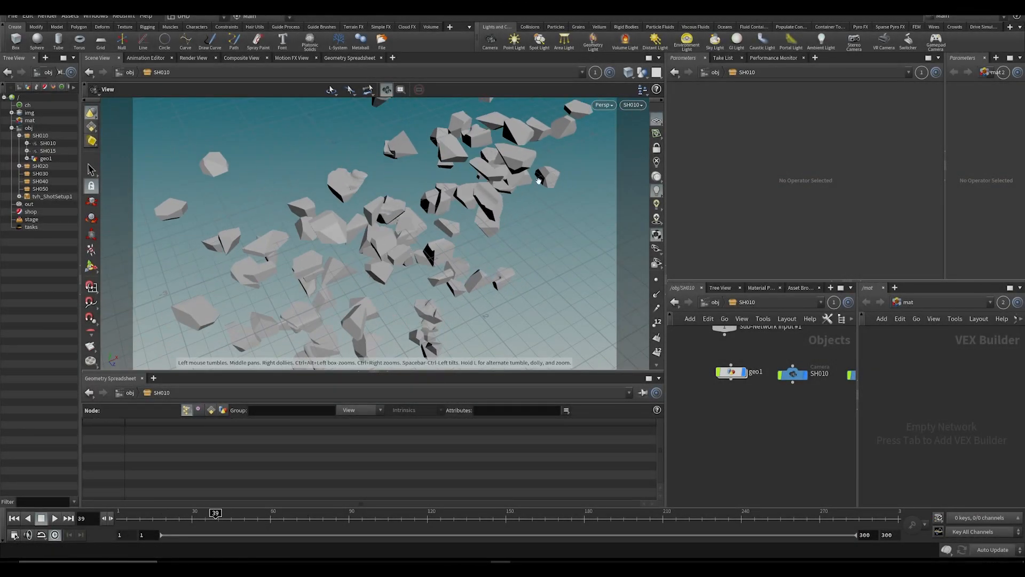
click(656, 120)
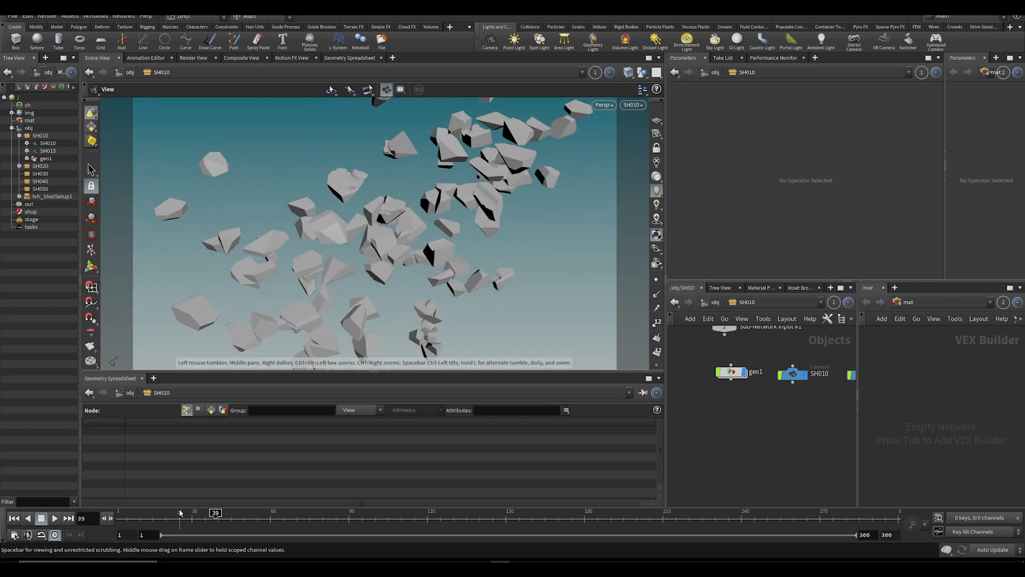
drag(215, 513, 182, 513)
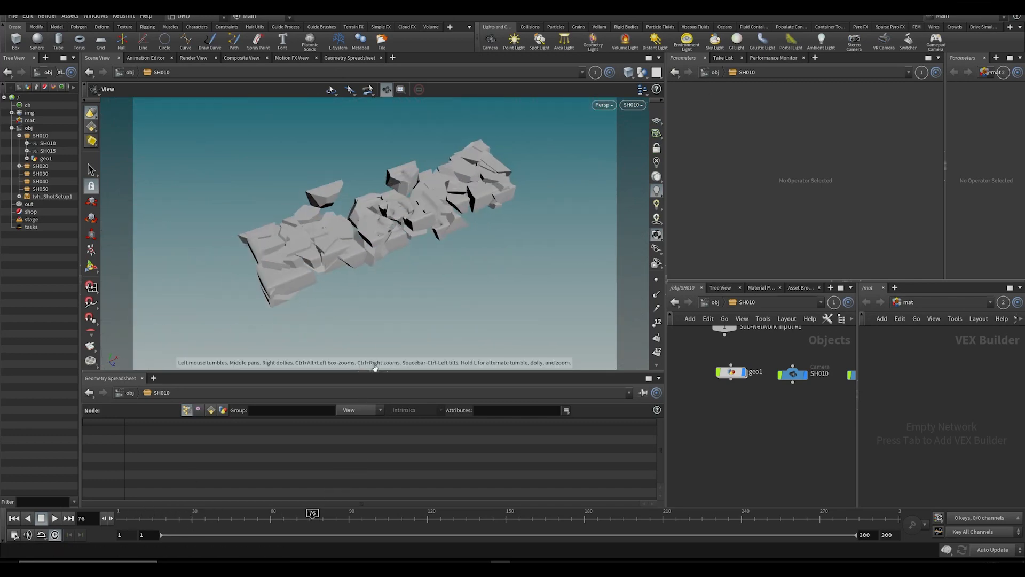
drag(288, 521, 372, 545)
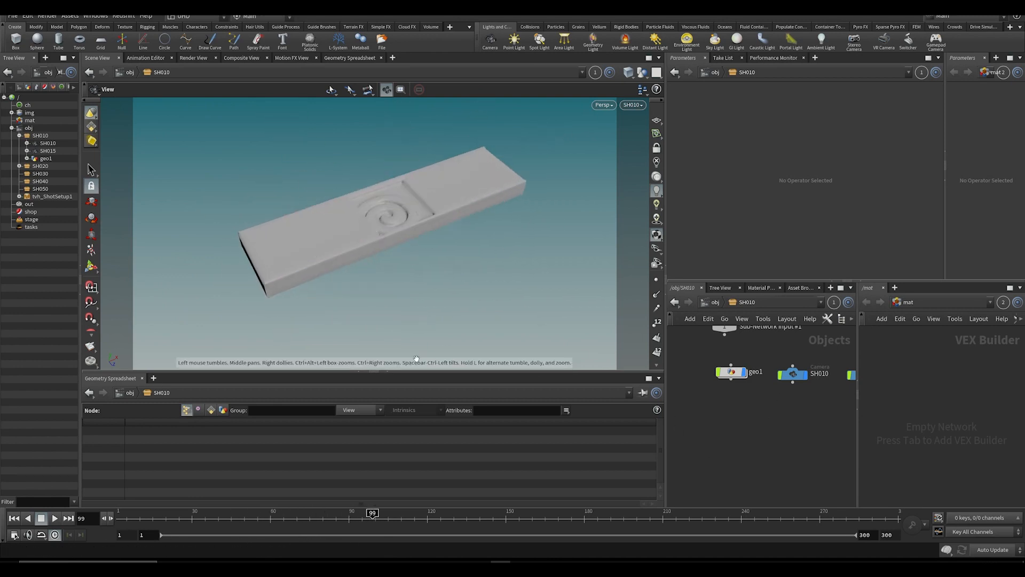
click(387, 372)
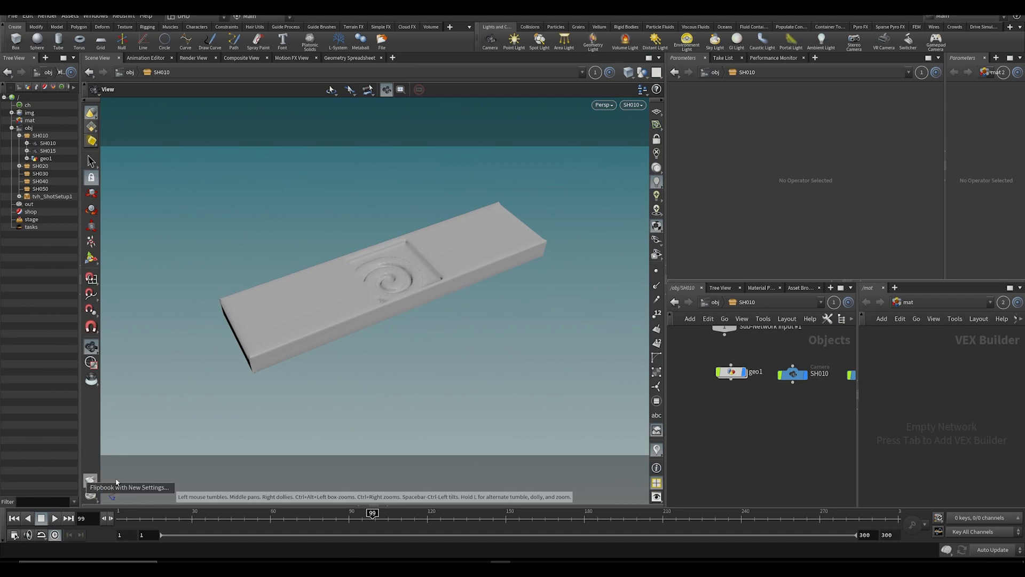
Step: Render a flipbook of the SH010 view to MPlay, from $RFSTART to frame 100 at 1920x1080, and play it back
click(89, 482)
drag(98, 334, 429, 194)
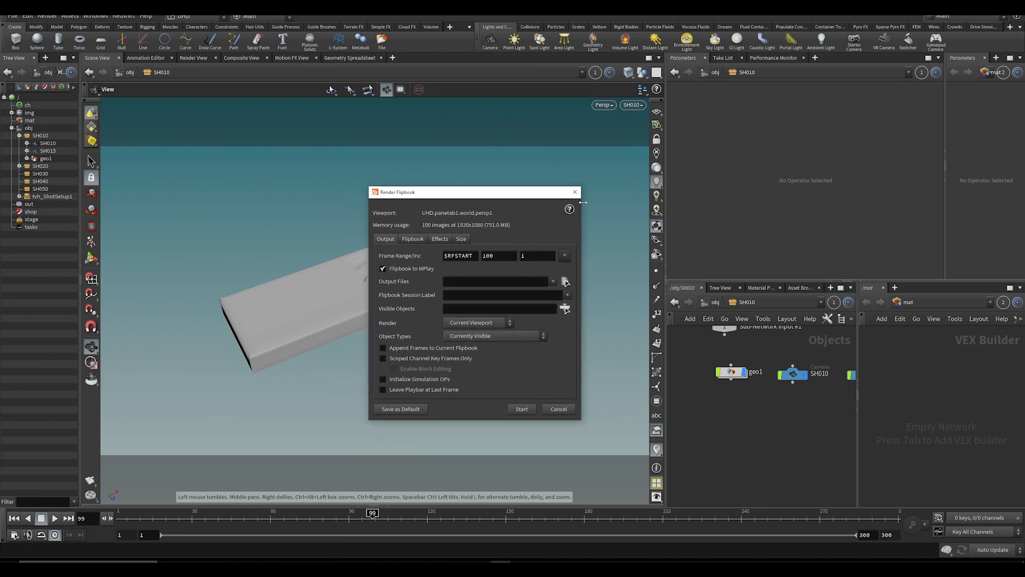
click(576, 189)
click(90, 482)
click(461, 239)
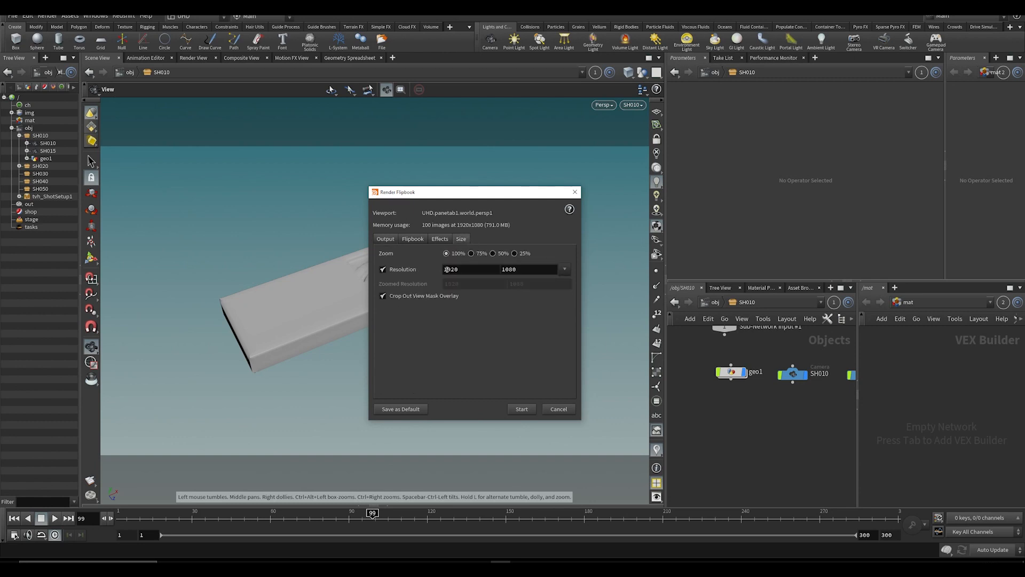
click(385, 240)
click(521, 410)
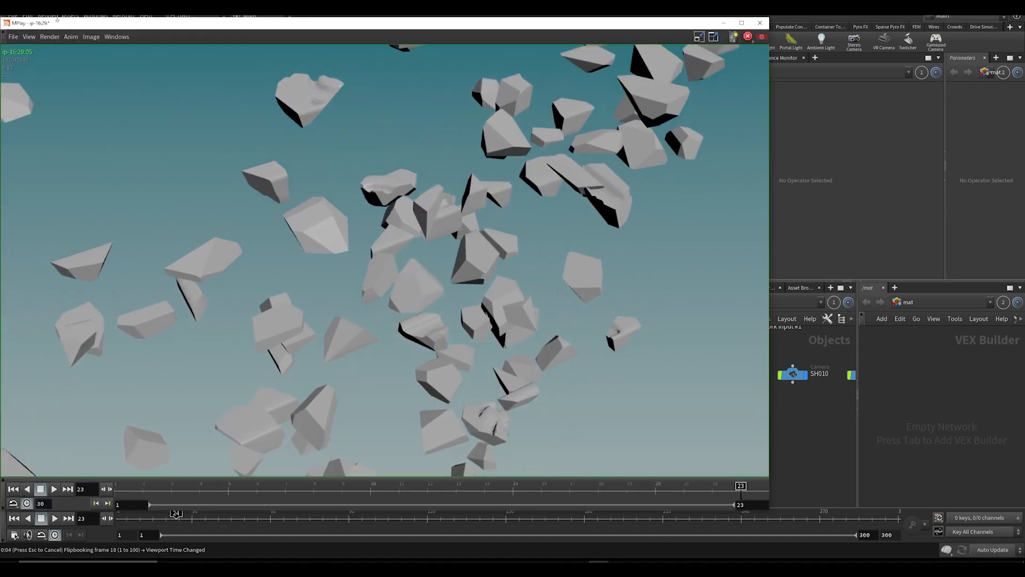
drag(58, 23, 294, 36)
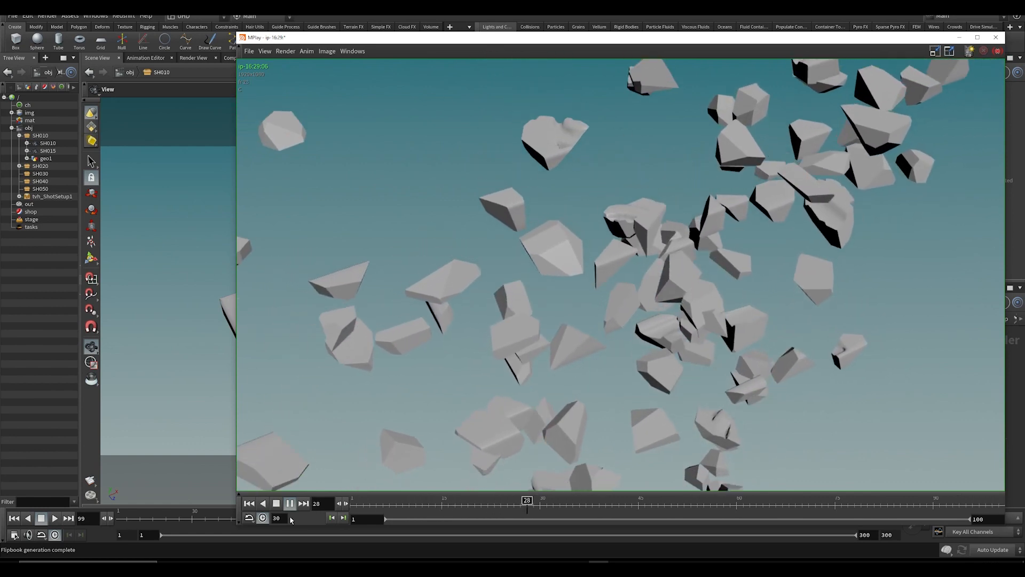
drag(441, 41, 334, 40)
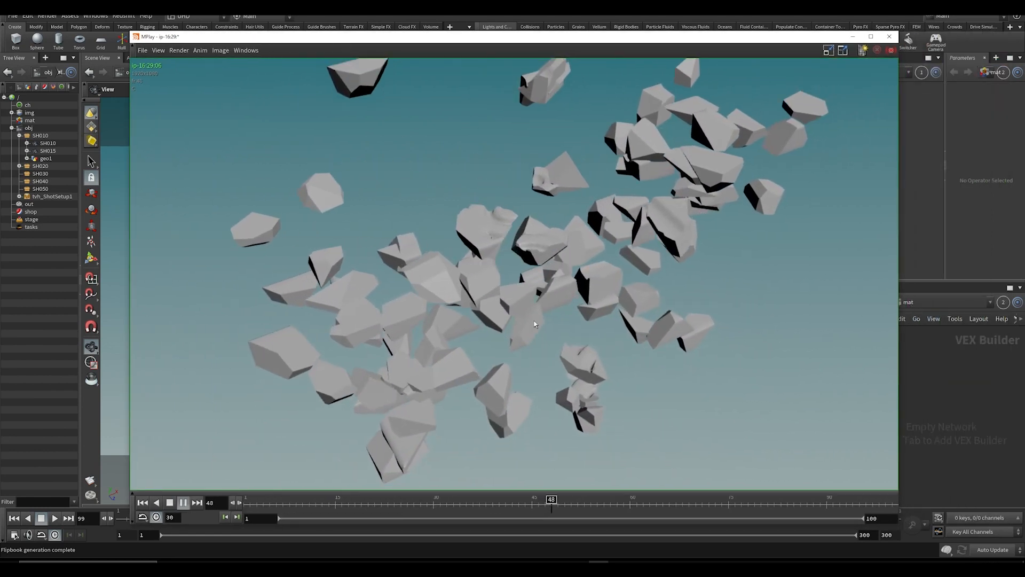
Step: Start saving the flipbook as an image sequence and create a FLIPBOOK folder with a v001 subfolder inside $HIP
click(142, 51)
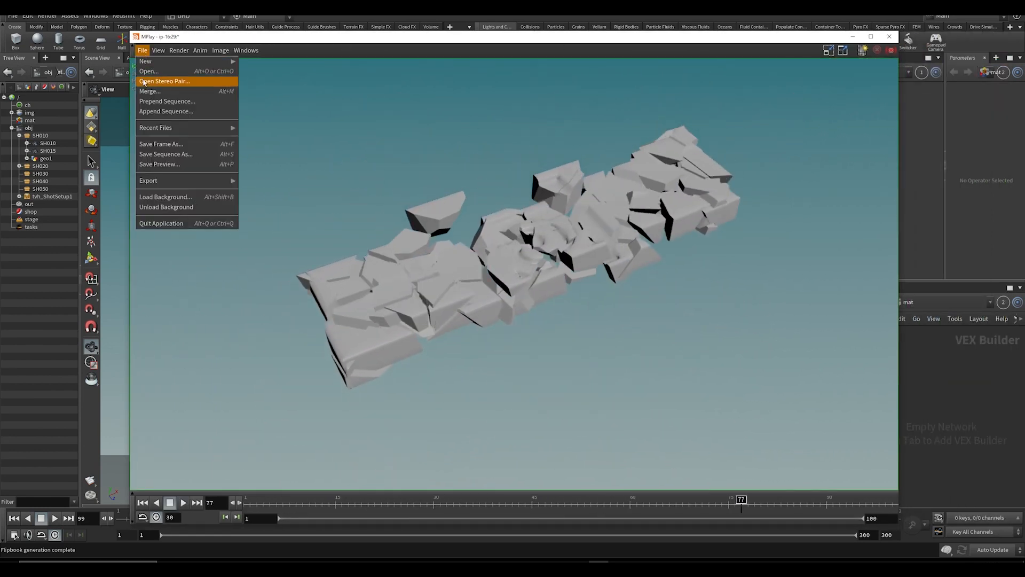
click(171, 155)
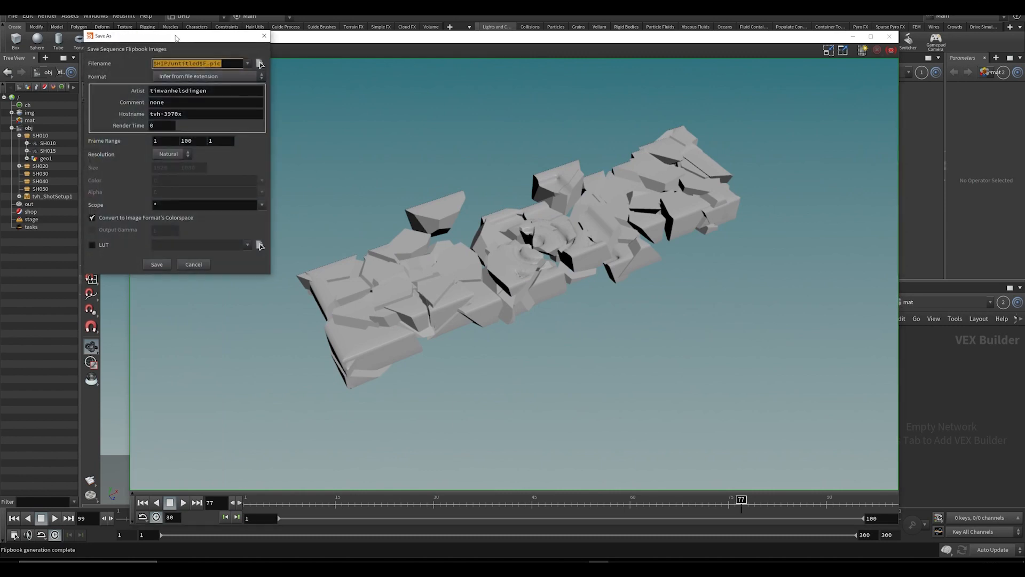
drag(176, 38, 373, 74)
click(457, 99)
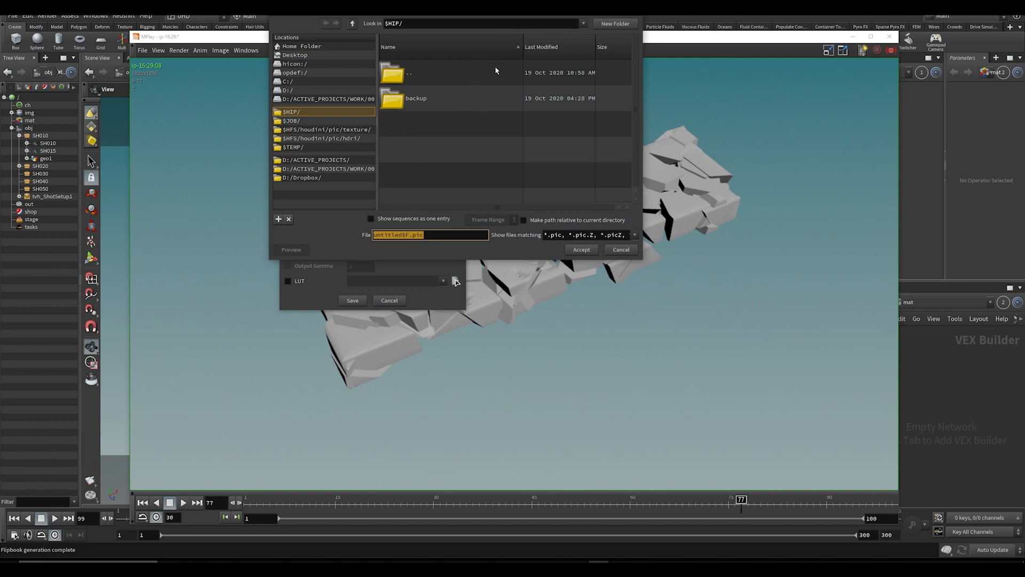
click(617, 24)
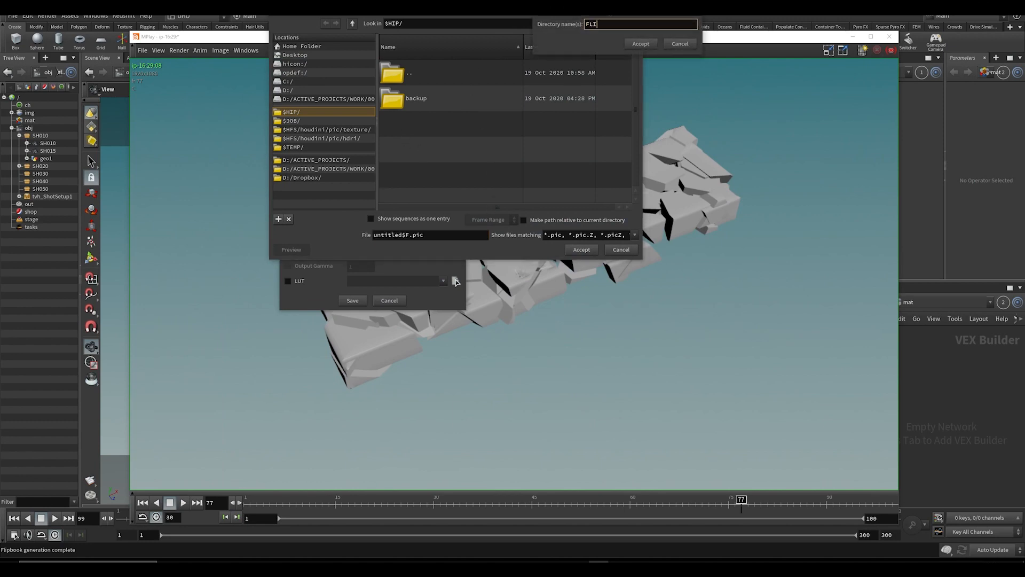
text(FLIPBOOK)
key(Return)
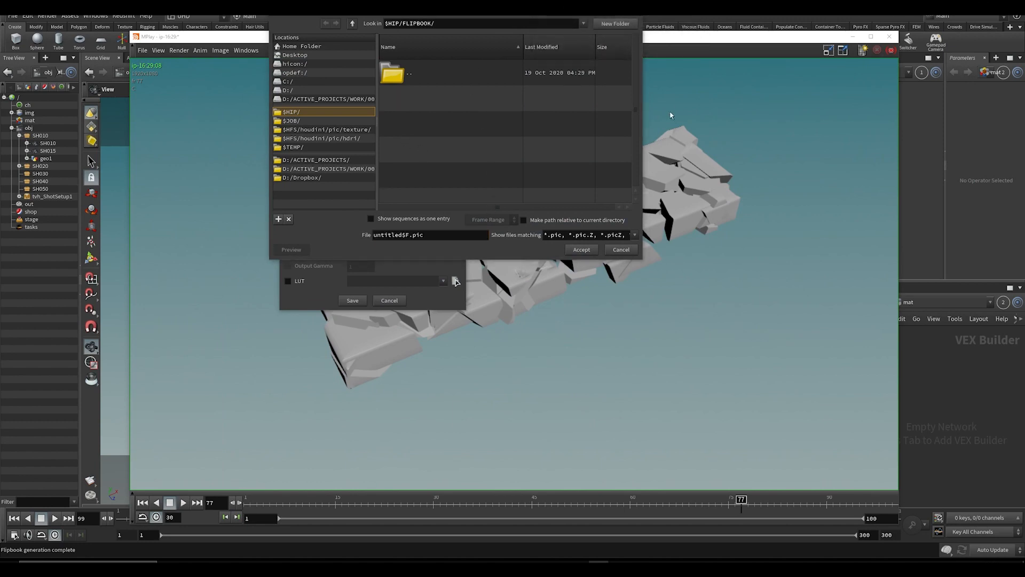
click(615, 24)
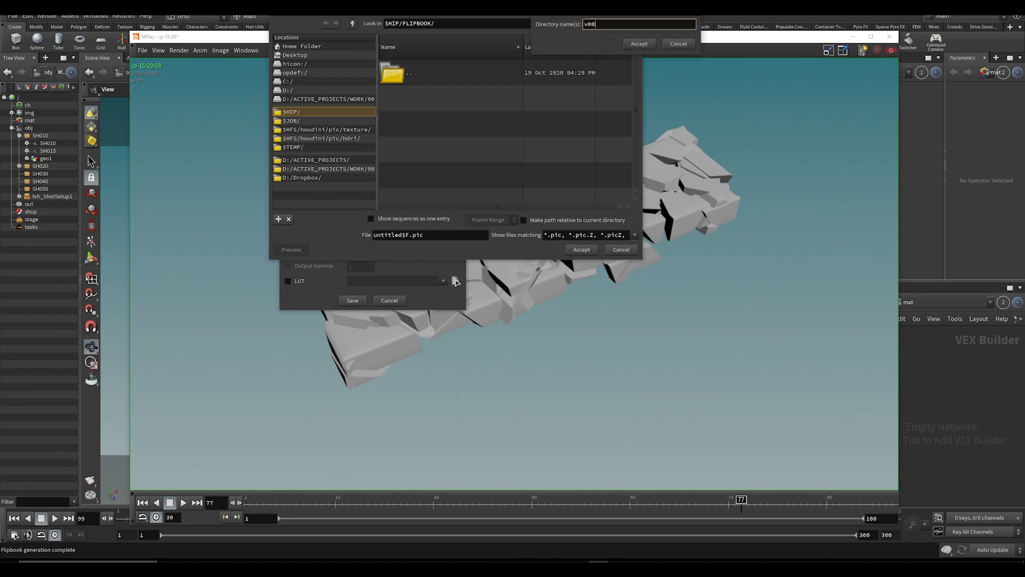
key(Return)
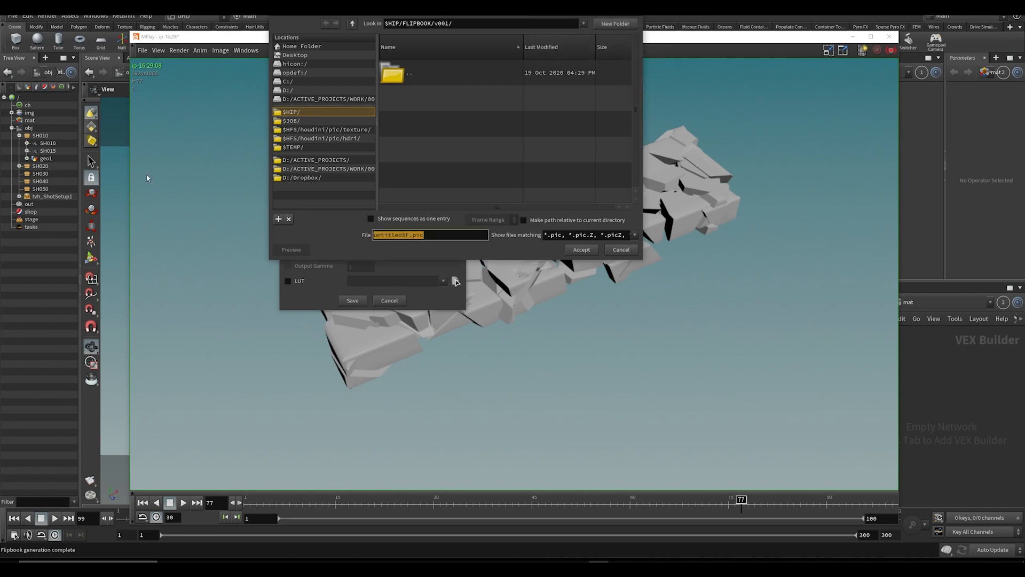
Step: Save the flipbook sequence as SH010_v001_$F4.jpg in the v001 folder
text(SH010_v001_$F4.jpg)
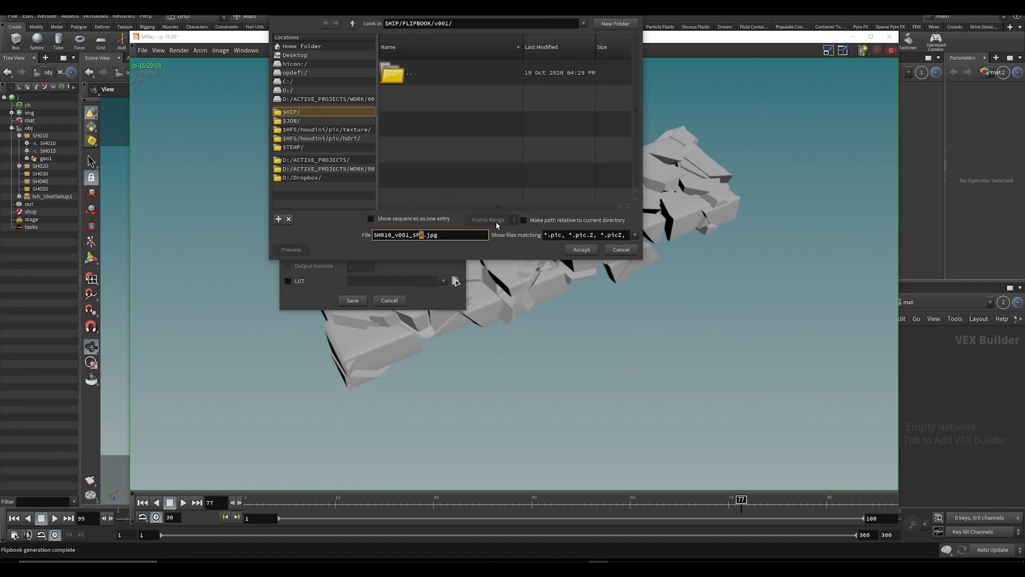
click(583, 250)
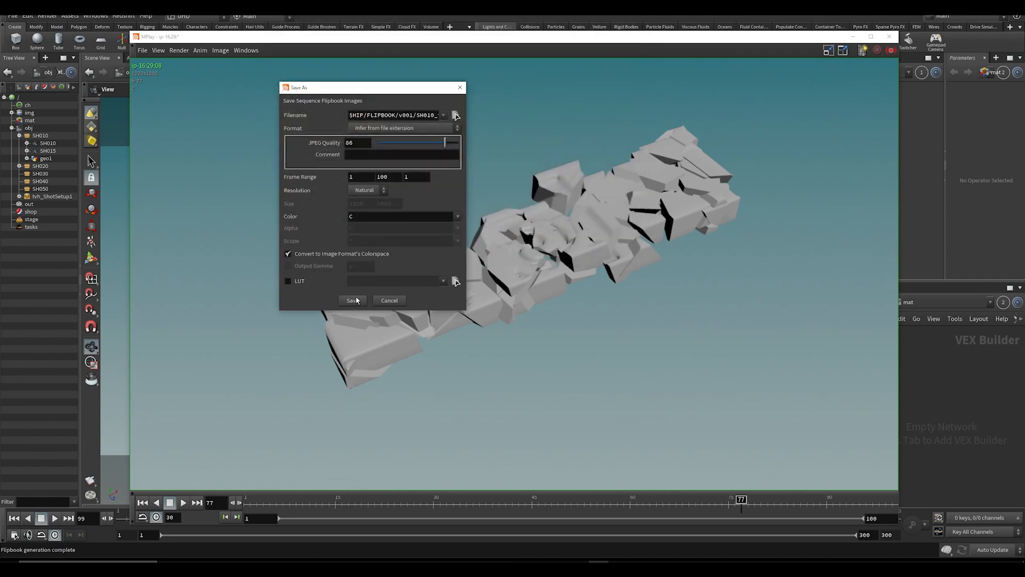
click(353, 300)
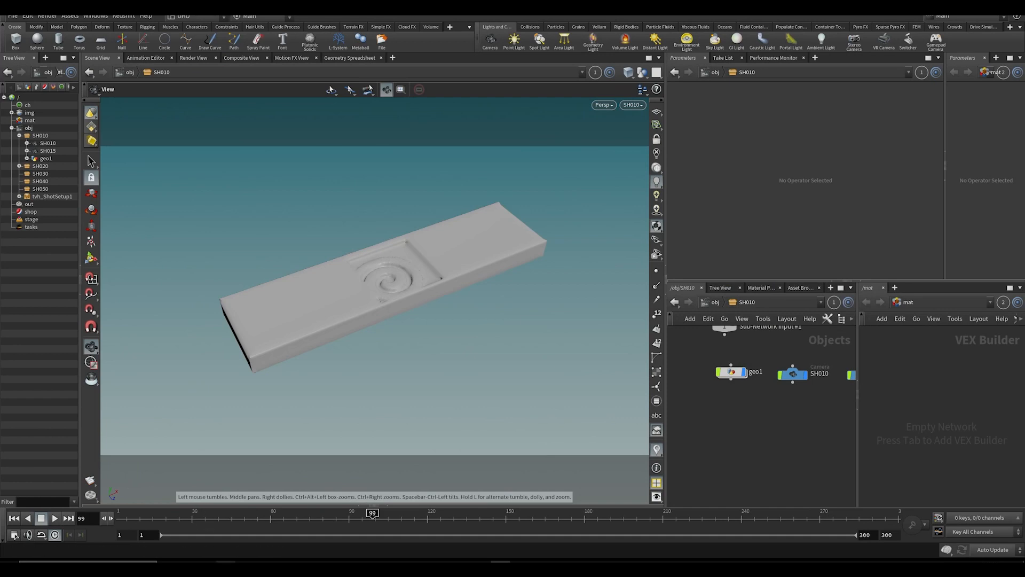
Step: In File Explorer, open SH010_v001_0001 from FLIPBOOK/v001 with djv and make djv the default app for .jpg files
click(184, 516)
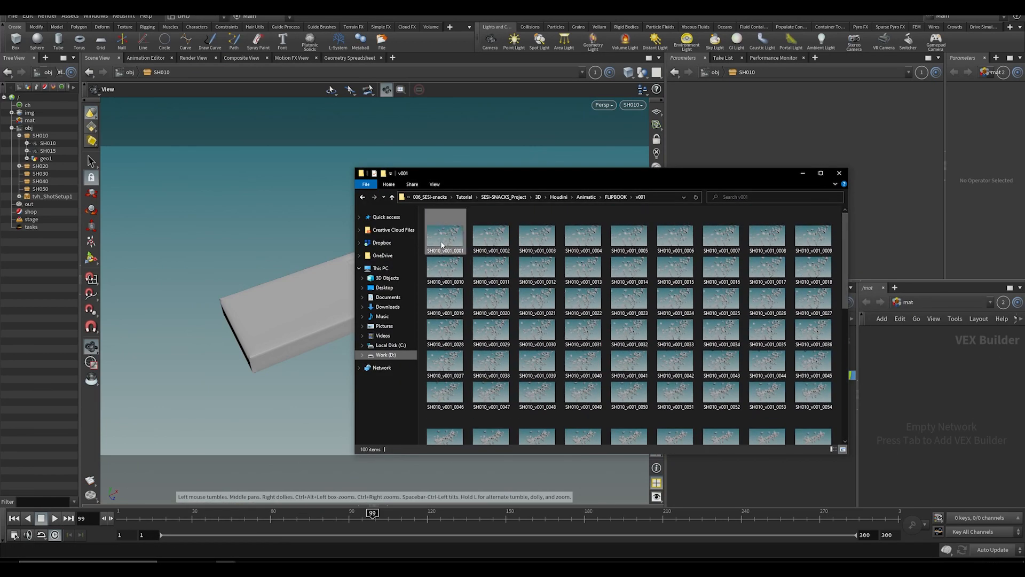
right_drag(444, 230, 441, 244)
key(Escape)
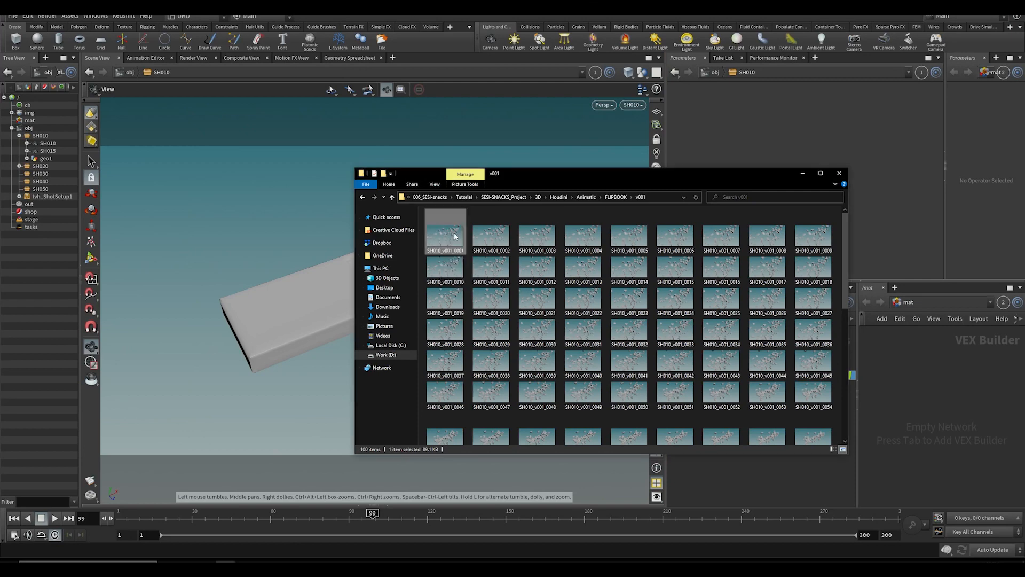
right_click(455, 238)
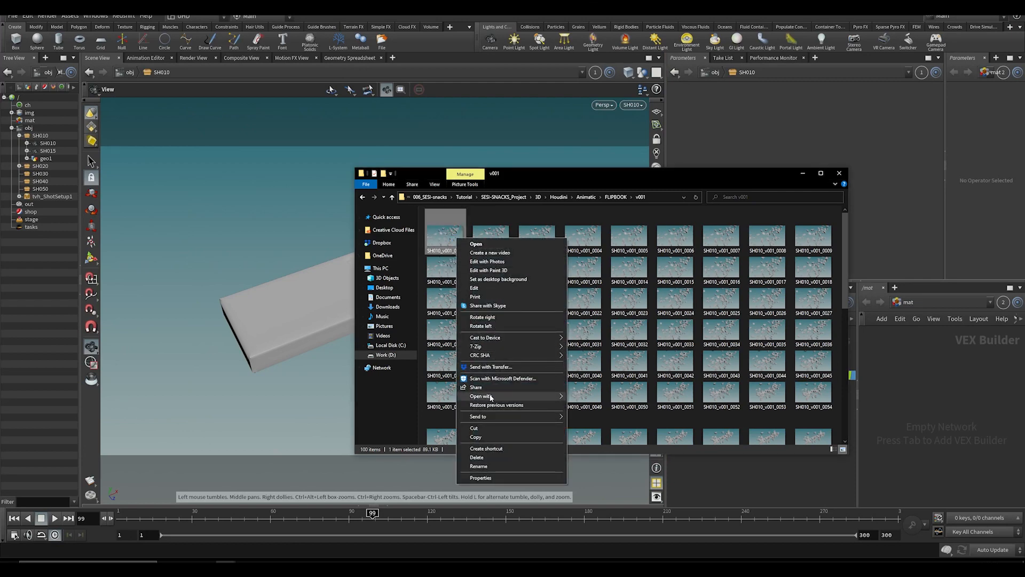
mouse_move(508, 400)
click(600, 443)
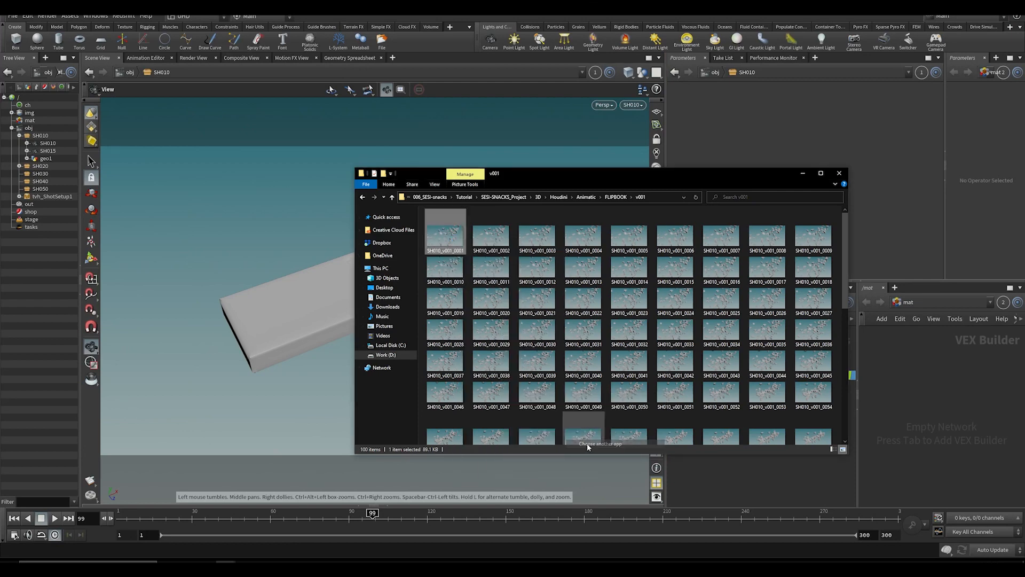
click(456, 228)
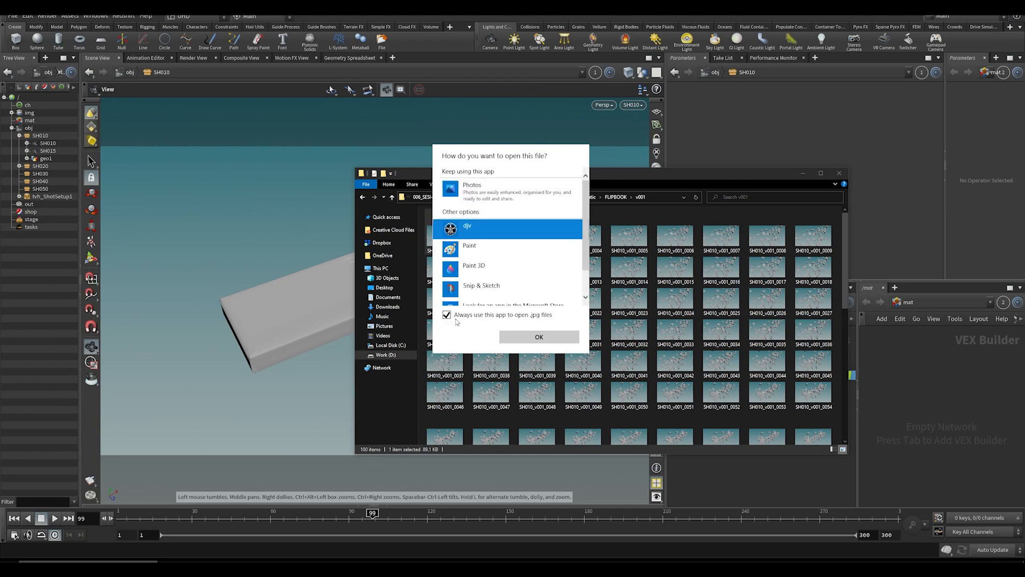
click(538, 337)
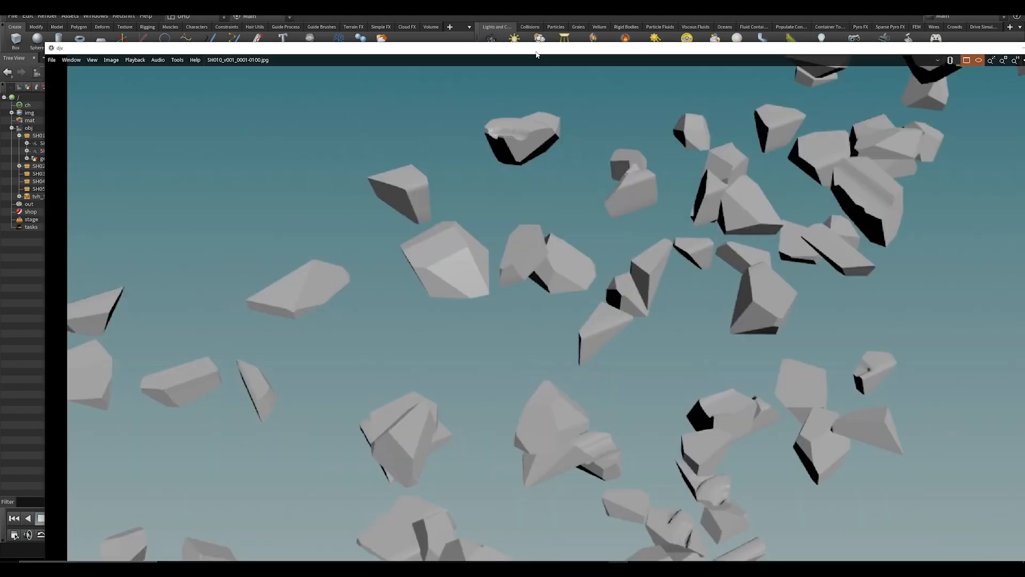
Step: Review the SH010_v001 image sequence in djv, close the player, and return to the Houdini scene
drag(536, 51, 534, 1)
key(space)
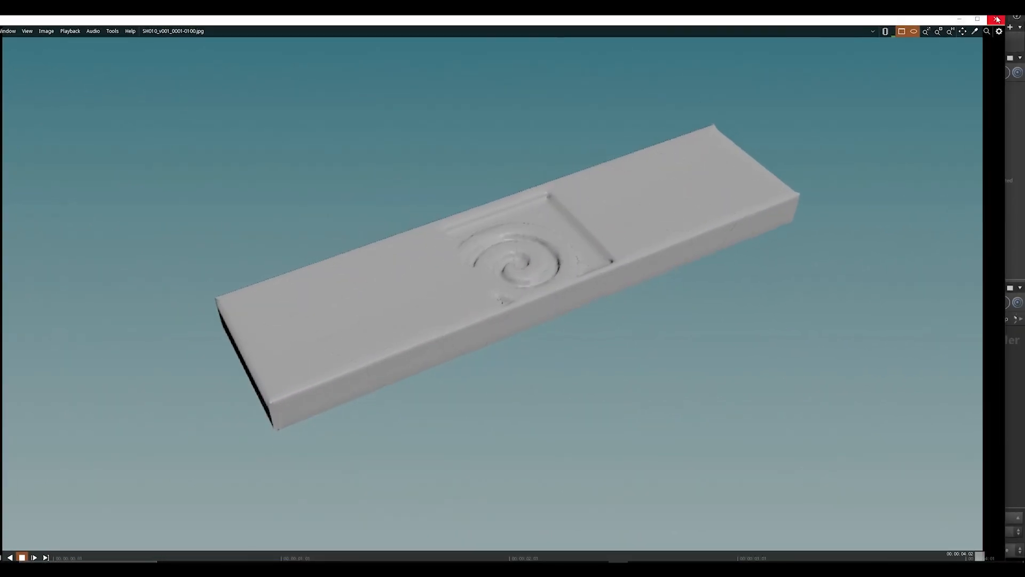
click(997, 20)
click(873, 348)
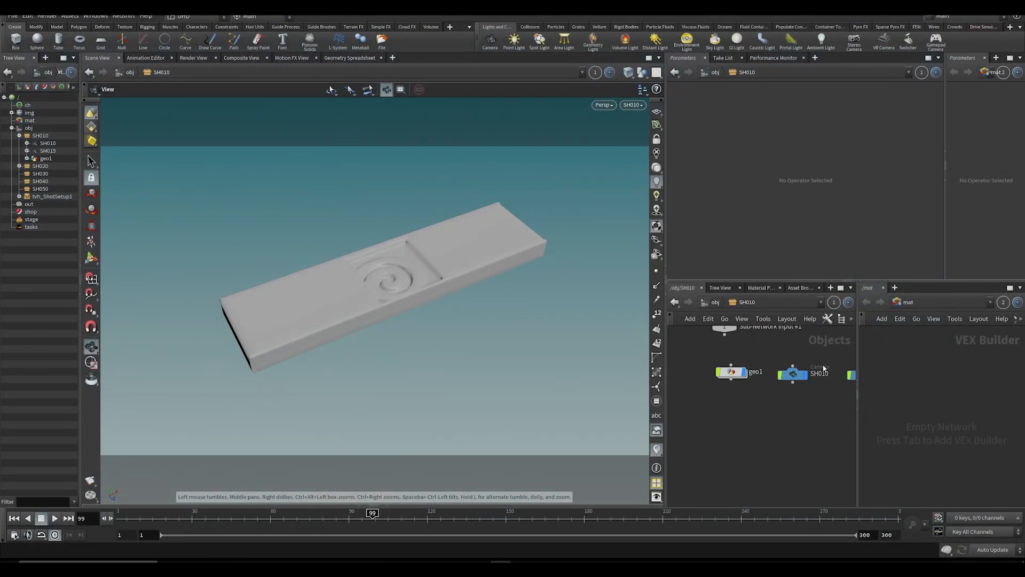
Step: Save the scene file and add a TOP Network node below geo1 in the SH010 subnetwork
key(ctrl+s)
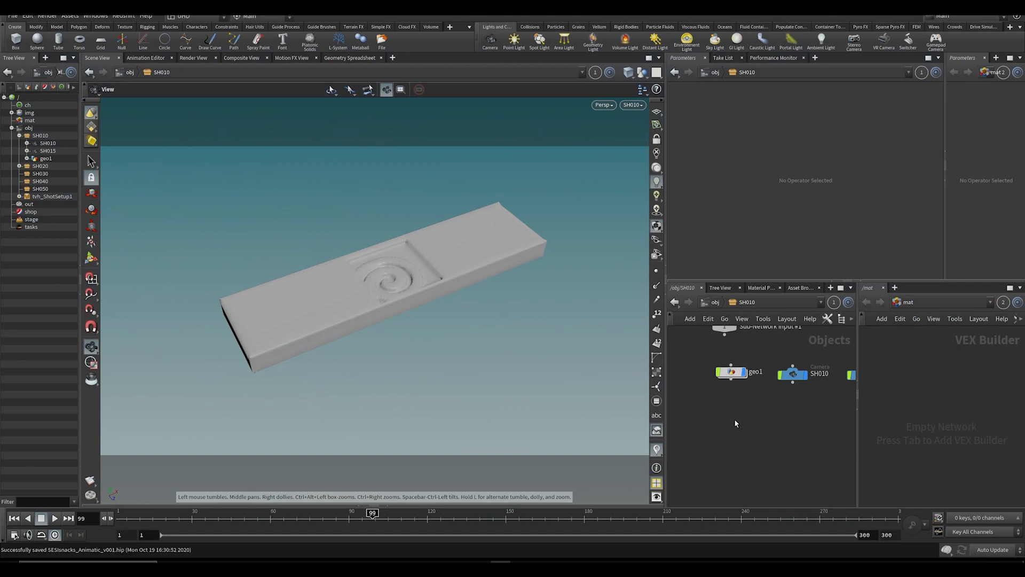
key(Tab)
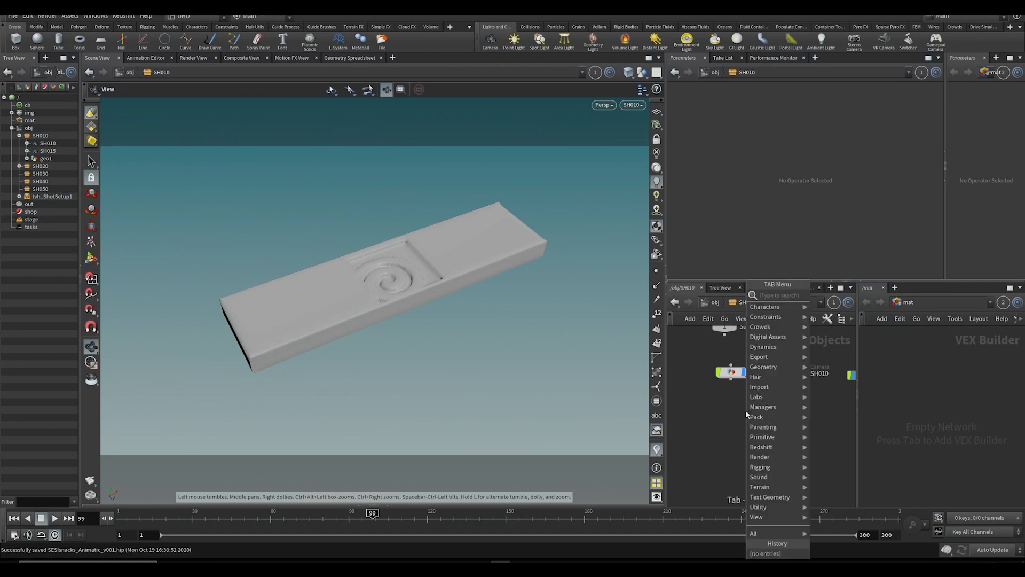
text(top)
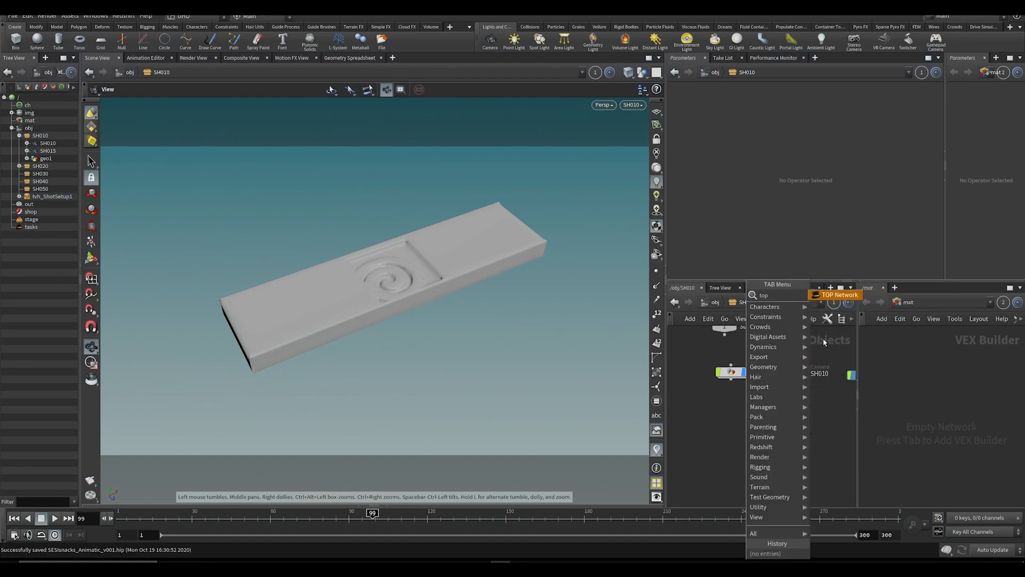
key(Return)
click(734, 408)
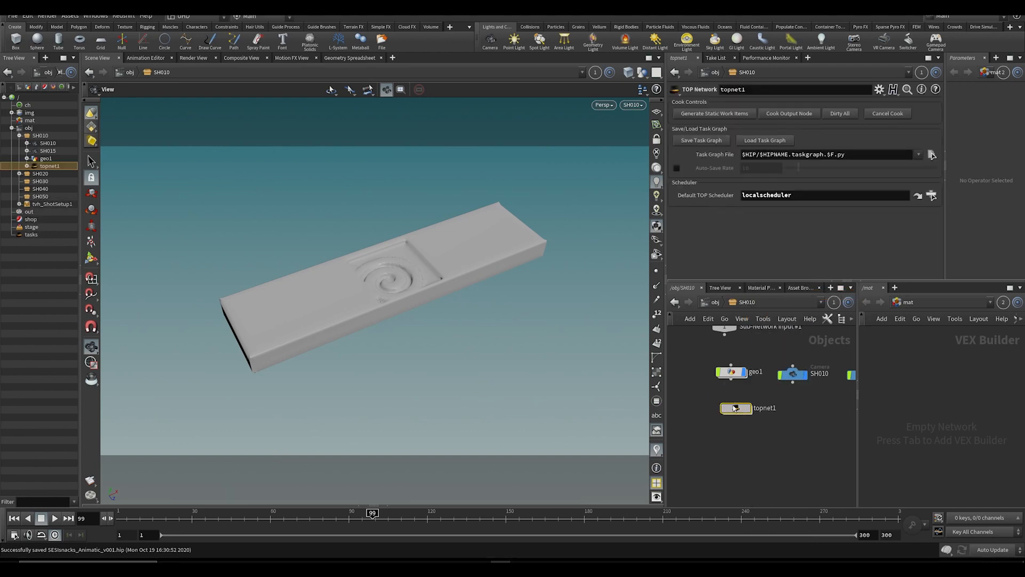
Step: Enter the topnet1 network and enlarge the network pane upwards and sideways
double_click(735, 408)
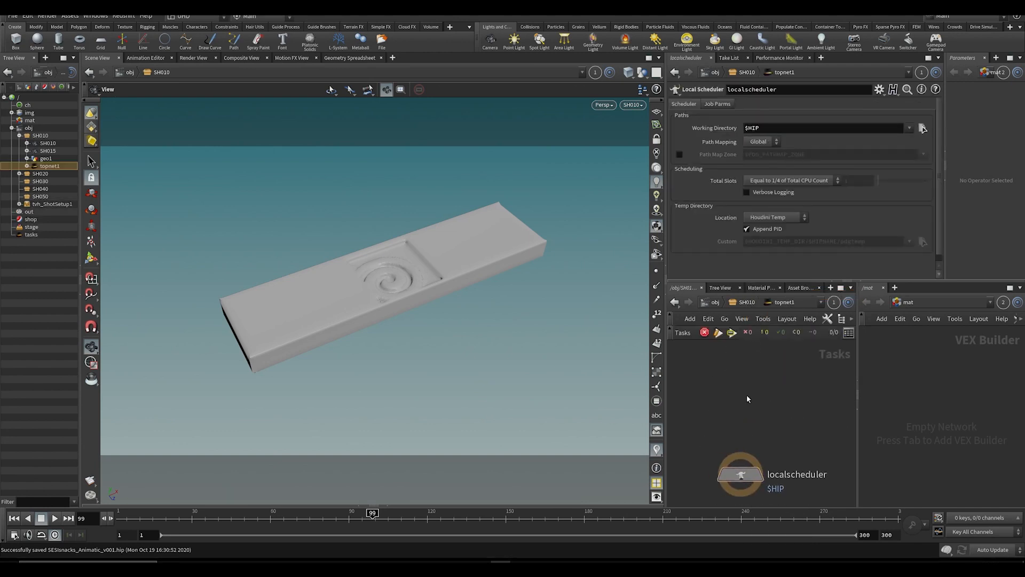
drag(738, 281, 737, 241)
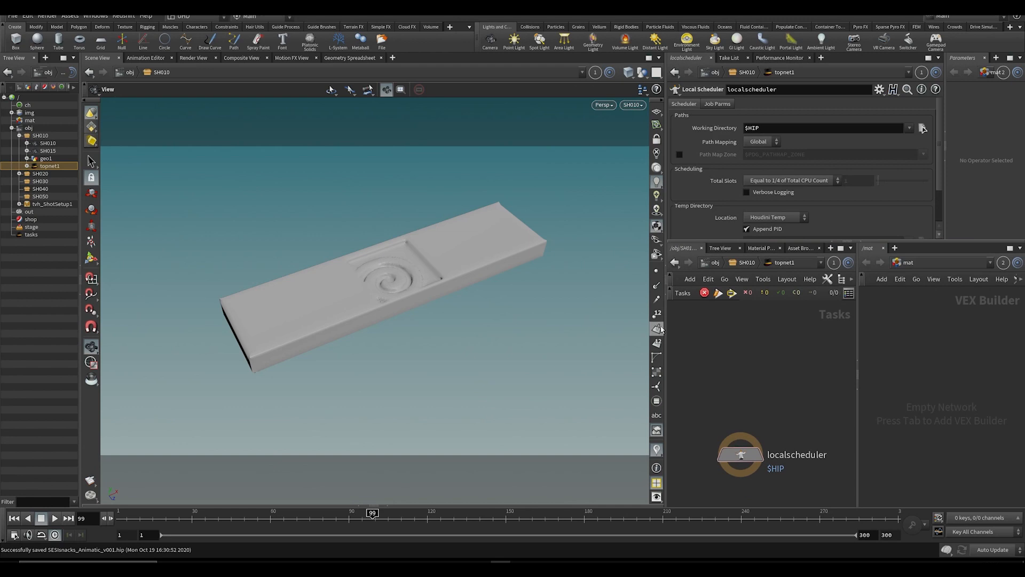
drag(664, 329, 633, 328)
drag(832, 383, 851, 383)
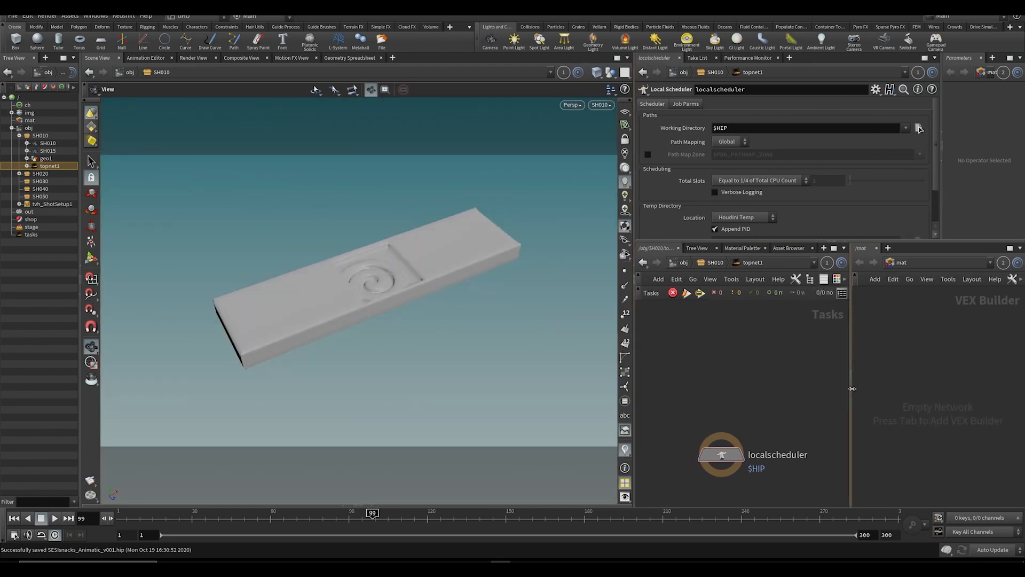
Step: Add a tvh_FLIPBOOK_GENERATE node above localscheduler in topnet1
key(Tab)
text(tv)
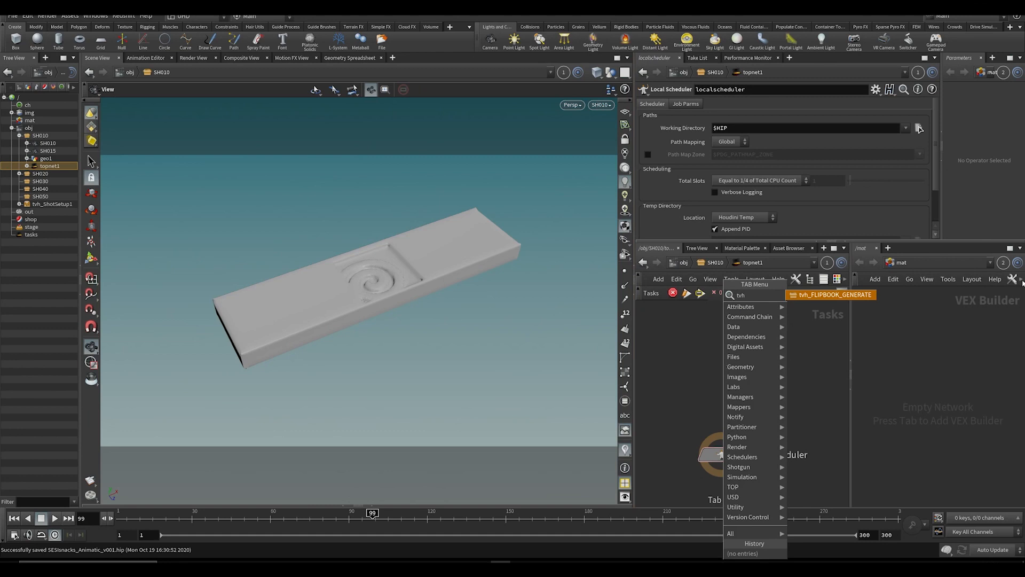
click(816, 294)
click(717, 368)
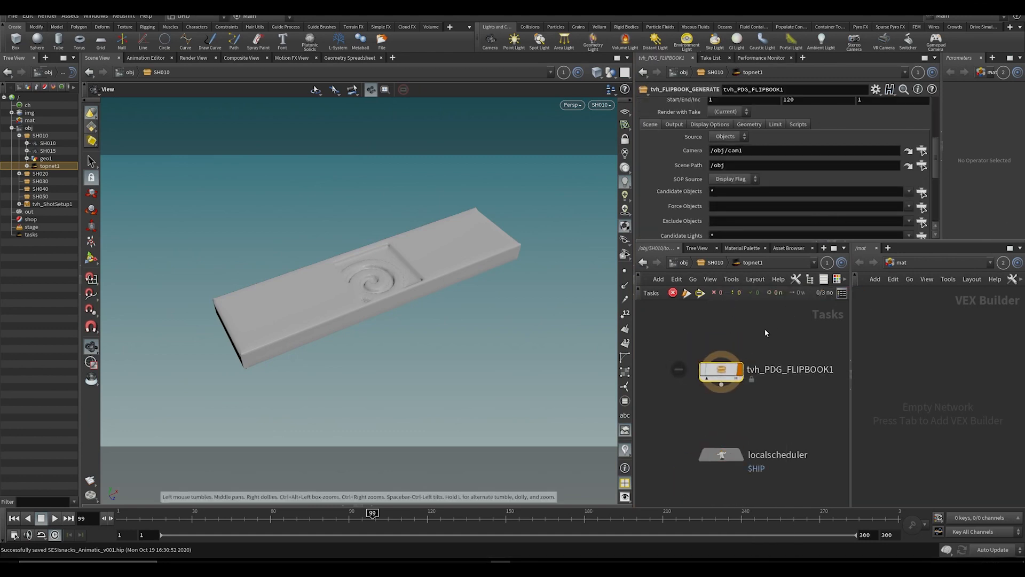
Step: Set the Scene Path of the flipbook node to /obj/SH010
scroll(939, 166, down, 2)
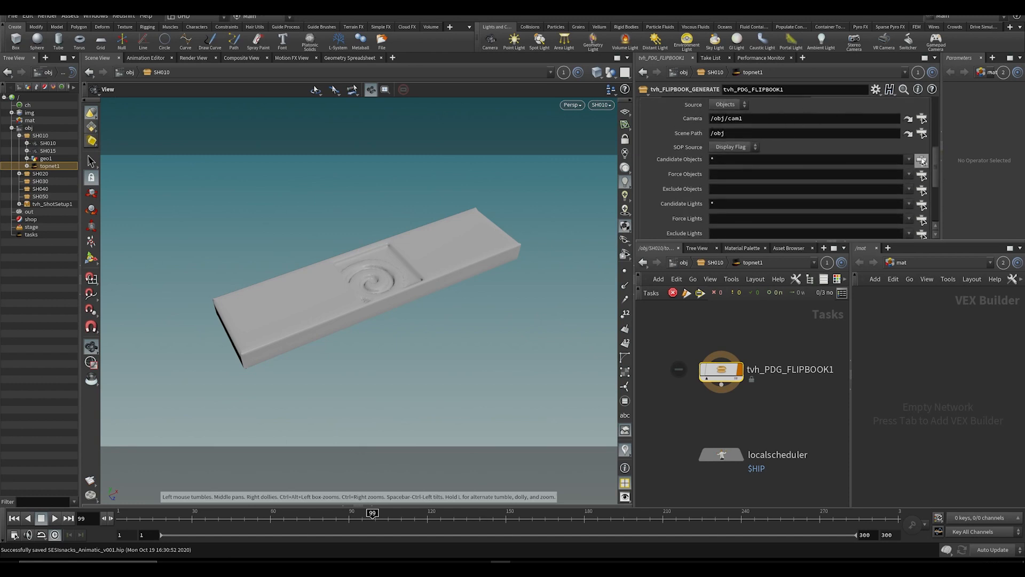
scroll(922, 161, up, 4)
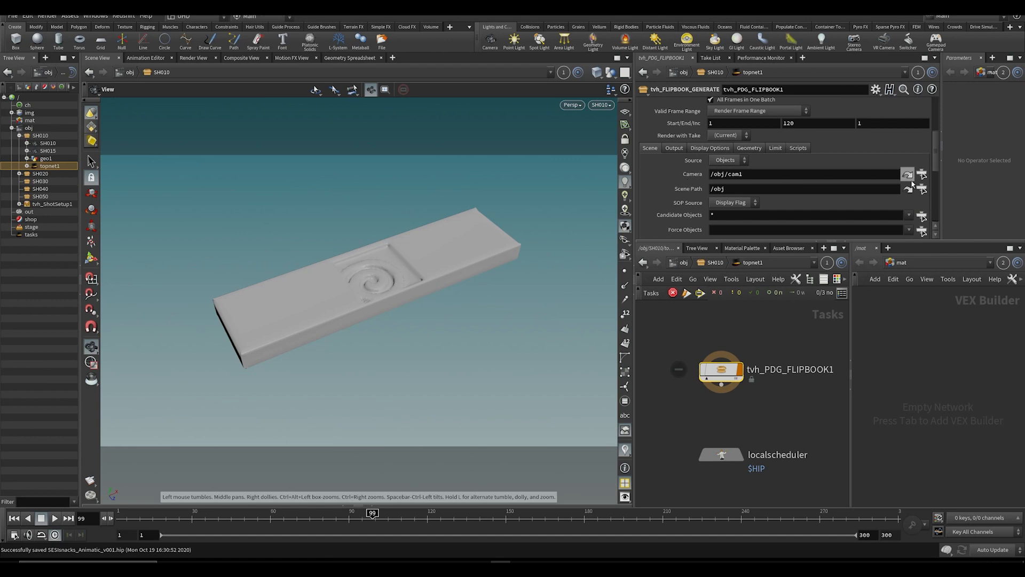
click(907, 175)
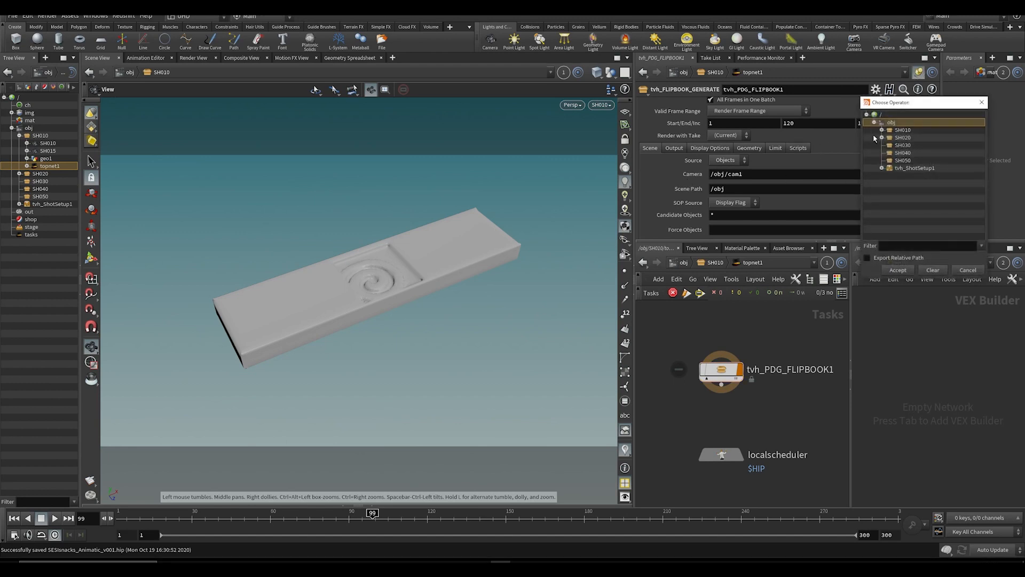
click(900, 271)
click(721, 369)
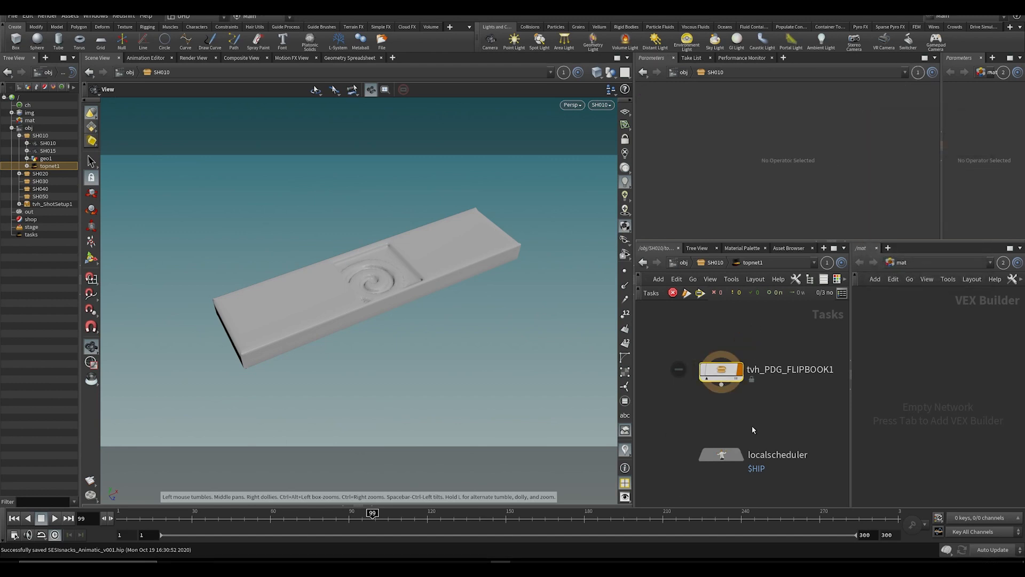
click(721, 454)
click(721, 369)
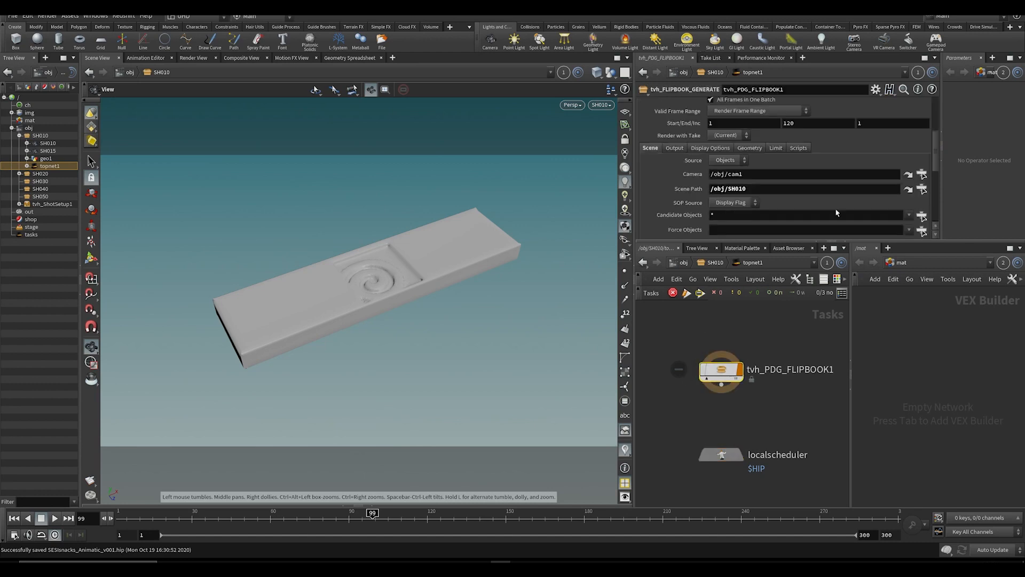
Step: Set the flipbook node's Camera to the SH010 camera inside the SH010 subnetwork, /obj/SH010/SH010
click(923, 175)
click(882, 113)
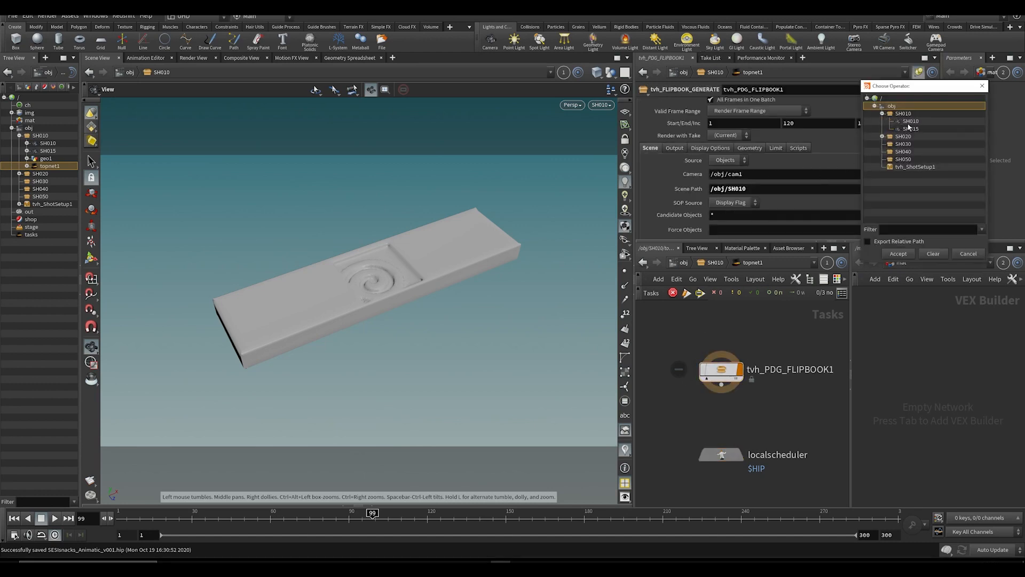
double_click(907, 122)
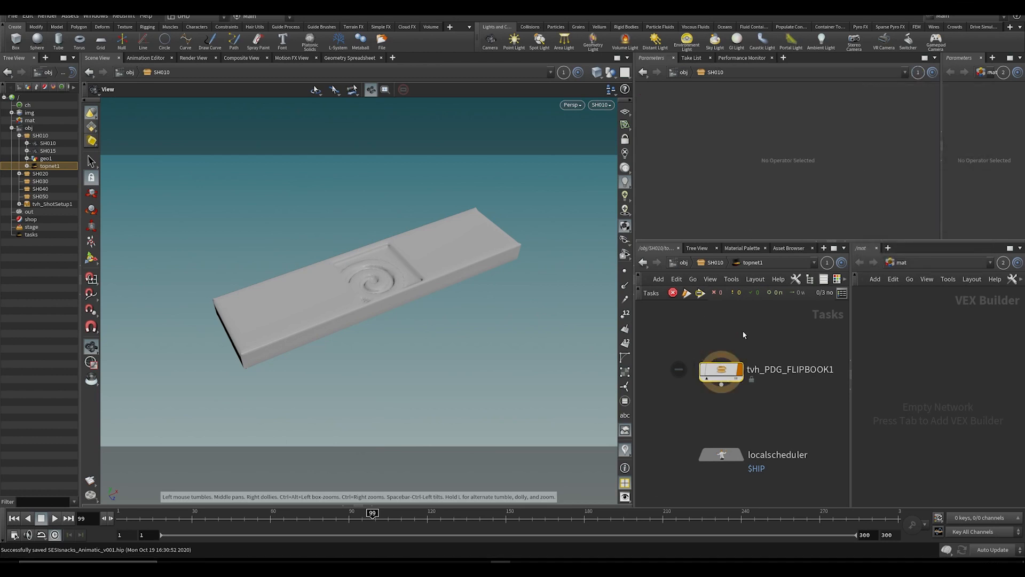
click(723, 370)
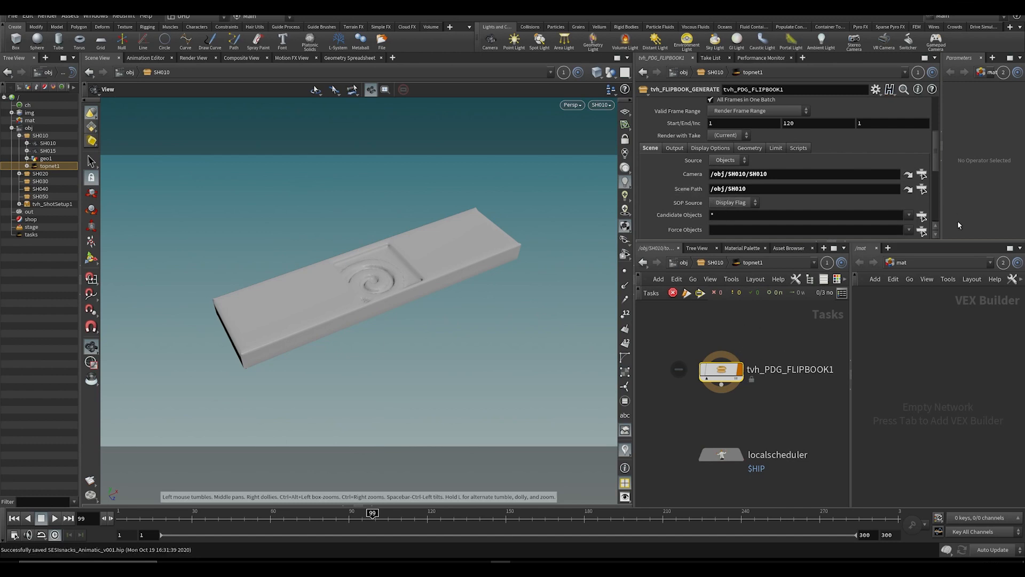
Step: Name the flipbook SH010, set its version to 2, and set the end frame to 100
scroll(920, 152, up, 5)
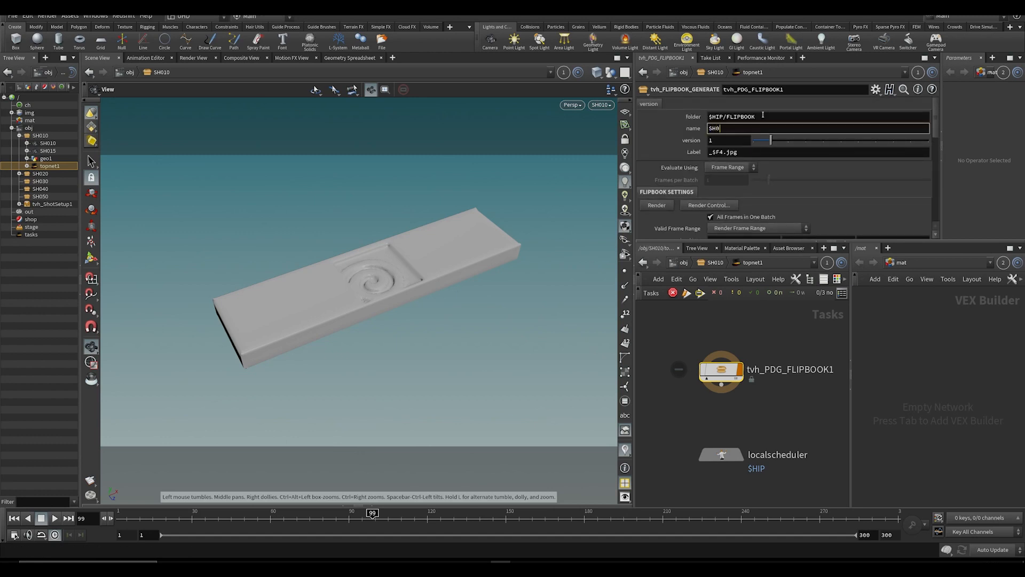
key(Return)
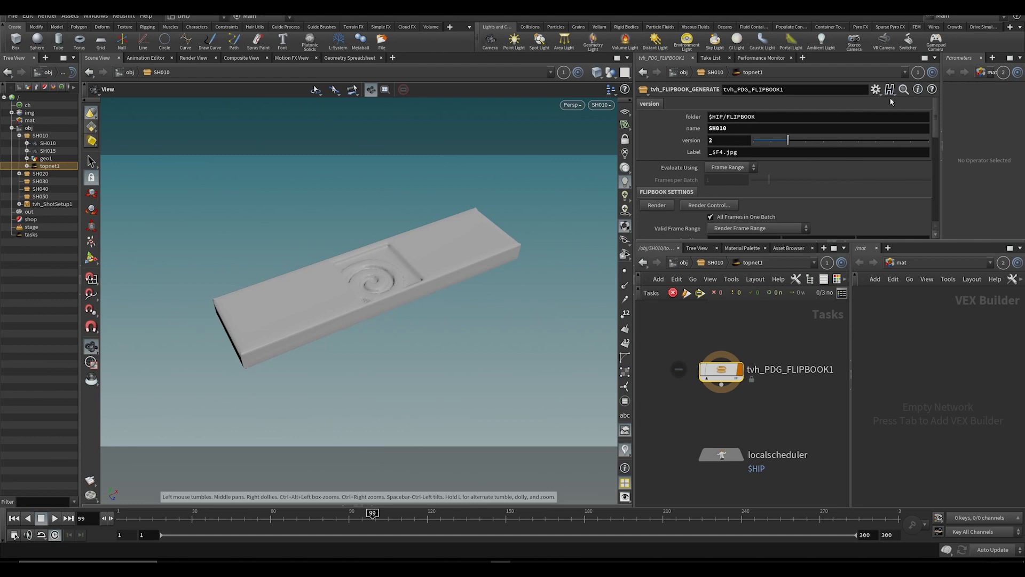
scroll(938, 127, down, 3)
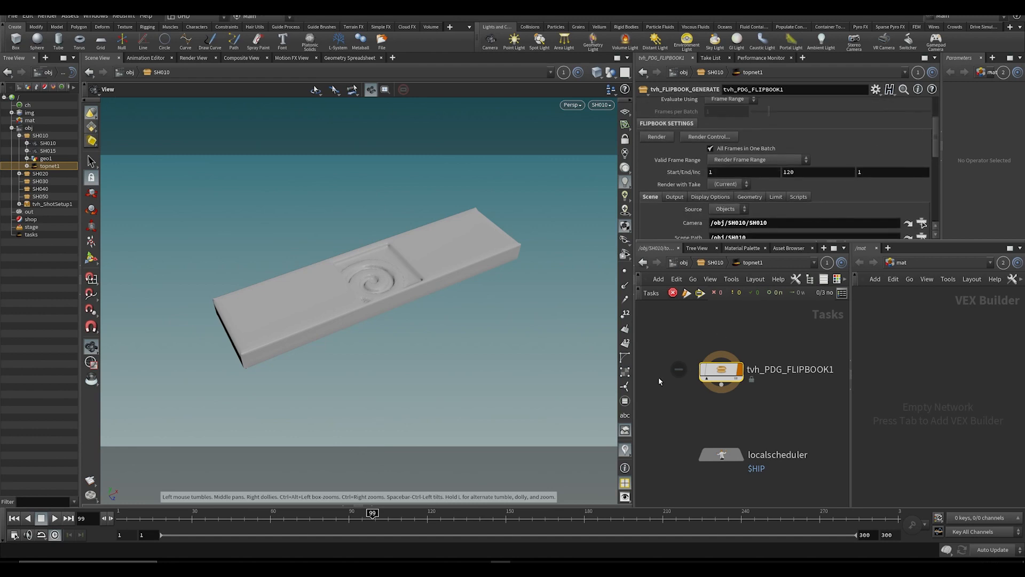
drag(803, 172, 740, 142)
text(100)
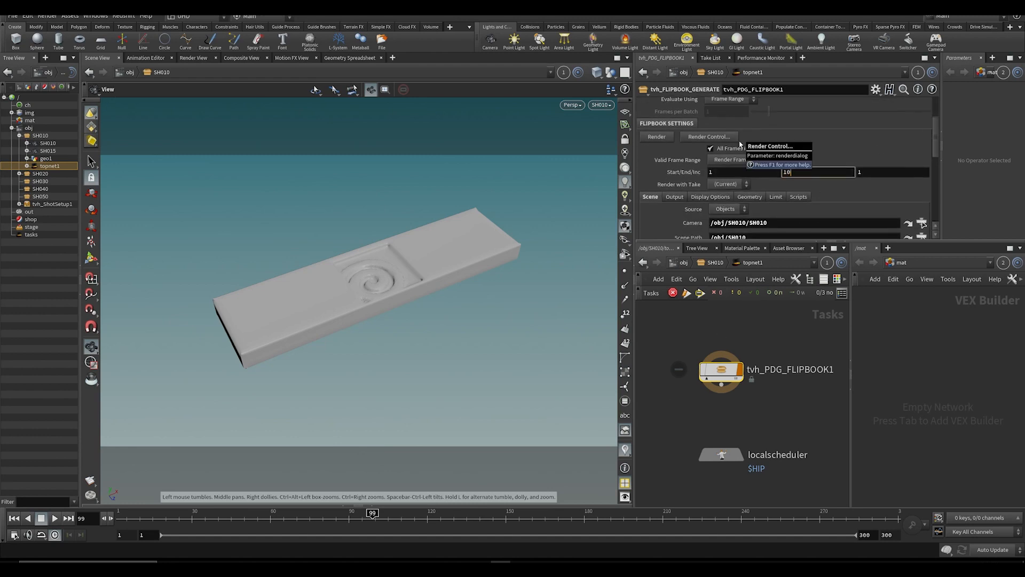
key(Return)
Step: Save the scene and cook the tvh_PDG_FLIPBOOK1 node, accepting the save of changes before cooking
key(ctrl+s)
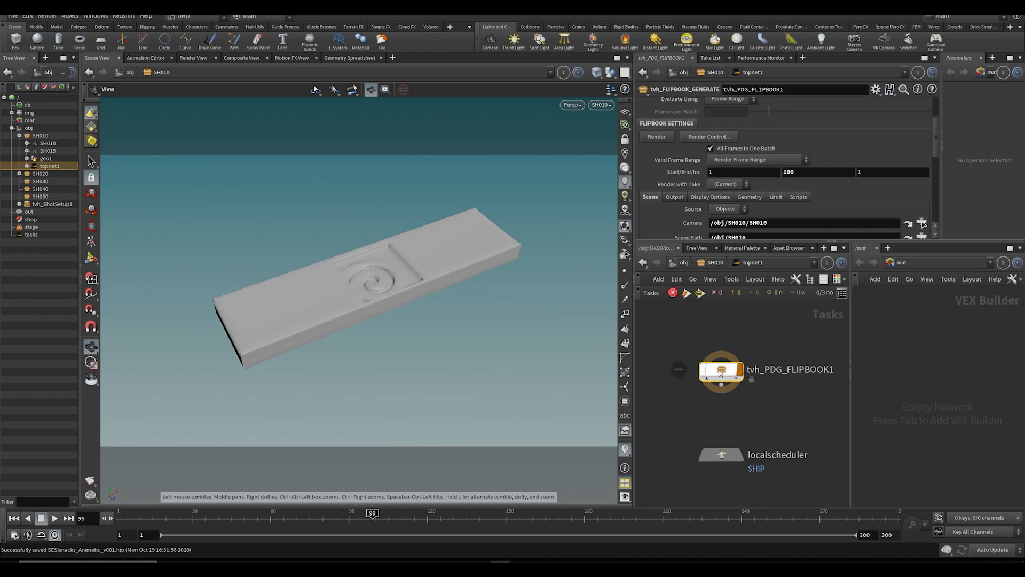
mouse_move(721, 377)
key(shift+v)
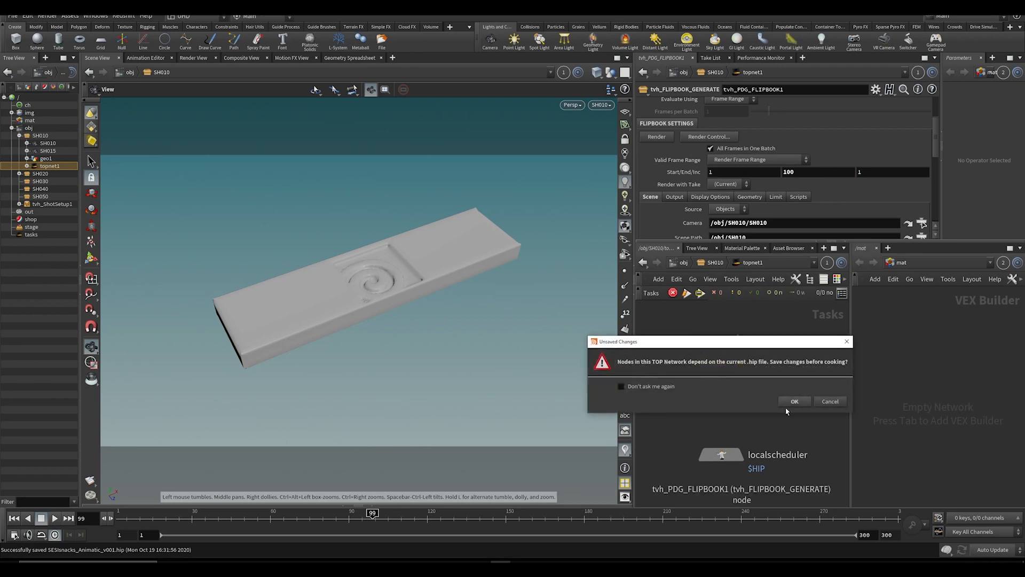
click(790, 402)
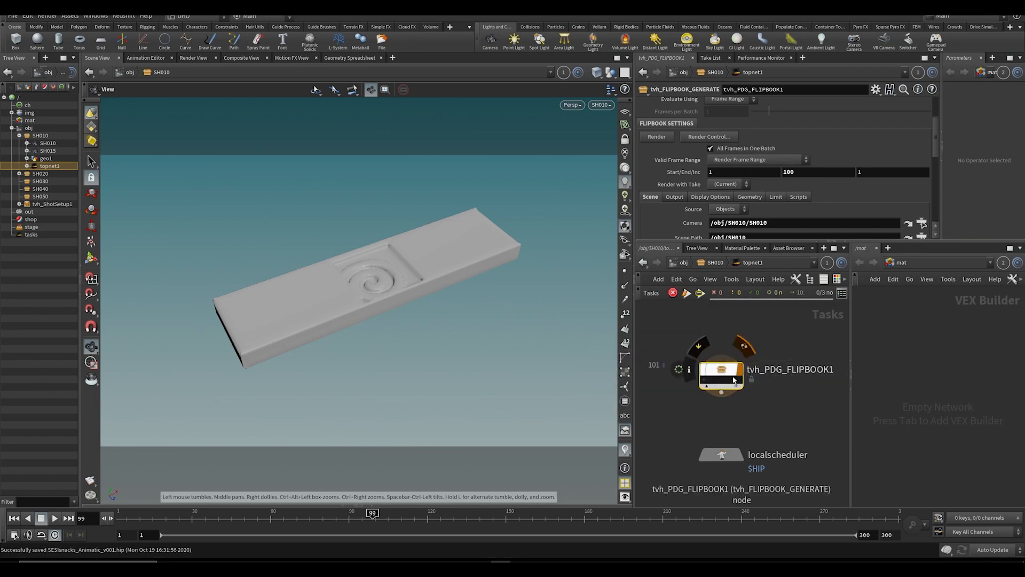
Step: Switch to File Explorer, go up to the Animatic folder, and move the window clear of the node network
mouse_move(226, 556)
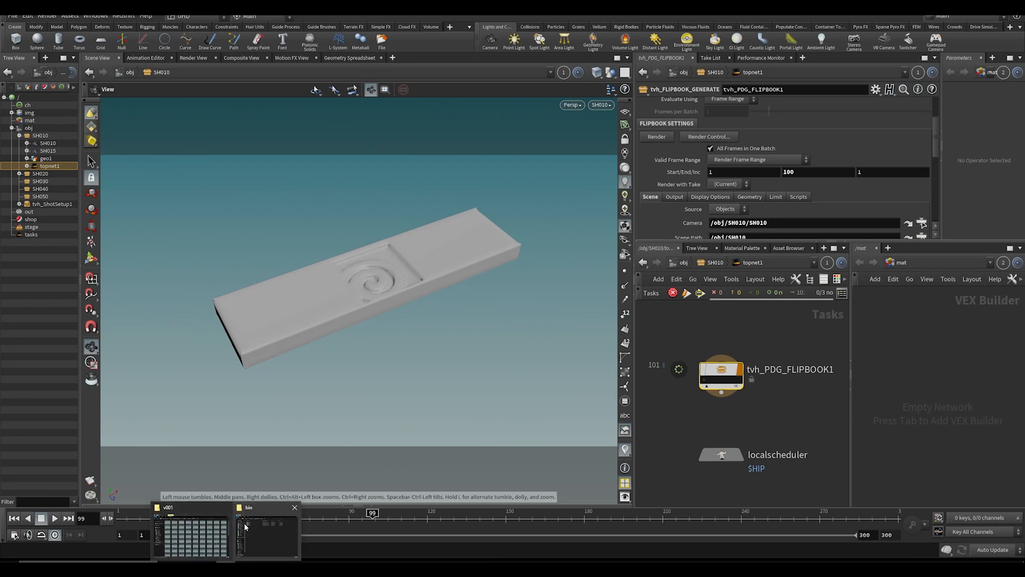
click(198, 529)
click(616, 197)
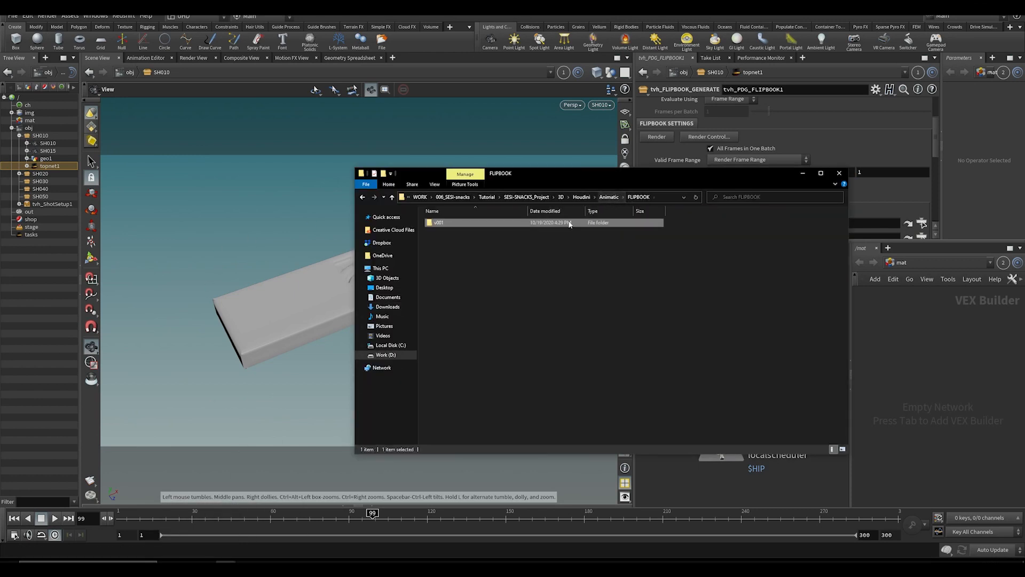
click(609, 197)
drag(534, 173, 341, 166)
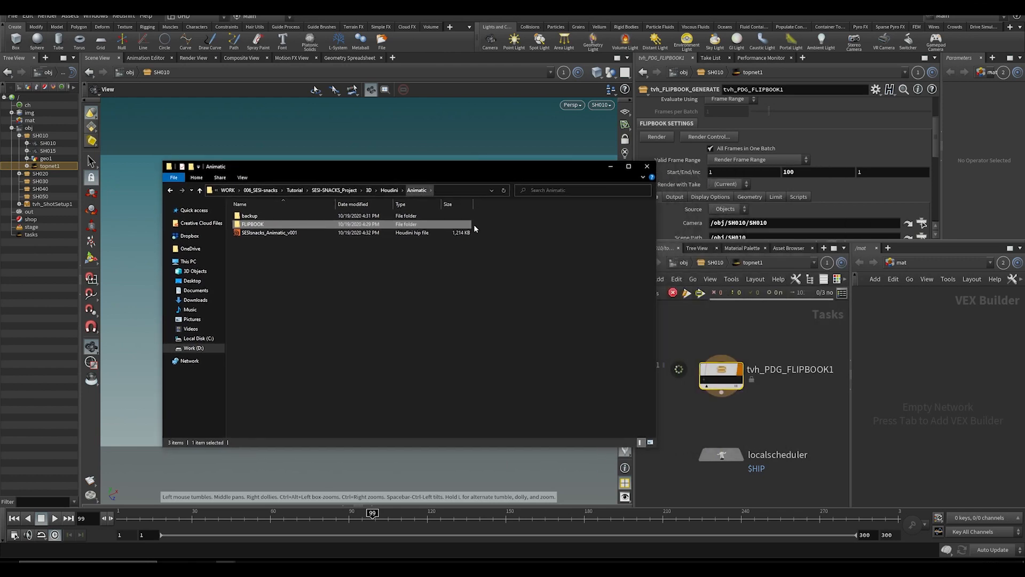
drag(557, 172, 485, 158)
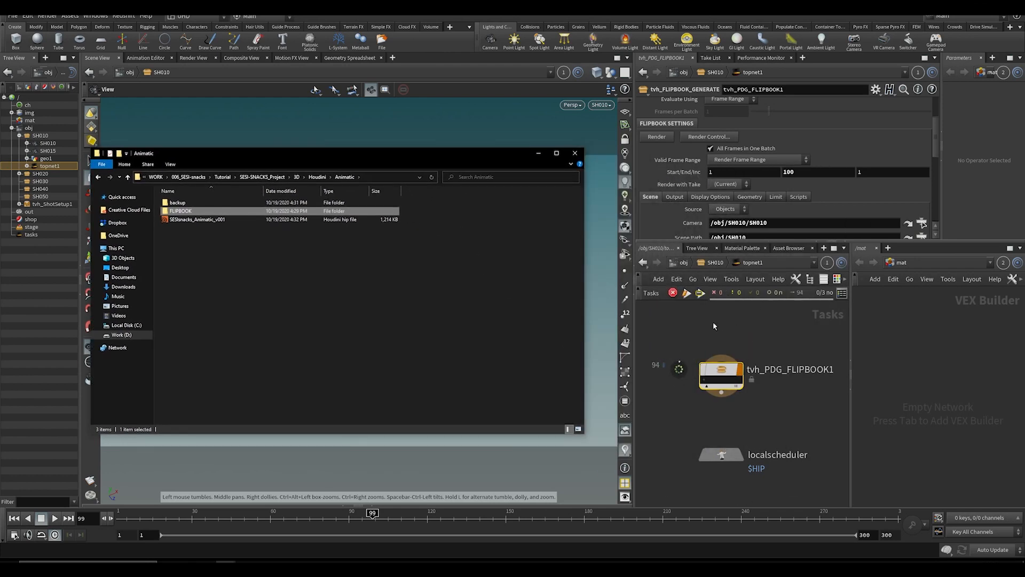
Step: Open FLIPBOOK/SH010/2/IMG and look through the generated SH010 image sequence
double_click(181, 210)
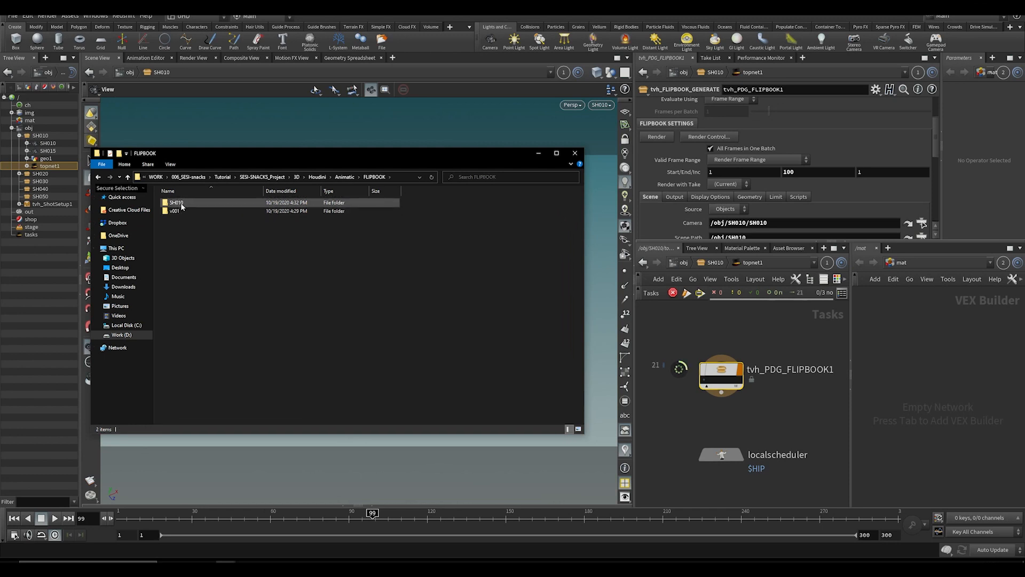
double_click(176, 203)
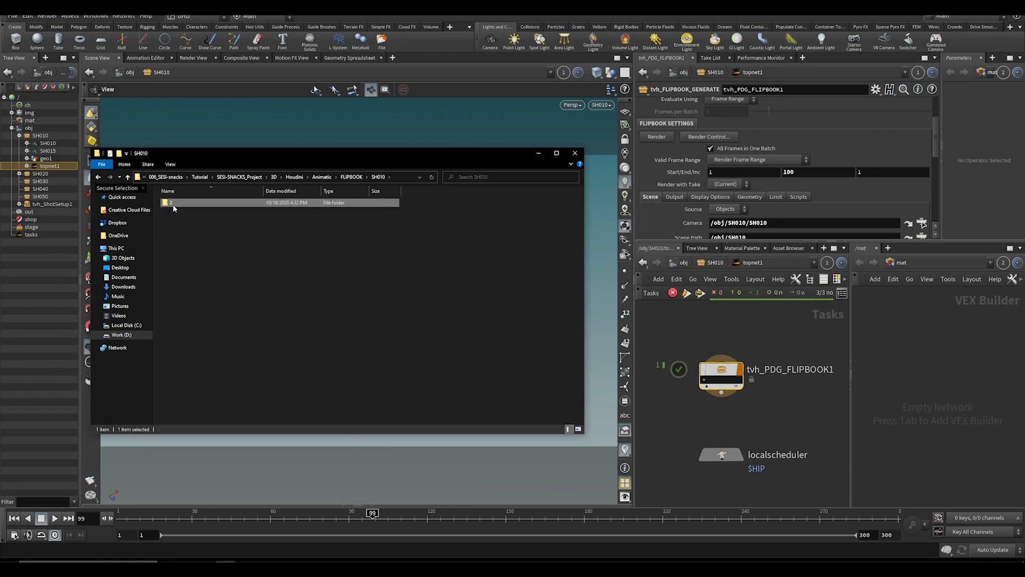
double_click(176, 203)
drag(213, 161, 465, 158)
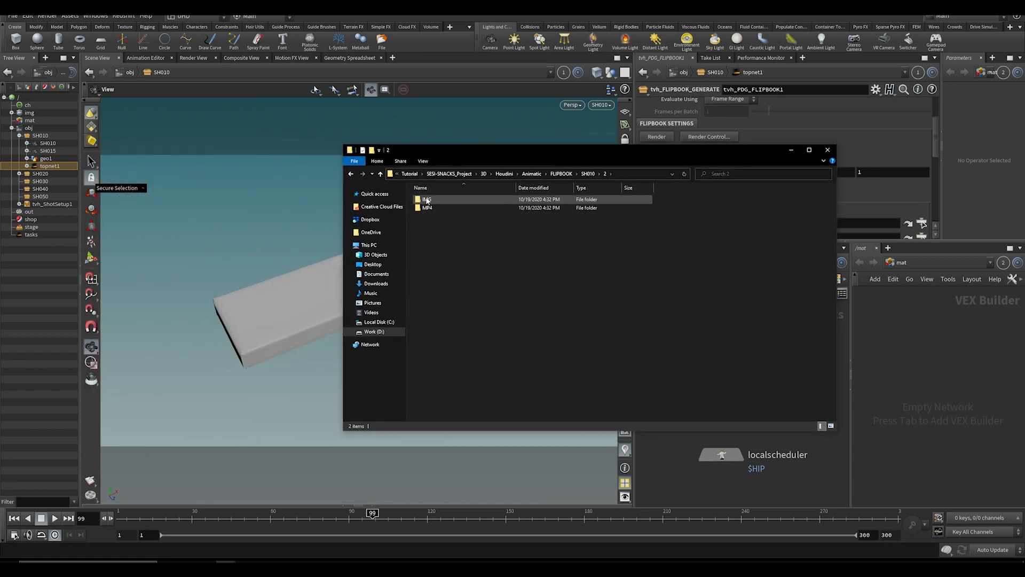
double_click(426, 202)
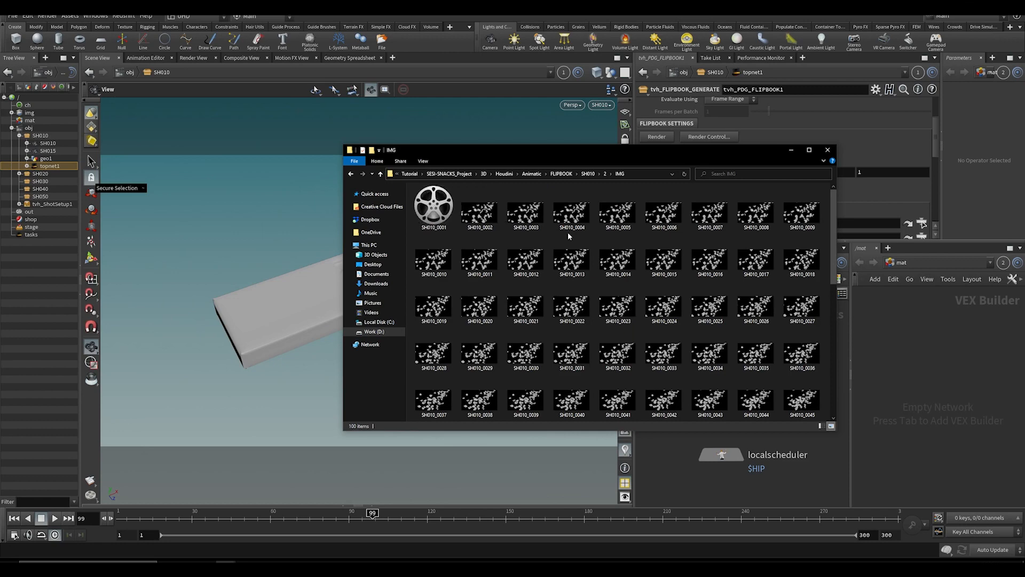
drag(836, 207, 835, 317)
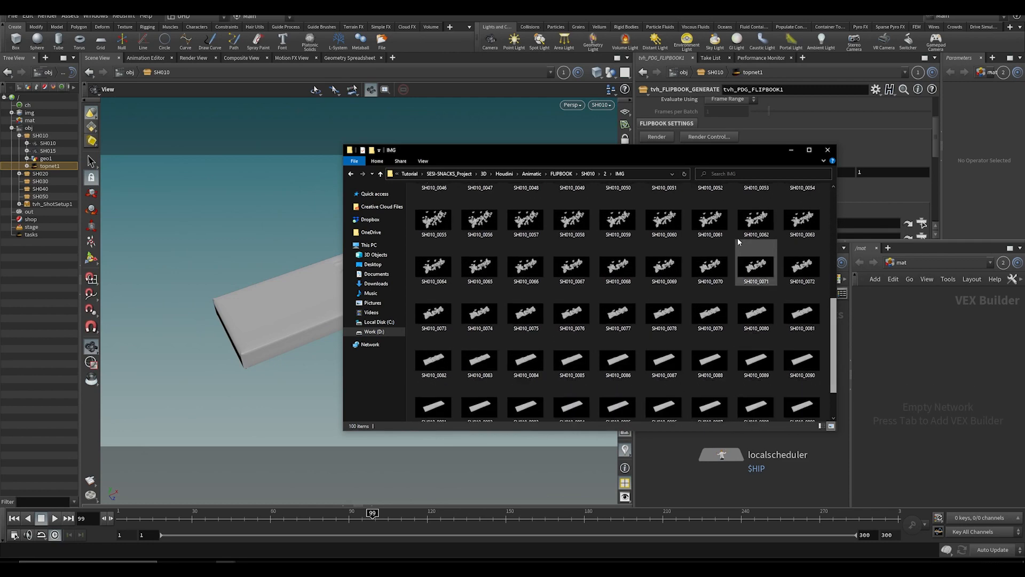
Step: Open the MP4 folder of version 2 and play the SH010_v2 video
click(604, 175)
double_click(445, 209)
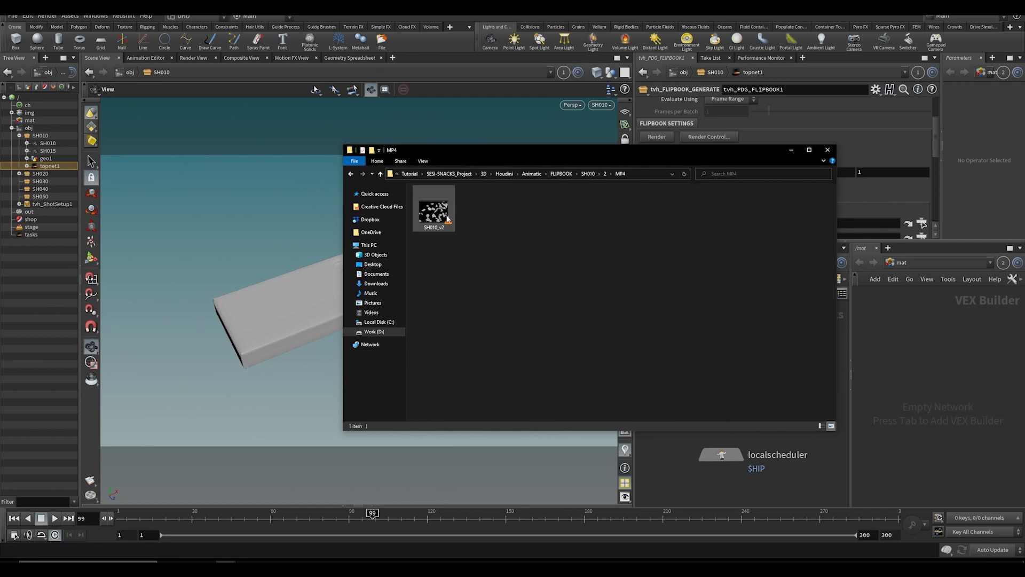
click(445, 212)
double_click(445, 212)
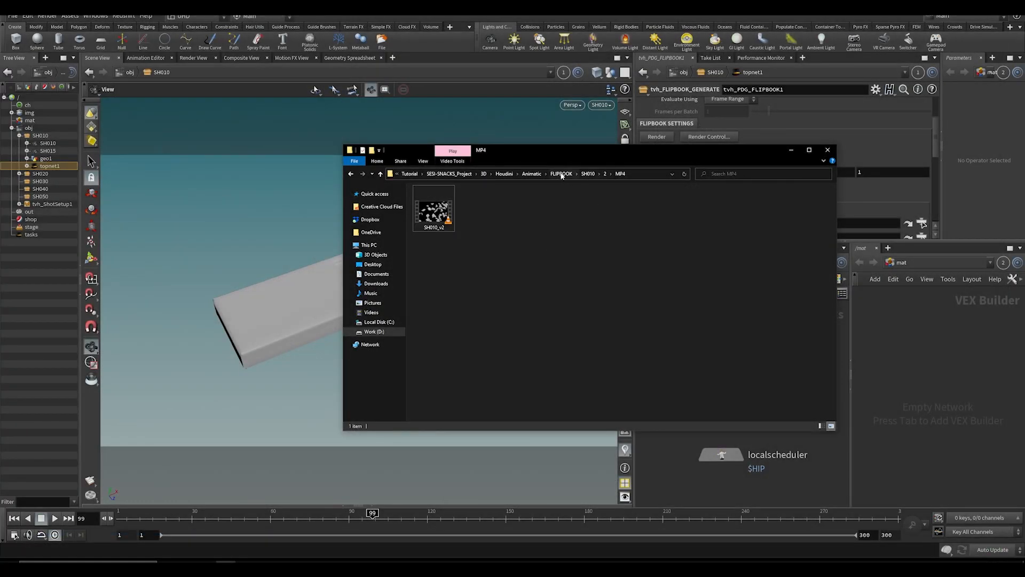
Step: Delete the SH010 and v001 folders from the FLIPBOOK folder
click(561, 175)
drag(428, 193, 450, 213)
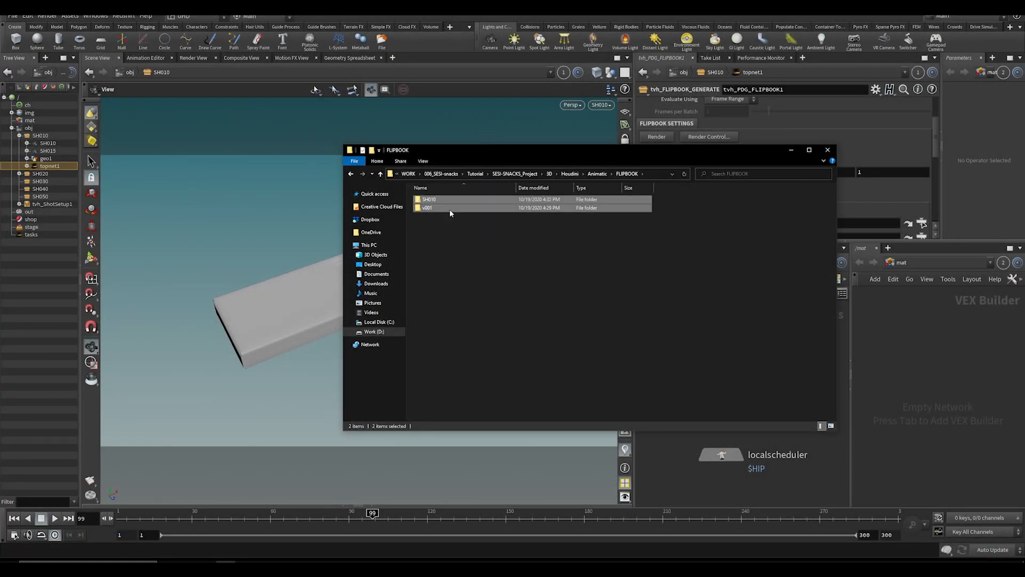
key(Delete)
Step: Return to Houdini and highlight the /FLIPBOOK part of the folder path on tvh_PDG_FLIPBOOK1
click(845, 369)
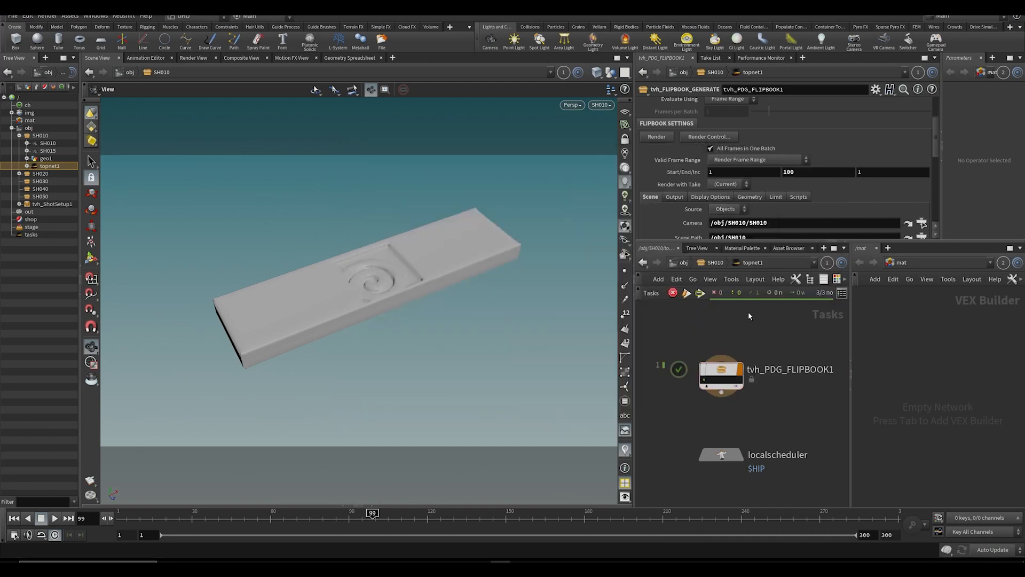
scroll(730, 111, up, 3)
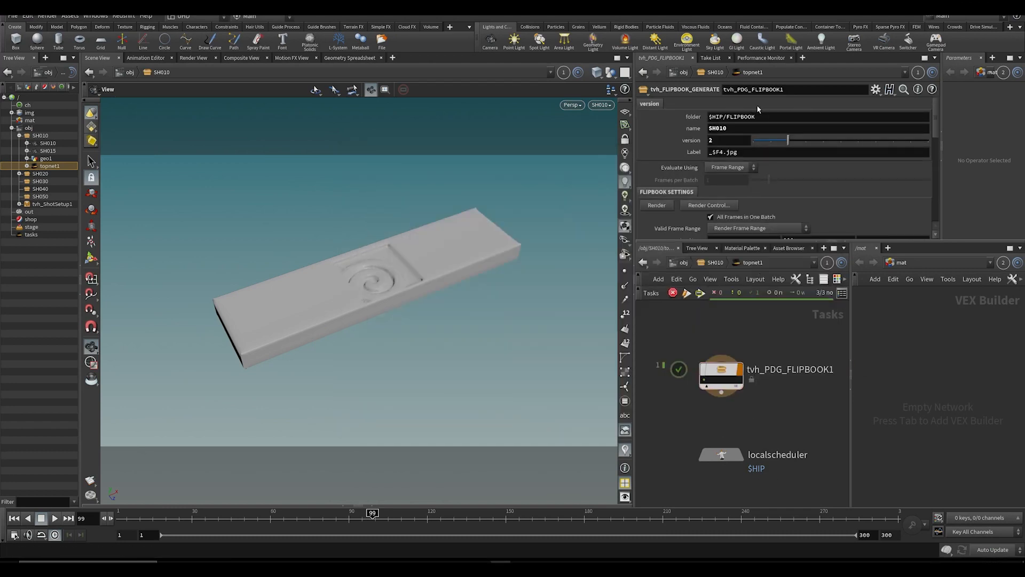
double_click(777, 119)
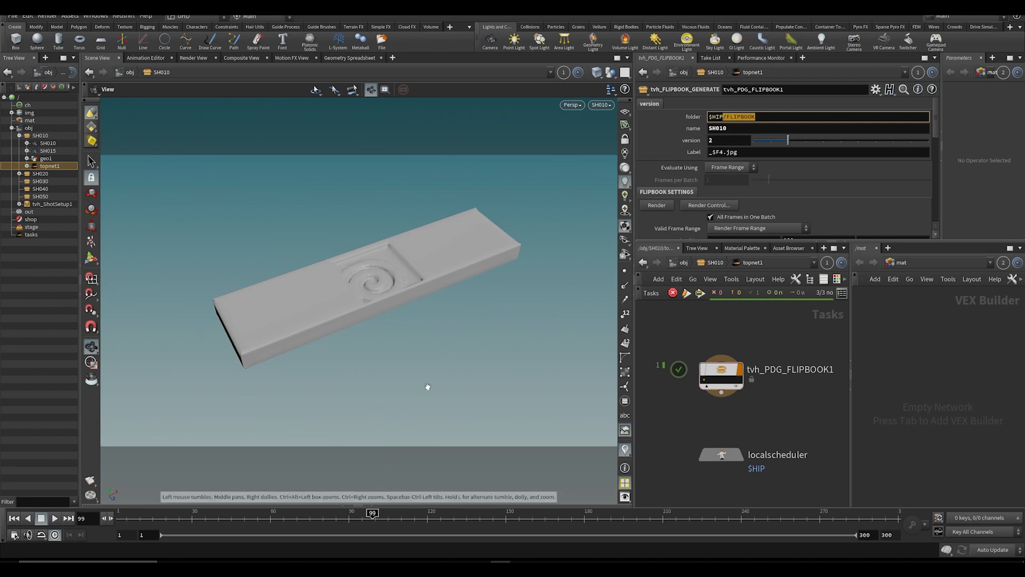
Step: Try $ROOT in place of $HIP in the flipbook node's folder path and undo the change
click(719, 119)
drag(711, 116, 623, 125)
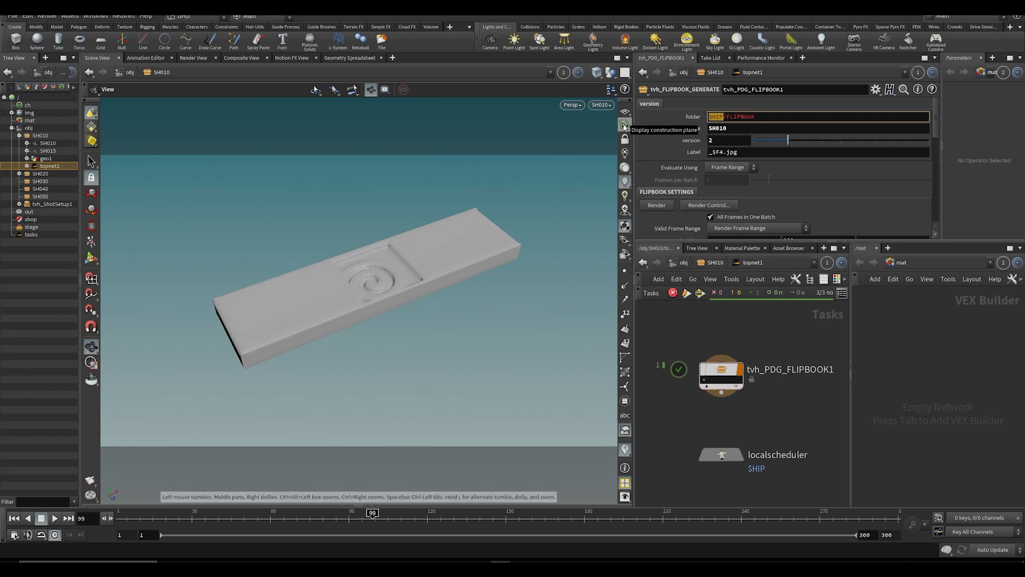
text($ROOT)
key(Return)
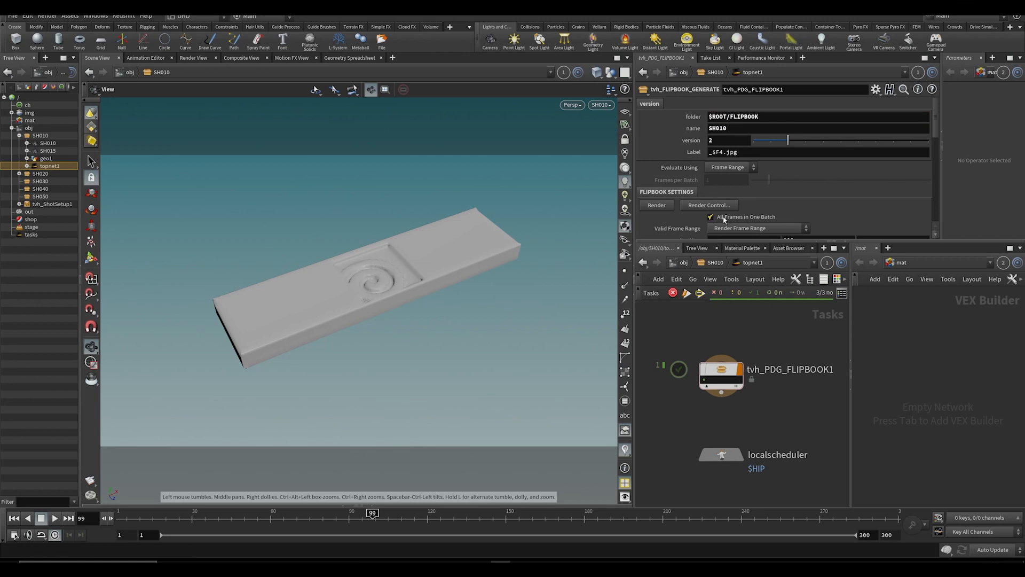
scroll(750, 181, down, 1)
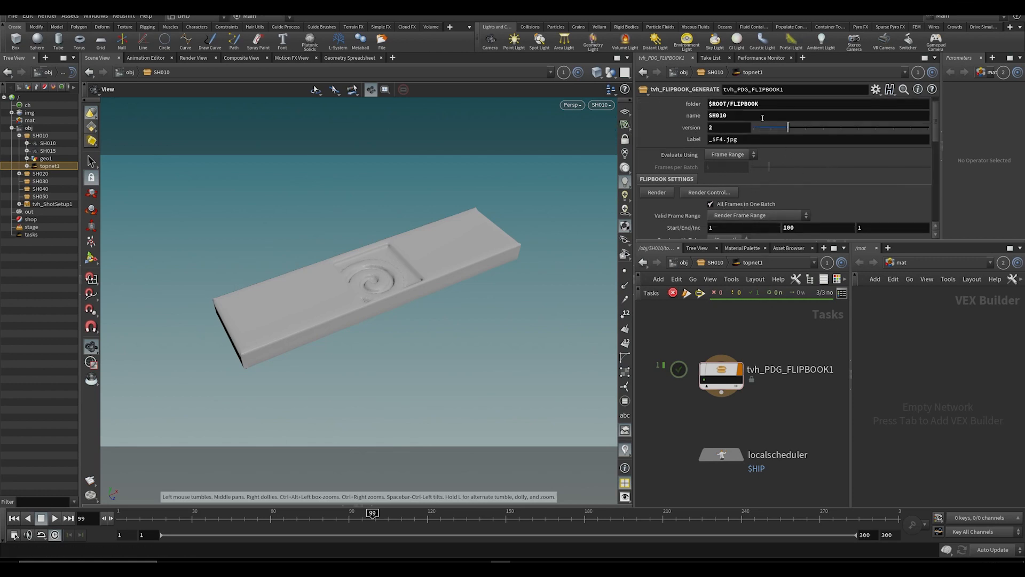
key(ctrl+z)
Step: Set the version of tvh_PDG_FLIPBOOK1 to 1 and cook the node
mouse_move(787, 127)
mouse_down()
mouse_move(755, 130)
mouse_move(793, 127)
mouse_move(763, 132)
mouse_move(770, 127)
mouse_up()
click(718, 381)
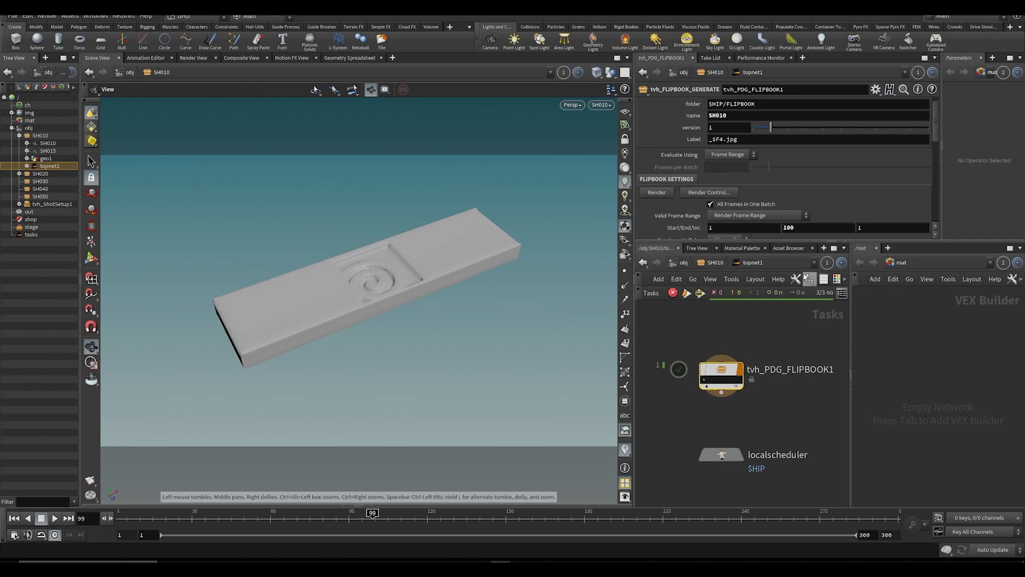
click(871, 303)
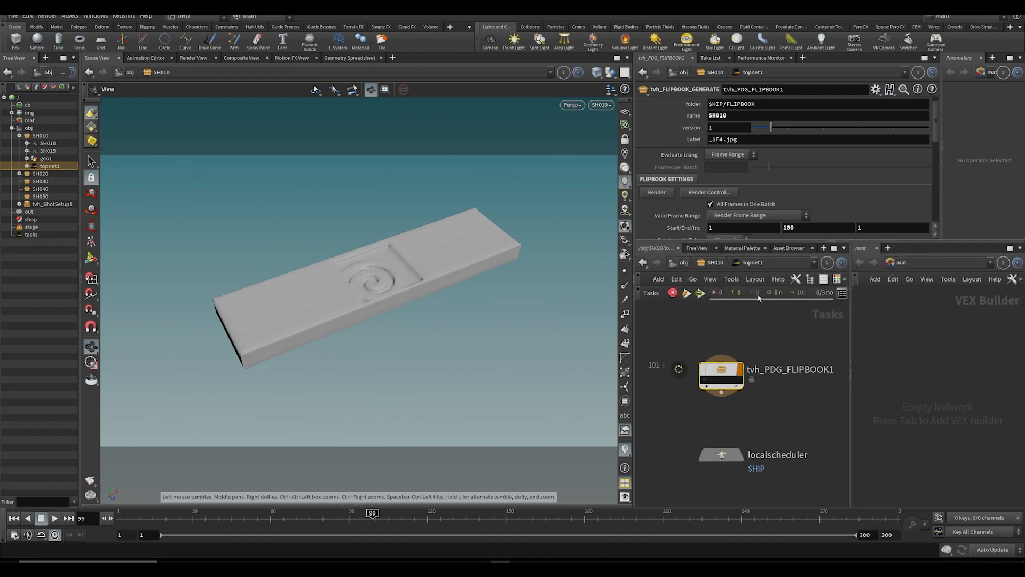
middle_drag(704, 321, 723, 351)
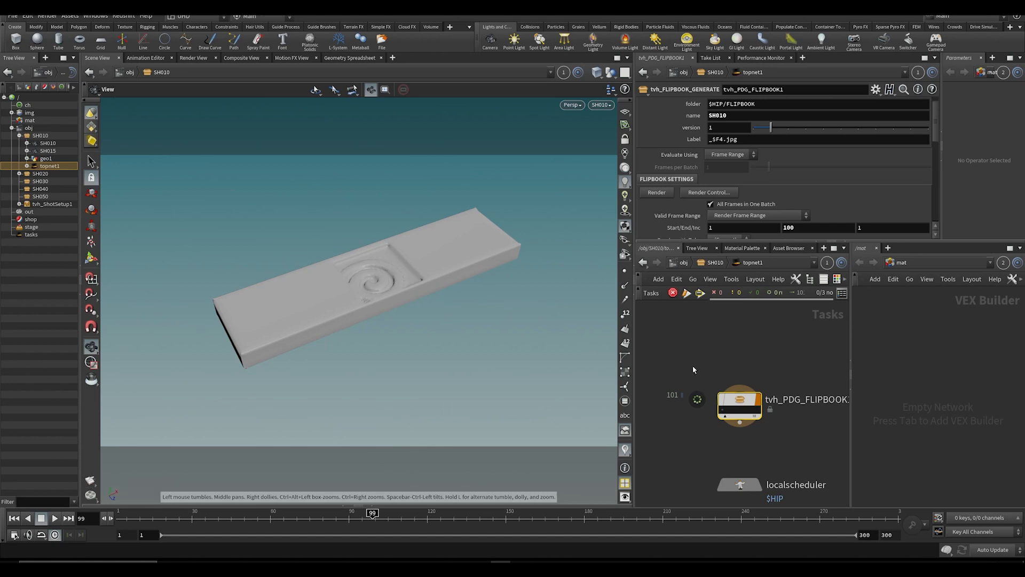
scroll(713, 383, down, 1)
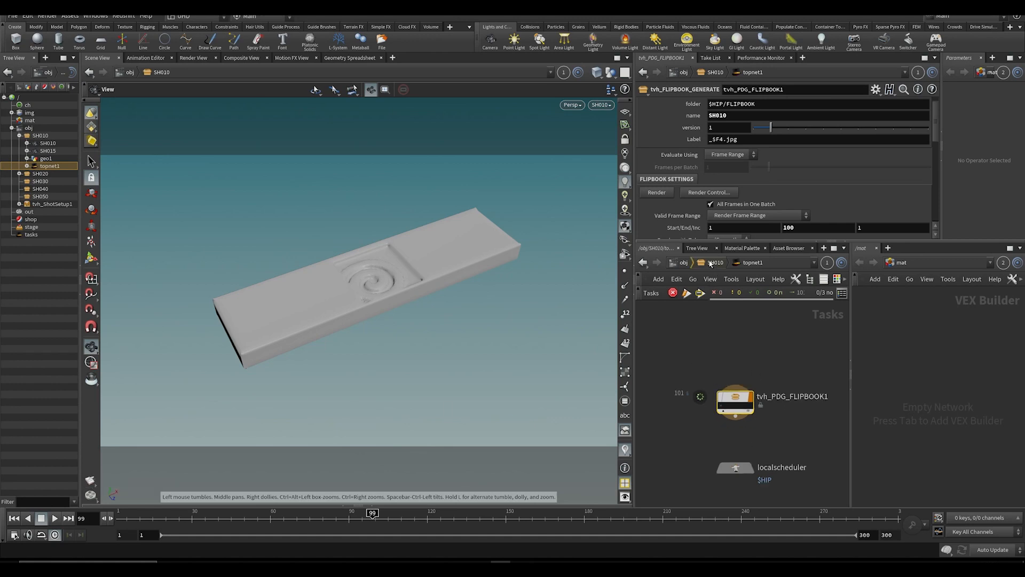
Step: Go up to the SH010 object network, adjust the position of topnet1 and save the scene
key(u)
middle_drag(753, 318, 726, 338)
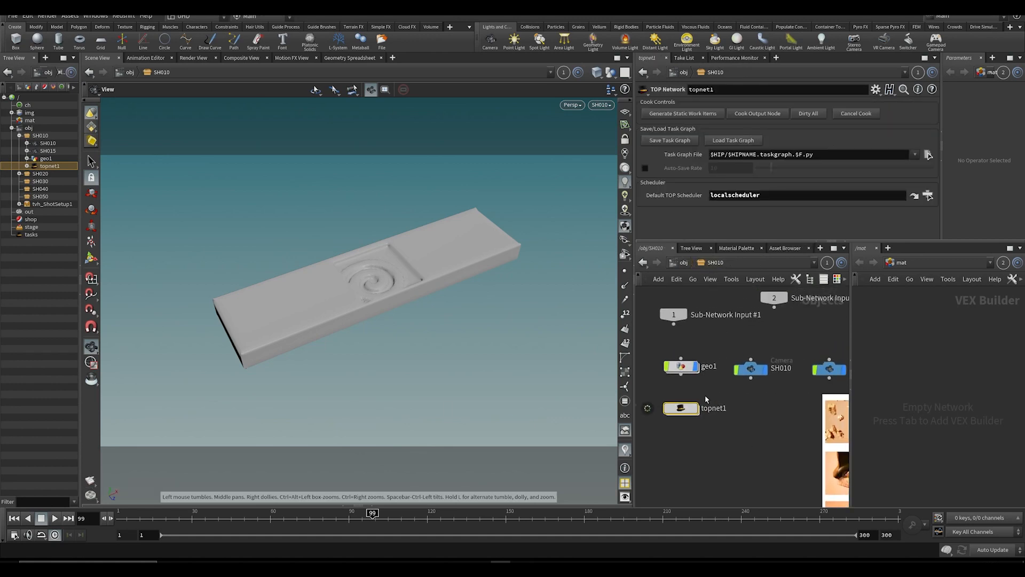
drag(681, 406, 681, 409)
middle_drag(752, 415, 747, 403)
key(ctrl+s)
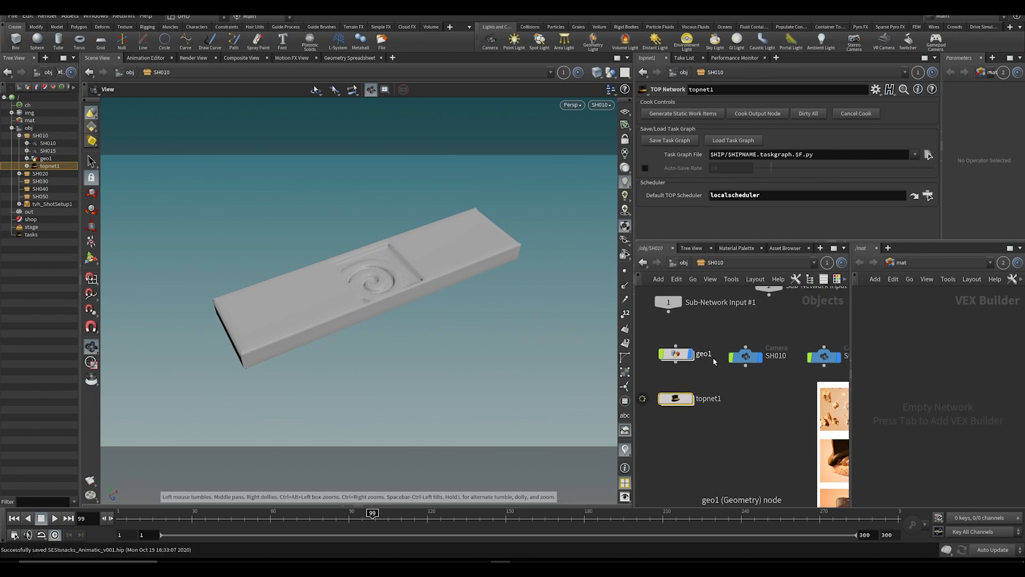
Step: Enter topnet1, rename the tvh_PDG_FLIPBOOK1 node to SH010 and save the scene
double_click(675, 406)
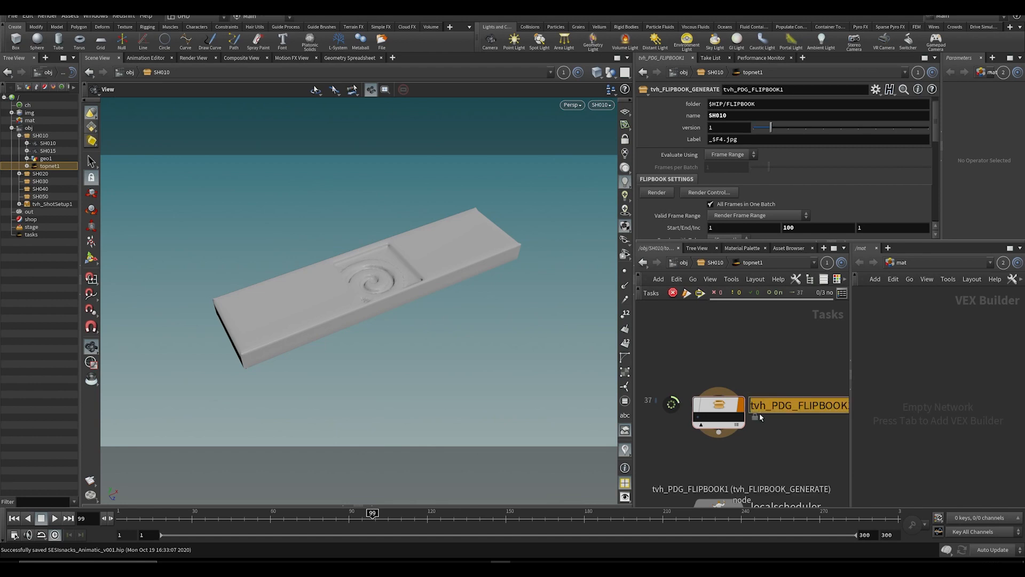
text(SH010)
key(Return)
key(ctrl+s)
scroll(755, 370, down, 3)
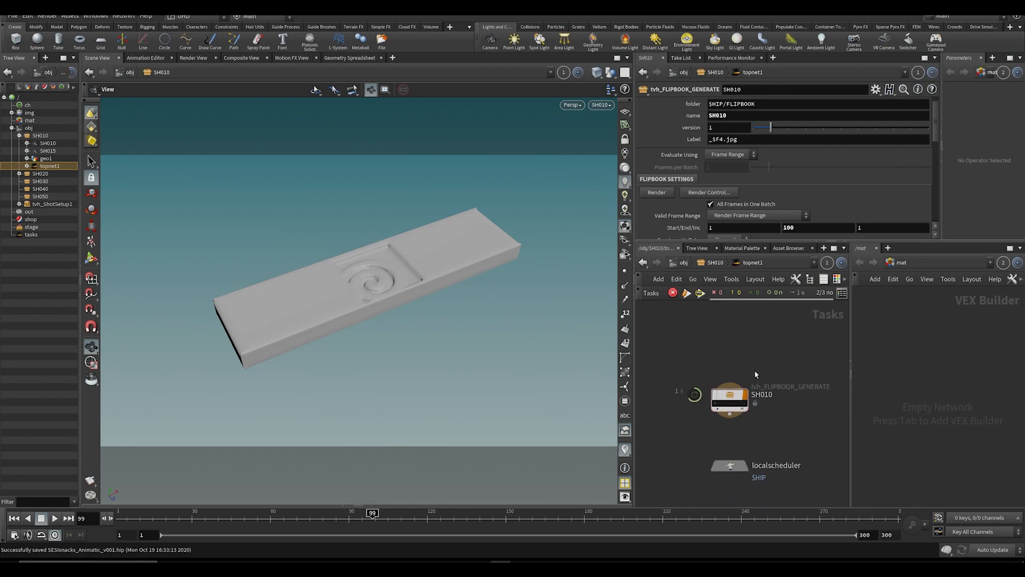
Step: Duplicate the SH010 flipbook node, place the copy beside it, rename it SH015 and save the scene
key(ctrl+c)
middle_drag(740, 393, 711, 395)
key(ctrl+v)
drag(761, 402, 775, 404)
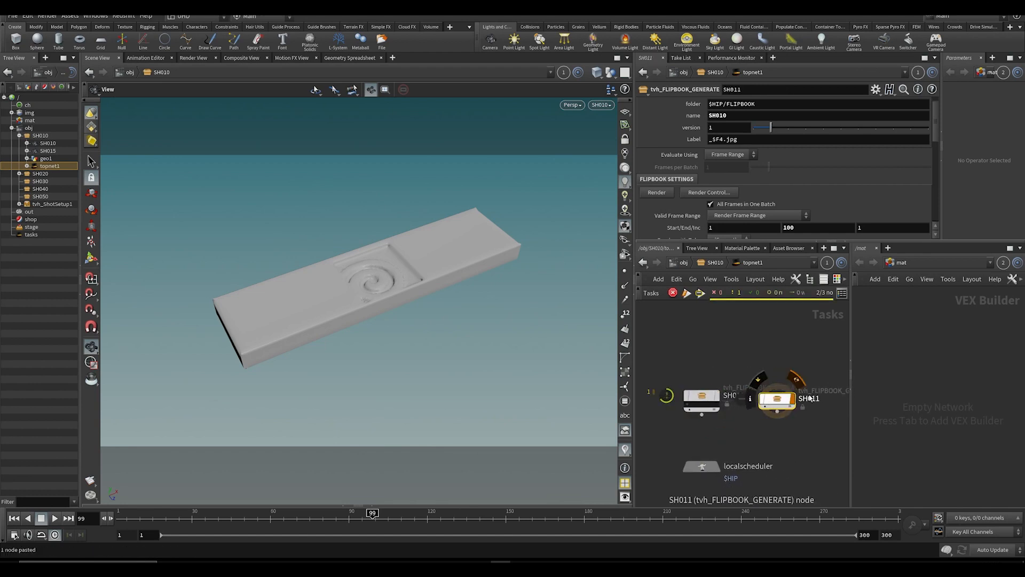
double_click(822, 399)
key(ctrl+s)
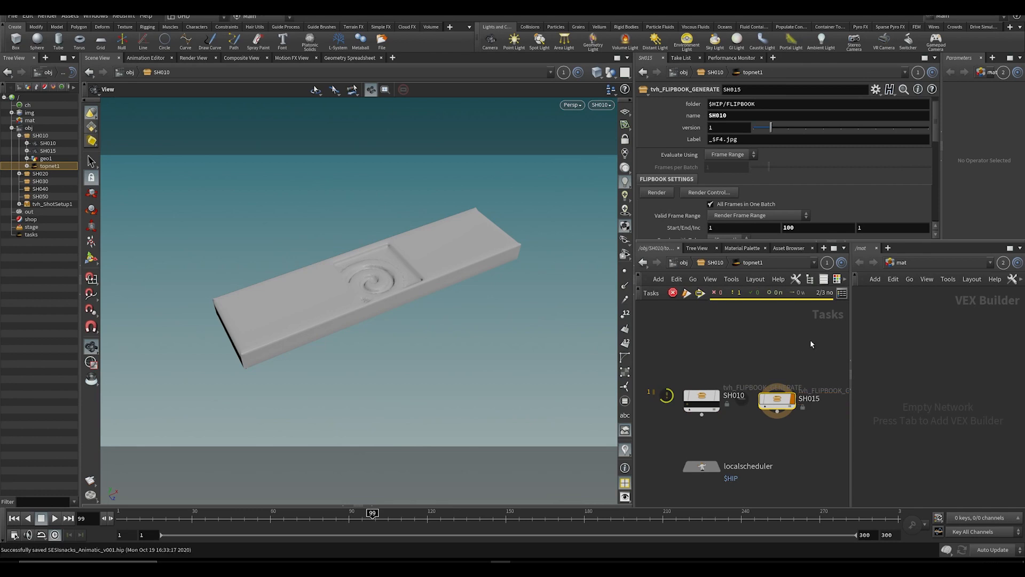
Step: Set the SH015 node's Scene Path to /obj/SH010/SH015 and save the scene
scroll(727, 185, down, 3)
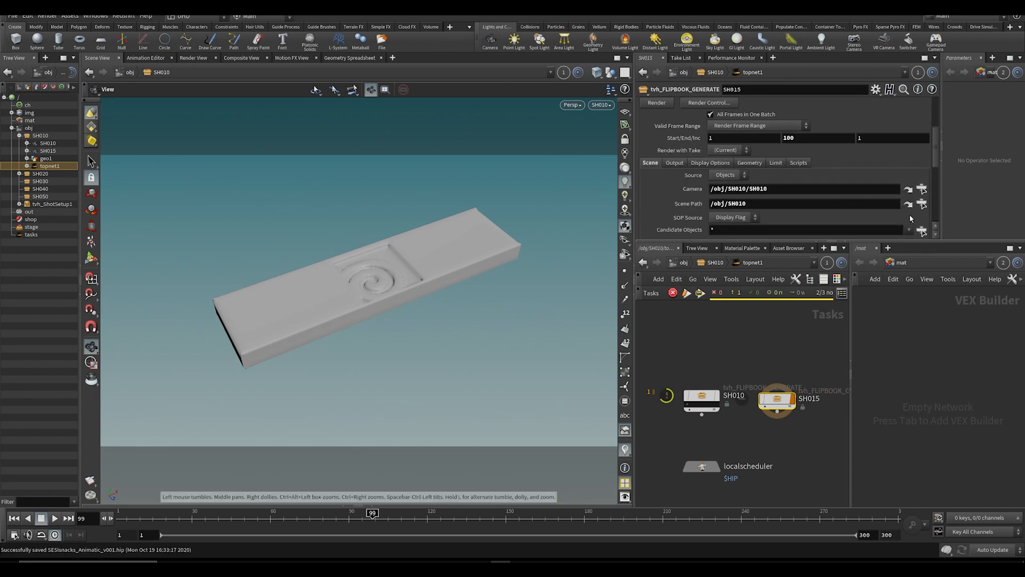
click(919, 205)
double_click(904, 163)
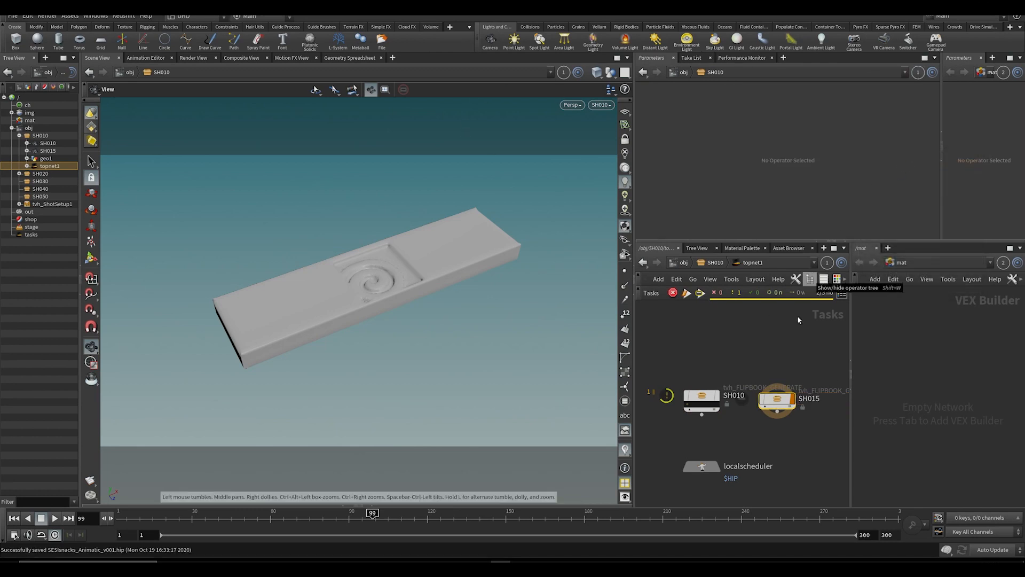
key(ctrl+s)
key(ctrl+s)
Step: Check the SH010 node's settings and cook the SH015 flipbook node, saving the scene for the cook
click(702, 397)
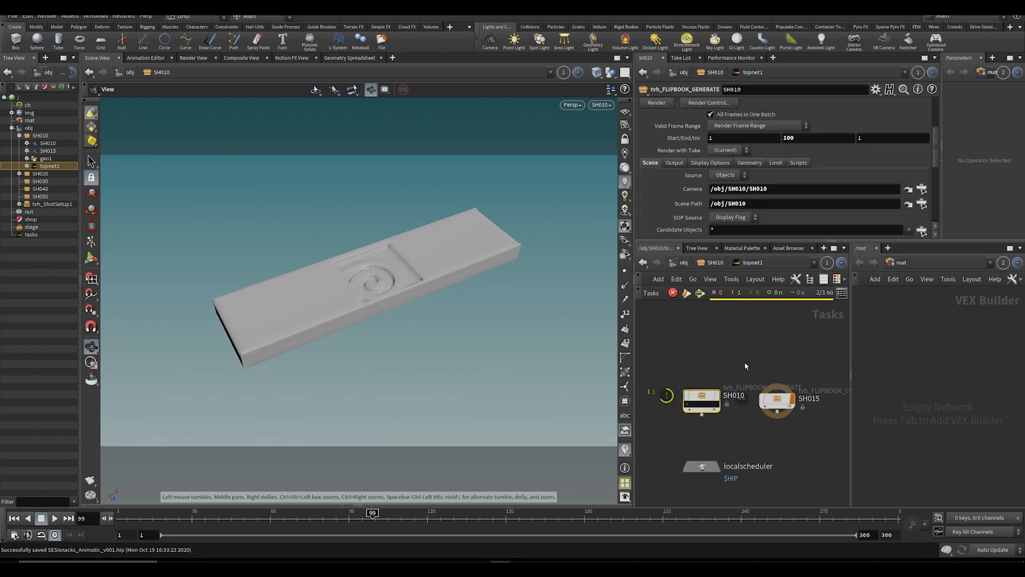
middle_drag(840, 372, 777, 374)
click(712, 411)
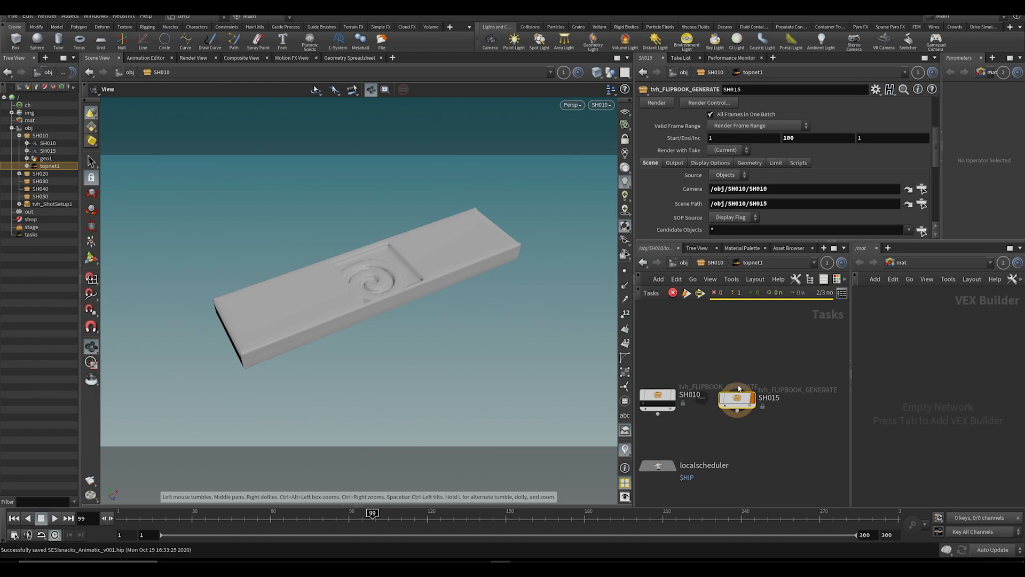
click(752, 378)
click(803, 423)
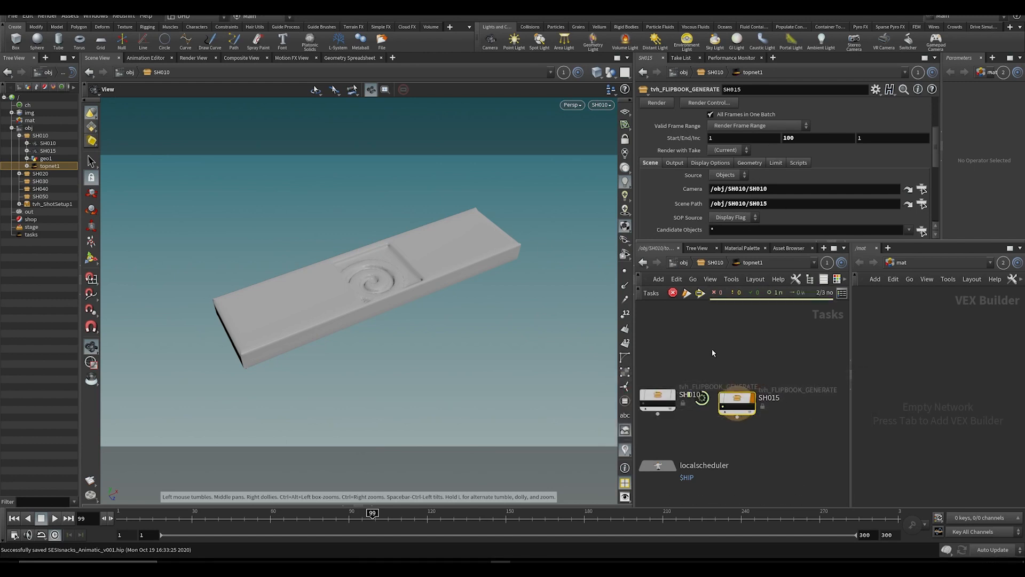
middle_drag(712, 349, 753, 360)
scroll(750, 358, up, 3)
scroll(718, 356, down, 4)
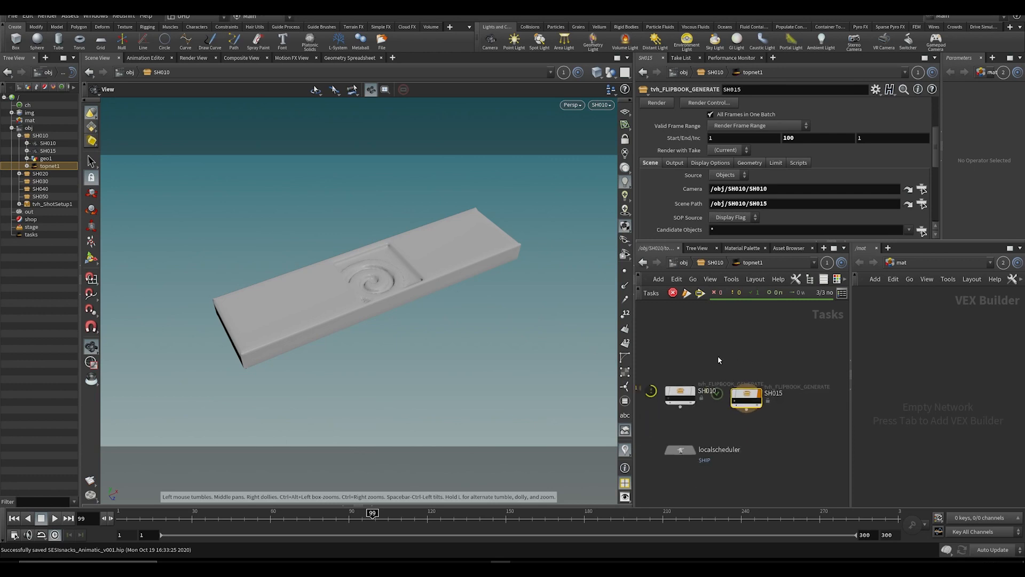
Step: Change the name parameter of the SH015 flipbook node to SH015
scroll(716, 361, up, 2)
scroll(724, 133, up, 4)
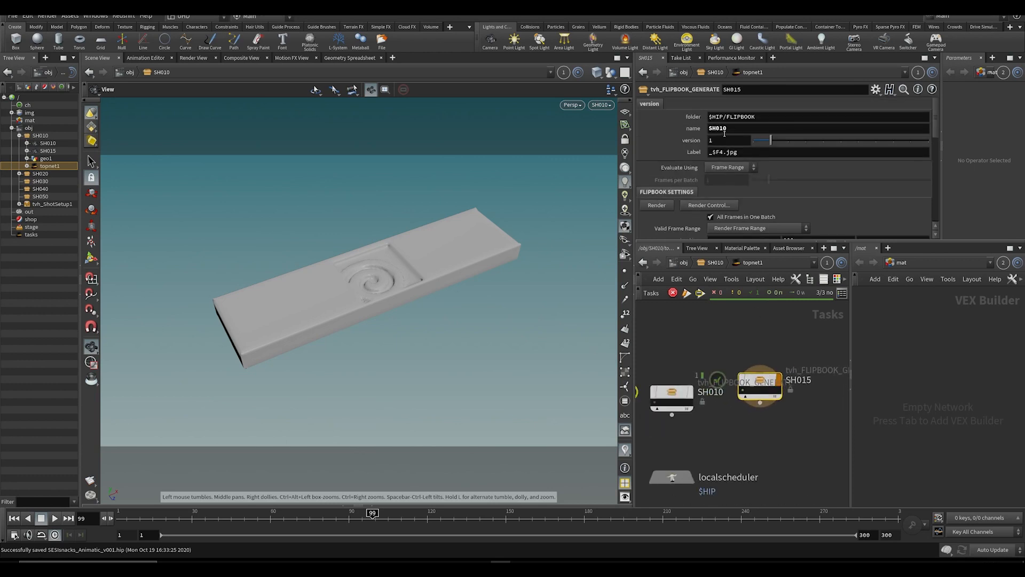
click(724, 128)
key(BackSpace)
text(5)
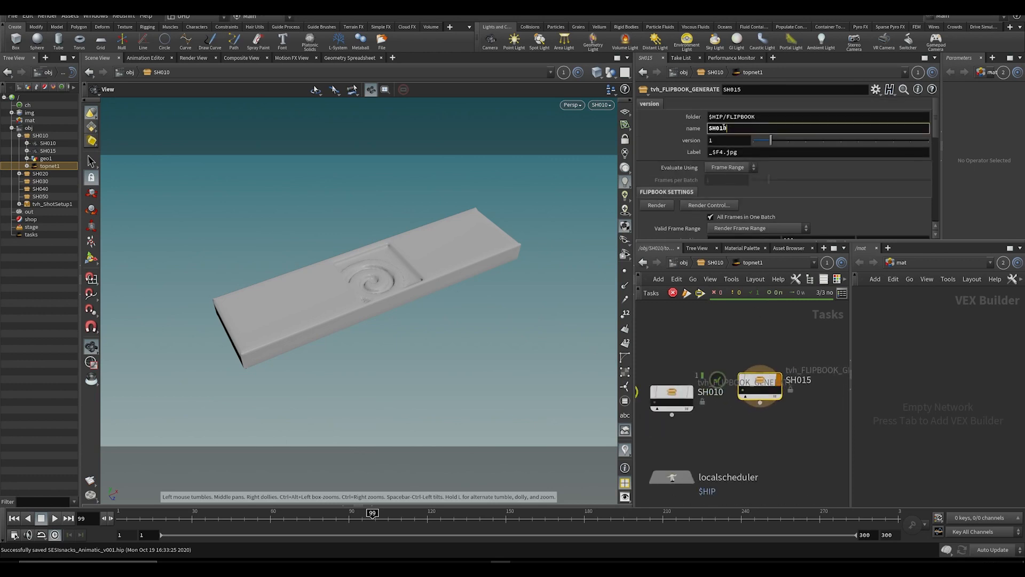
key(Return)
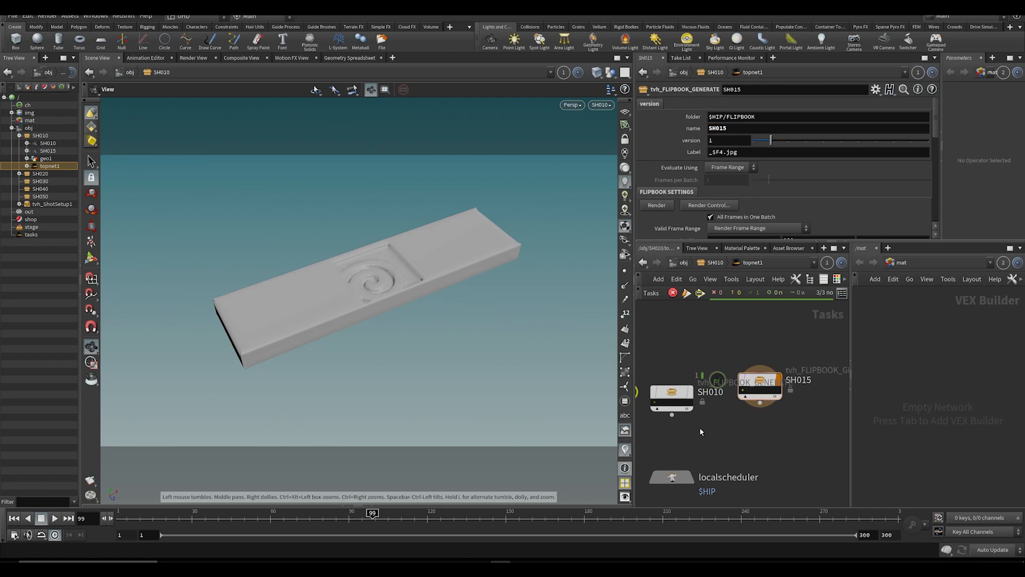
Step: Add a Merge node below the flipbook nodes and connect SH010 and SH015 into it
key(Tab)
text(merge)
key(Return)
click(710, 462)
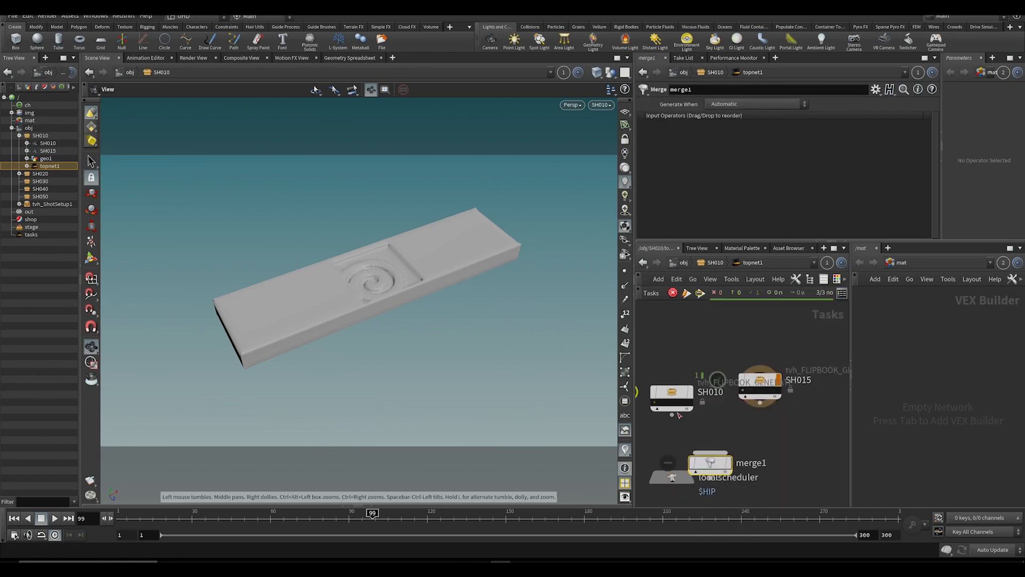
drag(672, 414, 760, 403)
Step: Dirty and cook the SH015 node, and delete its results from disk
drag(678, 362, 664, 406)
right_click(680, 392)
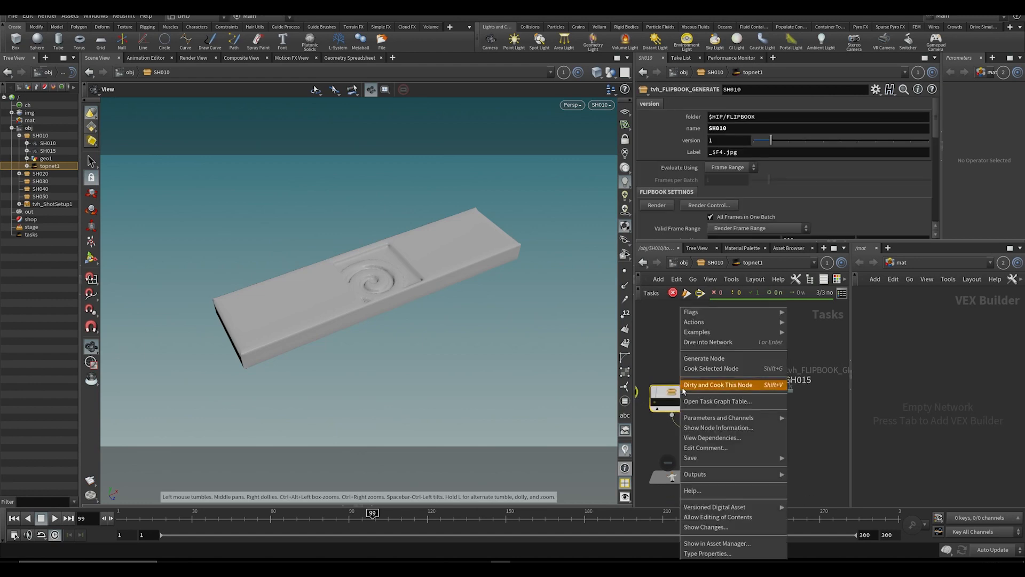
key(Escape)
right_click(762, 379)
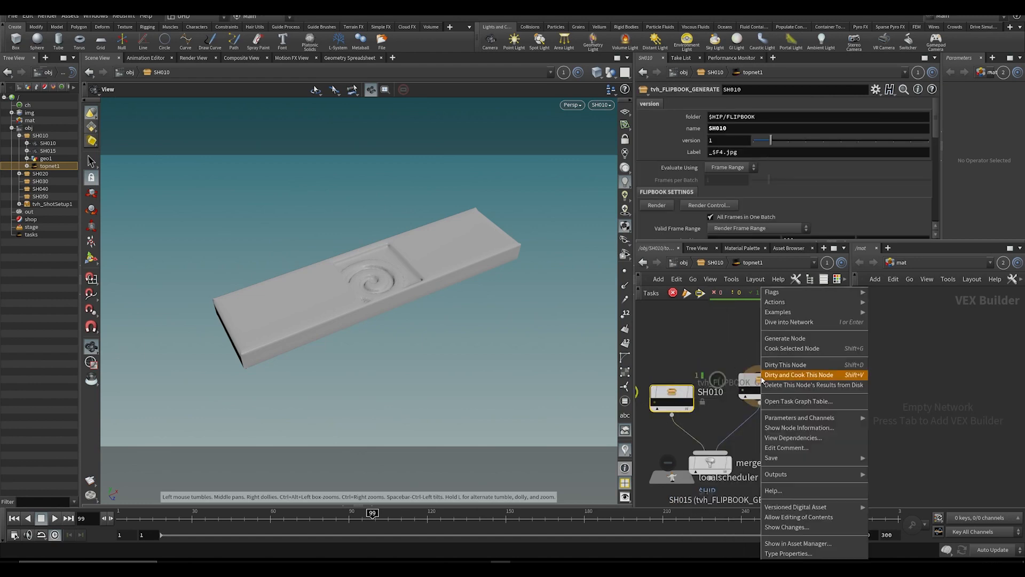
click(761, 378)
click(854, 405)
right_click(770, 387)
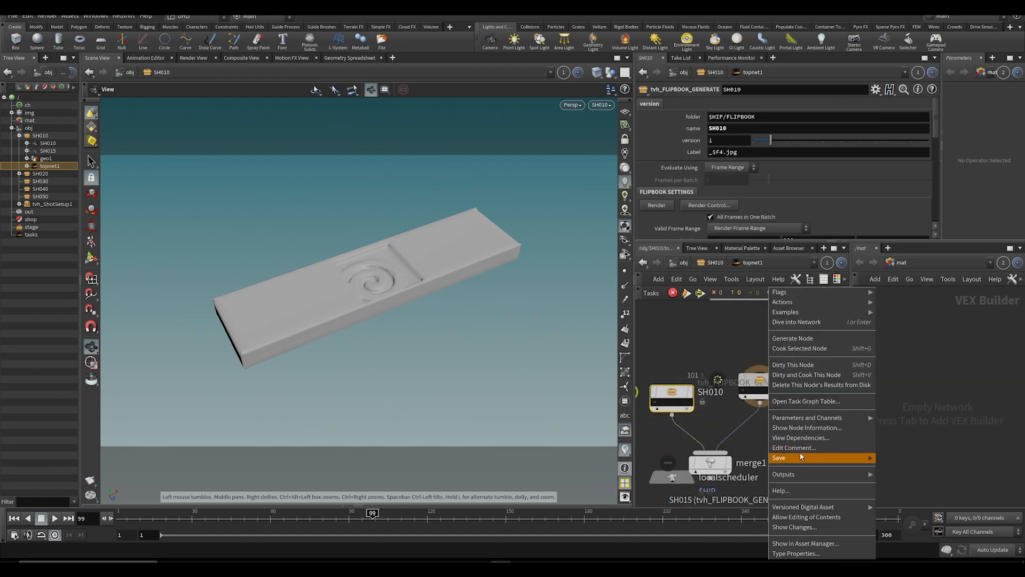
click(790, 384)
click(857, 409)
Step: Dirty and cook the SH010 node, and delete its results from disk
middle_drag(689, 373, 711, 372)
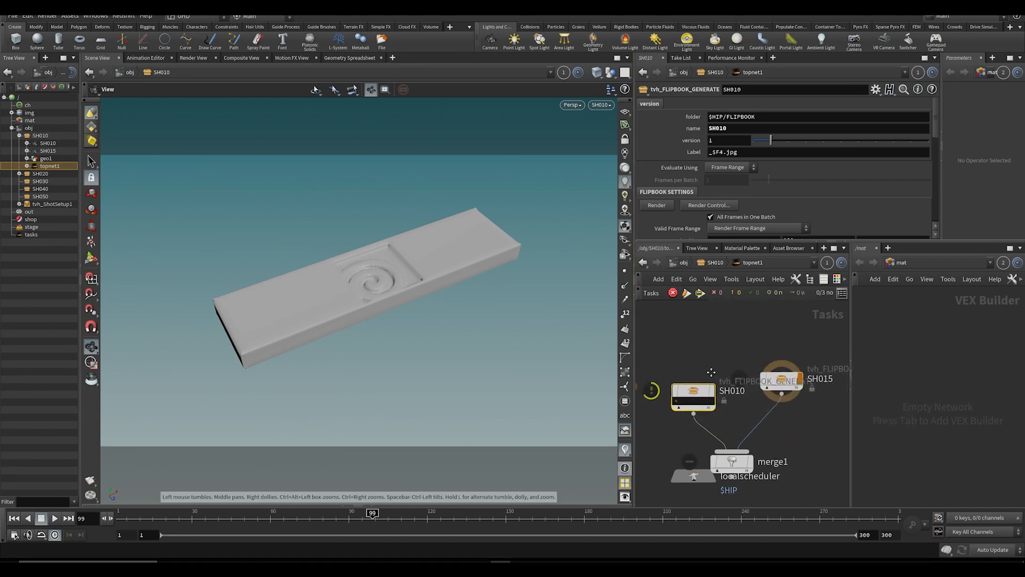
right_click(710, 390)
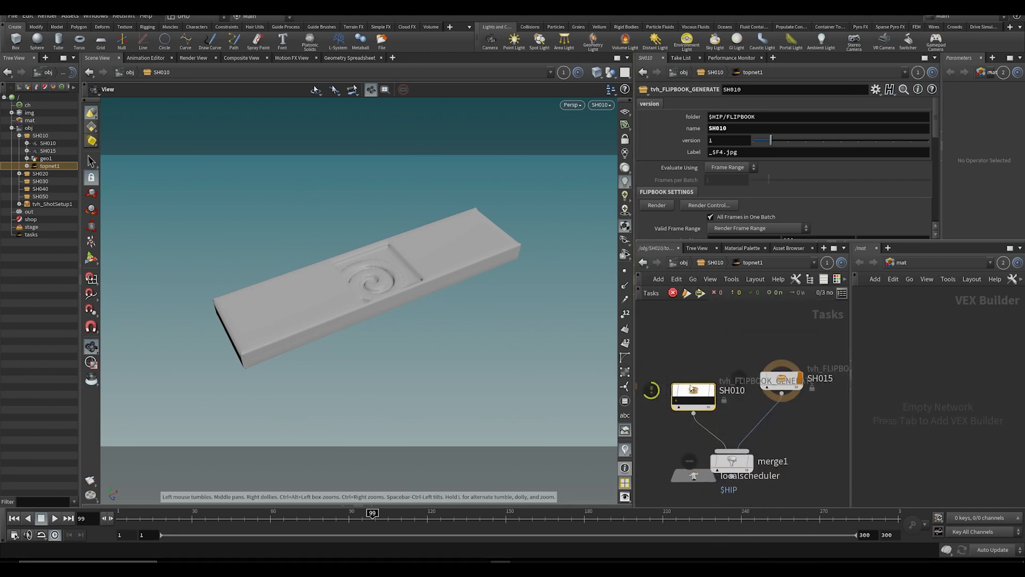
key(shift+v)
click(763, 413)
right_click(697, 391)
click(742, 384)
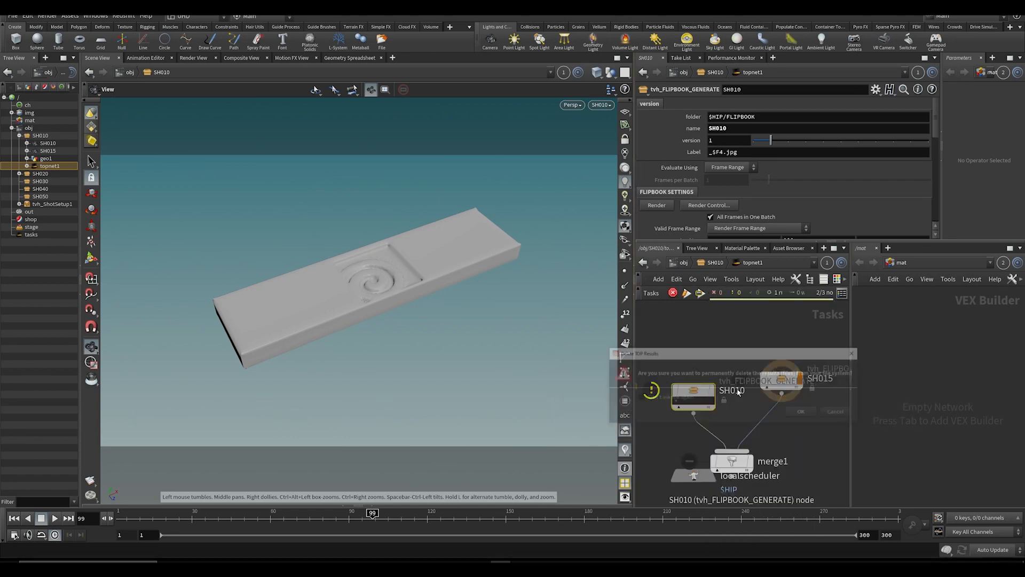
click(810, 415)
Step: Arrange SH010 and SH015 side by side above merge1, clear of the localscheduler node
middle_drag(735, 344, 722, 407)
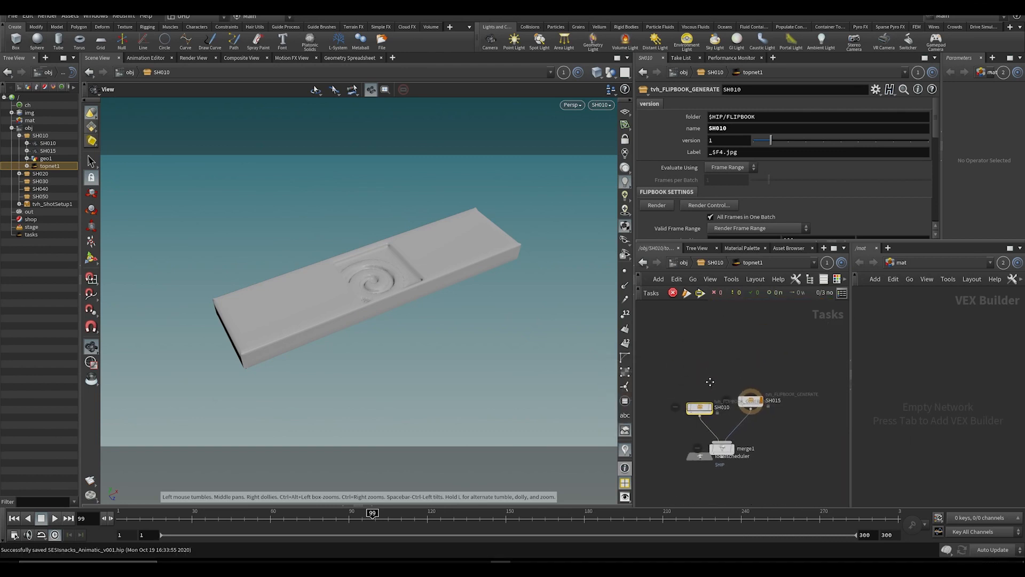
drag(704, 412, 698, 374)
drag(754, 398, 755, 367)
drag(724, 449, 725, 424)
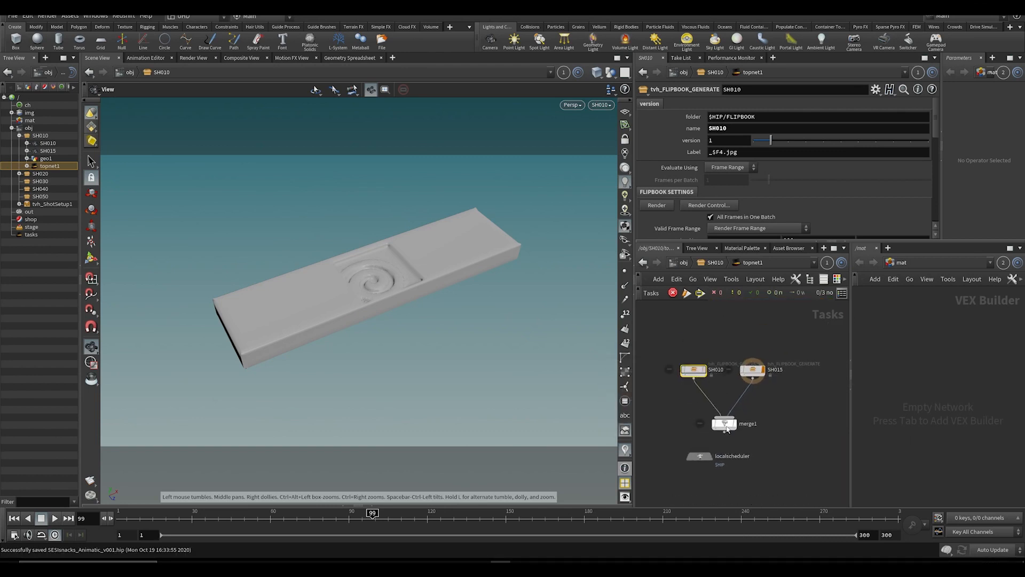
Step: Dirty and cook the merge1 node, saving the scene changes before cooking
click(723, 428)
key(shift+v)
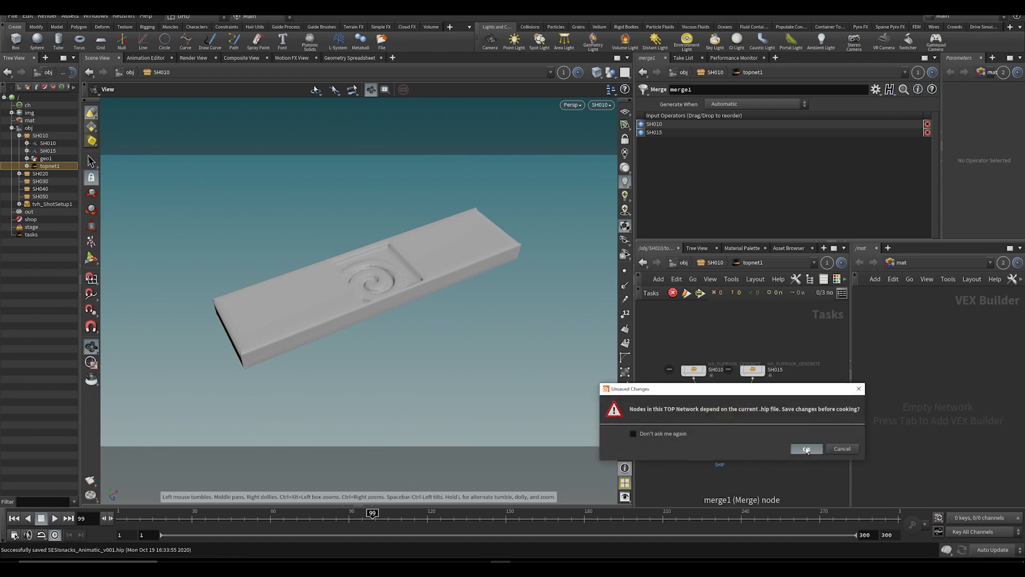
click(807, 448)
scroll(752, 405, up, 2)
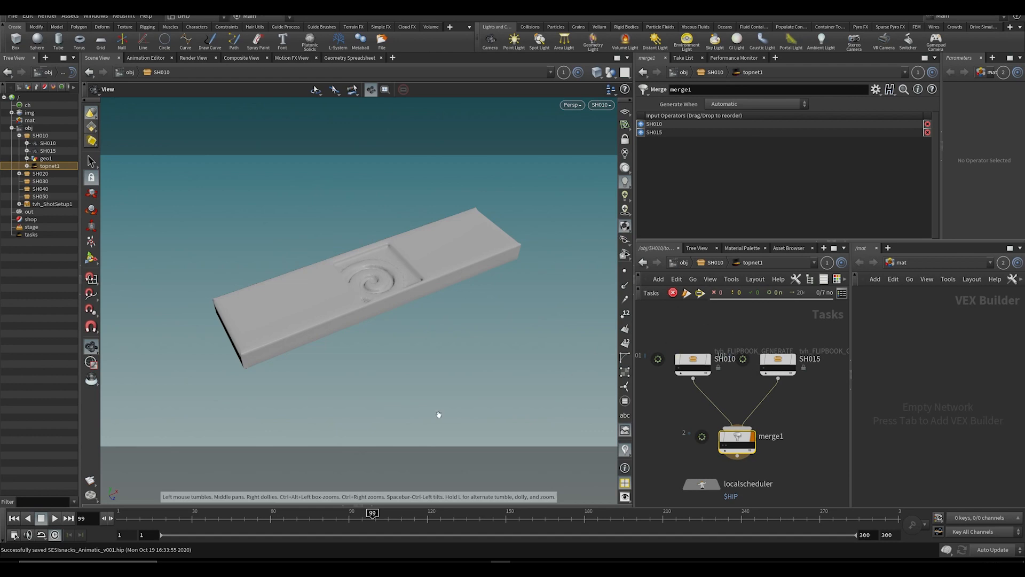
Step: Switch to the FLIPBOOK folder in File Explorer and move its window clear of the node network
mouse_move(226, 561)
click(196, 521)
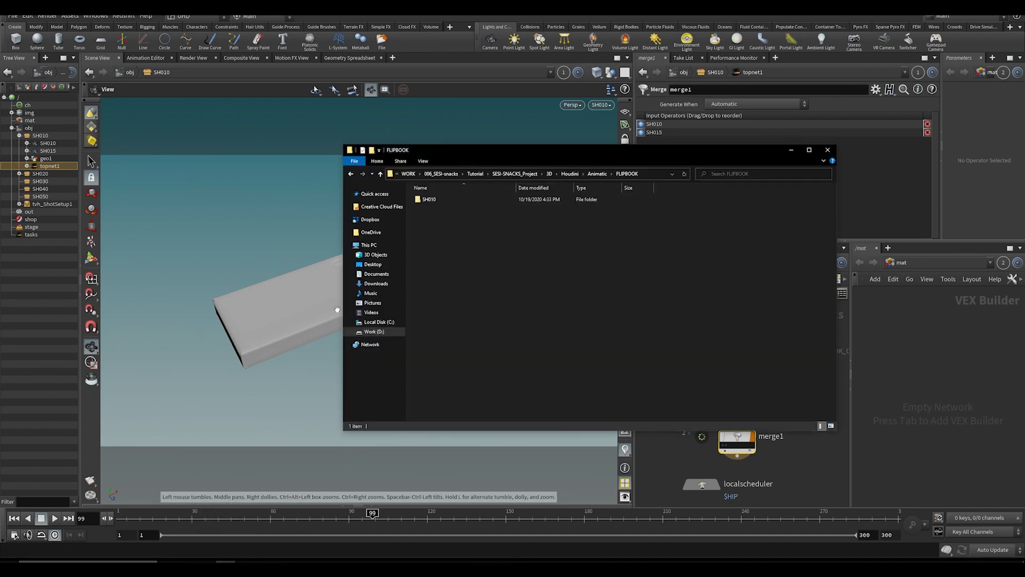
drag(494, 158, 296, 164)
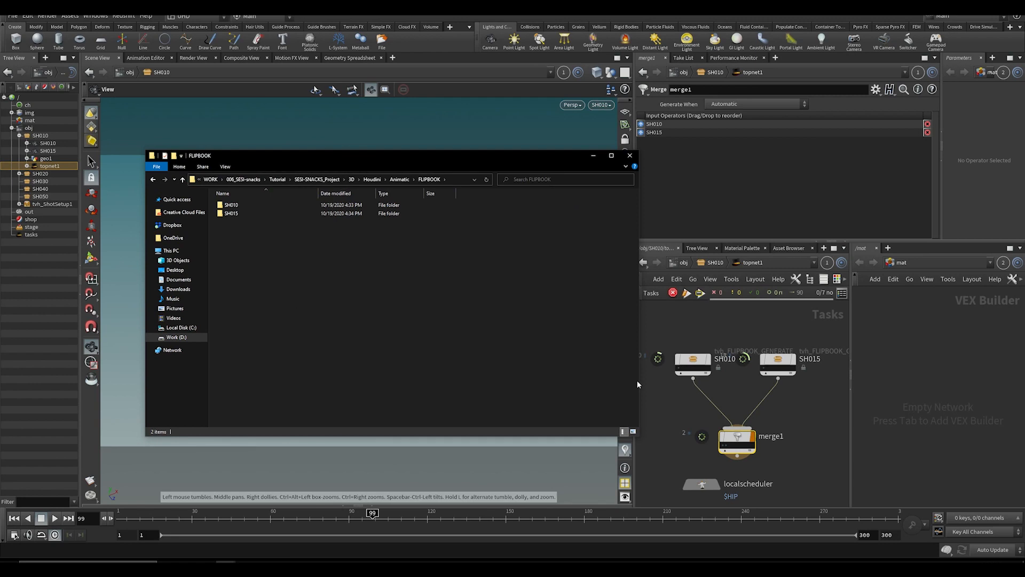
Step: Let the merge1 cook finish, then play the SH015_v1 video from FLIPBOOK/SH015/1/MP4 and close the player
click(670, 325)
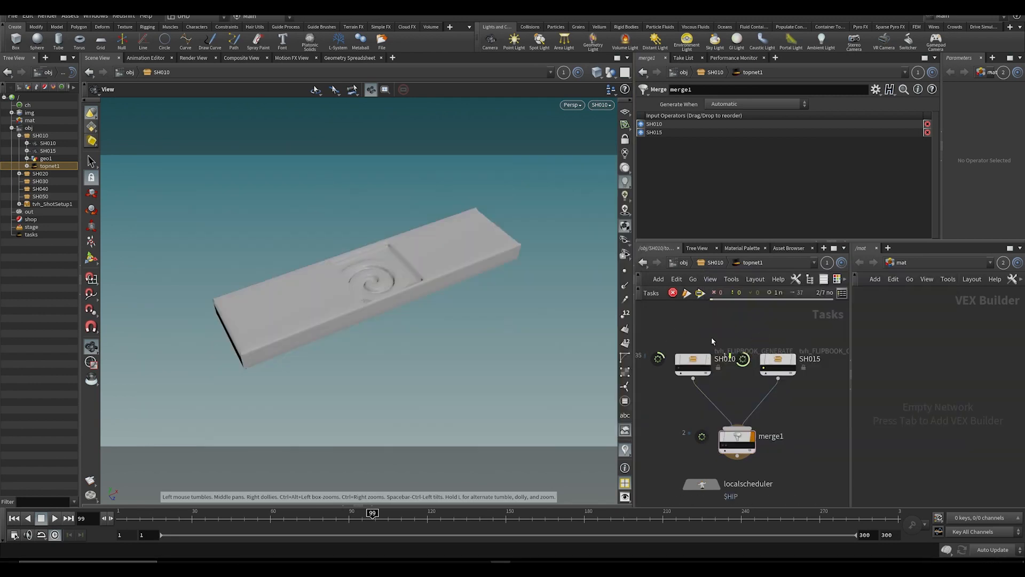
middle_drag(711, 337, 747, 335)
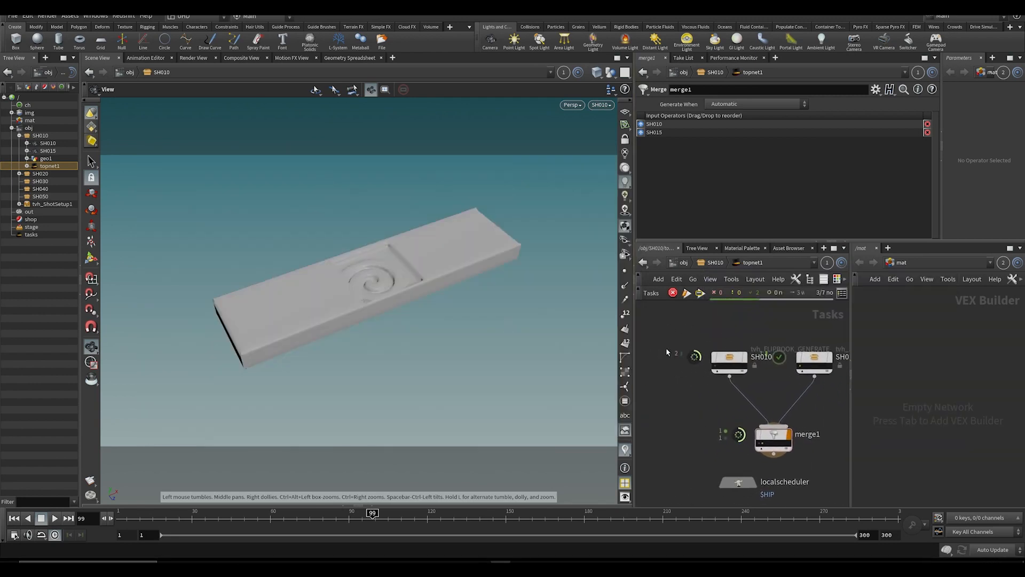
mouse_move(248, 531)
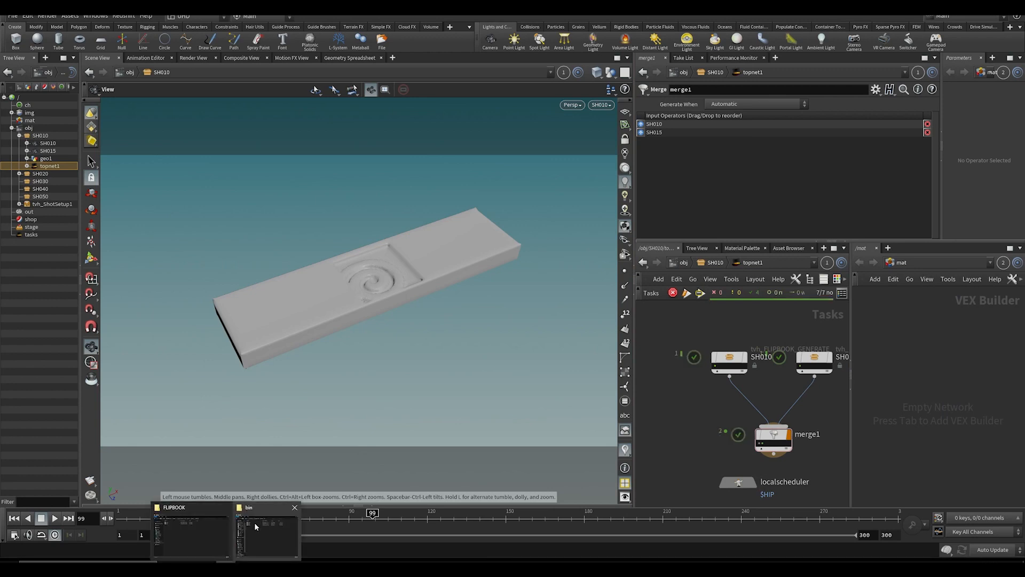
click(191, 532)
double_click(232, 214)
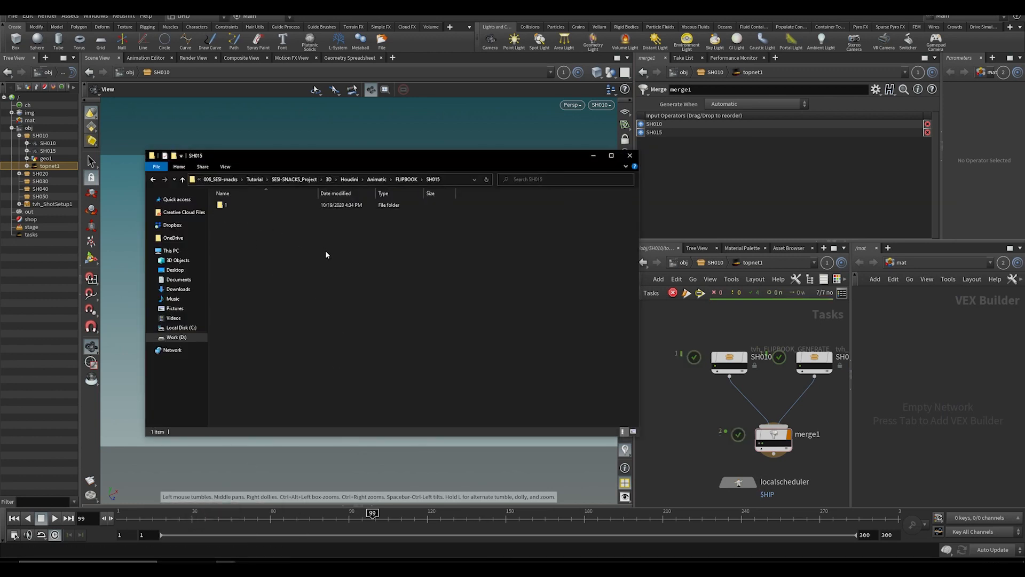
double_click(241, 206)
double_click(230, 213)
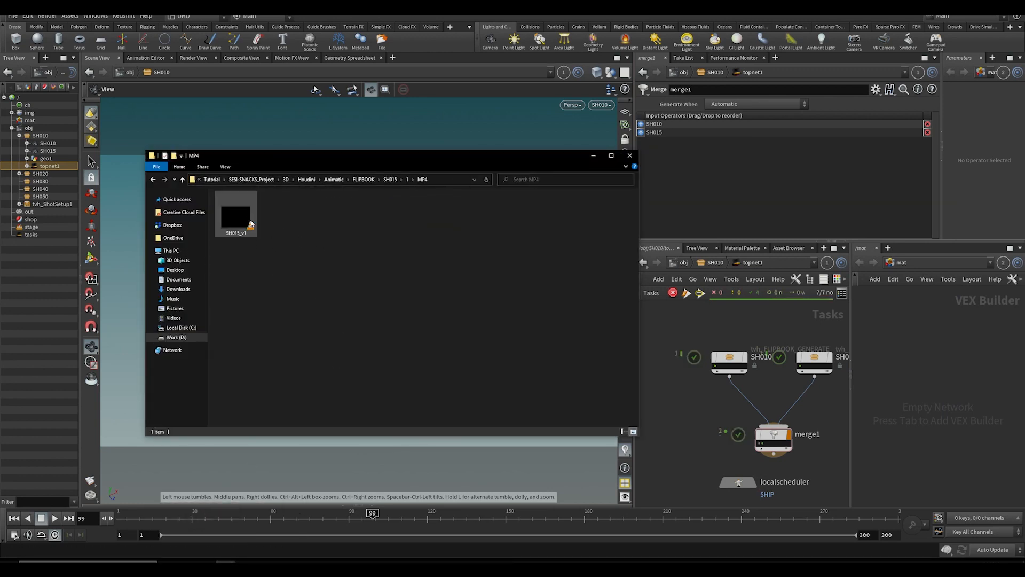
double_click(235, 218)
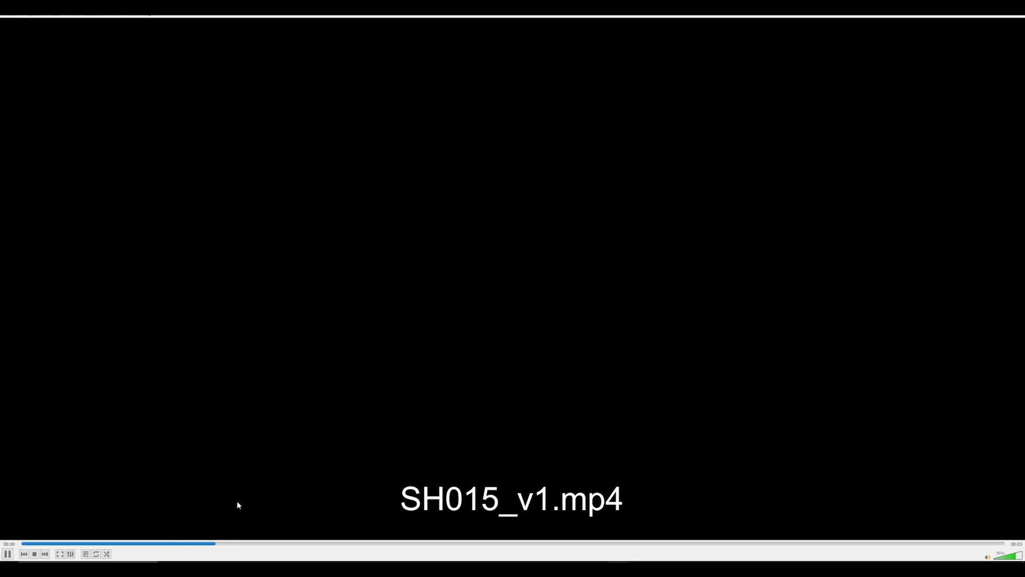
click(1013, 9)
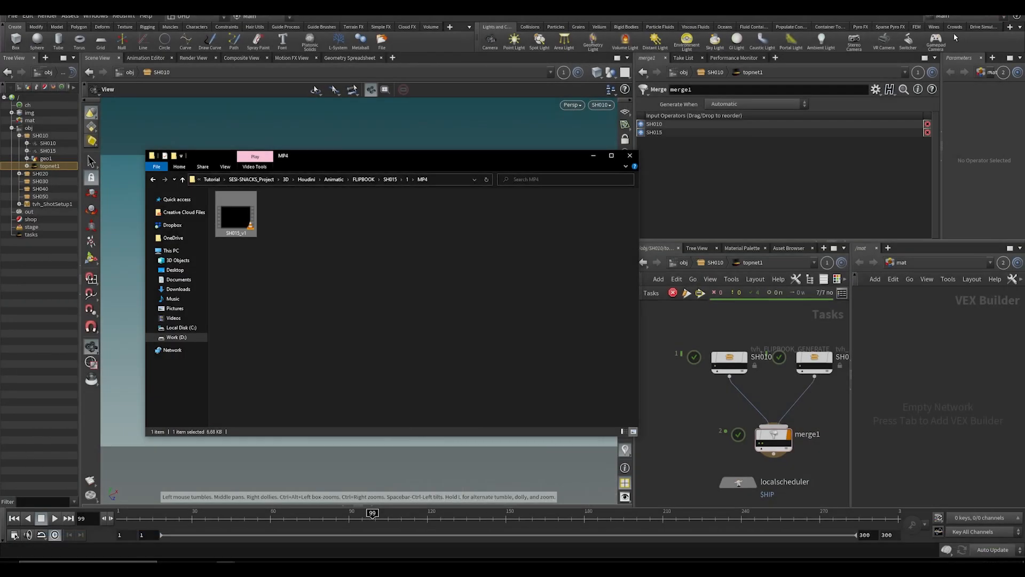
Step: Look through camera SH015 in the Houdini viewport and scrub the timeline to check the shot's framing
click(687, 371)
click(600, 105)
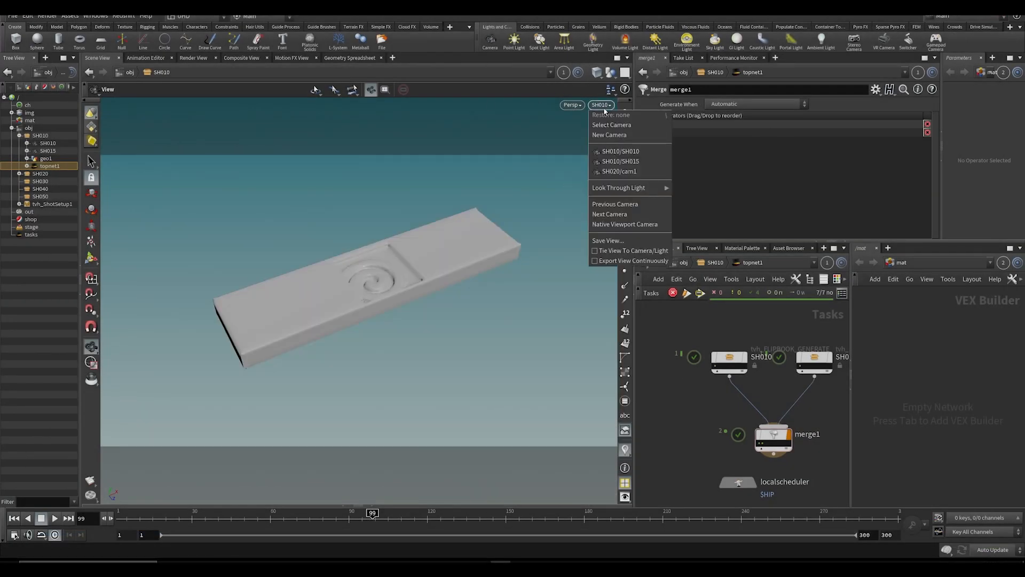
click(616, 161)
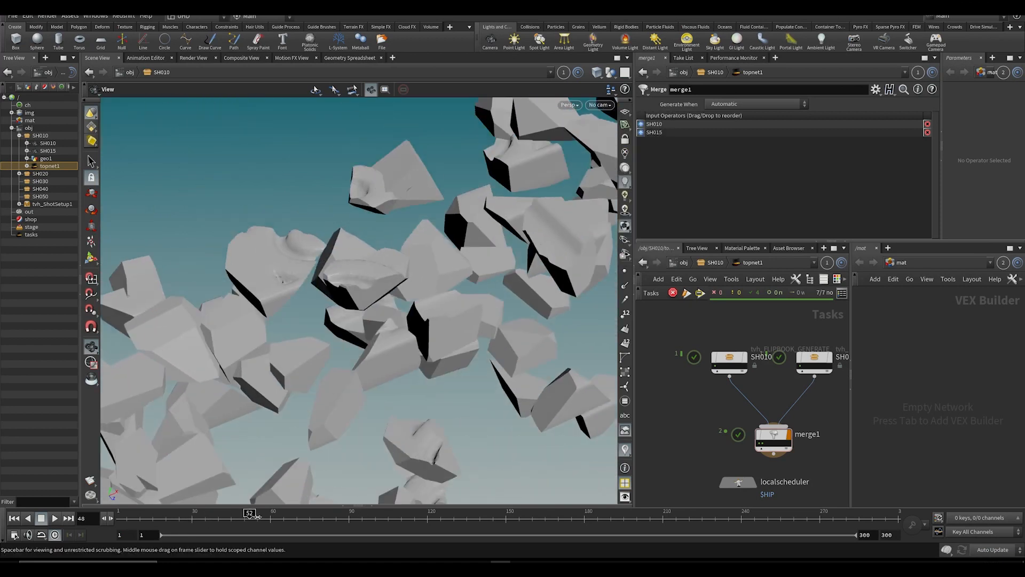
Step: Set the scene path of the SH015 flipbook node to /obj/SH010
middle_drag(806, 329, 725, 348)
click(740, 376)
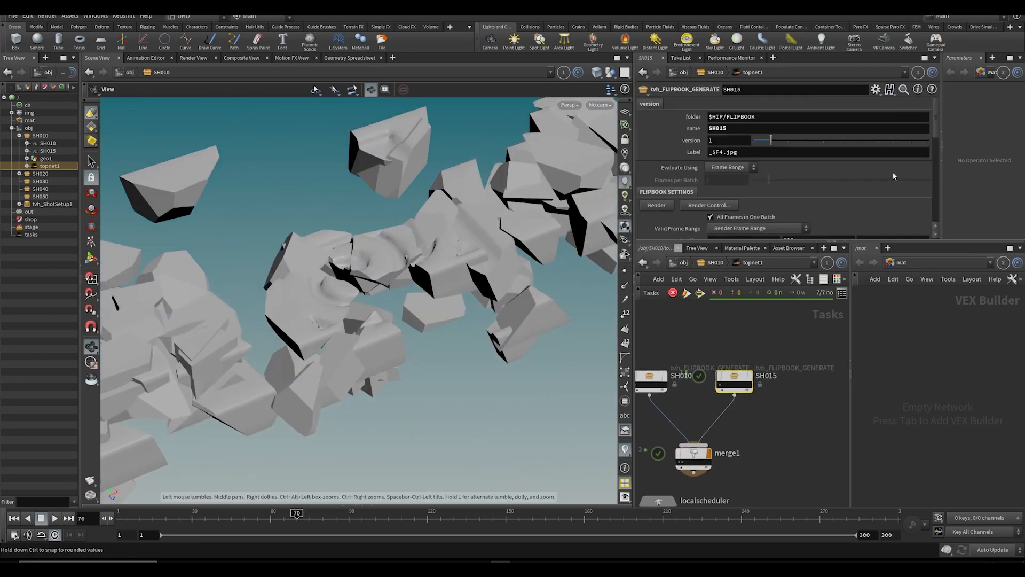
scroll(790, 185, down, 4)
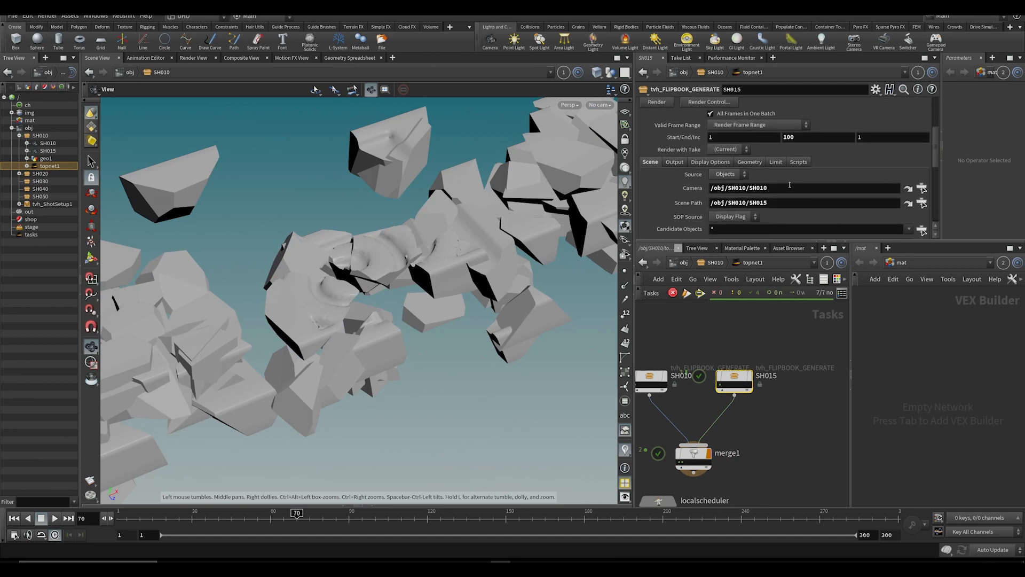
click(922, 204)
double_click(906, 150)
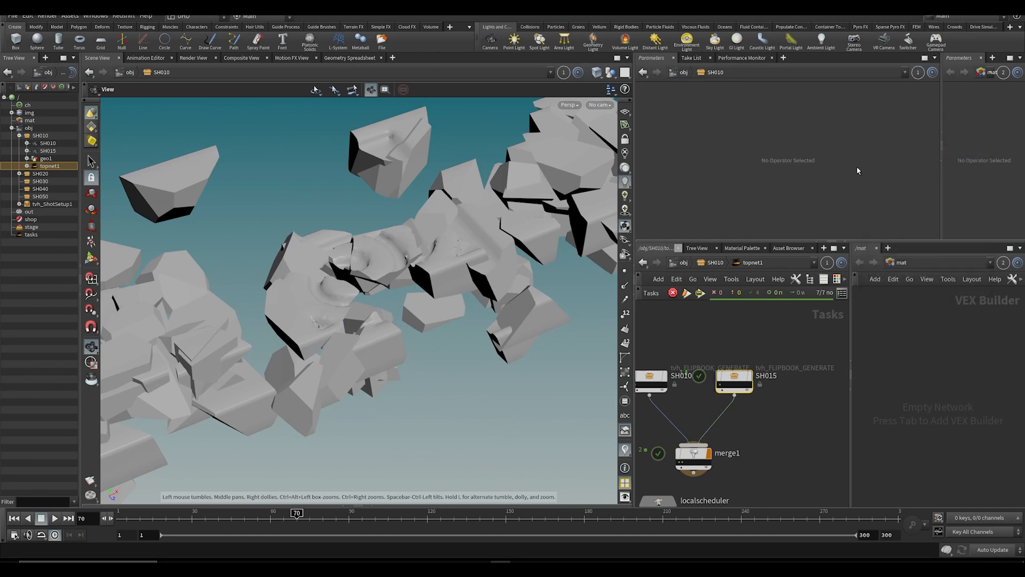
Step: Set the camera of the SH015 flipbook node to /obj/SH010/SH015 and save the scene
drag(738, 384, 741, 384)
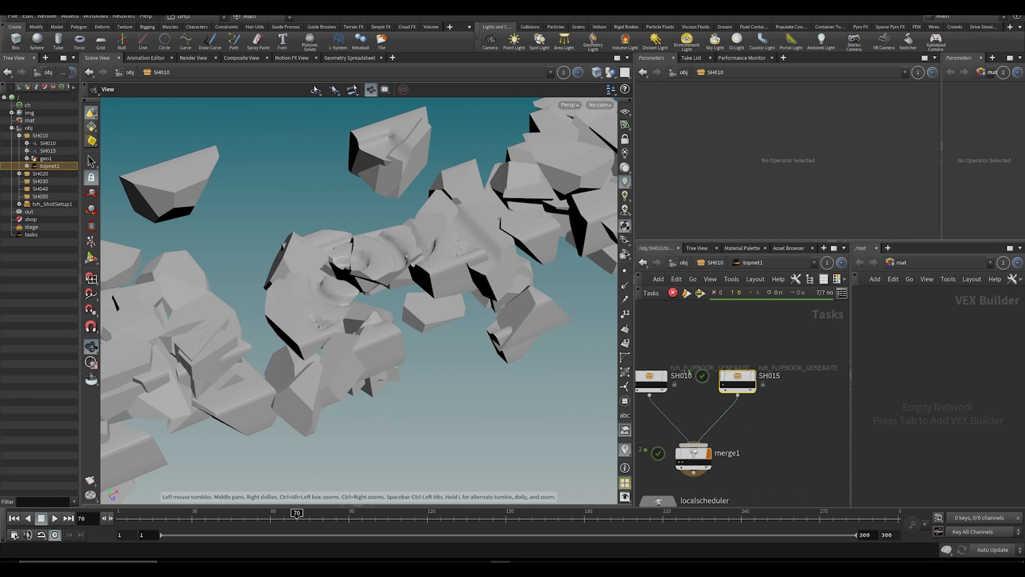
click(694, 454)
click(738, 379)
scroll(770, 176, down, 1)
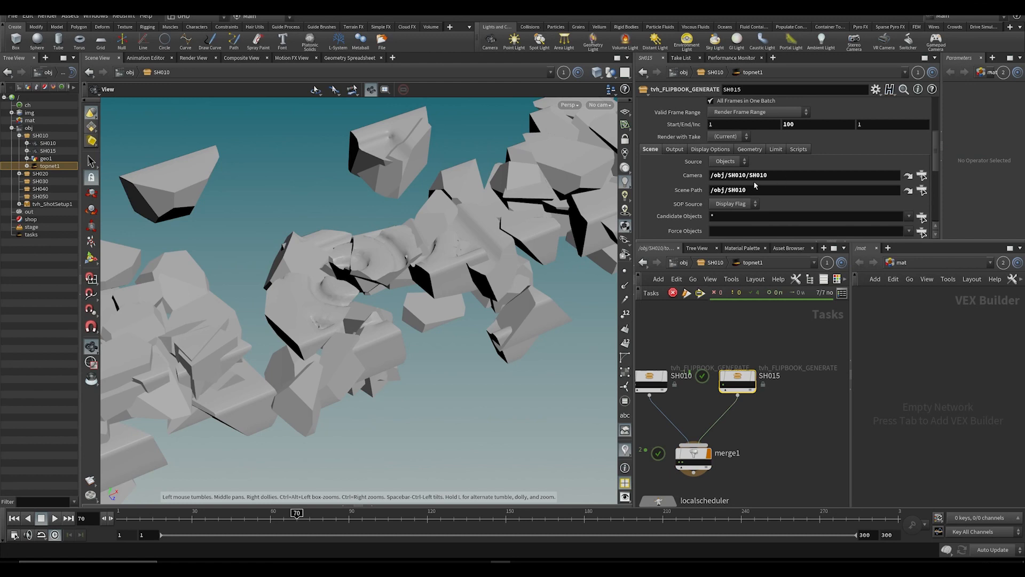
click(907, 176)
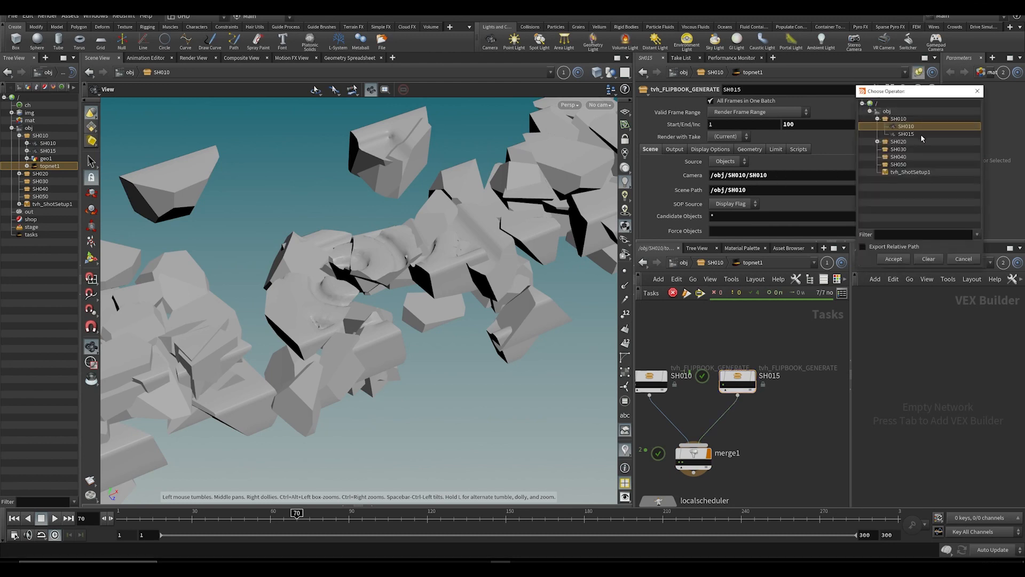
double_click(910, 137)
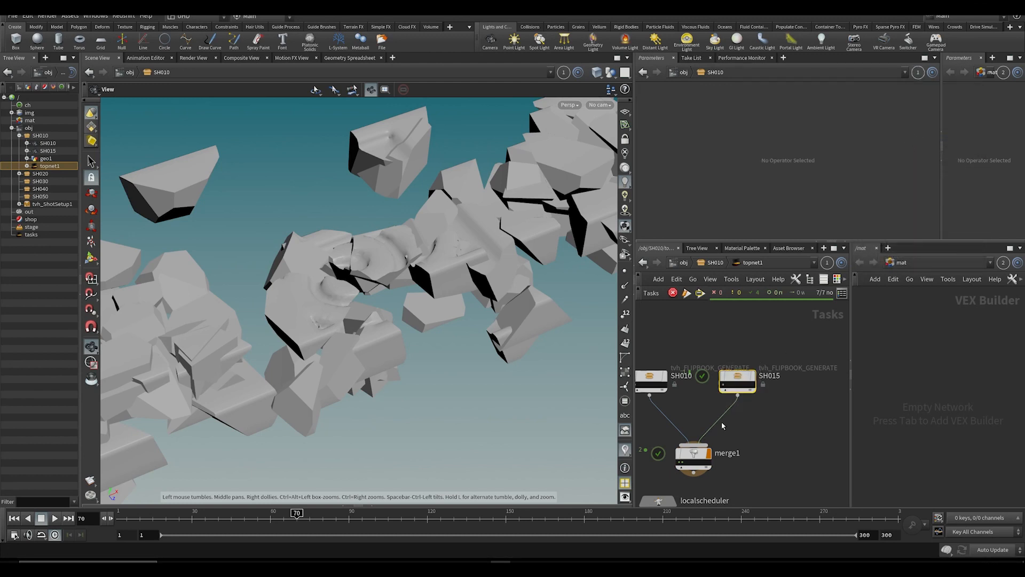
click(694, 454)
click(737, 380)
key(ctrl+s)
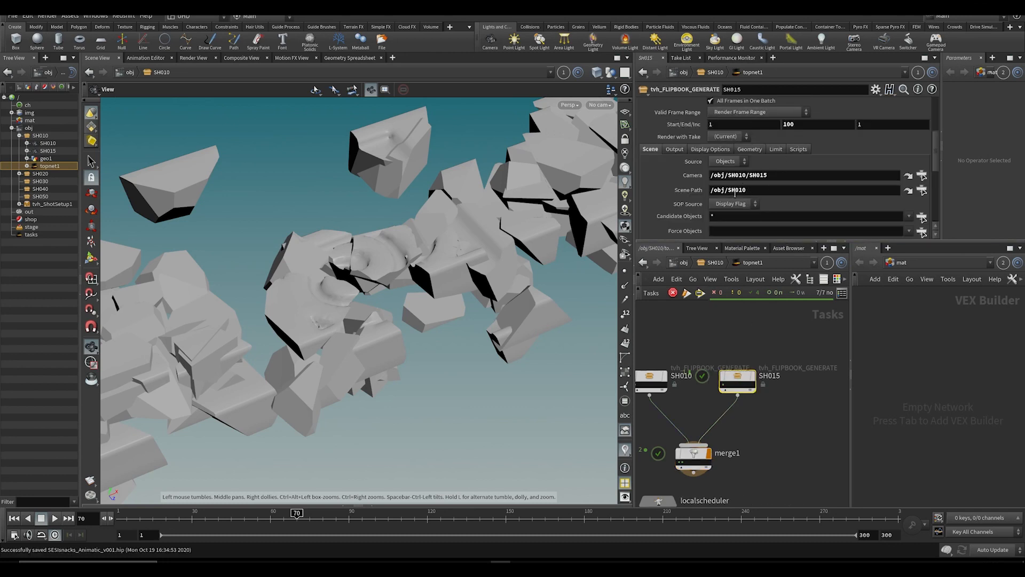
Step: Dirty and cook the merge1 node again, accepting the save of scene changes before cooking
click(693, 453)
click(712, 431)
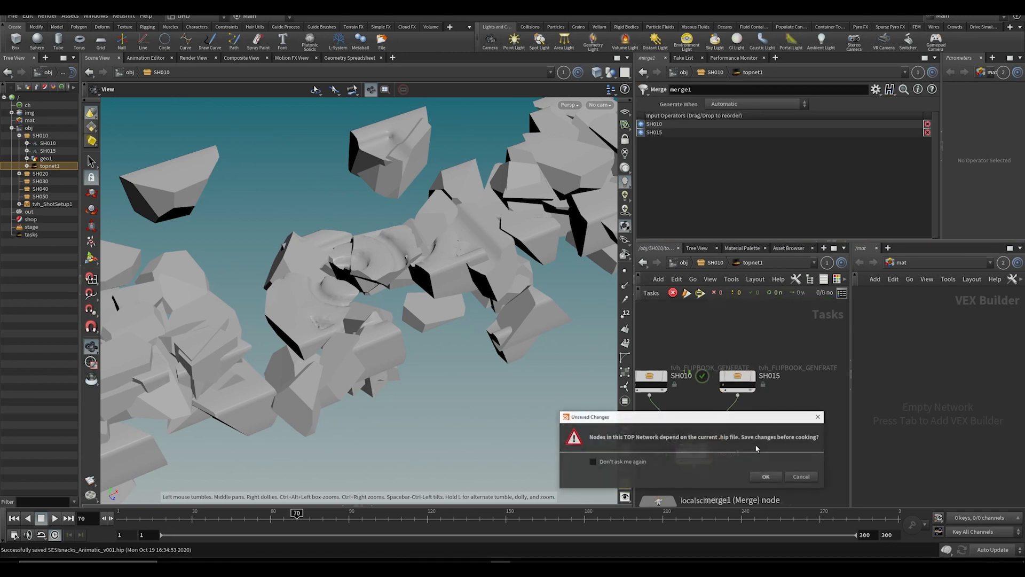
click(766, 477)
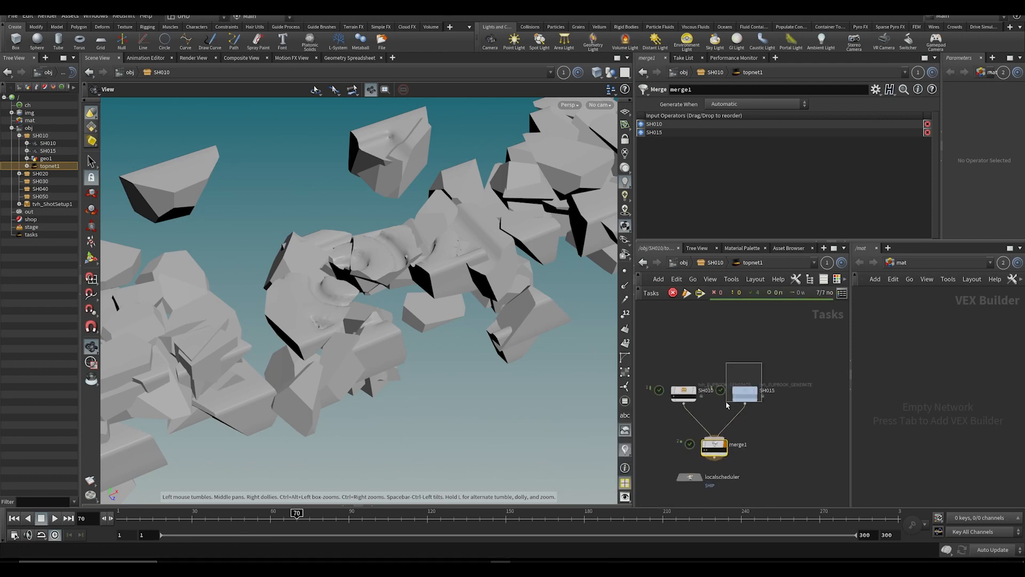
Step: Recook the SH015 flipbook node on its own, saving the scene changes before cooking
right_click(744, 393)
click(779, 375)
click(847, 410)
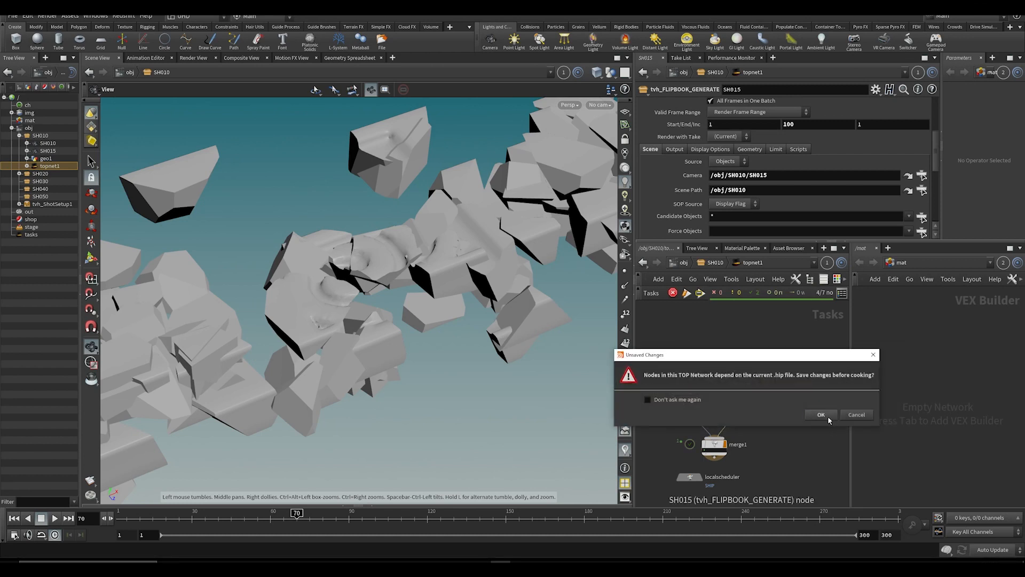
click(830, 421)
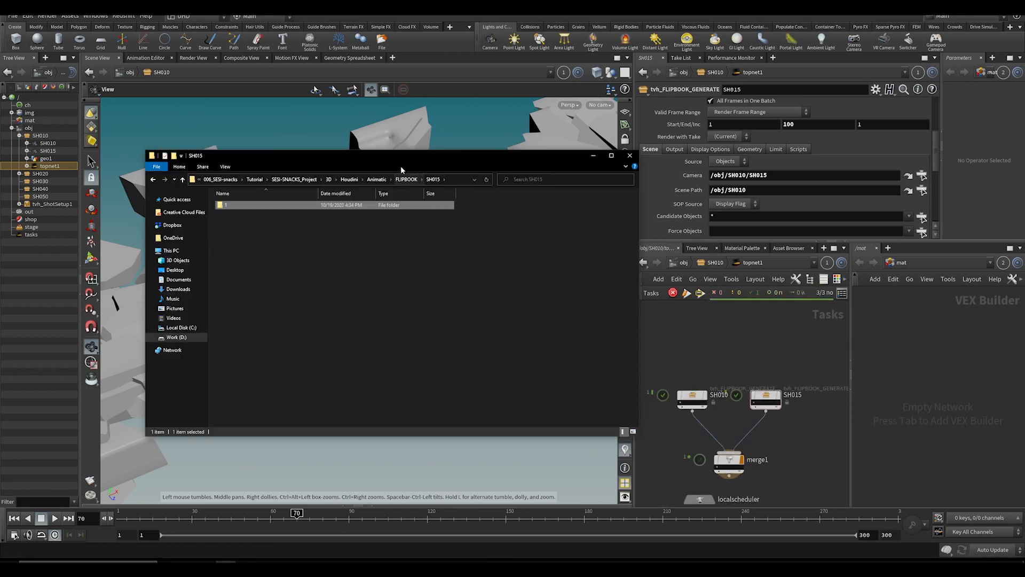
Step: Play the SH010_v1 video from FLIPBOOK/SH010/1/MP4, close the player and go back to the SH010 folder
double_click(223, 209)
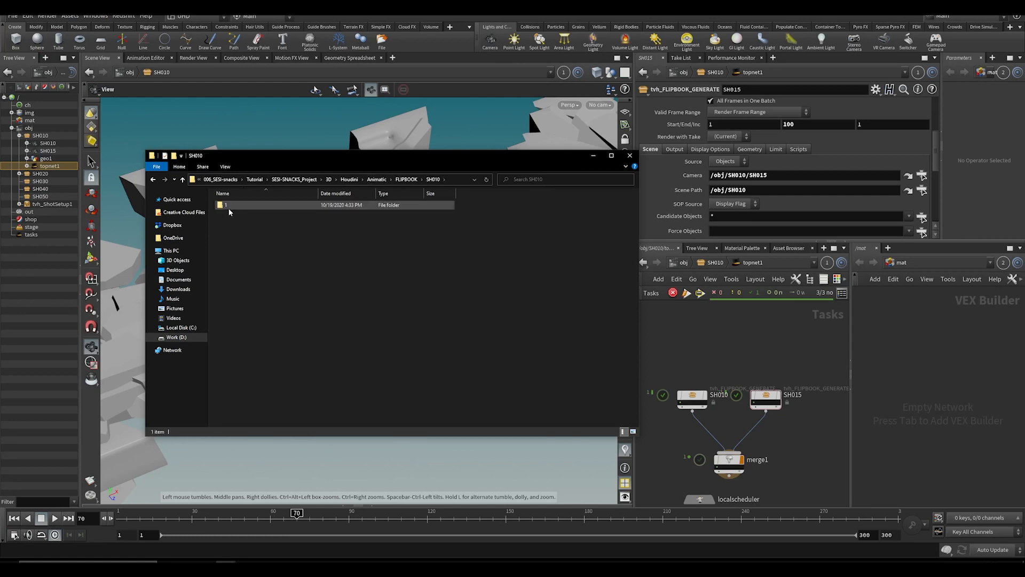
double_click(228, 208)
double_click(228, 208)
double_click(235, 213)
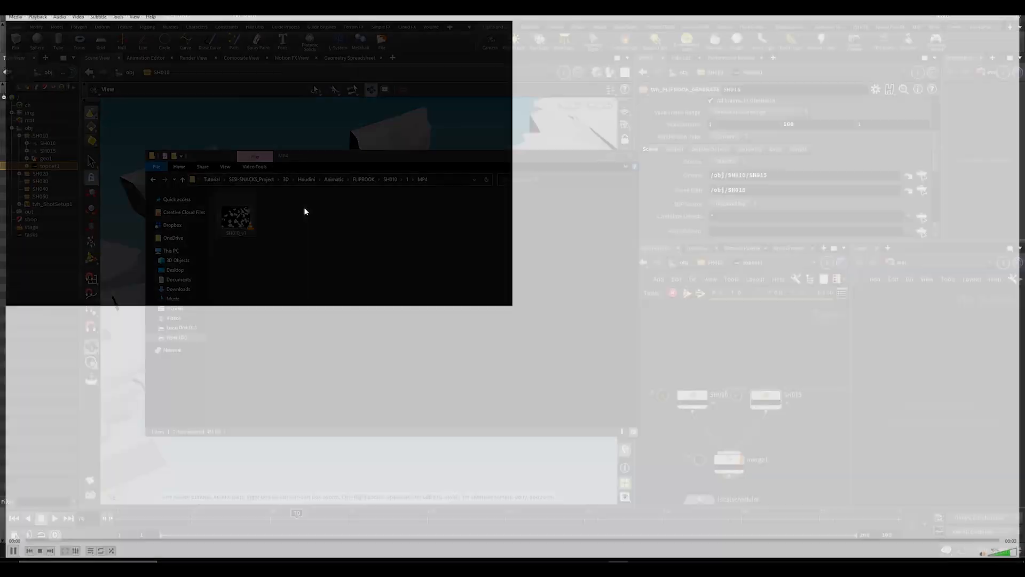
key(alt+F4)
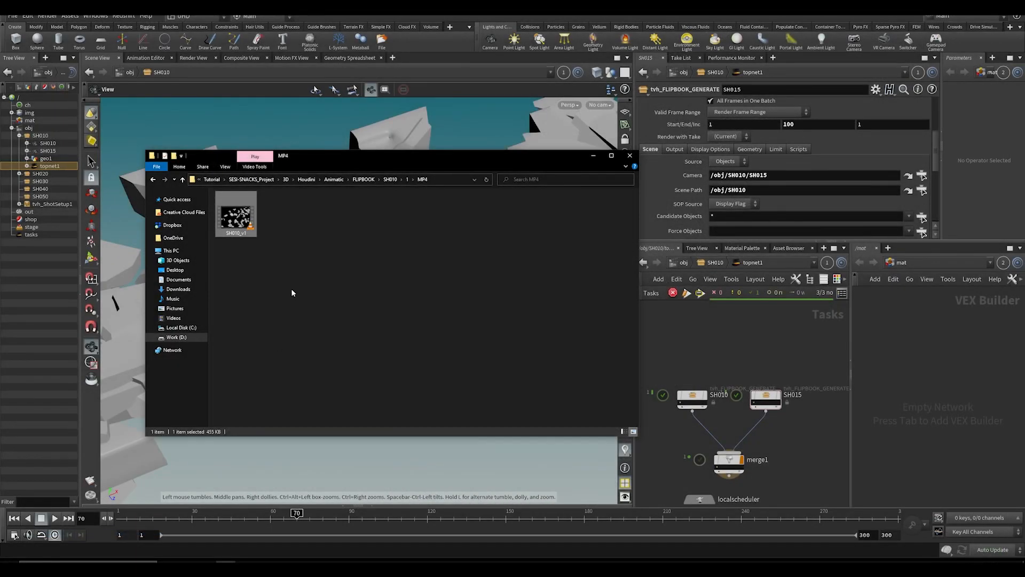
key(BackSpace)
key(BackSpace)
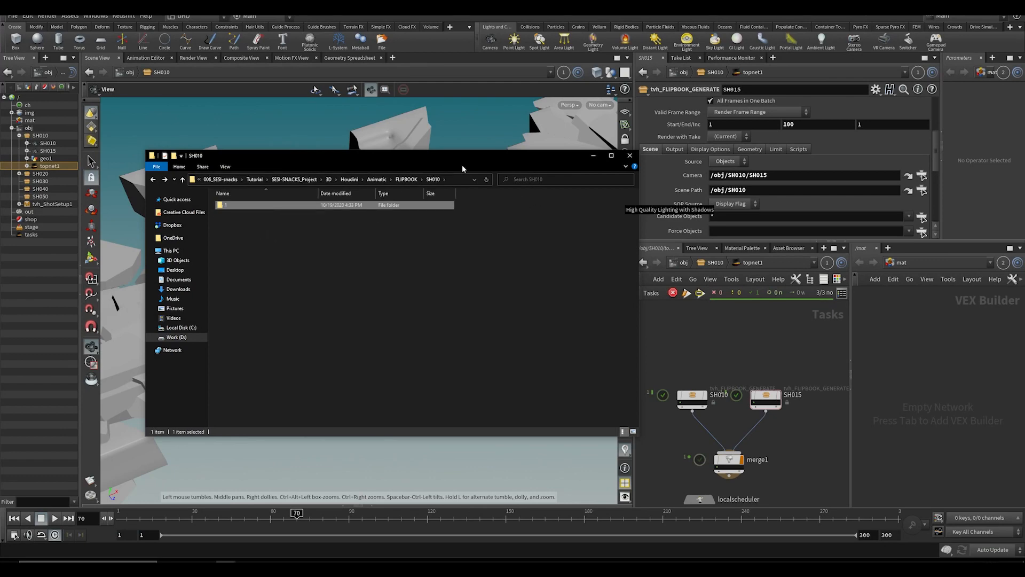
Step: Play the new SH015_v1 video from FLIPBOOK/SH015/1/MP4, then return to Houdini and save the scene
click(408, 178)
double_click(255, 212)
double_click(243, 204)
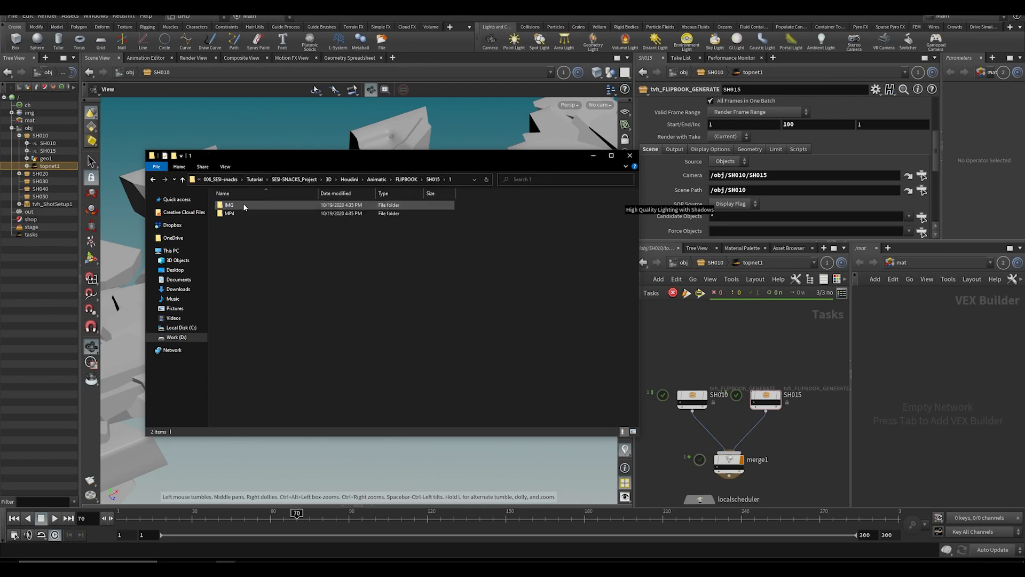
double_click(244, 214)
double_click(235, 216)
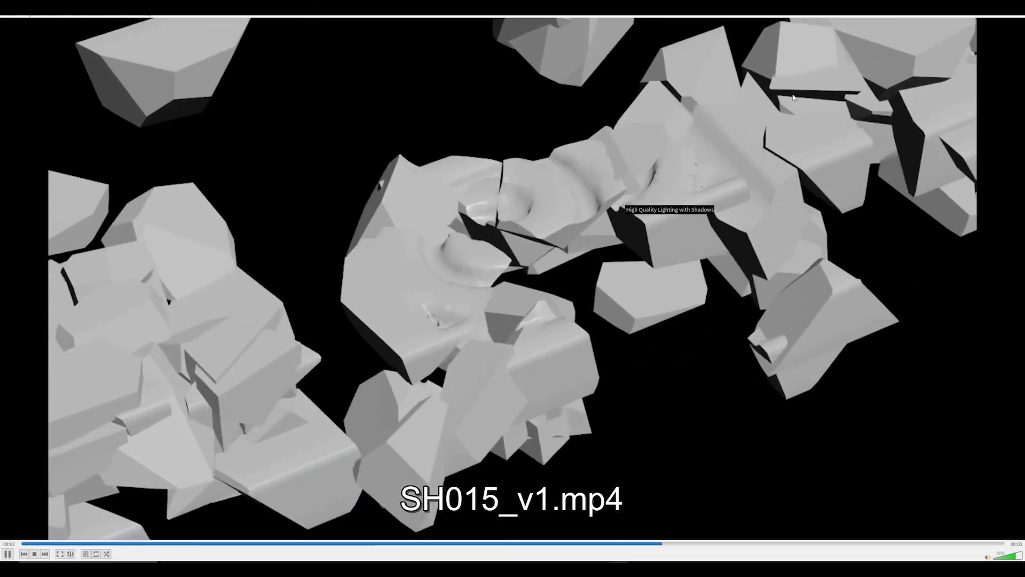
key(space)
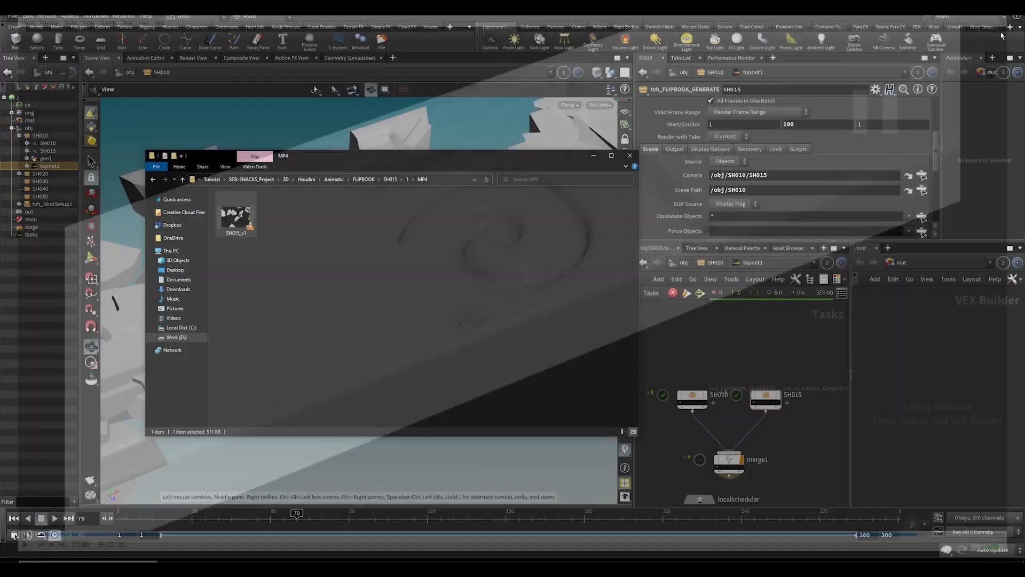
key(ctrl+s)
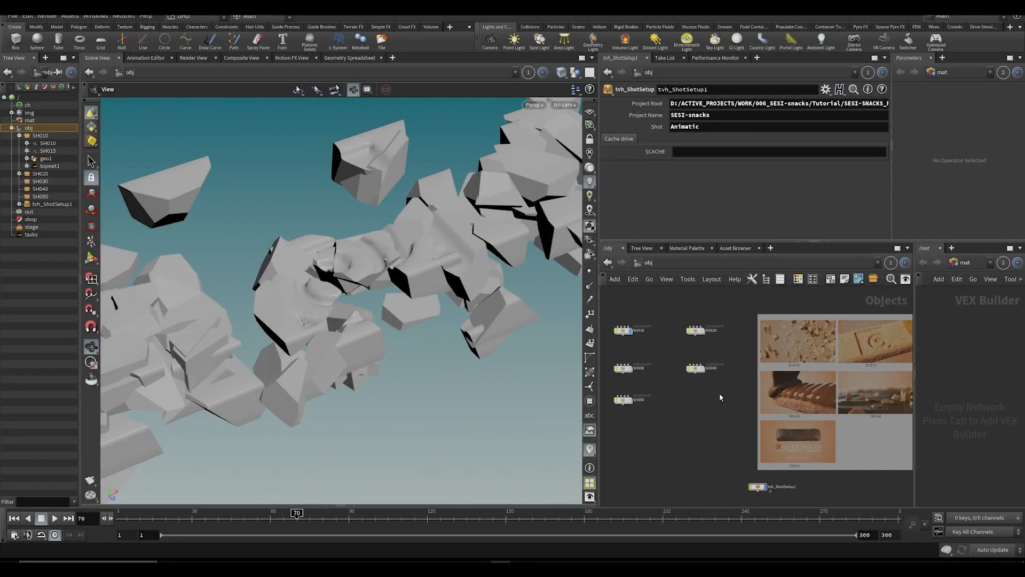
Step: At the object level, turn off the display of the SH010 subnetwork and open the SH020 subnetwork
middle_drag(739, 326, 887, 385)
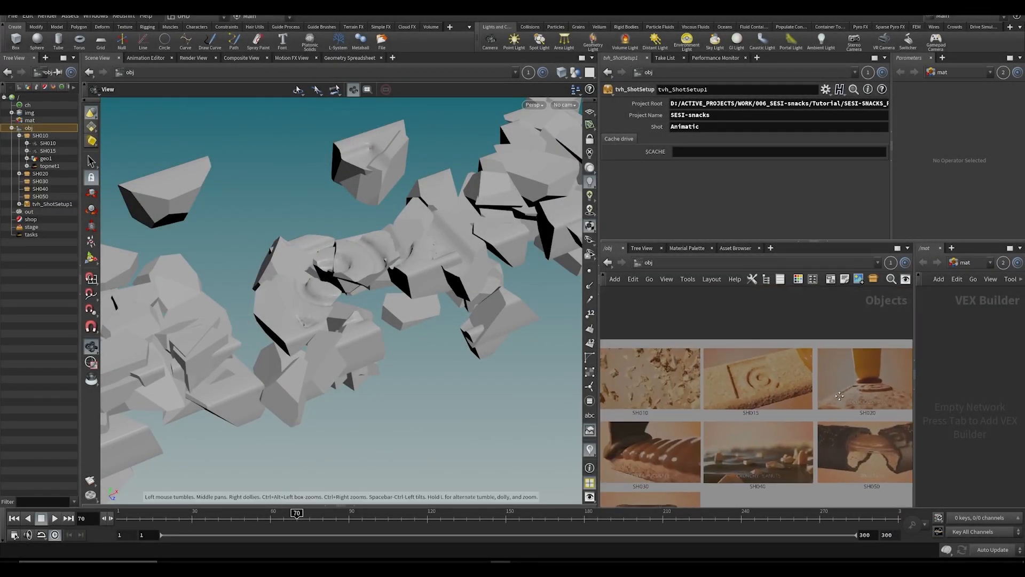
middle_drag(603, 391, 768, 397)
scroll(691, 393, down, 3)
scroll(644, 373, up, 3)
click(610, 374)
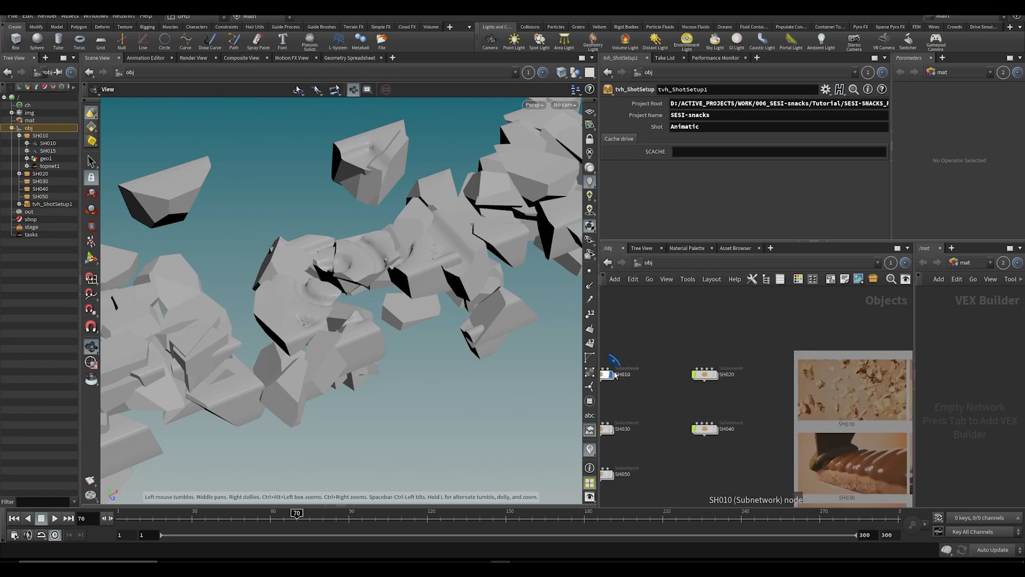
double_click(705, 375)
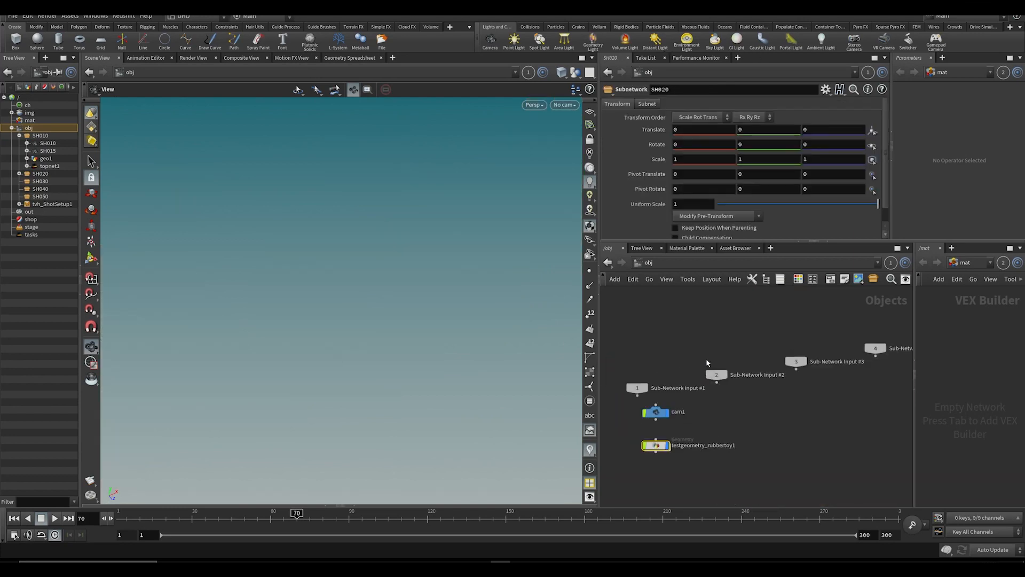
Step: Delete the rubber toy test geometry and cam1 from the SH020 subnetwork, and save the scene
key(Delete)
drag(677, 428, 702, 375)
key(Delete)
scroll(702, 393, down, 1)
key(ctrl+s)
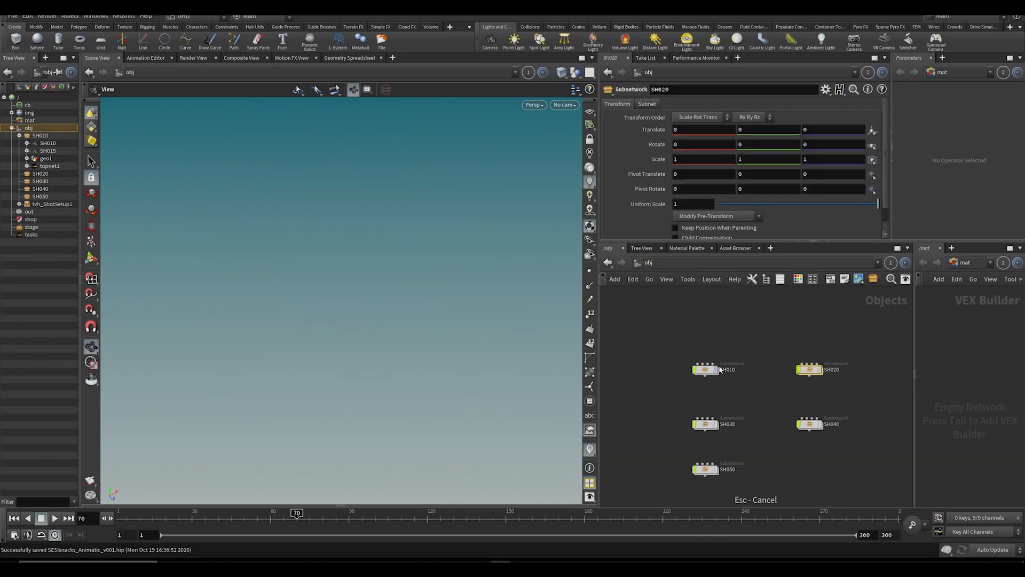
Step: In SH010's geometry, add a Null fed by convertvdb1, name it OUT_COOKIE and copy it
double_click(689, 353)
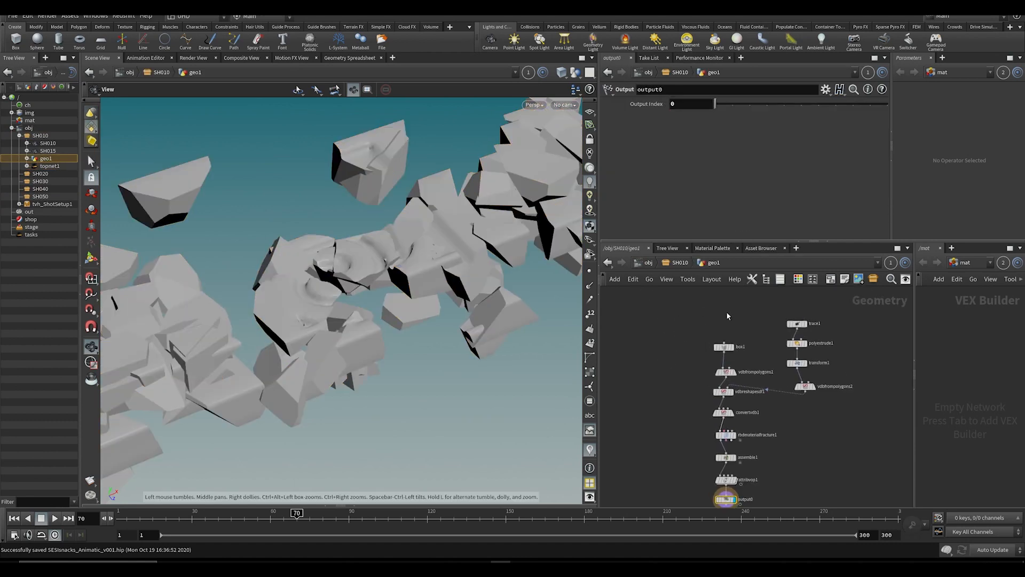
key(Tab)
text(null)
key(Return)
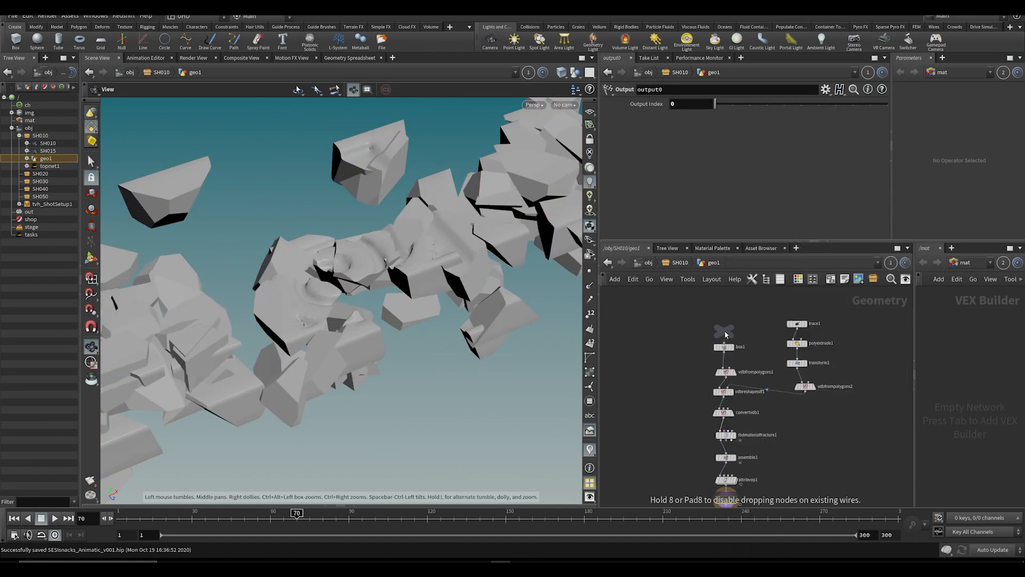
scroll(751, 393, up, 2)
click(653, 442)
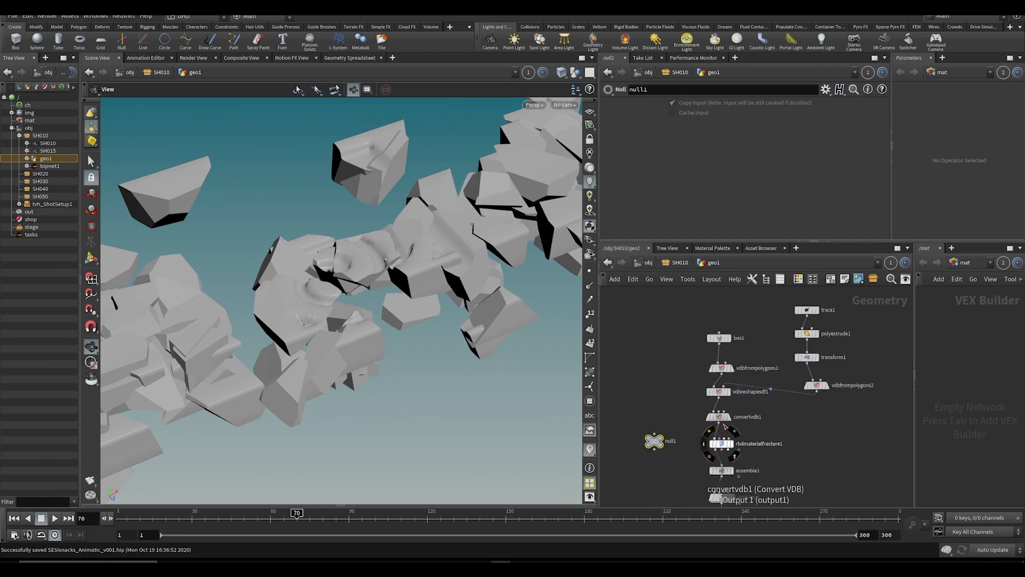
double_click(670, 441)
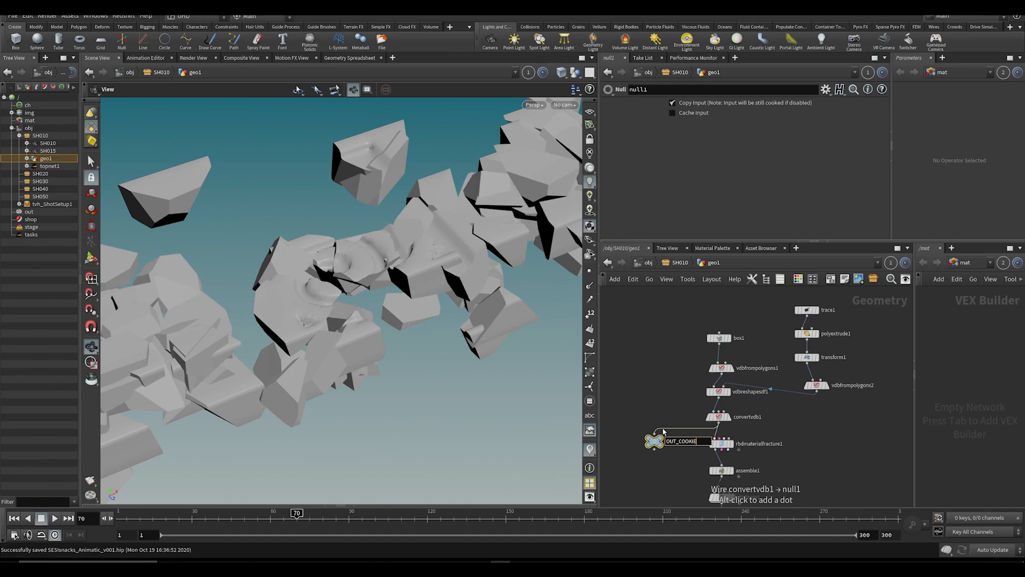
key(Return)
key(ctrl+c)
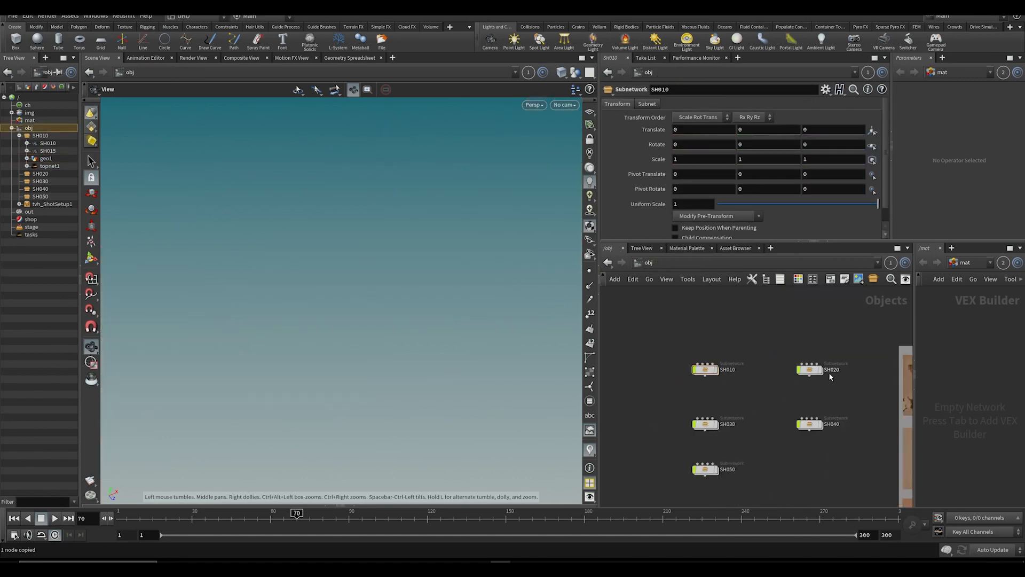
Step: Create a Geometry node inside the SH020 subnetwork and open it
key(Tab)
key(Escape)
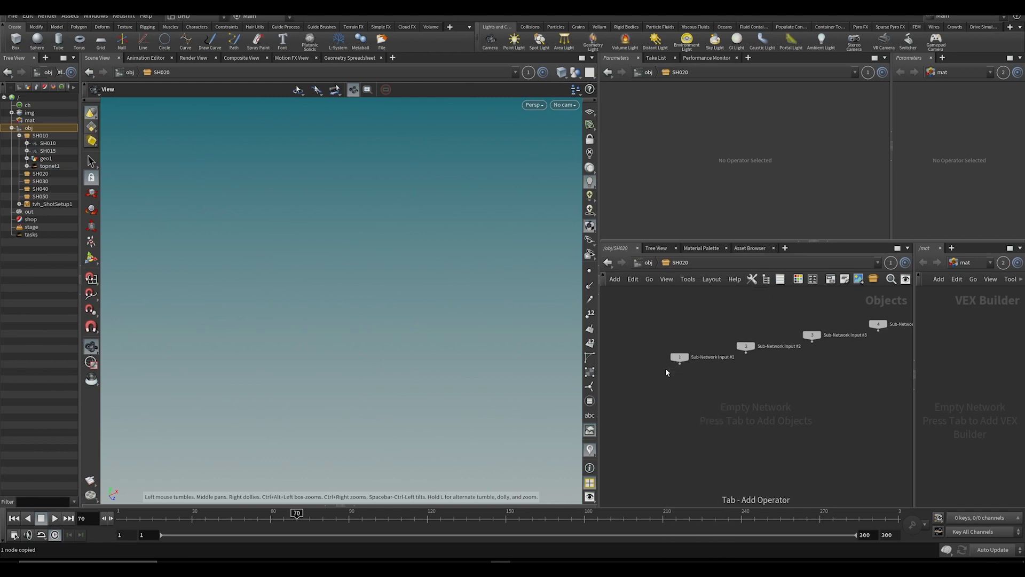
key(Tab)
text(ge)
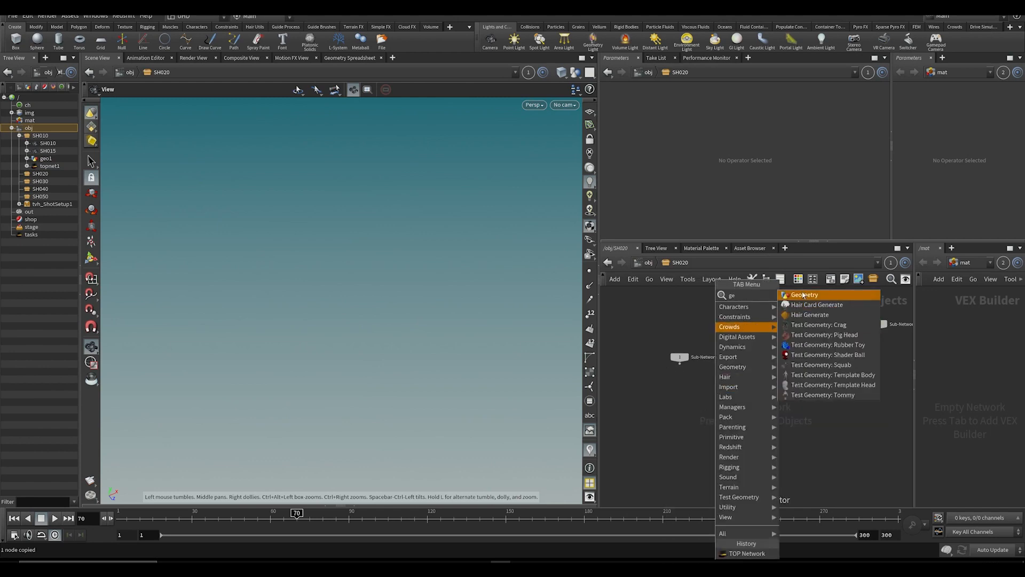
click(811, 297)
click(690, 396)
double_click(690, 396)
Step: Add an Object Merge that references /obj/SH010/geo1/OUT_COOKIE with Transform set to Into This Object, and save the scene
key(Tab)
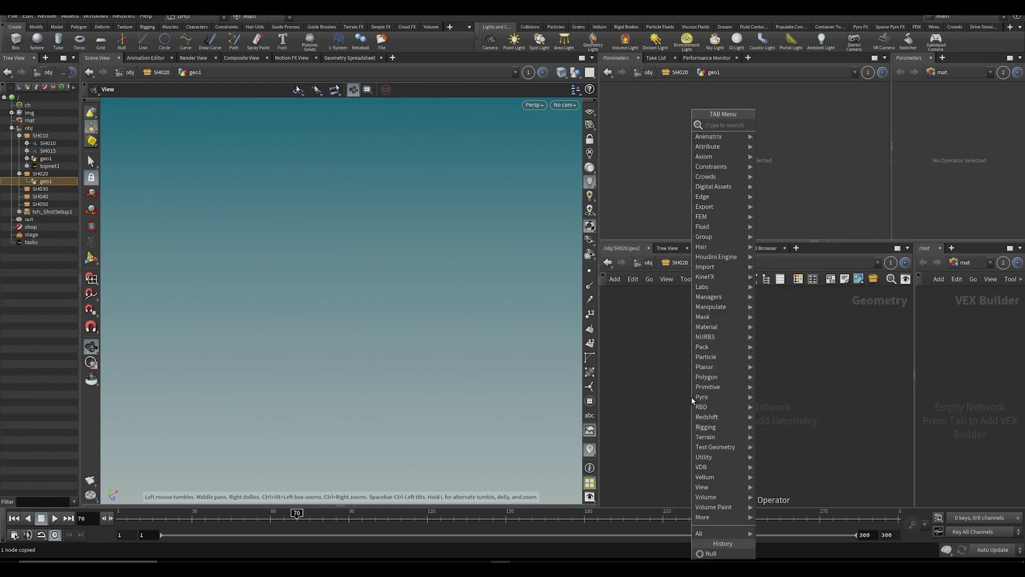
text(ob)
key(Return)
click(691, 396)
click(697, 130)
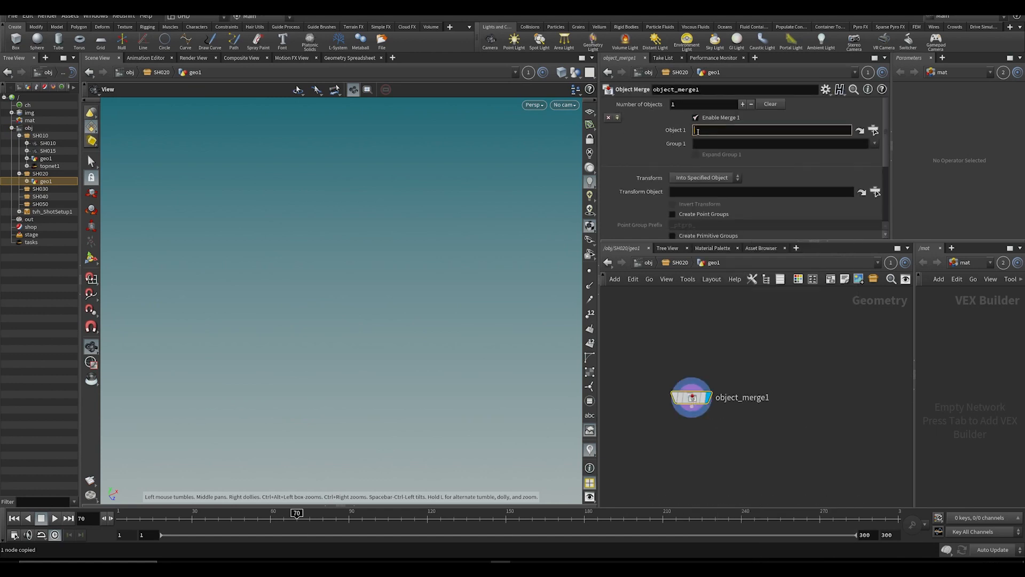
key(ctrl+v)
click(698, 178)
click(698, 203)
key(ctrl+s)
drag(408, 289, 376, 251)
key(ctrl+s)
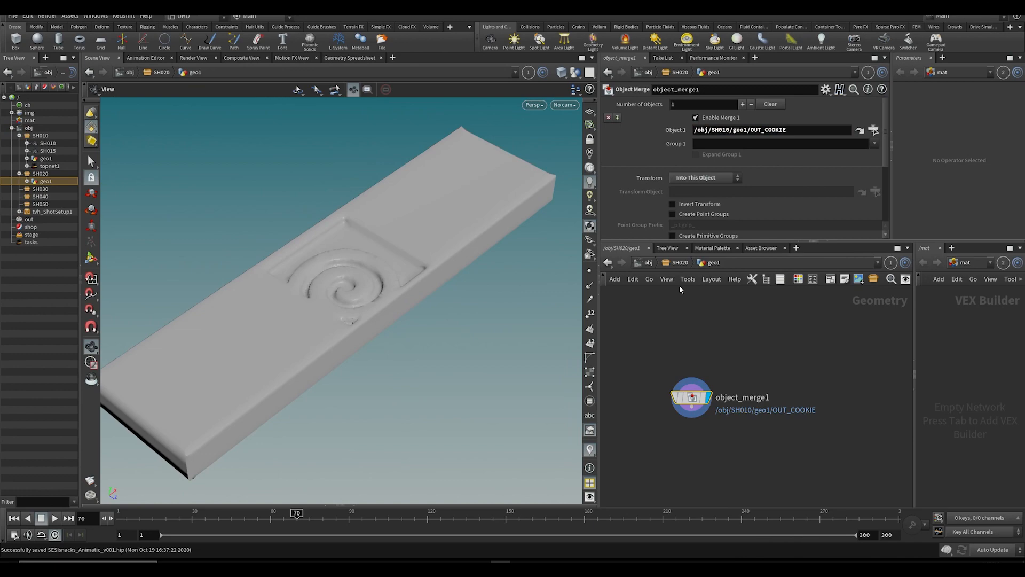
Step: Go to the referenced OUT_COOKIE node and insert a File Cache between convertvdb1 and both OUT_COOKIE and rbdmaterialfracture1
click(860, 130)
scroll(713, 376, up, 3)
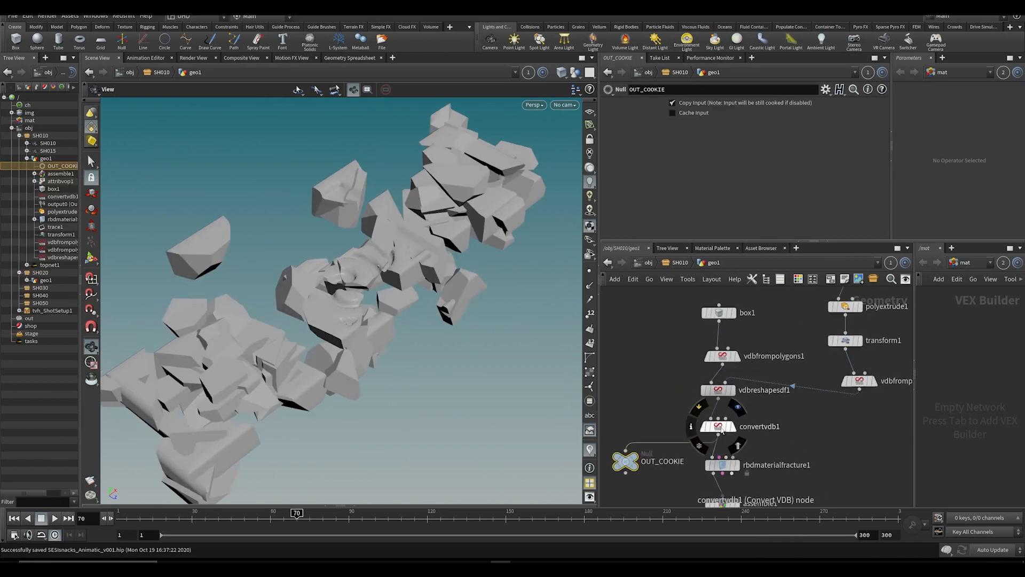
key(Tab)
key(Return)
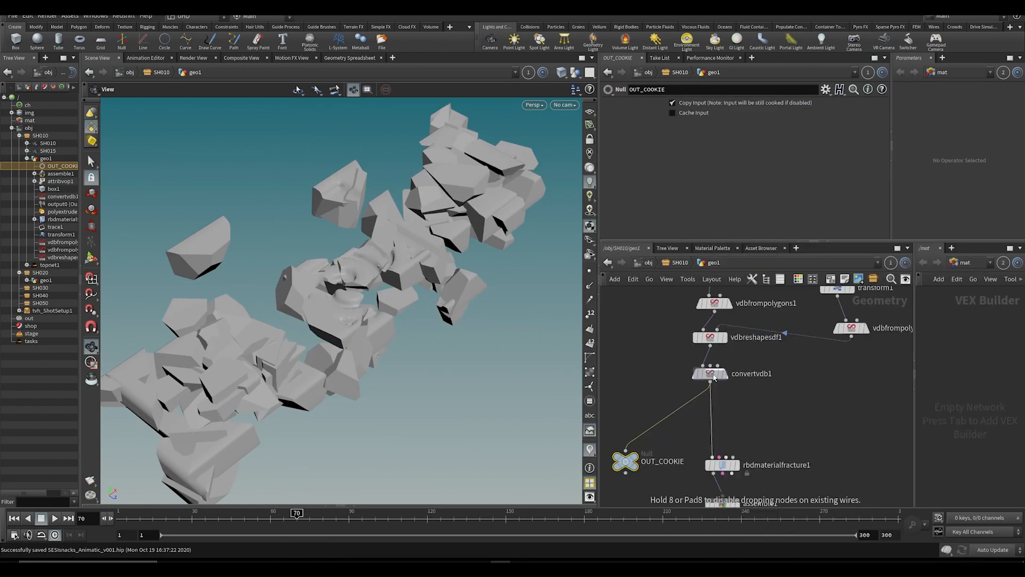
scroll(714, 377, down, 4)
click(704, 376)
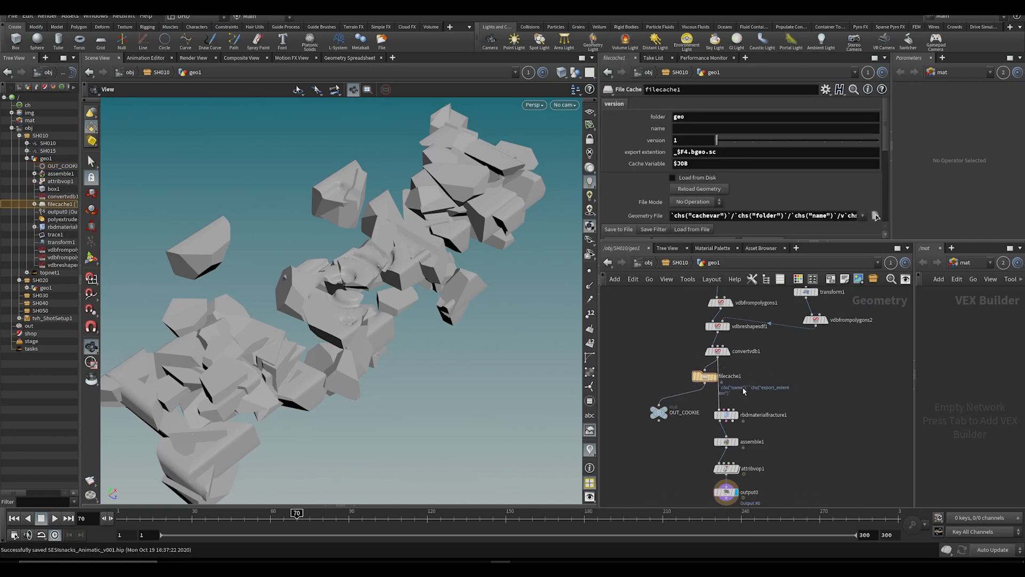
scroll(744, 391, up, 2)
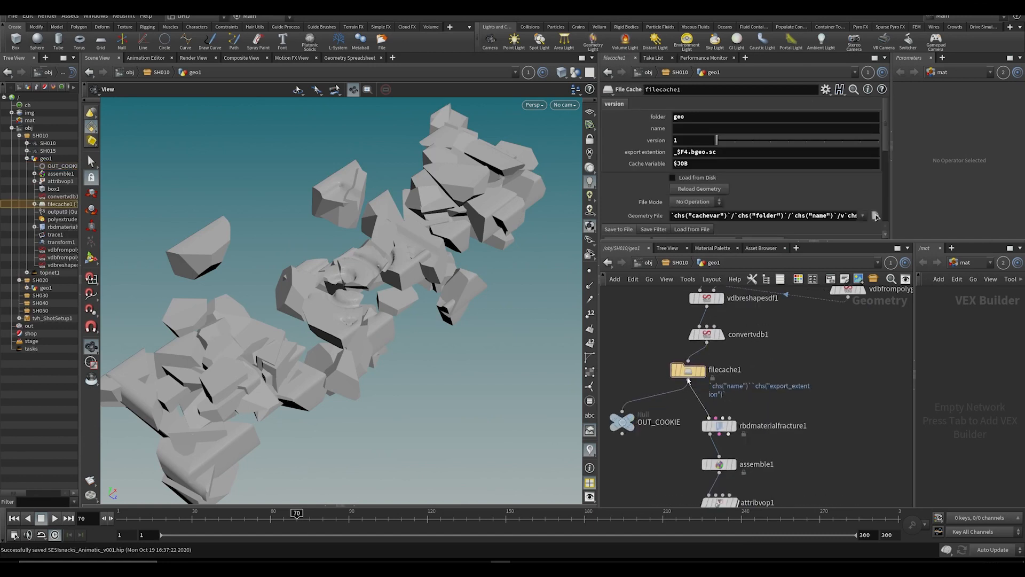
drag(687, 369, 707, 367)
middle_drag(810, 333, 816, 387)
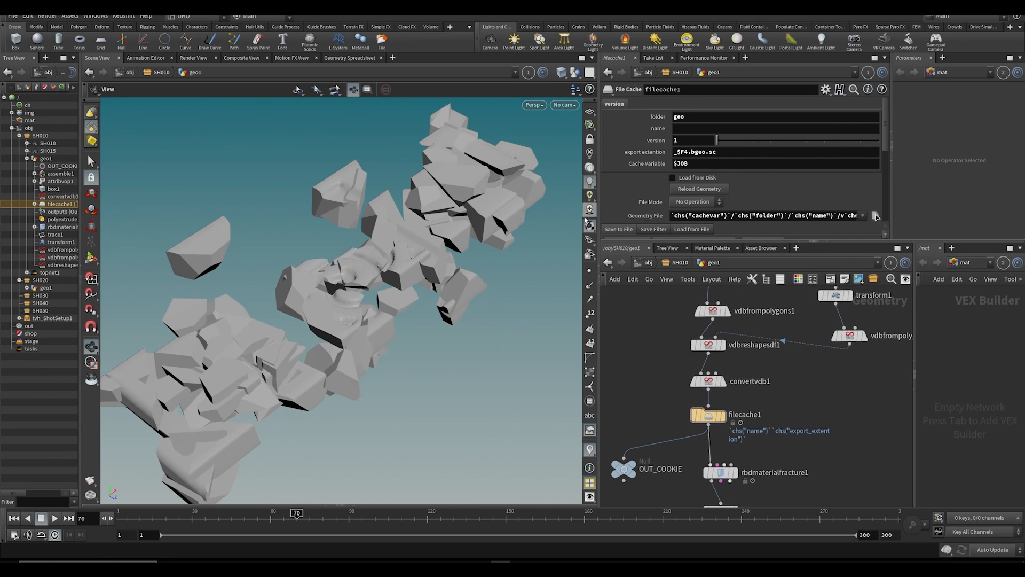
Step: Widen the area showing the file cache's parameters and save the scene
drag(598, 219, 553, 221)
scroll(584, 221, down, 2)
key(ctrl+s)
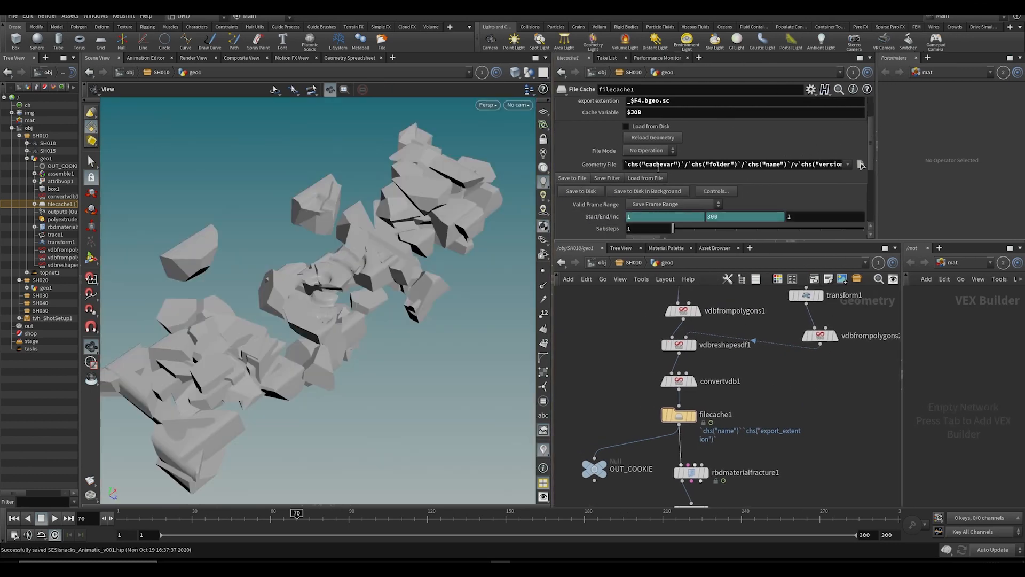
Step: Try to replace the file cache's Geometry File expression with a manual path starting $JOB/geo/mycookie.bgeo
scroll(560, 119, up, 3)
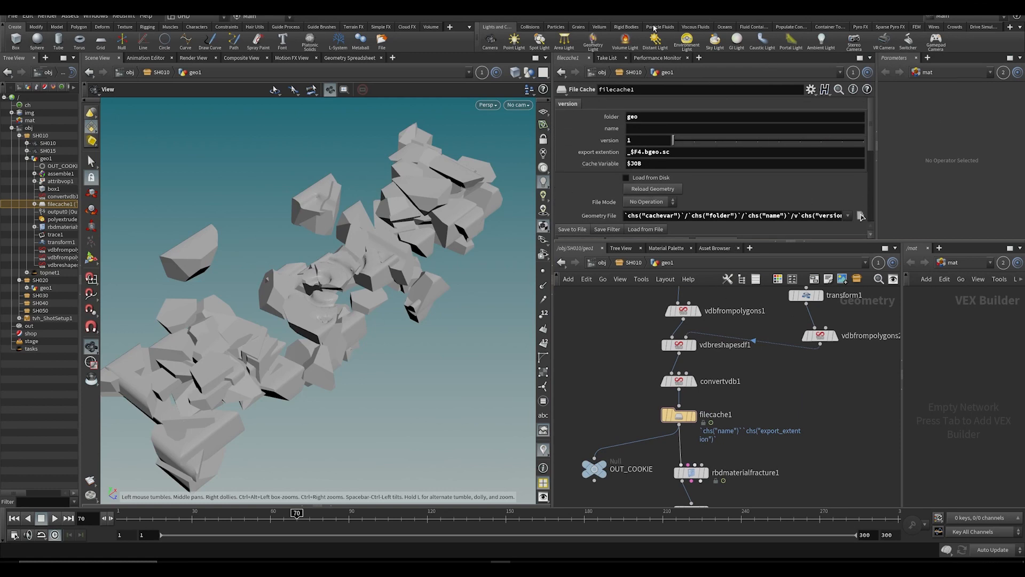
scroll(638, 176, down, 3)
click(655, 176)
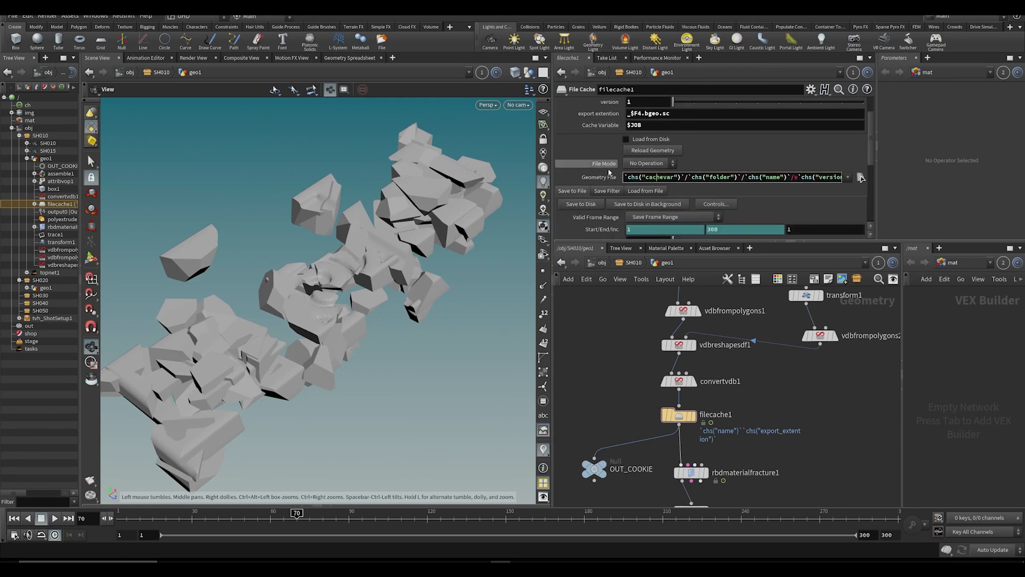
key(ctrl+a)
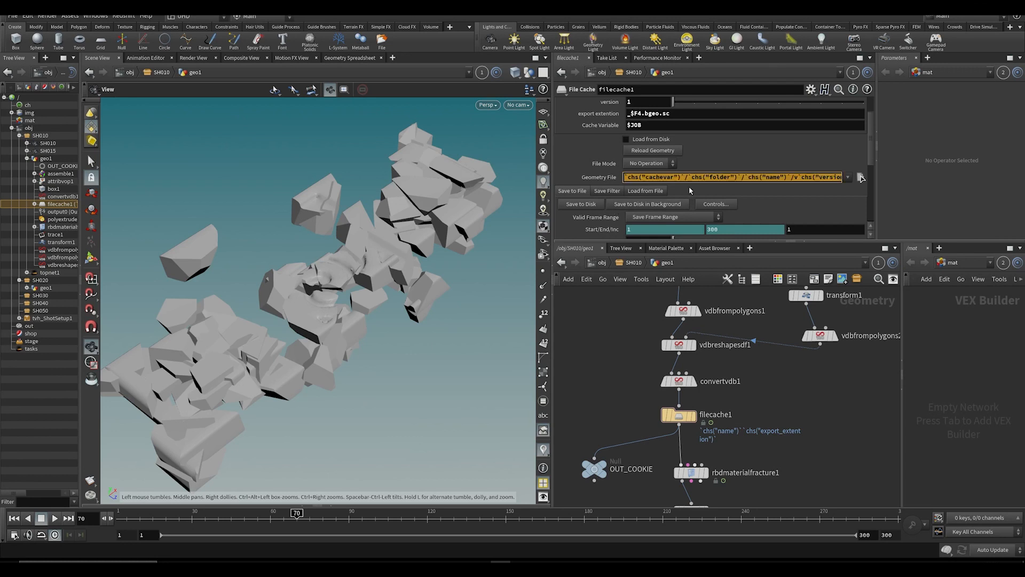
text($JOB/geo/mycookie.bgeo.)
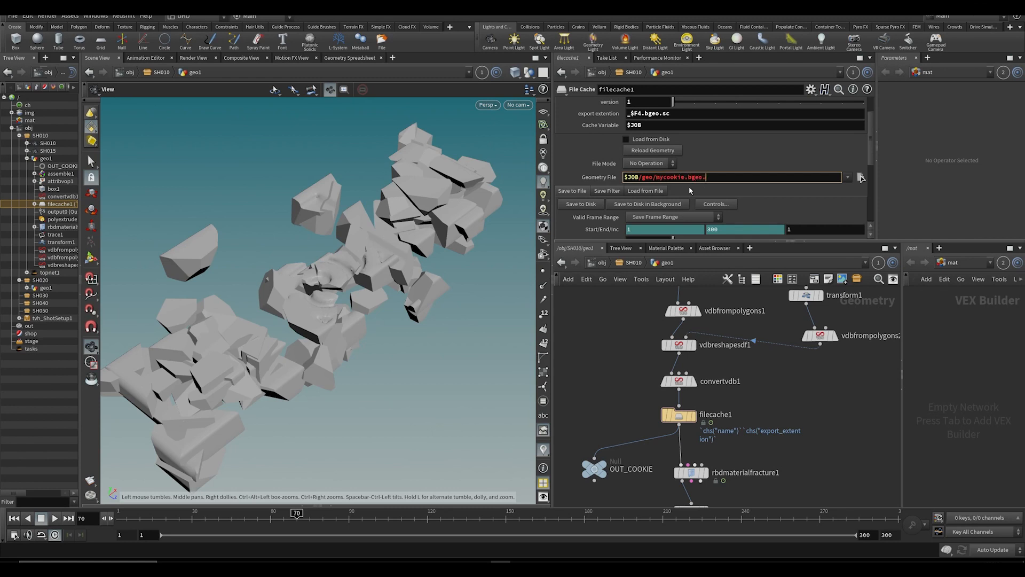
key(ctrl+z)
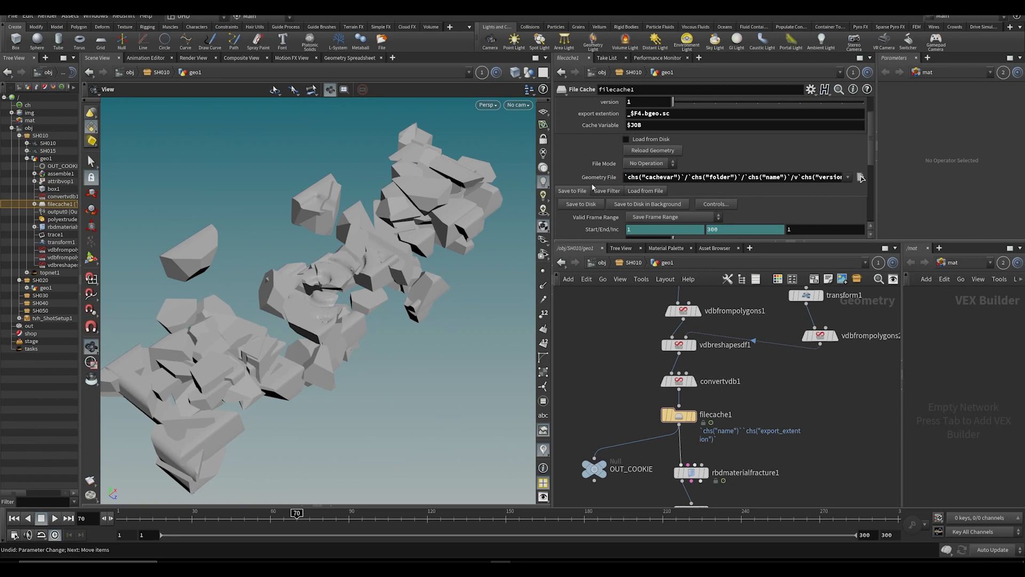
Step: Set the file cache's export extension to .bgeo.sc and its name to mycookie, and save the scene
scroll(592, 187, up, 3)
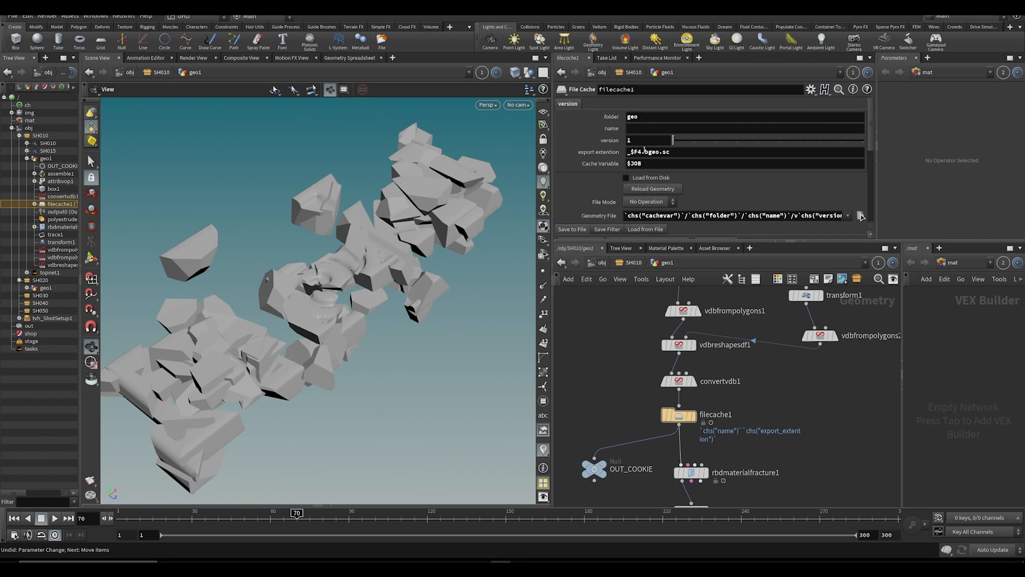
click(642, 152)
key(BackSpace)
key(BackSpace)
key(BackSpace)
key(BackSpace)
key(Return)
click(646, 127)
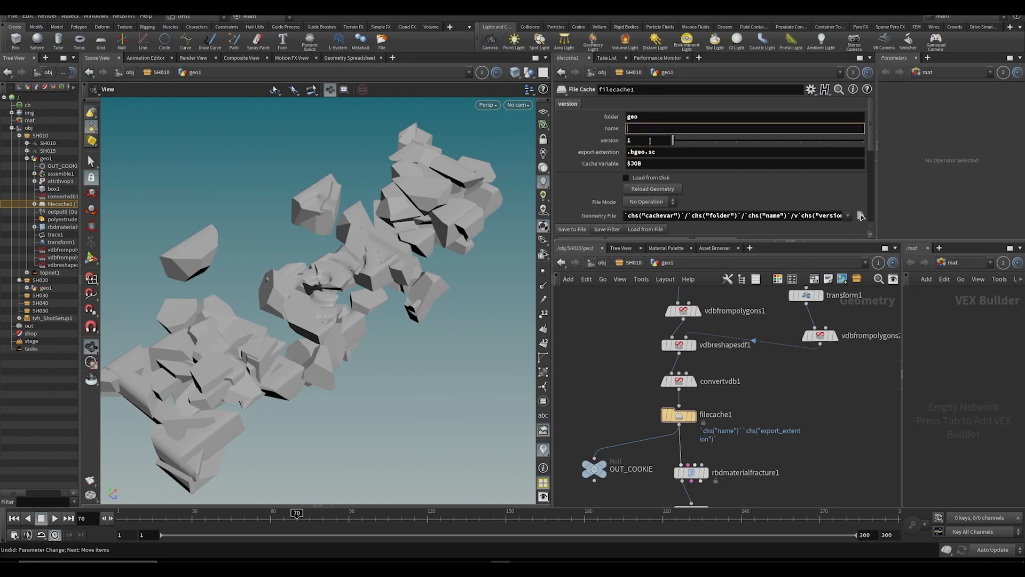
key(Return)
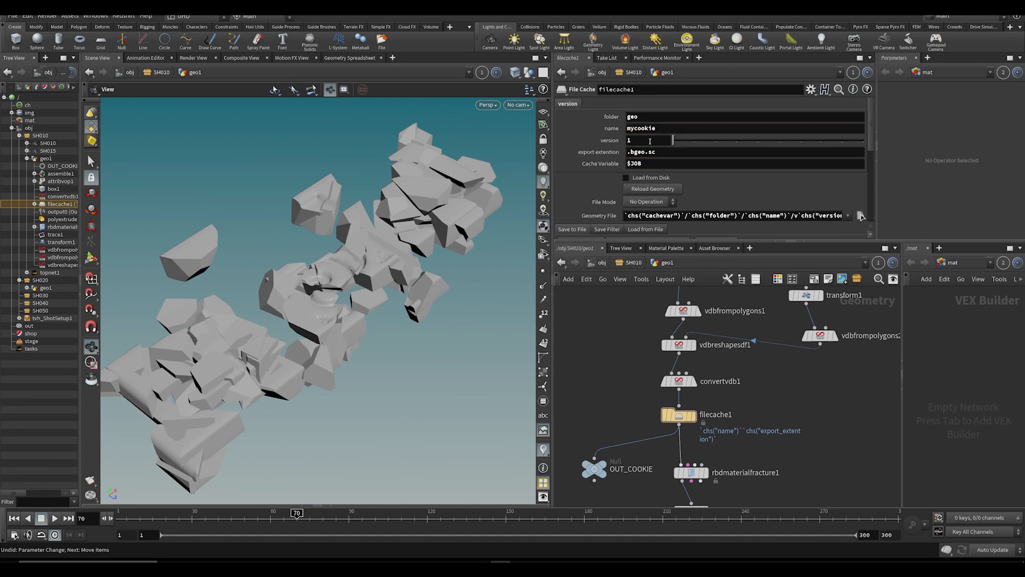
key(ctrl+s)
Step: Set the file cache's valid frame range to Save Current Frame, enable Load from Disk and save the scene
scroll(692, 201, down, 3)
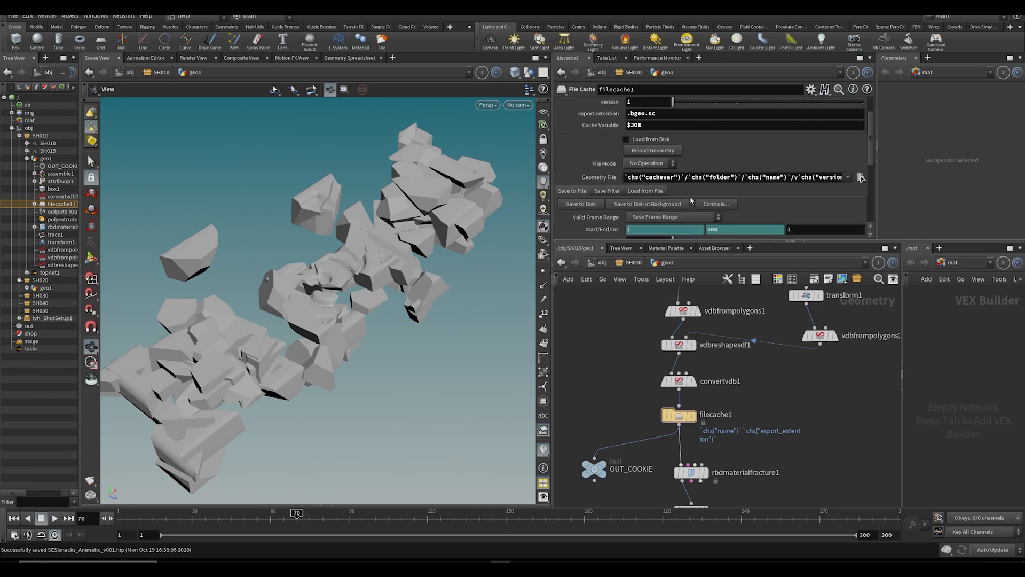
click(651, 215)
click(654, 208)
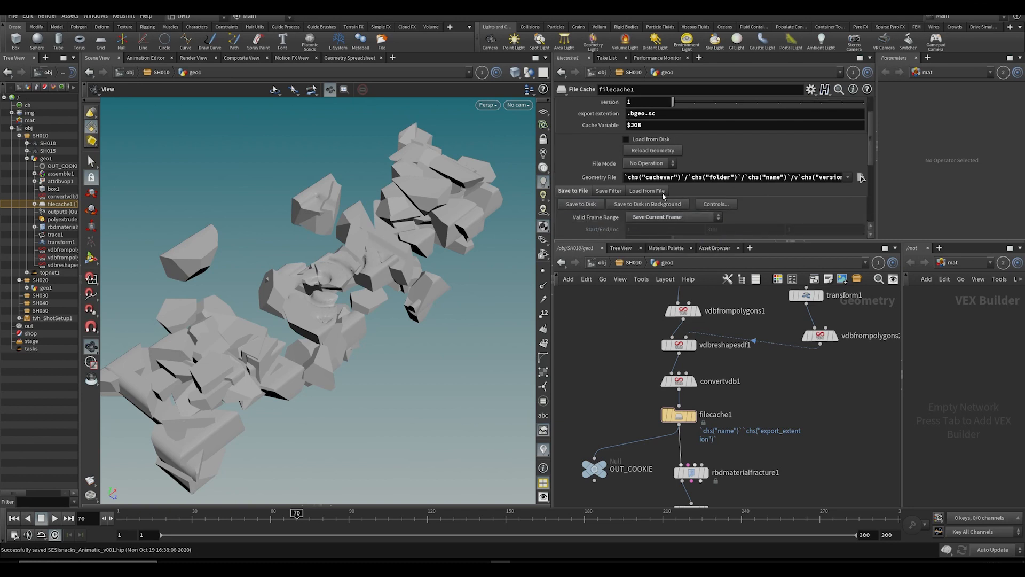
click(651, 140)
key(ctrl+s)
Step: Copy the OUT_COOKIE null, return to the SH020 subnetwork, save the scene and open its geometry node
drag(597, 444, 590, 476)
key(ctrl+c)
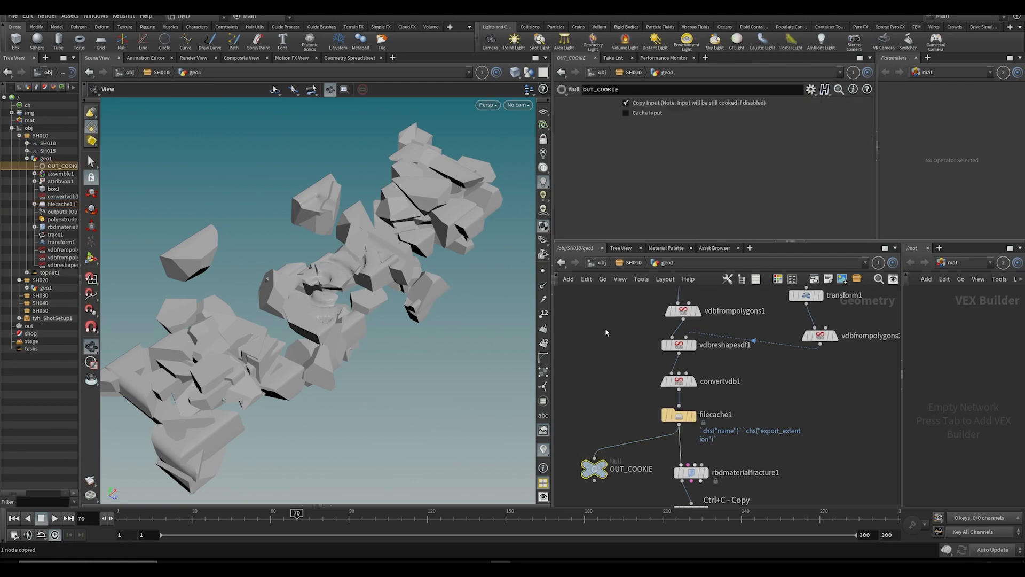
click(601, 262)
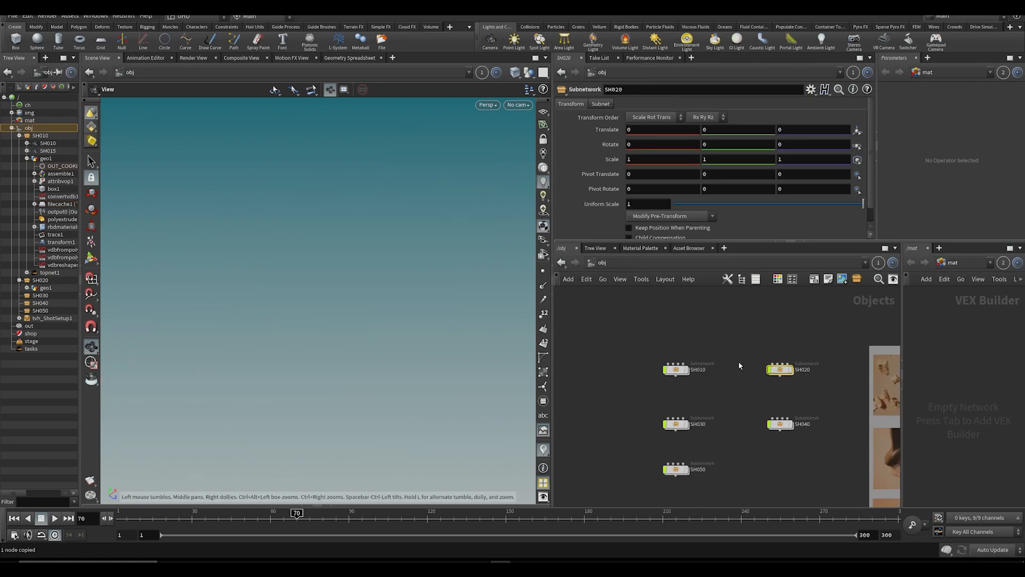
double_click(781, 369)
key(ctrl+s)
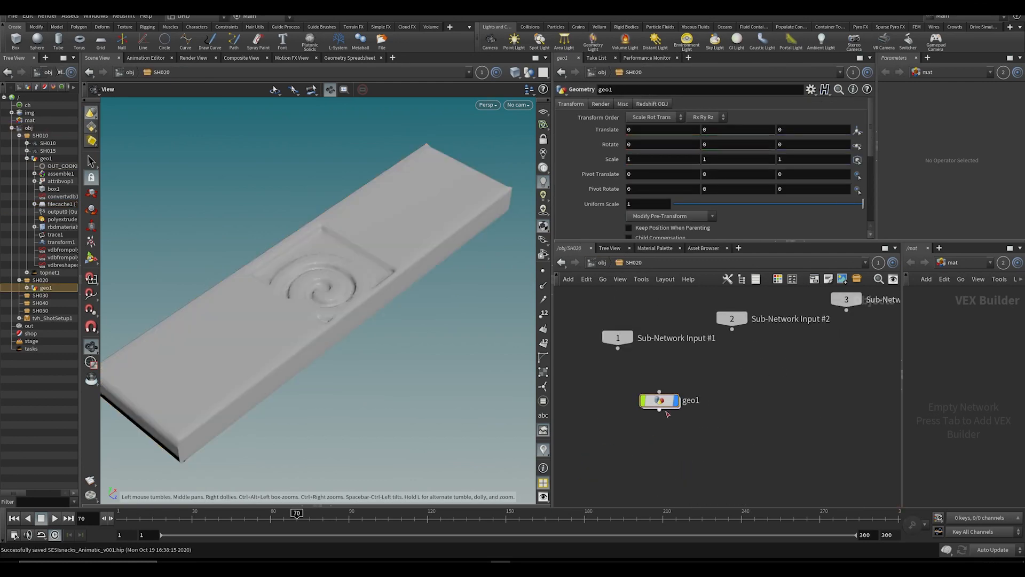
click(664, 408)
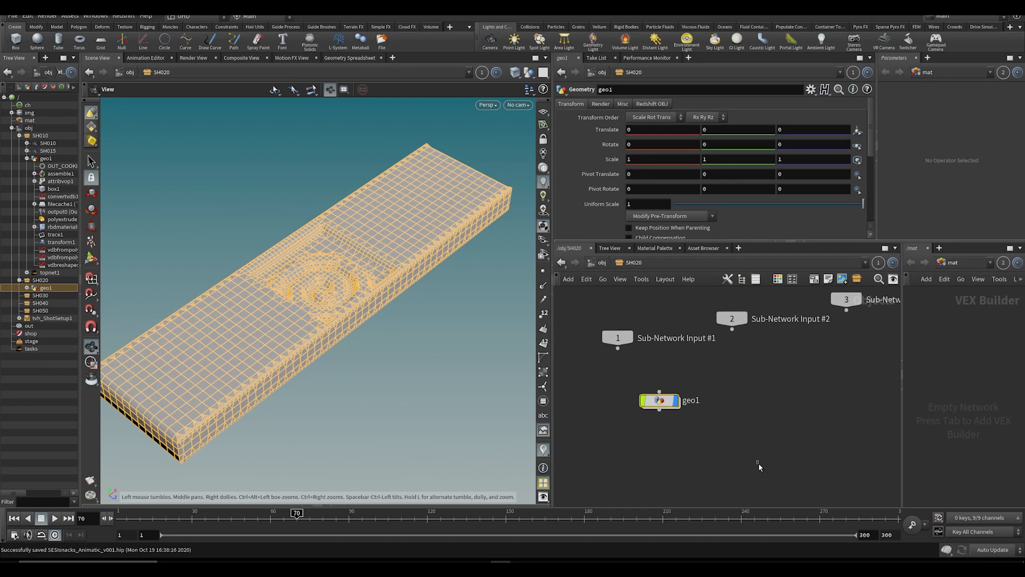
double_click(670, 404)
Step: Examine the merged cookie geometry in SH020 from several angles
drag(448, 242, 423, 240)
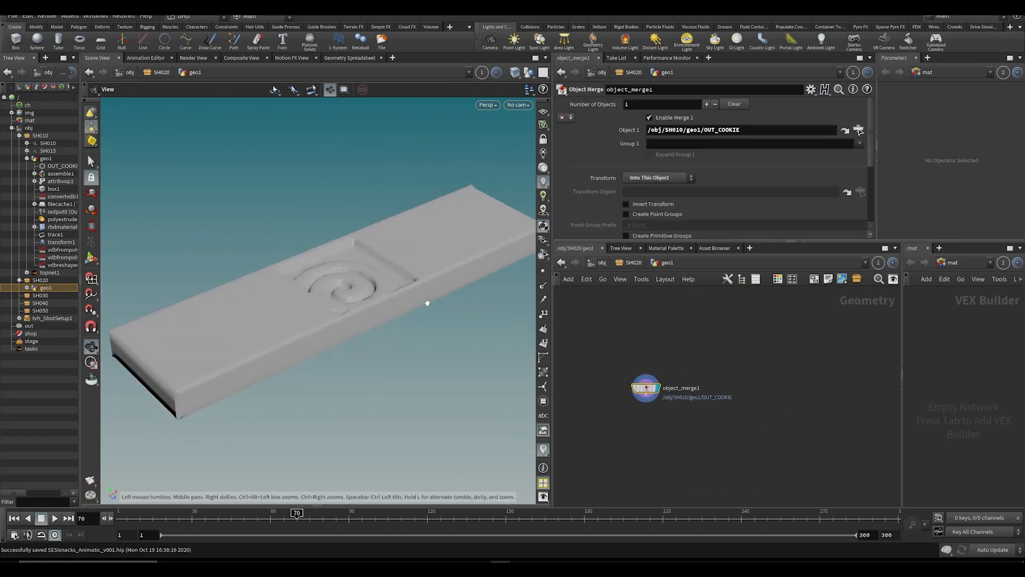
drag(425, 300, 384, 350)
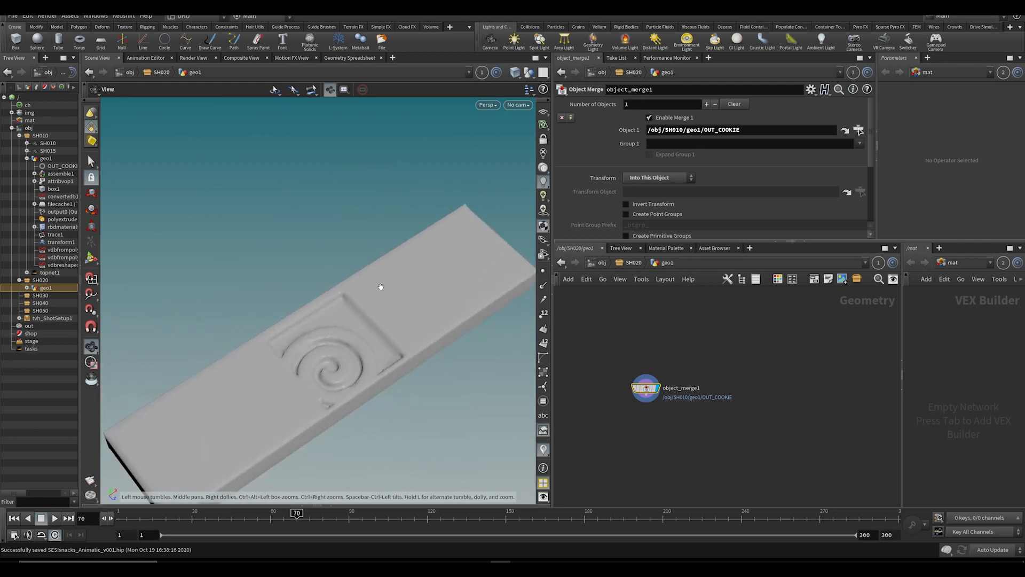
drag(380, 286, 284, 344)
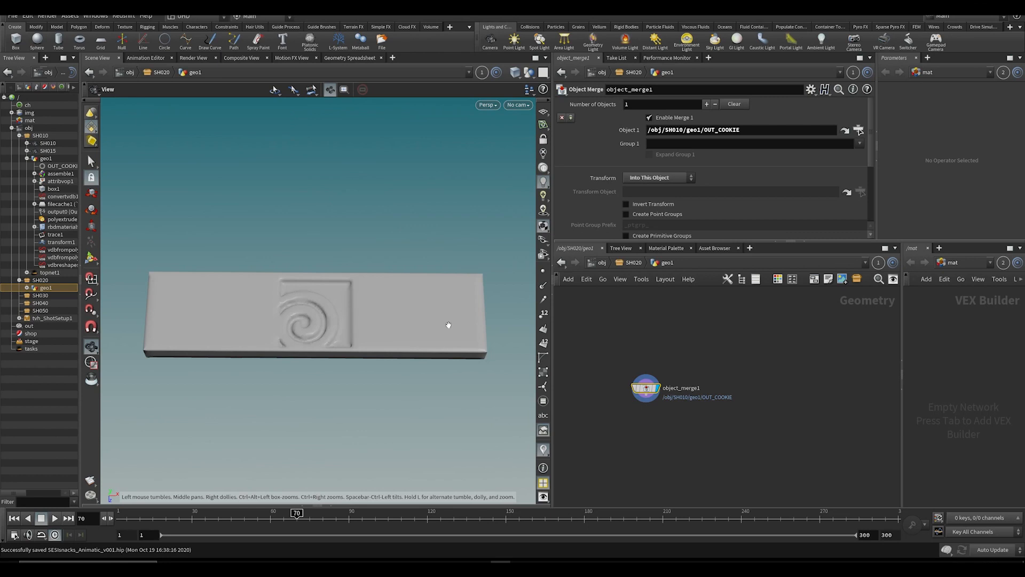
drag(408, 302, 270, 303)
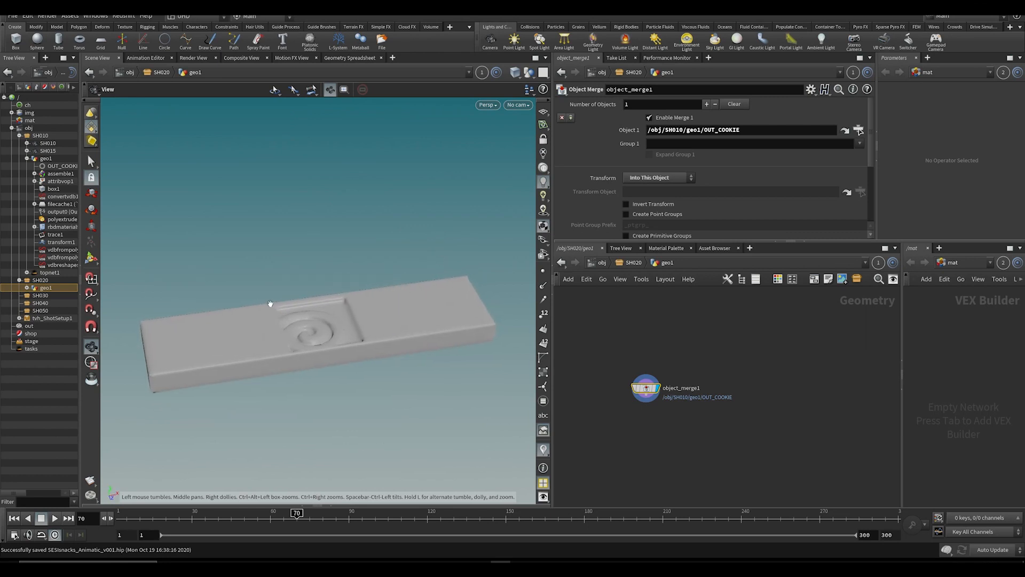
drag(335, 326, 304, 191)
drag(360, 293, 348, 293)
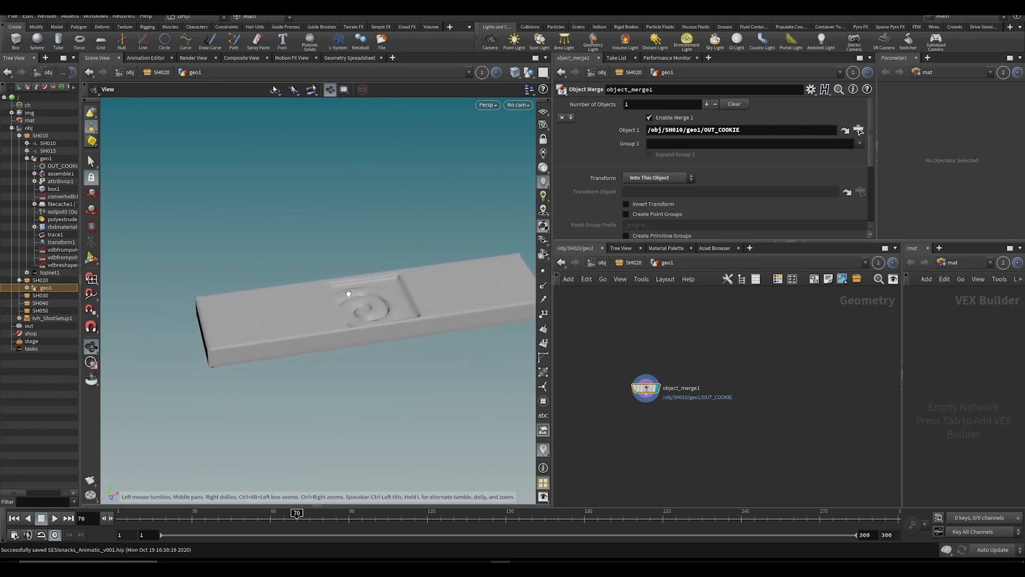
Step: Add a Box node beside the object merge in SH020's geometry network
drag(464, 331, 404, 322)
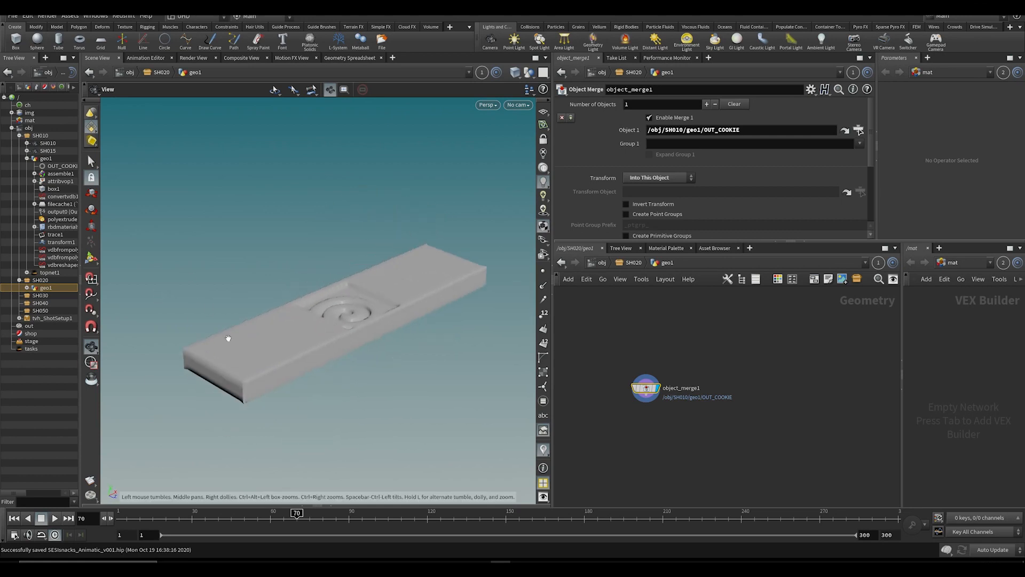
drag(228, 338, 305, 269)
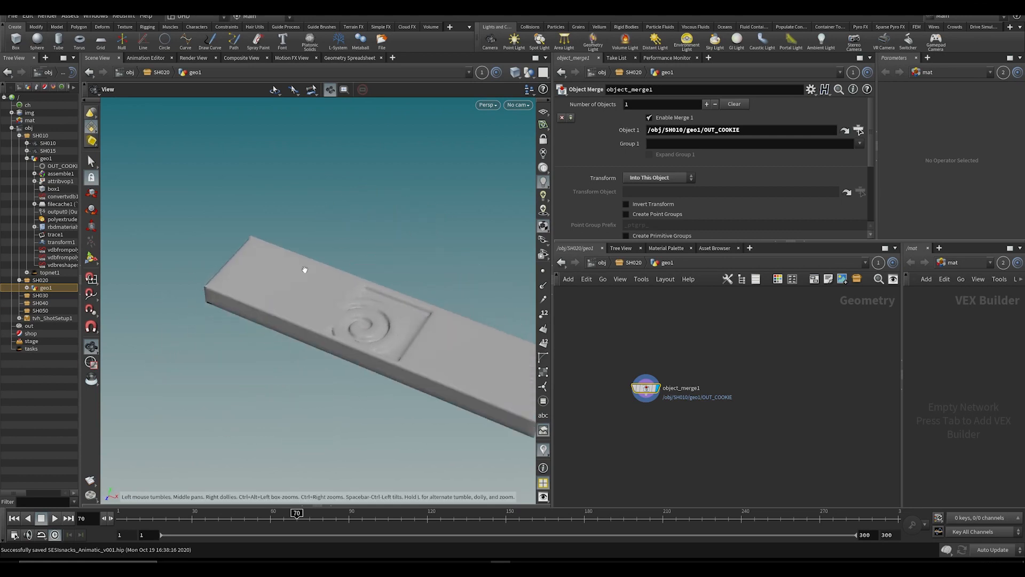
drag(376, 305, 523, 283)
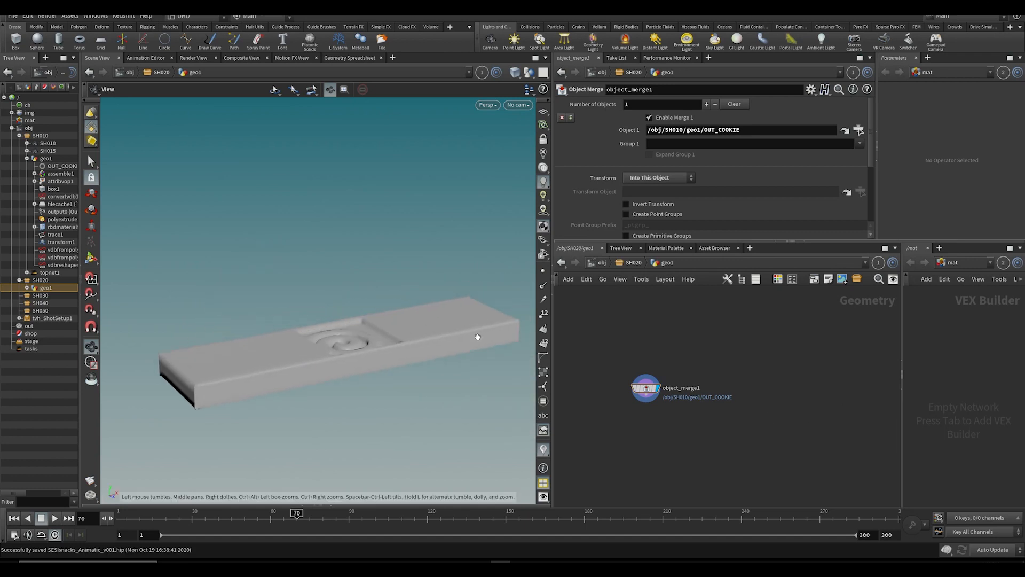
drag(478, 337, 428, 329)
key(Tab)
text(box)
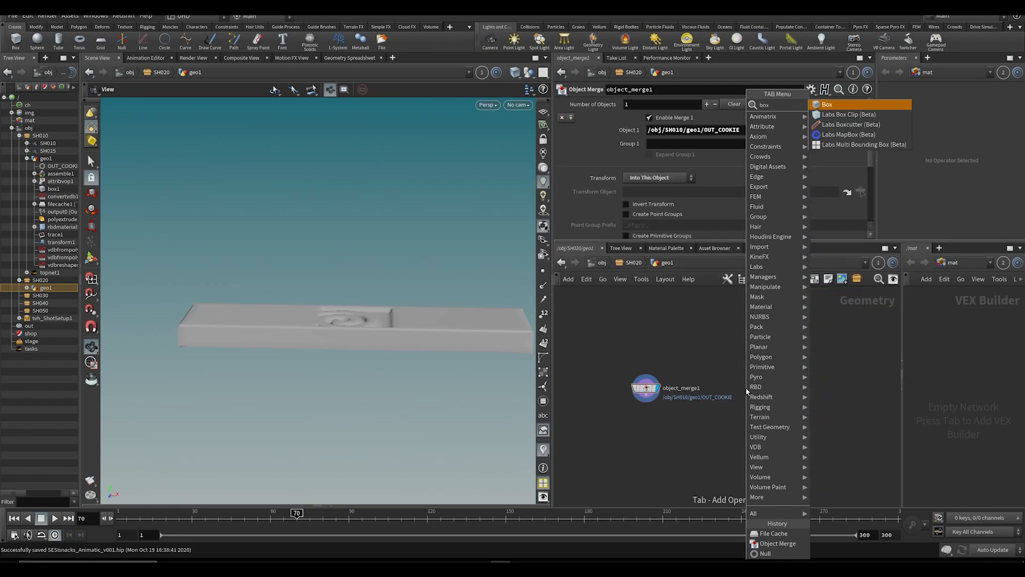
key(Return)
click(734, 388)
click(759, 401)
Step: Scale the box down interactively to about 0.135 in X and 0.117 in Y, keeping its Z length
middle_drag(454, 295, 380, 326)
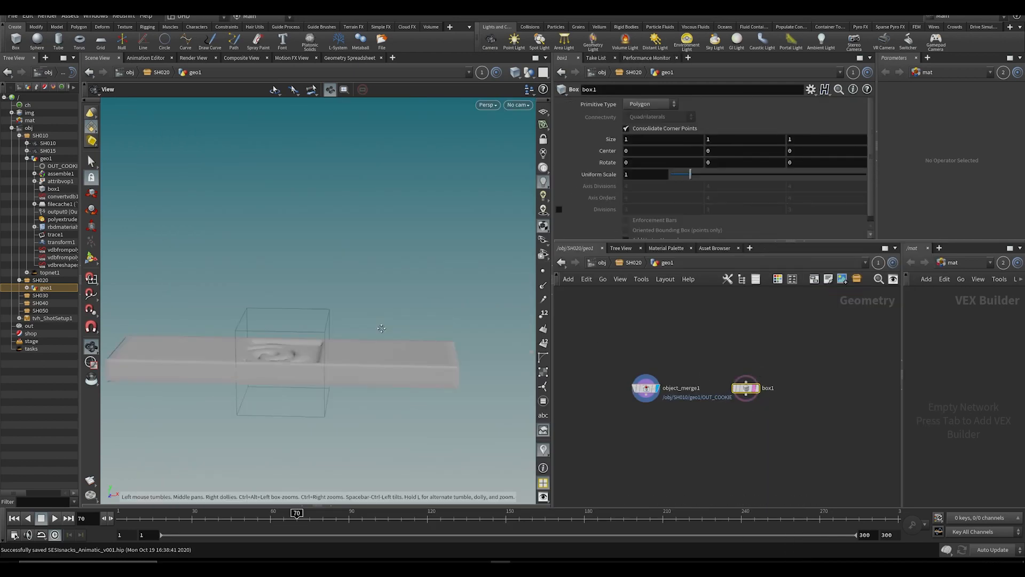
right_drag(381, 326, 343, 334)
key(Return)
alt+middle_drag(301, 381, 319, 340)
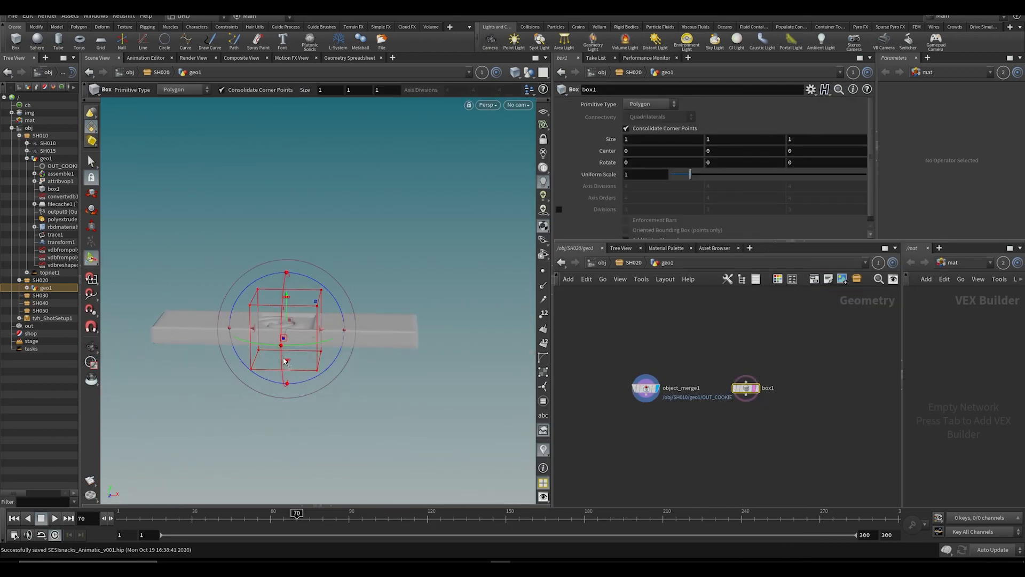
drag(285, 361, 318, 297)
scroll(310, 290, up, 2)
scroll(310, 291, up, 1)
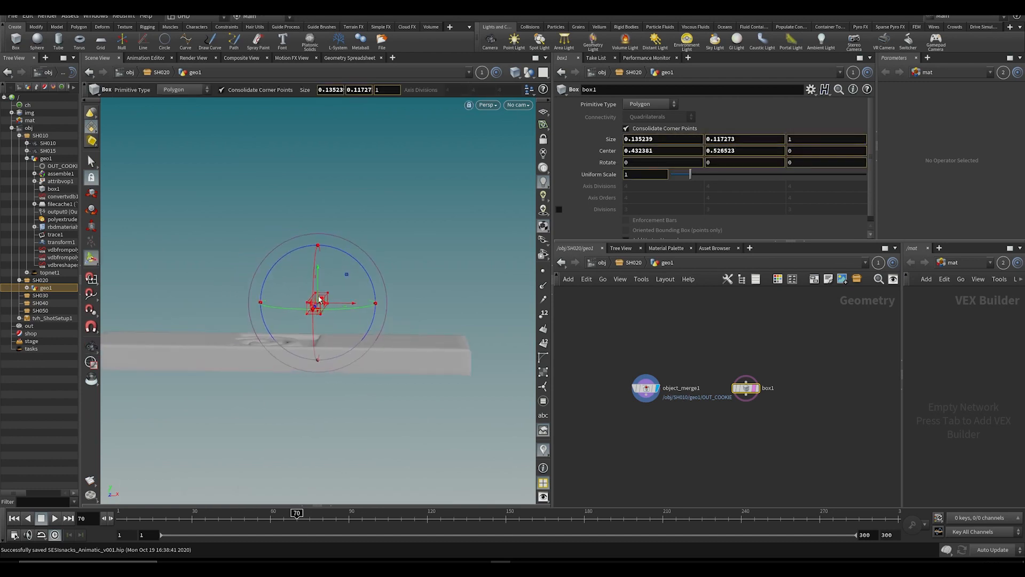
Step: Set the box's center to 0 in X and Y and save the scene
drag(688, 150, 633, 154)
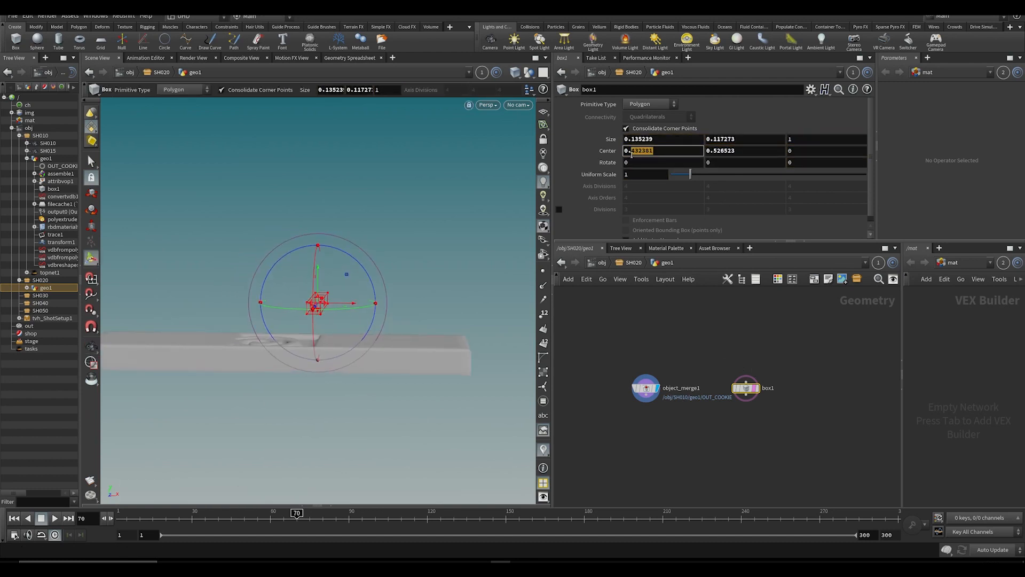
text(0)
key(Tab)
text(0)
key(Return)
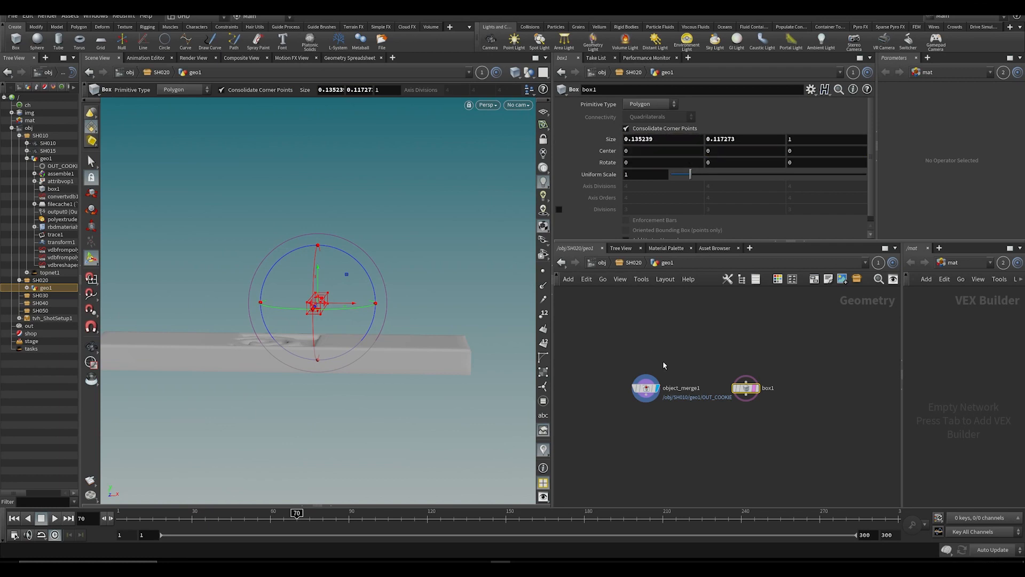
key(ctrl+s)
Step: Append a Transform node to the box and move the box to about 1.87 in X and 0.71 in Y
key(Tab)
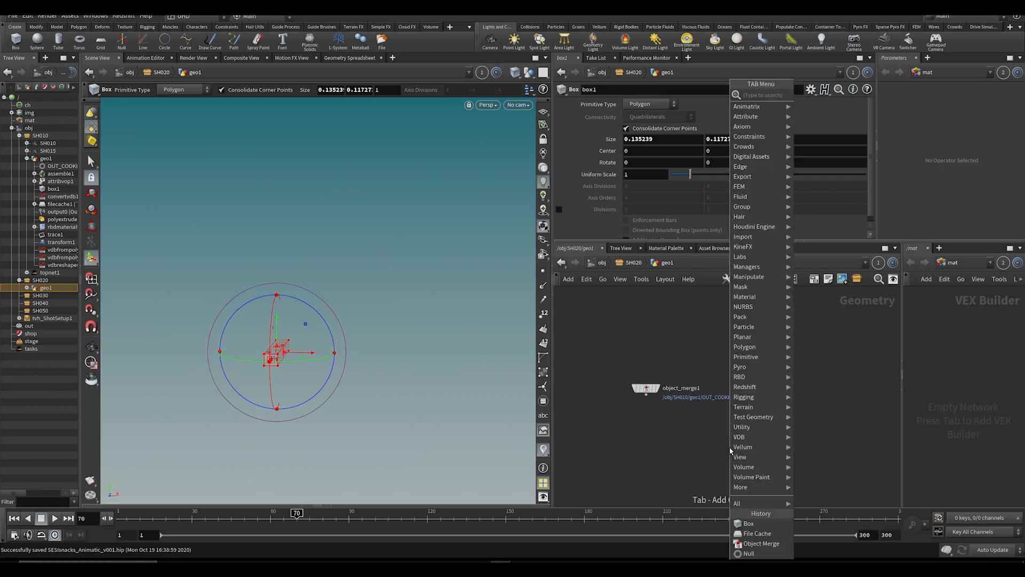
text(tran)
key(Return)
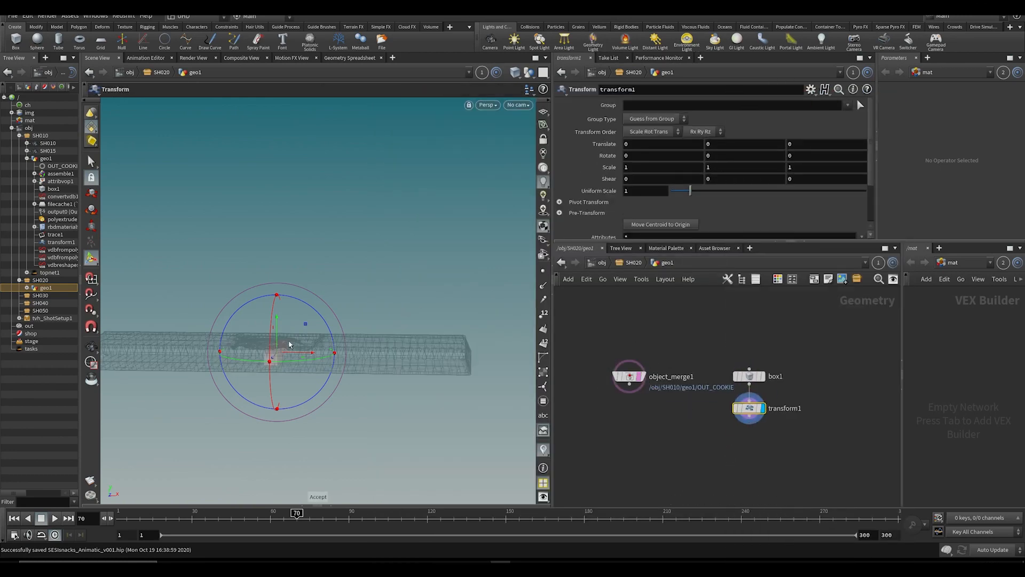
drag(277, 333, 450, 287)
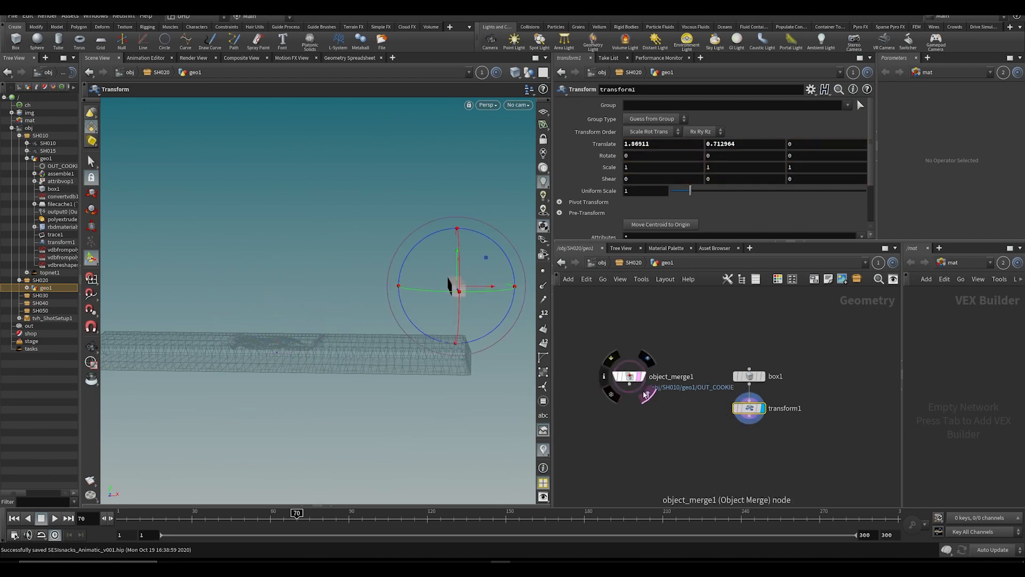
click(647, 395)
click(646, 395)
click(646, 396)
click(647, 396)
Step: Raise the transformed box above the cookie's end to about 1.18 in Y
alt+drag(454, 304, 475, 301)
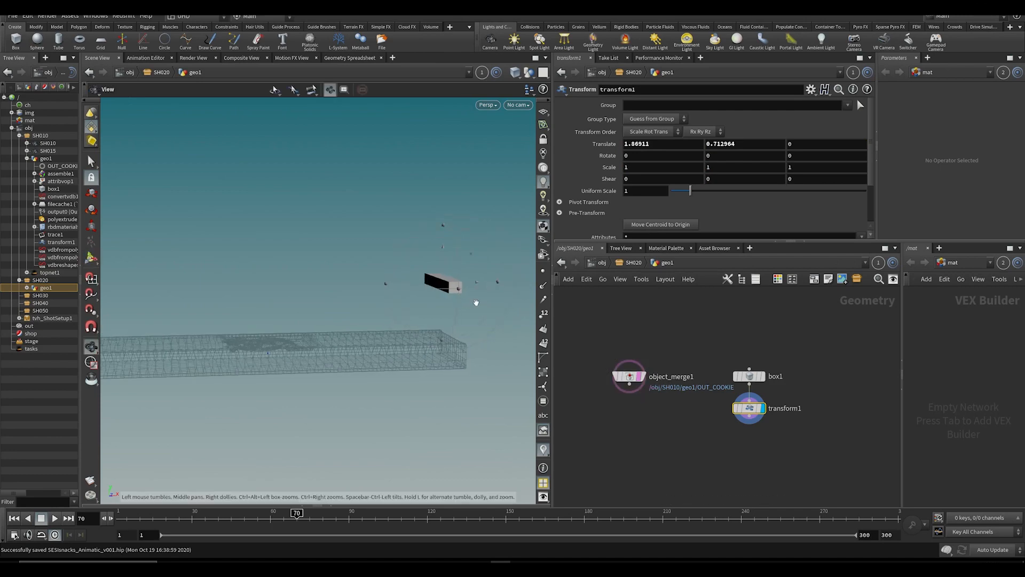
drag(444, 251, 443, 275)
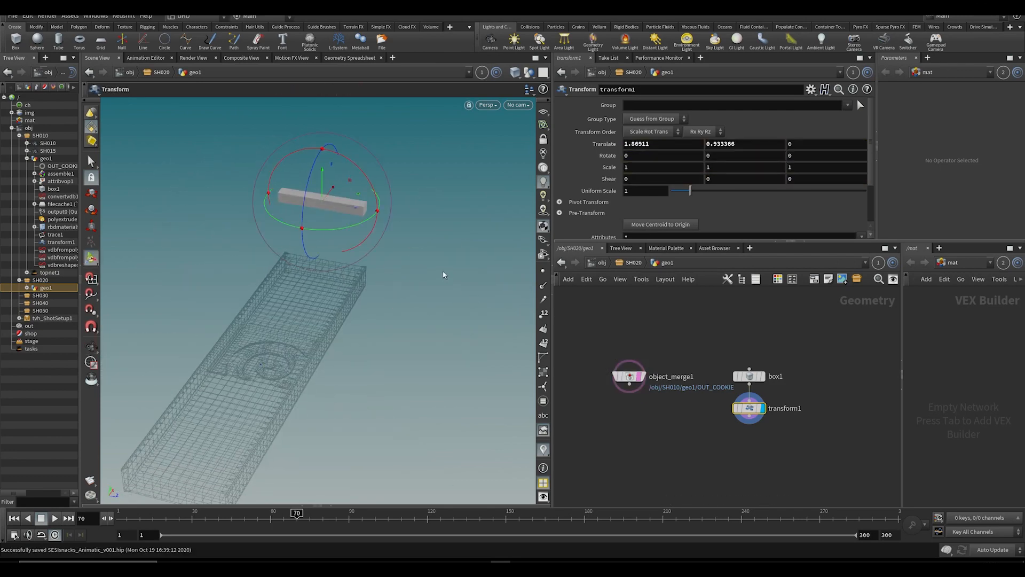
drag(368, 268, 424, 311)
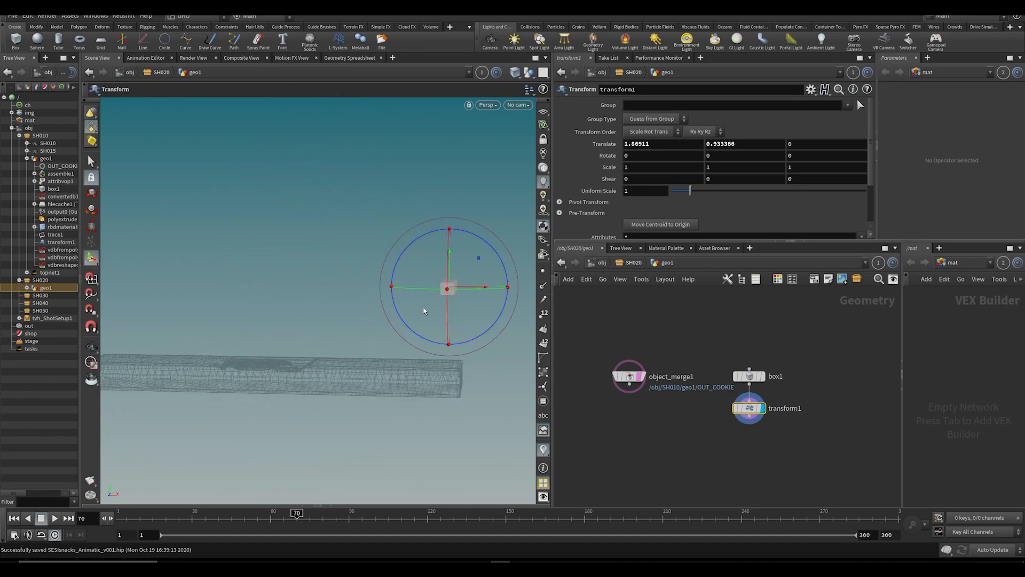
drag(451, 269, 452, 244)
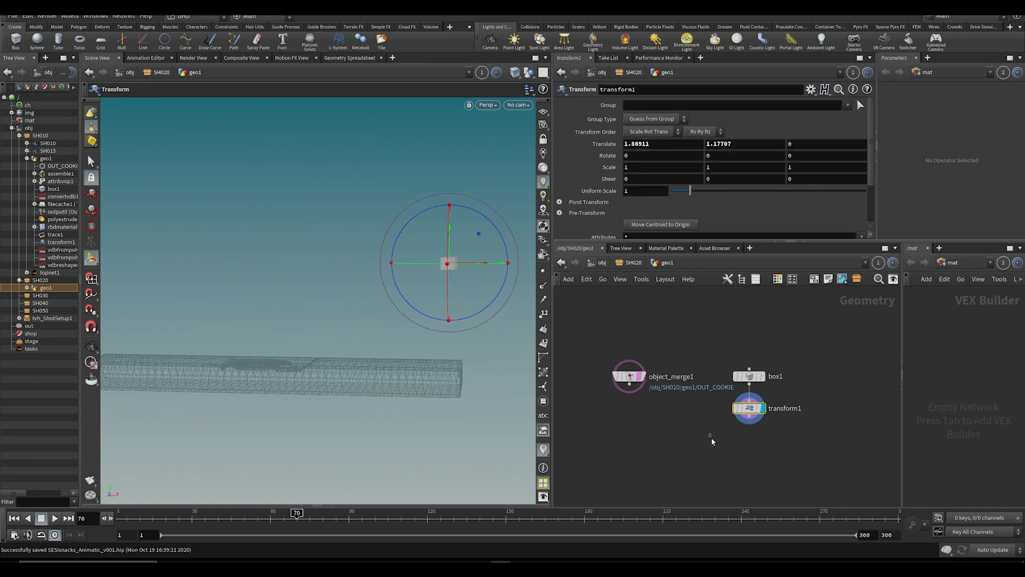
Step: Turn off the cookie merge's template display, check the cookie alone, and display the transformed box again
scroll(712, 438, down, 3)
scroll(677, 404, up, 1)
click(665, 410)
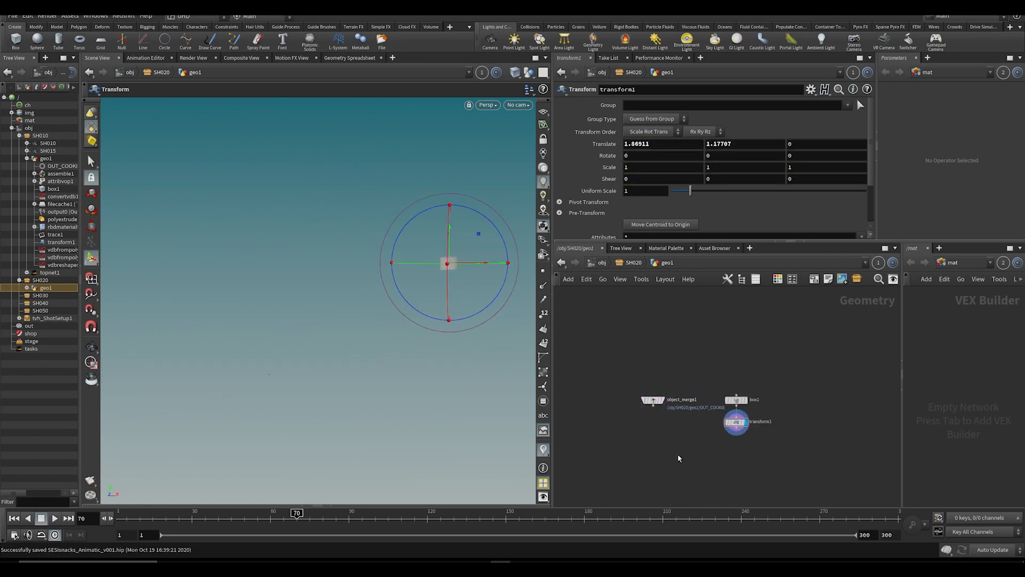
middle_drag(677, 455, 662, 417)
click(645, 360)
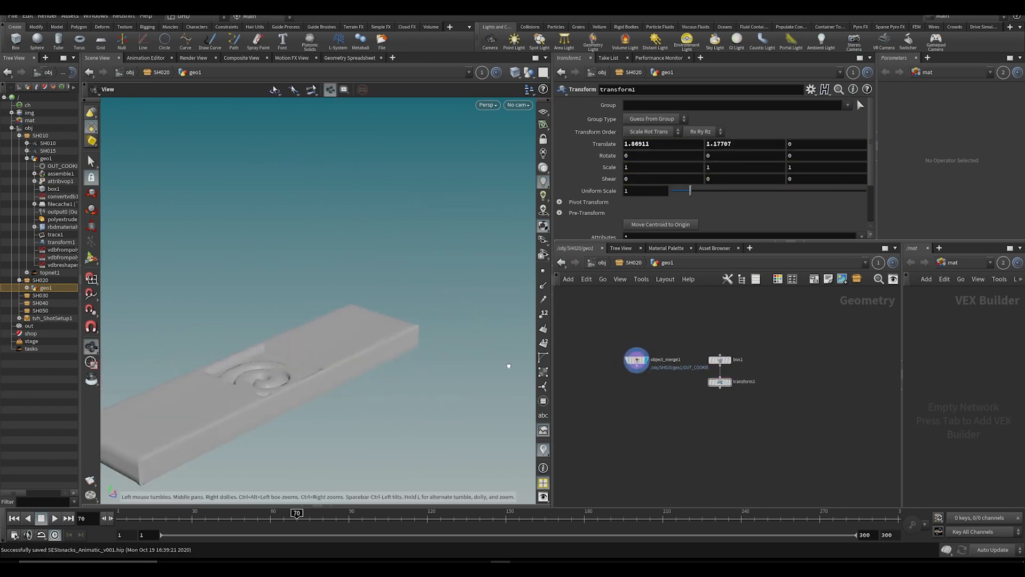
click(726, 383)
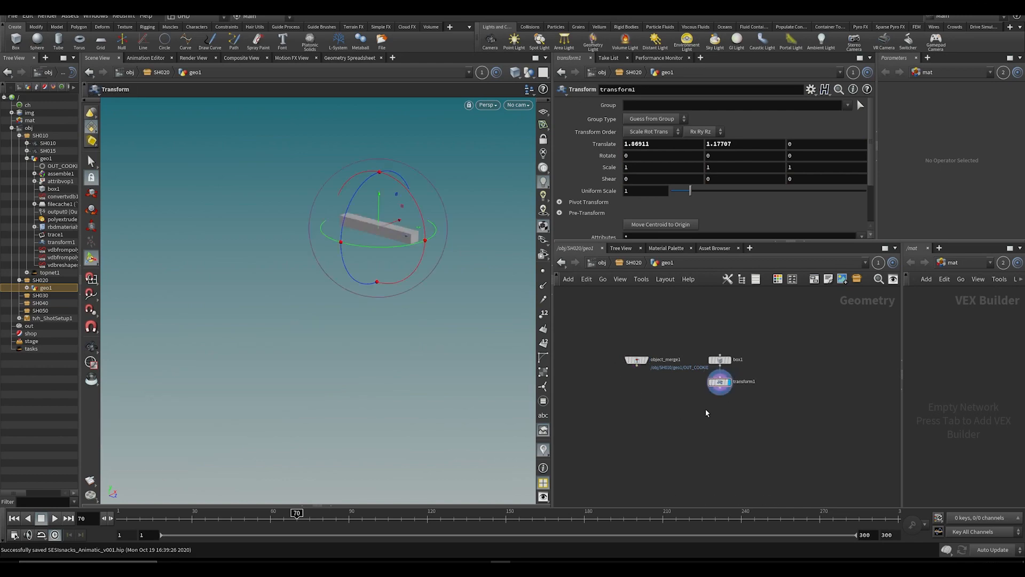
Step: Append a FLIP Source node below the box's transform and display it
key(Tab)
text(fluid)
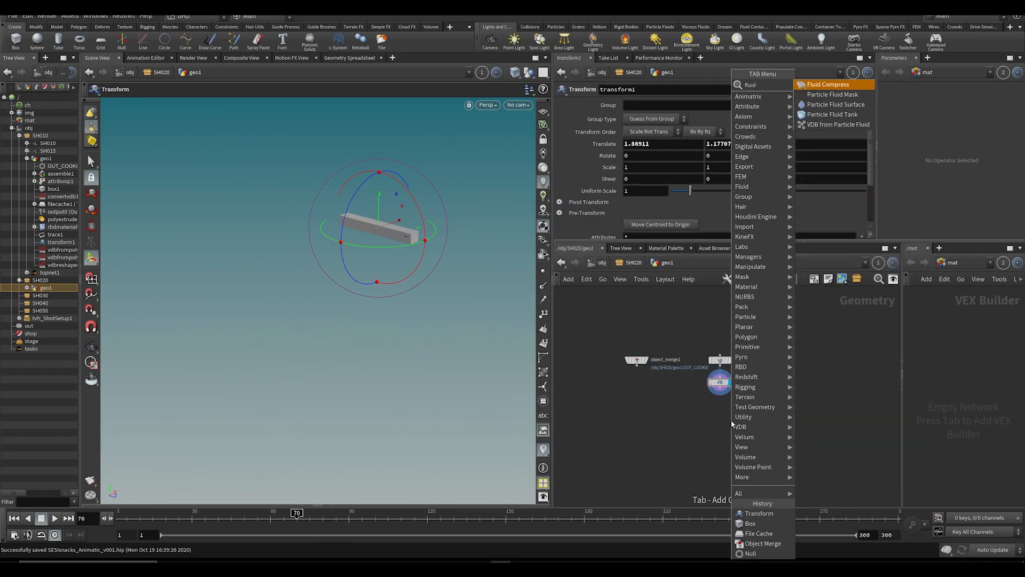
key(BackSpace)
key(BackSpace)
key(BackSpace)
key(BackSpace)
key(BackSpace)
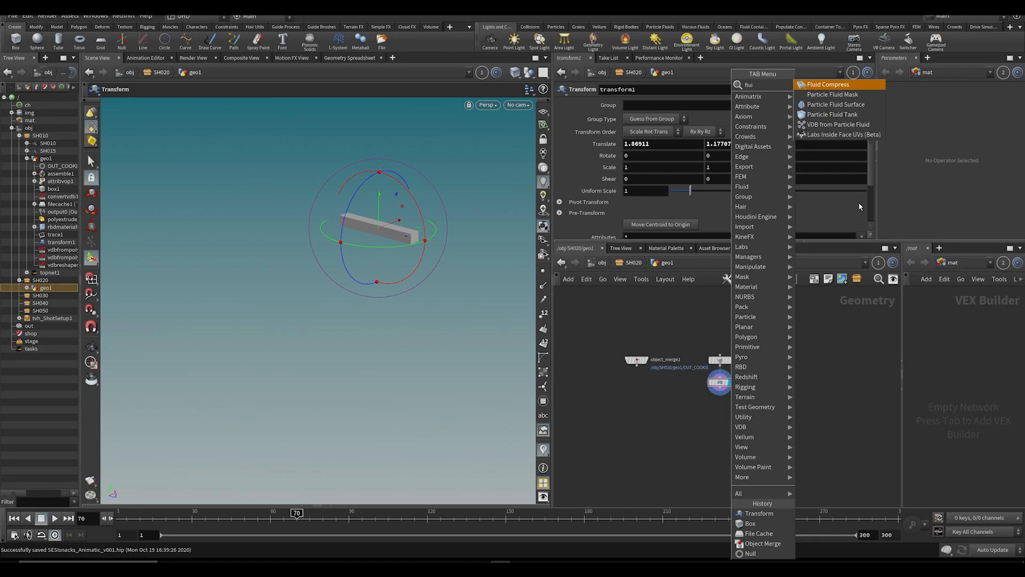
text(sourc)
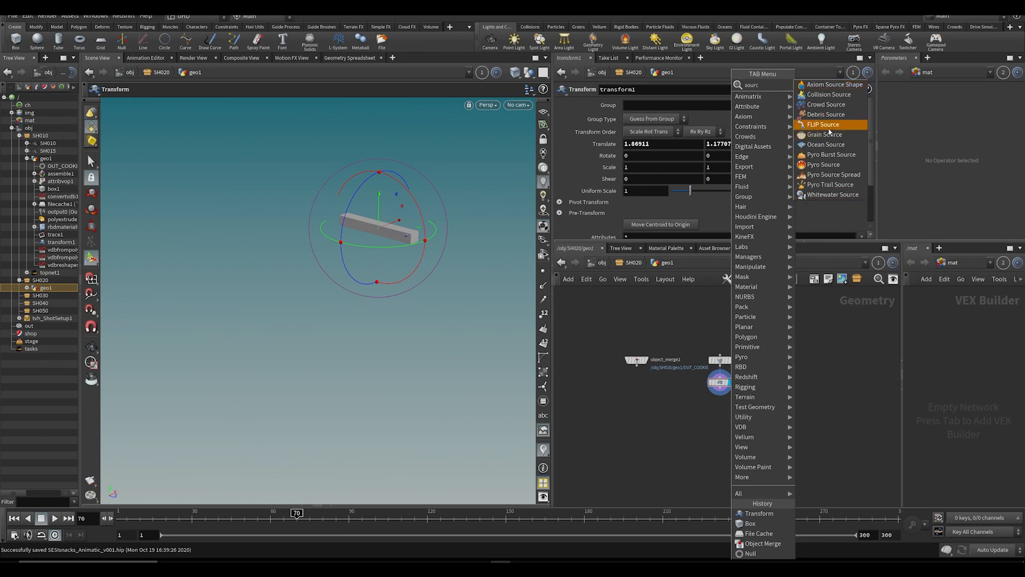
click(823, 125)
click(725, 409)
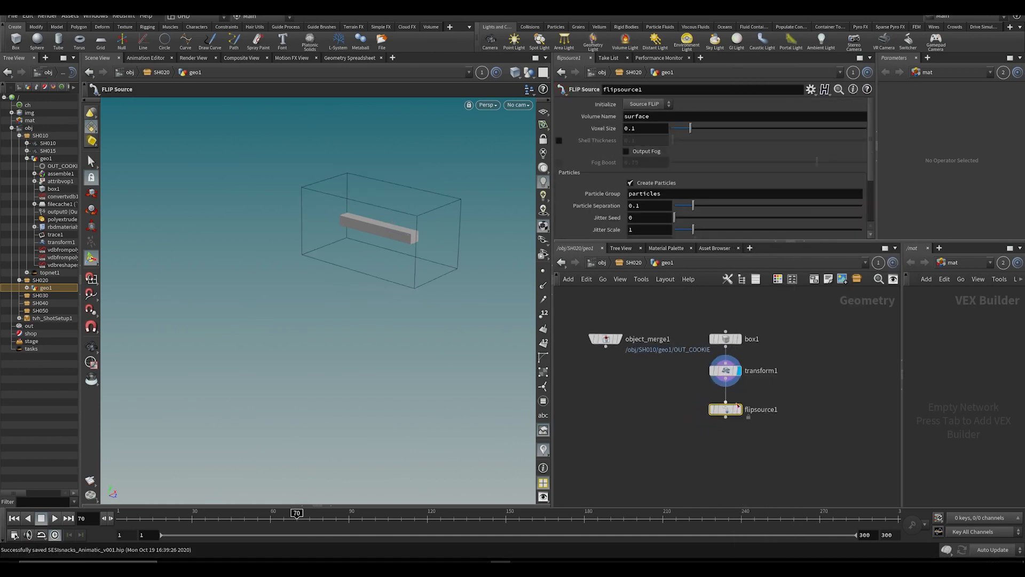
click(739, 409)
Step: Set the FLIP source's voxel size and particle separation to 0.05 and save the scene
alt+right_drag(437, 243, 461, 269)
alt+middle_drag(454, 254, 414, 260)
scroll(411, 254, up, 3)
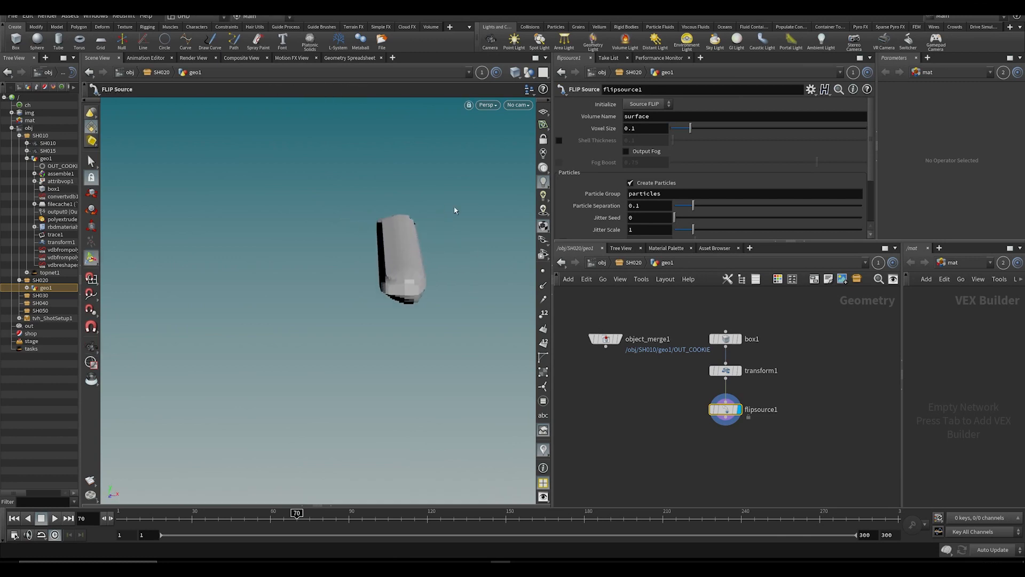
middle_click(725, 410)
click(651, 133)
text(0.05)
key(Tab)
key(Tab)
text(0.0)
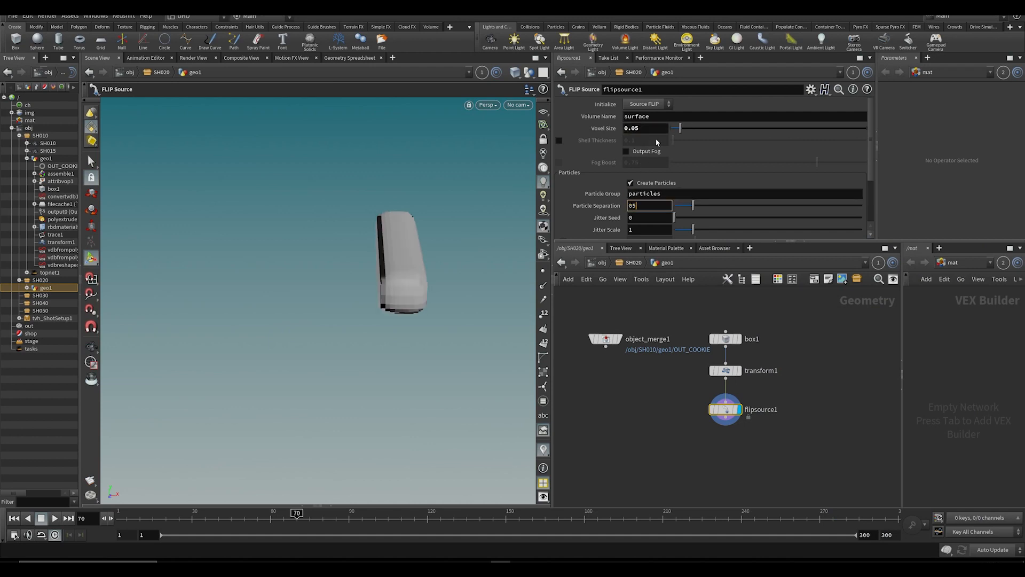
text(5)
key(Return)
key(Escape)
drag(387, 285, 415, 241)
key(Return)
key(ctrl+s)
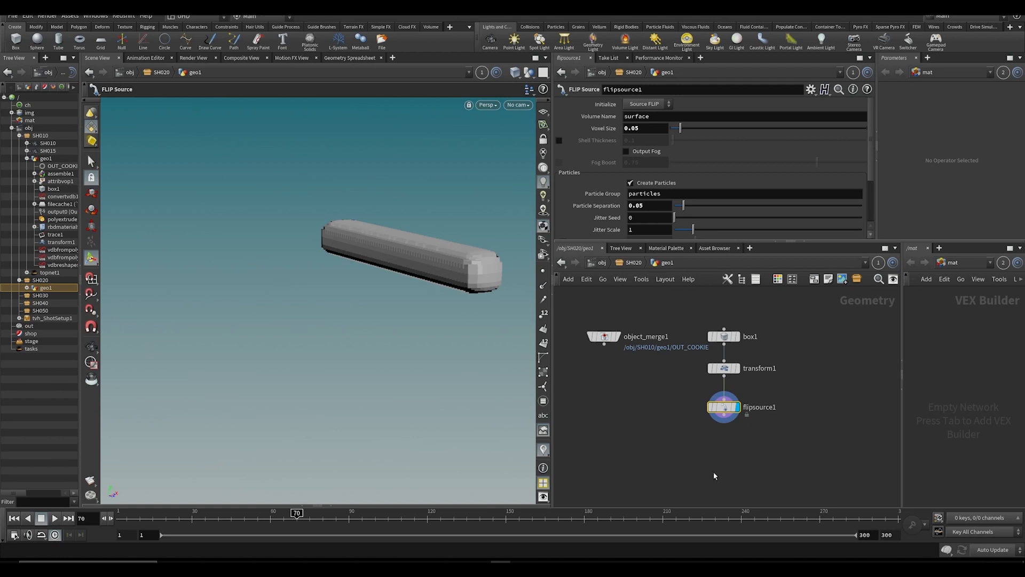
Step: Append a Null node below the FLIP source, display it and save the scene
key(Tab)
text(null)
key(Return)
key(Return)
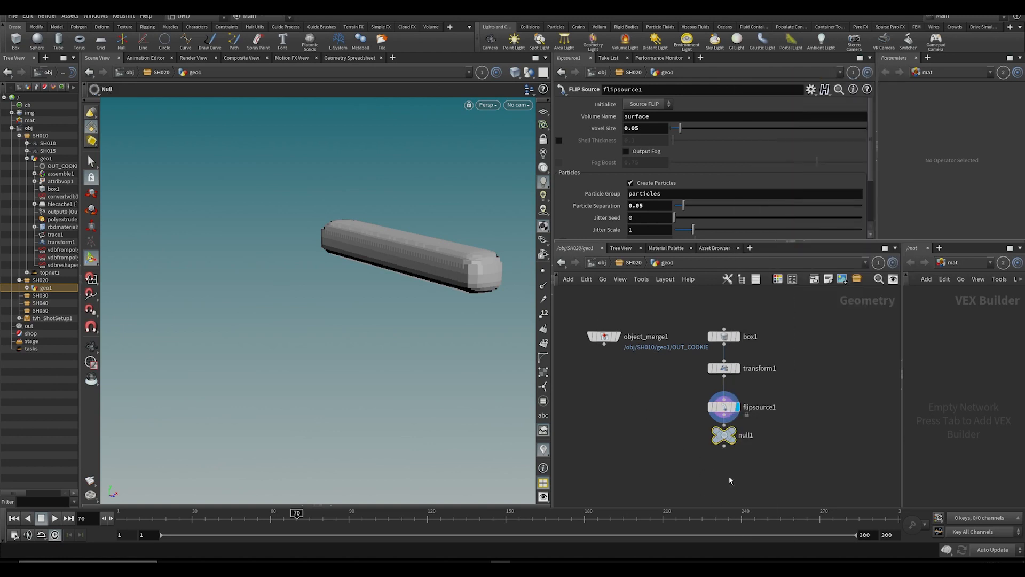
mouse_move(717, 450)
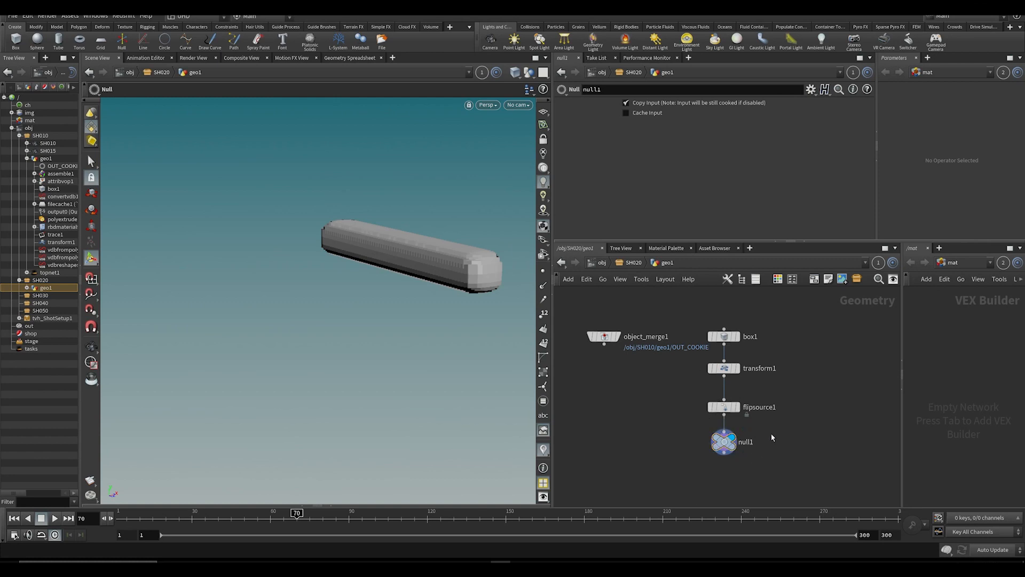
click(747, 441)
click(735, 406)
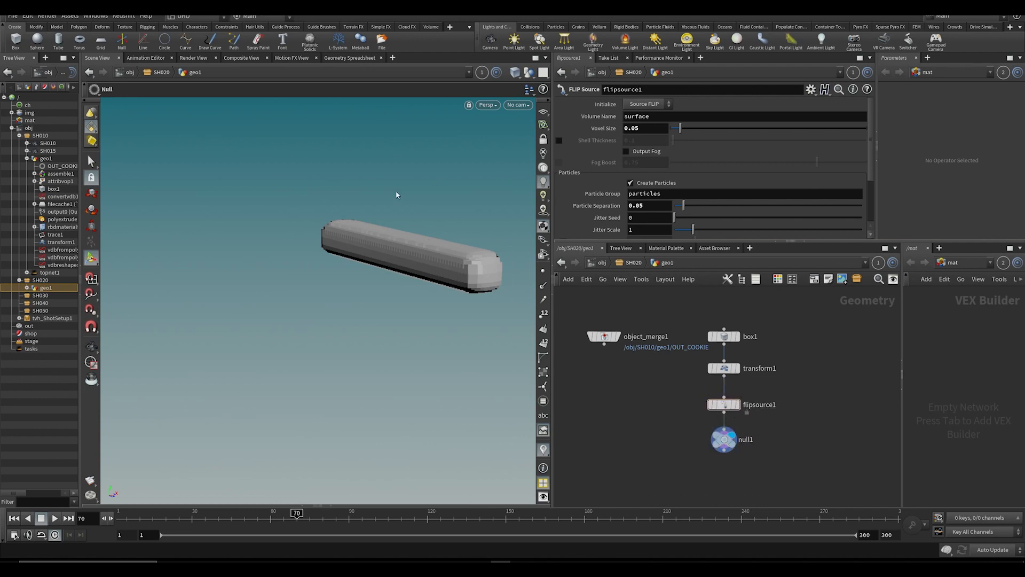
key(ctrl+s)
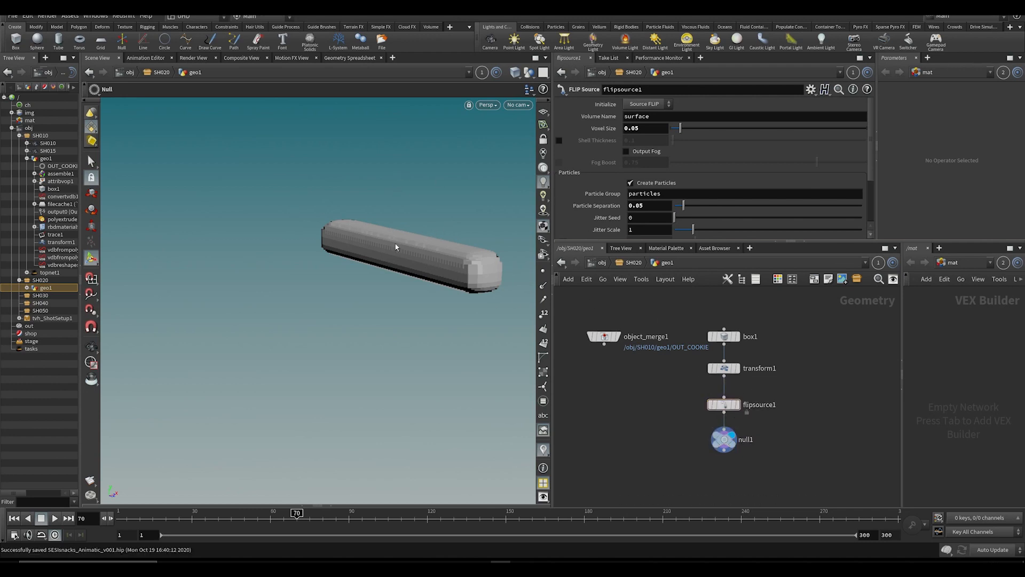
Step: Turn on point display in the viewport and look closely at the FLIP source's end
drag(396, 247, 476, 238)
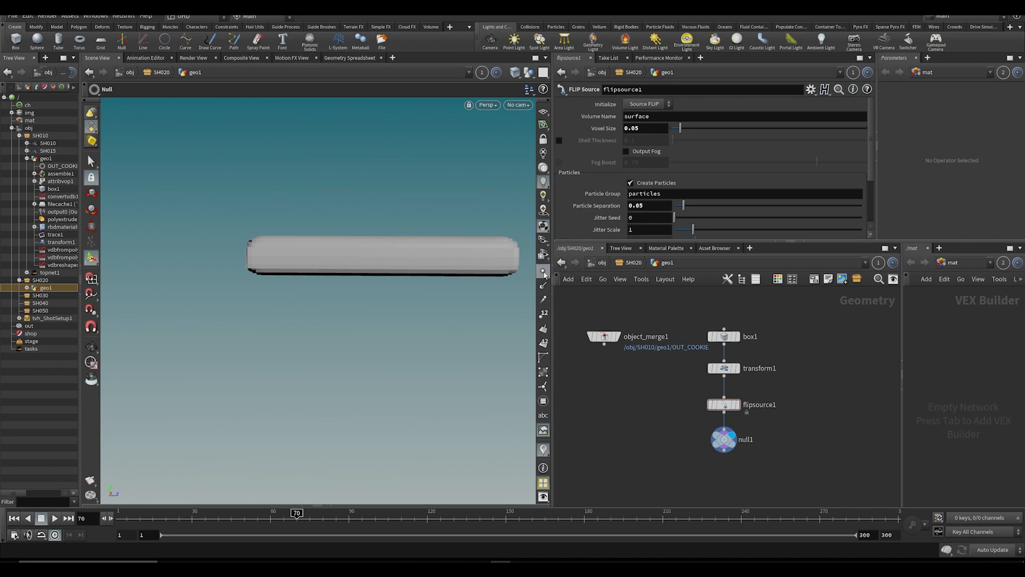
click(544, 273)
scroll(351, 250, up, 3)
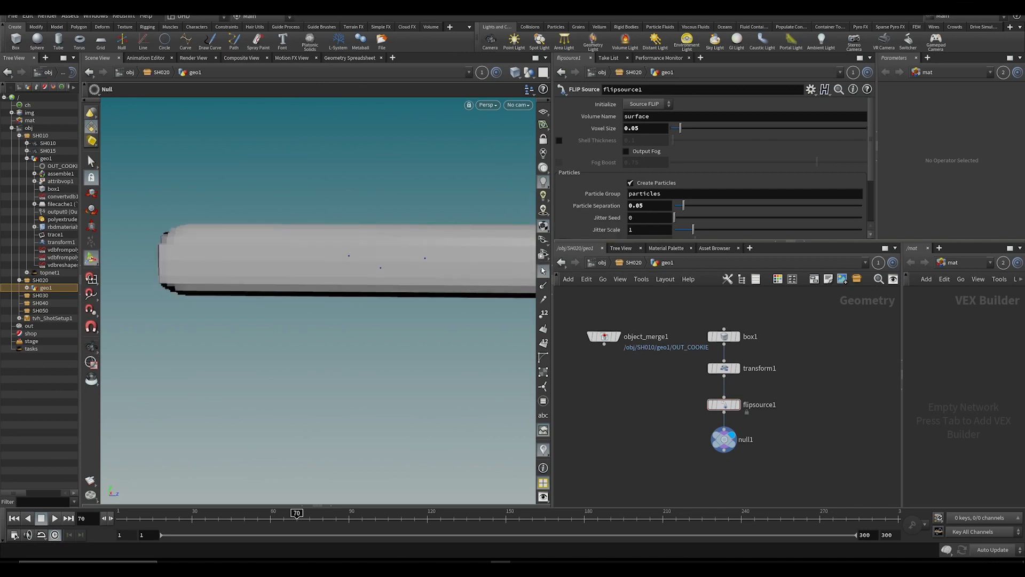
Step: Branch a displayed Add node off the FLIP source and enable Delete Geometry But Keep the Points
middle_drag(724, 410, 793, 282)
key(Tab)
text(add)
key(Return)
click(681, 415)
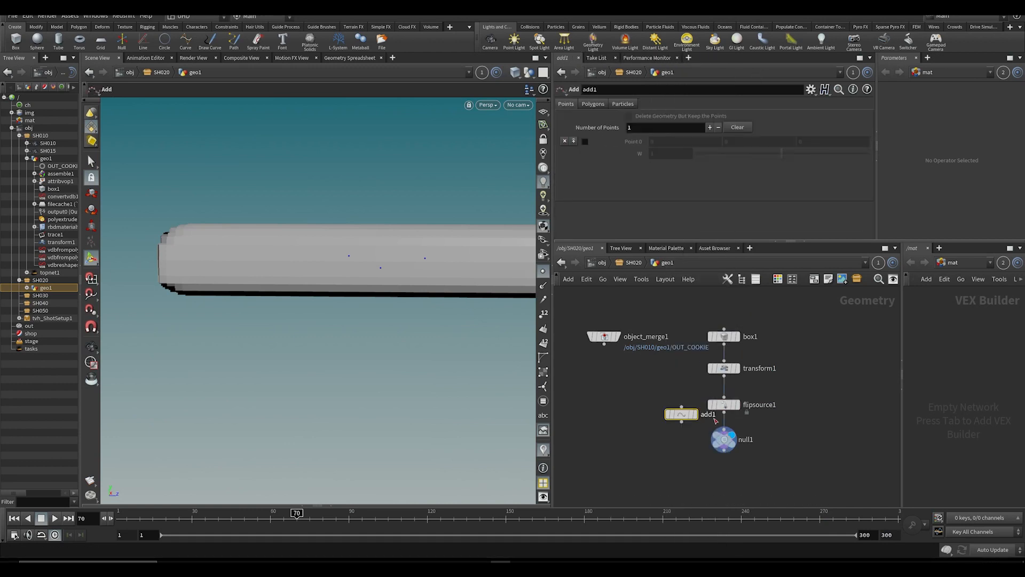
click(724, 412)
click(682, 407)
click(694, 413)
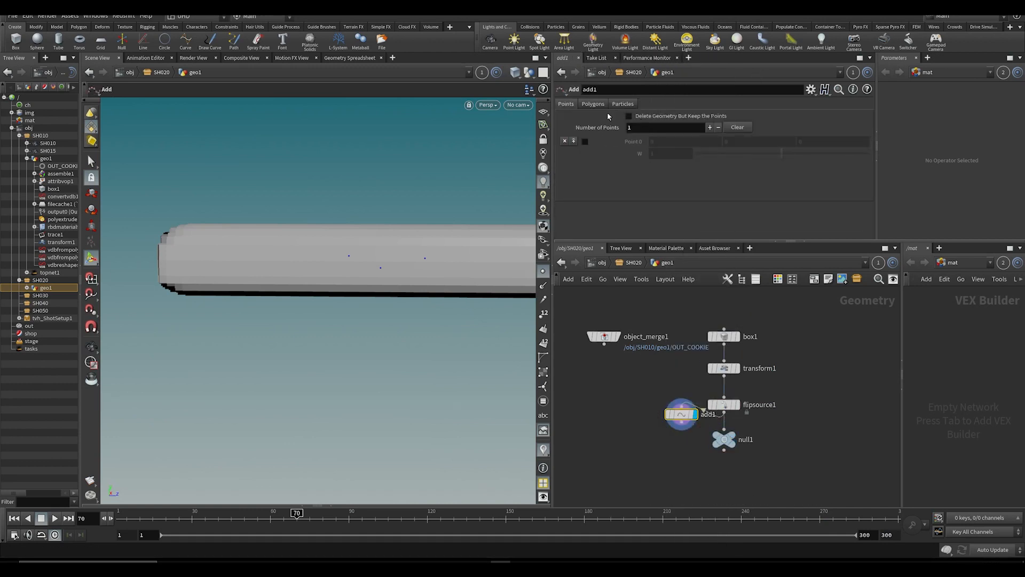
click(629, 117)
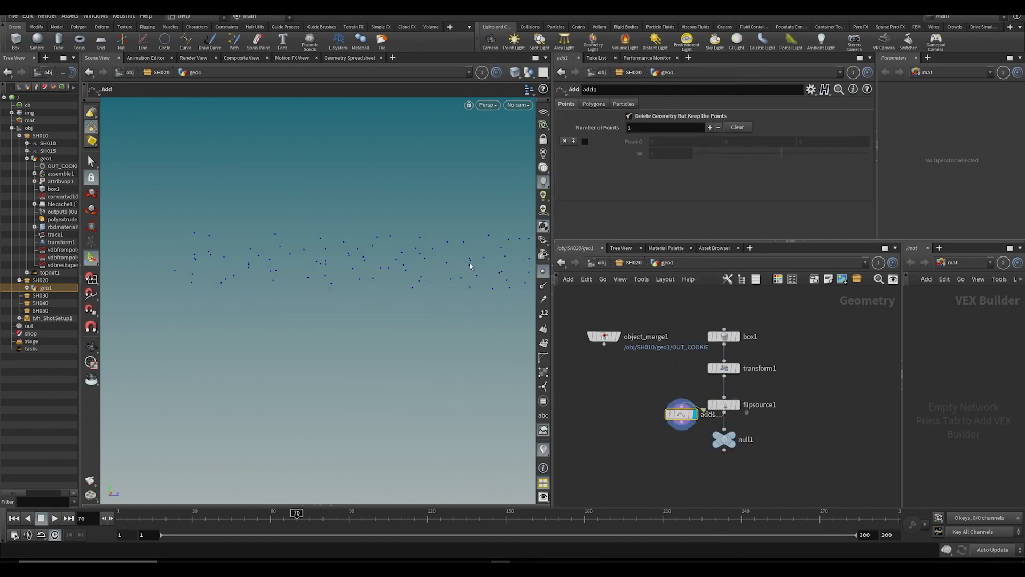
Step: Remove the Add node from the network and set the FLIP source's particle separation to 0.01
drag(682, 414, 671, 423)
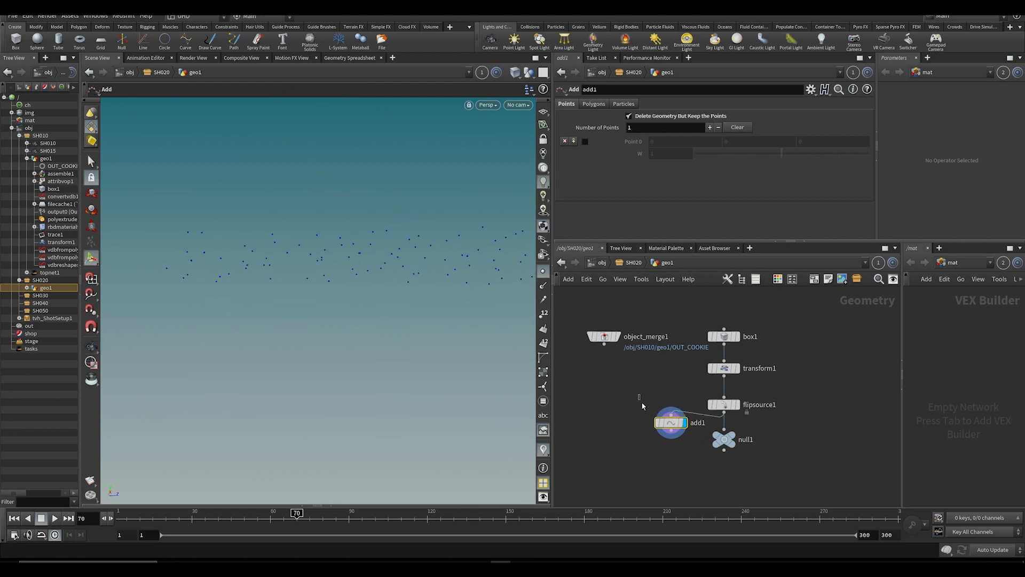
key(ctrl+x)
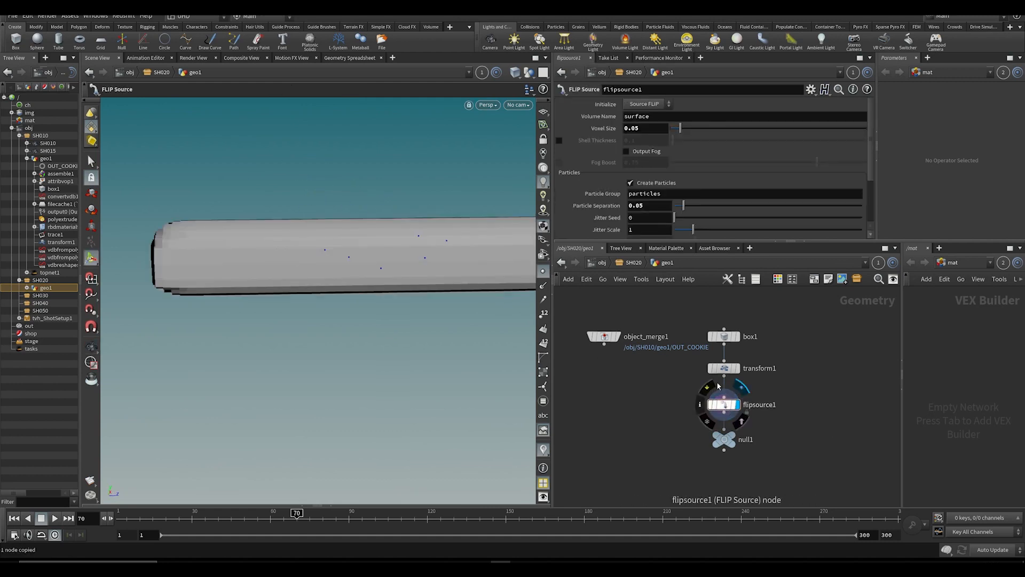
click(649, 205)
key(BackSpace)
text(1)
key(Return)
scroll(285, 271, down, 3)
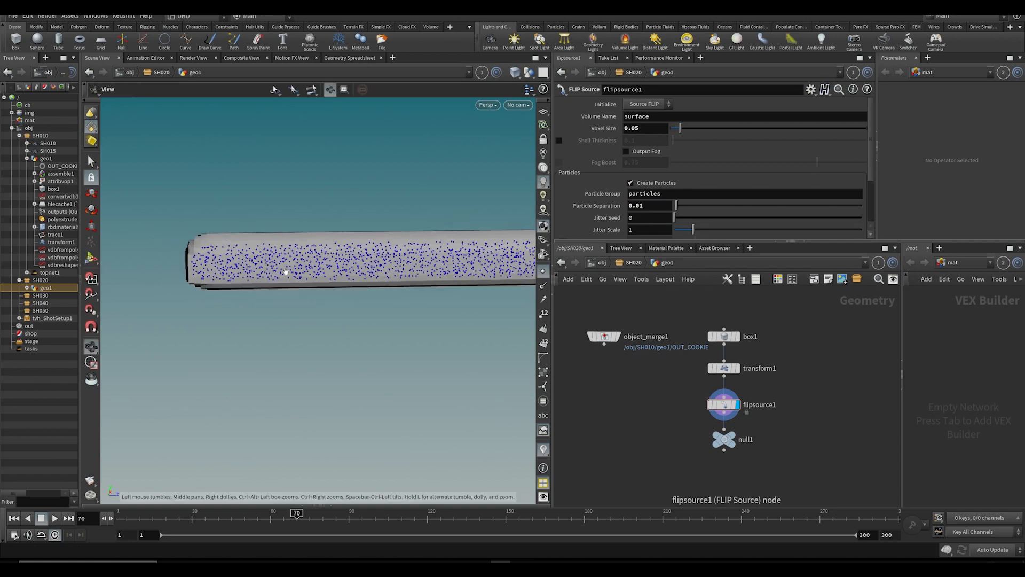
Step: Save the scene and turn off point display in the viewport
scroll(286, 272, down, 3)
key(Return)
key(ctrl+s)
click(544, 272)
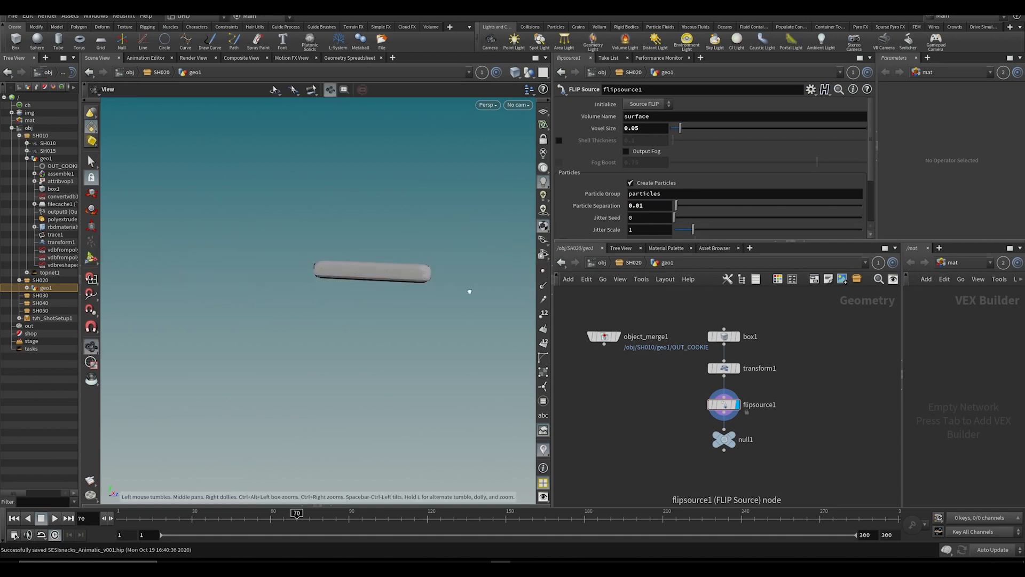
alt+drag(468, 291, 374, 302)
scroll(614, 410, down, 3)
scroll(611, 366, up, 2)
Step: Place a DOP Network node below the cookie merge and FLIP source chains and save the scene
drag(619, 367, 615, 362)
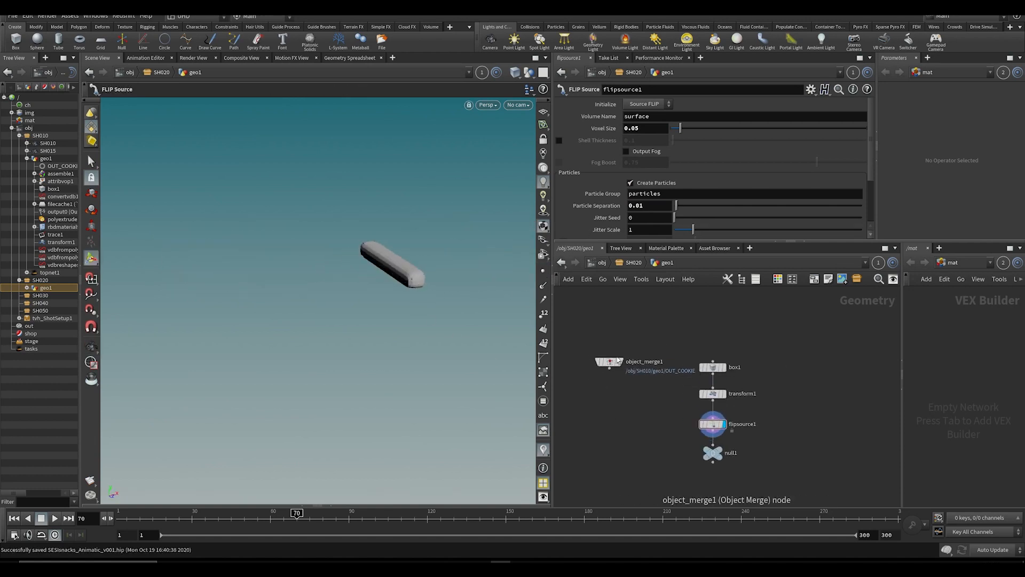
middle_drag(636, 422, 639, 389)
key(Tab)
text(dopn)
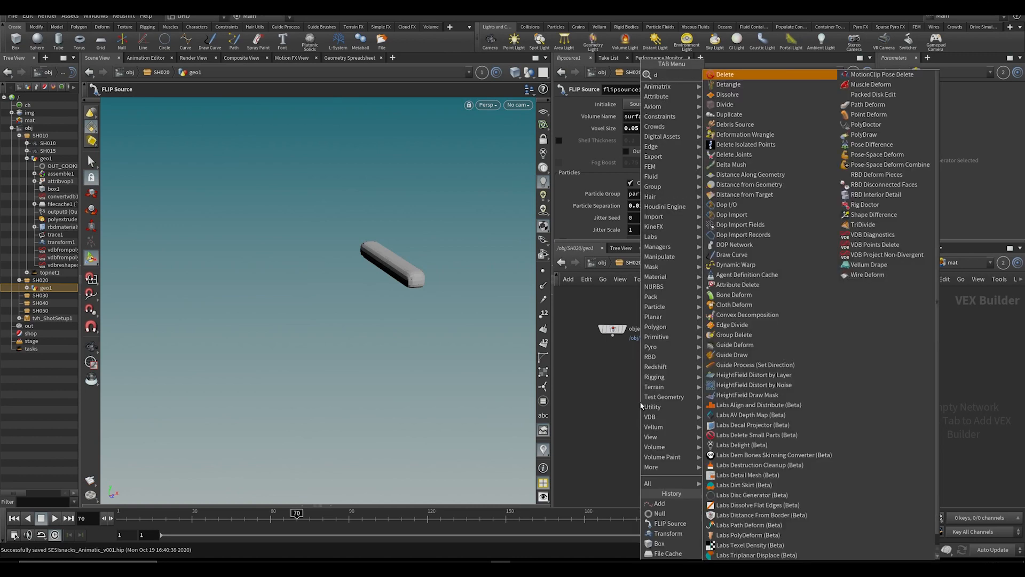
key(Return)
click(658, 465)
key(ctrl+s)
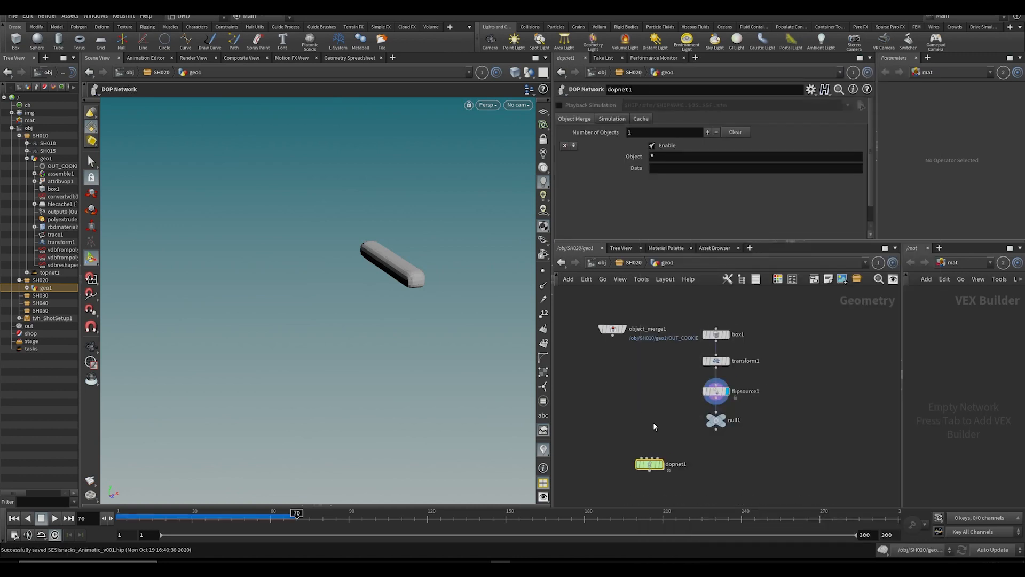
Step: Wire the merged cookie into the DOP network's first input and the FLIP source's Null into its second
drag(740, 315, 709, 387)
click(688, 412)
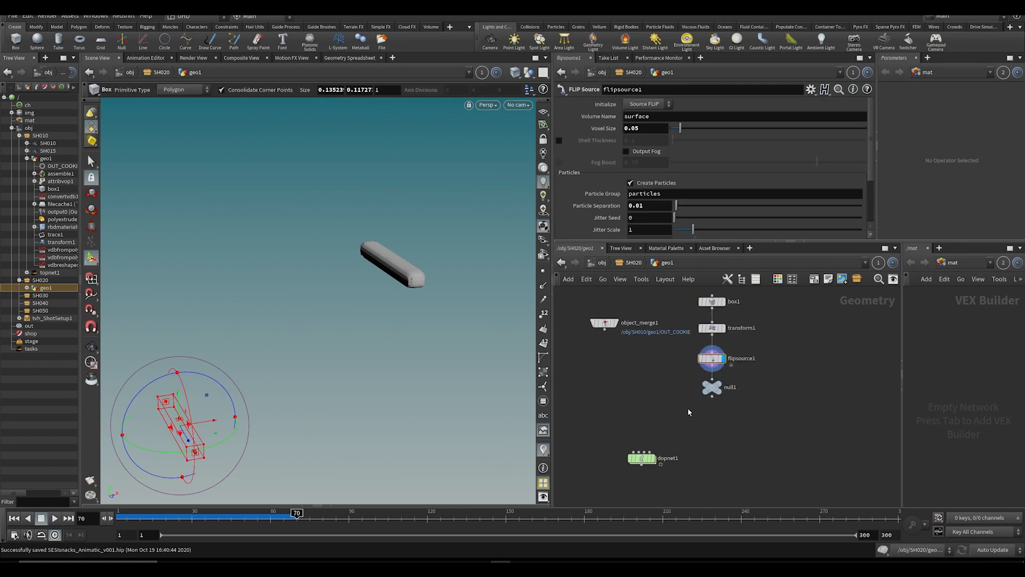
click(604, 329)
click(633, 451)
click(639, 452)
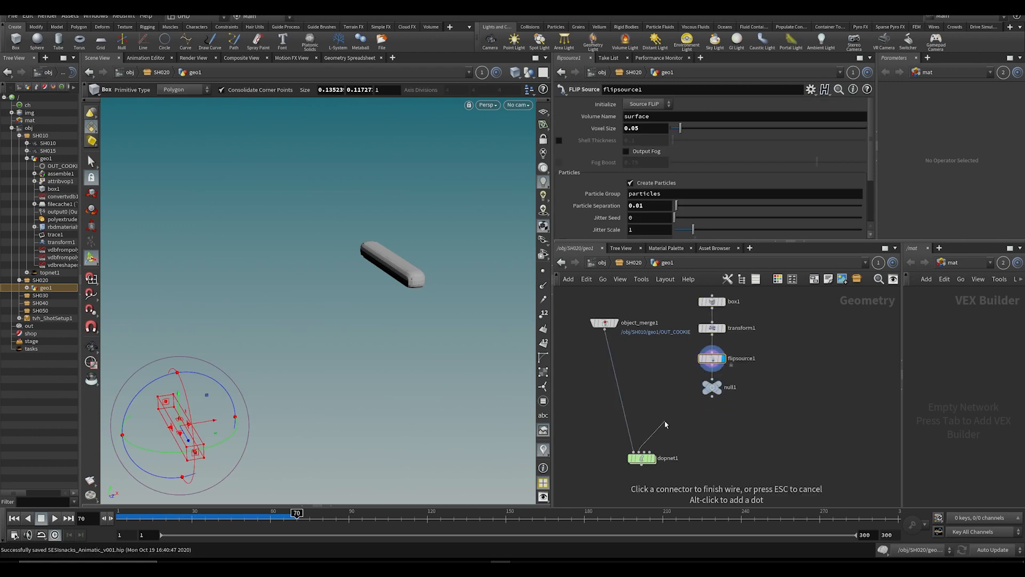
click(712, 397)
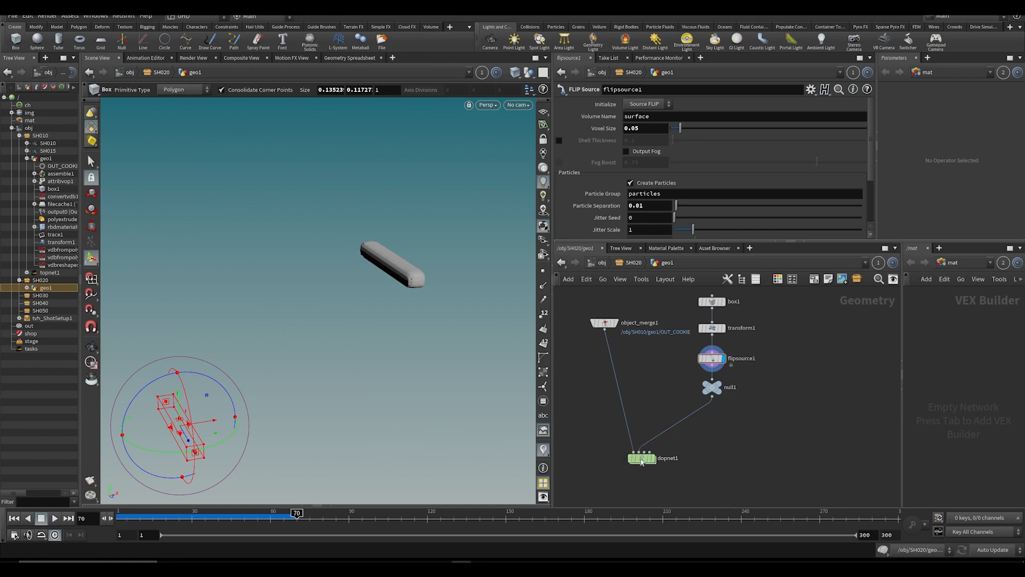
Step: Inside the DOP network, add a FLIP Solver and connect it to the output node
double_click(642, 460)
key(Tab)
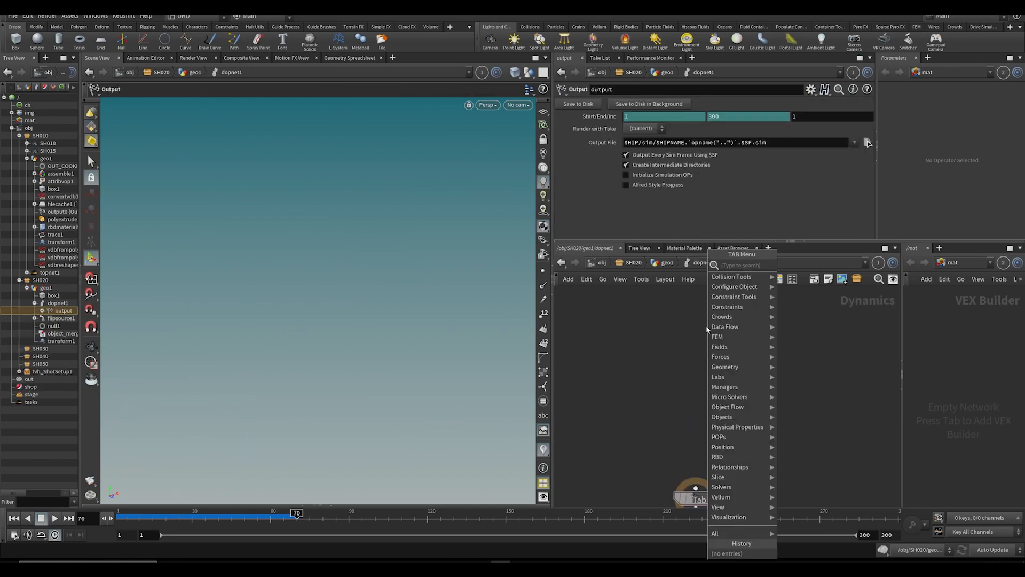
text(flip)
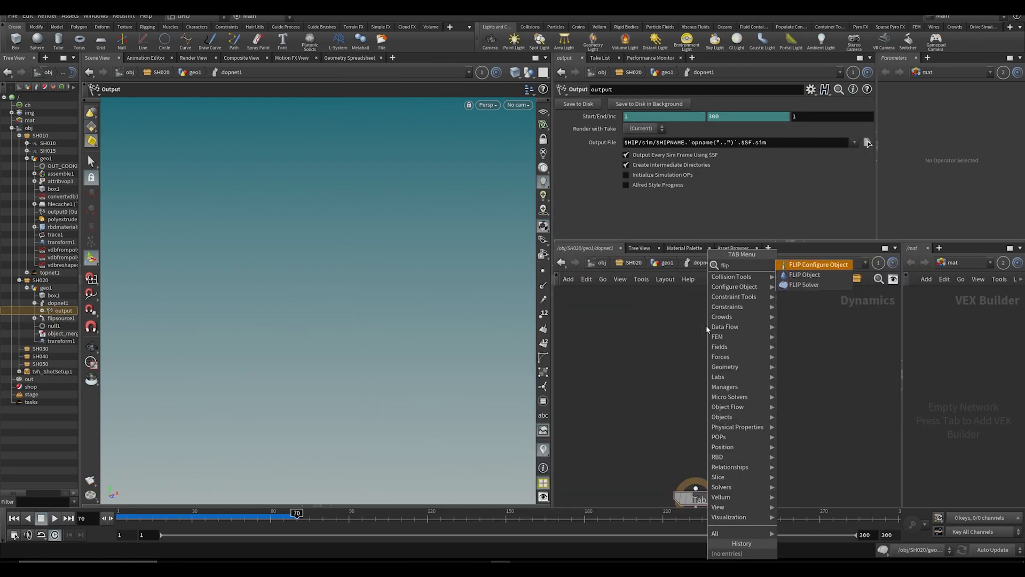
click(785, 284)
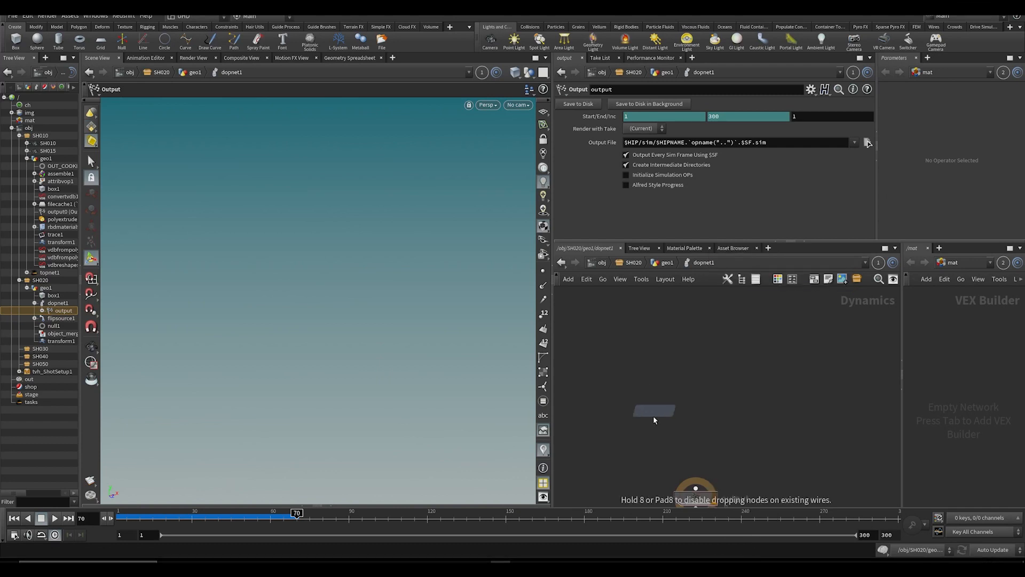
click(694, 406)
click(696, 407)
click(696, 488)
Step: Add a FLIP Object node and connect it to the FLIP solver's first input
middle_drag(731, 331, 731, 400)
key(Tab)
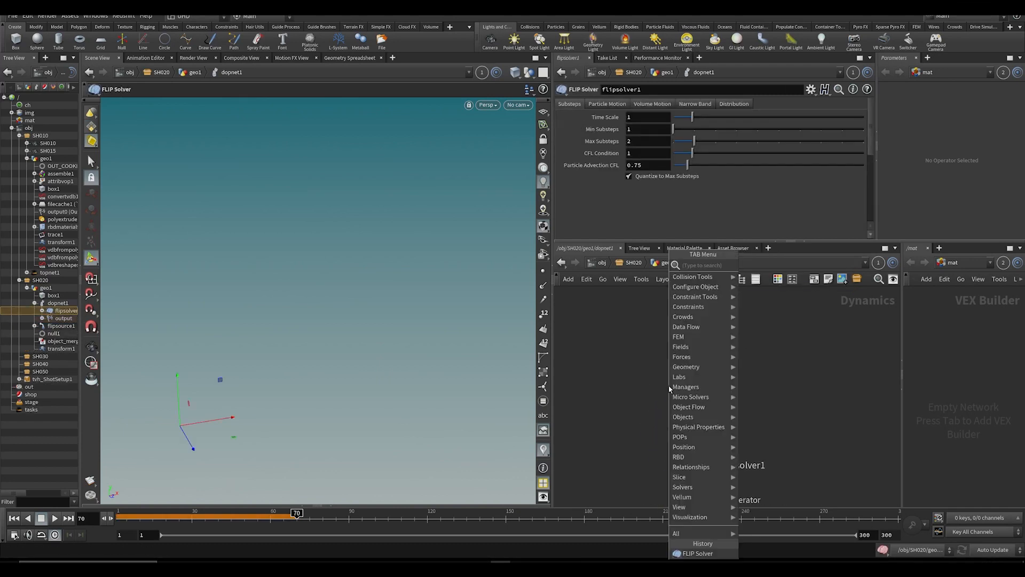
text(flip)
click(750, 277)
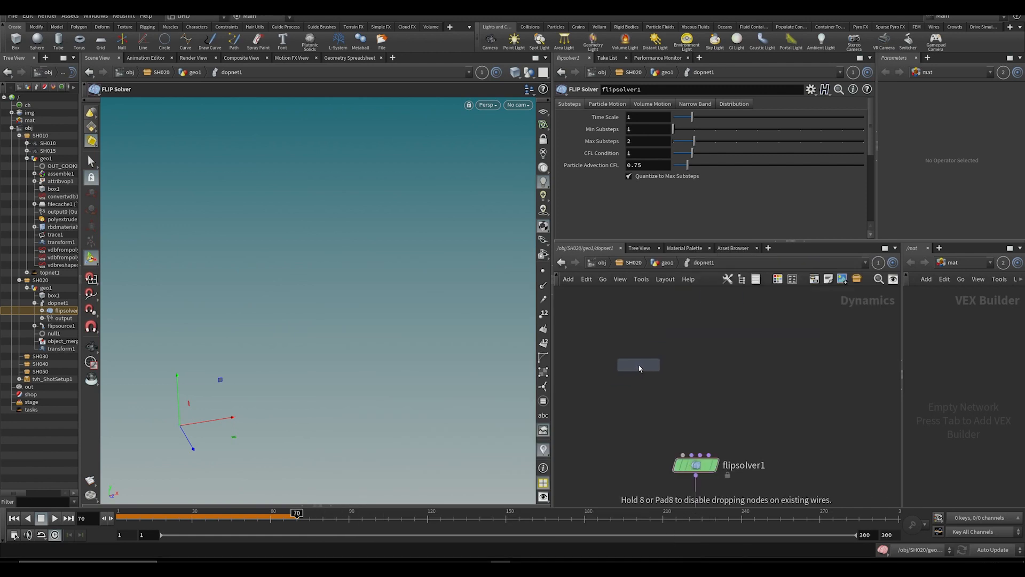
click(639, 364)
click(631, 370)
click(683, 455)
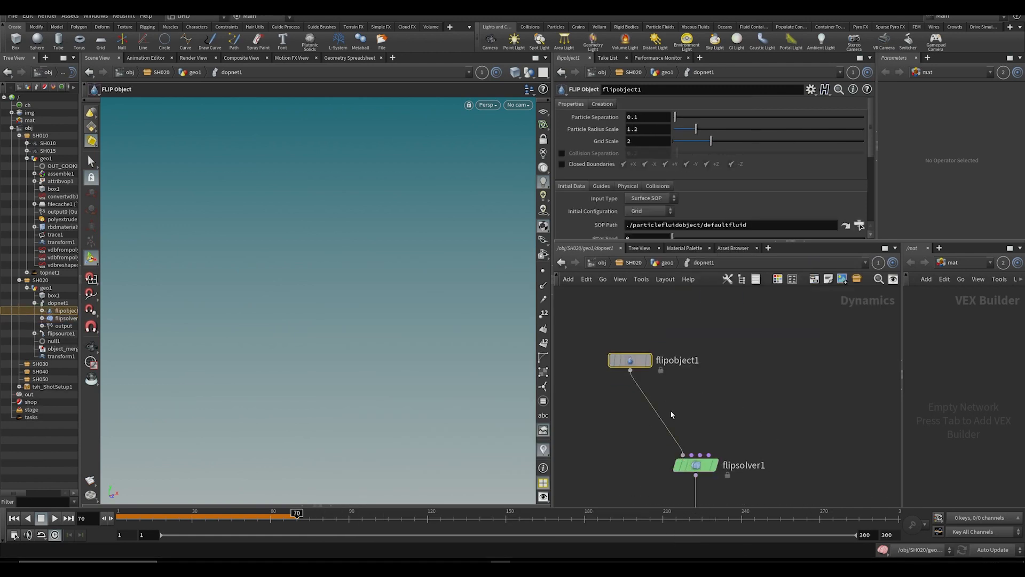
click(754, 415)
drag(642, 308, 652, 362)
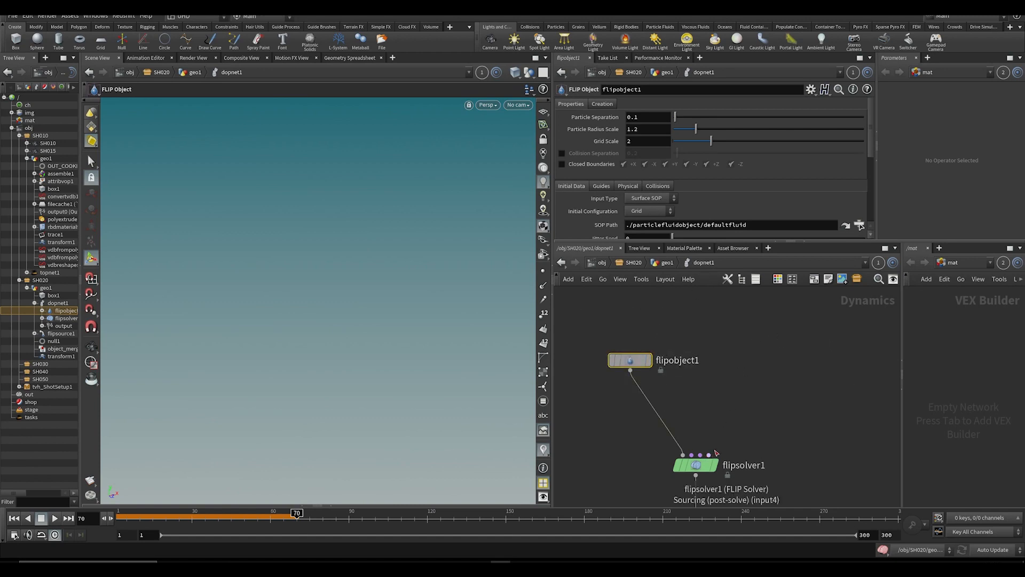
Step: Add a Volume Source node and wire it into the FLIP solver's fourth input, Sourcing (post-solve)
middle_drag(808, 383, 801, 356)
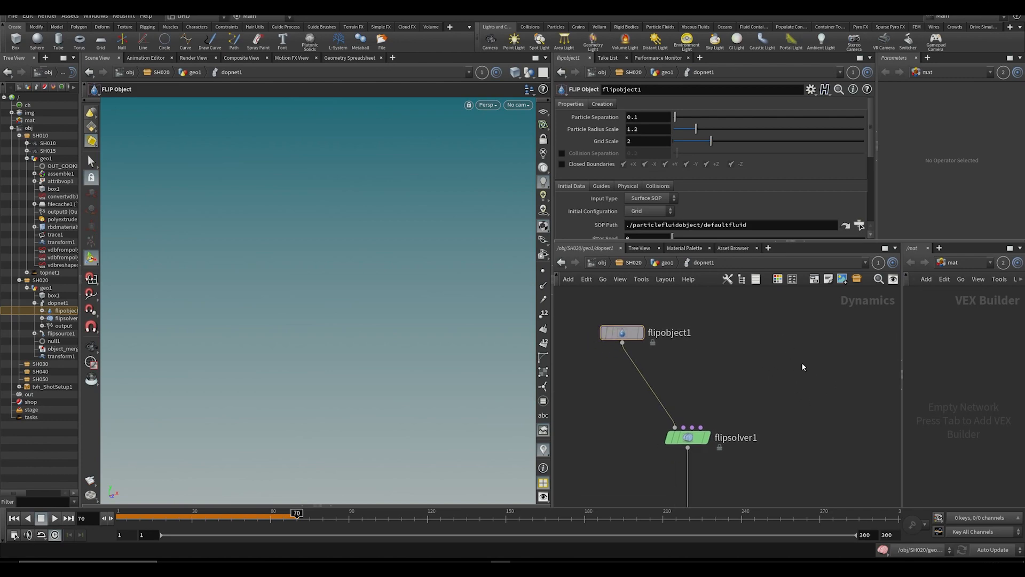
key(Tab)
text(sourc)
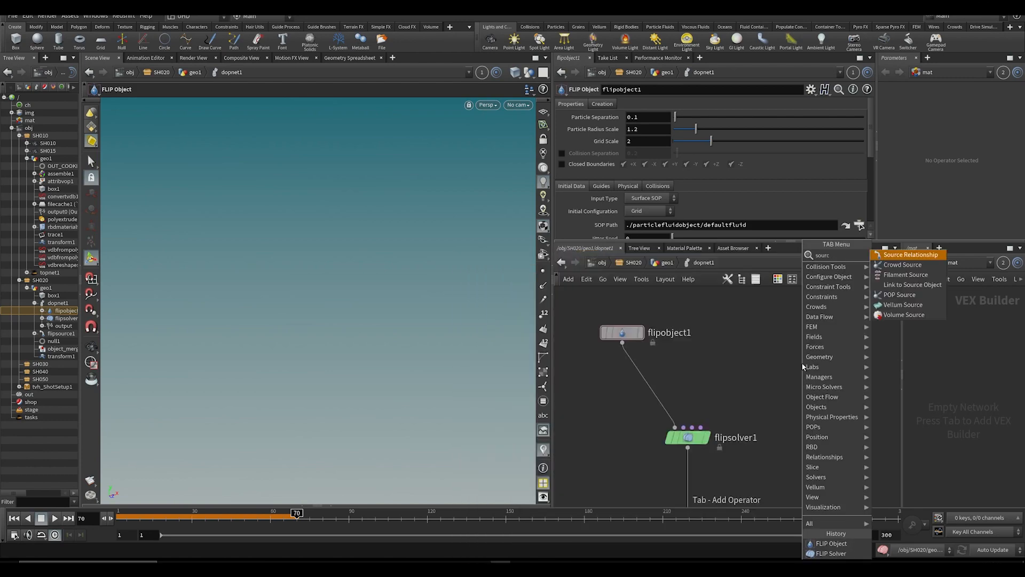
click(903, 314)
click(756, 344)
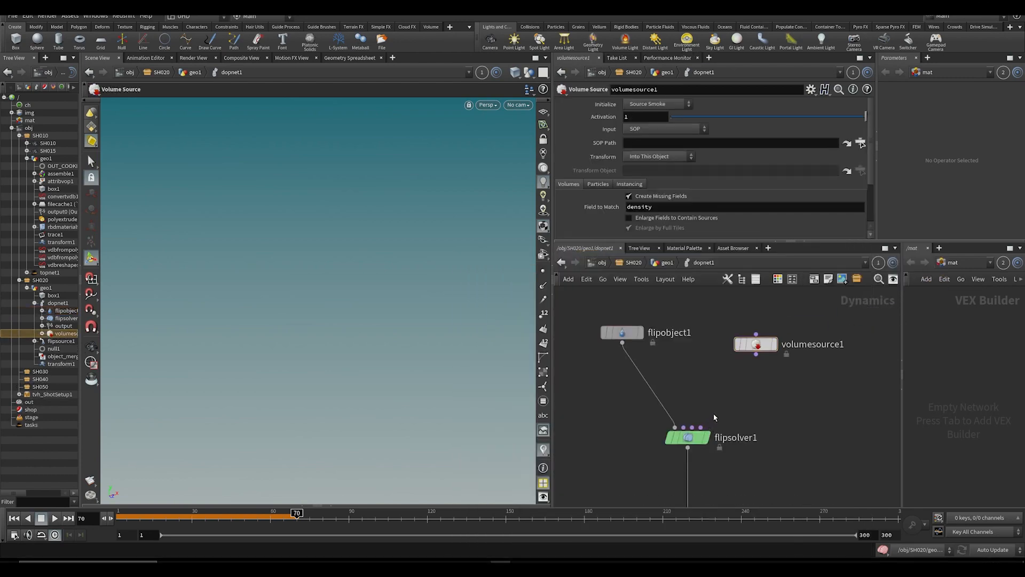
drag(755, 354, 701, 426)
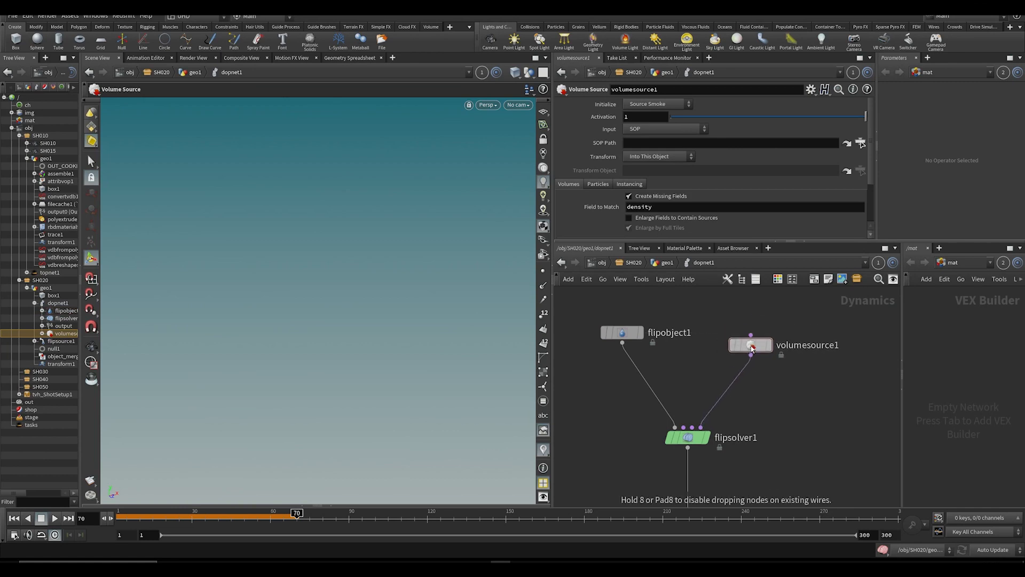
drag(755, 345, 757, 334)
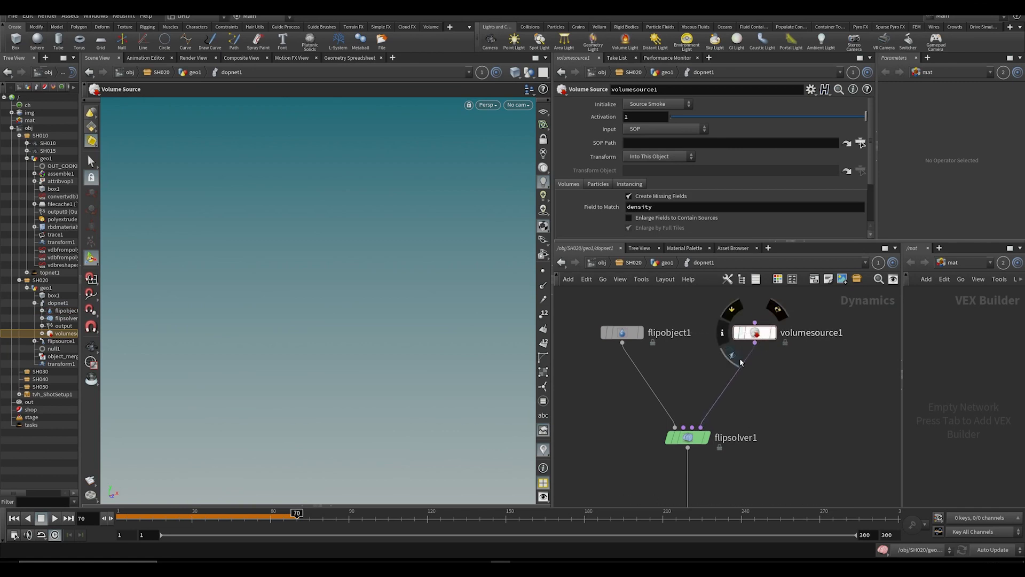
click(688, 437)
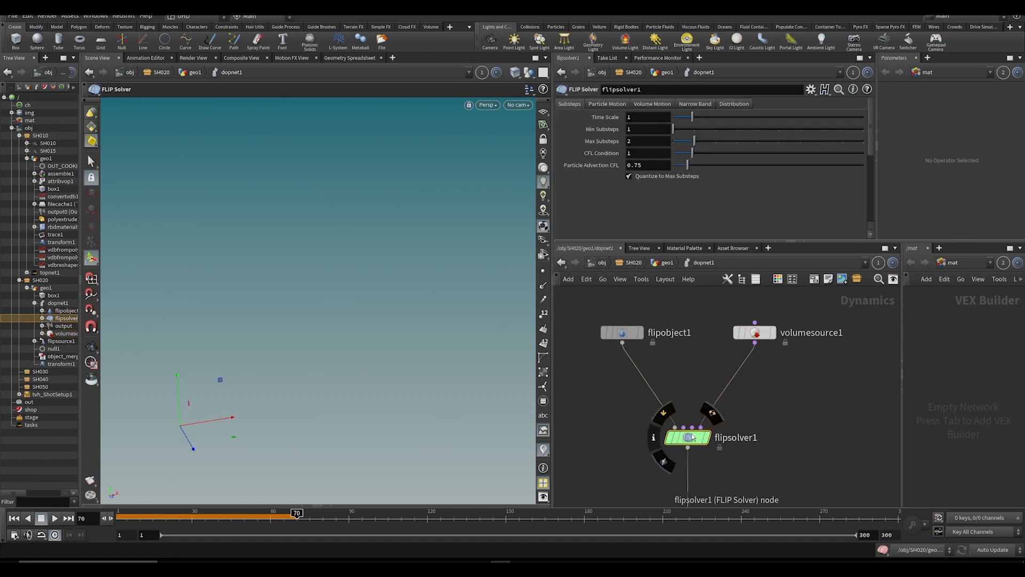
middle_drag(717, 360, 714, 336)
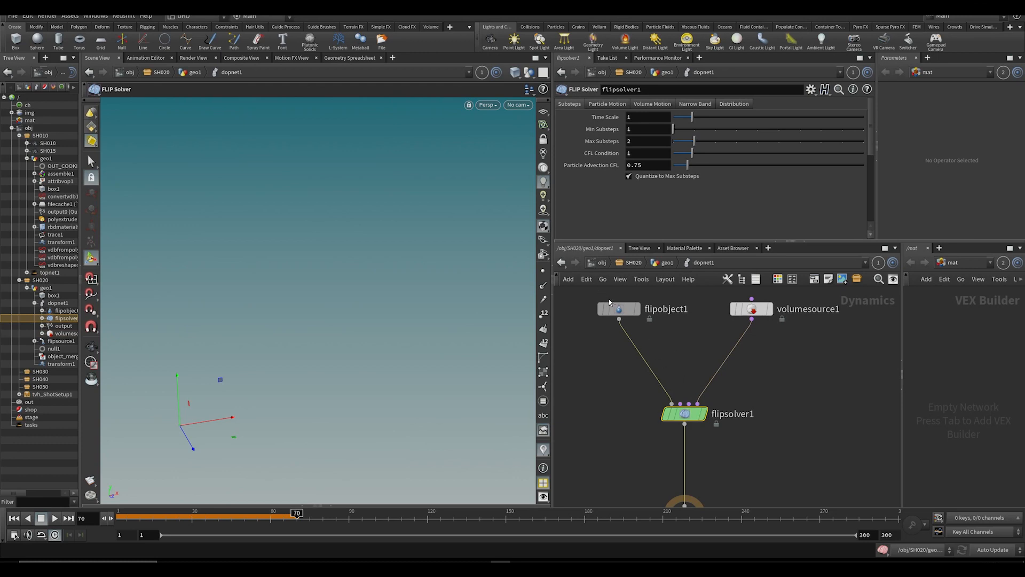
middle_drag(736, 437, 746, 419)
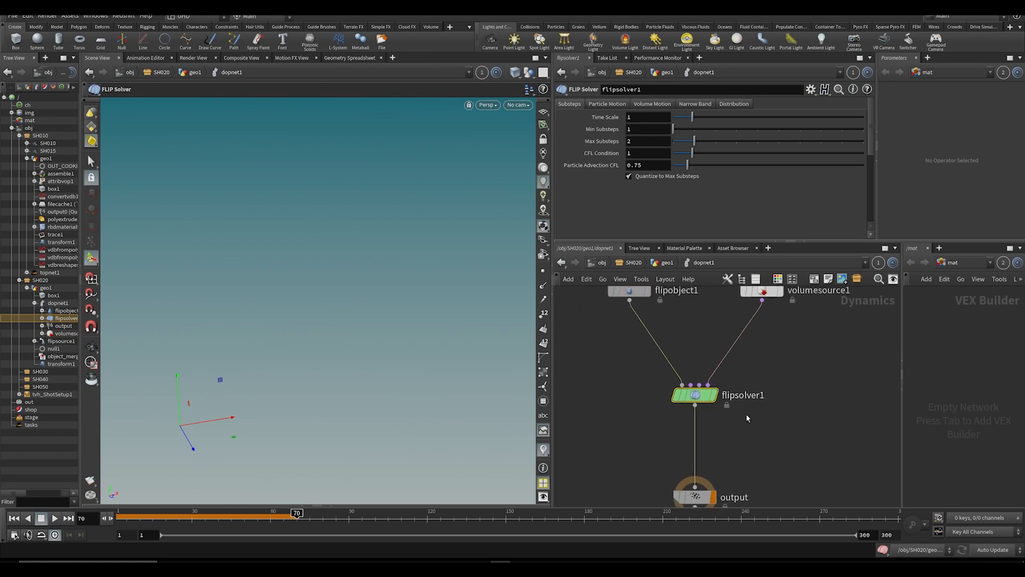
middle_drag(762, 341, 738, 379)
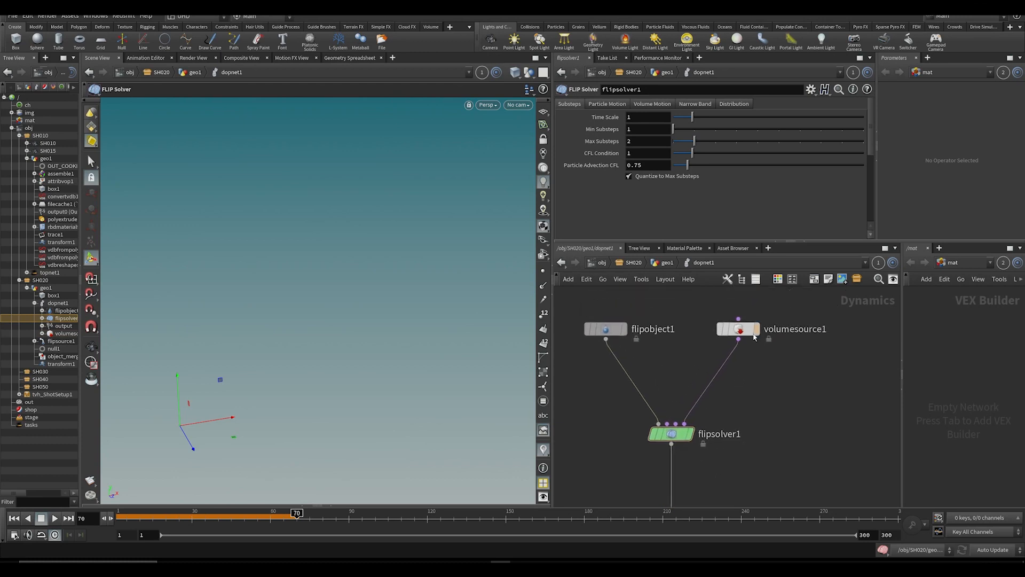
Step: Select the Volume Source, widen the second network editor and open SH020's geo1 network in it
click(738, 328)
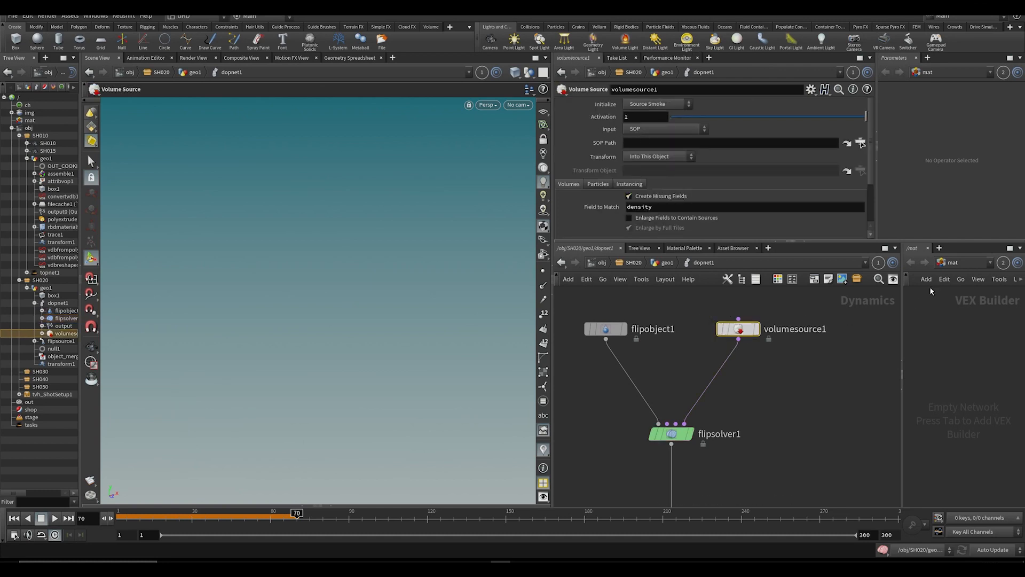
drag(901, 345, 805, 341)
click(866, 262)
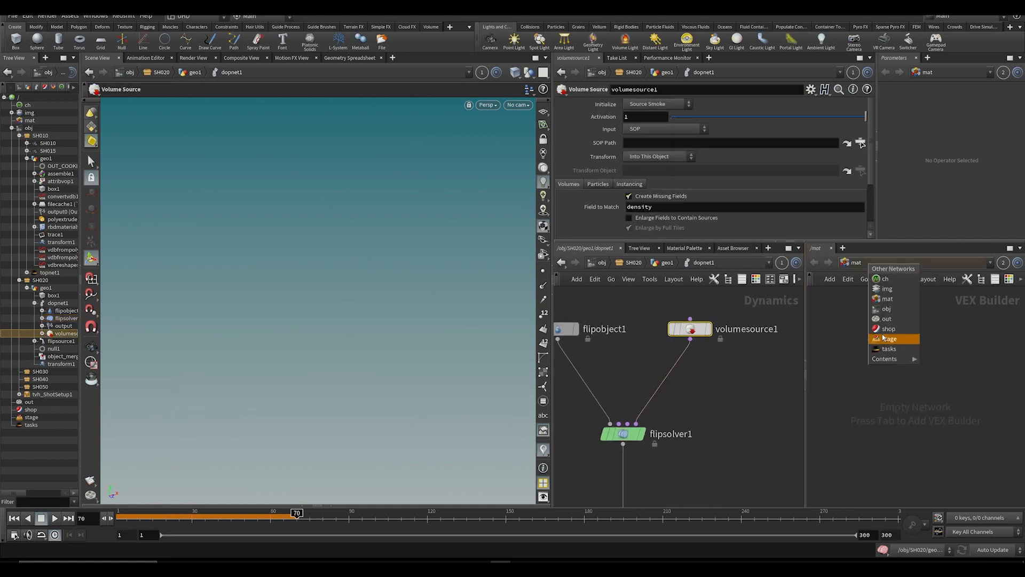
click(884, 320)
click(863, 262)
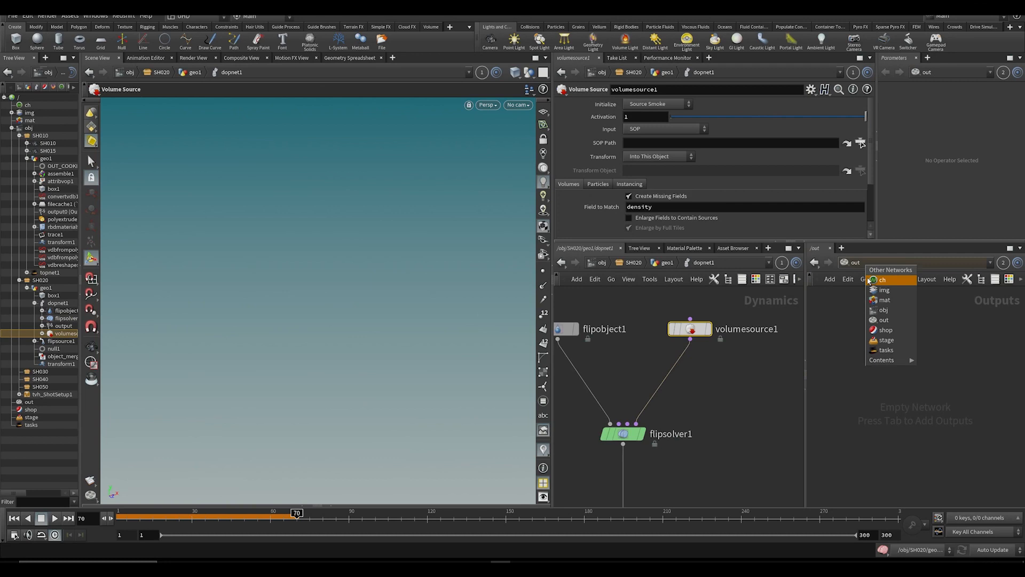
click(882, 309)
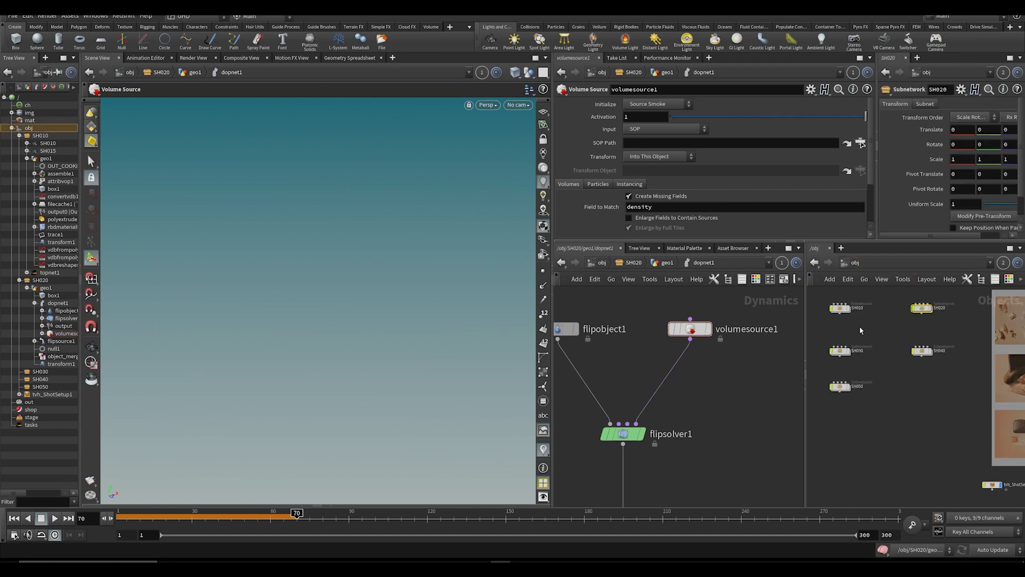
double_click(924, 310)
double_click(854, 427)
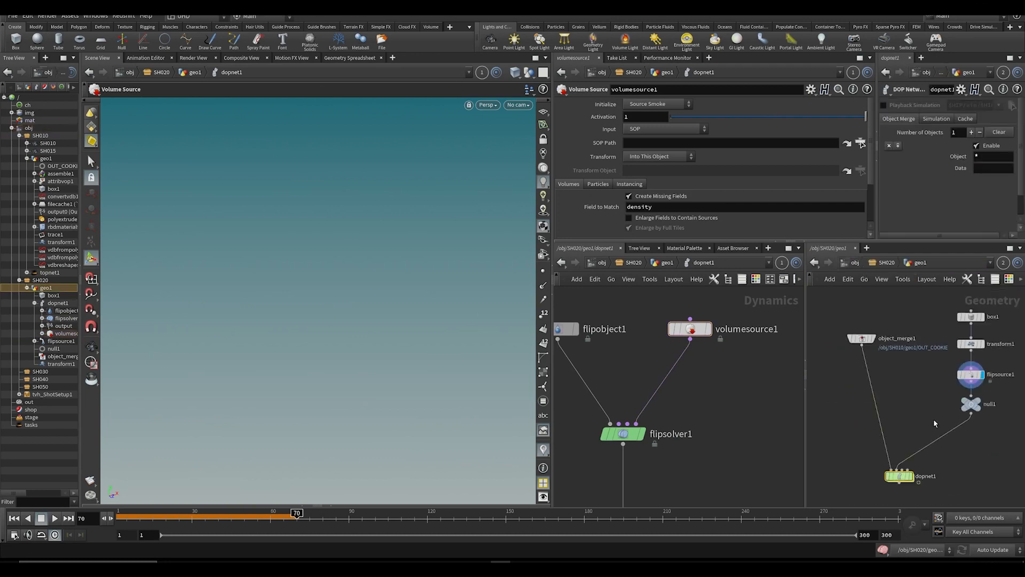
Step: Rename the Null below the FLIP source to IN_FLIP
double_click(959, 381)
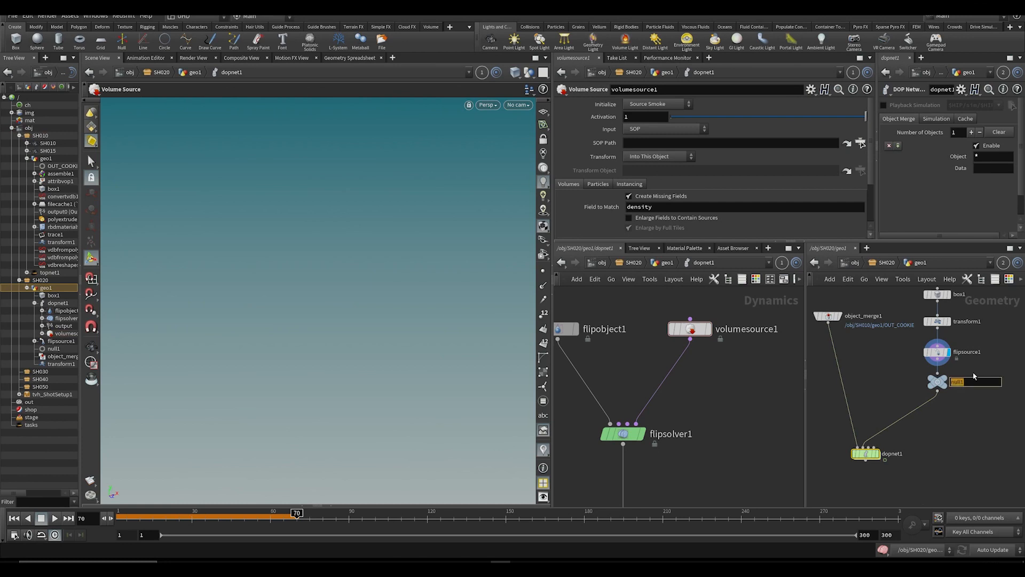
key(BackSpace)
key(Return)
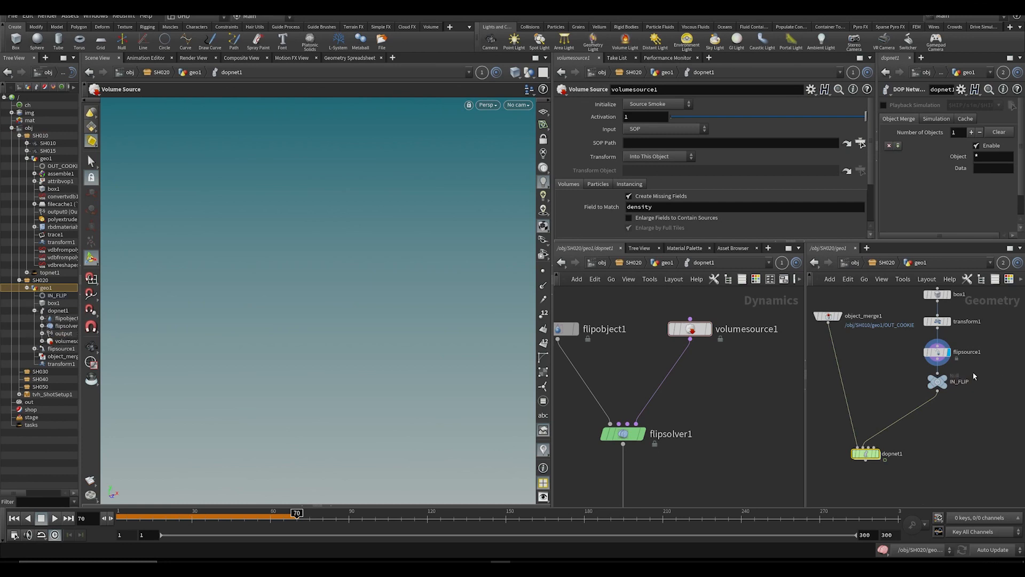
Step: Add a Null node and insert it between the cookie's Object Merge and the DOP network
key(Tab)
text(ge)
key(Escape)
key(Tab)
text(nul)
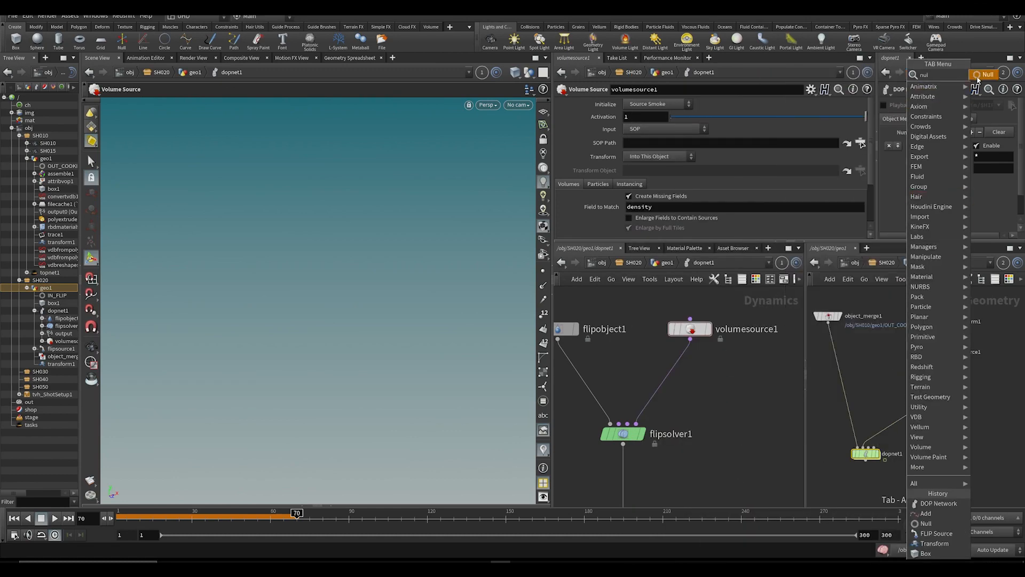
key(Return)
click(849, 383)
middle_drag(870, 384, 917, 394)
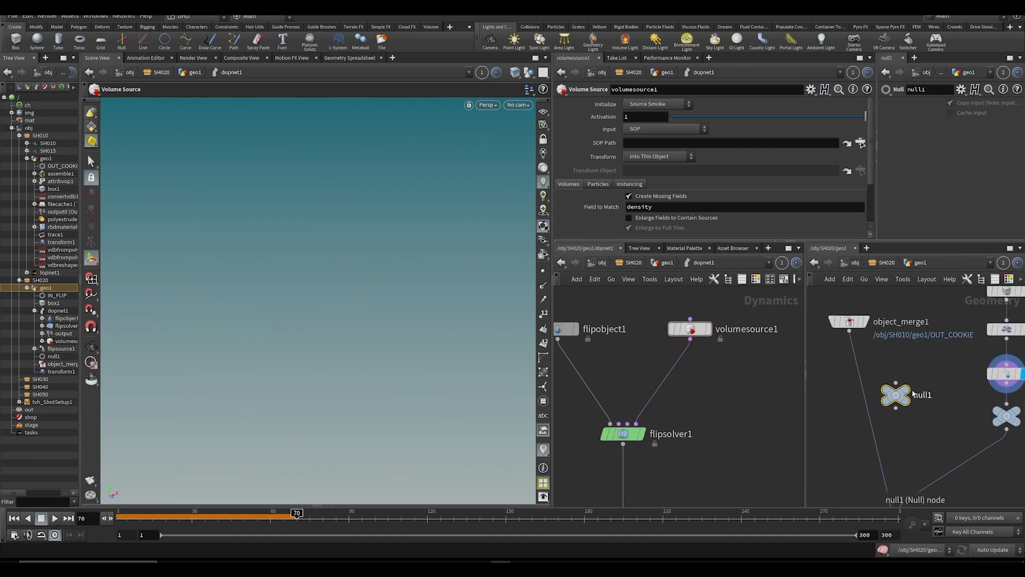
drag(895, 395, 866, 416)
Step: Rename the Null below the Object Merge to IN_COLLISION and save the scene
click(895, 416)
text(IBN)
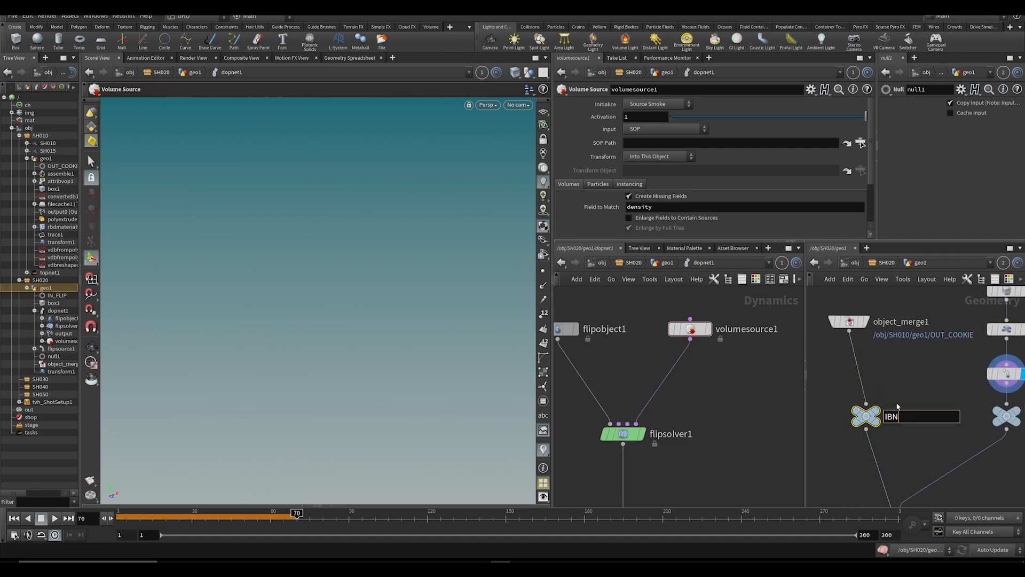
key(BackSpace)
key(BackSpace)
text(N_COLLISION)
key(Return)
key(ctrl+s)
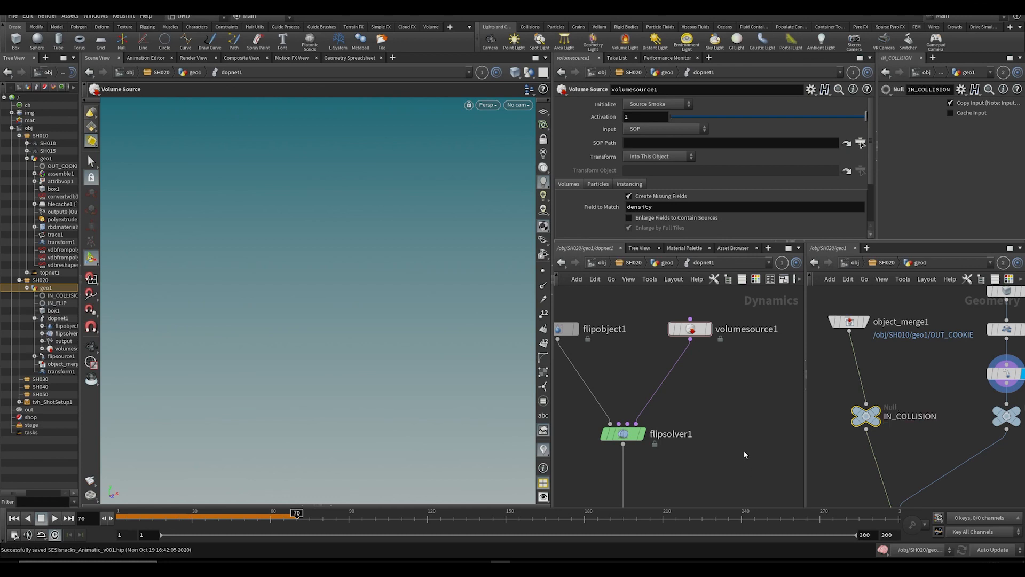
Step: Set the Volume Source's SOP Path to the expression `opinputpath("..",1)` to read the DOP network's second input
scroll(744, 450, down, 2)
middle_drag(744, 451, 773, 438)
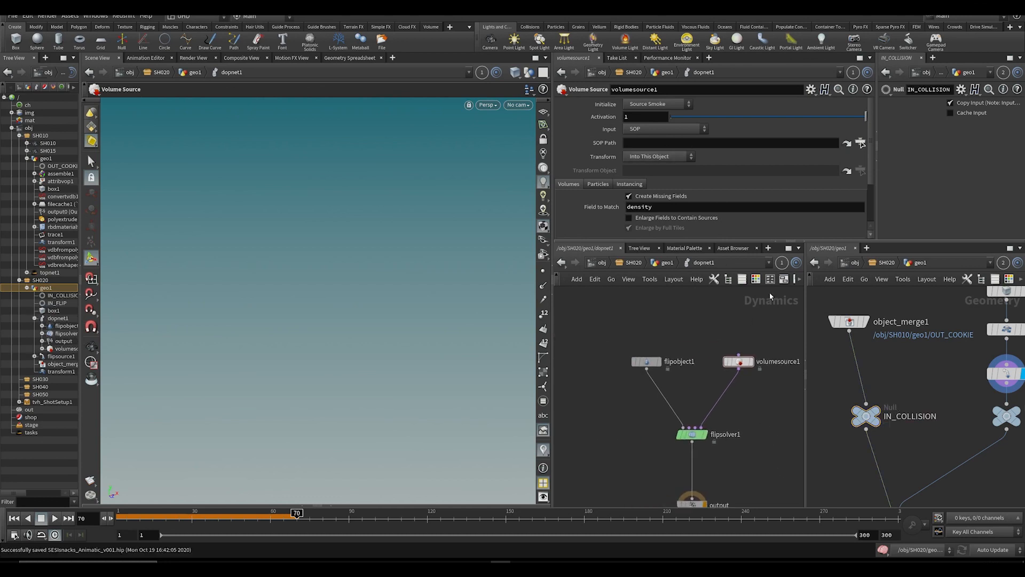
middle_drag(985, 358, 911, 349)
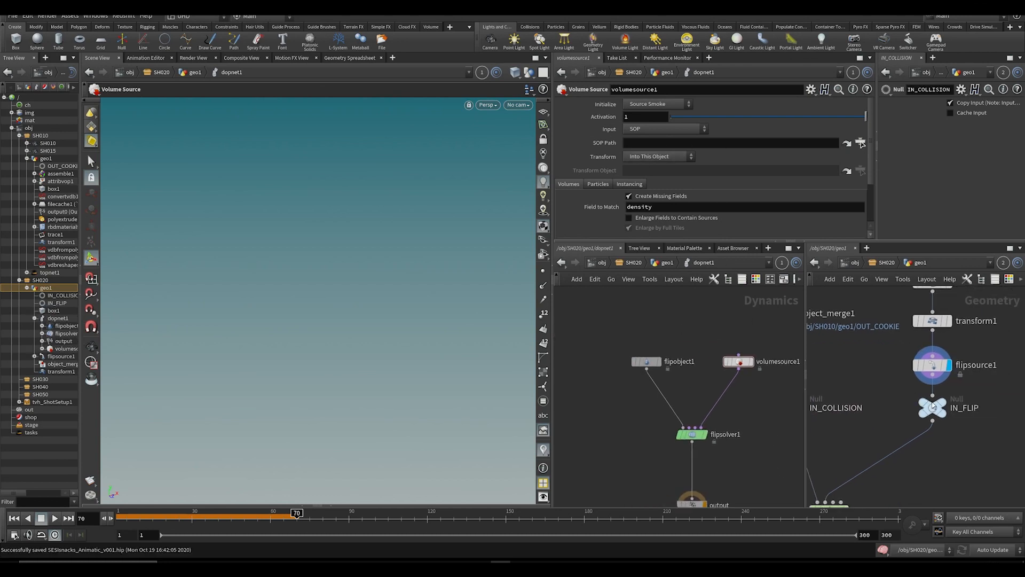
drag(932, 408, 658, 143)
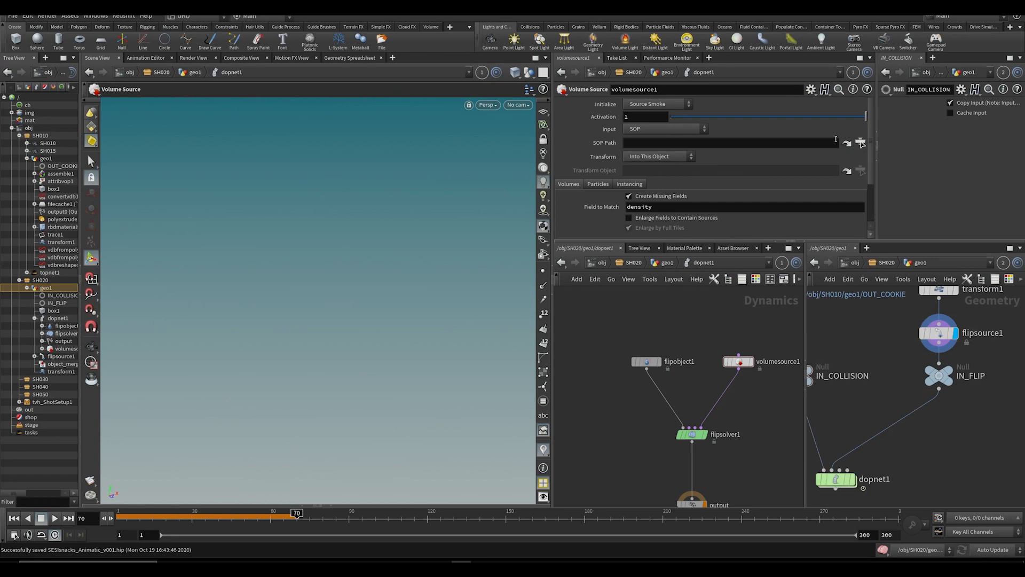
click(662, 146)
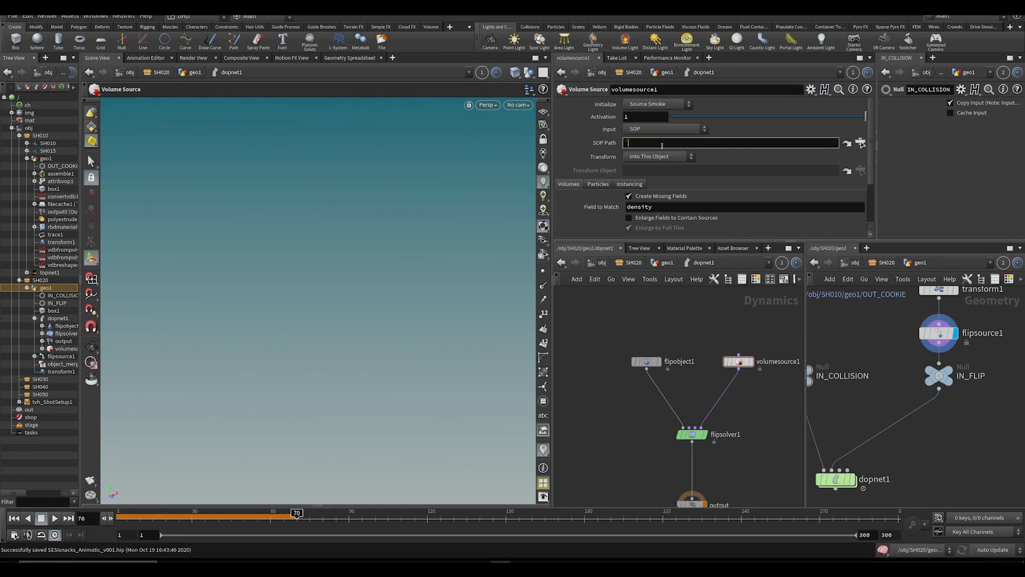
text(`opinpu)
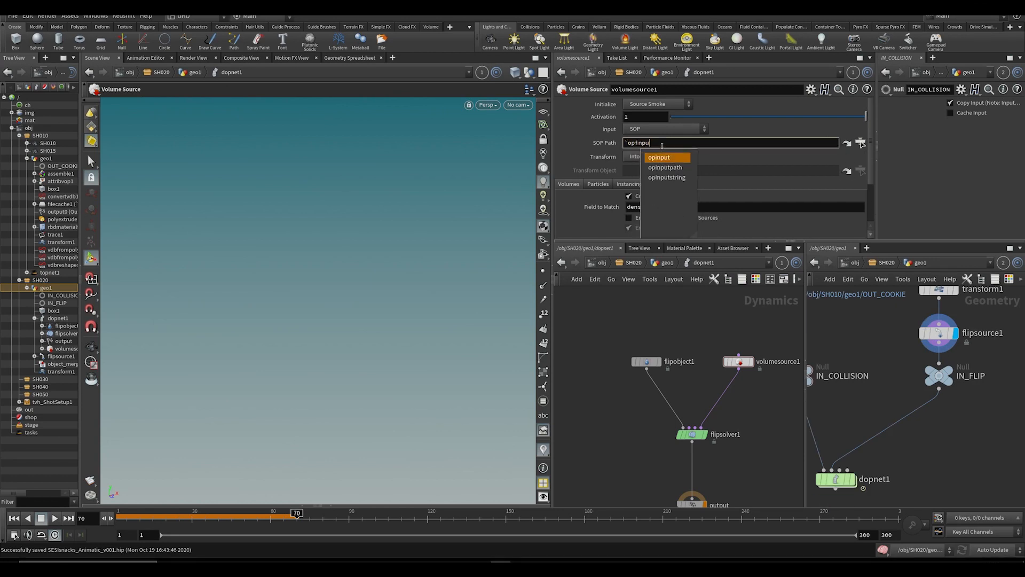
text(tpath("..)
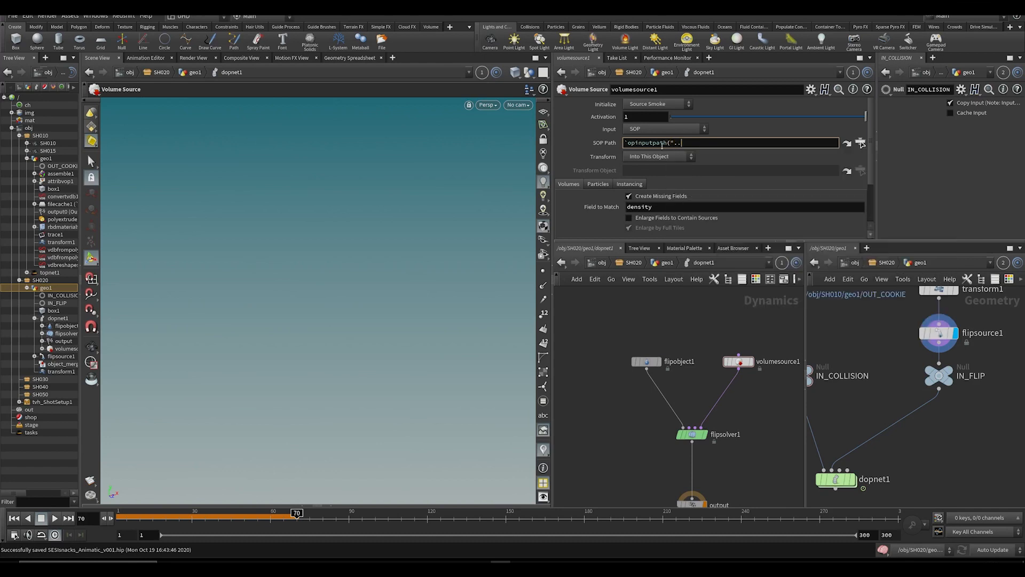
key(Left)
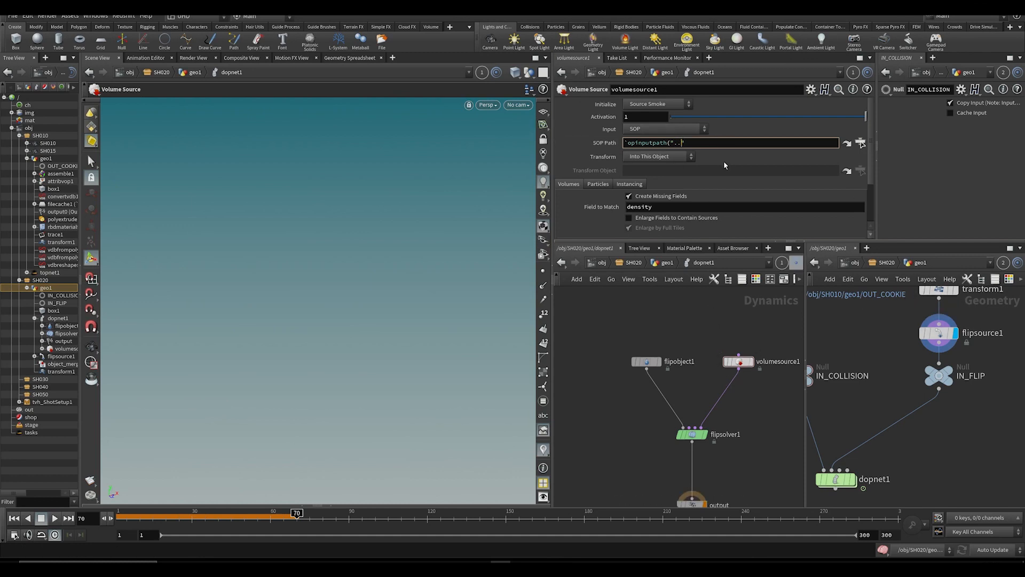
text(,)
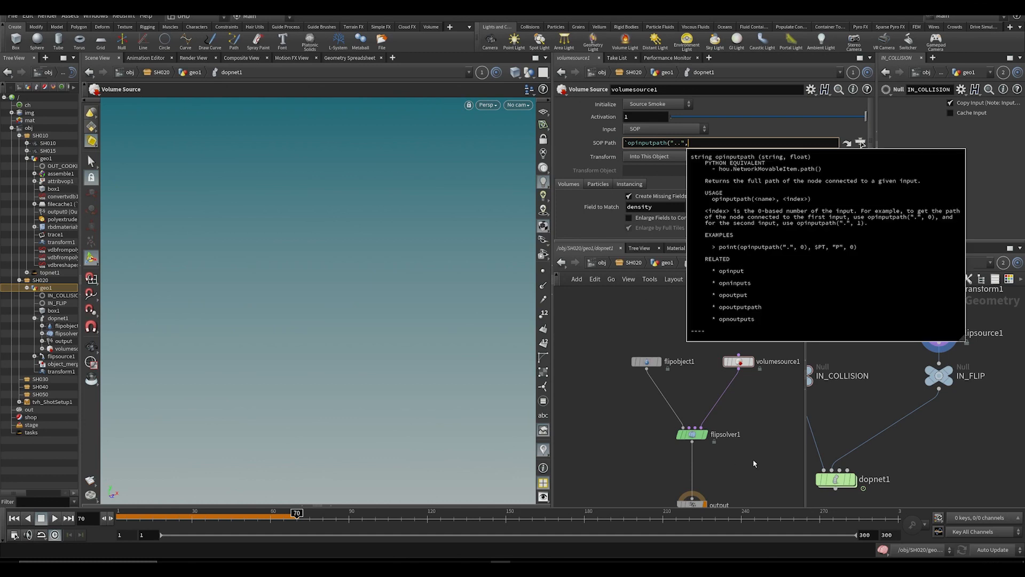
mouse_move(832, 469)
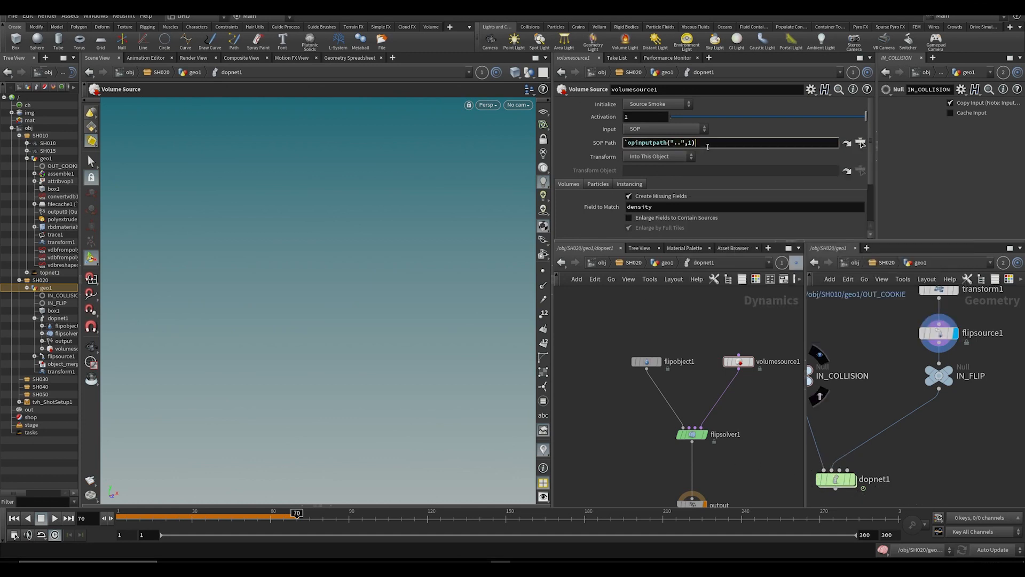
Step: Check the path the SOP Path expression evaluates to, switch back to the expression and save the scene
click(612, 143)
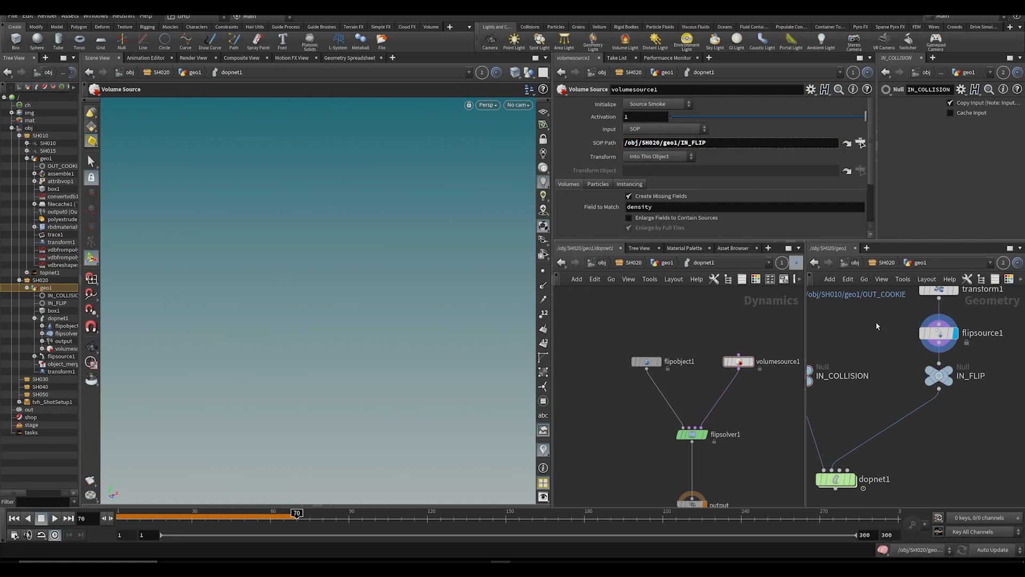
key(ctrl+s)
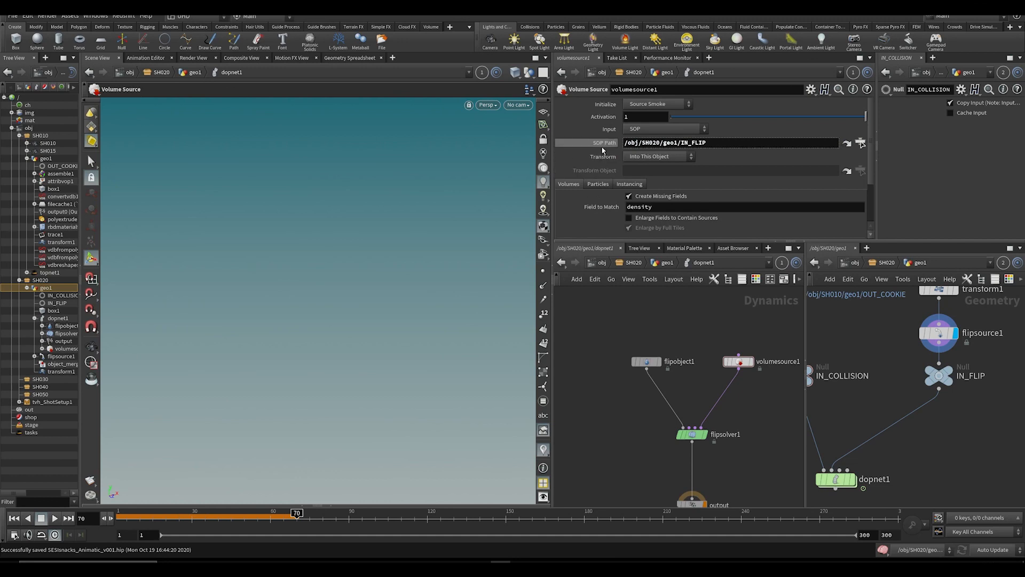
click(604, 143)
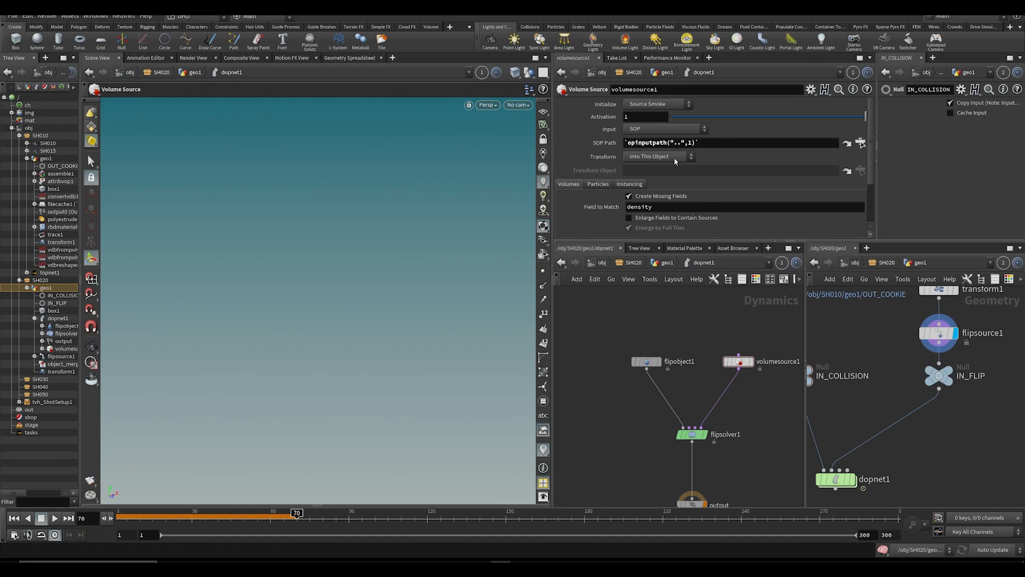
key(ctrl+s)
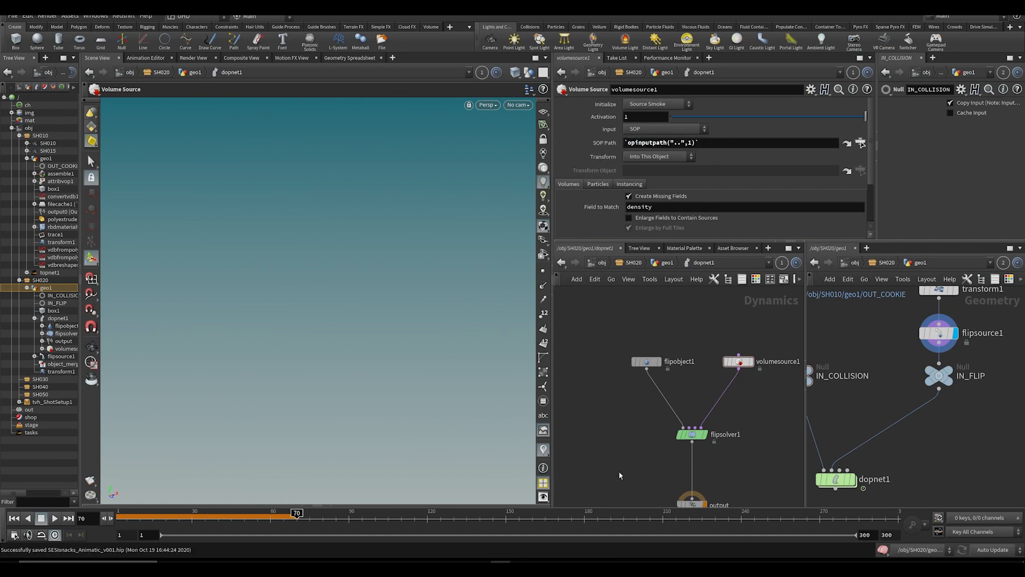
Step: Add a Static Object node to the DOP network beside the FLIP Object
middle_drag(639, 440, 657, 392)
key(Tab)
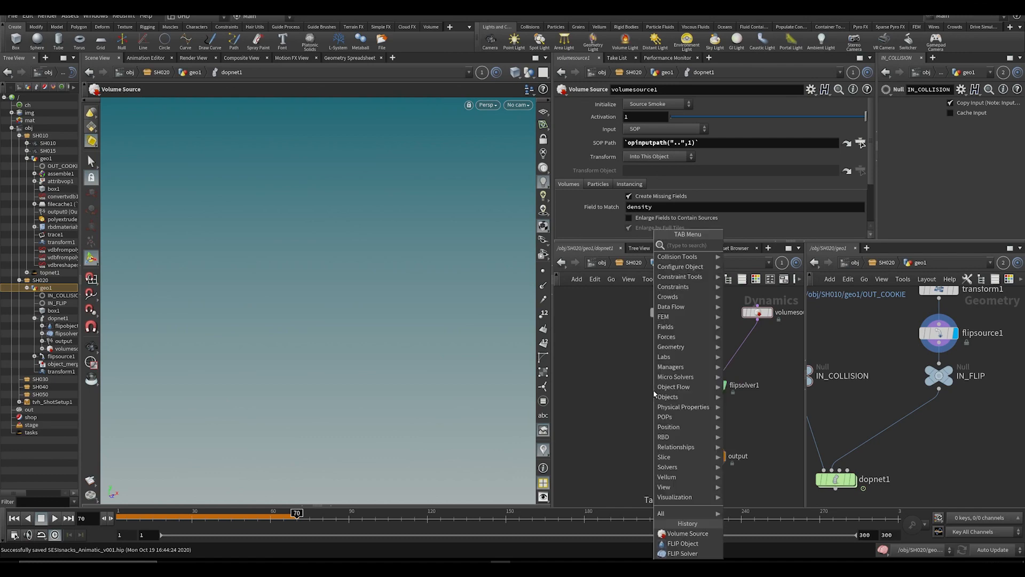
text(stati)
key(Return)
click(600, 346)
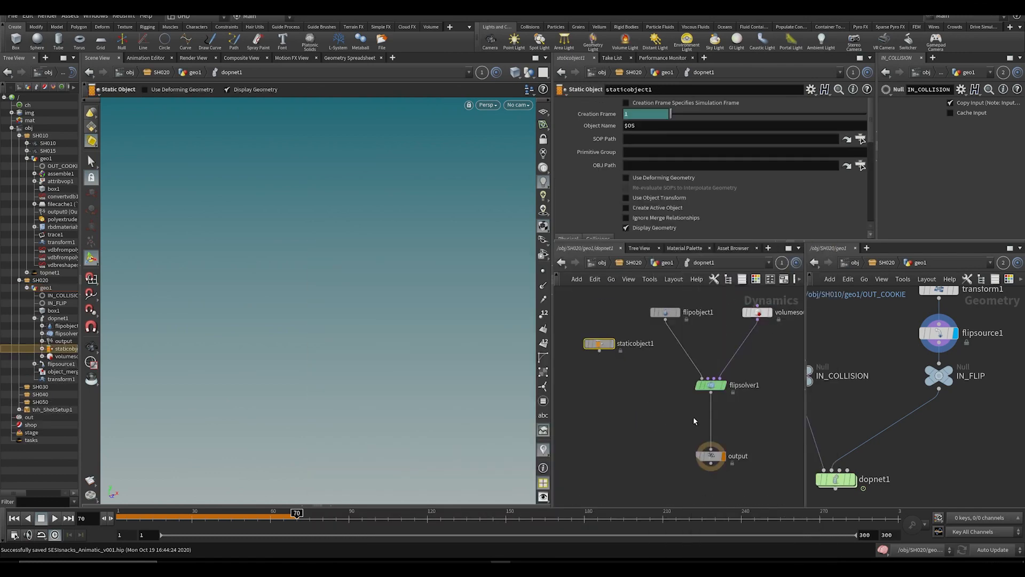
Step: Add a Merge node and wire the Static Object in as its first input
key(Tab)
text(merge)
key(Return)
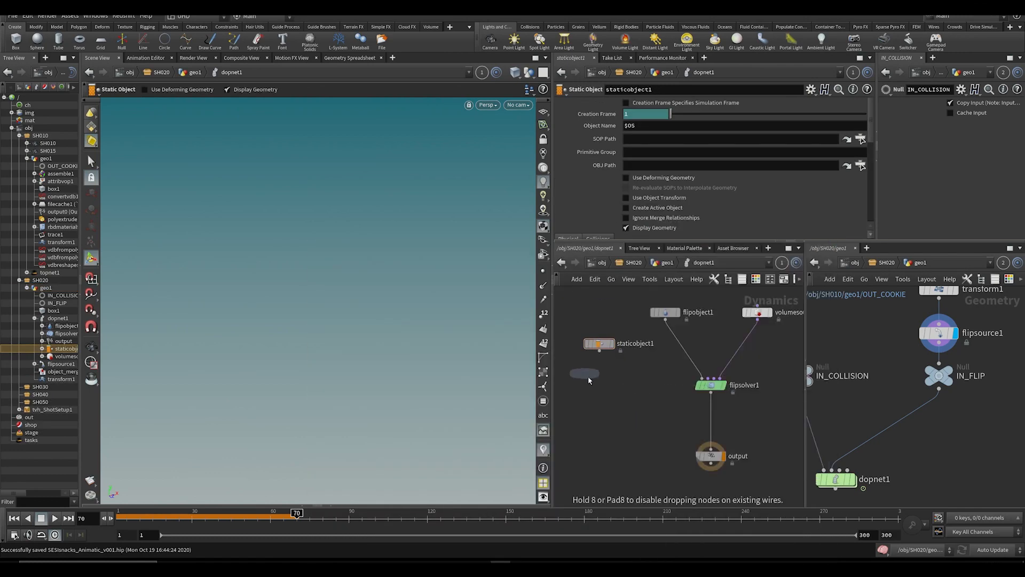
click(628, 419)
click(599, 351)
click(630, 409)
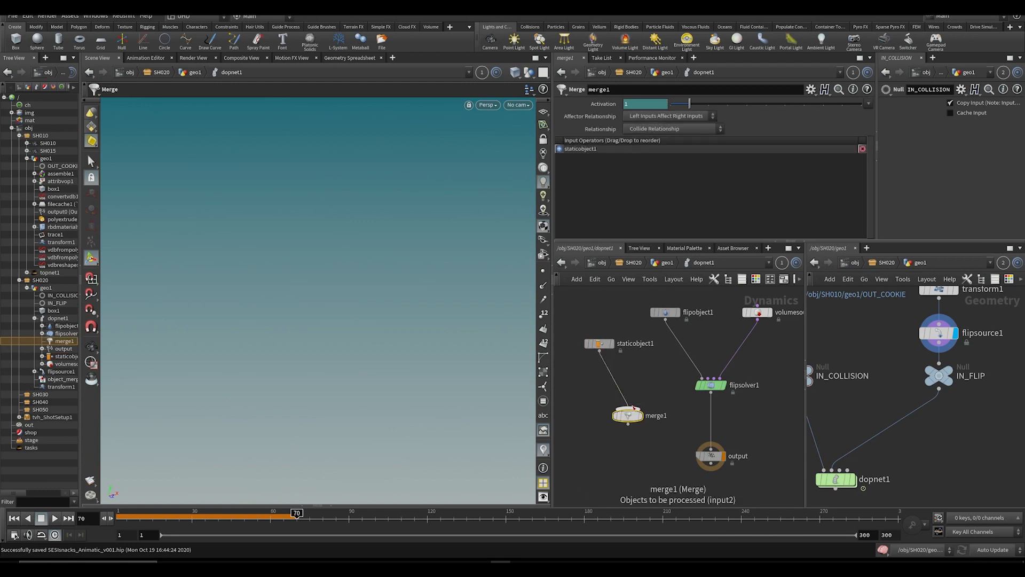
Step: Wire the FLIP solver into the Merge as second input, connect the Merge to the output and align the nodes in the chain
click(711, 392)
drag(710, 457, 687, 464)
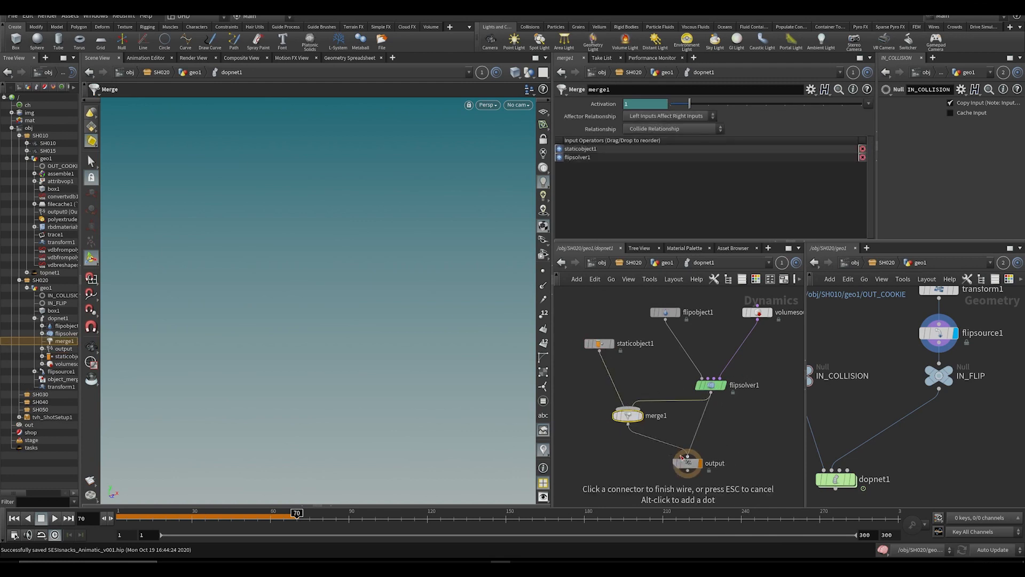
drag(627, 416, 688, 424)
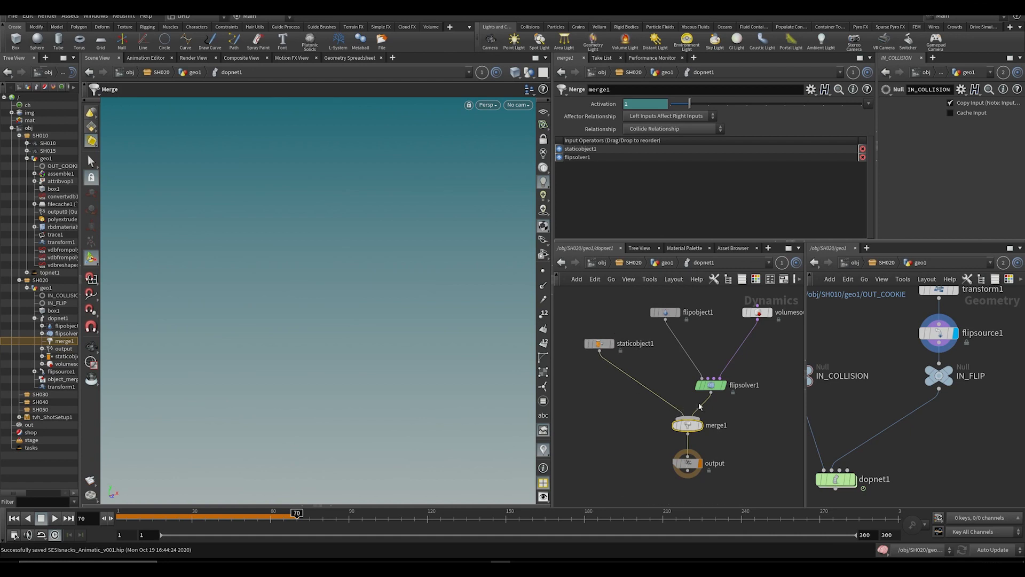
drag(711, 384, 691, 379)
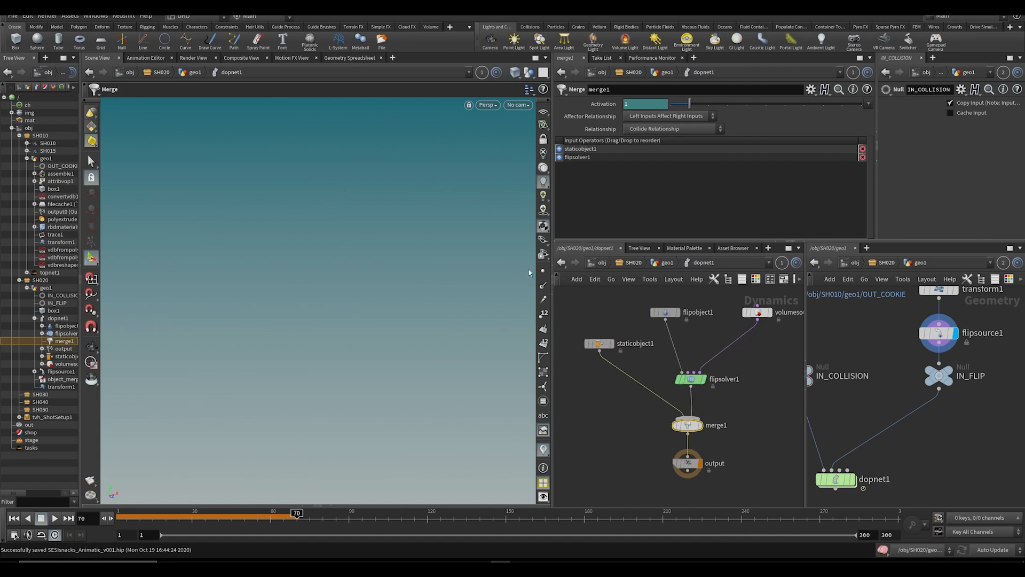
drag(579, 312, 616, 362)
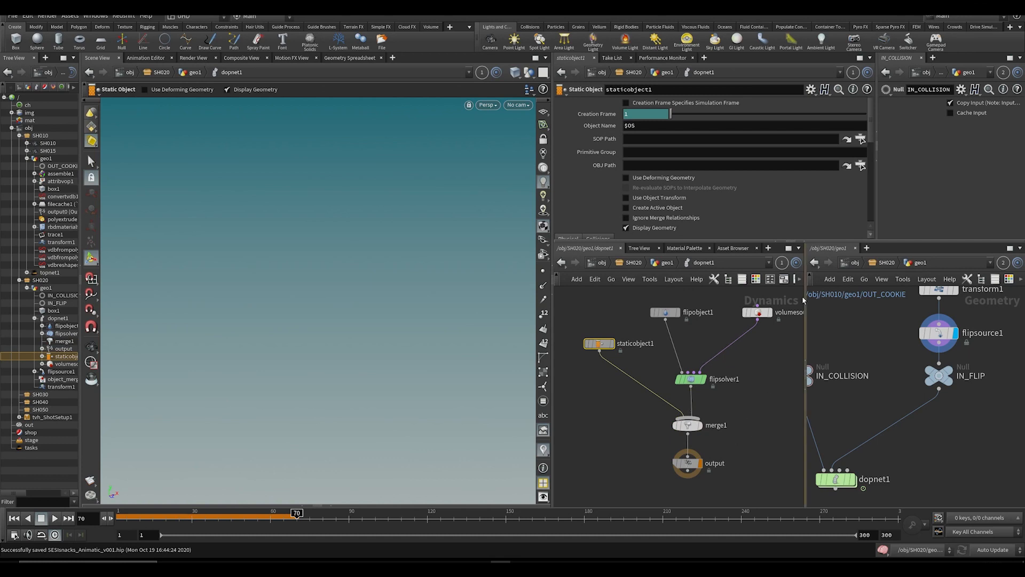
middle_drag(726, 382, 751, 383)
drag(689, 449, 689, 469)
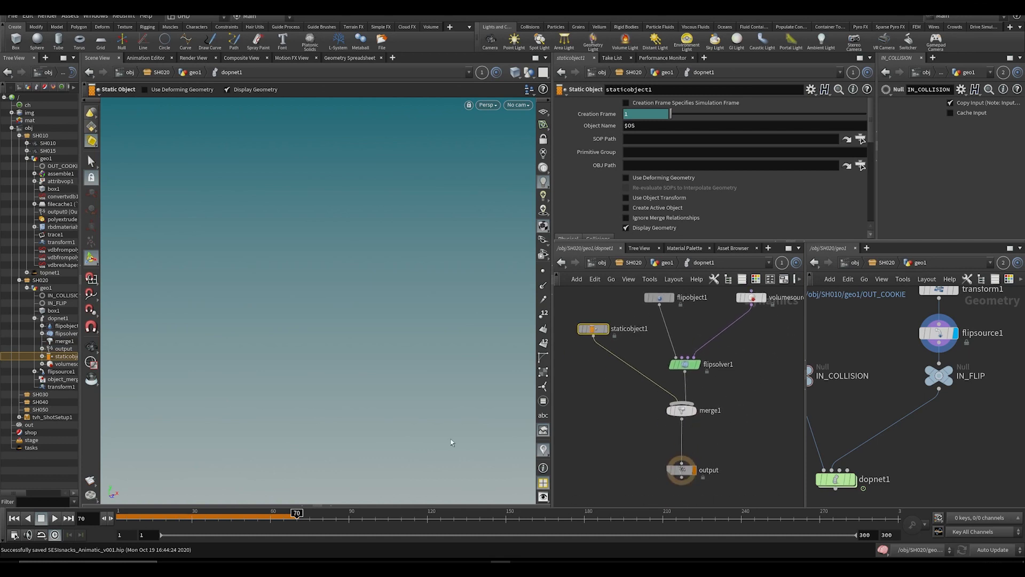
Step: Go back to frame 1 and set the Volume Source's Initialize preset to Source FLIP
key(ctrl+Up)
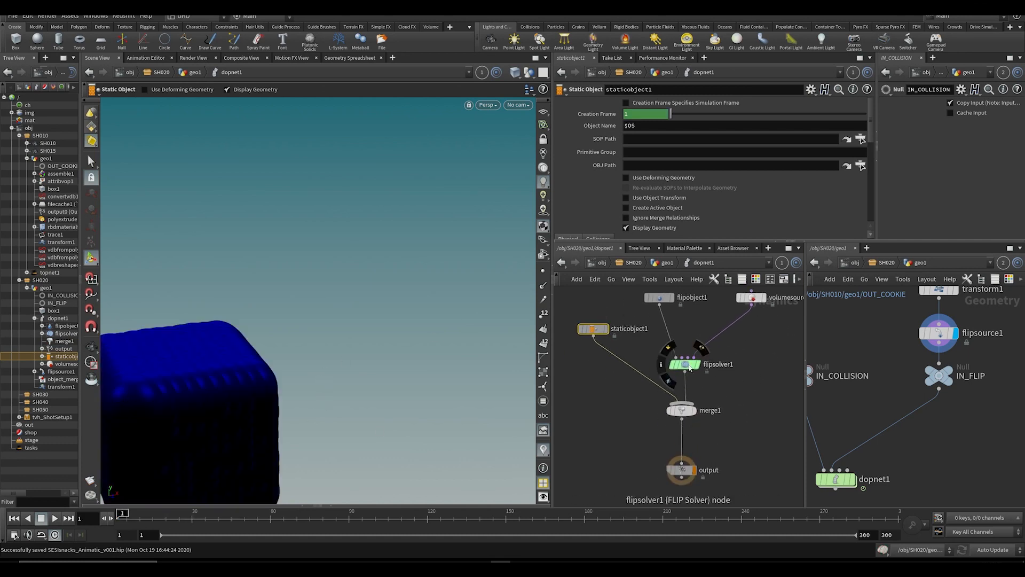
click(751, 297)
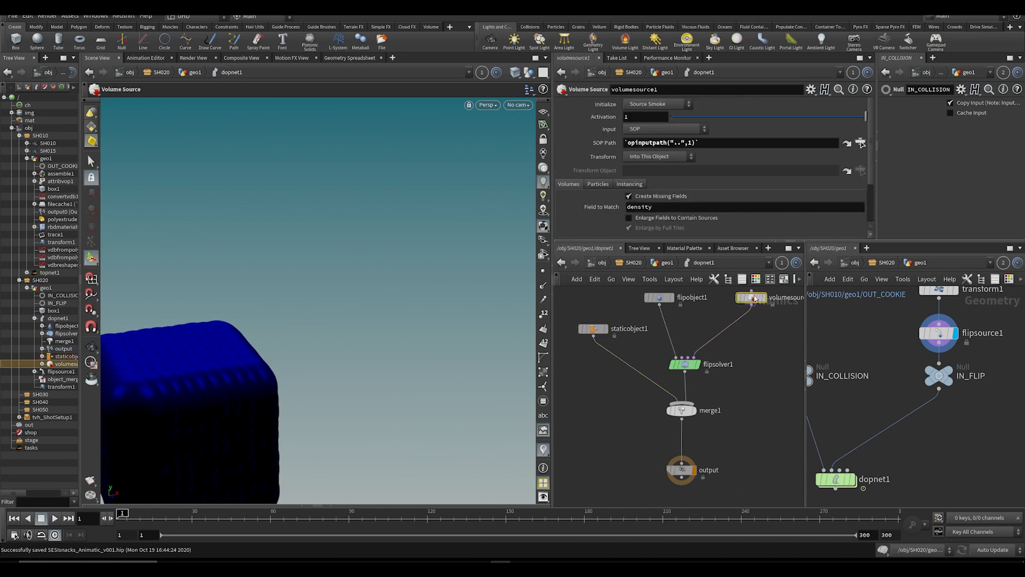
click(651, 104)
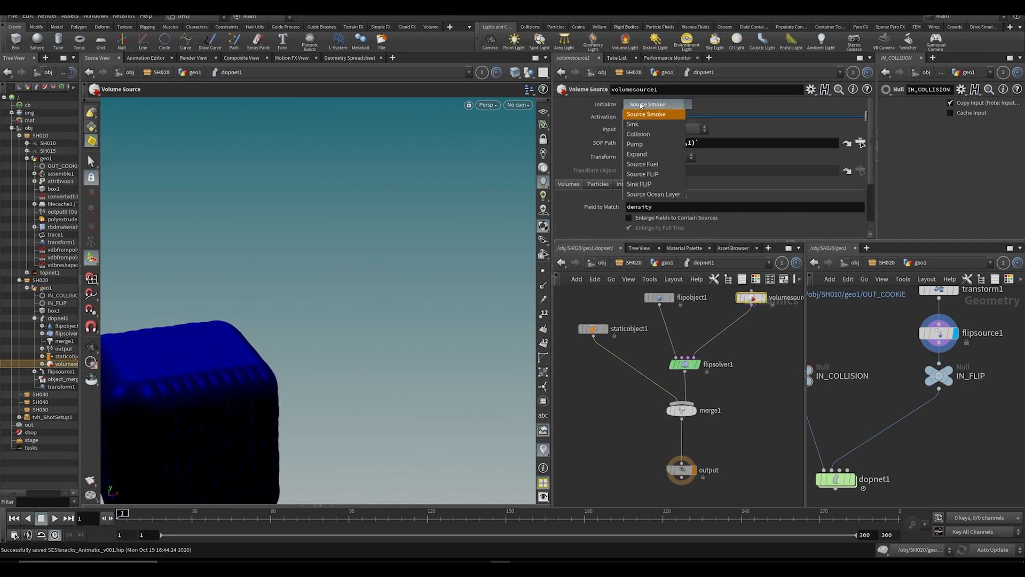
click(646, 174)
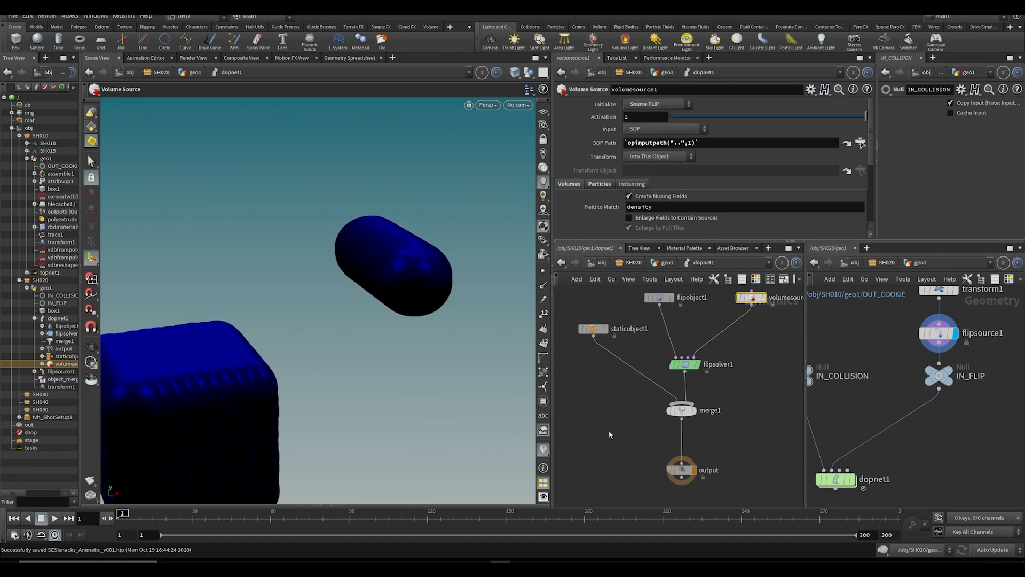
alt+middle_drag(298, 366, 316, 327)
alt+right_drag(315, 327, 374, 368)
middle_drag(375, 368, 391, 312)
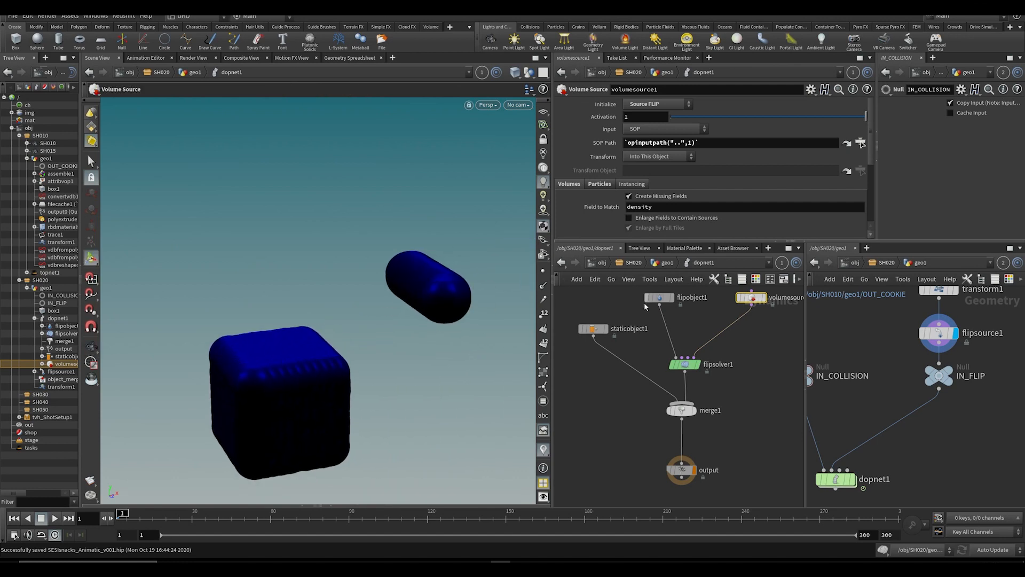
Step: Clear the default fluid SOP Path in the FLIP Object's initial data
click(658, 298)
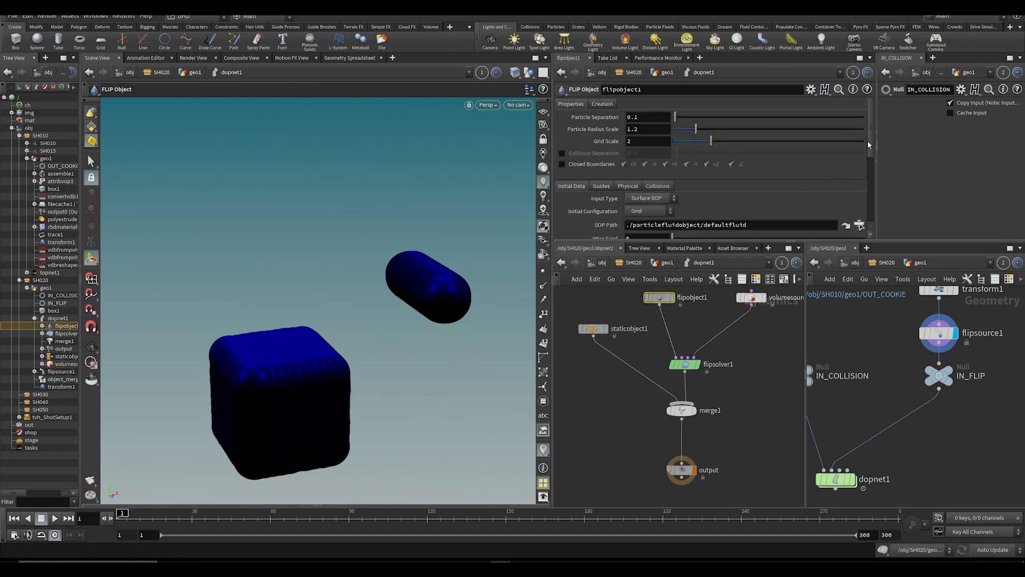
scroll(632, 189, down, 2)
triple_click(707, 195)
key(Delete)
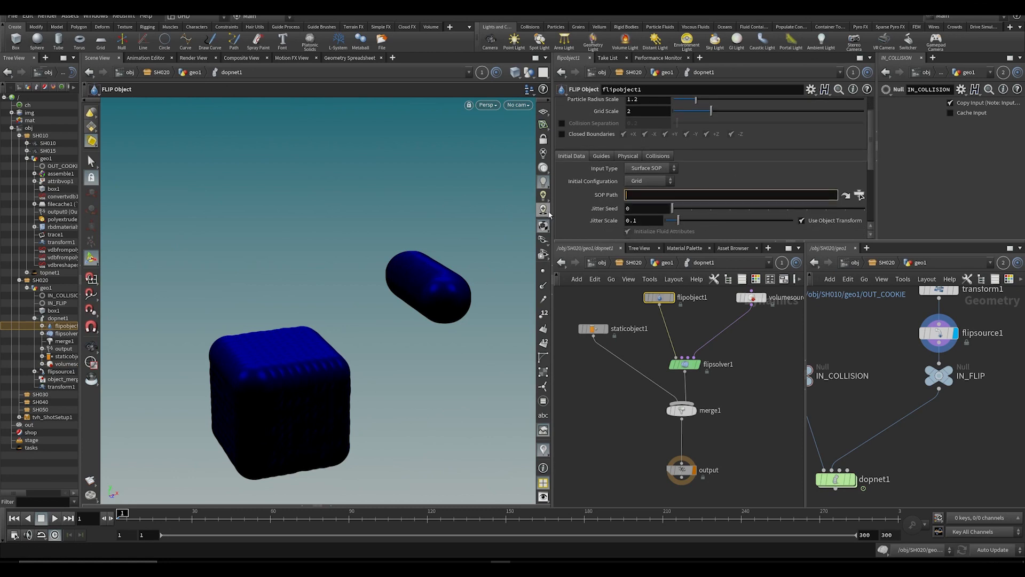
key(Return)
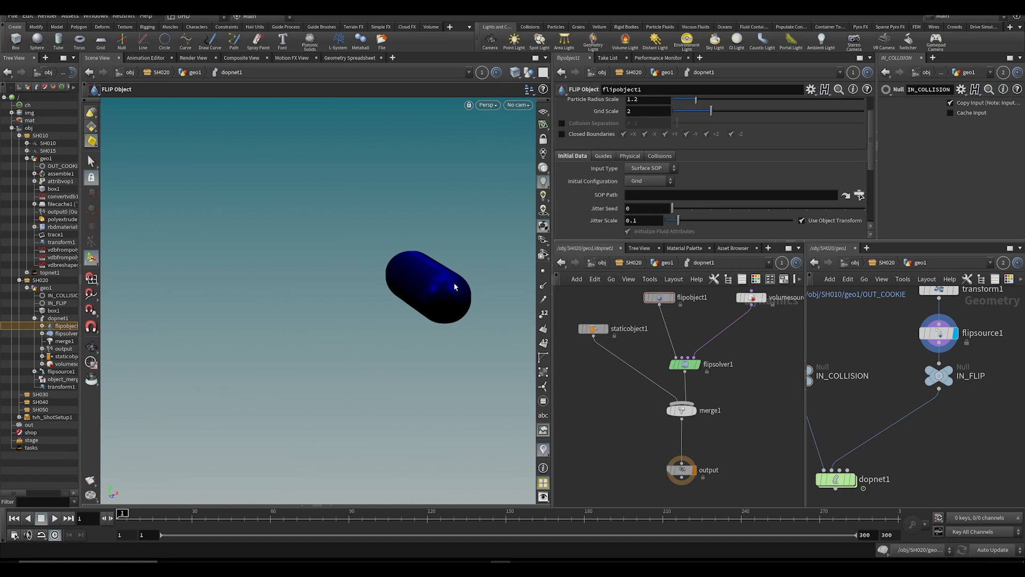
Step: Set the visualization of the FLIP Object's particle guide to Particles
click(604, 156)
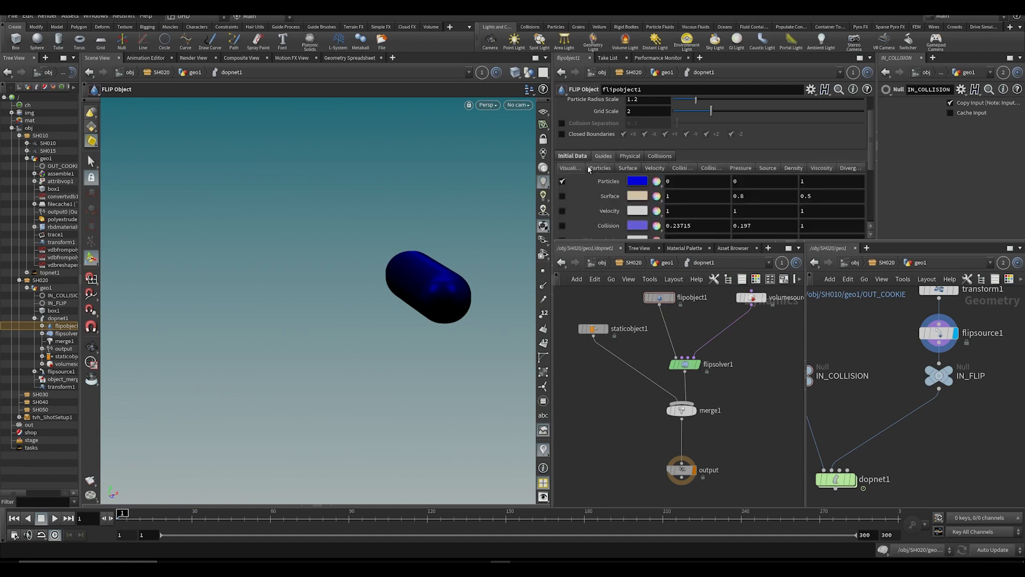
click(609, 169)
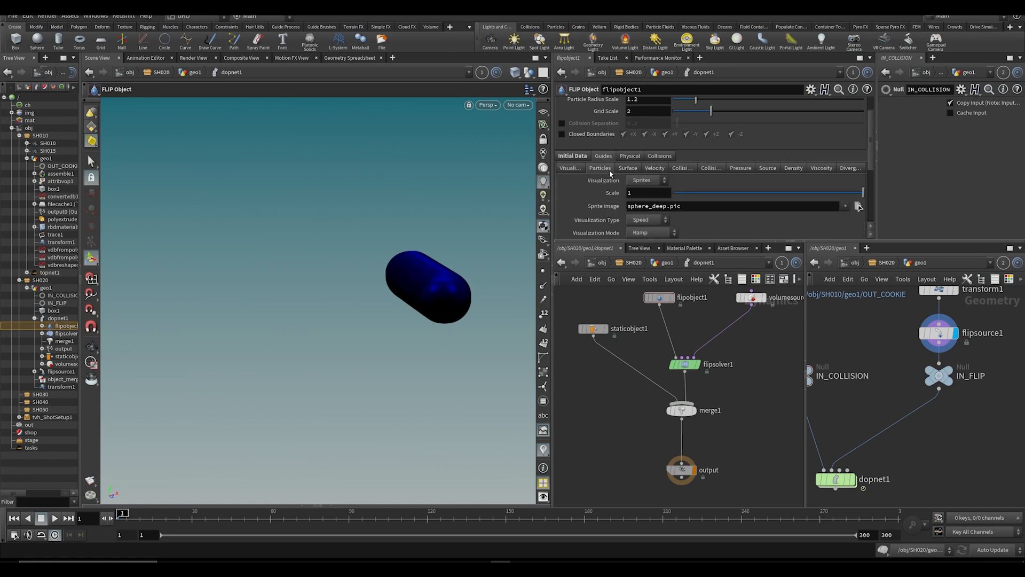
click(643, 181)
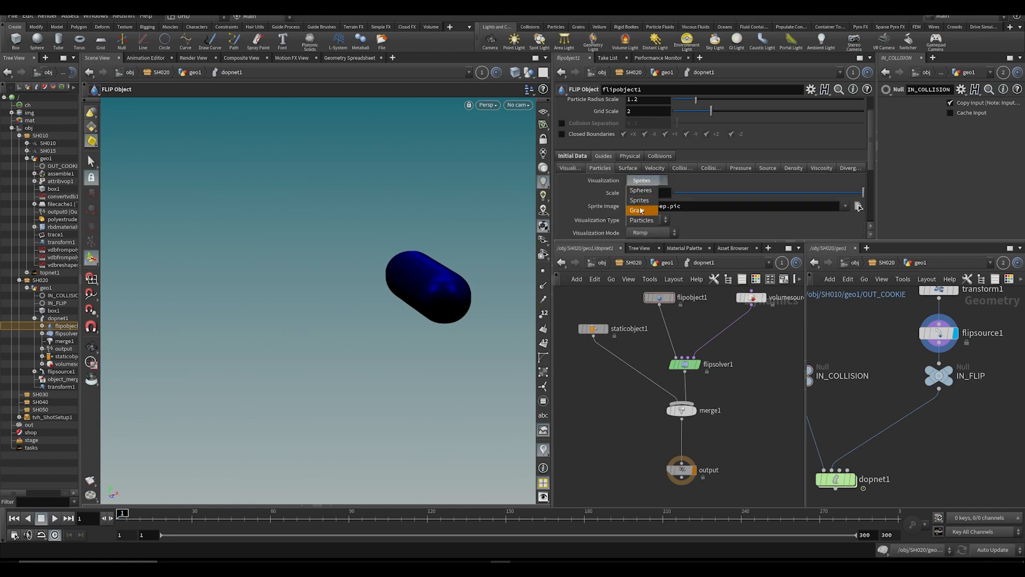
click(640, 209)
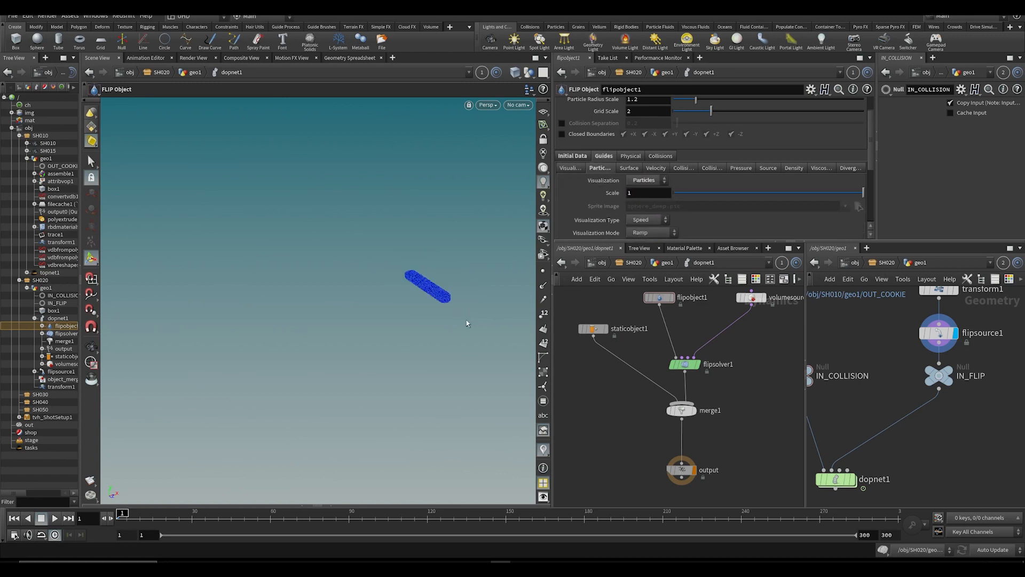
Step: Save the scene, play the fluid simulation and return to frame 1
key(ctrl+s)
key(Up)
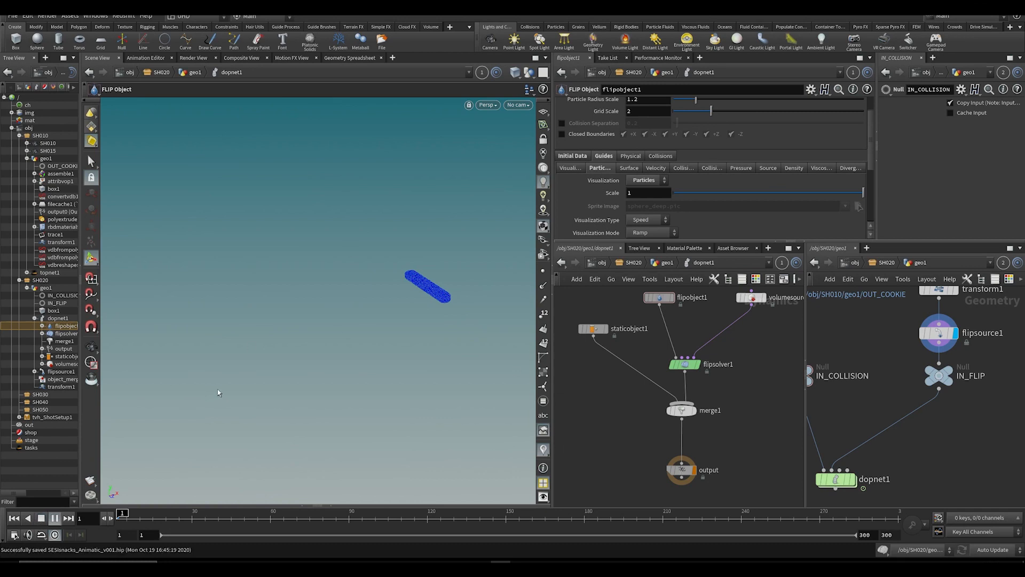
key(ctrl+Up)
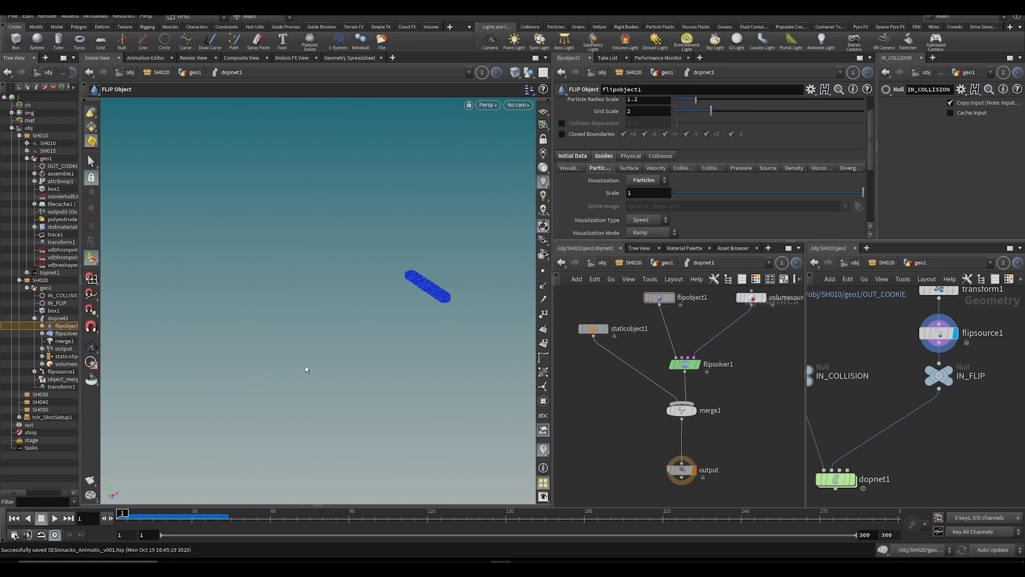
Step: Copy the Volume Source's SOP Path expression `opinputpath("..",1)` into the Static Object's SOP Path
click(593, 329)
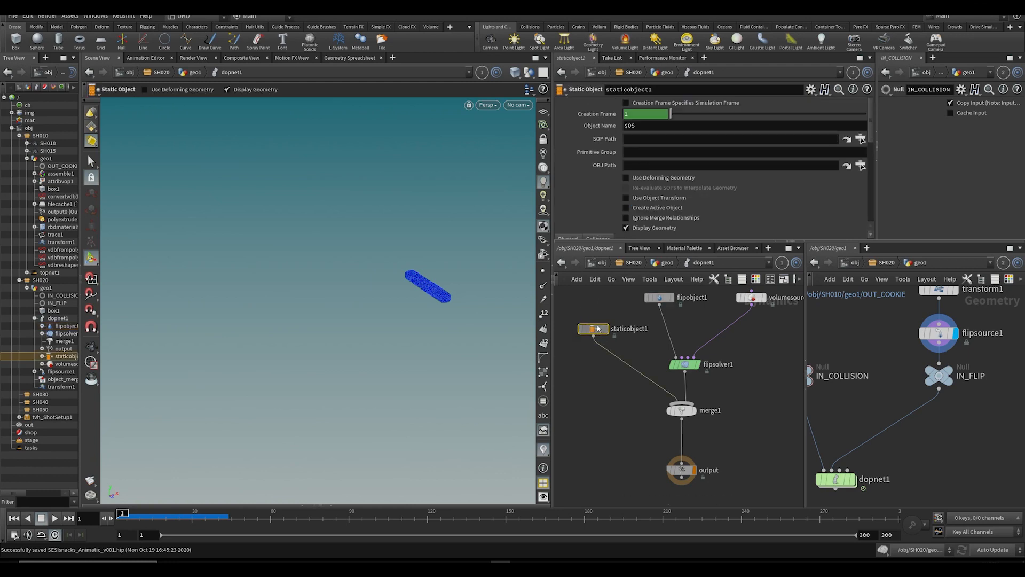
drag(593, 327, 588, 324)
middle_drag(861, 386, 929, 429)
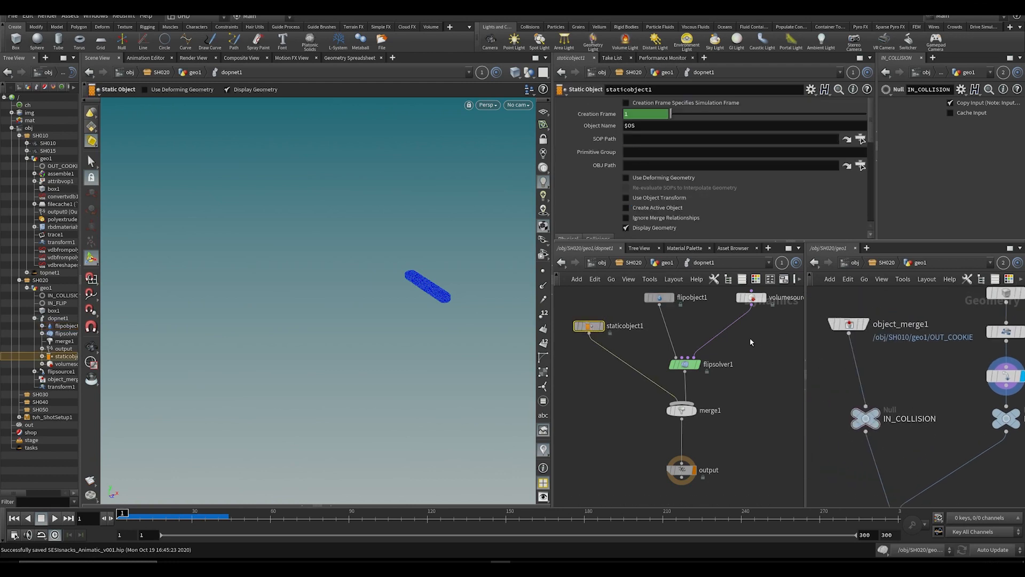
click(780, 359)
middle_drag(782, 359, 749, 375)
drag(750, 358, 720, 311)
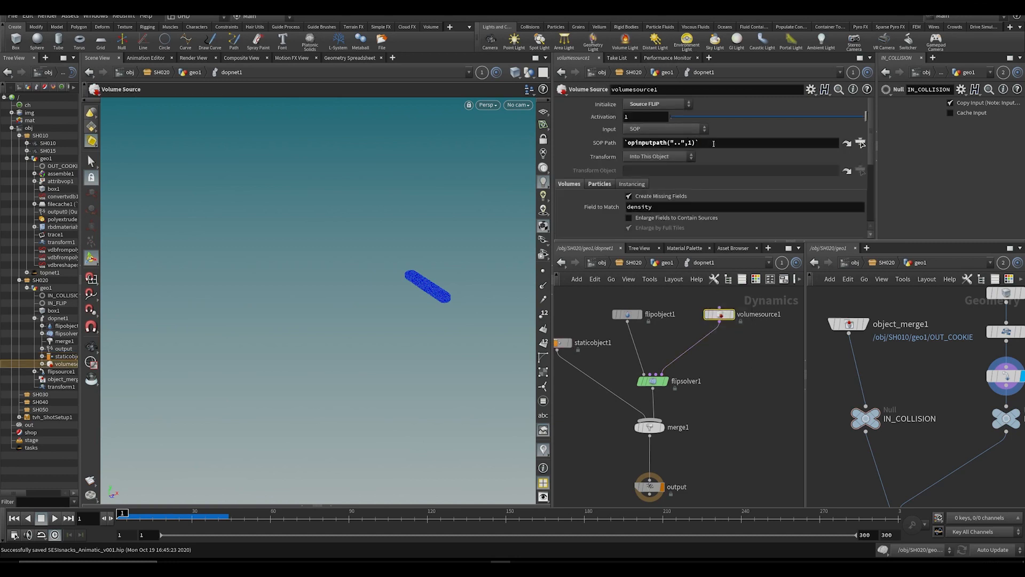
drag(714, 144, 93, 34)
key(ctrl+c)
click(561, 342)
key(ctrl+v)
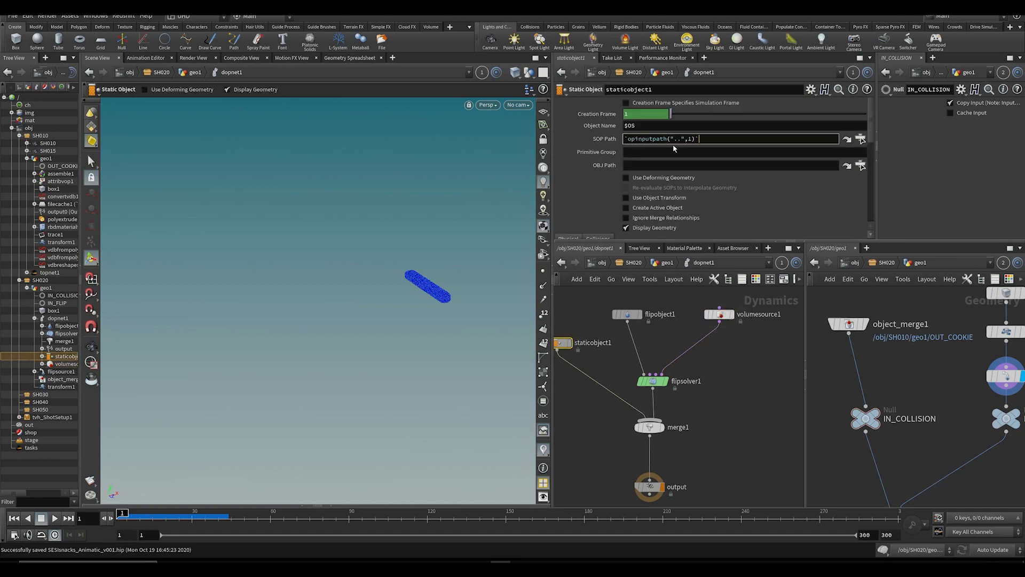
key(Return)
Step: Change the input index in the Static Object's SOP Path expression to 0 and save the scene
key(BackSpace)
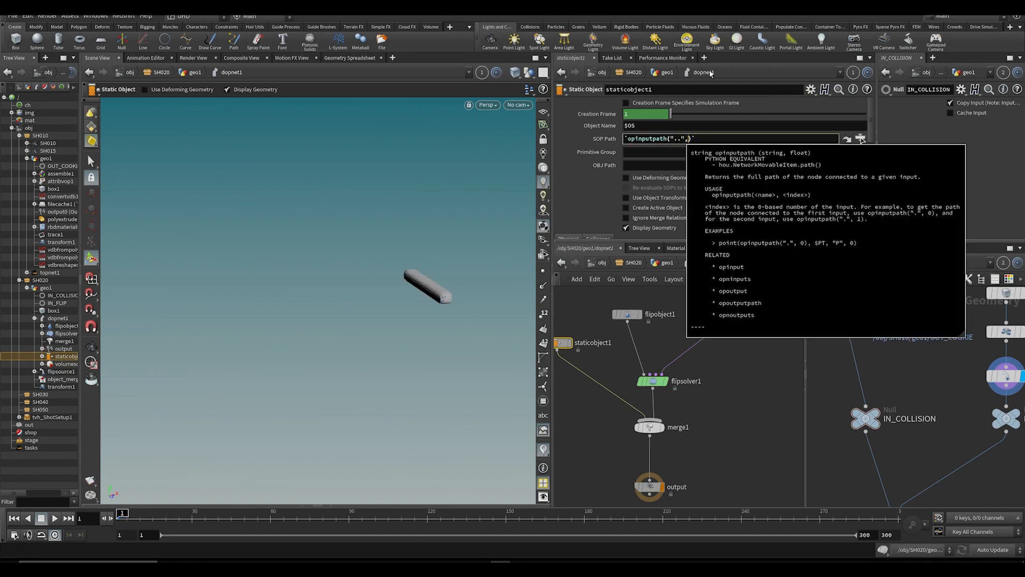
text(0)
key(Return)
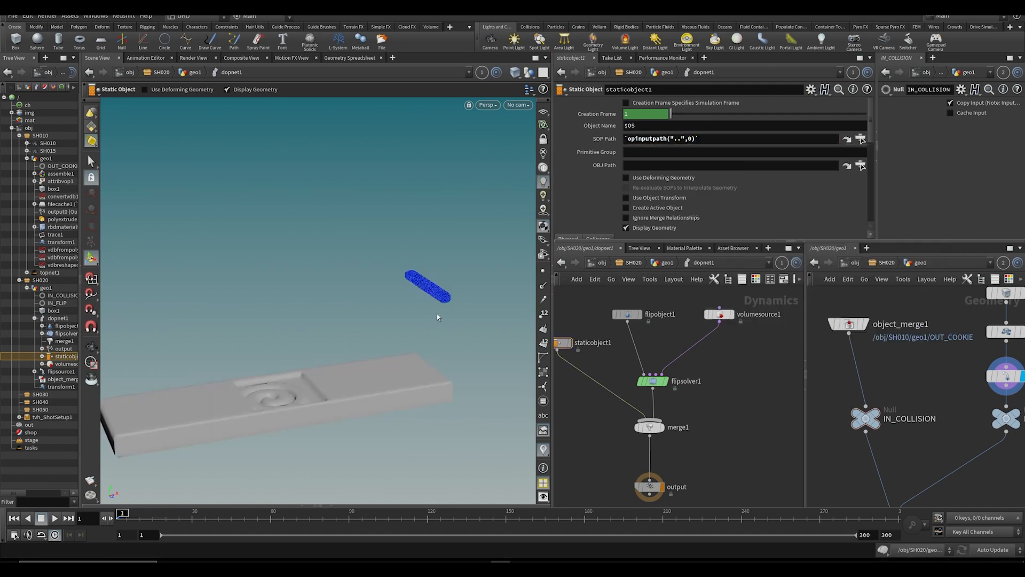
key(ctrl+s)
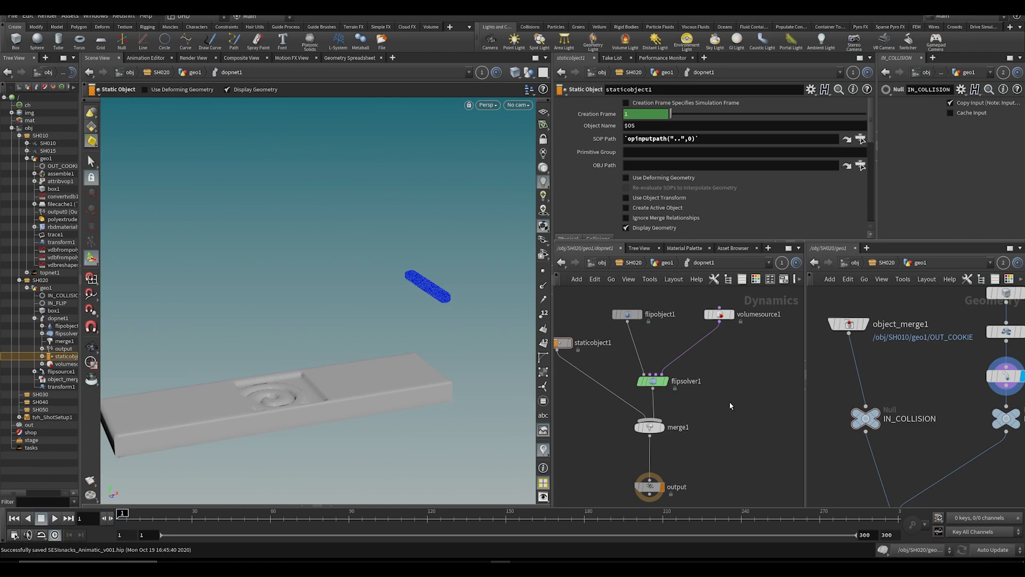
Step: Insert a Gravity Force node between the Merge and the output, keeping its default force
key(Tab)
text(gra)
key(Return)
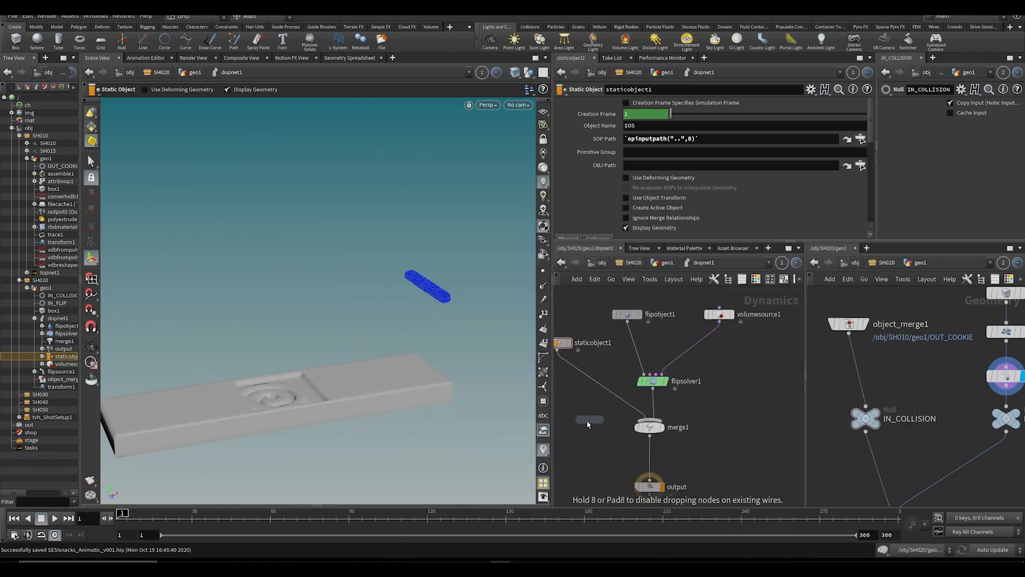
click(648, 458)
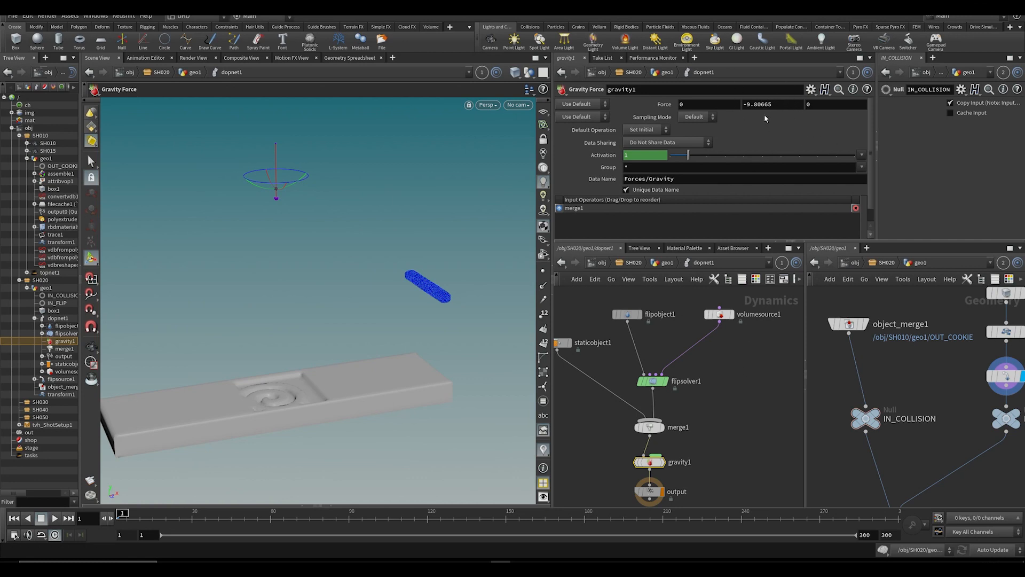
drag(870, 123, 874, 127)
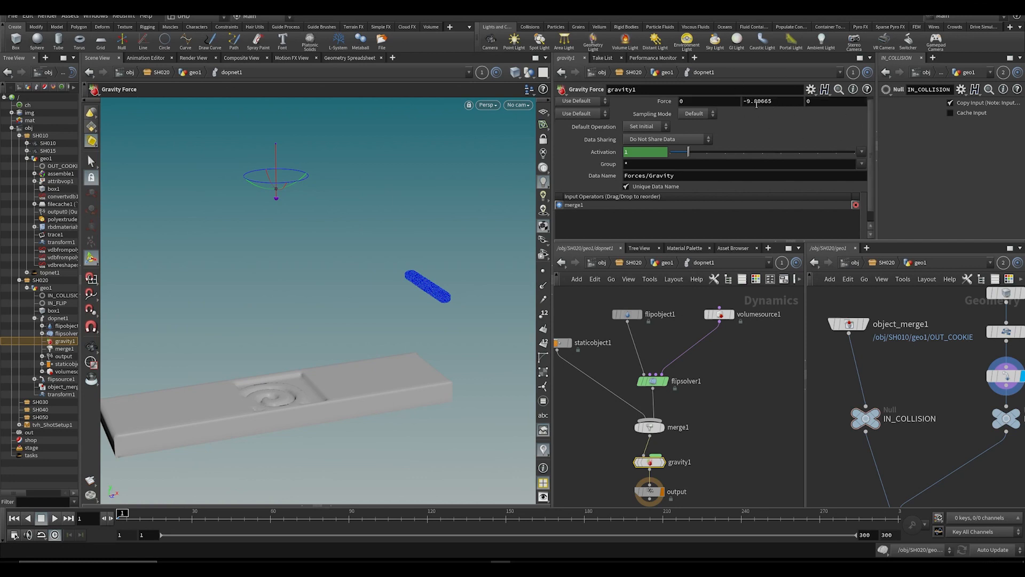
drag(870, 163, 871, 150)
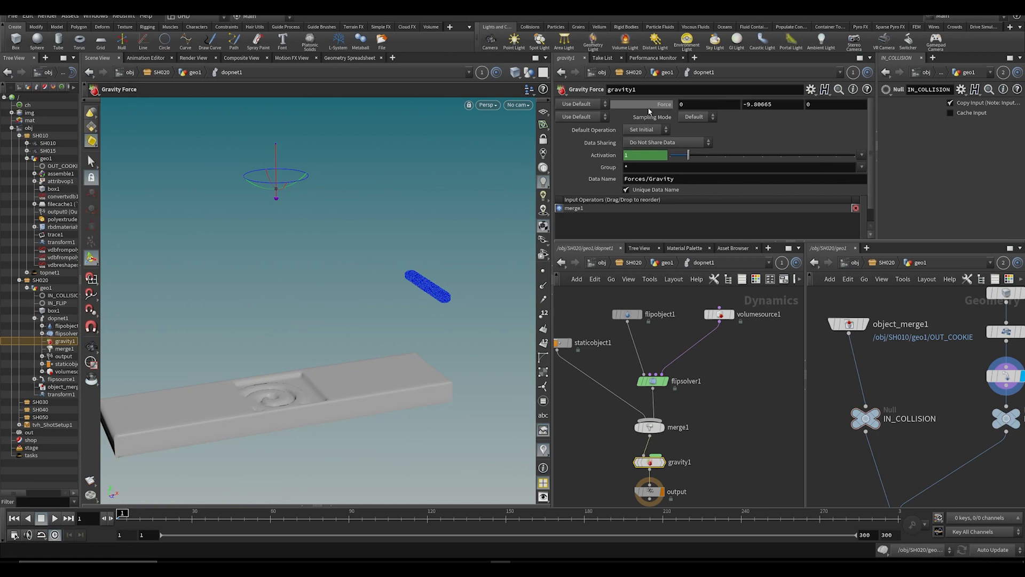
middle_drag(431, 281, 413, 291)
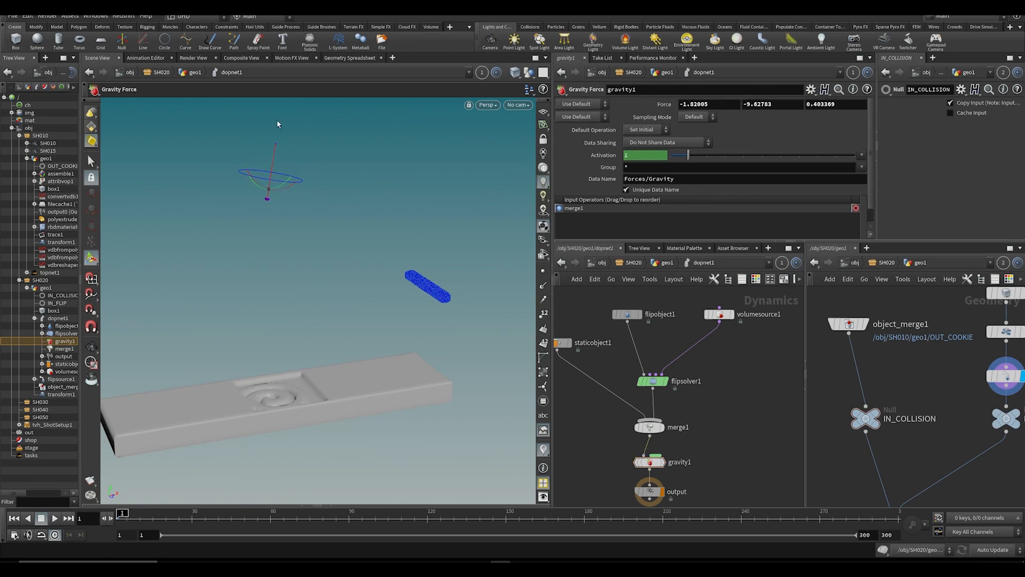
key(ctrl+z)
Step: Play the simulation from frame 1 to check how the fluid behaves with gravity, and return to frame 1
key(Up)
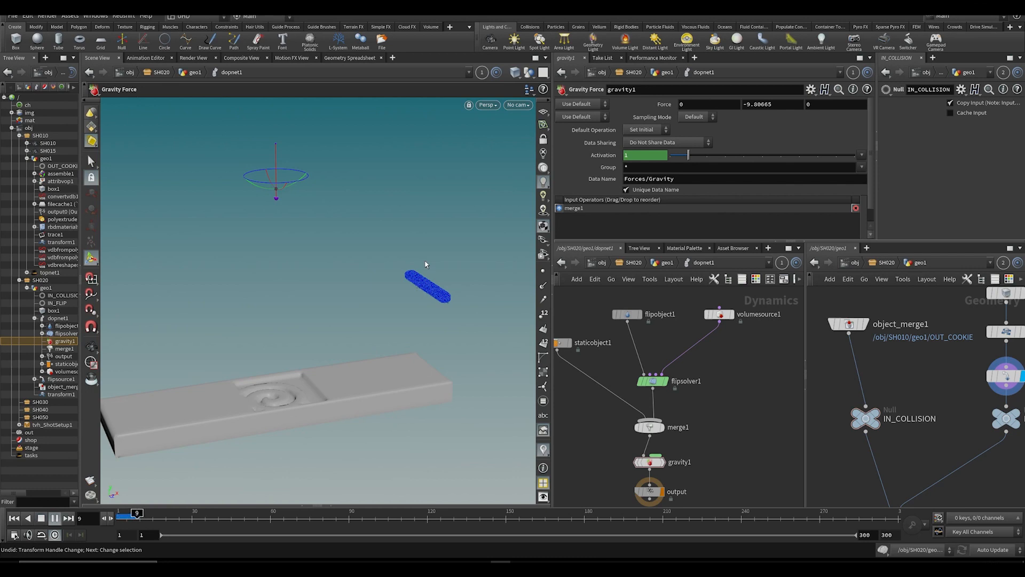
key(ctrl+Up)
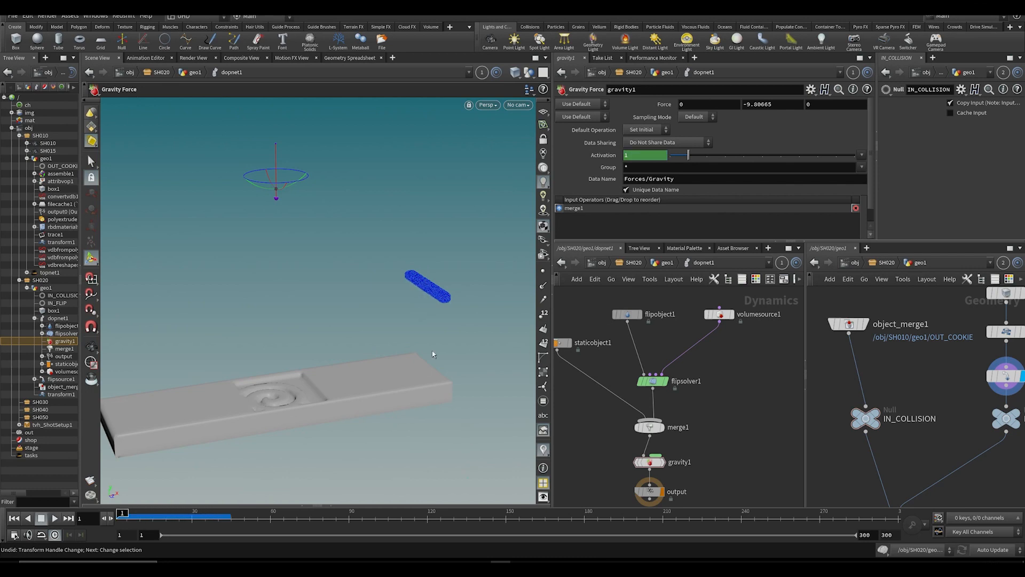
key(Up)
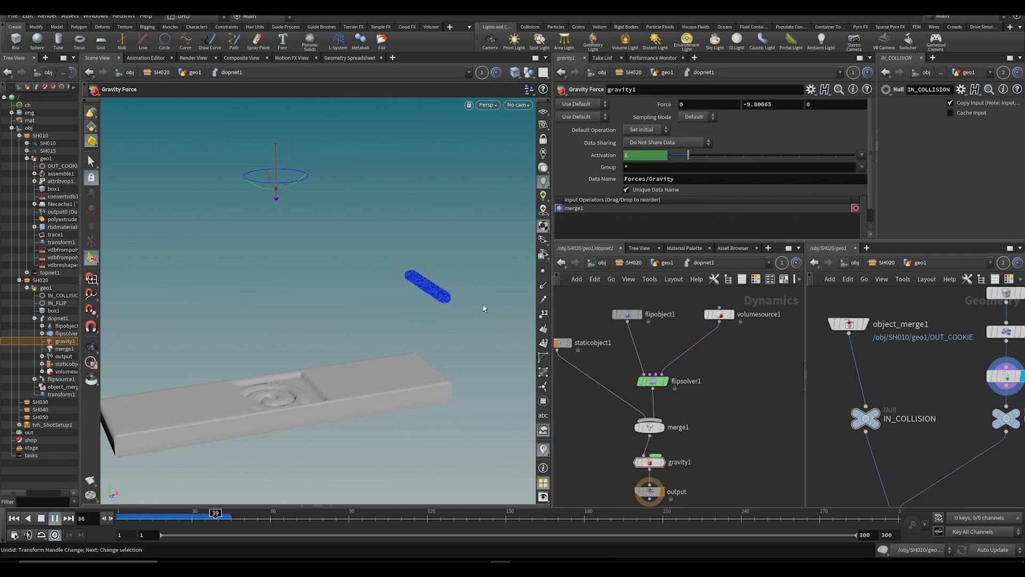
key(ctrl+Up)
Step: Frame the entire simulation domain in the viewport and save the scene
middle_drag(609, 441, 689, 398)
key(space+g)
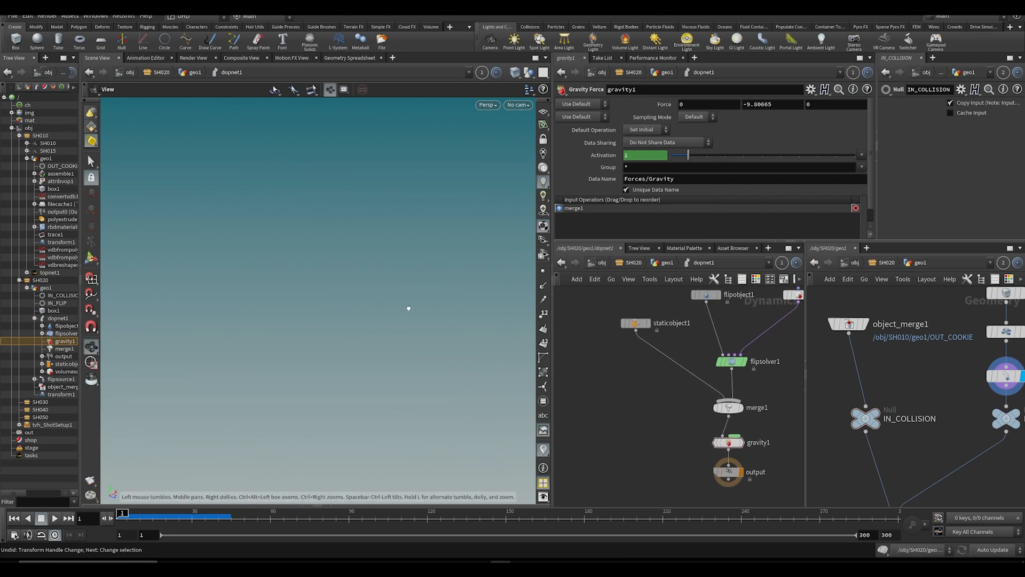
key(space+h)
key(ctrl+s)
drag(170, 517, 119, 517)
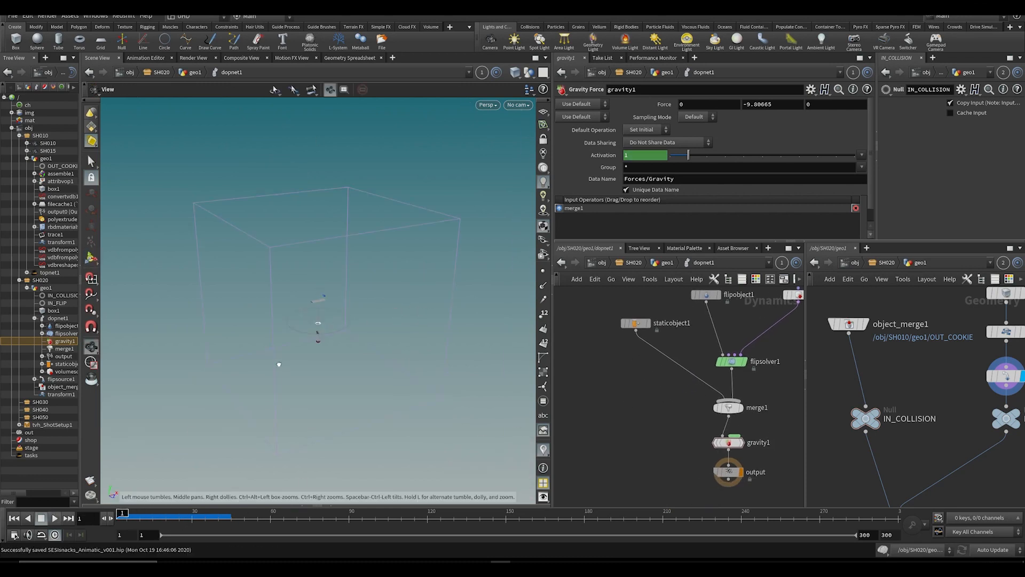
mouse_move(278, 363)
mouse_down()
mouse_move(335, 359)
mouse_move(304, 321)
mouse_move(286, 373)
mouse_up()
key(Return)
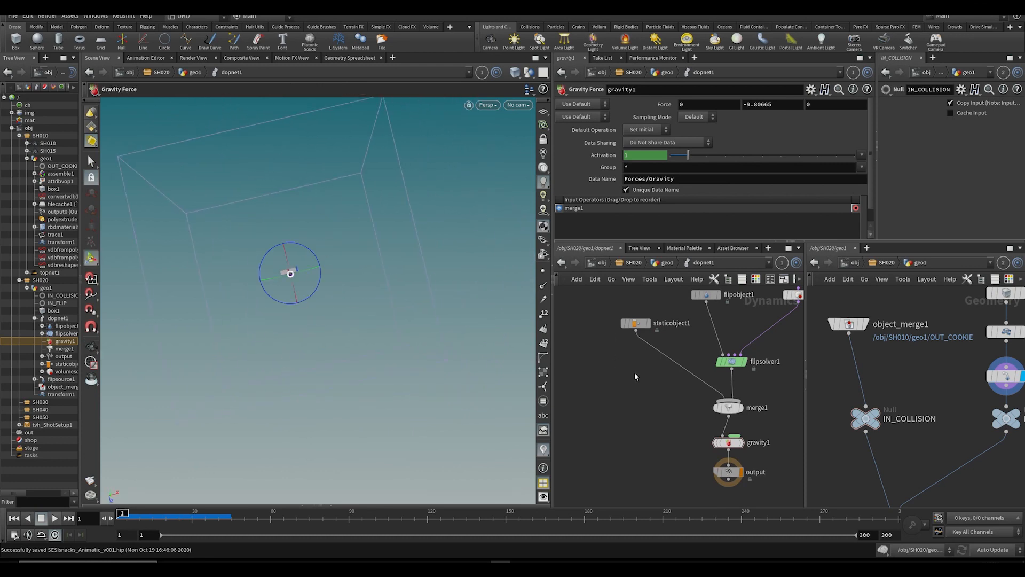
Step: In the top view, shrink the FLIP solver's volume limits in depth and width to fit closely around the cookie
click(721, 363)
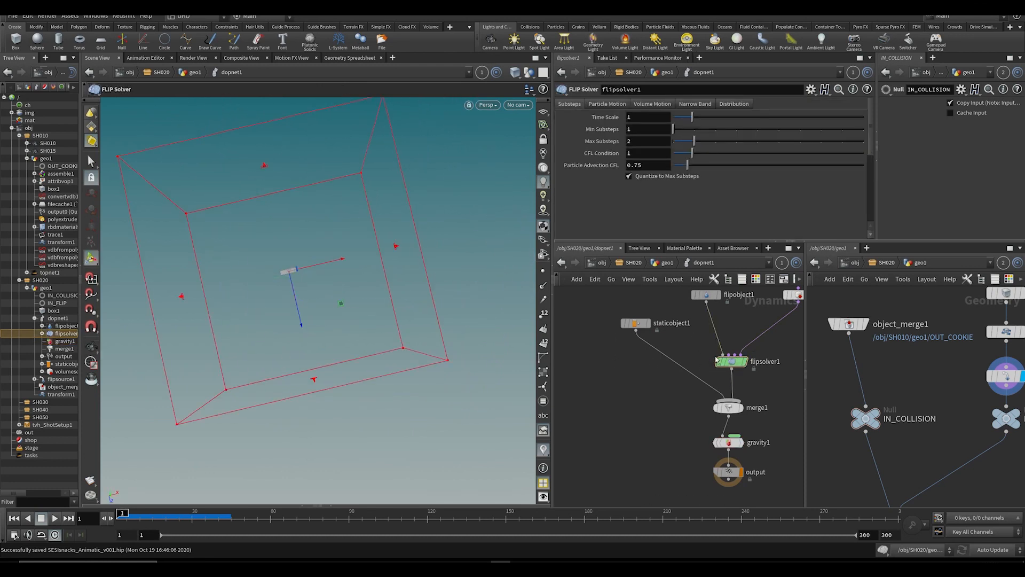
key(space+2)
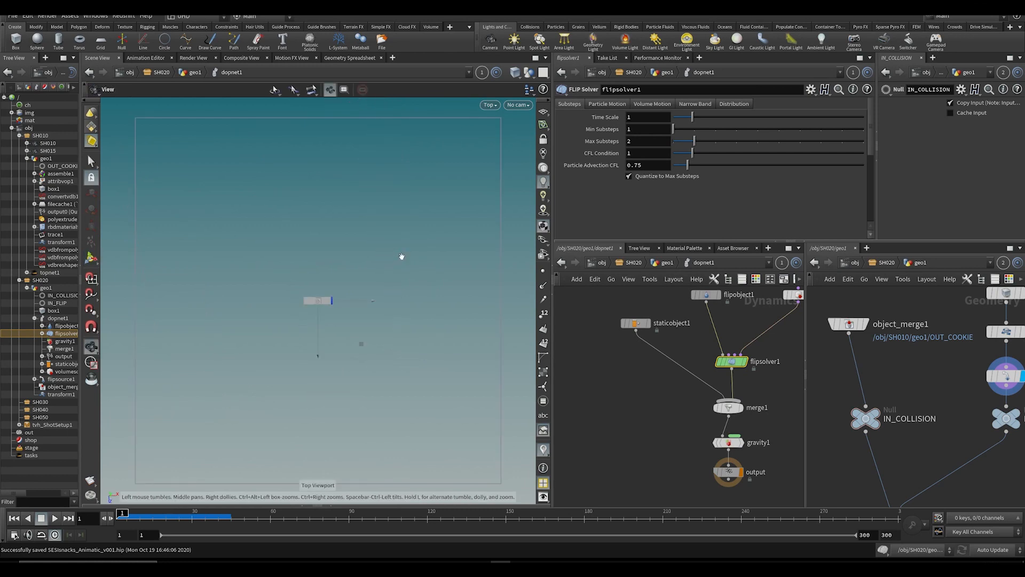
middle_drag(288, 337, 285, 309)
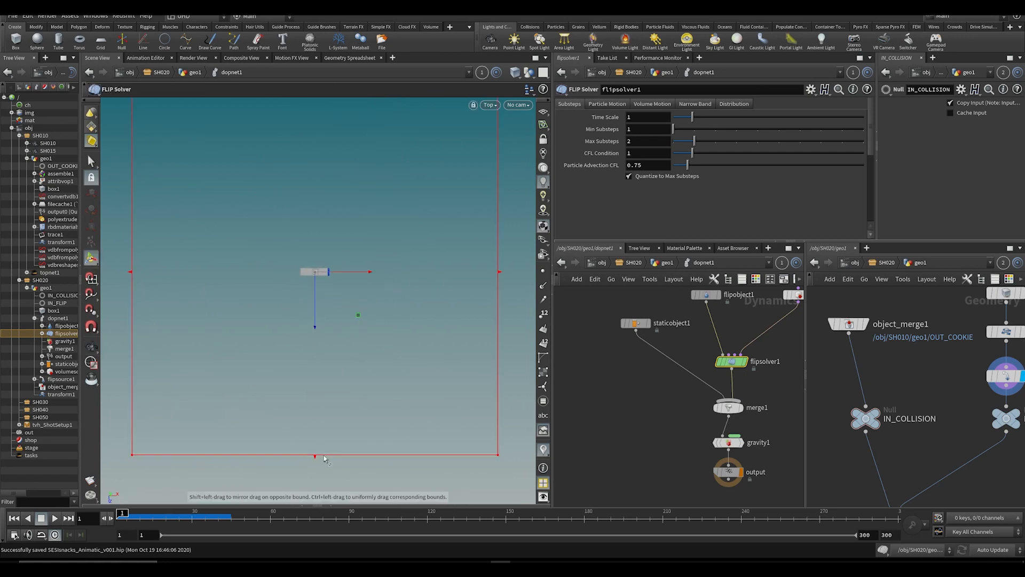
drag(316, 455, 325, 288)
middle_drag(325, 300, 337, 370)
drag(326, 158, 332, 330)
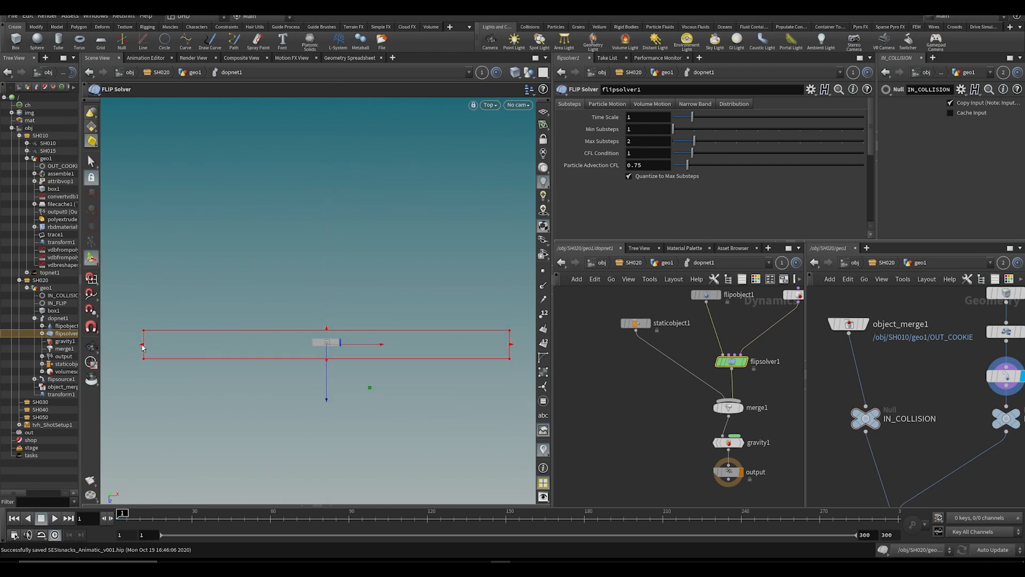
drag(143, 344, 303, 343)
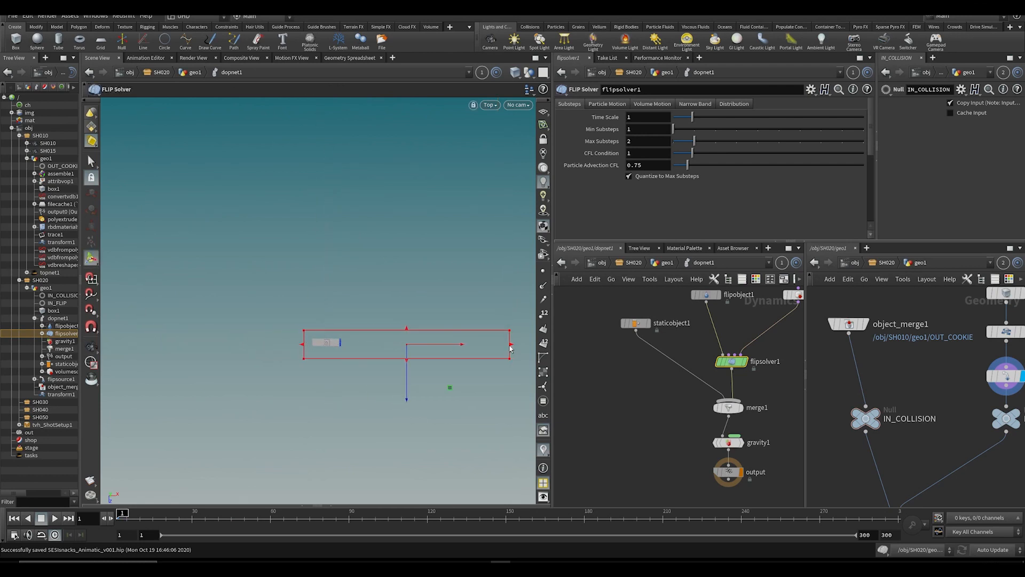
drag(510, 349, 322, 352)
Step: In the perspective view, reduce the height of the FLIP solver's volume limits to just above the fluid source and save the scene
key(space+1)
drag(309, 419, 297, 337)
key(space)
scroll(336, 344, up, 2)
scroll(277, 353, up, 2)
scroll(327, 294, up, 2)
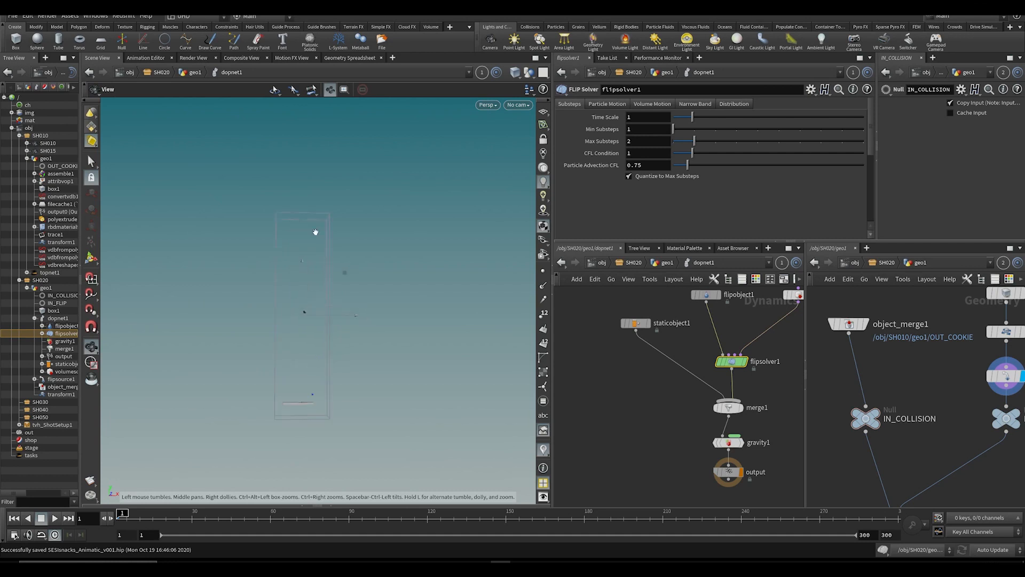
drag(303, 216, 307, 420)
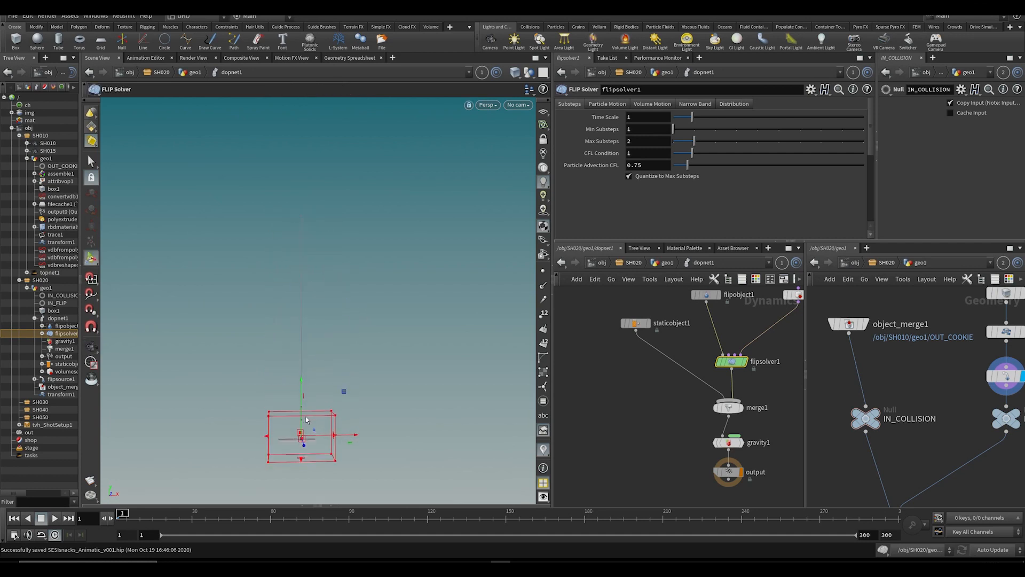
alt+middle_drag(306, 420, 303, 334)
alt+drag(328, 263, 351, 302)
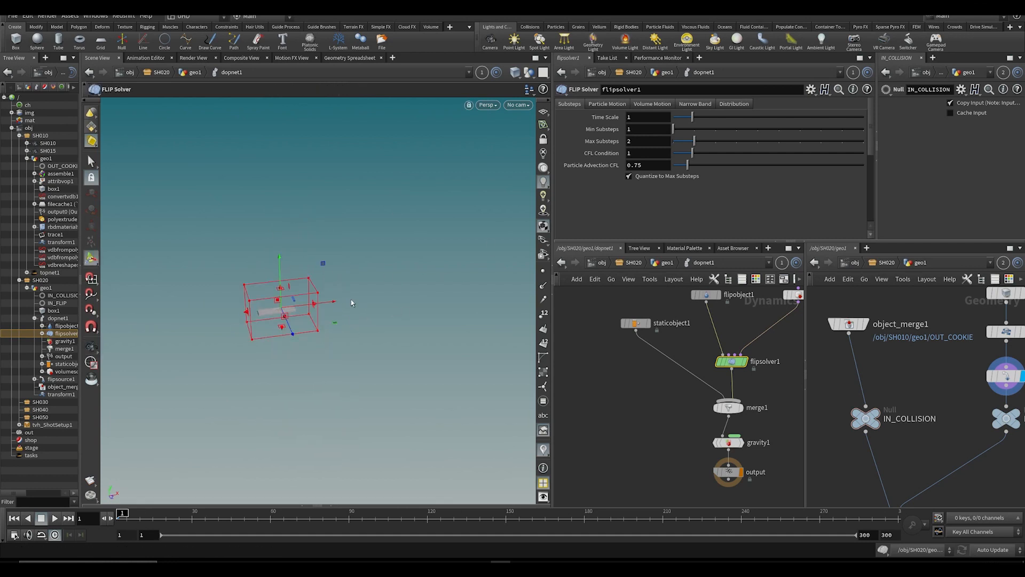
key(ctrl+s)
Step: Play the simulation with the cookie and fluid source in close view, and return to frame 1
scroll(294, 275, up, 5)
alt+middle_drag(313, 288, 305, 263)
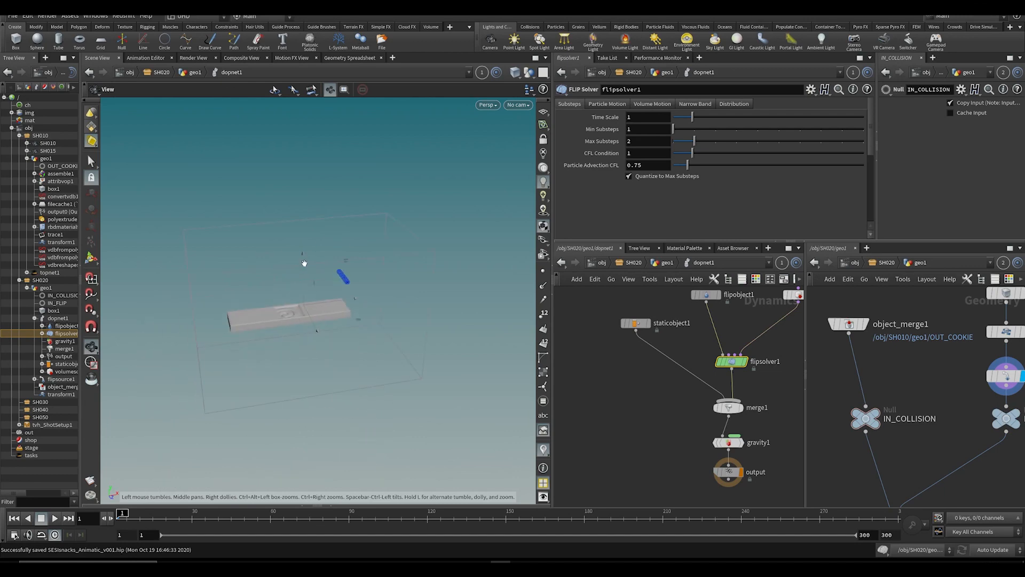
scroll(304, 264, up, 4)
key(Up)
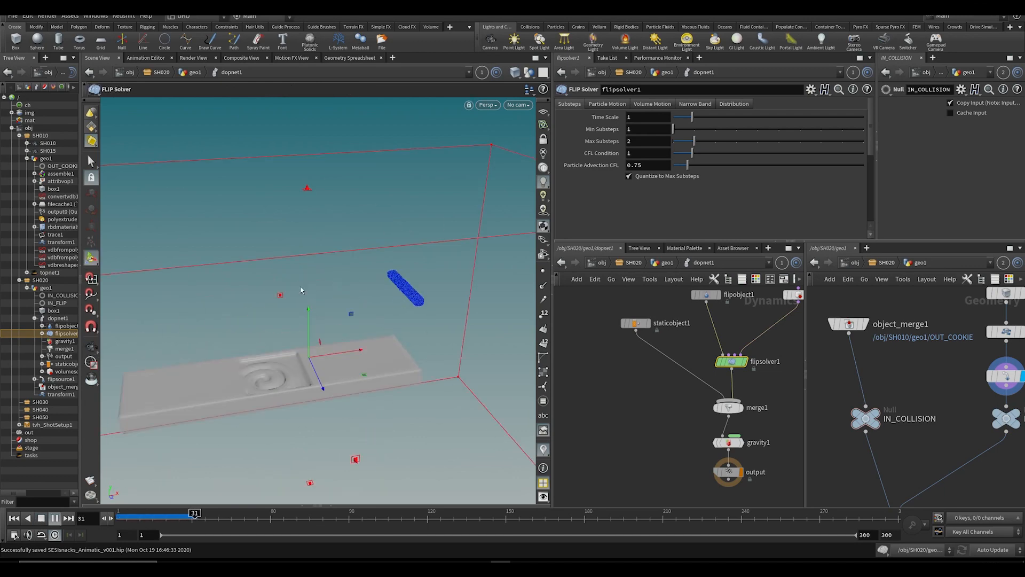
key(ctrl+Up)
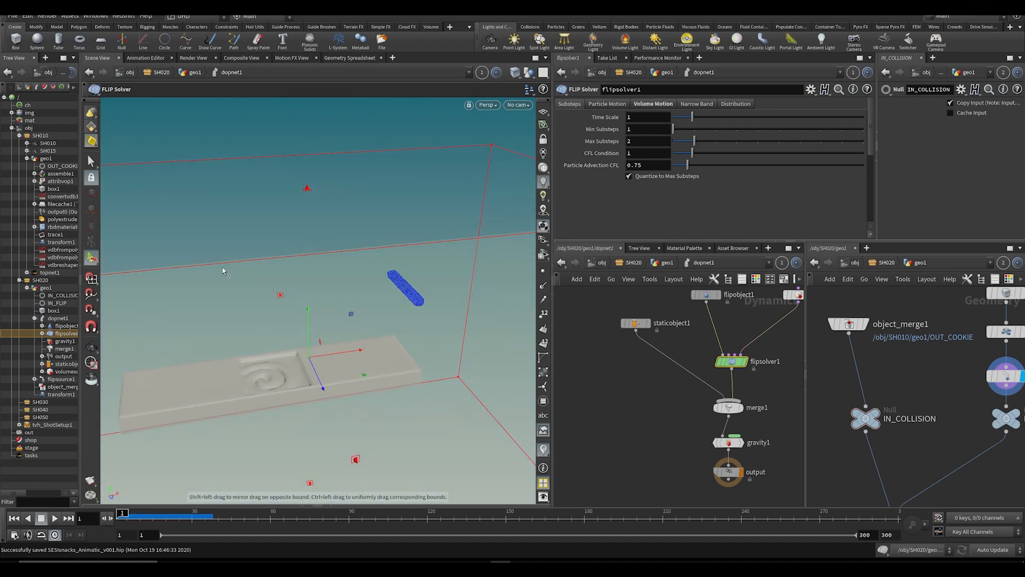
Step: Examine the FLIP solver's volume limits around the cookie and fluid source from several sides, and save the scene
scroll(209, 493, down, 5)
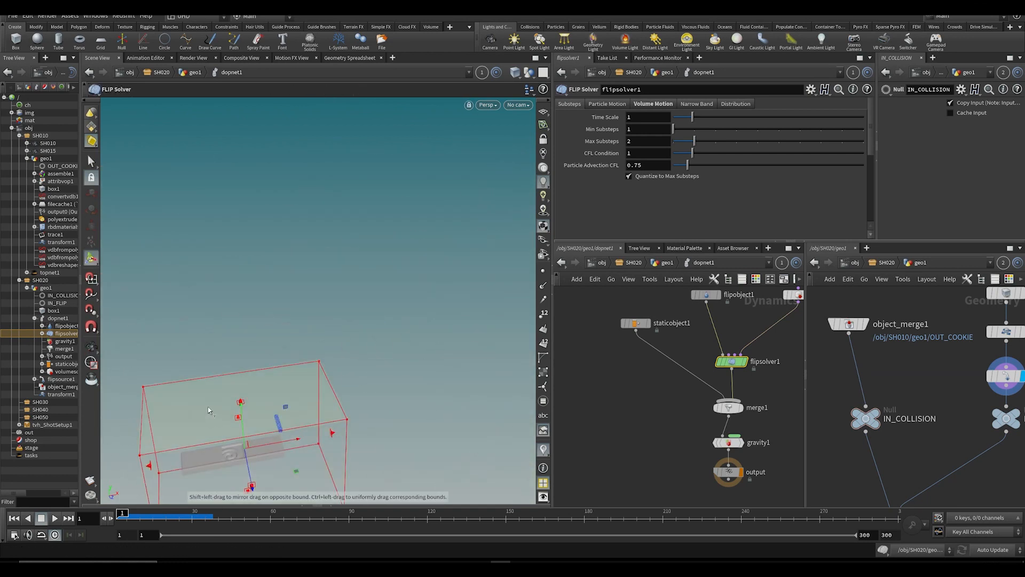
drag(208, 406, 318, 275)
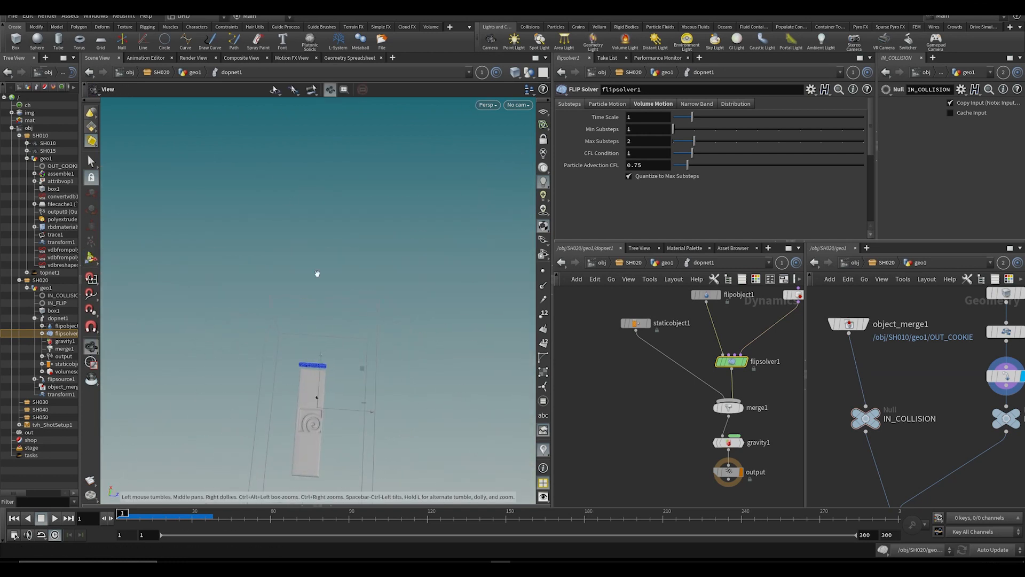
drag(322, 436, 354, 375)
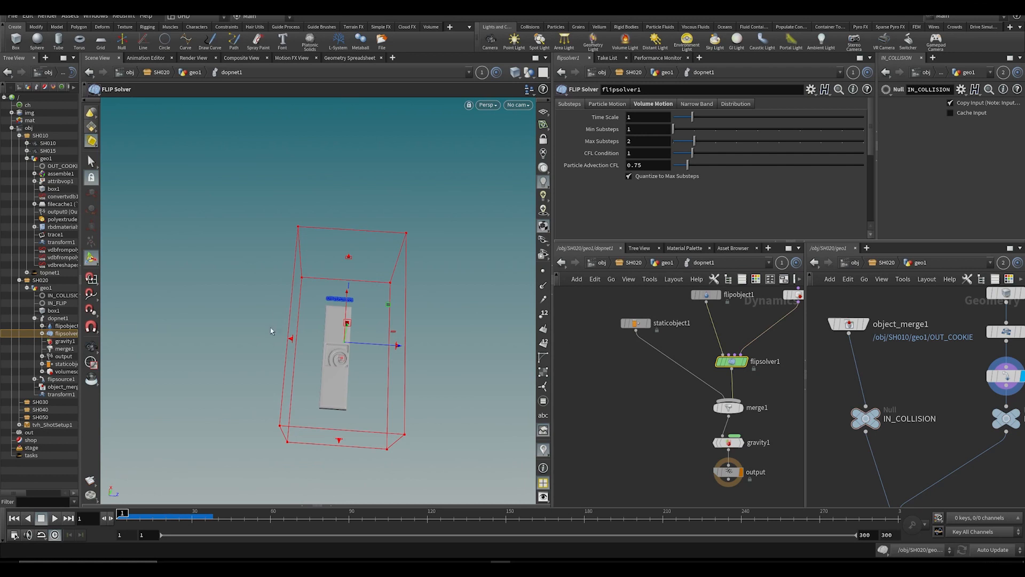
alt+drag(271, 328, 359, 318)
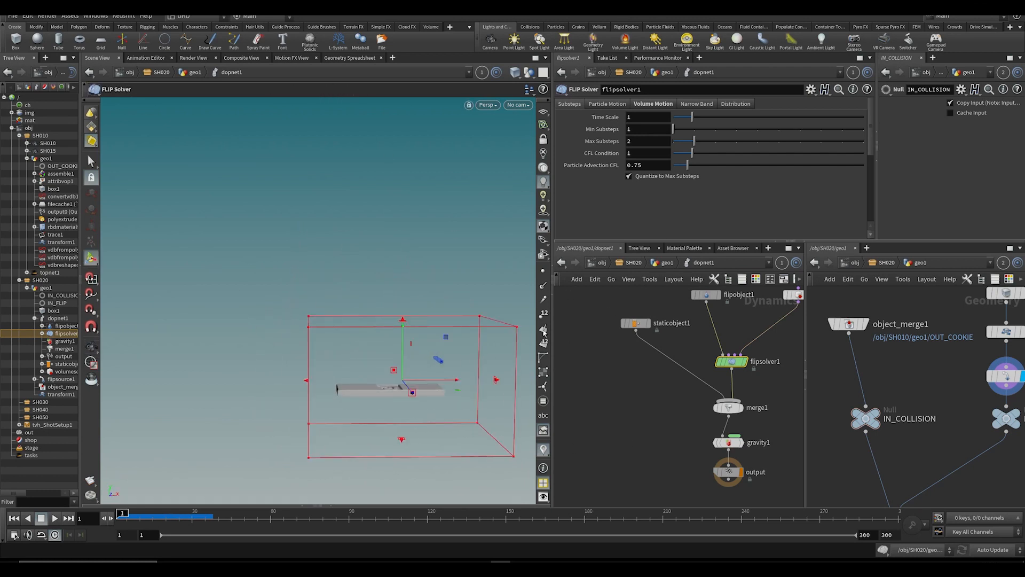
alt+middle_drag(270, 250, 217, 234)
key(ctrl+s)
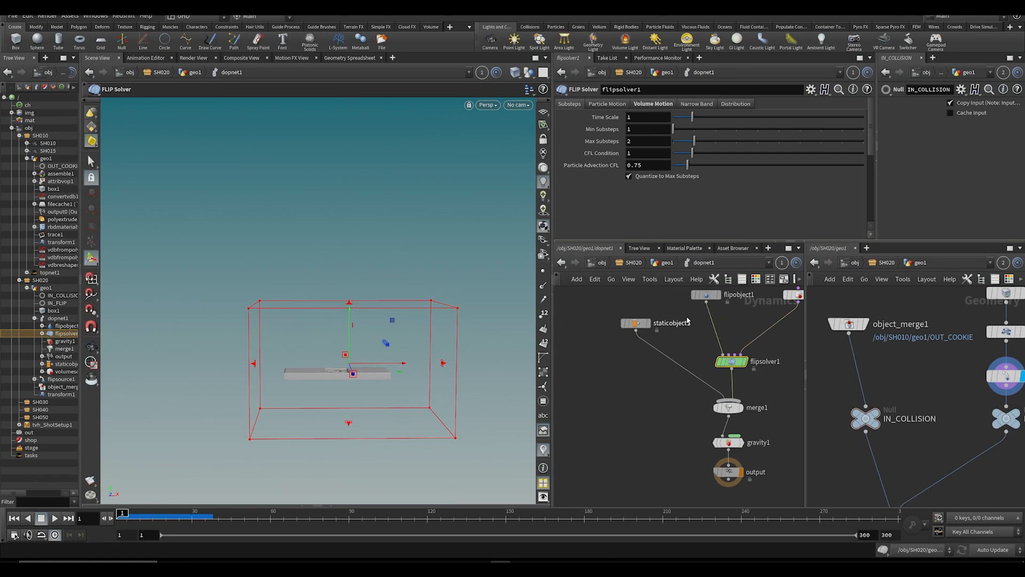
key(Escape)
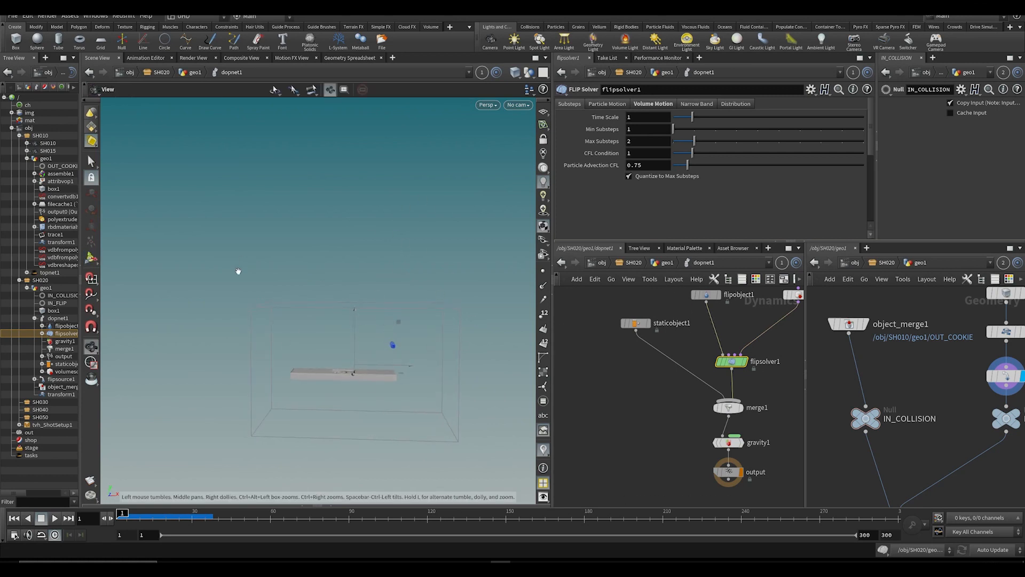
Step: Set the FLIP object's Particle Separation to 0.02, play the simulation and return to frame 1
middle_drag(698, 320, 667, 376)
drag(659, 330, 696, 363)
scroll(665, 104, up, 2)
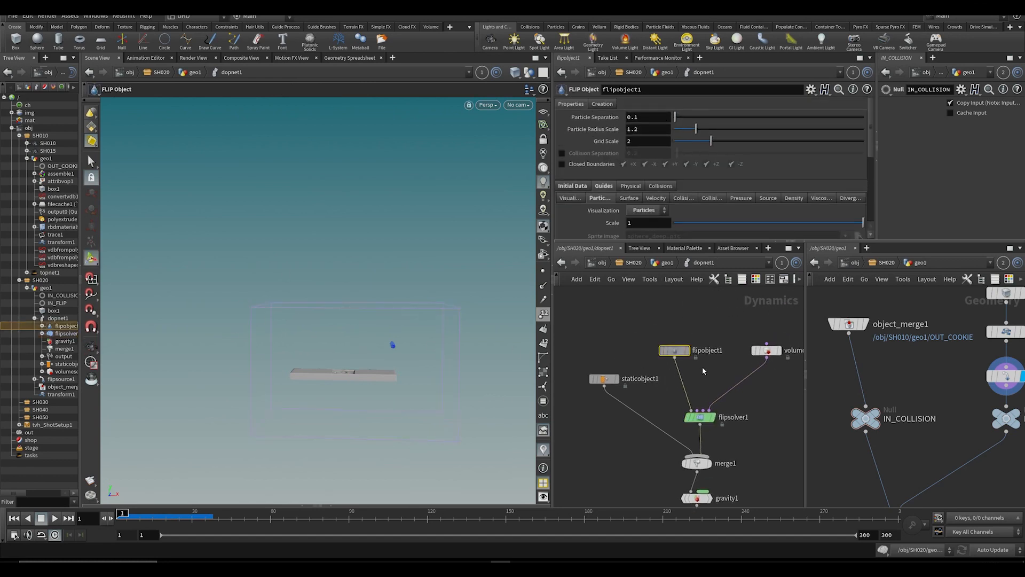
alt+drag(453, 292, 481, 291)
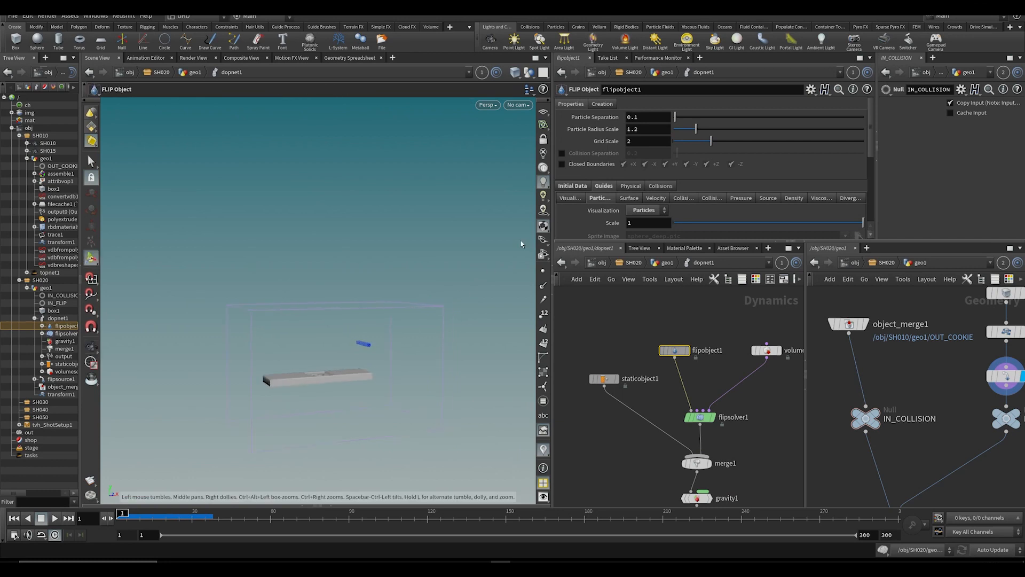
click(636, 121)
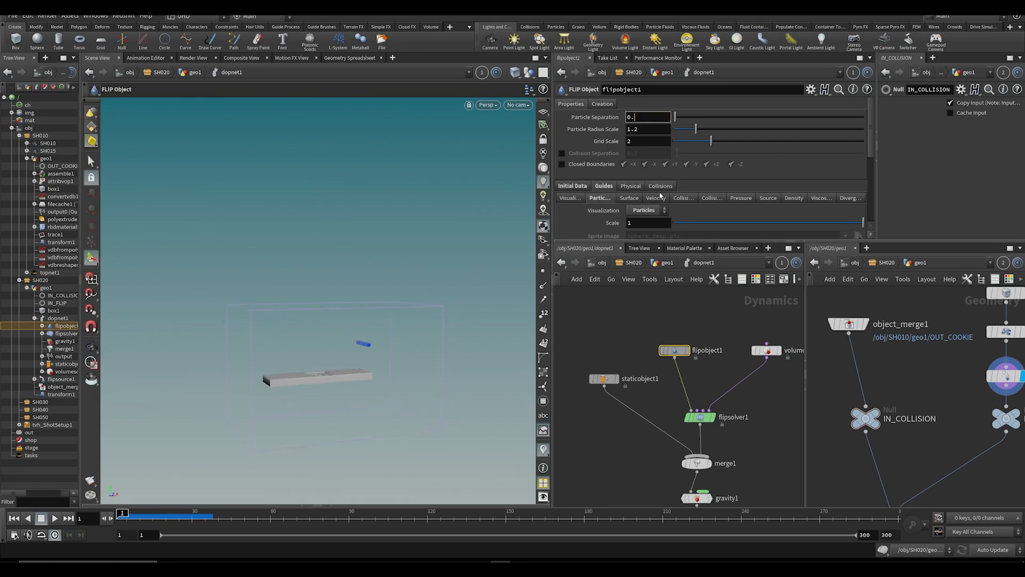
text(02)
key(Return)
key(Up)
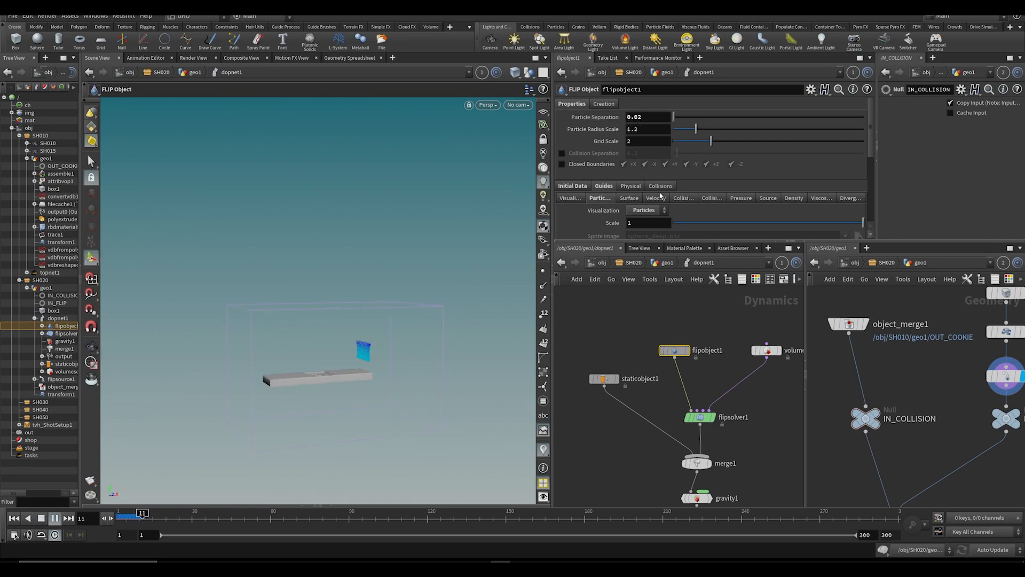
key(ctrl+Up)
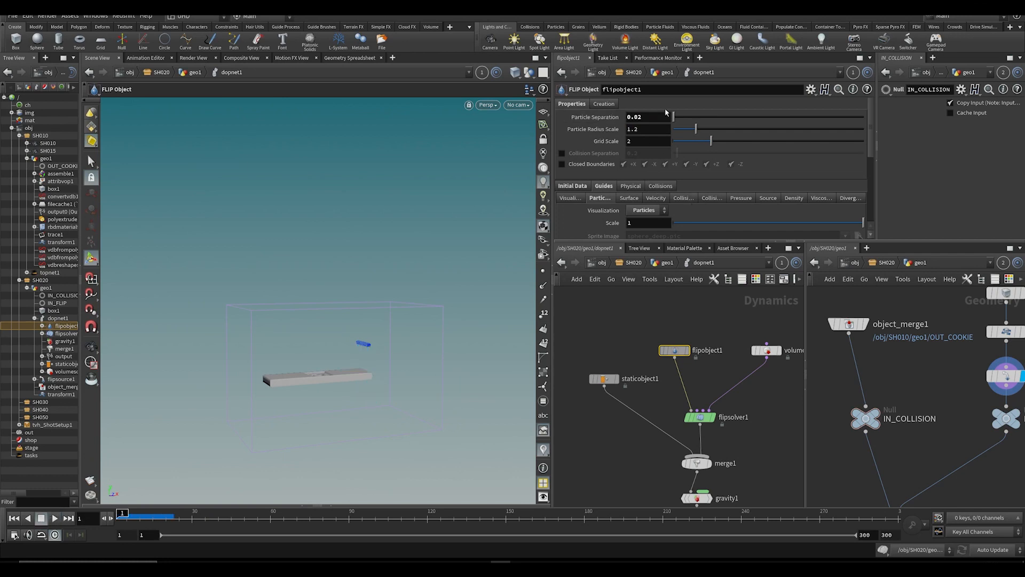
Step: Copy the FLIP object's Particle Separation parameter and paste it as a relative reference into the FLIP source's Voxel Size
right_click(608, 121)
click(627, 189)
scroll(1007, 329, down, 3)
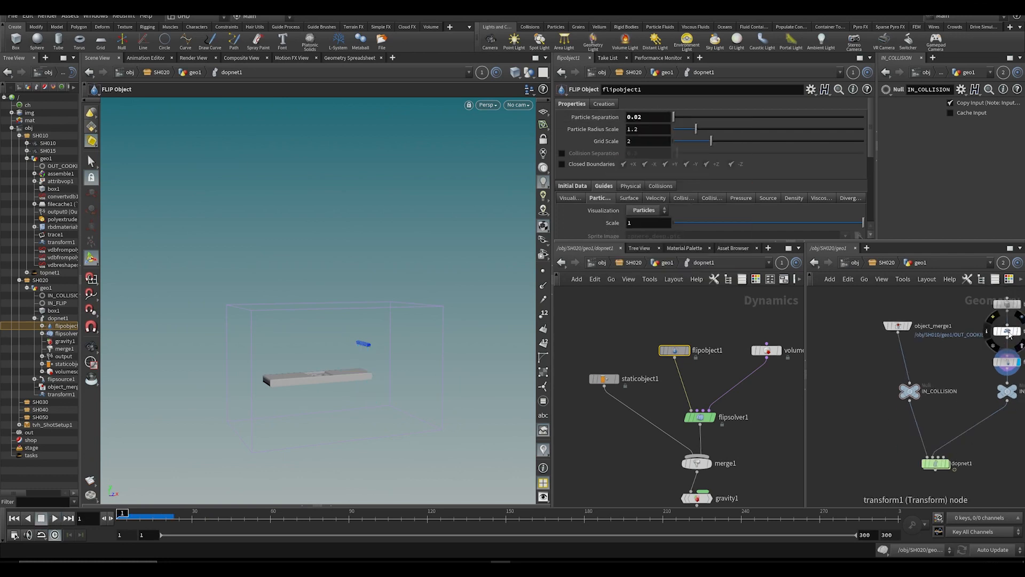
middle_drag(977, 359, 907, 394)
click(937, 396)
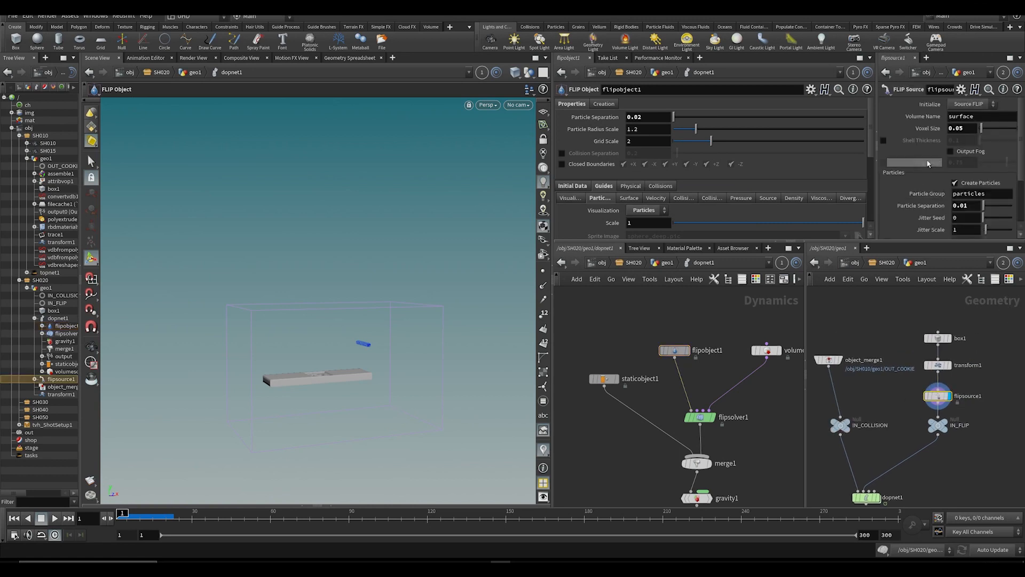
drag(551, 393, 454, 394)
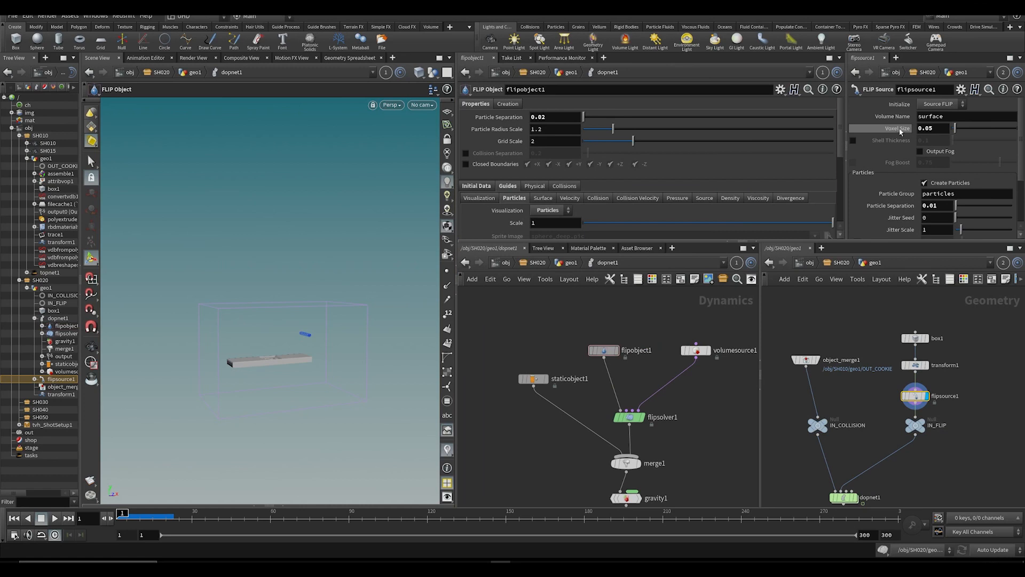
right_click(902, 131)
click(928, 224)
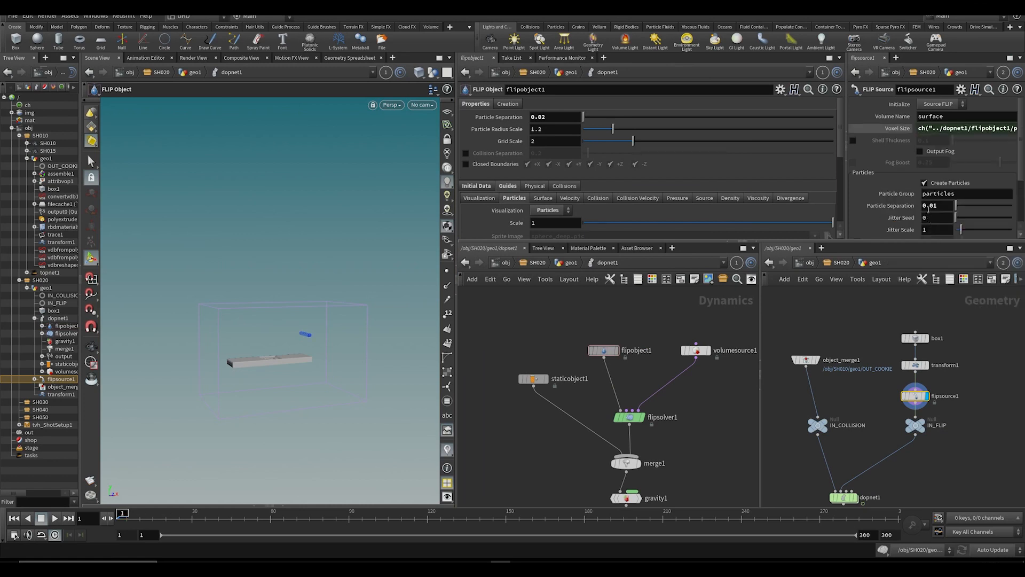
Step: Link the FLIP source's Particle Separation to the FLIP object's Particle Separation with a relative reference, and save the scene
right_click(884, 207)
click(956, 302)
middle_drag(867, 407, 866, 393)
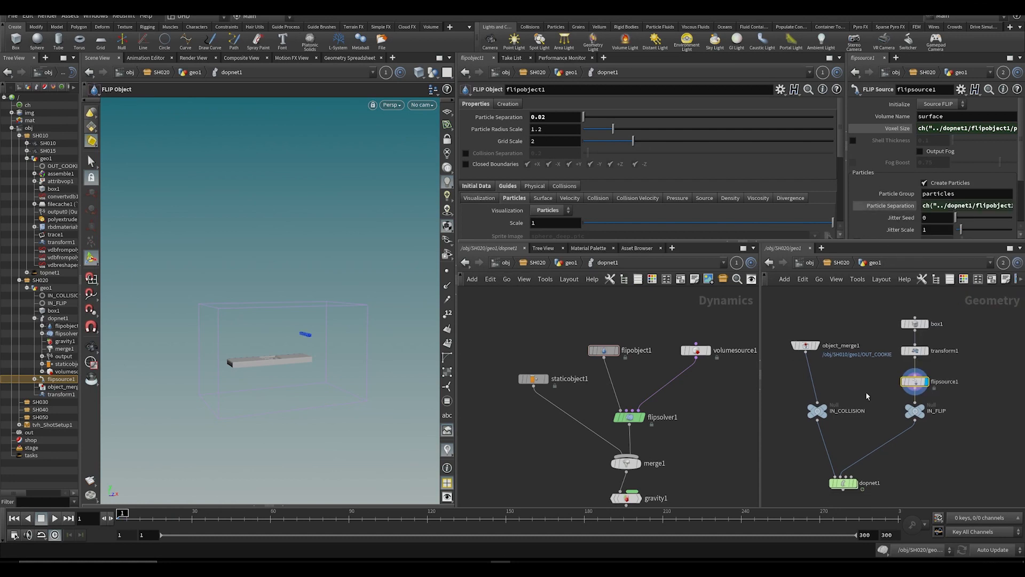
middle_drag(664, 407, 660, 355)
key(ctrl+s)
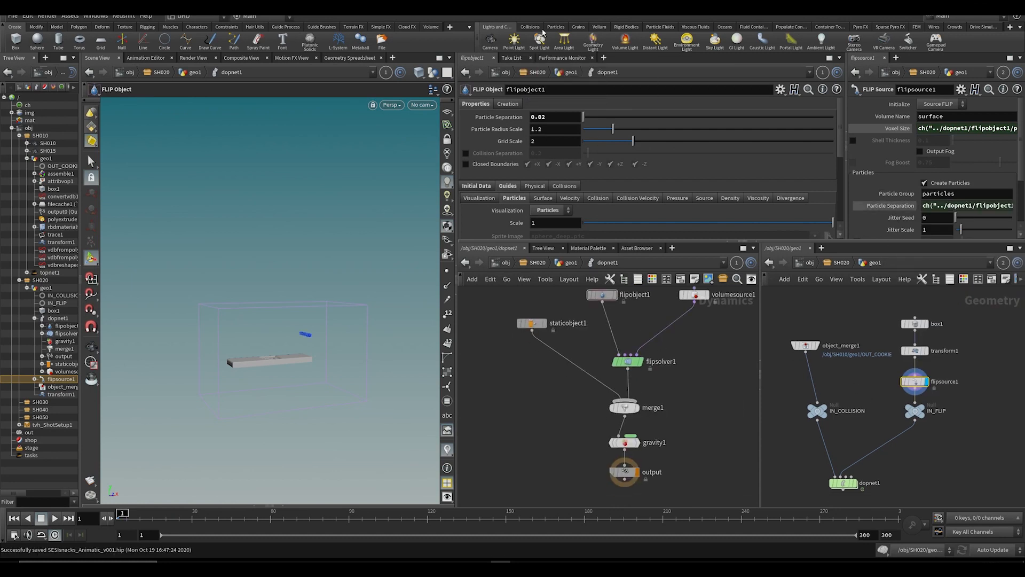
Step: Show the Particle Fluids shelf tools and save the scene
click(662, 28)
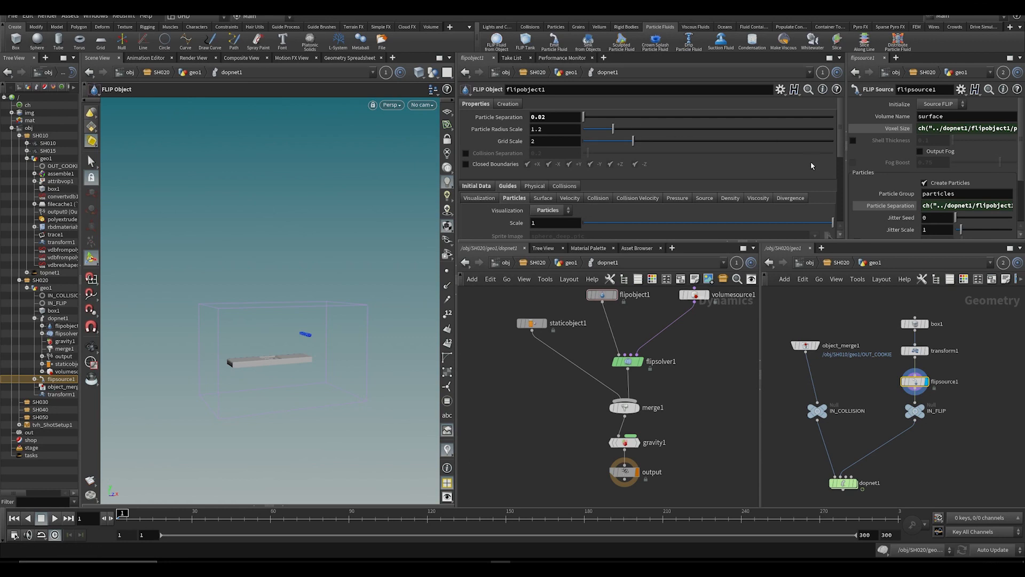
key(ctrl+s)
scroll(662, 389, down, 2)
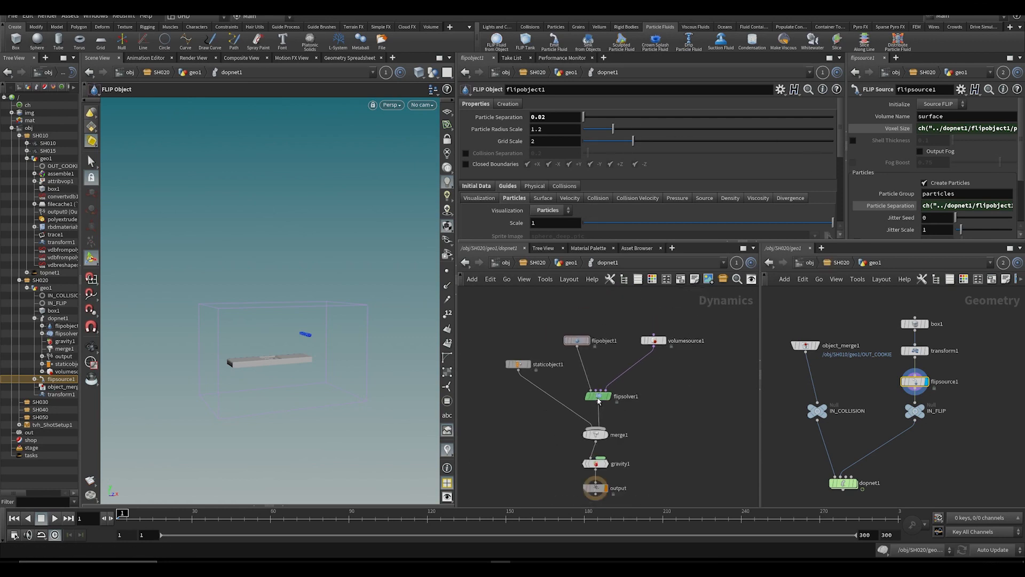
Step: Reposition the flipobject1 and volumesource1 nodes closer to flipsolver1 in the DOP network, and save the scene
middle_drag(551, 294, 607, 305)
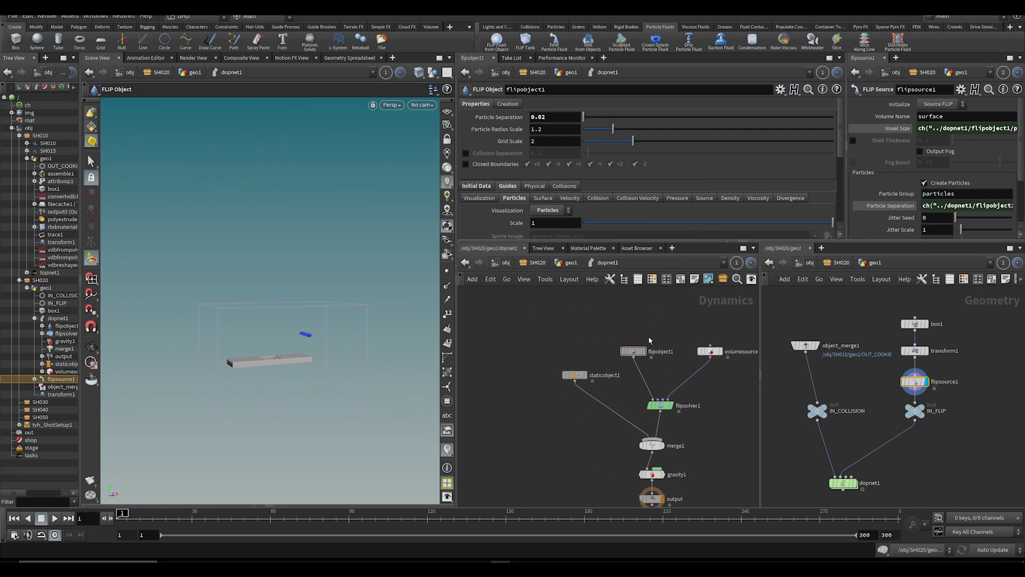
drag(760, 362, 802, 362)
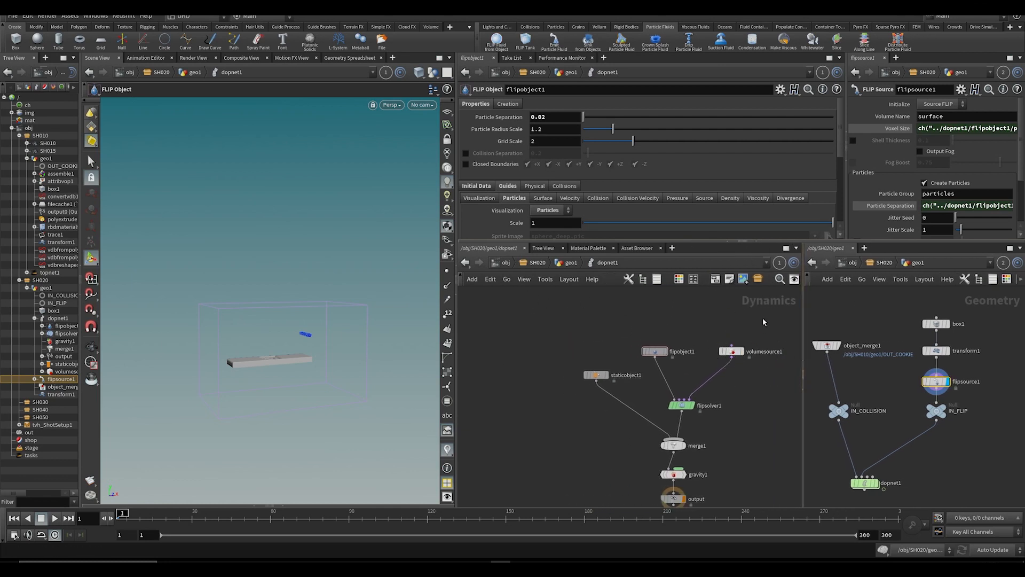
click(729, 353)
drag(729, 352, 659, 359)
key(ctrl+s)
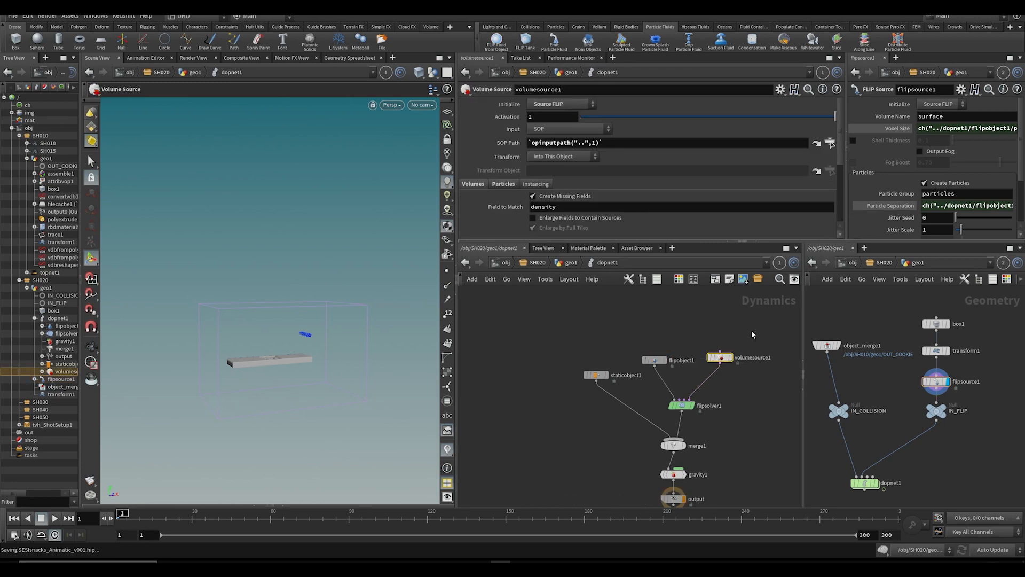
Step: Set the FLIP object's Particle Separation to 0.05
middle_drag(708, 435, 633, 412)
click(601, 416)
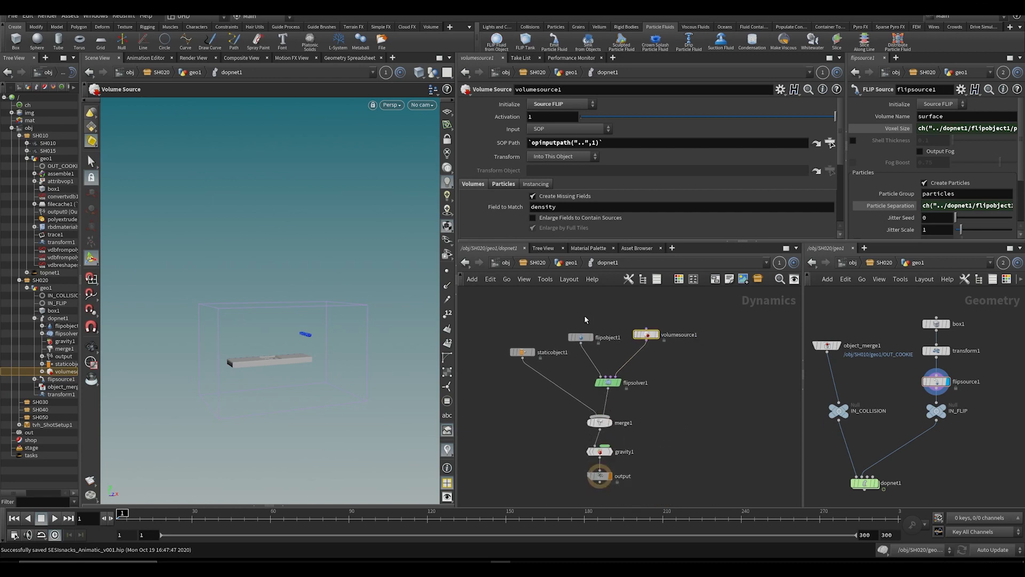
click(580, 337)
key(BackSpace)
text(5)
key(Return)
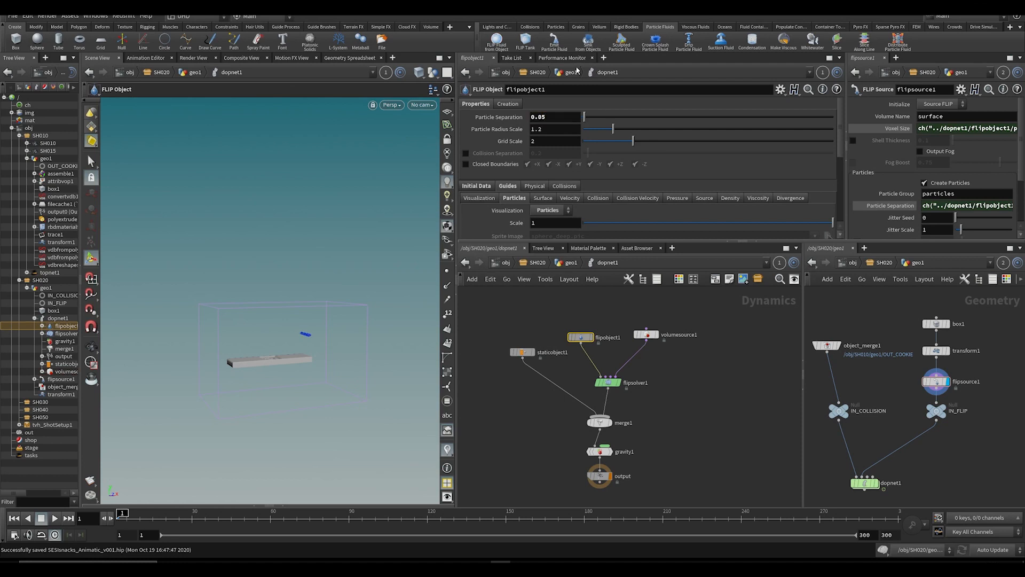
Step: Play the fluid simulation, with a close view of the cookie's end under the source, return to frame 1 and save the scene
key(Up)
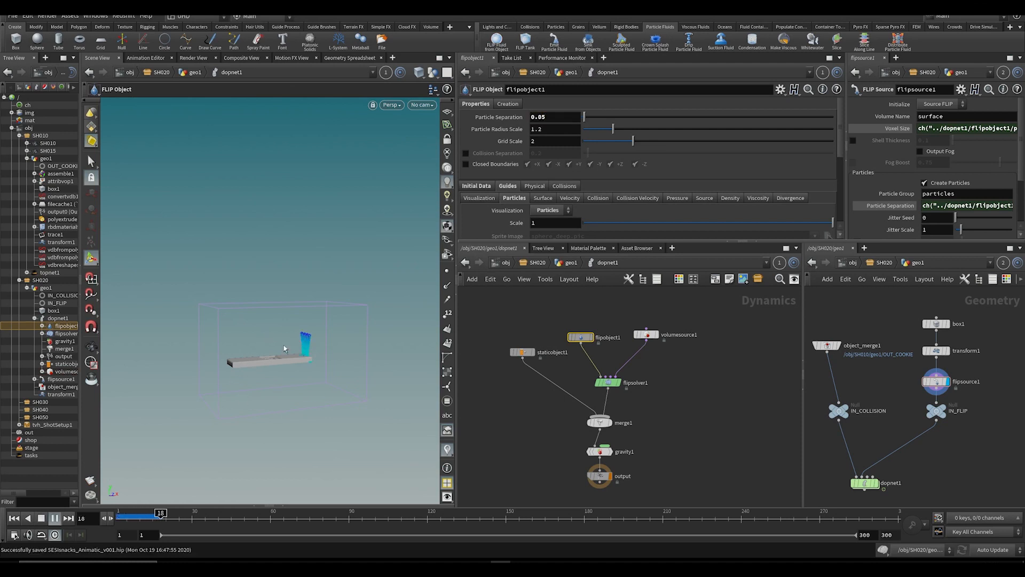
key(ctrl+Up)
alt+drag(304, 362, 324, 356)
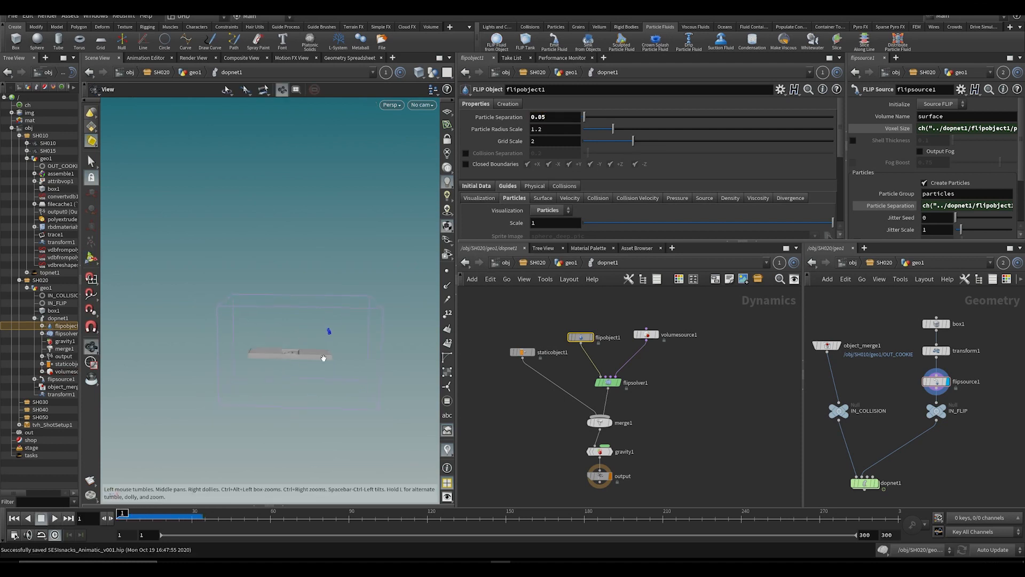
alt+right_drag(324, 357, 350, 217)
key(Up)
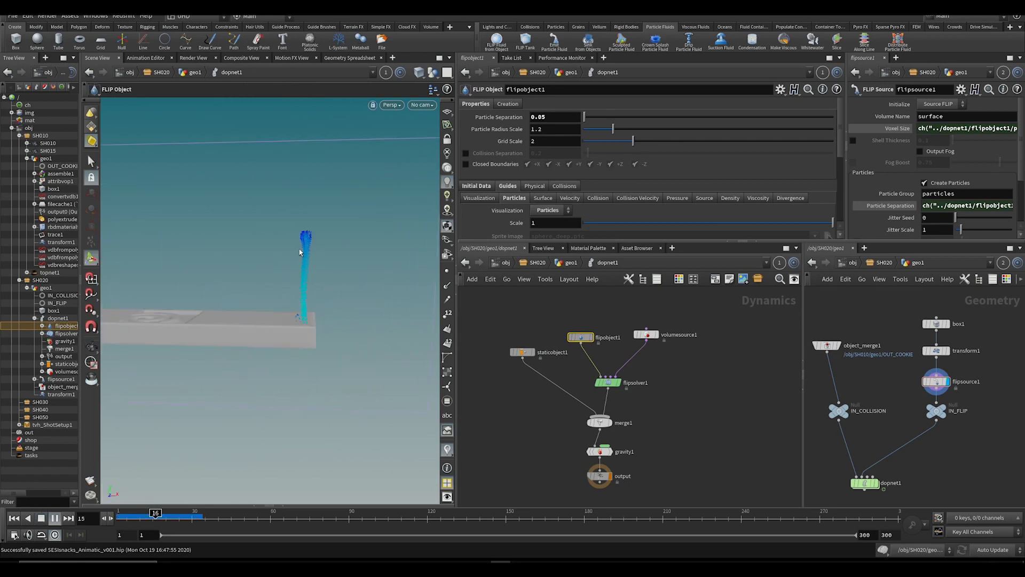
key(ctrl+Up)
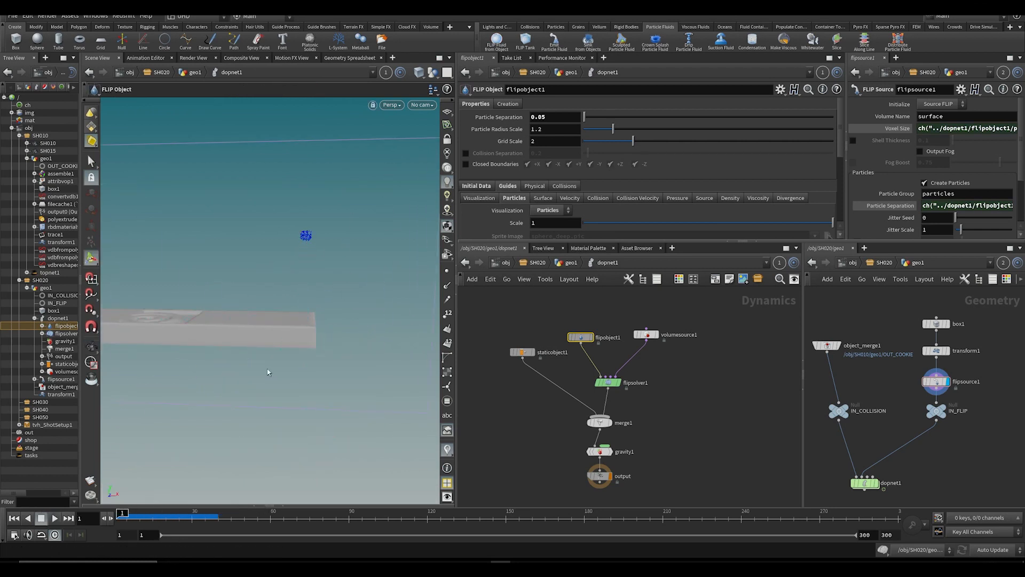
key(ctrl+s)
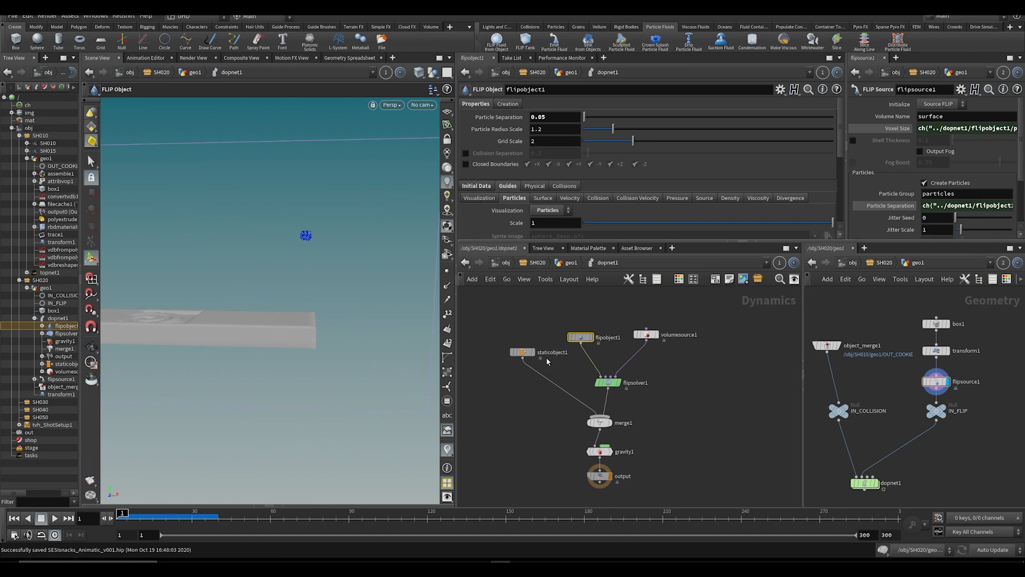
Step: Enable viscosity in the FLIP solver's volume motion settings and turn on Solve Viscosity with Adaptivity
middle_drag(547, 339, 575, 376)
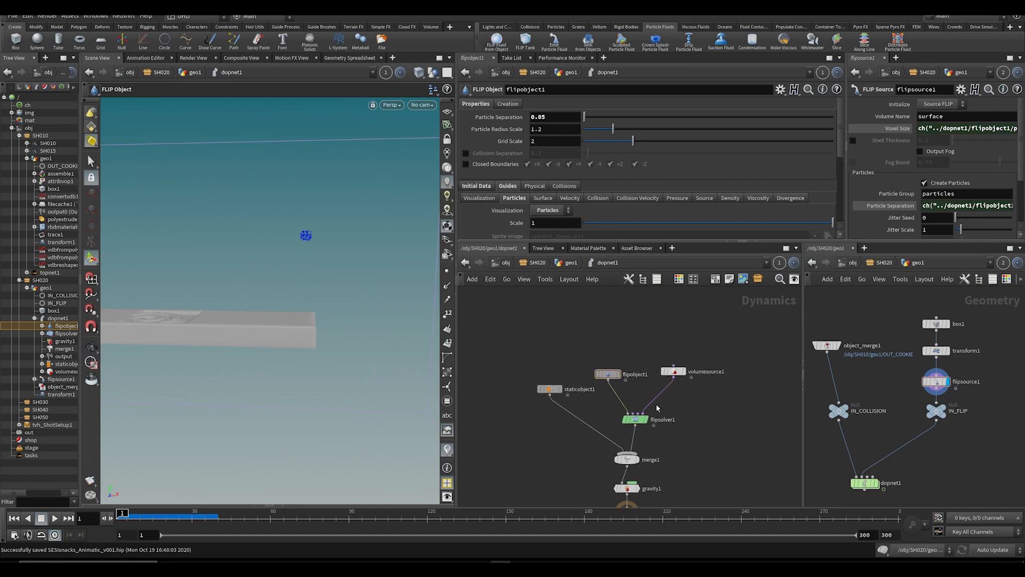
click(645, 420)
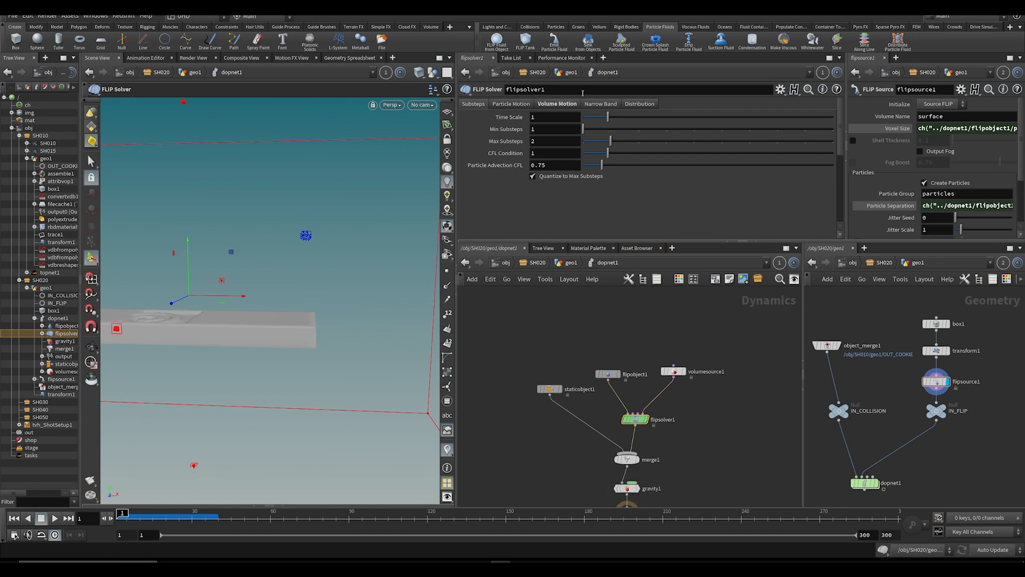
click(557, 105)
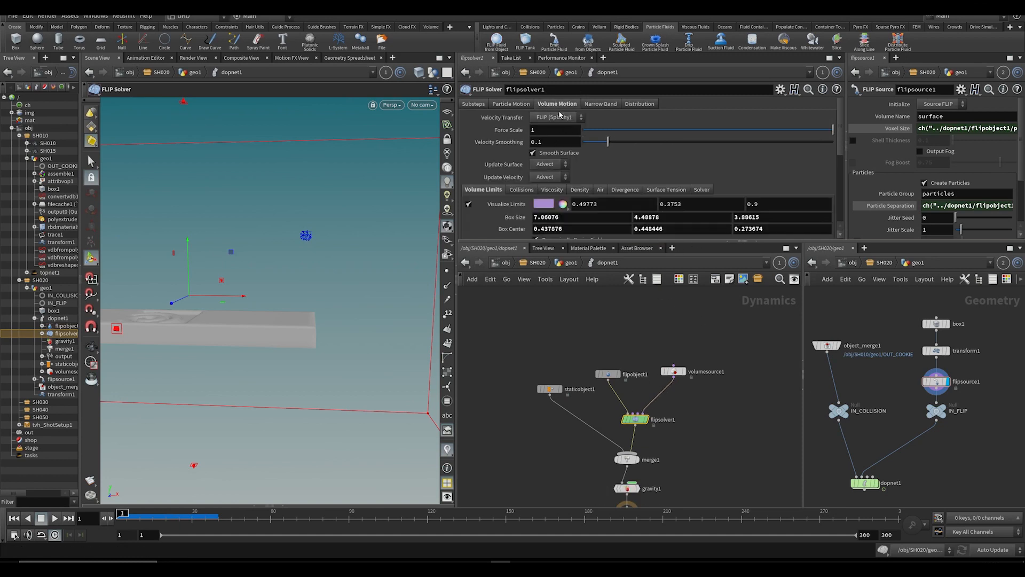
click(553, 190)
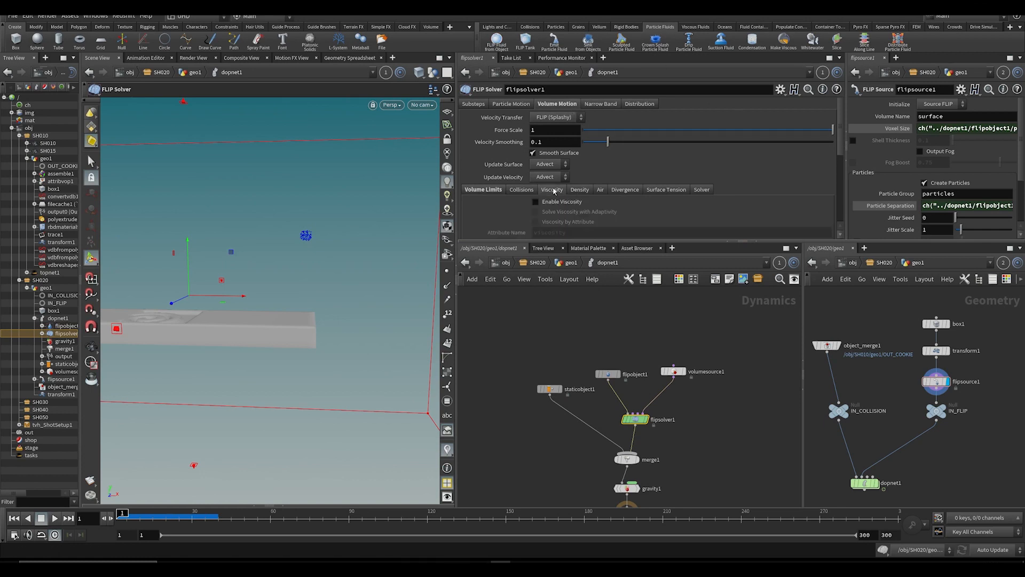
click(553, 201)
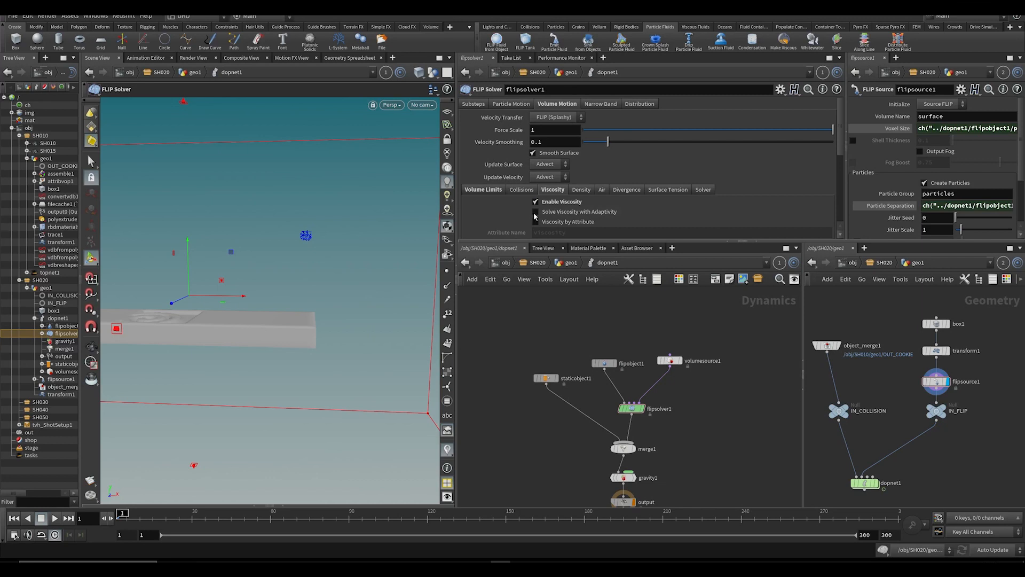
click(535, 213)
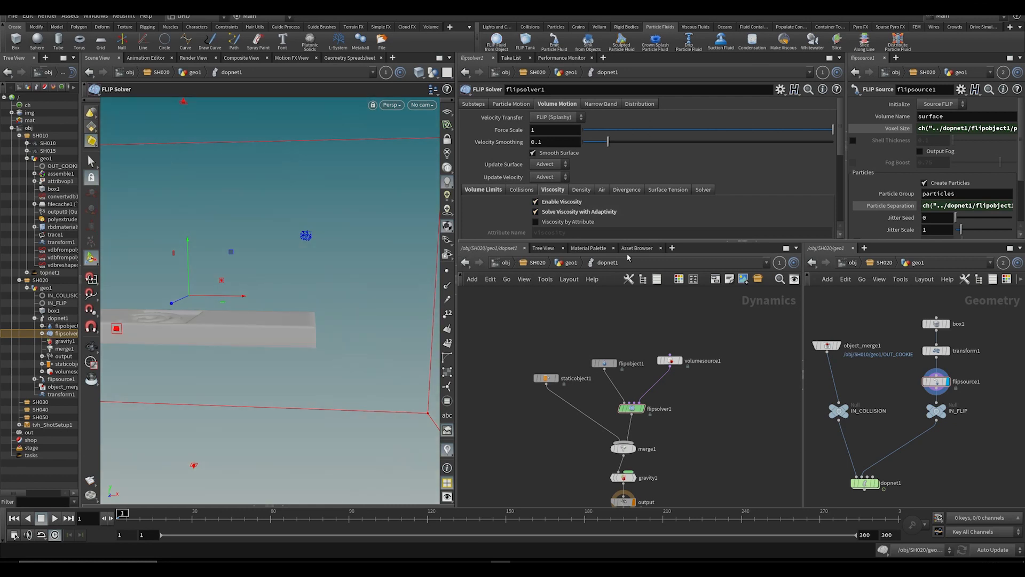
Step: Turn on Viscosity by Attribute in the FLIP solver's viscosity settings
scroll(843, 139, down, 3)
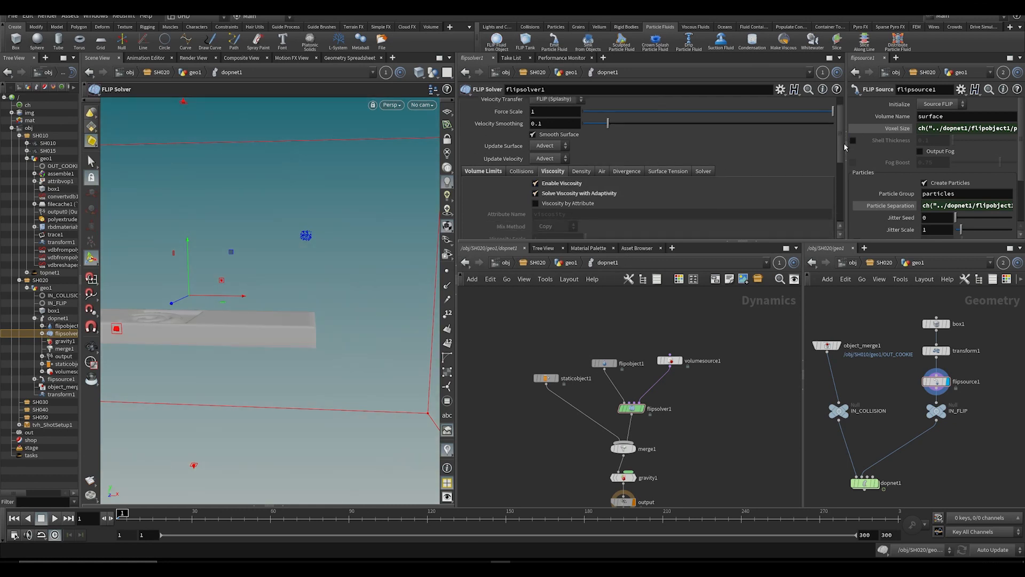
click(536, 168)
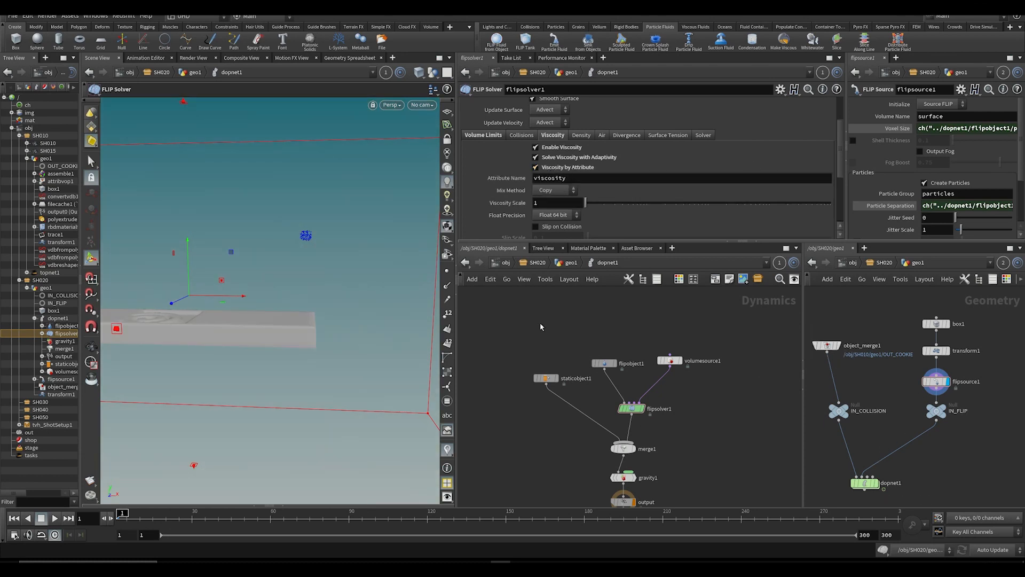
click(601, 363)
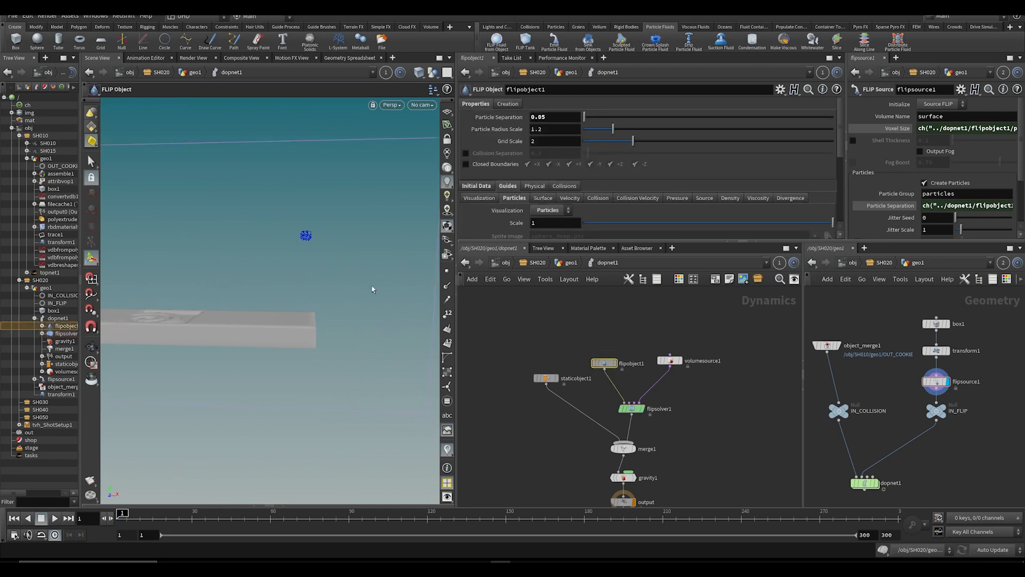
middle_drag(614, 355, 627, 342)
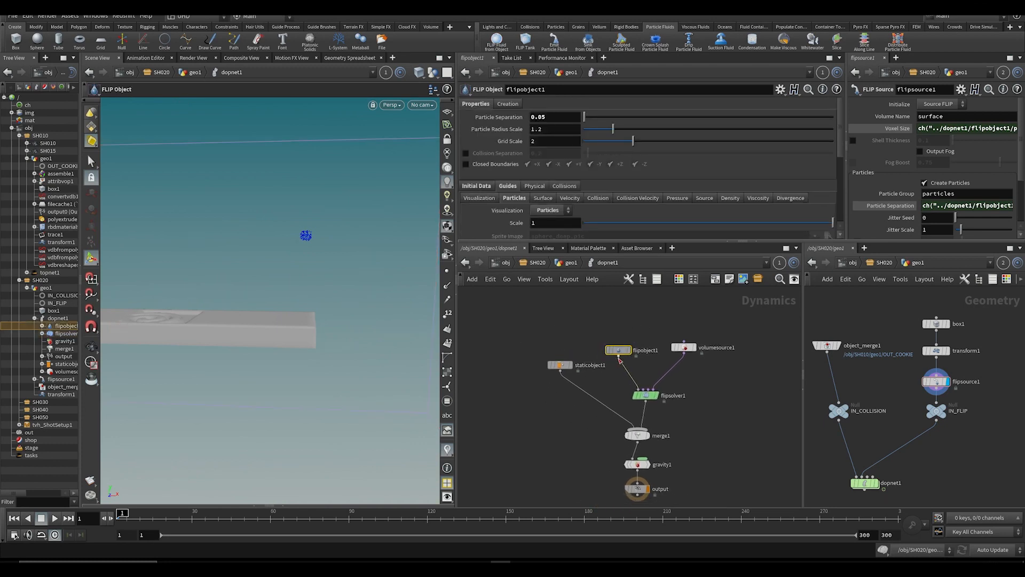
click(638, 395)
drag(630, 319, 606, 370)
Step: Move the source nodes up and insert an Attribute Create node between flipsource1 and IN_FLIP
middle_drag(926, 381, 873, 403)
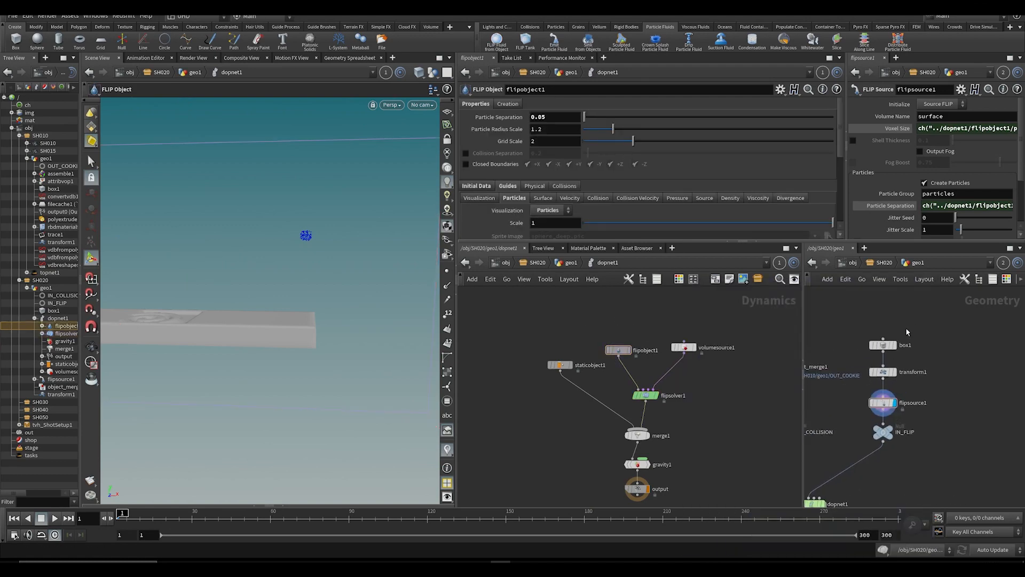
drag(906, 329, 884, 380)
click(868, 406)
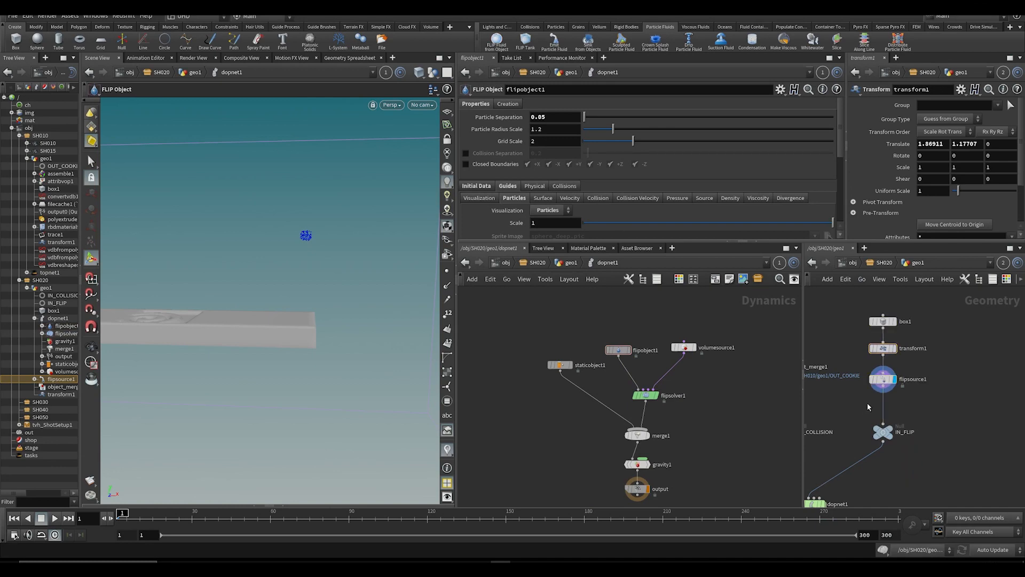
key(Tab)
key(Escape)
key(Tab)
text(acr)
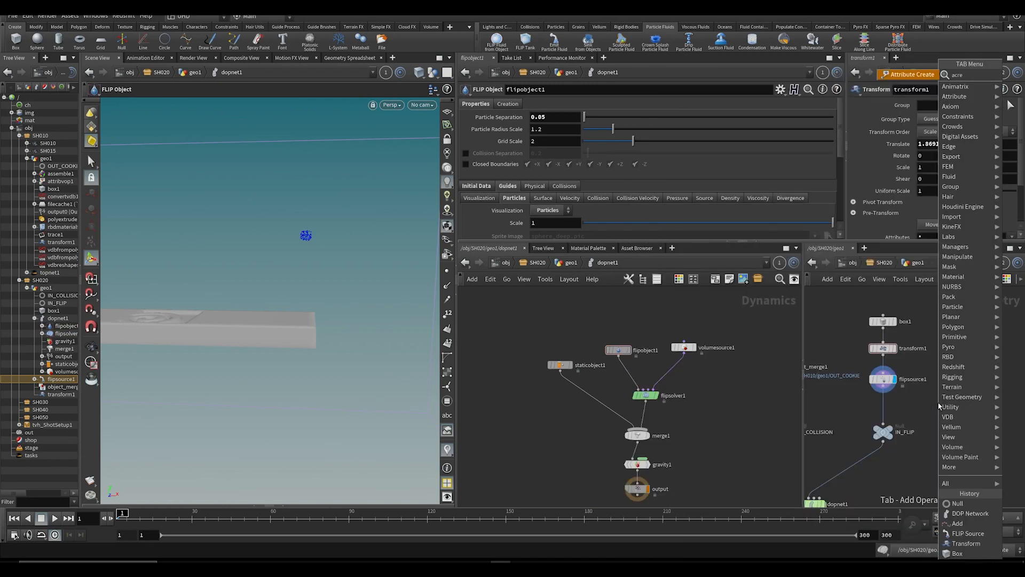
key(Return)
click(882, 407)
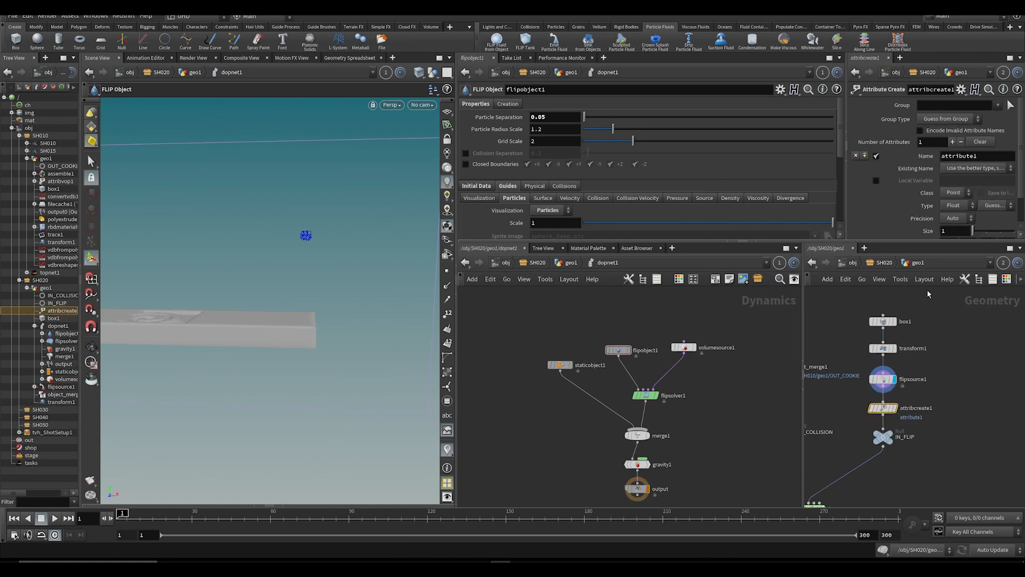
Step: Name the Attribute Create node's attribute viscosity
double_click(981, 155)
text(vis)
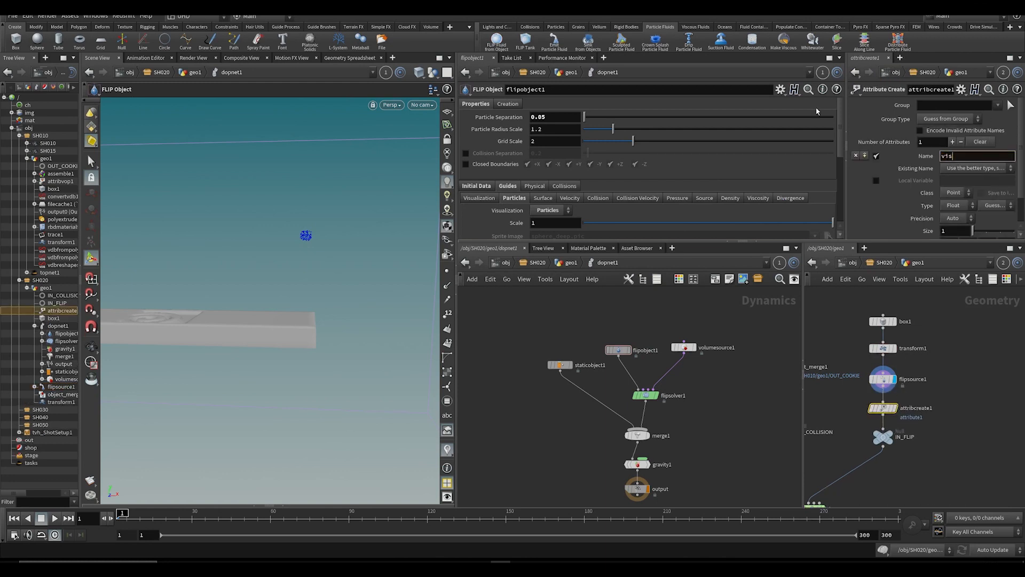
text(cosity)
key(Return)
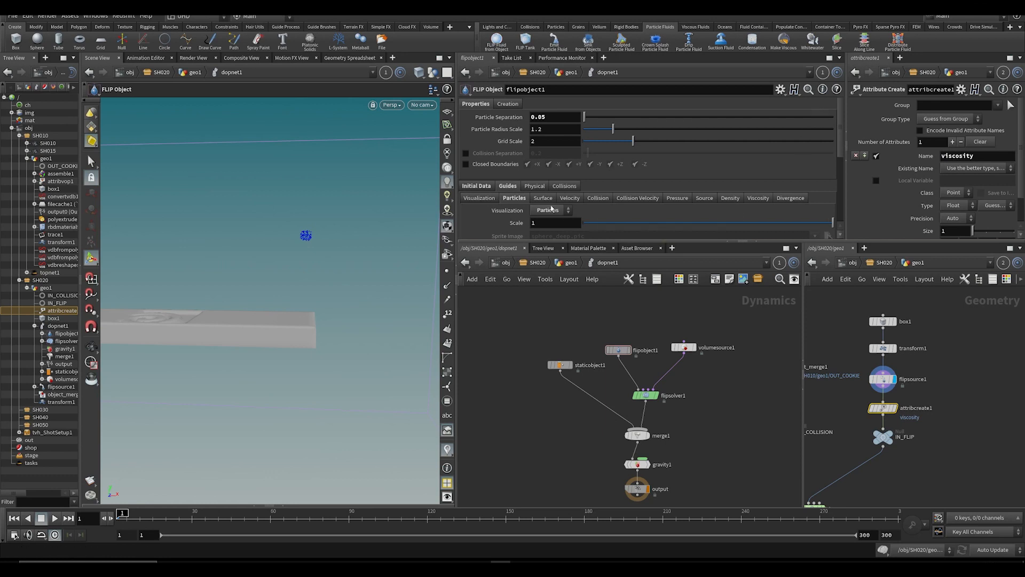
Step: Try changing the FLIP solver's viscosity Attribute Name to cheese, and undo the change
scroll(569, 181, down, 1)
click(646, 395)
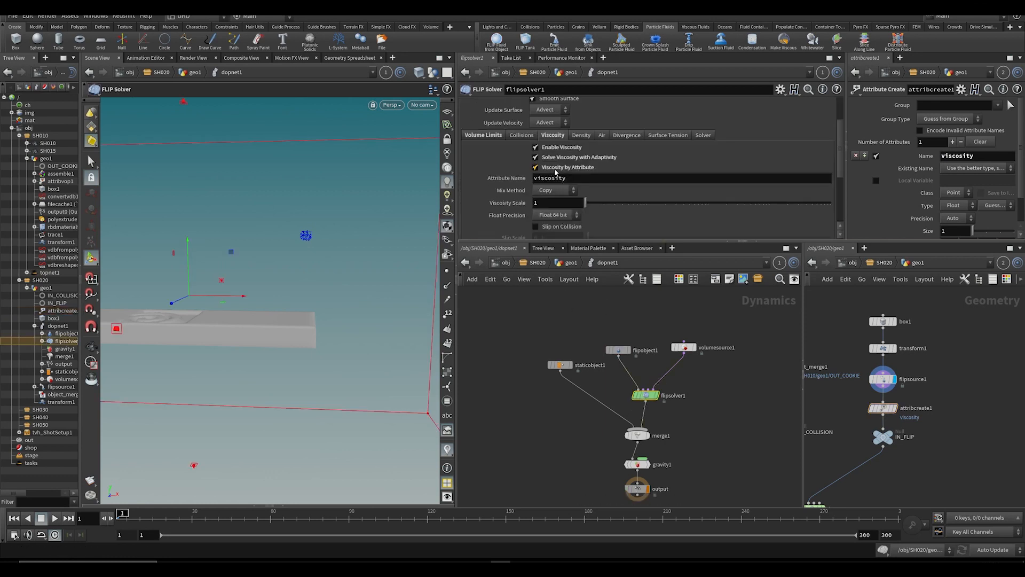
drag(579, 178, 508, 179)
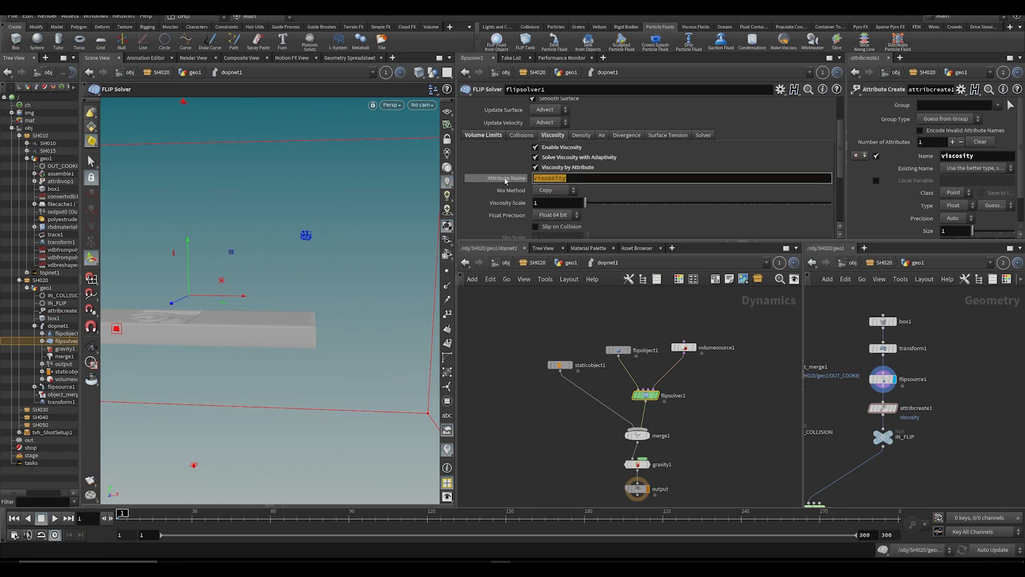
click(586, 177)
key(ctrl+a)
text(c)
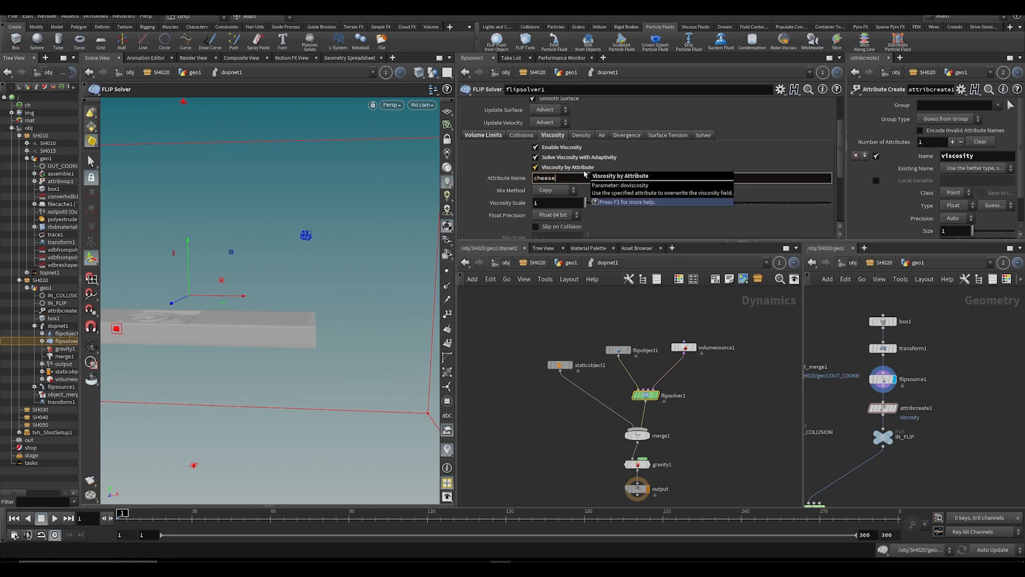
key(Return)
key(ctrl+z)
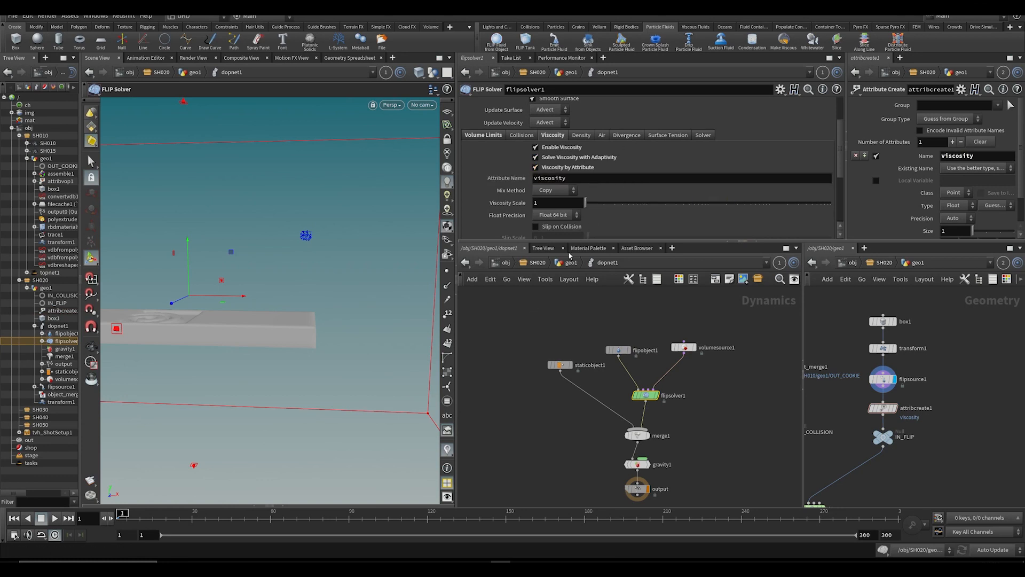
Step: Save the scene, play the simulation with the viscosity attribute in place, and return to frame 1
drag(567, 178, 513, 179)
key(ctrl+s)
scroll(1023, 189, down, 2)
key(Up)
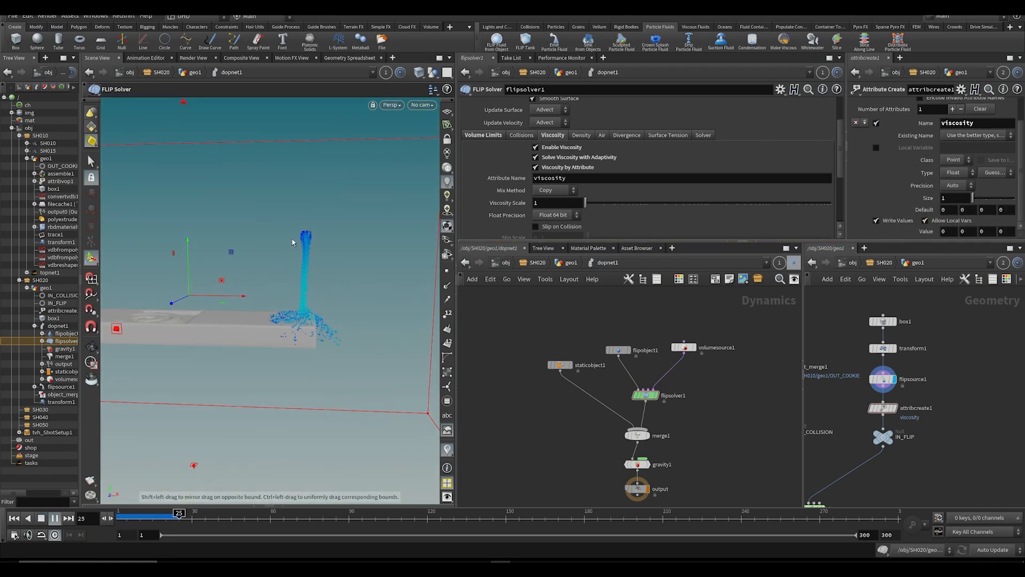
click(14, 518)
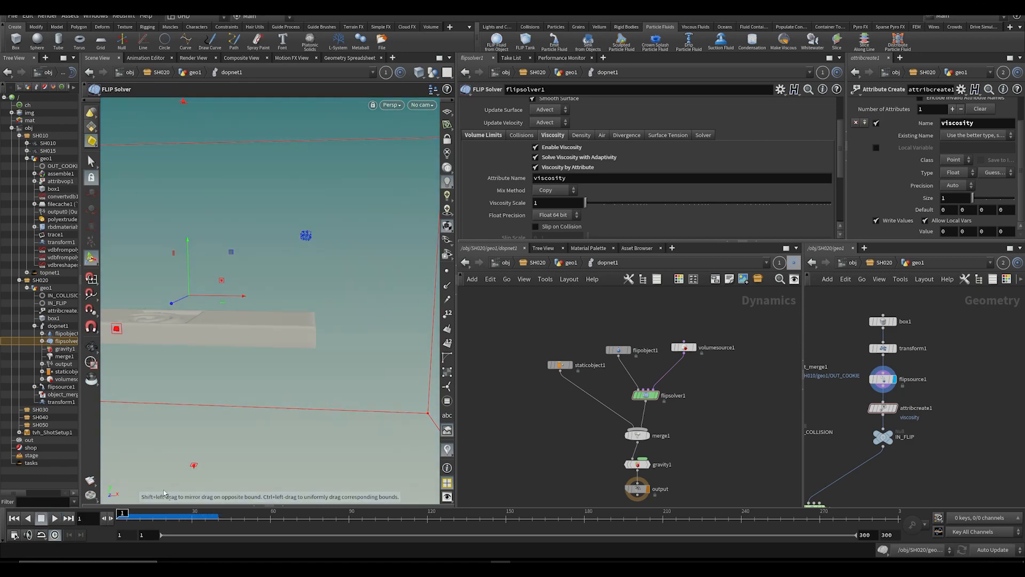
Step: Set the viscosity attribute's value to 100, play the simulation, and return to frame 1
click(948, 233)
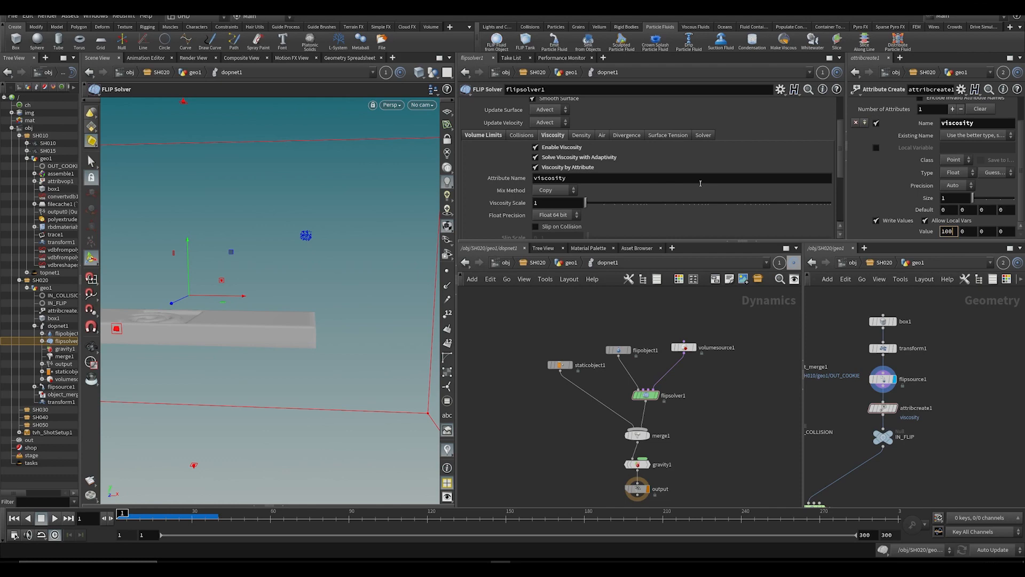
key(Return)
key(Up)
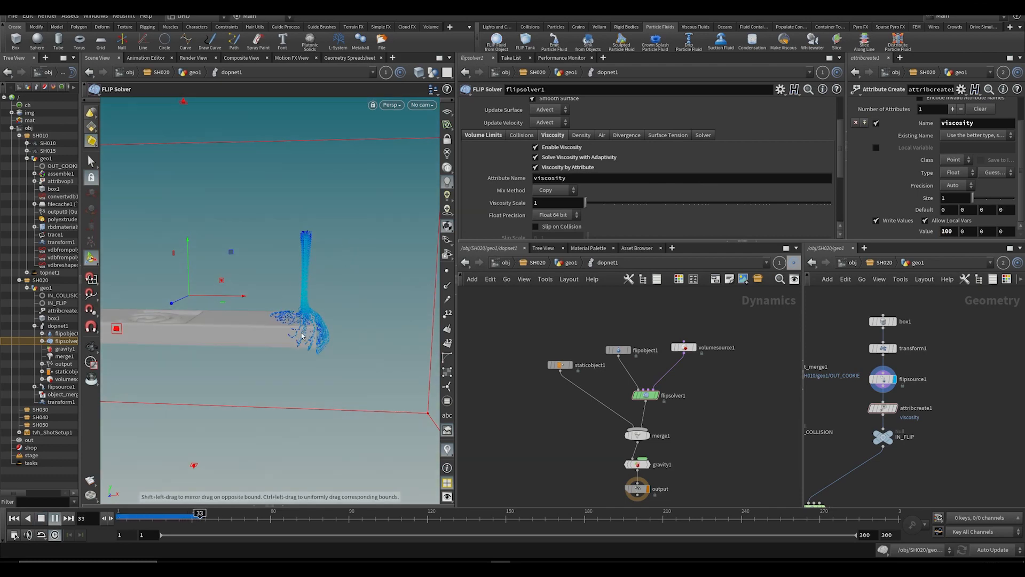
key(ctrl+Up)
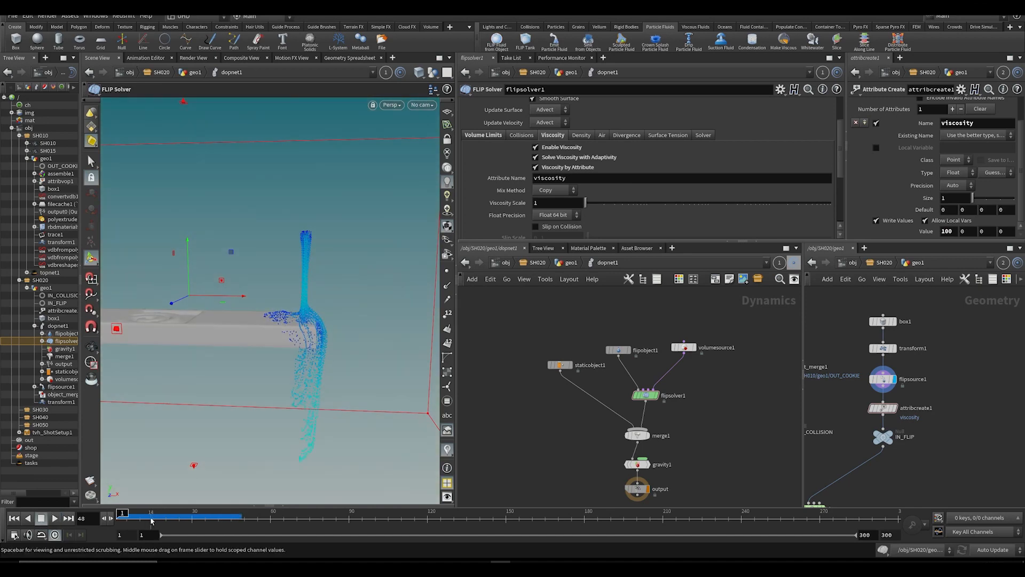
Step: Set the FLIP object's Particle Separation to 0.02 and play the simulation
click(617, 351)
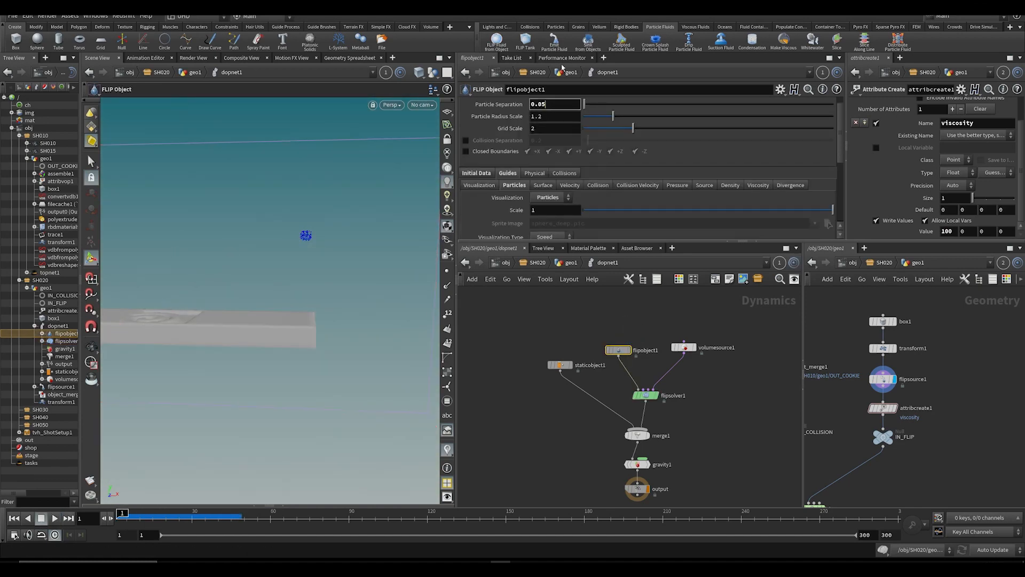
text(2)
key(Return)
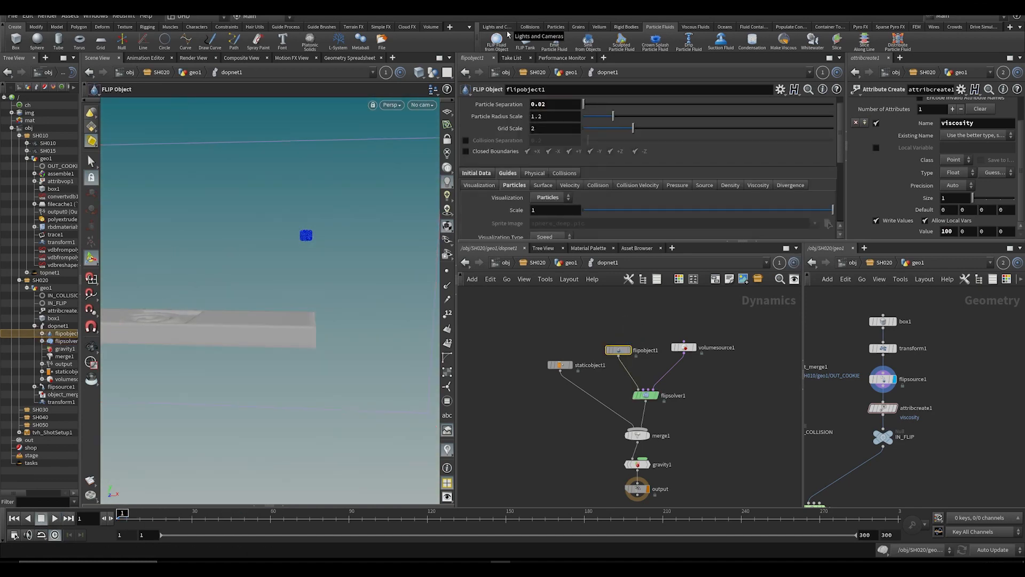
key(Up)
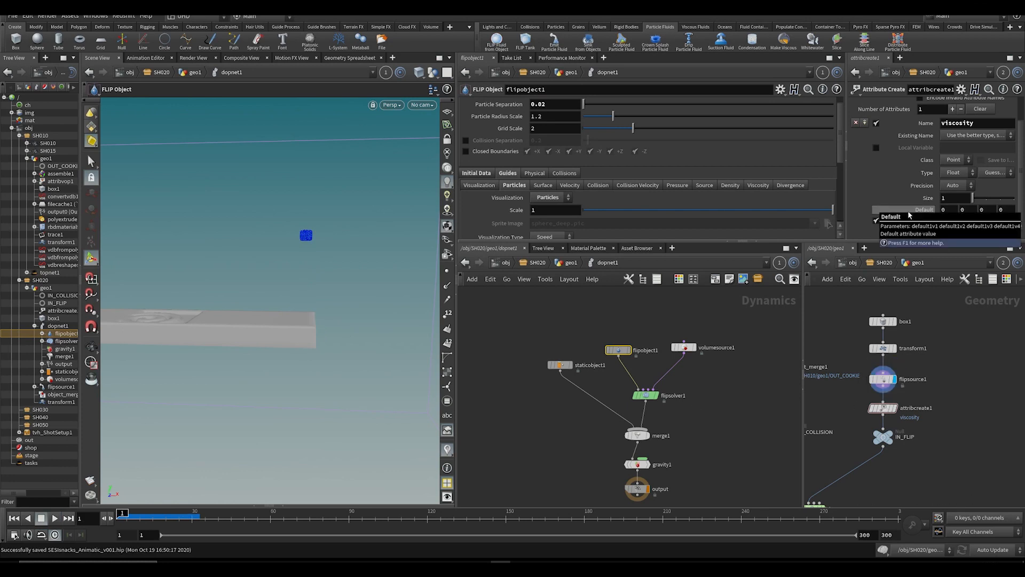
Step: Set the viscosity attribute's value to 500, play the simulation to frame 26, inspect the fluid at the cookie's end and save the scene
key(Up)
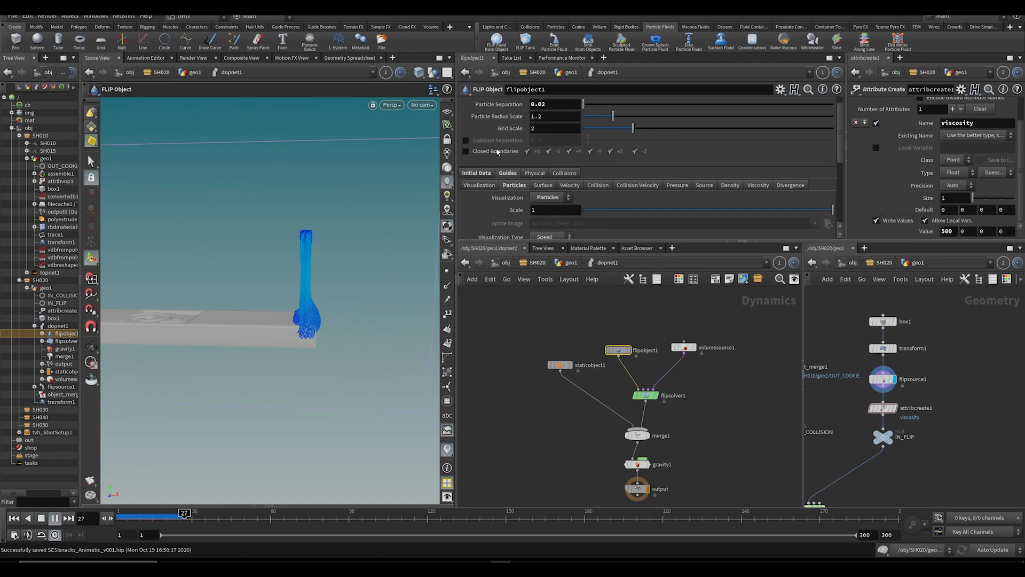
click(181, 521)
key(ctrl+s)
key(space)
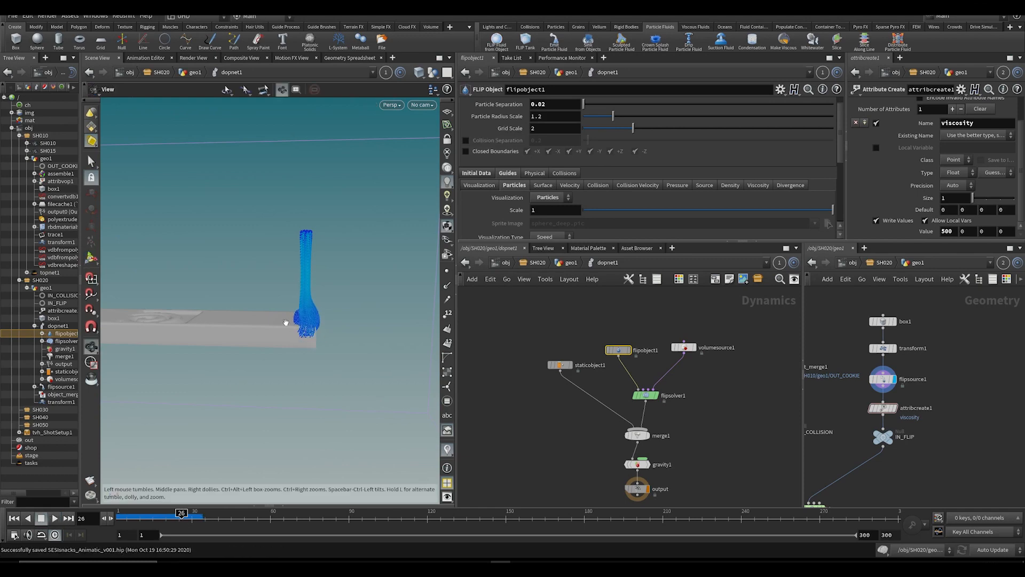
drag(286, 323, 241, 328)
middle_drag(121, 474, 167, 394)
right_drag(167, 394, 213, 332)
key(ctrl+s)
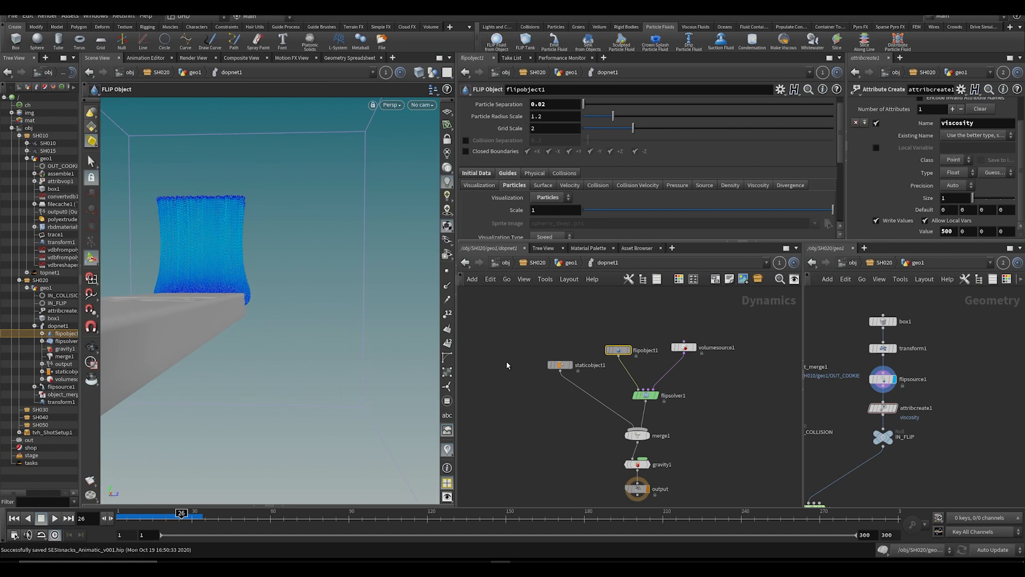
Step: Turn off Display Geometry on staticobject1 and return to frame 1
drag(523, 342, 562, 382)
scroll(563, 197, down, 2)
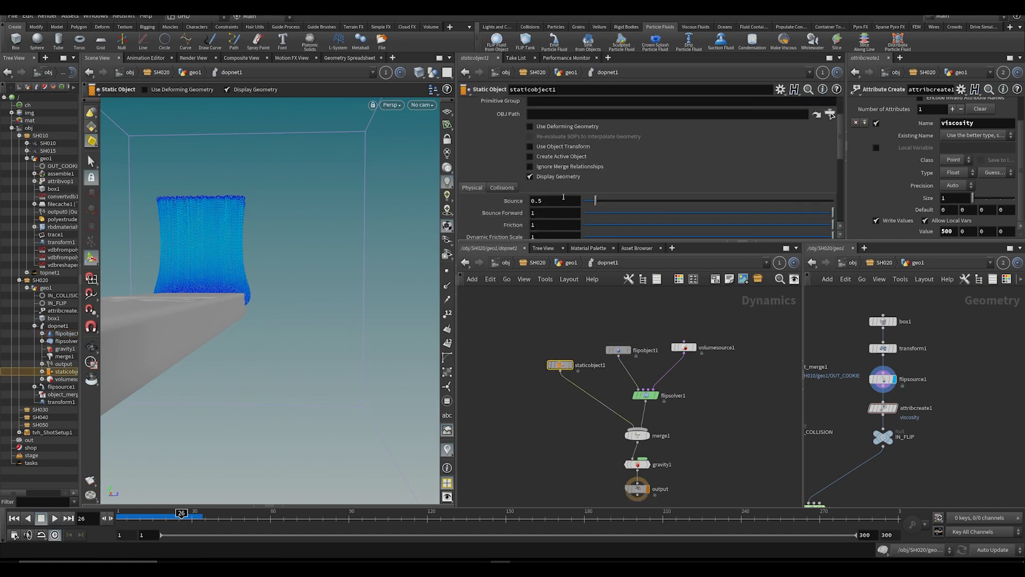
click(531, 176)
key(ctrl+Up)
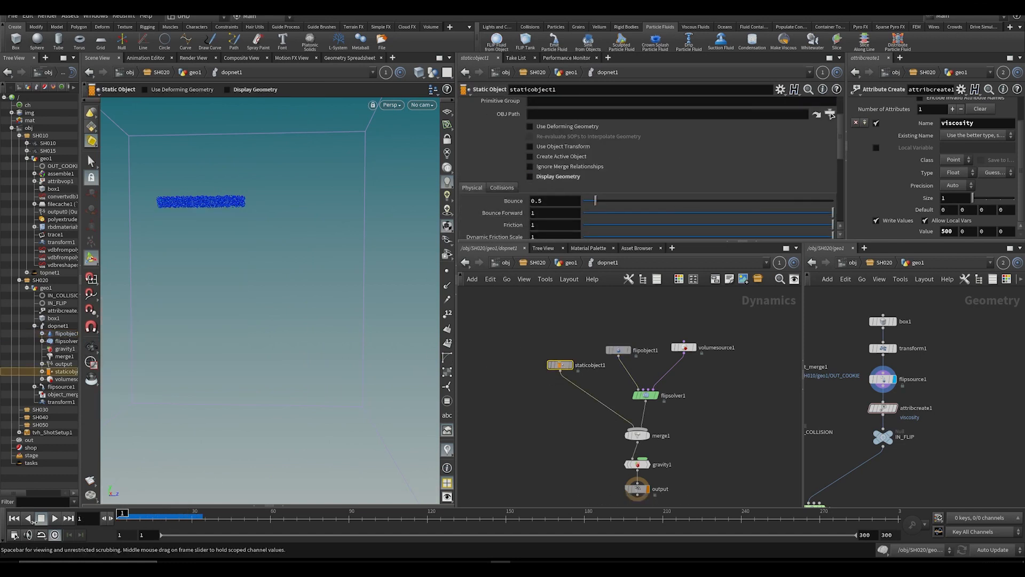
Step: Show the Collision Guide in the static object's RBD Solver volume collision settings, saving the scene along the way
click(502, 187)
scroll(546, 180, down, 2)
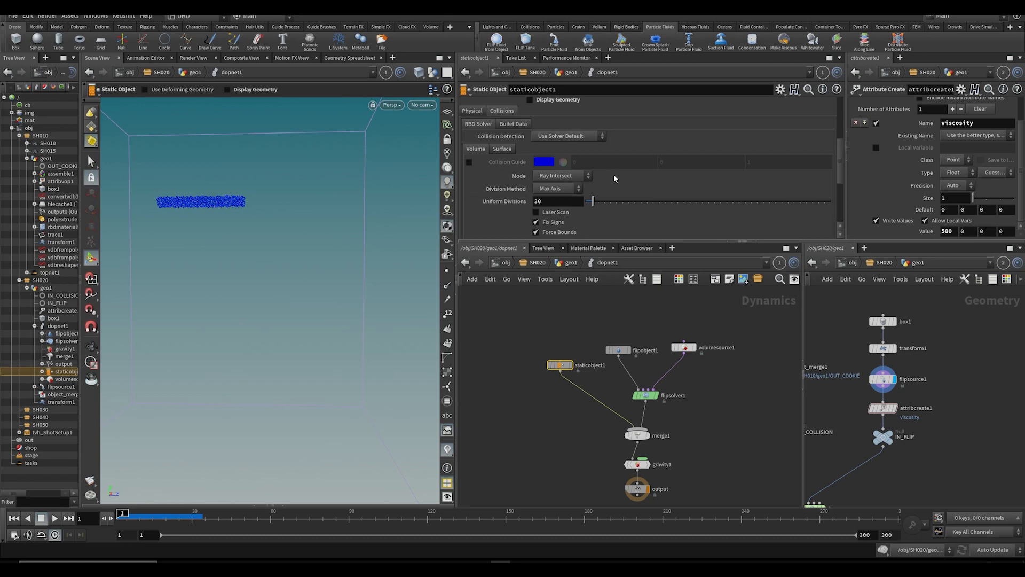
scroll(687, 182, down, 3)
key(ctrl+s)
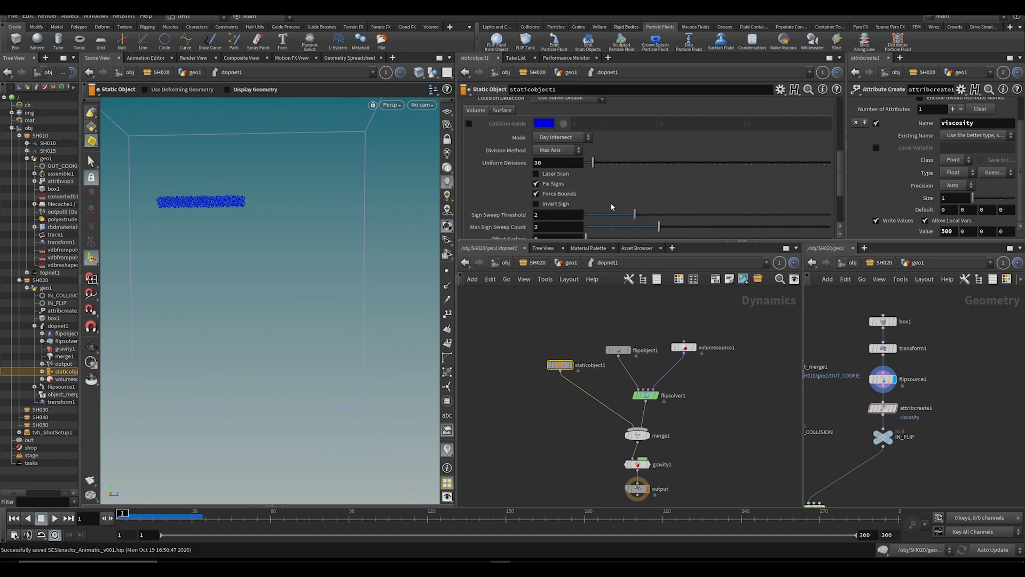
scroll(532, 176, down, 2)
scroll(555, 136, down, 2)
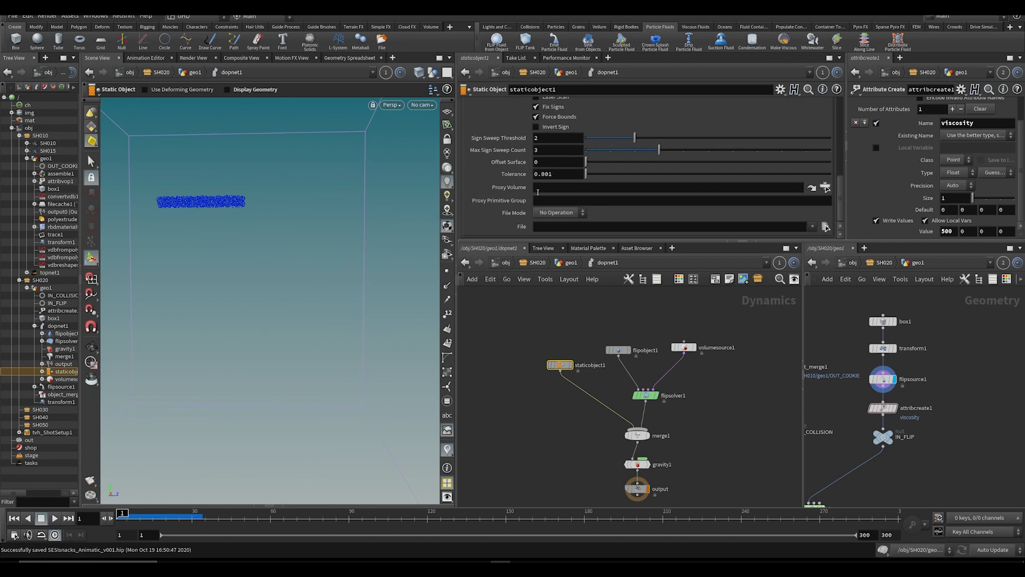
scroll(517, 188, up, 5)
click(468, 149)
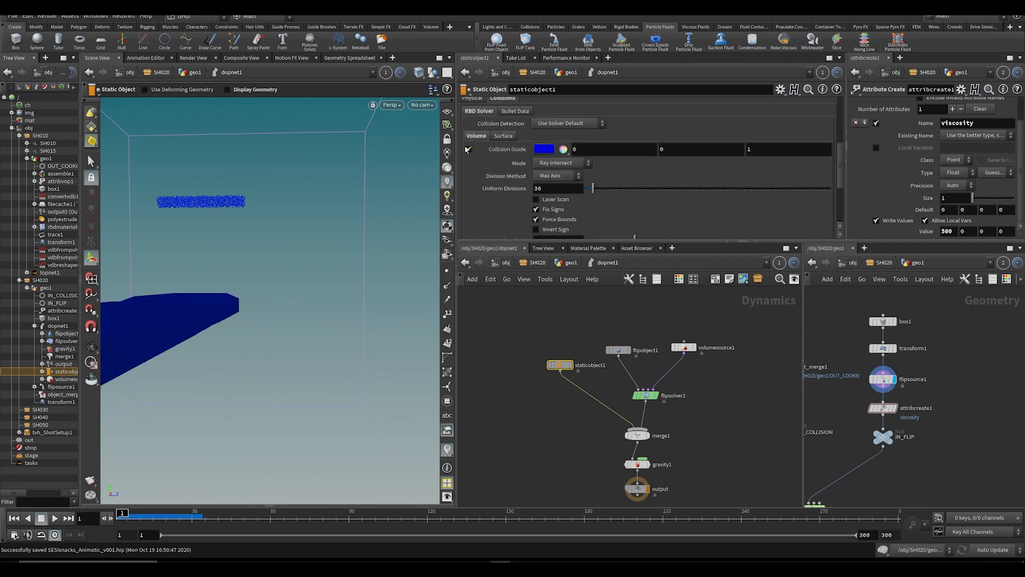
Step: Raise the static object's collision volume Uniform Divisions to 114
mouse_move(303, 243)
alt+mouse_down()
mouse_move(279, 249)
mouse_move(488, 258)
mouse_move(331, 309)
mouse_move(270, 235)
mouse_move(298, 259)
mouse_move(303, 249)
alt+mouse_up()
key(f)
scroll(303, 249, up, 5)
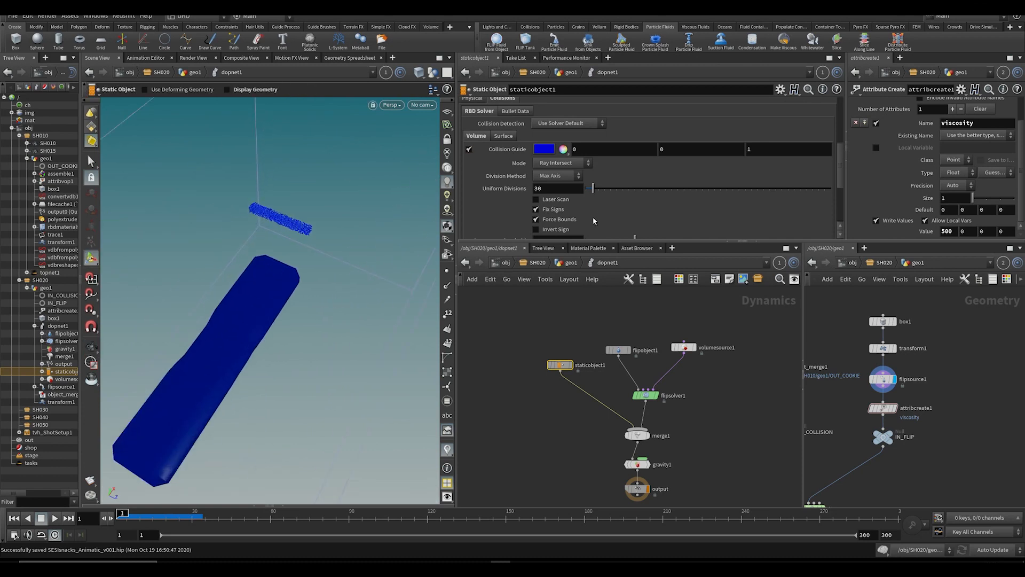
drag(592, 188, 613, 190)
alt+drag(235, 305, 259, 296)
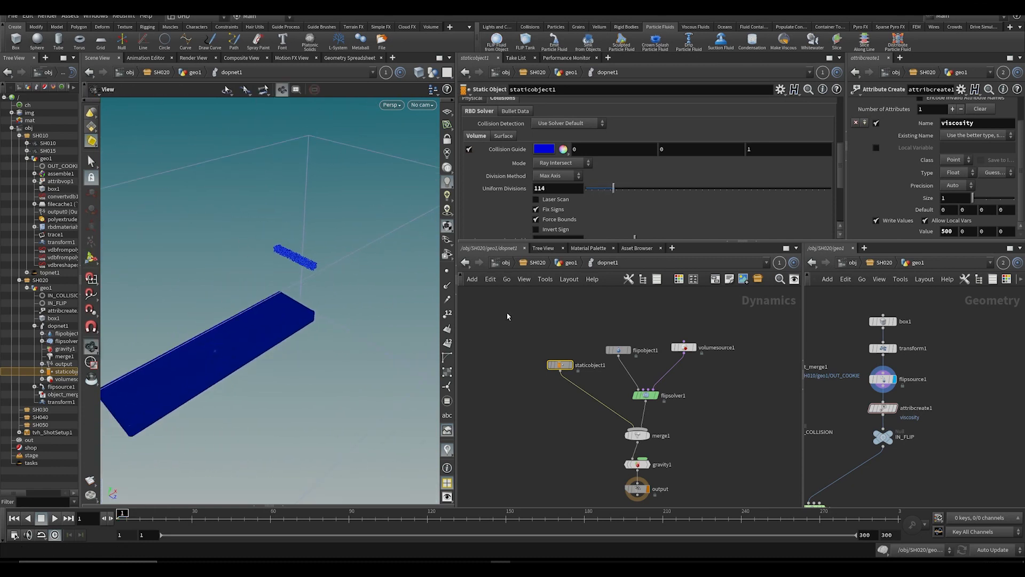
Step: Turn off the static object's Collision Guide and turn Display Geometry back on
click(469, 150)
scroll(590, 184, up, 2)
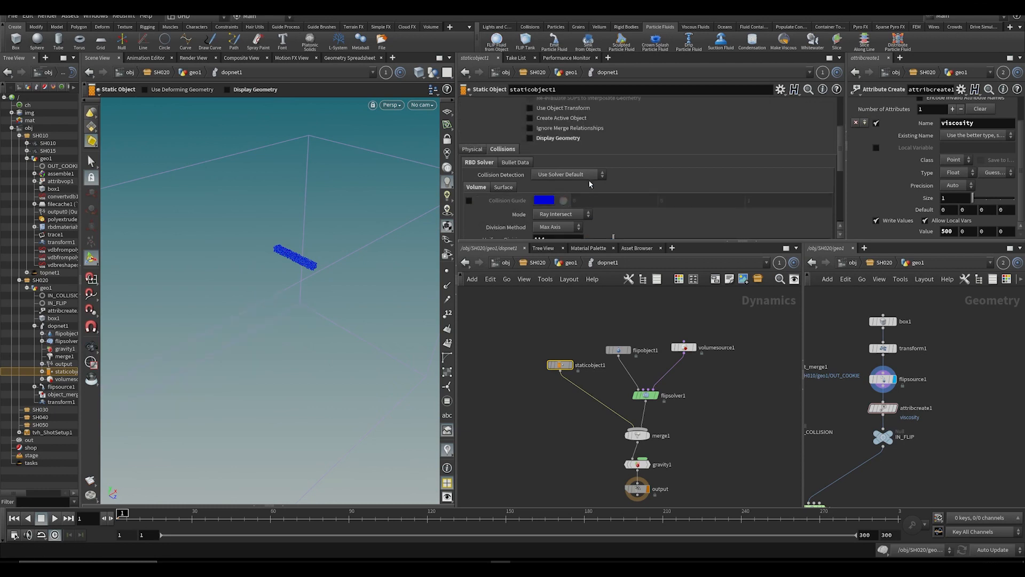
click(548, 138)
alt+drag(374, 248, 309, 293)
scroll(310, 294, up, 2)
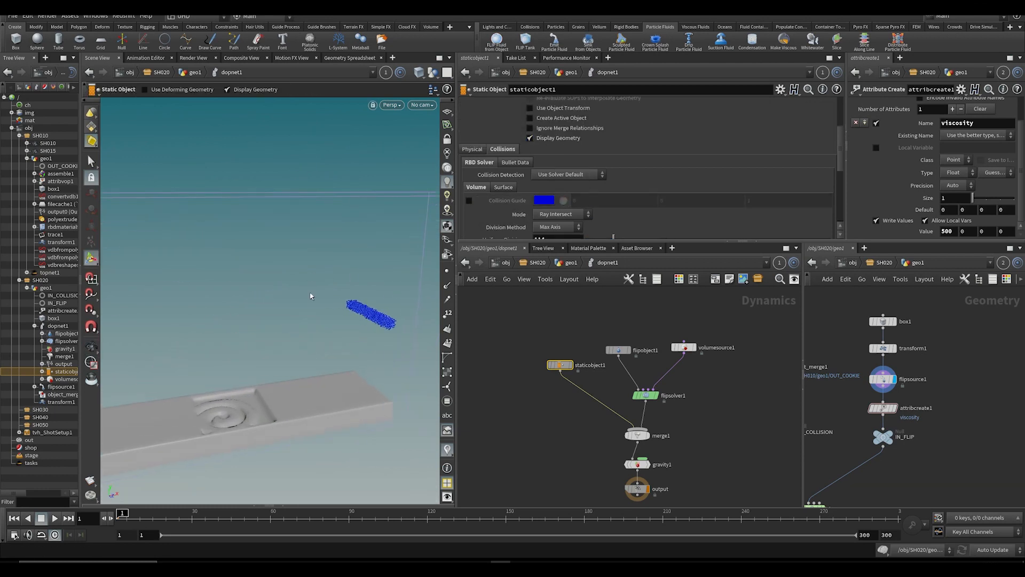
Step: Preview the fluid simulation from frame 1 and save the scene
key(Up)
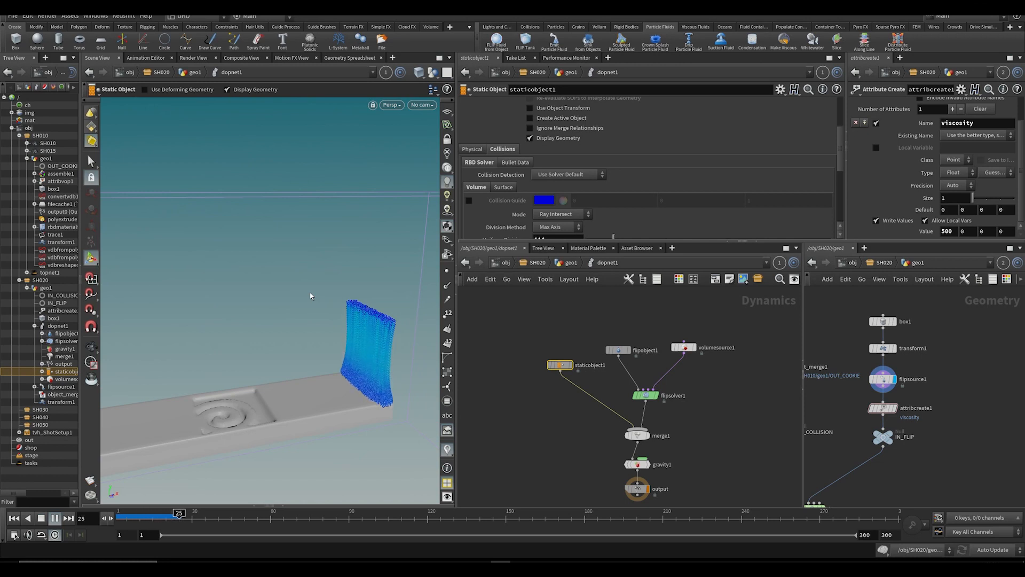
key(ctrl+Up)
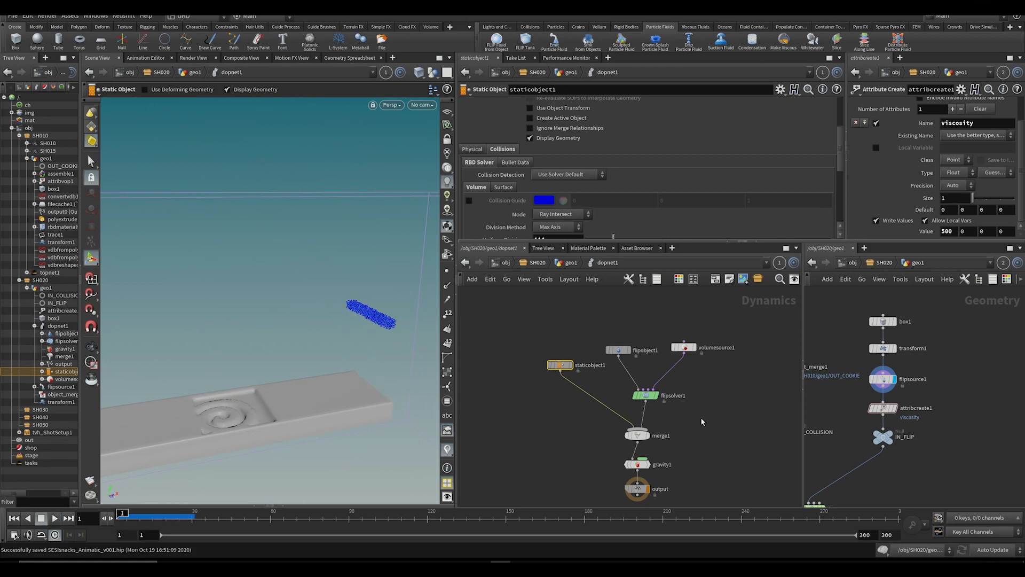
key(ctrl+s)
middle_drag(702, 422, 680, 422)
middle_drag(849, 405, 845, 399)
key(Tab)
text(trans)
key(Return)
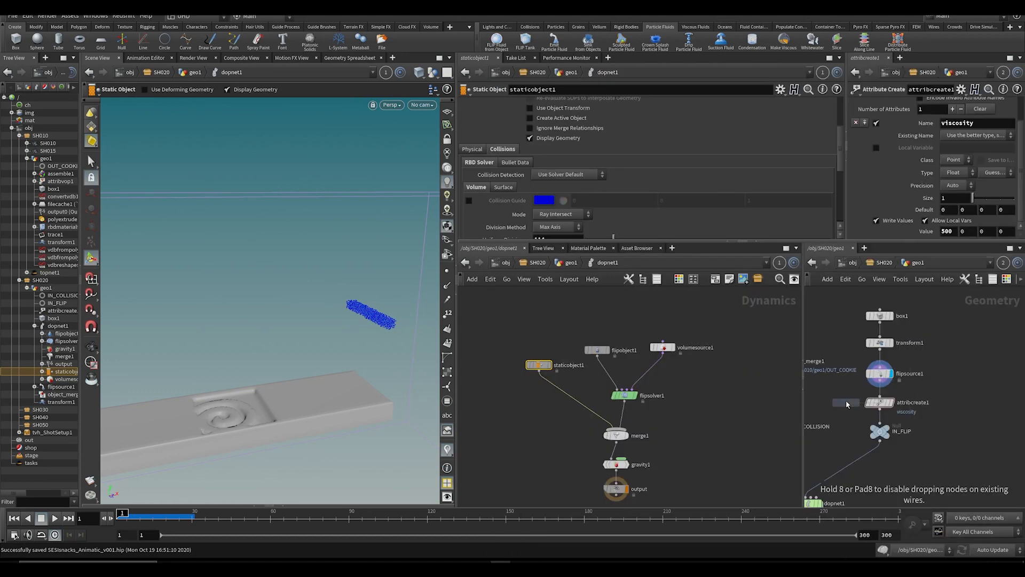
key(Escape)
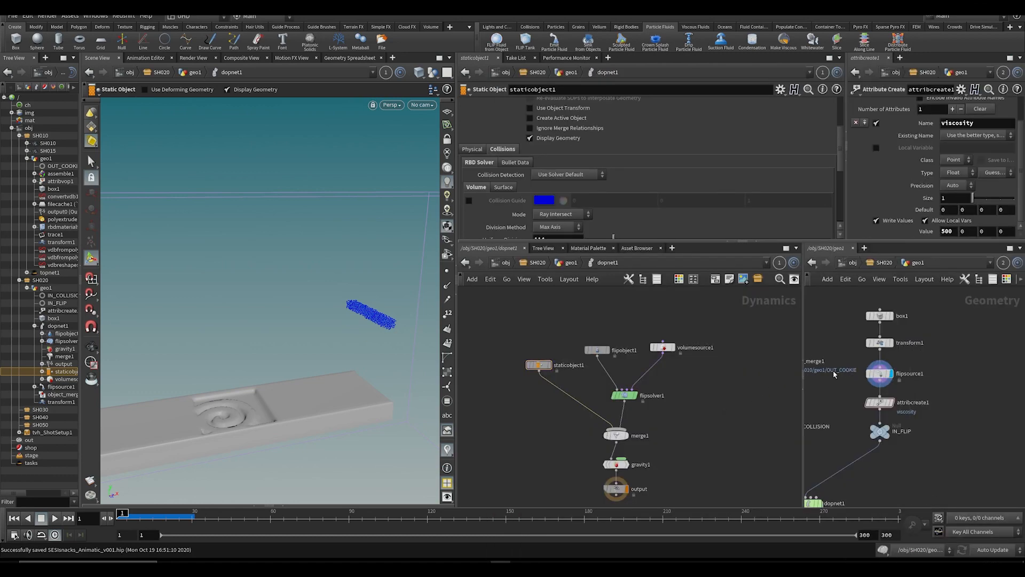
Step: Insert a Transform node between attribcreate1 and IN_FLIP in the geometry network and make it the displayed node
key(ctrl+b)
scroll(456, 211, up, 3)
shift+drag(512, 367, 503, 283)
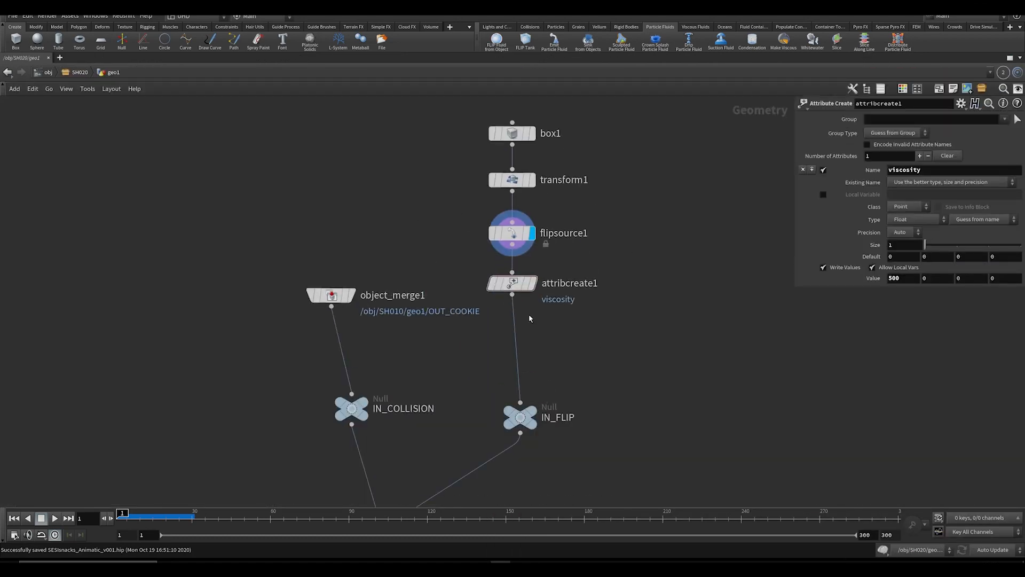
key(Tab)
text(trans)
key(Return)
click(552, 353)
scroll(552, 352, up, 2)
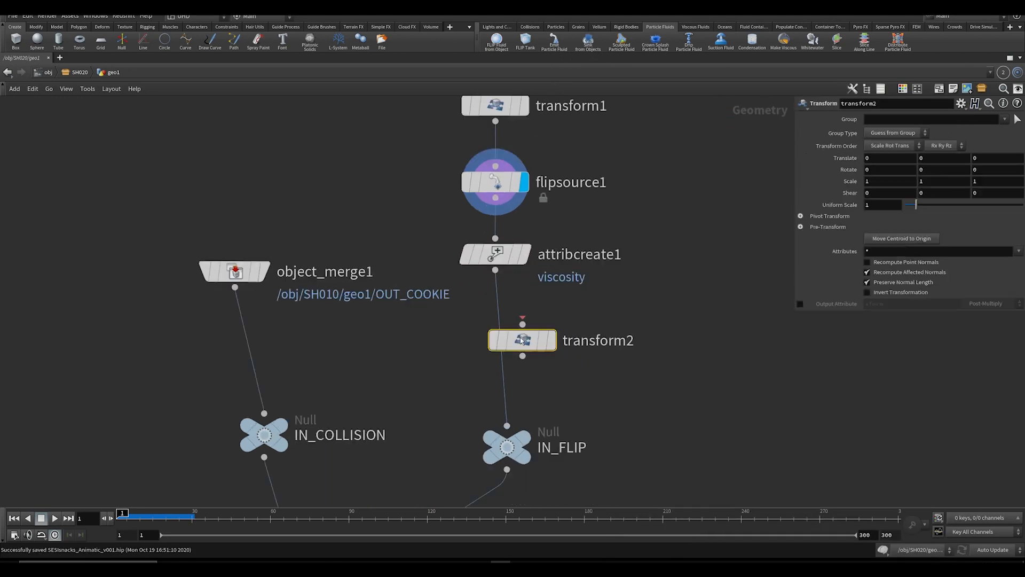
click(525, 349)
key(ctrl+b)
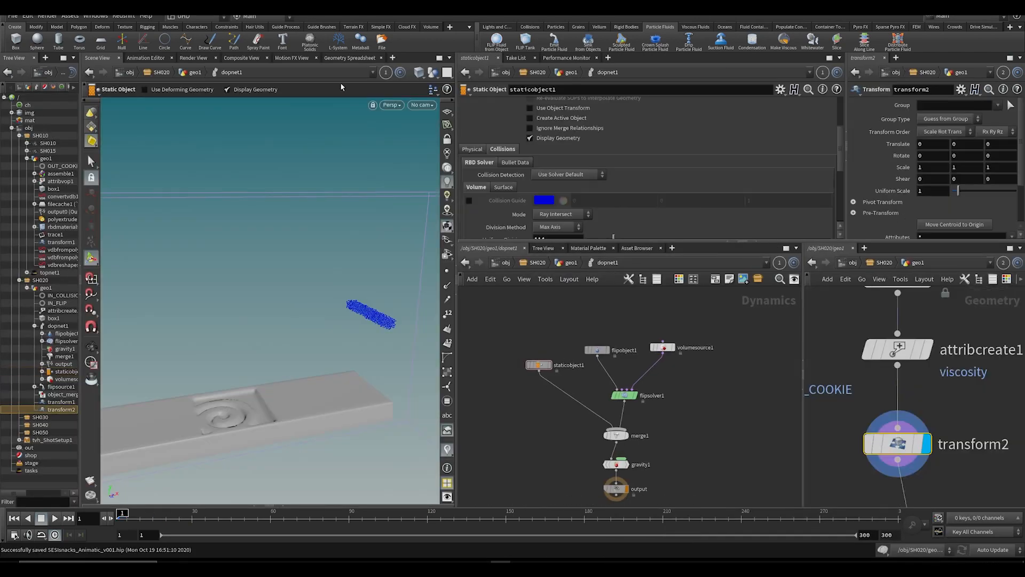
Step: Link the scene viewport to pane group 2 so it follows the geometry network holding the new transform
drag(458, 181, 541, 122)
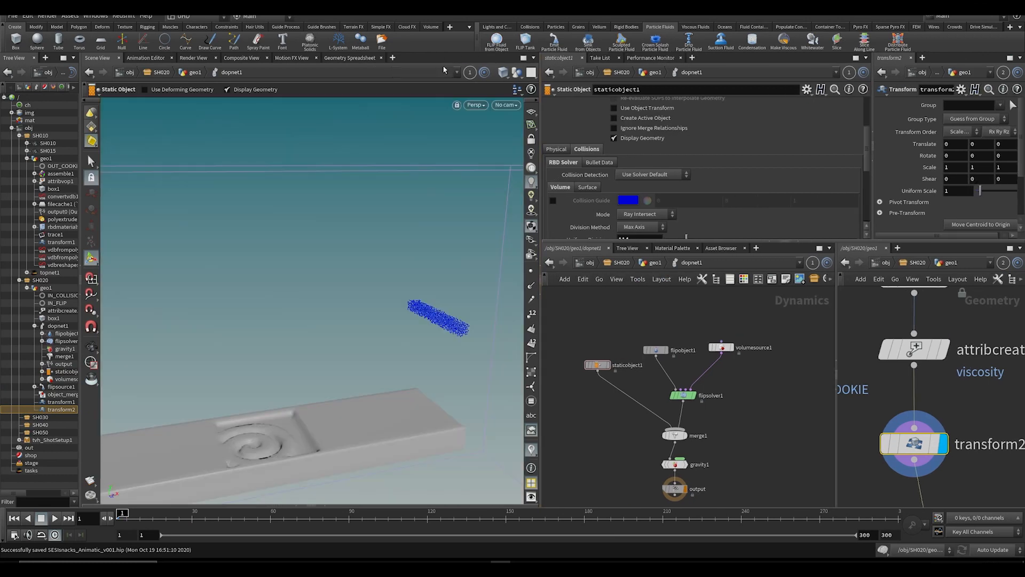
click(479, 73)
click(478, 127)
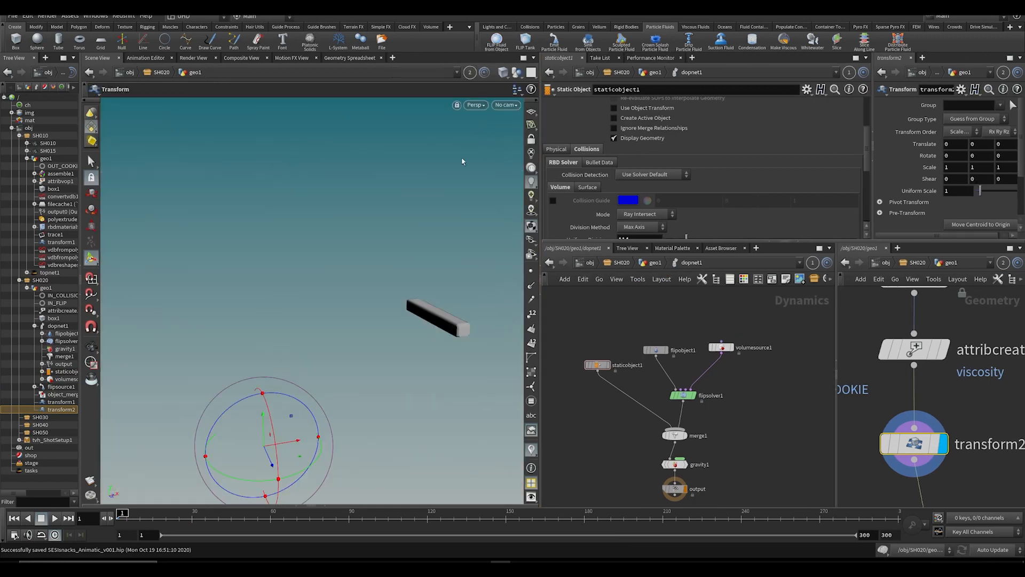
scroll(339, 366, down, 3)
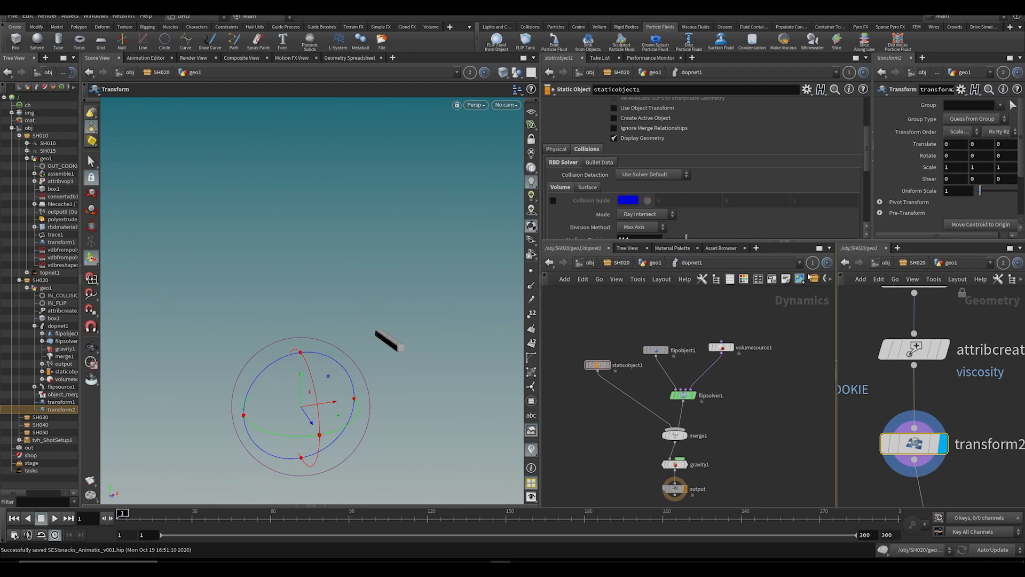
drag(541, 403, 451, 404)
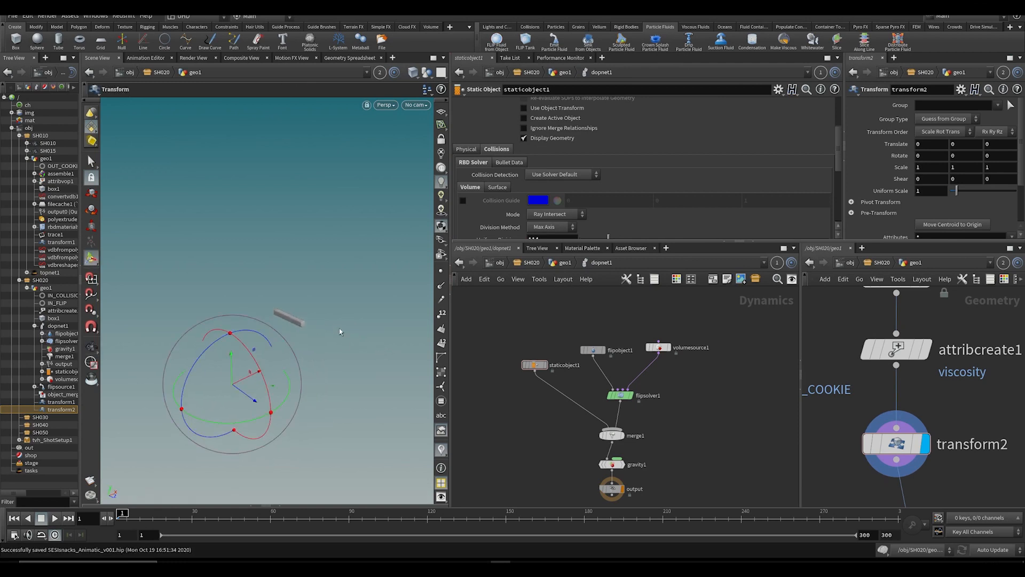
alt+drag(325, 334, 293, 305)
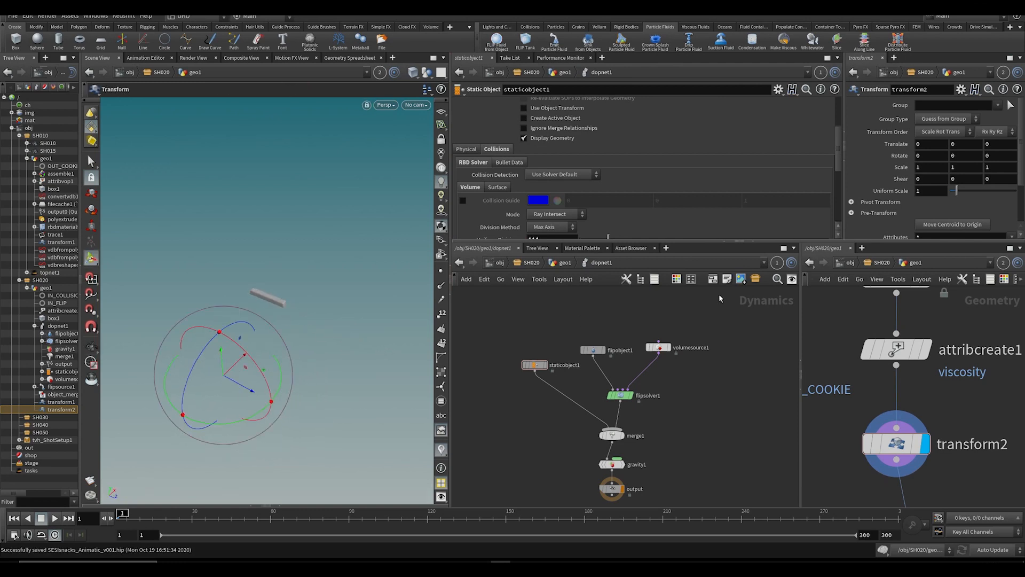
Step: Apply Move Centroid to Origin on transform2, reset its X and Y translation to 0, and save the scene
scroll(949, 219, down, 1)
click(949, 213)
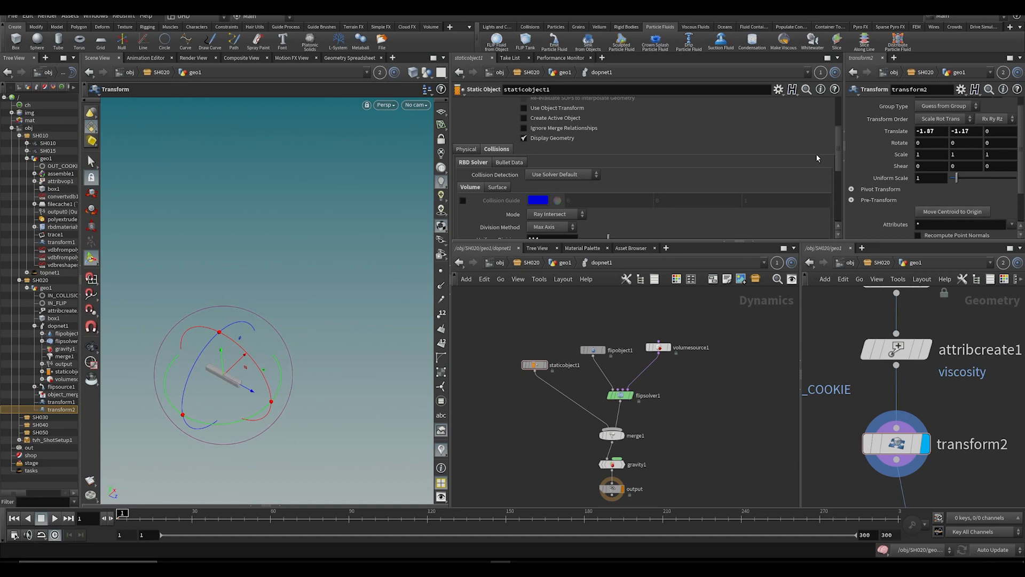
text(0)
key(Tab)
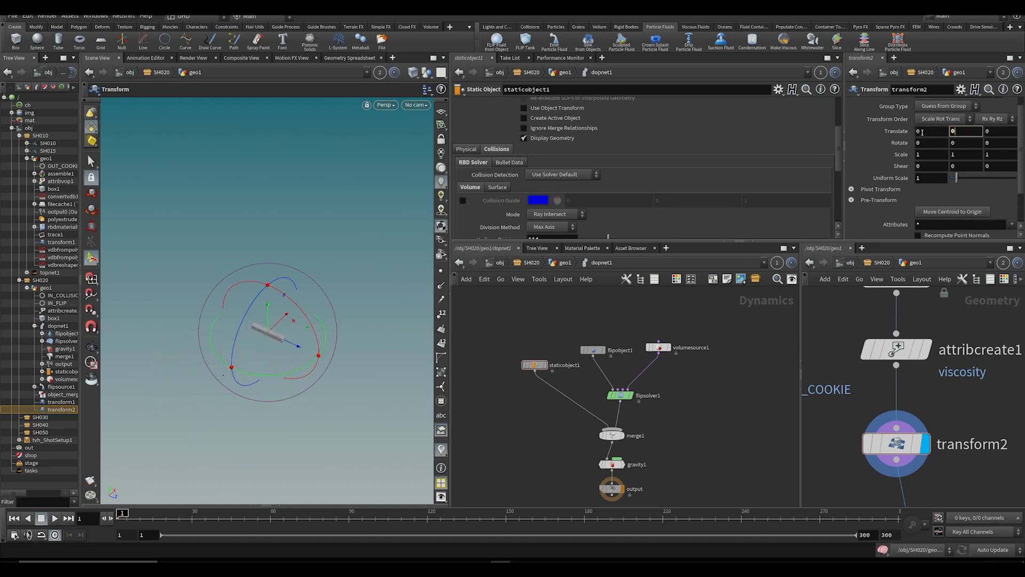
text(0)
key(ctrl+s)
Step: Scale the emitter in transform2 along Z to about 0.83 with the viewport handle and save the scene
alt+drag(370, 267, 270, 336)
key(e)
drag(276, 336, 295, 348)
key(ctrl+s)
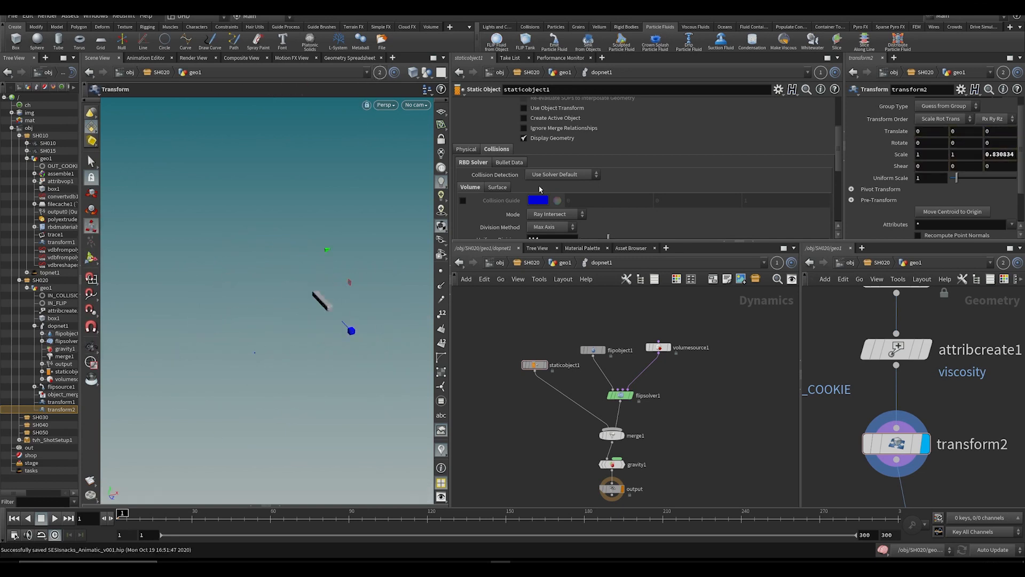
Step: Show object_merge1's cookie geometry as a template in the viewport for reference
scroll(850, 414, down, 3)
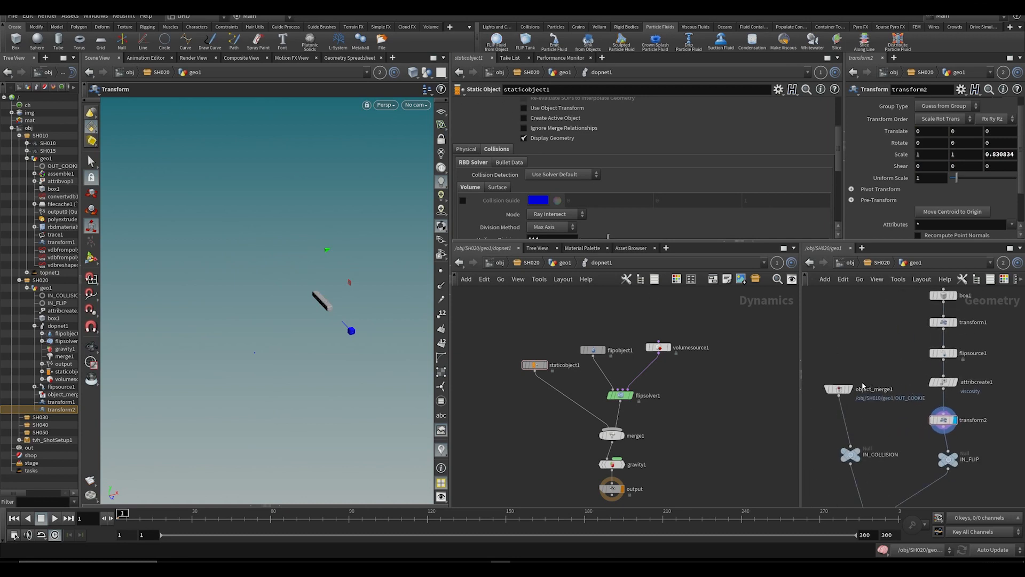
click(828, 389)
alt+drag(423, 372, 347, 417)
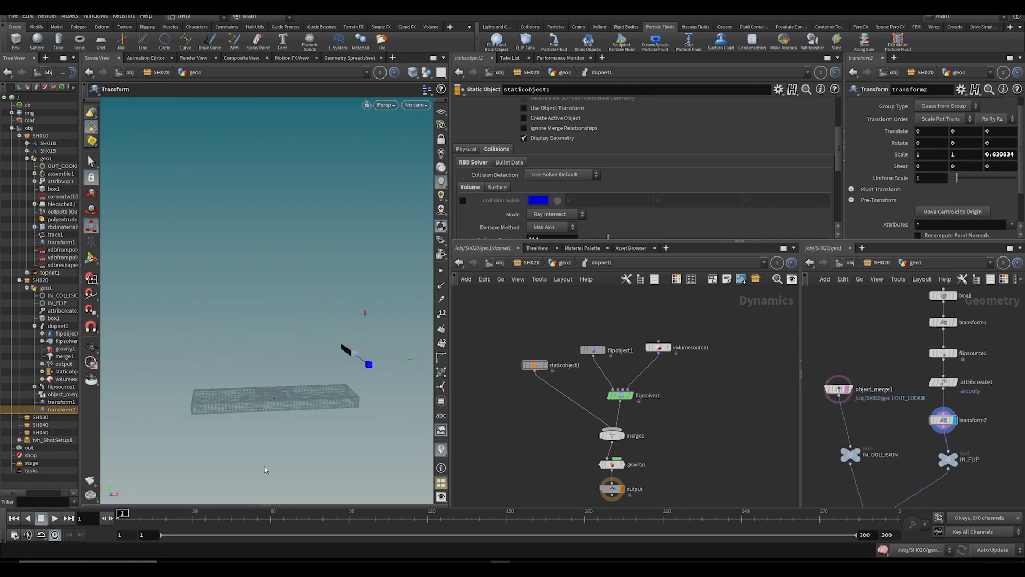
Step: Set a keyframe on transform2's Translate values at frame 1
drag(143, 515, 178, 518)
drag(143, 516, 117, 516)
alt+click(890, 133)
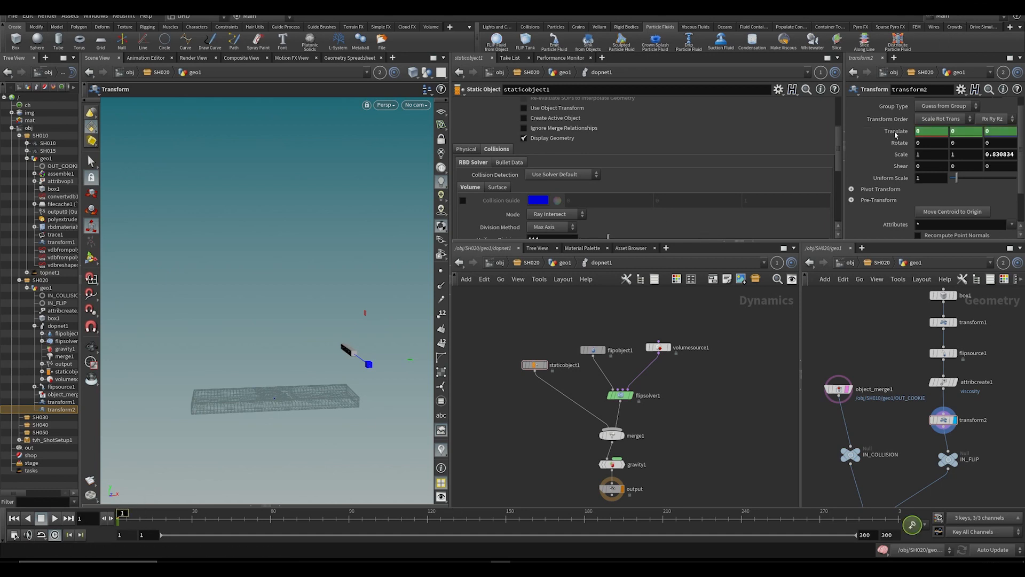
Step: At frame 130, move the emitter along X to about -3.67 over the cookie's far end and keyframe Translate
click(451, 520)
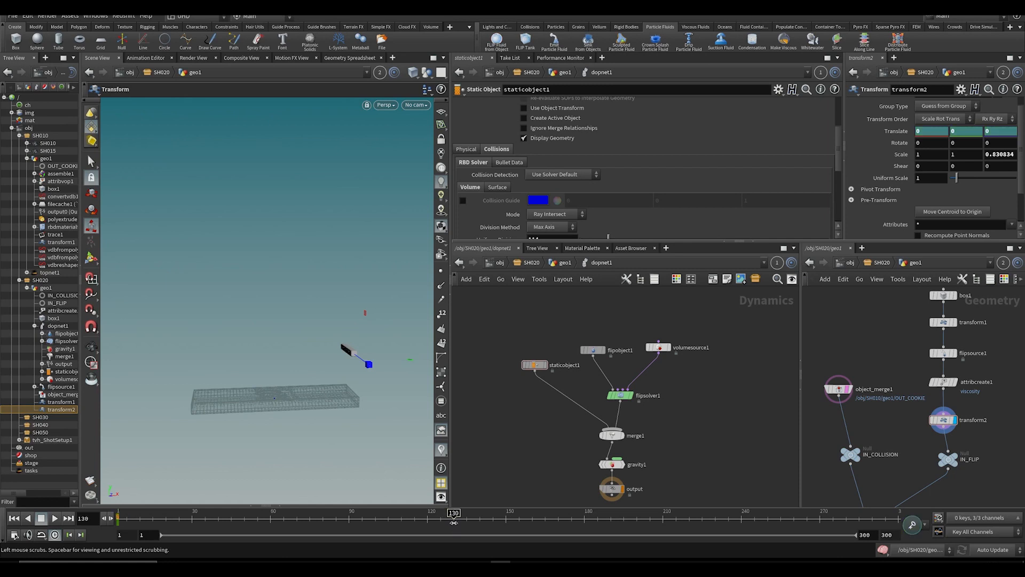
key(t)
drag(377, 352, 229, 370)
alt+click(908, 134)
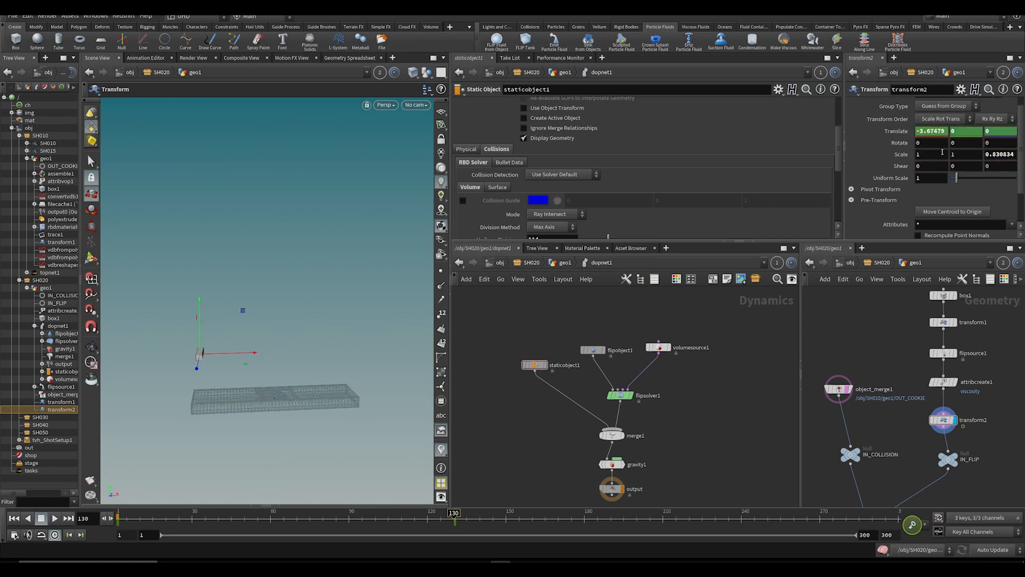
Step: Open transform2's Translate curves in the Animation Editor, select all their keyframes and make the segments straight
click(286, 513)
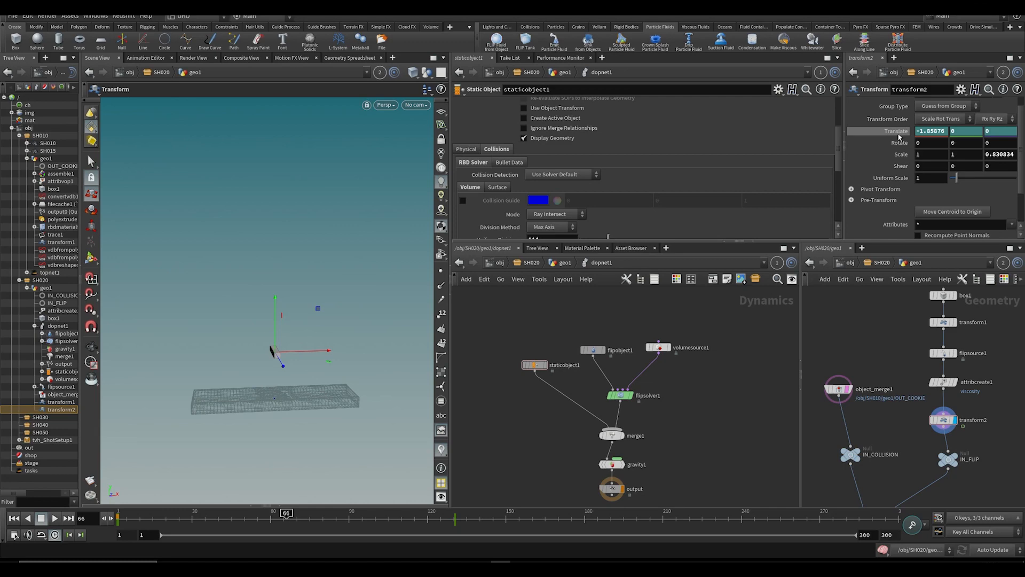
shift+click(900, 136)
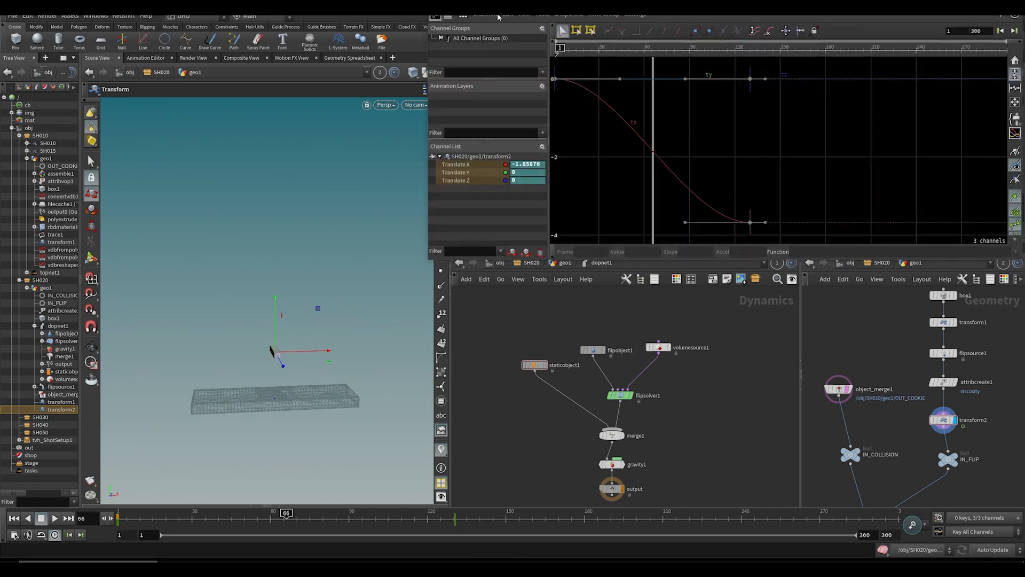
drag(472, 2, 395, 80)
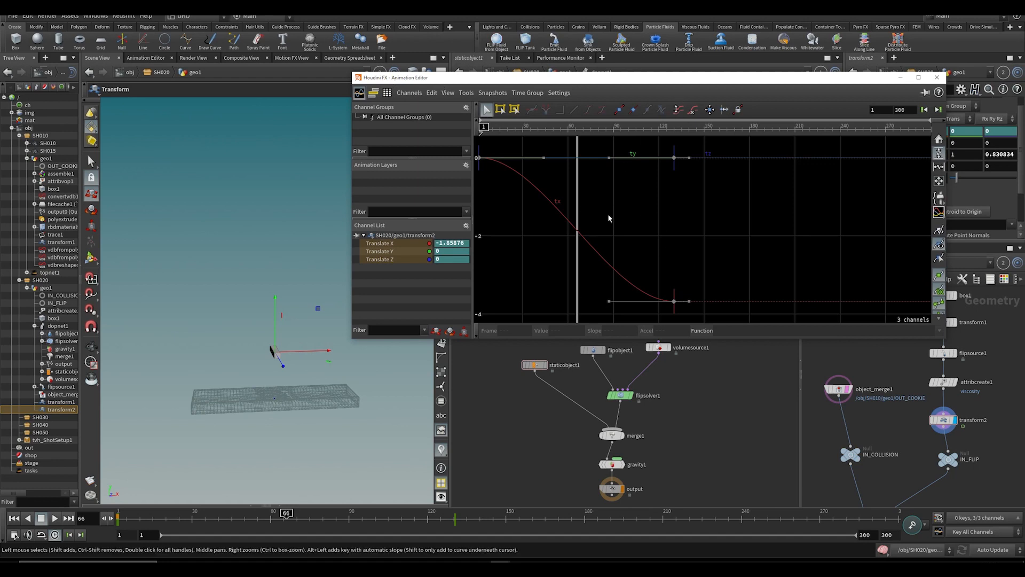
key(ctrl+s)
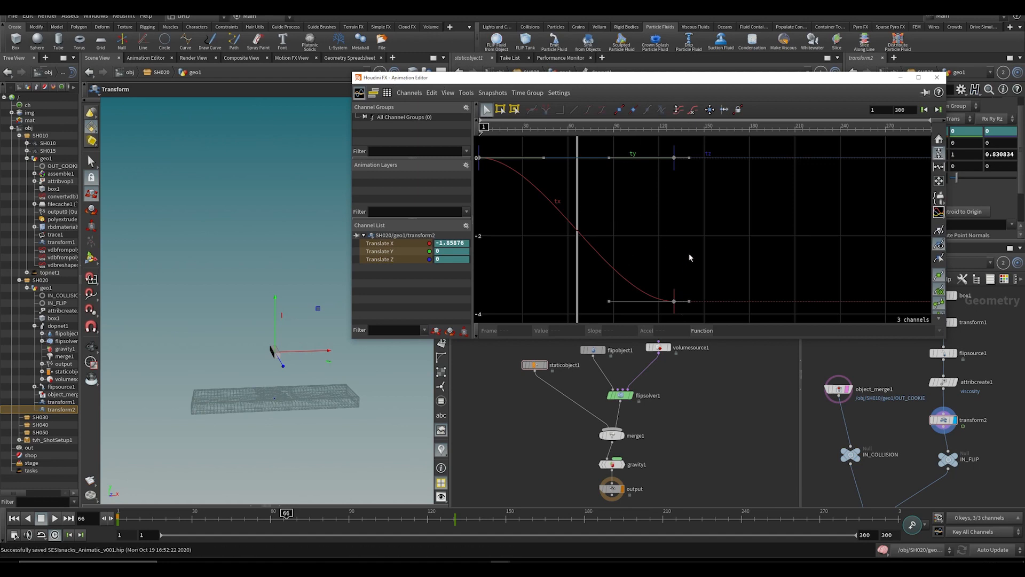
scroll(663, 262, down, 4)
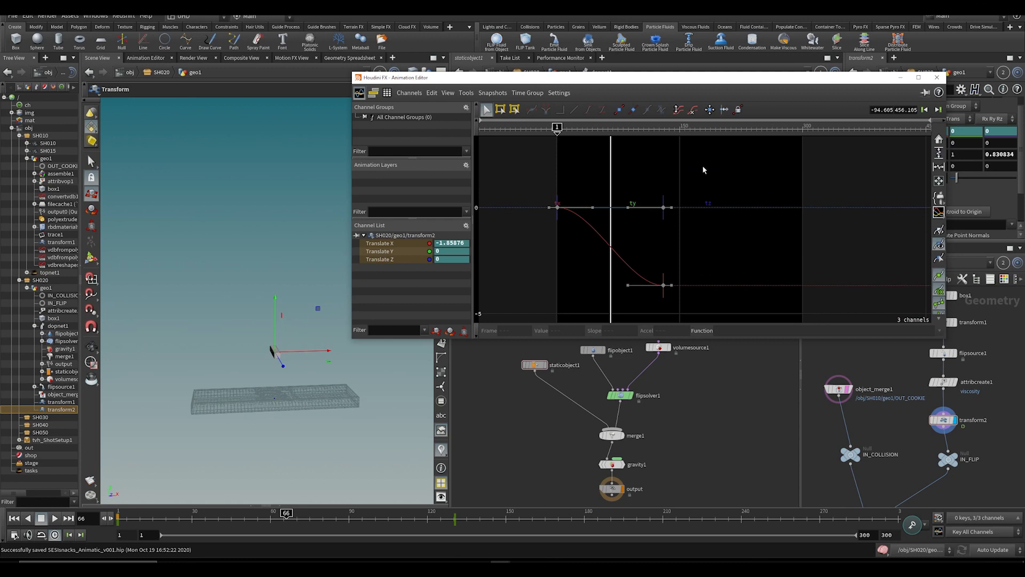
drag(703, 170, 533, 316)
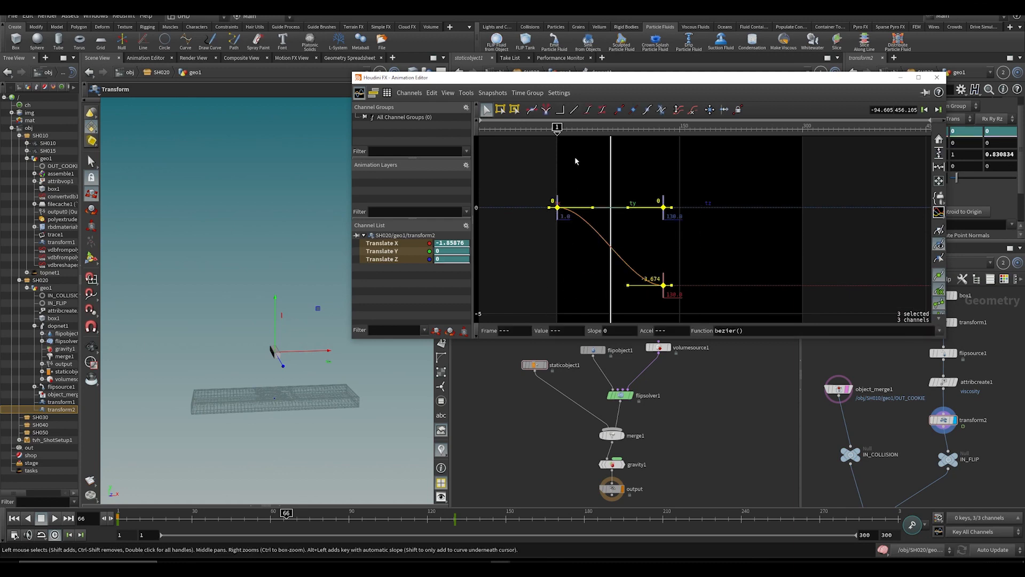
click(579, 112)
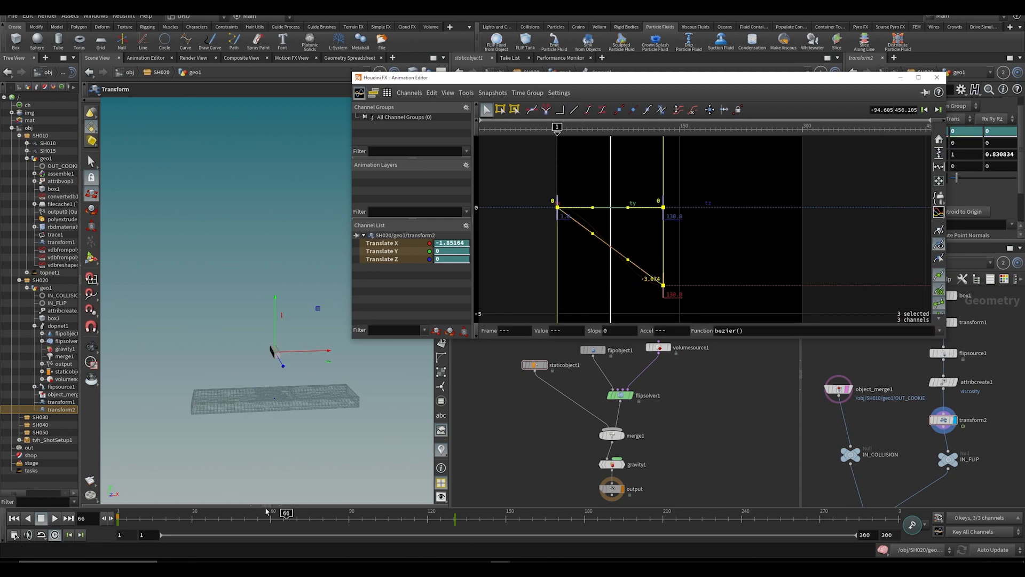
Step: Play the emitter's movement from frame 1 and close the Animation Editor
drag(266, 508, 114, 513)
key(Up)
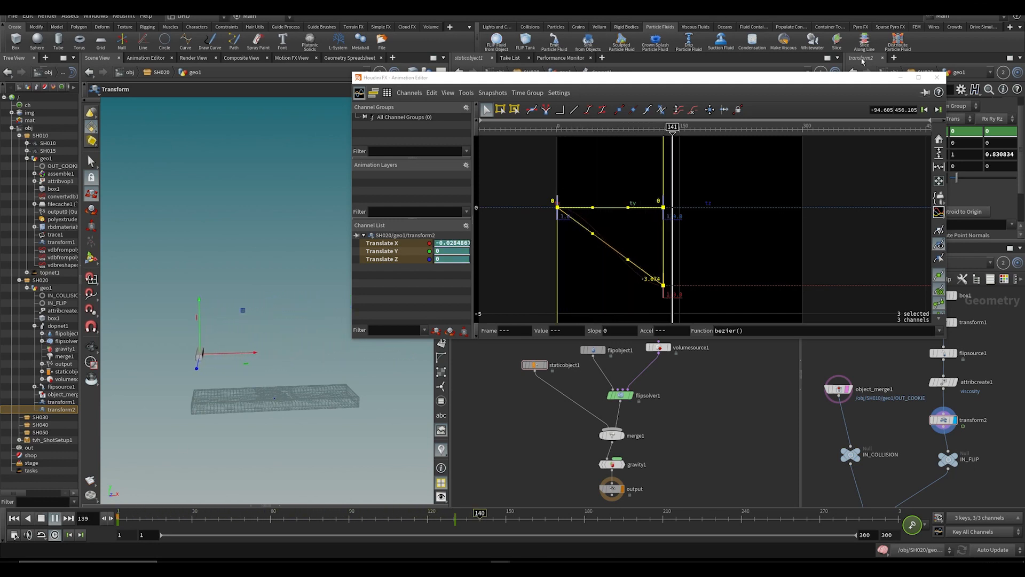
click(937, 77)
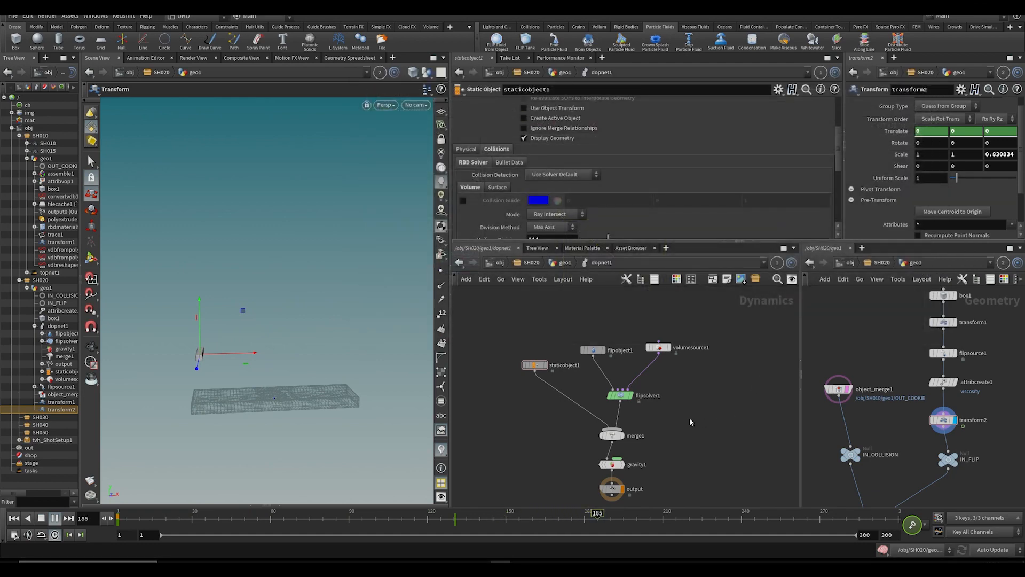
click(313, 527)
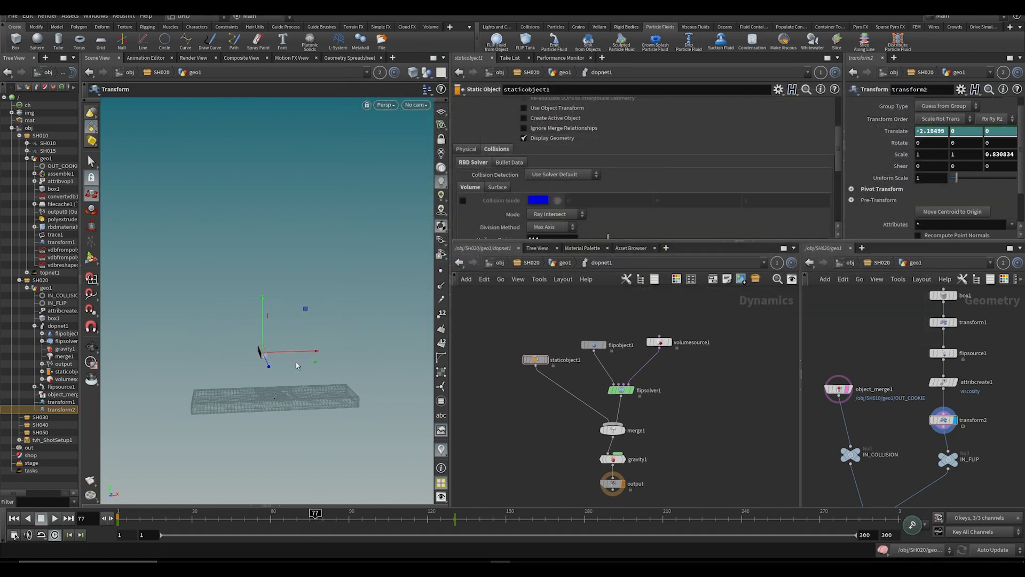
Step: Link the viewport back to pane group 1 and run the fluid simulation from frame 1 with the moving emitter
click(120, 517)
click(392, 72)
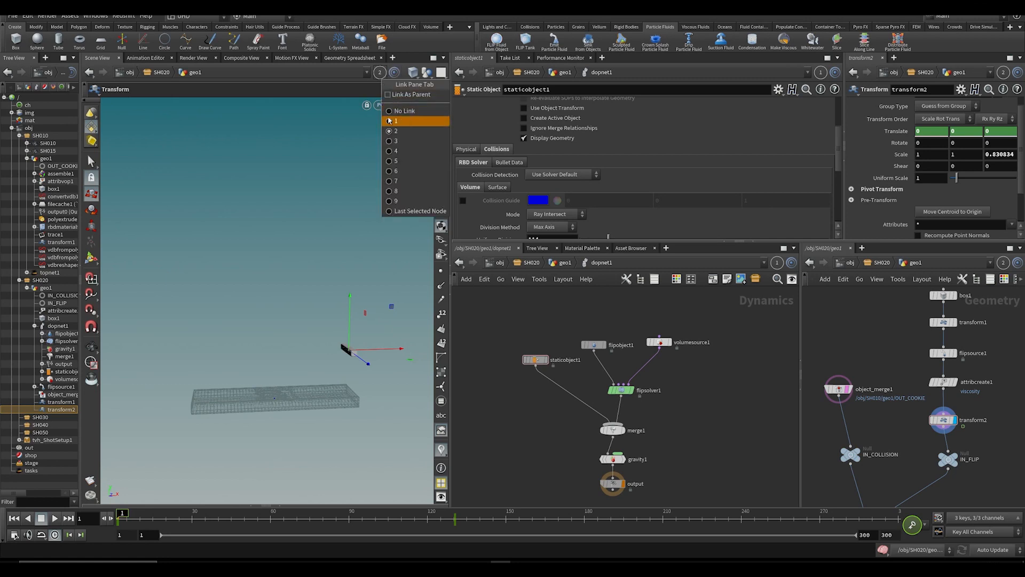
click(396, 121)
key(Up)
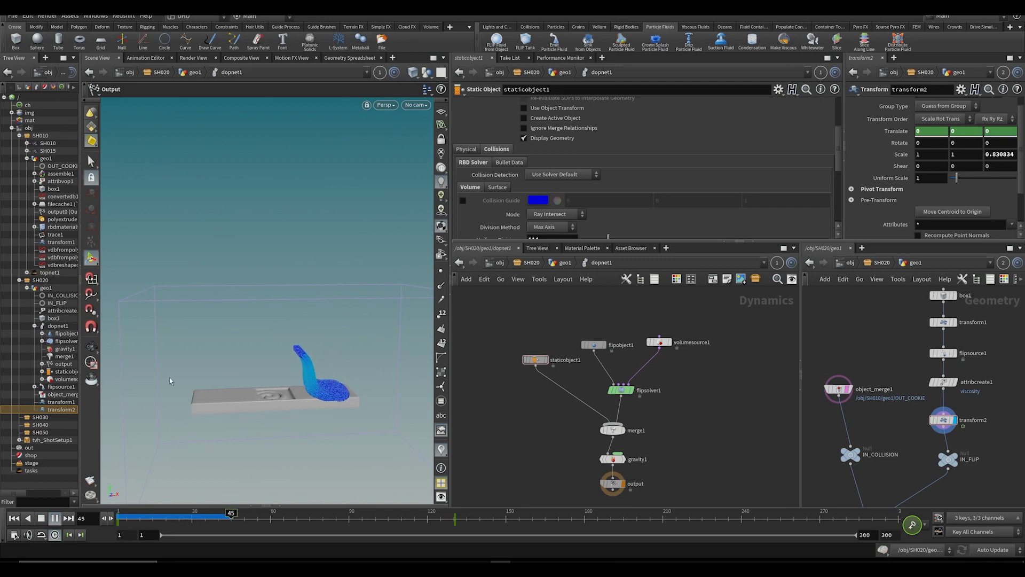
click(41, 518)
Step: Set the Particle Separation of flipobject1 to 0.04
click(592, 344)
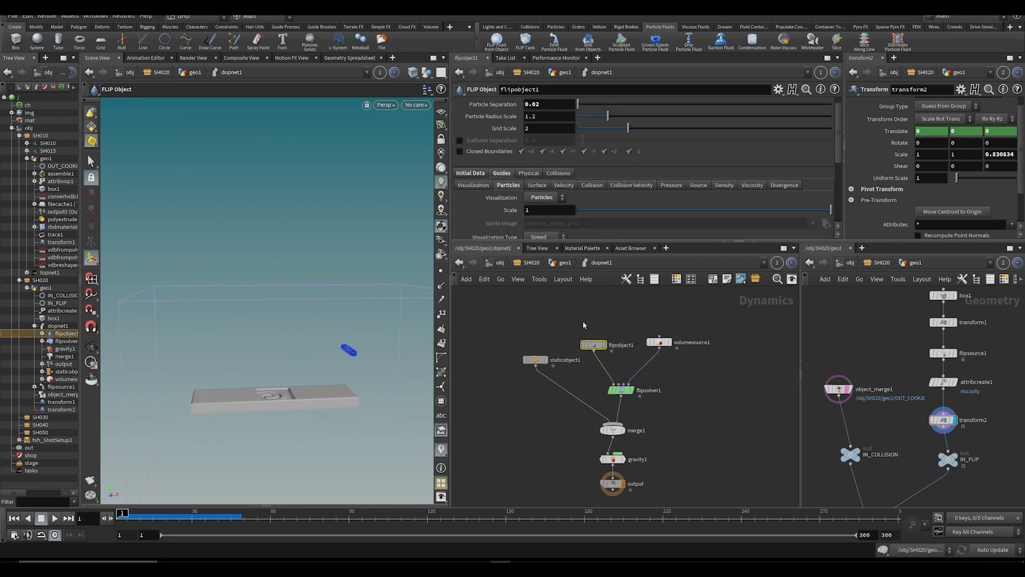
text(0.04)
key(Return)
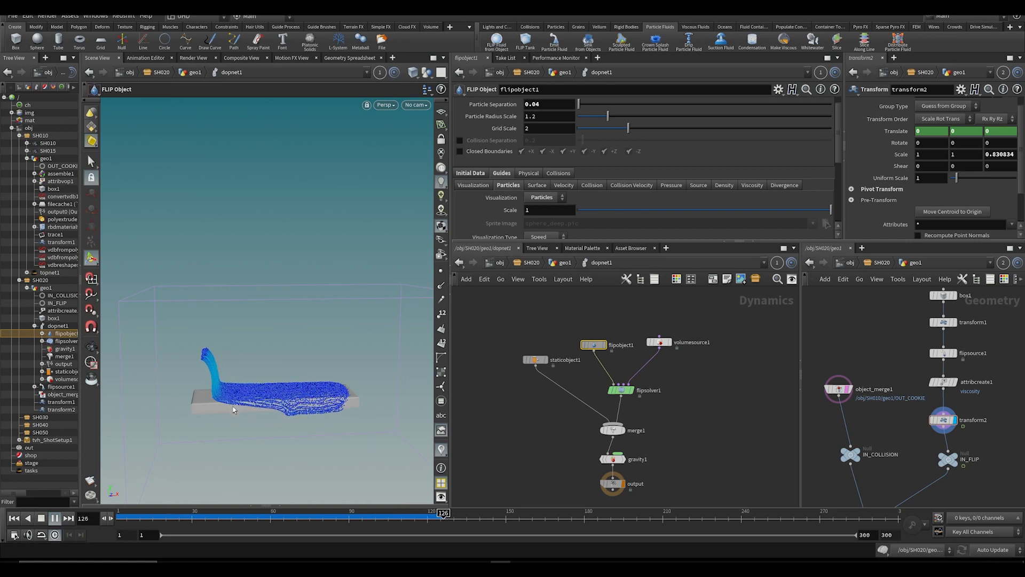
Step: Stop the simulation playback and scrub back to frame 117 to inspect how the fluid covers the cookie
key(Escape)
drag(463, 516, 420, 516)
middle_drag(884, 355, 875, 360)
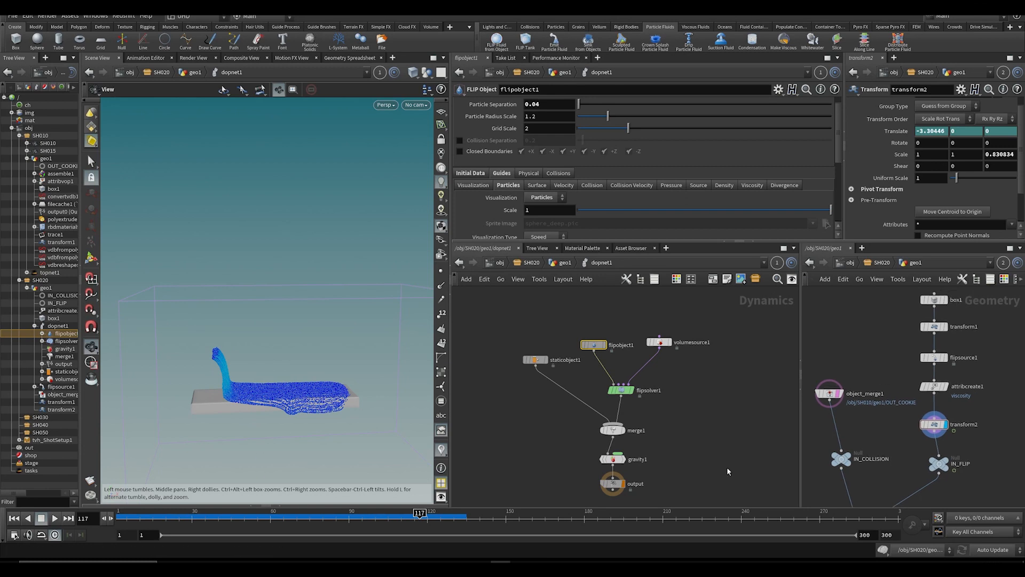
Step: Link the viewport to pane group 2 and, at frame 130, move transform2 to a Translate X of about -4.214
click(383, 72)
click(406, 128)
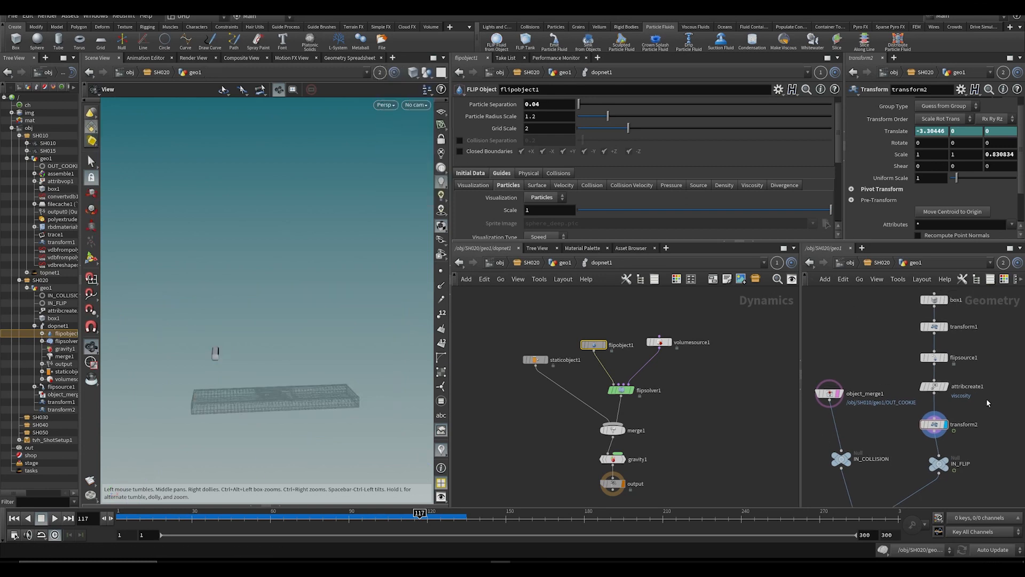
drag(435, 517, 454, 517)
key(Return)
drag(241, 359, 218, 359)
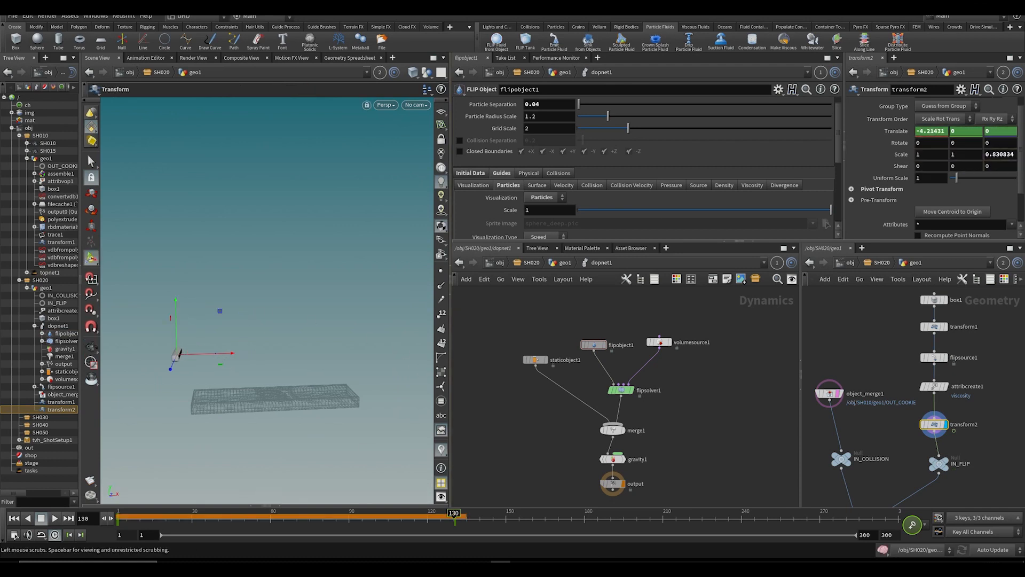
Step: Straighten transform2's Translate X animation curve in the Animation Editor so the emitter moves at constant speed
shift+click(933, 132)
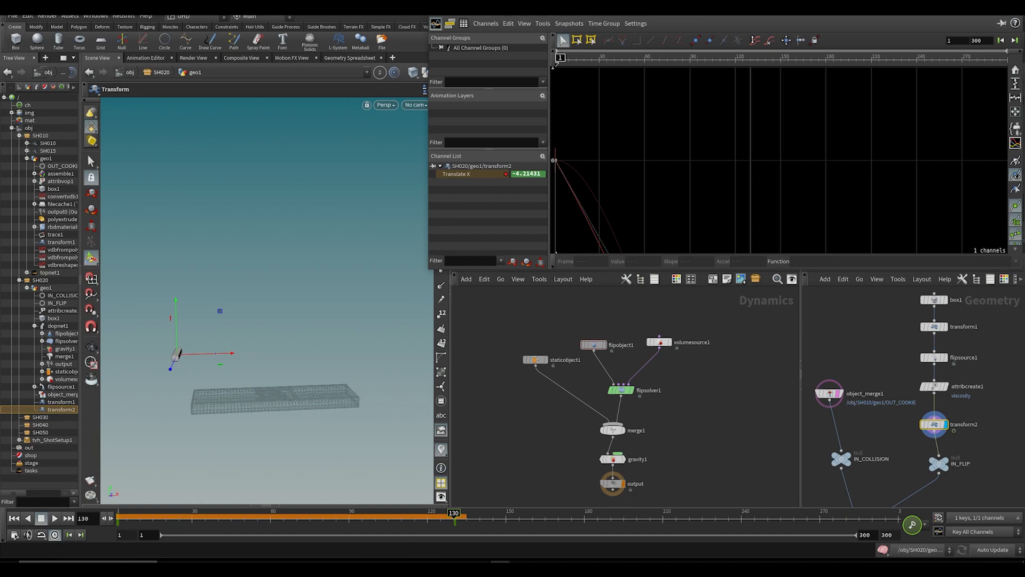
click(1016, 84)
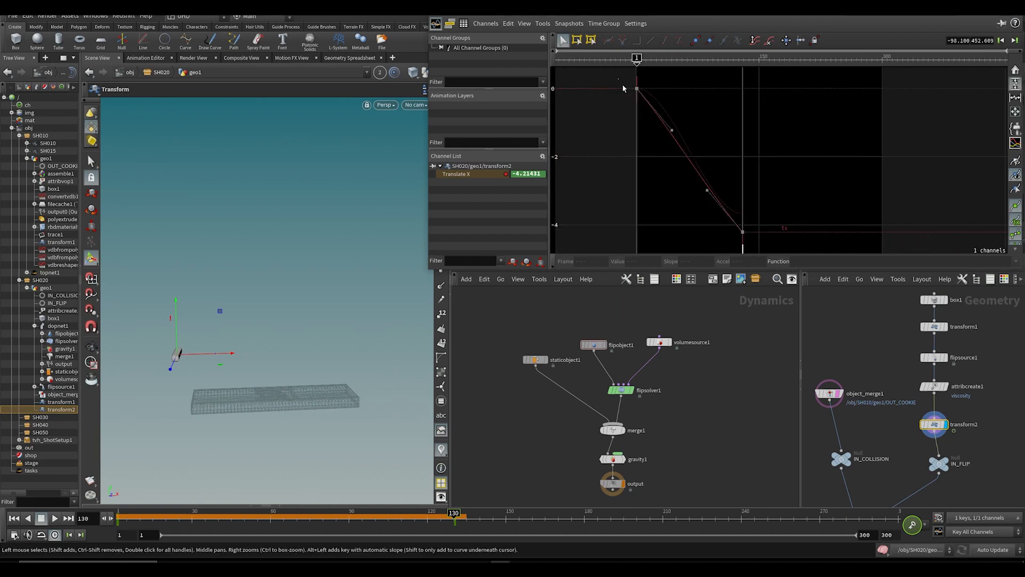
drag(623, 88, 764, 255)
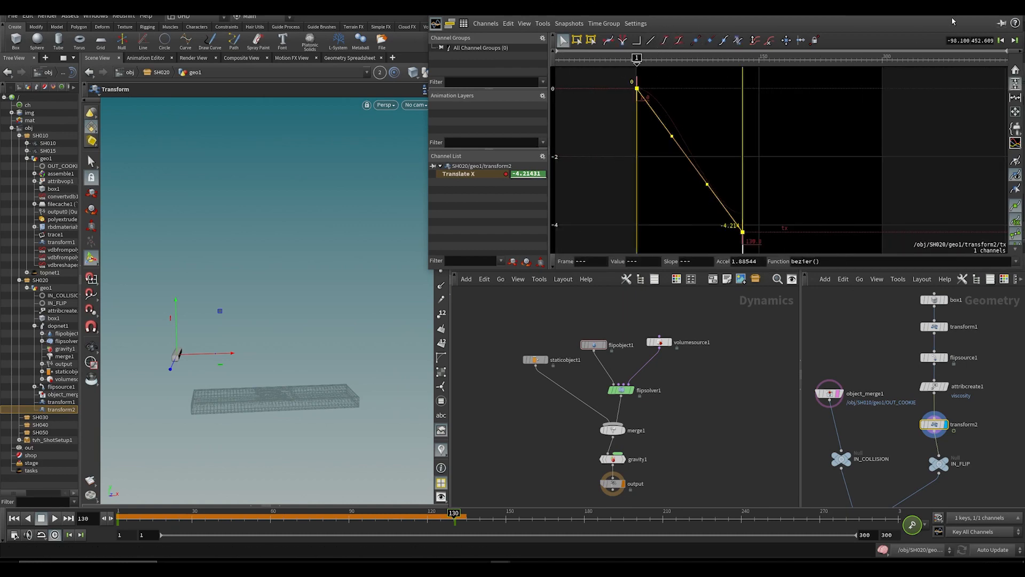
click(1009, 18)
Step: Find the emission cutoff near frame 116, set volumesource1's Activation to $F<115 and save the scene
drag(235, 524, 417, 524)
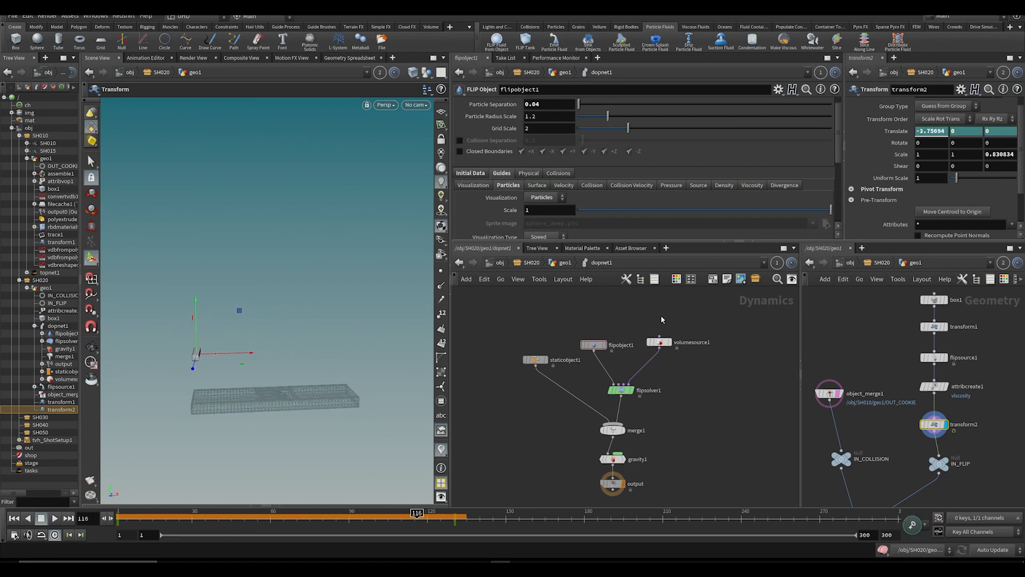
click(662, 342)
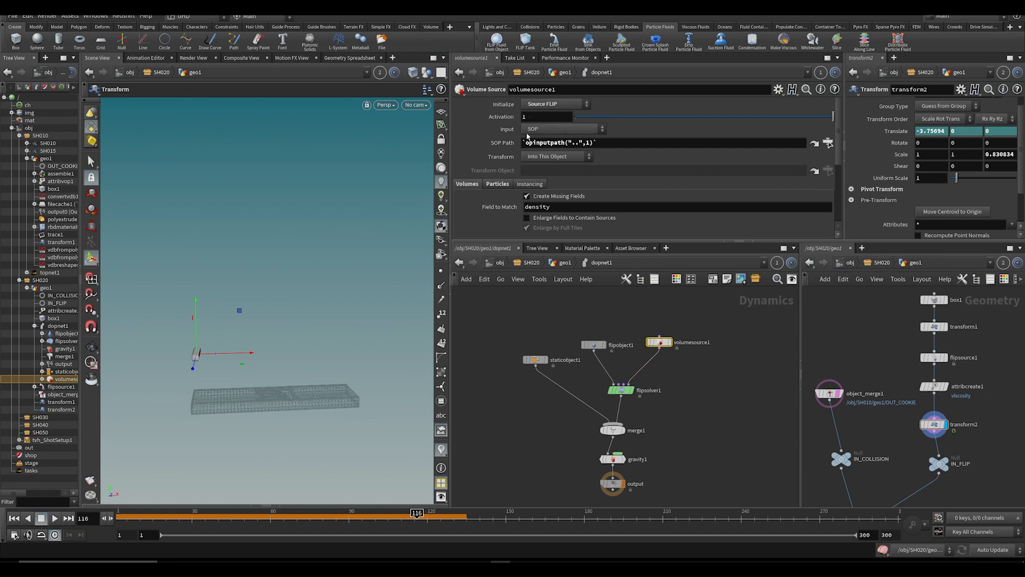
text($F<)
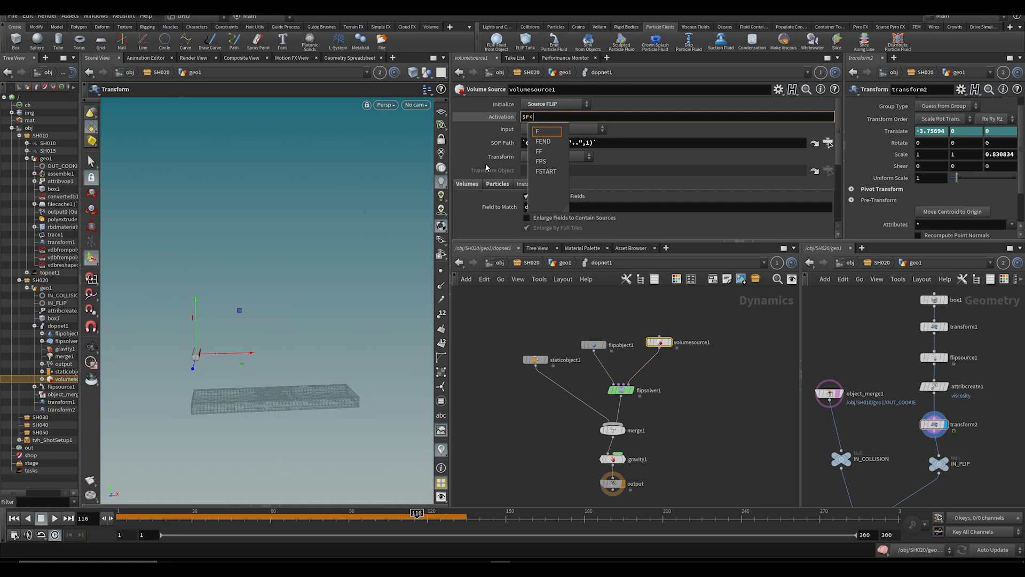
text(1150)
key(BackSpace)
key(Return)
key(ctrl+s)
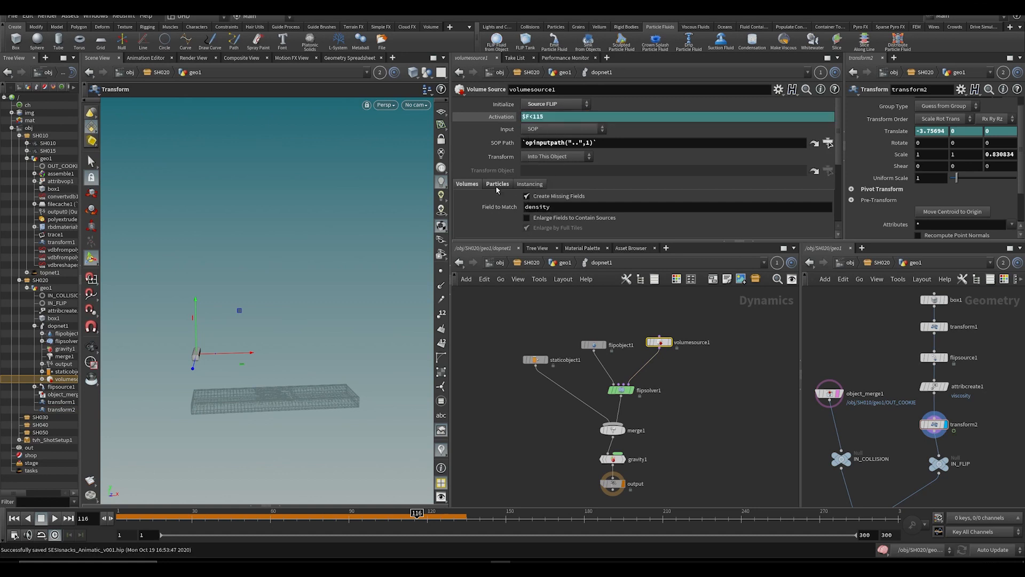
Step: Link the viewport to pane group 1, simulate the fluid from frame 1 past the emission cutoff, and save the scene
key(ctrl+Up)
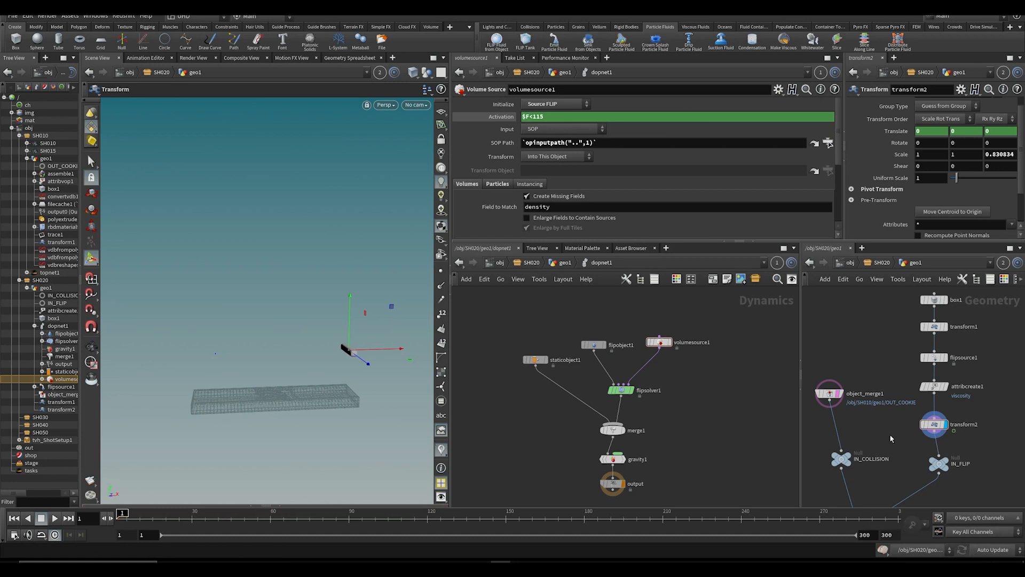
click(379, 72)
click(405, 111)
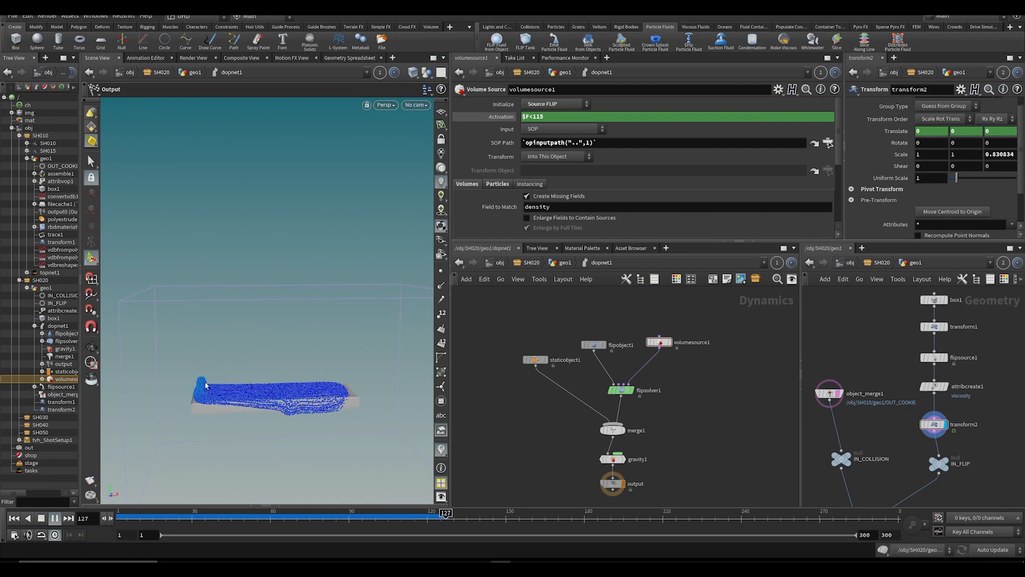
key(ctrl+s)
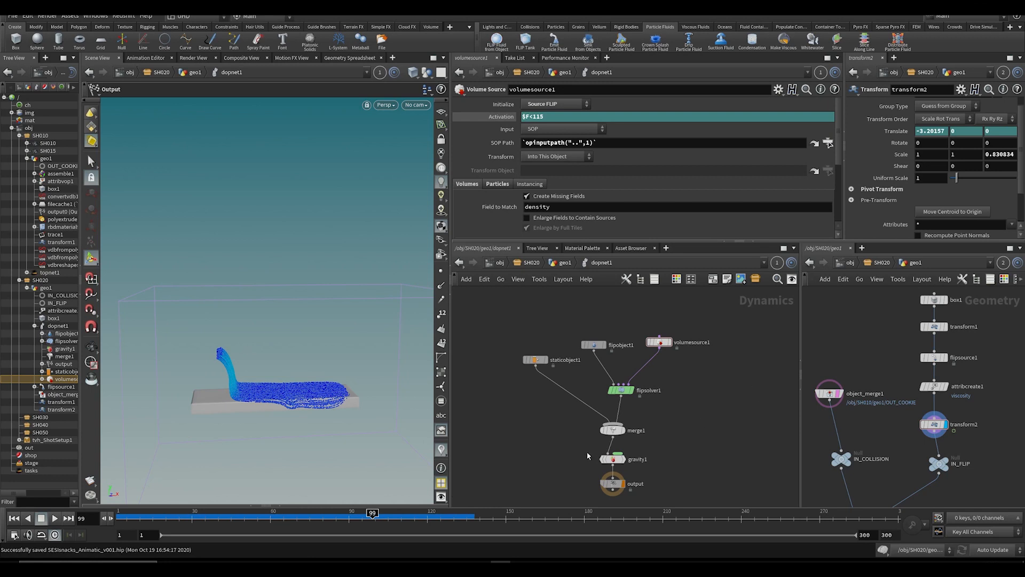
Step: Display dopnet1 at the geometry level and limit its Object Merge to flipobject1
key(u)
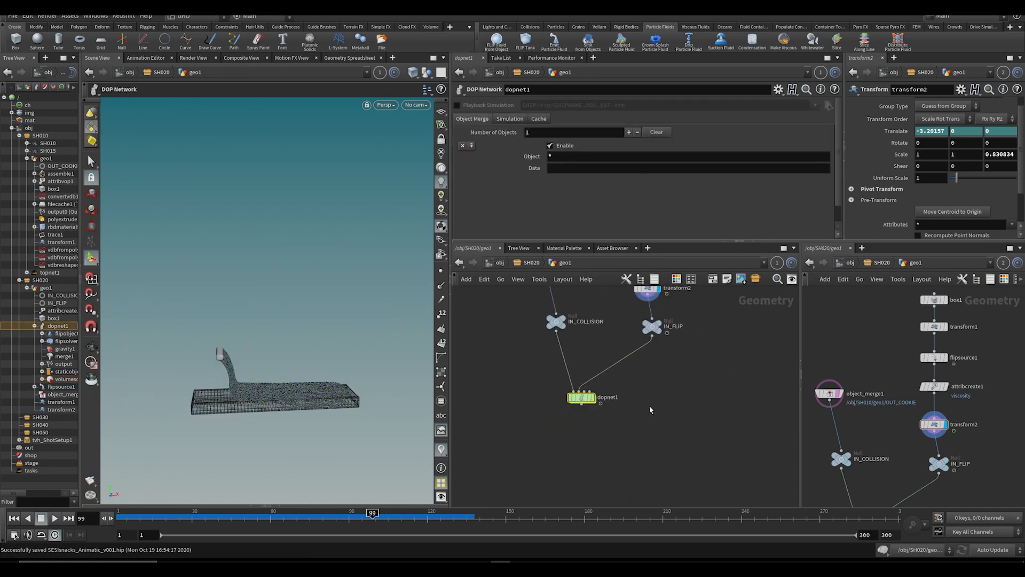
middle_drag(594, 419, 628, 387)
click(623, 304)
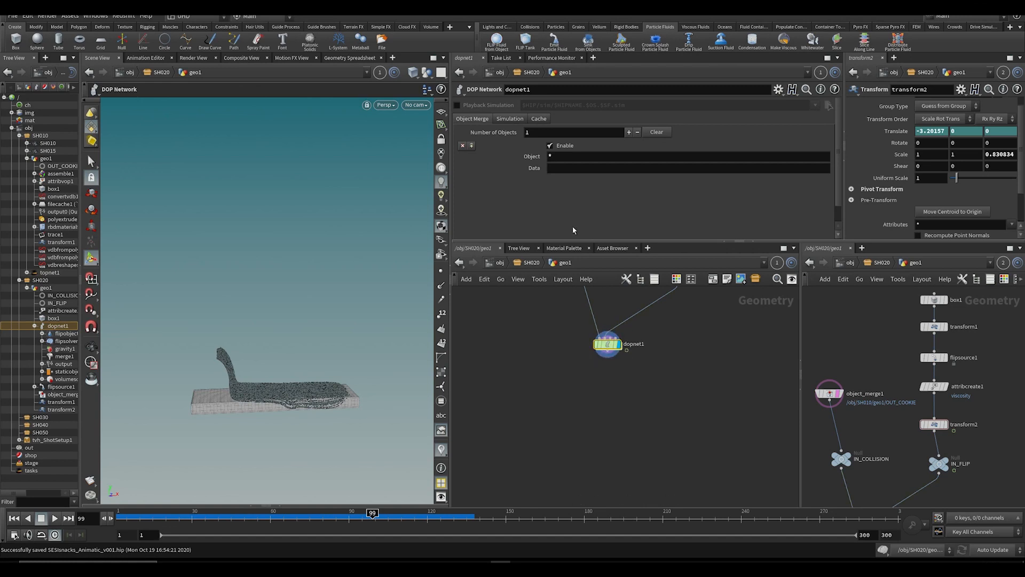
alt+drag(286, 361, 186, 402)
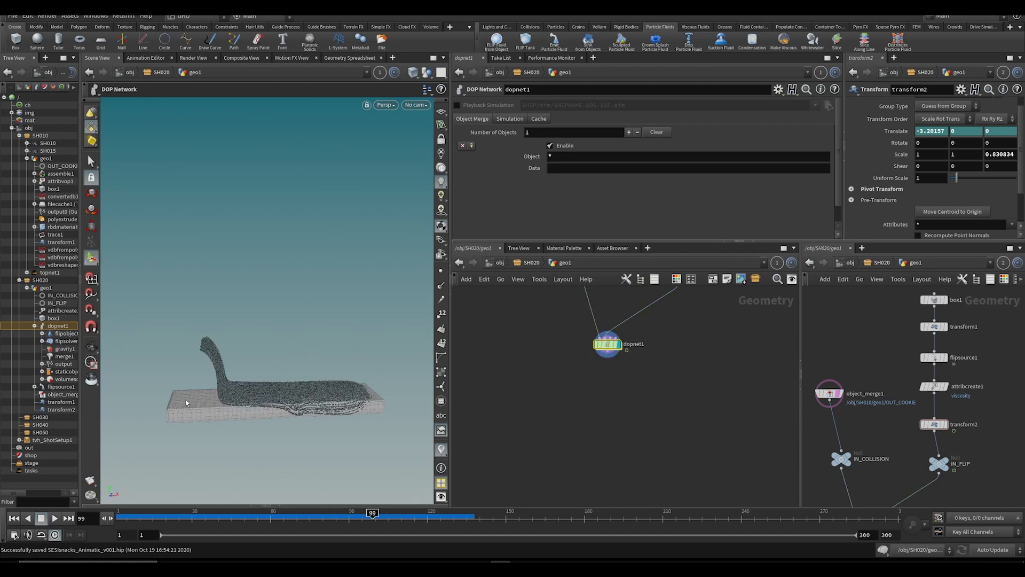
middle_drag(570, 378, 570, 427)
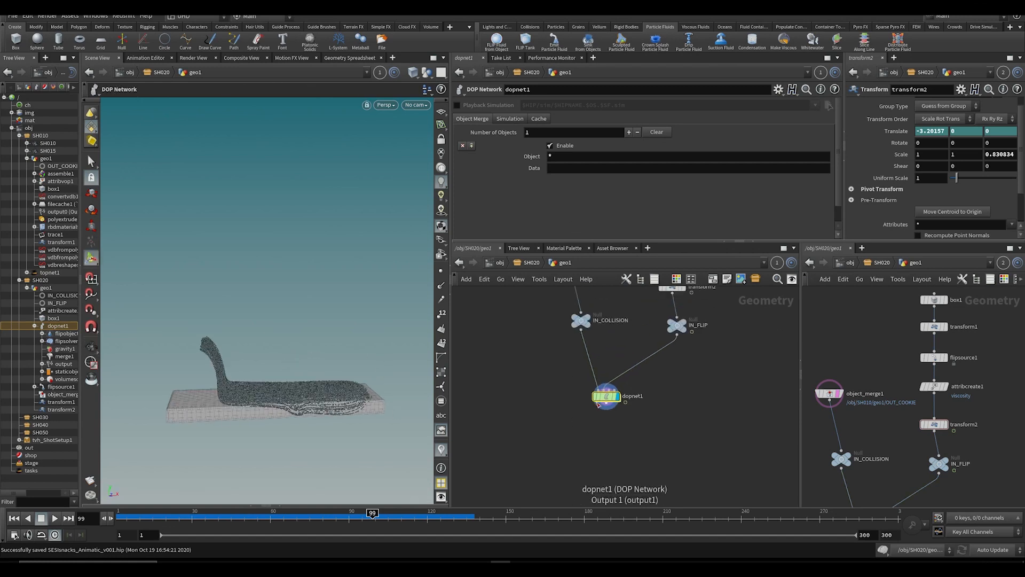
double_click(602, 392)
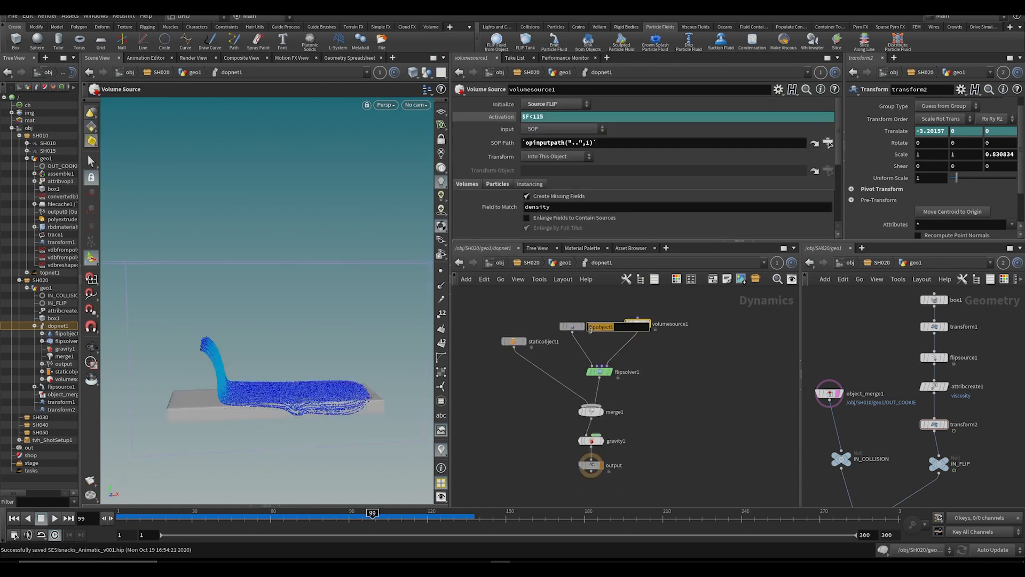
key(u)
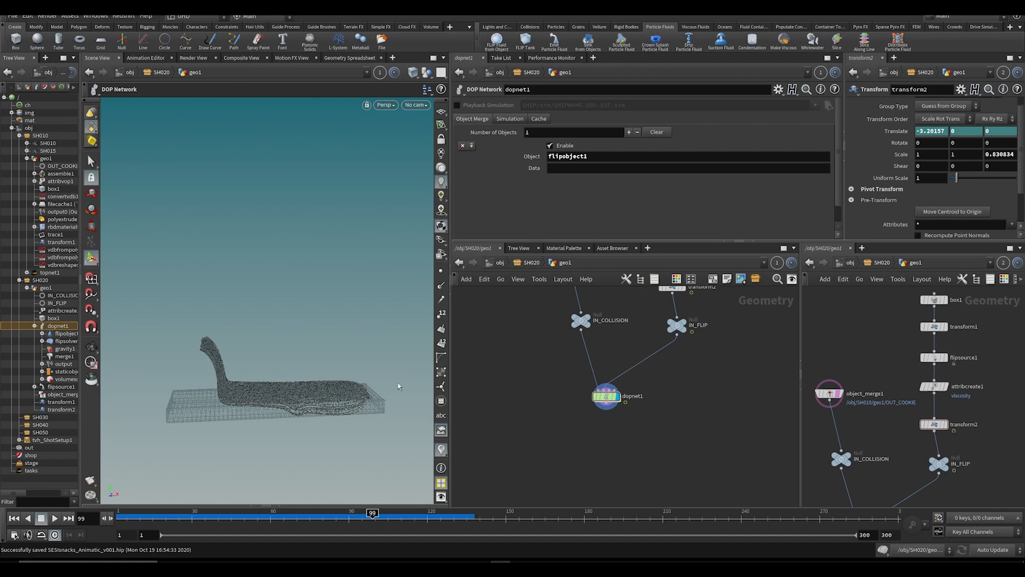
alt+drag(398, 386, 276, 402)
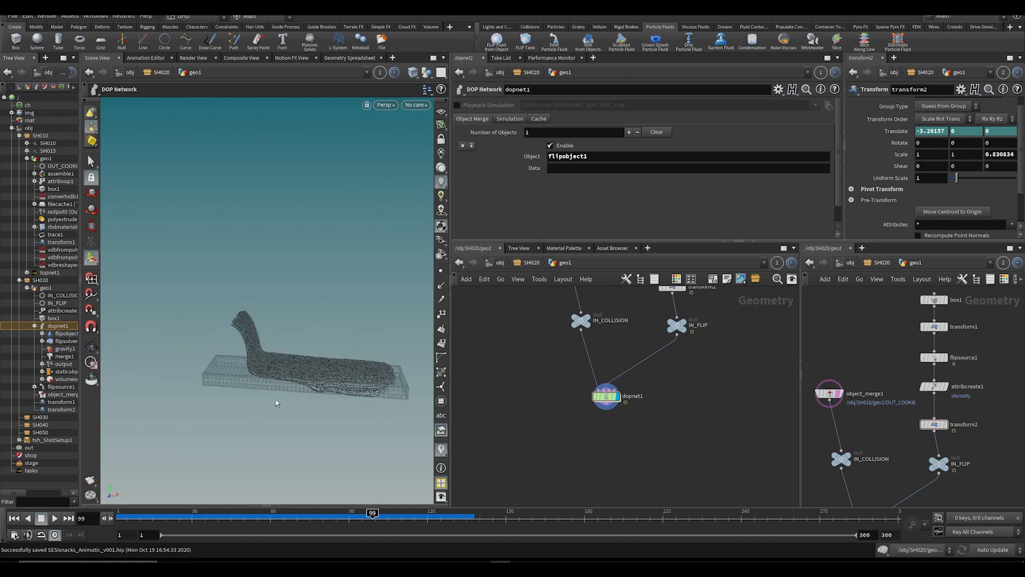
Step: Show the Geometry Spreadsheet beneath the viewport and add a displayed Null after dopnet1
click(290, 508)
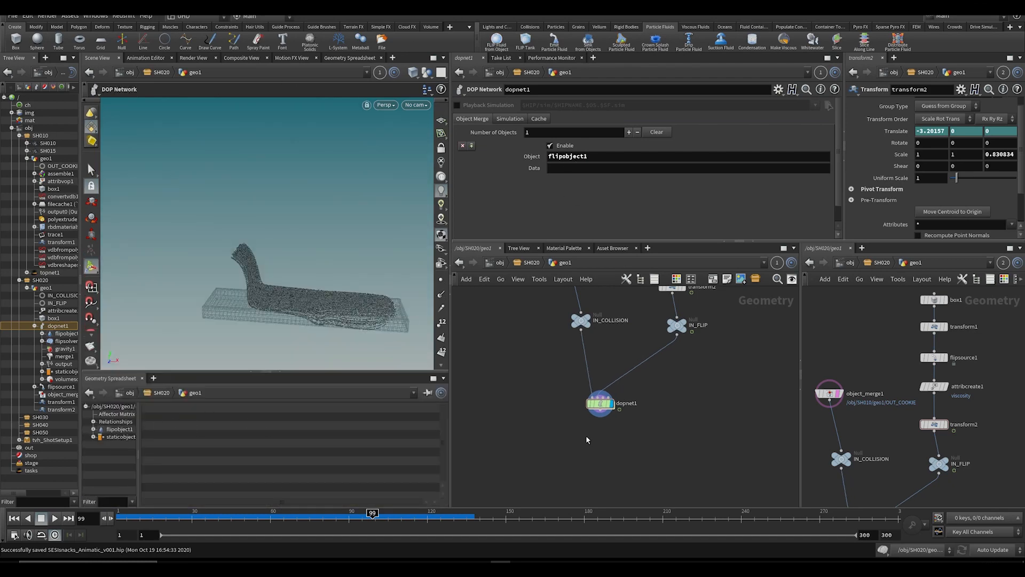
key(Tab)
text(null)
key(Return)
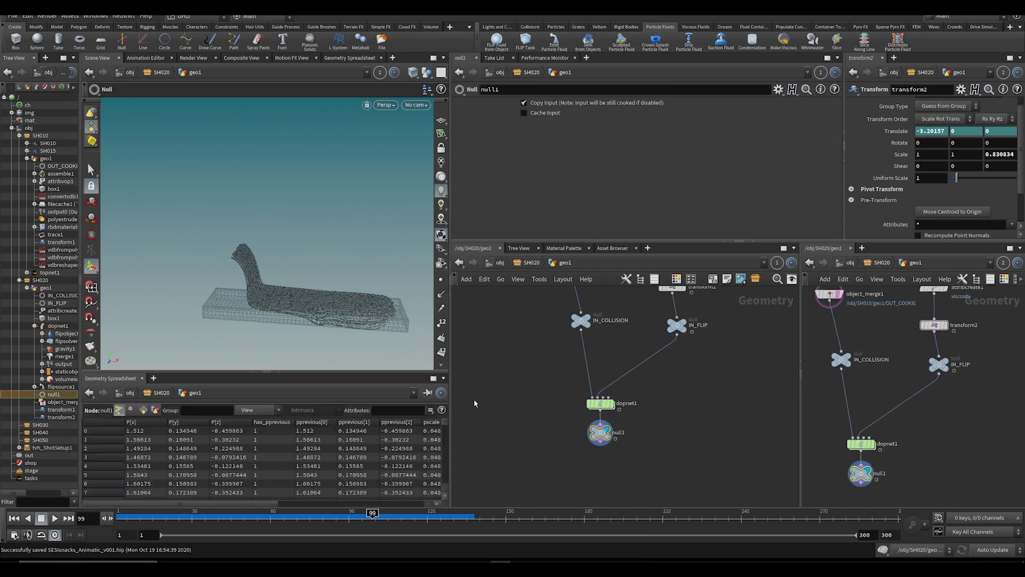
Step: Examine the particle attributes coming out of null1 and scrub the simulation to frame 122
drag(217, 503, 264, 504)
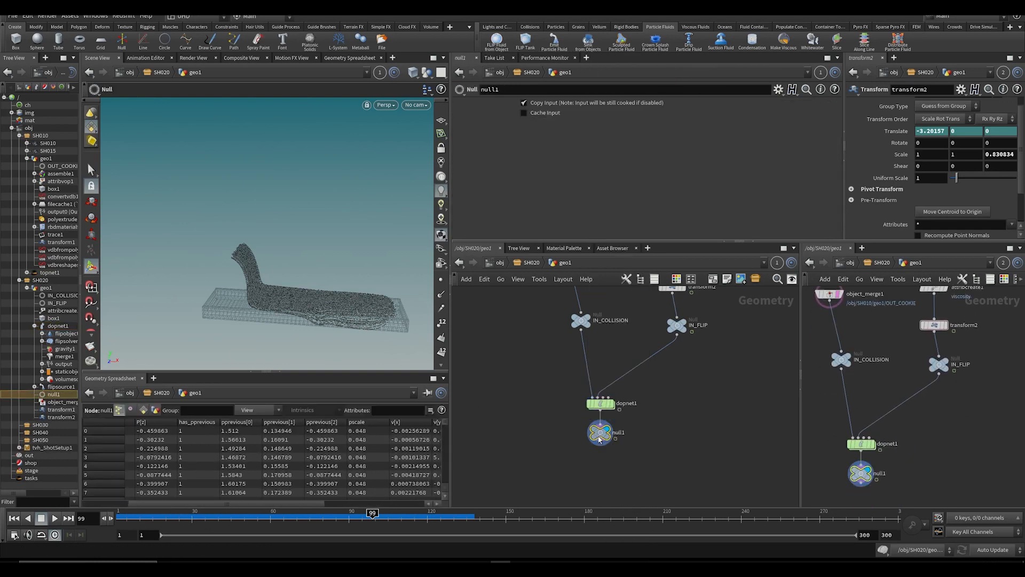
drag(599, 439, 603, 447)
drag(316, 516, 432, 526)
scroll(556, 373, down, 3)
scroll(555, 368, up, 3)
Step: Add a Dop I/O node below null1
mouse_move(562, 308)
middle_down()
mouse_move(555, 368)
mouse_move(564, 361)
mouse_move(561, 291)
middle_up()
click(567, 396)
scroll(587, 429, up, 3)
key(Tab)
text(dop)
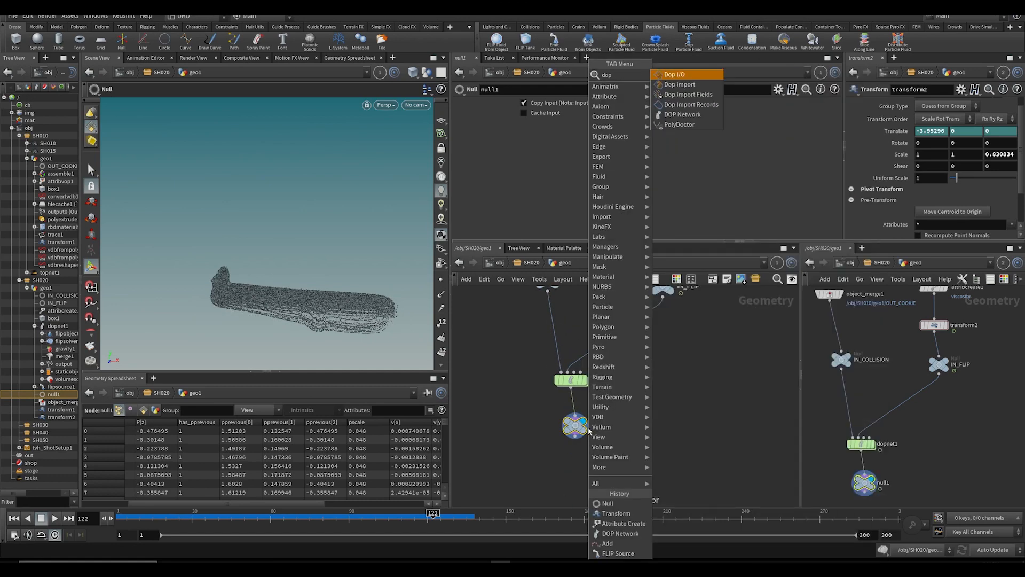
key(Return)
click(564, 482)
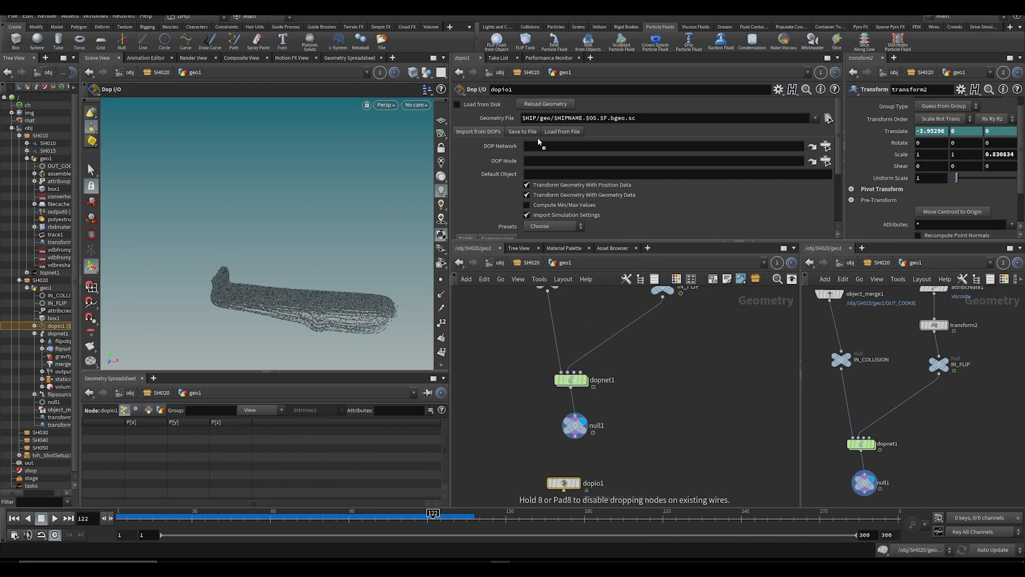
Step: Set dopio1's DOP Network to ../dopnet1 and DOP Node to flipobject1, display it, and apply the FLIP Fluid preset
drag(538, 139, 540, 147)
click(546, 162)
text(flipobject1)
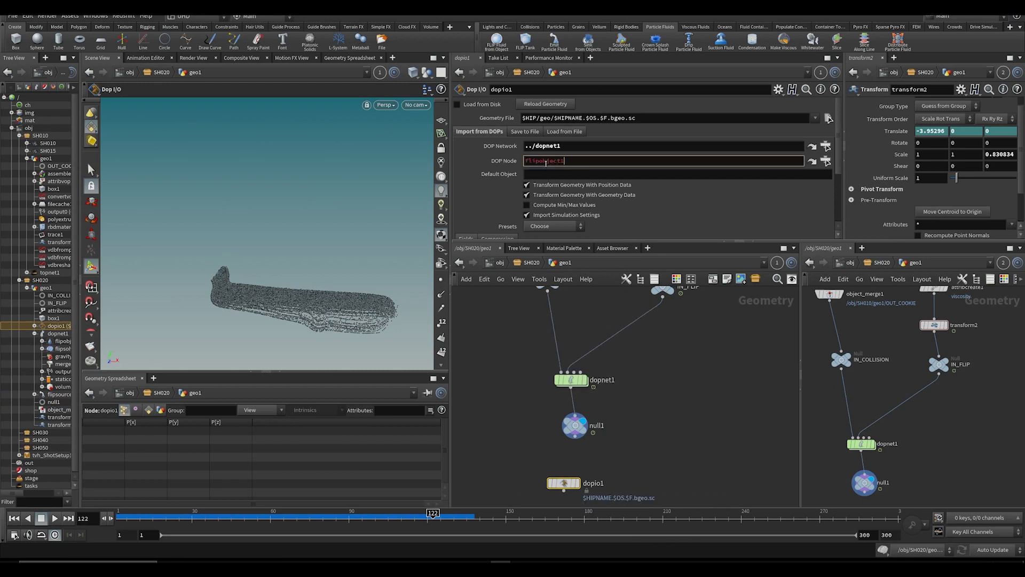
key(Return)
click(576, 482)
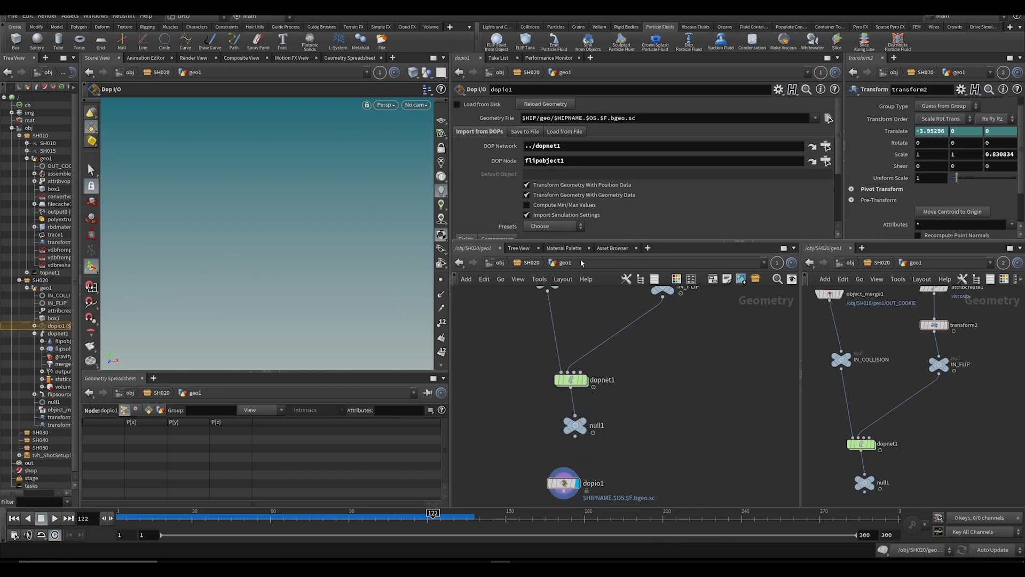
click(553, 226)
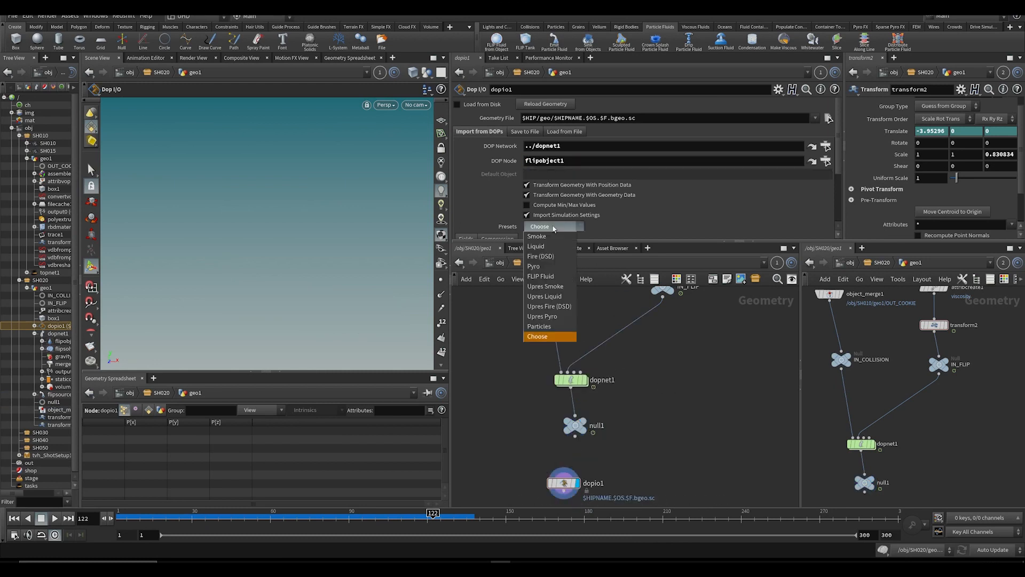
click(540, 276)
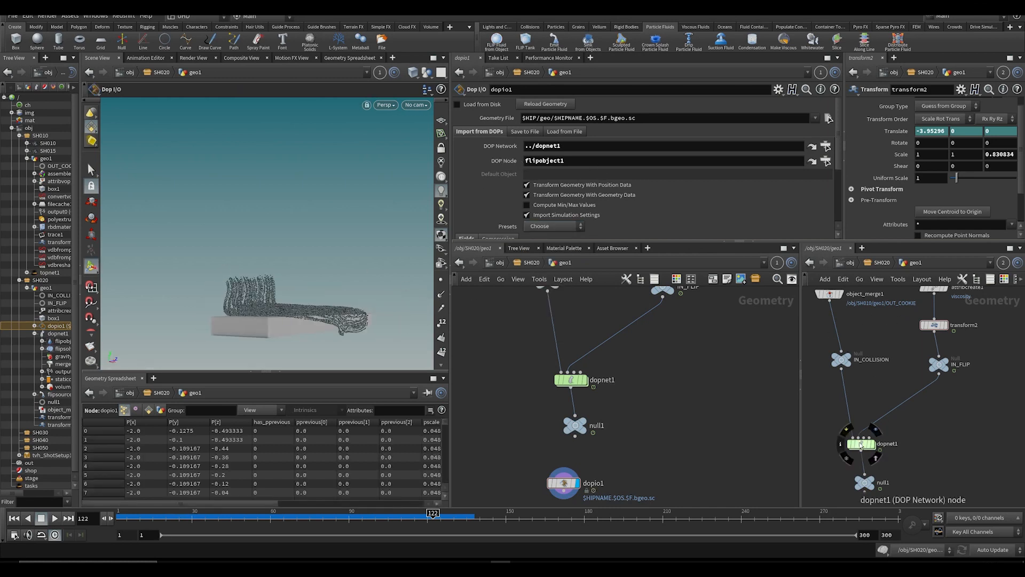
Step: Set dopio1's DOP Node to ../dopnet1/flipobject1, inspect the imported fluid particles and save the scene
double_click(861, 443)
drag(916, 322, 551, 160)
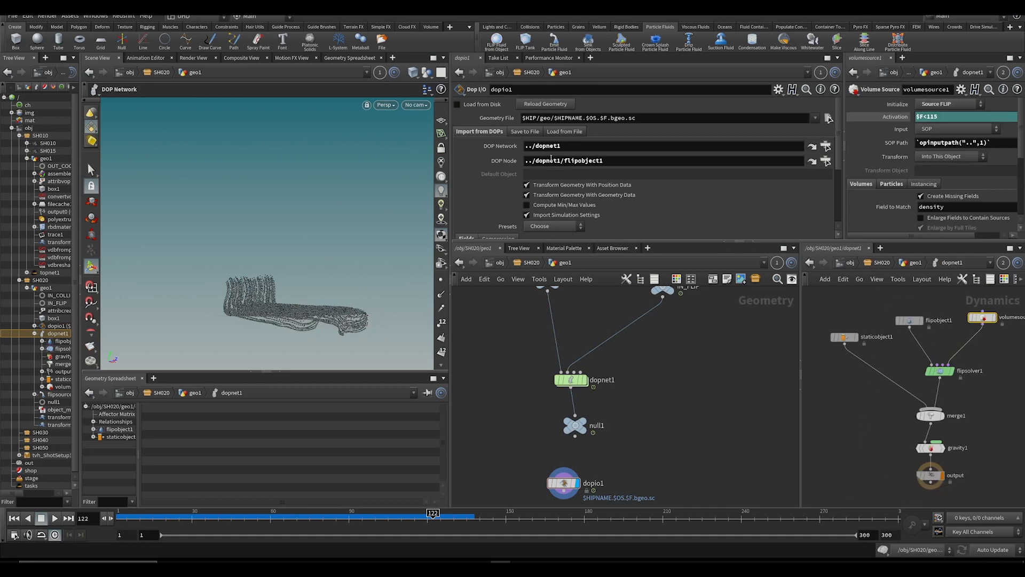
drag(394, 297, 373, 275)
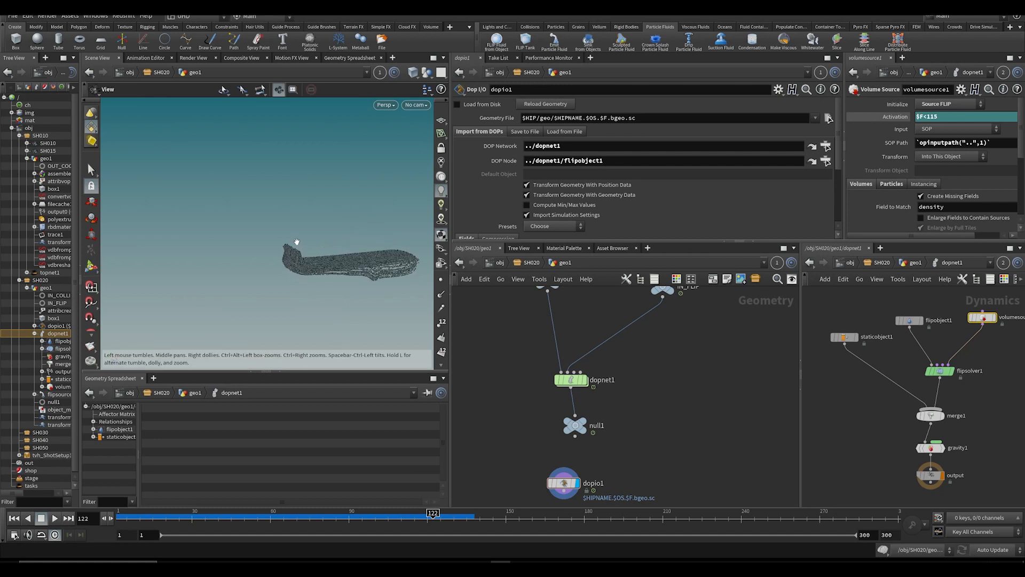
key(ctrl+s)
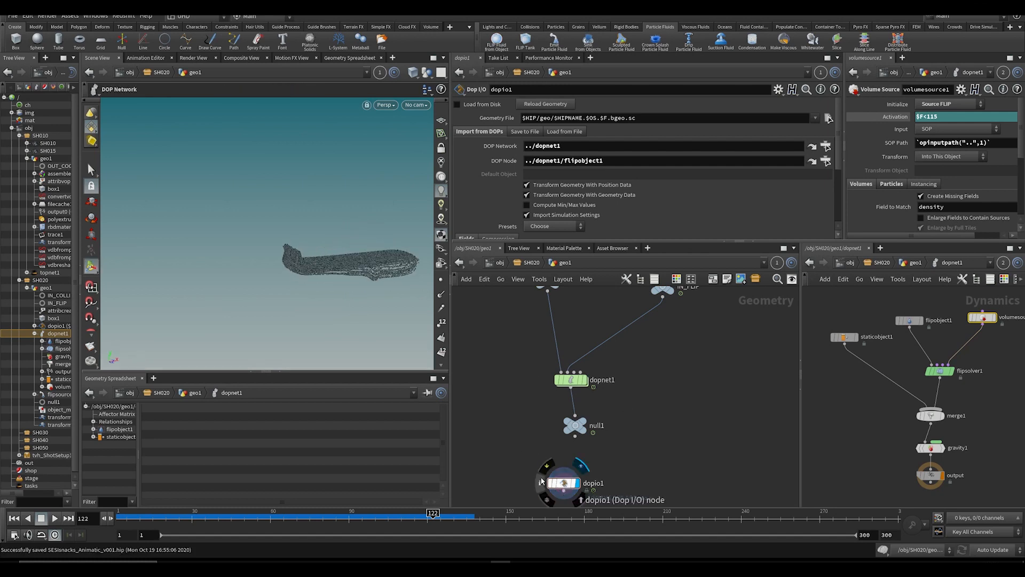
drag(384, 298, 354, 295)
scroll(266, 271, up, 3)
drag(267, 269, 408, 268)
key(ctrl+s)
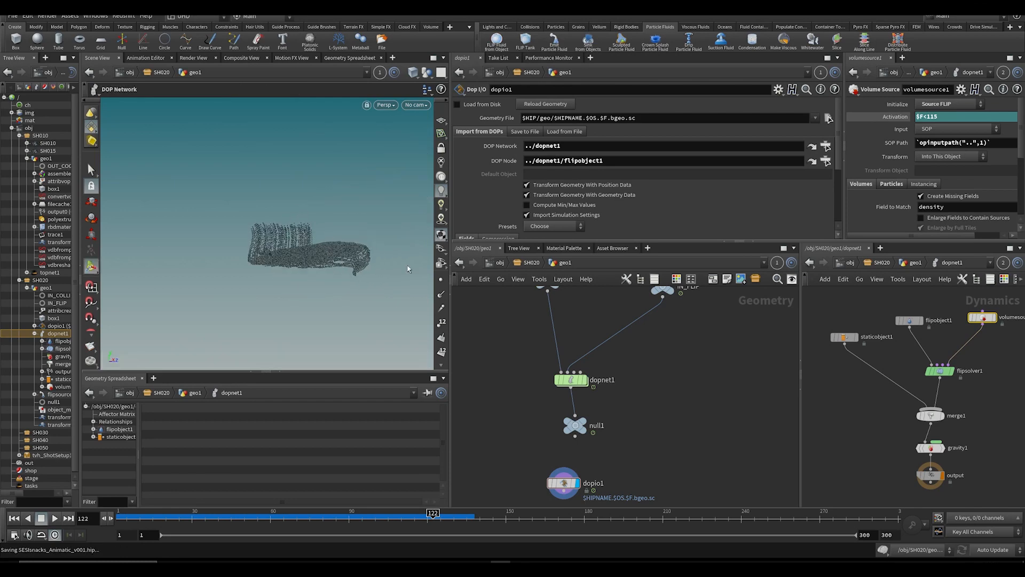
Step: Remove the dopio1 node from the geometry network
middle_drag(725, 442, 706, 434)
drag(482, 443, 556, 476)
key(ctrl+x)
Step: Display the null beneath dopnet1 and rename it OUT_FLIP
drag(556, 417, 551, 410)
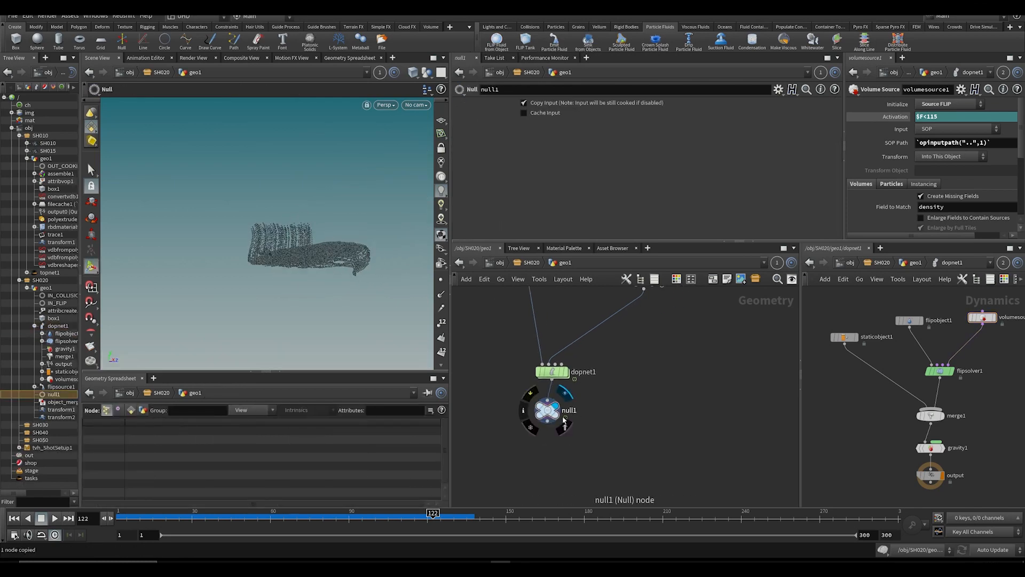
double_click(585, 410)
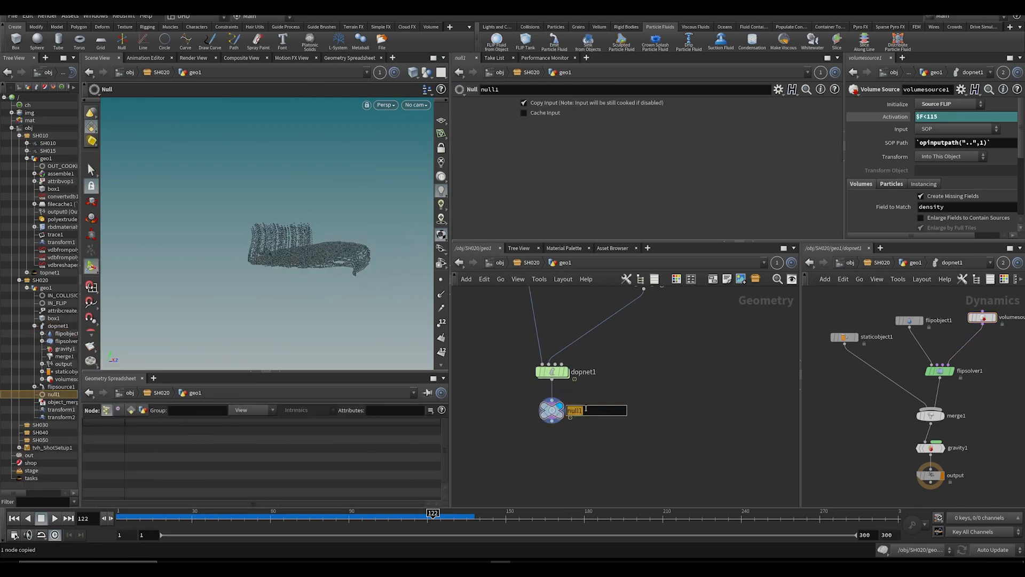
text(OUT_FLIP)
key(Return)
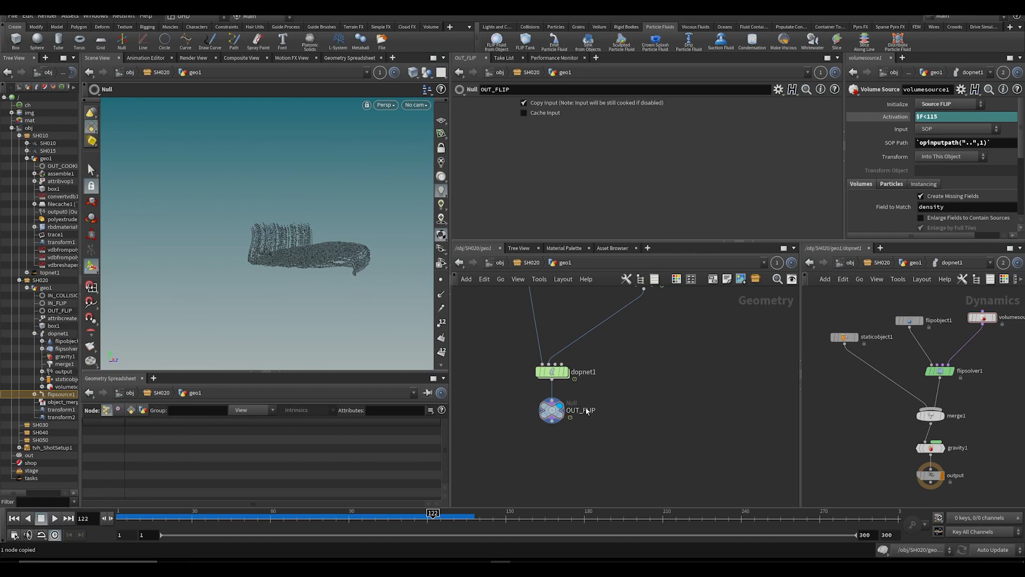
Step: Insert a File Cache node between dopnet1 and the OUT_FLIP null, lining OUT_FLIP up beneath it
drag(551, 410, 555, 455)
key(Tab)
text(filec)
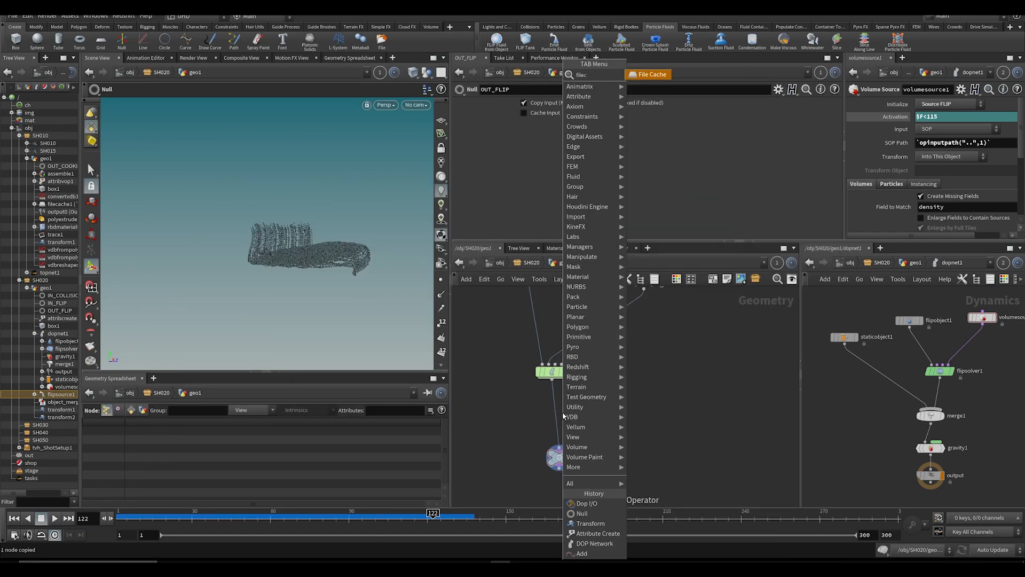
key(Return)
click(562, 412)
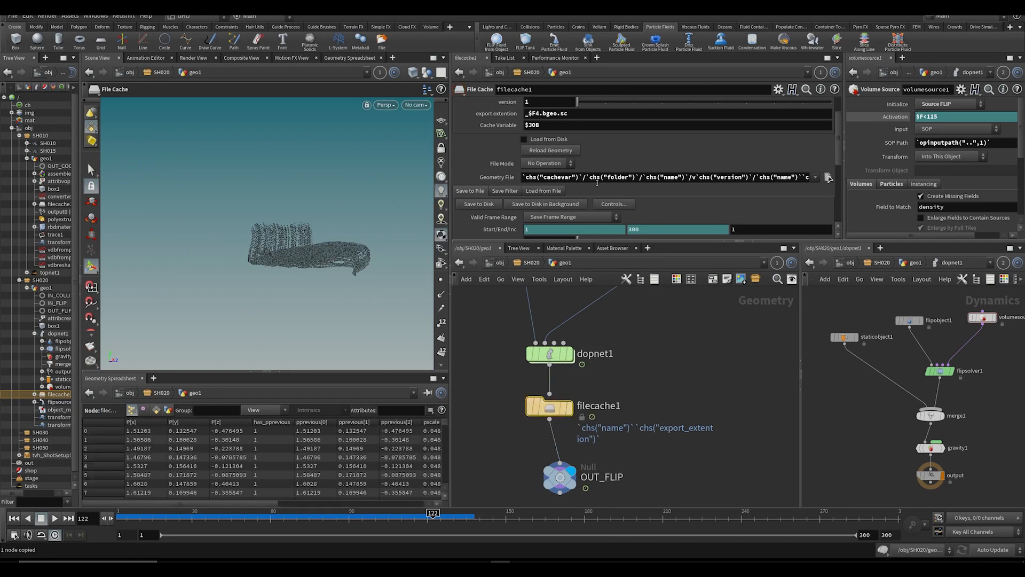
drag(542, 473, 533, 476)
Step: Name the cache of filecache1 caramel_sim
scroll(546, 102, up, 3)
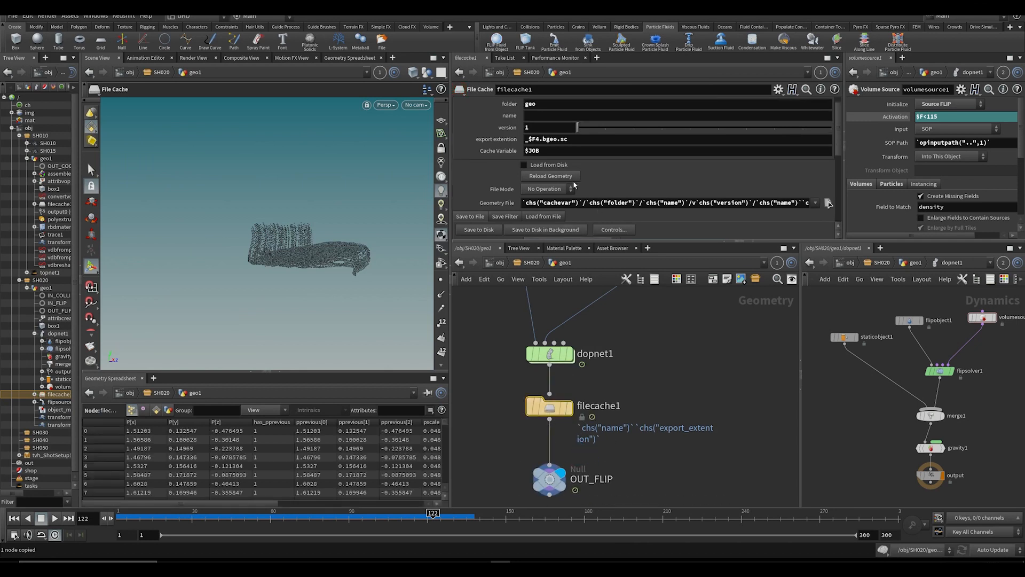
click(550, 127)
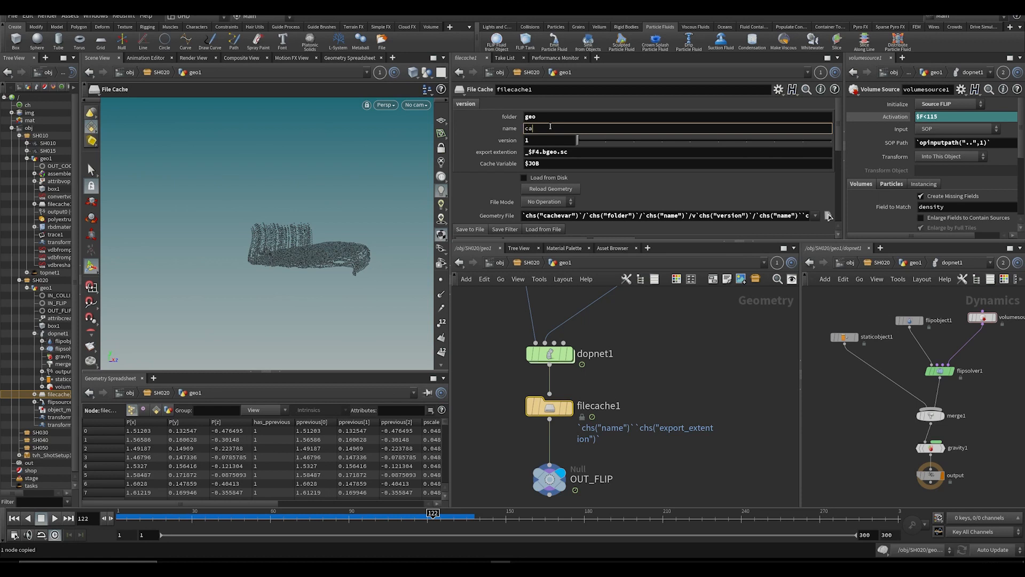
text(caramel_s)
key(Return)
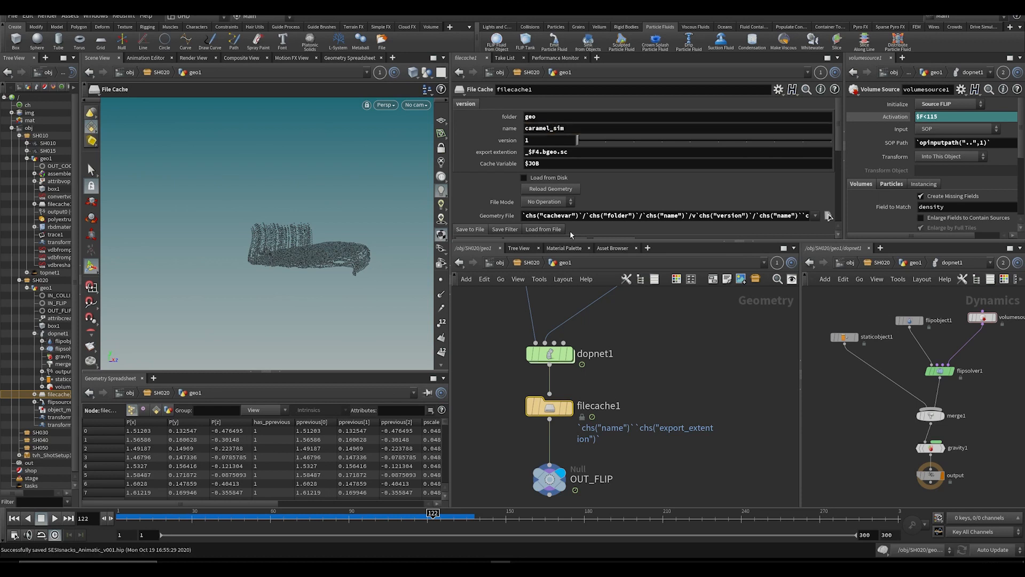
Step: Remove the channel on filecache1's end frame, set it to 150 and save the scene
scroll(570, 230, down, 5)
right_click(657, 204)
click(711, 319)
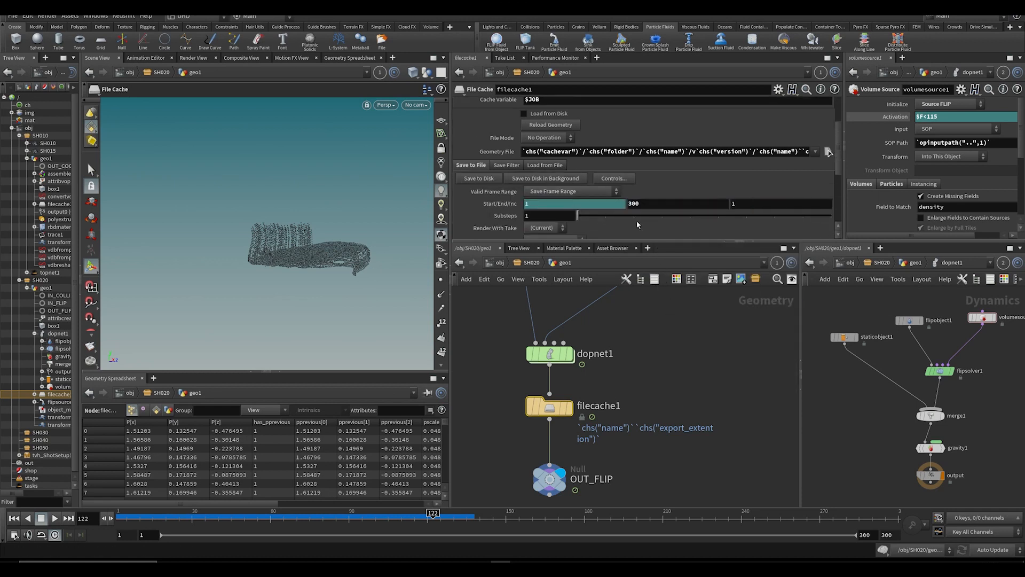
text(150)
key(Return)
key(ctrl+s)
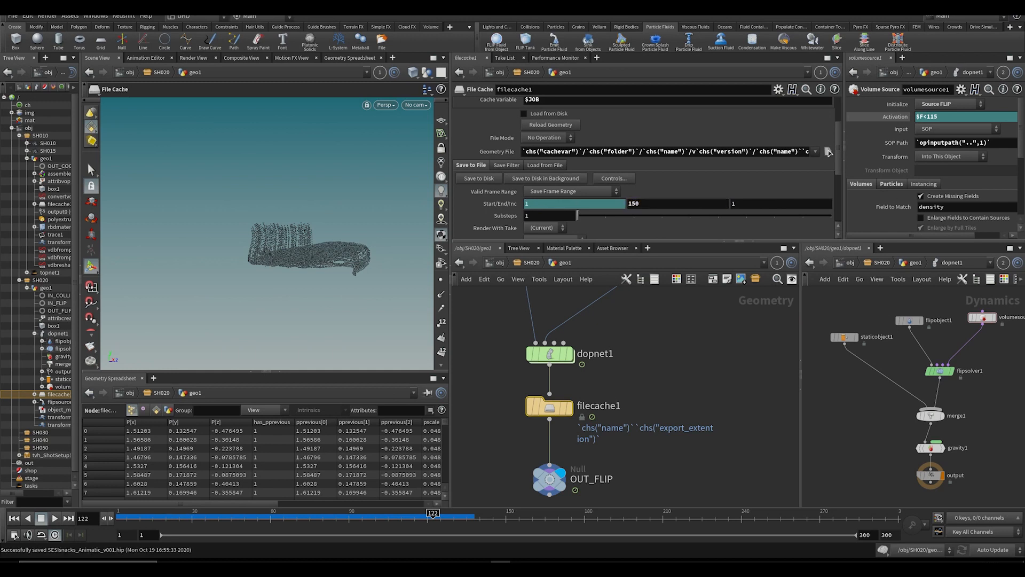
Step: Set the viscosity value of attribcreate1 in the geometry network to 1200
click(910, 262)
middle_drag(662, 441, 652, 474)
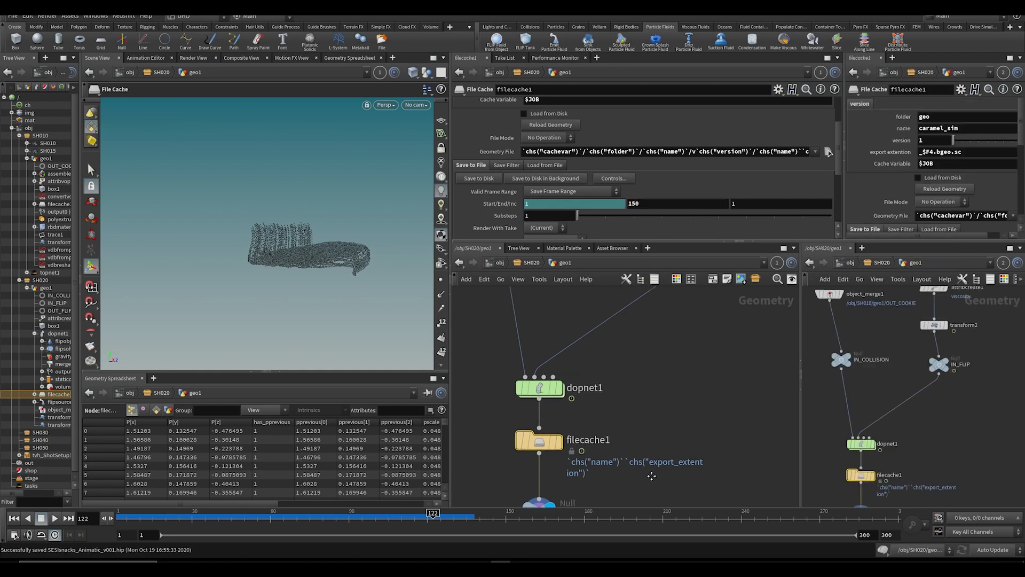
scroll(643, 469, down, 4)
middle_drag(628, 327, 624, 346)
click(647, 318)
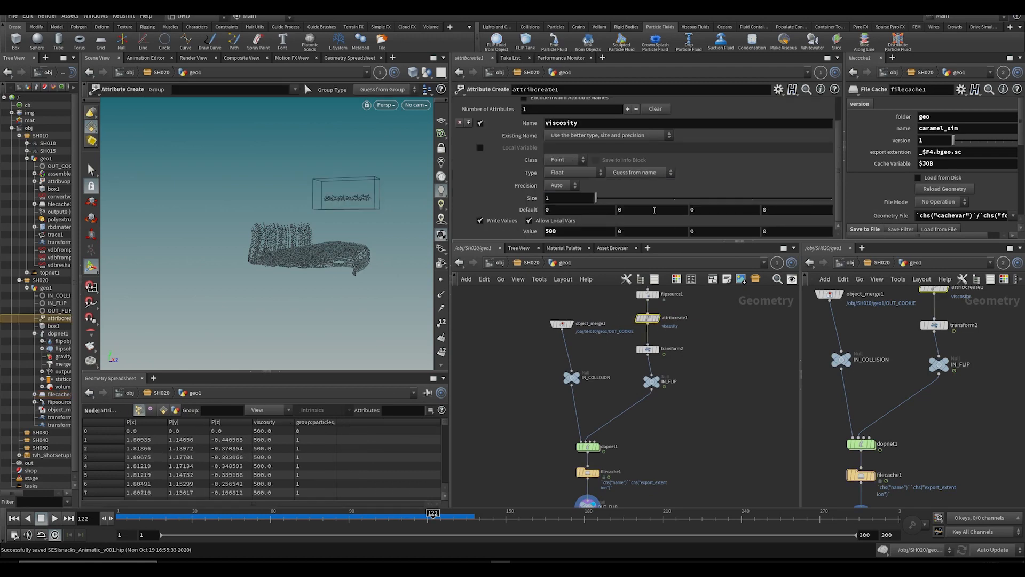
drag(571, 231, 485, 235)
text(1200)
key(Return)
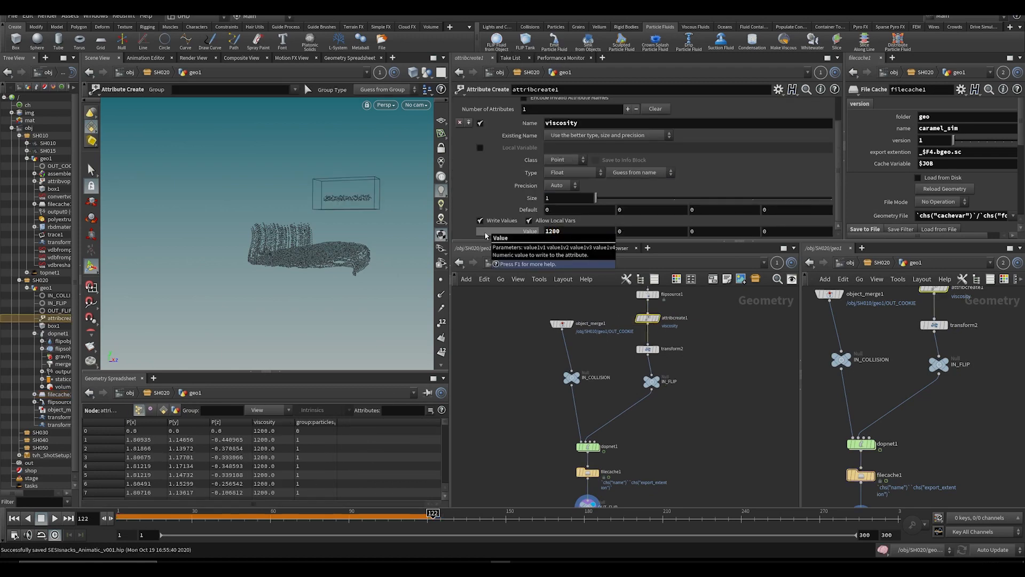
Step: Save the filecache1 simulation to disk
middle_drag(522, 458, 517, 411)
click(575, 428)
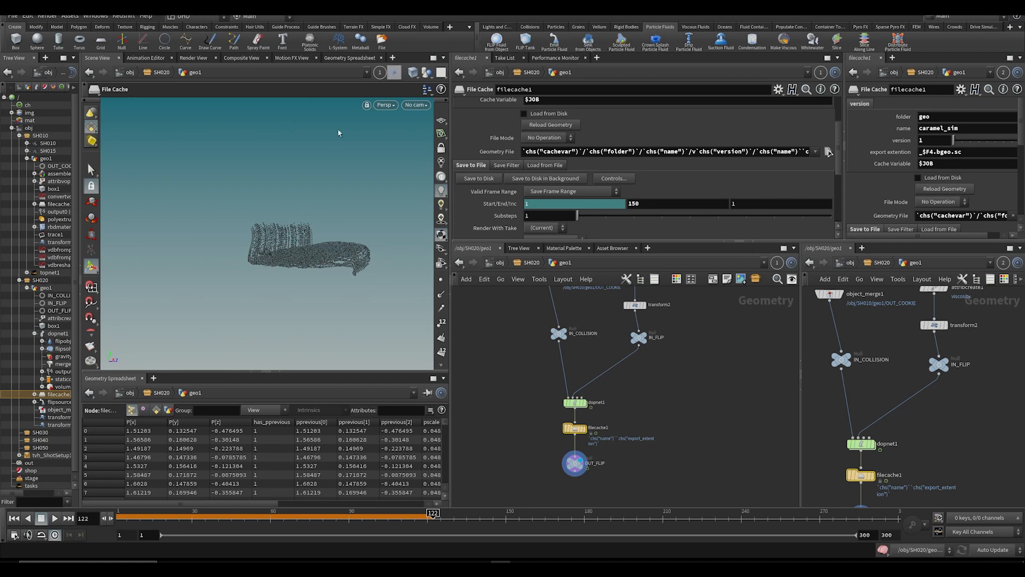
click(472, 179)
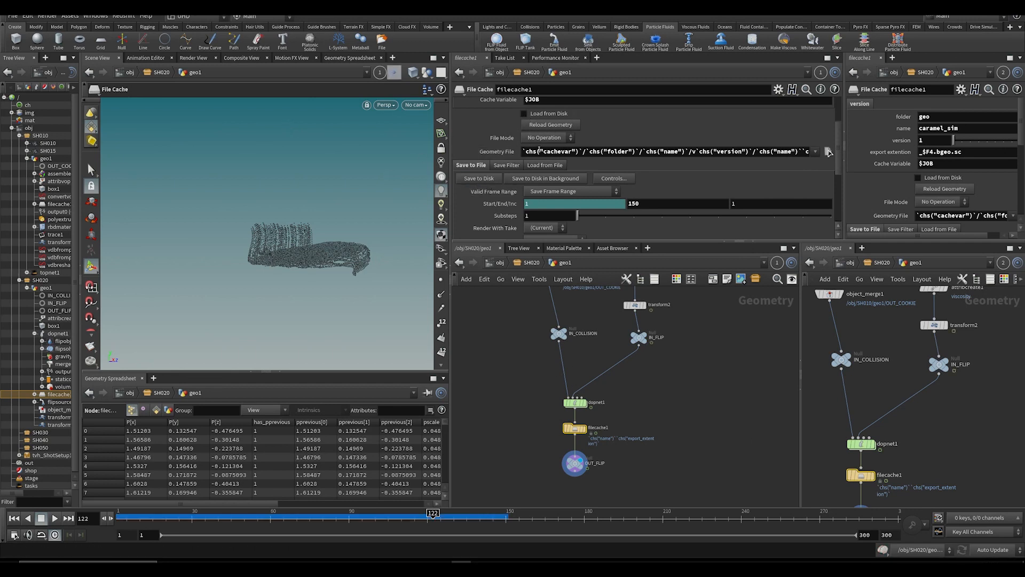
Step: Make filecache1 load from disk, scrub through the cached particles and save the scene
click(526, 114)
drag(221, 516, 503, 514)
alt+drag(307, 241, 258, 263)
key(Up)
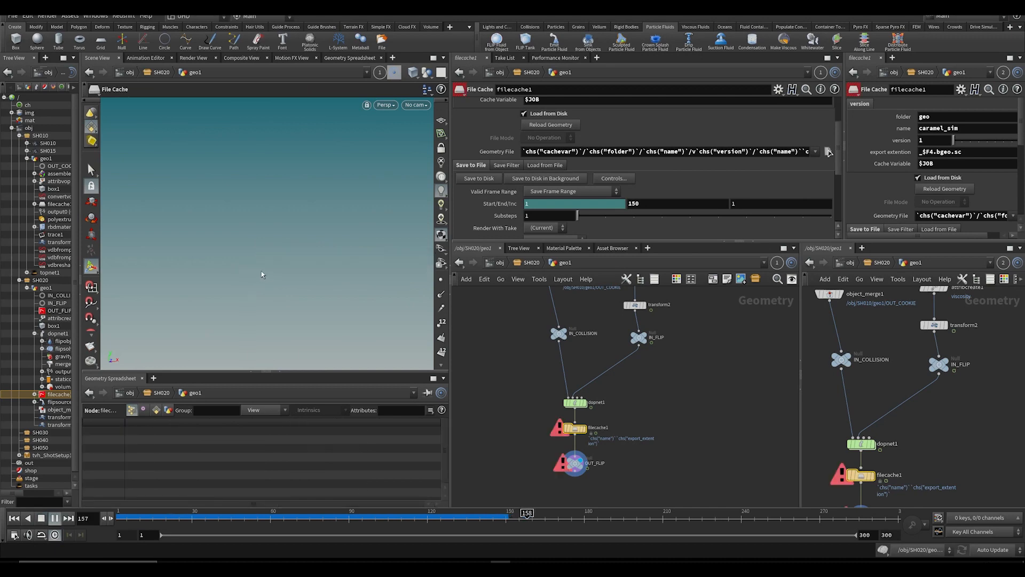
key(ctrl+Up)
drag(369, 516, 496, 509)
key(ctrl+s)
key(Right)
key(Right)
key(Right)
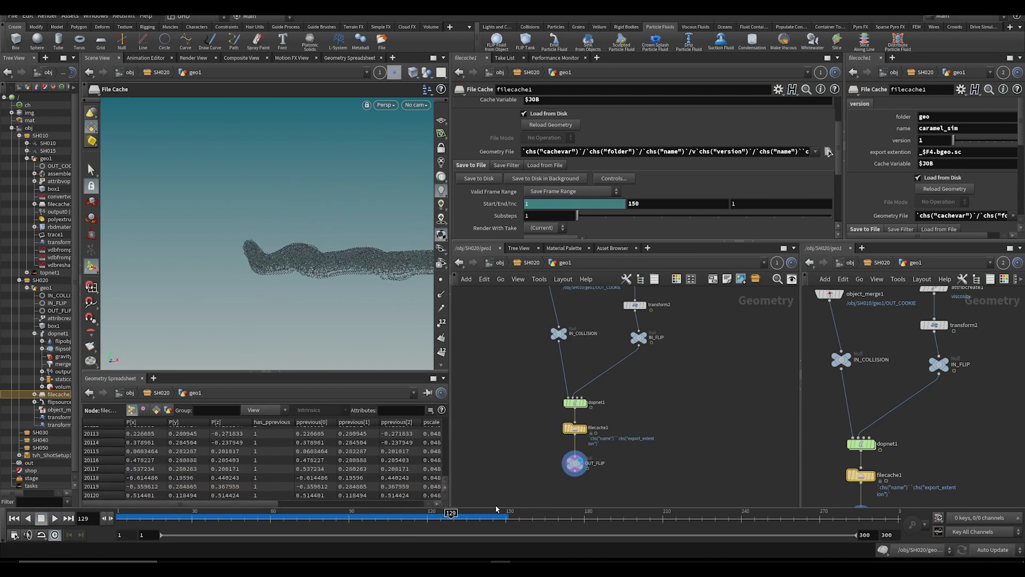
Step: Add a Particle Fluid Surface node wired beneath OUT_FLIP and display it
scroll(652, 468, down, 3)
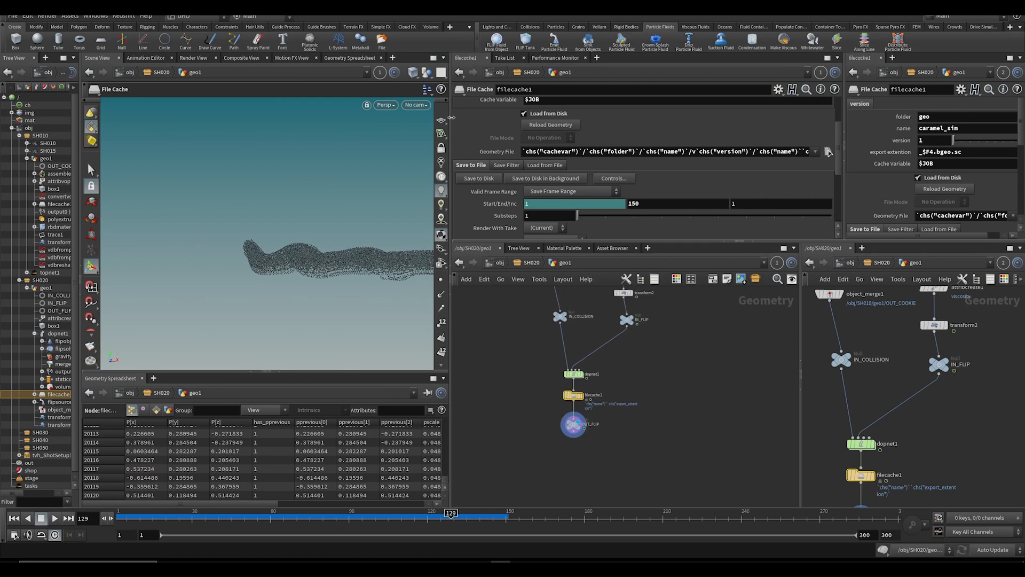
key(Tab)
text(parti)
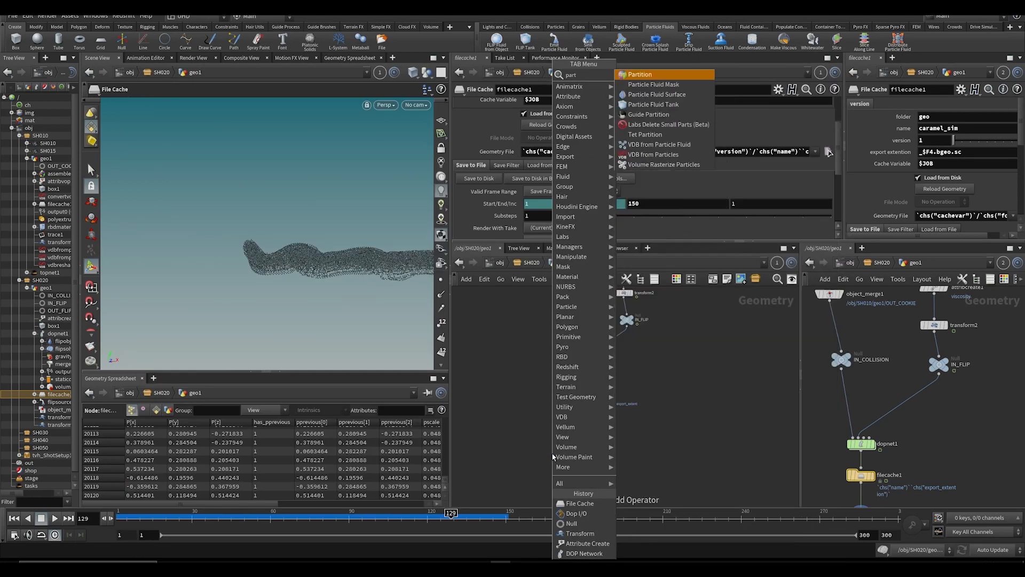
key(Down)
key(Down)
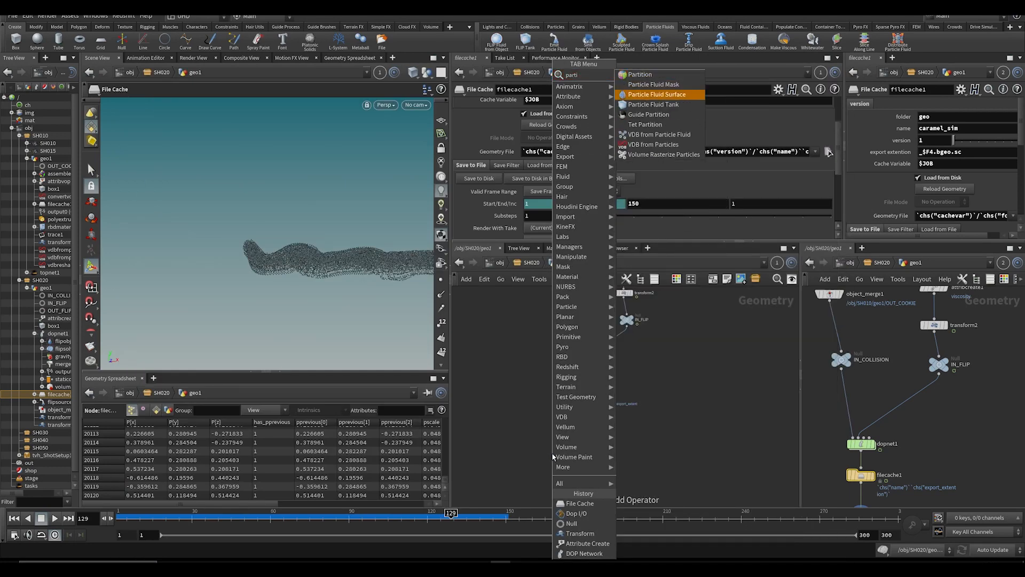
key(Return)
click(580, 462)
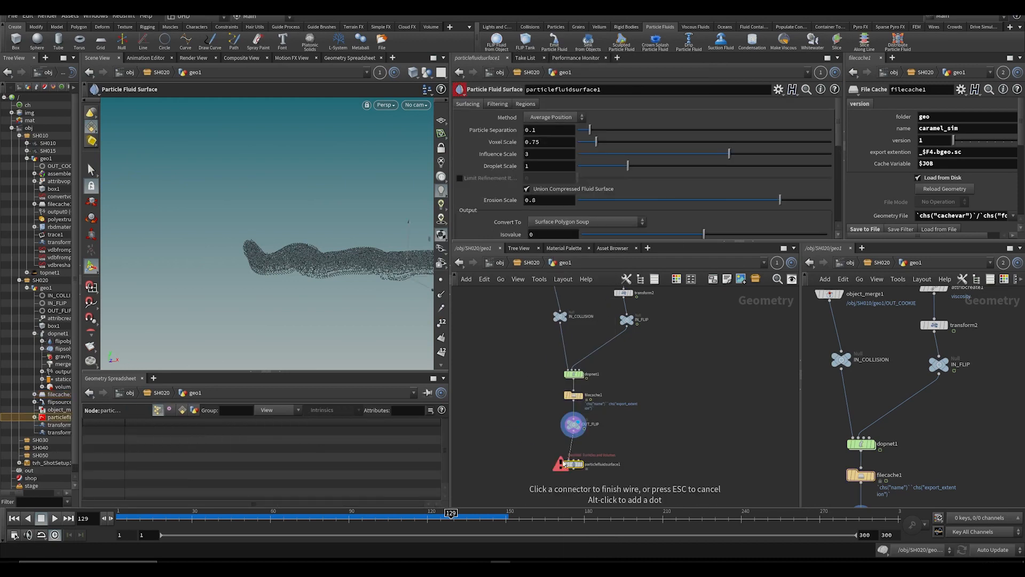
click(583, 464)
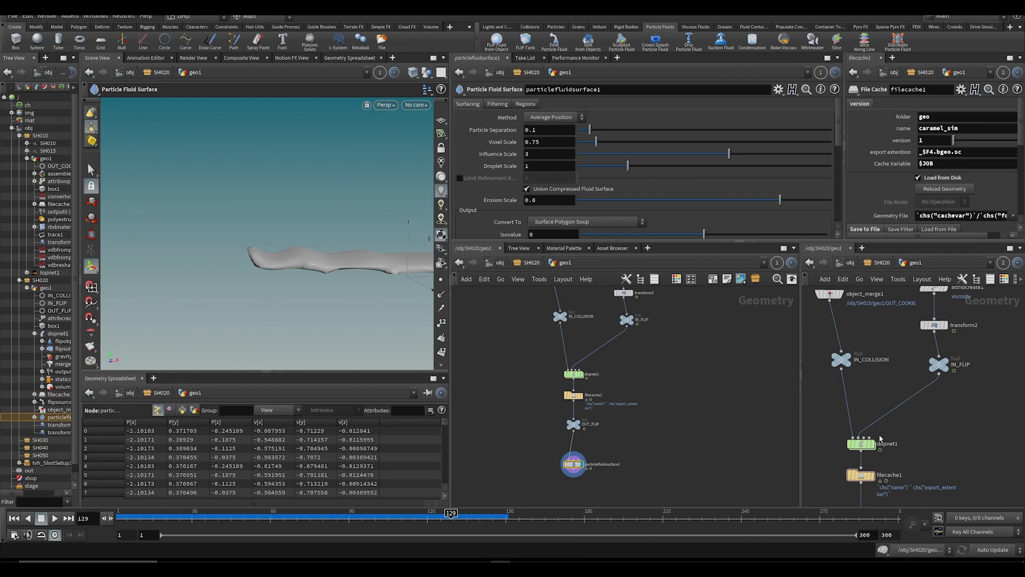
Step: Copy flipsource1's expression ch("../dopnet1/flipobject1/particlesep") into particlefluidsurface1's Particle Separation and save the scene
scroll(880, 437, up, 1)
middle_drag(879, 417, 883, 450)
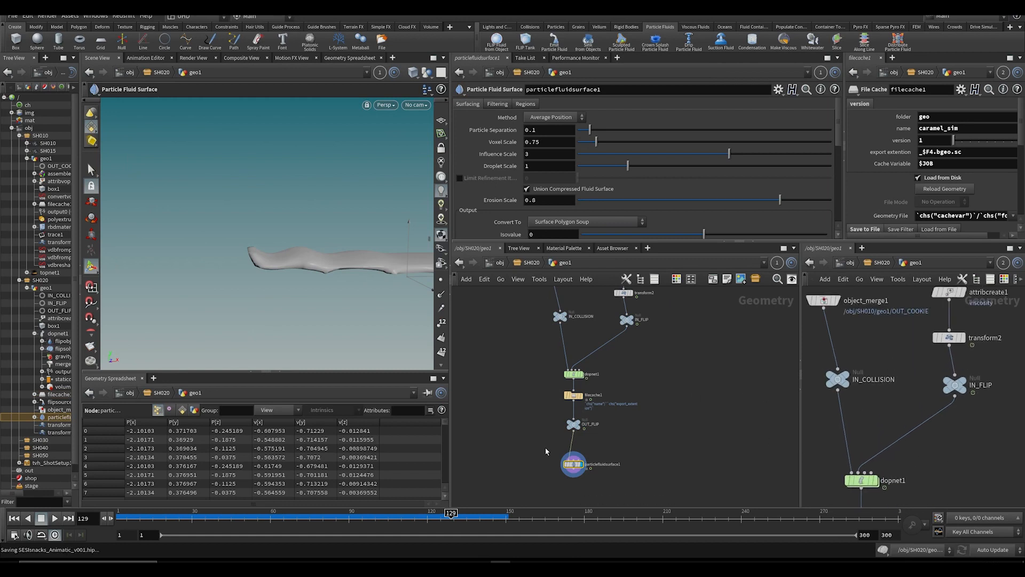
mouse_move(579, 375)
middle_drag(517, 370, 510, 391)
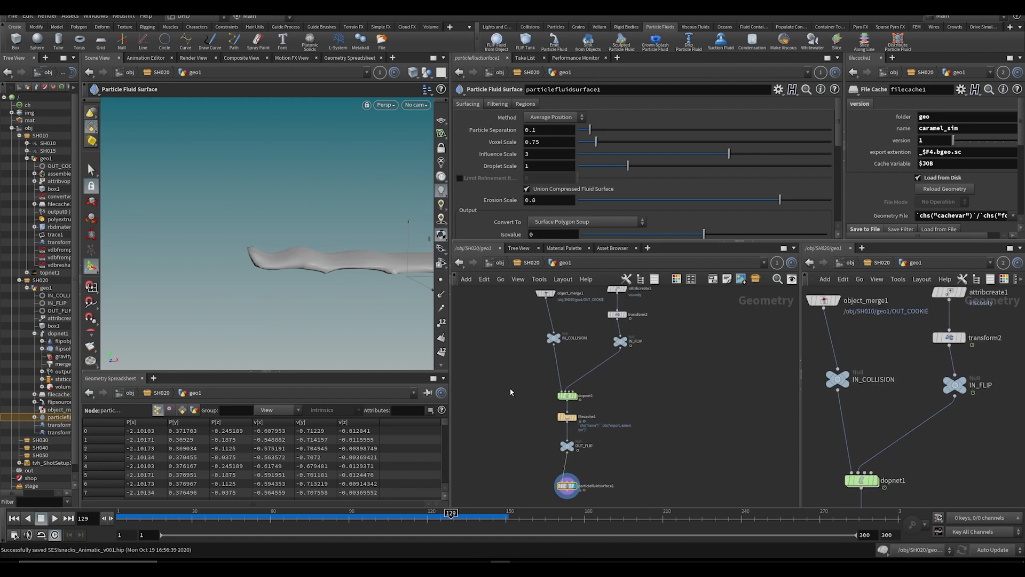
middle_drag(612, 343, 607, 379)
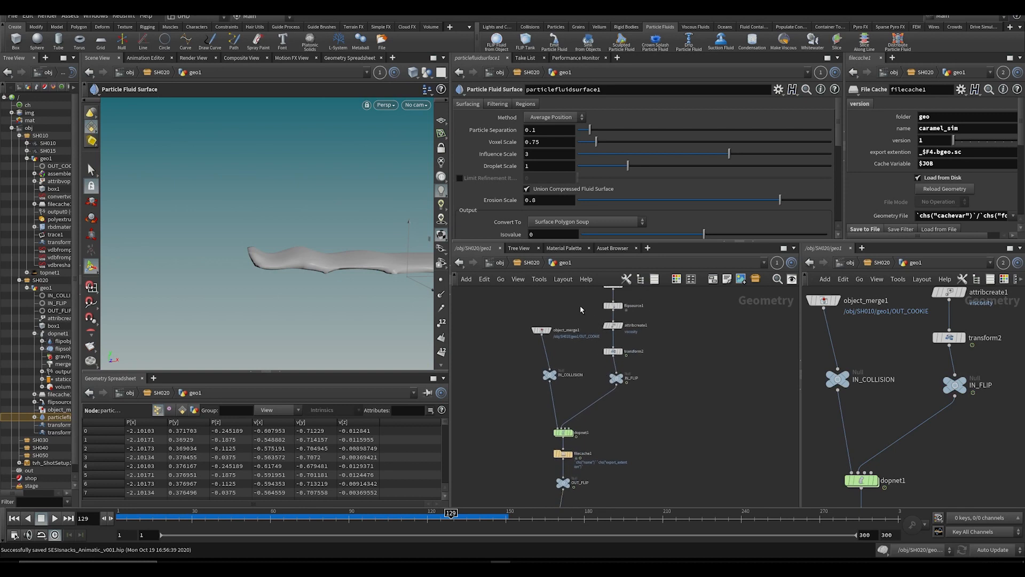
click(613, 305)
drag(681, 127, 475, 136)
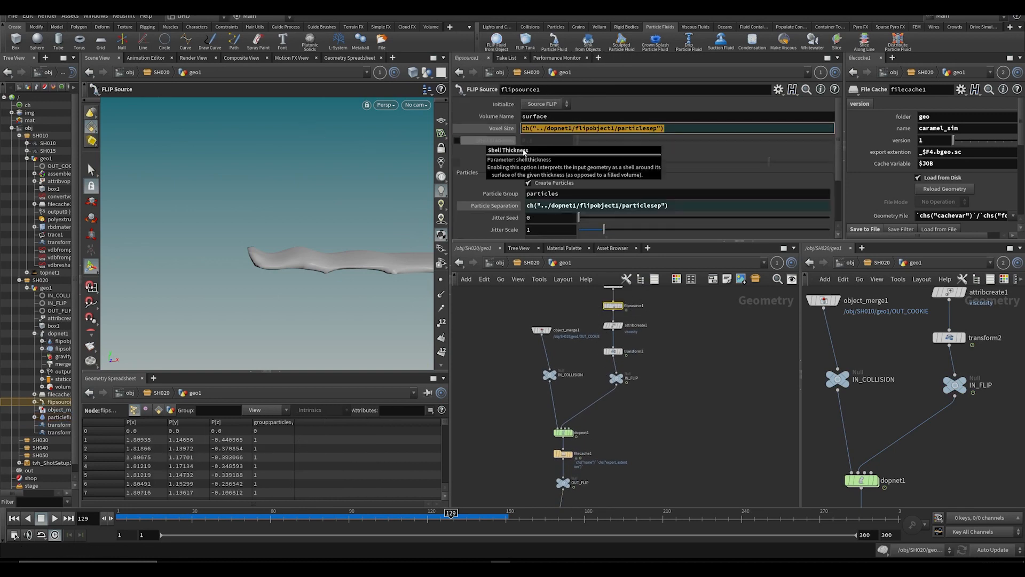
middle_drag(681, 443, 687, 358)
drag(667, 132, 529, 147)
key(ctrl+c)
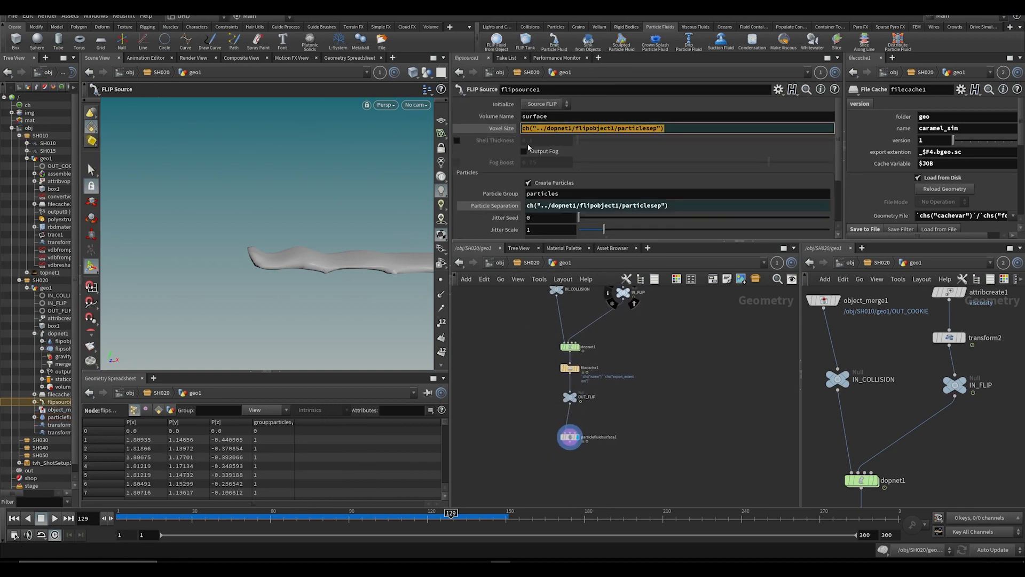
click(569, 437)
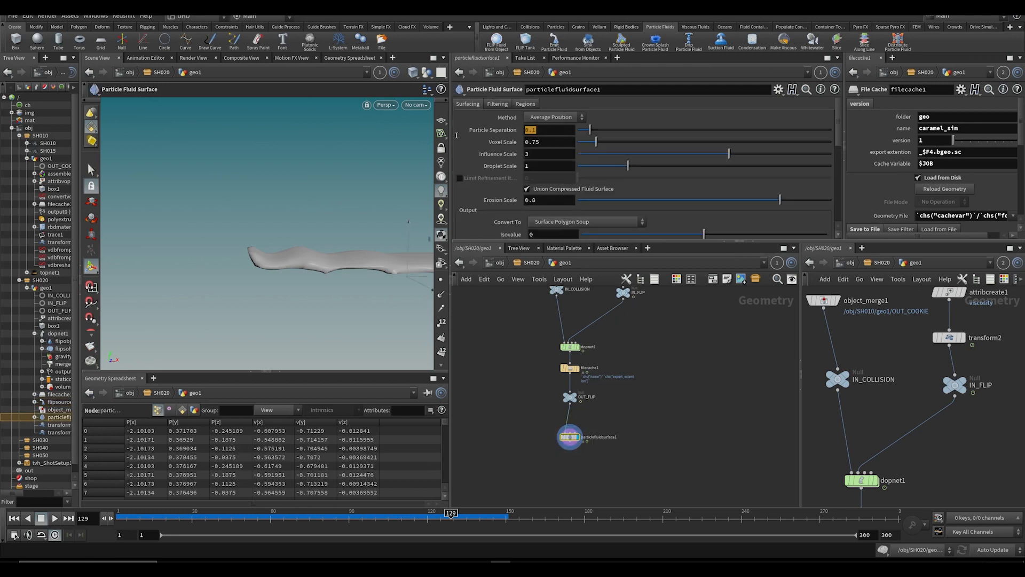
key(ctrl+v)
scroll(495, 212, down, 1)
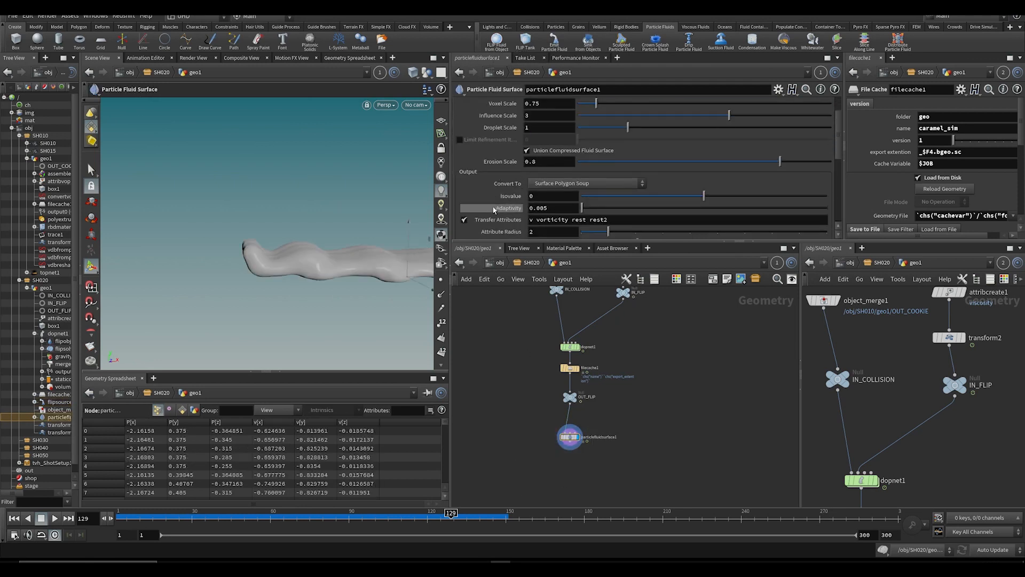
scroll(478, 205, up, 1)
key(ctrl+s)
Step: Scrub the timeline to frame 120, inspect the meshed caramel surface from several angles and save the scene
alt+drag(383, 211, 400, 224)
drag(192, 516, 357, 515)
alt+drag(330, 254, 289, 260)
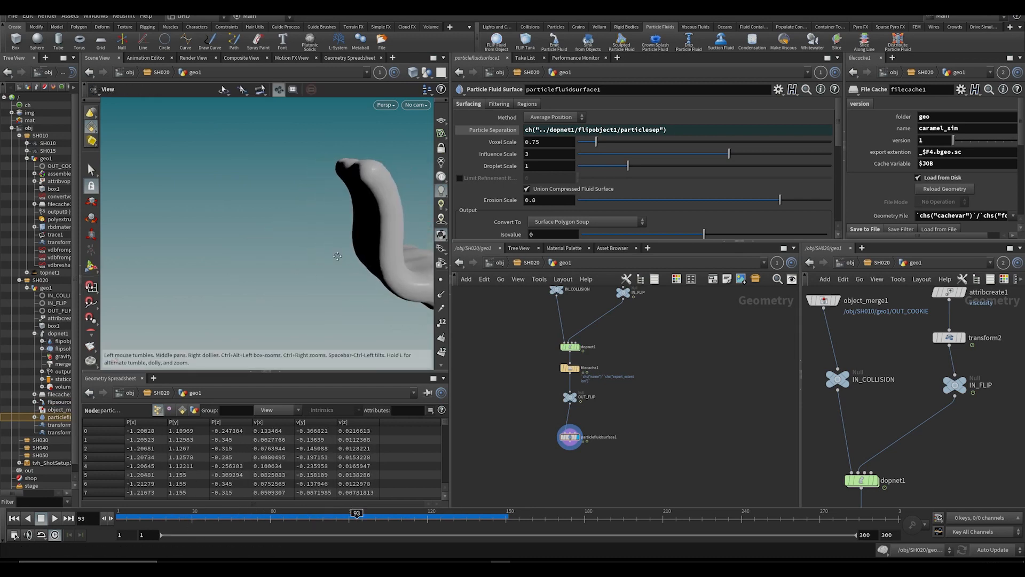
alt+middle_drag(416, 253, 357, 274)
alt+drag(356, 275, 346, 280)
alt+right_drag(346, 279, 321, 267)
drag(357, 516, 427, 516)
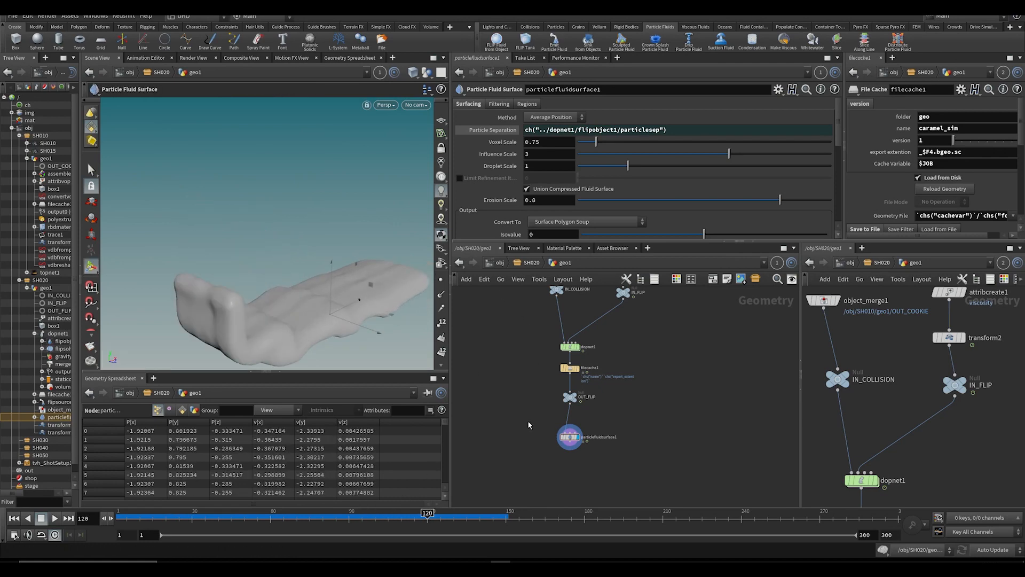
key(ctrl+s)
Step: Add a null beneath particlefluidsurface1, display it and save the scene
key(Tab)
text(null)
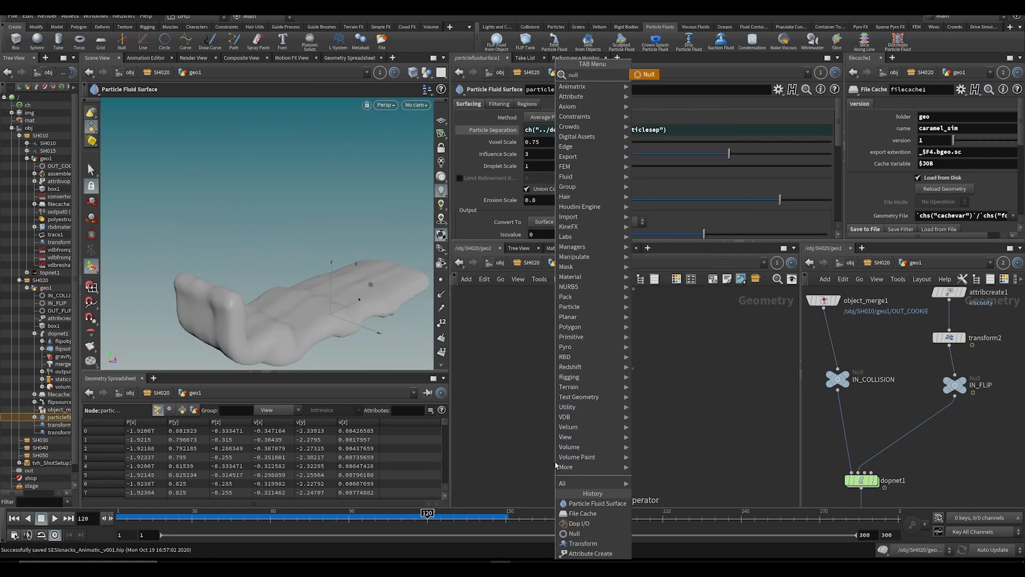
key(Return)
key(Return)
key(ctrl+s)
Step: Copy the object_merge1 node that references /obj/SH010/geo1/OUT_COOKIE
scroll(485, 389, down, 4)
middle_drag(510, 344, 537, 383)
scroll(524, 346, up, 4)
click(568, 339)
key(ctrl+c)
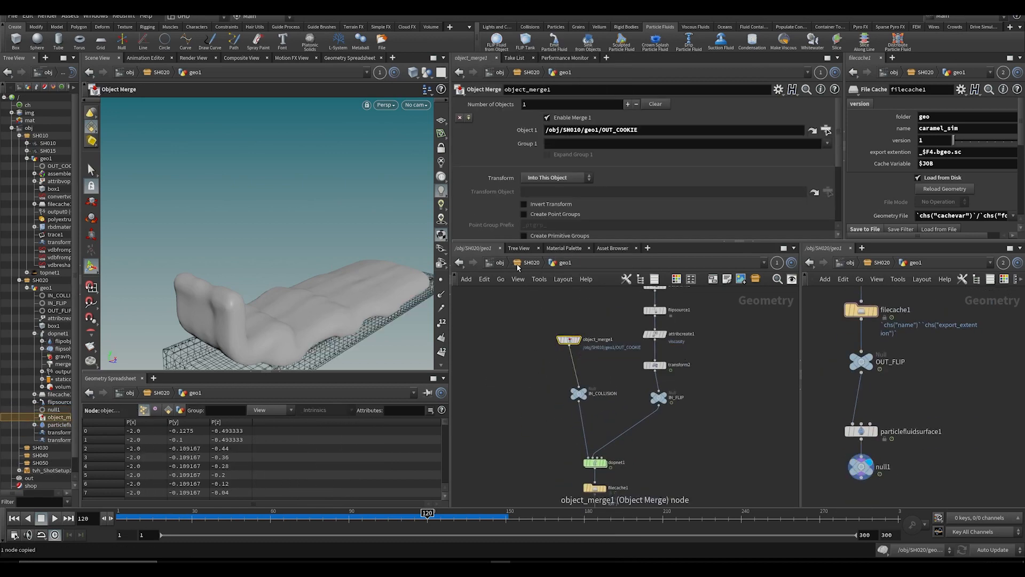
Step: Go up to the SH020 subnetwork and rename its geo1 object FLIP
click(519, 264)
click(558, 400)
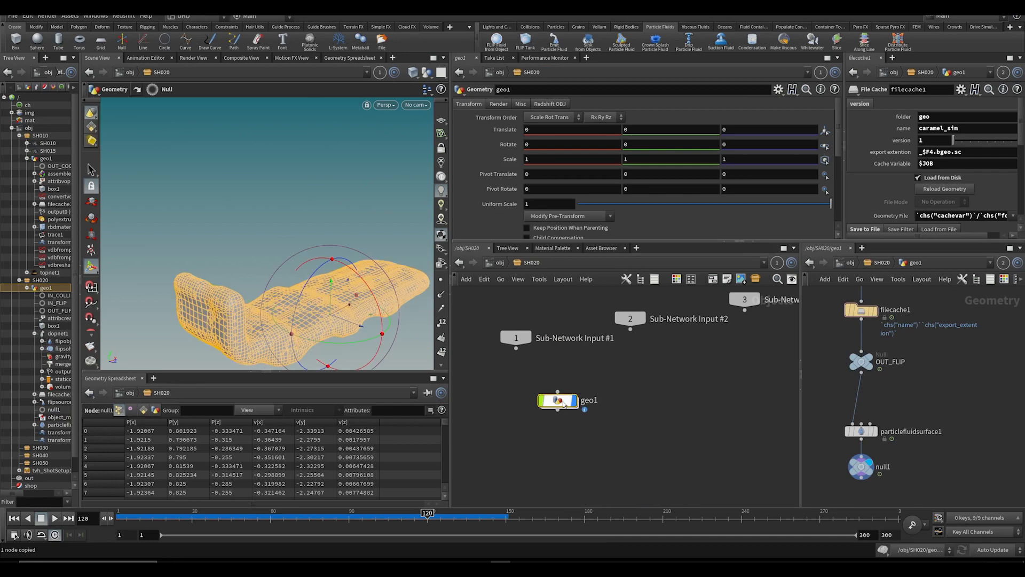
double_click(586, 400)
text(FLIP)
key(Return)
scroll(610, 364, down, 1)
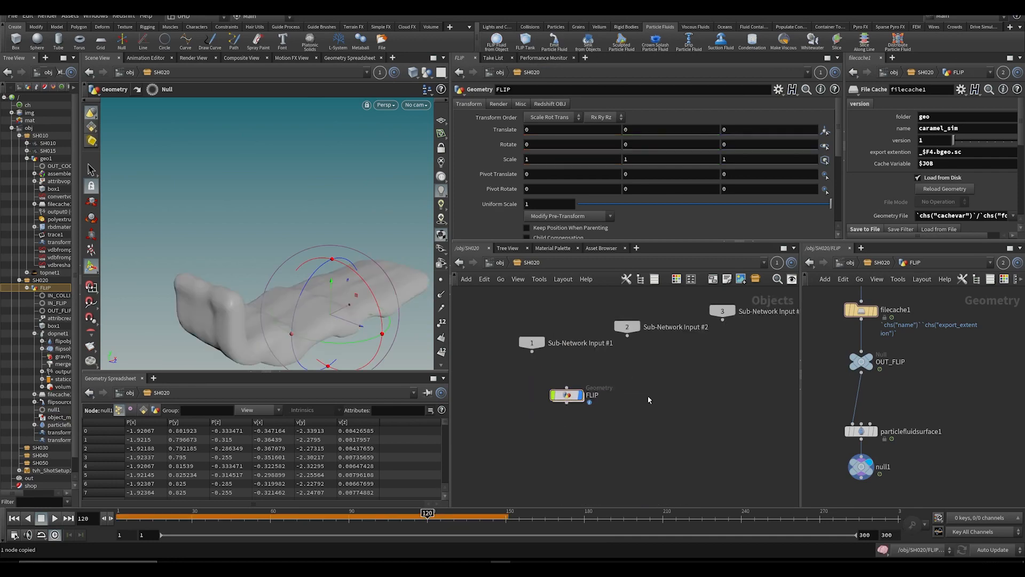
click(585, 395)
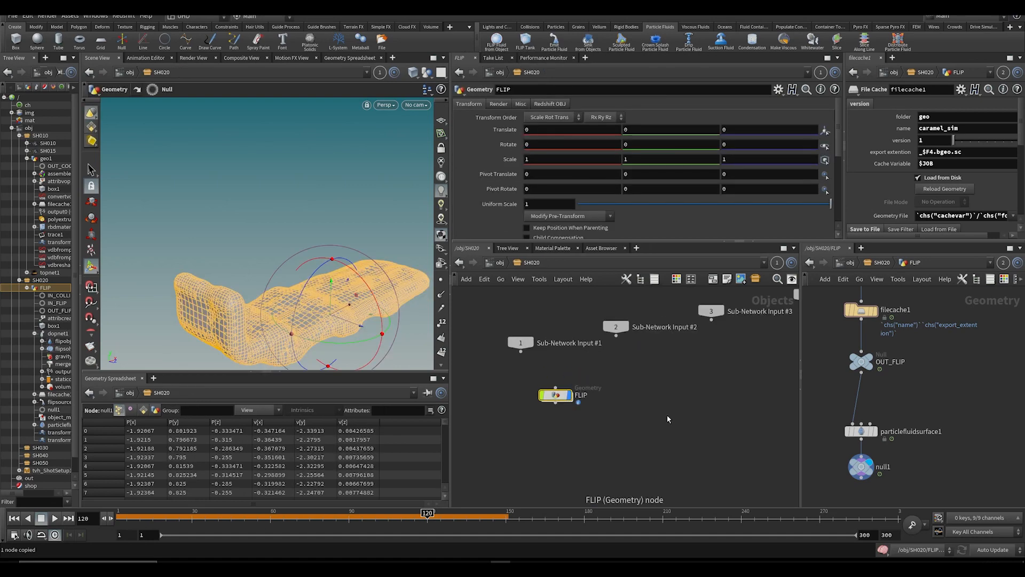
key(Tab)
mouse_move(625, 398)
key(Escape)
key(Escape)
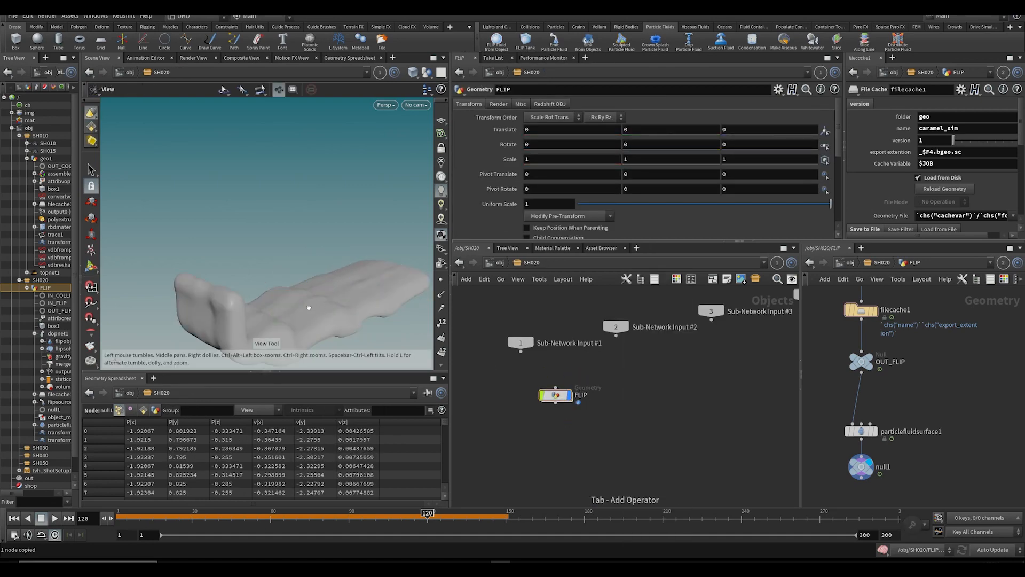
Step: Inspect the caramel surface from a side angle and save the scene
drag(309, 306, 355, 325)
key(ctrl+s)
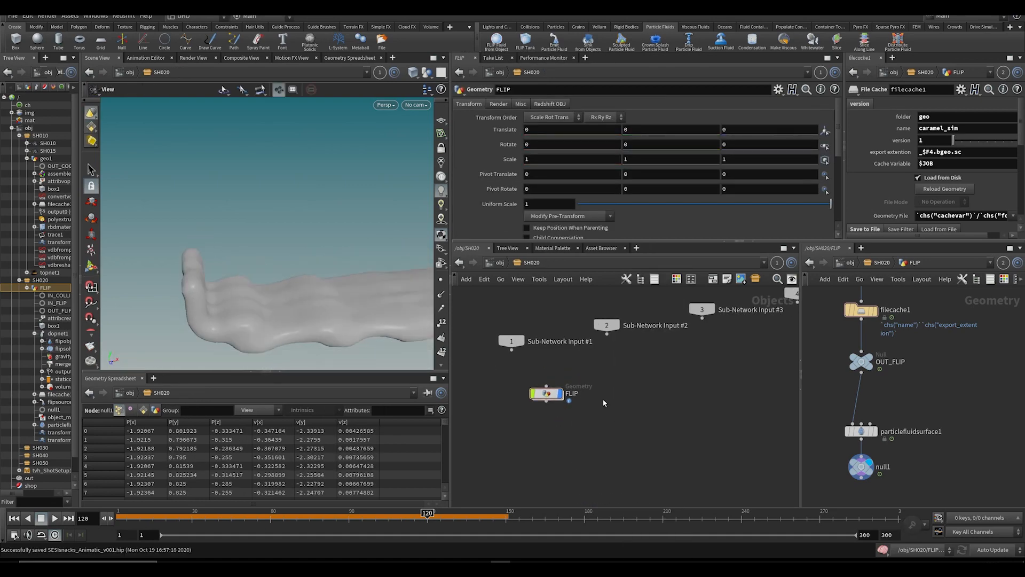
Step: Add a Geometry object beside FLIP in the SH020 subnetwork and name it cookie
key(Tab)
text(ge)
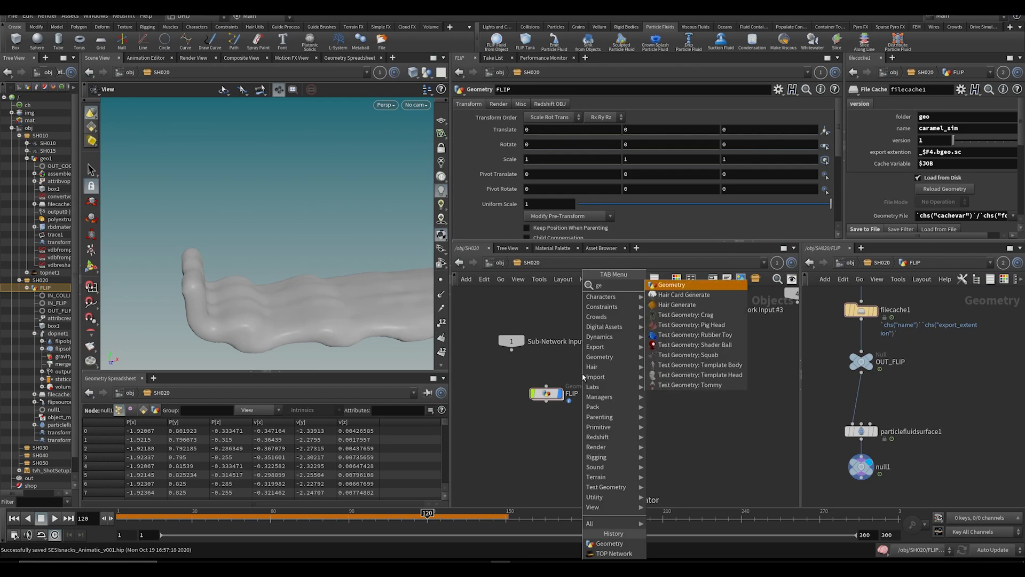
key(Return)
click(612, 394)
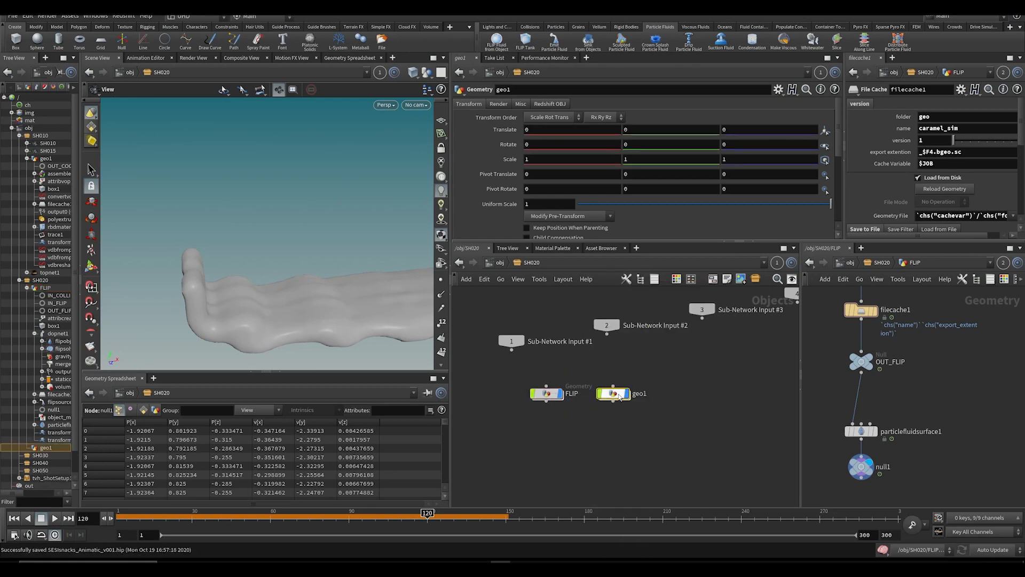
key(ctrl+a)
click(655, 371)
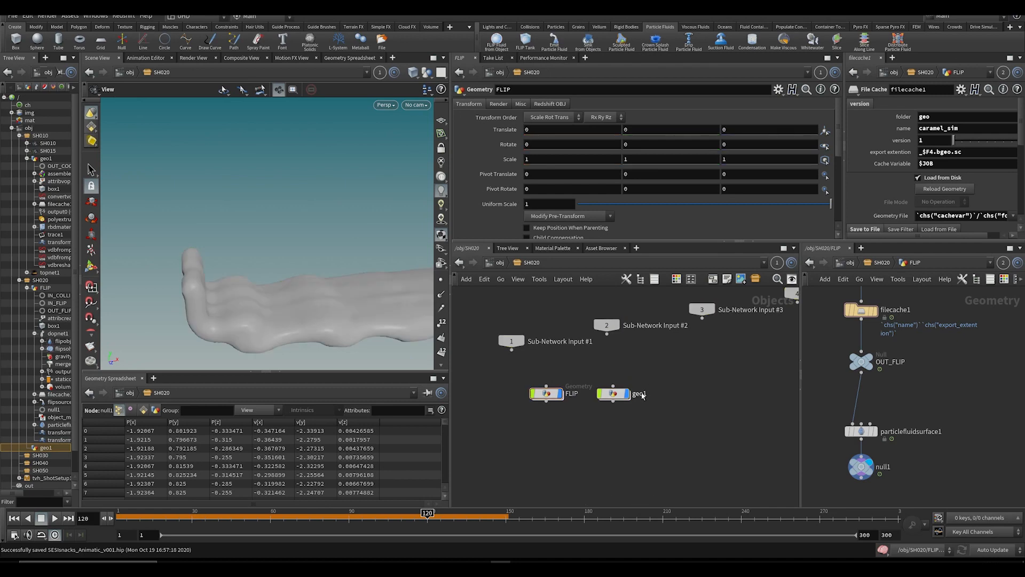
double_click(640, 394)
text(cookie)
key(Return)
Step: Paste the copied object_merge1 node into the cookie object, return to the SH020 subnetwork and save the scene
double_click(611, 394)
key(ctrl+v)
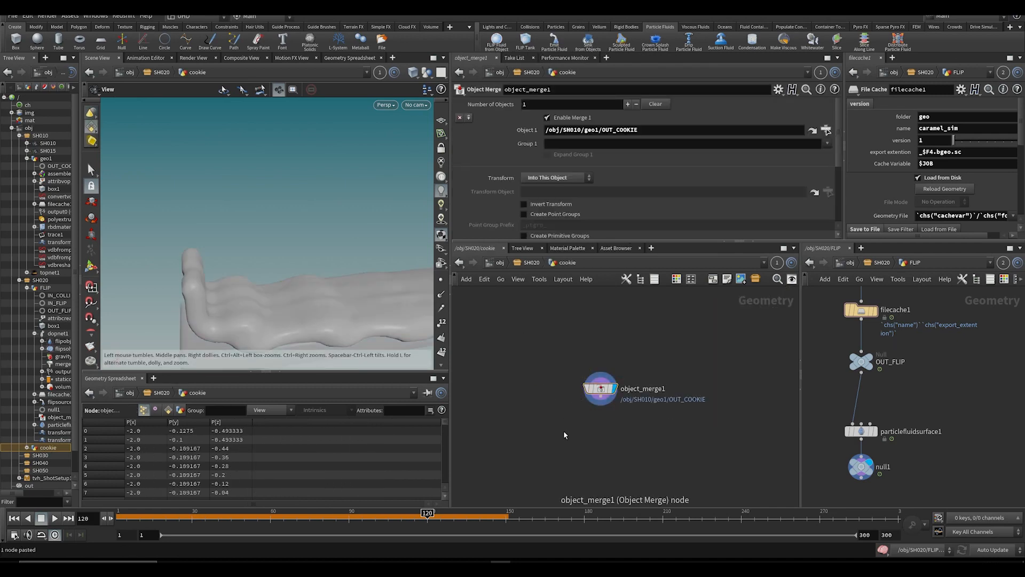
key(u)
key(ctrl+s)
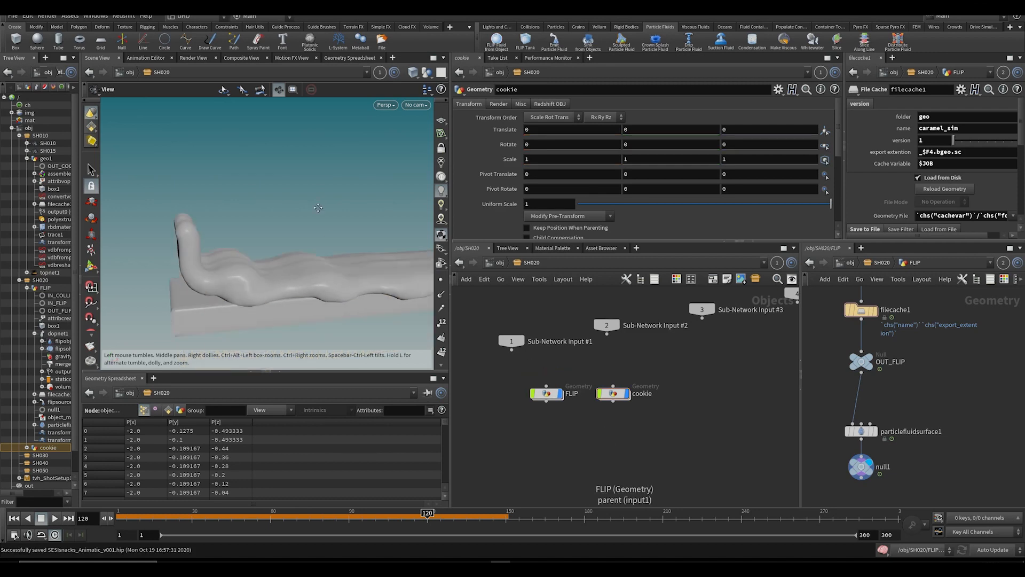
Step: Frame the caramel stream head-on from the end of the cookie and create a new camera from that view
alt+drag(318, 207, 370, 216)
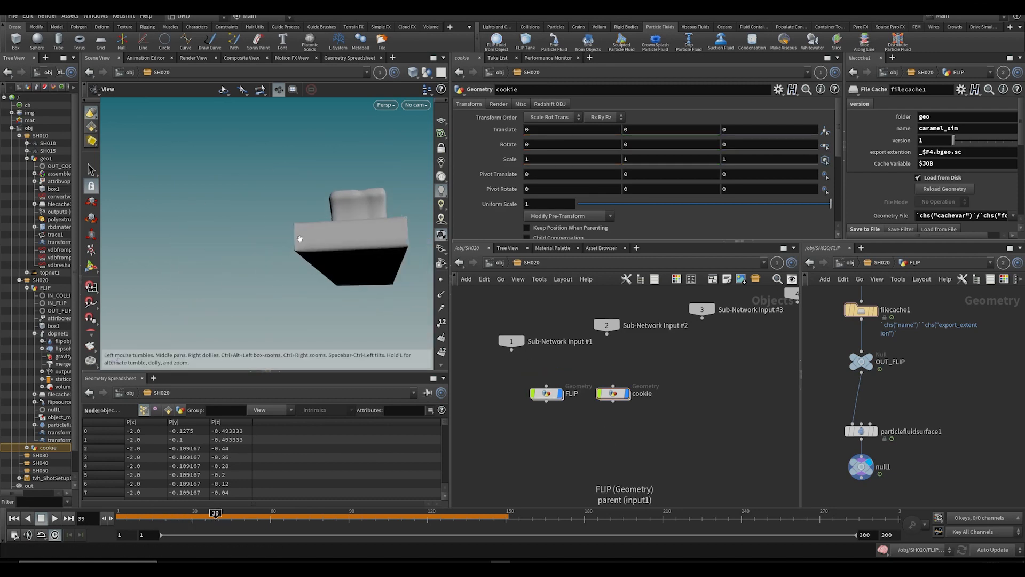
right_drag(270, 254, 267, 277)
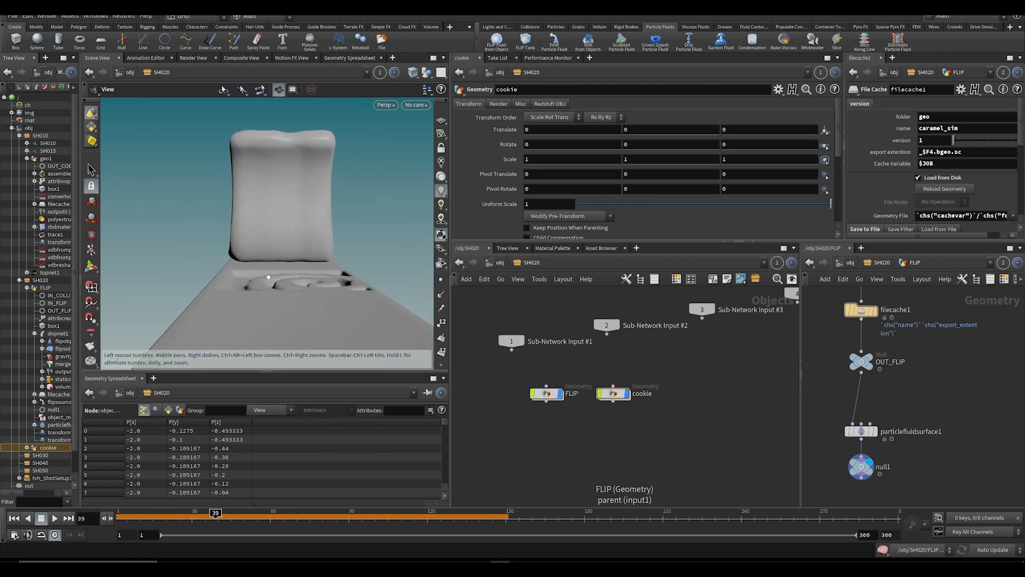
drag(267, 278, 260, 266)
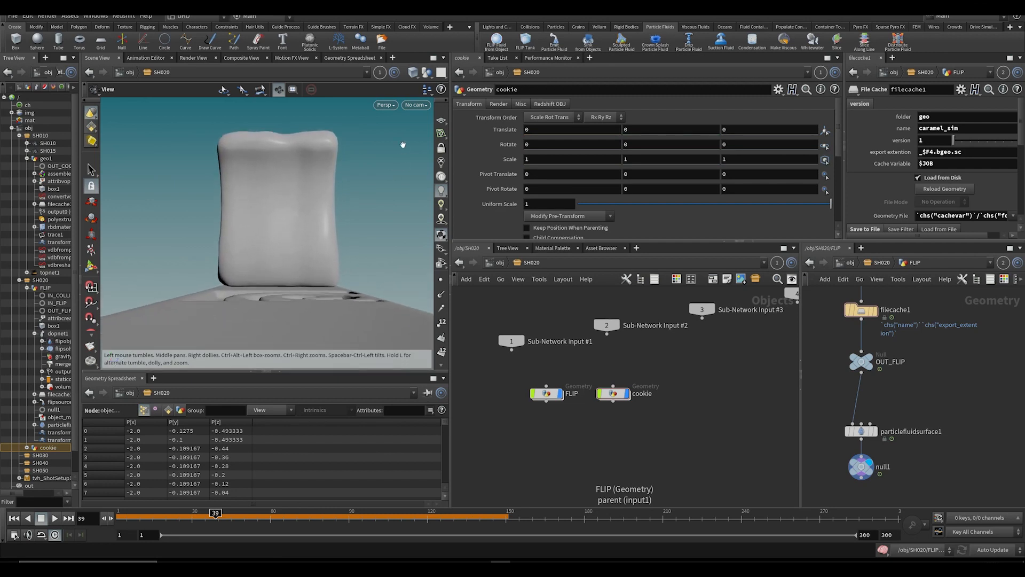
click(414, 105)
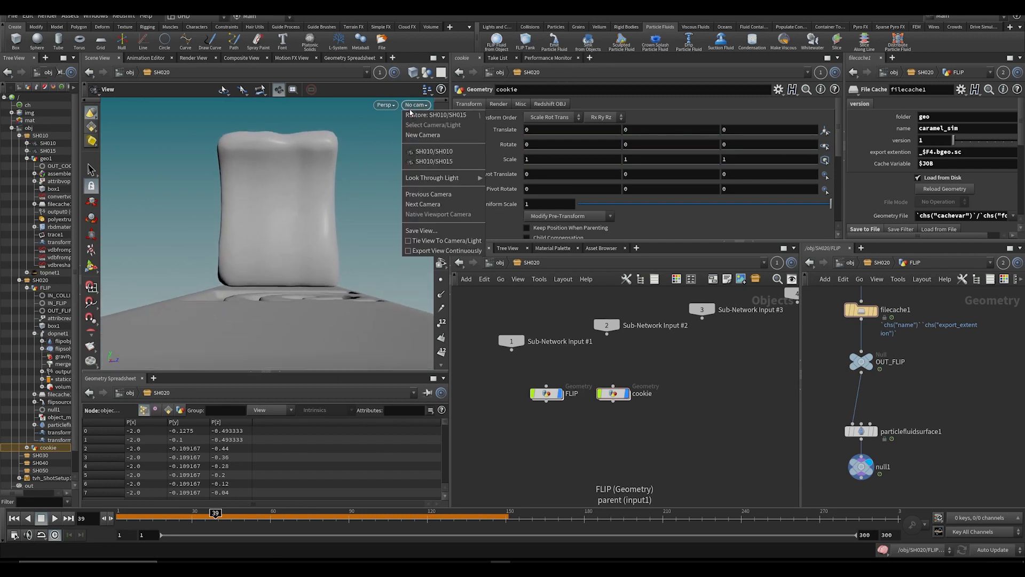
click(420, 136)
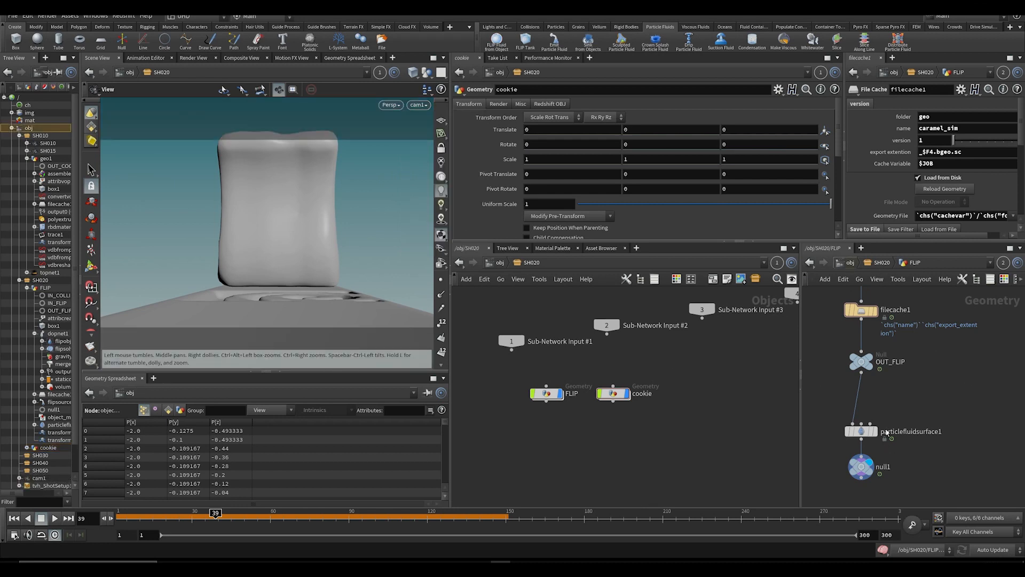
Step: Move the cam1 camera from the obj level into the SH020 subnetwork
key(u)
key(u)
scroll(895, 404, down, 3)
middle_drag(944, 461, 923, 430)
scroll(924, 429, up, 2)
drag(924, 437, 954, 411)
key(ctrl+x)
middle_drag(876, 342, 1003, 459)
double_click(916, 340)
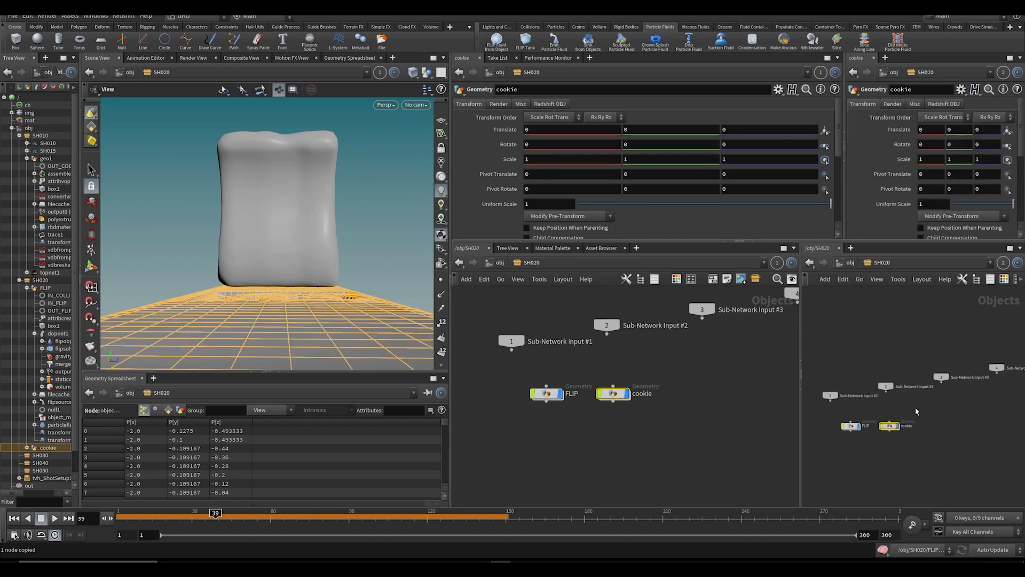
scroll(900, 427, up, 2)
key(ctrl+v)
Step: Rename the cam1 camera SH020
double_click(892, 470)
text(S)
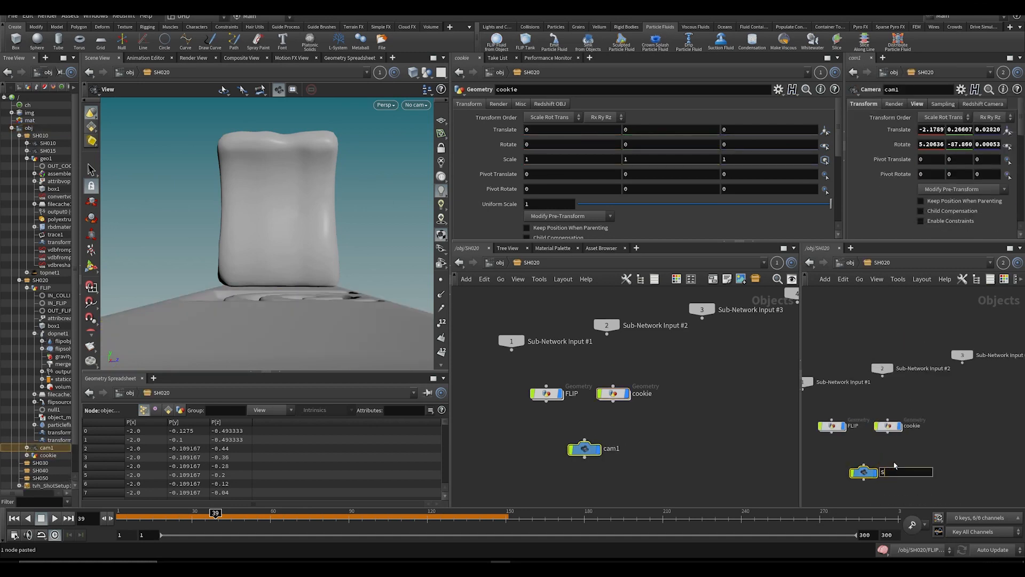
text(H020)
key(Return)
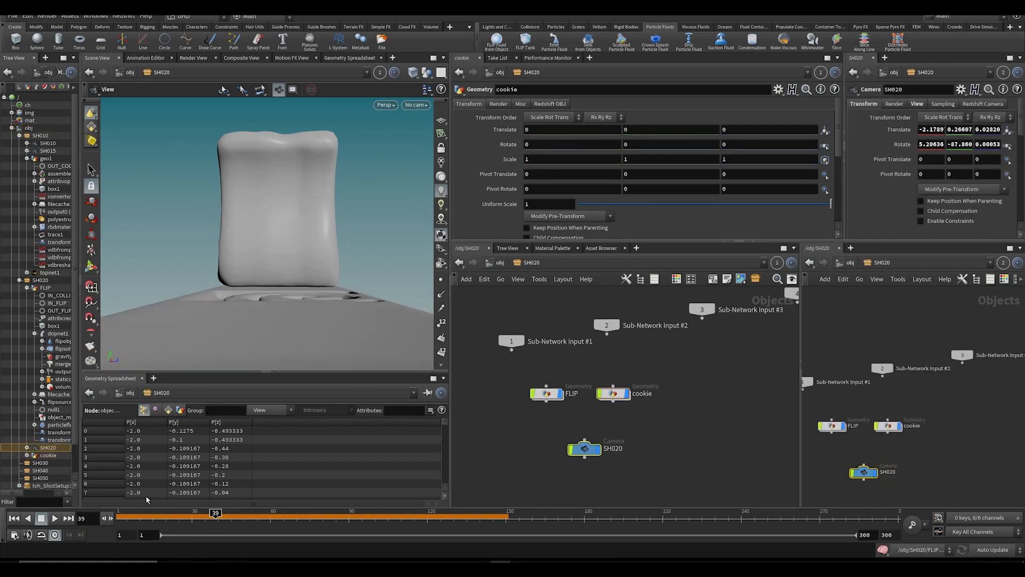
Step: Scrub to frame 48, look through the SH020 camera and lock the camera to the view
drag(144, 515, 248, 511)
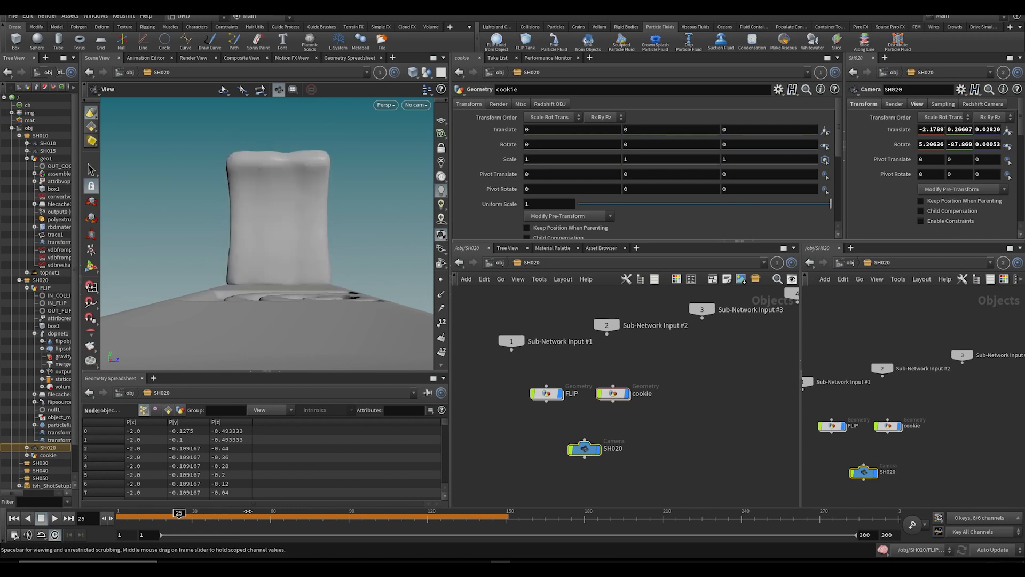
click(416, 105)
click(434, 171)
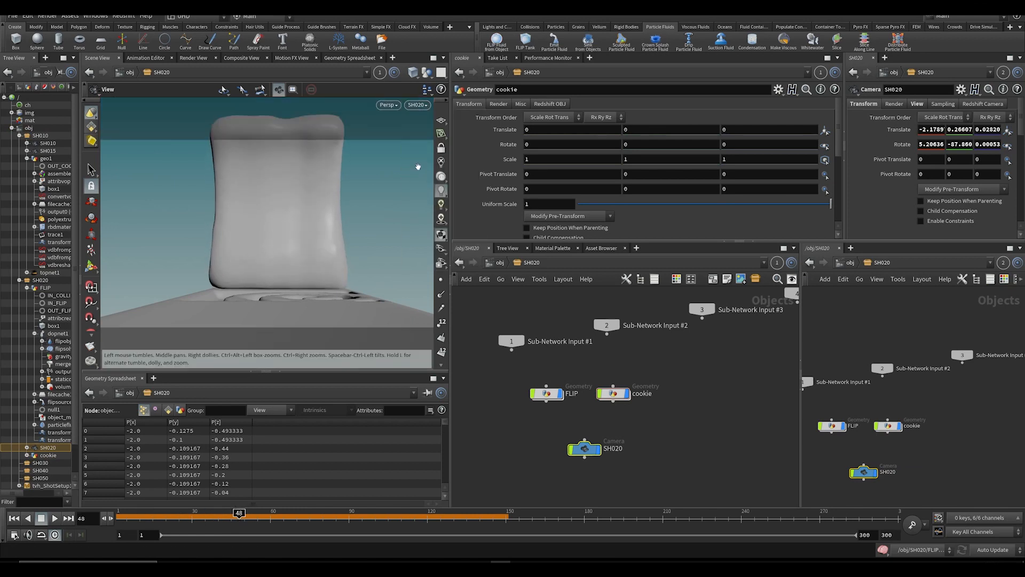
click(440, 146)
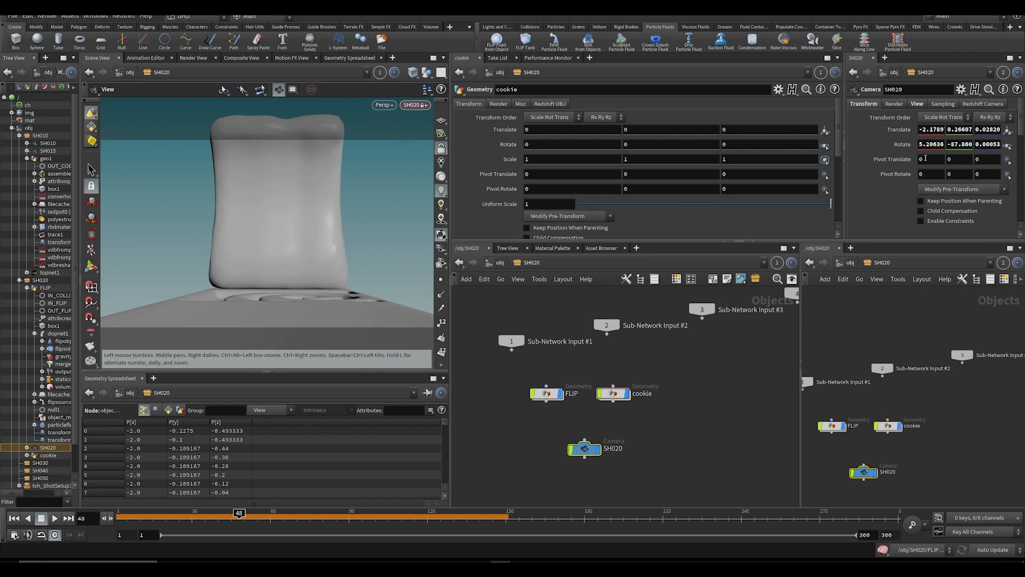
Step: Set the SH020 camera's rotation to 0, -90, 0 and save the scene
click(584, 448)
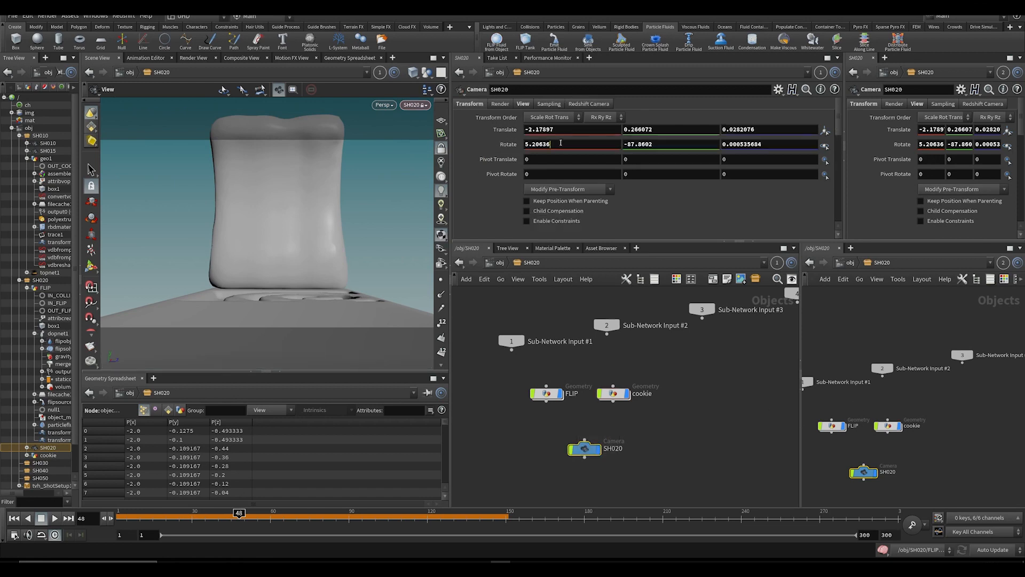
drag(552, 145, 523, 144)
text(0)
key(Tab)
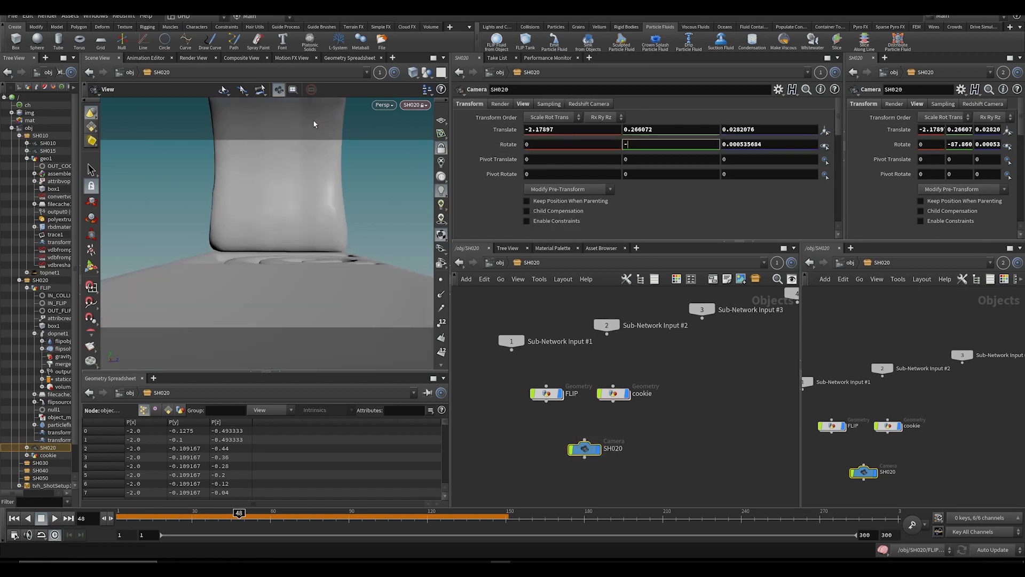
key(Tab)
text(0)
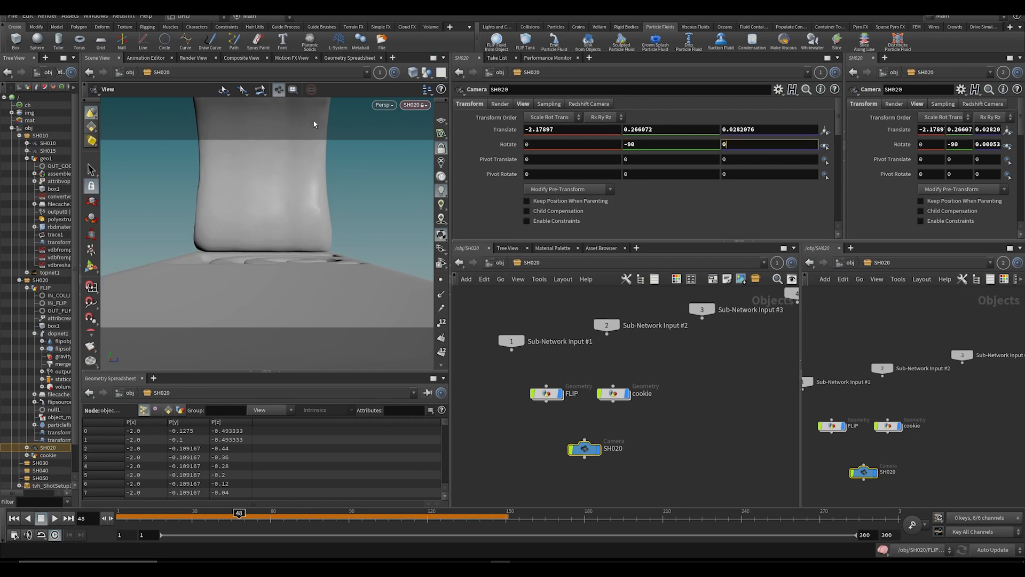
key(Return)
key(ctrl+s)
Step: Reframe the pouring caramel through the SH020 camera at frame 26, set its focal length to 38 mm and save
drag(140, 516, 107, 518)
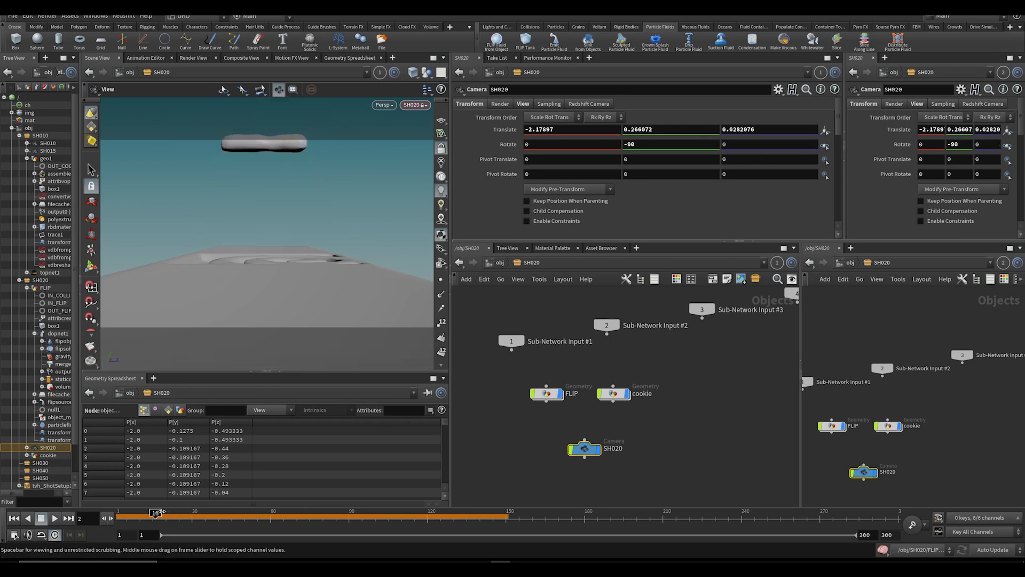
drag(329, 217, 321, 227)
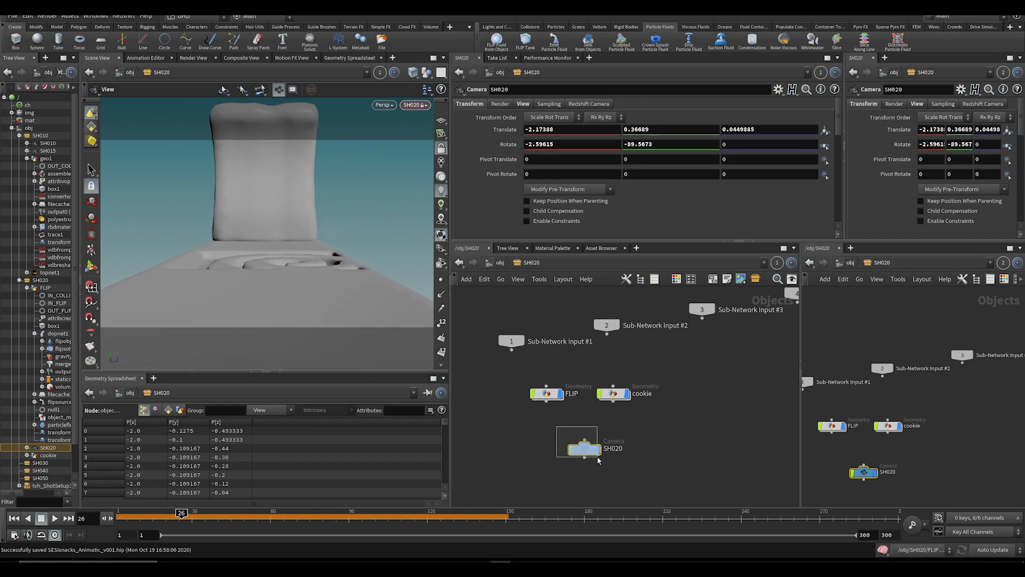
click(520, 104)
drag(667, 180, 641, 186)
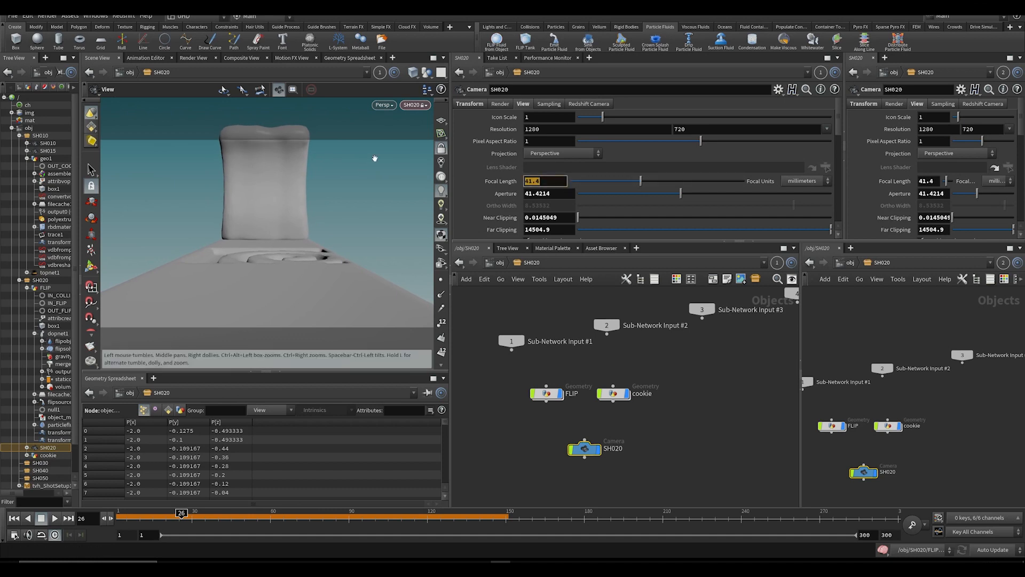
key(Return)
key(ctrl+s)
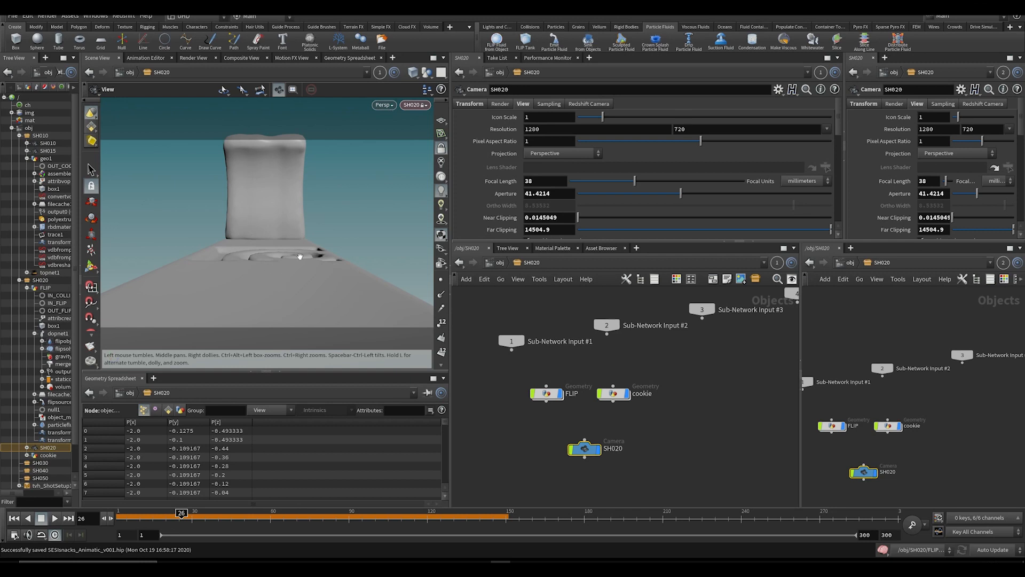
Step: Scrub to frame 30, dolly the SH020 camera closer to the caramel stream and save the scene
drag(120, 516, 191, 521)
scroll(249, 243, up, 4)
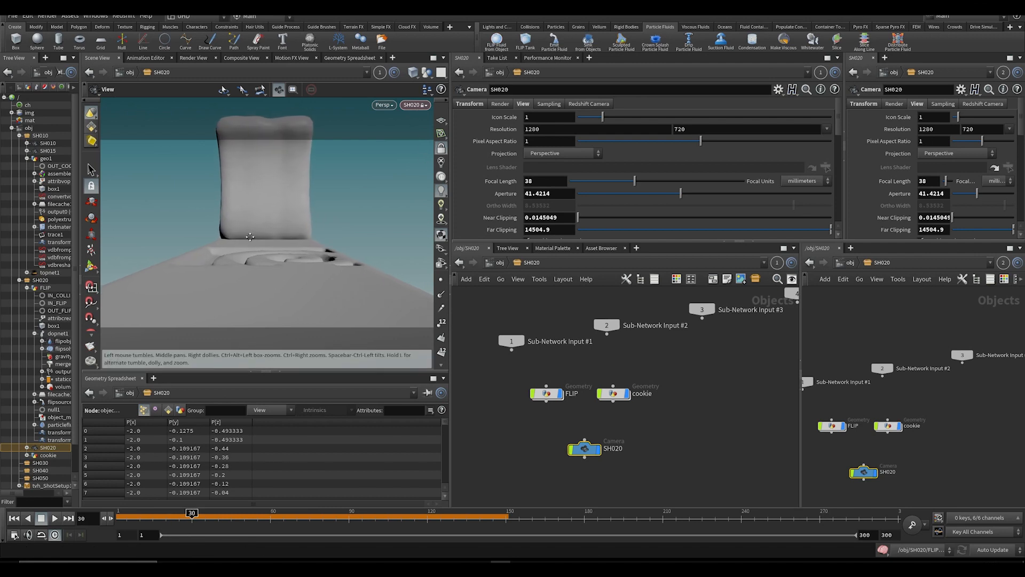
key(ctrl+s)
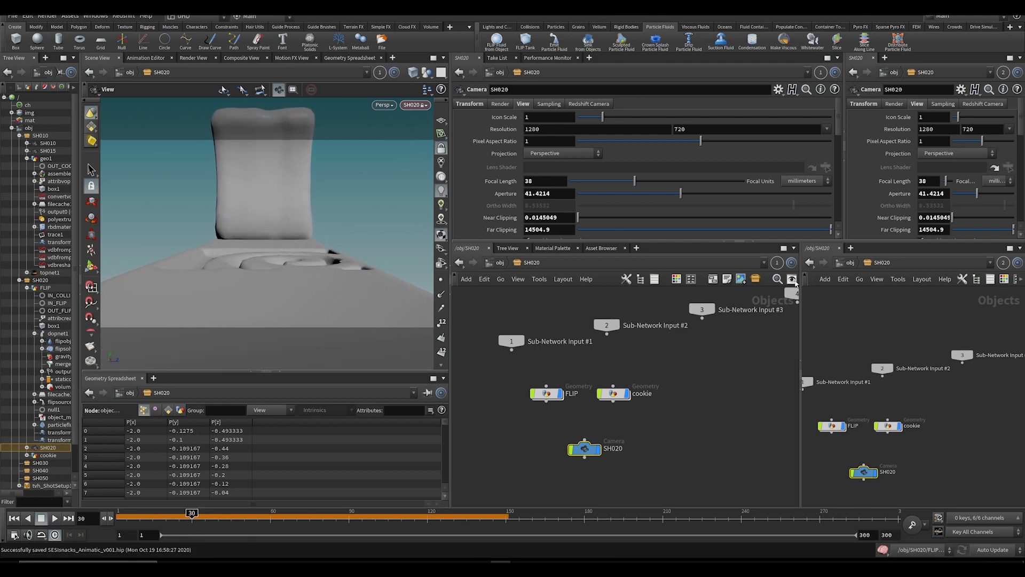
Step: Bring up the SH020 reference image at the obj level, set the SH020 camera's focal length to 24 mm and save
key(u)
middle_drag(1015, 405, 818, 369)
scroll(975, 368, up, 5)
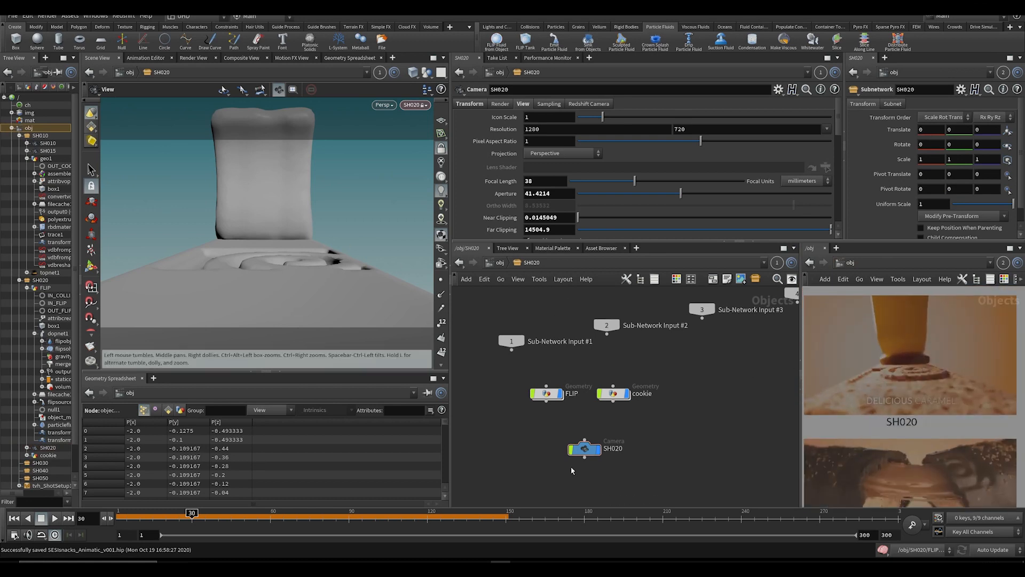
click(584, 448)
drag(619, 181, 614, 189)
text(24)
key(Return)
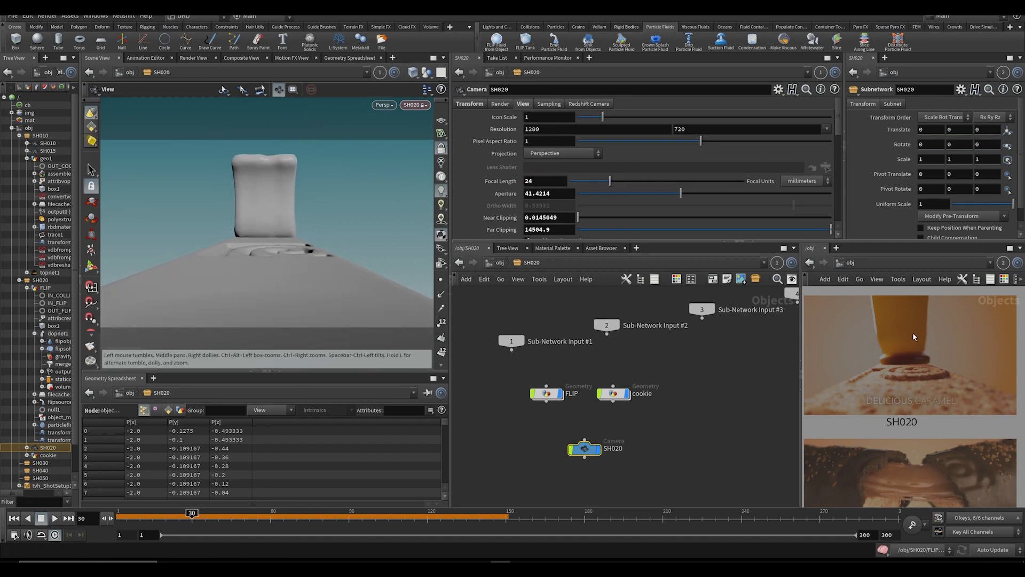
key(ctrl+s)
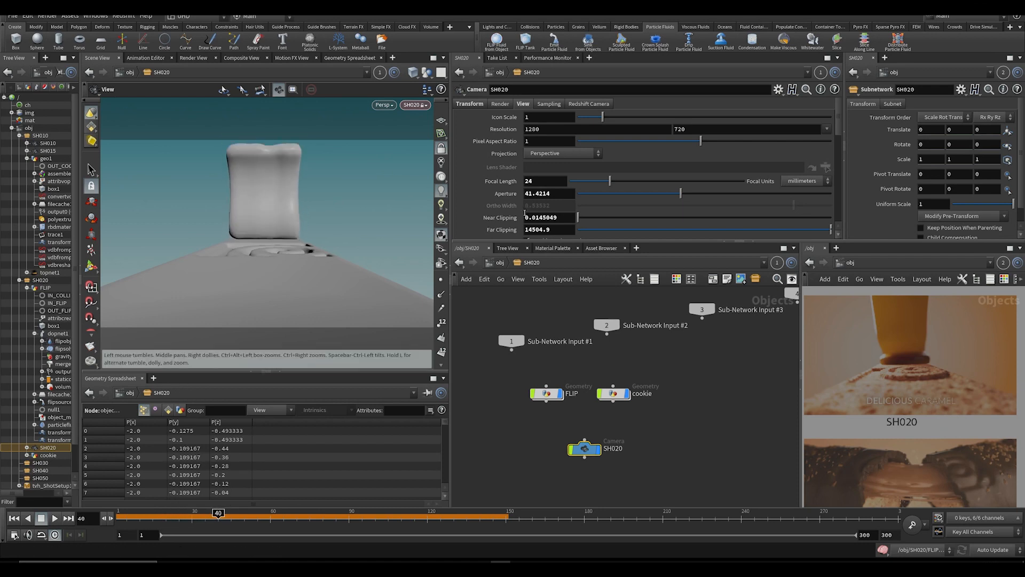
Step: Keyframe the SH020 camera's translation at frame 40 and again at frame 123 with the camera pulled back along the cookie
click(469, 104)
alt+click(502, 130)
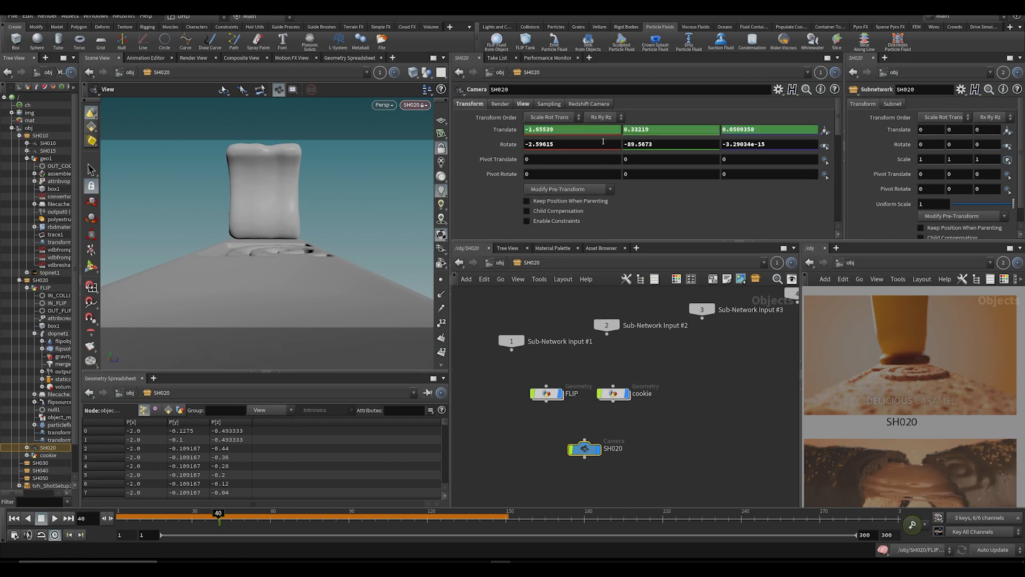
drag(219, 514, 436, 523)
right_drag(283, 261, 269, 238)
middle_drag(269, 238, 267, 204)
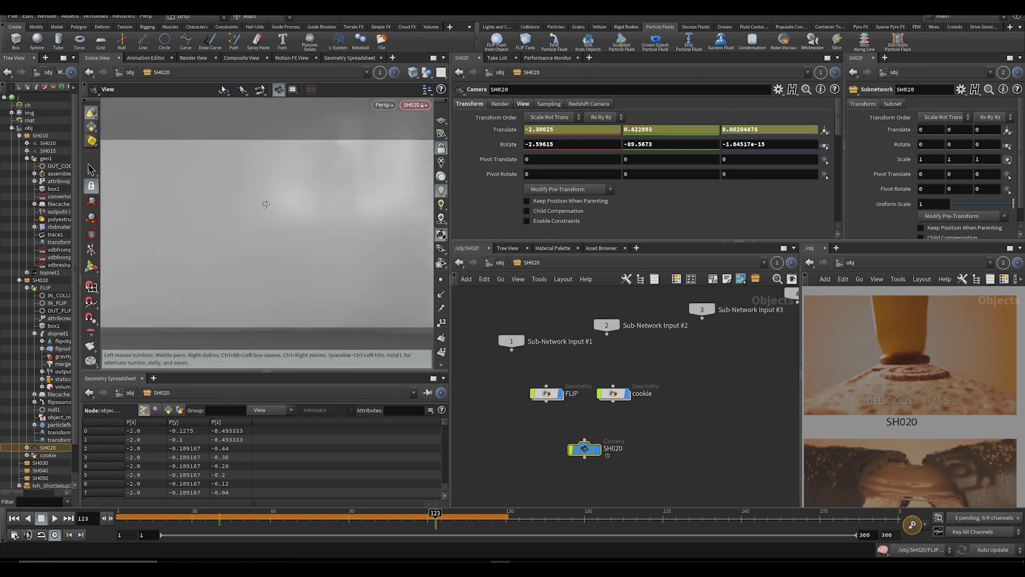
alt+click(506, 130)
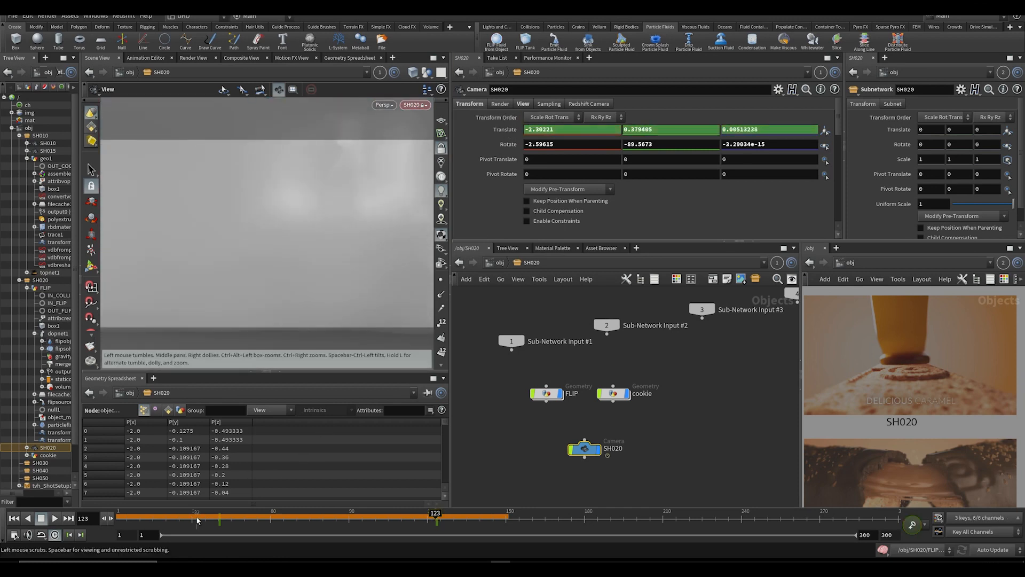
Step: Open the SH020 camera's translate curves, make them linear between the two keys, and scrub the camera move
drag(198, 517, 439, 512)
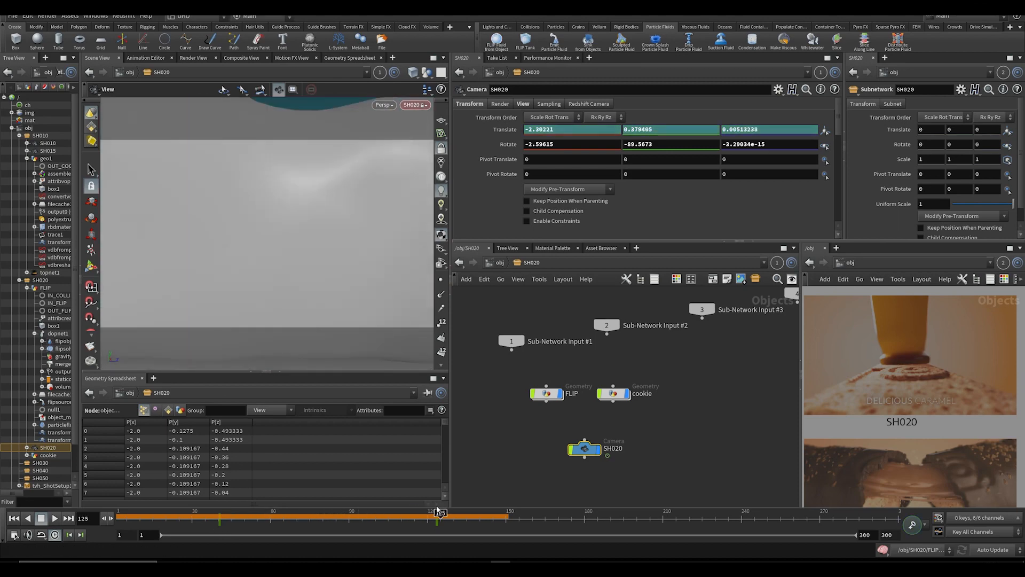
shift+click(505, 129)
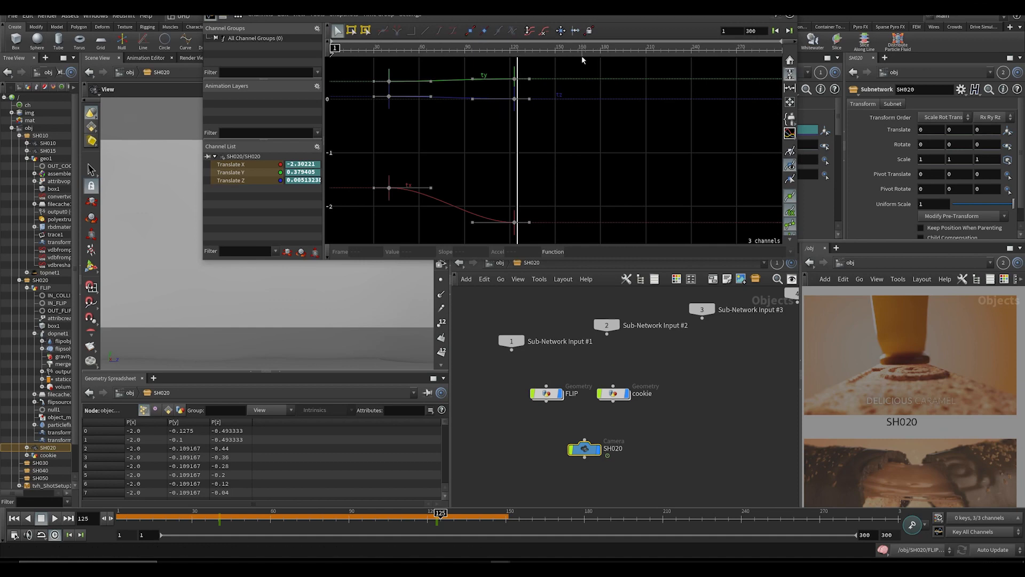
drag(381, 234, 380, 235)
click(425, 36)
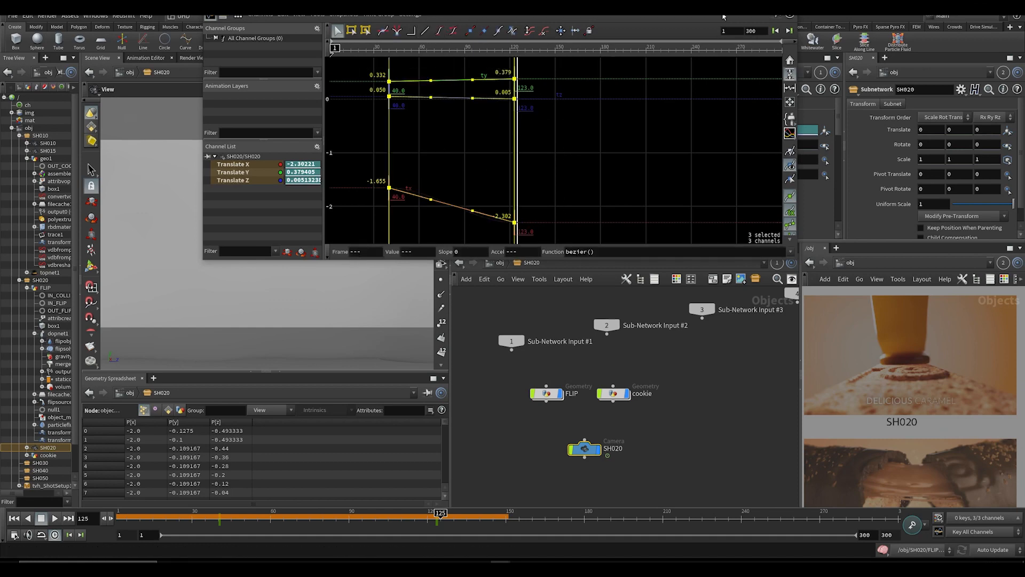
click(227, 516)
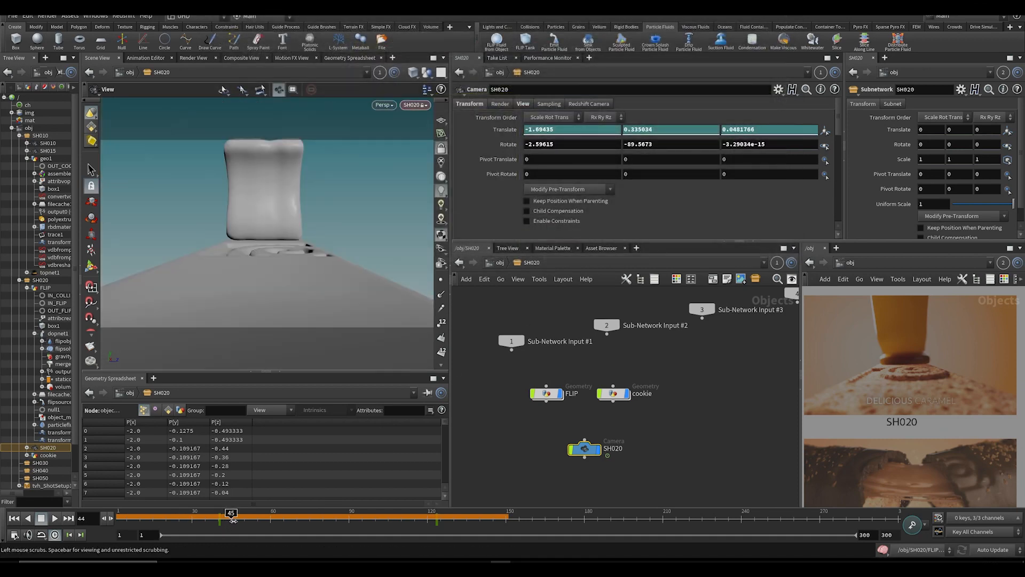
Step: Try adjusting the SH020 camera's Rotate X, Y and Z values one at a time, undoing each change, and save the scene
middle_drag(512, 390, 490, 392)
key(ctrl+s)
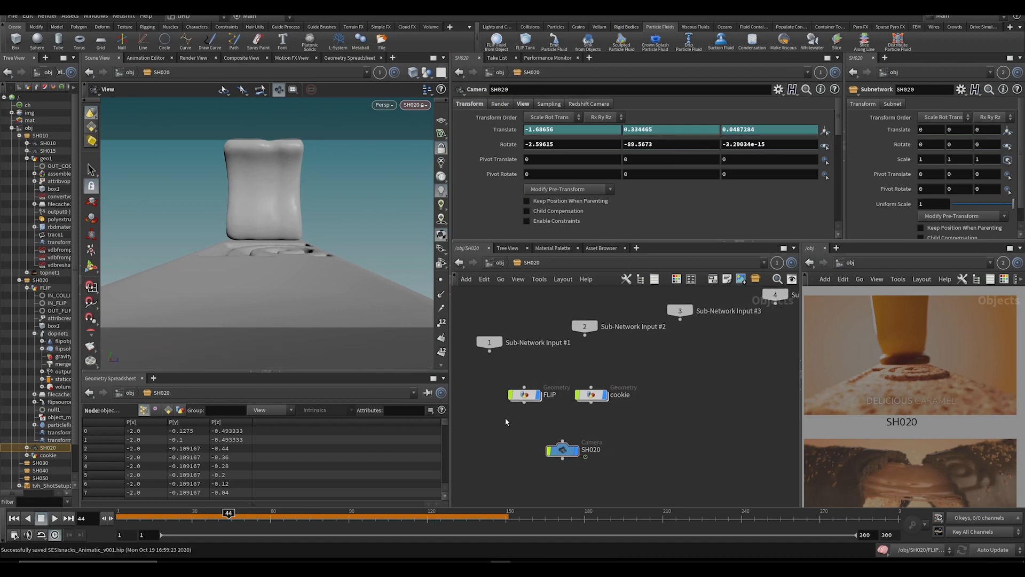
middle_drag(560, 144, 547, 143)
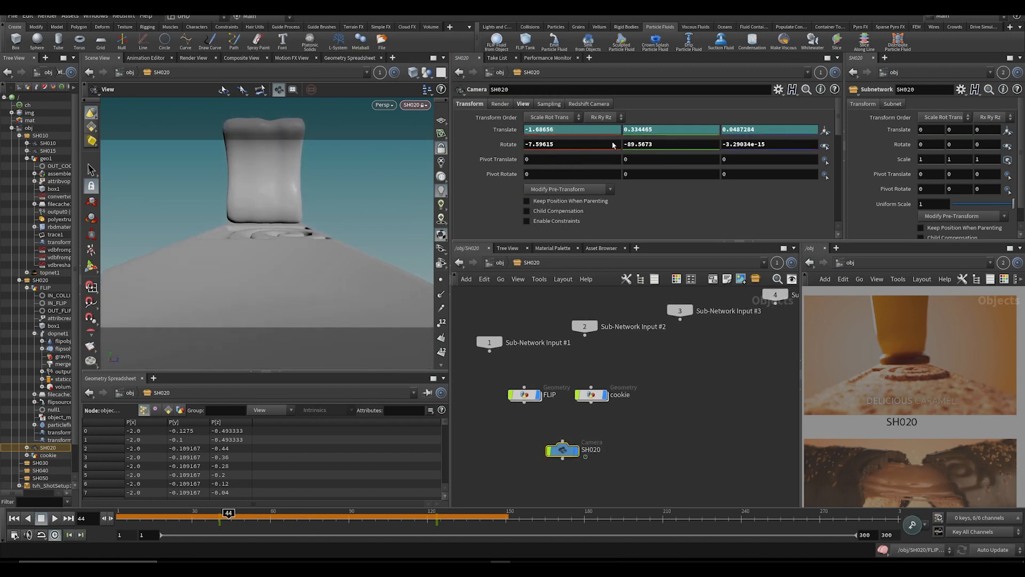
key(ctrl+z)
middle_drag(649, 141, 633, 129)
key(ctrl+z)
middle_drag(756, 144, 729, 133)
key(ctrl+z)
key(ctrl+s)
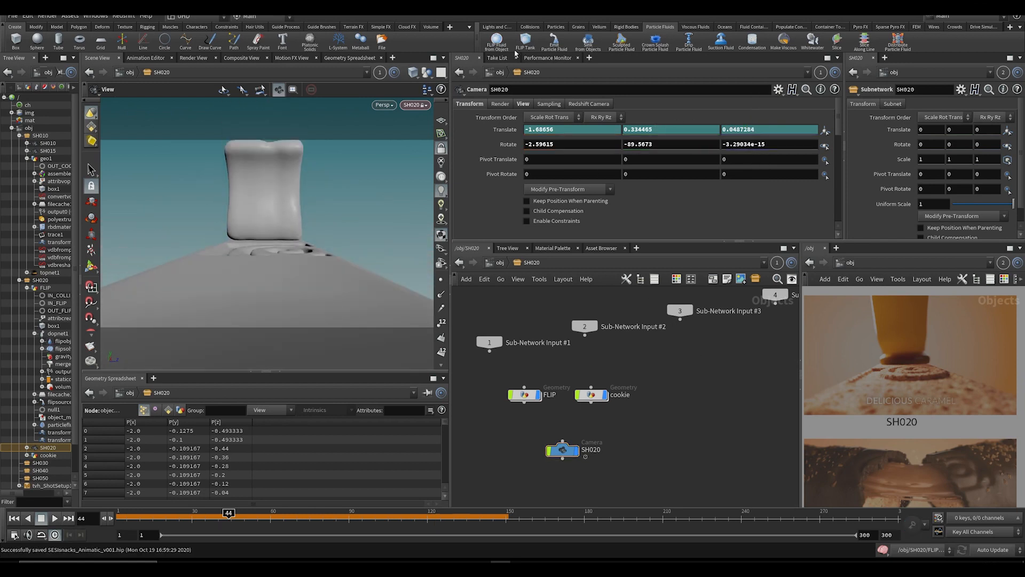
Step: Try offsets on the SH020 camera's Translate X, Rotate Y and Rotate Z, undoing each one
mouse_move(565, 129)
middle_down()
mouse_move(559, 112)
mouse_move(580, 115)
mouse_move(556, 116)
middle_up()
key(ctrl+z)
click(597, 118)
click(602, 129)
key(ctrl+z)
middle_drag(643, 144, 626, 126)
key(ctrl+z)
middle_drag(728, 144, 688, 126)
key(ctrl+z)
middle_click(604, 129)
key(ctrl+z)
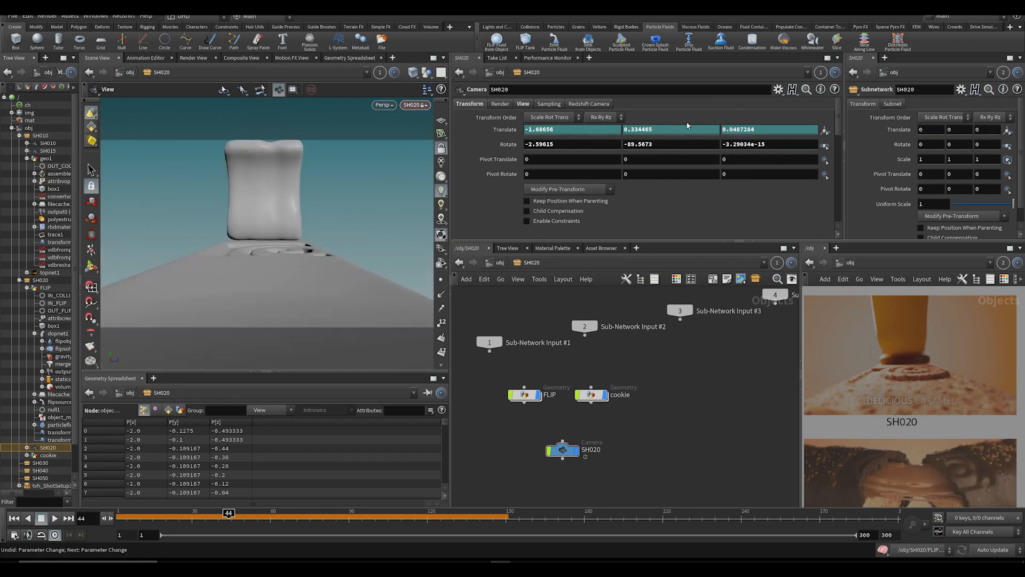
Step: Save the scene, try the Rx Rz Ry rotation order on the SH020 camera with a test transform change, and undo the change
click(612, 118)
click(614, 122)
click(606, 117)
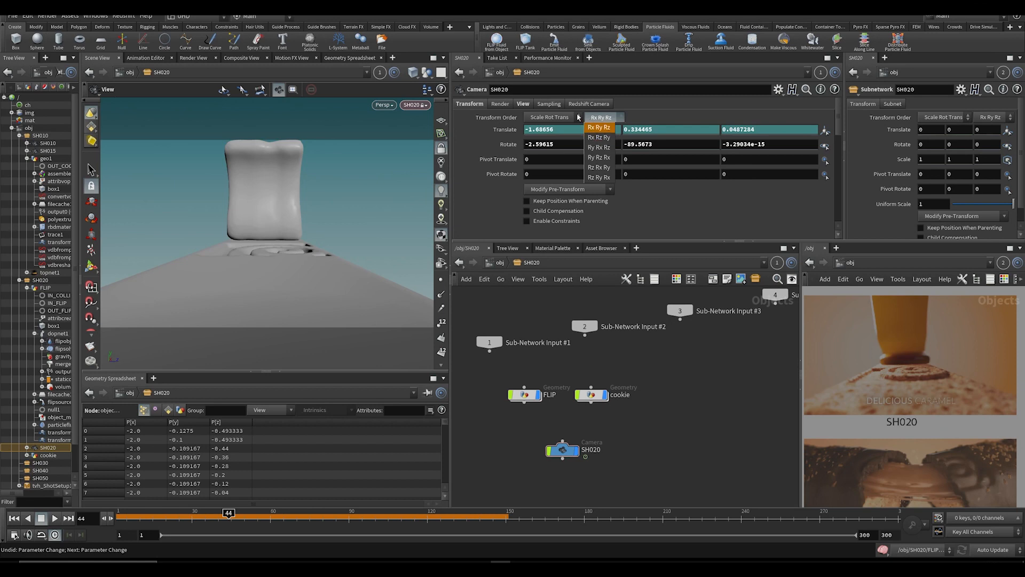
click(514, 122)
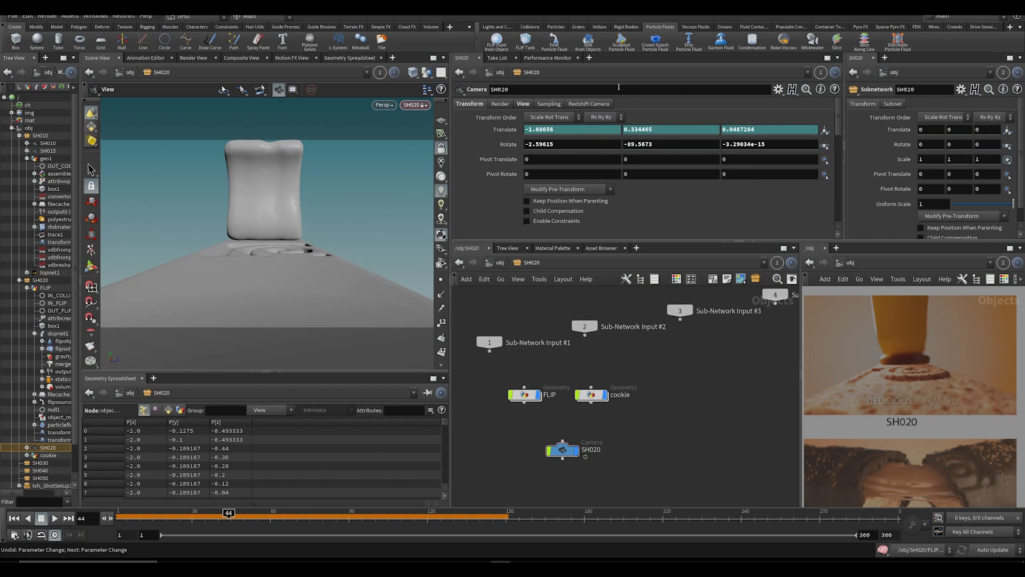
key(ctrl+s)
click(611, 122)
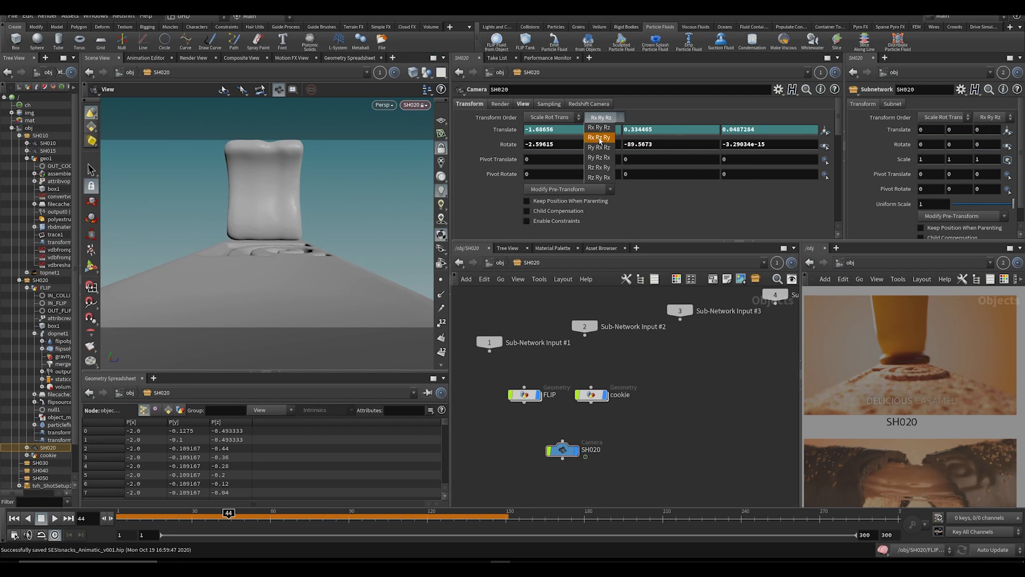
click(599, 137)
mouse_move(739, 129)
middle_down()
mouse_move(649, 138)
mouse_move(739, 142)
middle_up()
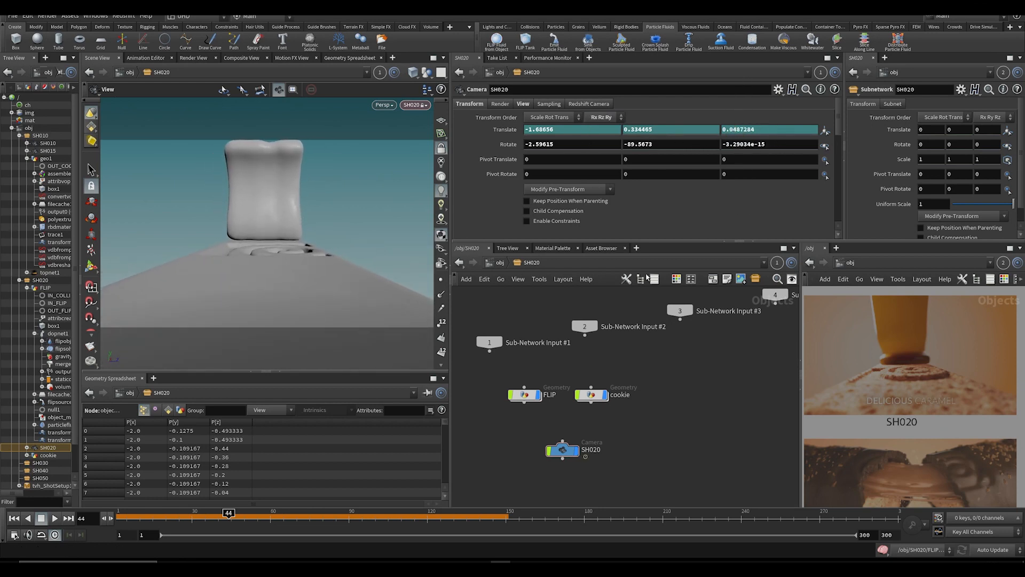
key(ctrl+z)
Step: At frame 39, switch the camera back to the Rx Ry Rz rotation order, test its roll with Rotate Z and undo it
click(558, 452)
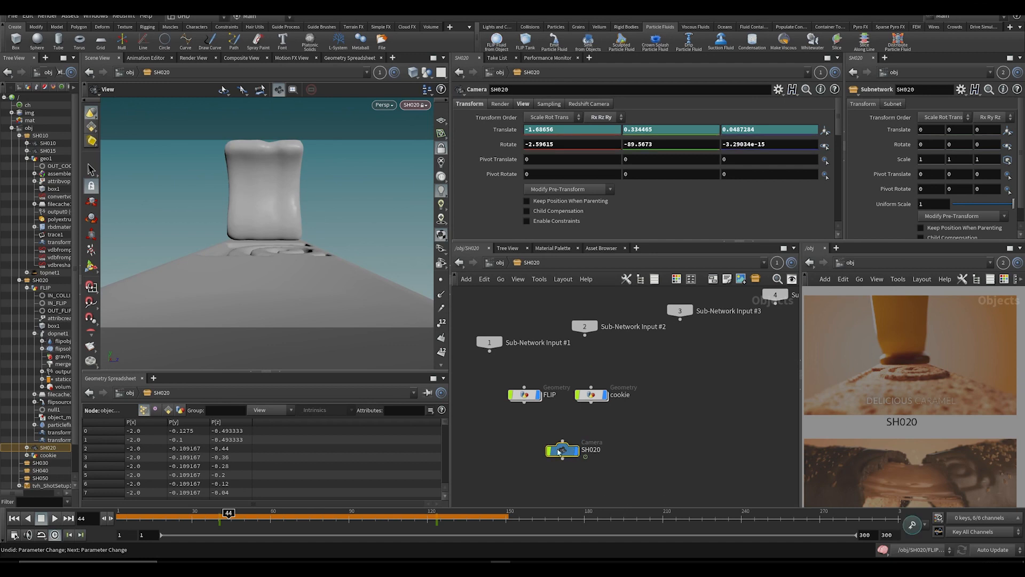
click(216, 519)
click(597, 119)
click(600, 128)
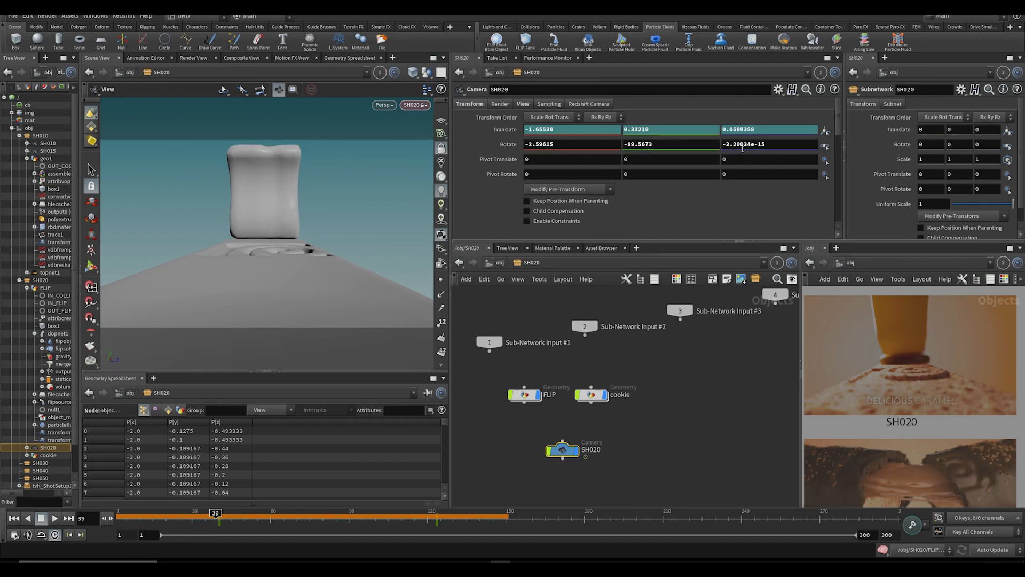
middle_drag(739, 144, 710, 136)
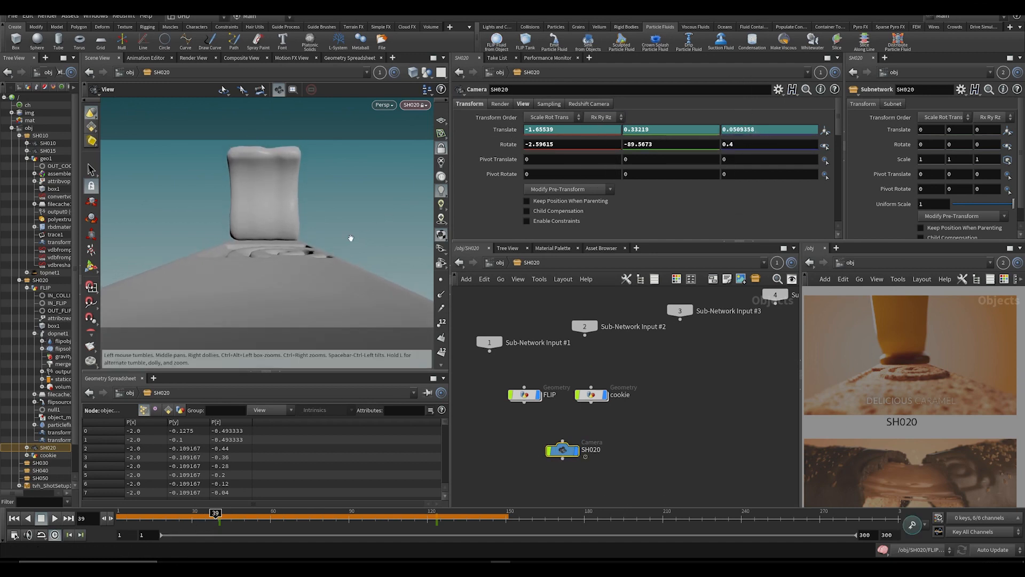
key(ctrl+s)
middle_drag(524, 140, 525, 140)
middle_drag(637, 135, 637, 135)
key(ctrl+z)
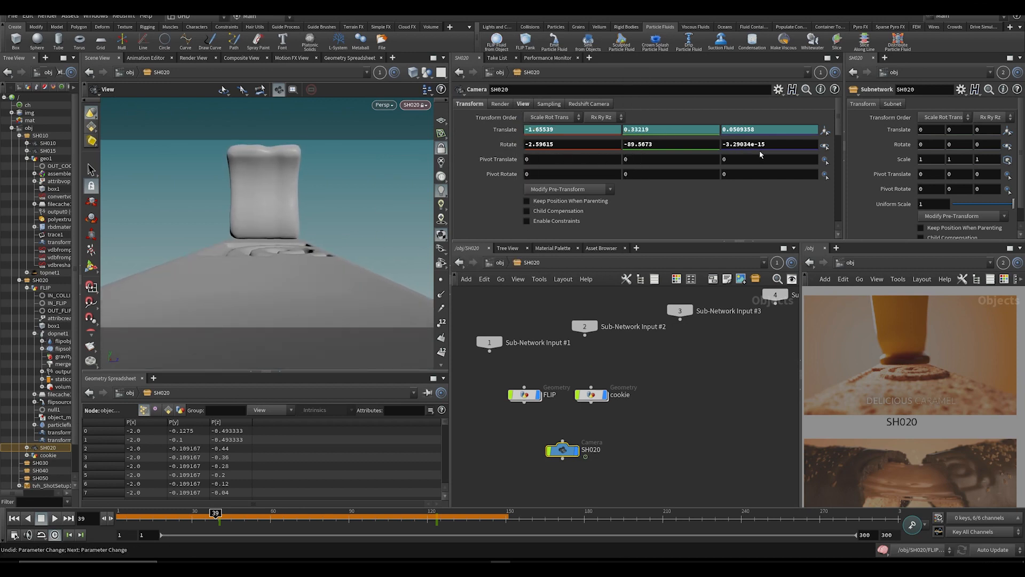
Step: Set the SH020 camera's rotation order to Rx Rz Ry and keyframe Rotate Z at -7 on frame 40
click(601, 117)
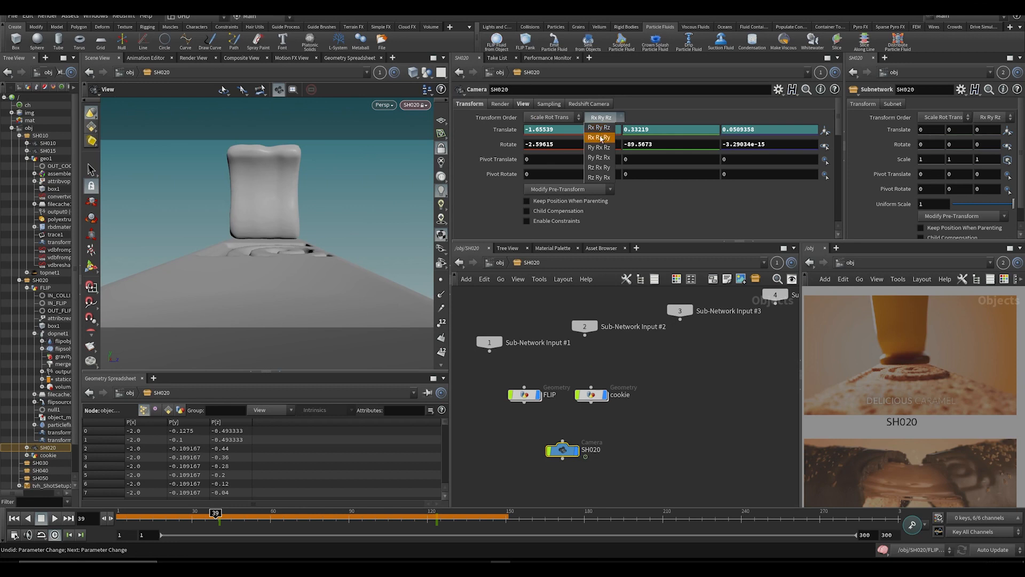
click(601, 129)
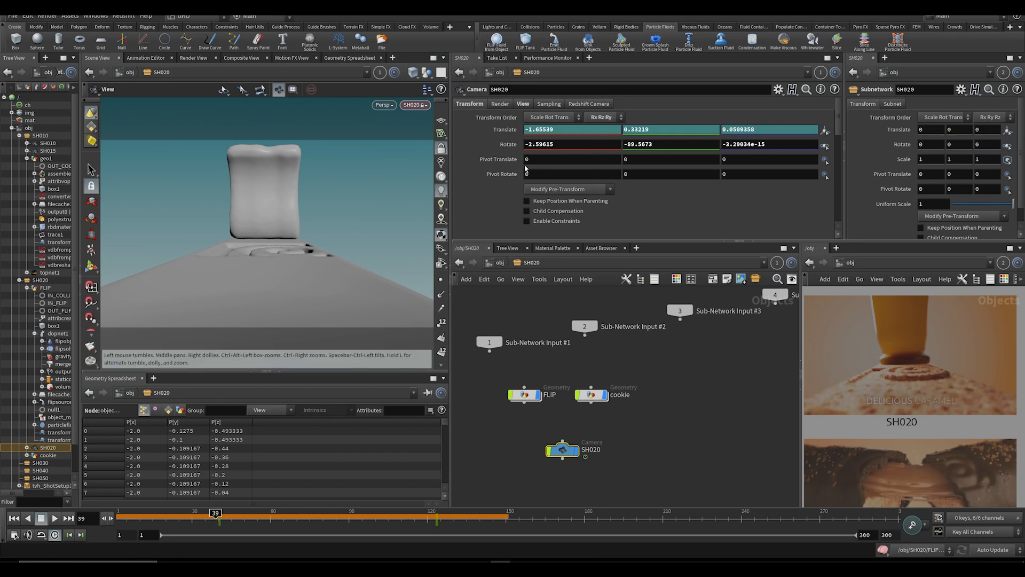
triple_click(785, 144)
text(-7)
key(Return)
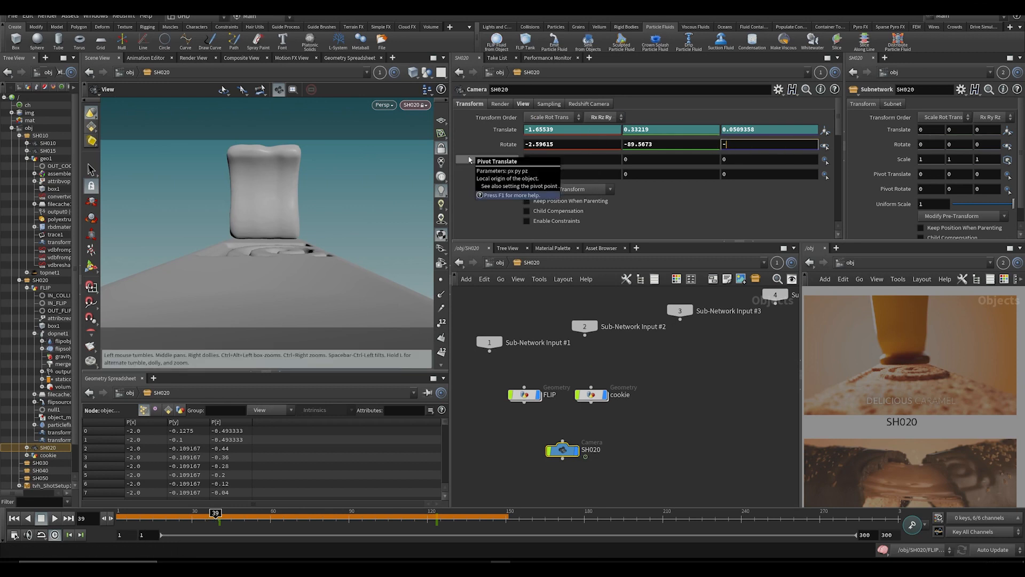
alt+click(764, 145)
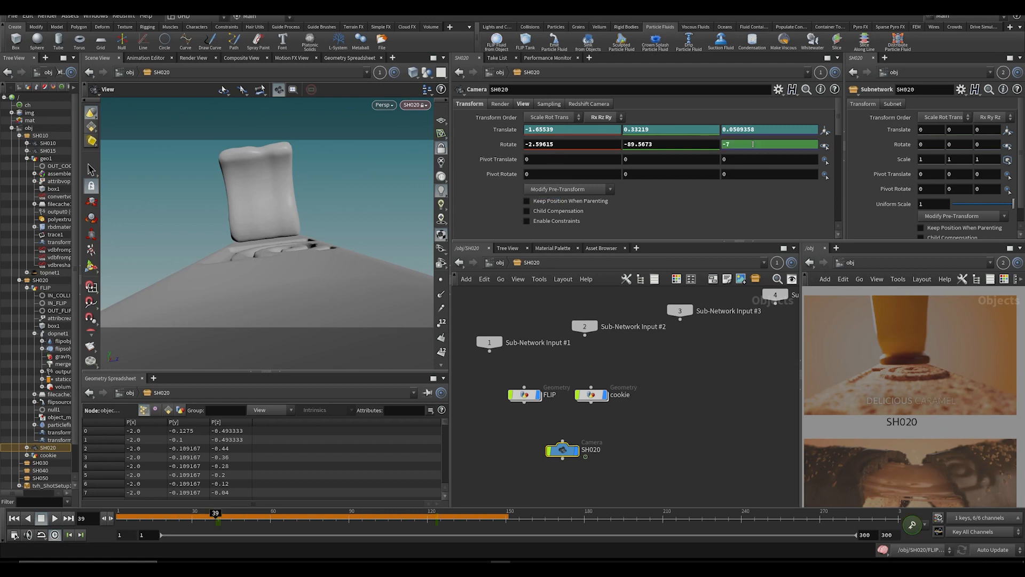
key(ctrl+z)
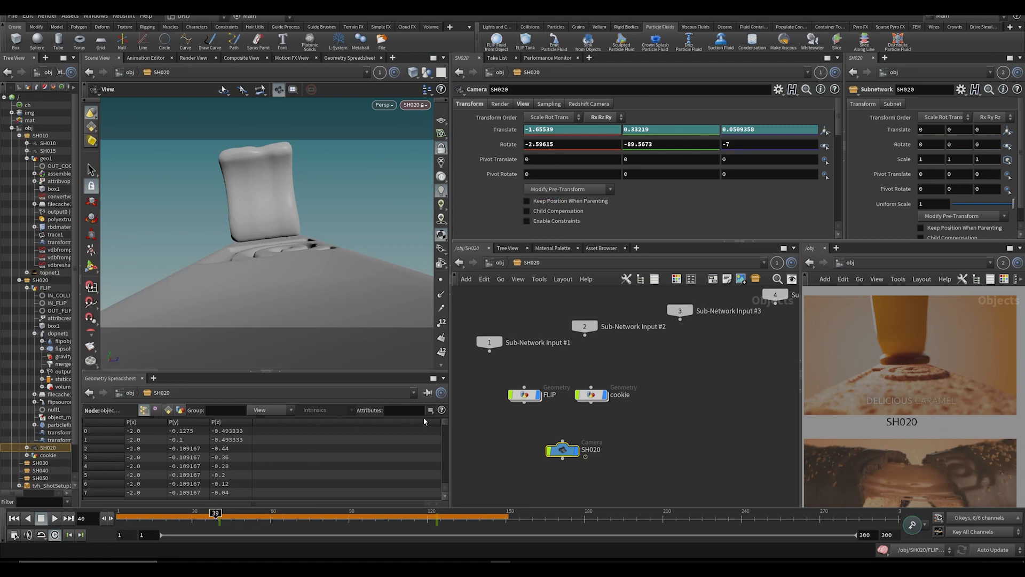
alt+click(740, 145)
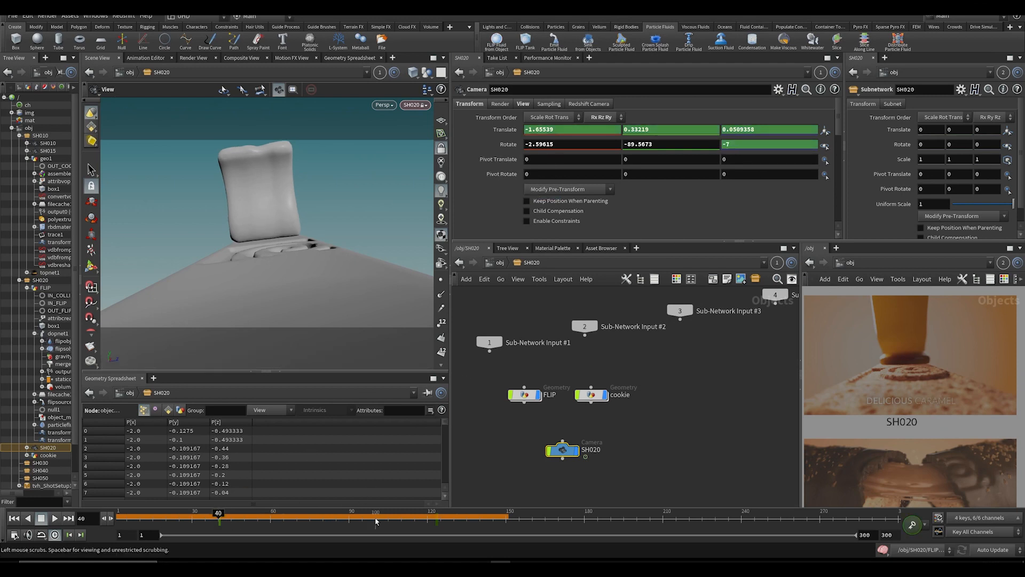
Step: Go to frame 124 and set the SH020 camera's Rotate Z to 7
click(437, 526)
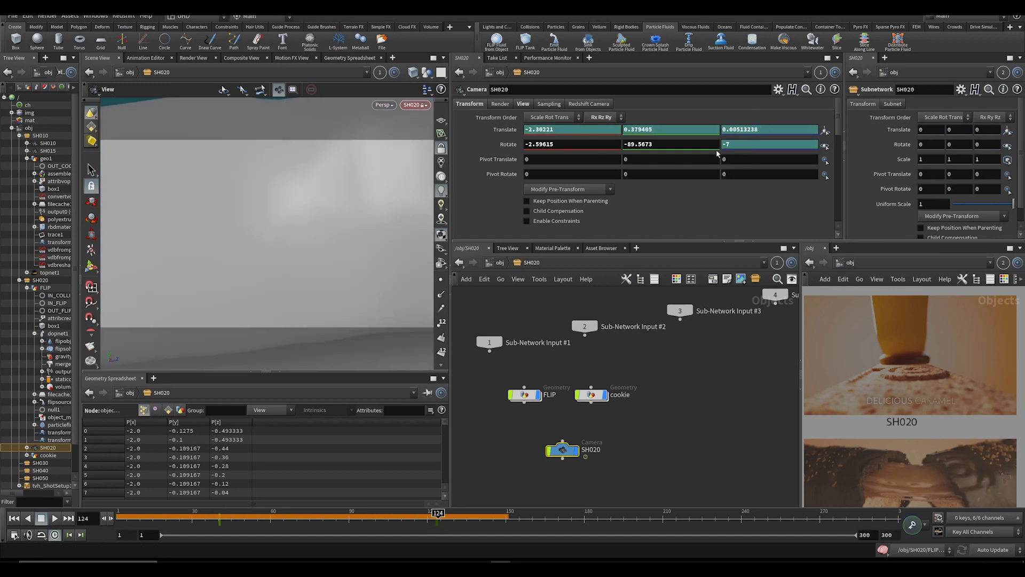
text(7)
key(Return)
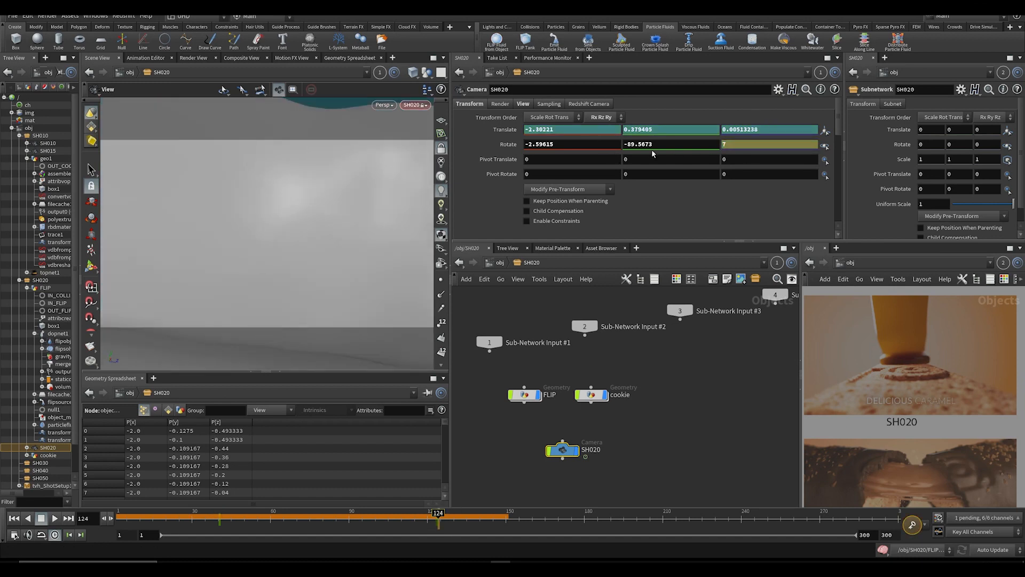
Step: Open the camera's Rotate Z curve, make it linear between its two keys and save the scene
shift+click(744, 144)
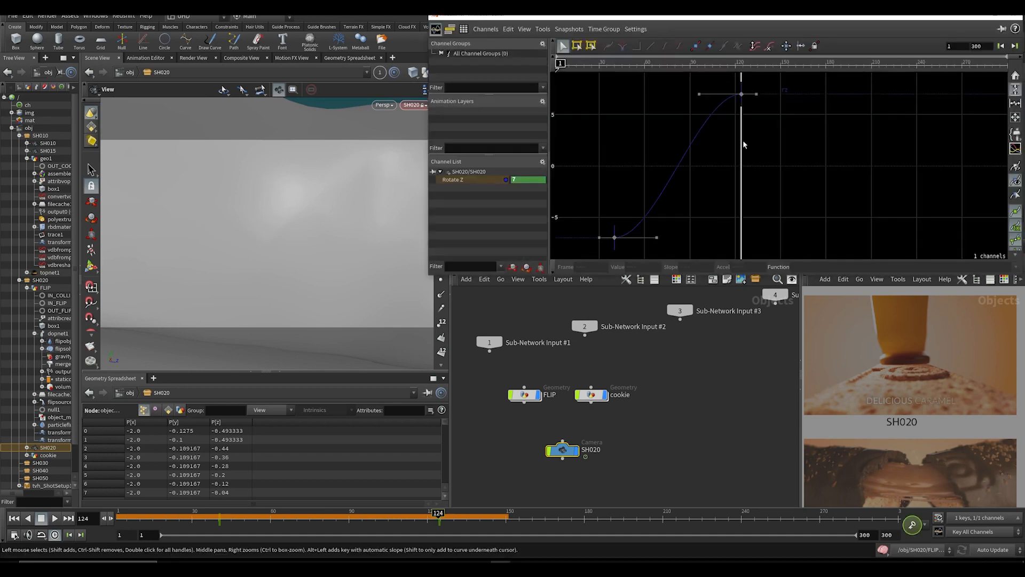
drag(766, 82, 575, 261)
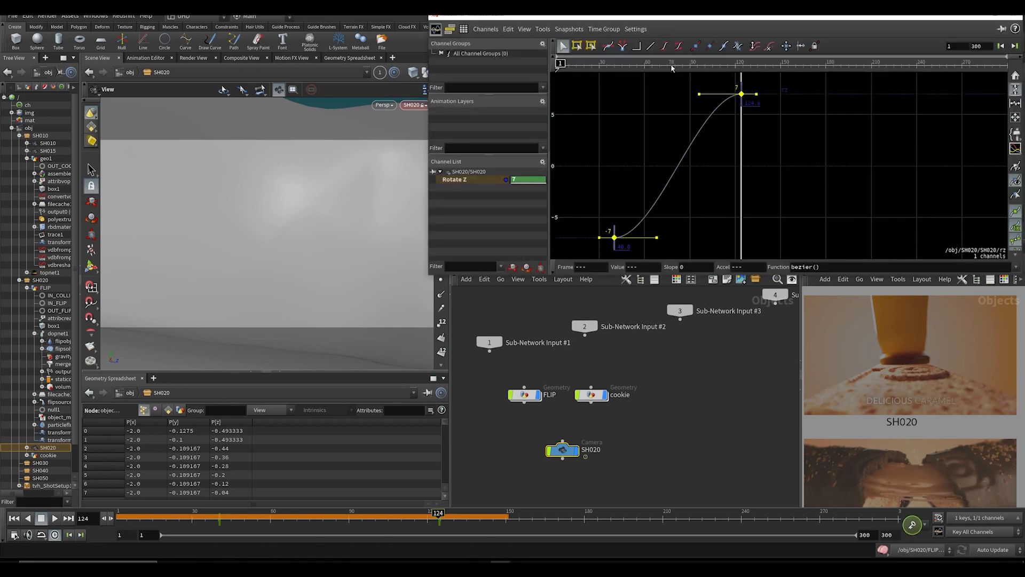
click(649, 46)
click(1003, 22)
key(ctrl+s)
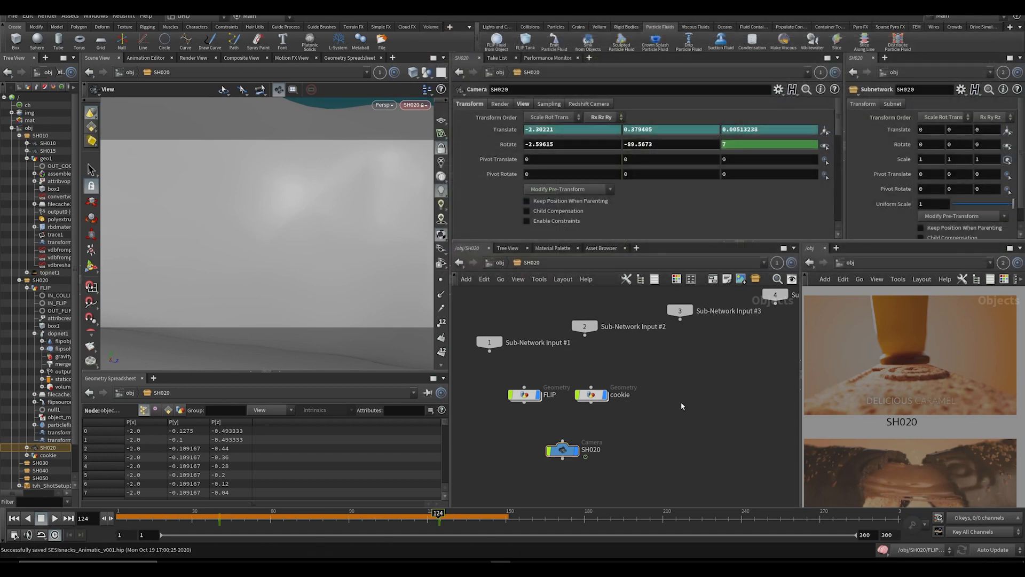
Step: Open the Animation preferences and examine the default and rotation function choices for initial curve segments
click(28, 16)
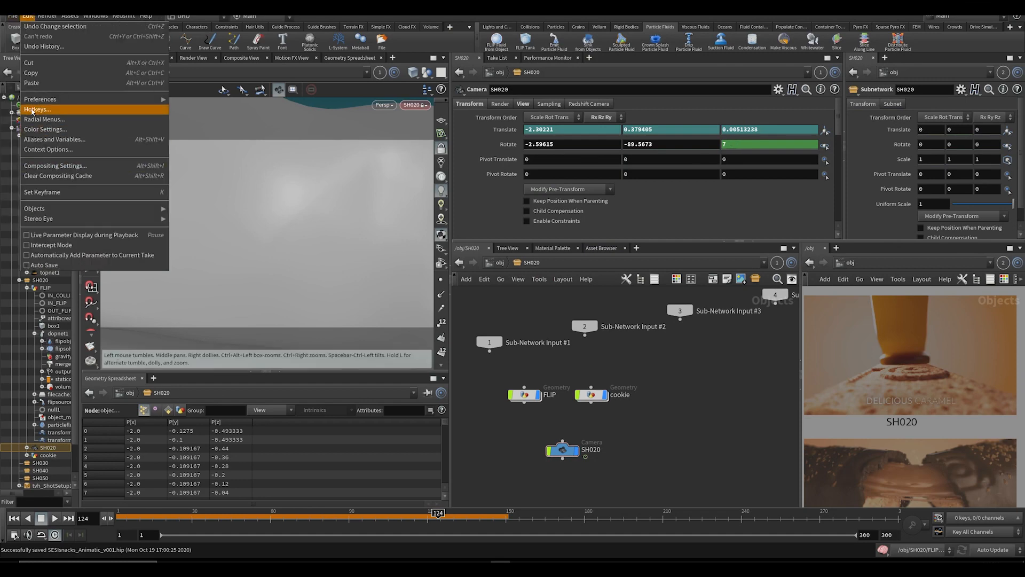
mouse_move(107, 99)
click(201, 100)
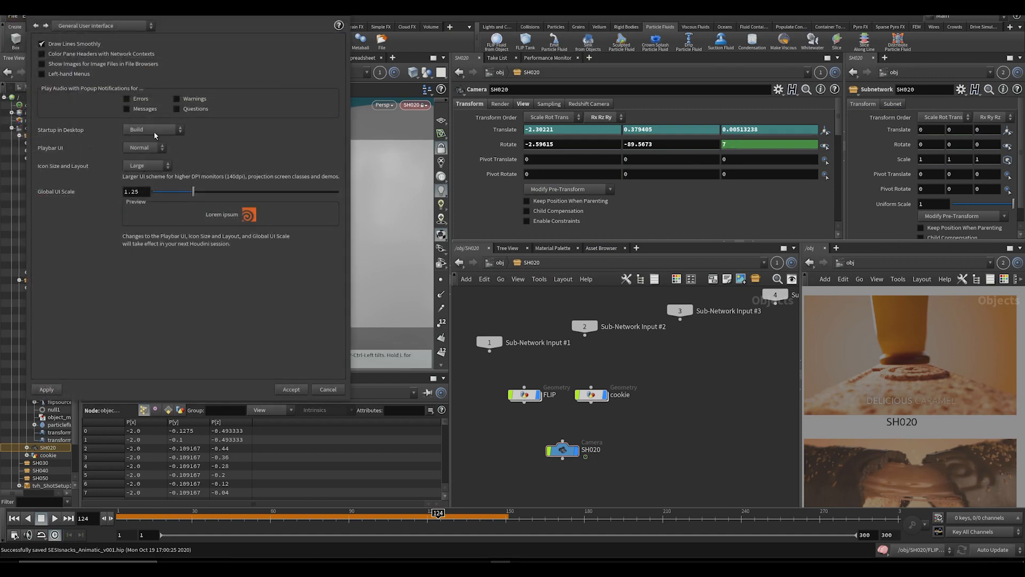
drag(106, 13, 449, 33)
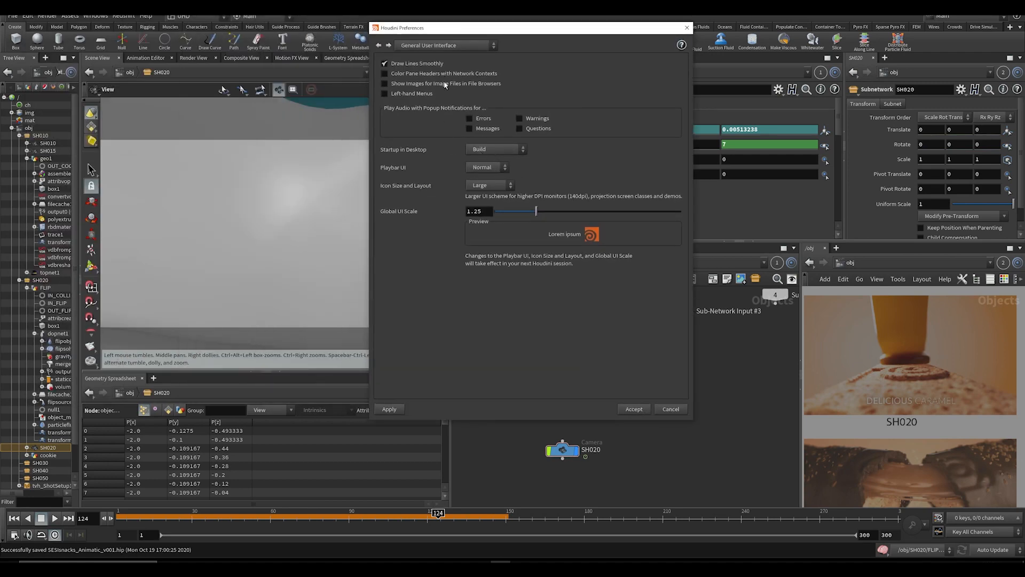
click(432, 45)
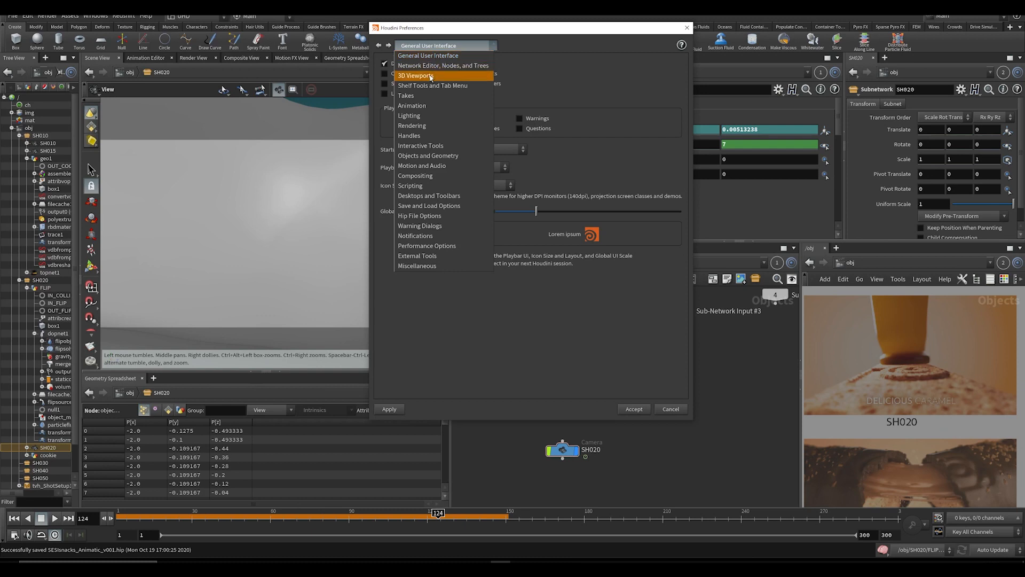
click(421, 105)
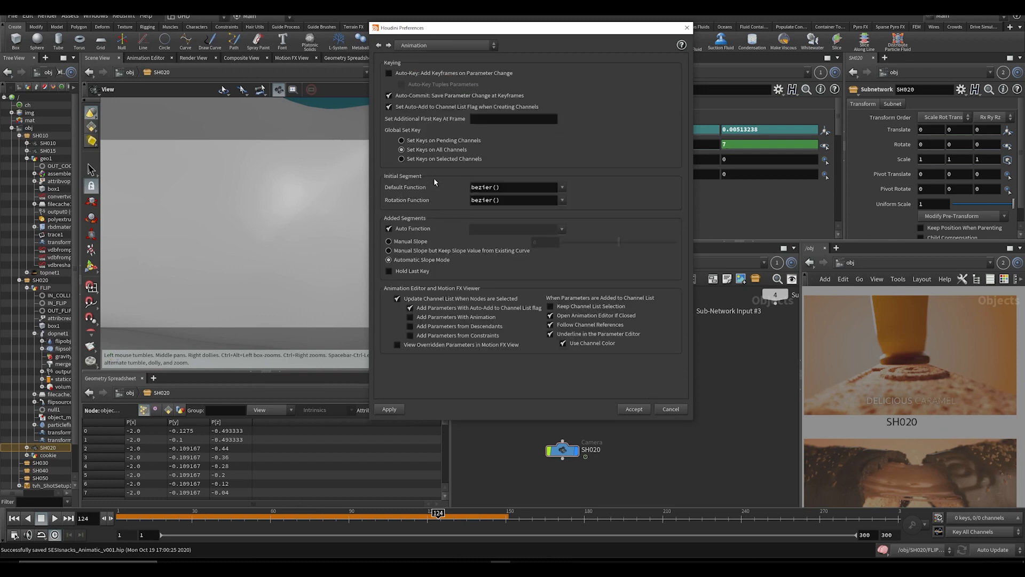
click(561, 200)
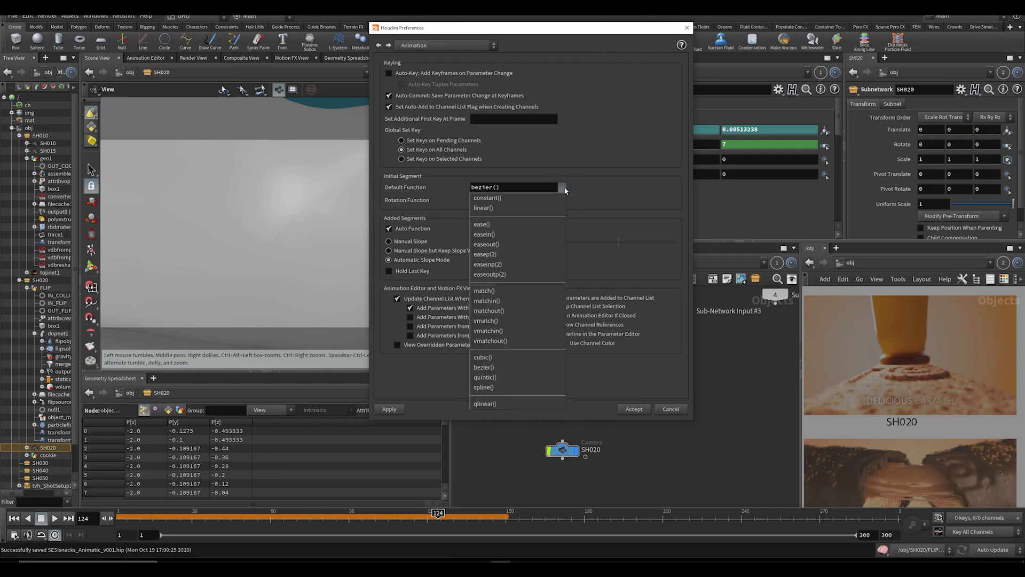
click(526, 200)
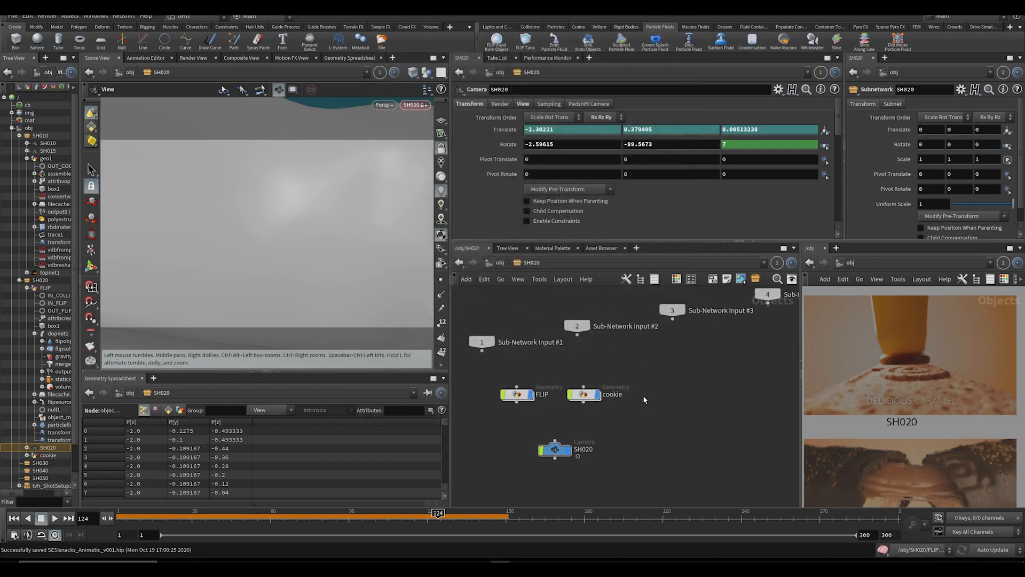
Step: Save the scene and scrub the timeline to review the rolling SH020 camera move
key(ctrl+s)
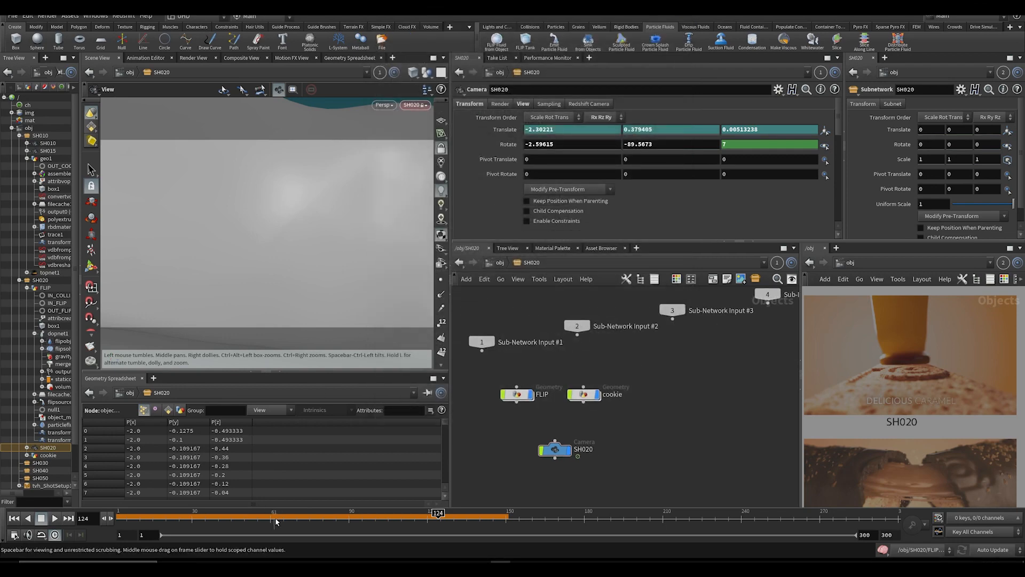
drag(280, 519, 389, 487)
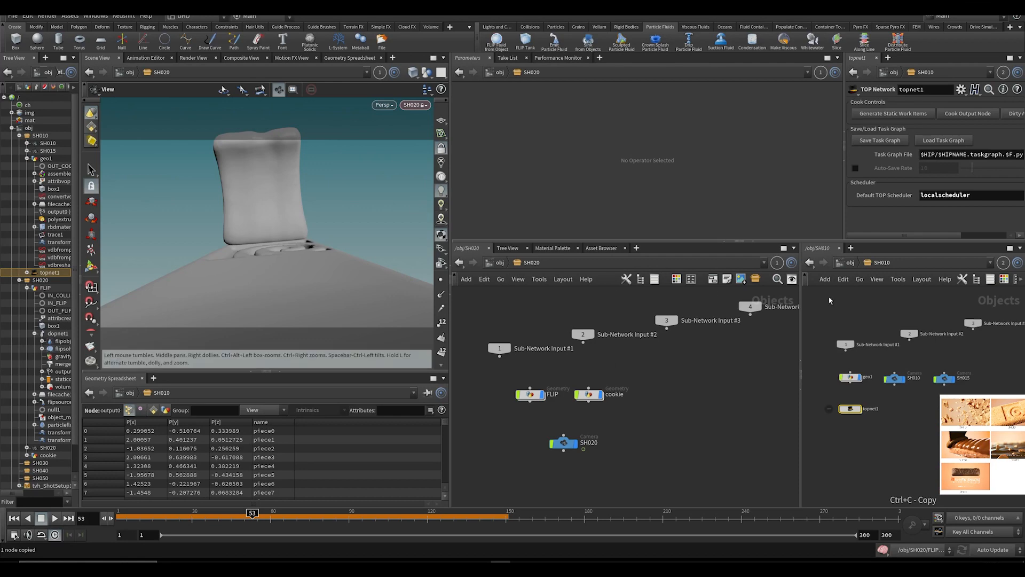
Step: Paste the copied SH010 TOP network into SH020 and delete the SH015 flipbook and merge nodes inside it
key(ctrl+v)
double_click(627, 441)
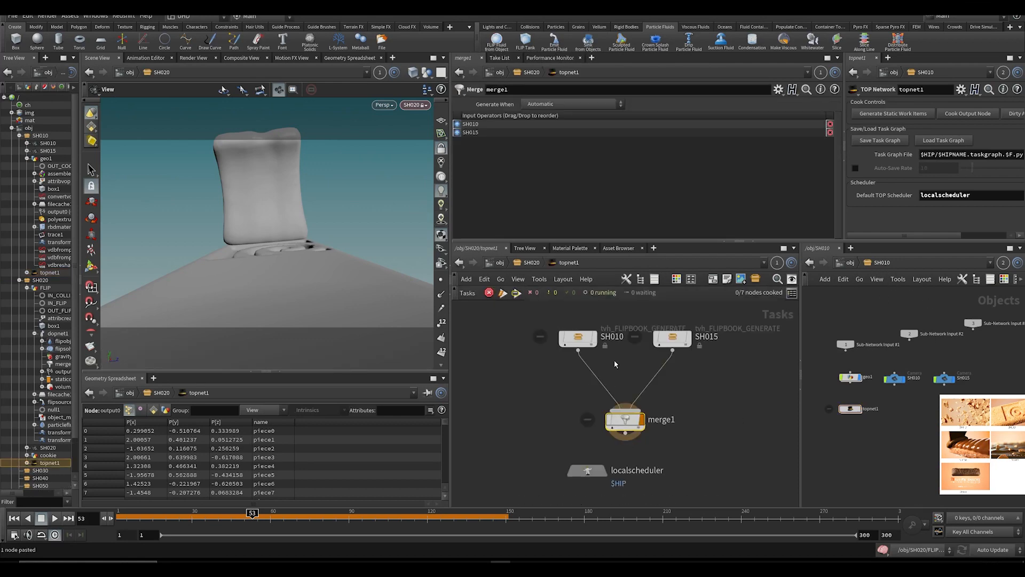
middle_drag(710, 350, 710, 369)
drag(698, 323, 639, 467)
key(Delete)
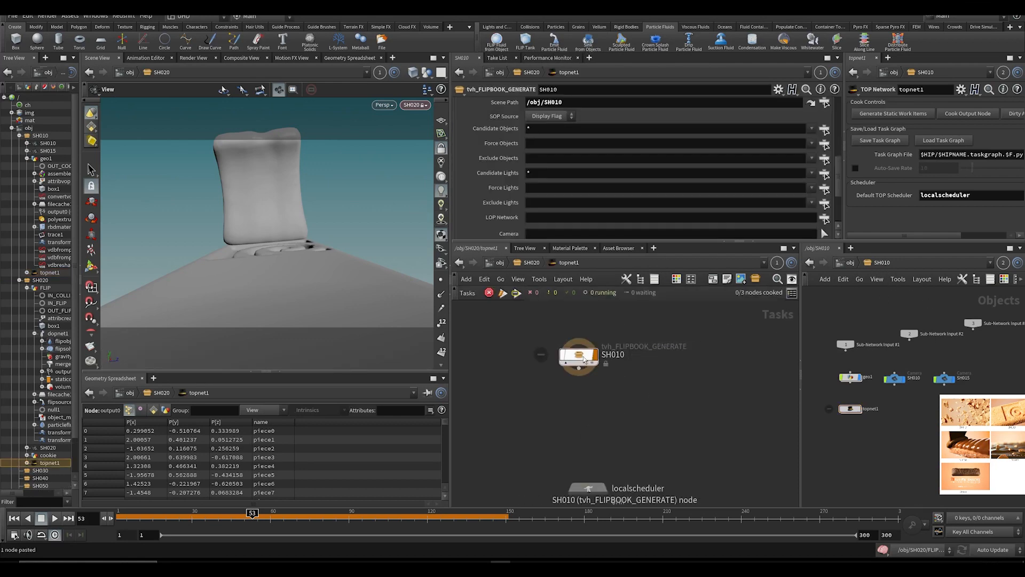
Step: Set the flipbook node's output name to SH020 and save the scene
drag(580, 355, 589, 391)
scroll(560, 160, up, 5)
click(549, 128)
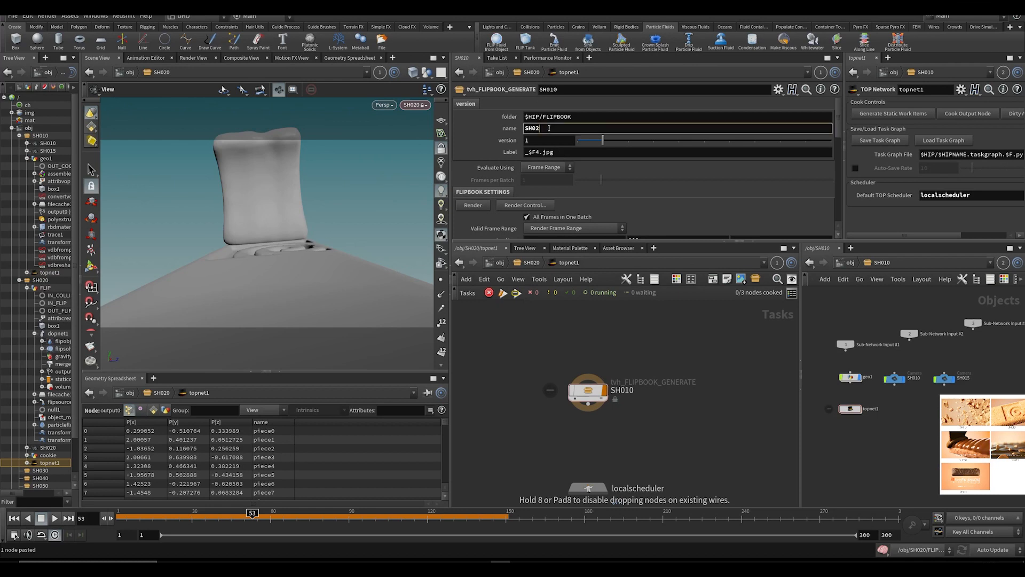
text(2)
key(Return)
key(ctrl+s)
Step: Set the flipbook's render end frame to 150 and save the scene
scroll(578, 149, down, 5)
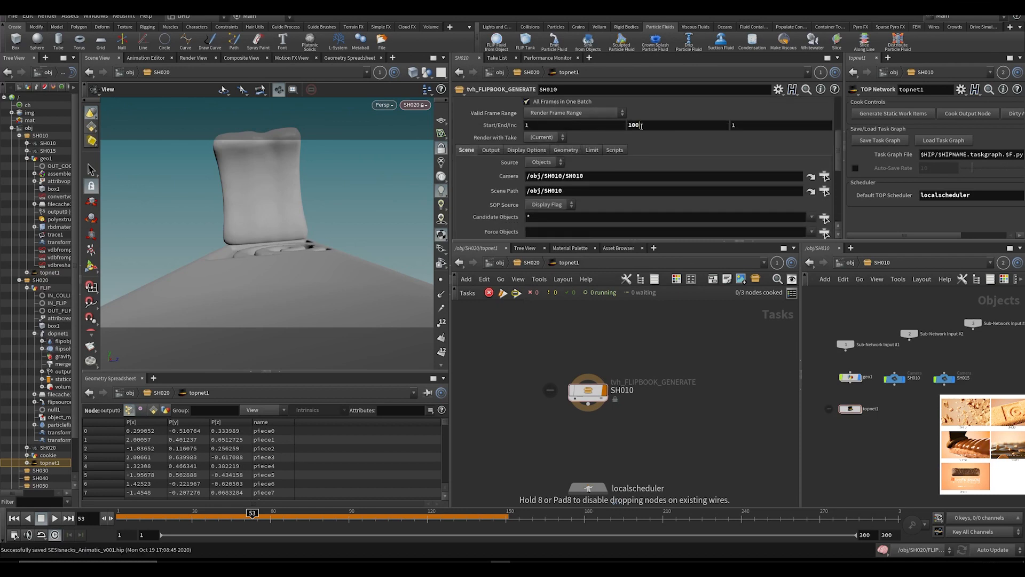
double_click(641, 126)
text(150)
key(Return)
key(ctrl+s)
Step: Point the flipbook's scene path to /obj/SH020 and its camera to /obj/SH020/SH020
click(826, 191)
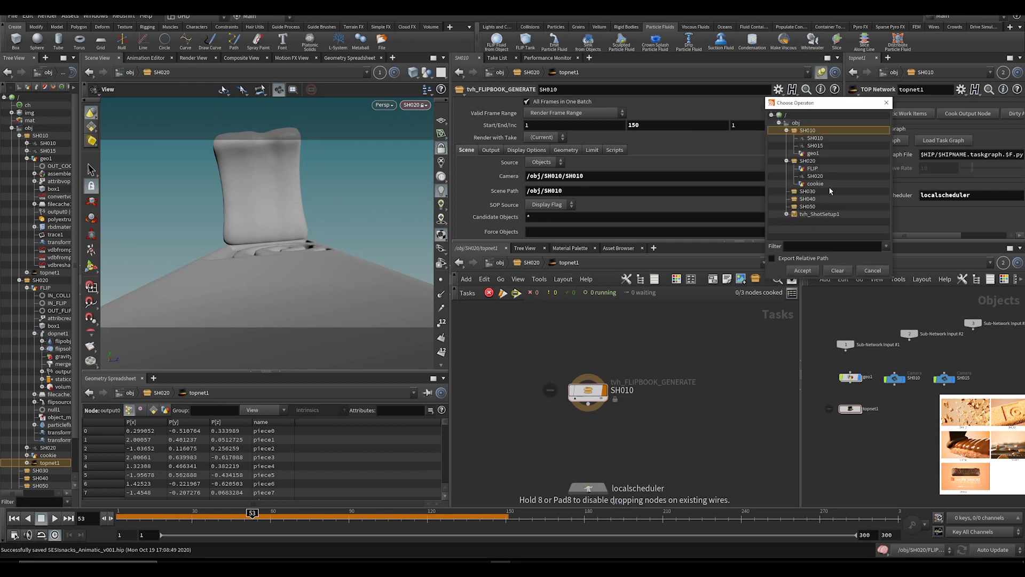
double_click(807, 161)
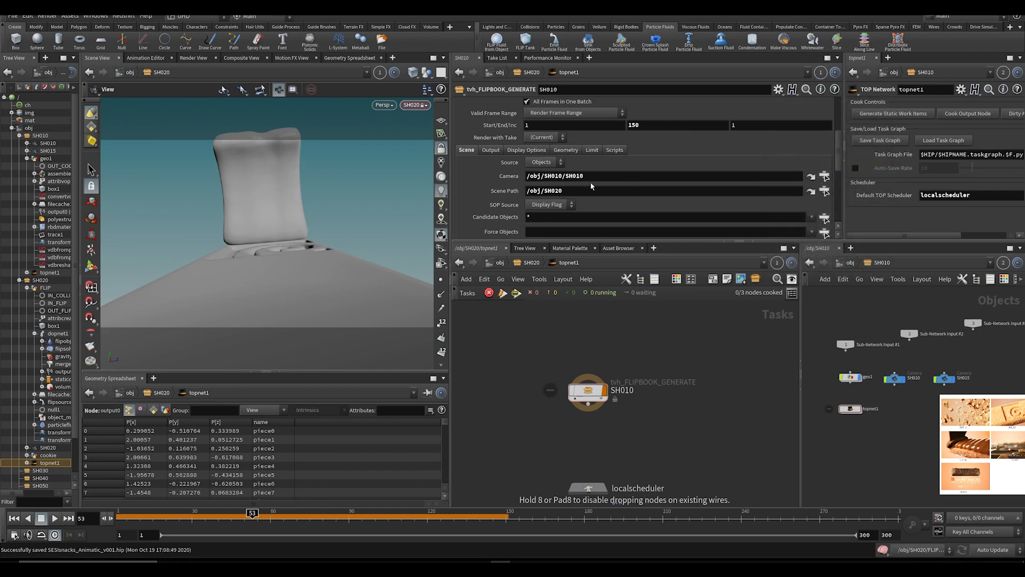
click(826, 175)
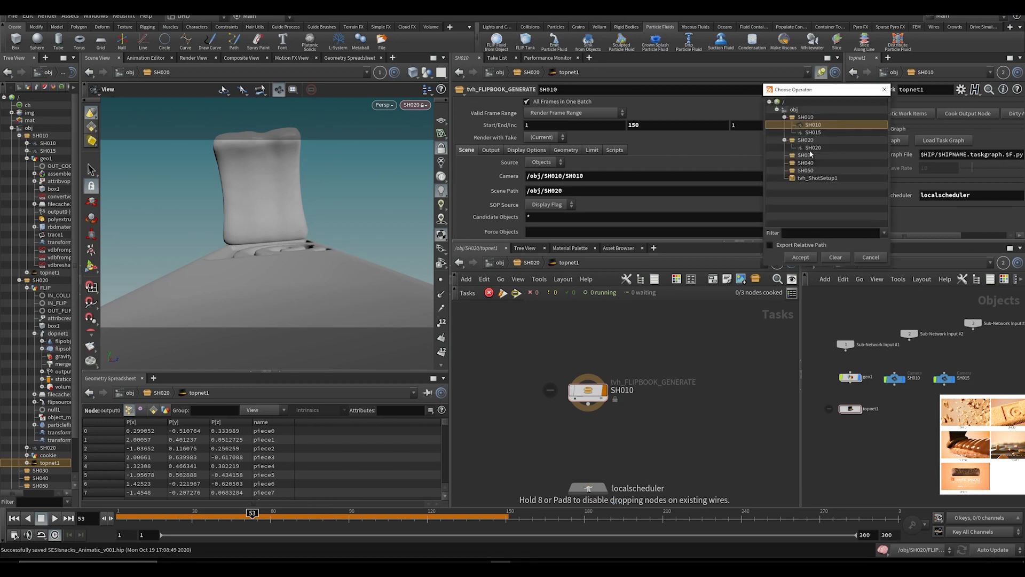
double_click(813, 147)
scroll(610, 188, down, 3)
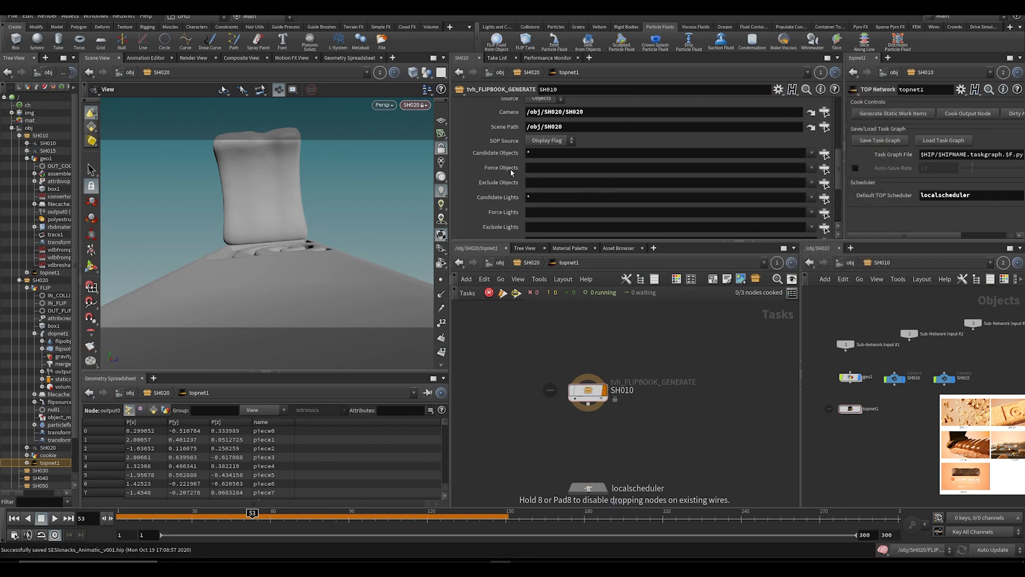
Step: Clear the flipbook's candidate objects, set its force objects to * and save the scene
click(534, 153)
key(Tab)
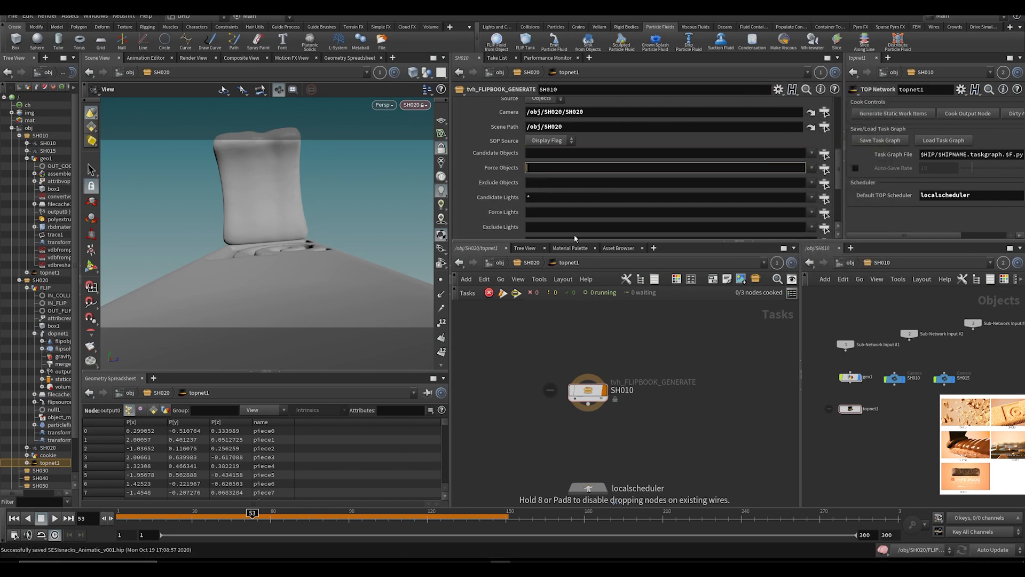
key(Return)
key(ctrl+s)
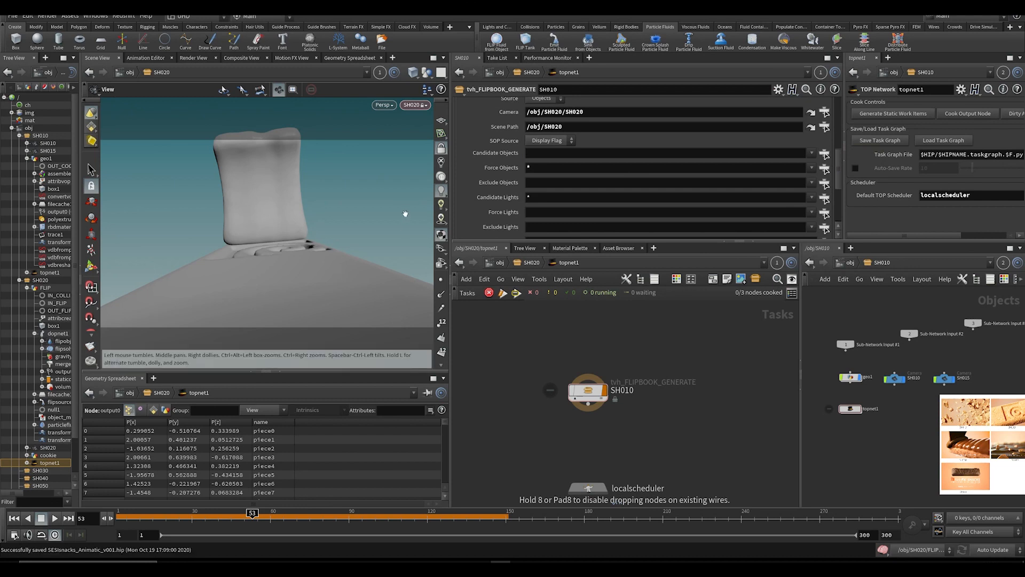
scroll(494, 179, up, 1)
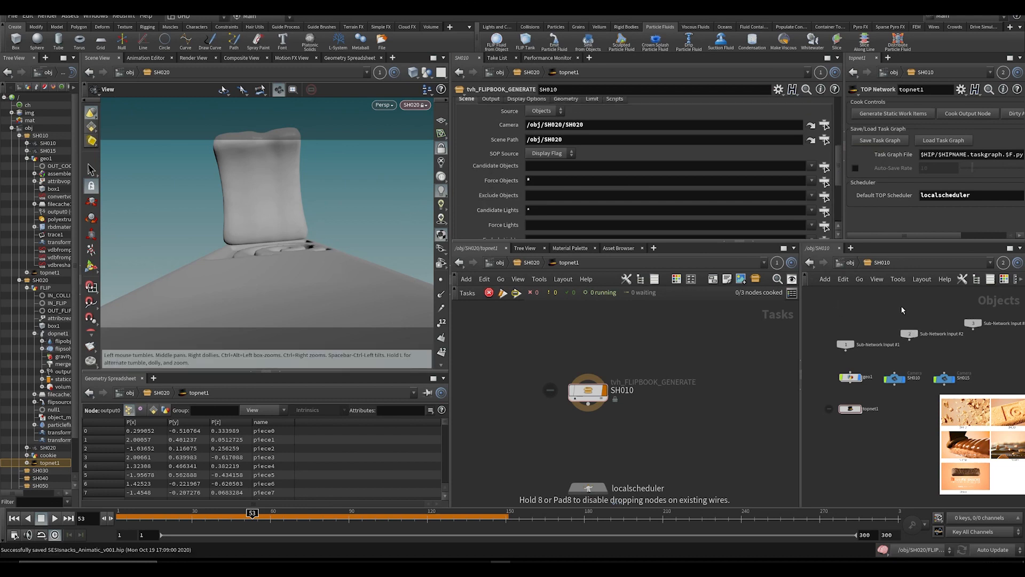
Step: Leave the SH010 subnetwork in the second network view and open SH020 there instead
click(850, 262)
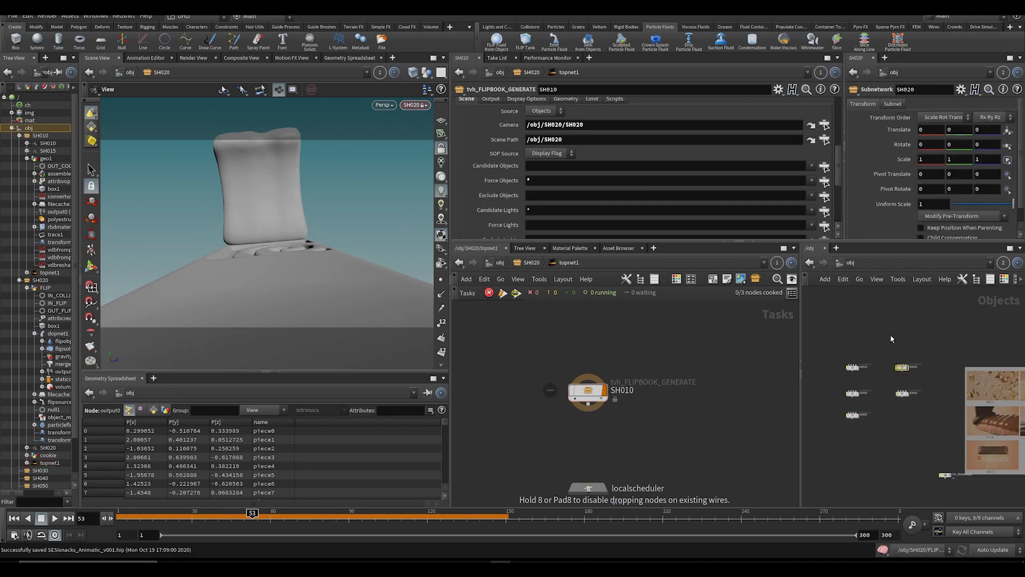
click(912, 382)
scroll(917, 376, up, 3)
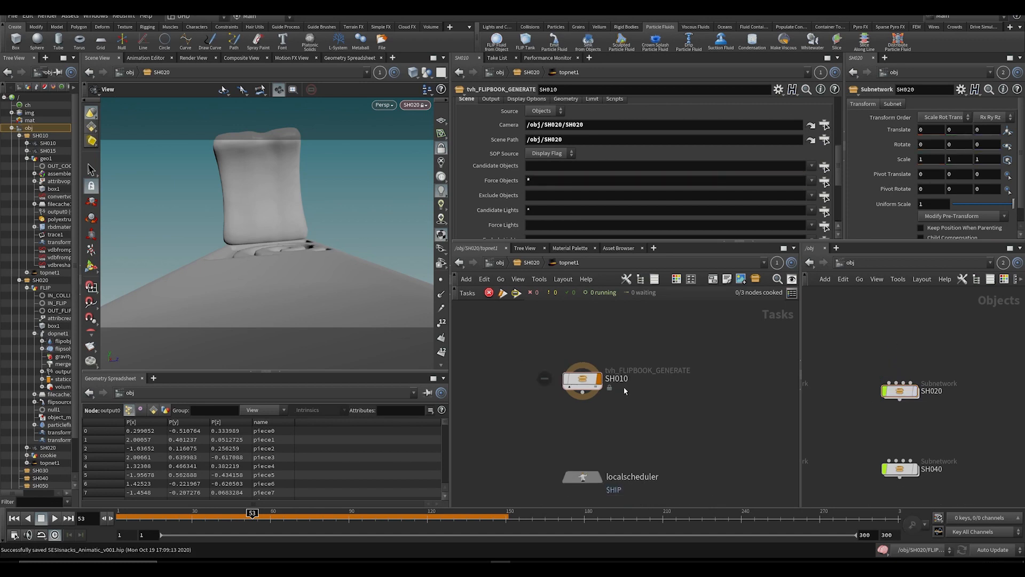
double_click(899, 394)
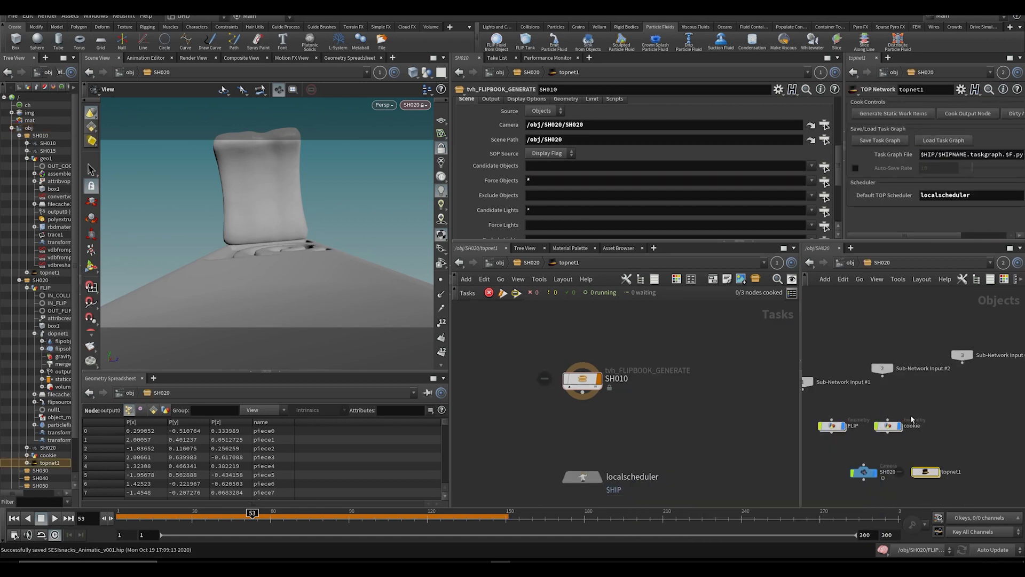
Step: Rename the flipbook node in the SH020 TOP network from SH010 to SH020
scroll(624, 225, up, 2)
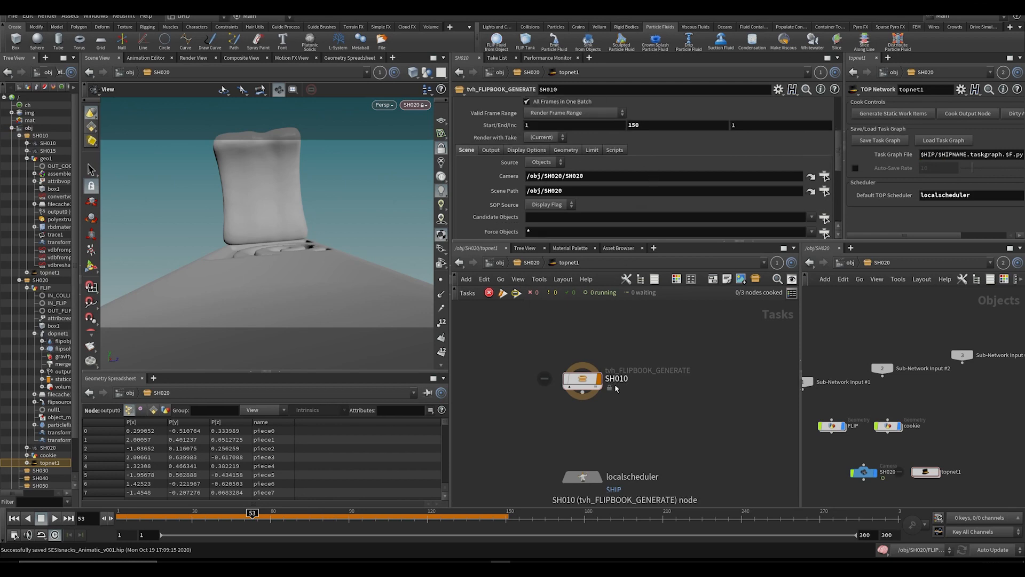
drag(619, 380, 631, 380)
text(20)
key(Return)
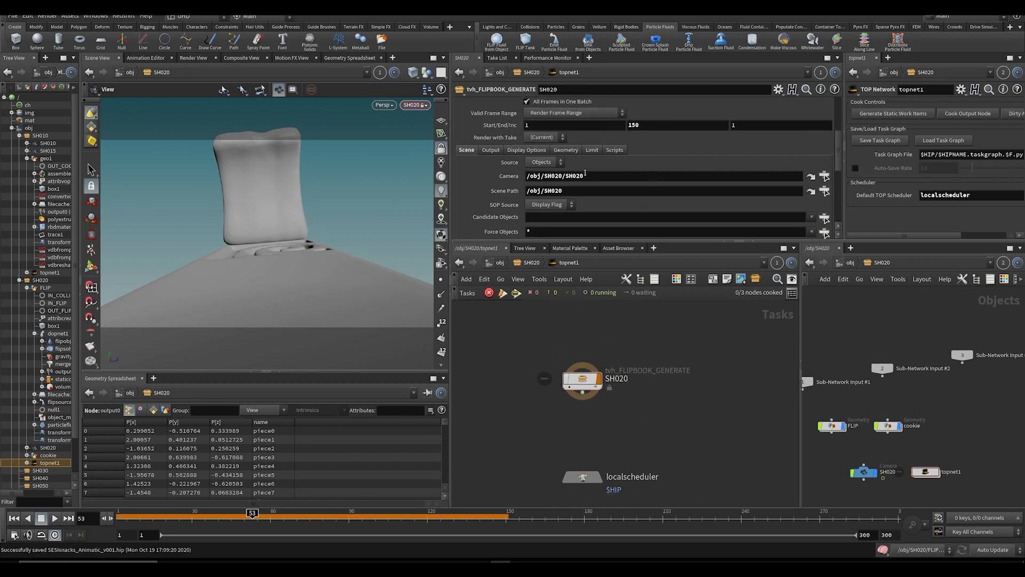
Step: Cook the SH020 flipbook node to generate its image sequence and video
scroll(581, 177, down, 3)
click(594, 382)
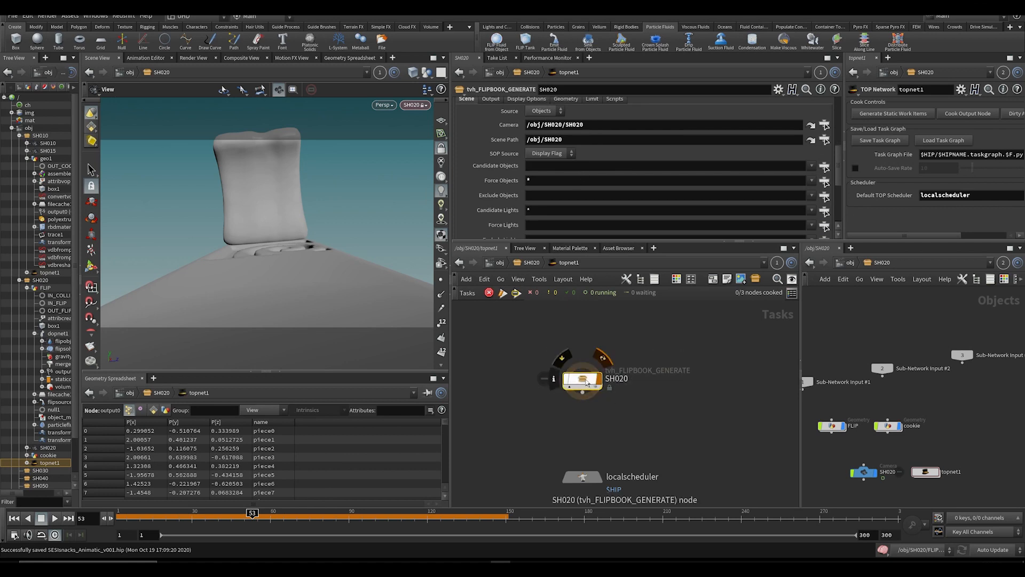
key(shift+v)
click(655, 416)
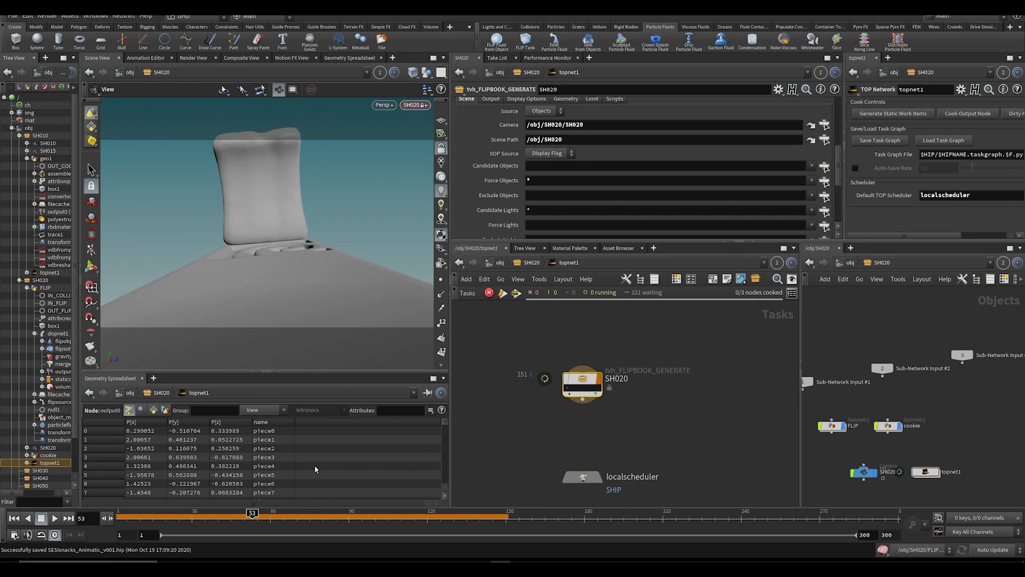
Step: Switch to File Explorer and check the rendered frames in FLIPBOOK/SH020/1/IMG
mouse_move(226, 562)
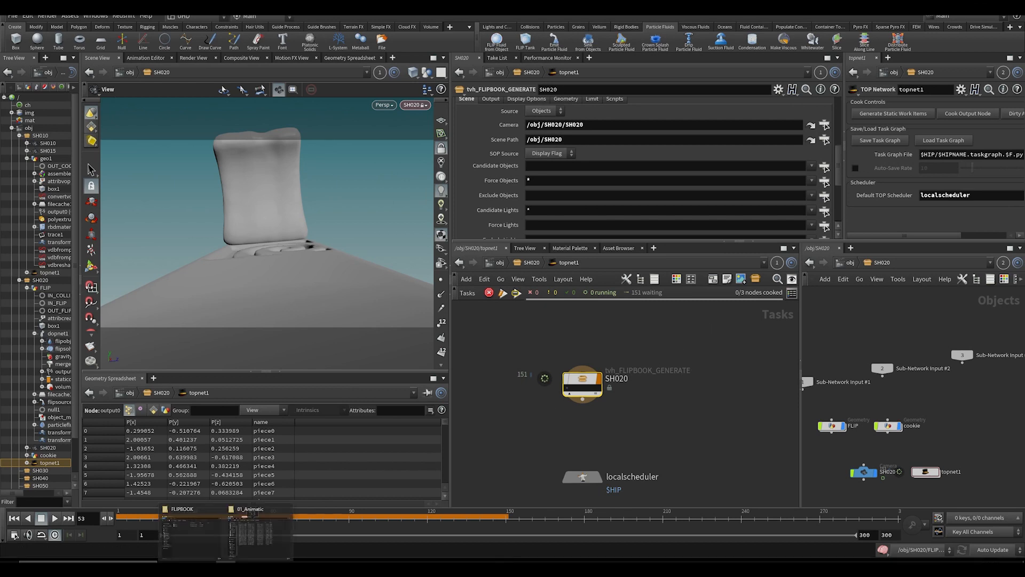
click(220, 544)
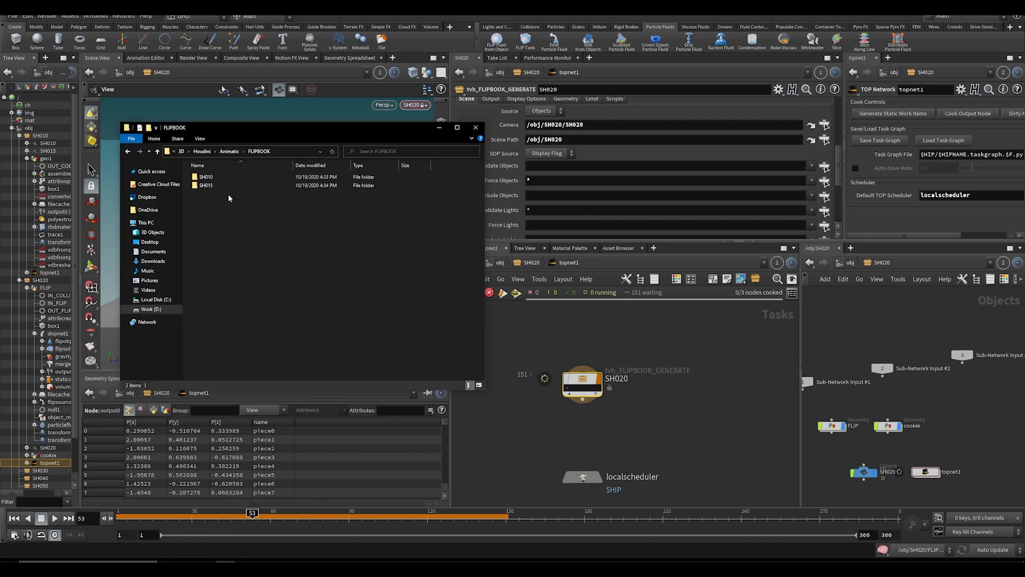
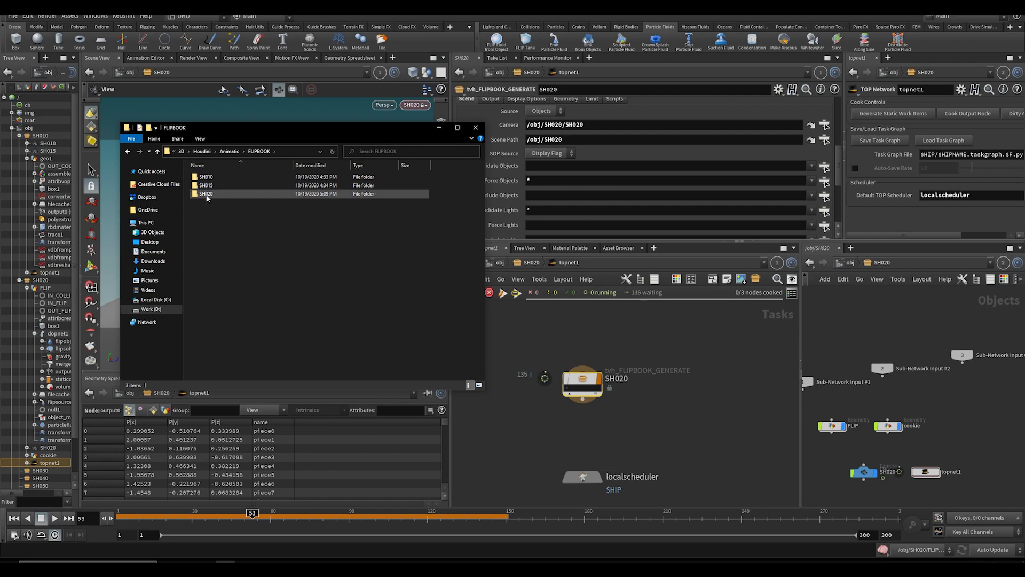
double_click(206, 195)
double_click(207, 180)
double_click(206, 180)
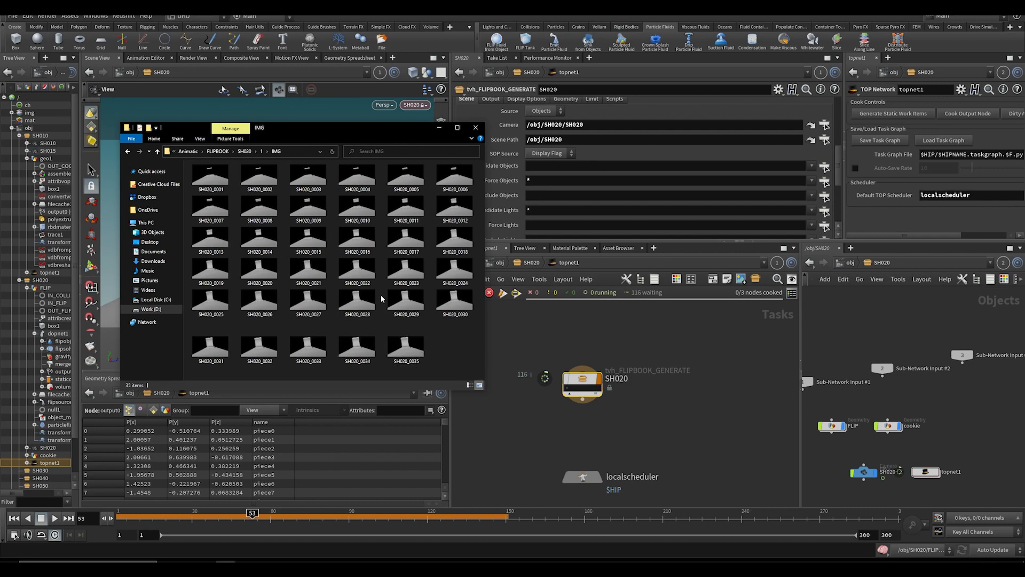
scroll(382, 298, down, 2)
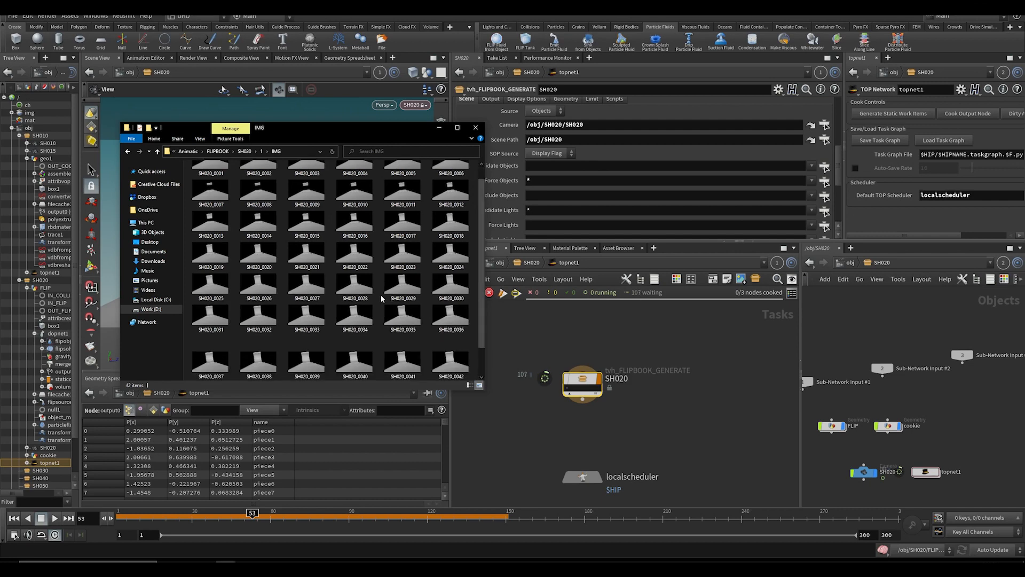
scroll(395, 302, down, 3)
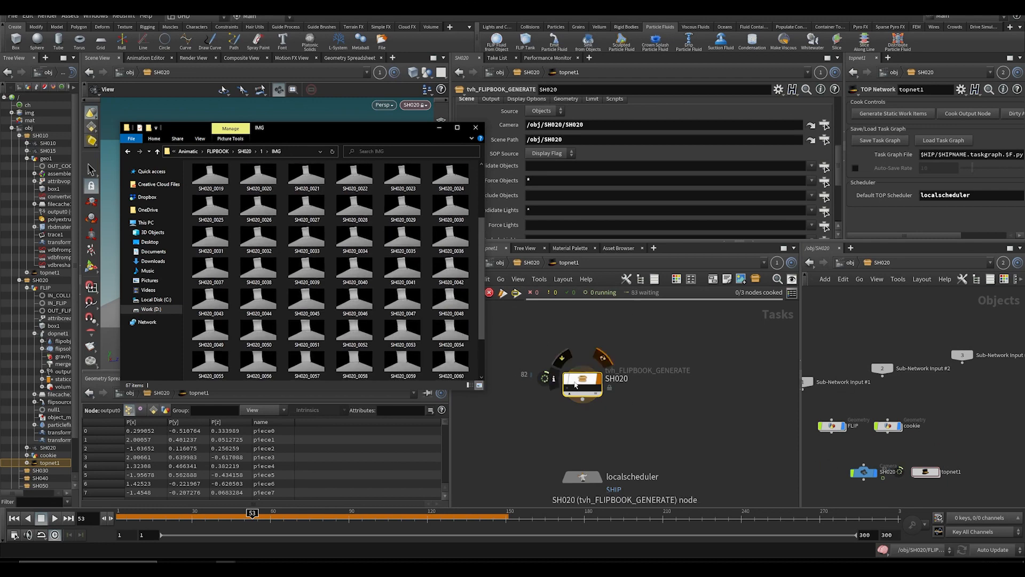
Step: Return to Houdini, inspect the cooking progress inside the SH020 flipbook node and go back to topnet1
click(582, 383)
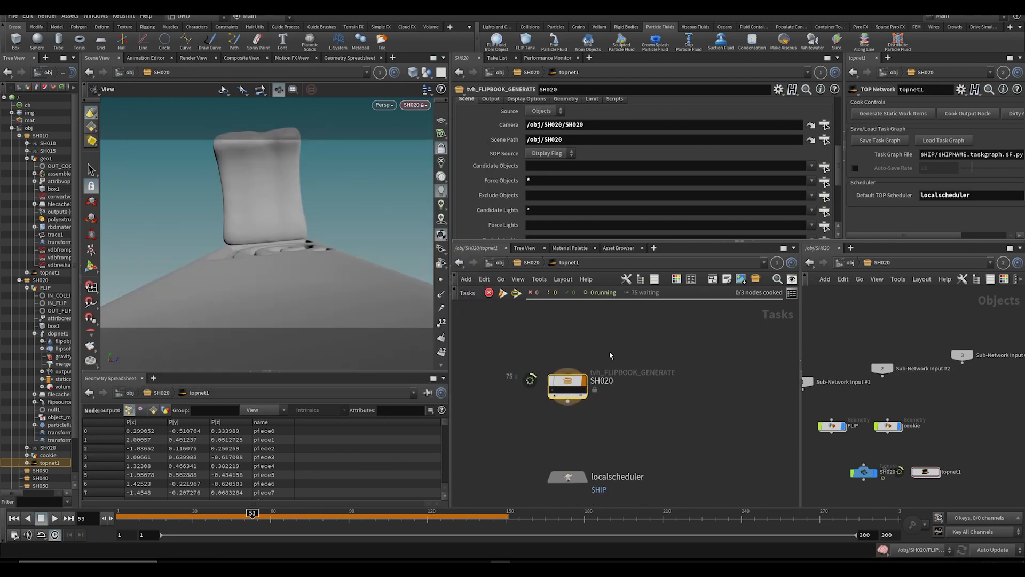
scroll(629, 372, up, 2)
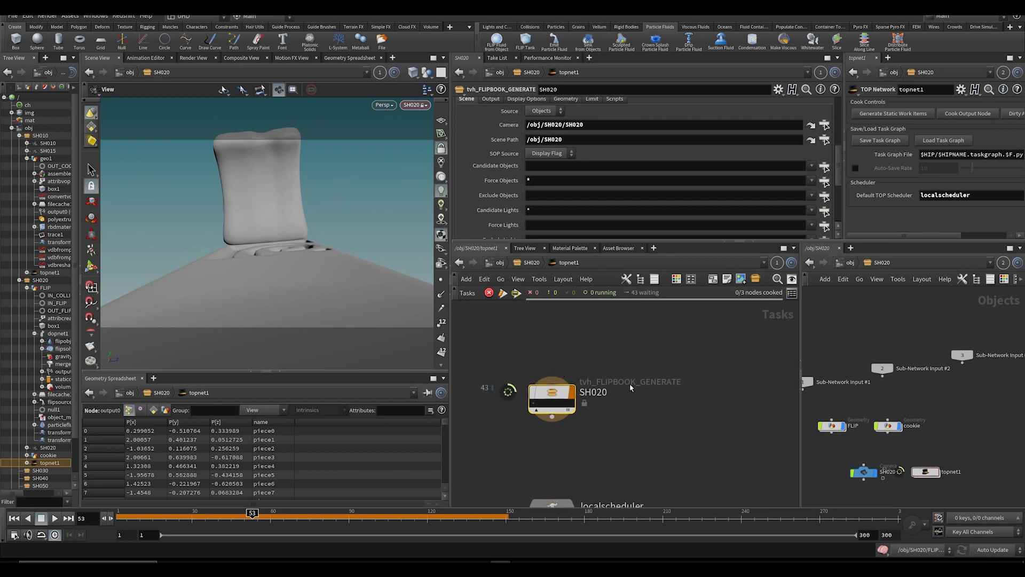
double_click(549, 398)
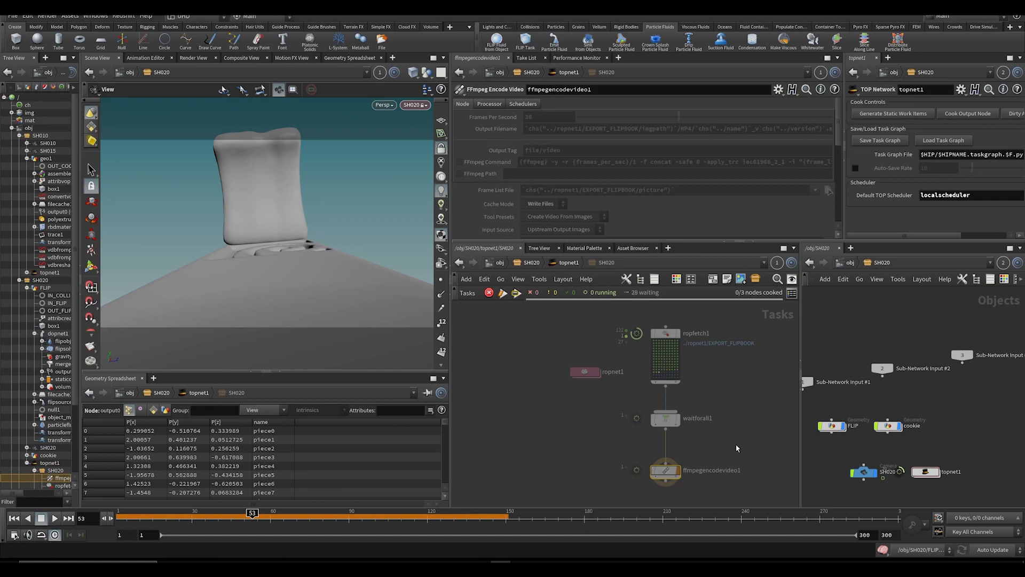
click(568, 262)
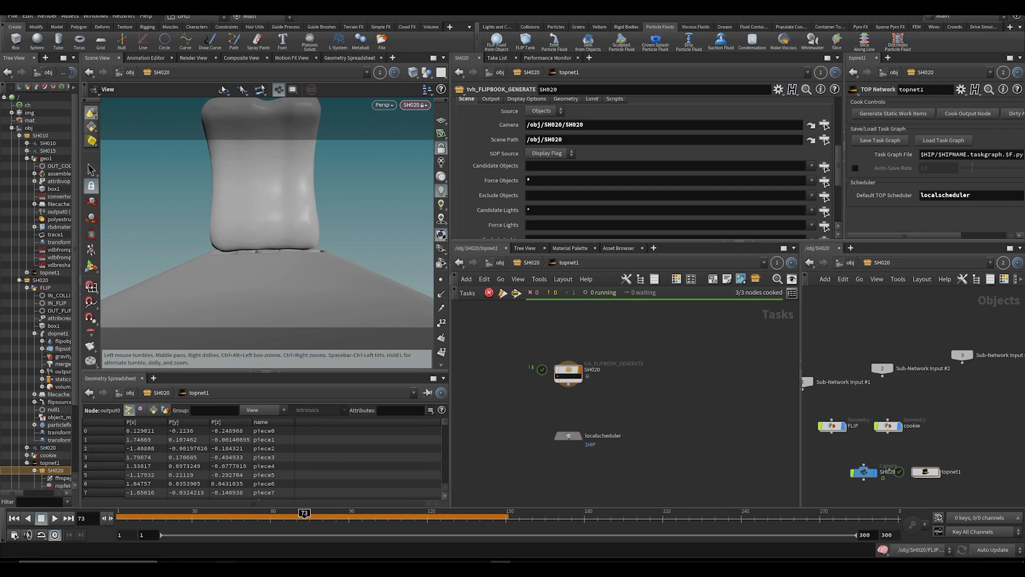
Step: Switch to File Explorer, open FLIPBOOK/SH020/1/MP4 and play the encoded SH020 video
click(227, 531)
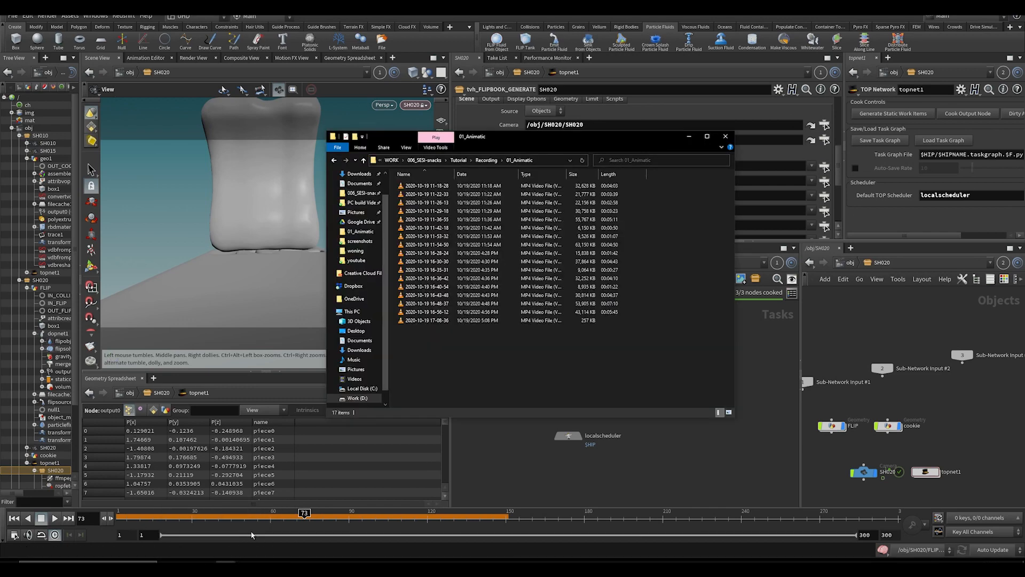
click(690, 137)
click(227, 532)
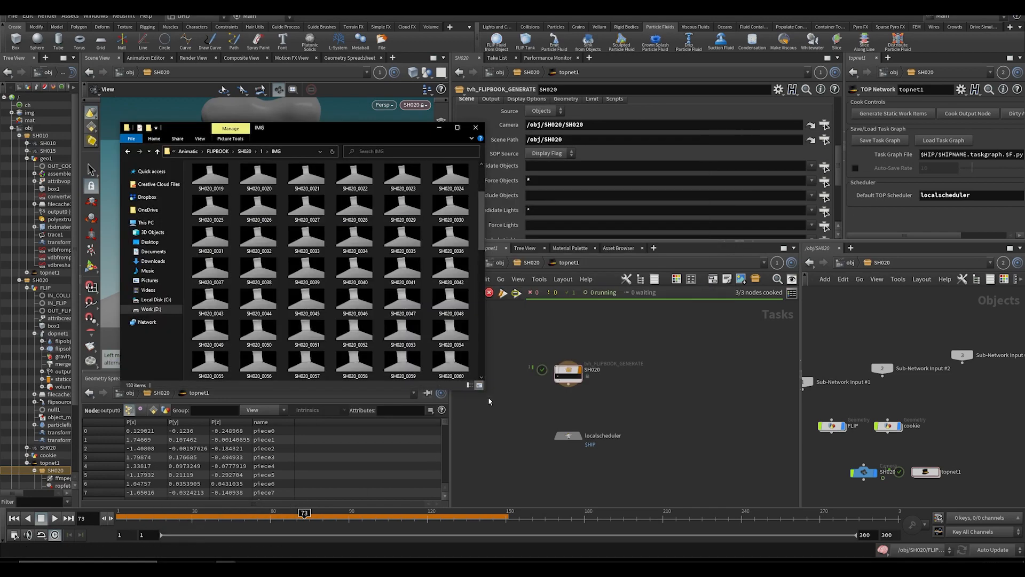
click(244, 152)
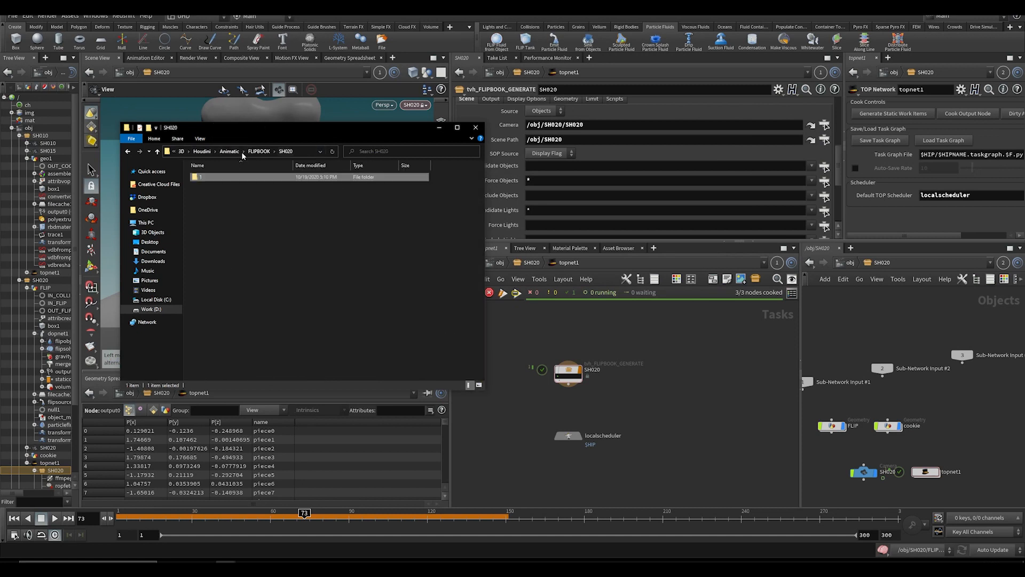
click(247, 153)
double_click(206, 194)
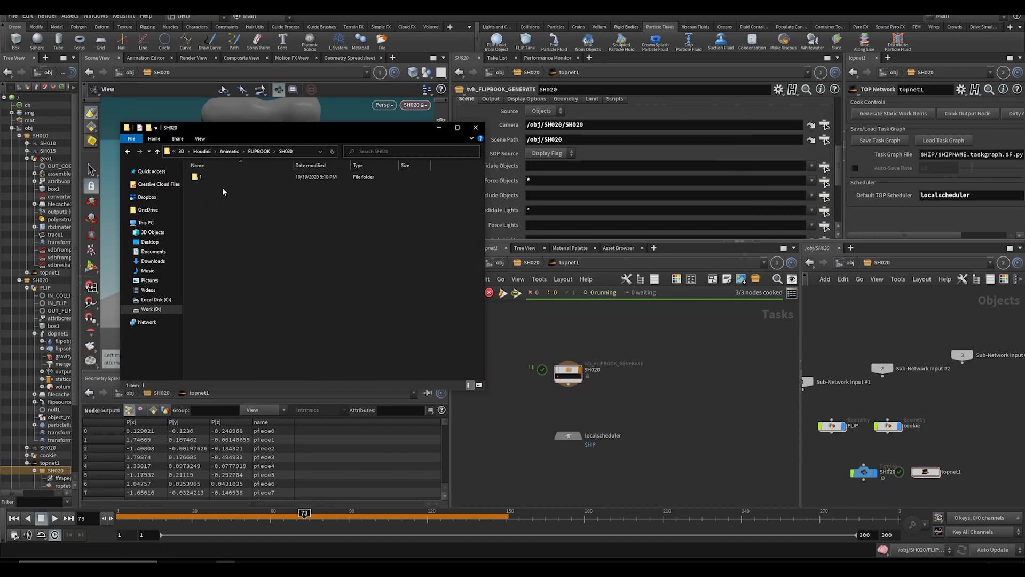
double_click(197, 176)
double_click(199, 177)
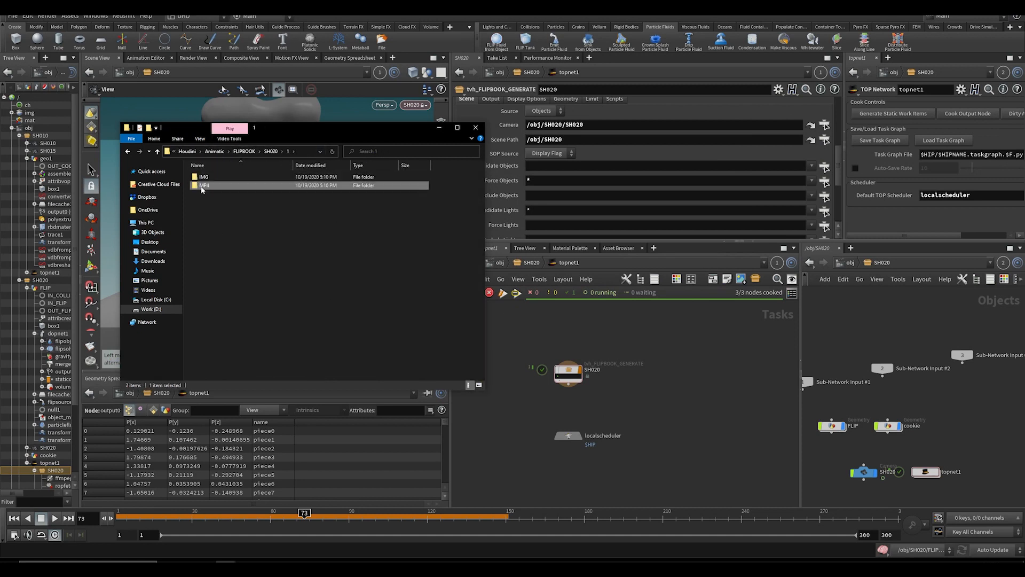
click(220, 202)
double_click(220, 201)
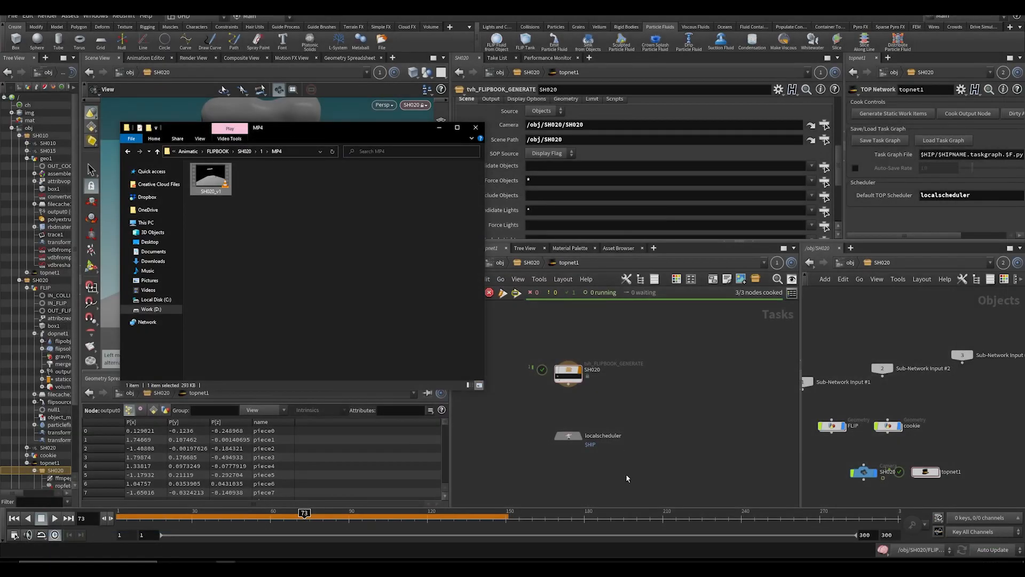
Step: Return to Houdini, save the scene and view the SH030 reference image at object level
middle_drag(626, 396, 631, 390)
key(ctrl+s)
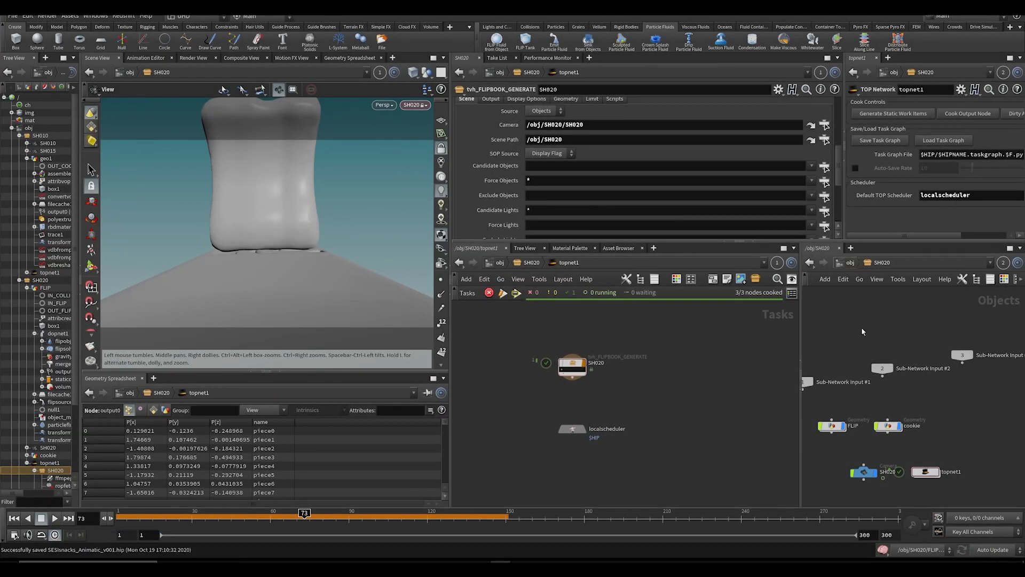
key(u)
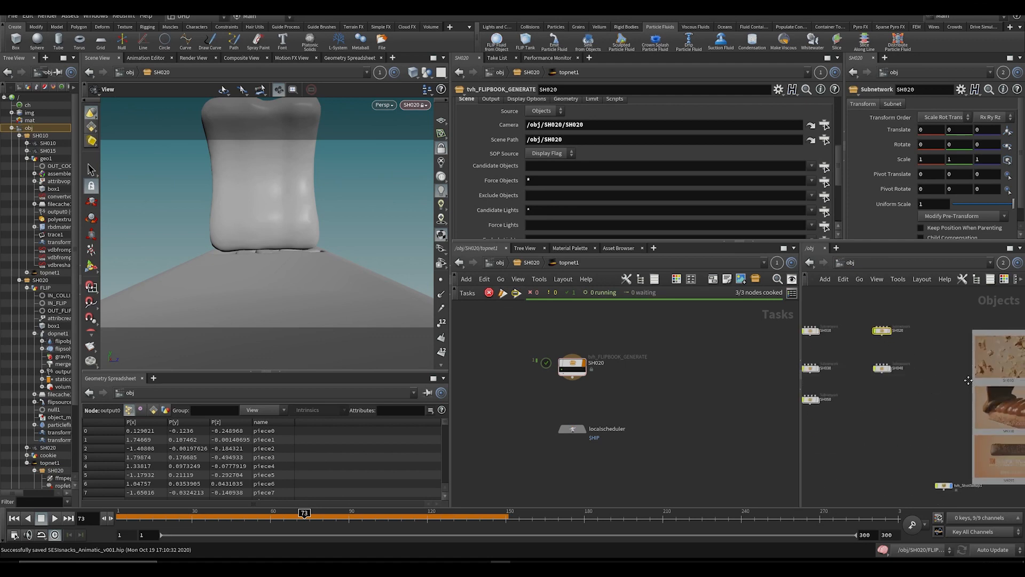
scroll(901, 368, up, 3)
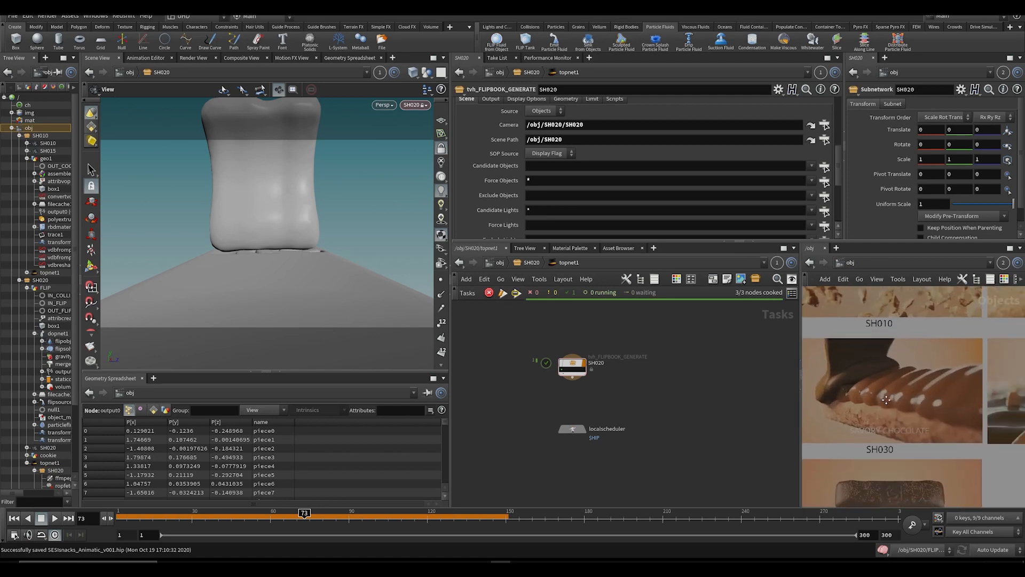
Step: Open the SH020 subnetwork and copy its FLIP, cookie, SH020 camera and topnet1 nodes
scroll(849, 359, up, 3)
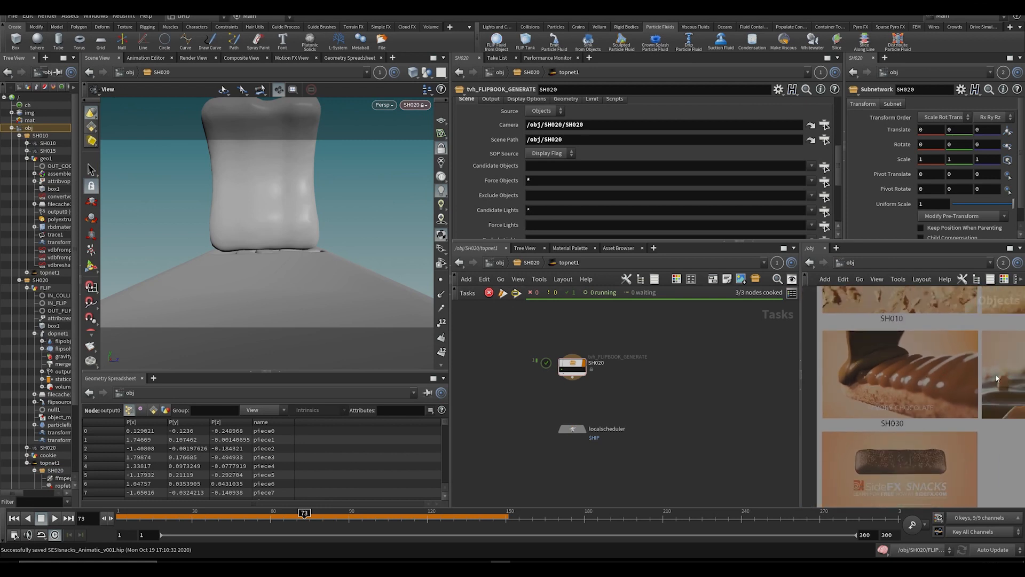
middle_drag(996, 379, 990, 409)
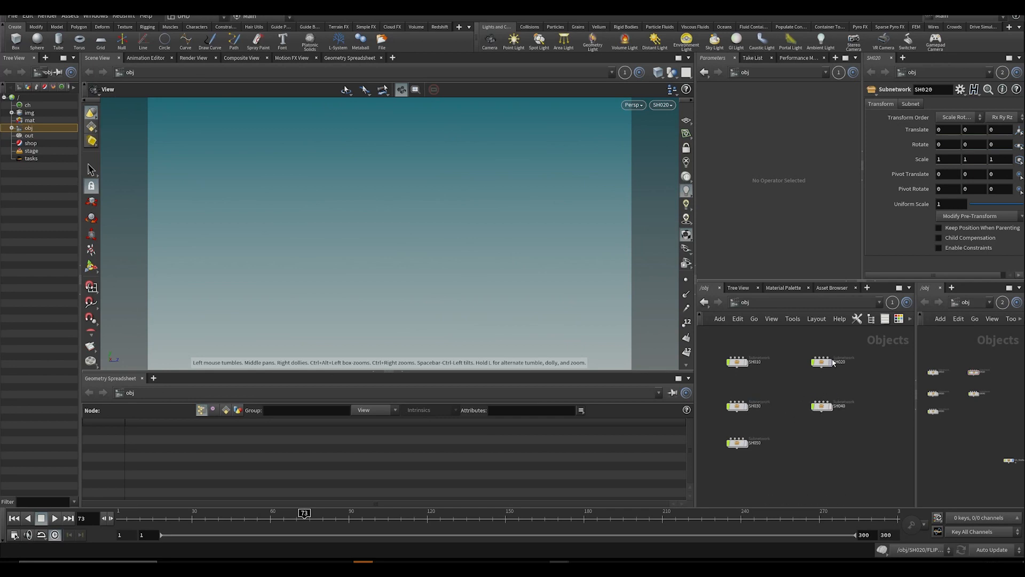
double_click(833, 362)
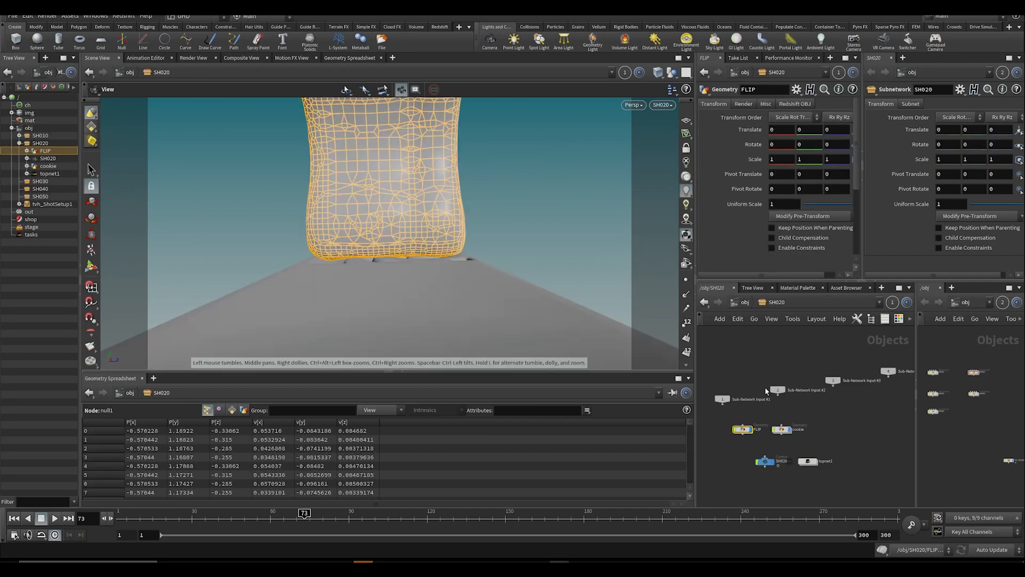
click(755, 351)
drag(802, 410, 835, 473)
key(ctrl+c)
key(ctrl+c)
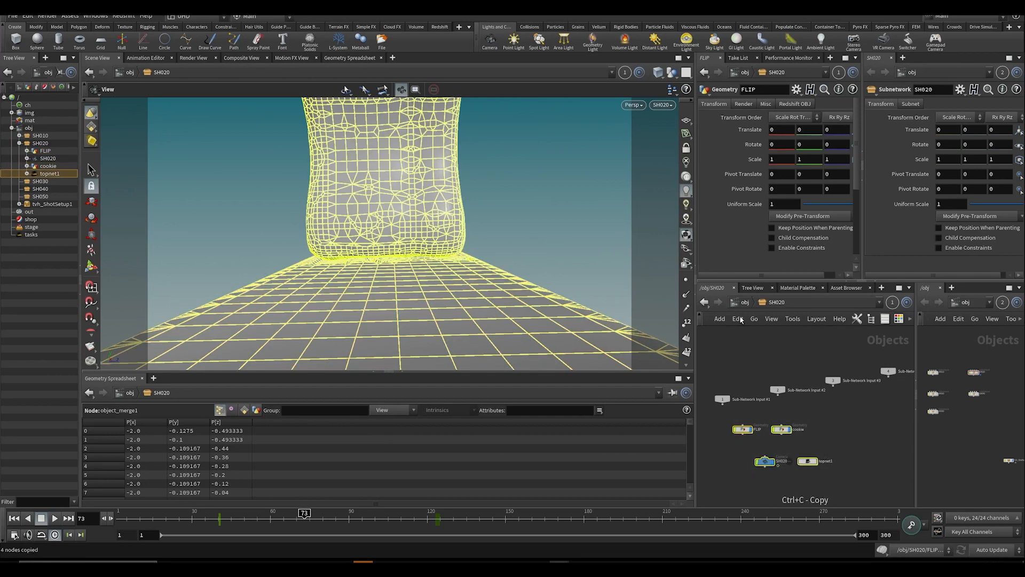
Step: Paste the copied nodes into the empty SH030 subnetwork
click(744, 301)
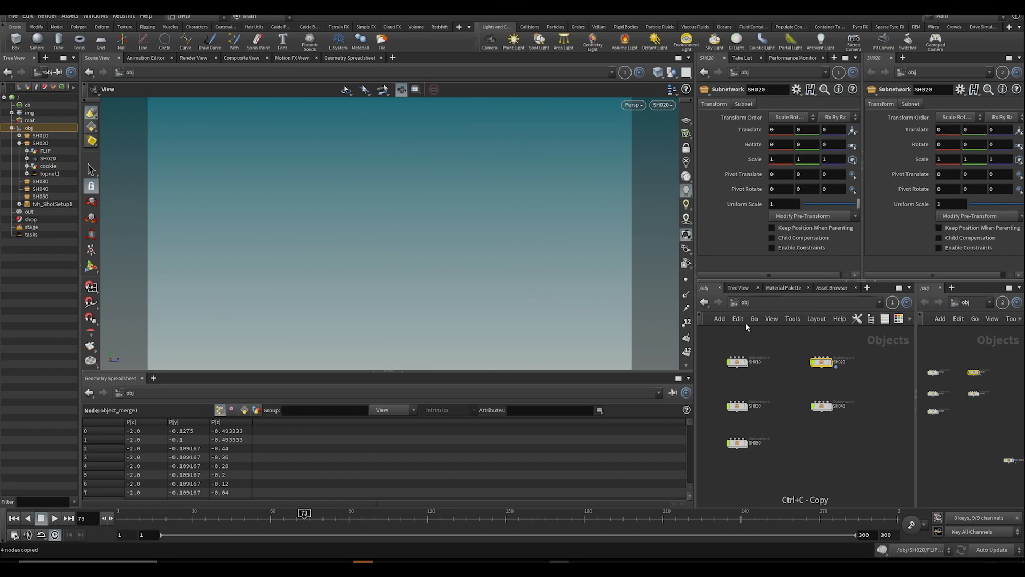
double_click(741, 407)
middle_drag(767, 435, 767, 385)
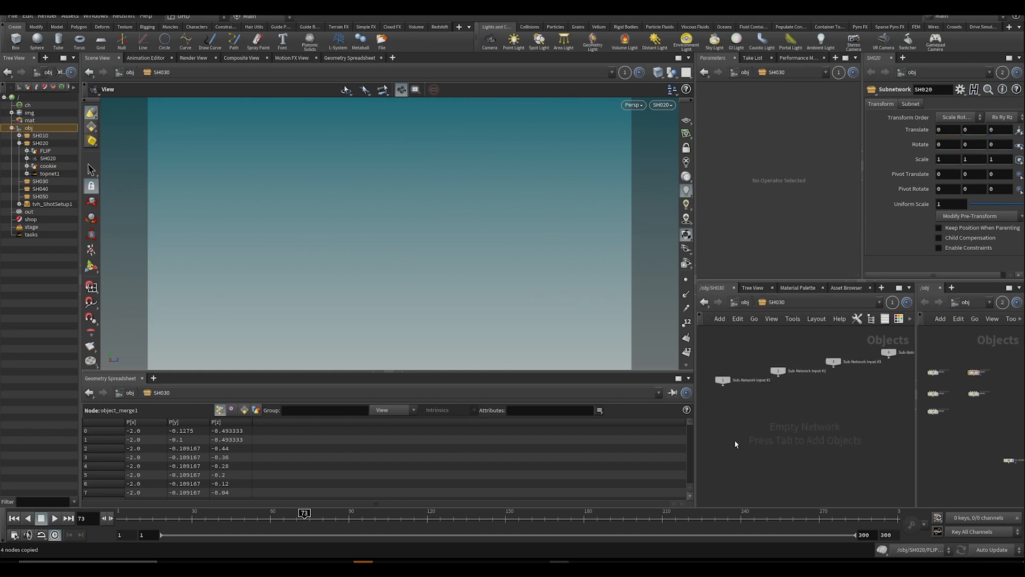
key(ctrl+v)
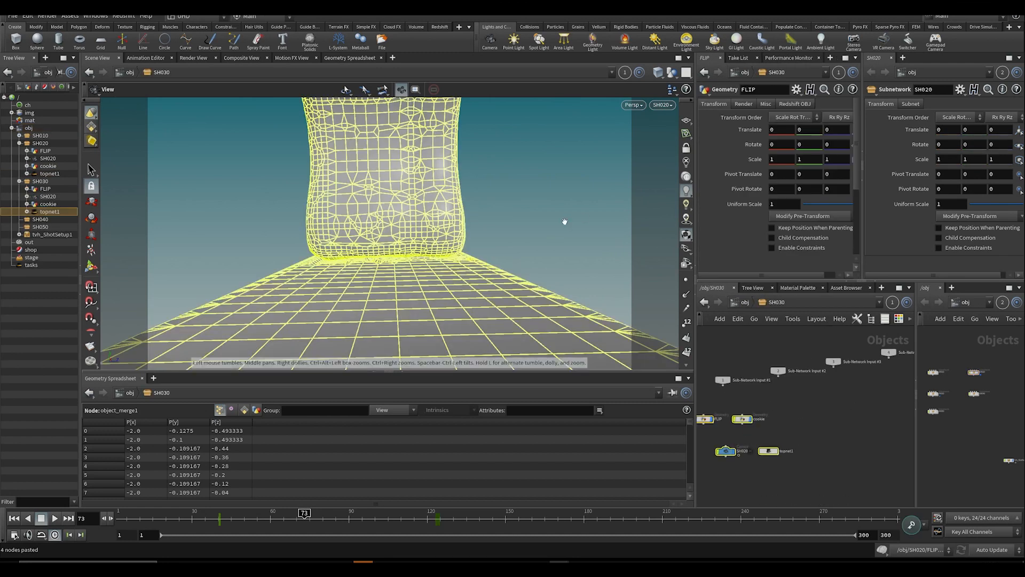
Step: Leave the SH020 camera view and hide the pasted FLIP object in SH030
click(564, 221)
scroll(777, 415, up, 3)
click(778, 421)
middle_drag(778, 420, 849, 425)
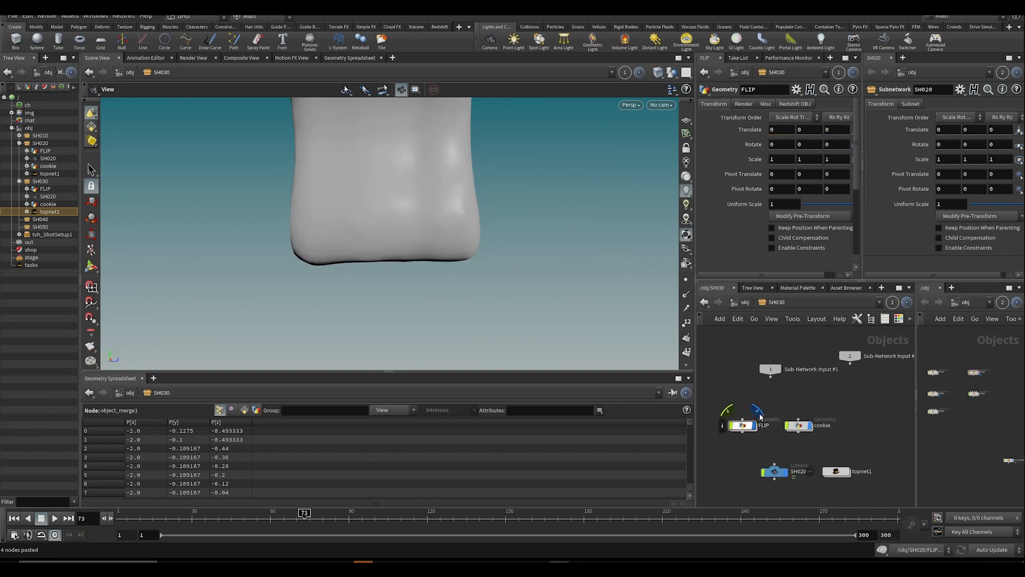
click(758, 412)
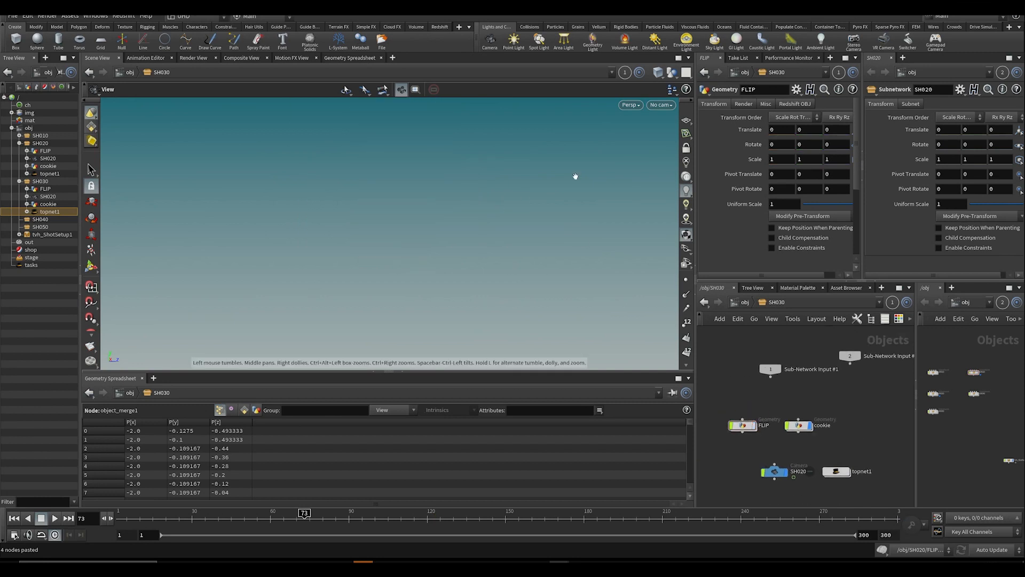
Step: Inspect the merged cookie geometry in SH030 from several angles and return to the shot's object network
double_click(798, 426)
key(f)
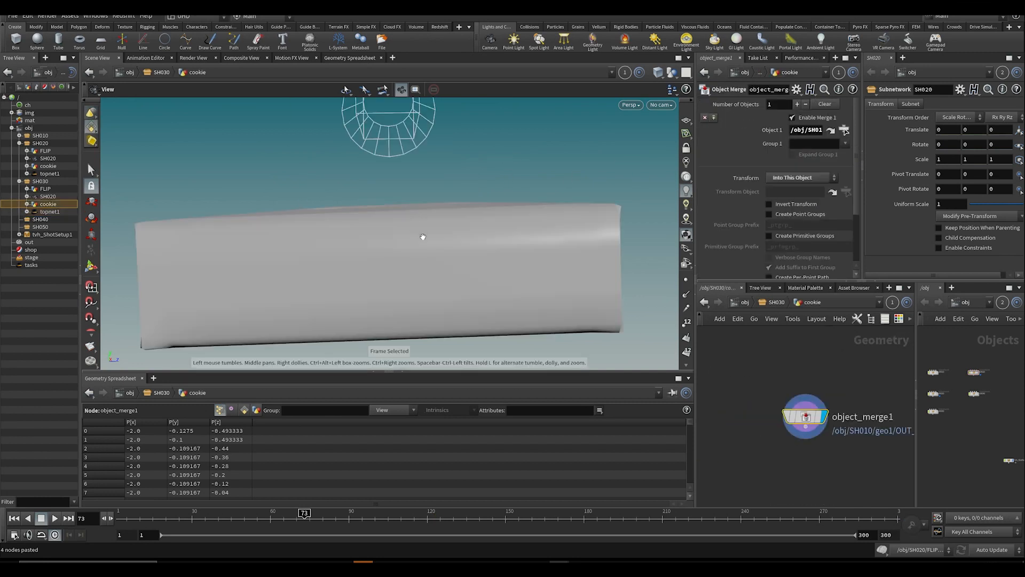
drag(423, 238, 454, 241)
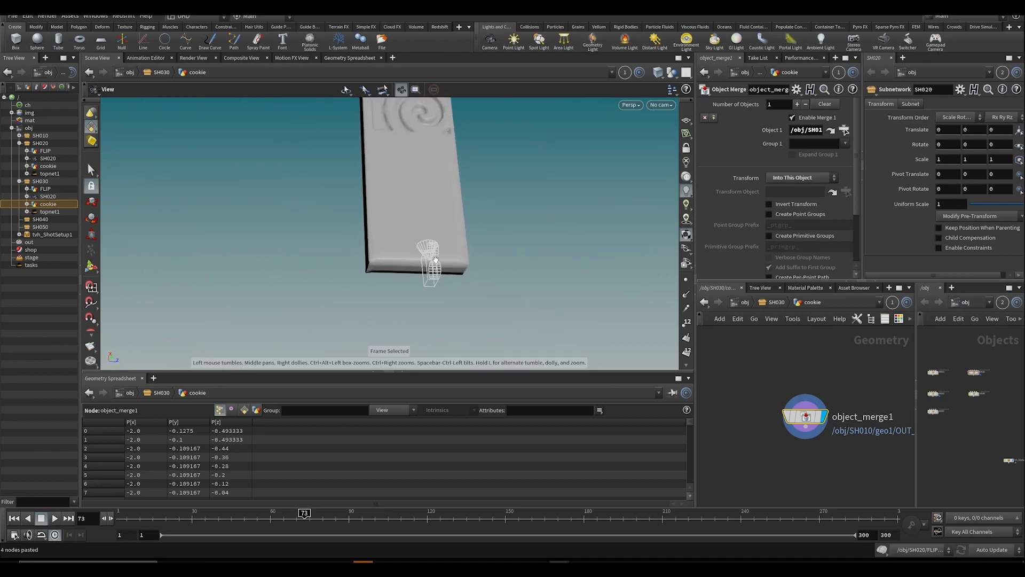
click(660, 105)
middle_drag(780, 436, 791, 338)
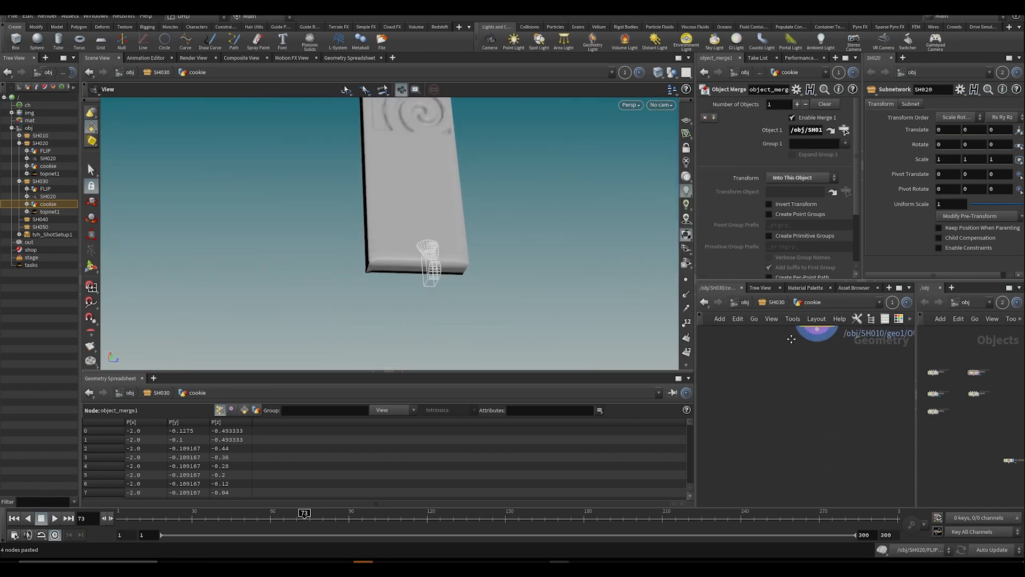
click(776, 302)
drag(568, 298, 476, 341)
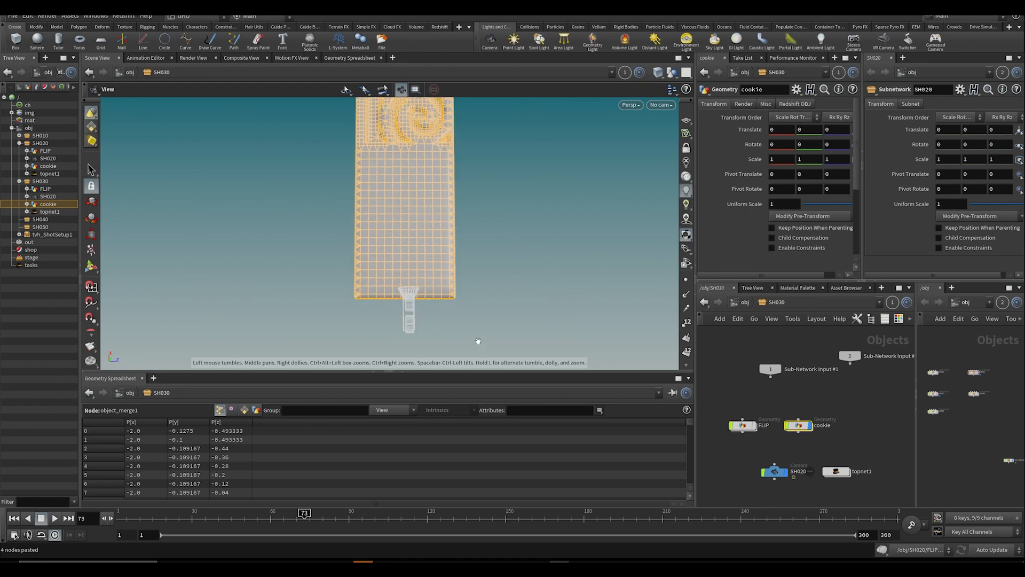
drag(352, 192, 525, 314)
drag(443, 273, 457, 292)
Step: Add a Camera object inside SH030 and look through it in the viewport
key(Tab)
text(cam)
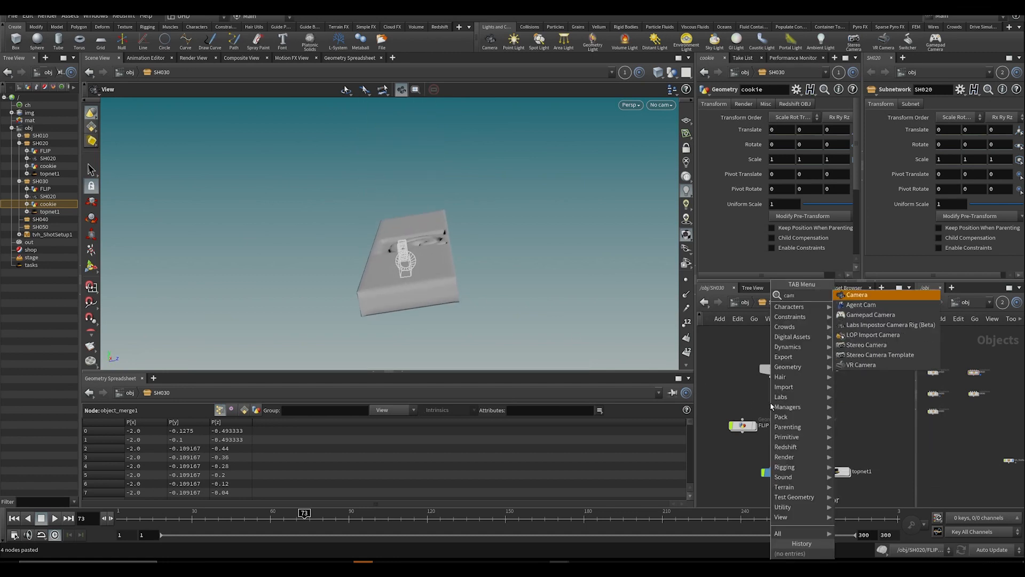
key(Return)
click(770, 402)
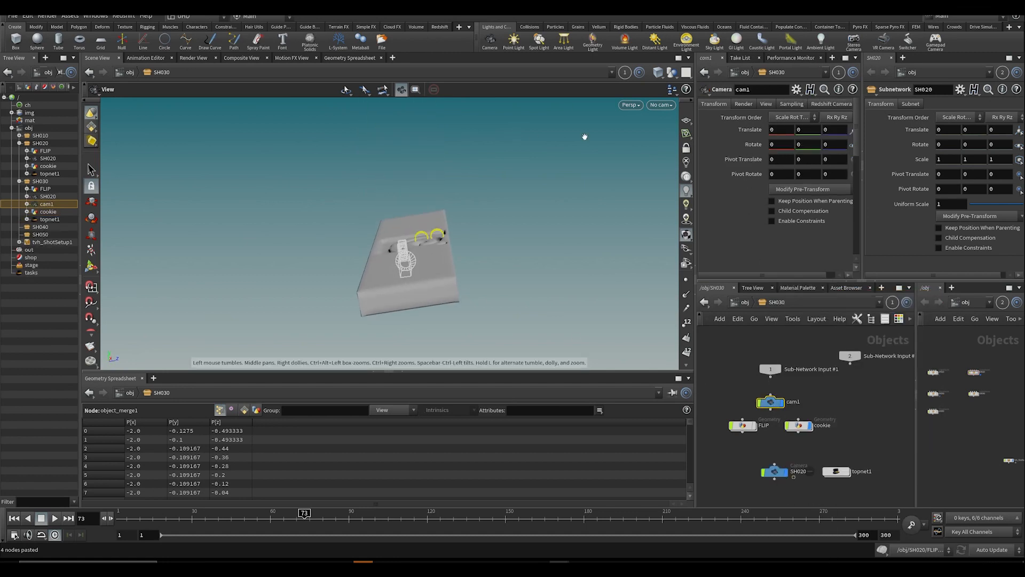
click(657, 108)
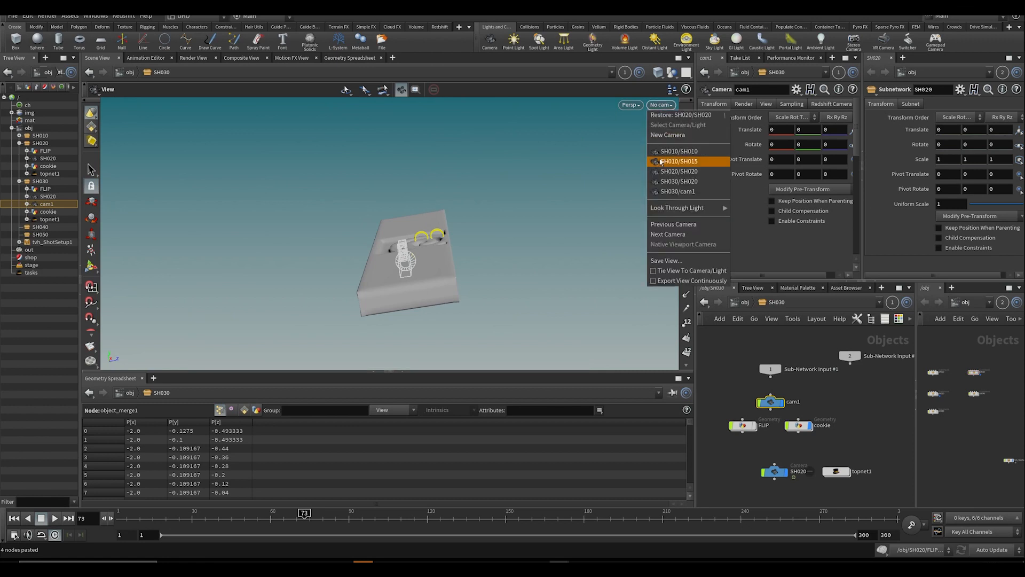
click(665, 192)
Step: Frame cam1 against the cookie, move its node above the cookie node and save the scene
key(f)
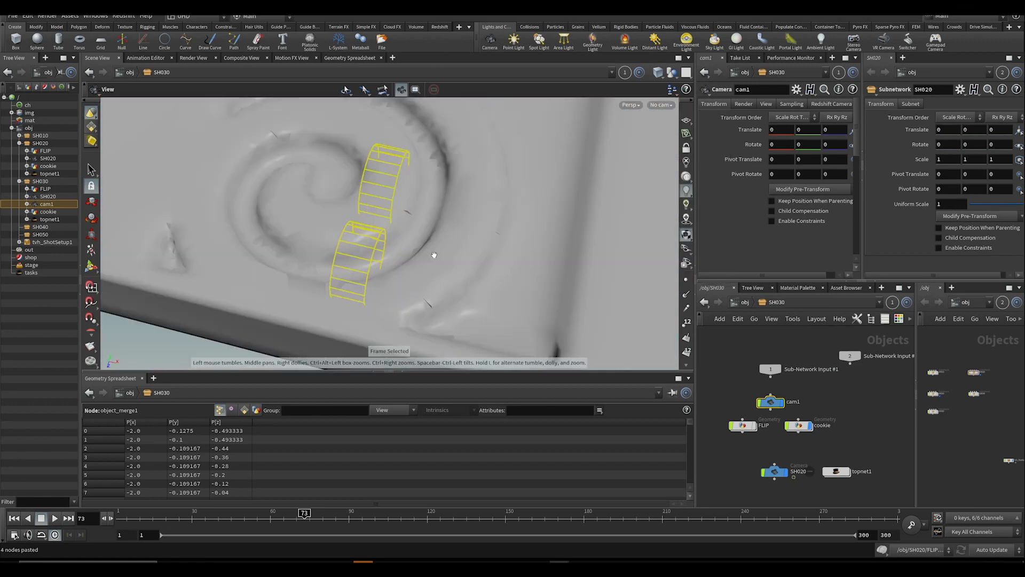
drag(437, 155, 576, 267)
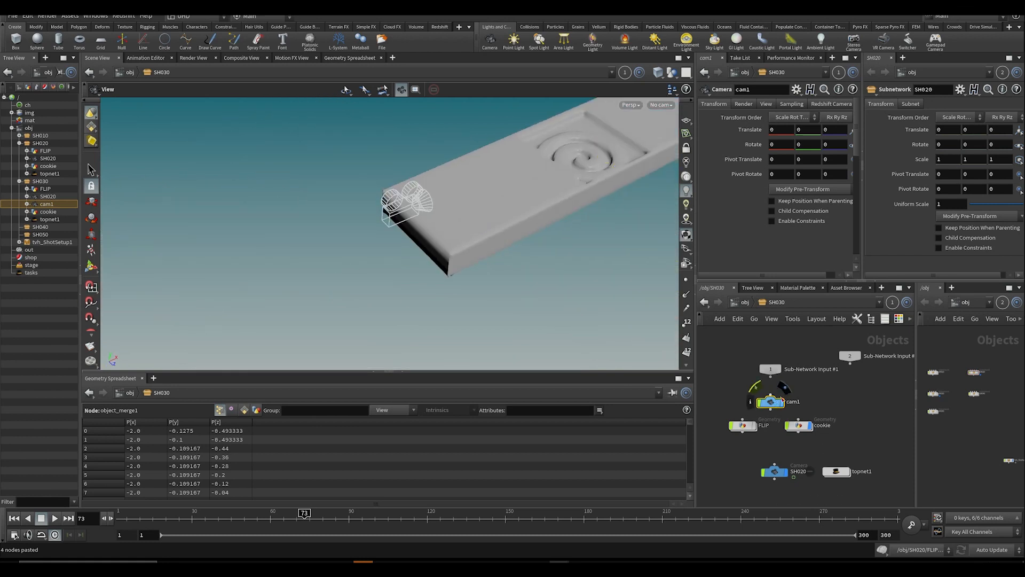
drag(777, 406, 801, 400)
key(ctrl+s)
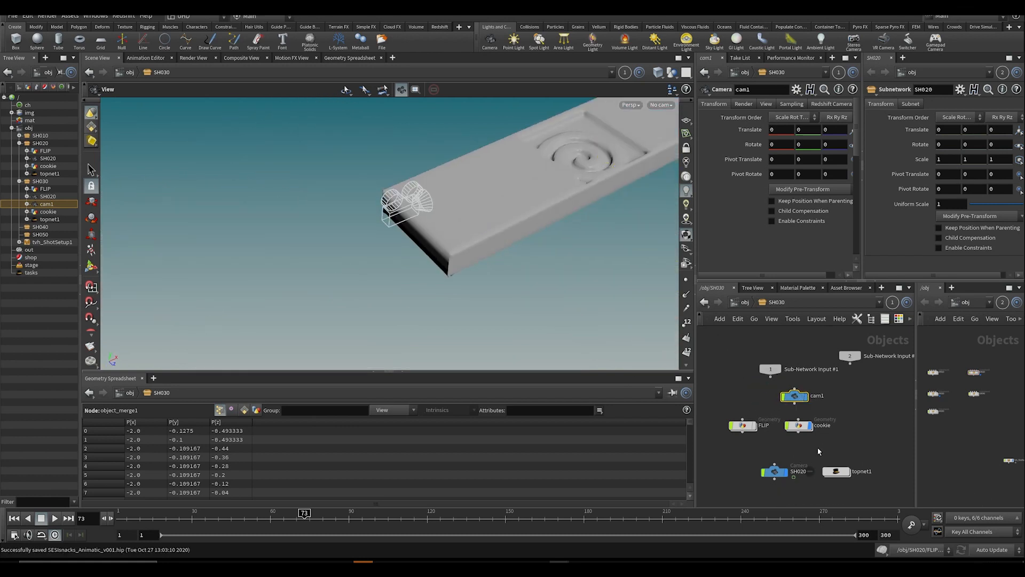
Step: Examine the cookie bar and the camera beside it from the long side
middle_drag(818, 448, 819, 377)
drag(588, 197, 614, 178)
middle_drag(614, 178, 412, 305)
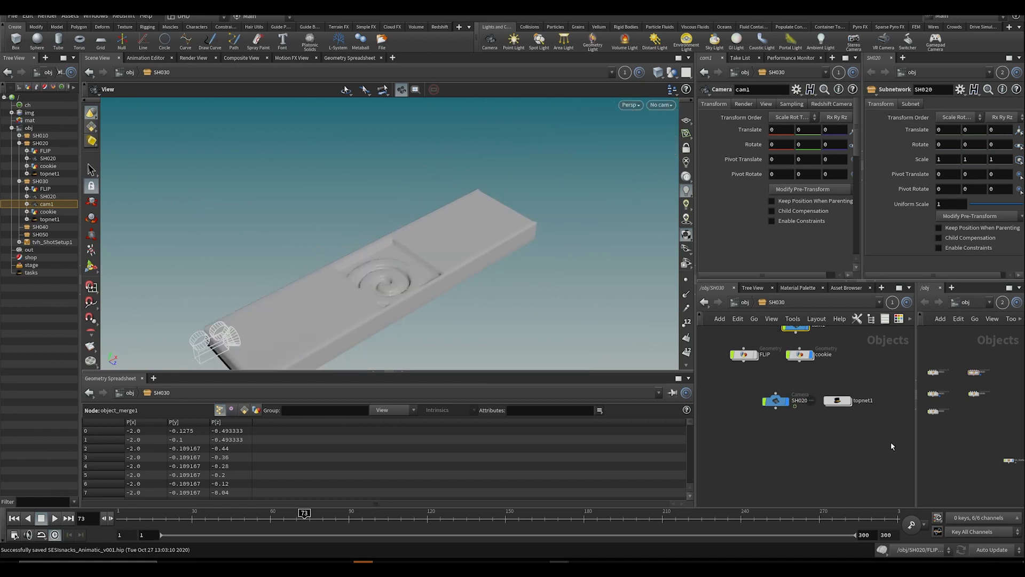
middle_drag(785, 443, 788, 480)
drag(508, 329, 366, 269)
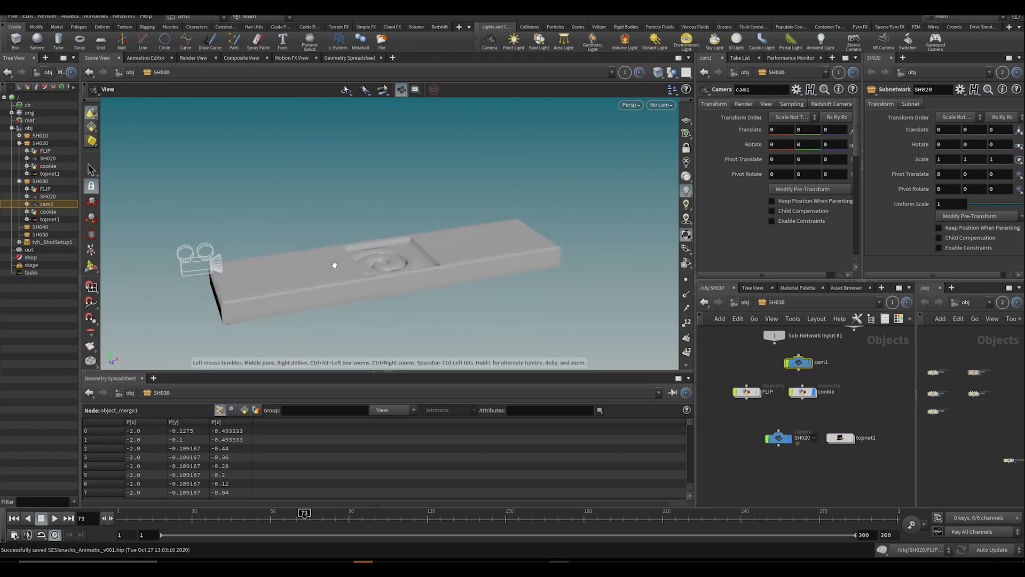
drag(359, 234, 304, 224)
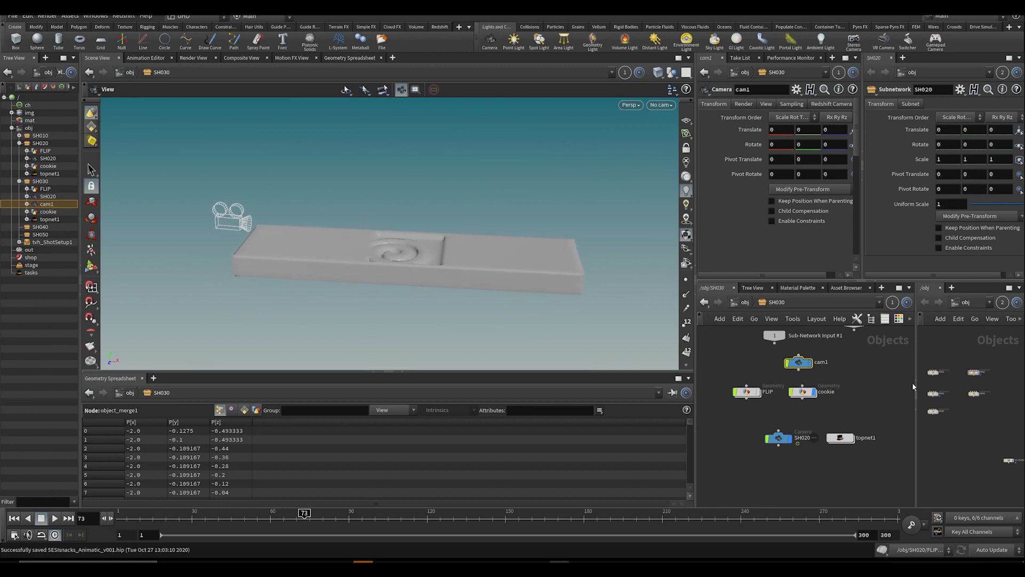
Step: Select the cookie object in SH030 and open its geometry network
scroll(765, 404, up, 2)
click(764, 403)
middle_drag(772, 413, 801, 400)
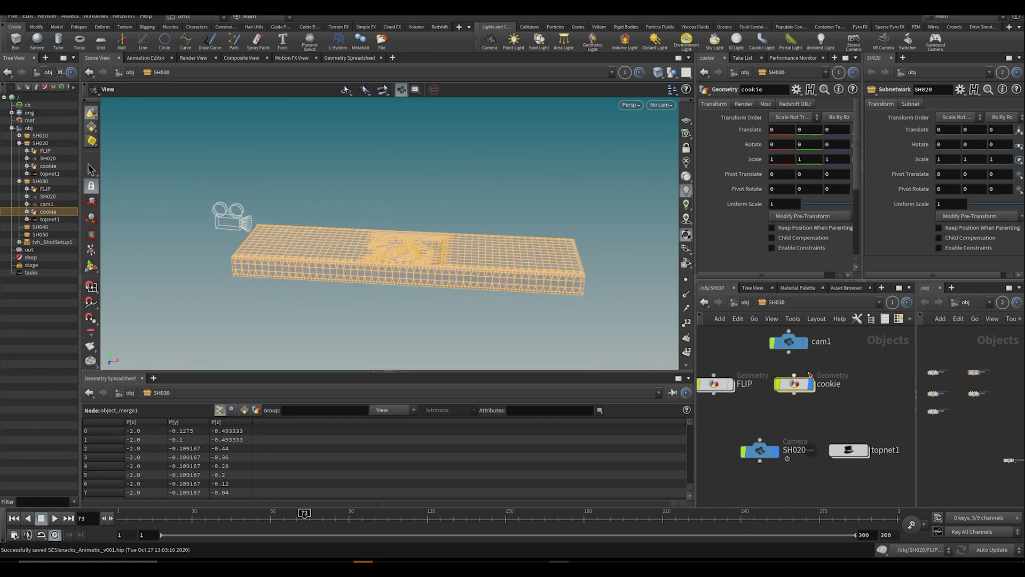
double_click(796, 384)
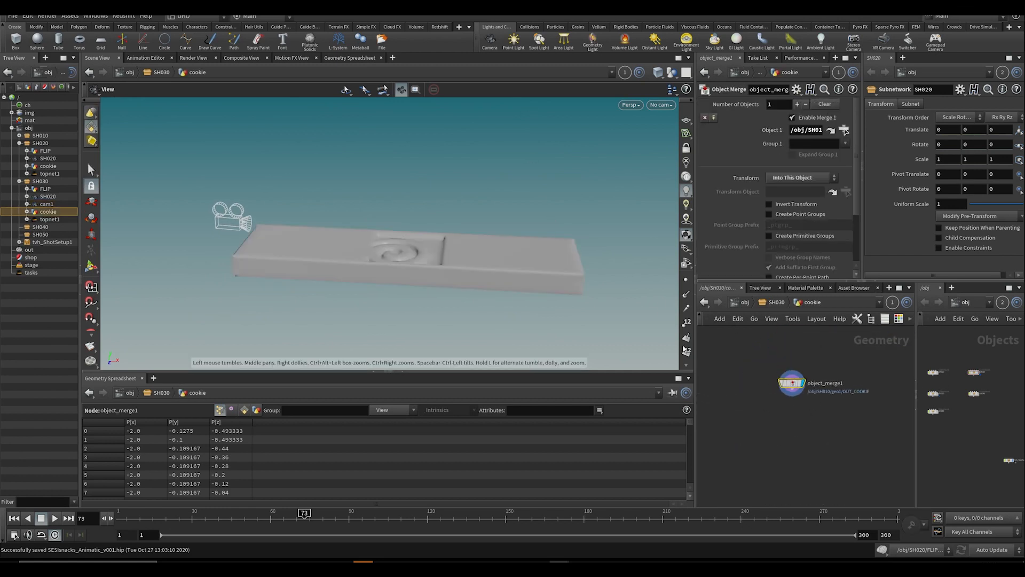
drag(449, 283, 457, 258)
scroll(876, 426, up, 1)
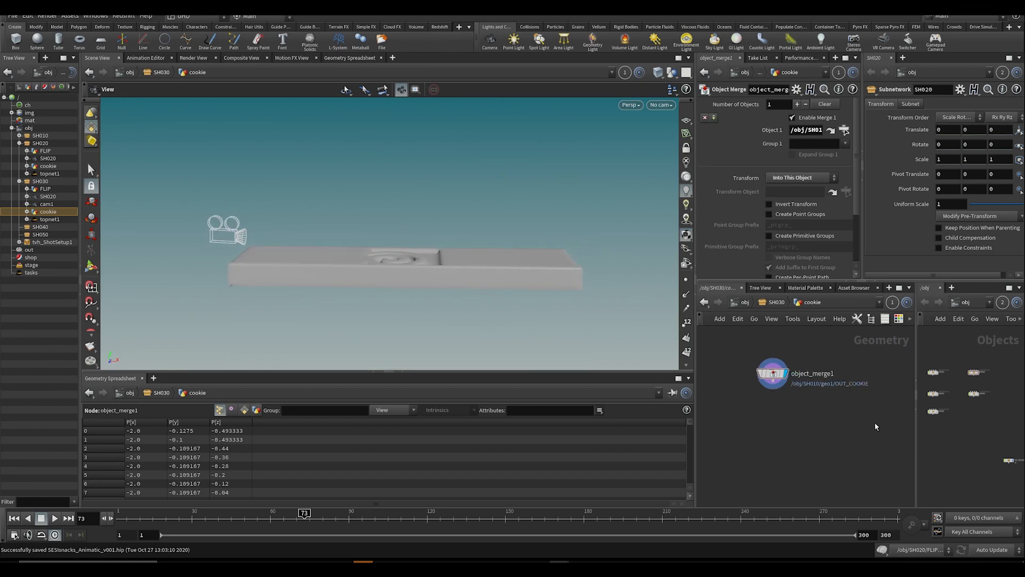
key(h)
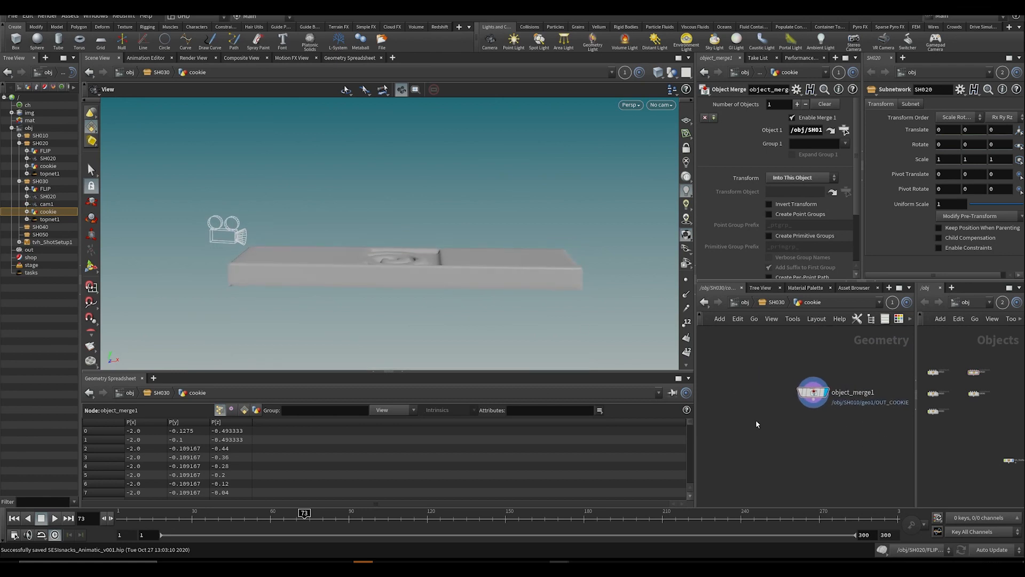
Step: Add a Transform node after object_merge1 and raise the cookie about 0.15 along Y
key(Tab)
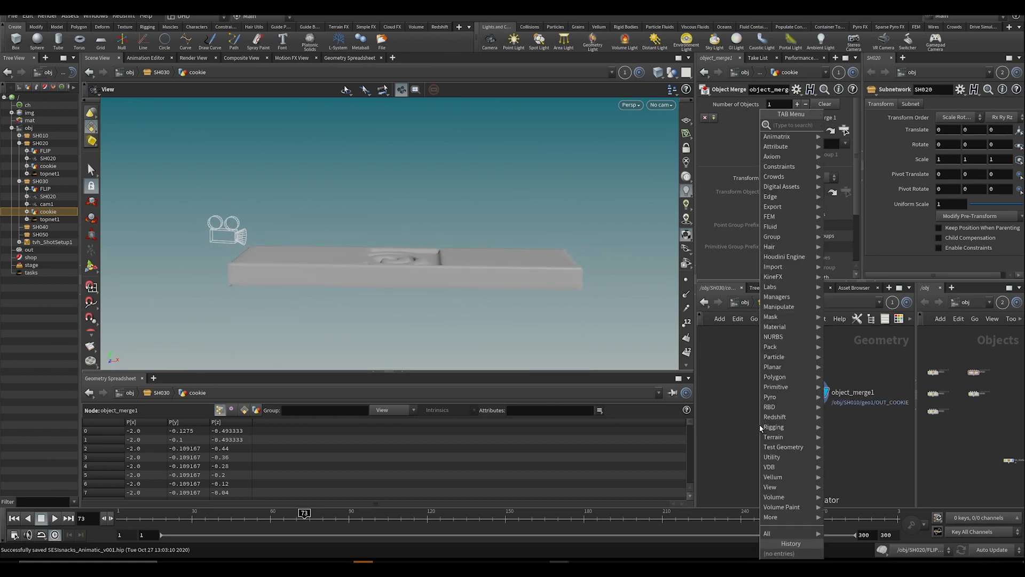
text(trans)
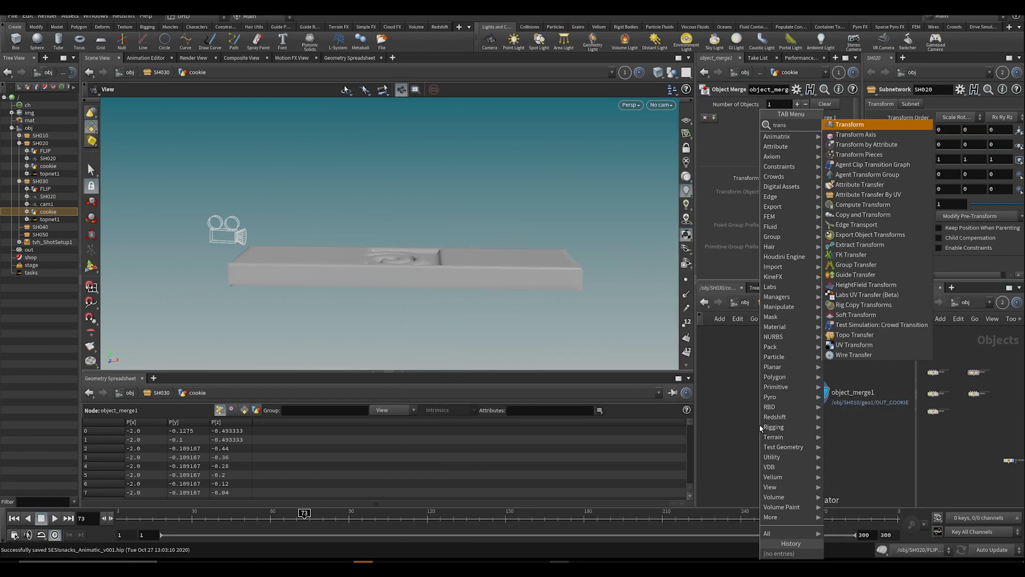
key(Return)
key(Return)
click(775, 418)
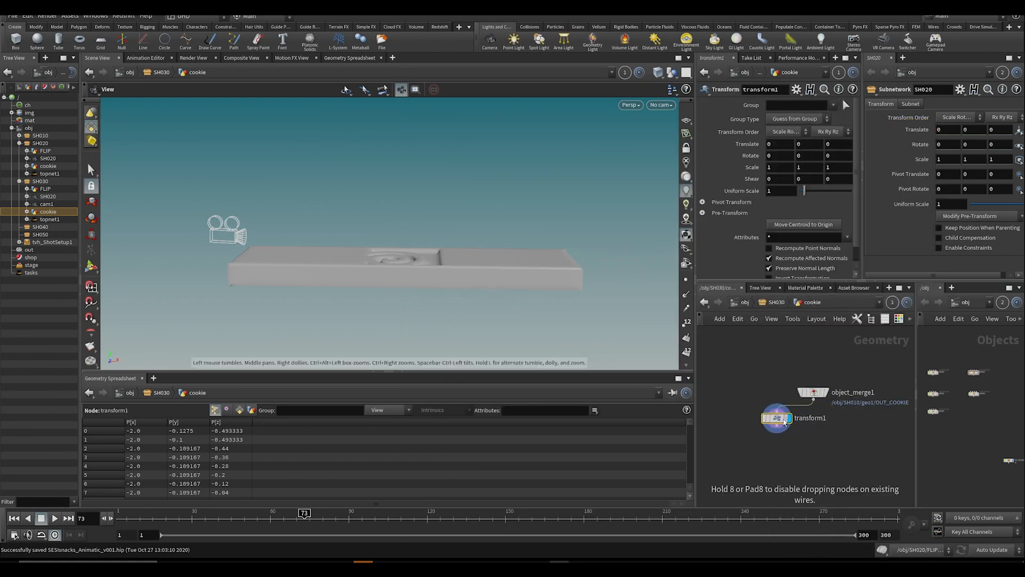
mouse_move(809, 156)
middle_down()
mouse_move(841, 159)
mouse_move(804, 155)
mouse_move(828, 156)
middle_up()
Step: Append a VDB from Polygons node to transform1 with a voxel size of 0.05
key(Tab)
text(vdb)
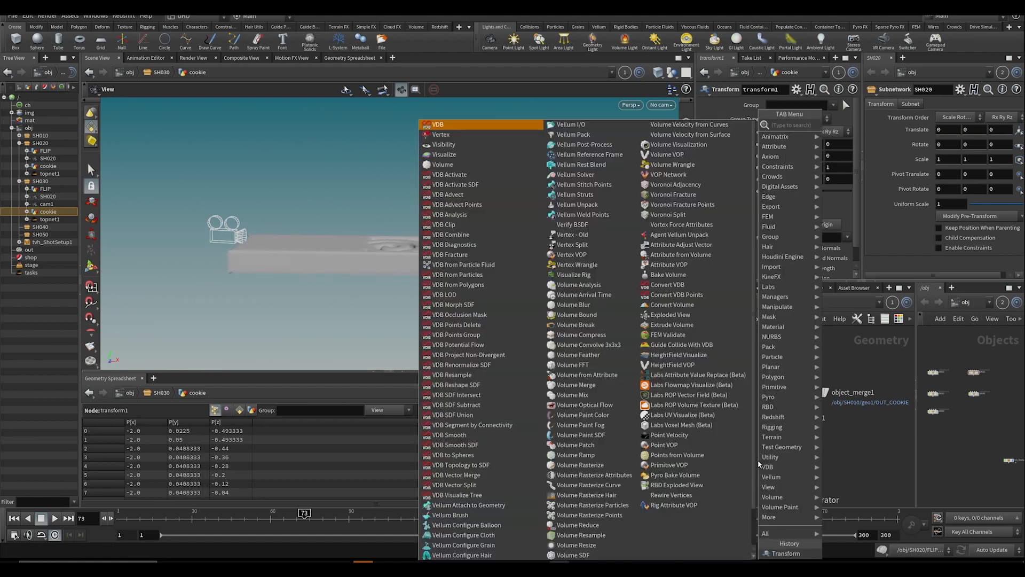
text( from)
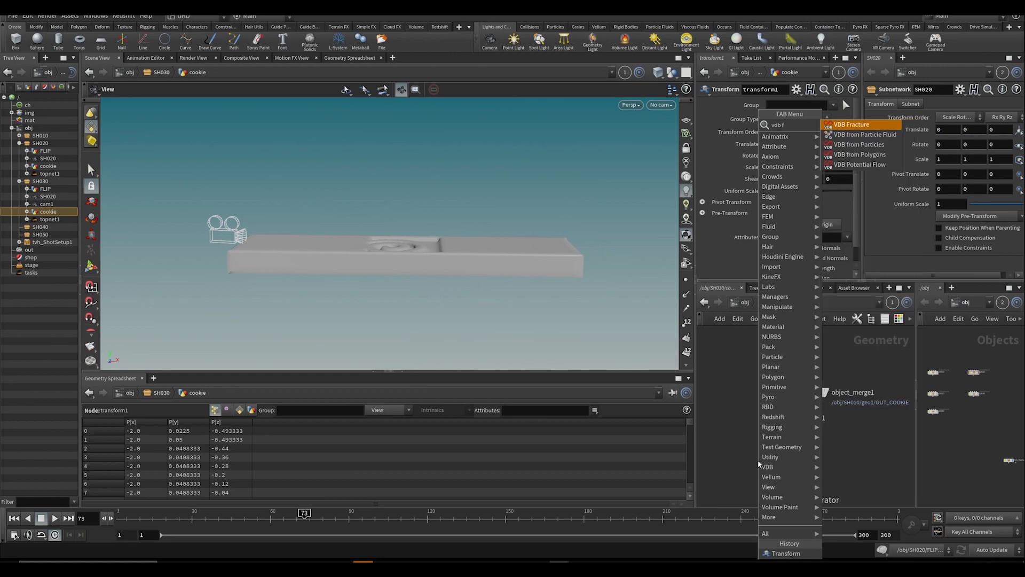
key(Down)
key(Down)
key(shift+Return)
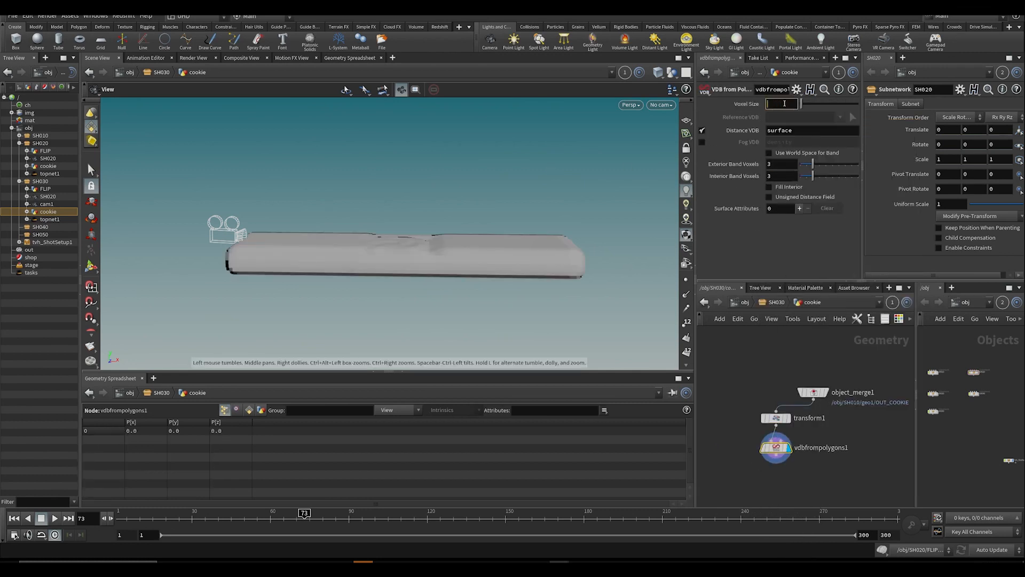
key(Return)
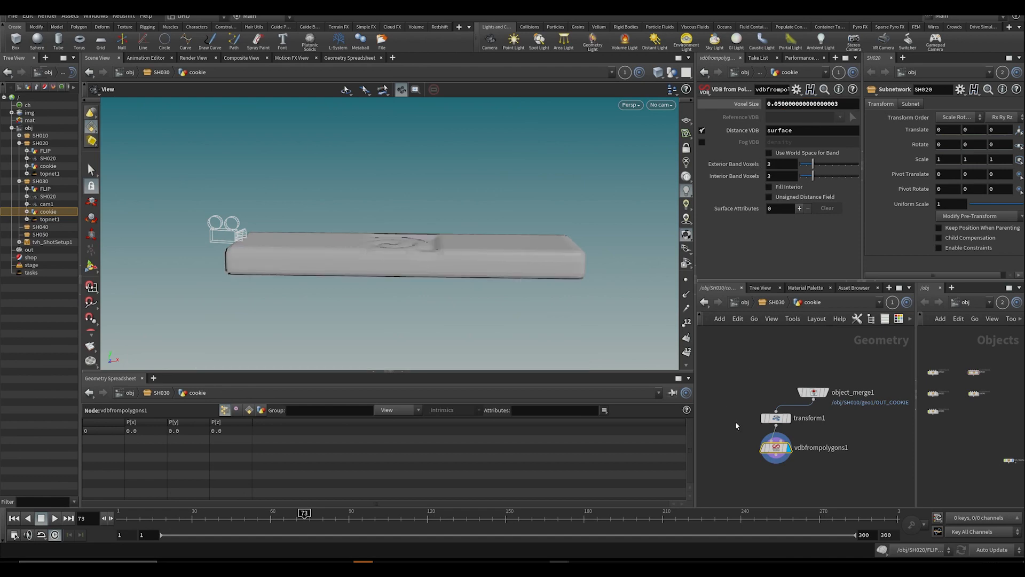
Step: Append a VDB Smooth SDF node to vdbfrompolygons1 to soften the cookie
key(Tab)
text(vdb)
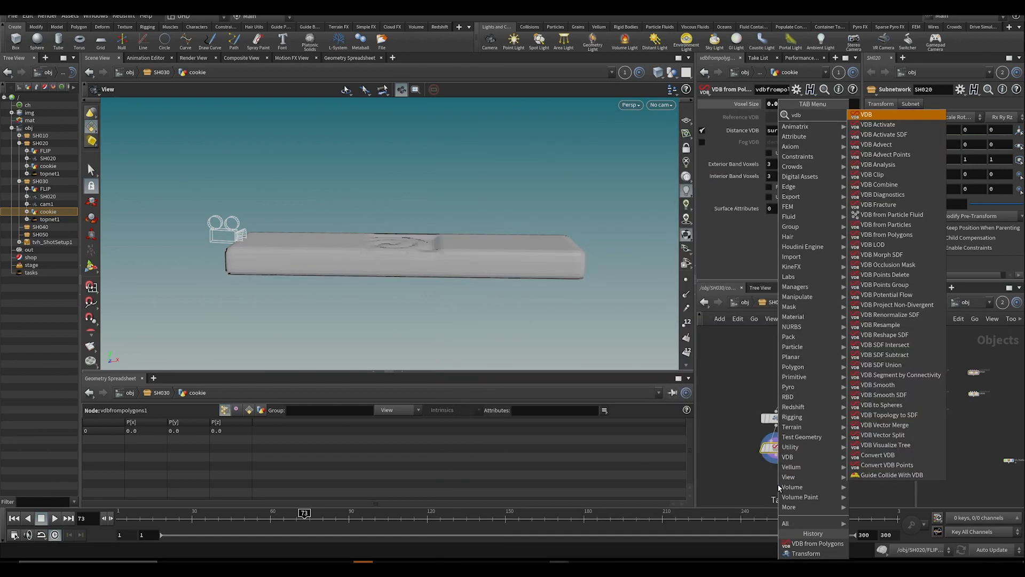
text( sm)
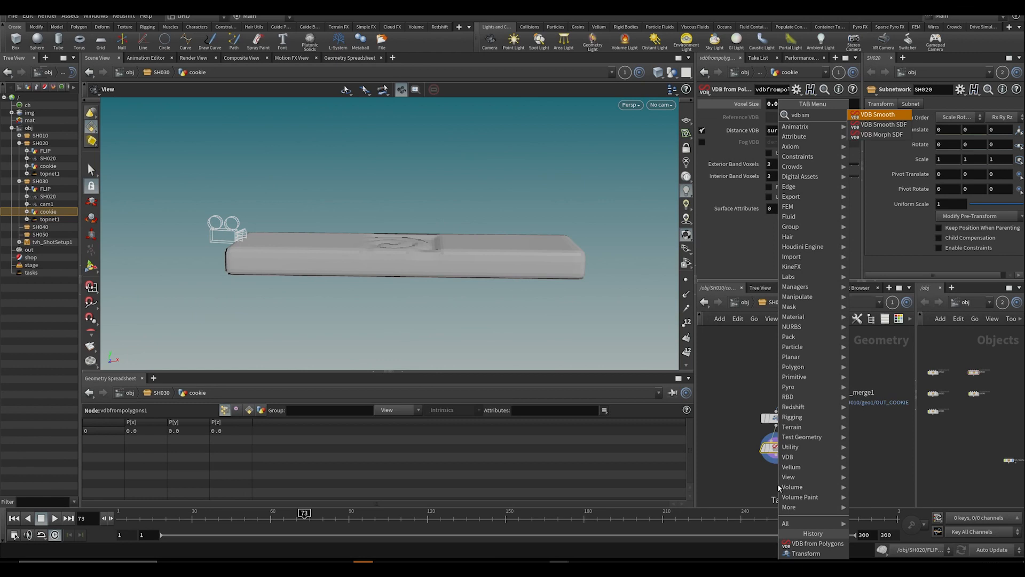
key(Down)
key(Return)
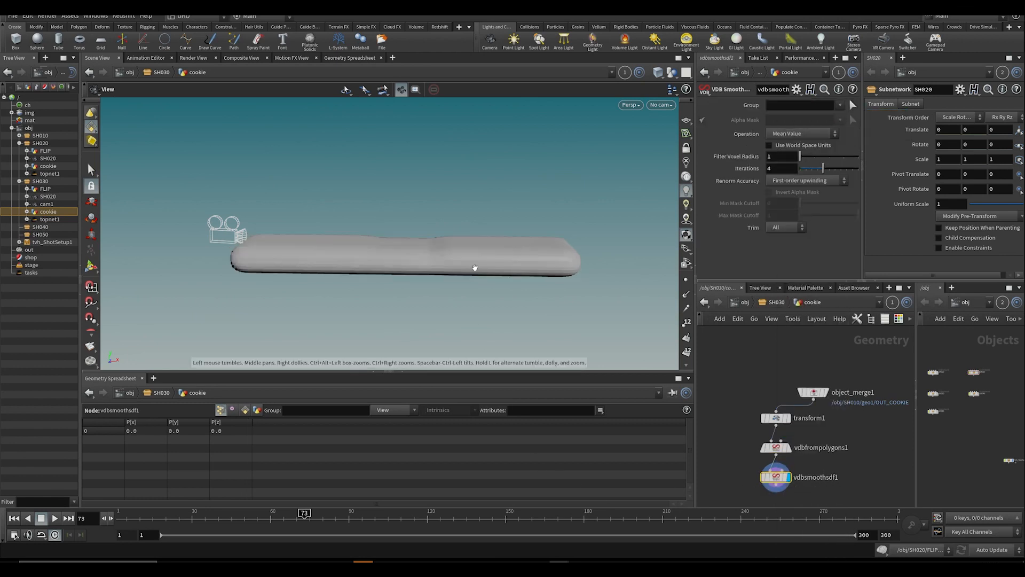
drag(475, 268, 422, 209)
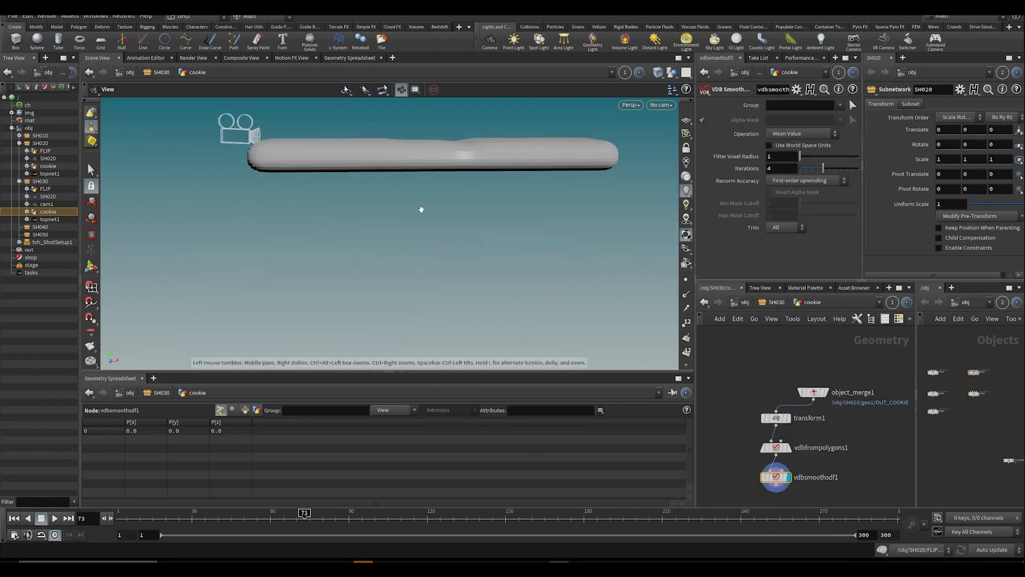
middle_drag(852, 469, 812, 431)
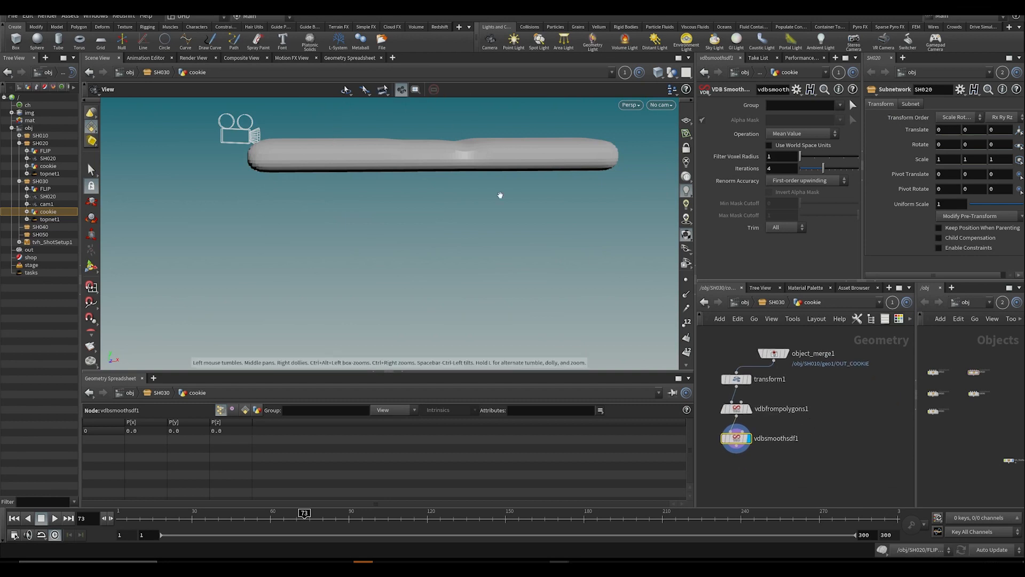
drag(500, 195, 469, 197)
mouse_move(821, 452)
middle_down()
mouse_move(803, 438)
mouse_move(830, 447)
middle_up()
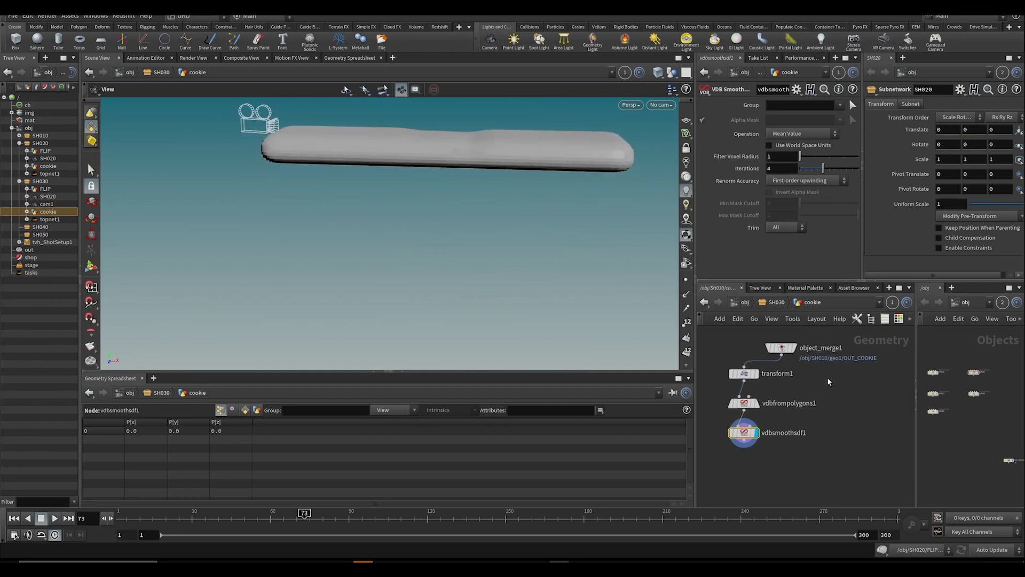
Step: Duplicate the VDB from Polygons node, feed the copy directly from object_merge1 and display it
drag(750, 413, 747, 415)
key(ctrl+c)
key(ctrl+v)
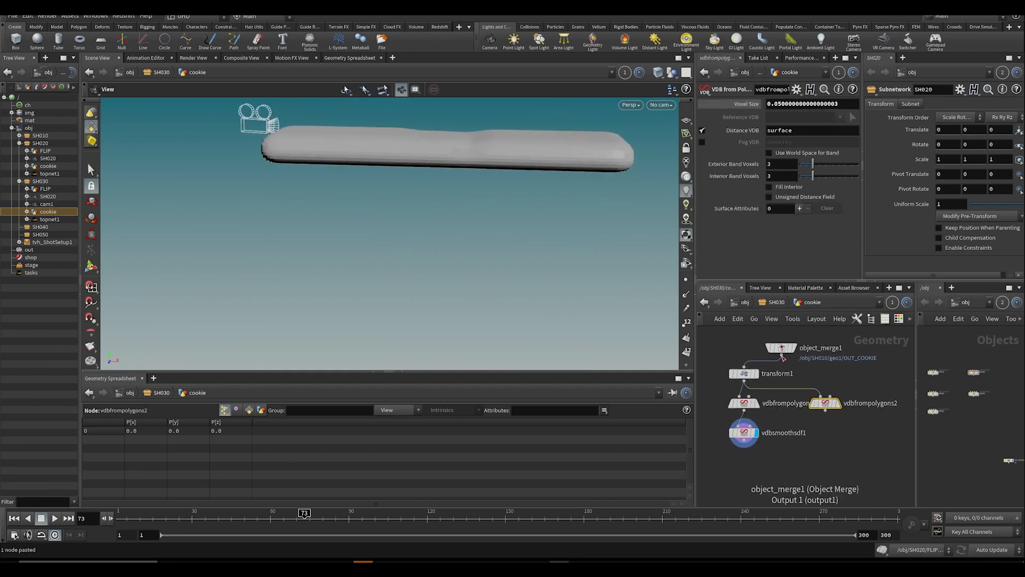
drag(781, 355, 820, 396)
drag(660, 288, 634, 276)
click(835, 403)
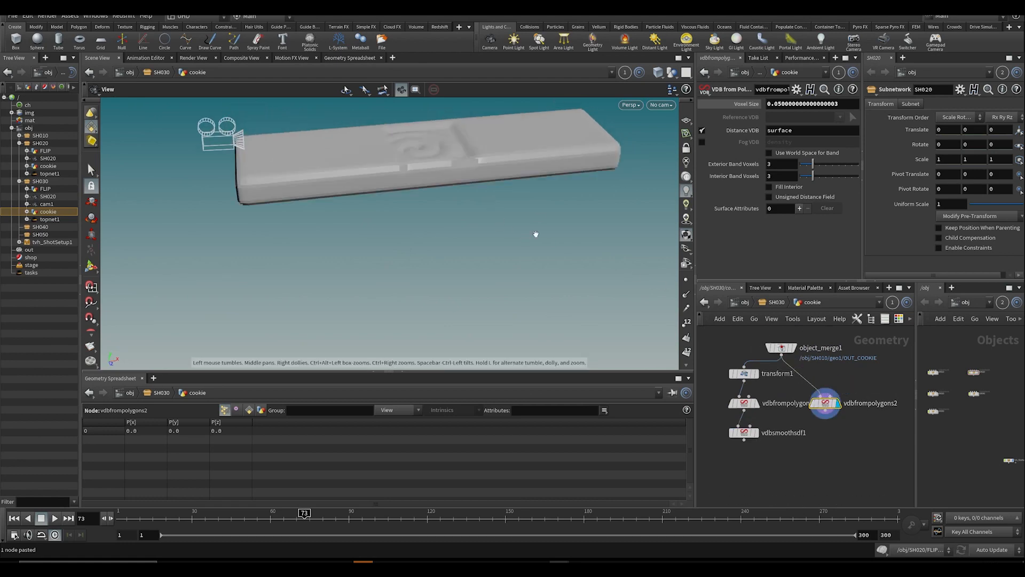
drag(536, 231, 440, 199)
Step: Add a VDB Combine node fed by vdbfrompolygons2 and vdbsmoothsdf1, and display it
middle_drag(798, 433, 790, 406)
key(Tab)
text(v)
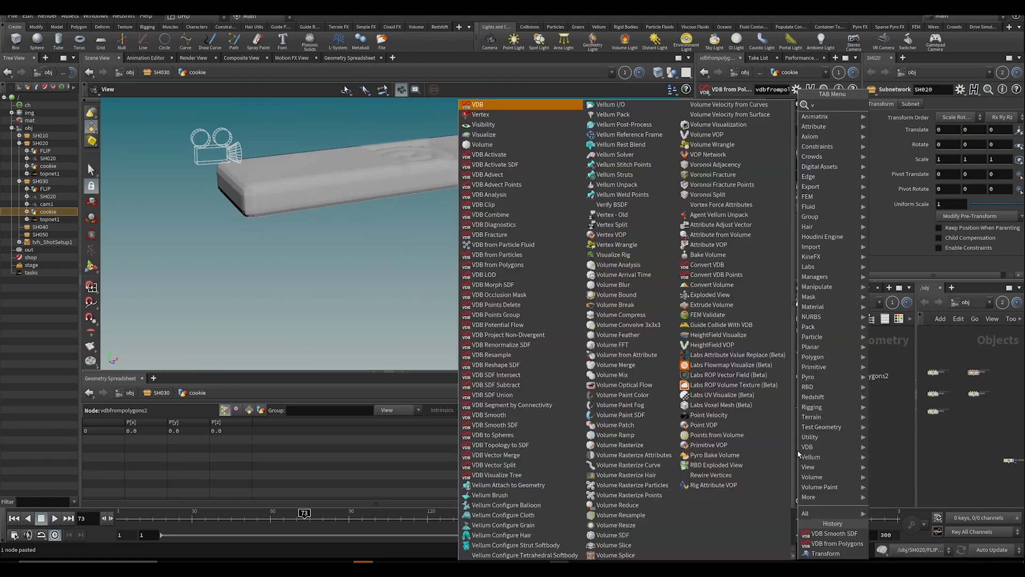
text(dbcom)
key(Return)
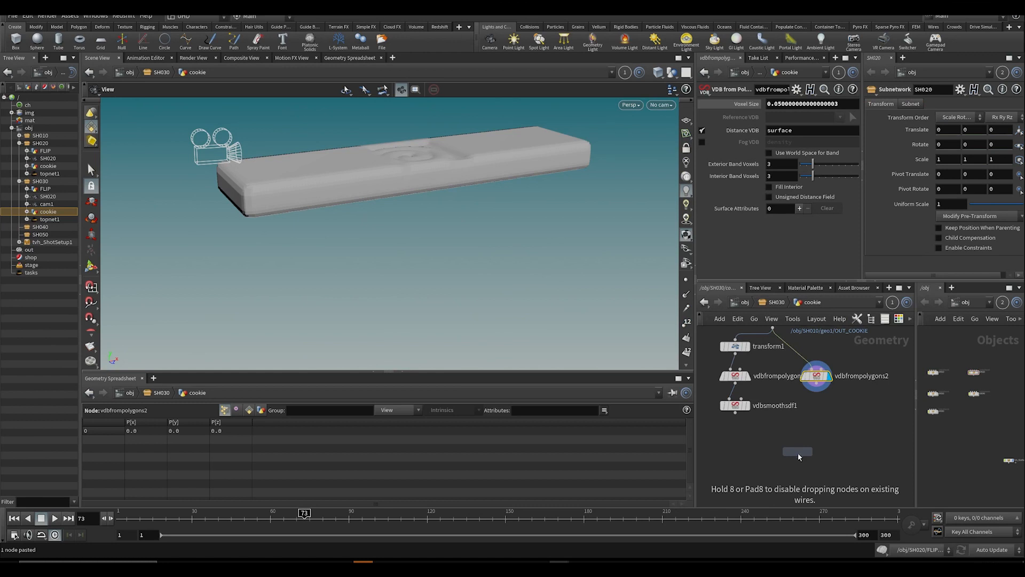
click(798, 452)
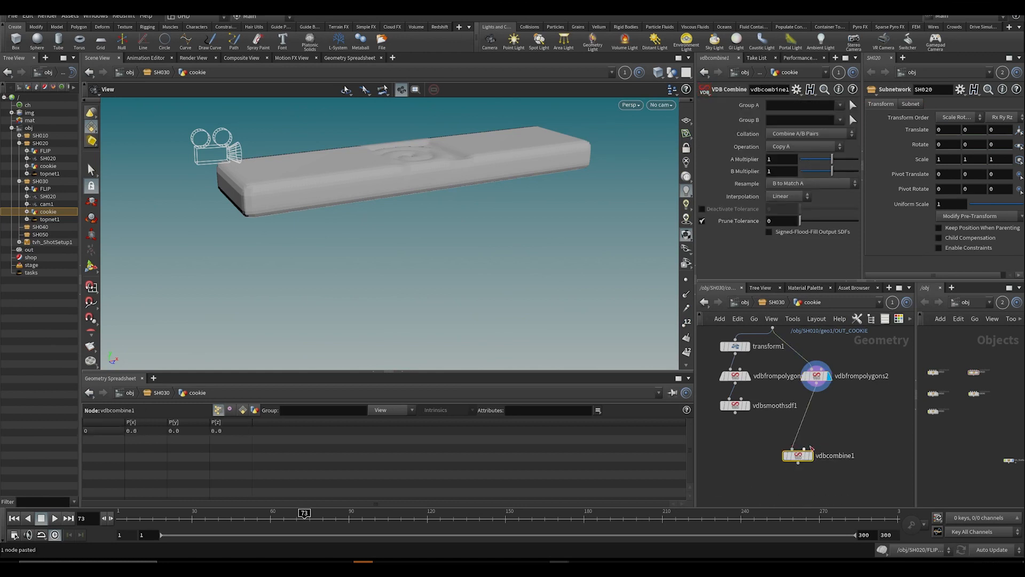
click(804, 449)
click(735, 412)
click(810, 455)
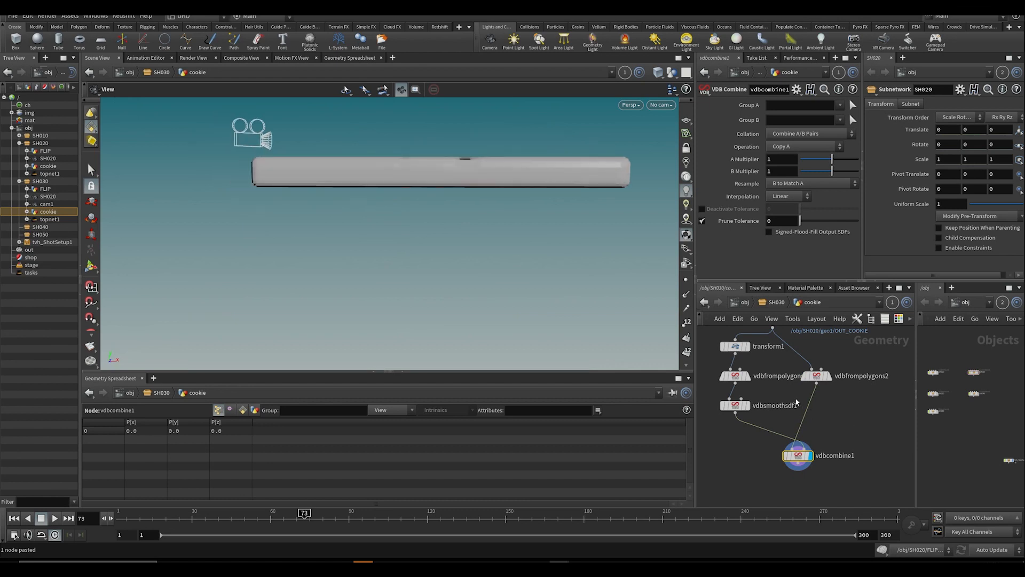
Step: Try the Add operation on the VDB Combine node
click(817, 133)
click(628, 120)
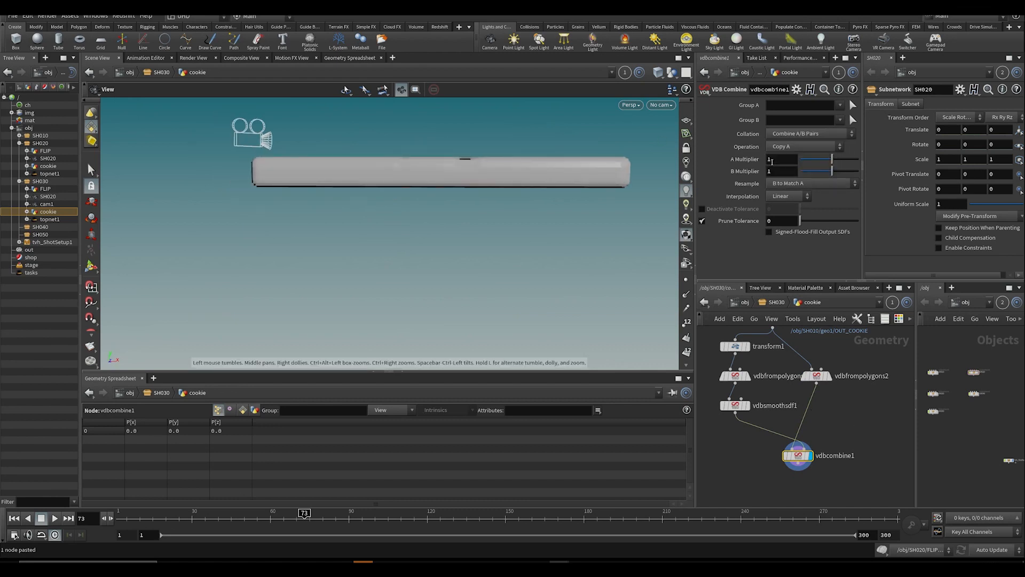
click(804, 146)
click(801, 188)
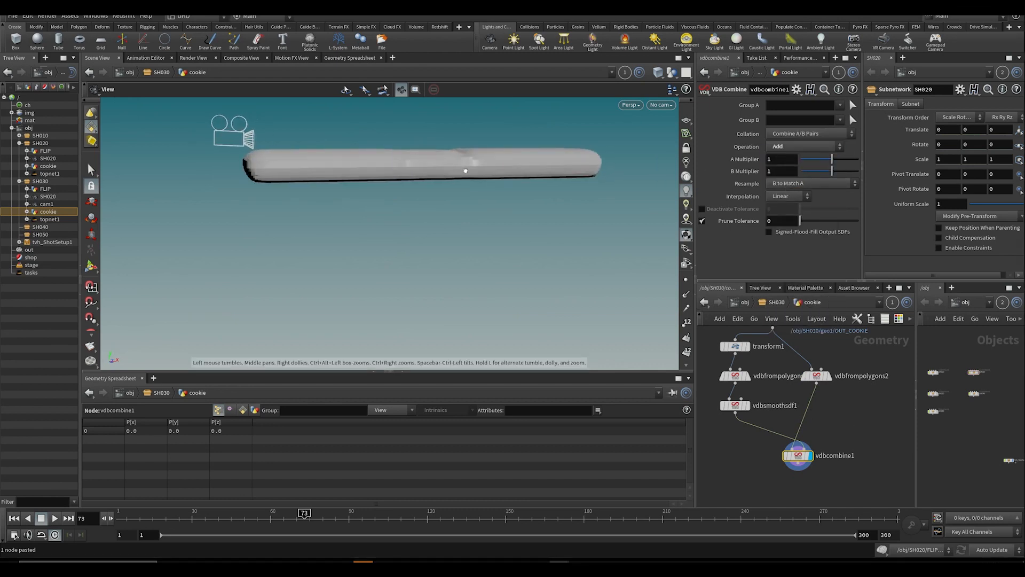
scroll(828, 421, up, 2)
scroll(770, 475, down, 3)
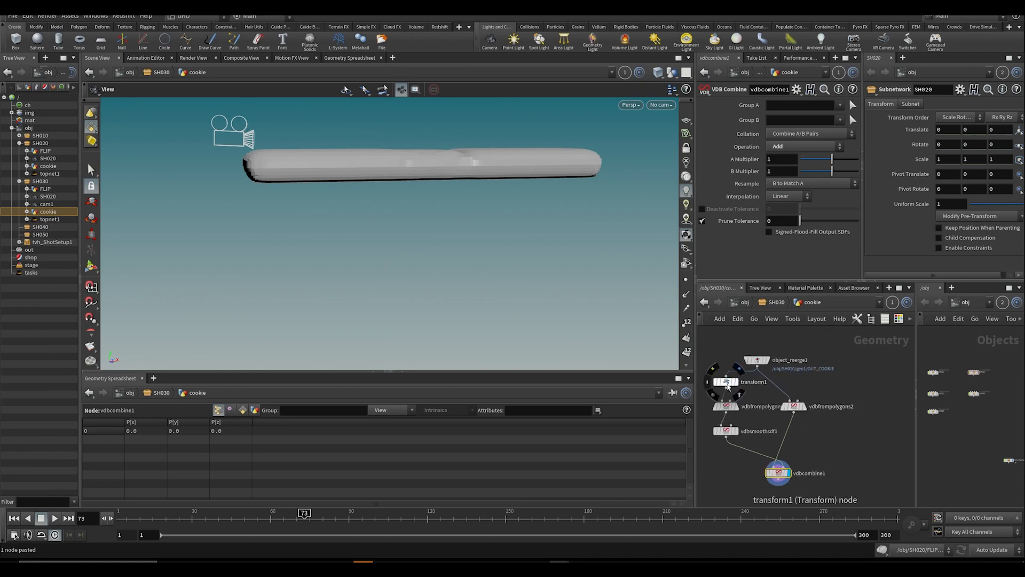
Step: Try a different Y translation on transform1, undo it and reselect vdbcombine1
click(727, 387)
mouse_move(799, 144)
middle_down()
mouse_move(835, 144)
mouse_move(792, 145)
middle_up()
key(ctrl+z)
click(779, 473)
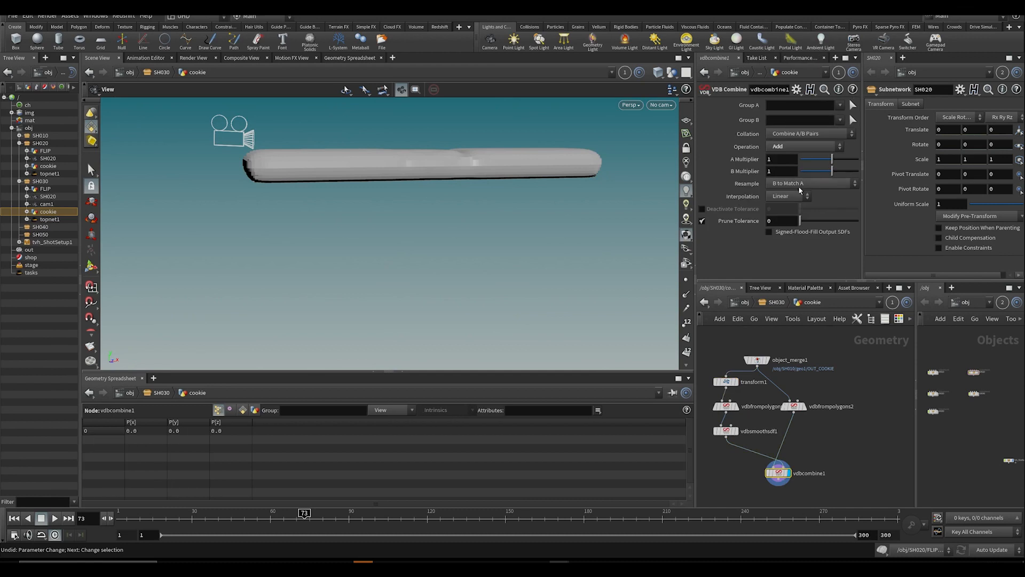
Step: Set the operation of vdbcombine1 to SDF Union
click(796, 147)
click(796, 148)
click(795, 148)
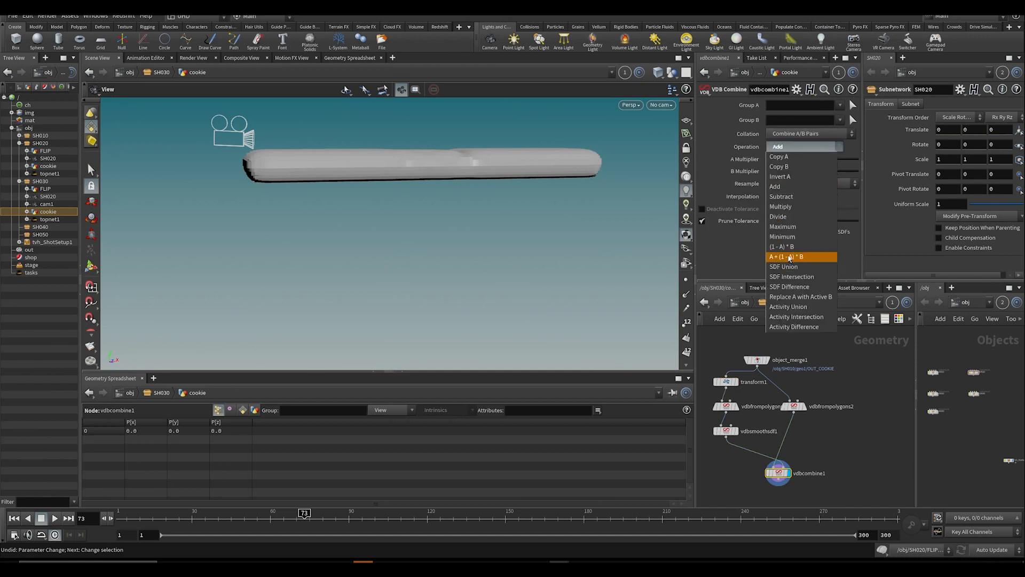
click(784, 267)
drag(422, 153, 395, 246)
middle_drag(810, 433, 818, 398)
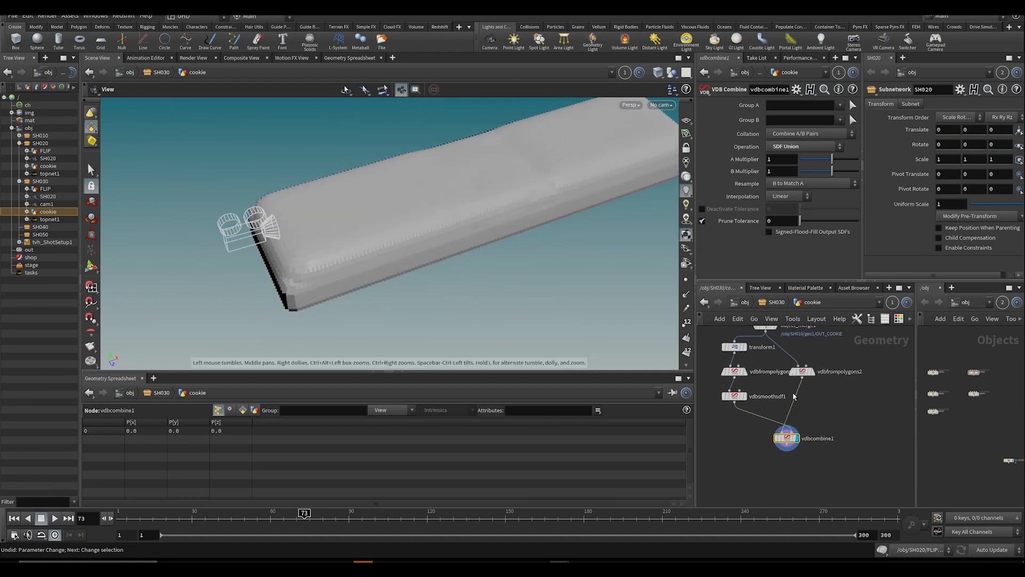
Step: Set the voxel size of vdbfrompolygons2 to 0.02
click(802, 371)
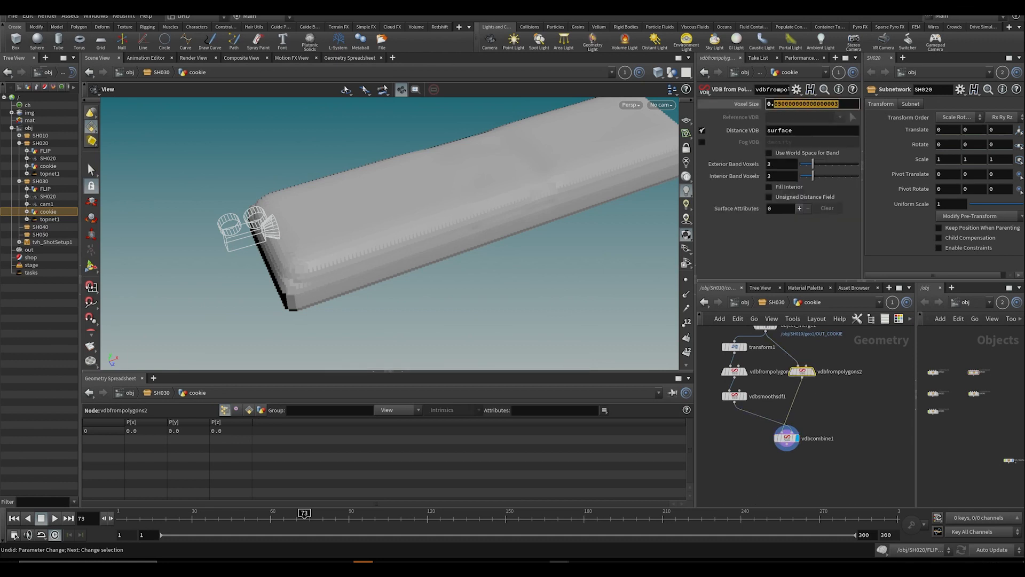
key(End)
key(BackSpace)
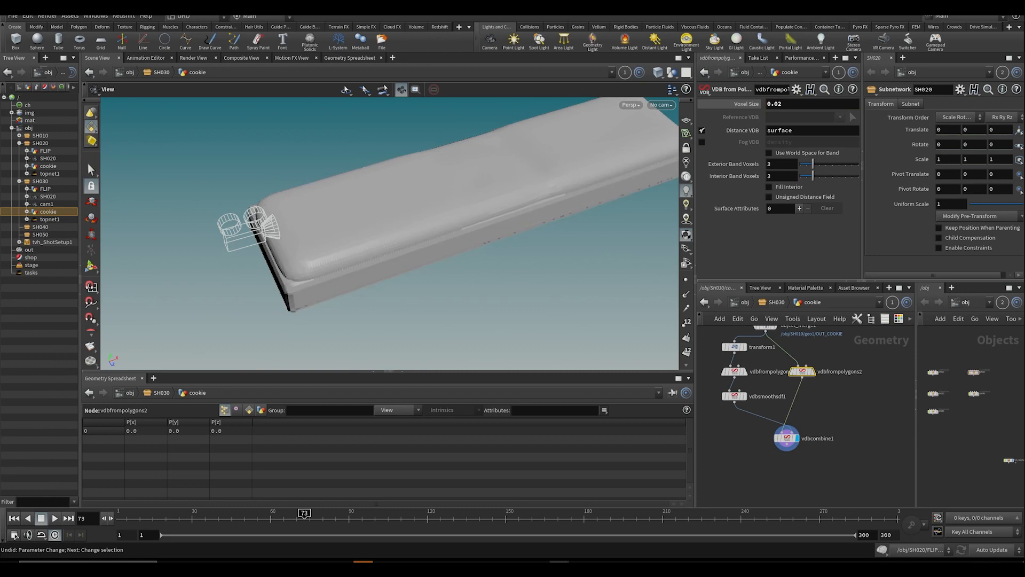
drag(549, 235, 186, 220)
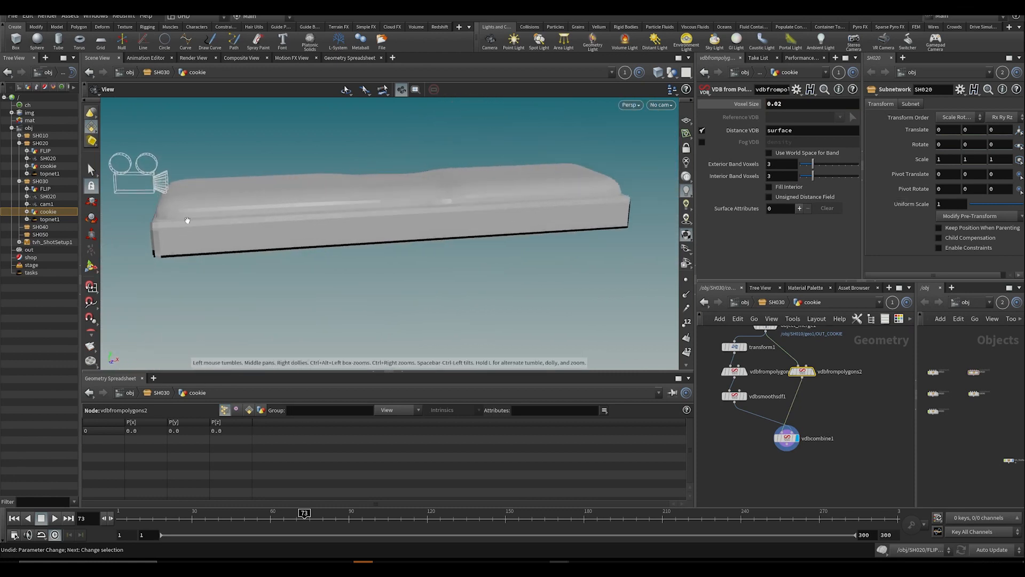
drag(452, 227, 374, 227)
Step: Add a displayed Convert VDB node after vdbcombine1 and set it to convert to Polygons
key(Tab)
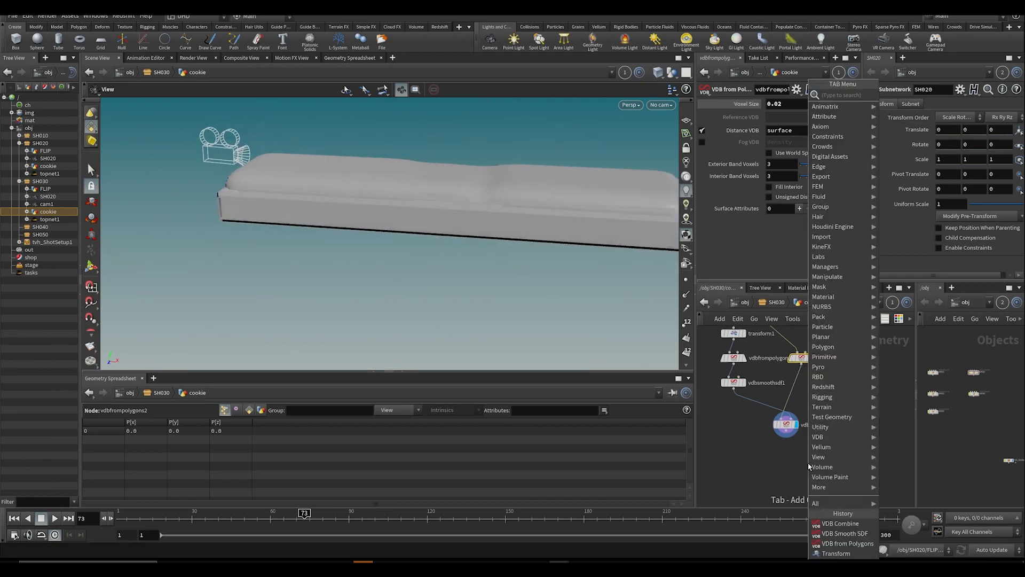
text(convertv)
key(Return)
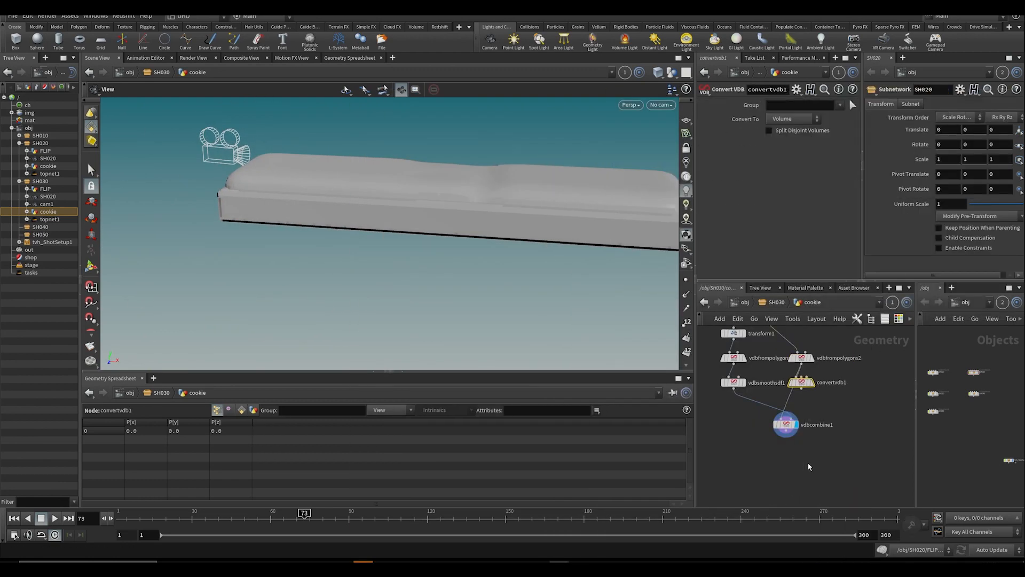
drag(798, 389, 782, 472)
click(795, 466)
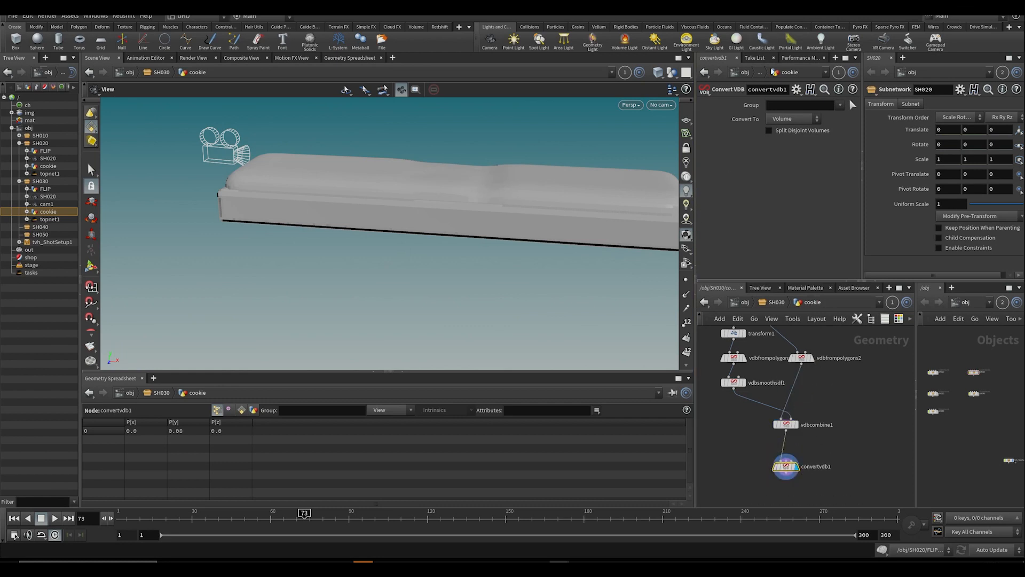
click(793, 118)
click(783, 149)
drag(442, 210, 488, 264)
Step: Append an Output node to convertvdb1 and return to the SH030 network
key(Tab)
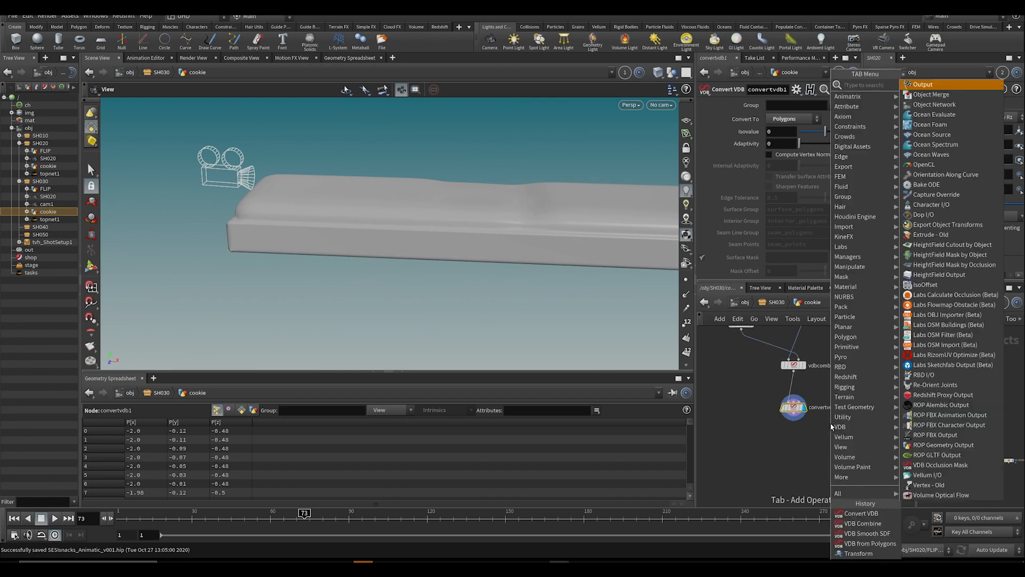
text(output)
key(Return)
mouse_move(775, 386)
middle_down()
mouse_move(783, 426)
mouse_move(762, 387)
middle_up()
click(767, 302)
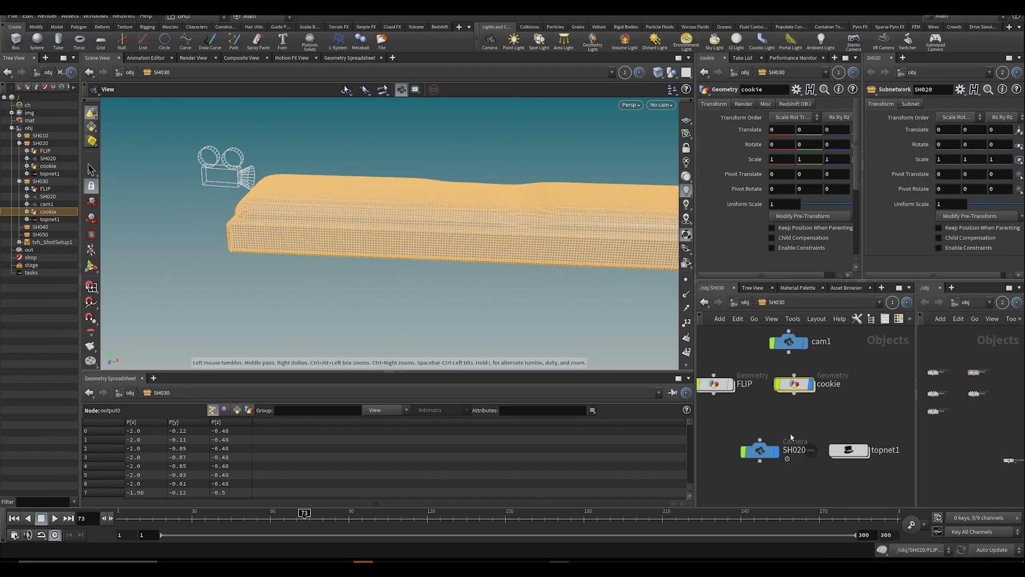
mouse_move(344, 190)
mouse_down()
mouse_move(382, 192)
mouse_move(460, 223)
mouse_move(399, 219)
mouse_up()
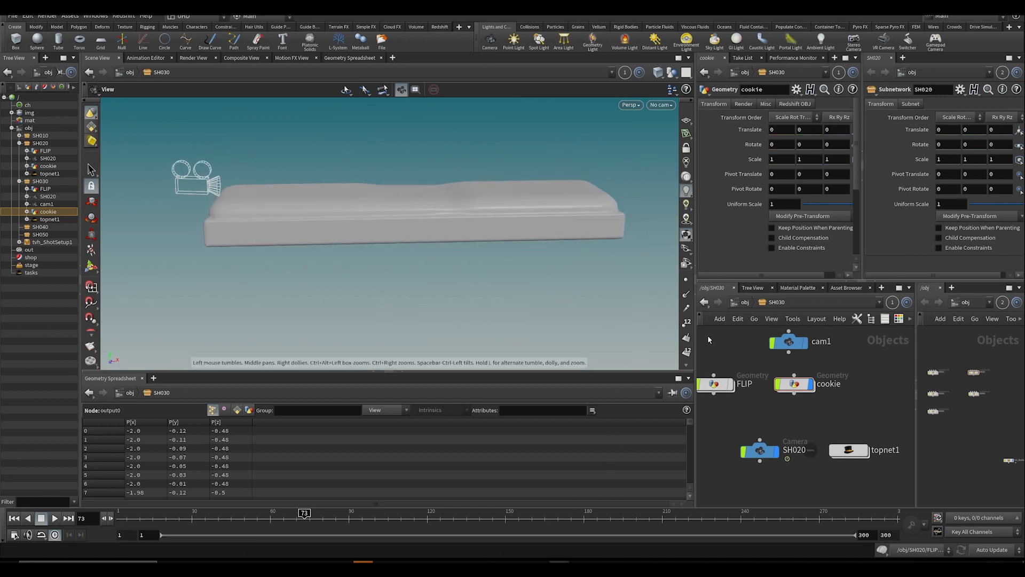
middle_drag(735, 368, 747, 378)
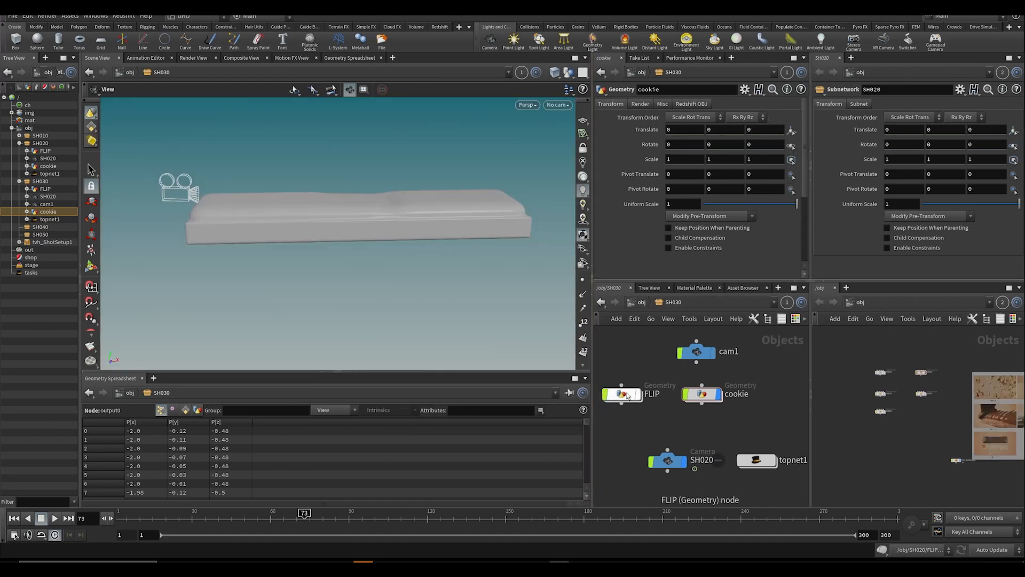
Step: Open the FLIP geometry network in SH030, then select and display transform2
double_click(626, 395)
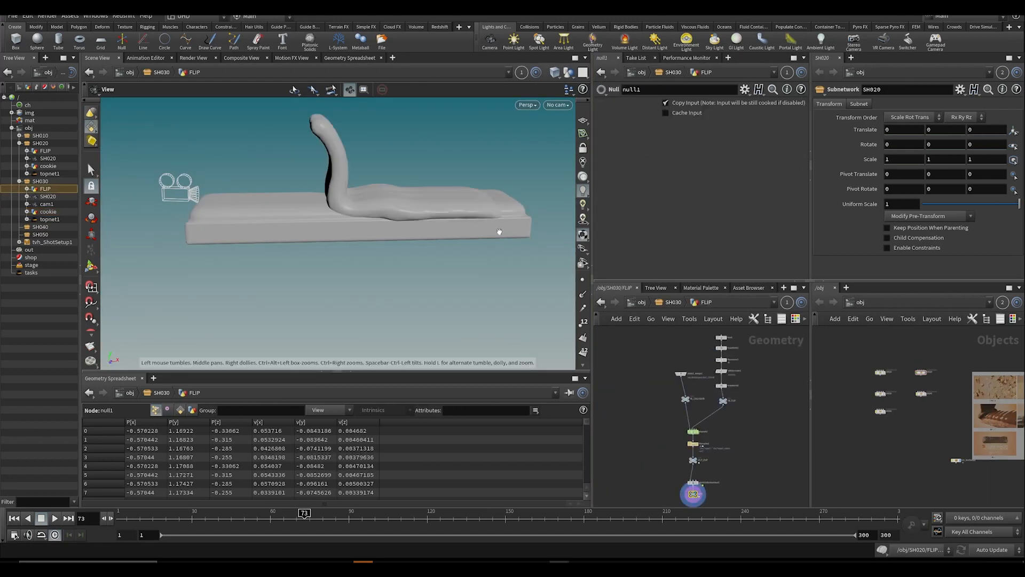
drag(393, 220, 416, 267)
scroll(768, 342, up, 5)
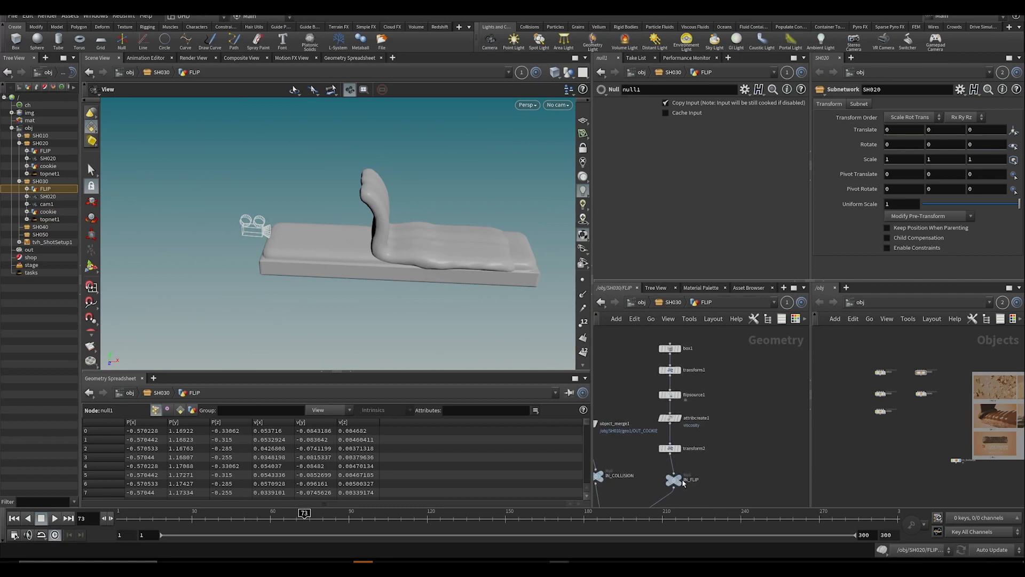
click(672, 450)
click(672, 449)
Step: Delete the Translate channels of transform2 and set its X translation to about -3.75
right_click(641, 143)
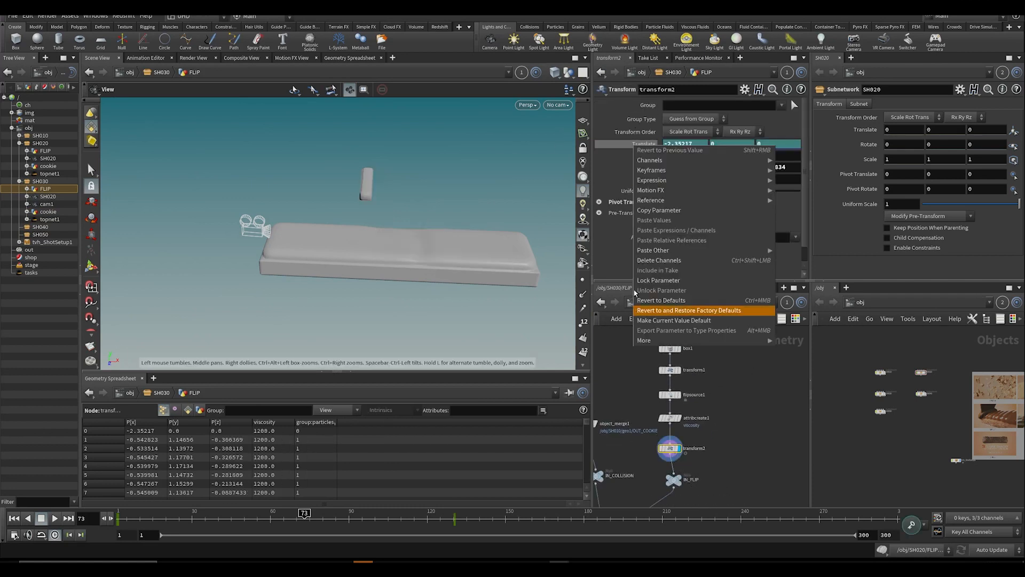
click(651, 262)
middle_drag(675, 144, 601, 144)
drag(334, 205, 336, 190)
middle_drag(745, 488, 738, 466)
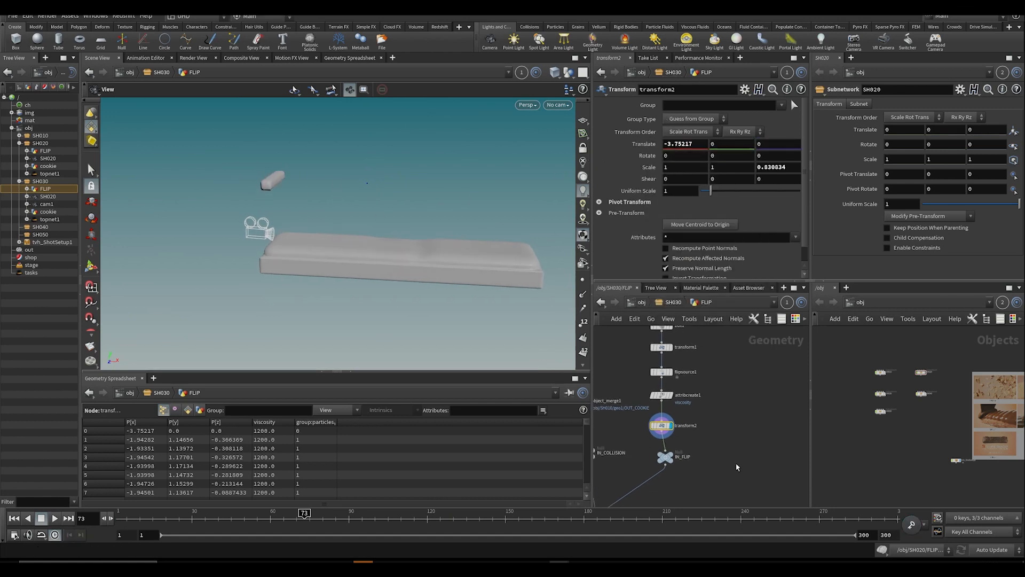
drag(315, 249, 295, 238)
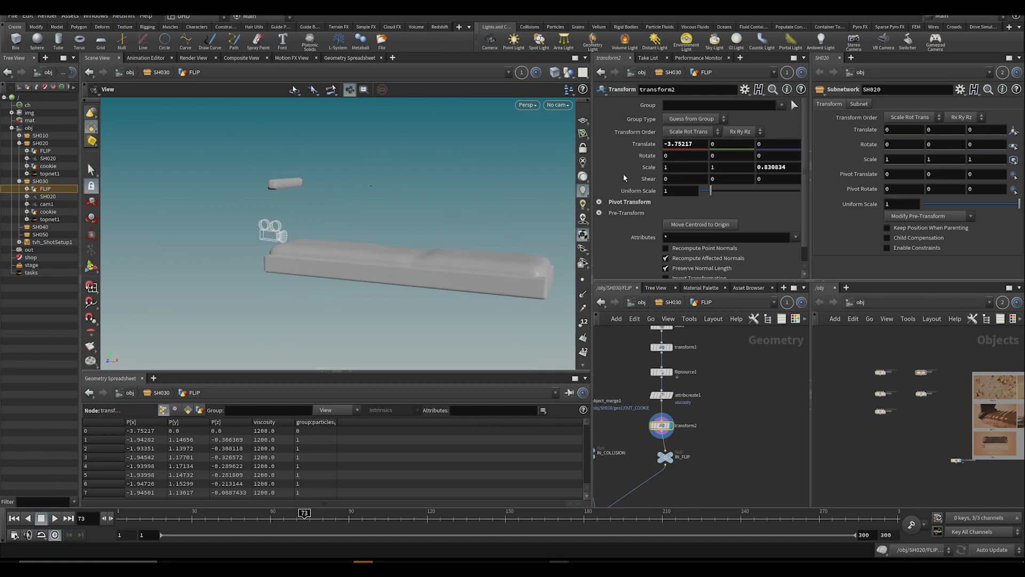
Step: Keyframe transform2's Translate at frame 1, and key its X translation at about -0.14 on frame 143
click(122, 514)
alt+click(645, 143)
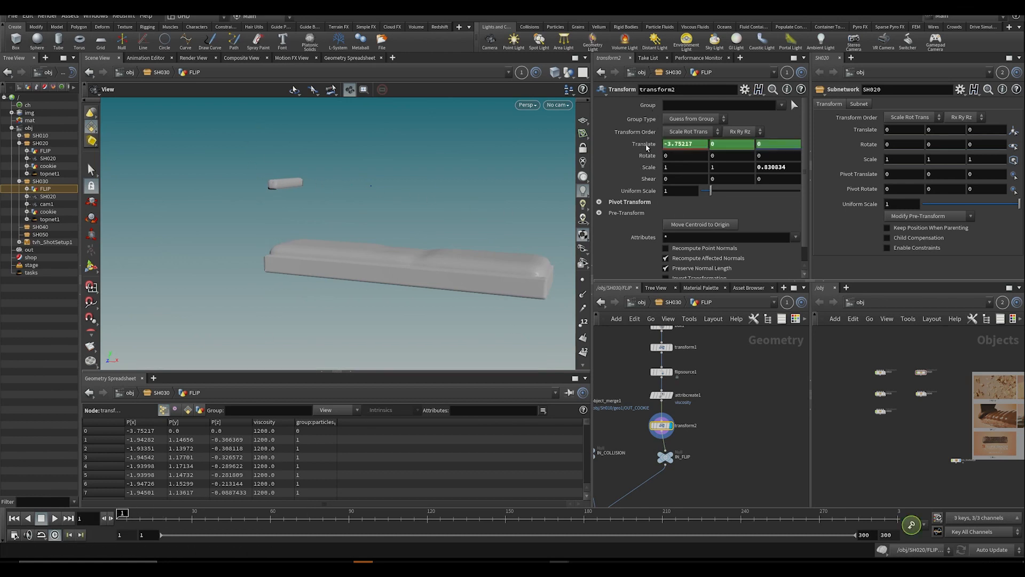
drag(174, 515, 318, 516)
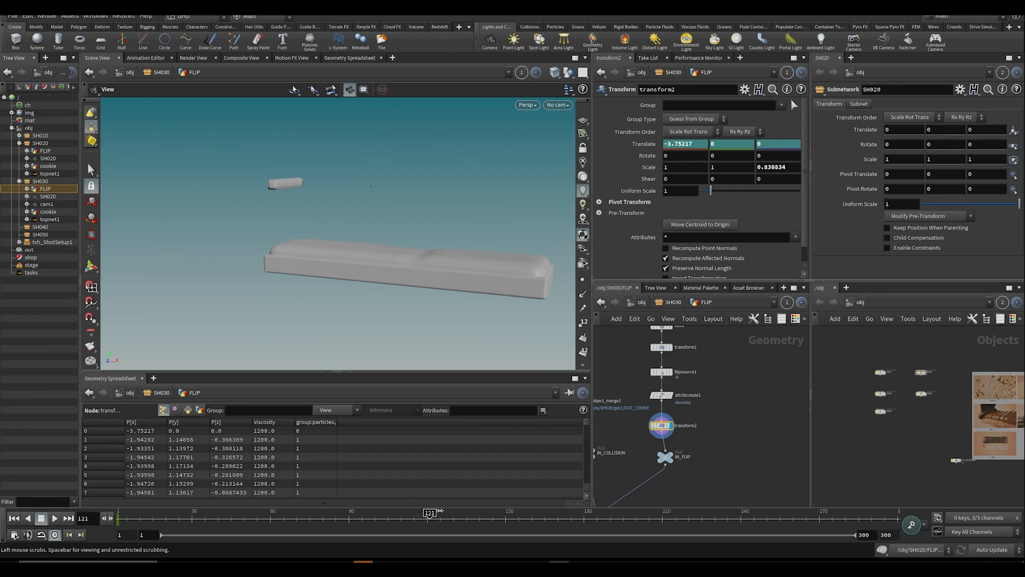
drag(466, 514, 487, 515)
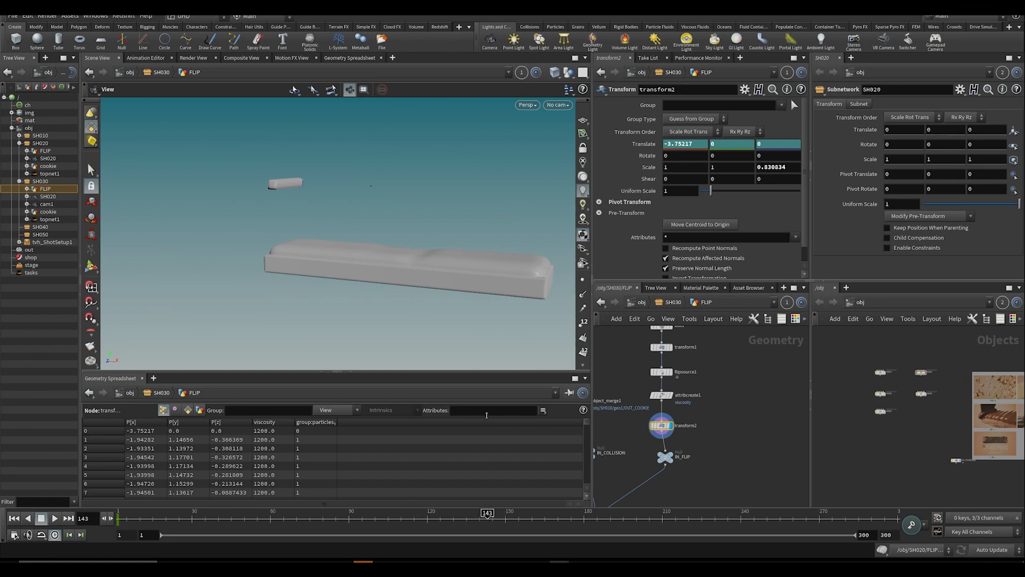
drag(334, 192, 351, 216)
key(Return)
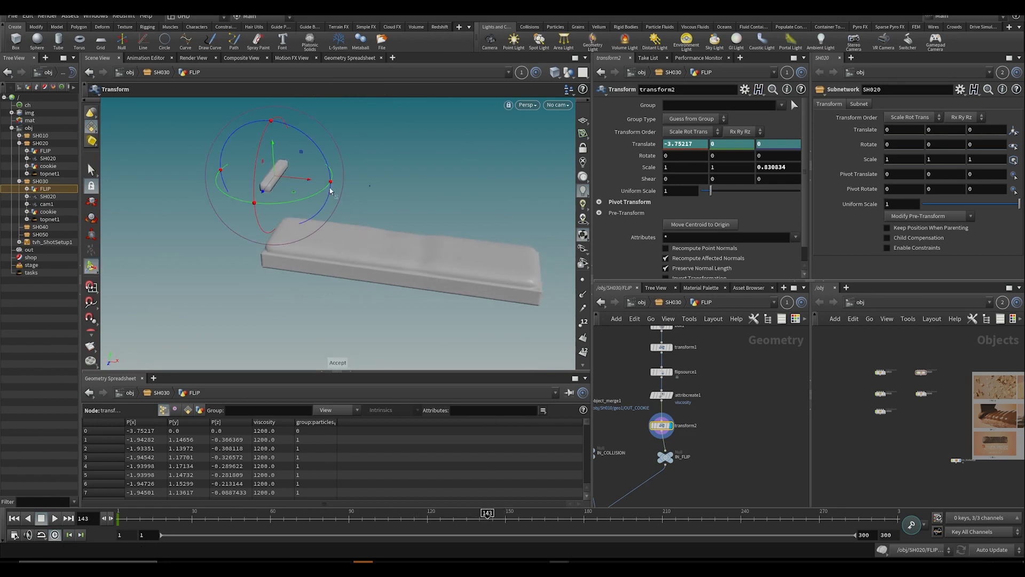
drag(300, 183, 562, 258)
alt+middle_drag(495, 287, 446, 272)
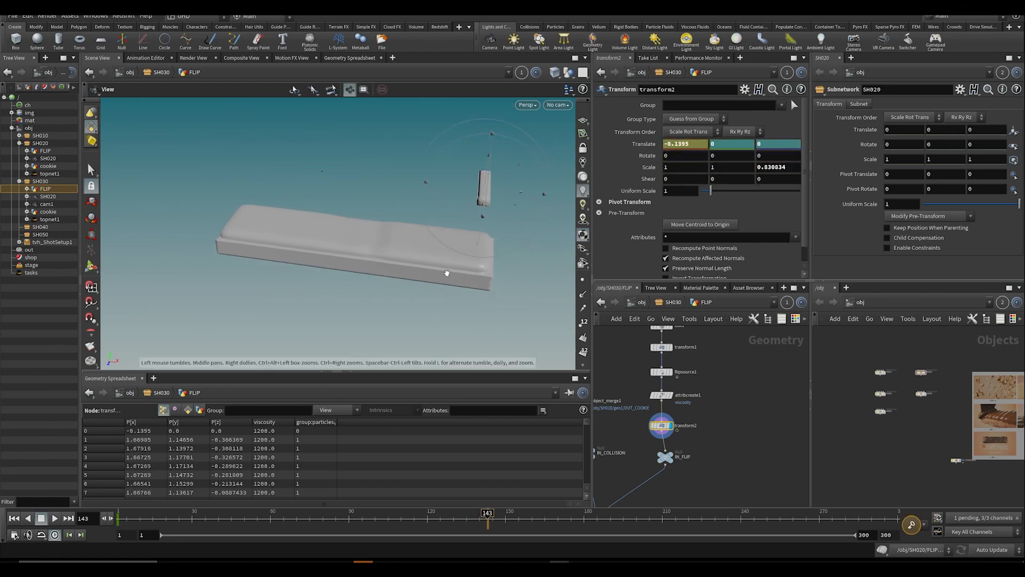
alt+drag(389, 254, 402, 270)
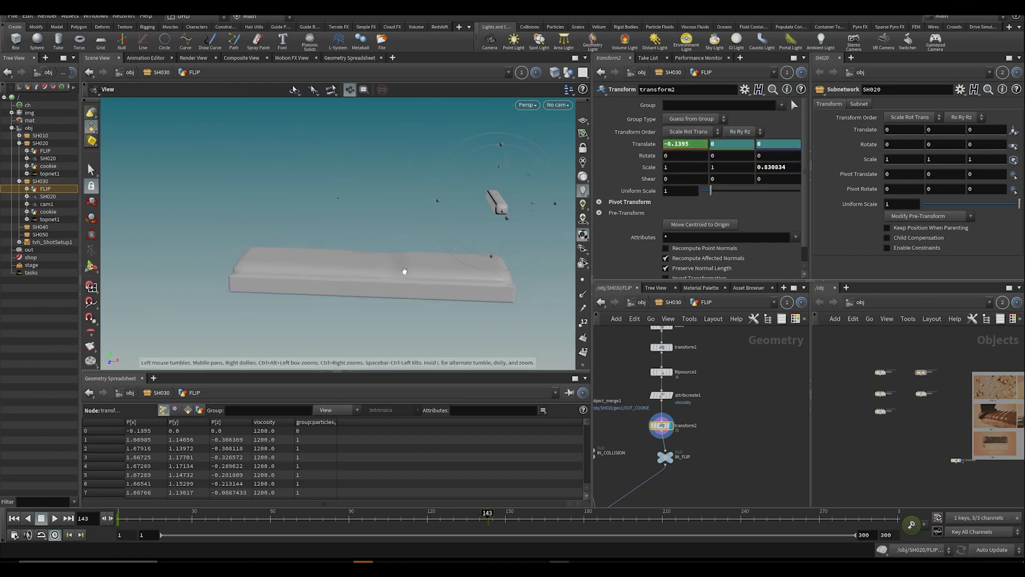
drag(163, 521, 328, 527)
alt+drag(342, 213, 286, 178)
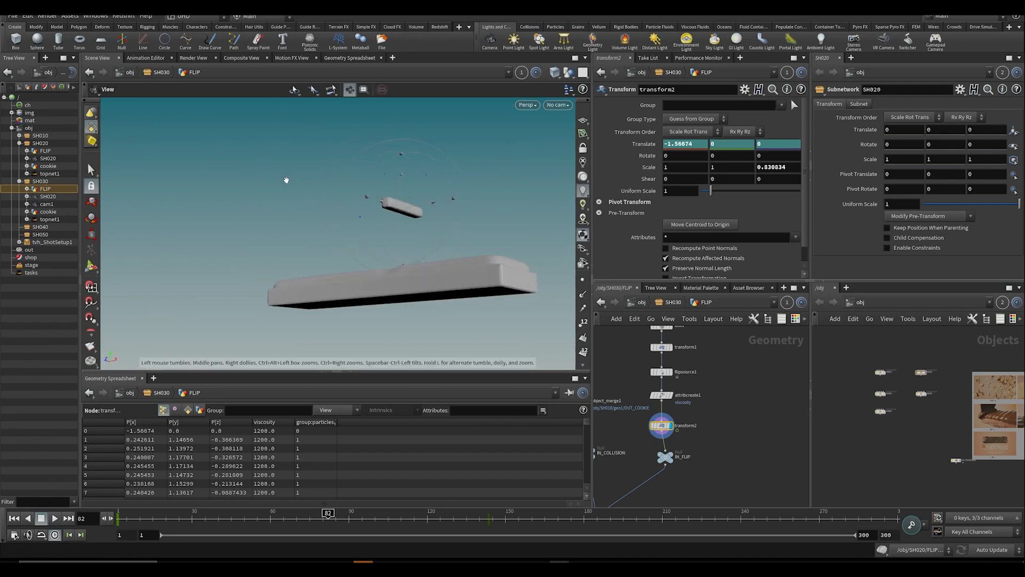
Step: Check the SH030 frame on the storyboard reference image and save the scene
middle_drag(959, 453, 854, 455)
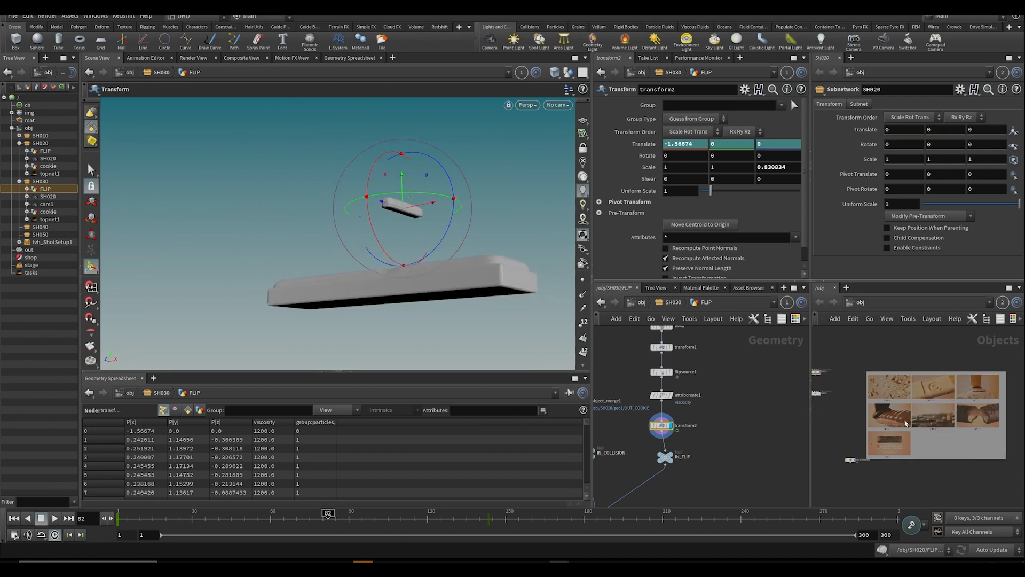
scroll(900, 423, up, 5)
middle_drag(900, 424, 925, 414)
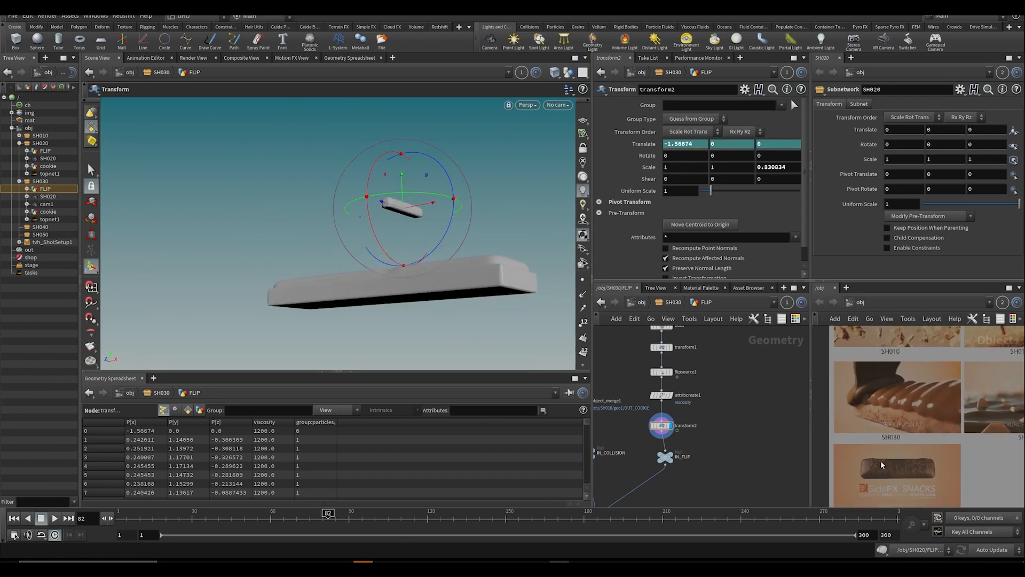
key(ctrl+b)
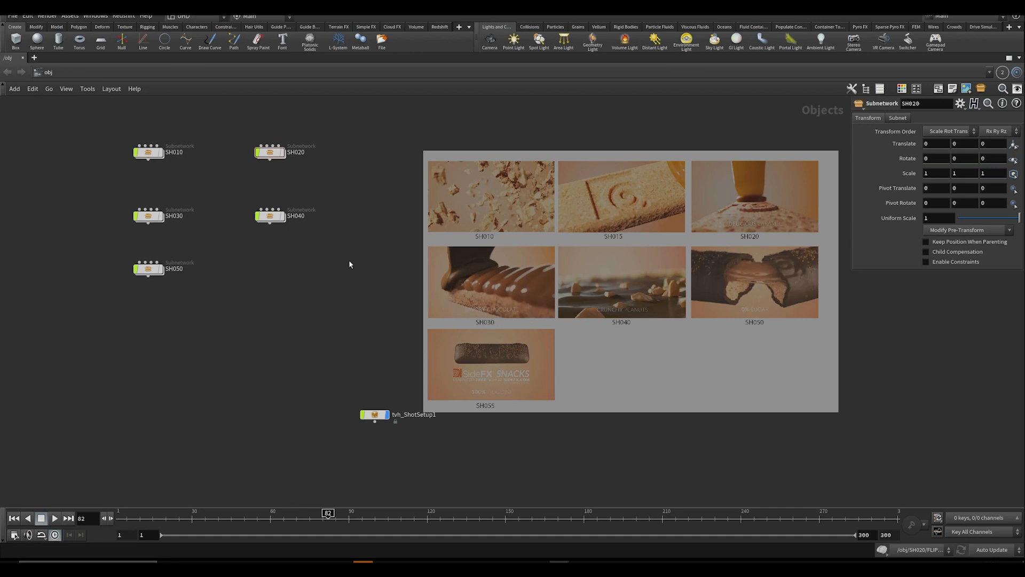
key(ctrl+b)
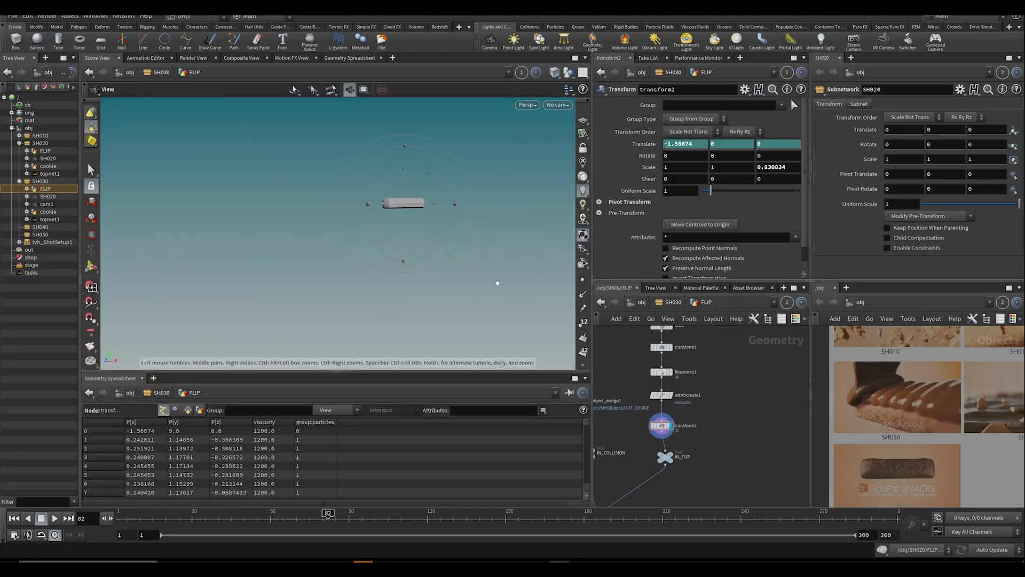
key(ctrl+s)
Step: Display the FLIP network's filecache1 node, and open dopnet1 with staticobject1 selected
alt+drag(404, 210, 422, 230)
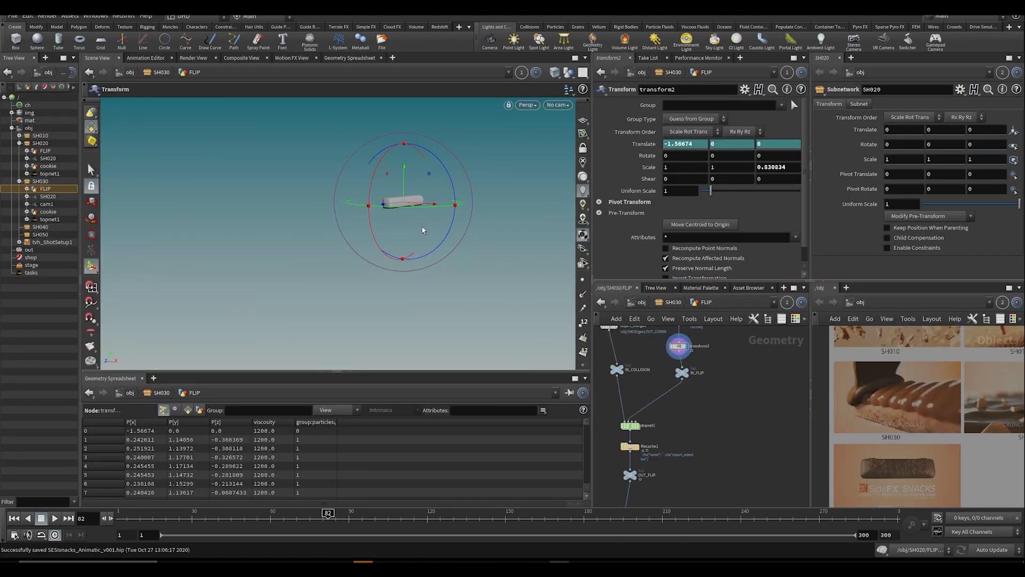
alt+drag(429, 276, 467, 322)
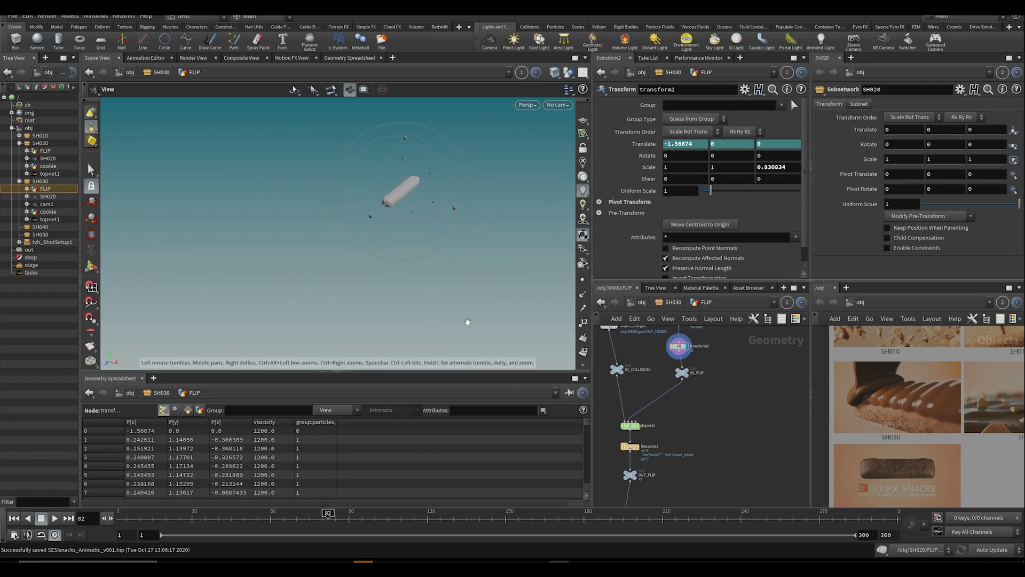
middle_drag(717, 433, 769, 444)
click(693, 453)
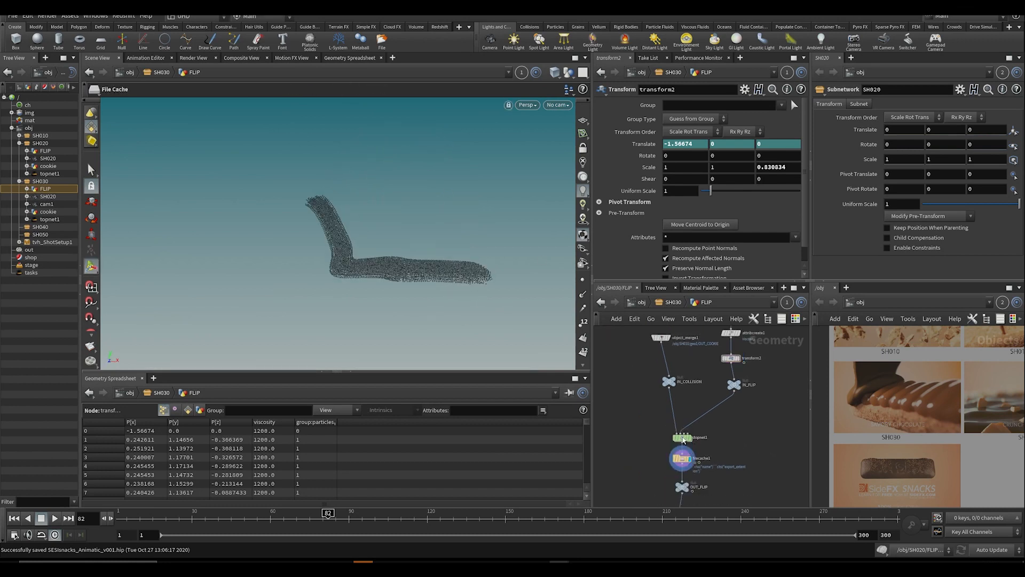
double_click(679, 438)
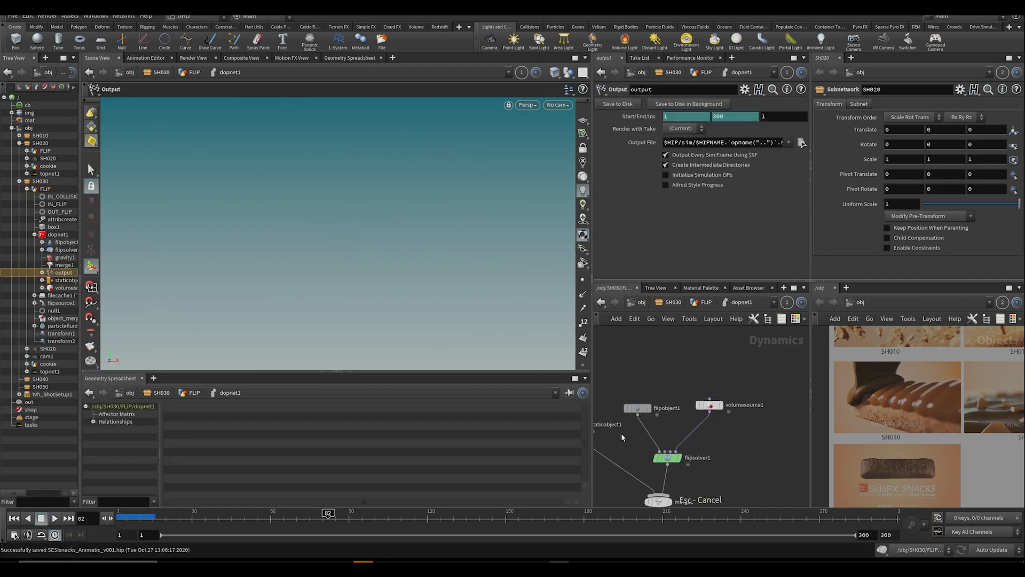
drag(591, 454, 545, 430)
scroll(661, 362, up, 3)
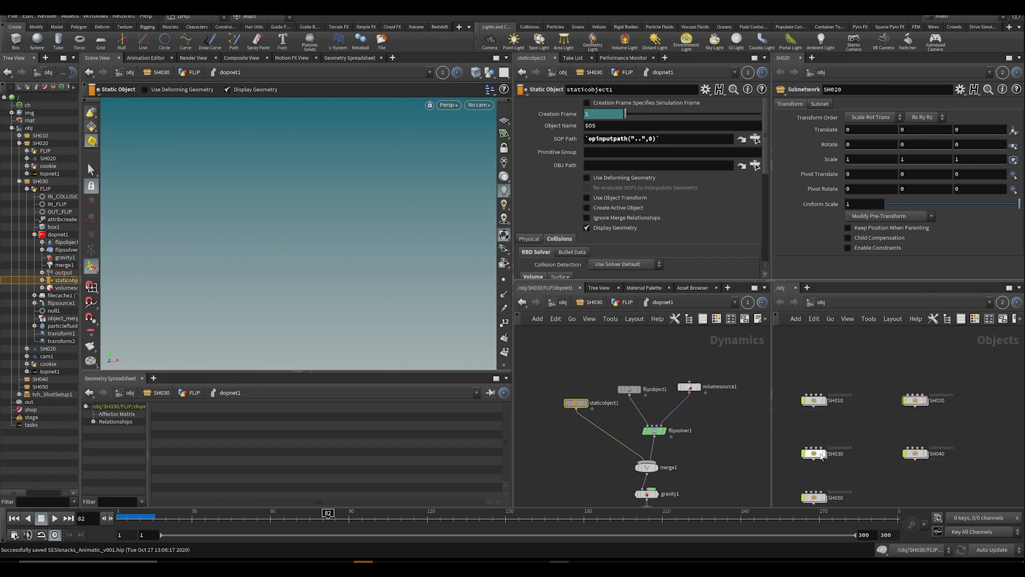
Step: Open SH030's FLIP geometry in the second network view, select object_merge1 and display IN_COLLISION
double_click(815, 453)
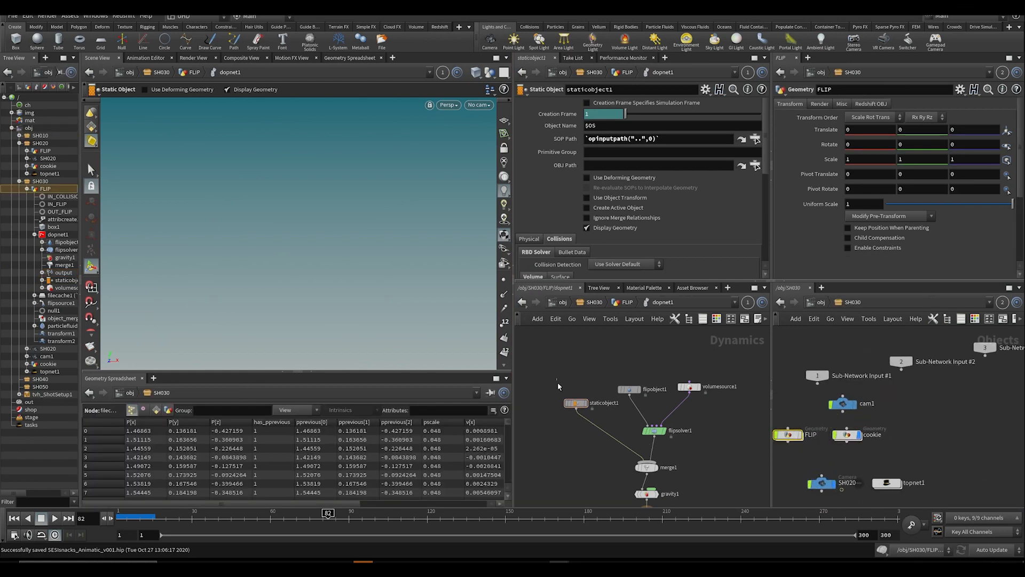
click(576, 402)
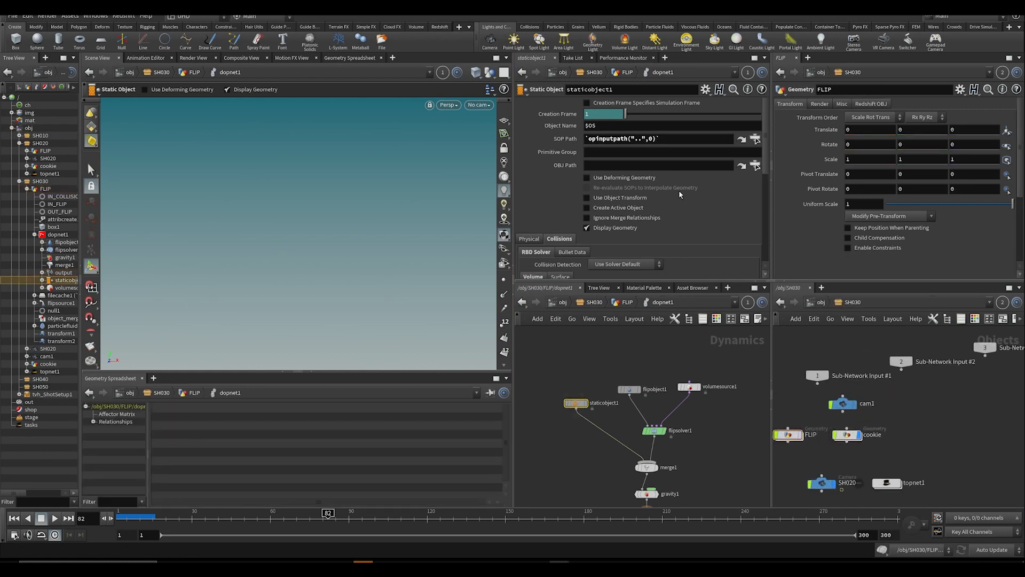
double_click(789, 434)
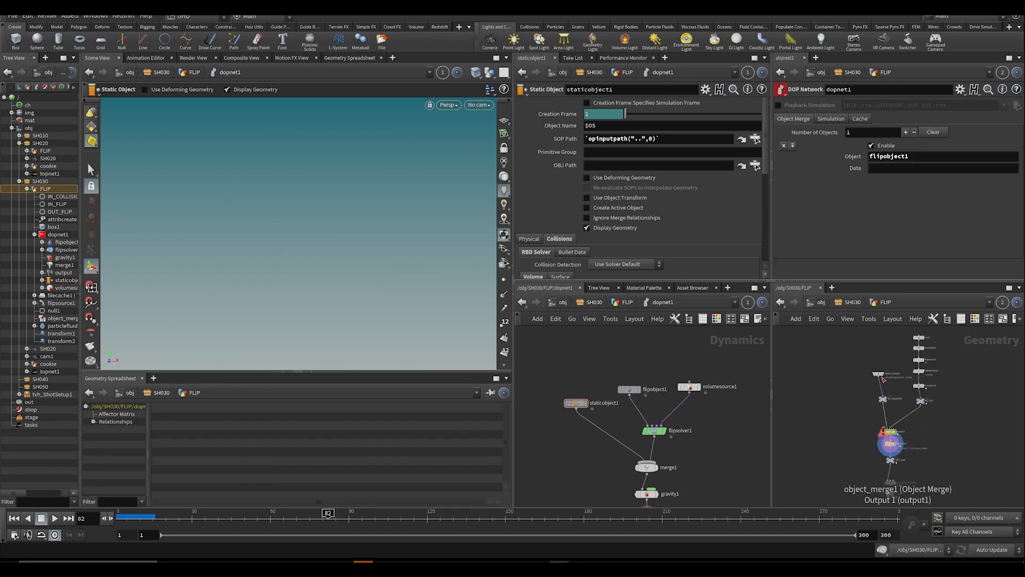
scroll(881, 376, up, 4)
drag(854, 346, 898, 398)
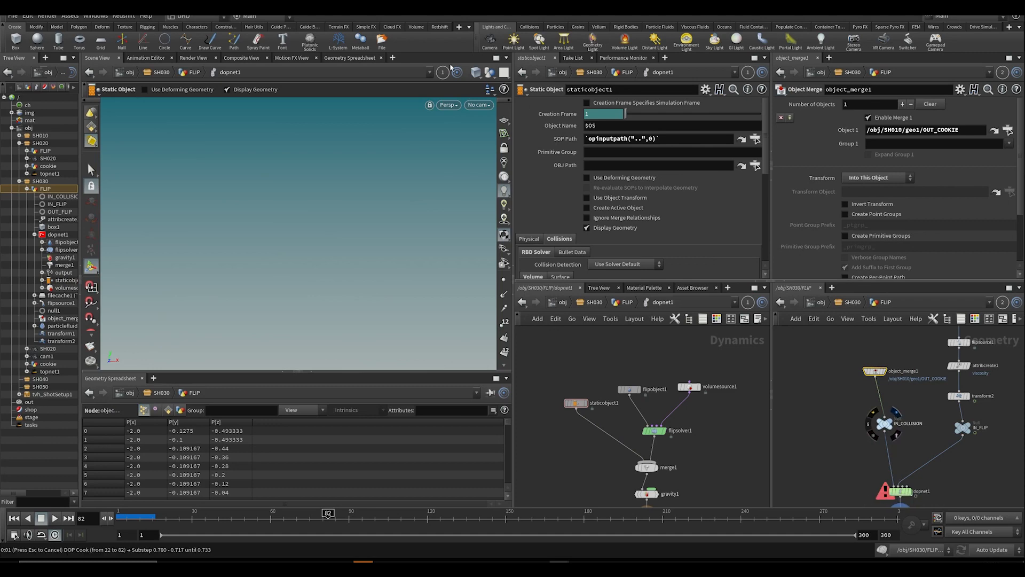
Step: Cancel the running simulation cook and link the 3D view to pane group 2
key(super)
key(super)
key(Escape)
click(442, 76)
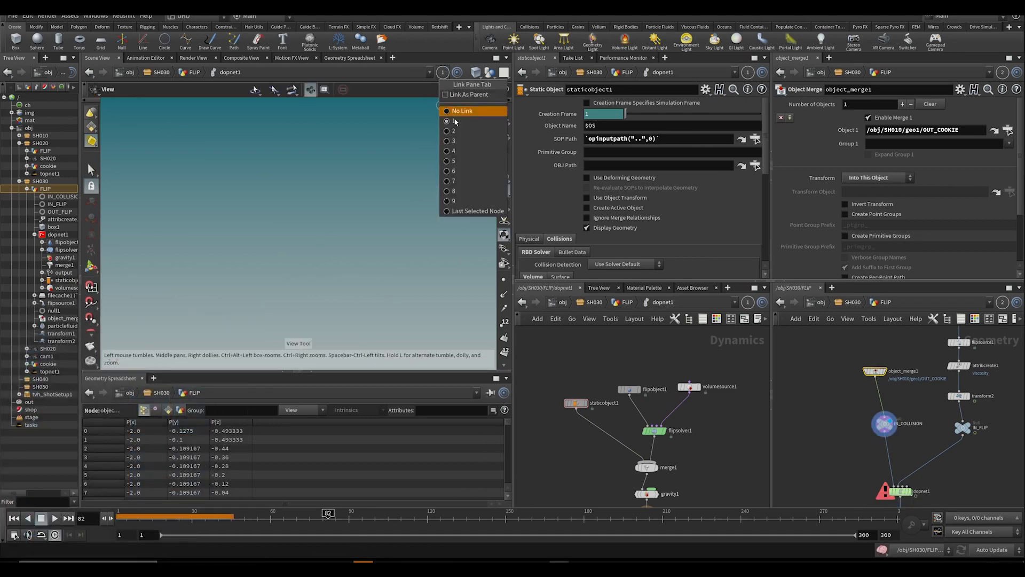
click(451, 131)
click(850, 404)
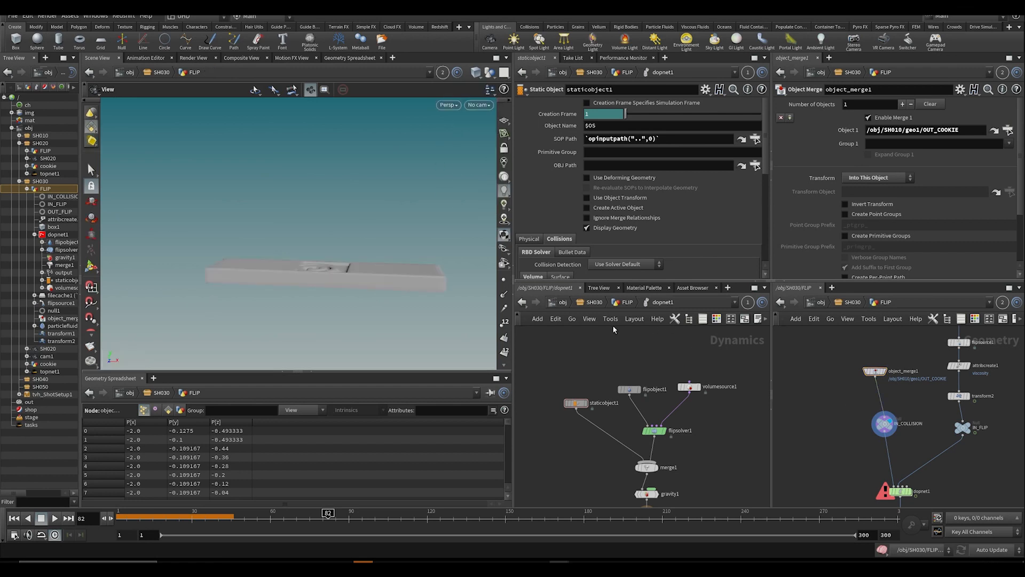
Step: Return from dopnet1 to the FLIP network and point object_merge1's Object 1 to SH030's cookie, ../../cookie
key(u)
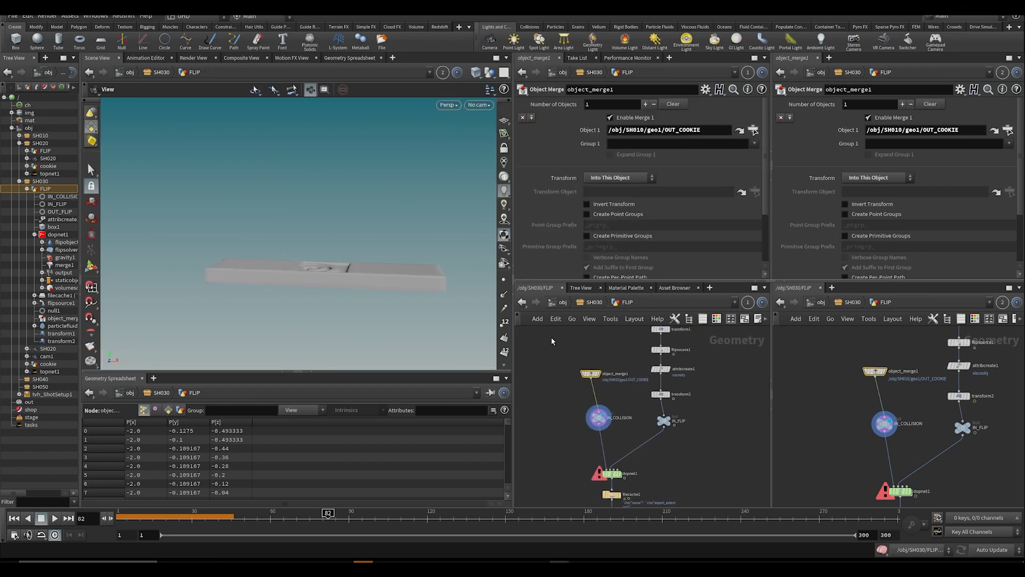
click(839, 303)
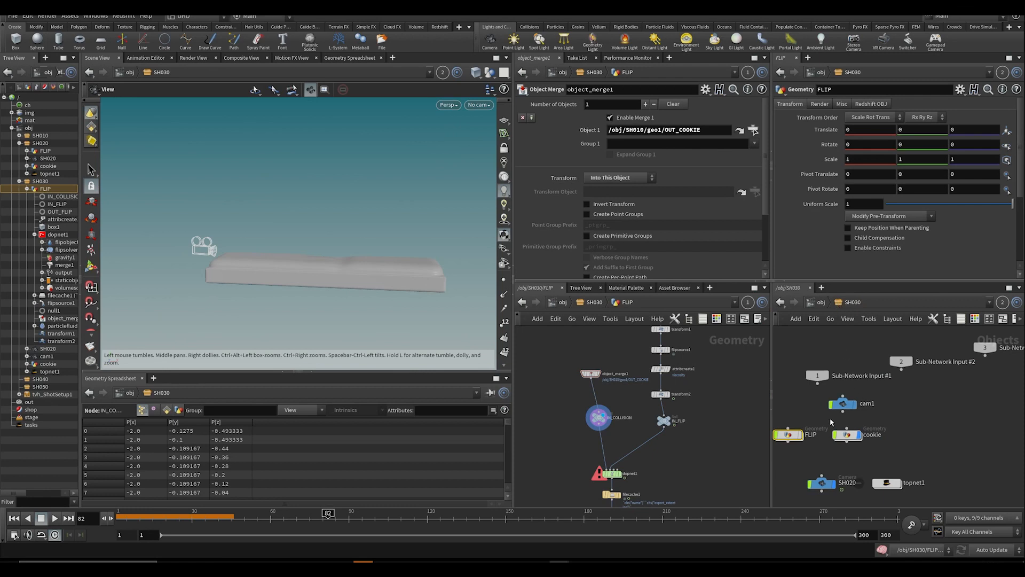
drag(844, 439, 648, 130)
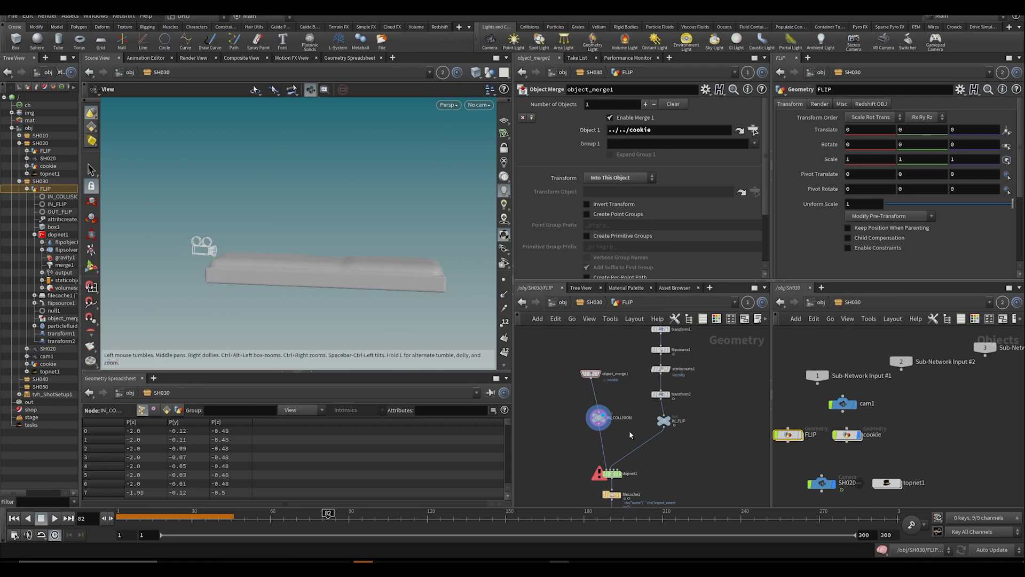
drag(354, 275, 387, 281)
middle_drag(578, 449, 563, 361)
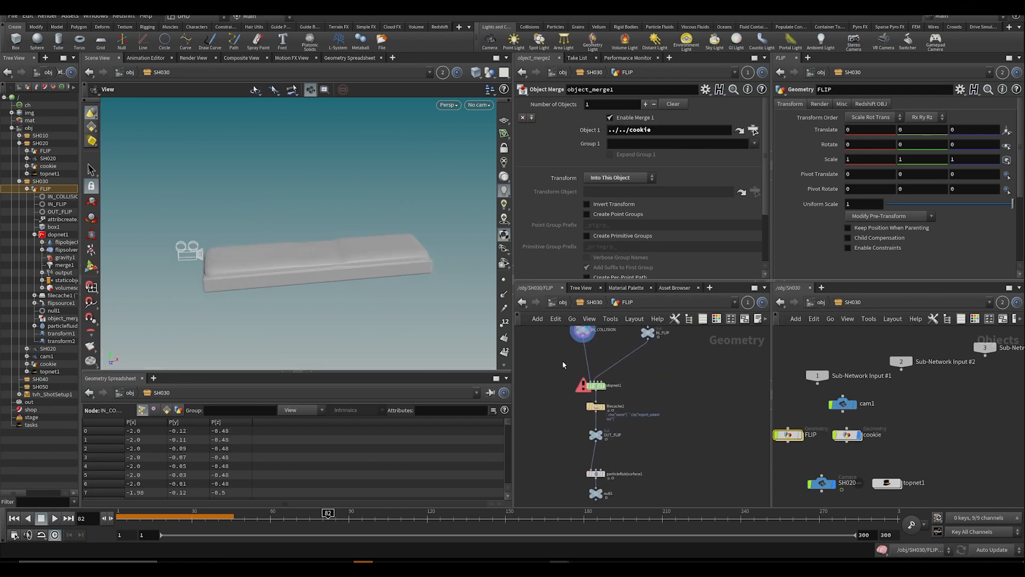
Step: Go to frame 1, reopen dopnet1 and review the flipobject1 properties and the flipsolver1 viscosity settings
click(592, 388)
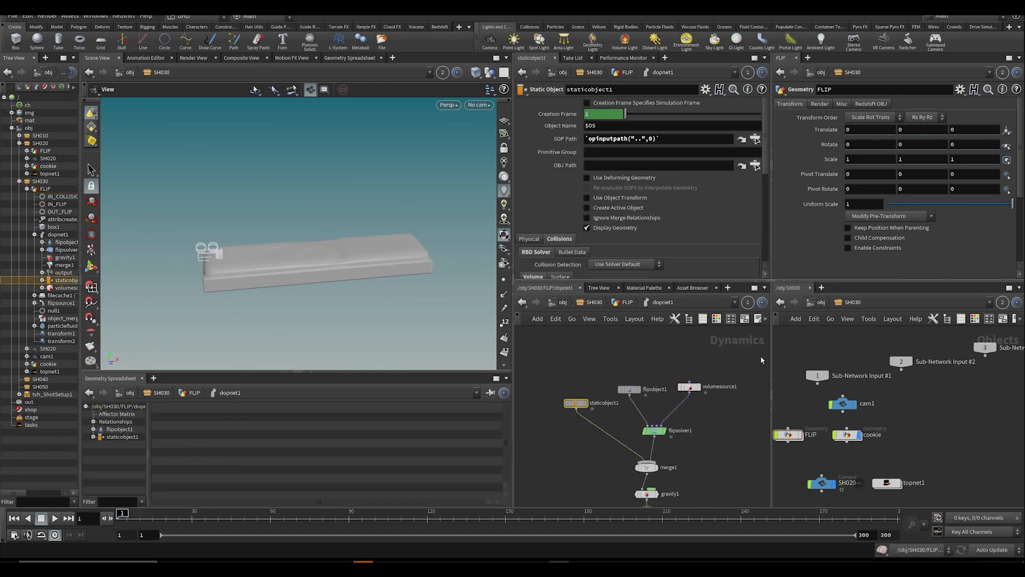
click(627, 390)
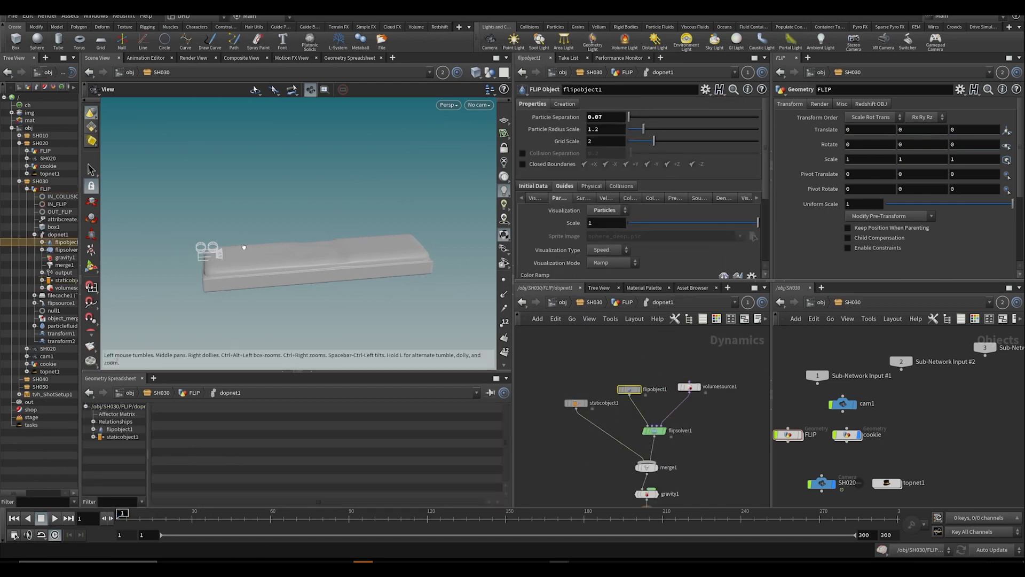
drag(243, 247, 224, 241)
click(652, 431)
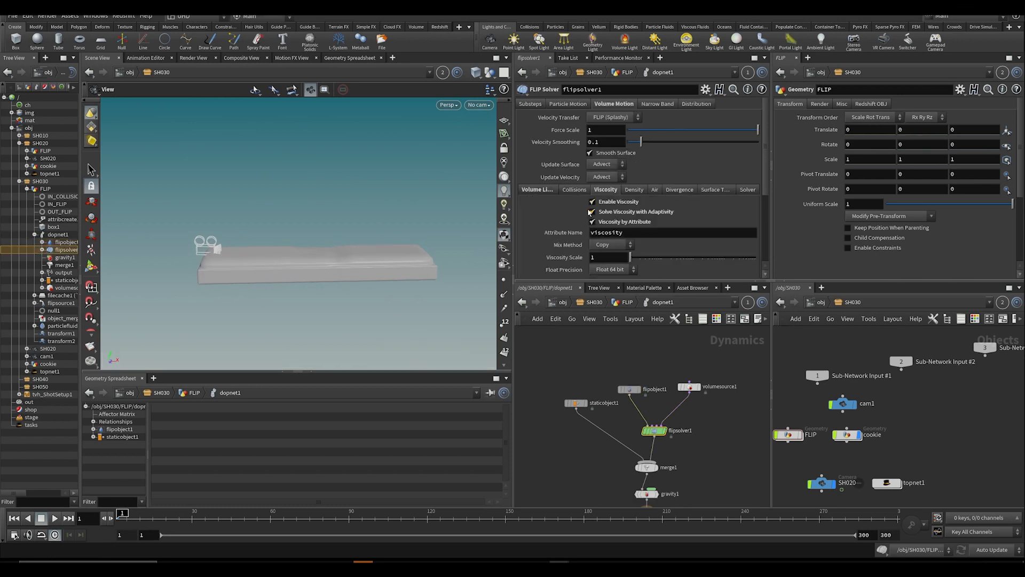
scroll(621, 243, down, 3)
middle_drag(696, 426, 678, 401)
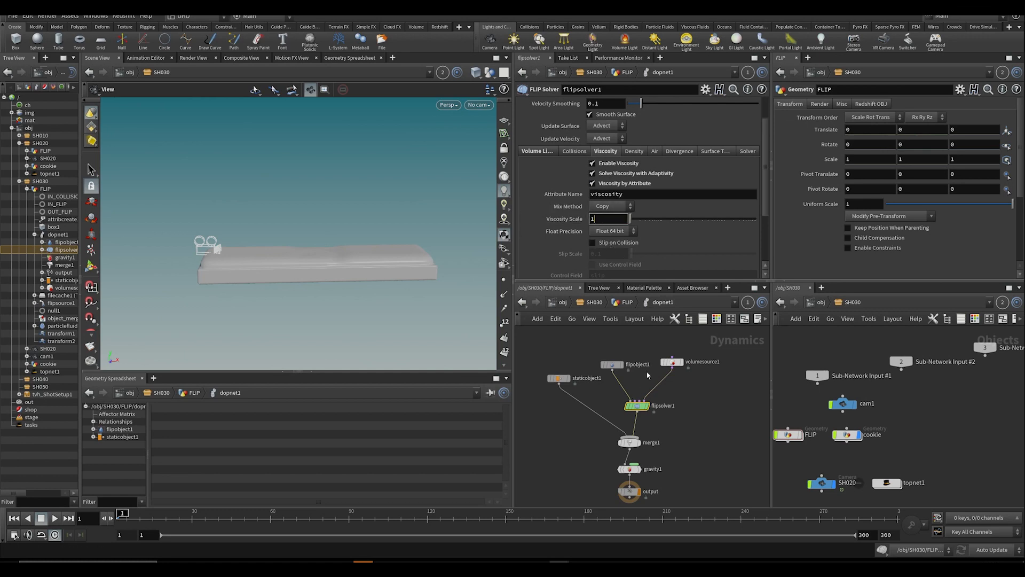
middle_drag(654, 349, 652, 365)
Step: Open SH030's FLIP network in the second network view and select attribcreate1 to review its viscosity value
double_click(788, 433)
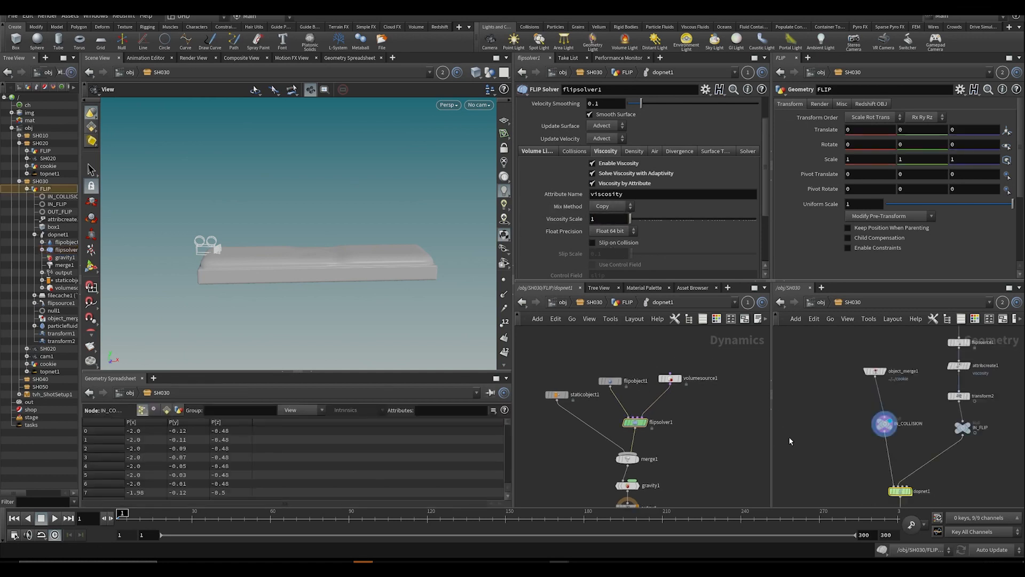
click(908, 396)
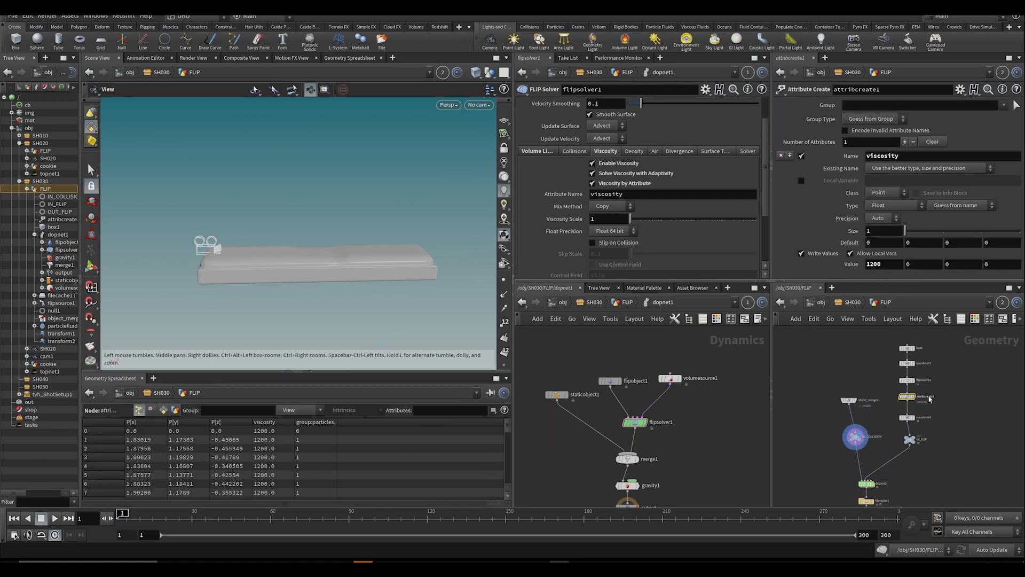
scroll(927, 392, up, 2)
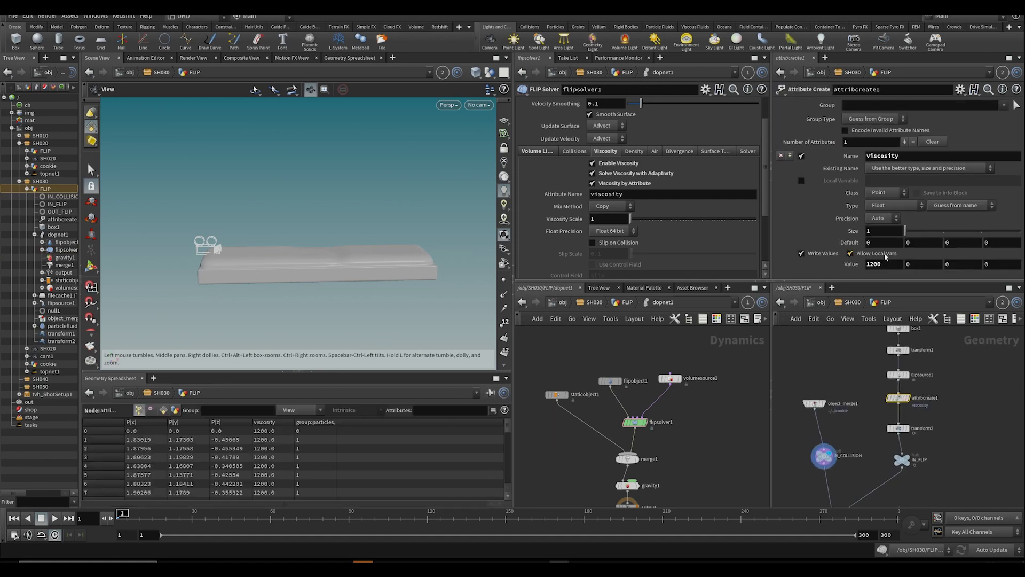
Step: Set flipsolver1's Viscosity Scale to .1
click(601, 219)
text(2)
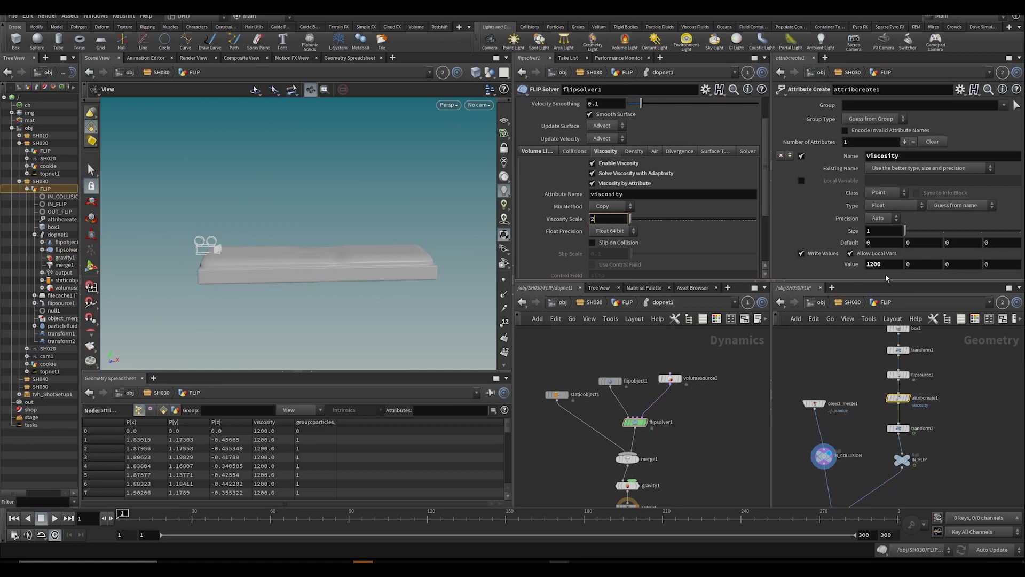
drag(599, 219, 570, 222)
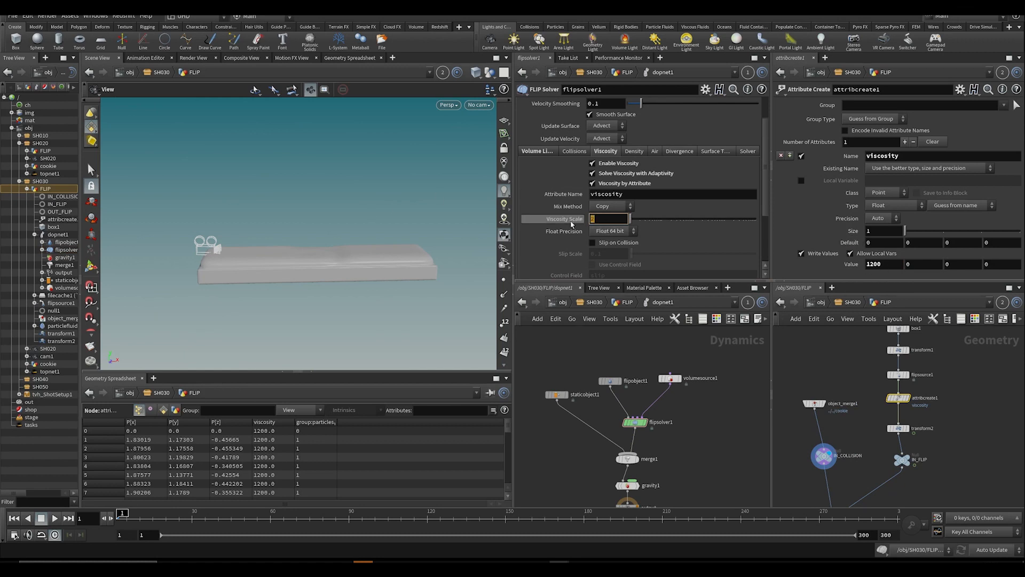
text(.)
Step: Link the 3D view to pane group 1 and play the dopnet1 simulation to about frame 46
drag(299, 251, 328, 256)
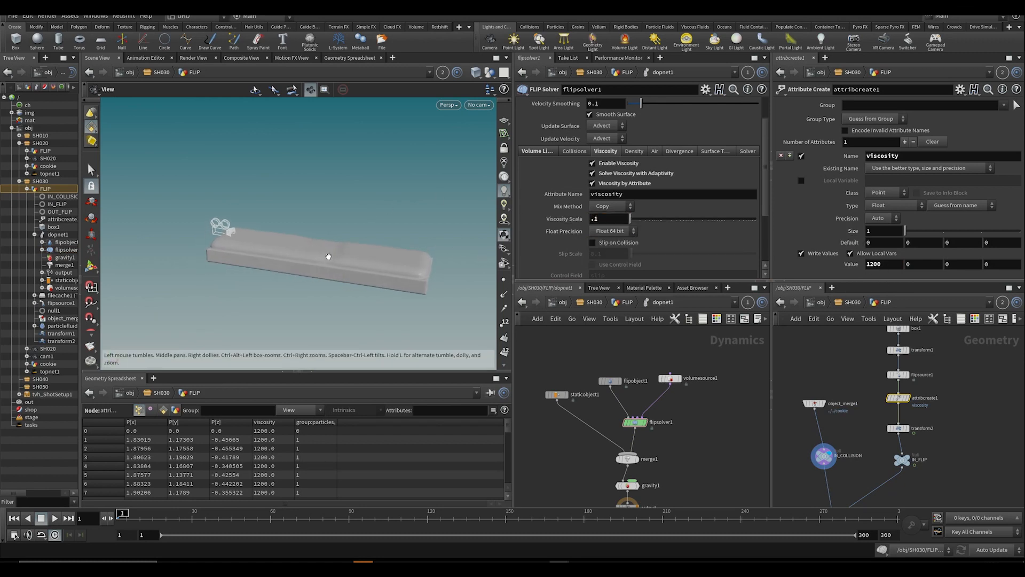
mouse_move(306, 243)
middle_down()
mouse_move(396, 231)
mouse_move(319, 240)
middle_up()
click(445, 73)
click(452, 123)
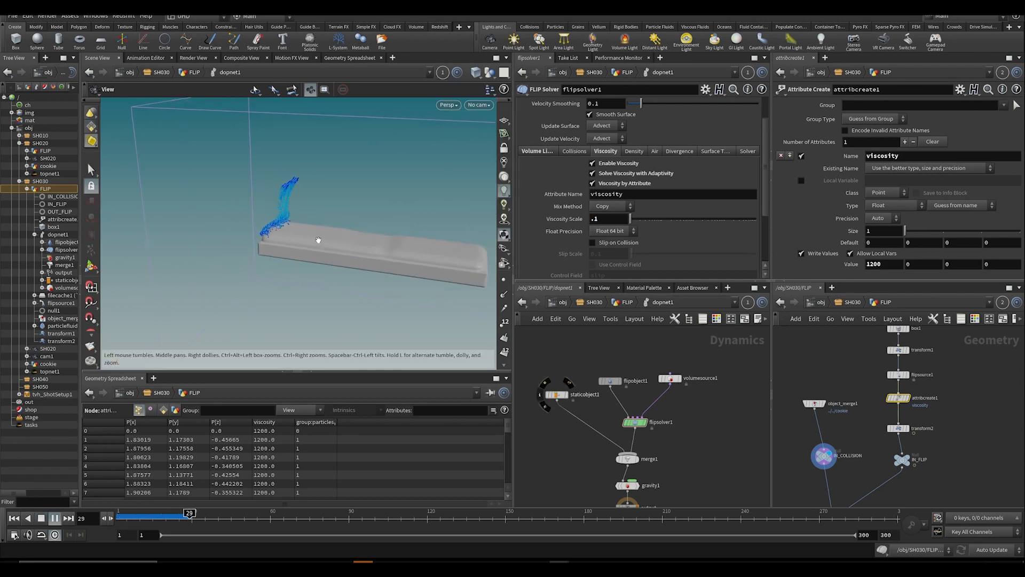
scroll(318, 240, down, 1)
key(Up)
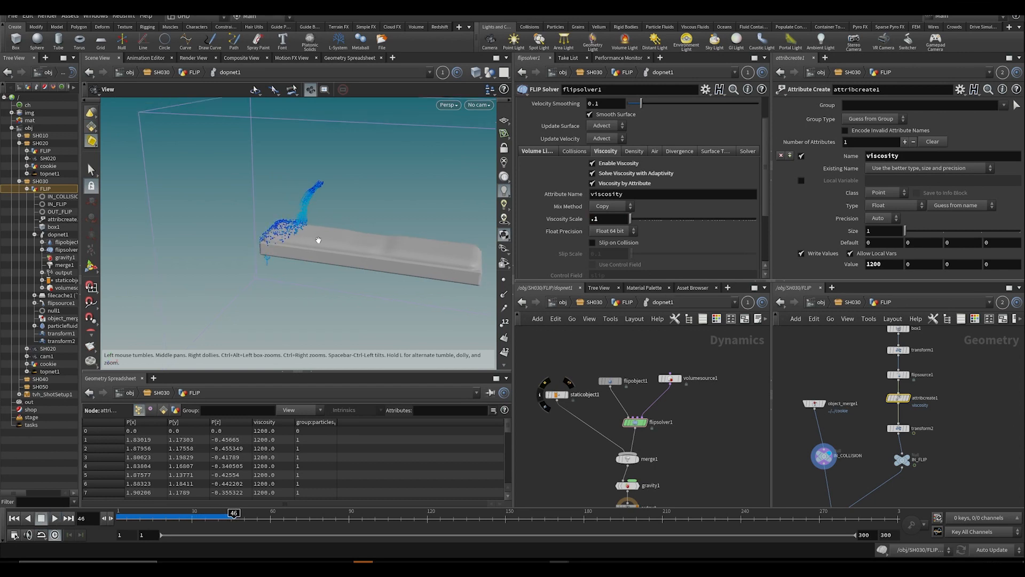
Step: Return to frame 1, replay the simulation seen from the cookie's long side, and rewind to frame 1
key(ctrl+Up)
mouse_move(650, 442)
middle_down()
mouse_move(642, 406)
mouse_move(663, 402)
mouse_move(668, 389)
middle_up()
mouse_move(240, 240)
mouse_down()
mouse_move(277, 214)
mouse_move(293, 252)
mouse_move(362, 304)
mouse_up()
drag(462, 337, 294, 270)
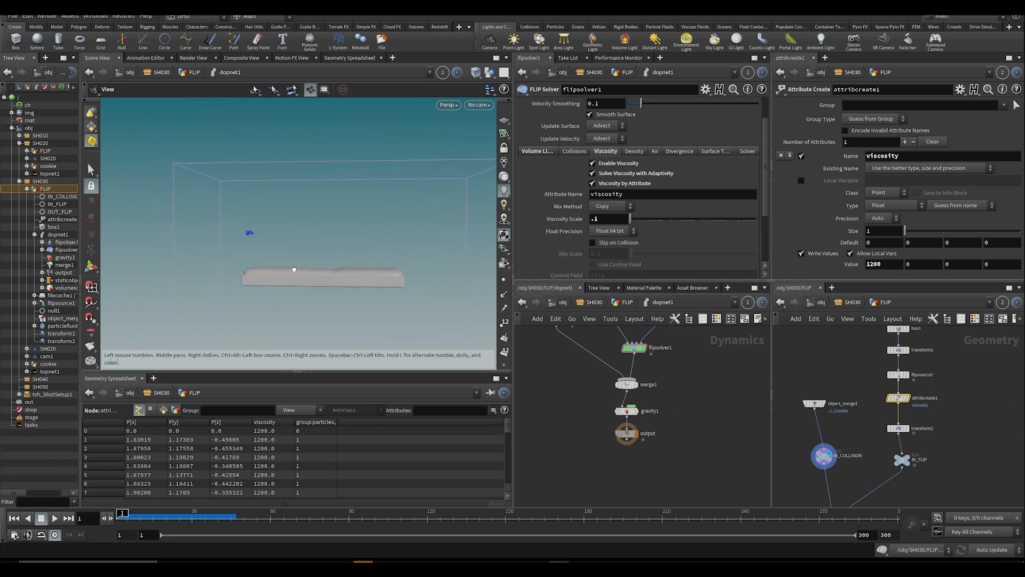
key(Up)
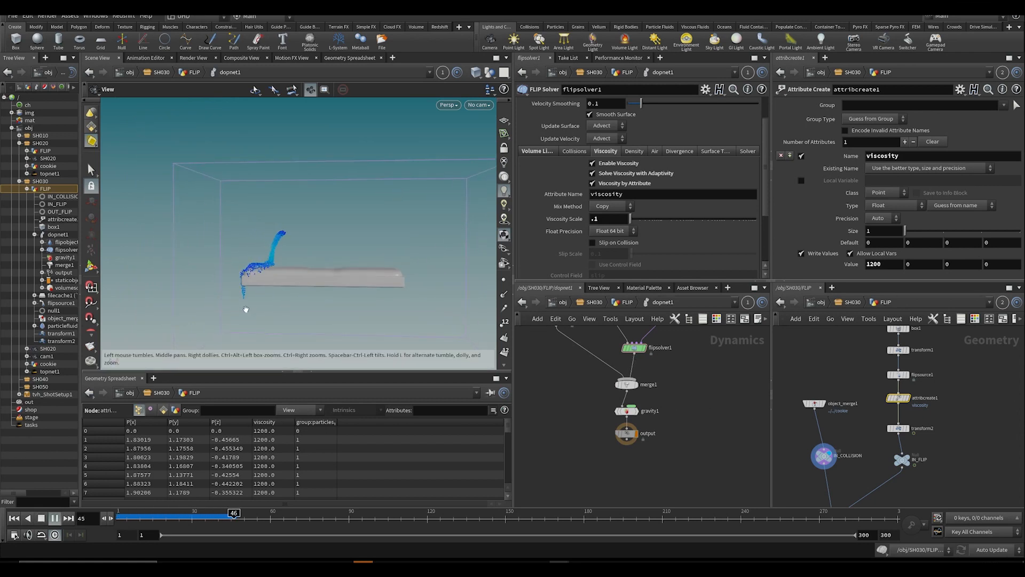
drag(204, 519, 119, 519)
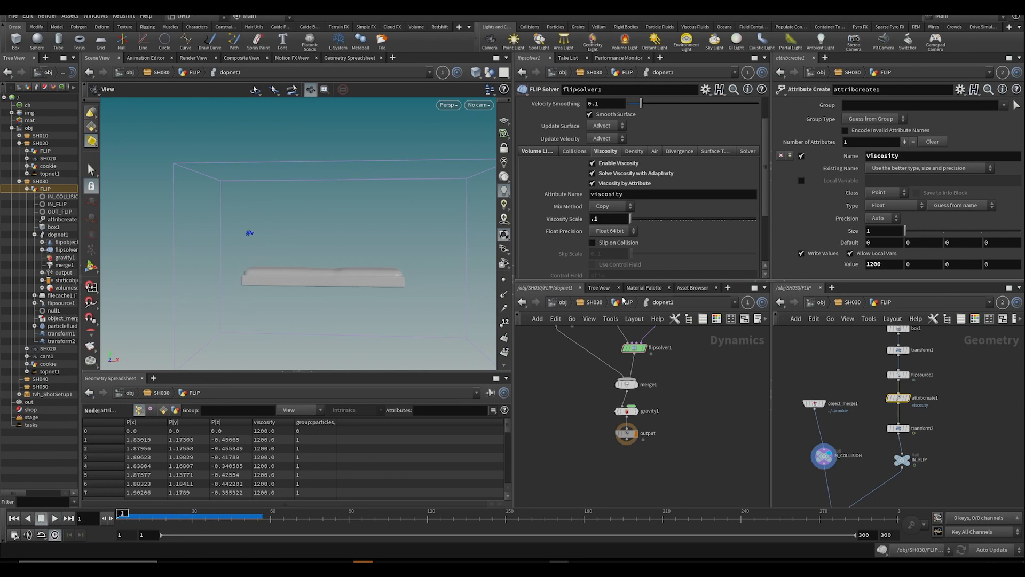
Step: Save the scene and, in front view, raise the lower edge of flipsolver1's volume limits to the cookie's underside
click(635, 349)
scroll(311, 233, down, 3)
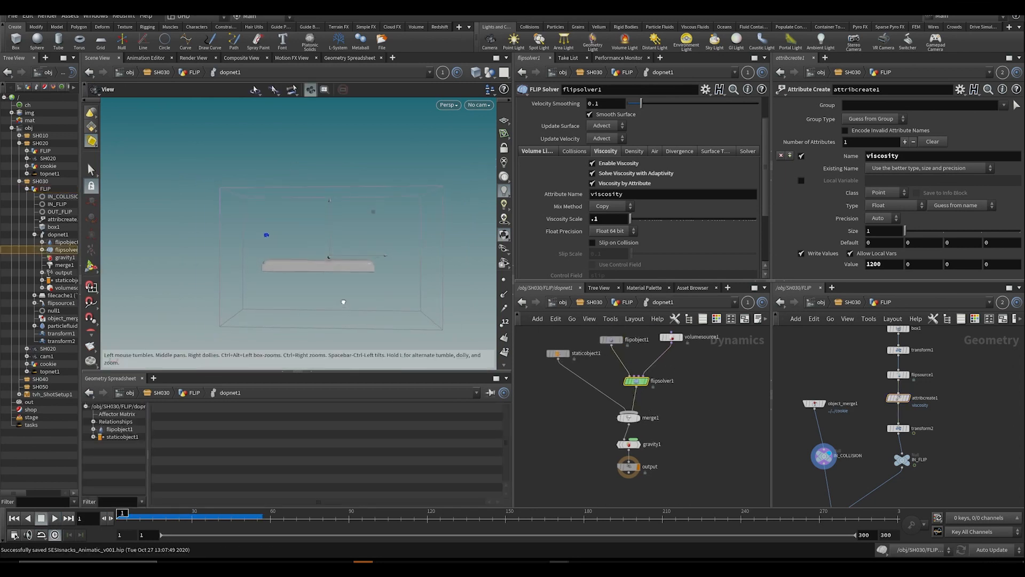
key(space+2)
key(space+3)
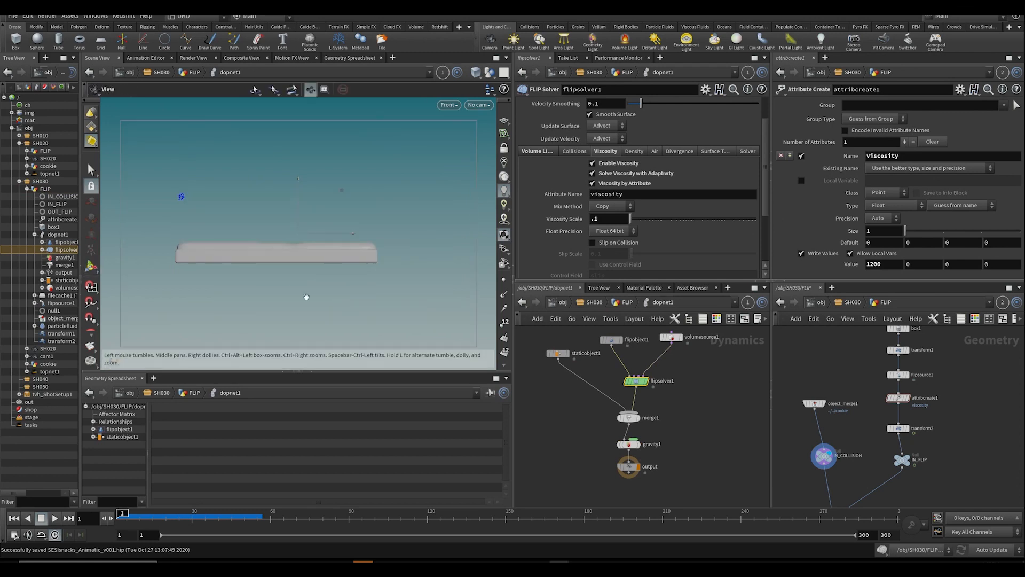
drag(298, 345, 299, 265)
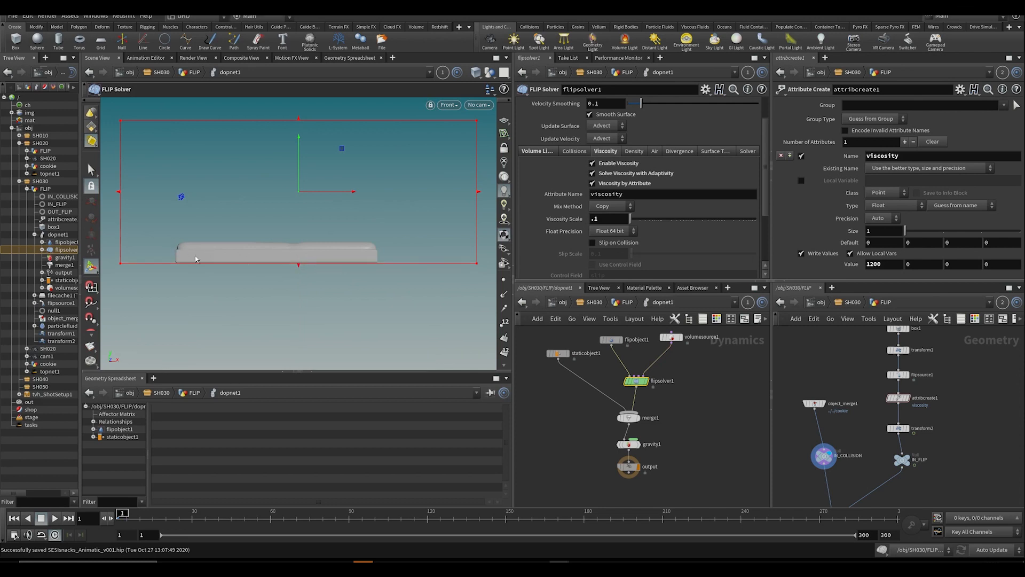
Step: Select flipobject1 and enable Closed Boundaries
scroll(557, 168, up, 3)
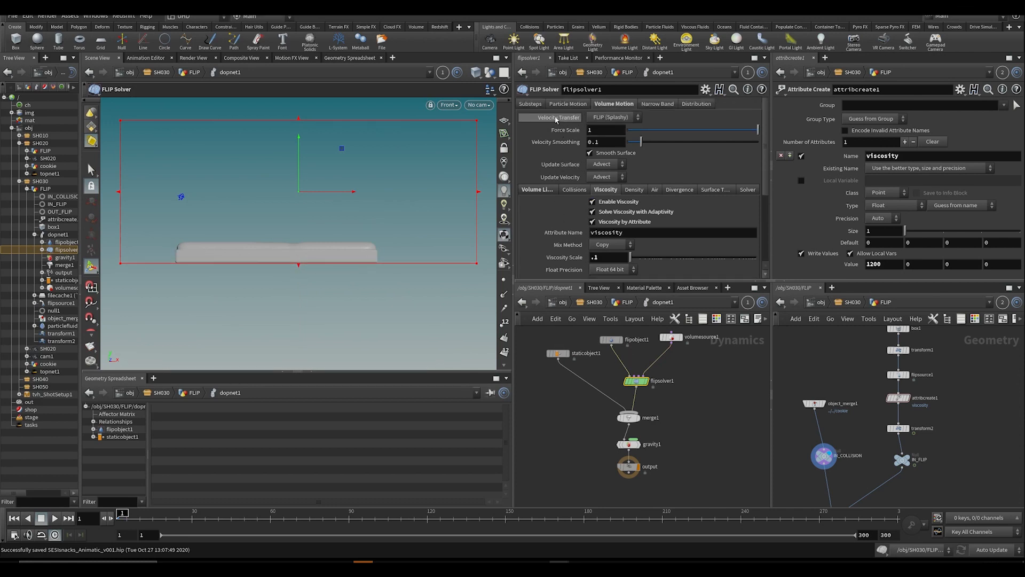
click(609, 341)
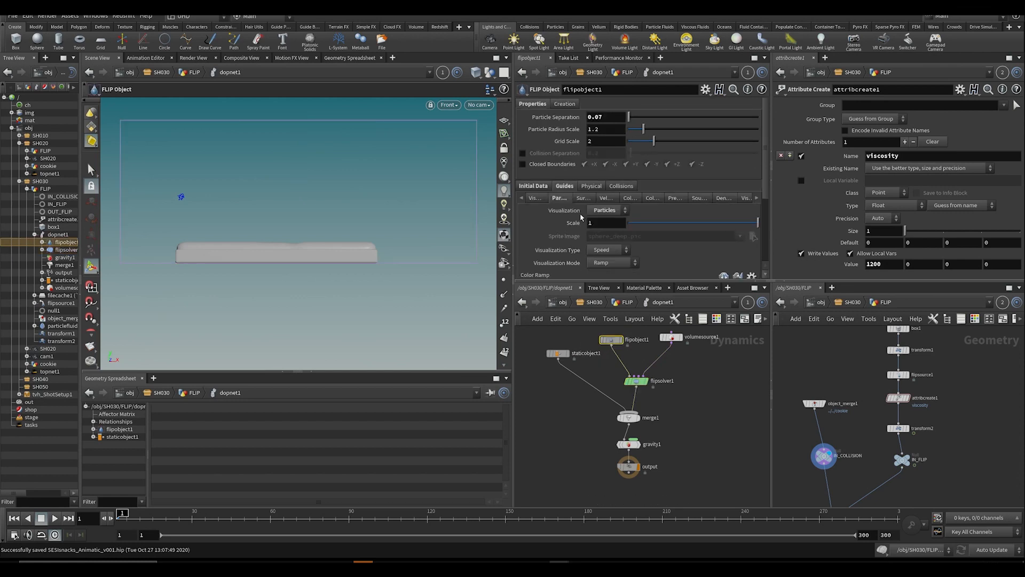
click(522, 165)
Step: Return to the perspective view, play the simulation, and inspect the fluid flow over the cookie's end at frames 49 and 75
key(space+1)
alt+drag(361, 236, 267, 226)
key(Up)
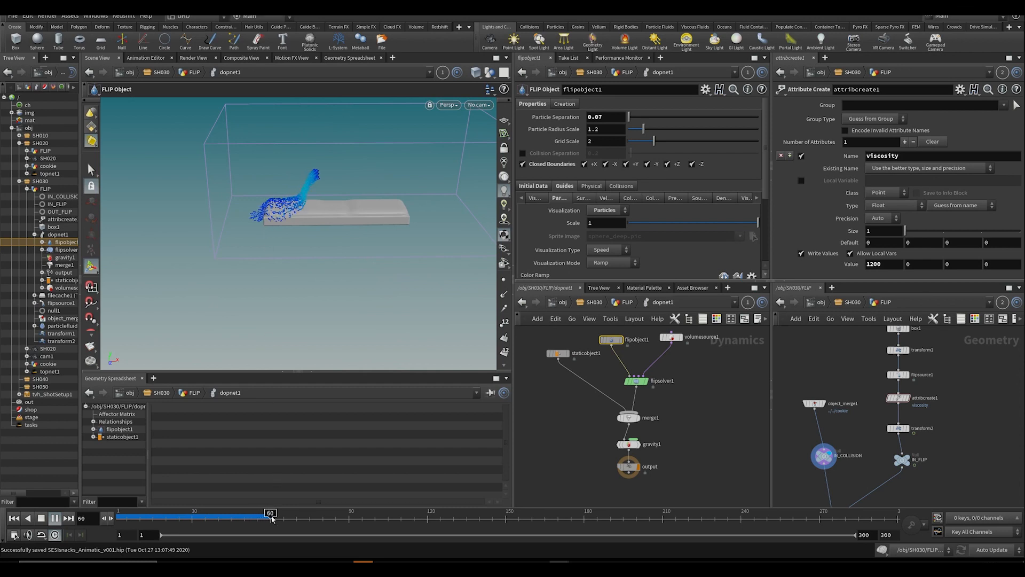
click(242, 514)
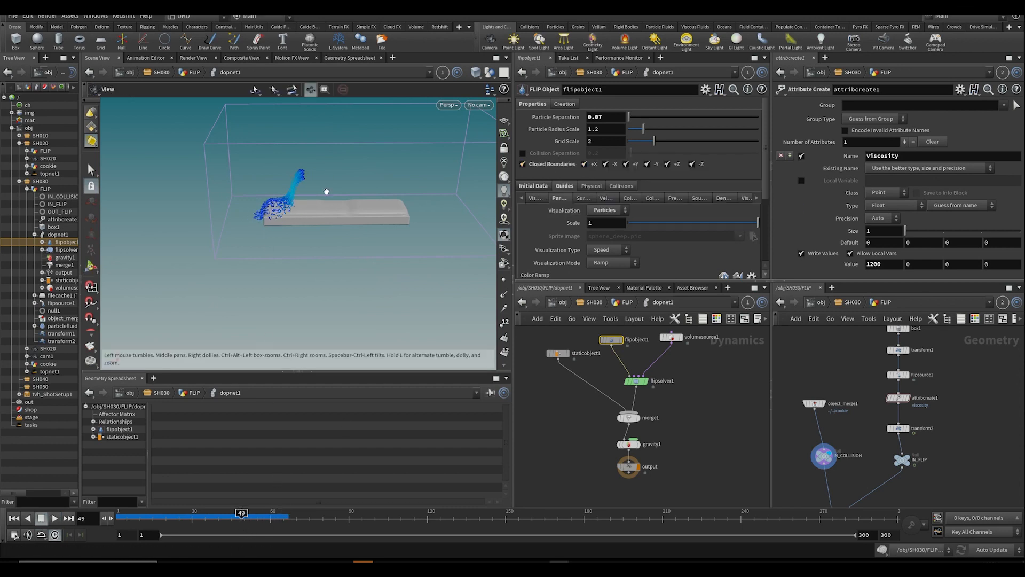
key(Up)
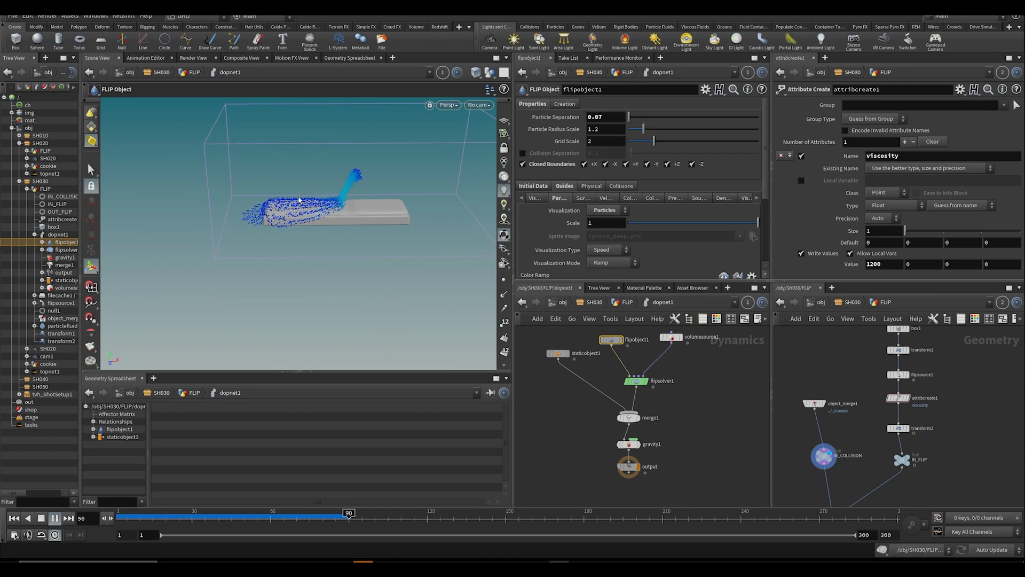
click(309, 521)
alt+drag(352, 176, 325, 313)
alt+middle_drag(325, 313, 370, 286)
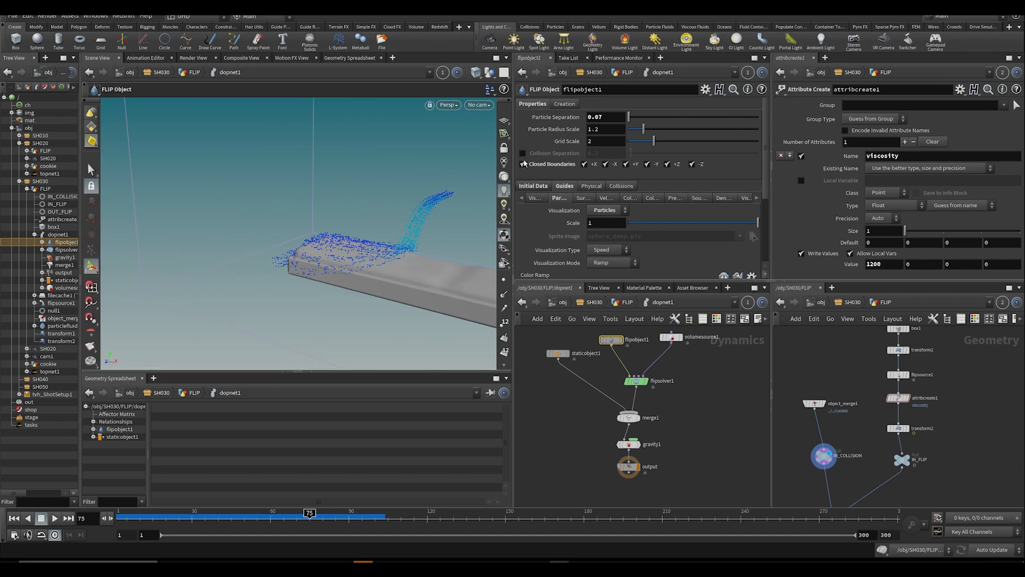
Step: Set flipobject1's Particle Separation to 0.03 and resimulate from frame 1
key(BackSpace)
text(3)
key(Return)
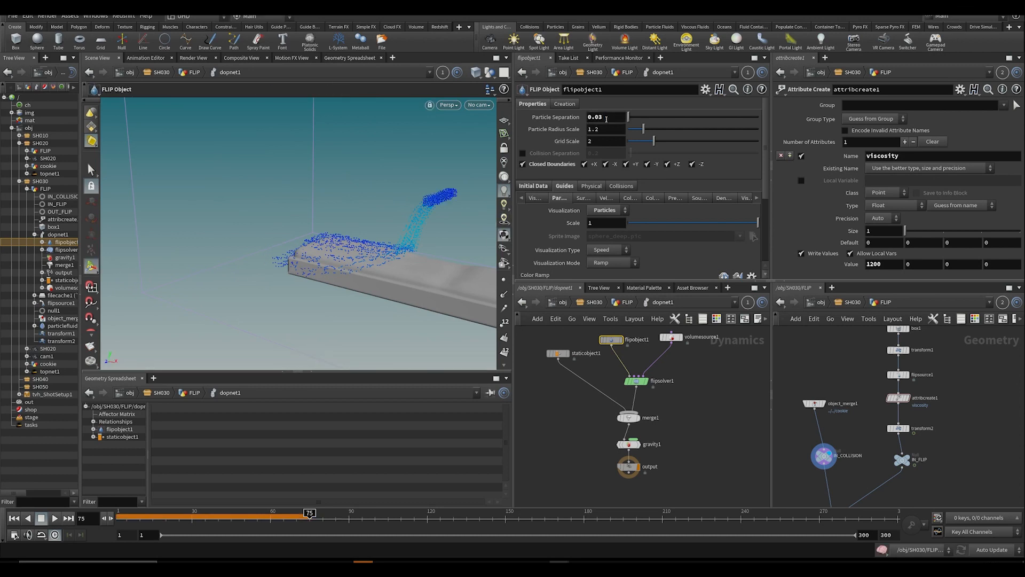
key(ctrl+Up)
key(Up)
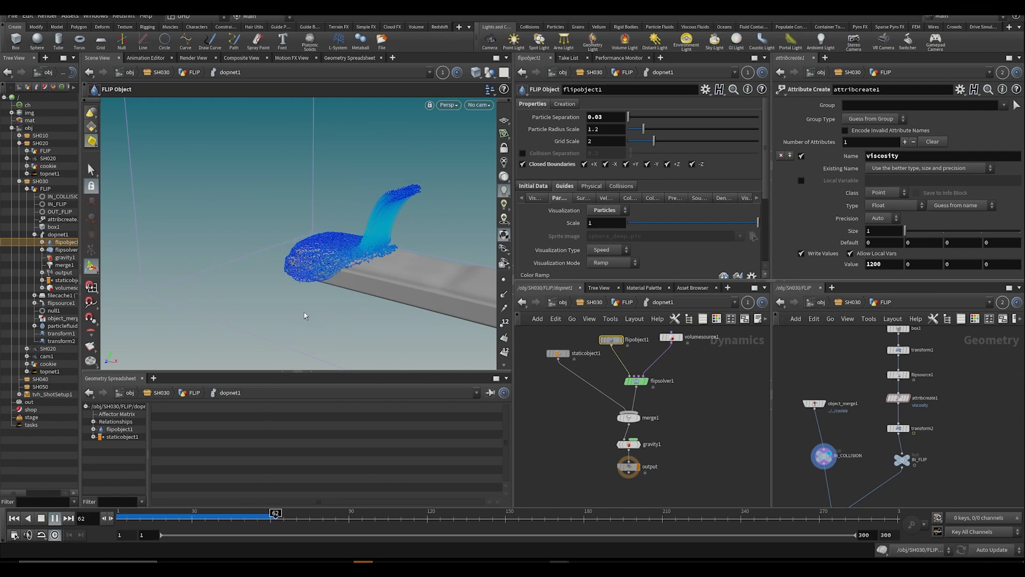
Step: Stop at frame 61, examine the denser fluid on the cookie from below and the sides, and continue the simulation past frame 100
click(273, 522)
alt+drag(371, 300, 275, 103)
key(Return)
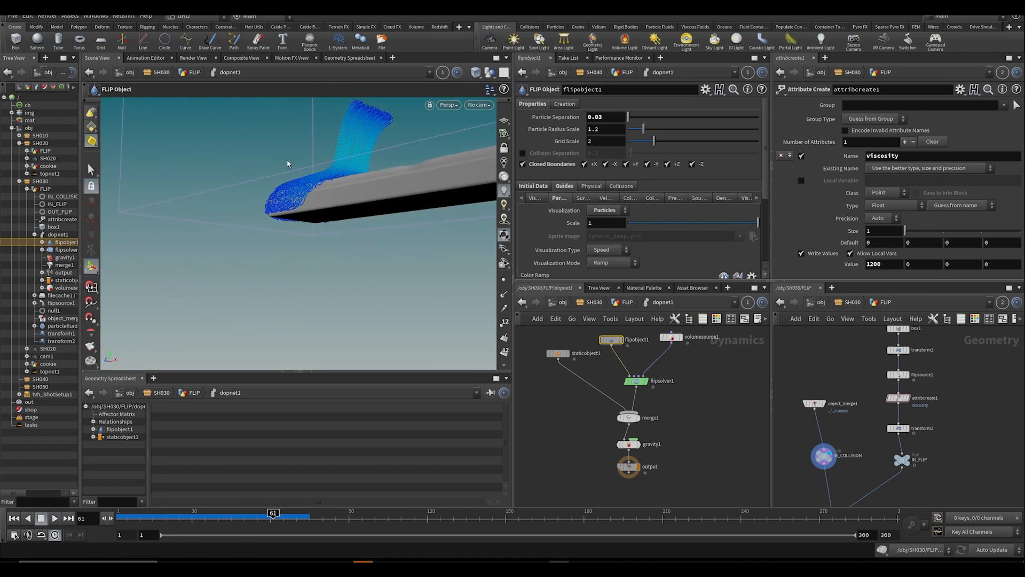
mouse_move(335, 216)
alt+mouse_down()
mouse_move(331, 196)
mouse_move(407, 263)
mouse_move(338, 261)
mouse_move(343, 231)
mouse_move(331, 222)
alt+mouse_up()
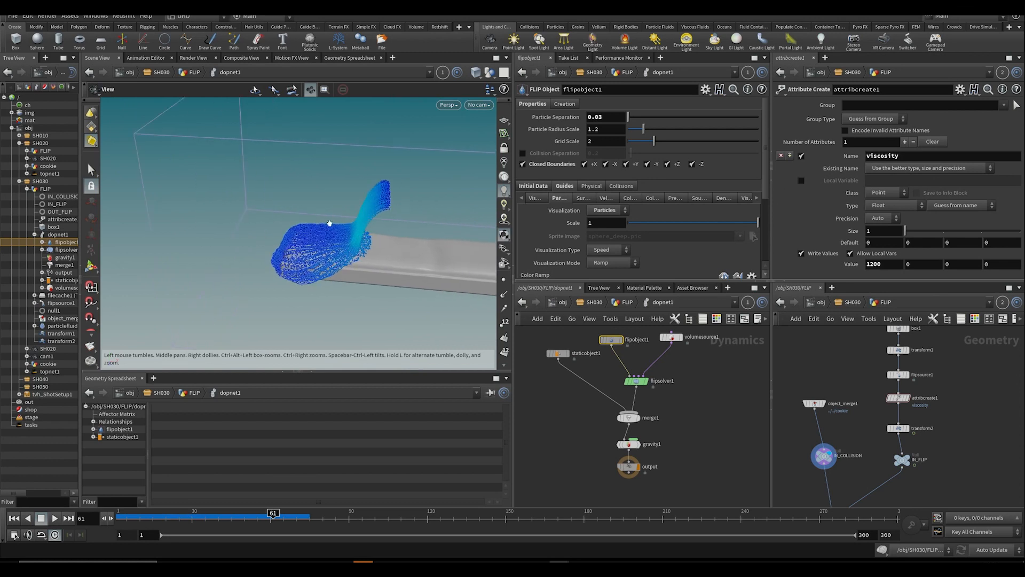
alt+middle_drag(389, 242, 340, 241)
alt+drag(332, 262, 346, 233)
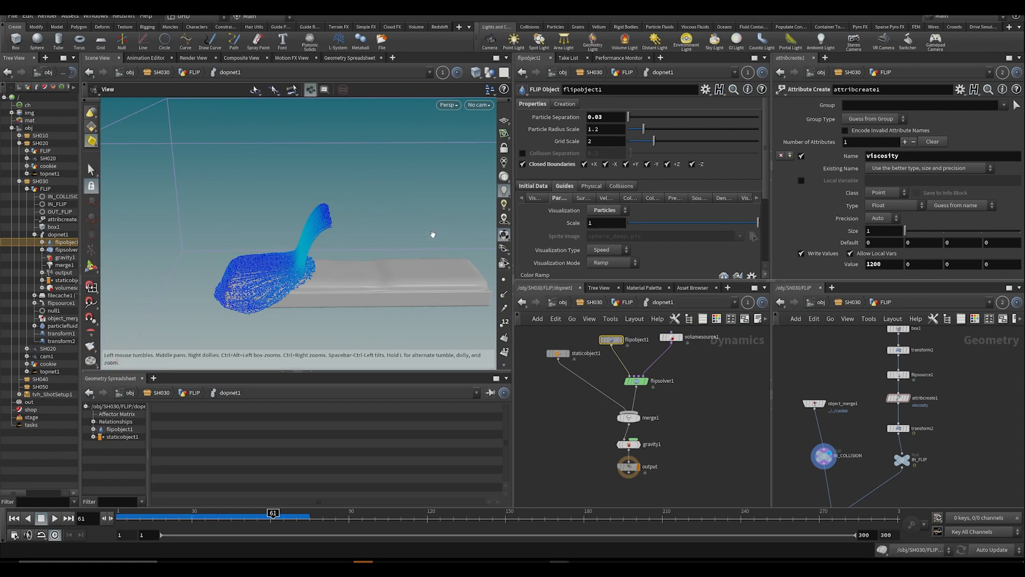
alt+drag(431, 231, 408, 190)
key(Up)
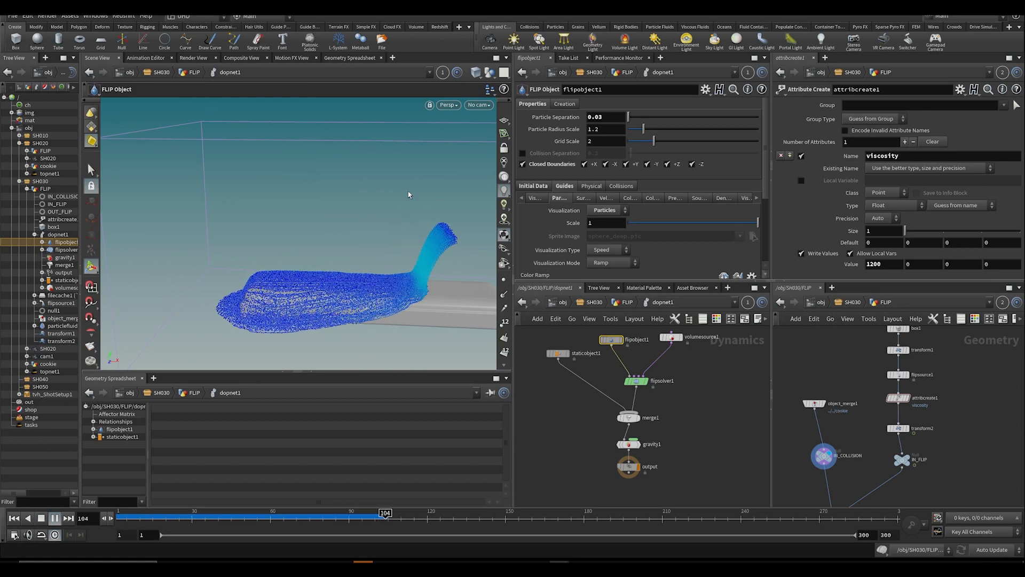
Step: Set flipobject1's Particle Separation to 0.02 and flipsolver1's Viscosity Scale to .4, and save the scene
key(ctrl+s)
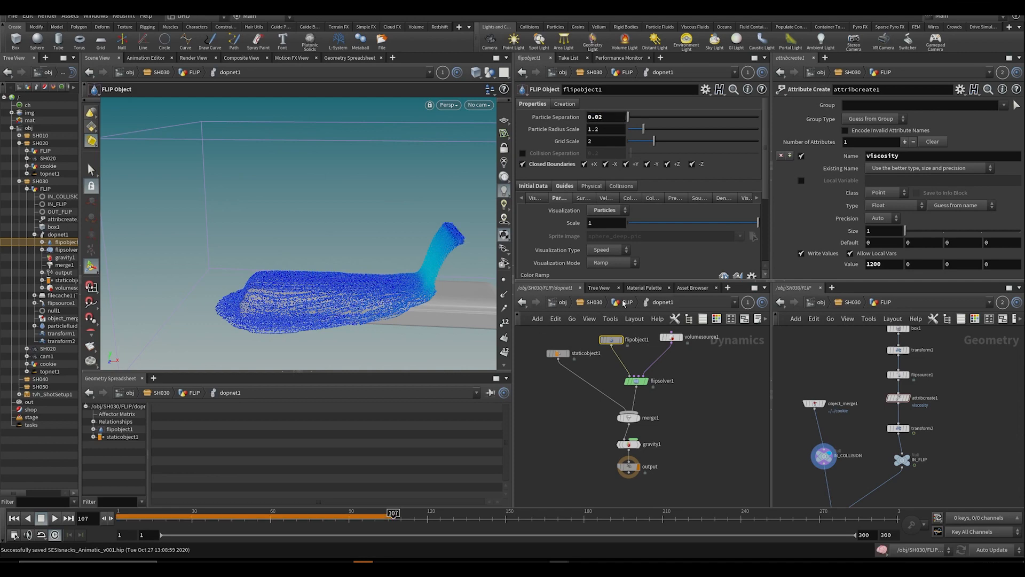
alt+drag(374, 291, 323, 320)
click(636, 381)
alt+right_drag(323, 321, 343, 279)
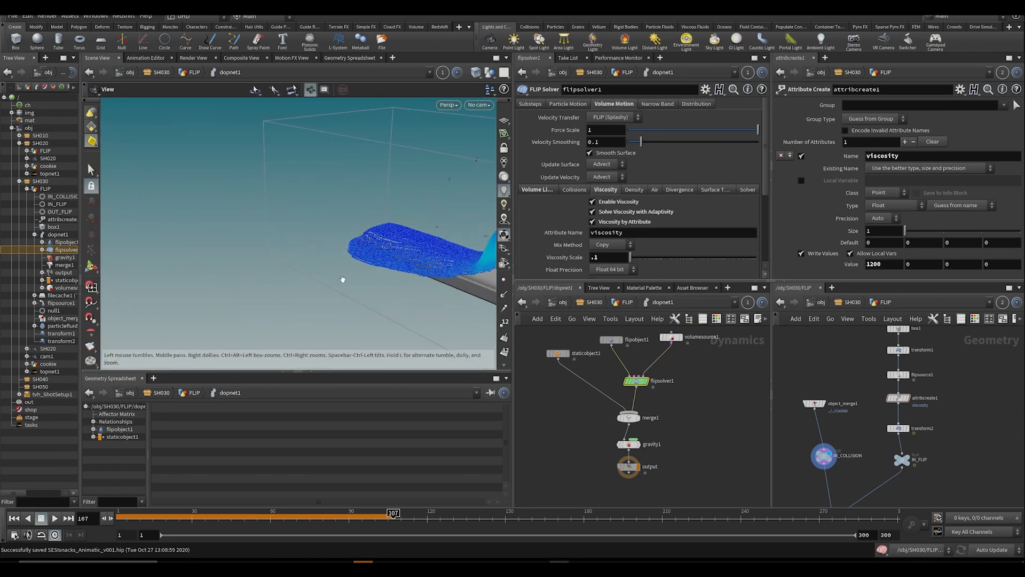
alt+drag(369, 251, 375, 293)
key(ctrl+s)
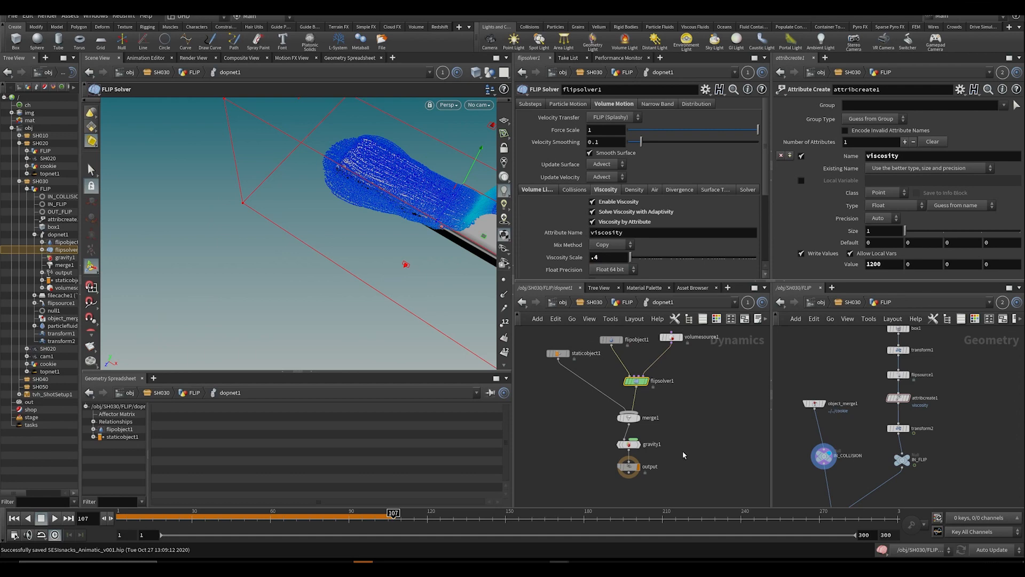
Step: Go up to the FLIP network, select filecache1 and change its cache name to choco_sim
key(u)
click(595, 405)
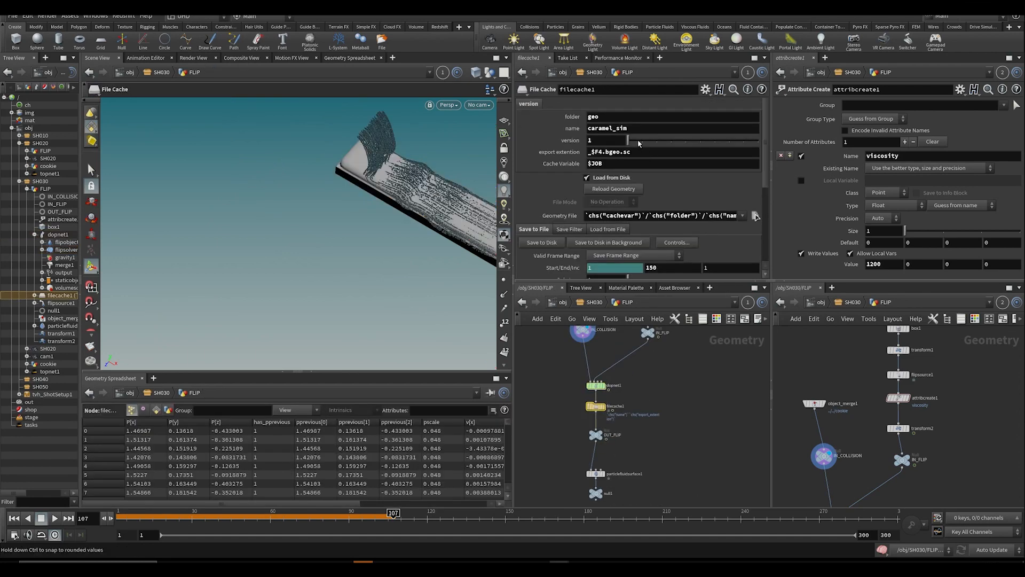
click(640, 129)
drag(612, 131, 557, 131)
text(choco)
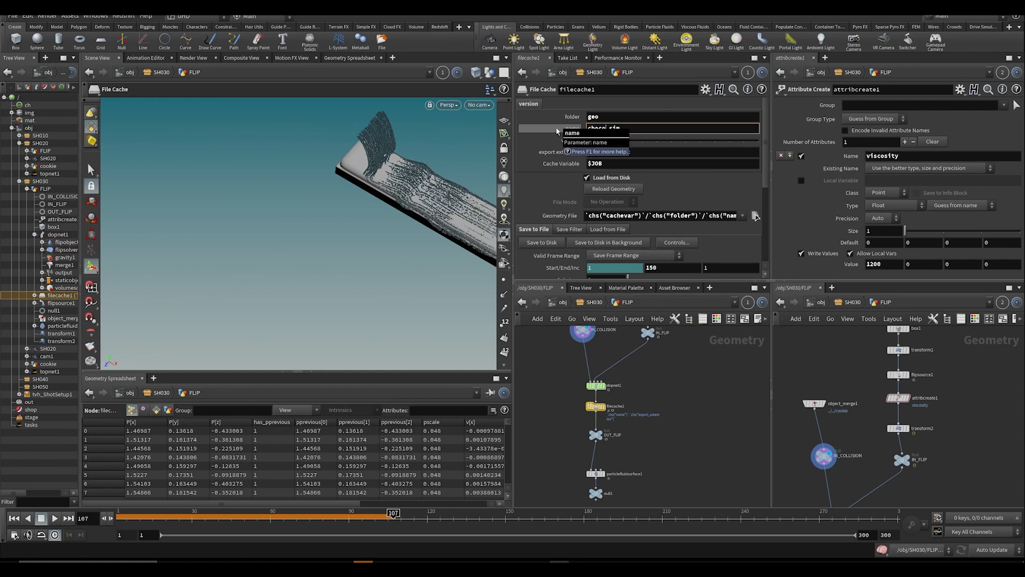
Step: Enable Initialize Simulation OPs in filecache1's save settings
middle_drag(691, 415, 685, 400)
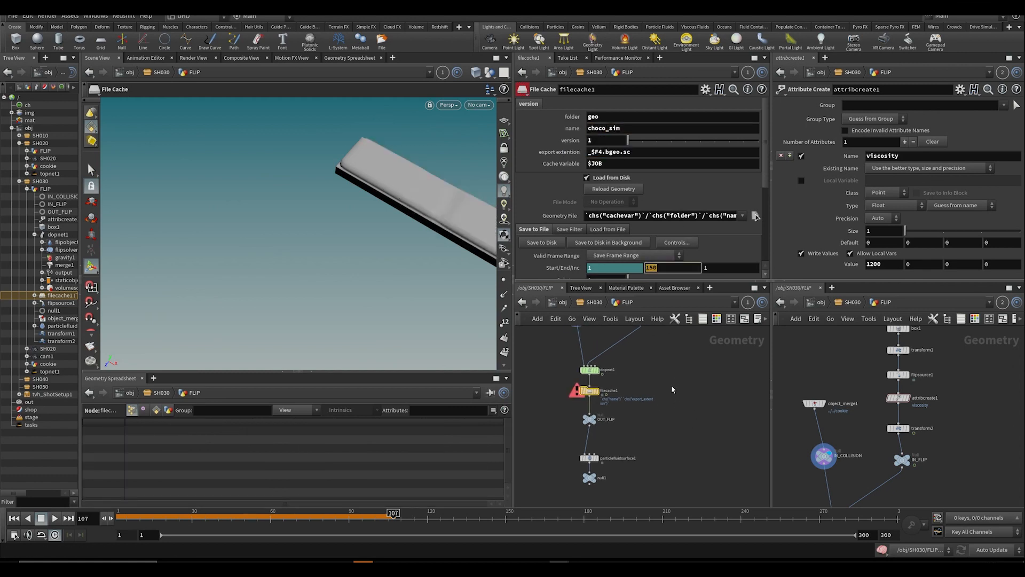
scroll(567, 229, down, 1)
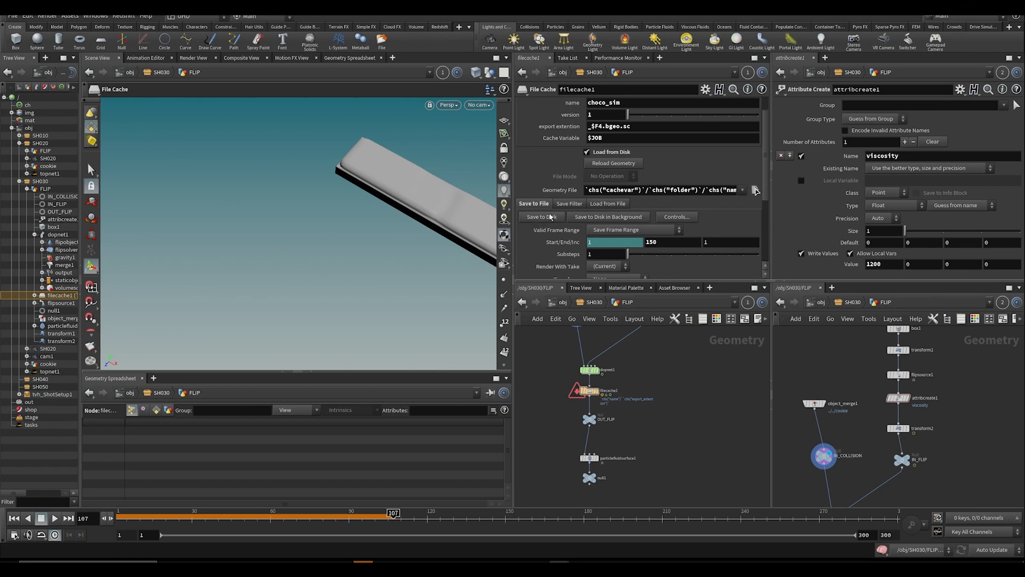
scroll(549, 214, down, 2)
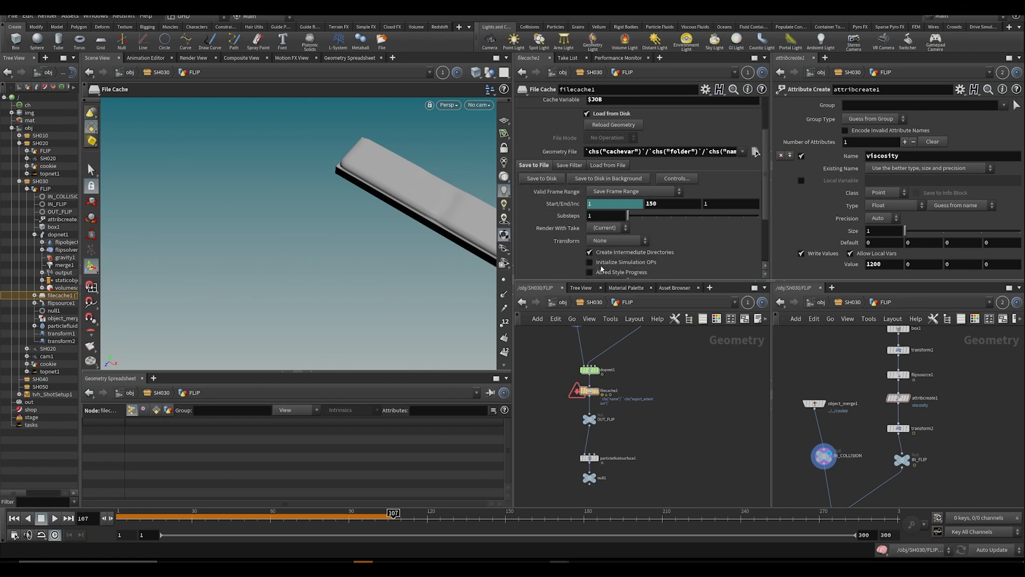
click(589, 262)
middle_drag(624, 355, 635, 391)
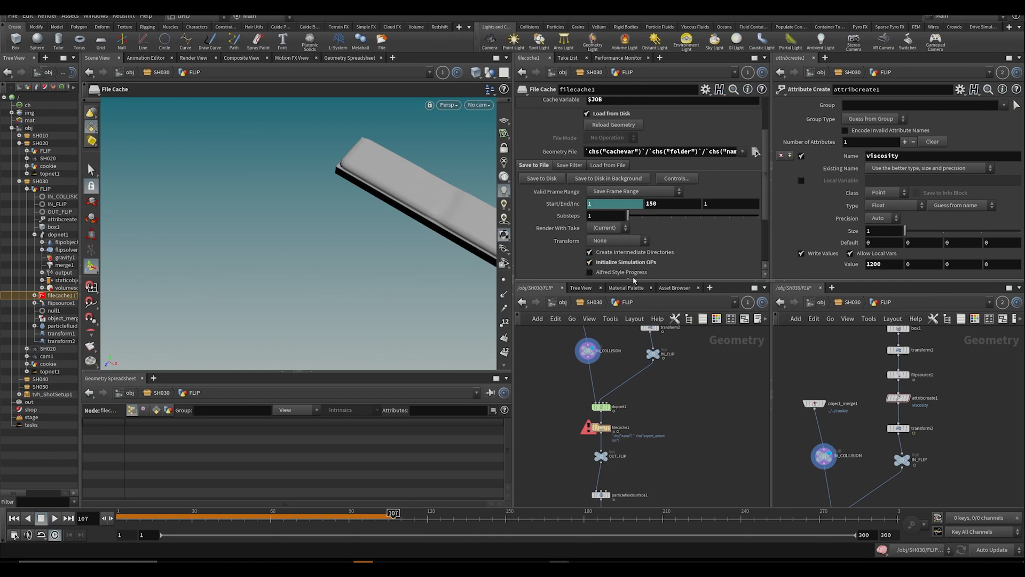
Step: Display dopnet1's result and inspect the simulated fluid from the side at frame 93
middle_drag(661, 455, 659, 452)
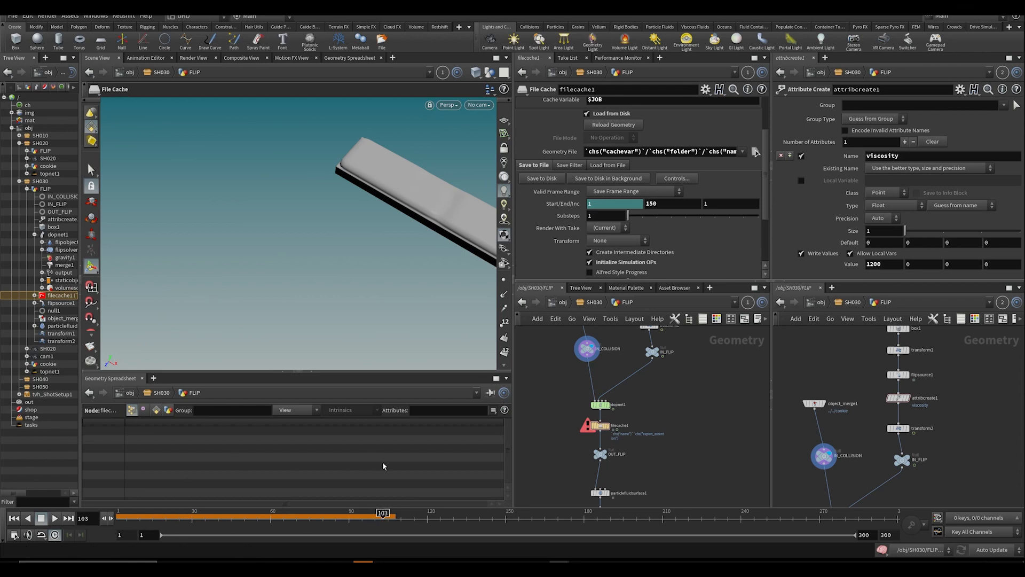
click(608, 405)
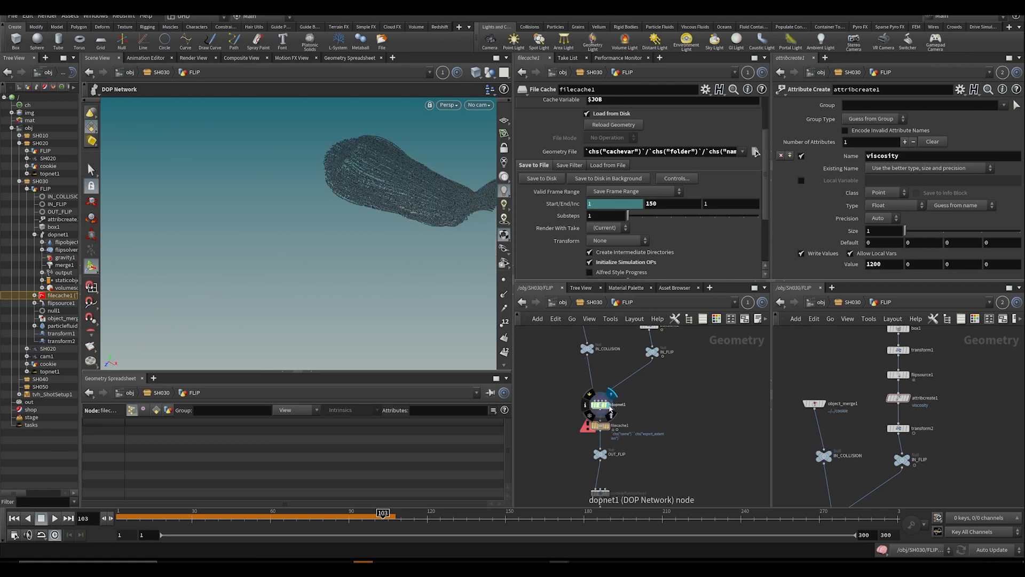
drag(239, 517, 325, 516)
alt+drag(367, 210, 458, 294)
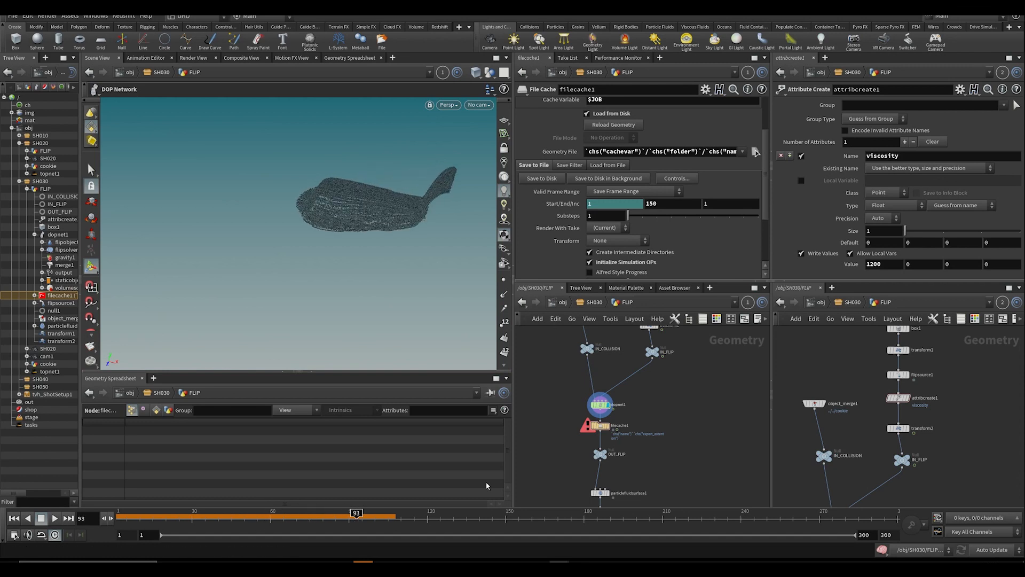
scroll(626, 414, up, 3)
middle_drag(625, 413, 630, 411)
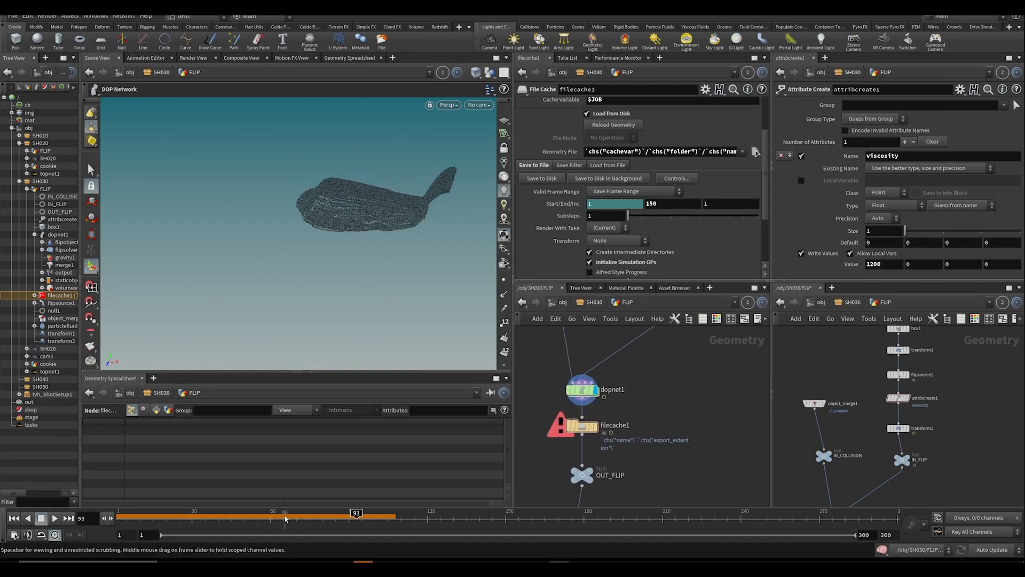
Step: Save the scene and open the cache settings of dopnet1
drag(623, 405, 622, 405)
key(ctrl+s)
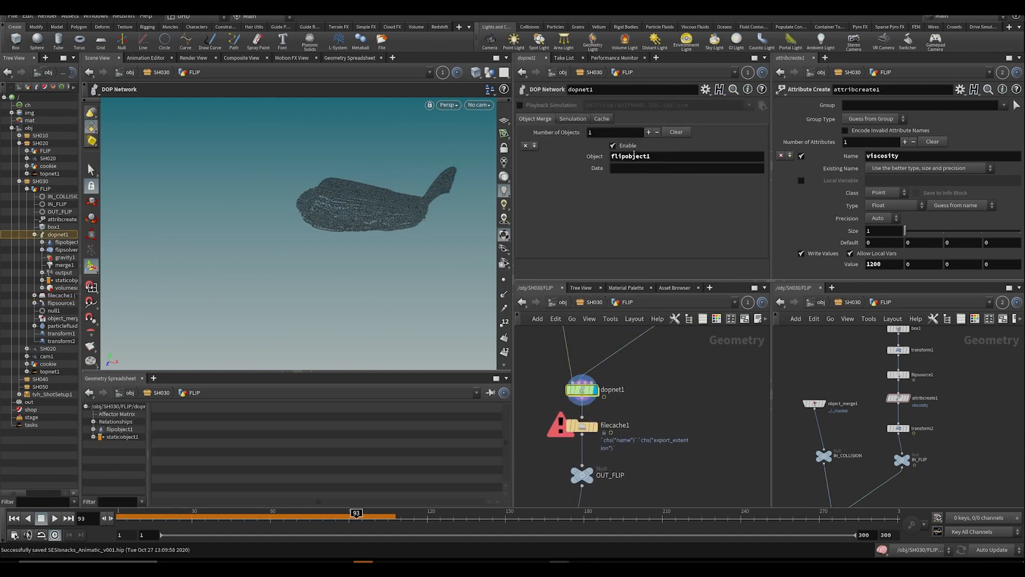
click(572, 119)
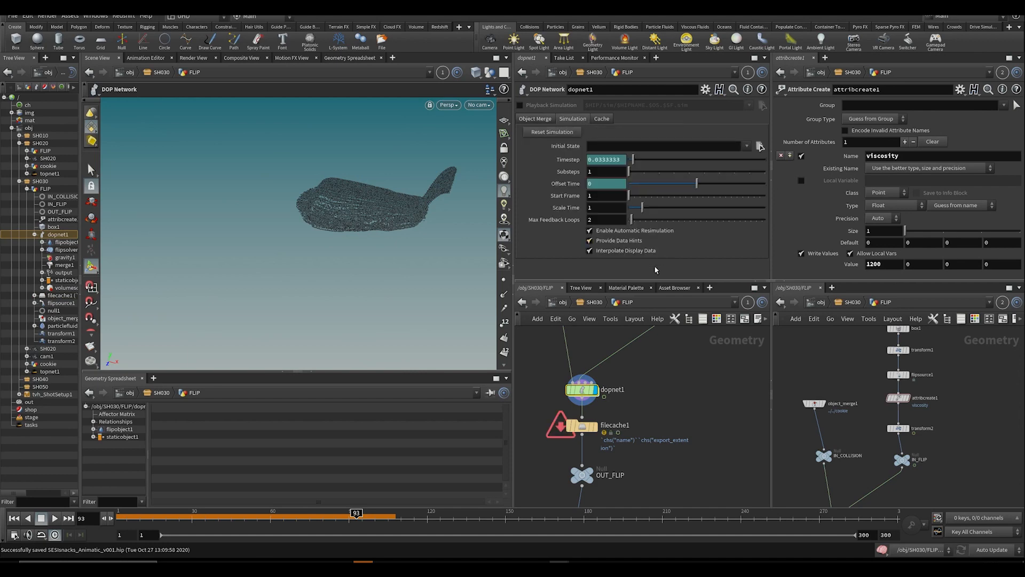
click(605, 121)
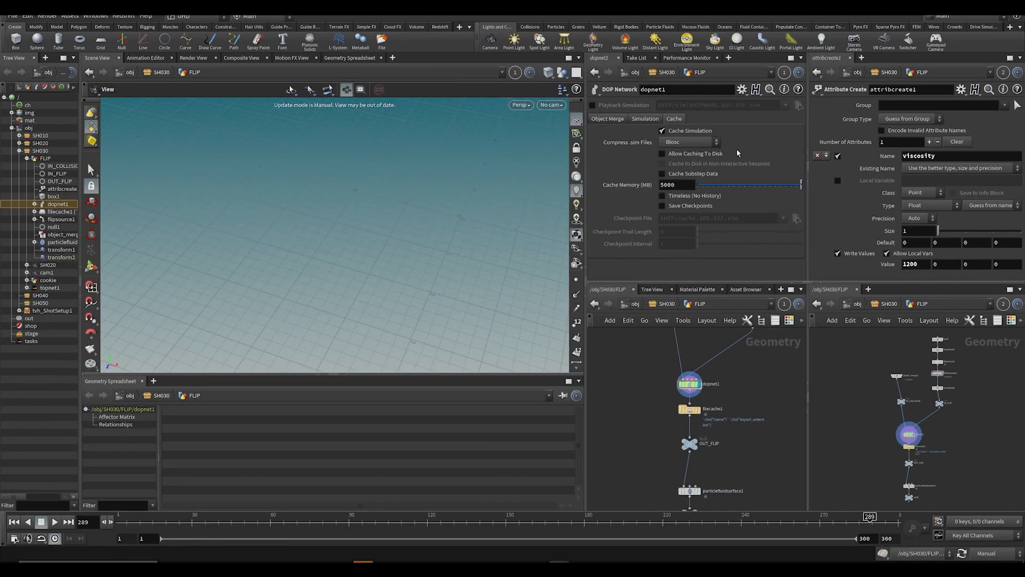
Step: Turn off Cache Simulation on dopnet1 and set the update mode to Auto Update
click(663, 131)
click(985, 554)
click(984, 522)
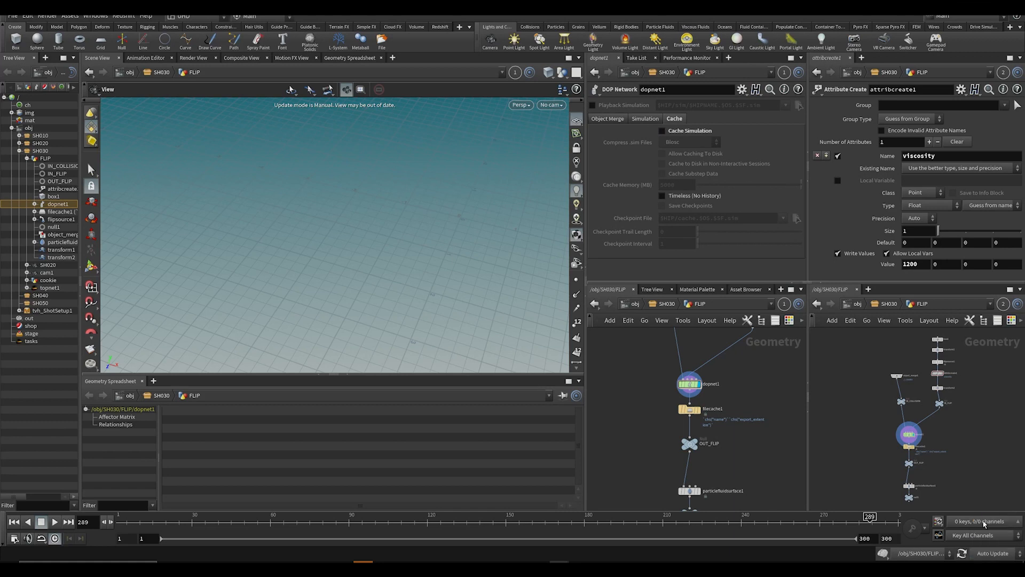
Step: Play the uncached simulation from frame 1, return to frame 1 and save the scene
drag(133, 524, 118, 524)
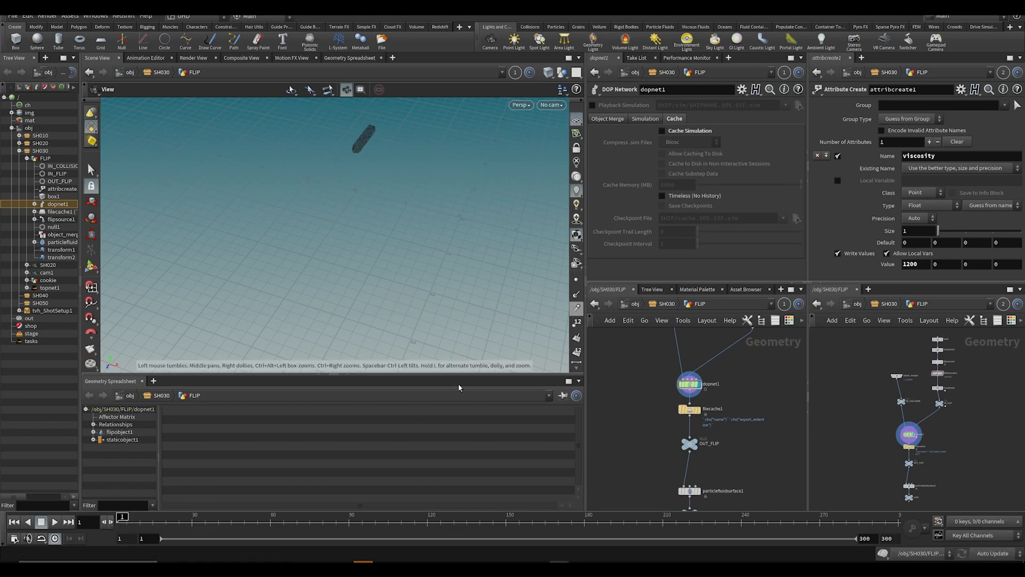
click(55, 522)
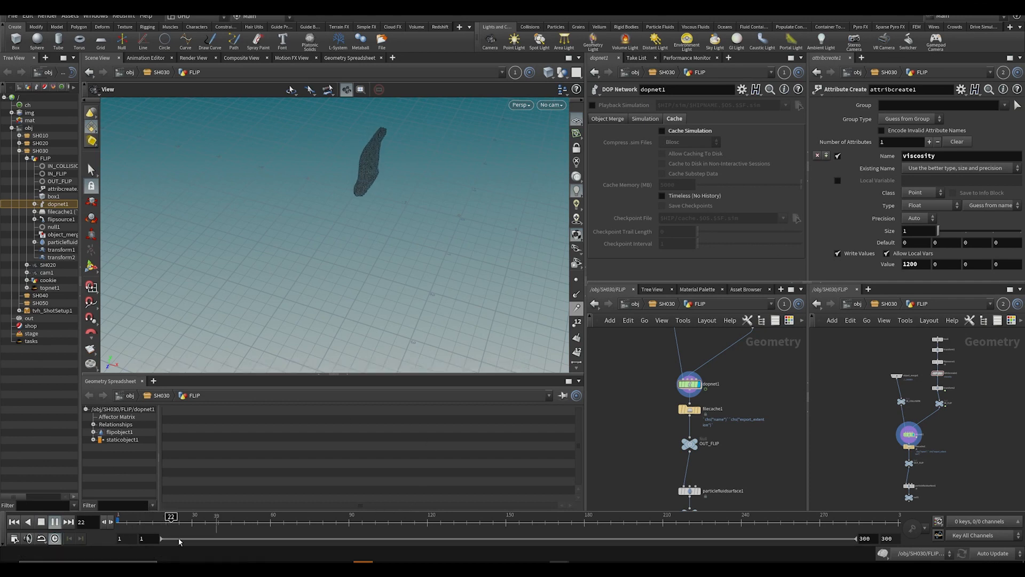
drag(179, 523, 119, 520)
key(ctrl+s)
Step: Re-enable Cache Simulation on dopnet1, keep its result displayed and save the scene
middle_drag(625, 393, 623, 390)
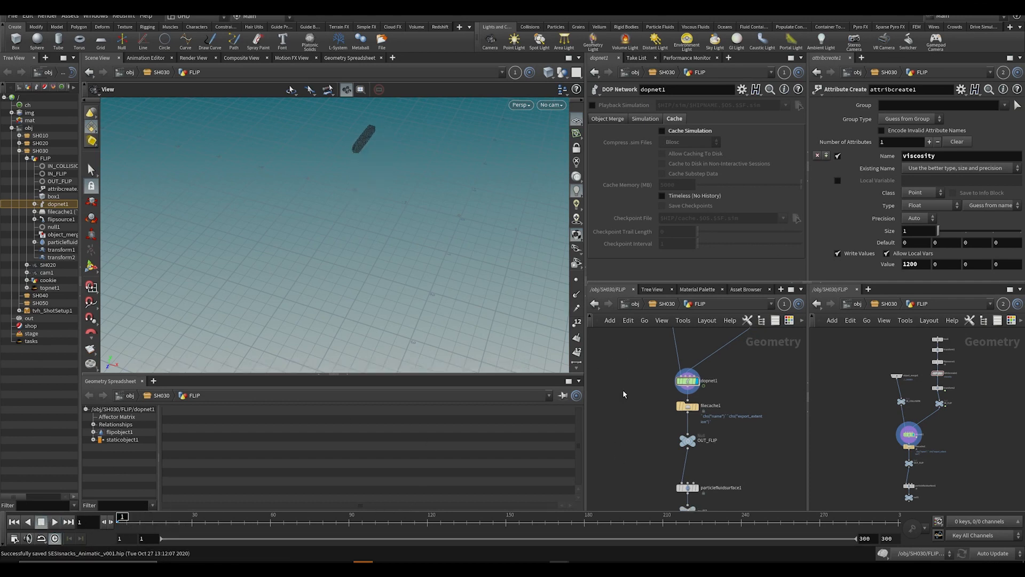
drag(684, 394, 703, 393)
middle_drag(714, 391, 699, 382)
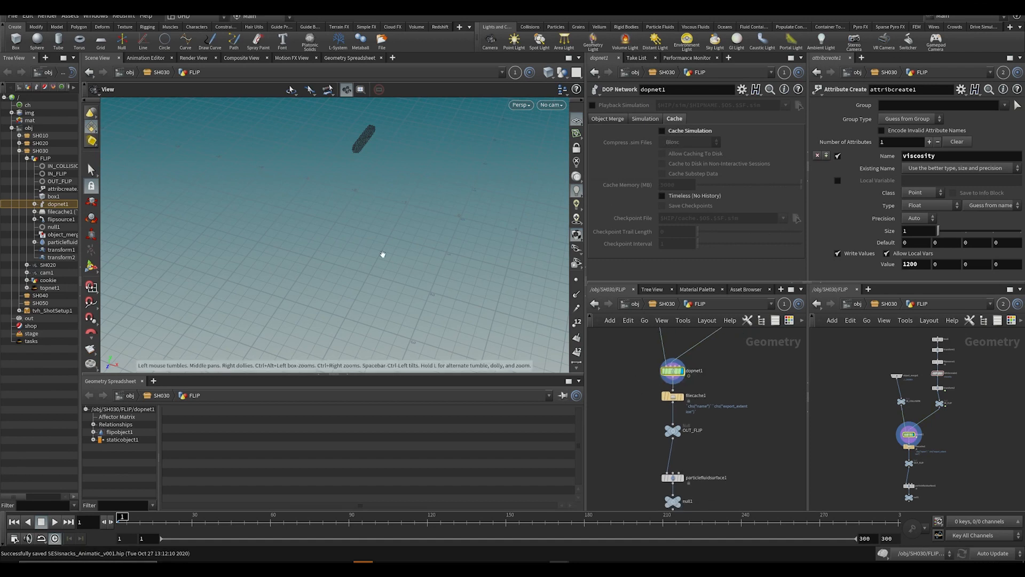
drag(382, 254, 367, 195)
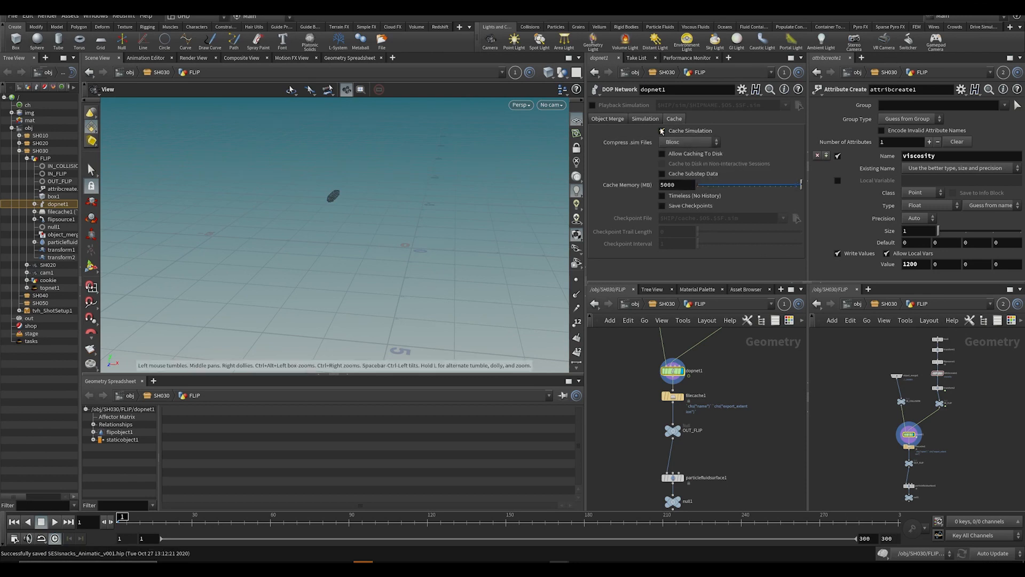
click(672, 396)
click(661, 379)
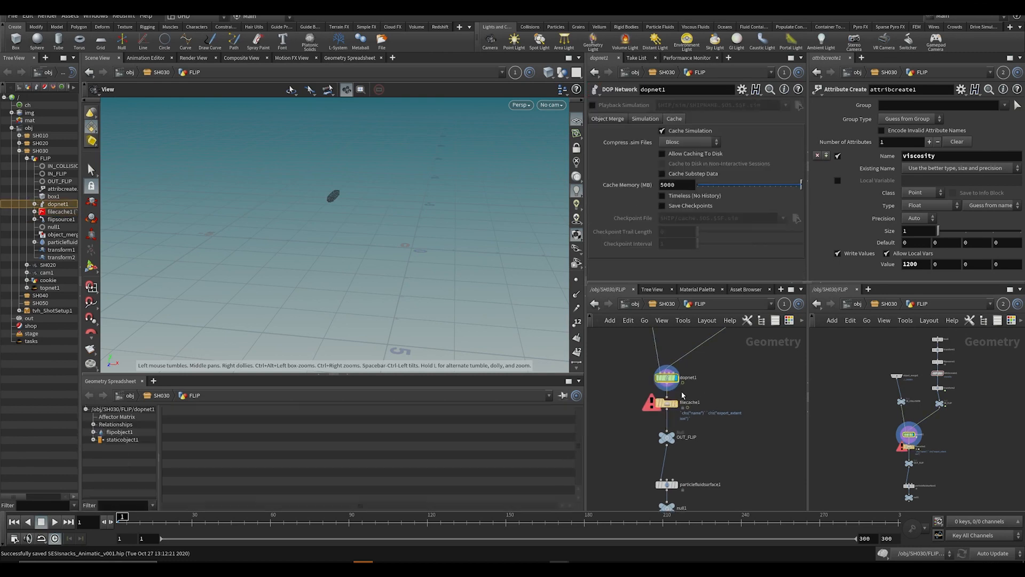
middle_drag(685, 392, 685, 413)
scroll(649, 406, up, 3)
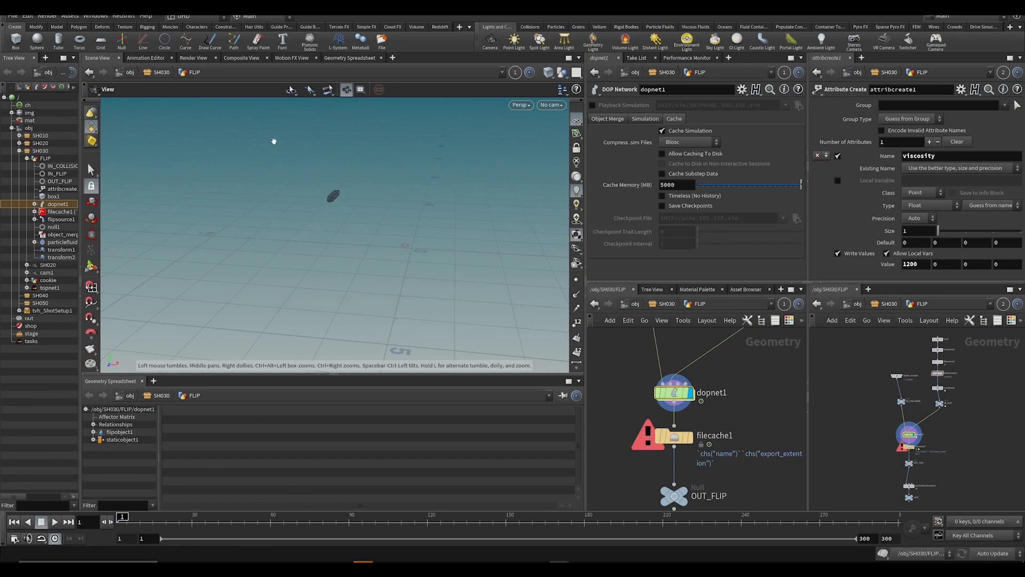
key(ctrl+s)
Step: Write filecache1's choco_sim cache to disk for frames 1 to 150
click(670, 438)
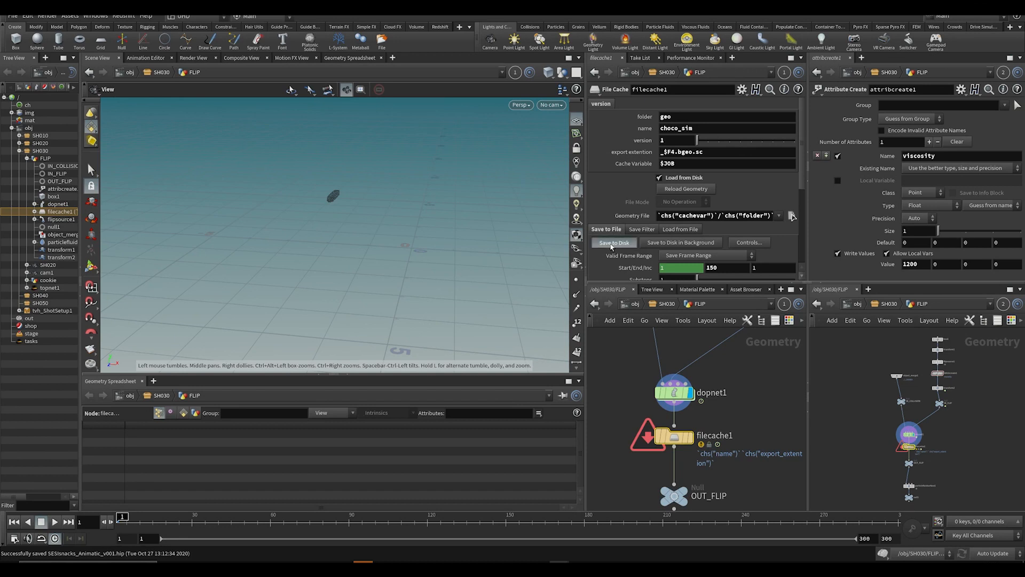
click(612, 243)
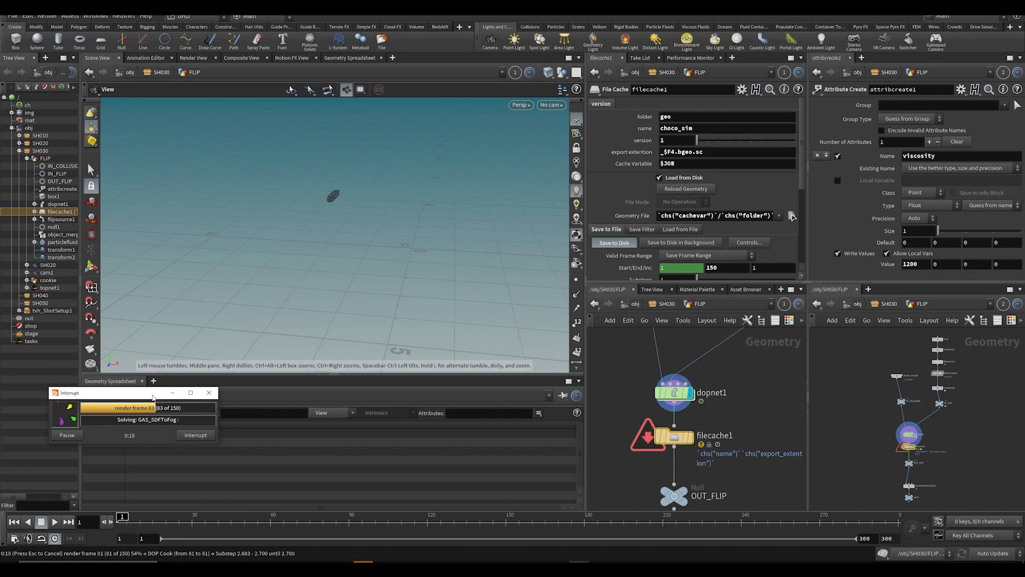
drag(172, 392, 523, 317)
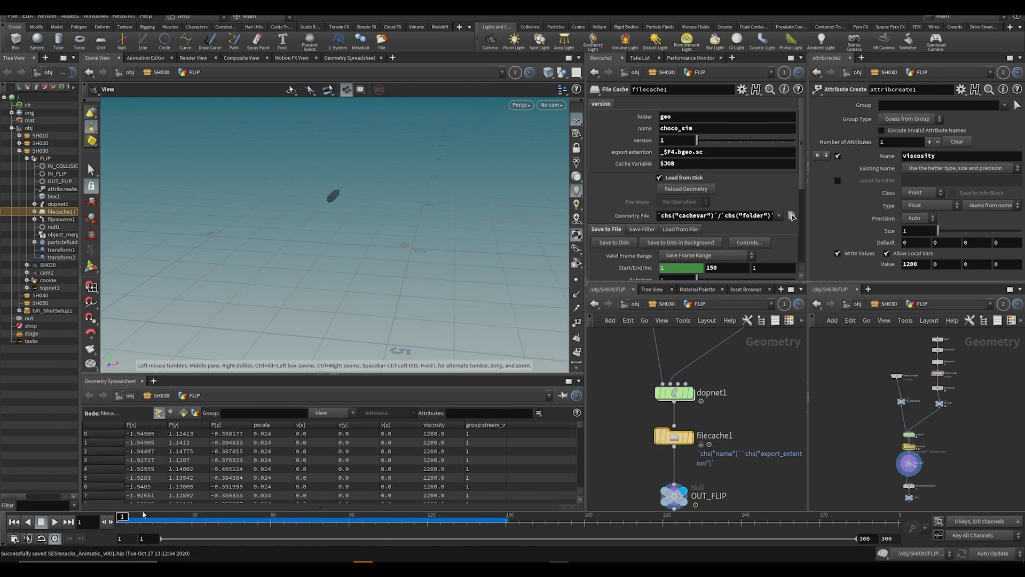
Step: Go through the cached particles up to frame 119 and examine the fluid's shape from the side and above
drag(143, 514, 425, 521)
drag(442, 279, 421, 261)
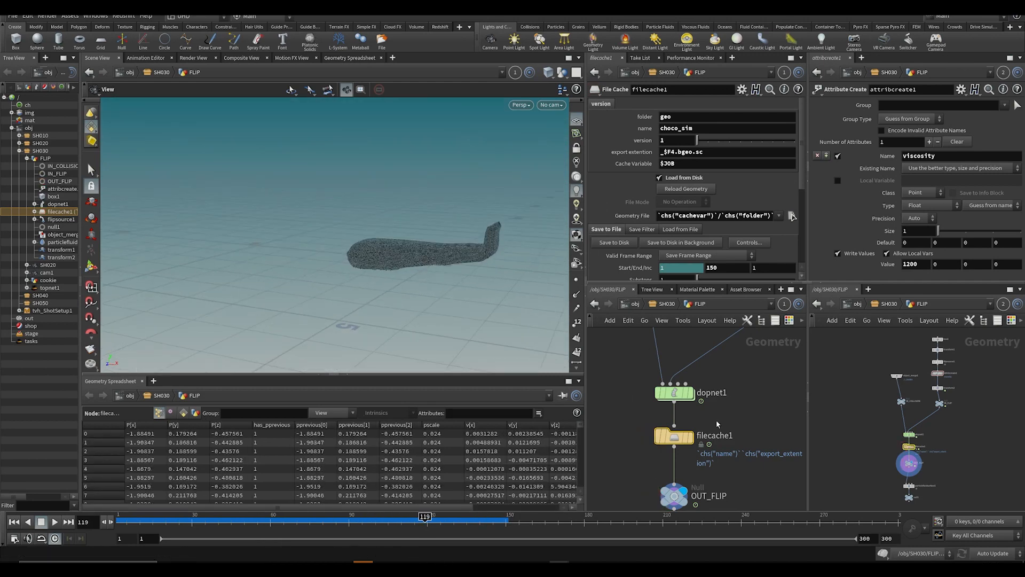
middle_drag(717, 424, 716, 265)
scroll(748, 421, down, 3)
drag(570, 299, 517, 299)
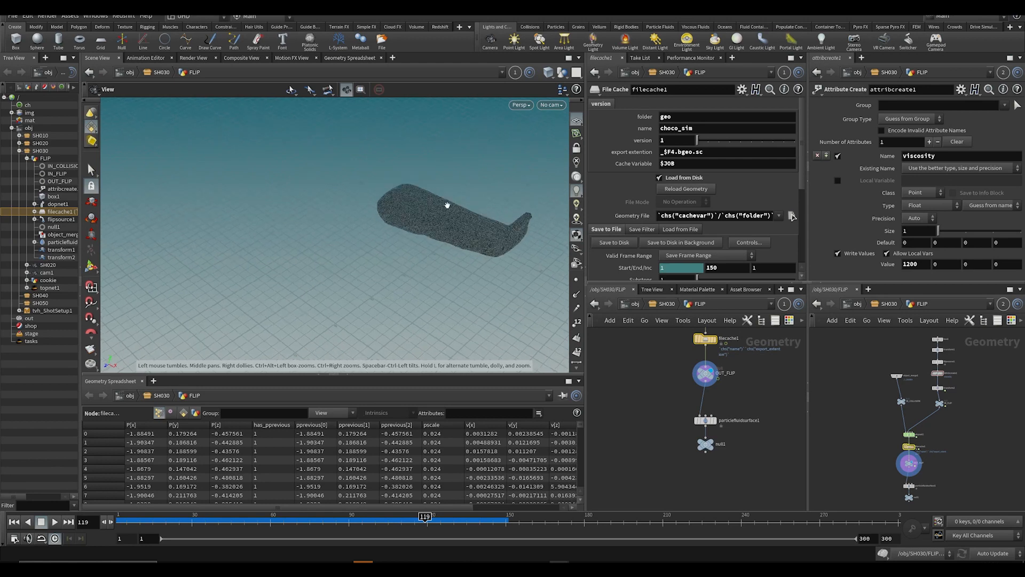
Step: Display the meshed fluid at null1, below particlefluidsurface1, and examine its surface up to frame 141
scroll(757, 444, up, 3)
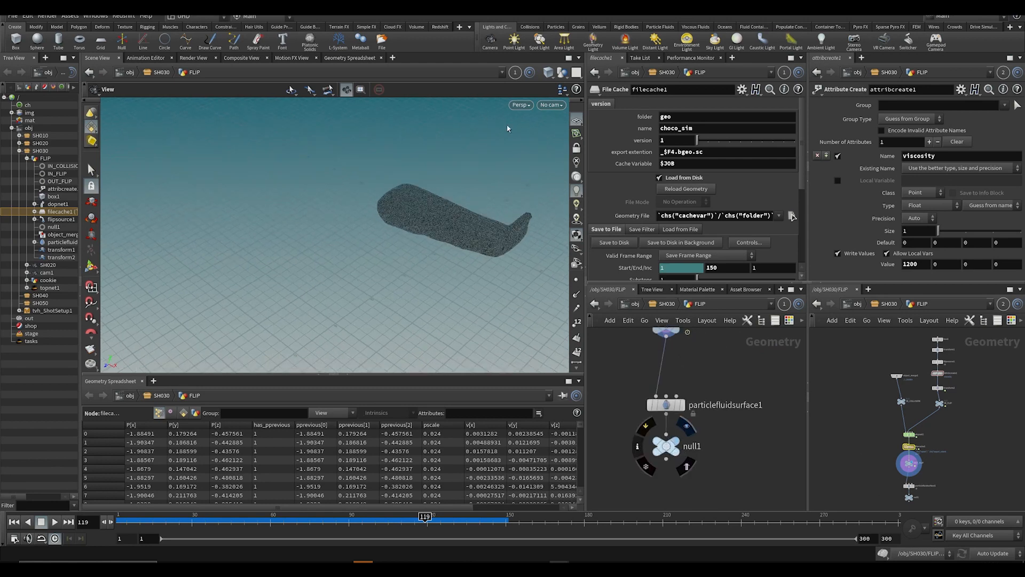
click(685, 442)
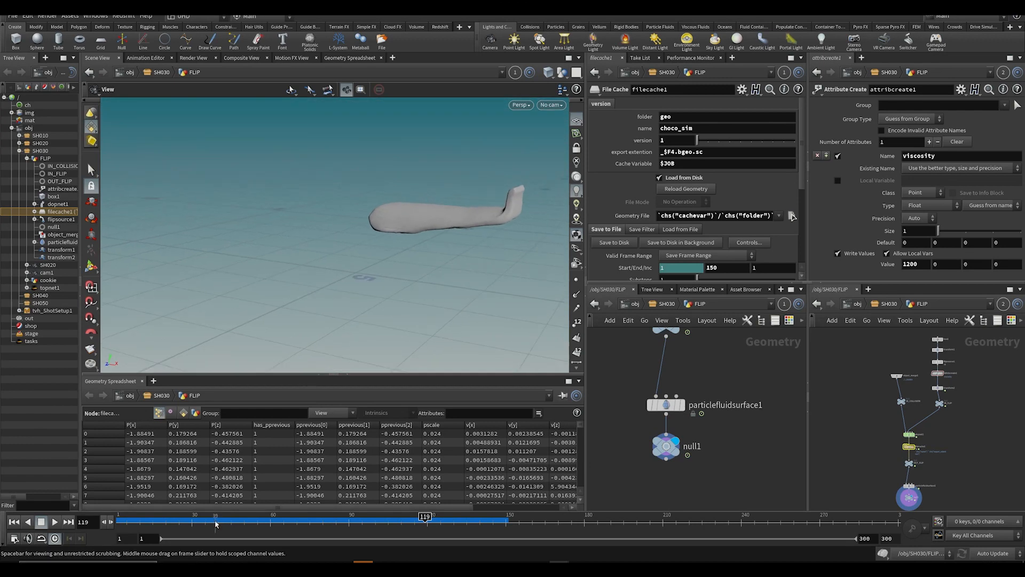
drag(215, 522, 483, 522)
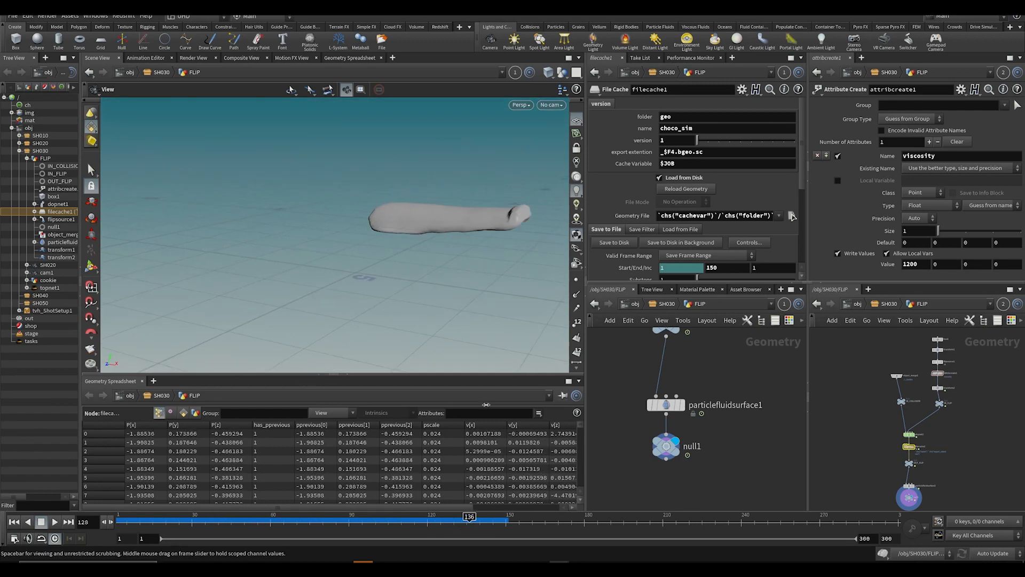
drag(516, 202, 446, 138)
Step: Look through SH030's SH020 camera with the view locked to it, and frame the fluid
click(559, 107)
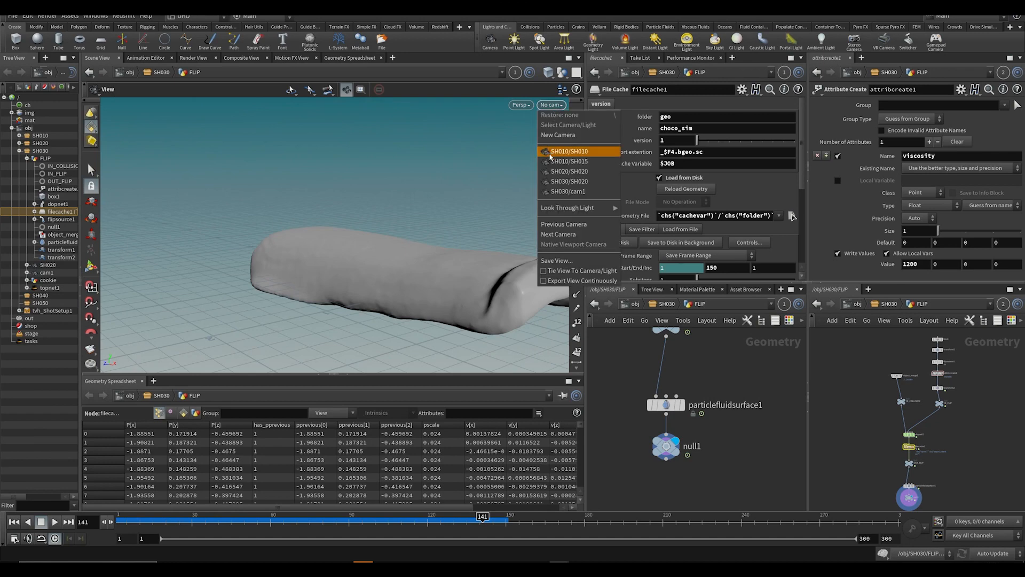
click(556, 182)
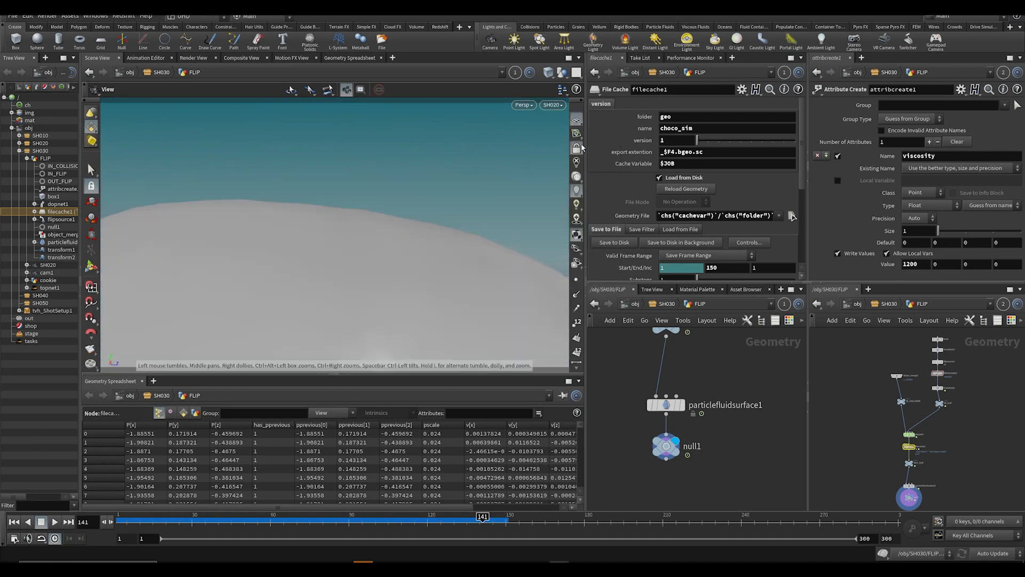
key(f)
drag(424, 233, 708, 366)
Step: Go up to the SH030 network and delete the leftover SH020 camera
click(655, 306)
scroll(622, 471, up, 3)
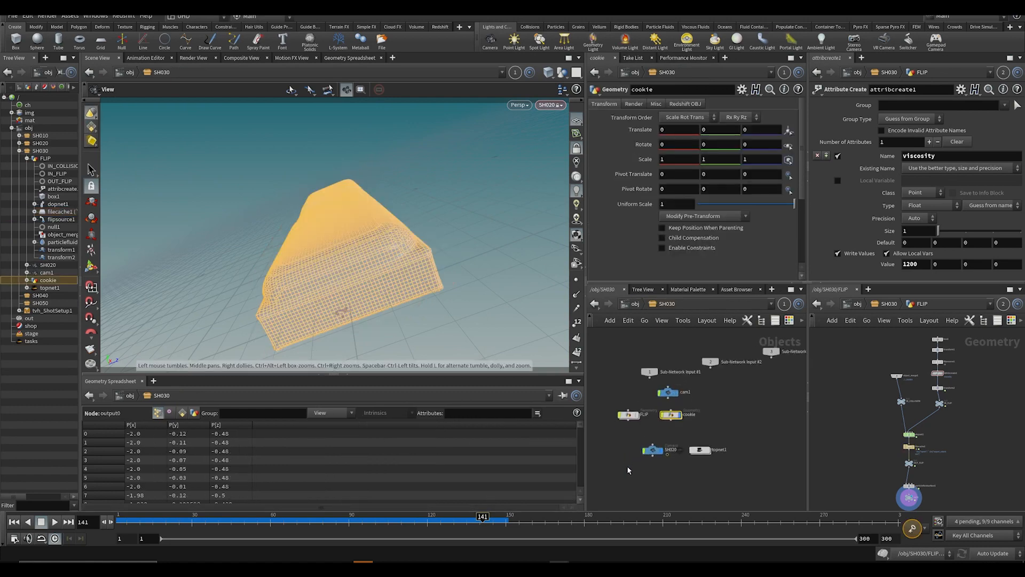
drag(628, 474, 670, 437)
key(Delete)
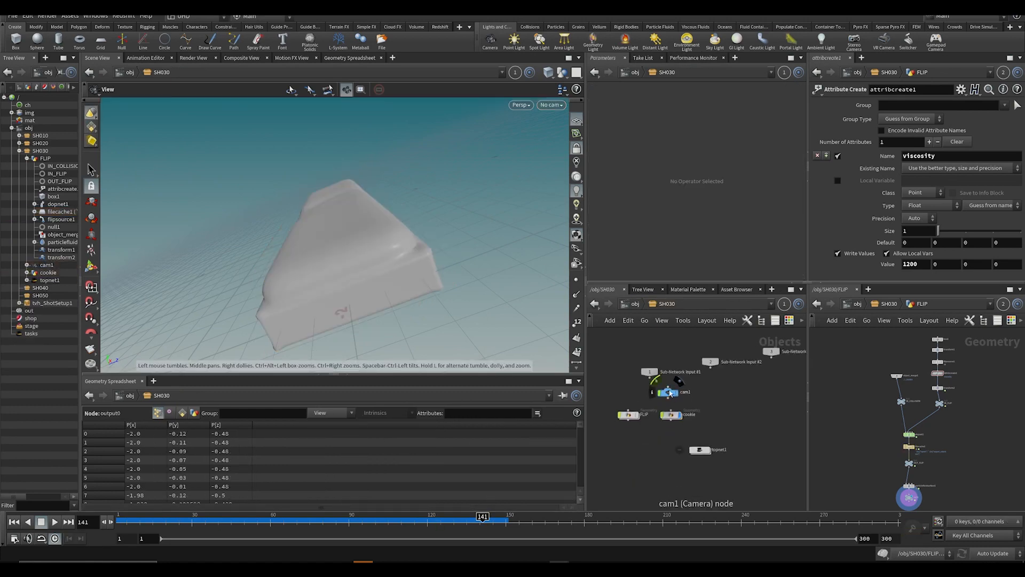
Step: Rename the camera cam1 to SH030
click(669, 393)
click(543, 104)
scroll(650, 382, up, 2)
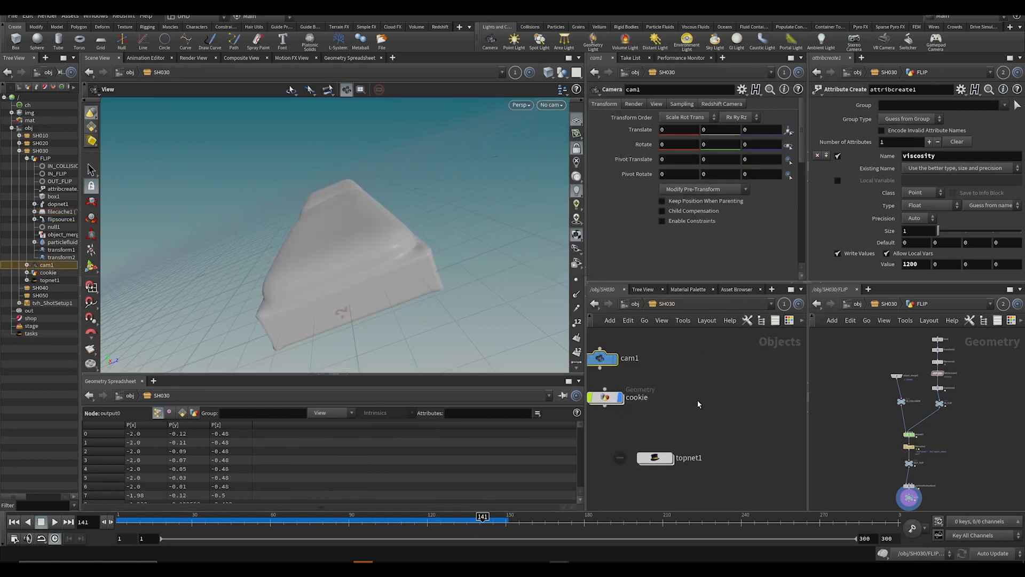
scroll(650, 382, up, 1)
double_click(653, 367)
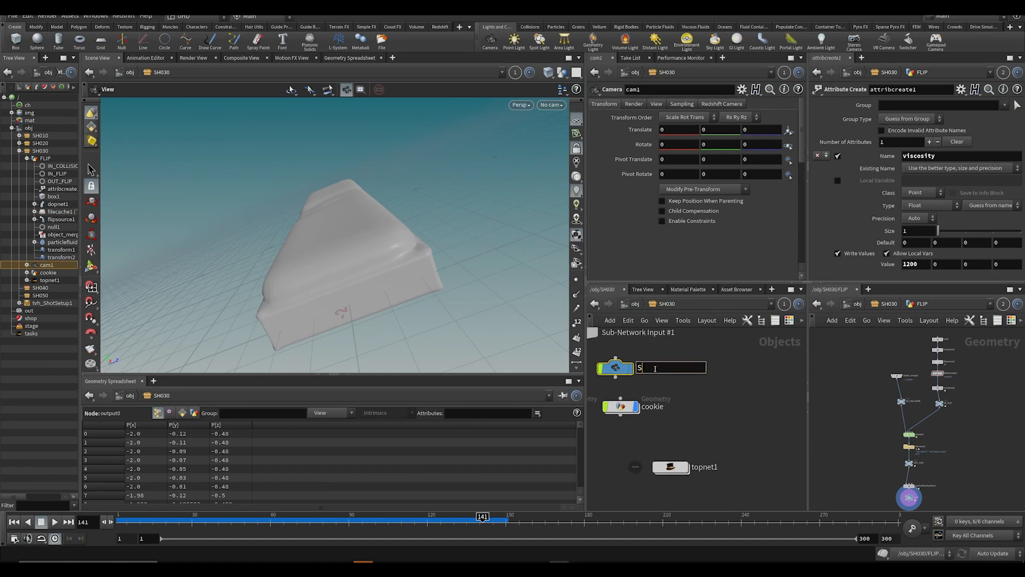
key(Return)
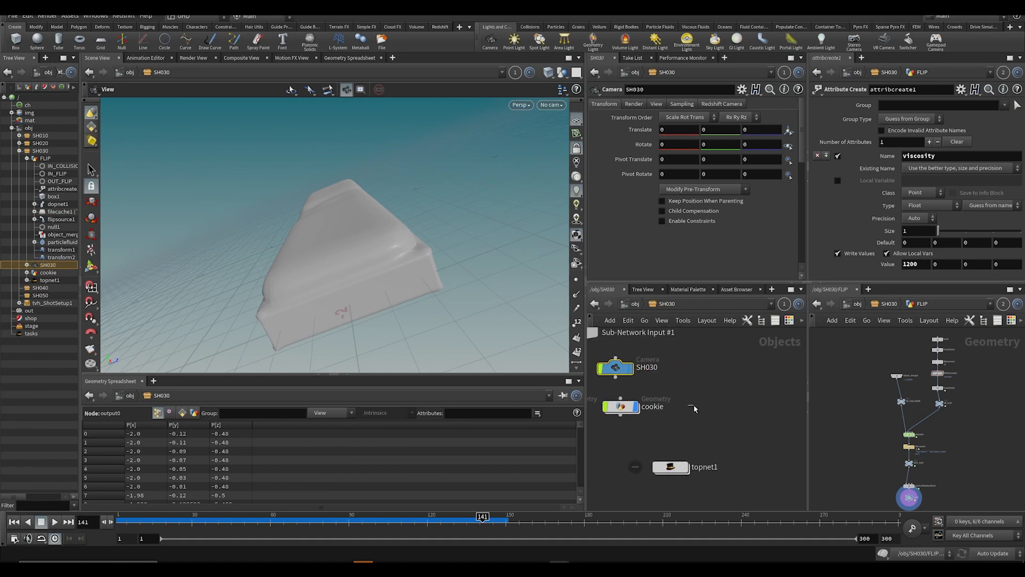
Step: Look through the SH030 camera with the view locked to it, and frame the whole cookie diagonally from above
click(552, 106)
click(556, 135)
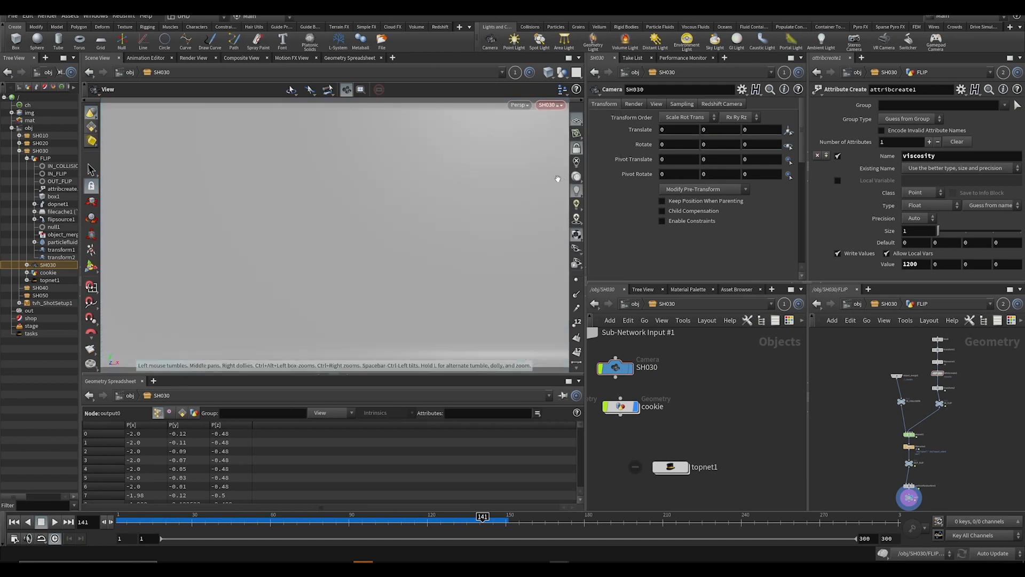
key(f)
drag(322, 304, 384, 267)
key(h)
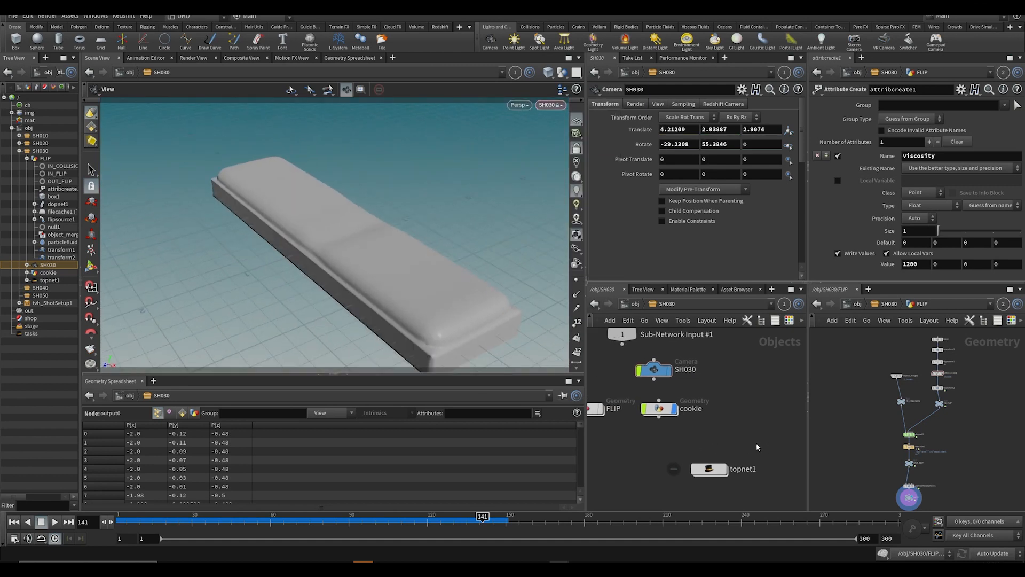
Step: Display the FLIP object and reframe the SH030 camera low and close on the chocolate landing on the cookie at frame 40
click(629, 413)
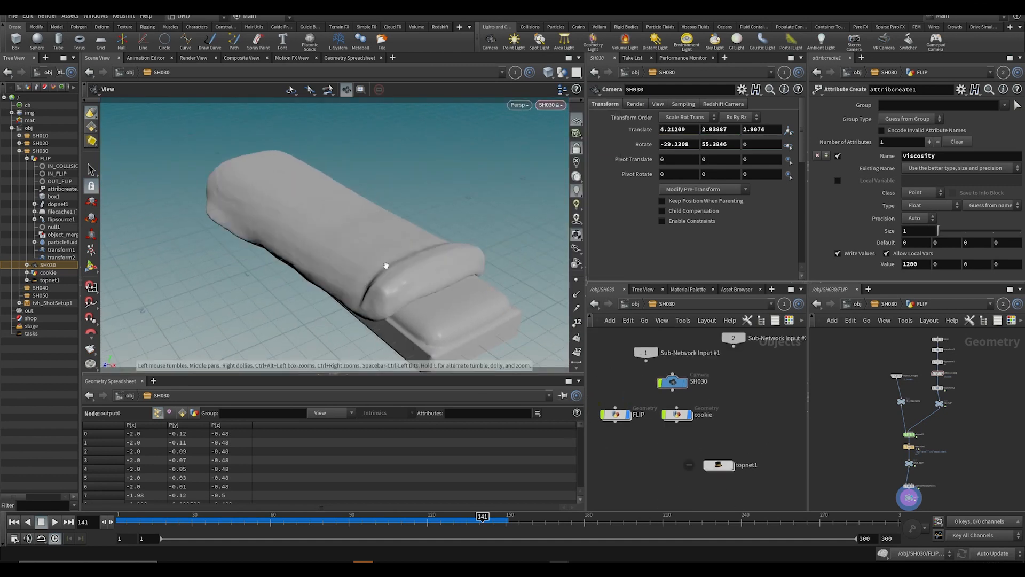
drag(429, 272, 430, 266)
middle_drag(430, 266, 503, 217)
drag(504, 216, 347, 272)
drag(140, 521, 218, 521)
drag(341, 148, 331, 284)
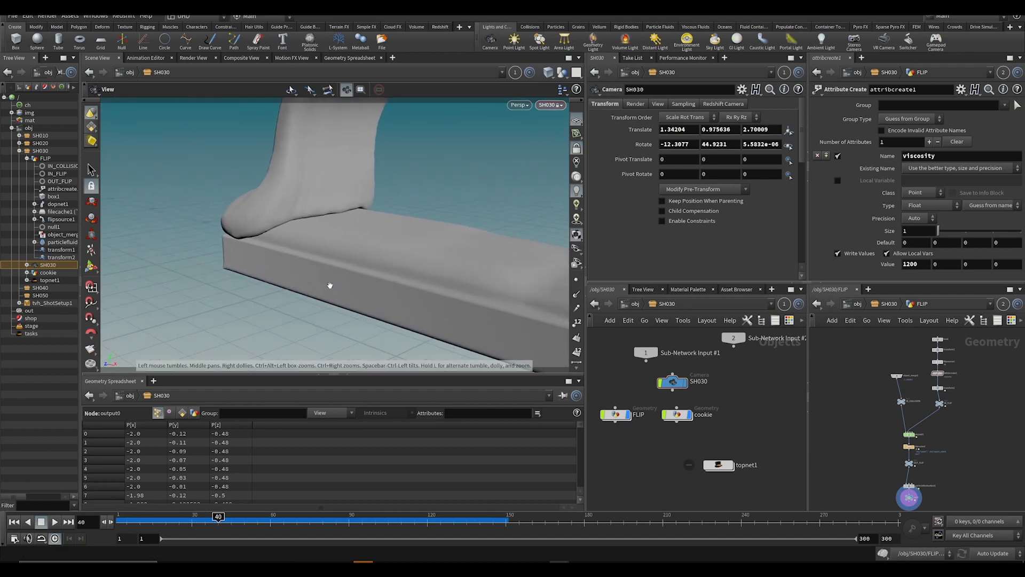
Step: Save the scene and move the Sub-Network Input #1 node away from the SH030 camera node
middle_drag(800, 427, 806, 448)
key(ctrl+s)
drag(652, 368, 598, 364)
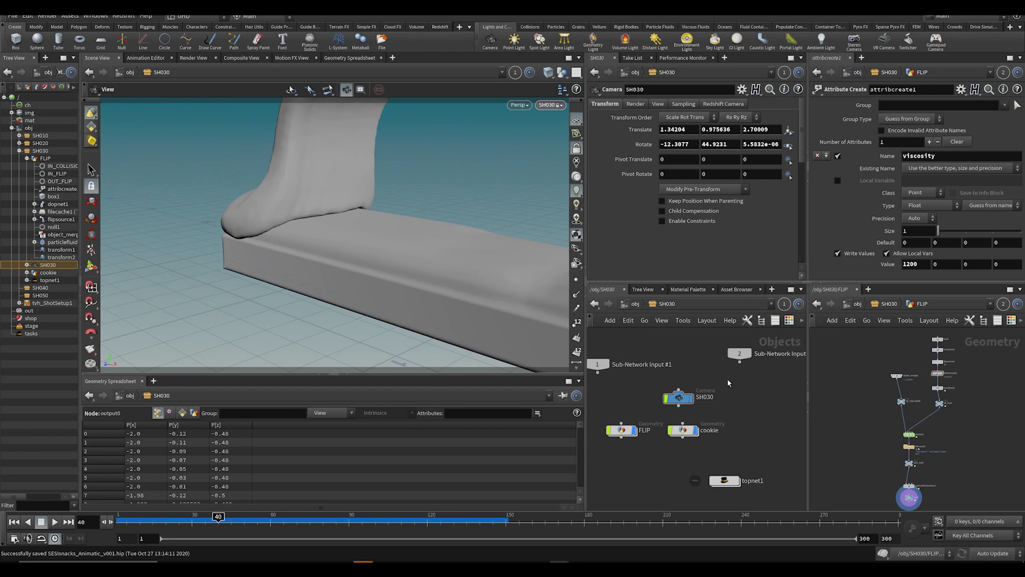
Step: Move the Sub-Network Input #2 node up, farther away from the SH030 camera node
middle_drag(730, 374, 724, 427)
drag(735, 407, 736, 362)
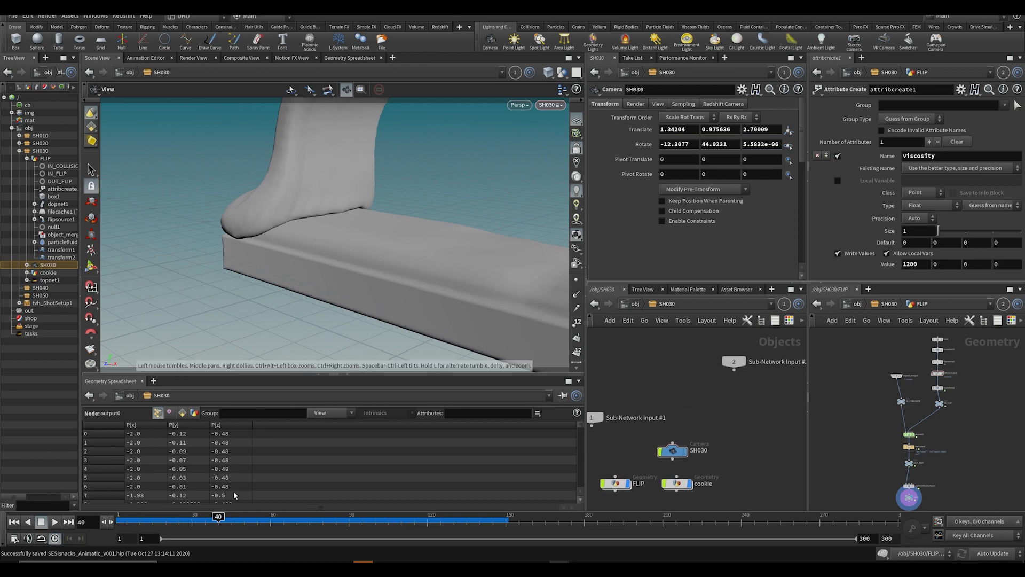
Step: Try keyframing the SH030 camera's translation at frame 1, and undo the keyframes at frame 34
mouse_move(142, 520)
mouse_down()
mouse_move(121, 521)
mouse_move(341, 546)
mouse_move(125, 524)
mouse_up()
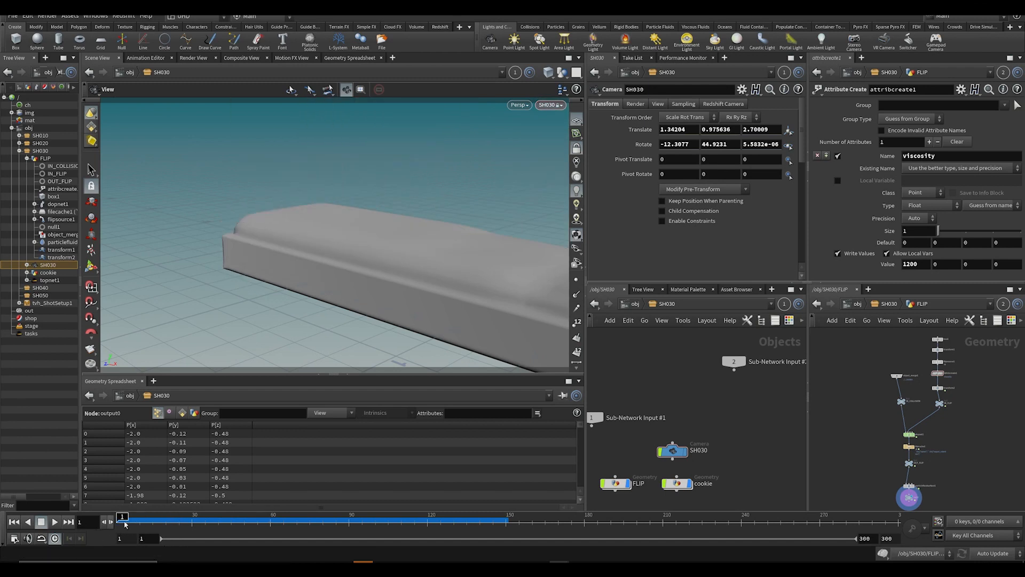
alt+click(640, 129)
drag(177, 522, 203, 522)
key(ctrl+z)
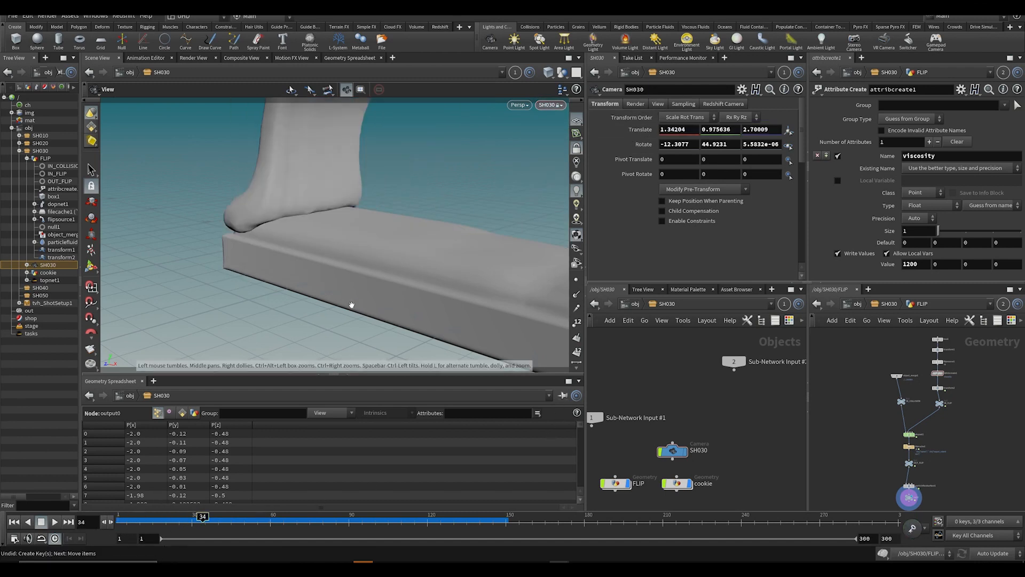
Step: Set the SH030 camera's focal length to 70 millimeters
click(659, 104)
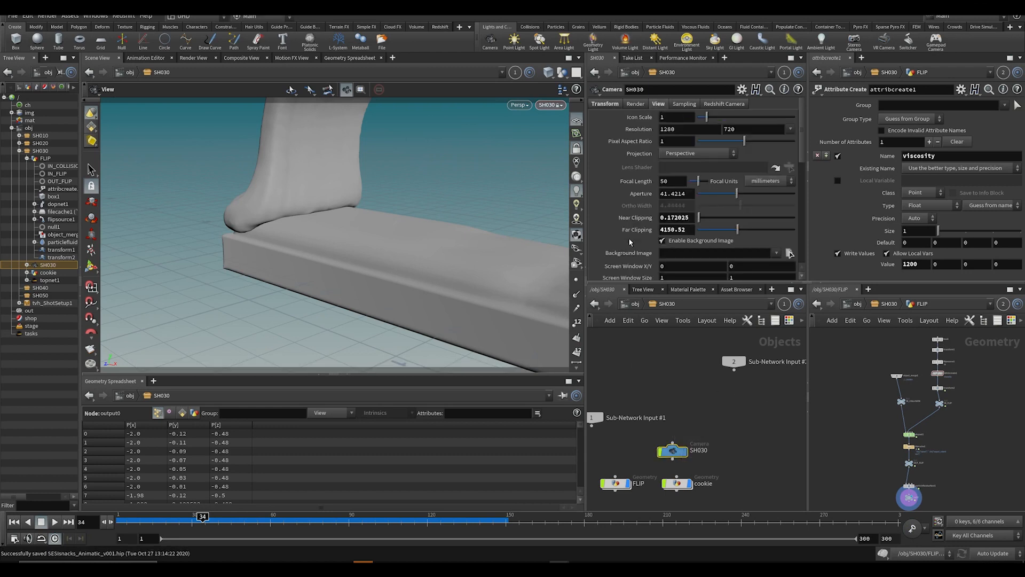
click(670, 184)
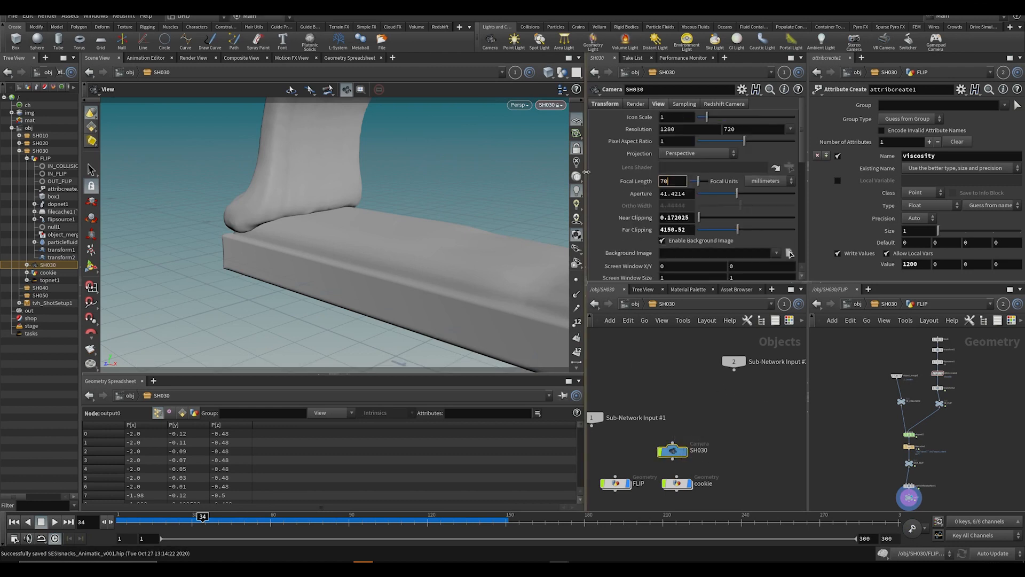
text(70)
key(Return)
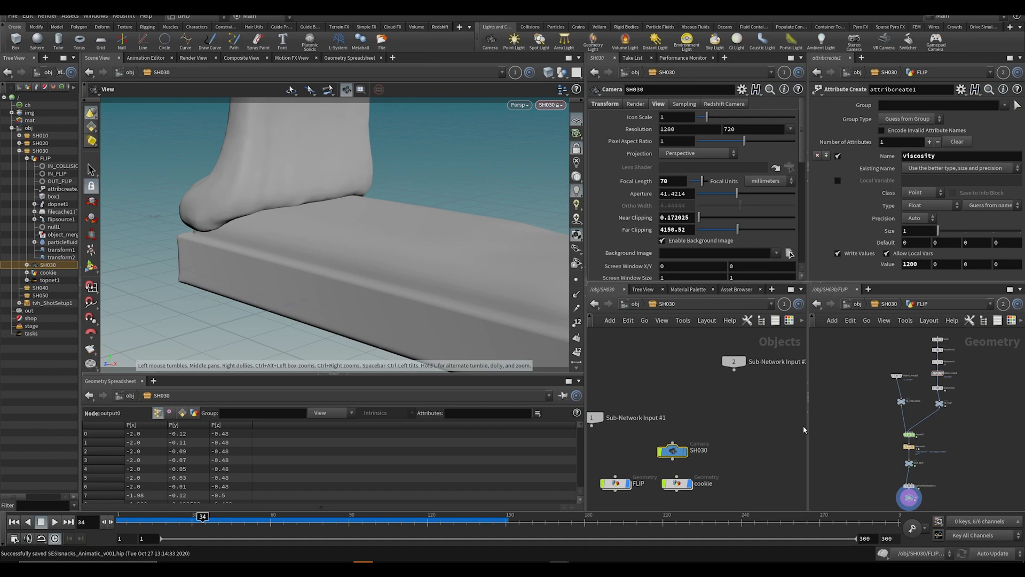
Step: Go up to the object-level network and examine the SH030 chocolate-coating reference image up close
click(857, 303)
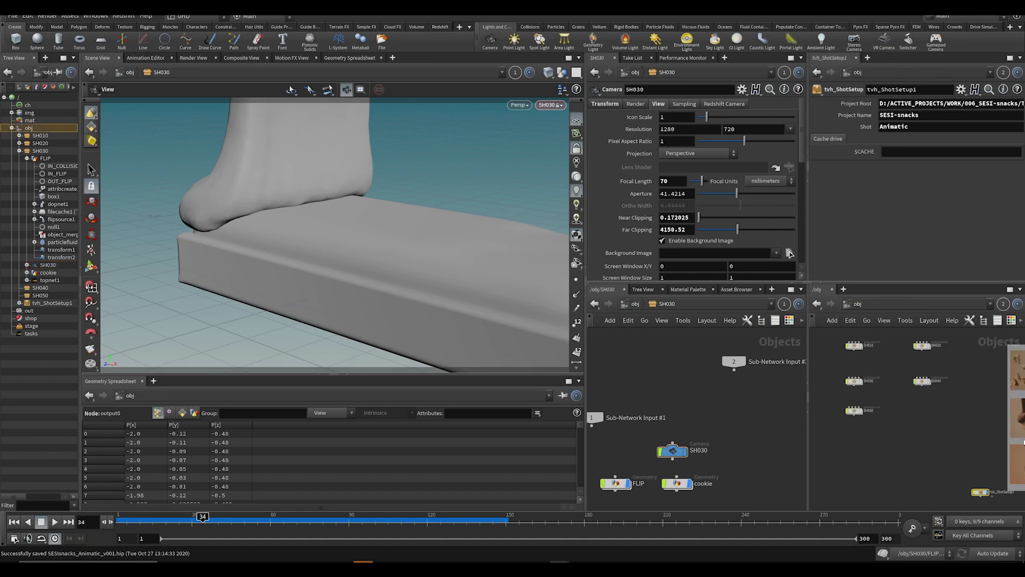
middle_drag(961, 442, 777, 425)
scroll(849, 431, up, 2)
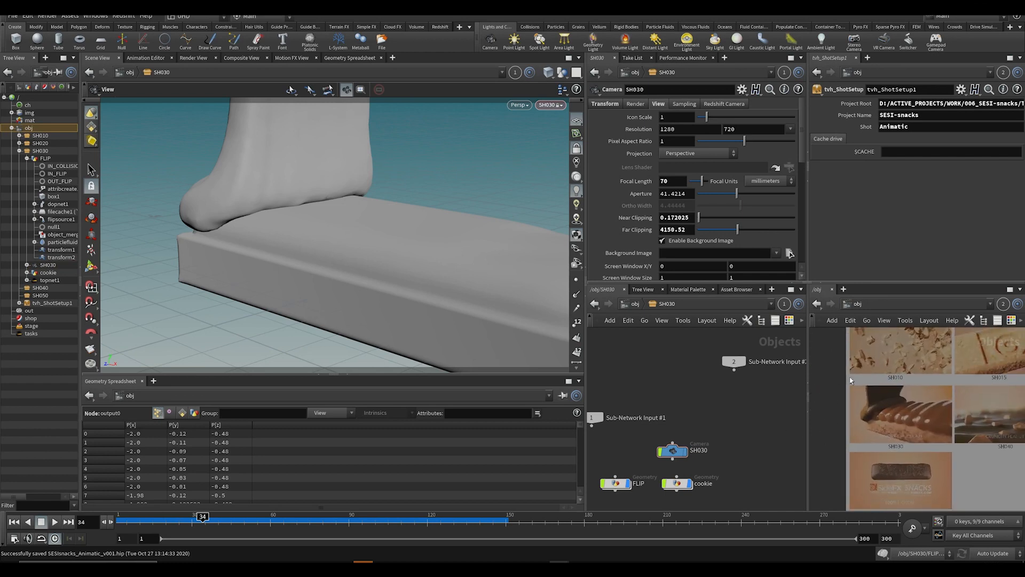
scroll(932, 422, up, 3)
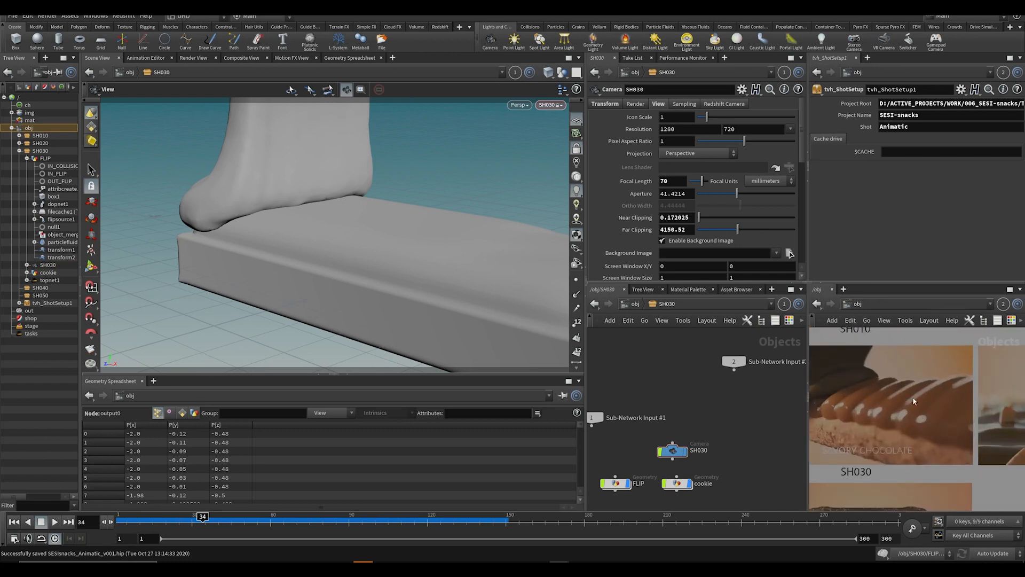
middle_drag(933, 453, 906, 426)
scroll(967, 434, down, 1)
scroll(956, 430, up, 3)
scroll(901, 409, down, 4)
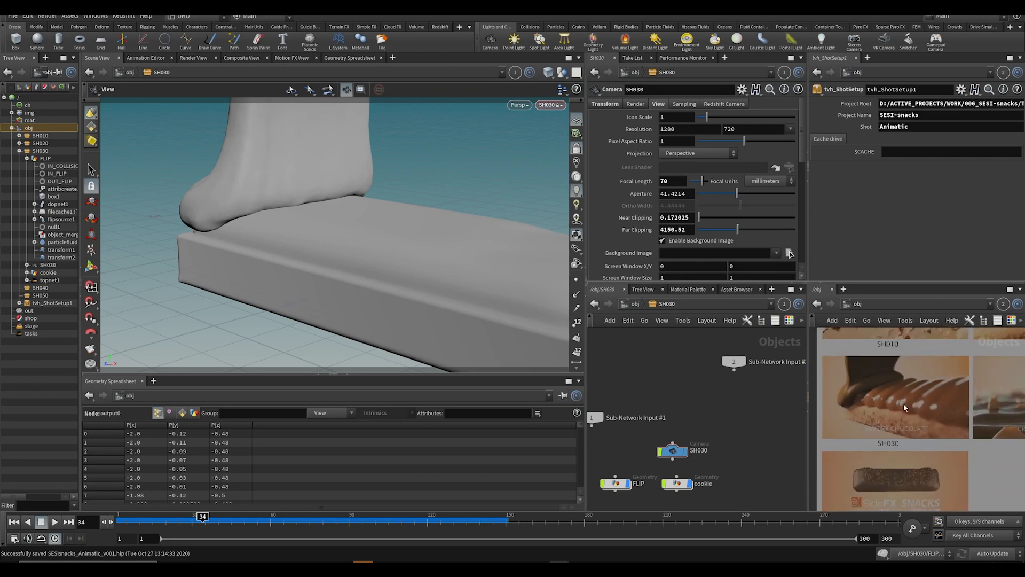
scroll(903, 403, up, 2)
middle_drag(851, 421, 977, 435)
scroll(901, 429, down, 3)
scroll(906, 403, up, 3)
scroll(938, 428, down, 4)
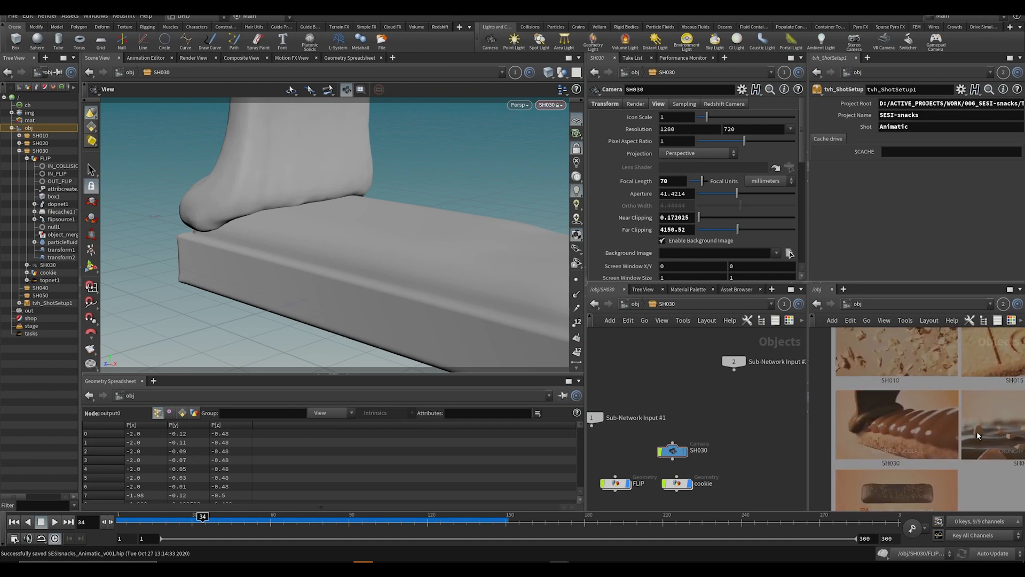
Step: Compare the neighbouring storyboard frames and examine the SH020 caramel reference image
scroll(891, 424, up, 3)
middle_drag(912, 410, 899, 449)
scroll(899, 449, down, 4)
middle_drag(982, 378, 878, 383)
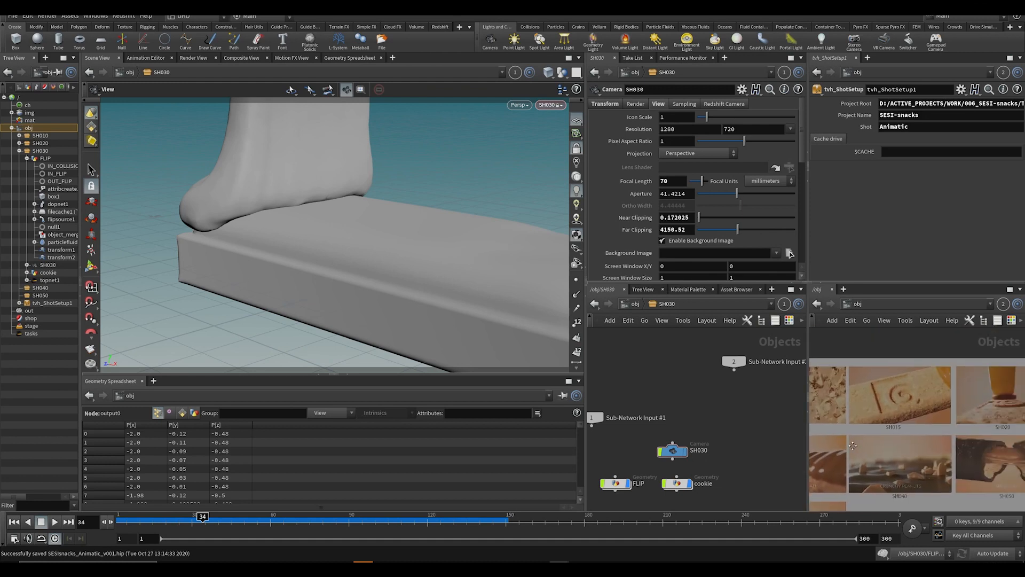
middle_drag(999, 401, 931, 409)
scroll(932, 409, up, 3)
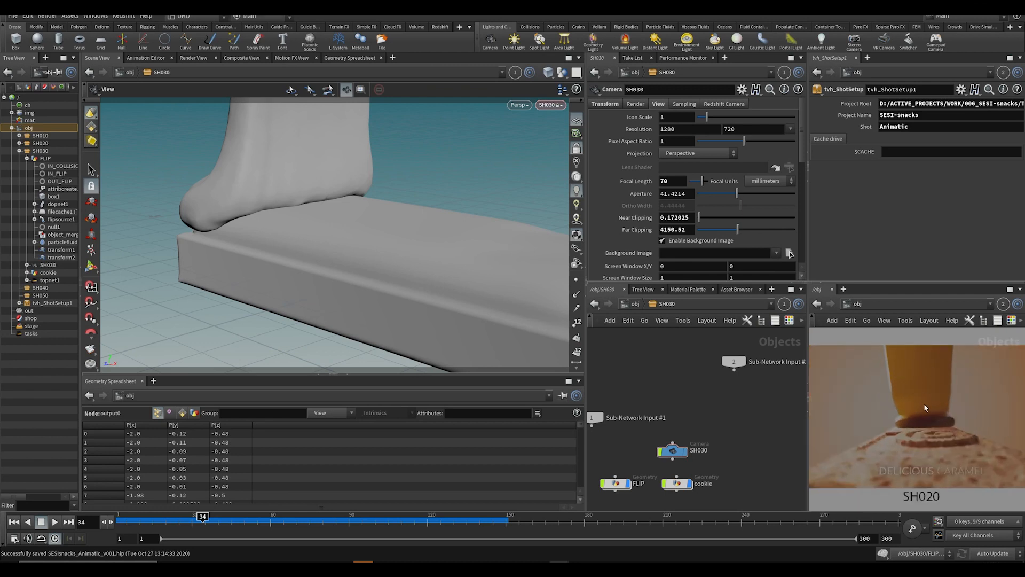
scroll(977, 398, down, 3)
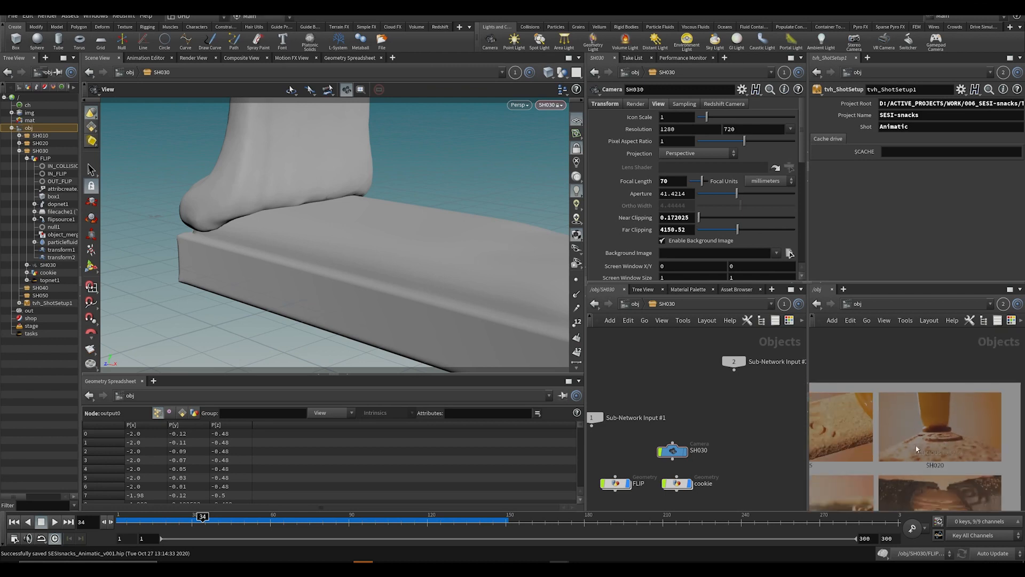
Step: Resize the panes so the SH030 reference image sits beside an enlarged 3D view, and save the scene
middle_drag(892, 484, 954, 451)
scroll(954, 451, up, 3)
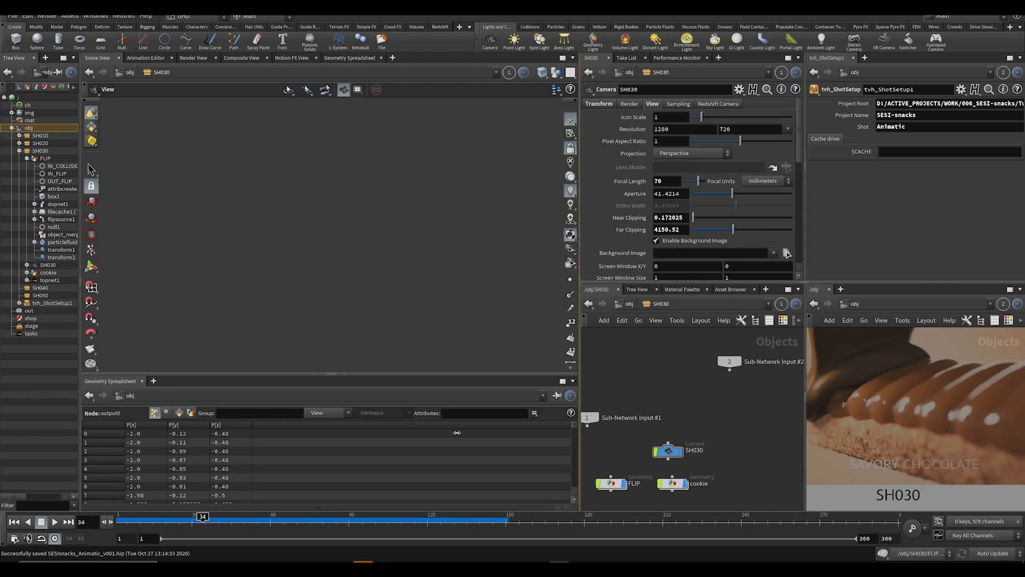
drag(586, 443, 366, 443)
scroll(838, 397, down, 3)
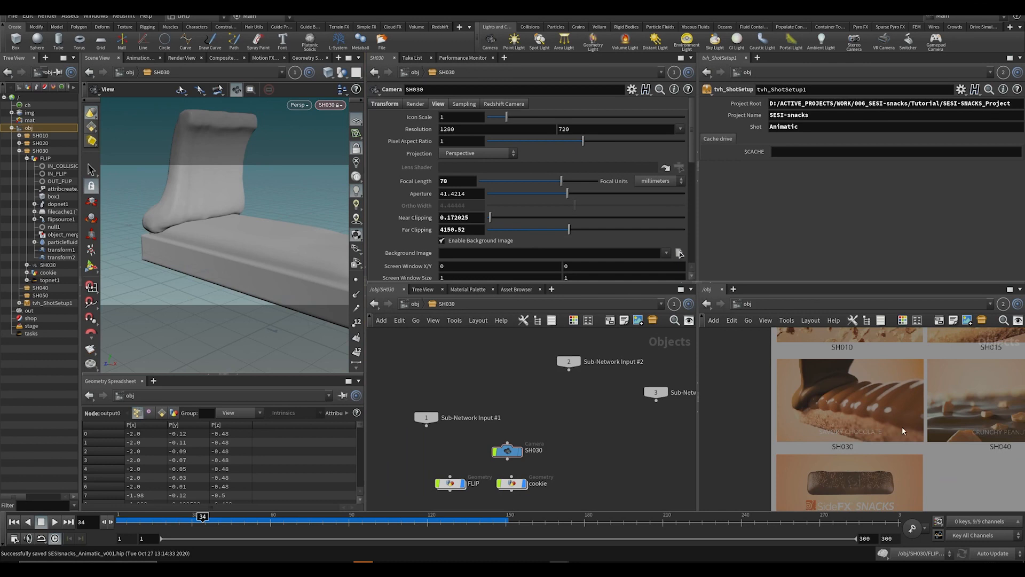
scroll(902, 430, up, 2)
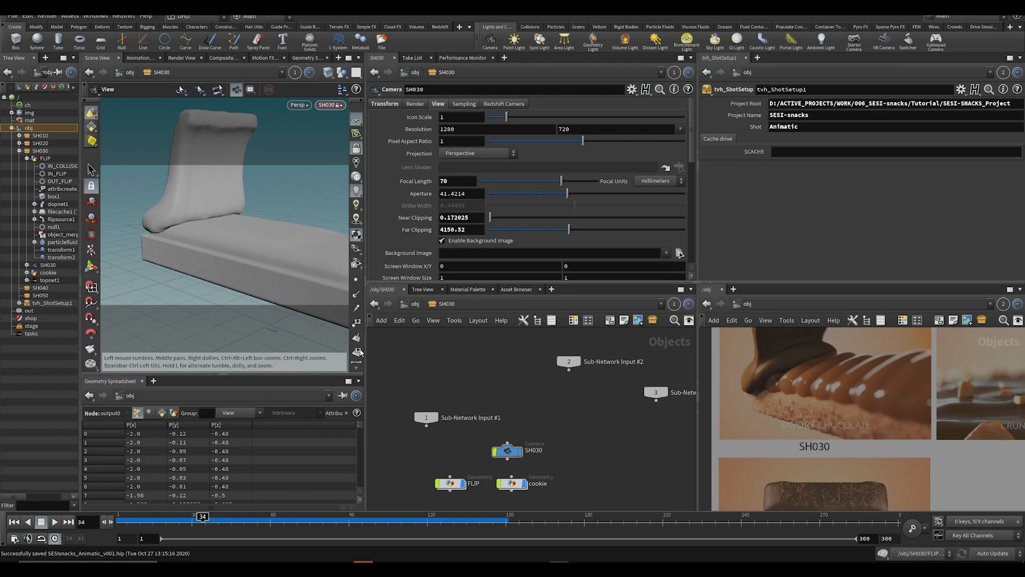
drag(364, 332, 529, 315)
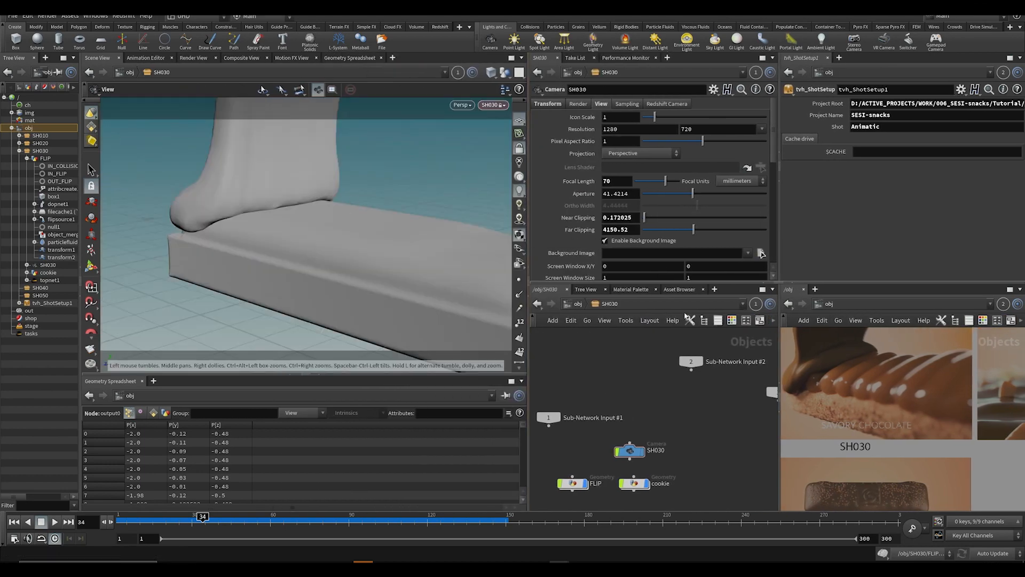
middle_drag(635, 424, 693, 416)
key(ctrl+s)
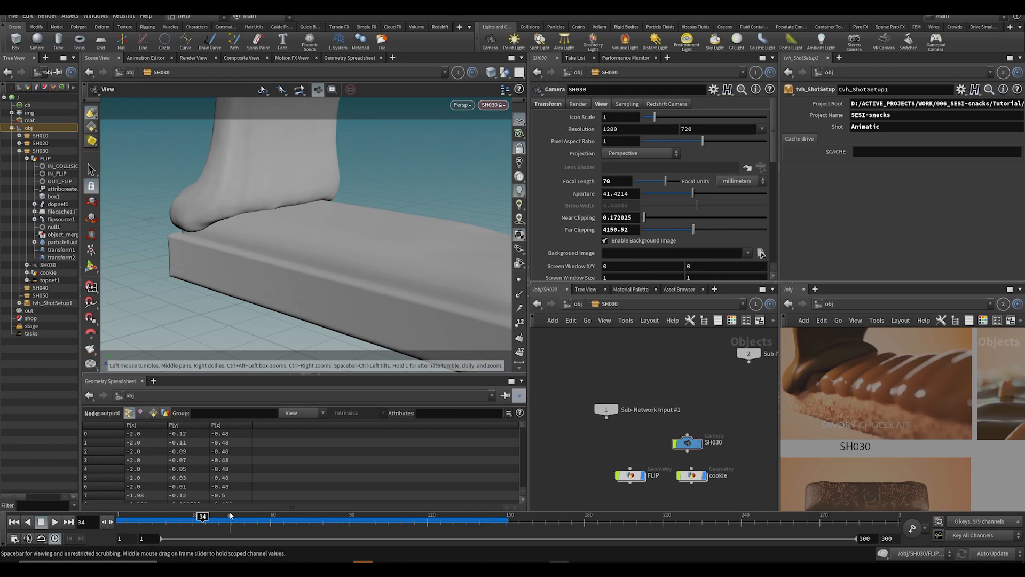
Step: At frame 30, try a 17.1 mm focal length on the SH030 camera and move it closer to the cookie
click(132, 517)
drag(136, 532, 191, 528)
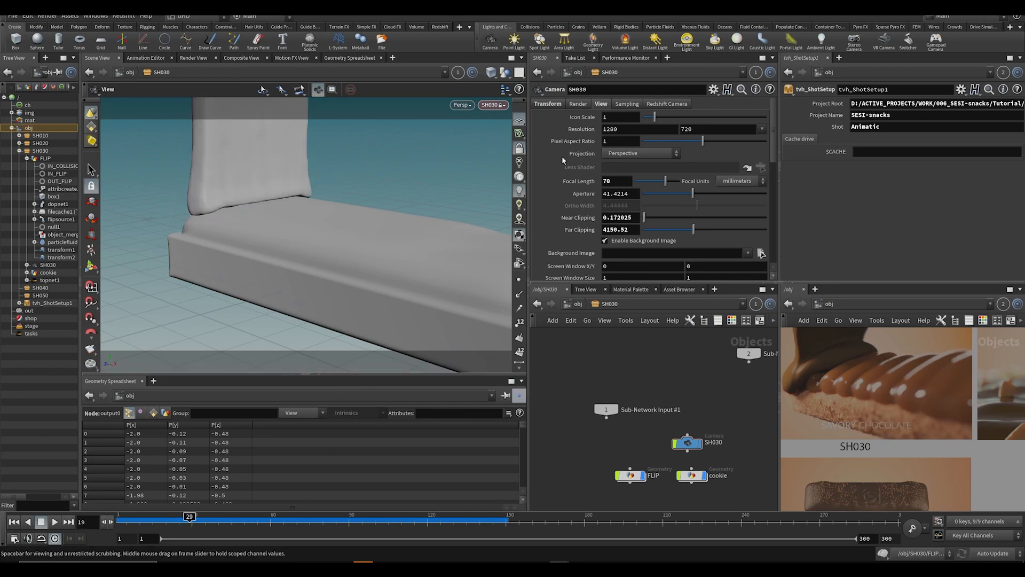
drag(663, 181, 642, 181)
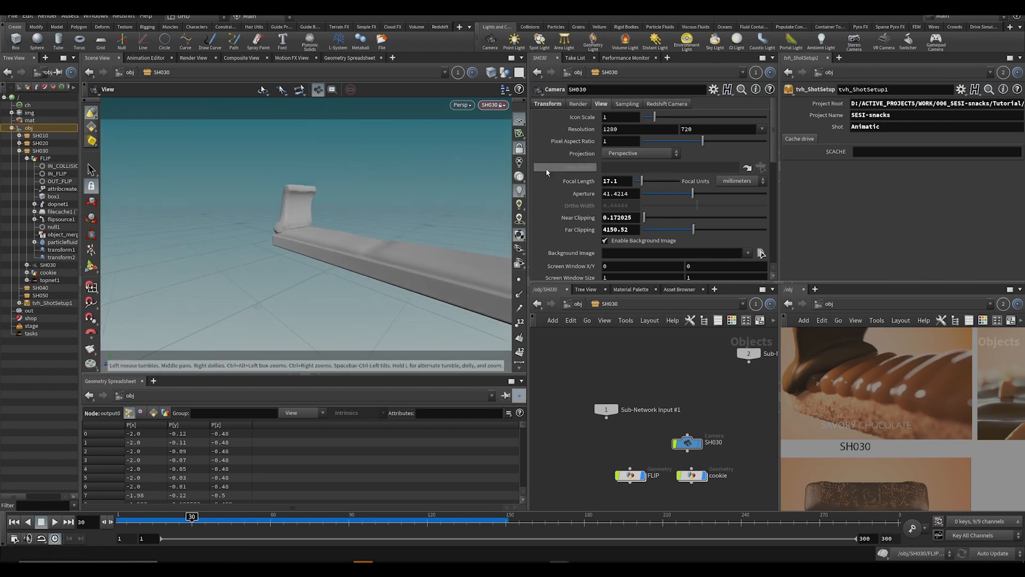
right_drag(322, 240, 301, 233)
scroll(309, 262, up, 1)
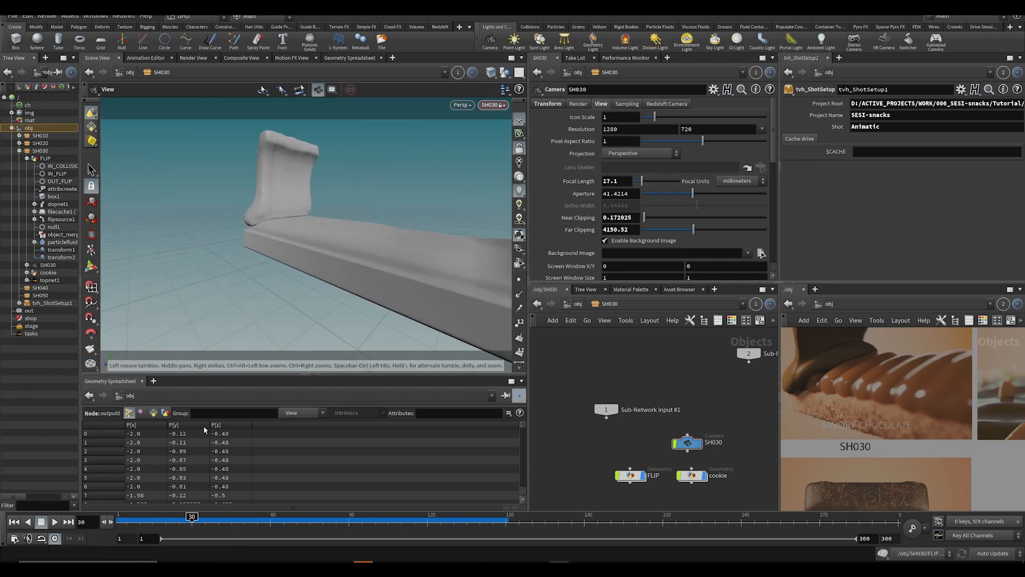
Step: At frame 63, set the SH030 camera's focal length to 78 mm and reframe the cookie and falling fluid
drag(192, 519, 278, 519)
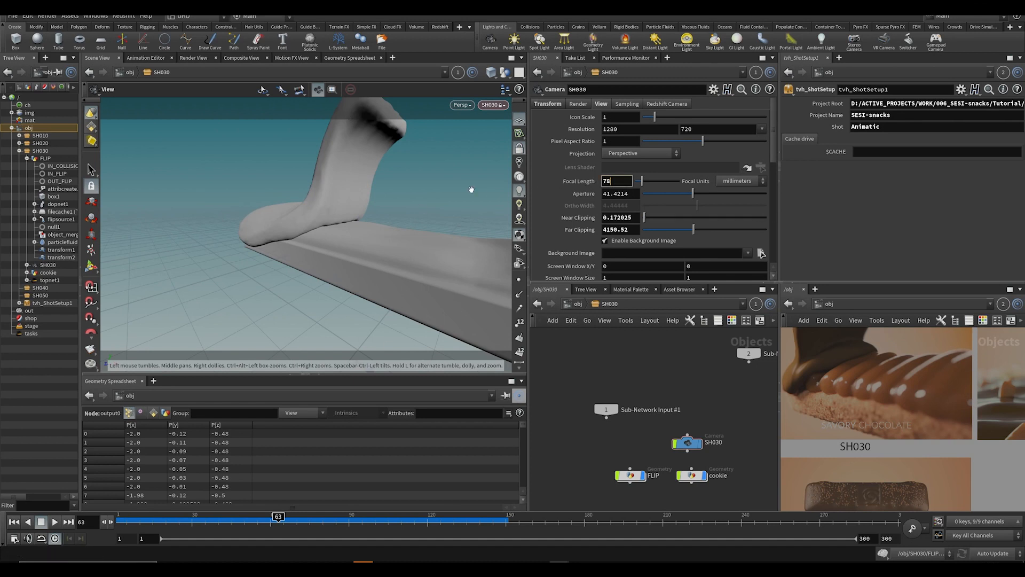
key(Return)
right_drag(297, 233, 246, 278)
drag(285, 213, 277, 250)
mouse_move(299, 212)
mouse_down()
mouse_move(307, 221)
mouse_move(316, 213)
mouse_up()
Step: Roll the SH030 camera to about -5 degrees around Z and reframe the shot on the cookie's front end
click(550, 104)
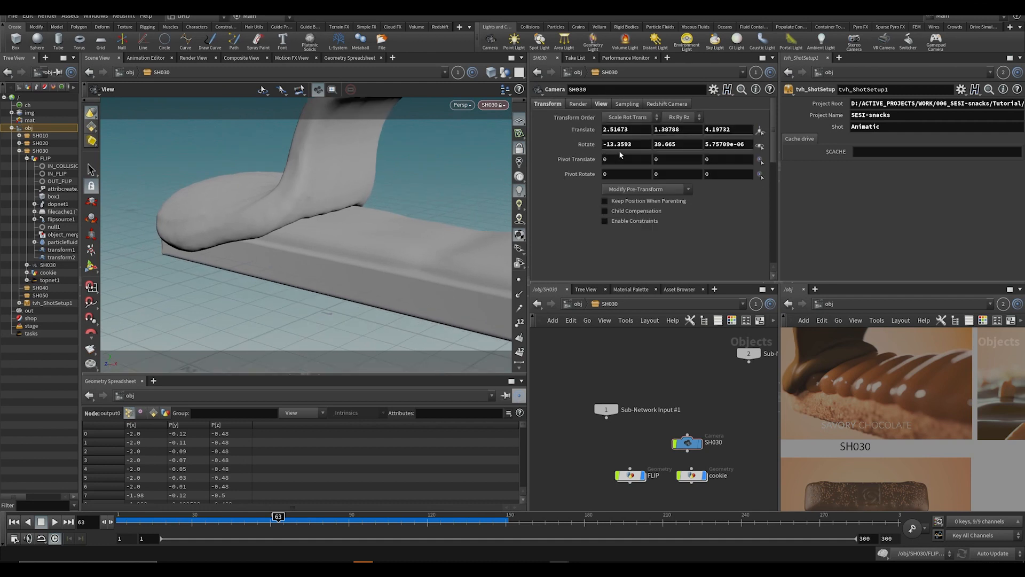
middle_drag(619, 149, 683, 133)
key(ctrl+z)
key(ctrl+z)
middle_click(725, 146)
key(ctrl+z)
middle_drag(389, 259, 382, 231)
drag(342, 235, 325, 250)
middle_drag(325, 249, 323, 231)
Step: Keyframe the SH030 camera's translation at frame 1 and a repositioned camera at frame 144
click(119, 515)
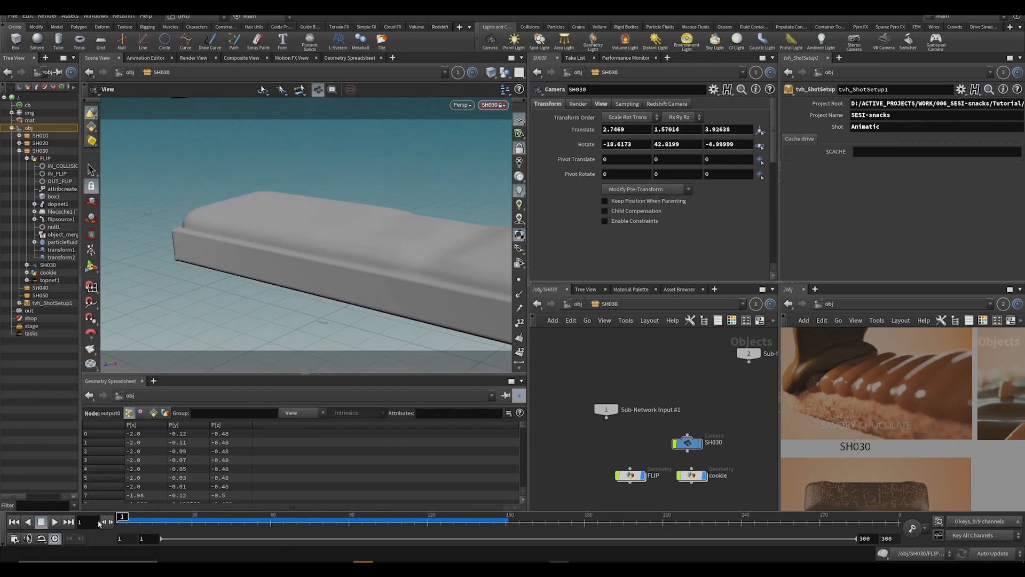
alt+click(582, 130)
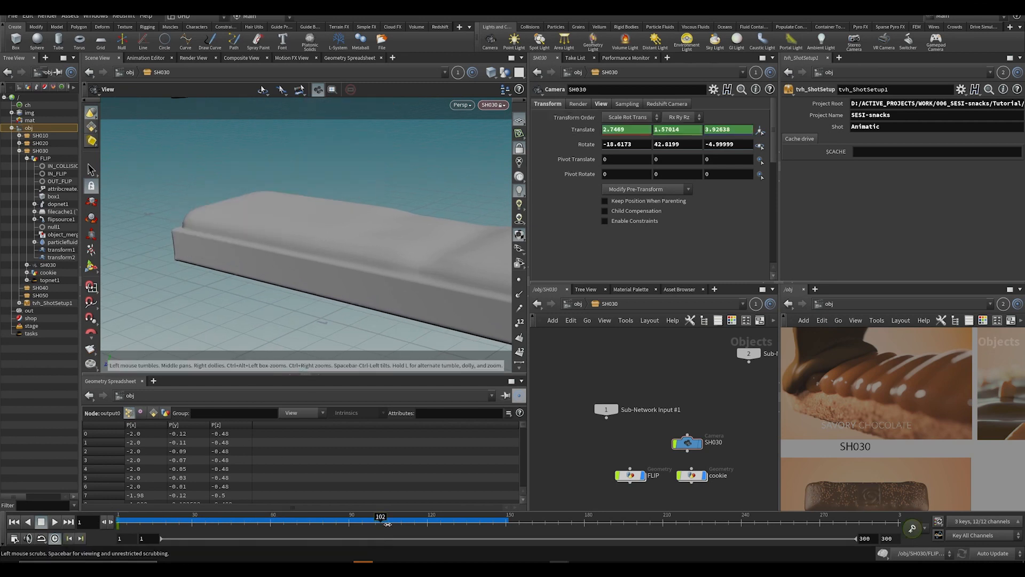
click(431, 520)
drag(476, 527, 500, 527)
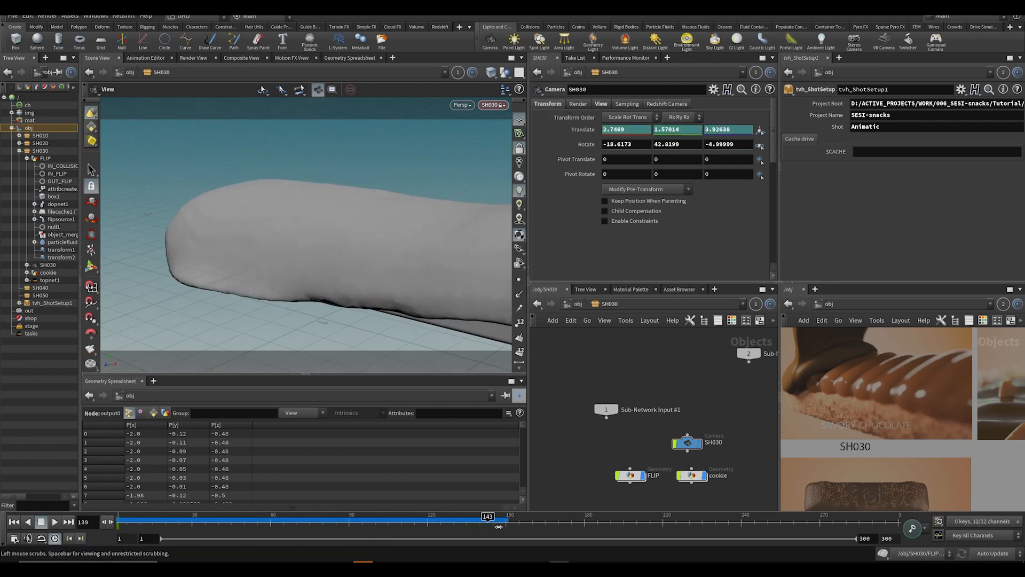
middle_drag(387, 287, 327, 246)
scroll(321, 252, up, 3)
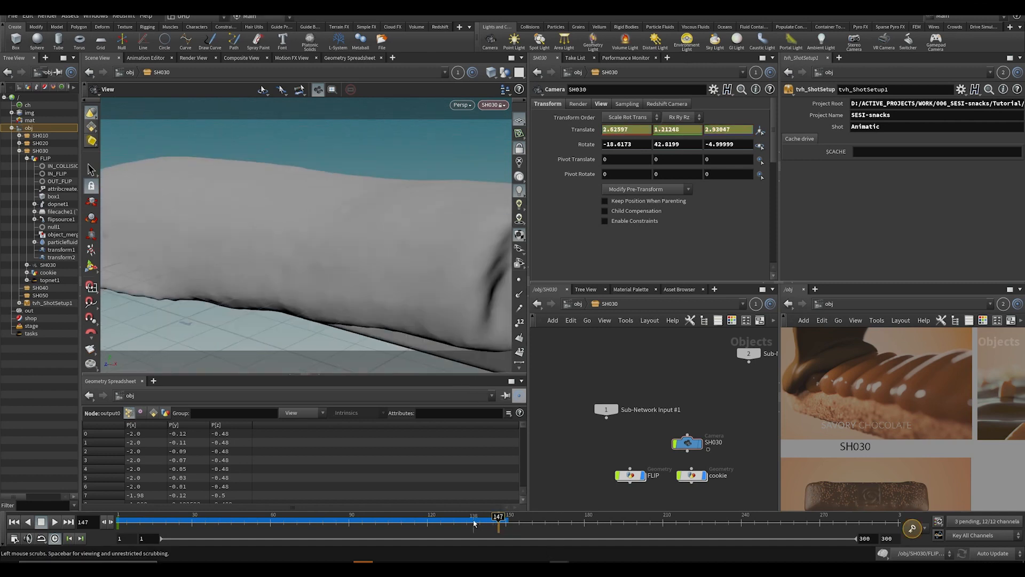
click(485, 521)
middle_drag(362, 239, 318, 275)
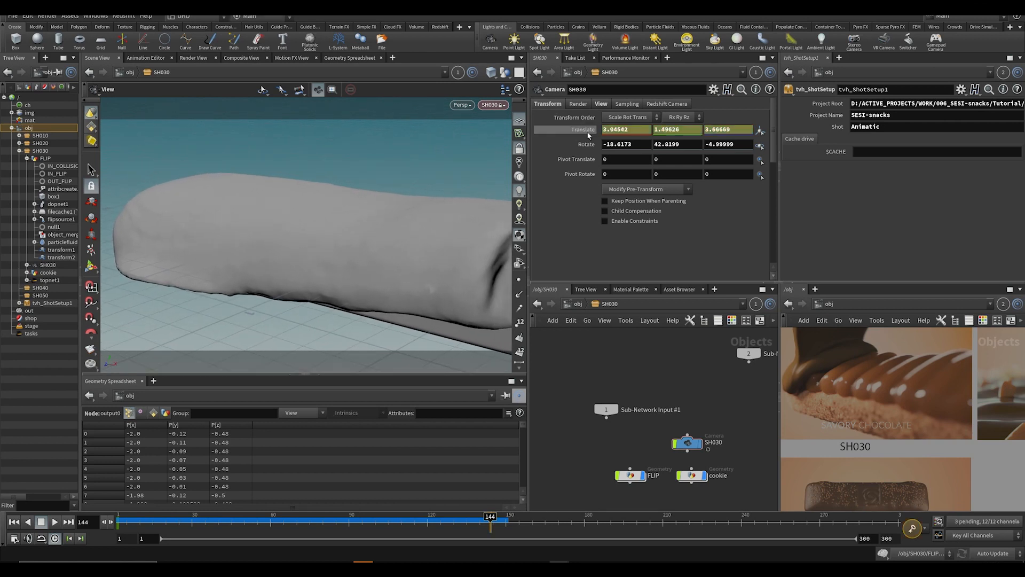
key(k)
Step: Scrub through the shot from frame 1 to check the camera move against the fluid, and save the scene
click(121, 517)
drag(118, 519, 374, 549)
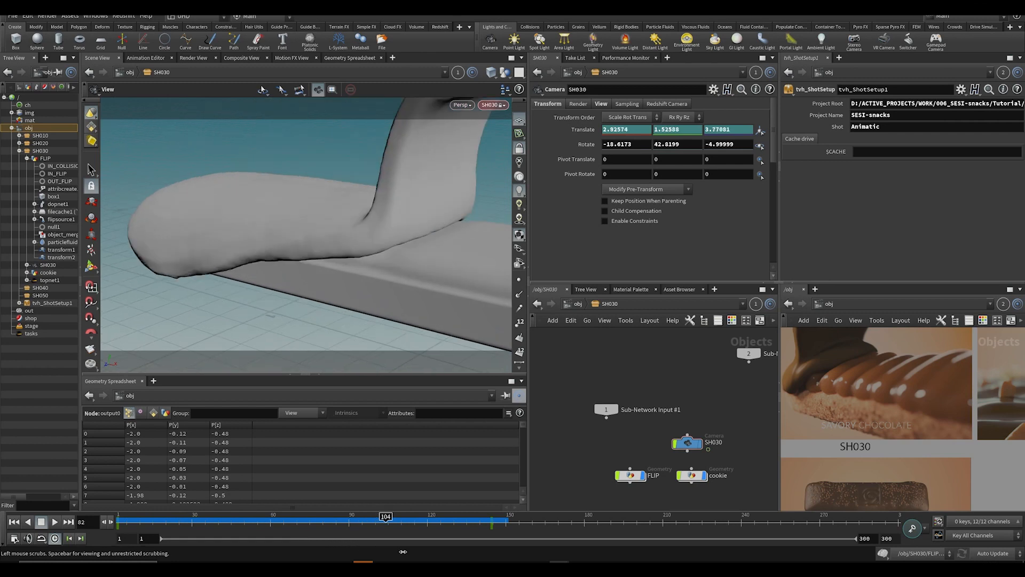
drag(470, 560, 462, 422)
drag(124, 522, 552, 504)
key(ctrl+s)
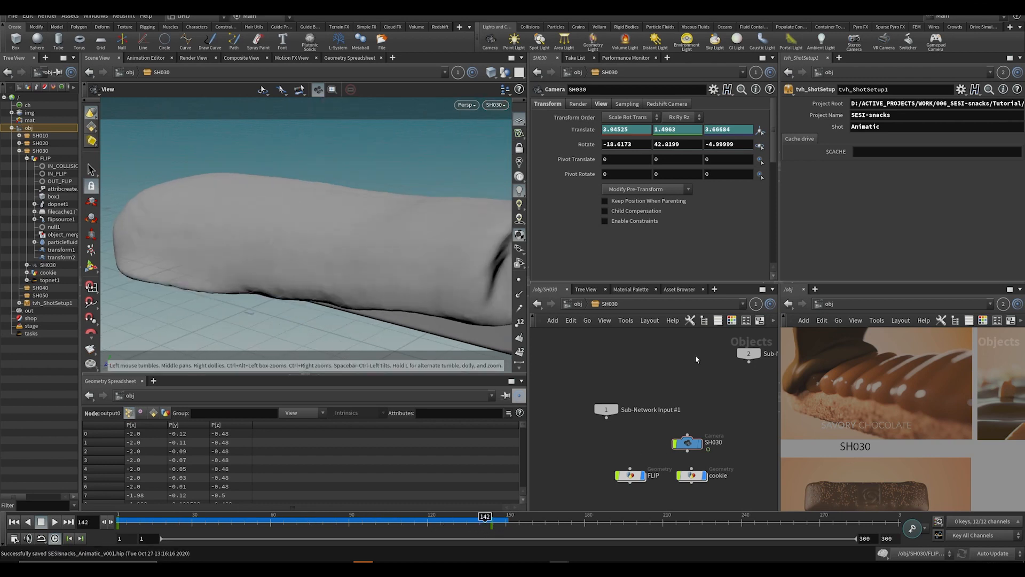
Step: Leave the camera view, add a Geometry object below FLIP in the SH030 network, and go inside it
middle_drag(617, 439, 635, 355)
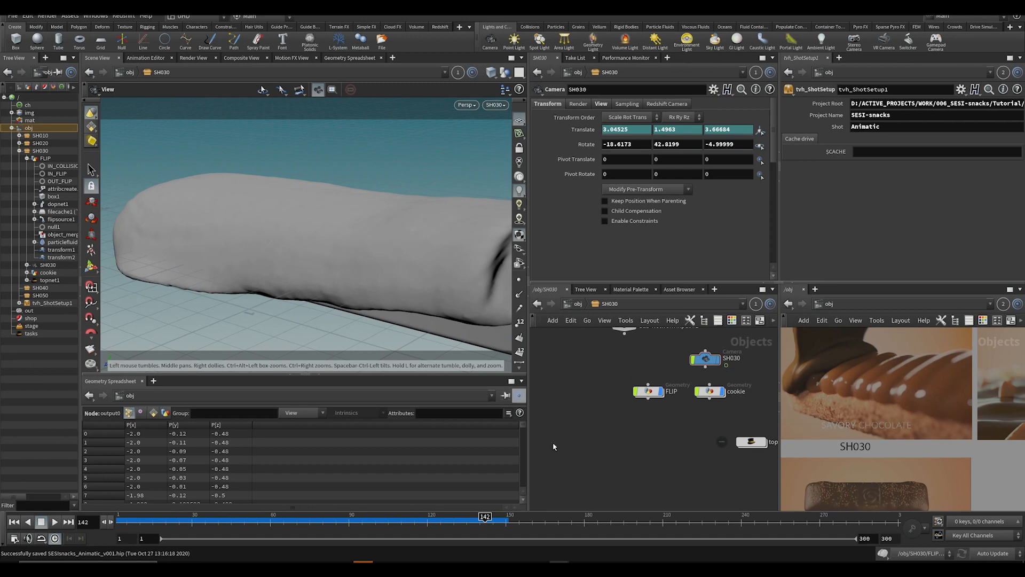
drag(183, 184, 347, 235)
scroll(560, 393, up, 5)
key(Tab)
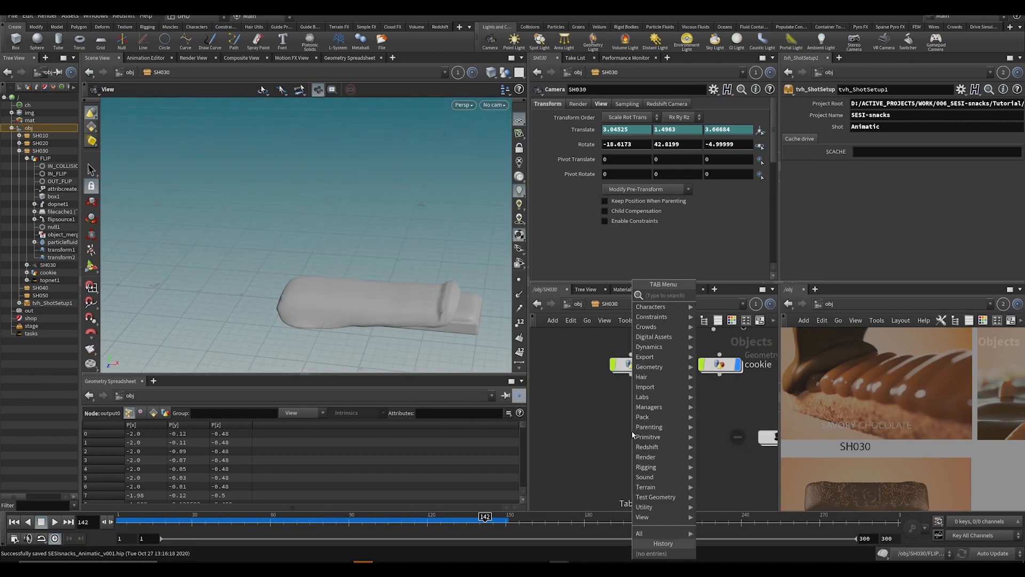
text(geo)
key(Return)
click(632, 430)
click(632, 441)
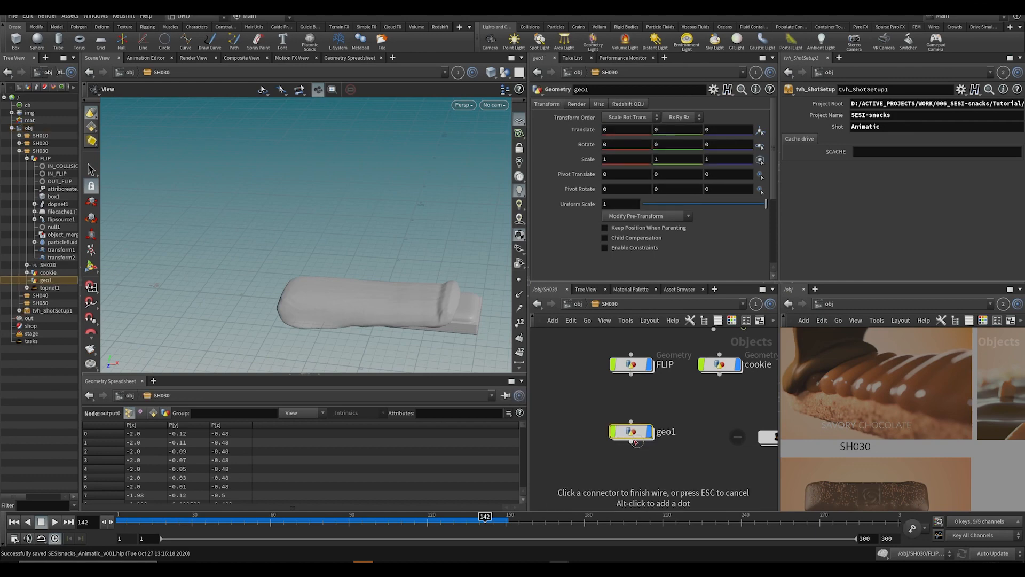
key(Escape)
double_click(631, 432)
Step: Add a Box node inside the new geometry object
key(Tab)
text(box)
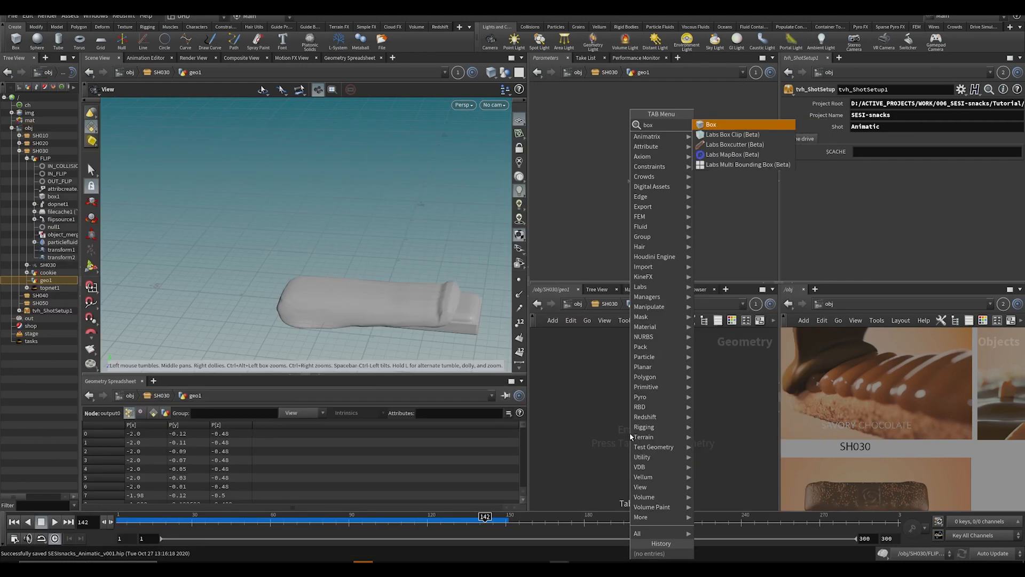
key(Return)
click(630, 433)
Step: Shape the box into a flat slab of about 3.13 × 0.42 × 1.03 above the cookie, centred at about Y 1.26, and save
scroll(447, 263, down, 3)
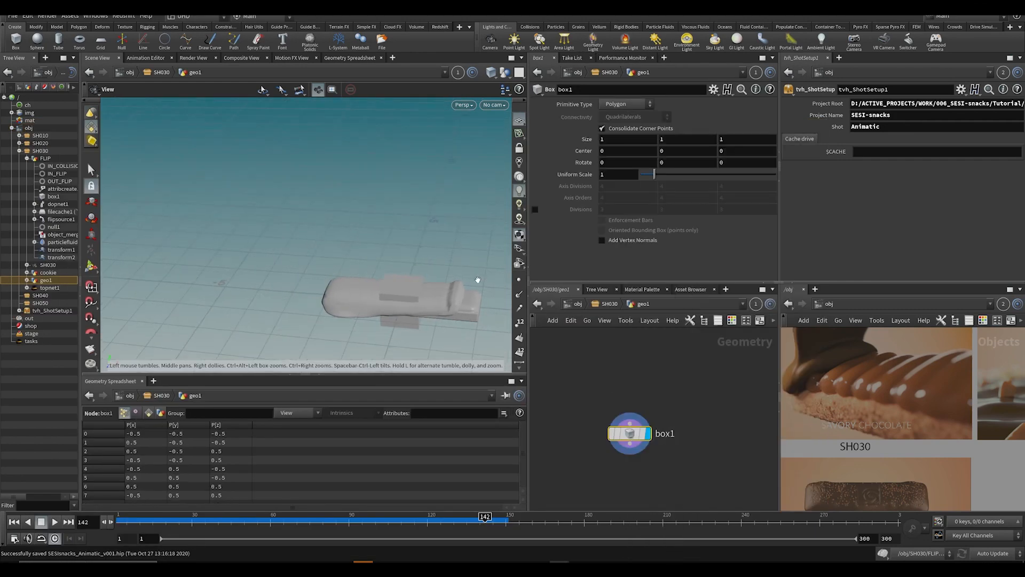
alt+drag(420, 326, 426, 251)
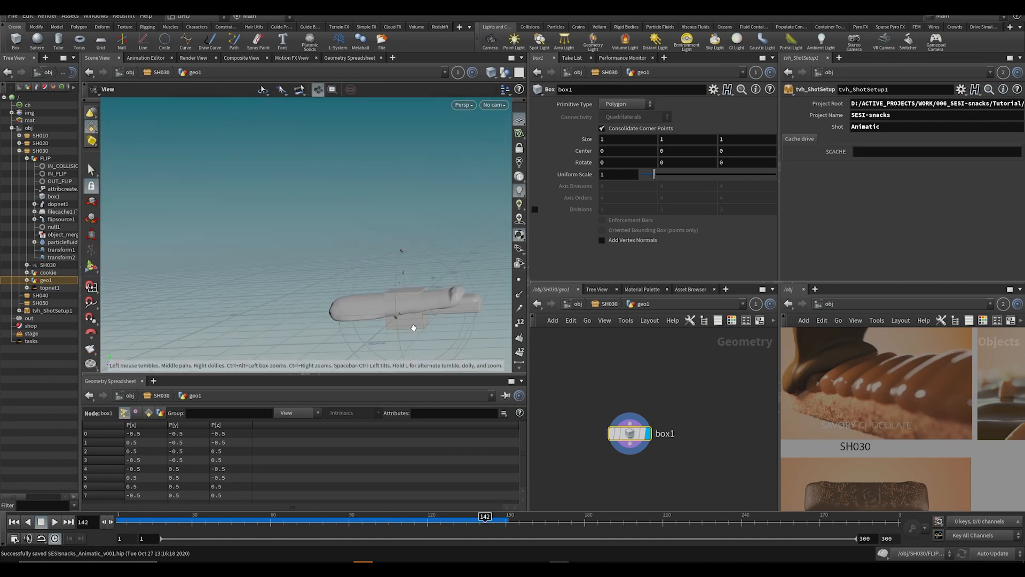
drag(410, 332, 402, 297)
key(ctrl+z)
drag(383, 265, 343, 268)
alt+drag(343, 268, 299, 284)
mouse_move(428, 265)
mouse_down()
mouse_move(470, 288)
mouse_move(441, 273)
mouse_up()
mouse_move(441, 273)
alt+mouse_down()
mouse_move(448, 260)
mouse_move(438, 267)
alt+mouse_up()
drag(360, 260, 345, 261)
alt+drag(403, 272, 381, 301)
alt+middle_drag(386, 304, 429, 218)
key(ctrl+s)
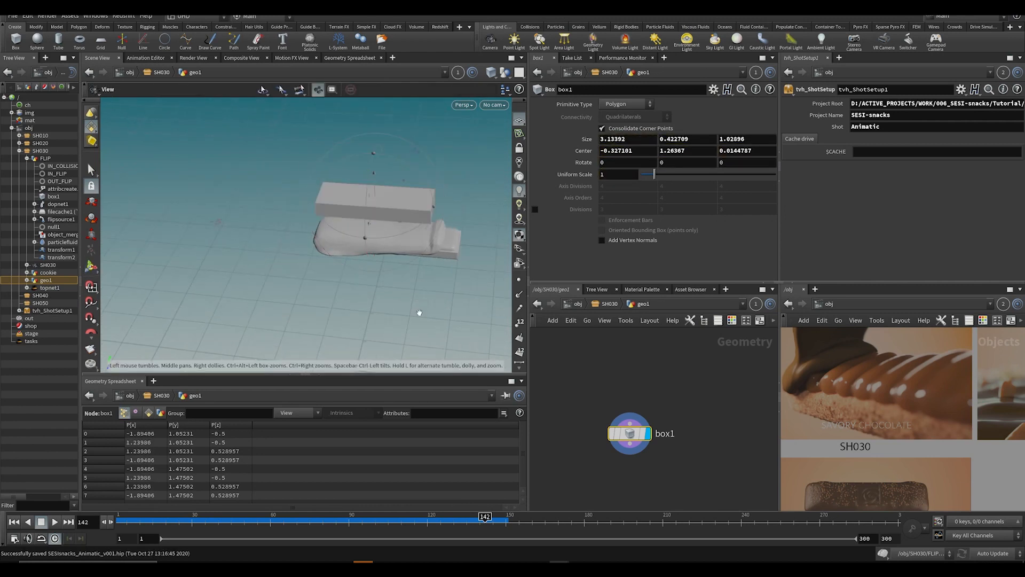
Step: Add an IsoOffset node fed by the box to turn it into a fog volume
middle_drag(700, 463, 692, 435)
alt+drag(347, 293, 290, 259)
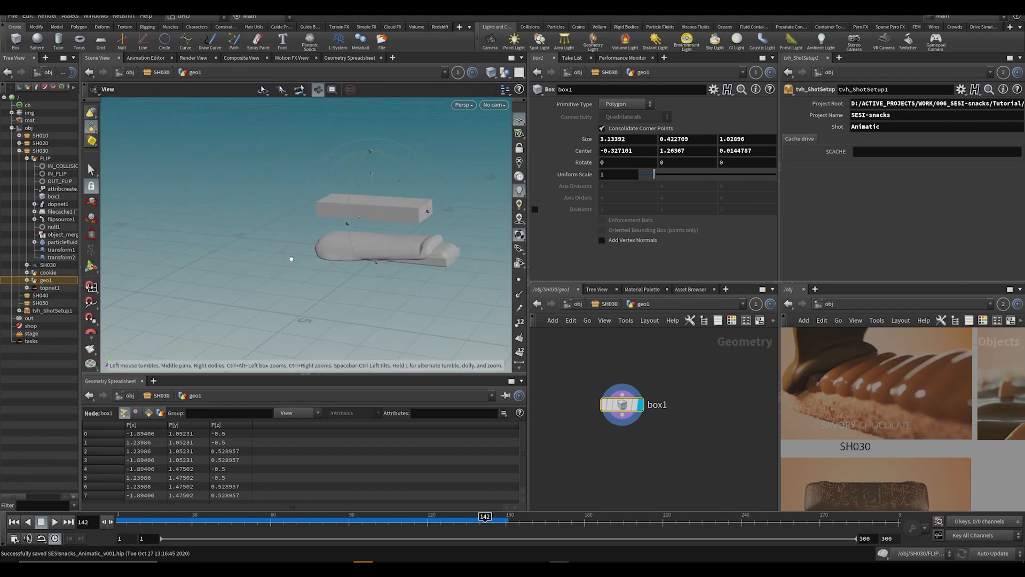
key(Tab)
text(i)
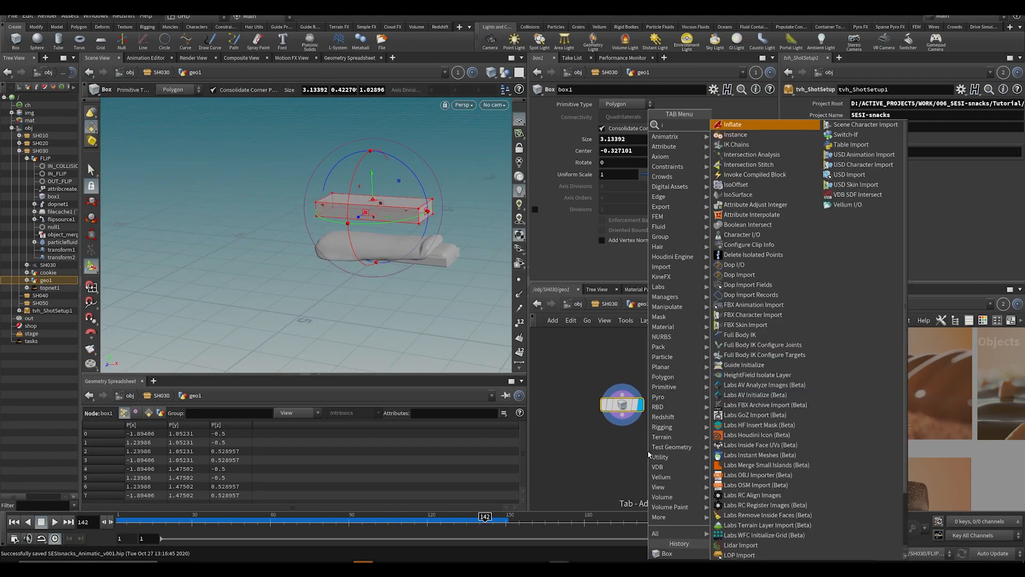
text(so)
key(Return)
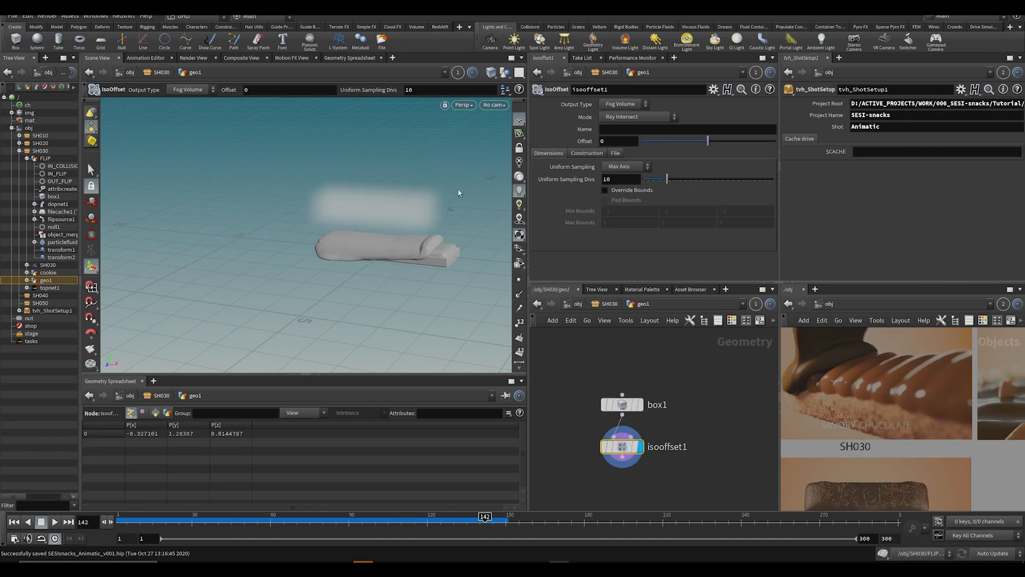
Step: Set the IsoOffset's uniform sampling divisions to 22 for a tighter fog volume
alt+drag(458, 193, 401, 231)
drag(671, 182, 698, 185)
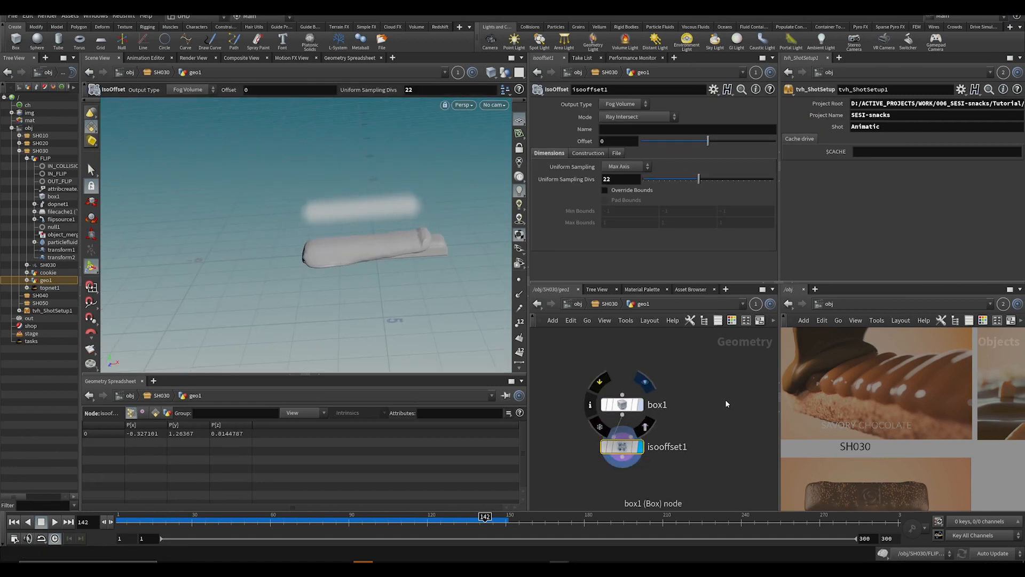
middle_click(640, 410)
middle_drag(643, 411, 648, 409)
Step: Add a Scatter node below the IsoOffset, wire the fog volume into it, and display the scattered points
drag(668, 381, 614, 470)
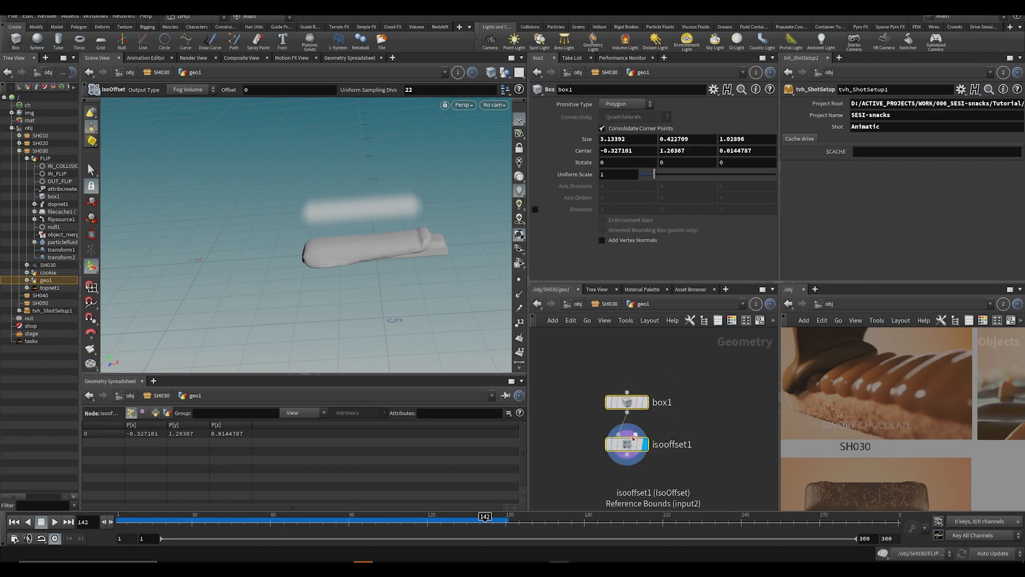
middle_drag(636, 495, 653, 457)
key(Tab)
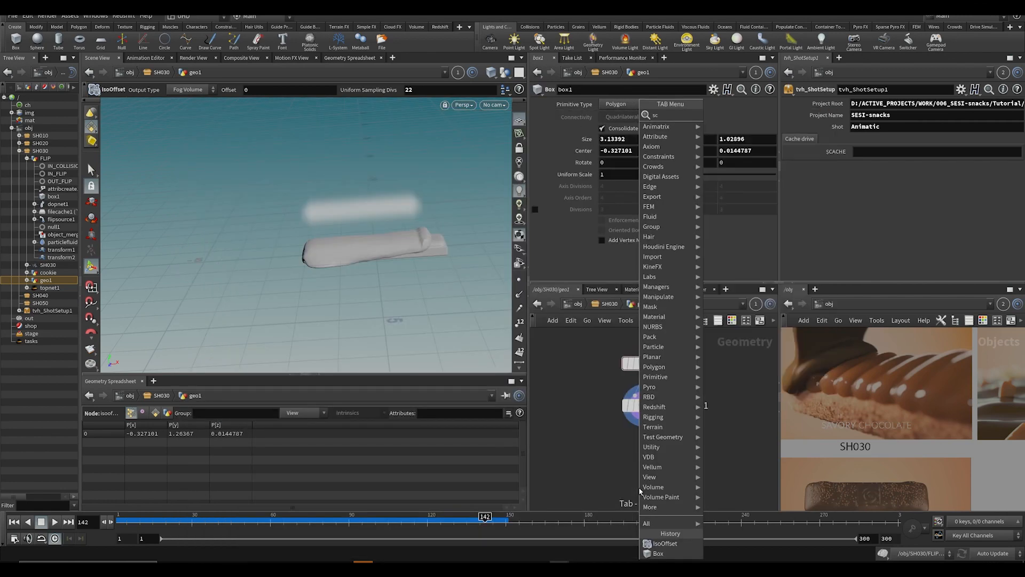
text(scatter)
key(Return)
key(Return)
drag(644, 417, 664, 464)
click(688, 441)
Step: Display the box and stretch it upward to a height of about 1.77, centred at about Y 1.94
middle_drag(716, 394, 712, 450)
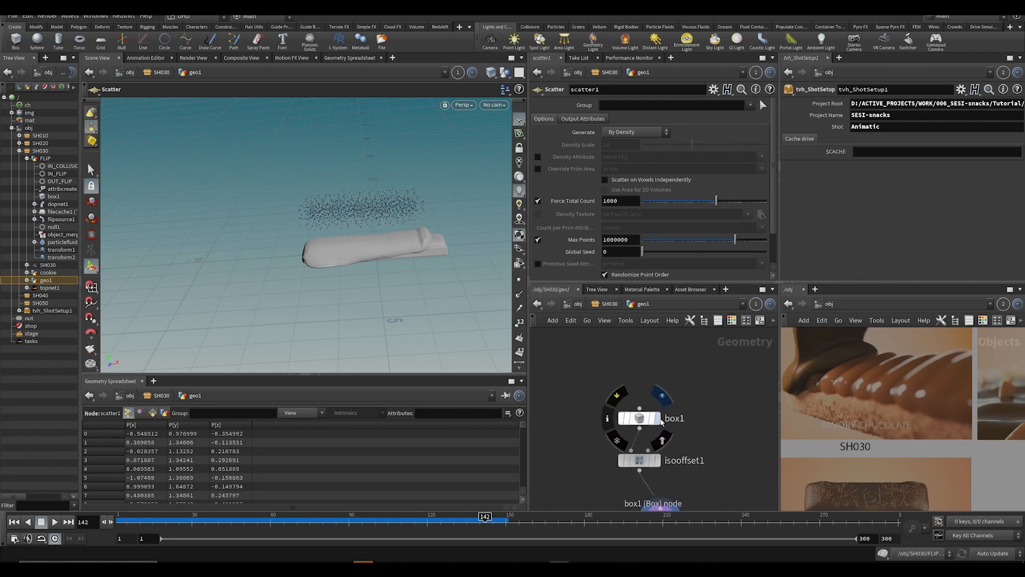
click(663, 394)
click(645, 418)
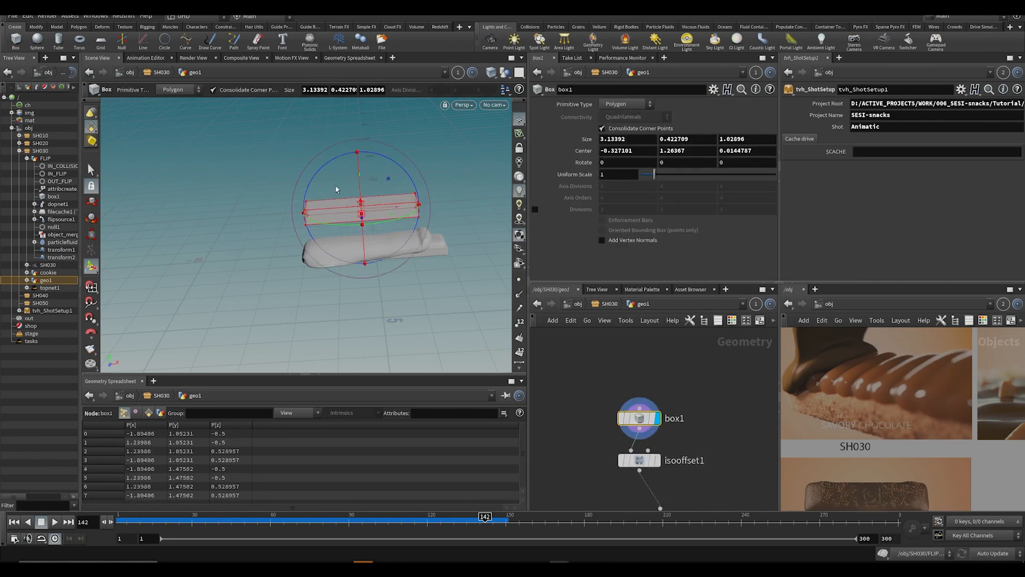
alt+drag(336, 190, 372, 152)
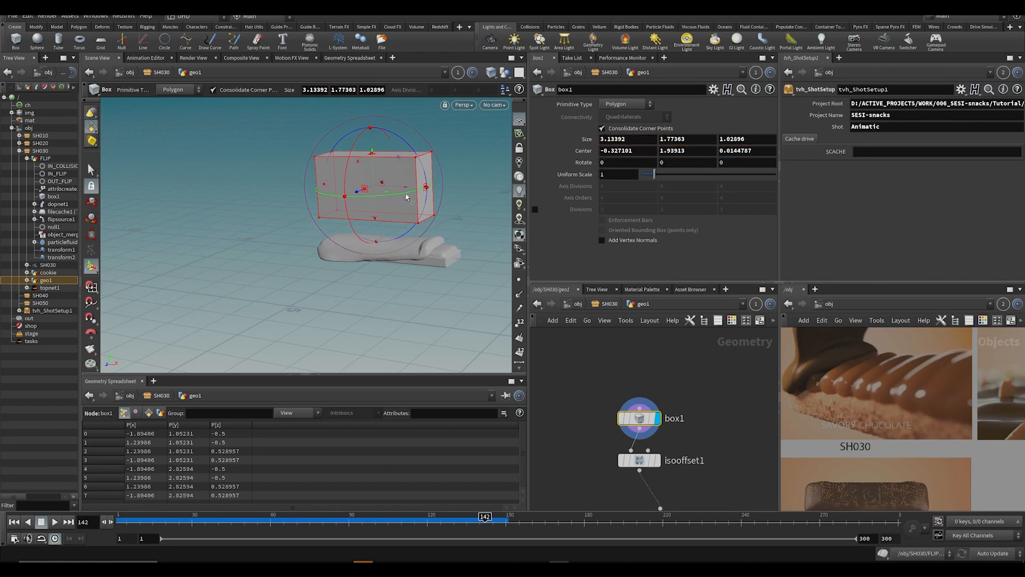
Step: Display the Scatter node again, then lower its relax iterations and its forced total point count
middle_drag(704, 501, 641, 381)
click(615, 397)
alt+drag(215, 186, 275, 163)
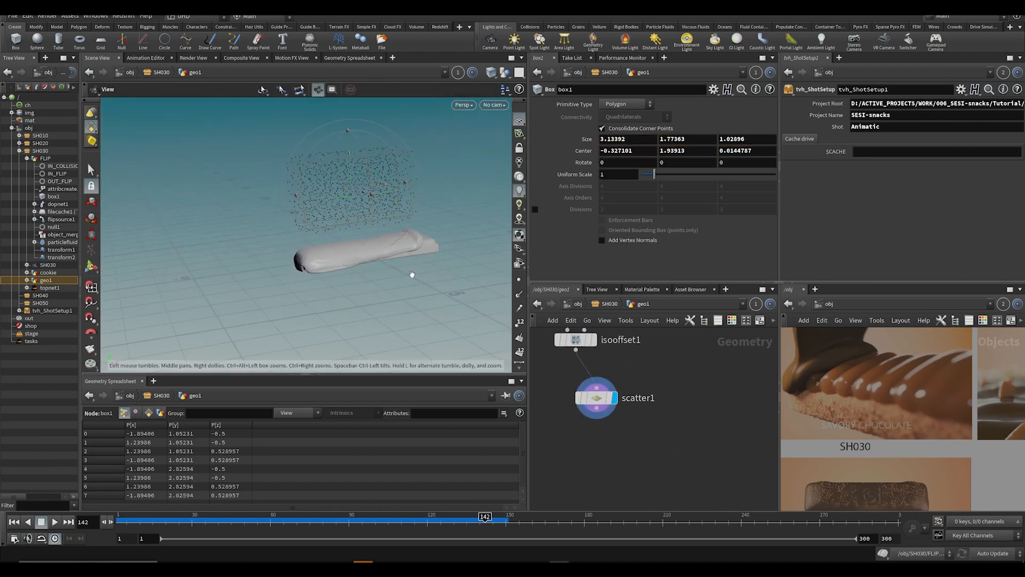
click(609, 398)
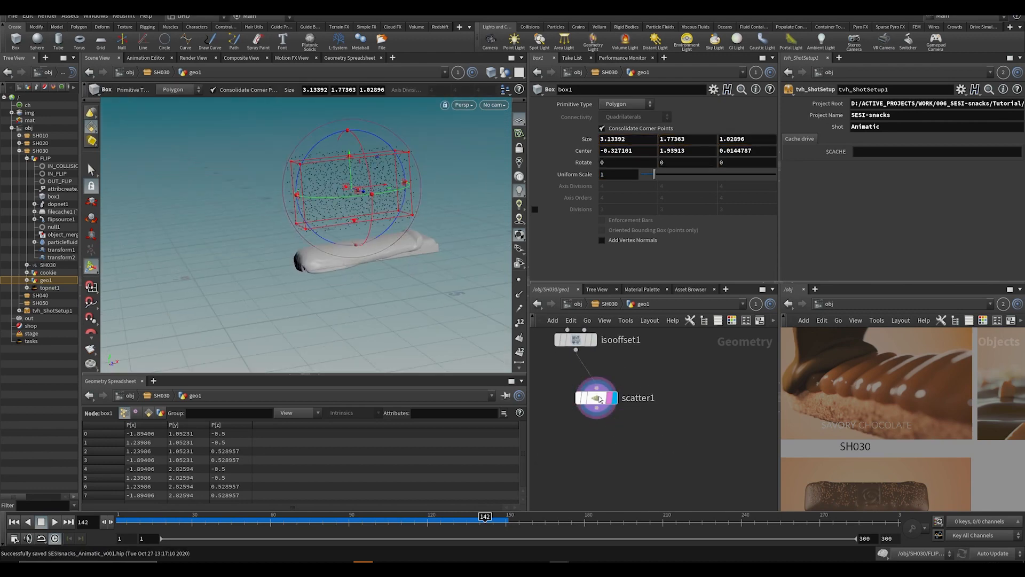
click(597, 398)
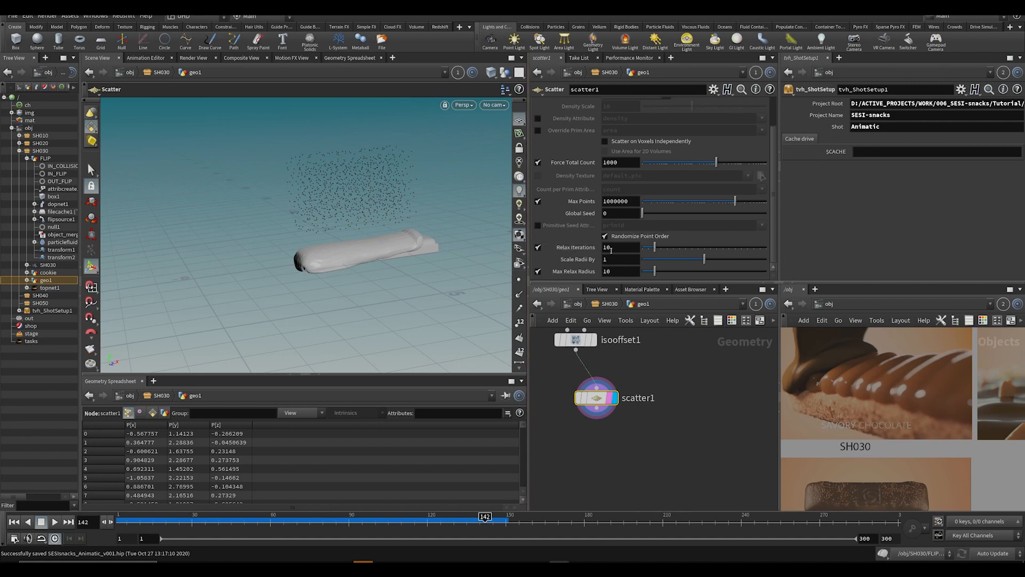
drag(654, 248, 645, 248)
drag(698, 166, 700, 164)
Step: Add a Copy to Points node below the Scatter, using the scattered points as copy targets
key(Tab)
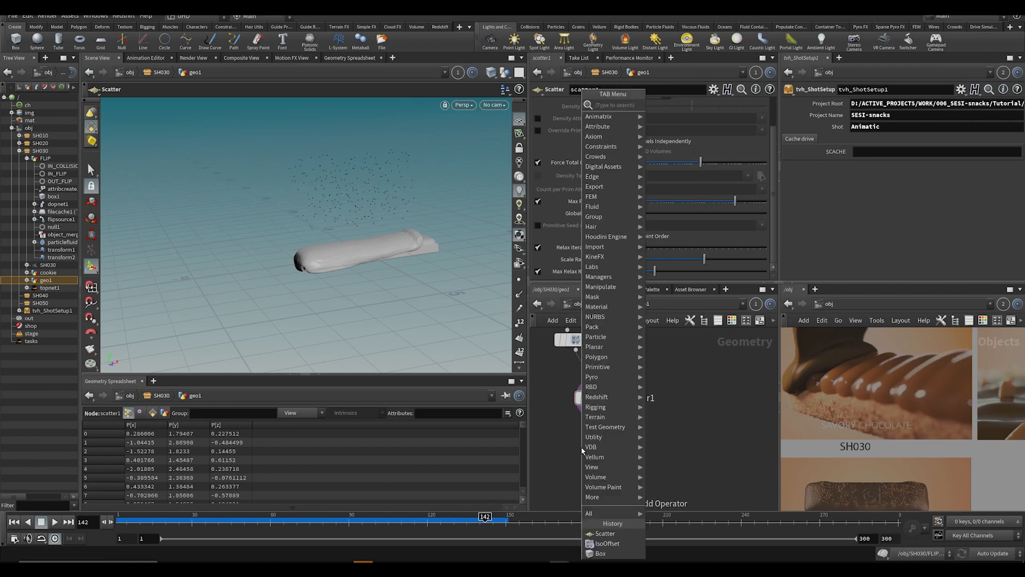
text(ctp)
key(Return)
click(587, 470)
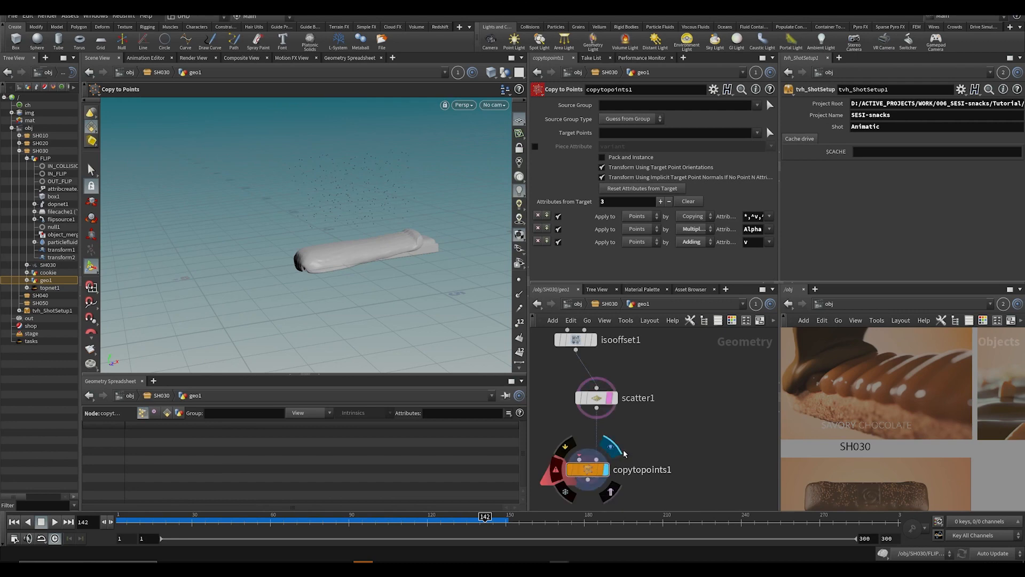
Step: Add a Sphere node and wire it into Copy to Points as the geometry to copy
key(Tab)
text(sph)
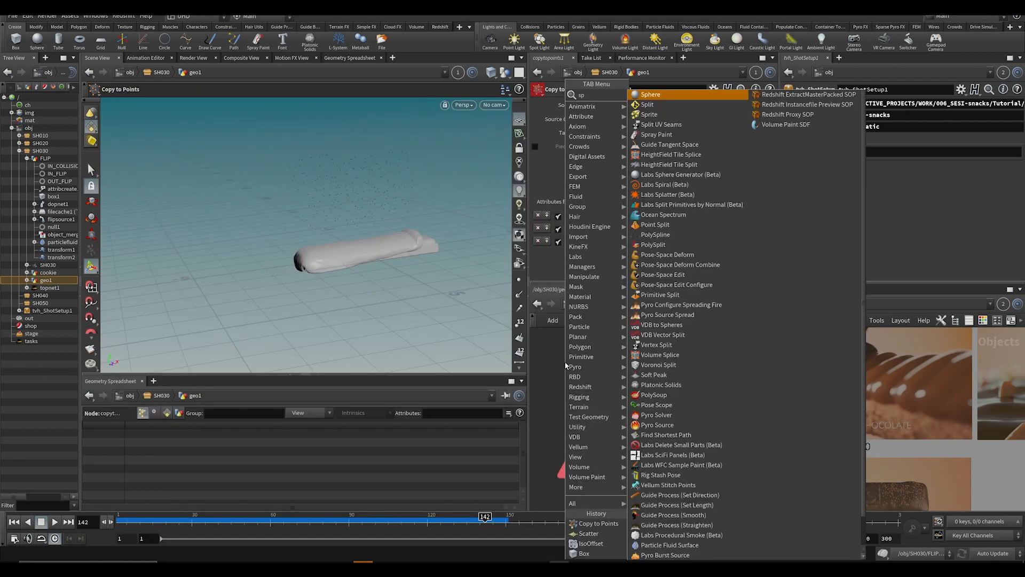
key(Return)
click(565, 363)
click(564, 372)
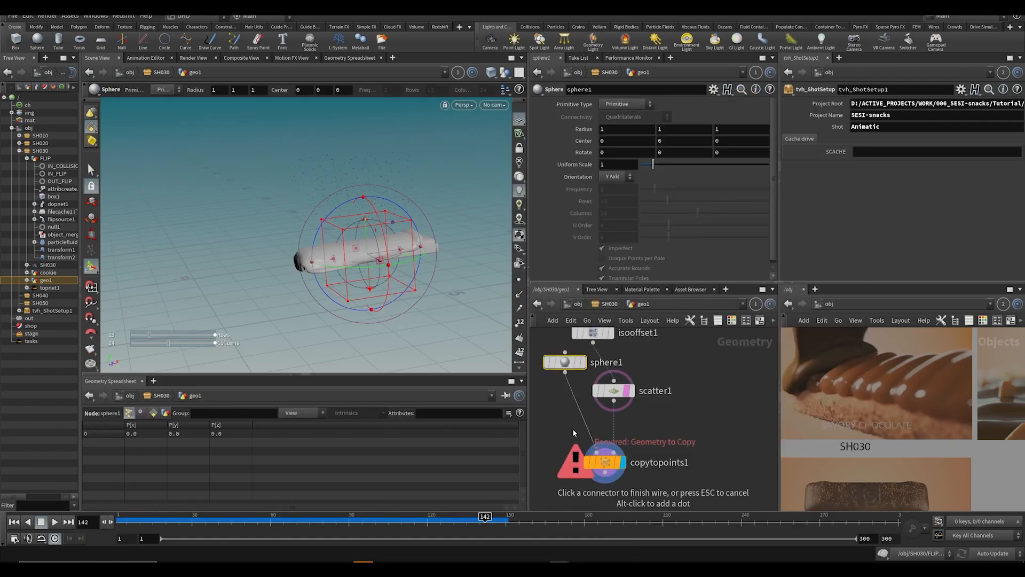
click(597, 447)
click(604, 470)
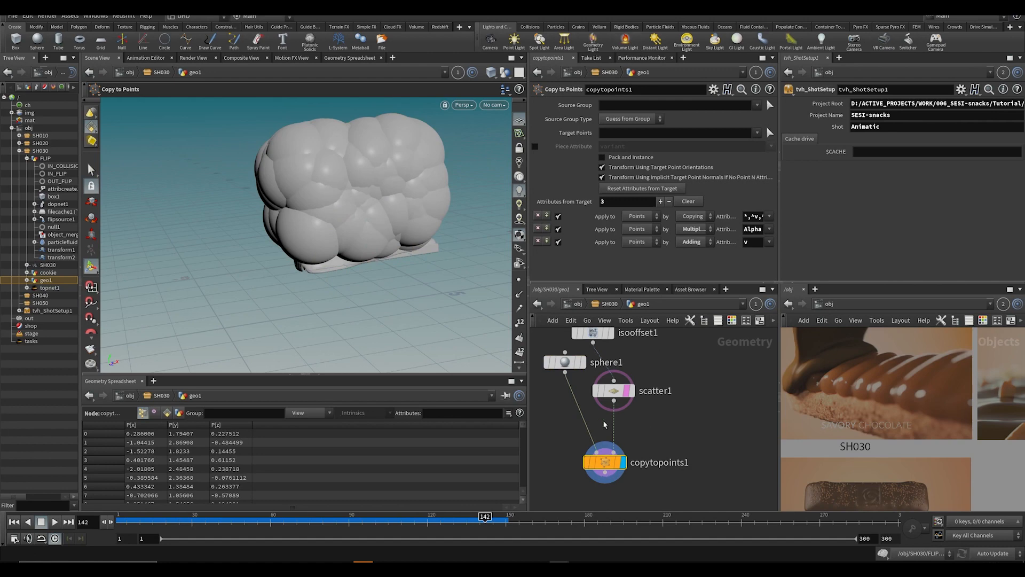
middle_drag(642, 427, 660, 426)
key(Tab)
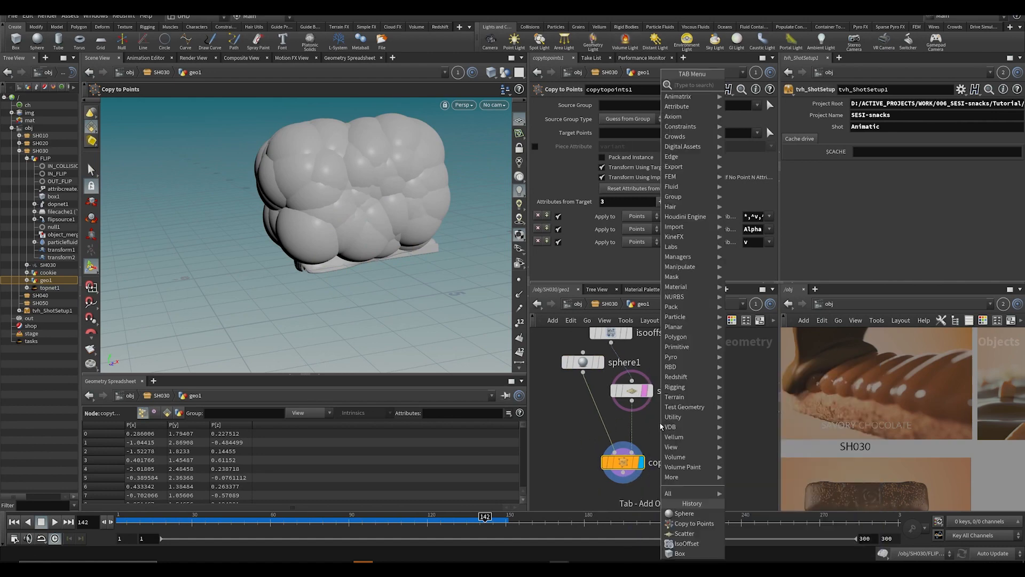
text(atr)
key(Return)
Step: Insert an Attribute Randomize node on the wire between the Scatter and Copy to Points nodes
key(Tab)
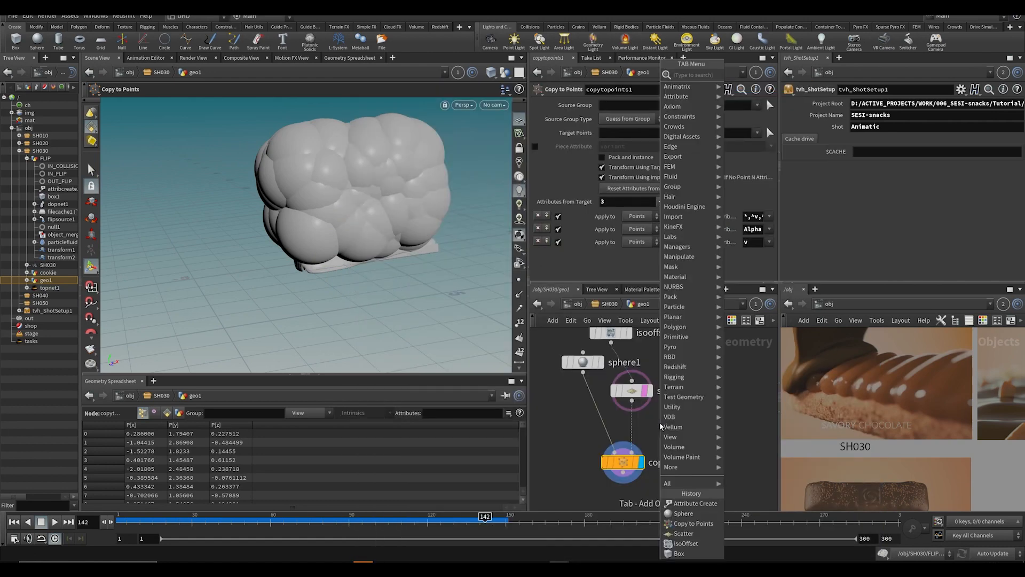
text(atrand)
key(Return)
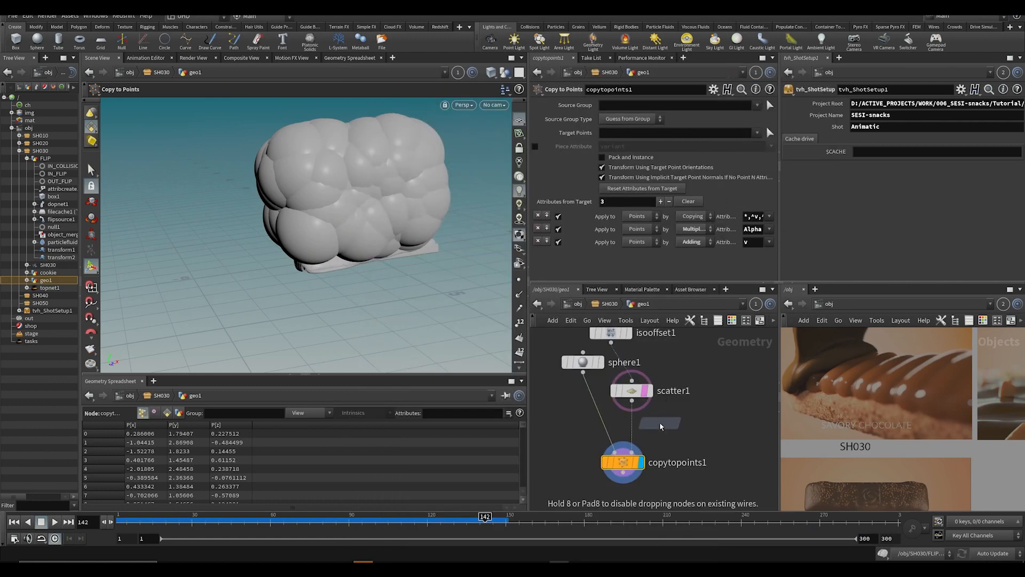
scroll(660, 425, up, 3)
click(651, 424)
mouse_move(646, 415)
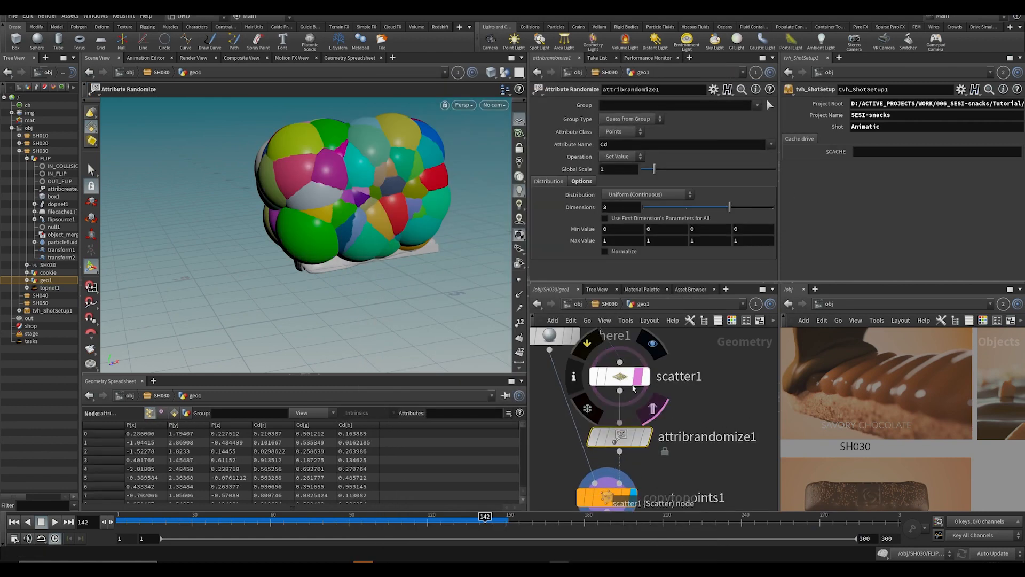
scroll(646, 415, down, 2)
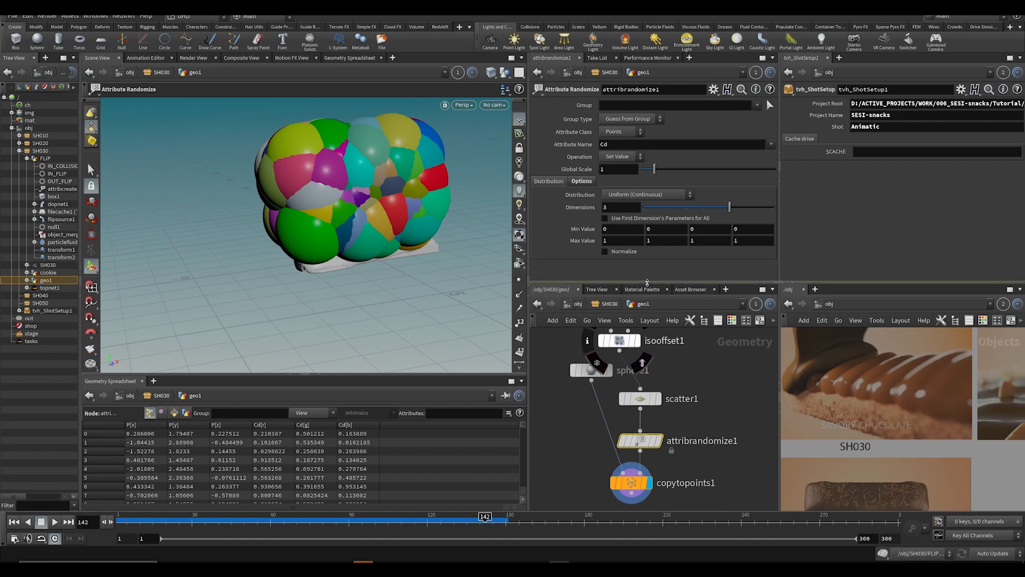
Step: Set the Attribute Randomize node's attribute name to pscale
drag(647, 282, 647, 179)
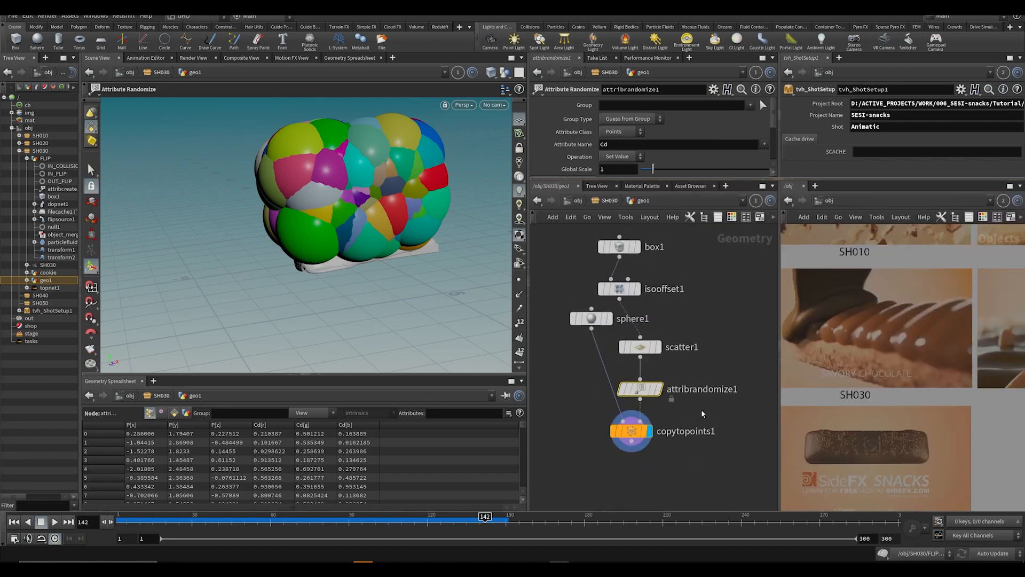
scroll(635, 131, down, 1)
click(635, 131)
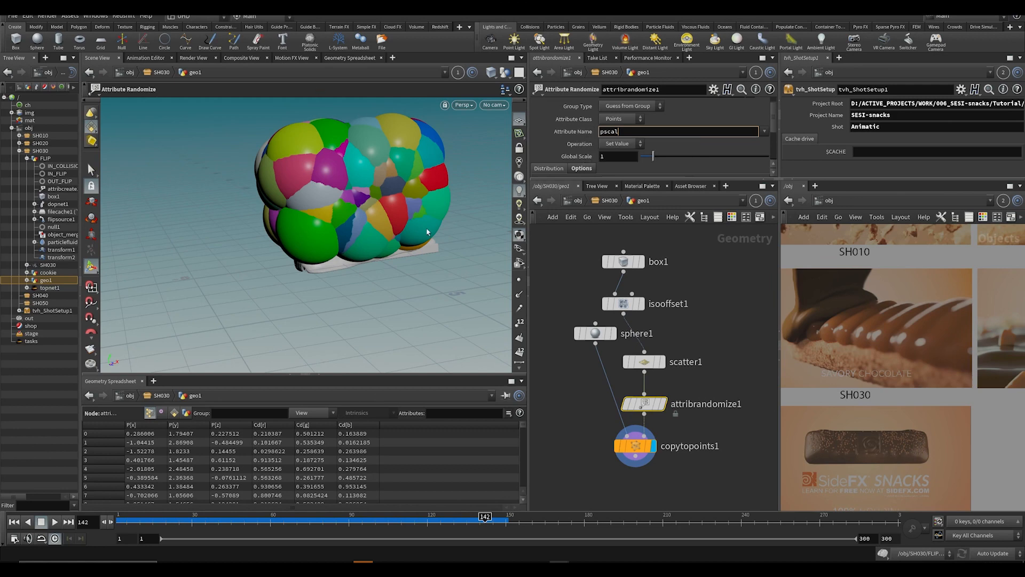
text(pscale)
key(Return)
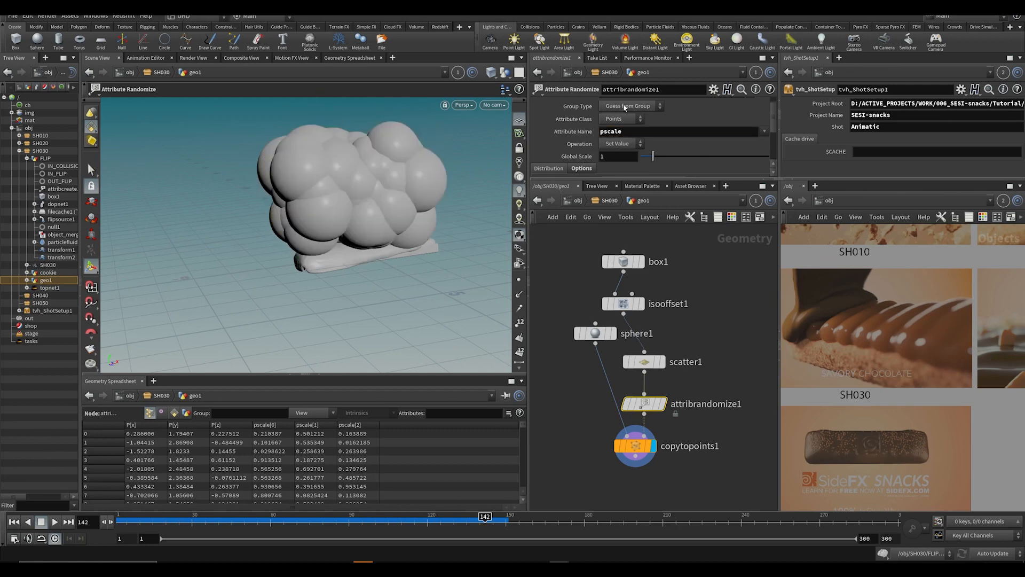
Step: Reduce the pscale randomization to 1 dimension and give it a minimum value of .5
drag(641, 179, 641, 267)
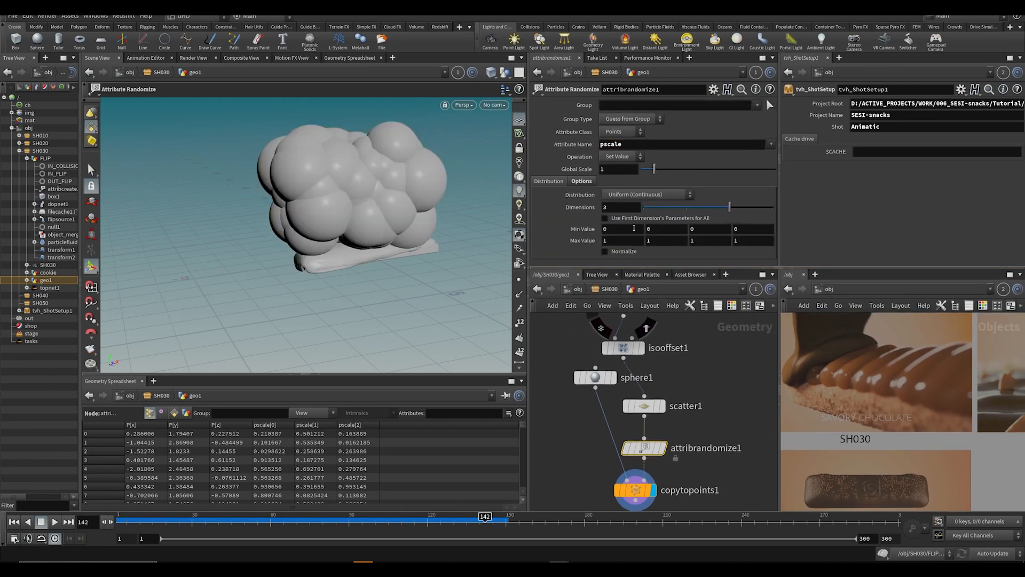
click(659, 210)
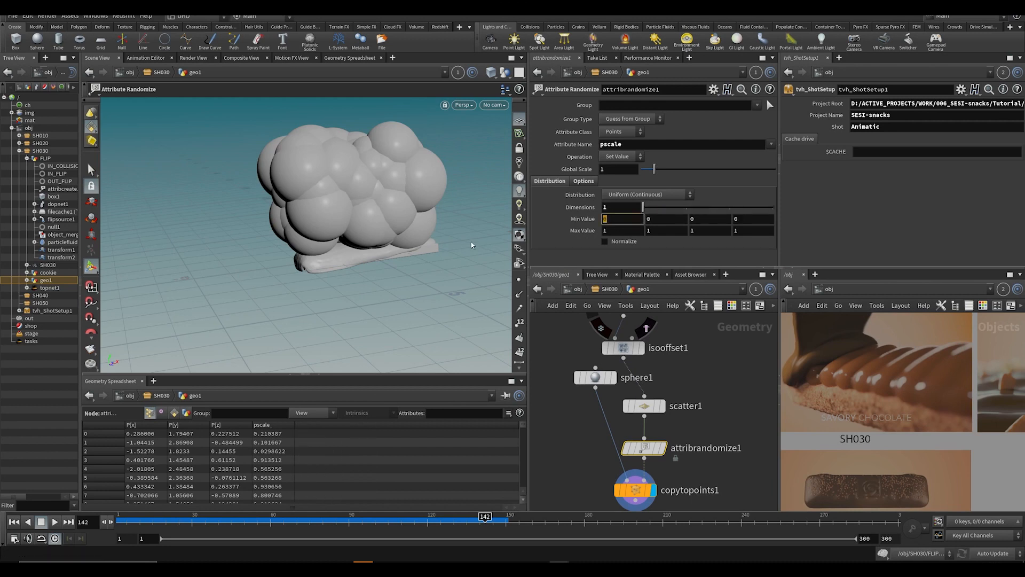
key(Return)
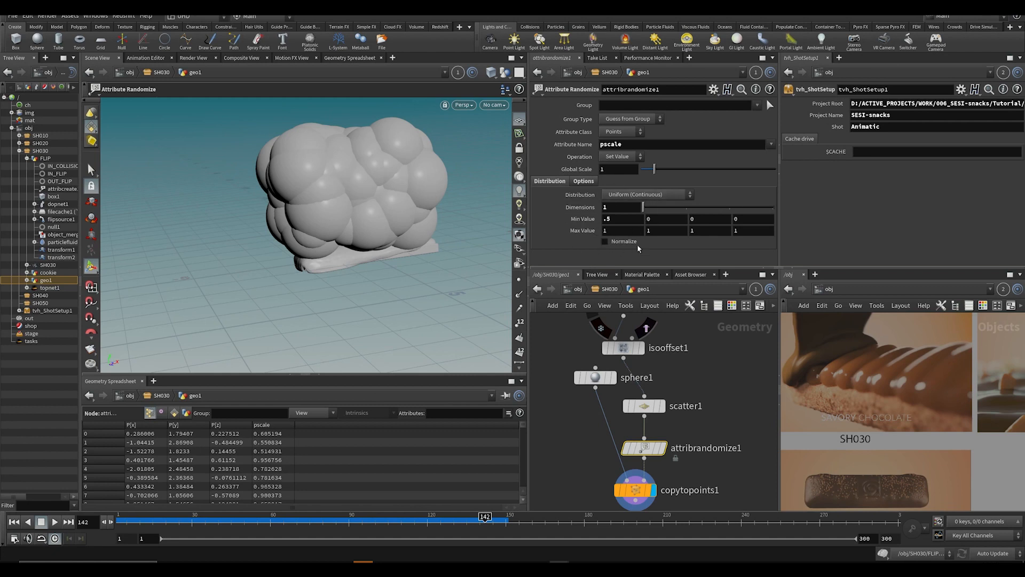
Step: Try a lower global scale on the pscale randomization and undo it
middle_drag(728, 415, 730, 394)
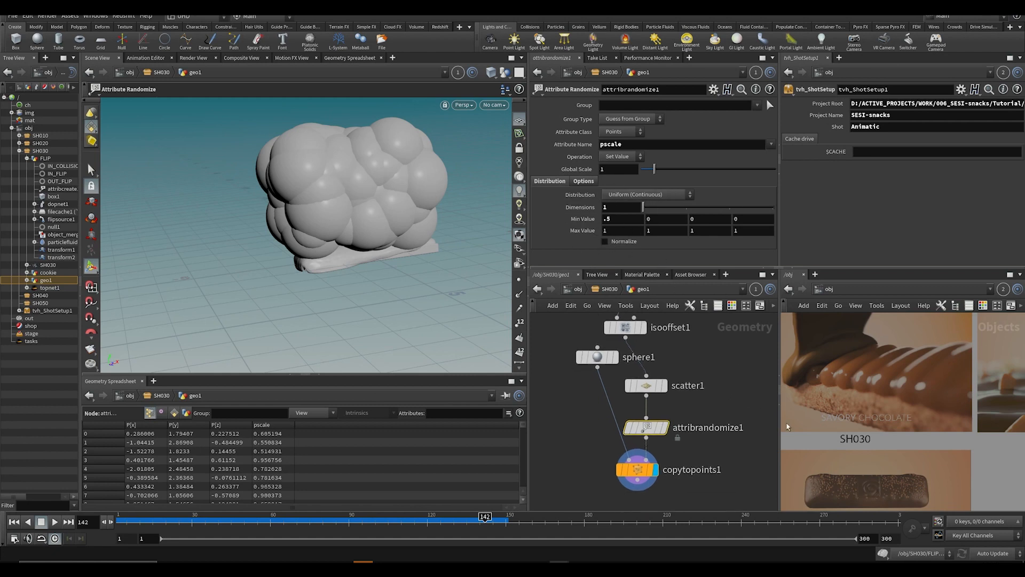
drag(781, 414, 824, 414)
drag(654, 169, 644, 171)
key(ctrl+z)
Step: Try a pscale range with a minimum value of .01 and a maximum value of .02
click(623, 220)
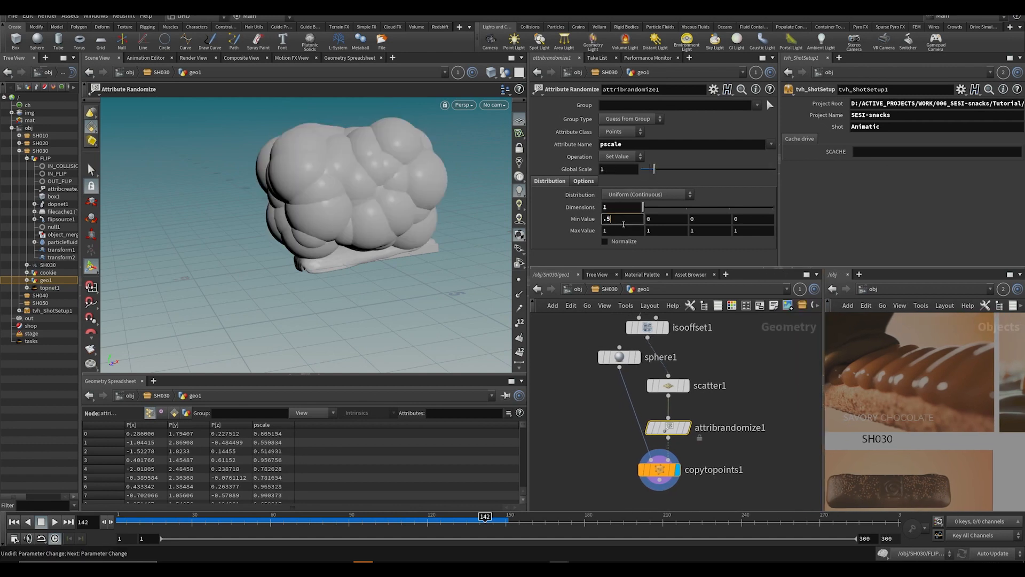
key(Tab)
key(Tab)
key(Tab)
key(Tab)
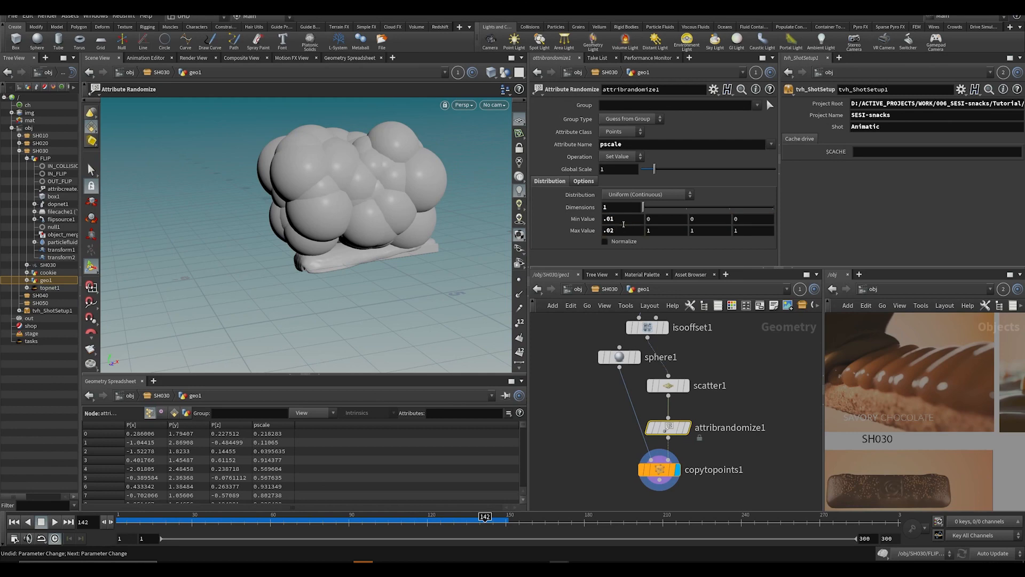
key(Return)
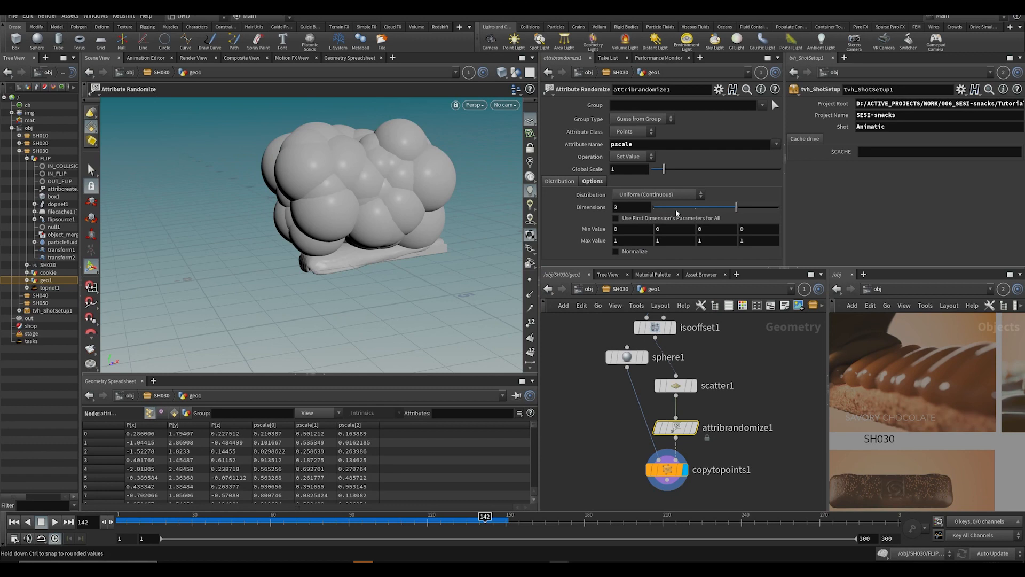
Step: Set the Attribute Randomize node to 1 dimension with a minimum value of .5
drag(676, 213, 591, 213)
text(.5)
key(Return)
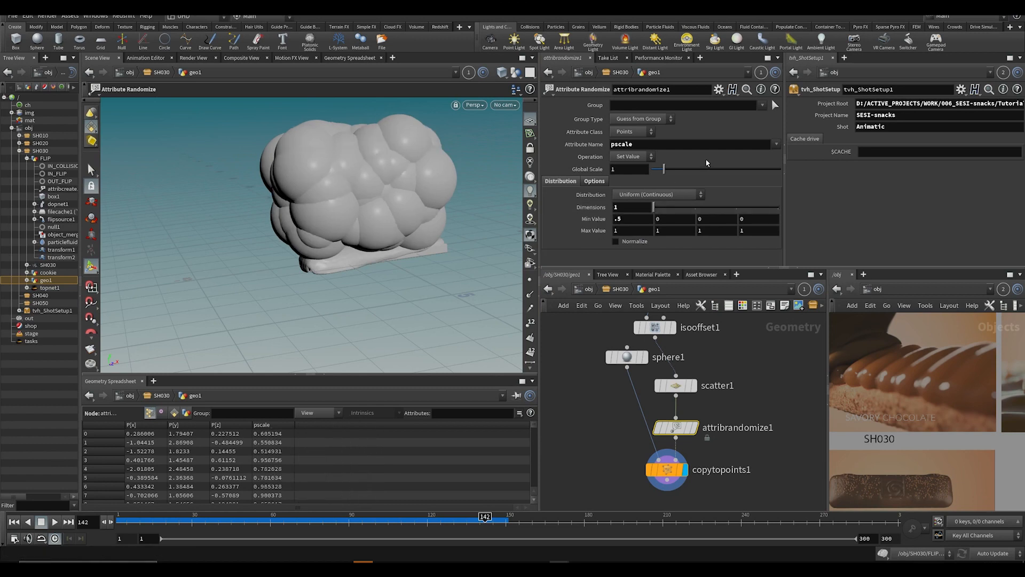
Step: Set the Attribute Randomize node's global scale to 0.04 to shrink the copied spheres
drag(664, 172, 654, 172)
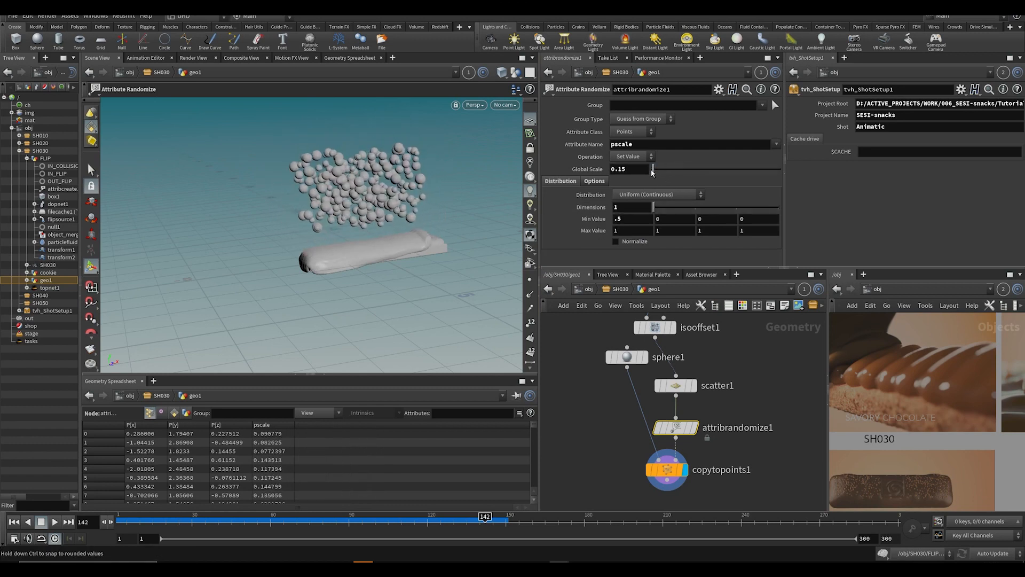
middle_drag(626, 170, 572, 218)
alt+drag(449, 180, 428, 179)
scroll(428, 178, up, 6)
scroll(617, 343, up, 2)
Step: Change the sphere's primitive type to Polygon
middle_drag(638, 471, 603, 380)
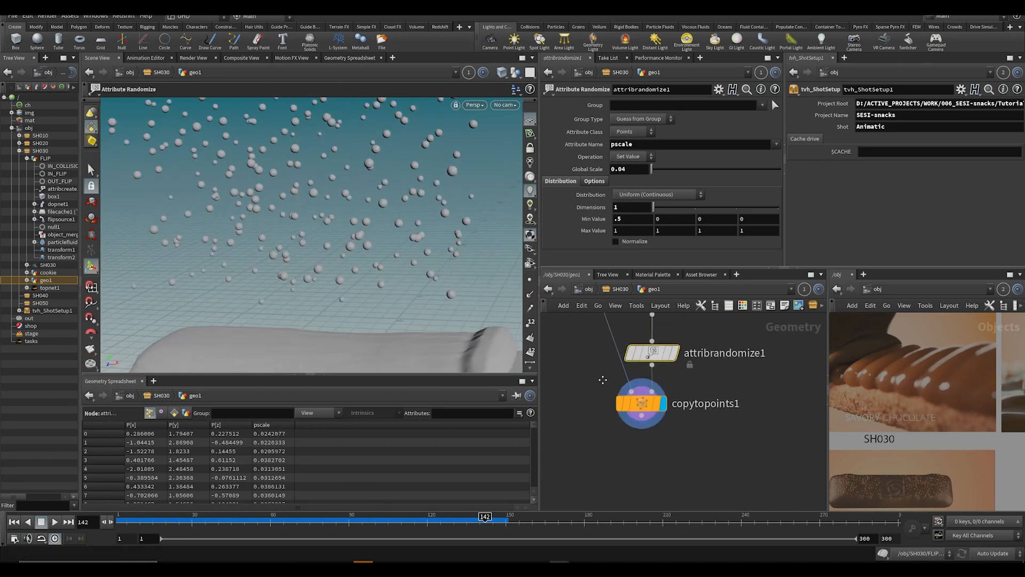
scroll(603, 380, down, 3)
middle_click(597, 333)
click(597, 333)
click(634, 104)
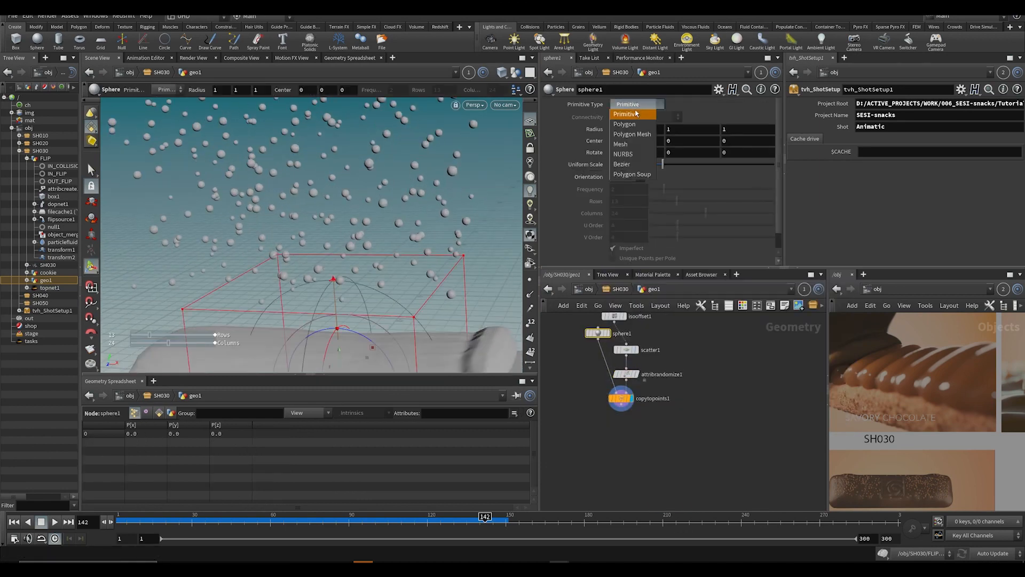
click(624, 124)
Step: Insert a Mountain node between the polygon sphere and the Copy to Points node
key(Tab)
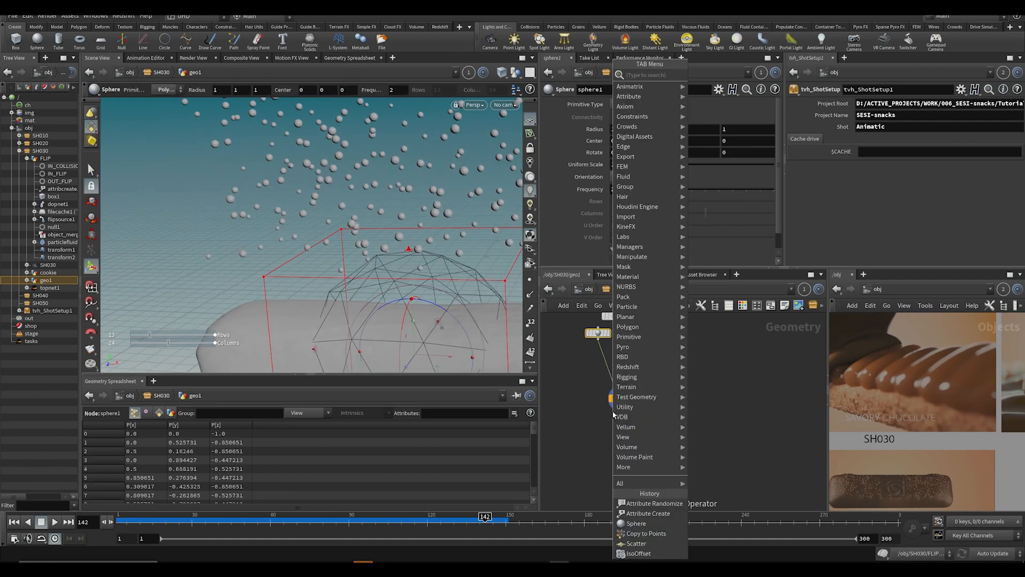
text(moun)
key(Return)
key(Return)
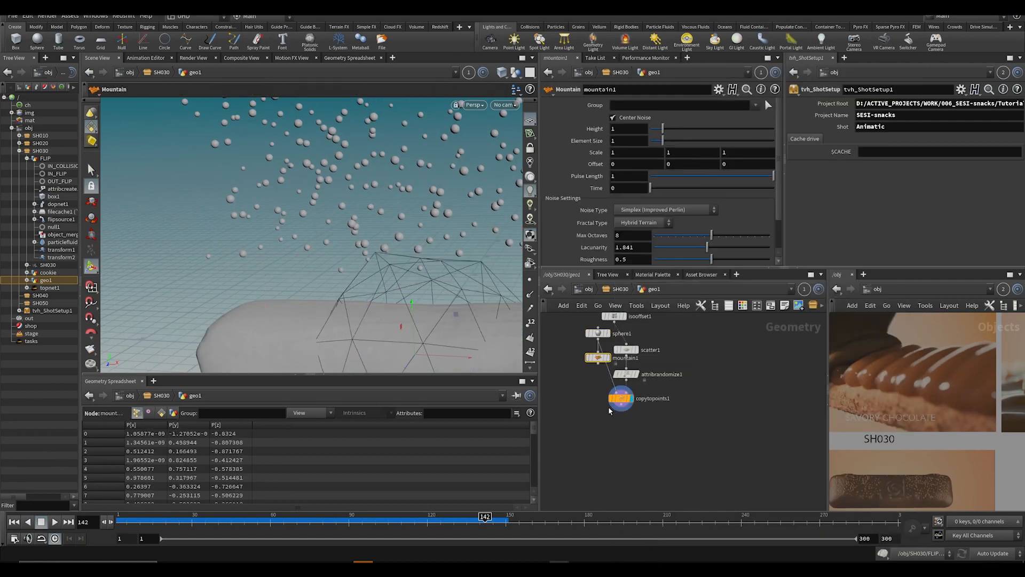
Step: Rewire the Mountain node after Copy to Points, display it, and reduce its noise height and element size
drag(597, 358, 626, 428)
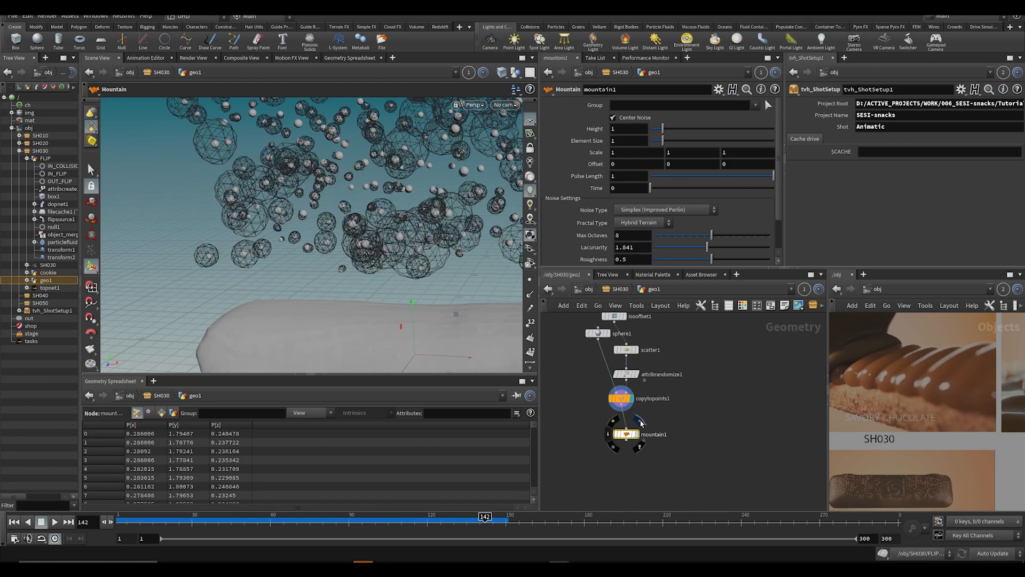
click(640, 422)
drag(665, 145, 655, 142)
drag(662, 130, 651, 143)
middle_drag(627, 139, 582, 159)
drag(367, 217, 517, 271)
Step: Return to the SH030 level, save the scene, and look through the SH030/SH030 camera
click(622, 289)
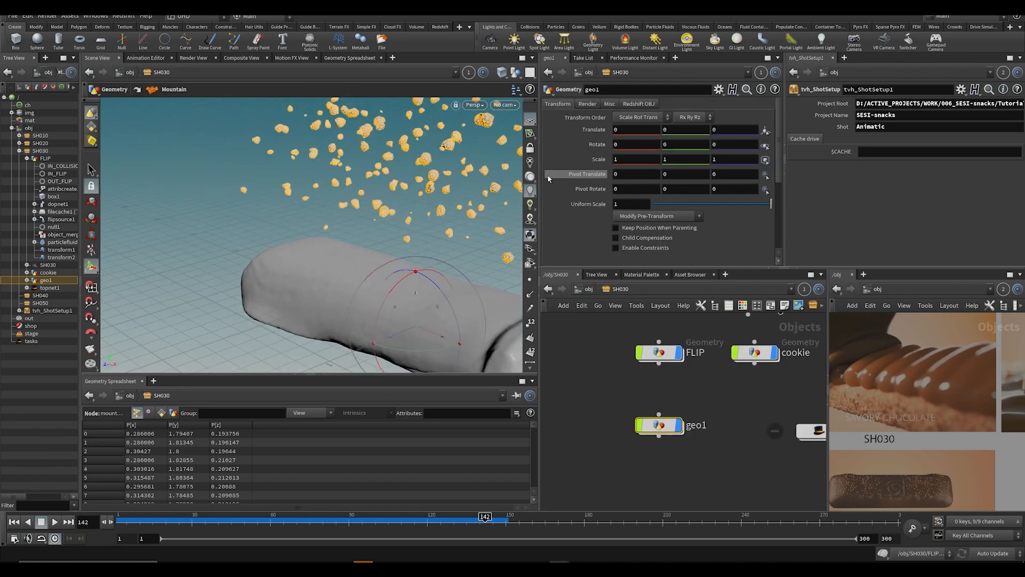
key(ctrl+s)
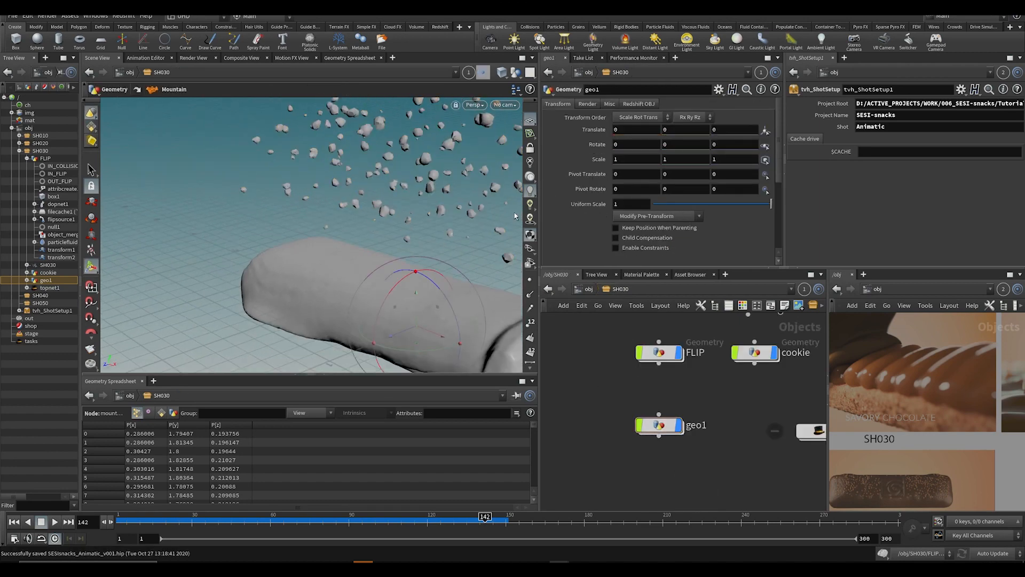
click(496, 105)
click(502, 180)
click(500, 106)
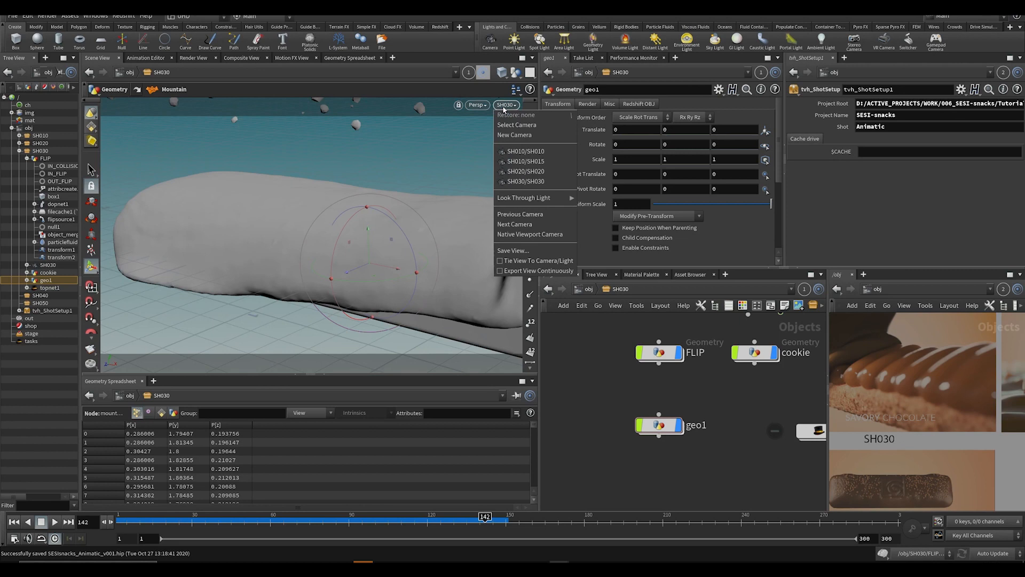
click(520, 181)
Step: Rename the geo1 object as nuts
double_click(692, 425)
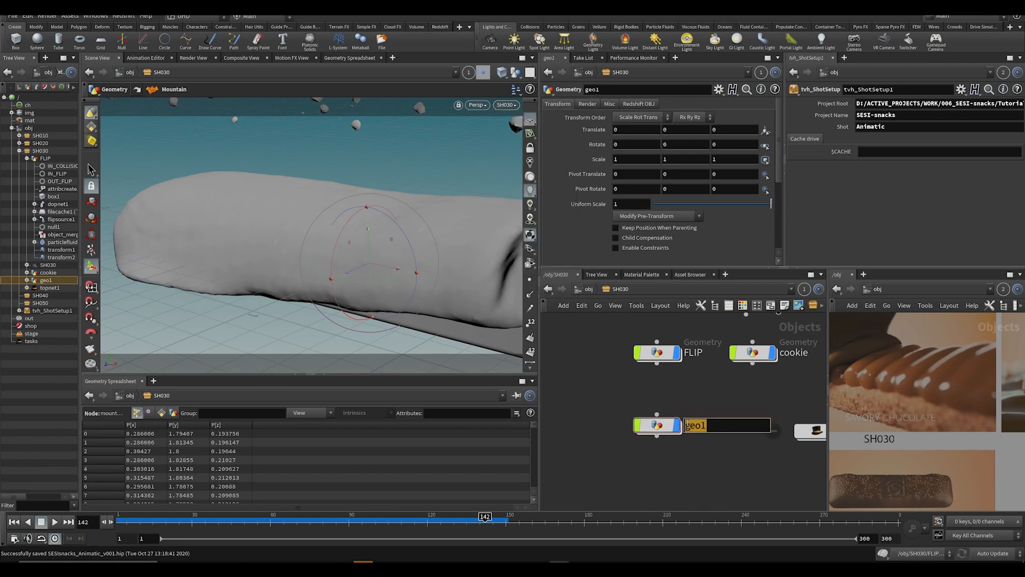
key(Return)
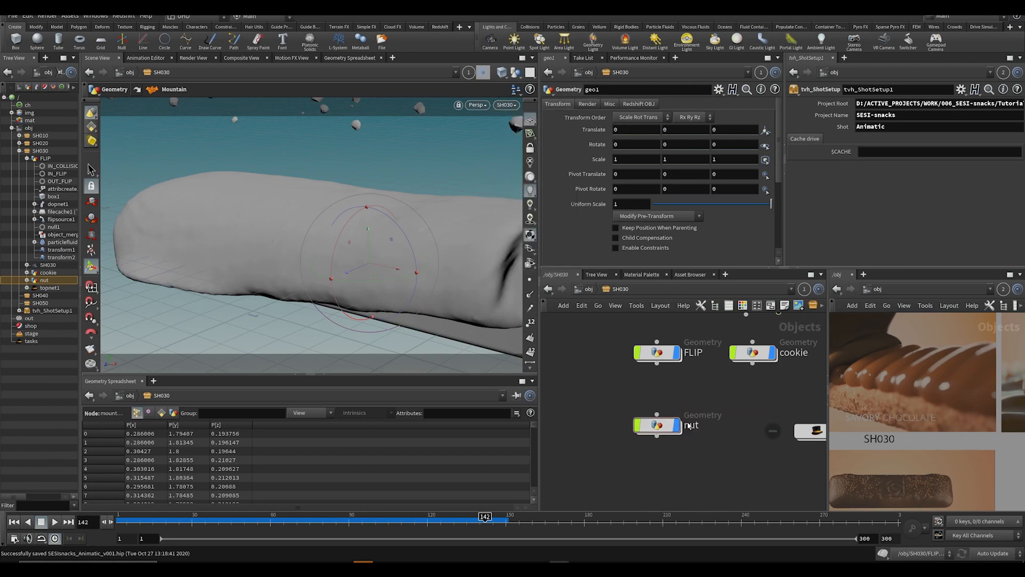
double_click(698, 427)
text(s)
key(Return)
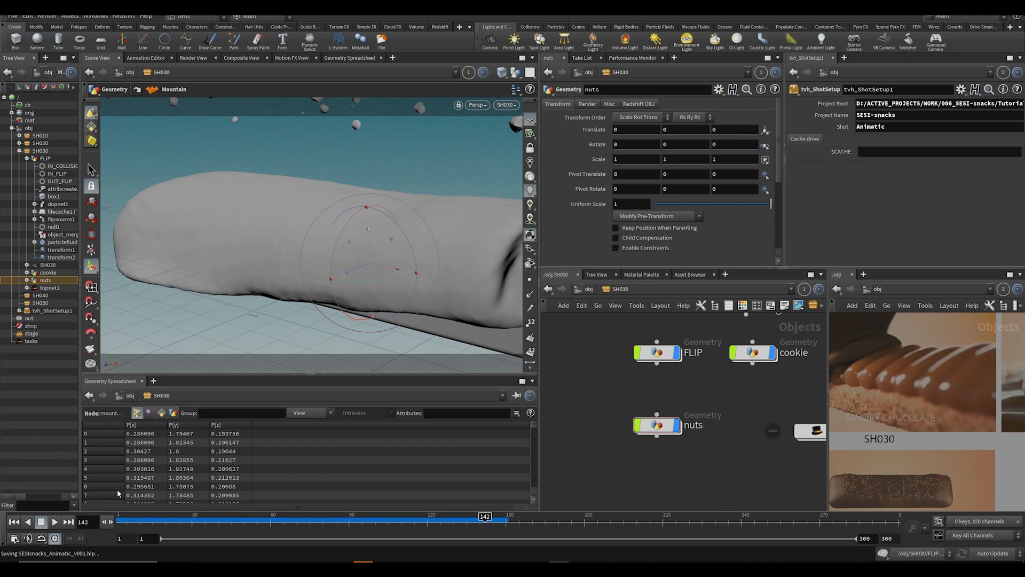
Step: Keyframe the nuts object's Y translation at 0.5 on frame 115 and -0.3 on frame 140, and save the scene
drag(153, 522, 176, 524)
middle_drag(683, 126, 676, 155)
drag(179, 523, 417, 525)
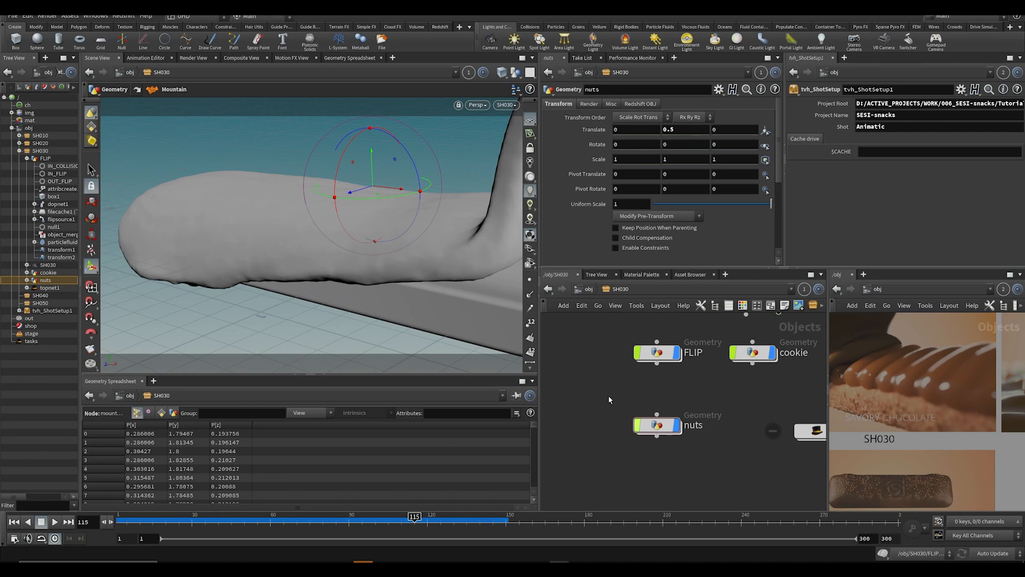
key(Escape)
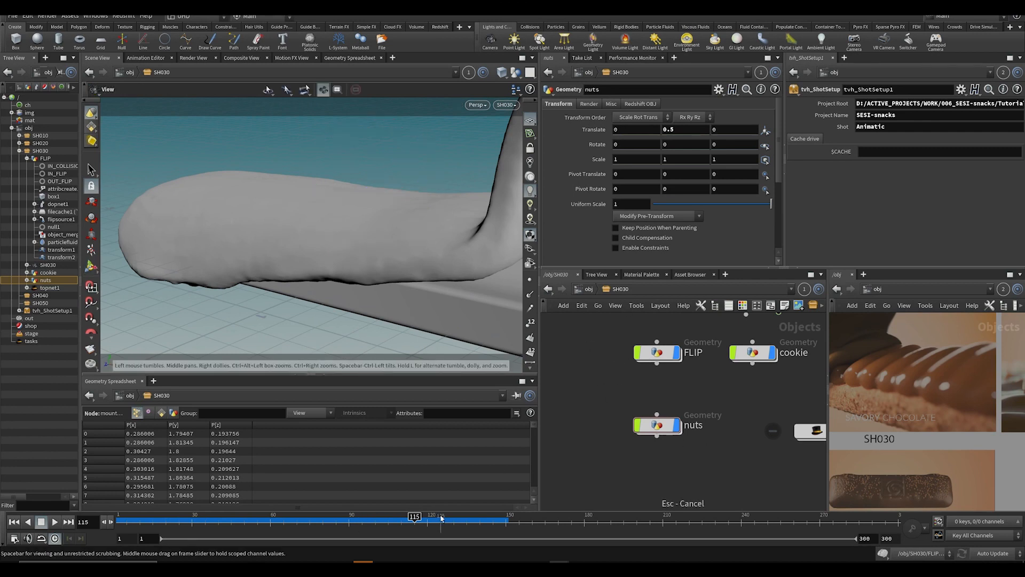
drag(434, 519, 480, 519)
key(ctrl+s)
alt+click(684, 128)
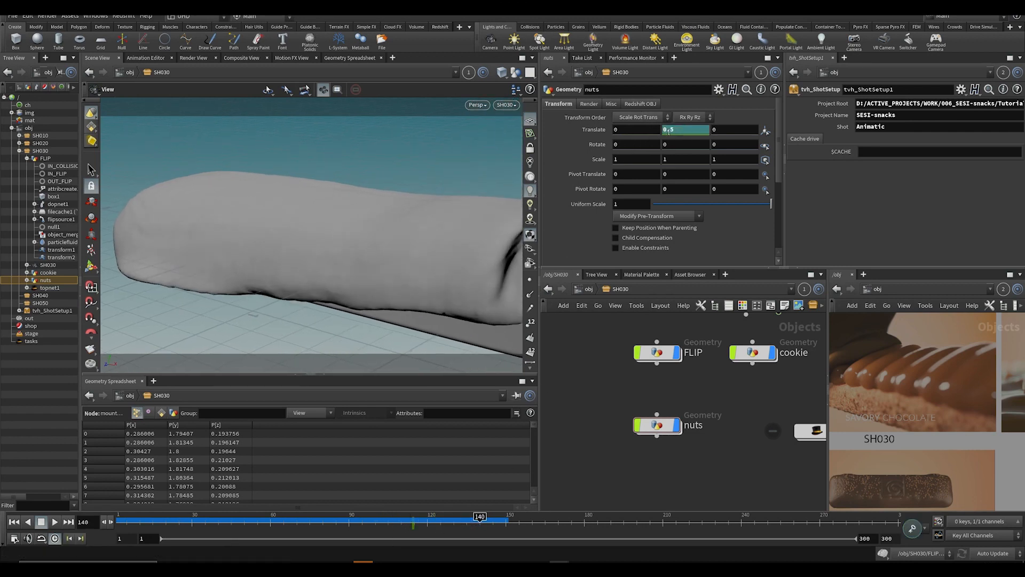
middle_drag(668, 131, 676, 128)
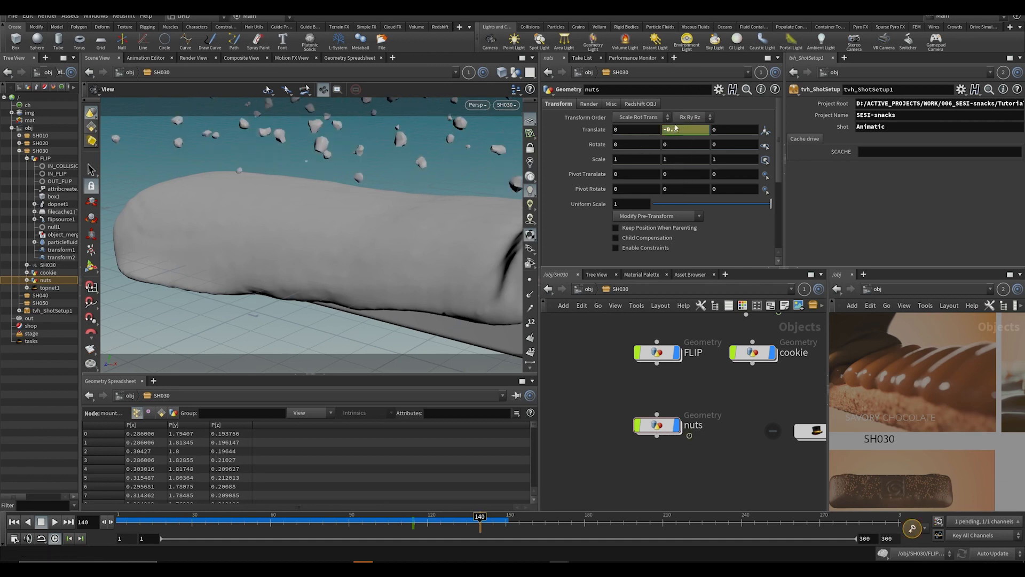
click(438, 521)
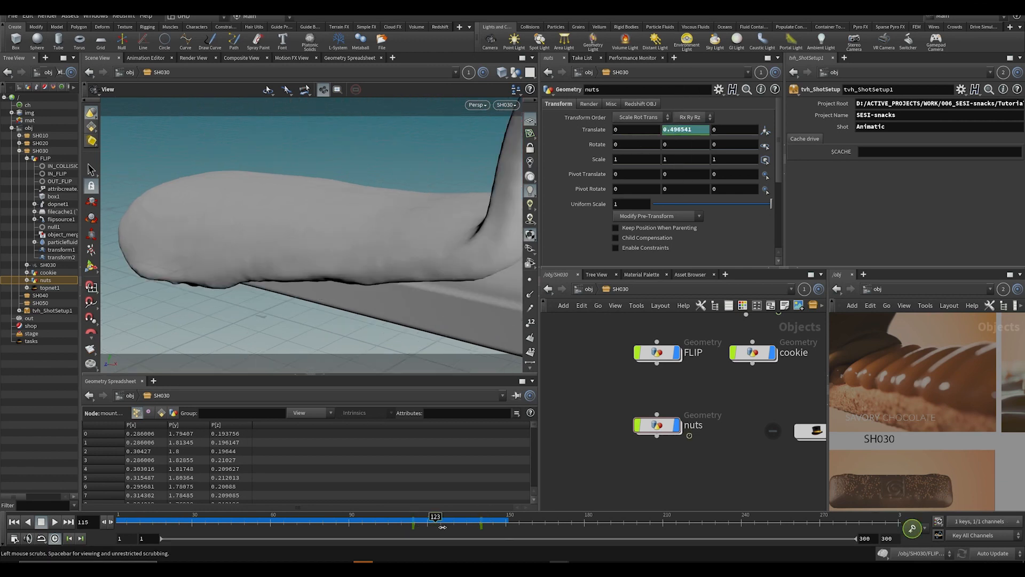
drag(466, 527, 488, 525)
key(ctrl+s)
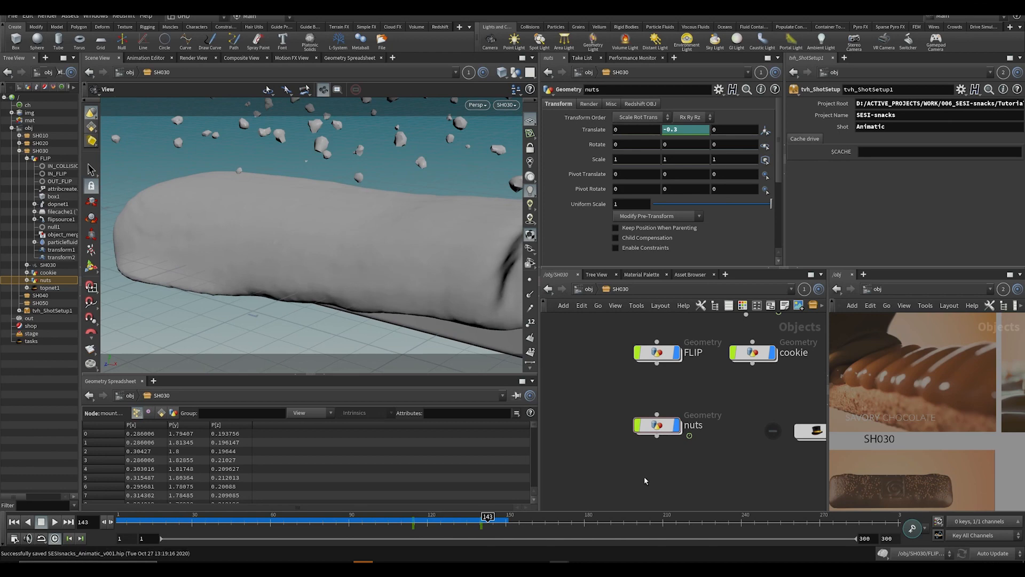
Step: Reshape the tangents of both keys on the nuts' Translate Y curve for a fast start and softened landing, and save the scene
shift+click(678, 130)
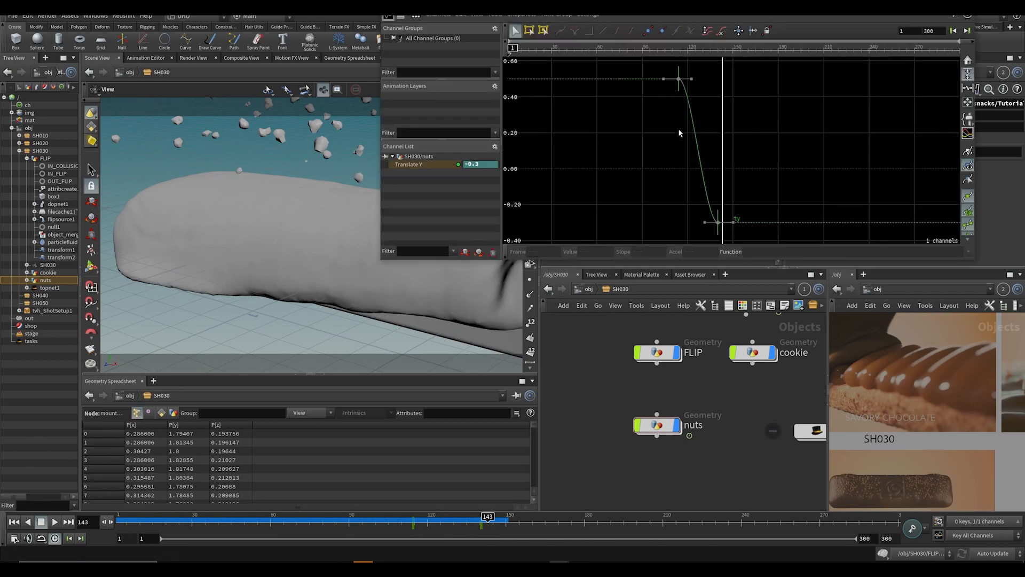
drag(705, 218, 716, 182)
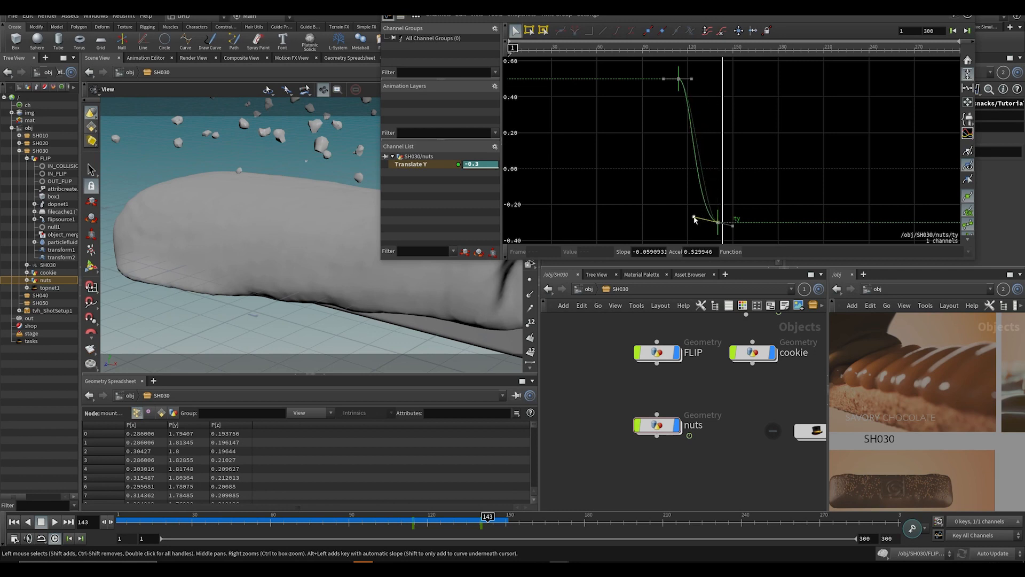
drag(691, 78, 680, 121)
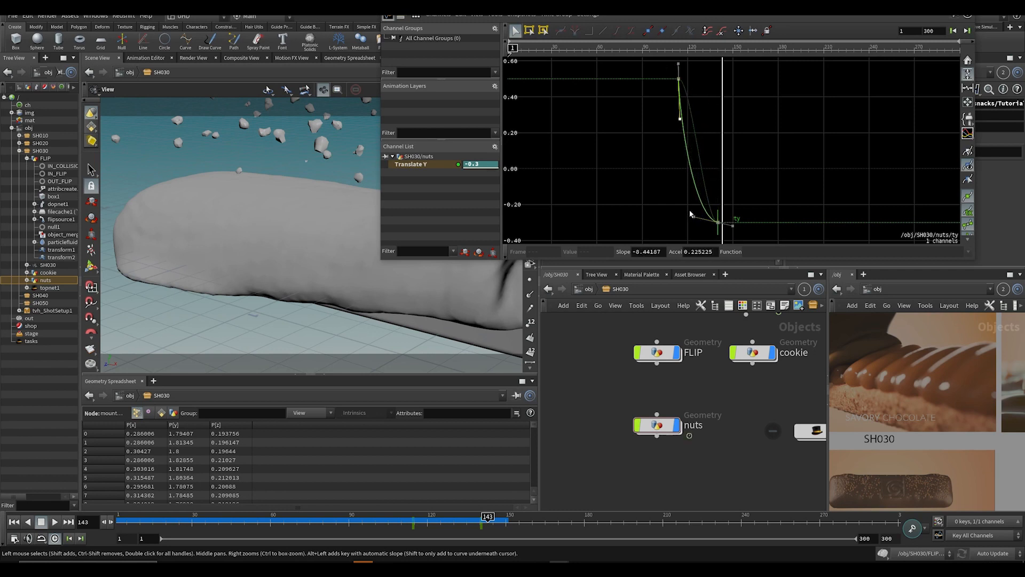
drag(694, 221, 708, 176)
drag(681, 121, 705, 105)
drag(669, 53, 718, 52)
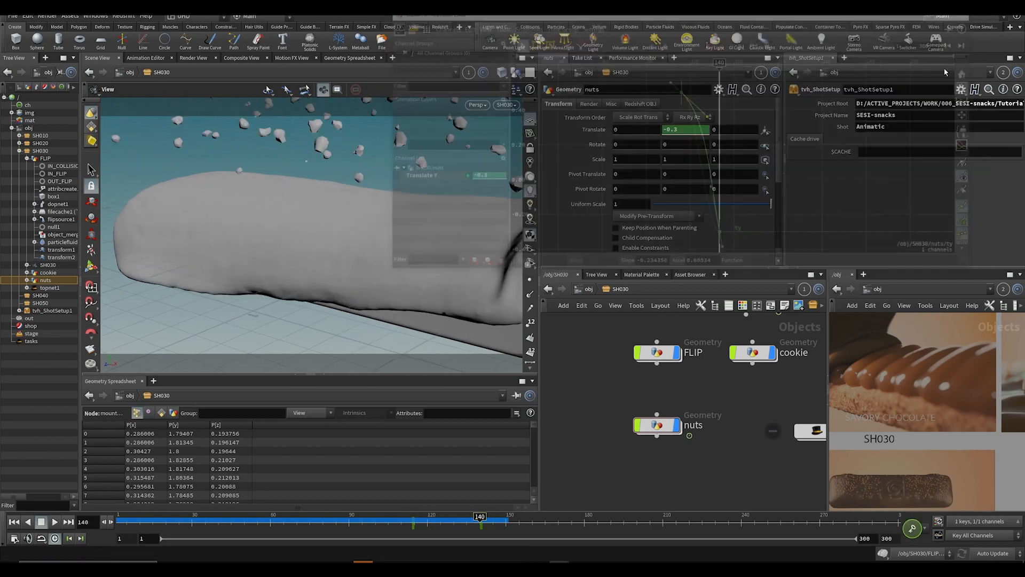
key(h)
key(ctrl+s)
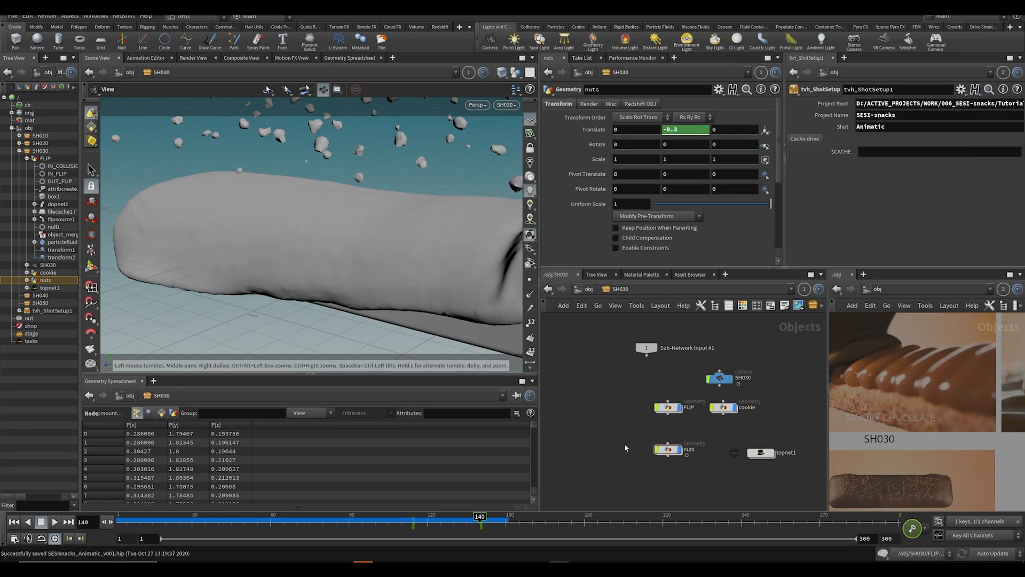
Step: Open the geo1 network inside the SH010 subnetwork in the second network view, with scene updating set to Manual
drag(478, 182, 443, 251)
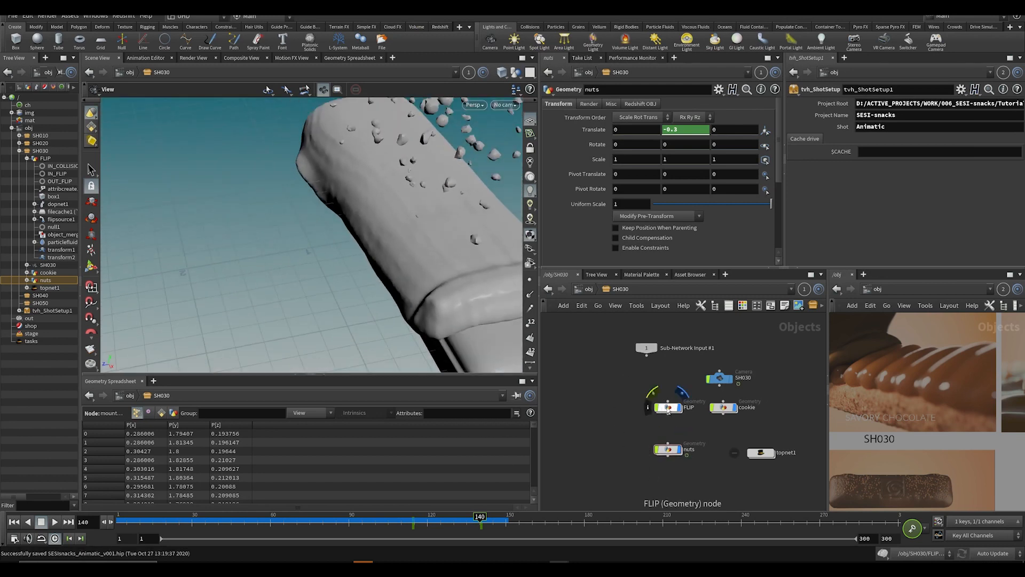
drag(410, 179, 454, 245)
scroll(803, 422, down, 3)
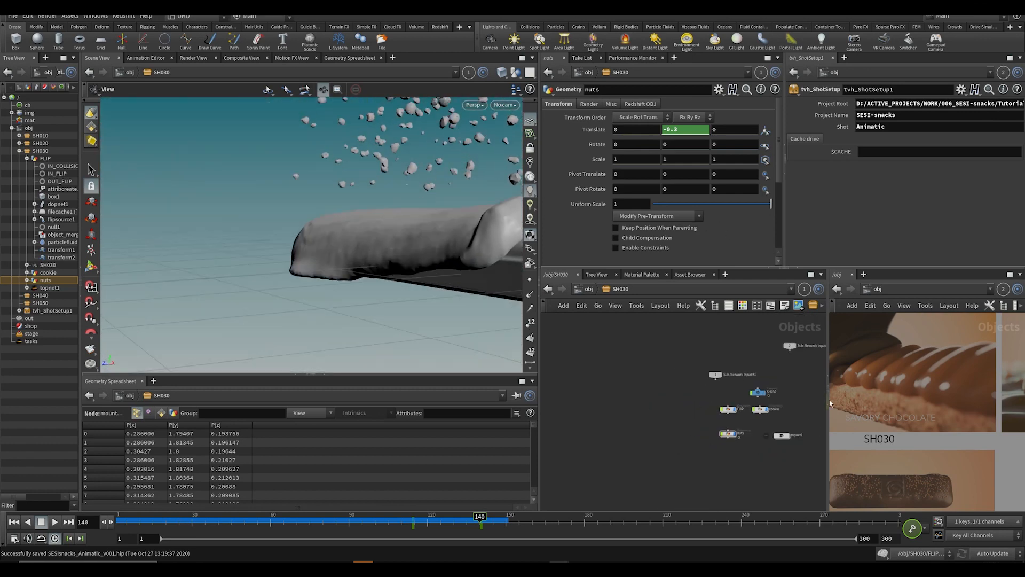
scroll(917, 421, down, 5)
middle_drag(860, 423, 903, 422)
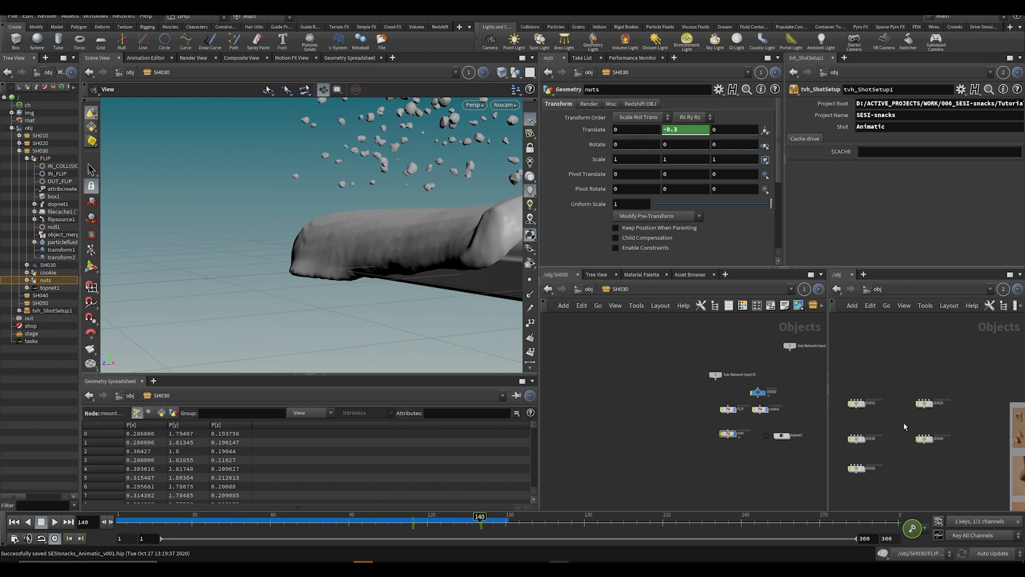
scroll(904, 422, up, 3)
middle_drag(891, 380, 915, 400)
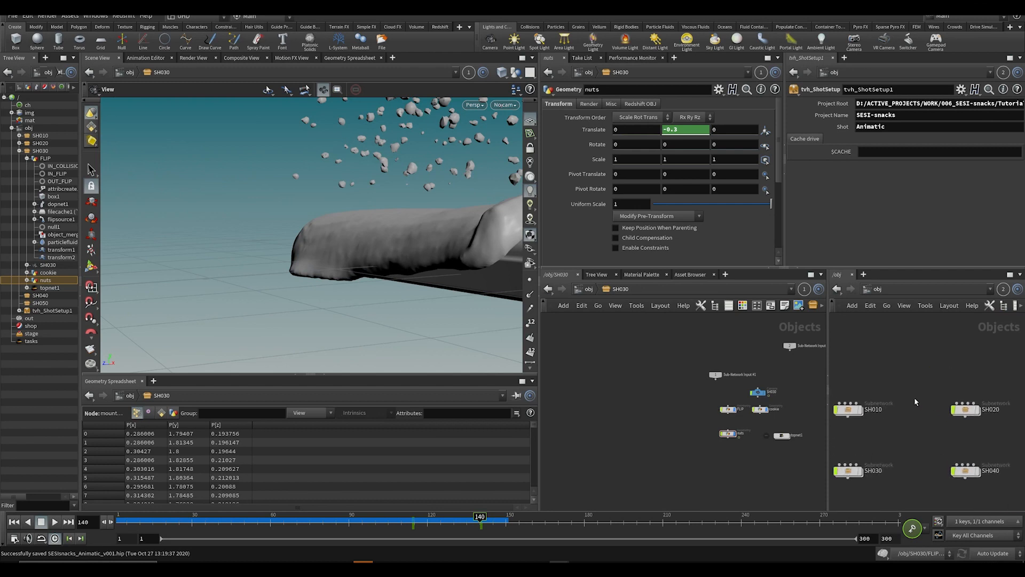
double_click(851, 416)
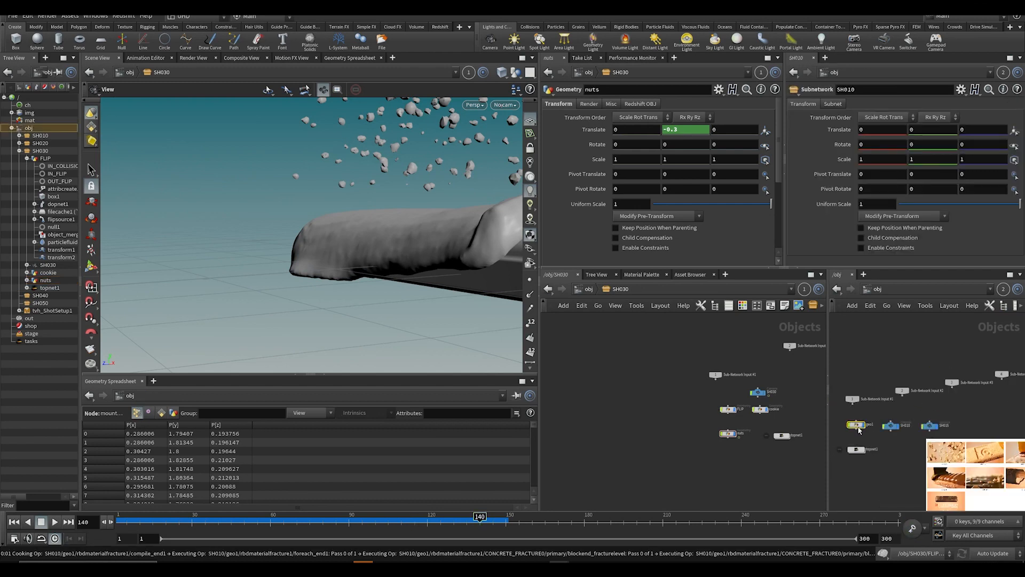
right_drag(858, 426, 870, 441)
click(993, 553)
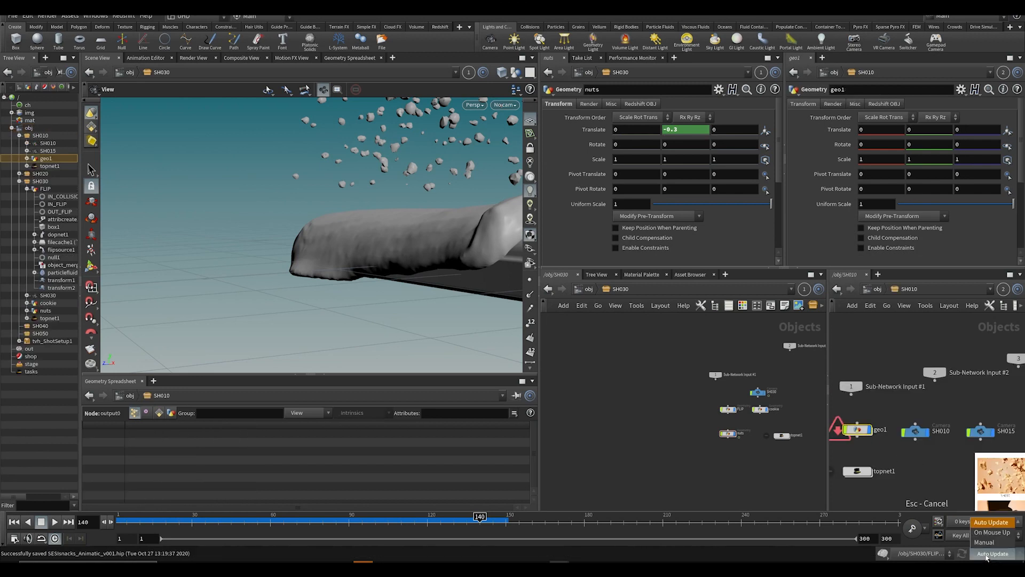
click(984, 546)
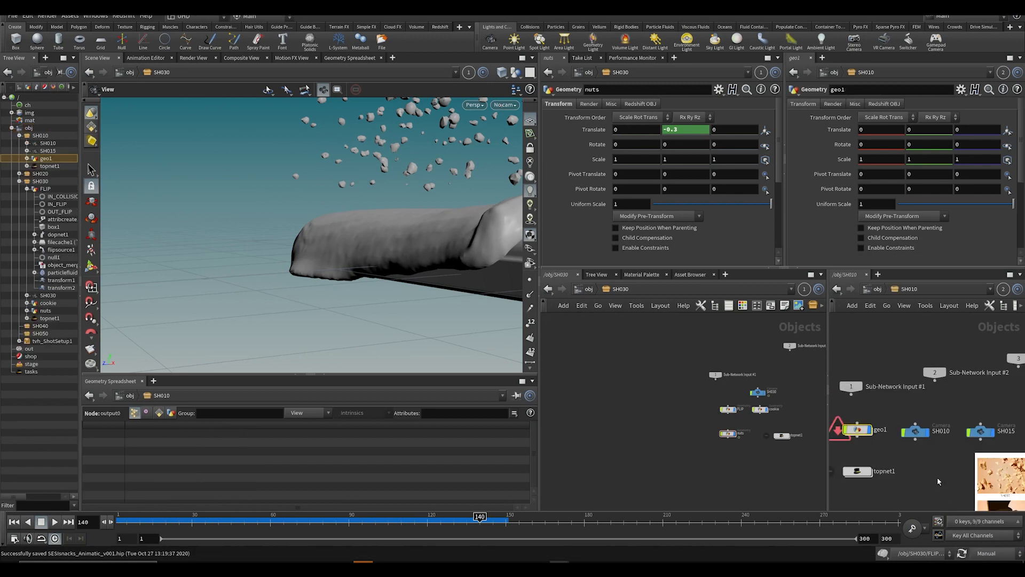
double_click(857, 430)
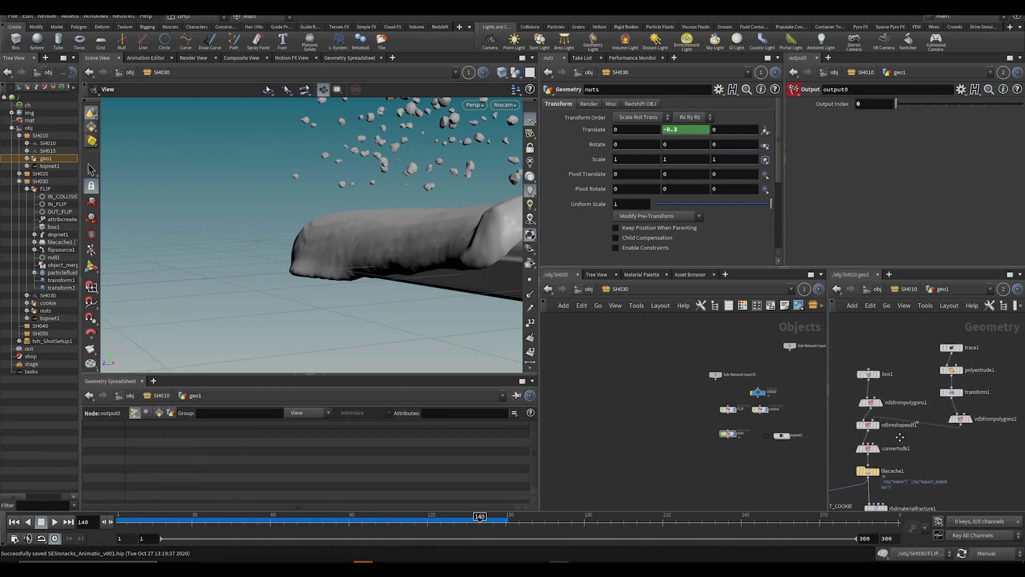
Step: Copy SH010's Trace, PolyExtrude, Transform and VDB from Polygons chain into SH030's FLIP network, with scene updating set back to Auto Update
drag(913, 335, 978, 439)
key(ctrl+c)
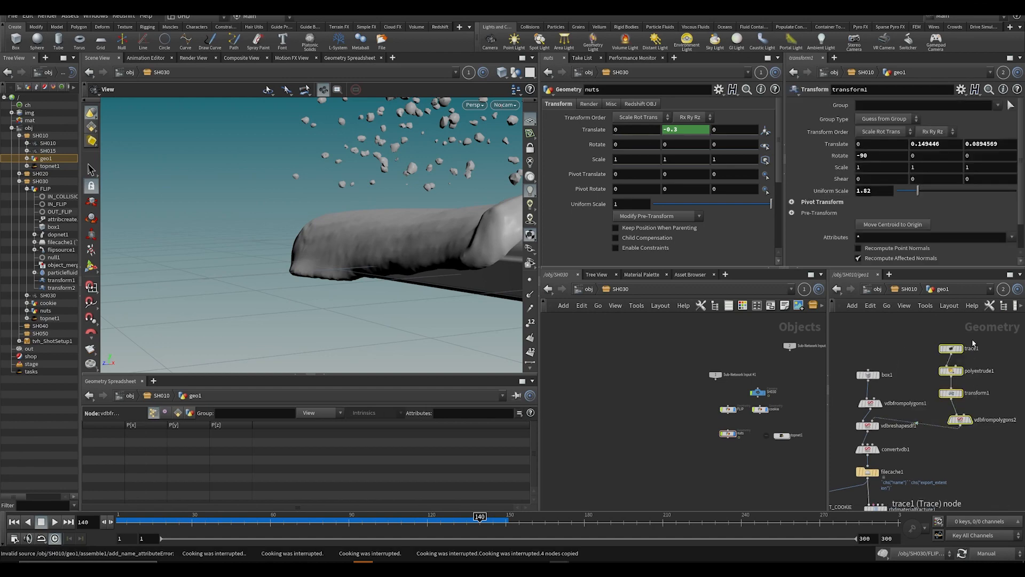
click(710, 411)
double_click(729, 411)
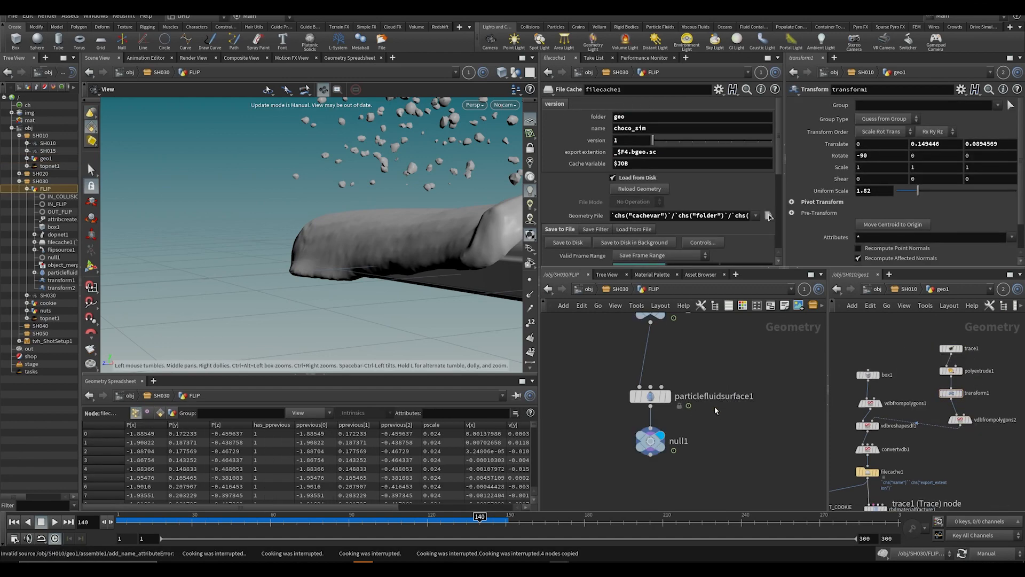
click(986, 553)
click(983, 525)
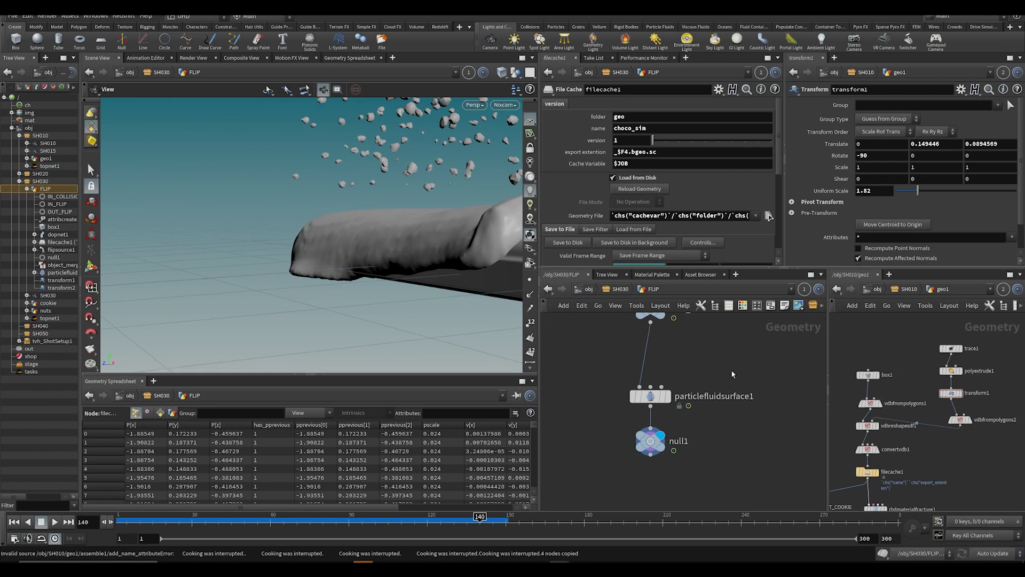
middle_drag(733, 365, 700, 408)
scroll(717, 392, down, 3)
key(ctrl+v)
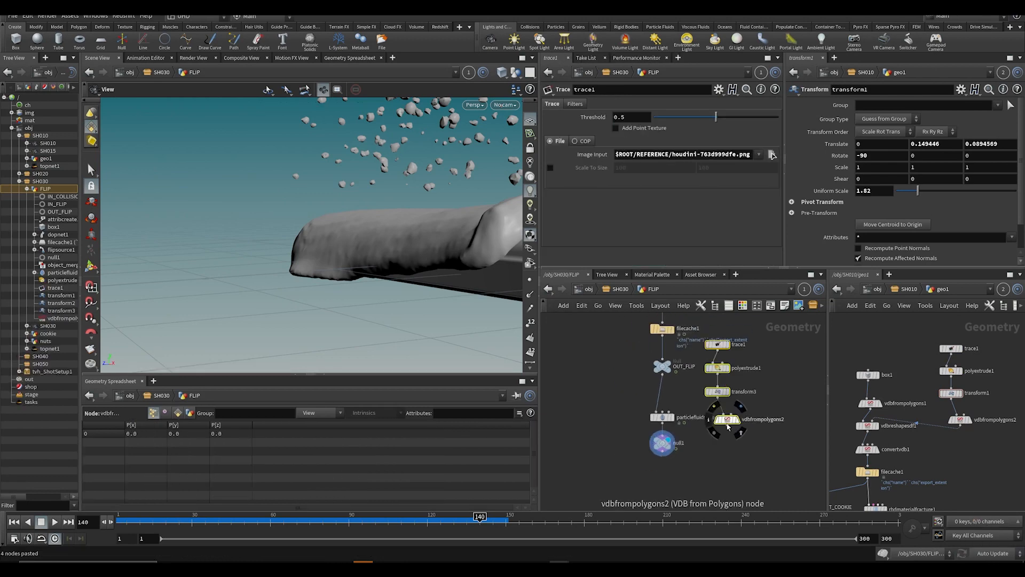
Step: Display the pasted VDB from Polygons node, and set the displayed Particle Fluid Surface node's output conversion to Surface VDB
click(741, 411)
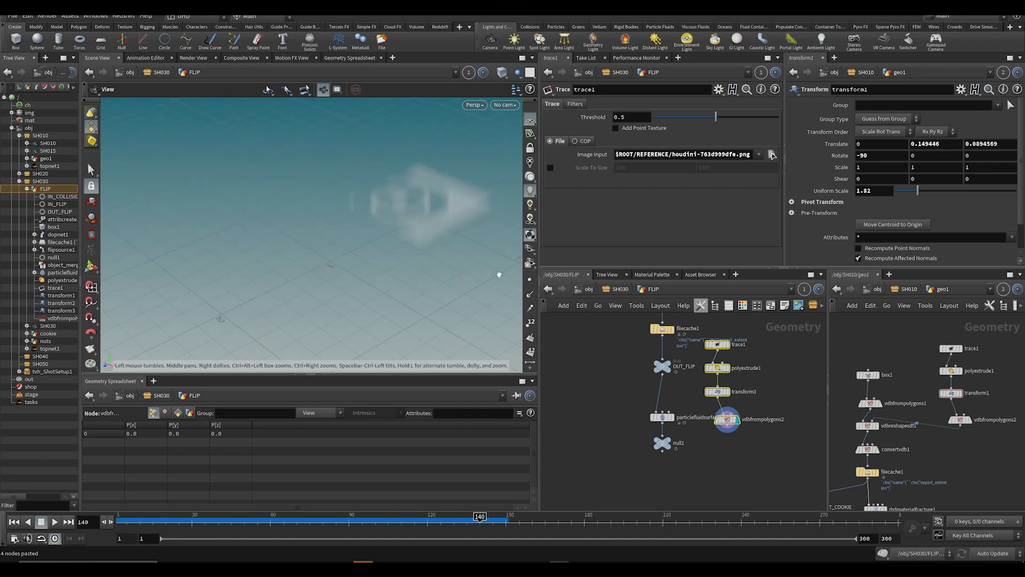
middle_drag(661, 429, 645, 447)
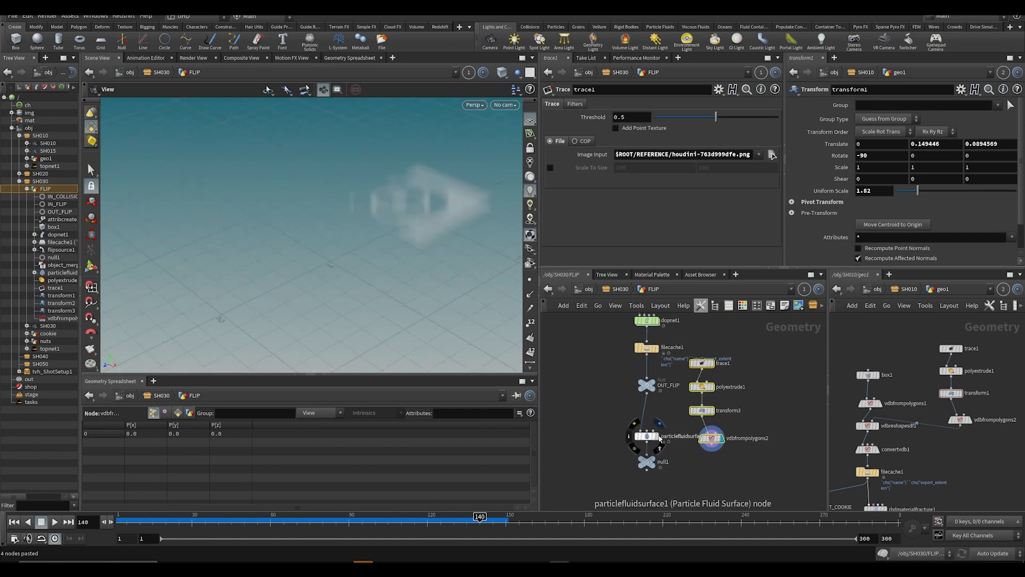
click(655, 436)
click(645, 435)
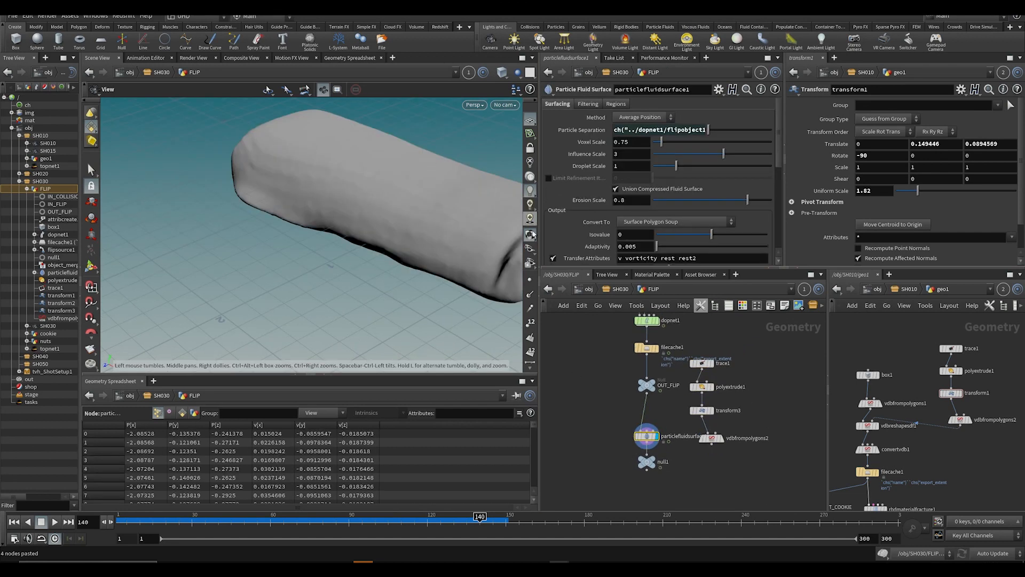
scroll(645, 203, down, 2)
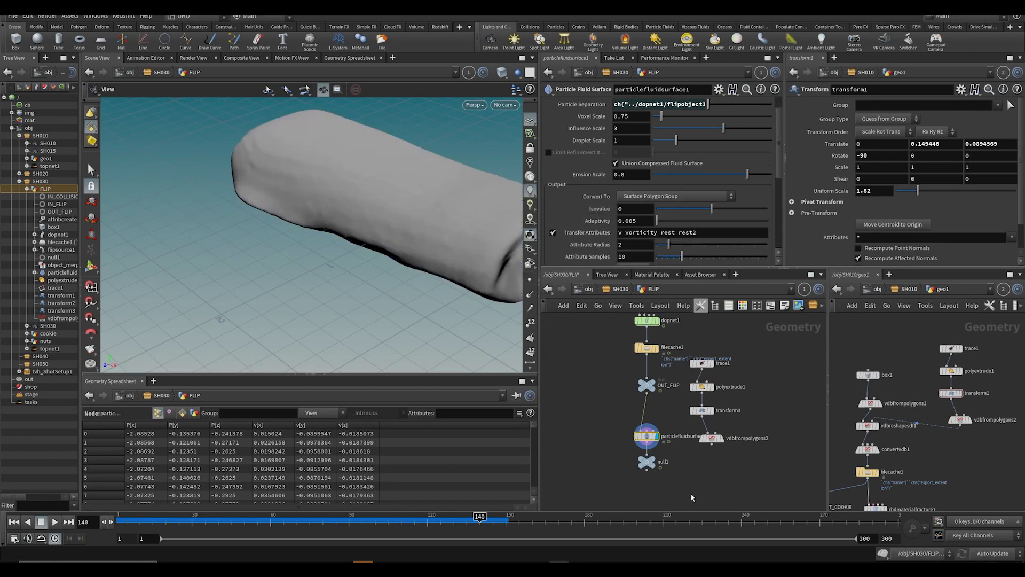
click(650, 196)
click(662, 224)
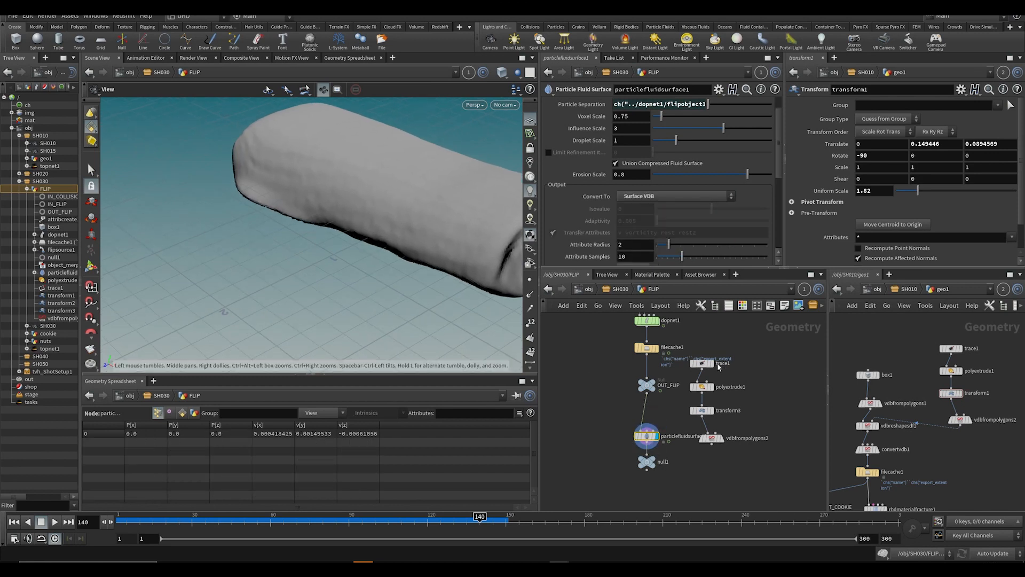
Step: Copy SH010's VDB Reshape SDF between SH030's Particle Fluid Surface and null, wire the logo VDB into its second input, and display it
drag(646, 461, 651, 488)
middle_drag(691, 457, 686, 433)
click(867, 426)
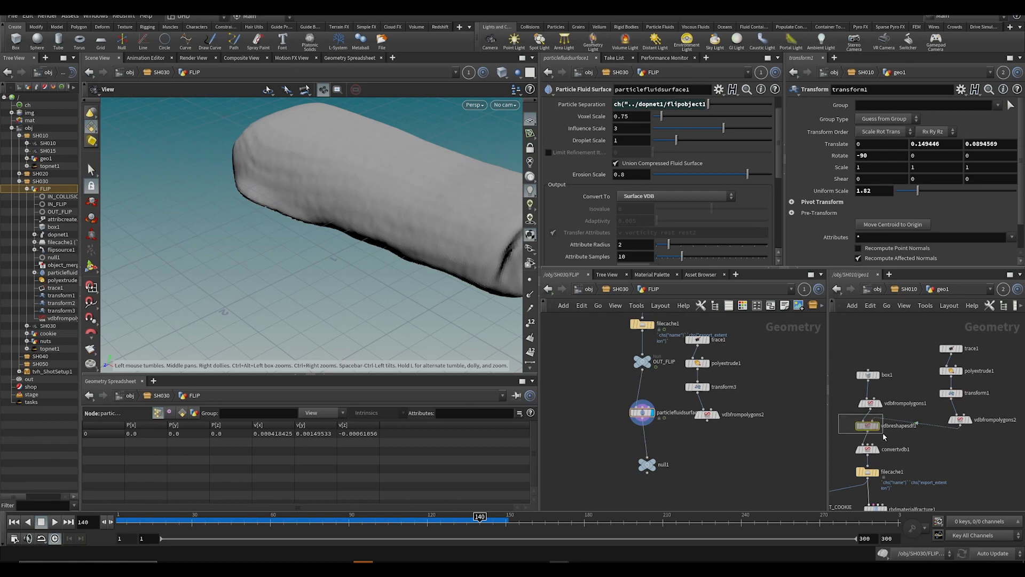
key(ctrl+c)
key(ctrl+v)
drag(637, 439, 647, 442)
click(651, 433)
click(706, 423)
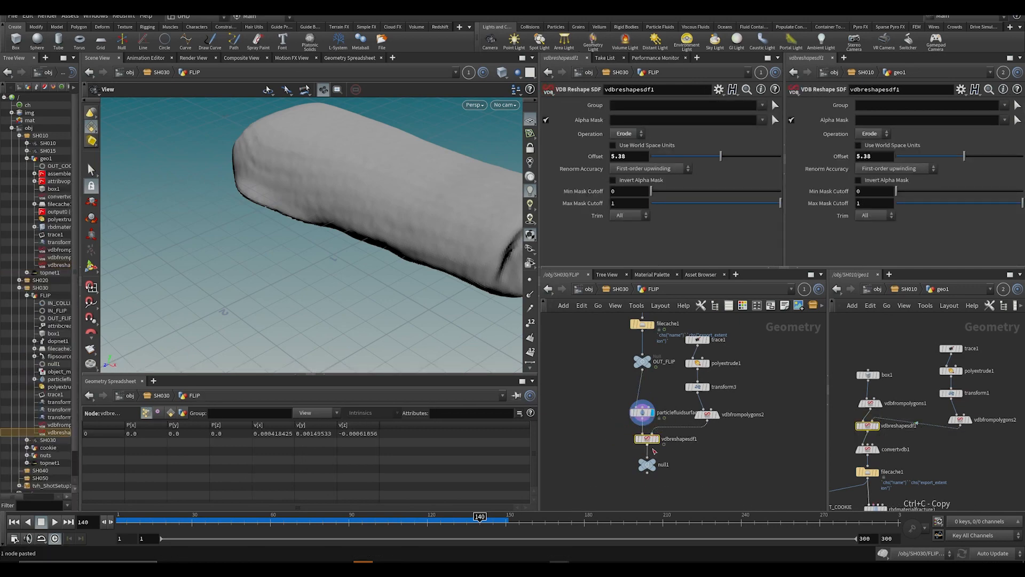
key(r)
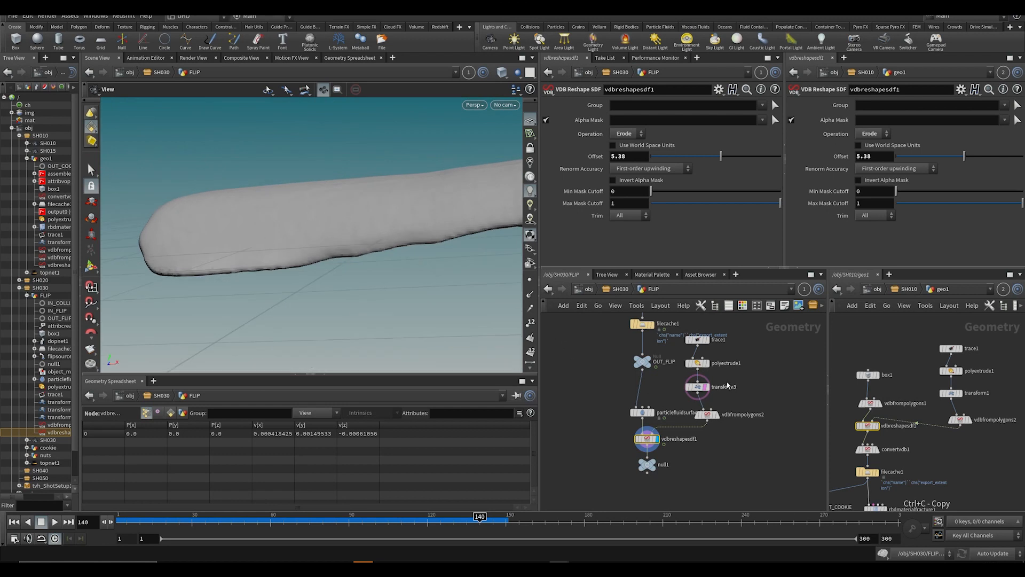
Step: Raise the traced logo onto the top of the chocolate and reduce its Uniform Scale with its Transform node
click(697, 386)
key(Return)
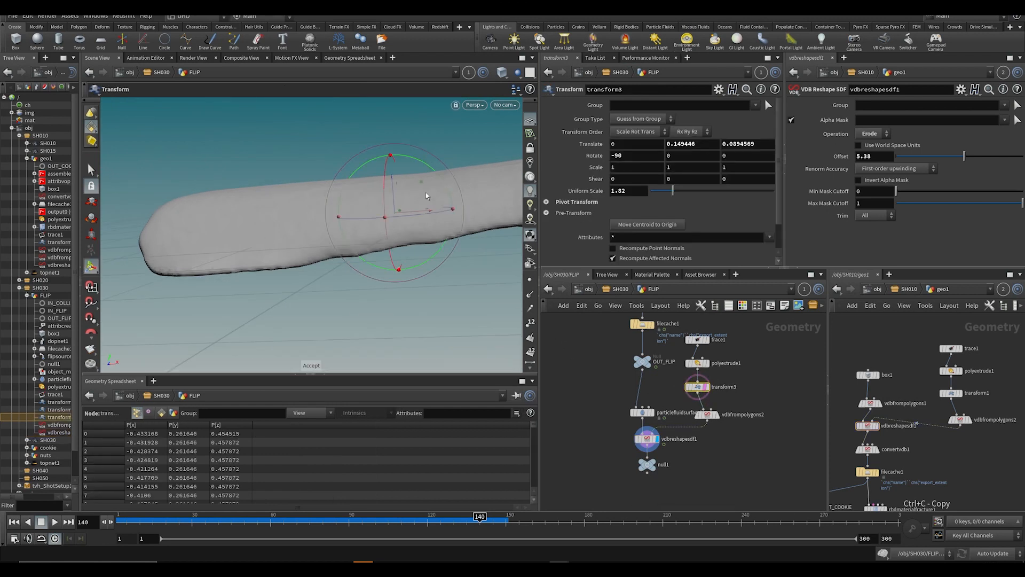
drag(392, 199, 391, 149)
key(Escape)
mouse_move(384, 214)
mouse_down()
mouse_move(362, 239)
mouse_move(384, 224)
mouse_up()
key(Return)
drag(673, 190, 666, 192)
alt+drag(411, 229, 414, 190)
Step: Select the VDB Reshape SDF node, inspect how the logo sits in the chocolate, and look through the SH030 camera
click(647, 439)
alt+drag(449, 219, 458, 270)
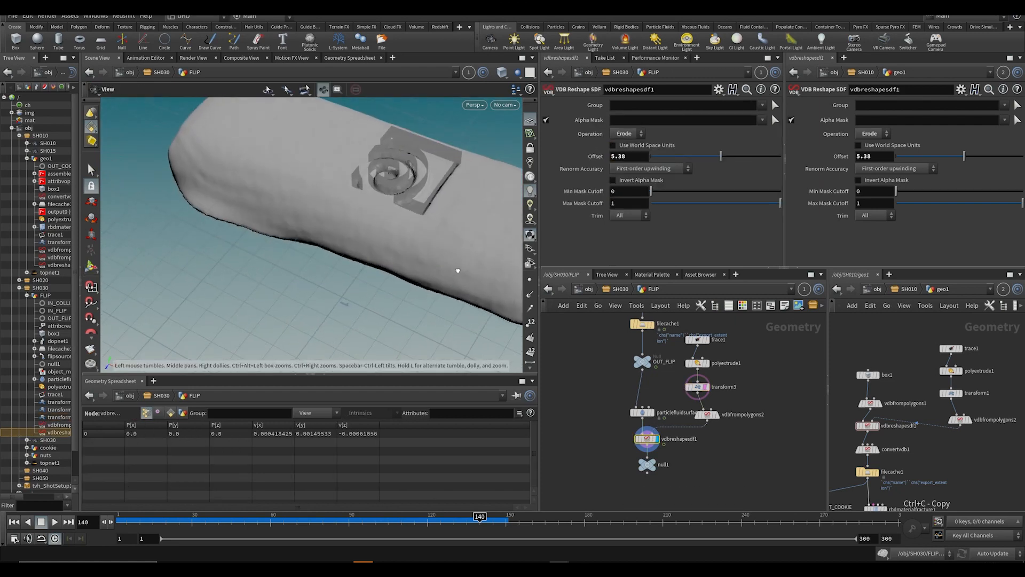
scroll(422, 176, up, 3)
click(505, 105)
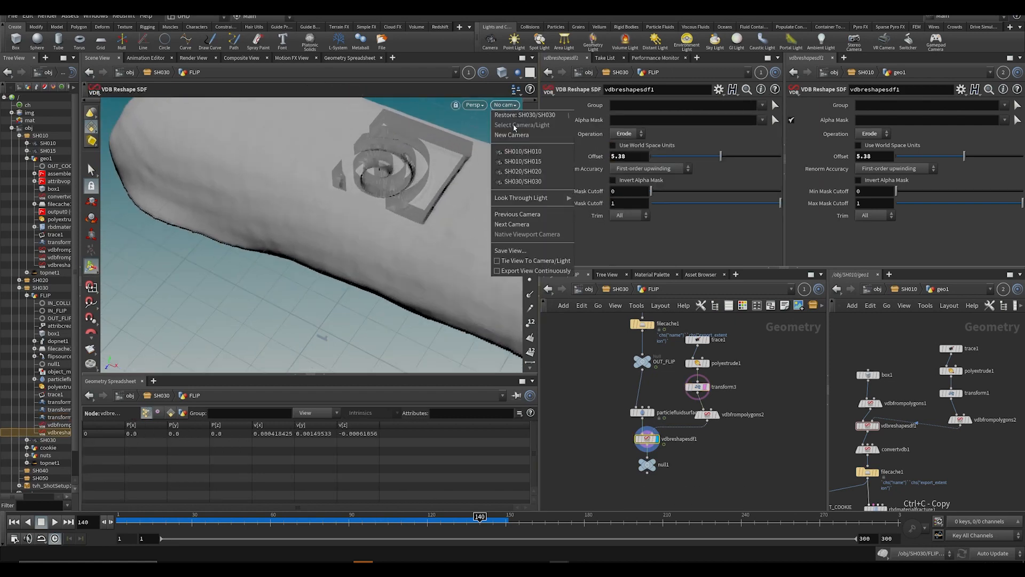
click(515, 182)
Step: Keyframe the VDB Reshape SDF's Offset at 0 on frame 101 and set it to 6.5 on frame 143
drag(202, 517, 328, 517)
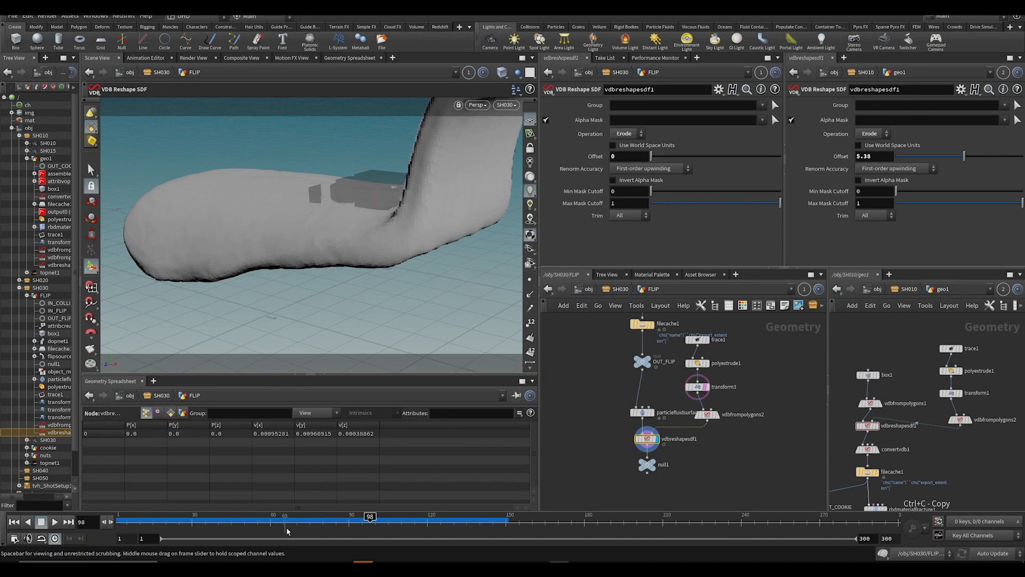
click(377, 517)
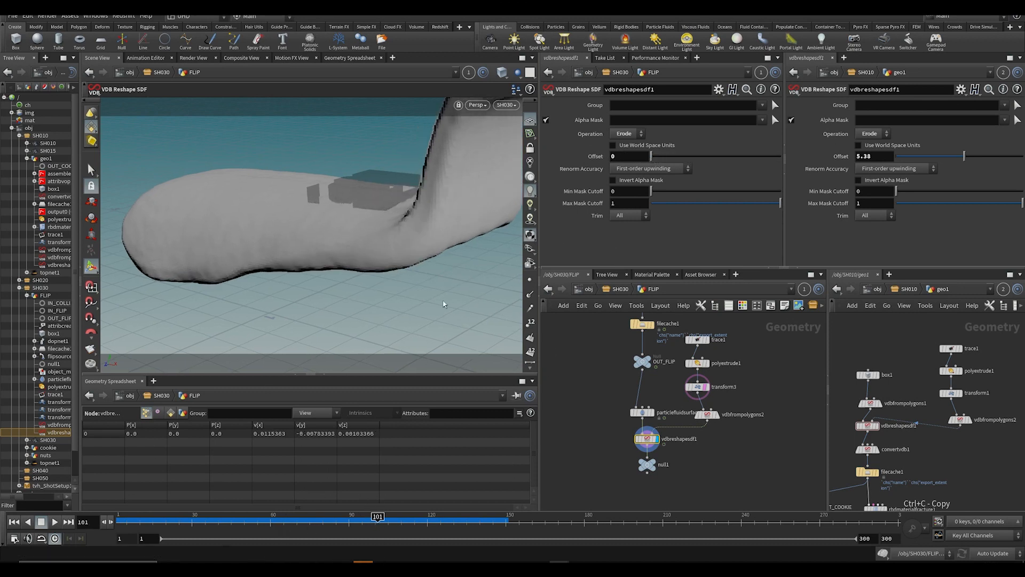
alt+click(605, 156)
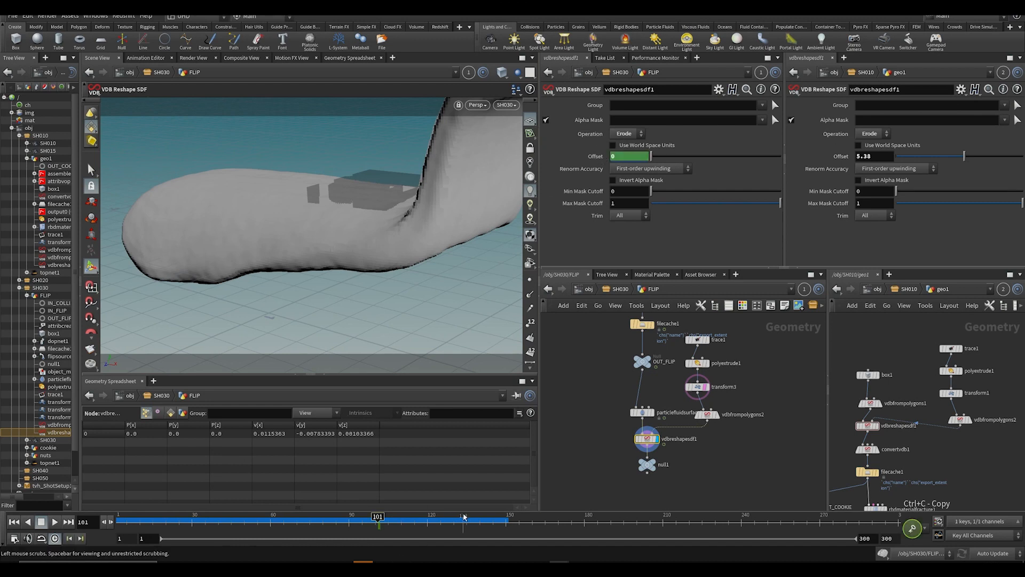
click(485, 517)
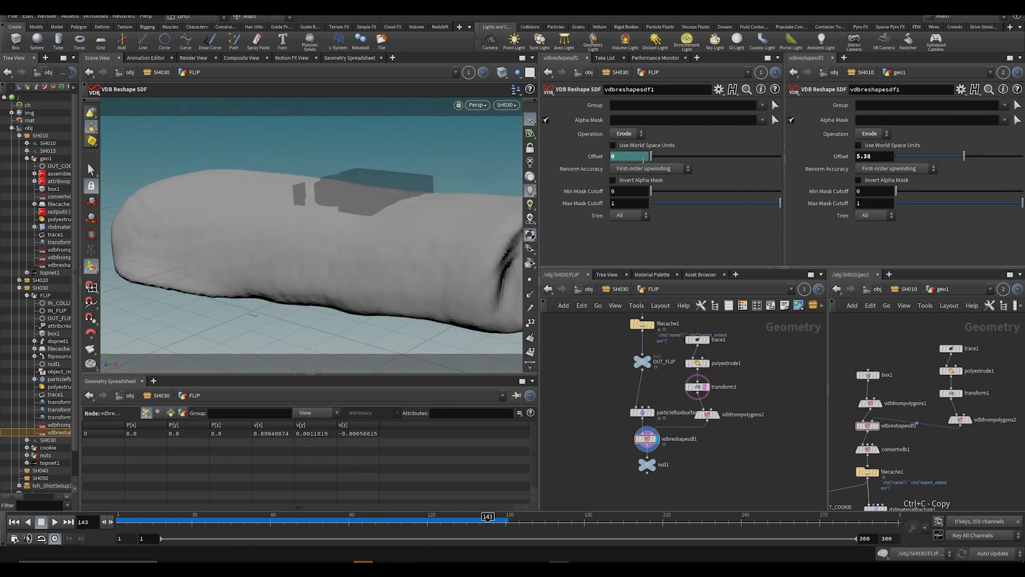
drag(643, 158, 736, 177)
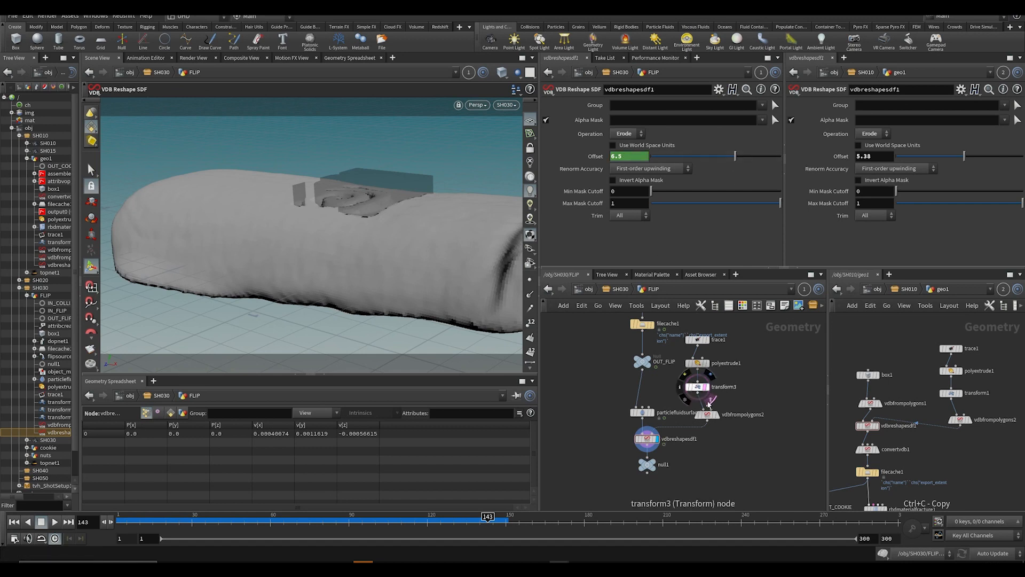
Step: Display the final null and insert a Convert VDB node between it and the VDB Reshape SDF
click(646, 464)
middle_drag(674, 477, 660, 431)
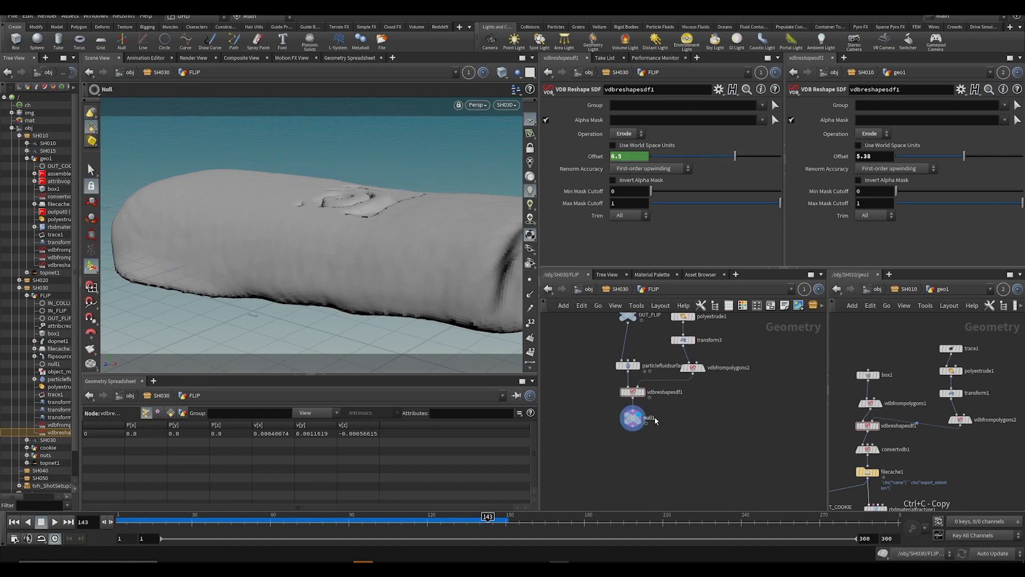
drag(634, 416, 636, 445)
key(Tab)
text(convertv)
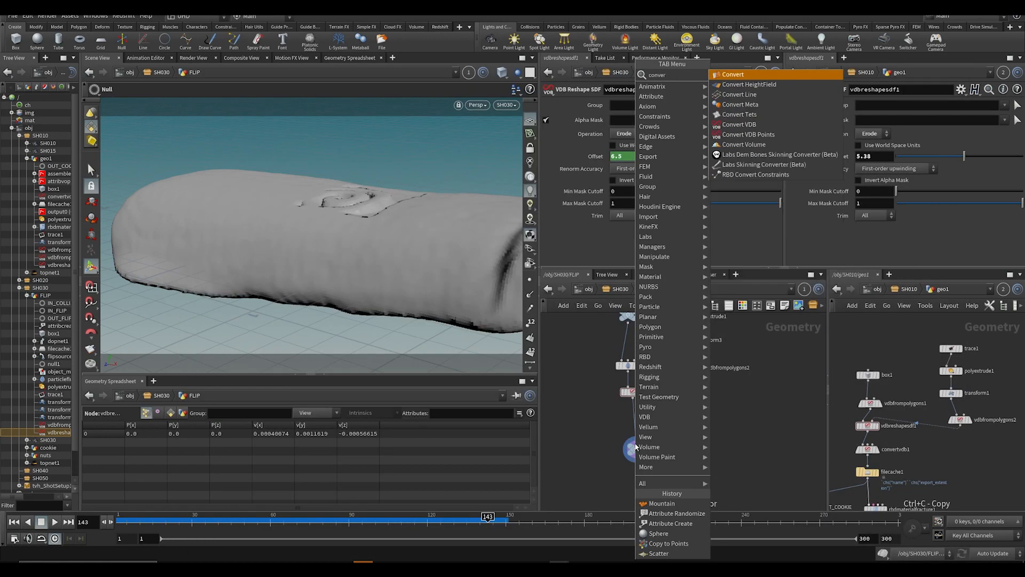
key(Return)
scroll(628, 430, up, 3)
click(628, 432)
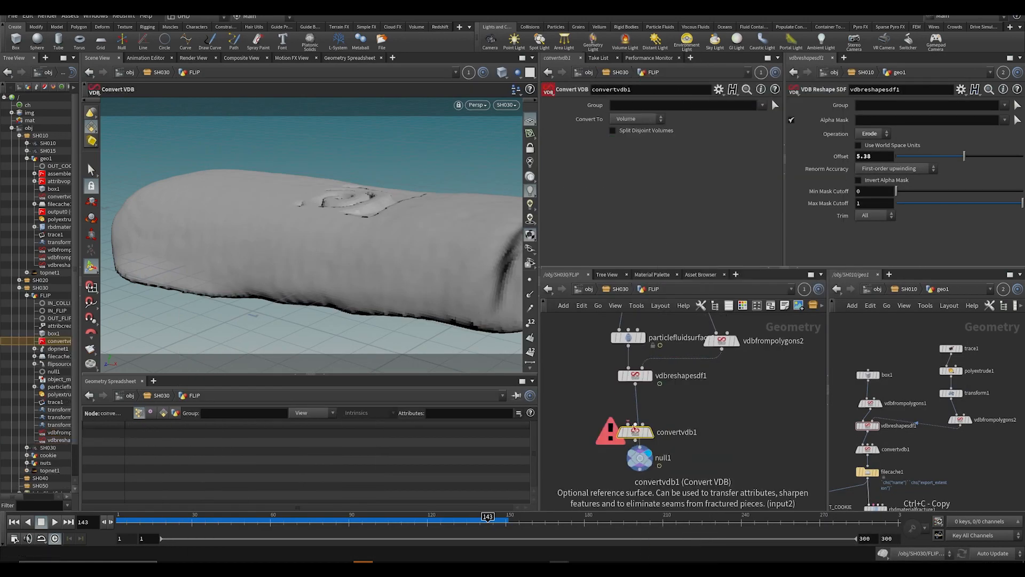
Step: Set the Convert VDB node to convert to Polygons and save the scene
click(636, 119)
click(633, 131)
middle_drag(624, 340, 618, 380)
key(ctrl+s)
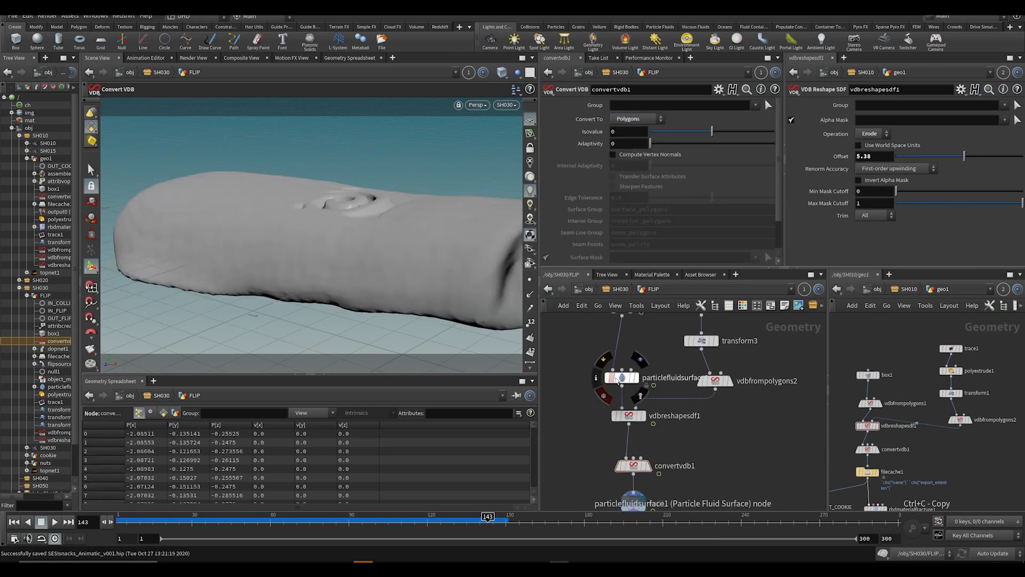
Step: Allow editing of the Particle Fluid Surface node's contents and dive into its internal network
click(619, 378)
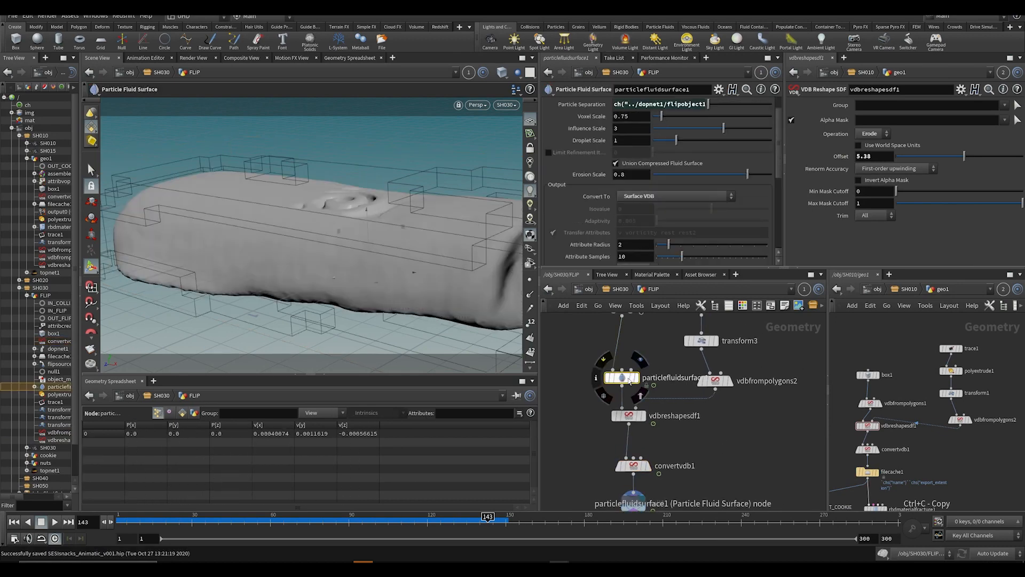
drag(622, 377, 622, 364)
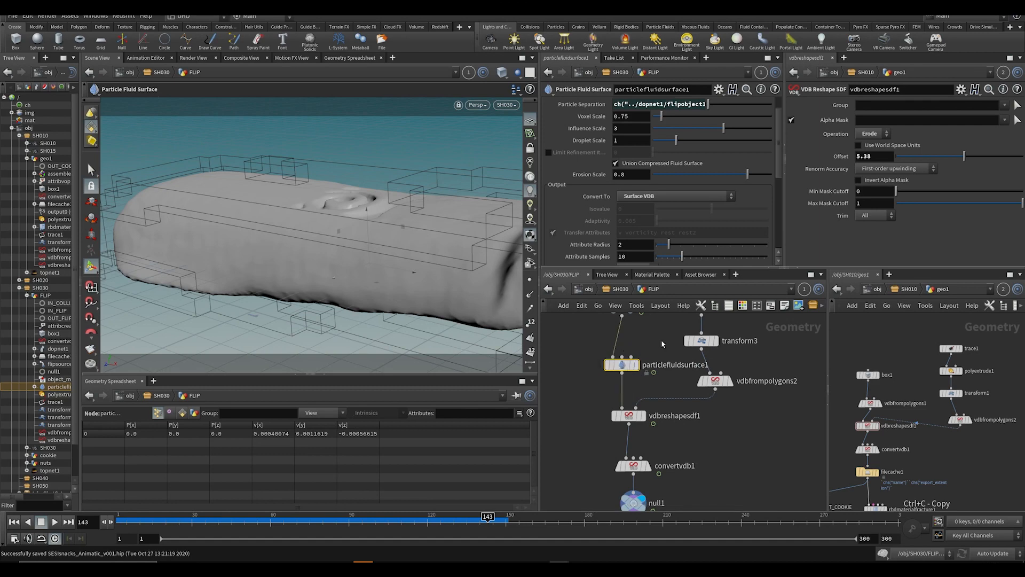
right_click(623, 369)
click(547, 345)
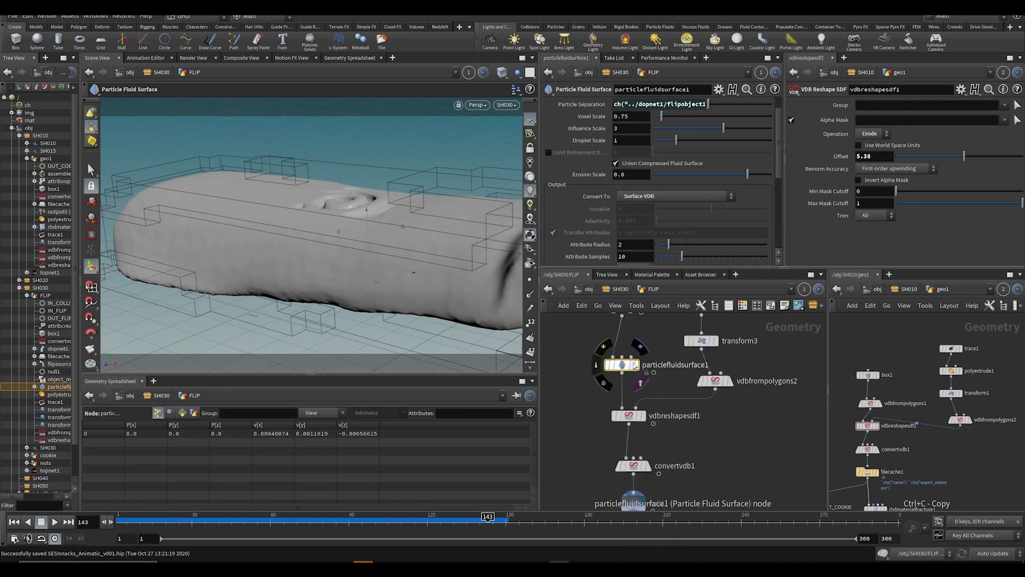
double_click(620, 364)
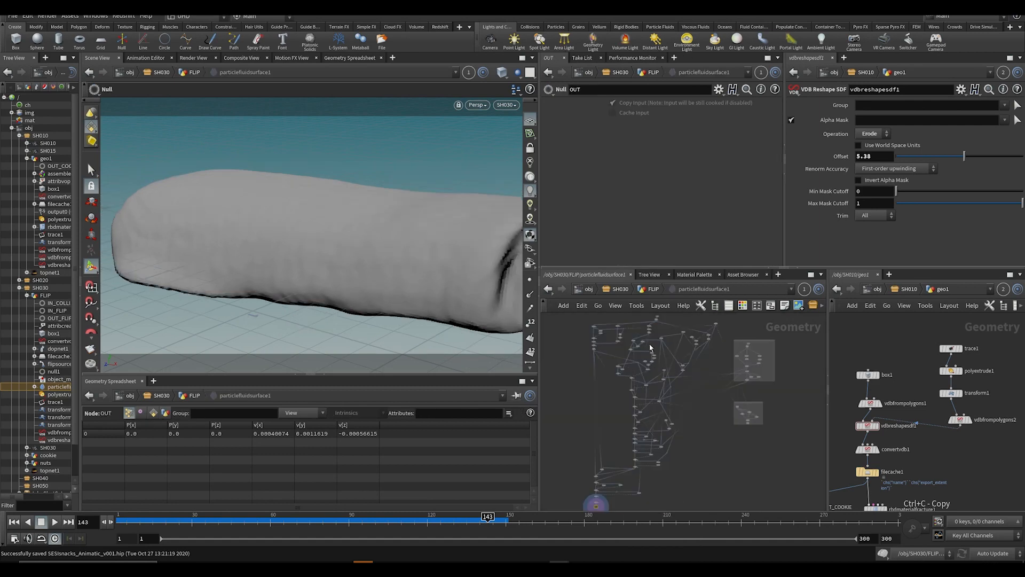
click(652, 290)
right_click(616, 364)
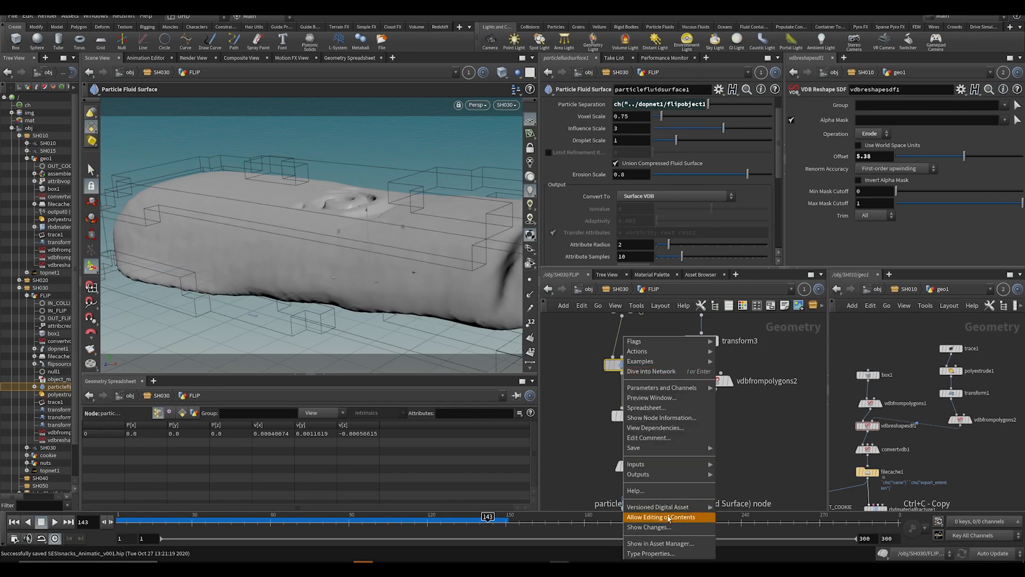
click(660, 517)
double_click(619, 366)
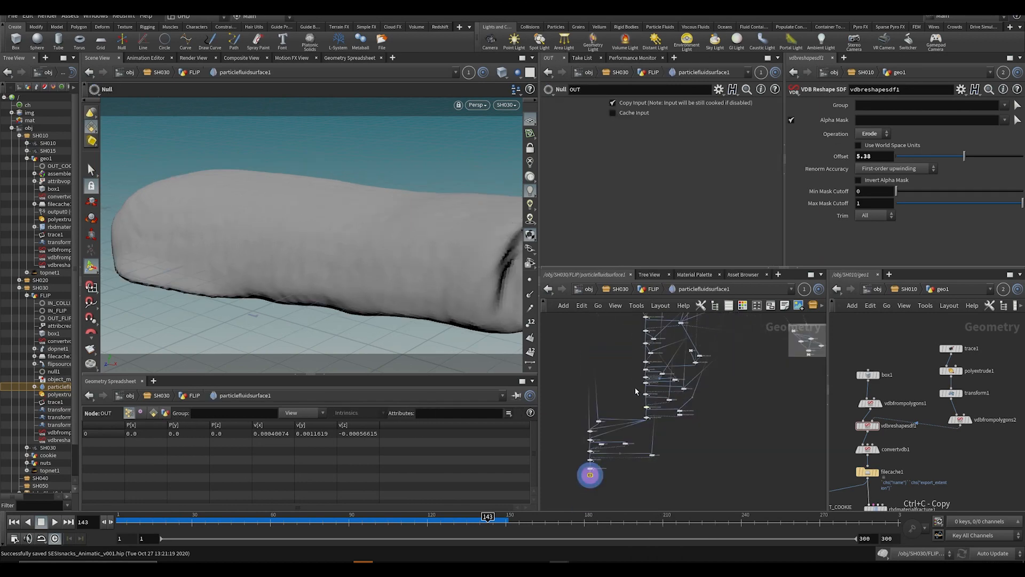
Step: Examine the internal filtering, flattening and Convert VDB nodes of the Particle Fluid Surface in the enlarged network view
key(ctrl+b)
scroll(544, 315, up, 8)
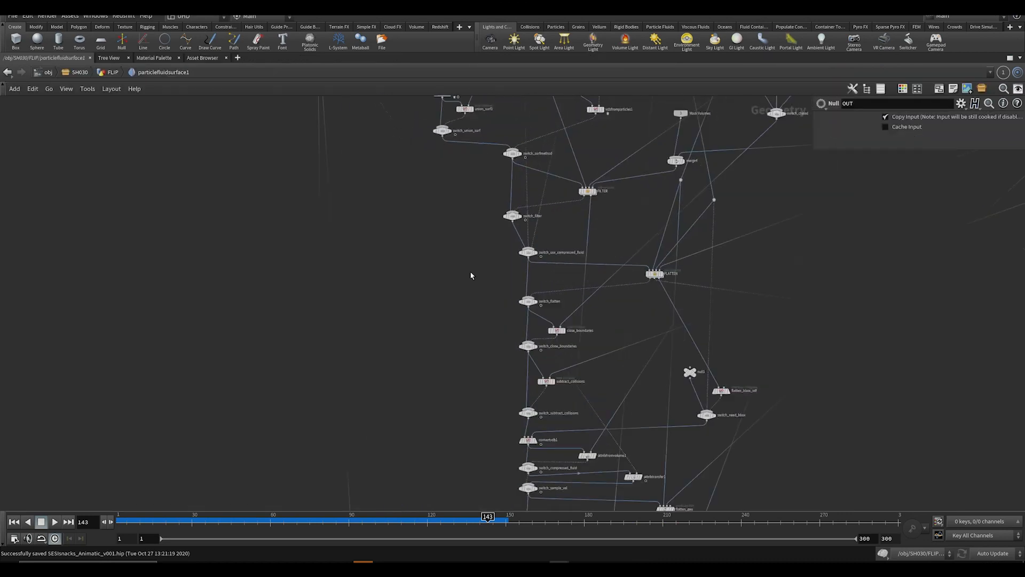
middle_drag(509, 352, 486, 247)
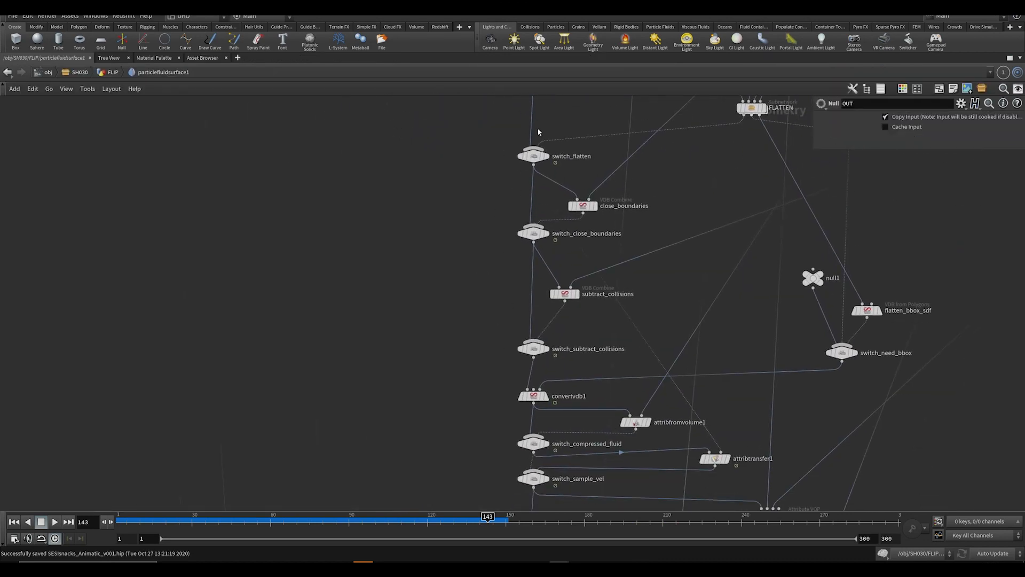
middle_drag(874, 335, 832, 379)
drag(889, 312, 805, 375)
middle_drag(749, 288, 752, 453)
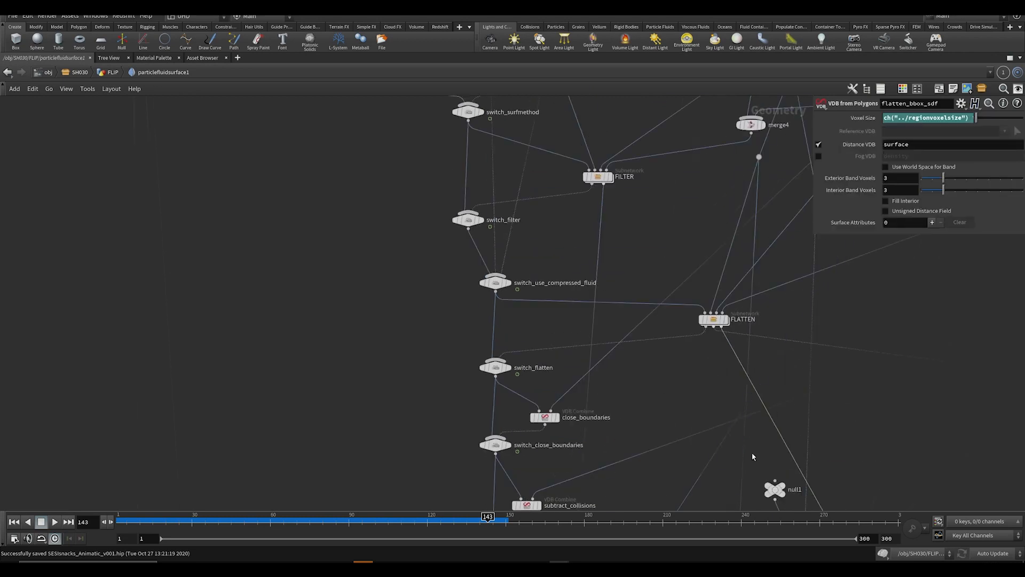
middle_drag(548, 370, 540, 219)
middle_drag(432, 380, 446, 270)
middle_drag(438, 352, 444, 286)
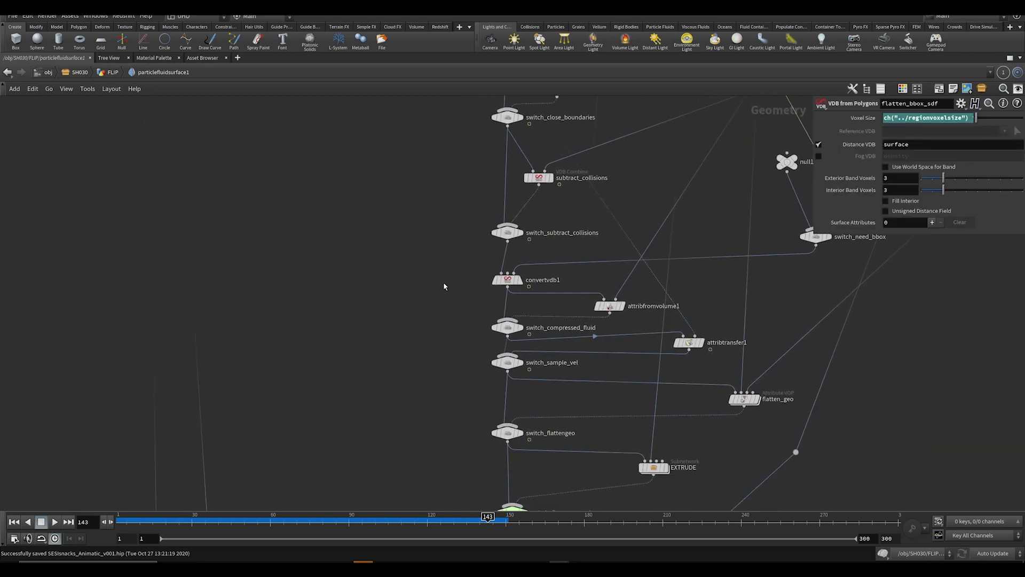
drag(445, 263, 529, 290)
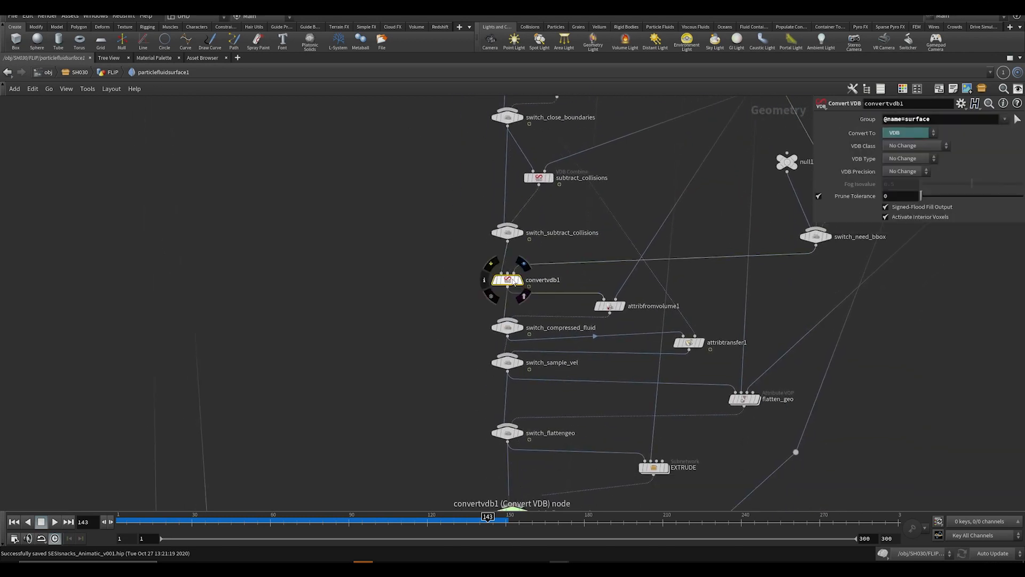
key(ctrl+b)
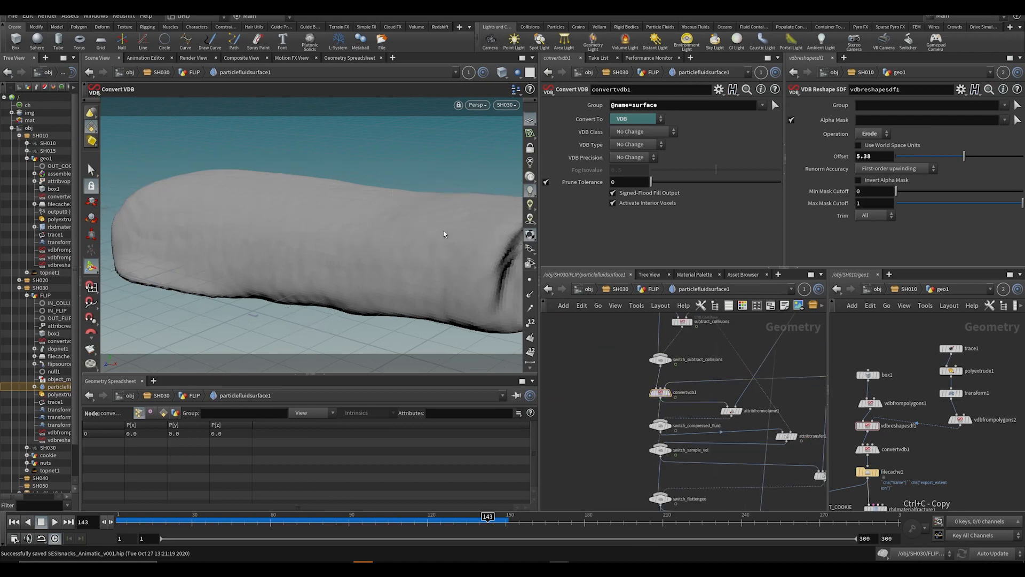
mouse_move(631, 395)
middle_down()
mouse_move(624, 360)
mouse_move(628, 377)
middle_up()
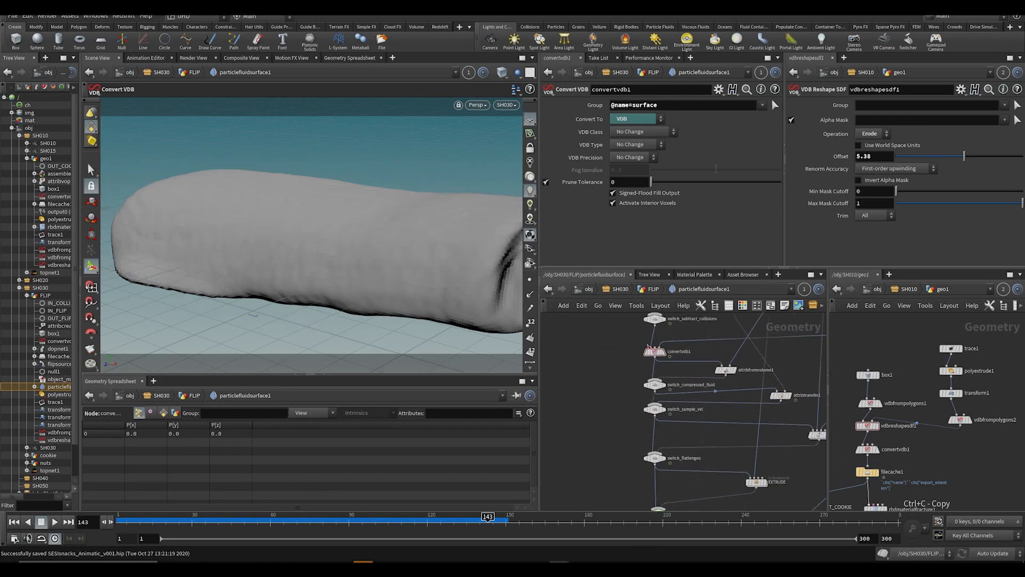
Step: Return to the FLIP network and match the Particle Fluid Surface node to its current definition
click(652, 286)
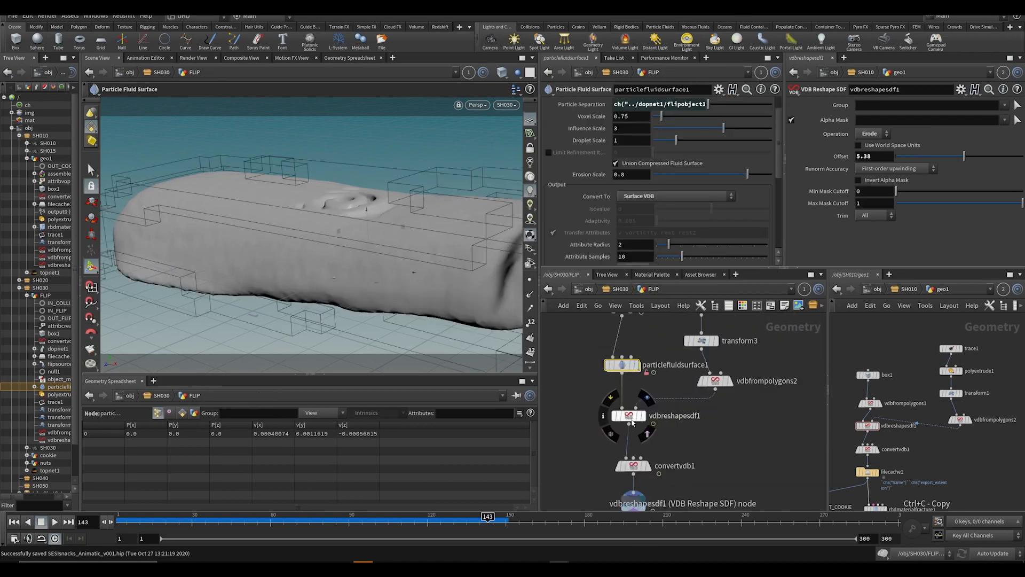
right_click(626, 388)
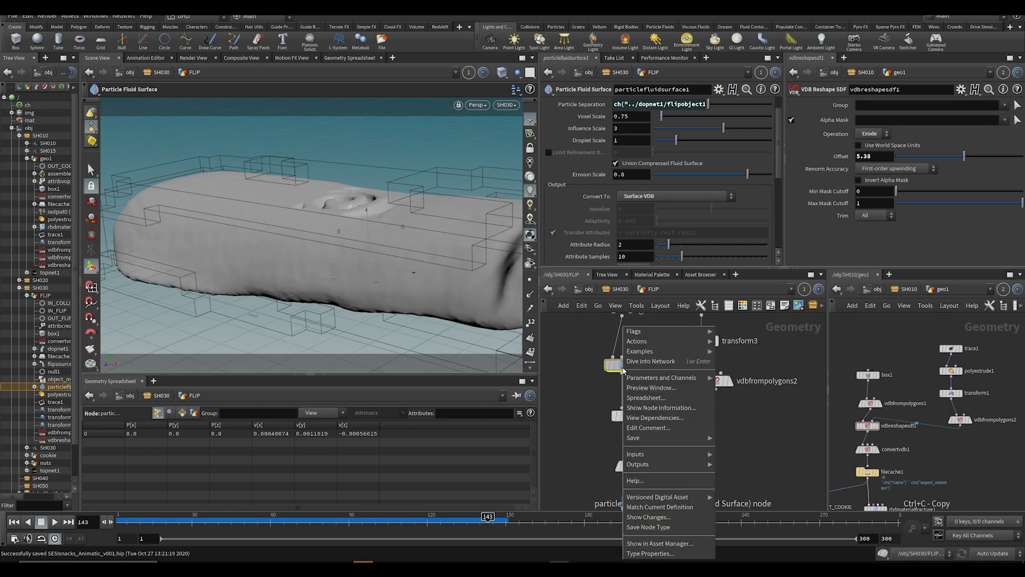
click(664, 508)
click(568, 450)
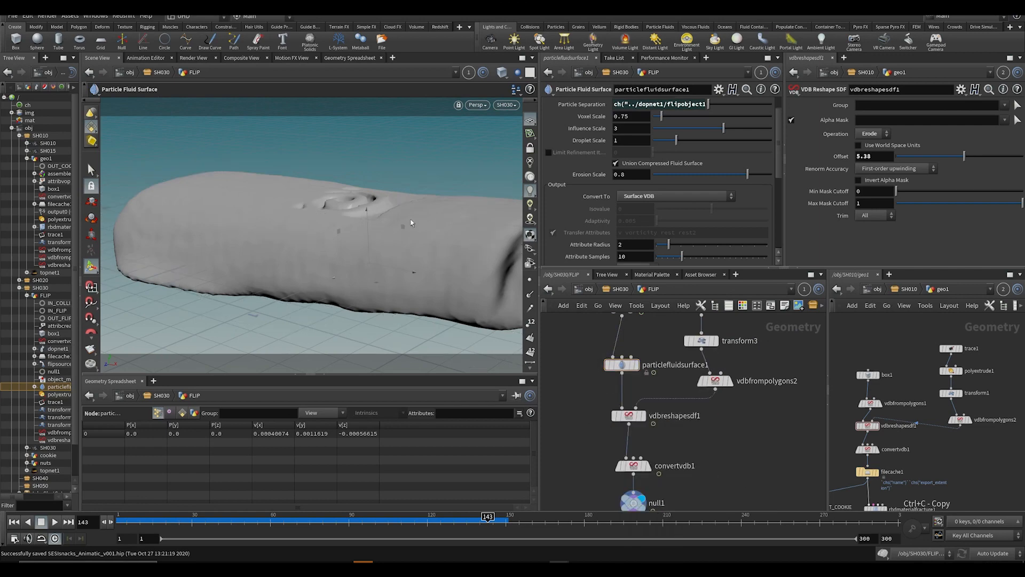
Step: Inspect the logo relief on the chocolate from a higher angle and restore the SH030 camera view
mouse_move(414, 224)
alt+mouse_down()
mouse_move(395, 249)
mouse_move(411, 235)
alt+mouse_up()
click(504, 104)
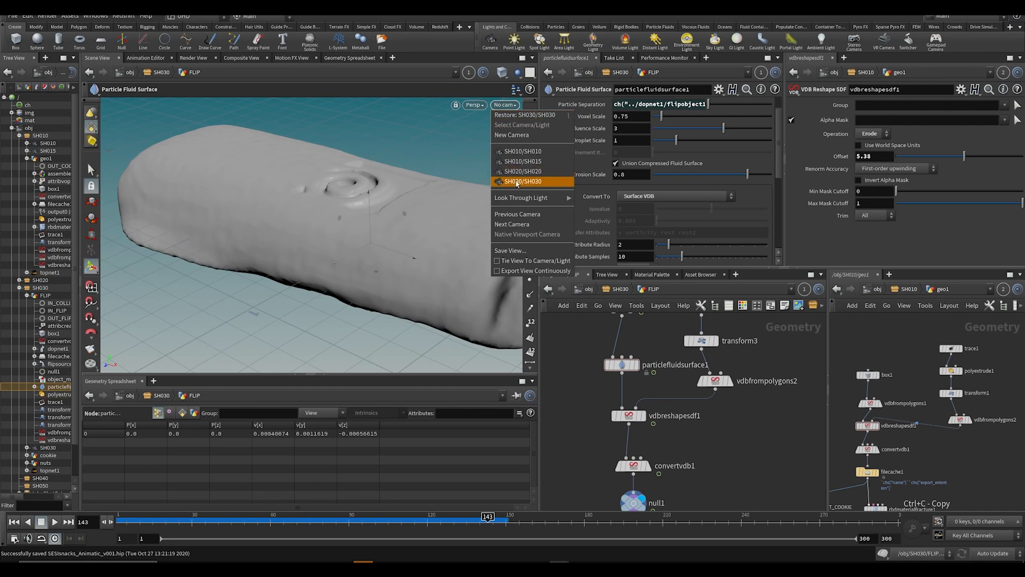
click(521, 115)
Step: Go up to the SH030 object level and scrub the timeline to frame 133 to view the full shot
middle_drag(635, 504, 620, 467)
middle_drag(690, 471, 677, 425)
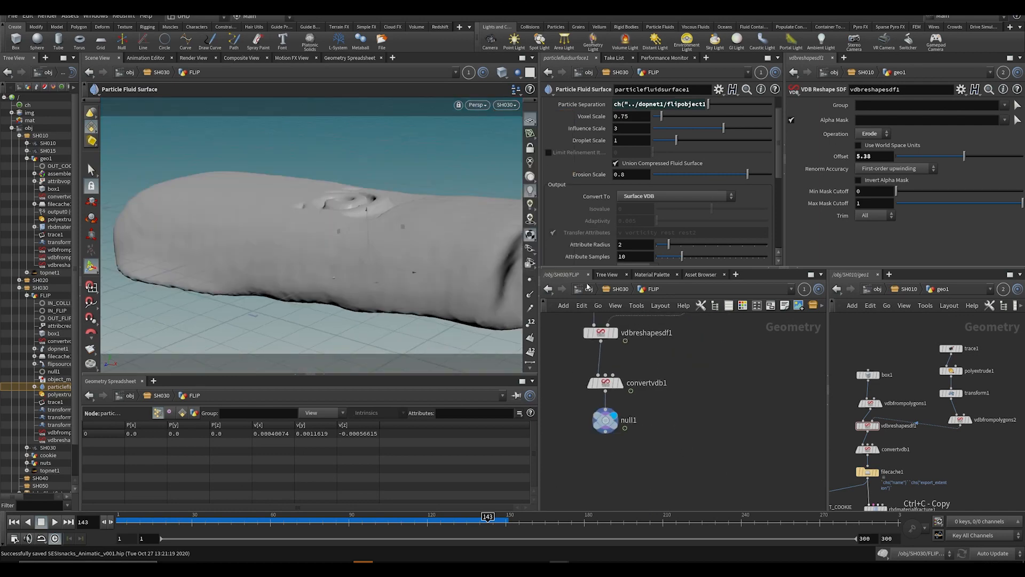
click(601, 291)
click(707, 374)
click(620, 292)
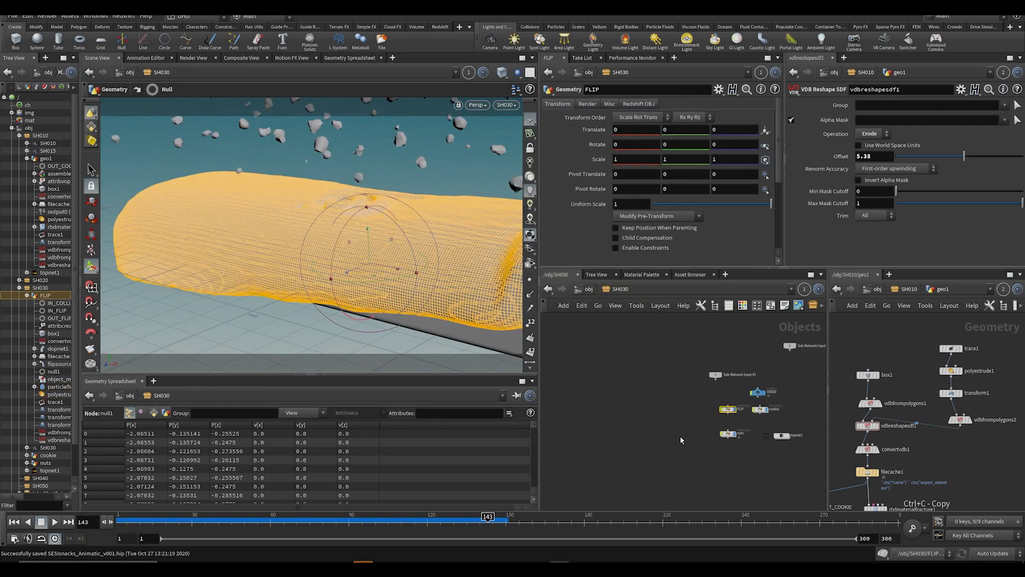
drag(409, 524, 461, 517)
key(Escape)
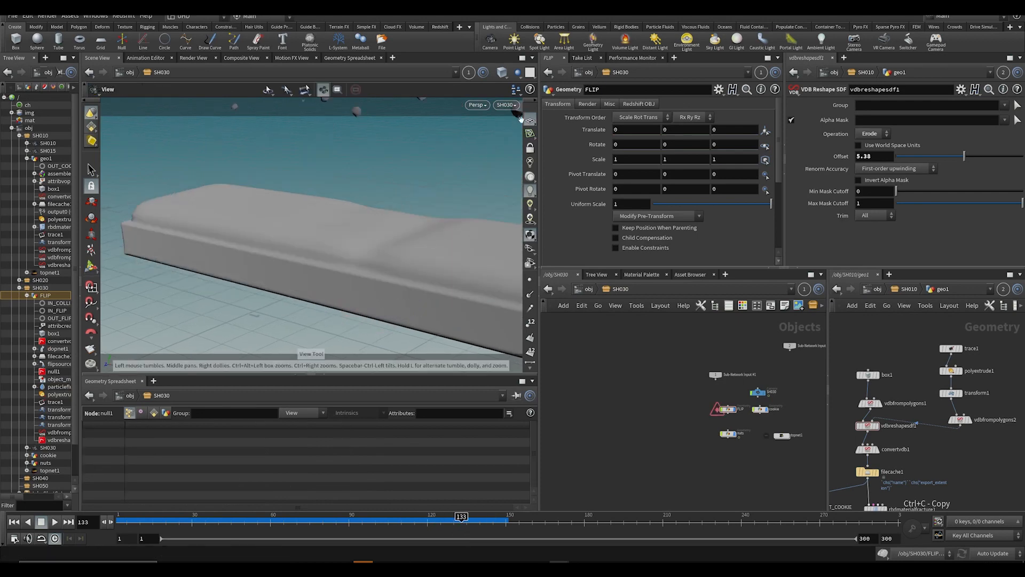
Step: Scrub the SH030 shot to frame 96 and open its topnet1 task network
drag(324, 522, 365, 524)
middle_drag(659, 441, 548, 414)
scroll(724, 406, up, 3)
middle_drag(724, 405, 876, 459)
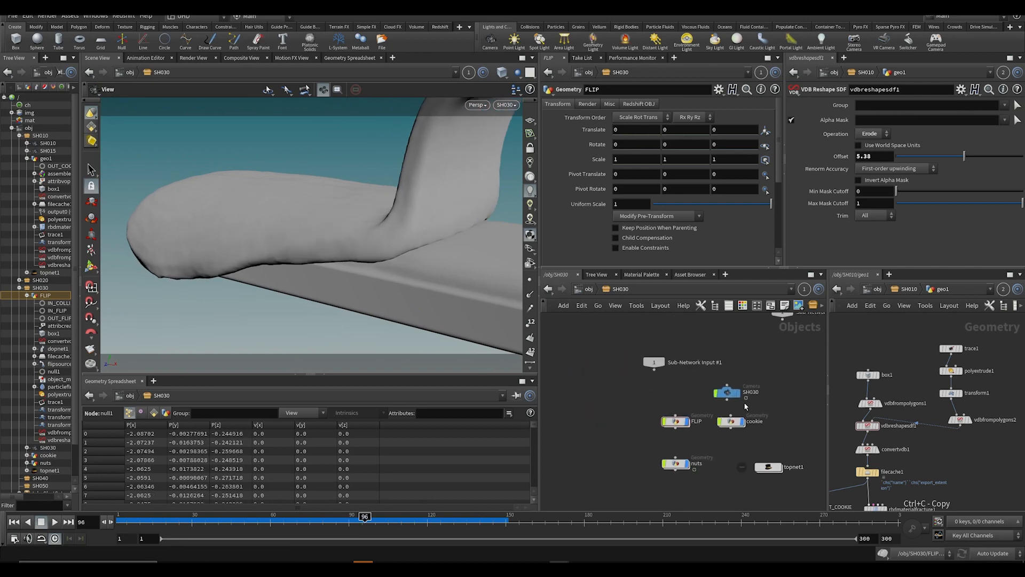
middle_drag(770, 478, 604, 443)
double_click(700, 382)
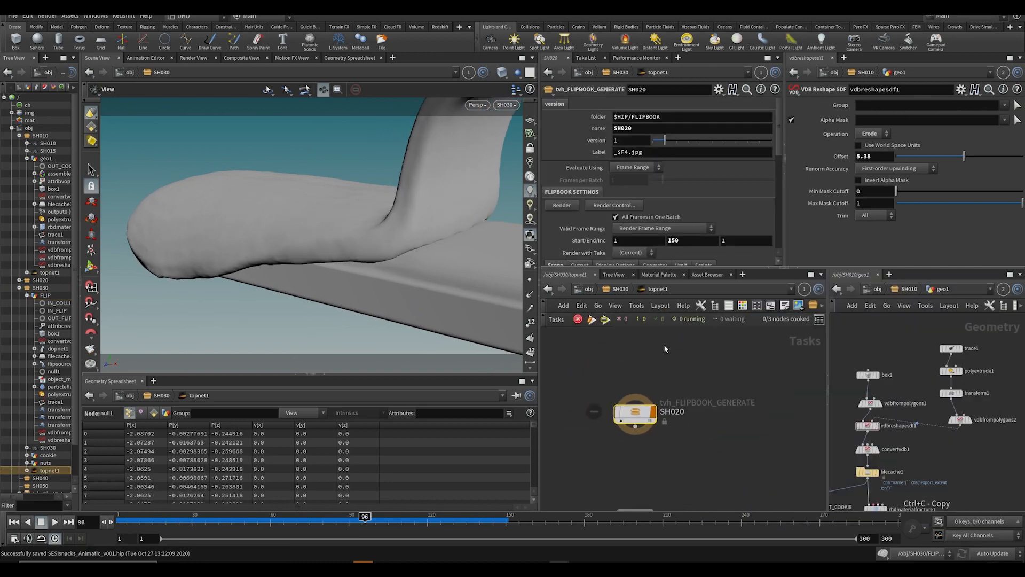
Step: Change both the output name and the node name of the flipbook generator to SH030
click(634, 129)
text(3)
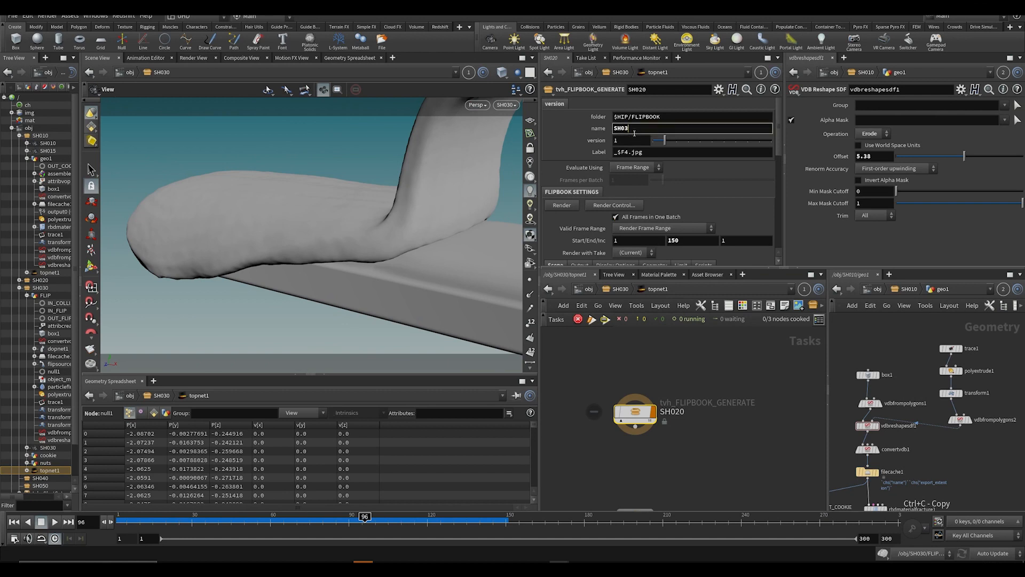
double_click(668, 411)
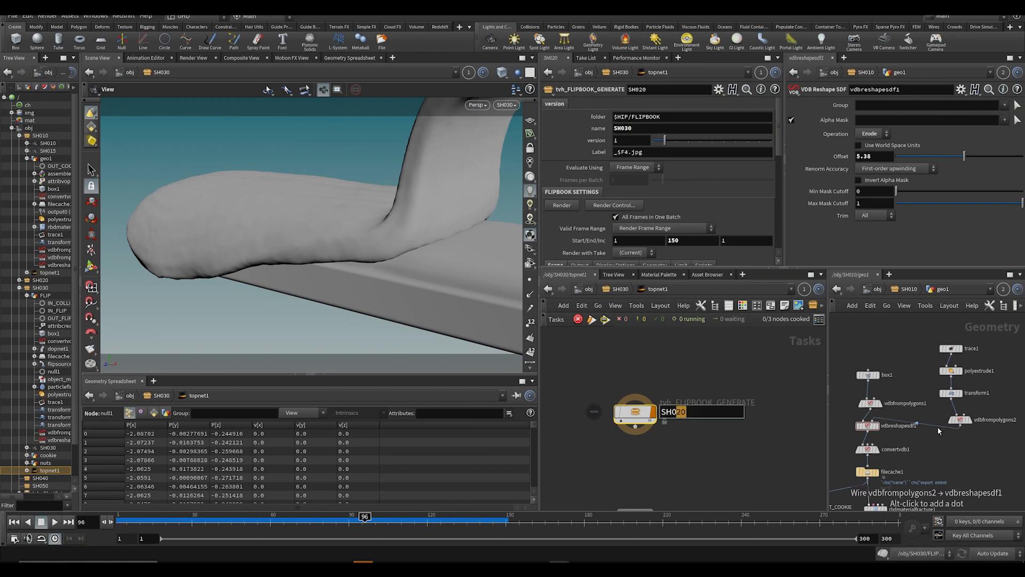
text(30)
key(Return)
Step: Point the flipbook's scene path to /obj/SH030 and its camera to /obj/SH030/SH030, and save the scene
scroll(626, 215, down, 4)
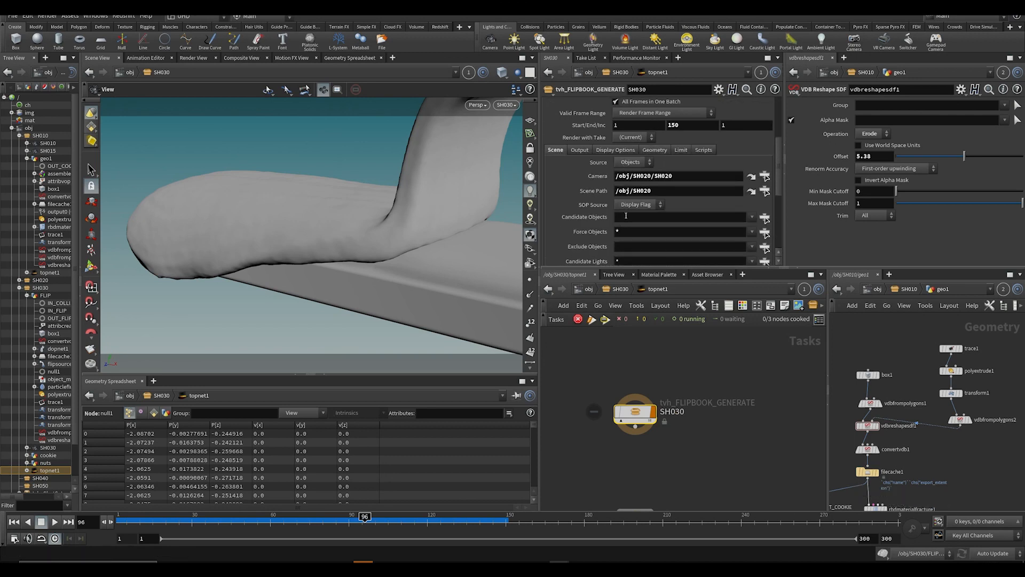
click(763, 193)
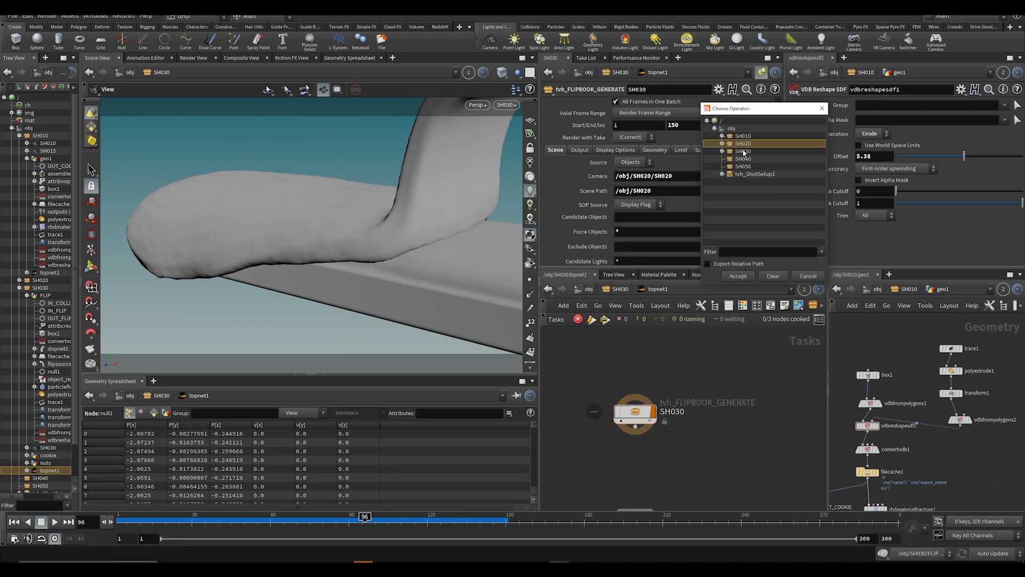
double_click(744, 153)
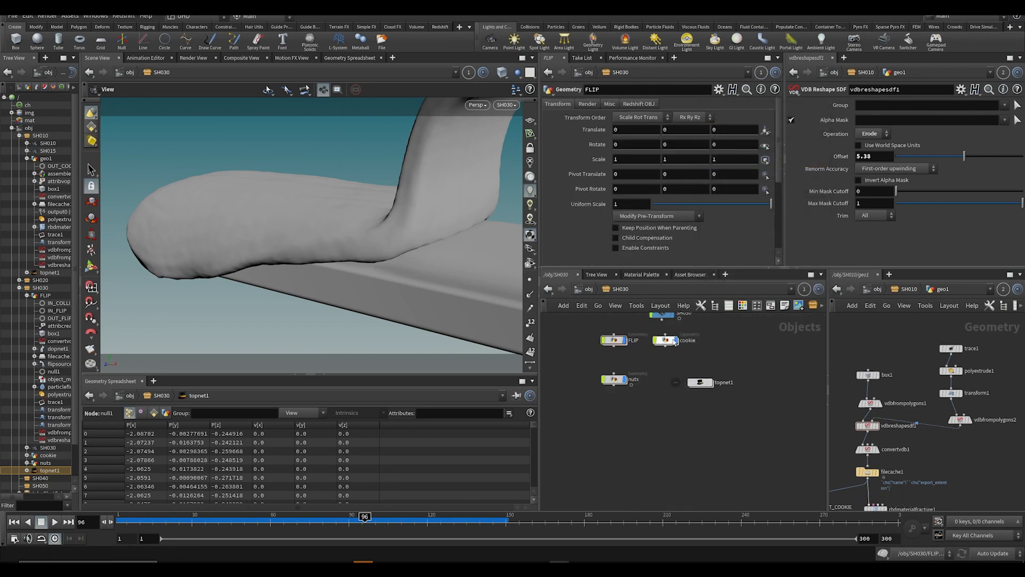
double_click(700, 383)
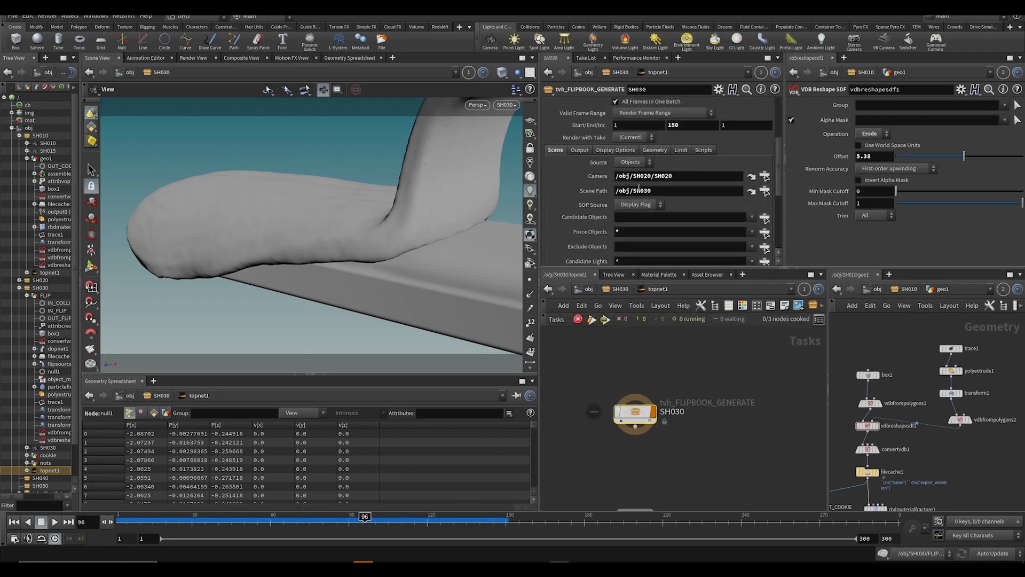
click(764, 177)
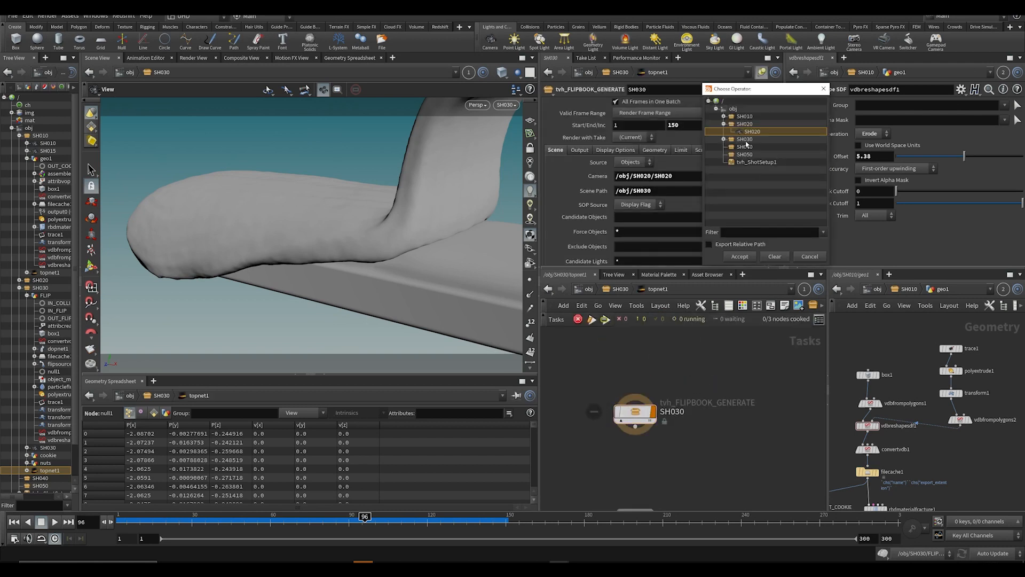
click(724, 140)
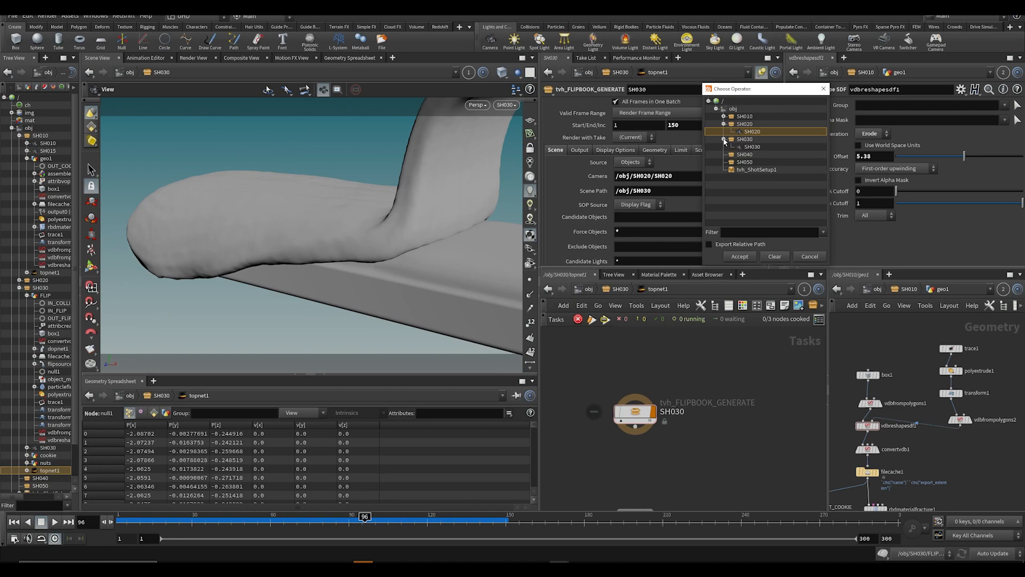
double_click(760, 147)
key(ctrl+s)
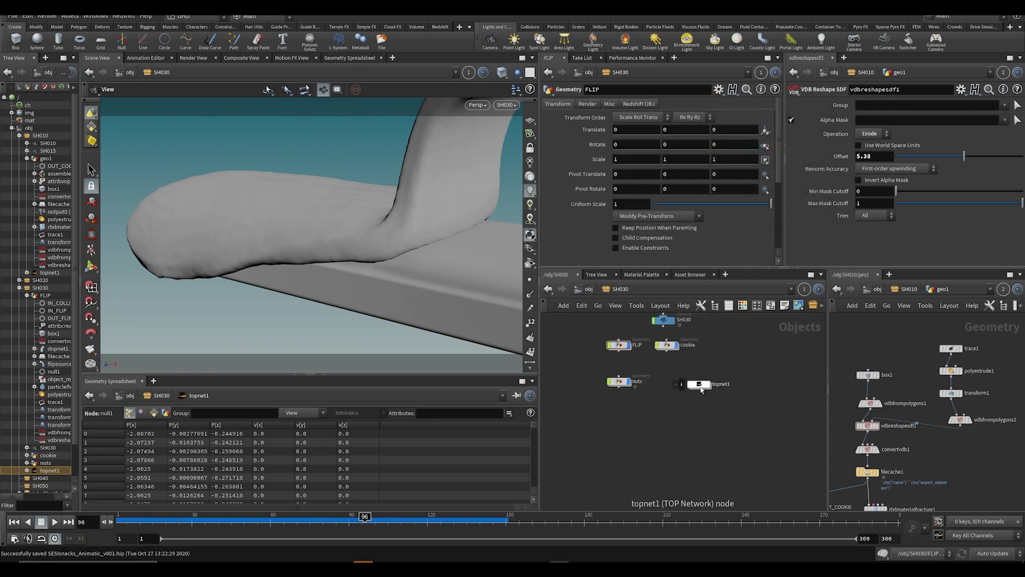
Step: Review the flipbook settings in topnet1, save the scene and cook the SH030 flipbook node
double_click(700, 386)
scroll(674, 191, down, 2)
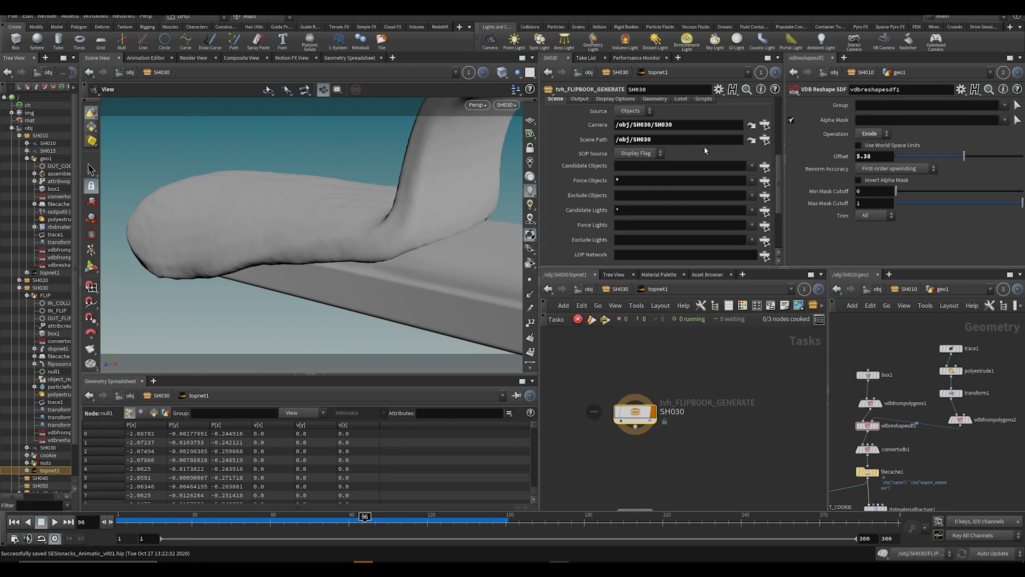
scroll(704, 150, up, 6)
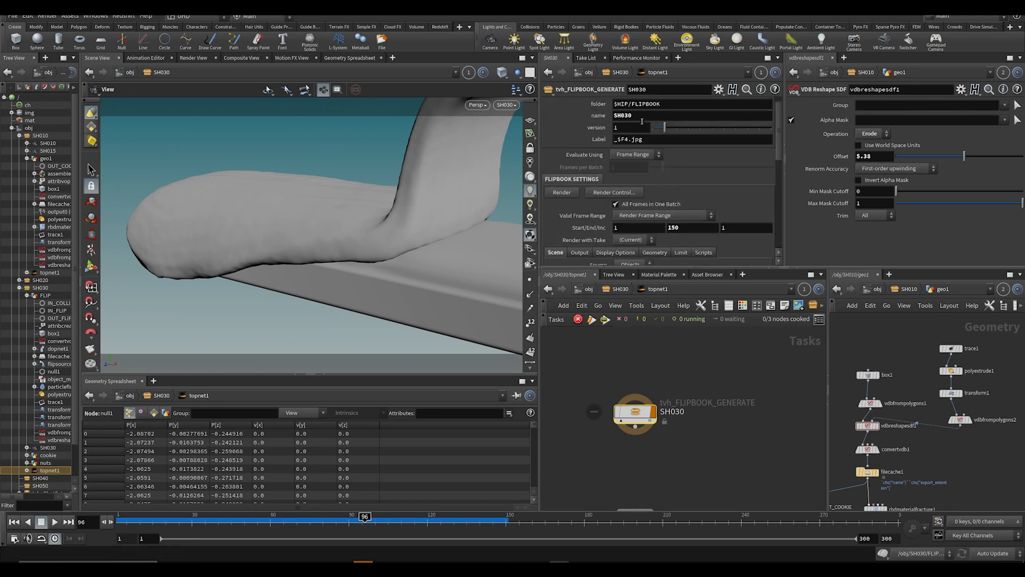
middle_drag(664, 373, 634, 375)
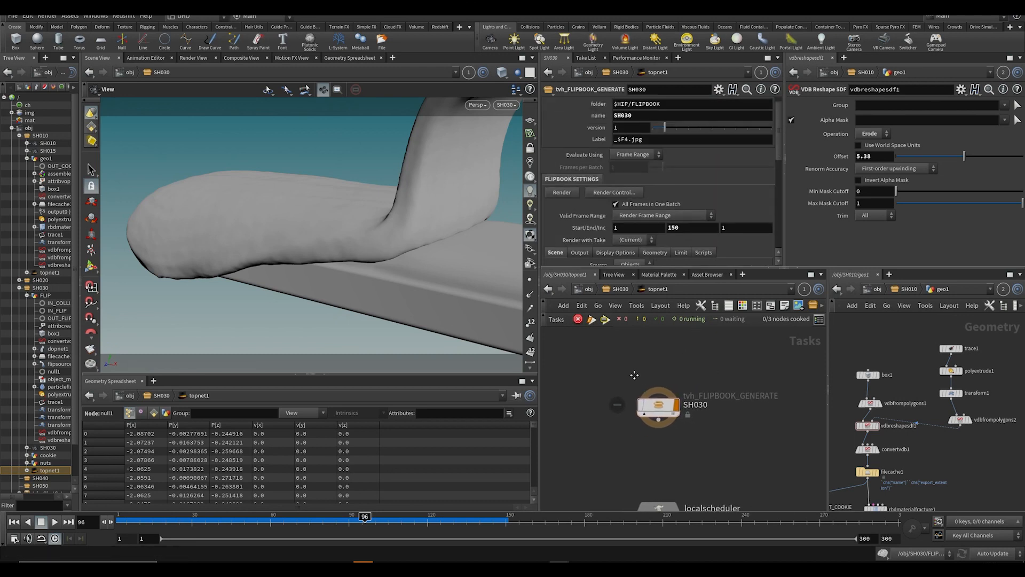
key(ctrl+s)
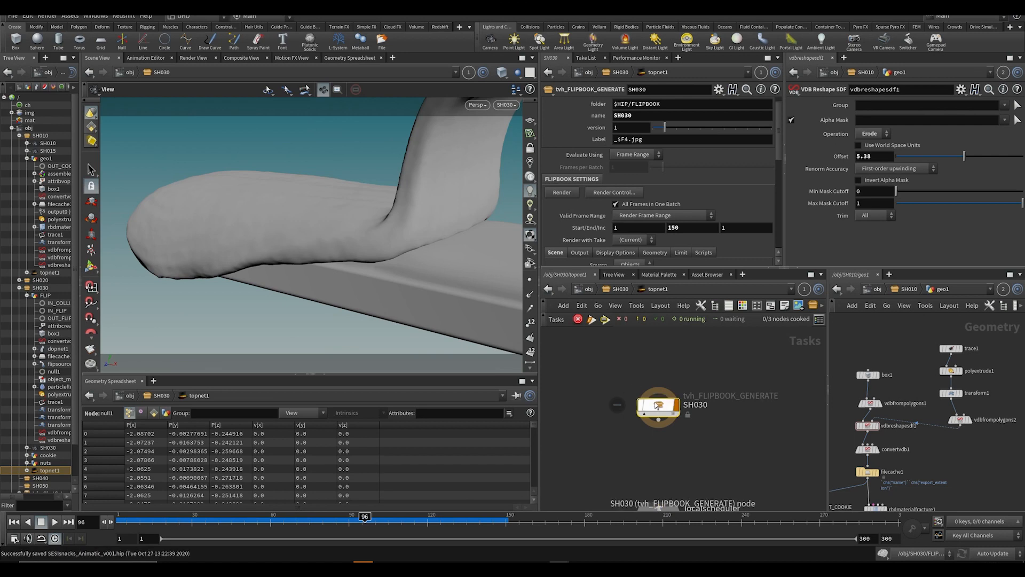
mouse_move(656, 404)
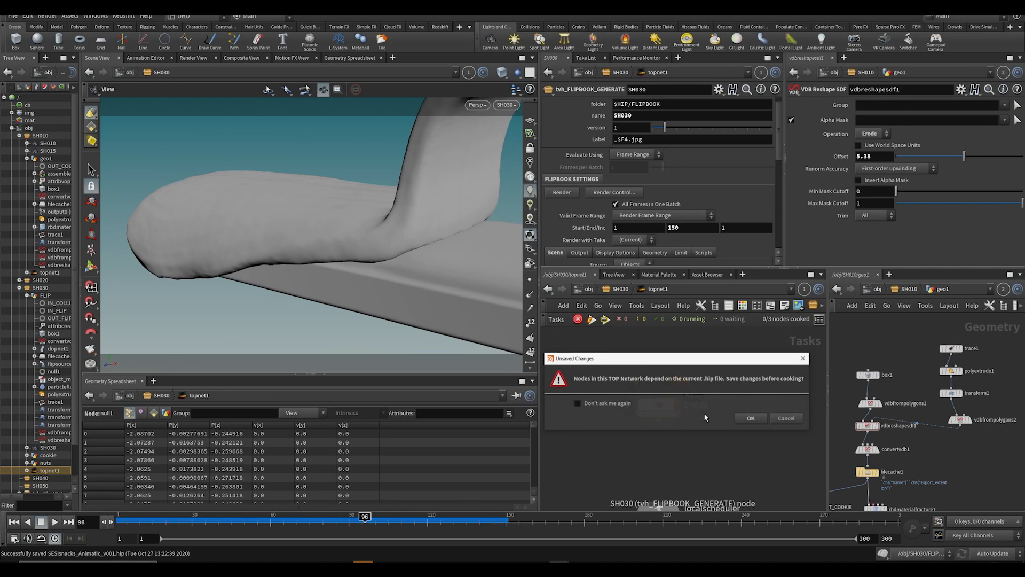
click(740, 417)
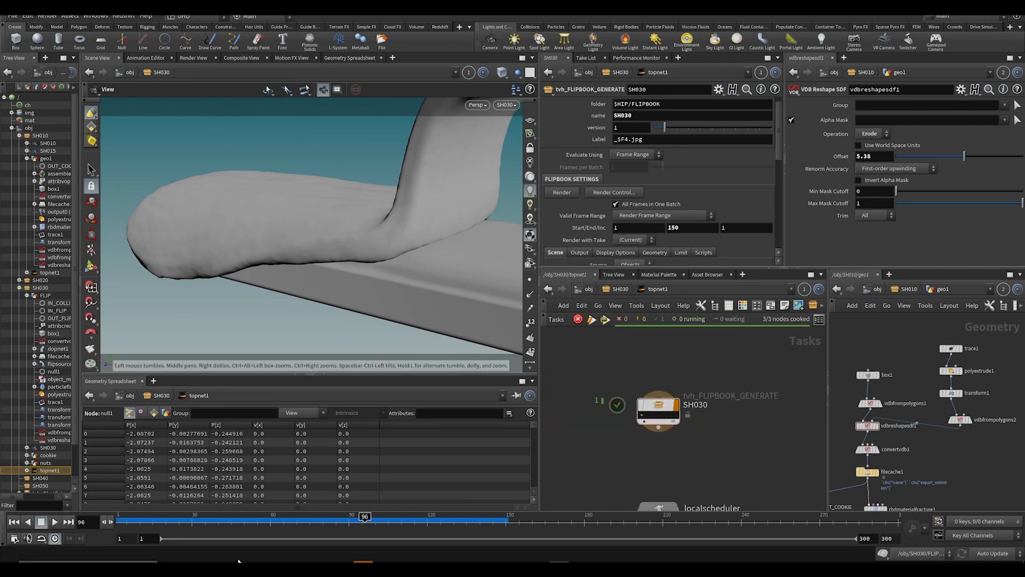
Step: Switch to the file browser, play SH030_v1 from the FLIPBOOK/SH030/1/MP4 folder and close the player
click(195, 525)
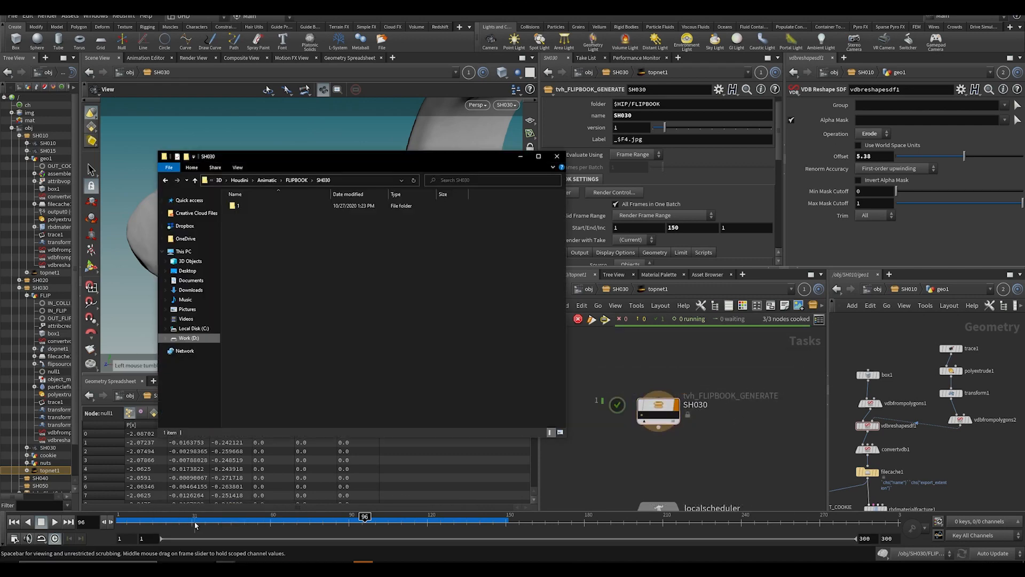
double_click(240, 207)
double_click(243, 207)
click(246, 214)
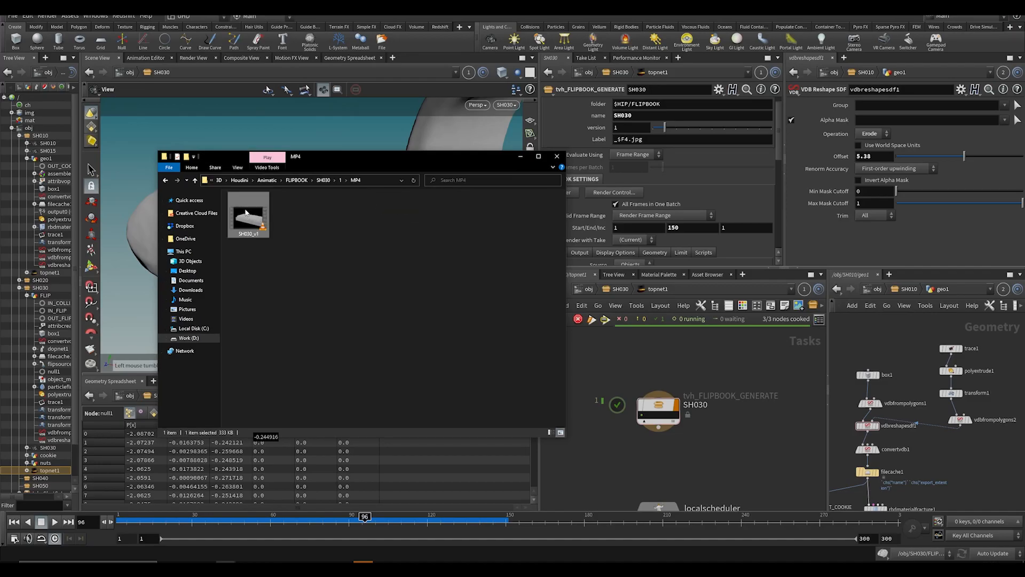
double_click(269, 223)
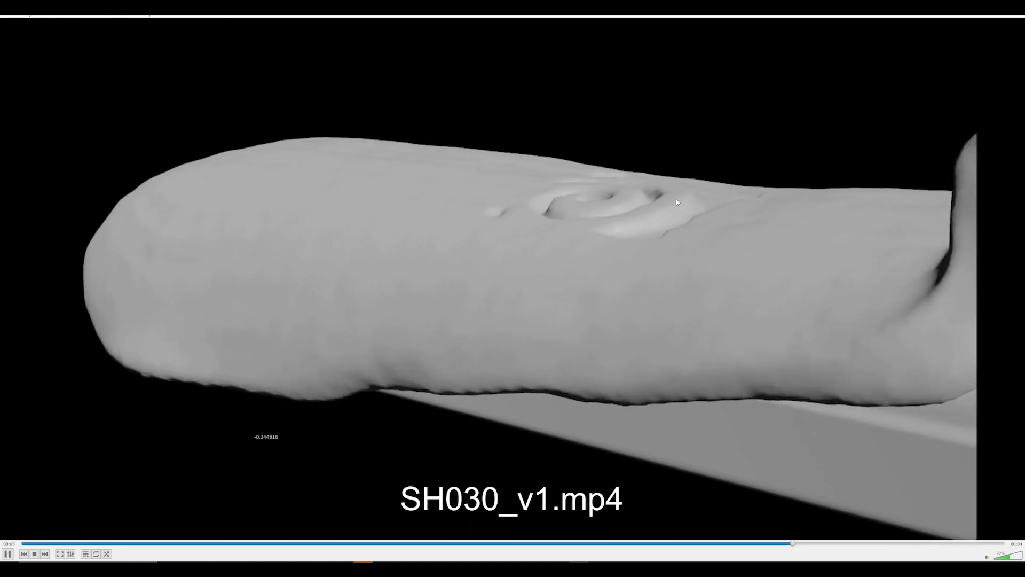
key(space)
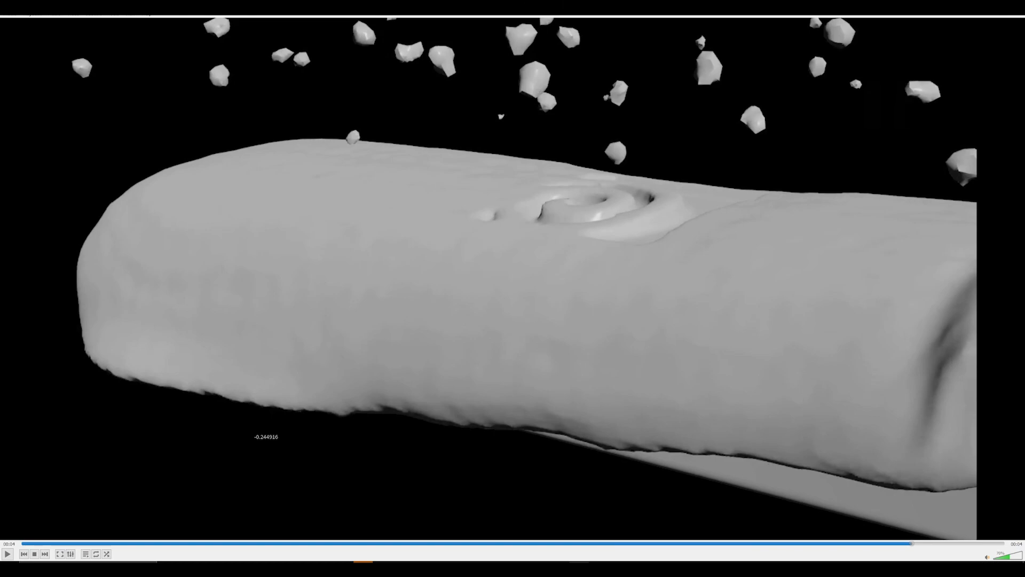
key(alt+F4)
click(773, 457)
Step: Return to the SH030 object level and open the nuts object's translate animation curves at frame 140
right_click(607, 289)
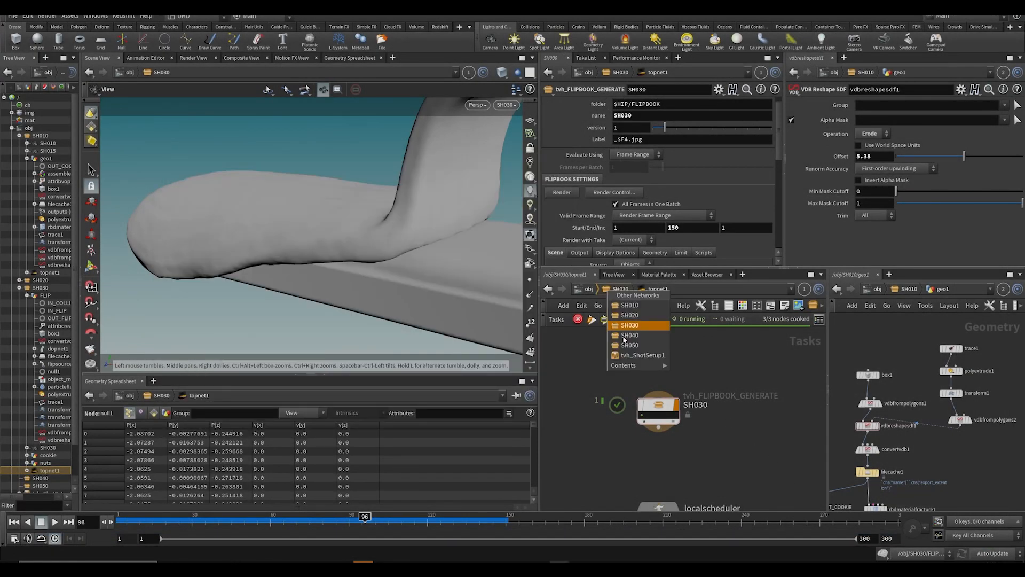
click(608, 290)
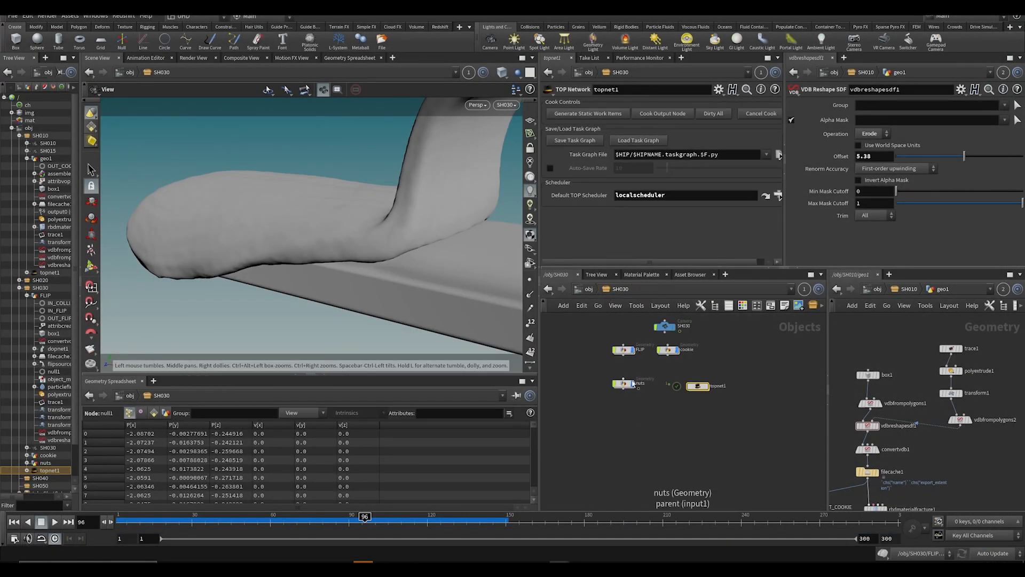
double_click(633, 384)
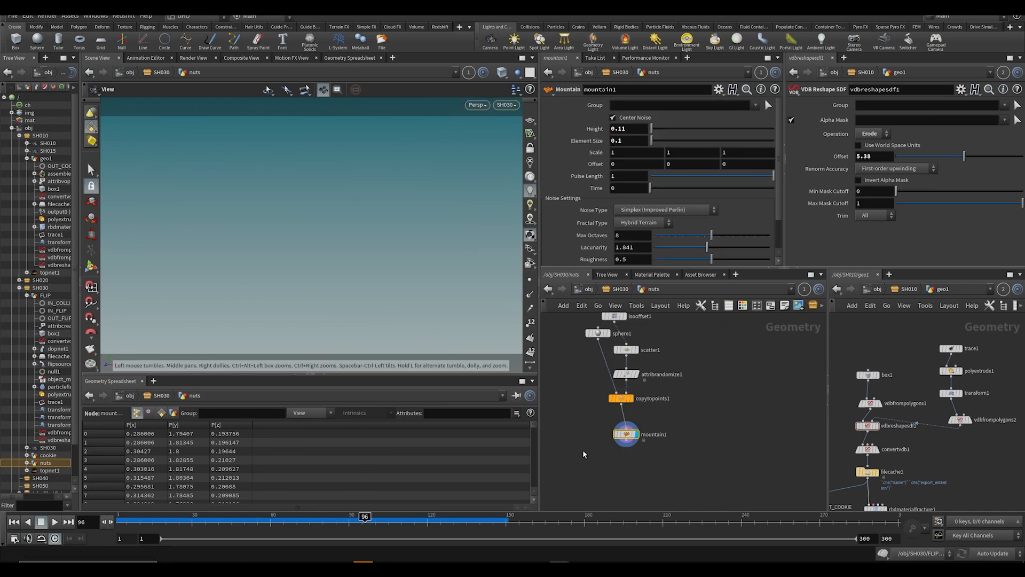
key(u)
click(479, 527)
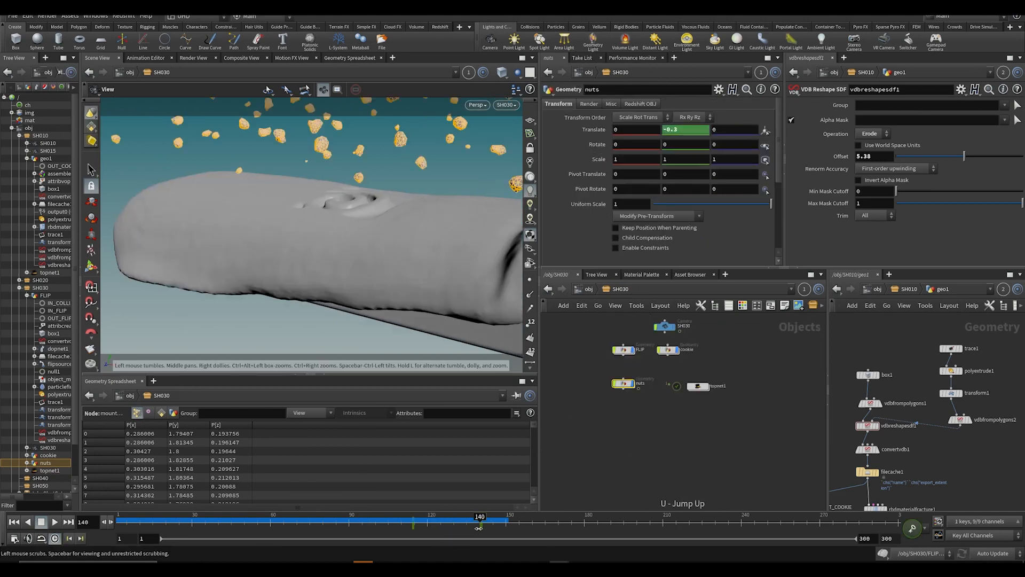
shift+click(608, 128)
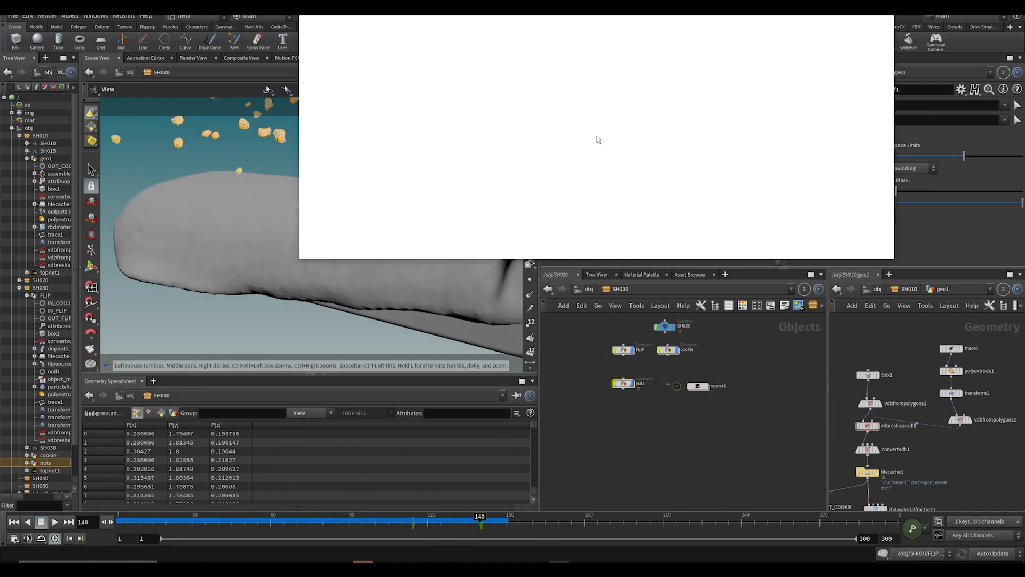
scroll(639, 214, up, 4)
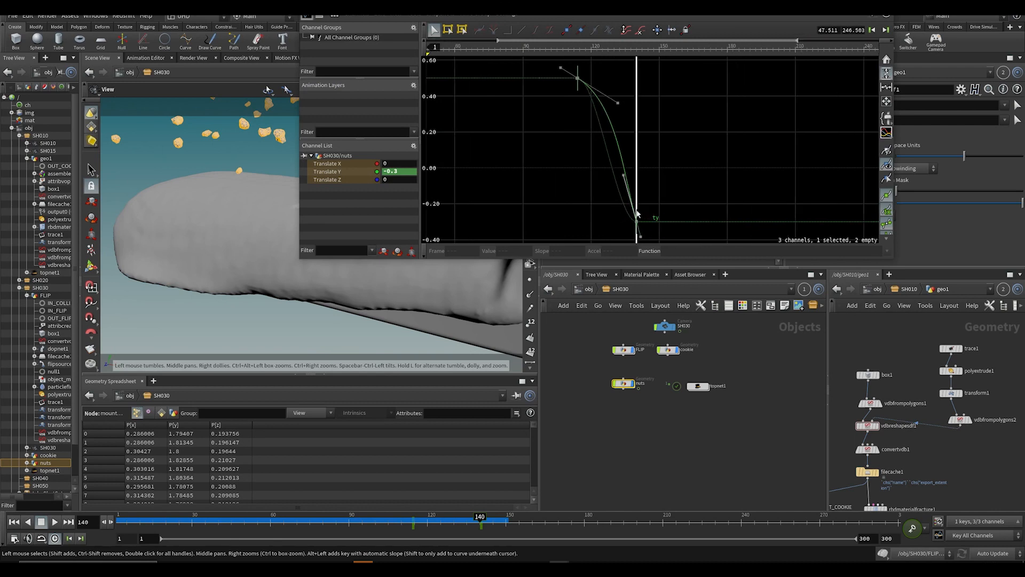
Step: Shift the nuts' Translate Y keys in the dope sheet to about frame 128 and frame 150, and save the scene
click(638, 234)
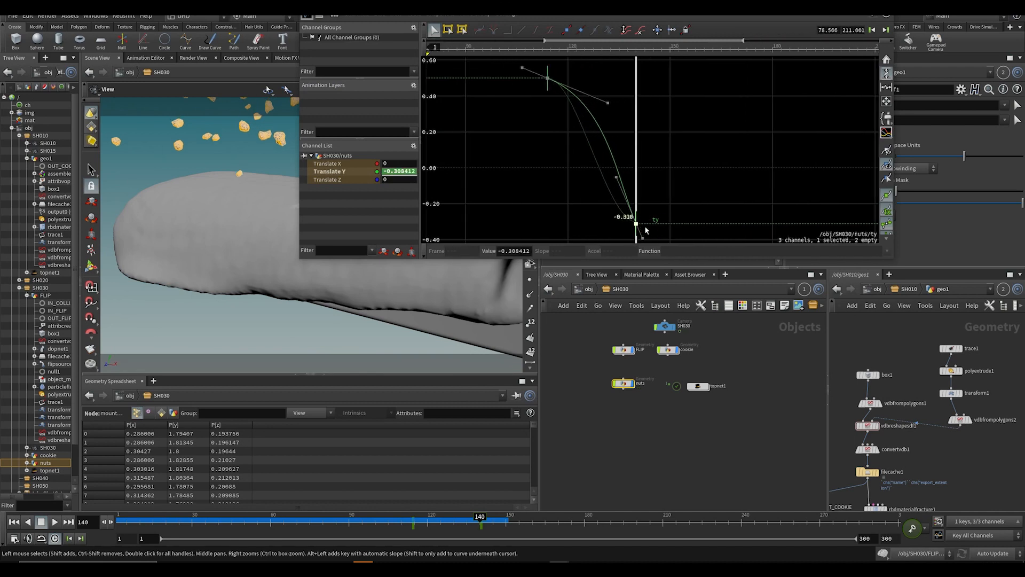
click(636, 221)
click(321, 15)
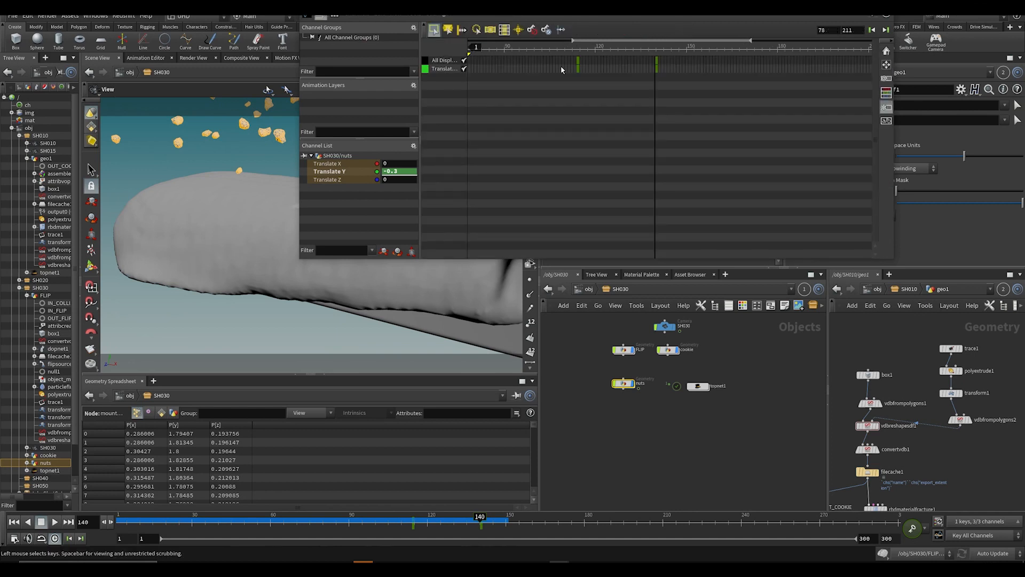
drag(656, 64, 620, 67)
key(ctrl+s)
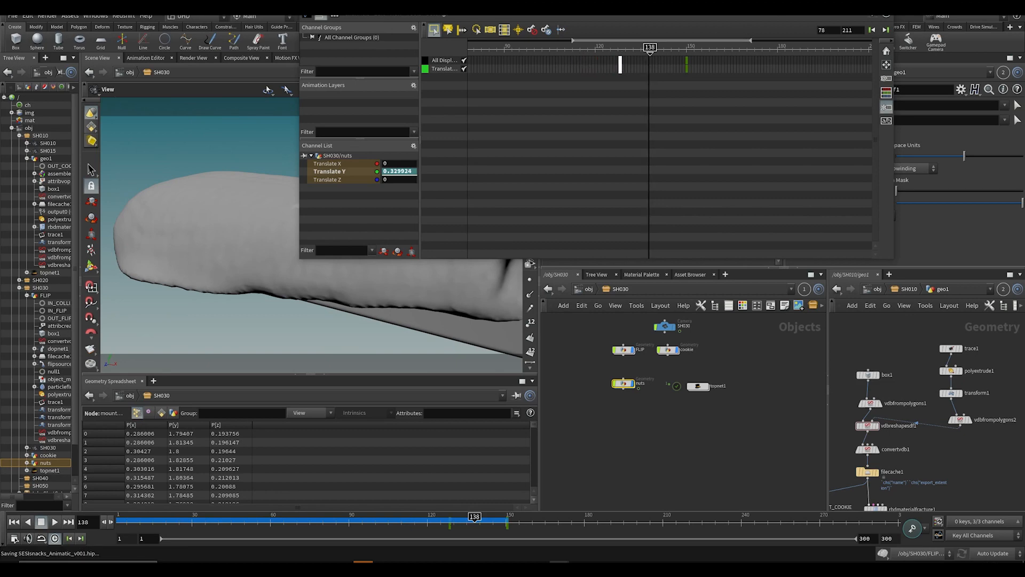
Step: Close the animation editor, return to topnet1 and recook the SH030 flipbook with the changes saved
click(886, 15)
double_click(697, 386)
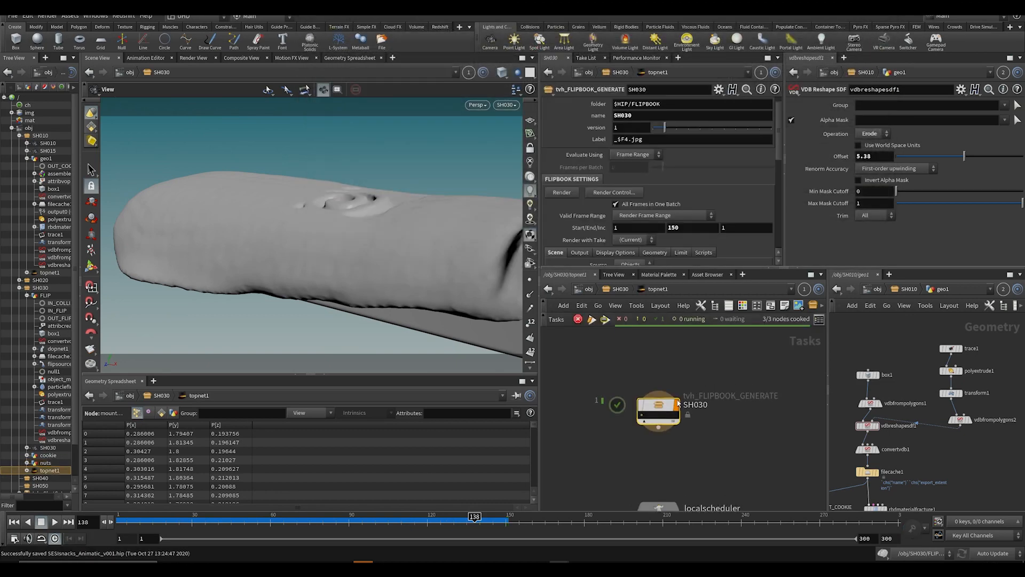
right_click(667, 398)
click(705, 403)
click(760, 429)
mouse_move(645, 407)
key(shift+v)
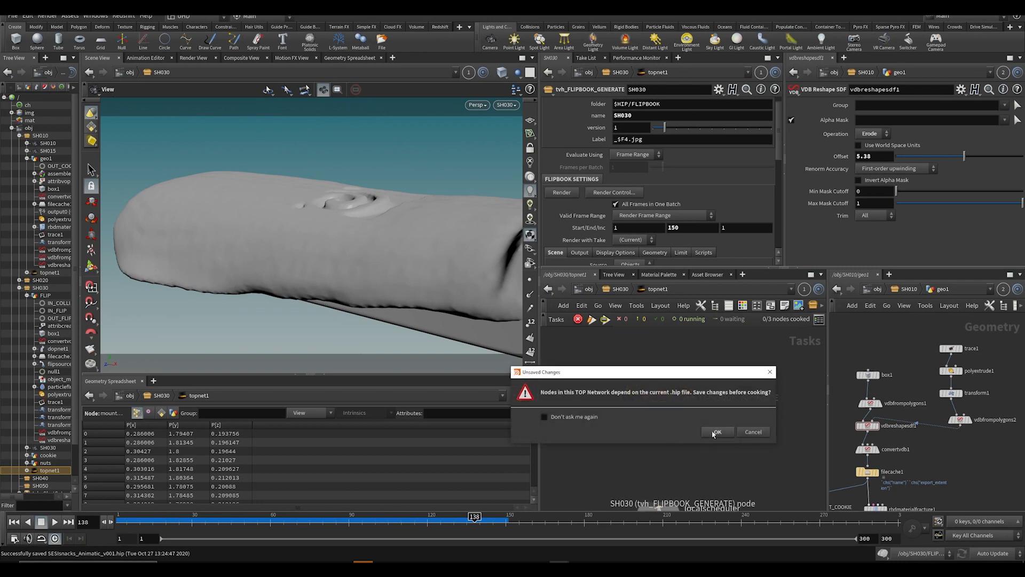
click(714, 432)
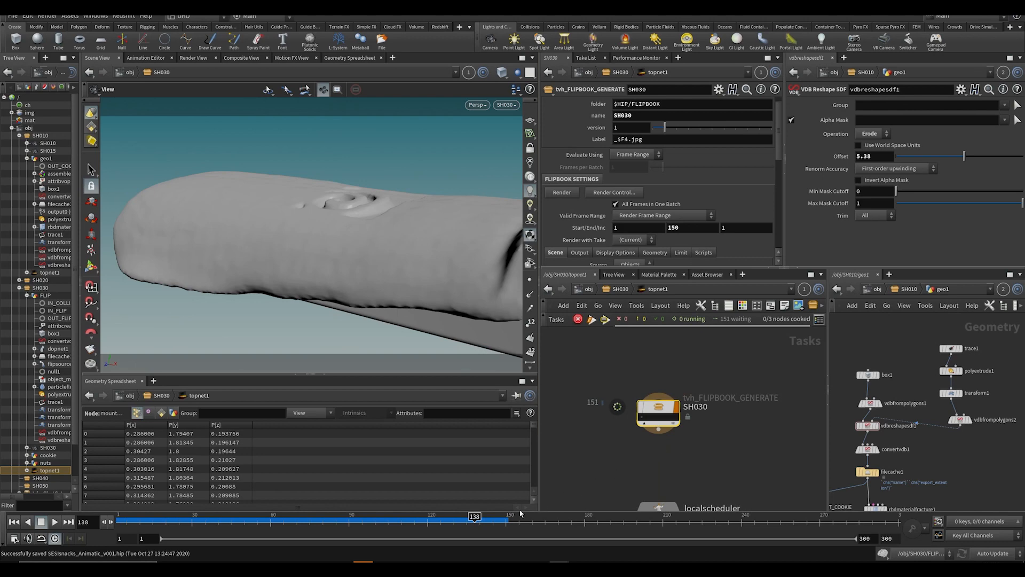
Step: Switch to the file browser's MP4 folder, play the re-rendered SH030_v1 video, and return to the Houdini scene
mouse_move(225, 563)
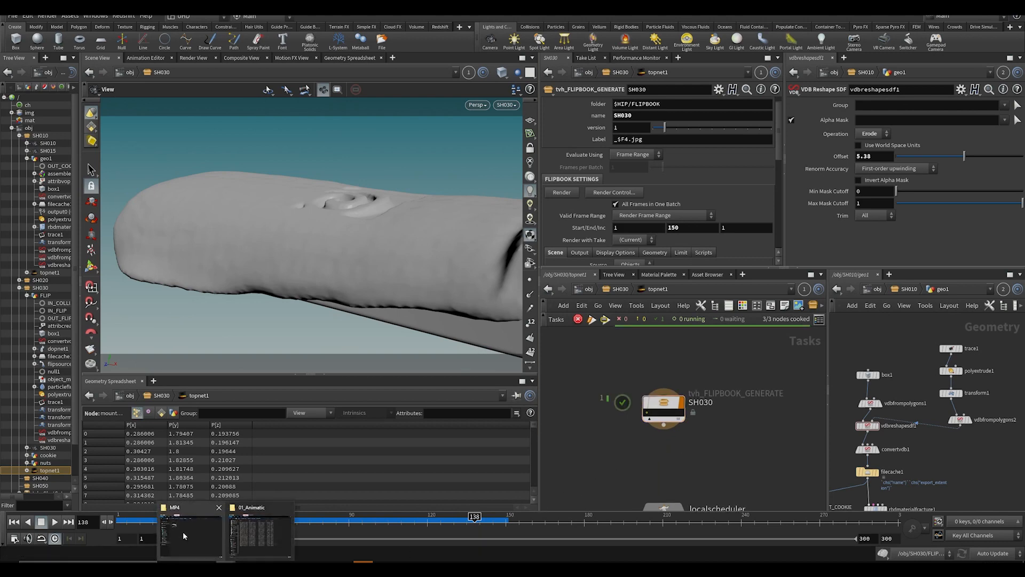
click(182, 534)
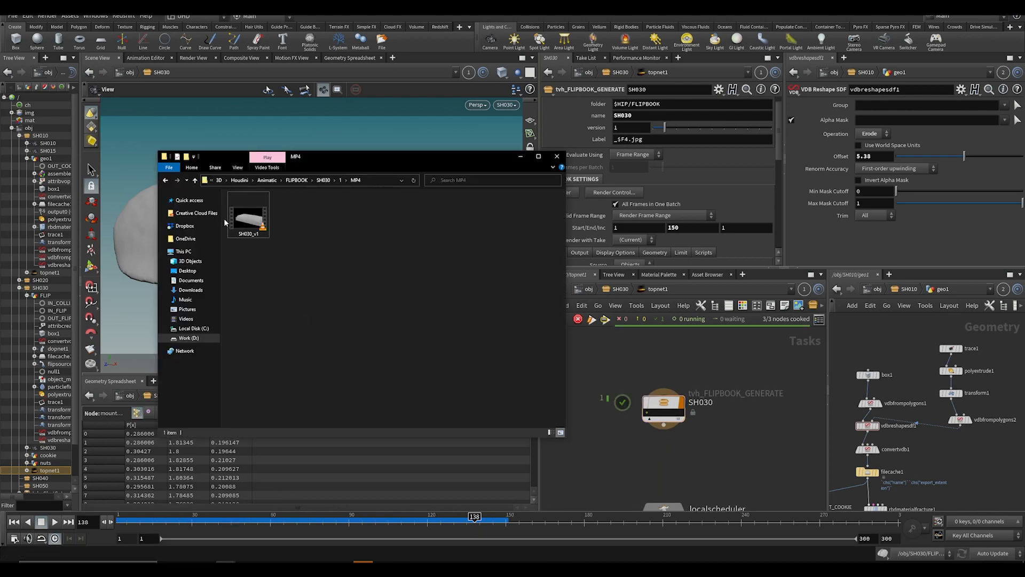
click(248, 225)
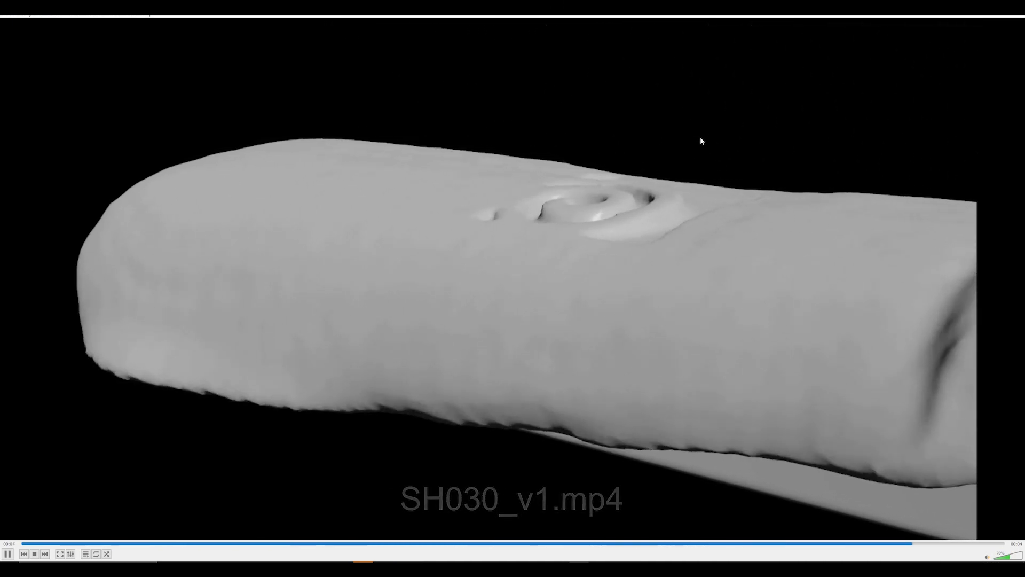
key(alt+F4)
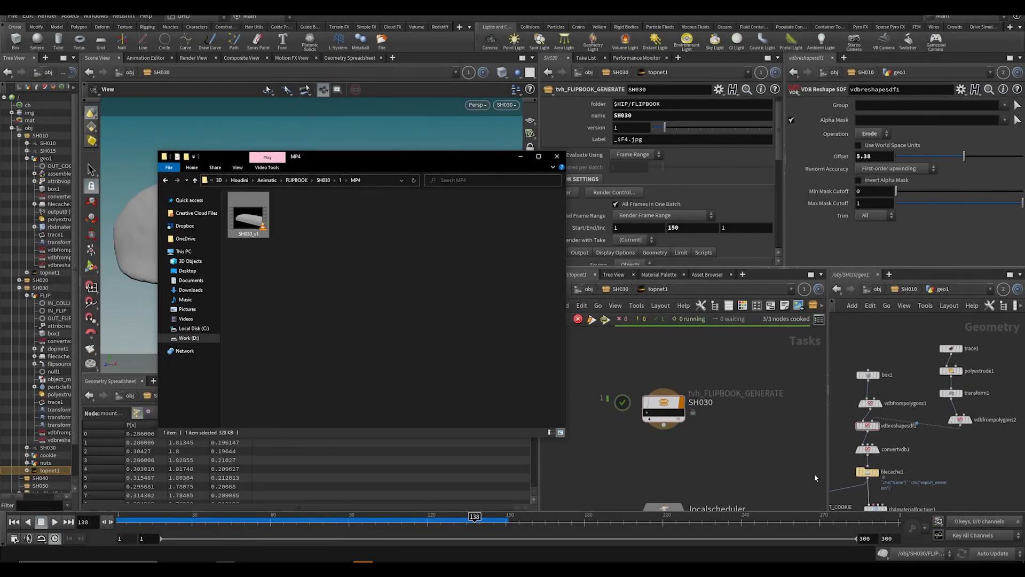
click(814, 476)
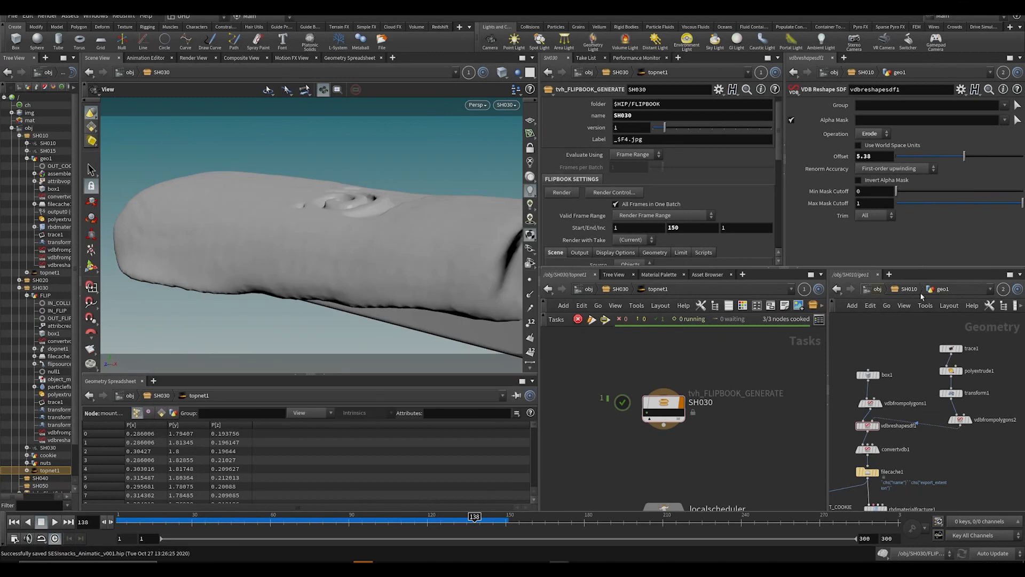
Step: Go up to the obj level in the secondary network view and examine the storyboard frames, especially the SH040 crunchy peanuts panel
click(876, 288)
scroll(914, 382, down, 3)
scroll(944, 381, up, 3)
middle_drag(1004, 424, 967, 379)
scroll(915, 389, up, 3)
scroll(961, 377, down, 3)
middle_drag(903, 368, 945, 475)
scroll(936, 416, up, 3)
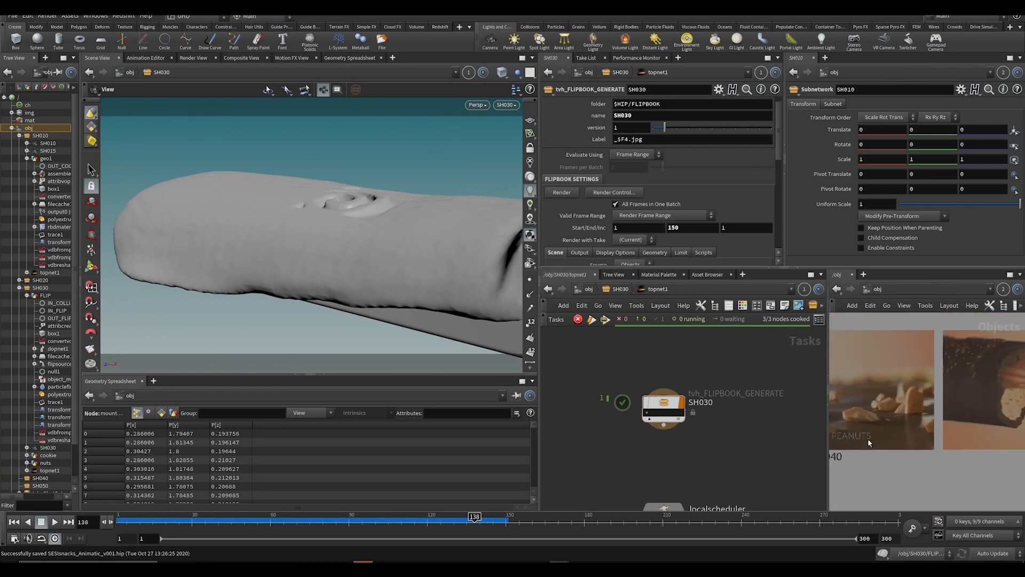
middle_drag(881, 396, 940, 404)
scroll(941, 404, down, 1)
middle_drag(941, 449, 929, 342)
middle_drag(897, 465, 966, 456)
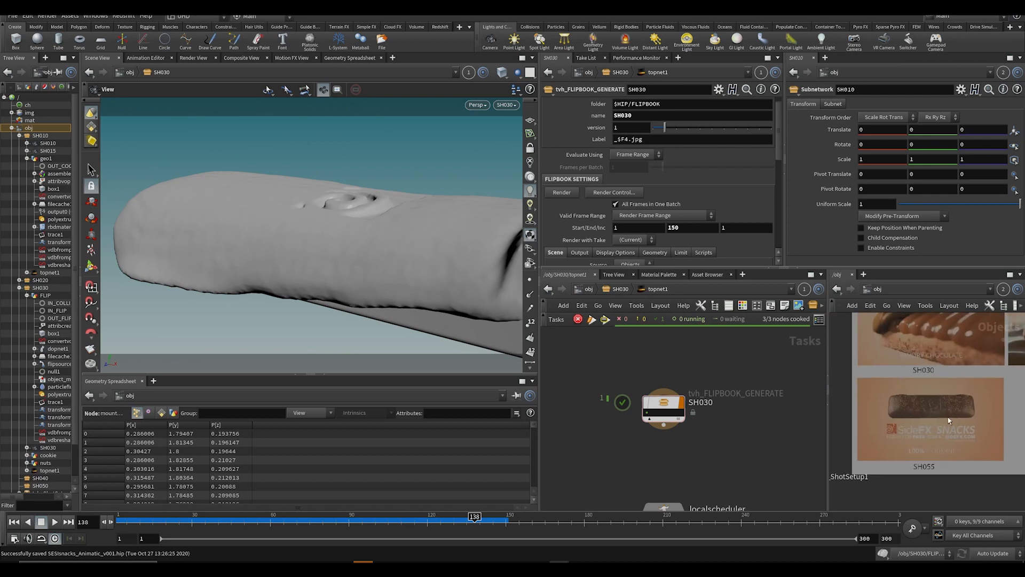
mouse_move(950, 421)
middle_down()
mouse_move(931, 389)
mouse_move(990, 457)
mouse_move(897, 437)
mouse_move(959, 438)
middle_up()
scroll(931, 389, down, 2)
scroll(906, 410, up, 2)
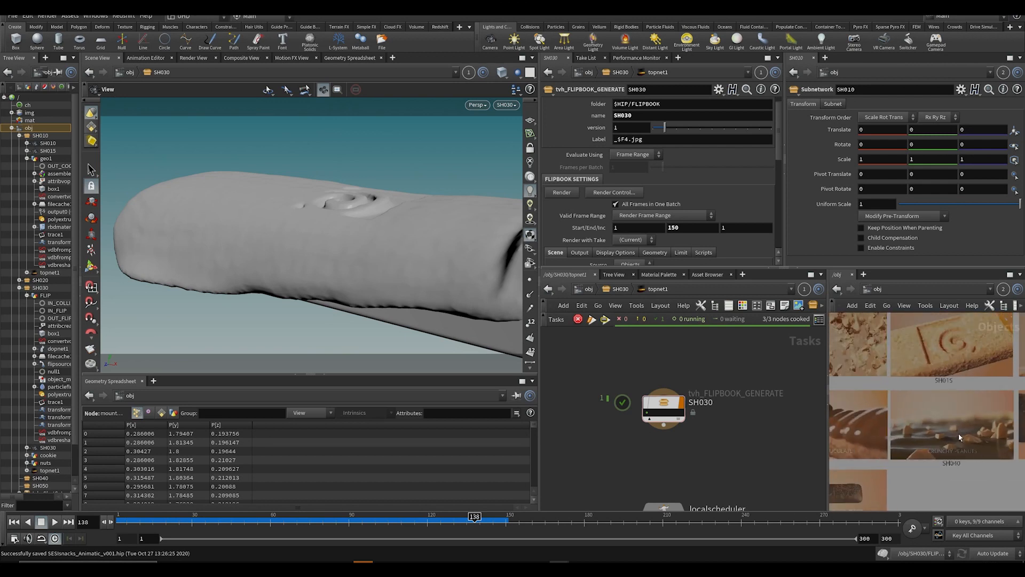
scroll(959, 437, down, 3)
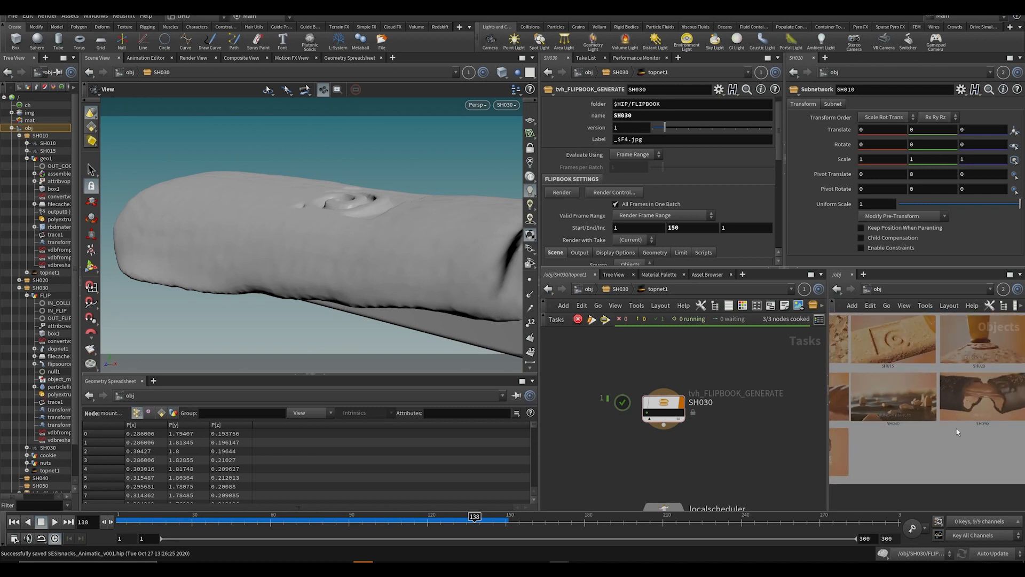
scroll(882, 395, down, 3)
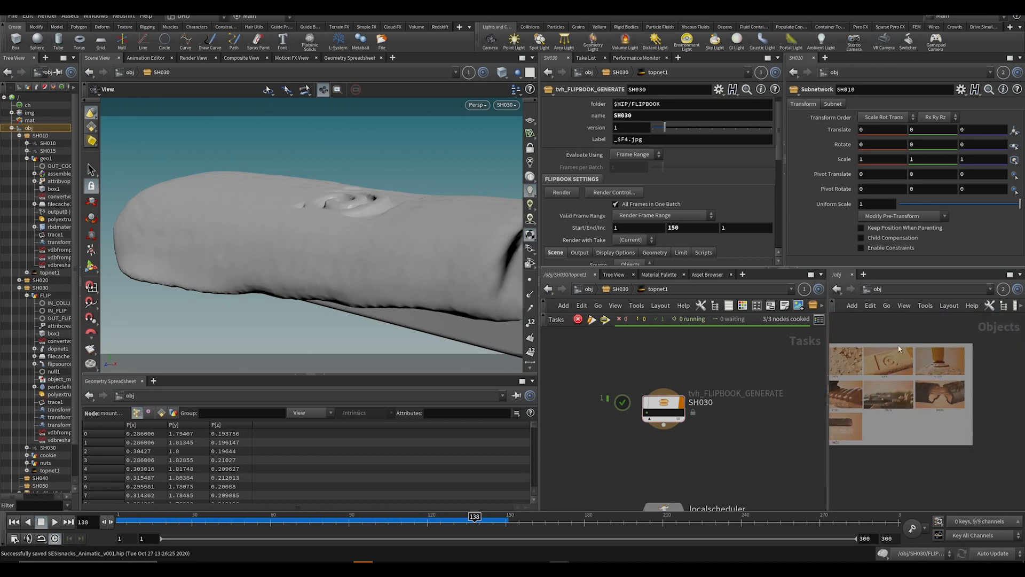
middle_drag(915, 414, 951, 425)
scroll(912, 428, up, 2)
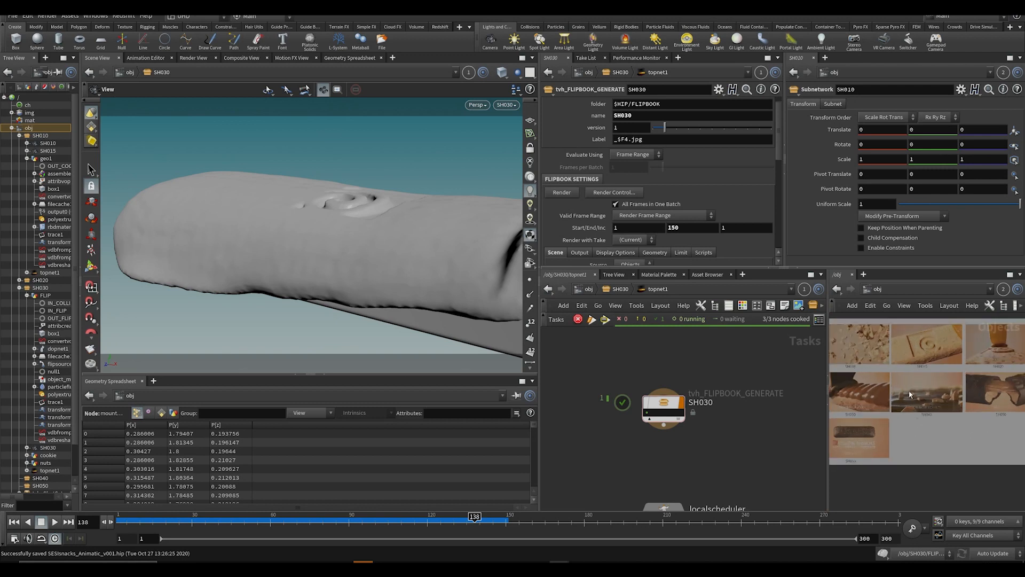
middle_drag(957, 371, 938, 399)
scroll(973, 436, down, 3)
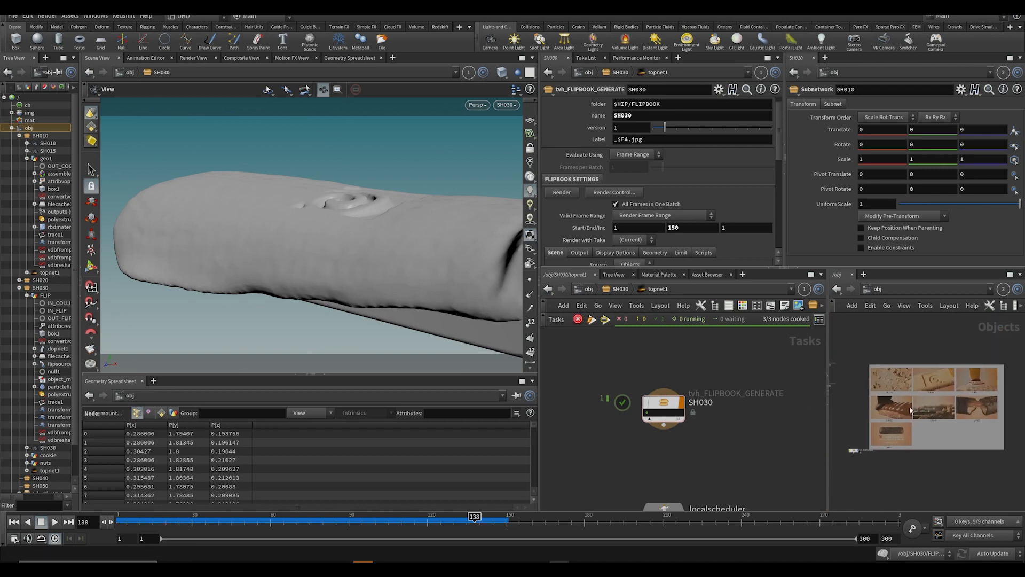
scroll(938, 399, up, 2)
middle_drag(900, 347, 824, 337)
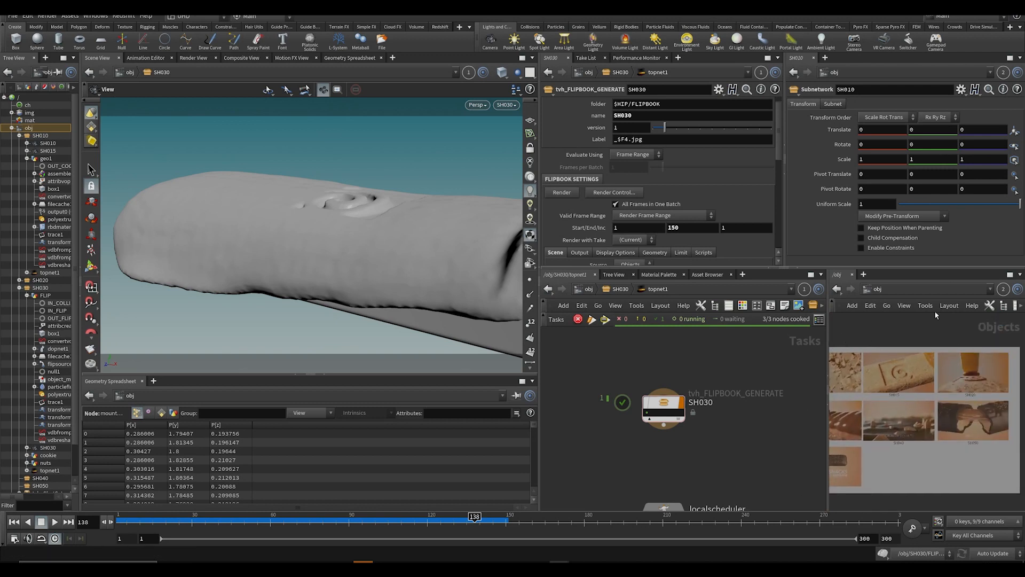
middle_drag(898, 447, 1021, 476)
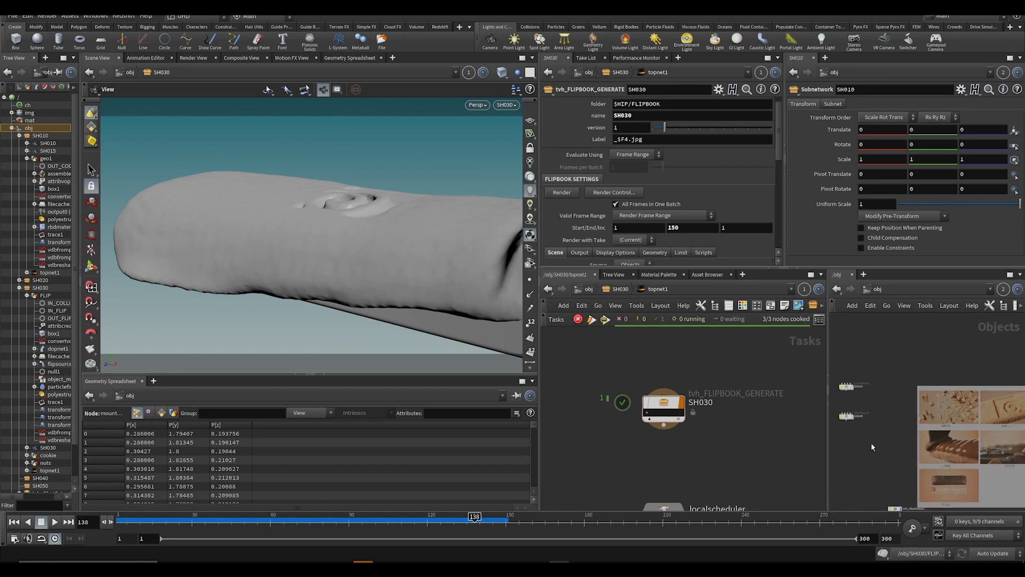
middle_drag(872, 460, 878, 389)
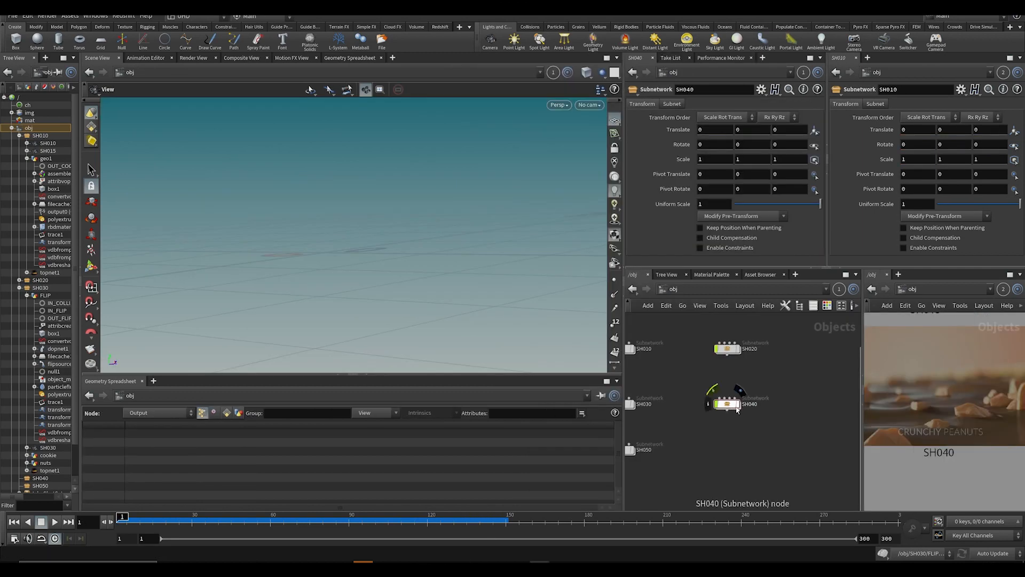
scroll(909, 404, down, 4)
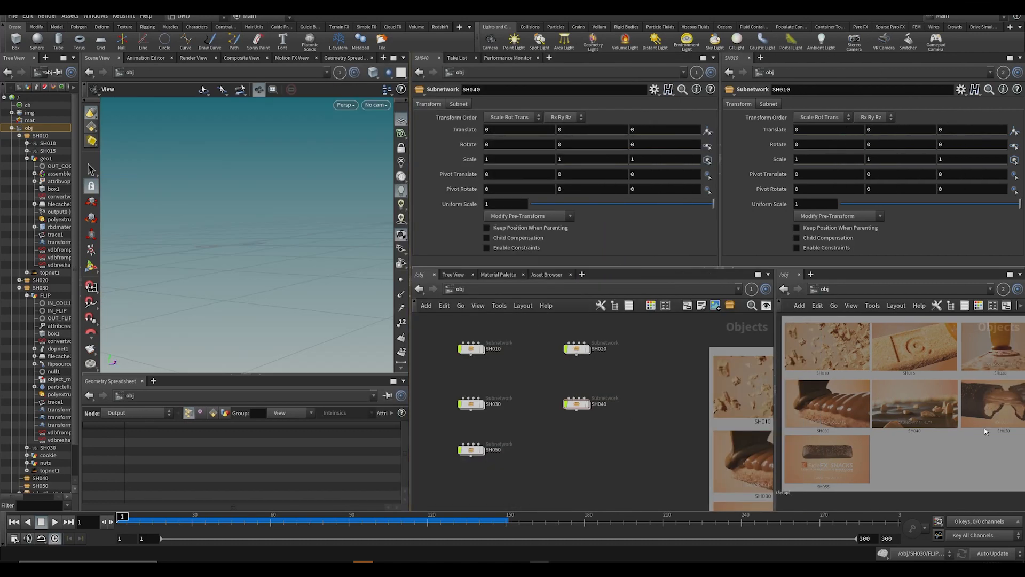
Step: Enter the SH040 subnetwork and add a Geometry object to it
double_click(563, 403)
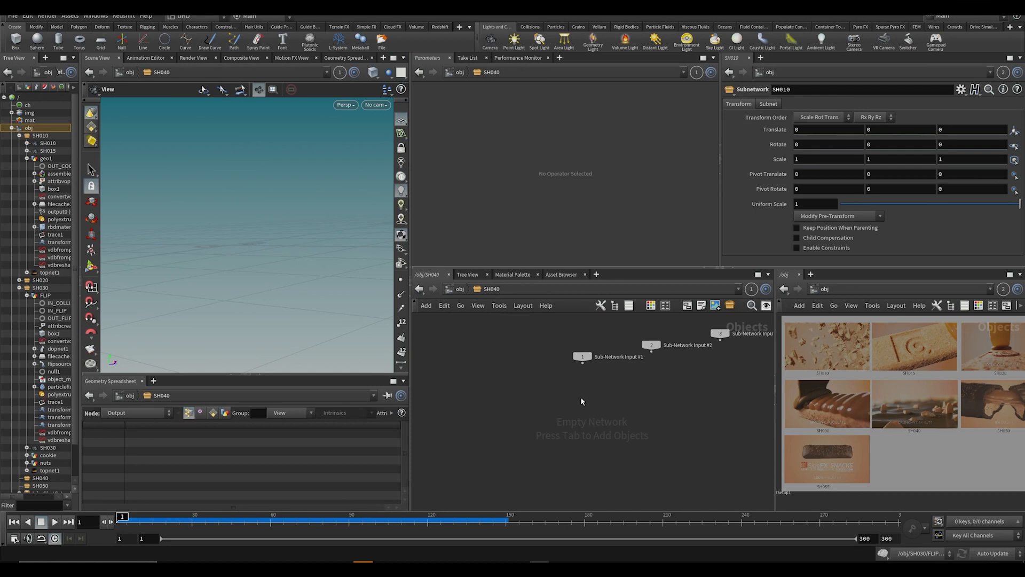
key(Tab)
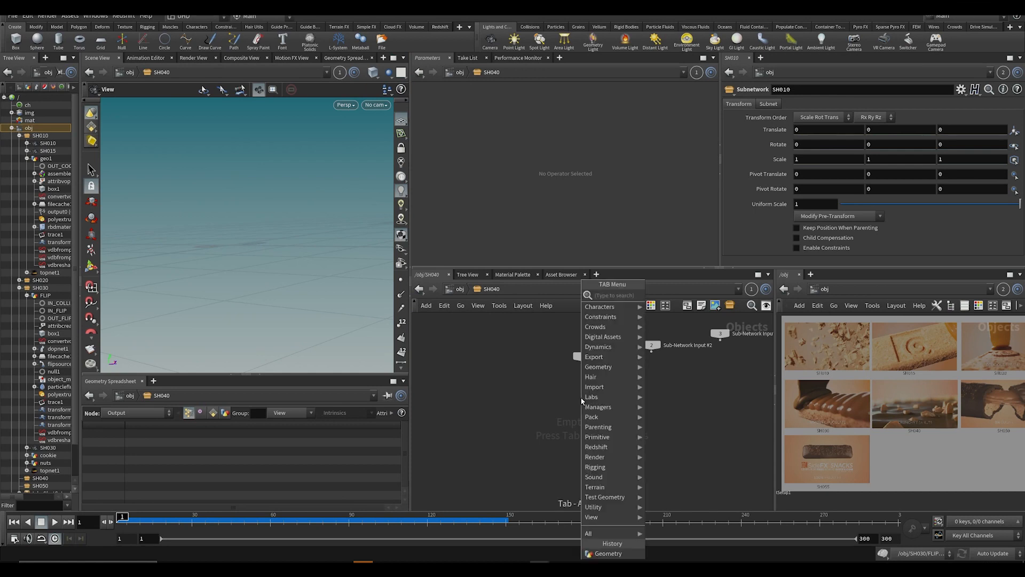
text(geo)
key(Return)
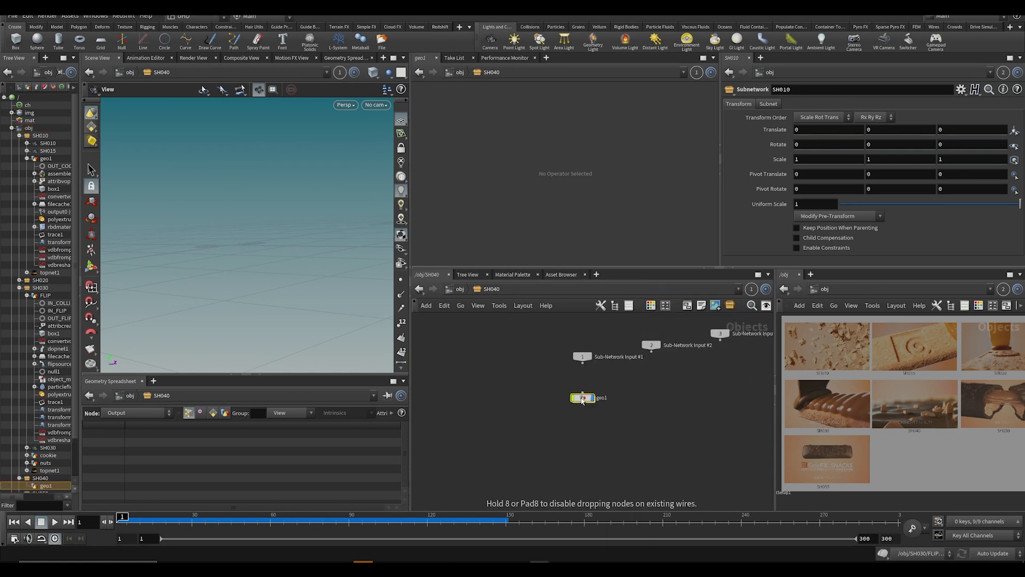
Step: Create a Sphere node inside SH040's new geometry object
double_click(582, 398)
key(Tab)
text(sphere)
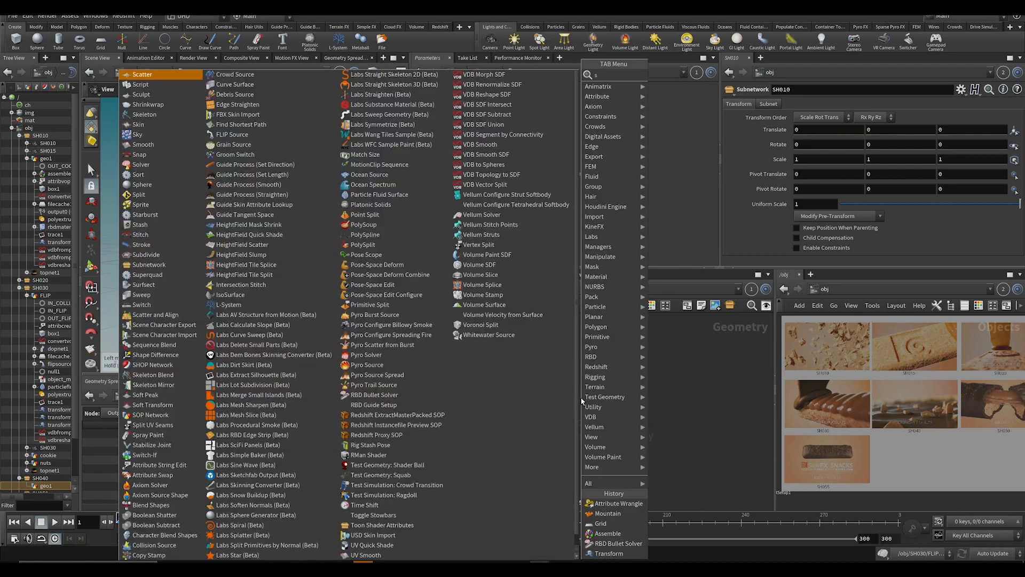
key(Return)
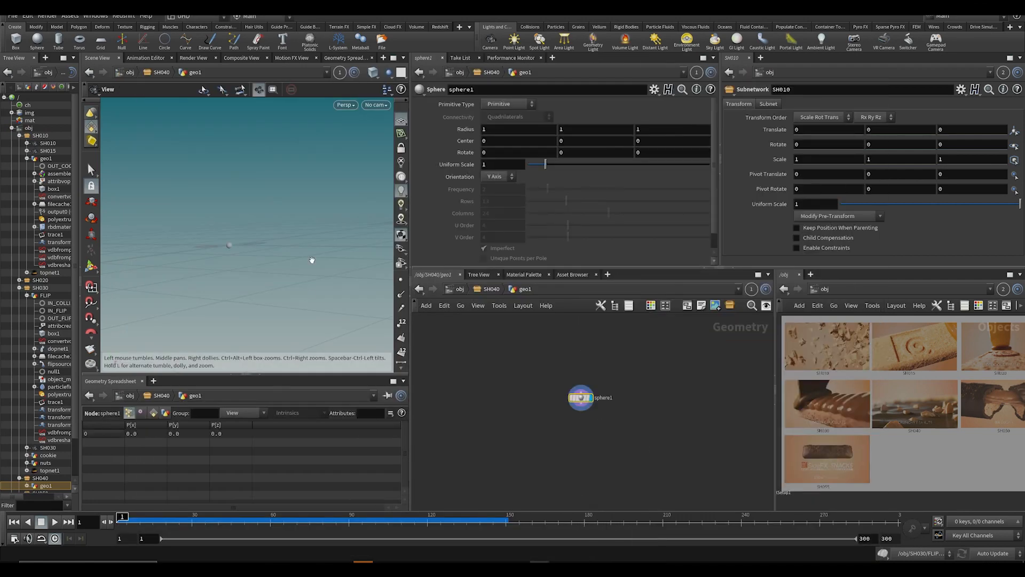
Step: Set the sphere's primitive type to Polygon with a frequency of 4, and save the scene
key(f)
click(497, 105)
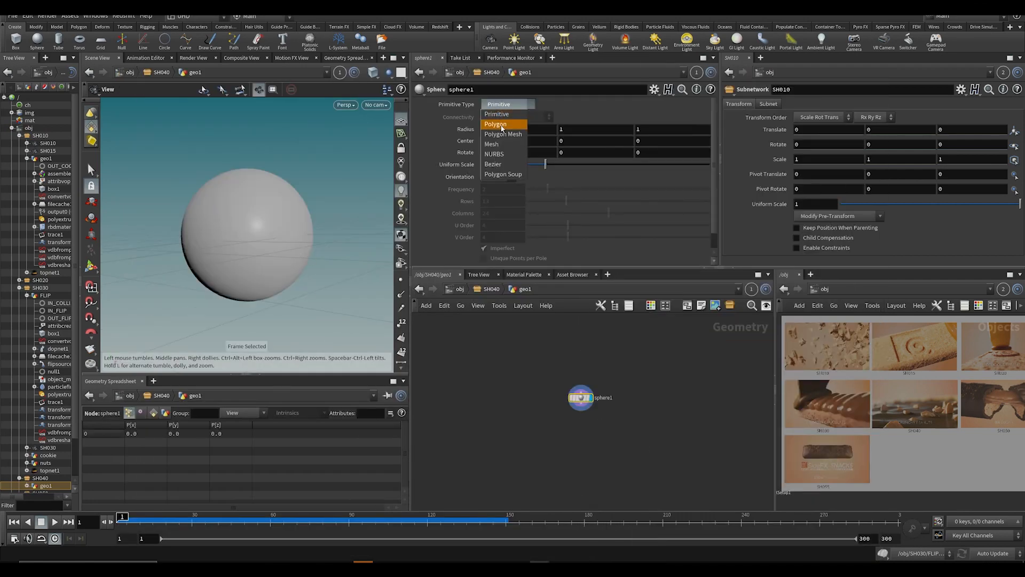
click(502, 123)
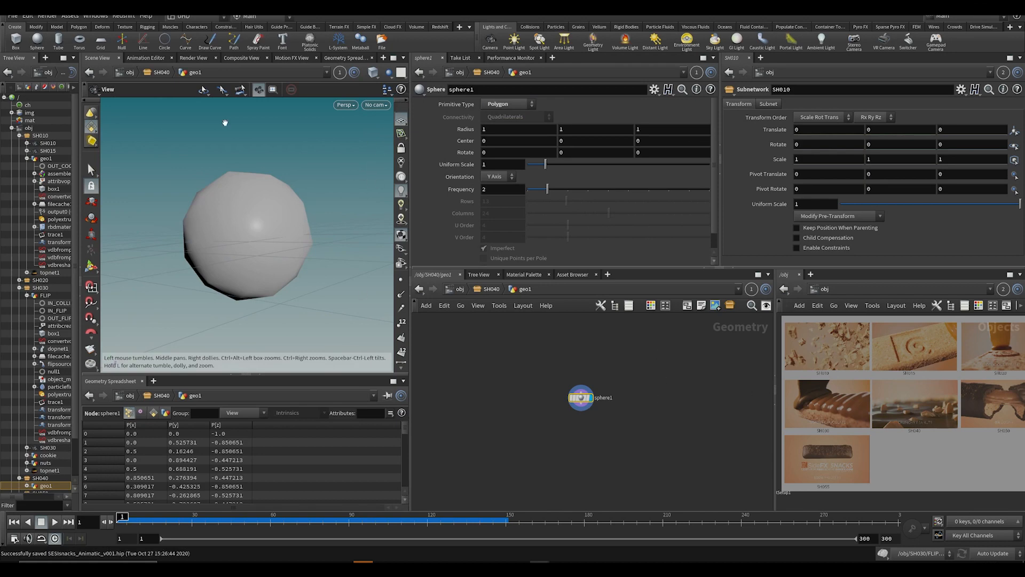
drag(547, 189, 585, 189)
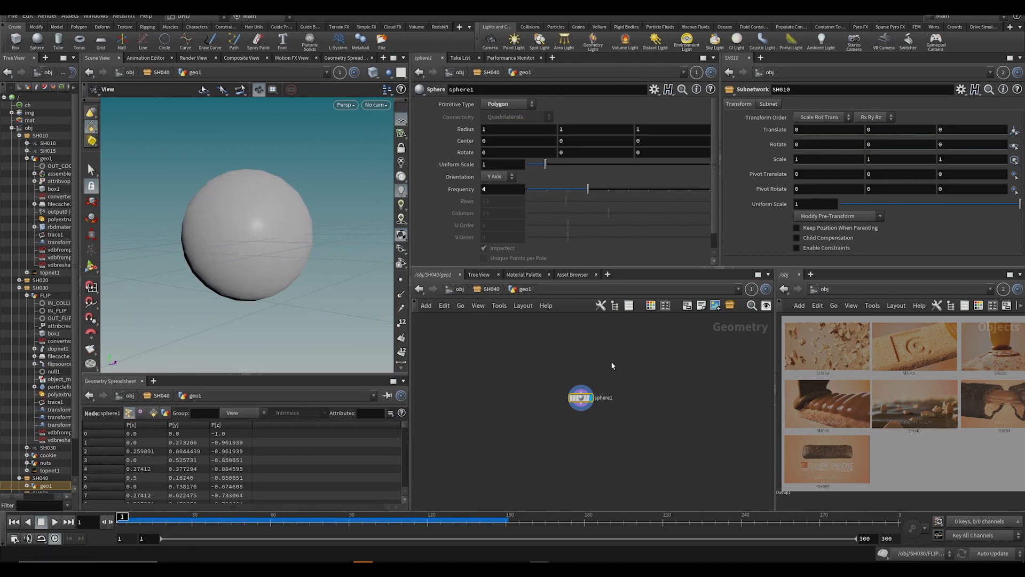
key(ctrl+s)
Step: Add an RBD Material Fracture node fed by the sphere and display its output
key(Tab)
mouse_move(613, 409)
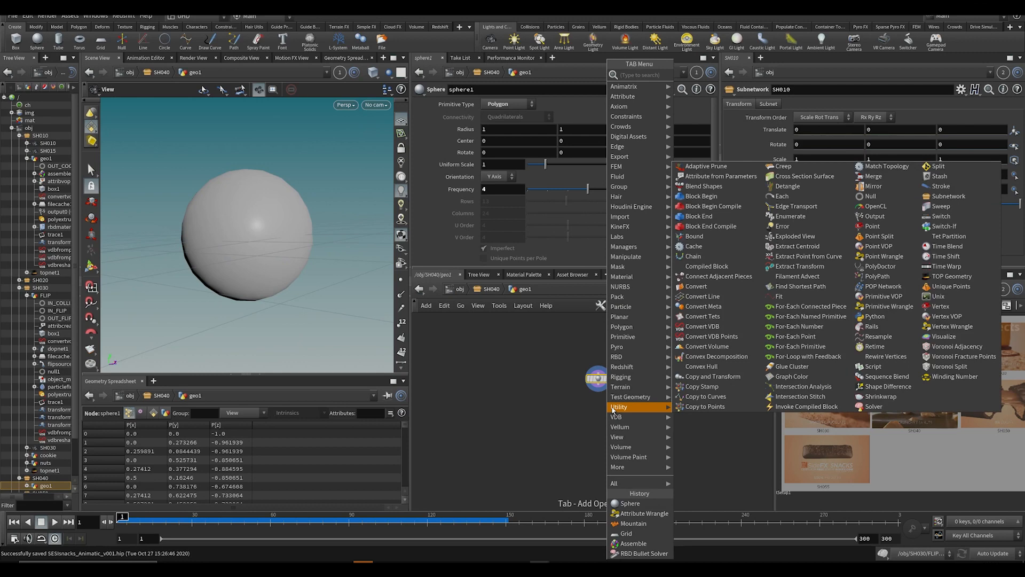
text(mater)
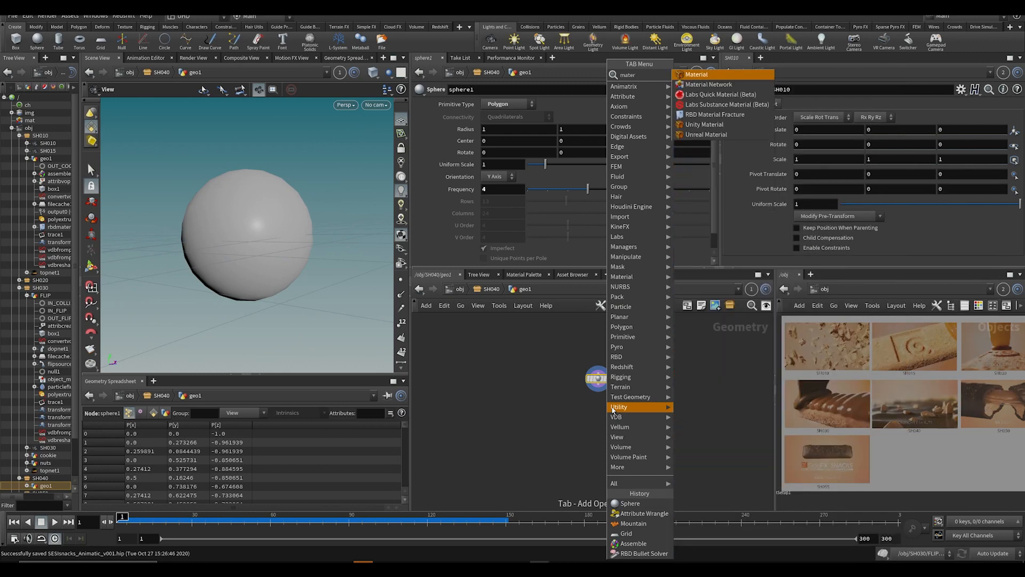
key(Down)
key(Down)
key(Down)
key(Down)
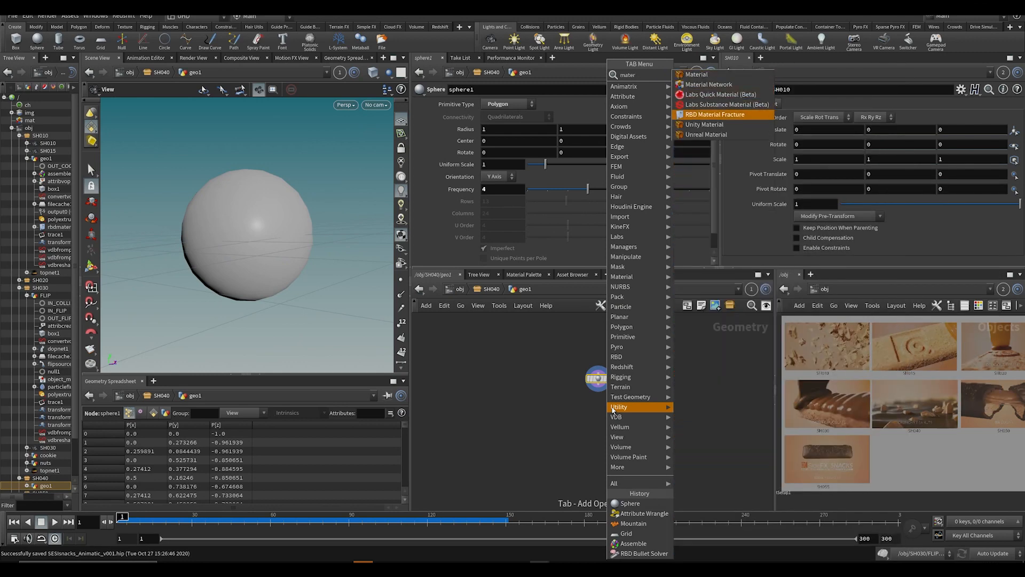
key(Return)
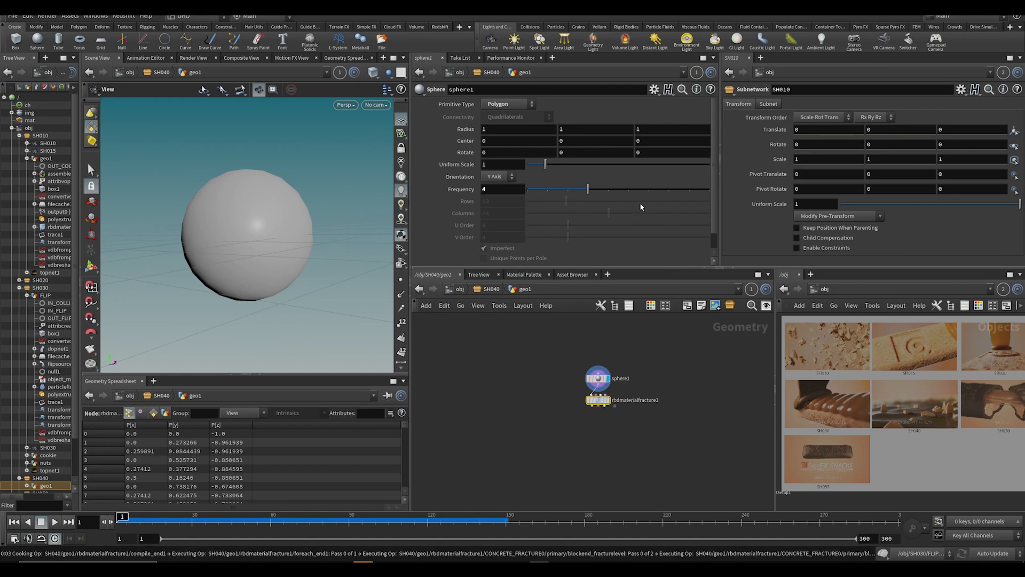
middle_drag(607, 432, 614, 404)
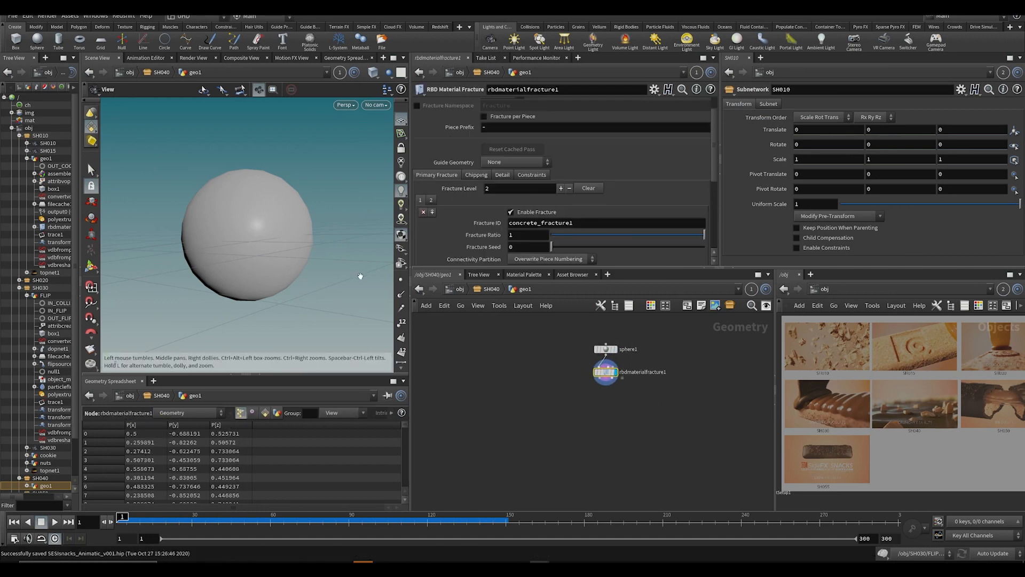
Step: Append an Exploded View node to the material fracture and inspect the separated sphere pieces
key(Tab)
text(exp)
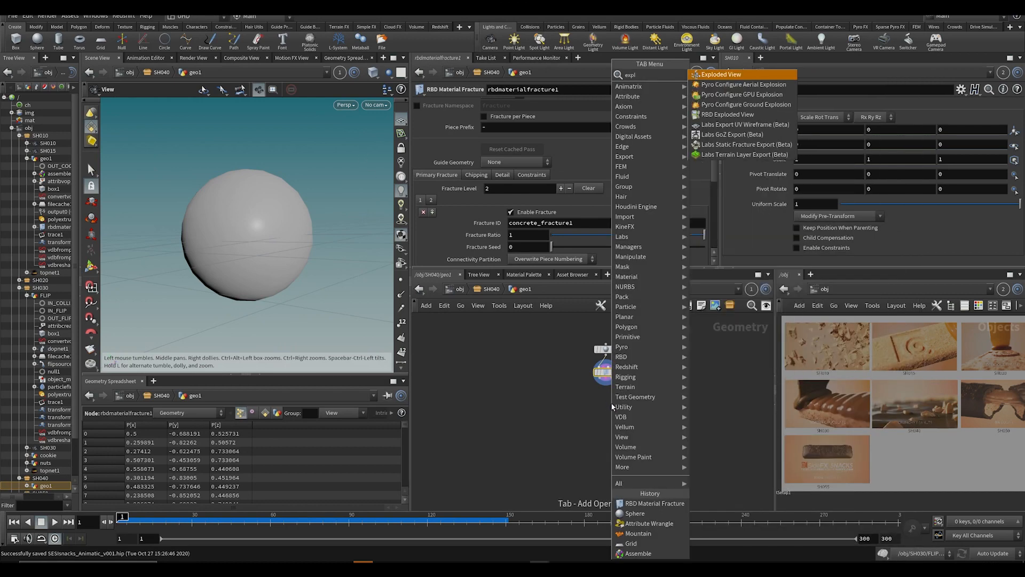
key(Return)
key(Return)
drag(299, 267, 229, 259)
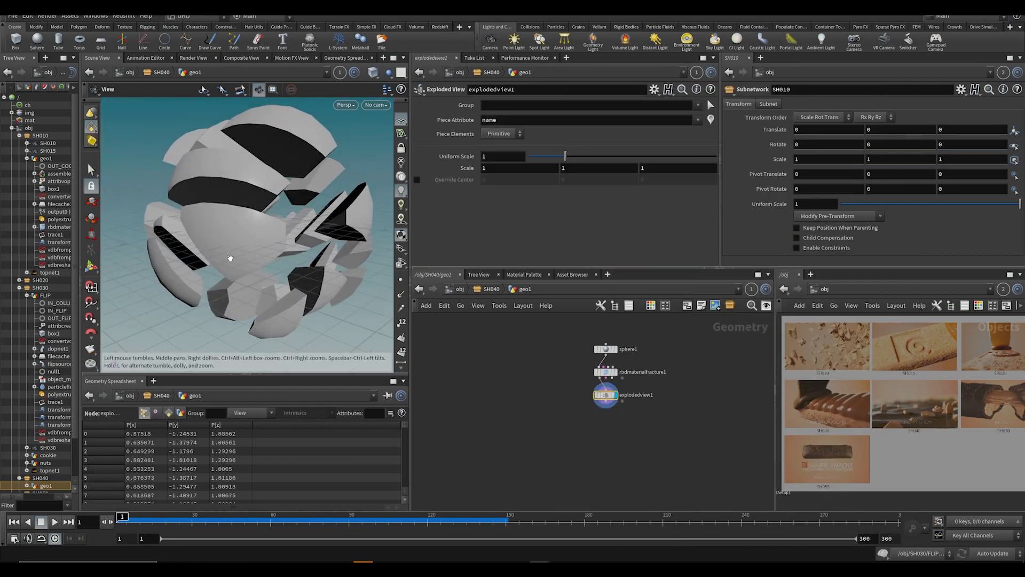
drag(349, 237, 328, 250)
Step: Enable edge detail on the material fracture with detail size 0.05 and noise element size 0.4, inspect the pieces, and select the Exploded View node
click(605, 372)
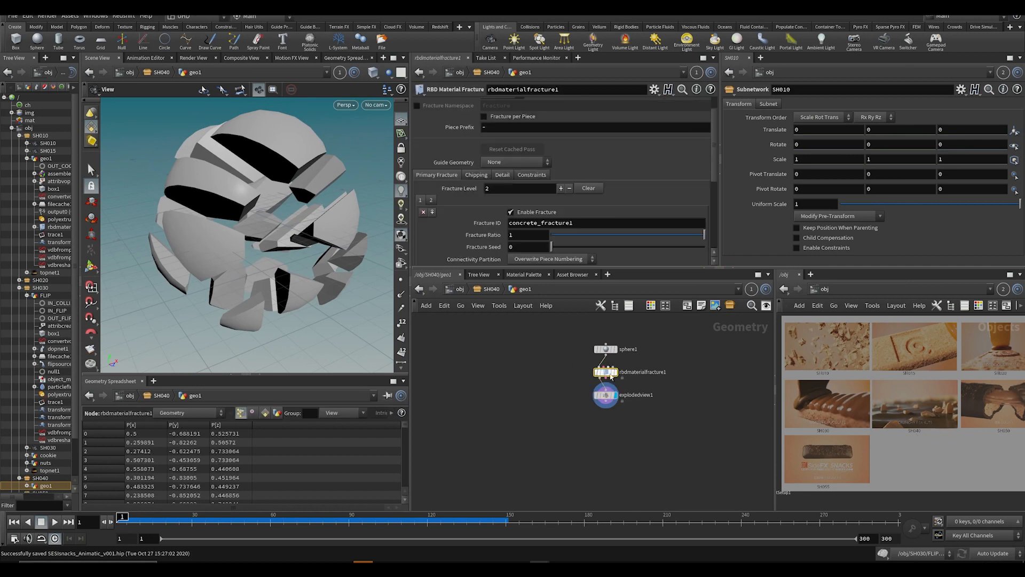
click(503, 174)
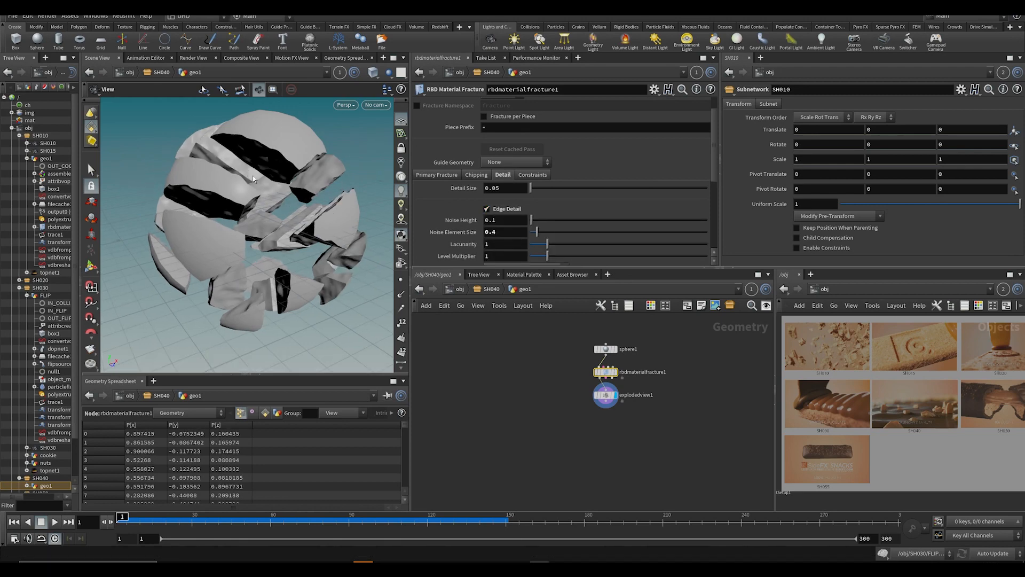
drag(281, 145, 259, 178)
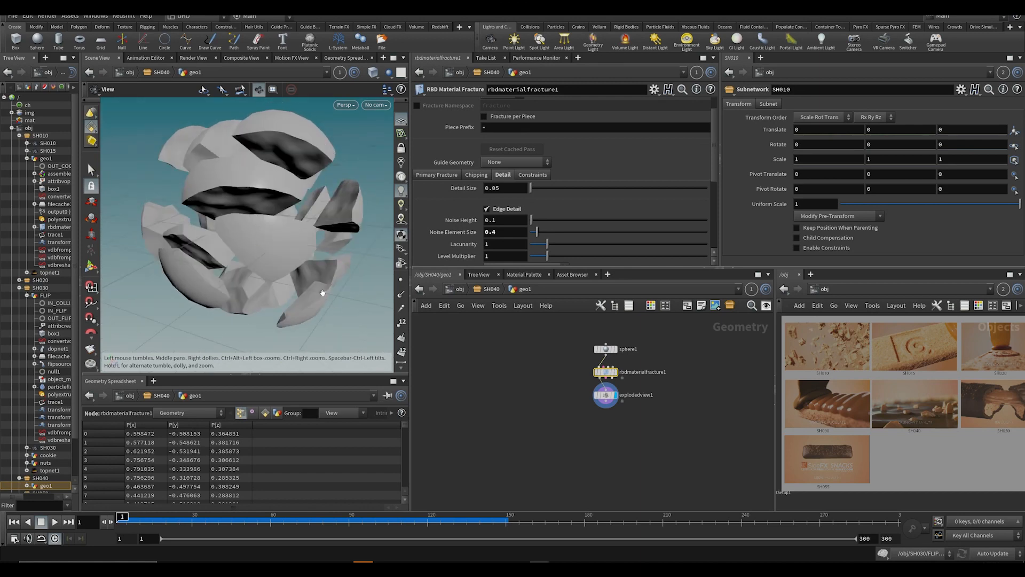
drag(260, 279, 384, 326)
click(615, 402)
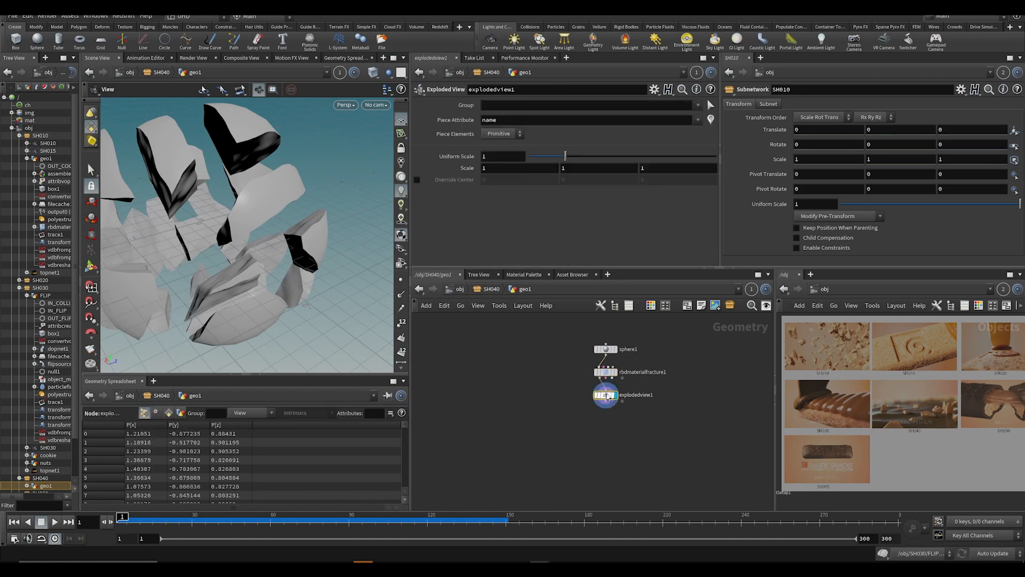
Step: Append an Assemble node to the Exploded View with Create Packed Geometry enabled
key(Tab)
text(ass)
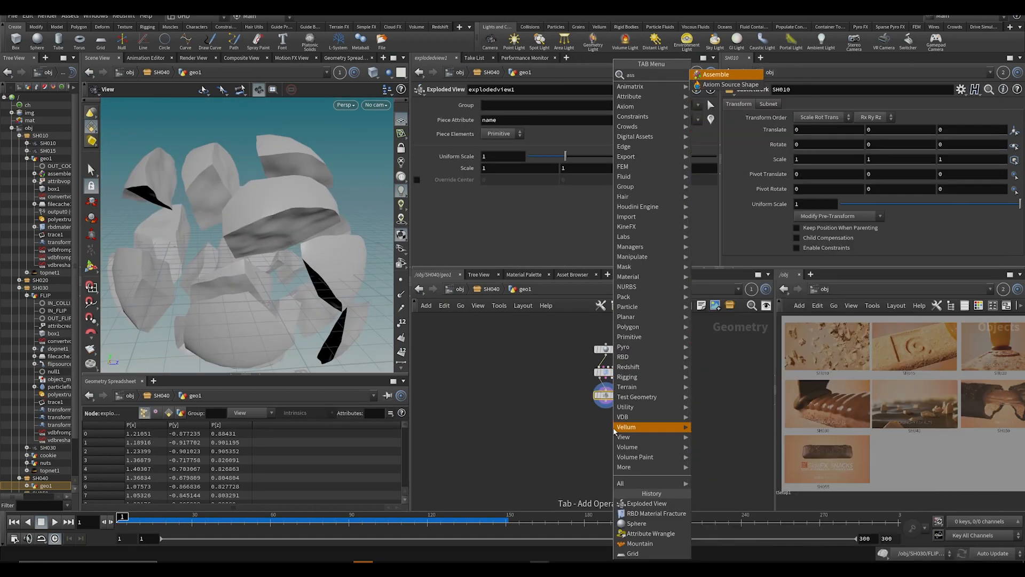
key(Return)
key(Return)
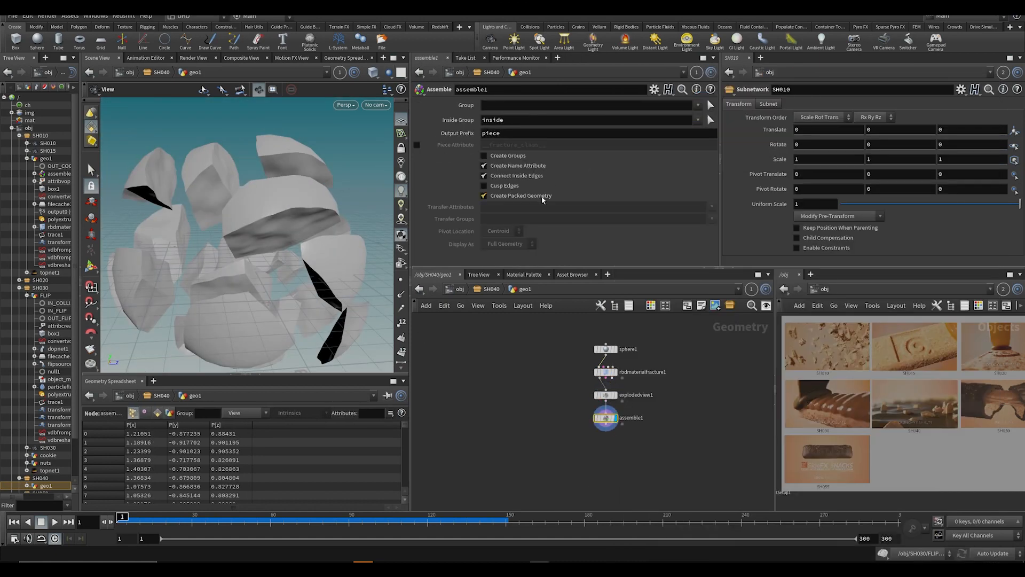
click(541, 199)
Step: Isolate fracture piece 10 with a Blast node by deleting the non-selected pieces, and save the scene
key(s)
click(343, 275)
mouse_move(343, 275)
mouse_down()
mouse_move(354, 255)
mouse_move(348, 263)
mouse_up()
key(Delete)
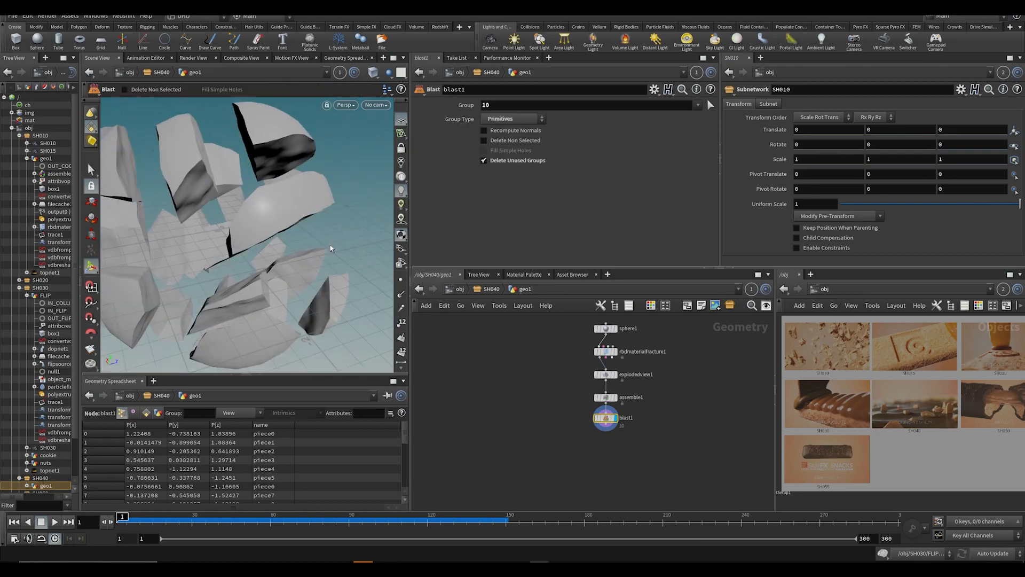
click(494, 145)
alt+drag(332, 267, 224, 237)
key(ctrl+s)
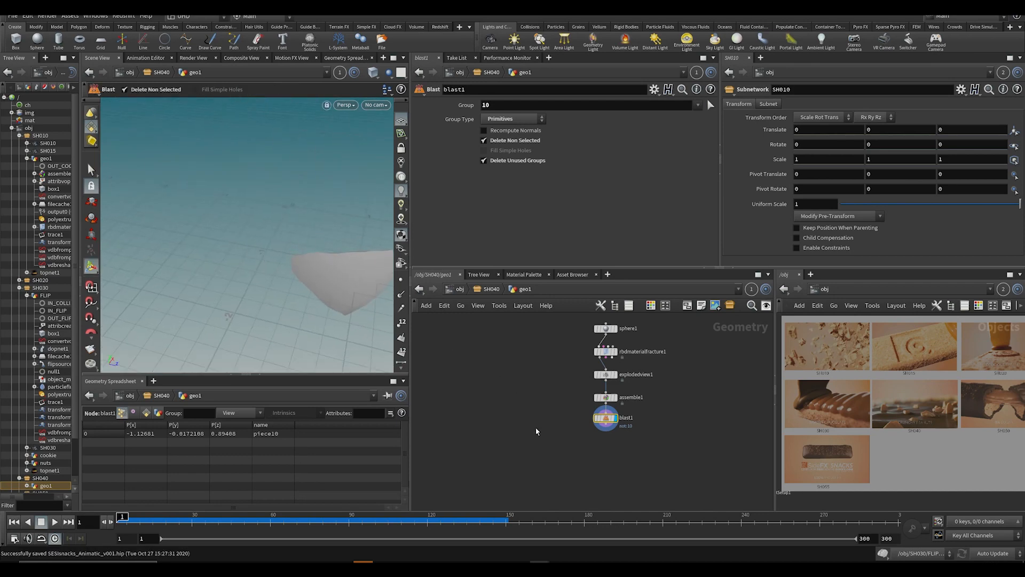
Step: Append Unpack and Match Size nodes after the Blast to centre the isolated piece at the origin
middle_drag(569, 448, 566, 433)
key(Tab)
text(u)
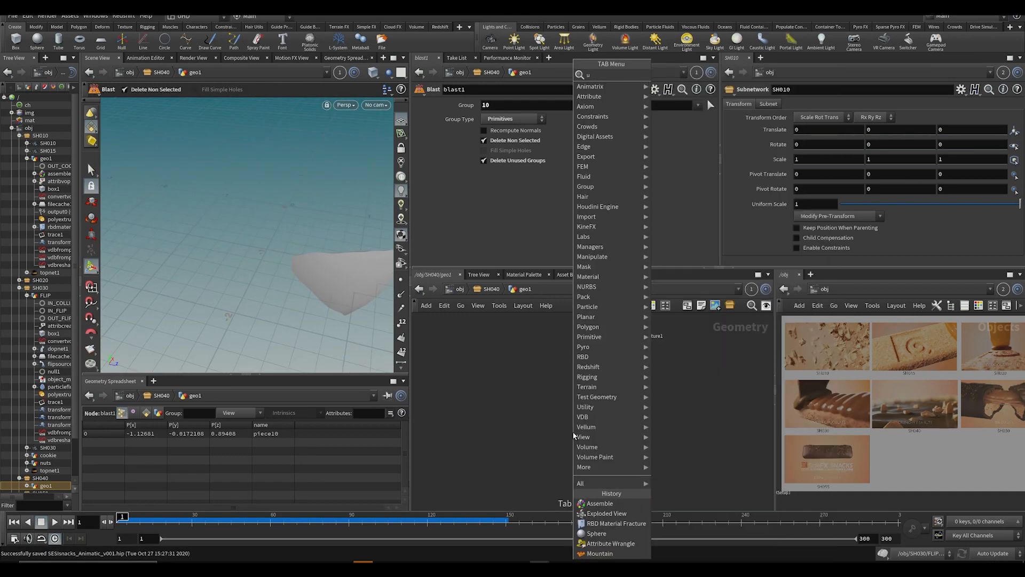
text(npack)
key(Return)
key(Tab)
text(matc)
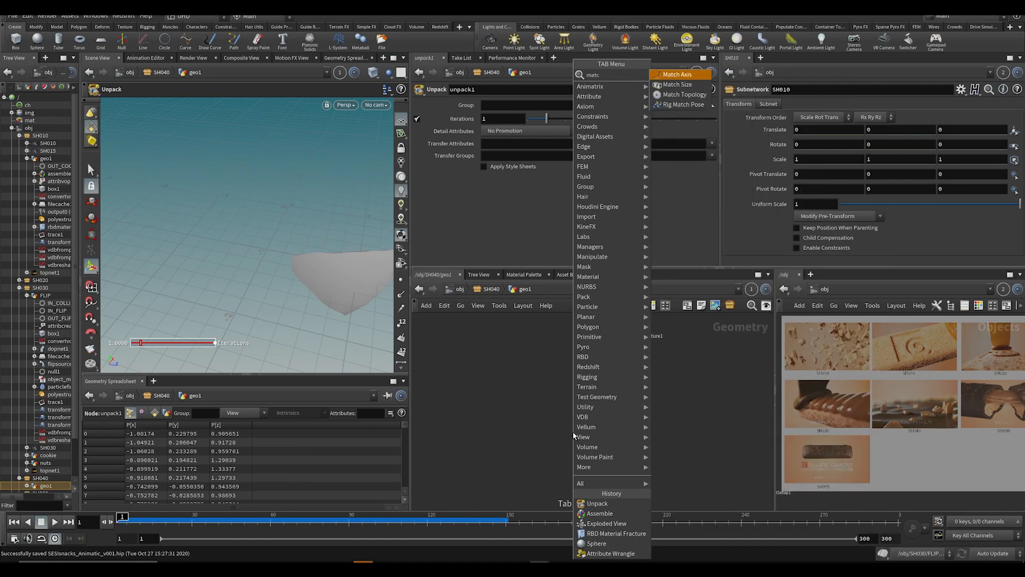
key(Down)
key(Return)
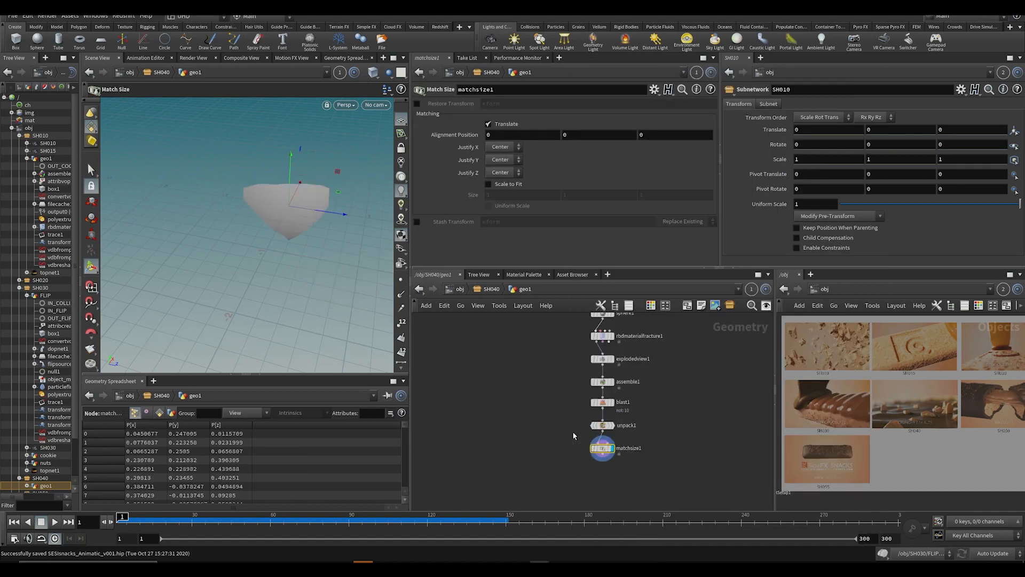
drag(312, 165, 220, 223)
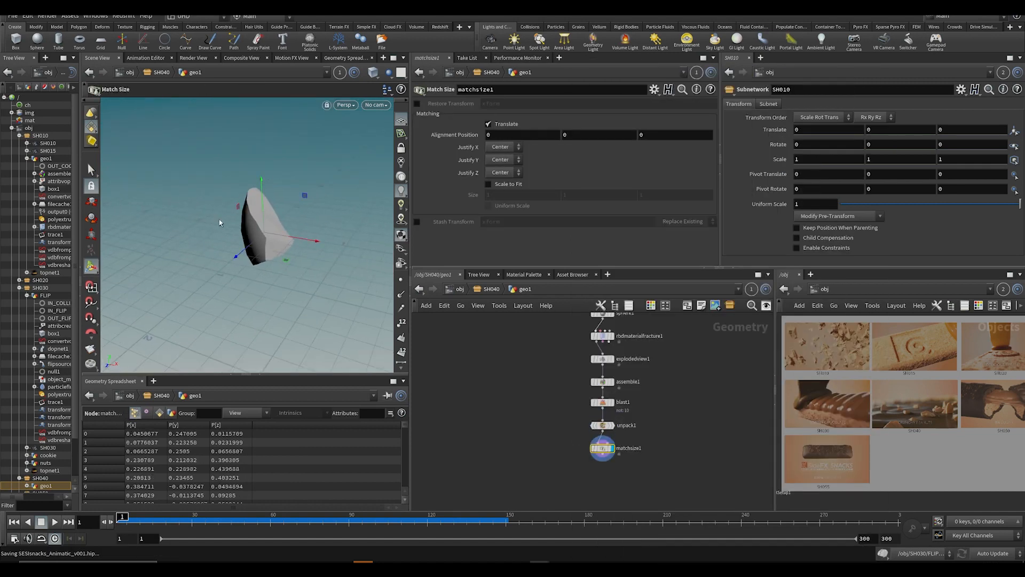
mouse_move(637, 460)
middle_down()
mouse_move(637, 439)
mouse_move(625, 446)
middle_up()
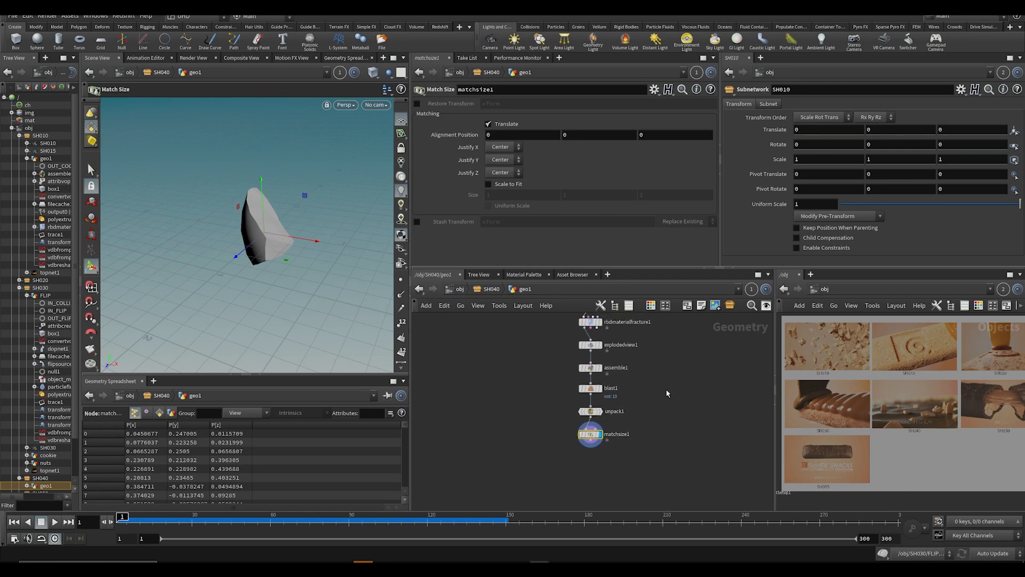
Step: Add a Pig Head test geometry and wire it into the Match Size node's second input
key(Tab)
text(pgf)
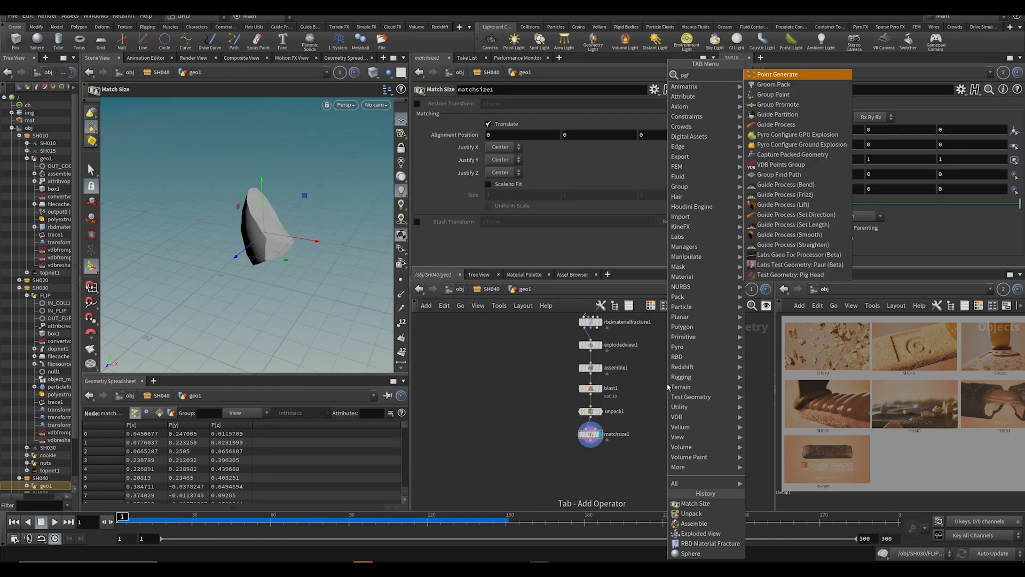
key(Up)
key(Return)
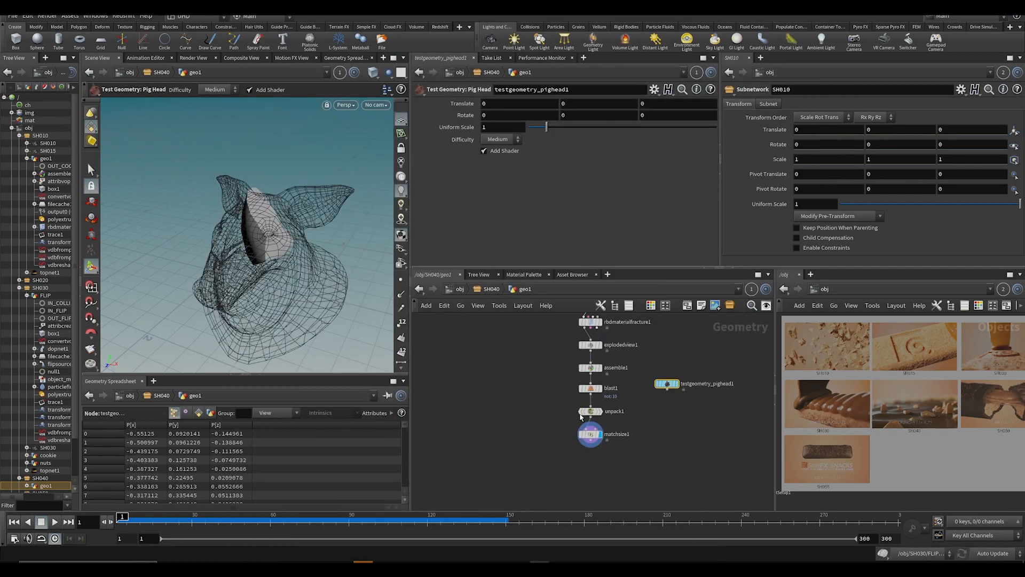
click(595, 432)
click(596, 426)
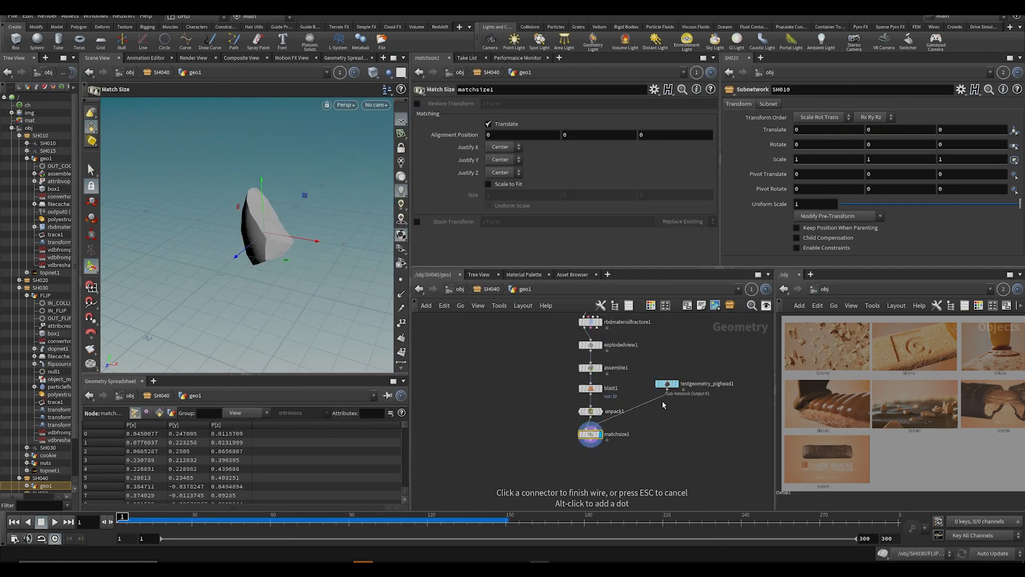
click(667, 384)
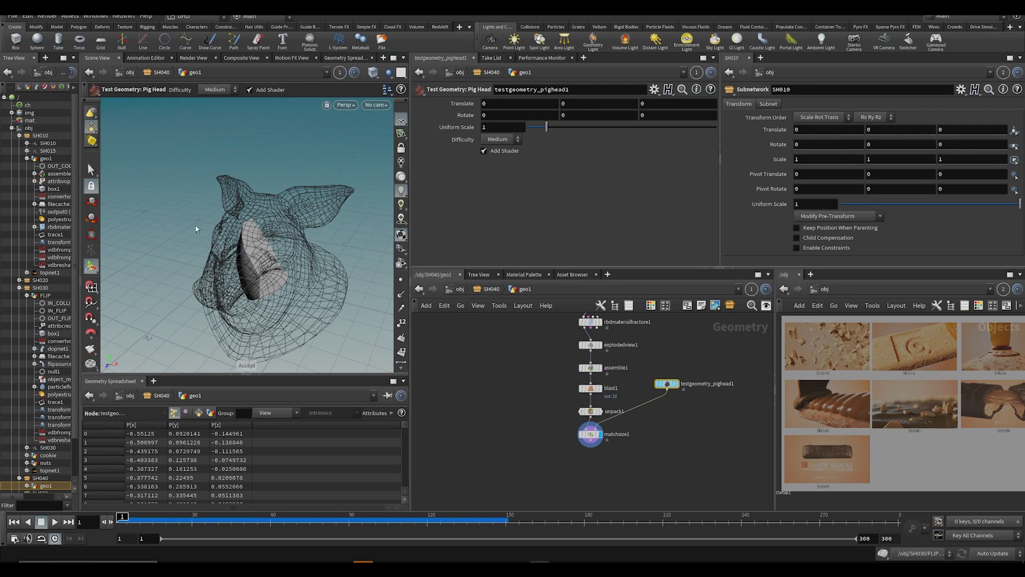
Step: Enable Scale to Fit on the Match Size node, template the pig head for comparison, and try Uniform Scale
mouse_move(574, 105)
middle_down()
mouse_move(608, 107)
mouse_move(574, 105)
middle_up()
alt+drag(294, 183, 312, 236)
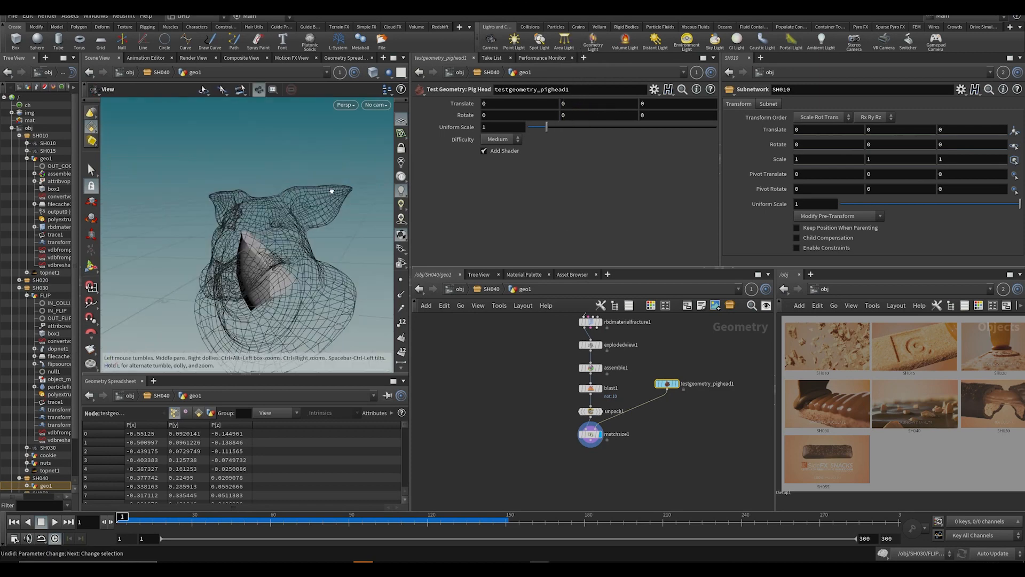
alt+right_drag(313, 236, 288, 214)
drag(548, 423, 596, 448)
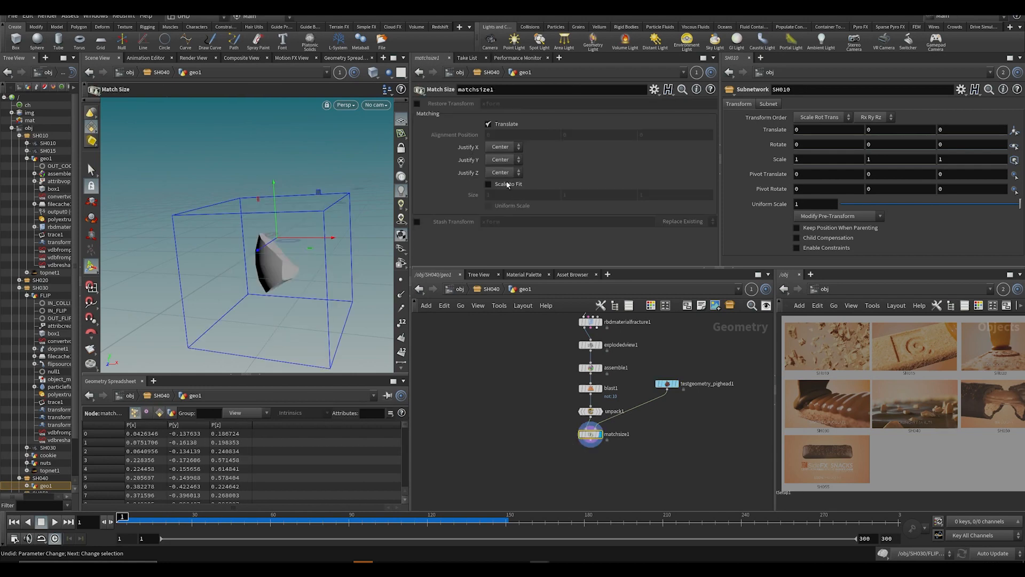
click(488, 185)
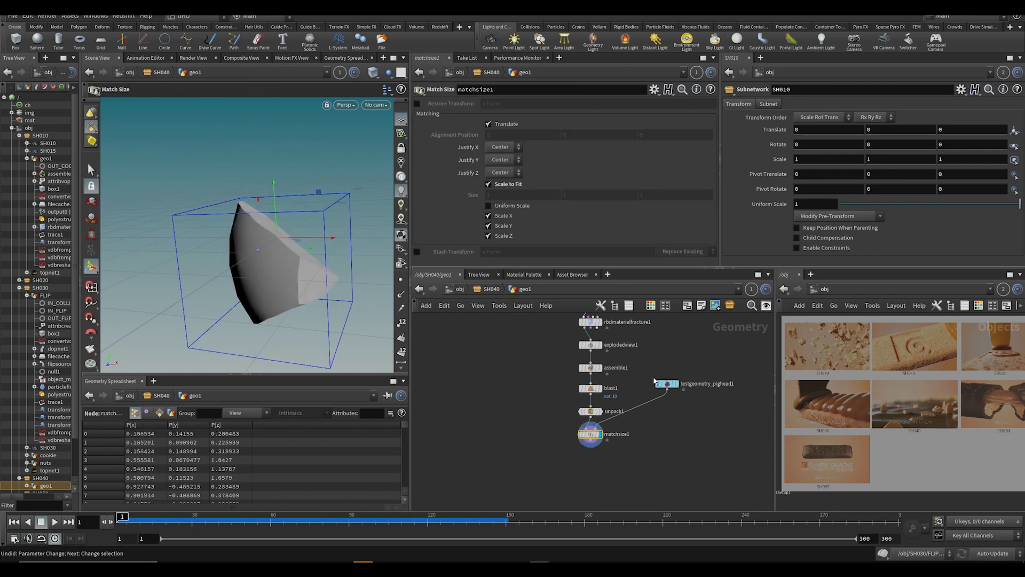
click(656, 382)
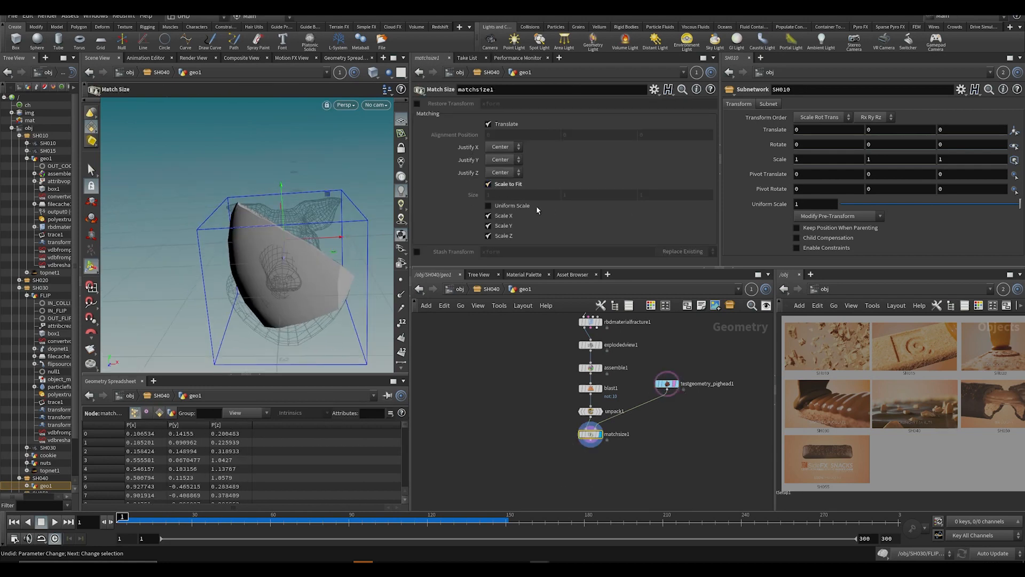
click(506, 207)
click(506, 208)
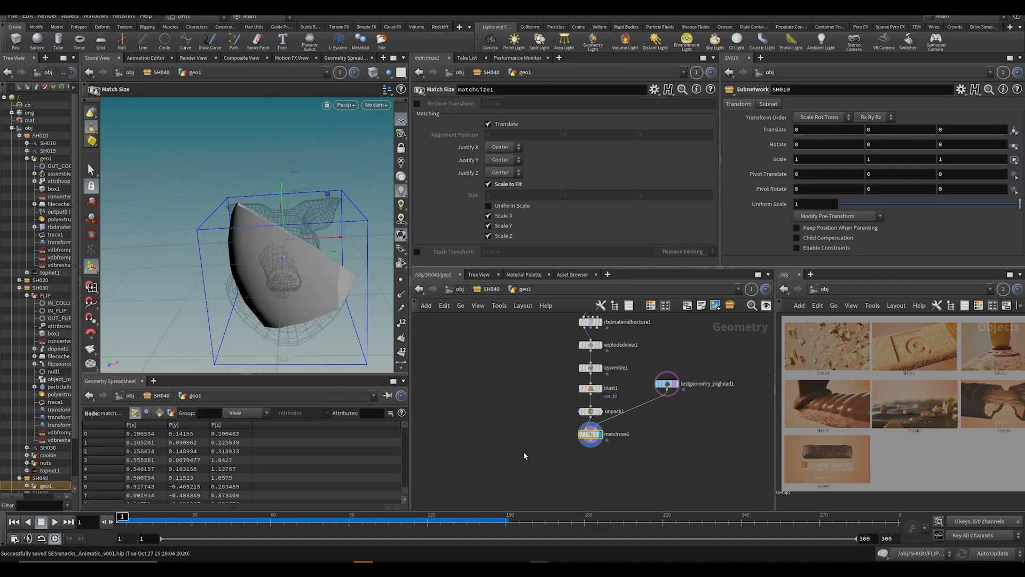
Step: Delete the pig head test geometry, turn off Scale to Fit on the Match Size node, and save the scene
drag(699, 352, 655, 434)
key(Delete)
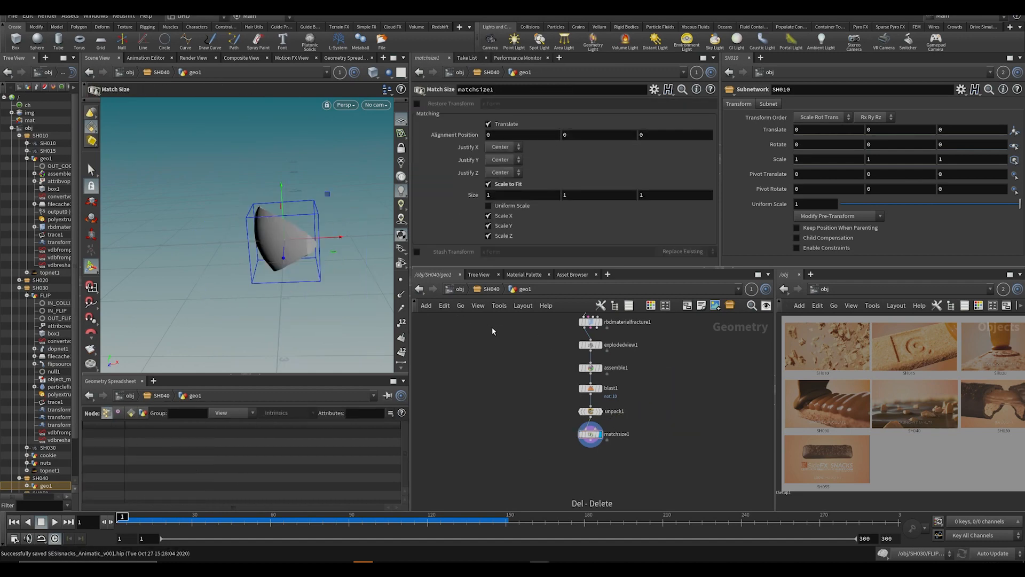
key(ctrl+s)
click(501, 187)
key(ctrl+s)
alt+drag(347, 214, 241, 197)
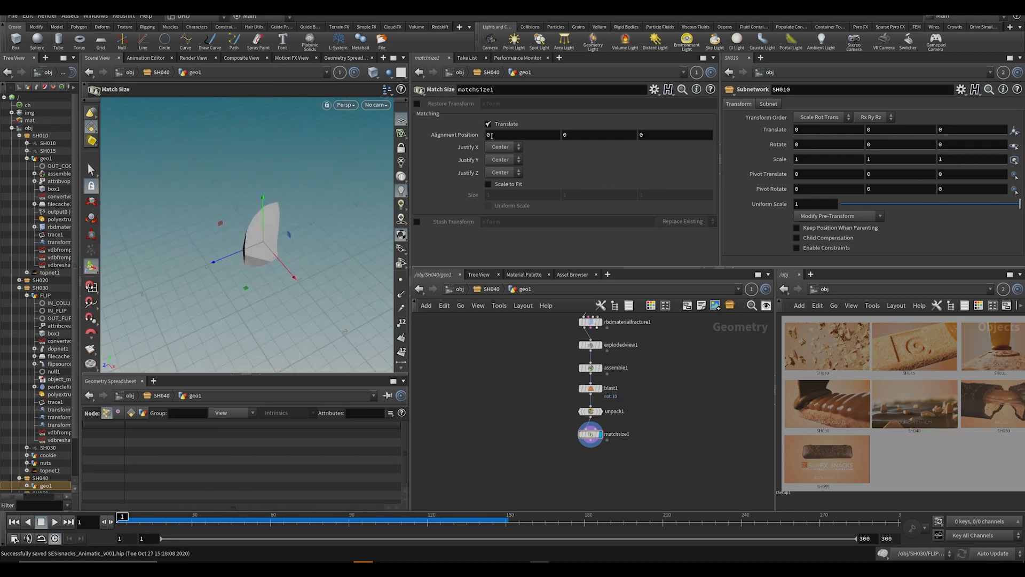
key(ctrl+z)
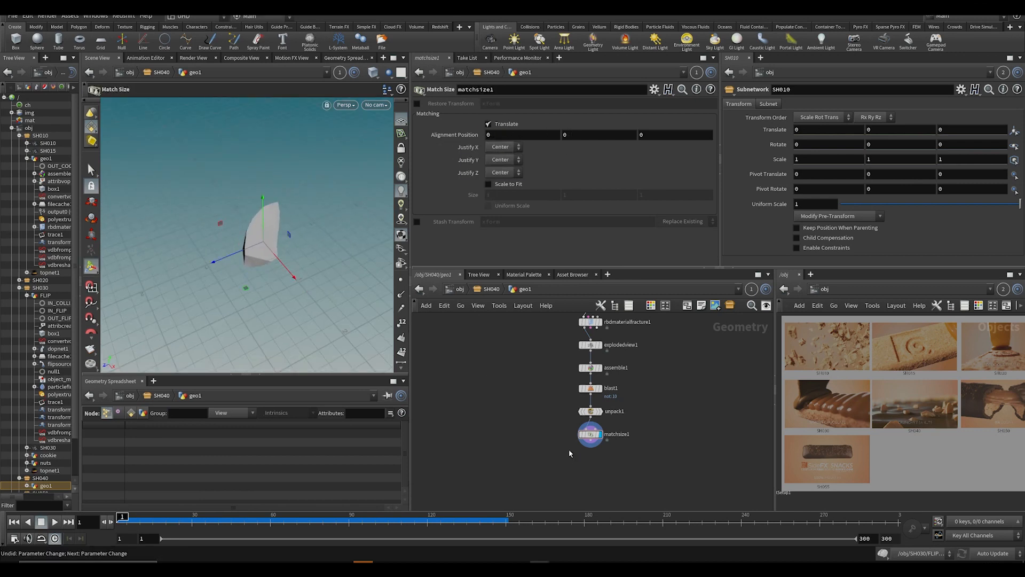
Step: Widen the scene view and add a Grid node beside the fractured-piece network
alt+drag(289, 251, 296, 210)
scroll(642, 461, down, 2)
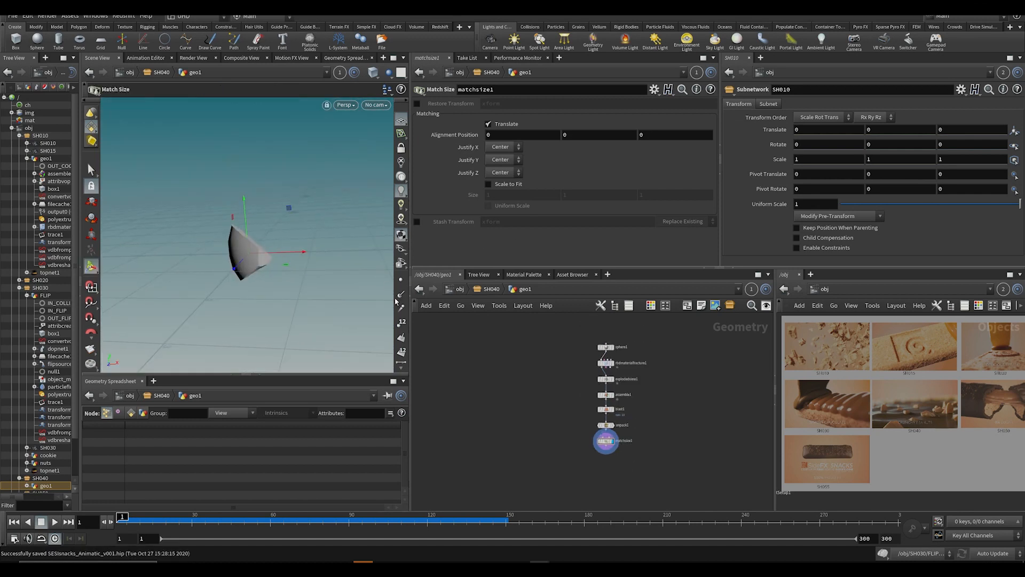
drag(409, 308, 516, 320)
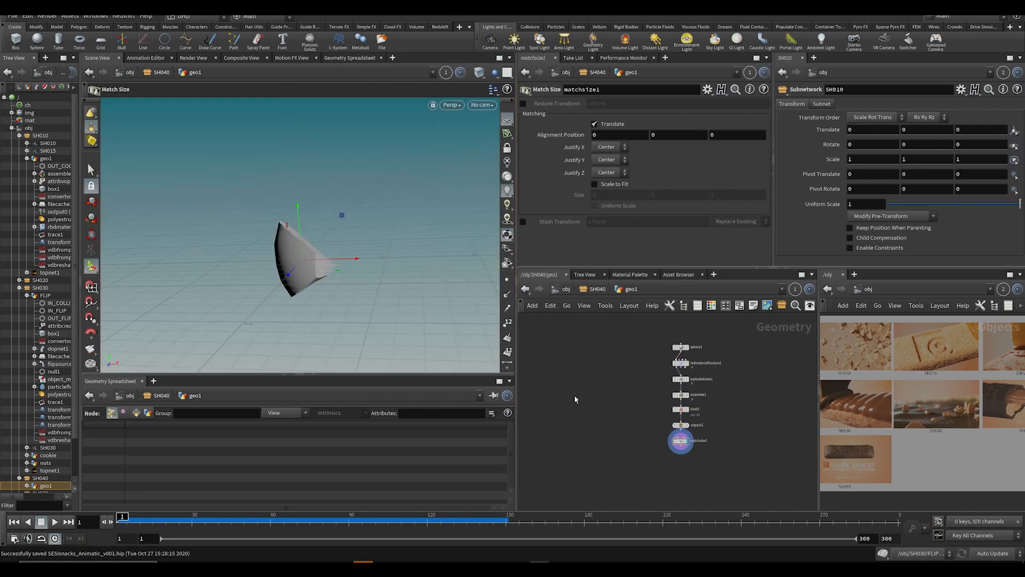
key(Tab)
text(grid)
key(Return)
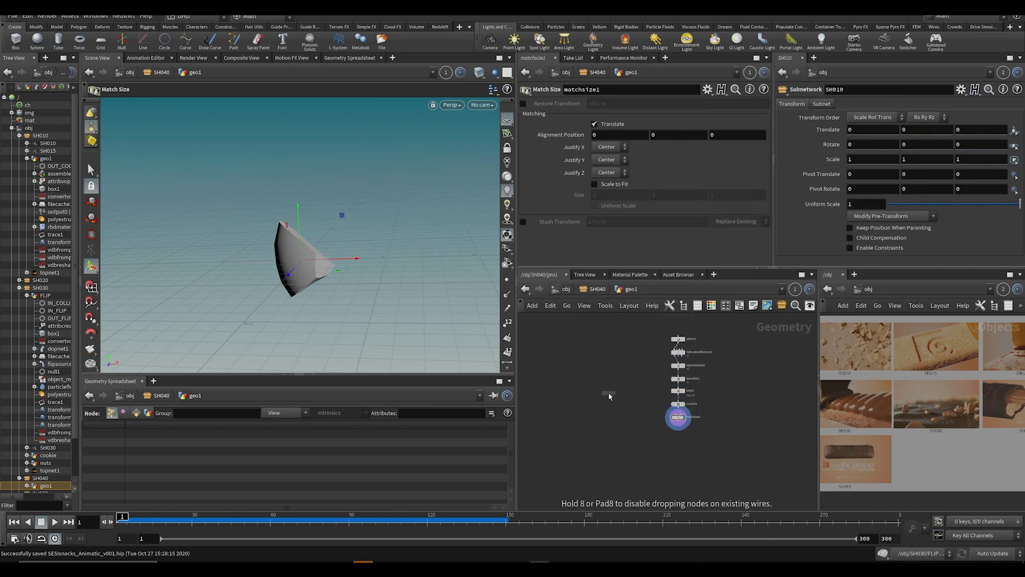
click(608, 393)
alt+right_drag(412, 213, 400, 256)
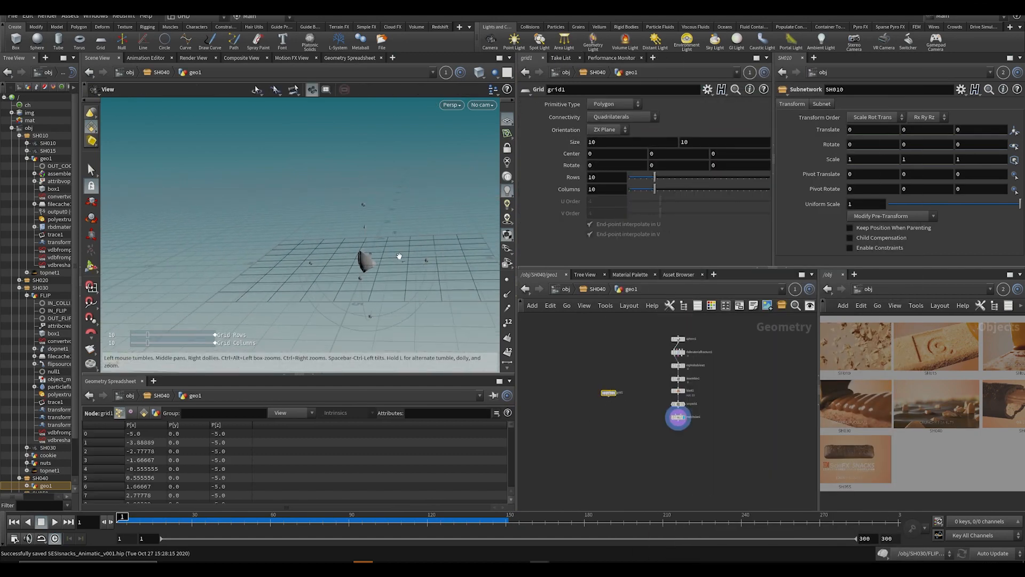
alt+drag(400, 256, 299, 290)
scroll(341, 269, down, 6)
scroll(342, 269, up, 5)
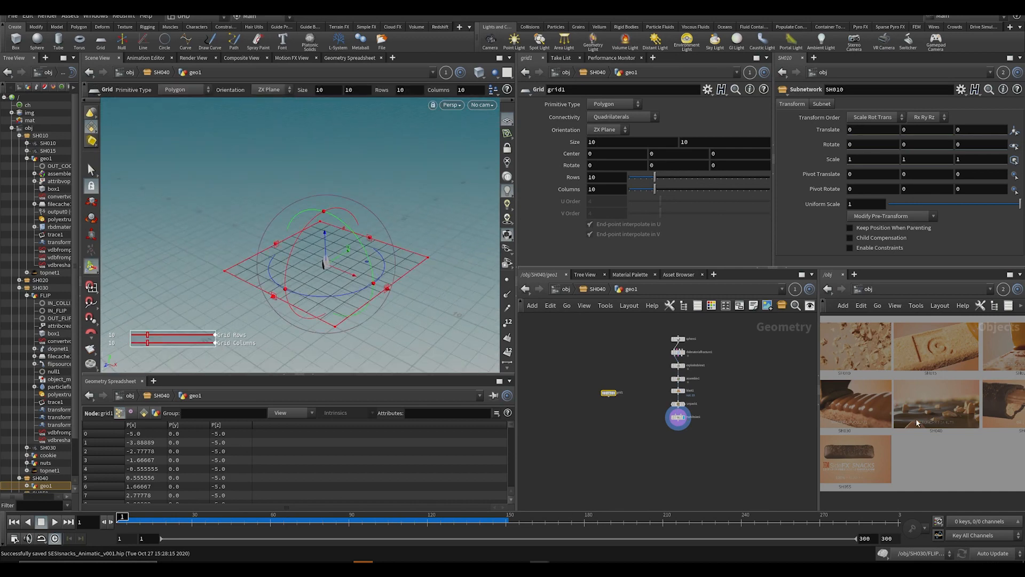
Step: Examine the SH040 crunchy-peanuts storyboard image, adjusting the pane widths to compare it with the scene
middle_drag(922, 405, 944, 397)
scroll(944, 399, up, 4)
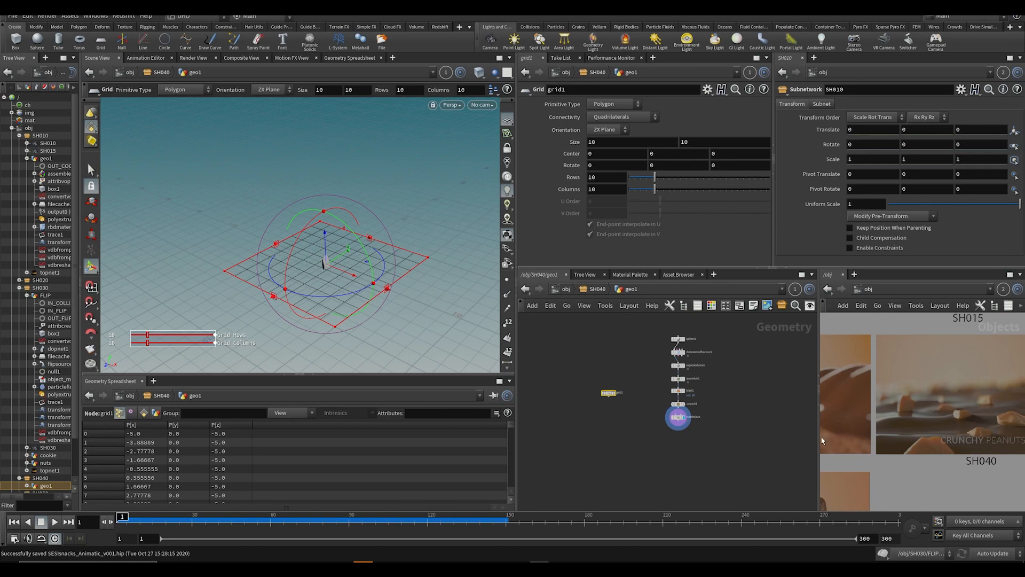
drag(516, 431, 347, 430)
scroll(941, 412, up, 3)
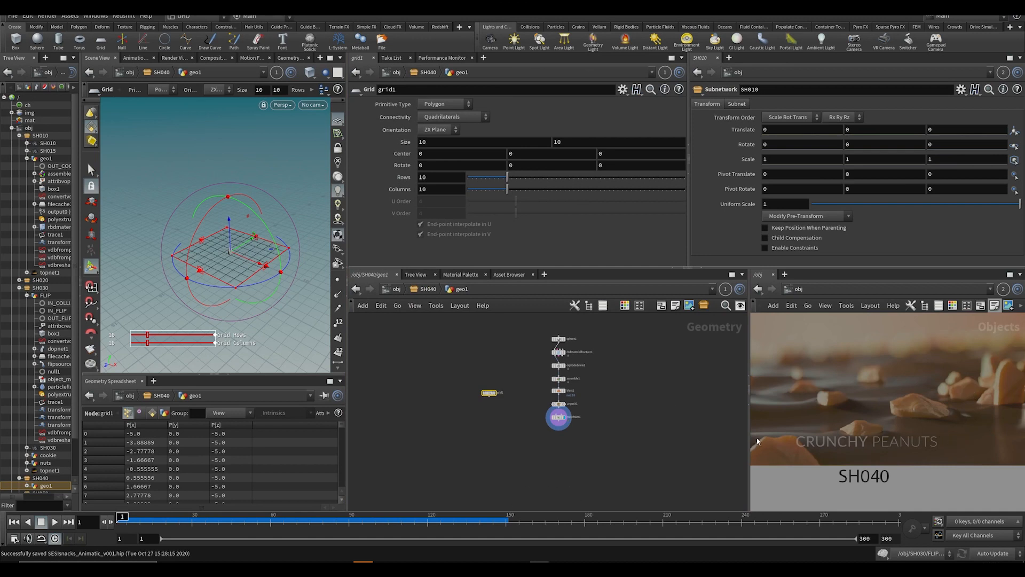
drag(749, 450, 667, 450)
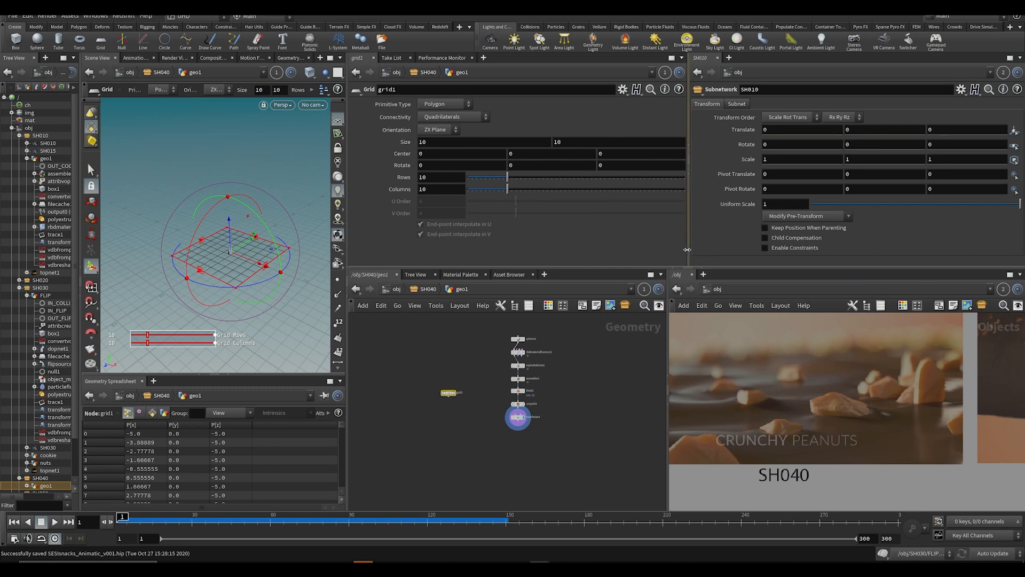
drag(688, 249, 787, 249)
drag(669, 423, 810, 422)
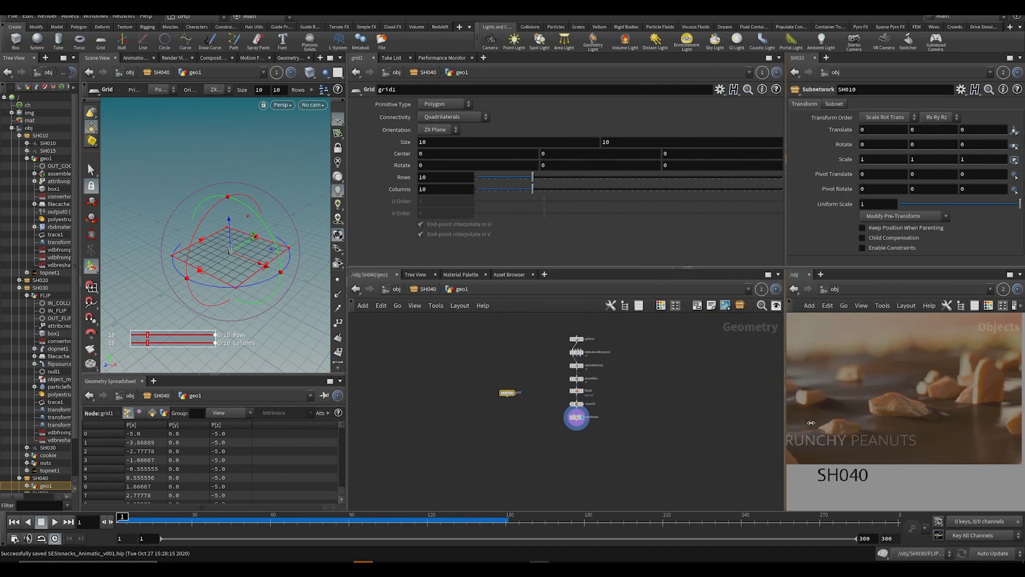
drag(788, 259, 809, 259)
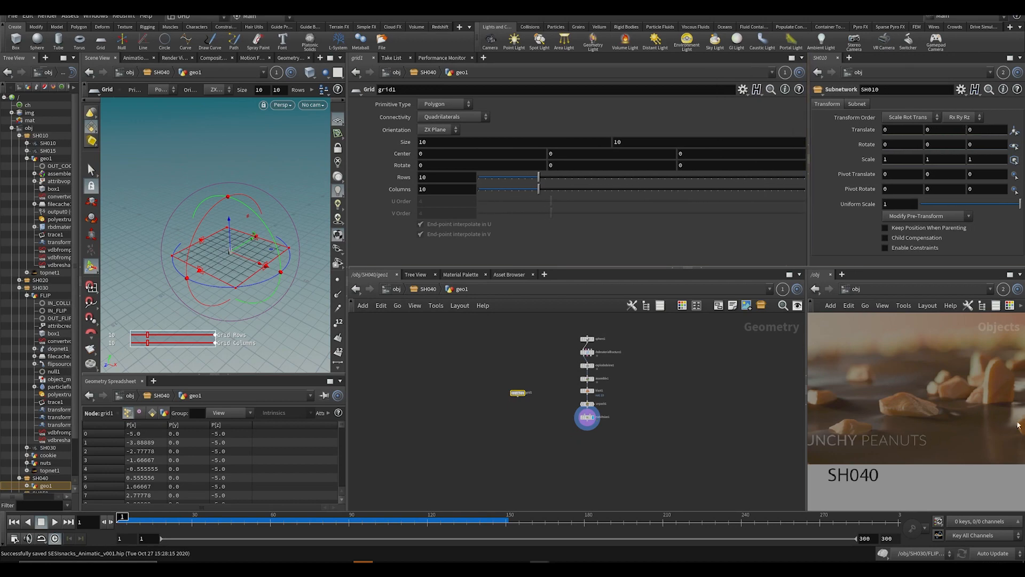
drag(344, 388, 561, 400)
scroll(696, 434, up, 1)
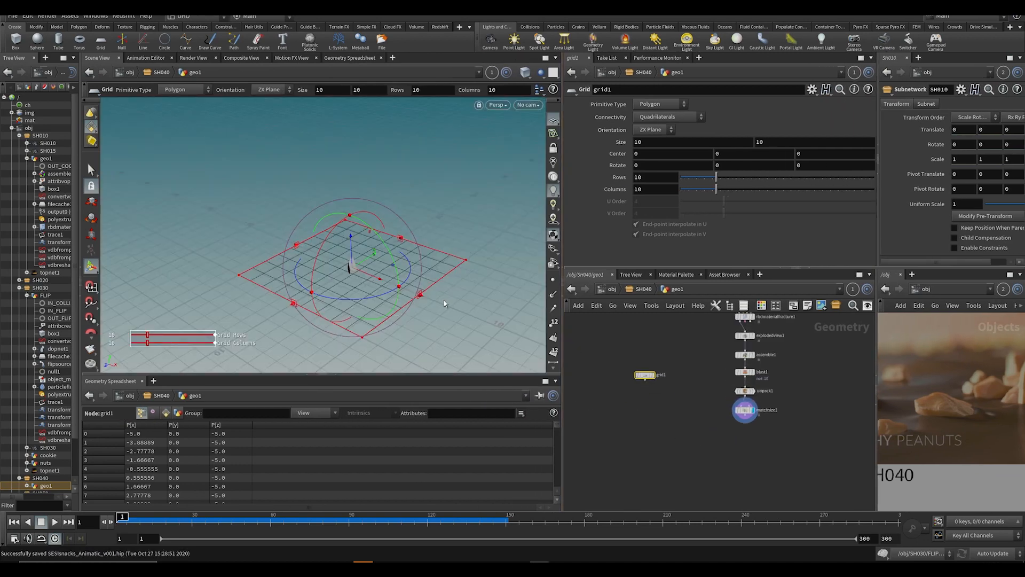
Step: Stretch the grid with its bound handles to about 18.2 by 33.1, centred at about X -0.1 and Z -11.6
alt+drag(414, 257, 421, 284)
alt+right_drag(421, 284, 408, 261)
drag(406, 242, 475, 200)
alt+drag(475, 200, 492, 243)
alt+right_drag(492, 243, 437, 263)
alt+middle_drag(437, 263, 457, 251)
drag(394, 255, 370, 249)
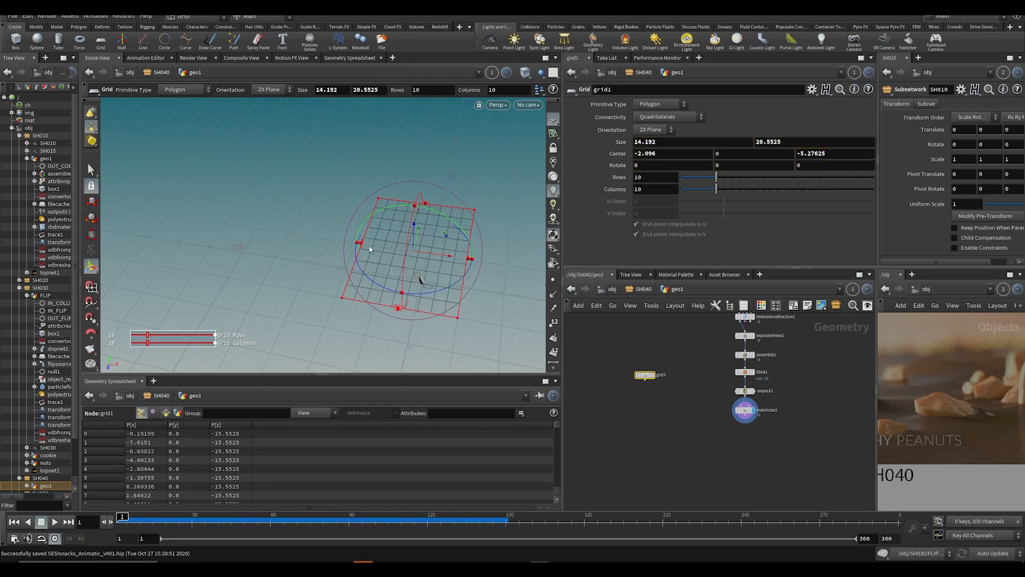
drag(471, 259, 500, 263)
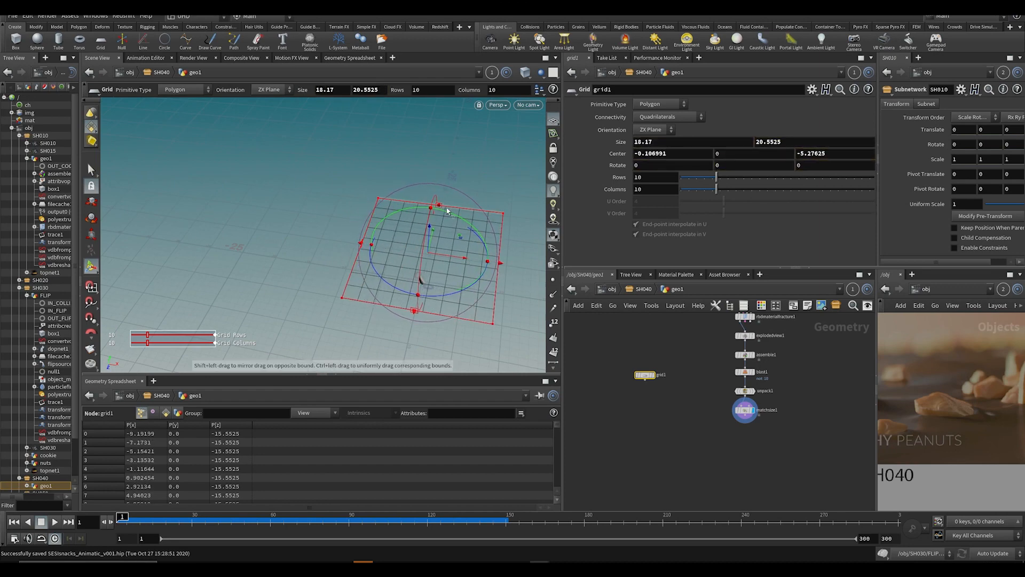
drag(441, 205, 473, 174)
Step: Add a Scatter node below the grid and set its Force Total Count to 28 and Relax Iterations to 1
key(Tab)
text(scatter)
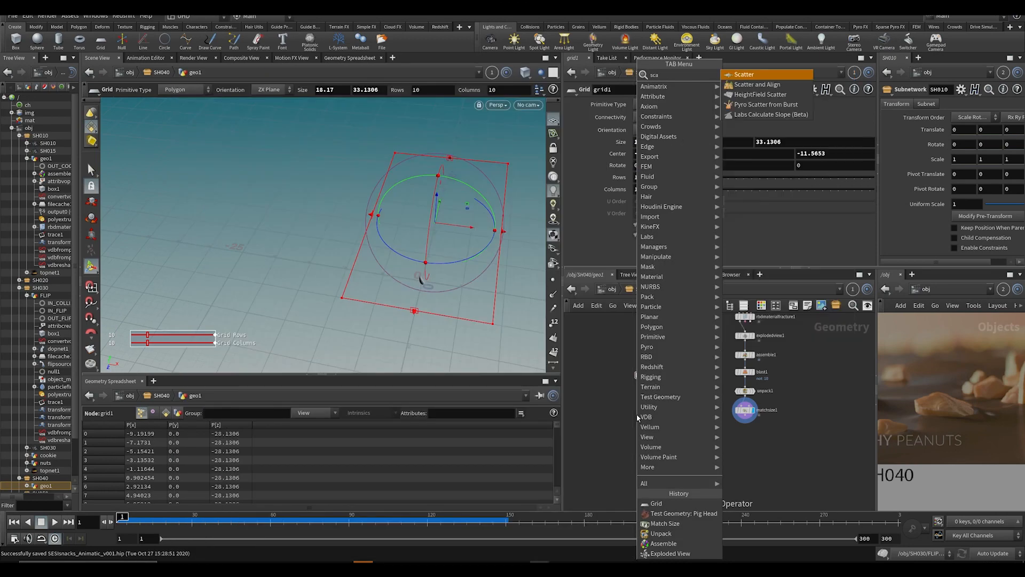
key(Return)
drag(791, 161, 735, 161)
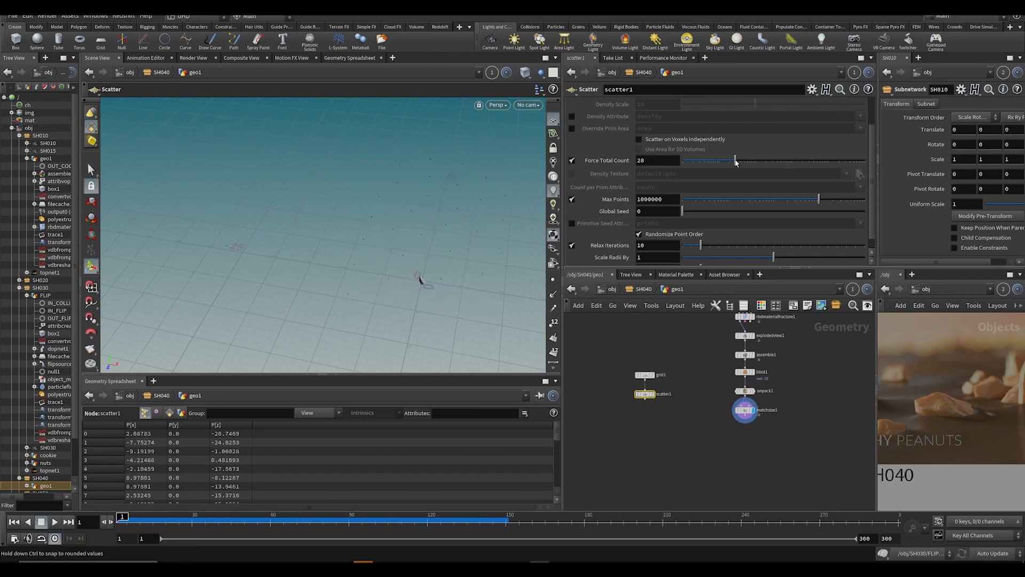
scroll(735, 170, down, 1)
drag(699, 237, 684, 235)
scroll(652, 447, up, 2)
Step: Add a Copy to Points node and move the grid and scatter nodes next to the Match Size node above it
key(Tab)
text(copy)
key(Return)
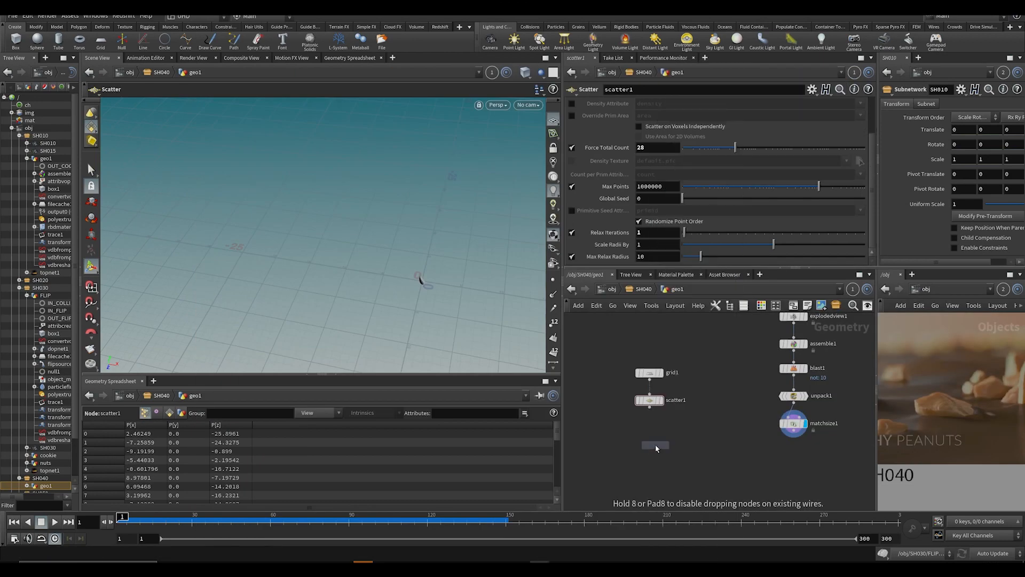
click(655, 444)
scroll(666, 394, down, 3)
drag(679, 359, 648, 407)
drag(662, 400, 777, 428)
drag(665, 431, 748, 453)
Step: Wire the Match Size output as geometry and the scatter output as target points into Copy to Points, and display the result
scroll(798, 443, up, 3)
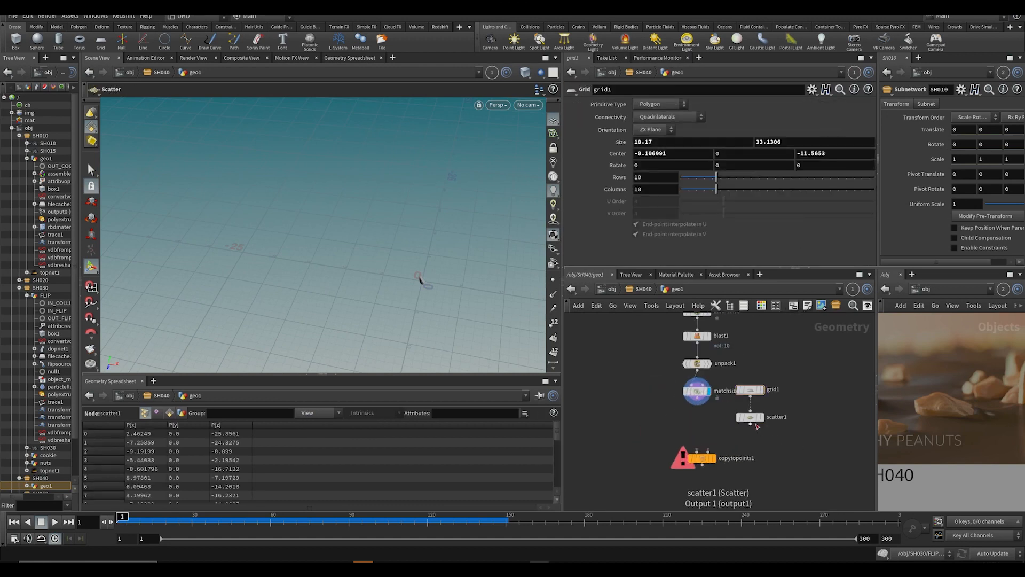
click(750, 423)
click(708, 451)
click(696, 451)
click(697, 404)
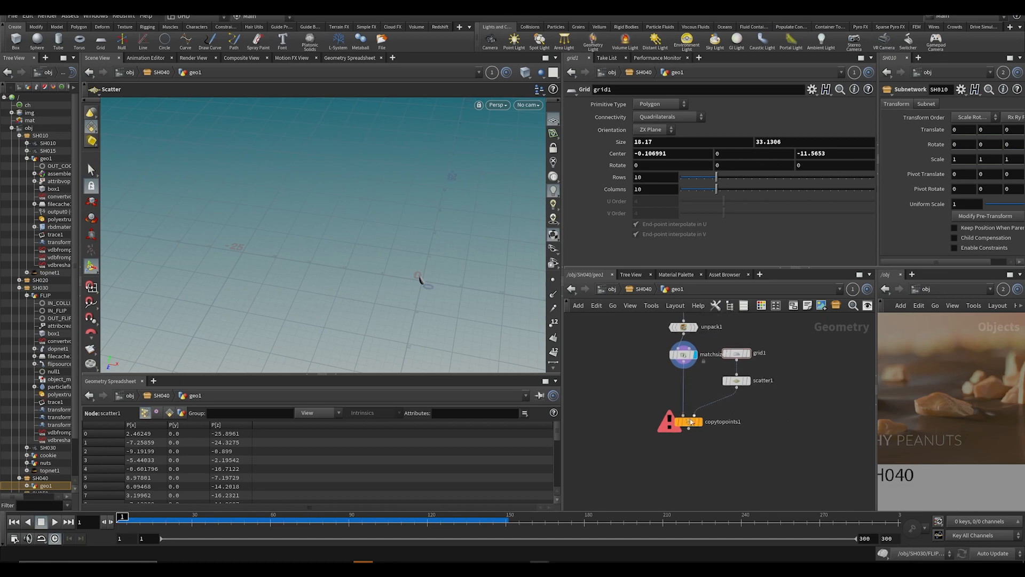
click(704, 404)
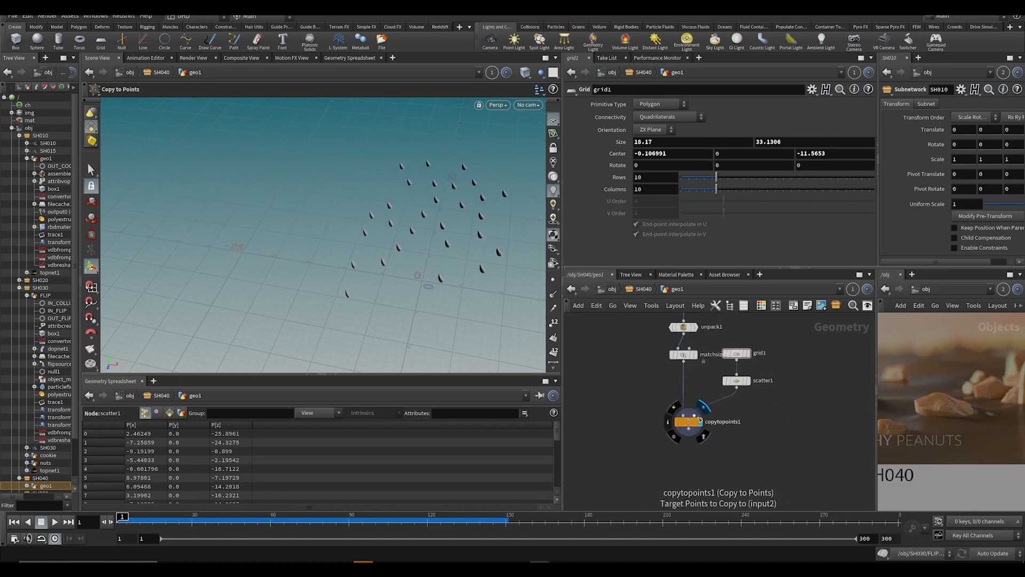
Step: Make room above the Copy to Points node and insert an Attribute Randomize node between it and the Scatter node
drag(688, 421, 692, 453)
key(Tab)
text(ran)
key(Return)
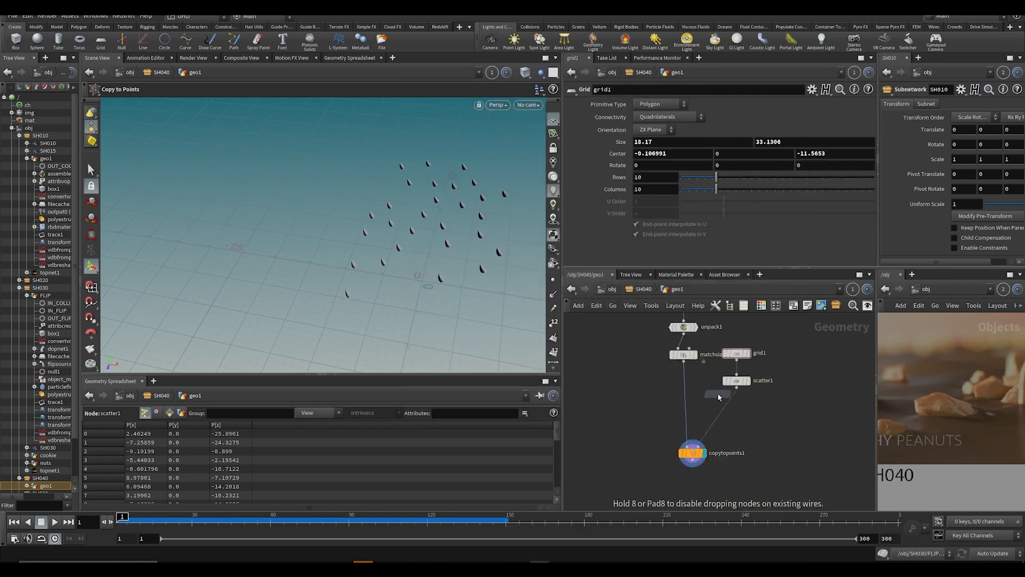
scroll(736, 431, up, 3)
click(689, 400)
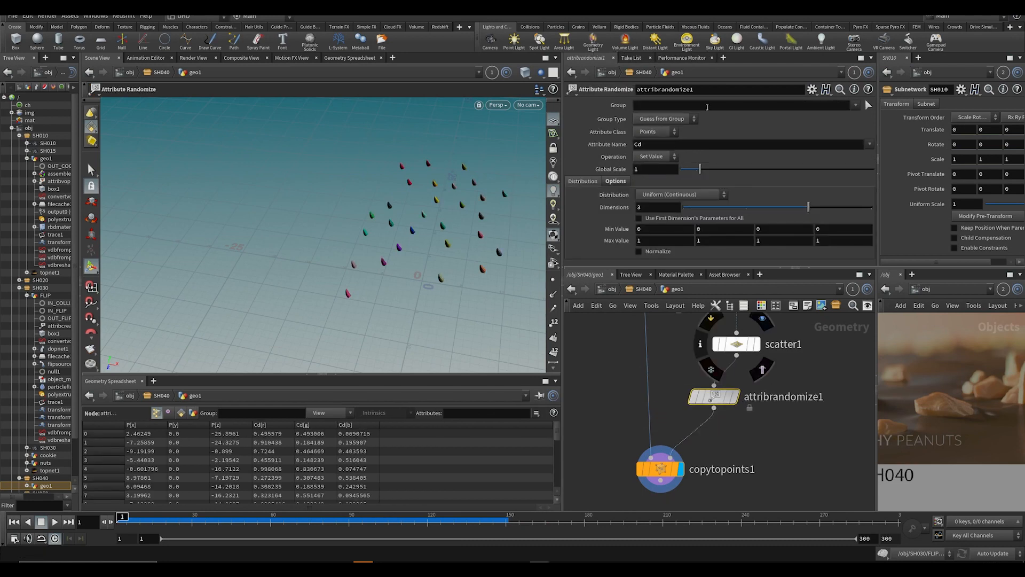
Step: Set the Attribute Randomize node to randomize pscale with 1 dimension, and align the node under the scatter
text(pscale)
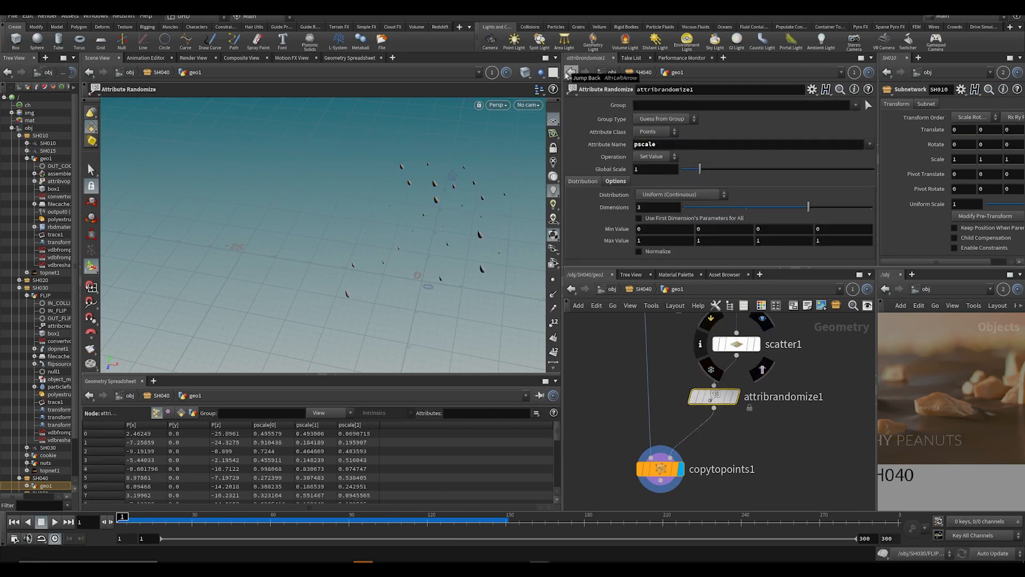
key(Return)
click(708, 208)
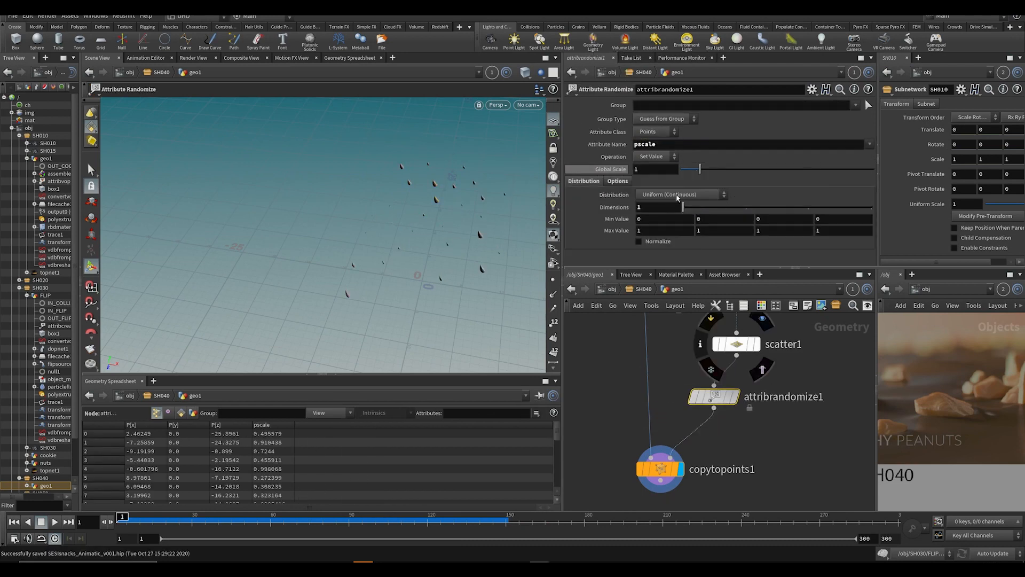
middle_drag(736, 395, 727, 367)
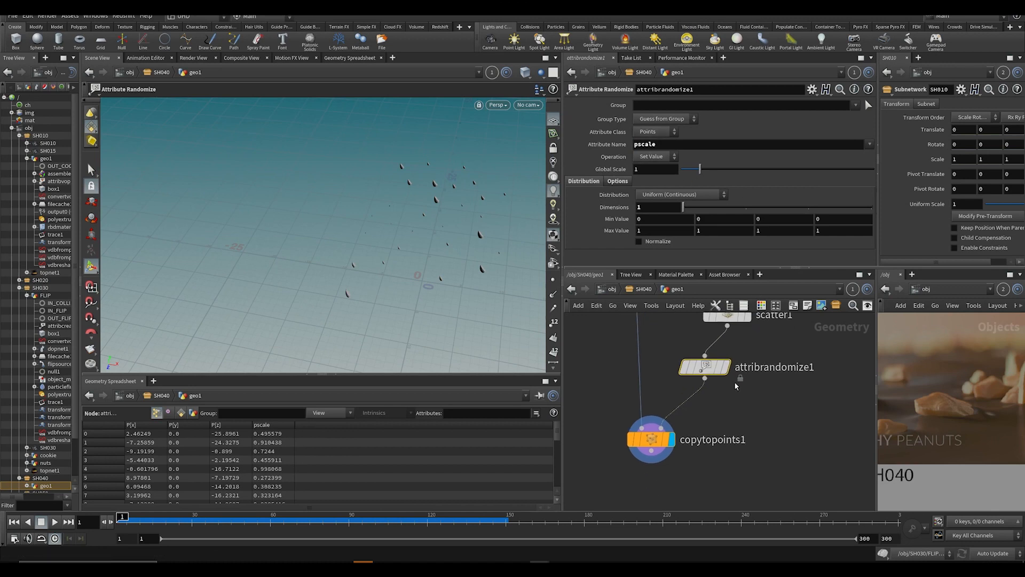
drag(714, 366, 730, 354)
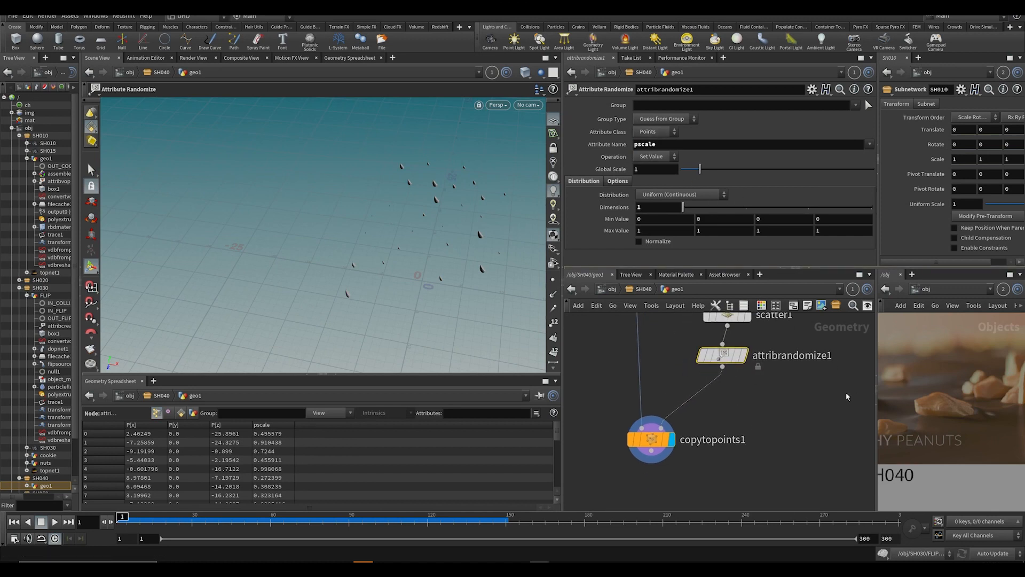
middle_drag(730, 354, 726, 372)
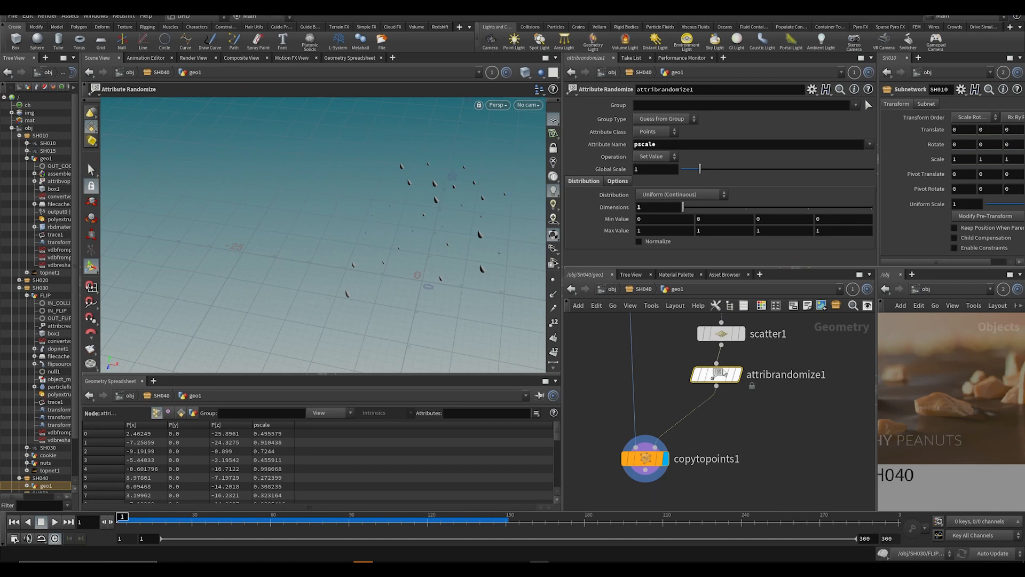
drag(722, 372, 727, 375)
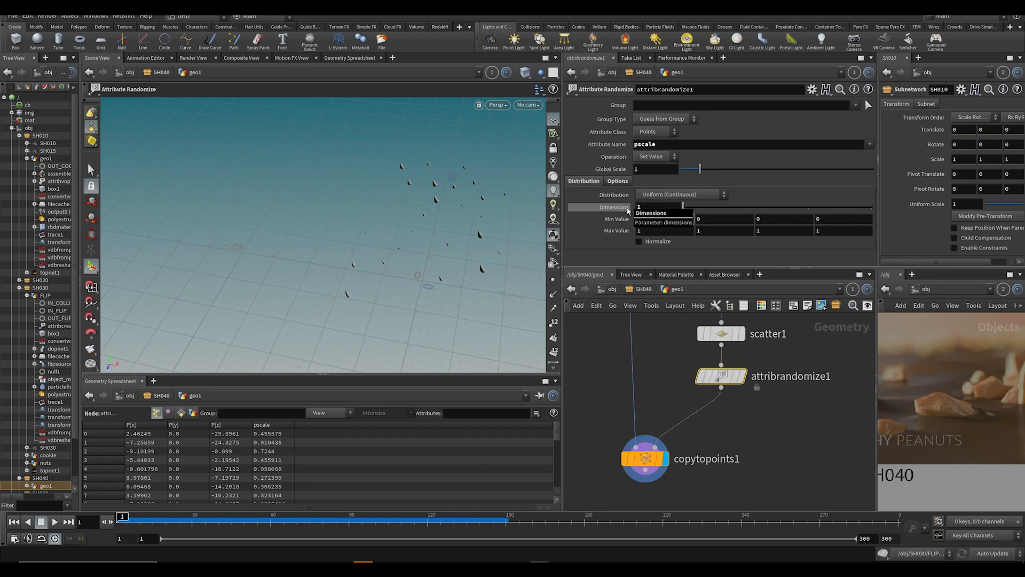
Step: Set the pscale randomization's first Min Value to 0.5 and its Global Scale to 0.87, and save the scene
click(662, 218)
text(.5)
key(Return)
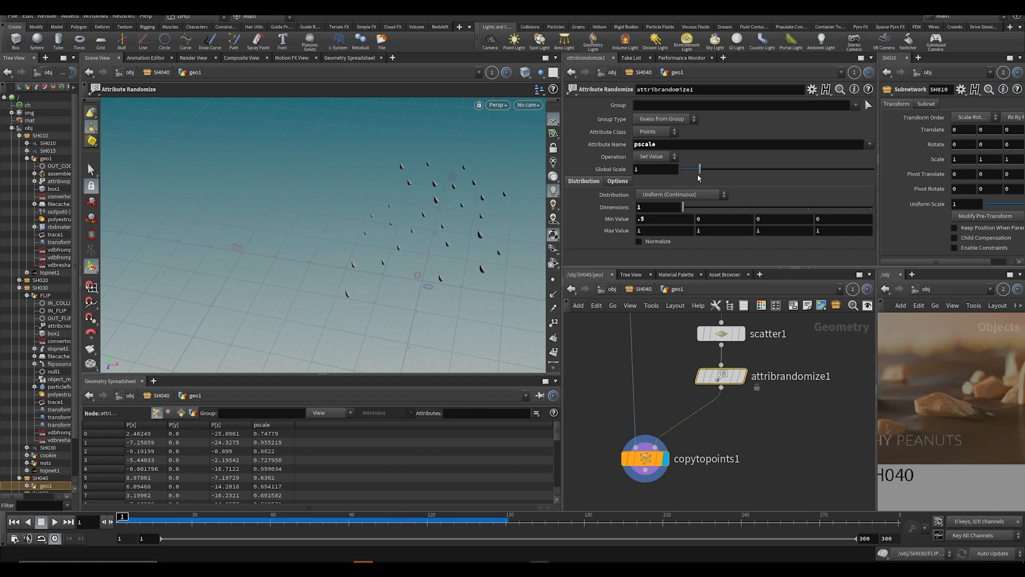
drag(699, 178, 701, 178)
alt+drag(454, 182, 541, 155)
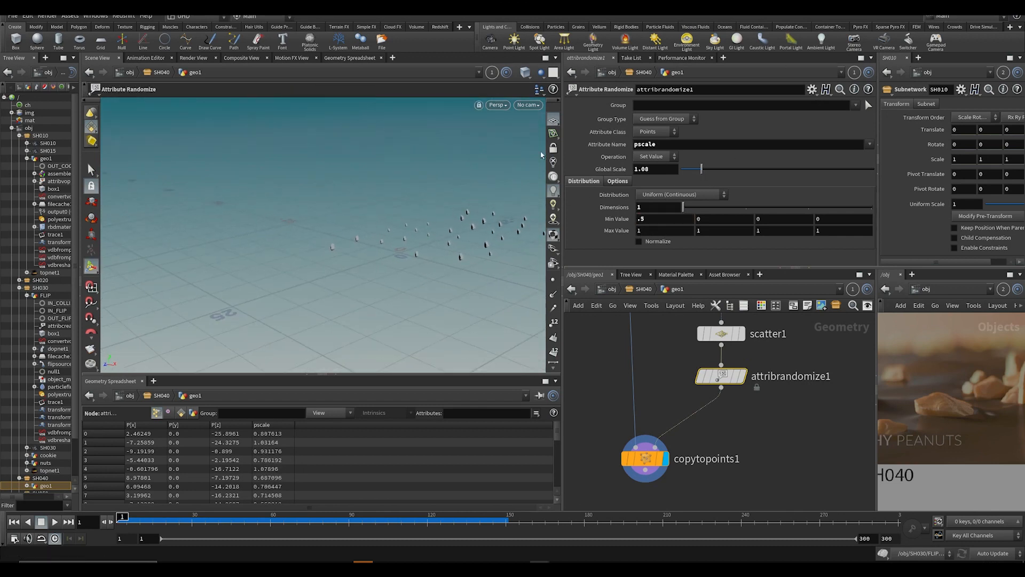
key(ctrl+s)
drag(701, 169, 698, 169)
Step: Try a pscale randomization range with a Min Value of 0.01 and a Max Value of 0.02
key(Tab)
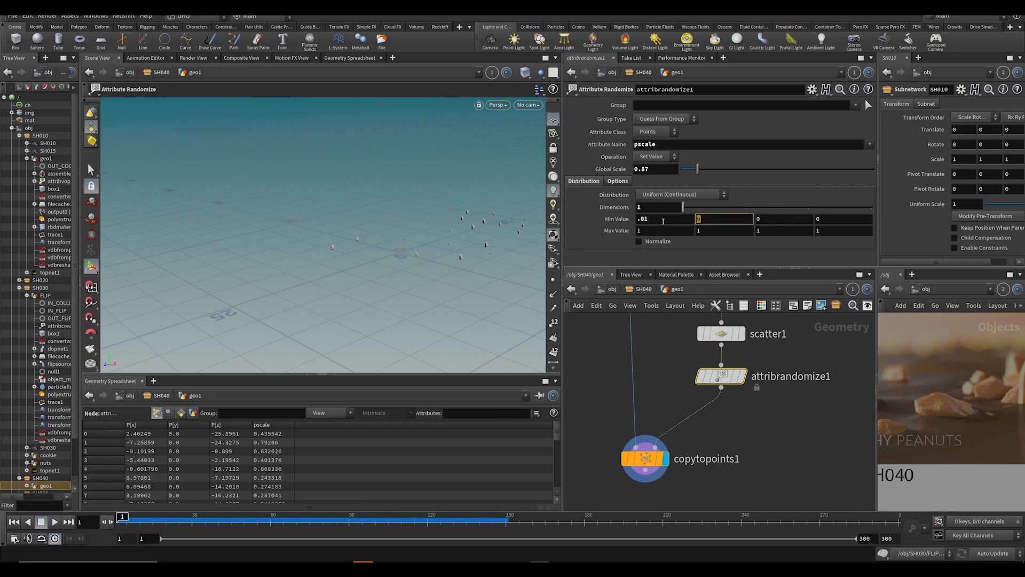
click(662, 230)
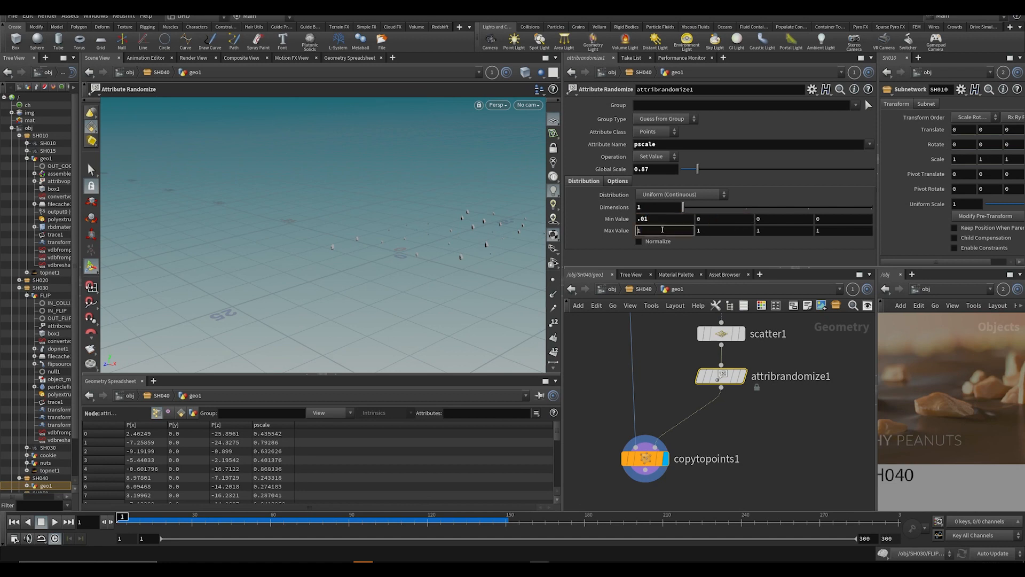
text(2)
key(Return)
key(ctrl+s)
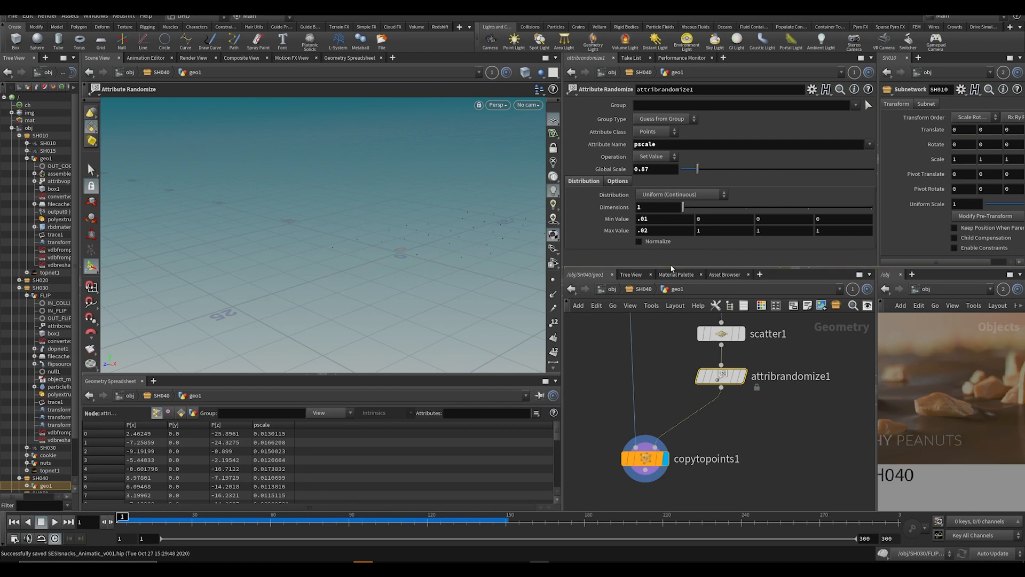
key(ctrl+z)
key(ctrl+z)
Step: Save the scene and enlarge the scattered pieces by setting the pscale randomization's Global Scale to 1.41
scroll(414, 221, up, 3)
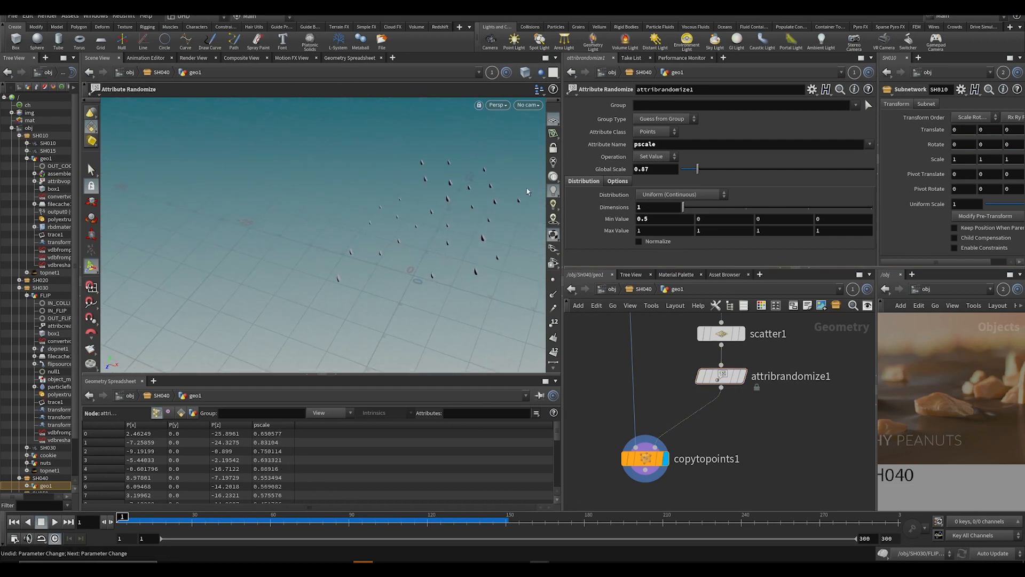
key(ctrl+s)
middle_drag(453, 226, 380, 221)
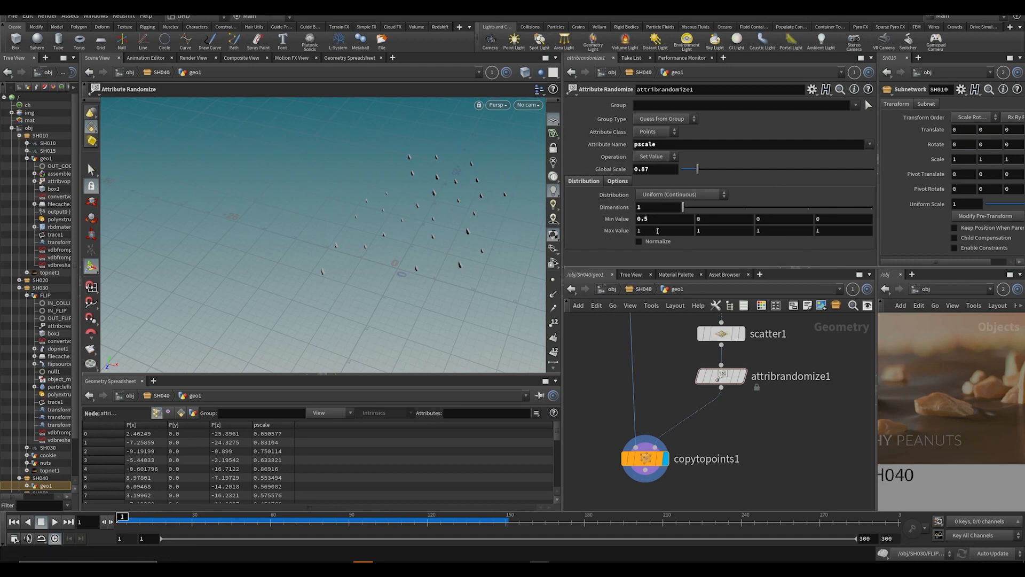
alt+drag(471, 270, 444, 254)
drag(697, 169, 718, 169)
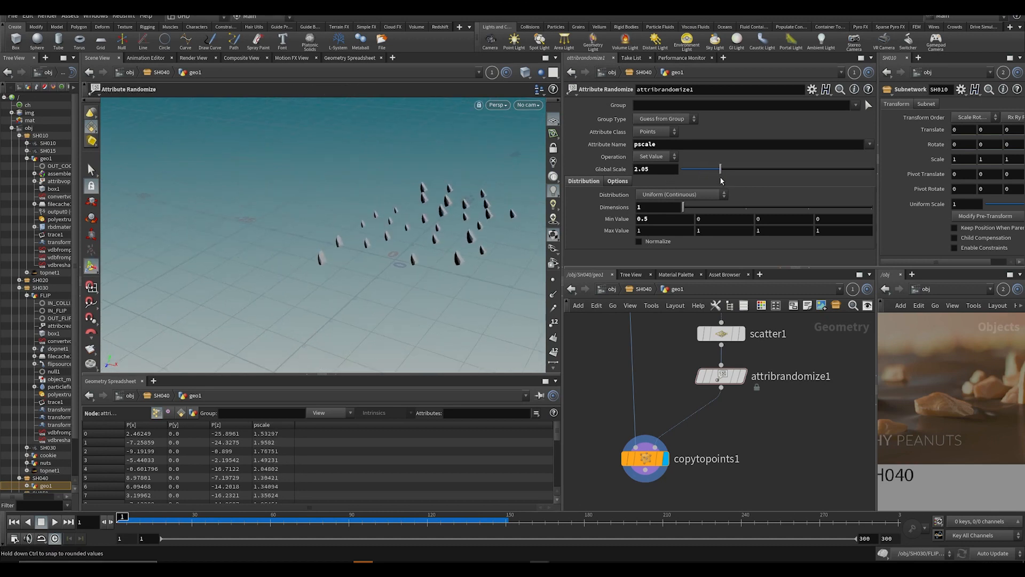
alt+drag(403, 254, 437, 240)
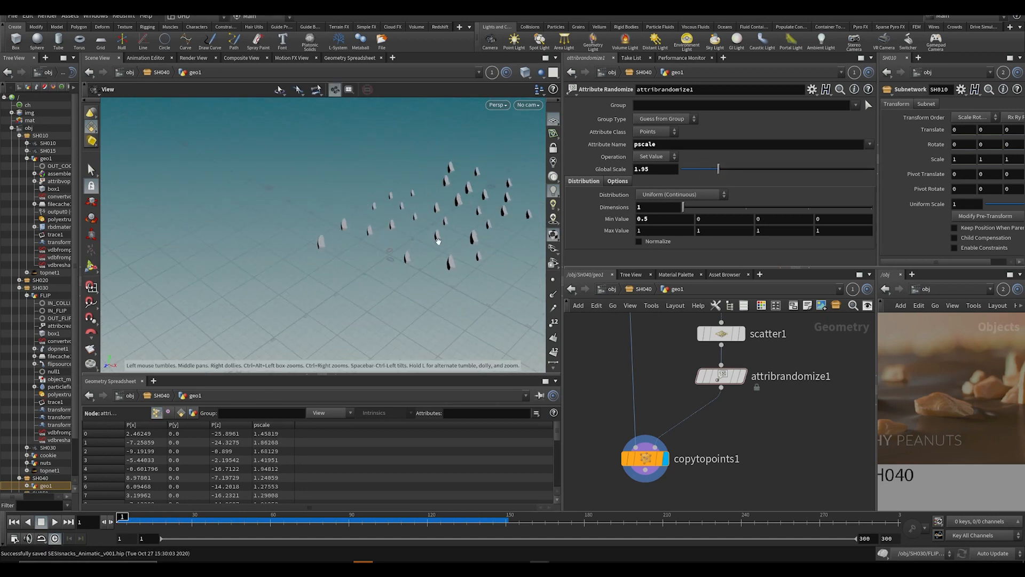
click(708, 170)
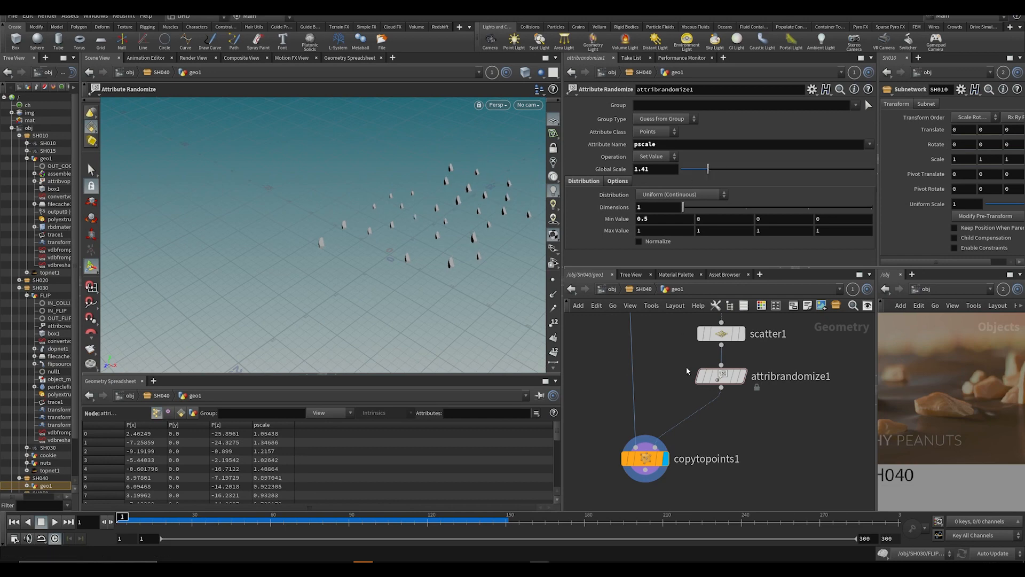
Step: Insert a second Attribute Randomize node between the pscale randomization and the Copy to Points node
key(Tab)
text(ara)
key(Return)
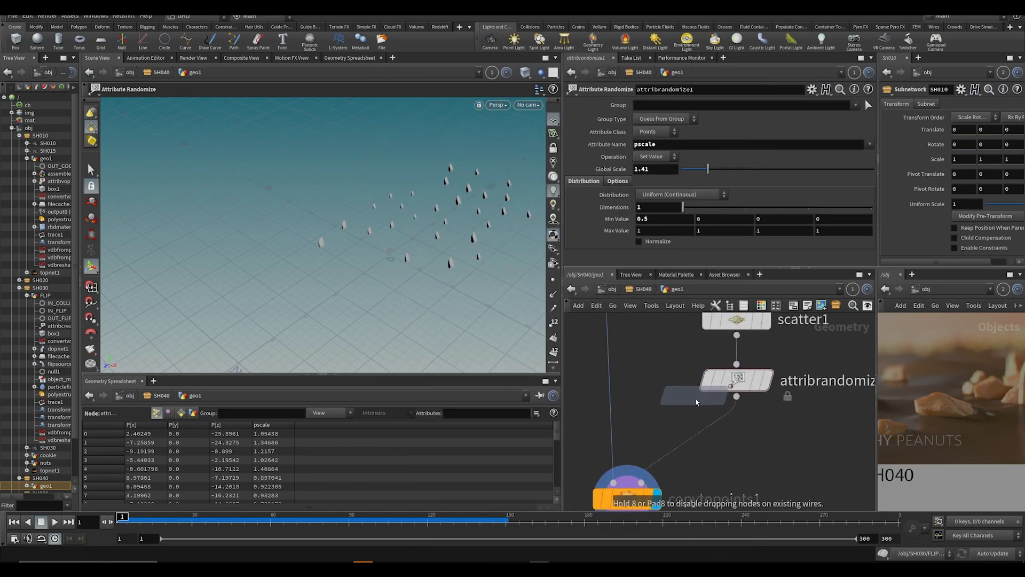
click(695, 406)
Step: Set the second Attribute Randomize node to randomize orient with 4 dimensions, and save the scene
drag(659, 144, 483, 129)
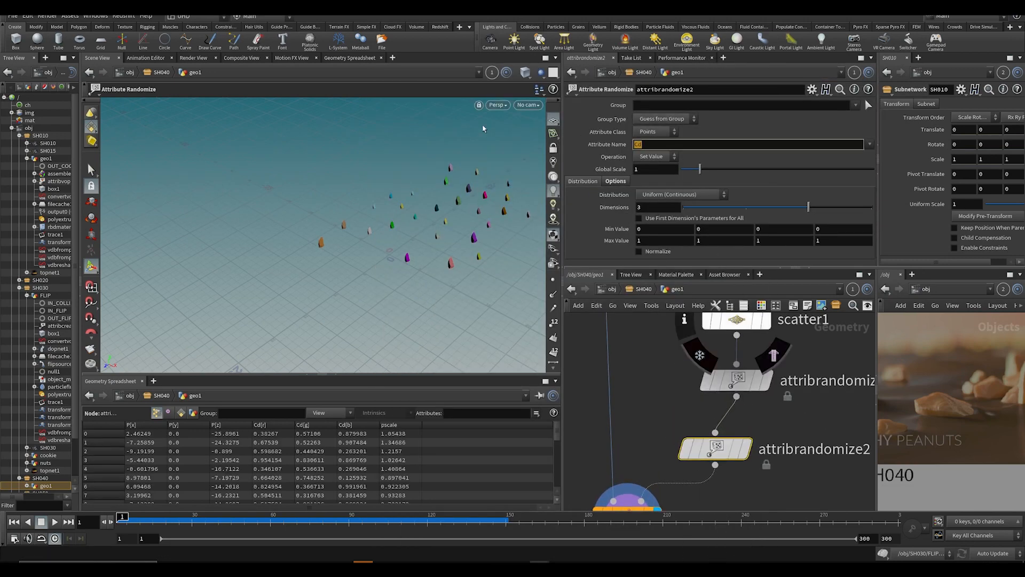
key(Return)
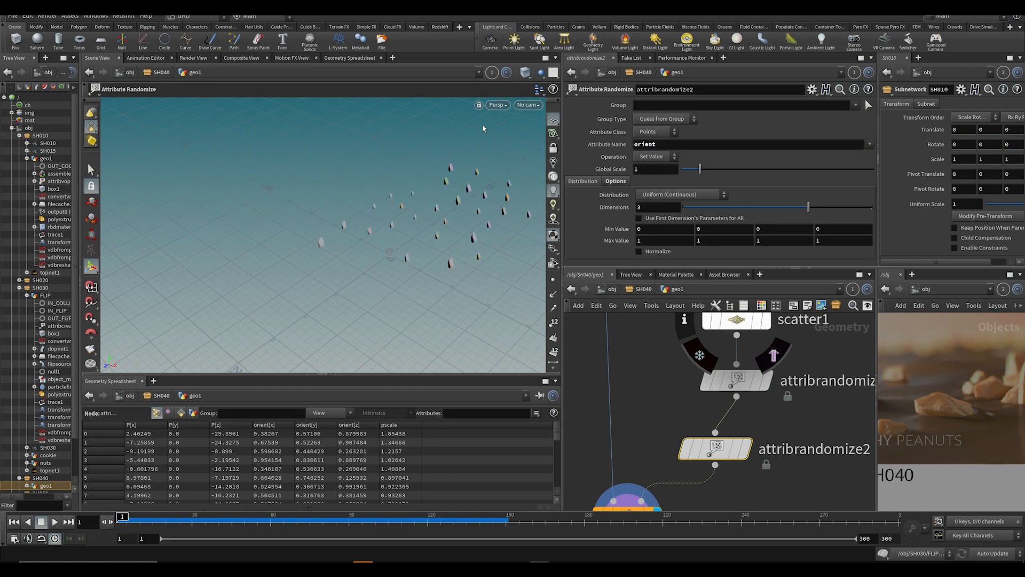
click(837, 209)
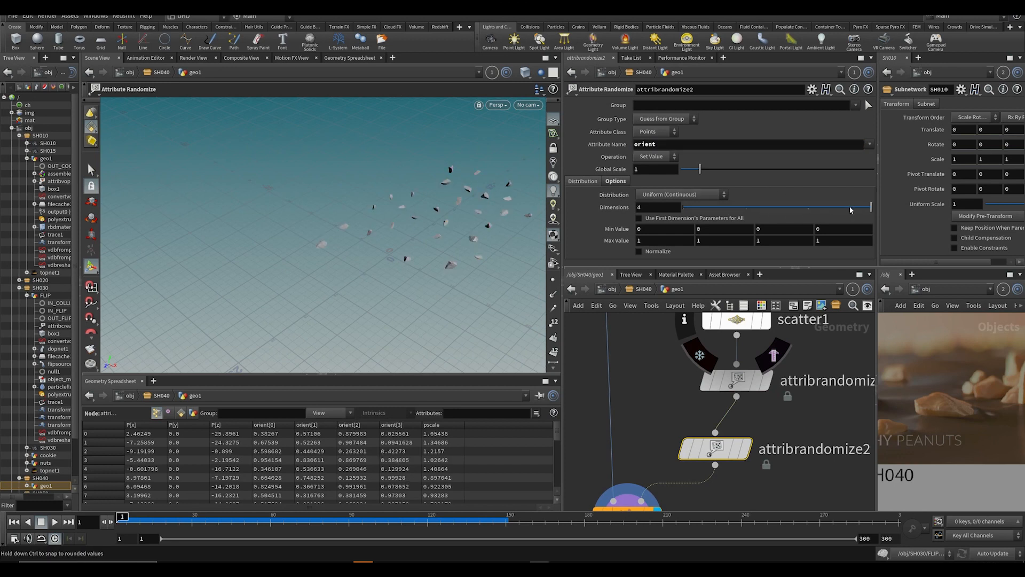
alt+drag(457, 251, 428, 235)
key(ctrl+s)
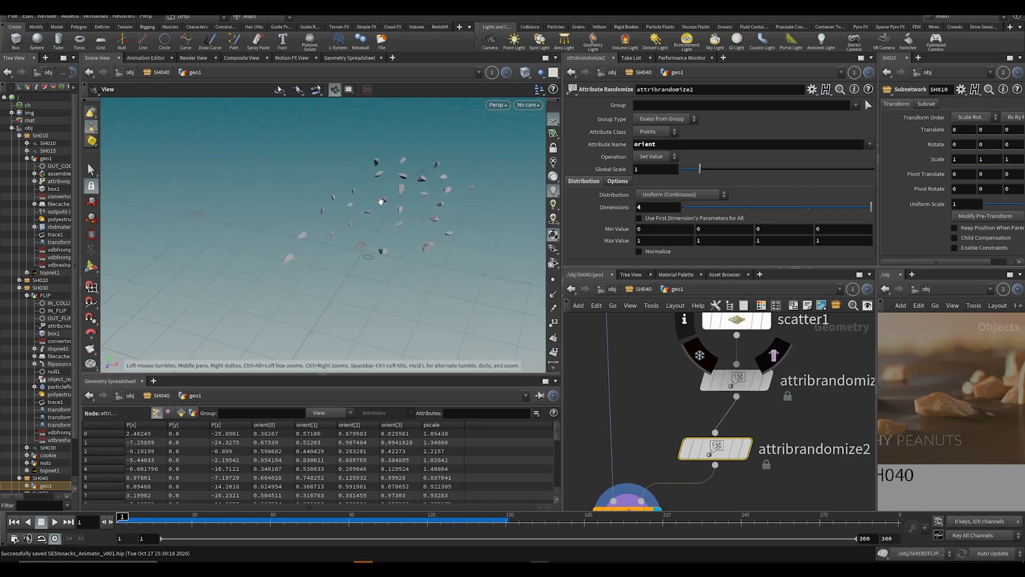
Step: Hide the viewport's reference grid and widen the scene view to see the scattered pieces
mouse_move(378, 201)
alt+mouse_down()
mouse_move(412, 176)
mouse_move(382, 210)
alt+mouse_up()
click(556, 121)
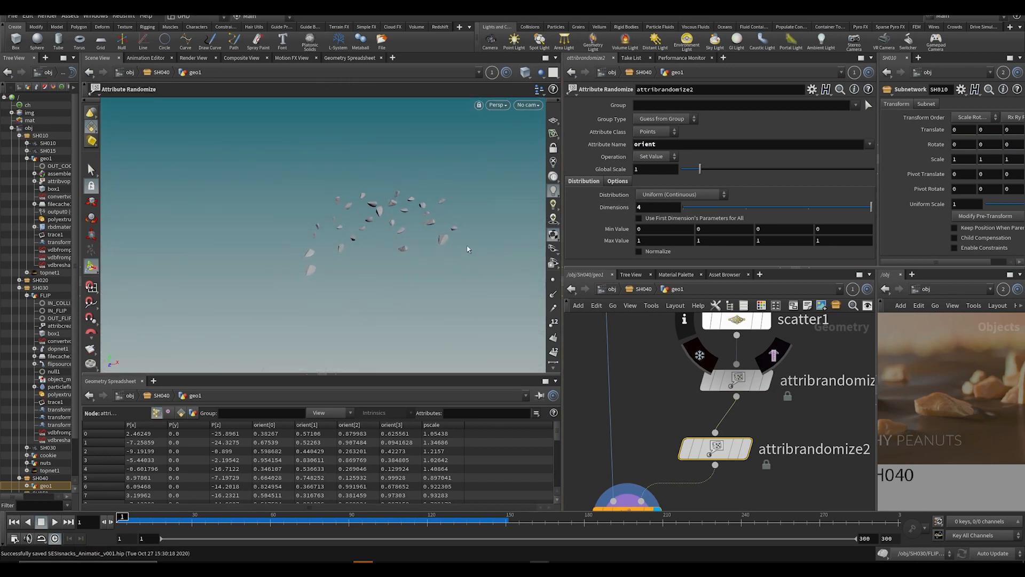
alt+drag(454, 219, 415, 264)
drag(560, 317, 601, 316)
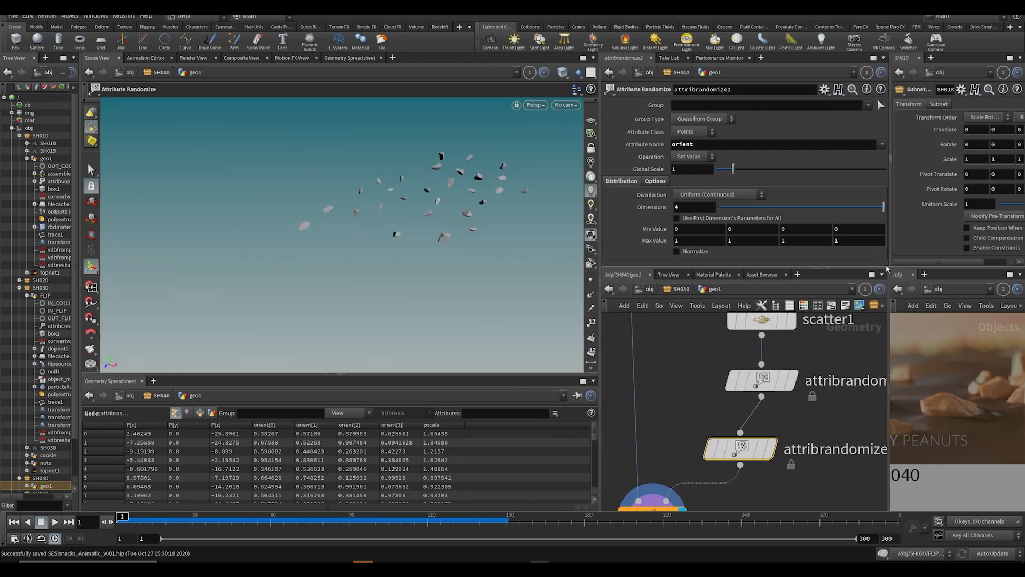
alt+drag(389, 205, 305, 233)
key(Return)
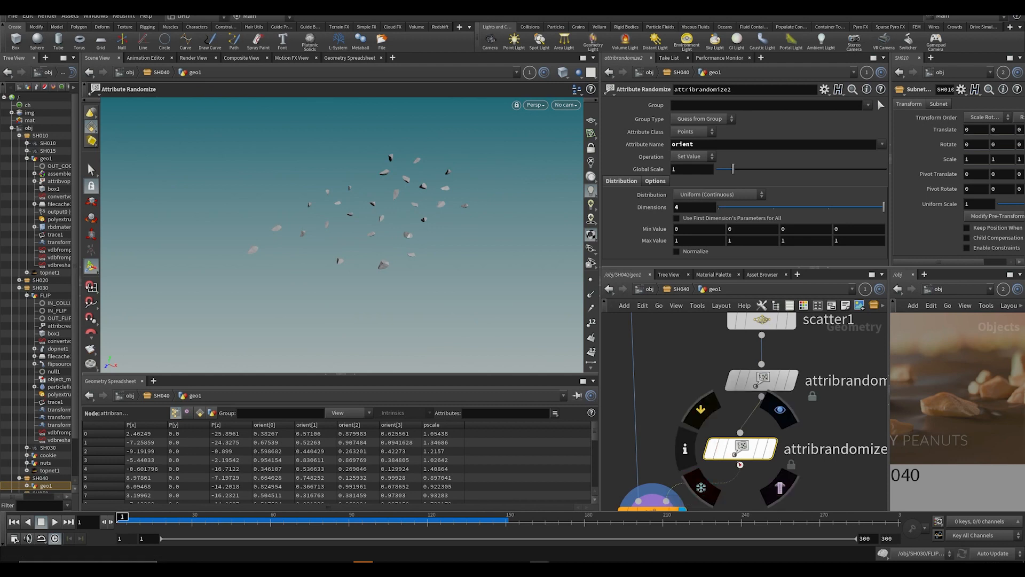
Step: Align the second Attribute Randomize node under the first and change its attribute name to N
drag(743, 450, 763, 450)
mouse_move(717, 378)
scroll(707, 384, down, 3)
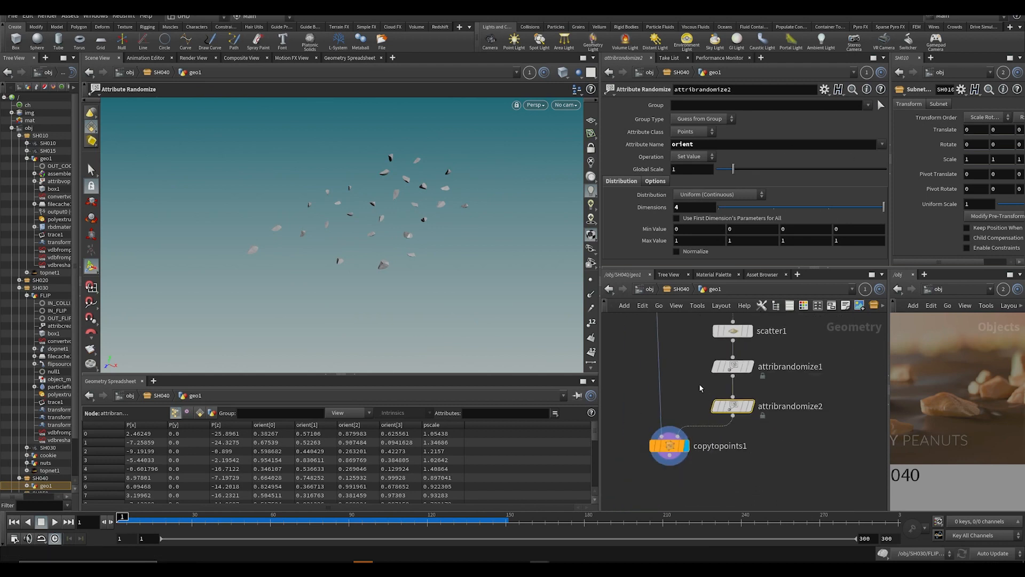
double_click(694, 149)
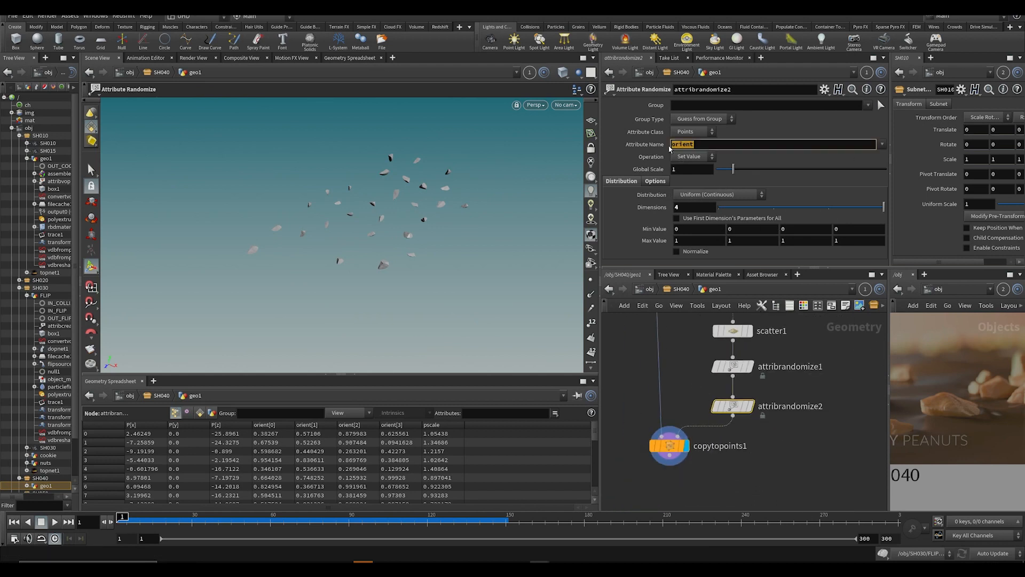
key(Return)
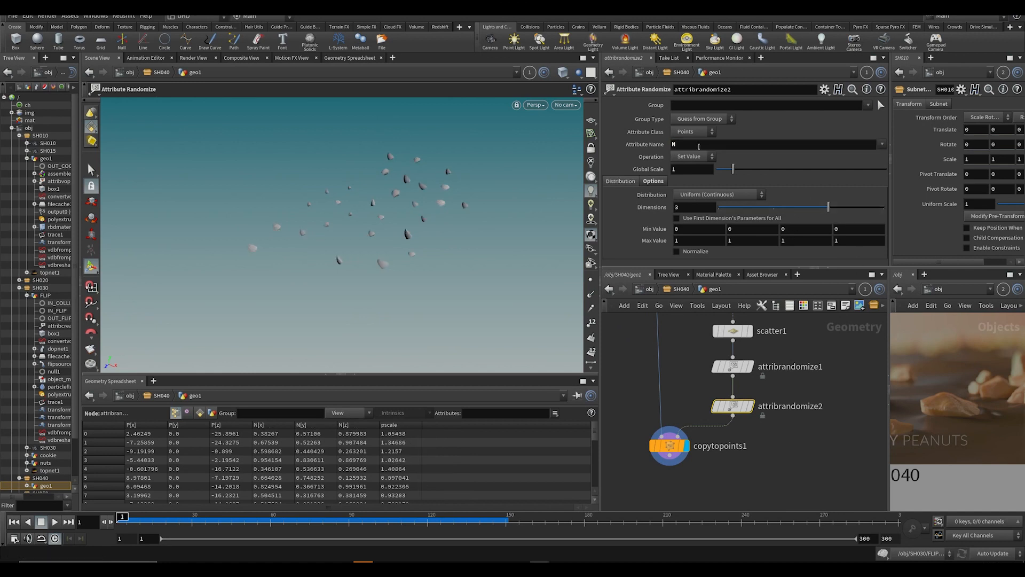
Step: Undo the attribute name change on the second Attribute Randomize node and save the scene
key(ctrl+z)
key(ctrl+z)
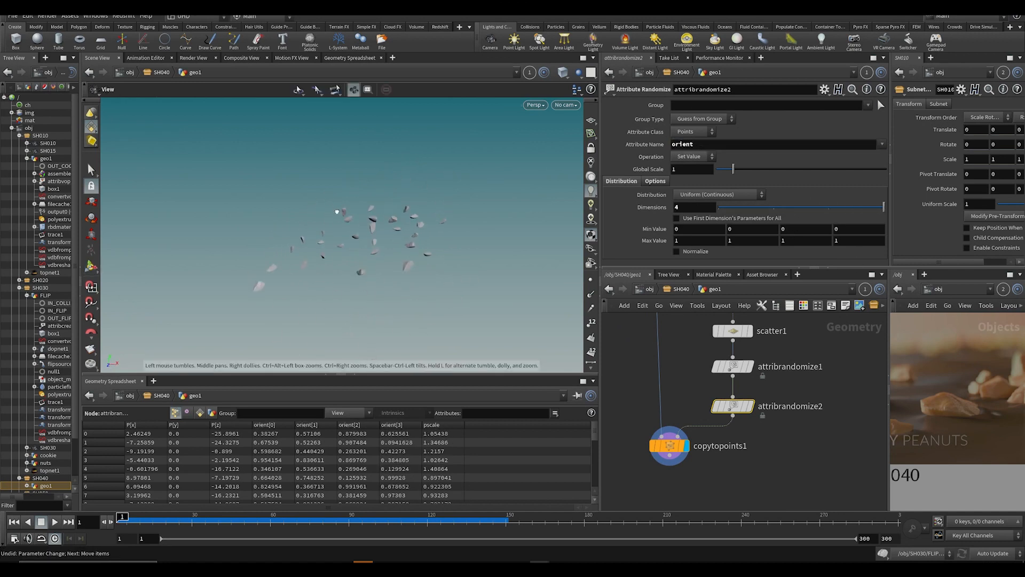
key(ctrl+s)
alt+drag(378, 252, 335, 261)
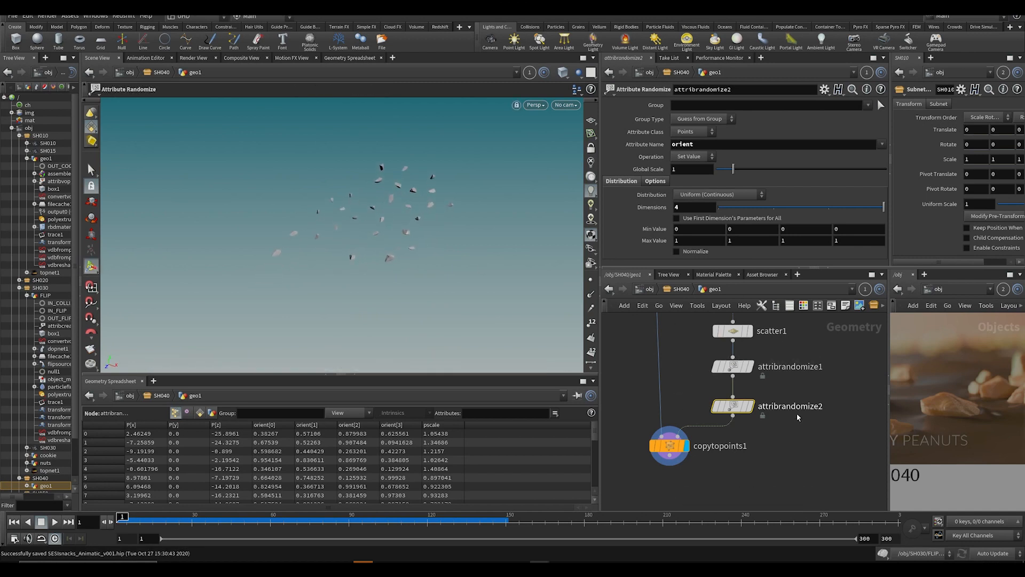
Step: Examine the orientation of the scattered peanut pieces from several angles and look over the node chain
scroll(798, 417, down, 5)
key(Escape)
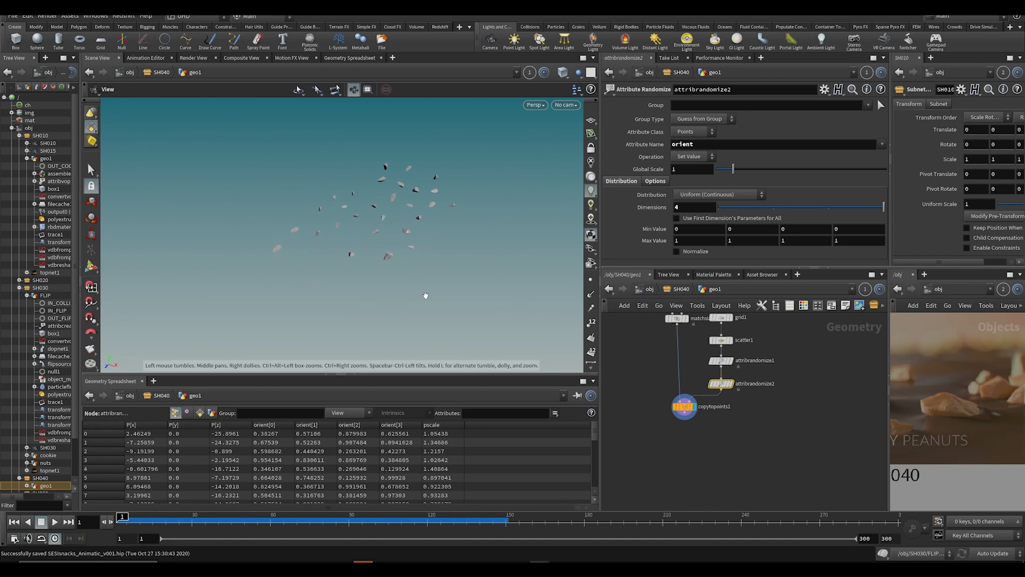
middle_drag(689, 460, 690, 443)
key(Escape)
drag(302, 262, 378, 252)
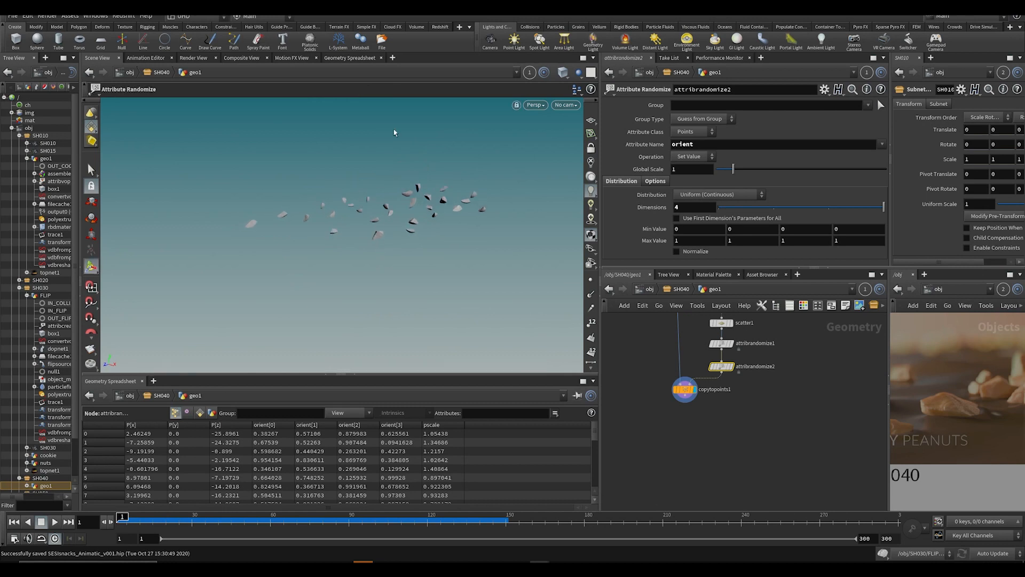
drag(394, 133, 414, 199)
alt+drag(417, 235, 406, 206)
scroll(789, 383, up, 2)
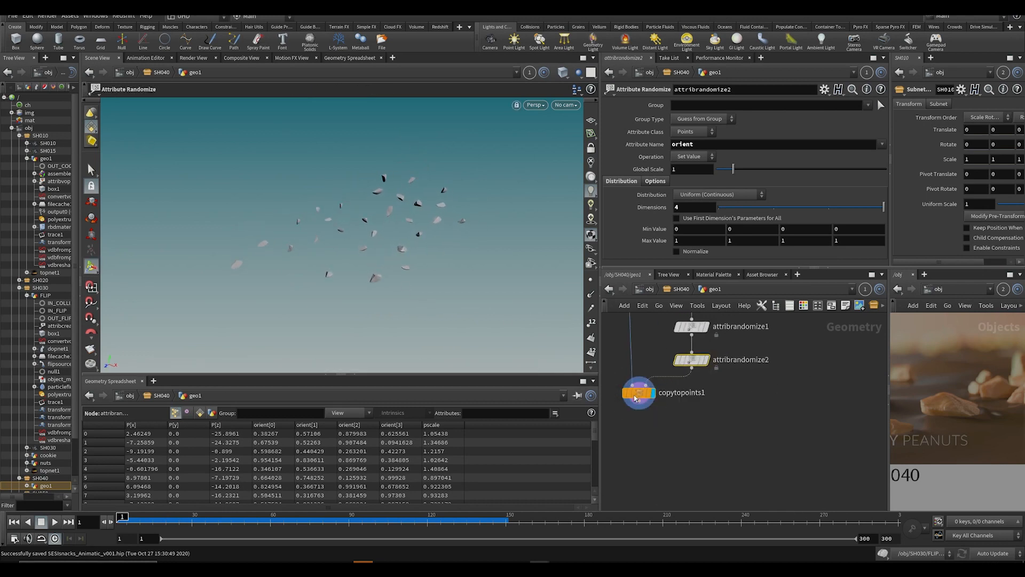
scroll(662, 392, down, 3)
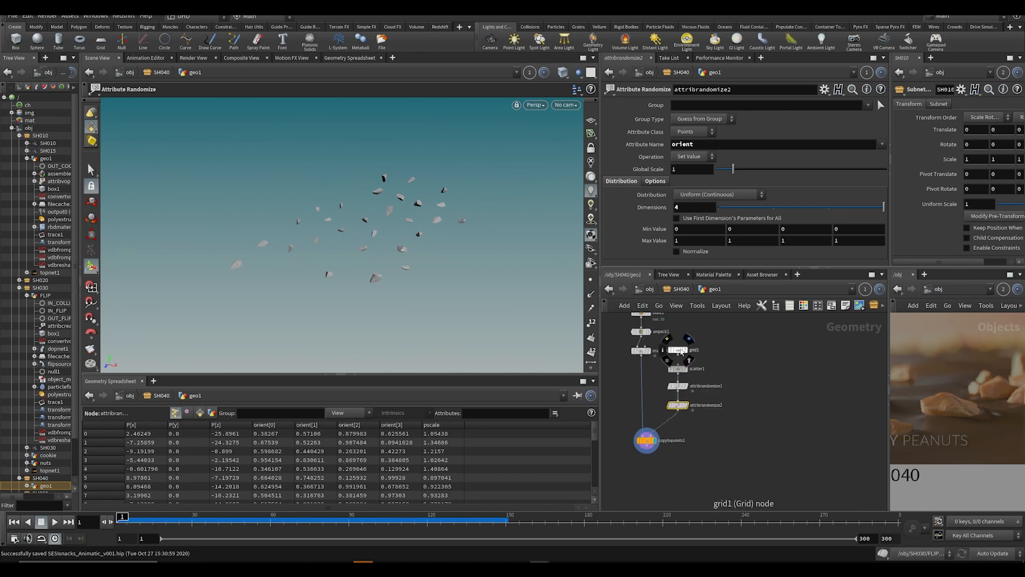
alt+drag(392, 297, 382, 235)
middle_drag(735, 386, 762, 428)
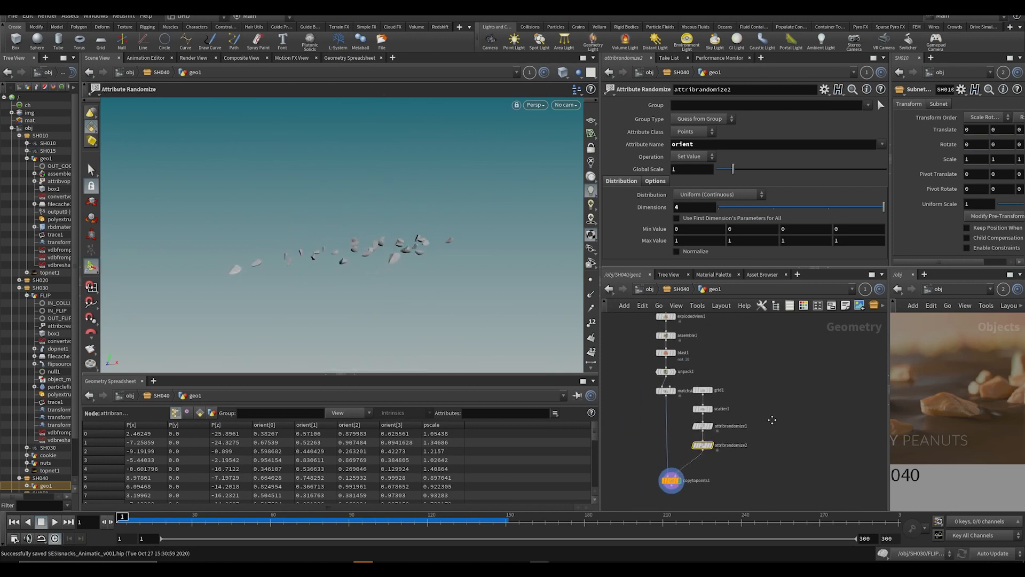
scroll(769, 419, down, 1)
scroll(722, 400, up, 2)
Step: Insert an Attribute Wrangle node between the second Attribute Randomize and the Copy to Points node
click(705, 394)
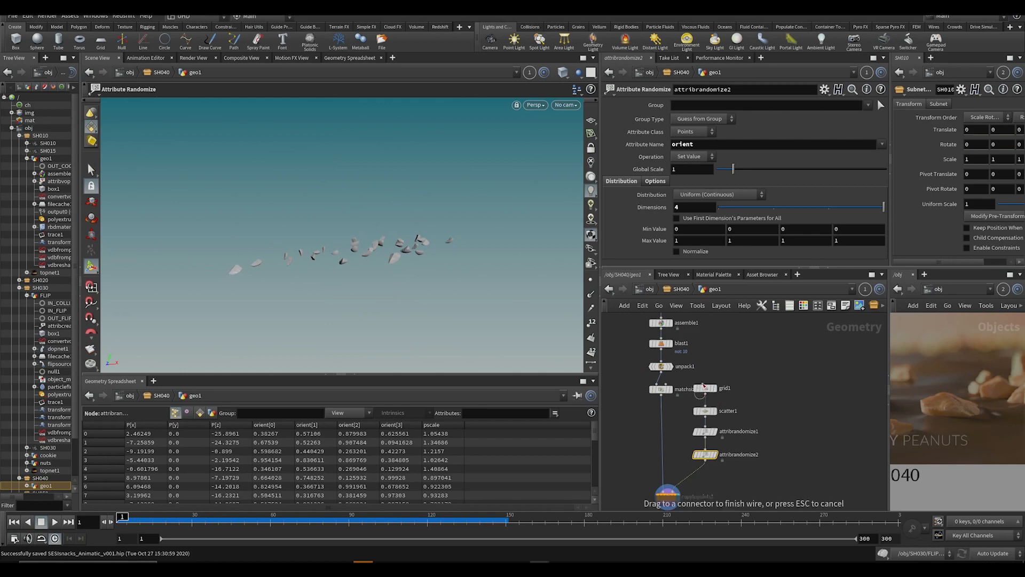
key(Escape)
middle_drag(705, 394, 712, 355)
scroll(737, 436, up, 2)
key(Tab)
text(aw)
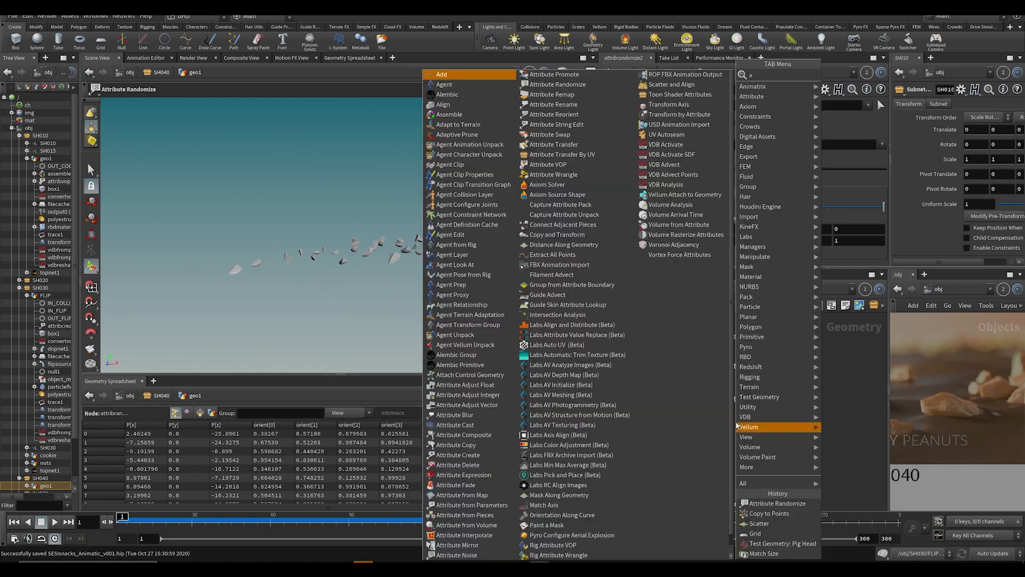
click(844, 76)
click(705, 427)
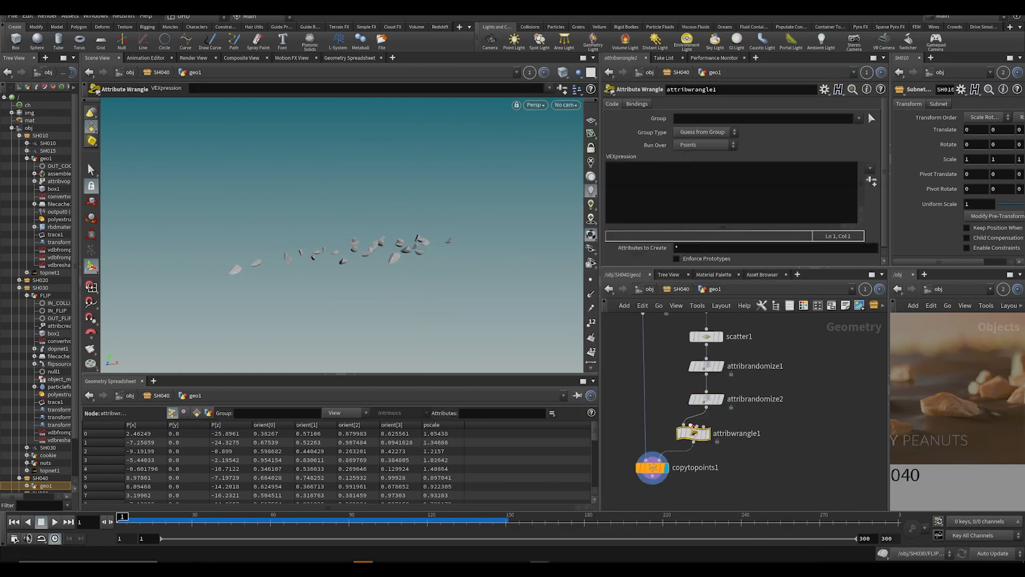
click(703, 196)
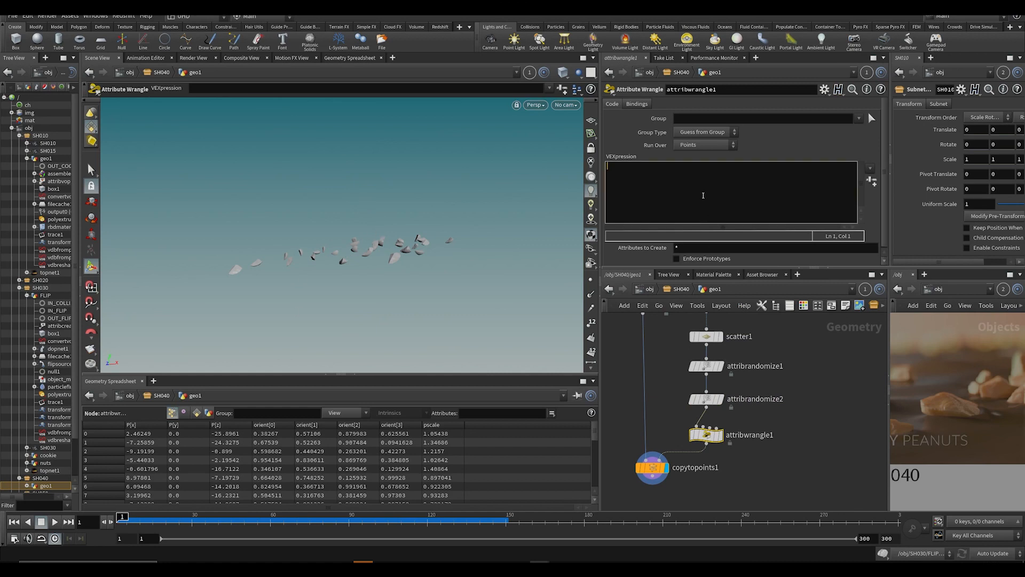
text(float)
text(r = rand()
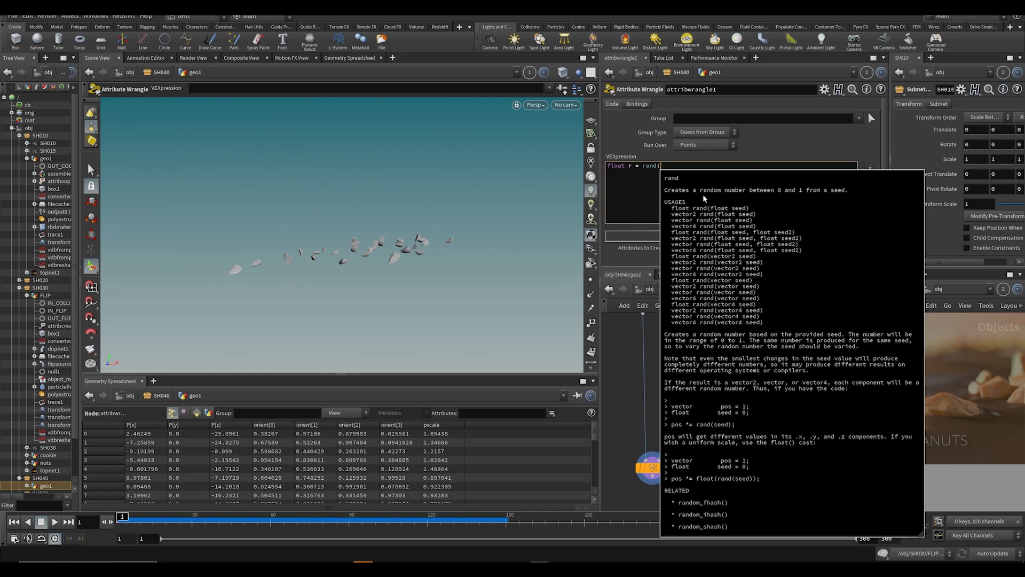
text(@ptnum);)
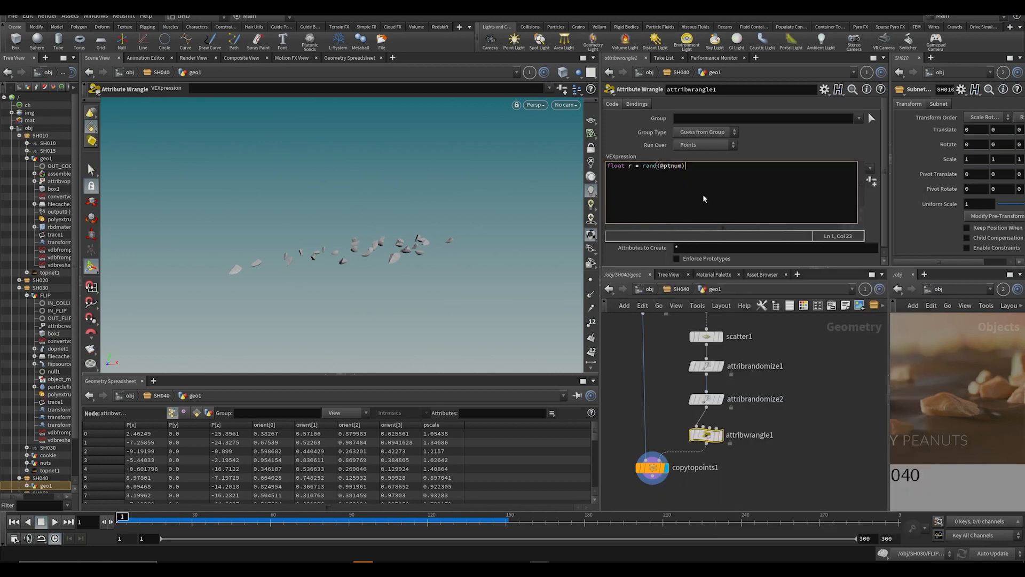
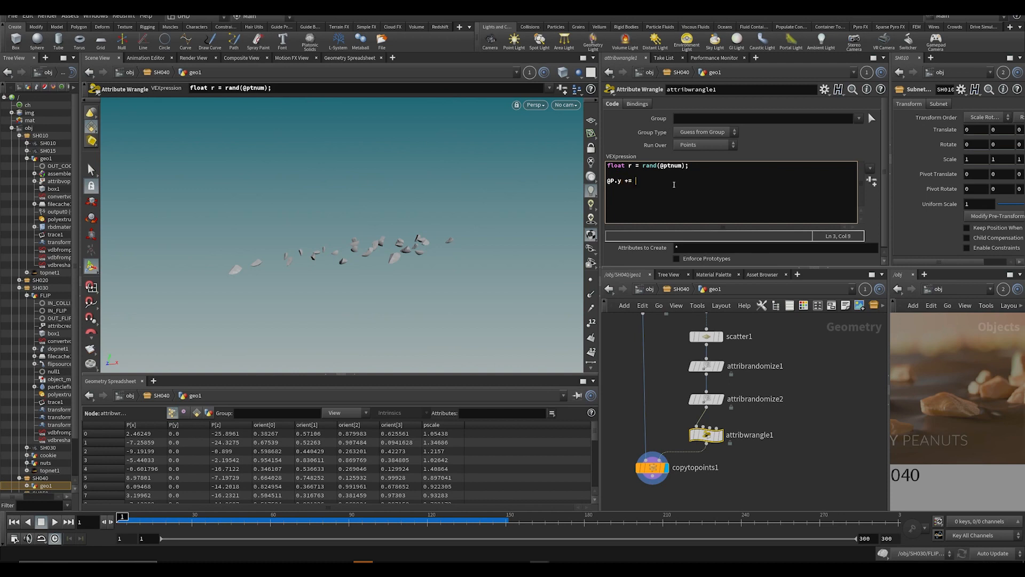
Step: Complete the wrangle code with @P.y += r*10; to offset the points randomly in height
text(r*)
text(ch)
key(ctrl+Return)
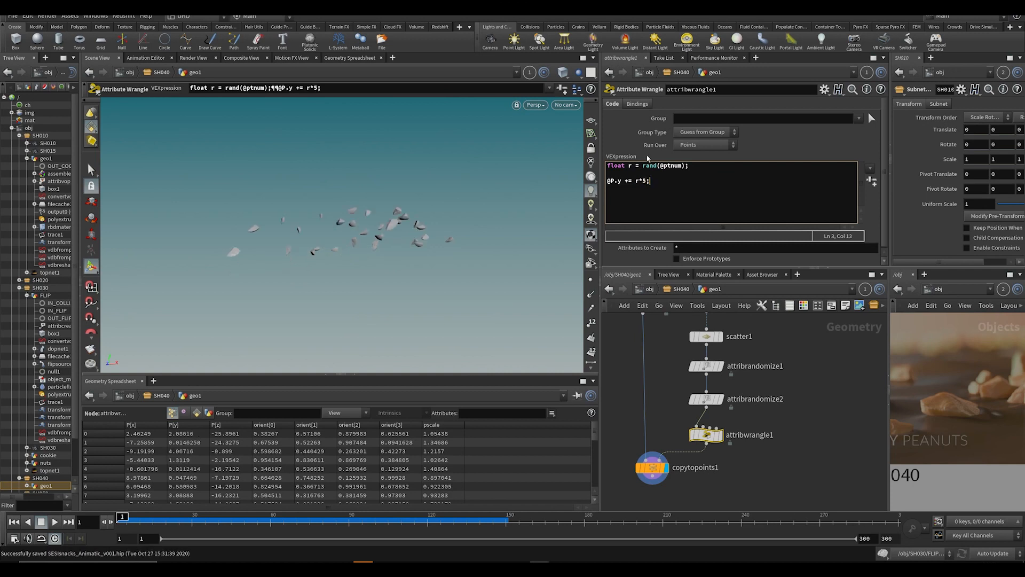
key(ctrl+Return)
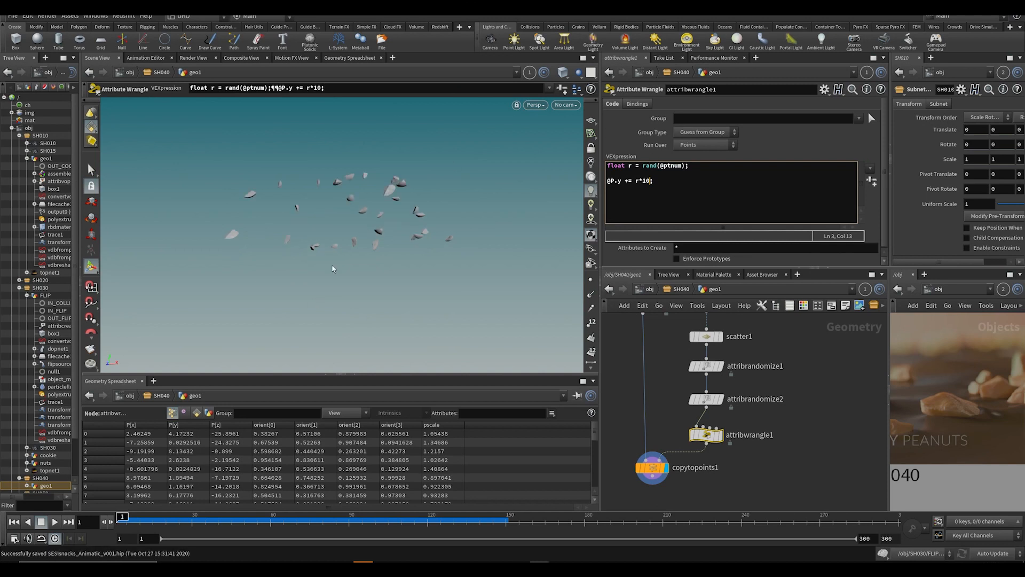
Step: Set the Scatter node's Force Total Count to 37
alt+drag(339, 235, 348, 277)
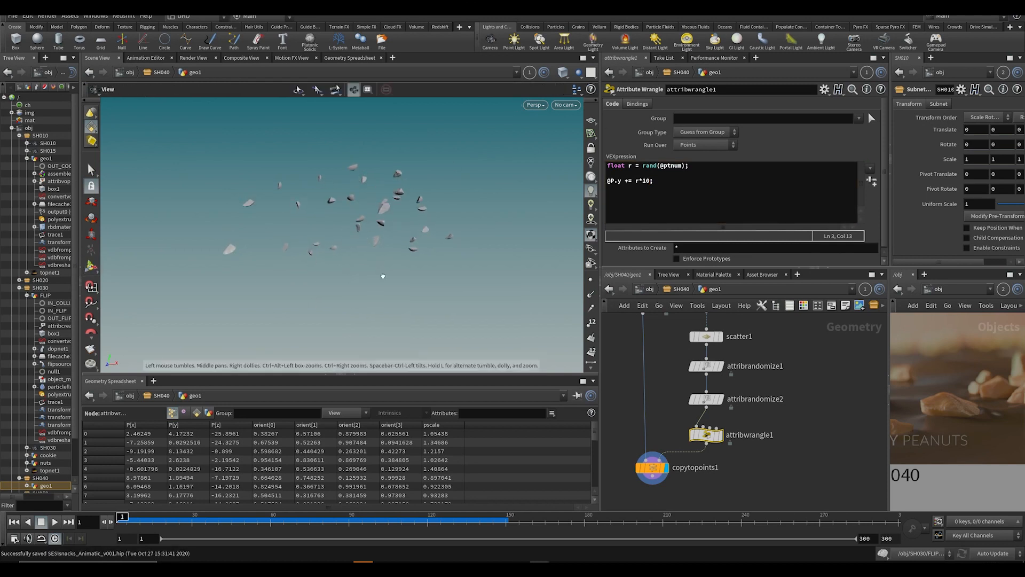
scroll(703, 337, down, 3)
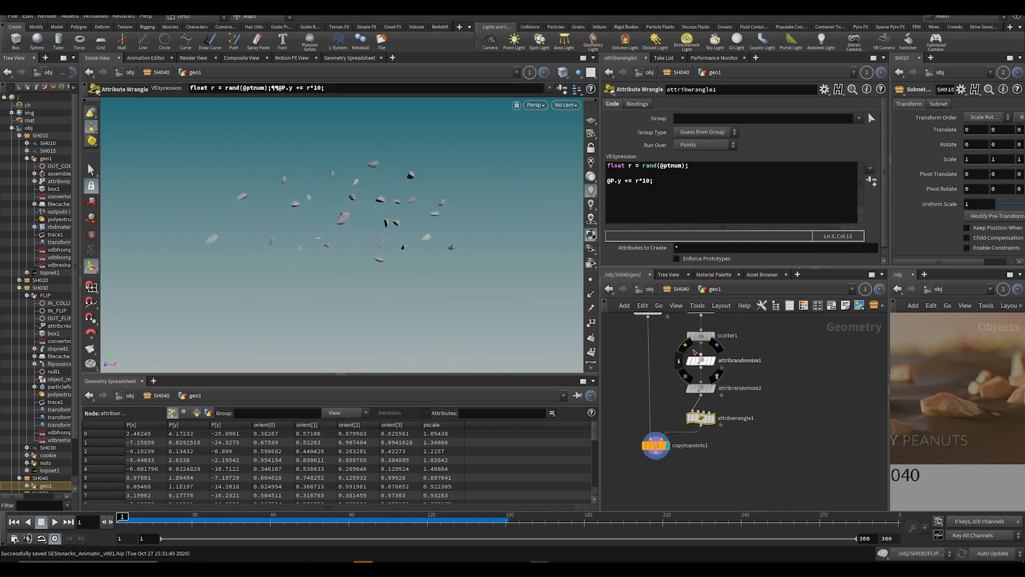
click(703, 337)
drag(762, 148, 767, 148)
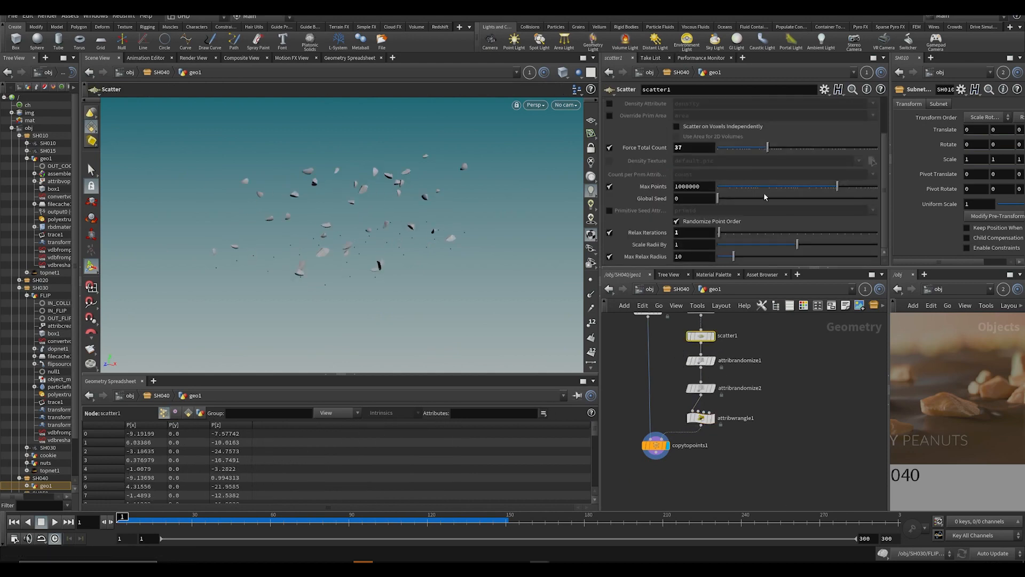
Step: Add an Assemble node below Copy to Points, connect it, display its output, and save the scene
scroll(737, 477, down, 3)
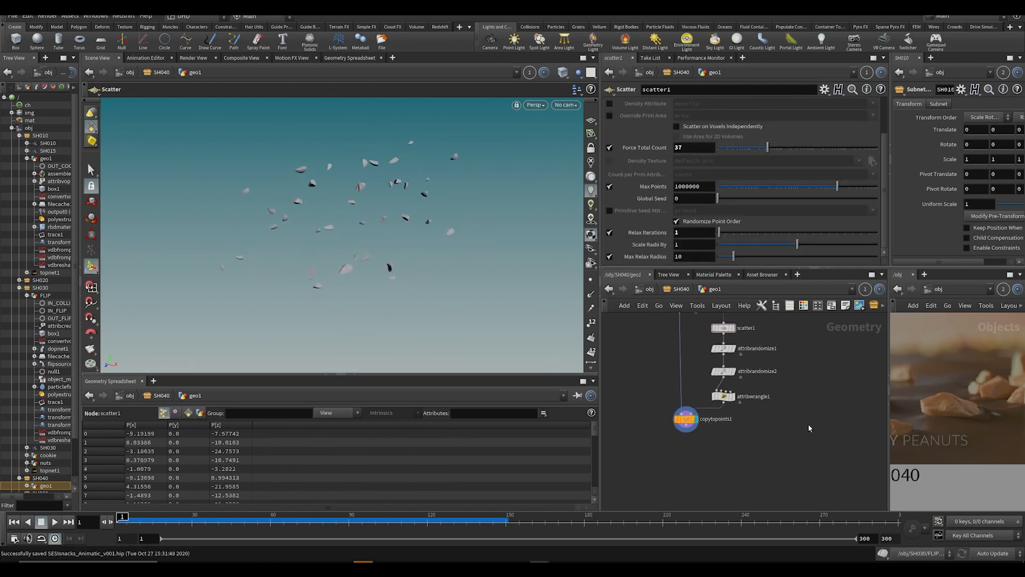
key(Tab)
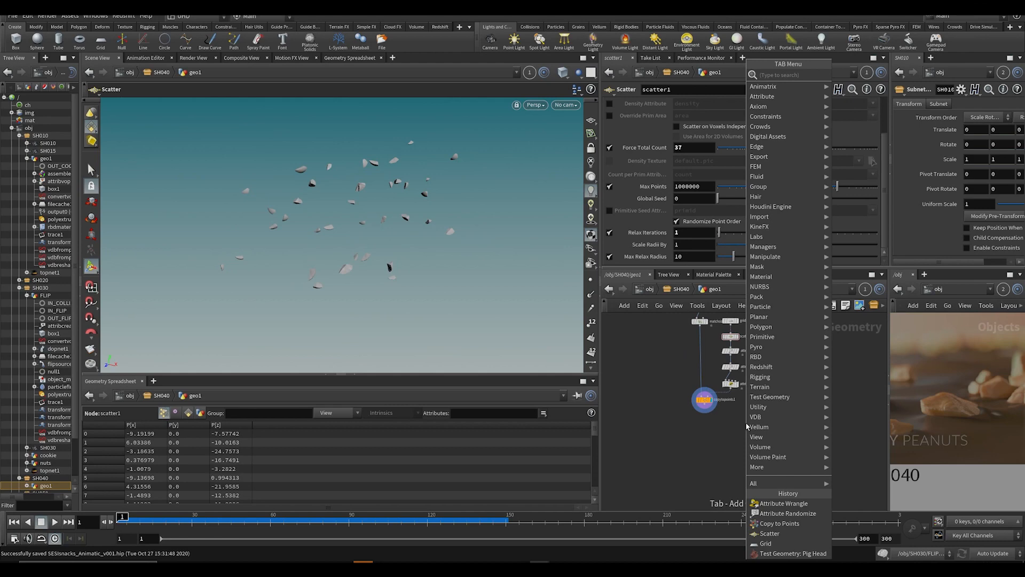
text(assem)
key(Return)
scroll(718, 416, up, 3)
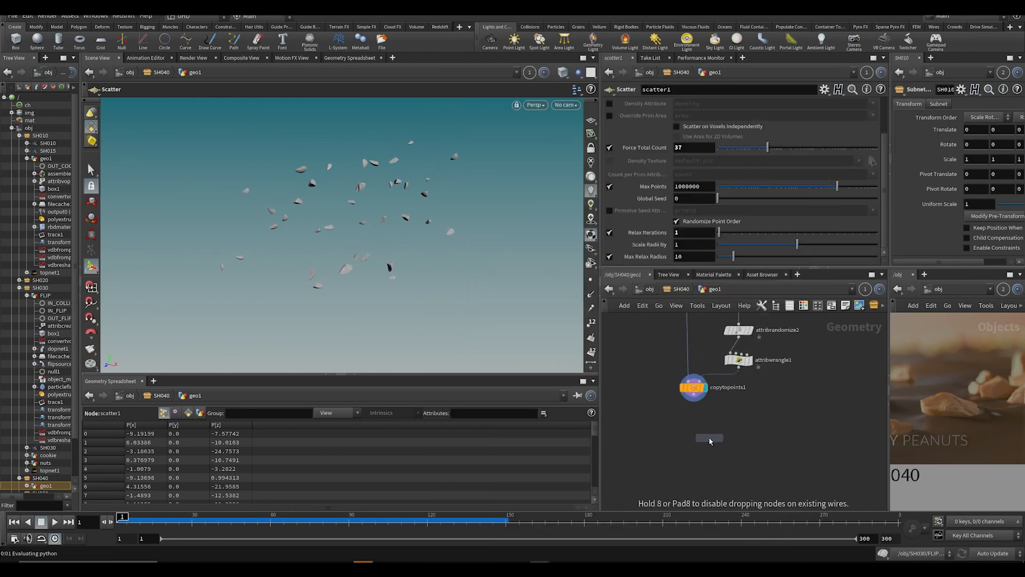
click(711, 441)
key(ctrl+s)
click(694, 434)
click(705, 440)
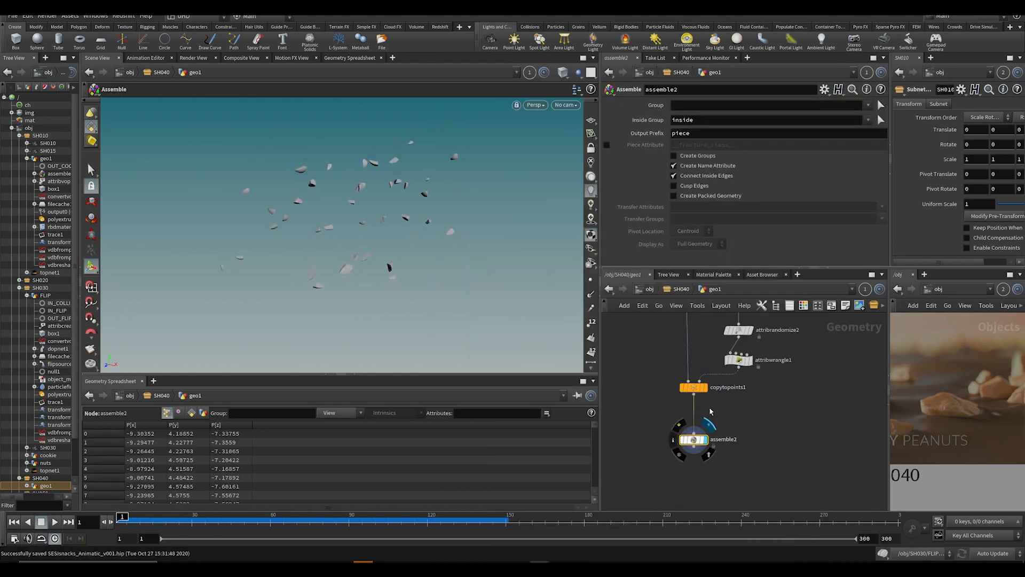
Step: Enable Create Packed Geometry on the new Assemble node, check the resulting pieces, and save the scene
click(696, 197)
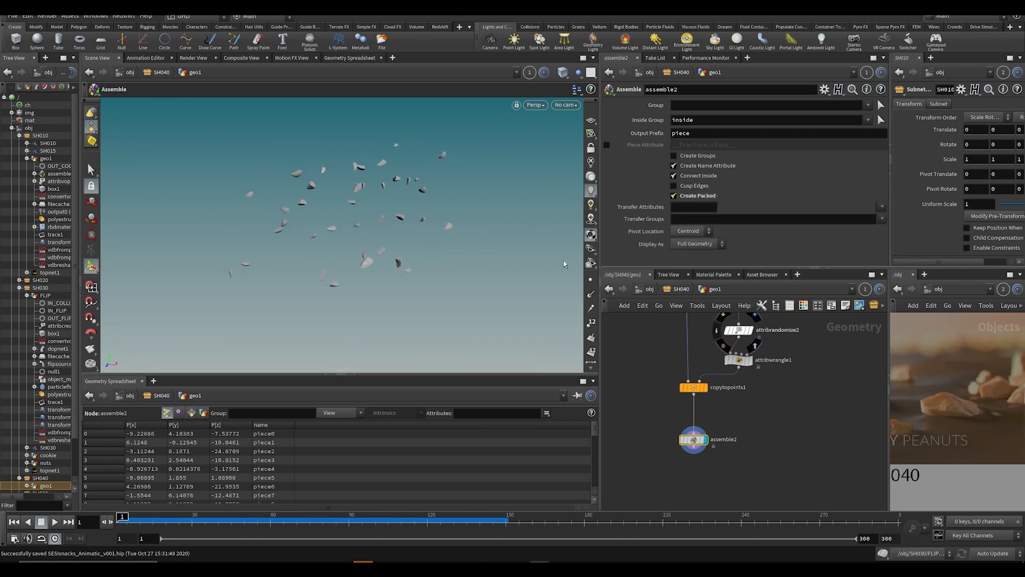
mouse_move(593, 427)
mouse_down()
mouse_move(593, 484)
mouse_move(588, 411)
mouse_up()
scroll(791, 489, down, 3)
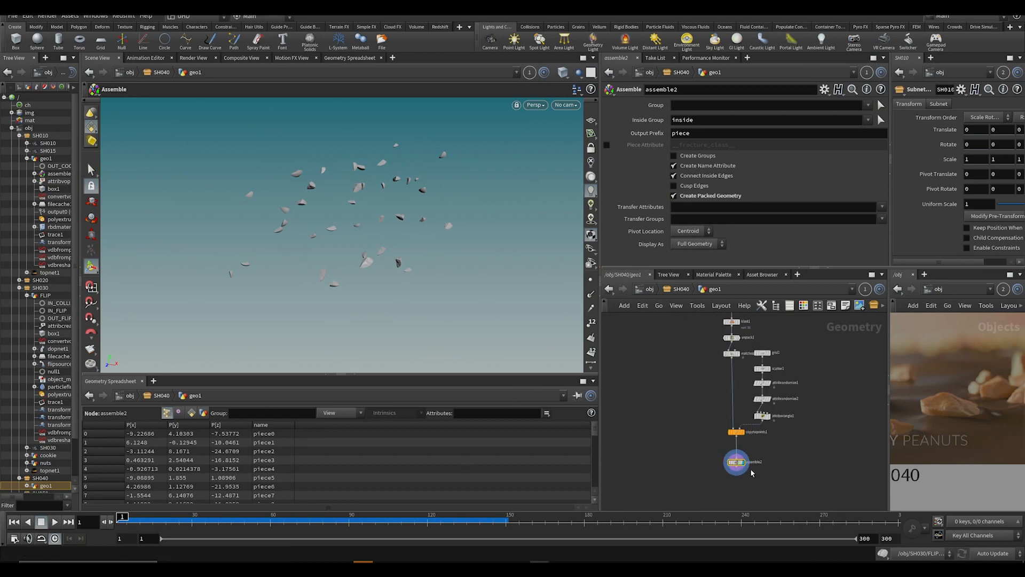
key(ctrl+s)
Step: Review the Match Size, Copy to Points and new Assemble nodes in the chain, and save the scene
middle_drag(764, 448, 703, 402)
middle_drag(659, 320, 661, 413)
click(671, 399)
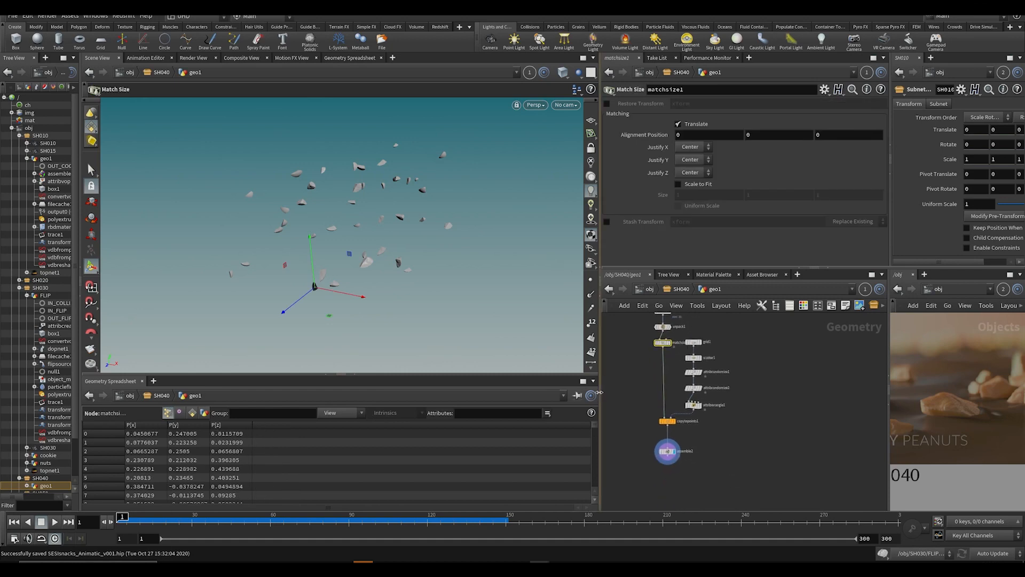
click(663, 423)
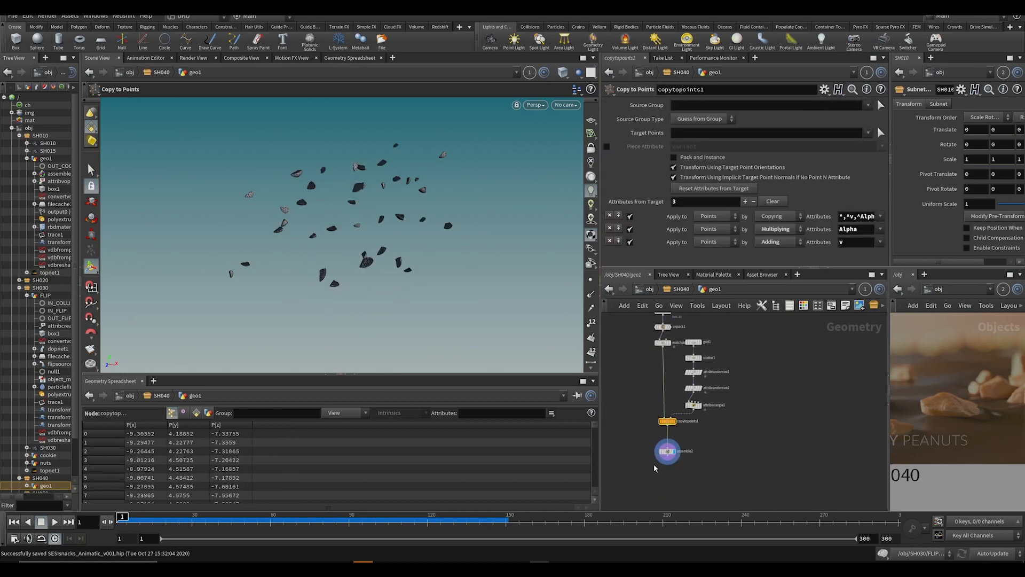
scroll(656, 468, up, 2)
click(672, 444)
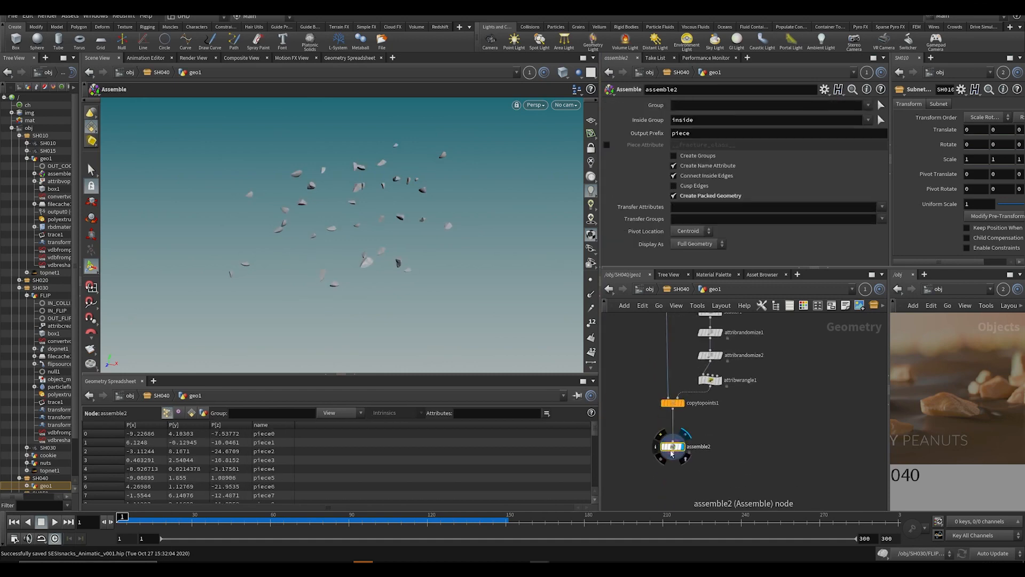
click(674, 403)
middle_drag(691, 466, 681, 400)
key(ctrl+s)
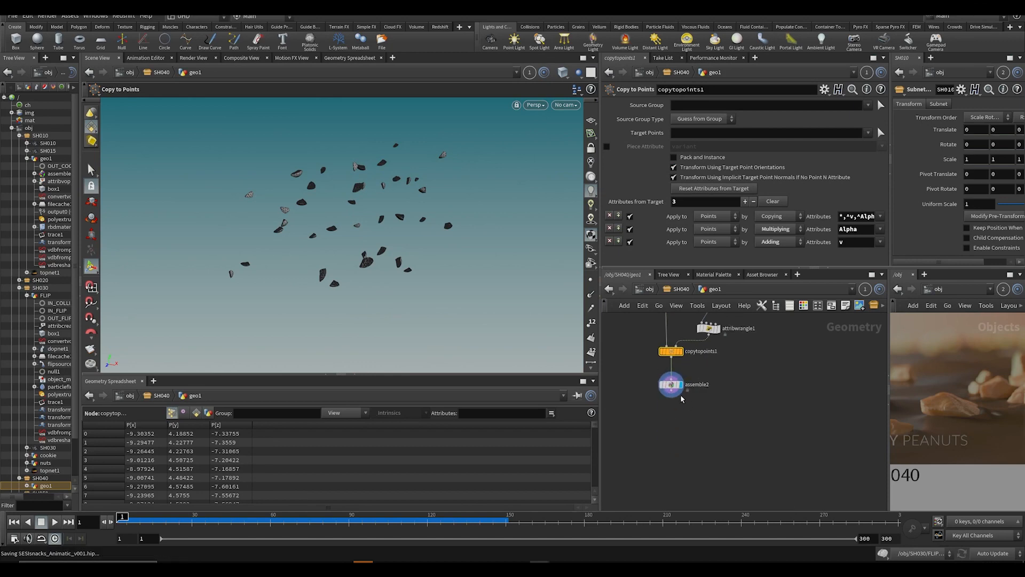
Step: Add an RBD Bullet Solver node below the new Assemble node, fed by its packed pieces
click(672, 385)
key(Tab)
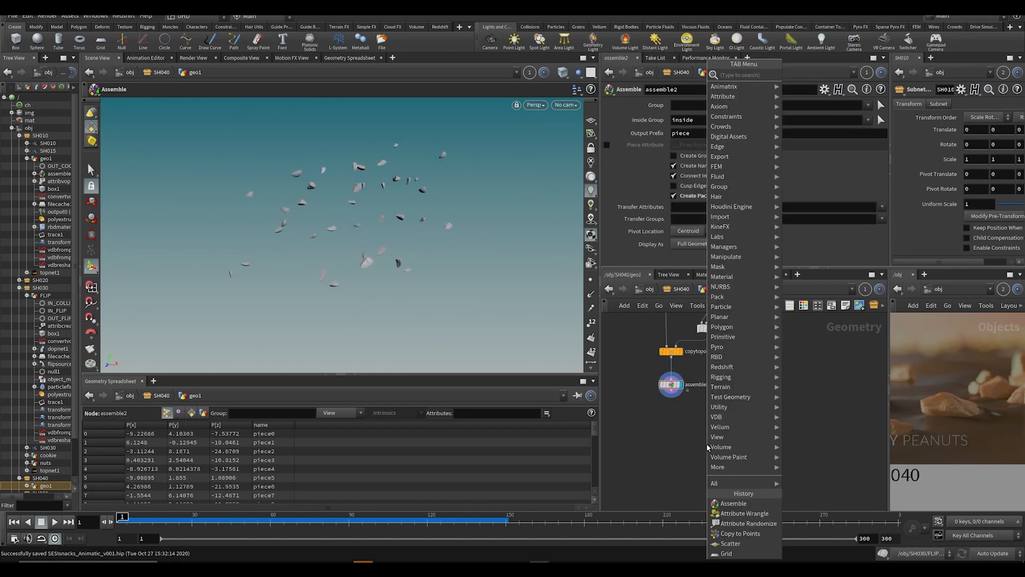
text(rigd)
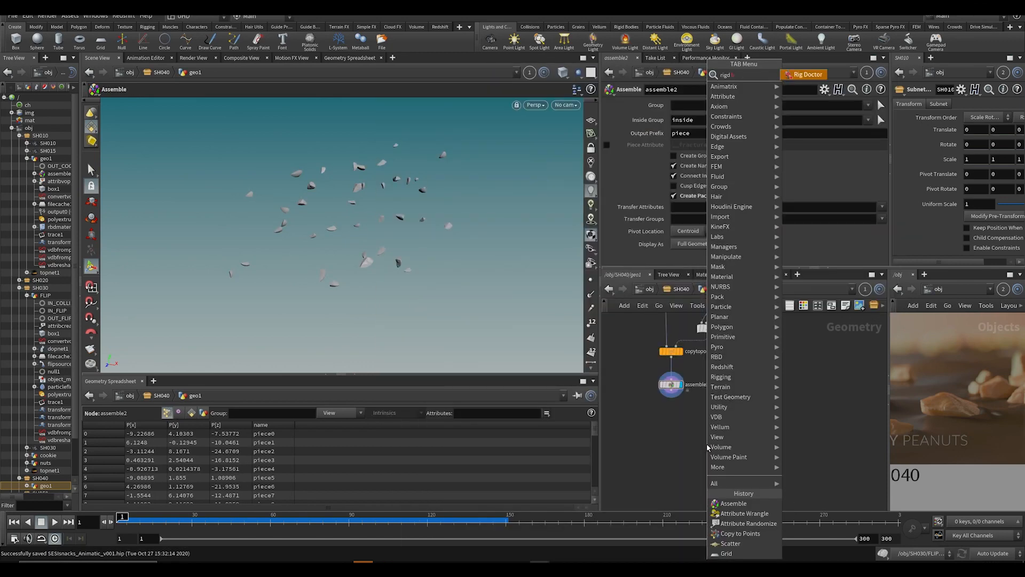
key(BackSpace)
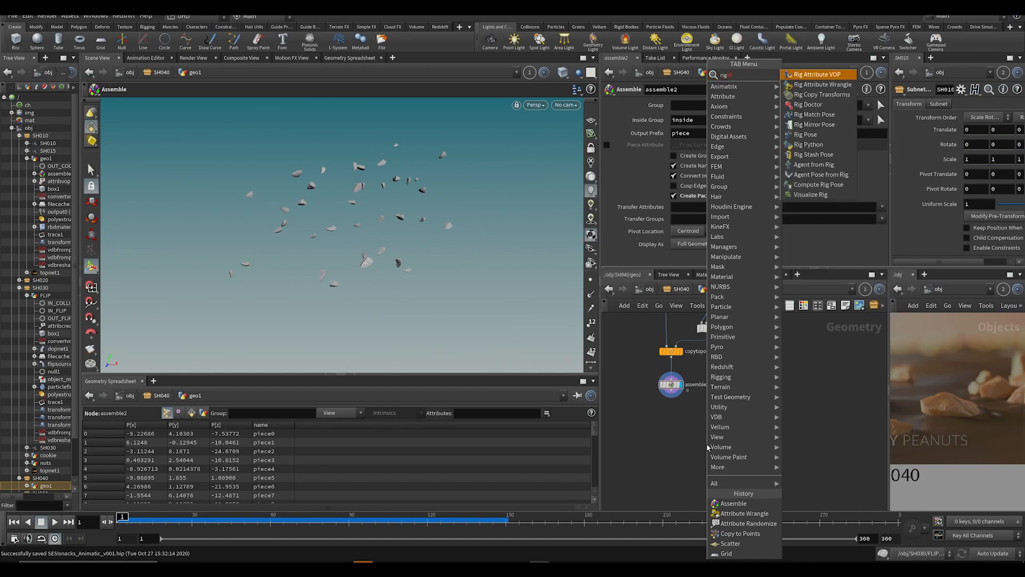
key(BackSpace)
key(BackSpace)
key(BackSpace)
text(b)
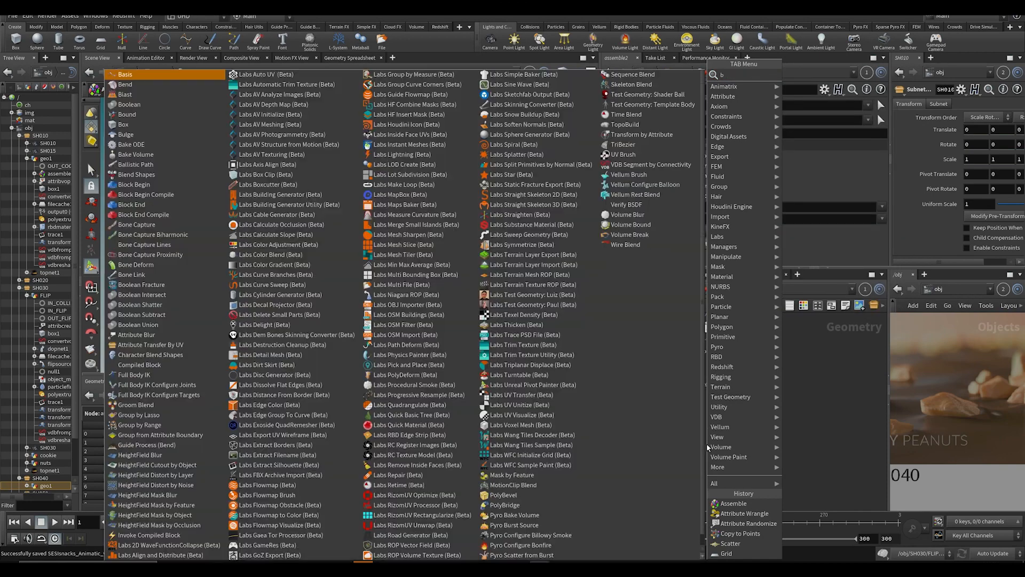
key(BackSpace)
text(rbd bu)
key(Return)
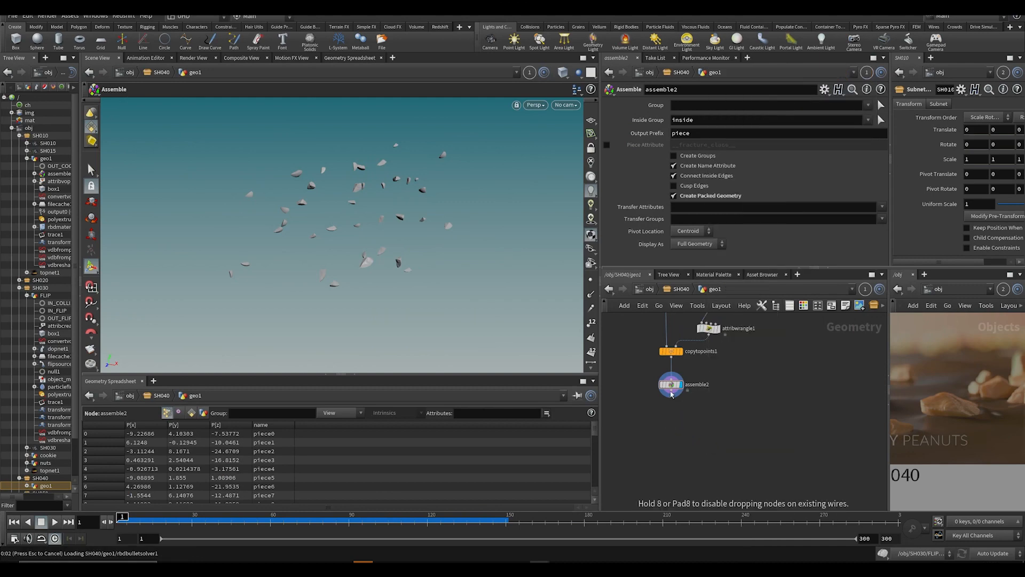
click(668, 423)
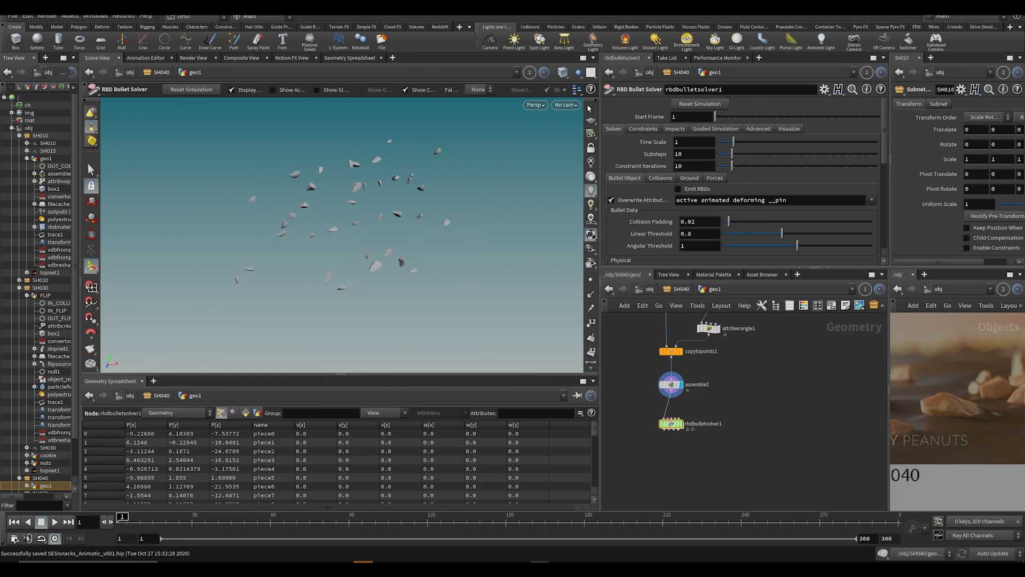
Step: Show the reference grid in the viewport and save the scene
click(591, 119)
alt+drag(393, 266, 389, 259)
key(ctrl+s)
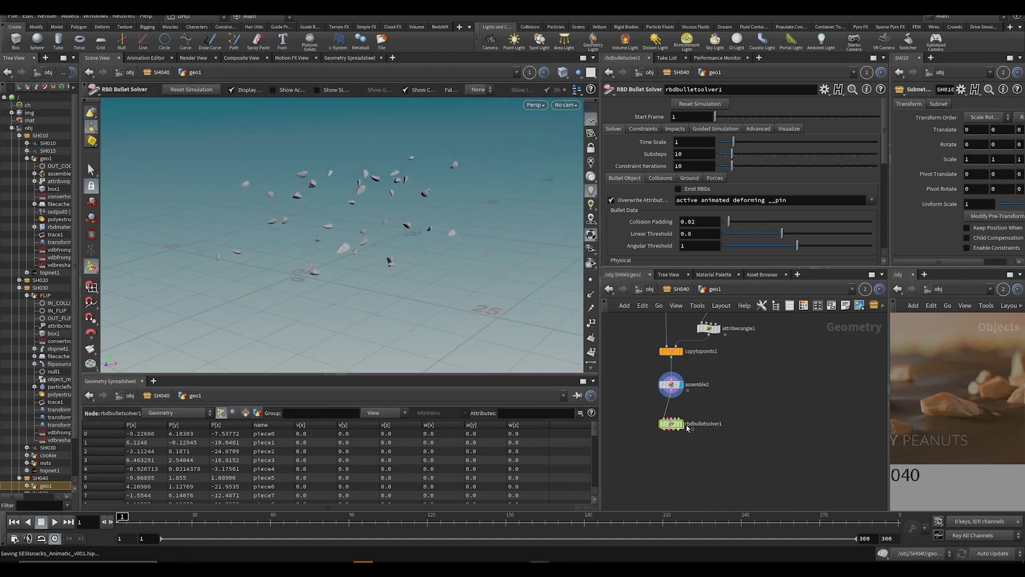
Step: Display the output of the RBD Bullet Solver node below the Assemble node
drag(676, 424, 677, 427)
scroll(692, 408, up, 5)
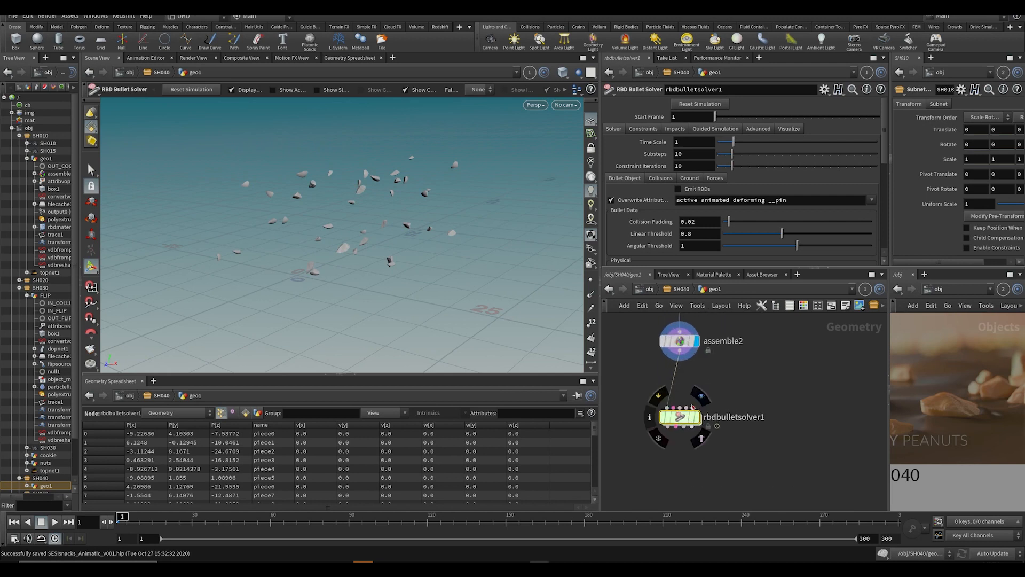
click(696, 416)
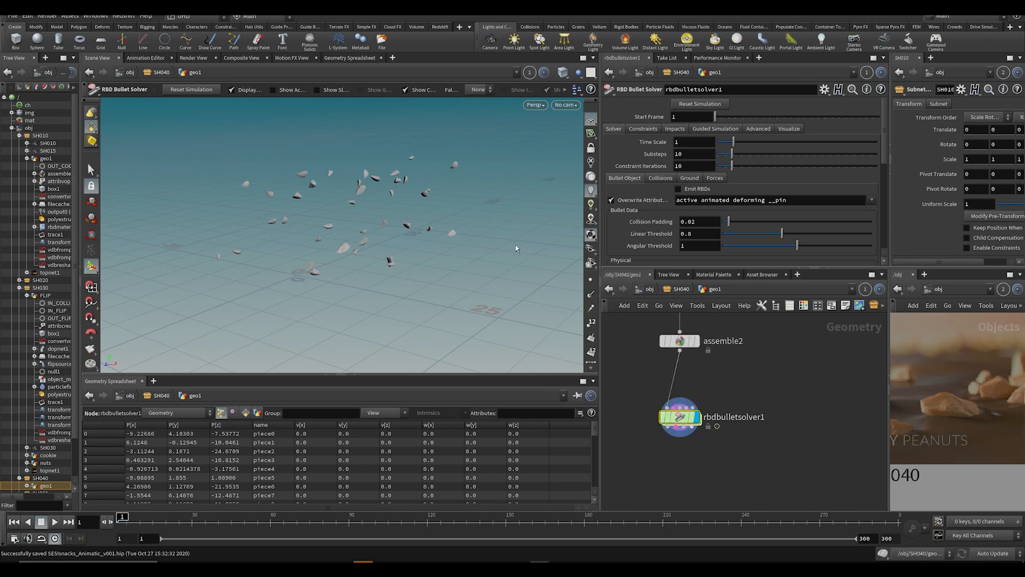
alt+drag(517, 248, 406, 251)
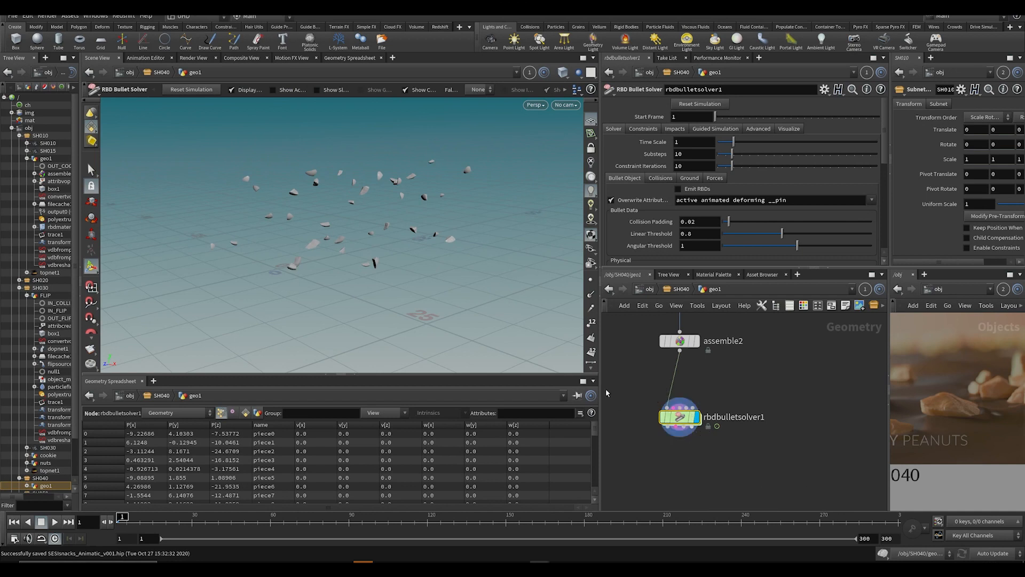
middle_drag(705, 394, 714, 432)
scroll(713, 430, down, 4)
middle_drag(709, 368, 754, 323)
scroll(732, 396, up, 3)
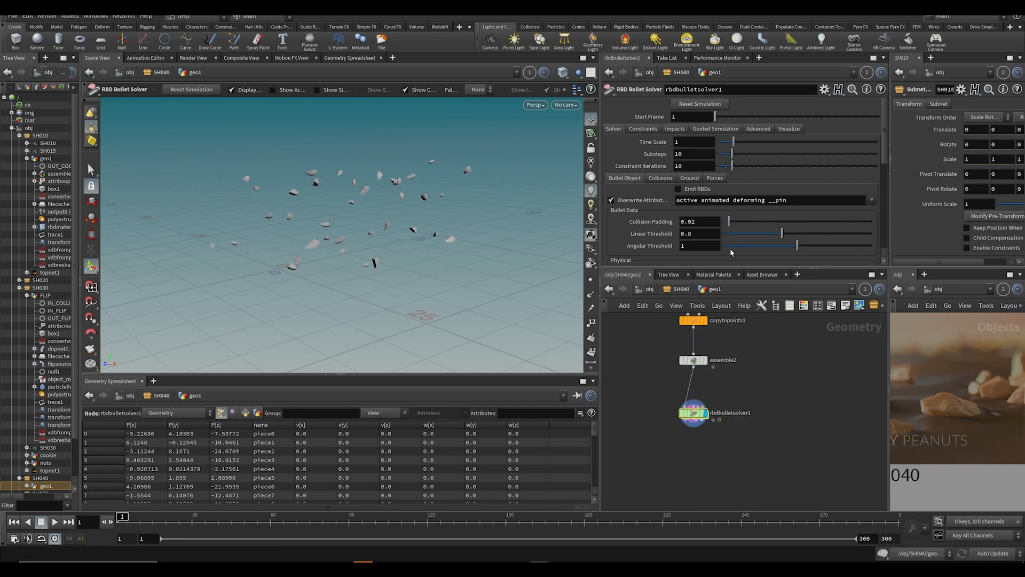
double_click(693, 414)
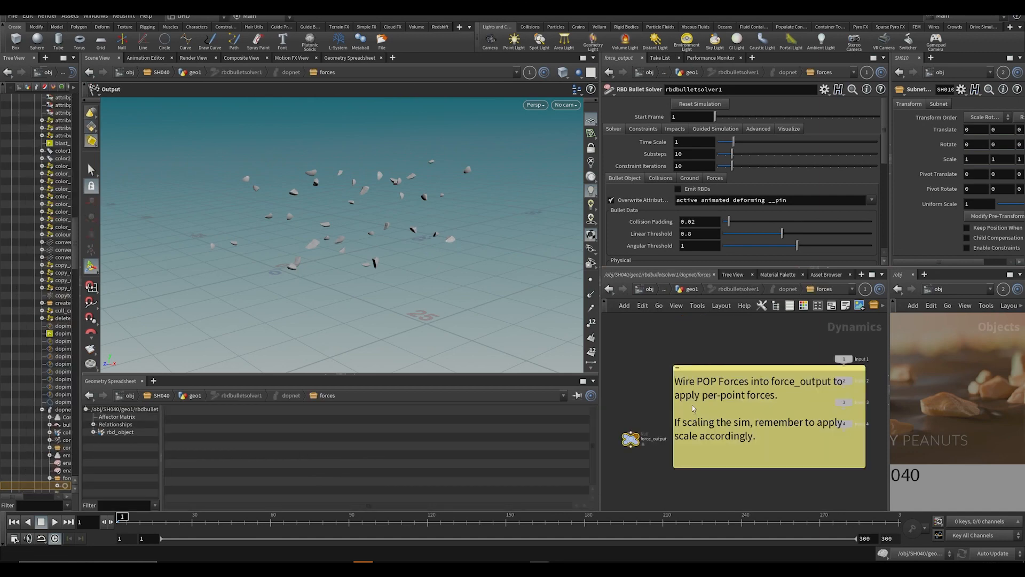
key(u)
mouse_move(698, 409)
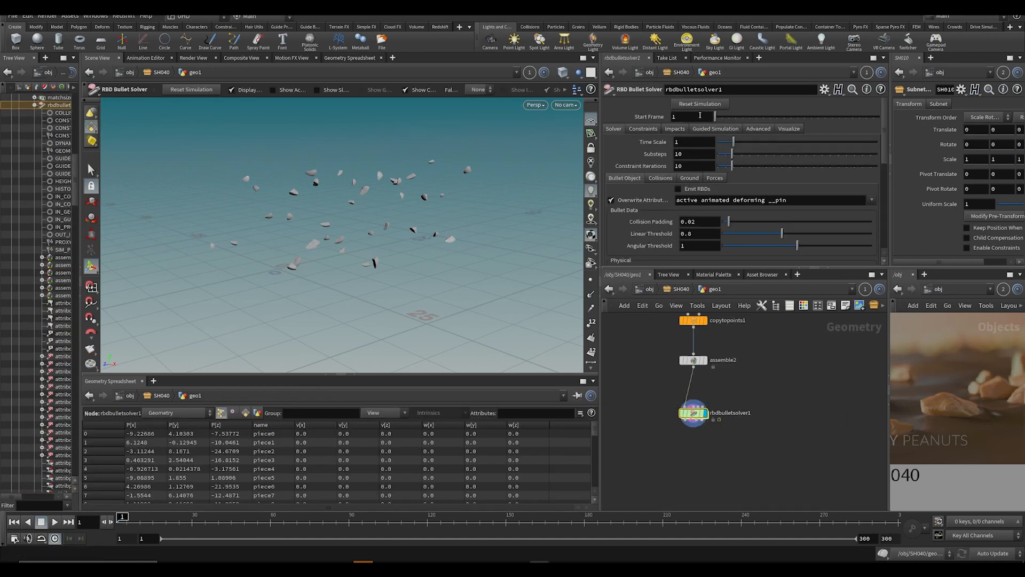
Step: Add a Ground Plane to the RBD Bullet Solver for the peanut pieces to collide with
click(689, 178)
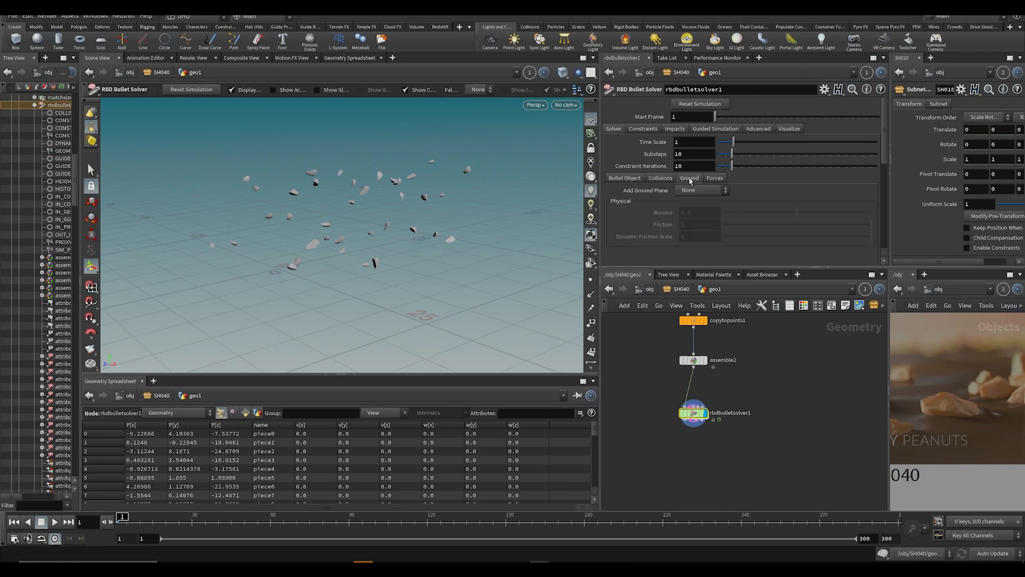
click(699, 191)
click(703, 211)
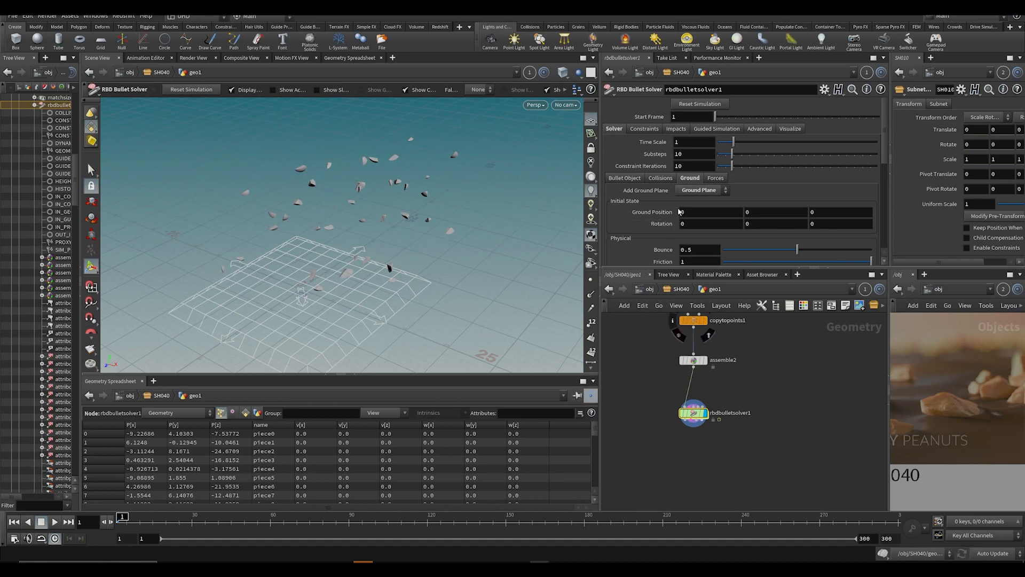
scroll(681, 229, down, 3)
Step: Play the simulation to check how the peanut pieces fall onto the ground plane, and return to frame 1
key(Up)
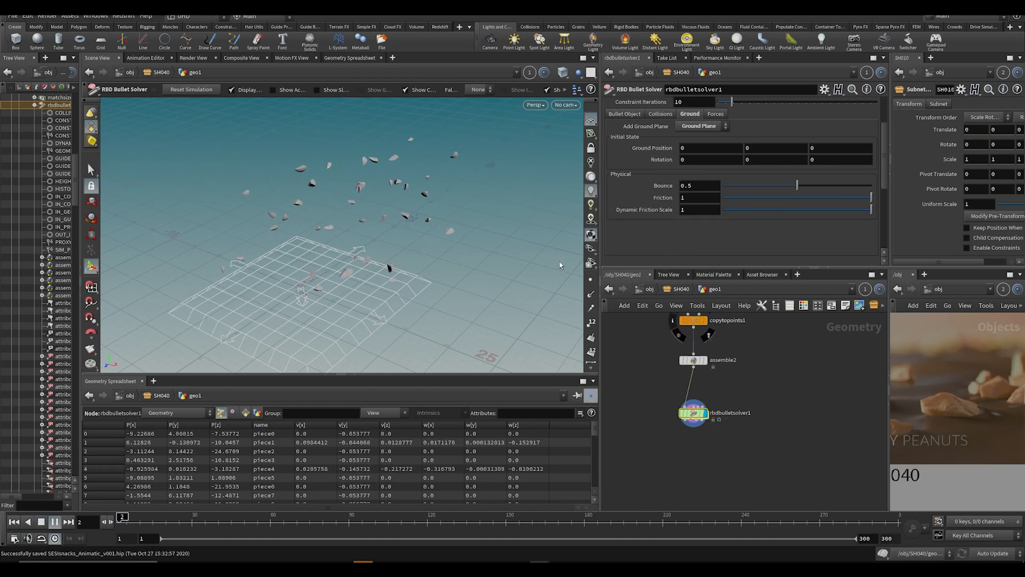
alt+drag(406, 229, 394, 203)
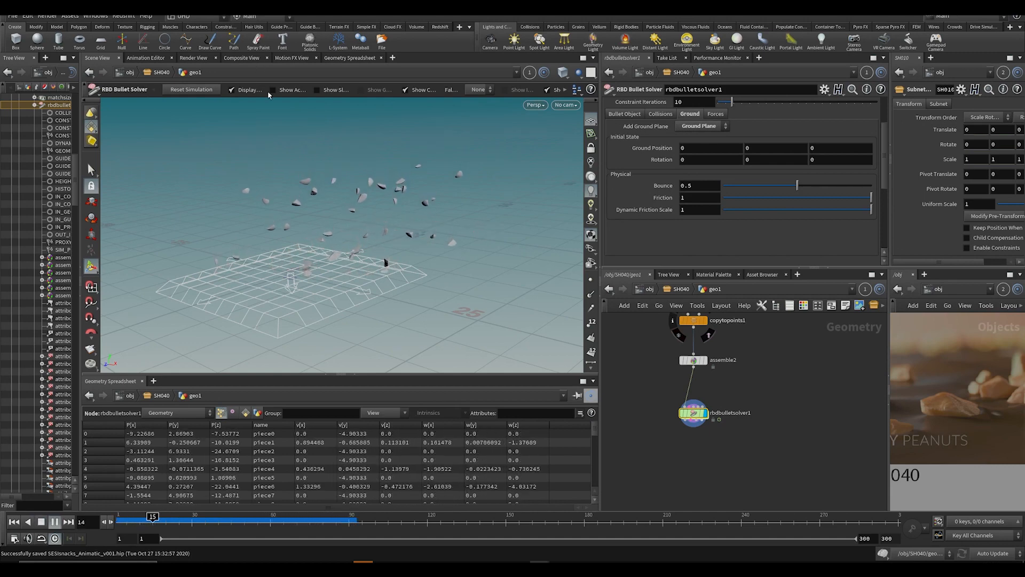
alt+drag(339, 197, 367, 179)
alt+right_drag(367, 179, 442, 270)
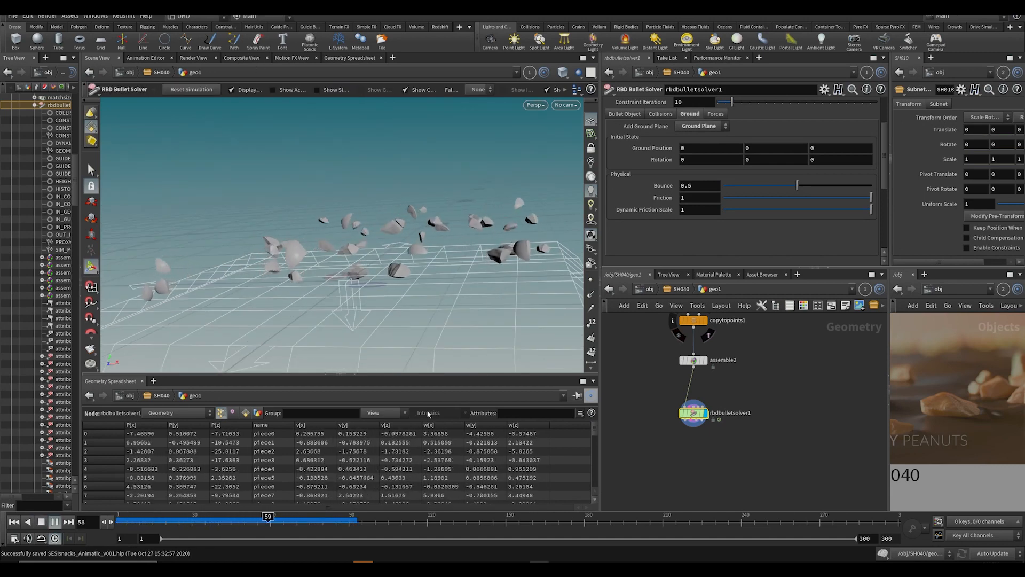
click(118, 521)
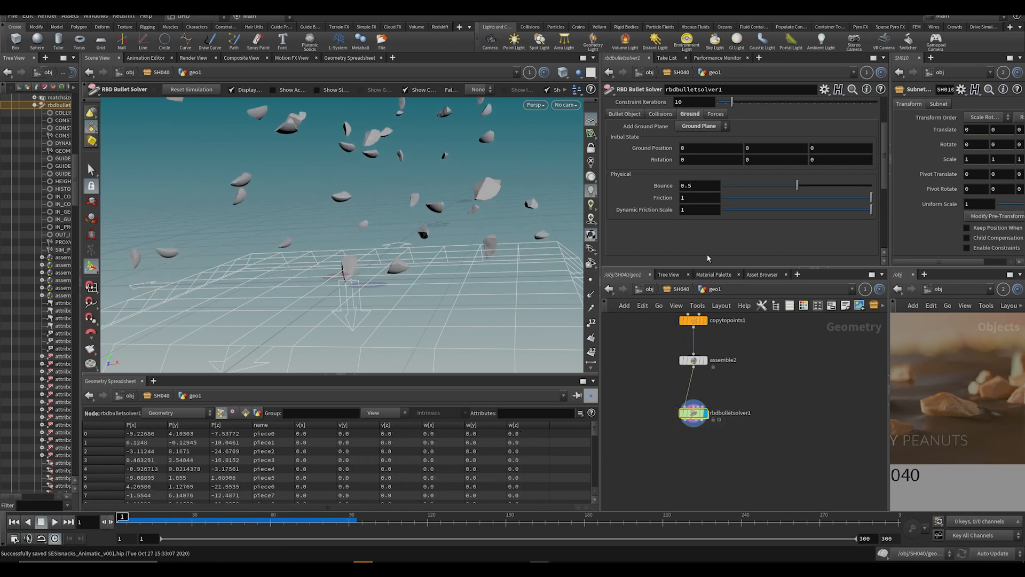
Step: Enable Add Drag Spin in the solver's forces with Spin Resistance 4, and play the simulation to judge the spinning
scroll(673, 167, up, 4)
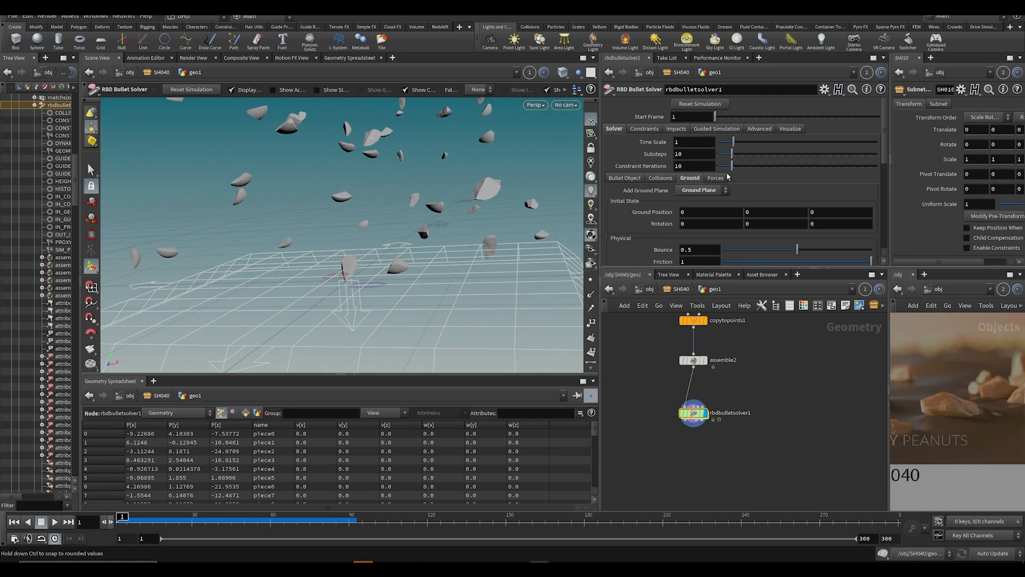
click(715, 179)
click(677, 212)
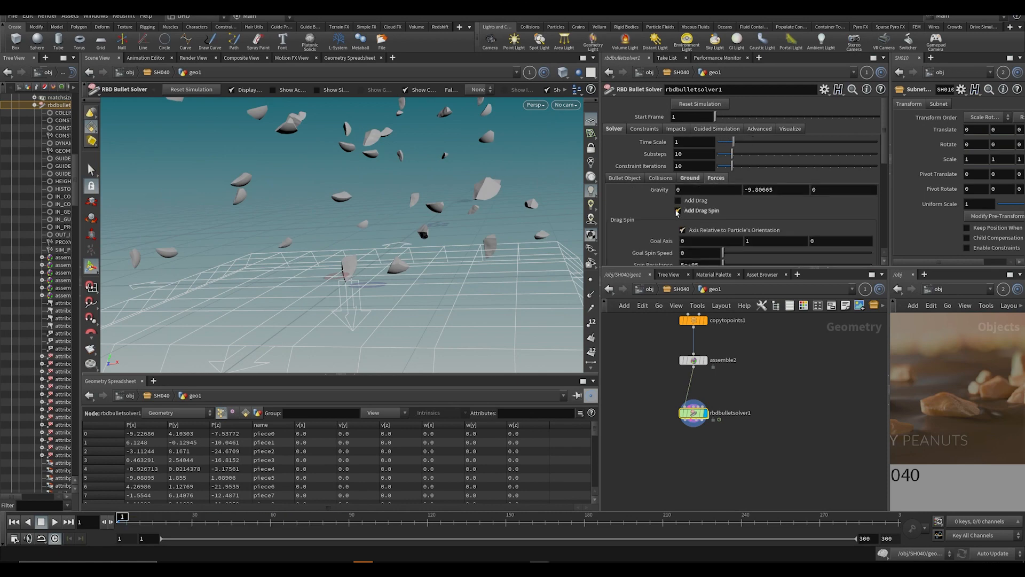
scroll(589, 229, down, 3)
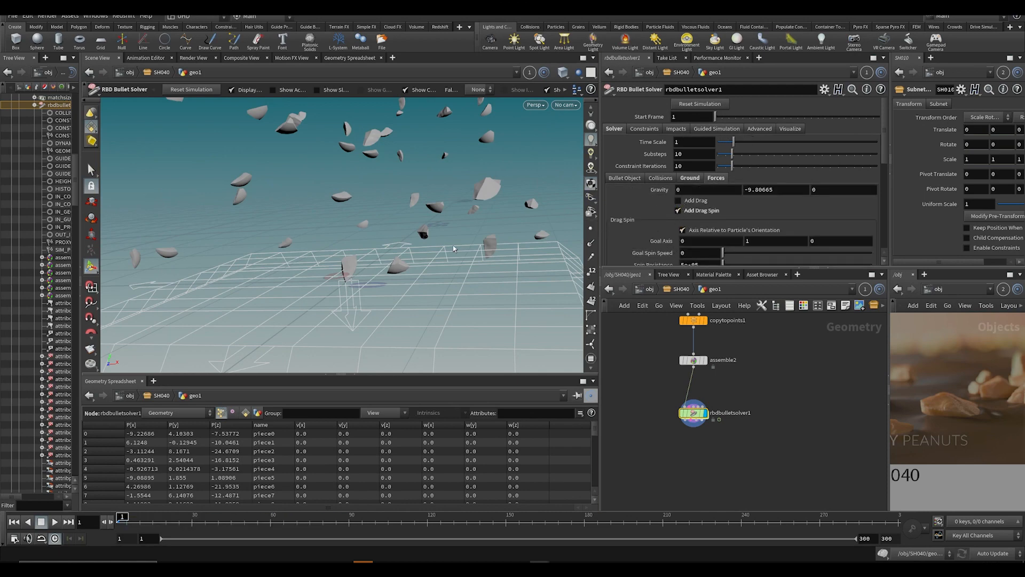
scroll(453, 247, down, 10)
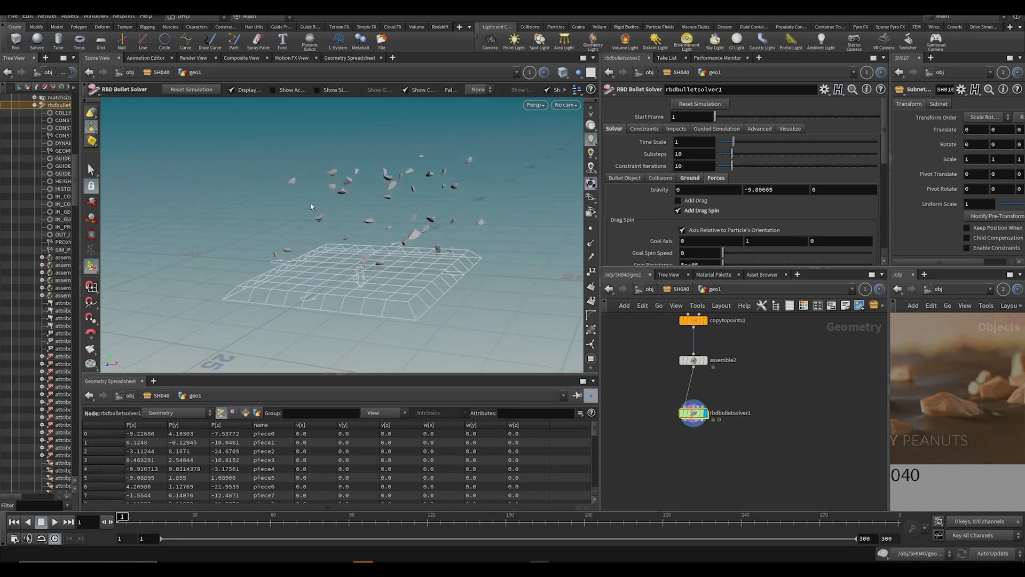
scroll(672, 224, down, 3)
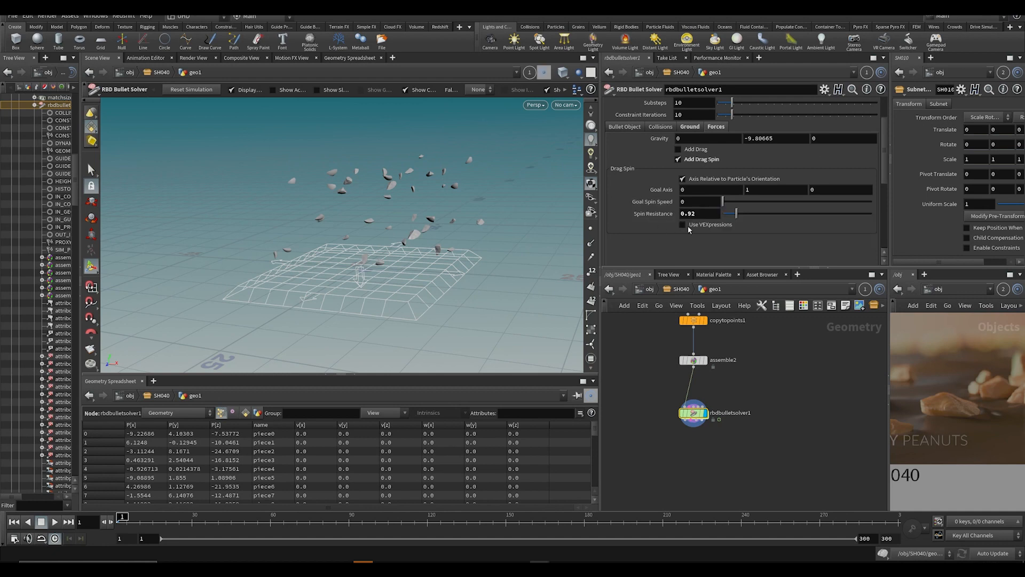
key(Up)
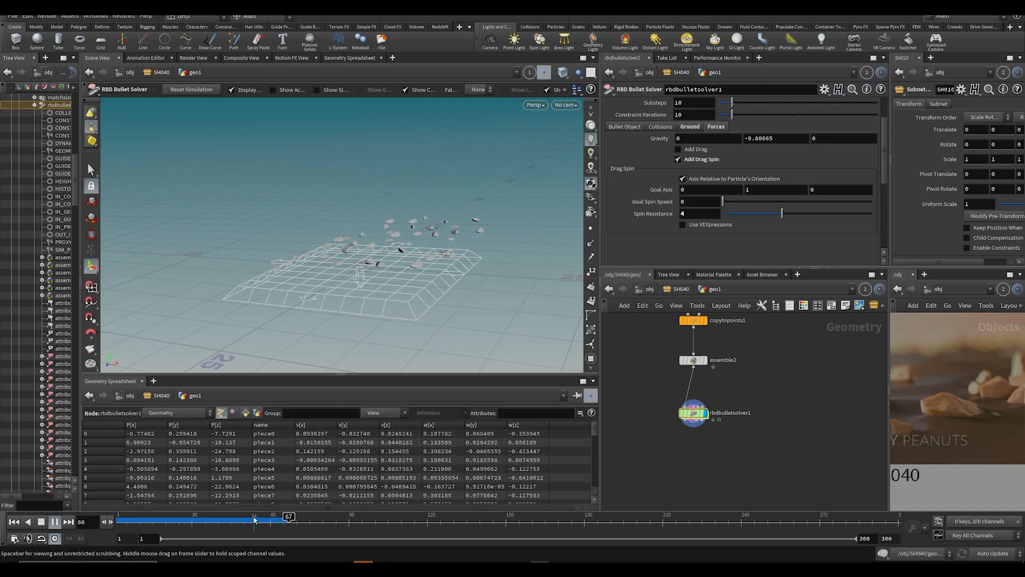
mouse_move(254, 524)
mouse_down()
mouse_move(158, 531)
mouse_move(266, 530)
mouse_move(254, 528)
mouse_up()
alt+drag(470, 205, 539, 165)
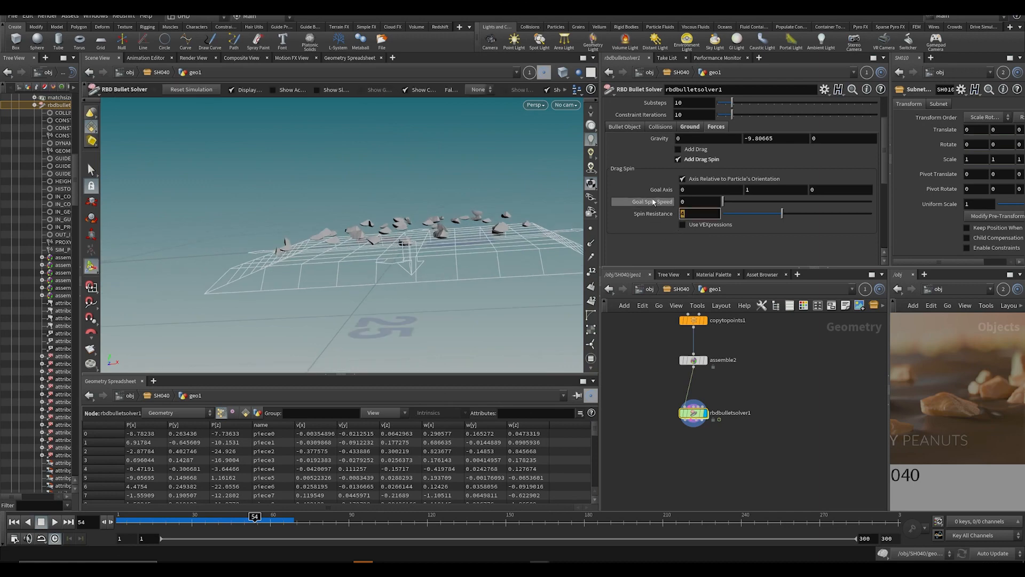
Step: Set the solver's Spin Resistance to 10, replay the simulation from the start, and save the scene
text(10)
key(Return)
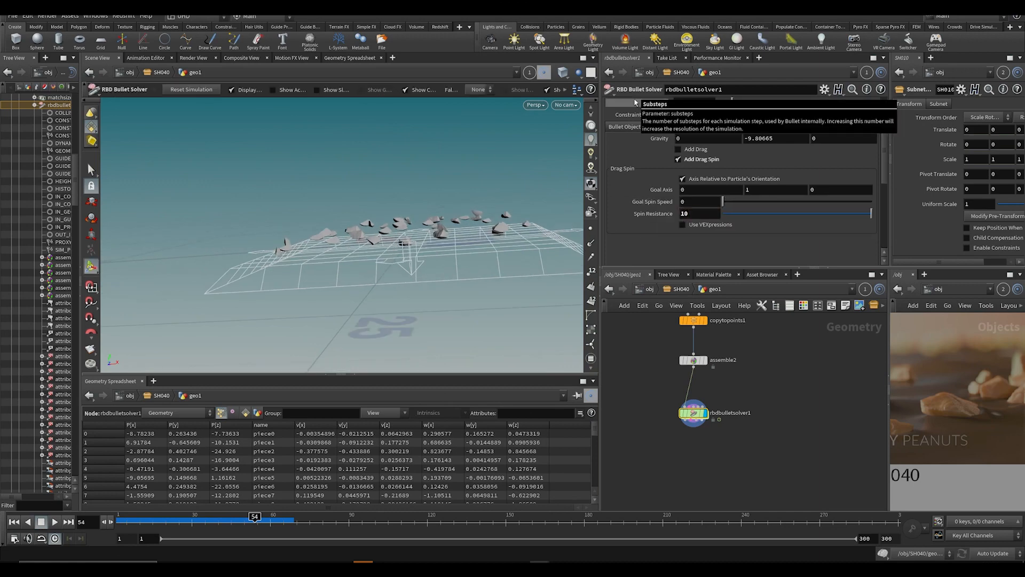
key(ctrl+Up)
key(Up)
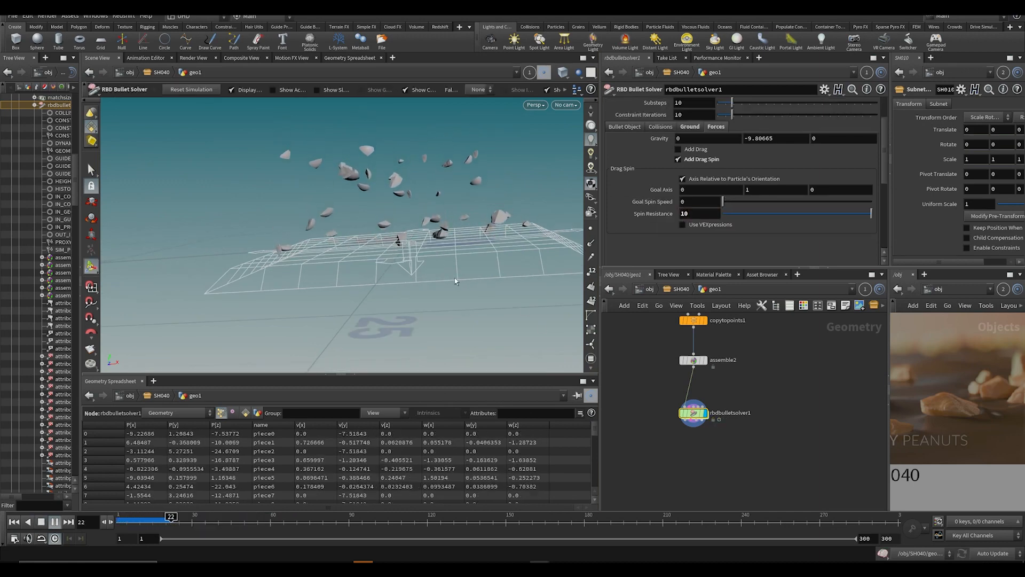
alt+drag(463, 268, 308, 248)
key(ctrl+s)
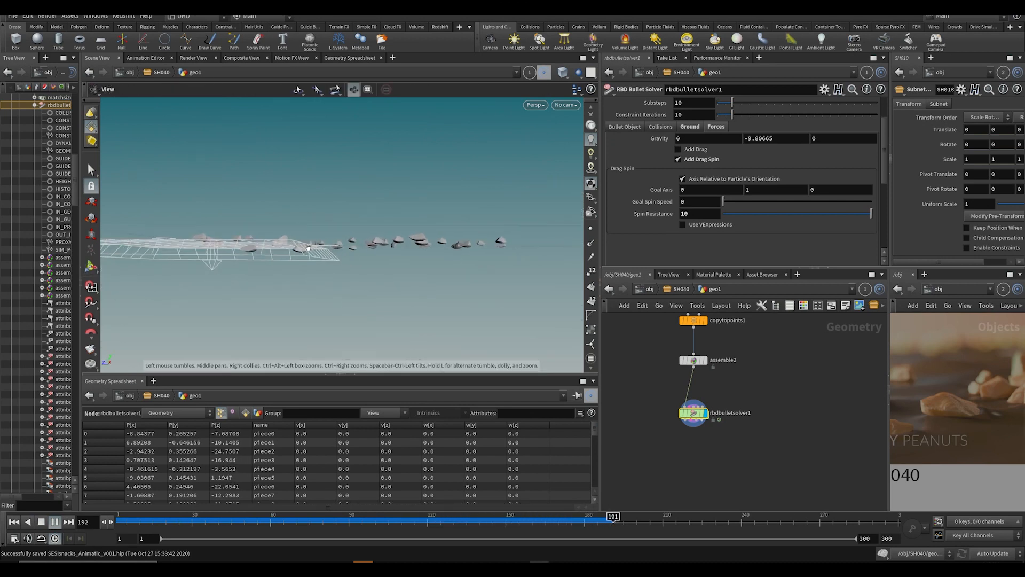
Step: Inspect the settled pieces against the ground plane in the front view, scrub back to frame 48, and save the scene
key(space+3)
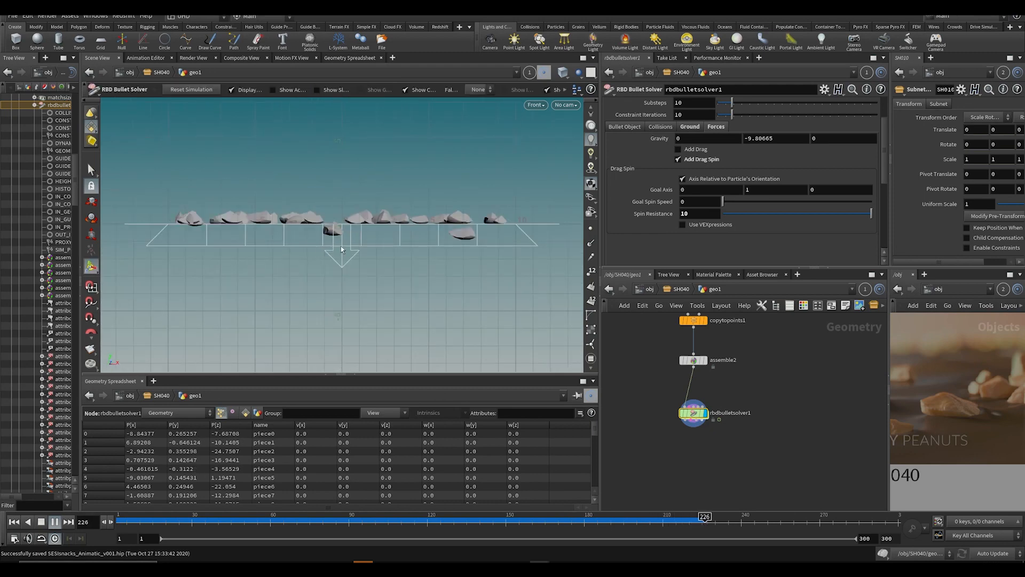
drag(400, 527, 239, 522)
key(ctrl+s)
Step: Display the Match Size node's output to check the source peanut piece, and save the scene
middle_drag(755, 374, 760, 466)
scroll(760, 465, down, 3)
scroll(705, 379, up, 3)
click(745, 327)
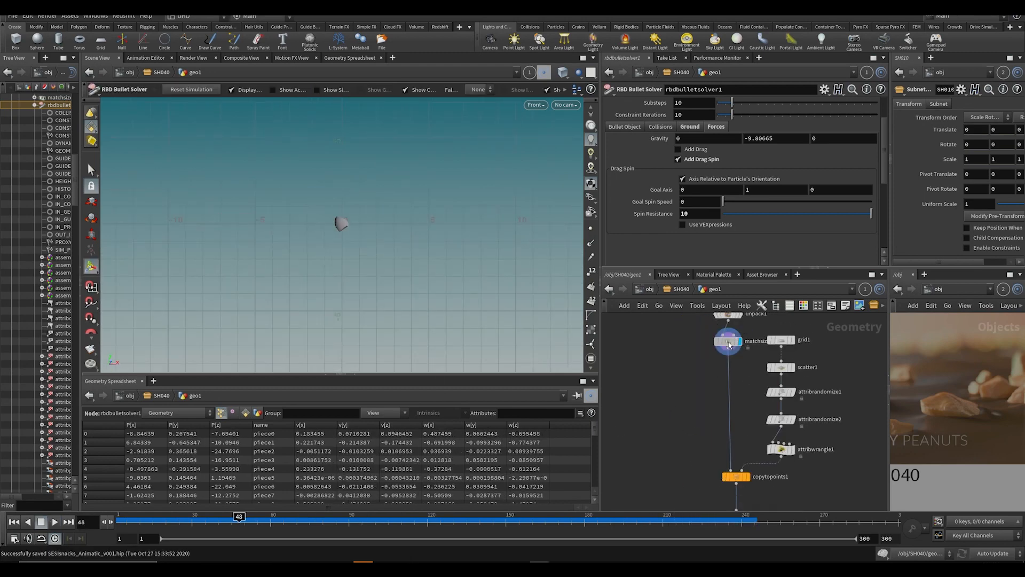
key(ctrl+s)
middle_drag(711, 415, 669, 347)
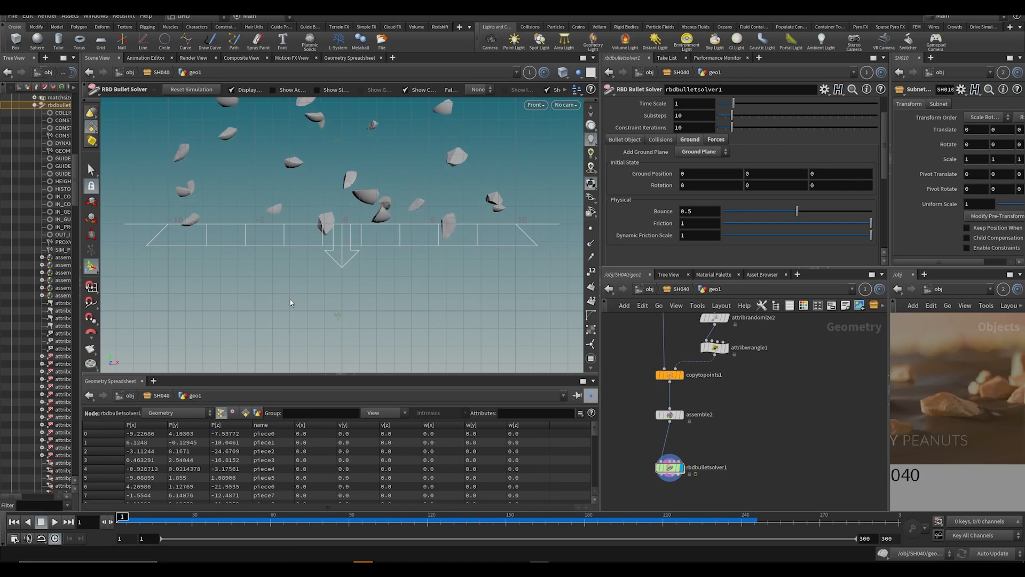
Step: Insert a Transform node between the new Assemble node and the RBD Bullet Solver, and raise the pieces by 5.2 in Y
key(Tab)
text(tran)
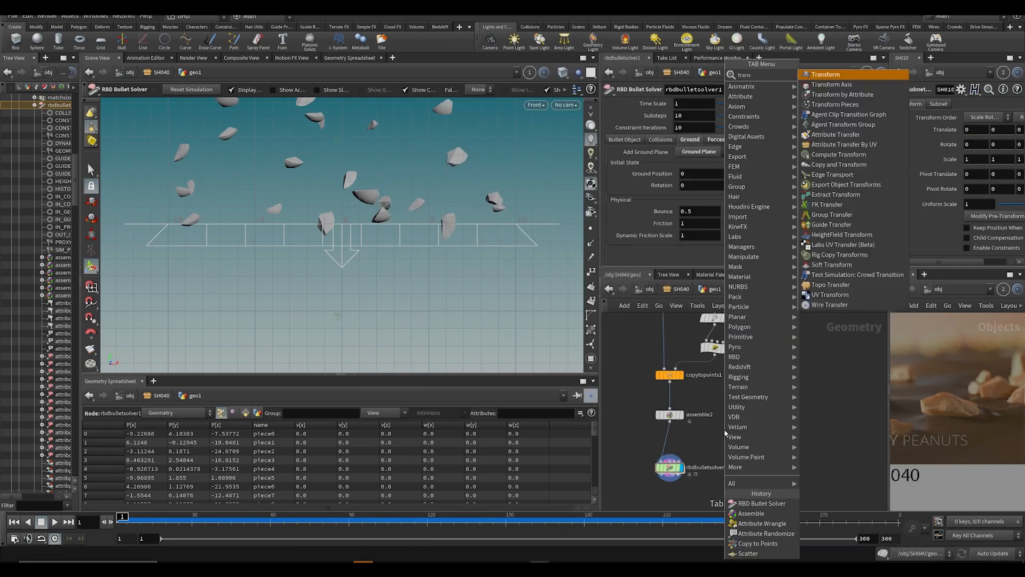
key(Return)
scroll(679, 397, up, 2)
click(670, 443)
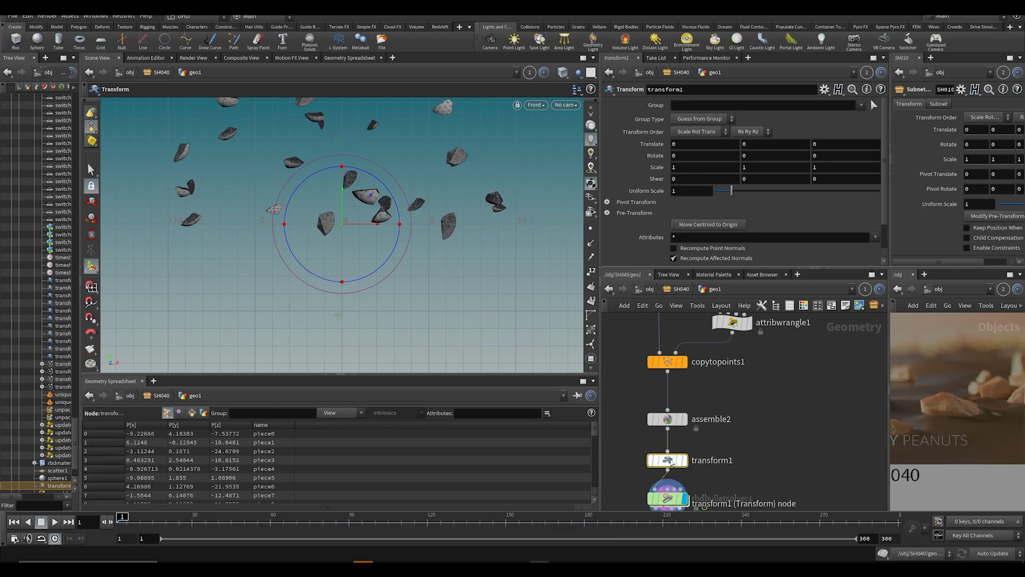
mouse_move(699, 457)
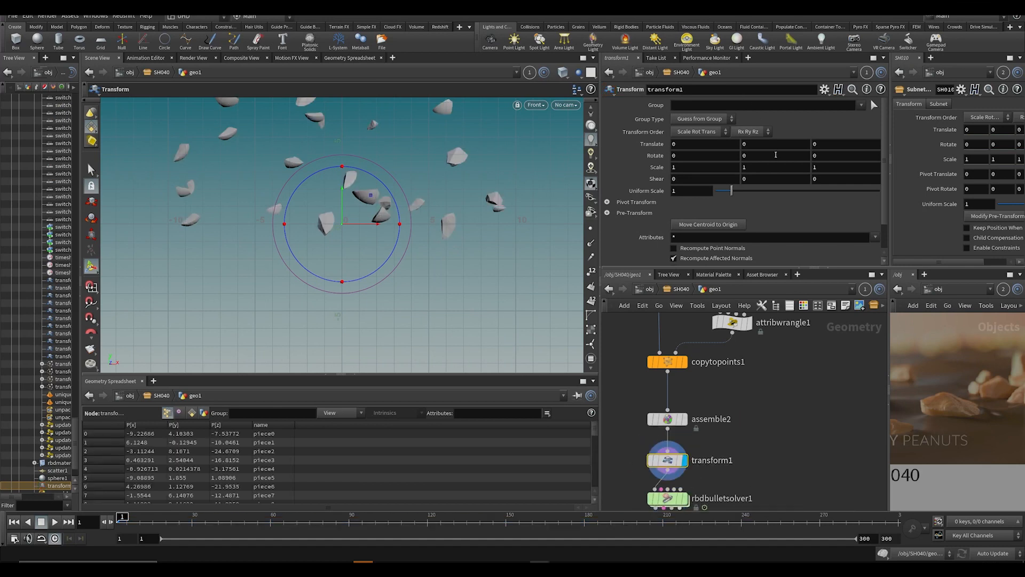
middle_drag(772, 144, 993, 174)
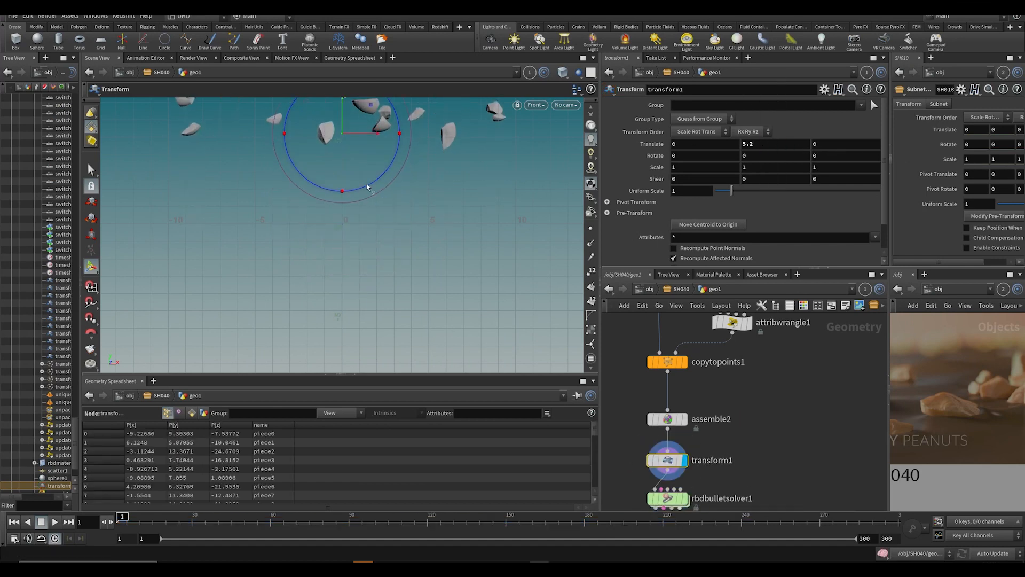
Step: Display the solver again, check the raised pieces' fall at frame 42 in the perspective view, and save the scene
click(685, 498)
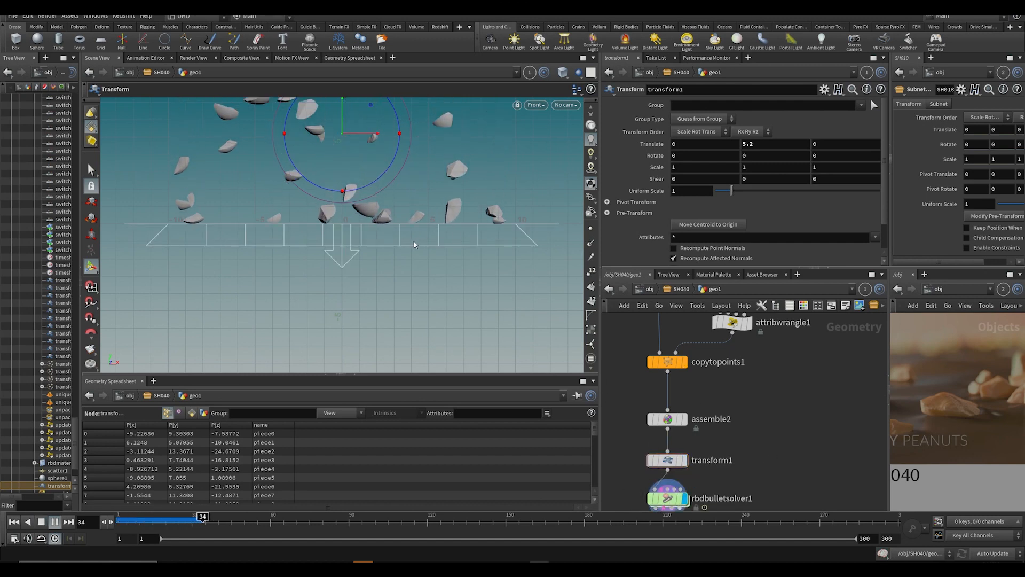
click(223, 520)
key(space+1)
alt+drag(313, 214, 430, 239)
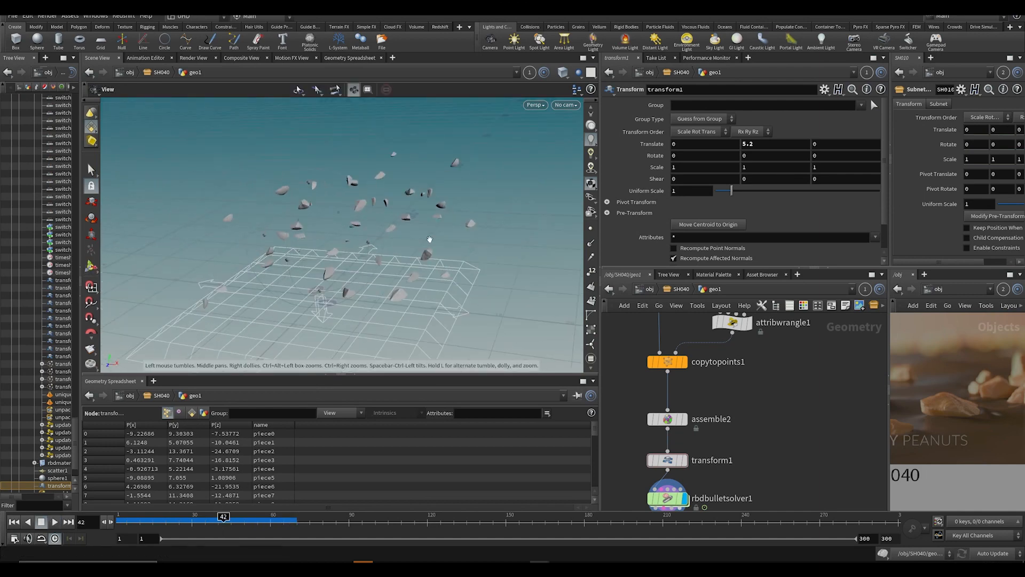
key(Return)
key(ctrl+s)
Step: Add a Null node below the RBD Bullet Solver and feed it the solver's output
middle_drag(795, 505, 795, 392)
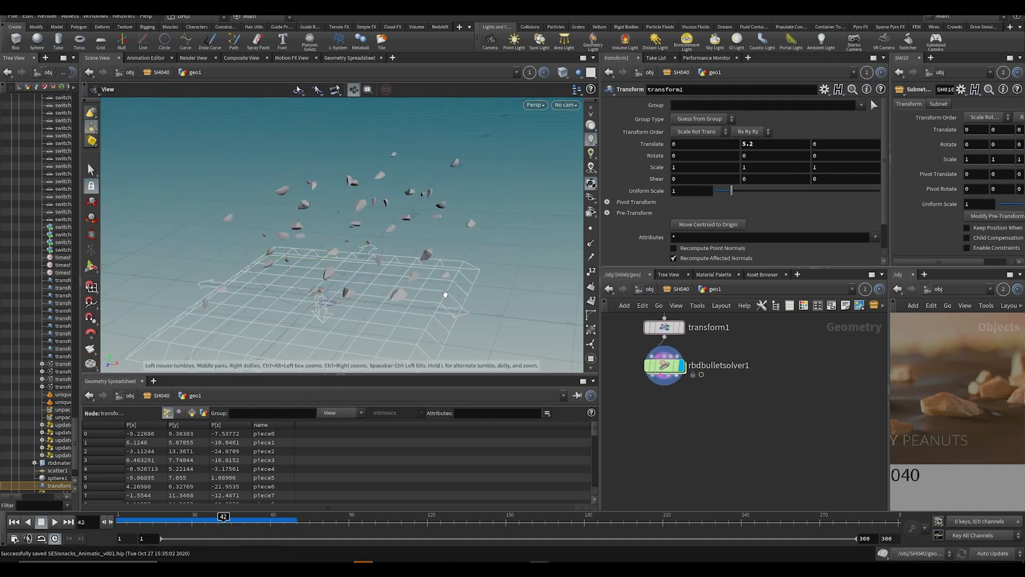
alt+drag(444, 298, 429, 336)
key(Tab)
text(null)
key(Return)
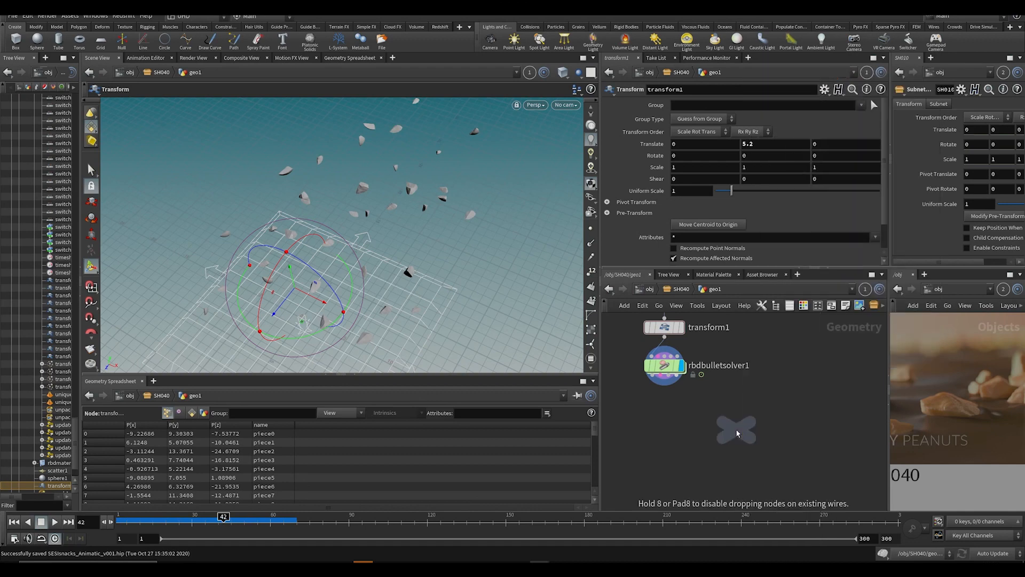
click(650, 423)
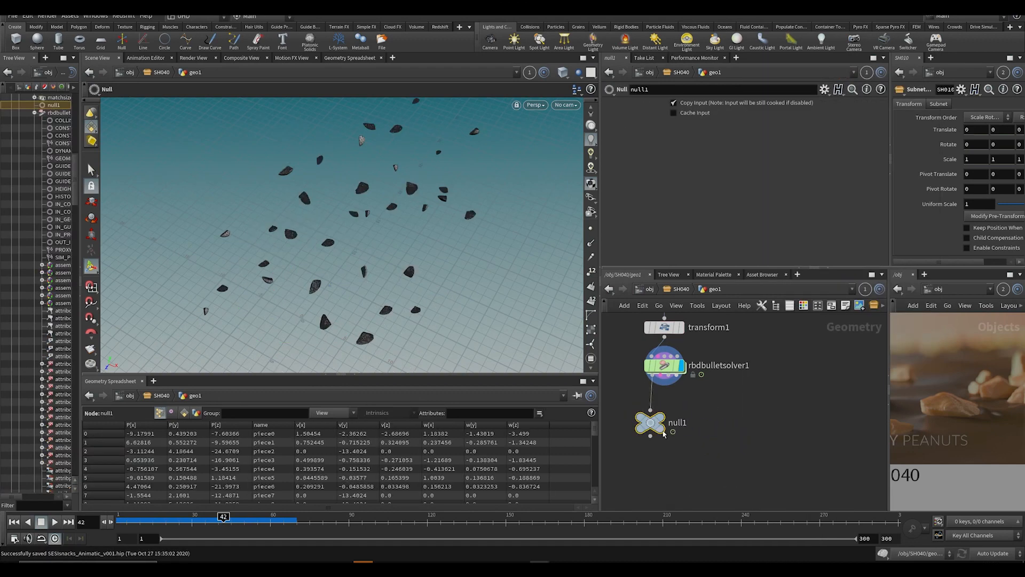
Step: Save the scene and play the Null's simulation from the first frame, checking the falling pieces at frame 15 from a low angle
alt+drag(512, 290, 339, 234)
key(ctrl+s)
key(ctrl+Up)
key(Up)
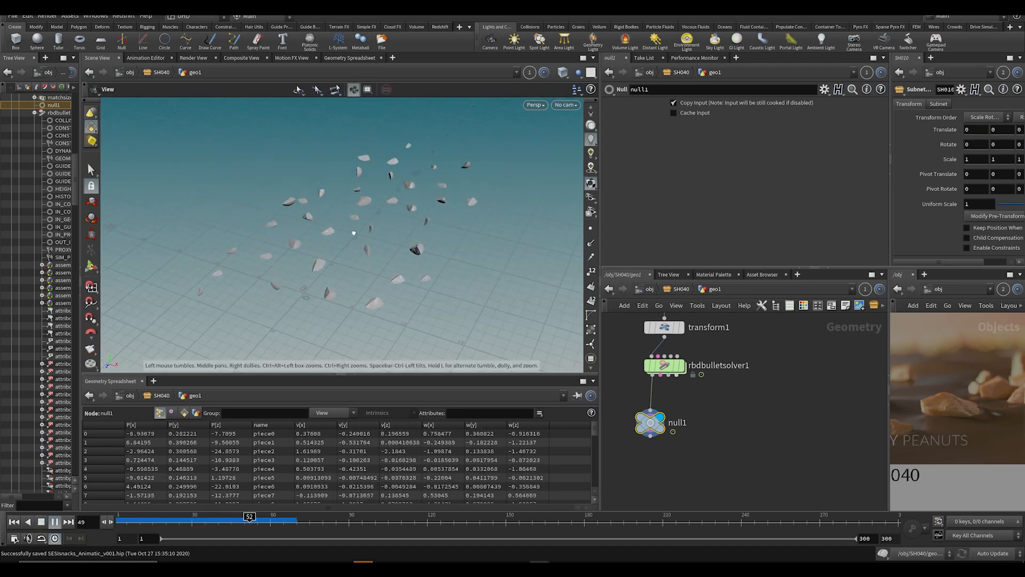
click(153, 520)
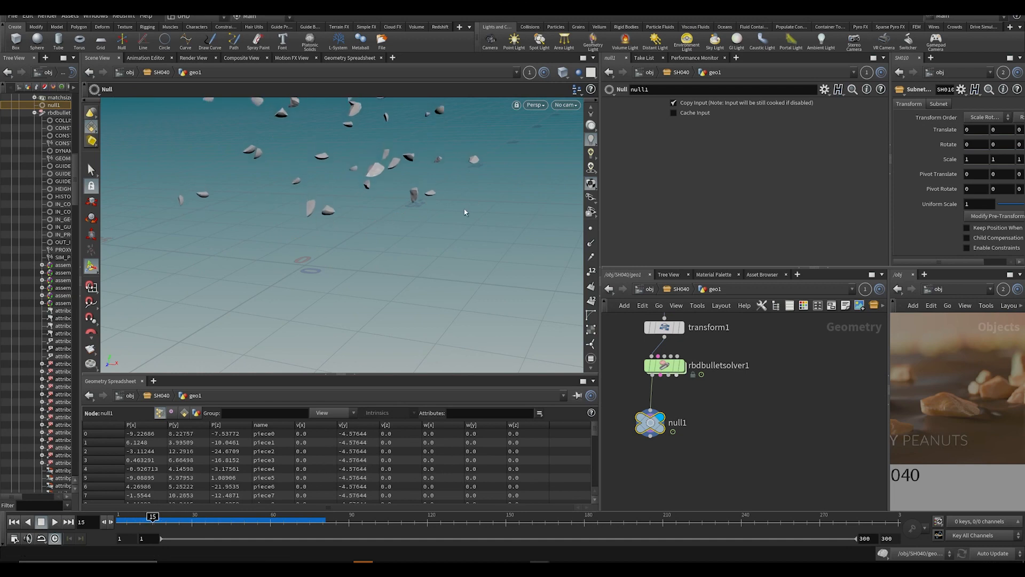
alt+drag(290, 284, 373, 217)
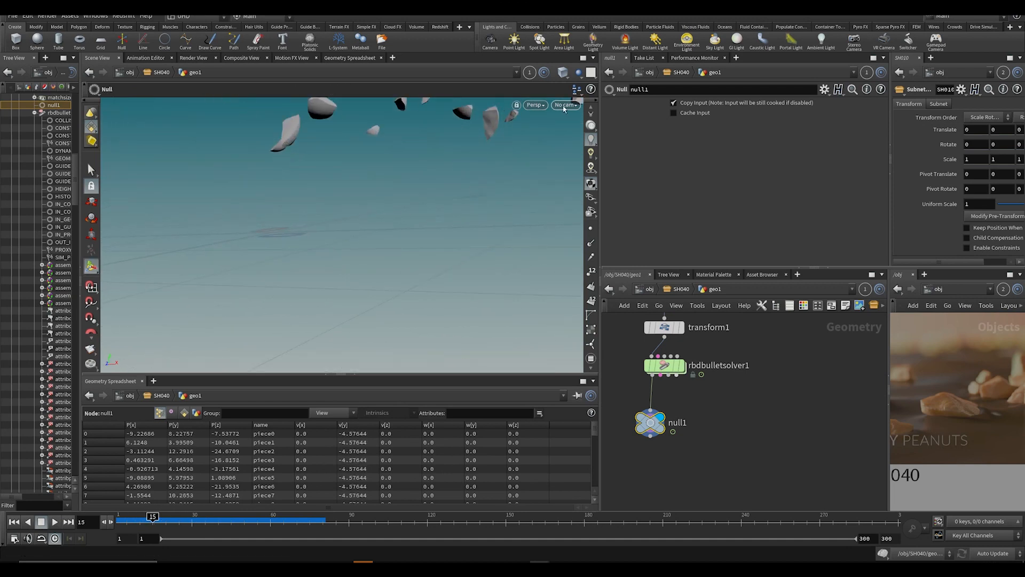
Step: Add a Camera node inside the SH040 subnetwork and name it SH040
click(567, 105)
click(586, 337)
scroll(760, 429, down, 4)
click(689, 289)
key(Tab)
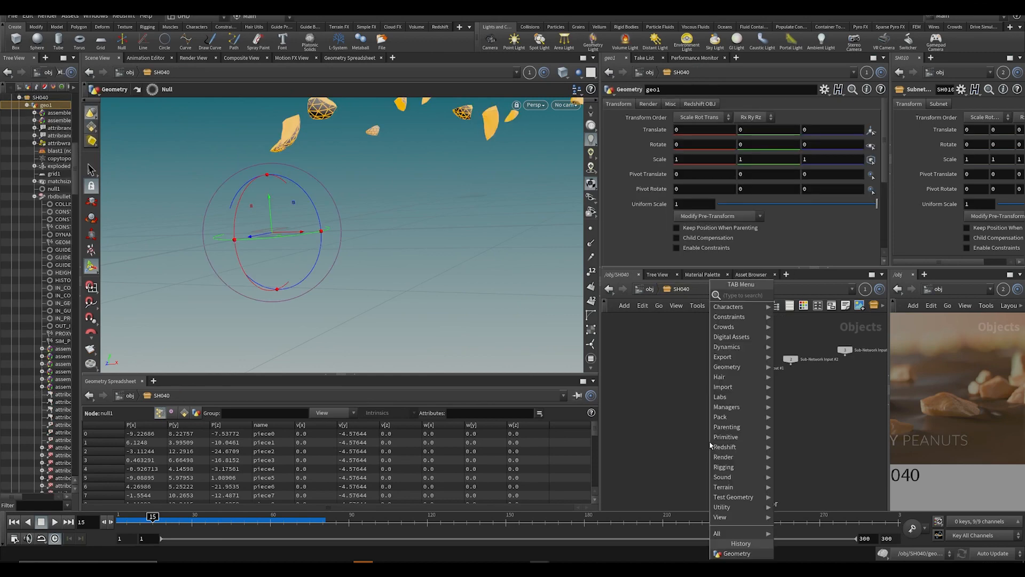
text(cam)
key(Return)
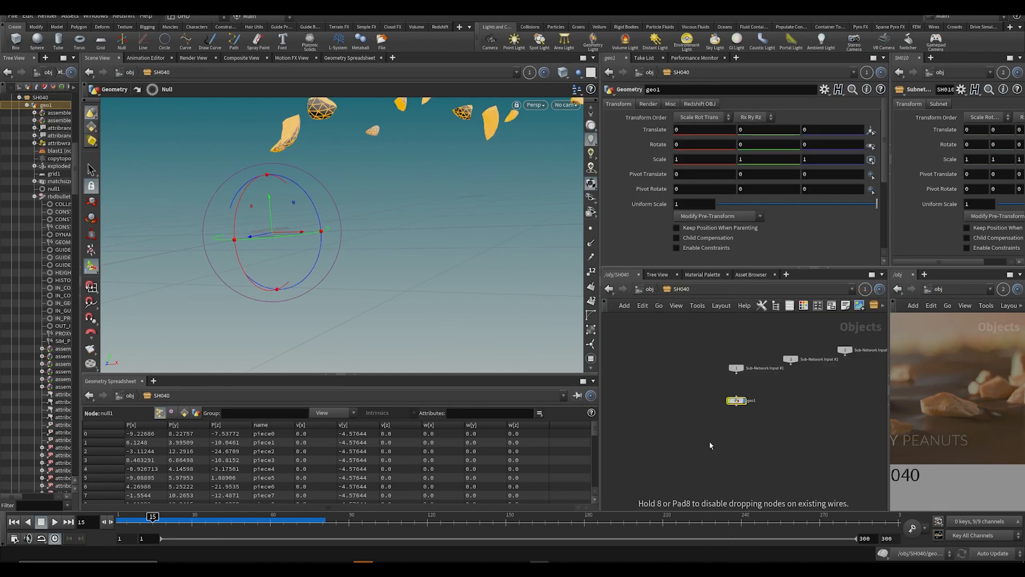
click(709, 440)
double_click(730, 441)
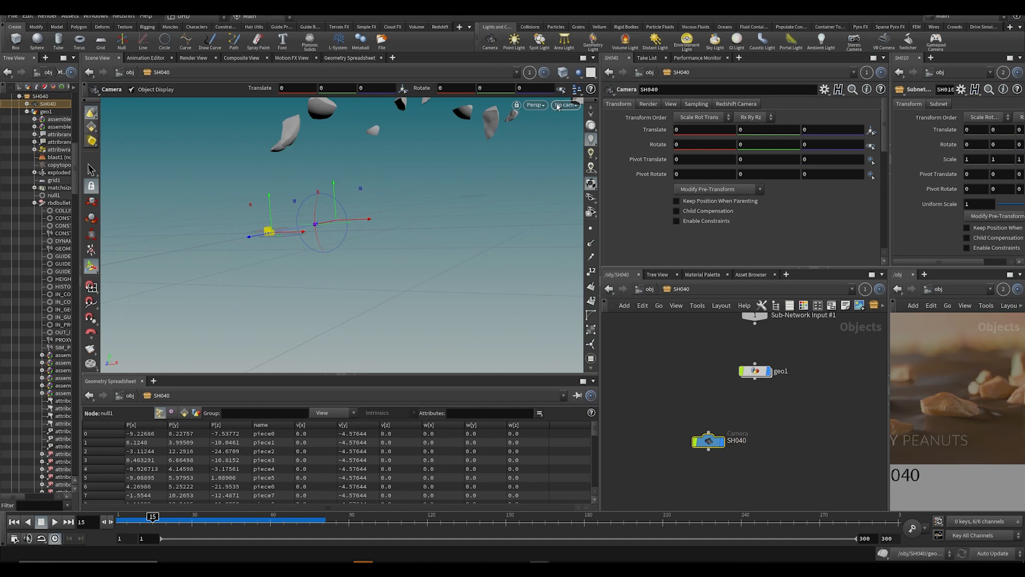
Step: Look through the SH040 camera and lock the camera to the view
click(558, 105)
click(571, 177)
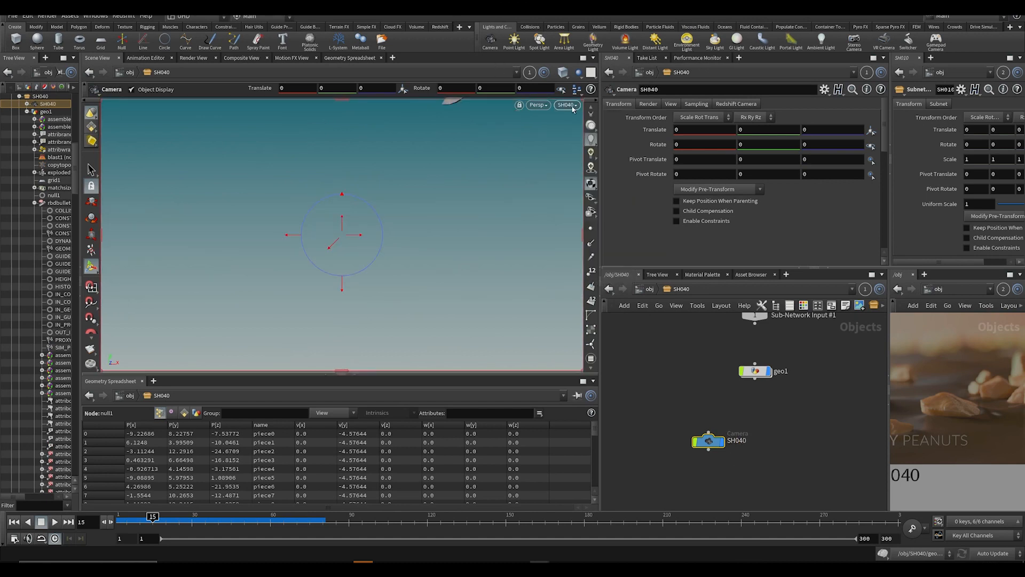
scroll(593, 131, up, 3)
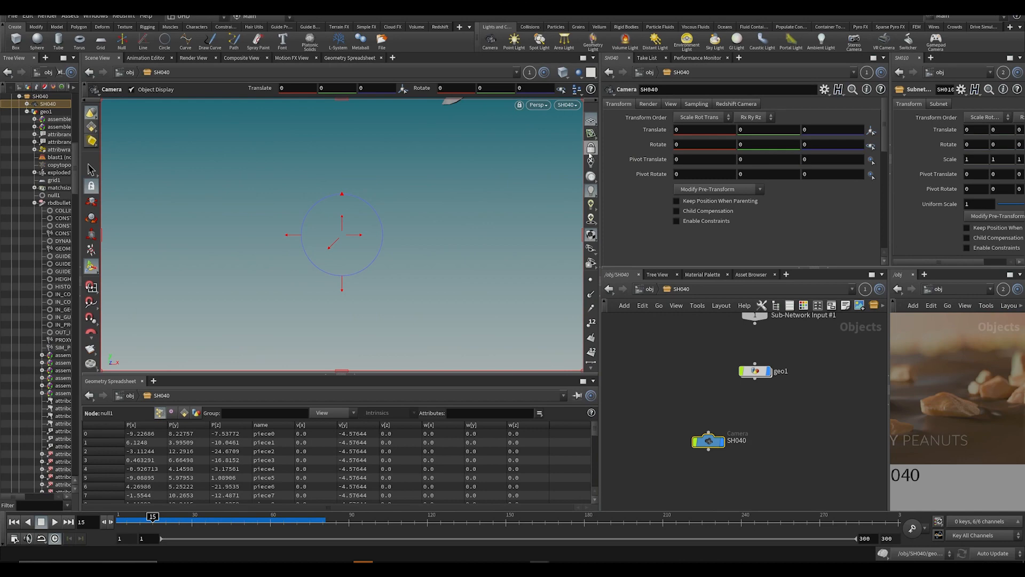
Step: Go to frame 70 and position the SH040 camera for a low view across the landed peanut pieces
click(283, 521)
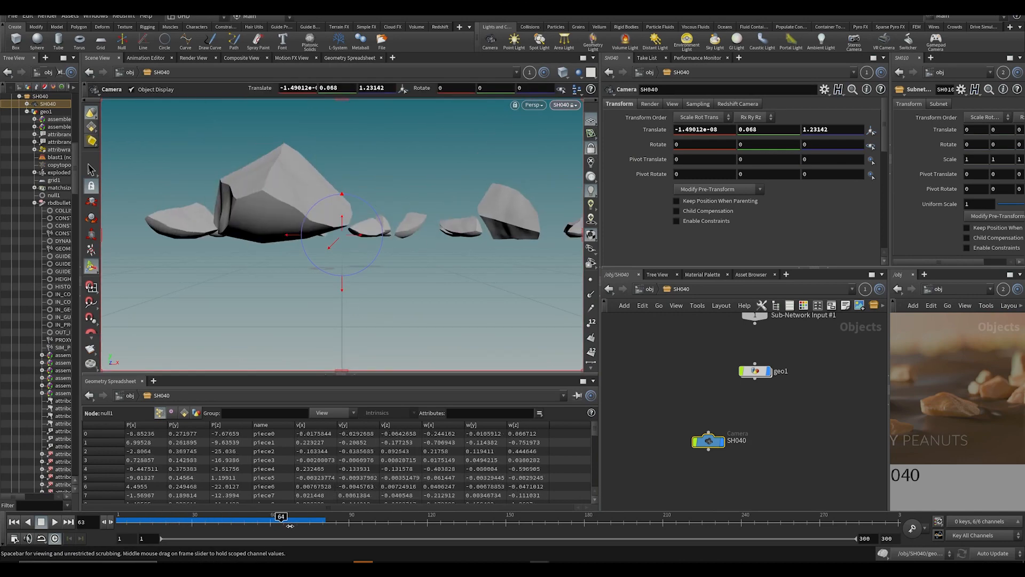
drag(290, 526, 297, 526)
alt+drag(450, 288, 428, 286)
alt+right_drag(428, 286, 441, 219)
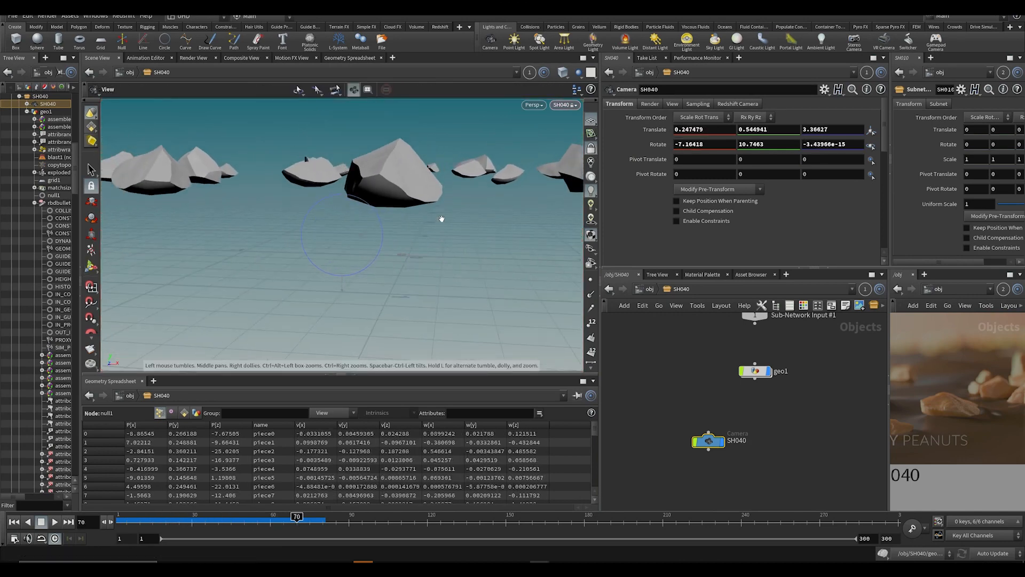
alt+middle_drag(442, 219, 361, 234)
alt+right_drag(362, 233, 386, 231)
alt+middle_drag(387, 231, 383, 235)
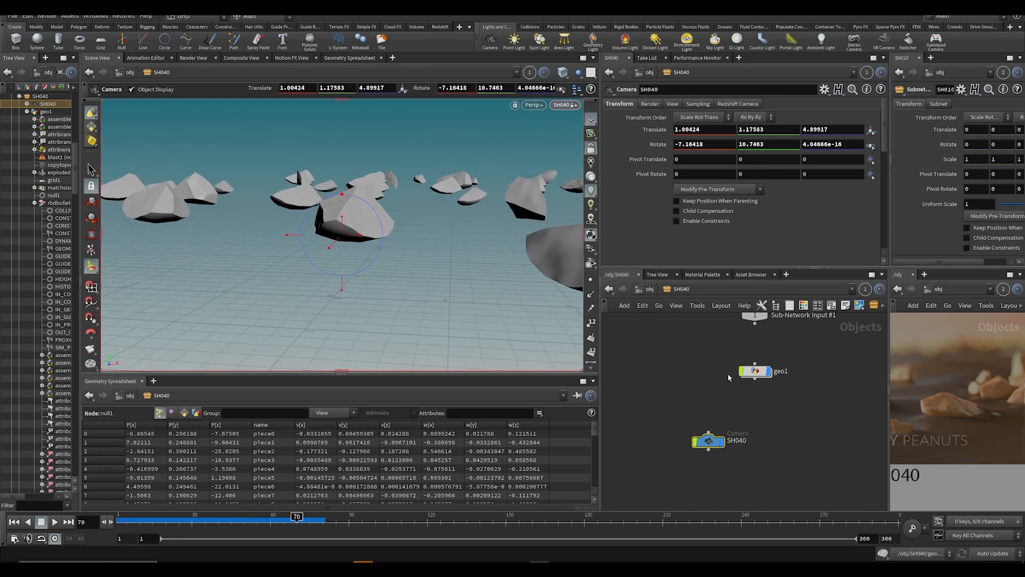
Step: Frame geo1 through the camera, reposition it to about 6.4, 1.9, 6.8 looking slightly down over the pieces, and save the scene
click(755, 371)
key(space+g)
right_drag(308, 249, 378, 269)
drag(378, 269, 415, 259)
key(ctrl+s)
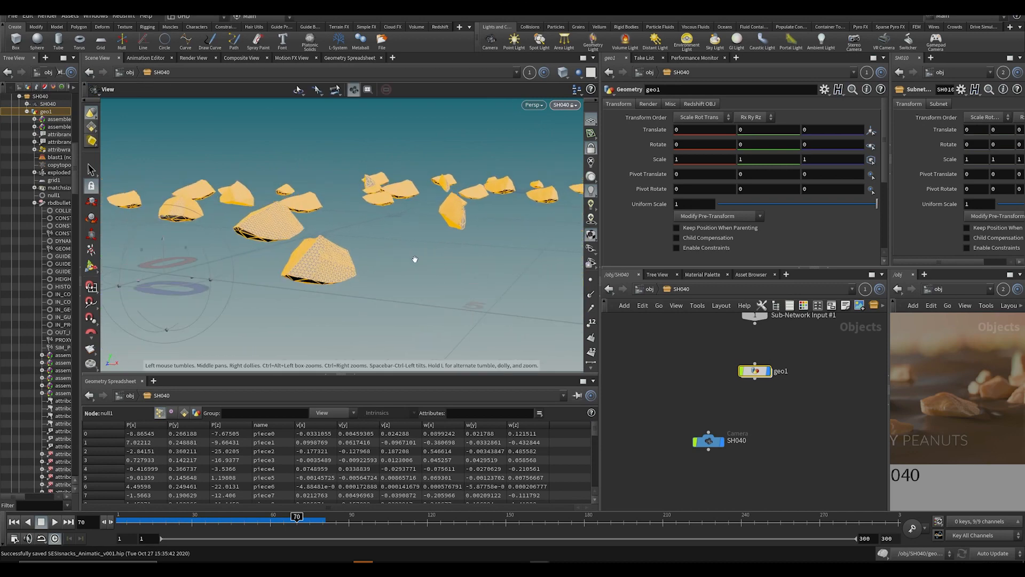
Step: Set the SH040 camera's focal length to 70 mm and save the scene
drag(673, 395, 710, 476)
click(672, 104)
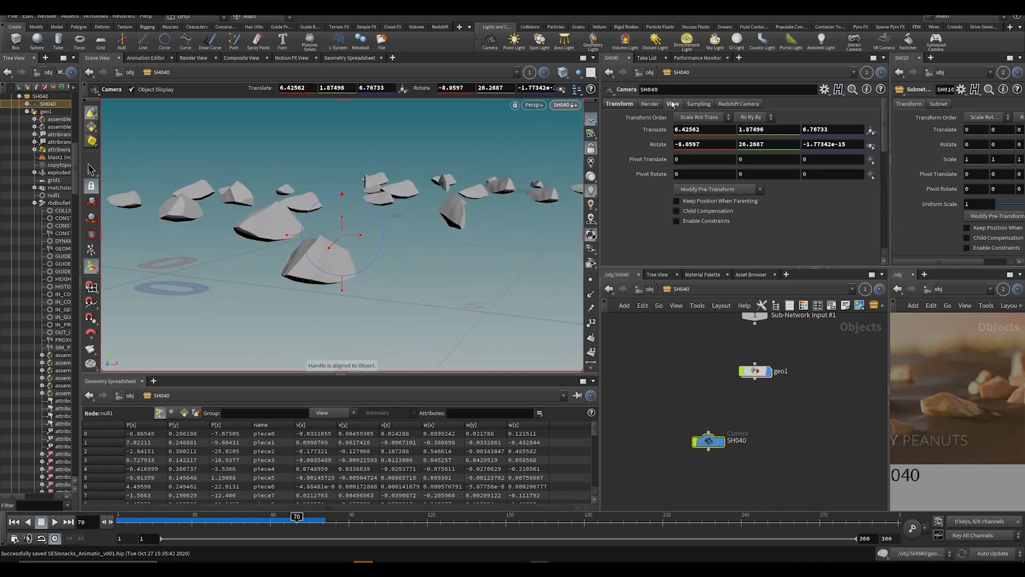
text(70)
key(Return)
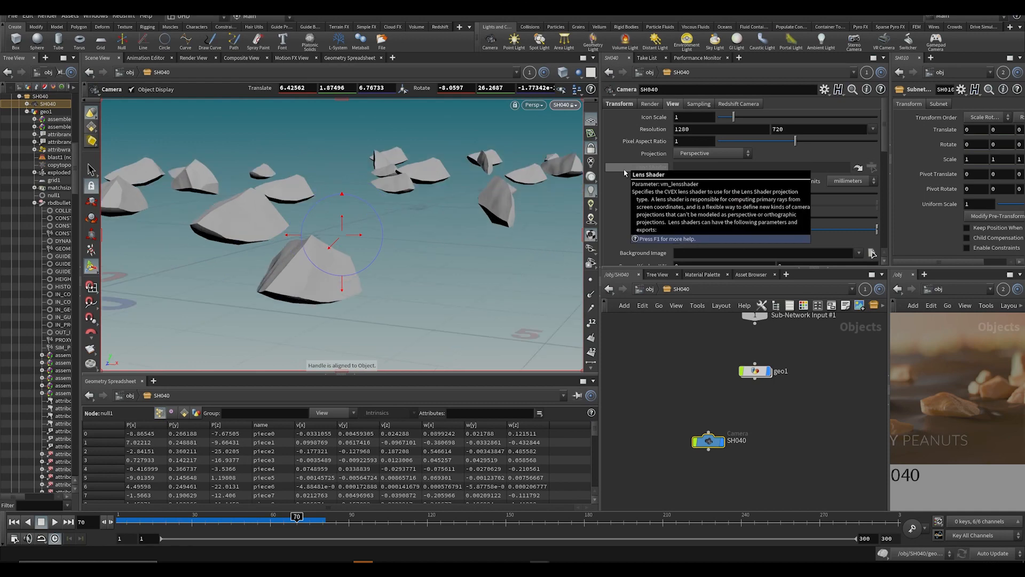
key(Escape)
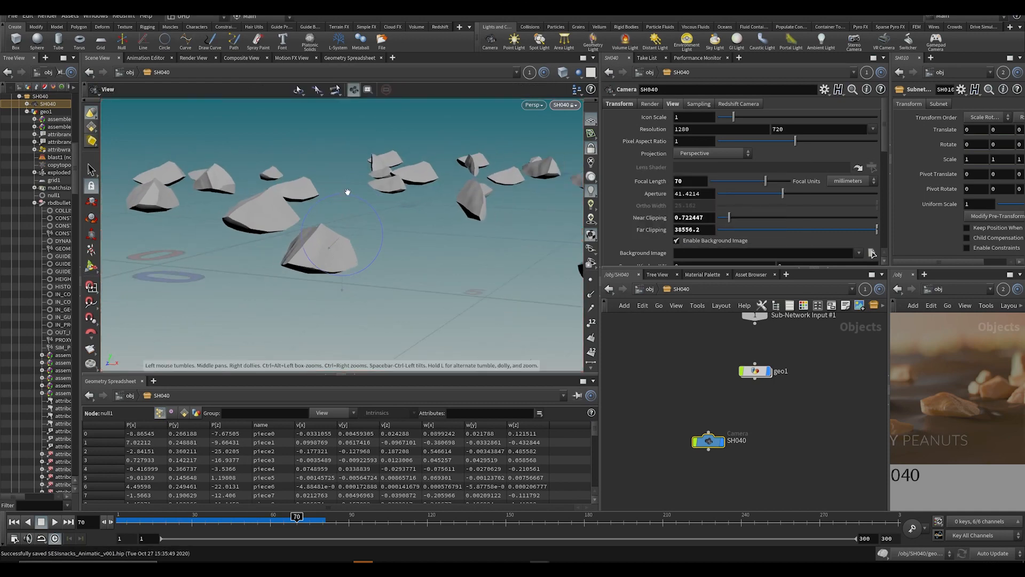
Step: Adjust the camera's angle on the pieces, comparing it with the SH040 reference image
drag(348, 191, 349, 179)
scroll(991, 394, down, 3)
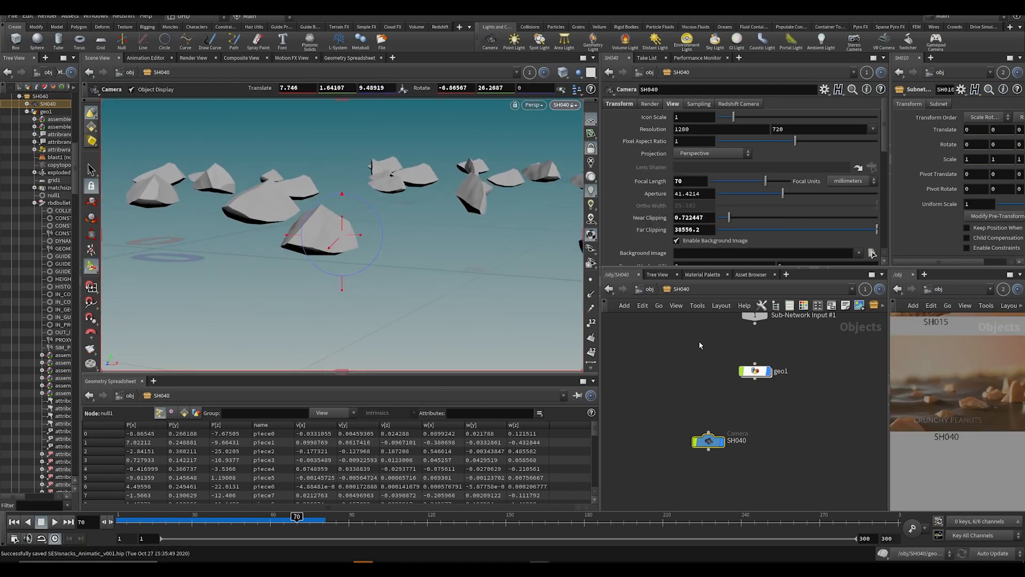
alt+drag(373, 201, 374, 208)
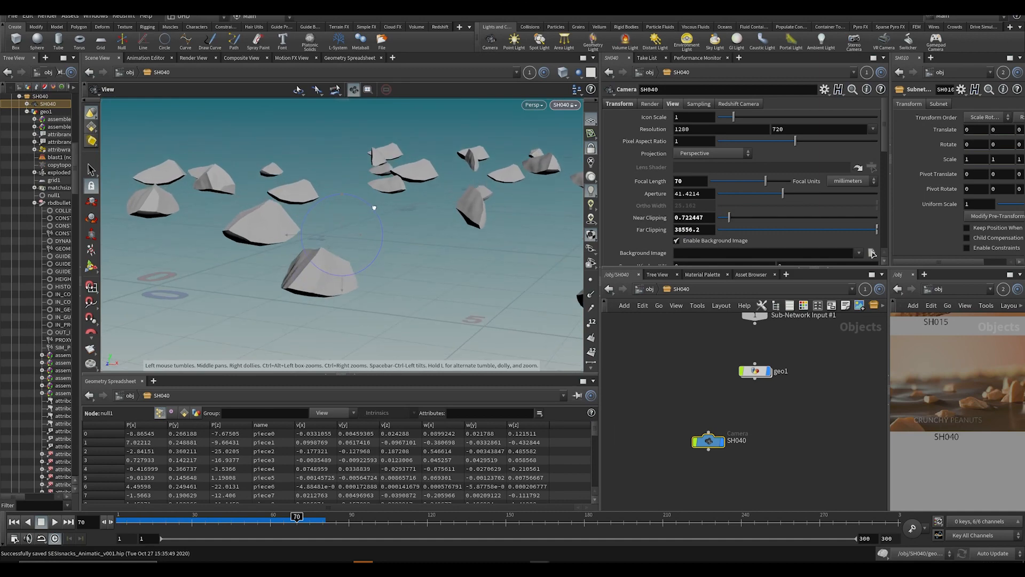
Step: Enter geo1, replay the simulation, stop at frame 72, fine-tune the camera framing, and save the scene
drag(754, 372, 727, 372)
double_click(727, 372)
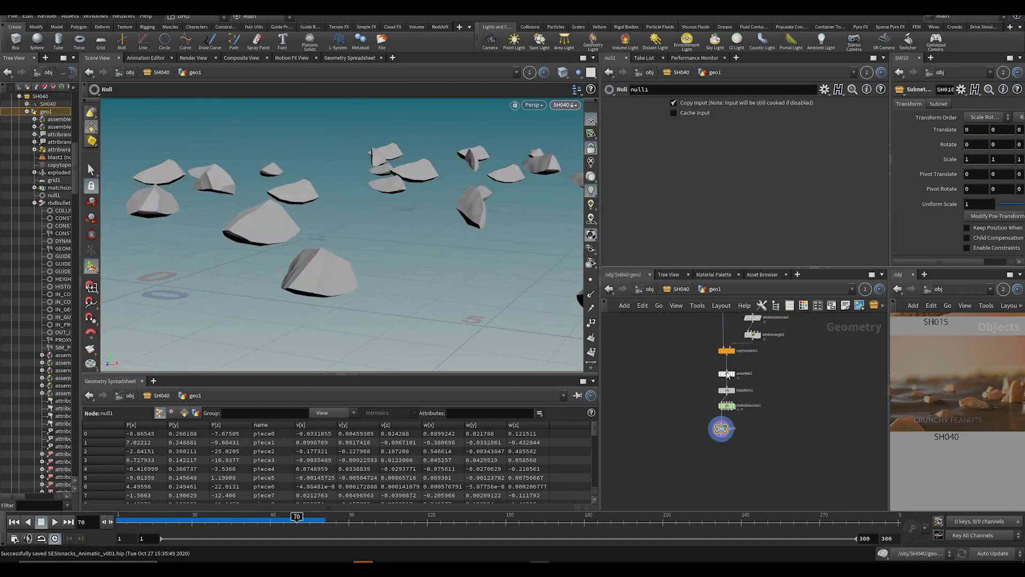
key(ctrl+Up)
key(Up)
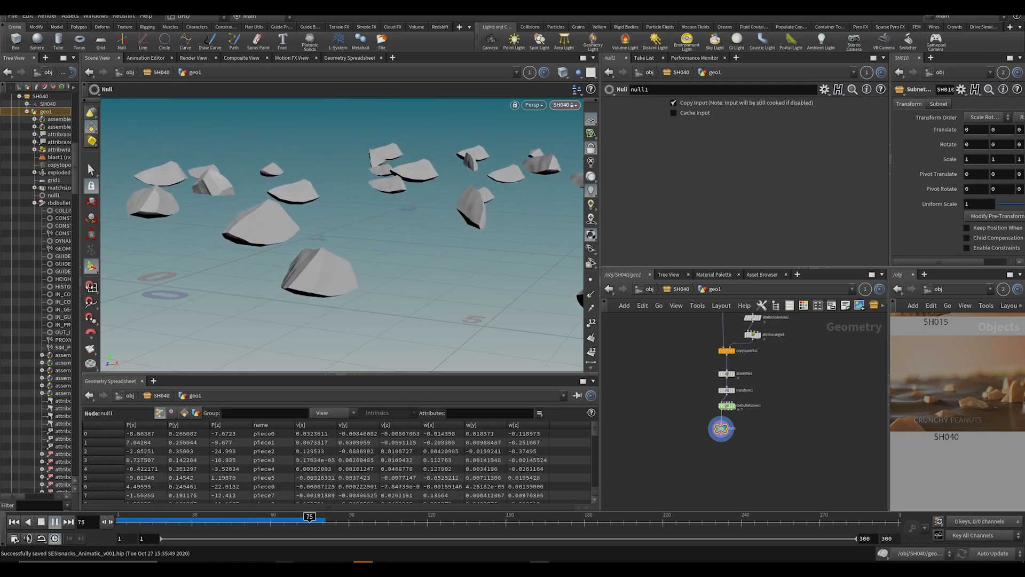
mouse_move(309, 521)
mouse_down()
mouse_move(354, 521)
mouse_move(302, 520)
mouse_up()
key(space)
drag(292, 214, 429, 284)
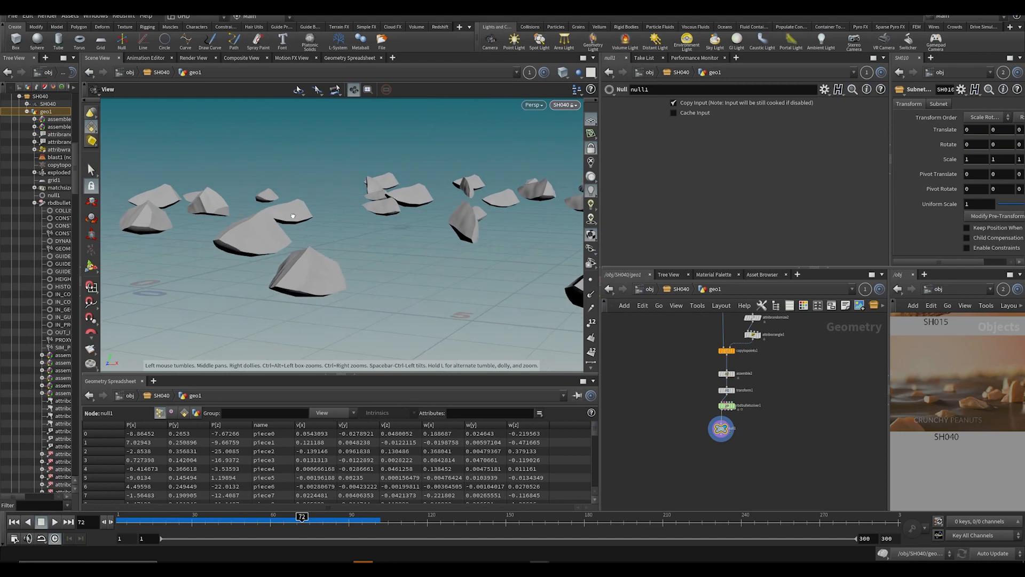
key(ctrl+s)
Step: Set the Scatter node's Force Total Count to 44
scroll(701, 437, up, 4)
click(735, 431)
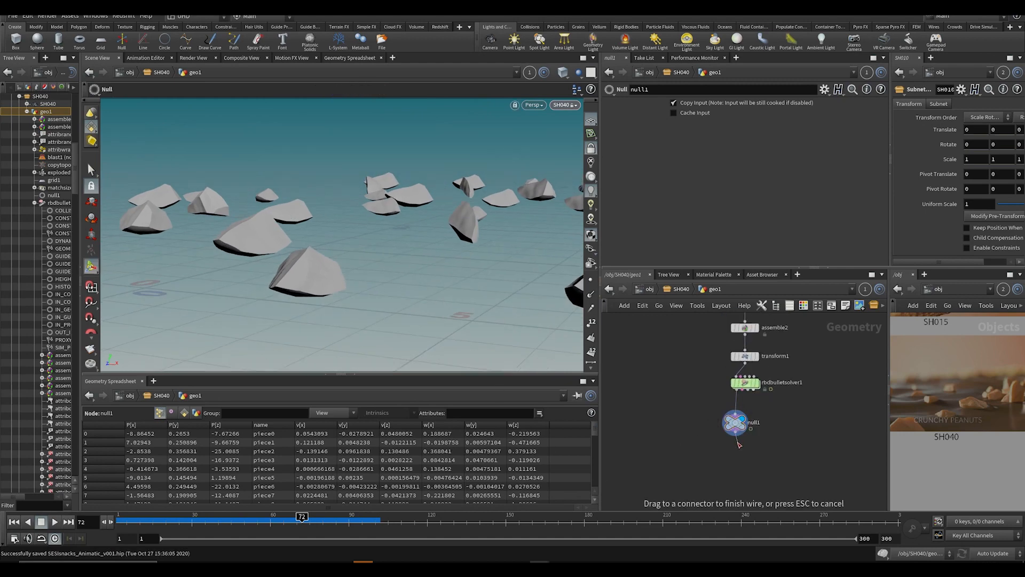
scroll(720, 394, down, 3)
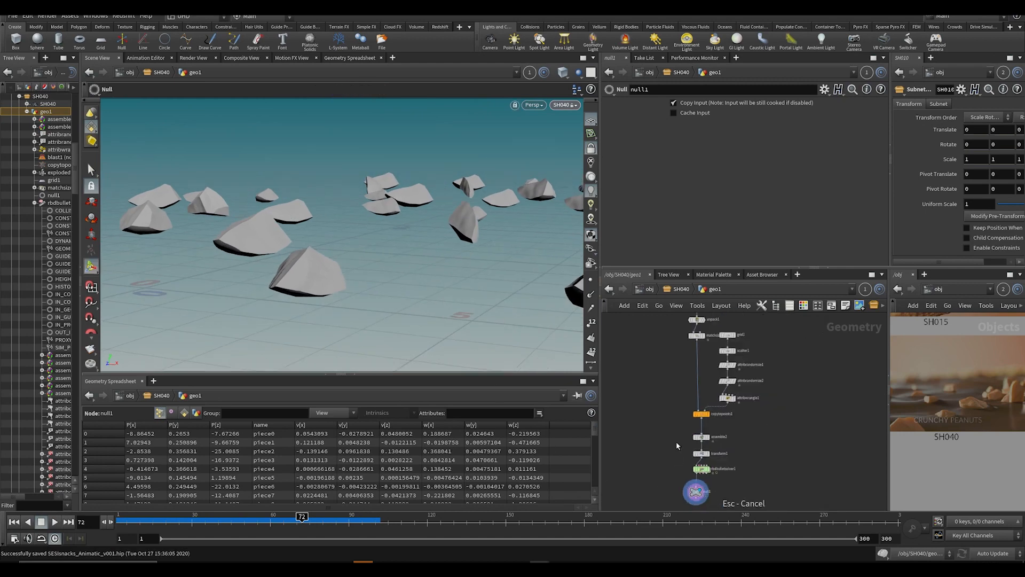
click(727, 350)
drag(675, 154, 599, 155)
text(44)
key(Return)
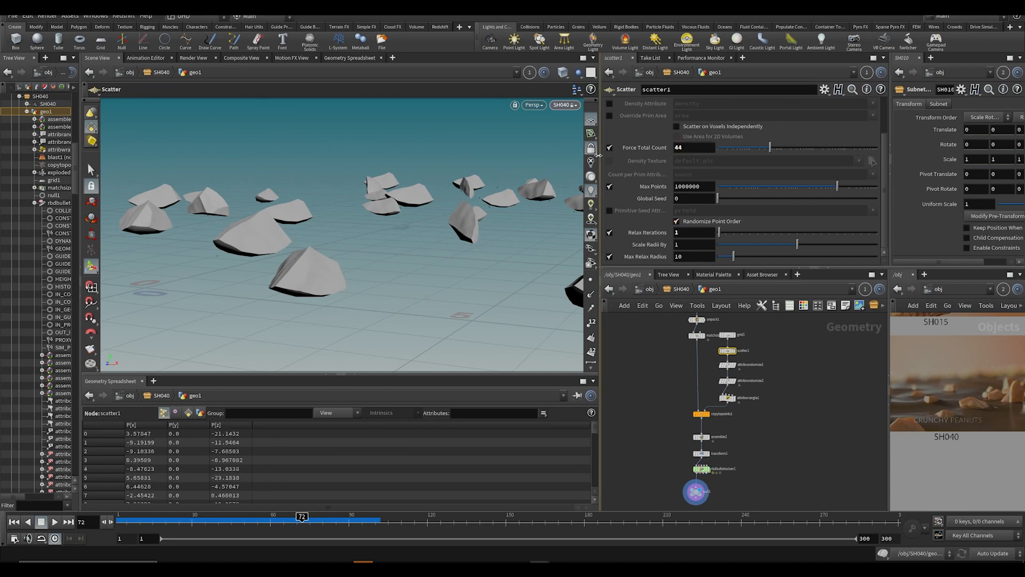
Step: Replay the simulation from the first frame with the new scatter count and check the pieces at frame 65
key(ctrl+Up)
key(Up)
middle_drag(634, 453, 613, 330)
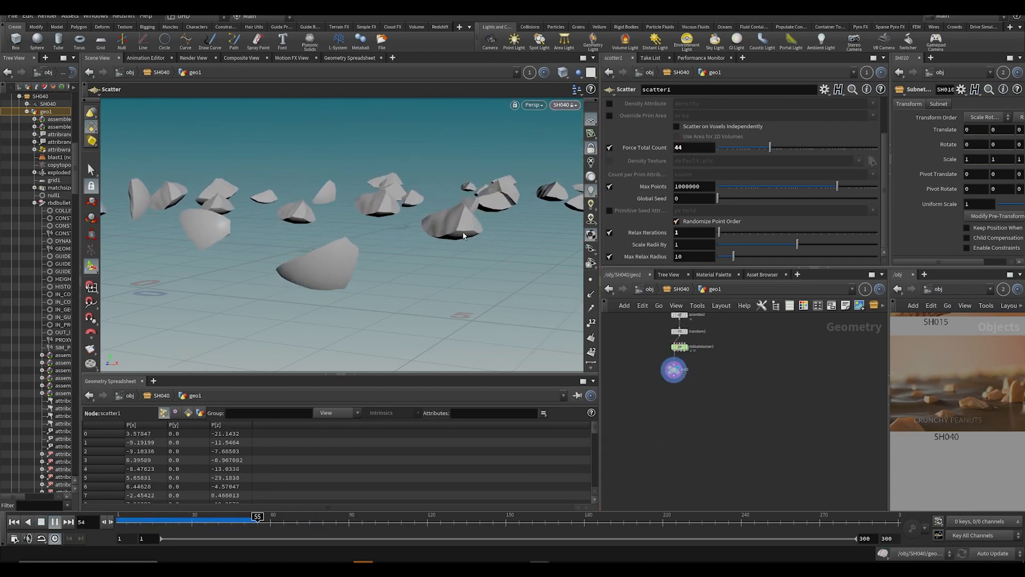
click(284, 519)
Step: Add a File Cache node below the Null and feed it the Null's output
key(Tab)
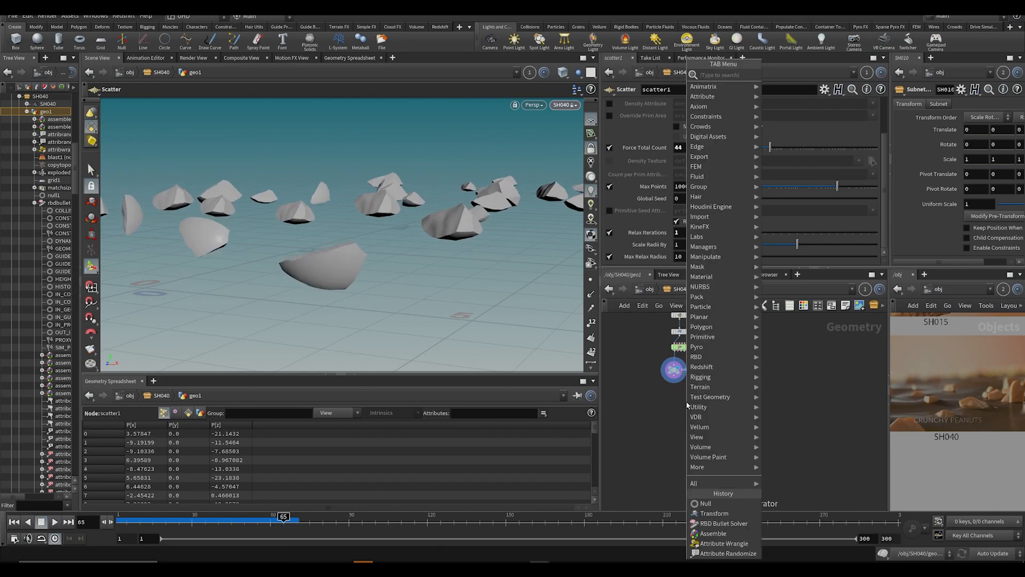
text(filc)
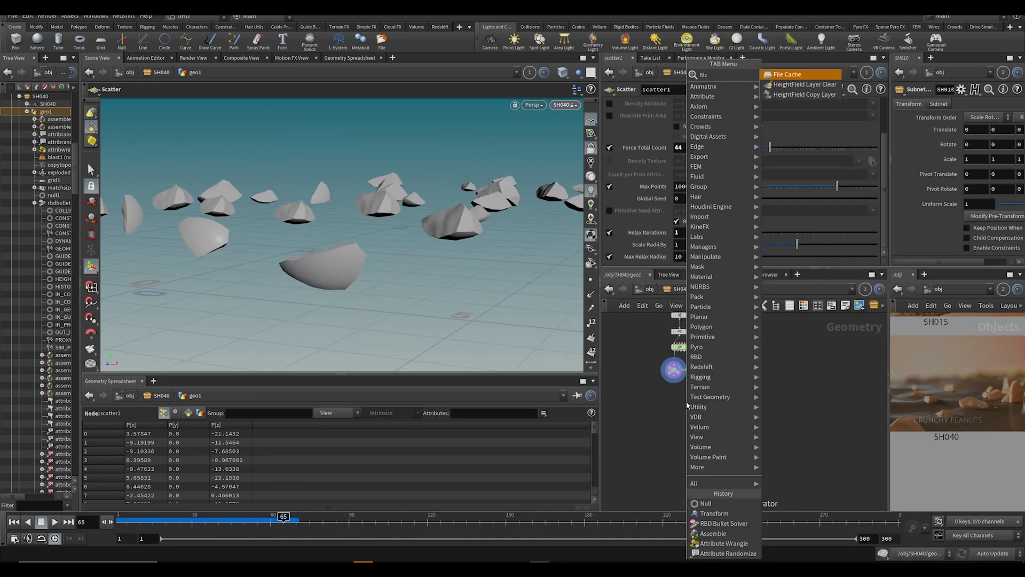
key(Return)
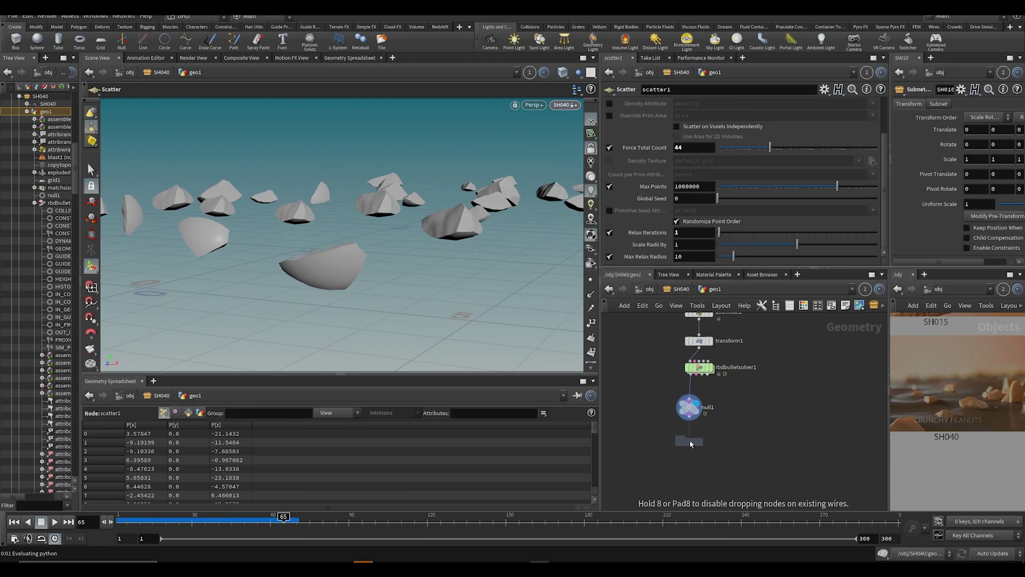
click(689, 440)
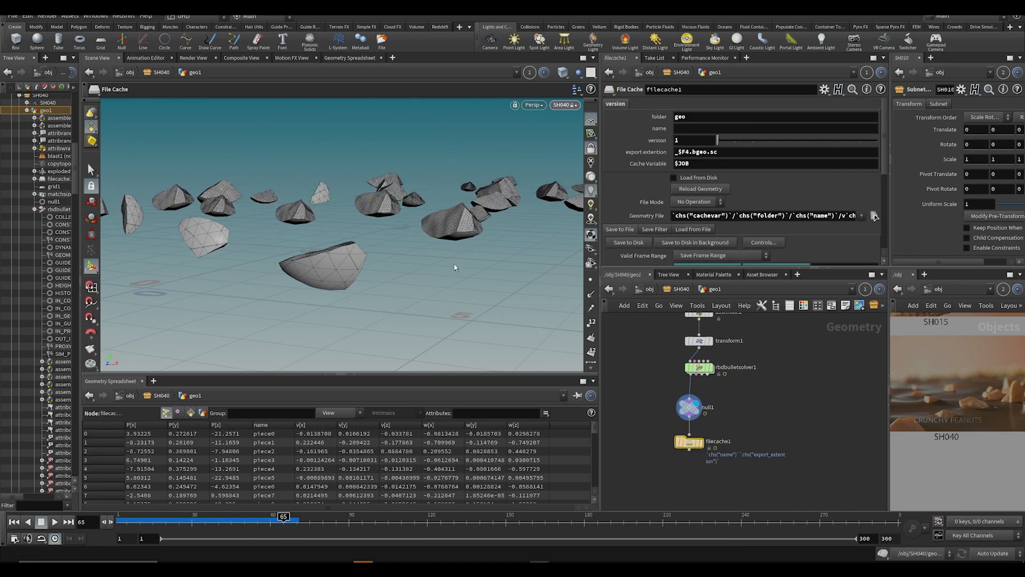
Step: Widen the parameter and network panes, and shade the viewport without wireframes to compare it with the SH040 reference image
scroll(717, 450, down, 4)
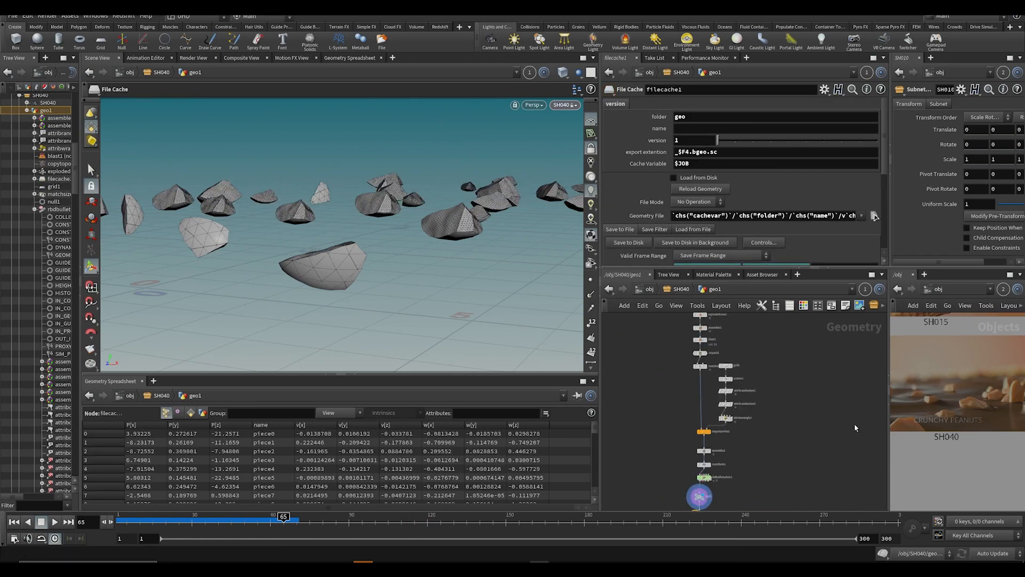
scroll(854, 421, down, 2)
middle_drag(723, 424, 725, 331)
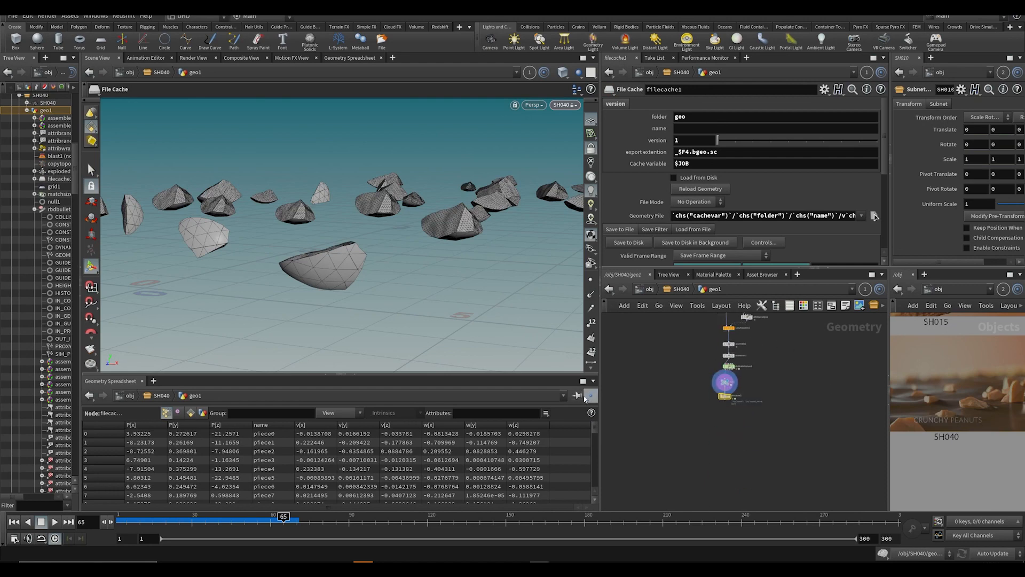
drag(600, 396, 486, 397)
scroll(656, 398, up, 3)
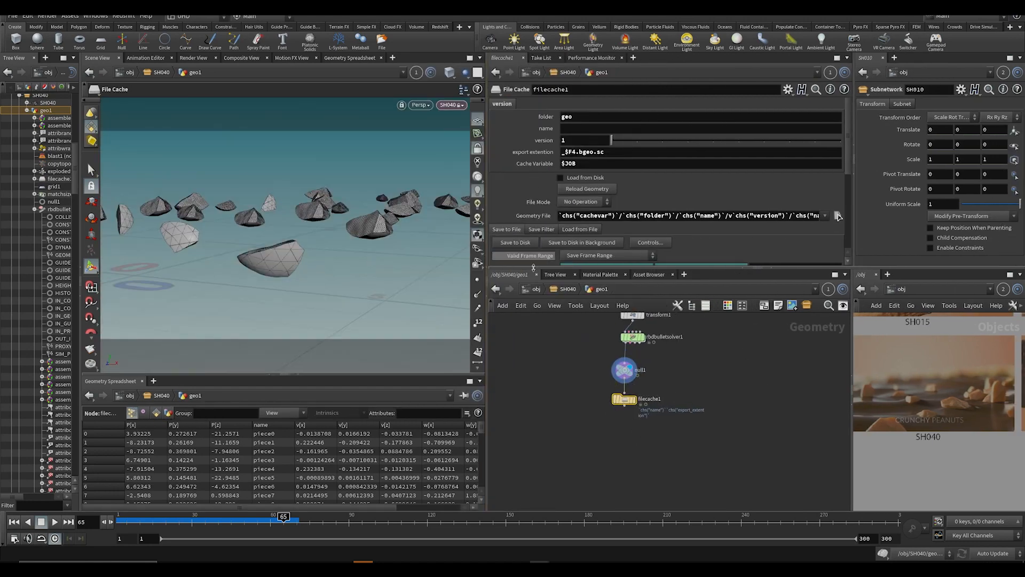
key(shift+w)
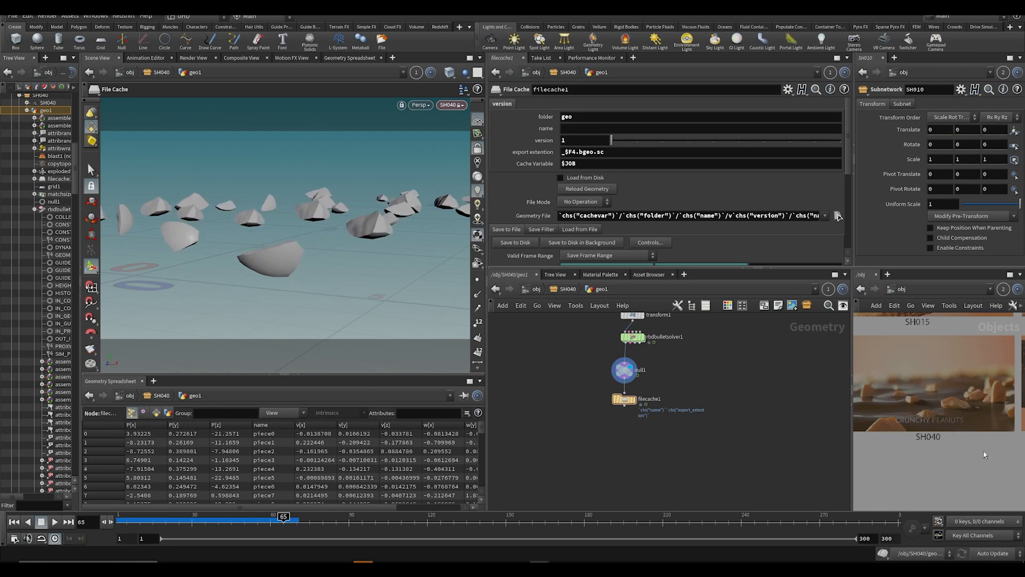
middle_drag(974, 367, 965, 388)
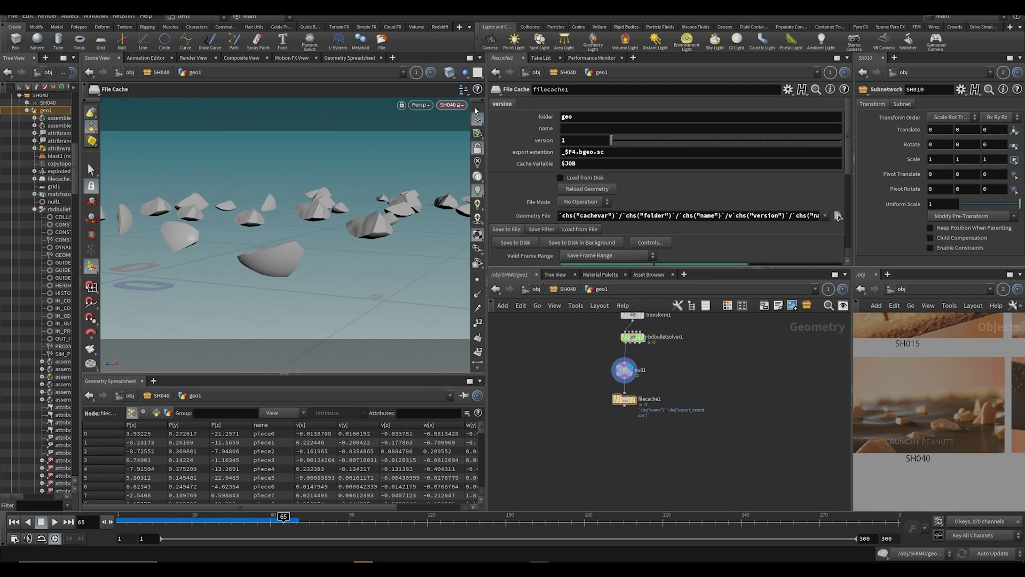
click(477, 125)
middle_drag(683, 372, 685, 431)
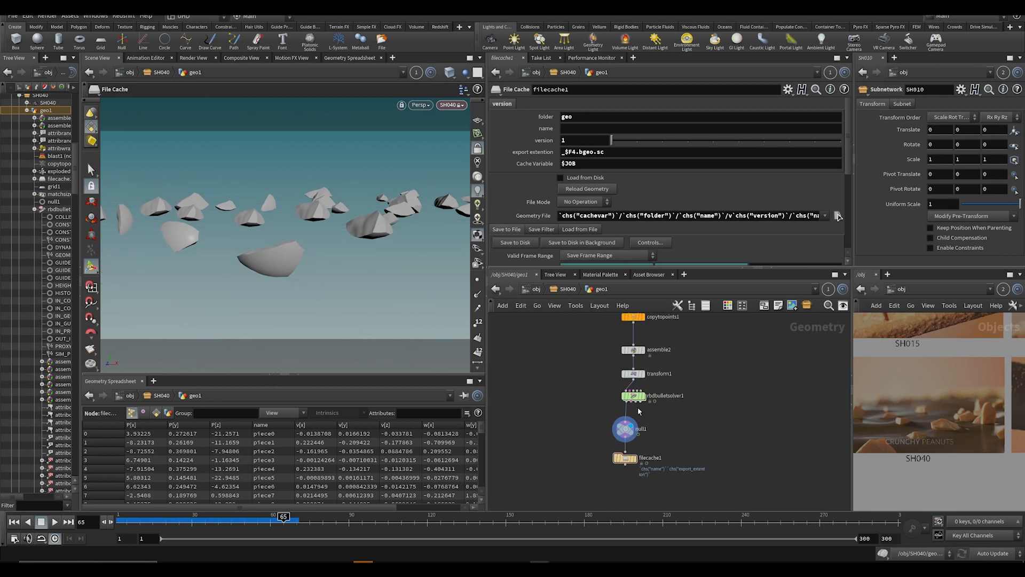
Step: Set the name of the file cache node below null1 to "peanutfall"
click(626, 428)
middle_drag(591, 376, 579, 348)
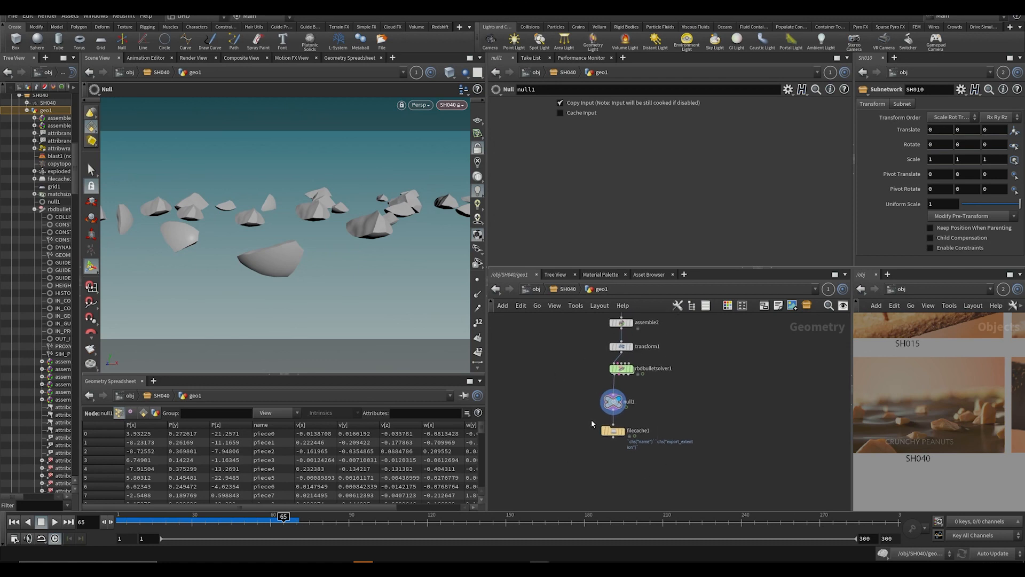
click(613, 432)
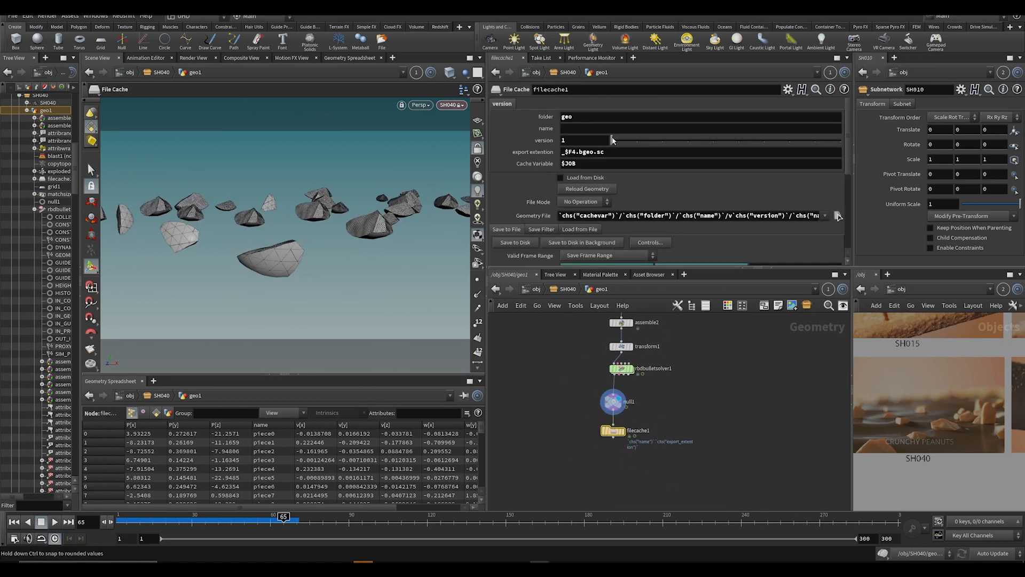
click(592, 128)
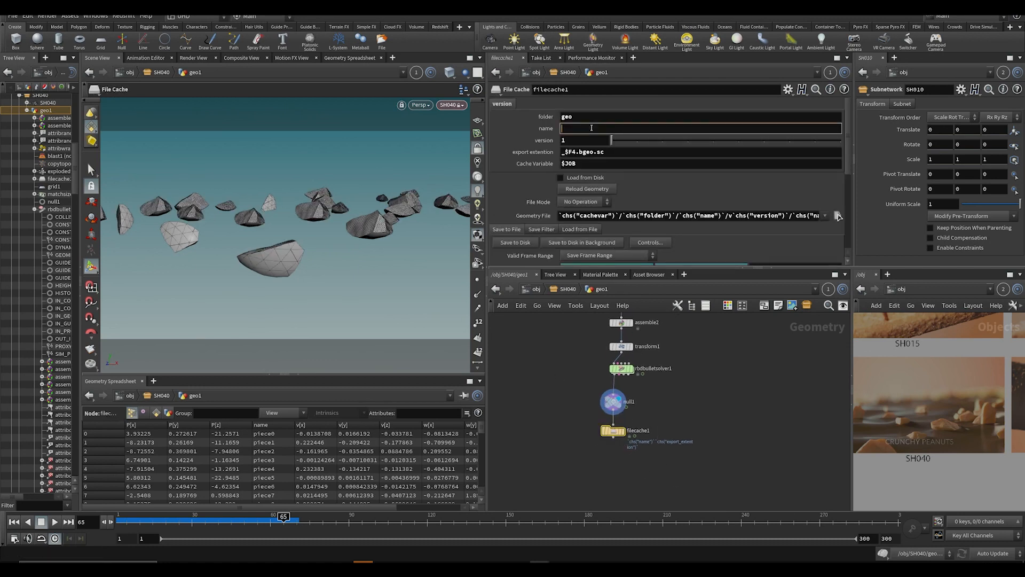
text(peanutfall)
key(Return)
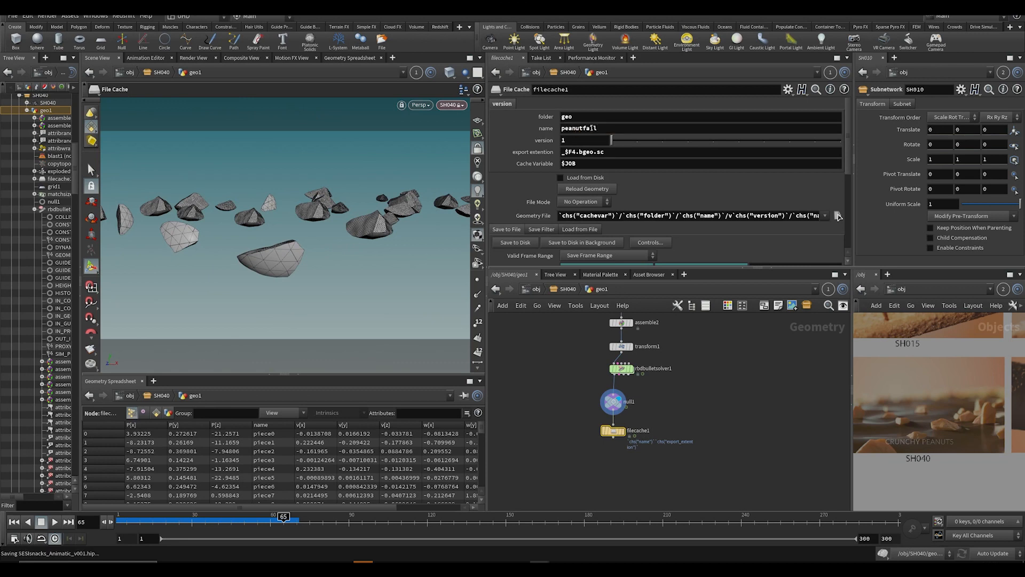
Step: Set the file cache to save a frame range, remove the end frame's channel link and end the range at 150
scroll(640, 253, down, 2)
click(629, 206)
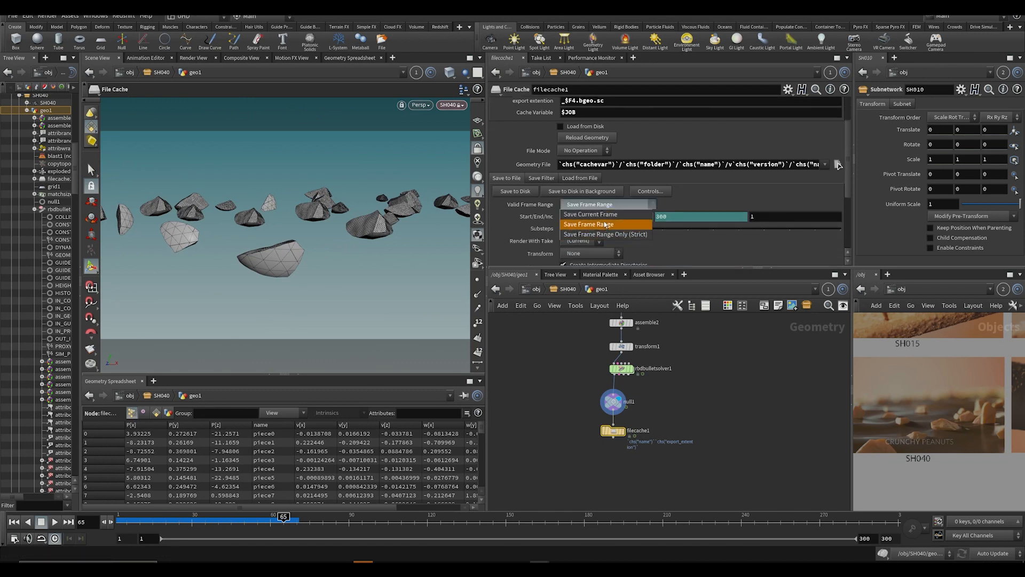
click(606, 224)
right_click(670, 216)
click(701, 335)
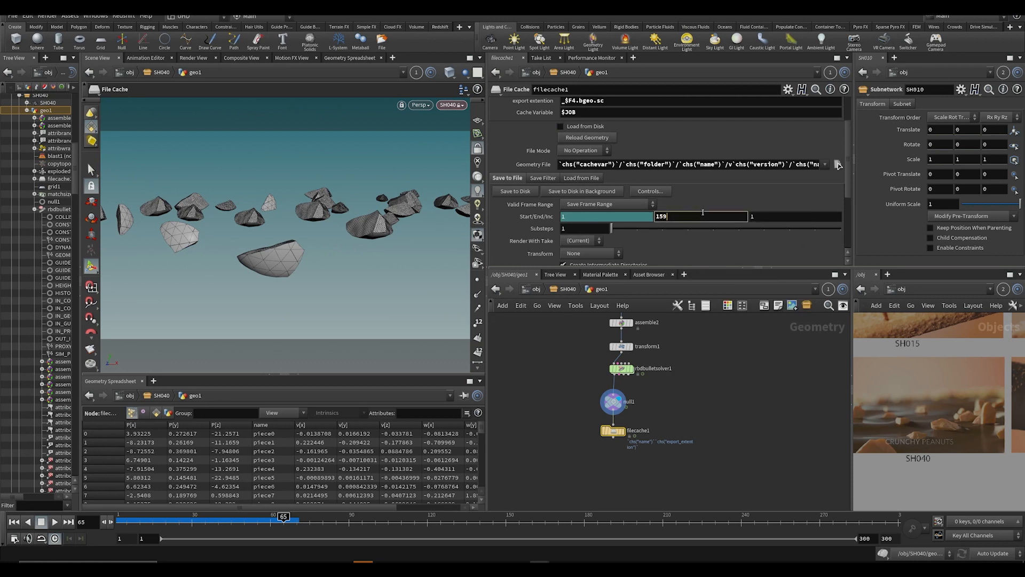
scroll(614, 214, down, 2)
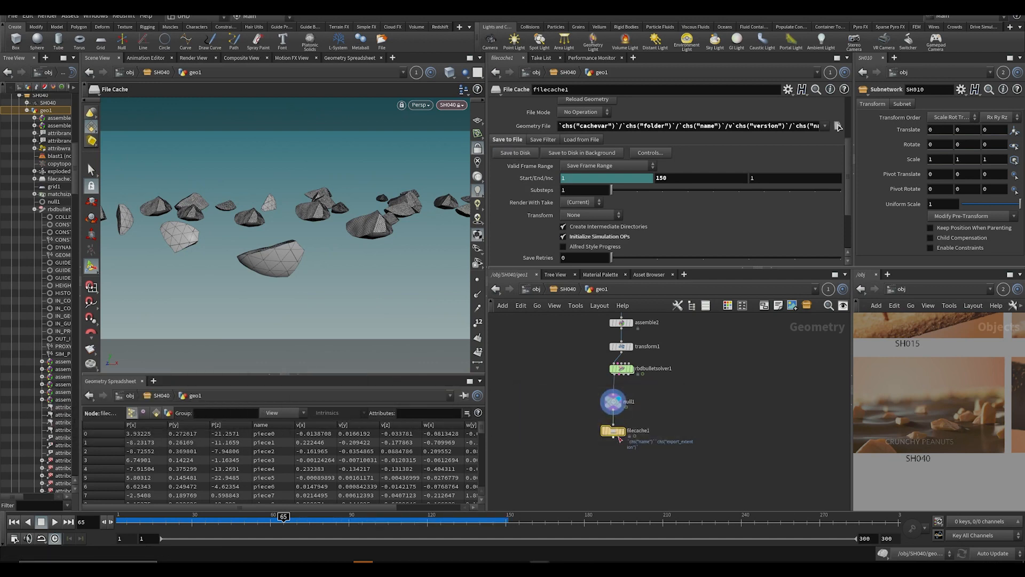
Step: Save the scene with the file cache node displayed and enable its Load from Disk option
scroll(622, 422, up, 2)
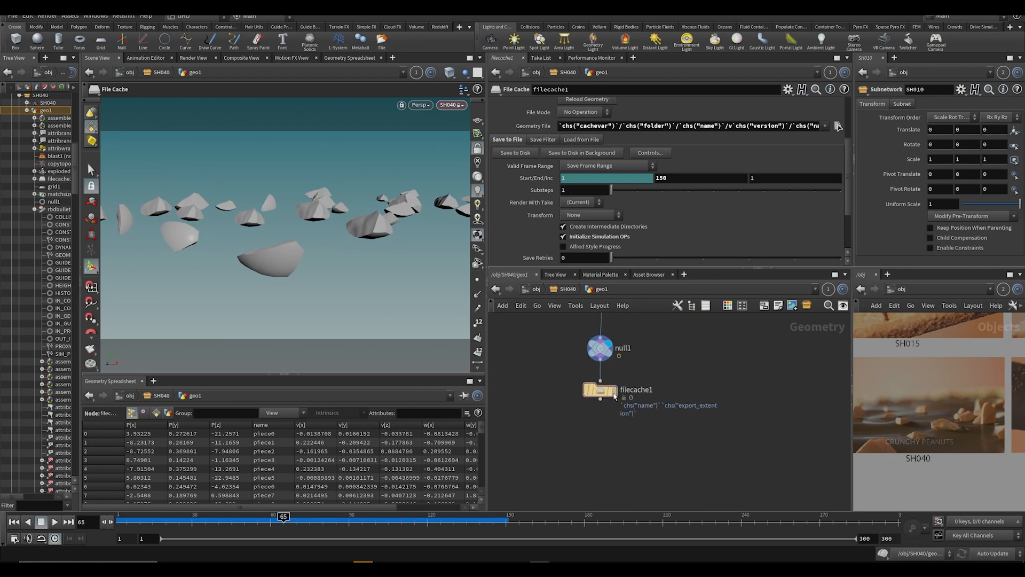
key(ctrl+s)
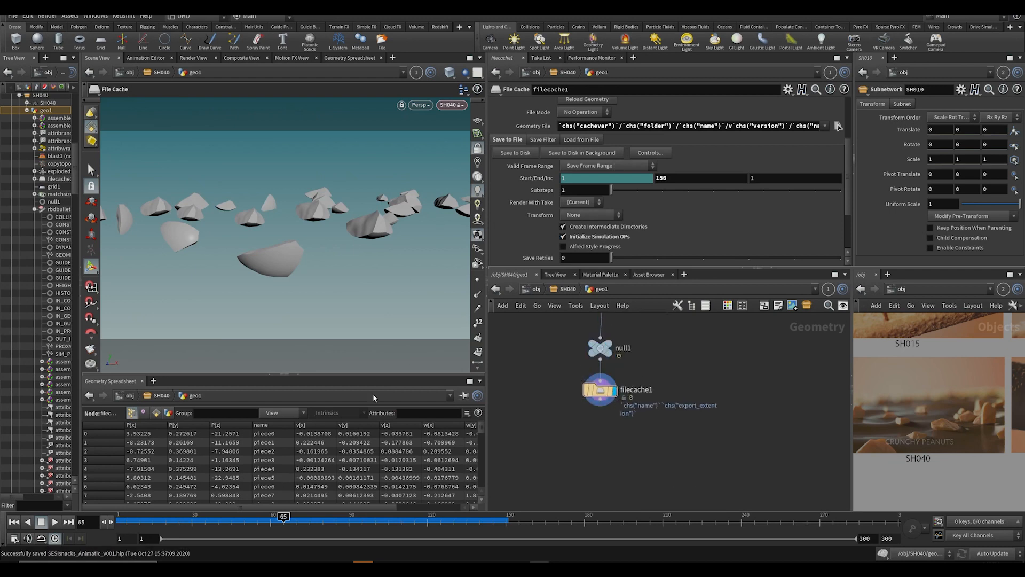
scroll(556, 212, up, 3)
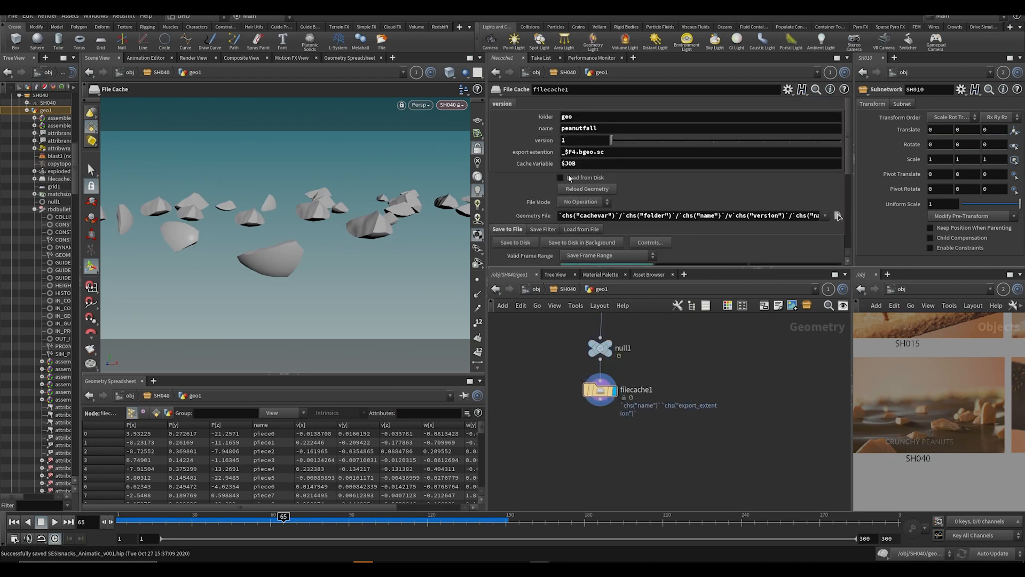
click(561, 178)
Step: Play the cached peanut simulation from the first frame, stop at frame 83 and save the scene
click(14, 521)
click(55, 522)
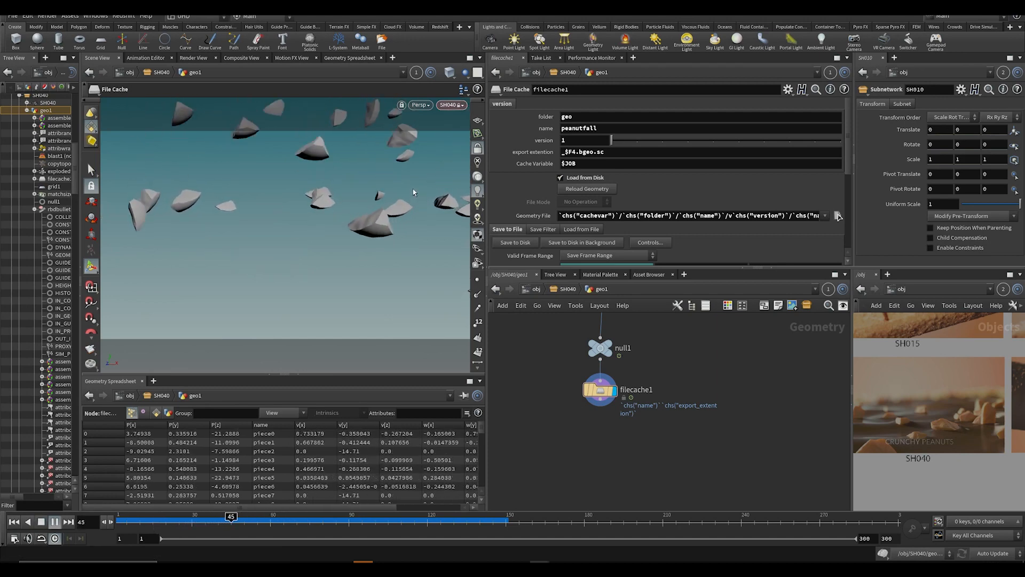
scroll(283, 470, down, 12)
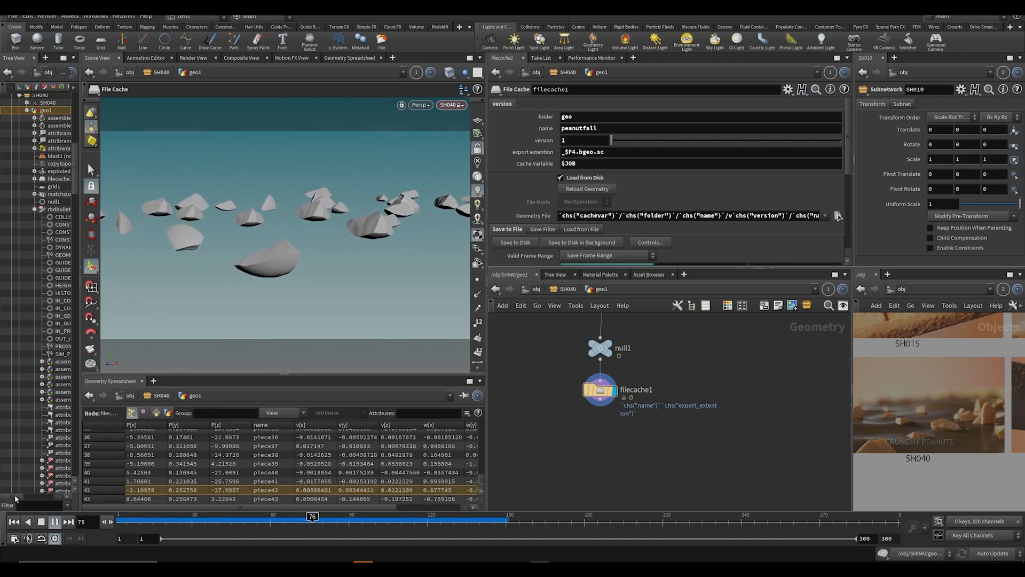
click(15, 538)
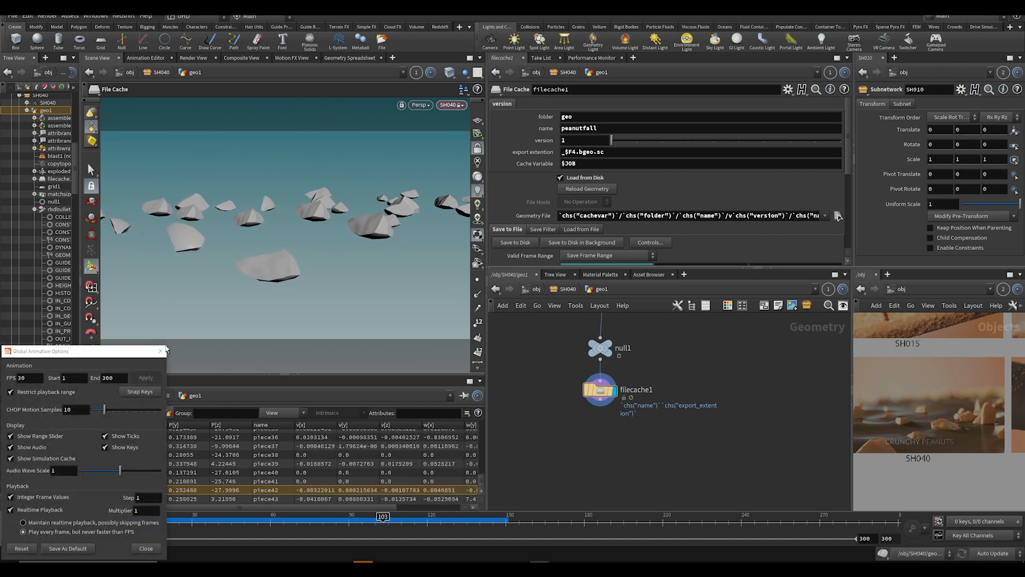
click(159, 352)
click(308, 516)
key(ctrl+s)
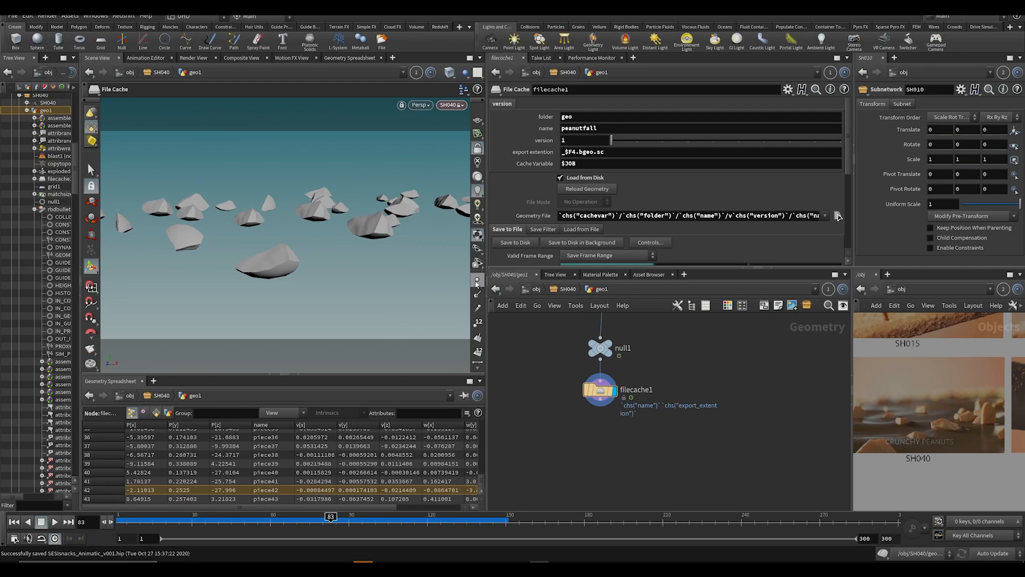
scroll(559, 404, down, 2)
key(Tab)
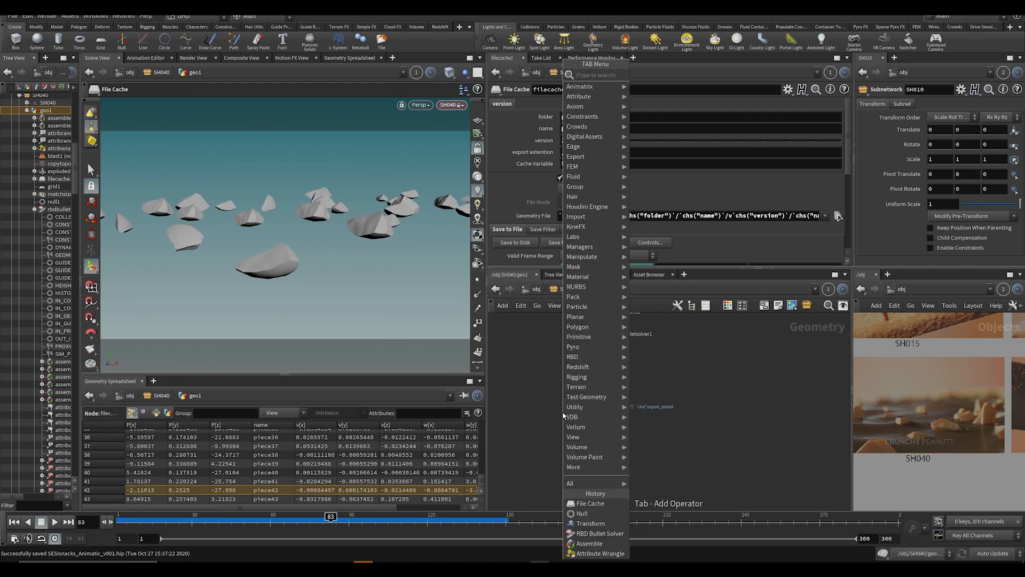
text(out)
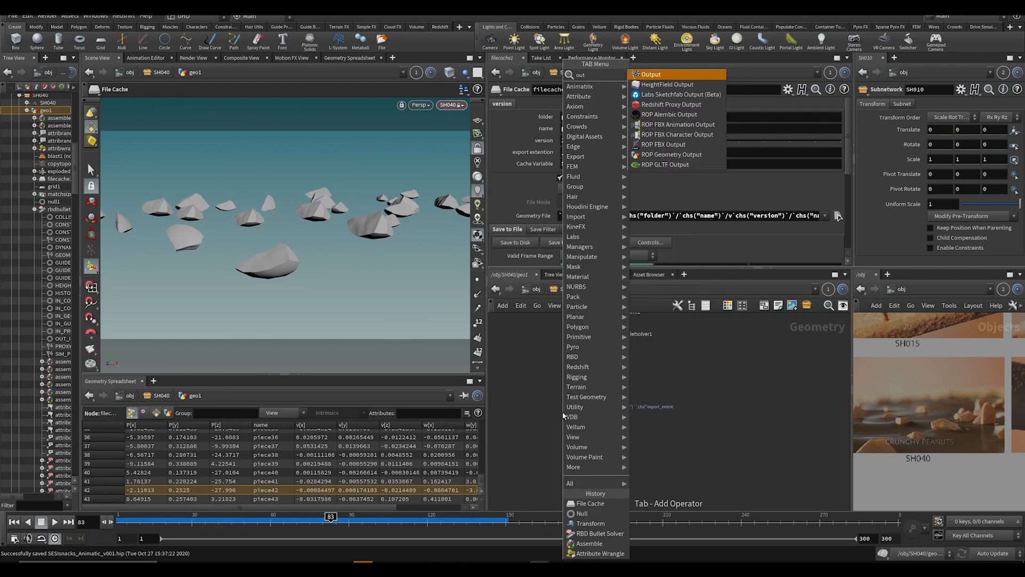
click(550, 431)
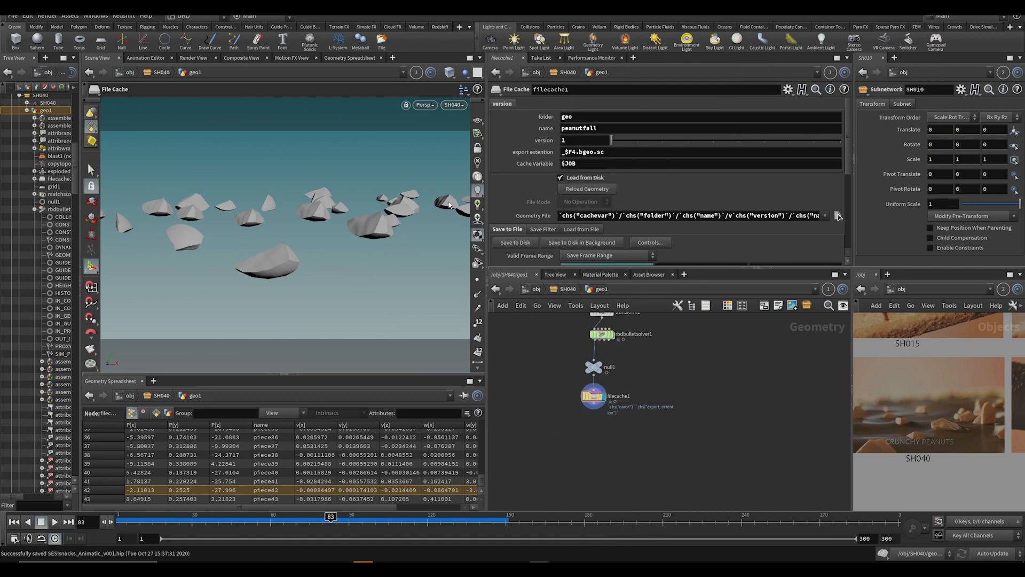
scroll(889, 421, up, 3)
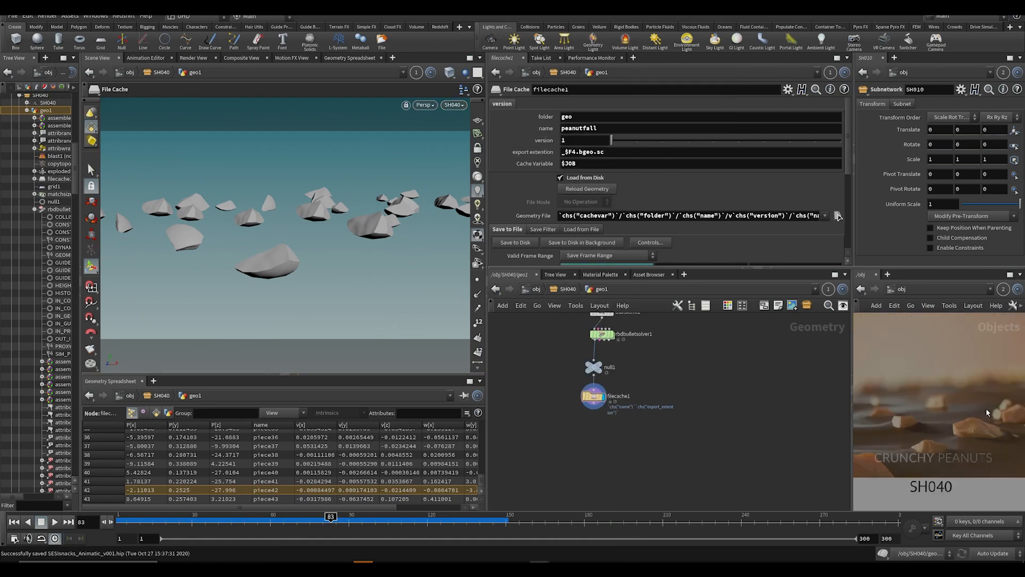
key(Tab)
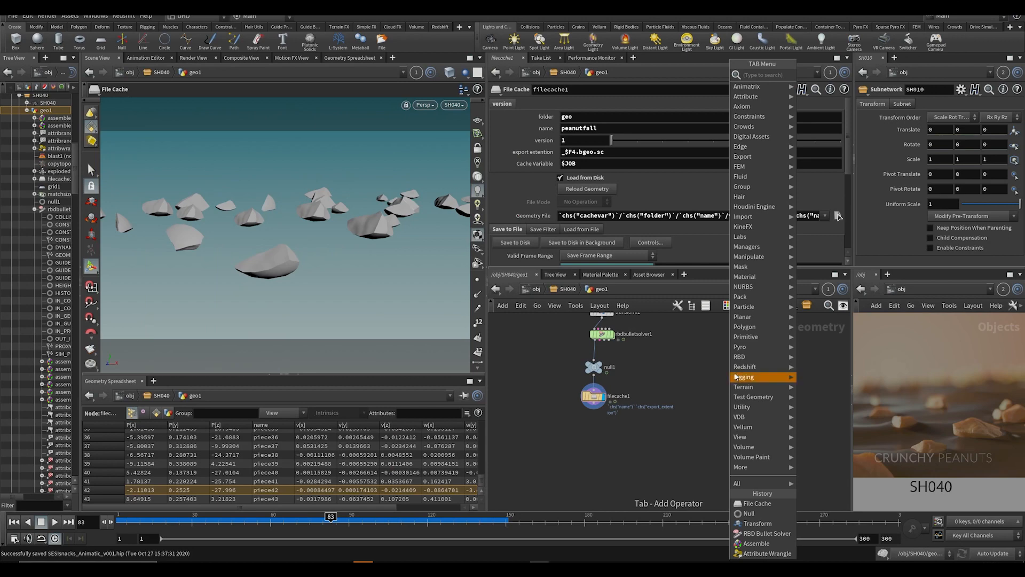
click(973, 443)
Step: Widen the object-level network and parameter panes and frame the SH040 reference image
scroll(972, 443, down, 3)
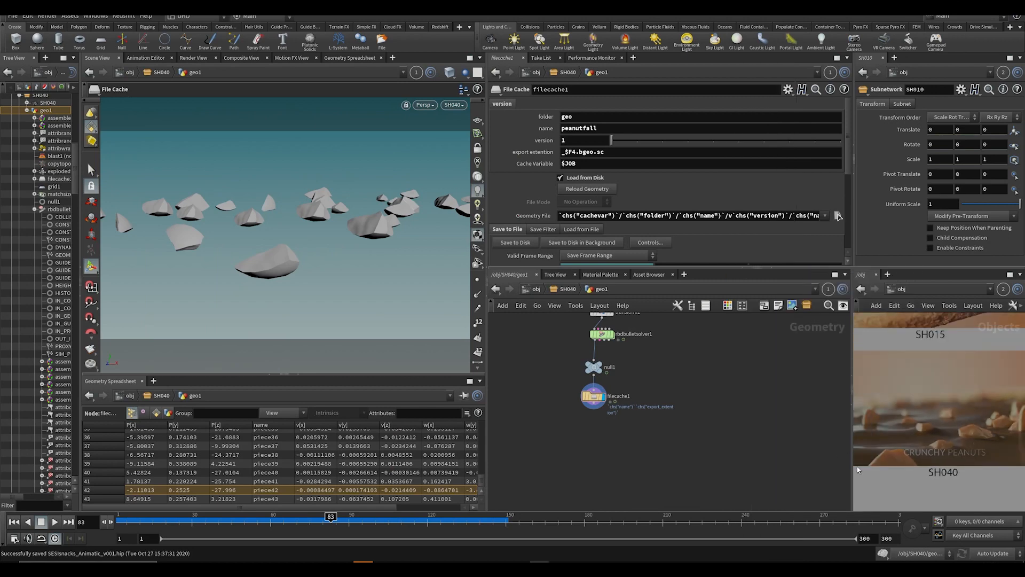
drag(853, 464, 800, 438)
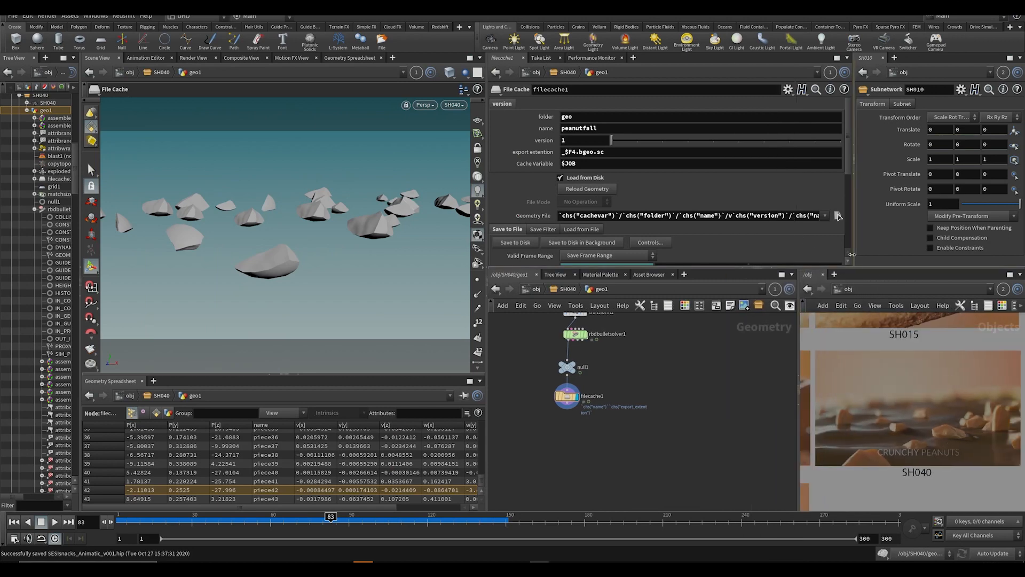
drag(853, 255, 798, 255)
scroll(849, 395, up, 4)
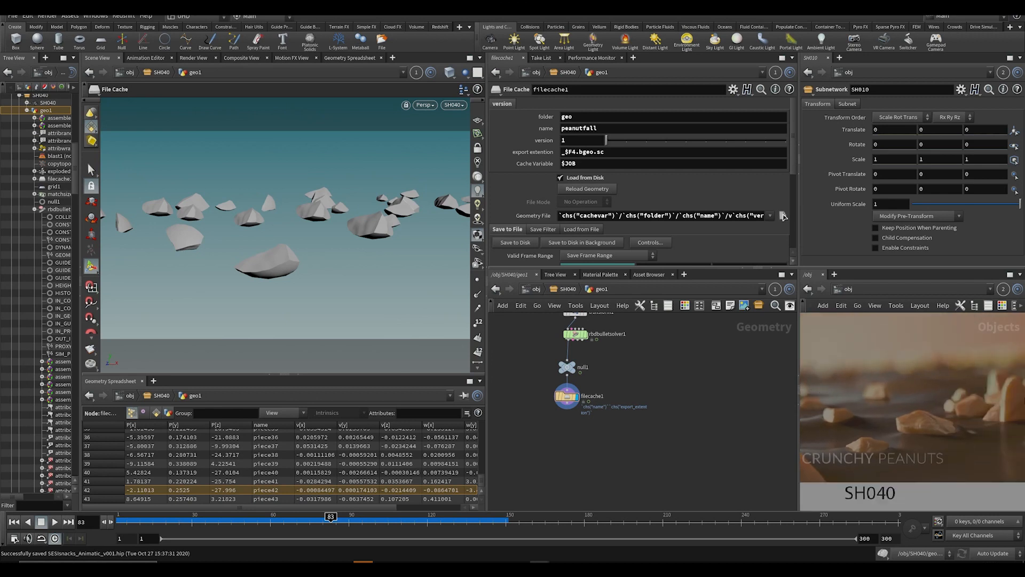
middle_drag(989, 455, 981, 417)
middle_drag(837, 424, 920, 414)
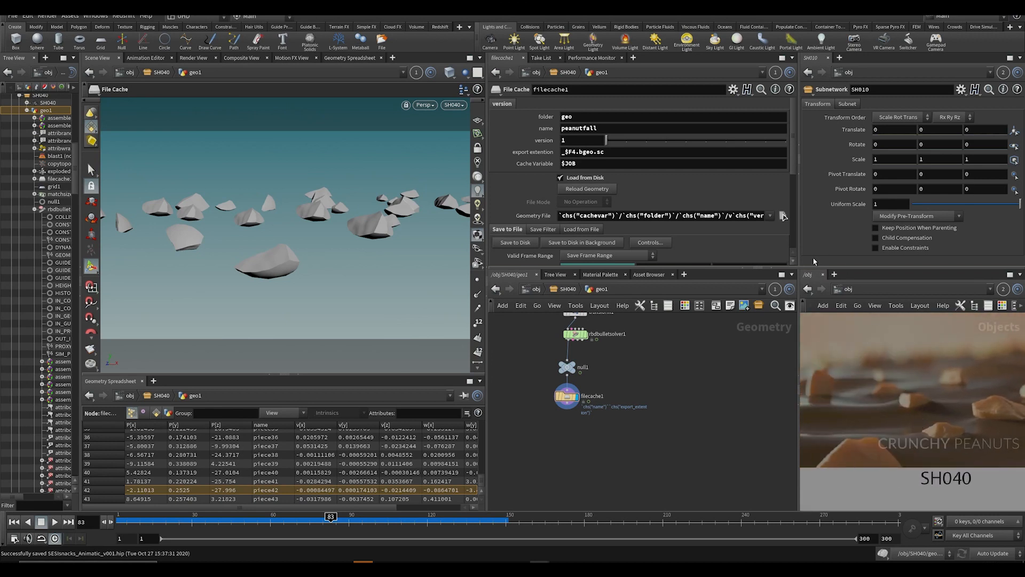
Step: Fine-tune the widths of the object-level panes and reframe the SH040 reference image beside the geometry network
drag(797, 263, 810, 264)
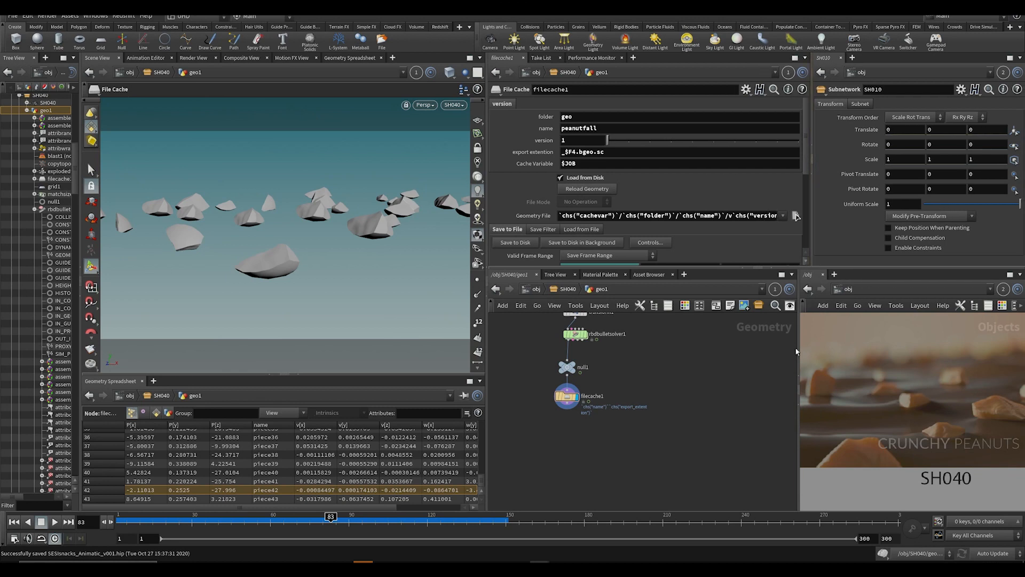
drag(797, 351, 791, 350)
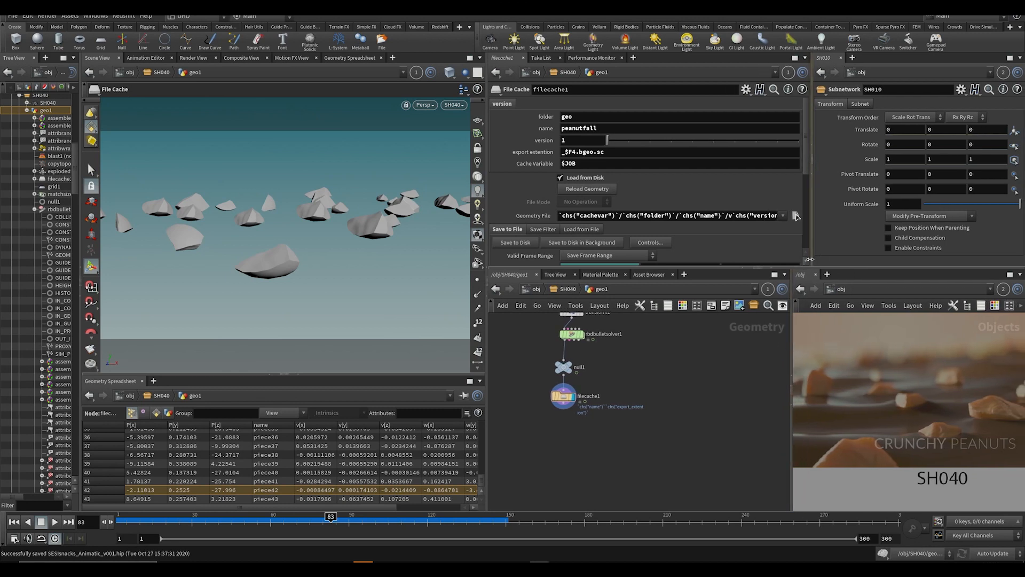
drag(810, 260, 790, 260)
middle_drag(915, 398, 987, 424)
scroll(891, 424, down, 4)
scroll(890, 425, up, 3)
scroll(893, 427, down, 1)
scroll(897, 430, up, 2)
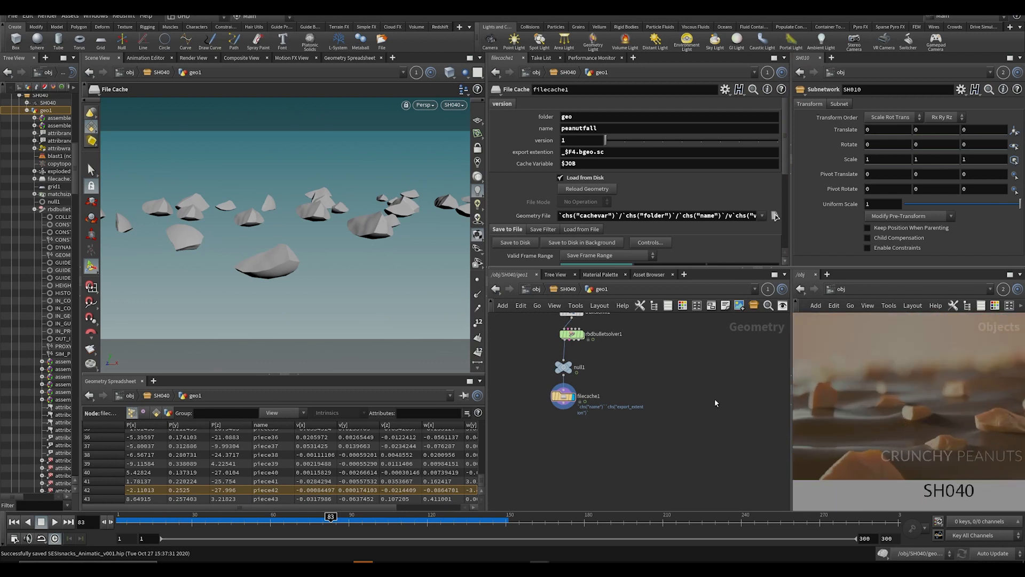
Step: Add a Grid node next to null1 in the geometry network
key(Tab)
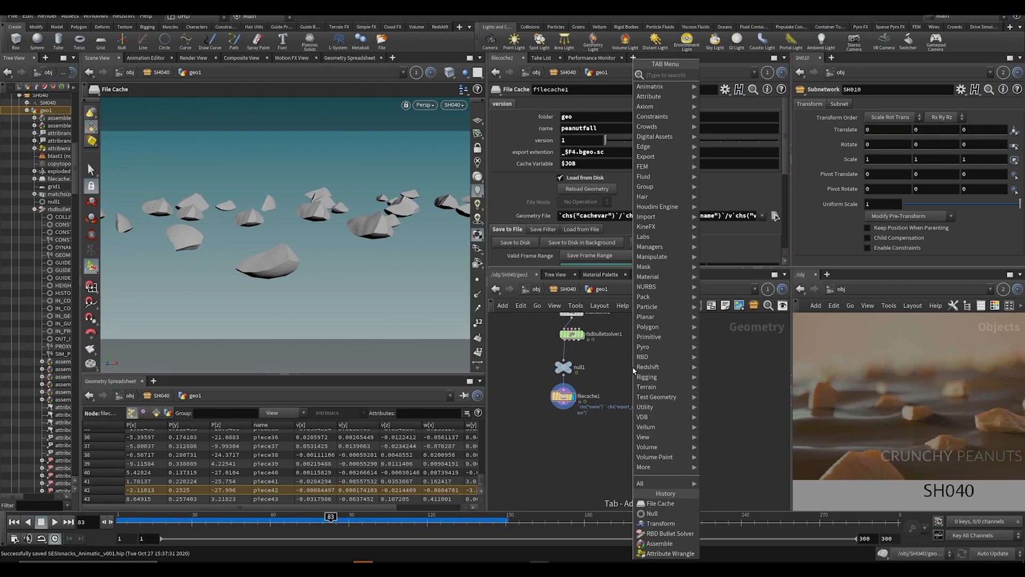
text(gri)
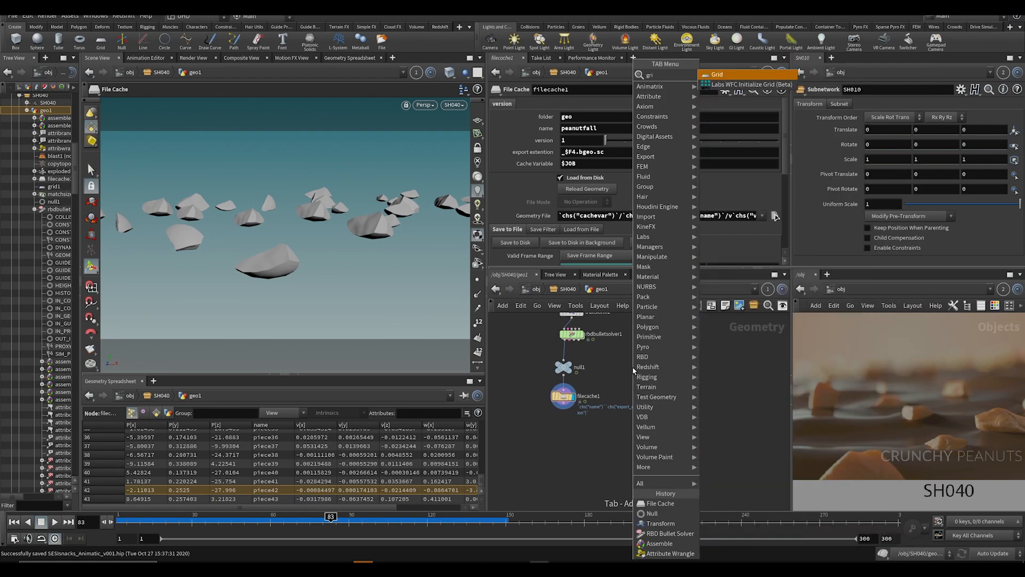
key(Return)
click(633, 368)
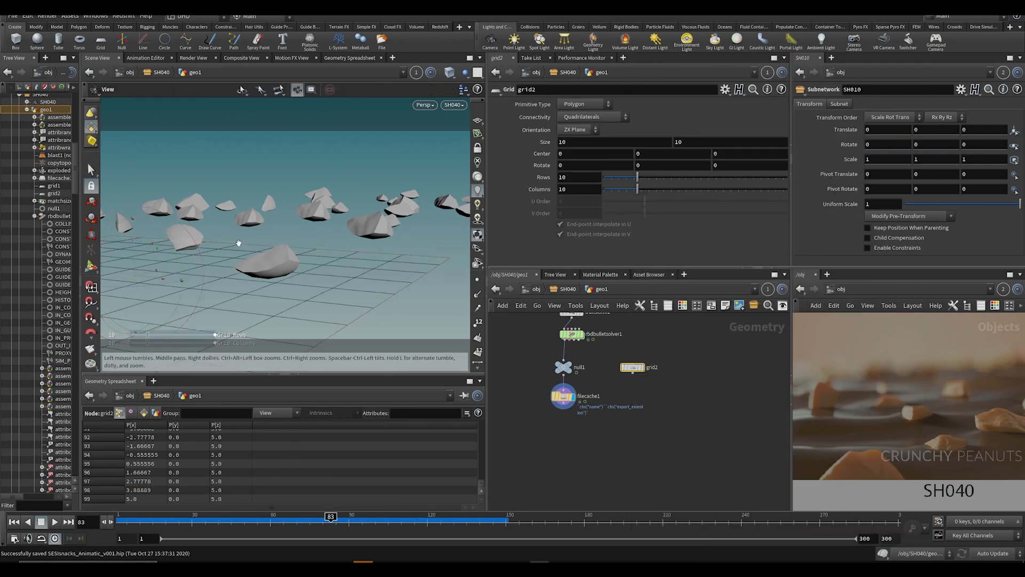
Step: Resize and shift the new grid under the scattered peanuts to about 28 by 41.7, centred at about -0.19, 0, -12.8
scroll(238, 243, down, 5)
alt+drag(231, 247, 210, 203)
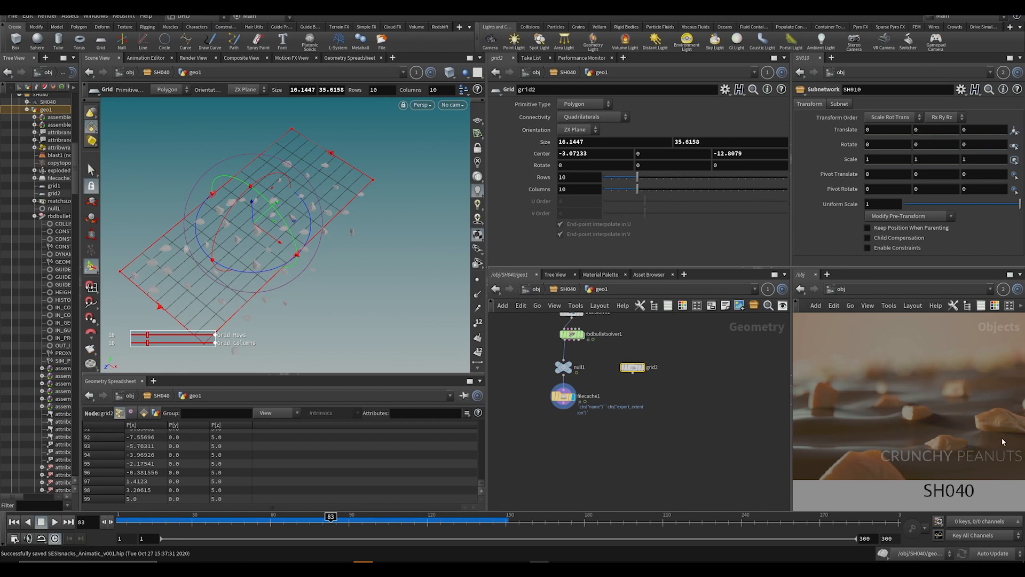
drag(296, 254, 266, 209)
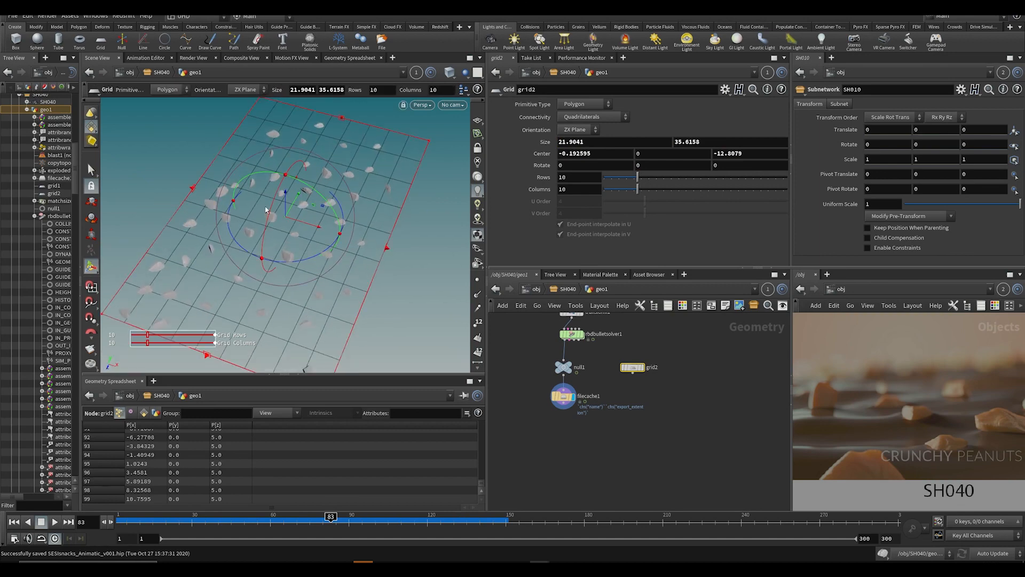
middle_drag(540, 143, 704, 152)
alt+drag(152, 249, 192, 225)
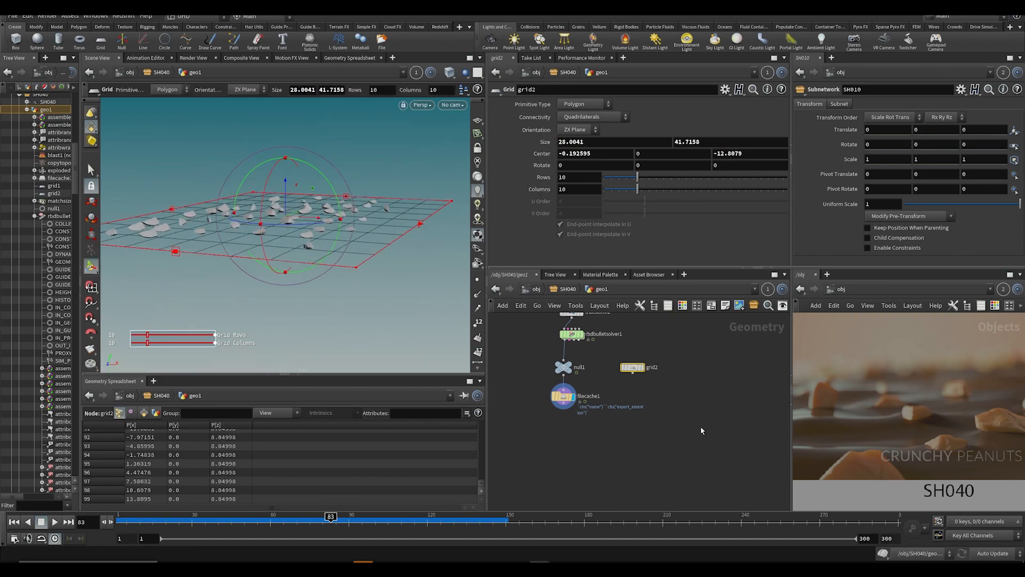
Step: Append a PolyExtrude node to the new grid
key(Tab)
text(ol)
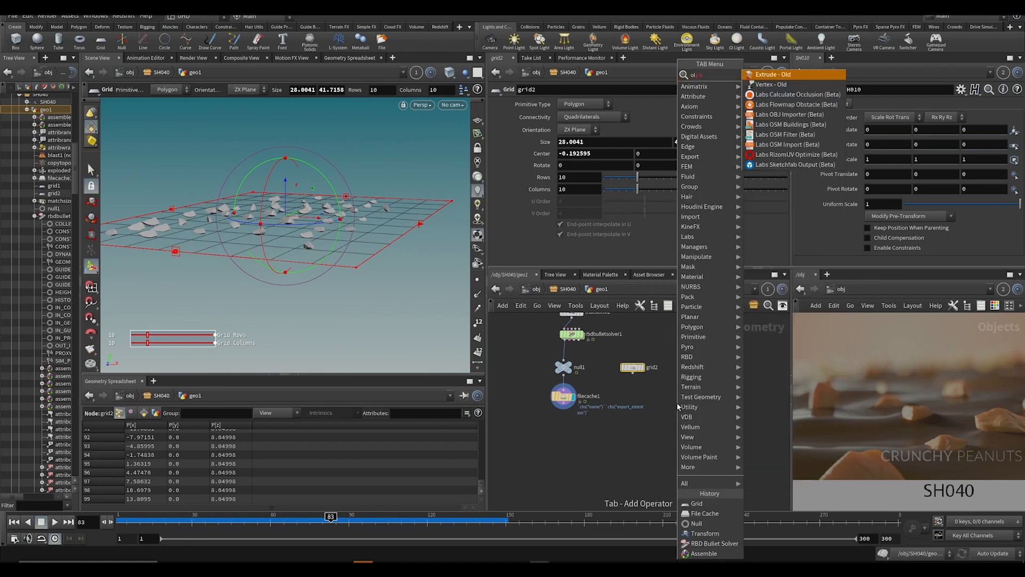
key(BackSpace)
key(BackSpace)
text(poly e)
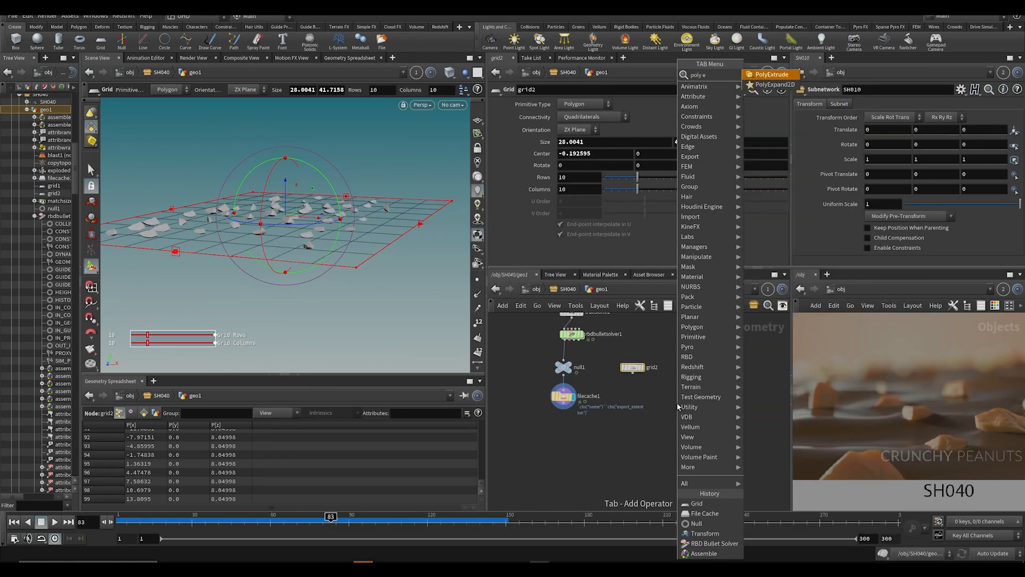
key(Return)
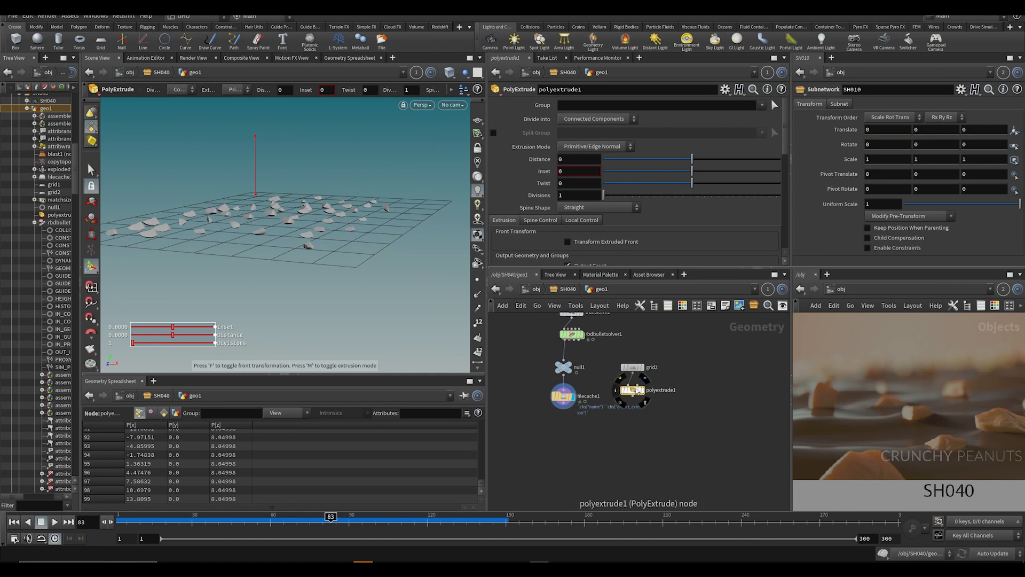
Step: Display polyextrude1, set its extrusion distance to about -0.574 and enable Output Back to close the slab
click(642, 390)
drag(692, 163, 646, 161)
scroll(575, 246, down, 3)
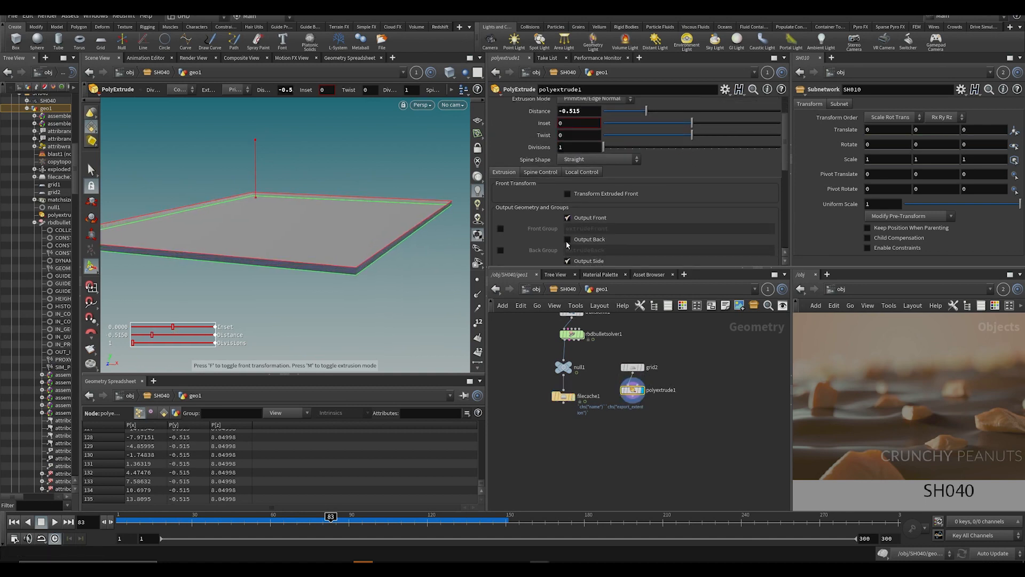
click(568, 239)
drag(656, 111, 640, 110)
Step: Append a VDB from Polygons node to polyextrude1 and display the slab as a distance volume
key(Tab)
text(vdbf)
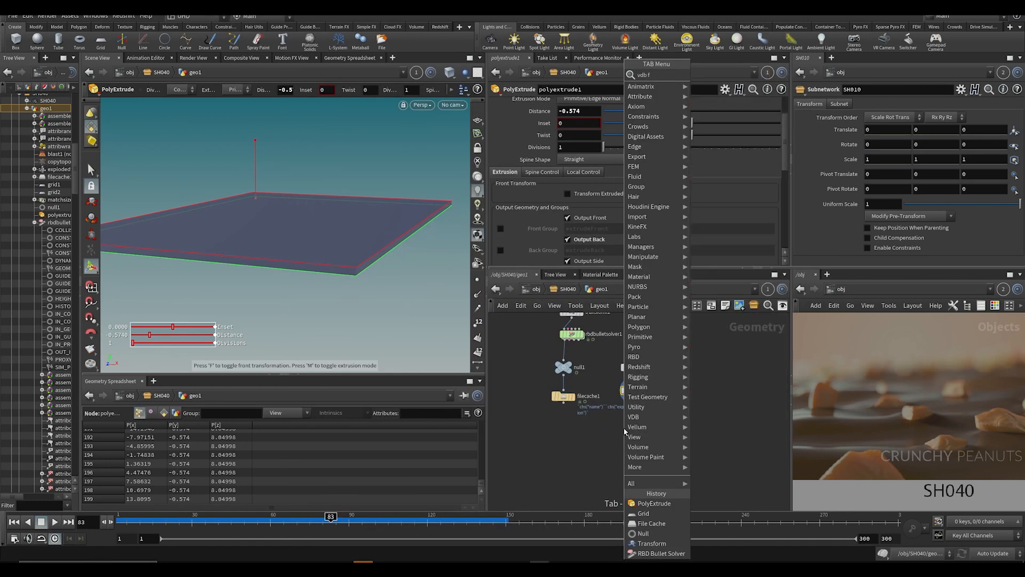
key(Down)
key(Down)
key(Down)
key(shift+Return)
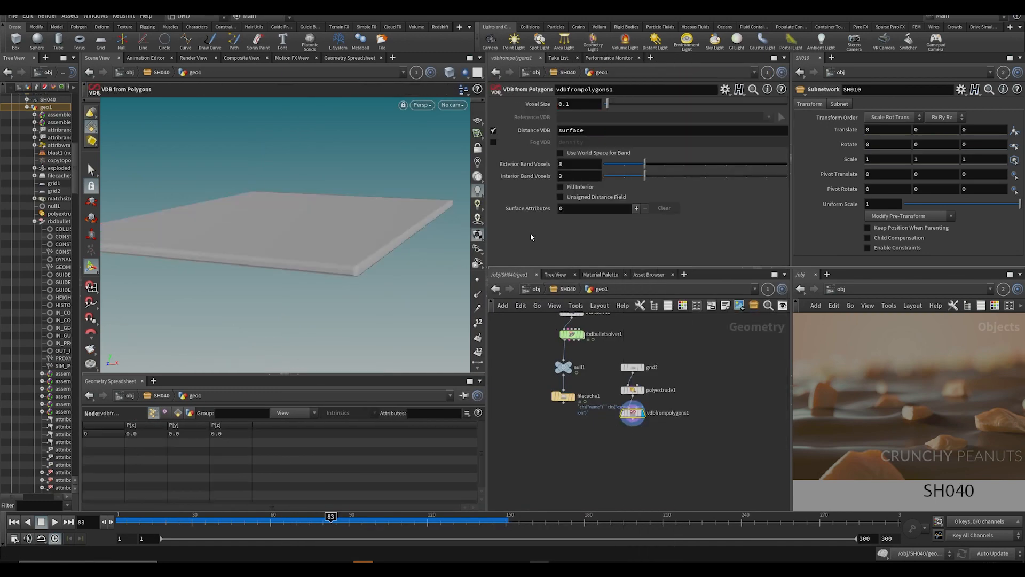
alt+drag(297, 254, 325, 259)
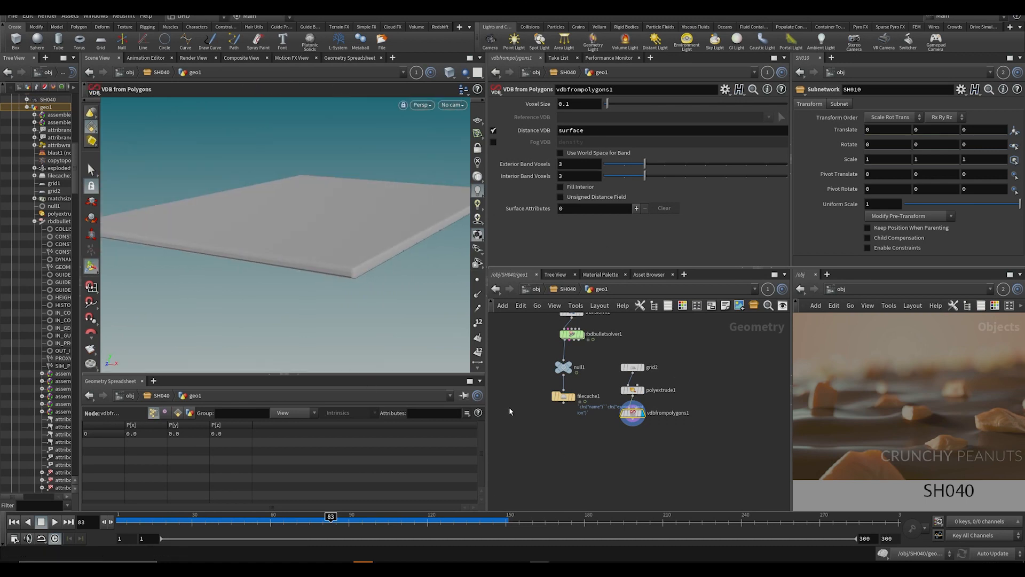
Step: Display filecache1 and add a second VDB from Polygons node to the geometry network
scroll(660, 455, up, 2)
click(534, 369)
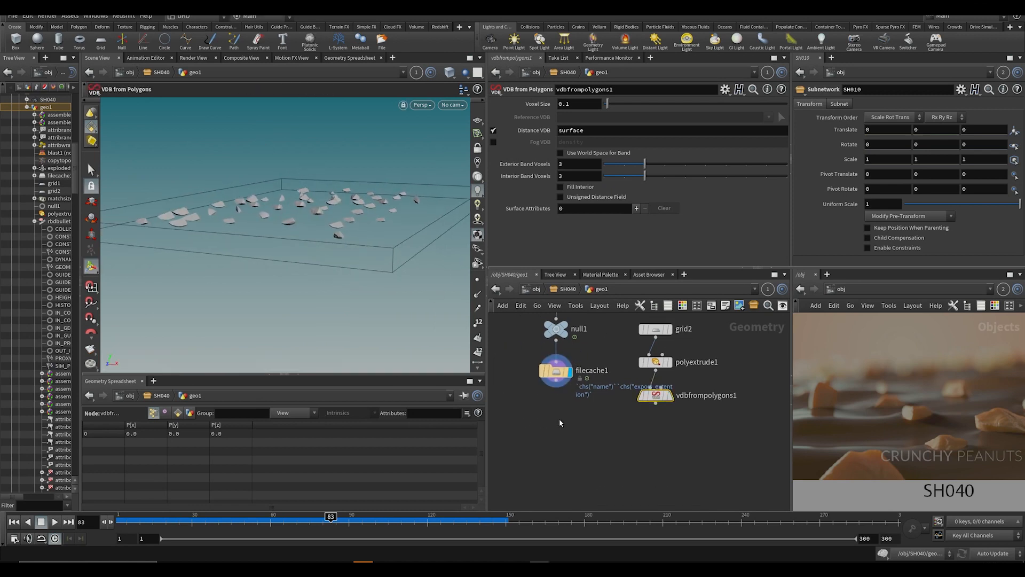
key(Tab)
mouse_move(565, 416)
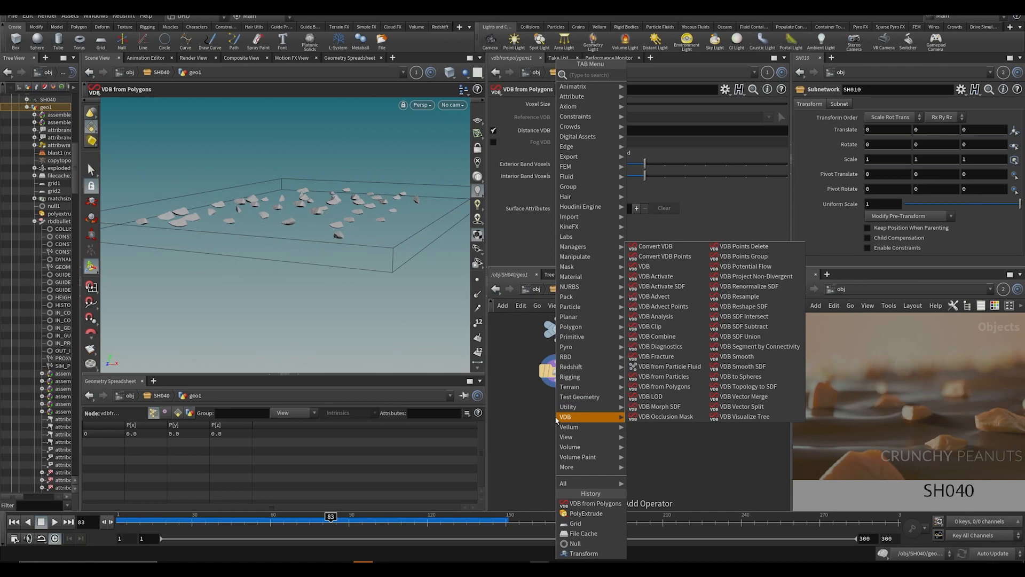
text(vdb d)
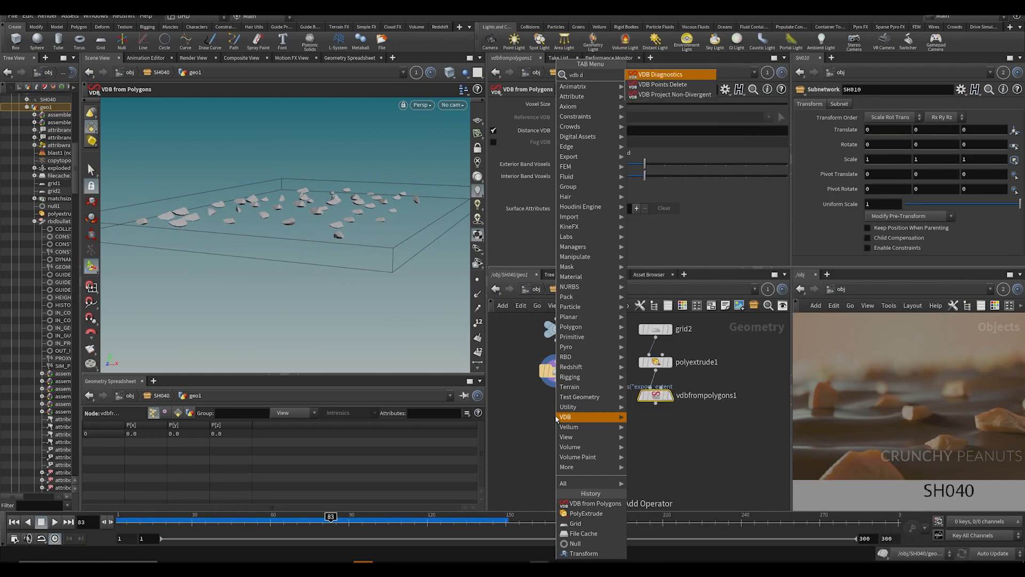
key(BackSpace)
text(from)
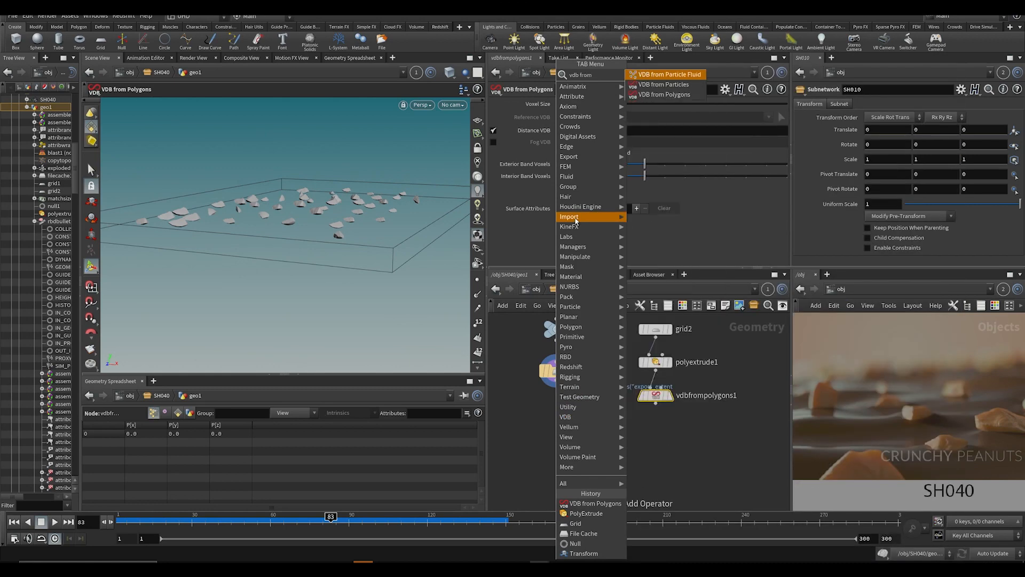
key(Down)
key(Down)
key(Return)
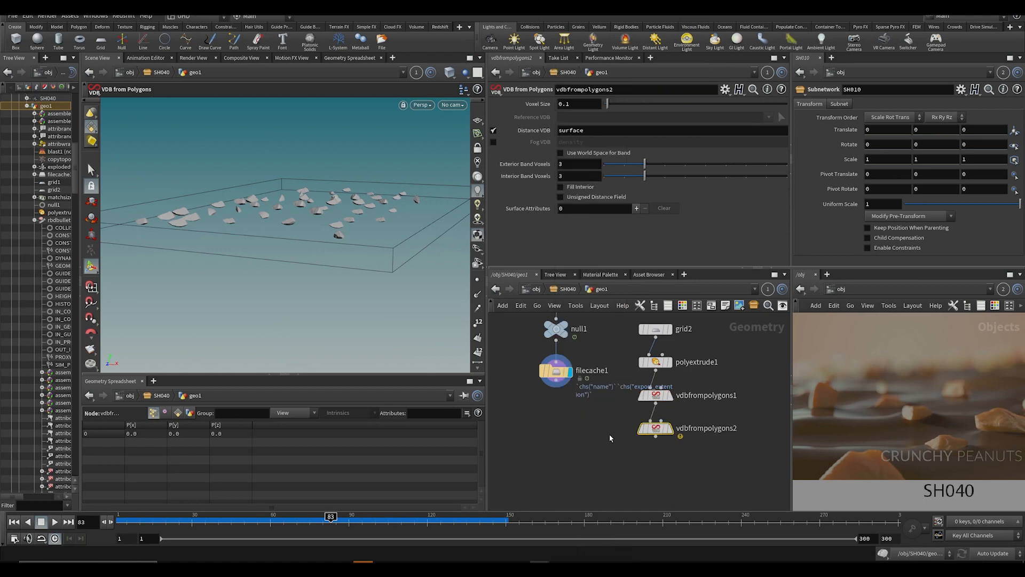
Step: Place vdbfrompolygons2 below filecache1, feed it only from the cached peanuts, and display it
drag(653, 435, 548, 426)
drag(557, 384, 552, 412)
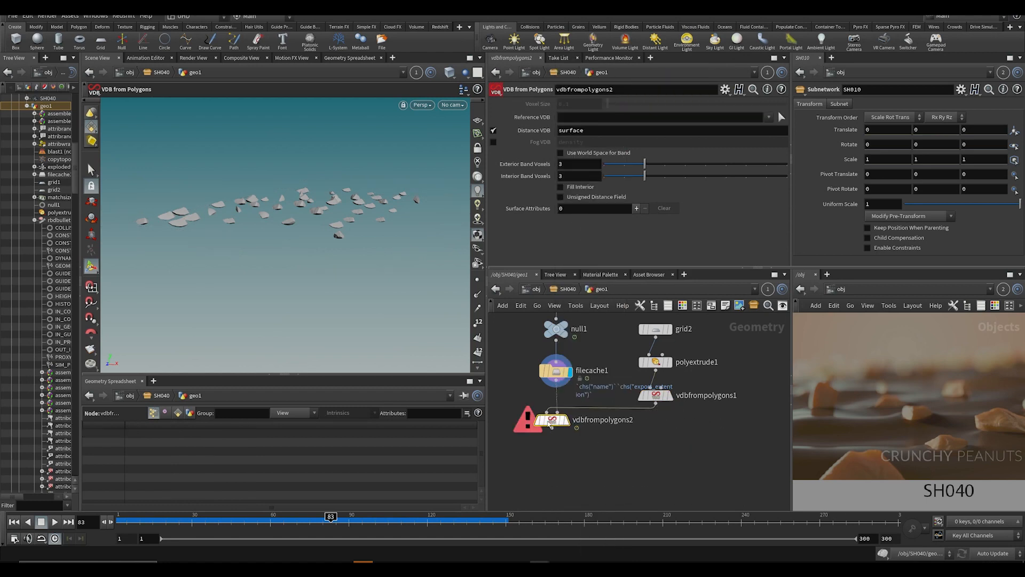
key(ctrl+z)
click(559, 415)
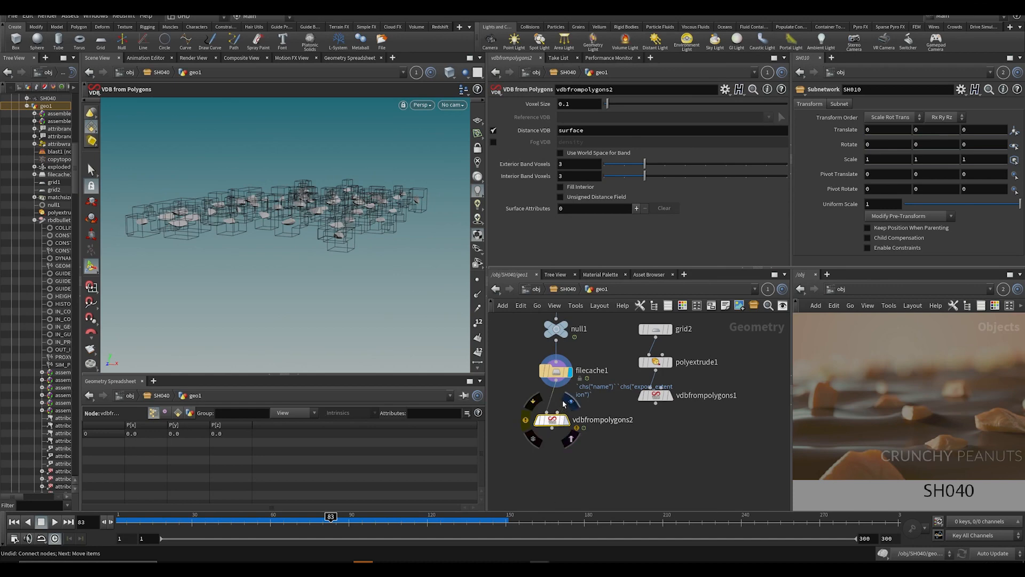
Step: Save the scene and make vdbfrompolygons2 output a density fog VDB instead of the distance VDB
key(ctrl+s)
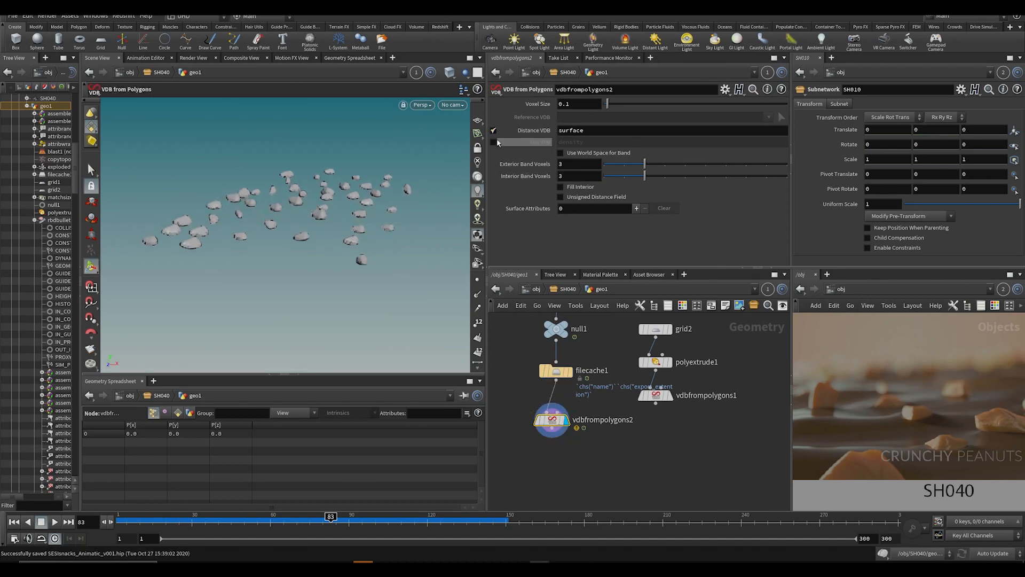
click(494, 130)
click(493, 142)
Step: Add a VDB Reshape SDF node, wire vdbfrompolygons1 into its first input and display it
middle_drag(638, 469, 627, 449)
key(Tab)
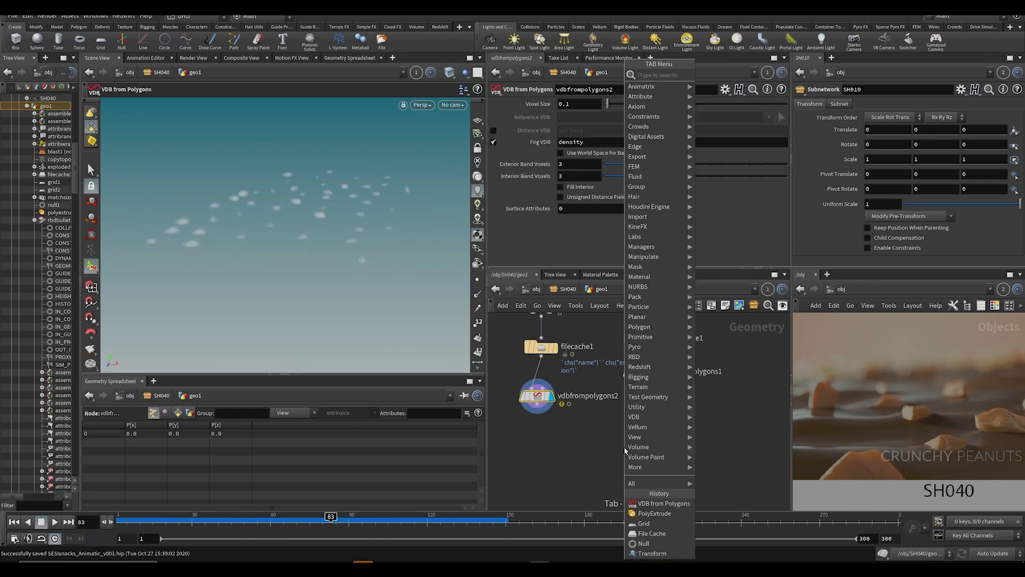
text(vdb resh)
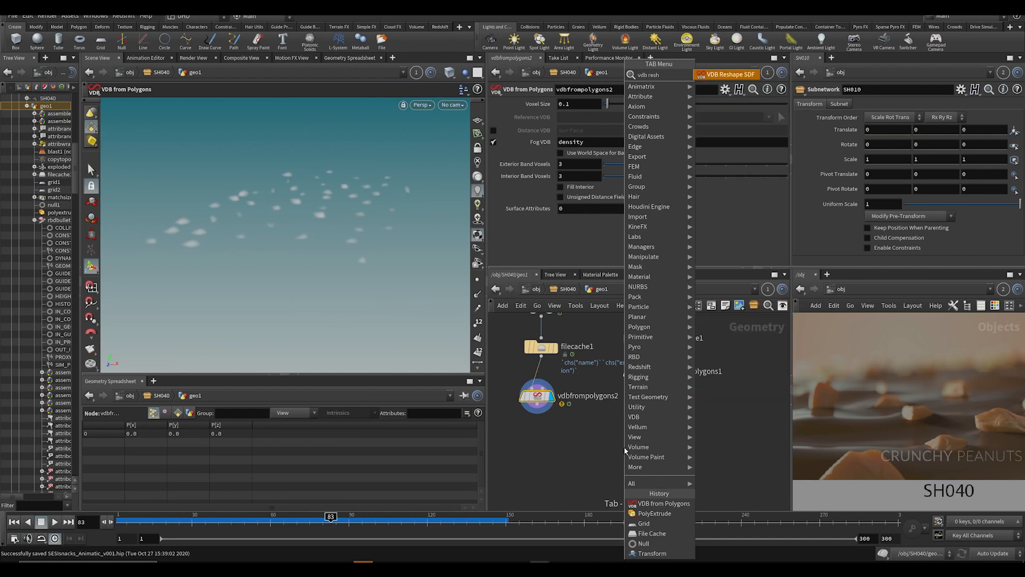
key(Return)
click(645, 446)
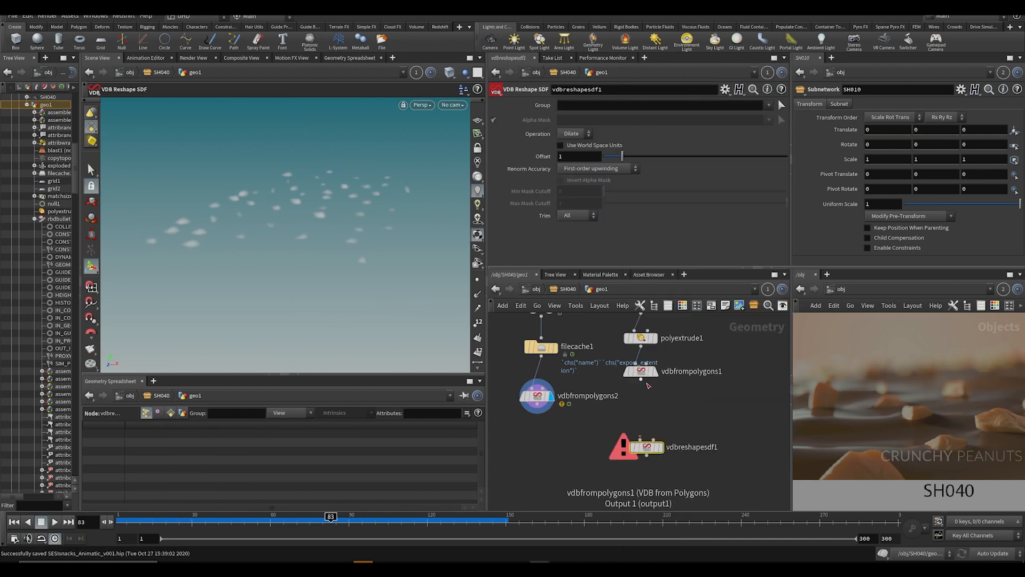
click(641, 378)
click(639, 432)
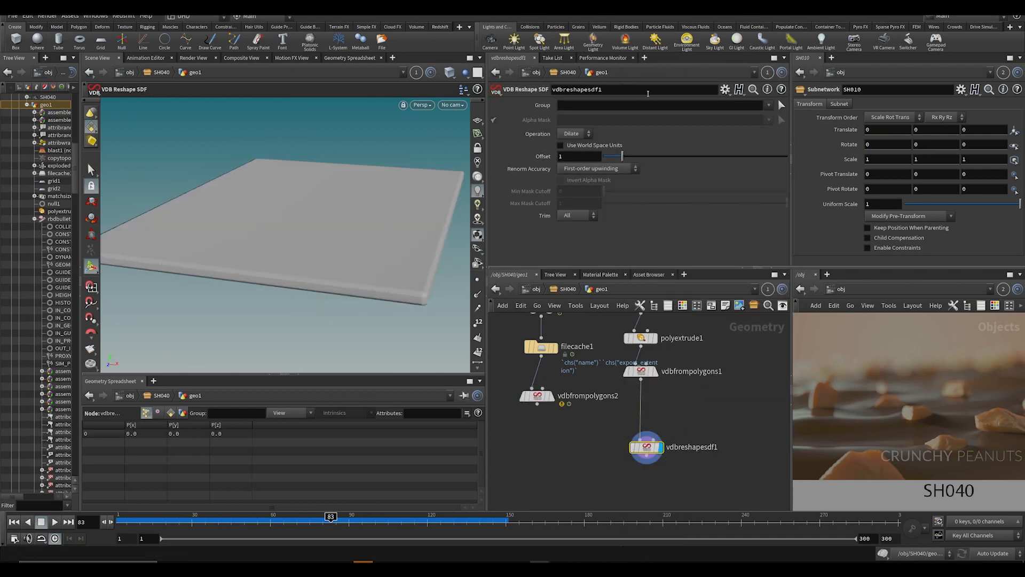
Step: Wire the peanut fog volume from vdbfrompolygons2 into the mask input of vdbreshapesdf1
click(660, 435)
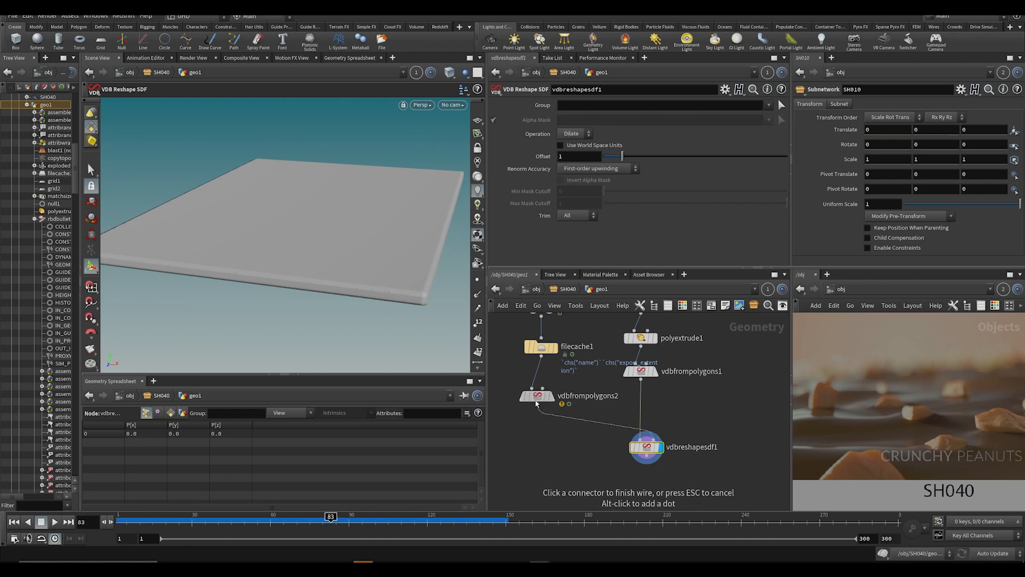
click(537, 405)
click(551, 396)
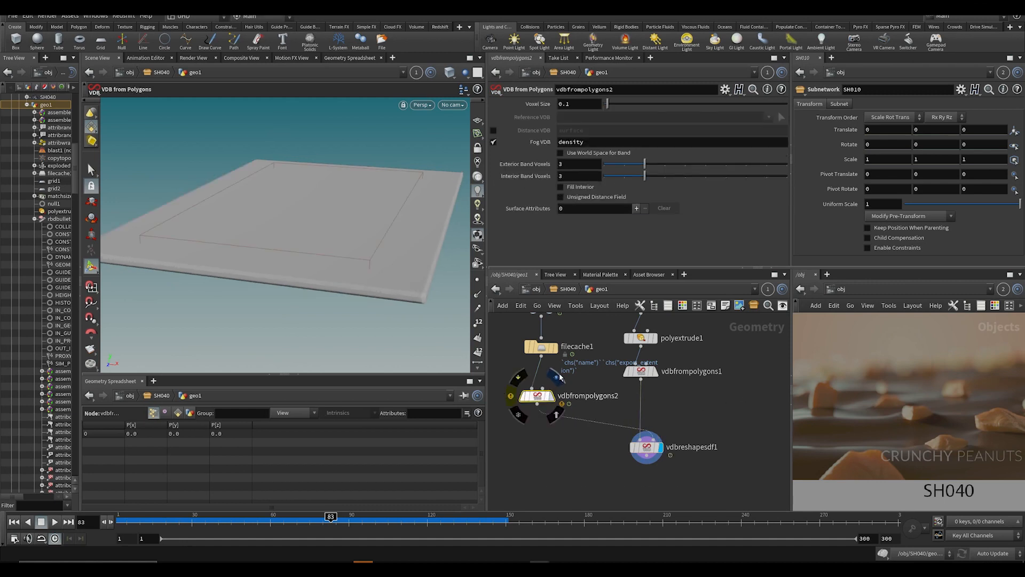
click(659, 447)
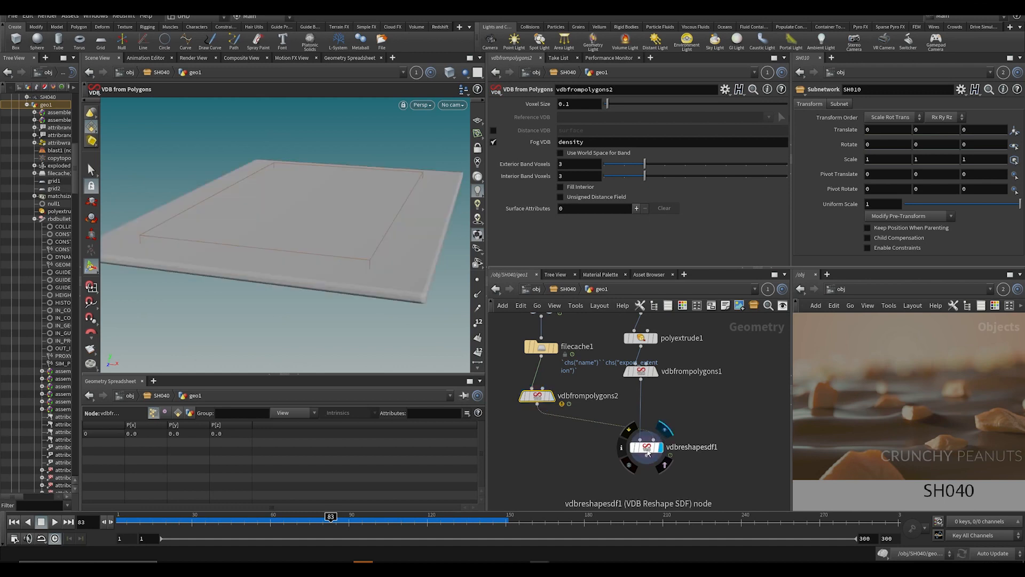
Step: Set vdbreshapesdf1 to Erode with an offset of 4.57 and move the timeline to frame 113
click(646, 447)
click(574, 133)
click(569, 153)
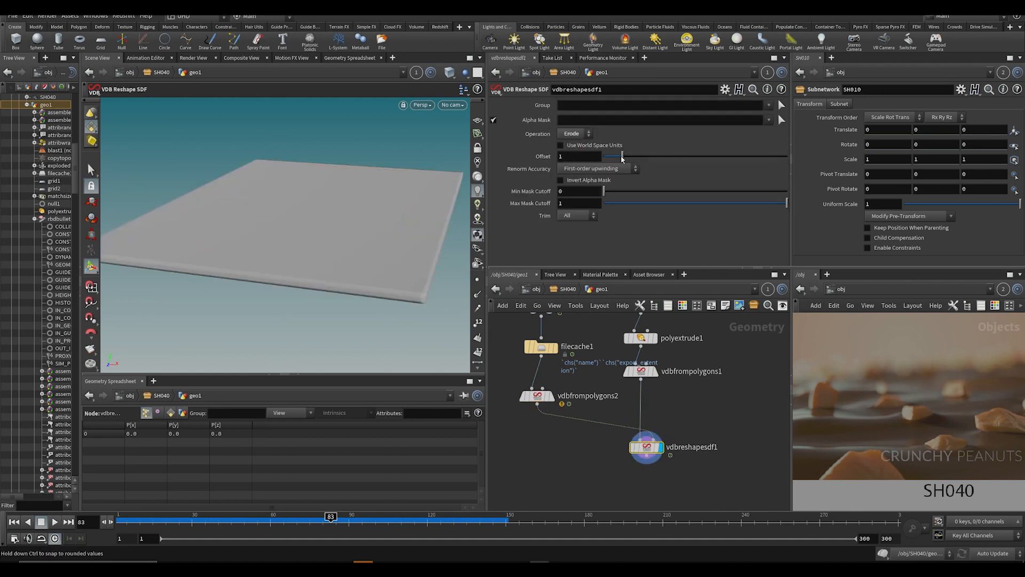
drag(332, 517, 351, 517)
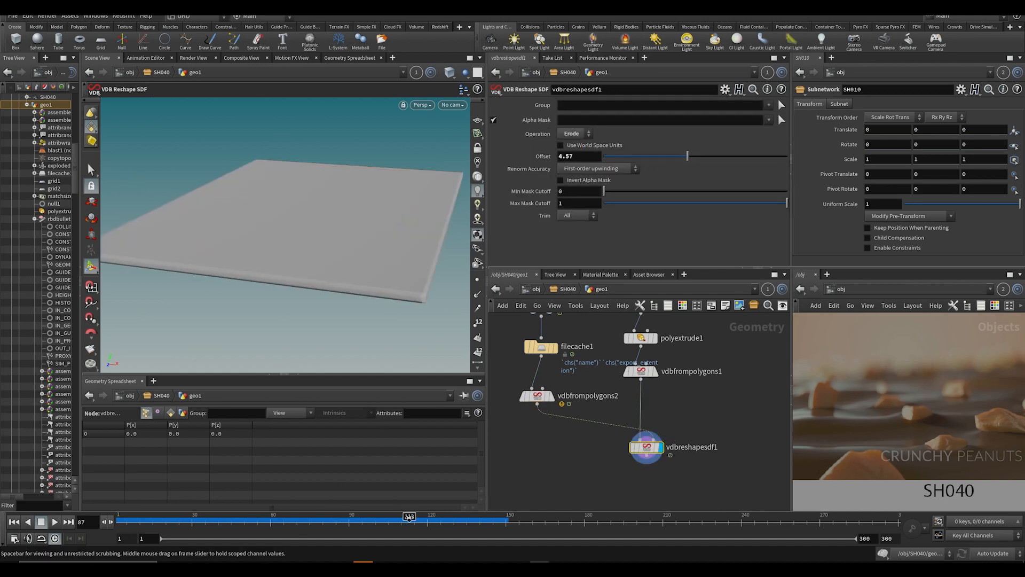
alt+drag(293, 244, 311, 206)
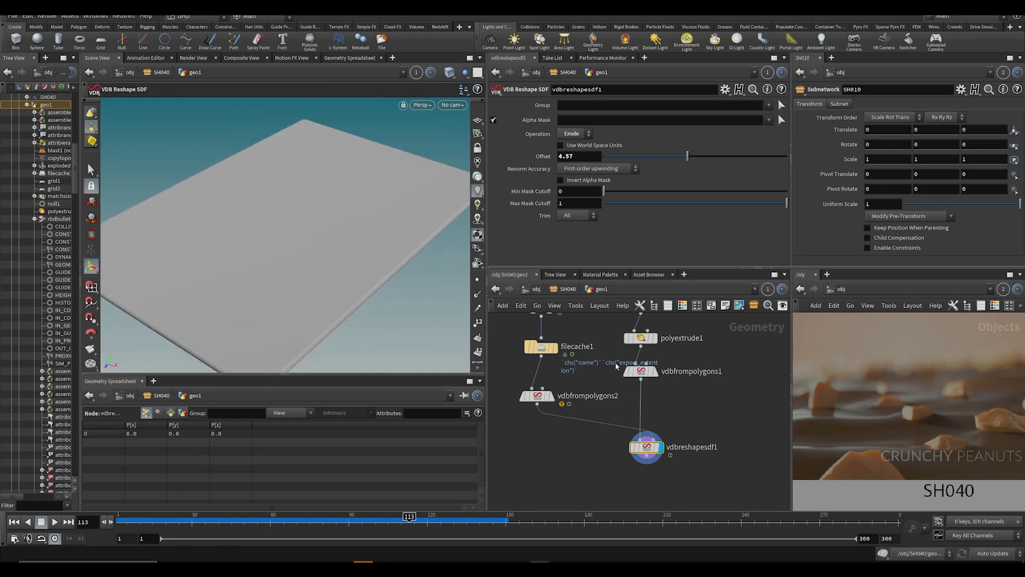
Step: Template filecache1 over the slab and compare the peanuts' height with the slab from the side
click(553, 347)
drag(297, 275, 316, 220)
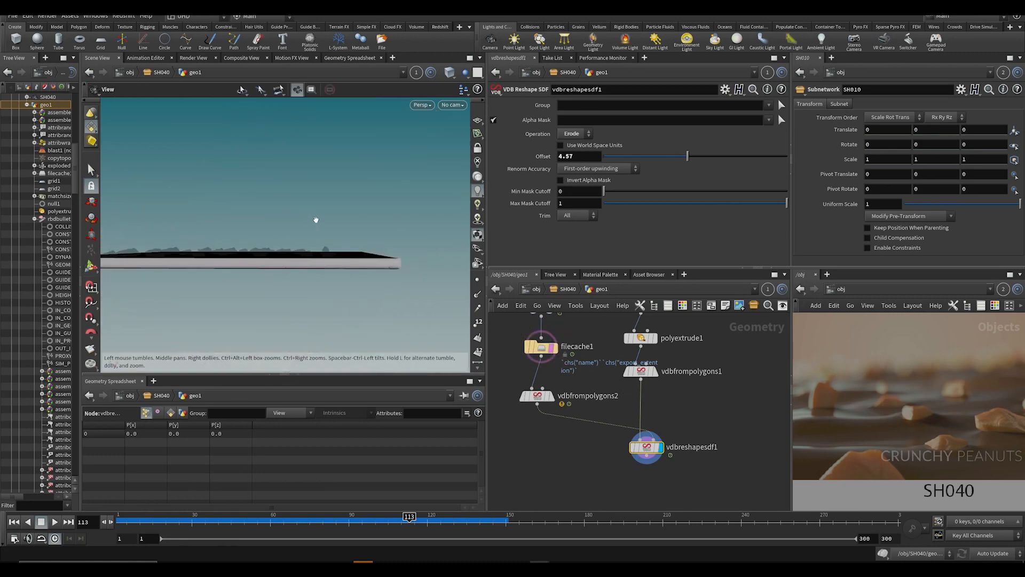
drag(320, 262, 326, 235)
scroll(585, 397, up, 3)
Step: Insert a Transform node between vdbfrompolygons1 and vdbreshapesdf1 and raise the slab by about 0.177 in Y
key(Tab)
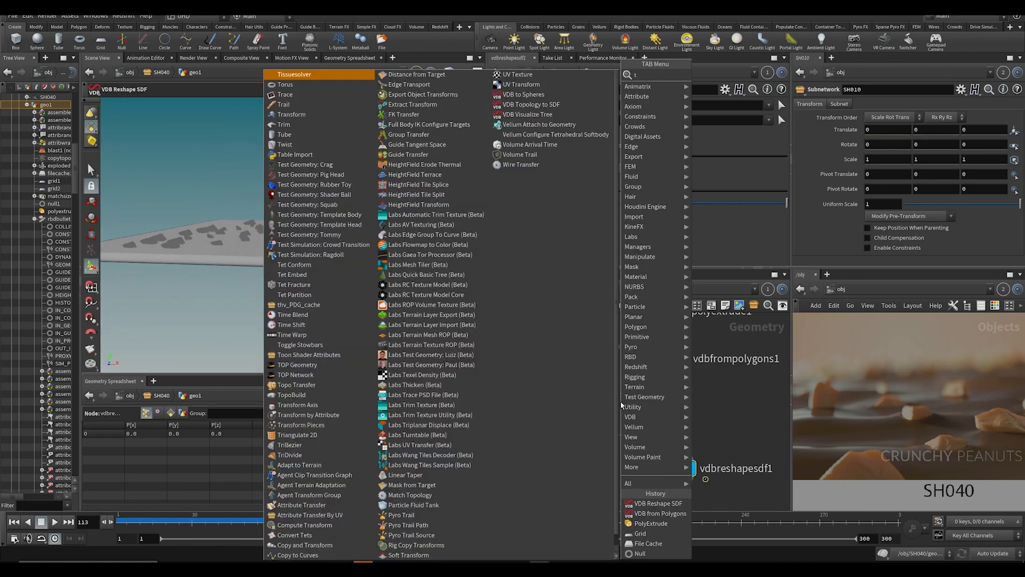
text(tr)
key(Escape)
scroll(621, 405, up, 2)
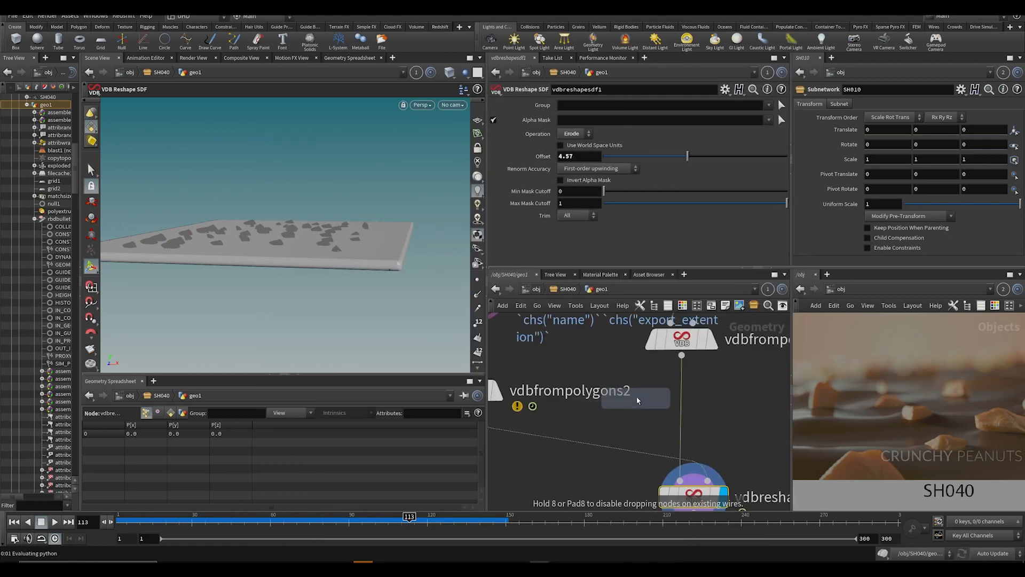
click(639, 397)
drag(642, 394, 682, 413)
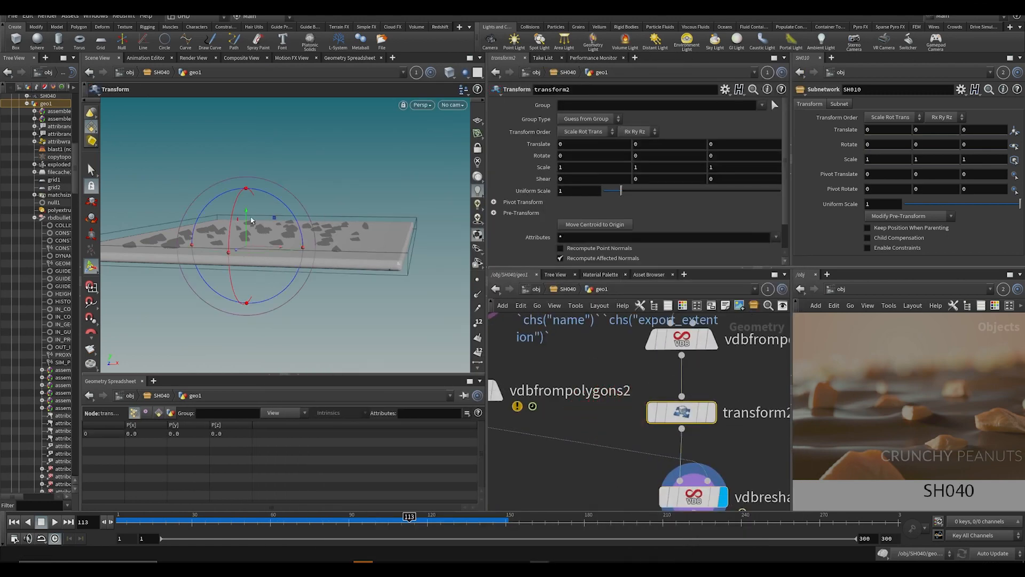
drag(246, 216, 246, 212)
click(636, 490)
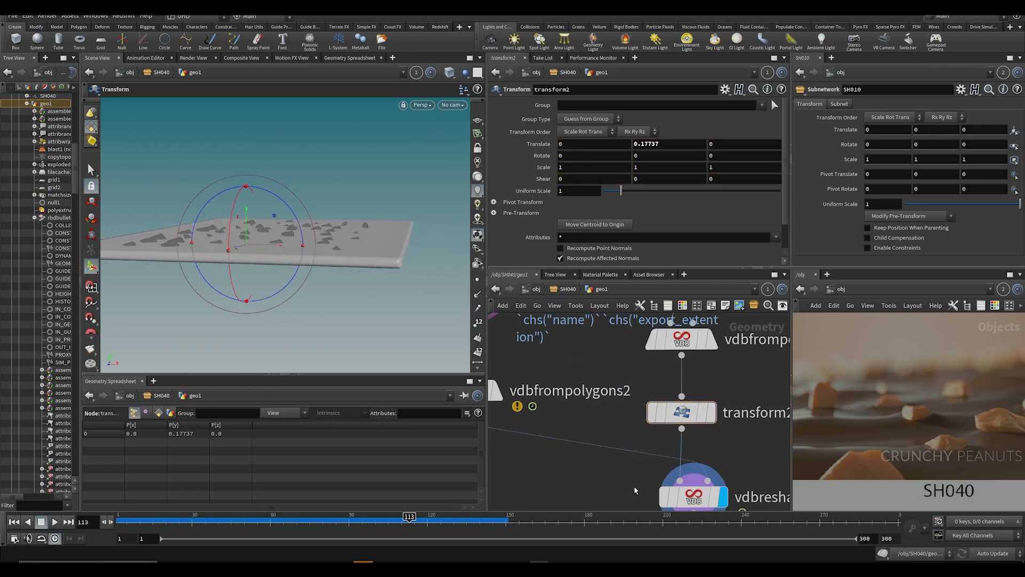
Step: Select vdbreshapesdf1, check the raised slab against the peanuts from above, and save the scene
middle_drag(636, 490, 618, 459)
click(663, 473)
alt+drag(282, 238, 249, 245)
alt+right_drag(249, 245, 249, 300)
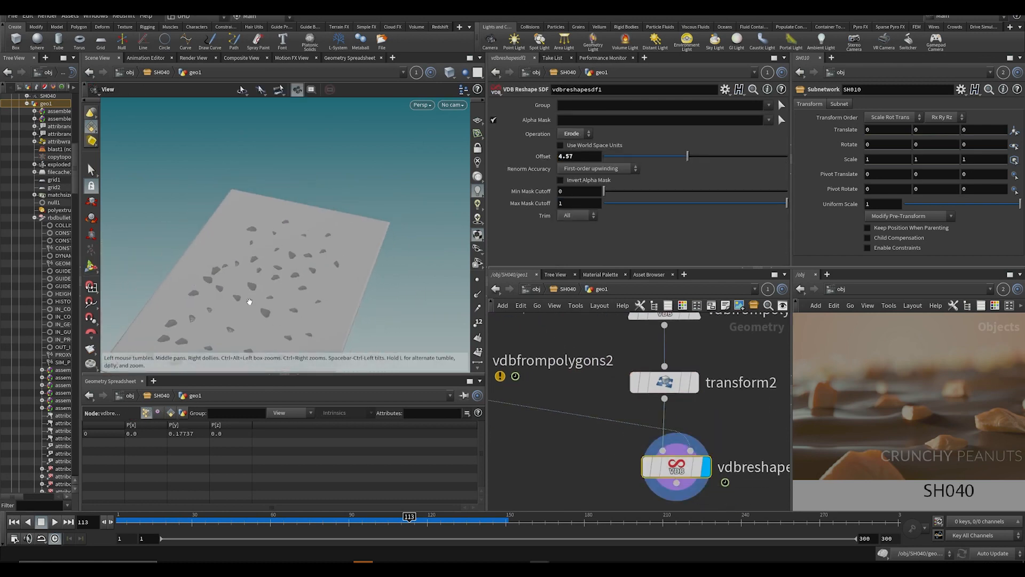
alt+middle_drag(249, 299, 366, 223)
key(ctrl+s)
middle_drag(737, 377, 732, 436)
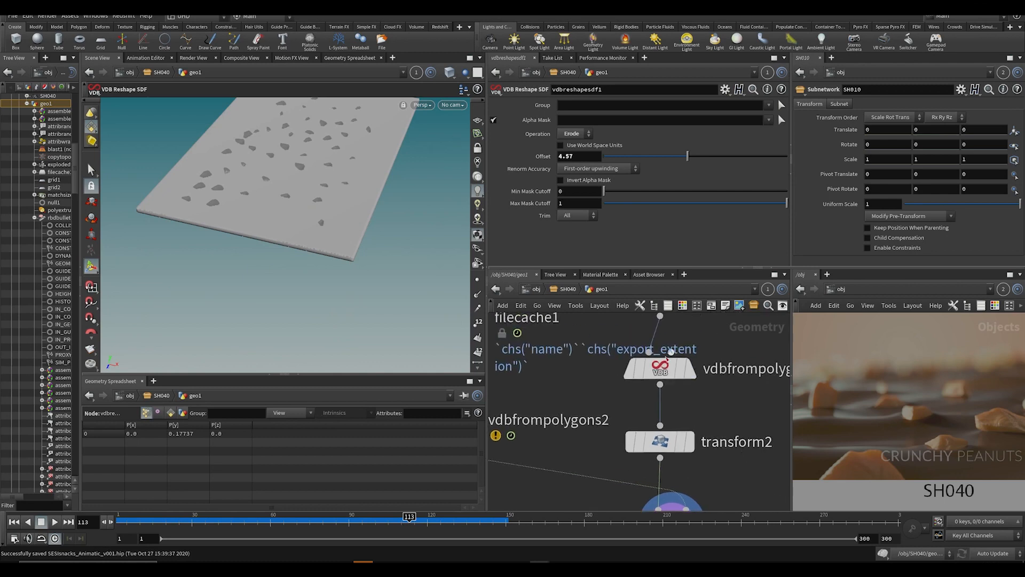
Step: Set the voxel size of vdbfrompolygons1 to 0.03 and inspect the slab's surface up close
click(660, 368)
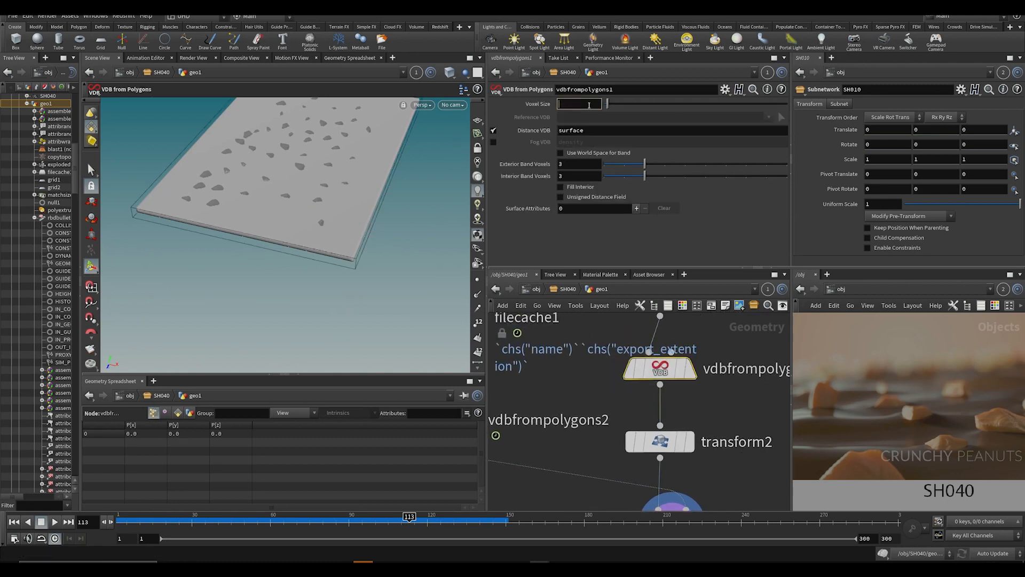
text(03)
key(Return)
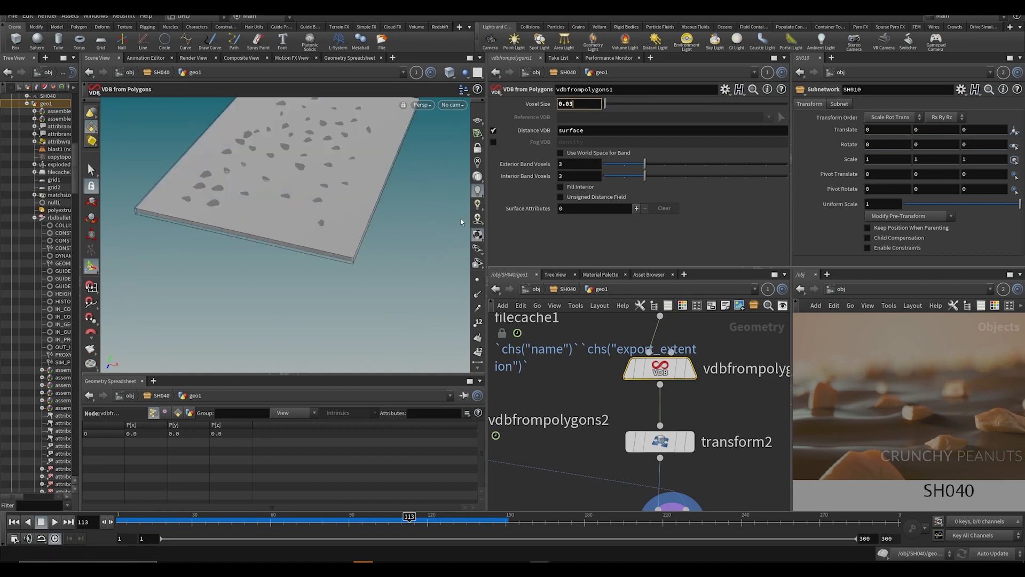
click(589, 495)
middle_drag(588, 496, 583, 395)
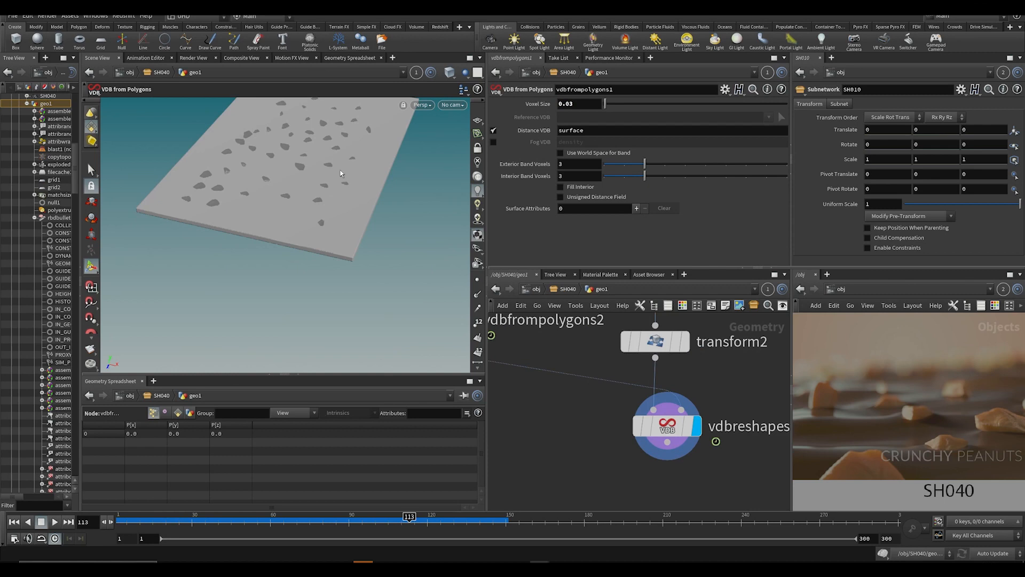
scroll(622, 430, down, 5)
scroll(334, 178, up, 3)
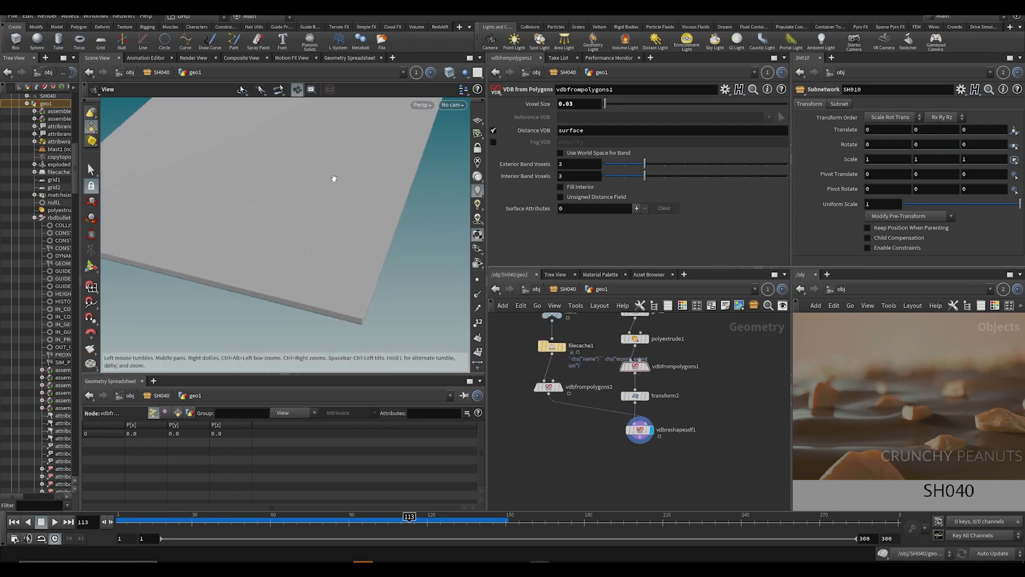
scroll(328, 207, up, 3)
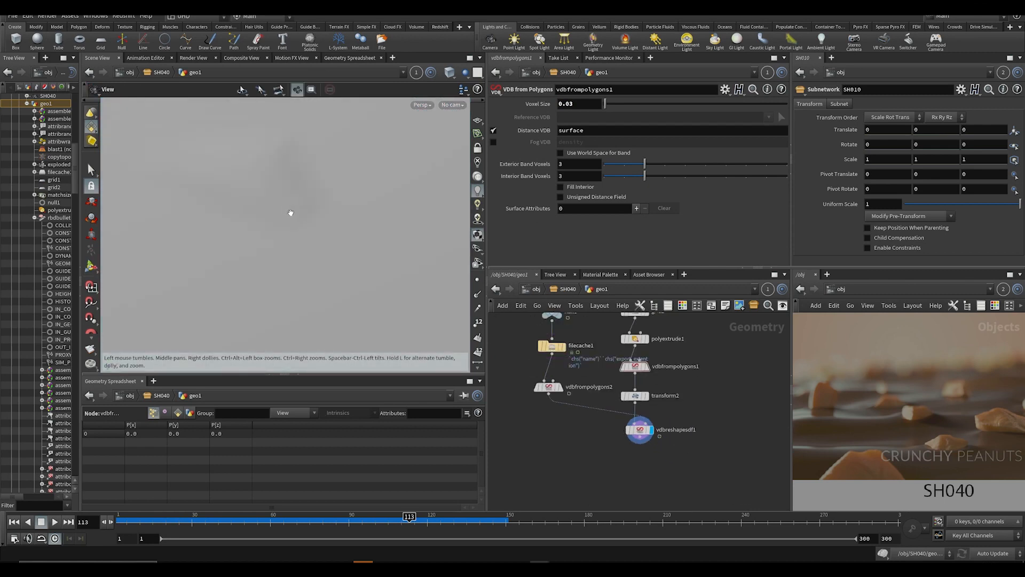
alt+drag(286, 193, 270, 212)
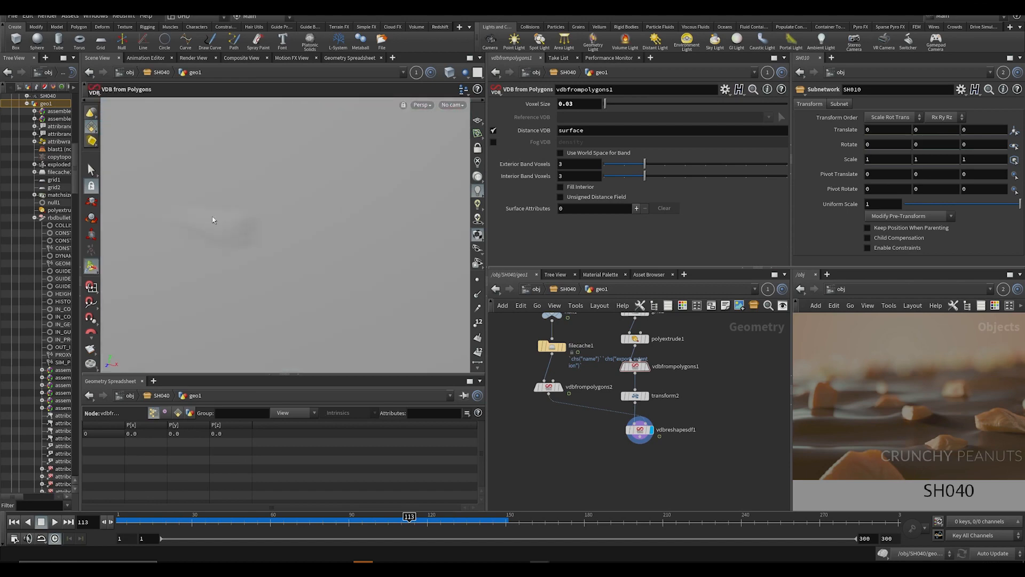
Step: Add a Convert VDB node below vdbreshapesdf1, wire it to the reshaped slab, and display it
alt+middle_drag(213, 219, 338, 218)
key(Return)
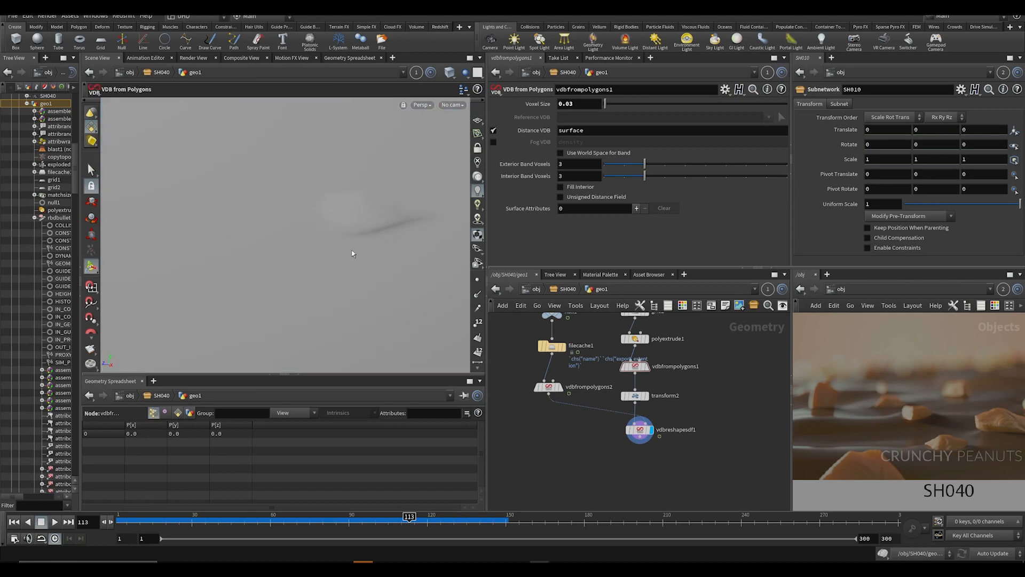
key(Tab)
text(conver)
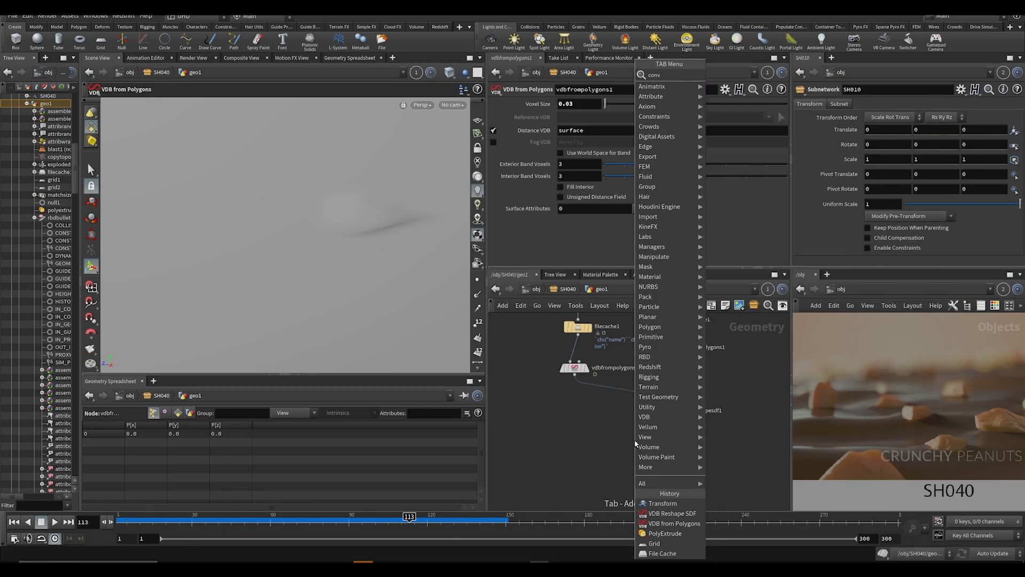
key(Return)
click(700, 406)
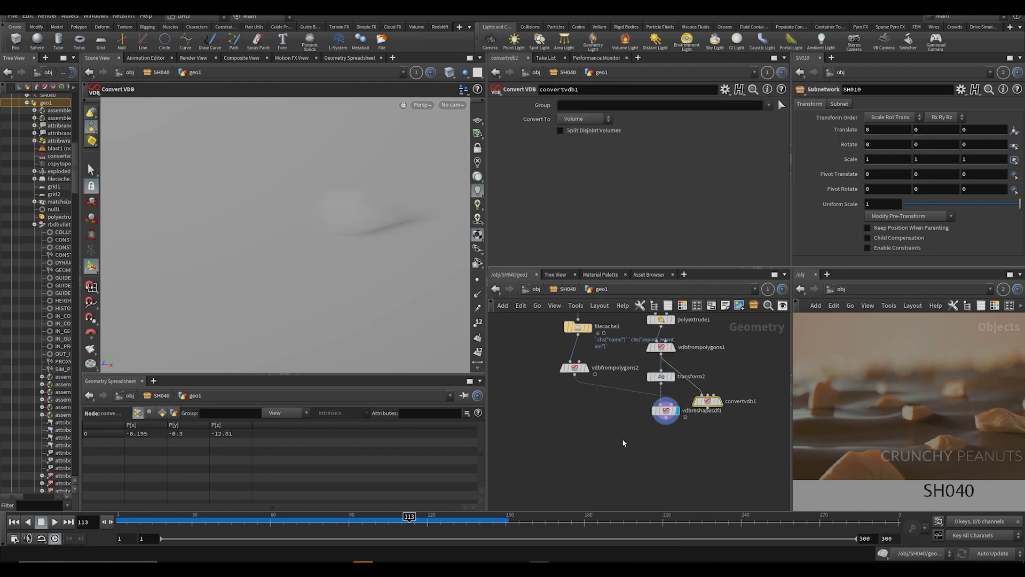
drag(699, 406, 671, 453)
scroll(666, 434, up, 2)
click(666, 409)
click(697, 424)
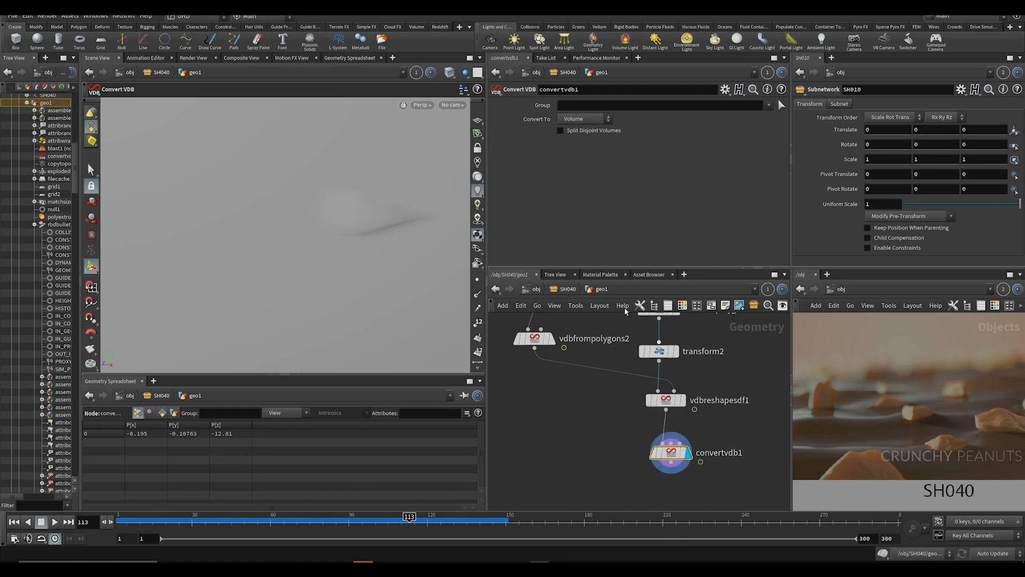
Step: Set convertvdb1 to convert to Polygons and raise its adaptivity to 0.272
click(576, 123)
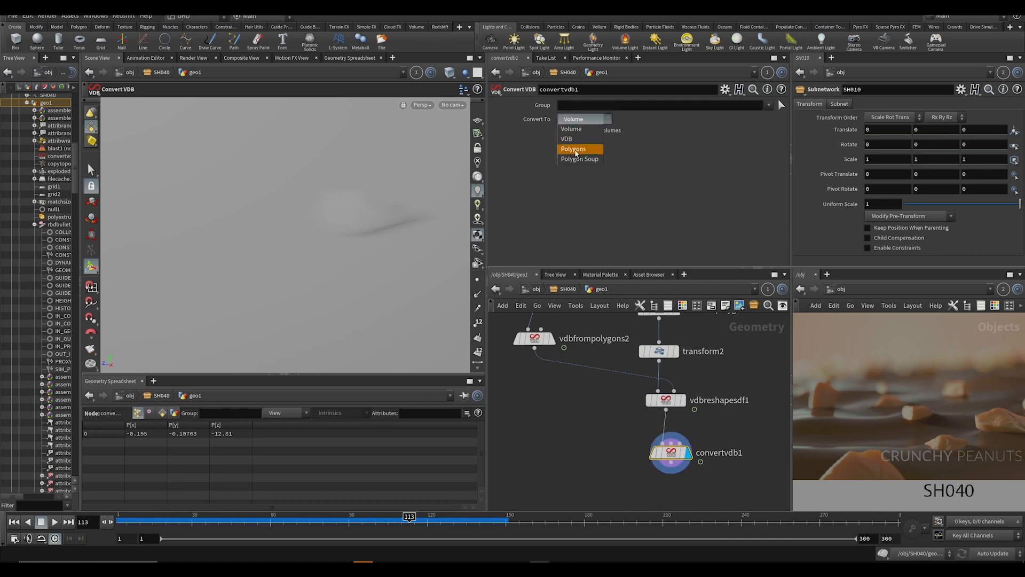
click(574, 150)
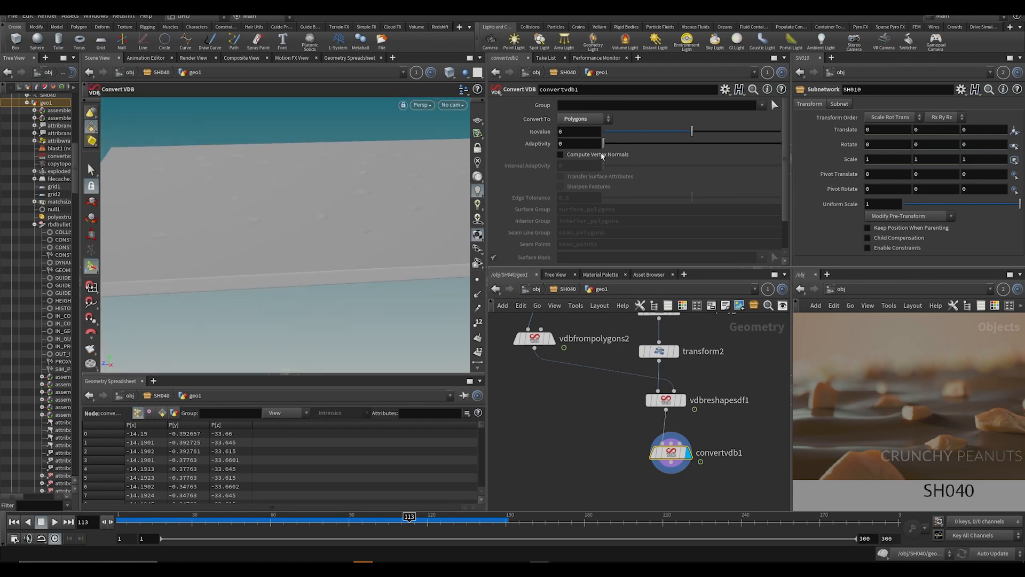
drag(628, 152, 628, 152)
Step: Show the slab in Smooth Wire Shaded mode and examine its mesh through the SH040 camera
click(450, 73)
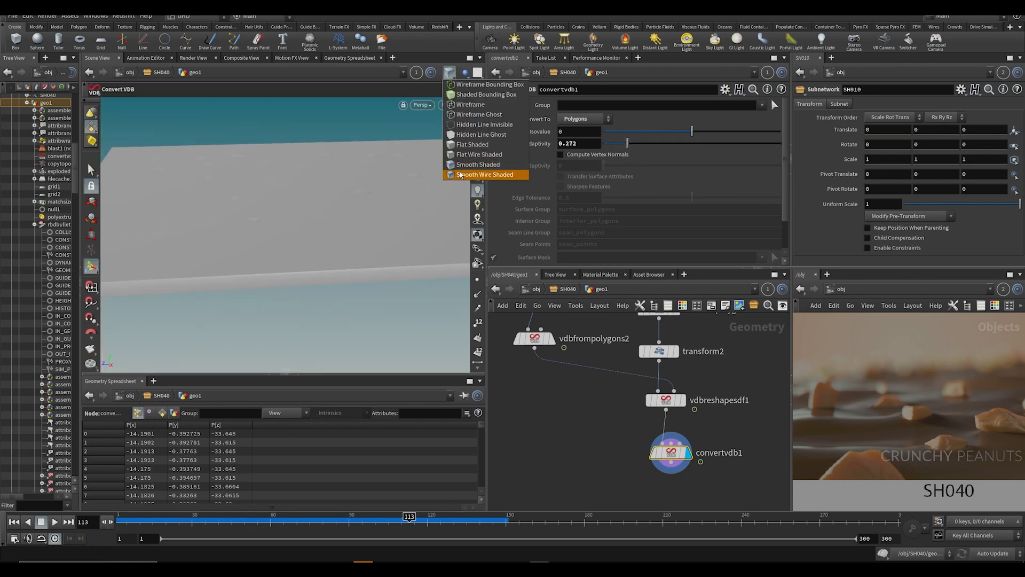
click(502, 171)
key(Return)
click(452, 105)
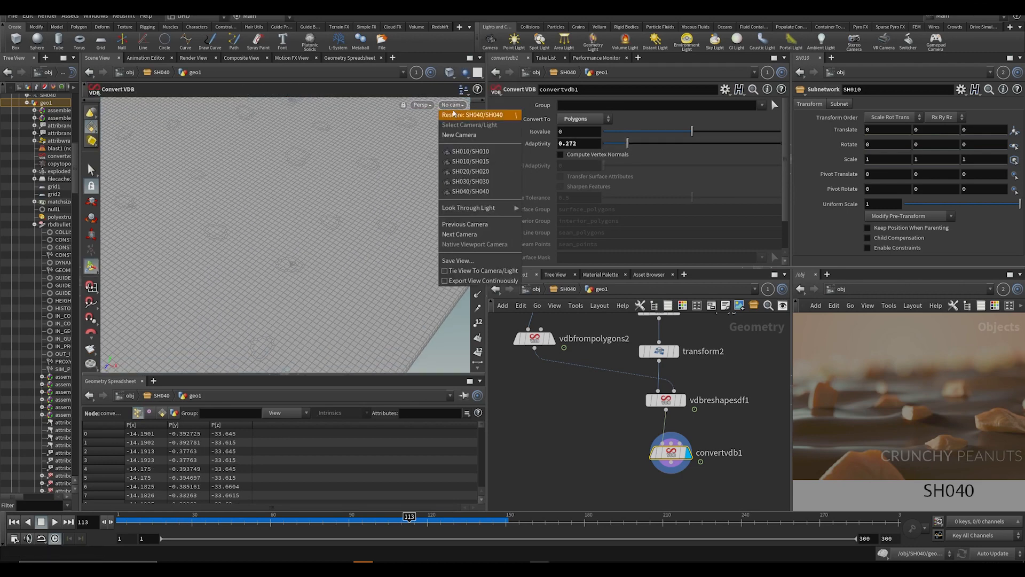
click(469, 187)
Step: Add a Null node fed by filecache1, display it, and name it peanuts
scroll(603, 422, down, 3)
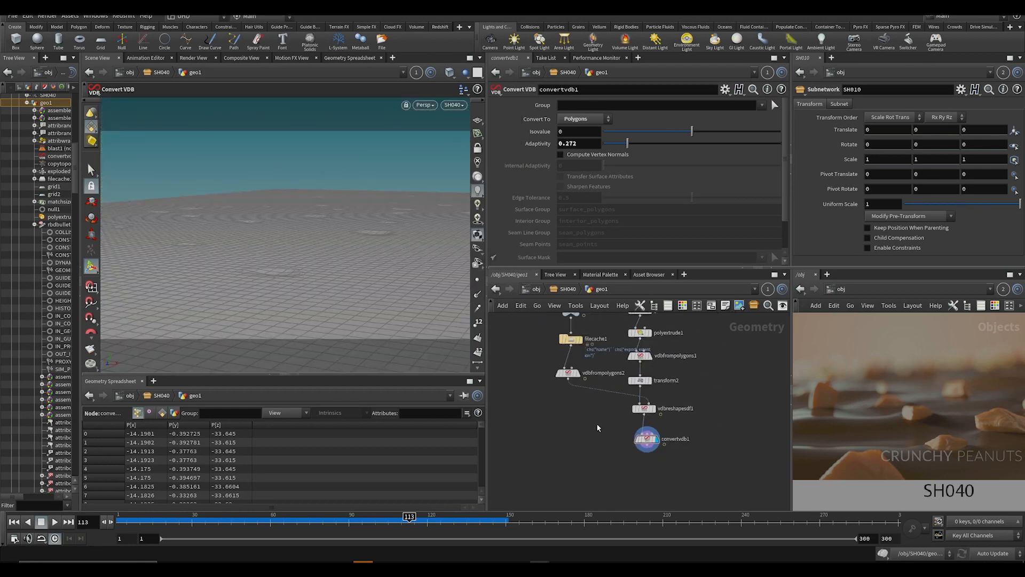
key(Tab)
text(n)
key(Return)
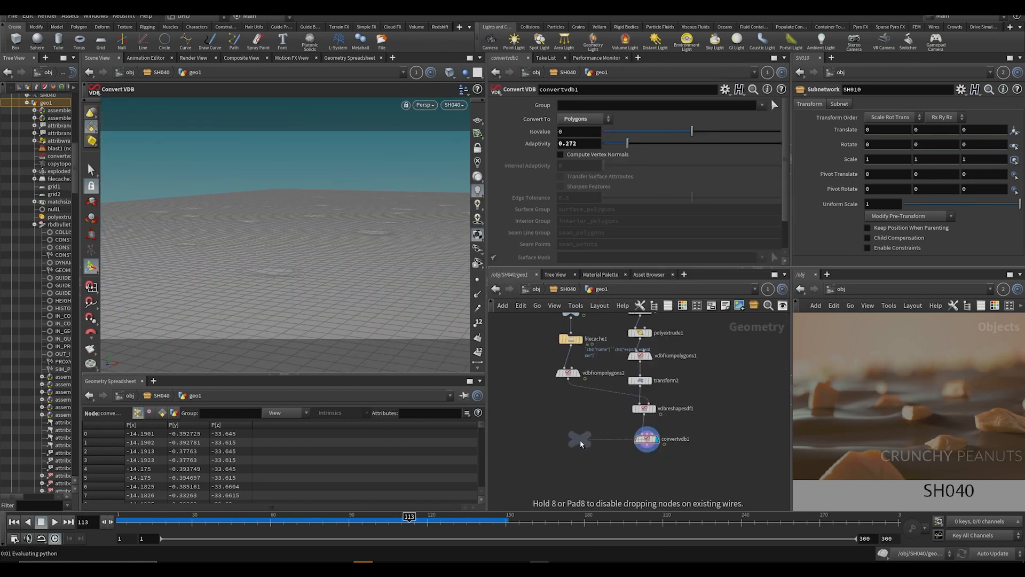
scroll(566, 437, down, 3)
scroll(564, 446, up, 2)
click(558, 427)
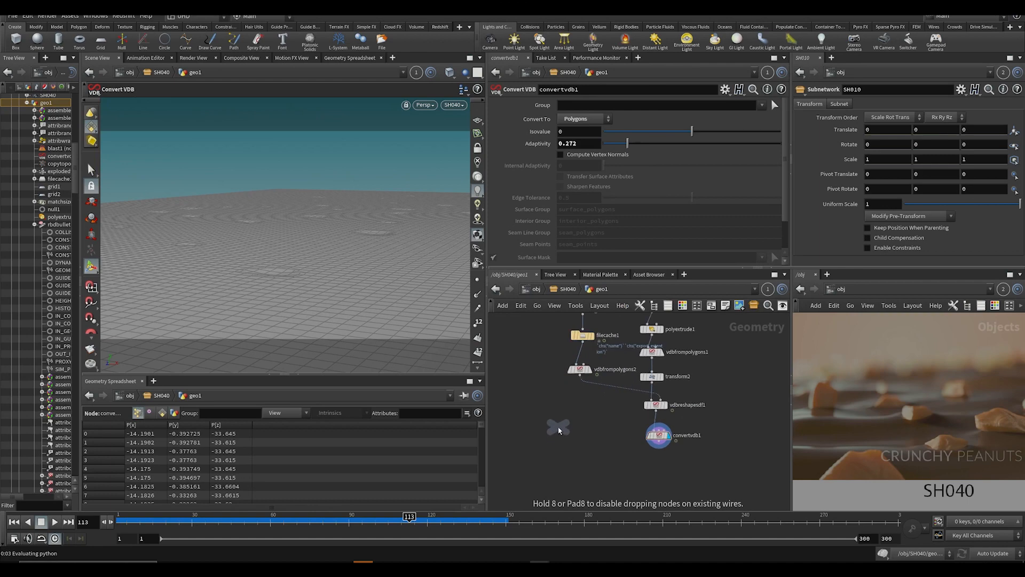
click(565, 427)
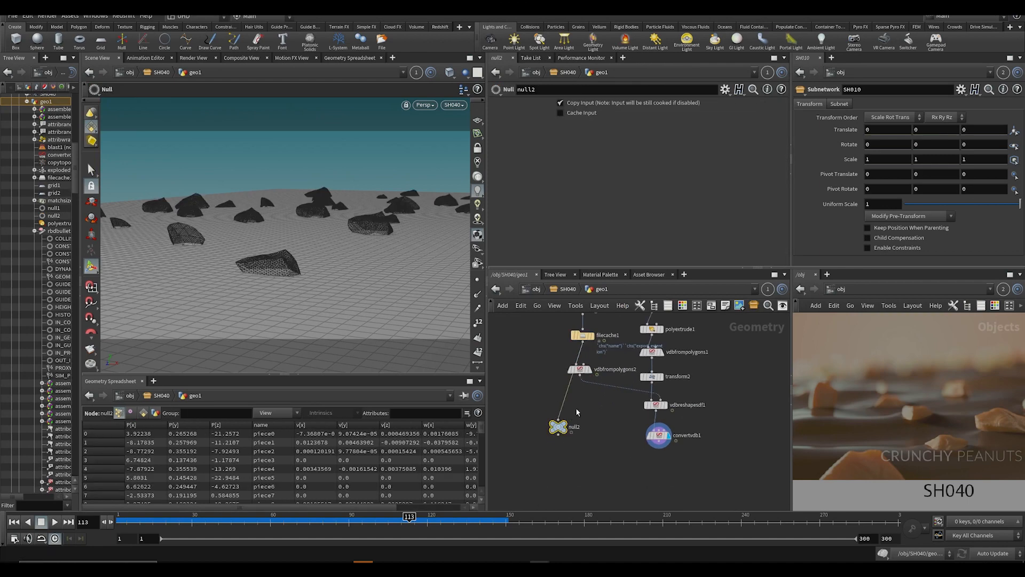
double_click(574, 427)
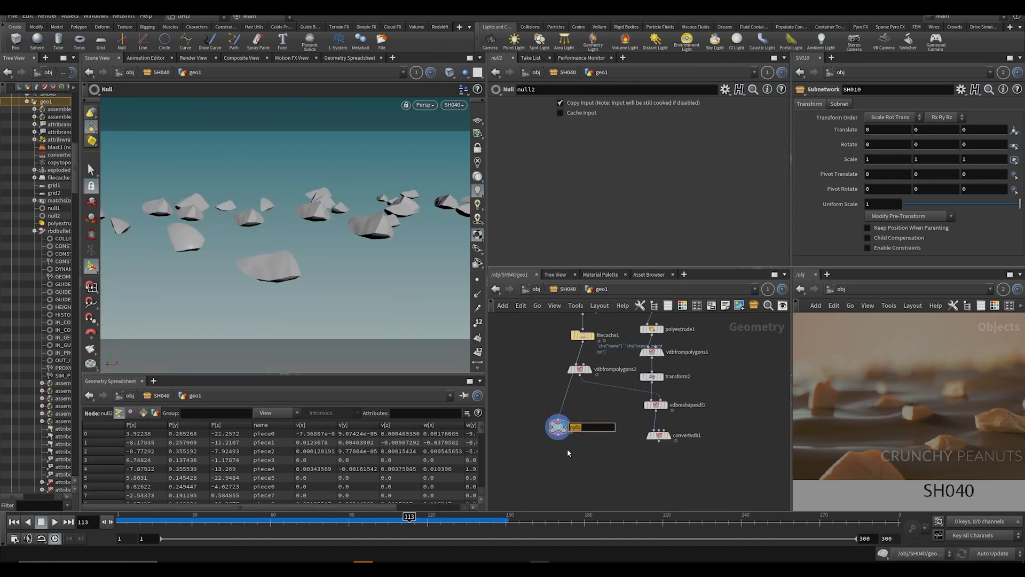
text(peanuts)
key(Return)
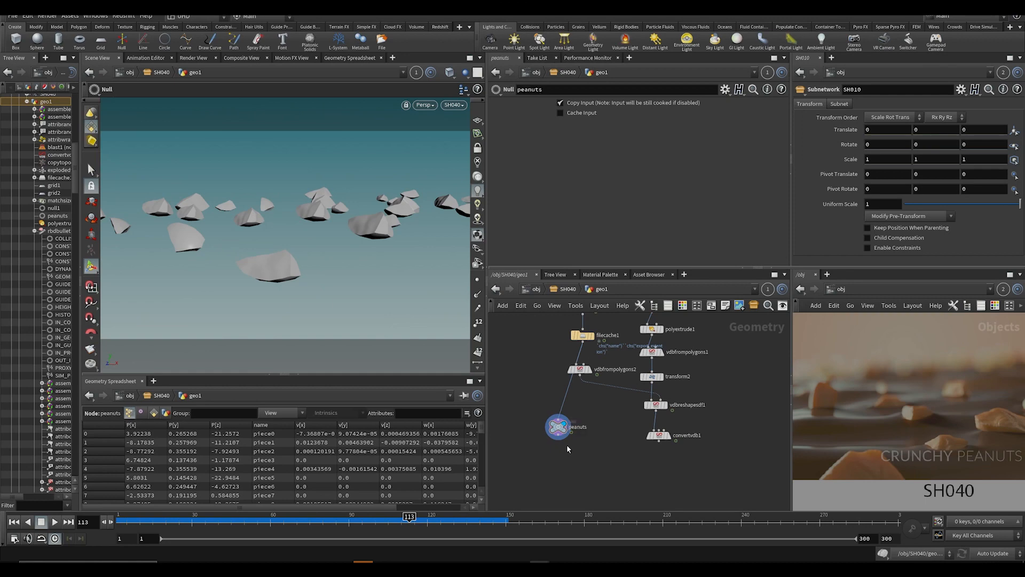
Step: Display convertvdb1, add an Output node below it, and copy the peanuts null
click(667, 436)
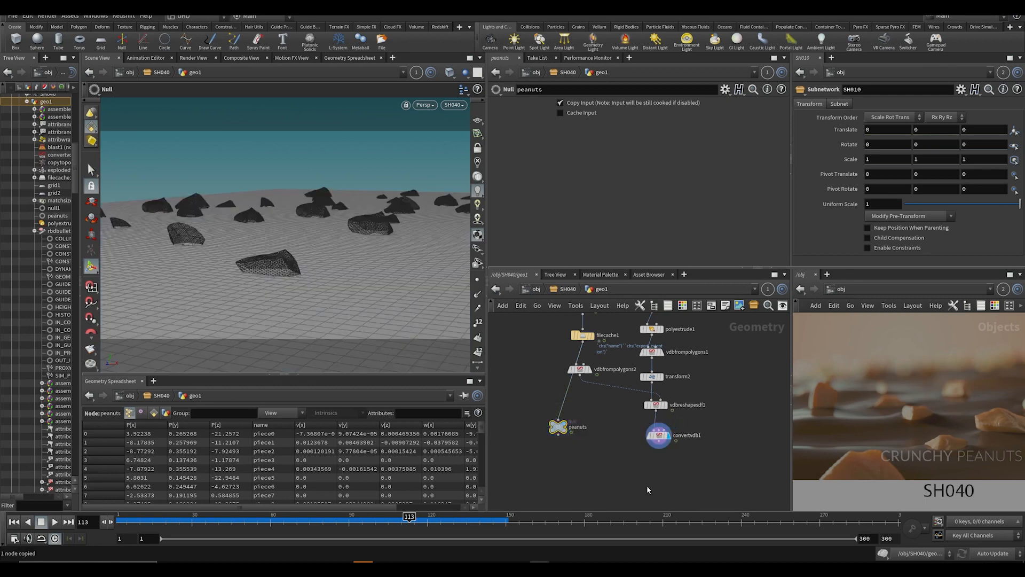
key(Tab)
text(out)
key(Return)
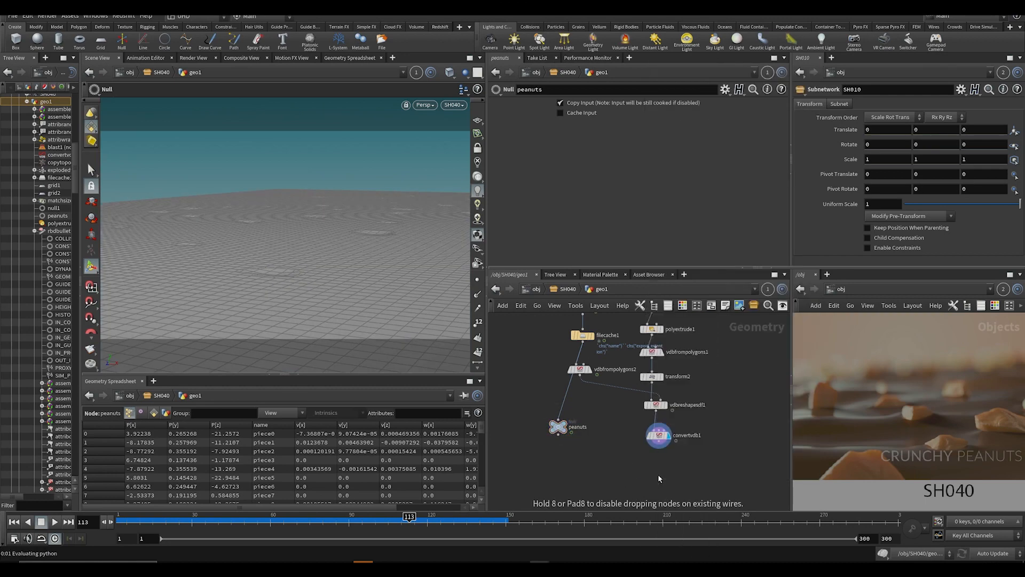
click(660, 477)
click(564, 426)
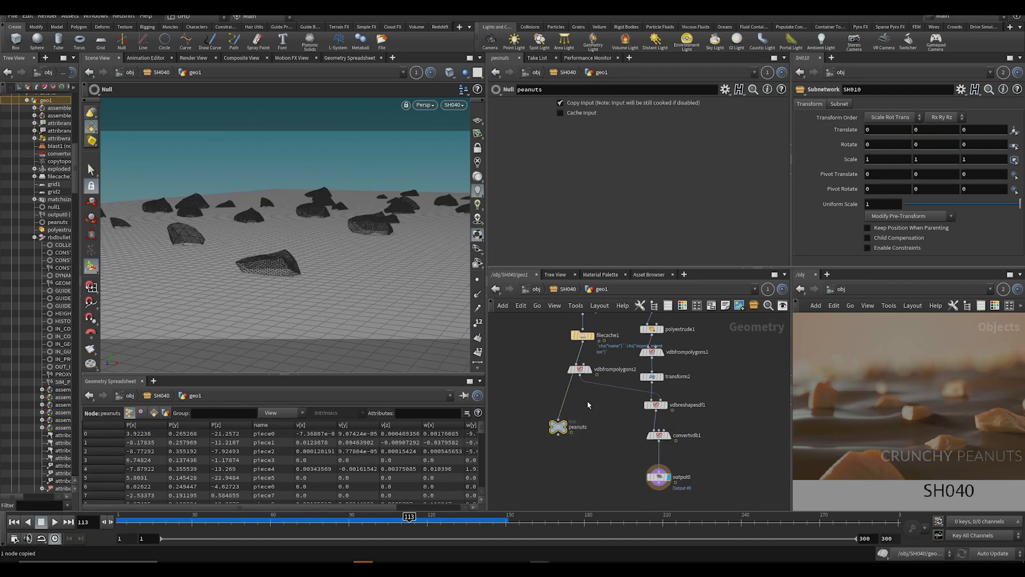
Step: Go up to the SH040 level and rename the geo1 object to ground
key(u)
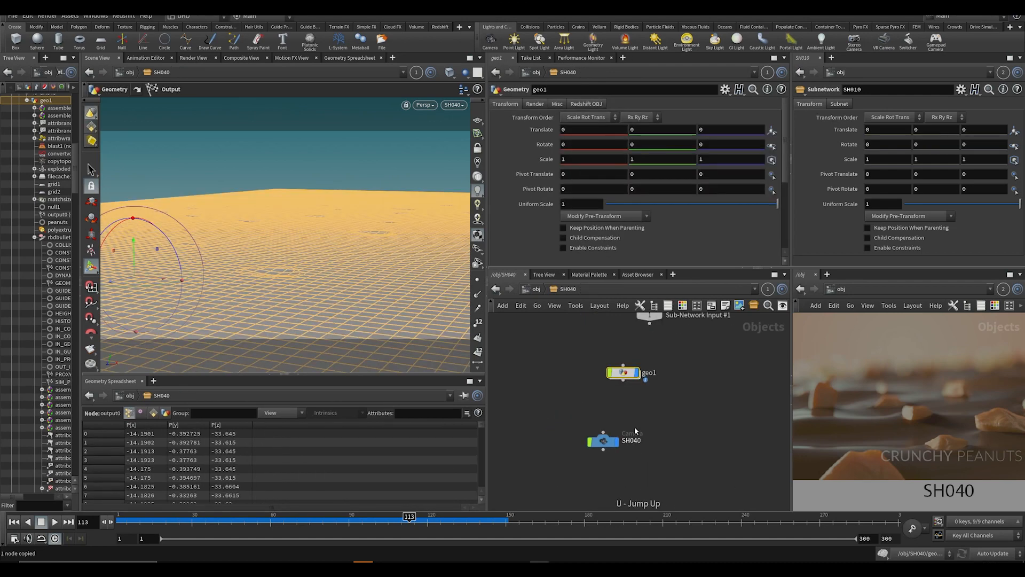
double_click(650, 372)
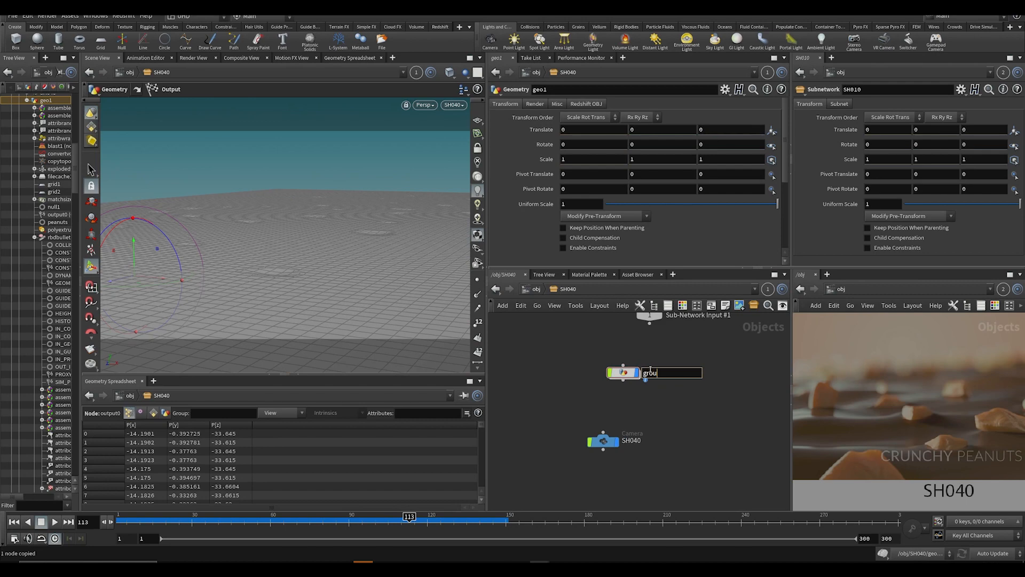
key(Return)
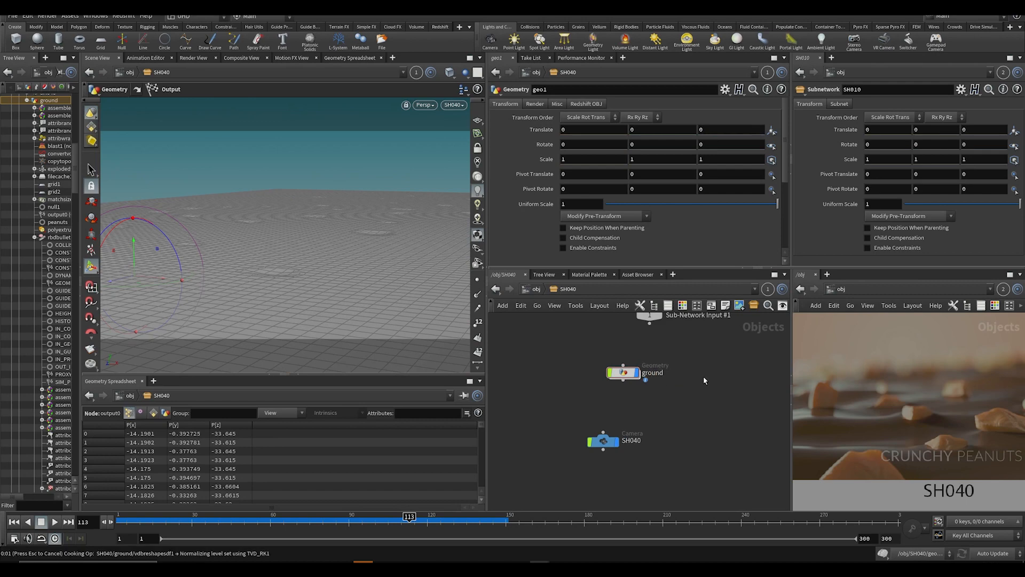
Step: Create a new Geometry object beside ground and name it peanut_drop
key(Tab)
text(ge)
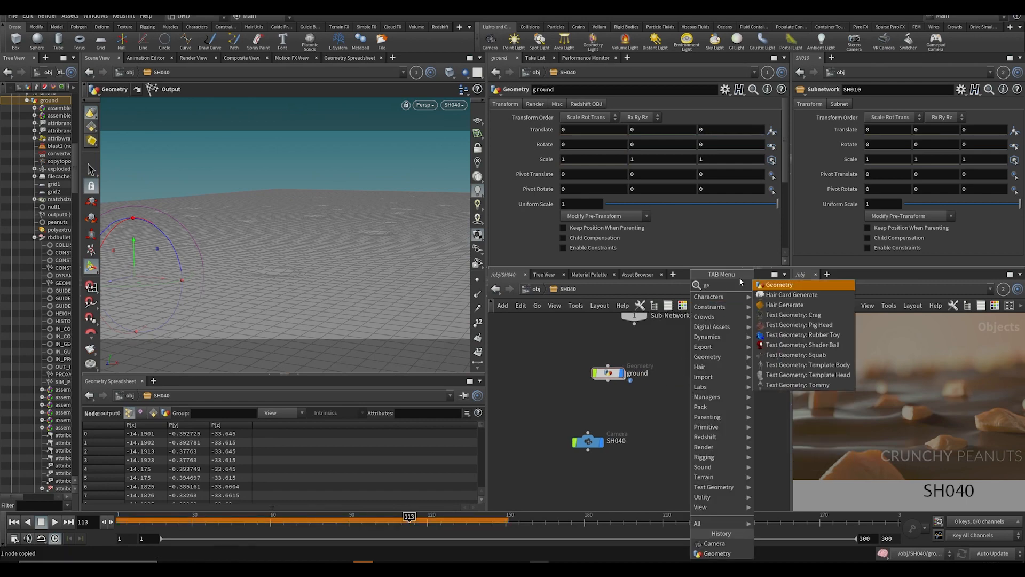
key(Return)
click(674, 377)
double_click(703, 377)
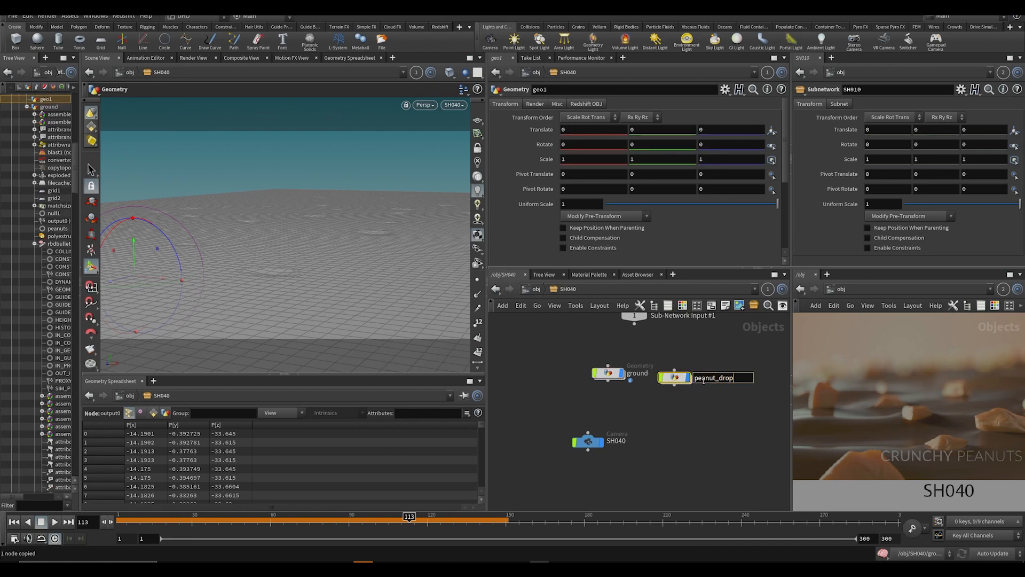
text(peanut_drop)
key(Return)
Step: Inside peanut_drop, add an Object Merge referencing /obj/SH040/geo1/peanuts with its transform set to Into This Object
double_click(674, 378)
key(Tab)
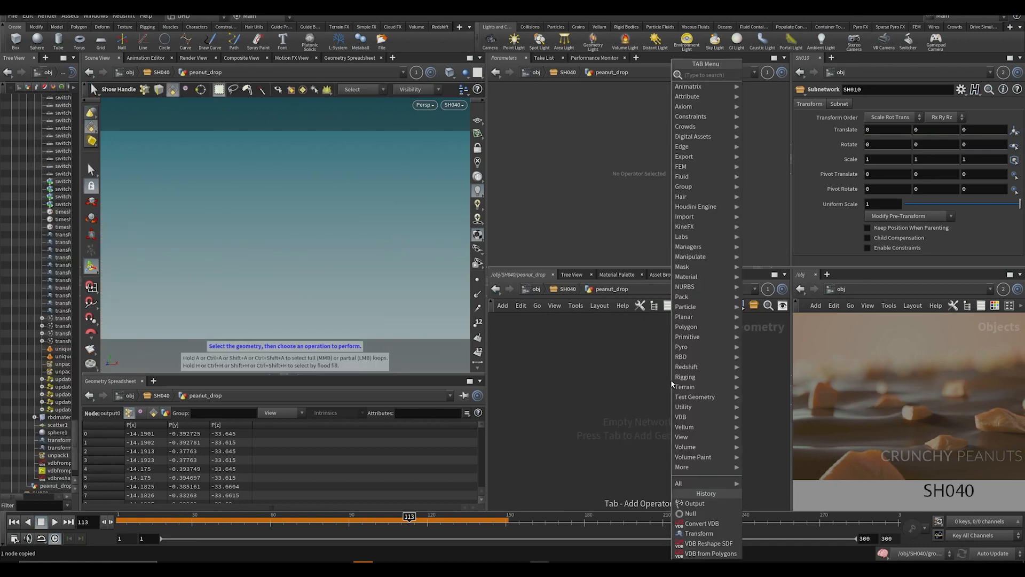
text(obj)
key(Return)
click(671, 381)
click(602, 130)
text(/obj/SH040/geo1/peanuts)
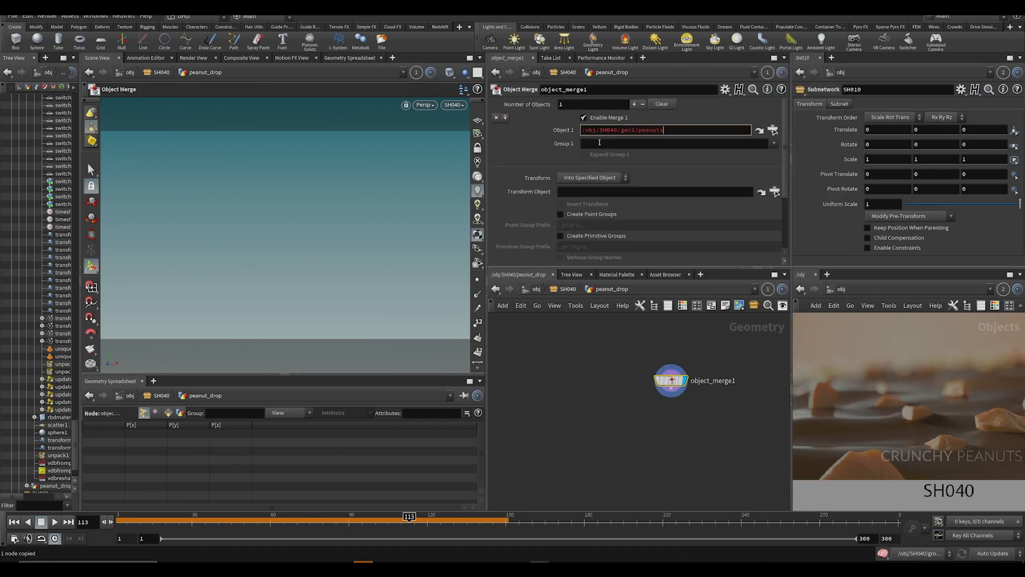
click(592, 178)
click(586, 195)
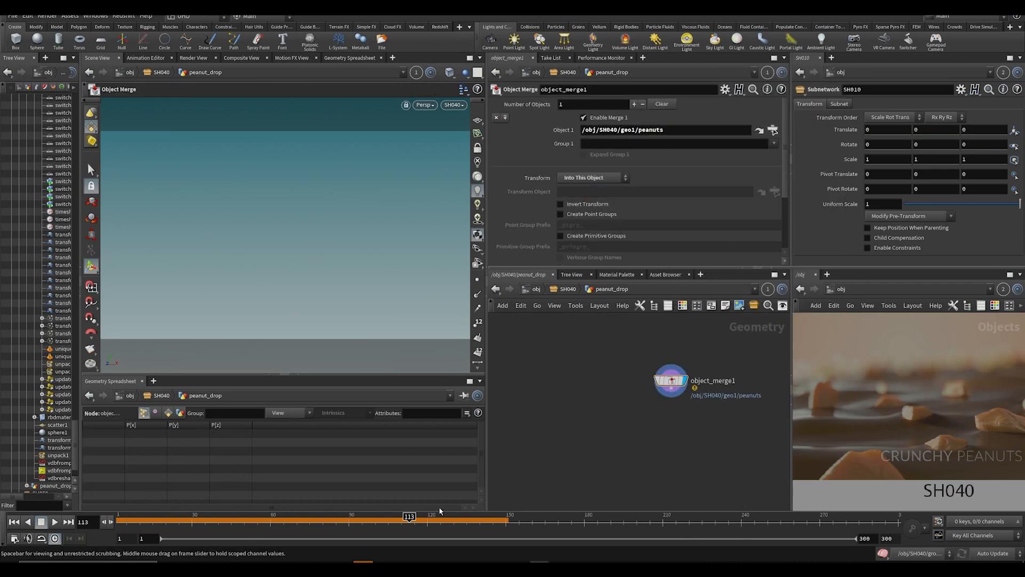
Step: Copy the peanuts null inside ground and use its path, /obj/SH040/ground/peanuts, as Object 1 of object_merge1 in peanut_drop
drag(268, 517, 294, 517)
key(u)
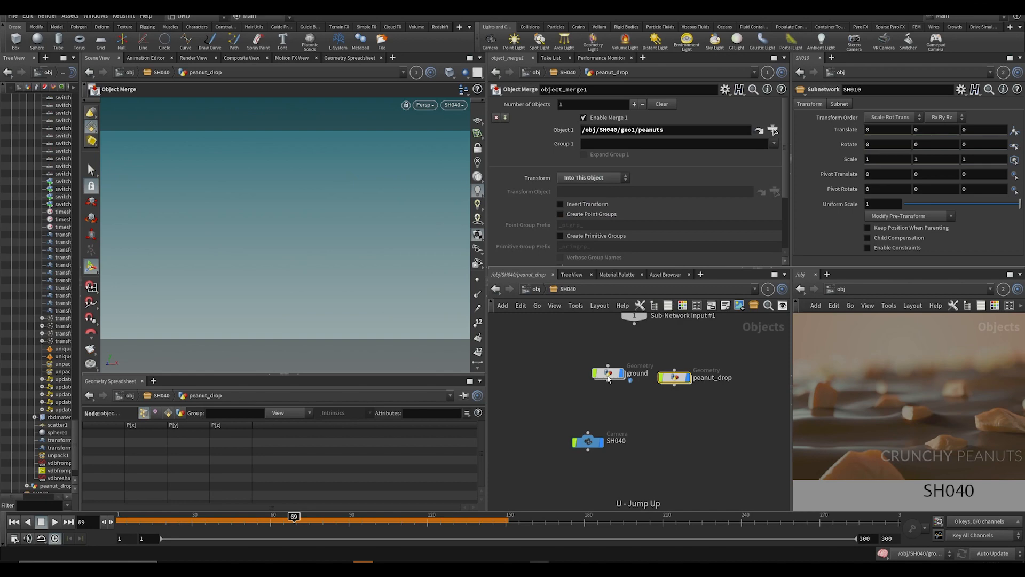
click(608, 376)
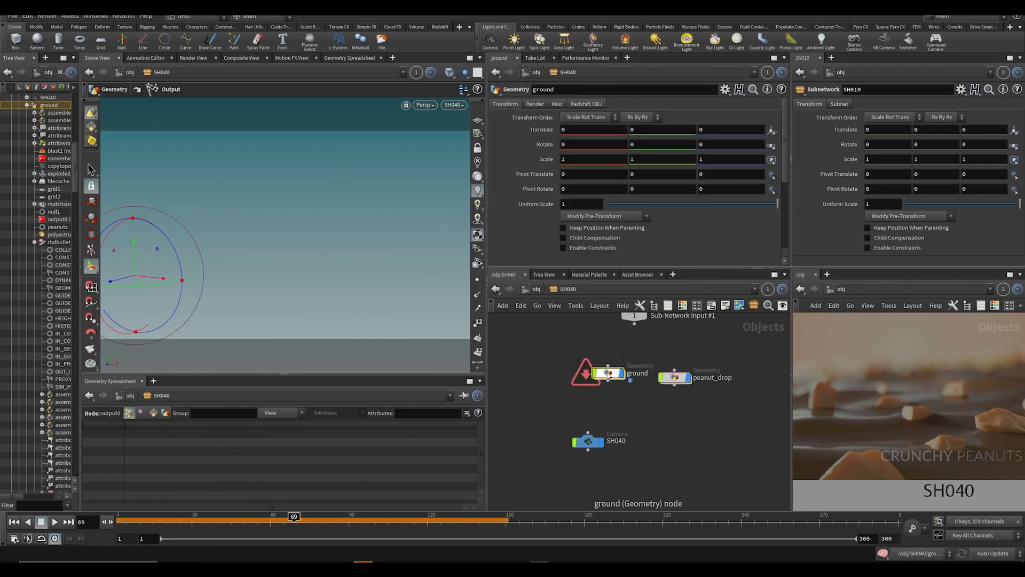
double_click(608, 376)
click(559, 427)
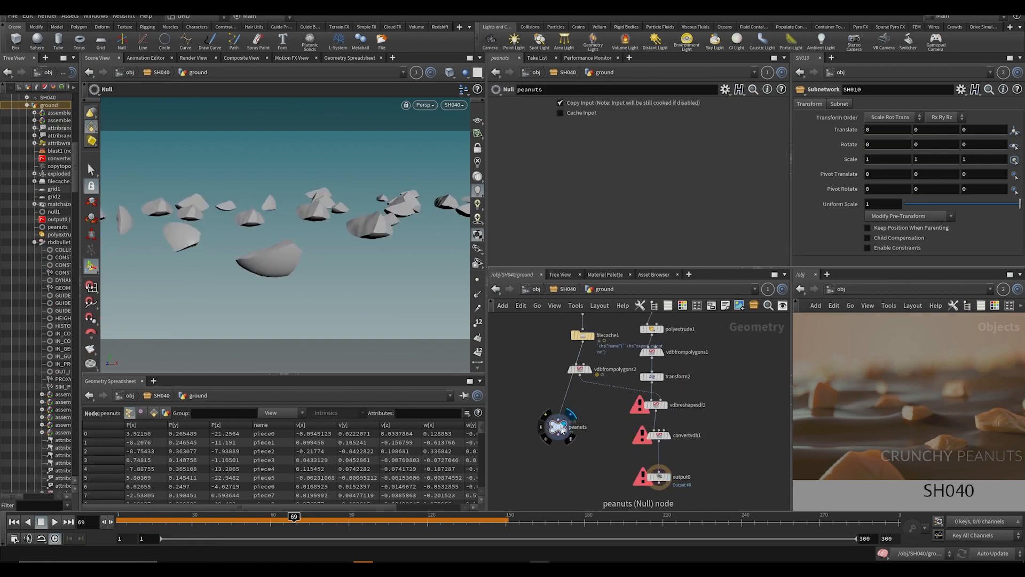
key(ctrl+c)
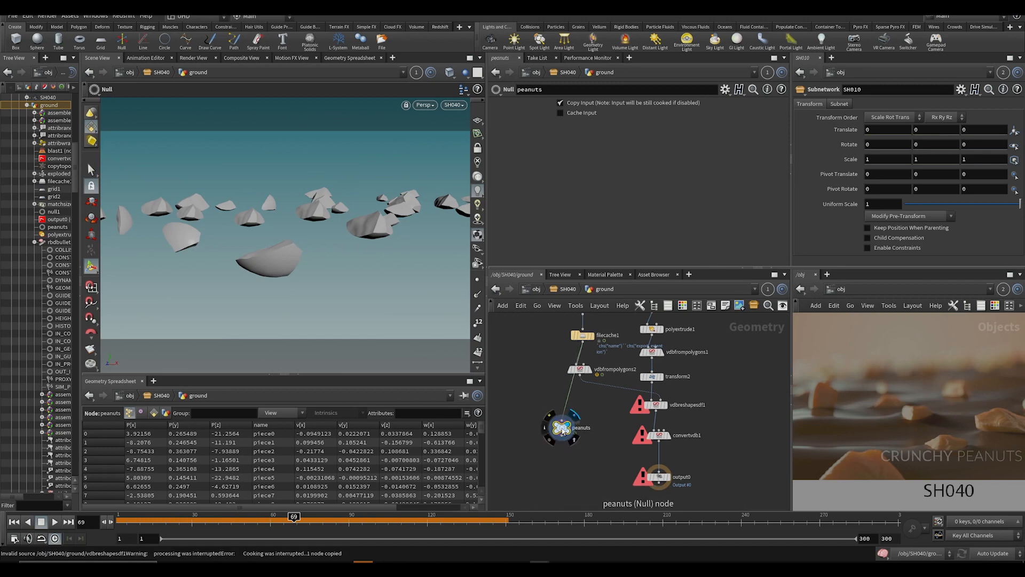
key(u)
double_click(671, 379)
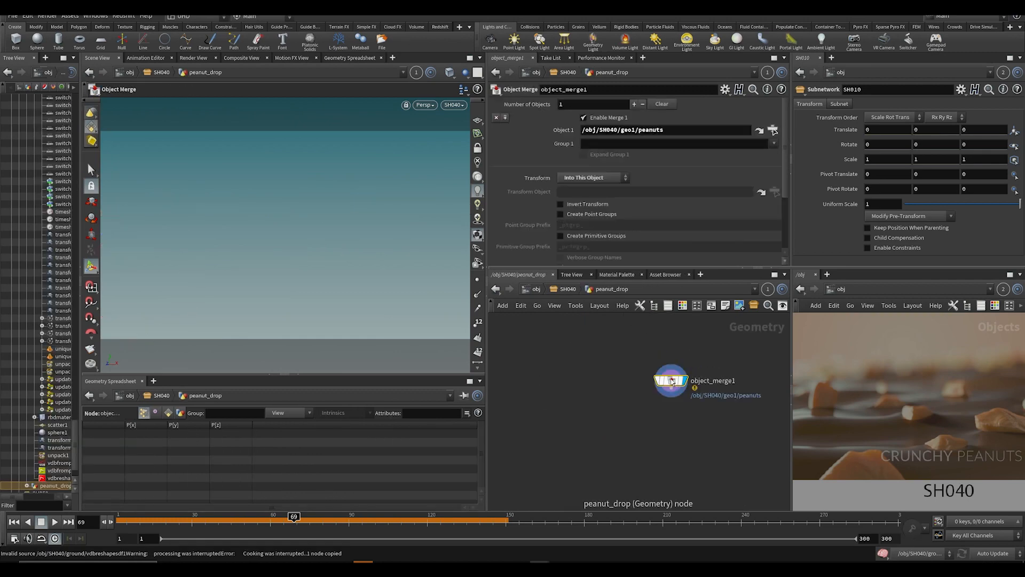
drag(668, 129, 444, 141)
key(ctrl+v)
key(Return)
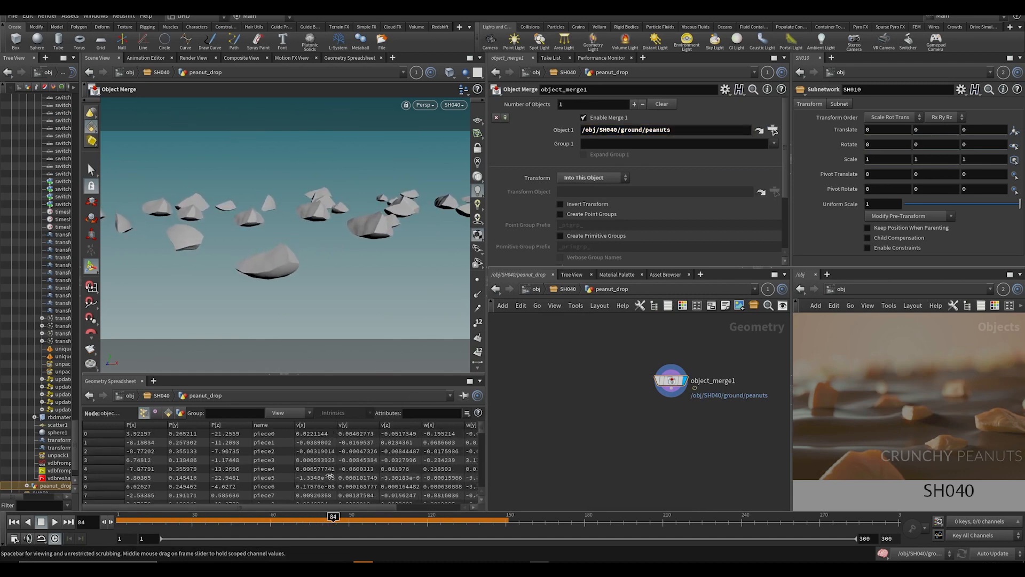
Step: Return to the SH040 level, switch the viewport to Smooth Shaded, and inspect up close how the peanuts sit in the ground
key(u)
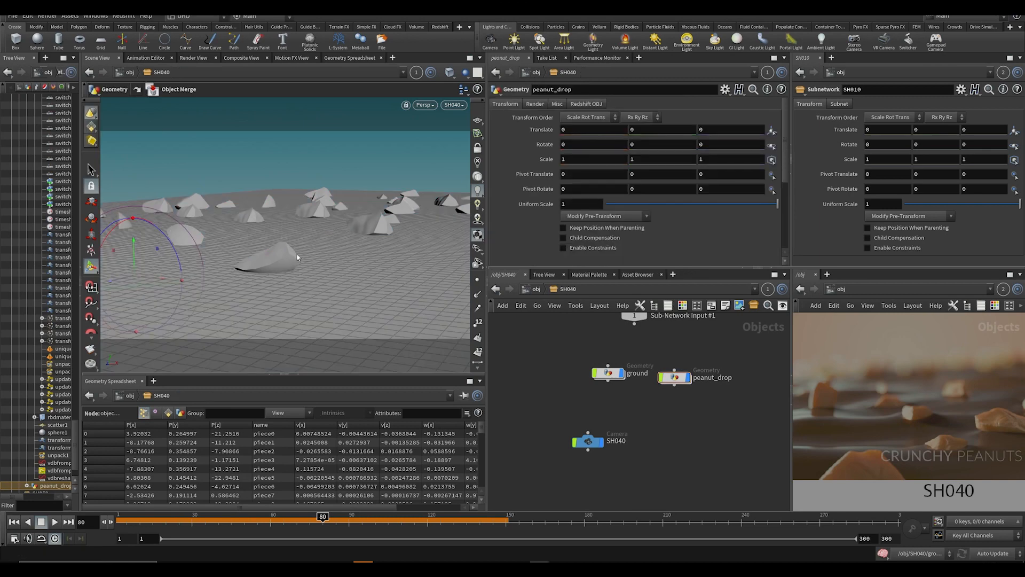
click(463, 74)
click(484, 160)
key(Escape)
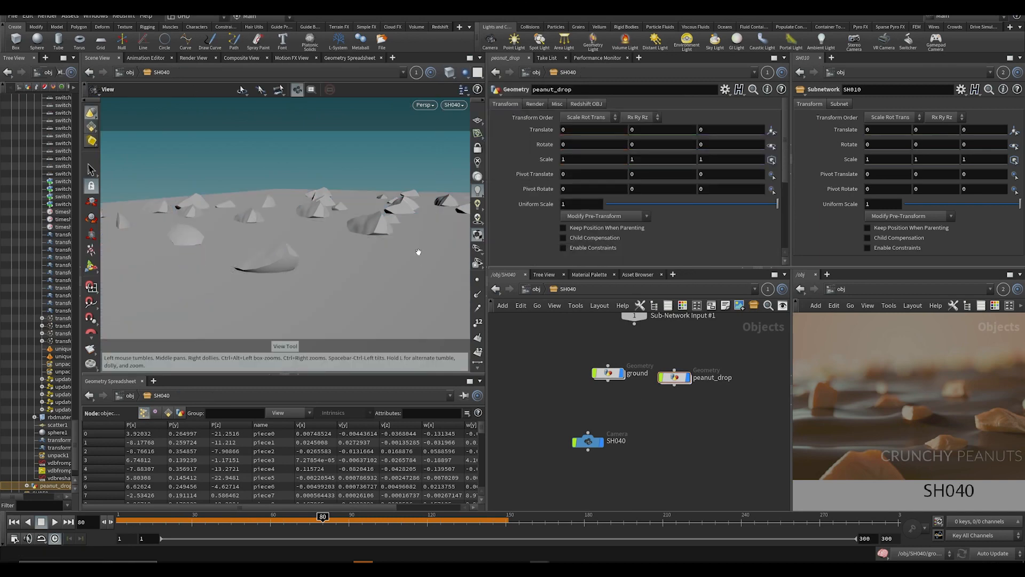
middle_drag(310, 279, 278, 252)
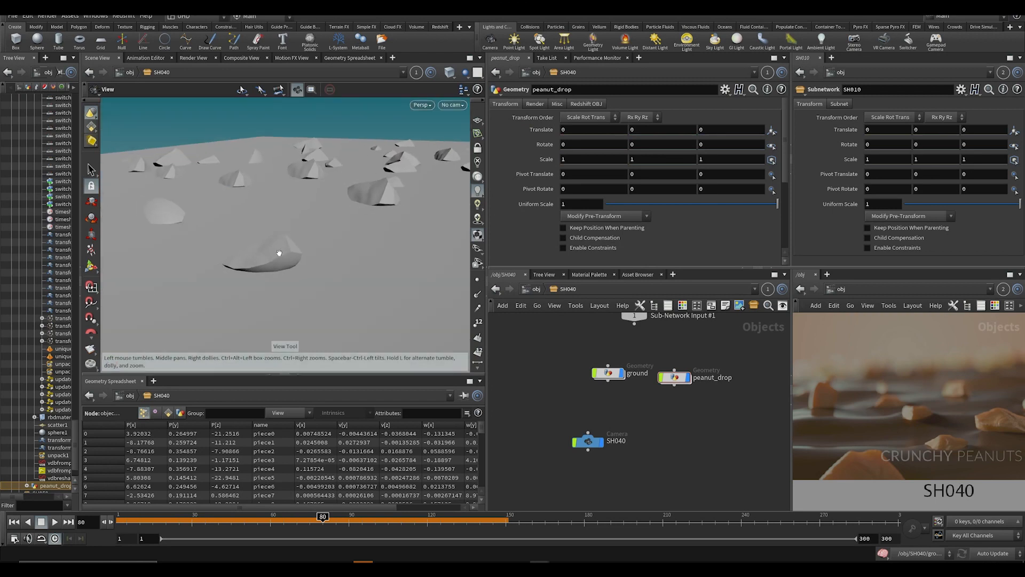
right_drag(277, 252, 274, 261)
drag(274, 261, 230, 283)
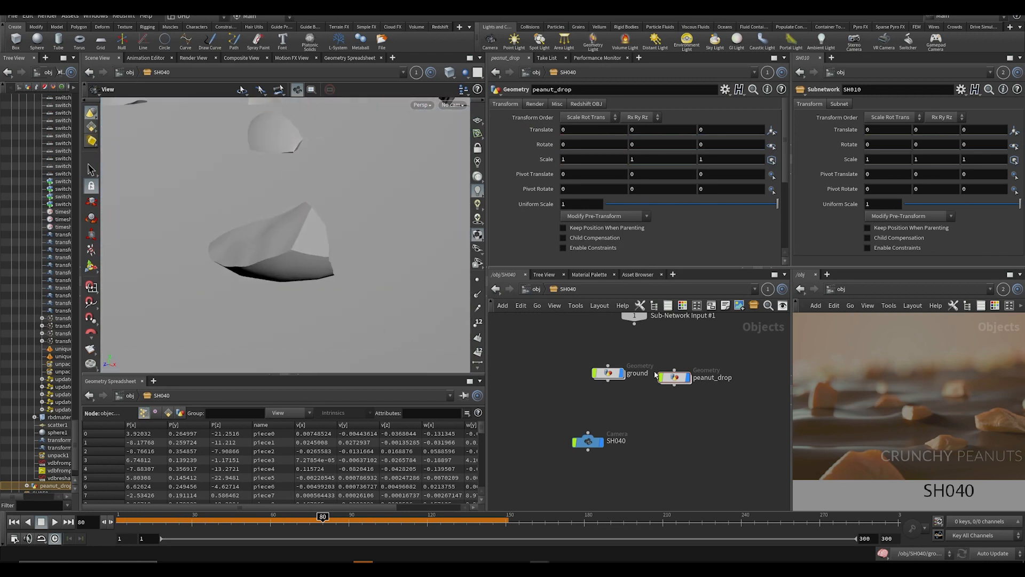
Step: Inside ground, move the display flag from the peanuts null to output0, and return to the SH040 level
double_click(622, 372)
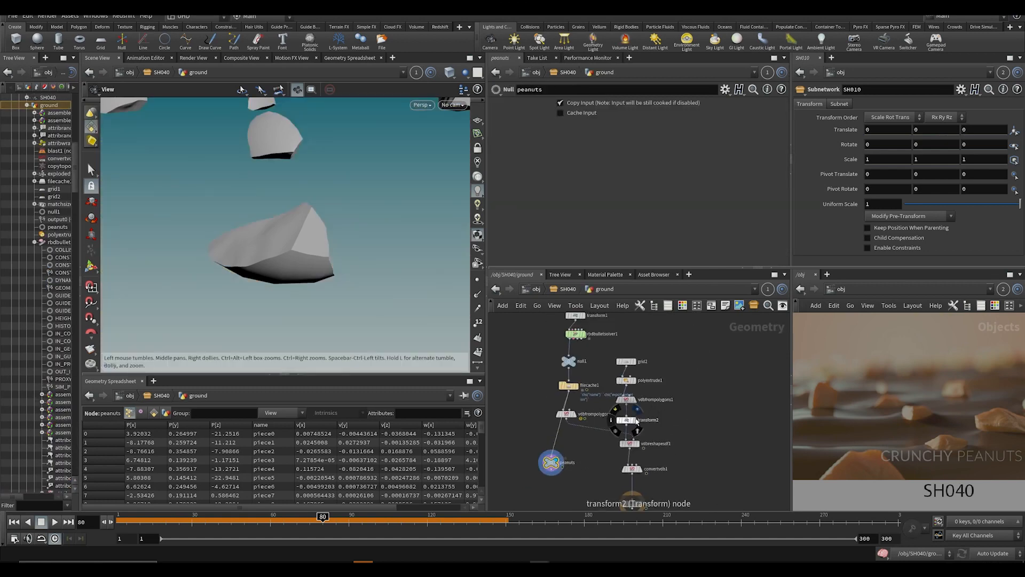
click(627, 415)
click(710, 417)
middle_drag(686, 425, 662, 369)
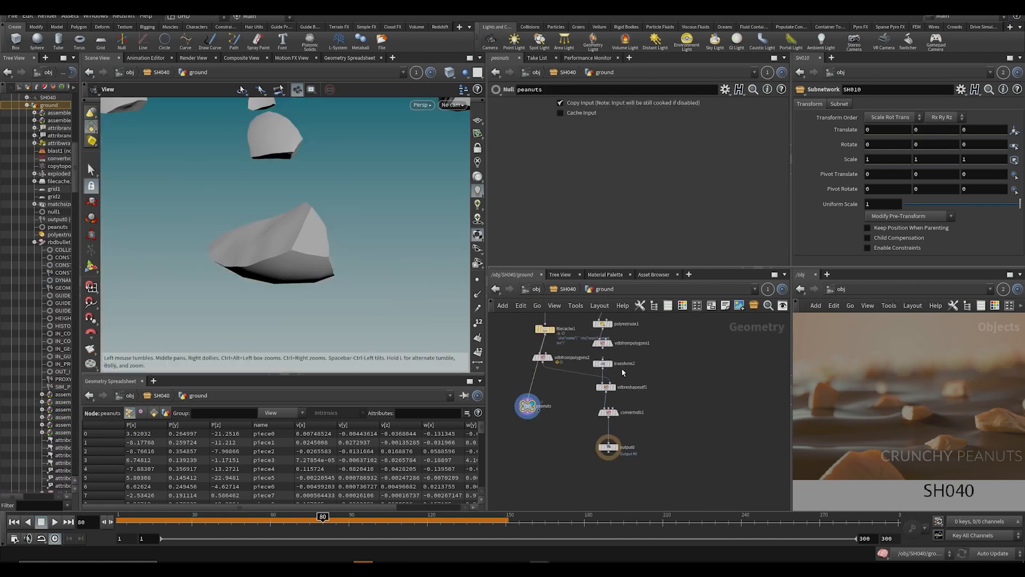
click(603, 348)
click(603, 359)
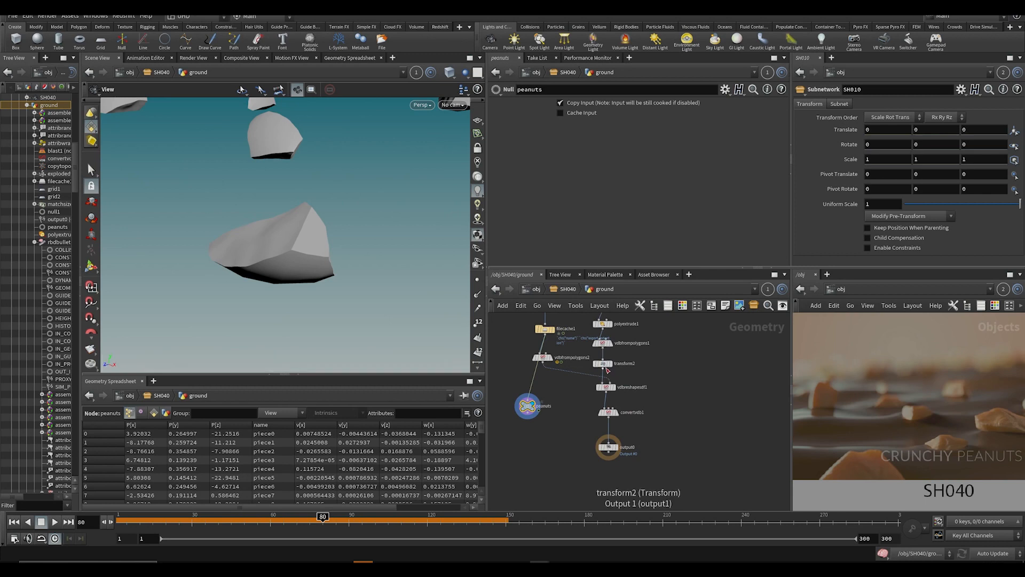
click(605, 368)
click(607, 441)
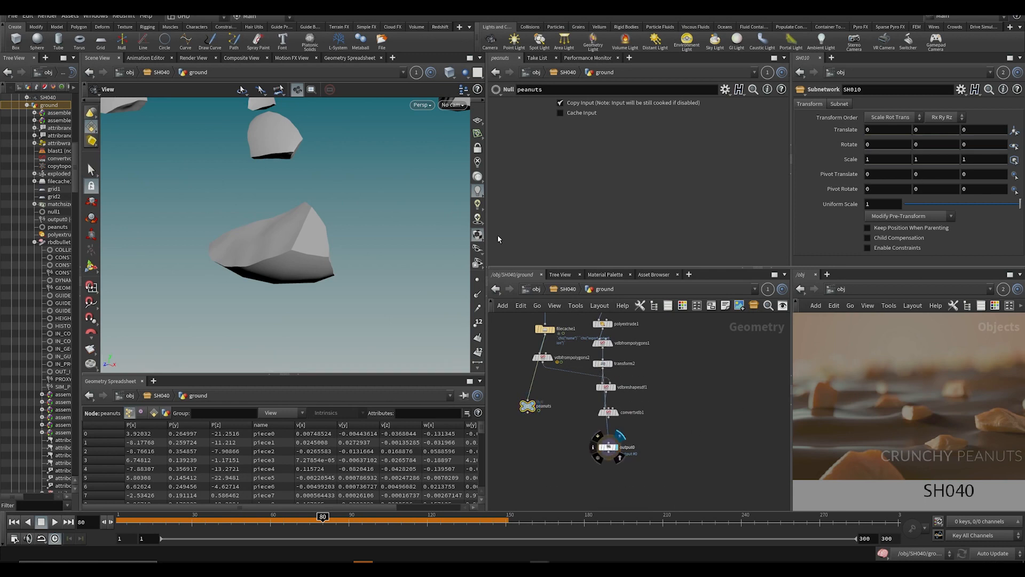
click(558, 288)
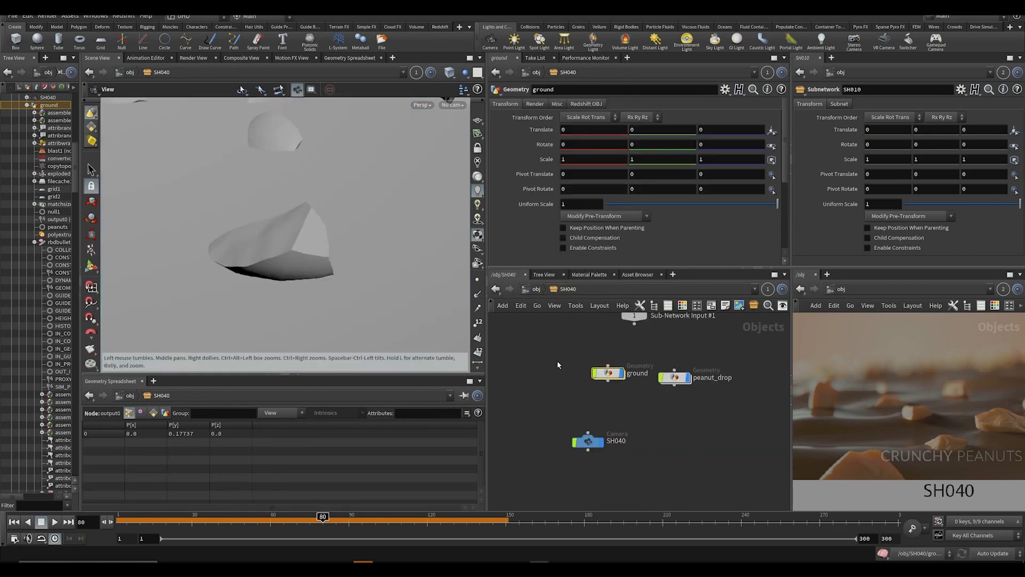
Step: Look through the SH040 camera and scrub the timeline to review the peanut drop in frame
click(443, 105)
click(465, 188)
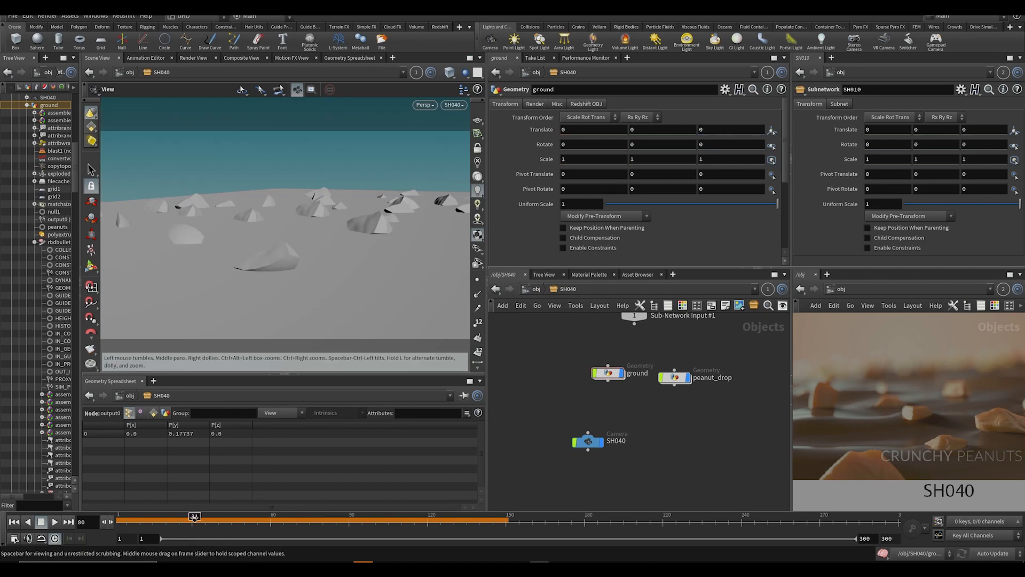
drag(195, 517, 370, 536)
Step: Save the scene and keyframe the SH040 camera's Translate at frame 1
click(588, 441)
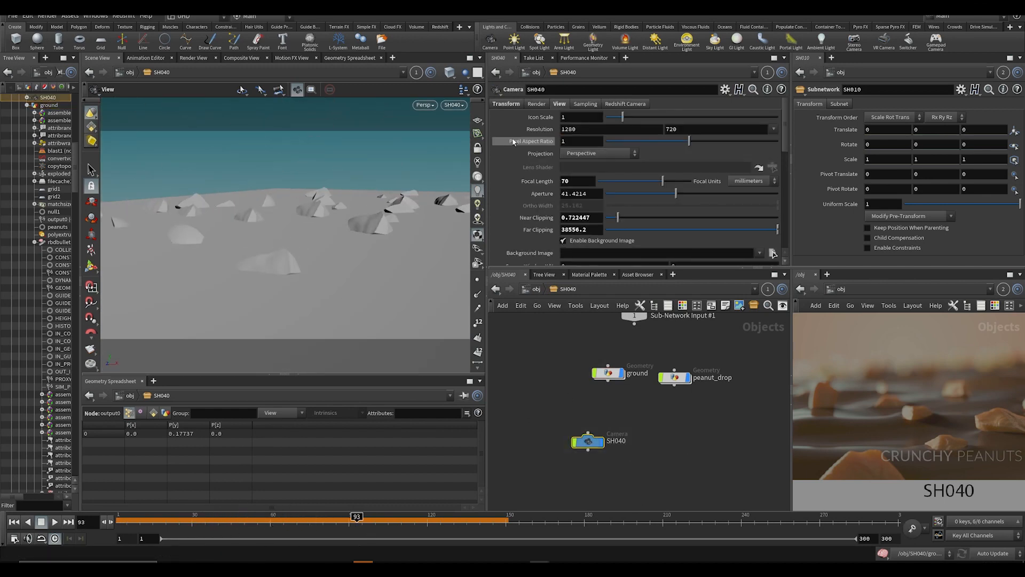
key(ctrl+s)
click(495, 108)
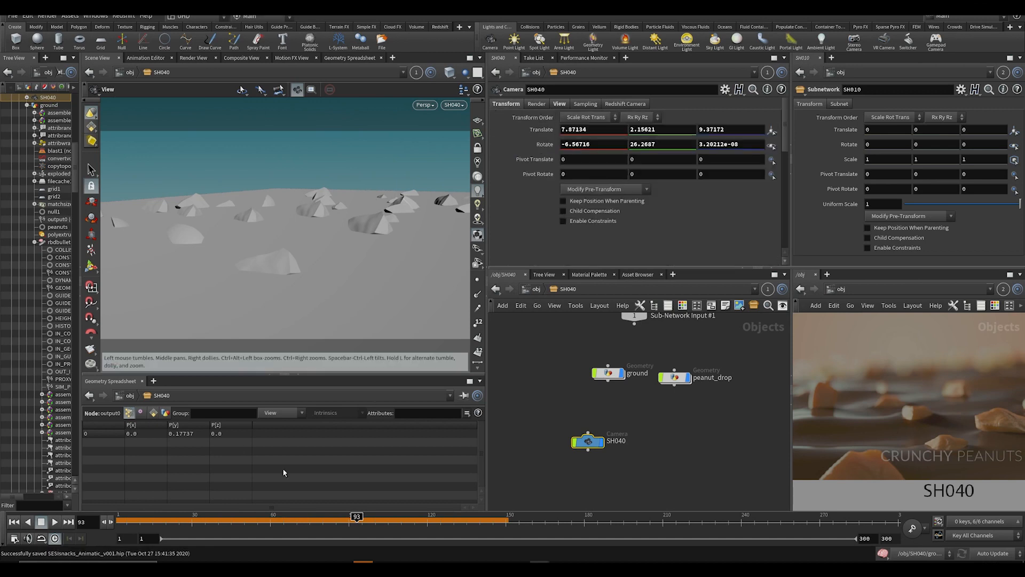
drag(159, 516, 118, 518)
alt+click(535, 134)
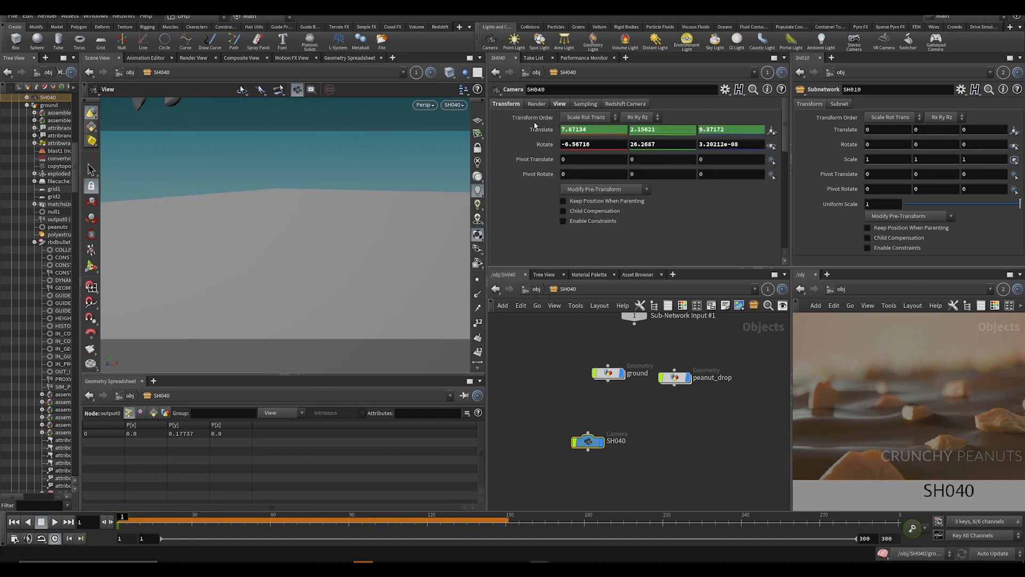
Step: At frame 94, with the camera locked to the view, dolly in and keyframe Translate at about 5.30, 1.76, 4.43
click(339, 517)
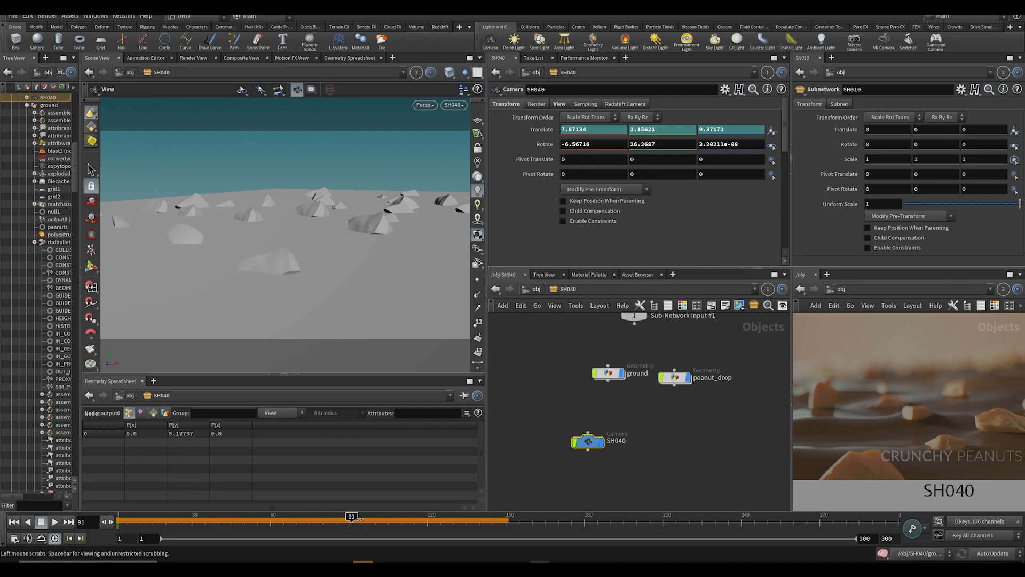
drag(352, 518, 360, 516)
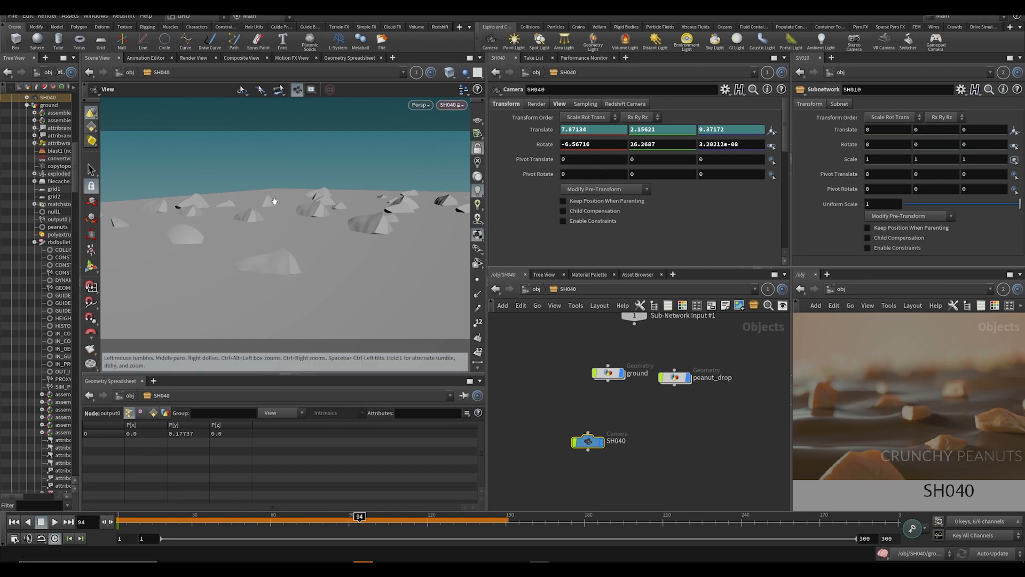
right_drag(265, 204, 276, 212)
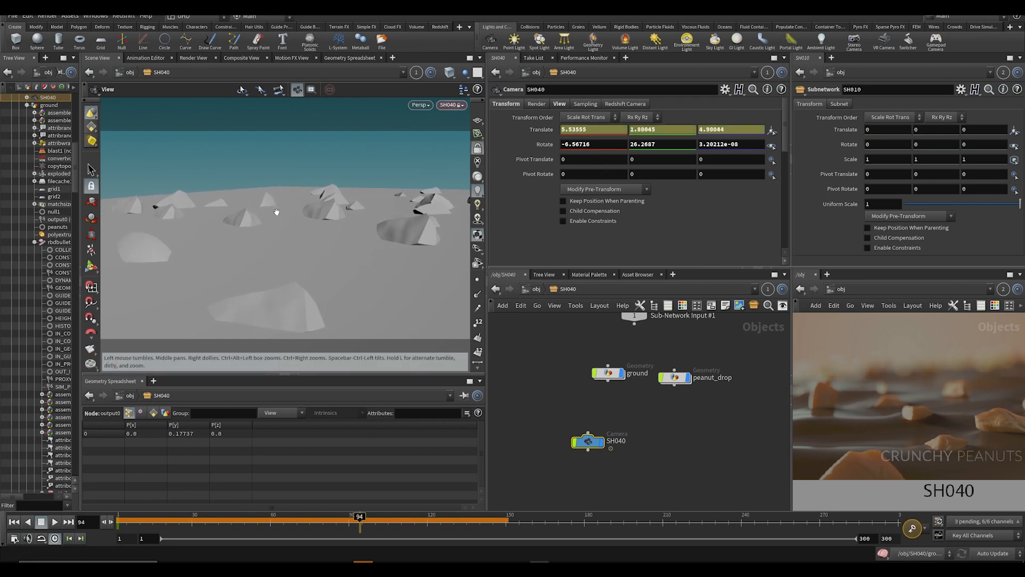
scroll(282, 213, down, 2)
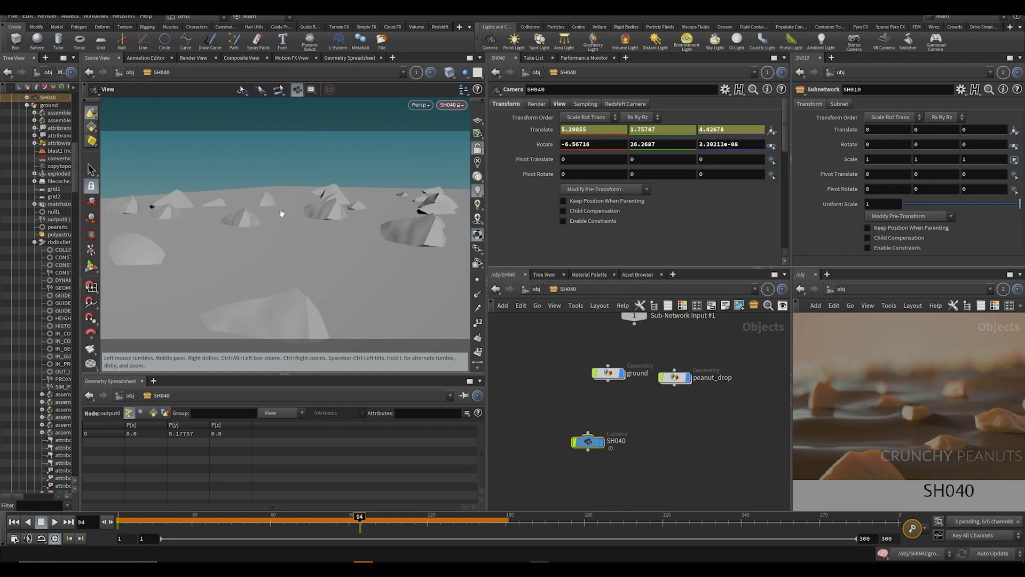
alt+click(540, 133)
drag(208, 522, 118, 522)
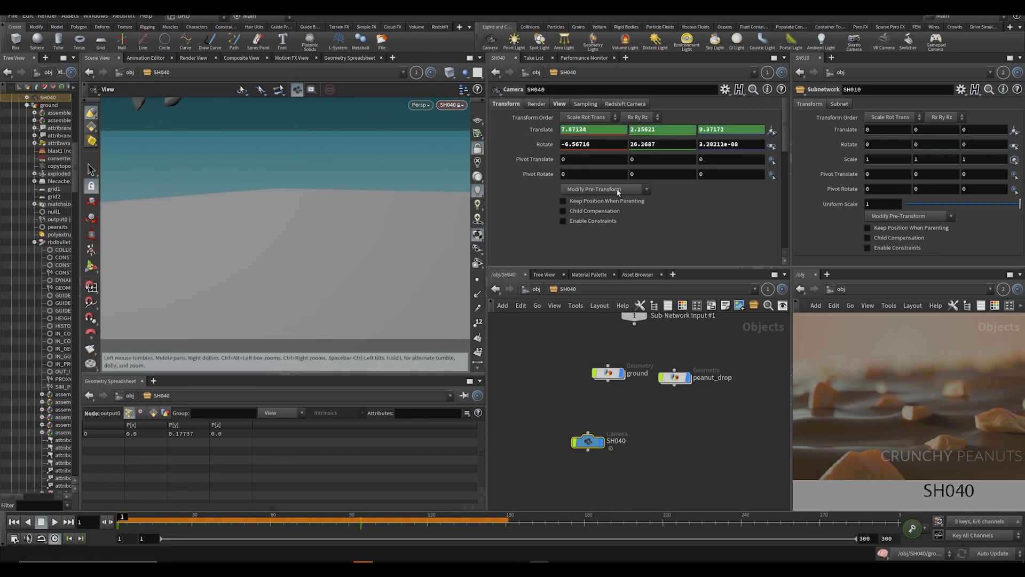
Step: Keyframe the camera's Rotate at frame 58, tilt Rotate X up to about 1.43 at frame 1, and scrub through the move
drag(235, 525, 265, 520)
alt+click(547, 143)
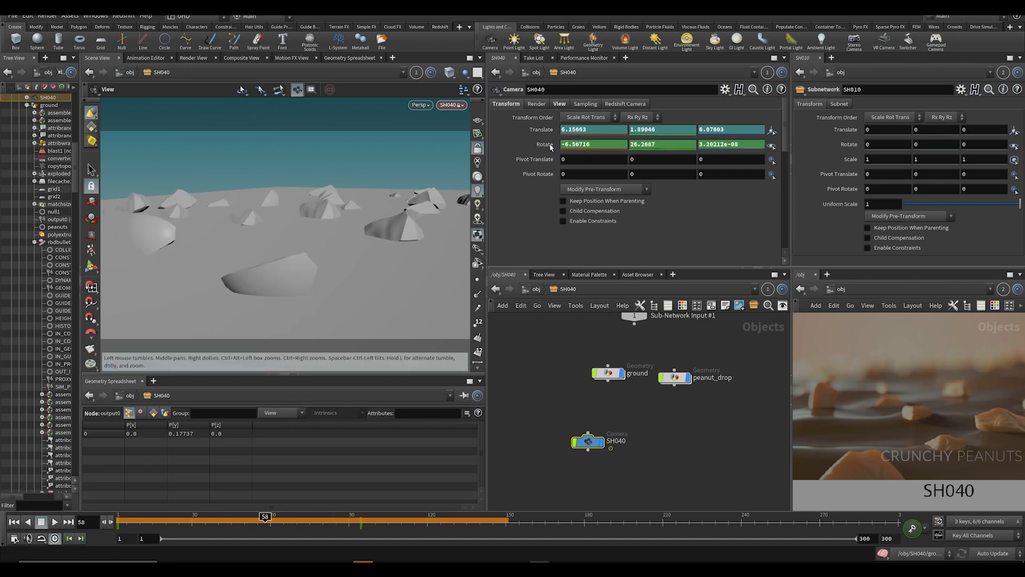
drag(197, 519, 121, 518)
middle_drag(618, 140, 567, 158)
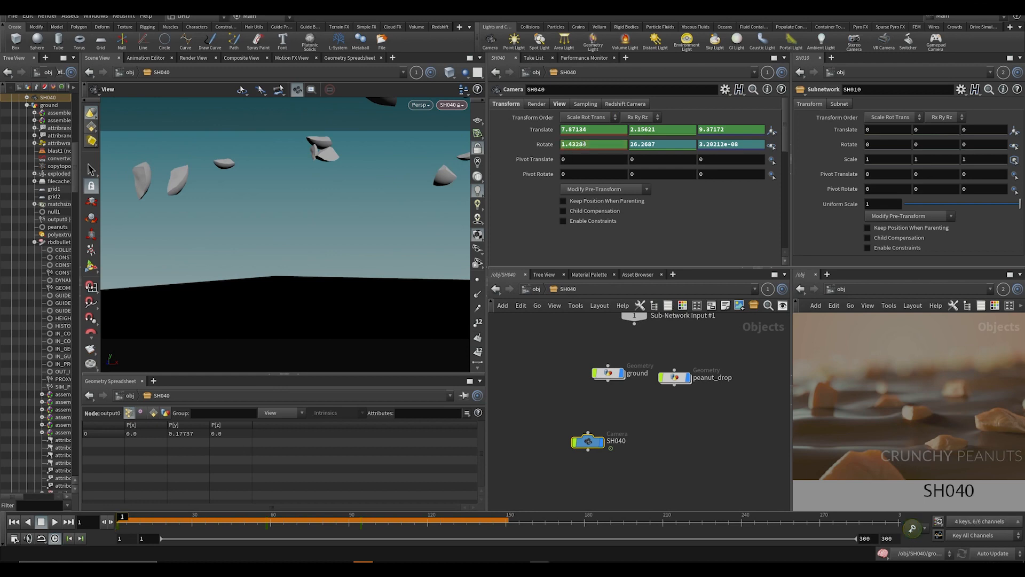
drag(122, 517, 386, 472)
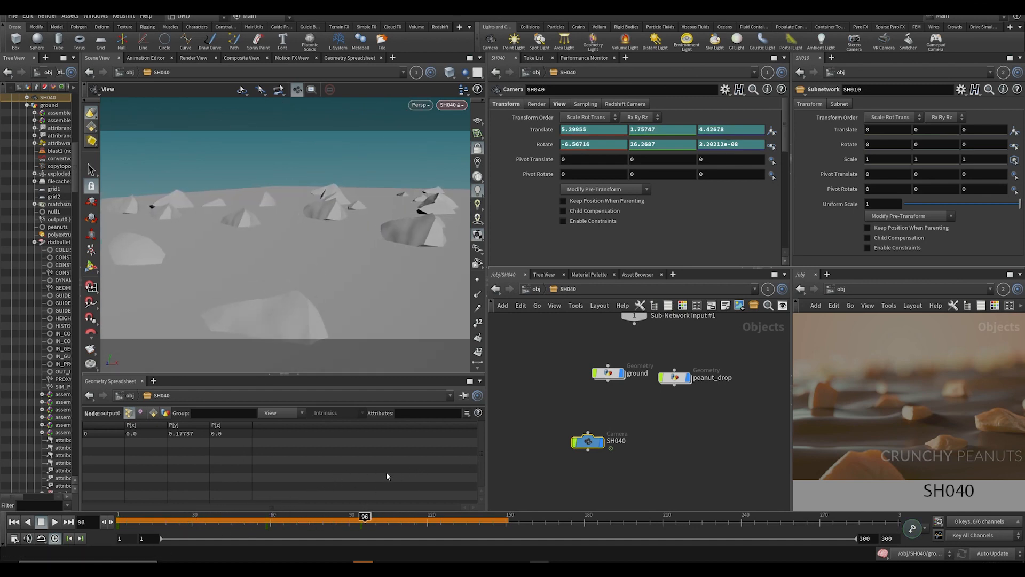
Step: Save the scene, copy topnet1 from the SH030 subnetwork into SH040, and place it beside the camera
scroll(585, 408, down, 3)
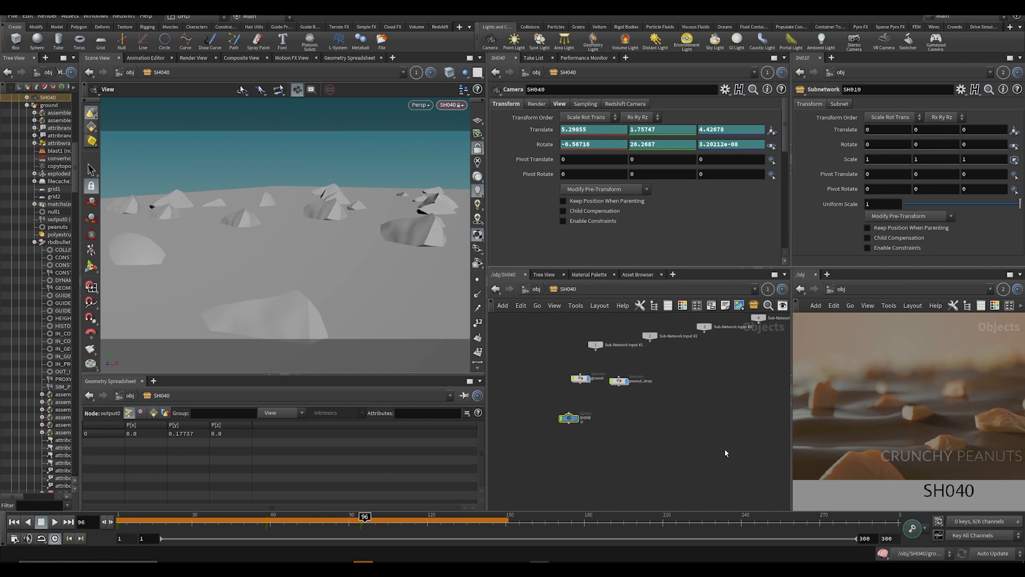
key(u)
key(ctrl+s)
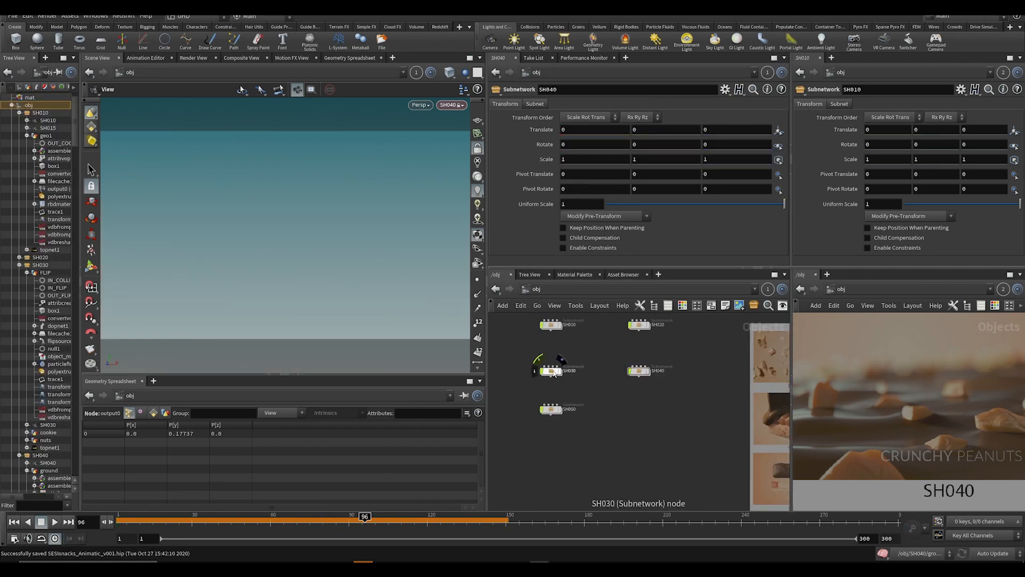
double_click(551, 371)
key(ctrl+c)
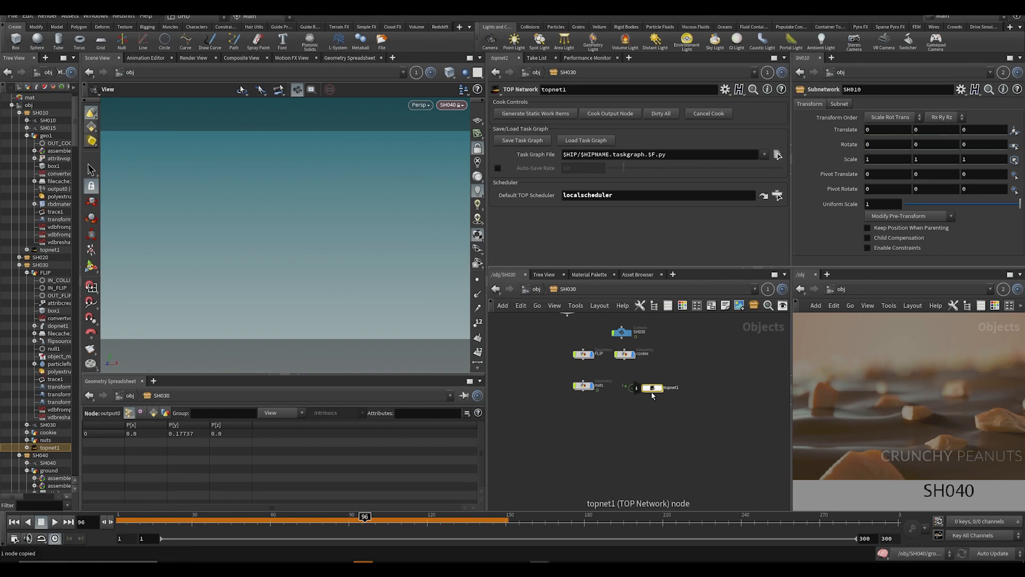
key(u)
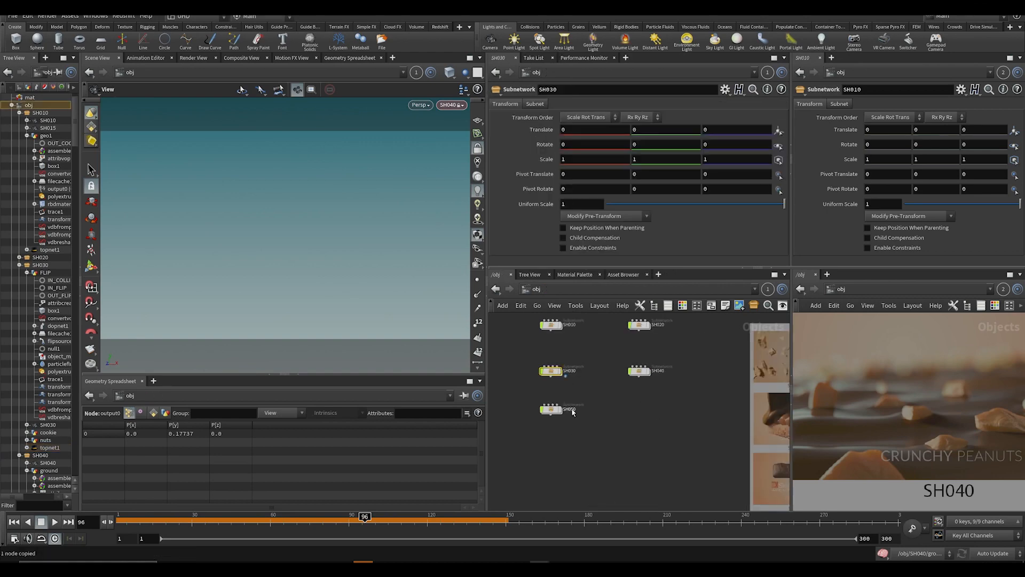
double_click(637, 372)
key(ctrl+v)
drag(613, 401, 619, 423)
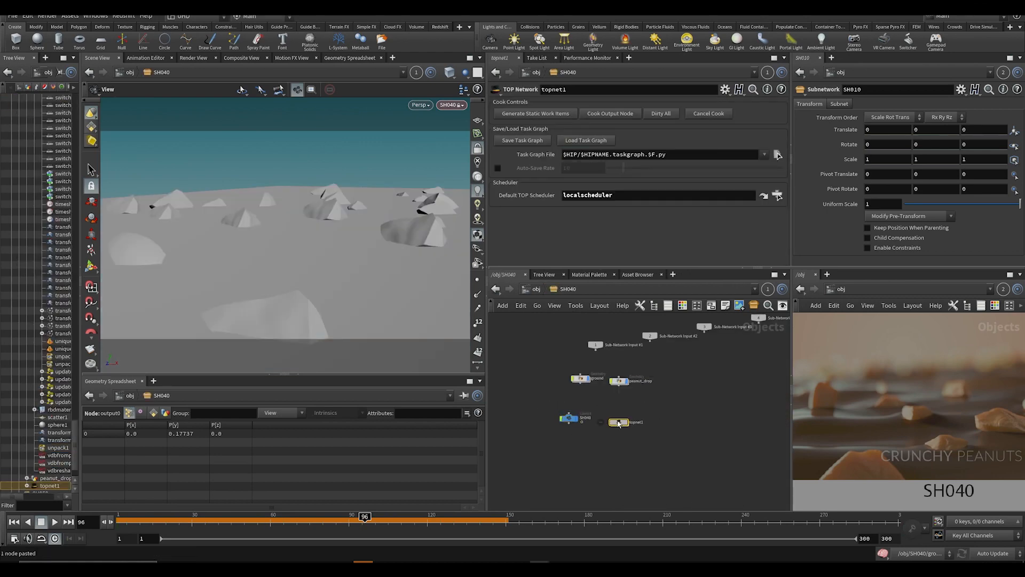
Step: Open the pasted topnet1 to reach its flipbook node, and show the SH040 subnetwork in the second network view
double_click(620, 418)
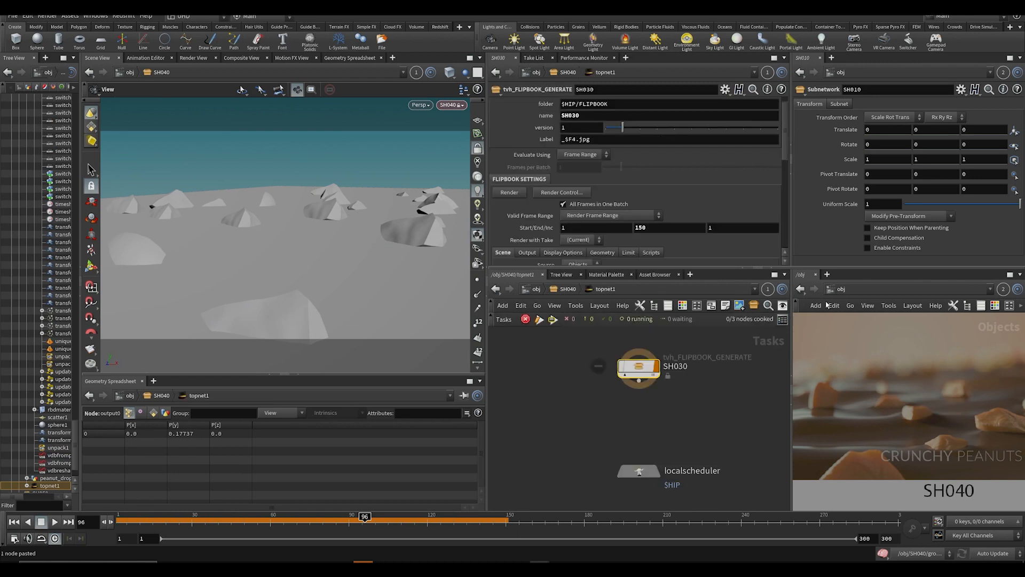
scroll(889, 435, down, 4)
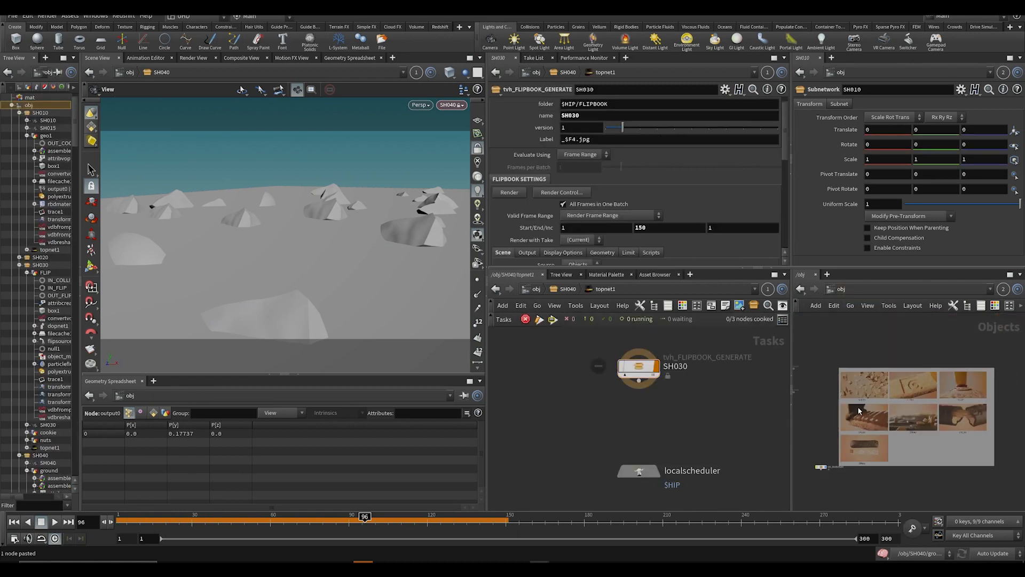
middle_drag(889, 434, 1009, 448)
scroll(865, 410, up, 4)
middle_drag(718, 412, 702, 435)
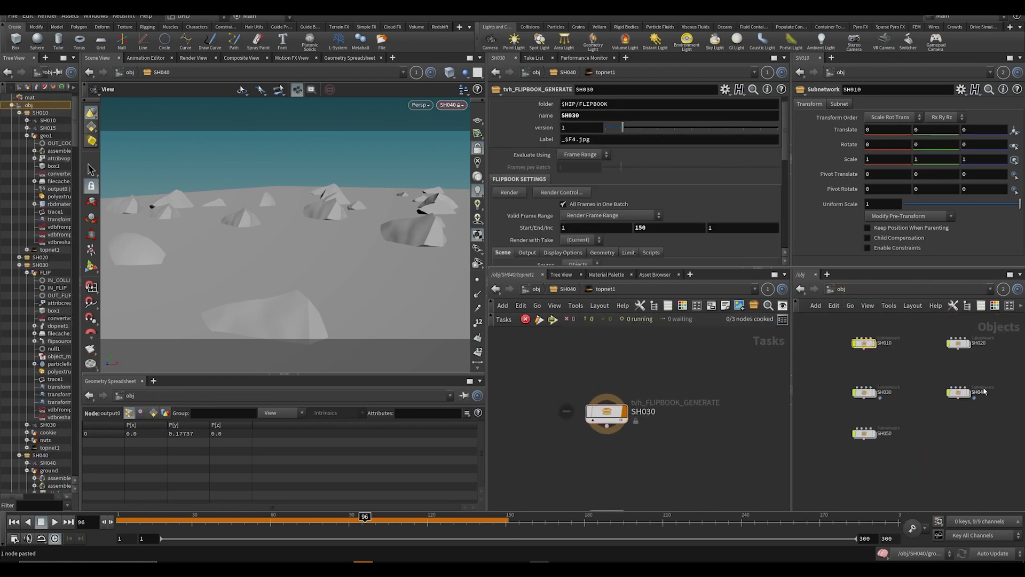
double_click(960, 393)
scroll(633, 374, up, 2)
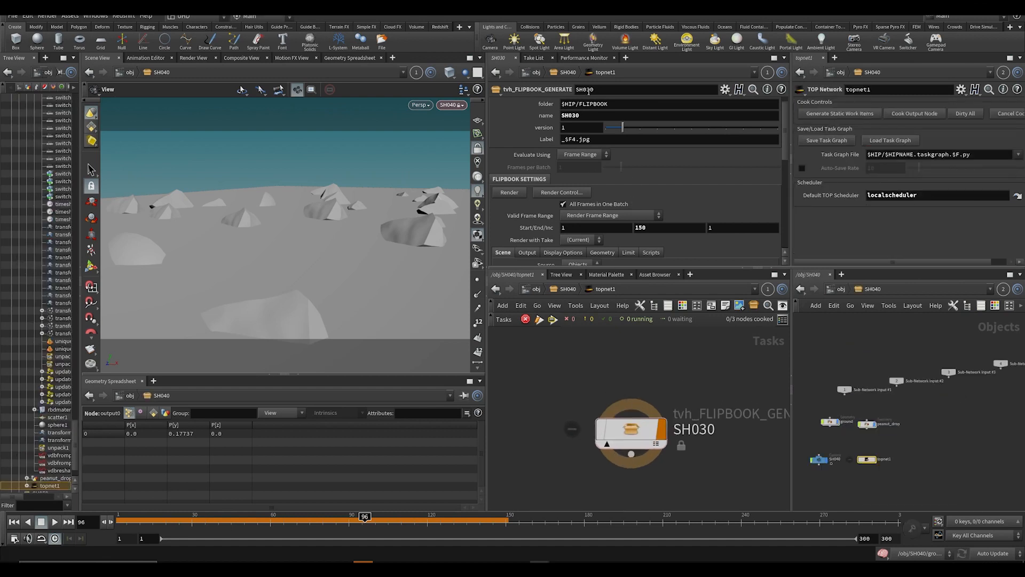
Step: Set the flipbook node's output name parameter to SH040
scroll(587, 107, up, 1)
click(589, 129)
key(BackSpace)
key(BackSpace)
text(40)
key(Return)
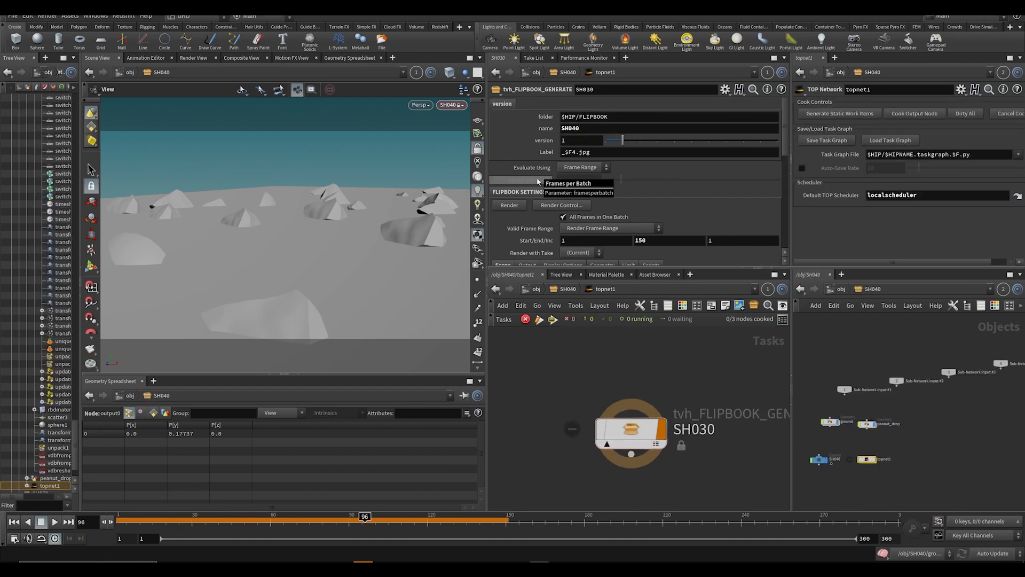
Step: Check the camera move on the timeline, set the flipbook's Scene Path to /obj/SH040, and save the scene
scroll(680, 175, down, 2)
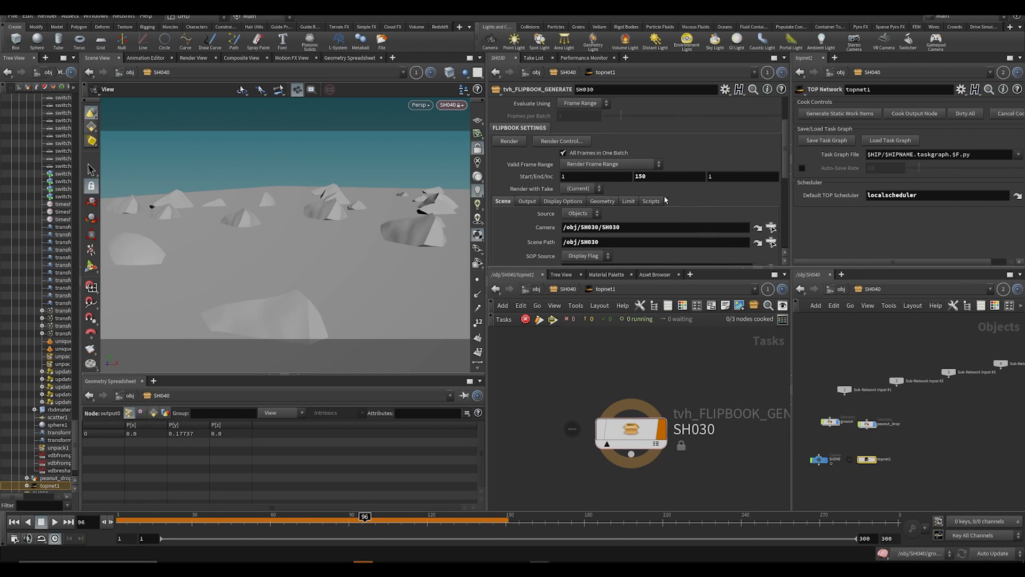
drag(364, 516, 331, 516)
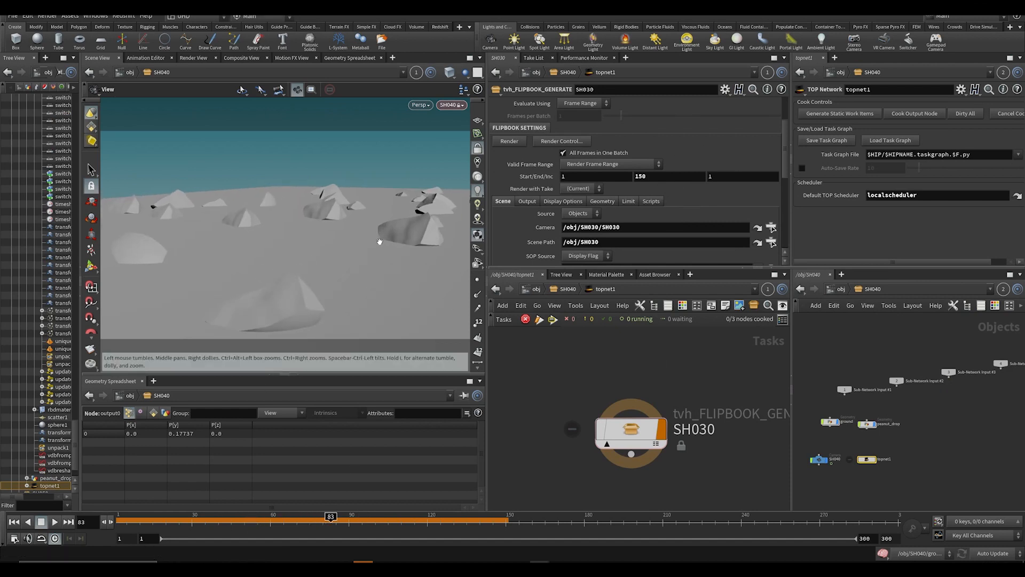
drag(200, 521, 275, 519)
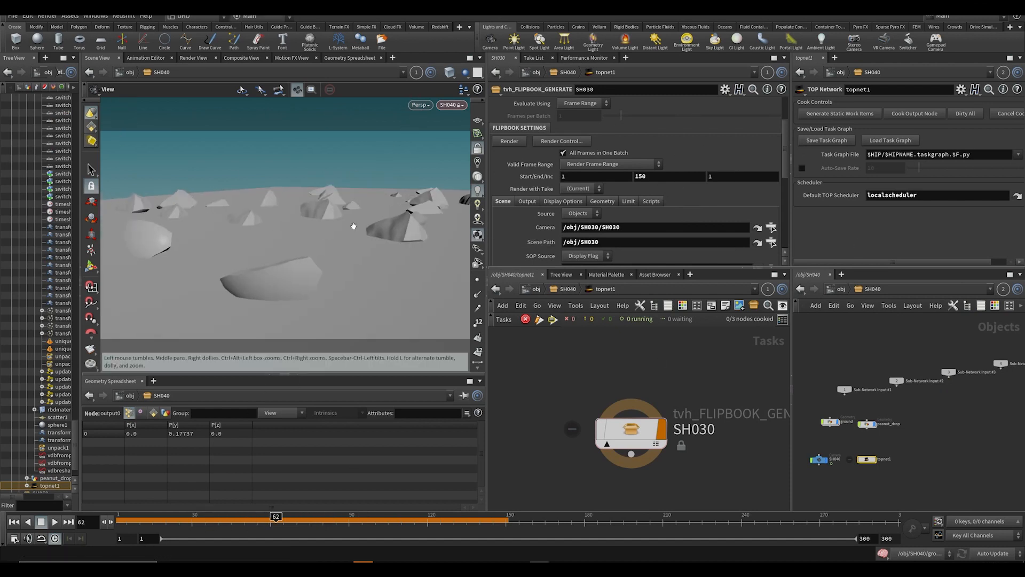
double_click(639, 242)
text(/obj/SH040)
key(Return)
key(ctrl+s)
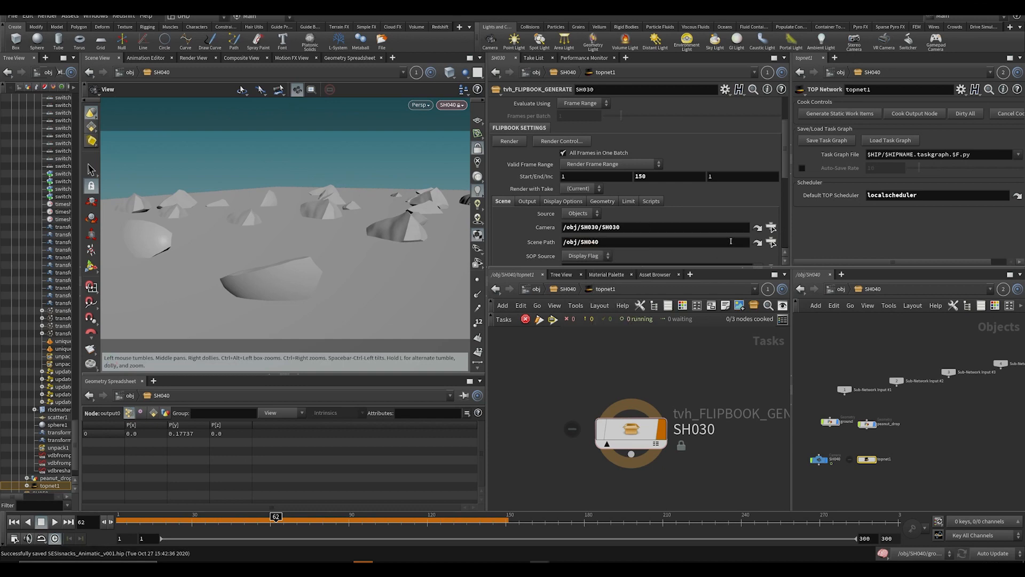
Step: Choose /obj/SH040/SH040 as the flipbook's Camera, review its scene settings, and return to the SH040 level
click(771, 228)
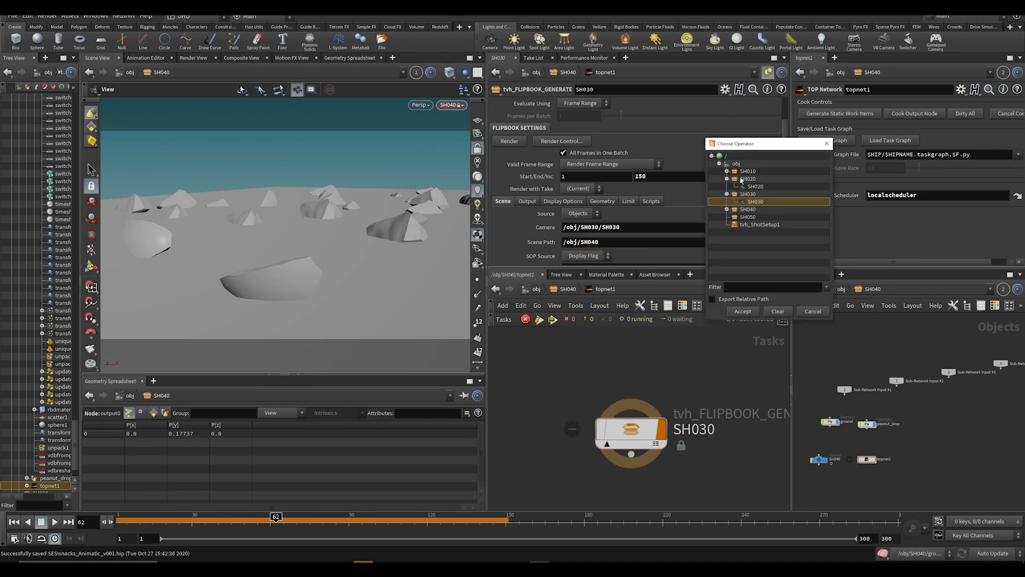
click(726, 209)
double_click(752, 217)
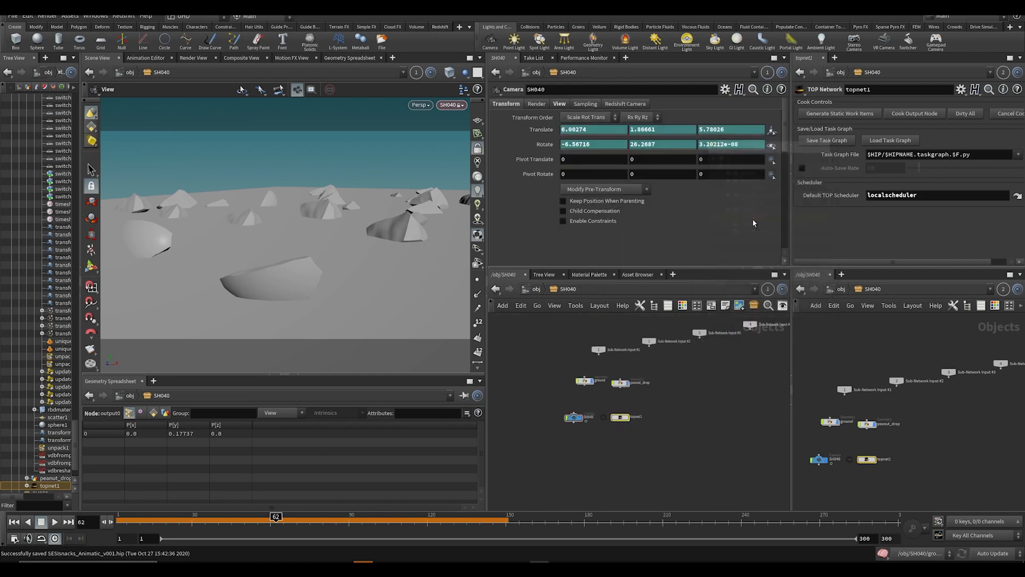
double_click(620, 418)
scroll(675, 222, down, 3)
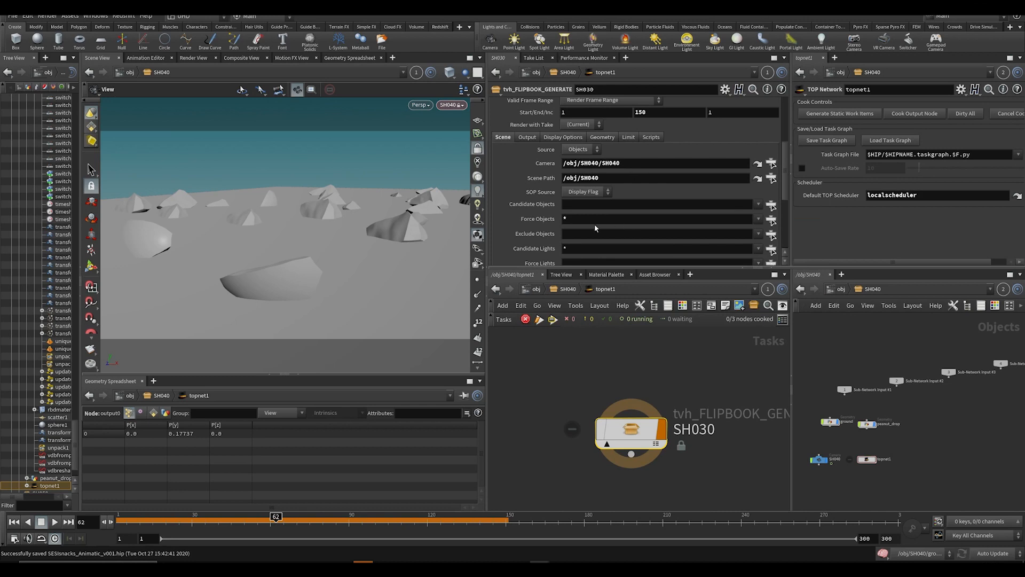
scroll(594, 223, down, 1)
click(569, 289)
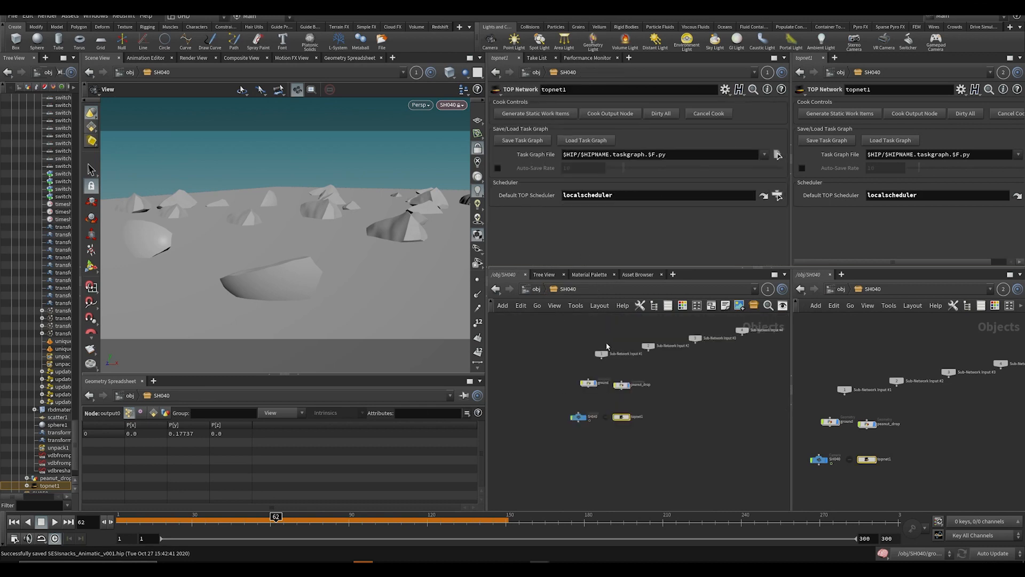
Step: Open topnet1 inside the SH040 subnetwork to show its flipbook node's settings, scrub the shot to frame 52, and save the scene
double_click(621, 417)
drag(175, 517, 249, 517)
key(ctrl+s)
scroll(595, 357, down, 3)
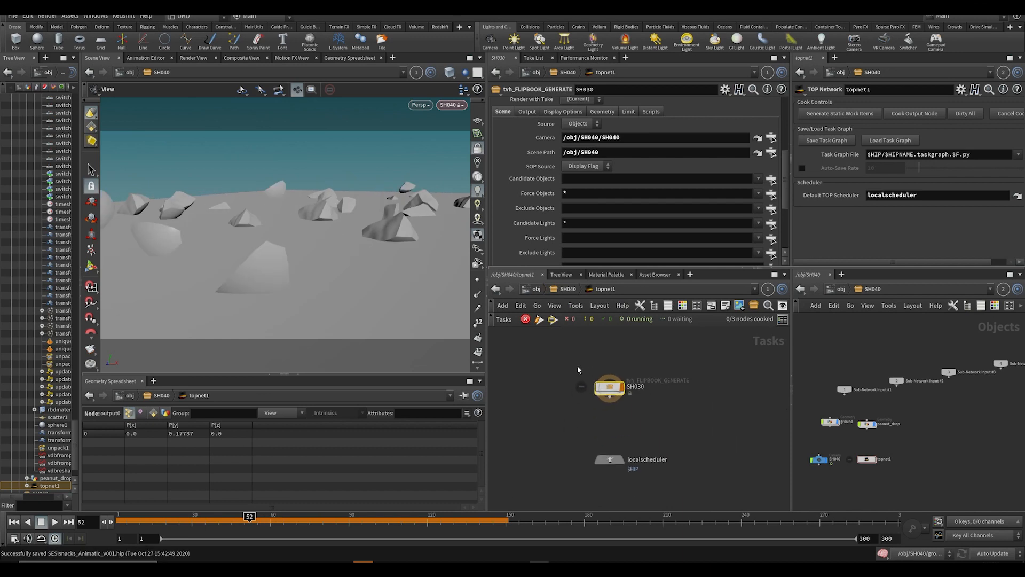
Step: Rename the flipbook node from SH030 to SH040 and start cooking it
middle_drag(646, 386, 641, 442)
scroll(674, 177, up, 1)
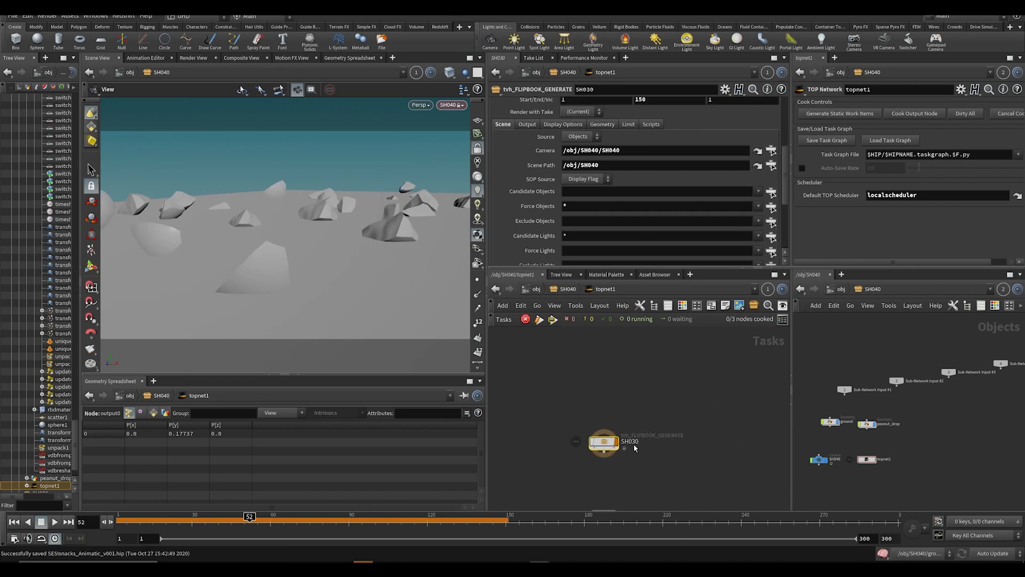
double_click(630, 440)
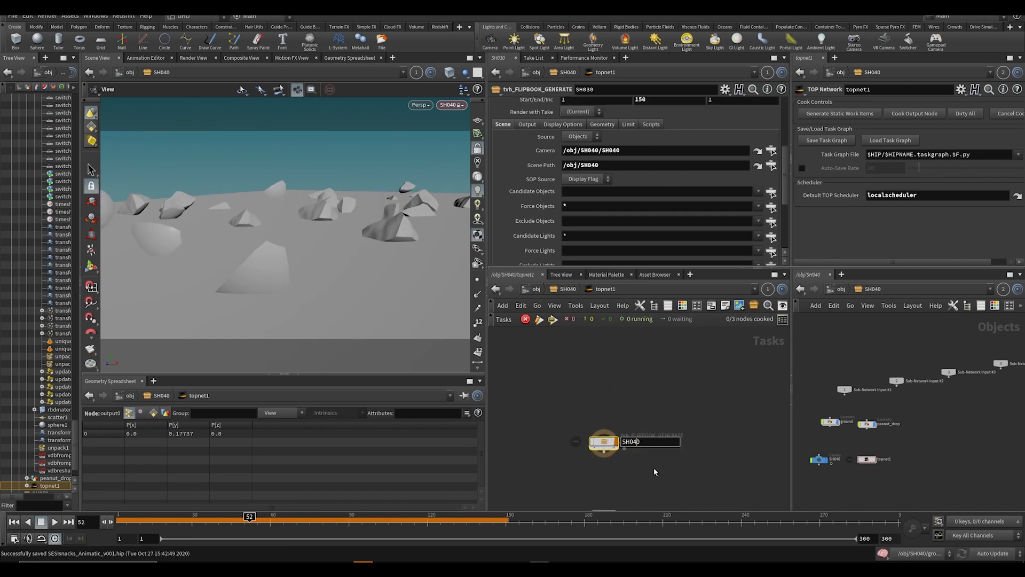
drag(573, 403, 662, 478)
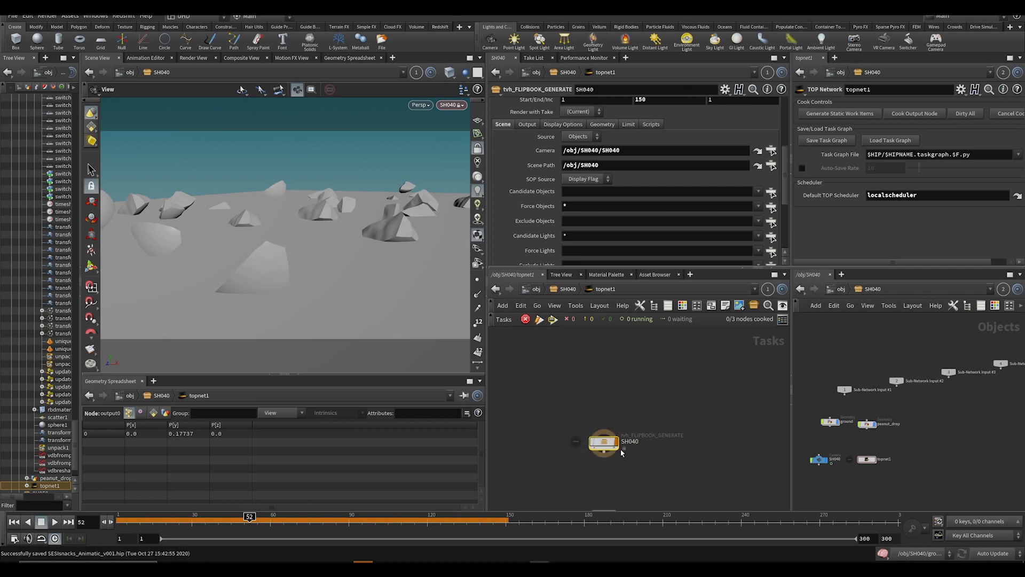
key(shift+v)
click(690, 476)
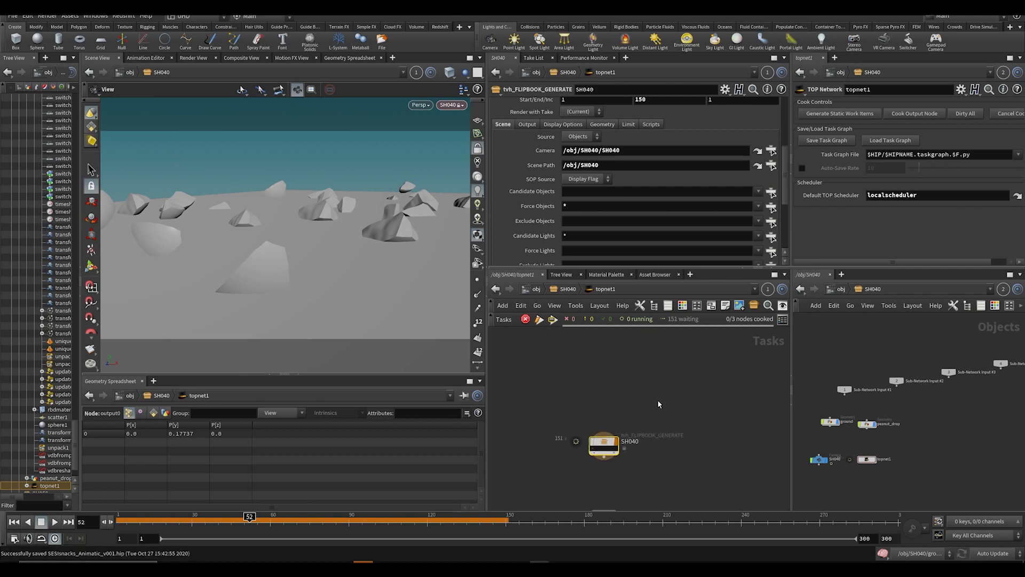
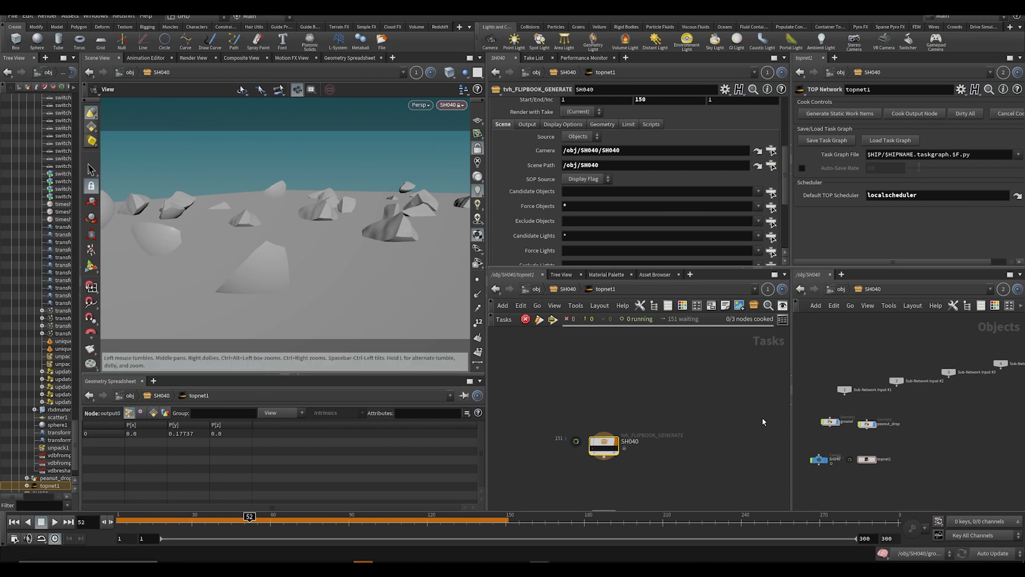
Step: Show the /tasks network in the second network view and save the scene
click(844, 291)
click(882, 290)
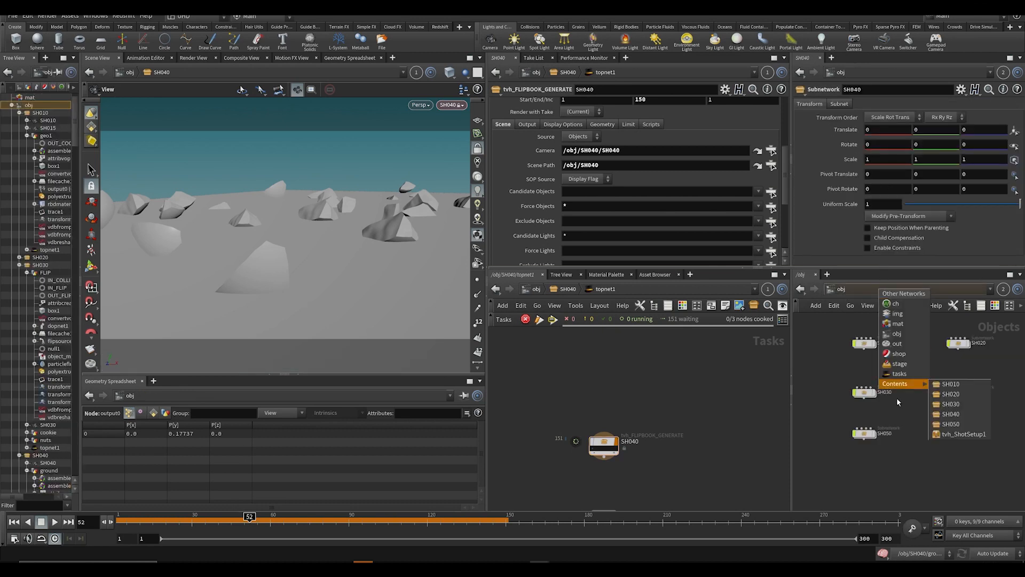
click(899, 374)
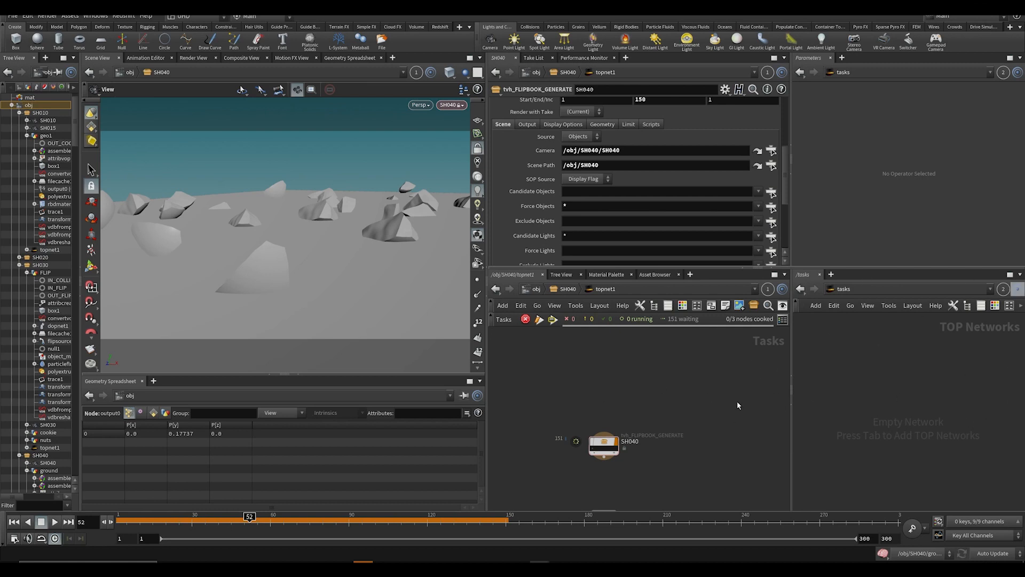
drag(641, 387, 586, 454)
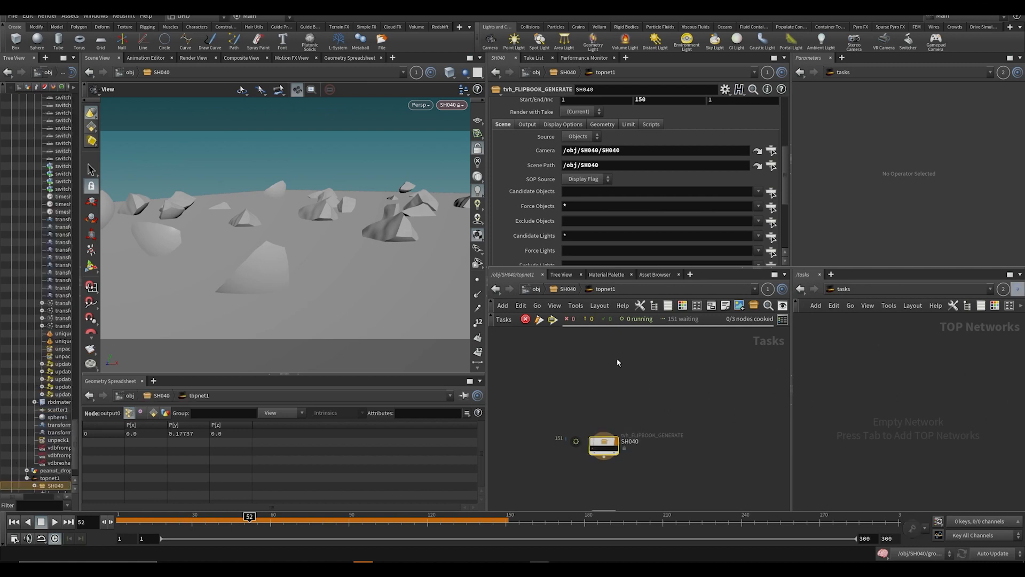
key(ctrl+s)
Step: Leave the SH040 shot for the obj level and open topnet1 inside the SH010 subnetwork
click(568, 288)
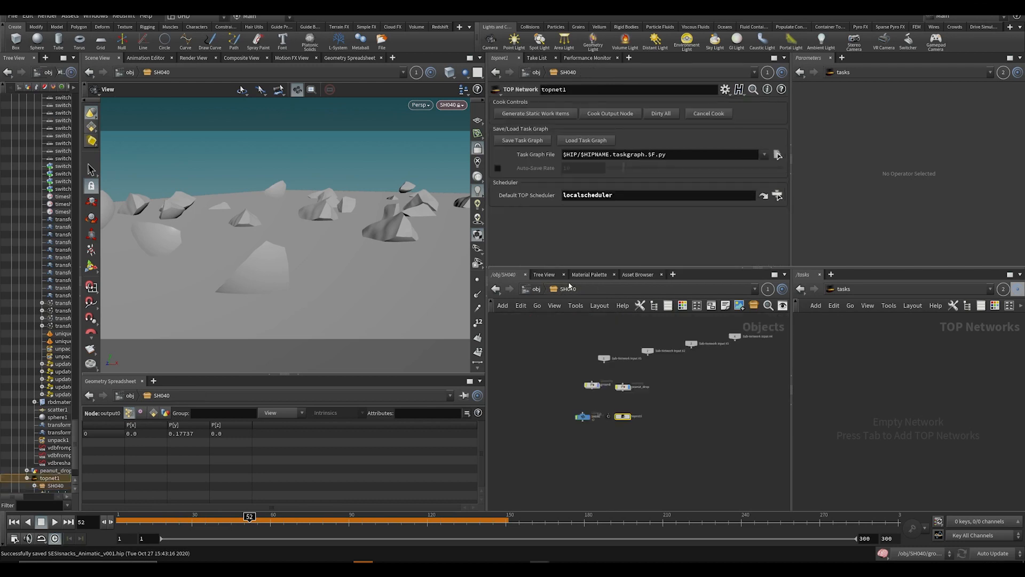
scroll(603, 402, up, 2)
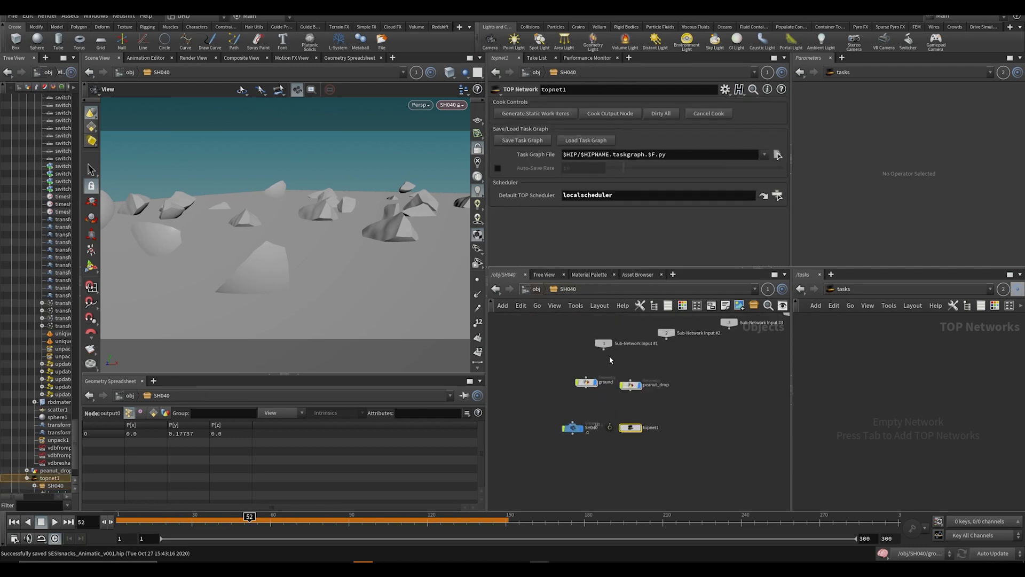
key(u)
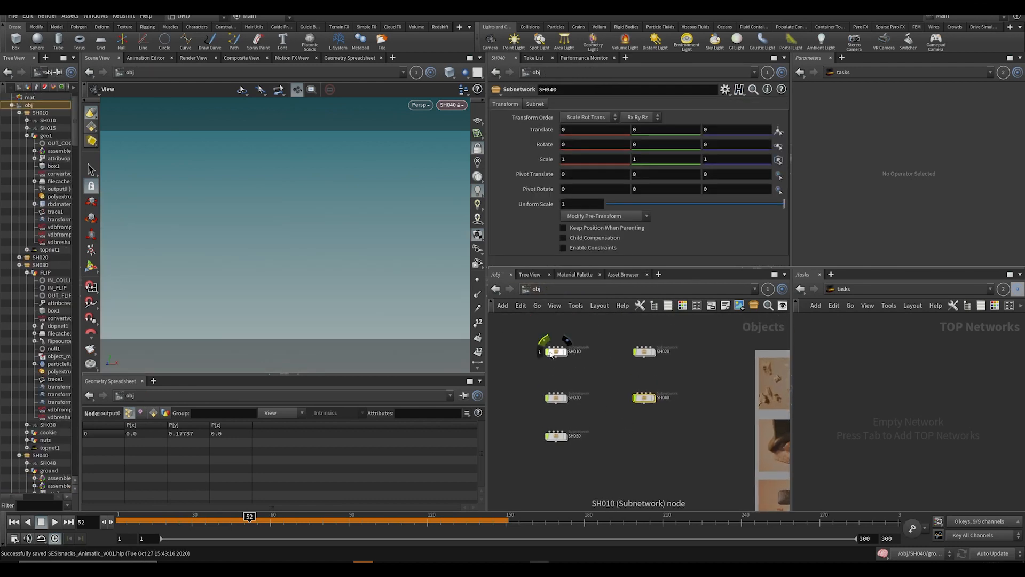
click(557, 352)
double_click(556, 352)
double_click(549, 437)
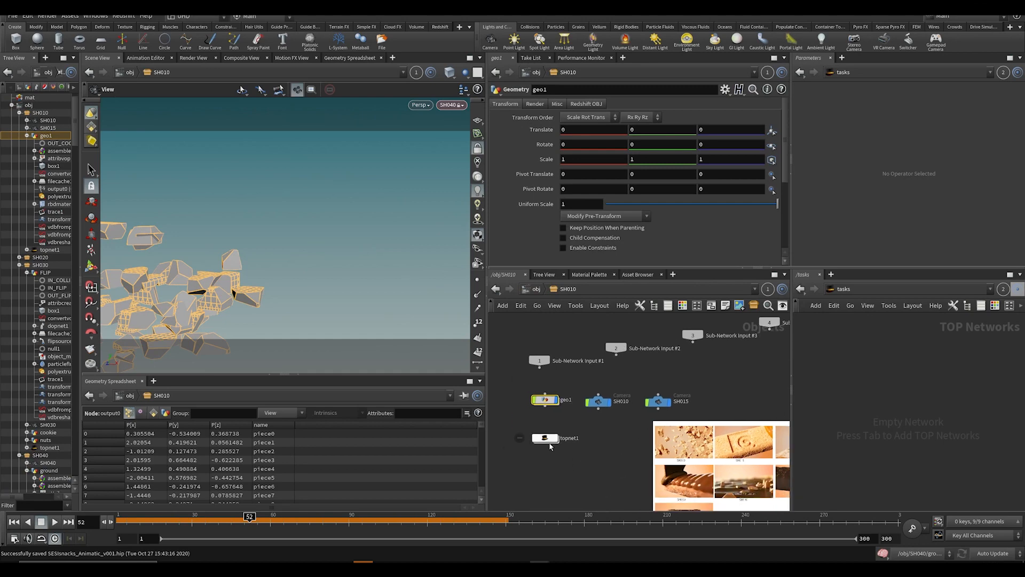
scroll(600, 437, down, 2)
Step: Try to copy the SH010, SH015 and merge1 nodes directly into the empty /tasks network
drag(543, 332, 698, 436)
key(ctrl+c)
key(ctrl+v)
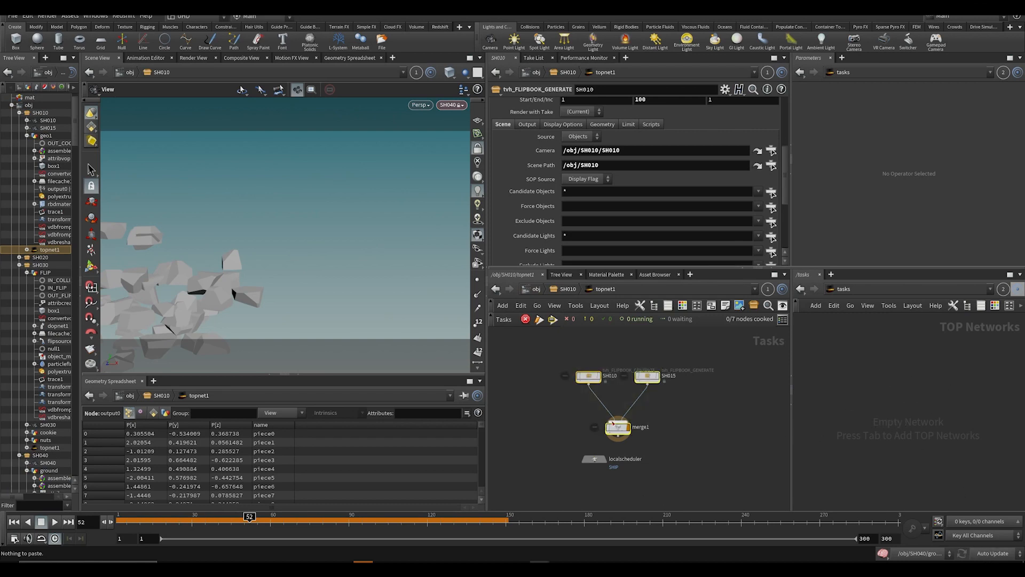
drag(616, 428, 632, 410)
click(873, 383)
key(ctrl+v)
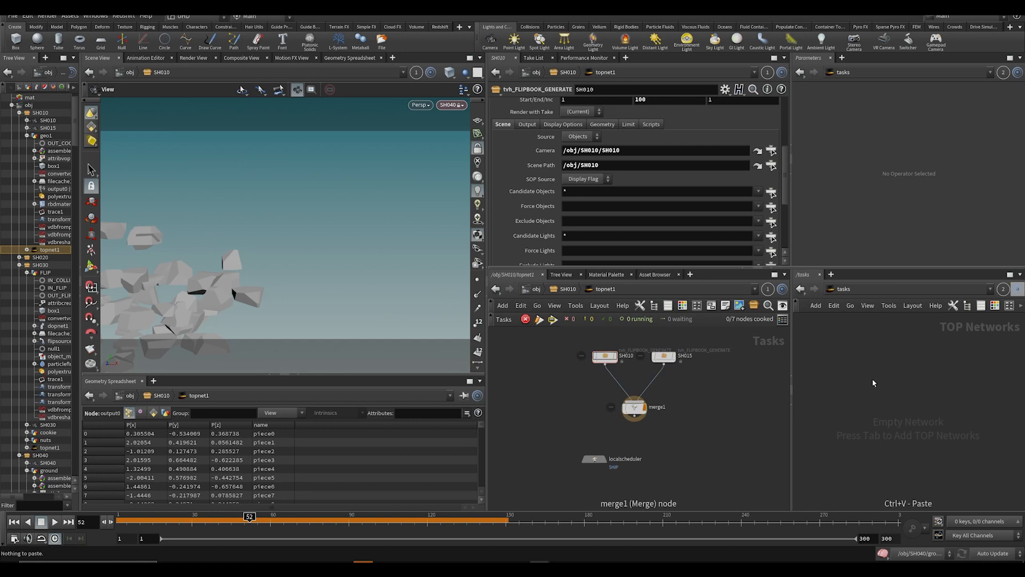
drag(593, 334, 706, 419)
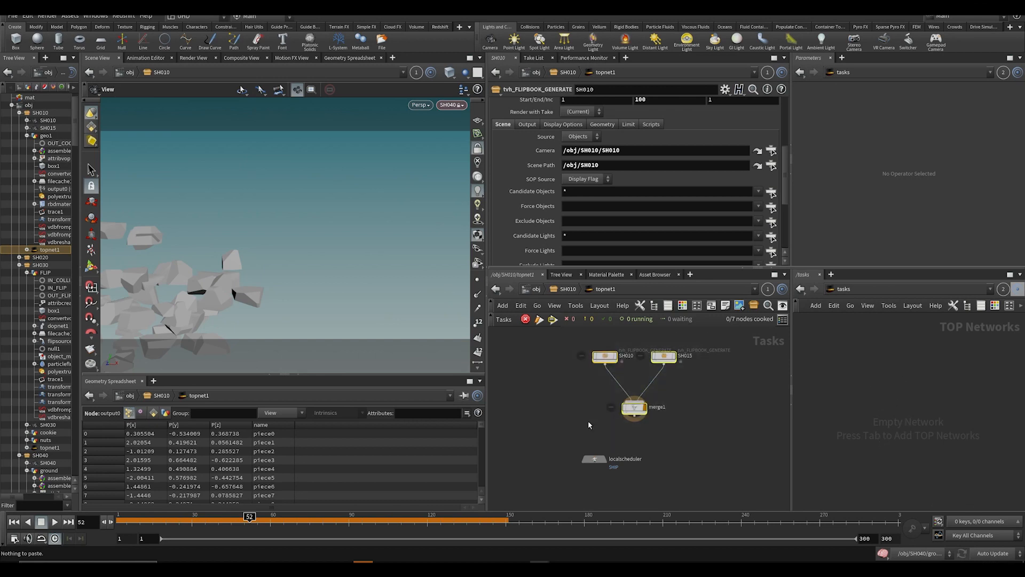
drag(635, 408, 628, 408)
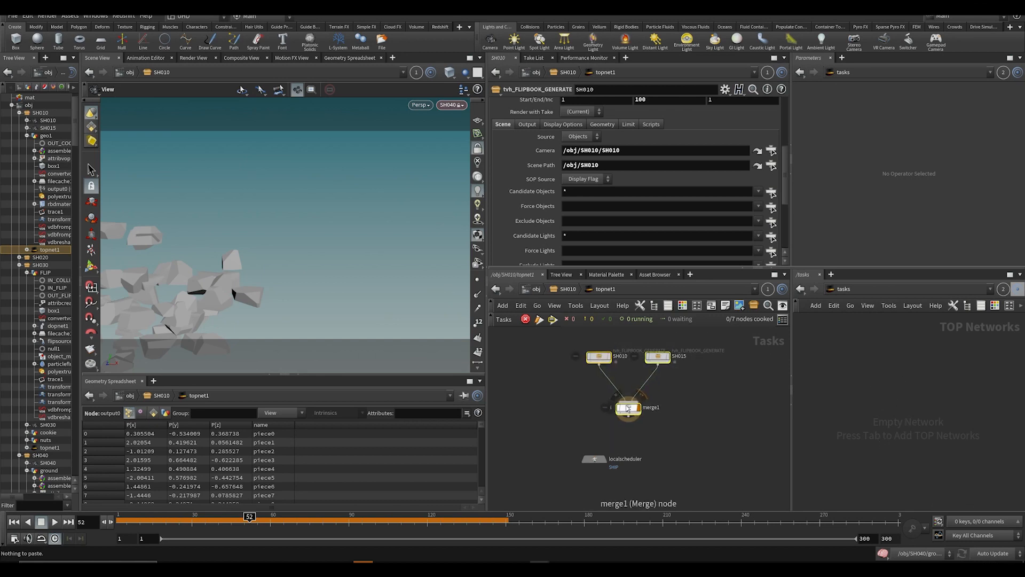
click(772, 407)
key(ctrl+v)
Step: Select the two flipbook nodes and their merge in SH010's topnet1 and copy them for use in /tasks
drag(545, 351, 715, 447)
key(ctrl+x)
key(ctrl+v)
click(832, 386)
key(ctrl+v)
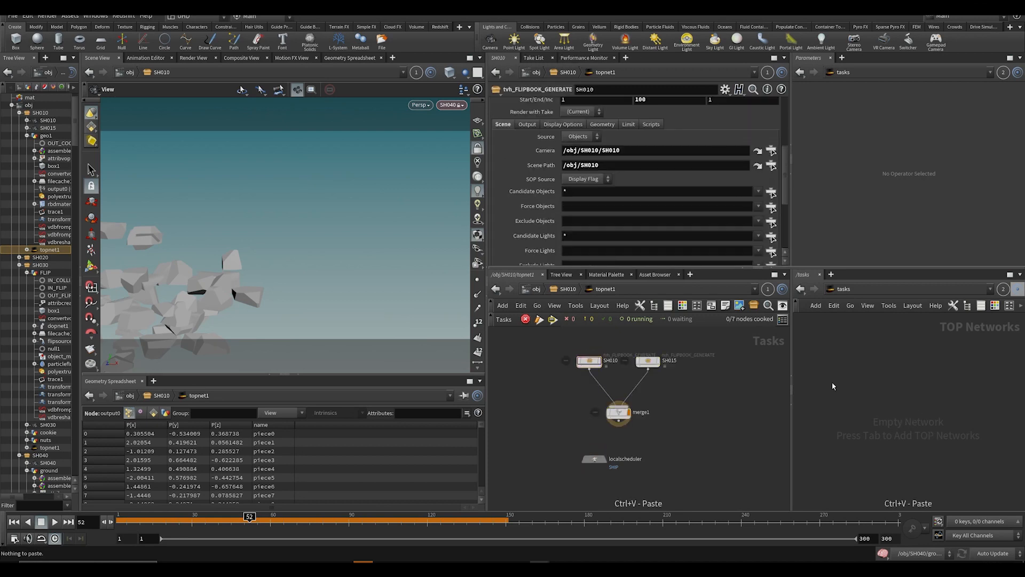
Step: Create a TOP Network in /tasks, paste SH010, SH015 and merge1 inside it, and move them clear of the scheduler
key(Tab)
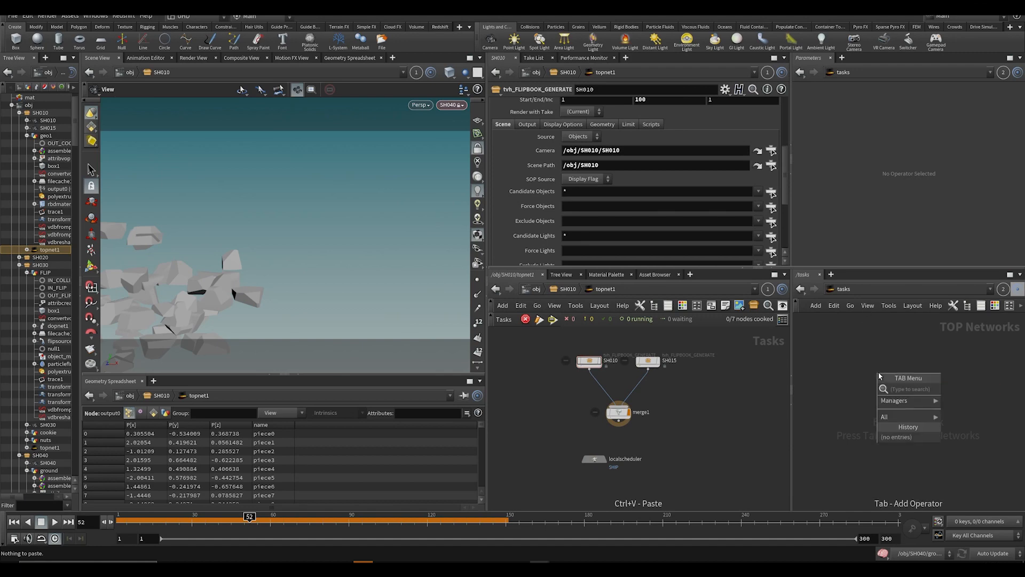
text(top)
key(Return)
double_click(879, 376)
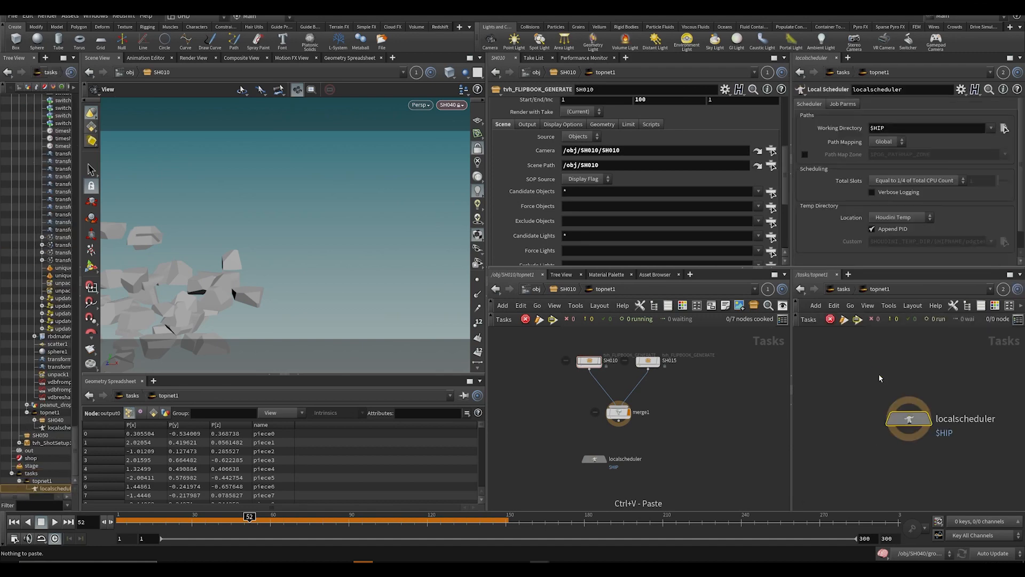
key(ctrl+v)
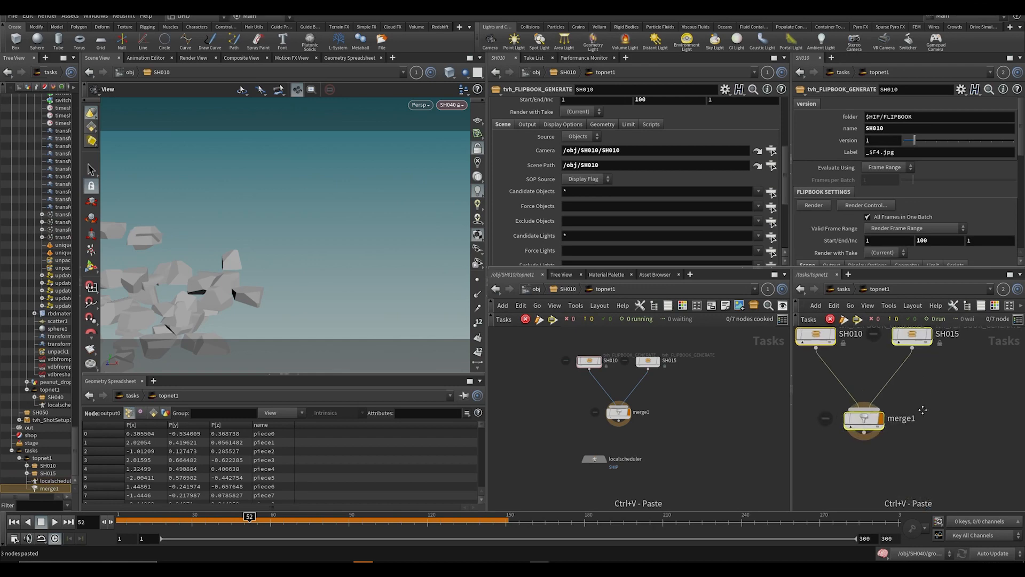
scroll(923, 400, down, 3)
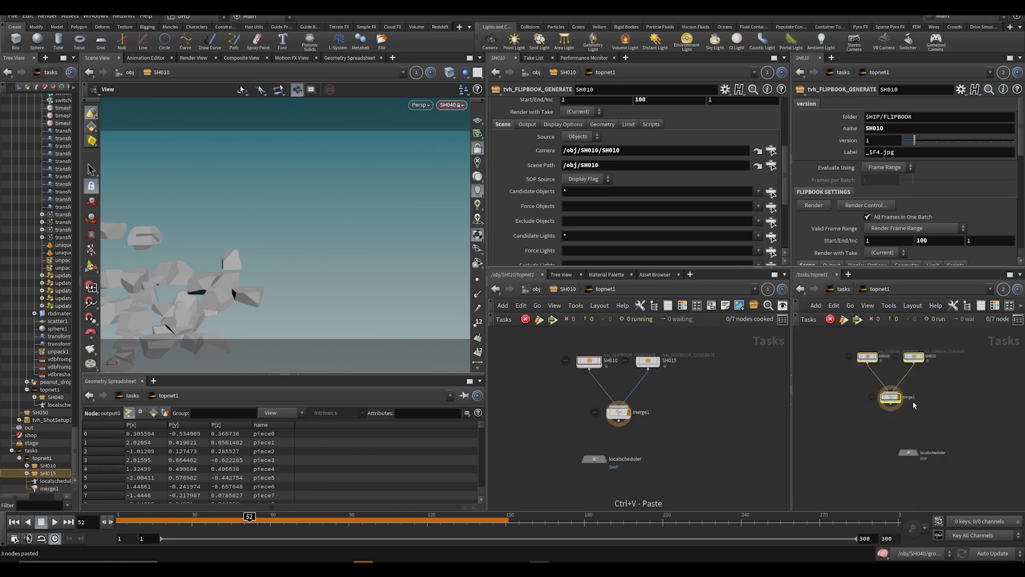
drag(895, 398, 876, 384)
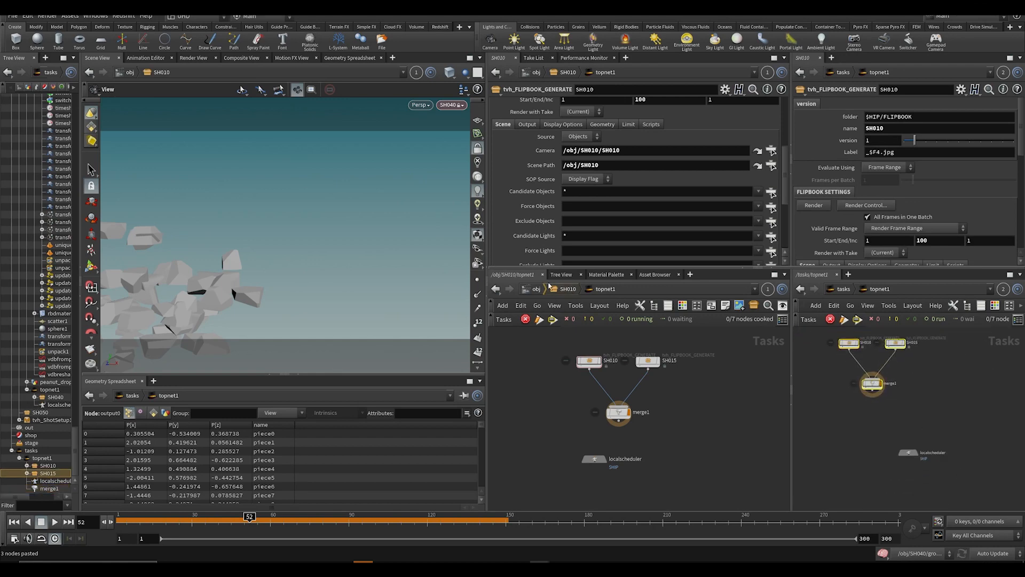
Step: Return to the SH010 object level and switch the scene's update mode to Manual
key(u)
key(Escape)
click(991, 553)
click(987, 553)
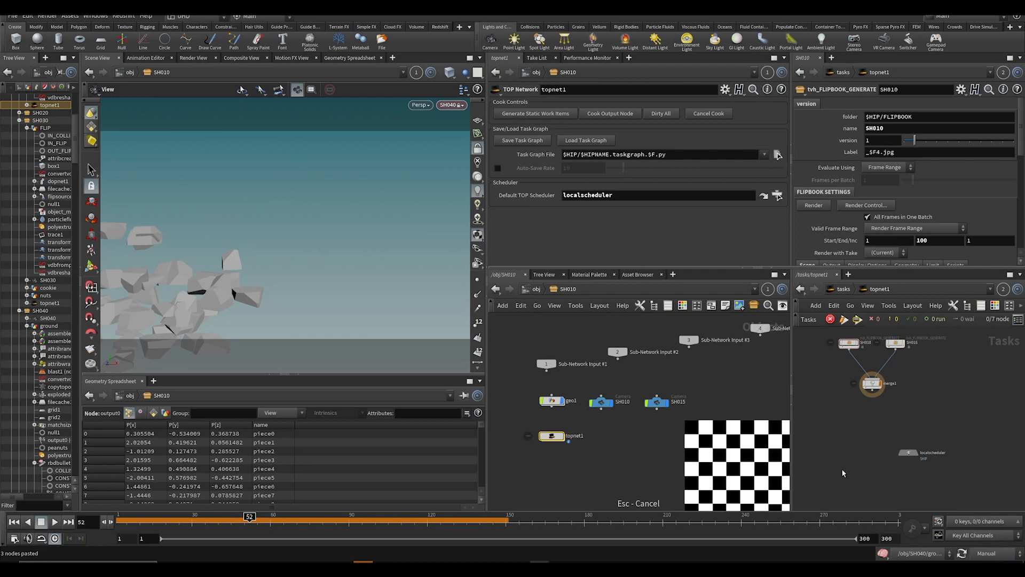
Step: Go to the obj level and open topnet1 inside the SH020 subnetwork
scroll(620, 424, down, 2)
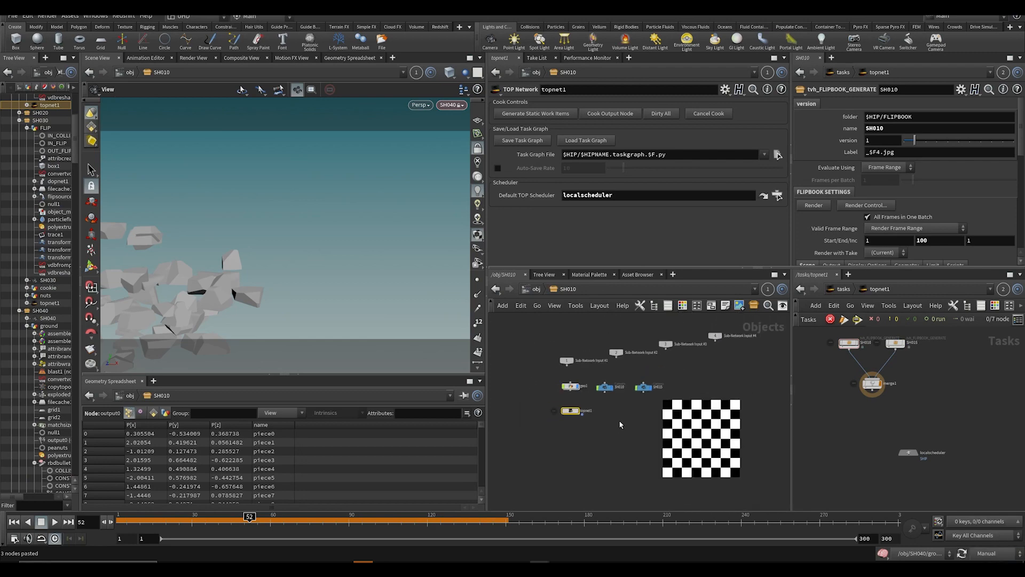
click(534, 289)
double_click(645, 352)
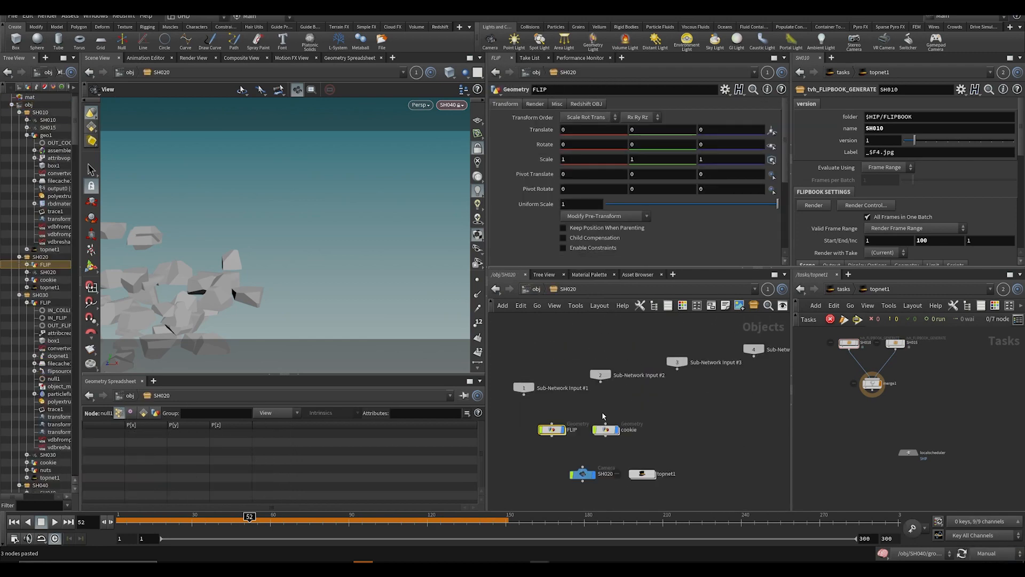
double_click(642, 474)
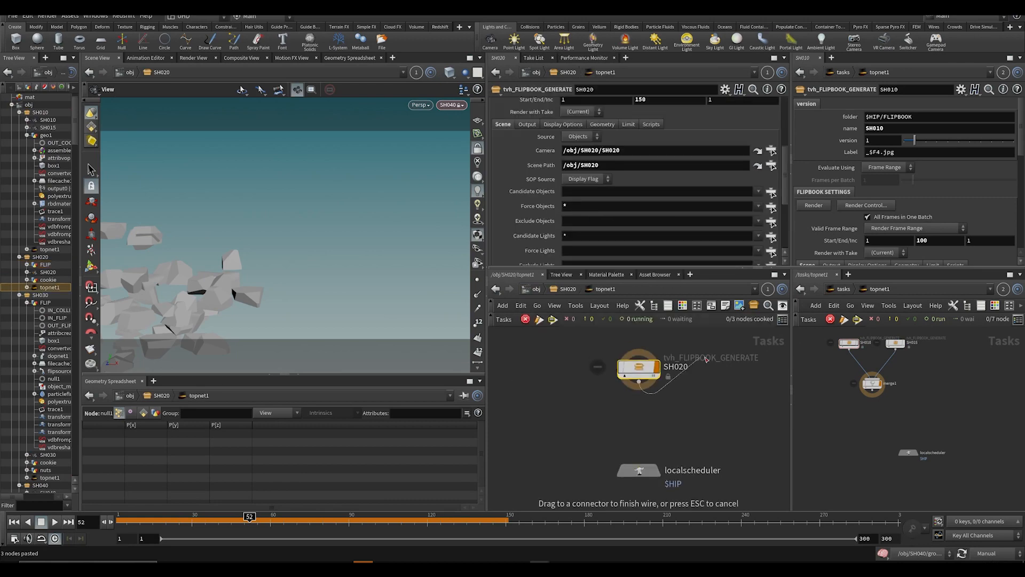
Step: Try pasting the clipboard nodes beside merge1 in the /tasks TOP network, and undo the paste
click(872, 388)
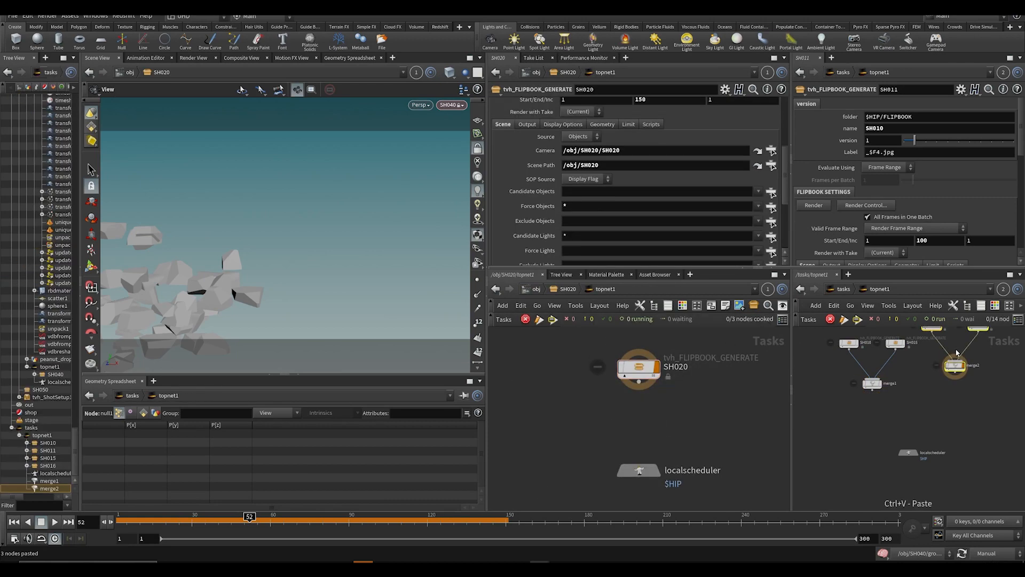
drag(621, 367, 649, 360)
key(ctrl+v)
key(ctrl+z)
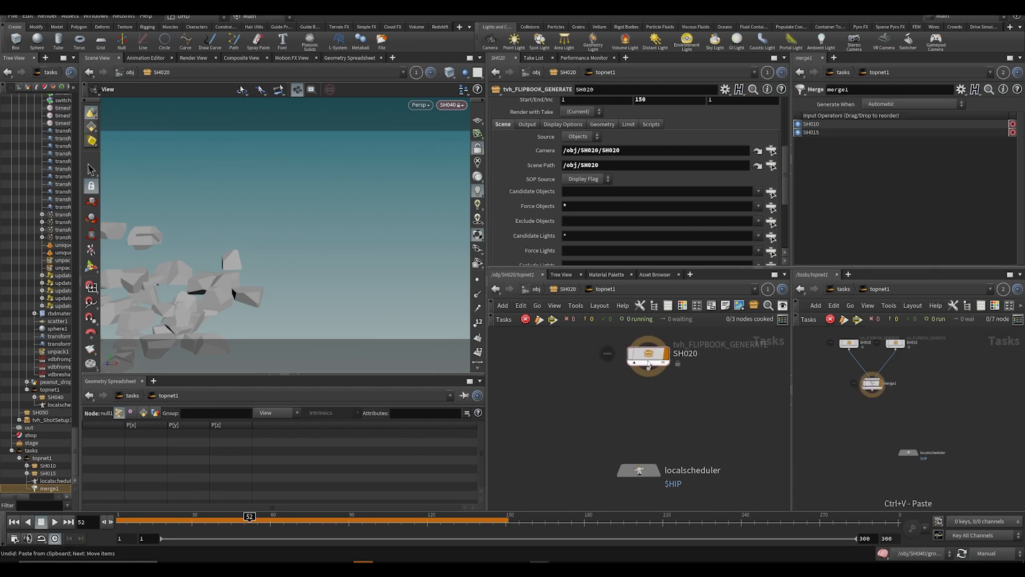
key(ctrl+v)
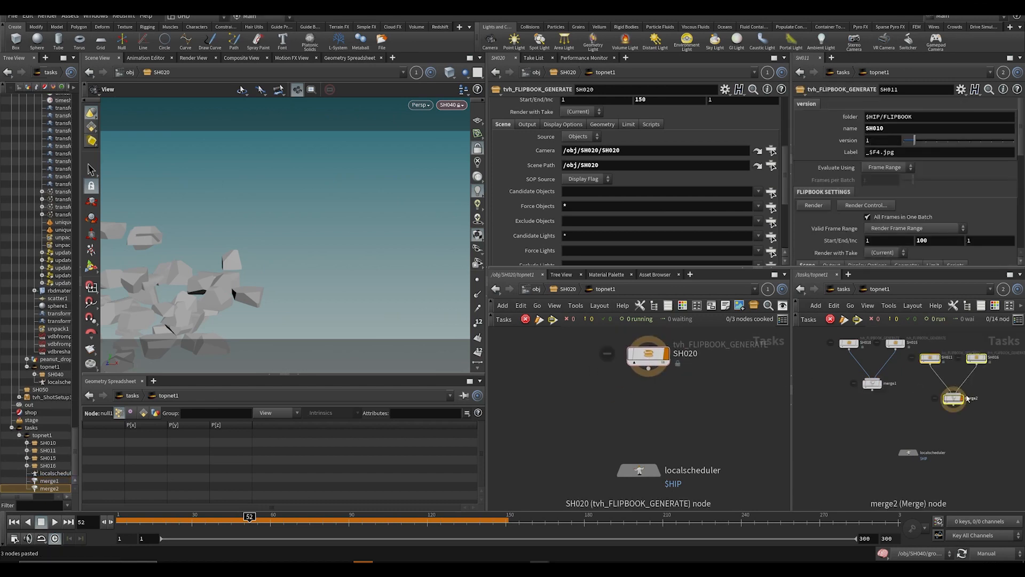
key(ctrl+z)
Step: Save the scene and copy the SH020 flipbook node into the /tasks TOP network beside SH015
middle_drag(930, 387, 875, 457)
key(ctrl+s)
middle_drag(633, 399, 625, 447)
drag(559, 338, 673, 433)
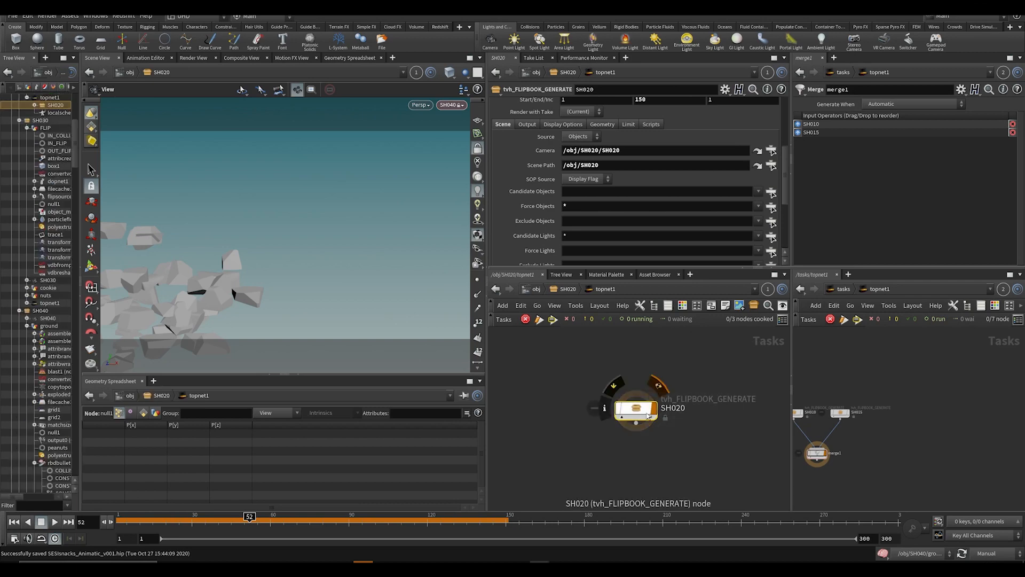
key(ctrl+x)
key(ctrl+v)
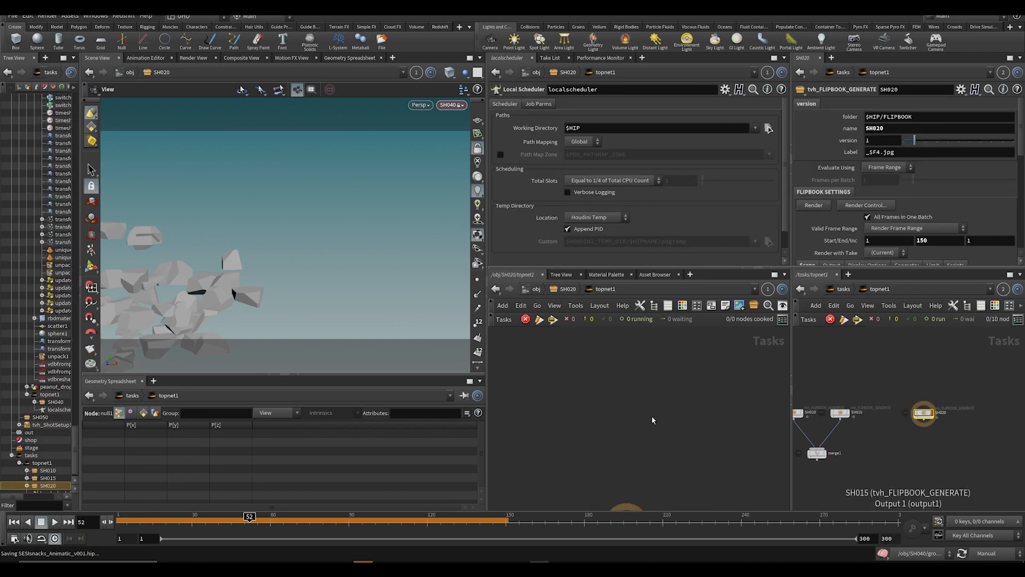
key(ctrl+v)
Step: Copy the SH030 flipbook node from topnet1 inside the SH030 subnetwork into the /tasks TOP network beside SH020
key(u)
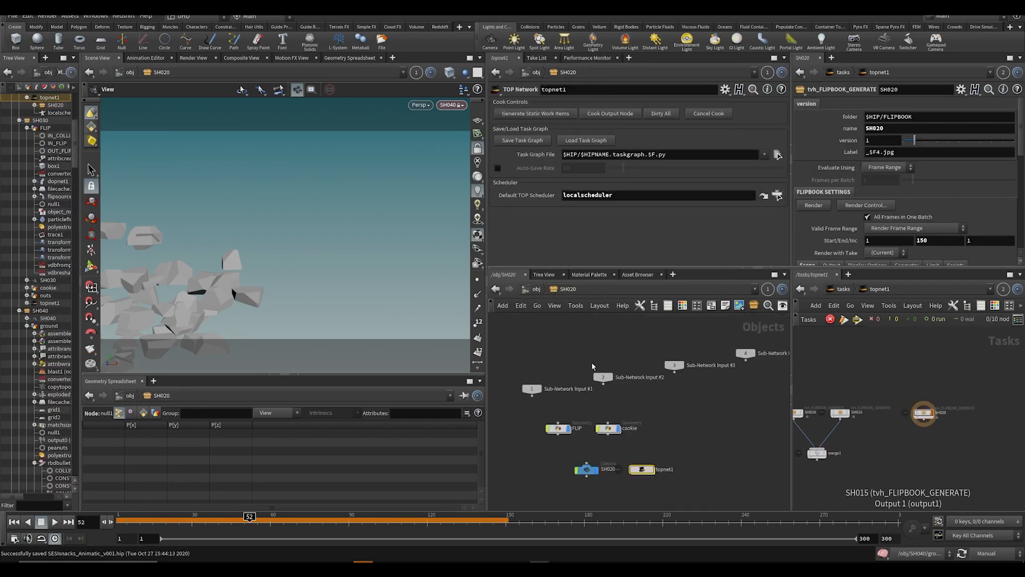
key(u)
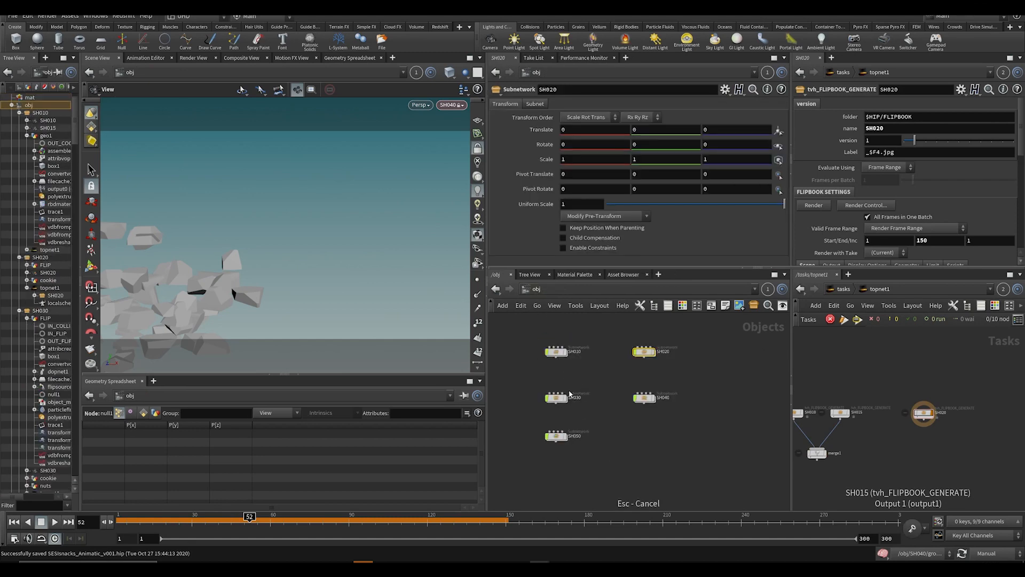
click(563, 396)
key(super)
key(Escape)
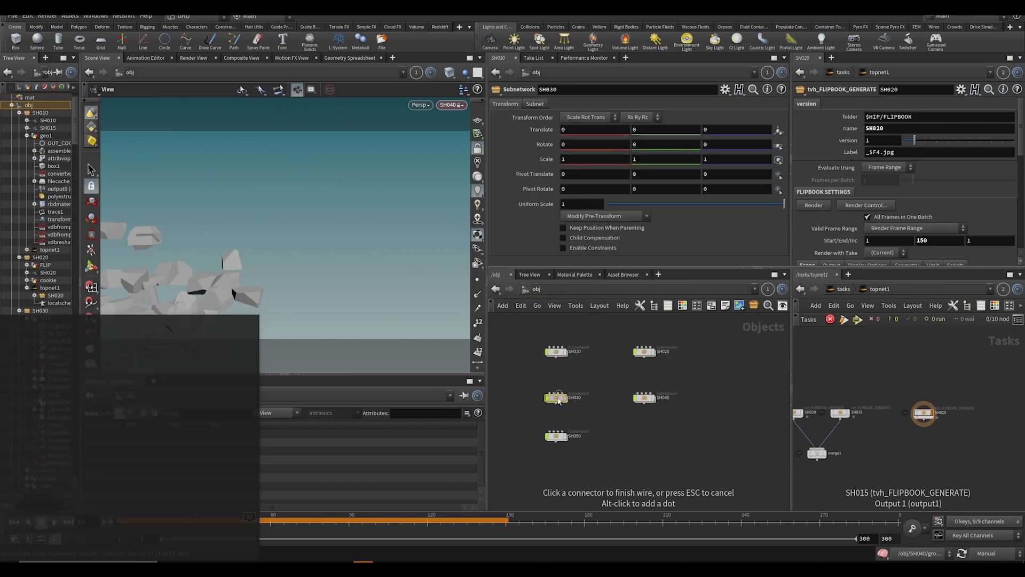
double_click(557, 399)
double_click(651, 387)
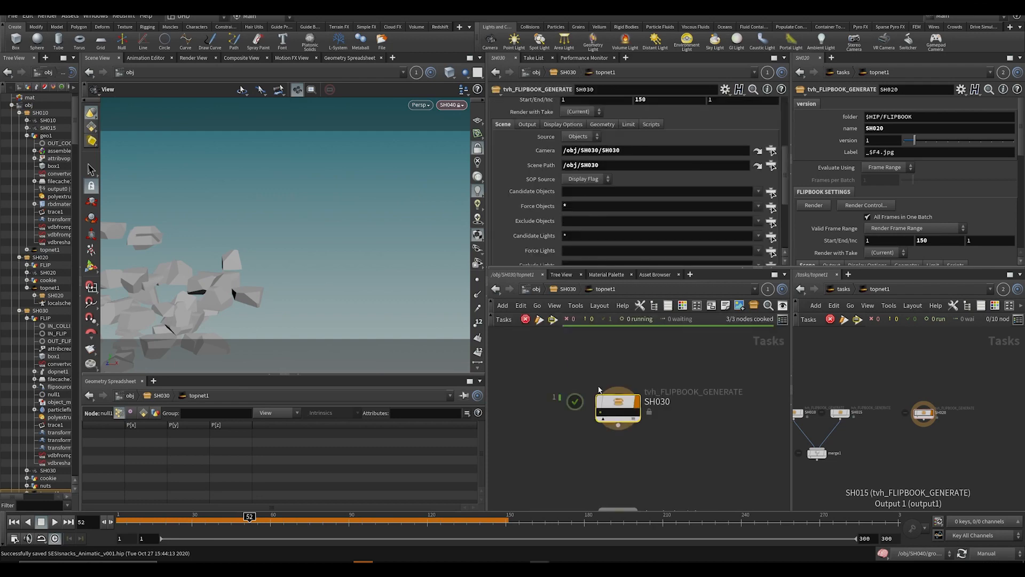
key(ctrl+x)
key(ctrl+v)
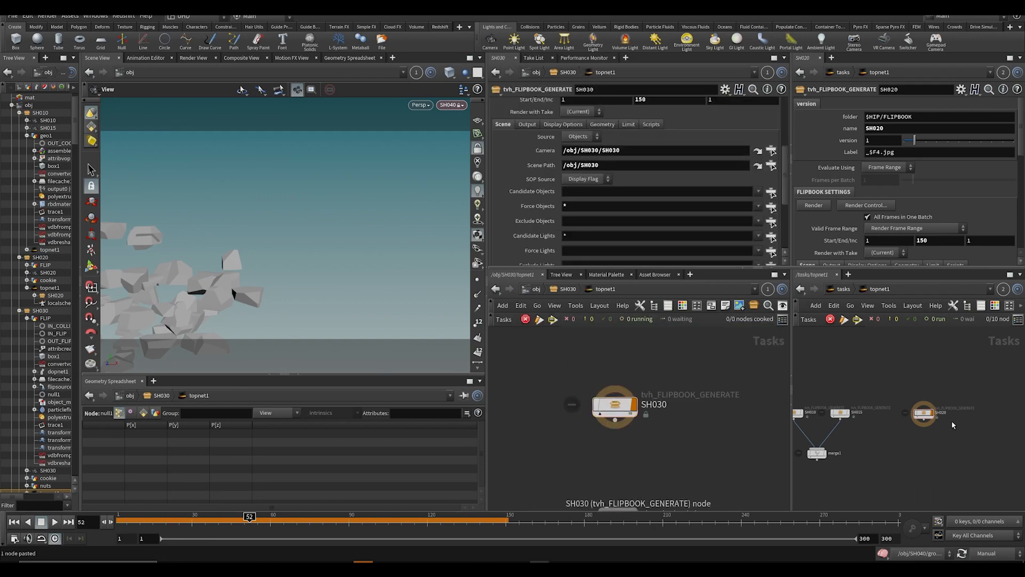
Step: Copy the SH040 flipbook node from the SH040 subnetwork's topnet1 into the /tasks TOP network, below SH020 and SH030
key(u)
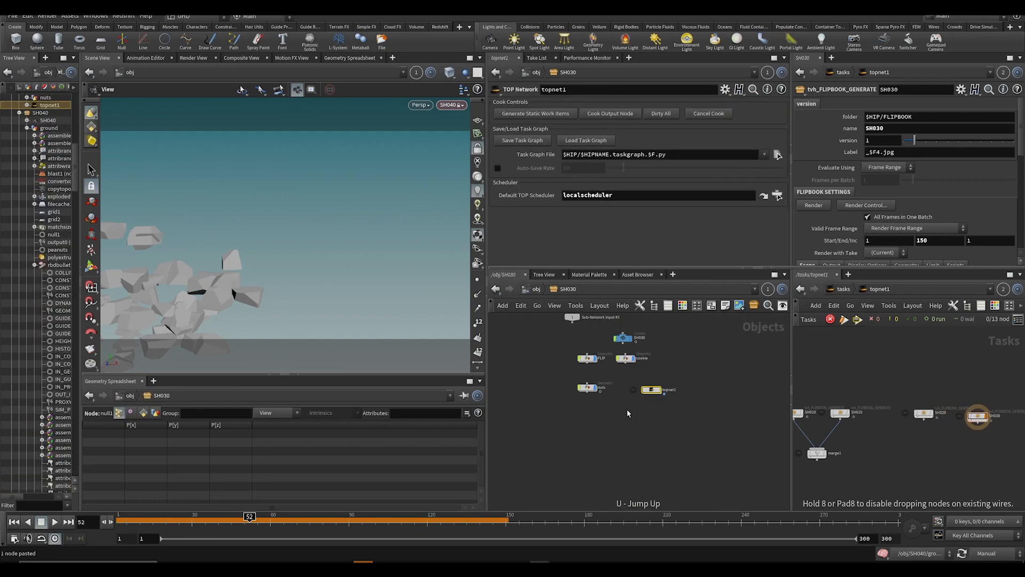
key(u)
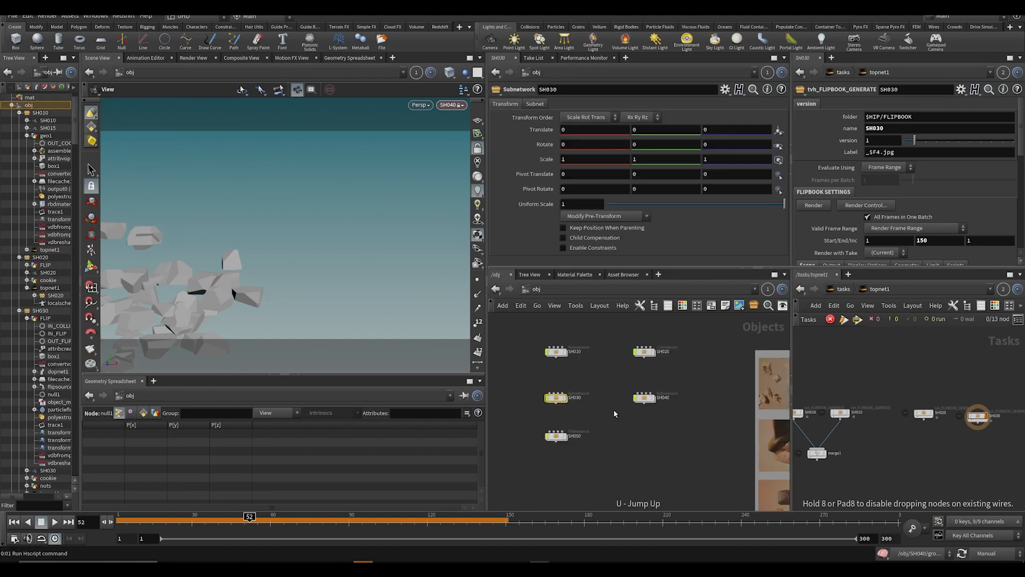
double_click(644, 396)
double_click(629, 429)
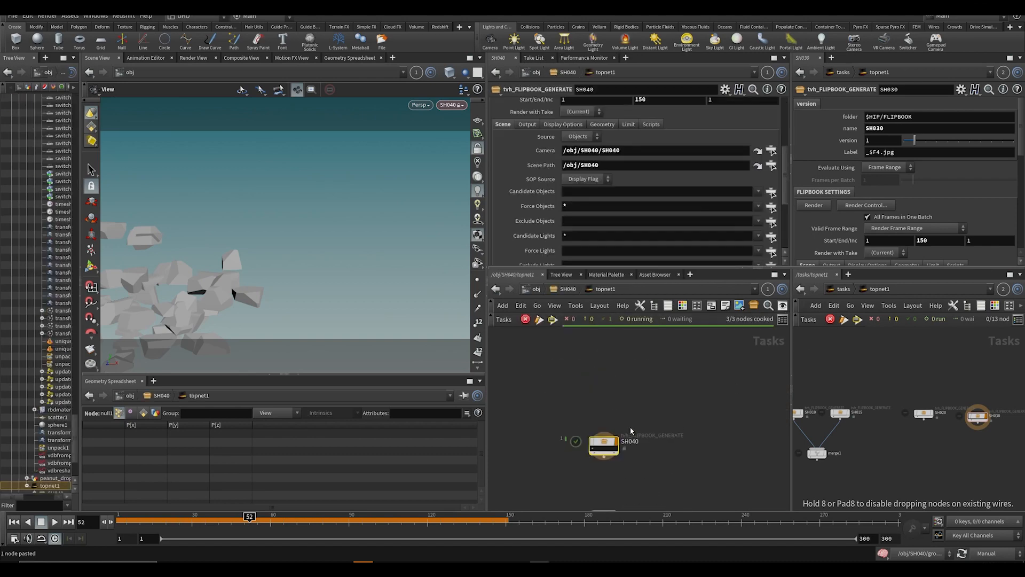
key(ctrl+x)
middle_drag(616, 463, 619, 421)
key(ctrl+v)
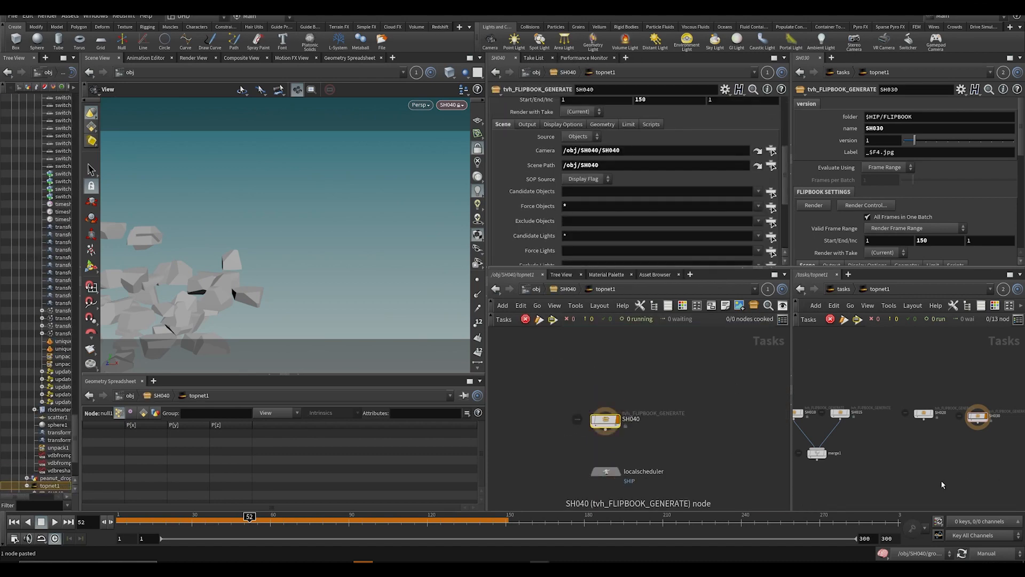
key(ctrl+v)
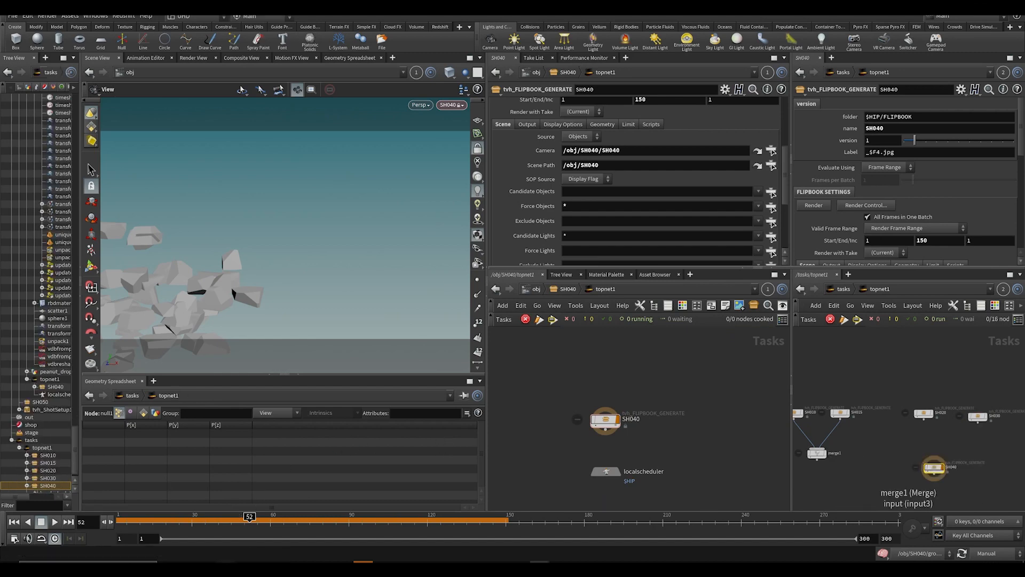
Step: Switch to File Explorer and open the video in the FLIPBOOK/SH040/1/MP4 folder
mouse_move(227, 561)
click(191, 534)
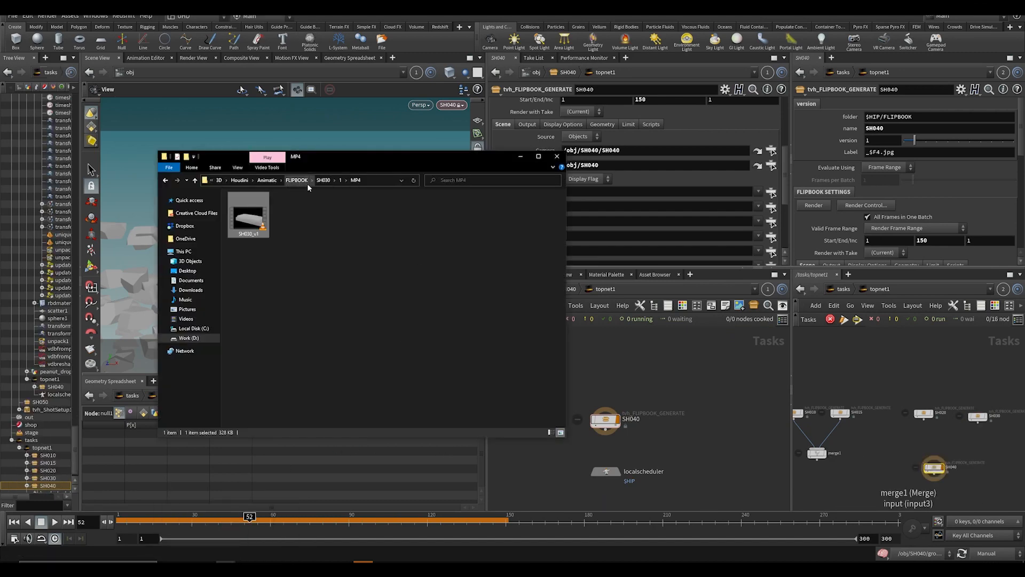
click(322, 180)
click(297, 180)
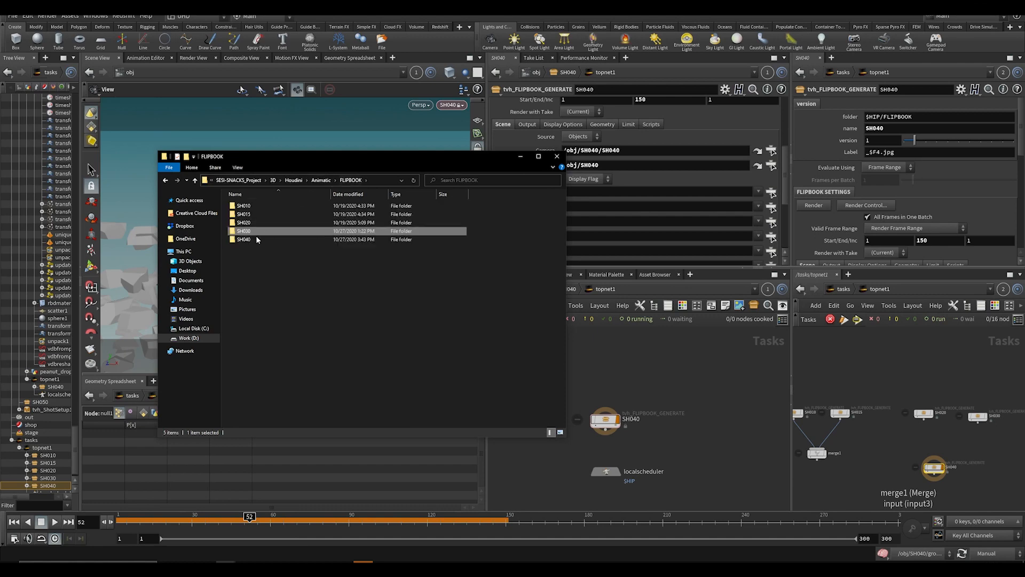
double_click(244, 239)
double_click(244, 205)
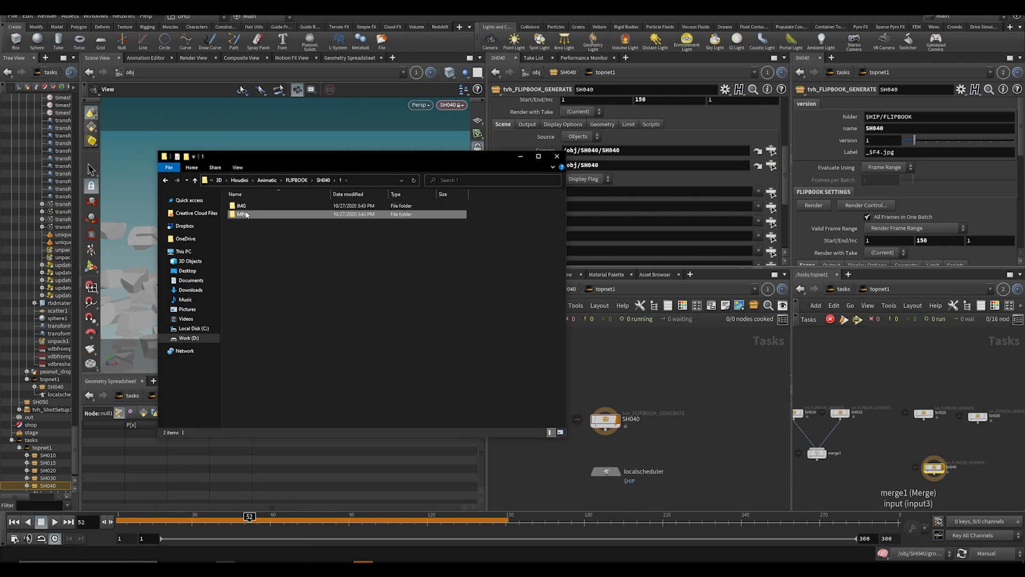
double_click(245, 214)
double_click(246, 211)
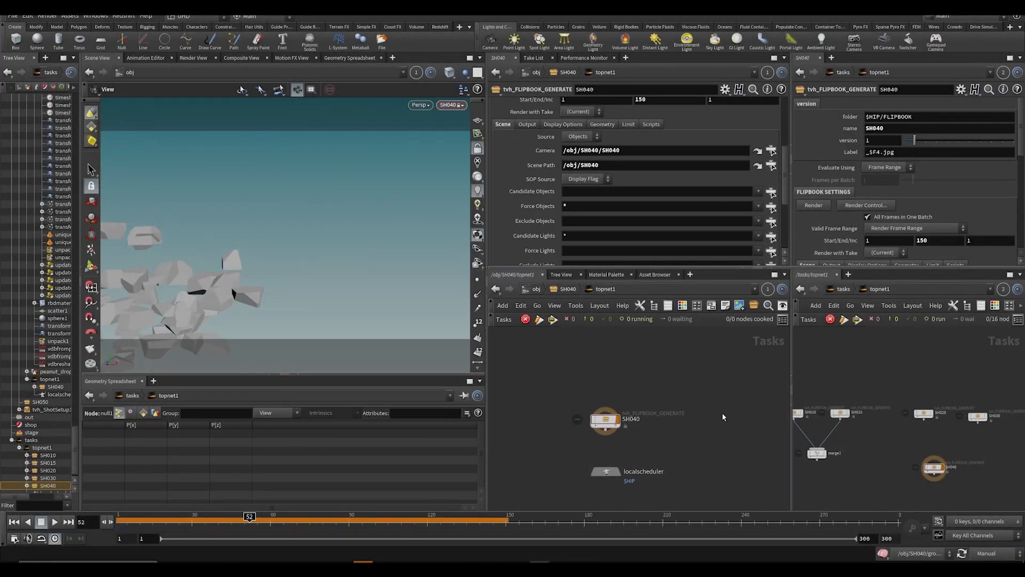
Step: Go up to the SH040 subnetwork and delete its topnet1 node
scroll(907, 421, up, 3)
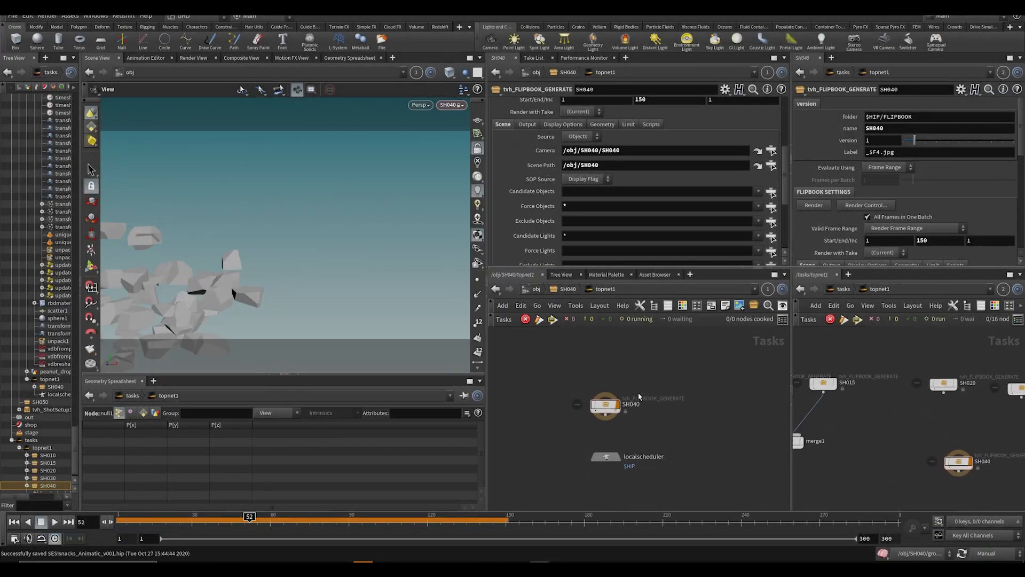
scroll(623, 397, down, 2)
key(u)
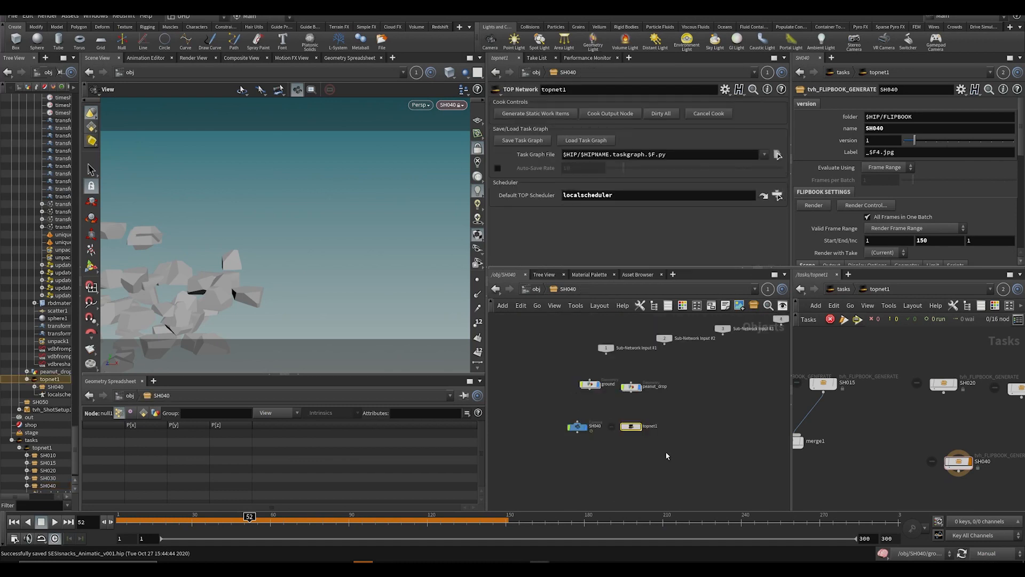
scroll(895, 415, down, 3)
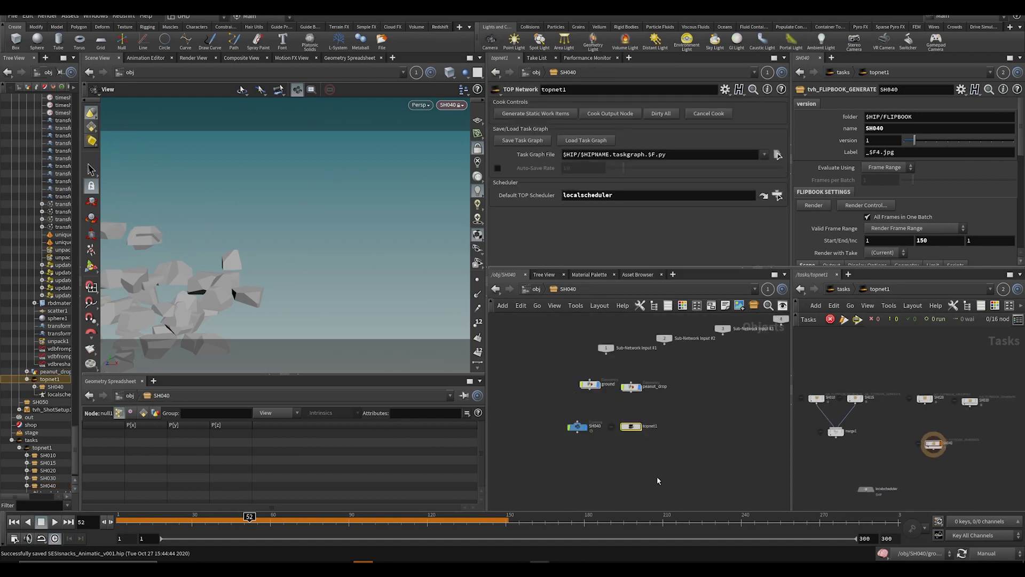
middle_drag(657, 480, 671, 466)
key(Delete)
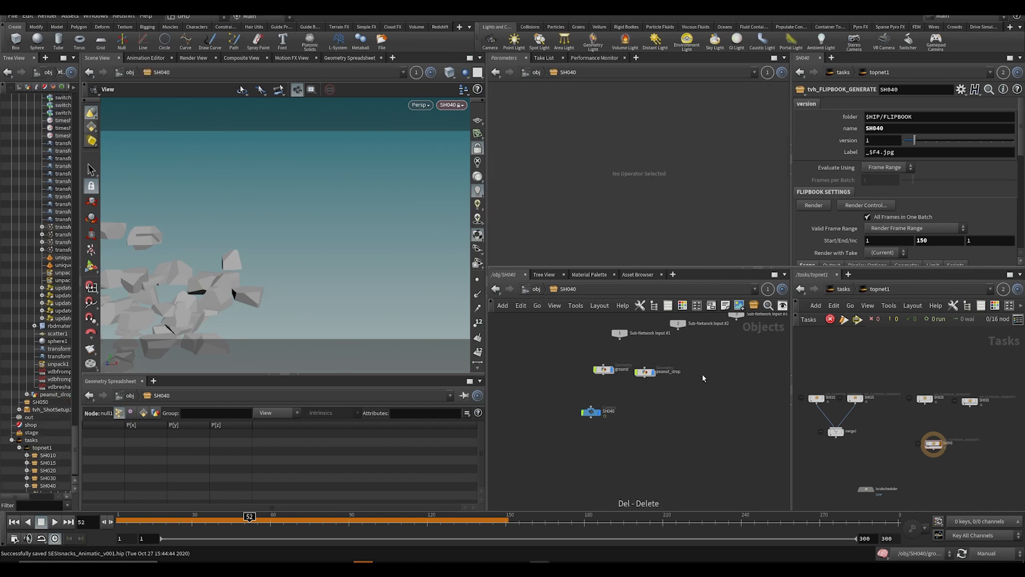
Step: Return to the obj level and examine the storyboard images of the shots, including SH040 and SH050
key(u)
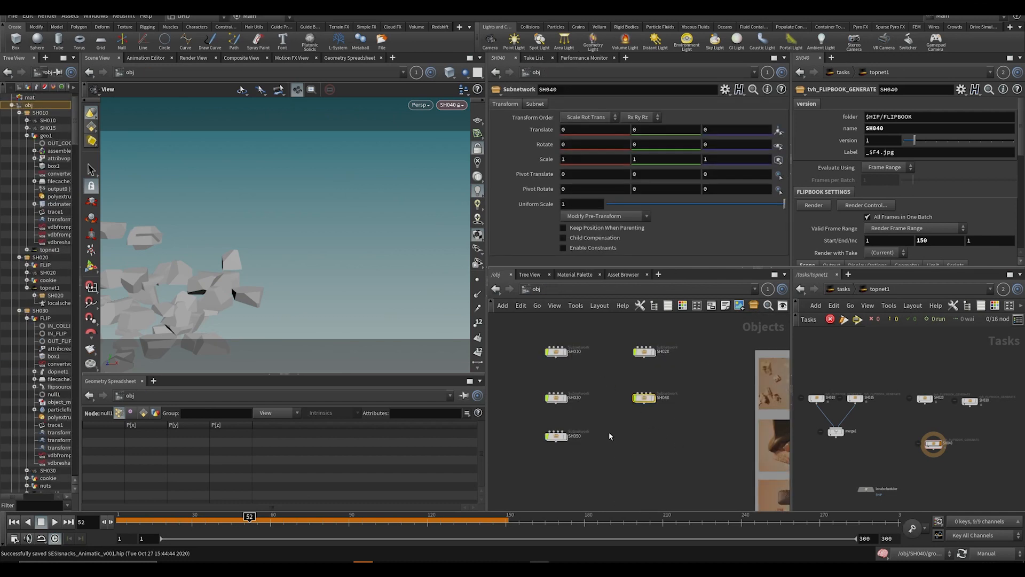
scroll(664, 437, down, 3)
middle_drag(659, 449, 529, 414)
scroll(723, 419, up, 3)
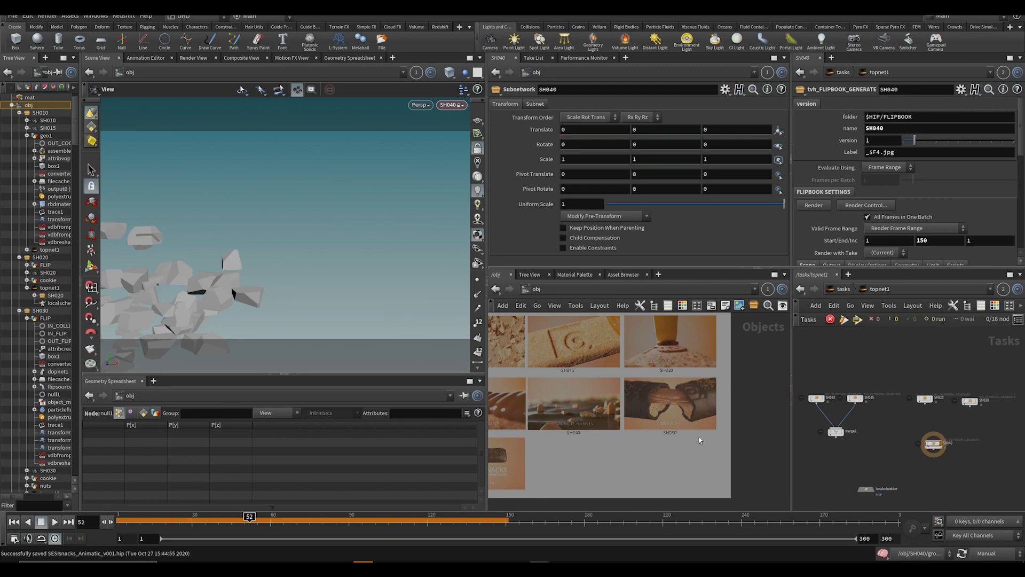
scroll(686, 423, up, 3)
middle_drag(686, 424, 769, 410)
middle_drag(522, 486, 762, 380)
middle_drag(658, 359, 629, 372)
middle_drag(764, 329, 600, 459)
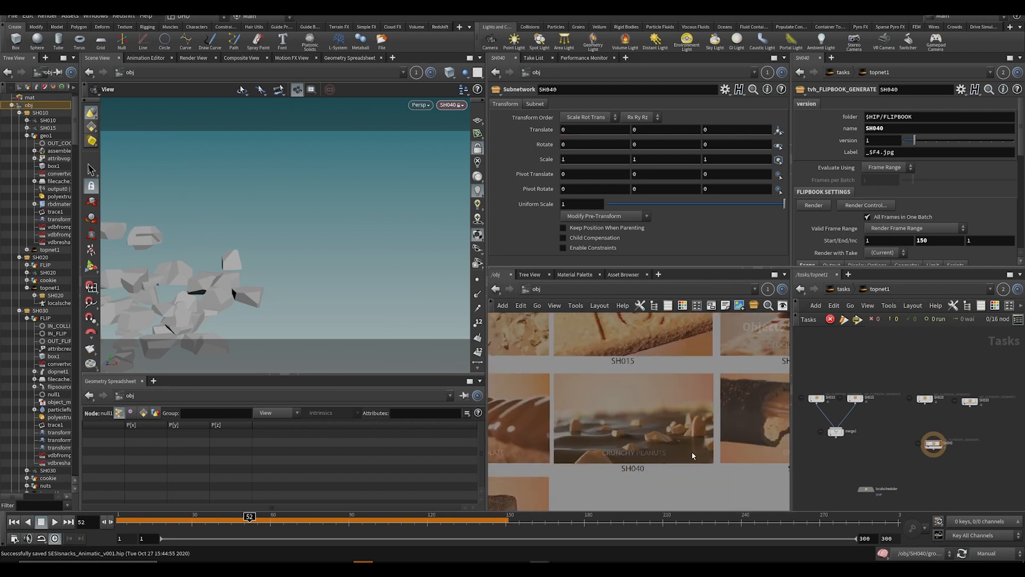
middle_drag(778, 420, 664, 414)
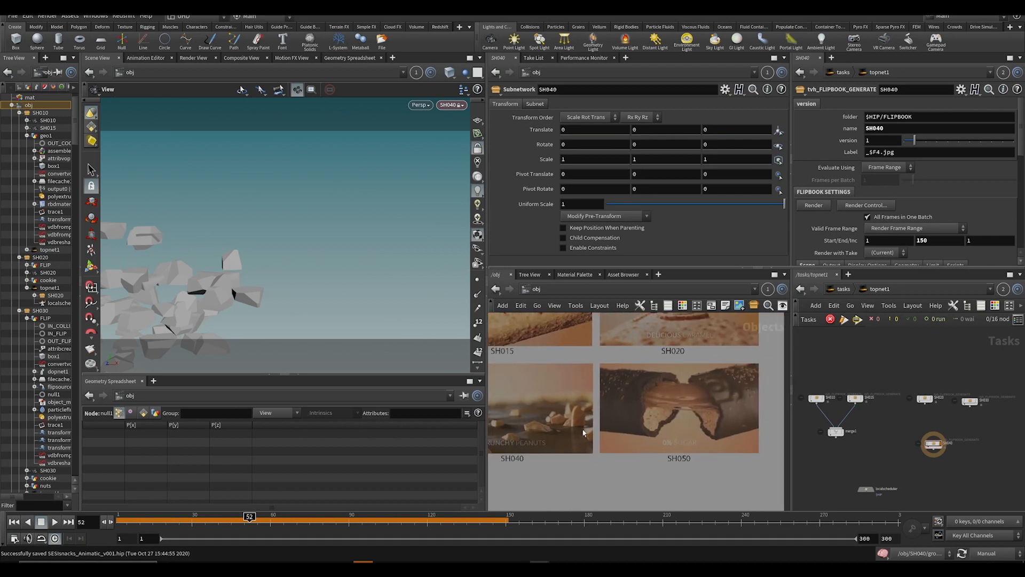
scroll(613, 460, down, 5)
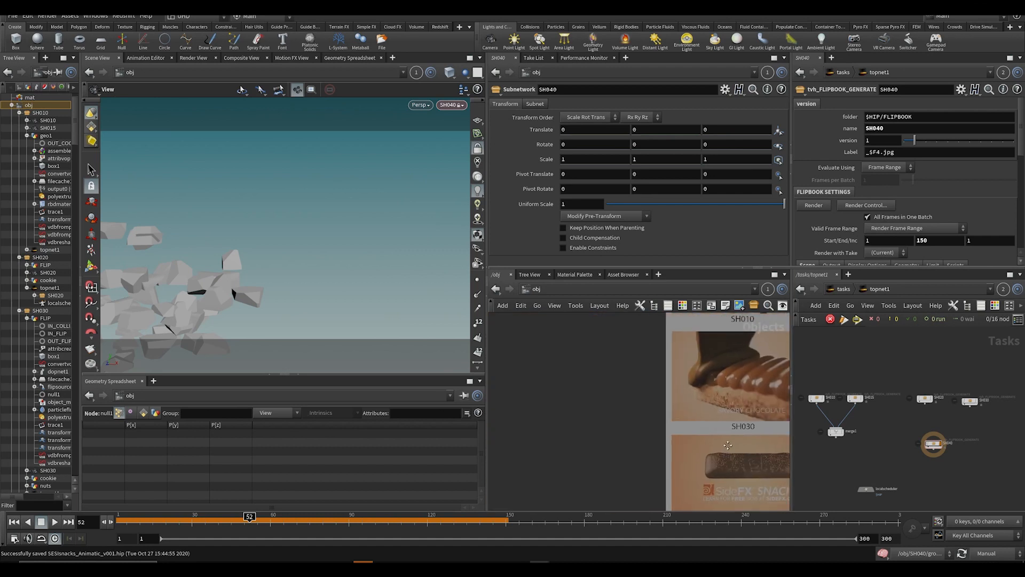
Step: Save the scene and examine the SH050 storyboard image up close
key(ctrl+s)
middle_drag(769, 417, 608, 375)
scroll(644, 379, up, 5)
scroll(710, 379, up, 3)
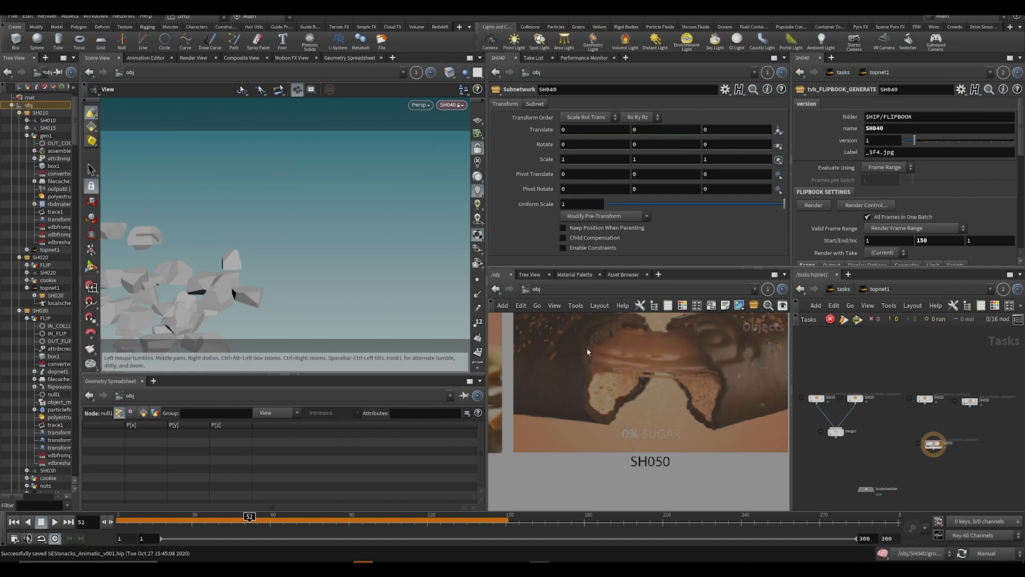
scroll(618, 366, down, 3)
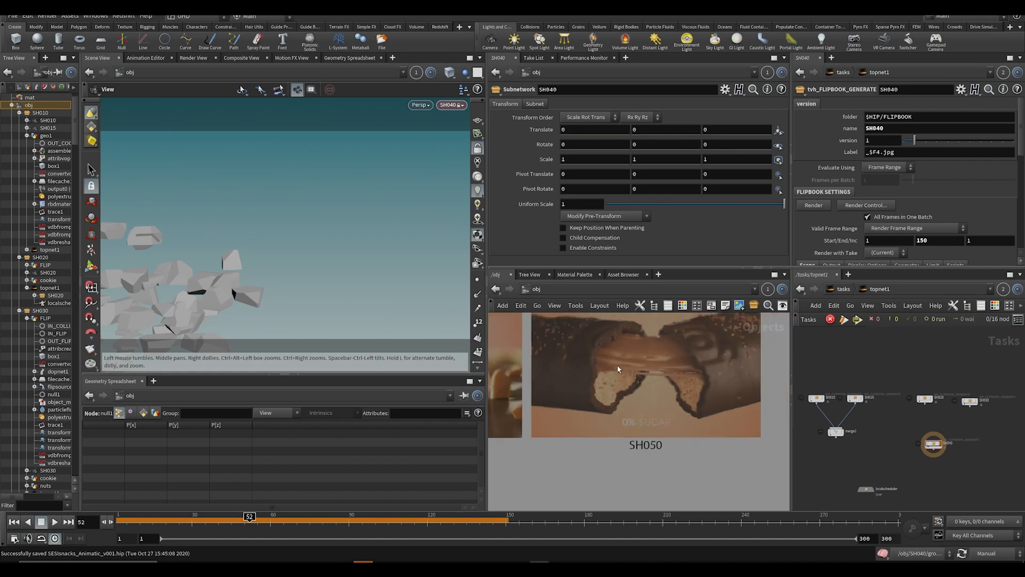
scroll(681, 351, down, 5)
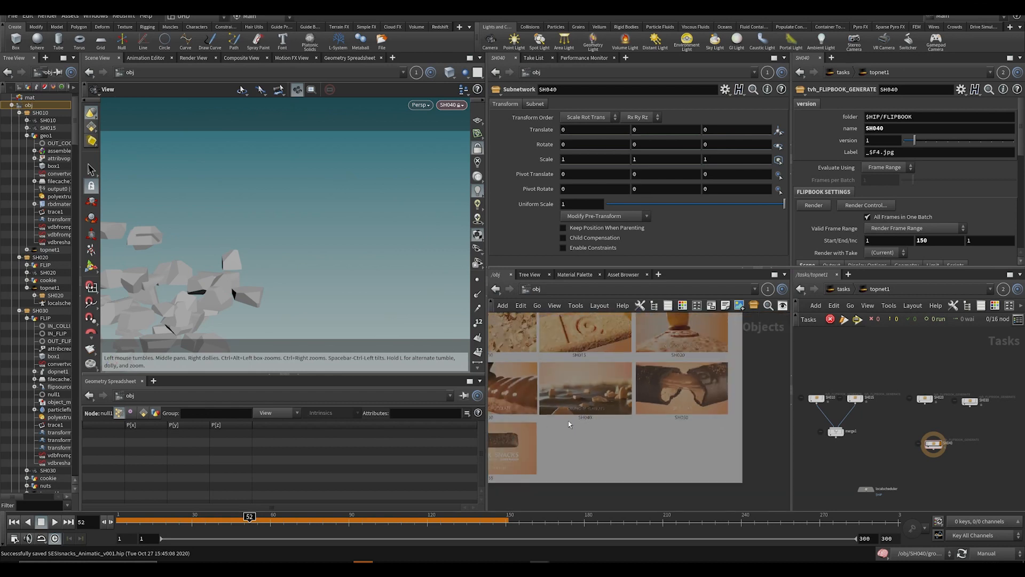
Step: Widen the network editor area and frame the SH050 storyboard image in the second network editor
scroll(598, 404, up, 3)
middle_drag(600, 406, 715, 427)
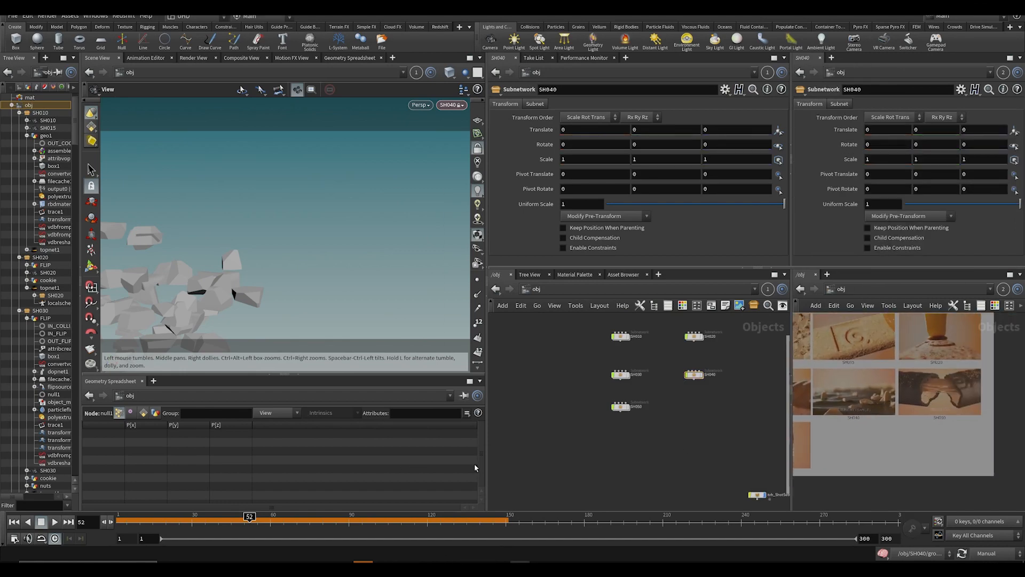
drag(484, 471, 404, 476)
scroll(912, 399, up, 5)
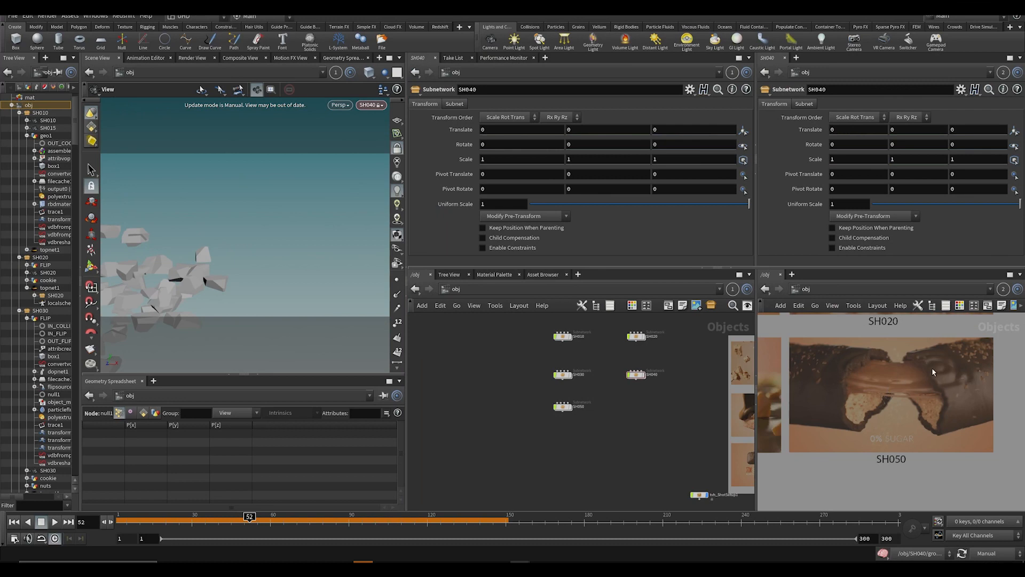
Step: Open the SH050 subnetwork and set the scene's update mode to Auto Update
double_click(564, 409)
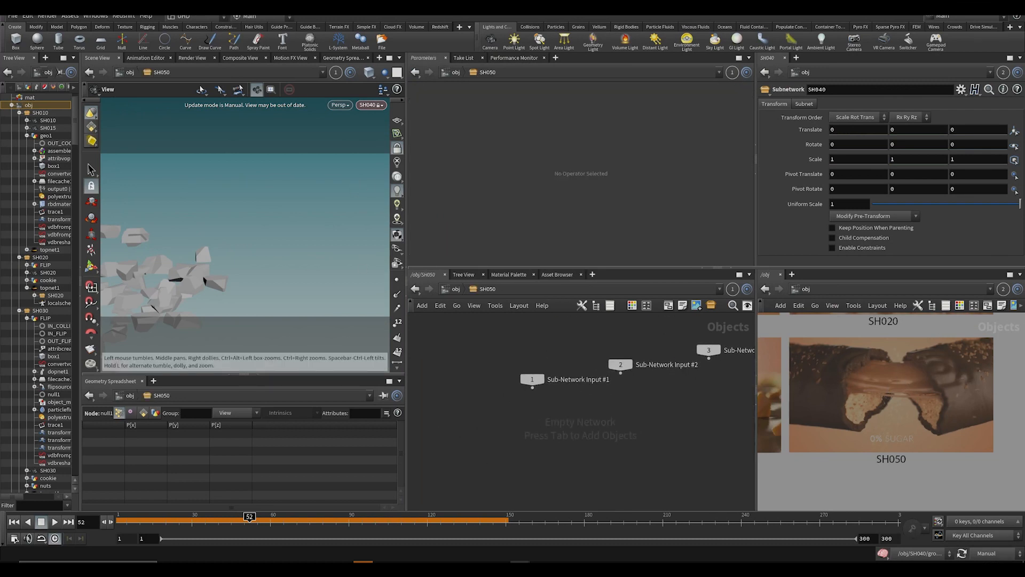
click(986, 553)
click(988, 524)
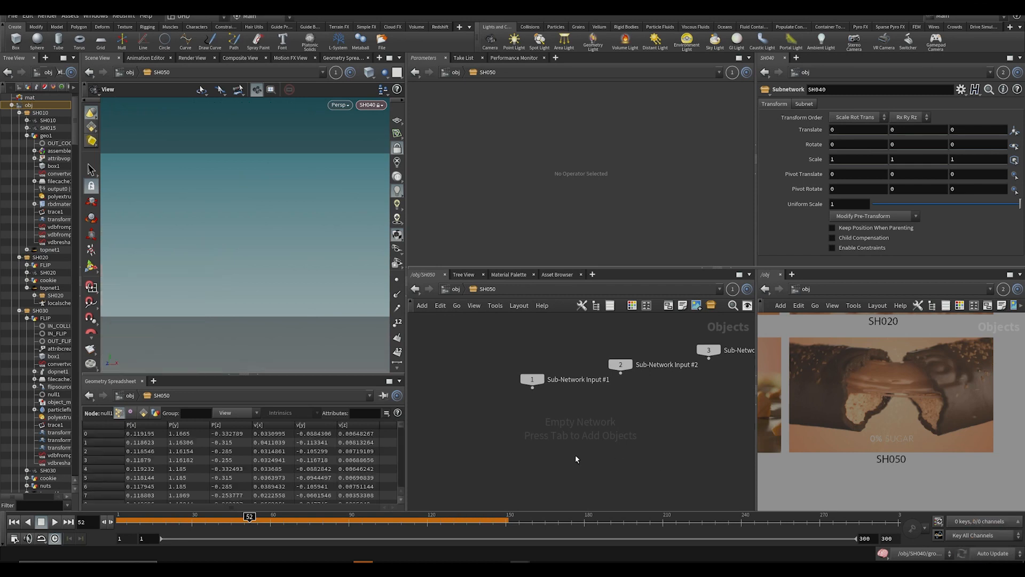
Step: Create a Geometry object in the SH050 subnetwork and add a Box node inside it
key(Tab)
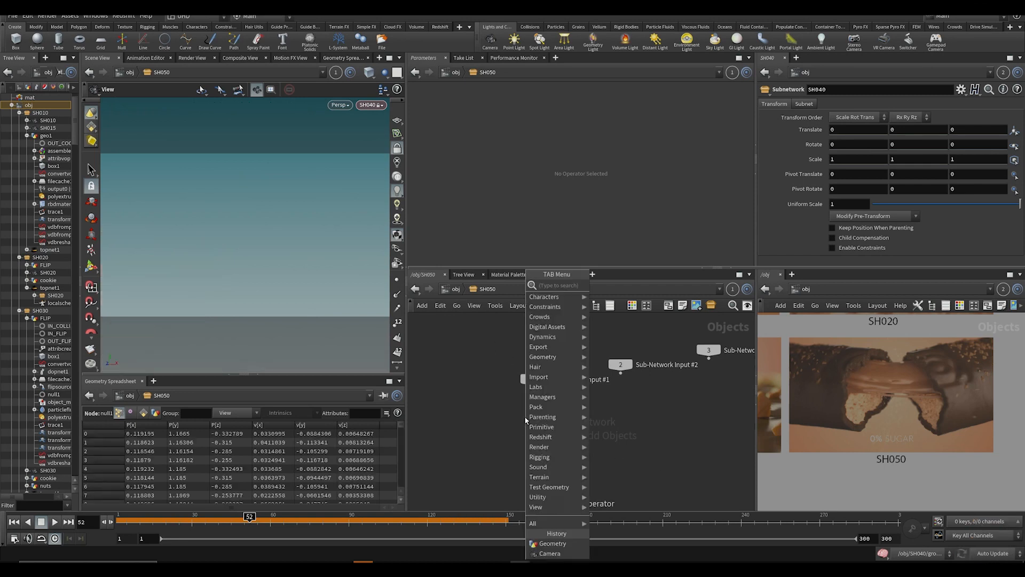
text(bo)
key(Return)
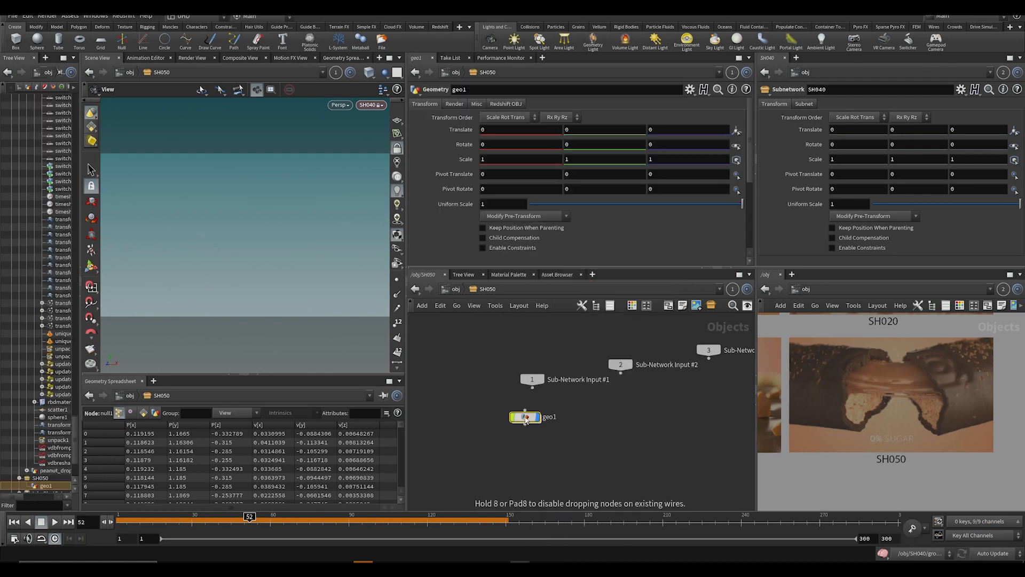
double_click(525, 418)
key(Tab)
text(box)
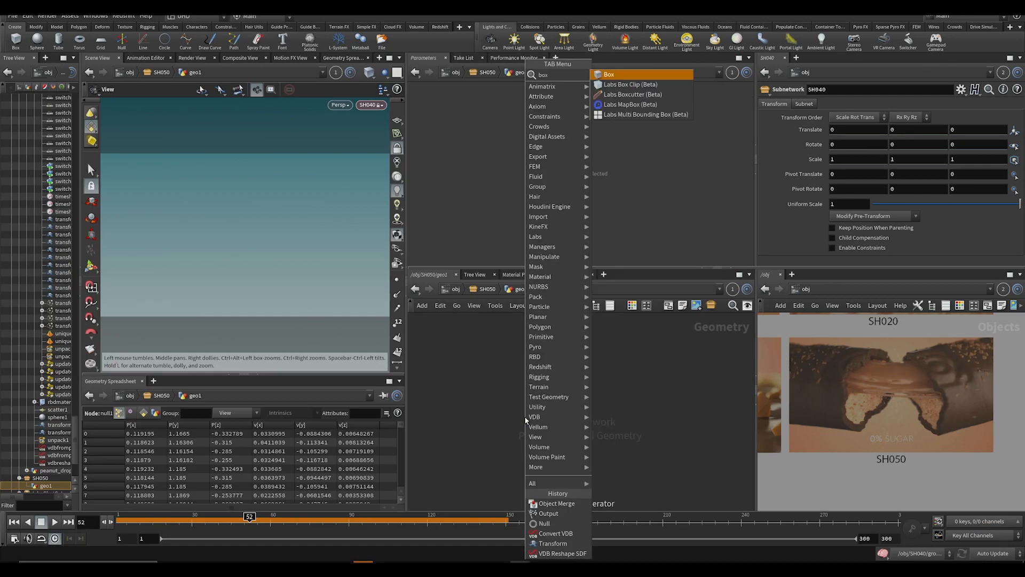
key(Return)
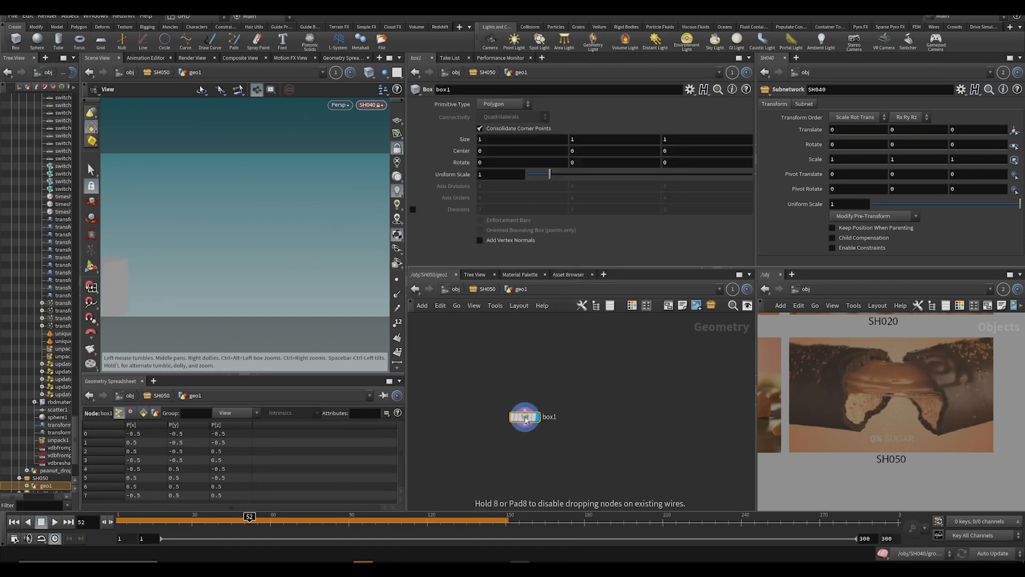
Step: Stretch the box to 4.6 units along X and switch the viewport from the SH040 camera to No cam
click(400, 150)
key(space+g)
drag(294, 197, 288, 265)
middle_drag(489, 140, 614, 137)
right_drag(275, 278, 213, 235)
mouse_move(213, 235)
mouse_down()
mouse_move(174, 229)
mouse_move(232, 252)
mouse_move(198, 259)
mouse_move(264, 275)
mouse_up()
click(369, 72)
click(379, 175)
Step: Change the box's primitive type to Polygon Mesh and set its axis divisions to 2 in Y and 3 in Z
click(505, 103)
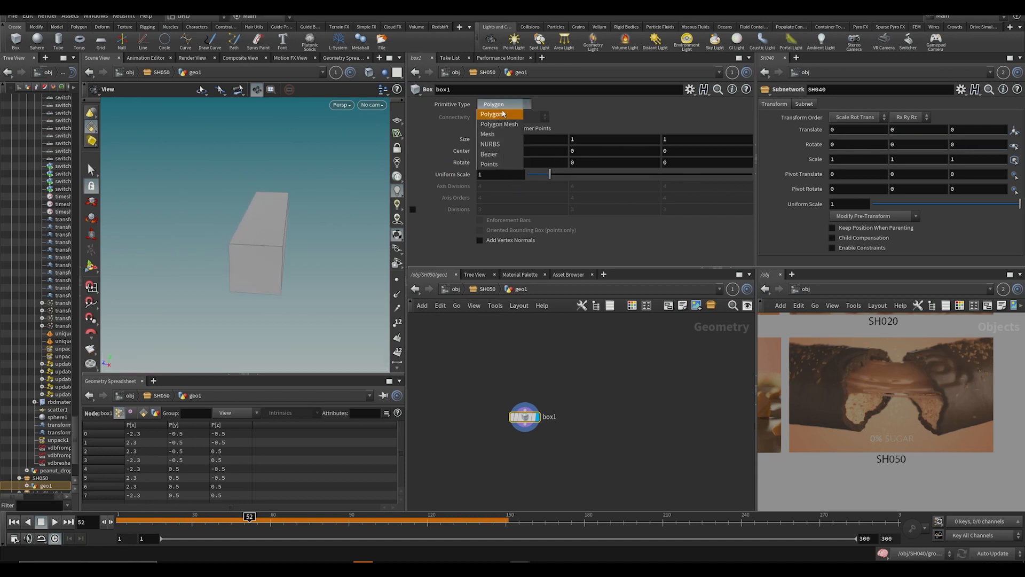
click(502, 124)
drag(305, 204, 418, 208)
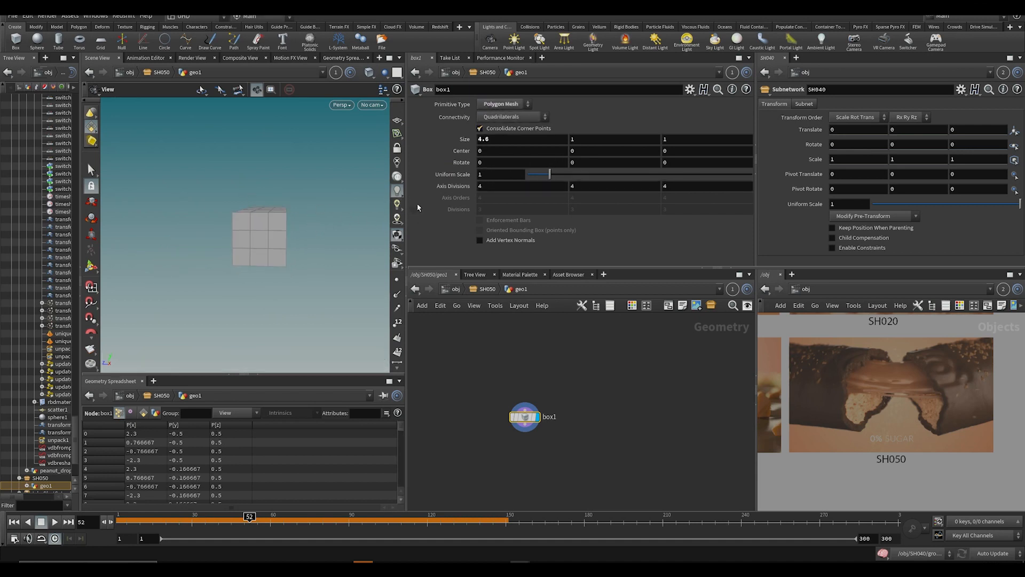
drag(318, 231, 322, 230)
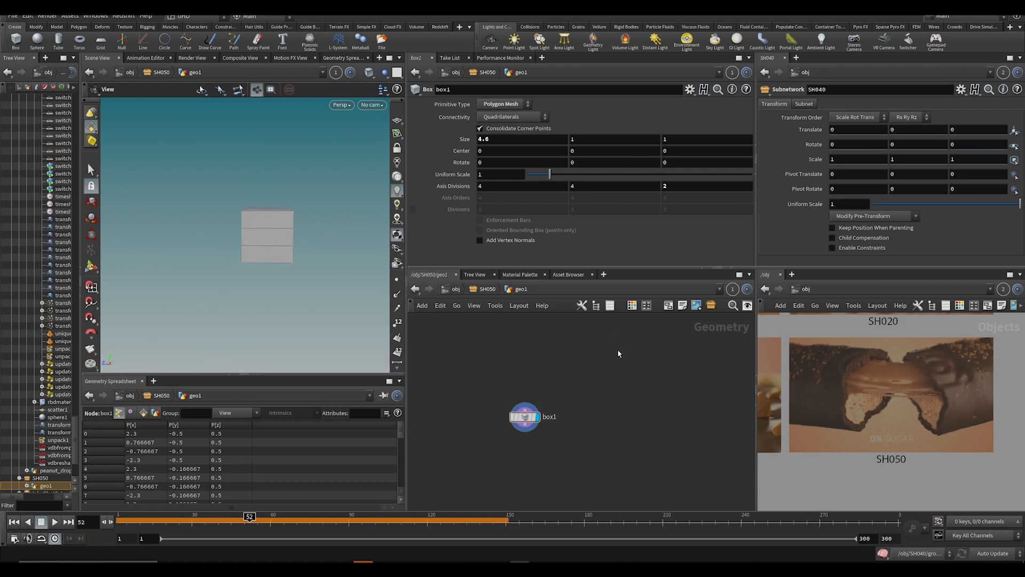
drag(355, 268, 325, 299)
key(ctrl+z)
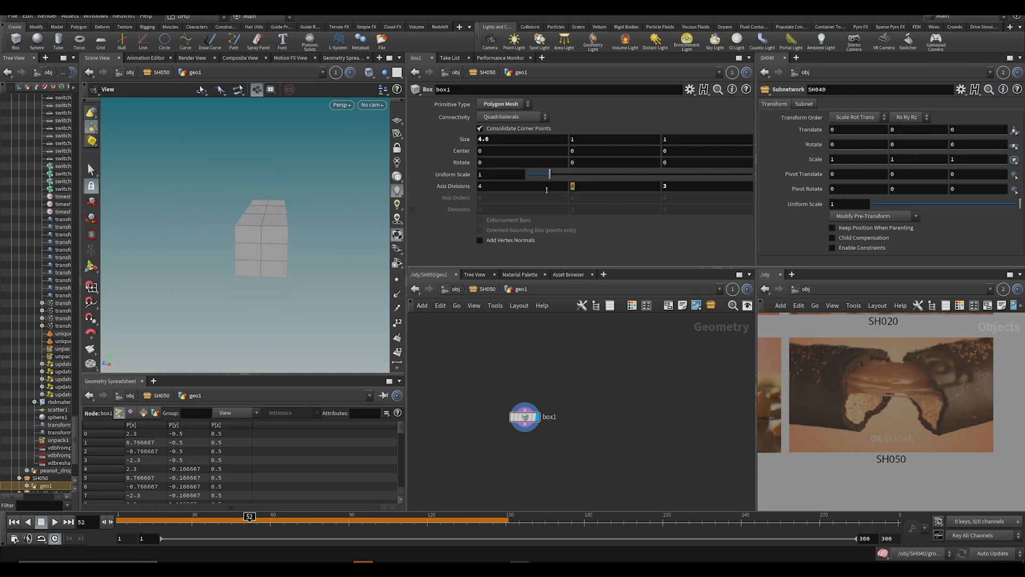
text(2)
key(Return)
Step: Save the scene and set the box's X axis divisions to 2
key(ctrl+s)
drag(313, 231, 268, 255)
text(1)
key(Return)
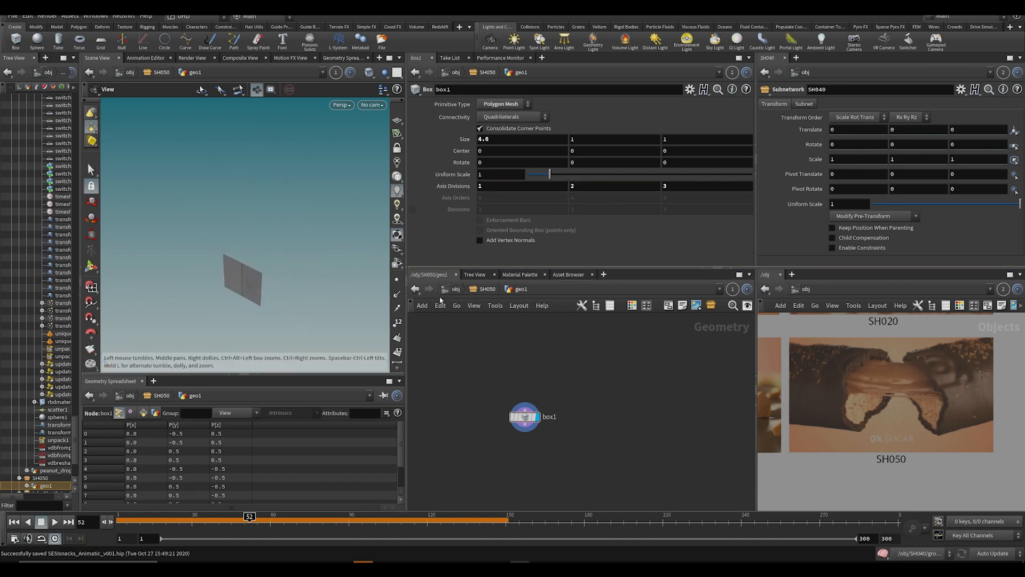
key(ctrl+z)
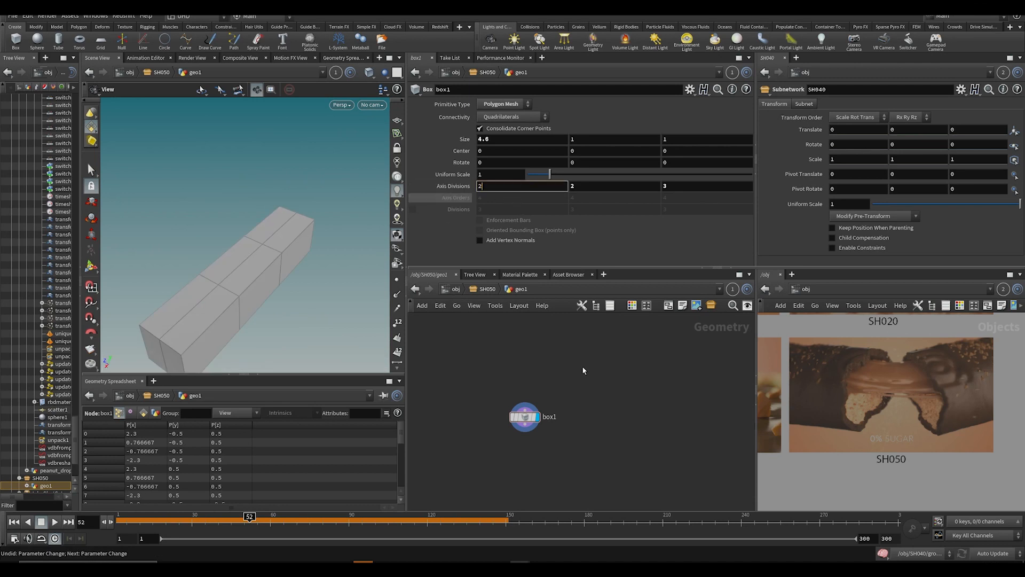
key(Return)
Step: Select the lengthwise centre edge along the top of the box and raise it about 0.34 units in Y
middle_drag(336, 321, 382, 278)
key(3)
key(1)
key(s)
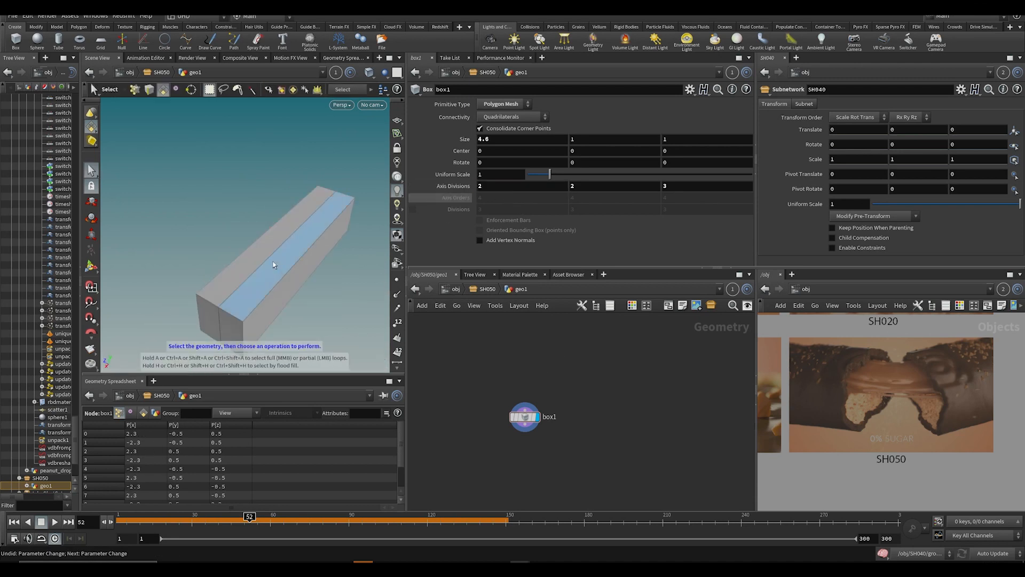
key(2)
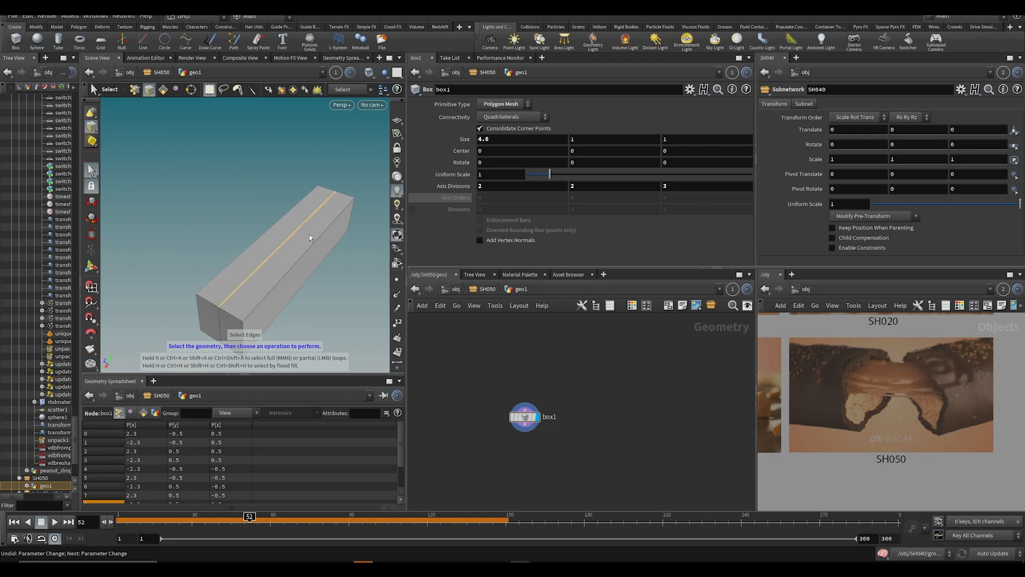
key(t)
alt+drag(337, 216, 290, 189)
Step: Bevel the raised ridge edge with a PolyBevel at a distance of 0.334
key(Tab)
text(bev)
key(Return)
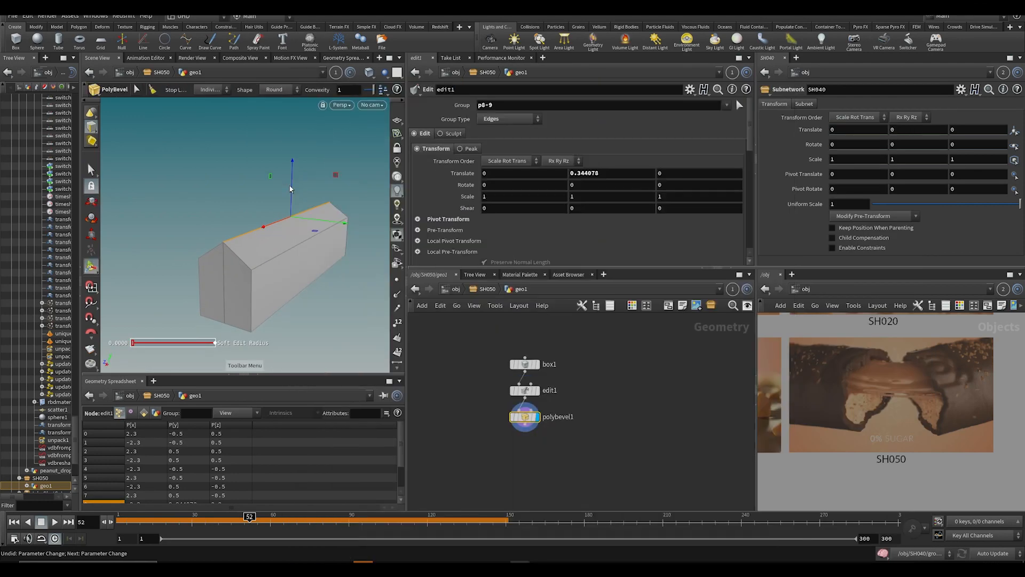
drag(536, 152, 572, 154)
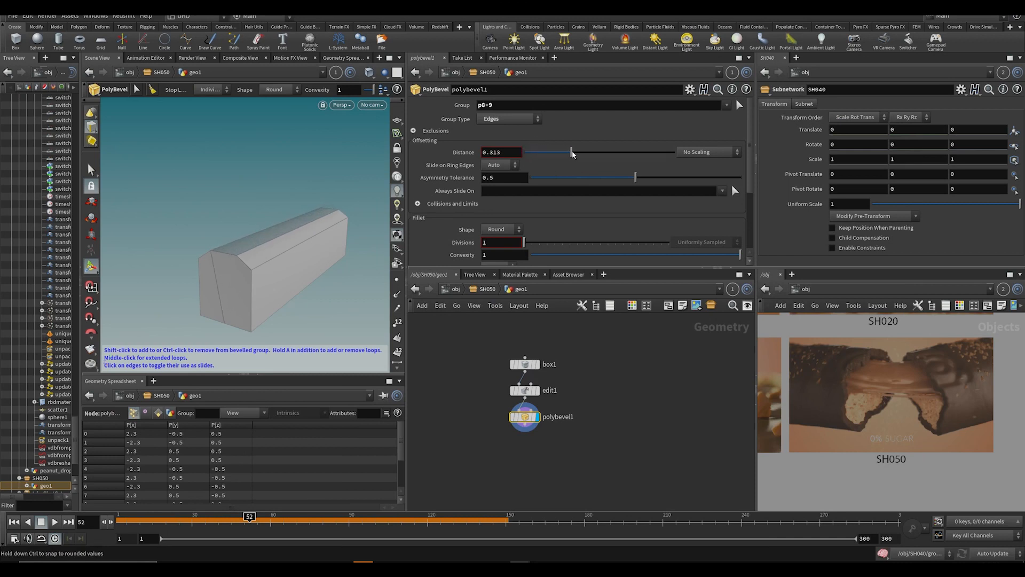
alt+drag(288, 251, 329, 304)
key(space+b)
alt+middle_drag(348, 286, 300, 294)
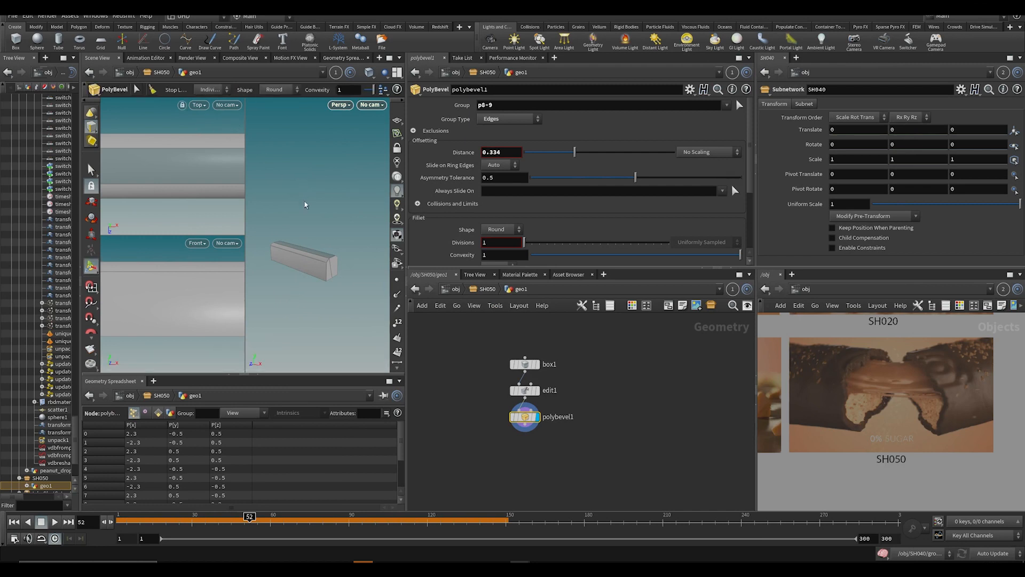
key(space+b)
alt+drag(271, 260, 262, 305)
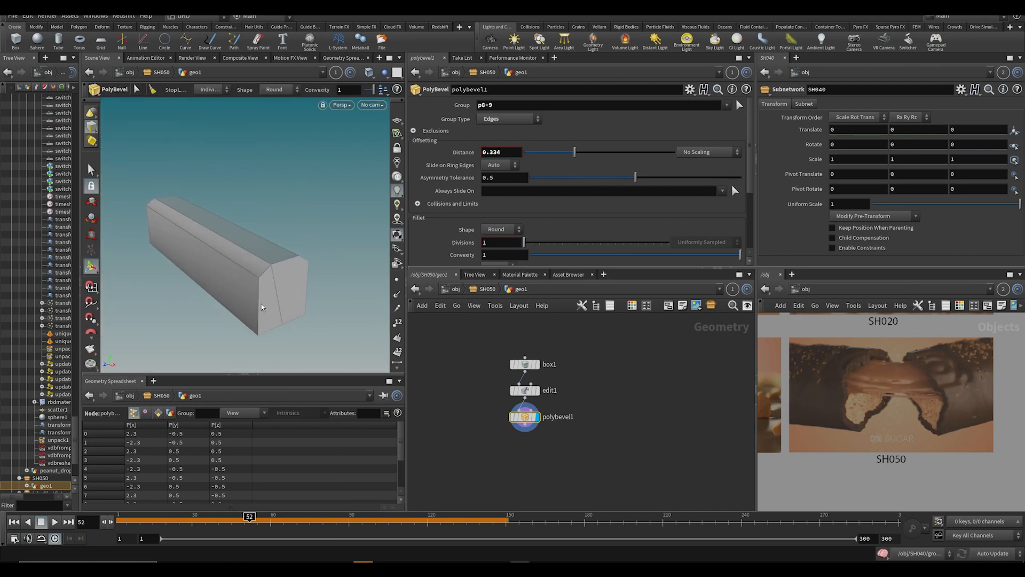
key(s)
double_click(259, 300)
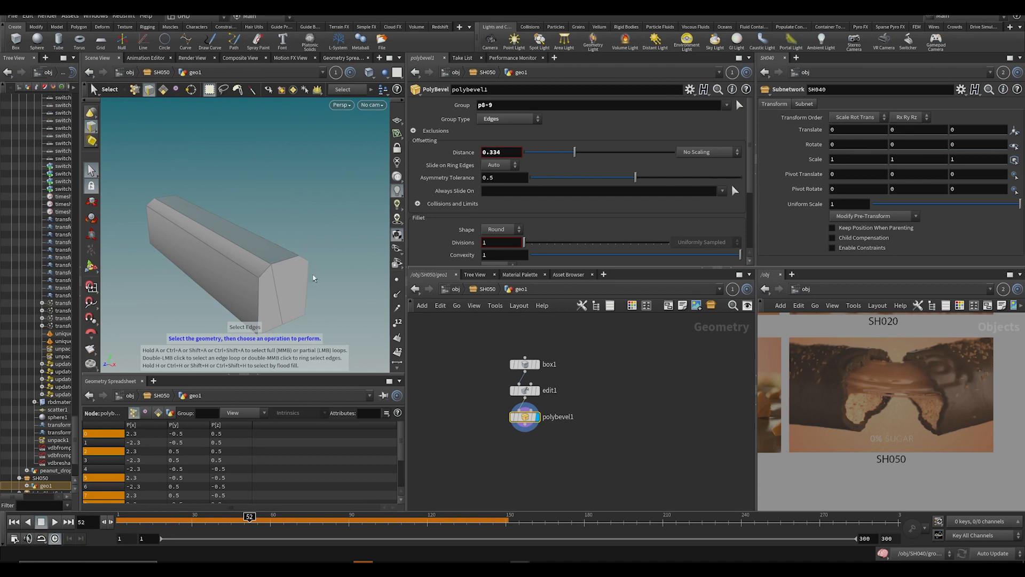
alt+drag(314, 248, 344, 238)
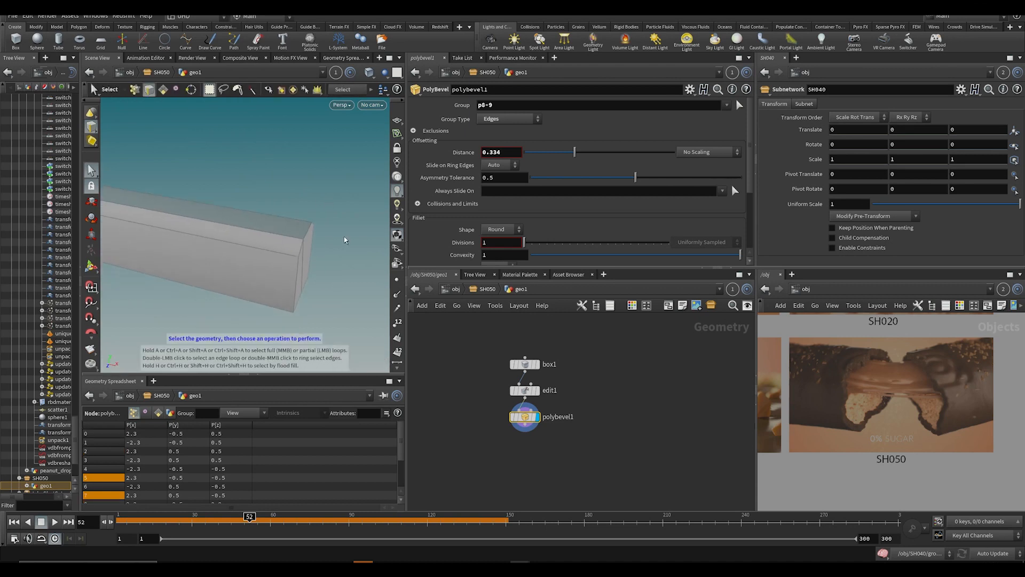
key(Return)
alt+drag(353, 280, 272, 265)
key(u)
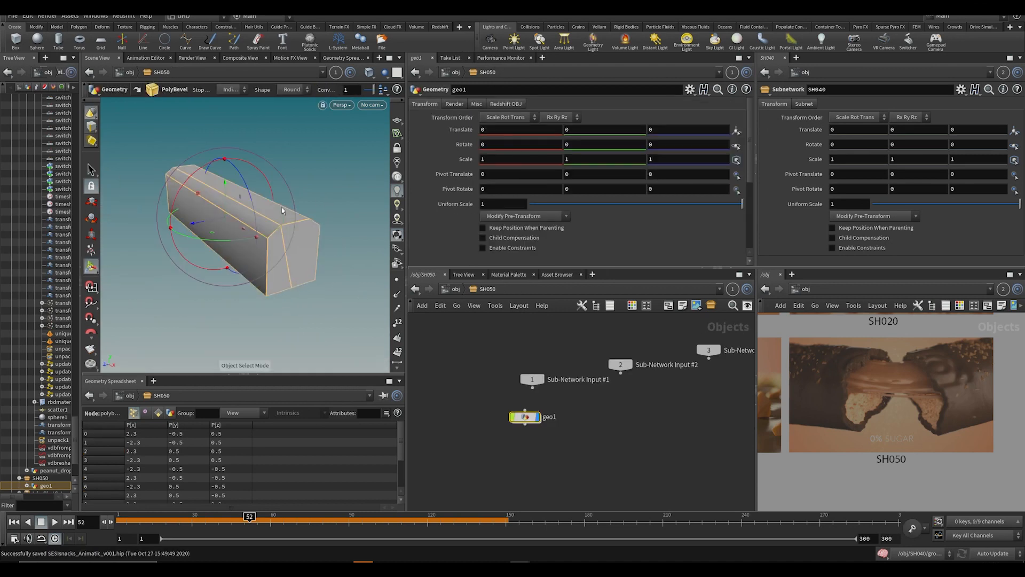
key(s)
double_click(525, 417)
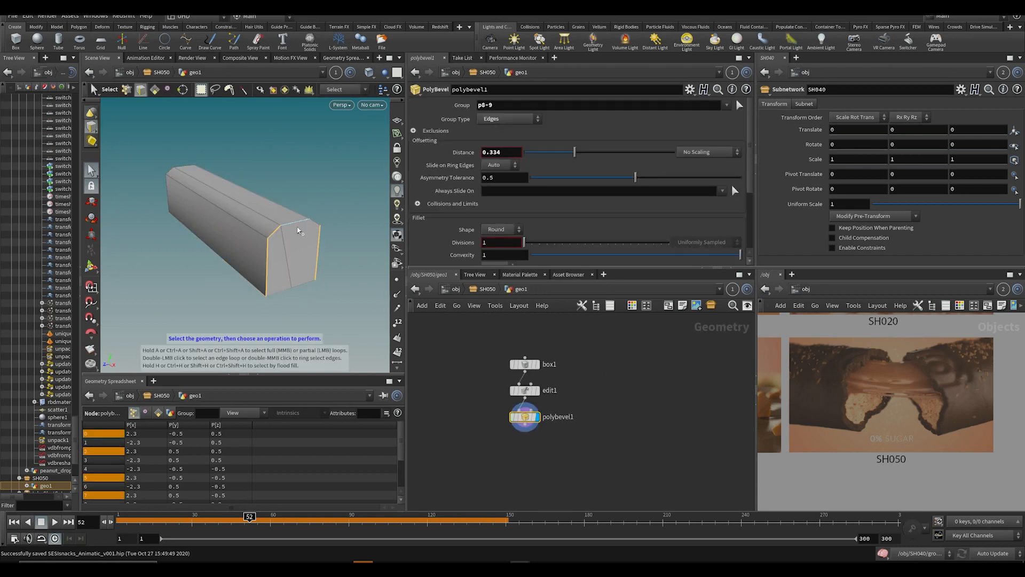
Step: Select the outline edges of the bar's two end faces and bevel them with a second PolyBevel at a distance of 0.1
key(Escape)
drag(245, 267, 267, 277)
key(s)
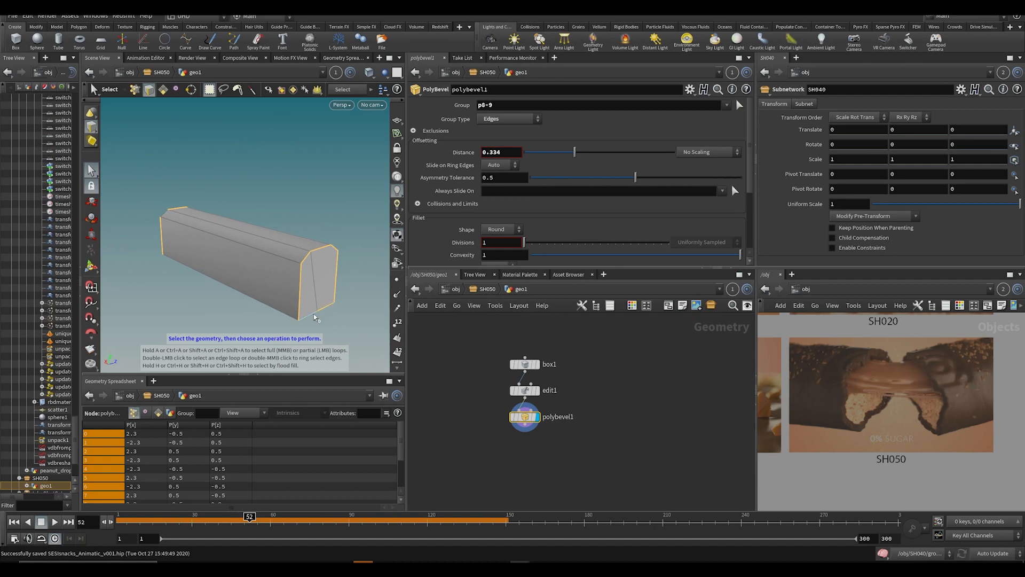
key(Tab)
text(polybevel)
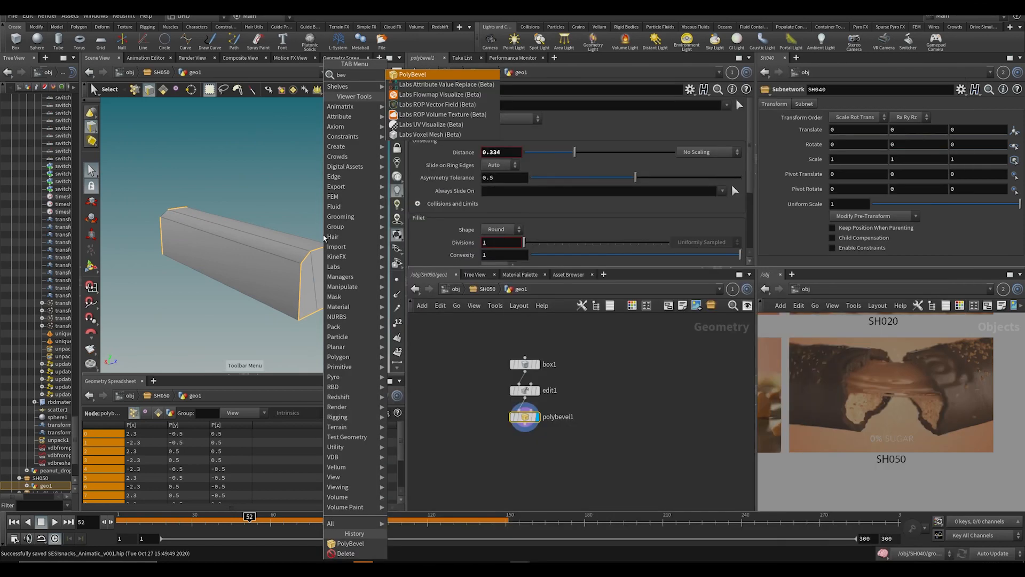
key(Return)
middle_drag(521, 152, 537, 152)
alt+drag(214, 195, 270, 192)
scroll(270, 192, down, 2)
key(Tab)
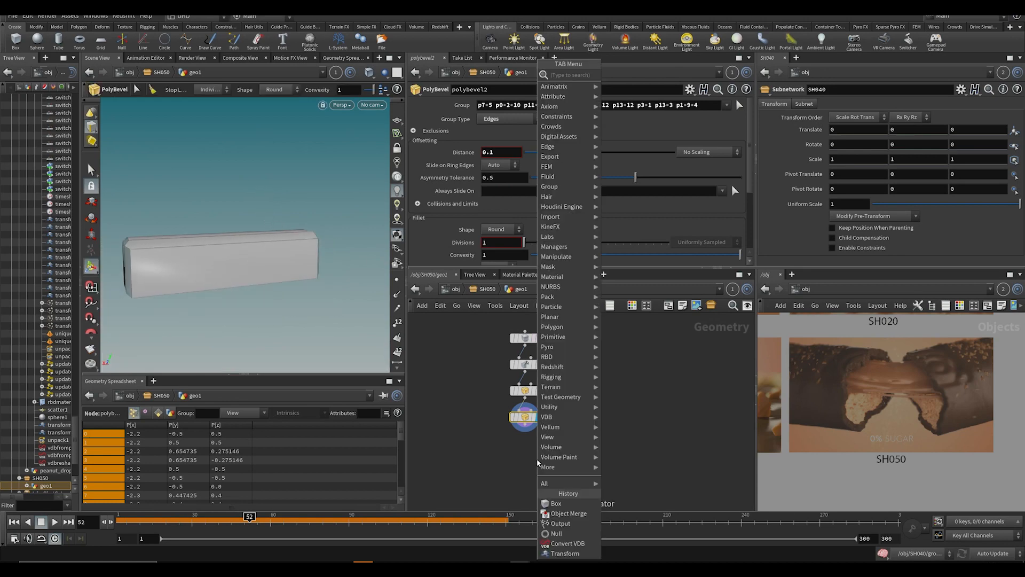
text(trans)
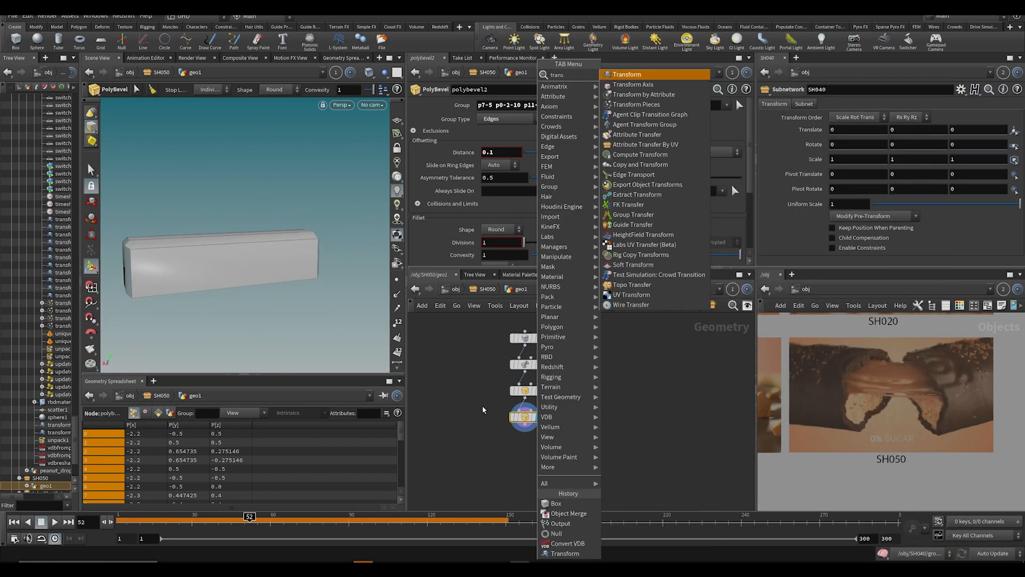
key(Escape)
Step: Reduce the box's Y size to 0.74 and save the scene
click(524, 338)
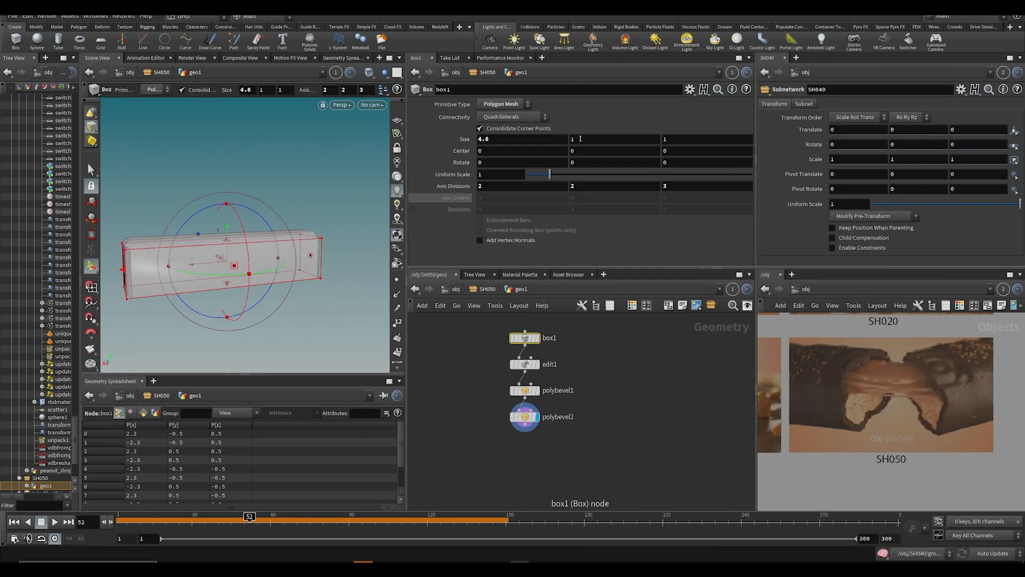
middle_drag(580, 139, 550, 155)
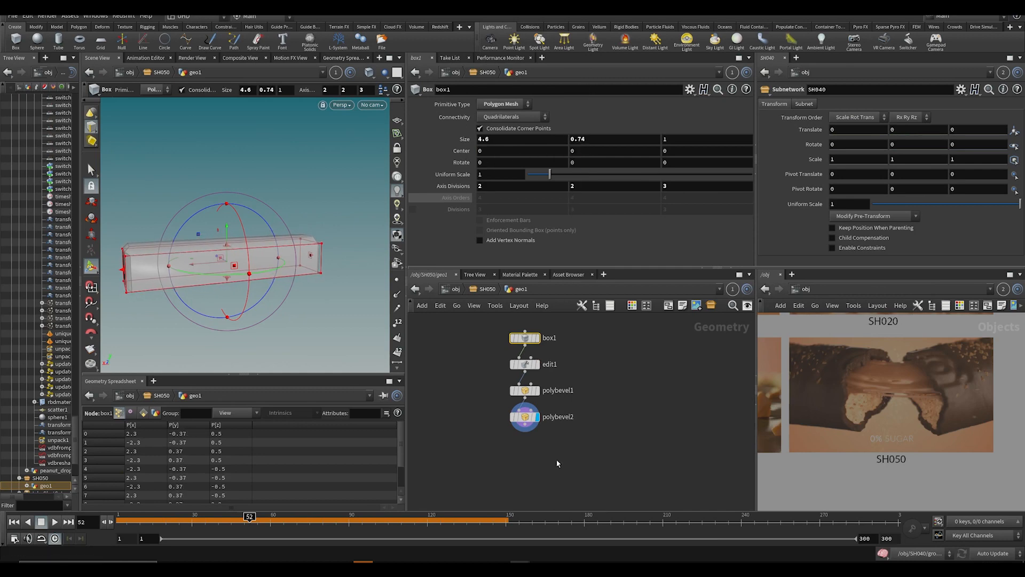
alt+drag(256, 258, 199, 261)
key(ctrl+s)
Step: Add a VDB from Polygons node to the bar's geometry network
key(Tab)
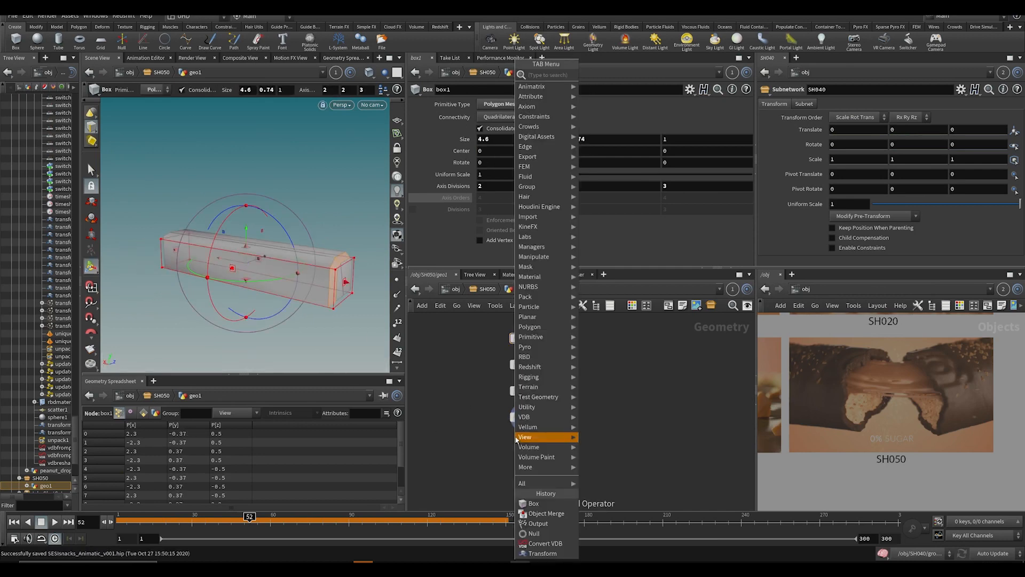
text(vdbfr)
key(Down)
key(Down)
key(Down)
key(Return)
key(Return)
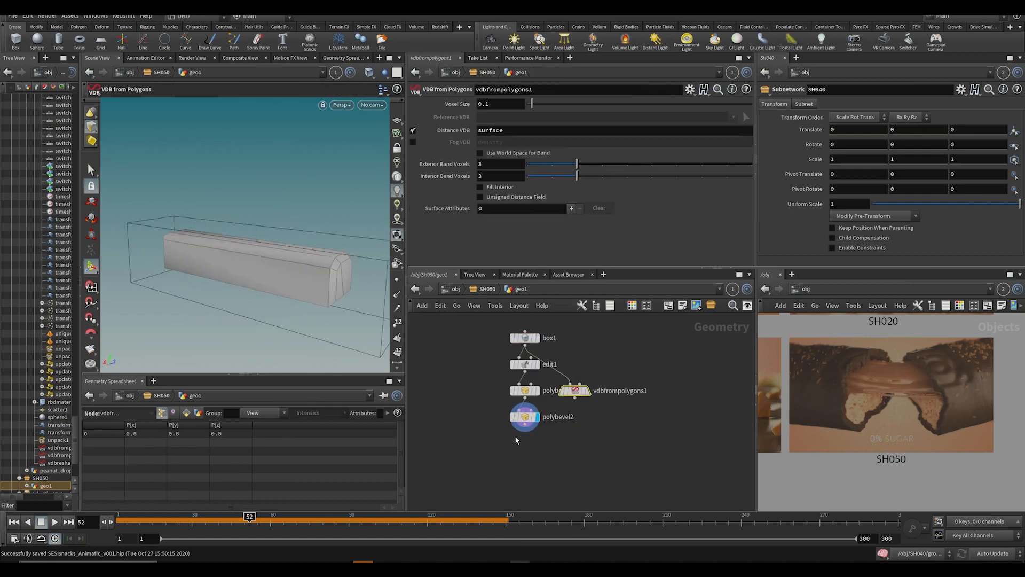
Step: Connect the VDB from Polygons node below the second PolyBevel, display its result, and save the scene
key(ctrl+s)
drag(569, 391, 522, 449)
click(521, 416)
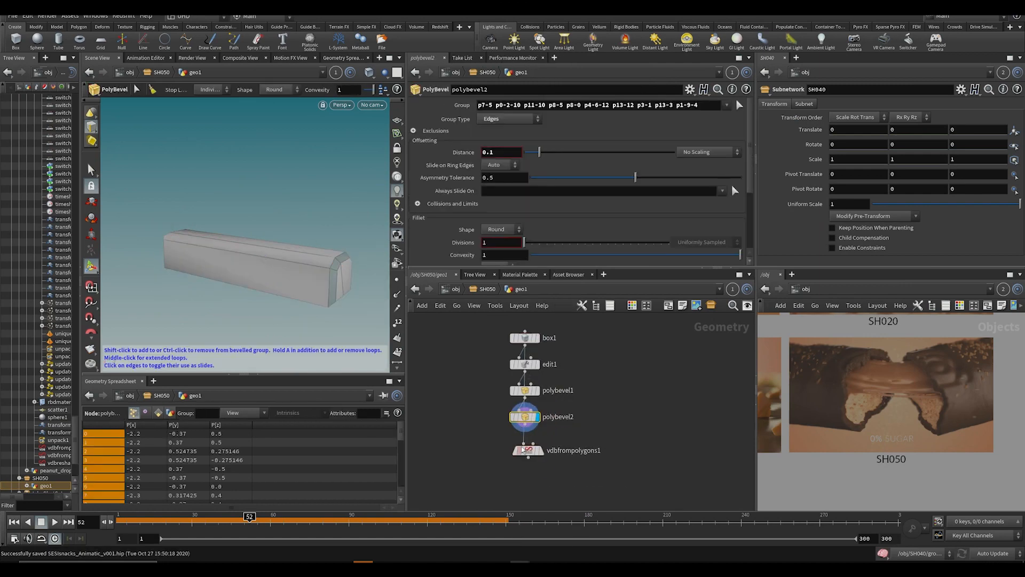
click(540, 452)
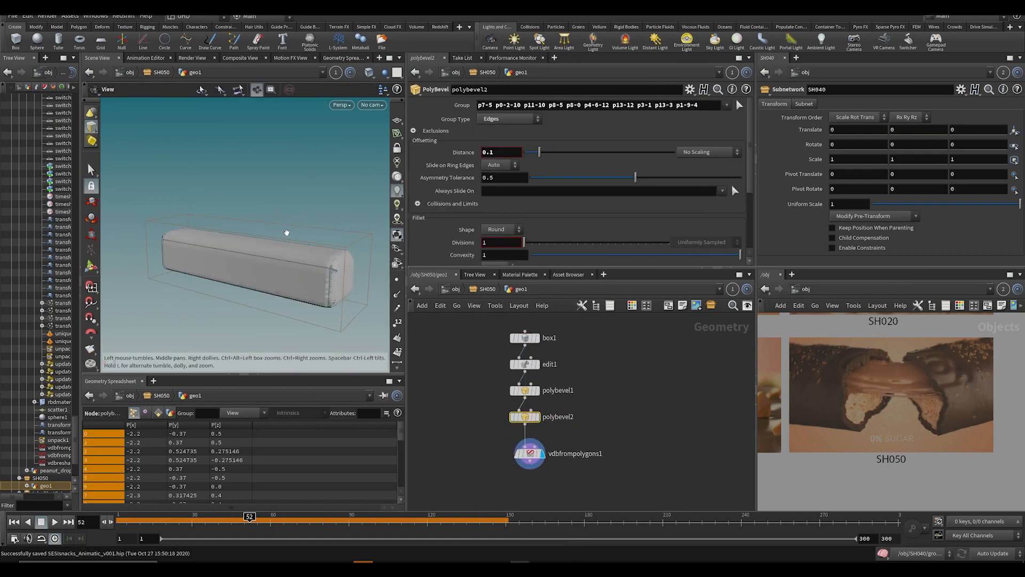
key(Return)
key(ctrl+s)
key(Escape)
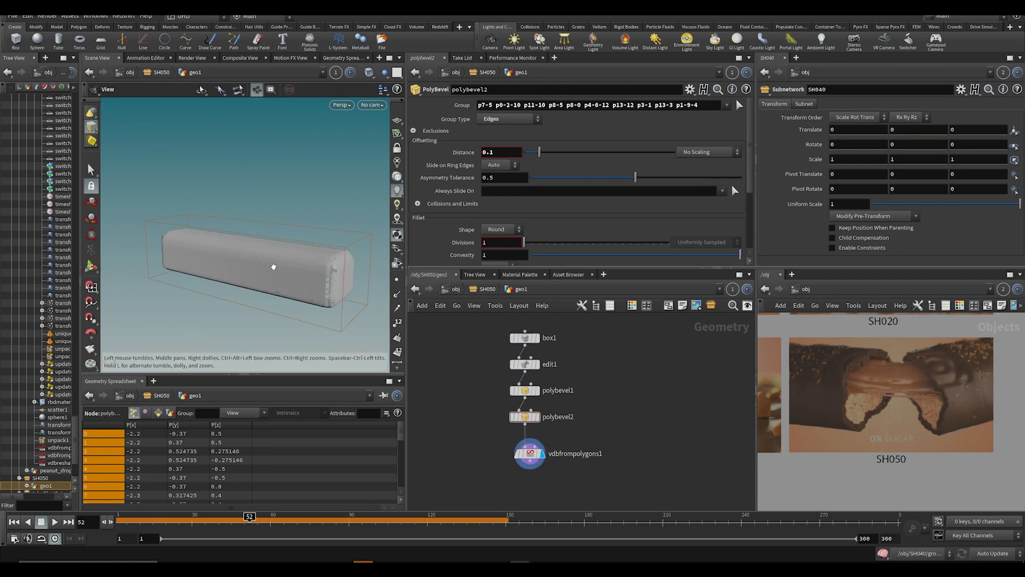
drag(270, 265, 273, 241)
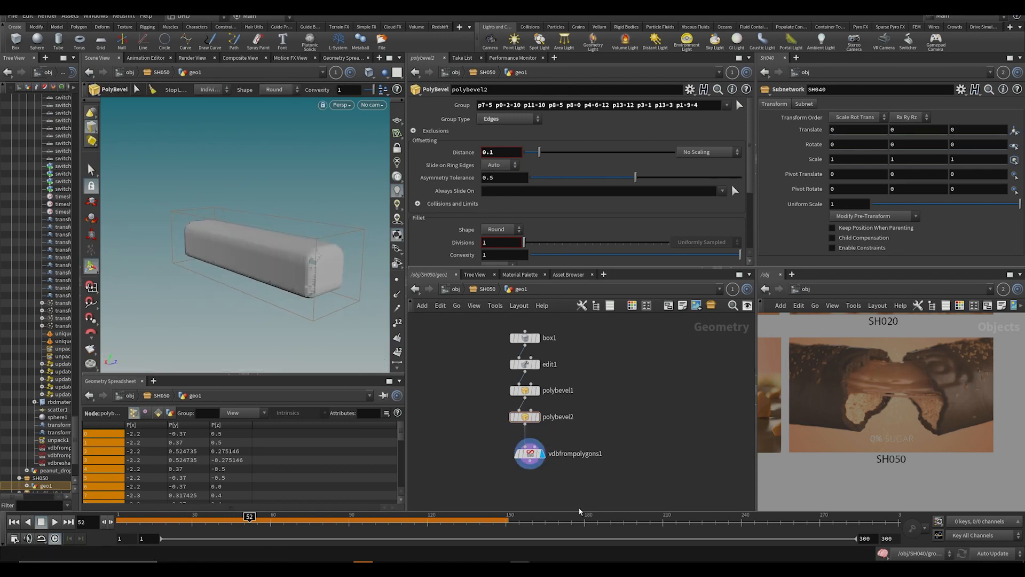
Step: Add a VDB Smooth SDF node, connect it below the VDB from Polygons node, and display its result
key(Tab)
text(smoot)
key(Down)
key(Down)
key(Down)
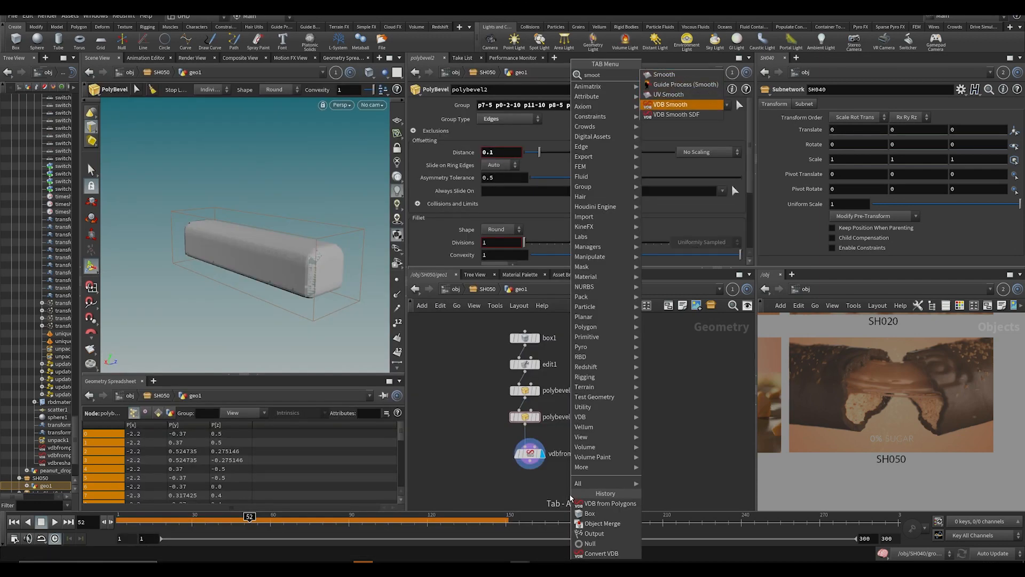
key(Down)
key(Return)
middle_drag(536, 442, 527, 418)
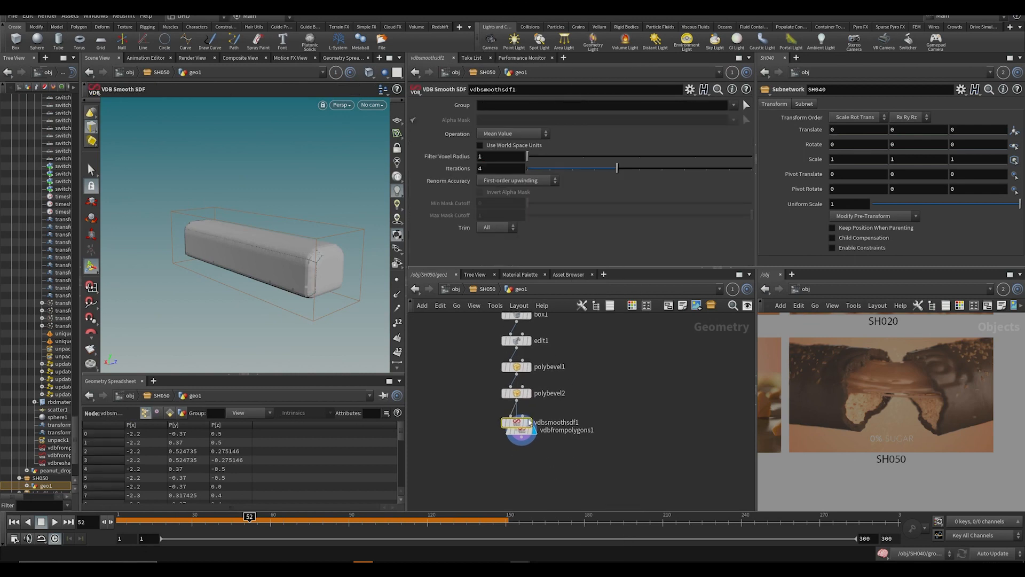
drag(519, 422, 525, 467)
click(524, 443)
click(521, 461)
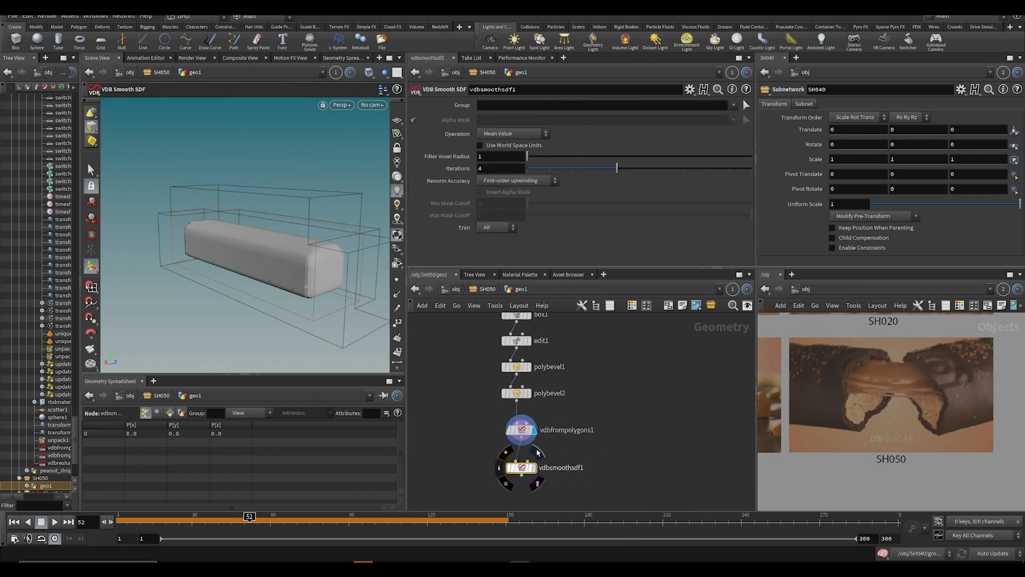
click(533, 467)
Step: Set the VDB Smooth SDF iterations to 1 and save the scene
mouse_move(559, 167)
mouse_down()
mouse_move(537, 169)
mouse_move(549, 168)
mouse_up()
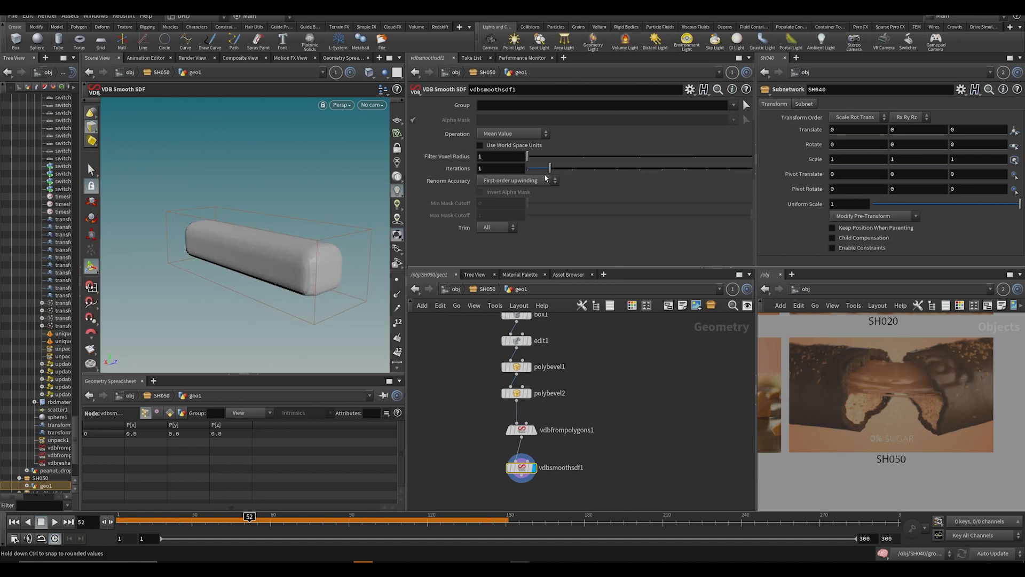
drag(177, 277, 240, 270)
key(ctrl+s)
Step: Convert the smoothed bar volume to polygons with a Convert VDB node and save the scene
middle_drag(598, 480, 607, 433)
key(Tab)
text(convert vdb)
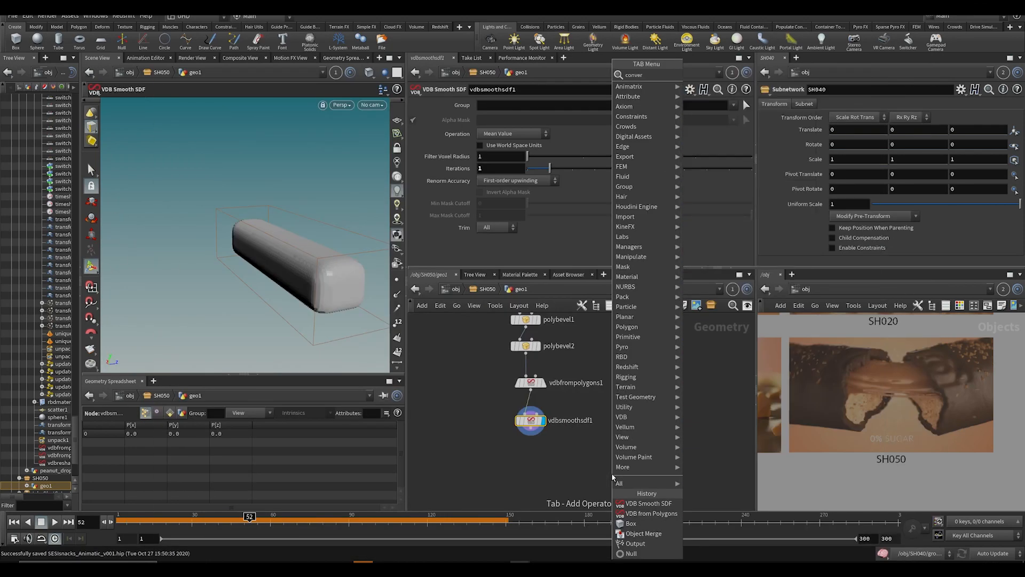
key(Return)
click(496, 118)
click(496, 150)
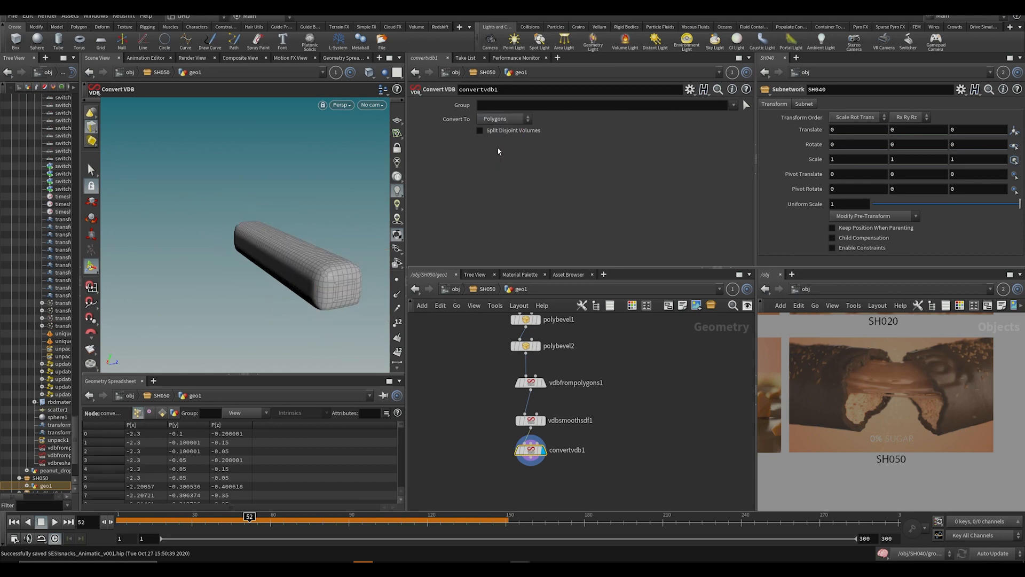
alt+drag(137, 266, 267, 257)
key(ctrl+s)
drag(405, 348, 440, 348)
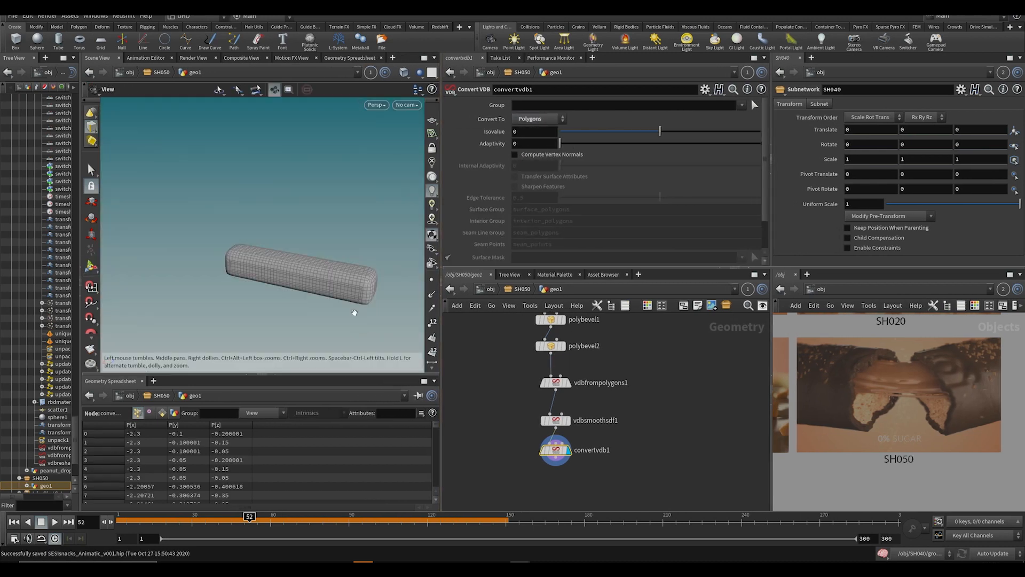
Step: Add a Boolean node below the Convert VDB node, fed by the converted bar
alt+drag(355, 313, 396, 306)
middle_drag(593, 485, 599, 416)
key(Tab)
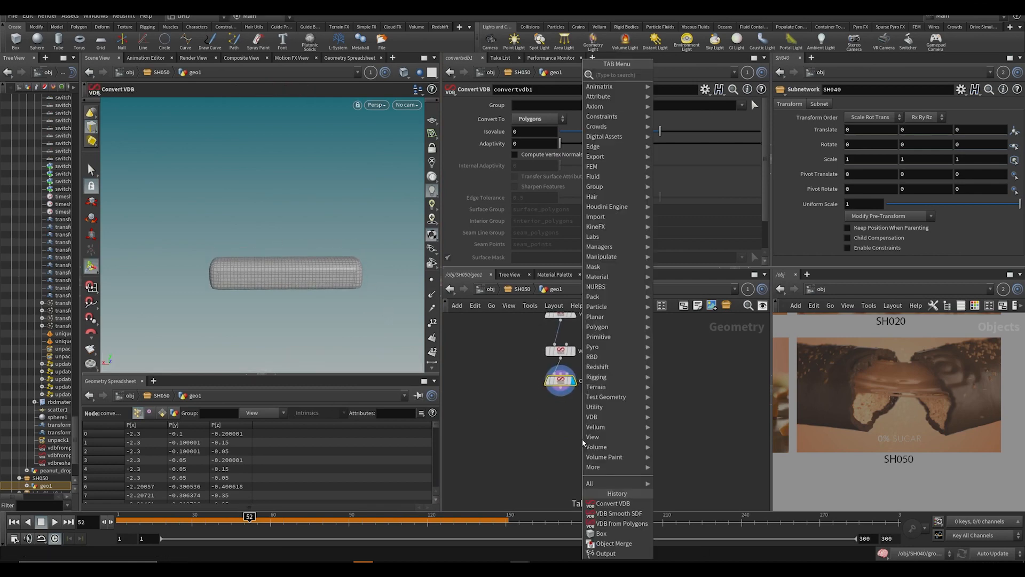
text(bool)
key(Return)
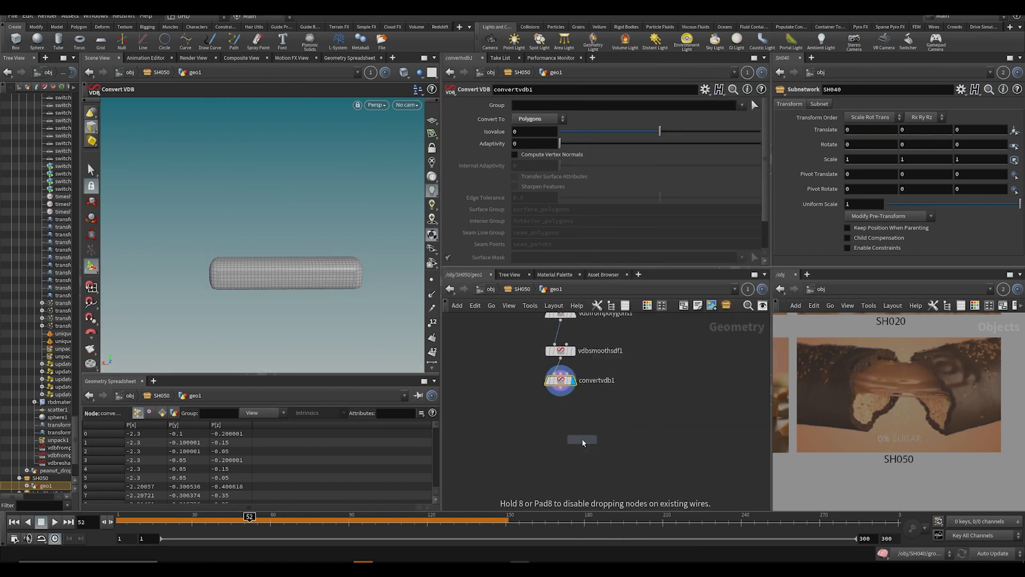
click(550, 436)
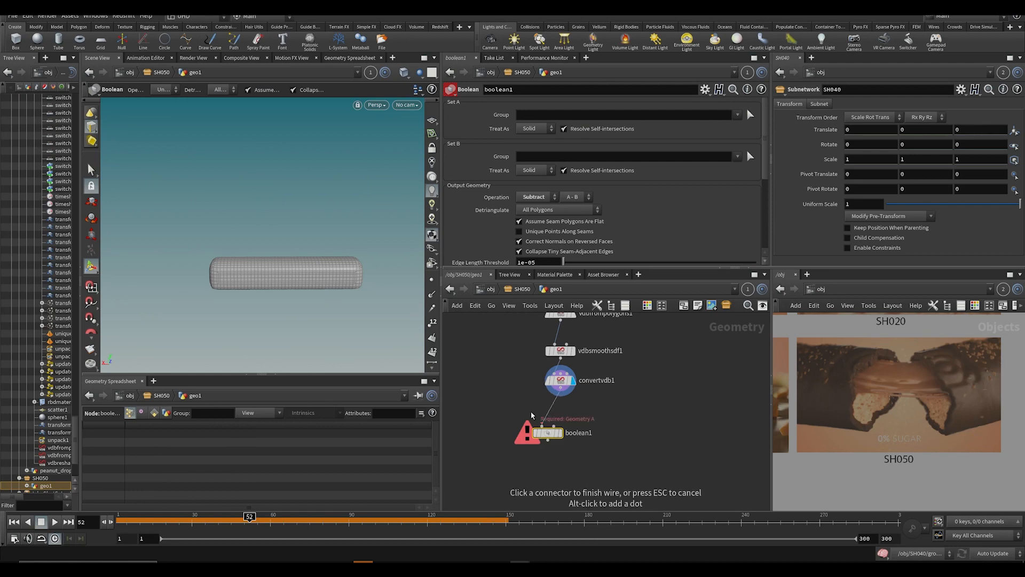
Step: Add a Grid node beside the Convert VDB node and orient it to the YZ Plane
key(Tab)
text(grid)
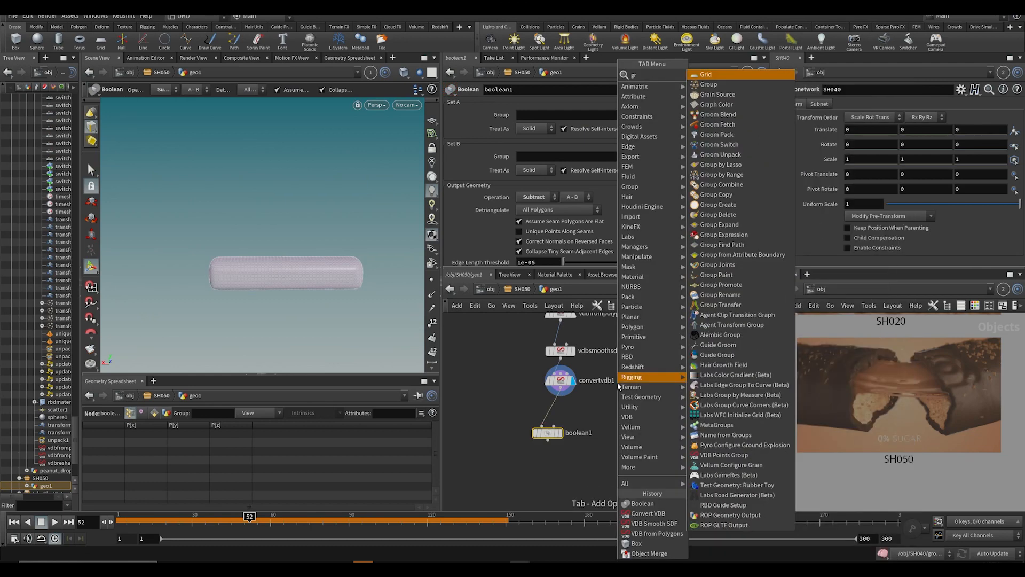
key(Return)
click(618, 381)
click(532, 130)
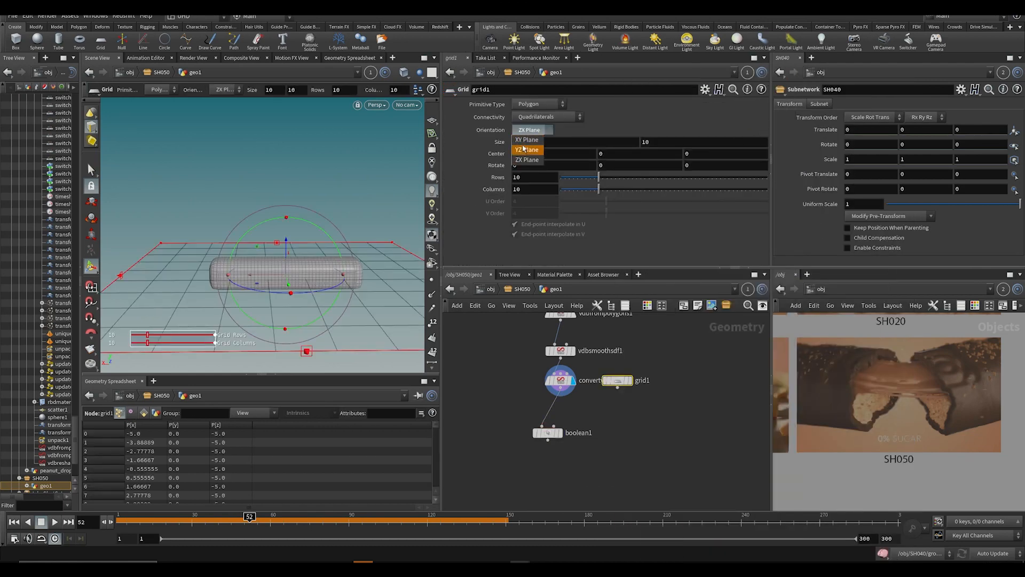
click(527, 142)
Step: Try a size of 1 by 1 on the cutting grid and undo a further size adjustment
alt+drag(323, 253, 374, 253)
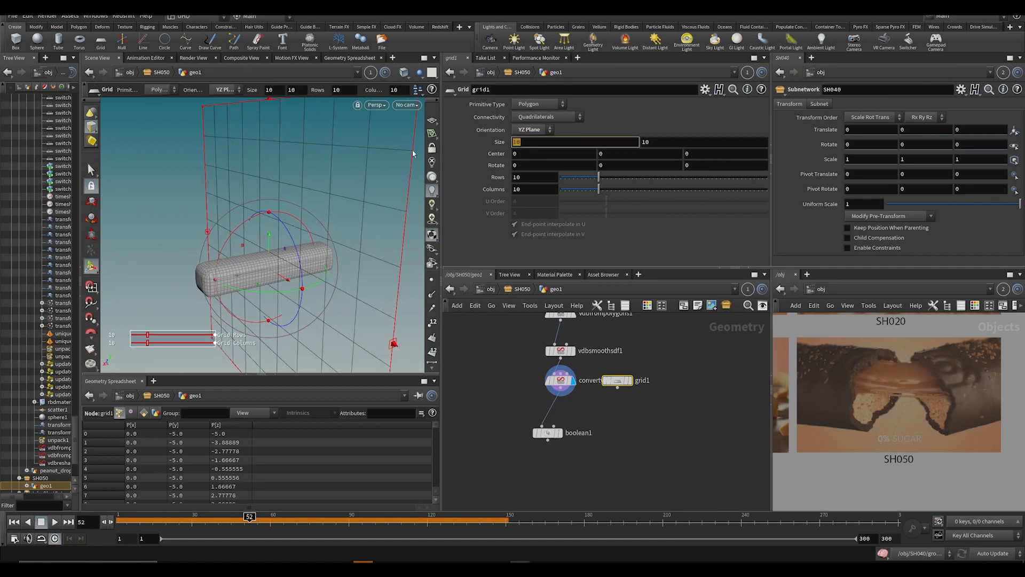
text(1)
key(Tab)
text(1)
key(Return)
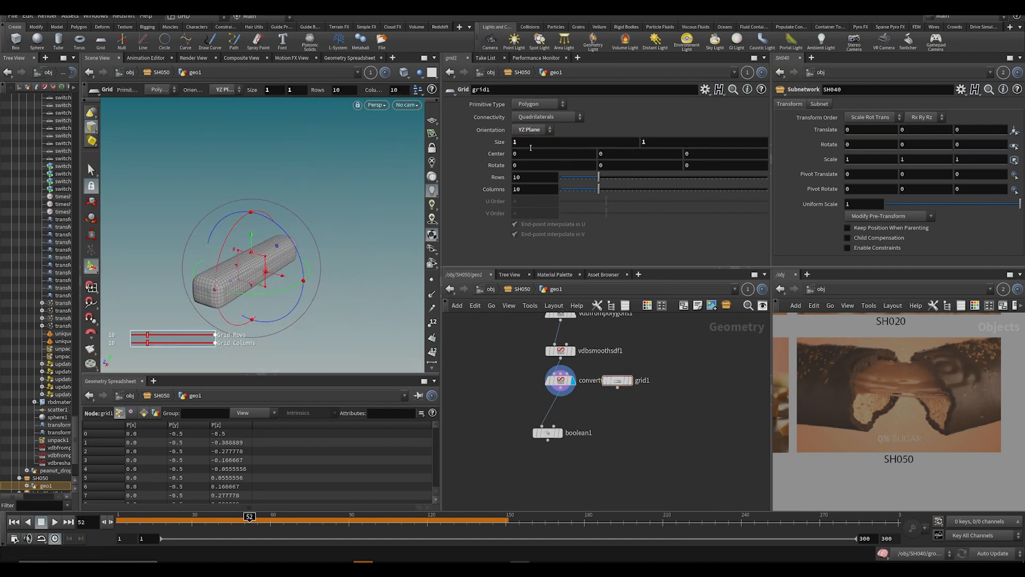
middle_click(515, 142)
middle_drag(582, 146, 566, 146)
key(ctrl+z)
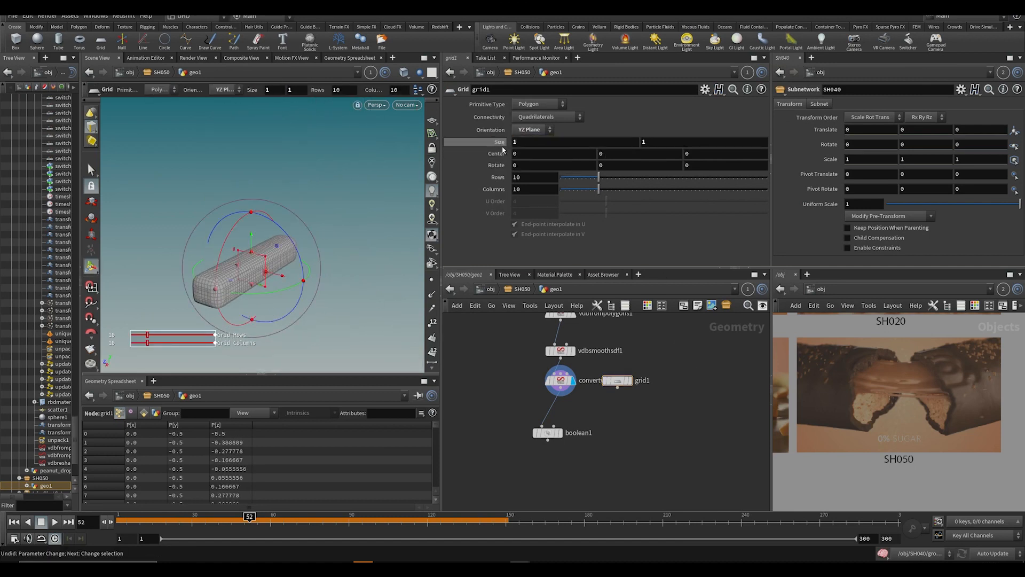
Step: Set the grid's size to 2 by 2 and display the grid
drag(521, 142, 490, 149)
text(2)
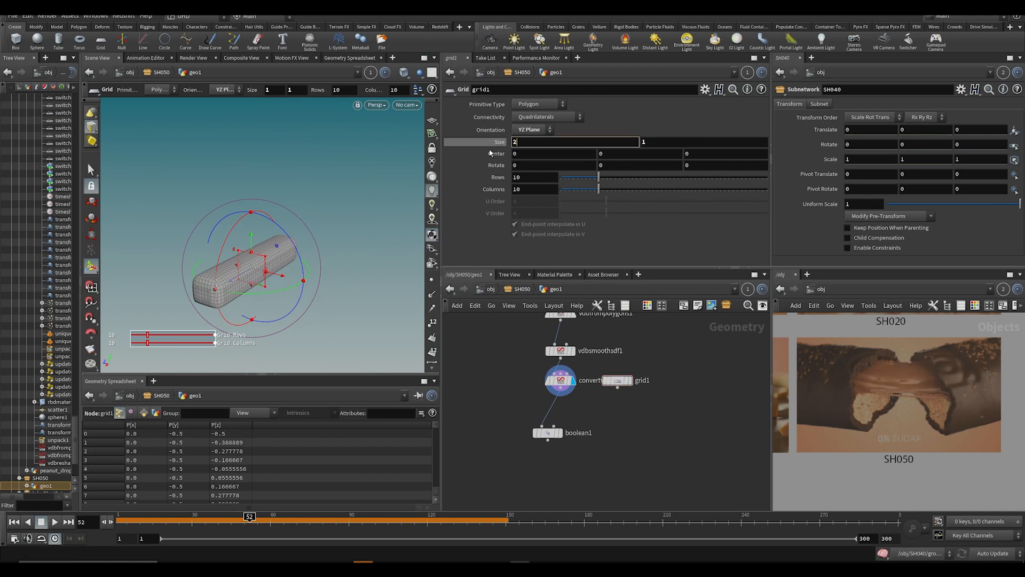
drag(650, 143, 638, 144)
text(2)
click(640, 379)
click(630, 365)
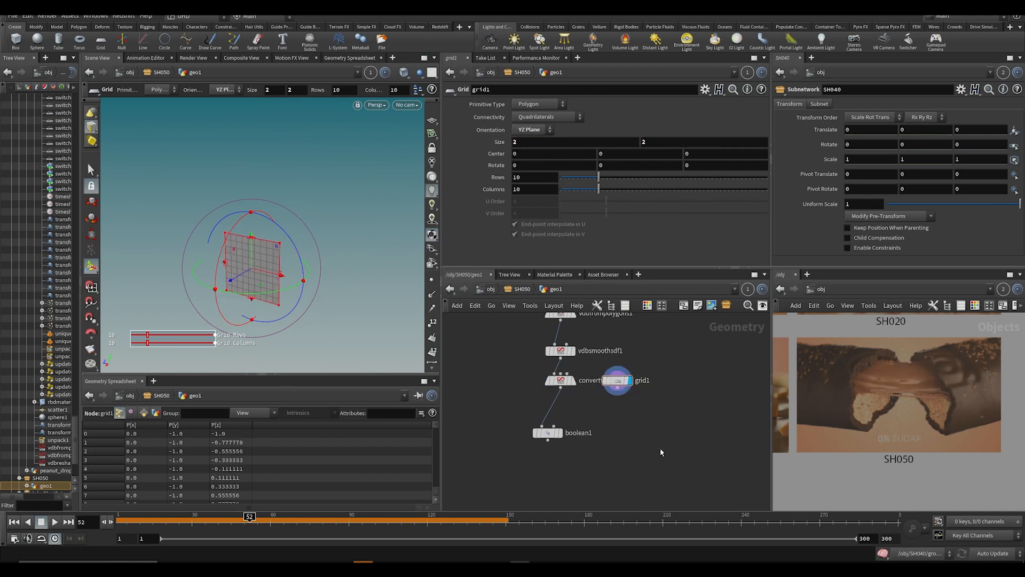
Step: Connect the grid to the Boolean's second input and display the Boolean result
mouse_move(562, 432)
click(554, 426)
click(617, 388)
mouse_move(548, 431)
mouse_down()
mouse_move(574, 438)
mouse_move(561, 441)
mouse_up()
click(589, 423)
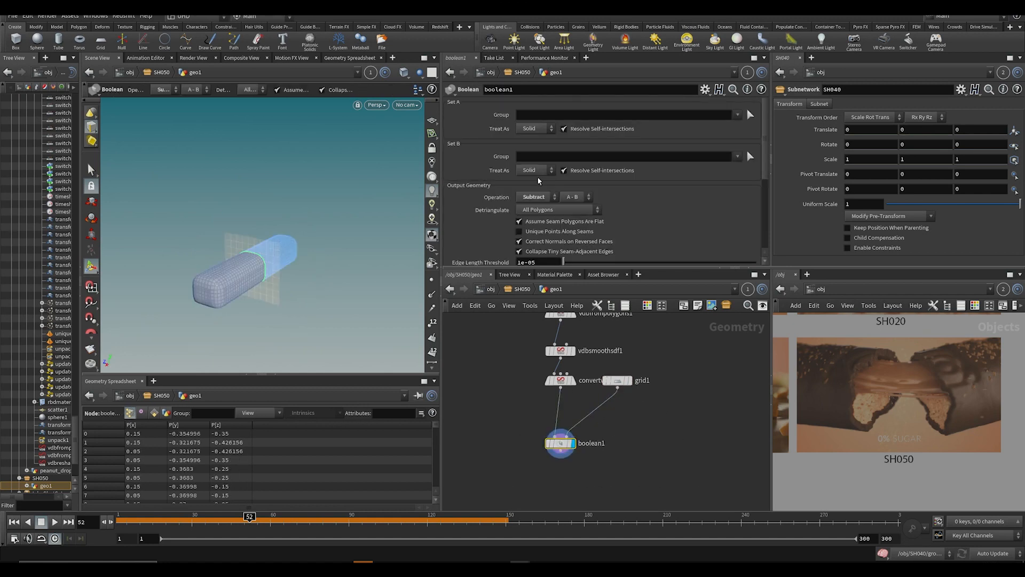
Step: Set the Boolean operation to Shatter, treat set B as a Surface, and save the scene
click(533, 198)
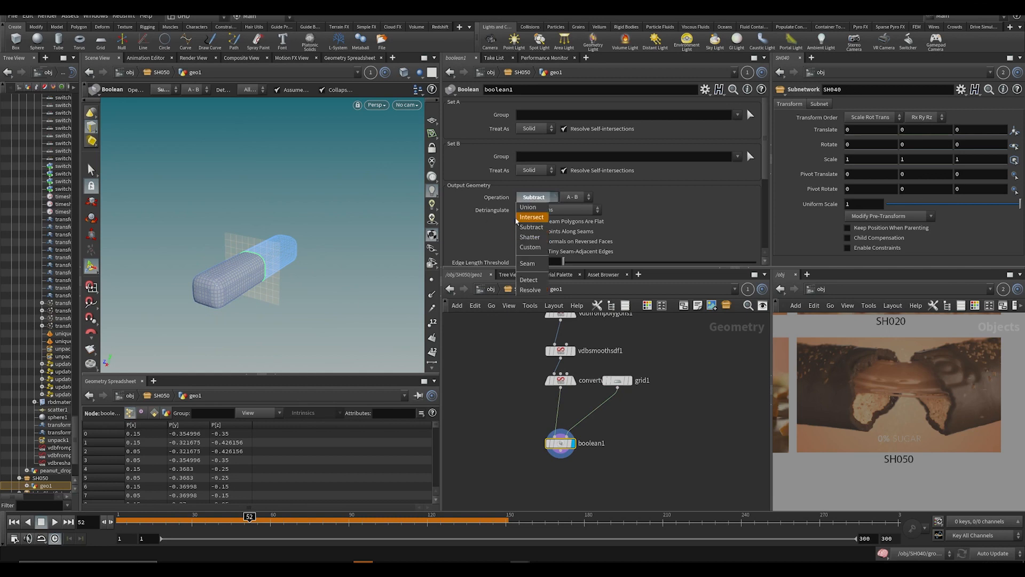
click(475, 199)
click(534, 198)
click(530, 238)
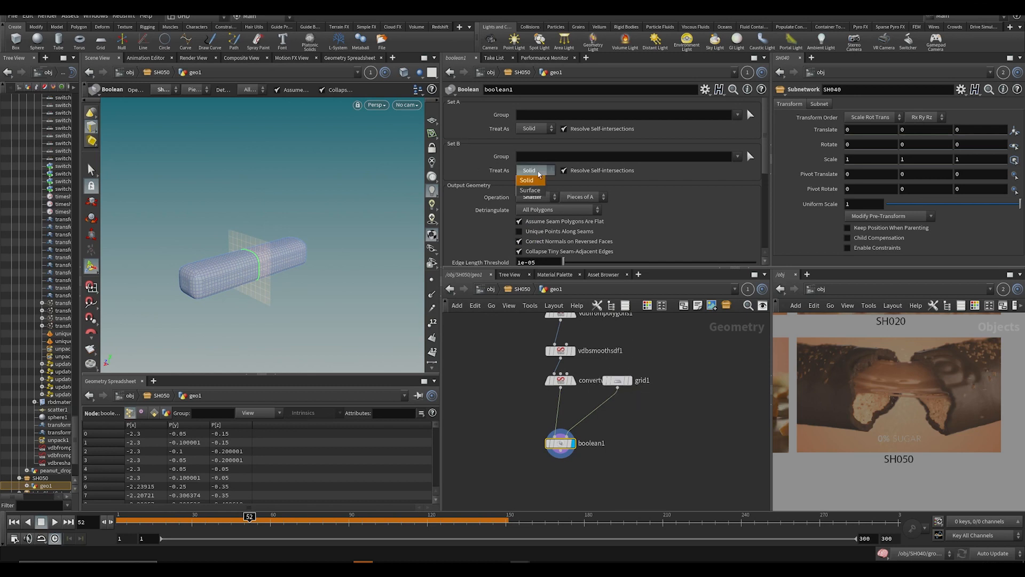
click(530, 190)
alt+drag(292, 249, 258, 251)
scroll(259, 252, up, 3)
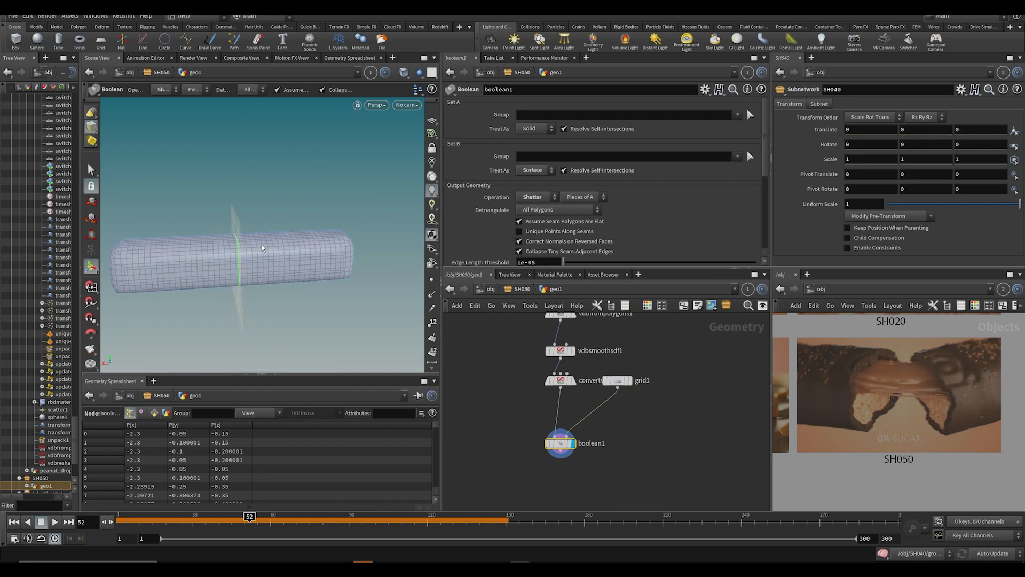
key(ctrl+s)
alt+drag(197, 231, 220, 242)
key(ctrl+s)
click(533, 170)
click(513, 178)
Step: Insert a Mountain node between the grid and the Boolean and display the distorted grid
scroll(219, 242, up, 3)
key(Return)
key(Tab)
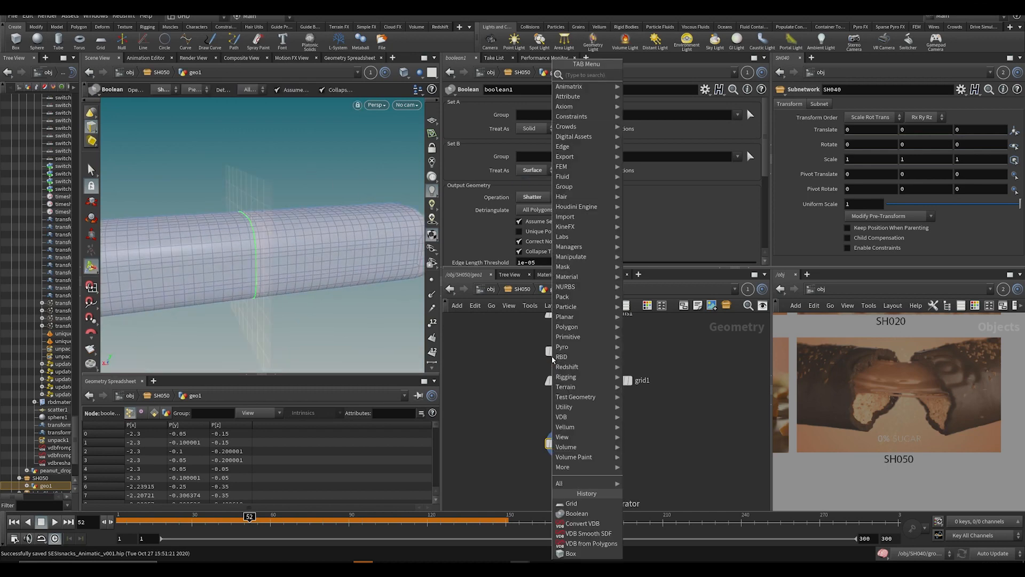
text(mo)
key(Return)
click(630, 427)
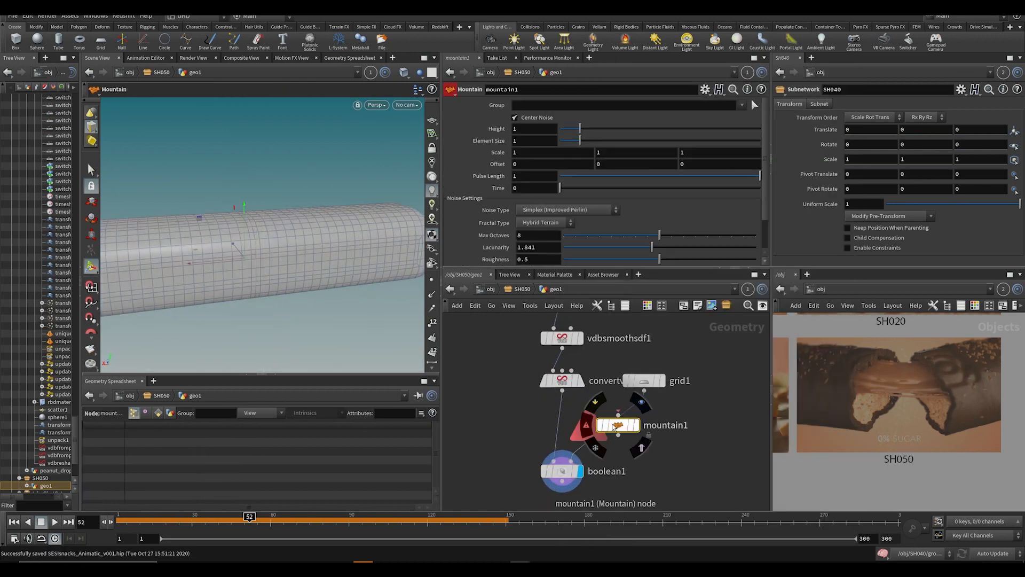
click(642, 420)
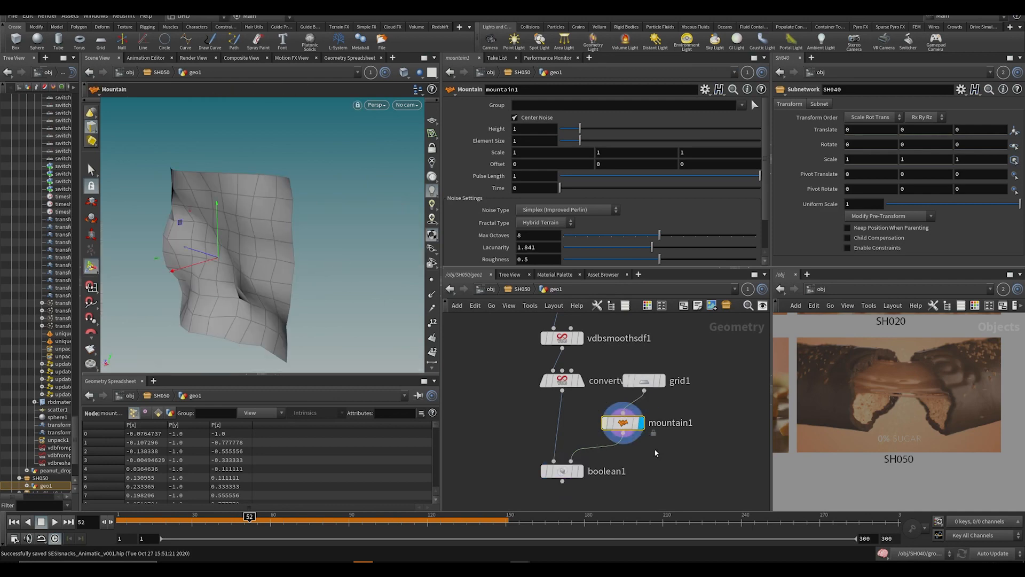
Step: Display the Boolean result with the distorted cutting surface and save the scene
click(581, 472)
alt+drag(321, 256, 299, 235)
key(ctrl+s)
scroll(566, 420, down, 3)
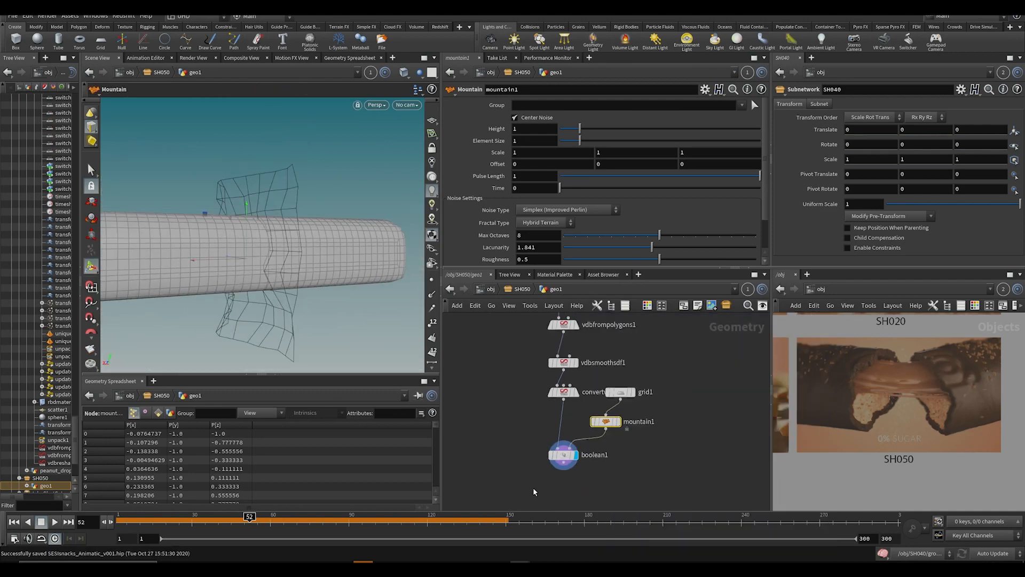
Step: Add an Exploded View node, wire it below the Boolean, and display its result
middle_drag(533, 489, 531, 434)
key(Tab)
text(ex)
key(Return)
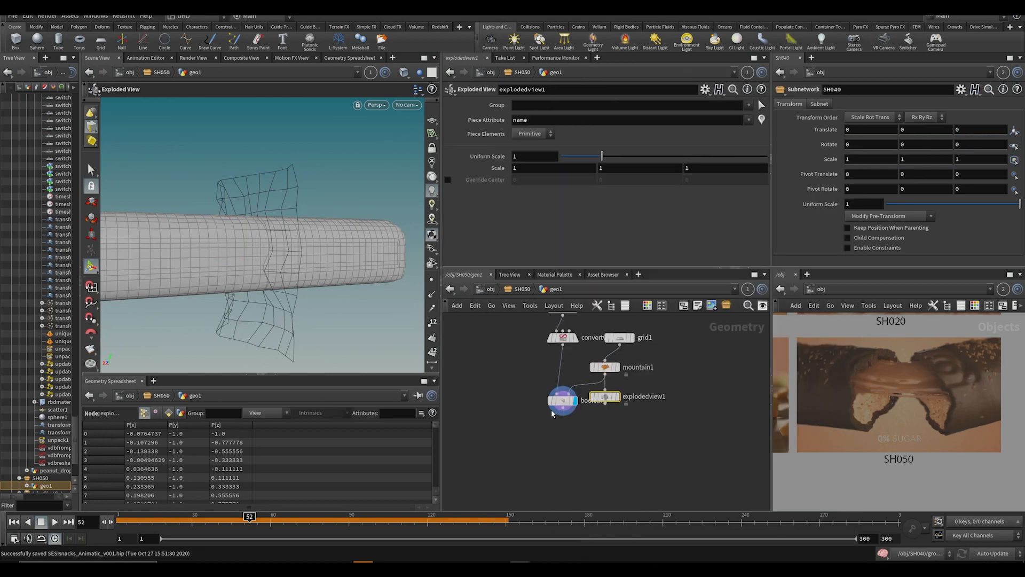
click(603, 401)
drag(602, 402, 567, 457)
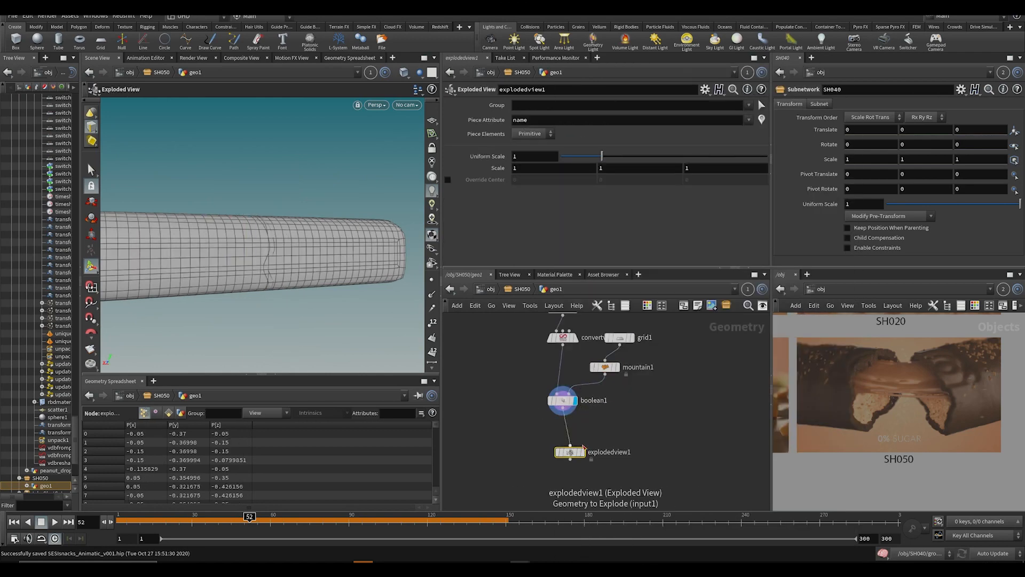
click(584, 440)
Step: Insert an Assemble node between the Boolean and the Exploded View
alt+drag(373, 246, 353, 247)
key(Tab)
text(ass)
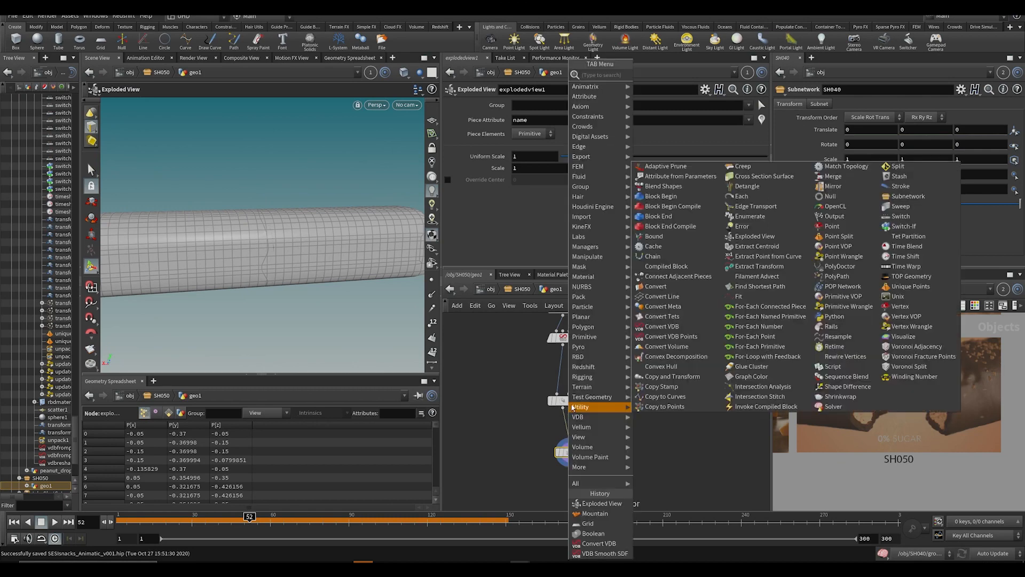
key(Return)
click(564, 436)
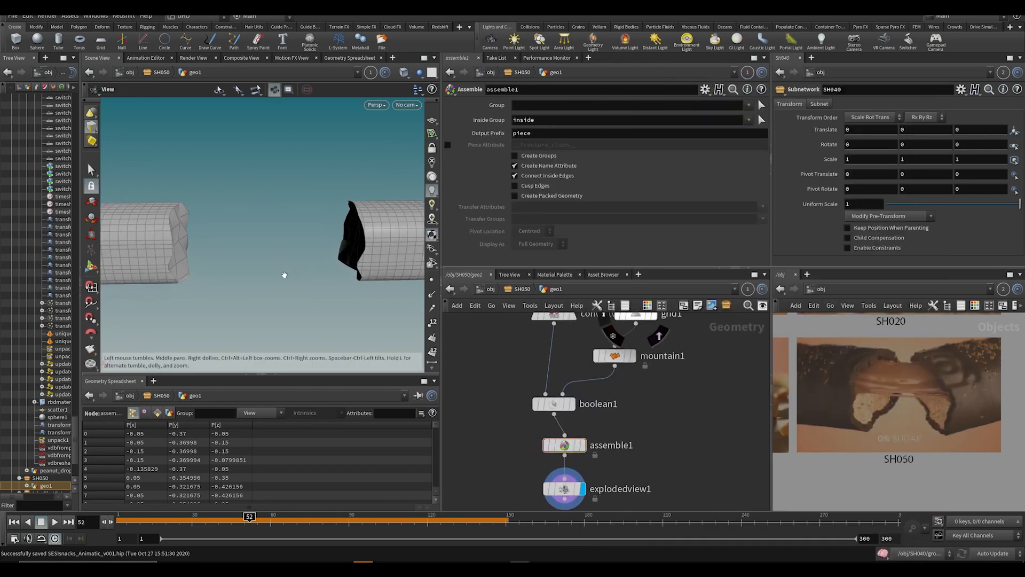
Step: Inspect the separated bar halves in the Exploded View, and remove the Exploded View node
middle_drag(627, 468, 618, 428)
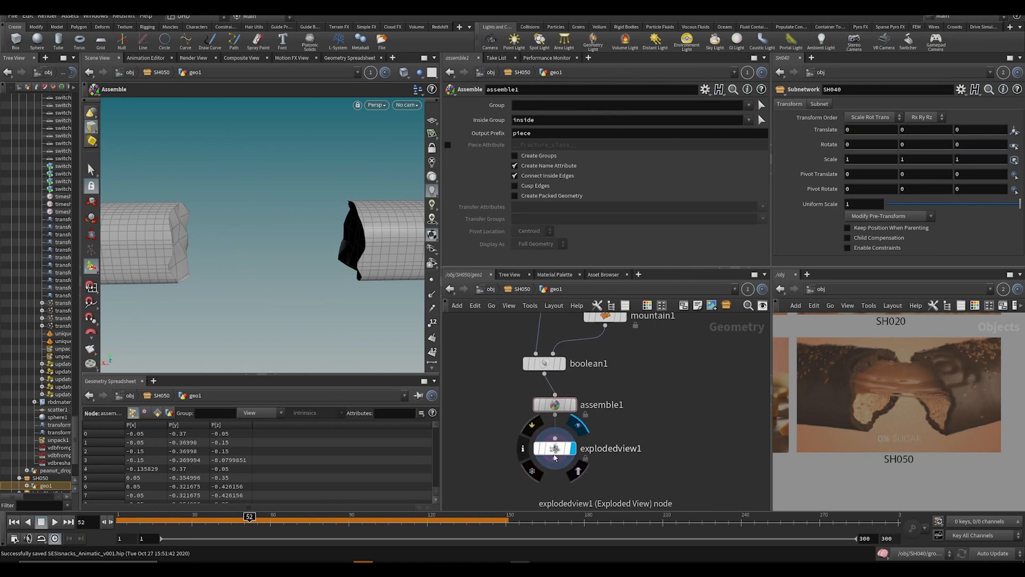
click(556, 448)
alt+drag(217, 268, 244, 236)
key(Return)
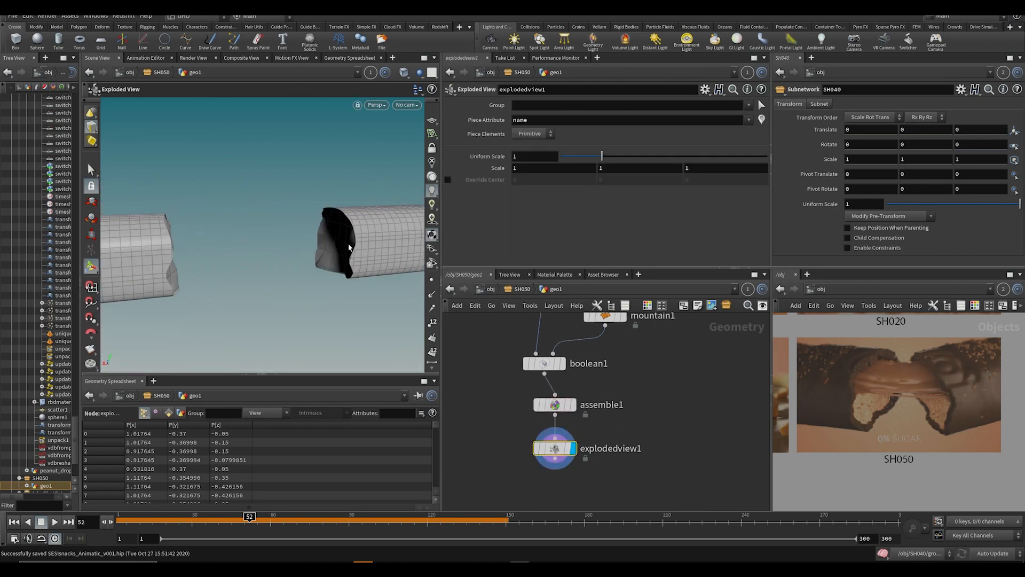
middle_drag(691, 449, 676, 385)
drag(460, 442, 571, 372)
key(ctrl+x)
middle_drag(559, 405, 586, 436)
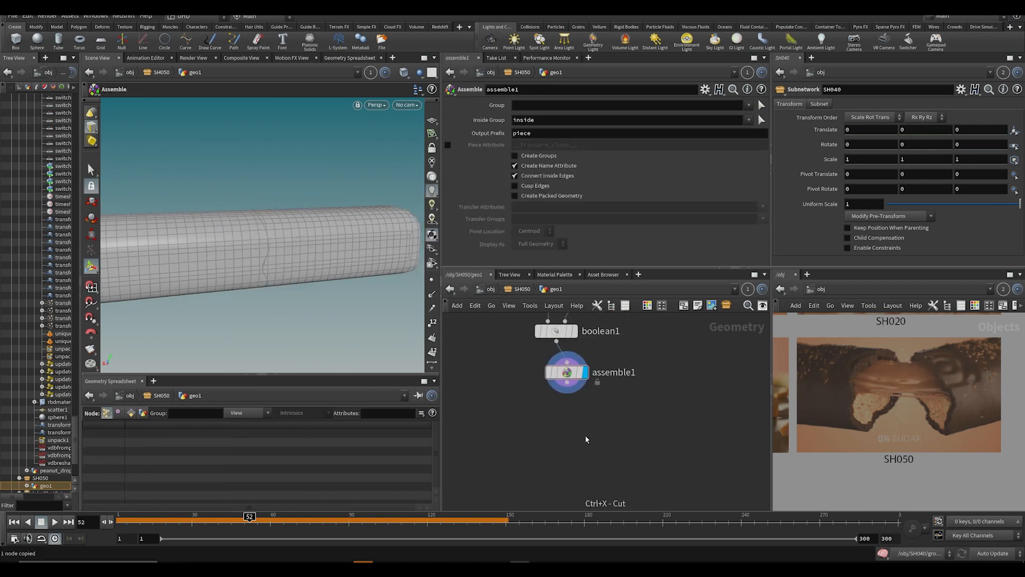
Step: Save the scene and add a displayed Null node named OUT below the Assemble node
alt+drag(244, 266, 200, 261)
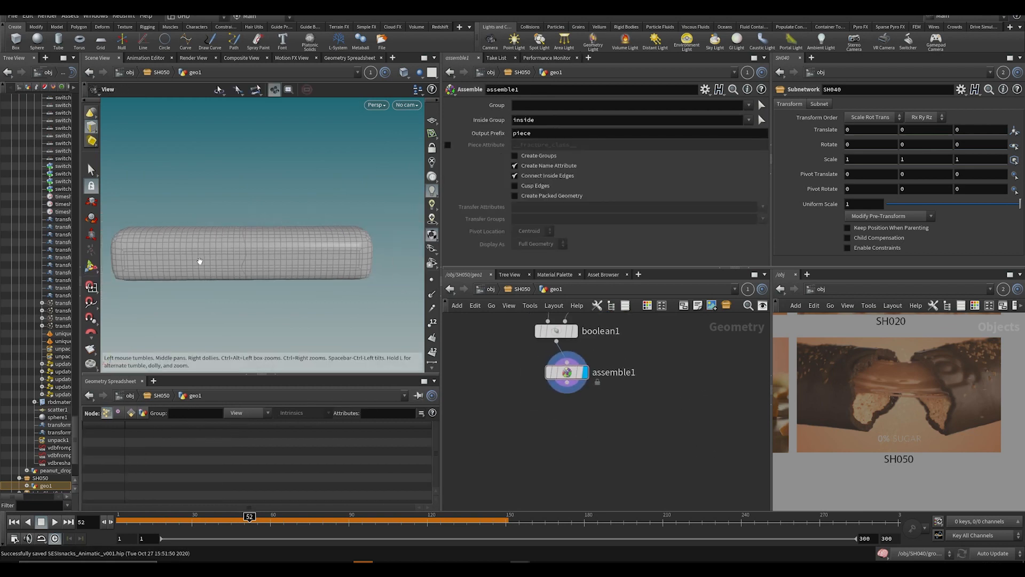
alt+middle_drag(200, 261, 262, 306)
key(ctrl+s)
key(Tab)
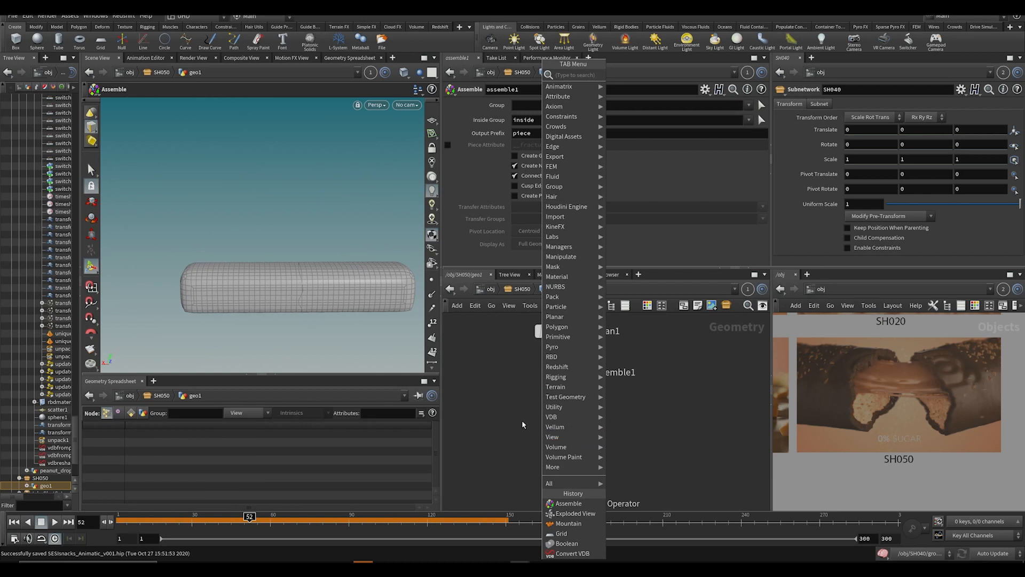
click(521, 420)
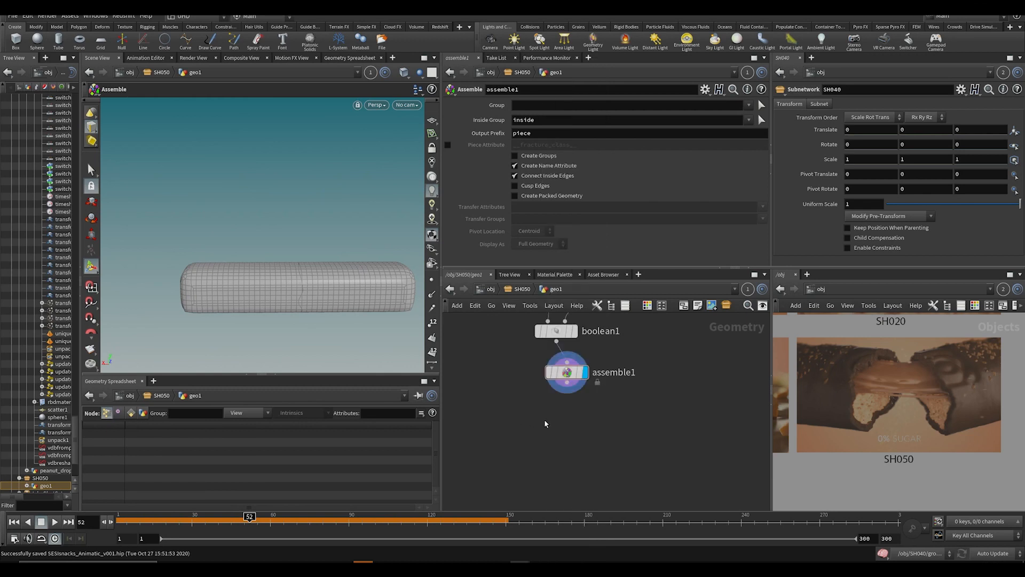
mouse_move(354, 247)
alt+mouse_down()
mouse_move(357, 331)
mouse_move(319, 265)
mouse_move(353, 260)
alt+mouse_up()
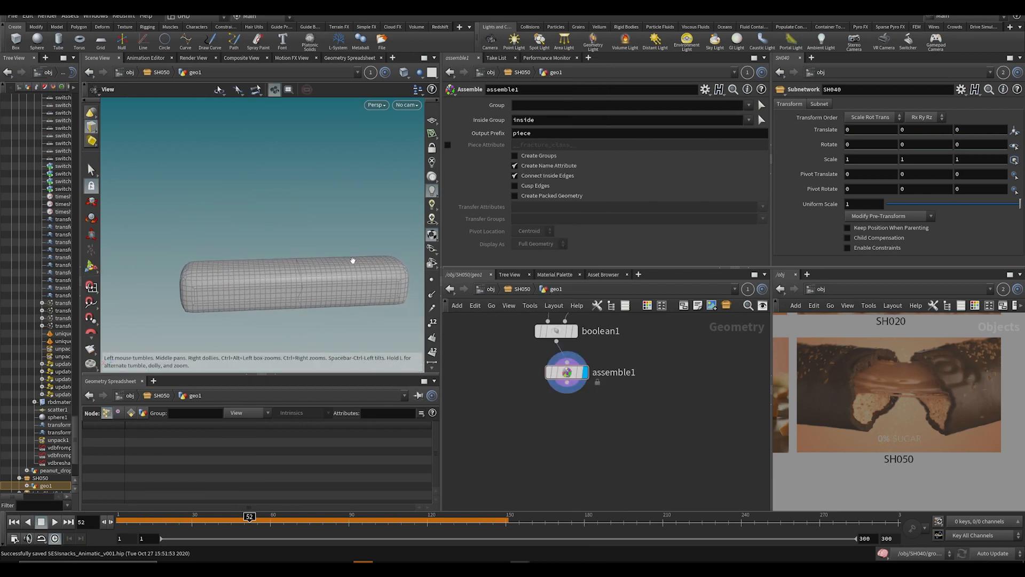
scroll(587, 422, down, 2)
key(Tab)
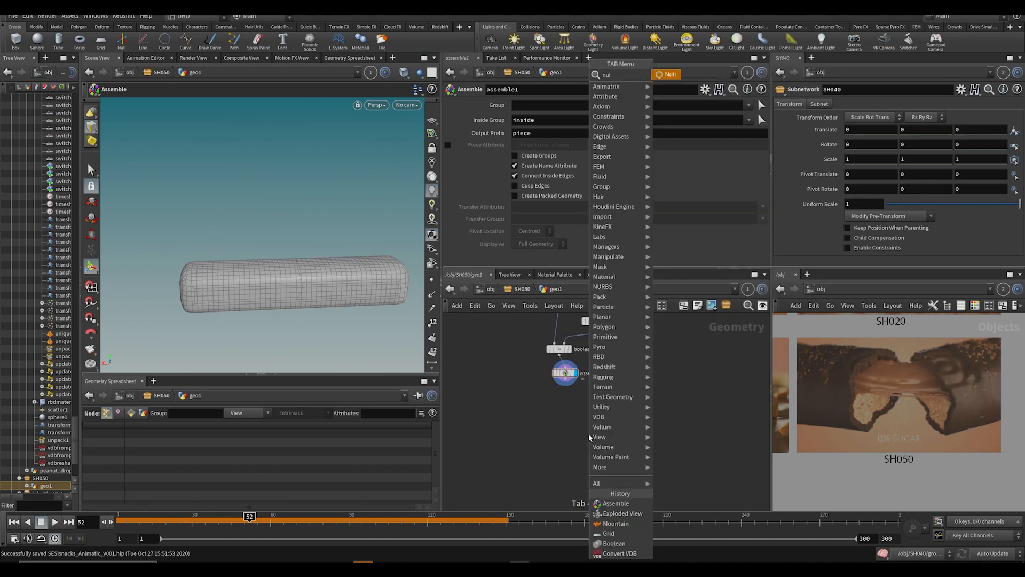
text(null)
key(Return)
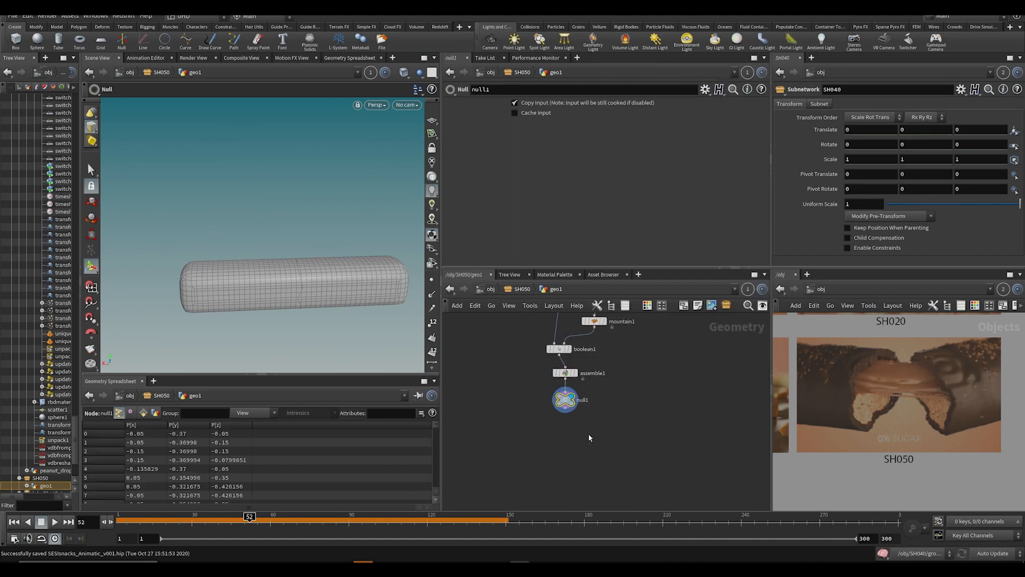
click(587, 399)
text(OUT)
key(Return)
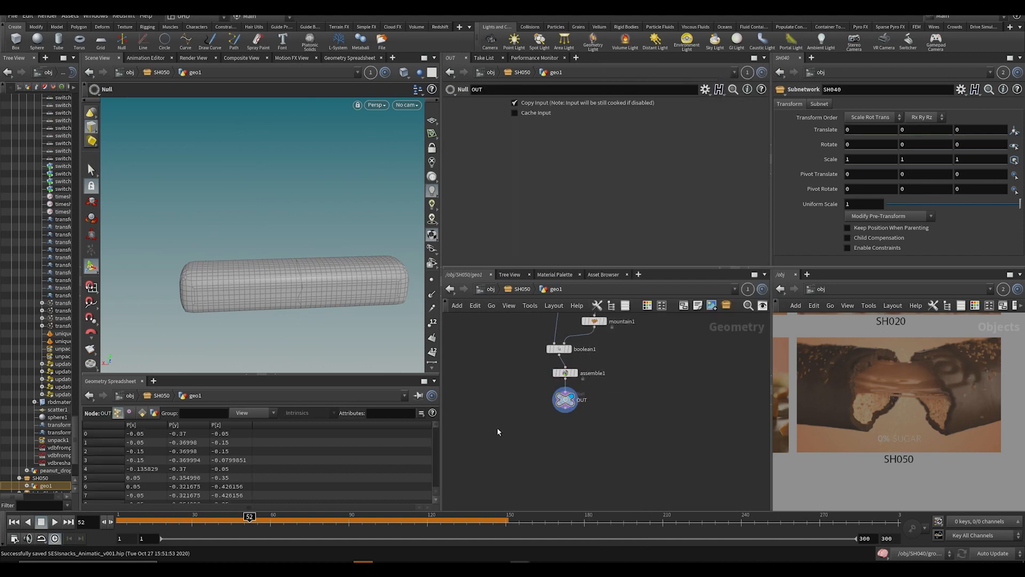
Step: Copy the OUT node, return to the SH050 level, and rename the bar's geometry object as bar
drag(599, 395, 598, 396)
key(ctrl+c)
key(u)
click(574, 417)
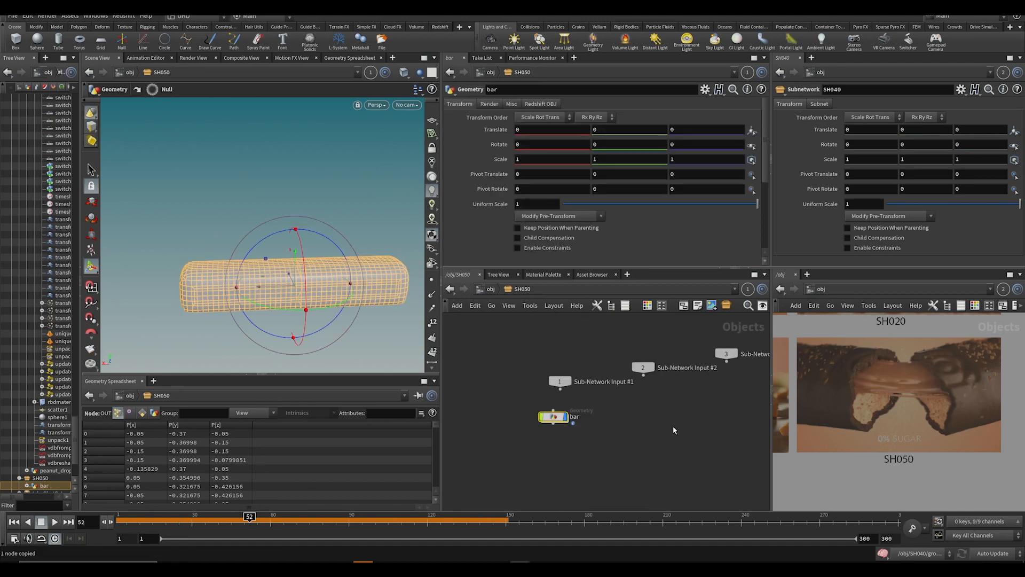
Step: Create a second Geometry object beside bar in SH050 and name it left
key(Tab)
text(geo)
key(Return)
click(628, 415)
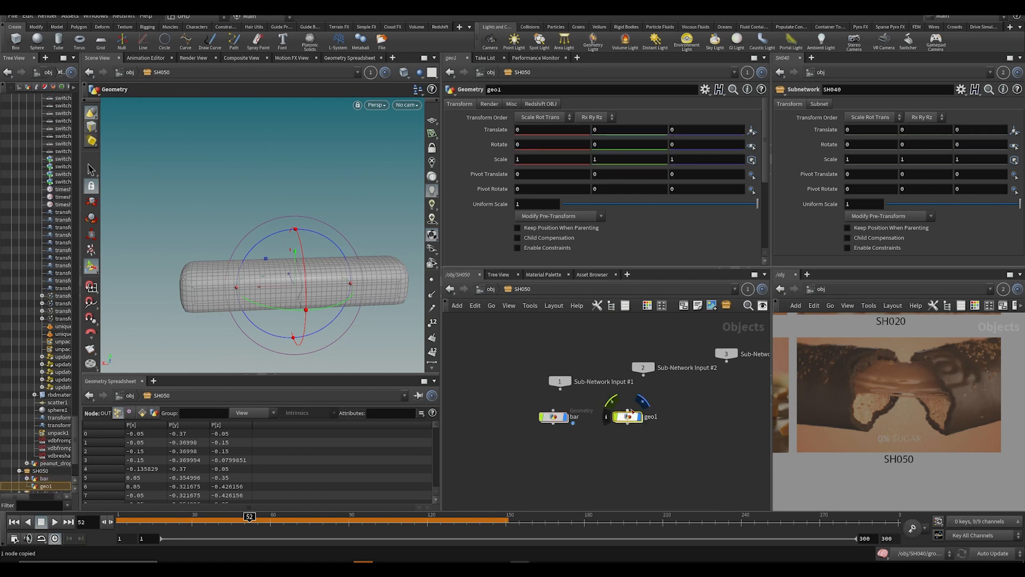
click(647, 418)
text(left)
key(Return)
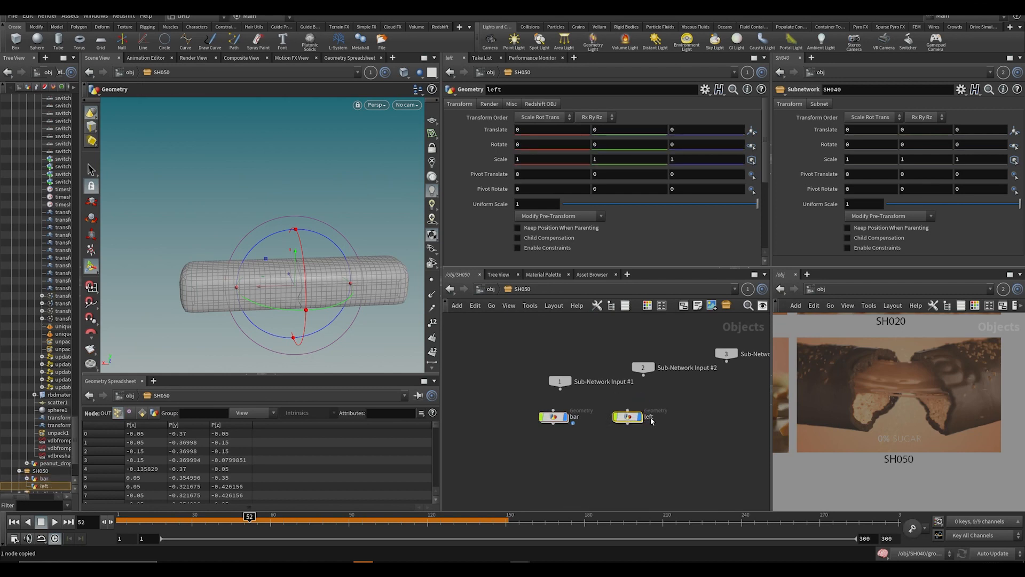
Step: Create a third Geometry object beside left in SH050, name it right, and save the scene
key(Tab)
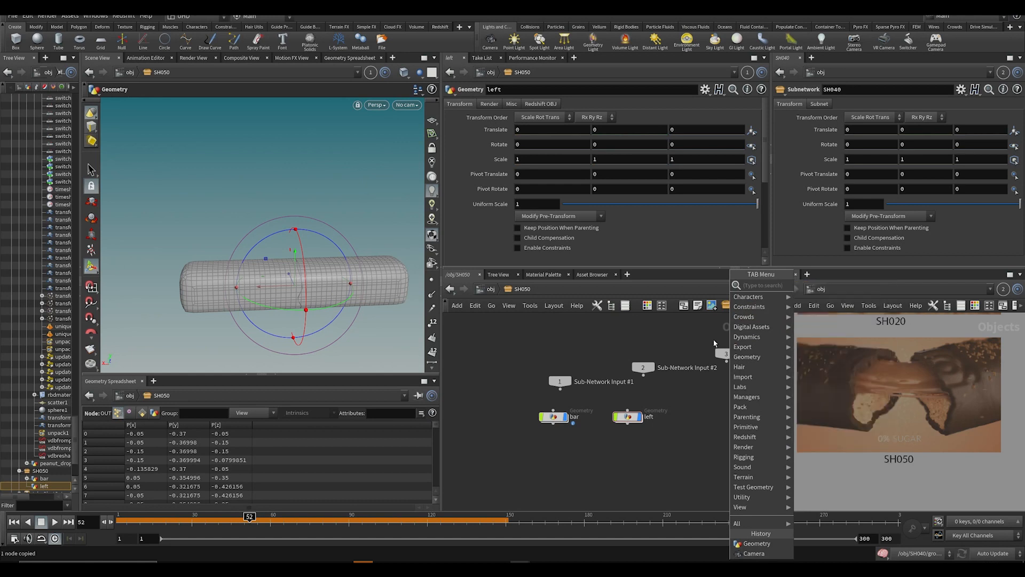
key(Return)
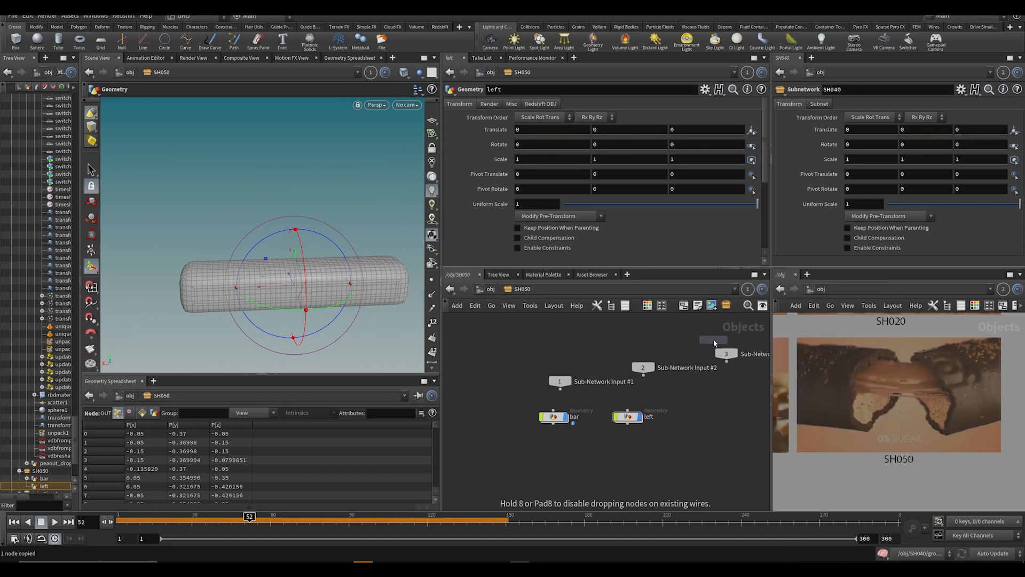
click(683, 416)
click(706, 417)
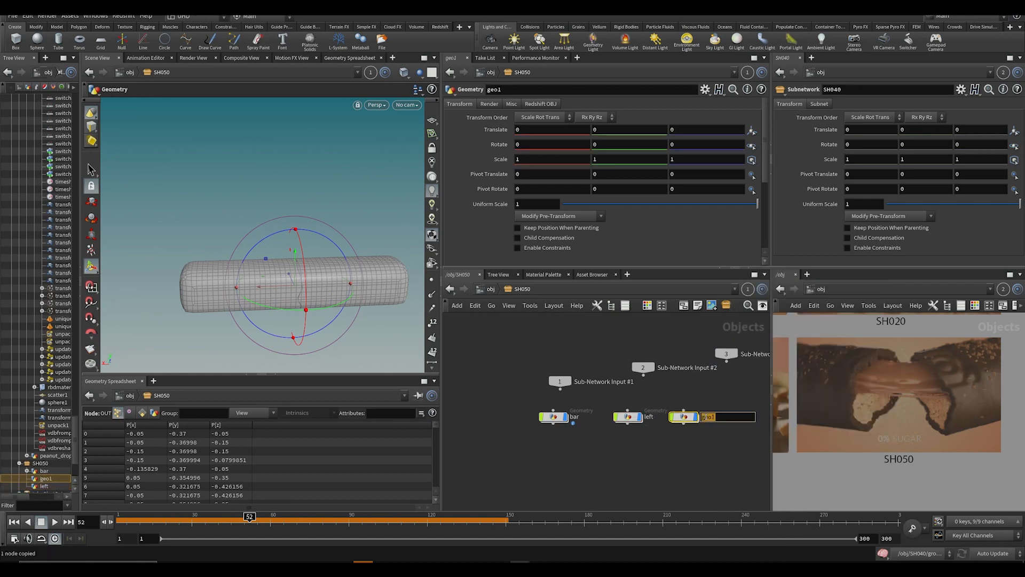
text(right)
key(Return)
key(ctrl+s)
Step: Enter the left object's network and place an Object Merge node in it
scroll(582, 426, up, 3)
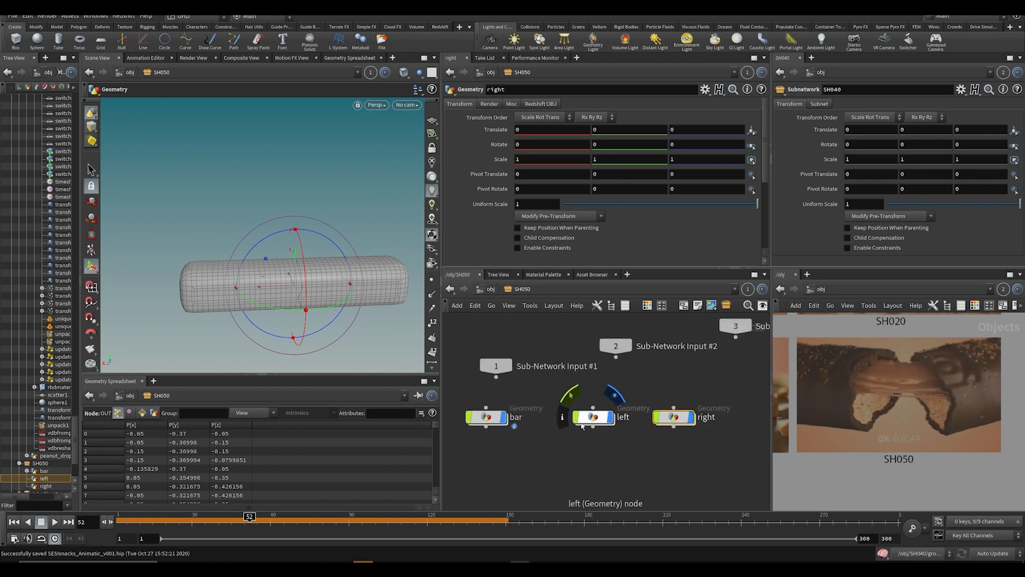
click(607, 417)
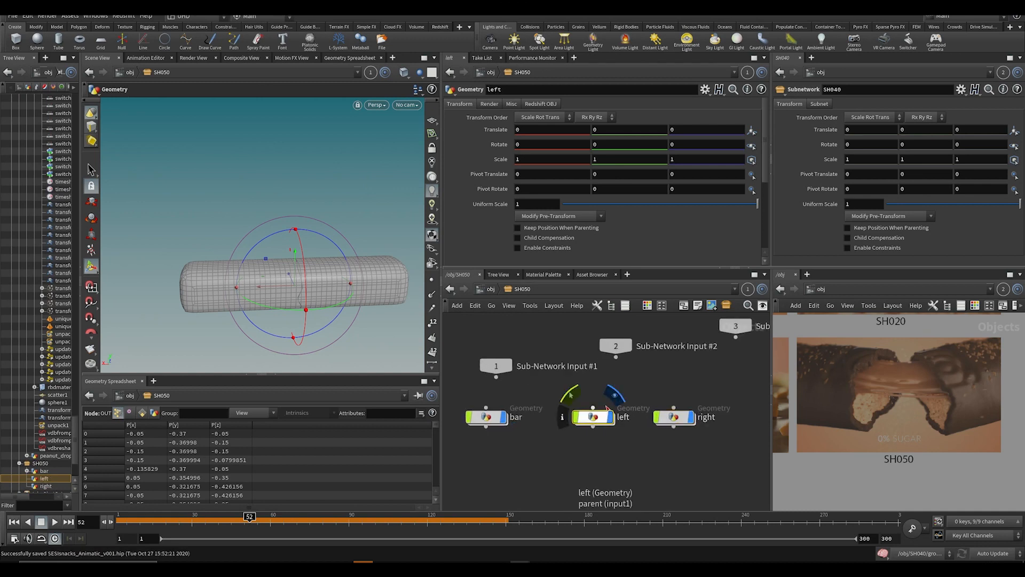
double_click(603, 419)
key(Tab)
text(obj)
key(Return)
click(602, 393)
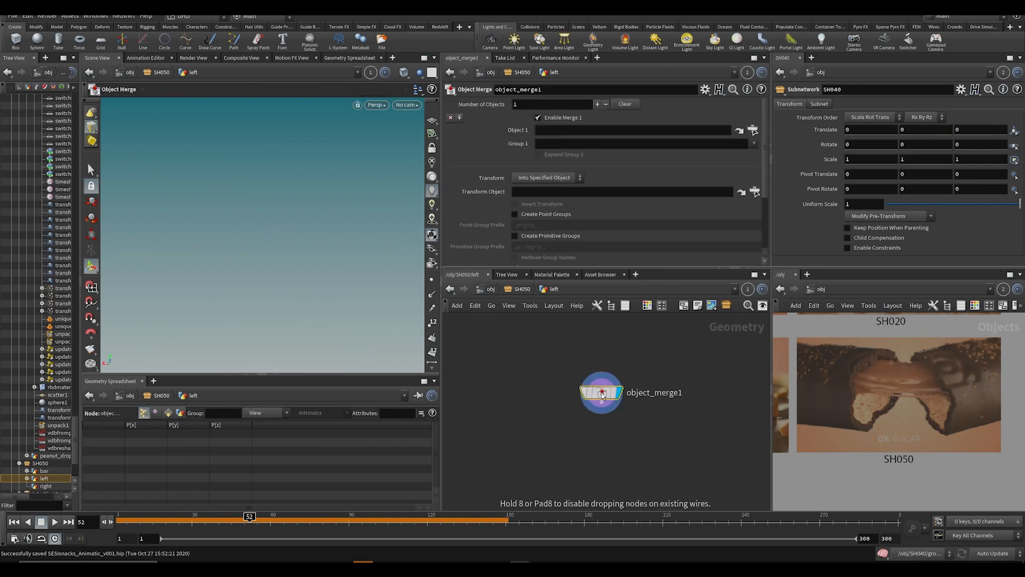
Step: Try to reference /obj/SH050/geo1/OUT as Object 1 of the left object's Object Merge
click(548, 131)
key(ctrl+v)
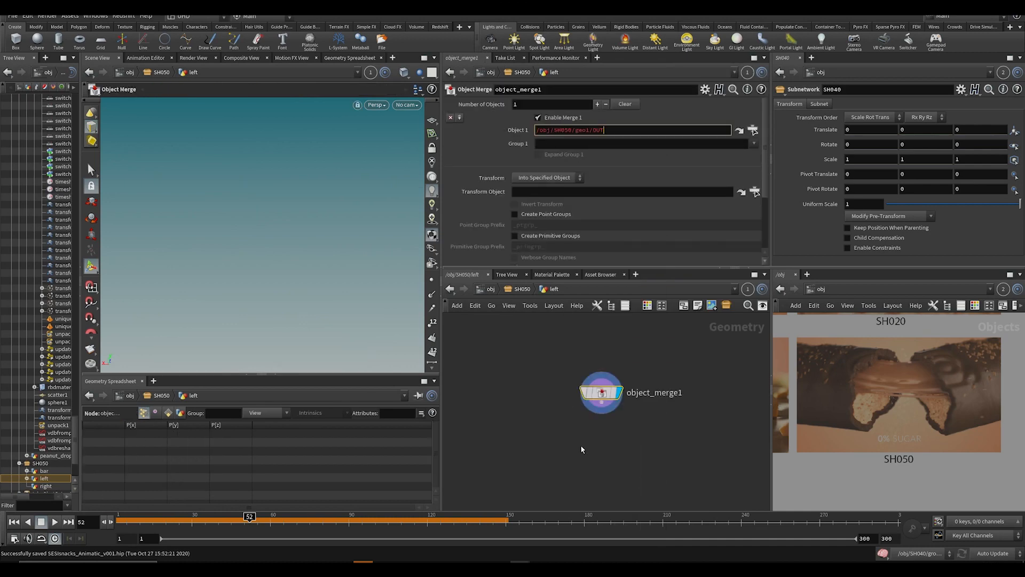
key(Return)
key(u)
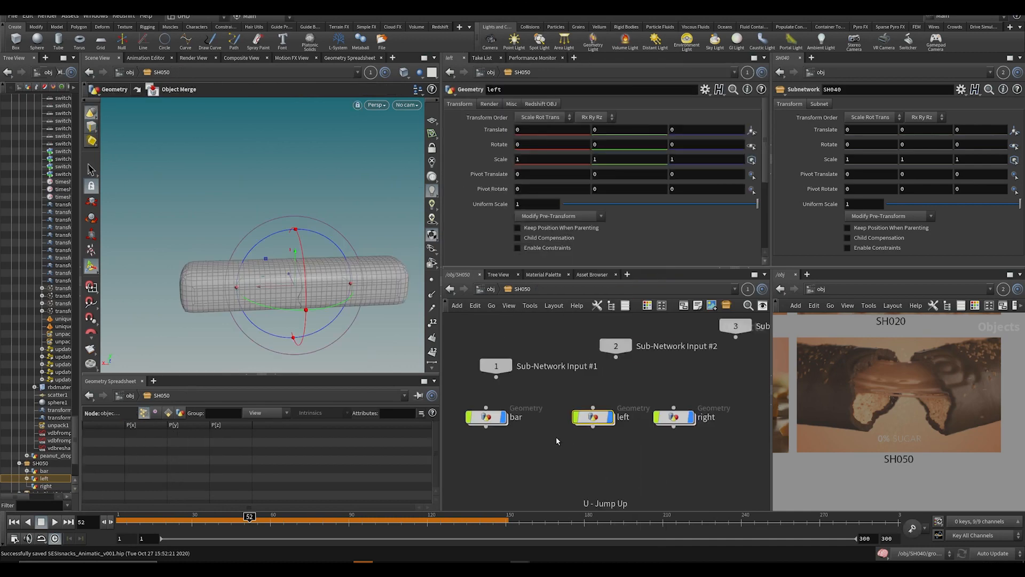
Step: Copy the OUT node inside bar and set Object 1 of left's Object Merge to /obj/SH050/bar/OUT
double_click(485, 416)
drag(514, 453, 606, 371)
click(566, 404)
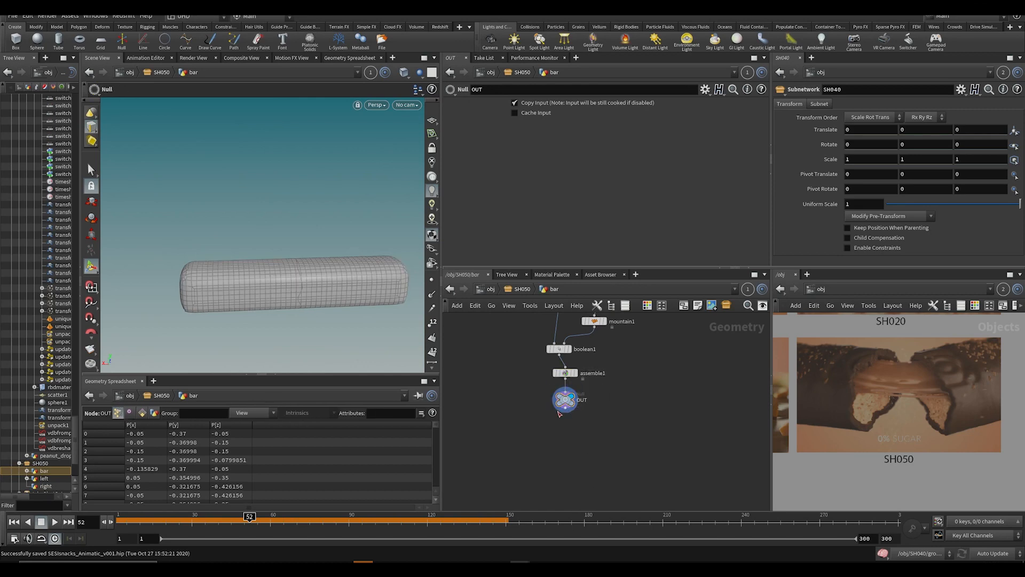
key(ctrl+c)
click(527, 292)
double_click(575, 415)
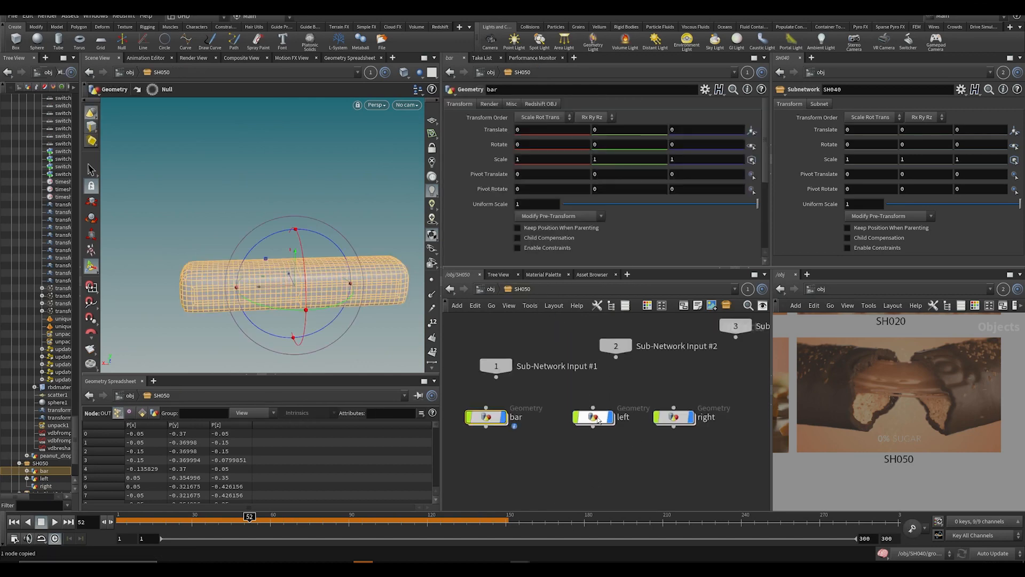
drag(630, 128, 475, 134)
key(ctrl+v)
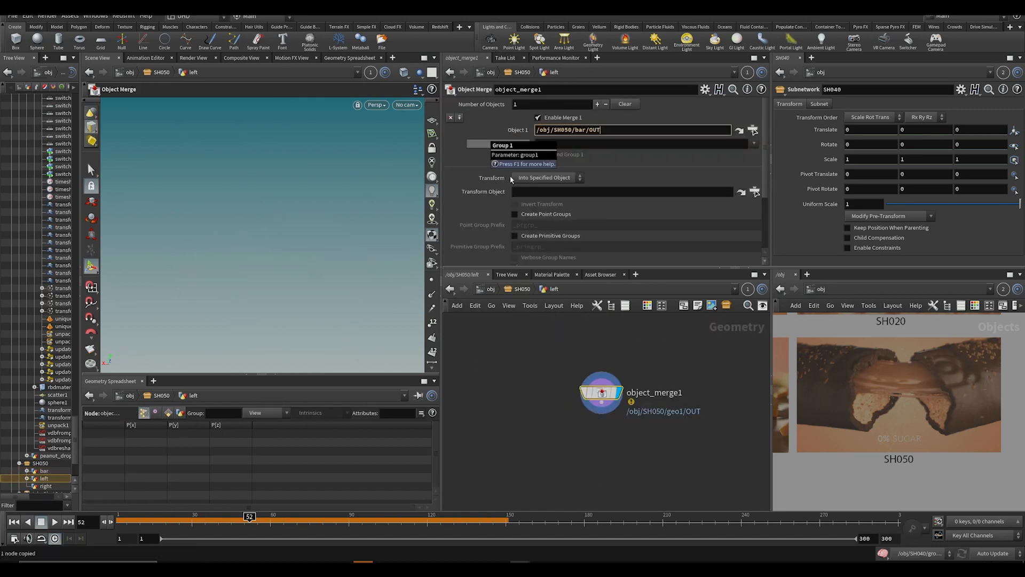
key(Return)
Step: Open the SH050 subnetwork in the second network pane, keeping the left object's network in the first
click(820, 289)
click(839, 338)
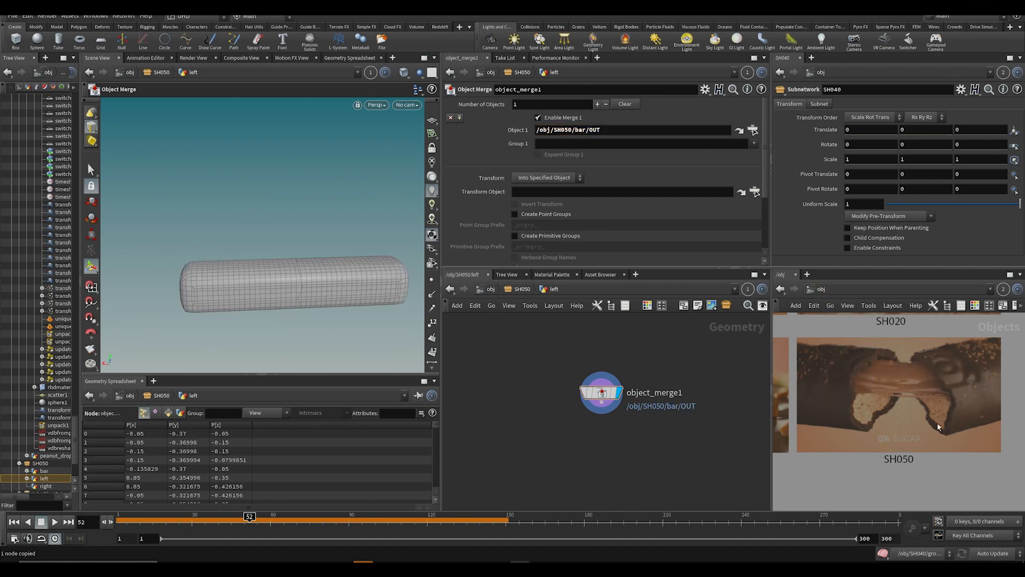
scroll(954, 426, down, 5)
scroll(910, 421, up, 3)
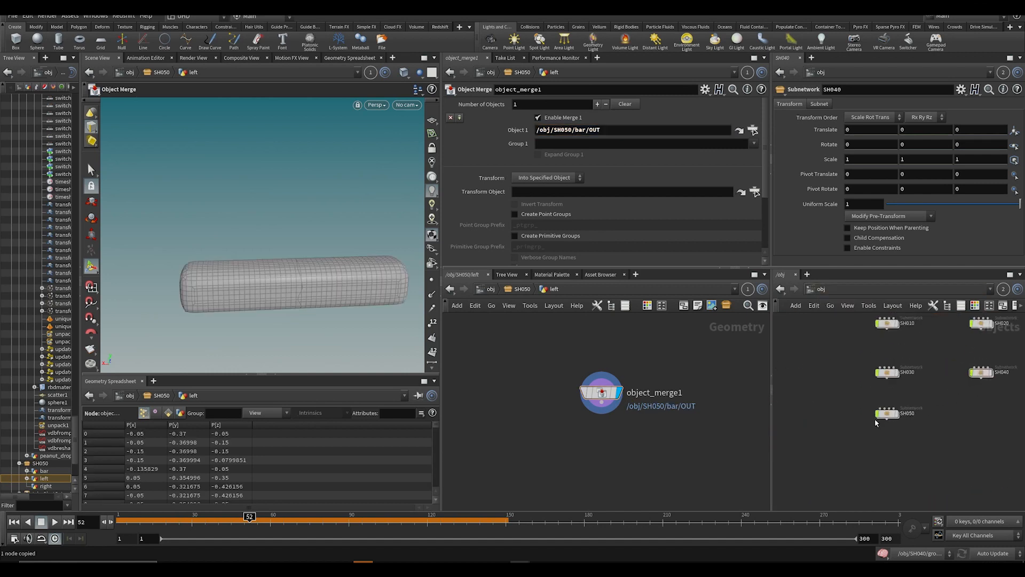
double_click(880, 418)
middle_drag(476, 336, 462, 335)
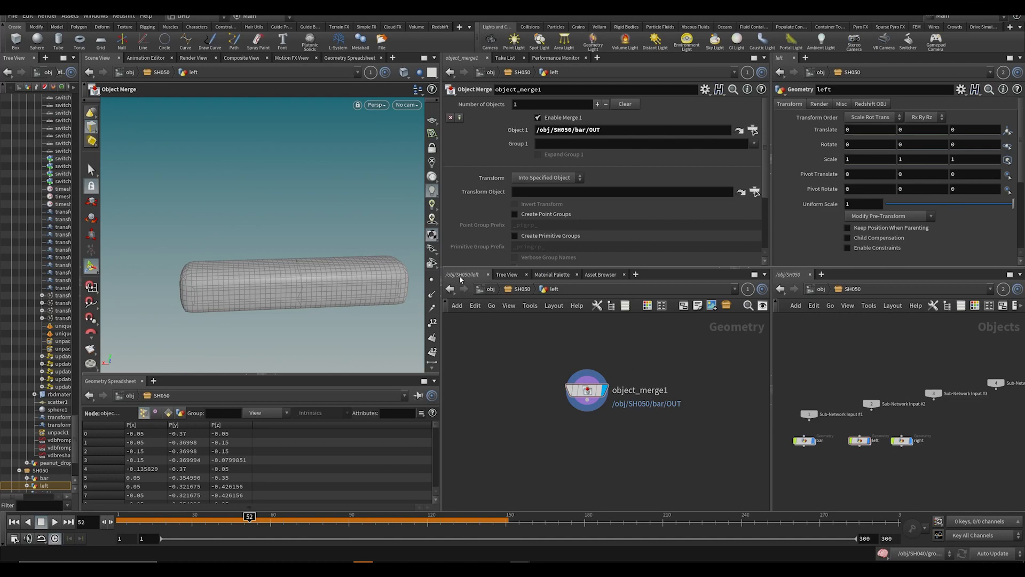
key(s)
key(Tab)
text(a)
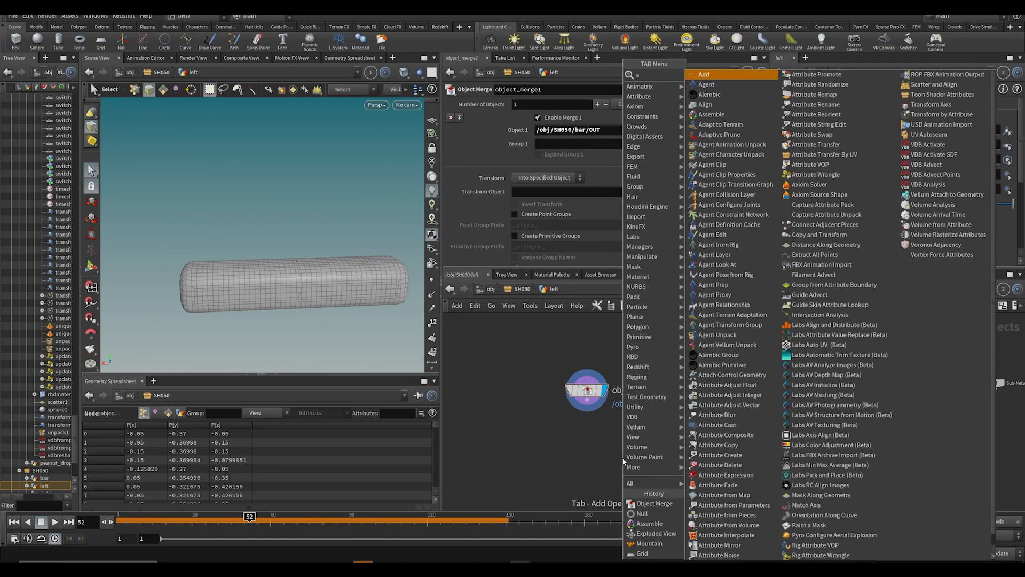
text(s)
click(549, 421)
Step: Open the bar network in the second network pane and enable Create Packed Geometry on assemble1
double_click(804, 440)
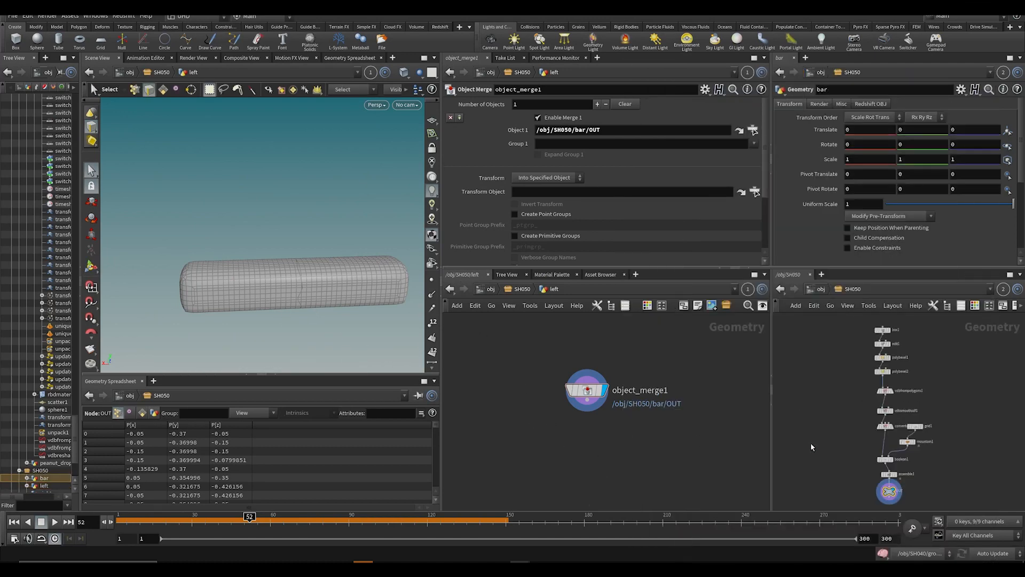
click(885, 461)
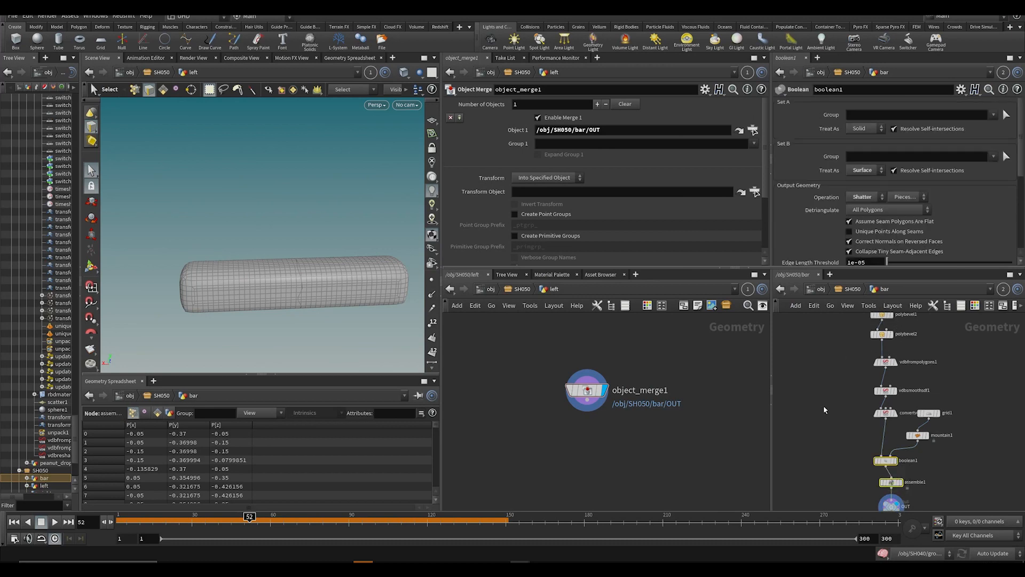
drag(860, 488, 905, 491)
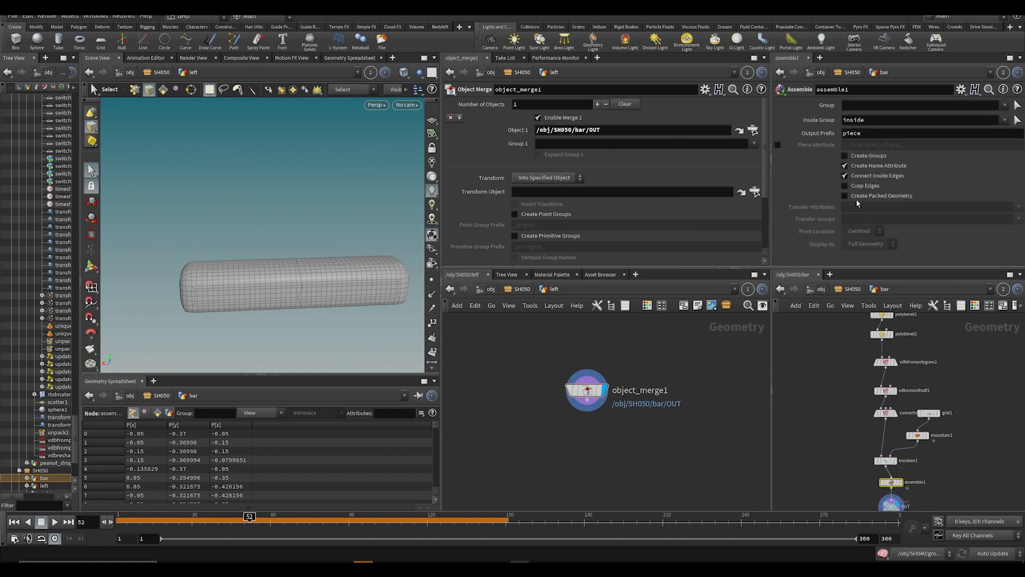
click(844, 195)
key(Return)
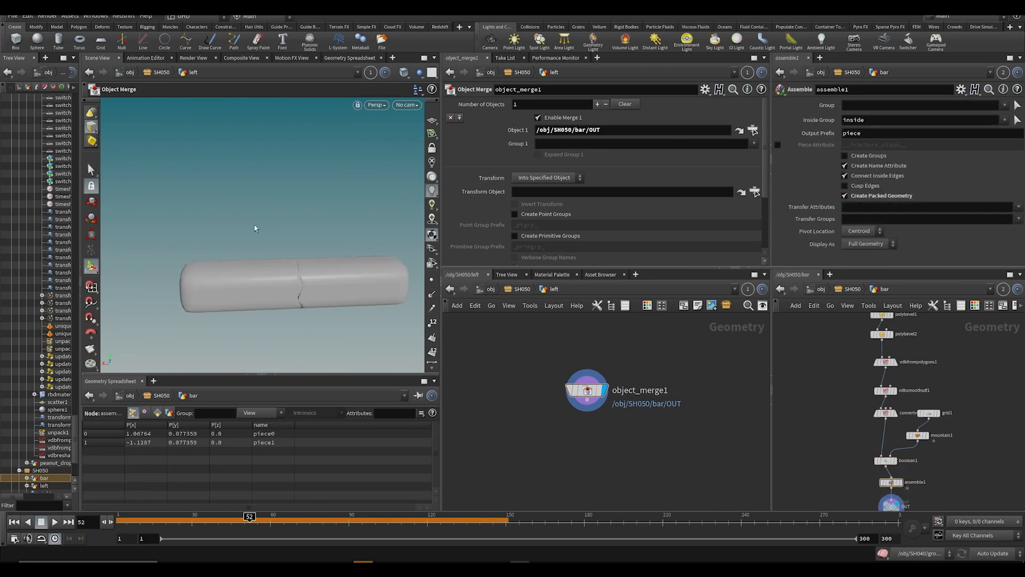
Step: Blast the left piece's point 0 below left's Object Merge, and enable Delete Non Selected to keep only that half
key(s)
drag(168, 242, 257, 315)
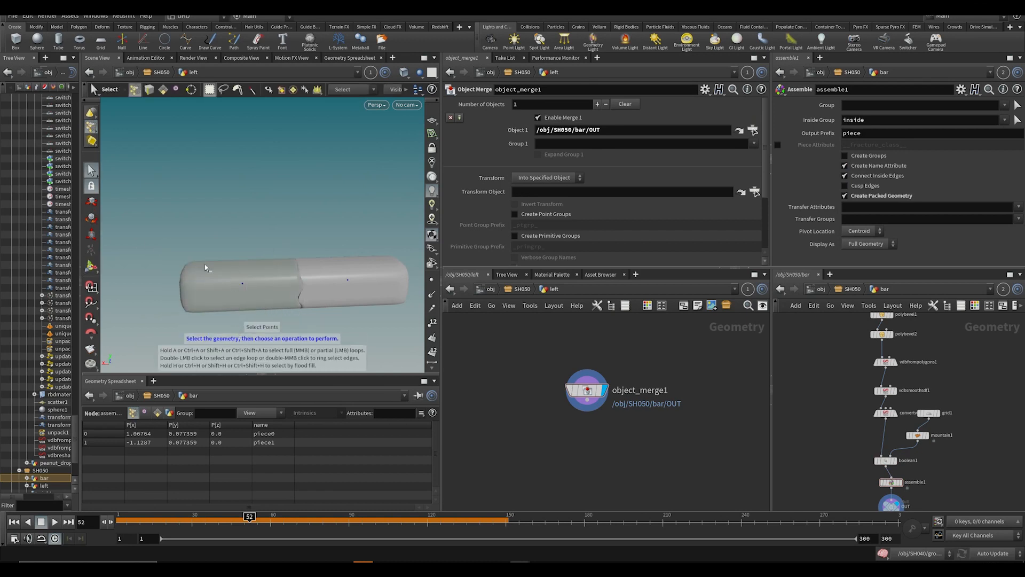
ctrl+drag(212, 273, 257, 317)
drag(208, 241, 254, 301)
key(Delete)
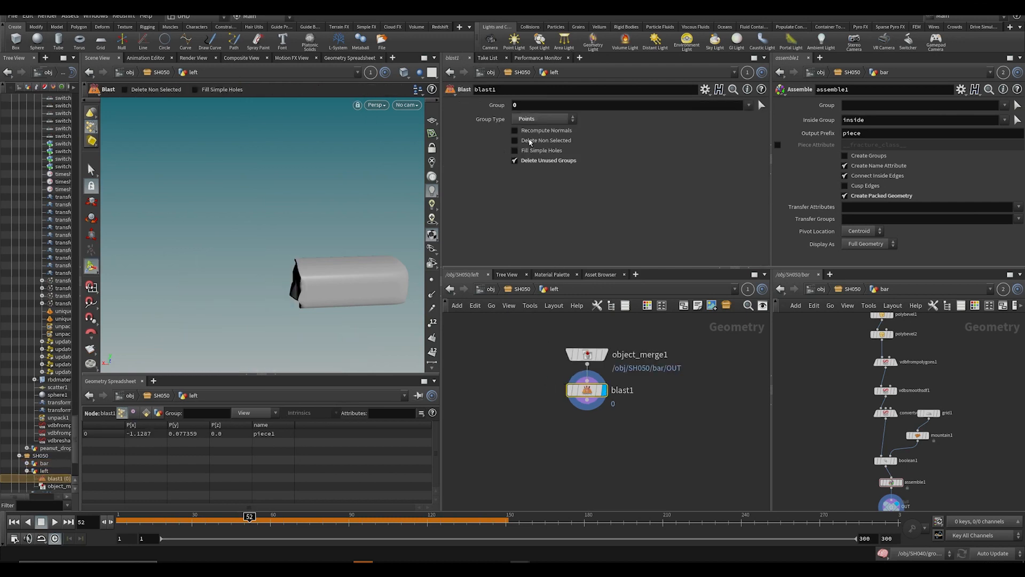
click(530, 142)
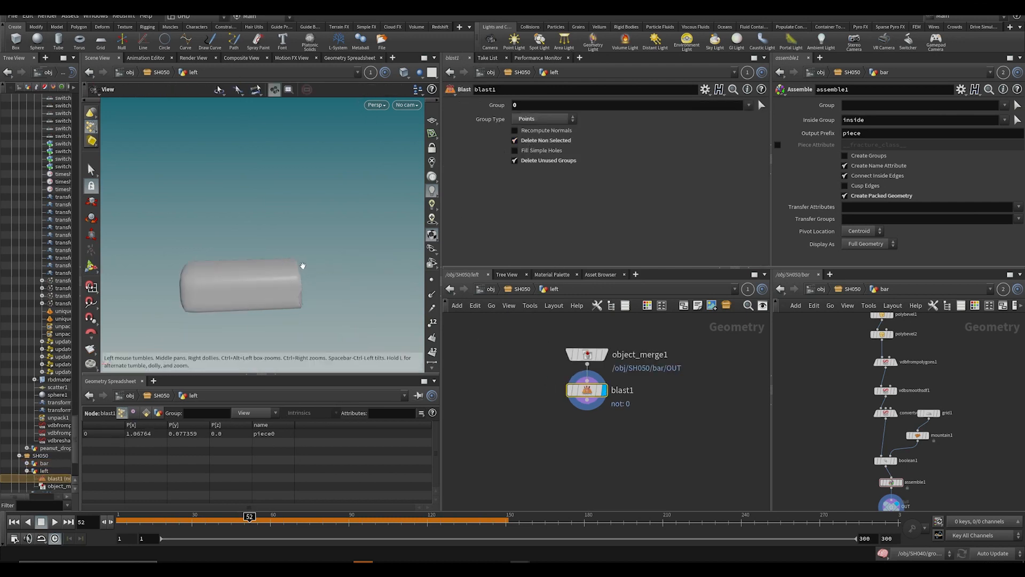
key(u)
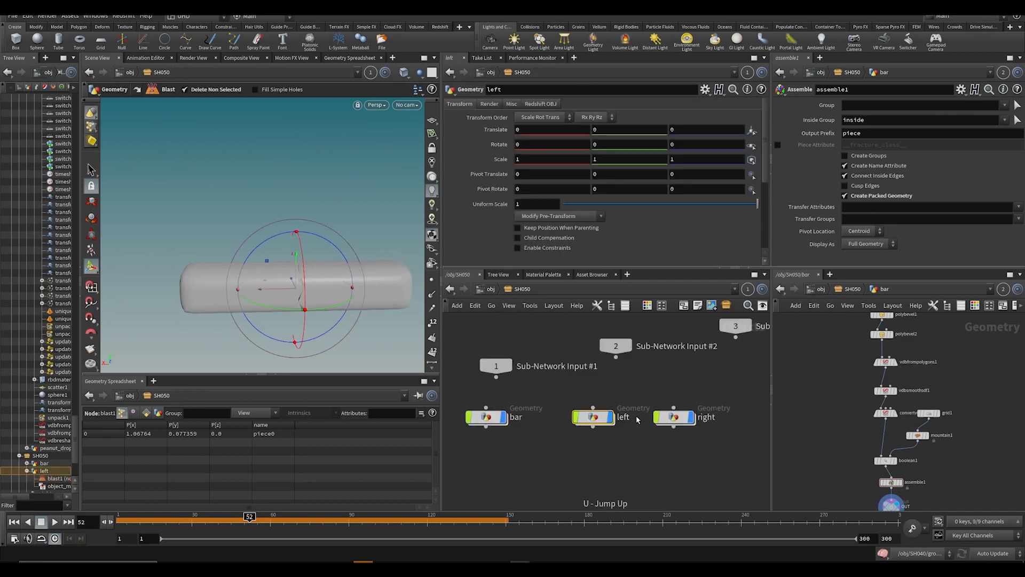
Step: Copy the Object Merge and Blast nodes from left and paste them into the right object's network
click(672, 417)
double_click(595, 418)
drag(552, 318, 610, 425)
key(ctrl+c)
key(u)
double_click(674, 417)
key(ctrl+v)
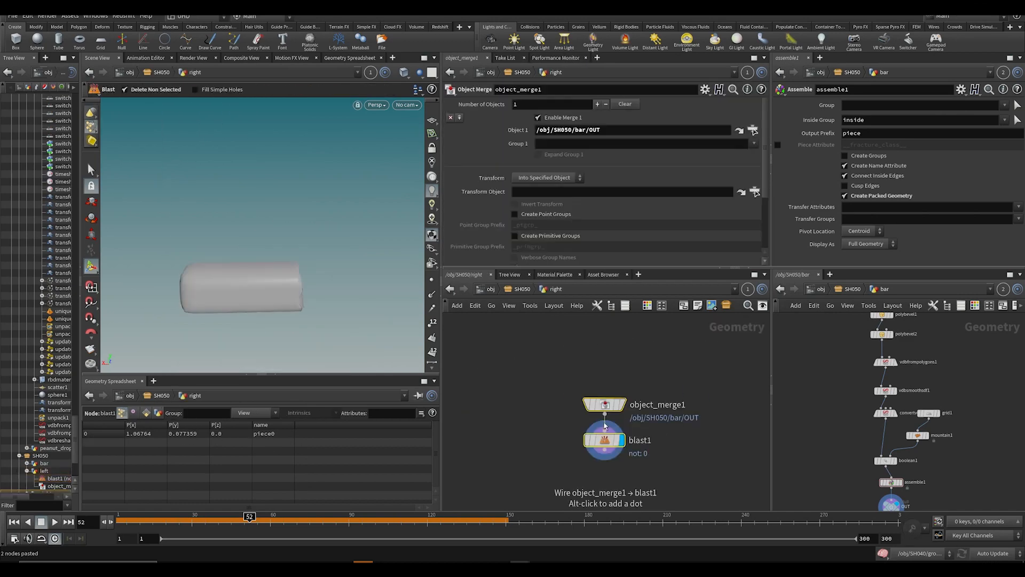
Step: Disable Delete Non Selected on the right object's Blast and return to the SH050 level
click(604, 440)
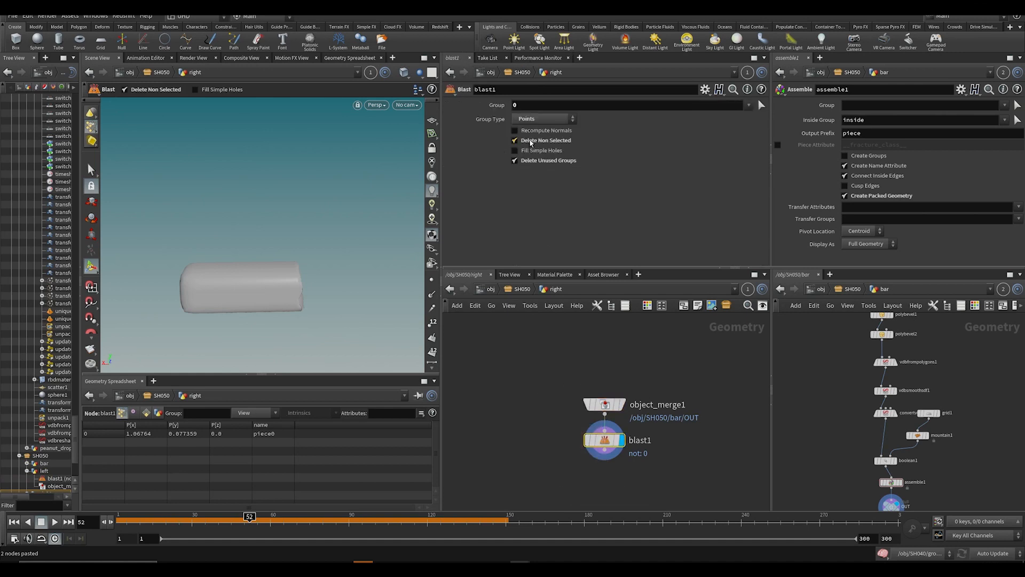
click(529, 141)
key(u)
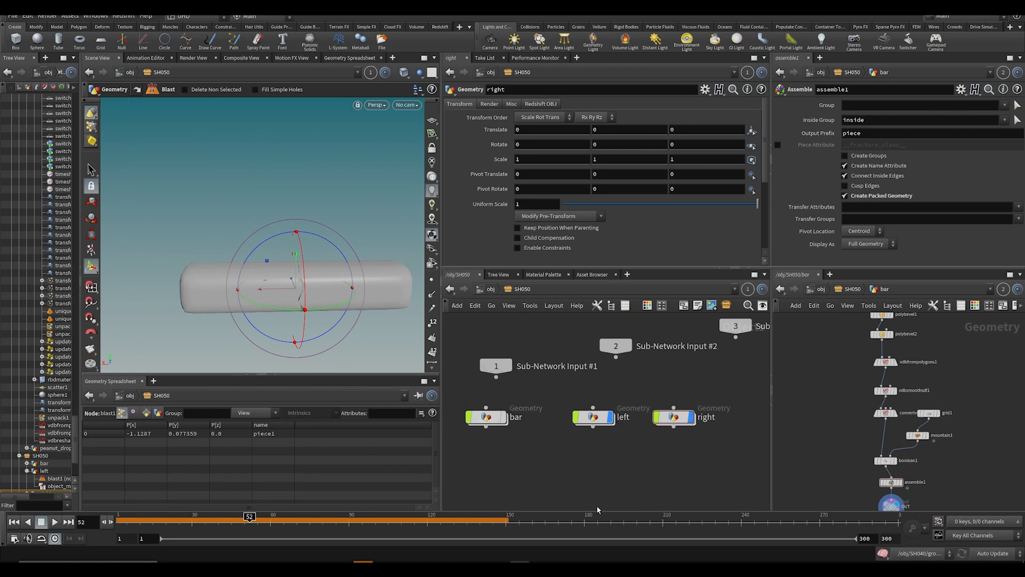
Step: Try transforming the left half with its viewport handle, and undo the change
drag(624, 394, 580, 446)
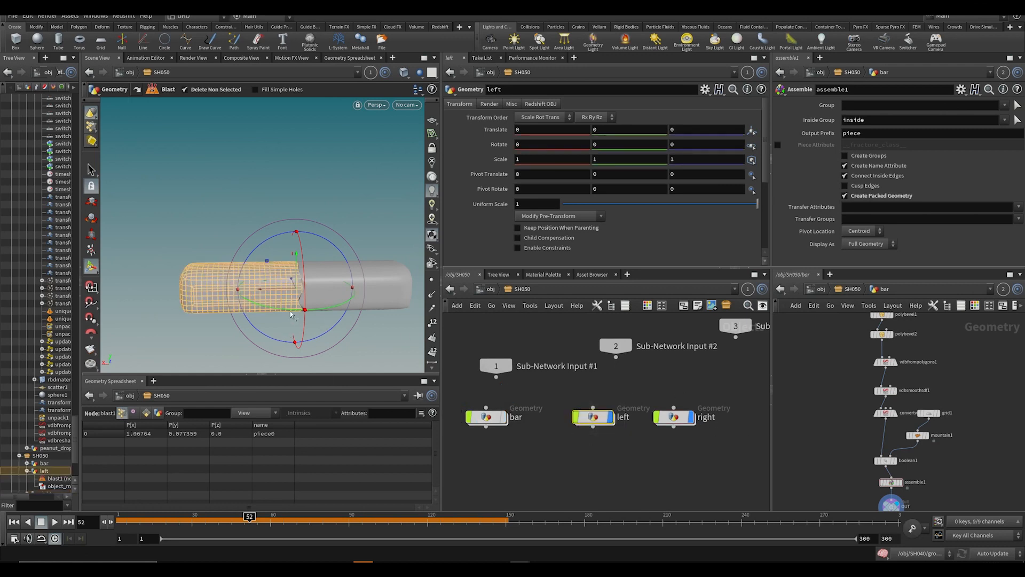
drag(290, 311, 231, 301)
key(ctrl+z)
Step: Save the scene and move the left object's pivot about 0.5 along Z, to the bar's edge at the break
click(674, 419)
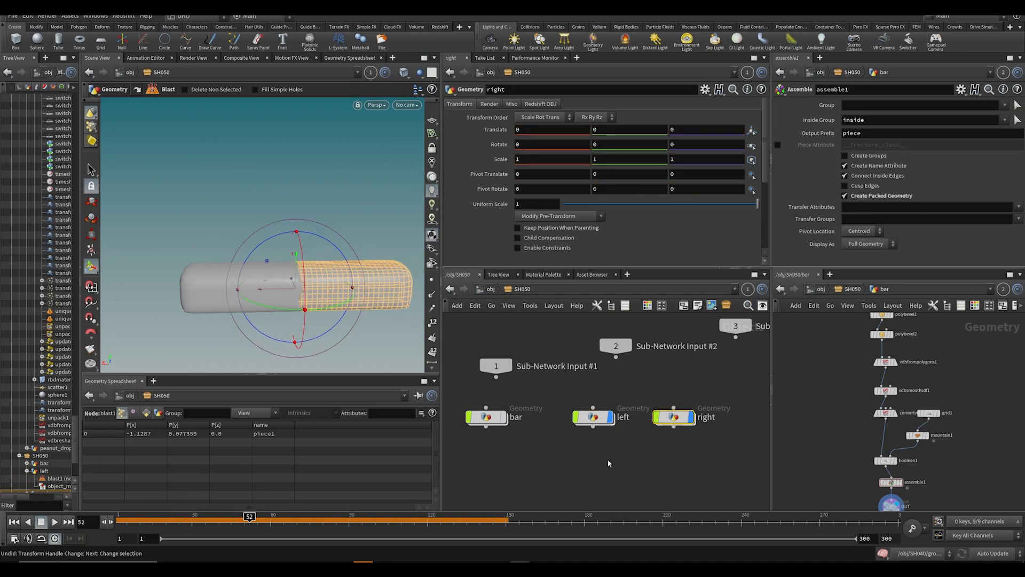
key(ctrl+s)
click(593, 417)
alt+drag(355, 209, 252, 248)
drag(588, 486, 602, 399)
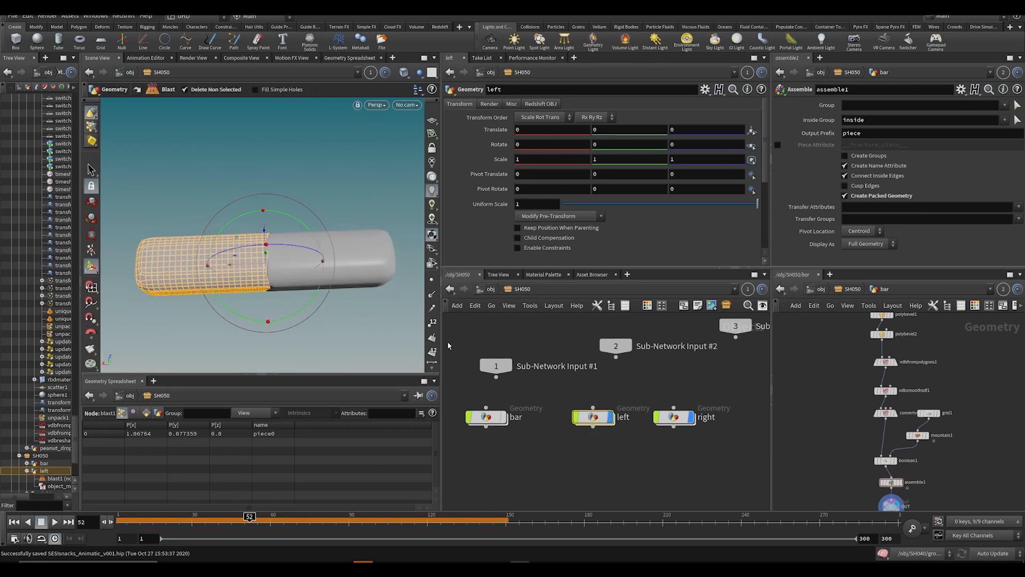
key(Insert)
alt+drag(260, 274, 264, 325)
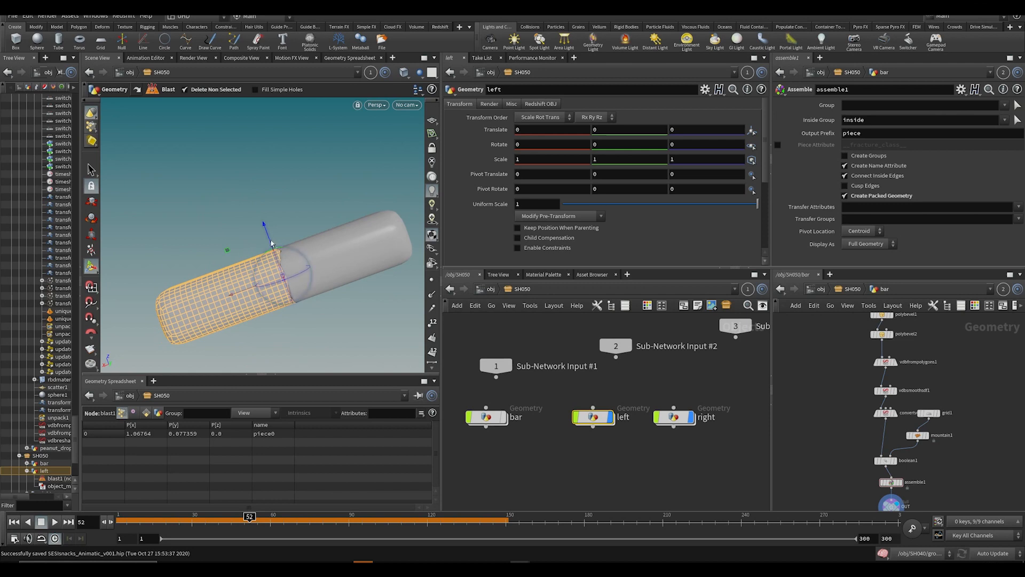
drag(272, 247, 271, 238)
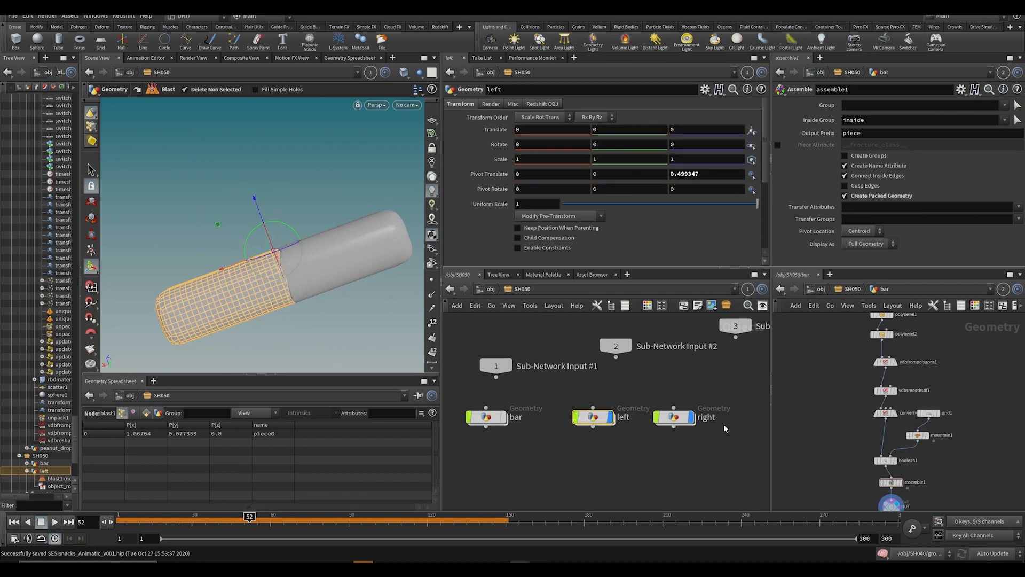
key(Escape)
scroll(303, 160, up, 5)
scroll(302, 160, down, 2)
key(Return)
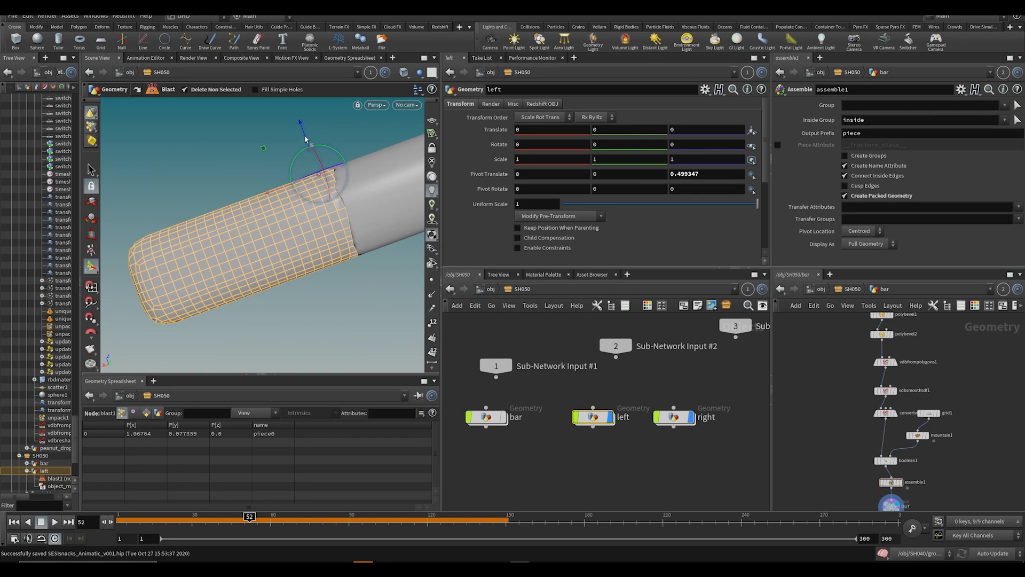
Step: Move the right object's pivot to about -0.25 in X and 0.48 in Z, near the break
click(672, 418)
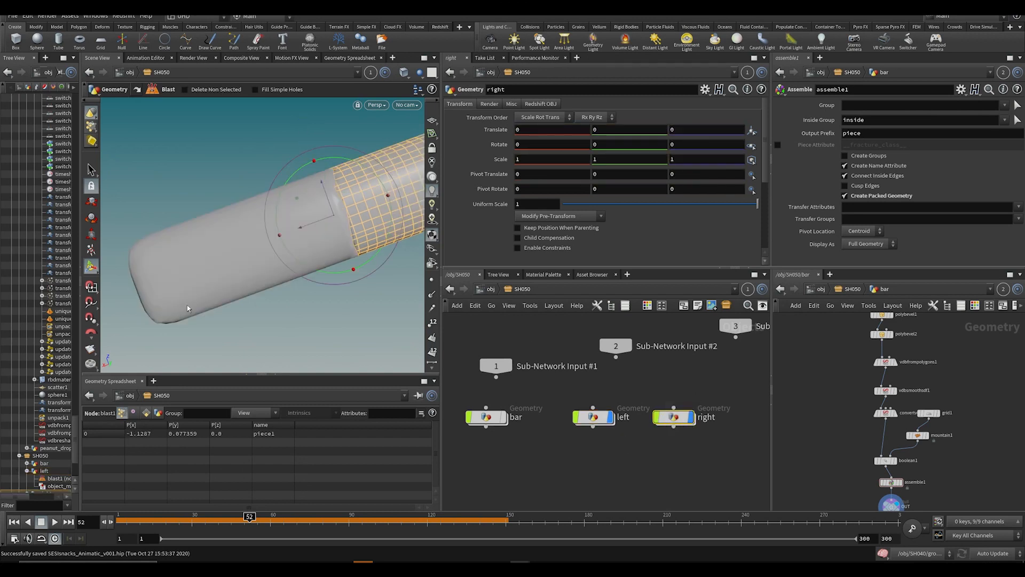
alt+middle_drag(223, 268, 187, 277)
key(Insert)
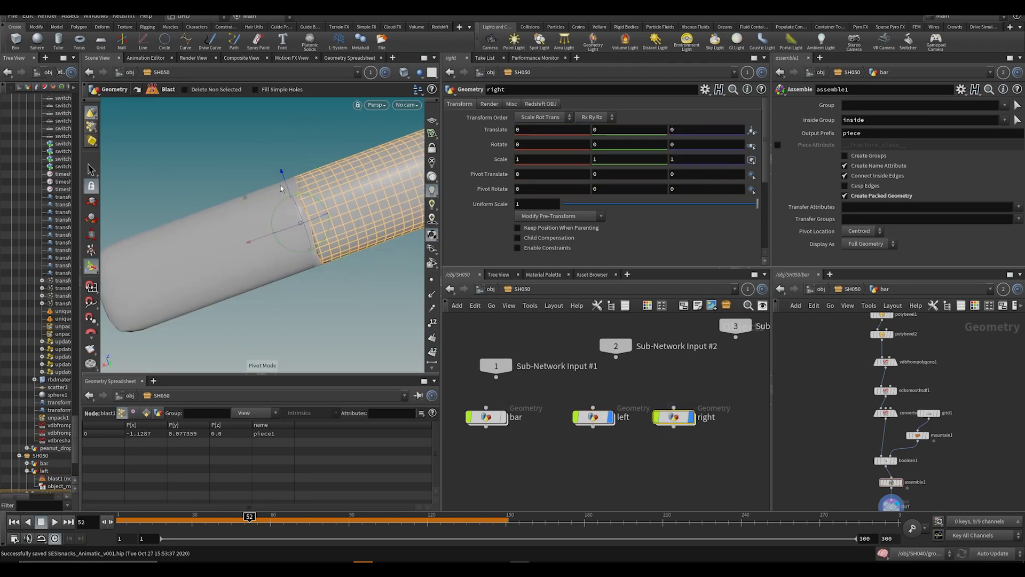
mouse_move(282, 188)
mouse_down()
mouse_move(259, 205)
mouse_move(270, 192)
mouse_up()
alt+drag(265, 222, 283, 154)
click(605, 482)
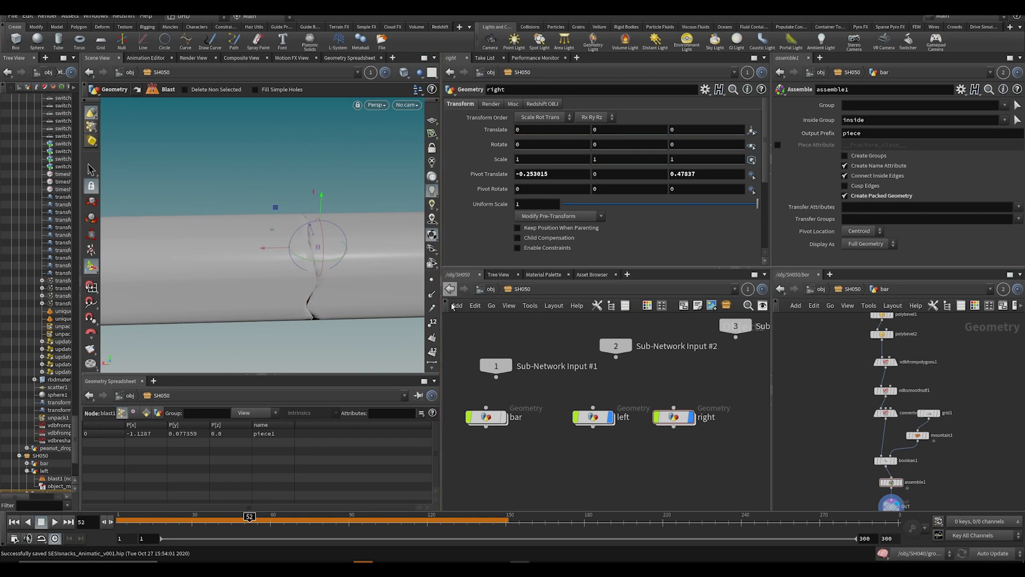
Step: Try rotating the right half and the left half of the bar about their pivots, and undo both rotations
key(r)
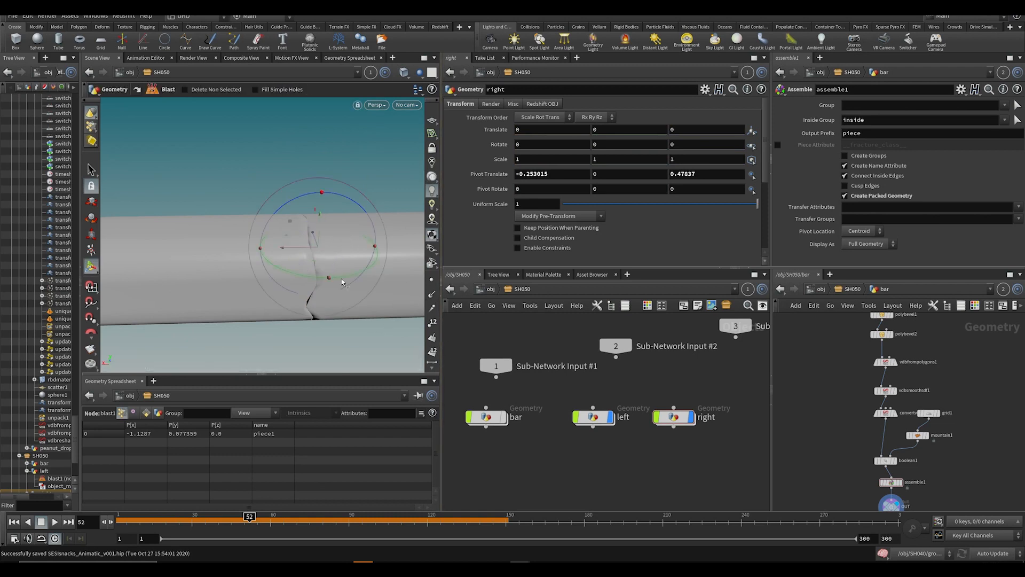
drag(344, 279, 388, 270)
key(ctrl+z)
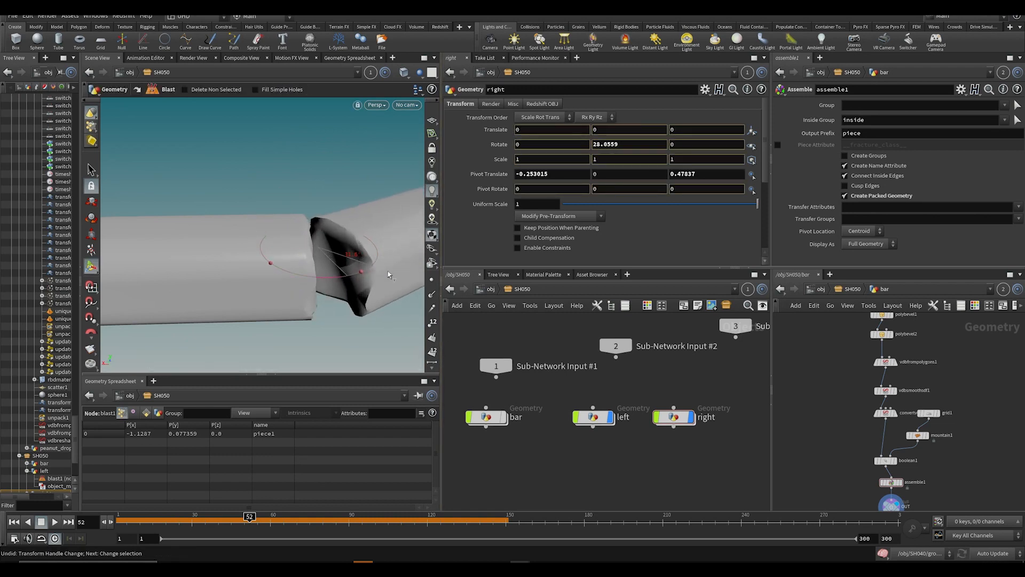
key(ctrl+z)
click(593, 416)
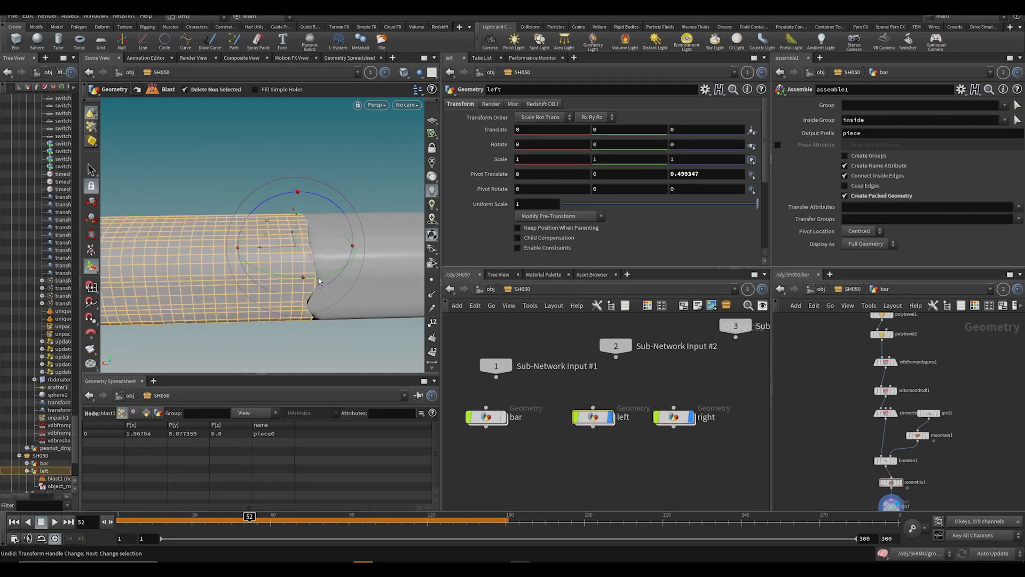
drag(318, 281, 316, 288)
key(ctrl+z)
Step: Save the scene and add a Camera node below the geometry objects in the SH050 network
key(ctrl+s)
alt+right_drag(325, 296, 309, 263)
alt+drag(309, 263, 275, 267)
alt+right_drag(275, 267, 258, 263)
alt+drag(259, 263, 290, 262)
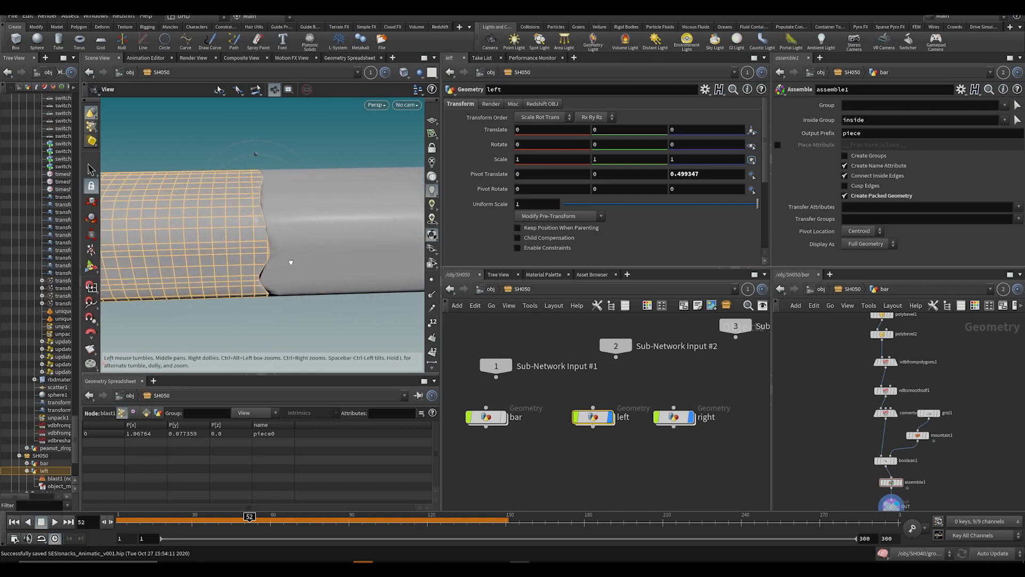
click(407, 105)
key(Escape)
scroll(598, 447, down, 3)
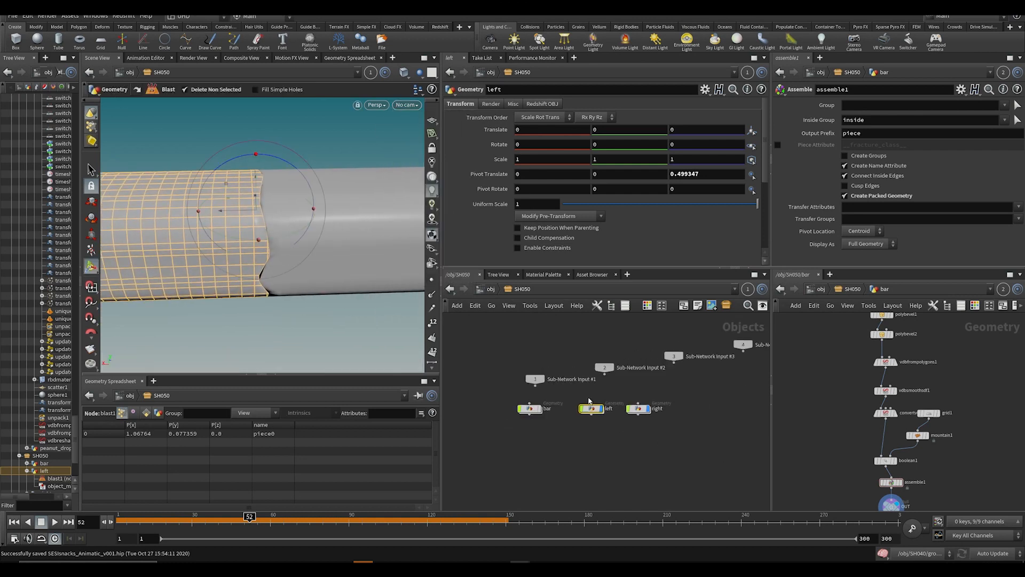
key(Tab)
text(acm)
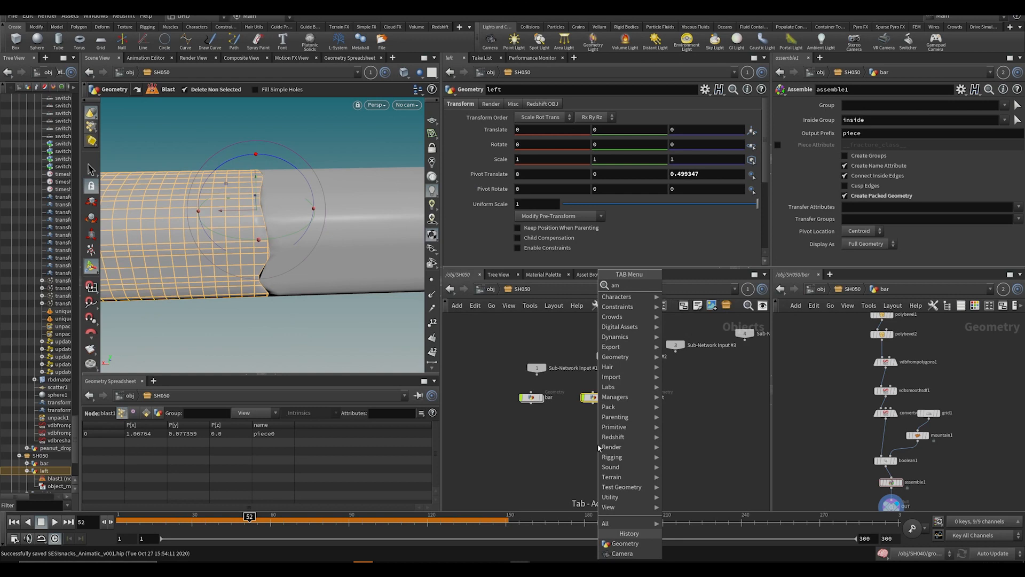
key(BackSpace)
key(BackSpace)
key(BackSpace)
text(cam)
key(Return)
click(598, 444)
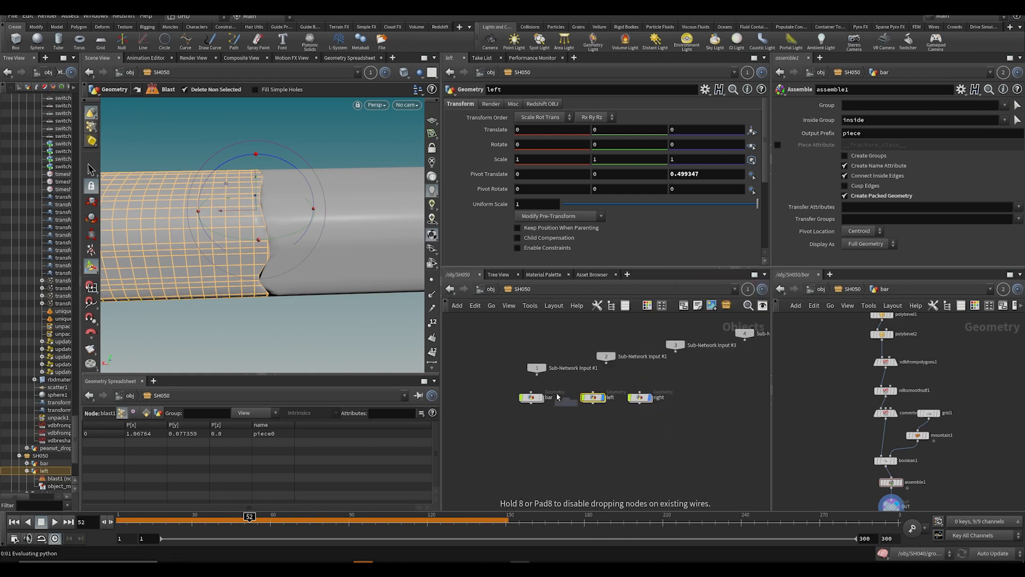
Step: Rename the new camera as SH050
scroll(598, 446, up, 3)
double_click(609, 442)
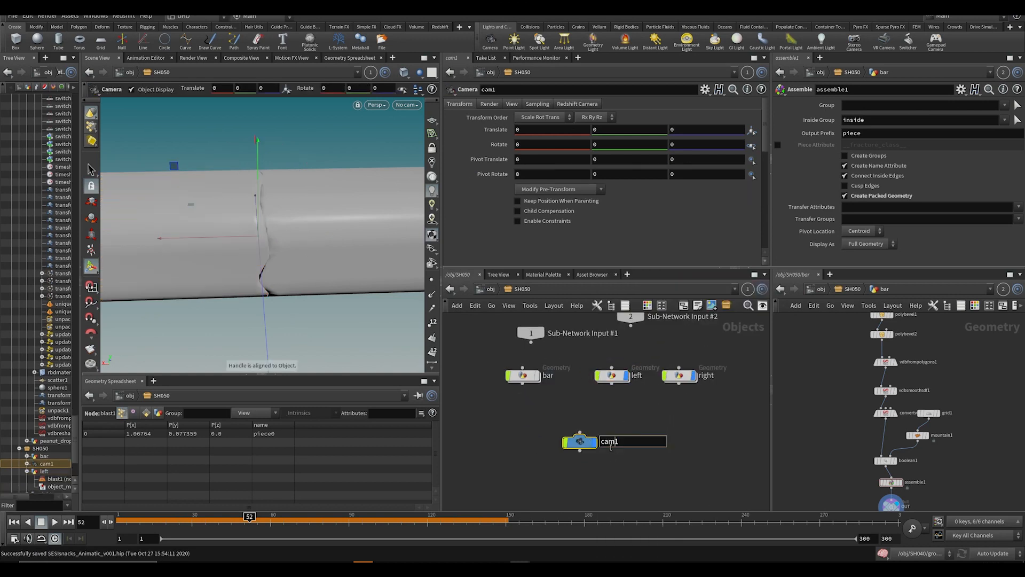
text(SH050)
key(Return)
Step: Look through the SH050/SH050 camera with it locked to the view, and frame the bar's break
click(407, 105)
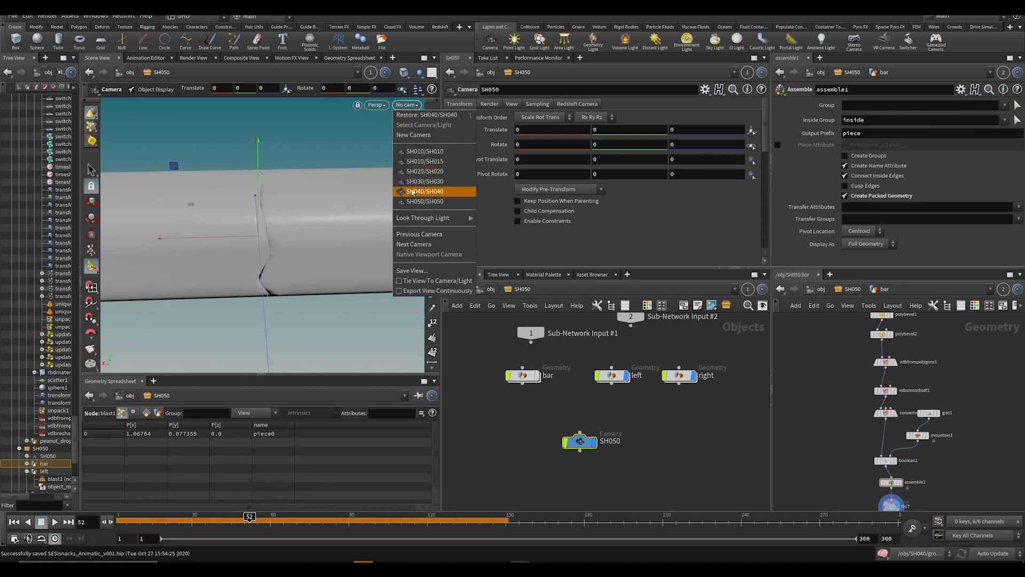
click(422, 189)
click(432, 149)
key(space+a)
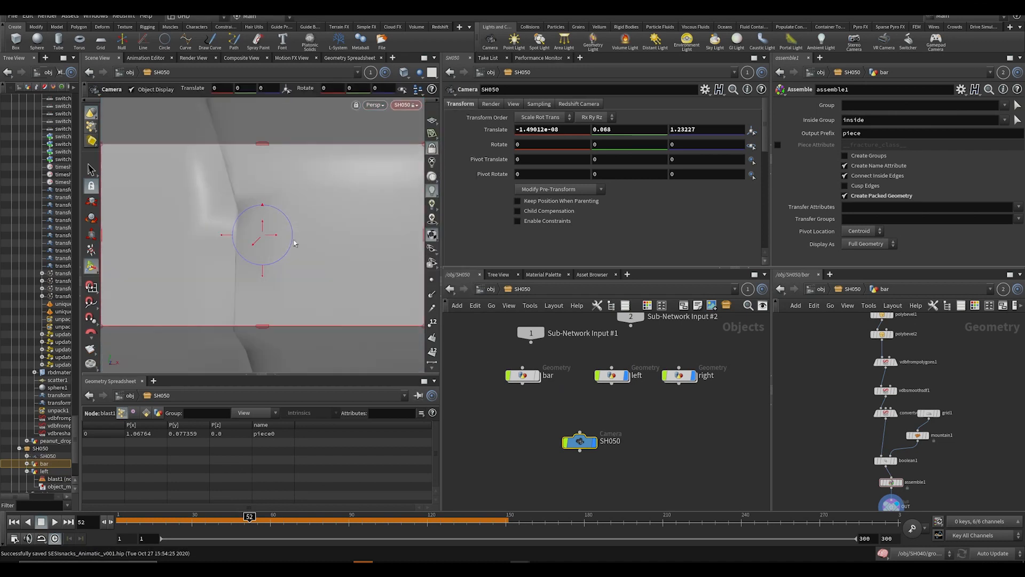
alt+right_drag(293, 239, 282, 233)
alt+middle_drag(281, 233, 328, 259)
click(612, 375)
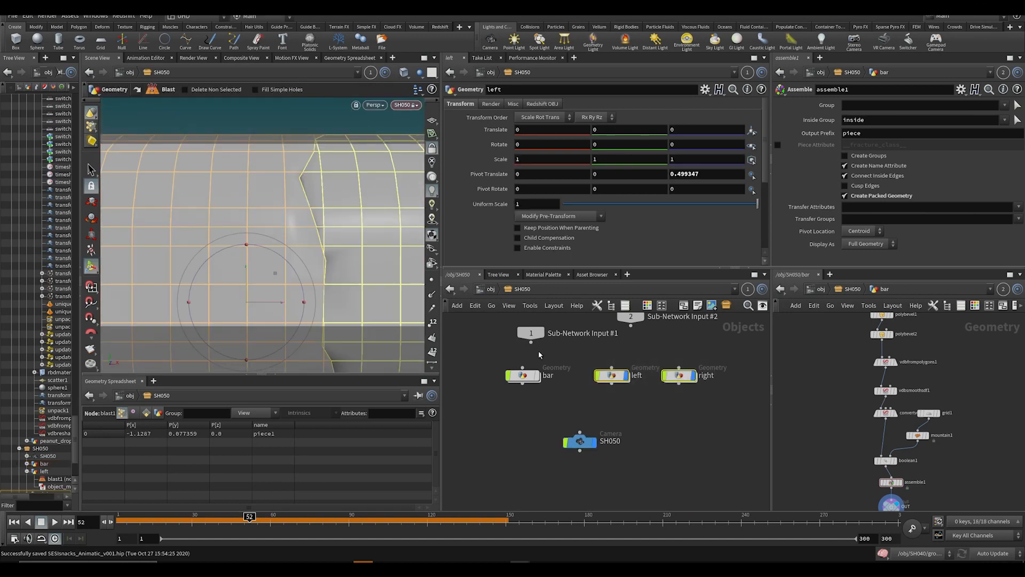
key(space+g)
alt+drag(244, 258, 272, 268)
alt+right_drag(273, 268, 320, 248)
Step: Set the SH050 camera's focal length to 80 millimeters
click(580, 441)
click(513, 104)
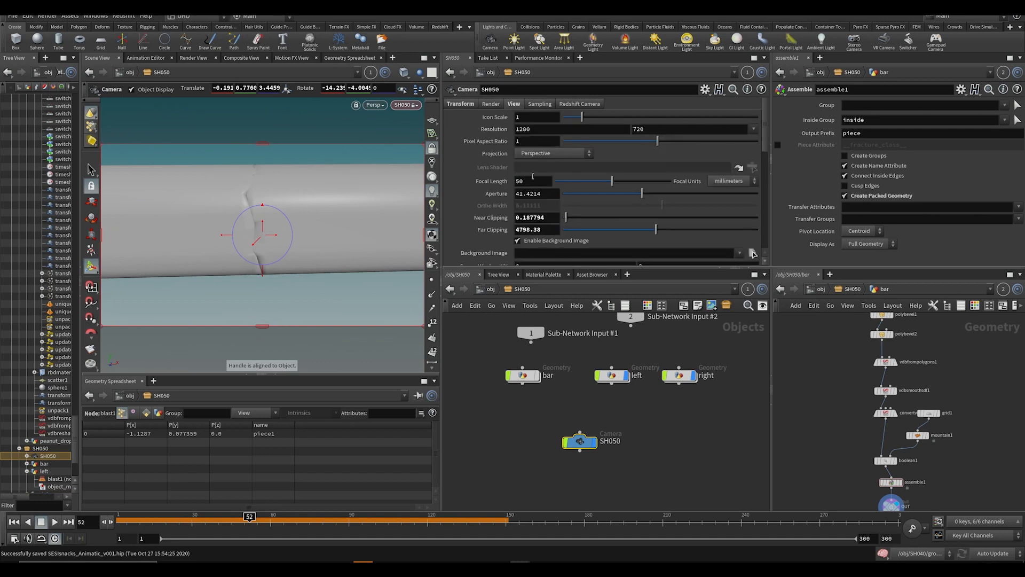
text(80)
key(Return)
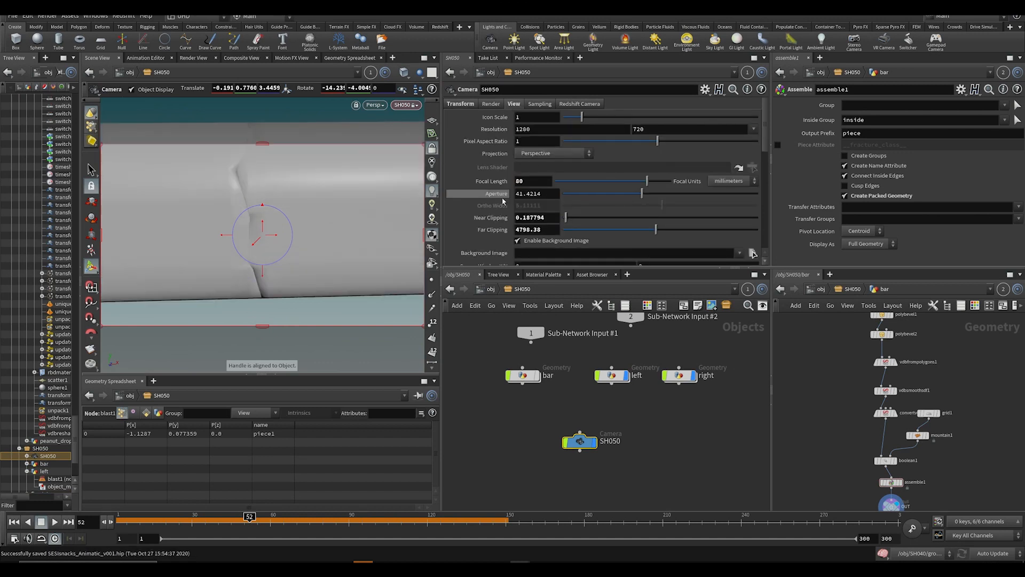
Step: Reframe the SH050 camera so the bar runs level across the frame, and unlock the camera from the view
key(space)
drag(280, 239, 275, 238)
mouse_move(275, 238)
right_down()
mouse_move(281, 250)
mouse_move(273, 243)
right_up()
drag(272, 242, 262, 243)
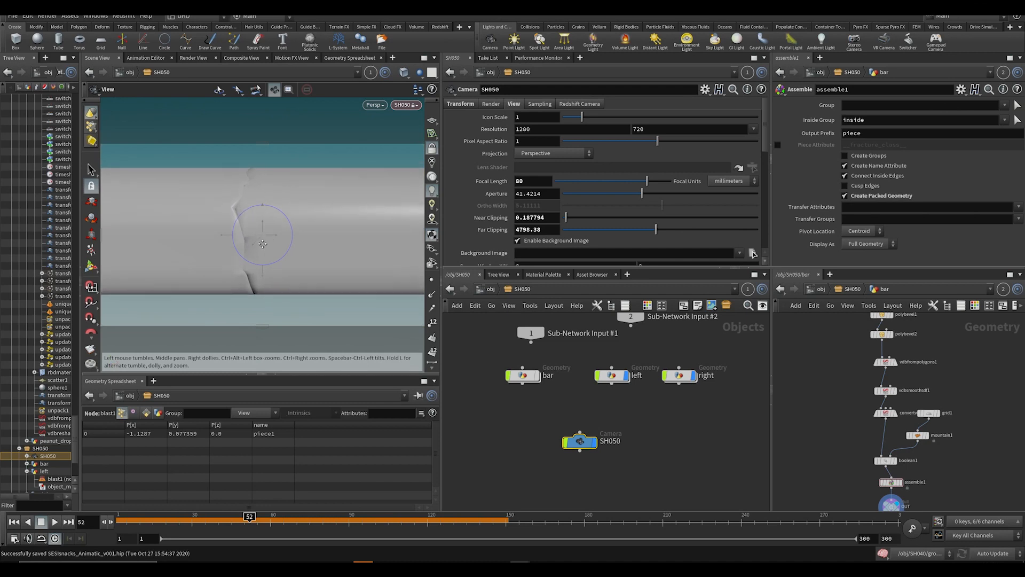
key(Return)
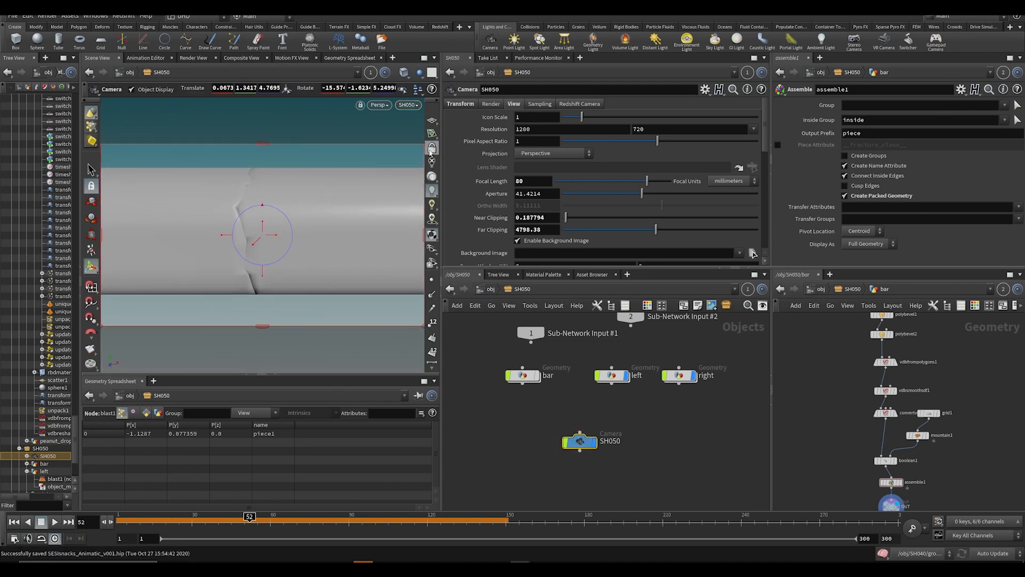
key(space)
drag(287, 197, 267, 217)
Step: Save the scene and add a Null above the SH050 camera, wired in as the camera's parent
key(ctrl+s)
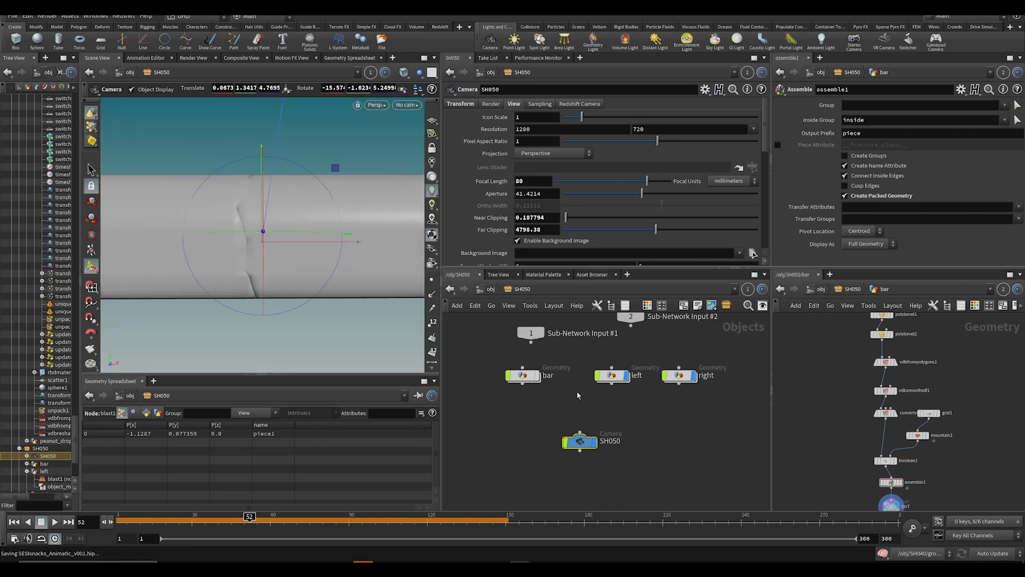
middle_drag(586, 409, 584, 395)
drag(578, 429, 562, 447)
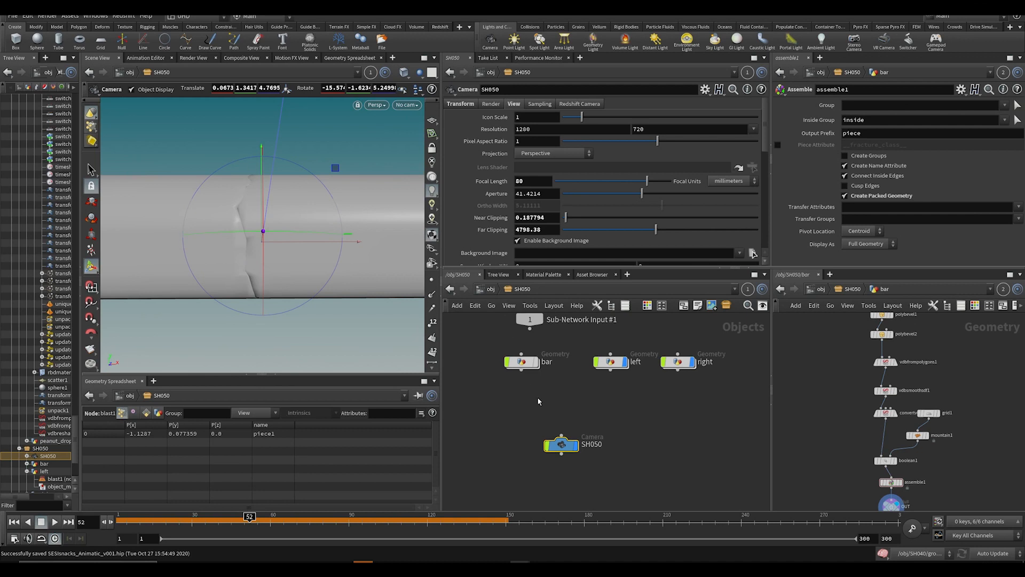
key(Tab)
text(null)
key(Return)
scroll(567, 389, up, 3)
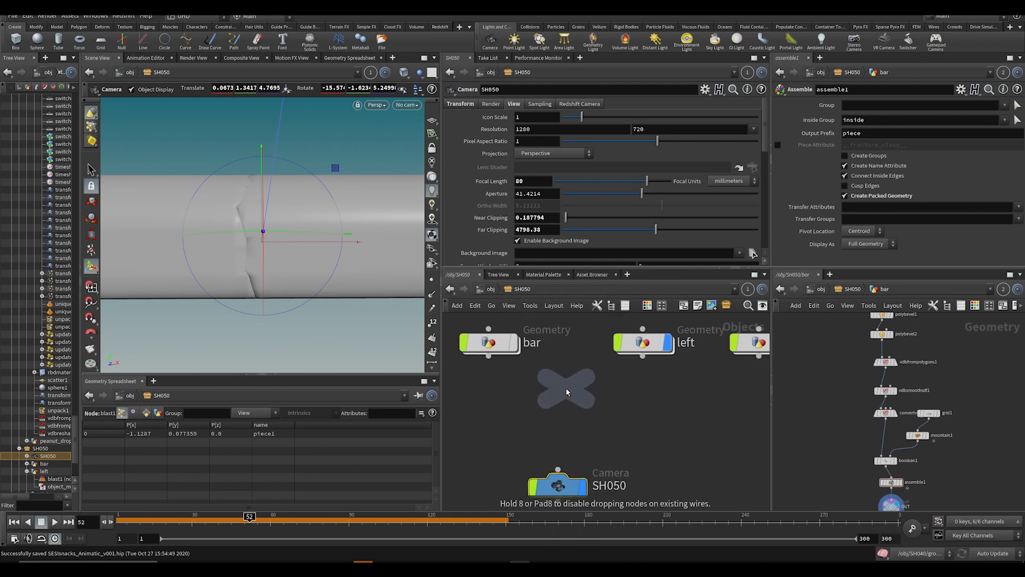
click(561, 378)
scroll(562, 378, down, 3)
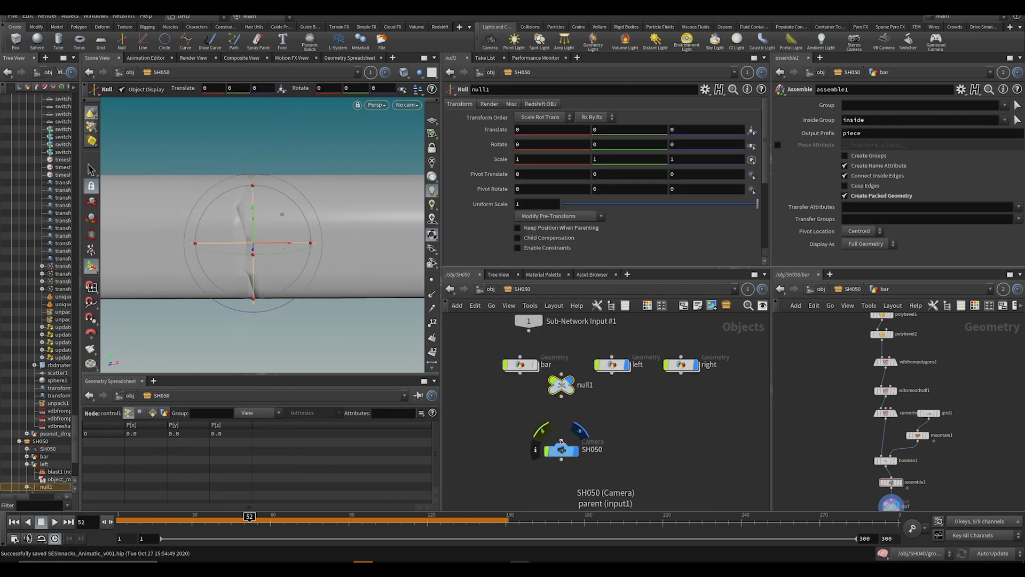
click(561, 440)
click(561, 386)
drag(560, 386, 559, 404)
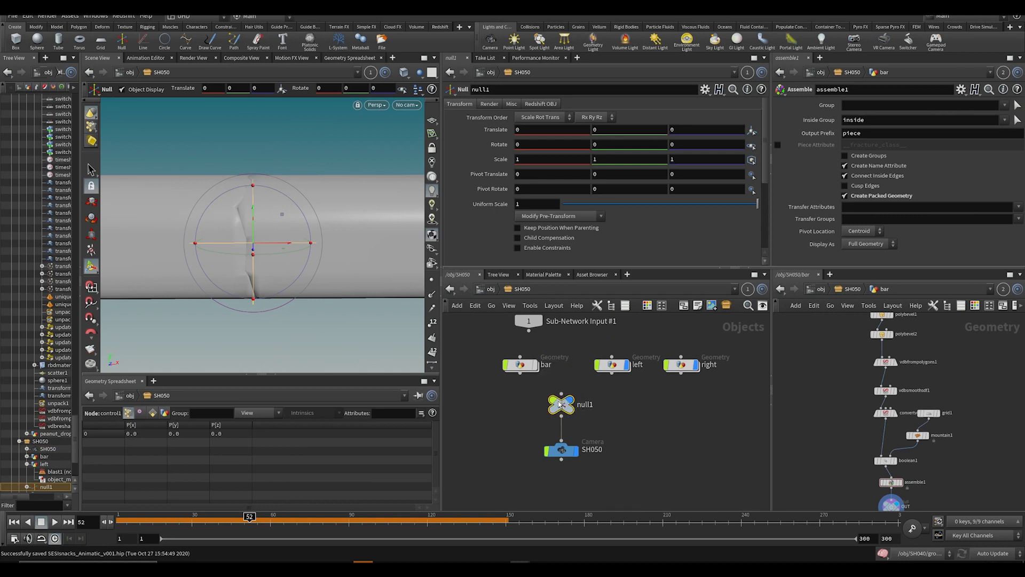
Step: Look through the SH050 camera and try rotating the parent null in X, undoing the rotation
click(407, 104)
click(427, 204)
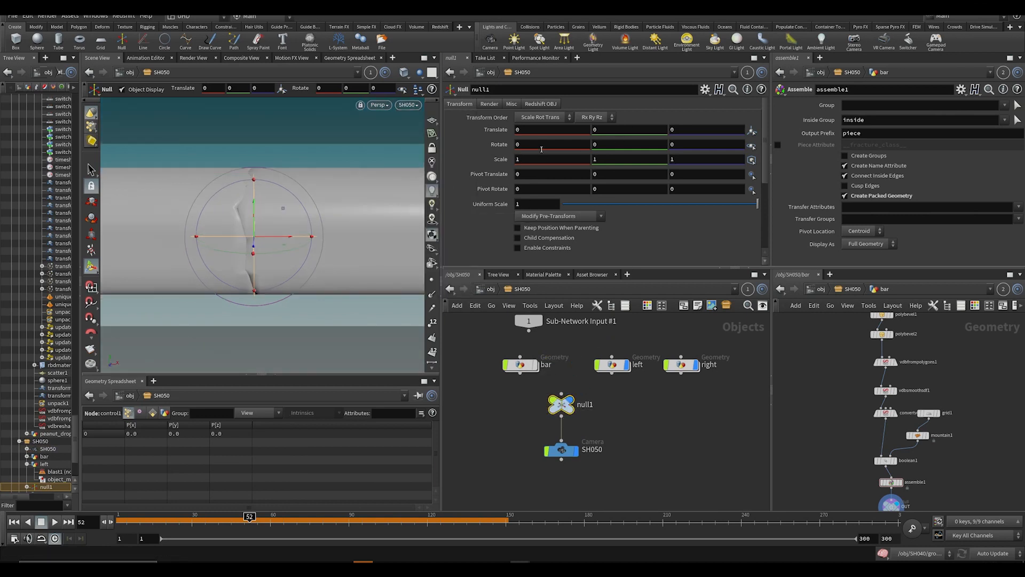
mouse_move(542, 150)
middle_down()
mouse_move(740, 171)
mouse_move(547, 153)
middle_up()
scroll(547, 153, down, 1)
key(ctrl+z)
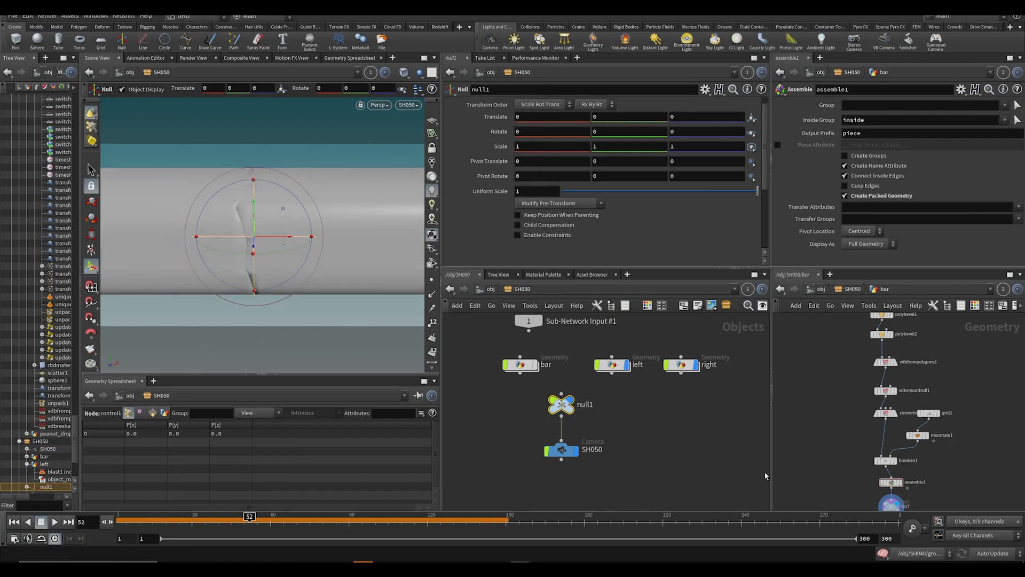
Step: Save the scene with the SH050 camera selected and move the timeline to frame 90
scroll(685, 454, down, 3)
click(610, 451)
key(ctrl+s)
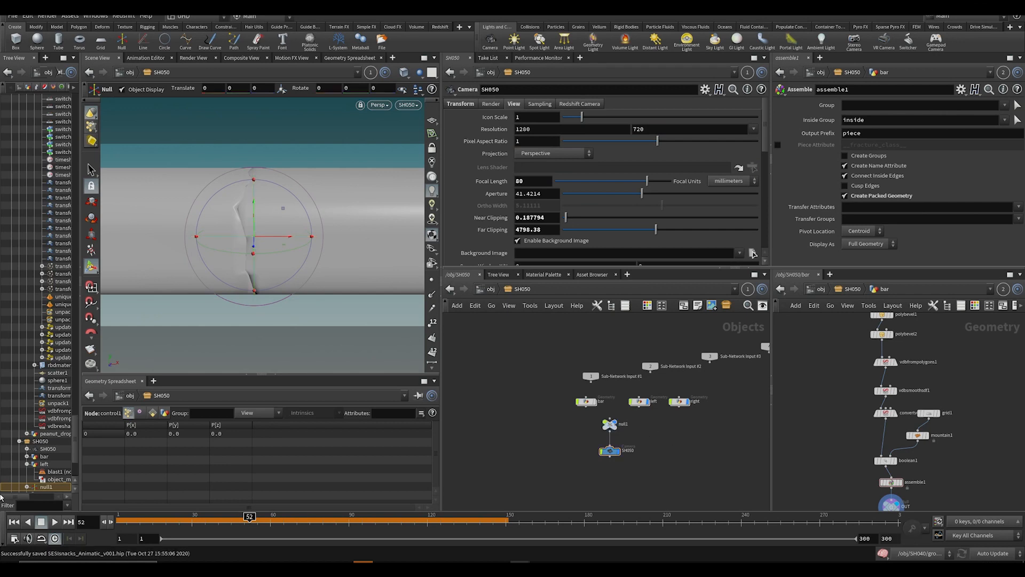
click(268, 517)
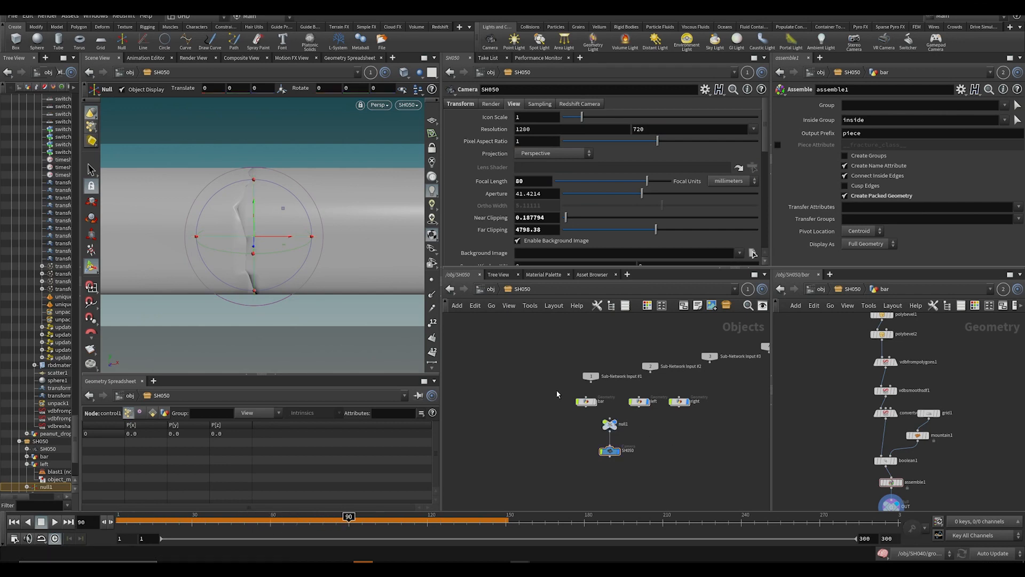
Step: Try changing the null's X rotation at frame 90, and undo the change
scroll(653, 430, up, 3)
click(579, 419)
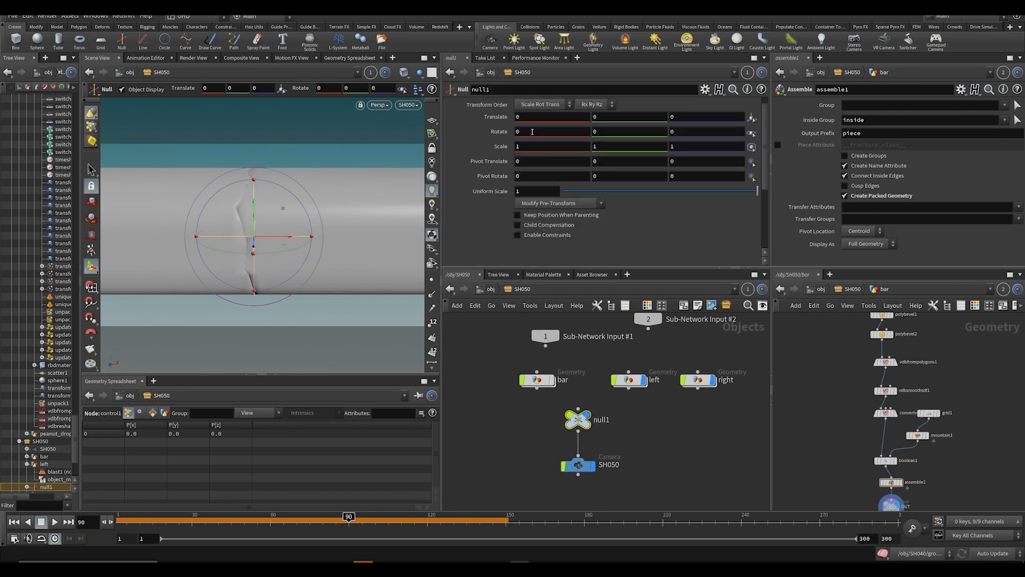
mouse_move(533, 131)
middle_down()
mouse_move(532, 114)
mouse_move(521, 114)
mouse_move(534, 134)
middle_up()
key(ctrl+z)
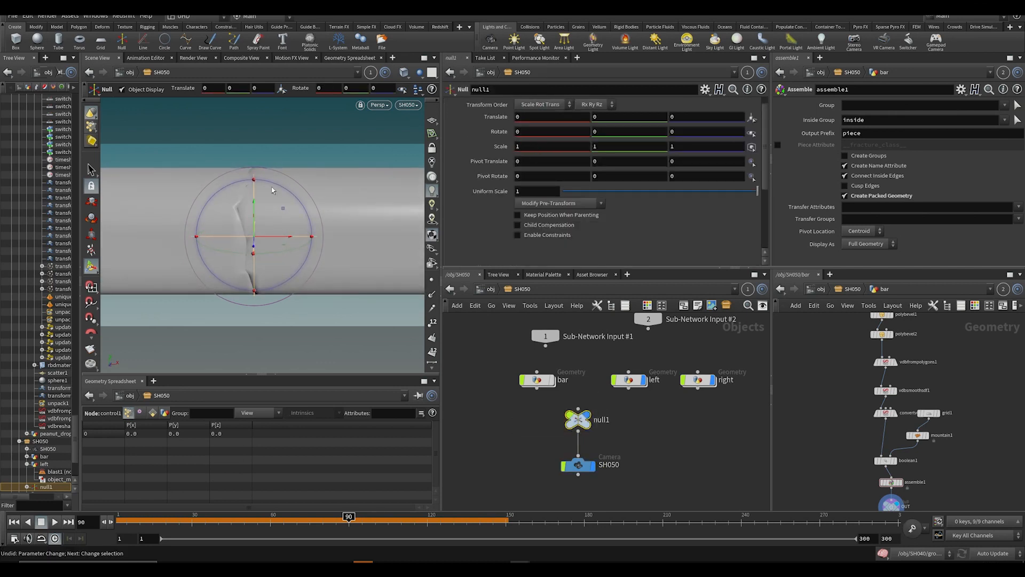
Step: Set keyframes at frame 90 on Translate and Rotate for both the left and the right bar objects
click(671, 425)
middle_drag(671, 425, 604, 427)
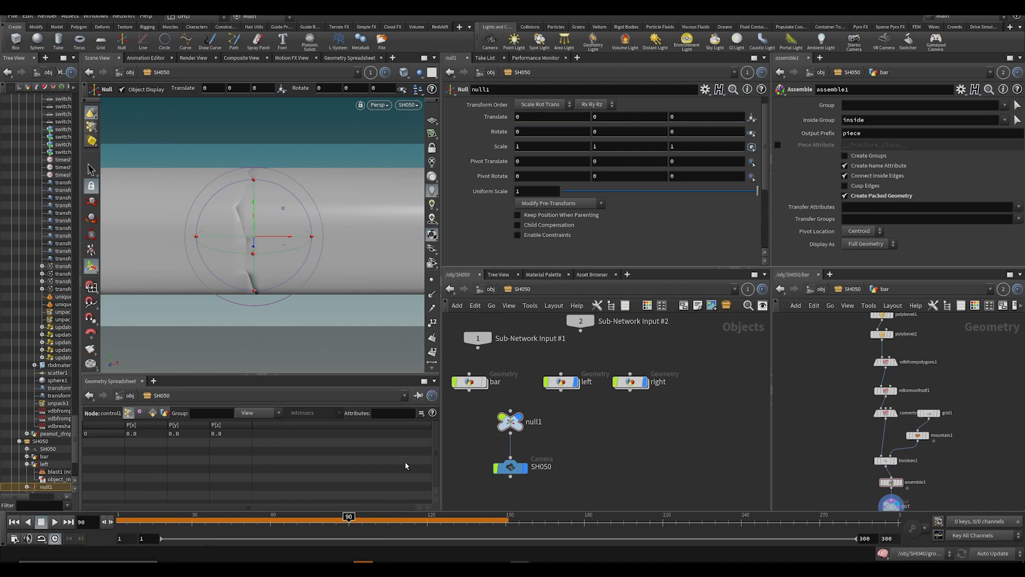
drag(643, 385, 636, 381)
middle_drag(605, 488, 563, 482)
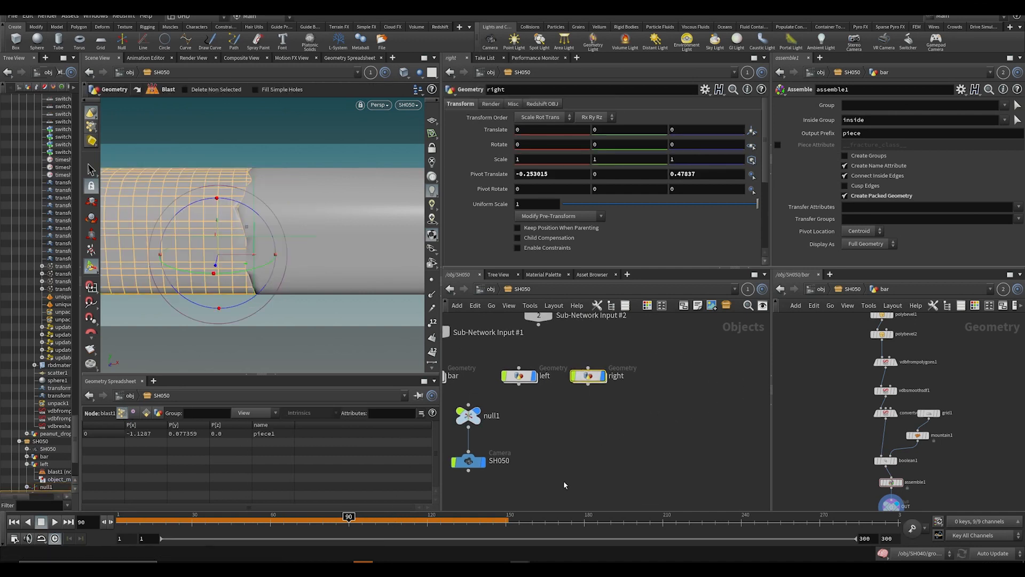
middle_drag(609, 386, 626, 416)
drag(629, 442, 591, 389)
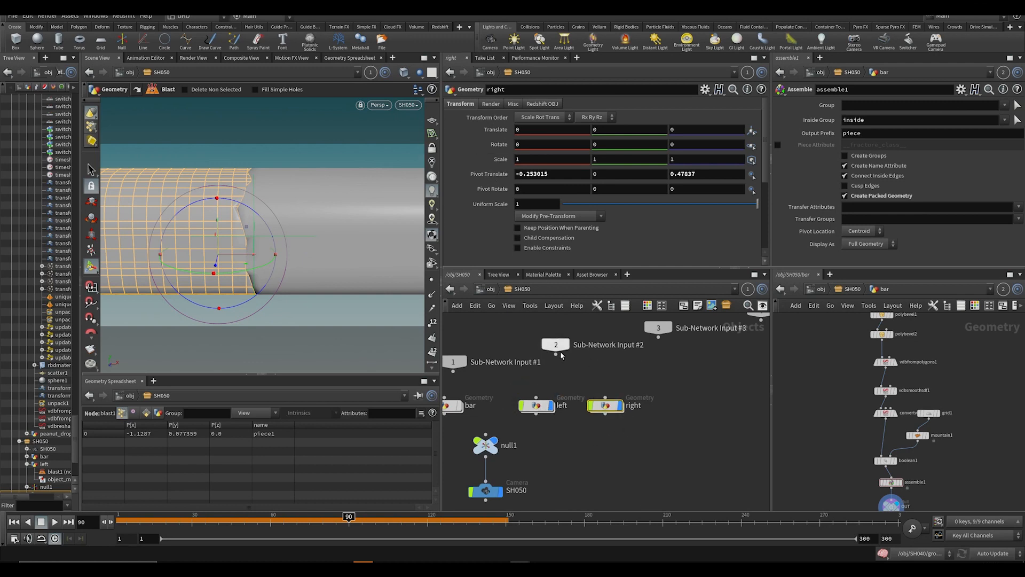
click(542, 404)
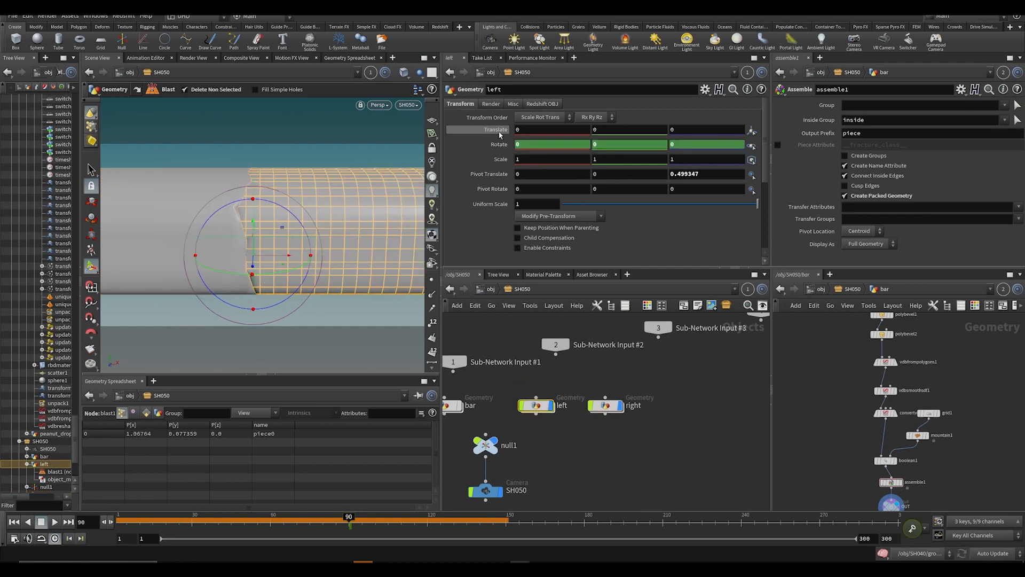
click(606, 404)
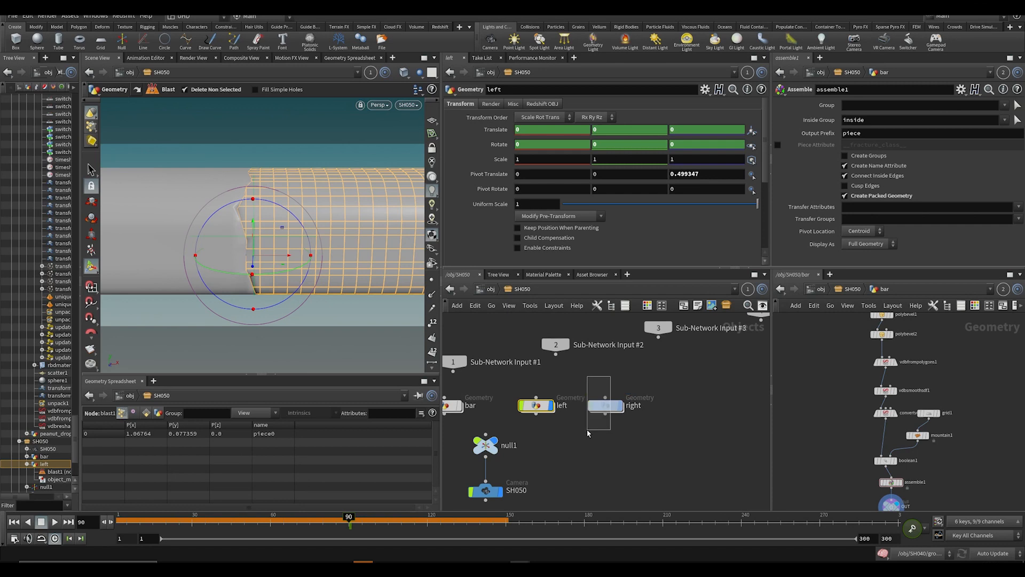
alt+click(499, 142)
alt+click(500, 131)
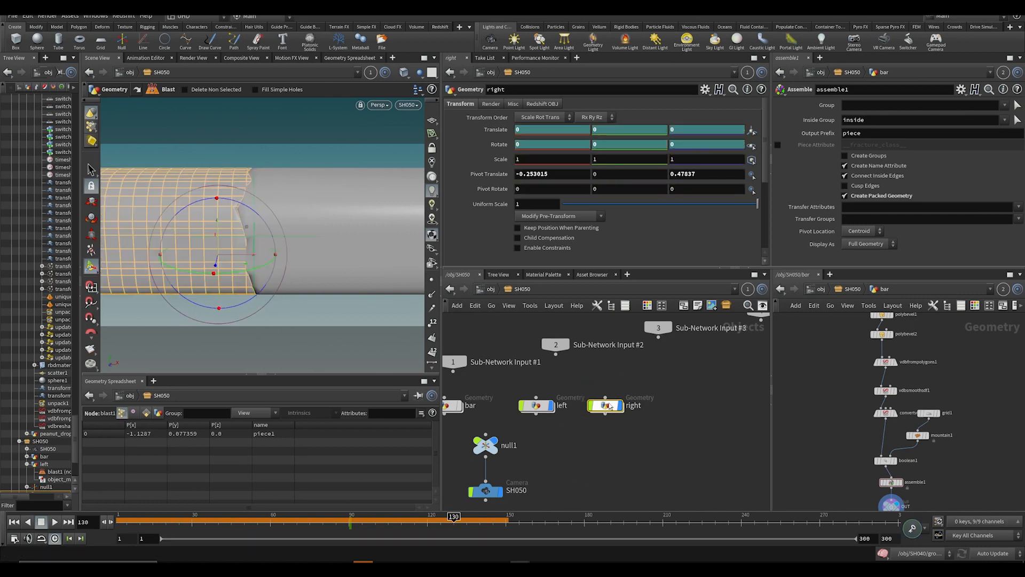
Step: Lock the SH050 camera to the view and swing it to the bar's opposite side, with the right half on the right and the break centred
key(Escape)
drag(353, 175, 308, 174)
key(Return)
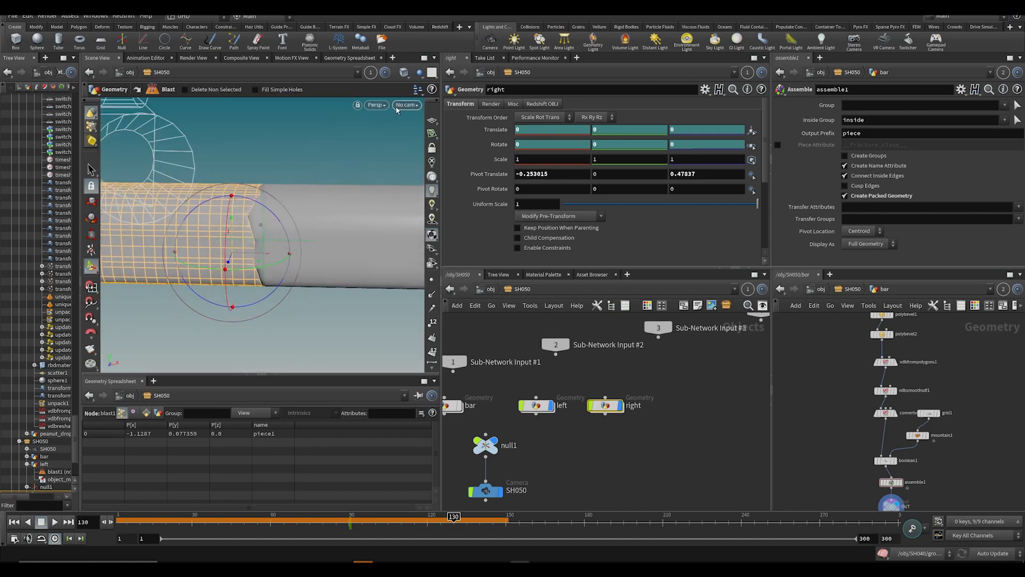
click(406, 105)
click(414, 203)
click(432, 149)
alt+drag(369, 208, 274, 227)
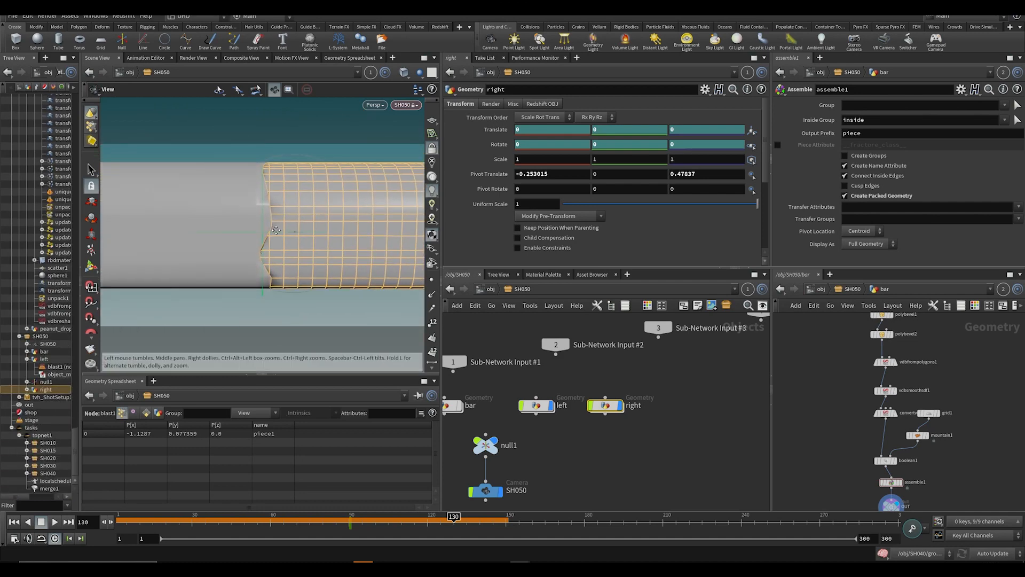
alt+middle_drag(276, 230, 278, 236)
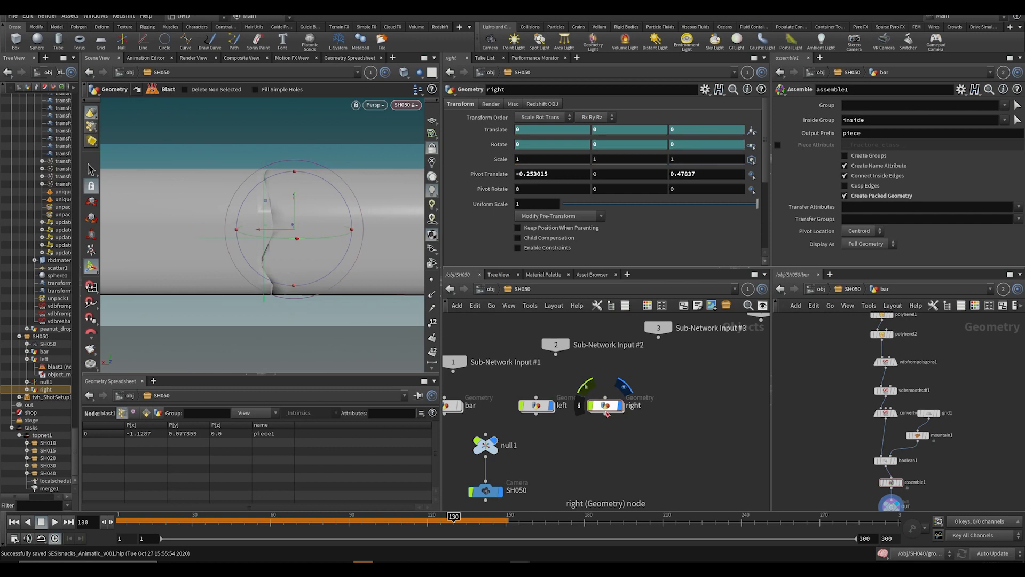
Step: Rotate the right half to about 7.3, 39.7, 11.3 at frame 130, keyframe its Rotate, and scrub through the motion
click(606, 412)
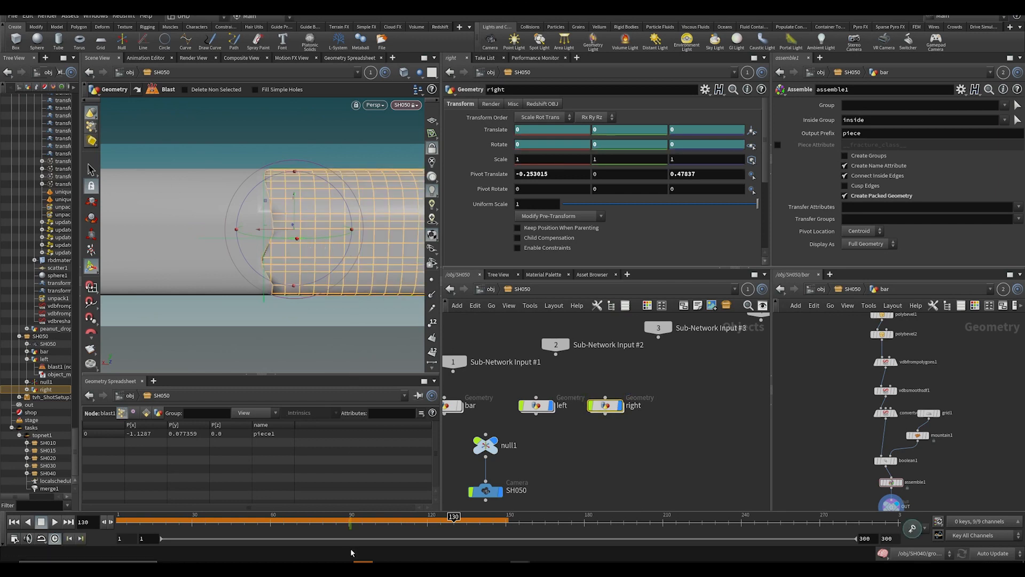
drag(323, 235, 376, 235)
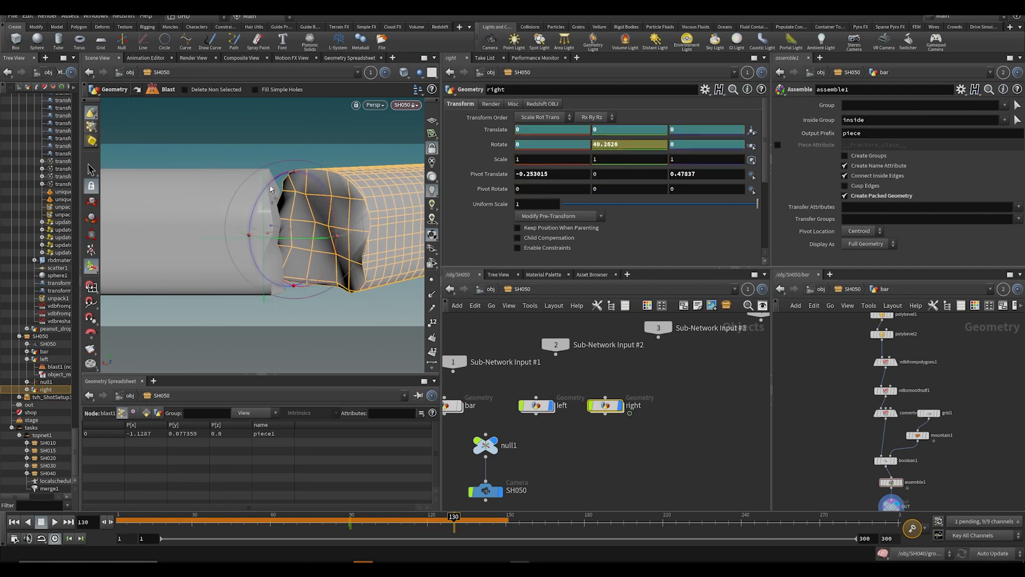
drag(287, 178, 383, 198)
alt+click(497, 145)
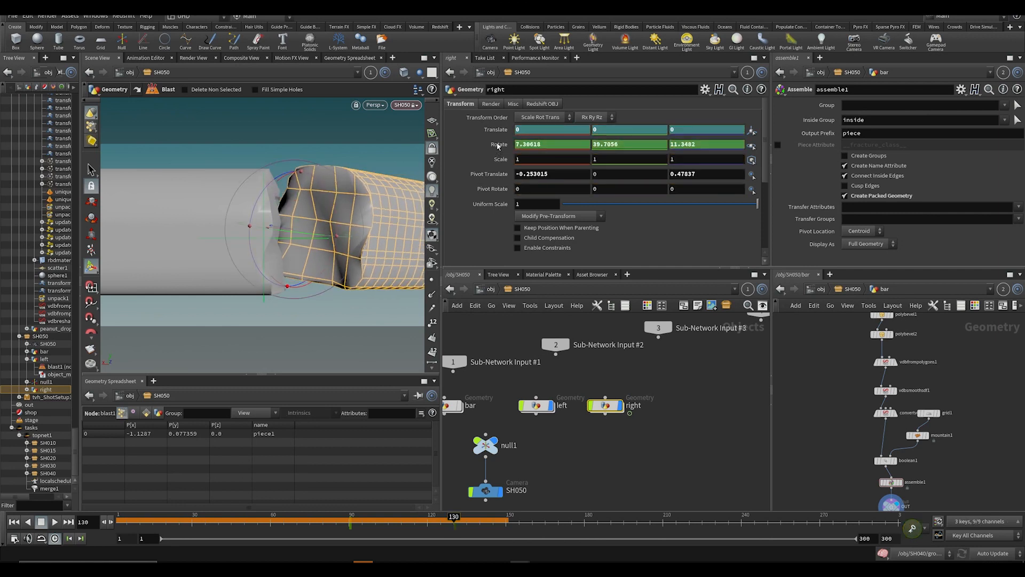
drag(347, 522, 430, 519)
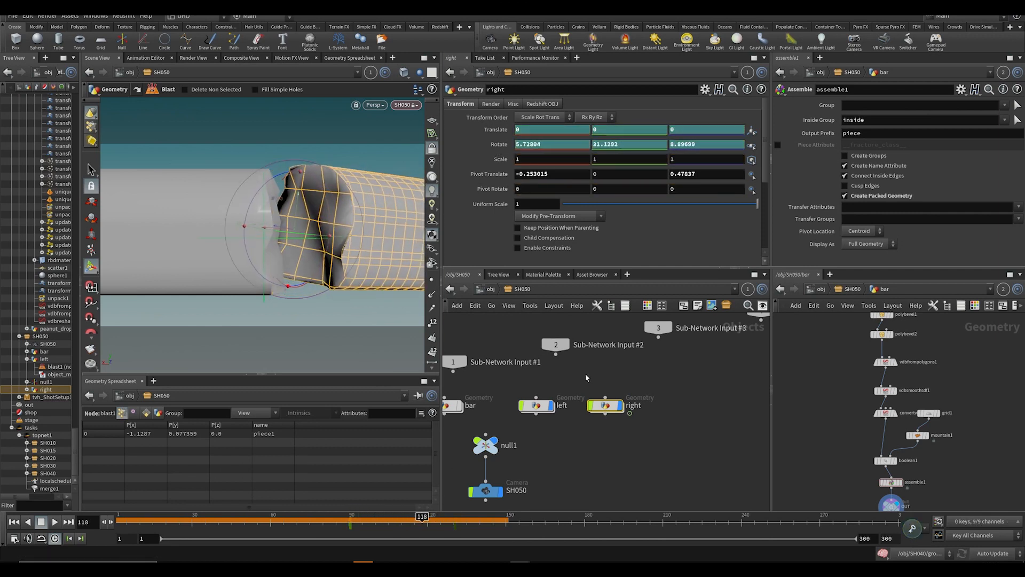
Step: At frame 130, rotate the left half away from the break to about 7.5, -33.6, -13.4, checking it outside the camera view
click(536, 405)
click(350, 518)
drag(350, 517, 454, 517)
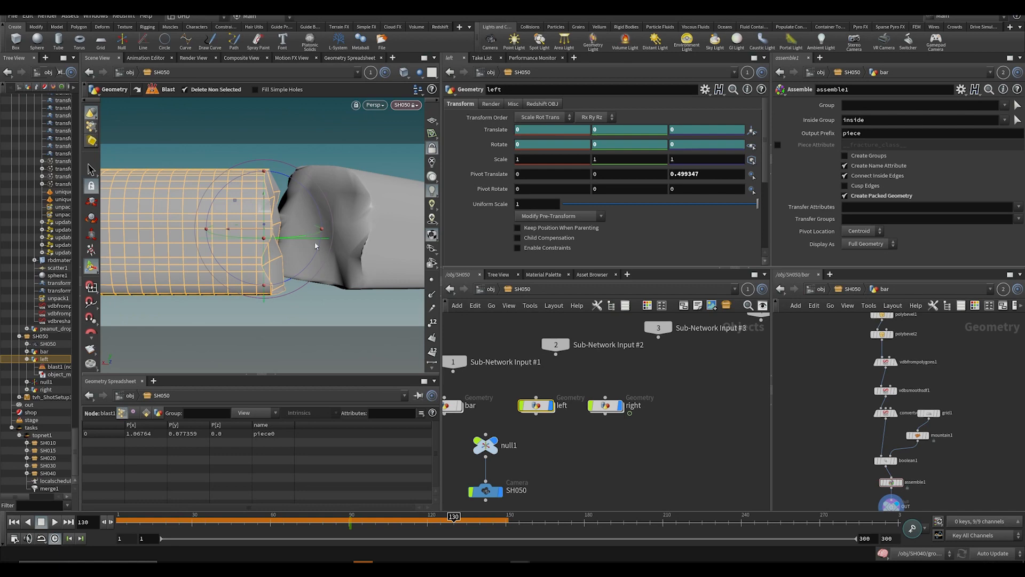
key(Escape)
drag(315, 246, 254, 270)
key(r)
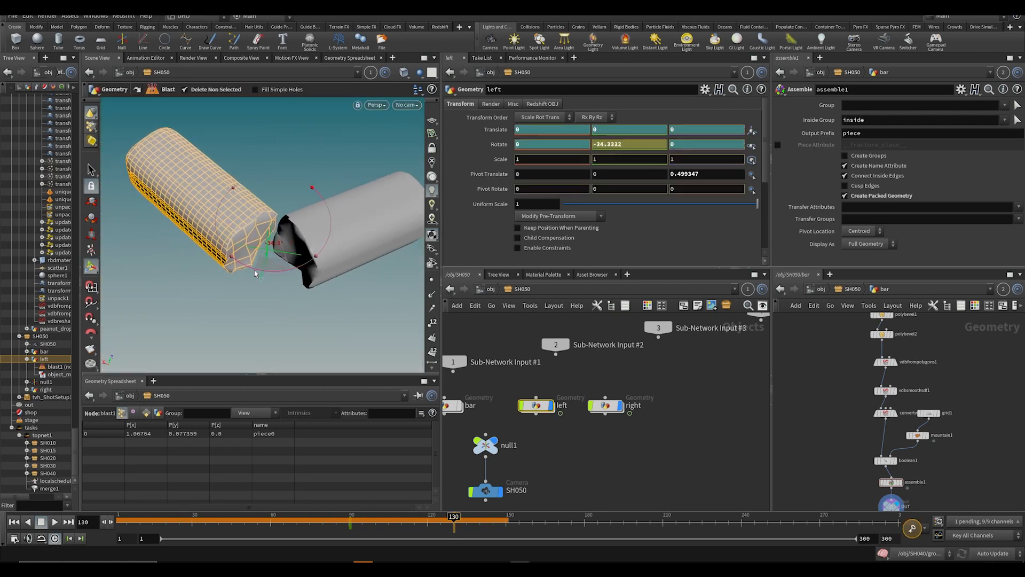
drag(308, 233, 320, 225)
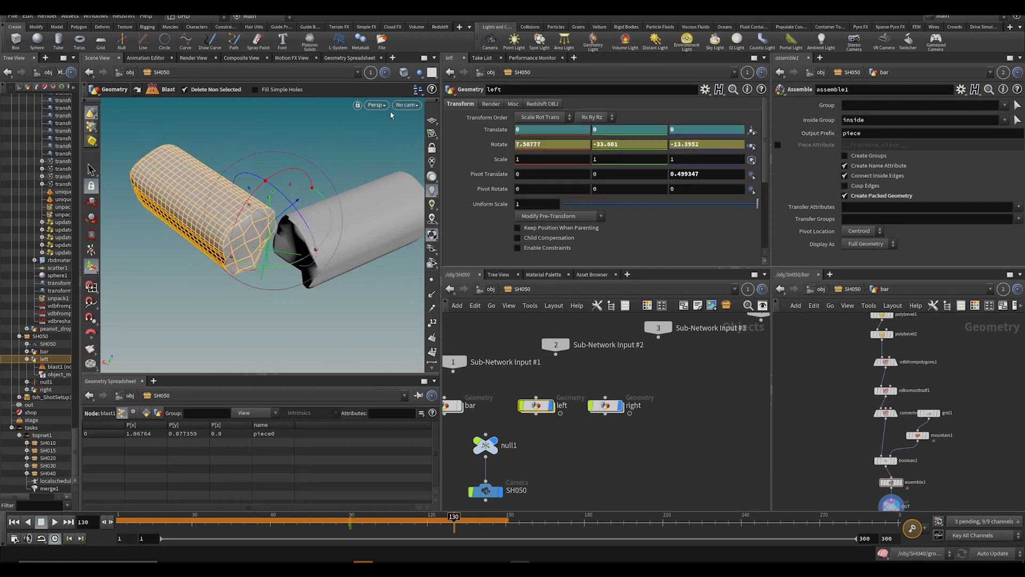
Step: Look through the SH050 camera again and keyframe the left half's Rotate and Translate at frame 130
click(407, 105)
click(414, 202)
alt+click(500, 144)
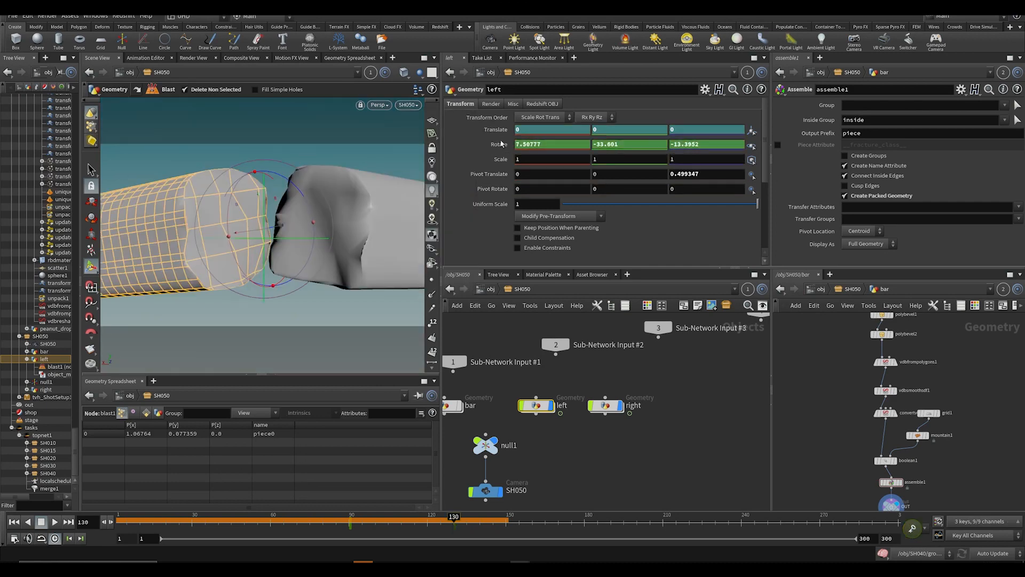
alt+click(501, 130)
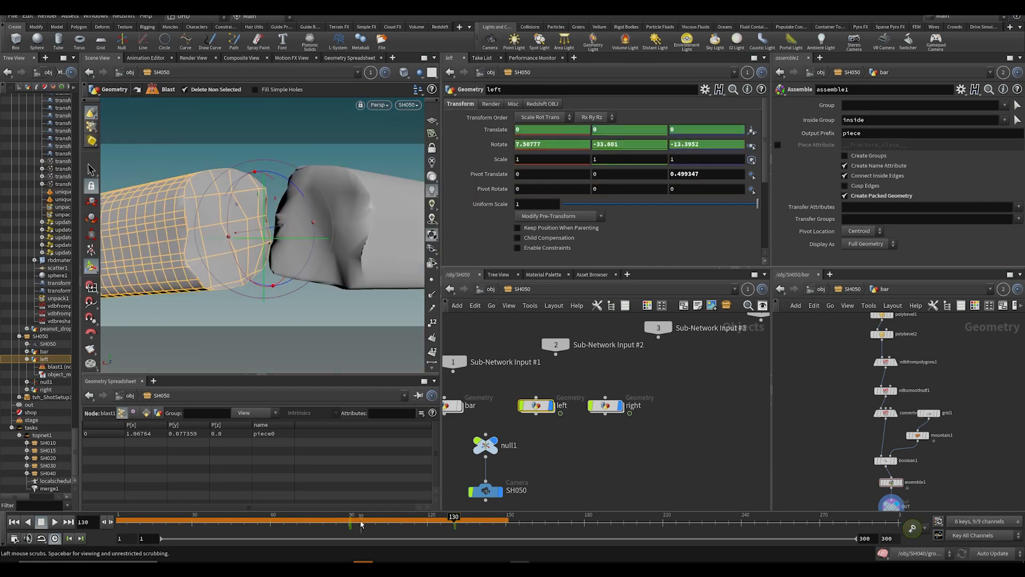
drag(352, 525, 450, 516)
Step: Save the scene and move the left and right nodes together slightly away from the bar node
key(ctrl+s)
drag(638, 453, 520, 405)
drag(537, 406, 565, 399)
click(582, 446)
middle_drag(583, 448, 604, 424)
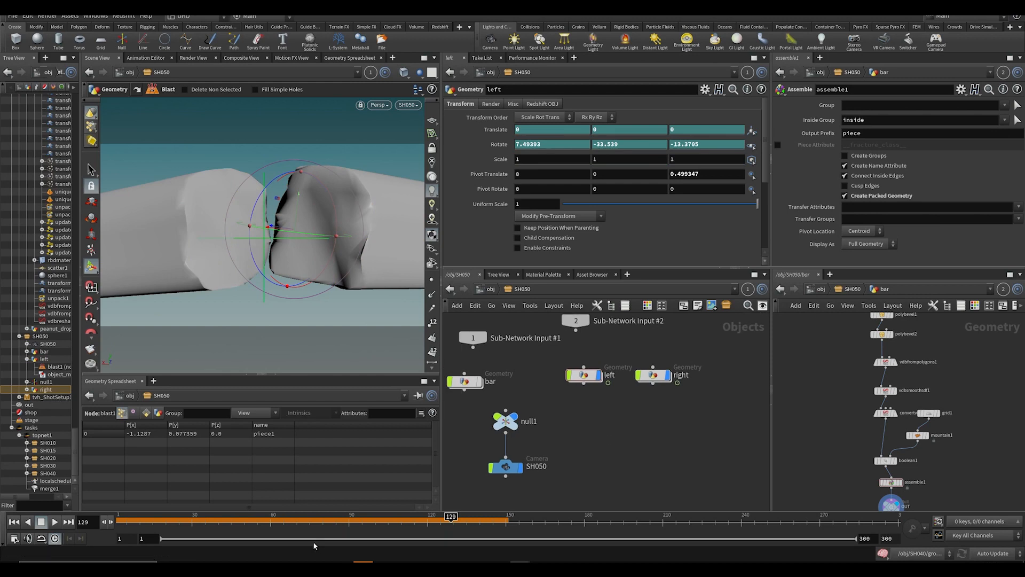
Step: Keyframe null1's Rotate at 0 on frame 90, and its X rotation at 62 on frame 1
drag(313, 521, 350, 525)
click(505, 421)
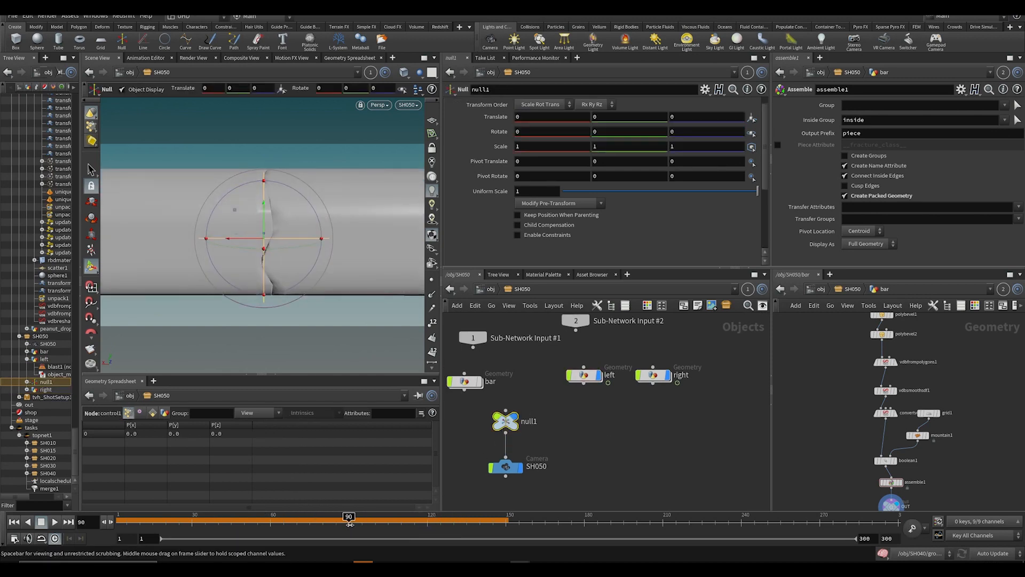
alt+click(499, 132)
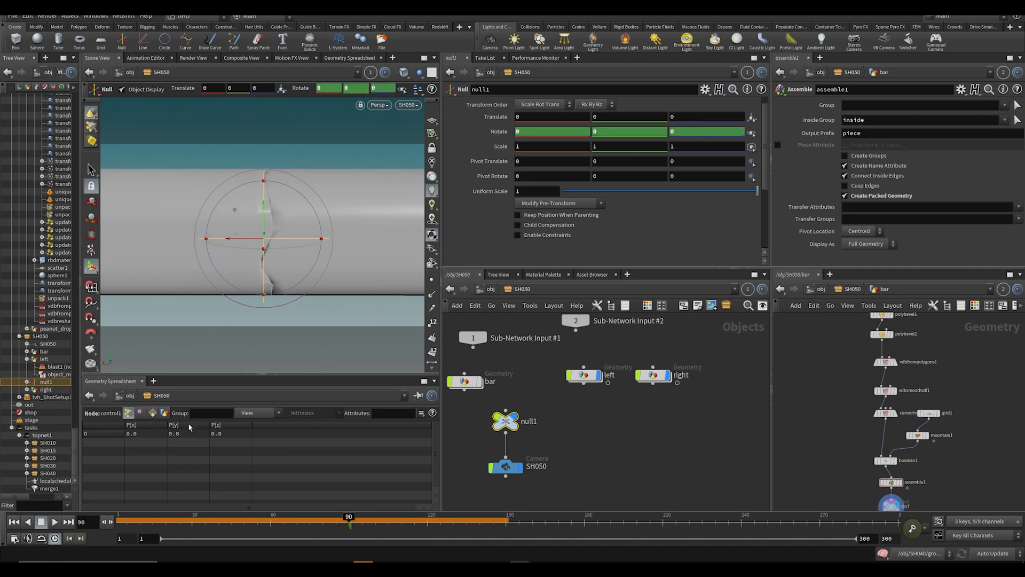
key(ctrl+Up)
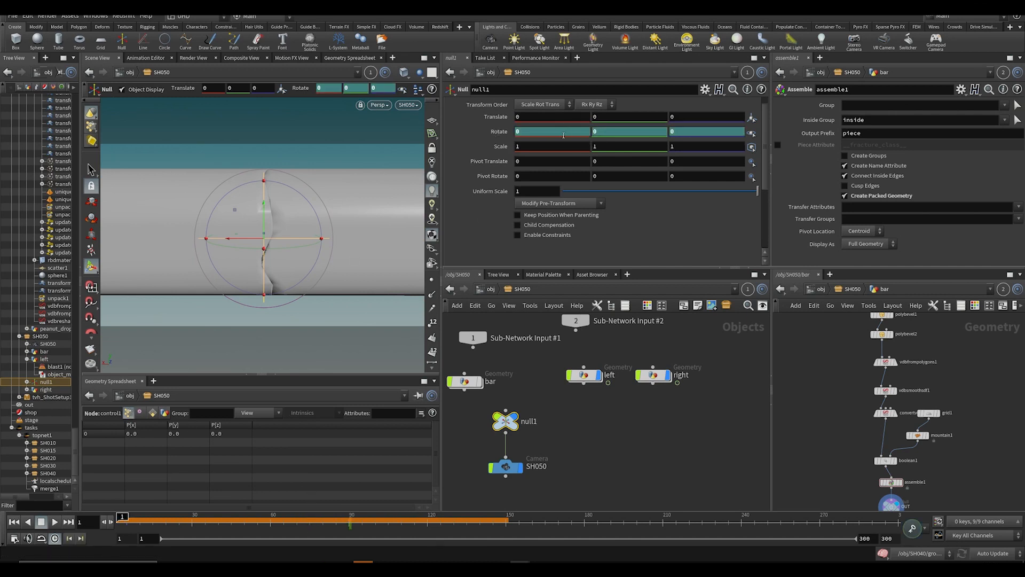
middle_drag(563, 135, 841, 172)
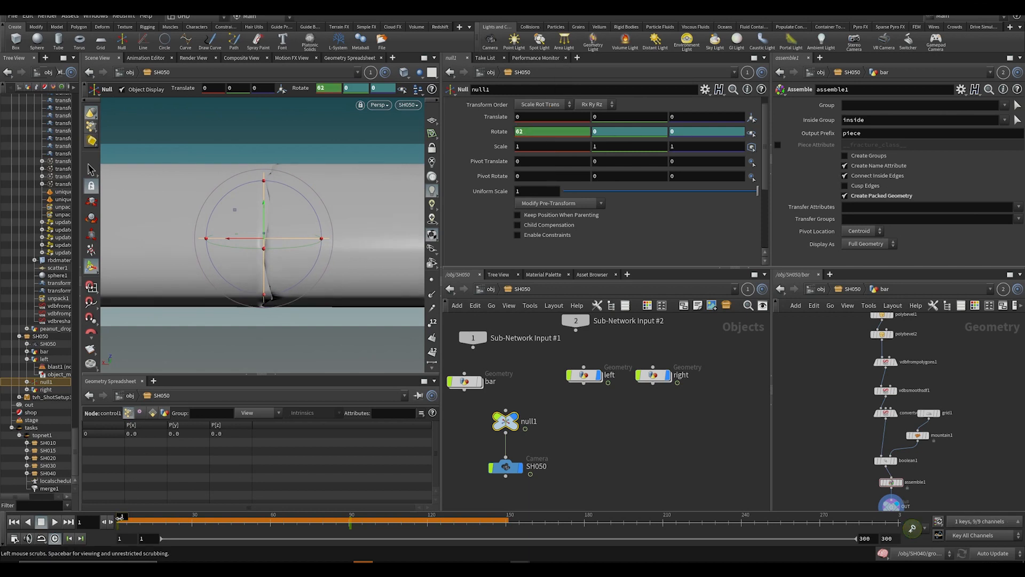
drag(129, 517, 309, 516)
Step: Open null1's rotation curves in the animation editor and shift the frame 90 keys to about frame 112.6
shift+click(501, 138)
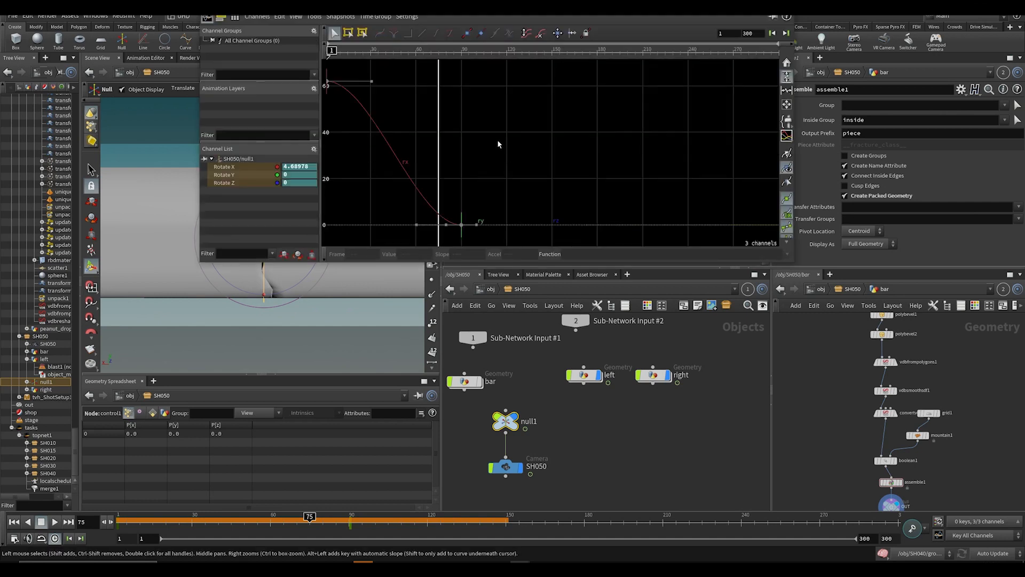
drag(485, 241, 495, 240)
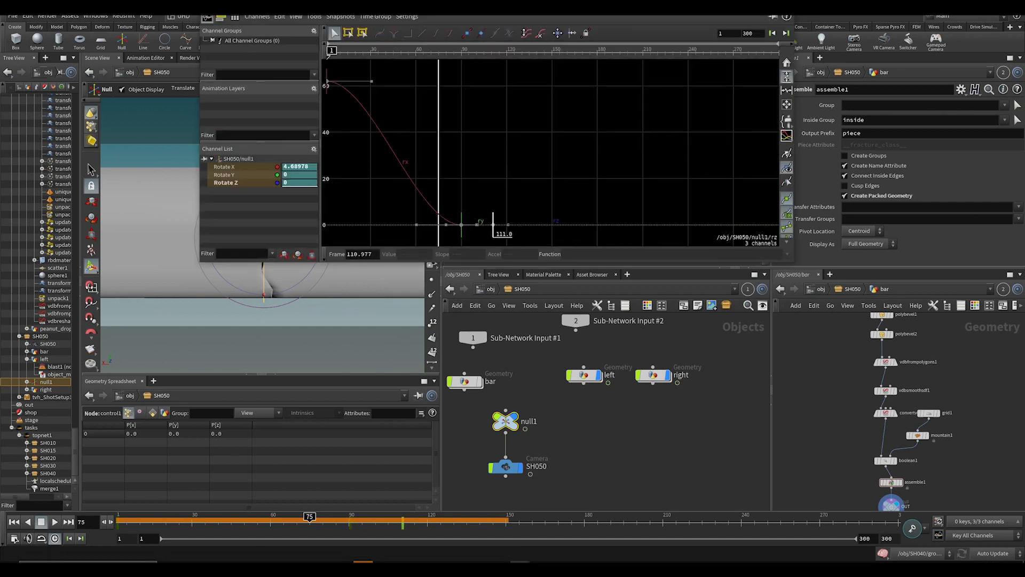
key(ctrl+z)
drag(493, 176, 495, 218)
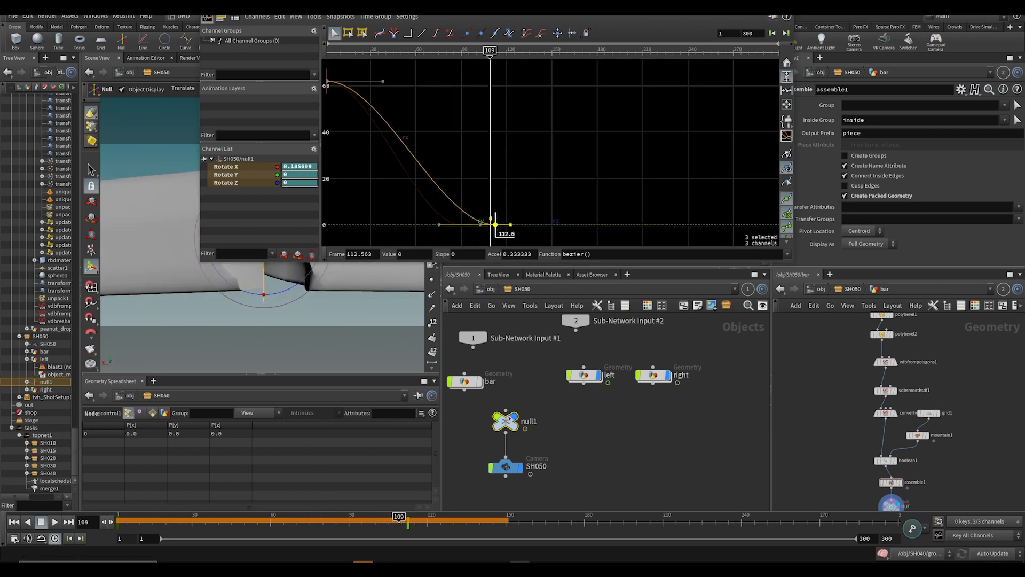
key(alt+F4)
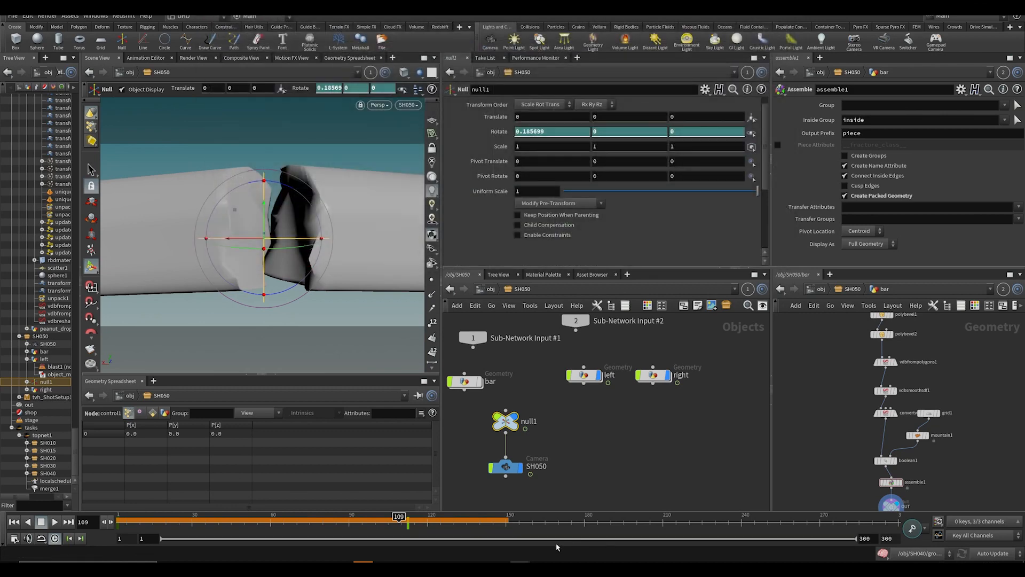
Step: Play the shot around the break to review the timing of the camera rotation against the separating halves
drag(382, 517, 315, 517)
key(Up)
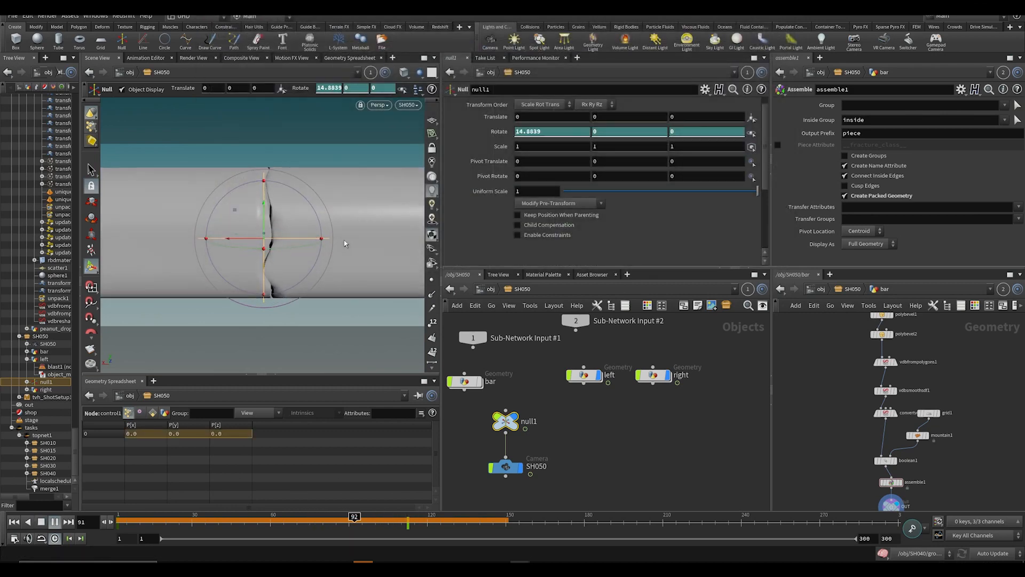
key(Up)
click(511, 476)
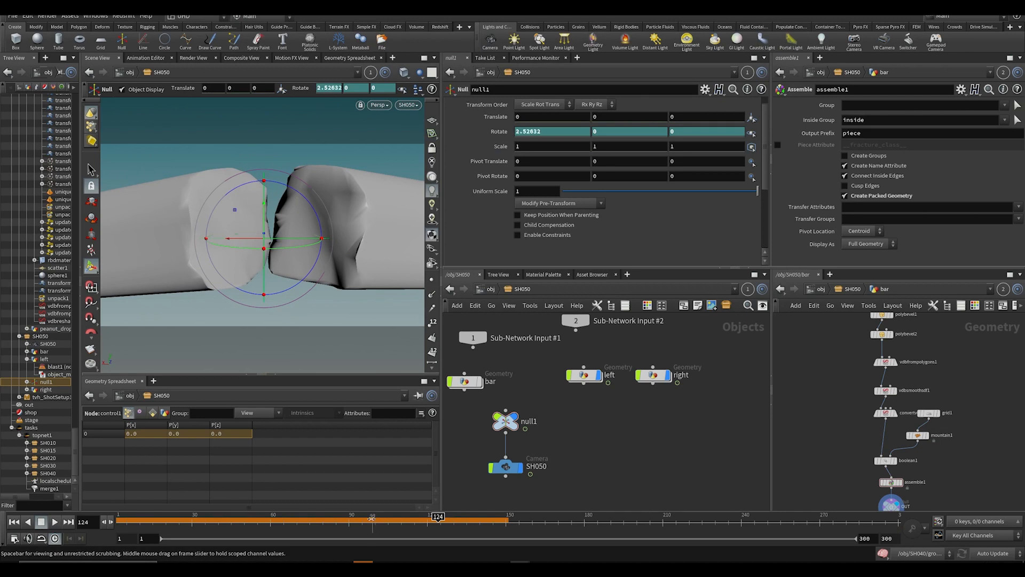
click(320, 518)
key(Up)
key(Up)
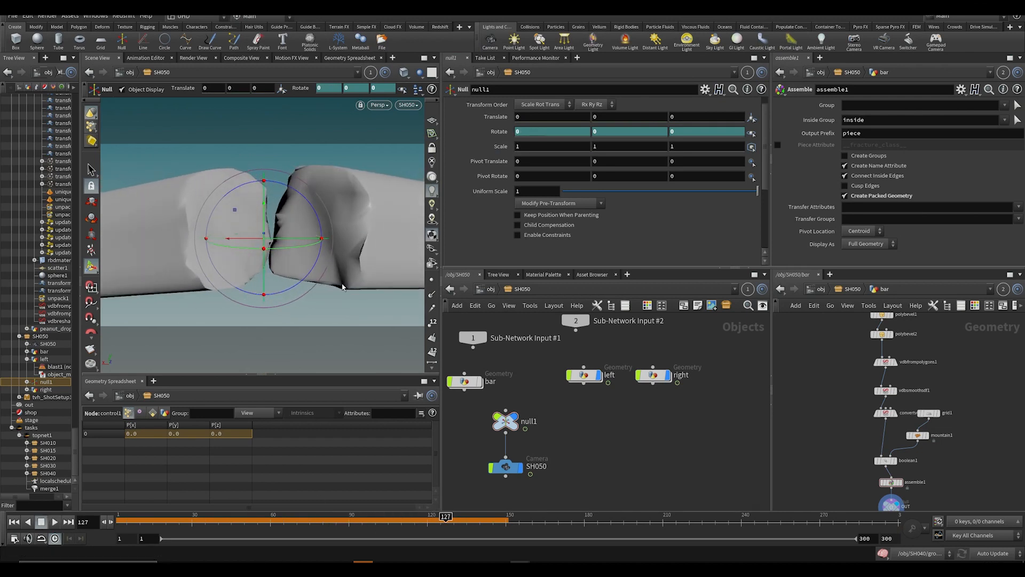
Step: Steepen the outgoing tangents of the left half's Rotate X, Y and Z curves at frame 90 for an abrupt break
click(585, 375)
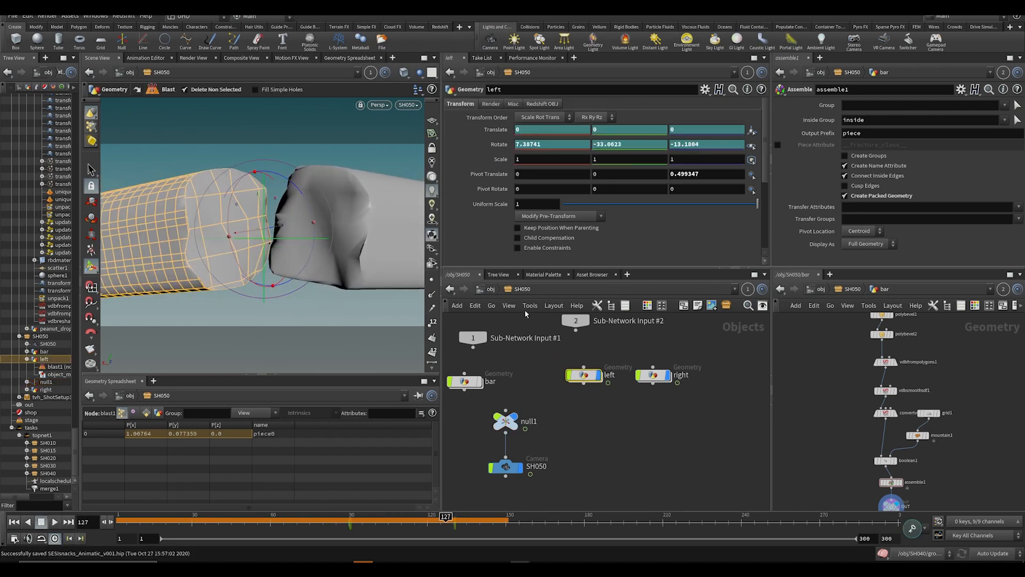
shift+click(499, 144)
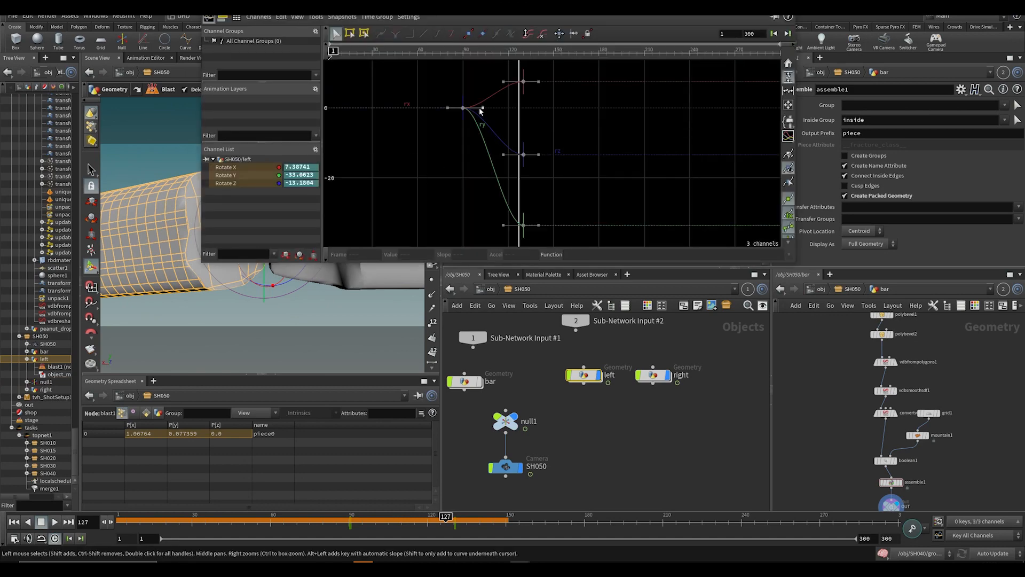
drag(483, 108, 465, 143)
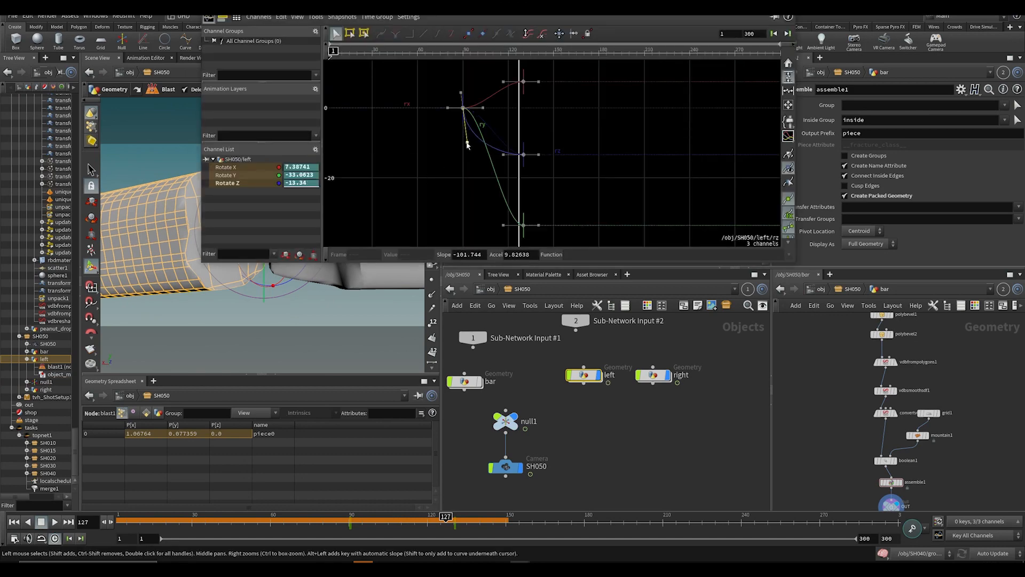
click(482, 108)
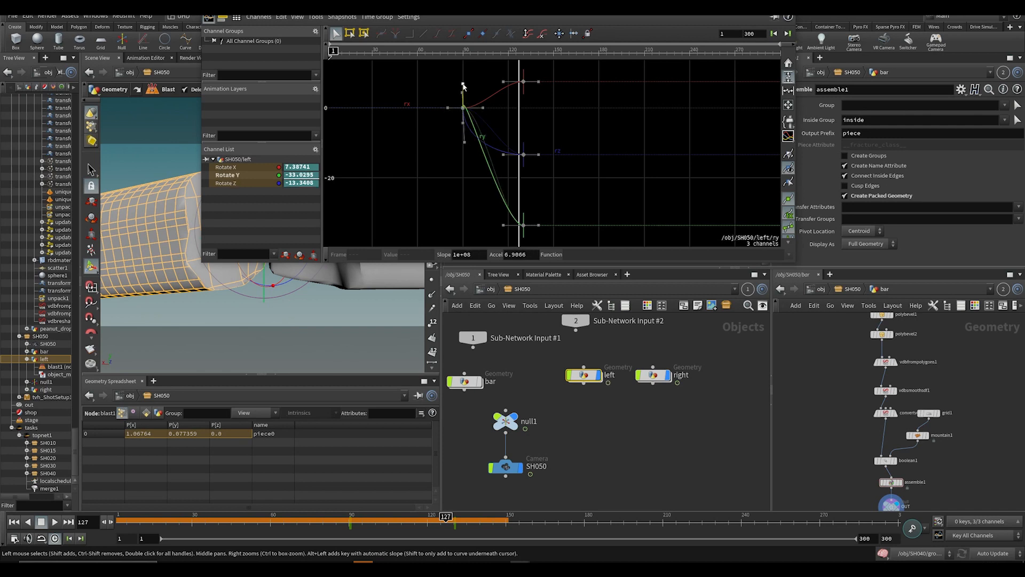
drag(463, 91, 465, 157)
click(483, 109)
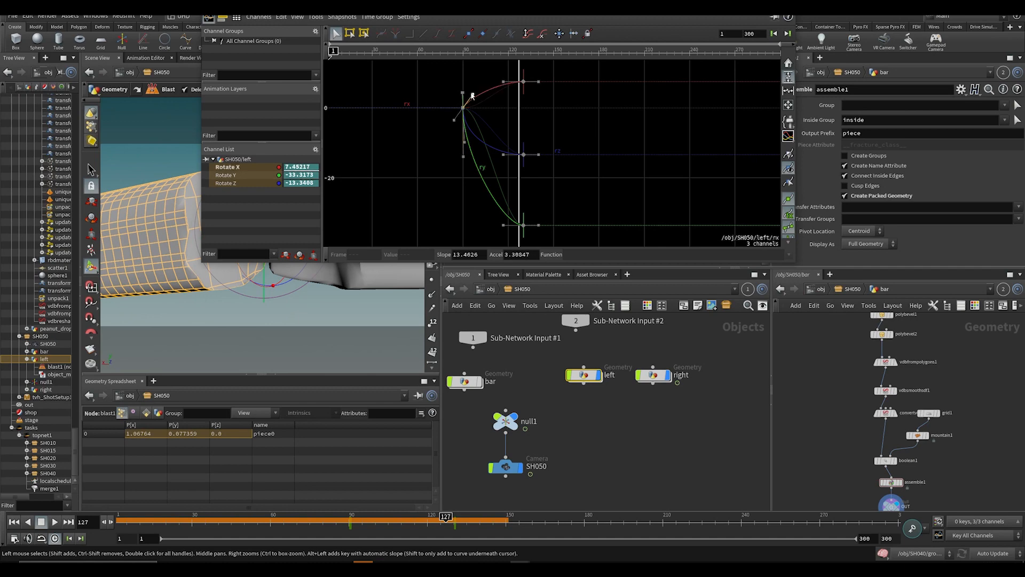
drag(483, 108, 466, 85)
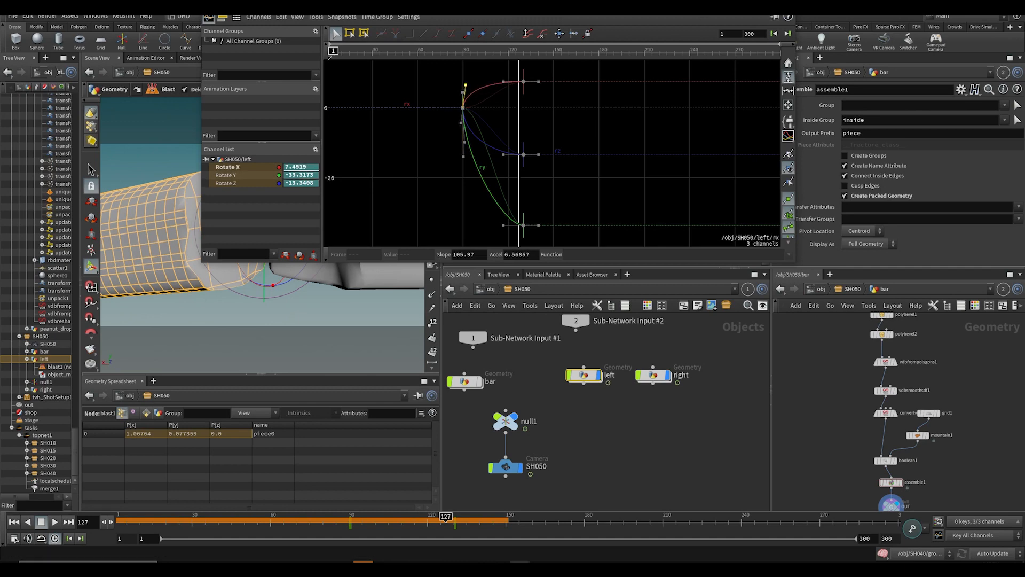
Step: Steepen the outgoing tangents of the right half's Rotate X, Y and Z curves at frame 90, and close the animation editor
drag(498, 4, 226, 155)
click(652, 375)
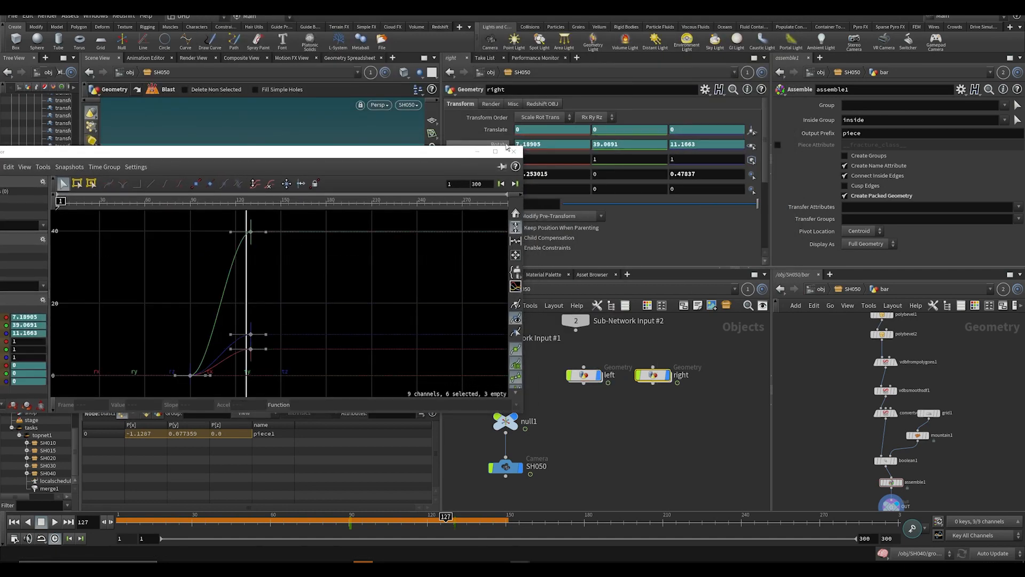
click(507, 146)
middle_drag(249, 375, 297, 346)
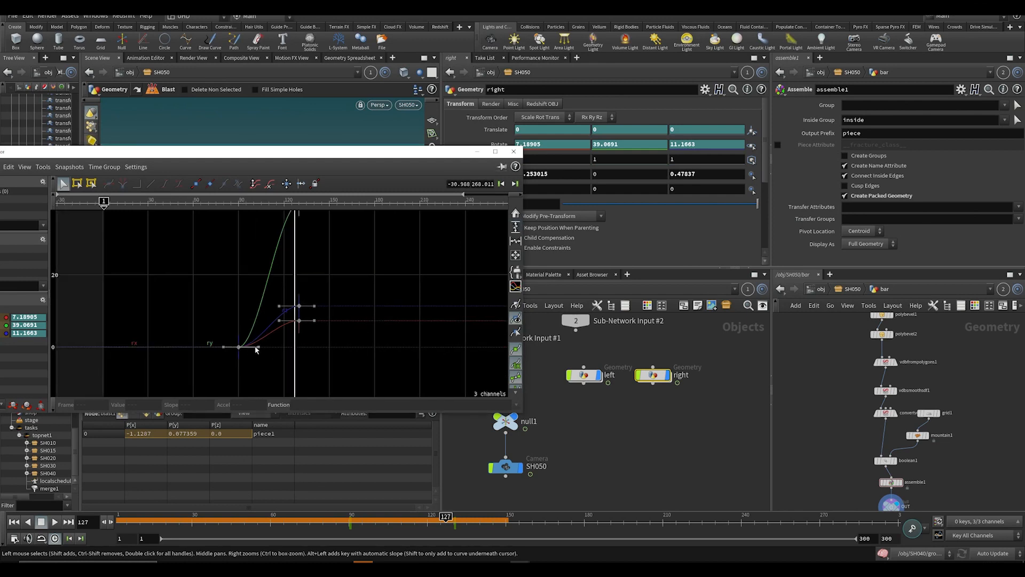
drag(258, 348, 241, 306)
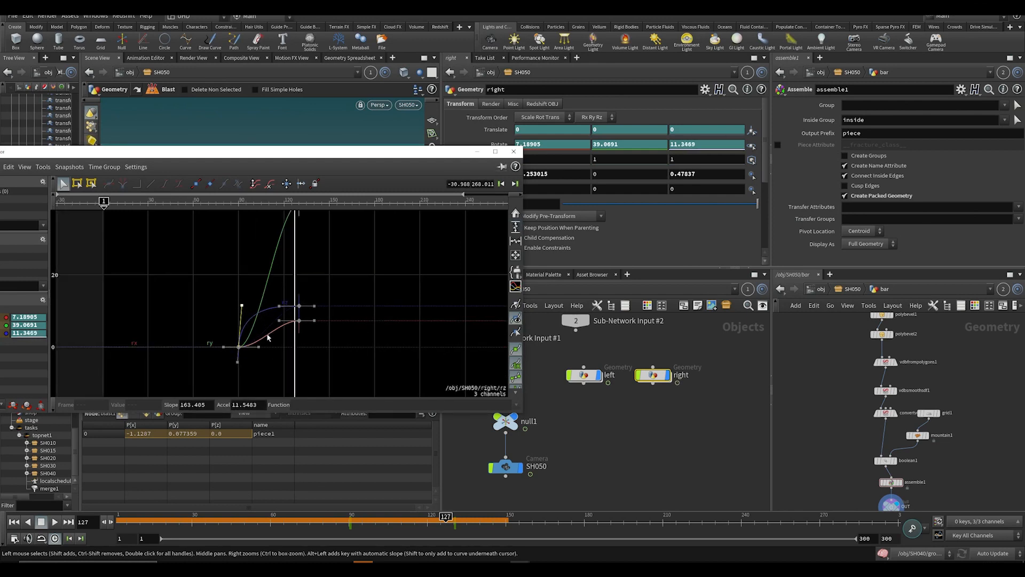
drag(260, 348, 233, 288)
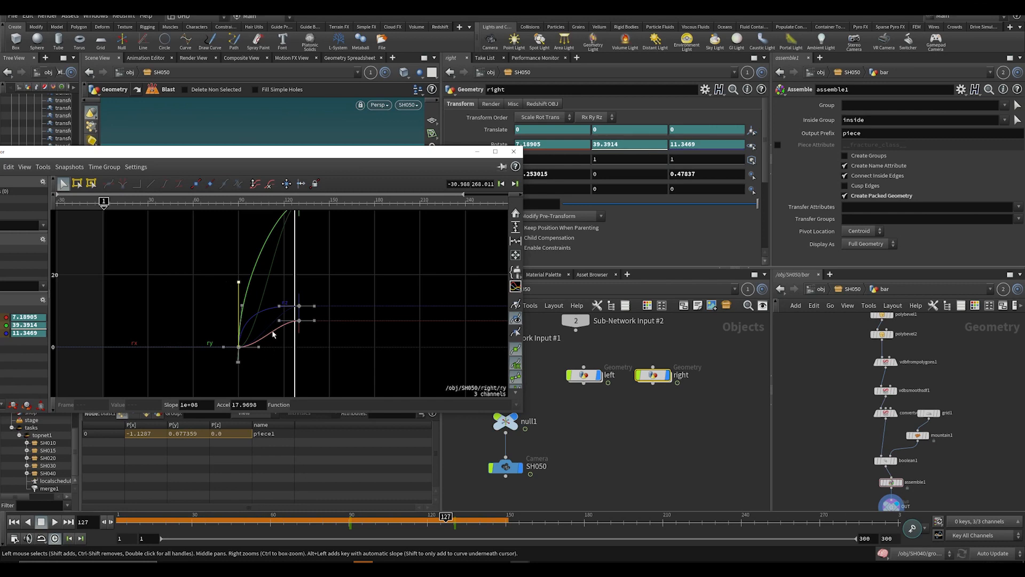
drag(260, 347, 239, 315)
click(514, 152)
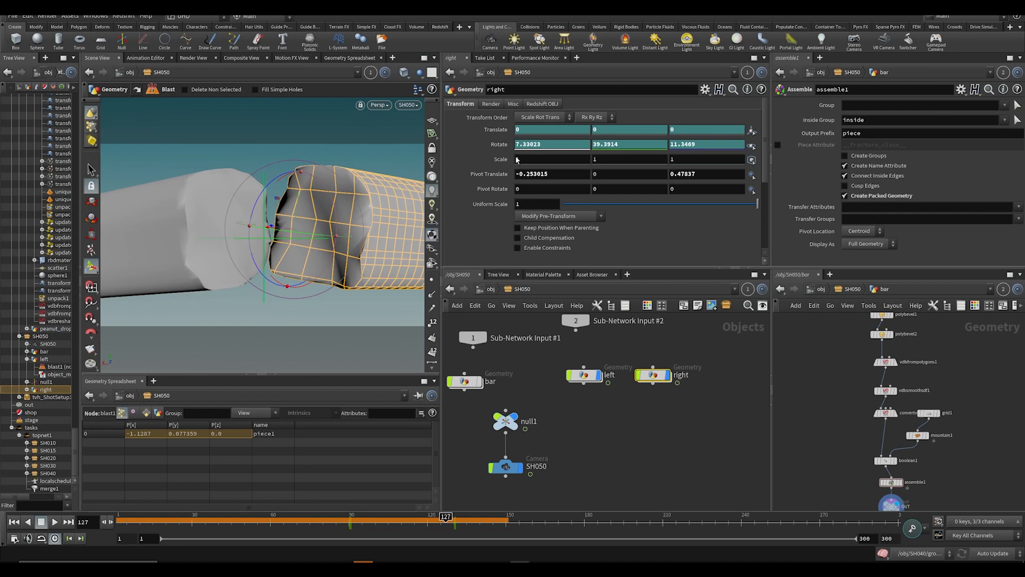
Step: Play the shot from just before frame 90 with nothing selected to review the sharper break
drag(344, 518, 327, 517)
key(Up)
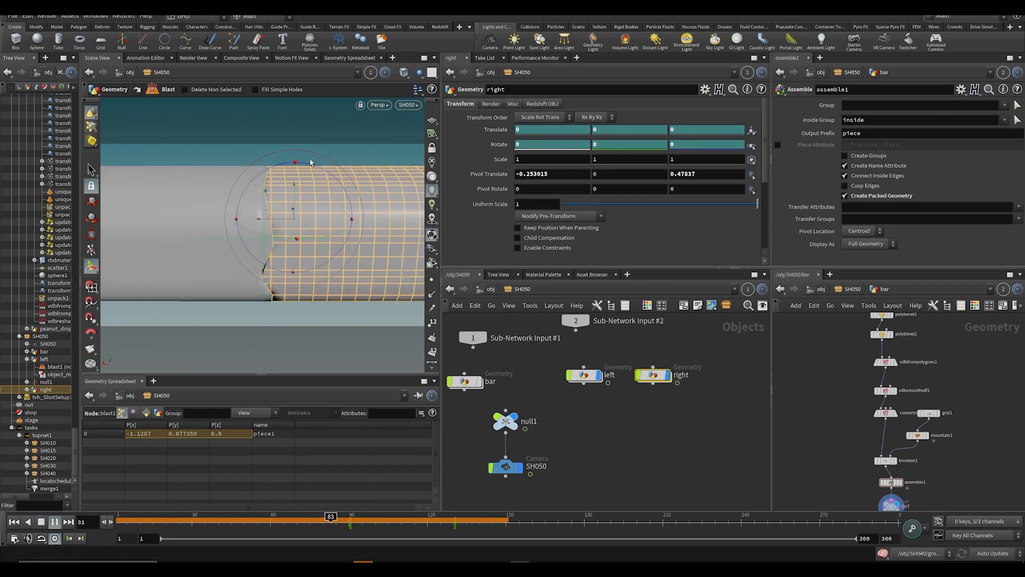
click(638, 449)
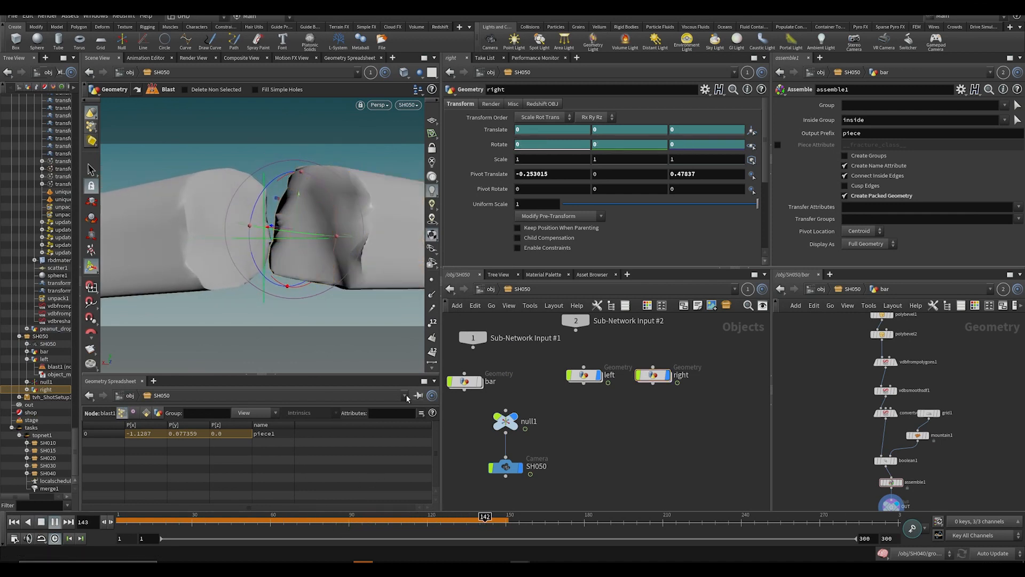
Step: Save the scene and keyframe the left piece's rotation at 0, 0, 0 on frame 140
drag(373, 519, 513, 525)
key(ctrl+s)
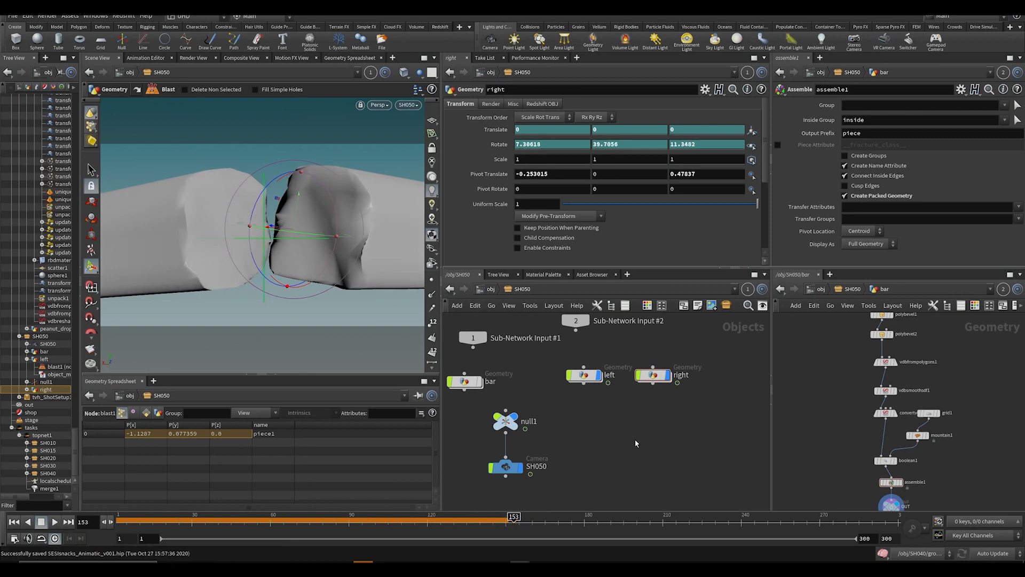
scroll(631, 460, down, 3)
click(599, 400)
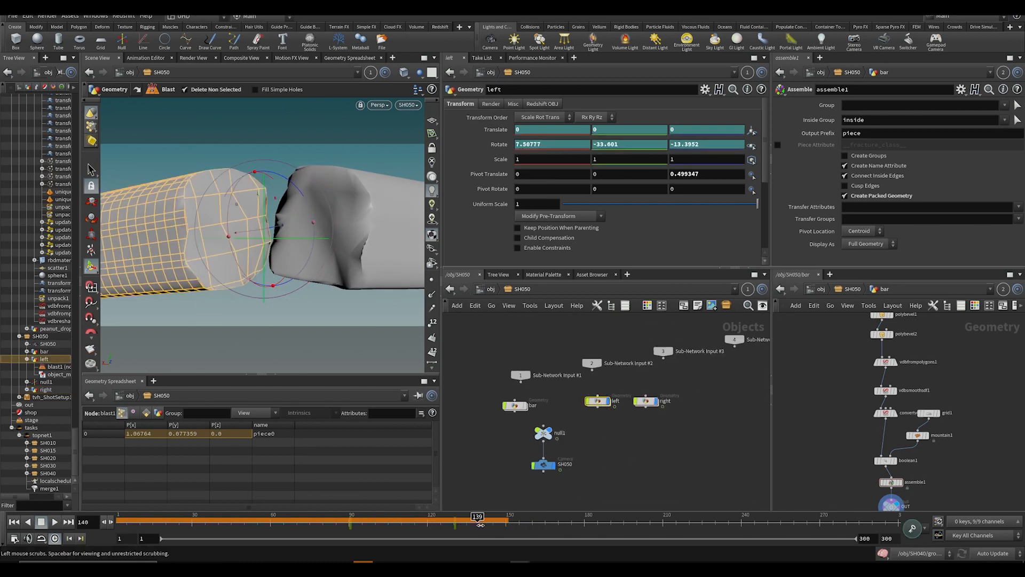
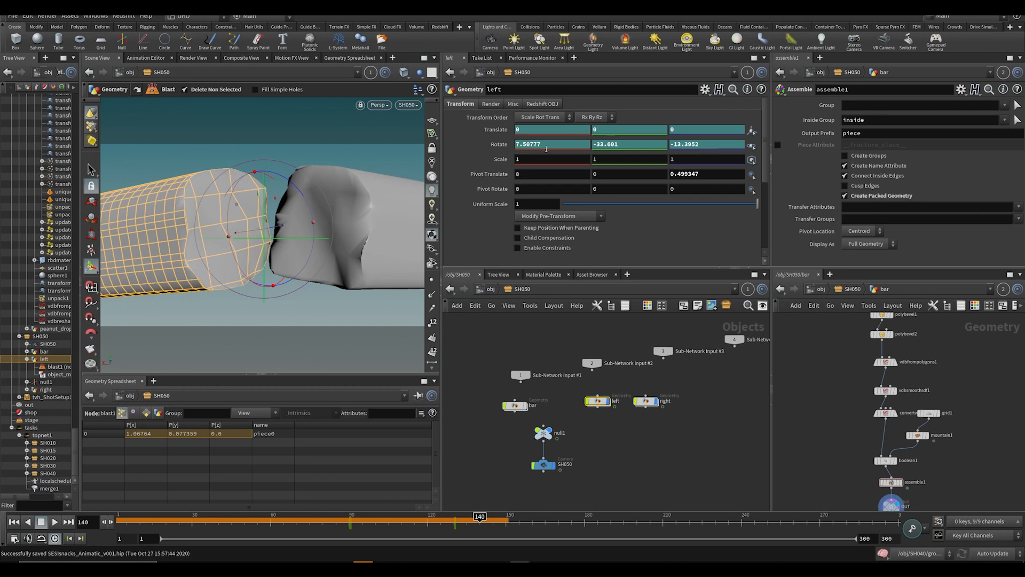
drag(546, 149, 474, 151)
text(0)
key(Tab)
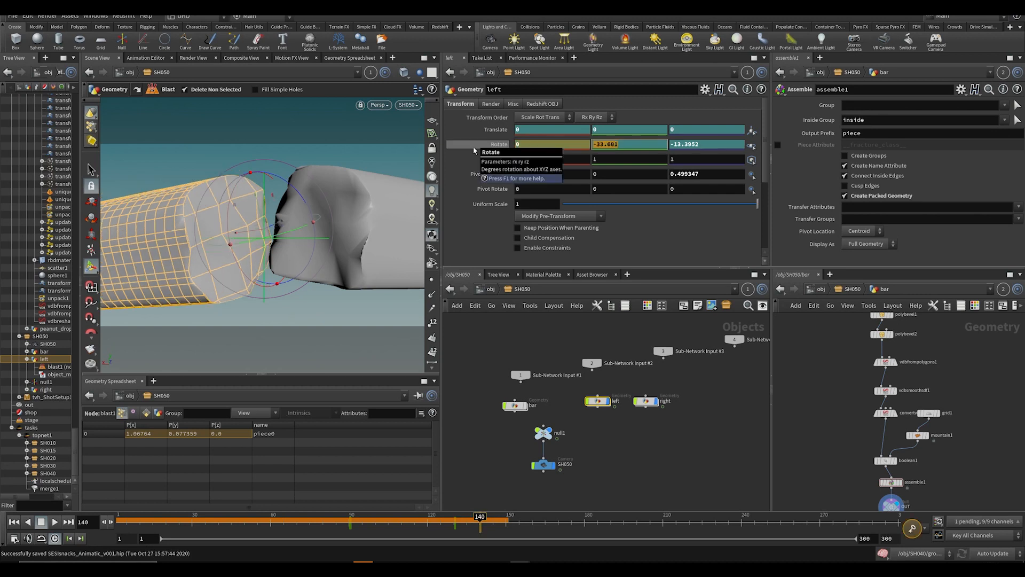
text(0)
key(Tab)
key(Return)
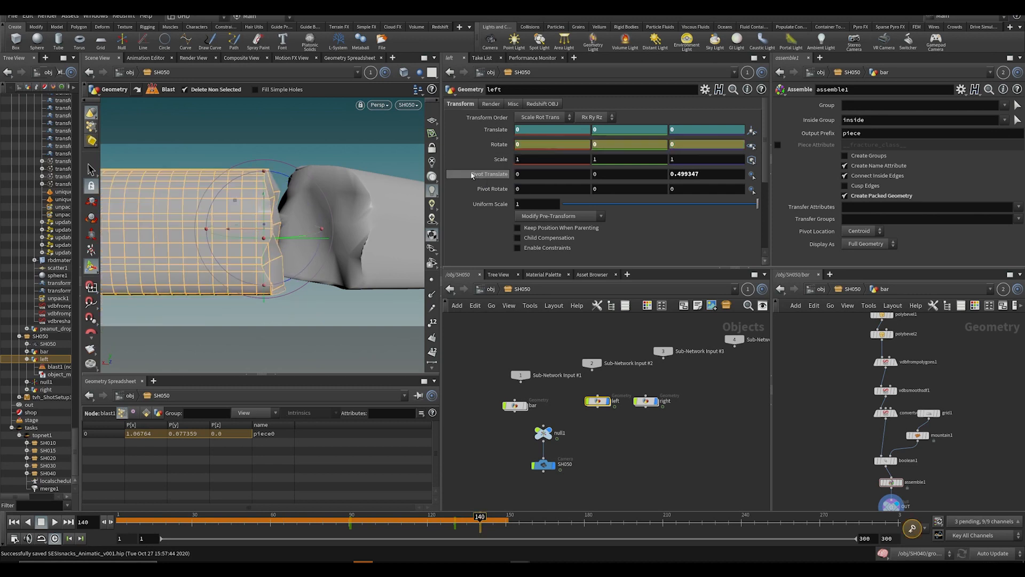
alt+click(509, 145)
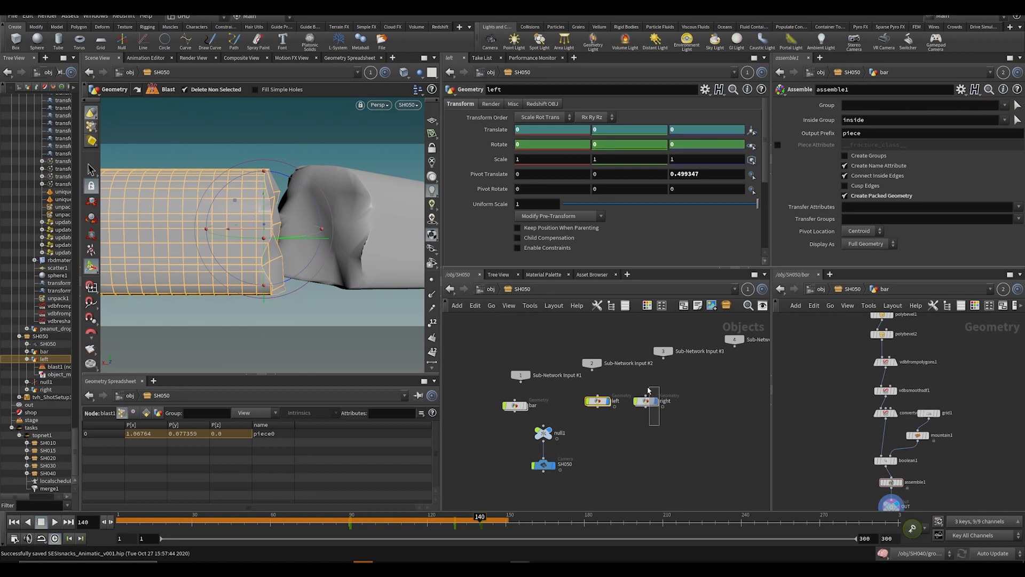
Step: Keyframe the right piece's rotation at 0, 0, 0 on frame 140
drag(659, 424, 649, 389)
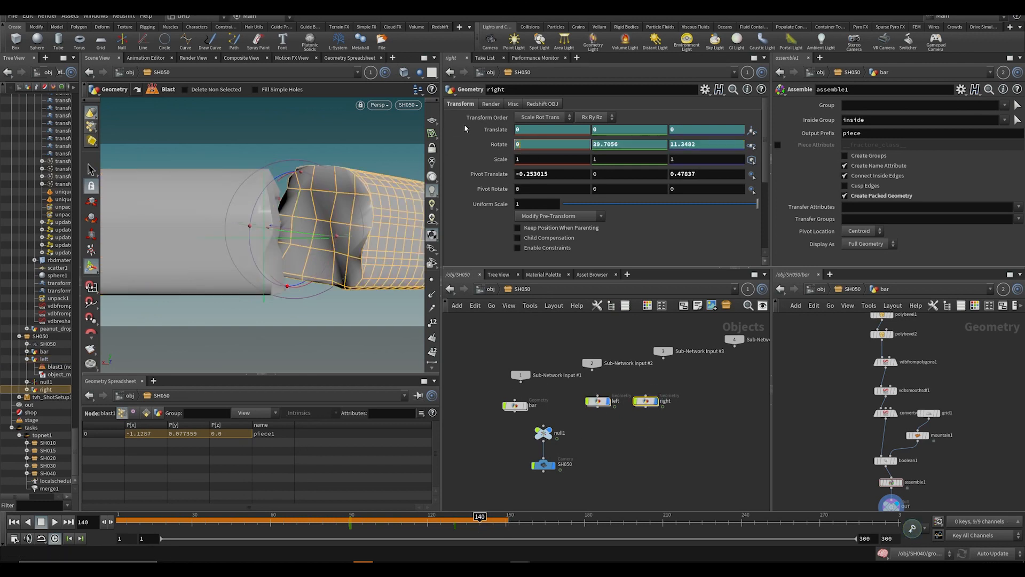
key(Tab)
text(0)
key(Tab)
text(0)
key(Return)
alt+click(497, 144)
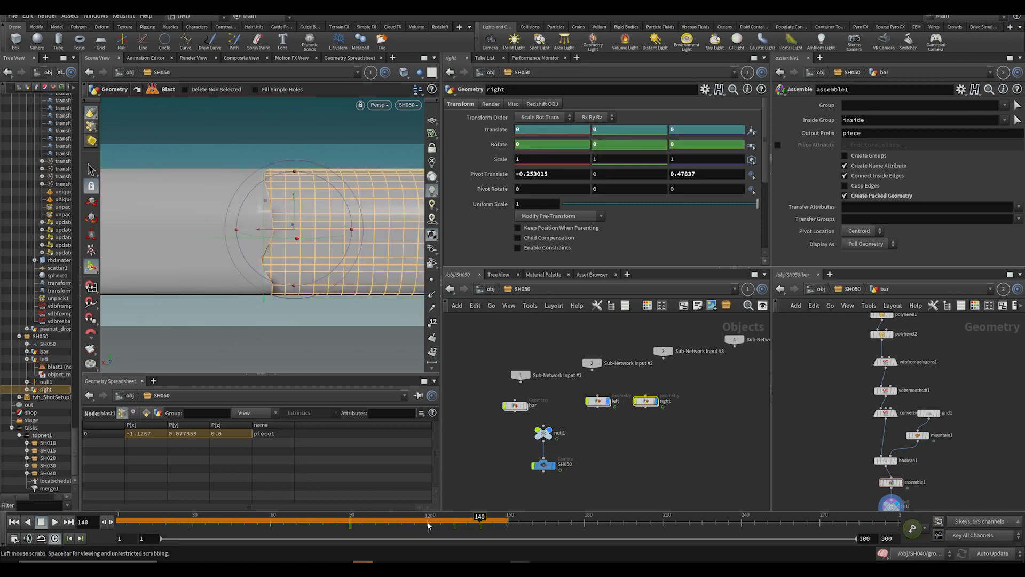
Step: Play back the break and keyframe the SH050 camera's current translation on frame 130
drag(429, 525, 454, 517)
key(Up)
key(Up)
click(543, 464)
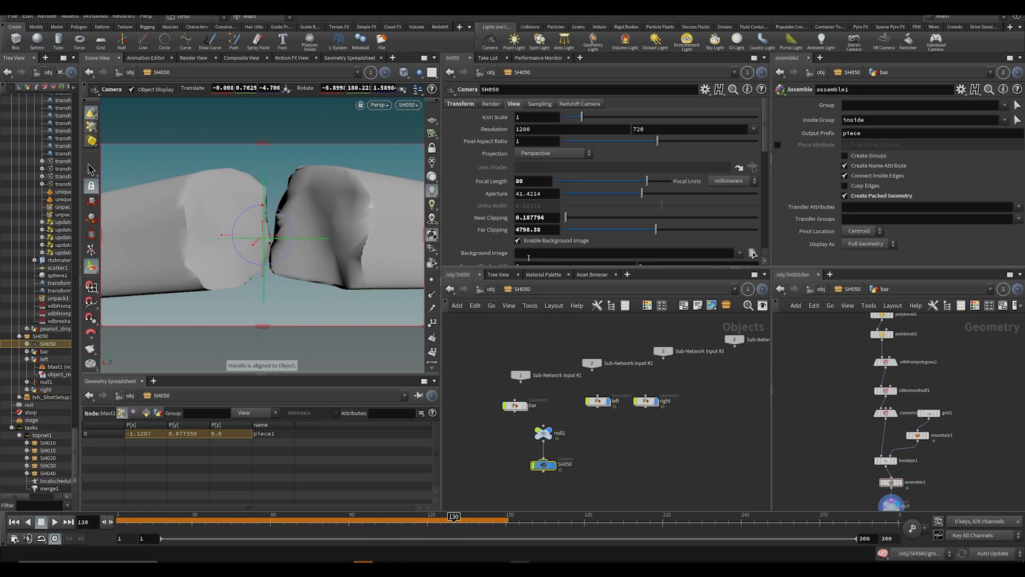
click(461, 104)
alt+click(496, 129)
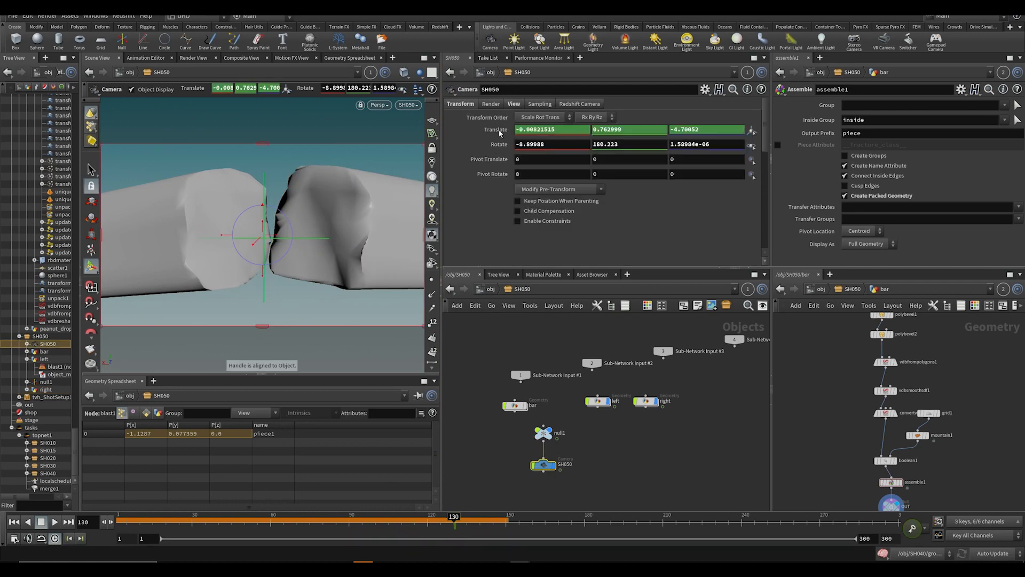
Step: On frame 150, pull the SH050 camera back to frame the whole centred bar and keyframe its translation
drag(462, 528, 501, 527)
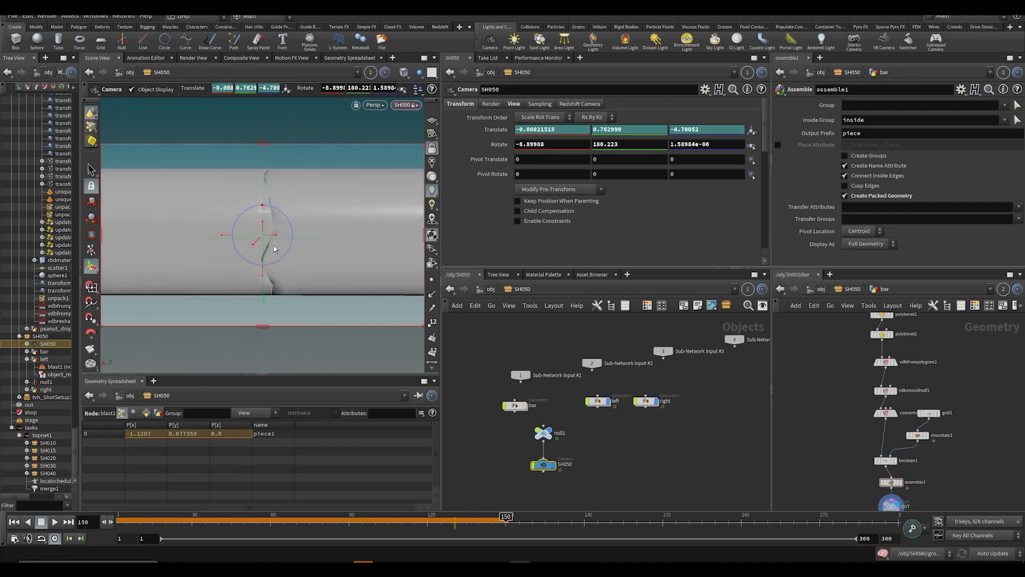
key(Escape)
scroll(269, 235, down, 10)
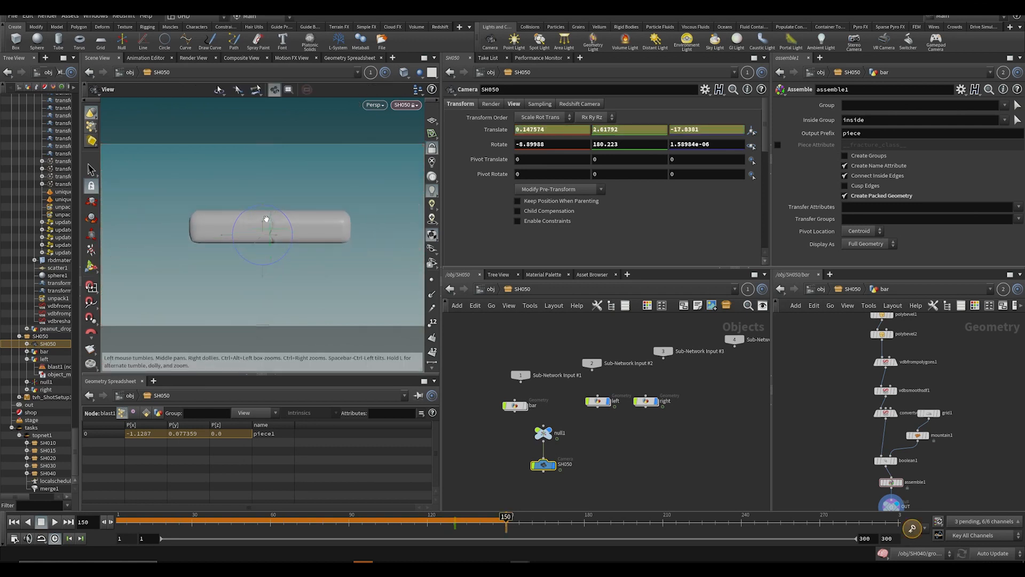
alt+middle_drag(290, 225, 278, 226)
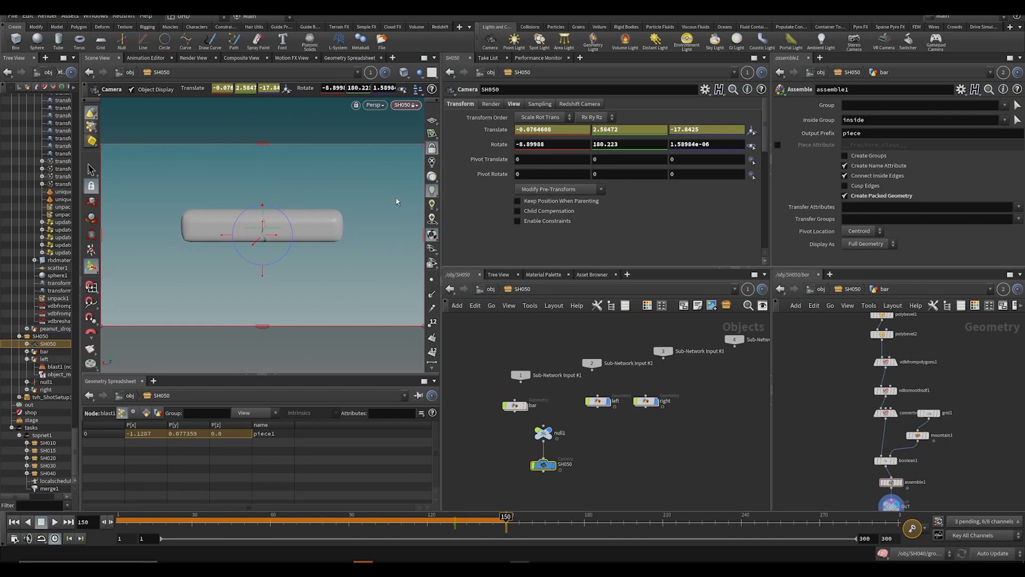
alt+click(499, 131)
Step: Play and scrub through the camera pull-back, and save the scene
click(412, 521)
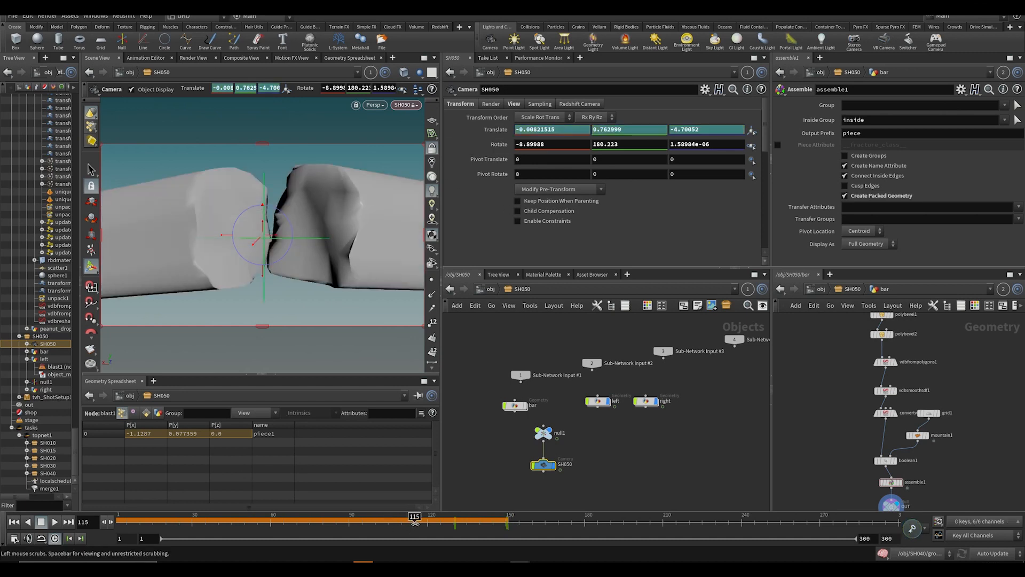
key(Up)
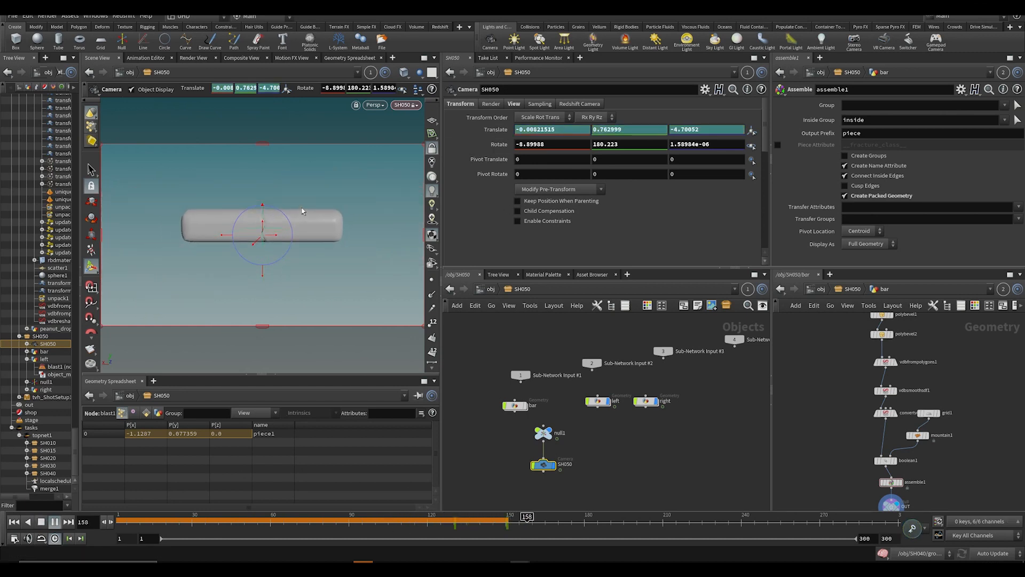
key(Up)
drag(450, 521, 472, 520)
key(ctrl+s)
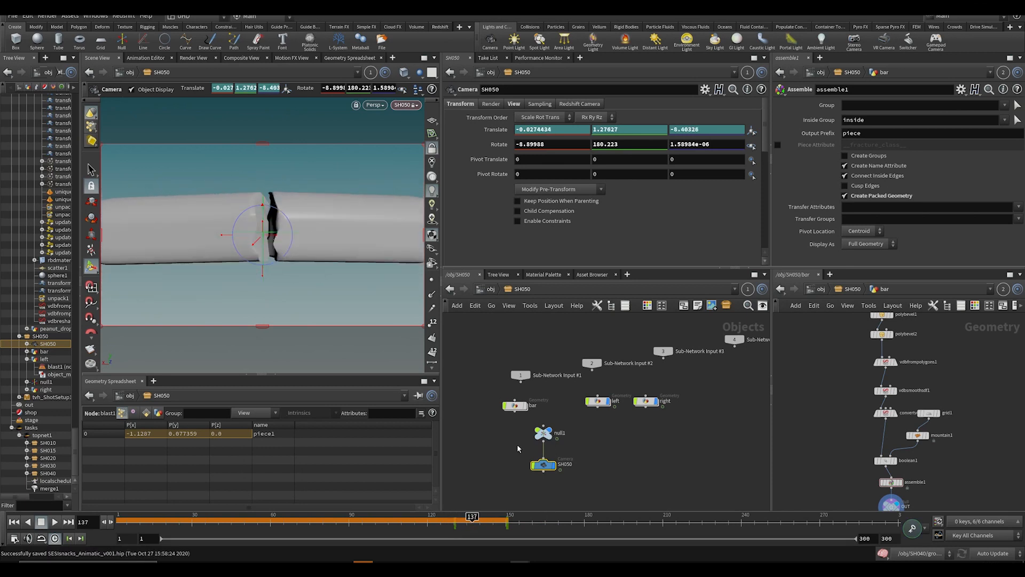
key(ctrl+s)
Step: Make room in the SH050 network and add a Null object above the left and right pieces
middle_drag(591, 336, 574, 364)
drag(584, 396, 581, 362)
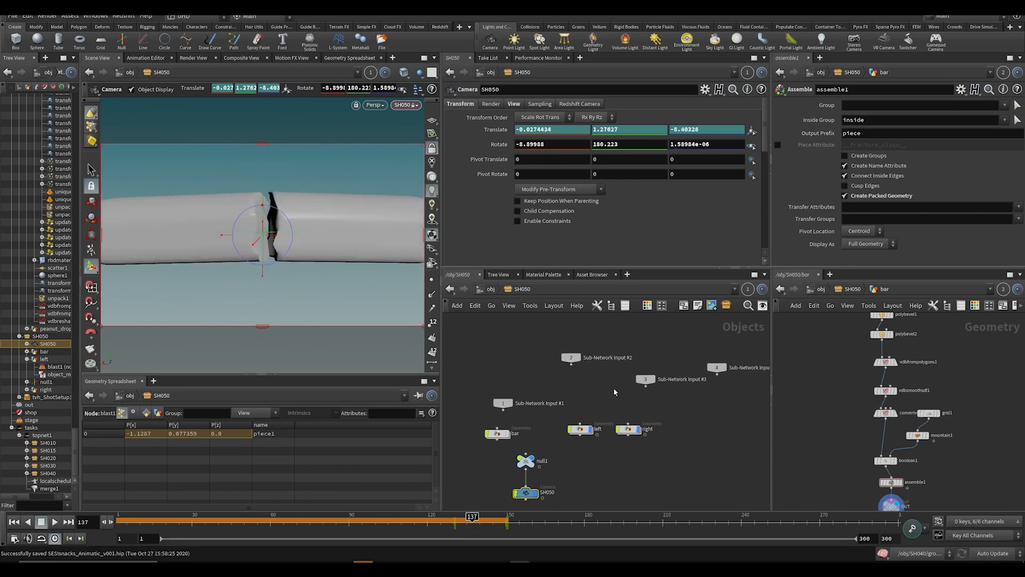
key(Tab)
text(null)
key(Return)
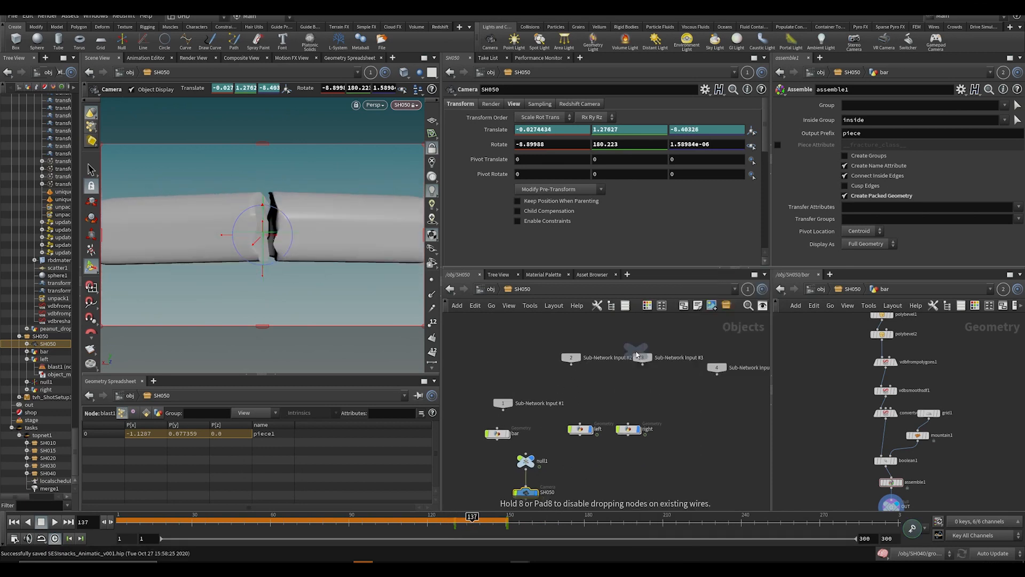
scroll(628, 439, up, 3)
click(602, 337)
Step: Parent both the left and right pieces to the new null2 object
click(601, 347)
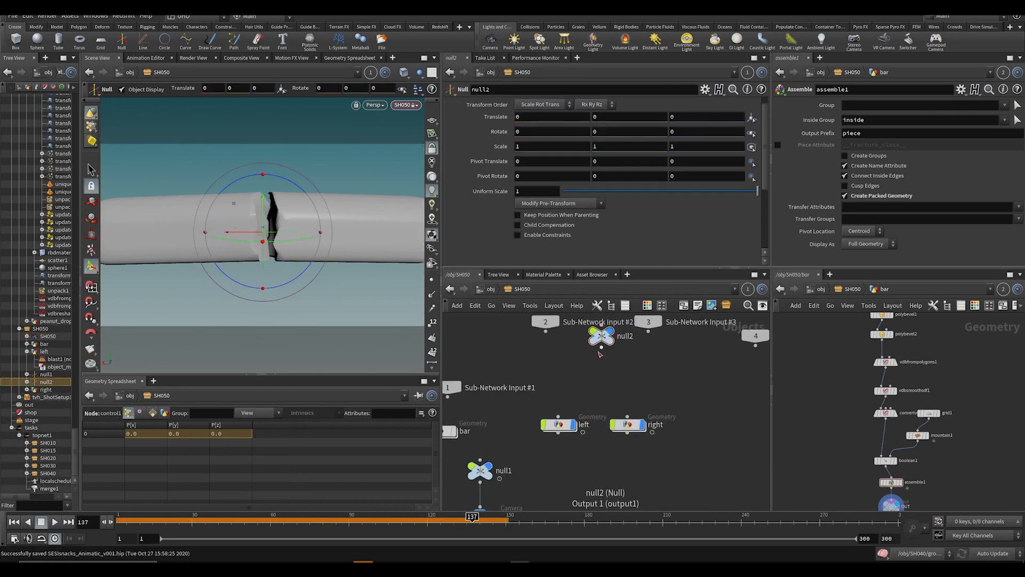
click(558, 417)
click(601, 348)
click(628, 417)
drag(601, 335, 603, 347)
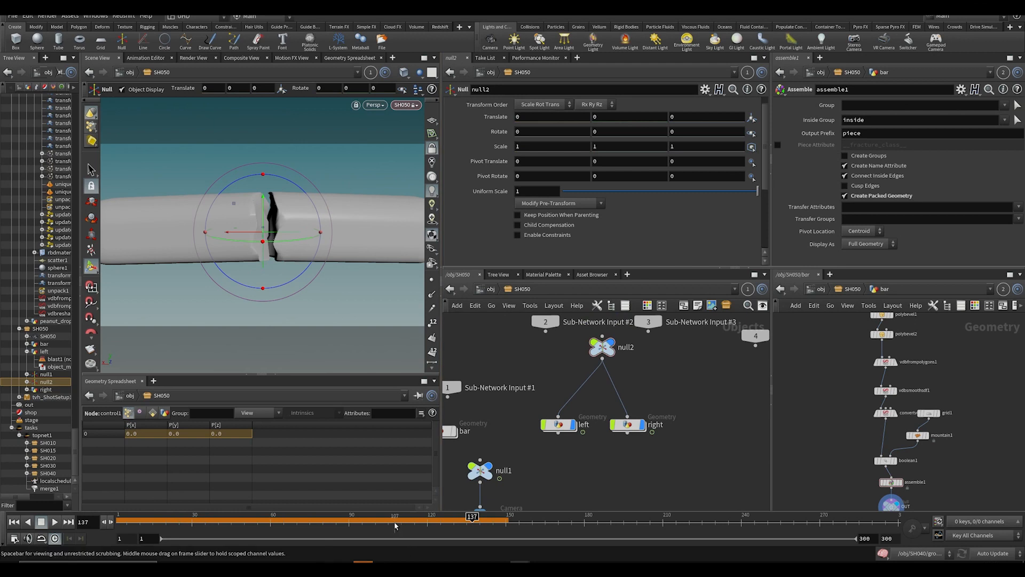
Step: Keyframe null2's rotation at 0, 0, 0 on frame 130 and set its rotation order to Rx Rz Ry
drag(395, 521, 485, 518)
alt+click(496, 132)
click(591, 105)
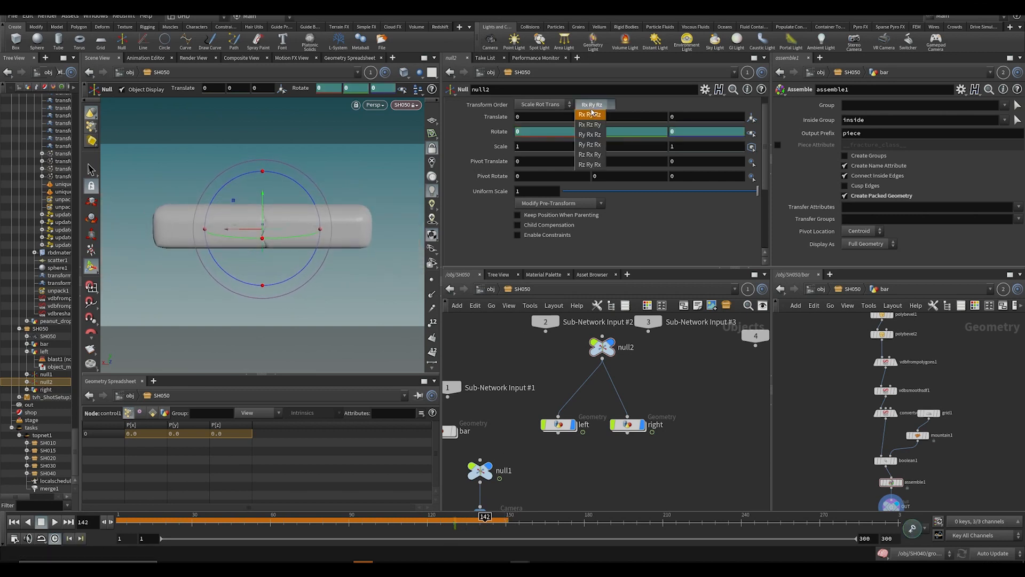
click(589, 127)
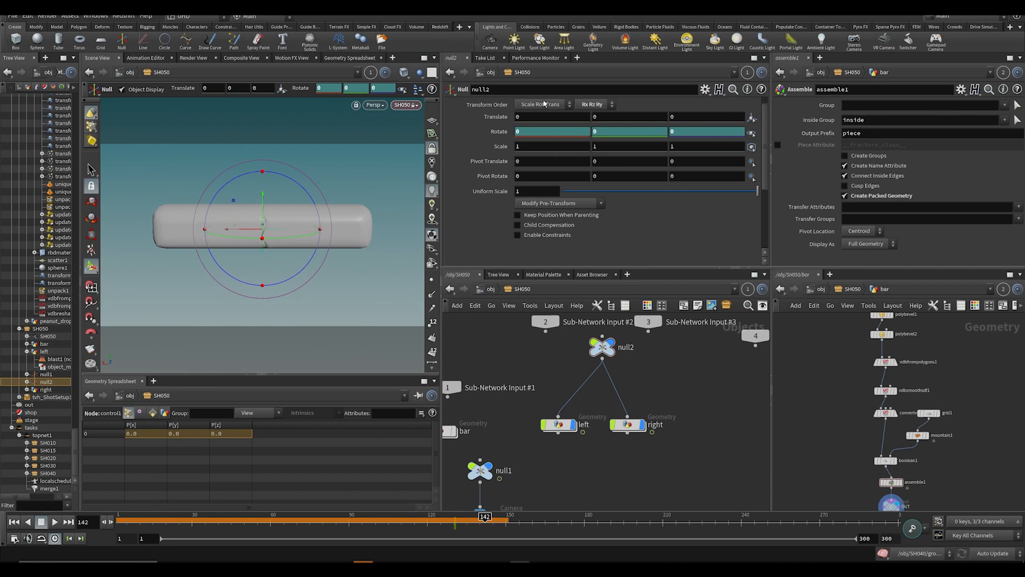
Step: Try out rotations on null2 and set its Rotate X to -51 and Rotate Y to 23 on frame 142
mouse_move(542, 131)
middle_down()
mouse_move(541, 114)
mouse_move(547, 137)
mouse_move(521, 116)
mouse_move(478, 117)
mouse_move(558, 135)
middle_up()
key(ctrl+z)
drag(402, 521, 525, 521)
middle_drag(605, 136, 598, 157)
key(ctrl+z)
drag(446, 524, 485, 522)
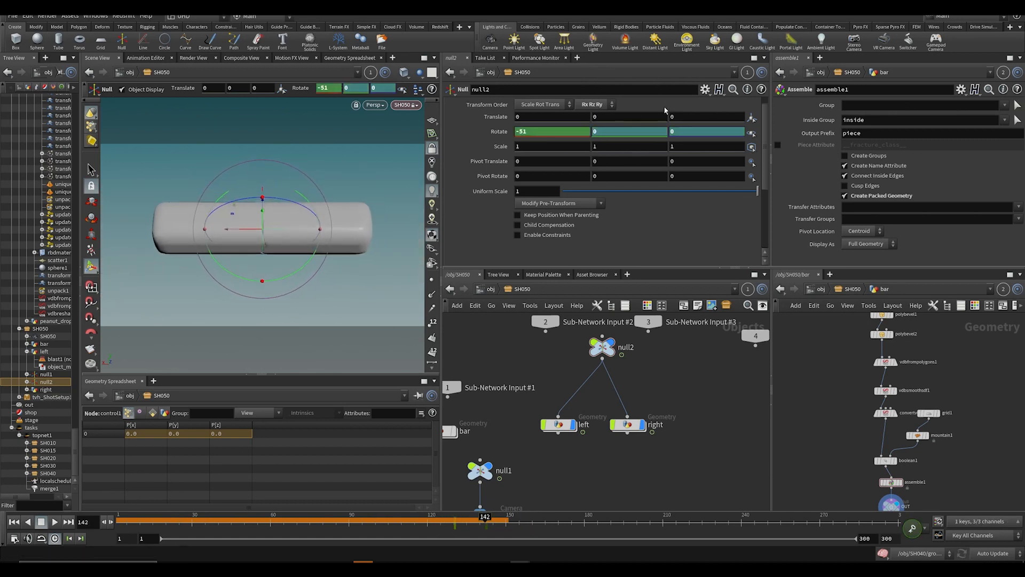
mouse_move(627, 129)
middle_down()
mouse_move(622, 118)
mouse_move(640, 120)
mouse_move(612, 138)
middle_up()
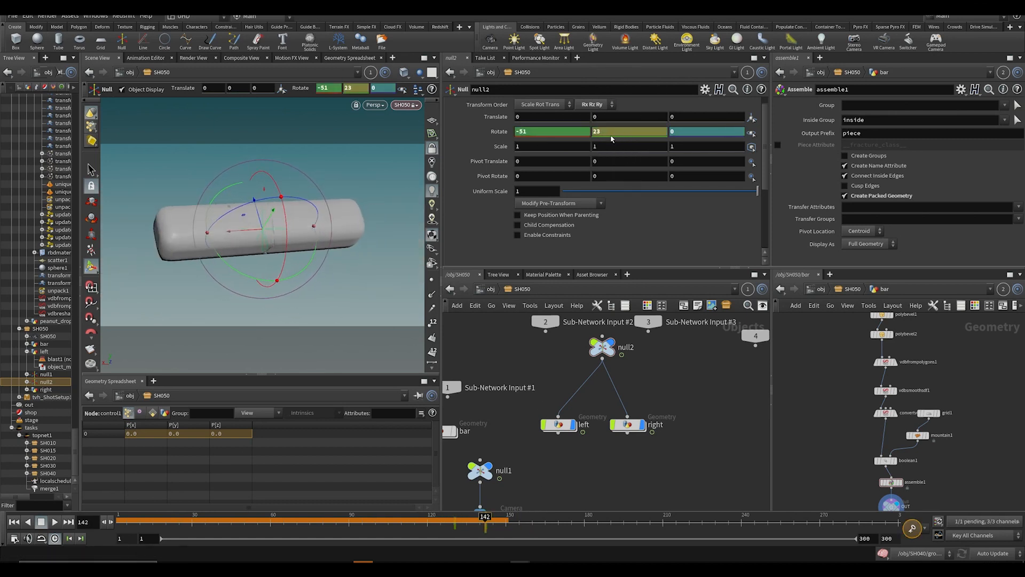
Step: Keyframe null2's Rotate Y at -23 on frame 238 and play the animation from the start
drag(454, 522, 519, 516)
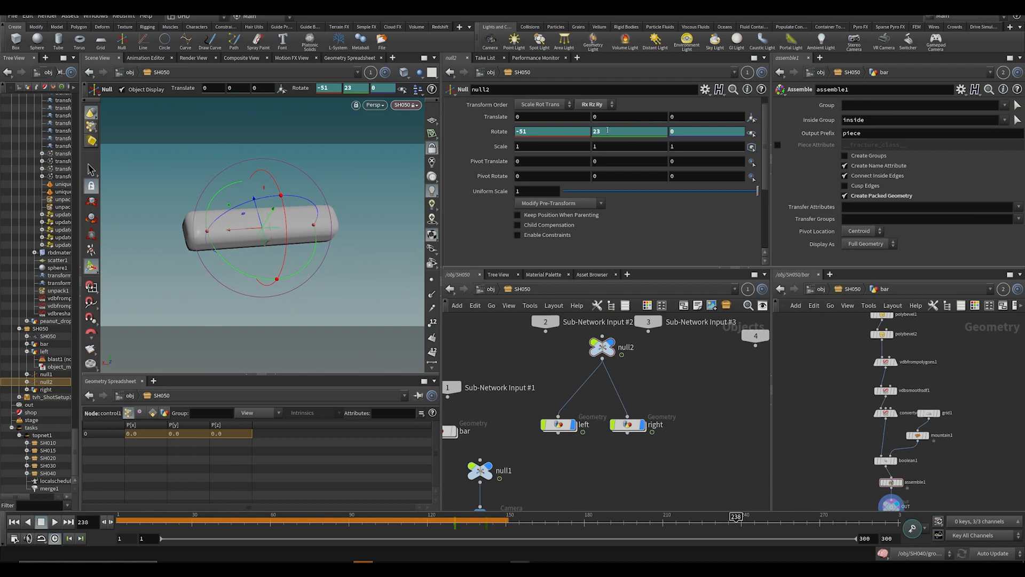
key(Return)
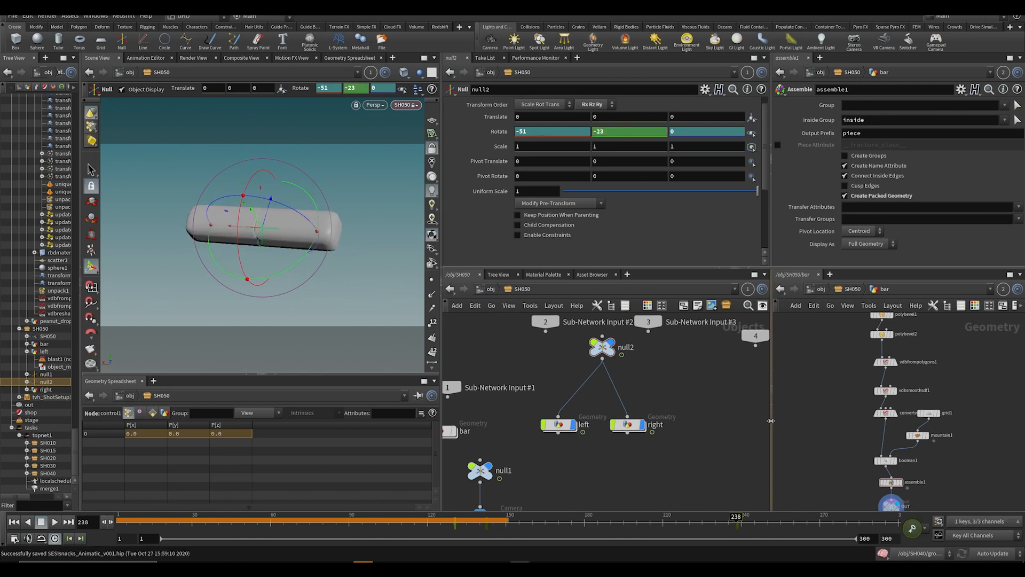
key(ctrl+Up)
key(Up)
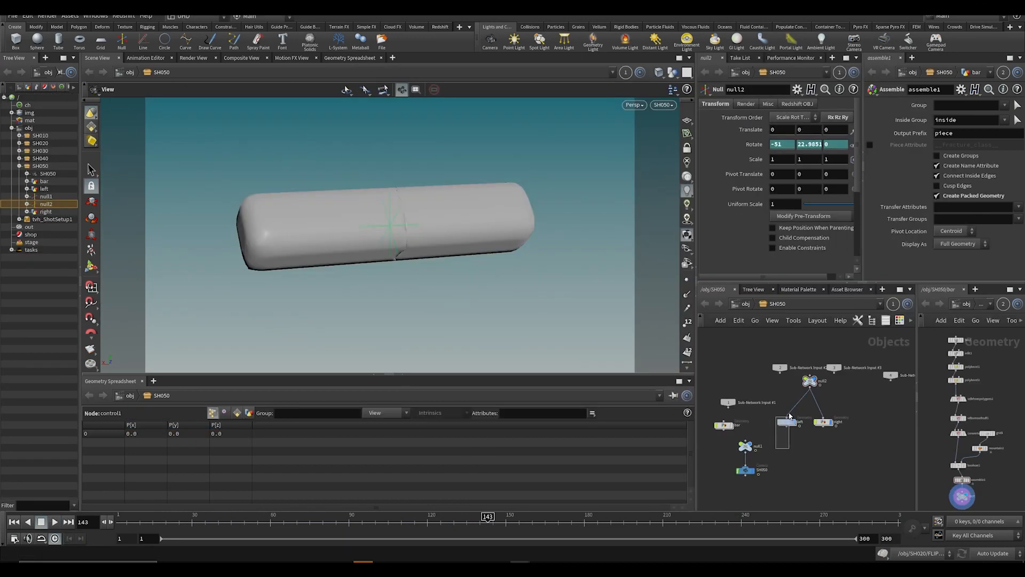
Step: Open null2's rotation curves and straighten the Rotate Y segment between frames 142 and 238
drag(790, 416, 790, 417)
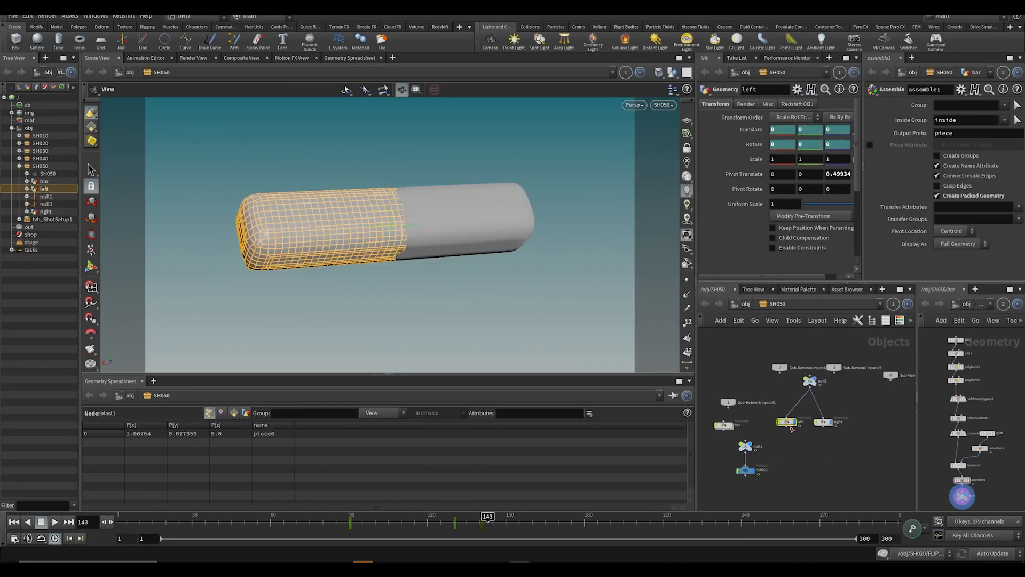
click(813, 378)
drag(397, 516, 511, 516)
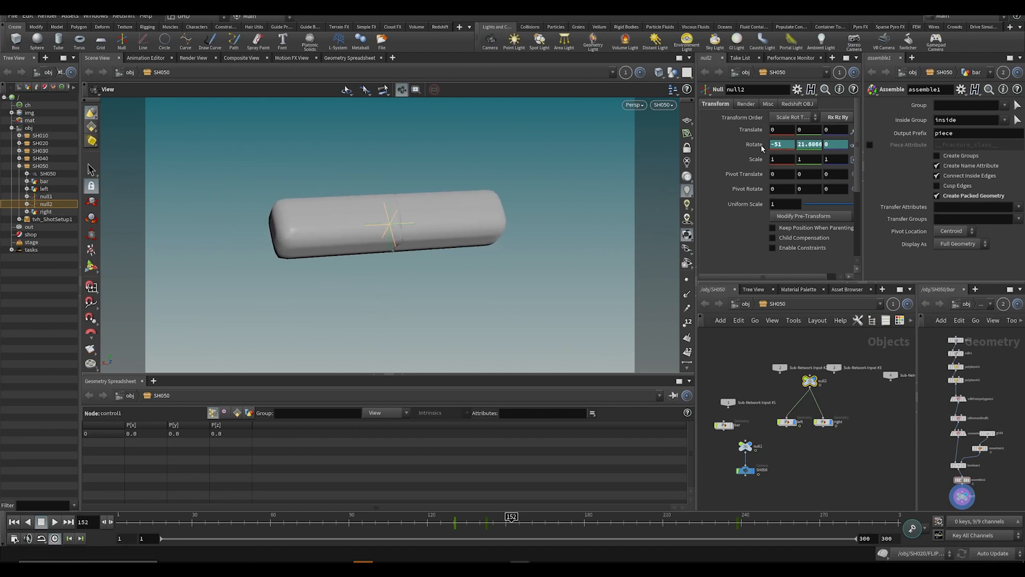
shift+click(762, 148)
drag(755, 132, 820, 235)
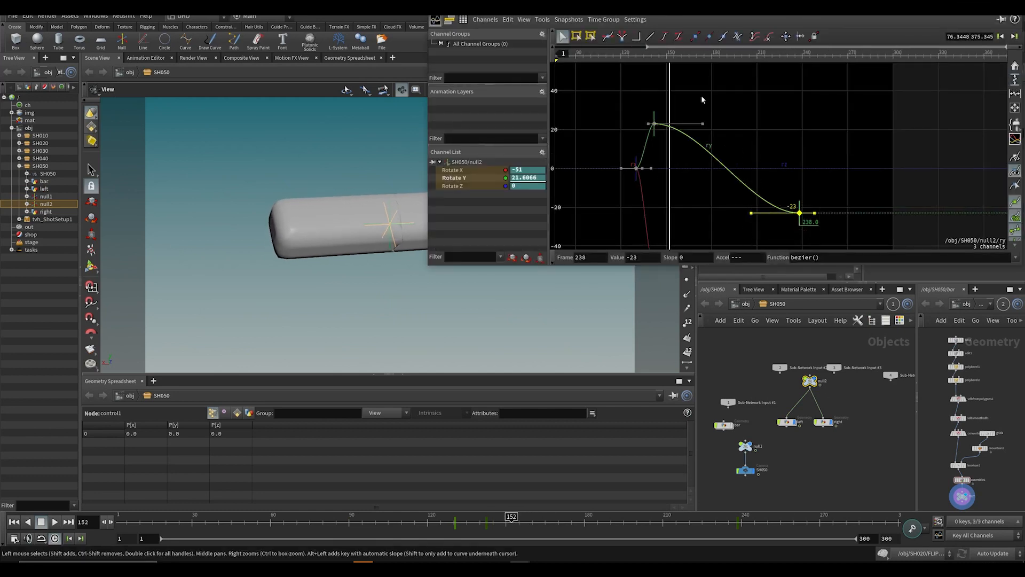
click(651, 36)
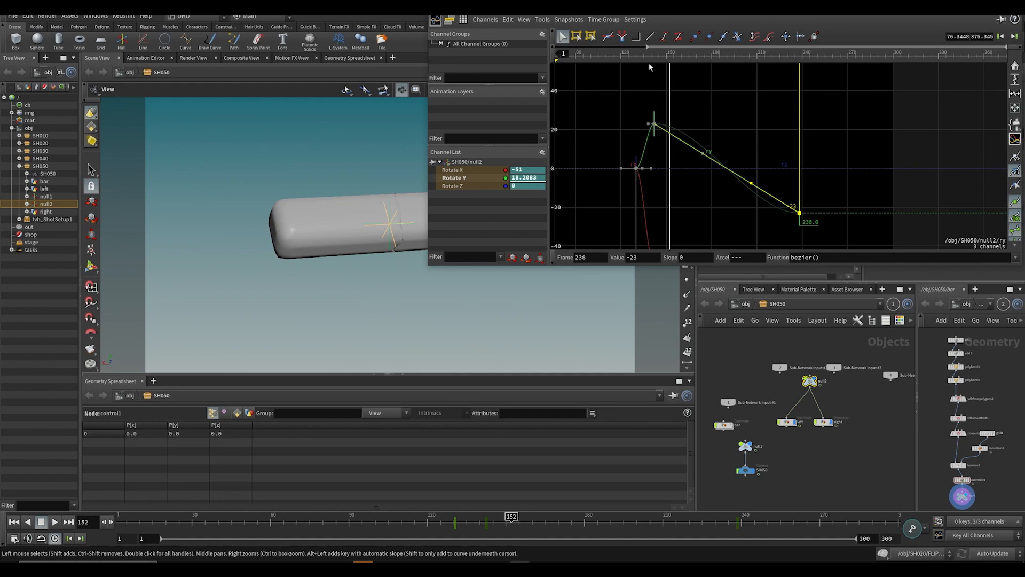
Step: Play back the spin and tilt the incoming tangent of the Rotate Y key on frame 142 to a slope of about 5.86
key(Up)
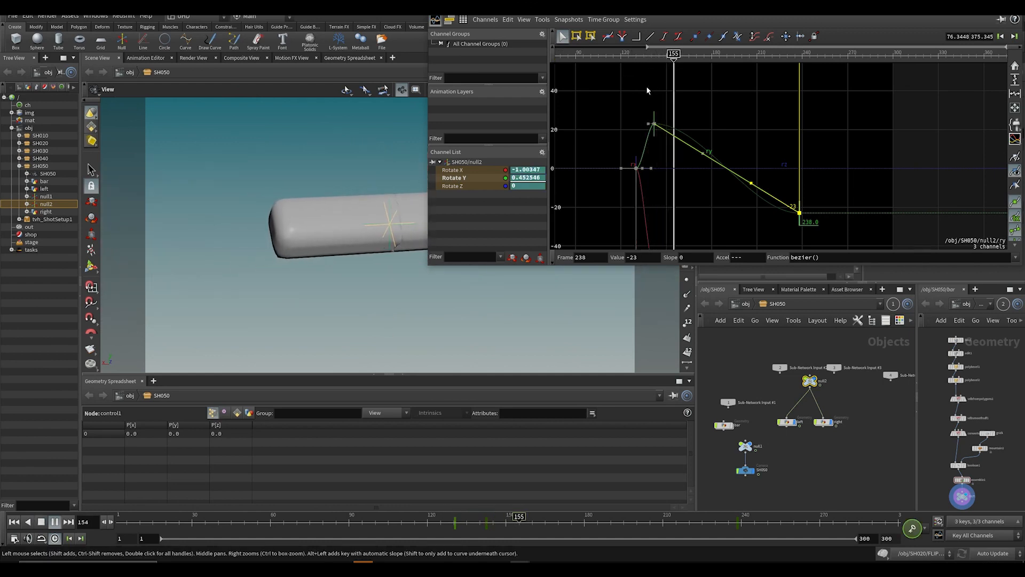
scroll(654, 114, up, 4)
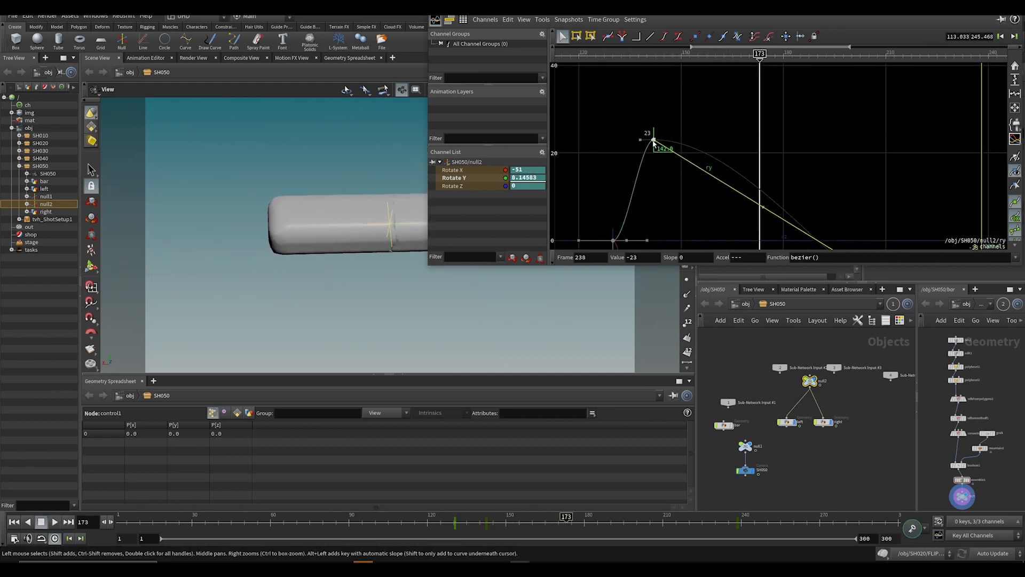
click(653, 140)
click(743, 194)
middle_drag(694, 143, 675, 108)
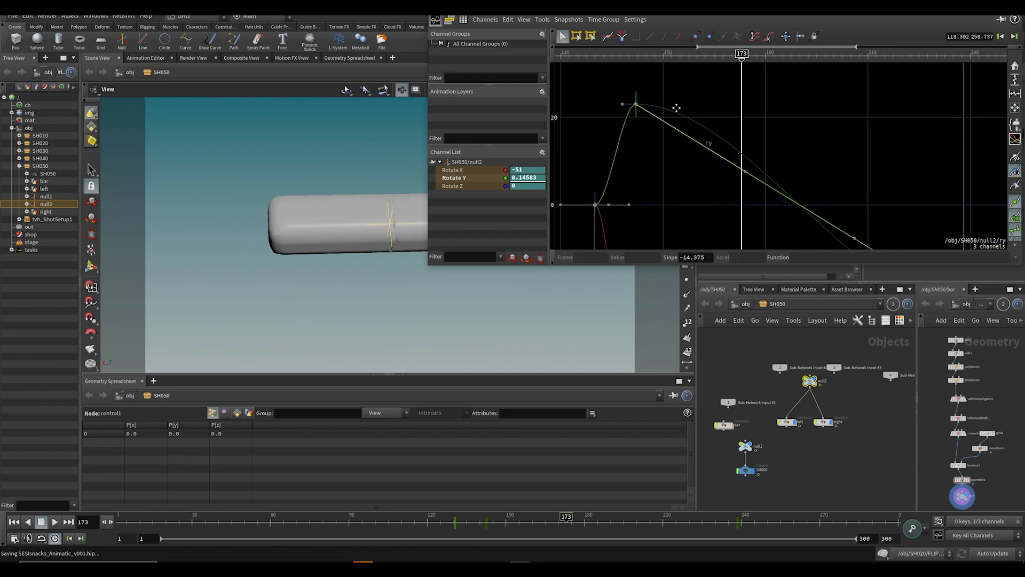
drag(622, 104, 615, 105)
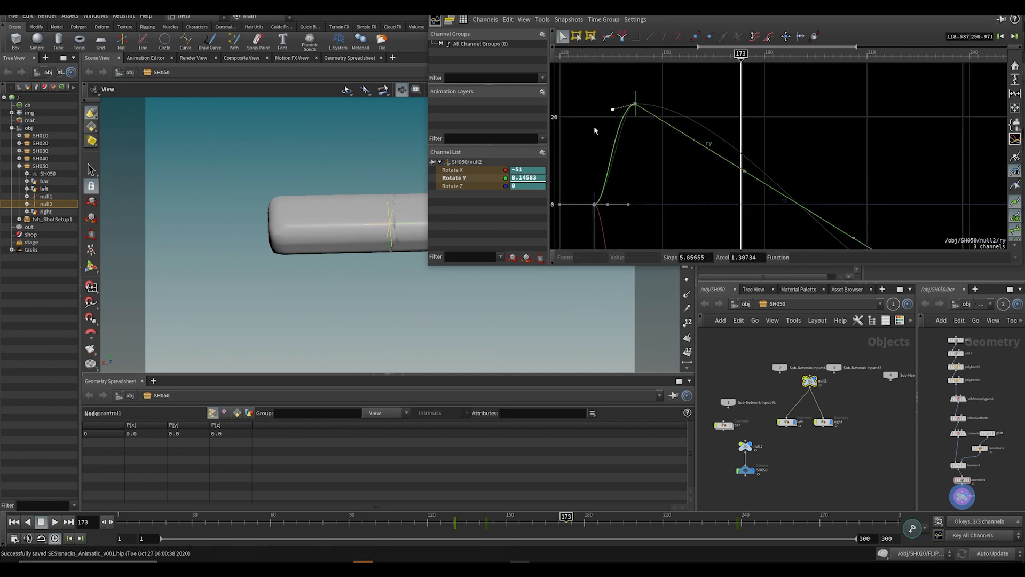
Step: Play back the bar's joining and spin, close the curve editor, and scrub through the shot to frame 149
click(440, 520)
key(Up)
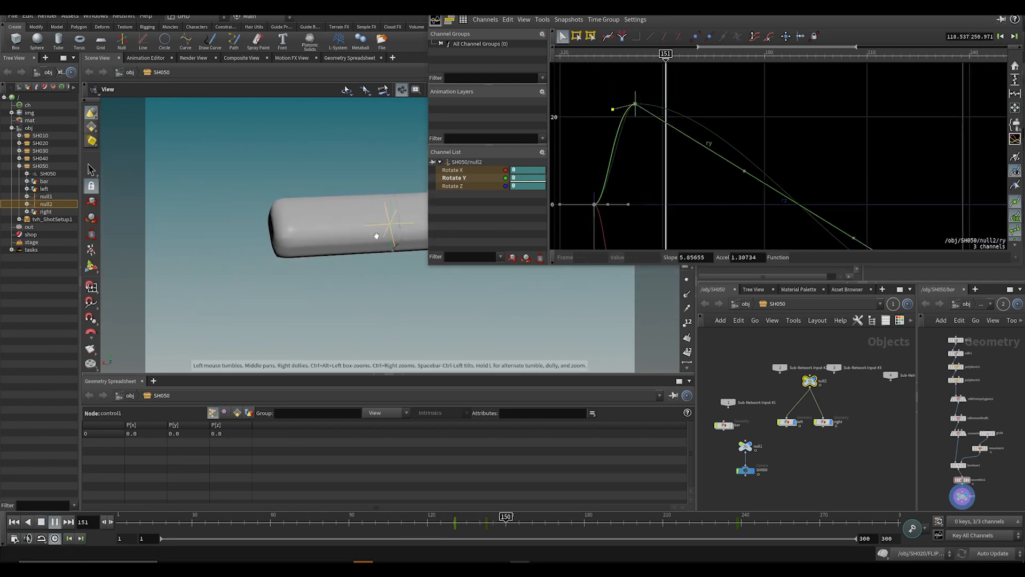
key(alt+F4)
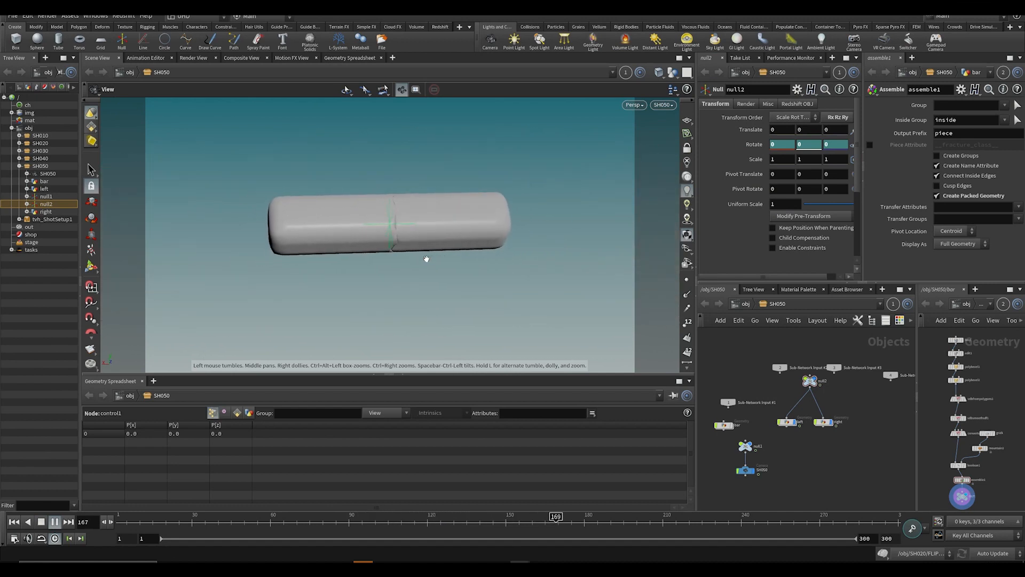
drag(471, 521, 411, 543)
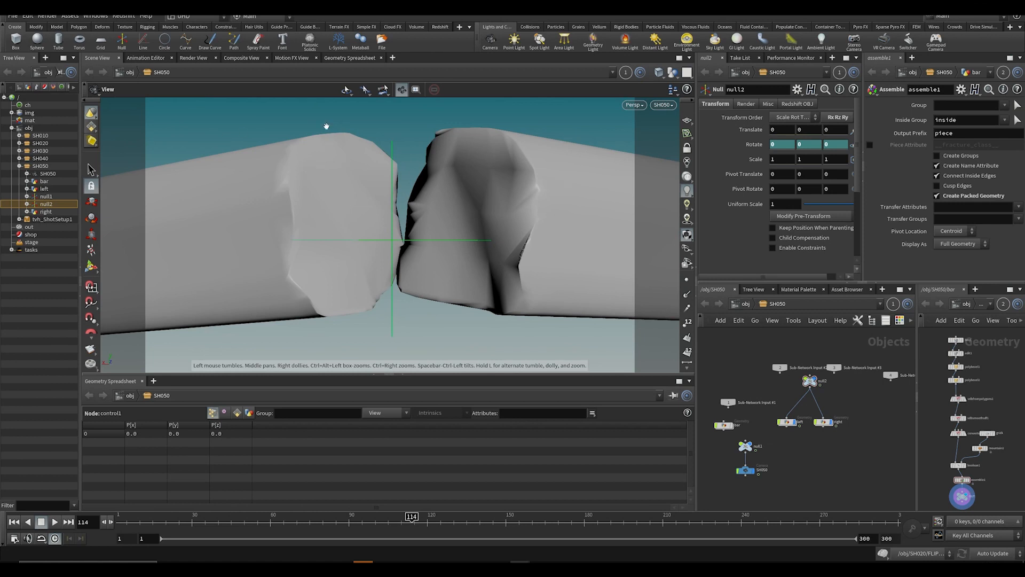
key(Up)
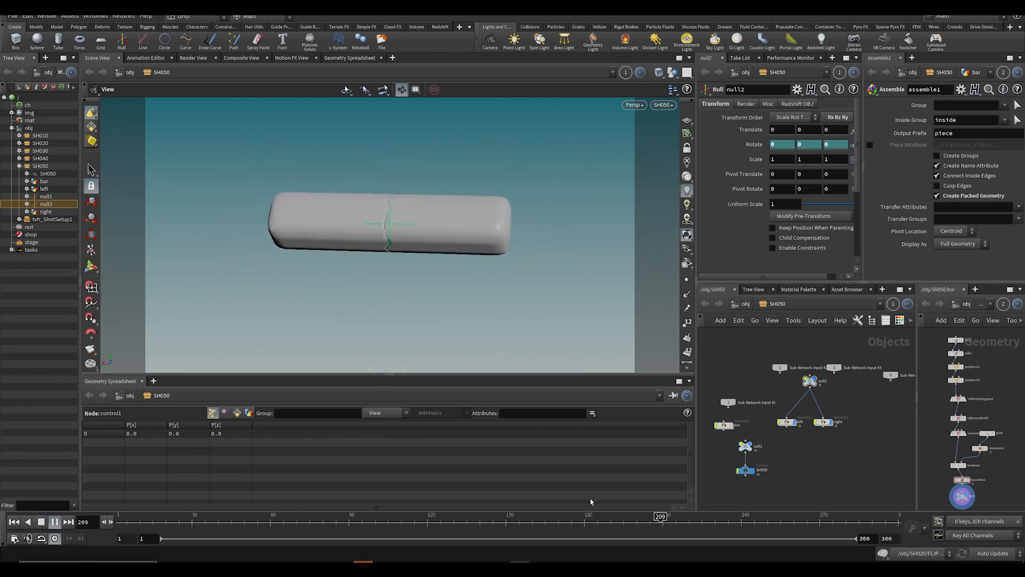
drag(438, 516, 503, 526)
scroll(721, 417, down, 2)
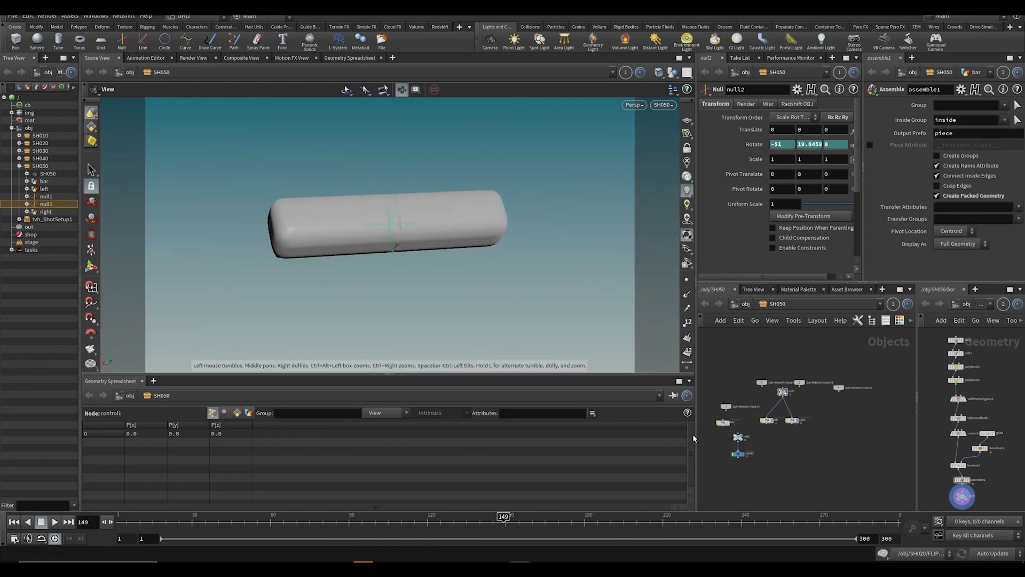
Step: Widen the network panes and open SH030's FLIP network side by side with SH050's bar network
drag(694, 438, 643, 438)
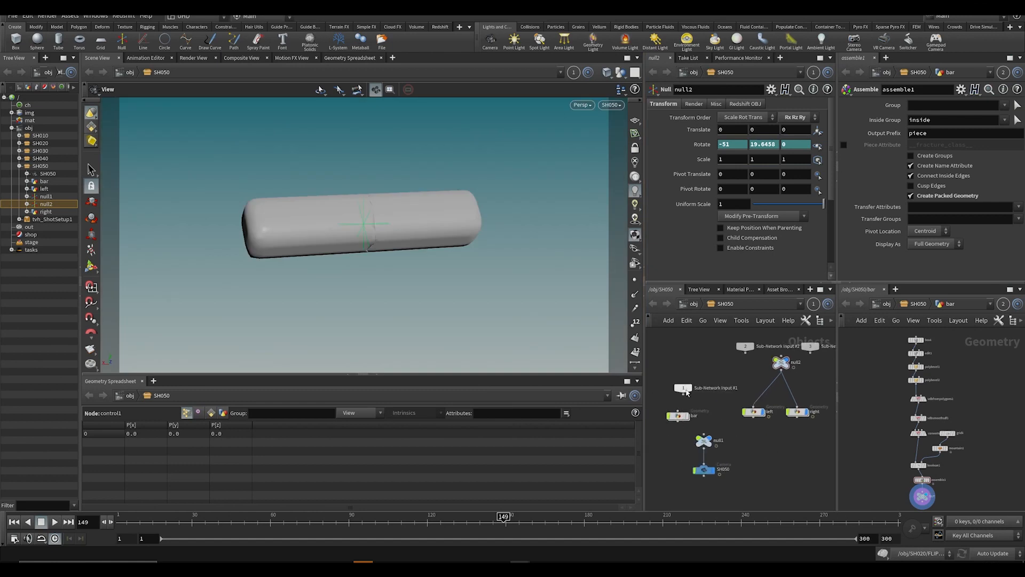
click(903, 303)
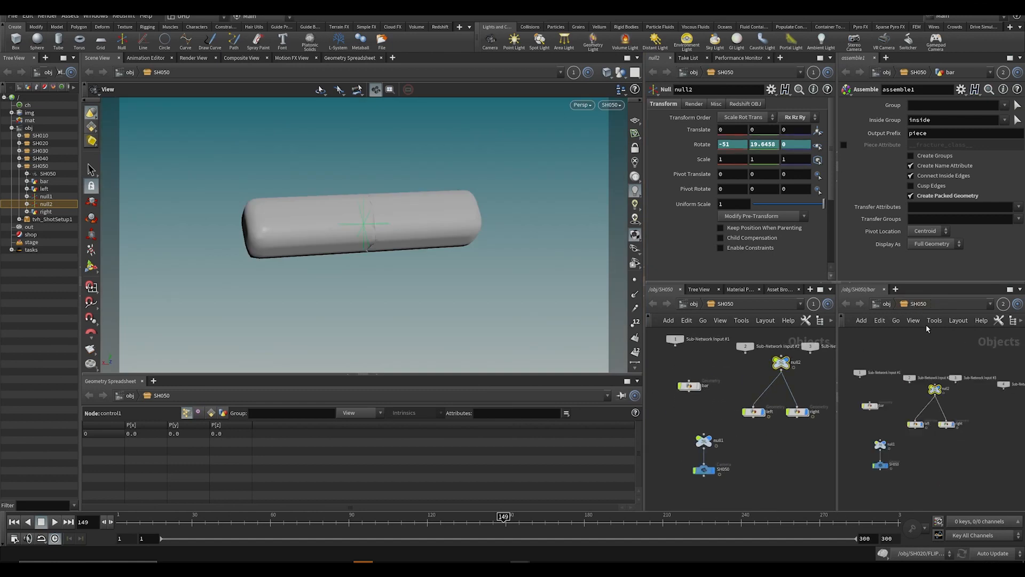
click(880, 302)
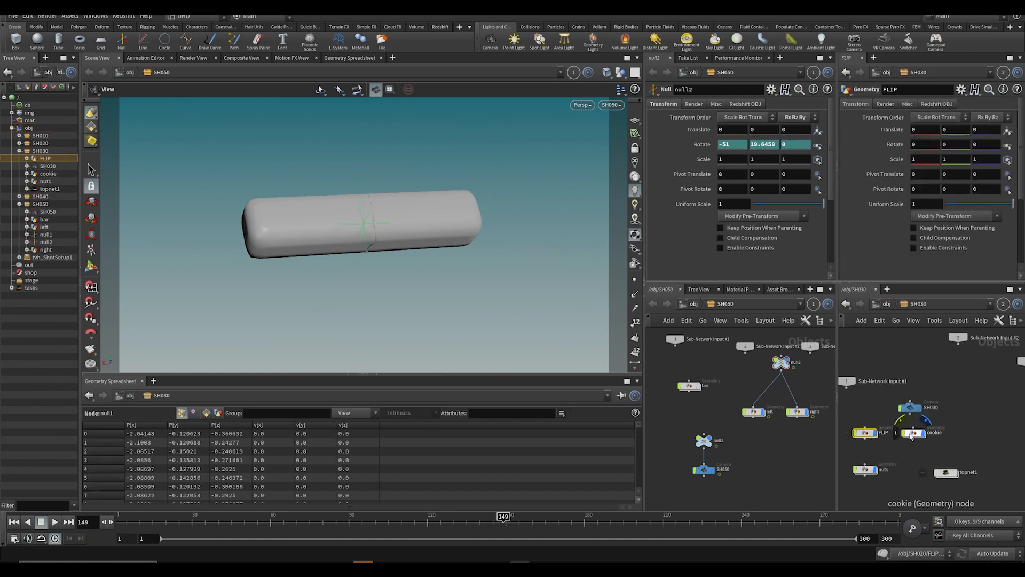
double_click(865, 433)
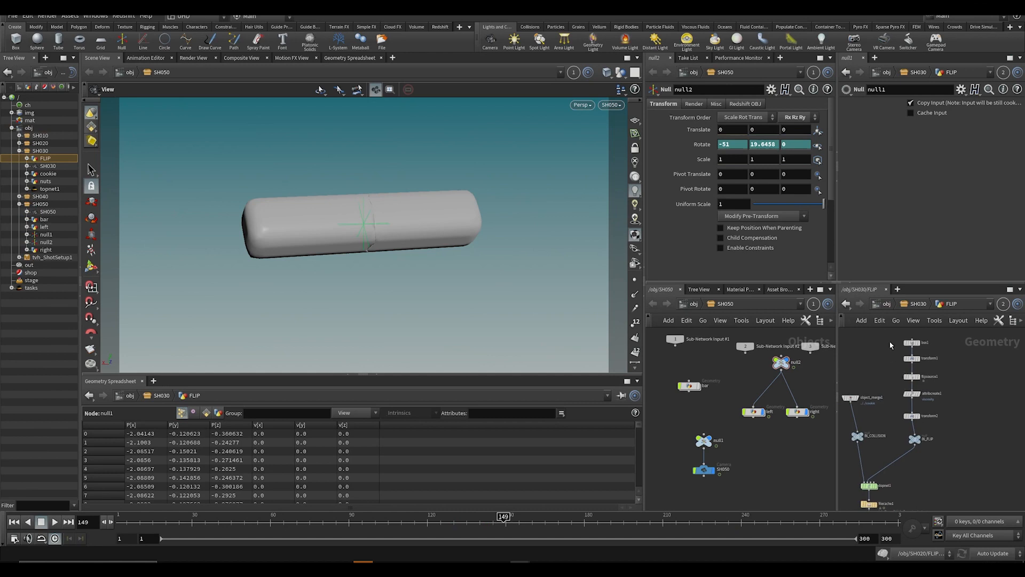
middle_drag(954, 476, 956, 329)
drag(935, 369, 914, 433)
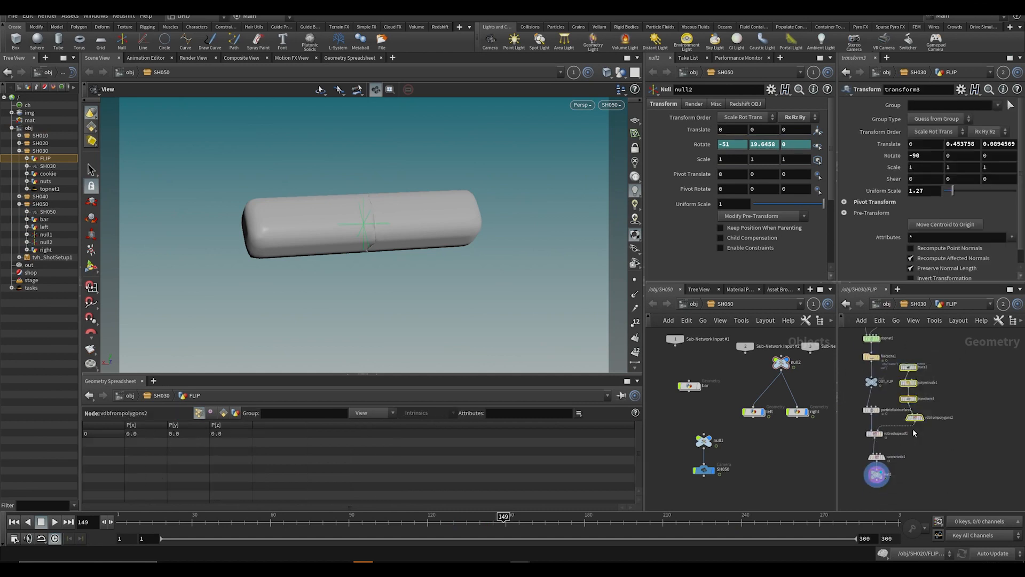
double_click(690, 386)
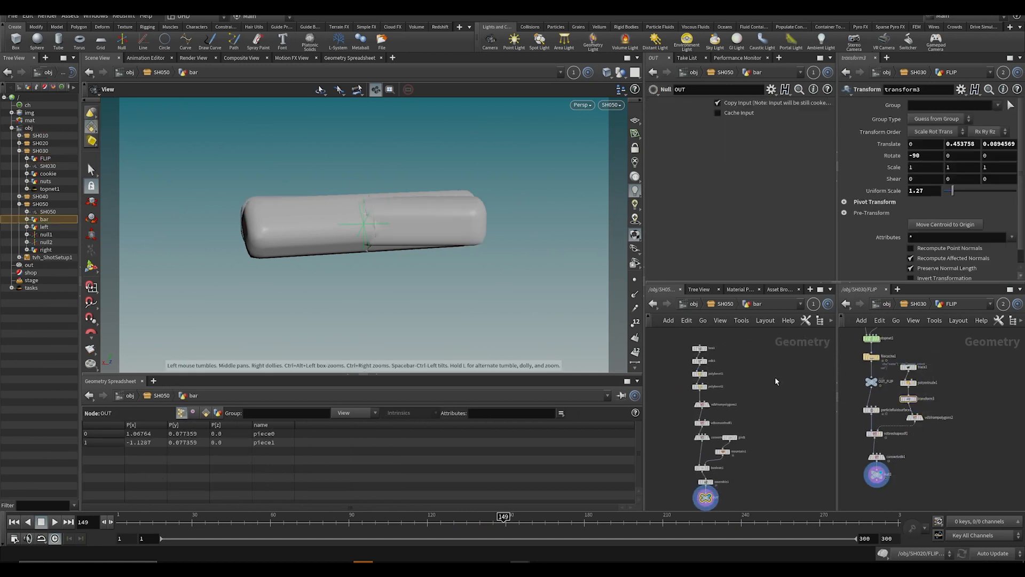
Step: Copy the trace, polyextrude, transform3 and vdbfrompolygons2 chain from FLIP into the bar network and save the scene
key(ctrl+v)
key(ctrl+z)
scroll(853, 388, down, 2)
drag(916, 353, 874, 429)
click(895, 408)
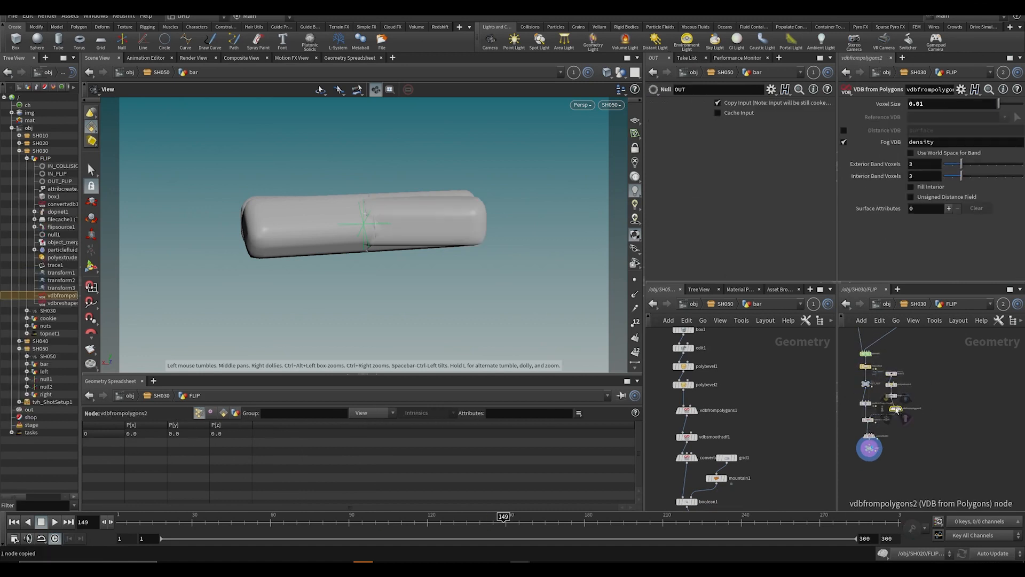
key(ctrl+c)
drag(942, 376, 897, 417)
scroll(903, 380, up, 2)
key(ctrl+c)
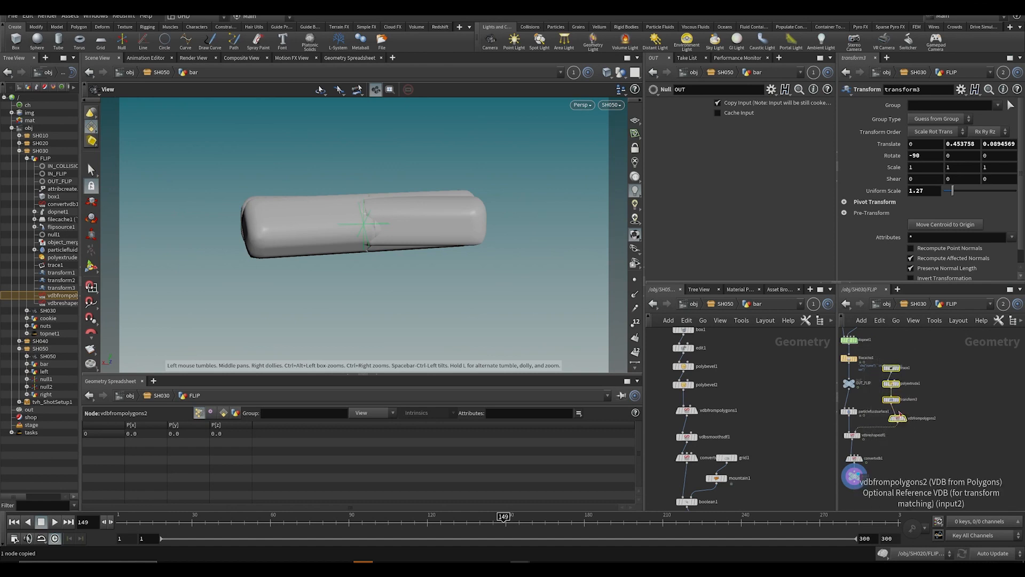
key(ctrl+v)
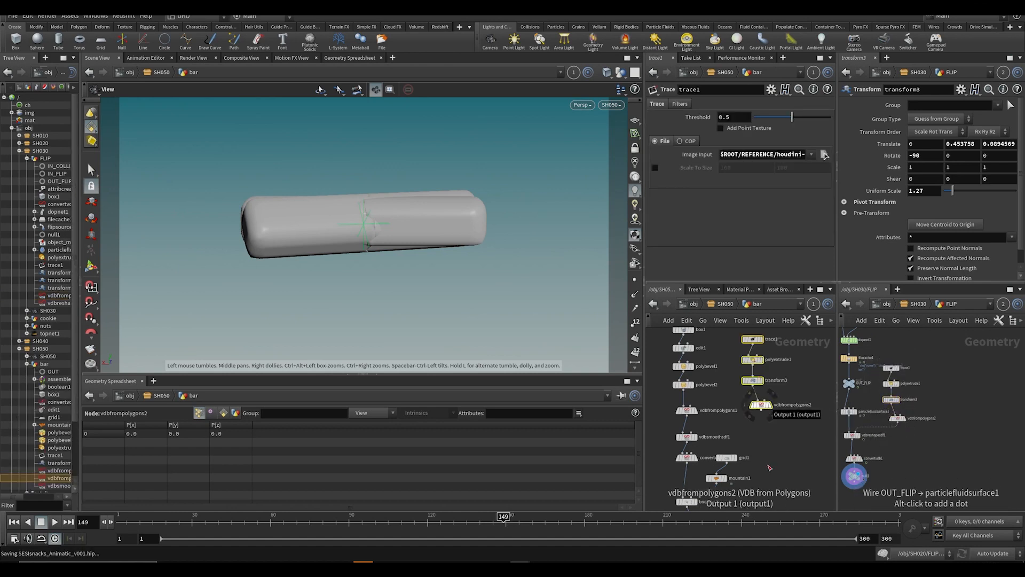
key(ctrl+s)
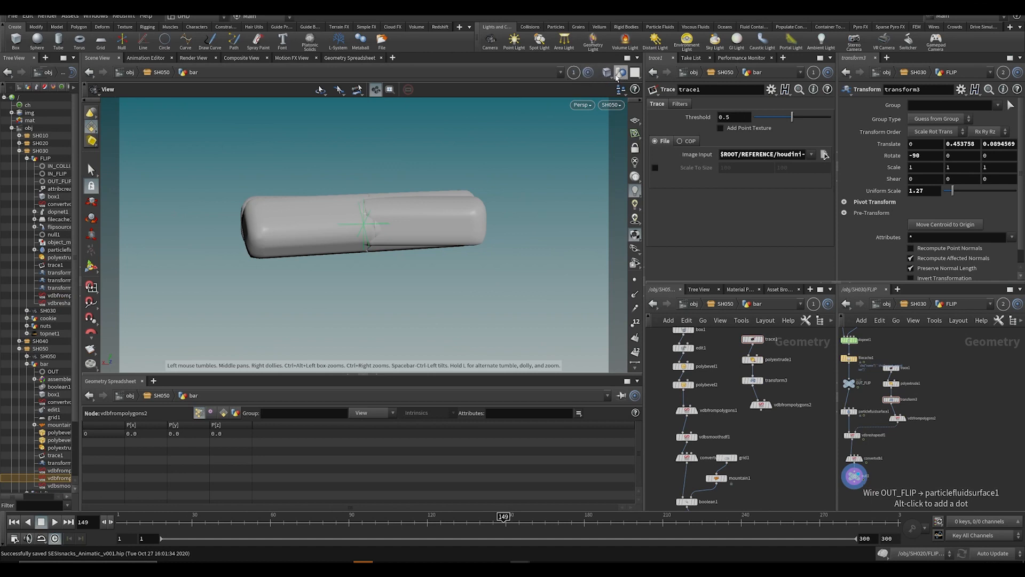
Step: Display vdbsmoothsdf1 and rearrange the mountain1, grid1 and VDB nodes to make room above convertvdb1
scroll(705, 422, up, 2)
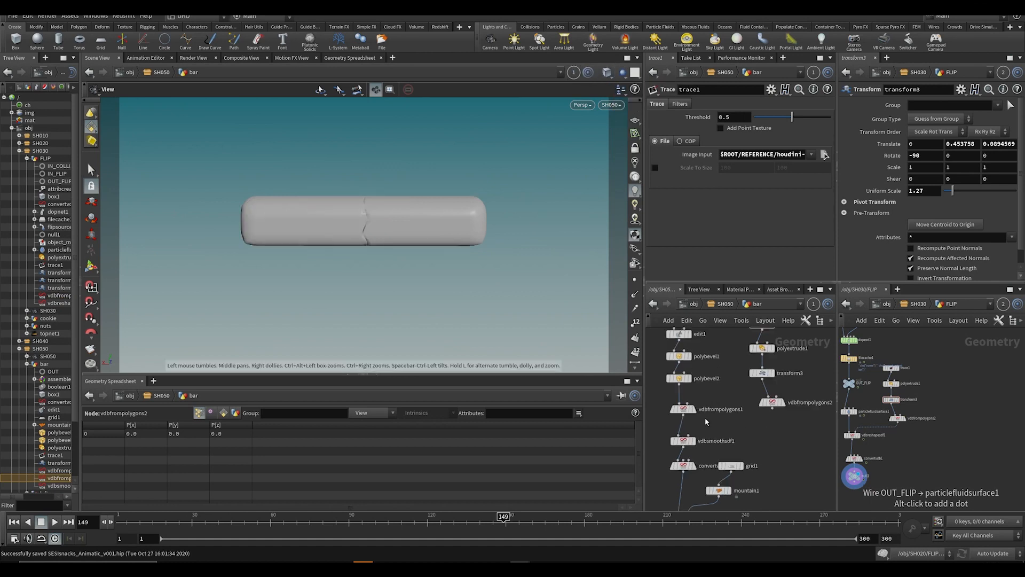
scroll(706, 422, down, 3)
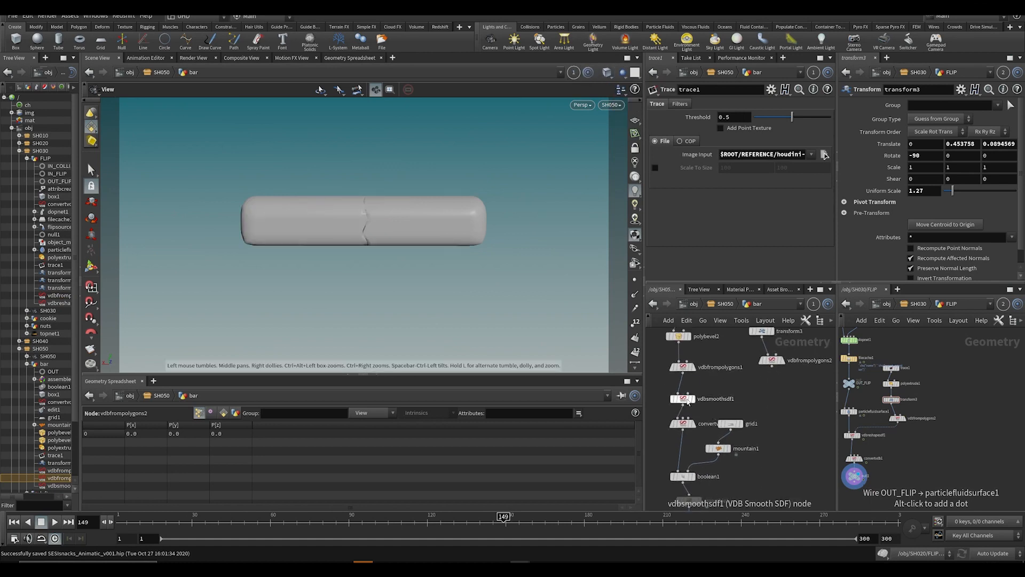
click(692, 399)
scroll(704, 411, up, 2)
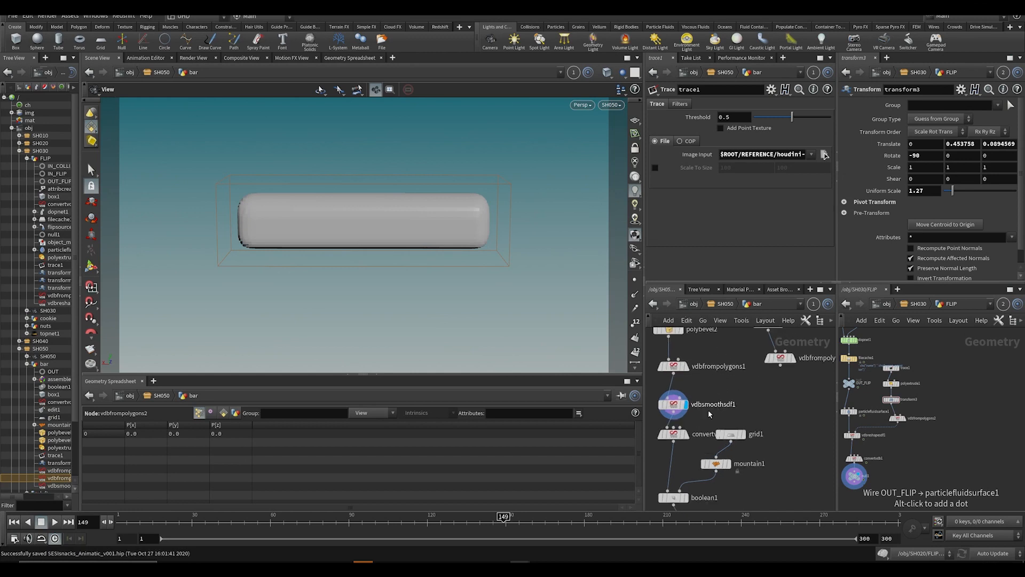
scroll(755, 381, down, 3)
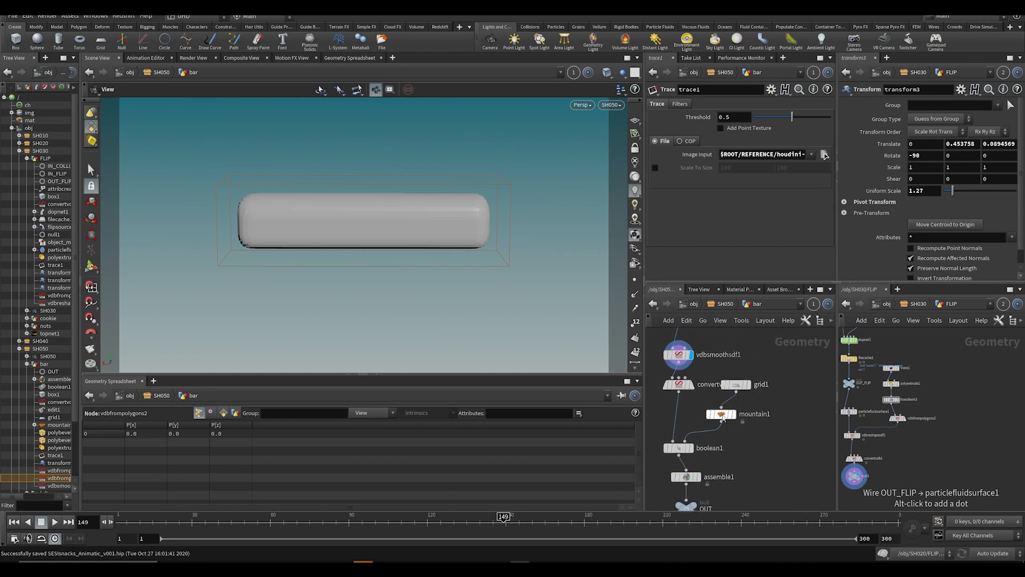
drag(722, 413, 729, 436)
drag(736, 385, 721, 411)
middle_drag(718, 398, 712, 450)
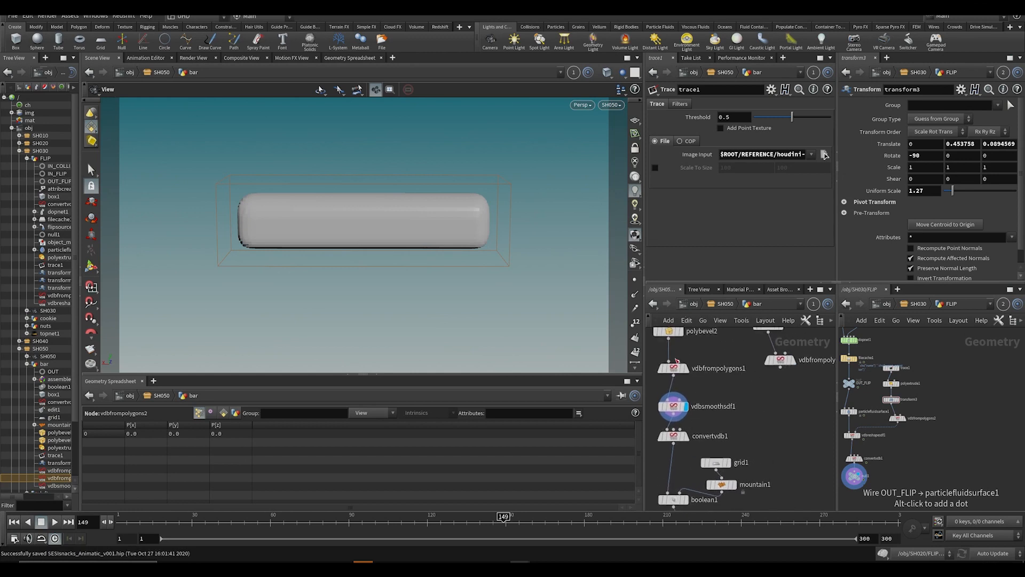
drag(674, 410, 674, 367)
Step: Insert a VDB Reshape SDF node between vdbsmoothsdf1 and convertvdb1 and display its result
key(Tab)
text(v)
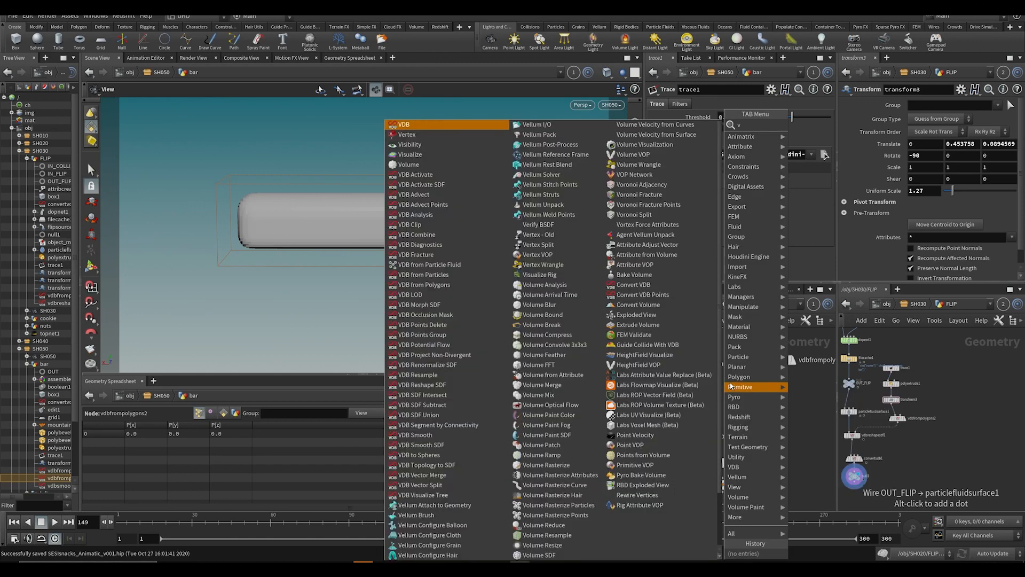
text(db re)
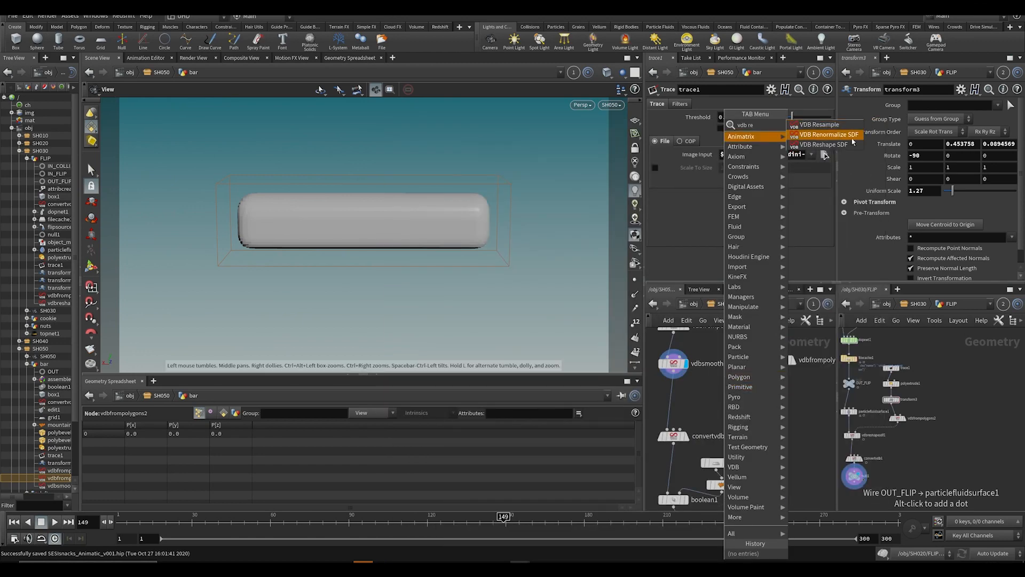
click(822, 144)
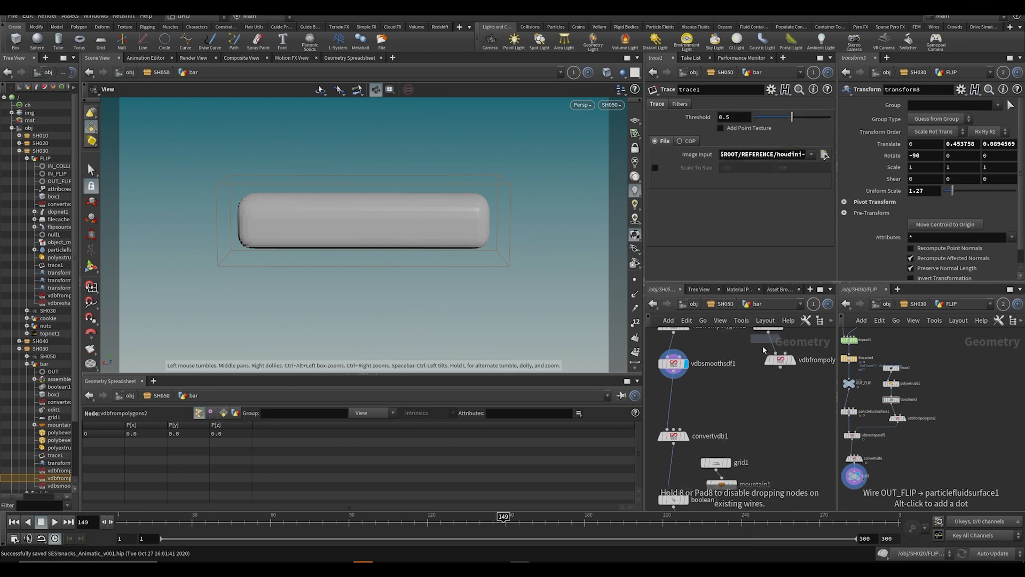
click(760, 433)
click(718, 417)
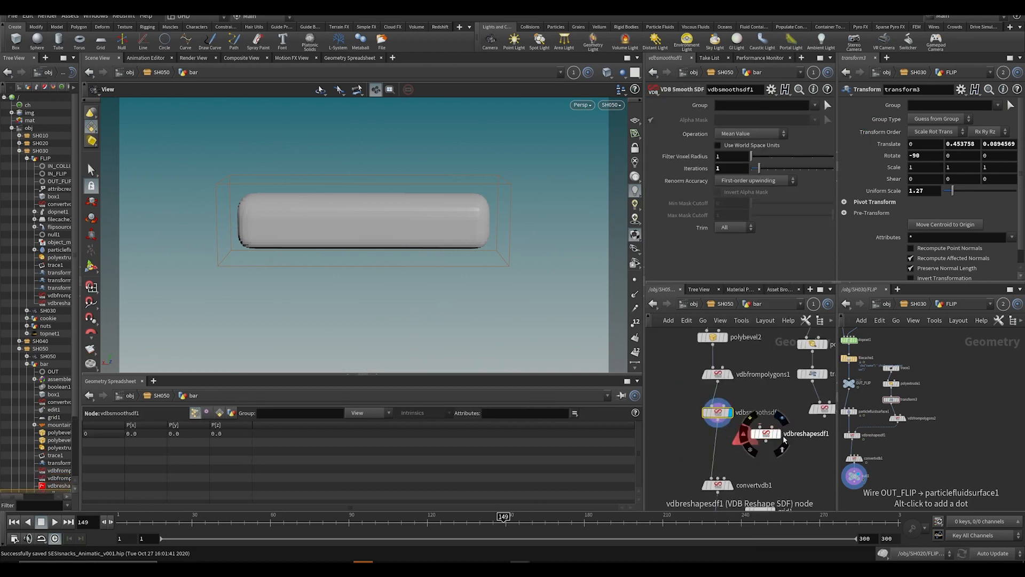
drag(765, 436, 717, 455)
click(734, 439)
click(719, 454)
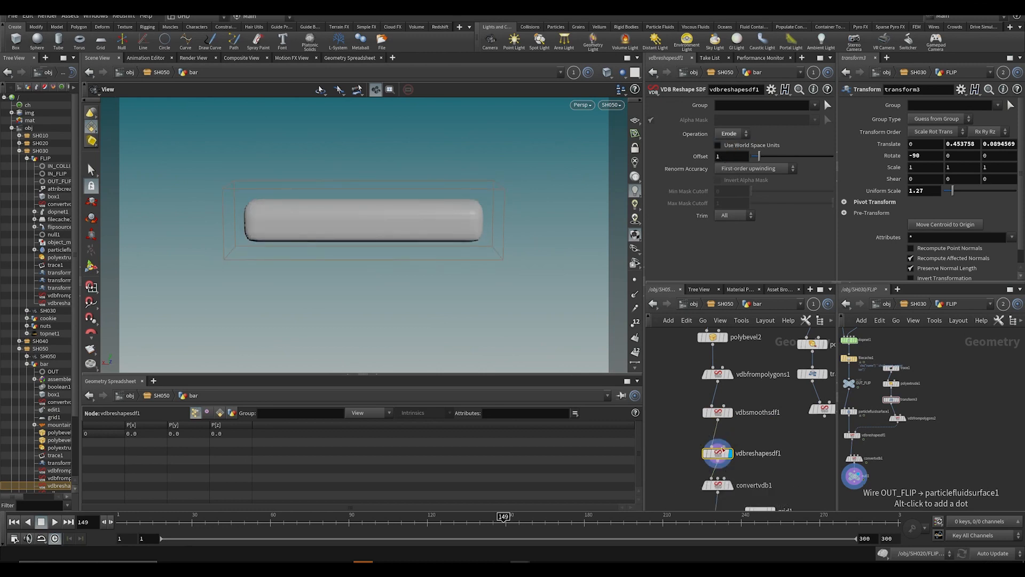
Step: Feed vdbfrompolygons2 into vdbreshapesdf1 as the alpha mask and inspect the logo imprint on the bar
drag(724, 447, 824, 416)
middle_drag(764, 379, 734, 379)
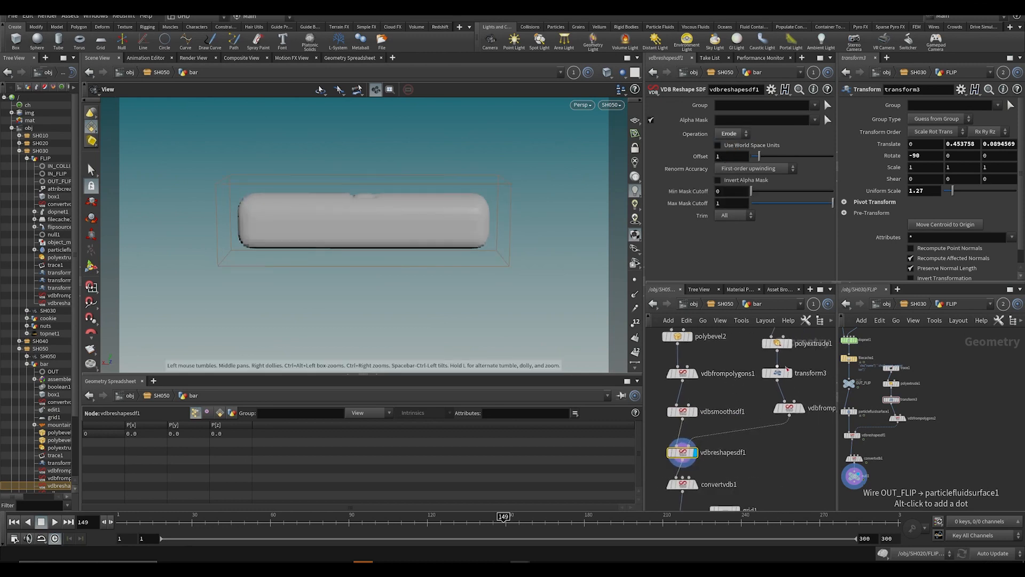
click(777, 373)
drag(468, 203, 475, 235)
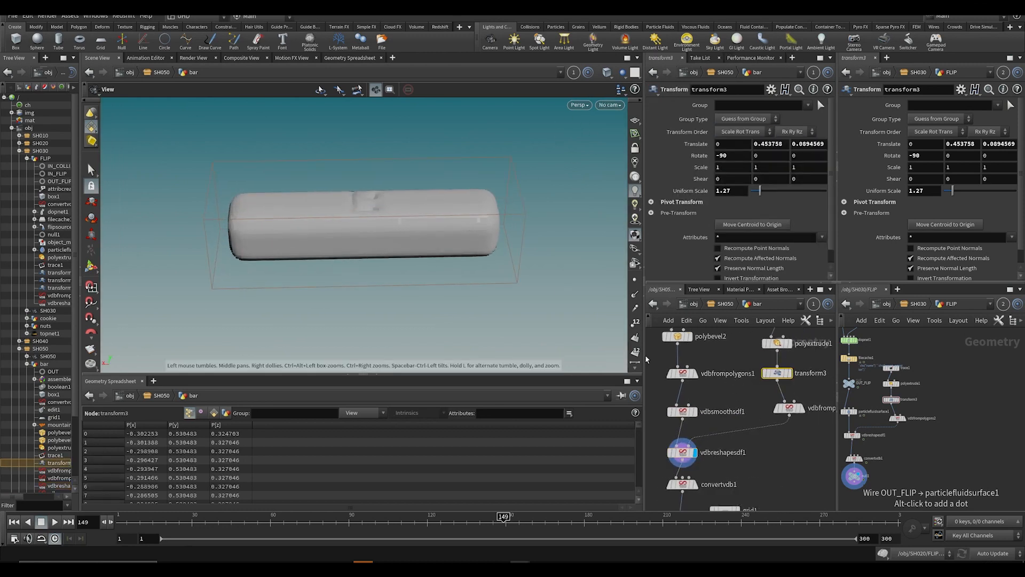
Step: Set vdbfrompolygons1's voxel size to 0.03 for a finer bar surface and save the scene
click(684, 373)
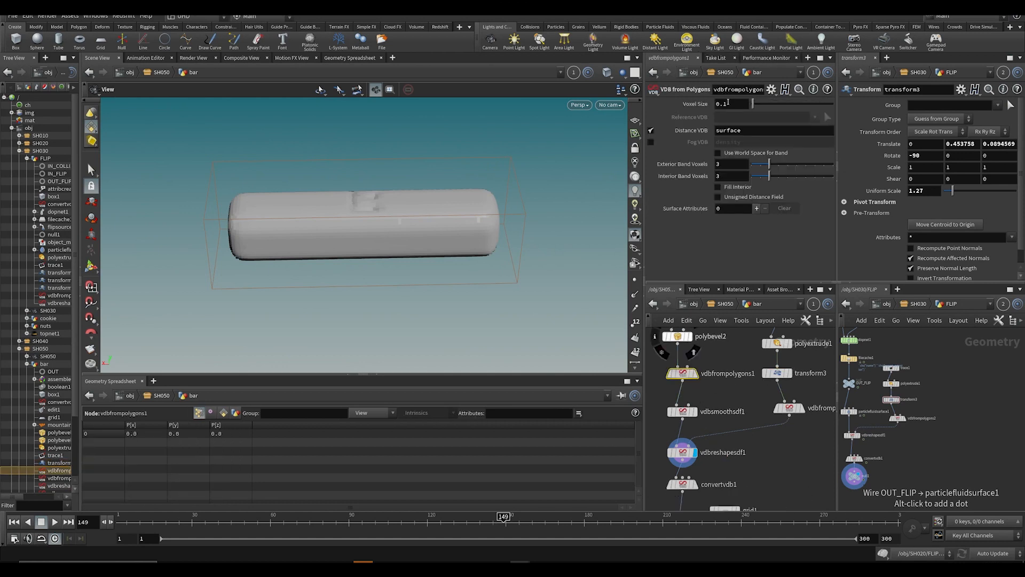
key(BackSpace)
text(03)
key(Return)
key(ctrl+s)
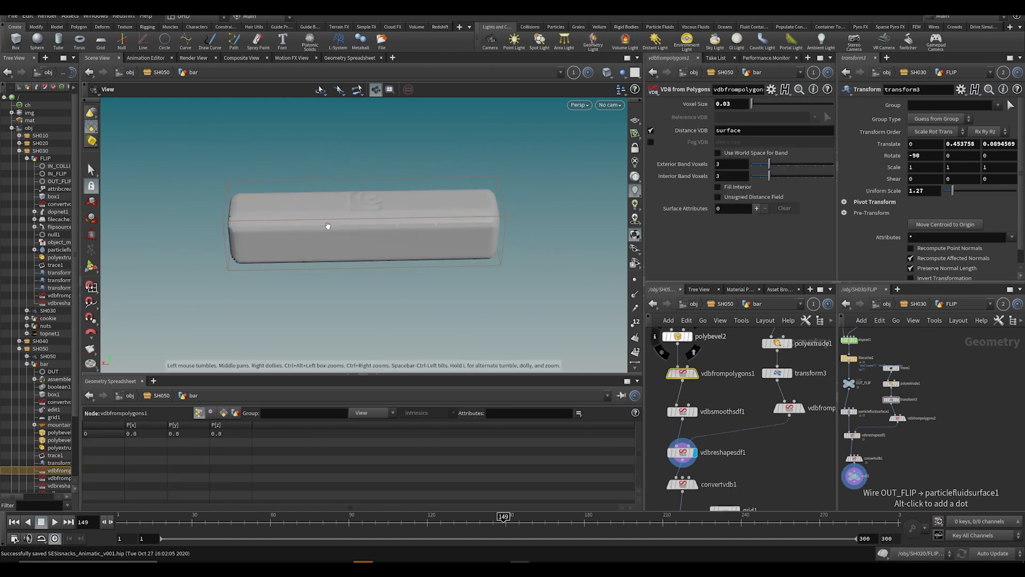
Step: Enlarge the logo by setting transform3's Uniform Scale to 1.96
drag(327, 226, 343, 276)
click(777, 373)
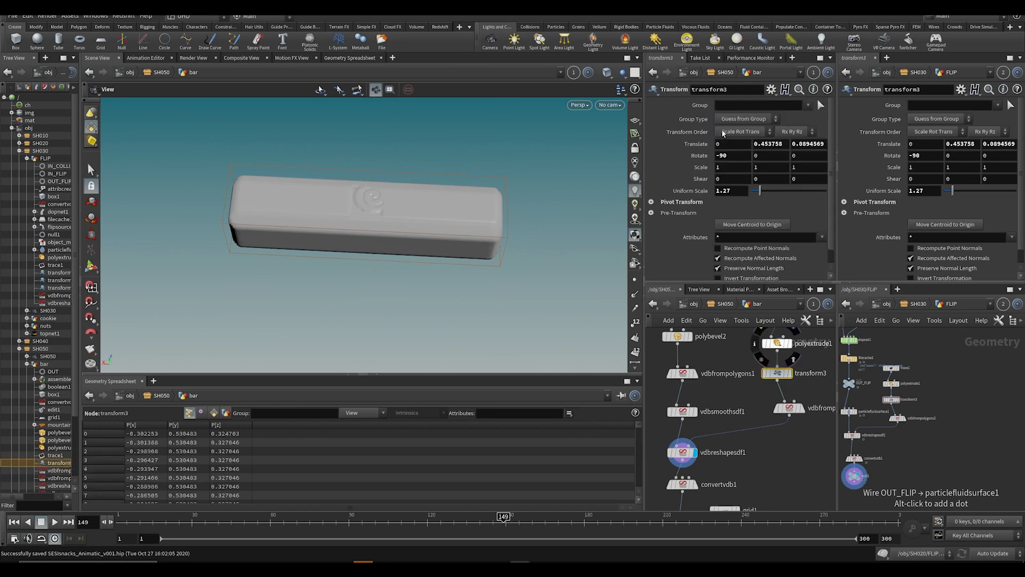
drag(764, 195, 766, 193)
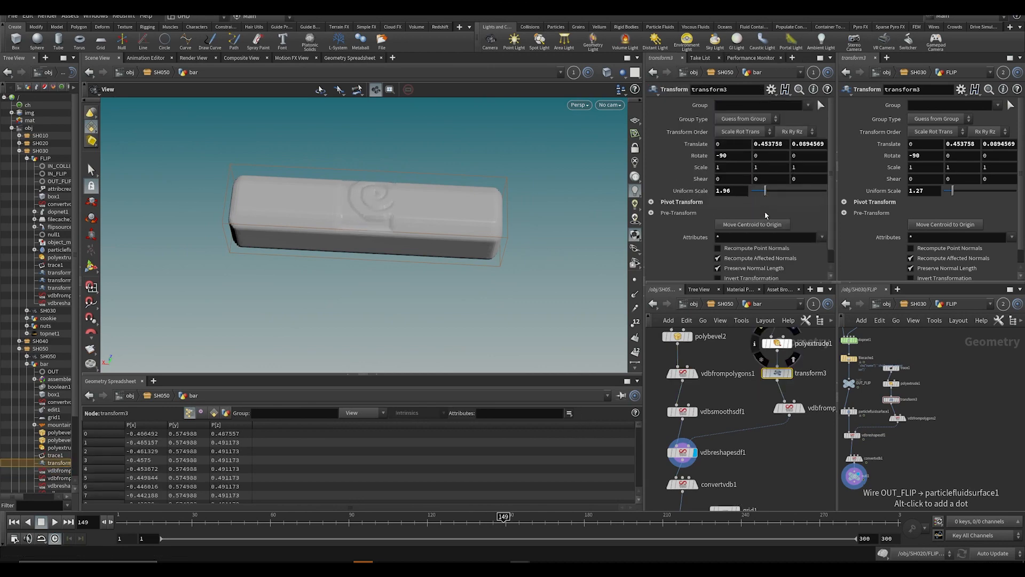
Step: Set the Offset of vdbreshapesdf1 to 2.11 and the Iterations of vdbsmoothsdf1 to 4
click(684, 453)
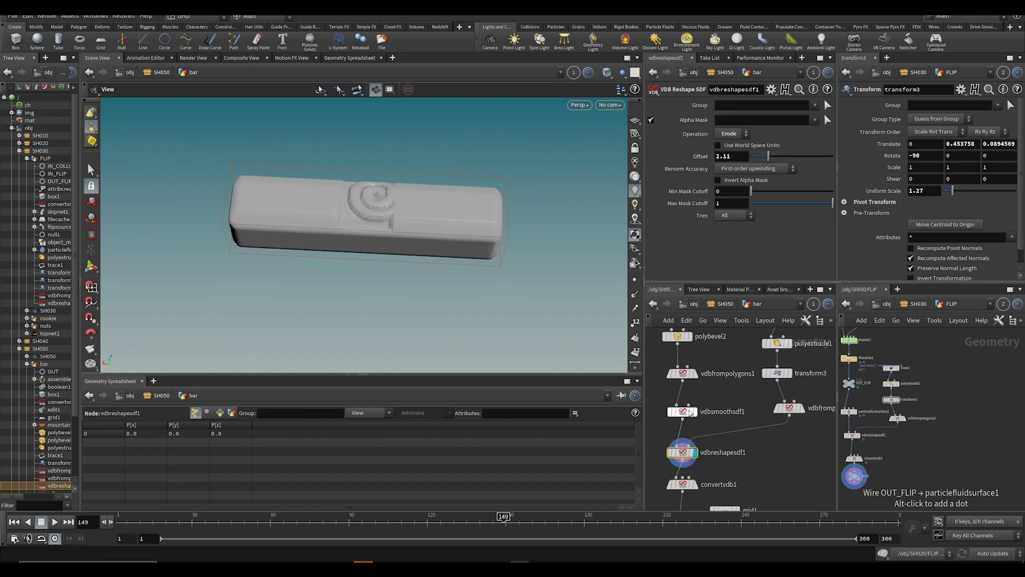
click(689, 413)
drag(753, 171, 784, 171)
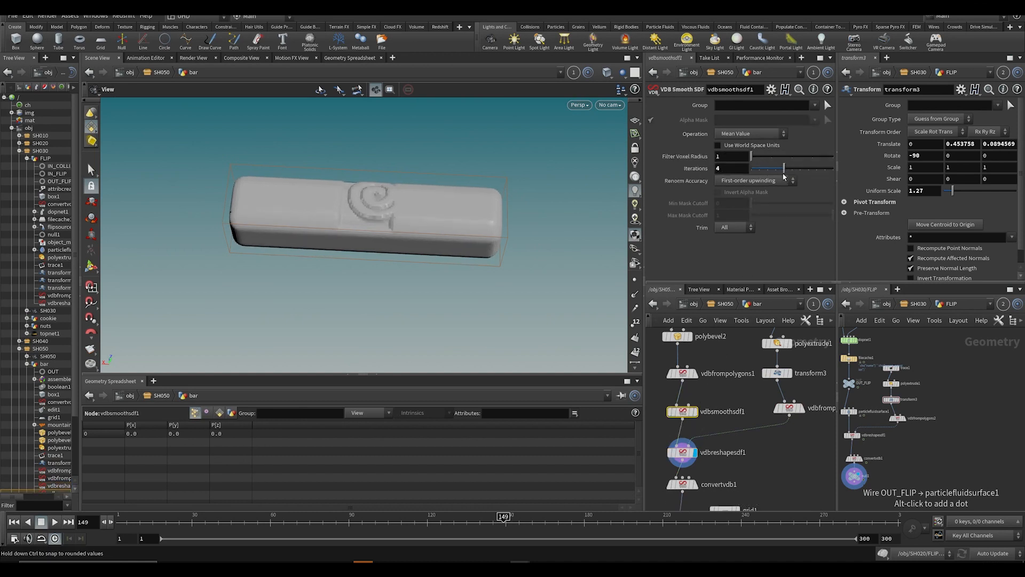
Step: Inspect the logo relief from a lower angle and display the bar network's OUT node
drag(427, 211, 449, 158)
scroll(726, 470, down, 3)
middle_drag(729, 486, 721, 385)
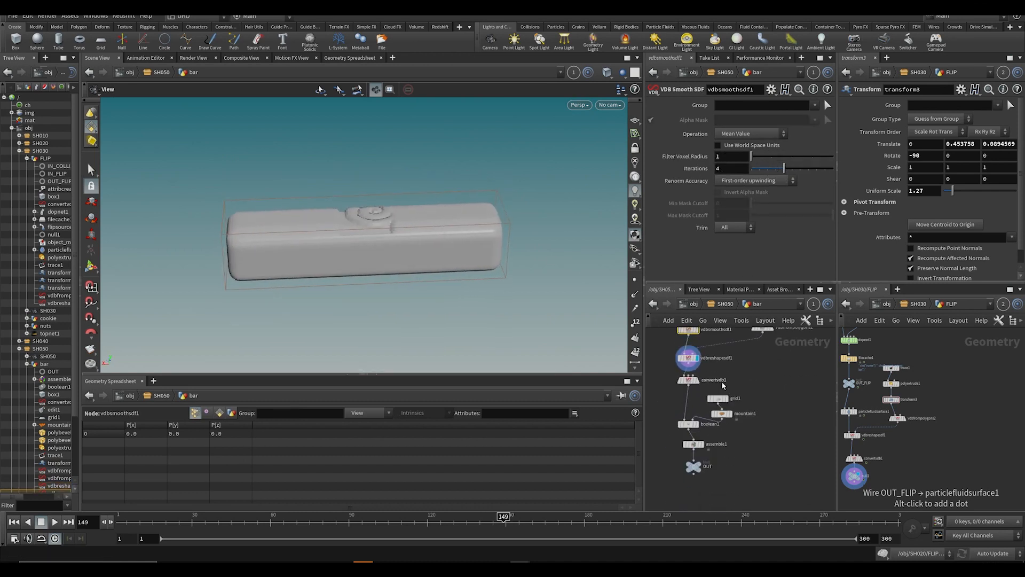
click(700, 466)
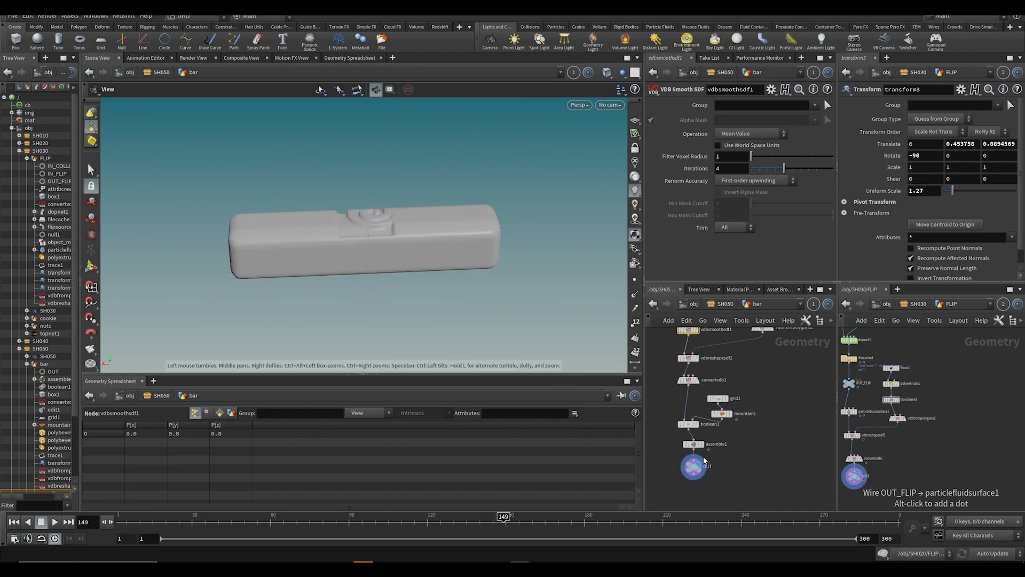
Step: Save the scene, return to the SH050 level, look through the SH050 camera and go to frame 1
key(ctrl+s)
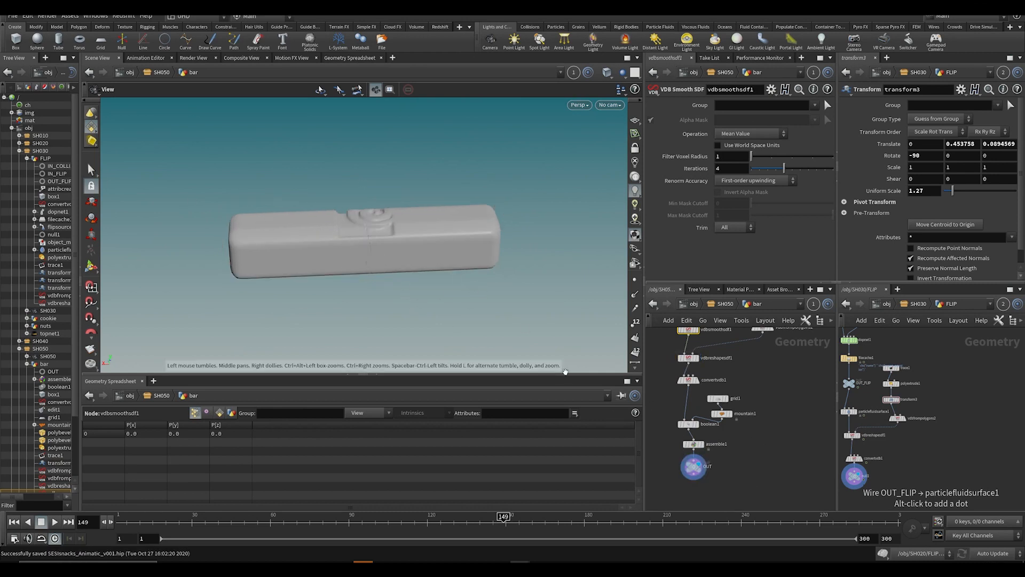
key(u)
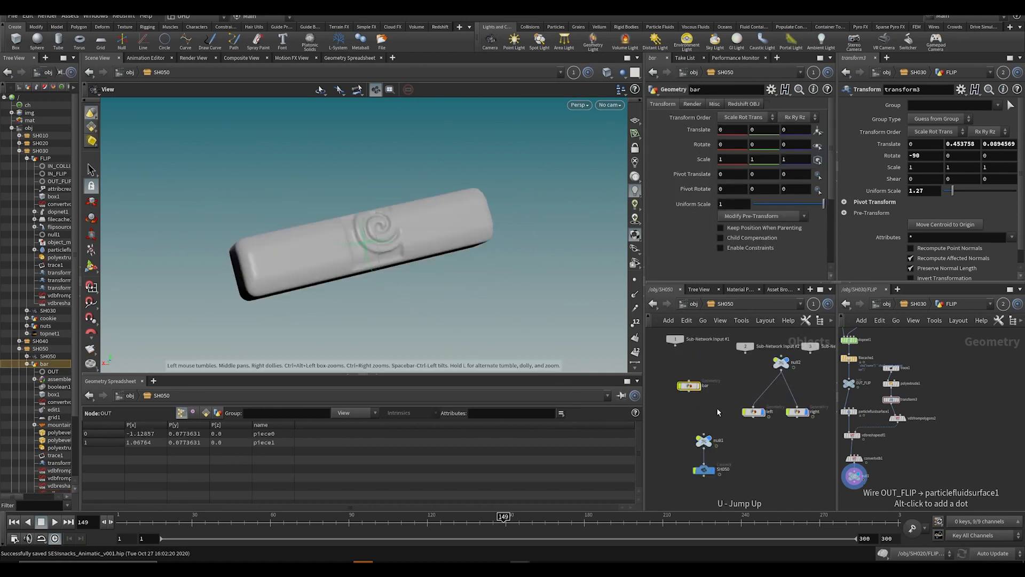
click(606, 105)
click(624, 205)
click(167, 518)
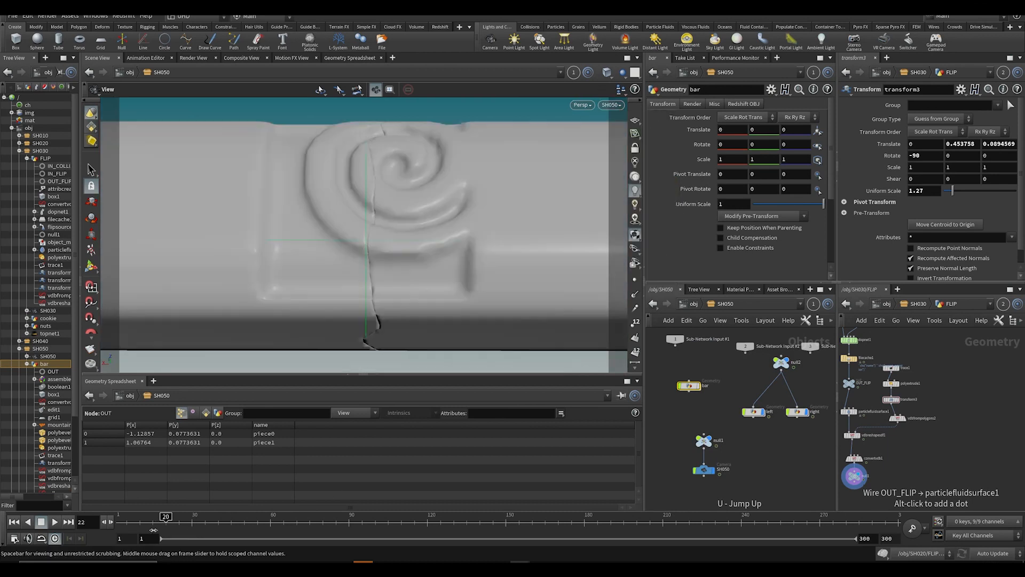
click(123, 516)
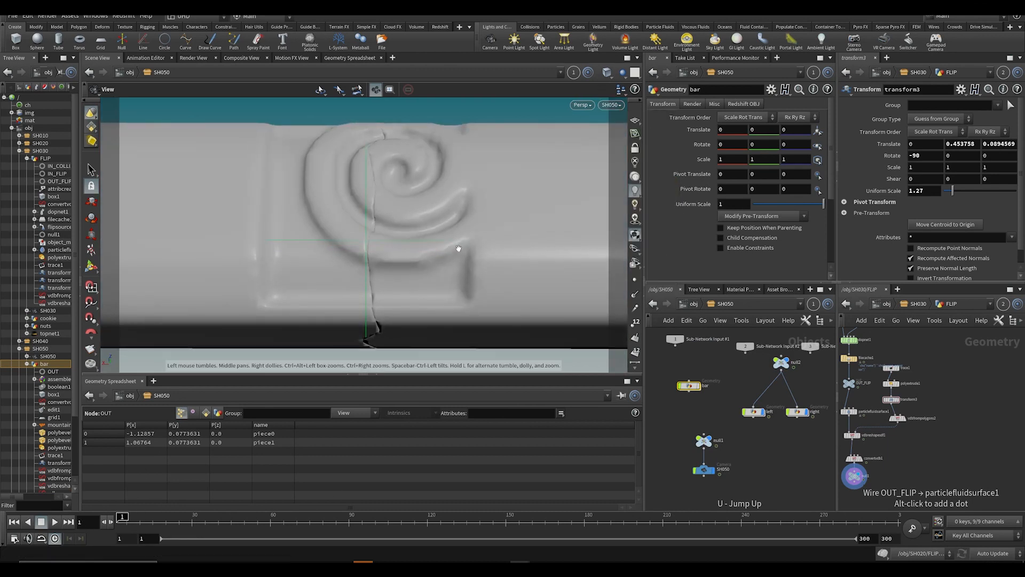
Step: Inside the bar network, set the Y rotation of the logo's transform3 to 180
double_click(690, 385)
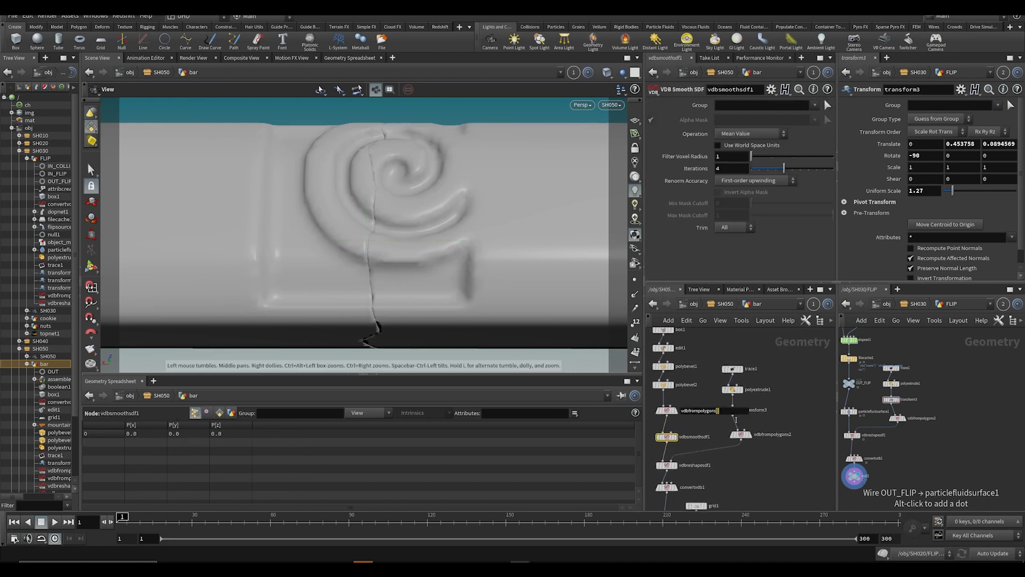
click(733, 409)
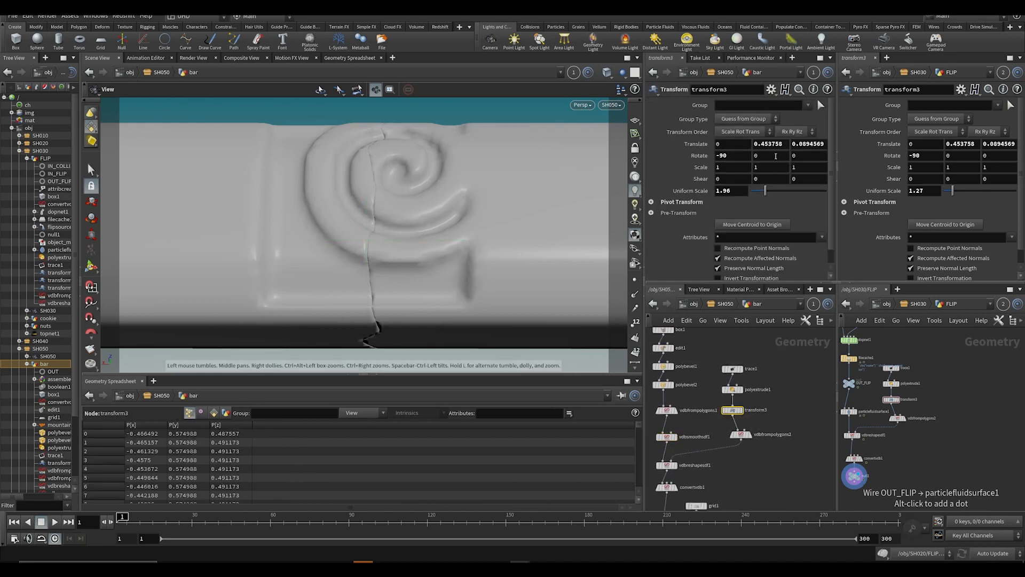
click(770, 155)
text(180)
key(Return)
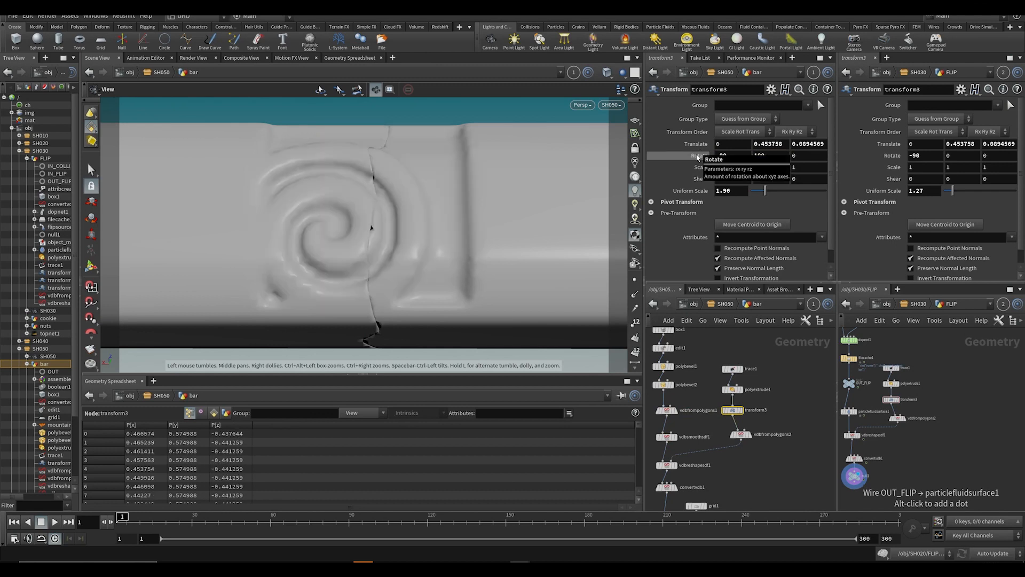
Step: Return to the SH050 level and play the shot through to frame 153 to check the rotated logo on the bar halves
middle_drag(806, 453, 767, 431)
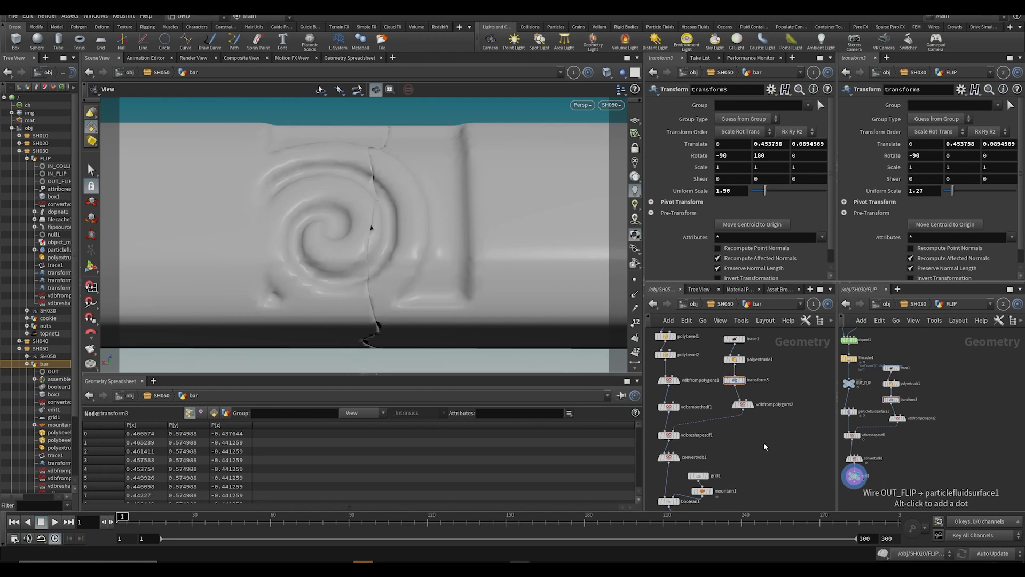
key(u)
key(Up)
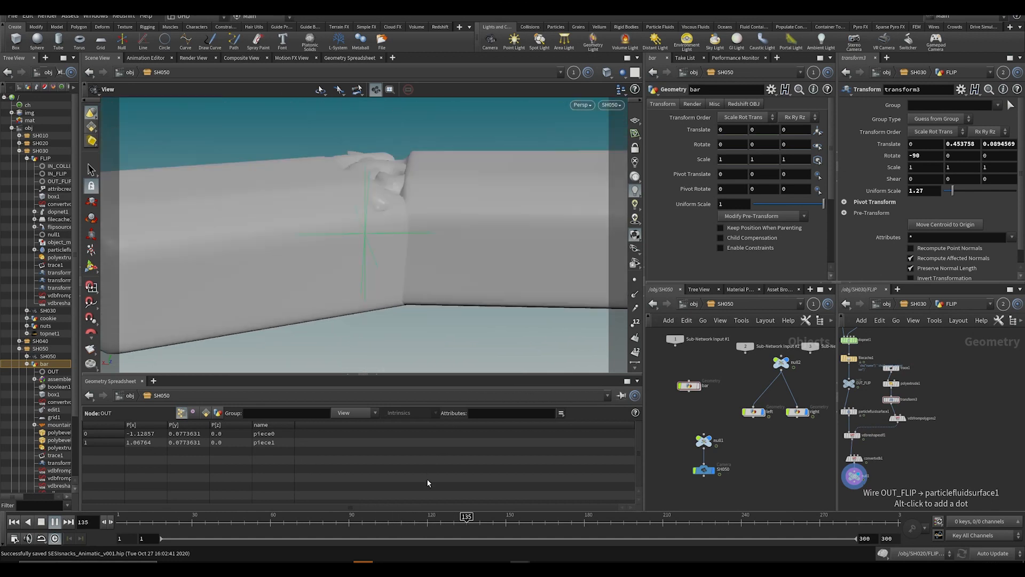
drag(370, 527, 513, 540)
Step: Swap the bar halves by disabling Delete Non Selected in the left object's blast1 and enabling it in the right object's blast1
double_click(752, 412)
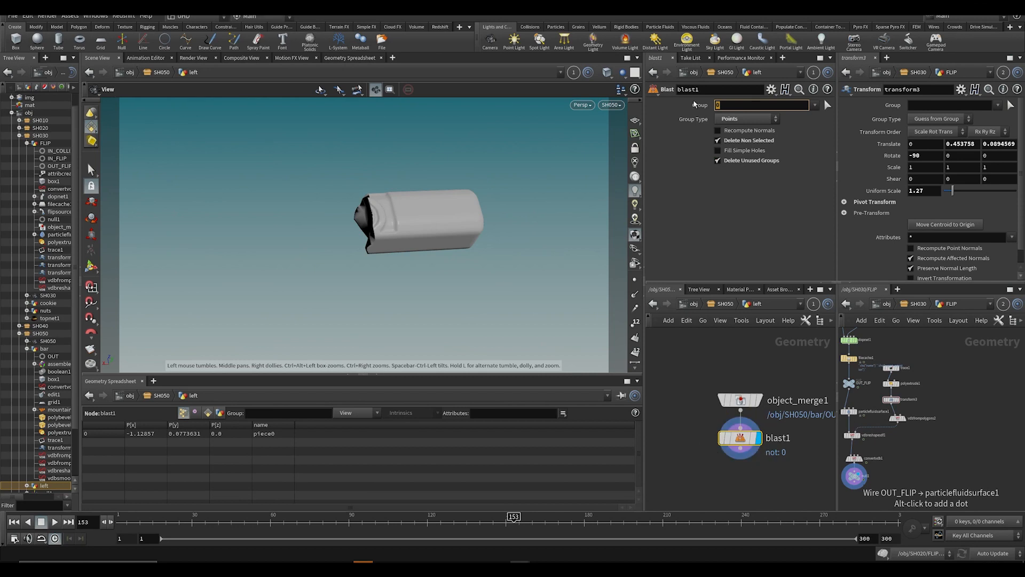
click(718, 141)
click(728, 303)
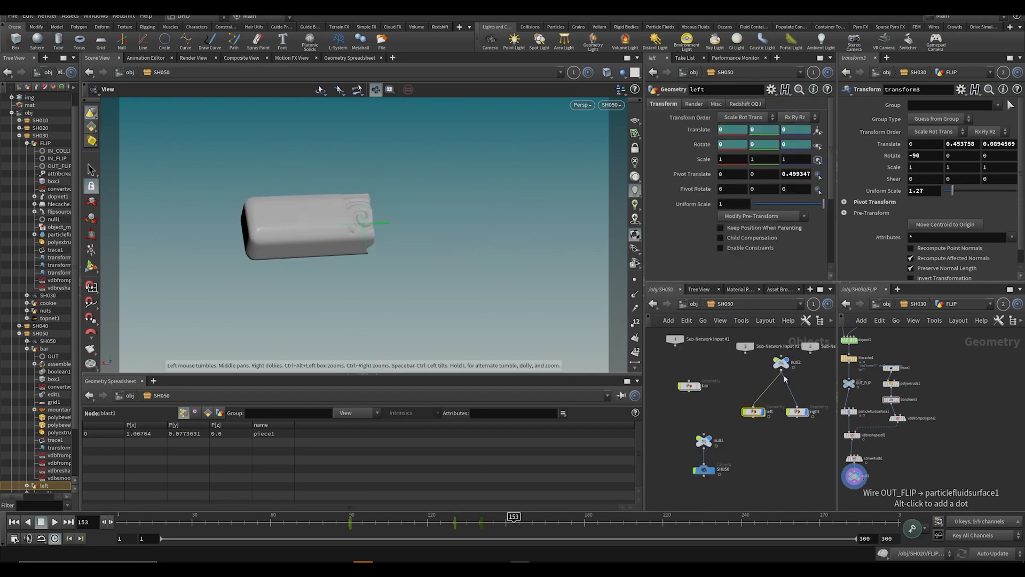
double_click(799, 413)
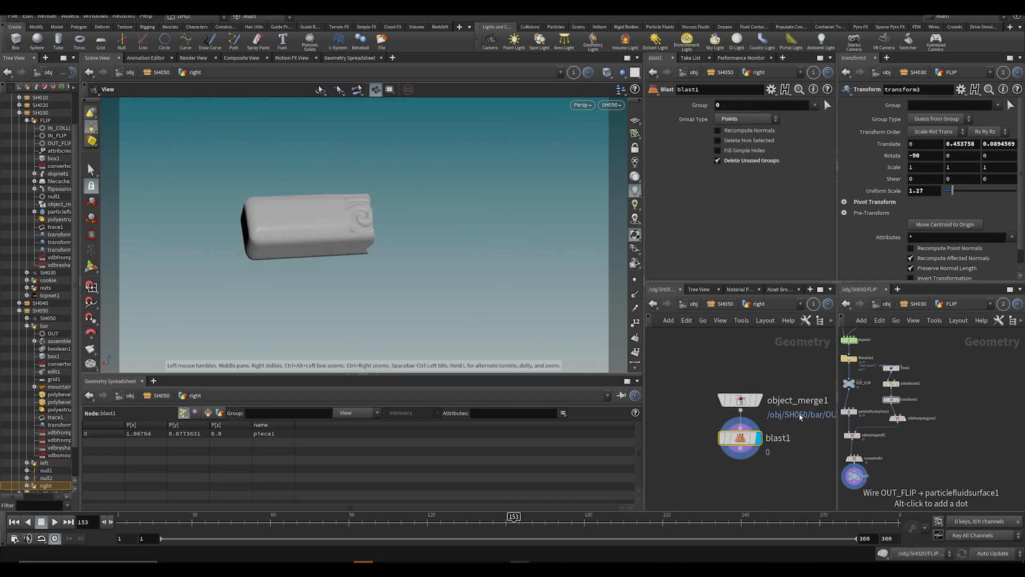
click(718, 141)
click(724, 303)
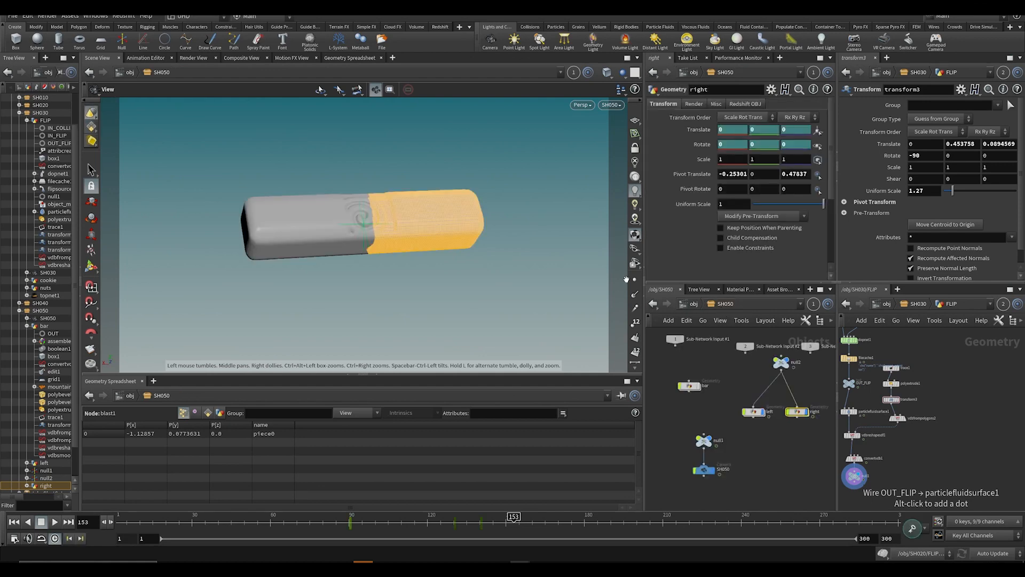
Step: Play back the shot with the swapped halves and save the scene
key(ctrl+Up)
key(Up)
click(665, 418)
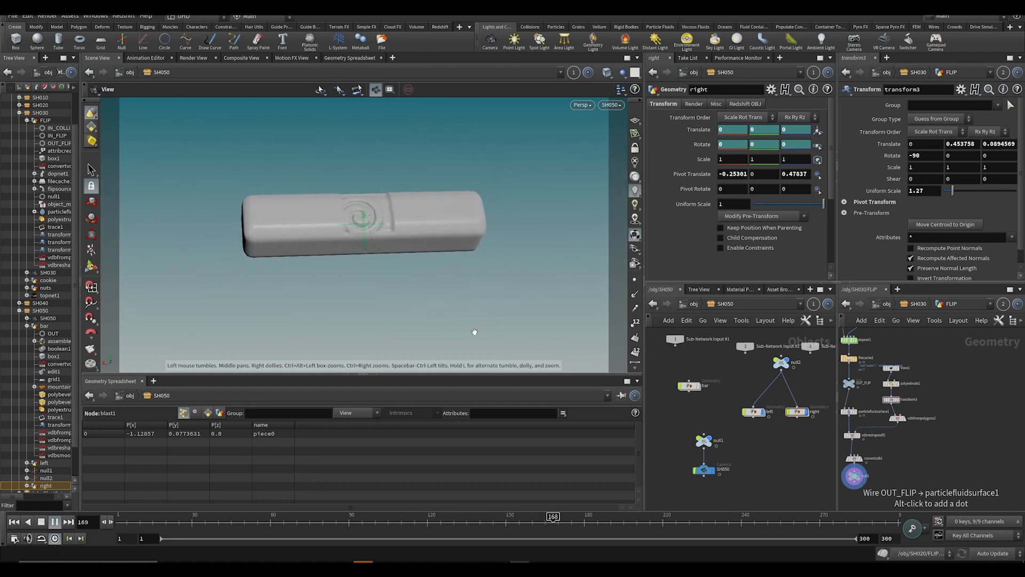
key(ctrl+s)
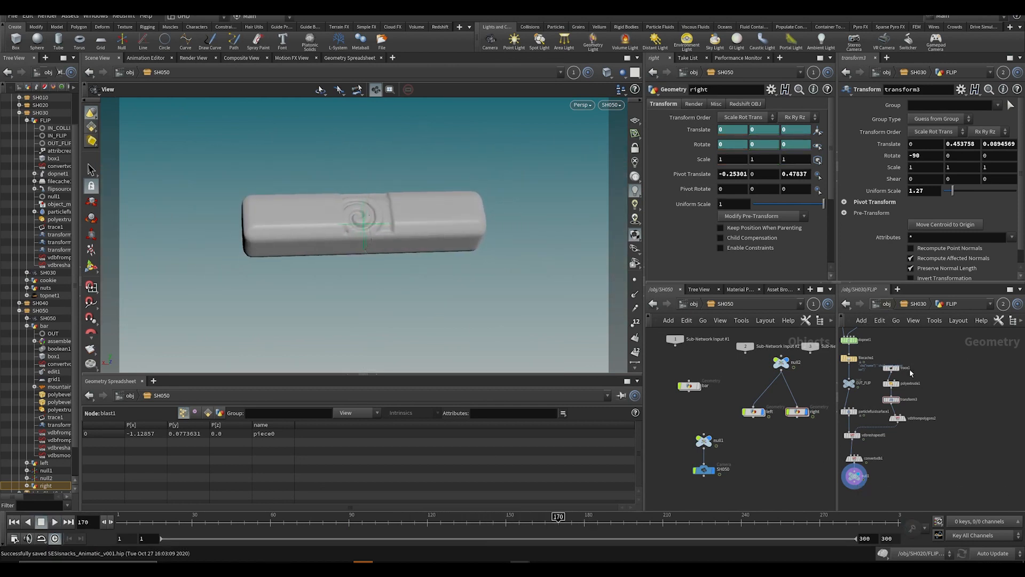
Step: Open topnet1 in the tasks network and duplicate the SH040 flipbook node
click(880, 305)
click(887, 305)
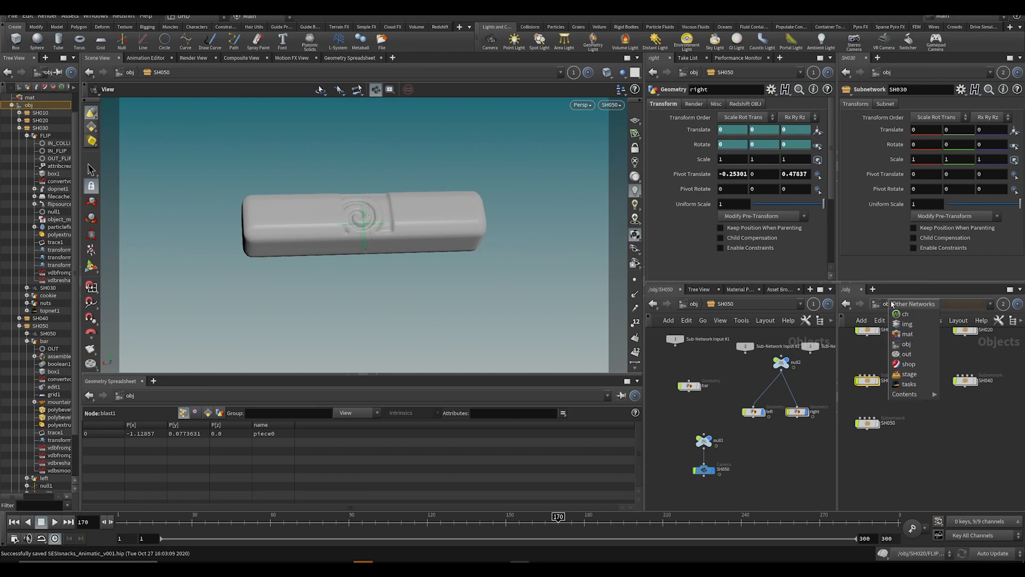
click(904, 386)
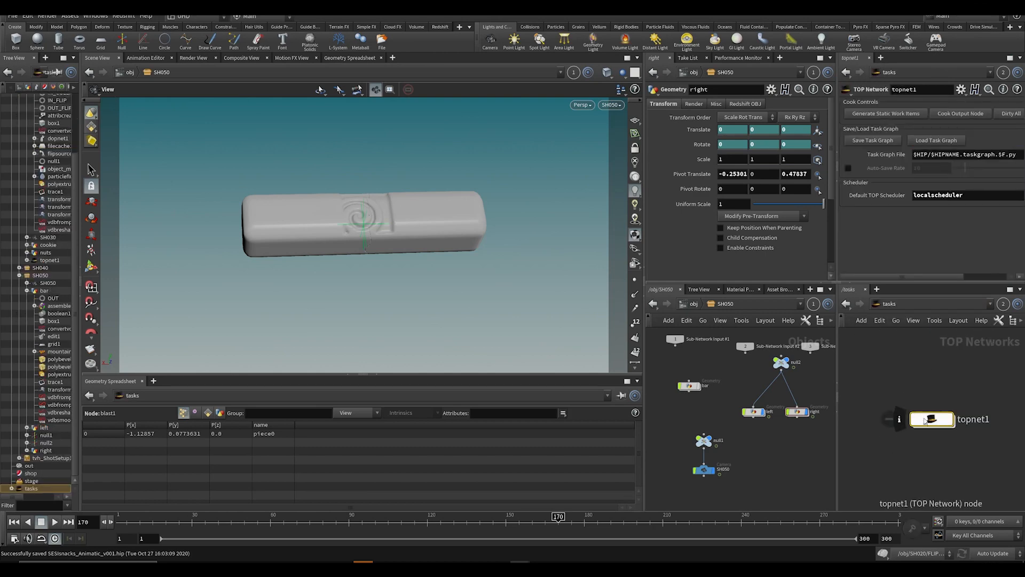
double_click(930, 419)
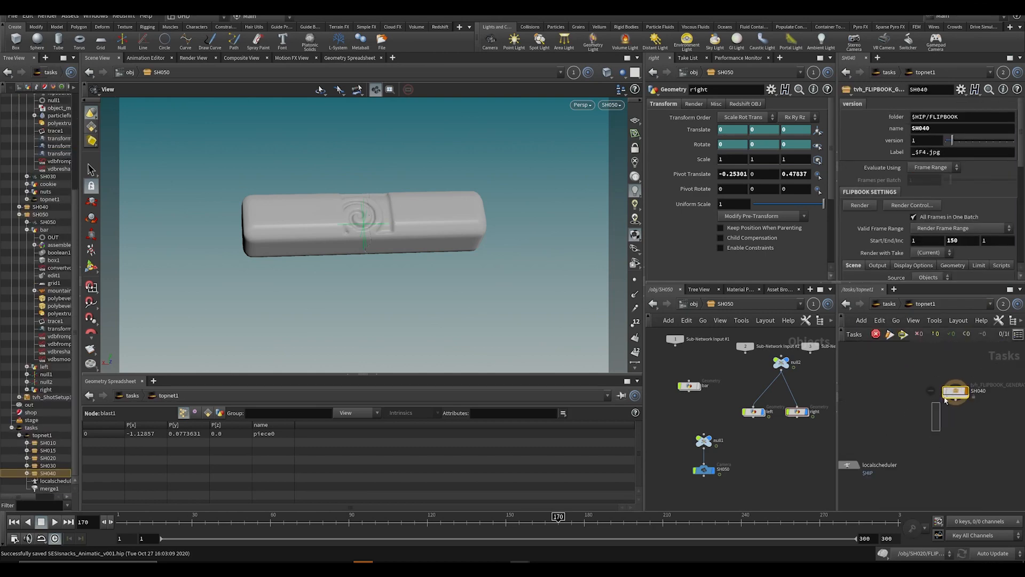
key(ctrl+c)
key(ctrl+v)
drag(883, 415, 891, 393)
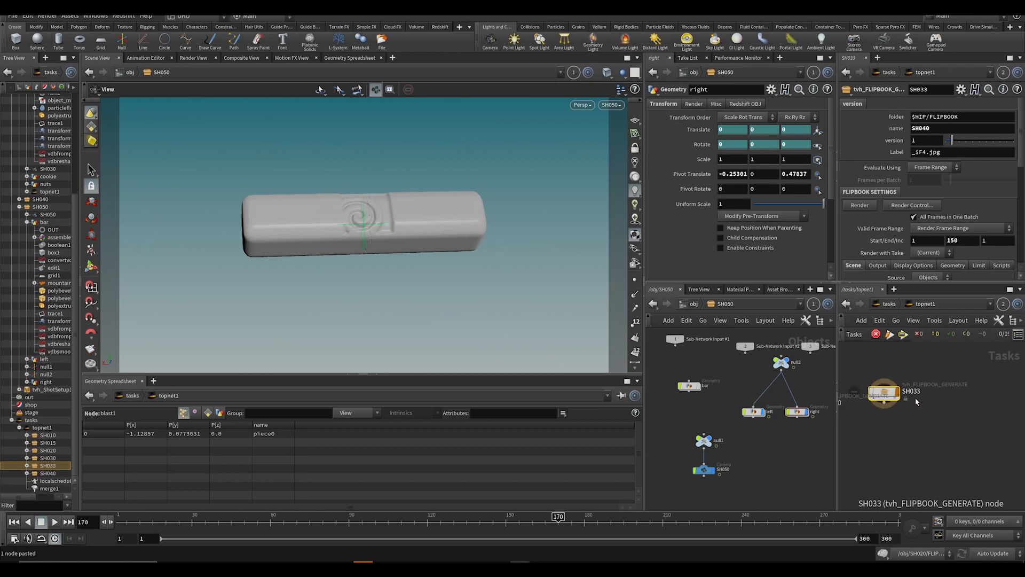
Step: Rename the duplicated flipbook node as SH050 and save the scene
scroll(916, 397, up, 2)
click(917, 391)
text(SH050)
key(Return)
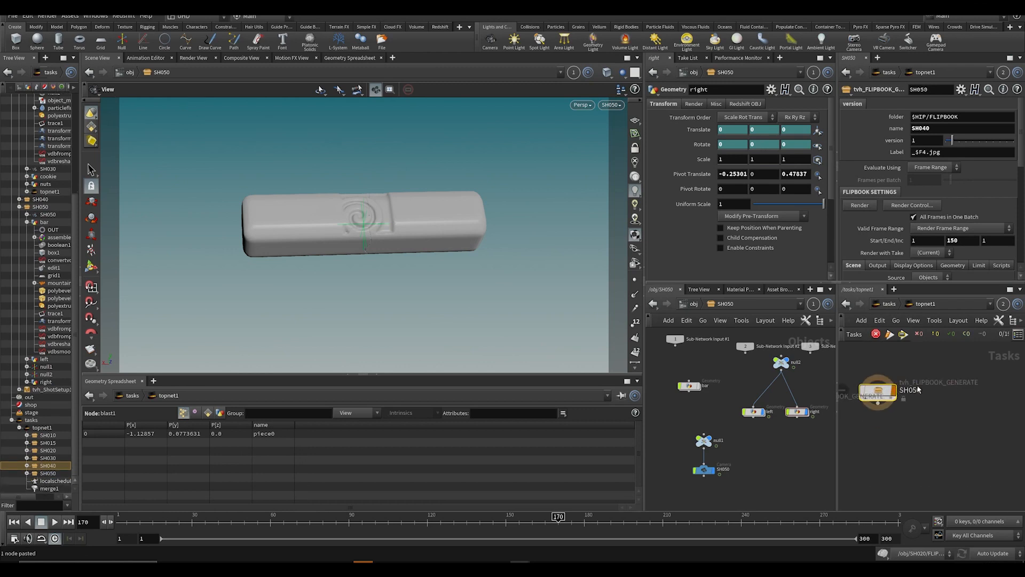
key(ctrl+s)
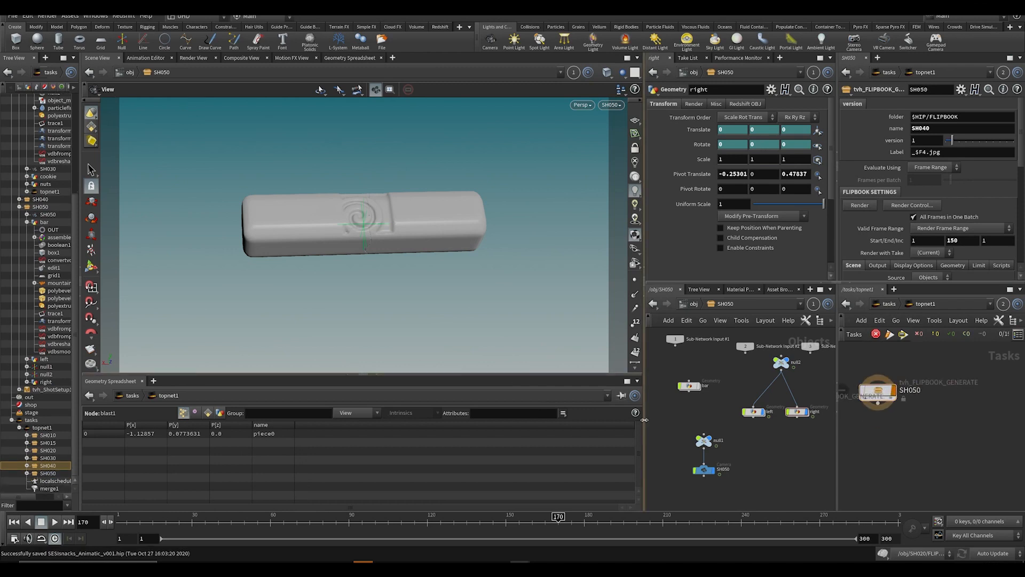
Step: Widen the parameter area and set the flipbook's output name to SH050 and its end frame to 240
drag(645, 420, 525, 420)
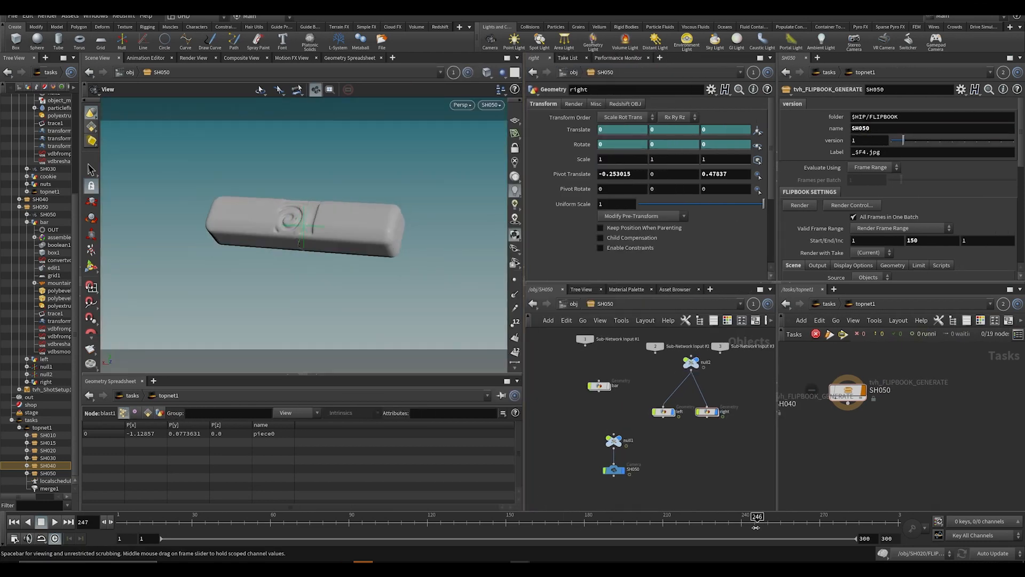
click(926, 239)
text(240)
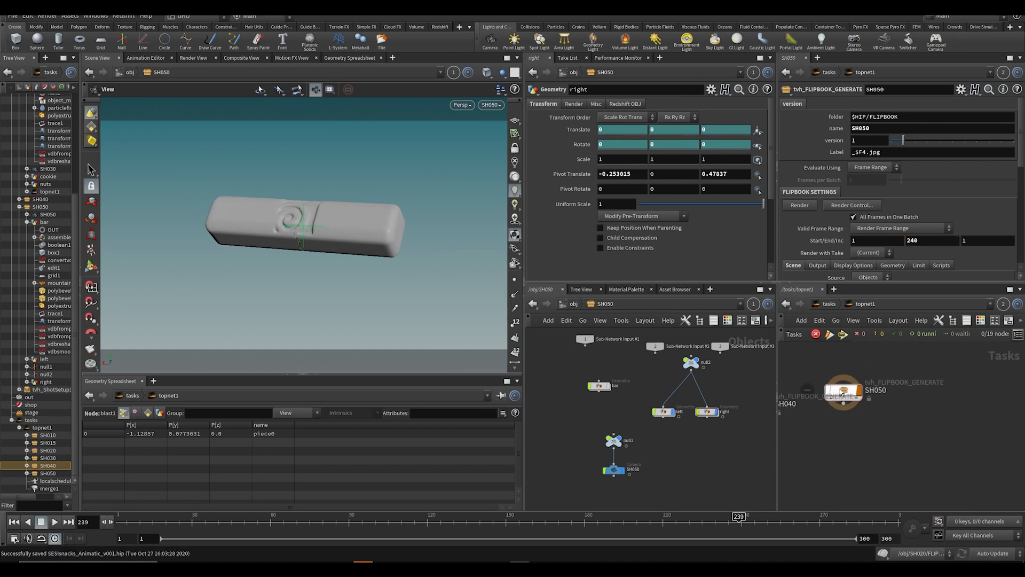
Step: Set the flipbook's Scene Path to /obj/SH050 and its Camera to /obj/SH050/SH050/
scroll(934, 225, down, 3)
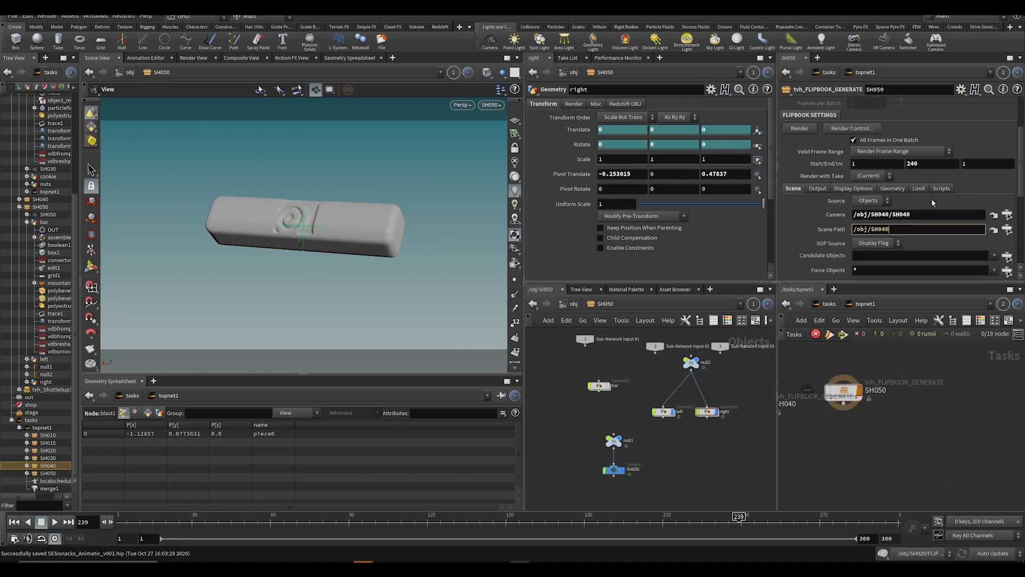
key(BackSpace)
key(BackSpace)
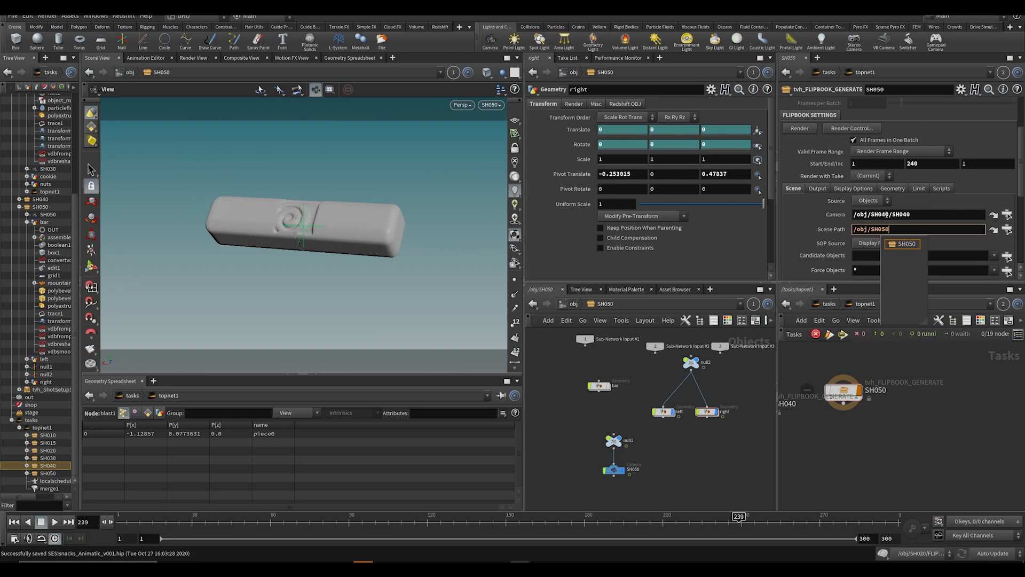
key(Return)
text(5)
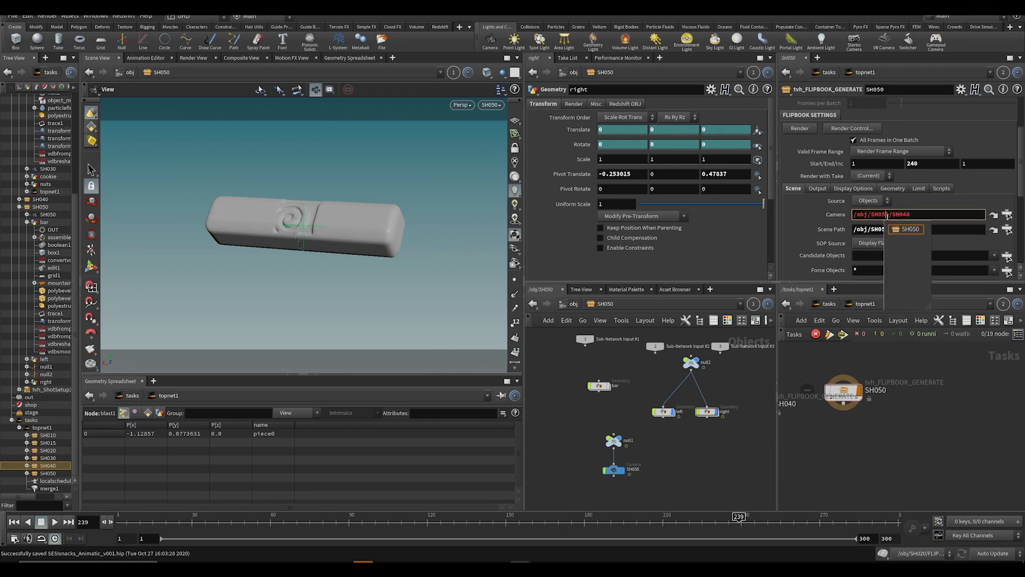
click(916, 217)
key(BackSpace)
key(BackSpace)
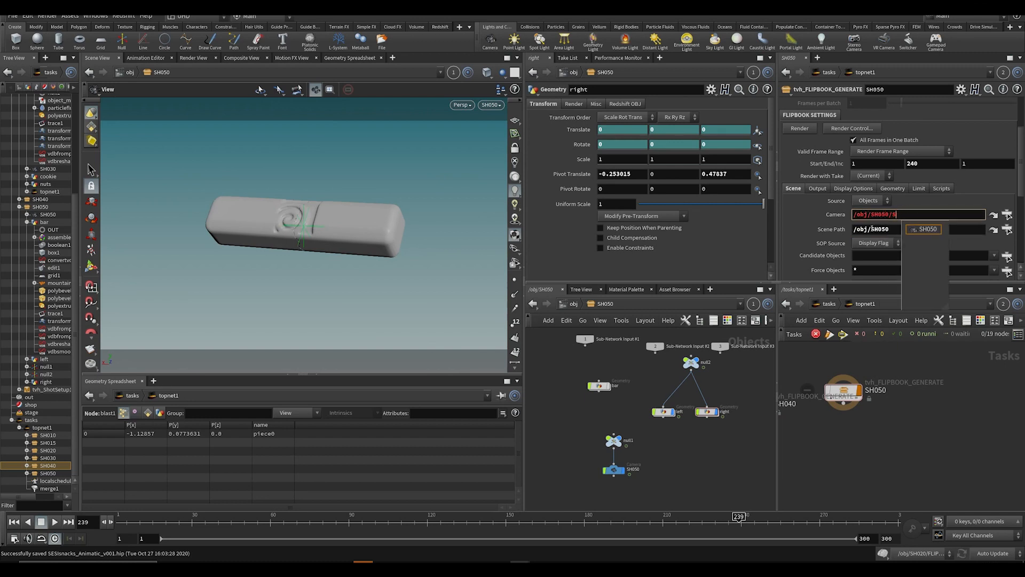
key(Tab)
click(880, 419)
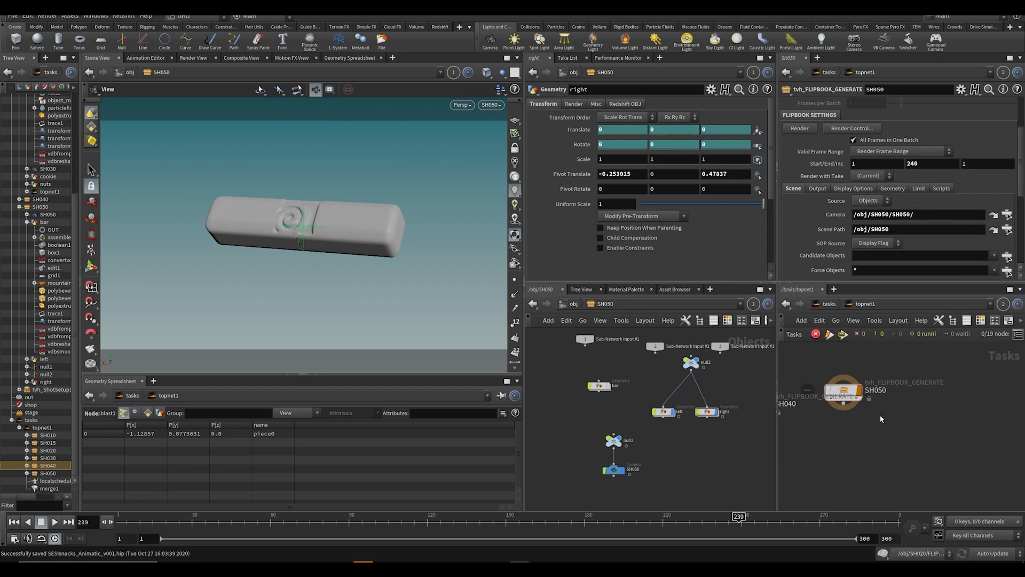
Step: Limit the flipbook's Force Objects to the right and left objects of SH050
scroll(831, 247, down, 3)
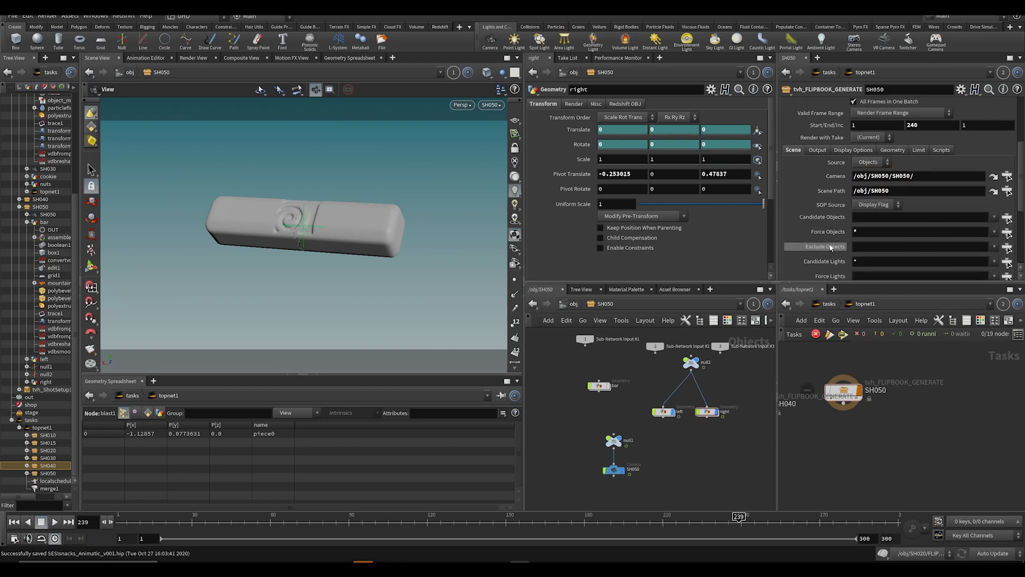
click(1009, 233)
click(847, 131)
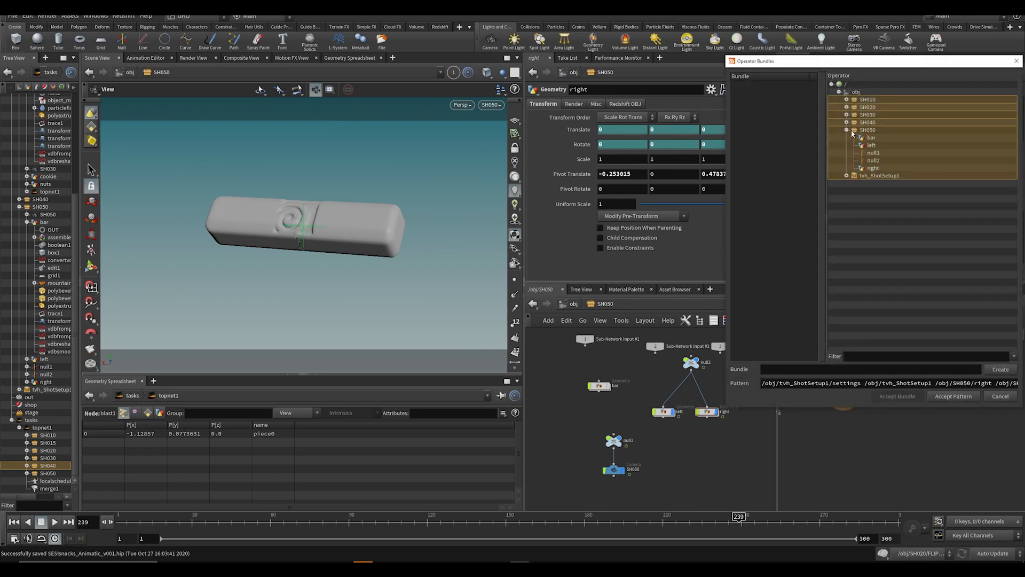
click(869, 145)
ctrl+click(872, 168)
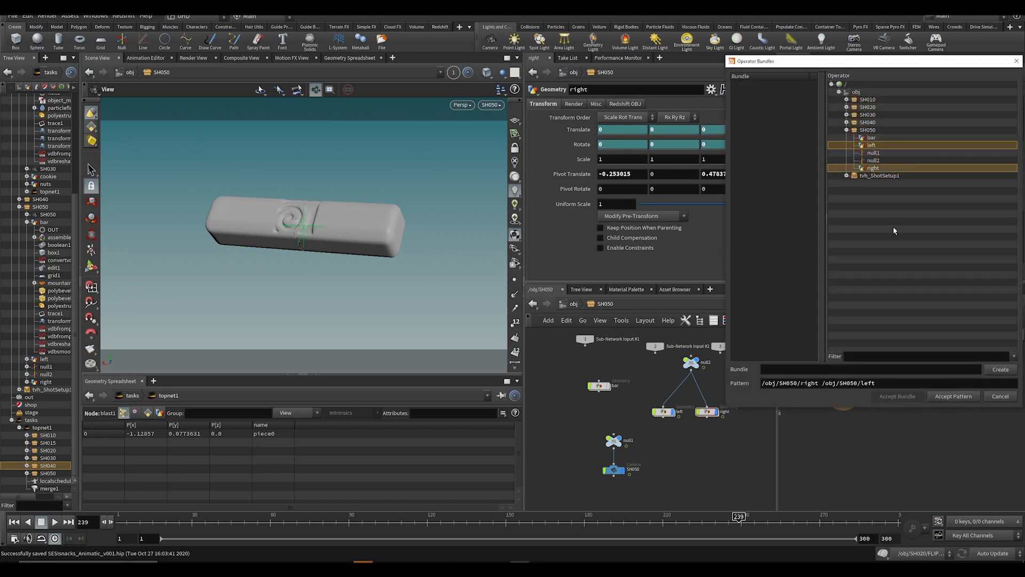
click(952, 398)
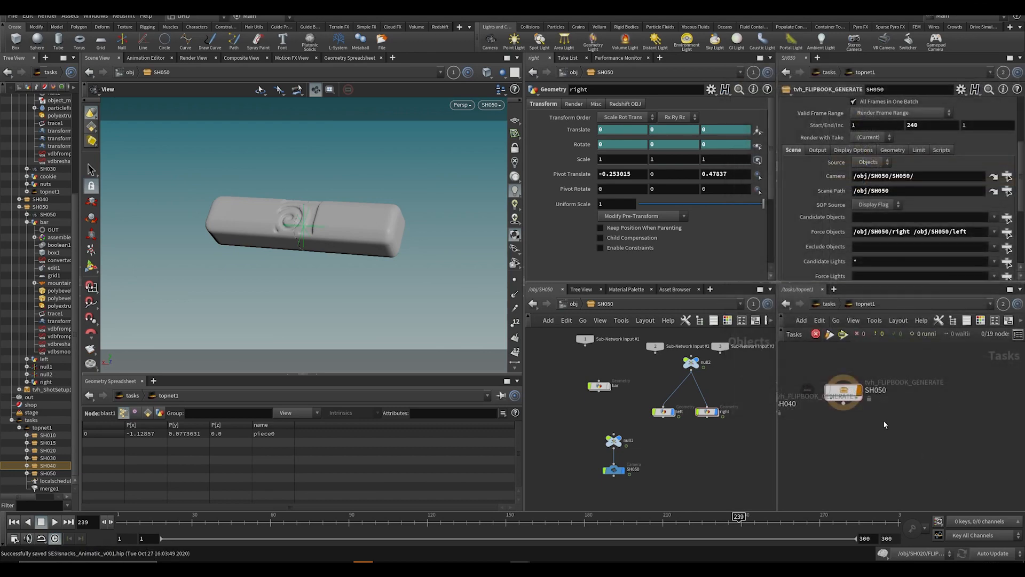
Step: Cook the SH050 flipbook node to render the shot's frames
mouse_move(843, 391)
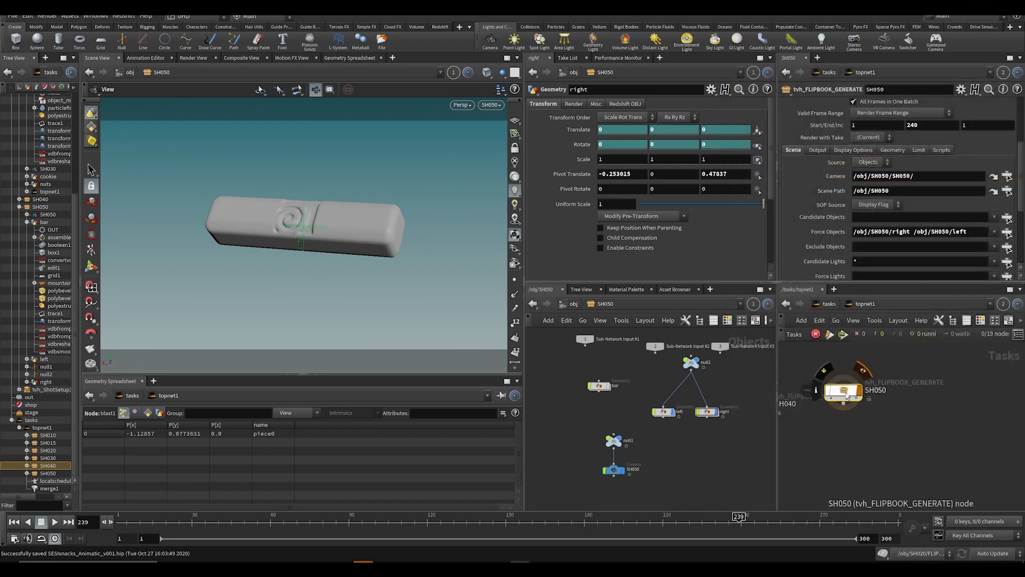
middle_drag(865, 442, 882, 435)
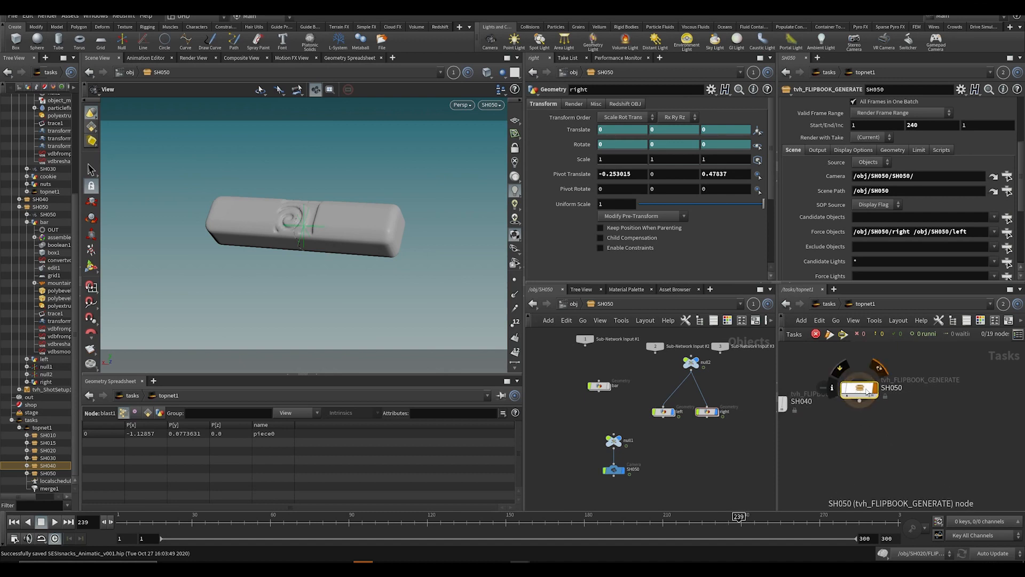
key(shift+v)
click(931, 416)
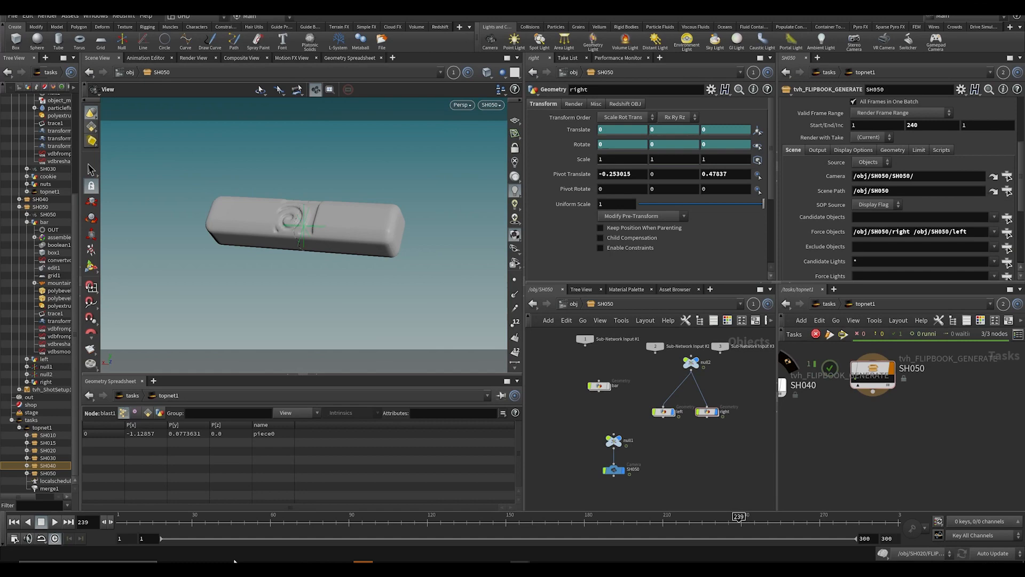
Step: Play the rendered SH050_v1 video from the SH050 flipbook's MP4 folder in File Explorer, and close the player
mouse_move(226, 560)
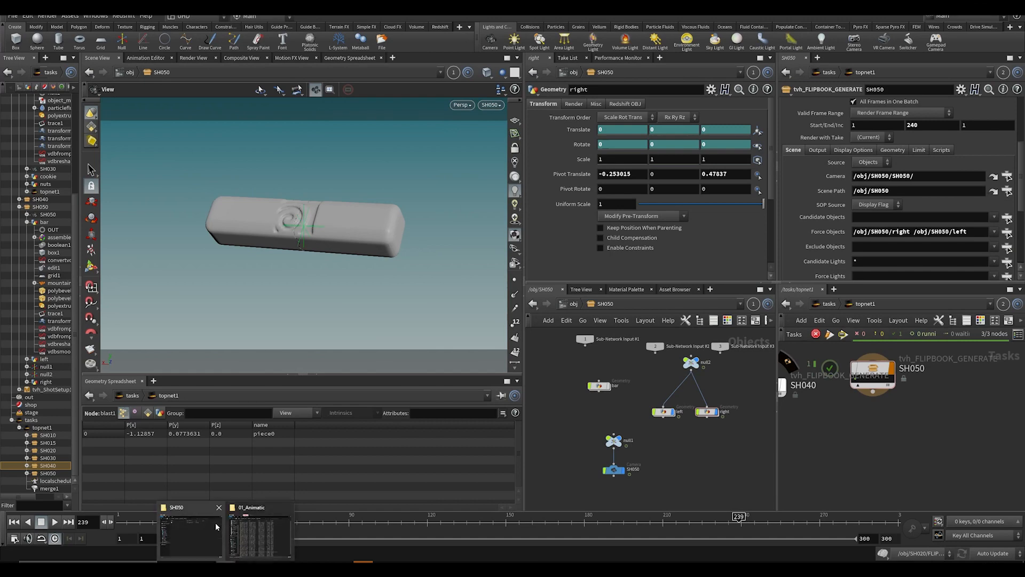
click(215, 526)
double_click(235, 206)
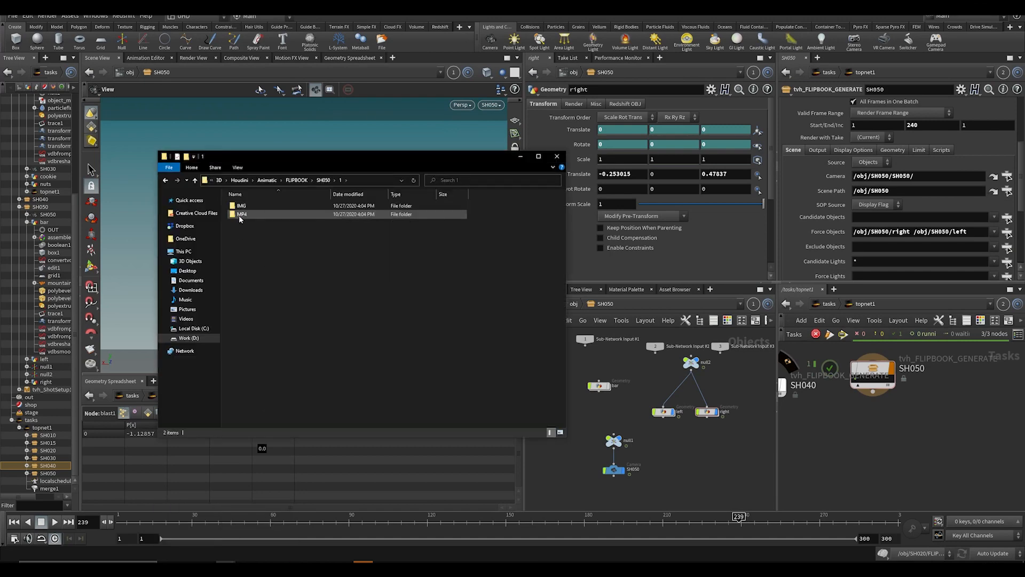
double_click(240, 206)
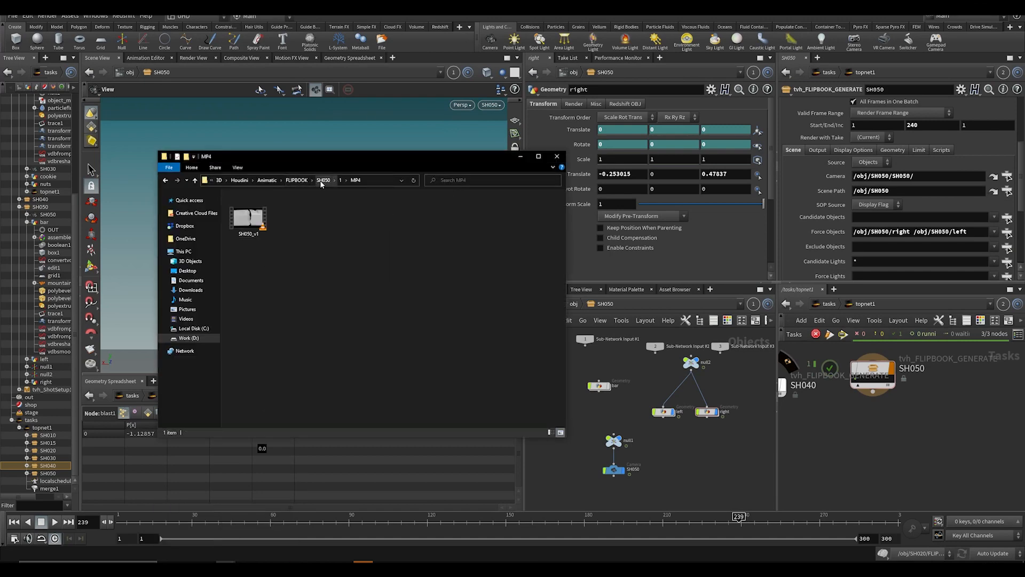
double_click(248, 218)
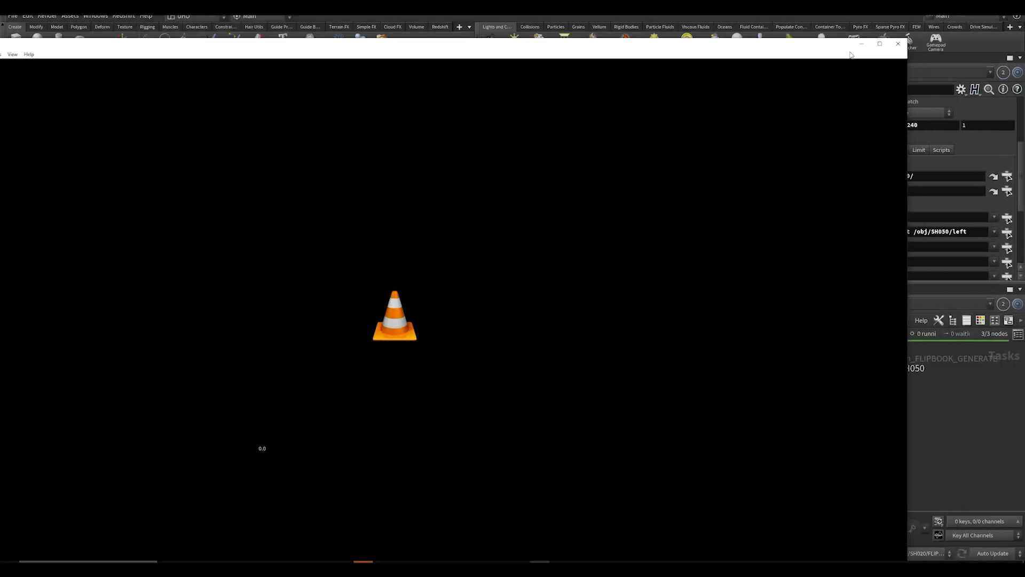
click(898, 44)
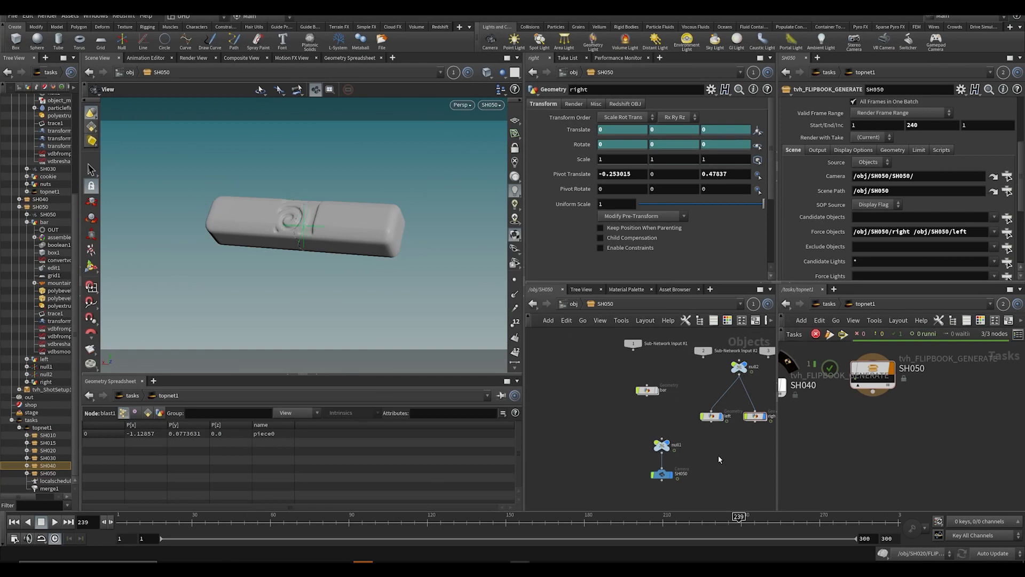
Step: Save the Houdini scene with the finished SH050 setup
middle_drag(709, 443, 662, 442)
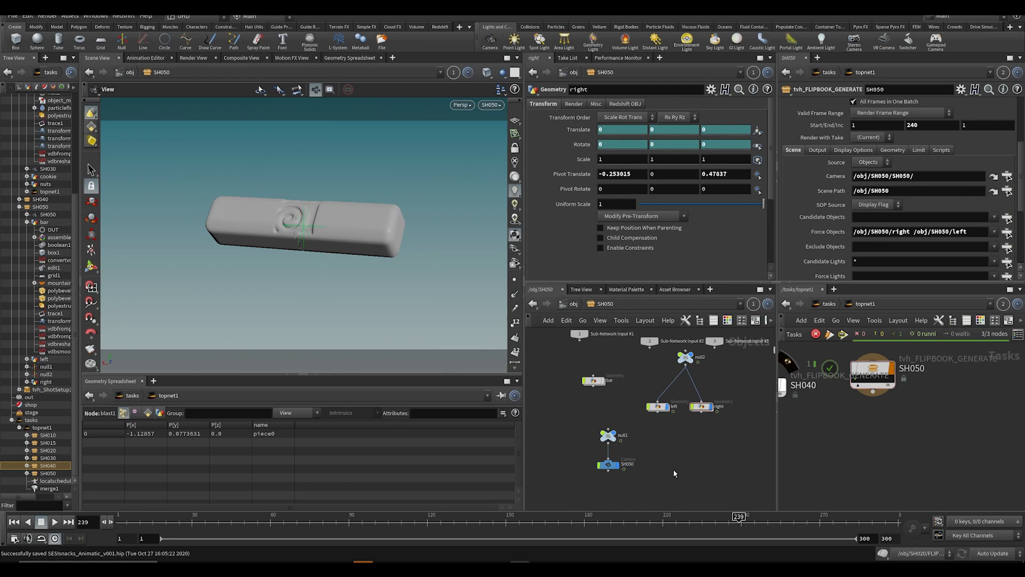
key(ctrl+s)
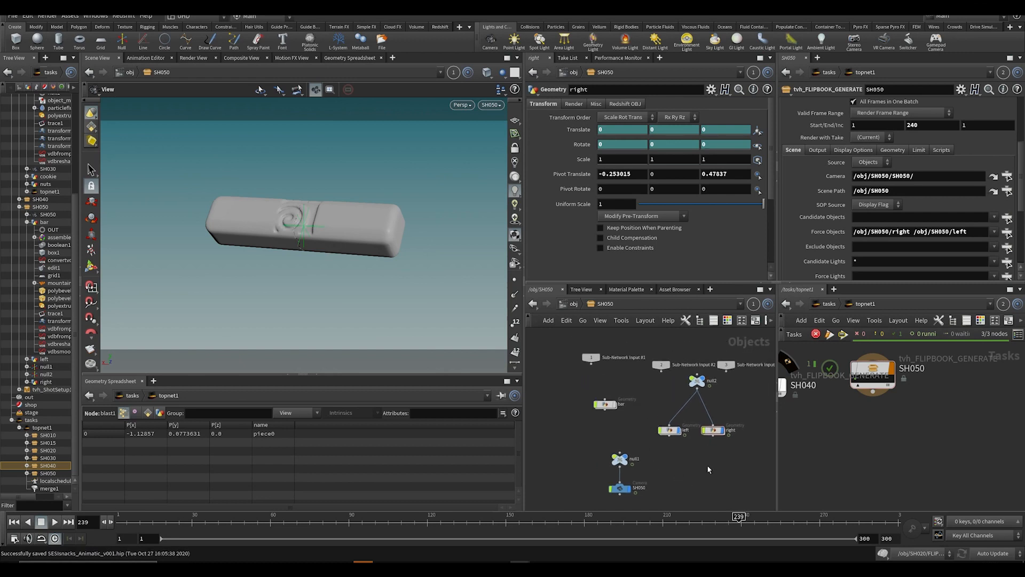
middle_drag(708, 465, 689, 436)
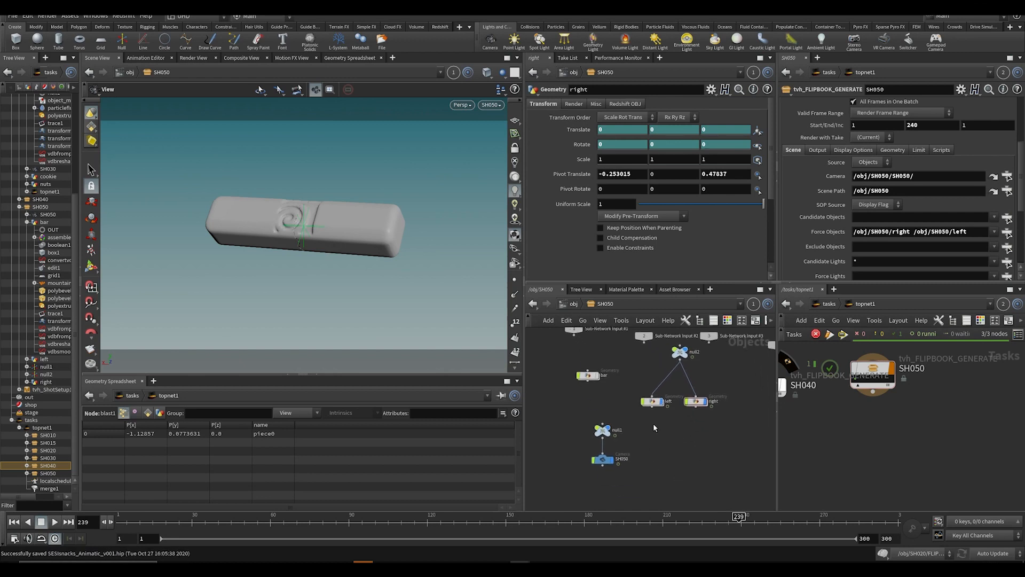
key(ctrl+s)
mouse_move(652, 426)
middle_down()
mouse_move(665, 430)
mouse_move(646, 421)
middle_up()
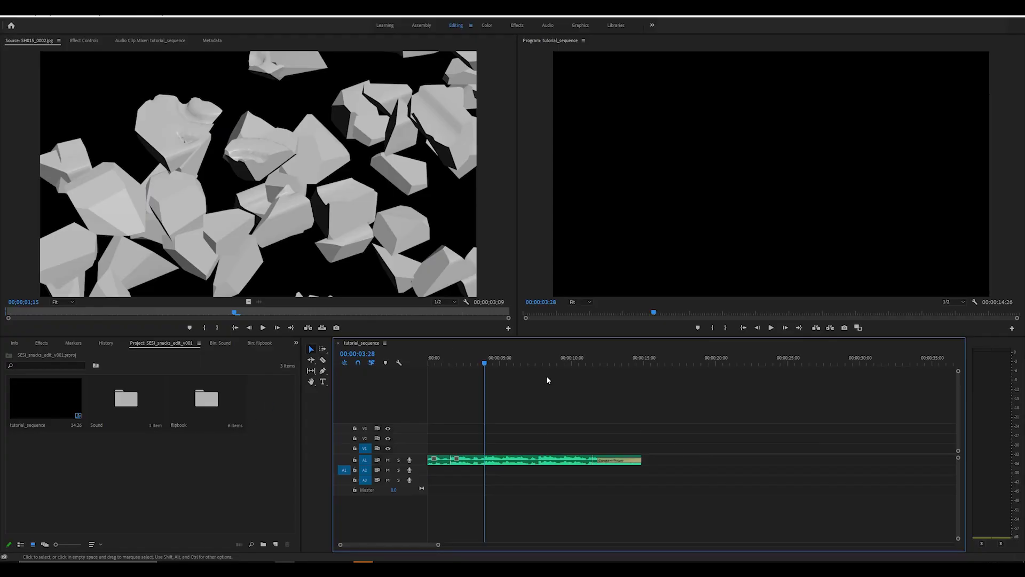
Step: Switch to Premiere Pro, expand the Audio 1 track of tutorial_sequence and reveal its music clip in the project
double_click(421, 463)
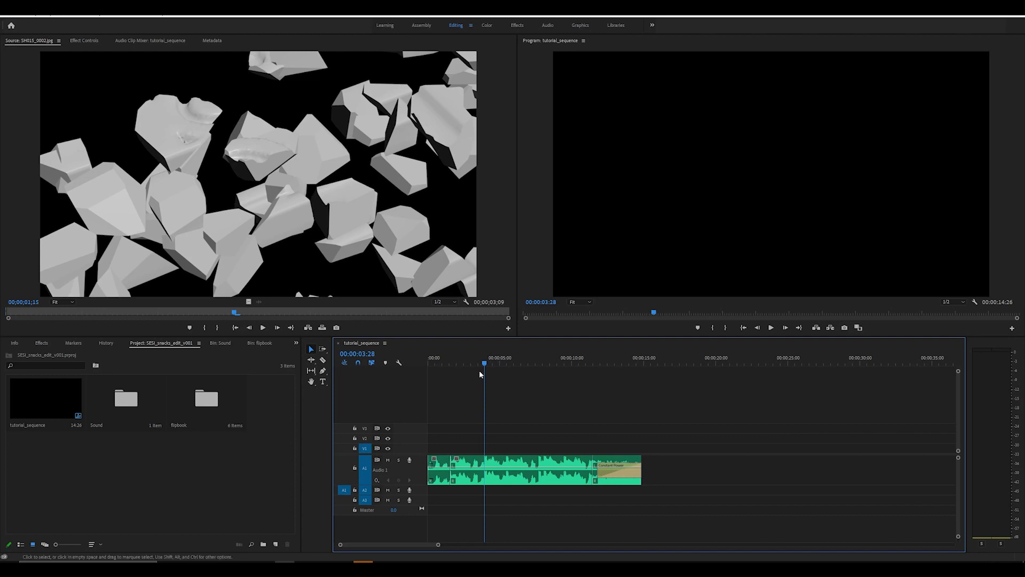
right_click(466, 470)
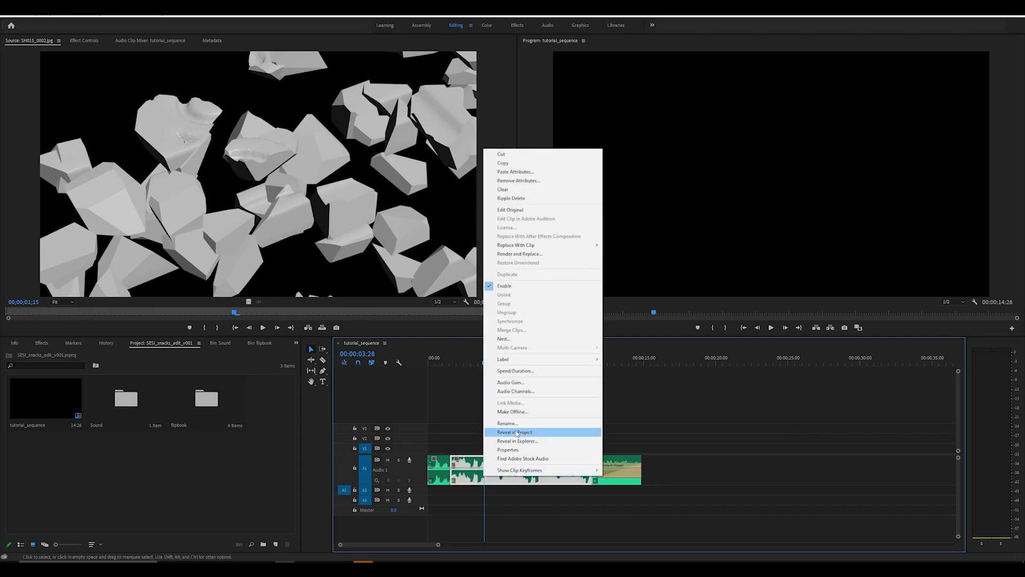
click(515, 431)
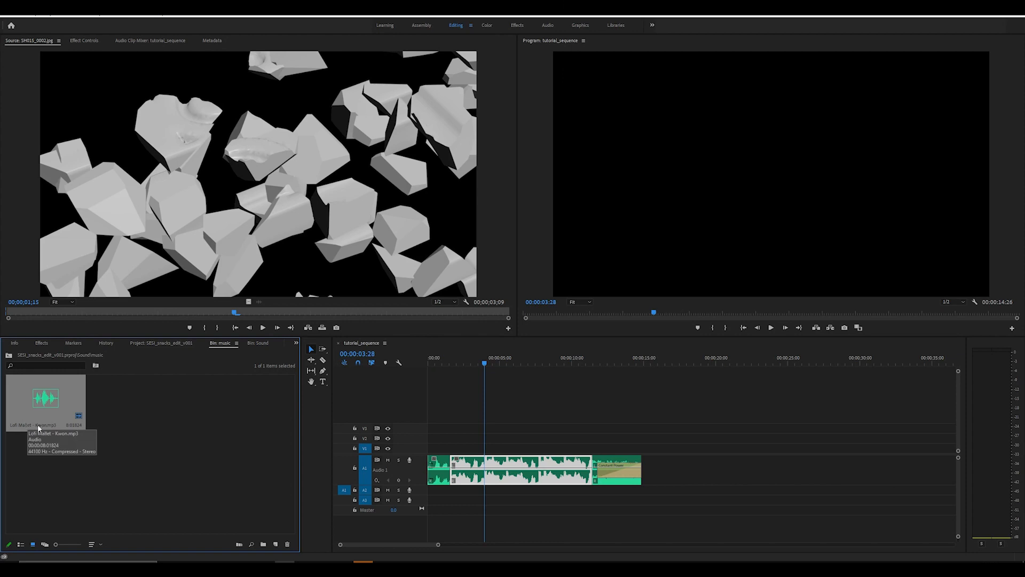
Step: Go back up from the music bin to the project's root and save the project
click(74, 409)
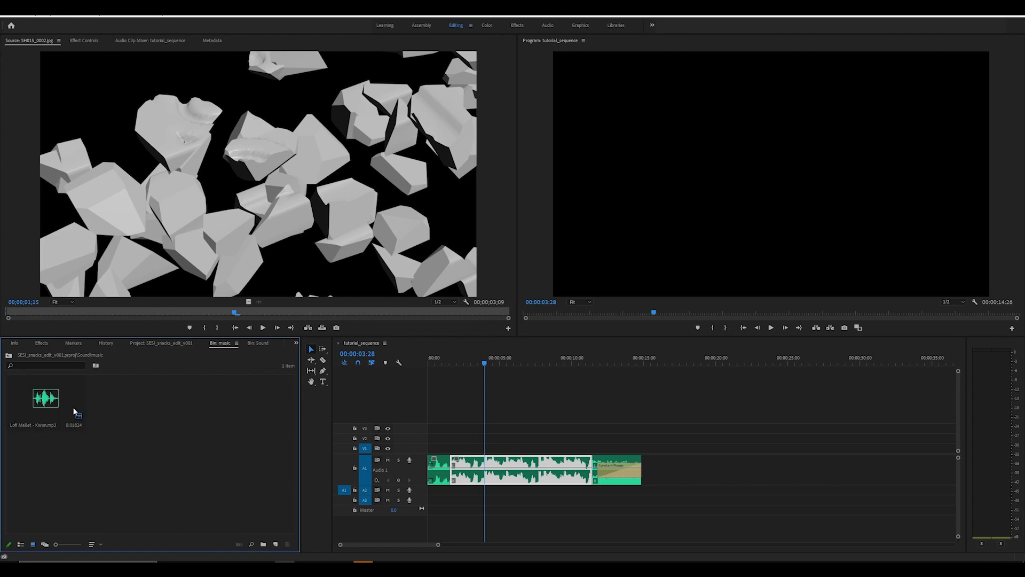
click(11, 358)
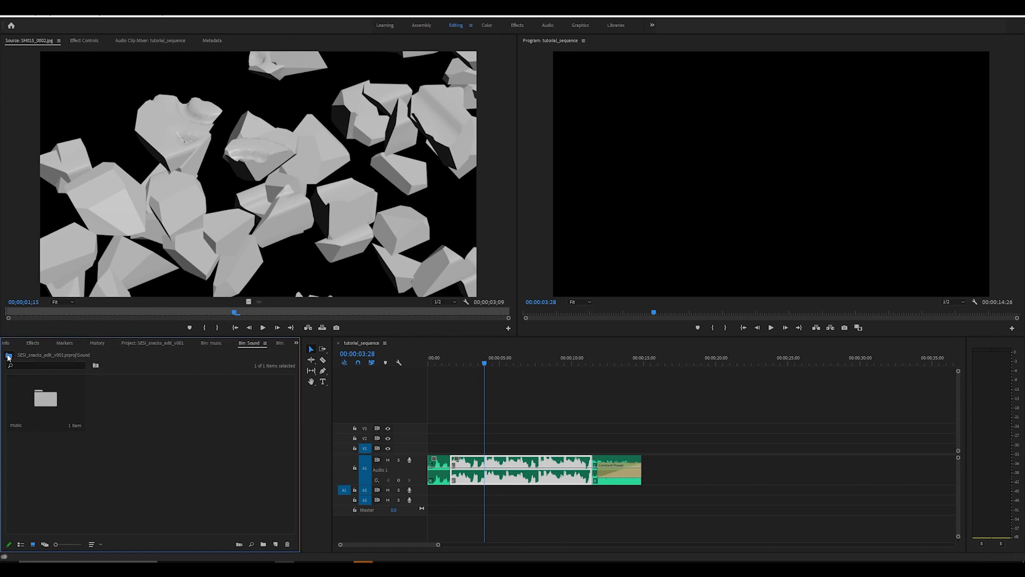
click(9, 358)
click(472, 382)
key(ctrl+s)
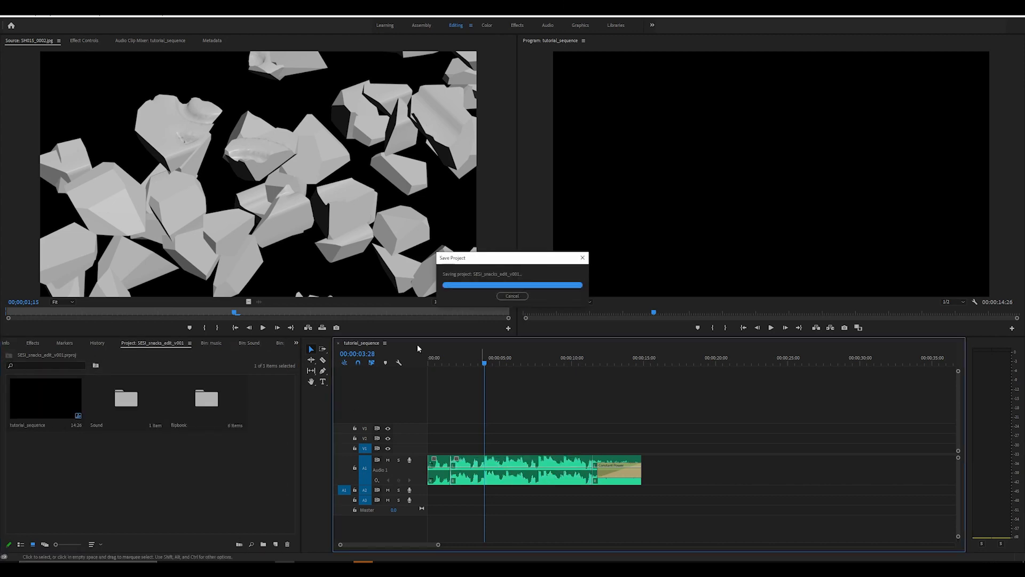
Step: Open the Audio Track Mixer for tutorial_sequence and expand its effects and sends area
click(176, 41)
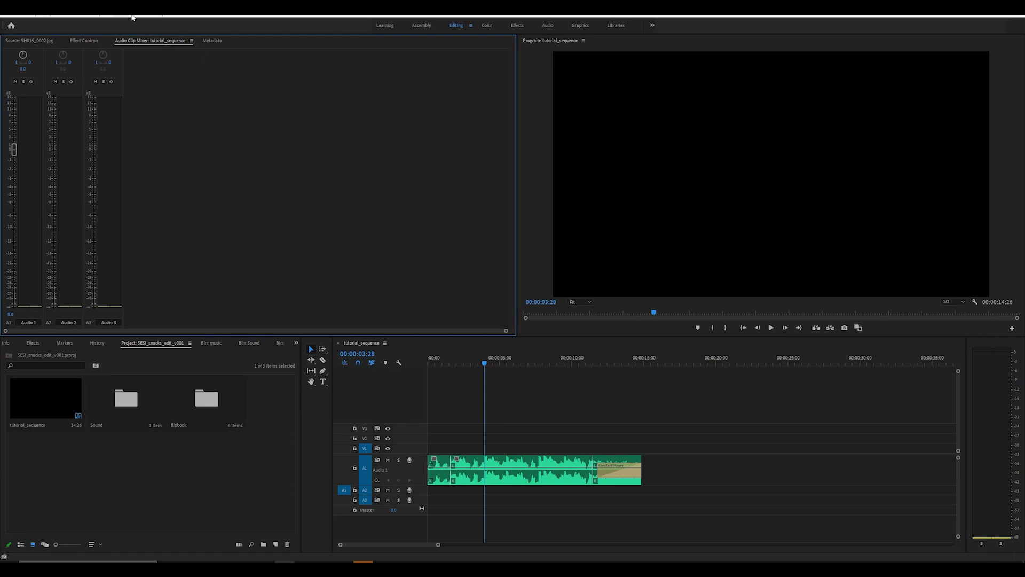
click(133, 17)
mouse_move(186, 22)
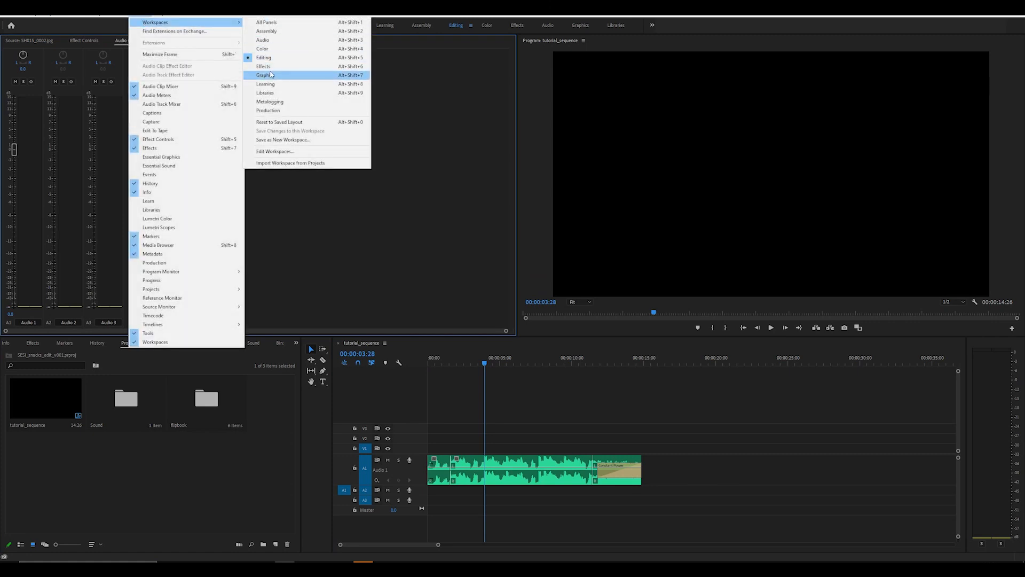
click(165, 104)
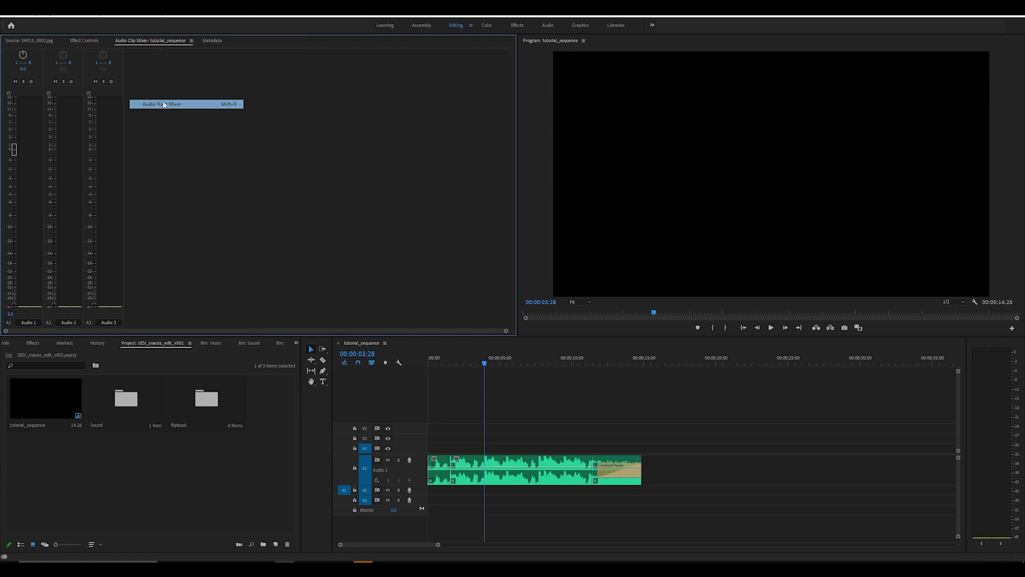
click(6, 49)
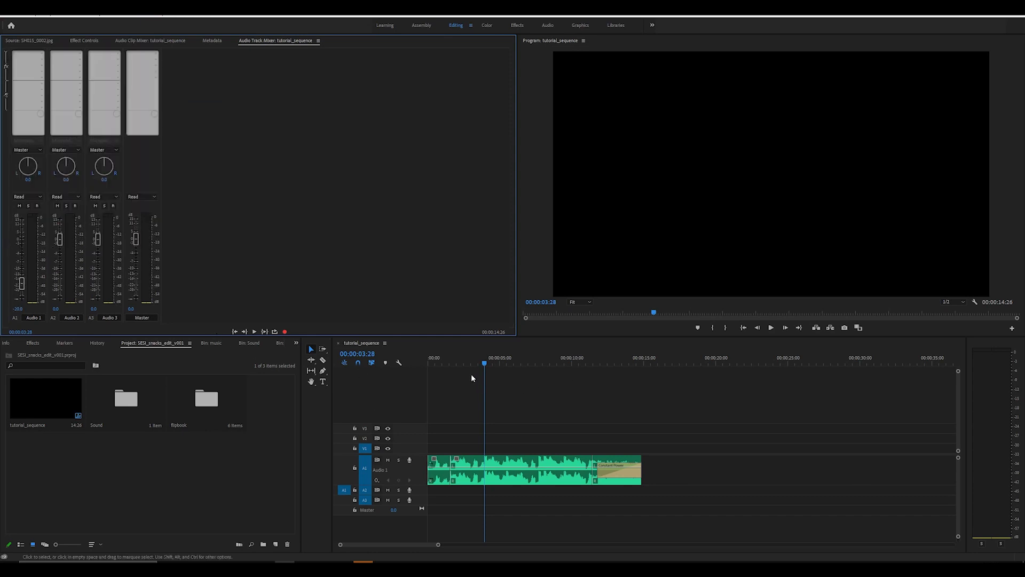
Step: Lower the Audio 1 track volume to -27.4 dB while playing the music, and return the playhead to the start
drag(456, 363, 428, 363)
key(space)
drag(21, 282, 24, 289)
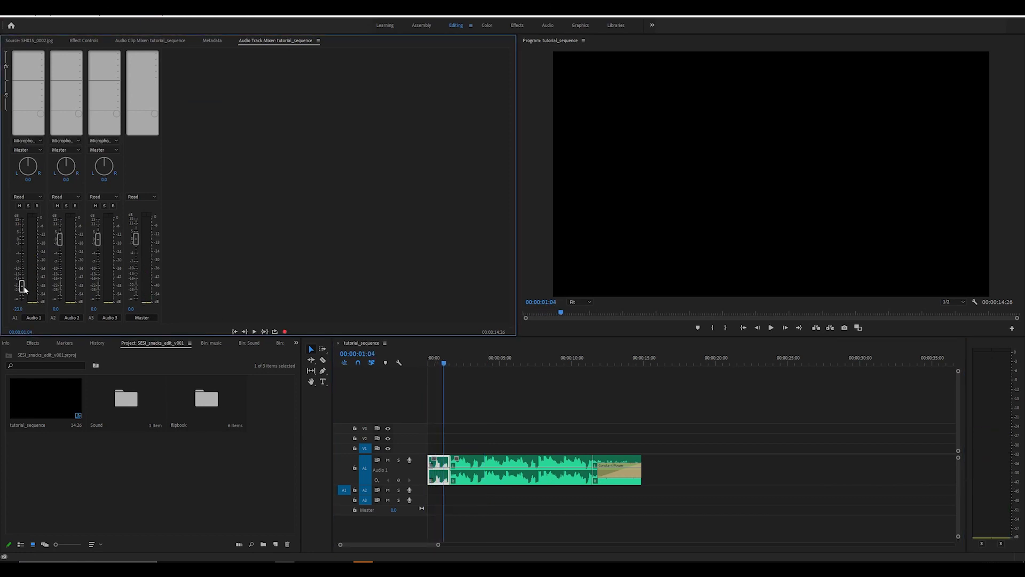
key(space)
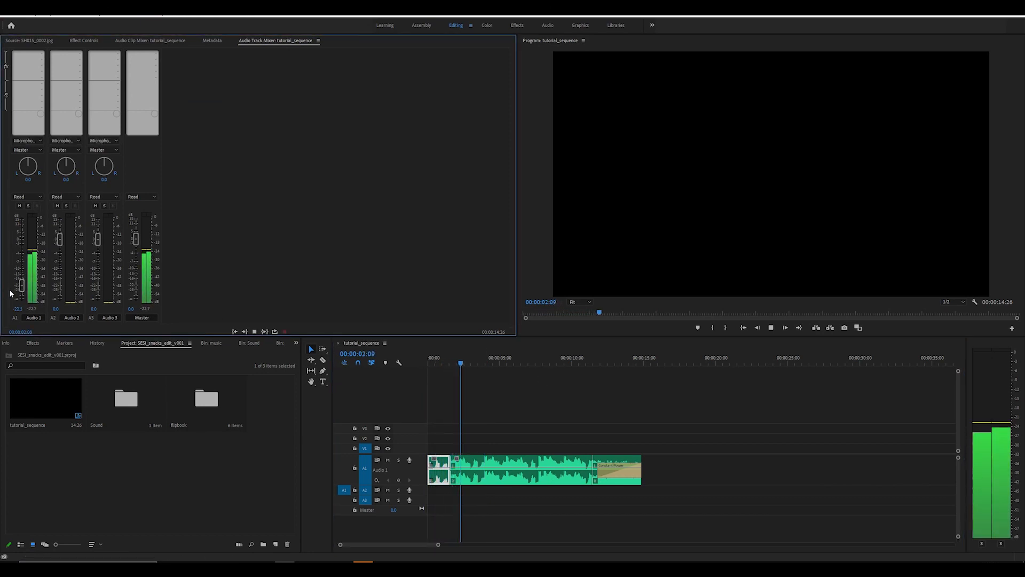
drag(22, 287, 22, 291)
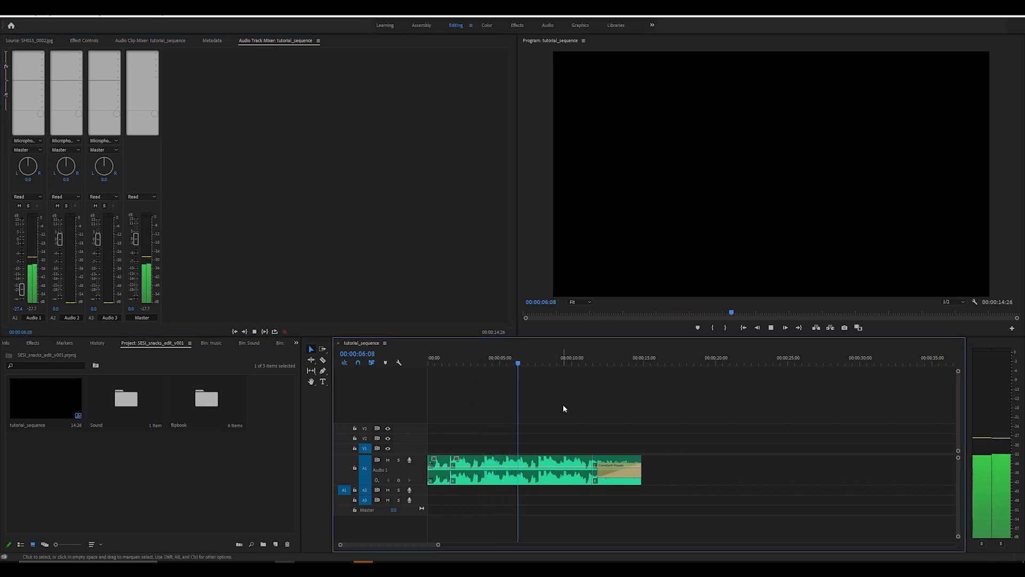
click(526, 391)
key(space)
key(Home)
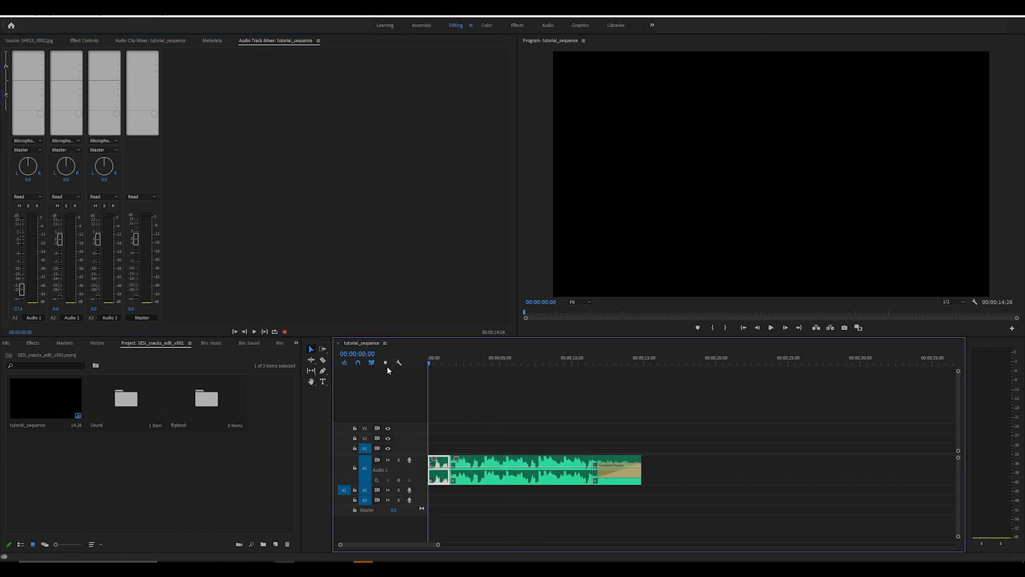
Step: Preview the SH010_0002.jpg sequence from the flipbook bin and place it at the start of video track V1
double_click(227, 385)
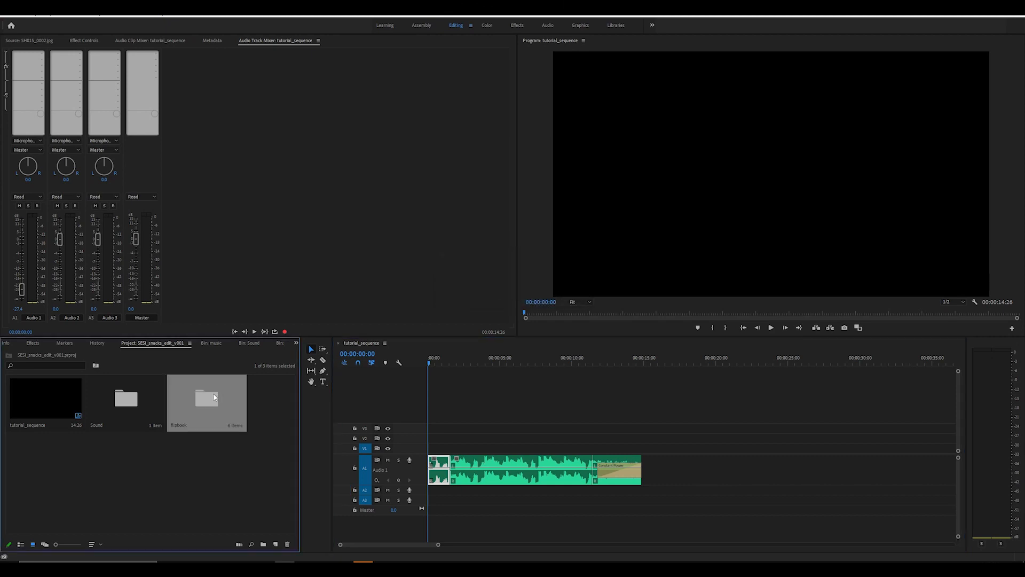
double_click(51, 399)
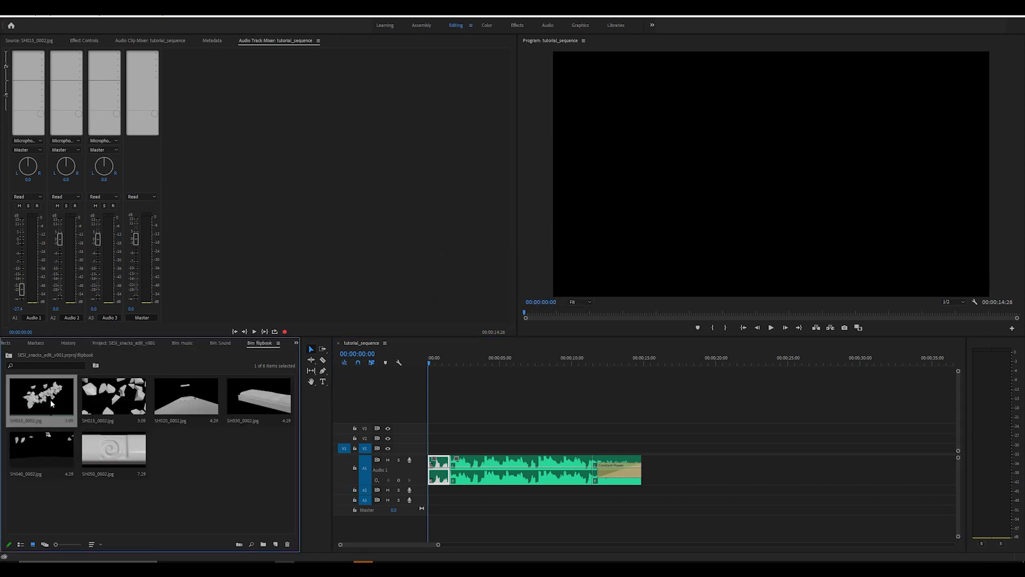
mouse_move(34, 313)
mouse_down()
mouse_move(229, 316)
mouse_move(52, 315)
mouse_up()
drag(48, 410, 417, 448)
Step: Play the SH010 clip against the music in the timeline and save the project
click(482, 393)
key(space)
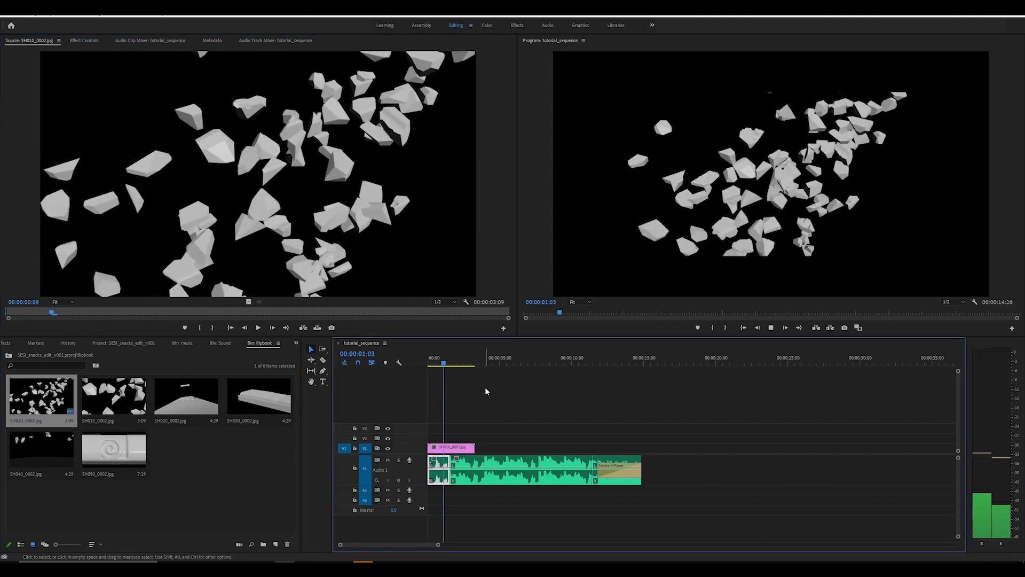
key(space)
key(ctrl+s)
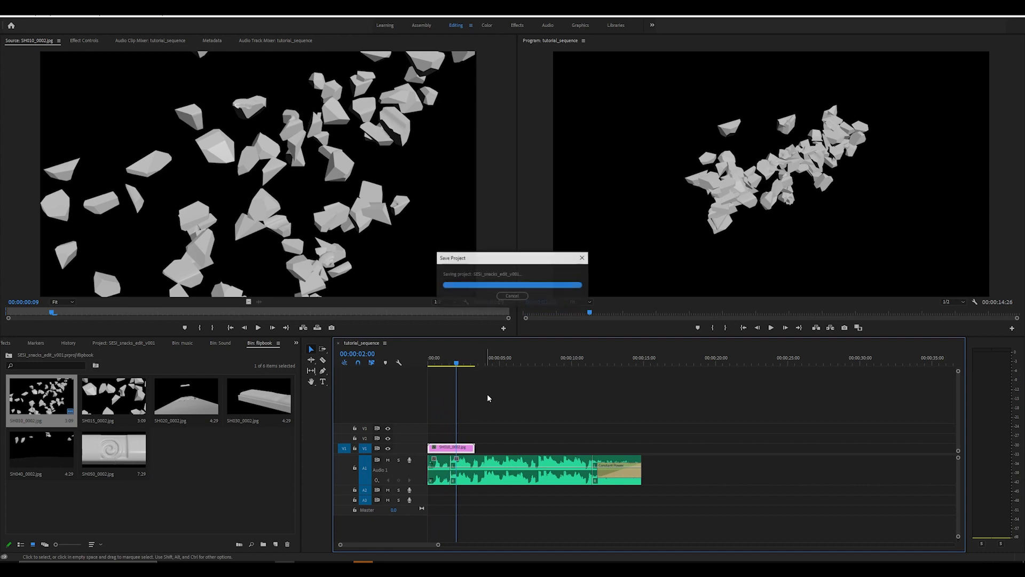
Step: Set the Scale of the SH010 clip on V1 to 150 in its Motion settings
drag(457, 363, 447, 365)
key(equal)
key(equal)
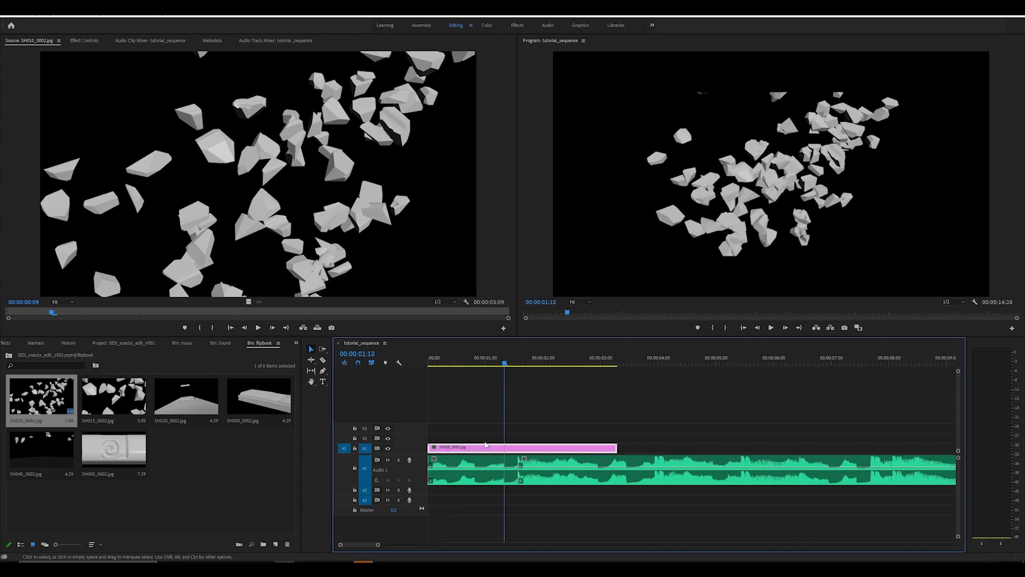
click(493, 445)
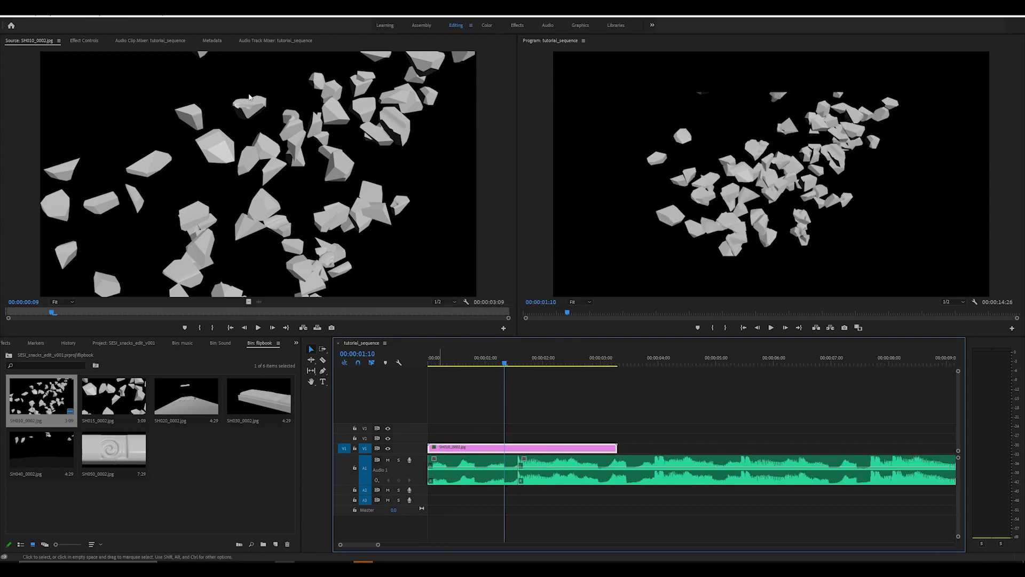
click(51, 14)
click(199, 57)
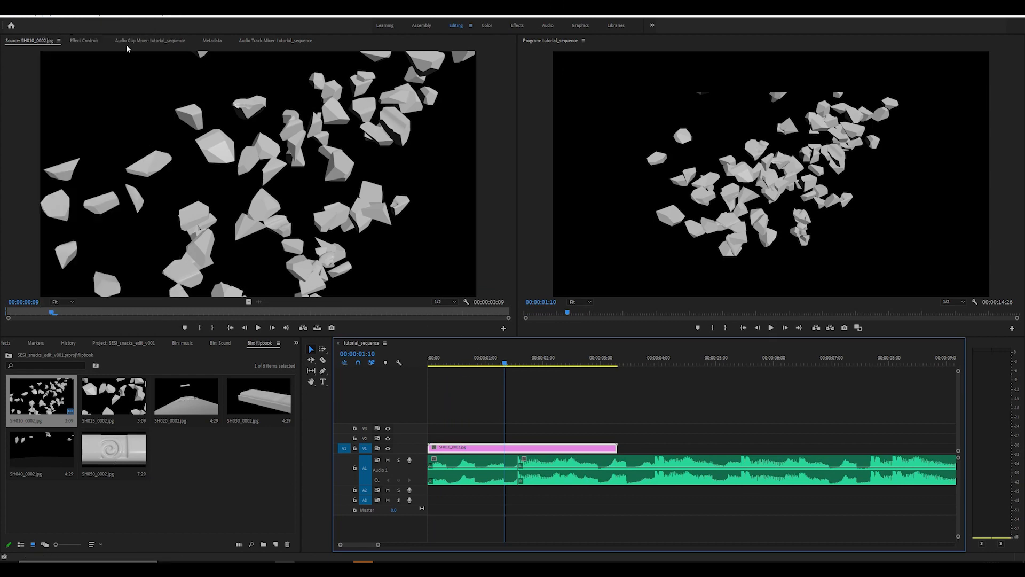
click(83, 41)
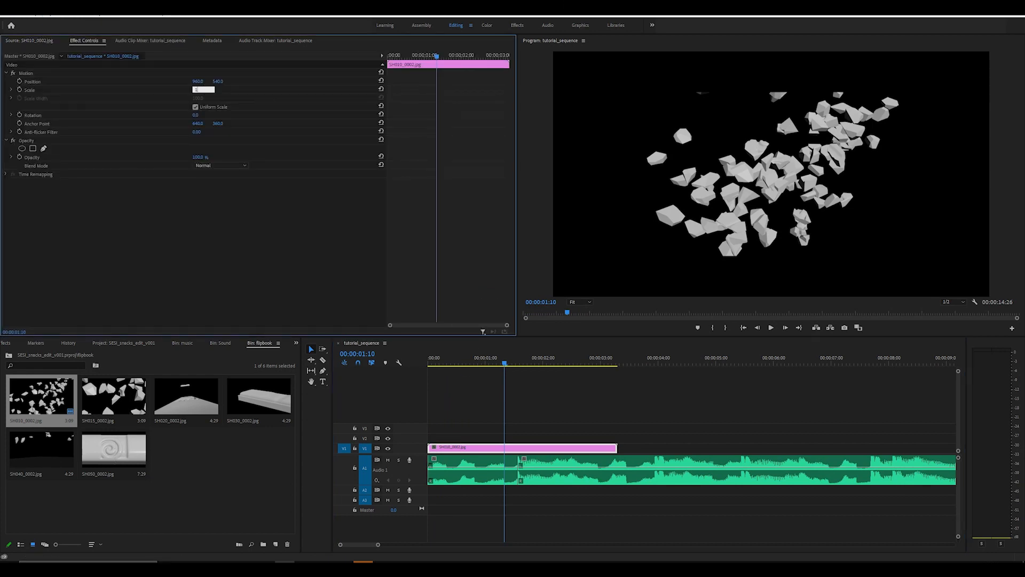
text(150)
key(Return)
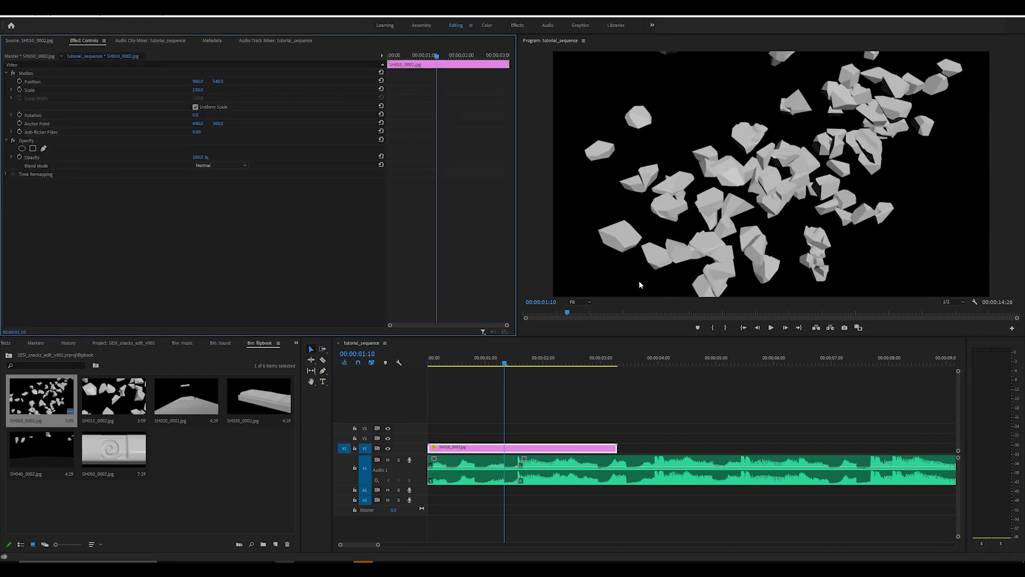
Step: Play the scaled SH010 clip from the start of the sequence to check its framing and timing
click(502, 362)
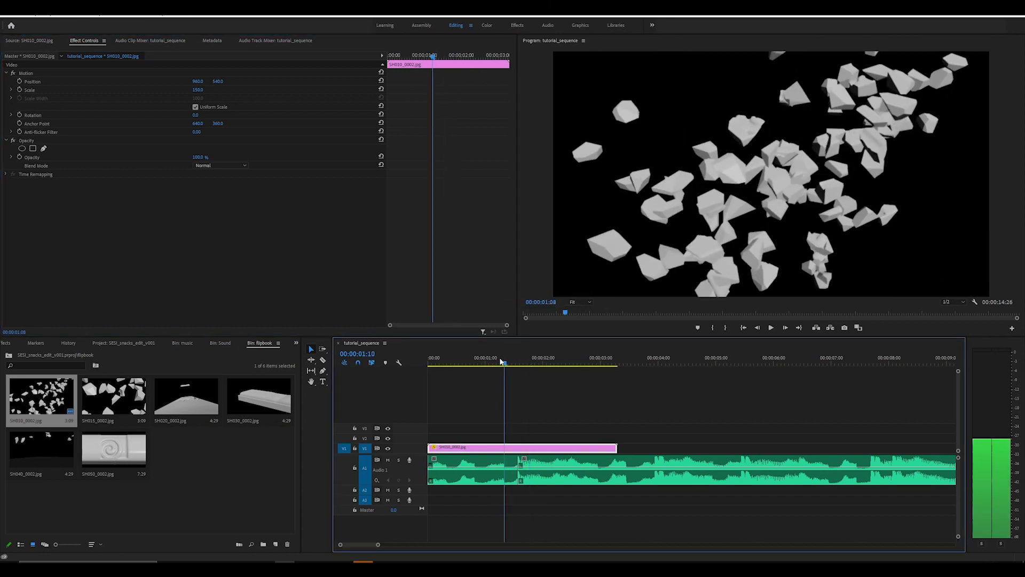
drag(500, 361, 431, 361)
key(space)
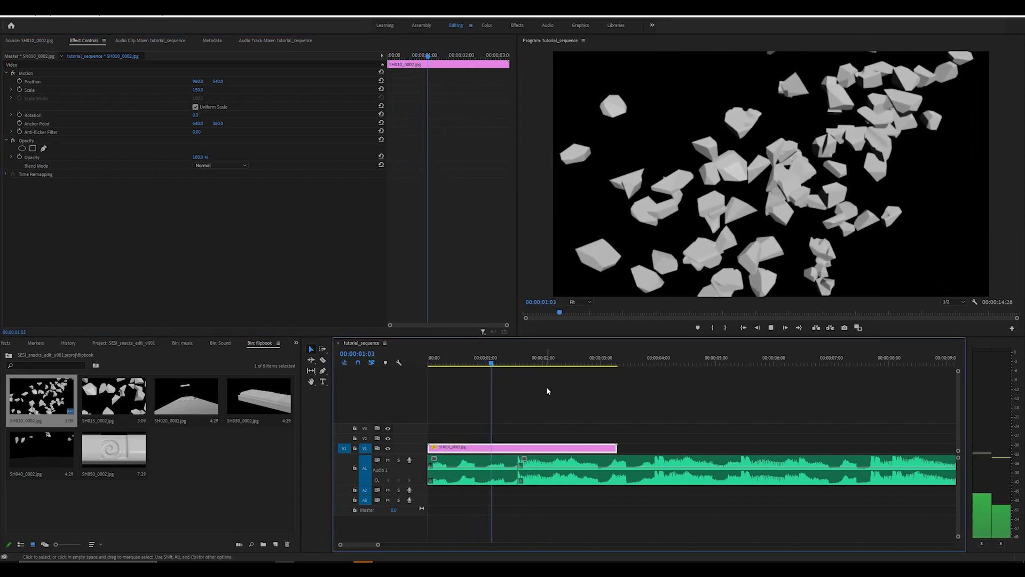
click(433, 364)
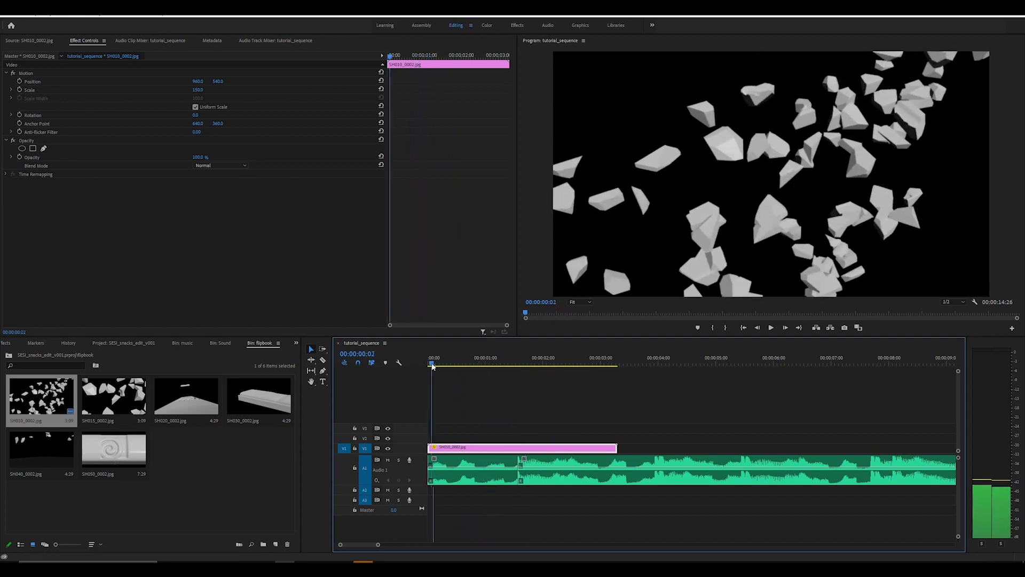
Step: Split the SH010 clip on V1 at 00:00:01:17 and again at about 00:00:02:00
drag(432, 365, 520, 371)
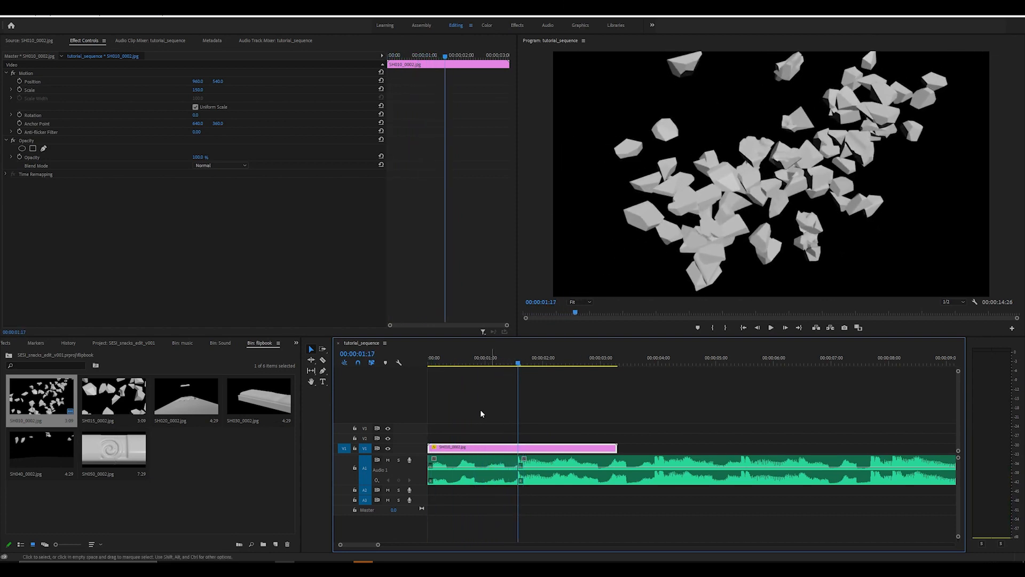
drag(420, 453, 421, 474)
key(c)
click(517, 469)
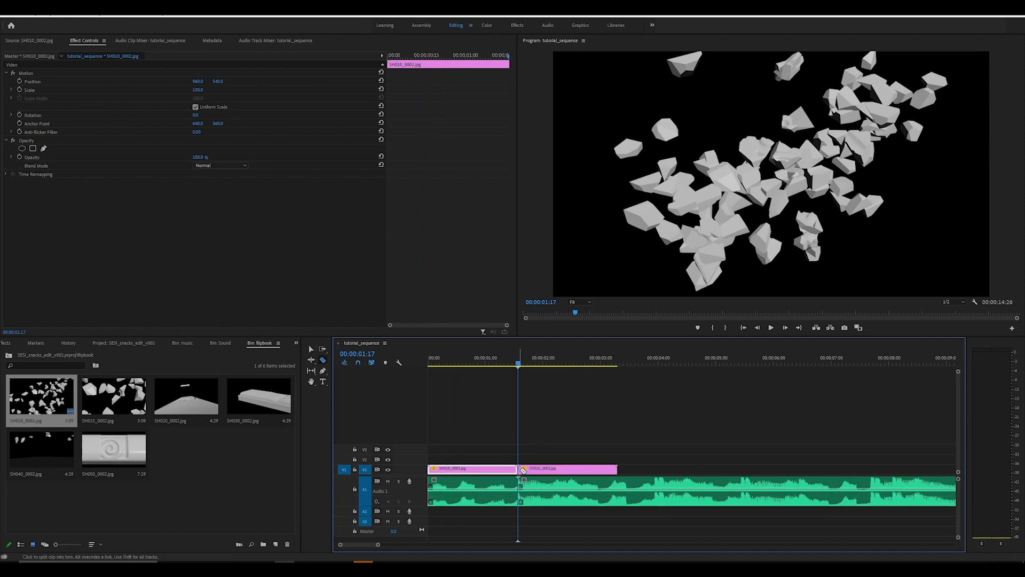
key(space)
key(space)
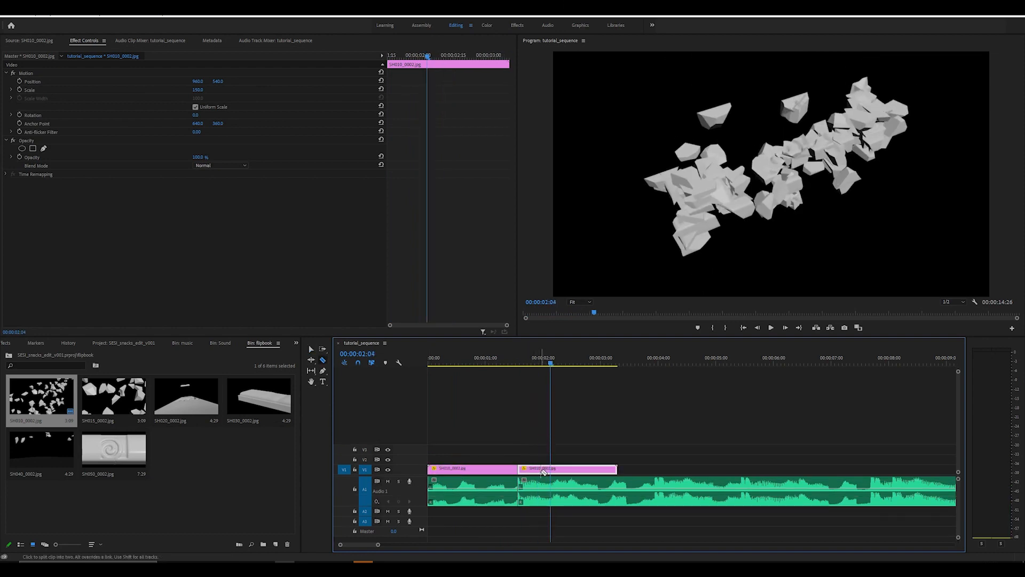
click(545, 471)
Step: Set the speed of the short middle SH010 piece to 200% and move the last piece against it to close the gap
key(space)
key(space)
click(531, 356)
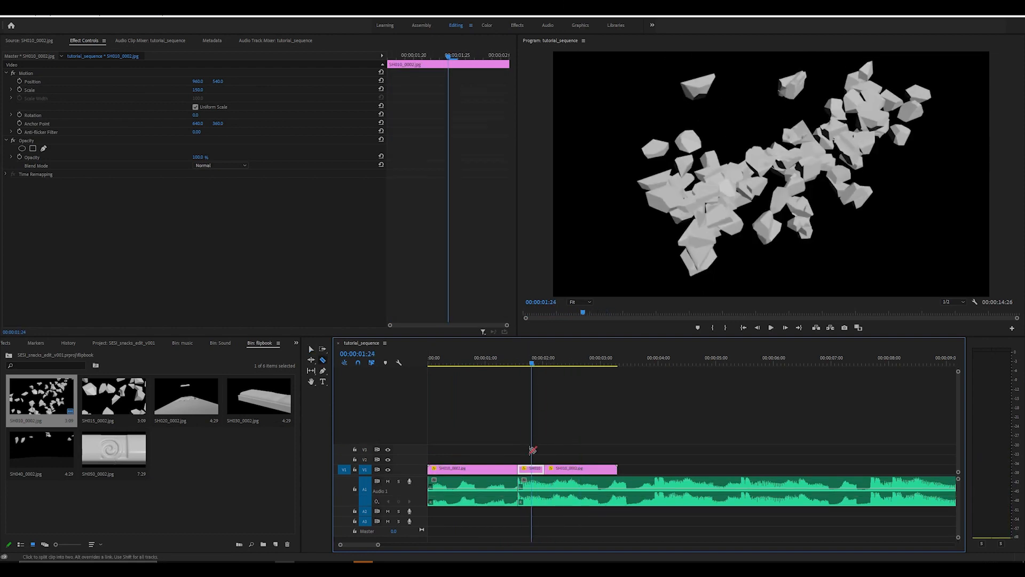
right_click(532, 470)
click(576, 313)
text(200)
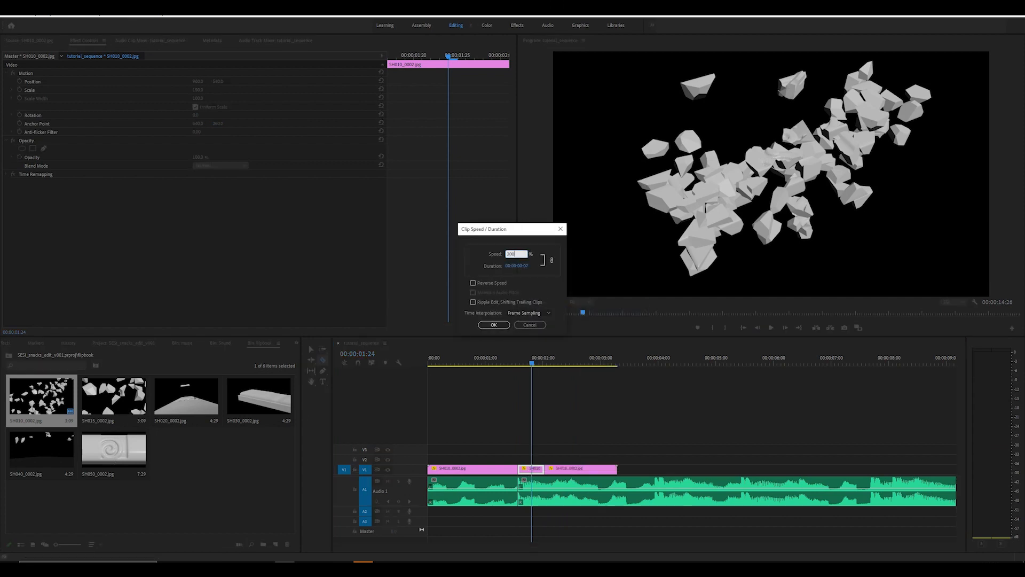
key(Return)
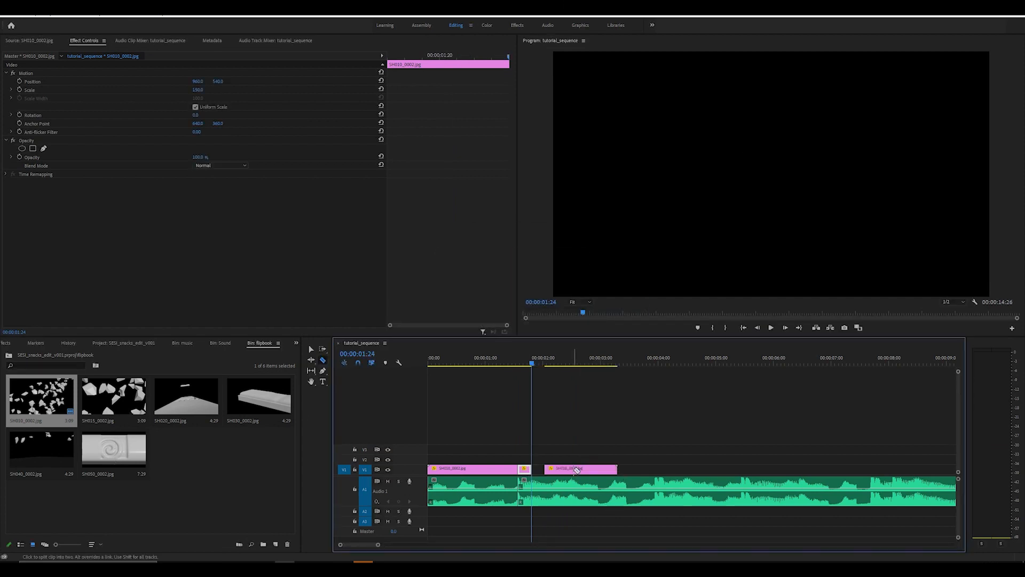
drag(571, 473, 558, 472)
Step: Place the SH015_0002.jpg sequence on V2, overlapping the last SH010 piece, and play the transition
double_click(122, 390)
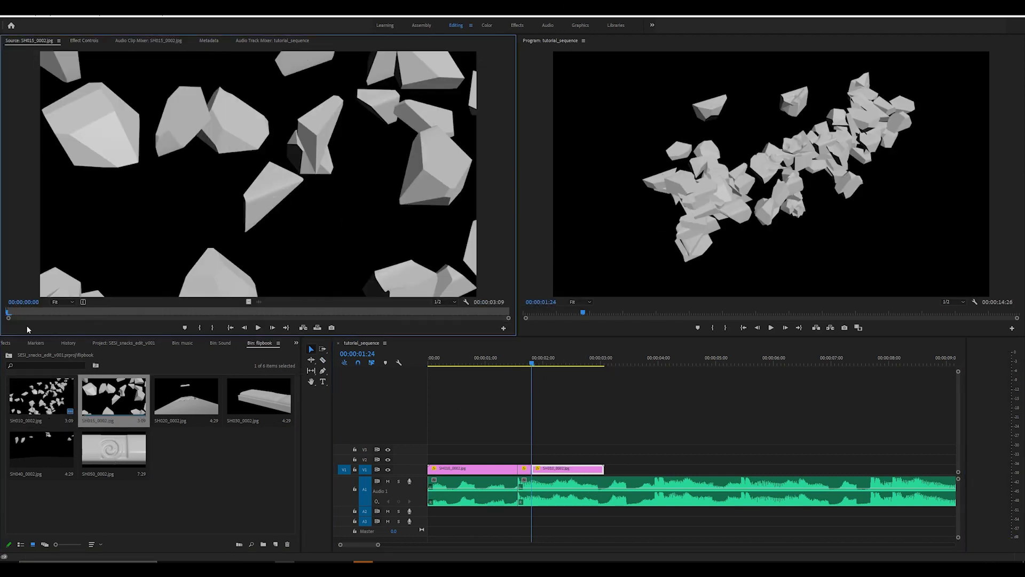
drag(194, 181, 555, 454)
key(space)
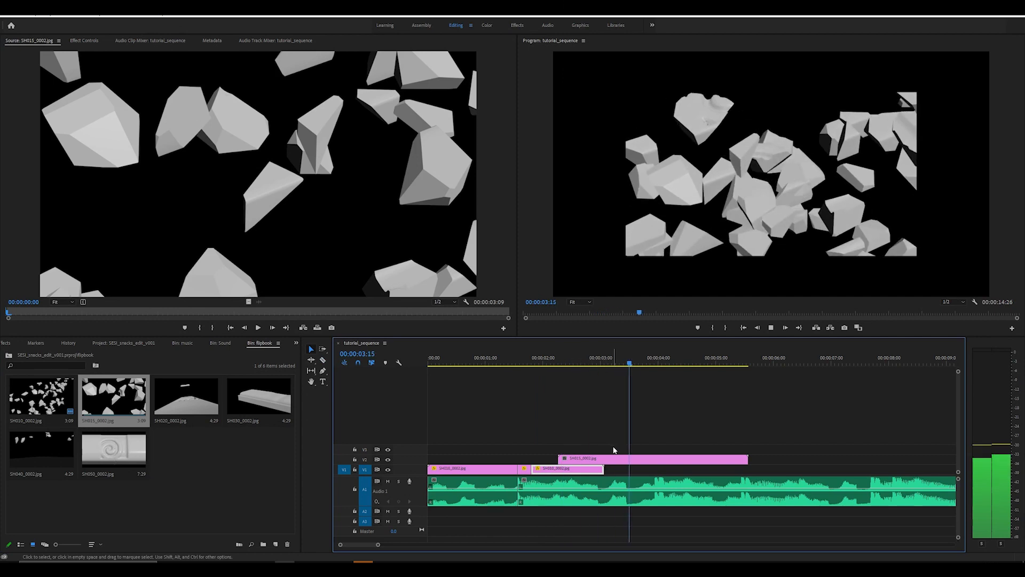
key(space)
Step: Set the Scale of the SH015 clip on V2 to 150 and save the project
click(619, 462)
click(84, 40)
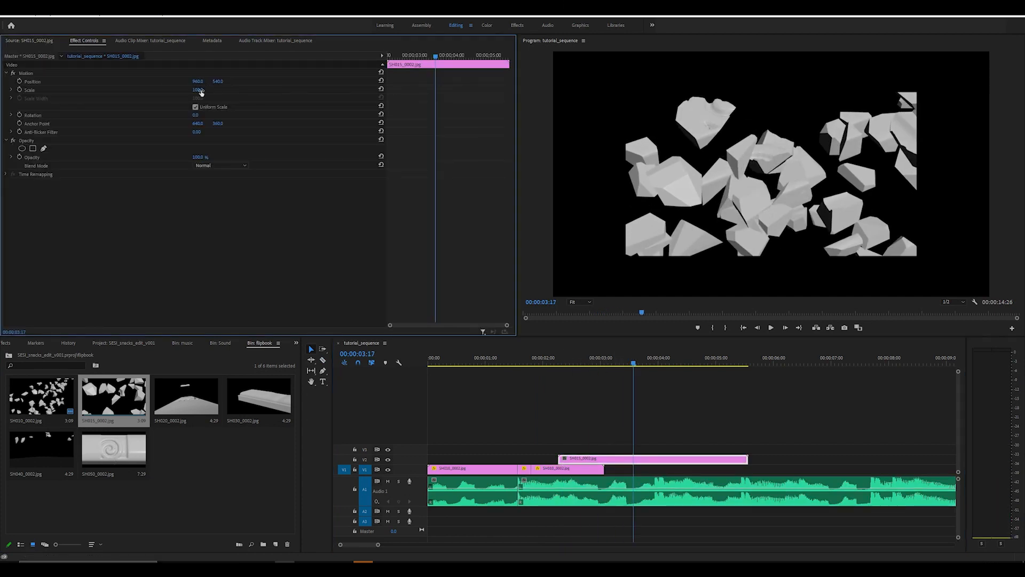
drag(197, 90, 204, 91)
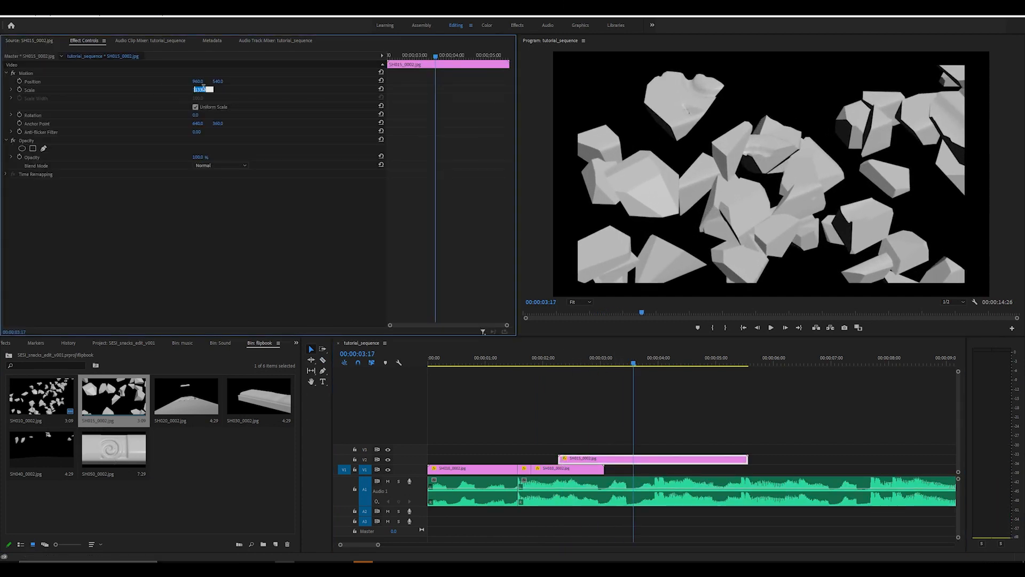
text(50)
key(Return)
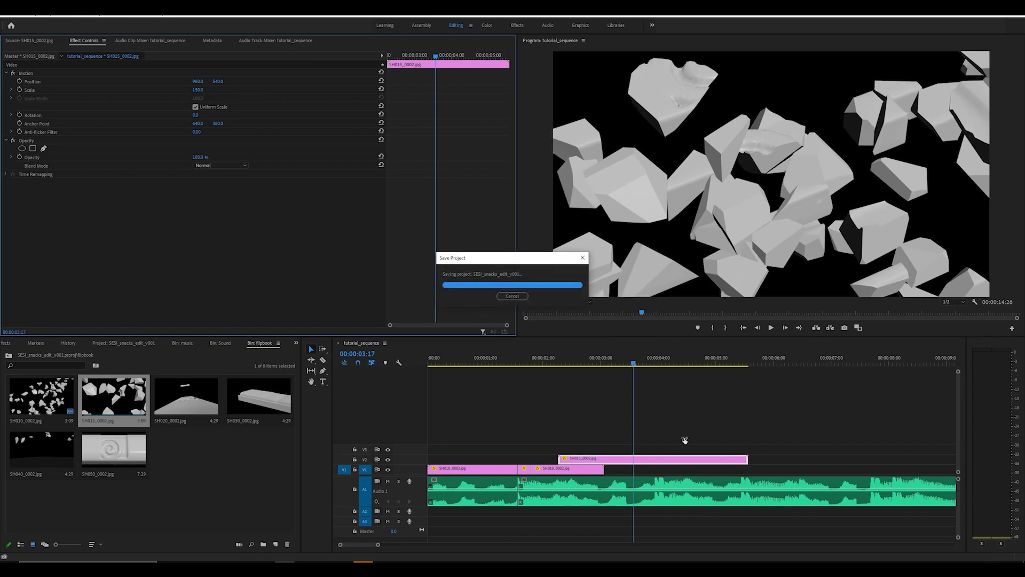
click(673, 423)
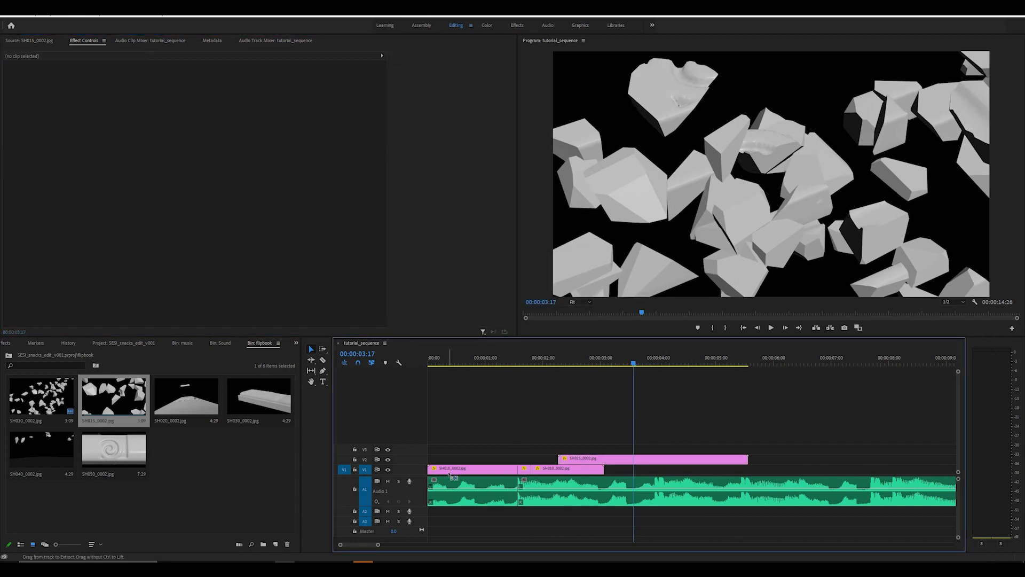
key(ctrl+s)
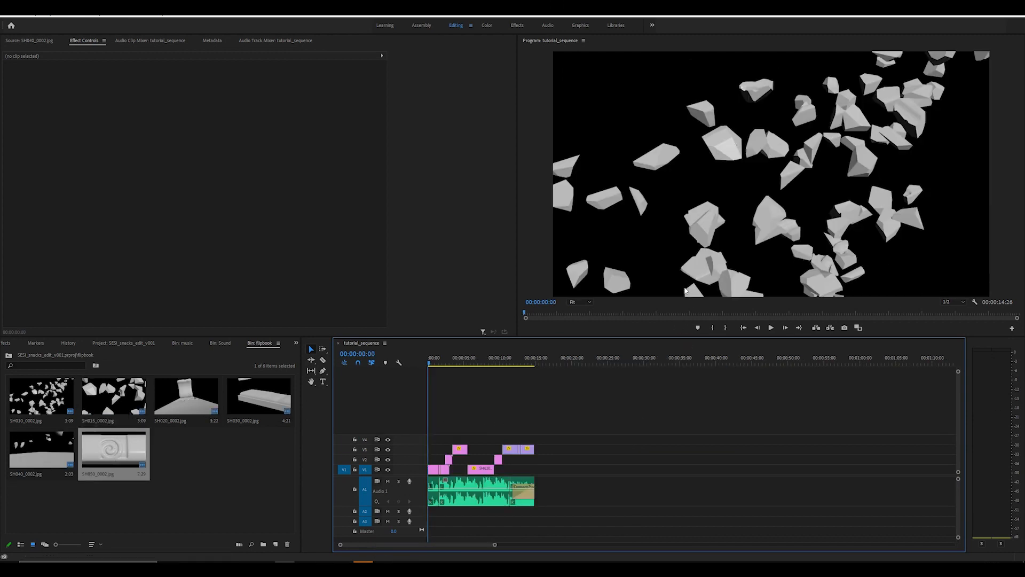
Step: Play the fully assembled shot edit from the start to check the cuts against the music
key(equal)
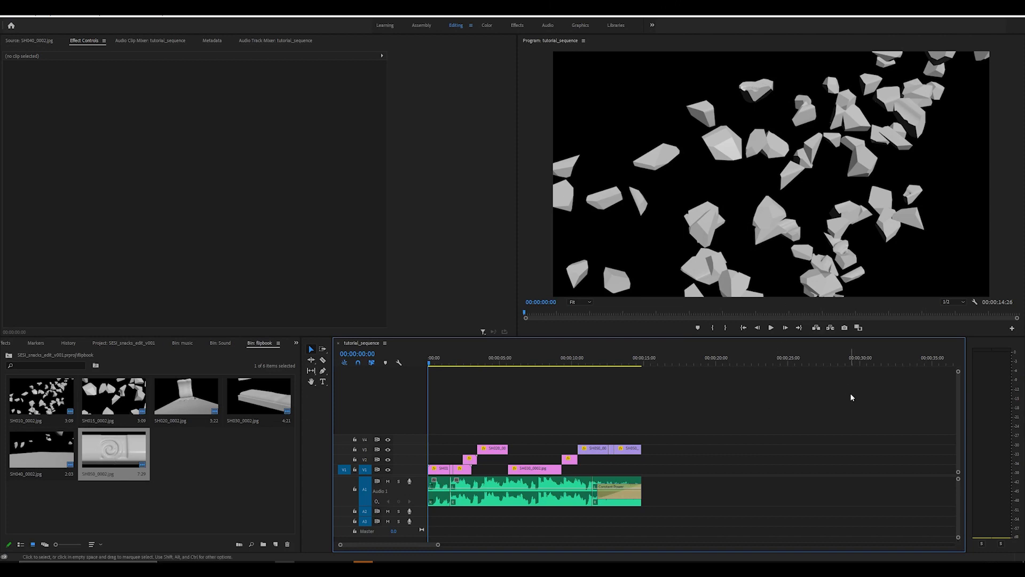
key(space)
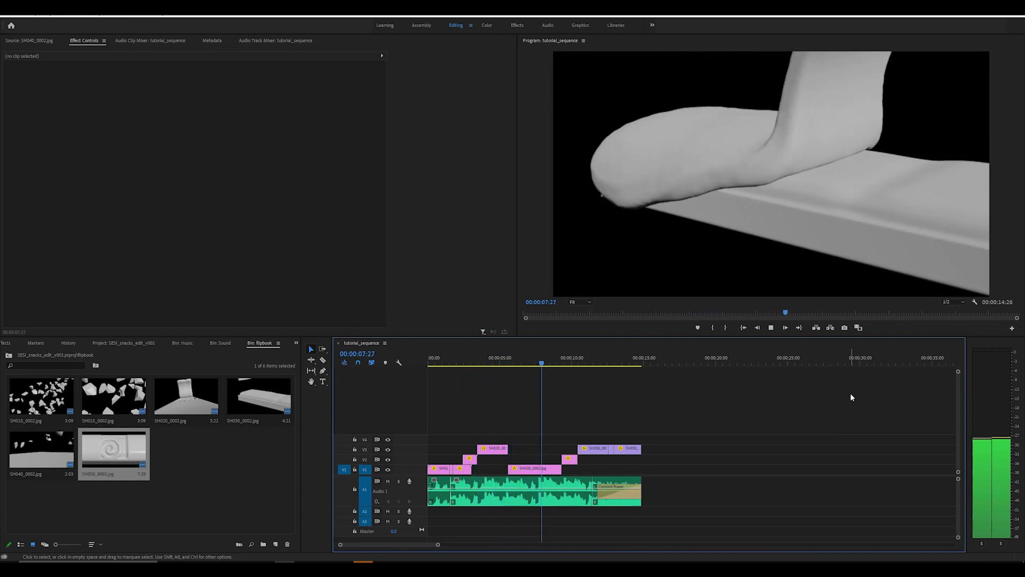
key(space)
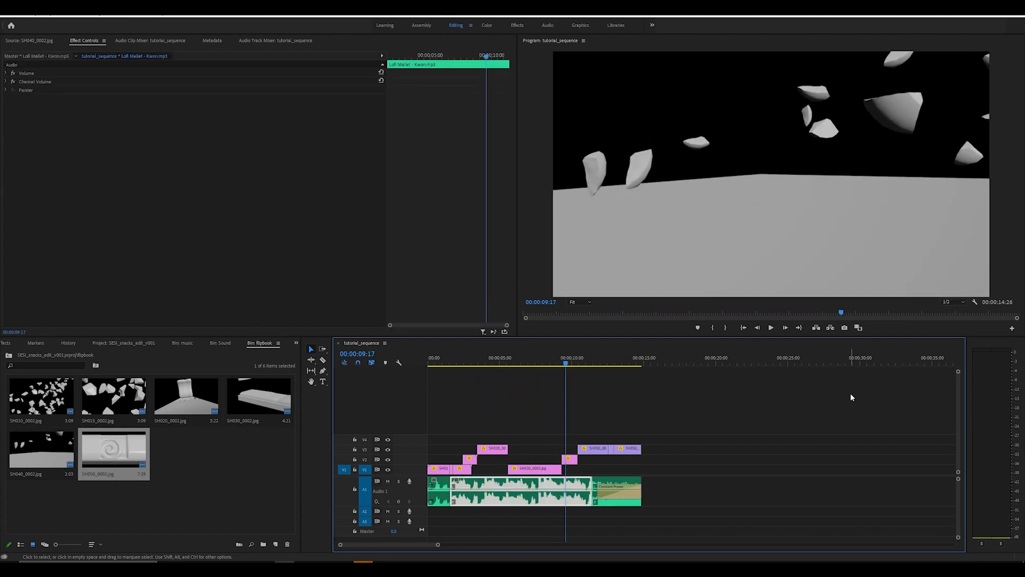
key(space)
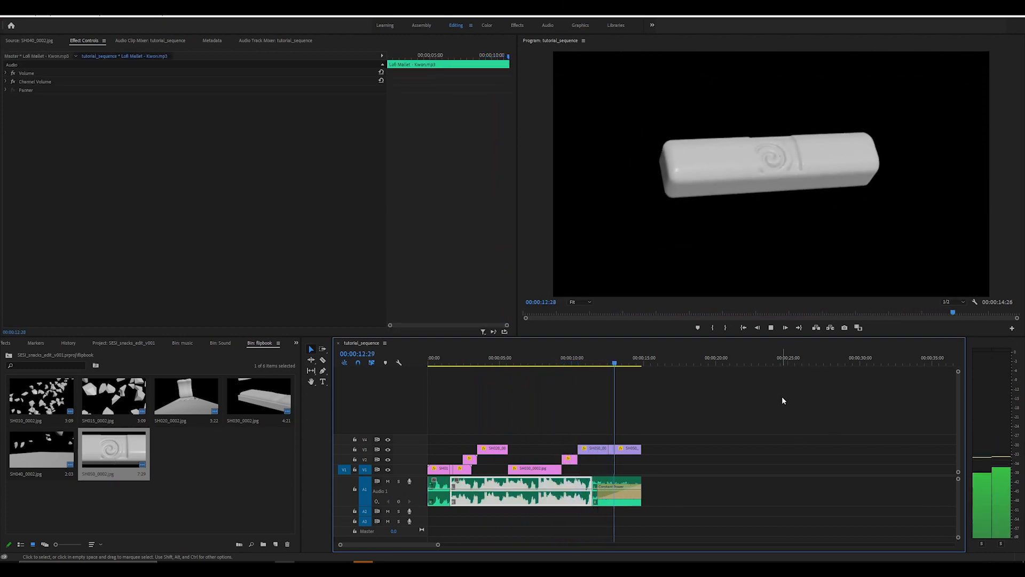
key(space)
Step: Replay the edit from the start, then scrub back from the closing SH050 shots to SH030
drag(526, 359, 366, 355)
click(582, 405)
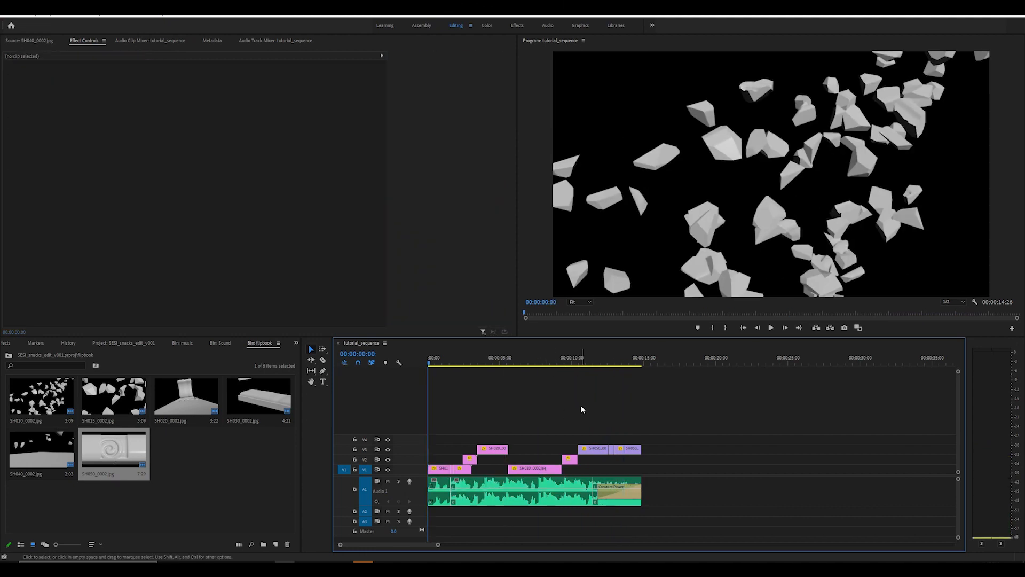
key(space)
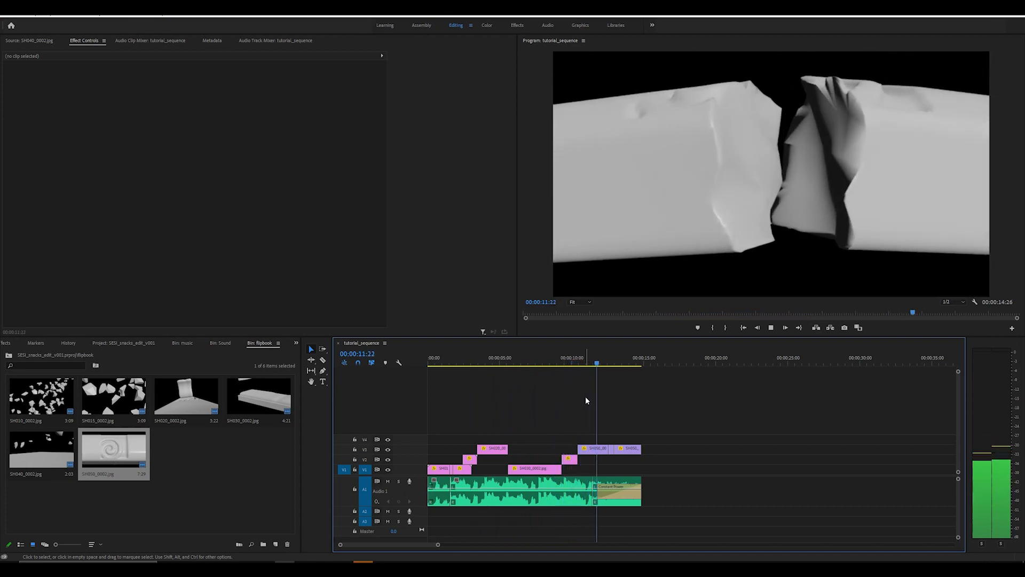
key(space)
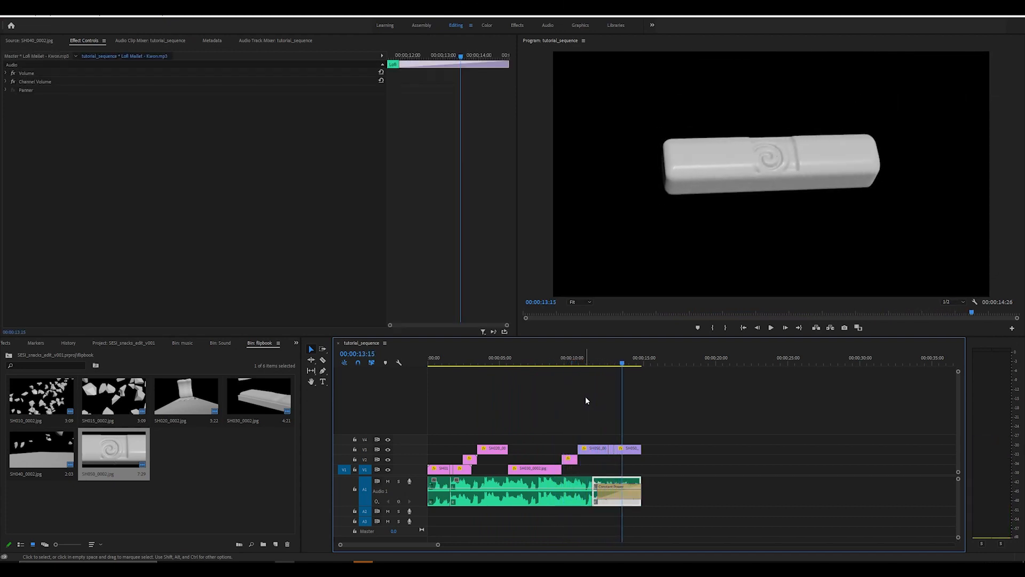
key(equal)
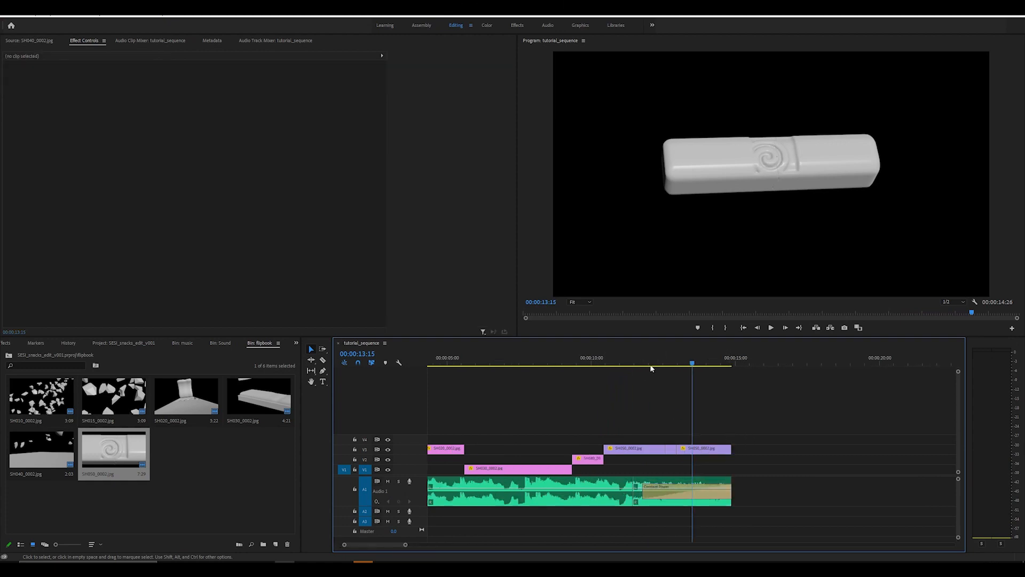
click(667, 362)
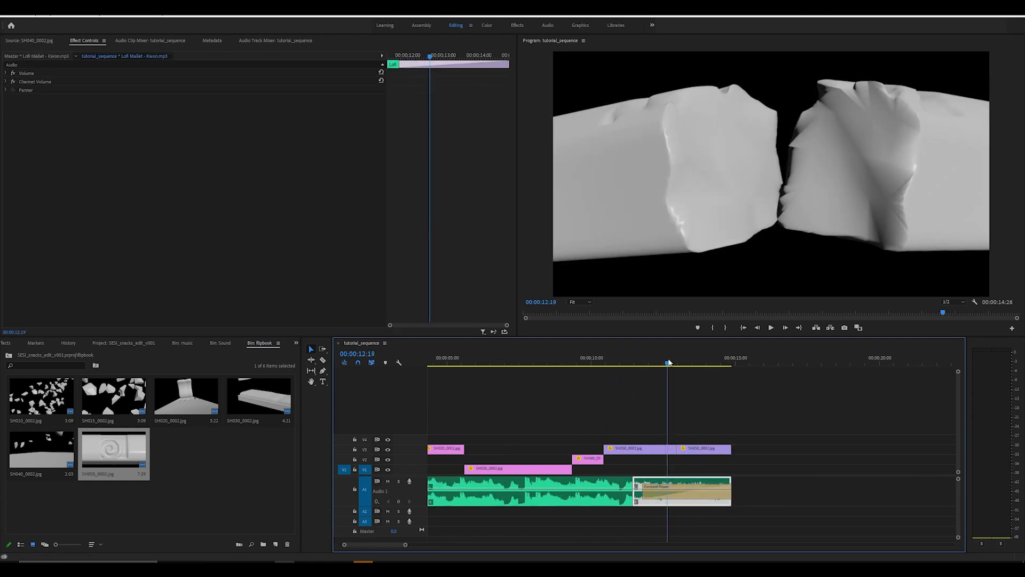
drag(669, 362, 513, 365)
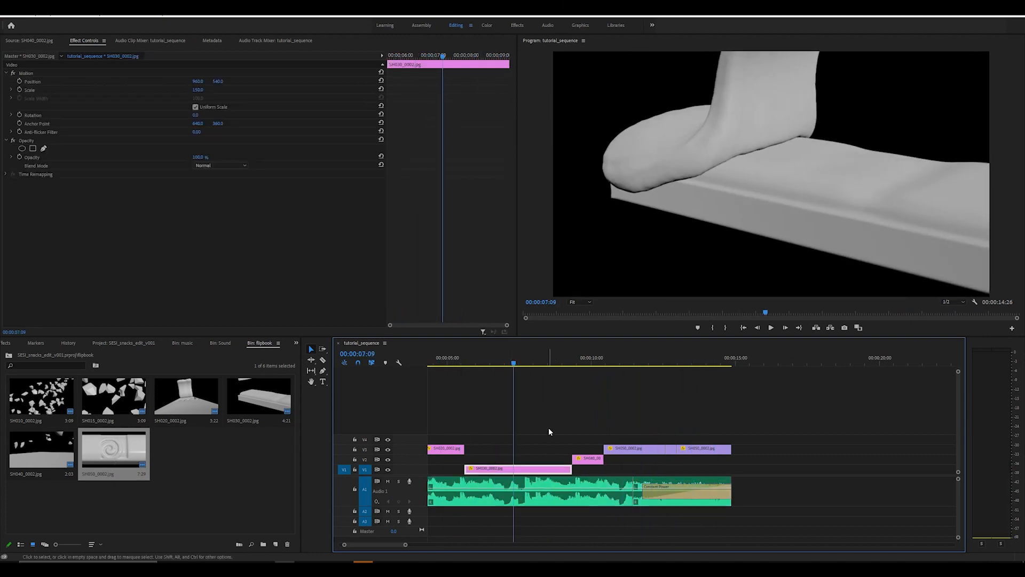
Step: Switch to VLC and play the finished EDIT_v001-SESI-Snacks_v001.mp4 from near its start to compare it with the animatic
click(540, 560)
drag(253, 494, 184, 494)
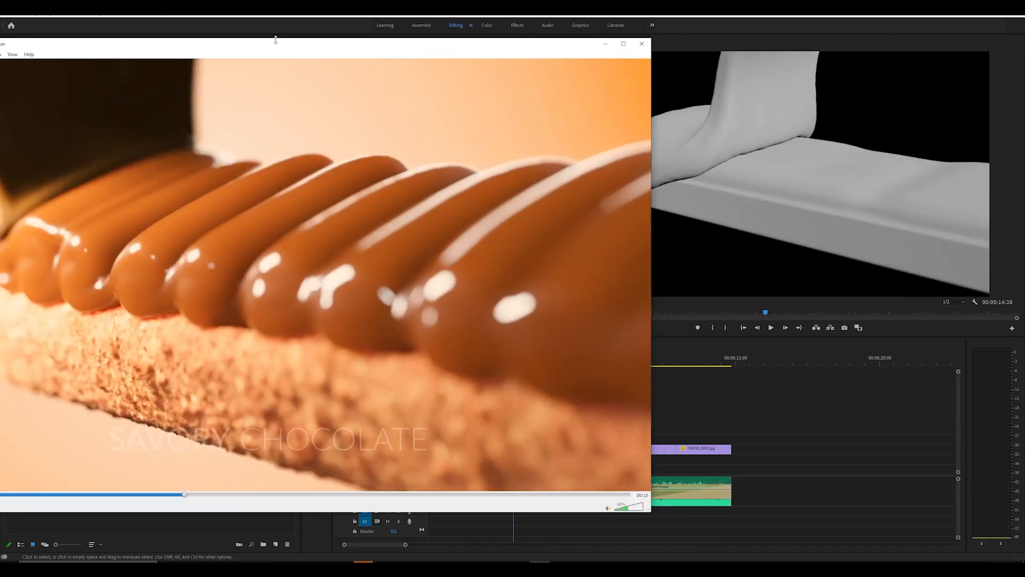
drag(255, 45, 486, 41)
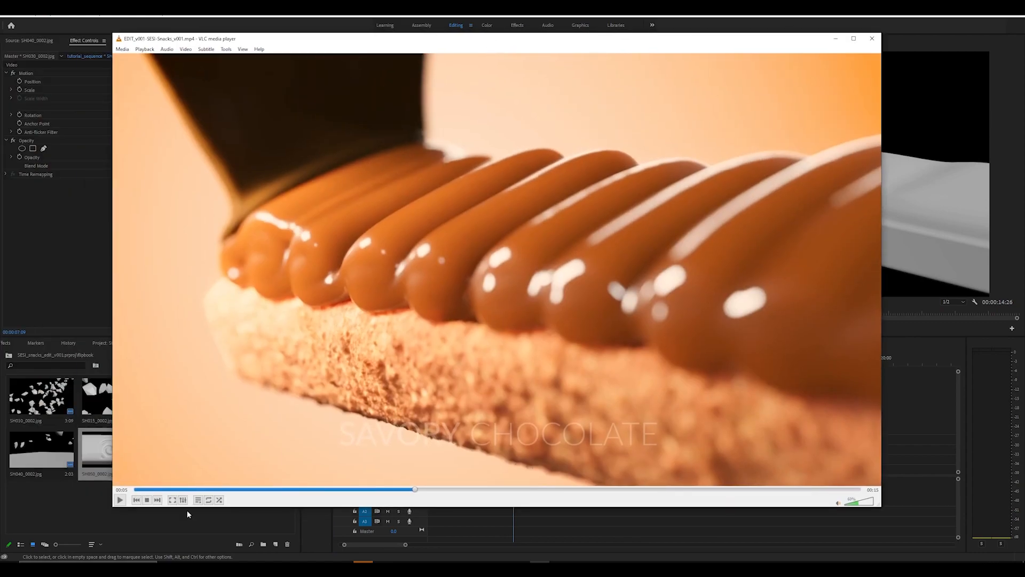
click(166, 489)
key(space)
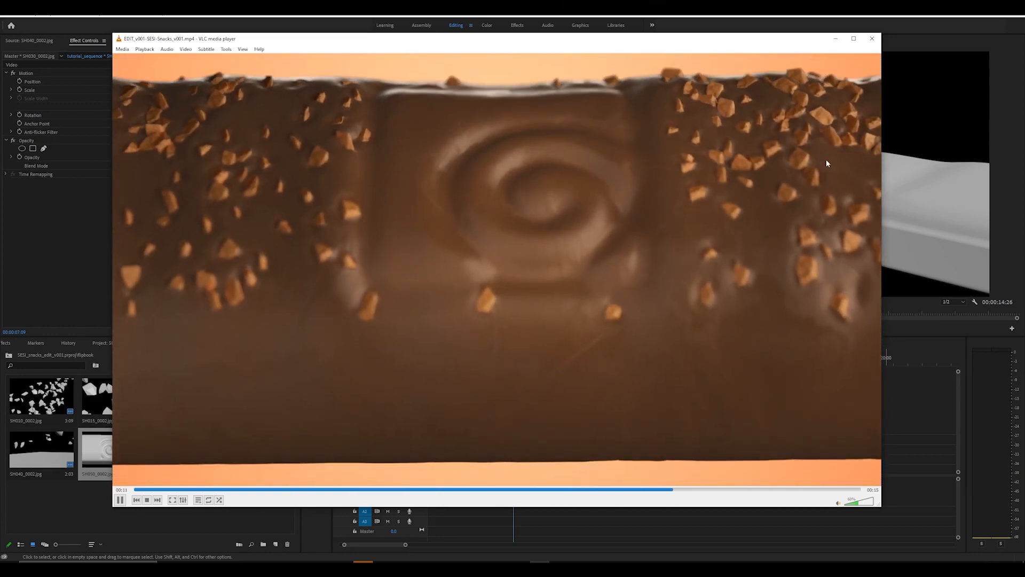
key(space)
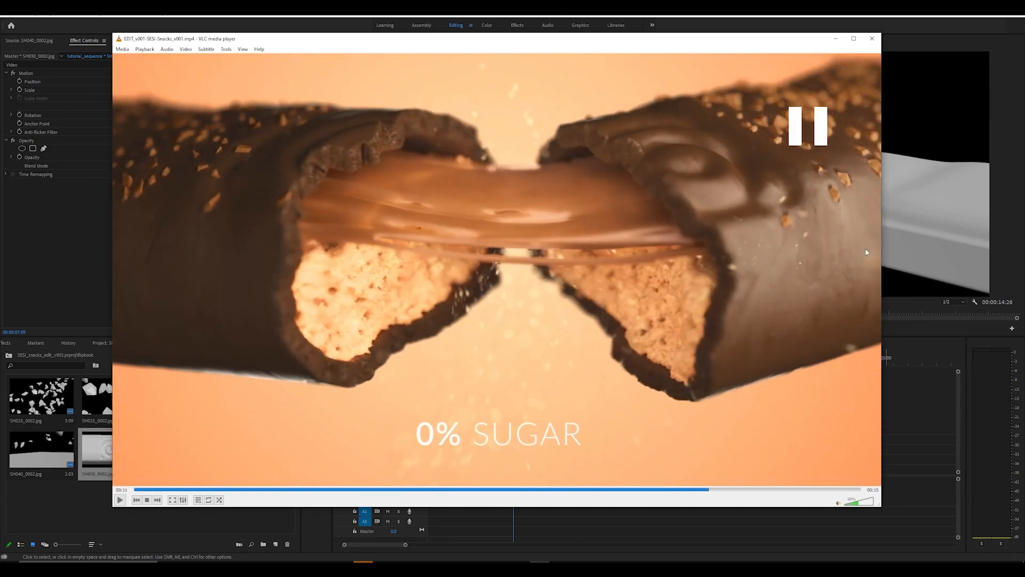
Step: Switch back to Premiere Pro, save the project, and scrub through SH040 and both SH050 clips
click(922, 467)
key(ctrl+s)
drag(518, 363, 584, 364)
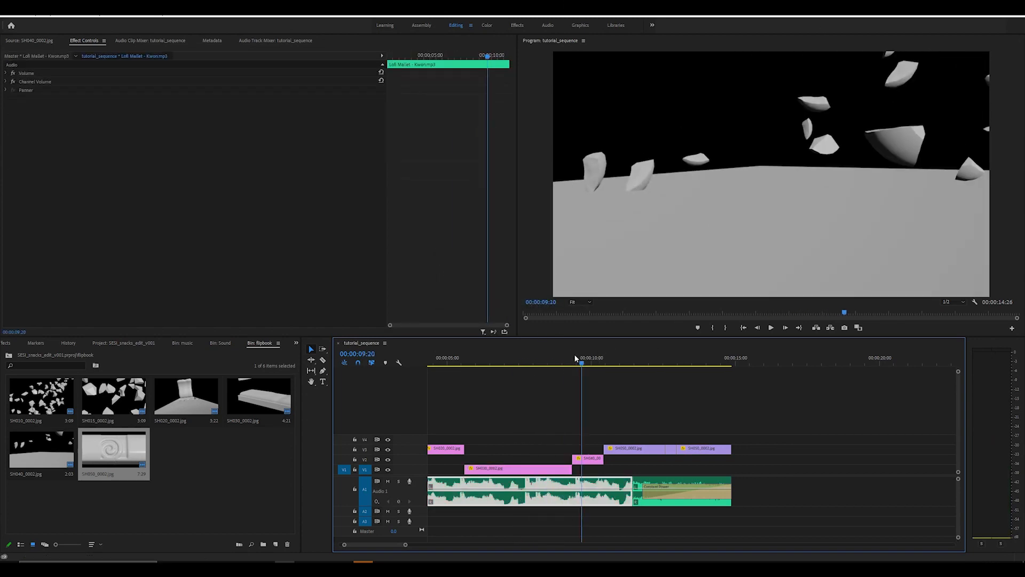
drag(586, 363, 637, 364)
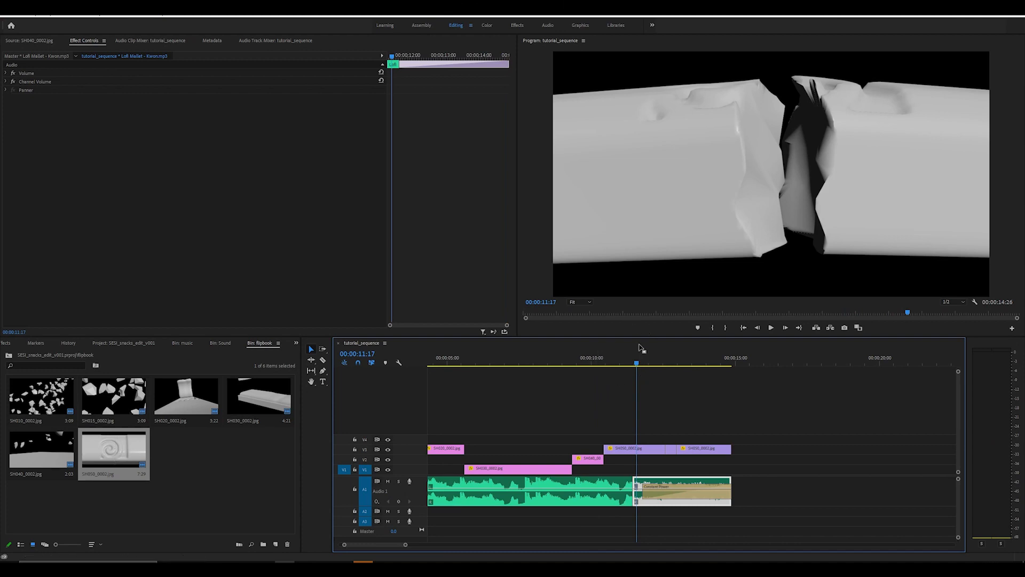
drag(636, 364, 675, 364)
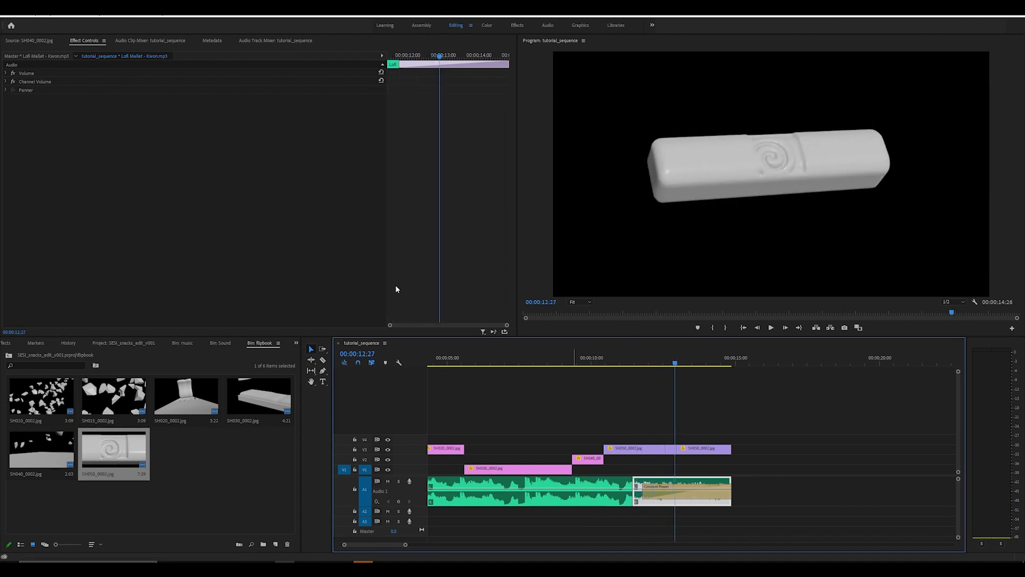
drag(590, 361, 617, 363)
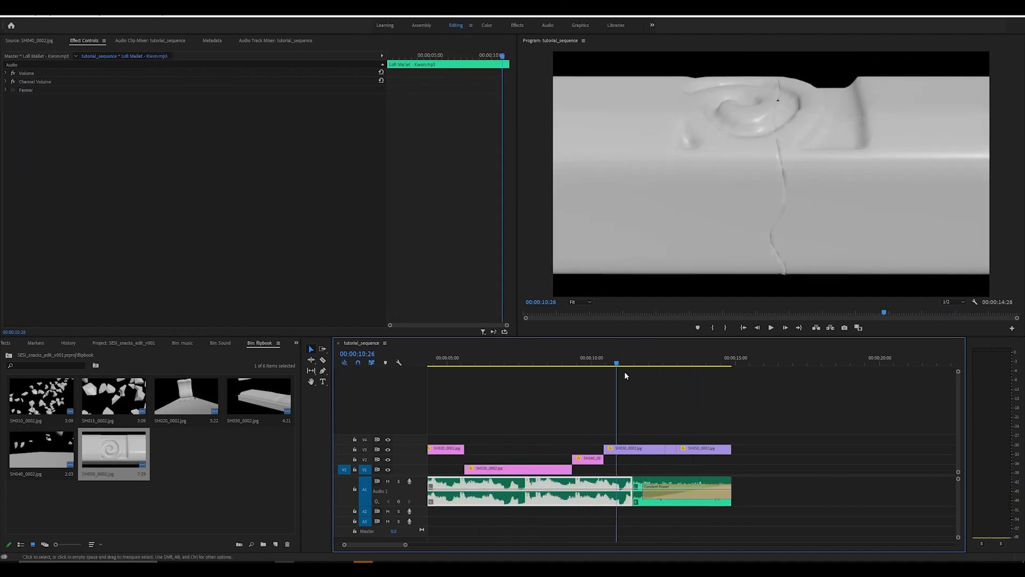
click(714, 391)
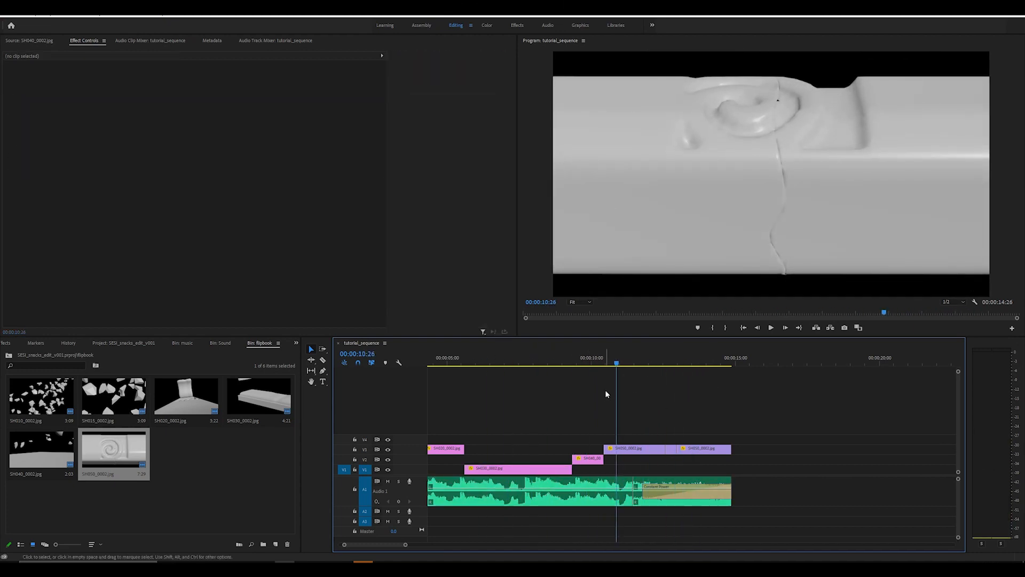
Step: Scrub through the bar break in SH050 and from SH030 to the final bar shot to review the remaining edit
drag(616, 363, 645, 363)
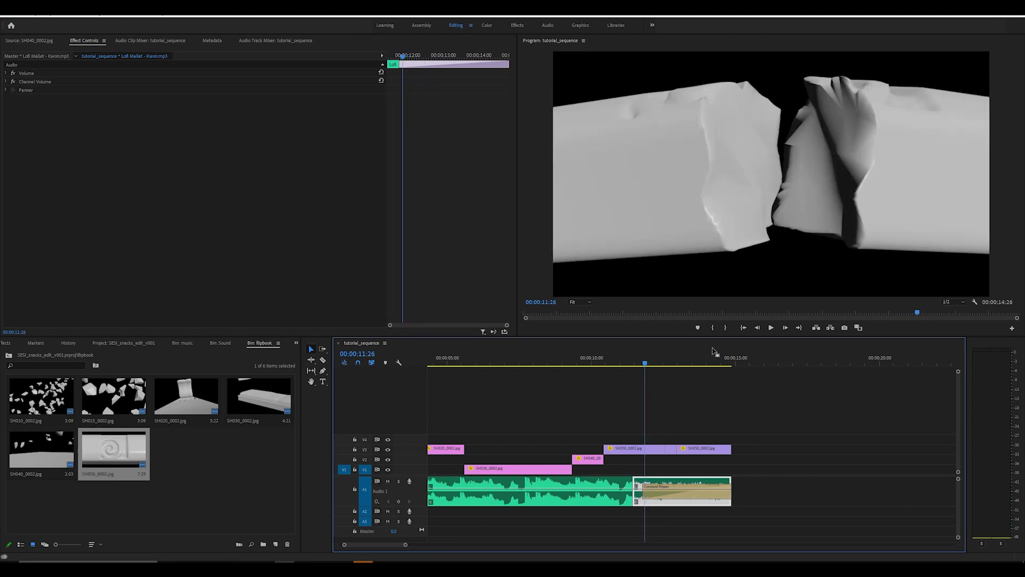
click(530, 363)
key(minus)
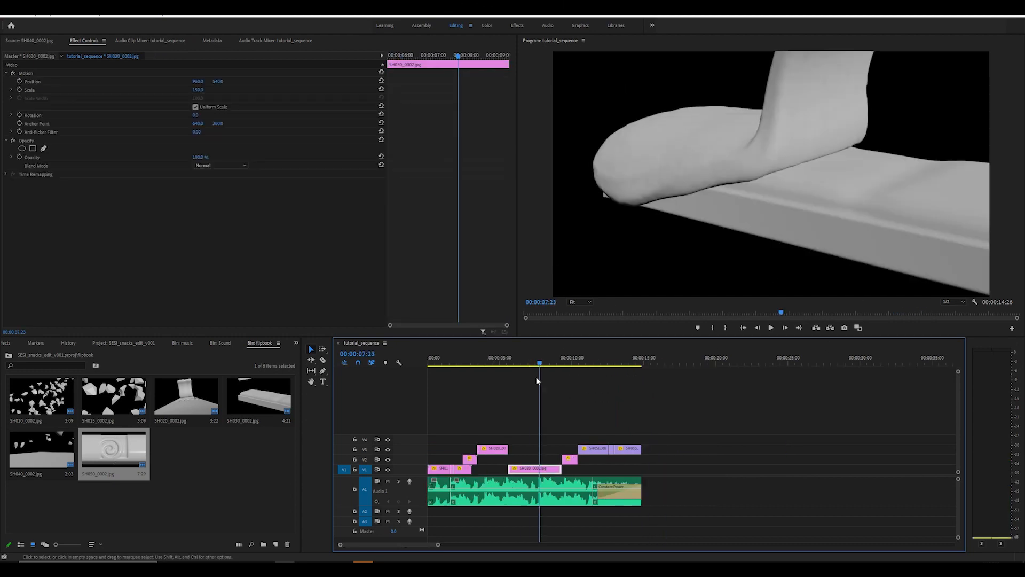
drag(538, 363, 618, 368)
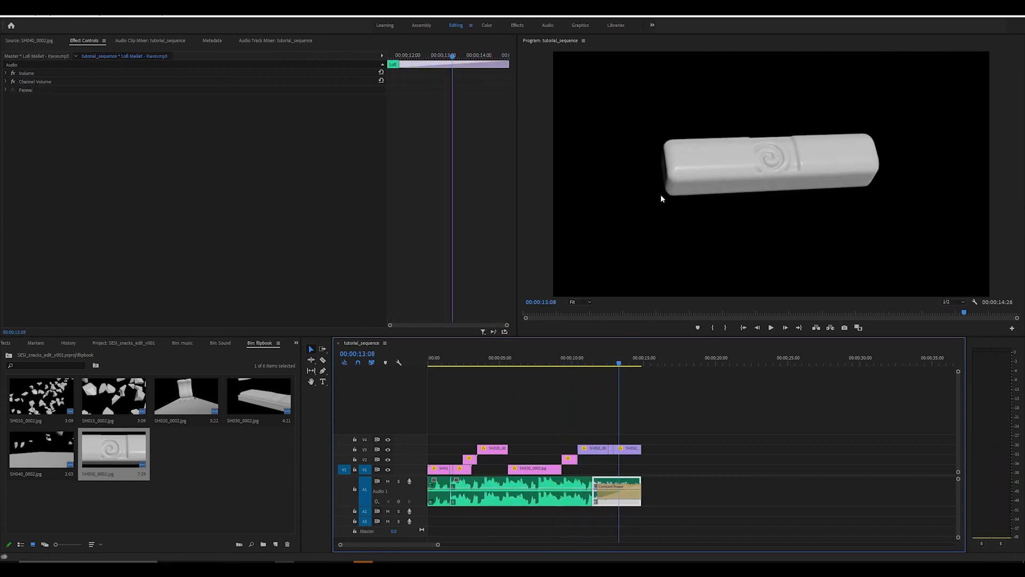
Step: Play part of the opening where the bar fragments assemble, then scrub through SH020 and SH030 and back to the assembled bar
mouse_move(452, 366)
mouse_down()
mouse_move(443, 366)
mouse_move(458, 364)
mouse_up()
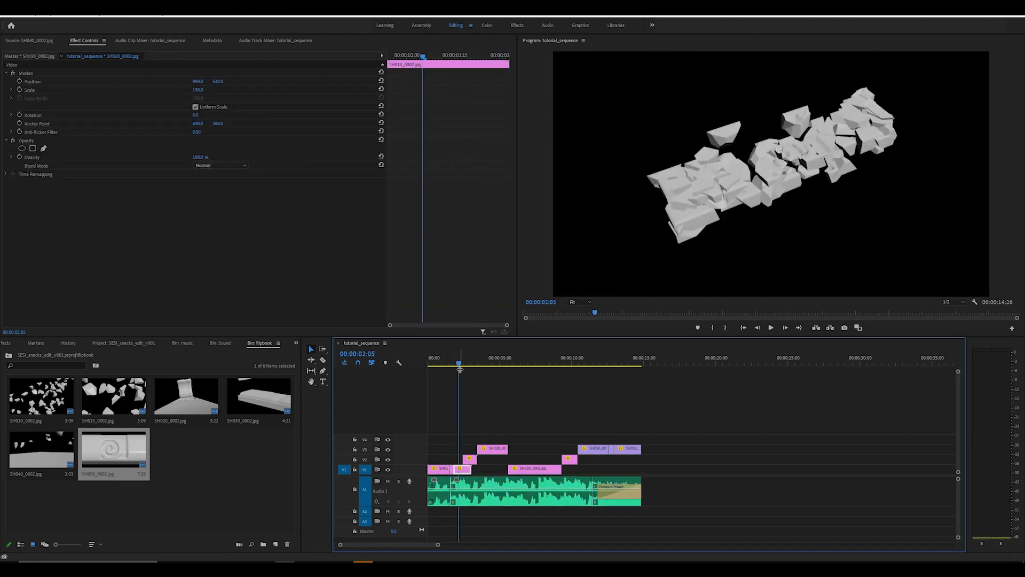
key(space)
key(space)
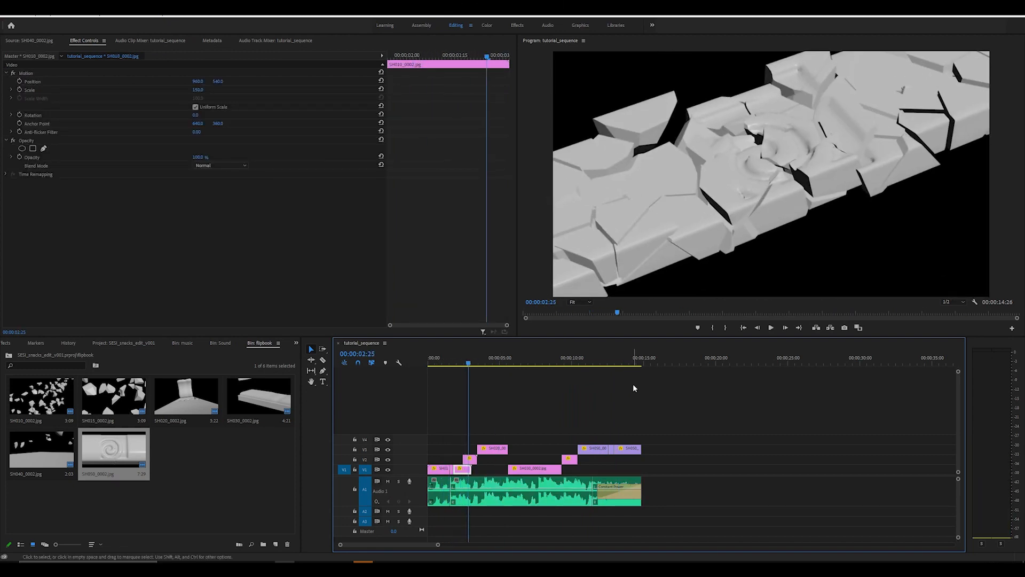
click(488, 363)
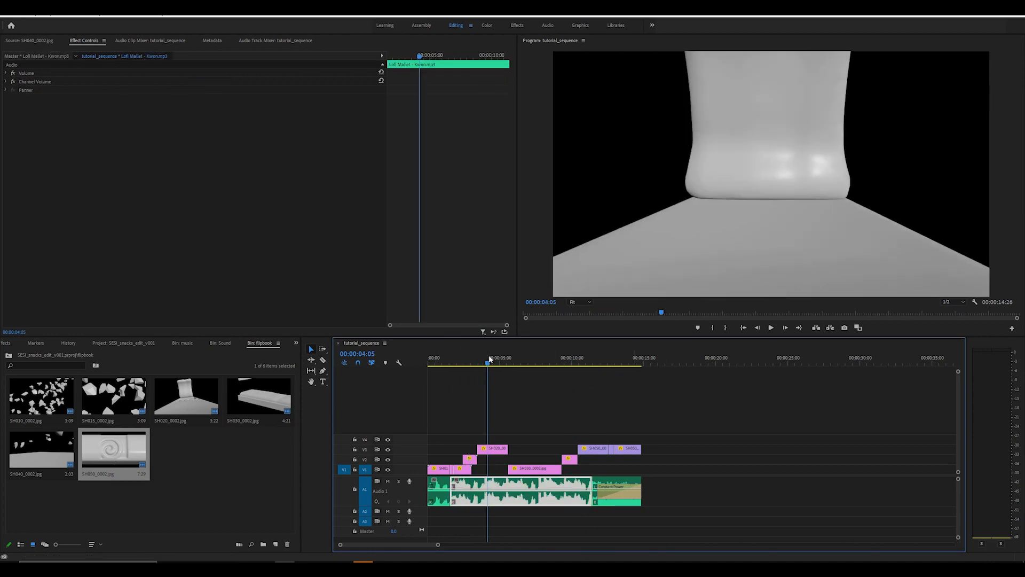
drag(488, 363, 505, 362)
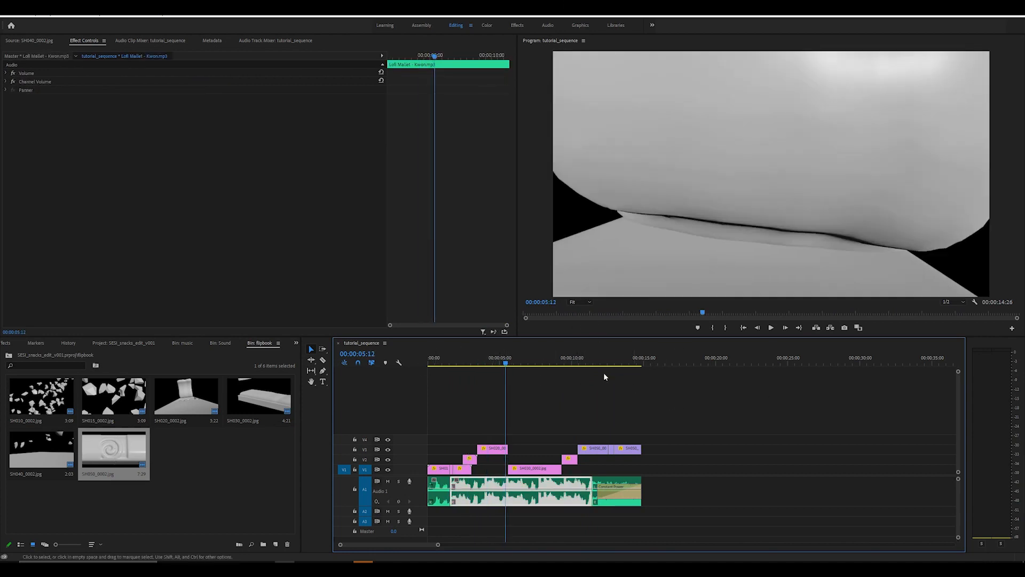
click(530, 363)
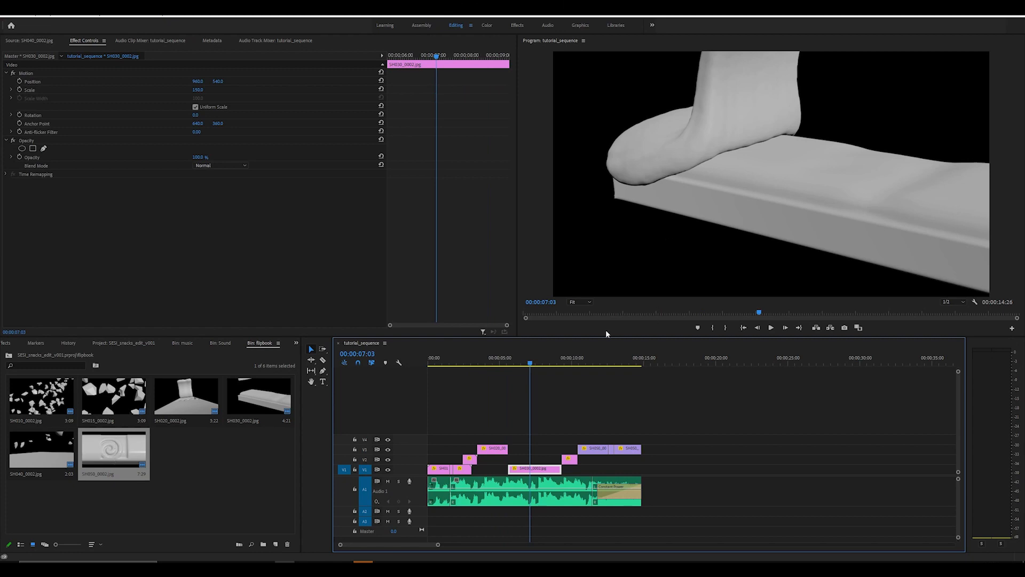
drag(510, 366, 472, 365)
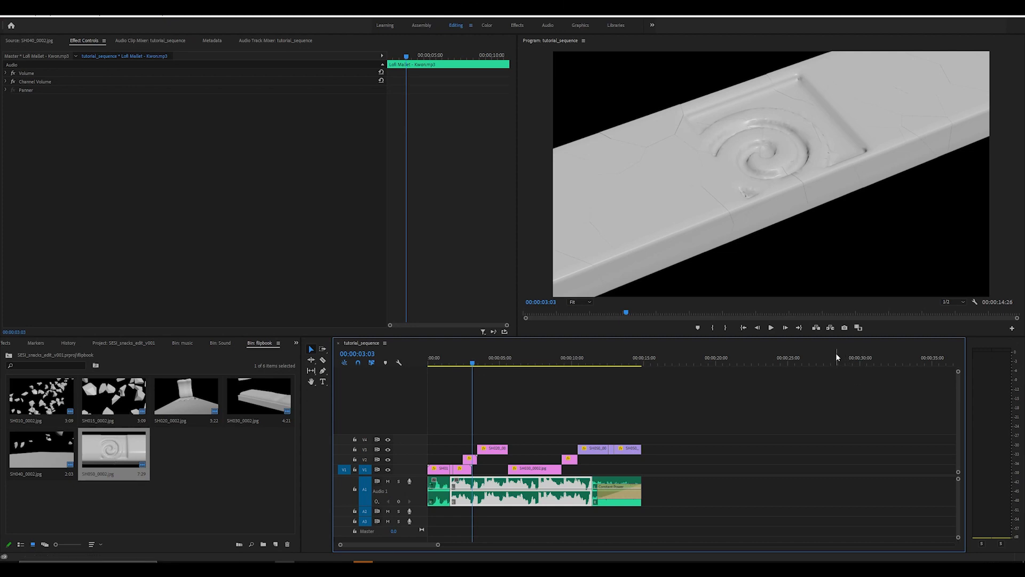
Step: Clear the clip selection and review the sequence at SH030 and at the cracking bar in SH050
click(738, 463)
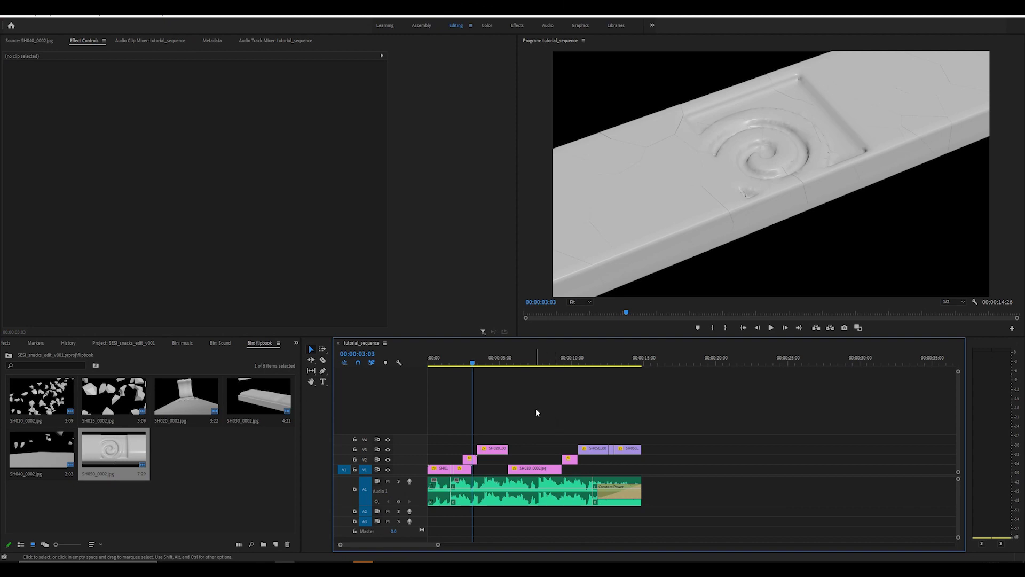
click(540, 560)
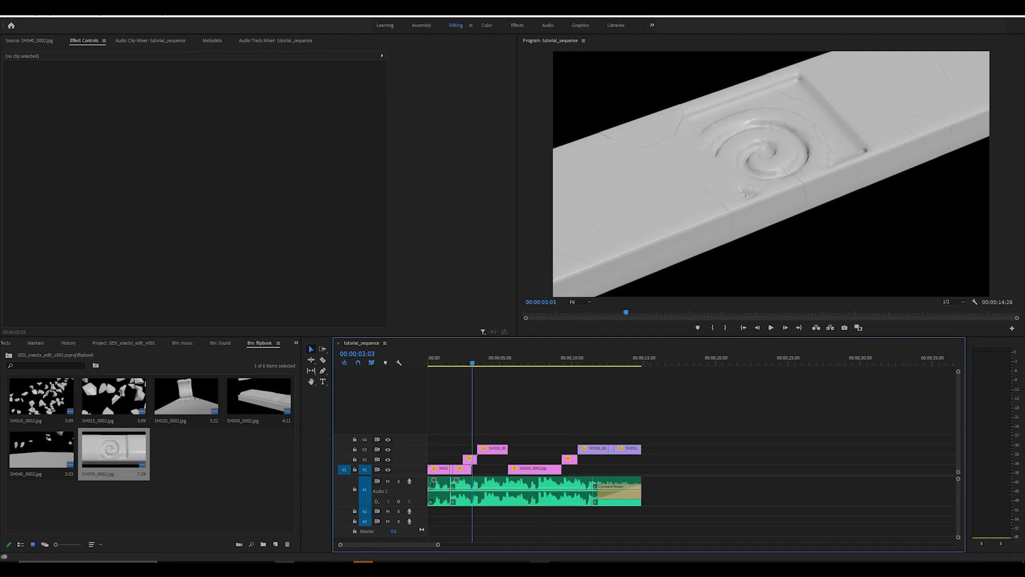
drag(217, 490, 646, 498)
click(904, 496)
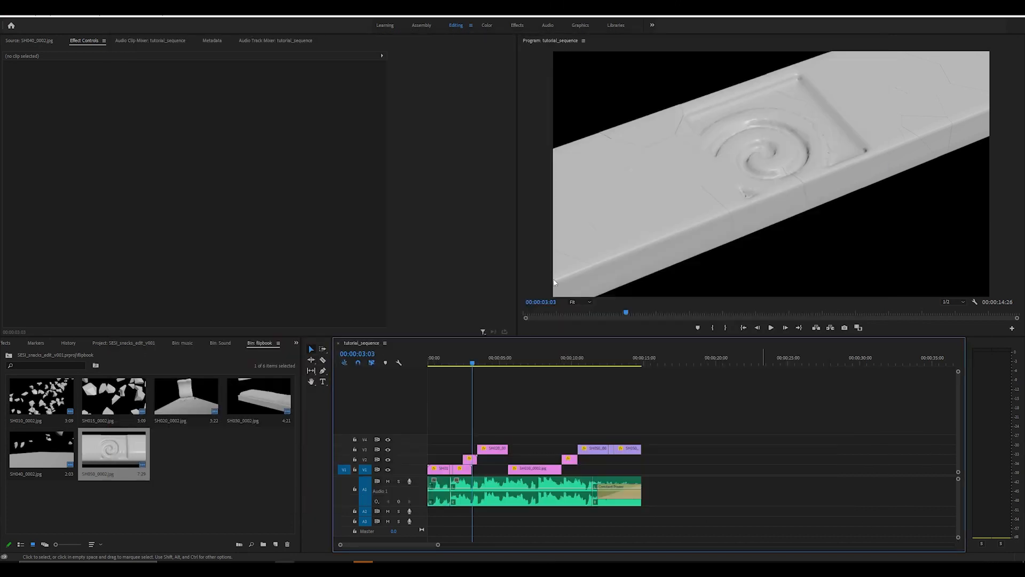
drag(511, 356, 520, 357)
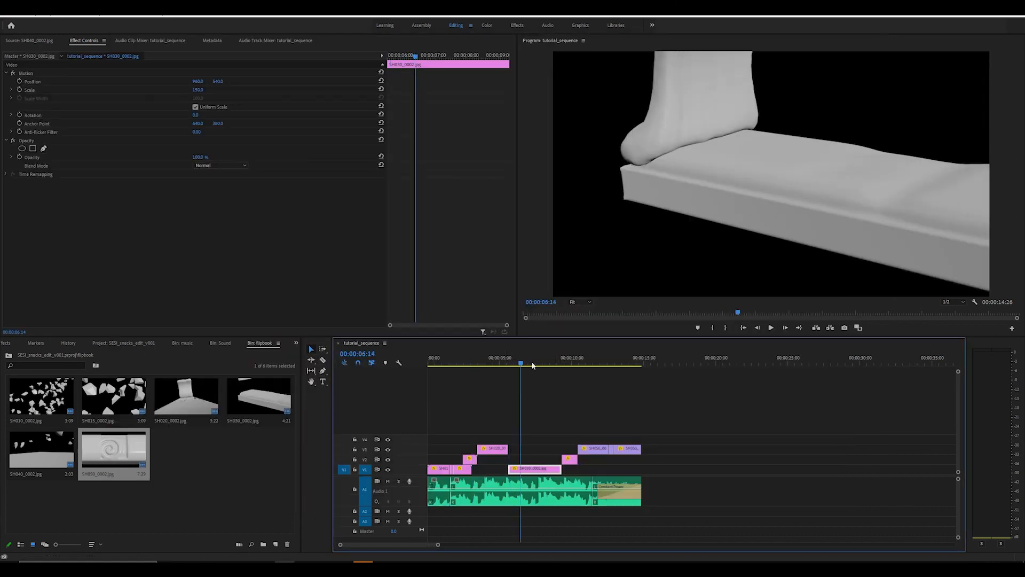
click(581, 358)
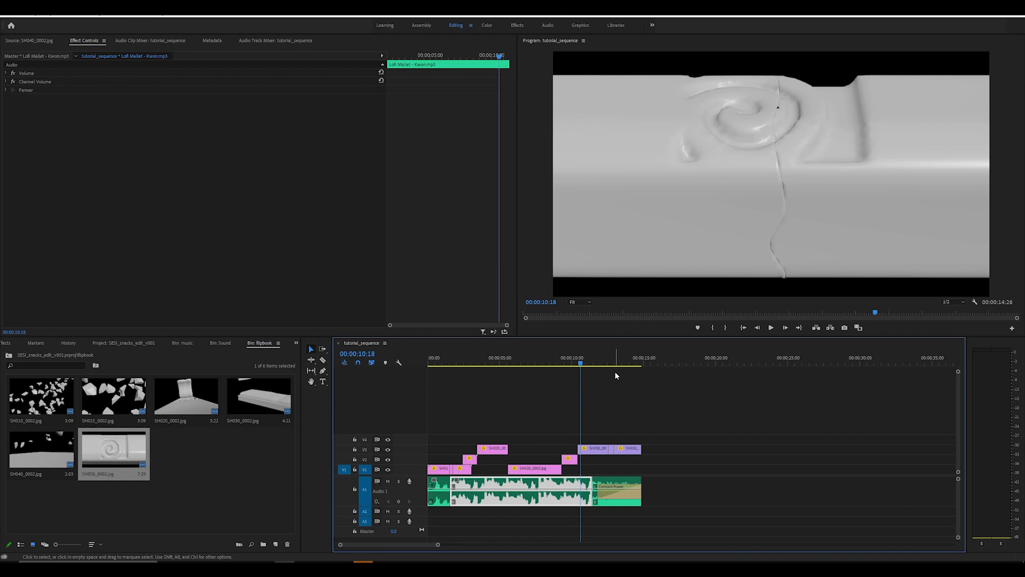
Step: Switch to Houdini, bring up the SESI-SNACKS_Project folder in File Explorer and open its 3D > Houdini subfolder
key(alt+Tab)
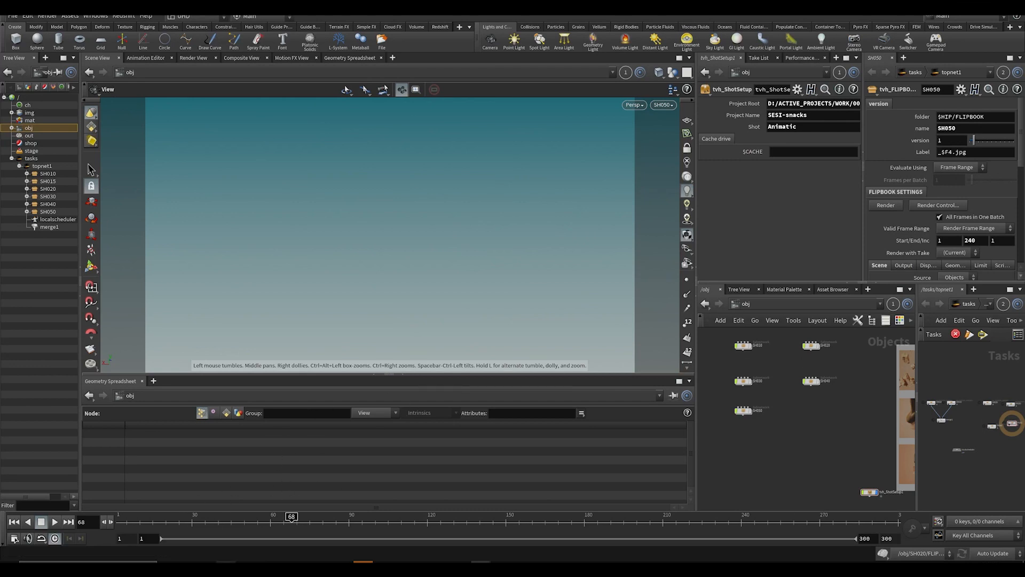
click(226, 569)
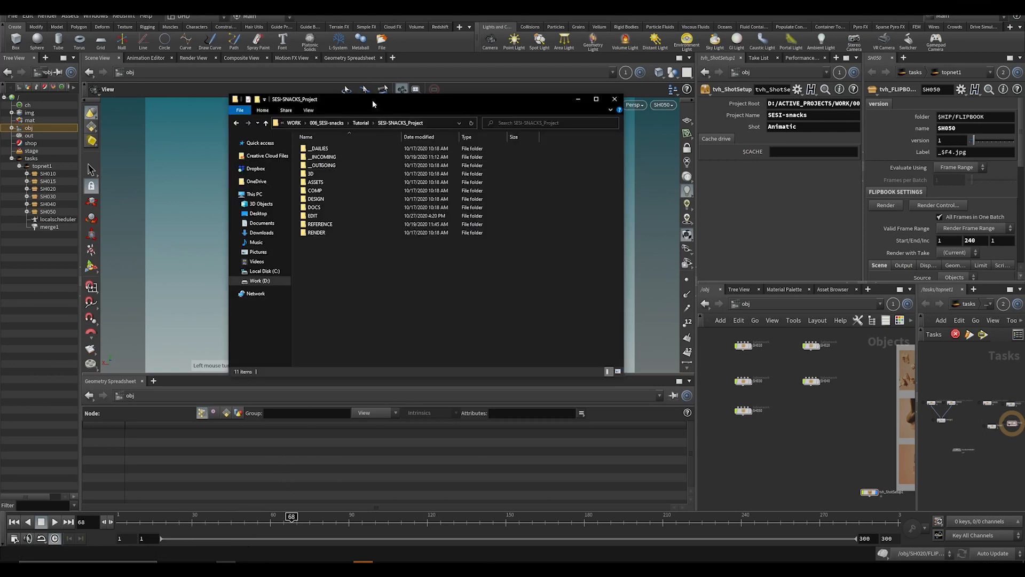
drag(373, 101, 527, 120)
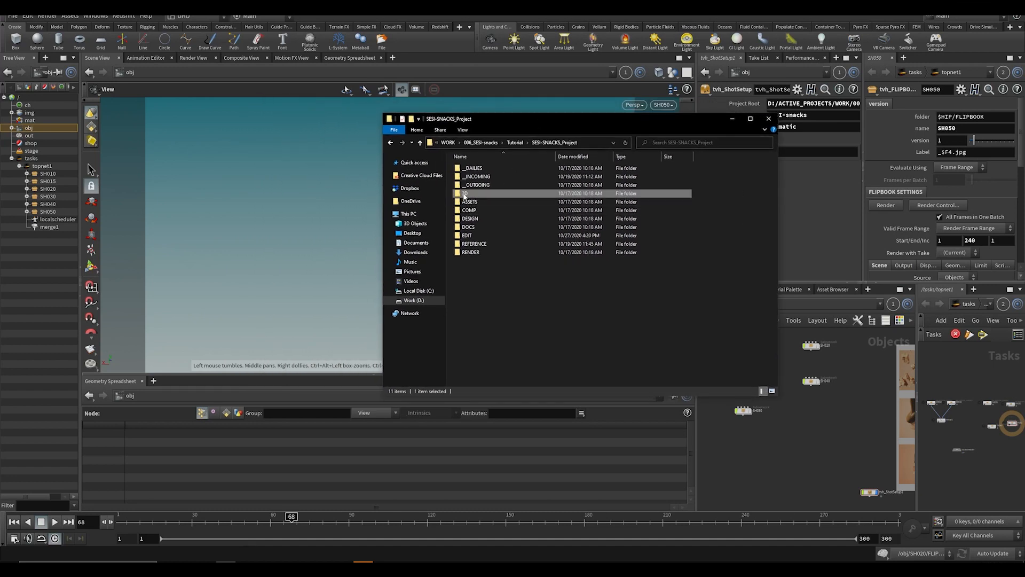
double_click(465, 194)
double_click(472, 176)
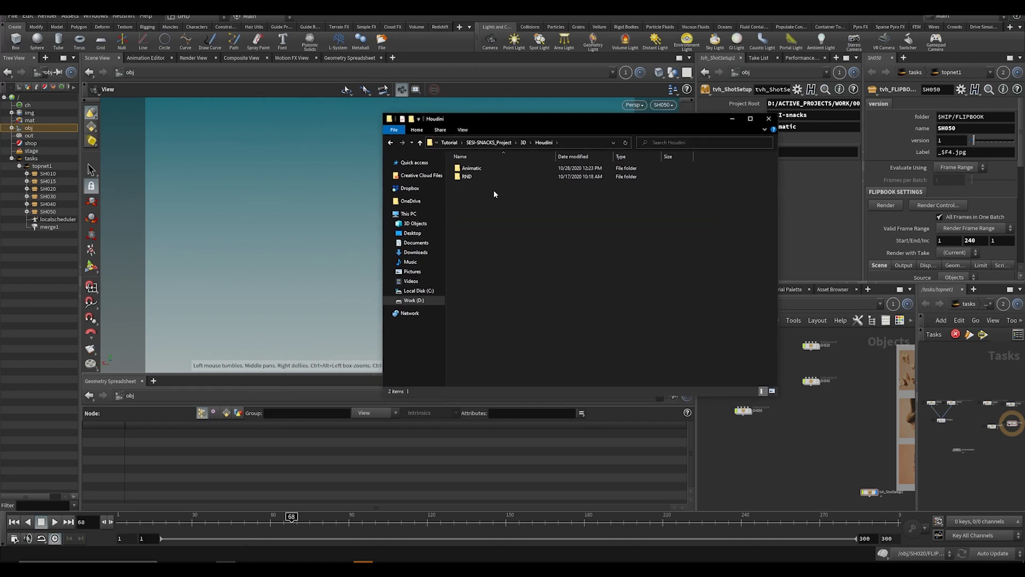
drag(464, 118, 417, 120)
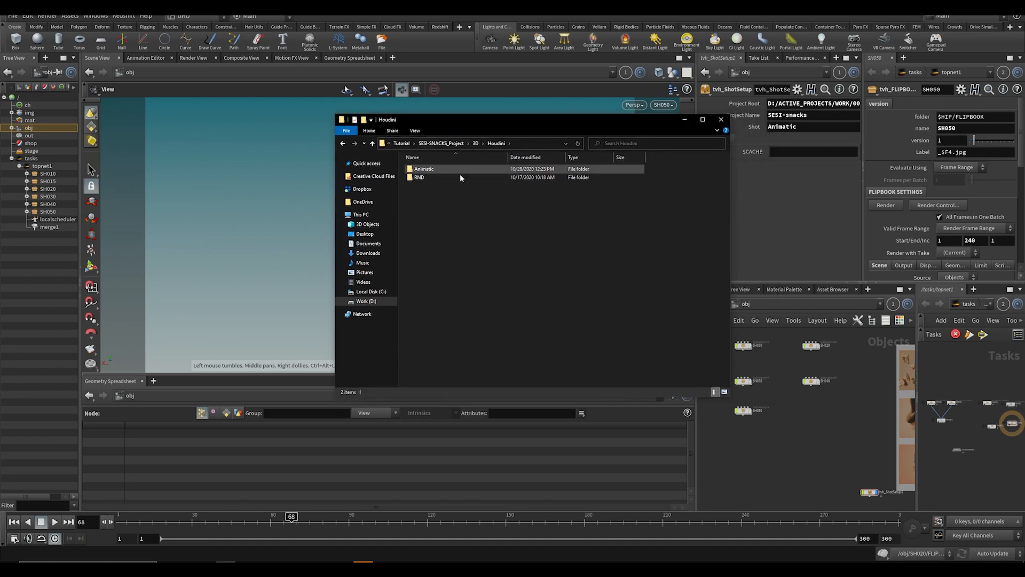
Step: Create a new folder inside the project's Houdini folder and make five copies of it
right_click(474, 225)
mouse_move(514, 328)
click(626, 330)
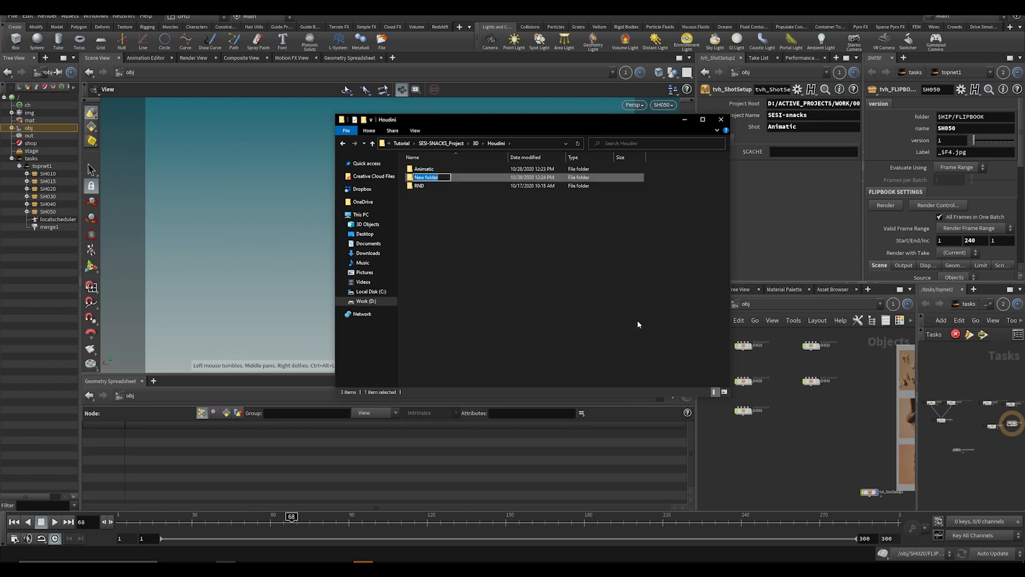
text(S)
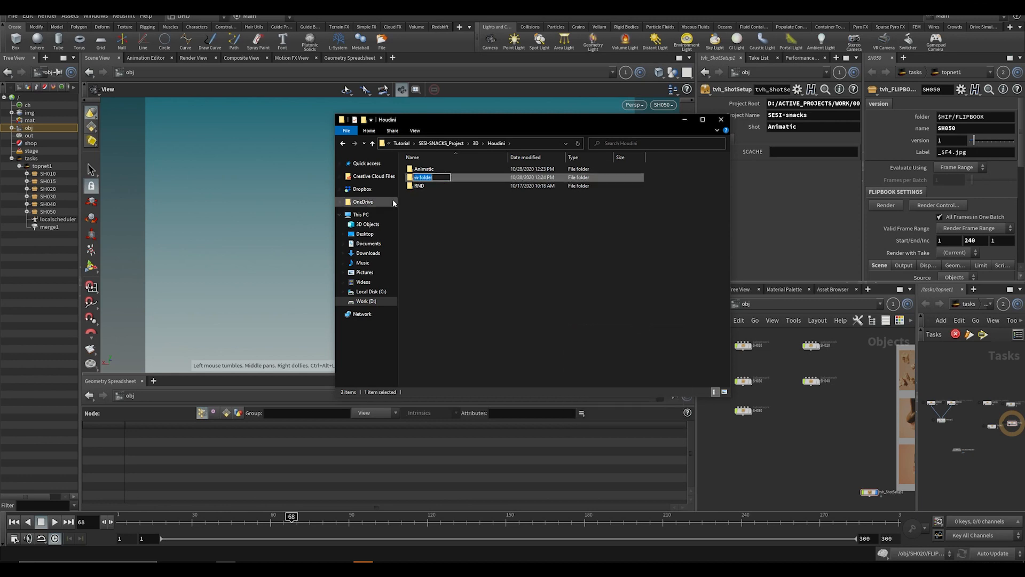
key(Escape)
key(ctrl+c)
key(ctrl+v)
key(ctrl+v)
key(ctrl+v)
key(ctrl+v)
key(ctrl+v)
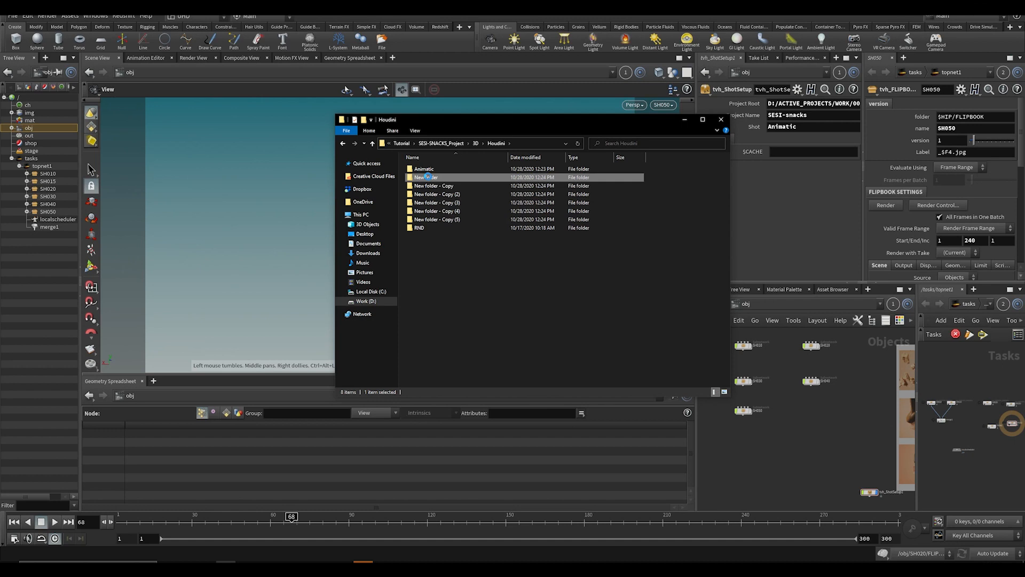
Step: Rename the first two new folders SH010 and SH015
right_click(427, 177)
click(463, 397)
text(S)
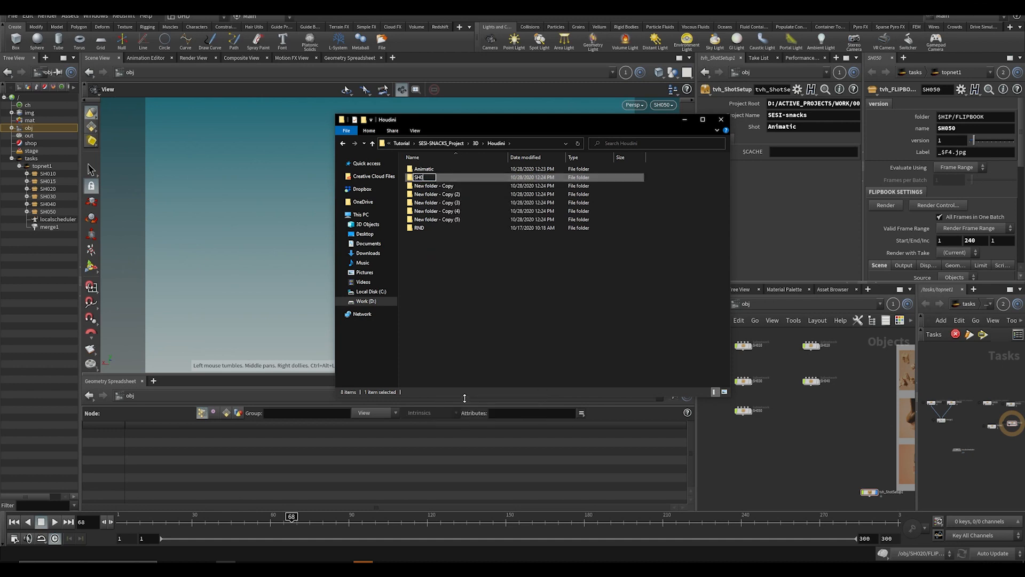
text(H010)
key(Tab)
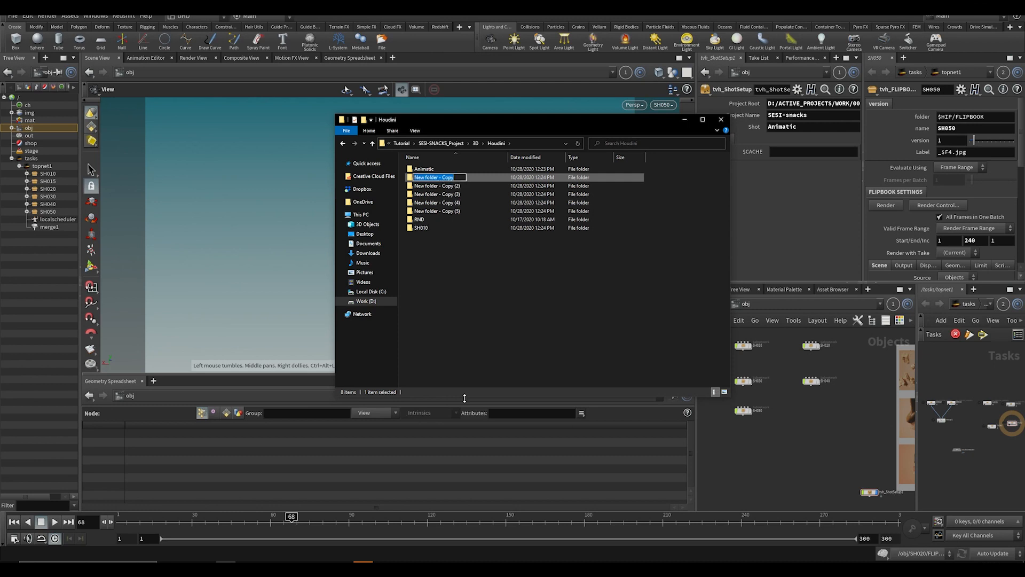
text(SH015)
key(Tab)
Step: Rename the next three copied folders SH020, SH030 and SH050
text(SH02)
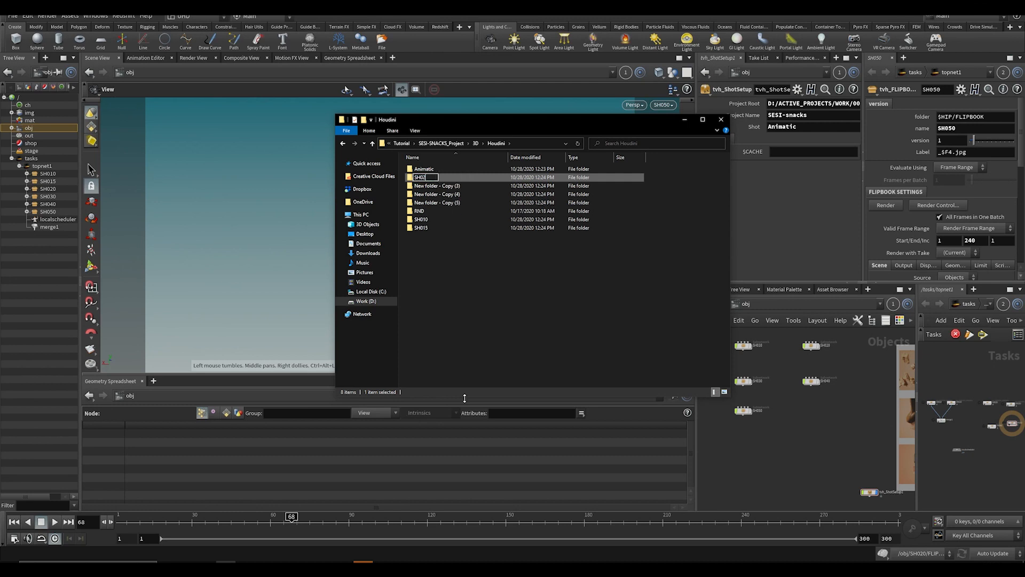
text(0)
key(Tab)
text(SH030)
key(Tab)
text(SH050)
key(Tab)
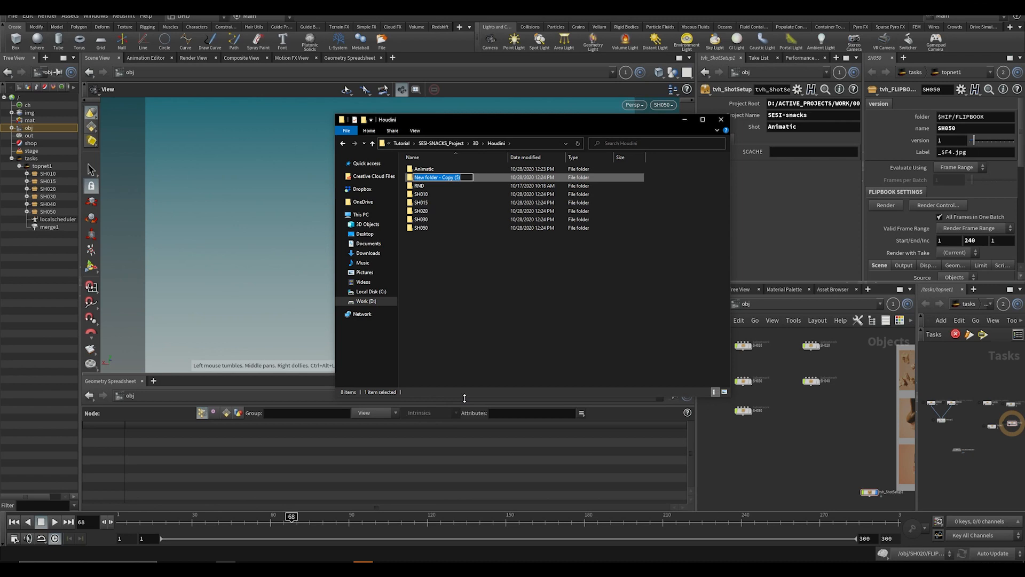
Step: Delete the leftover unnamed folder copy and the SH015 folder
click(449, 275)
click(440, 181)
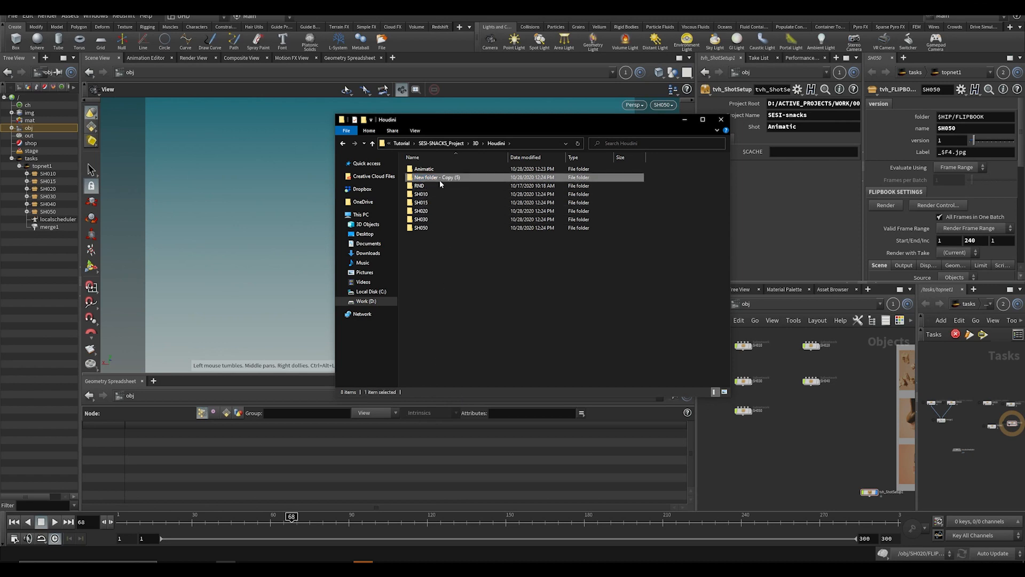
key(Delete)
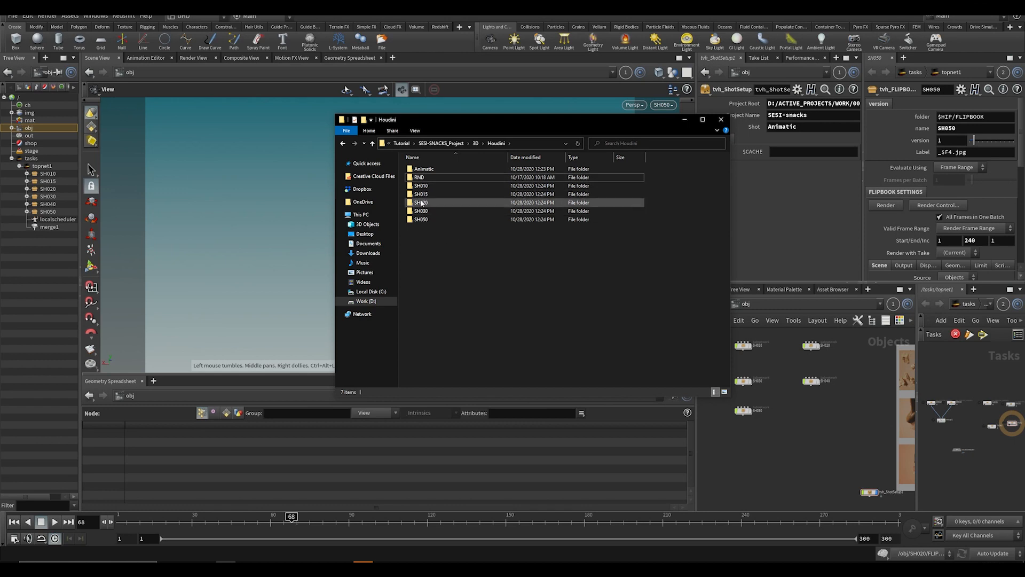
click(427, 188)
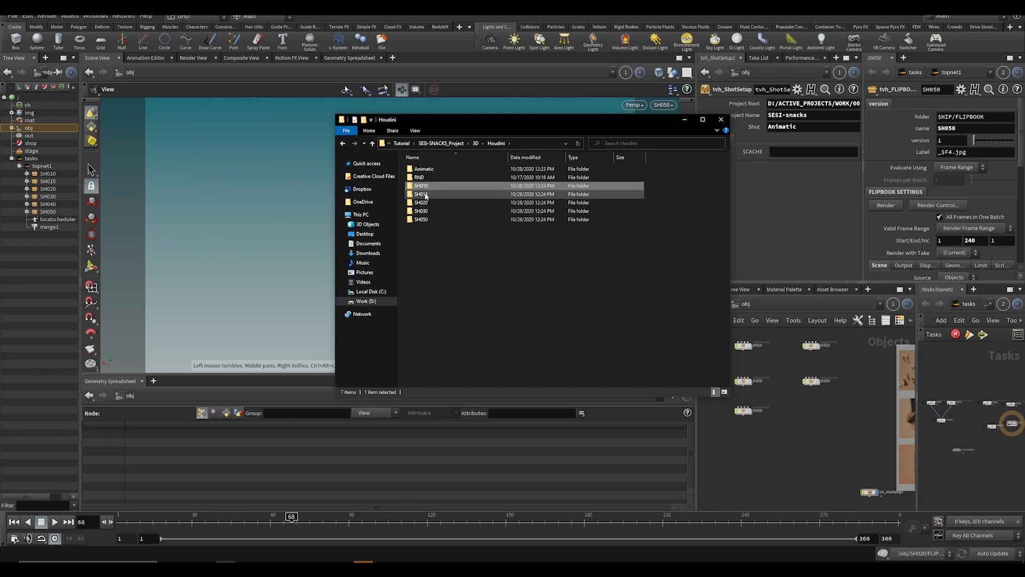
click(454, 194)
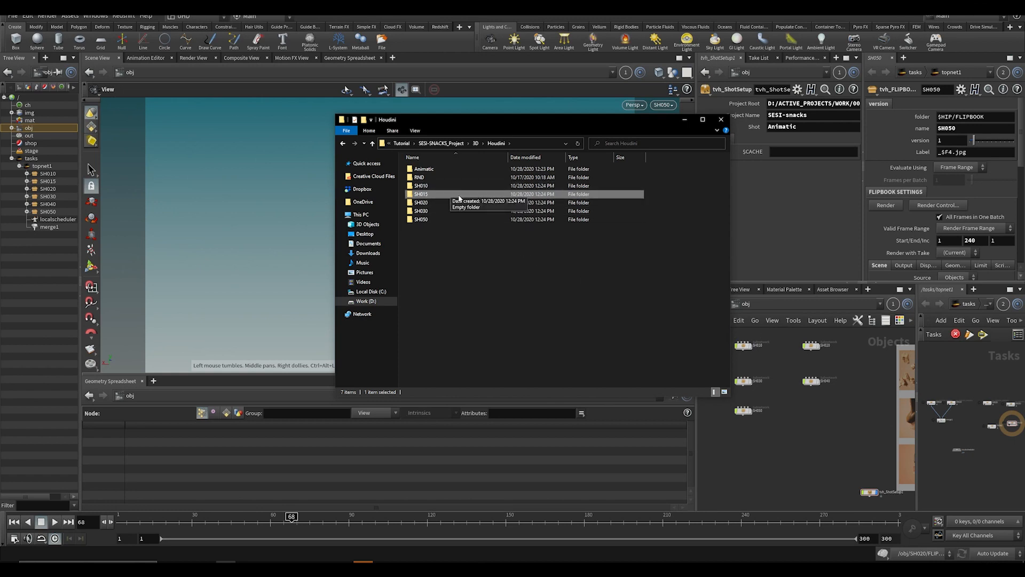
key(Delete)
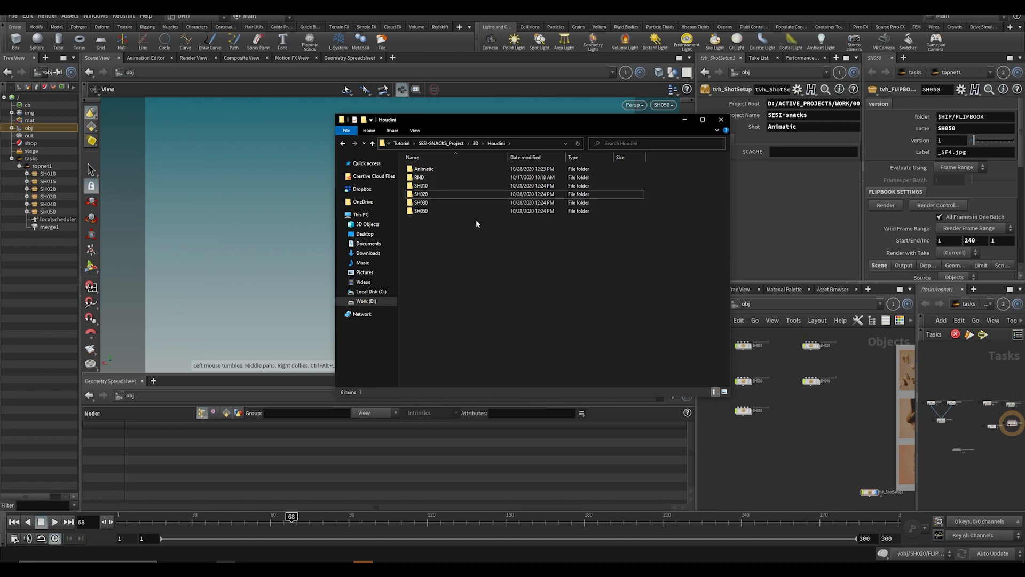
Step: Duplicate the SH050 folder and rename the copy SH040
click(426, 211)
key(ctrl+c)
key(ctrl+v)
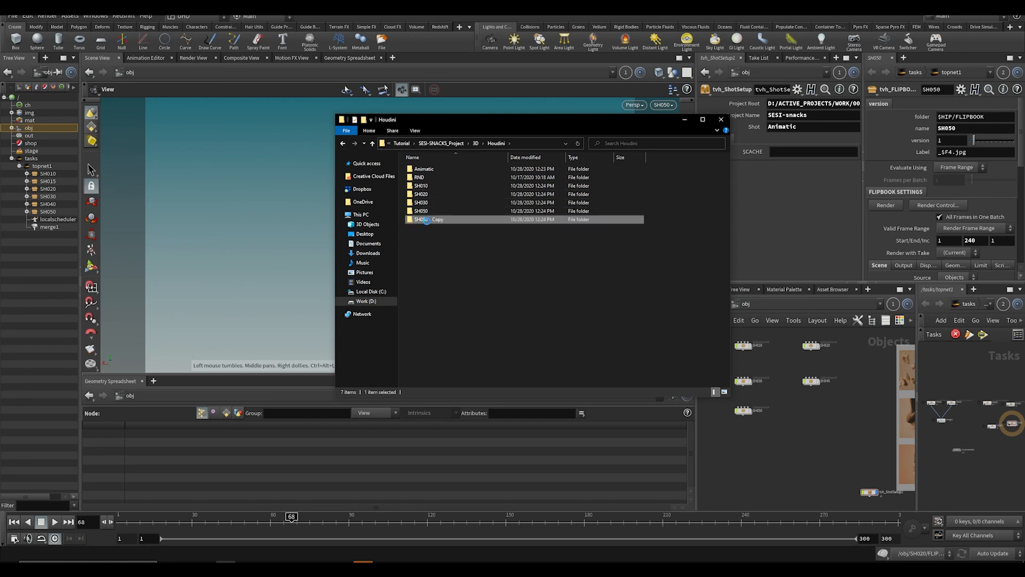
right_click(432, 219)
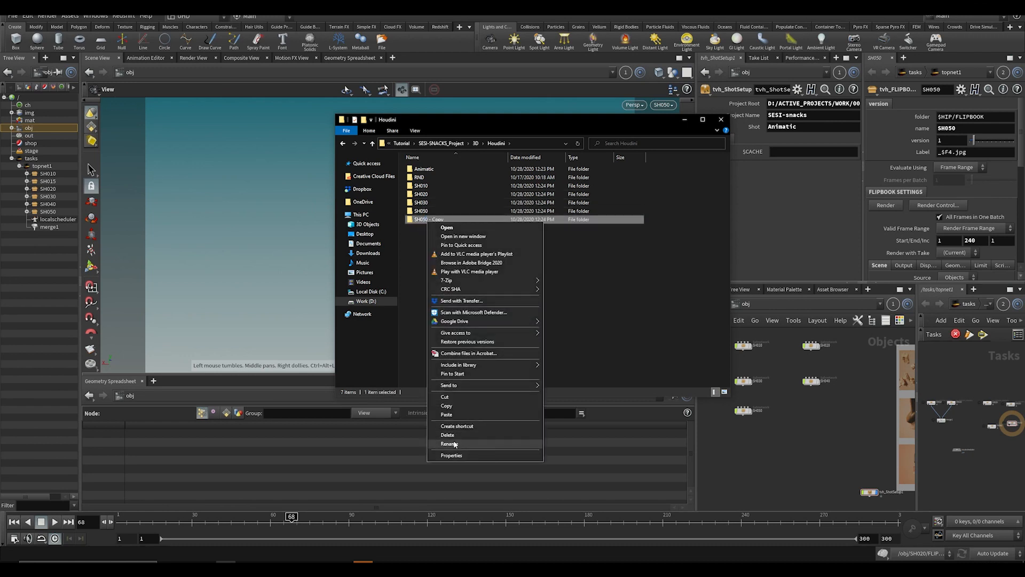
click(470, 444)
drag(422, 219, 433, 220)
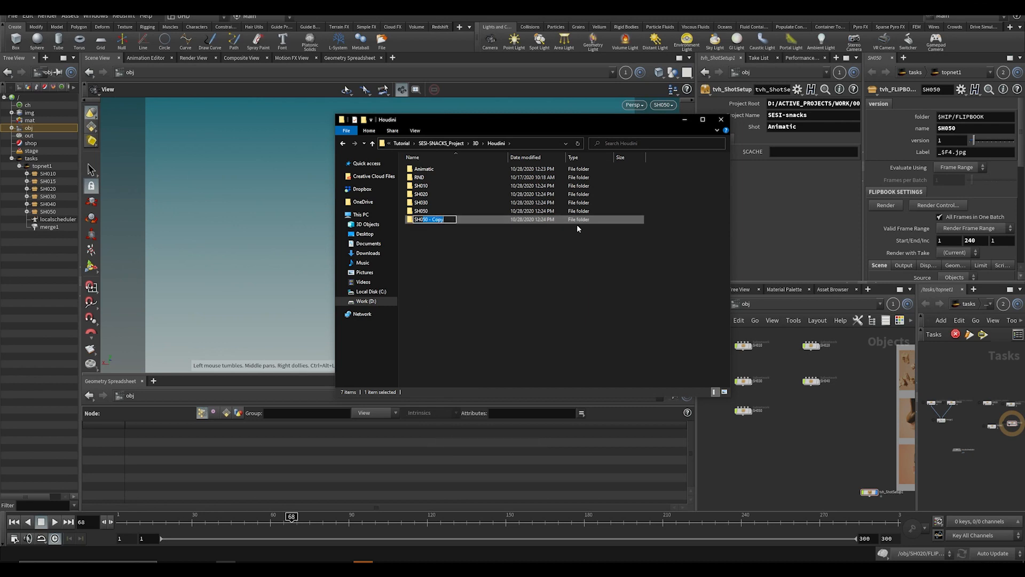
text(40)
key(Return)
click(626, 274)
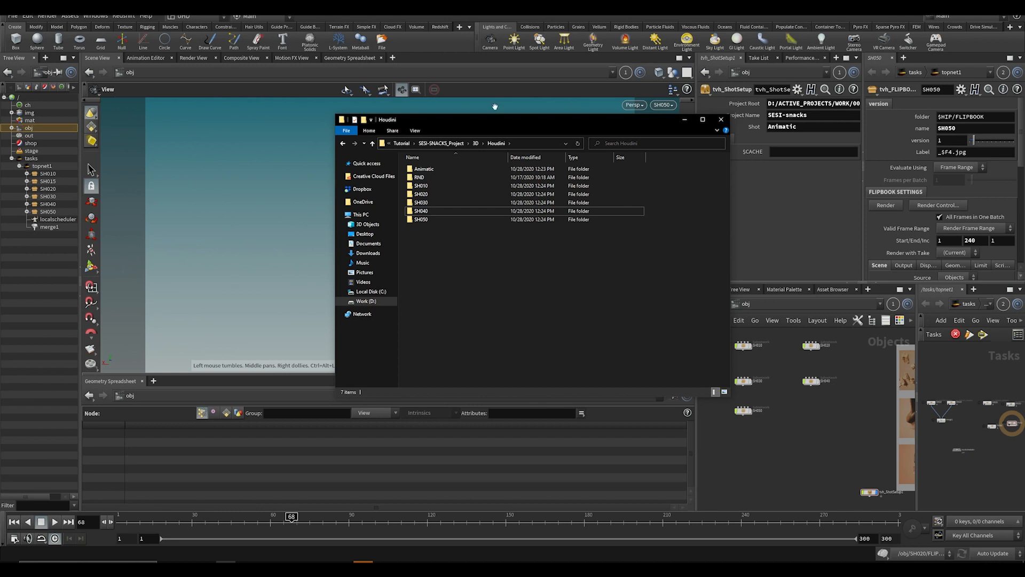
Step: Look over the SH010 to SH050 shot folders and go up to the parent 3D folder
drag(482, 127, 378, 147)
drag(314, 237, 305, 208)
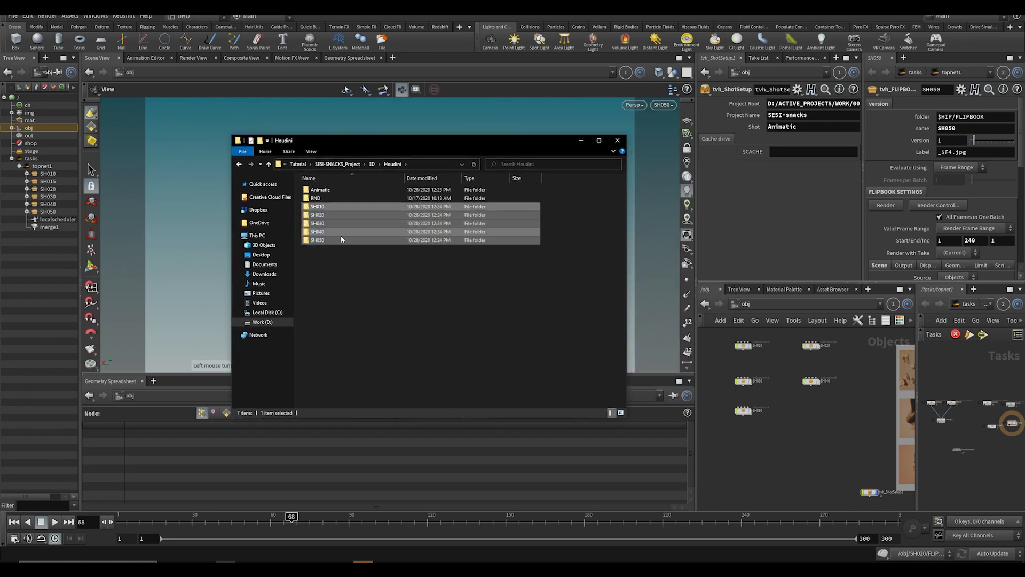
click(342, 251)
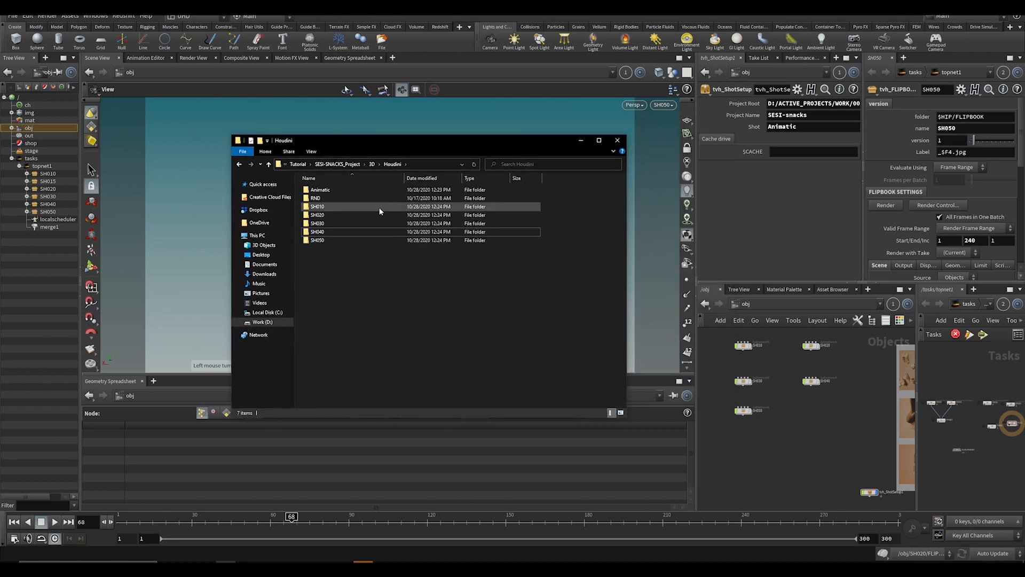
click(369, 164)
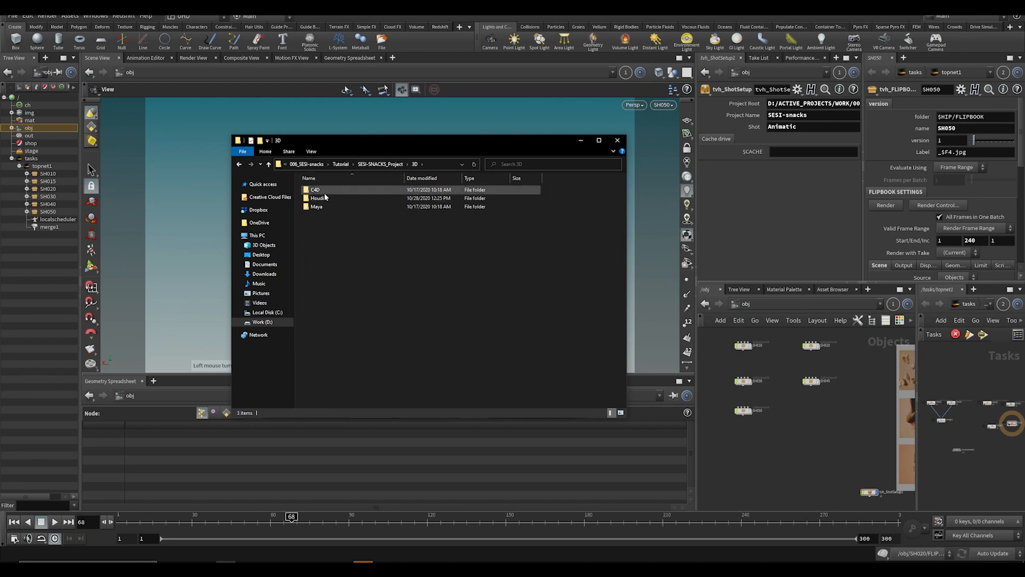
Step: Look over the Houdini folder and its shot folders inside the project's 3D folder
drag(389, 280, 311, 188)
click(357, 236)
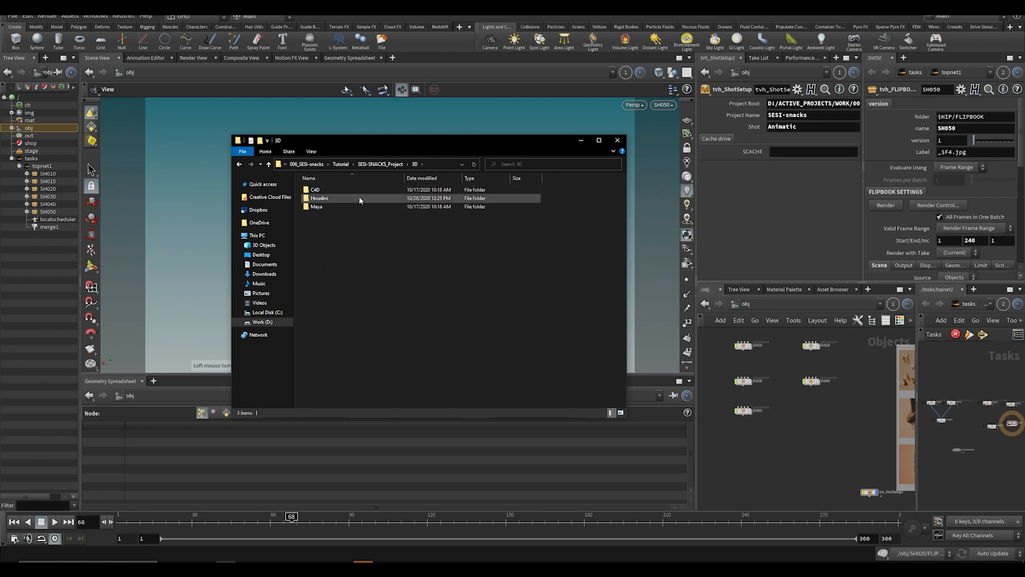
drag(373, 140, 376, 146)
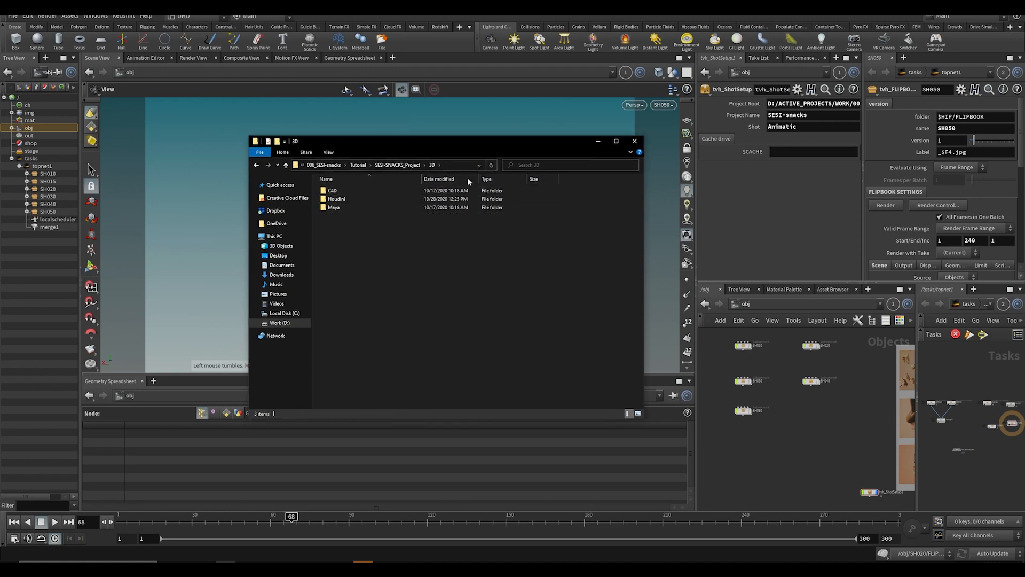
double_click(342, 199)
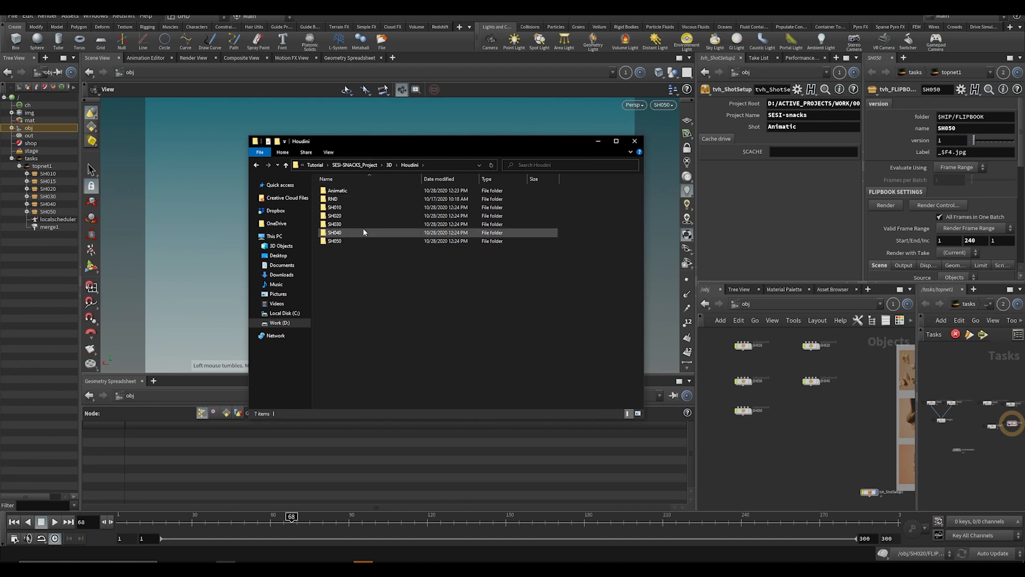
key(BackSpace)
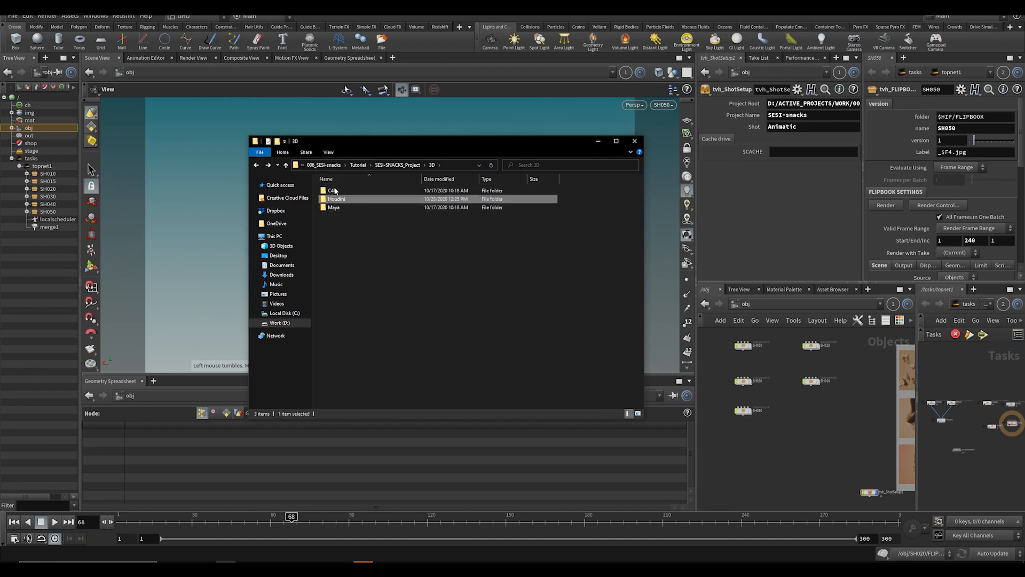
double_click(341, 199)
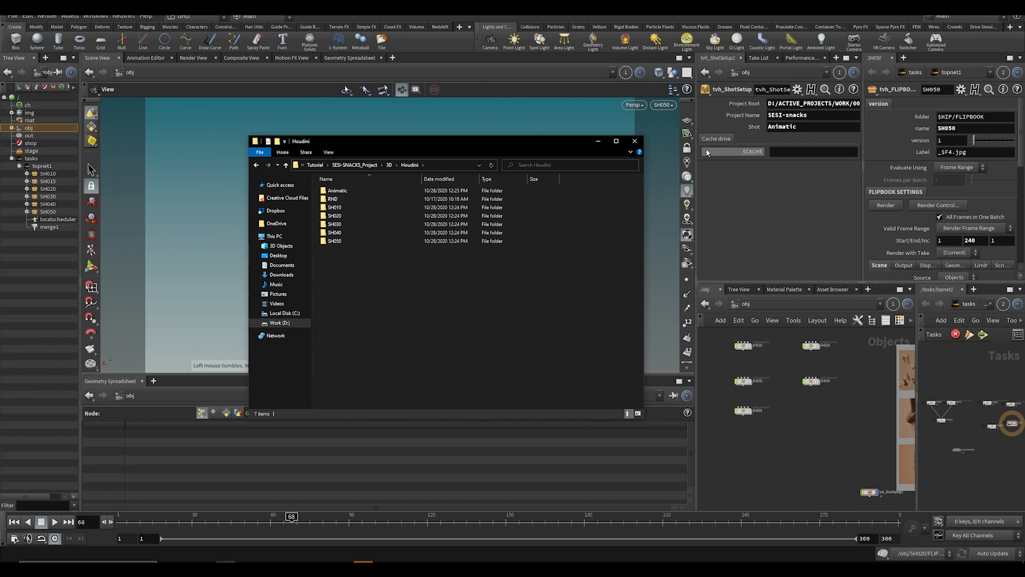
Step: Open the Houdini Launcher and launch additional sessions of Houdini 18.5.351
click(806, 418)
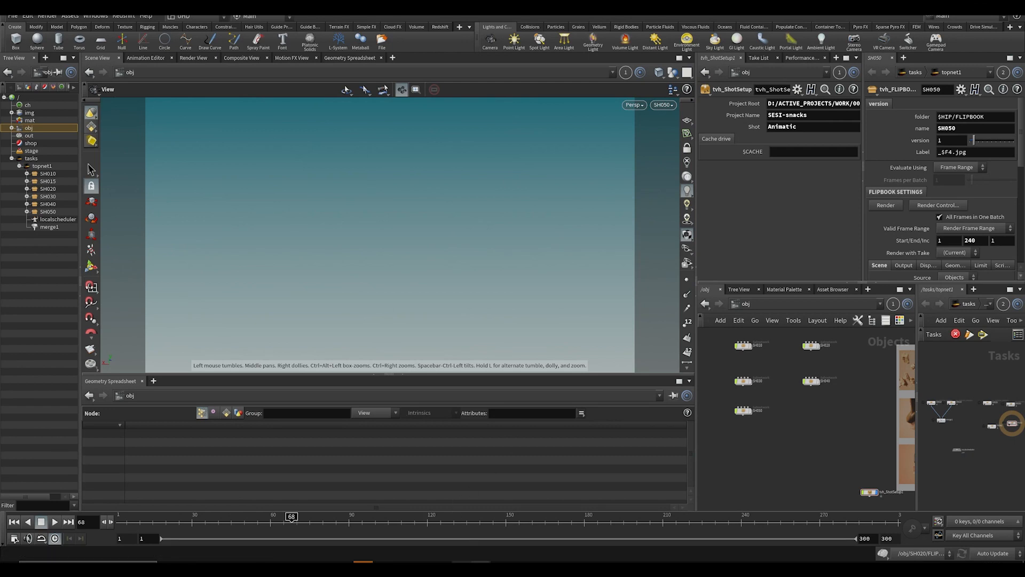
click(461, 561)
click(628, 267)
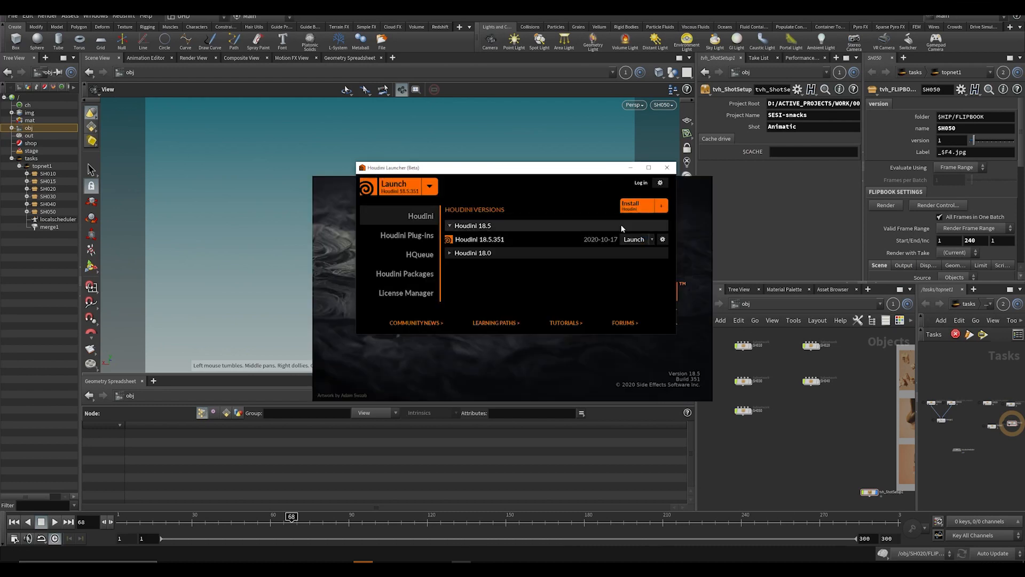
drag(593, 170, 682, 187)
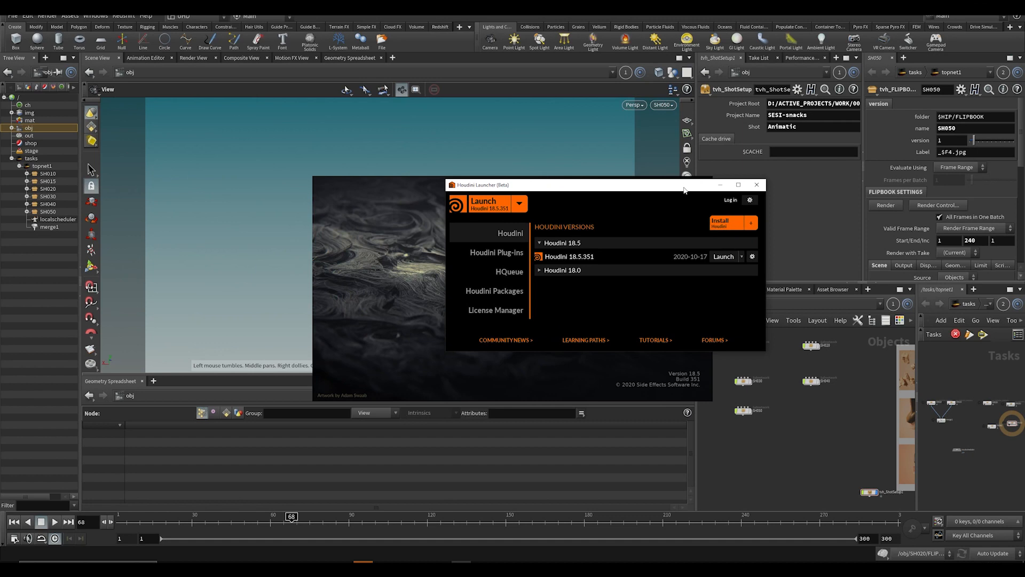
click(726, 257)
drag(657, 190, 613, 191)
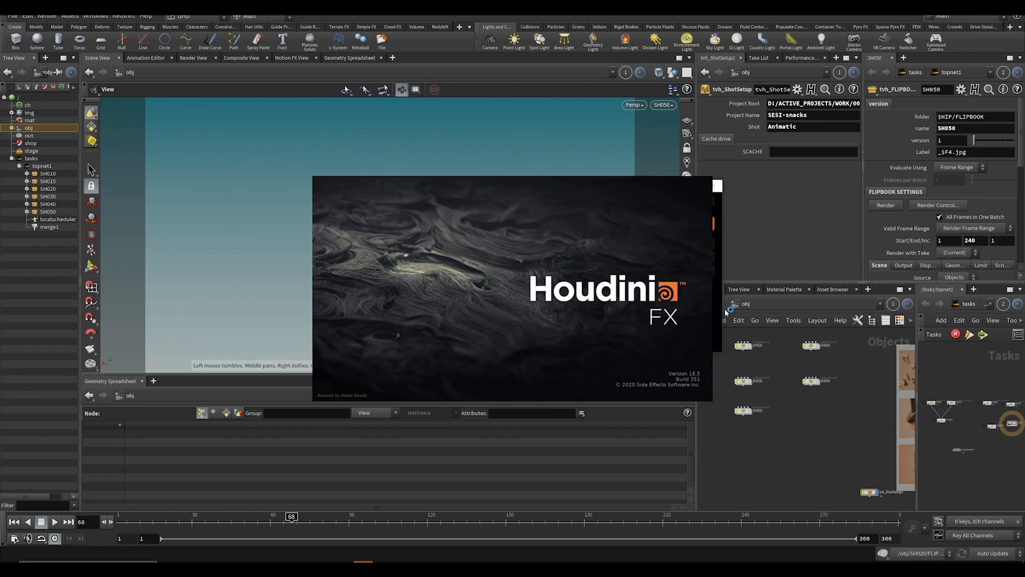
click(720, 319)
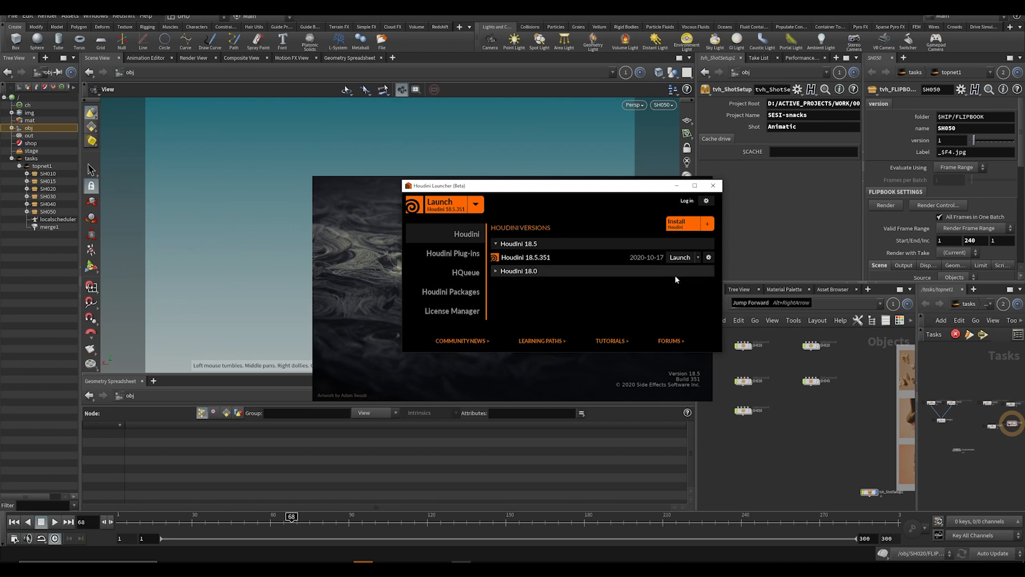
click(679, 259)
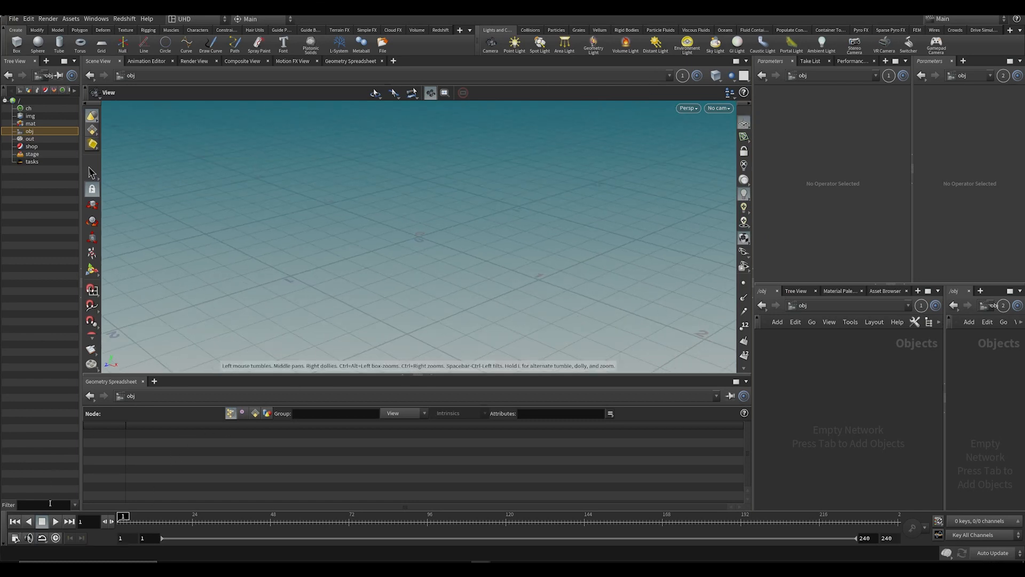
Step: Set the new scene's frame rate to 30 FPS in the global animation options
click(17, 538)
double_click(432, 314)
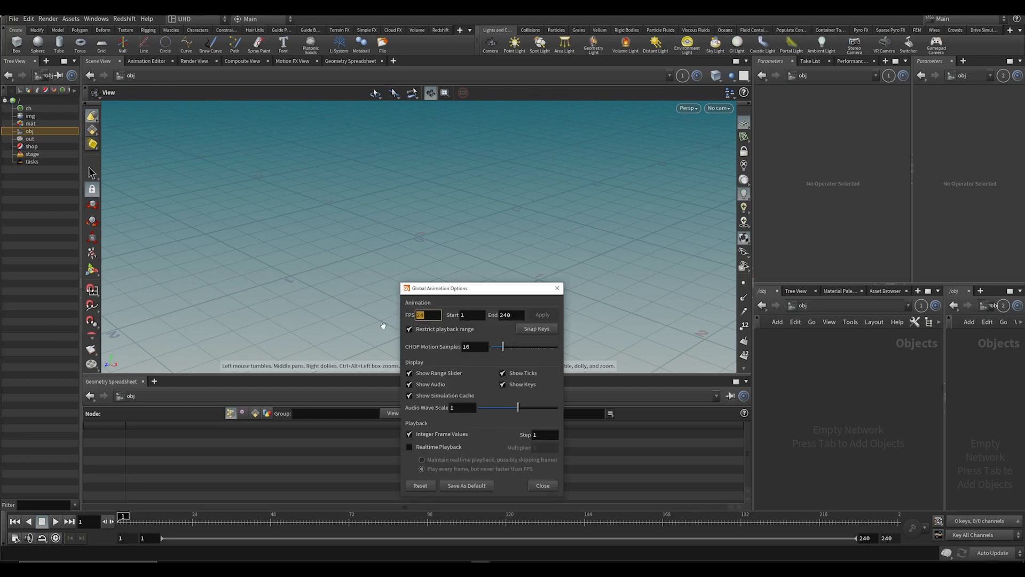
text(30)
key(Return)
drag(509, 292, 630, 181)
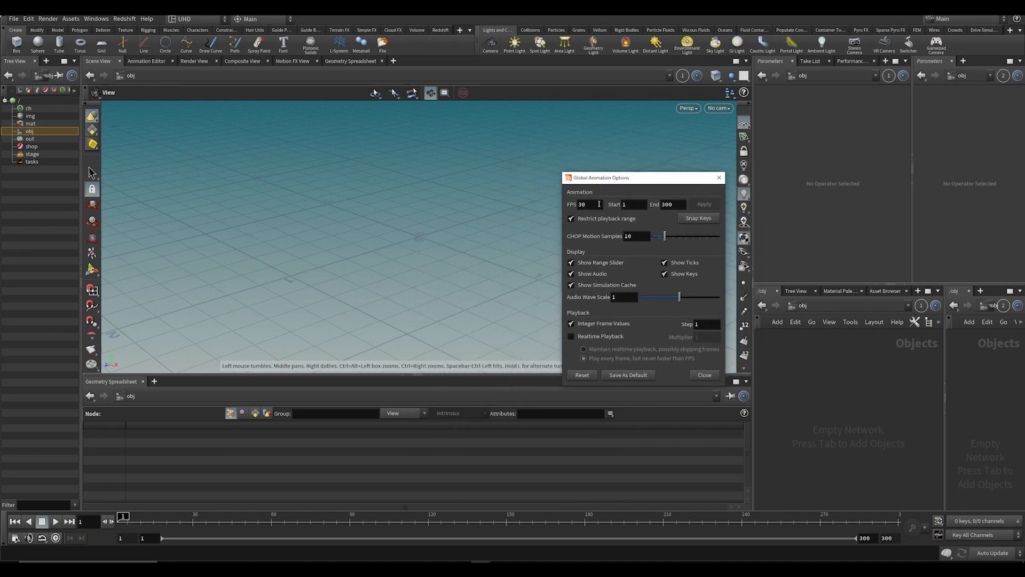
click(600, 204)
click(719, 177)
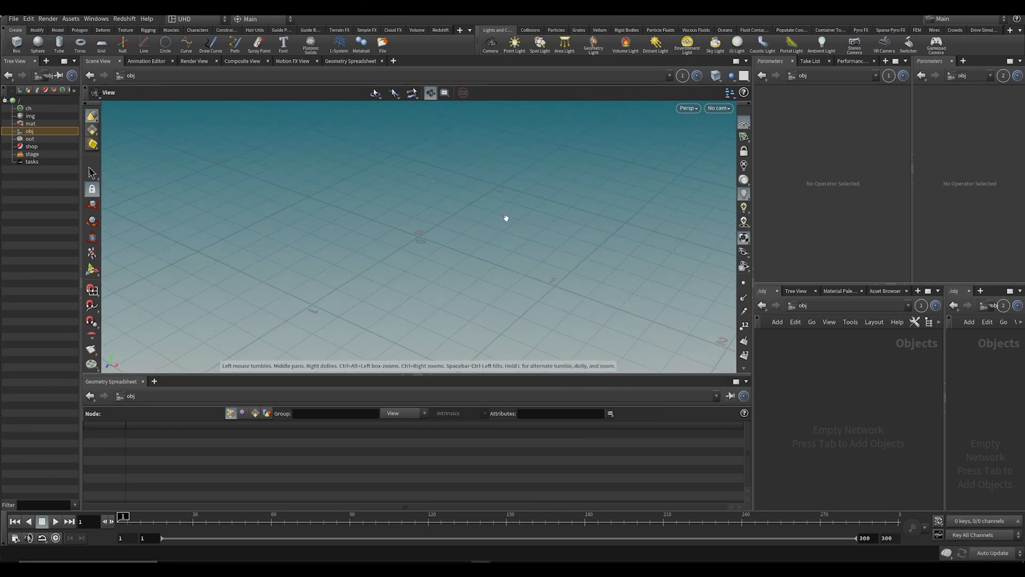
drag(386, 215, 401, 224)
drag(462, 231, 382, 254)
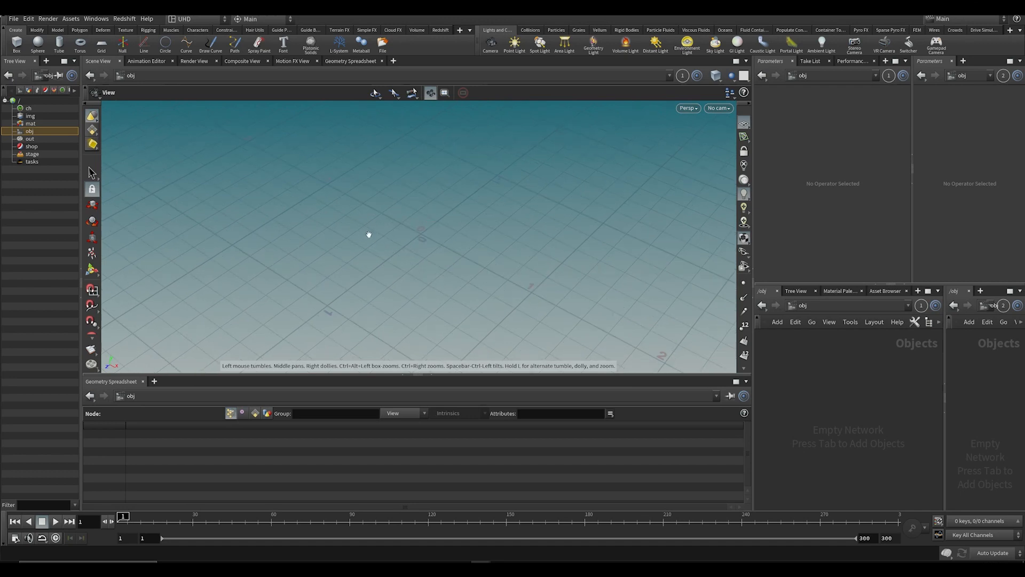
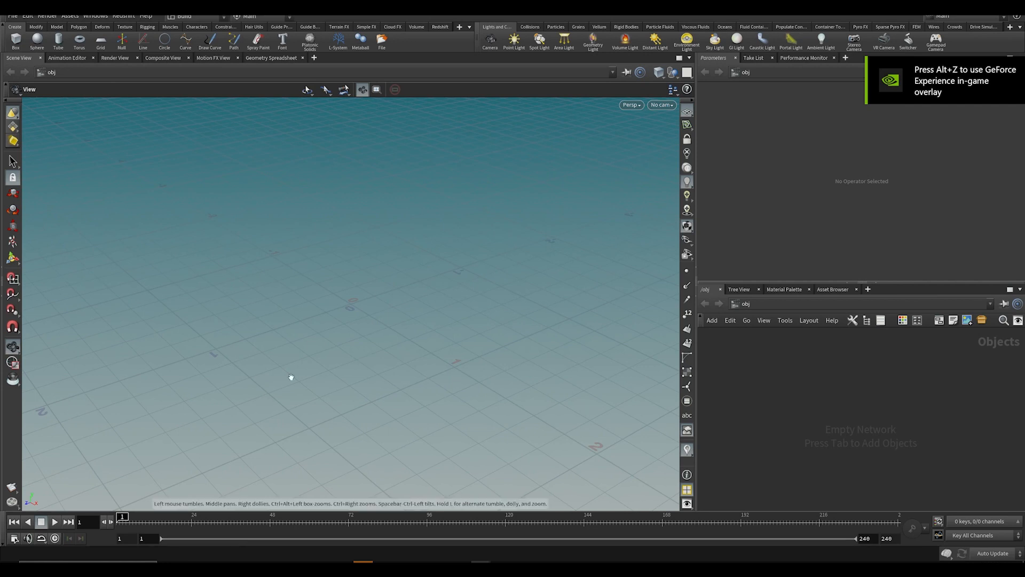
drag(339, 289, 355, 283)
drag(290, 416, 286, 389)
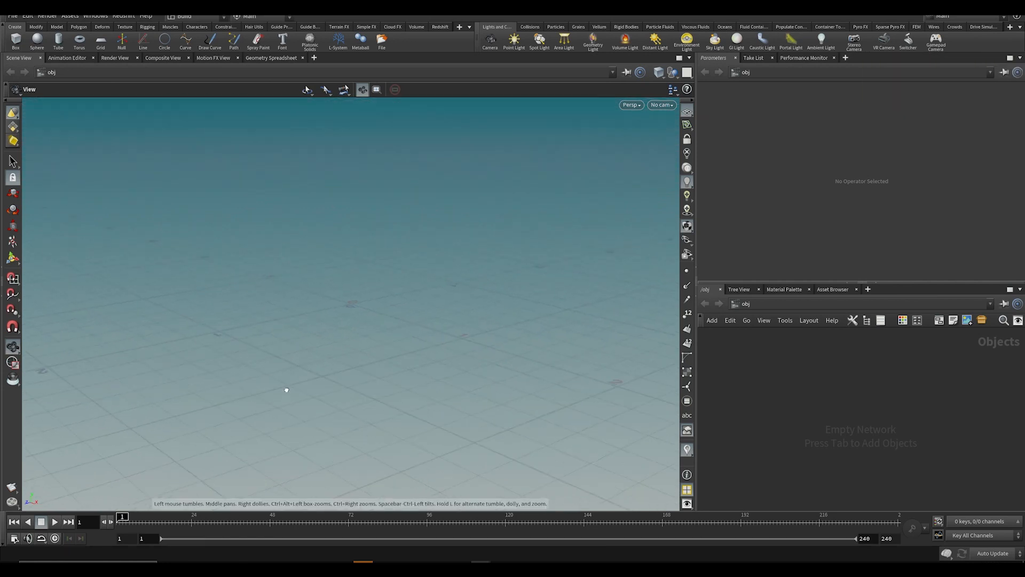
Step: Copy the SH010 folder's path in the file explorer and use it as the save location for the new Houdini scene
click(226, 568)
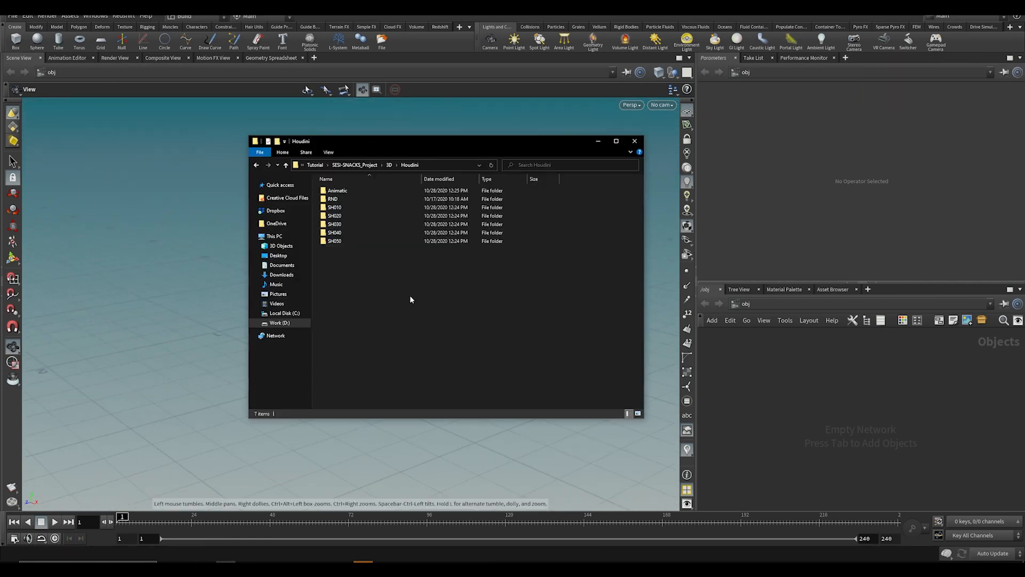
click(345, 208)
double_click(346, 208)
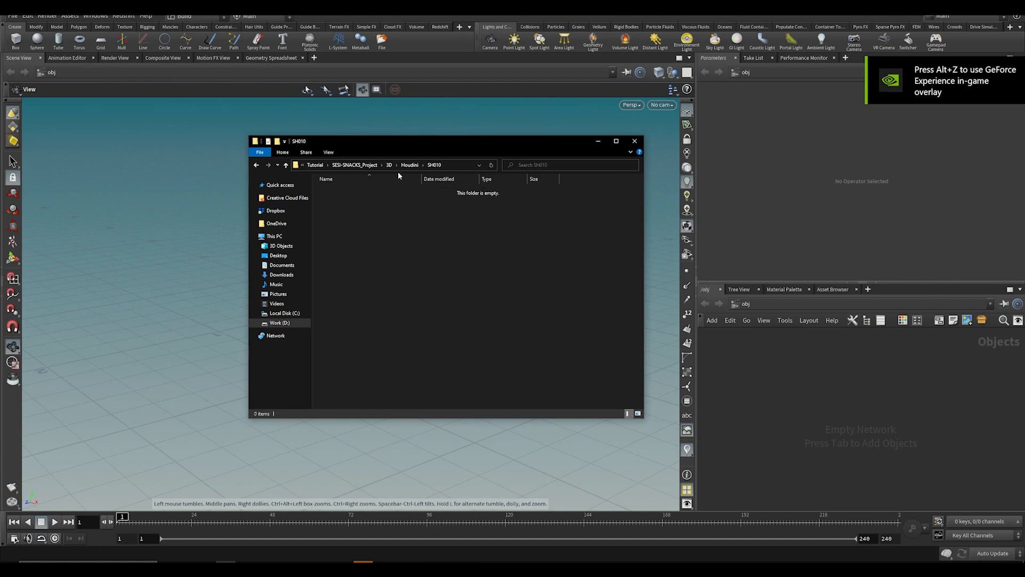
click(450, 164)
click(501, 302)
key(alt+Tab)
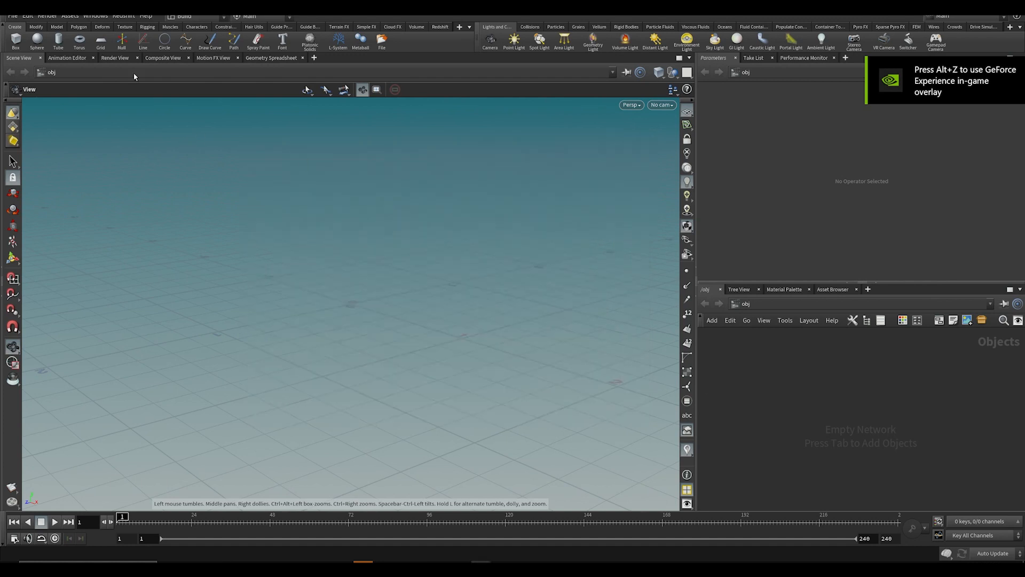
key(ctrl+shift+s)
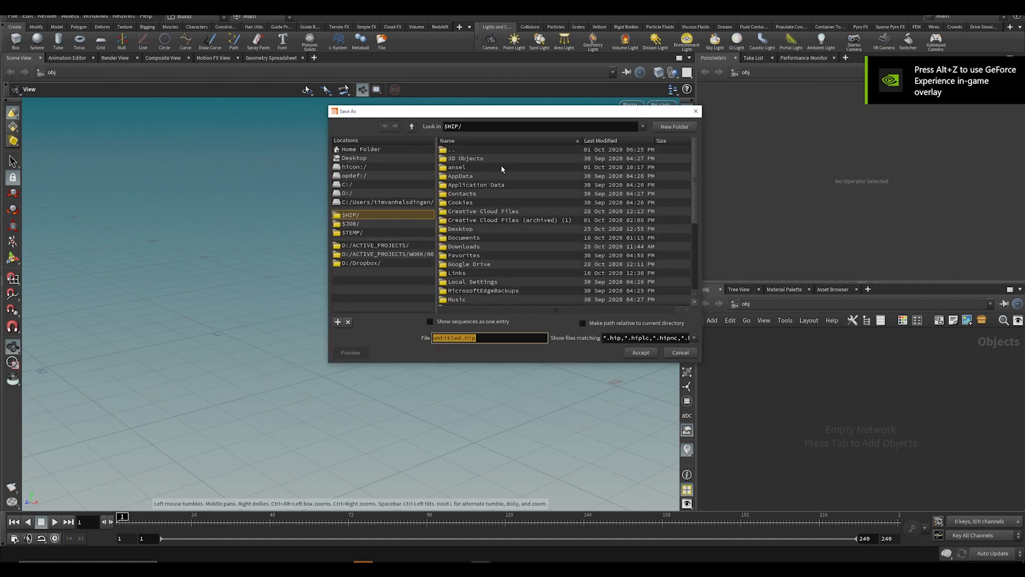
double_click(540, 126)
key(ctrl+v)
key(Return)
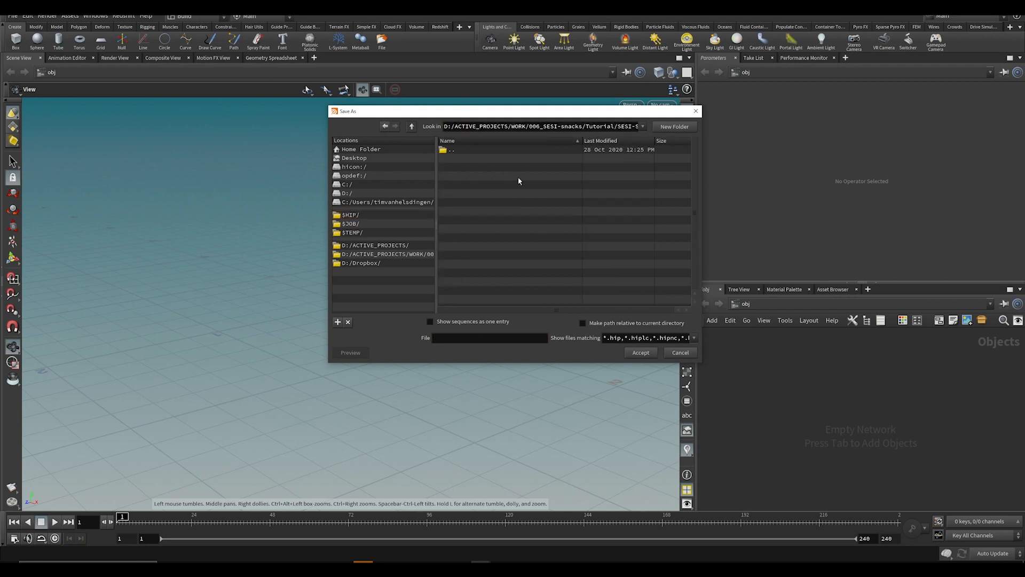
Step: Name the scene file SESI-snacks_SH010_v001, copy that name and save the scene in the SH010 folder
click(475, 336)
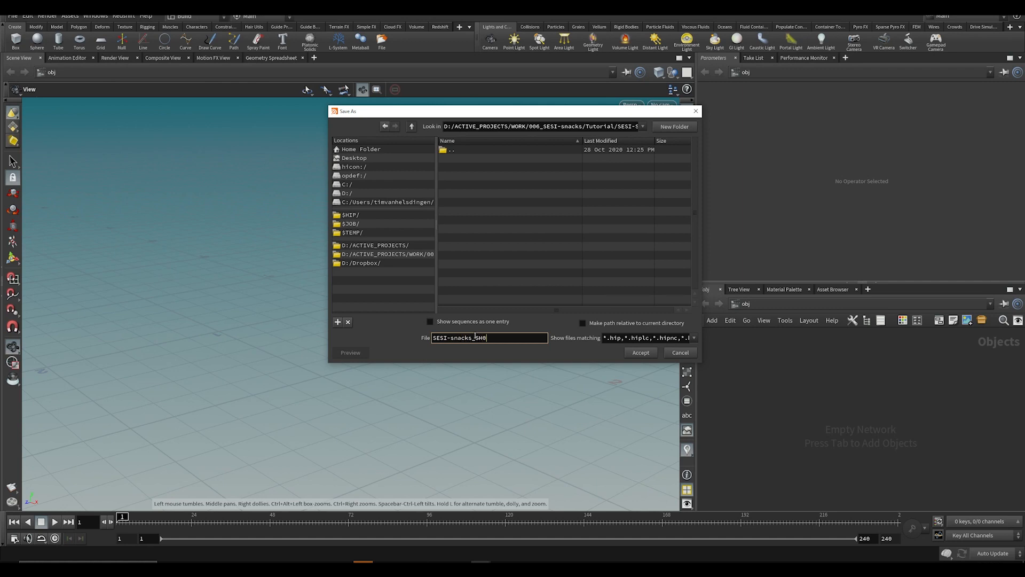
text(SESI-snacks_SH010_v001)
key(ctrl+a)
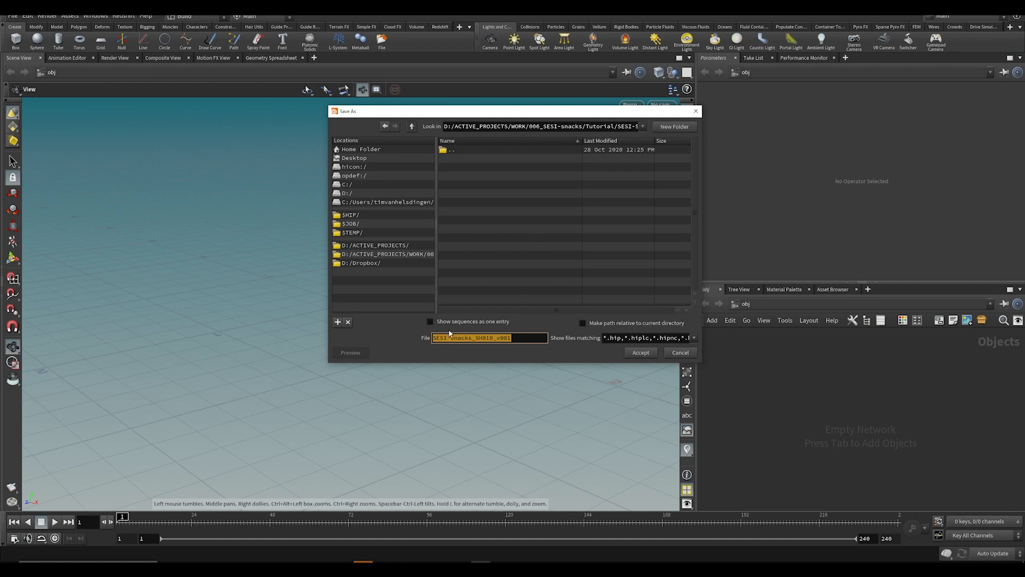
click(462, 337)
drag(474, 339, 496, 339)
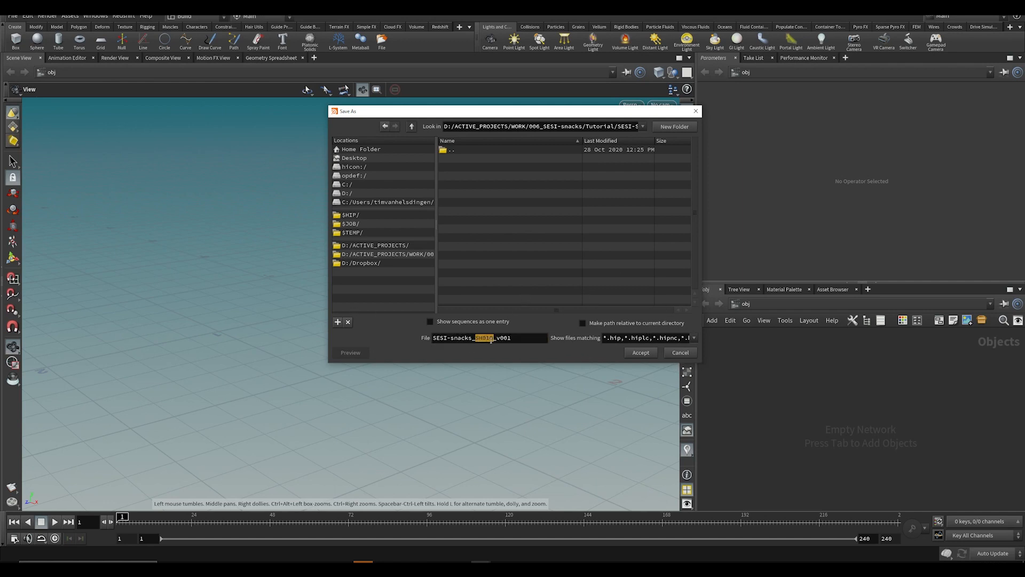
click(506, 340)
key(ctrl+a)
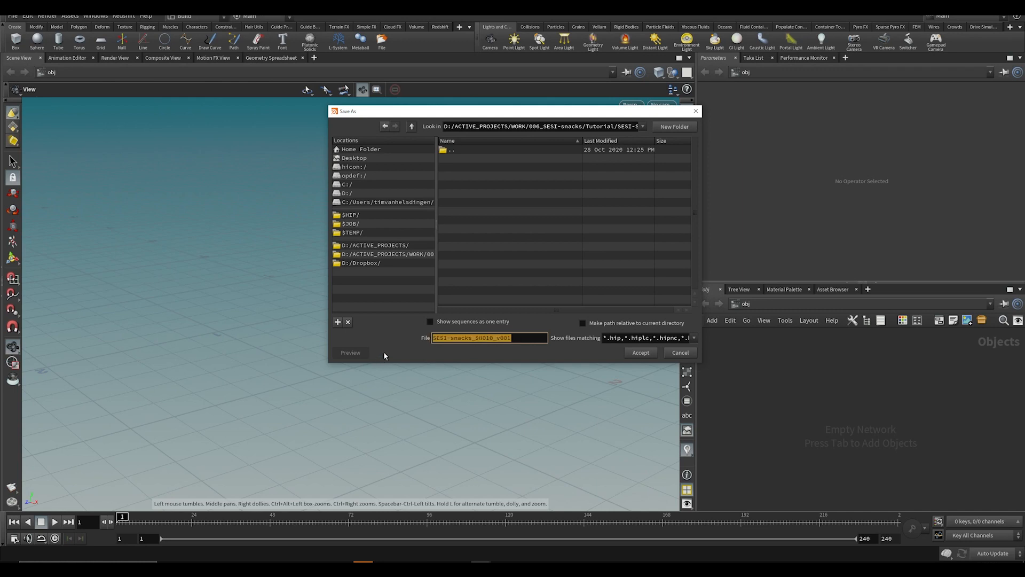
click(641, 353)
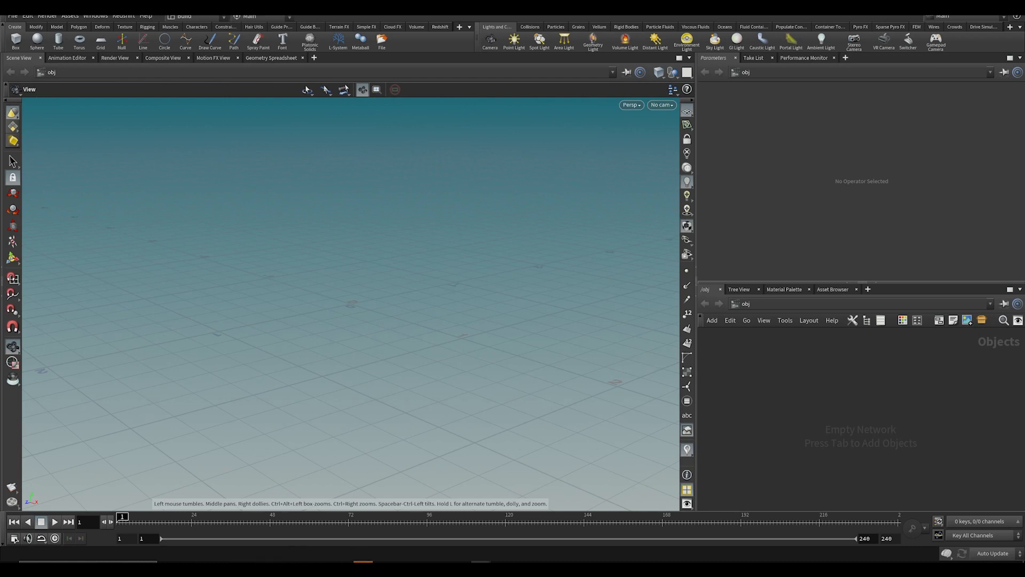
Step: Switch to another untitled Houdini session and point its Save As location to the SH020 folder using the copied path
mouse_move(480, 560)
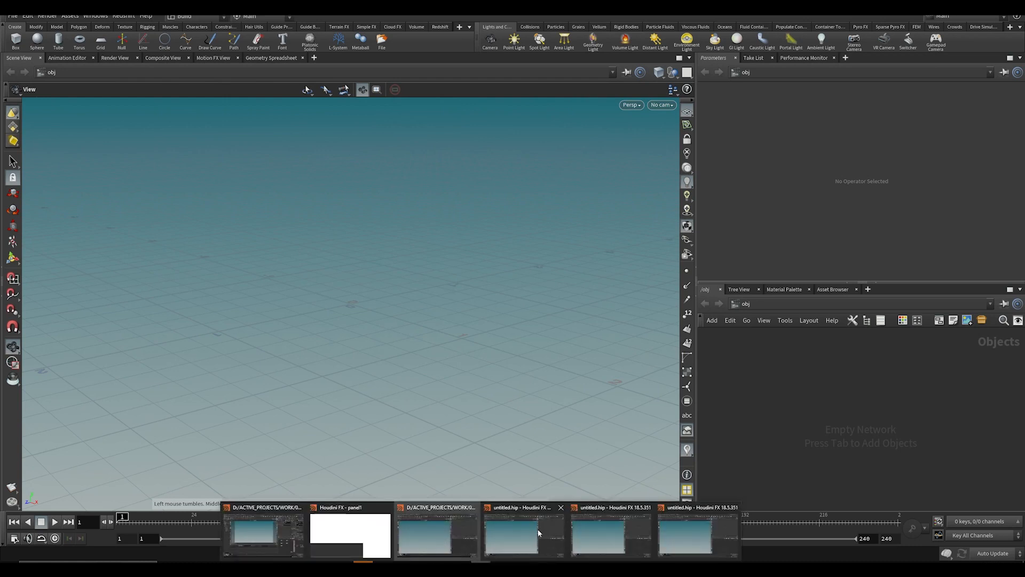
mouse_move(433, 538)
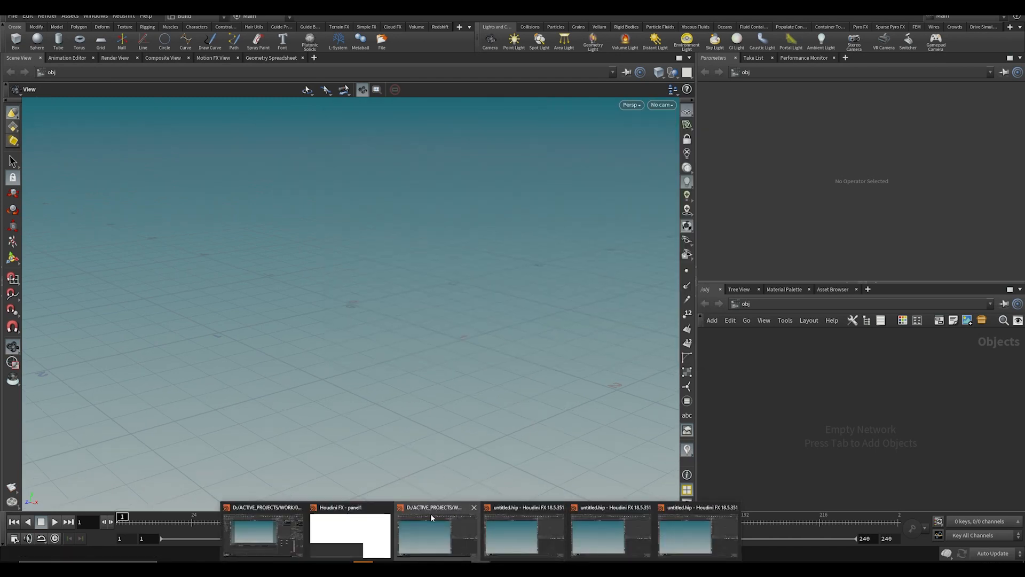
click(521, 527)
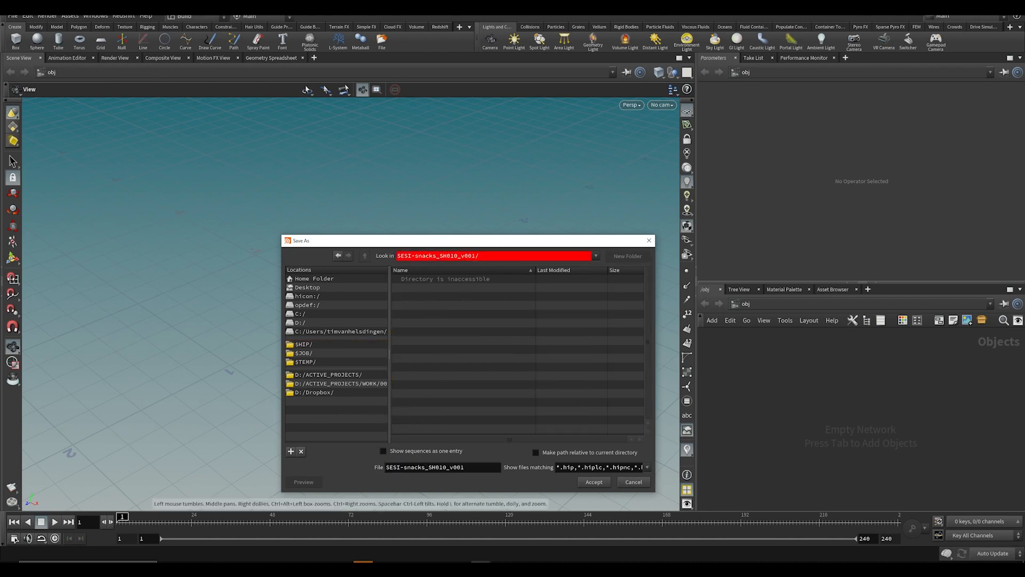
click(226, 561)
key(alt+Left)
double_click(335, 216)
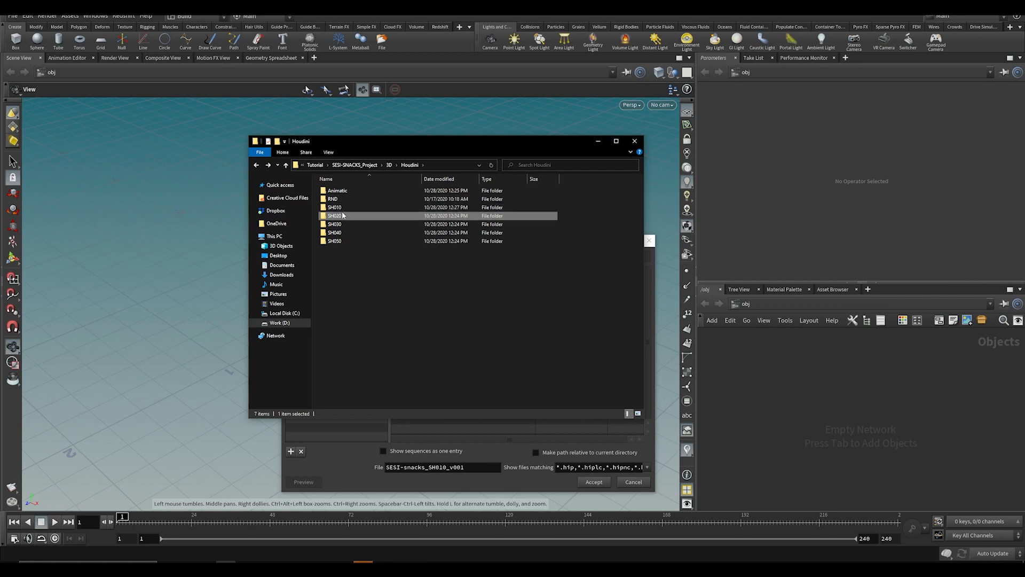
click(456, 165)
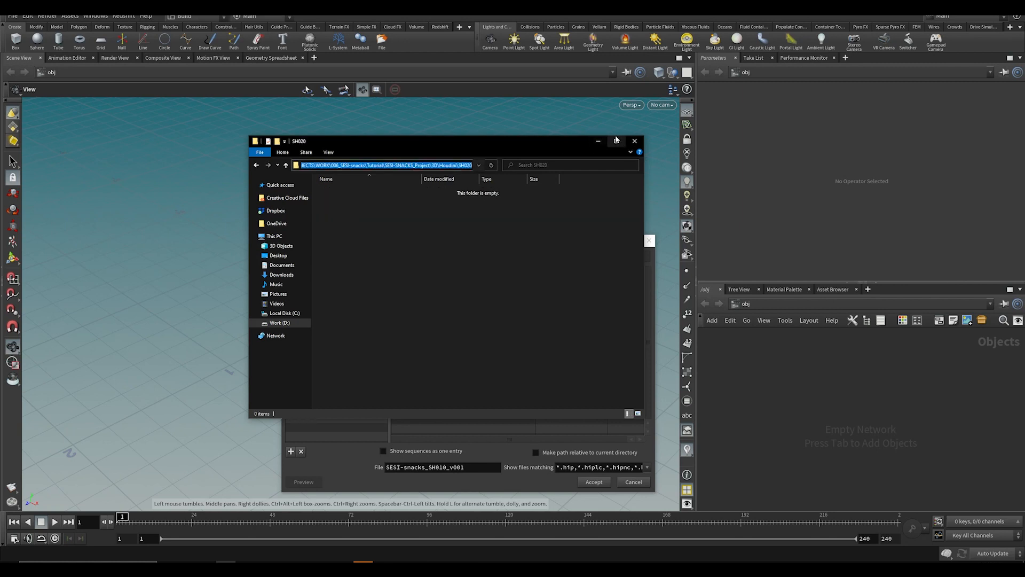
click(598, 141)
key(ctrl+v)
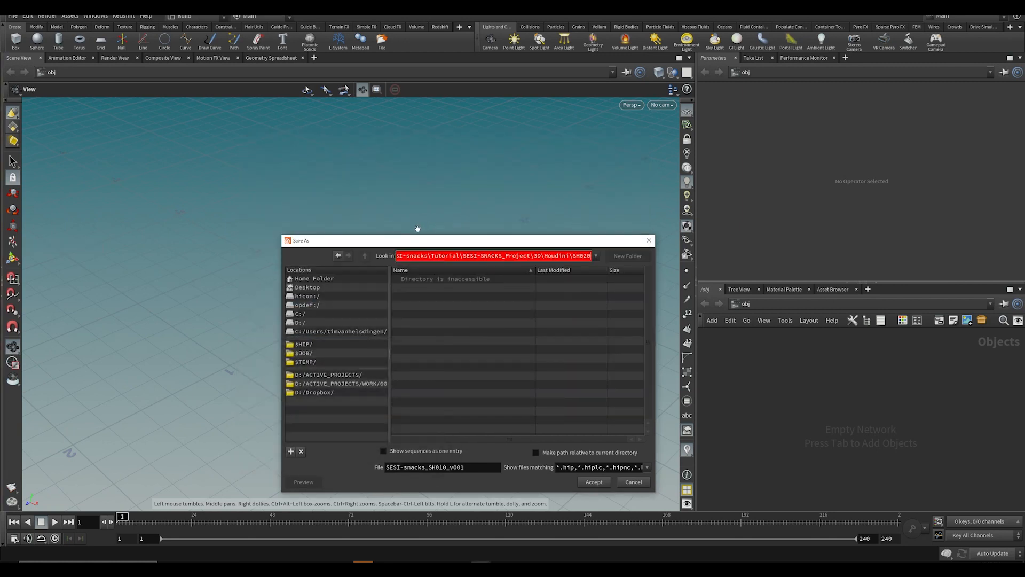
key(Return)
Step: Base the file name on the existing SH010 scene, change it to the SH020 shot number and save the scene in the SH020 folder
click(417, 466)
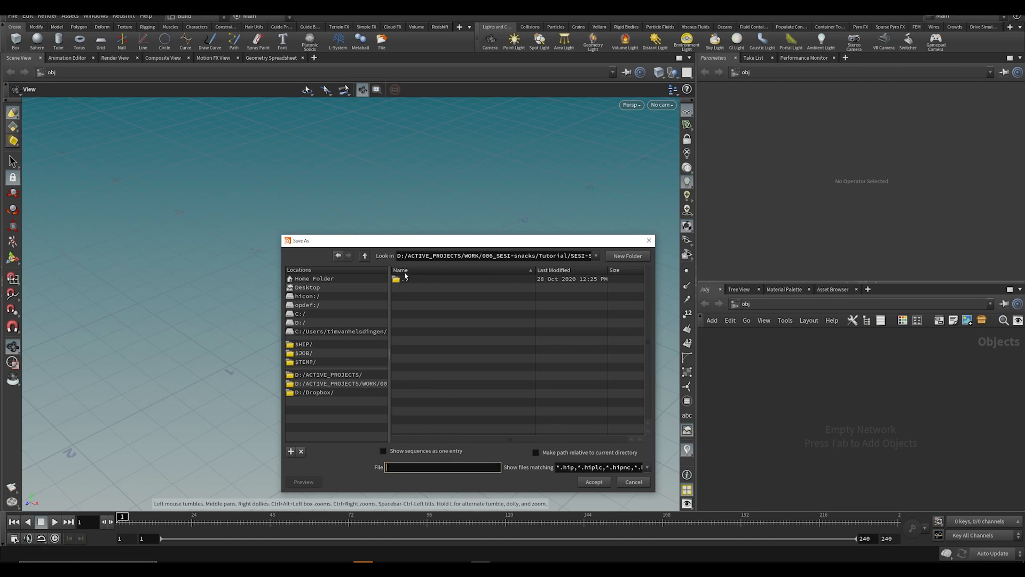
double_click(411, 304)
click(415, 289)
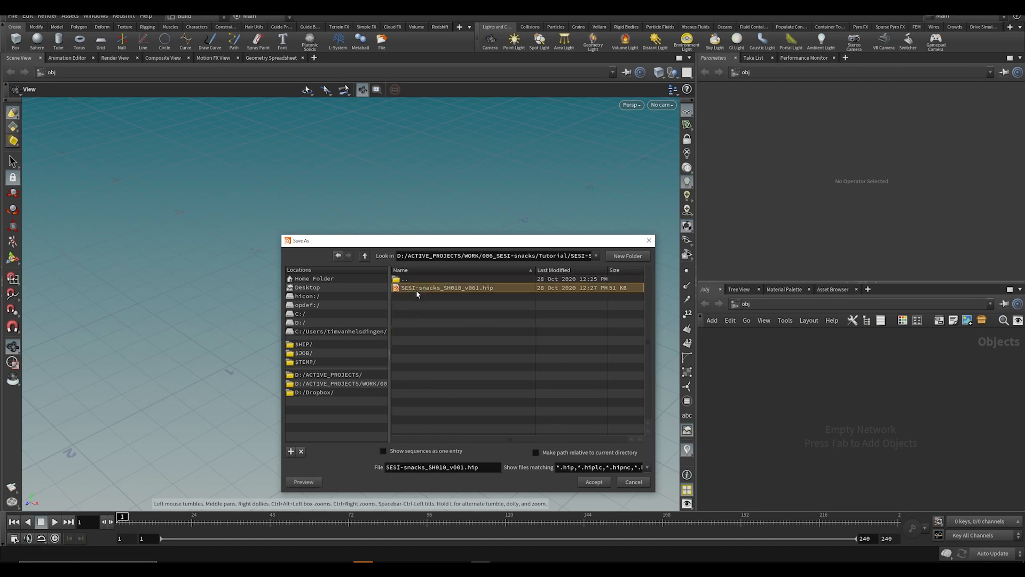
double_click(408, 279)
double_click(416, 315)
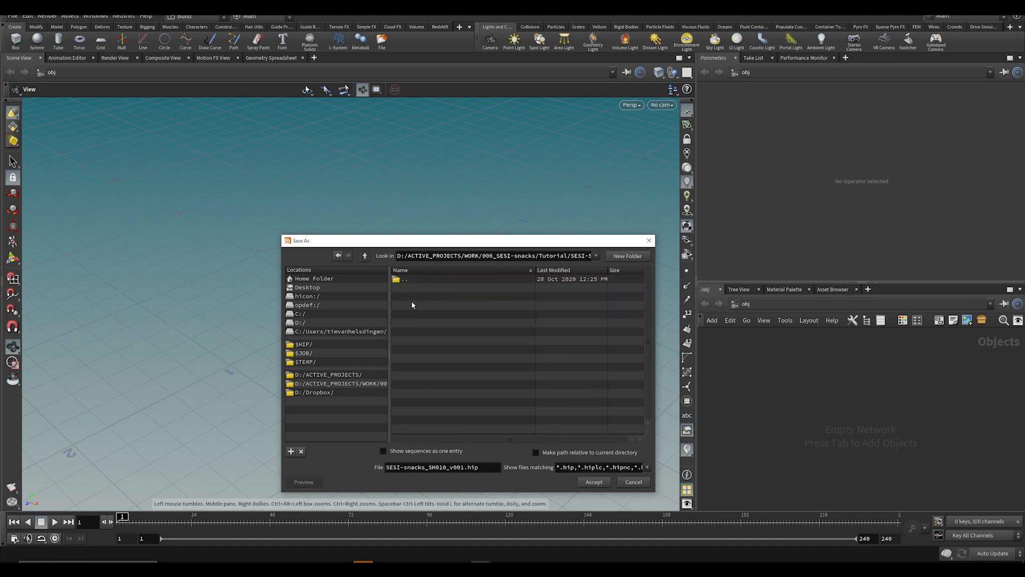
click(445, 467)
key(BackSpace)
text(2)
key(Return)
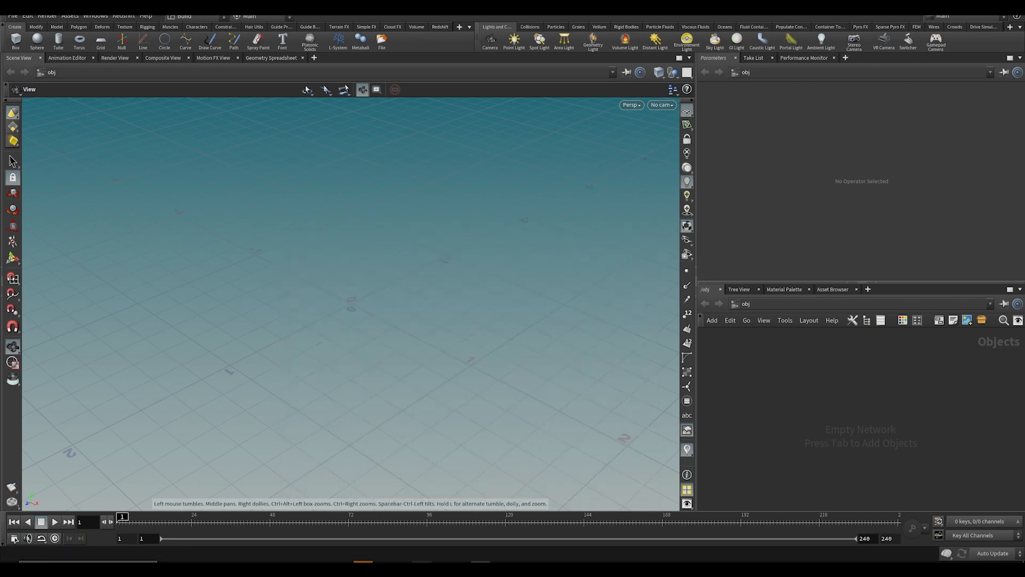
Step: Switch to the next untitled Houdini session and point its Save As location to the project's SH030 folder
mouse_move(481, 560)
click(602, 543)
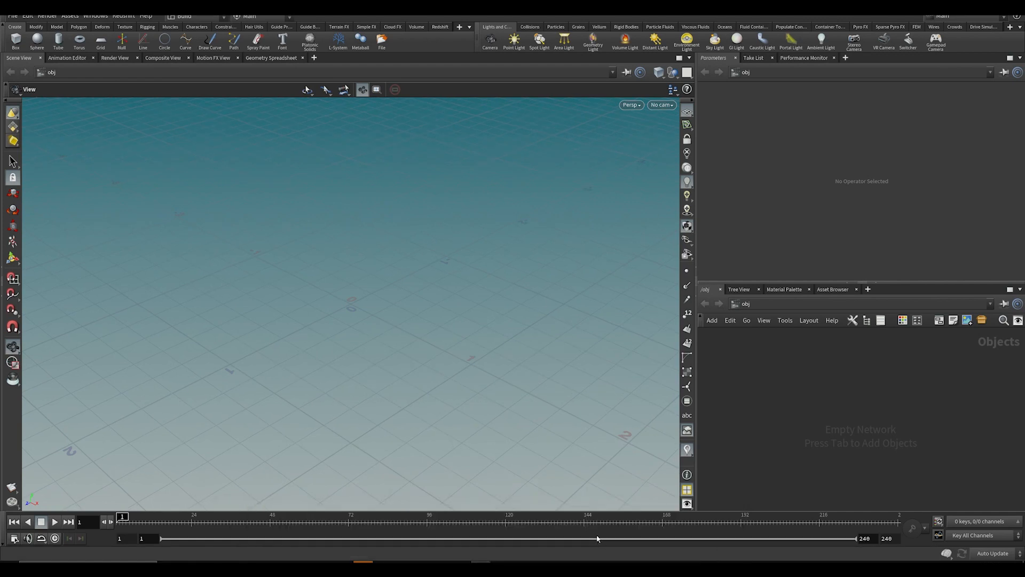
drag(533, 376, 534, 384)
key(ctrl+shift+s)
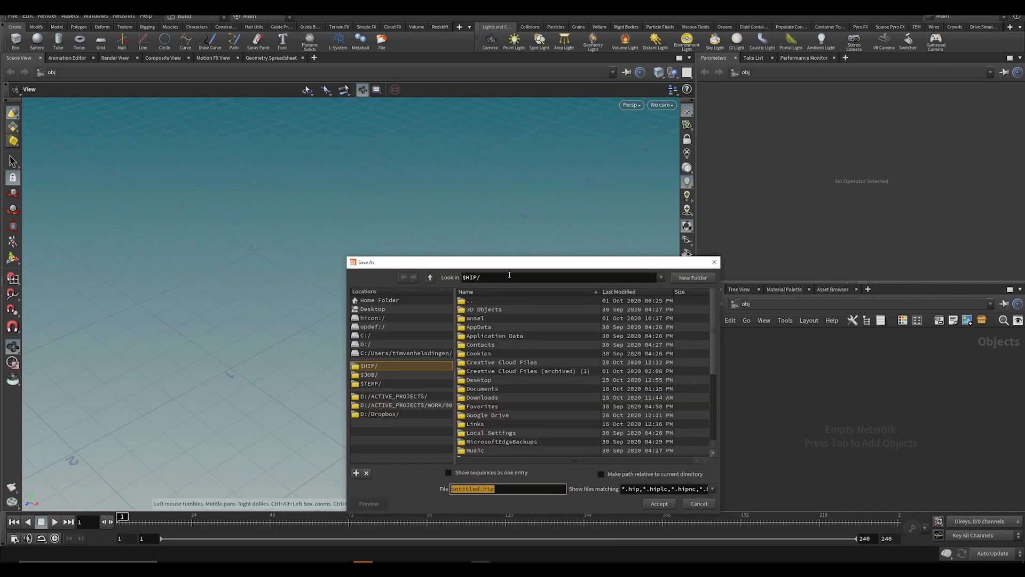
click(562, 277)
key(Return)
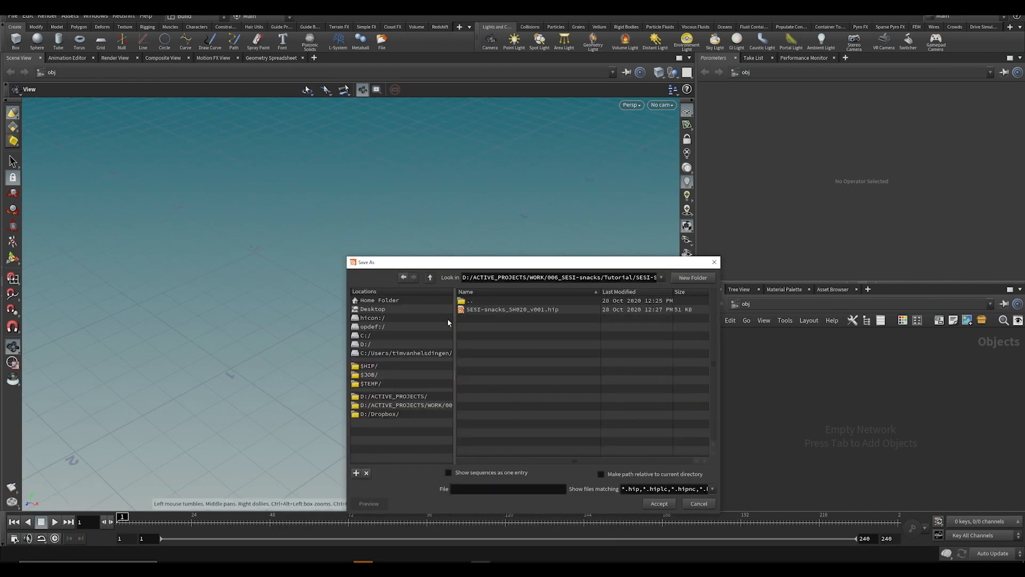
double_click(482, 302)
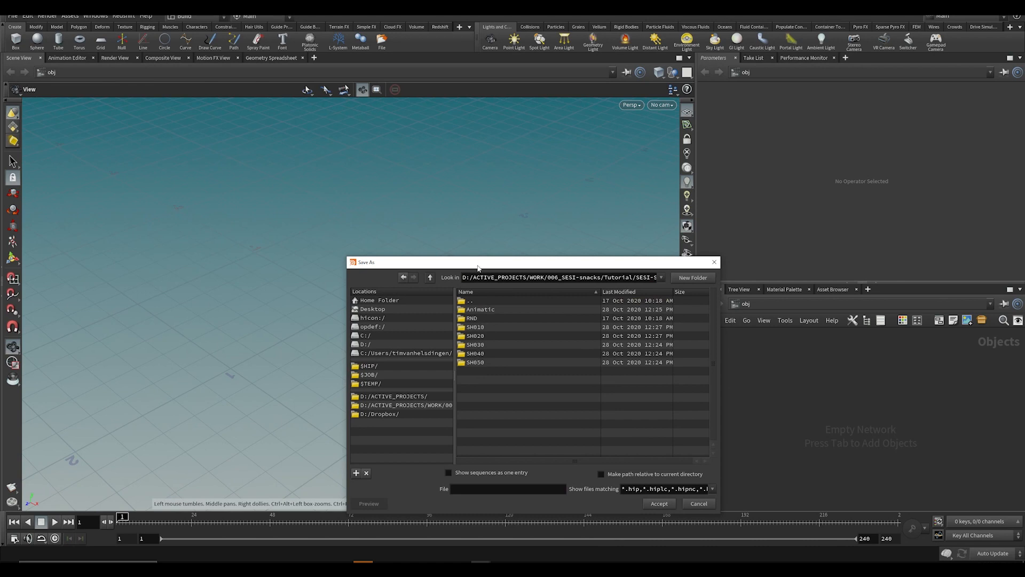
double_click(455, 267)
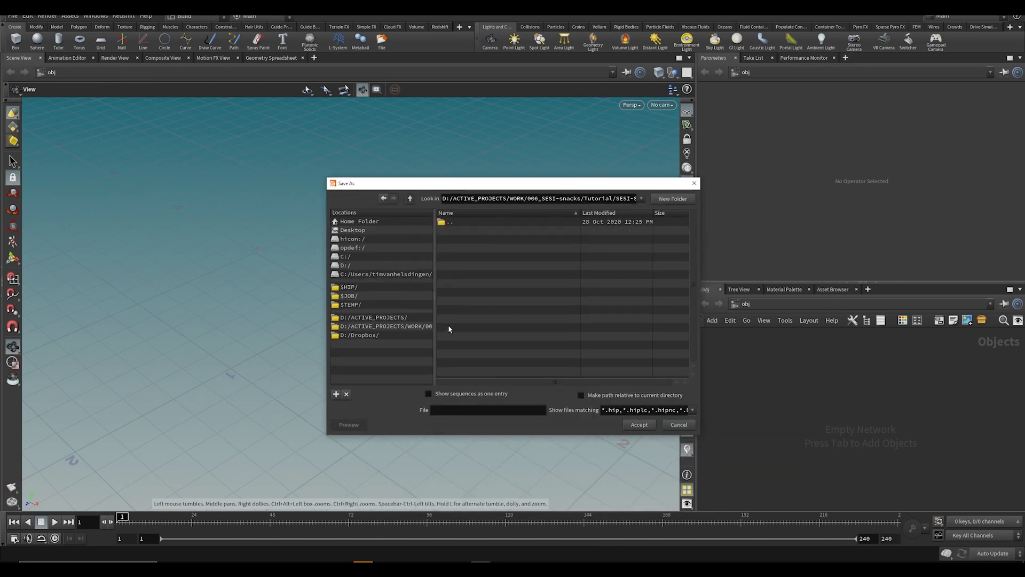
click(450, 410)
key(ctrl+v)
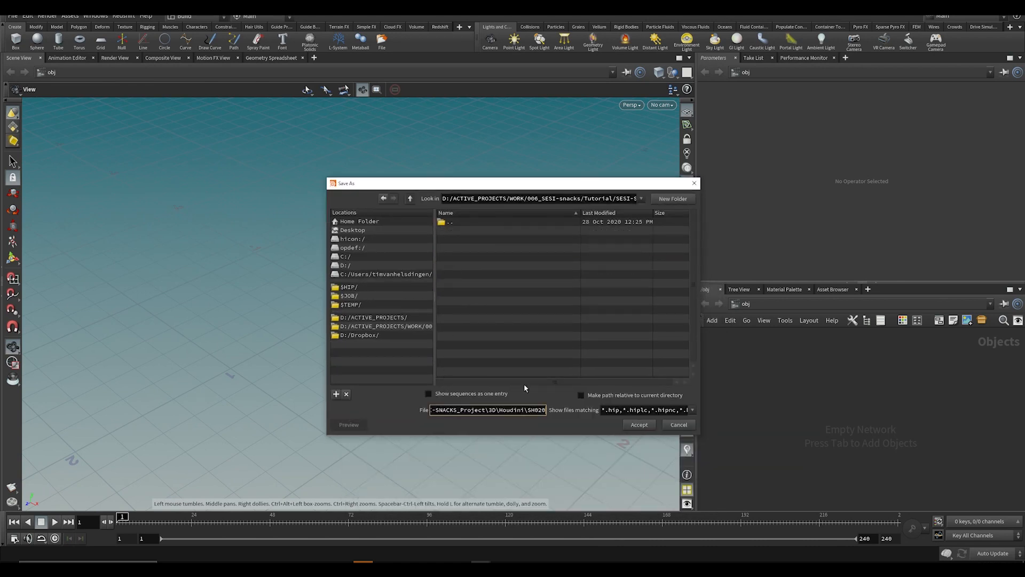
key(ctrl+z)
Step: Reuse the SH020 scene's file name, change it to SESI-snacks_SH030_v001.hip and save the scene in the SH030 folder
double_click(446, 224)
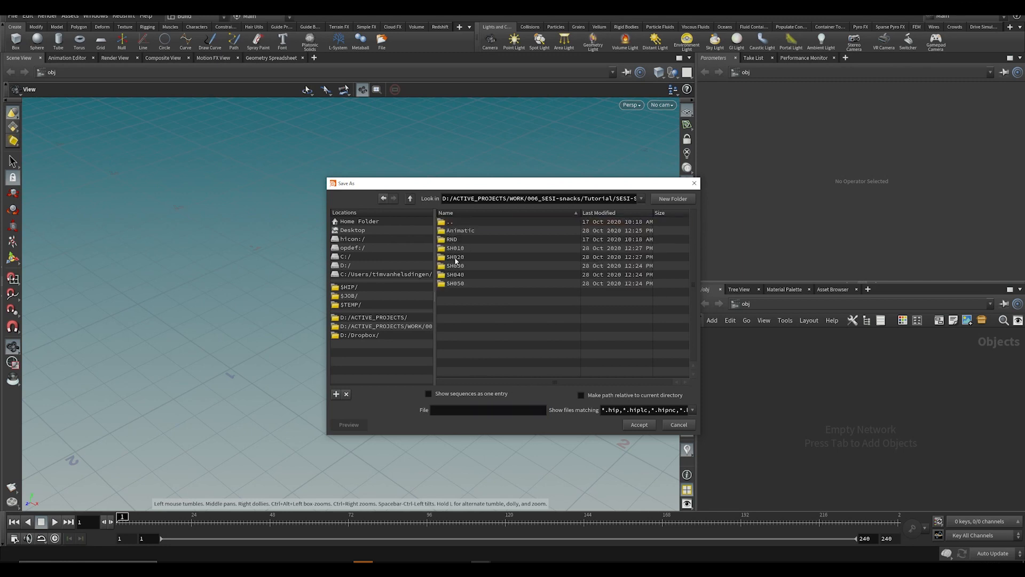
double_click(456, 257)
click(465, 230)
double_click(450, 222)
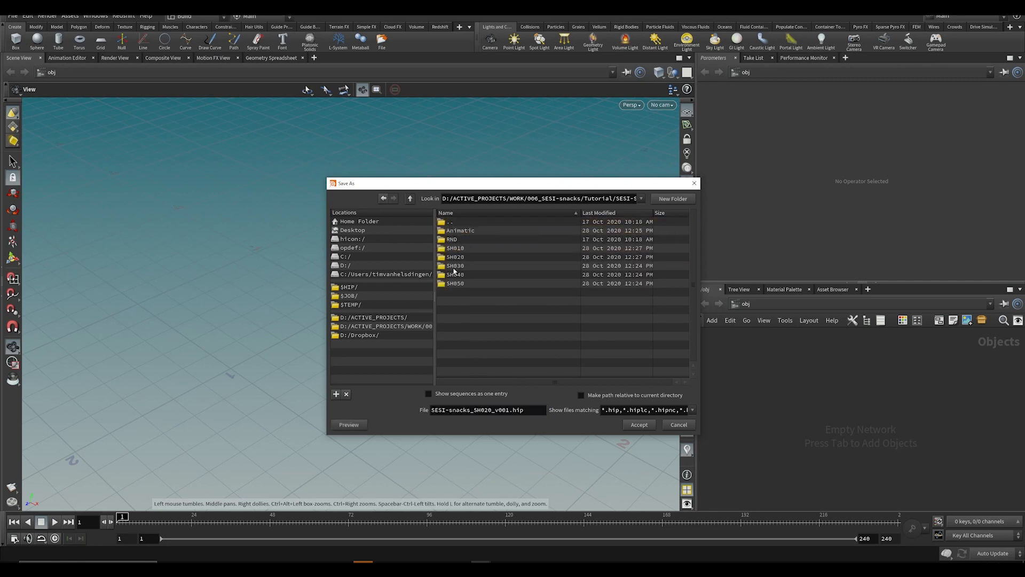
double_click(455, 270)
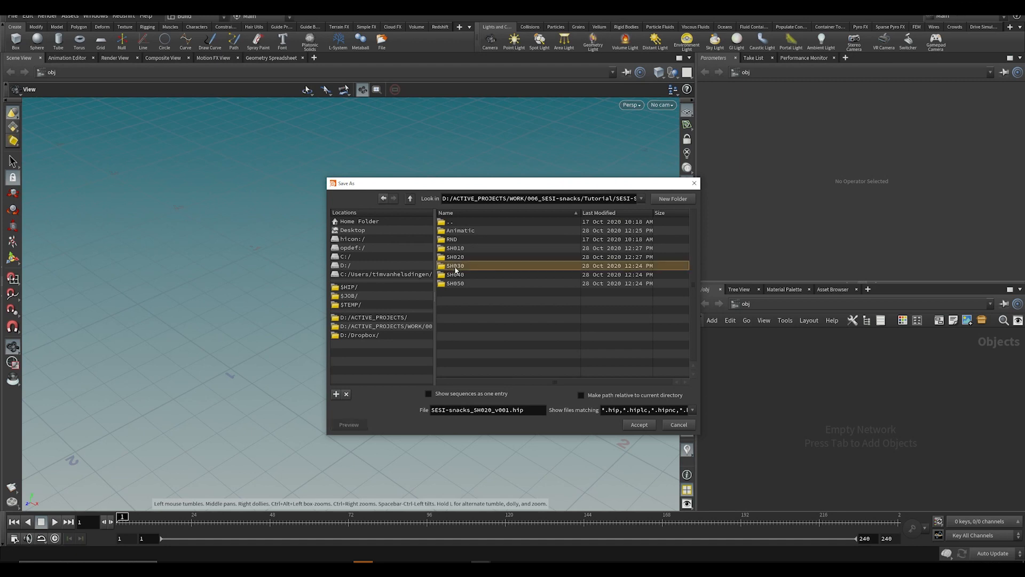
click(488, 409)
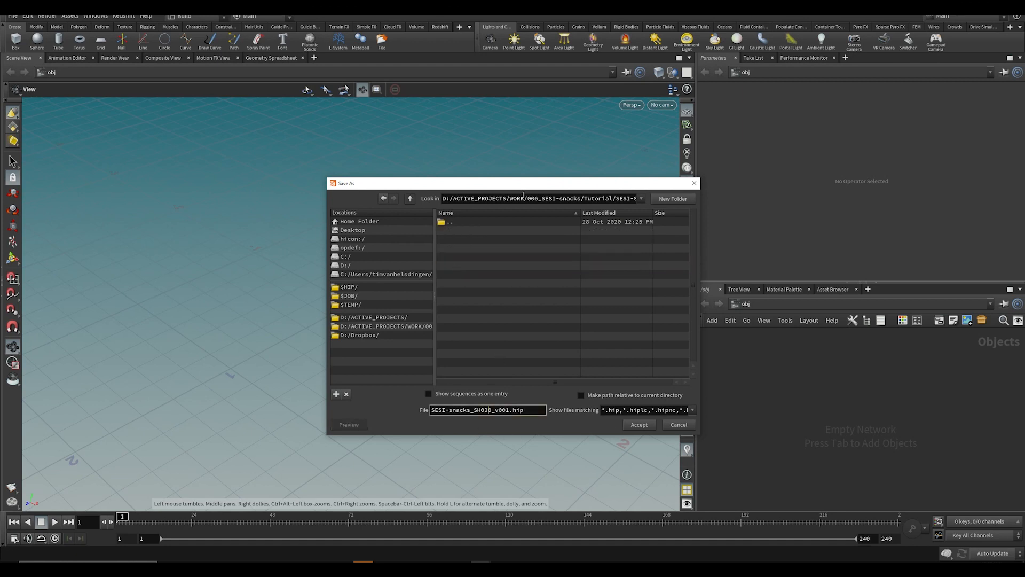
drag(586, 204, 785, 229)
click(629, 198)
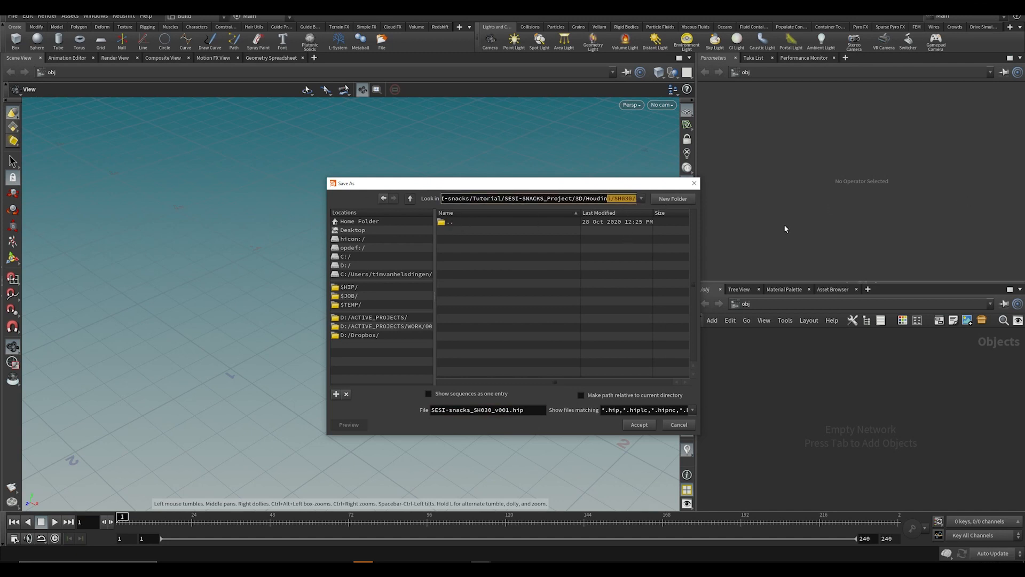
click(638, 425)
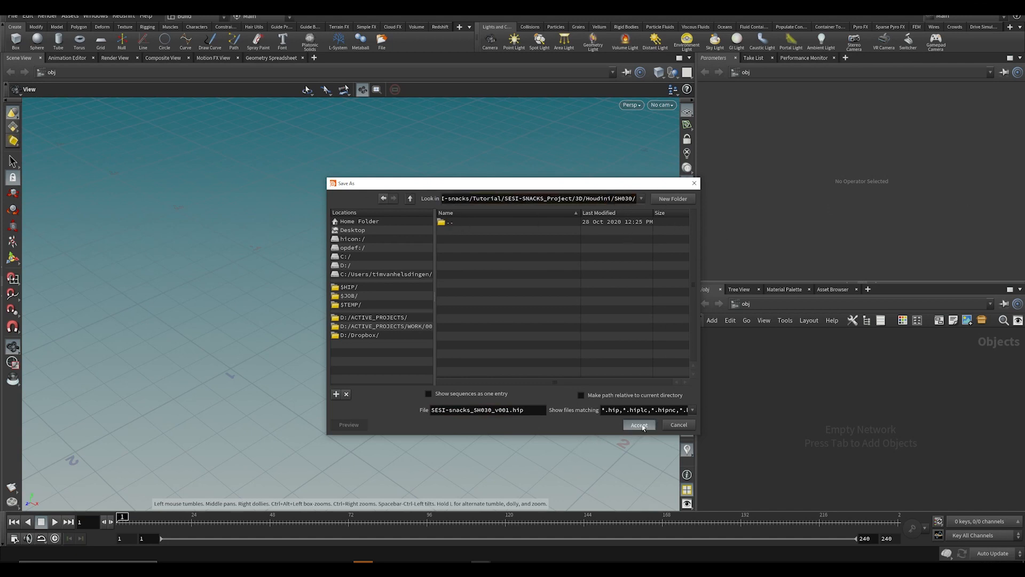
Step: In the remaining untitled Houdini session, reuse the SH020 scene's file name for saving and set the save location to the SH040 folder
mouse_move(493, 559)
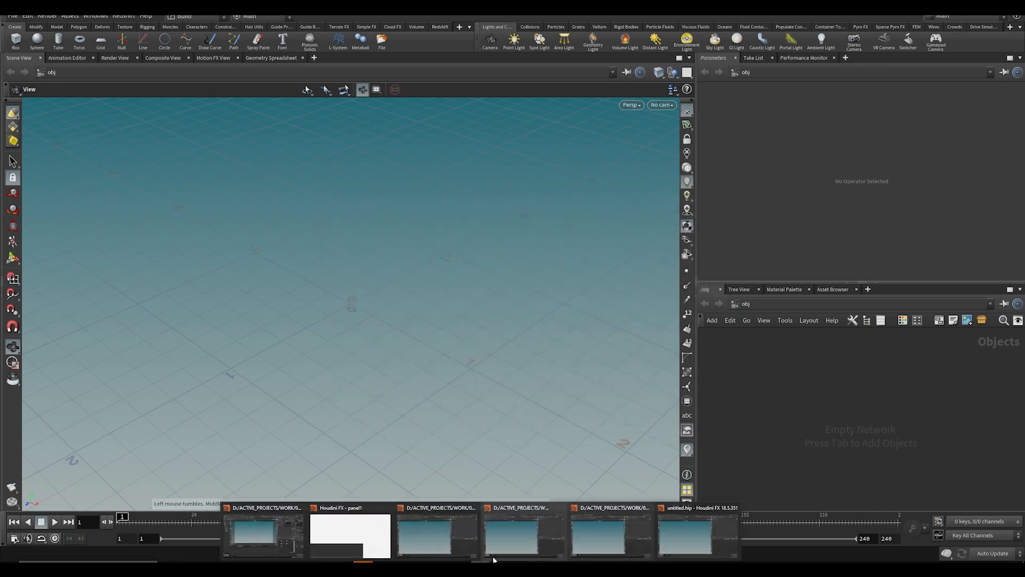
click(670, 528)
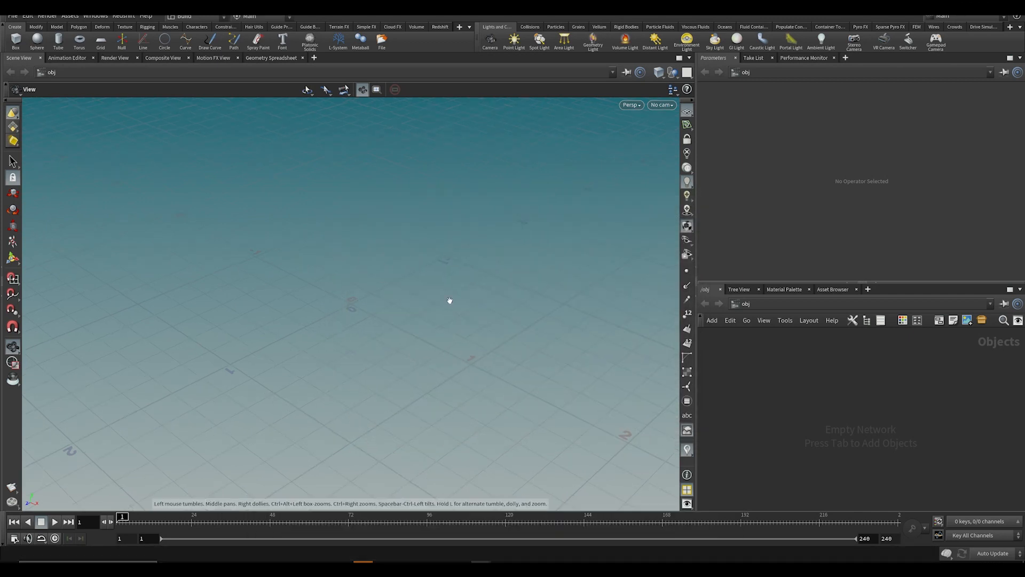
key(ctrl+shift+s)
drag(459, 203, 190, 213)
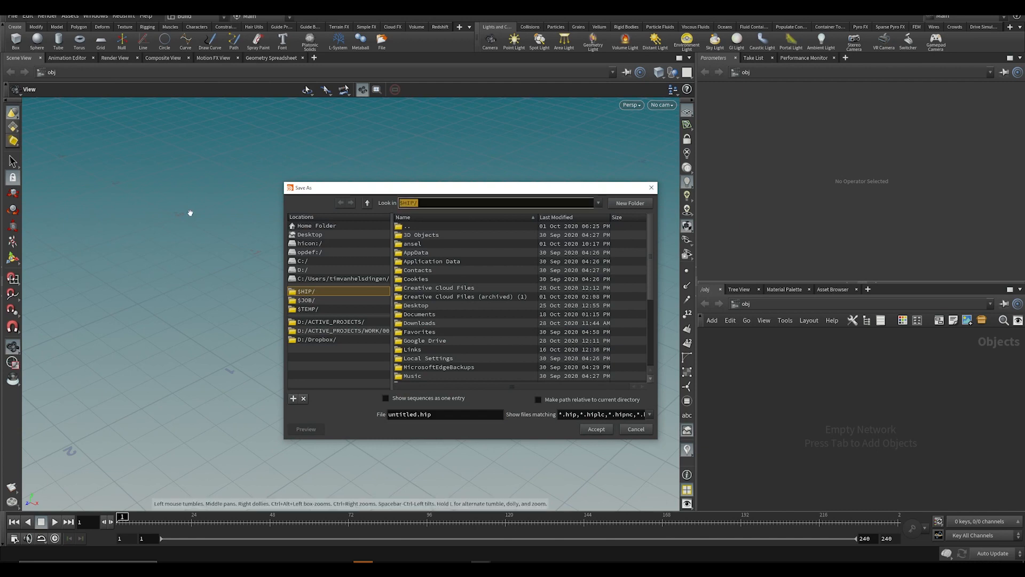
key(ctrl+v)
key(Return)
click(483, 235)
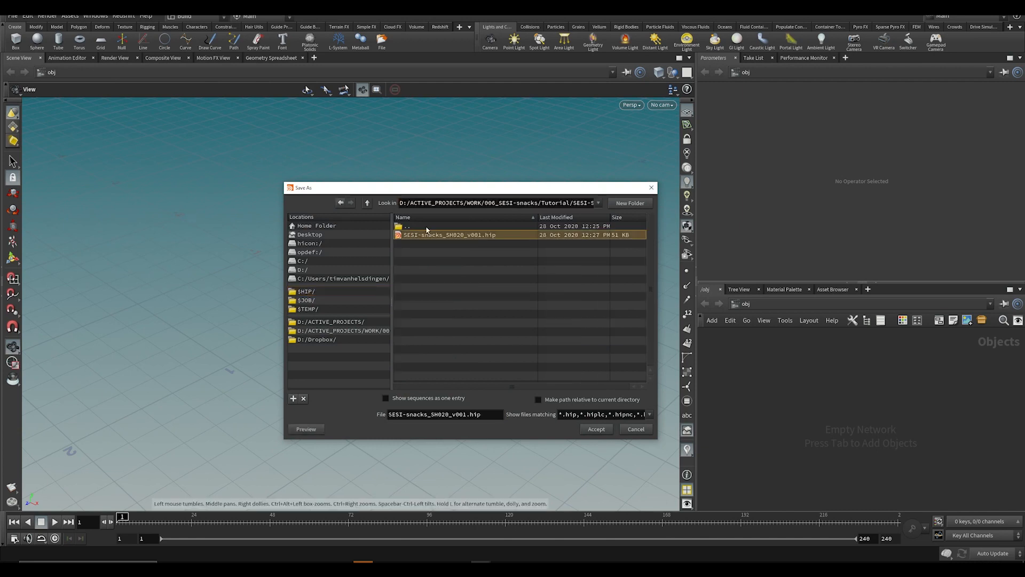
double_click(408, 226)
double_click(421, 279)
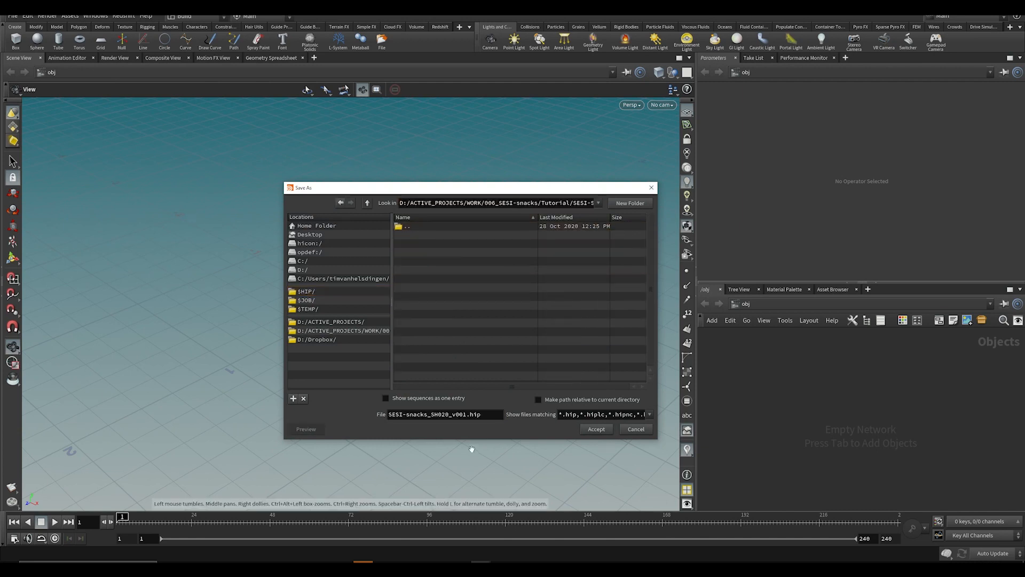
Step: Change the file name to SESI-snacks_SH040_v001.hip and save the scene in the SH040 folder
click(447, 413)
key(BackSpace)
key(BackSpace)
text(40)
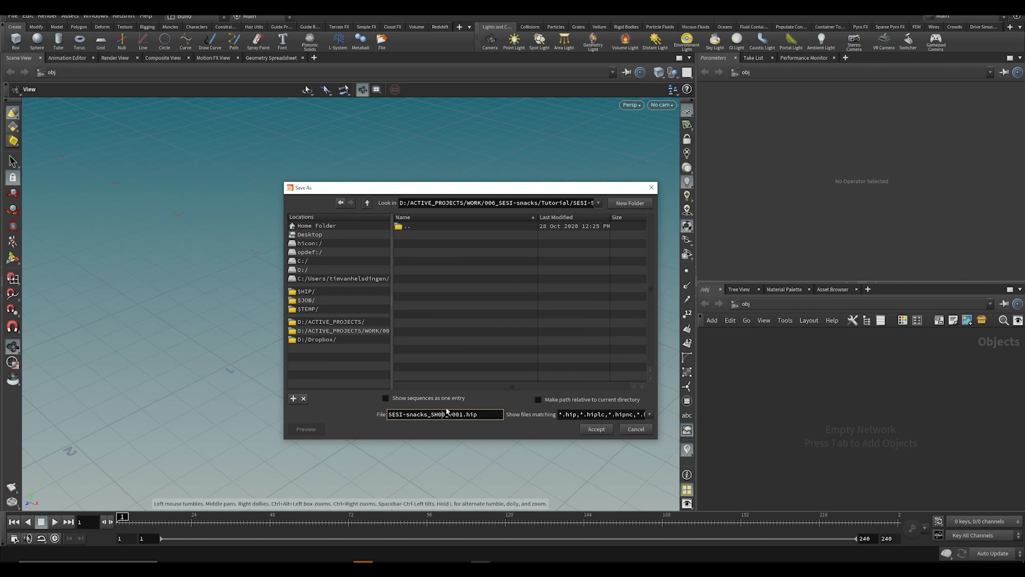
click(596, 429)
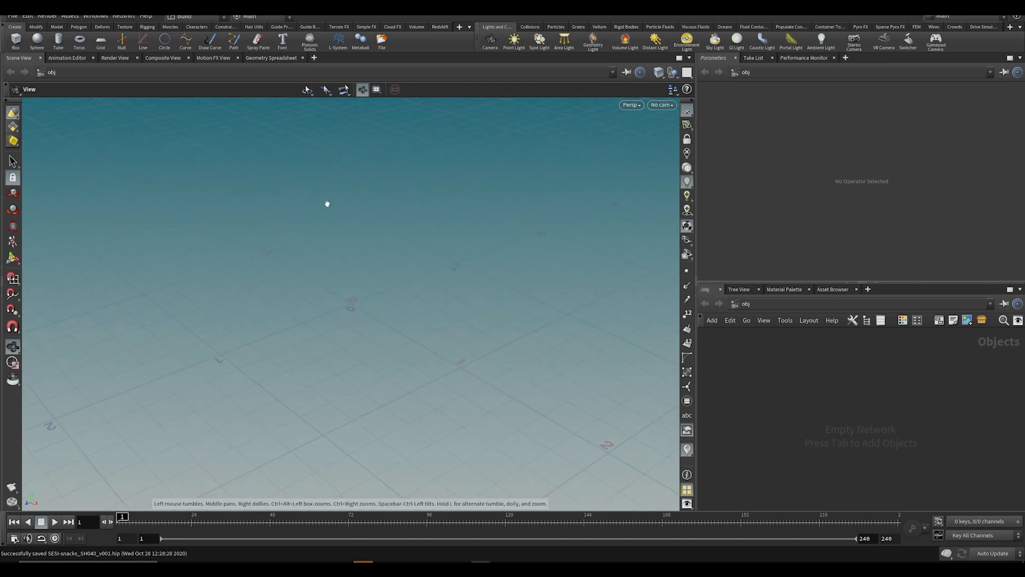
Step: Save the same scene as another file in the SH050 folder, adapting the shot number in the file name
click(12, 16)
click(17, 93)
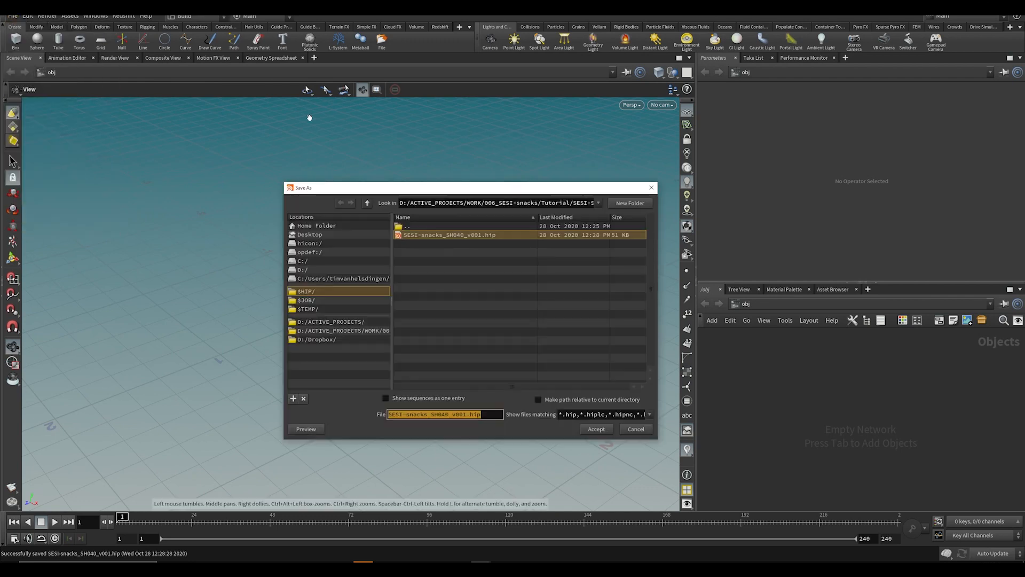
double_click(412, 229)
double_click(418, 288)
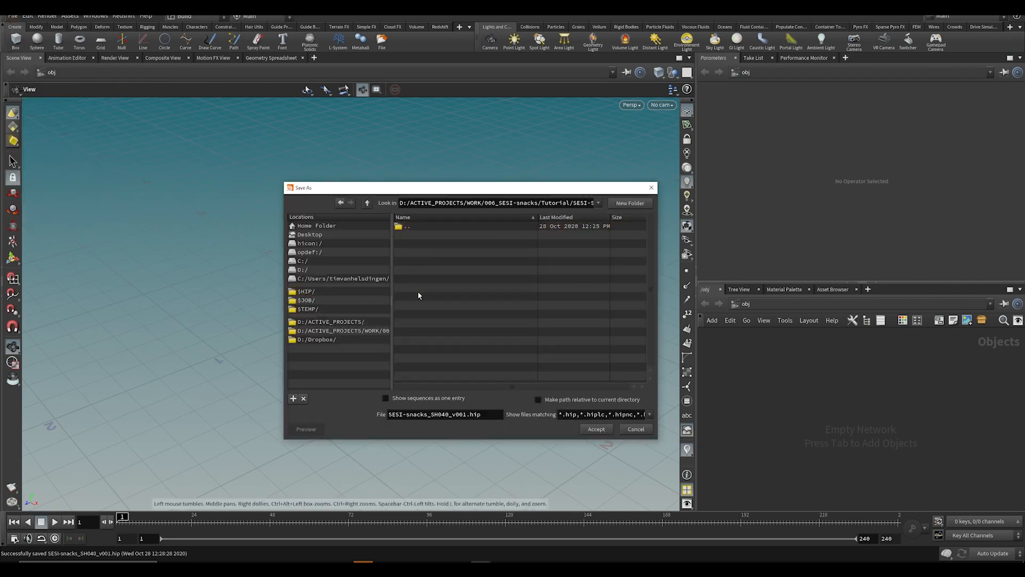
click(446, 414)
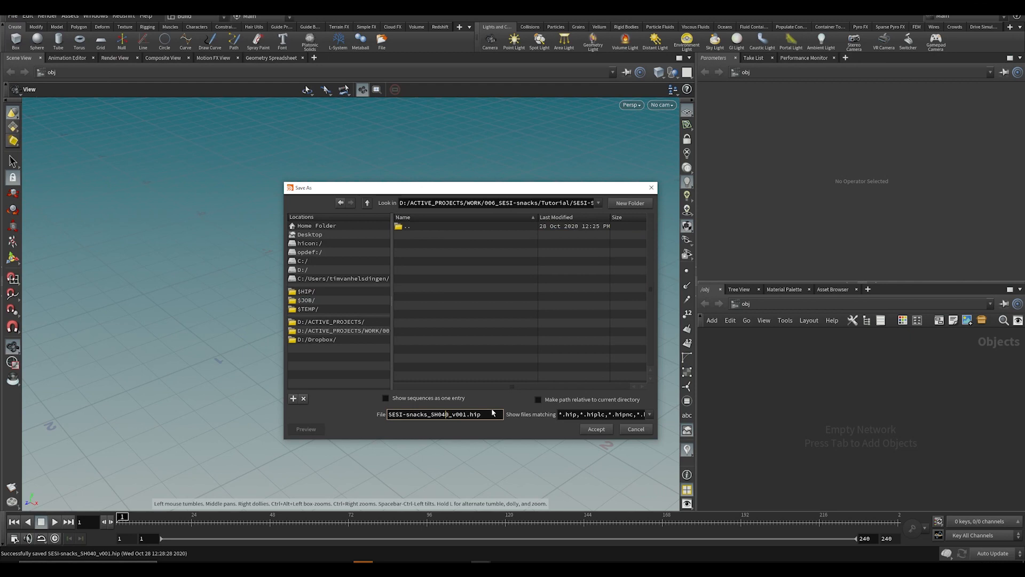
key(Return)
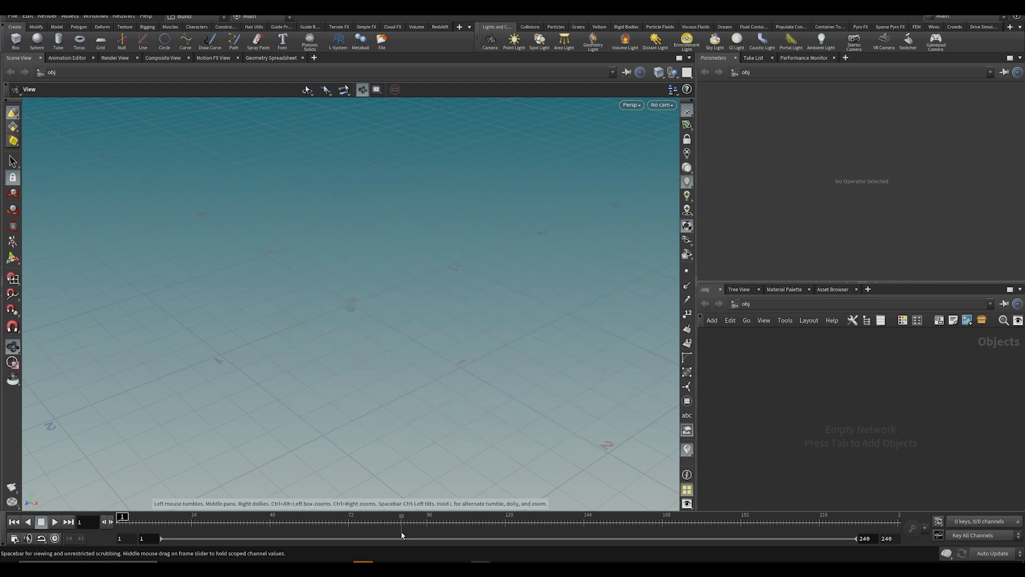
Step: Launch another Houdini 18.5.351 session and switch back to the animatic scene that holds the shot subnetworks
click(461, 561)
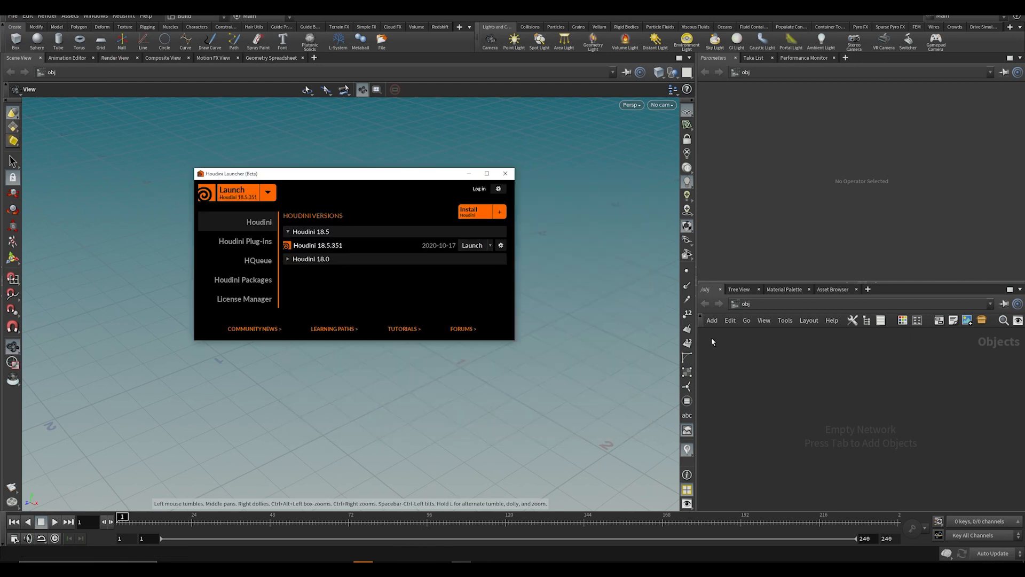
drag(637, 347, 629, 347)
mouse_move(363, 562)
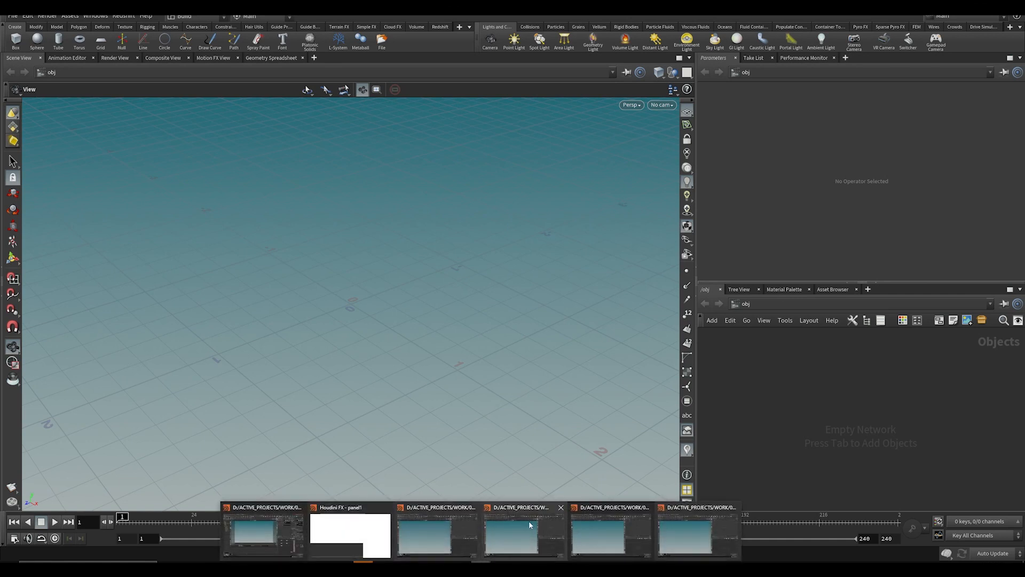
middle_drag(790, 447, 786, 504)
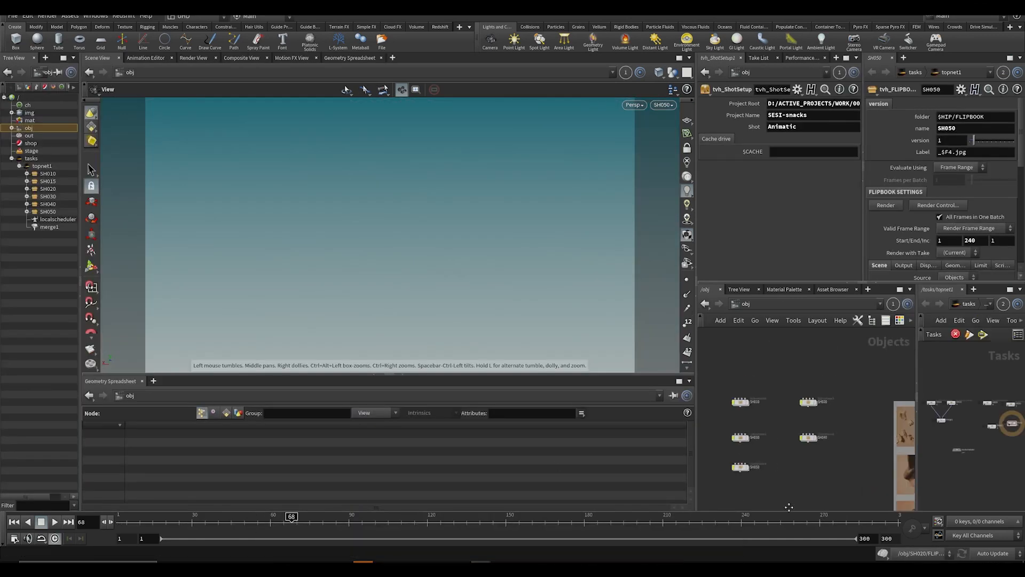
scroll(774, 374, up, 3)
middle_drag(768, 404, 804, 381)
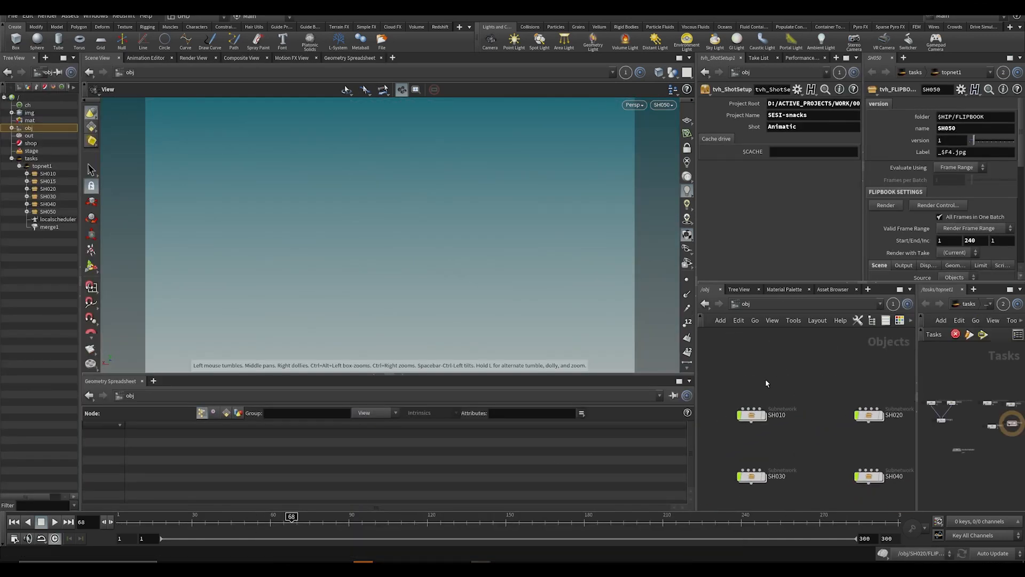
Step: Copy the SH010 subnetwork from the animatic scene and paste it into the object network of the SH010 shot scene
click(751, 414)
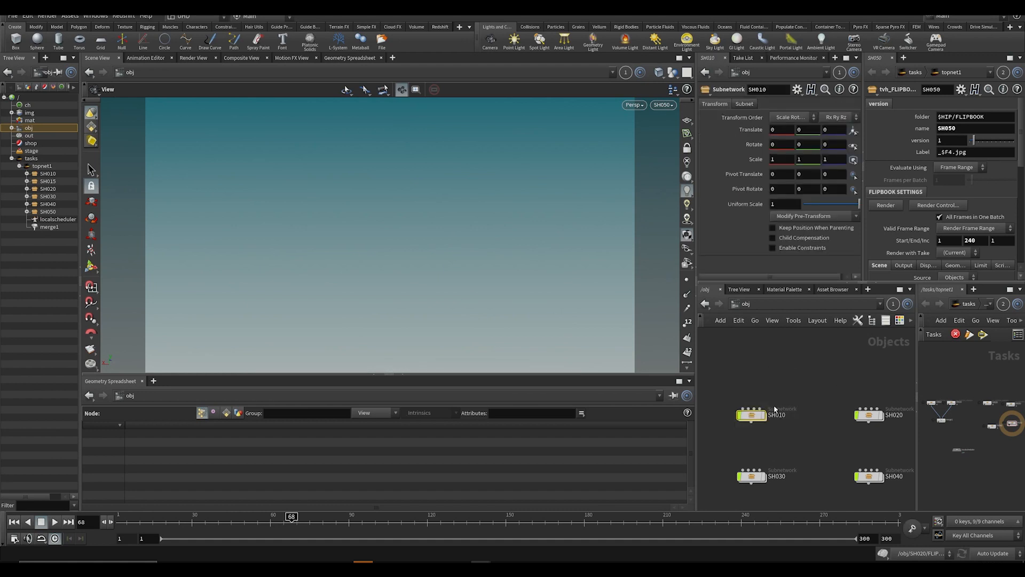
key(ctrl+c)
mouse_move(484, 560)
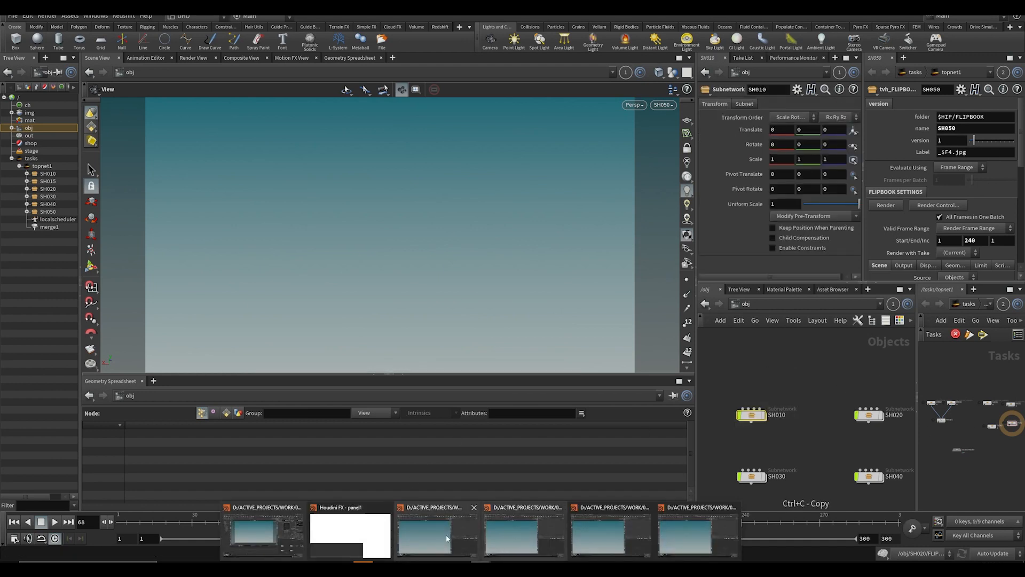
click(428, 534)
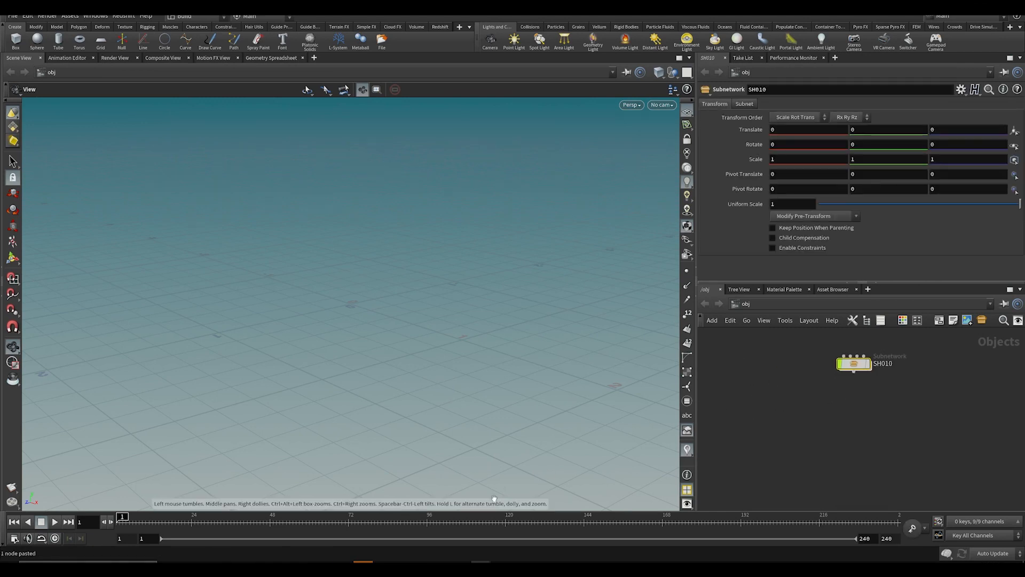
mouse_move(481, 562)
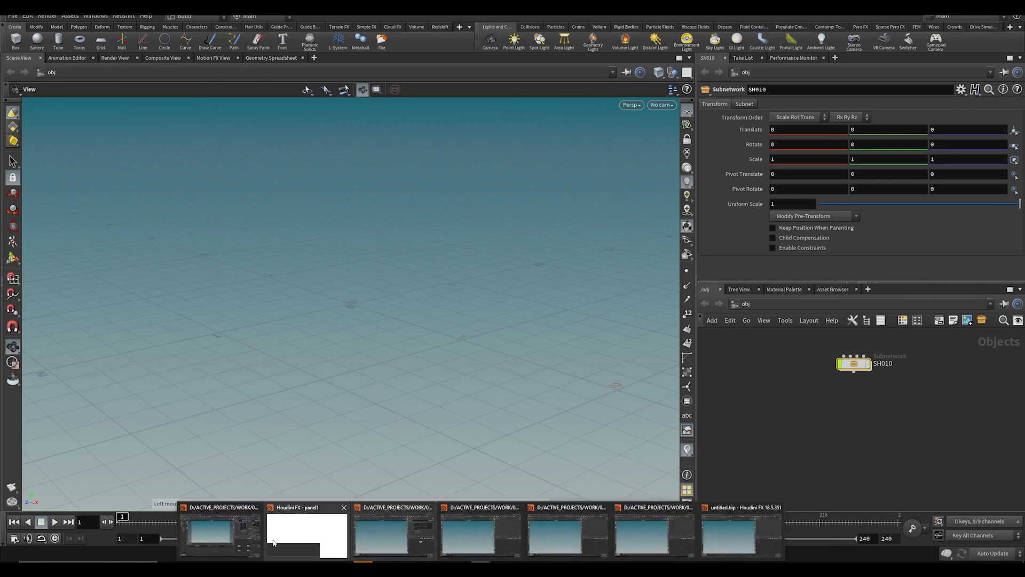
Step: Copy the tvh_ShotSetup1 node from the animatic scene and paste it next to the subnetwork in the SH010 scene
click(218, 533)
middle_drag(830, 450, 761, 340)
drag(827, 389, 787, 415)
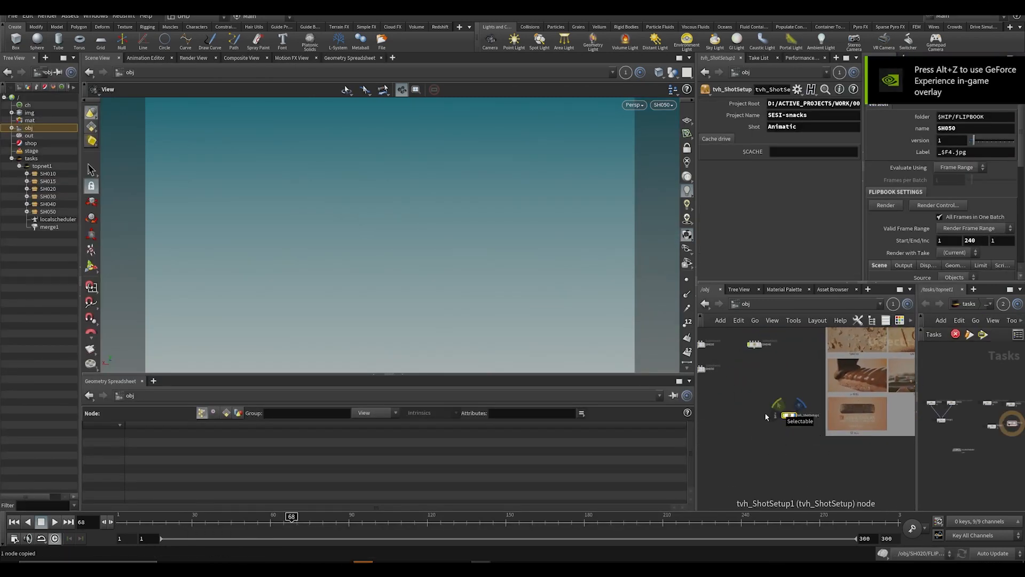
mouse_move(480, 562)
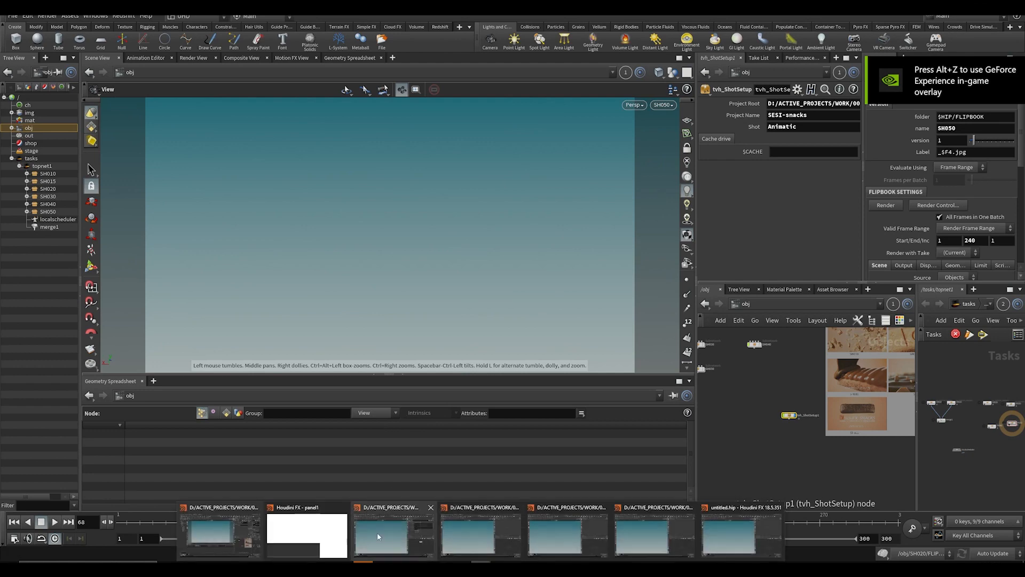
click(382, 527)
key(ctrl+v)
middle_drag(934, 370, 779, 444)
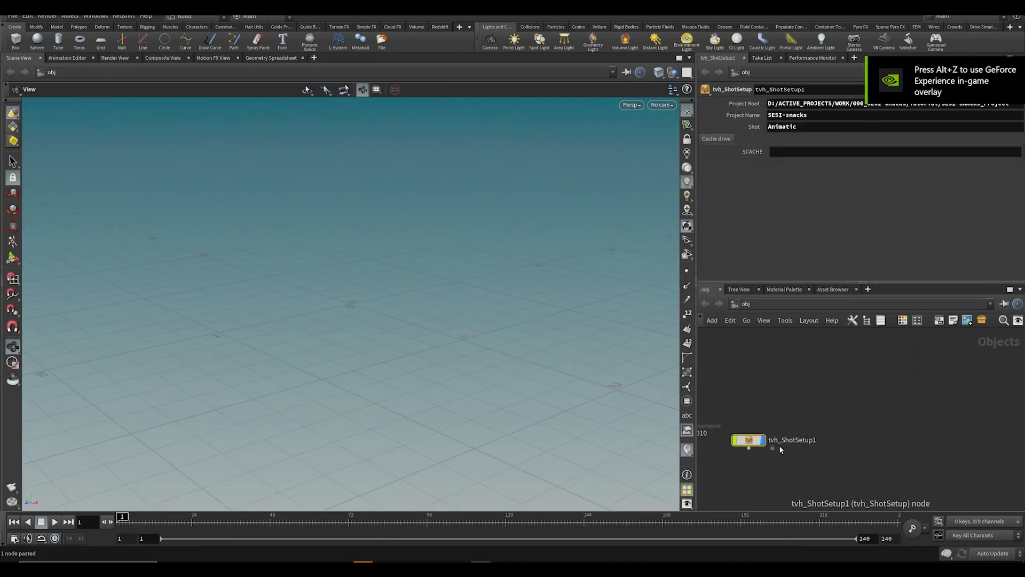
Step: Widen the parameter area, set the shot setup node's Shot to SH010 and save the scene
drag(686, 412, 531, 413)
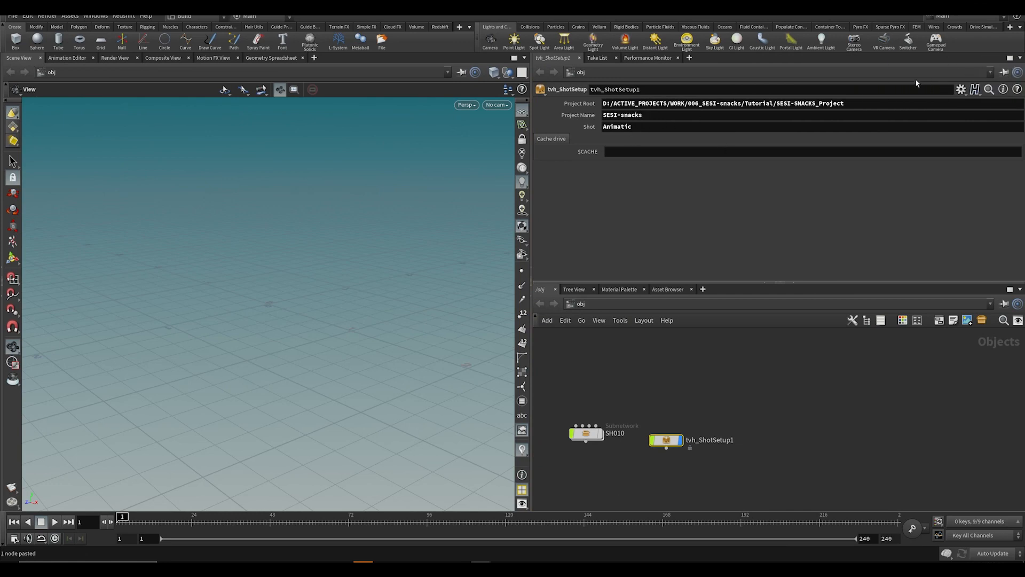
click(649, 116)
key(Tab)
text(S)
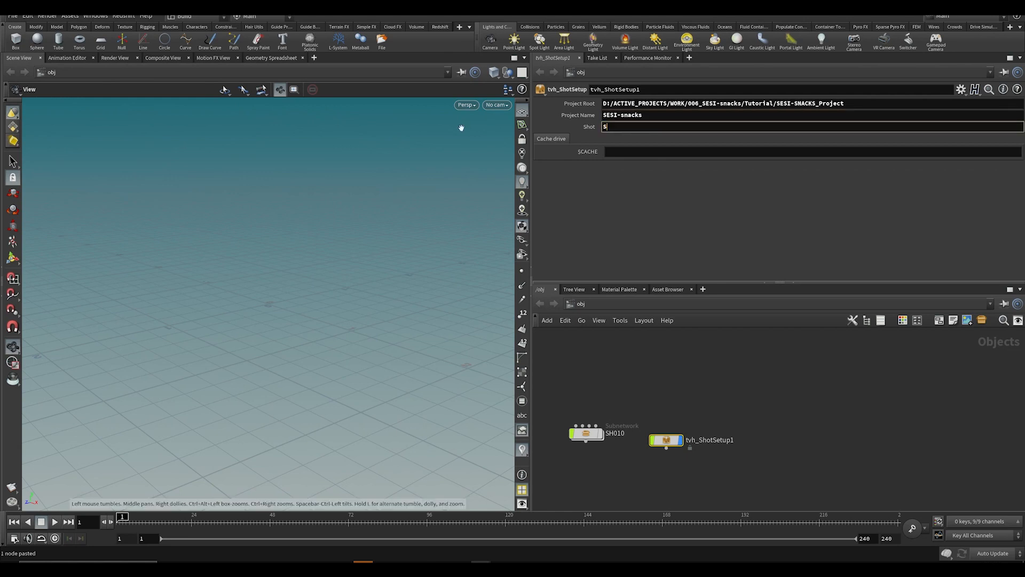
text(H010)
key(Return)
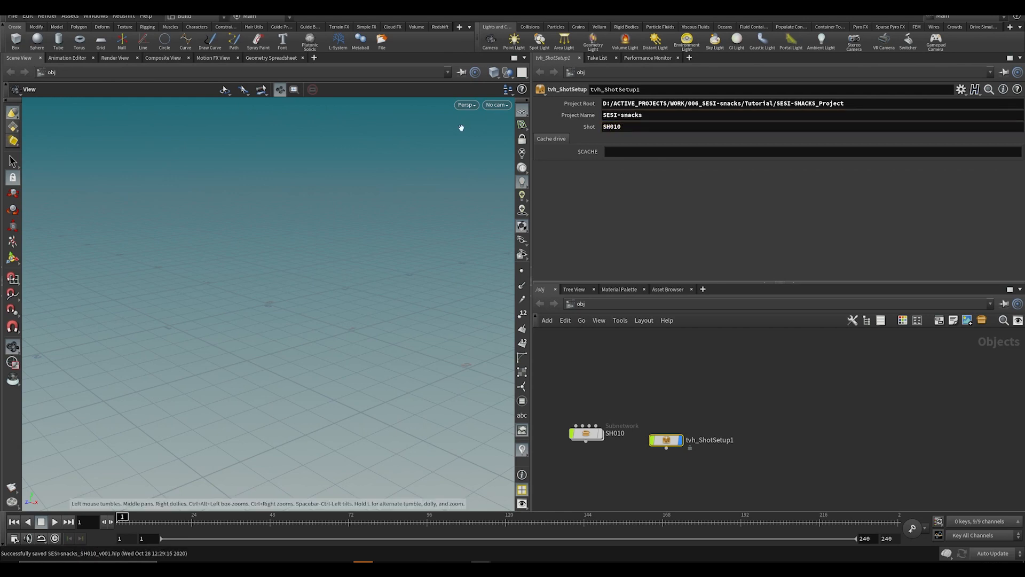
Step: Line up the tvh_ShotSetup1 node level with the SH010 subnetwork and save the scene again
middle_drag(702, 384, 793, 378)
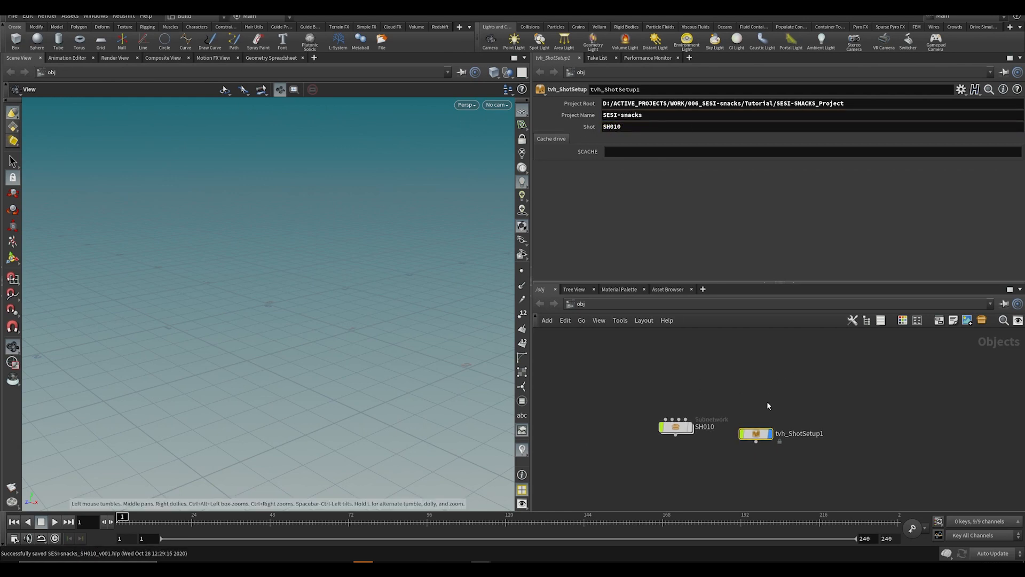
drag(760, 435, 775, 428)
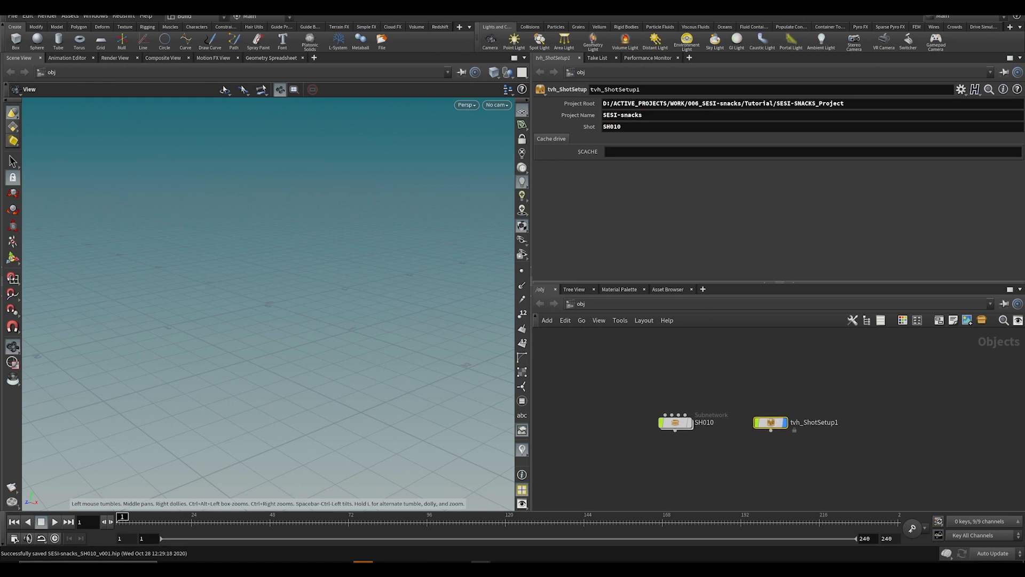
middle_drag(795, 371, 775, 372)
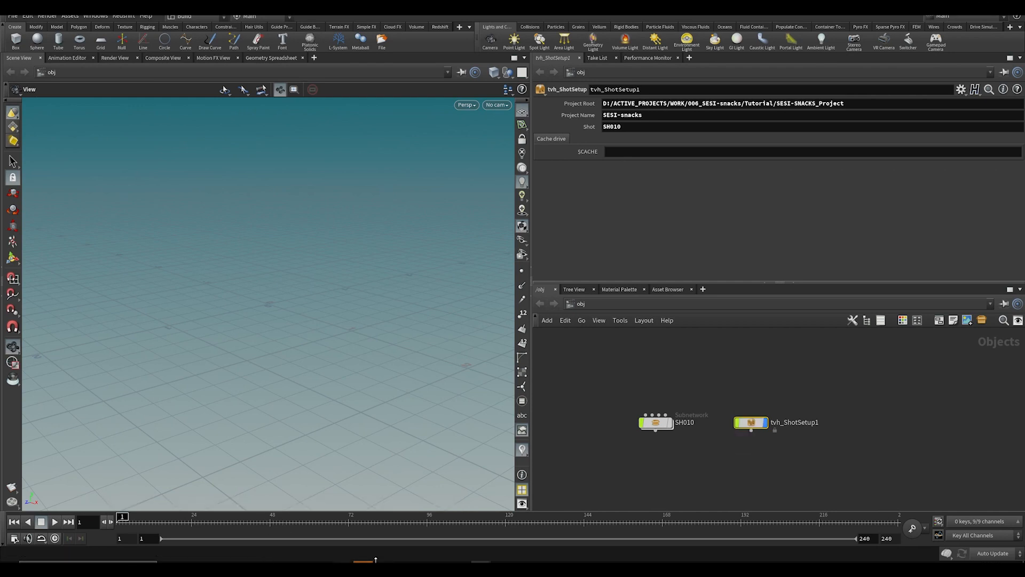
Step: Copy the tvh_ShotSetup1 node from the animatic scene and paste it into the empty SH020 scene
mouse_move(479, 561)
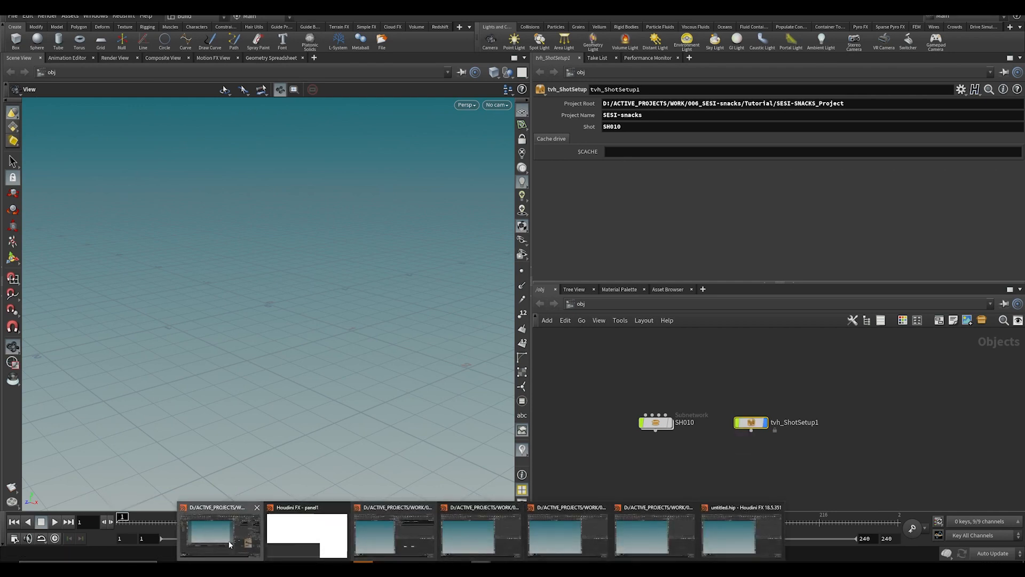
click(229, 544)
scroll(802, 430, down, 2)
scroll(802, 431, up, 3)
middle_drag(802, 382, 748, 297)
click(813, 393)
drag(809, 428, 746, 492)
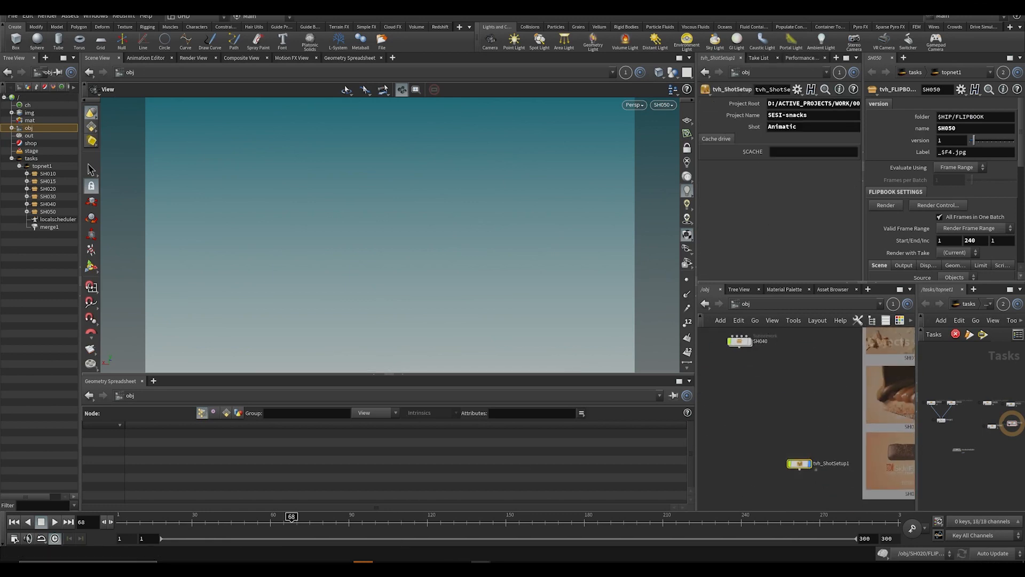
mouse_move(480, 561)
click(504, 532)
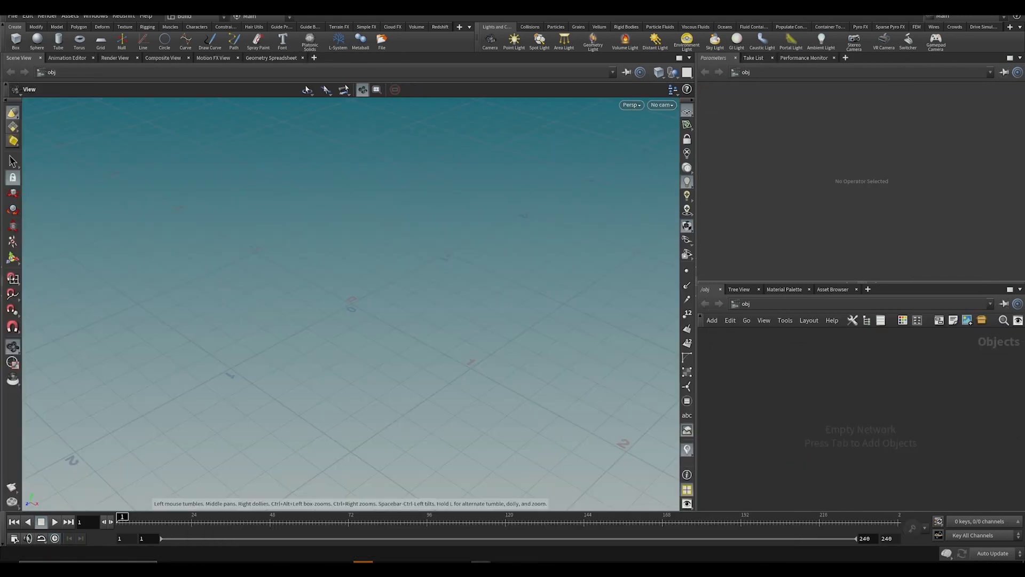
click(468, 530)
key(ctrl+v)
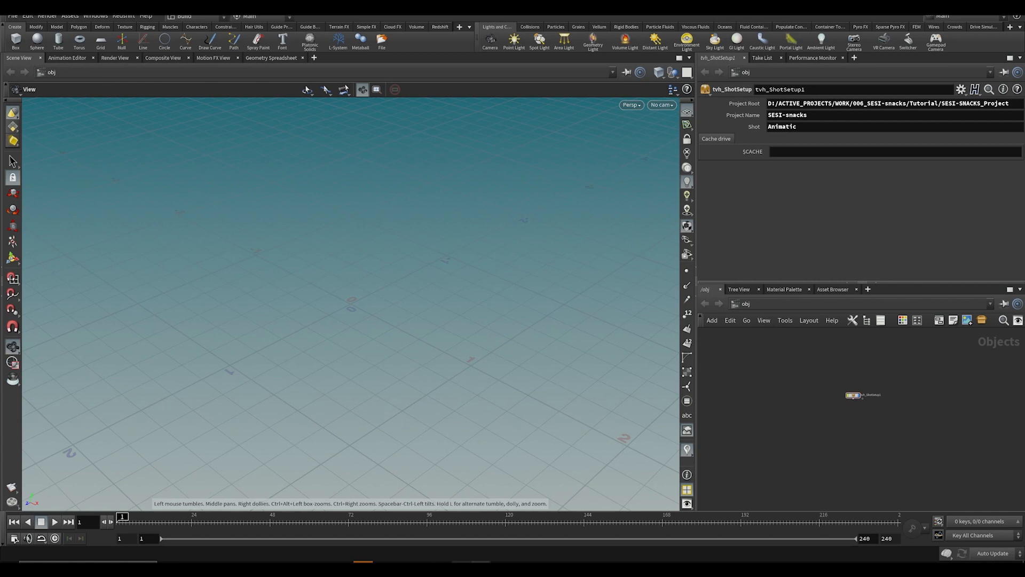
Step: Copy the SH020 subnetwork from the animatic scene and paste it beside the shot setup node in the SH020 scene
mouse_move(479, 559)
click(247, 528)
middle_drag(790, 376, 763, 440)
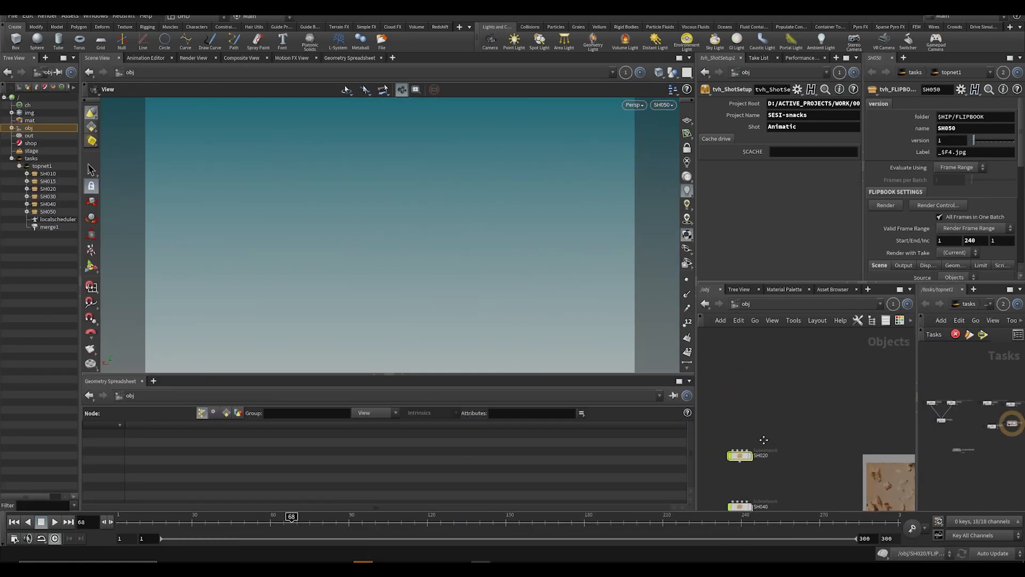
drag(739, 455, 745, 445)
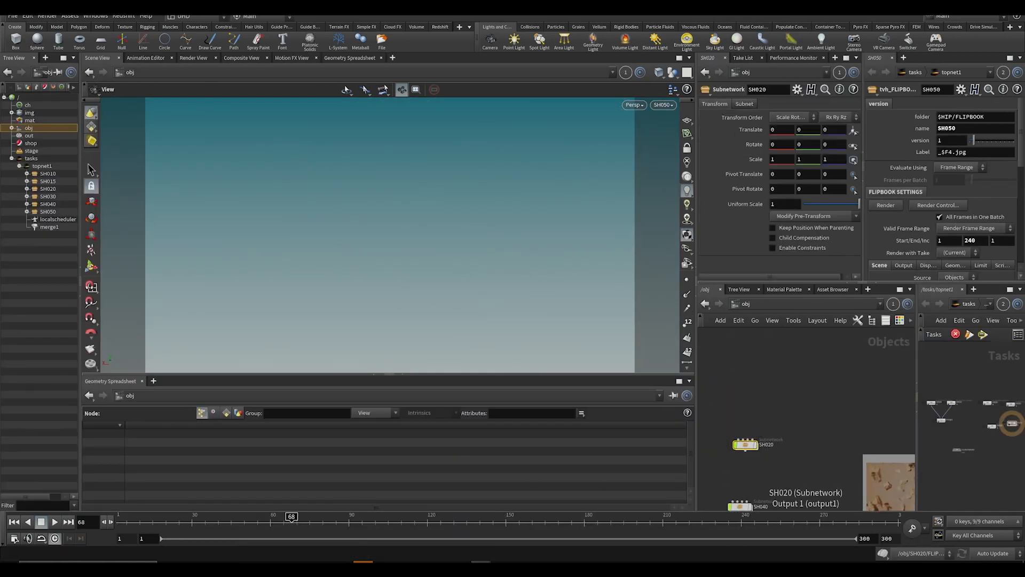
mouse_move(480, 560)
click(556, 535)
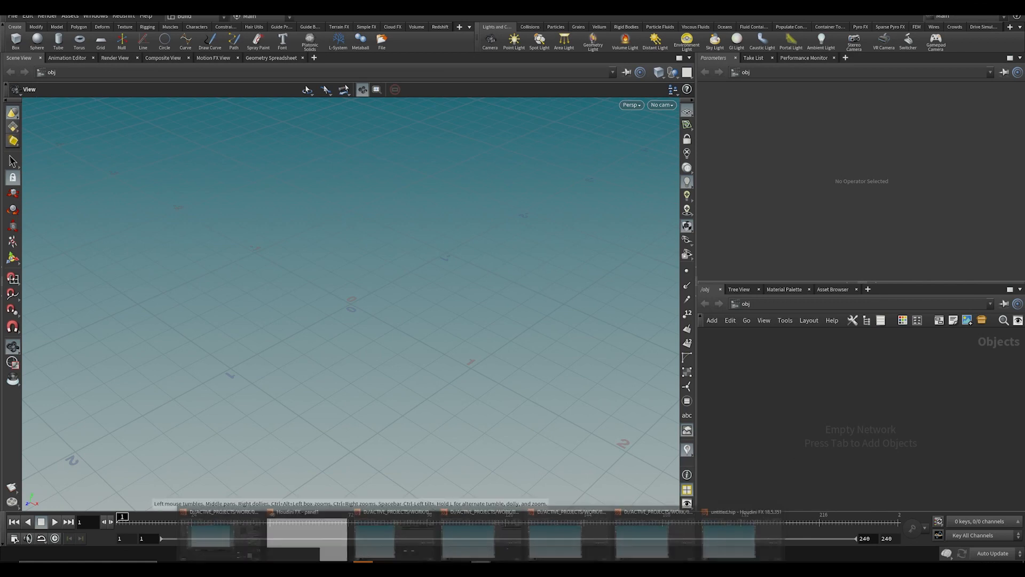
click(559, 511)
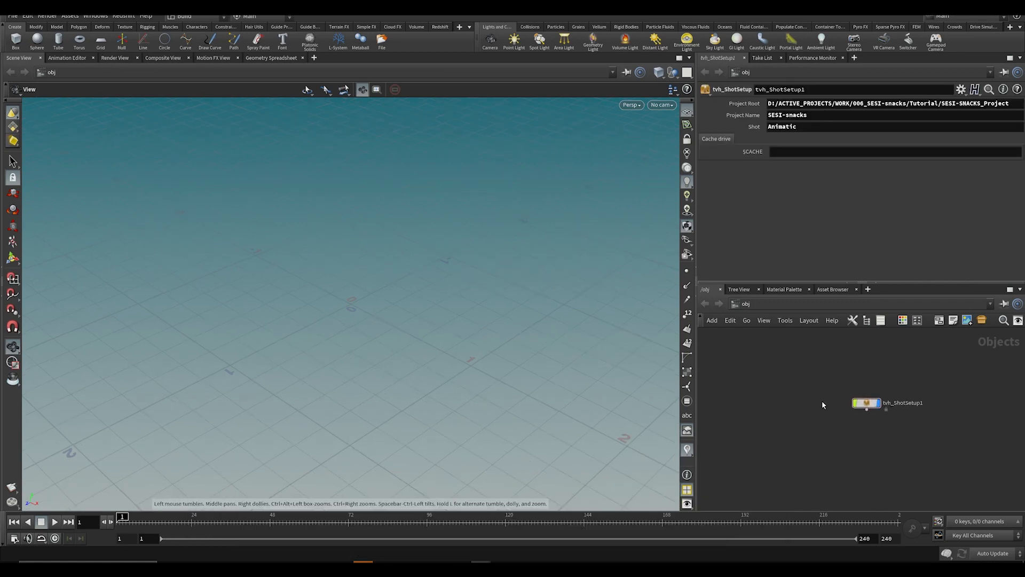
key(ctrl+v)
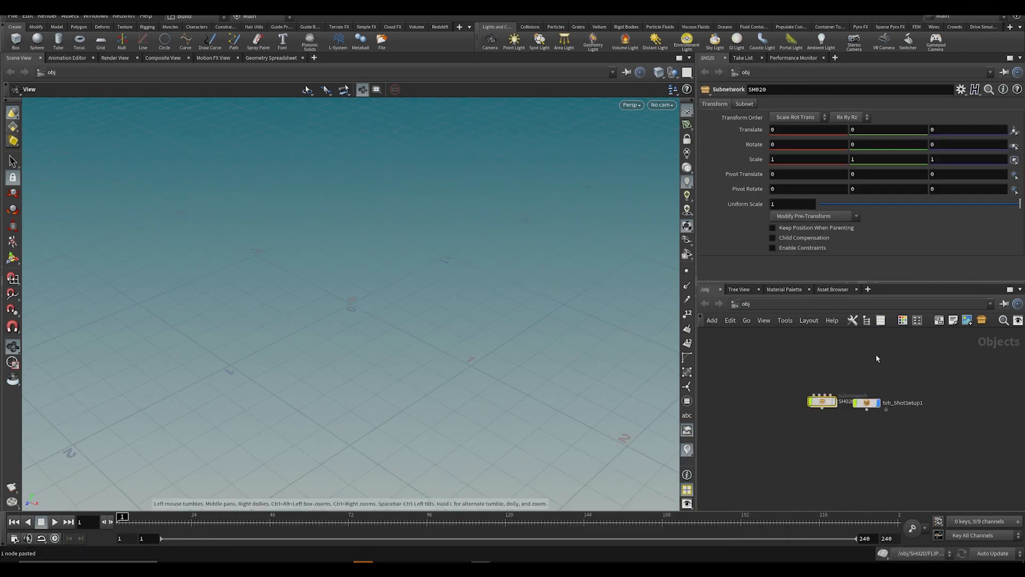
Step: Set the Shot of the tvh_ShotSetup1 node to SH020 and save the scene
click(866, 403)
double_click(811, 132)
text(SH020)
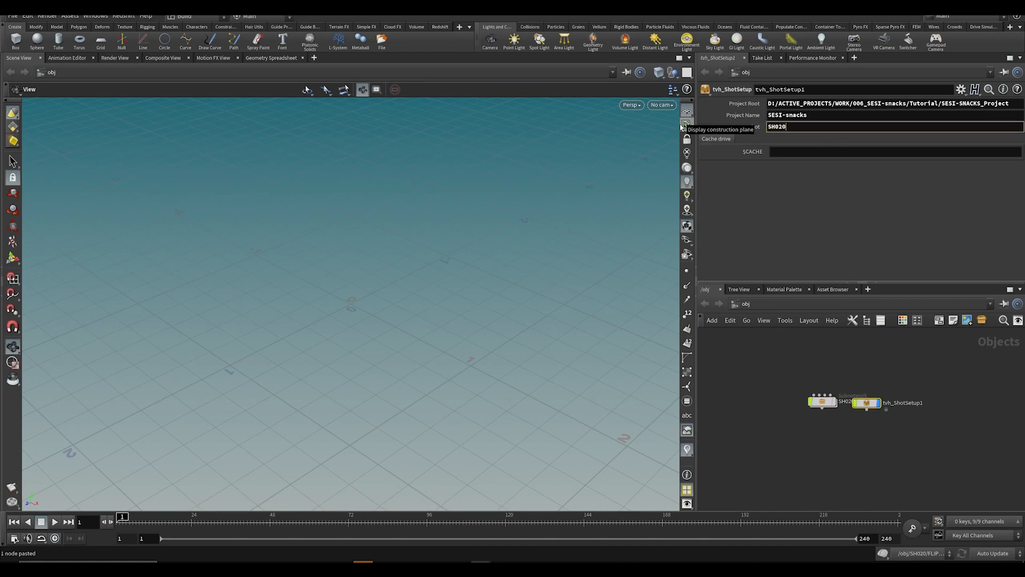
key(ctrl+s)
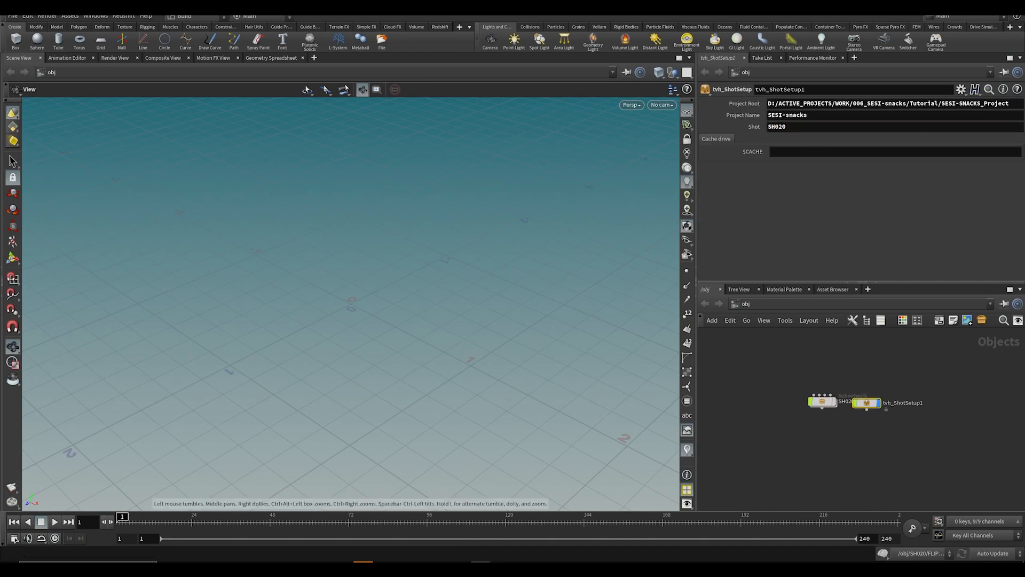
mouse_move(480, 561)
click(543, 531)
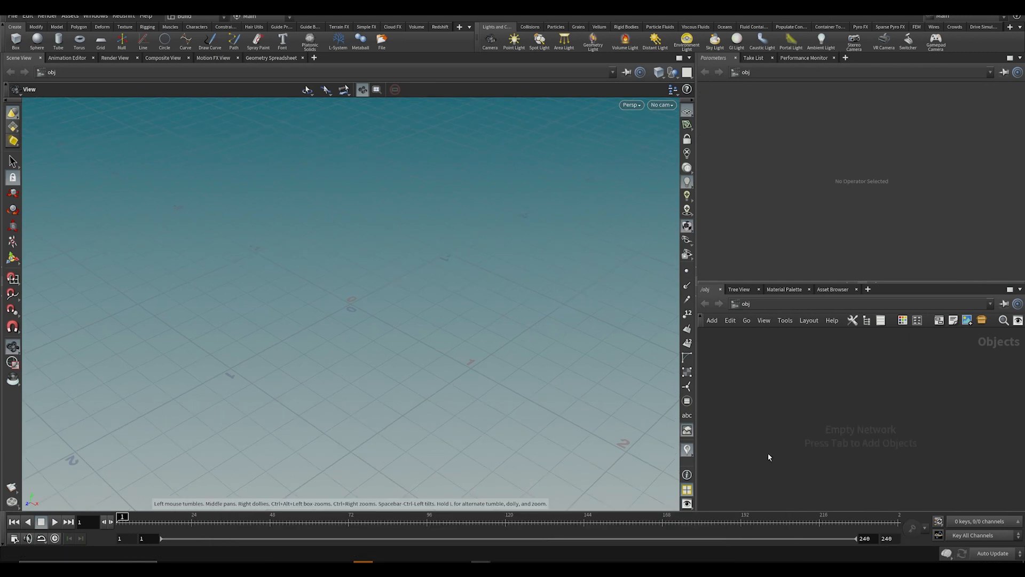
key(ctrl+v)
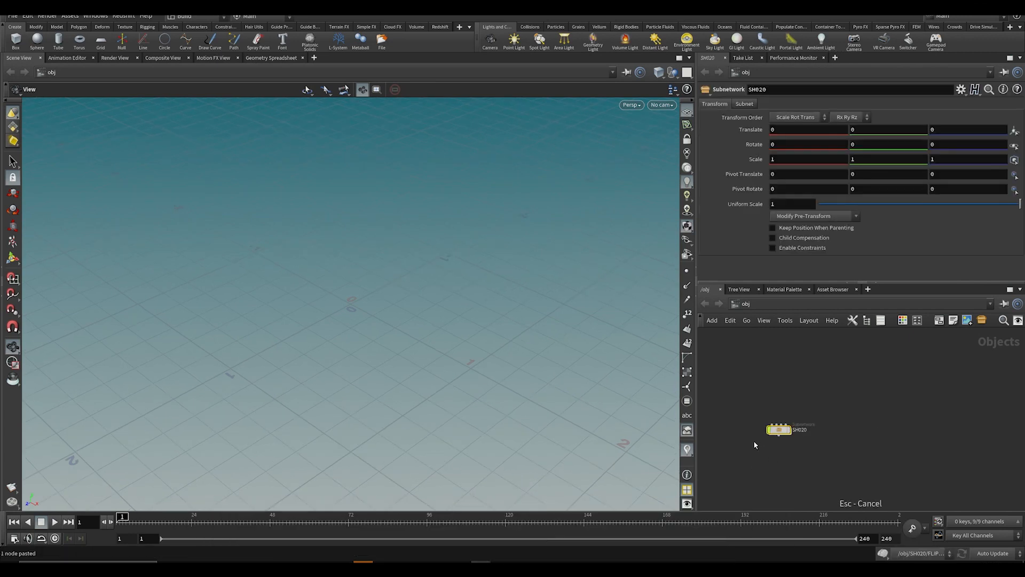
key(Delete)
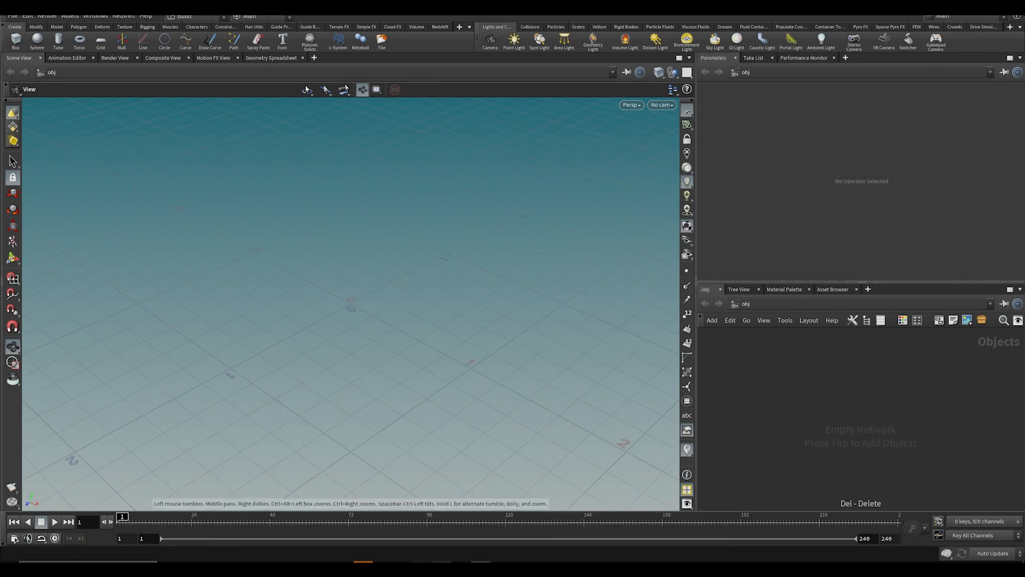
Step: Return to the animatic scene and copy the SH030 subnetwork
mouse_move(480, 560)
click(210, 536)
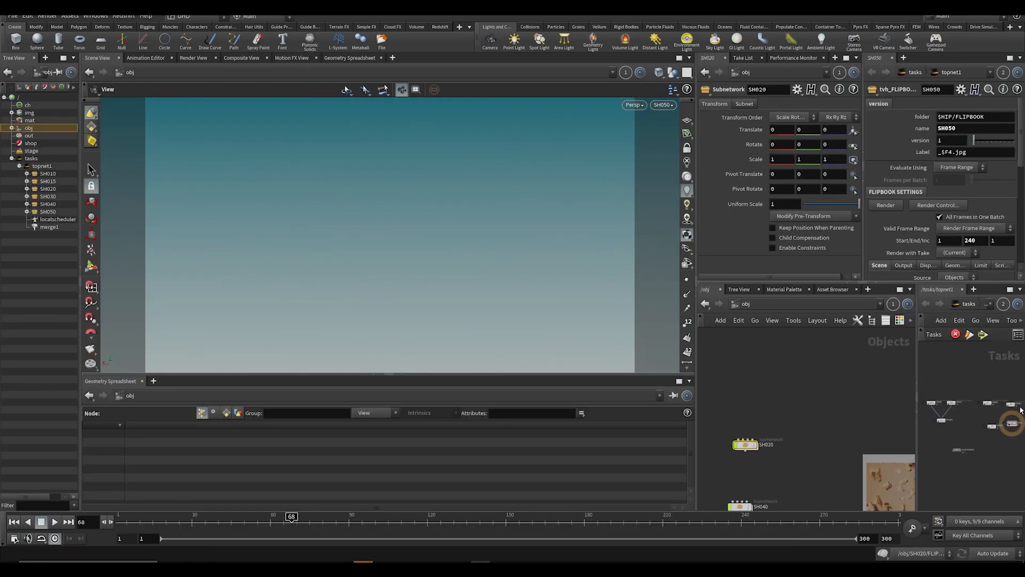
click(742, 485)
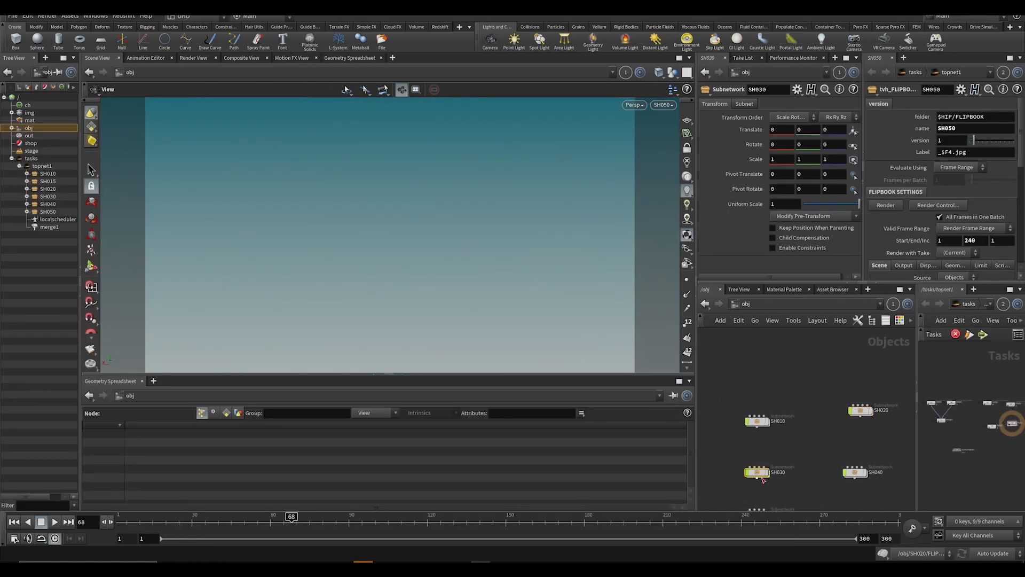
key(ctrl+c)
mouse_move(480, 561)
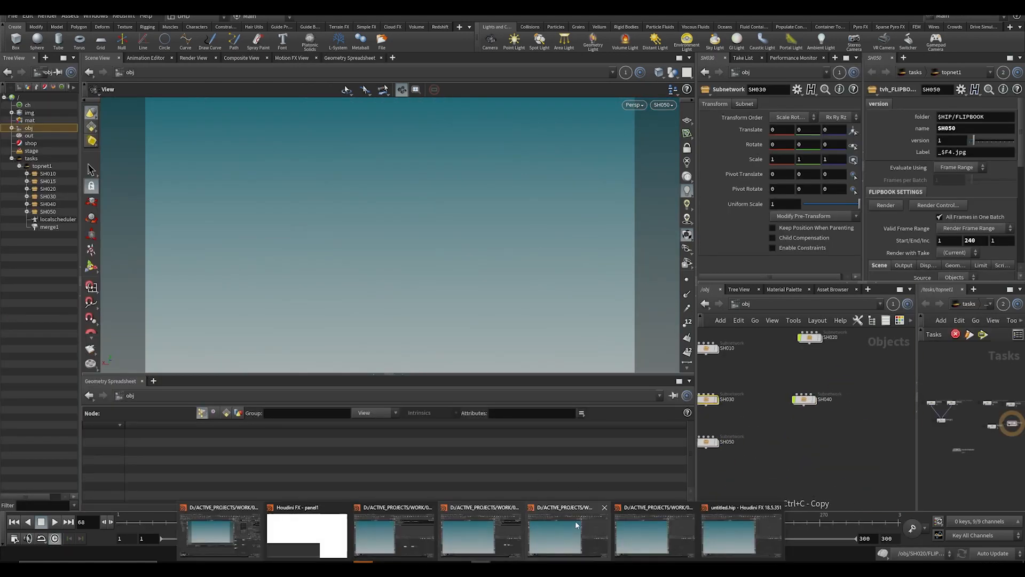
click(638, 533)
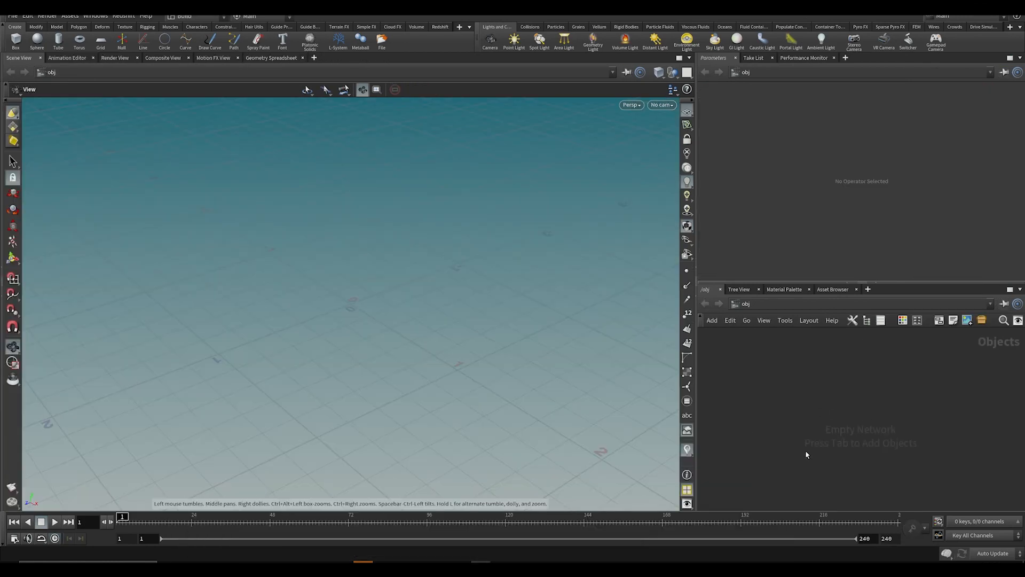
key(ctrl+v)
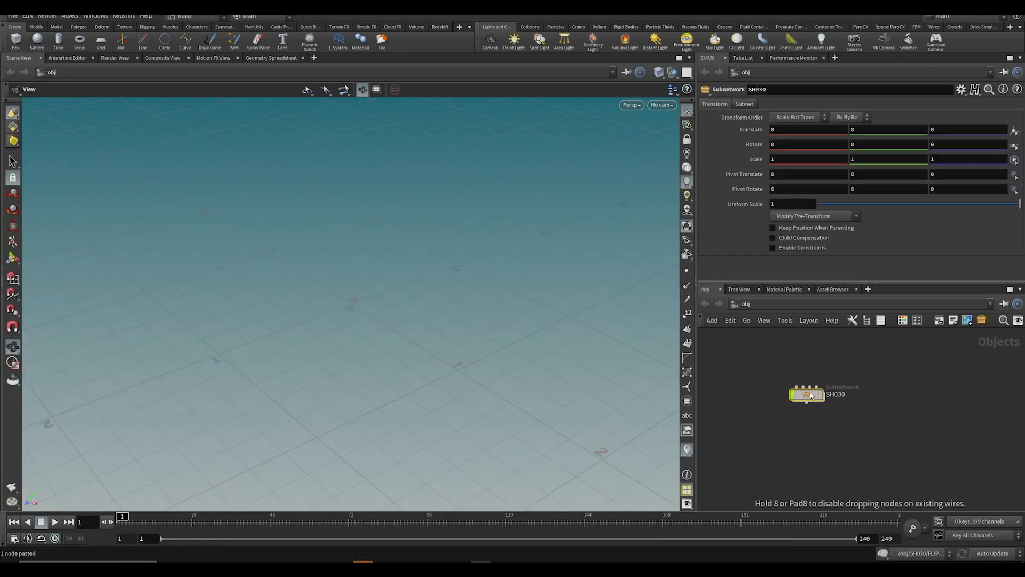
key(ctrl+z)
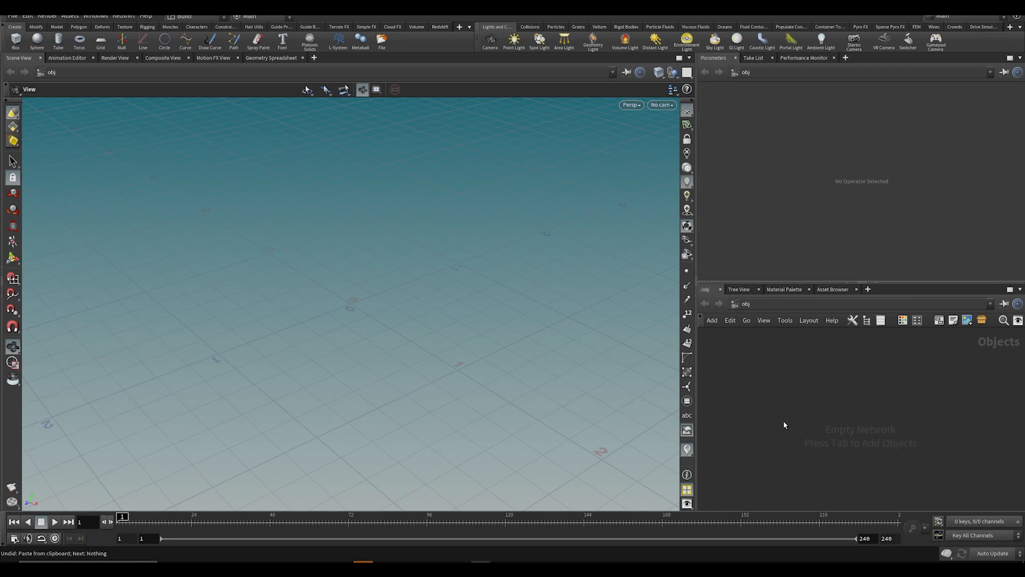
Step: Switch to the SH030 scene and paste the copied subnetwork into its object network
mouse_move(480, 560)
click(563, 536)
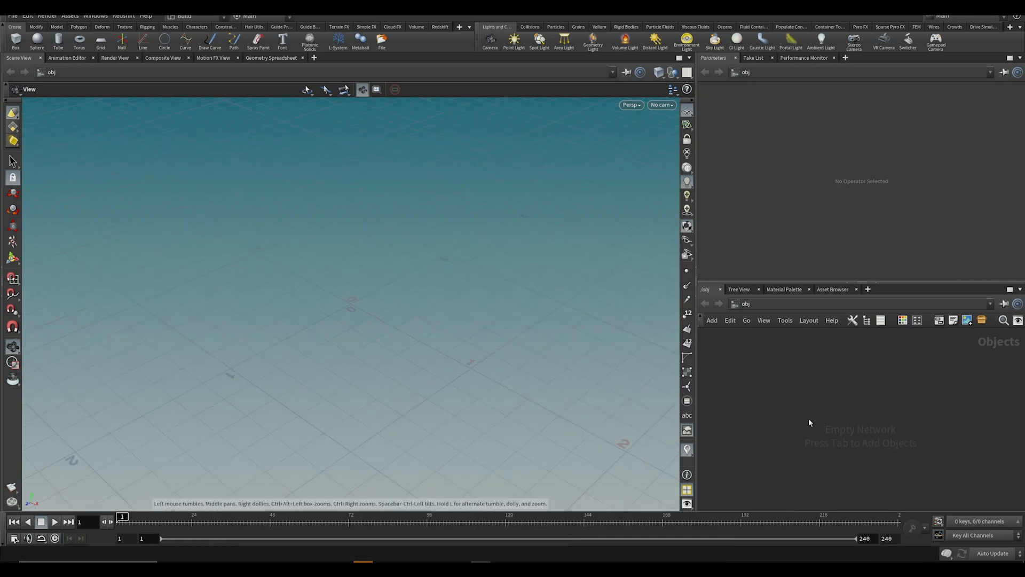
key(ctrl+v)
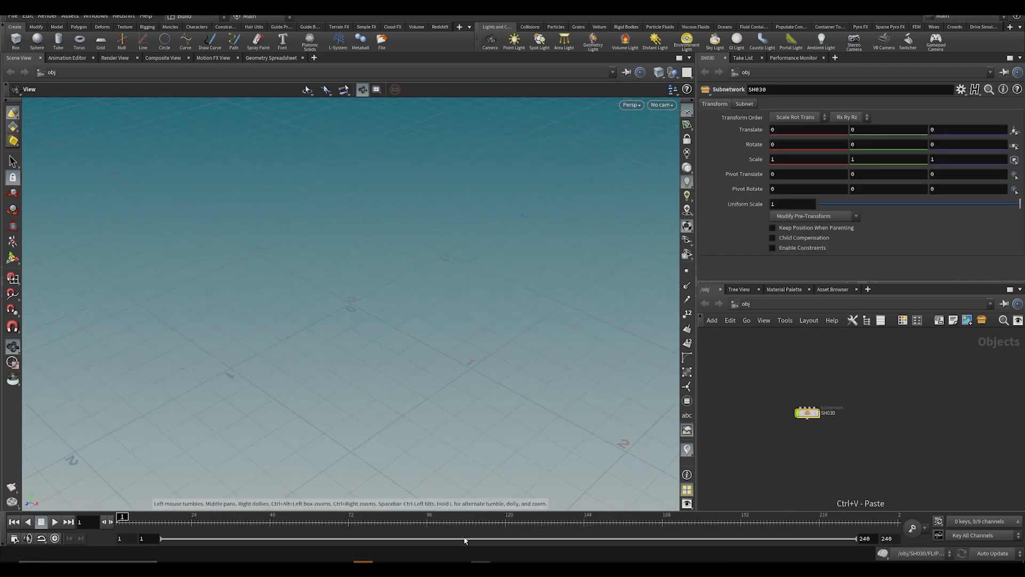
Step: Try to copy the tvh_ShotSetup1 node from the animatic scene into the SH030 scene, and undo the paste
mouse_move(481, 560)
click(245, 533)
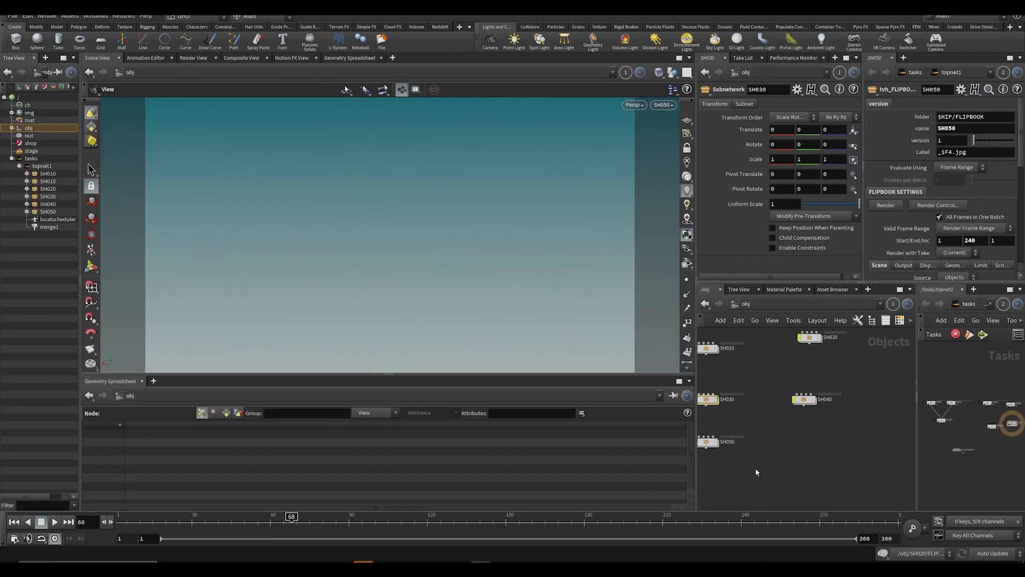
middle_drag(854, 450, 813, 451)
scroll(813, 451, down, 2)
key(ctrl+v)
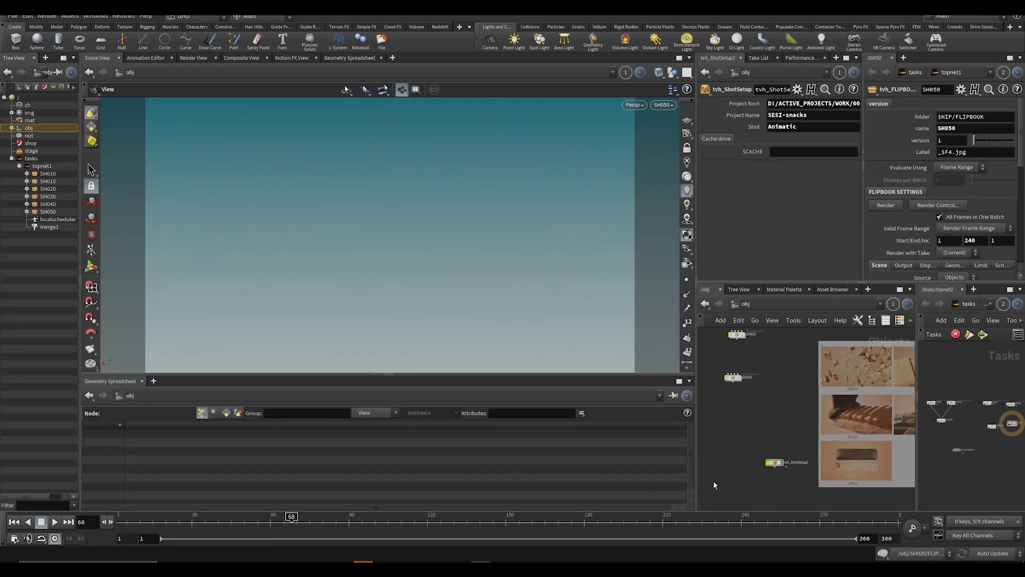
mouse_move(470, 561)
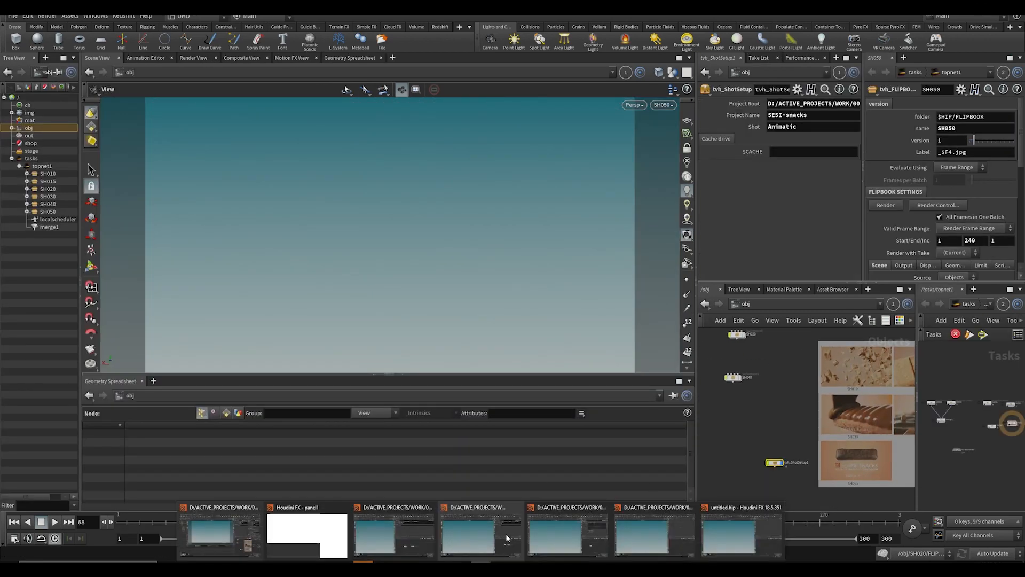
click(601, 539)
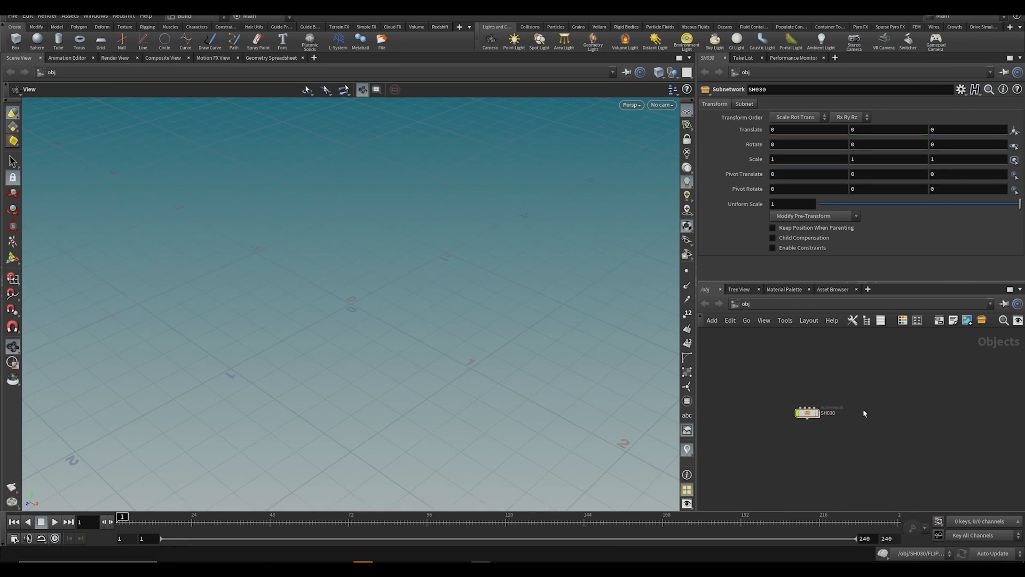
key(ctrl+v)
scroll(859, 411, up, 2)
key(ctrl+z)
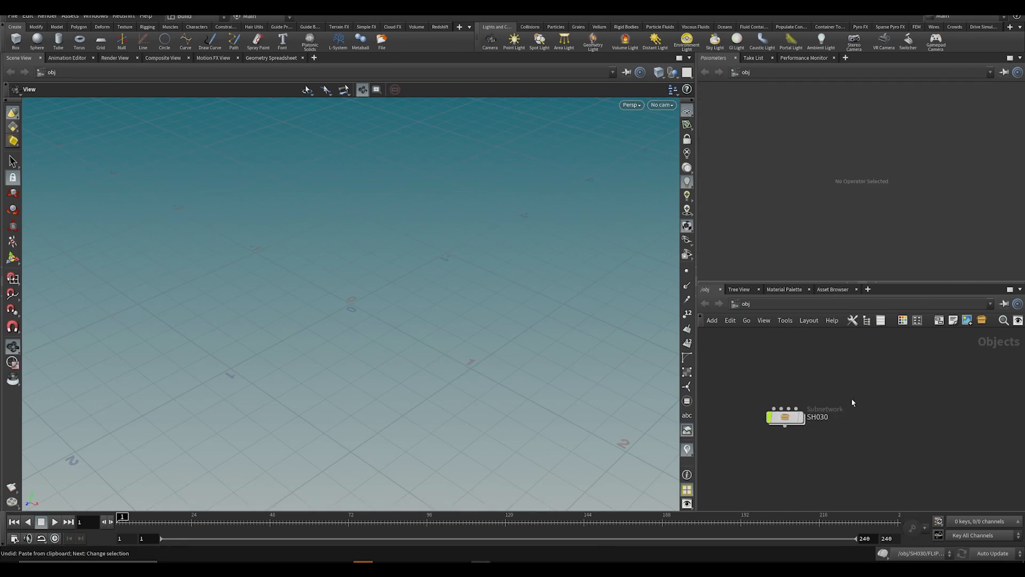
Step: Copy the tvh_ShotSetup1 node from the animatic scene and paste it beside the subnetwork in the SH030 scene
mouse_move(481, 561)
click(223, 530)
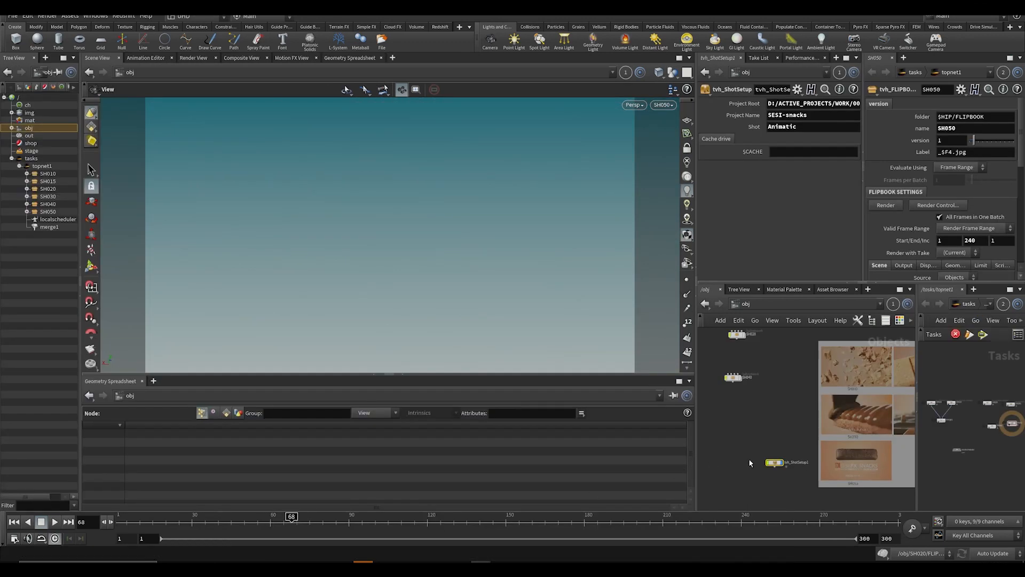
drag(776, 468, 757, 448)
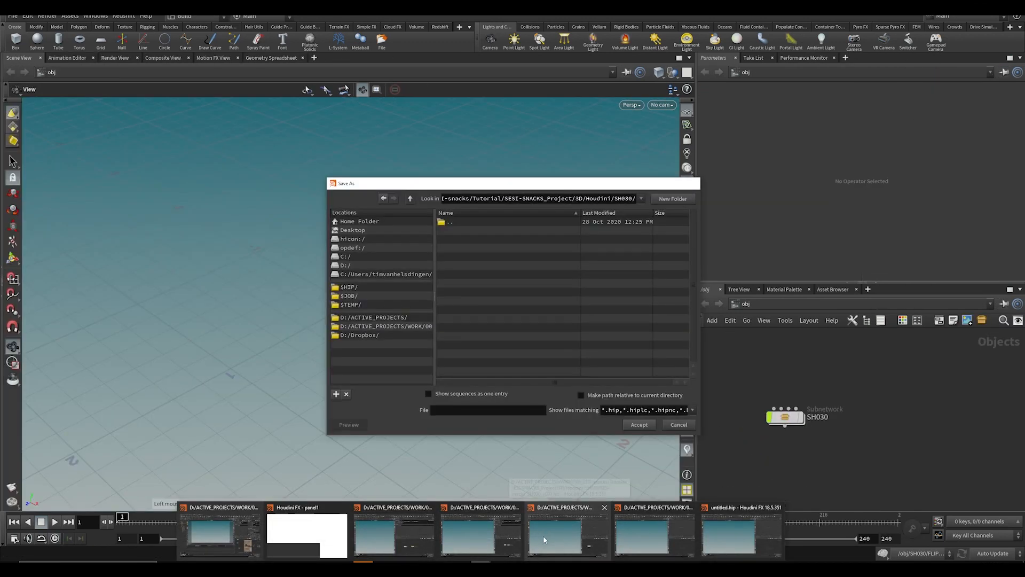
click(542, 531)
key(ctrl+v)
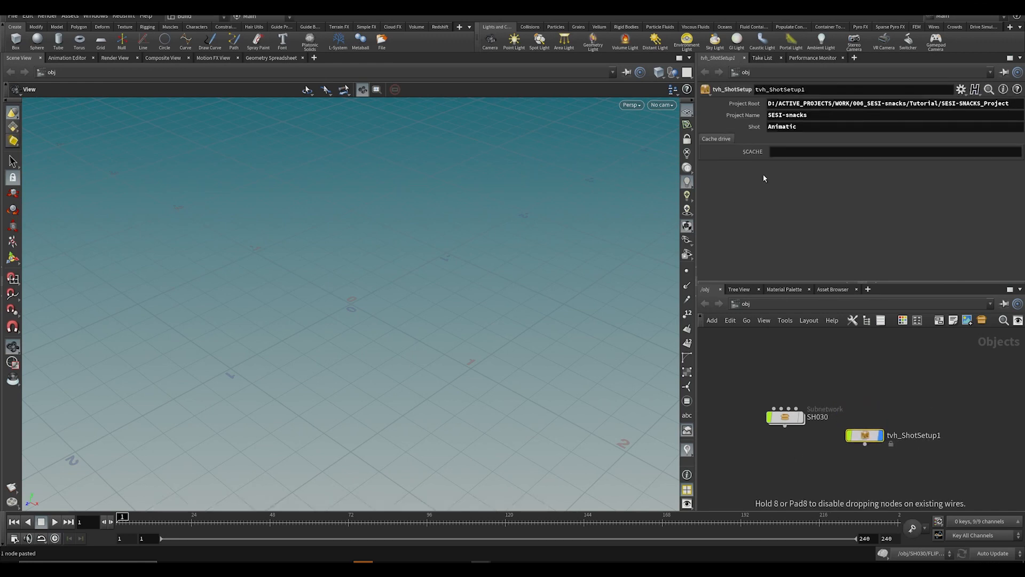
Step: Set the Shot of the tvh_ShotSetup1 node to SH030
double_click(818, 130)
text(SH030)
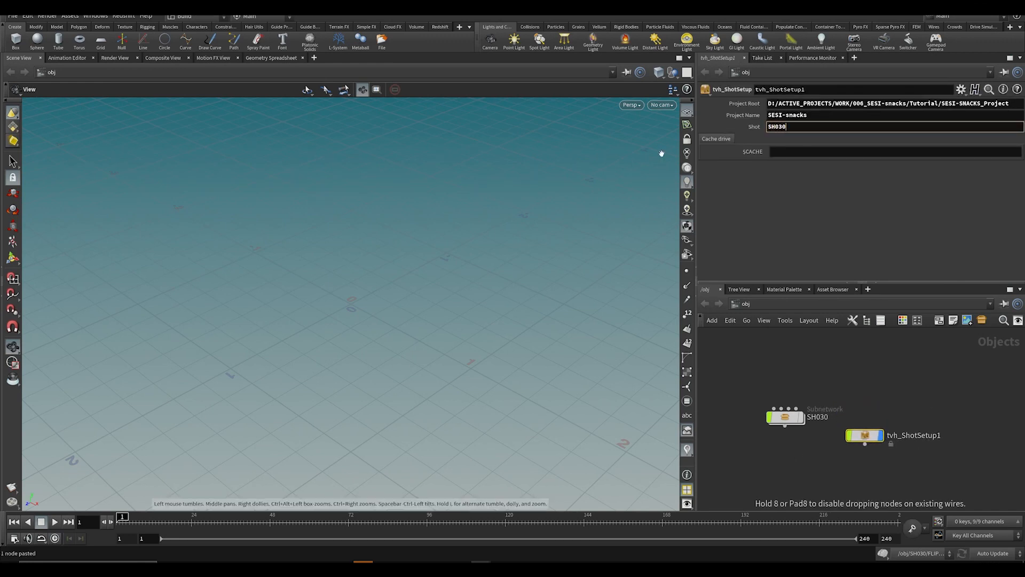
key(Return)
Step: Switch to the empty untitled scene, then browse to the project's SH040 folder in File Explorer and copy its path
mouse_move(681, 521)
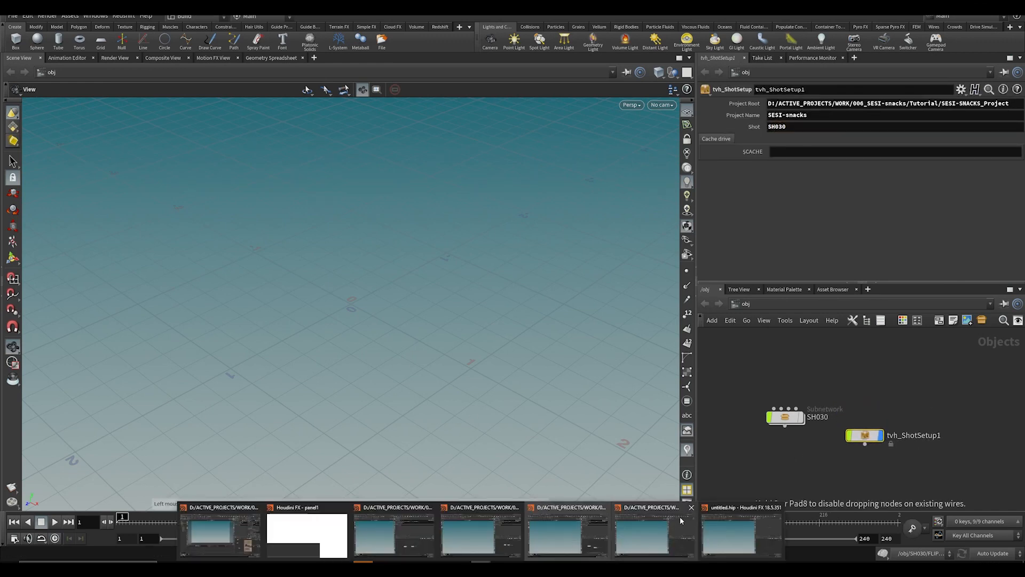
click(716, 524)
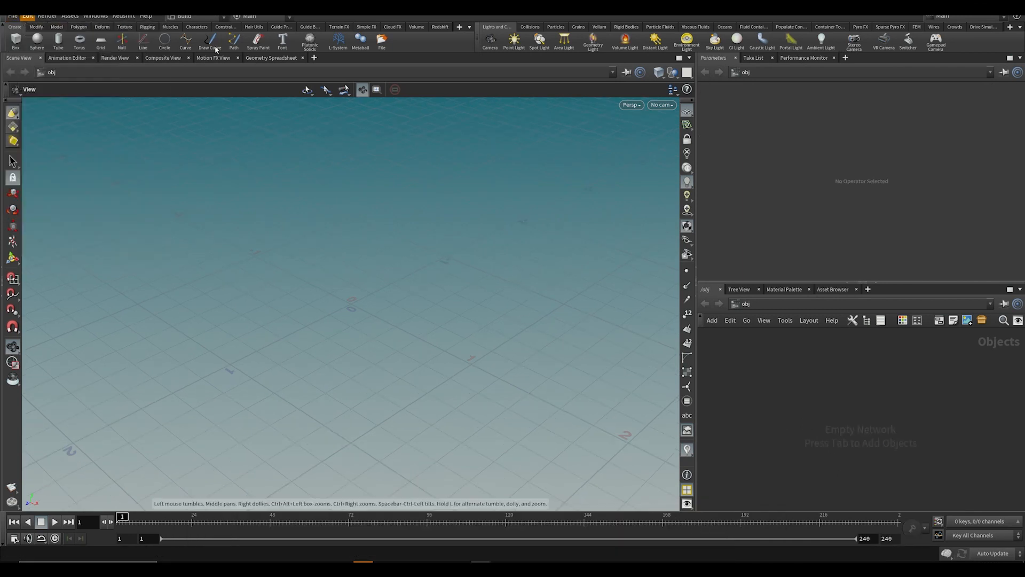
click(277, 445)
click(211, 560)
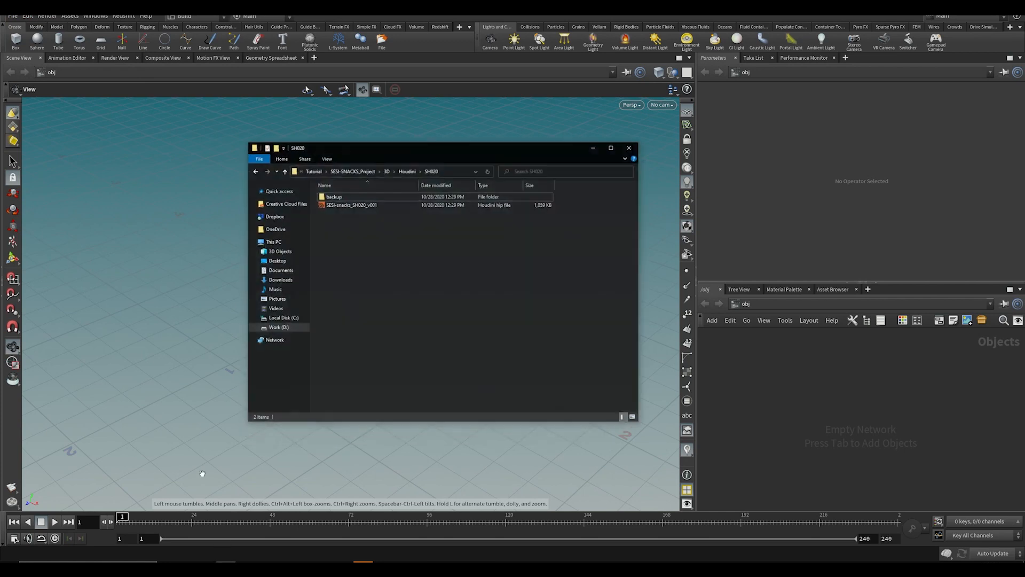
click(404, 166)
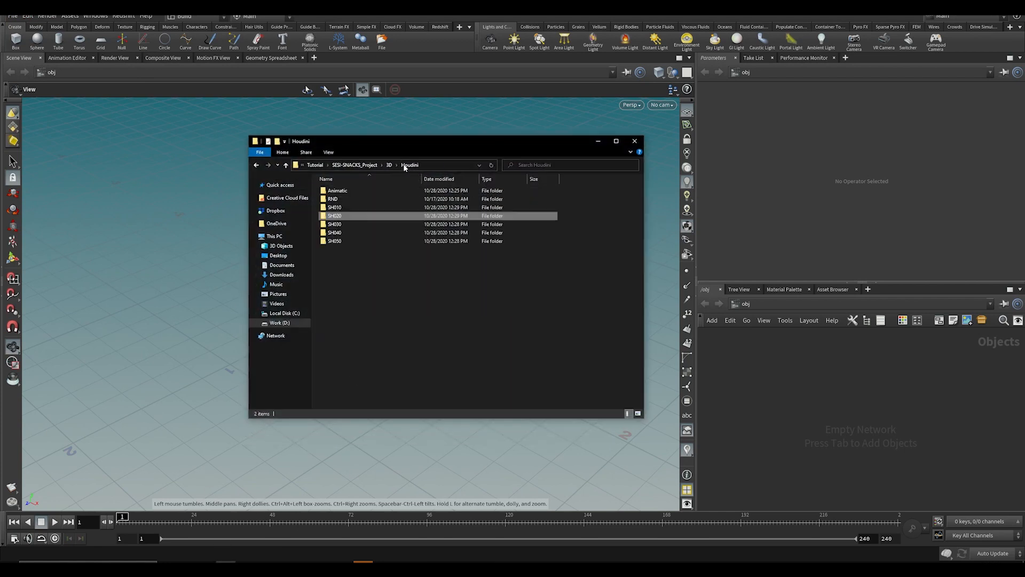
double_click(342, 233)
click(441, 166)
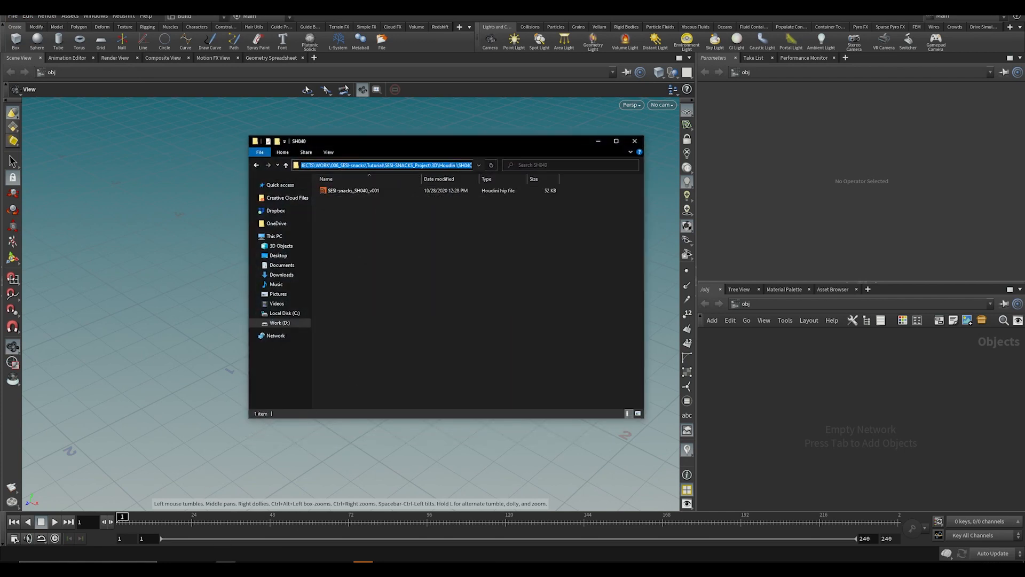
Step: Open SESI-snacks_SH040_v001.hip from the copied folder path in the untitled Houdini session
click(124, 107)
click(12, 16)
click(18, 35)
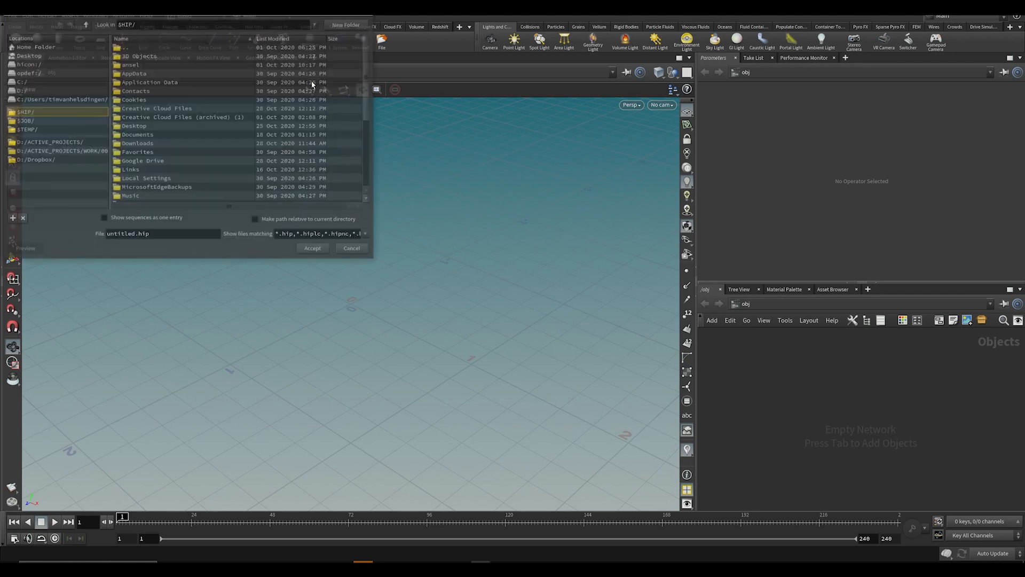
drag(245, 24, 2, 21)
key(ctrl+v)
key(Return)
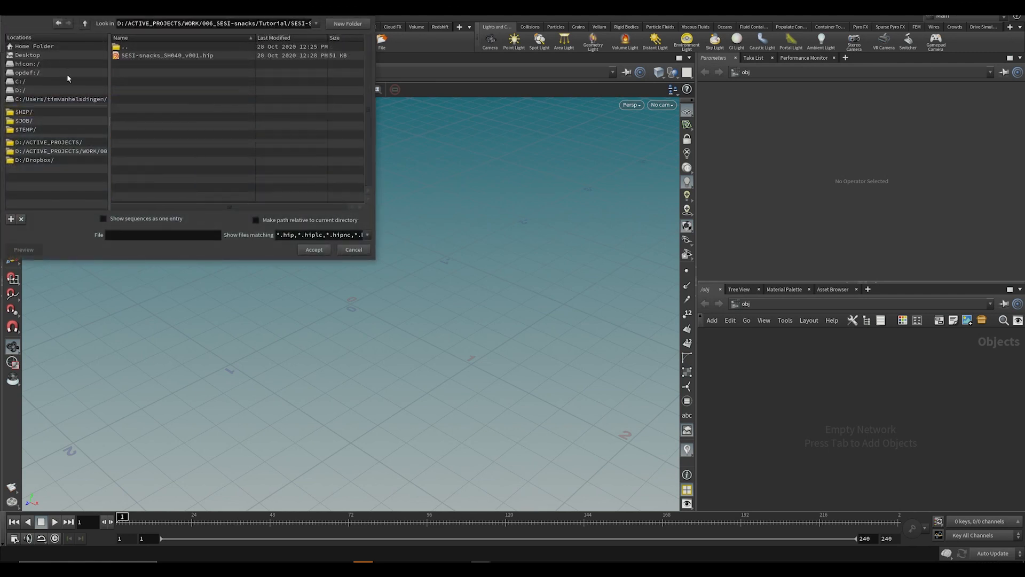
click(155, 56)
click(327, 250)
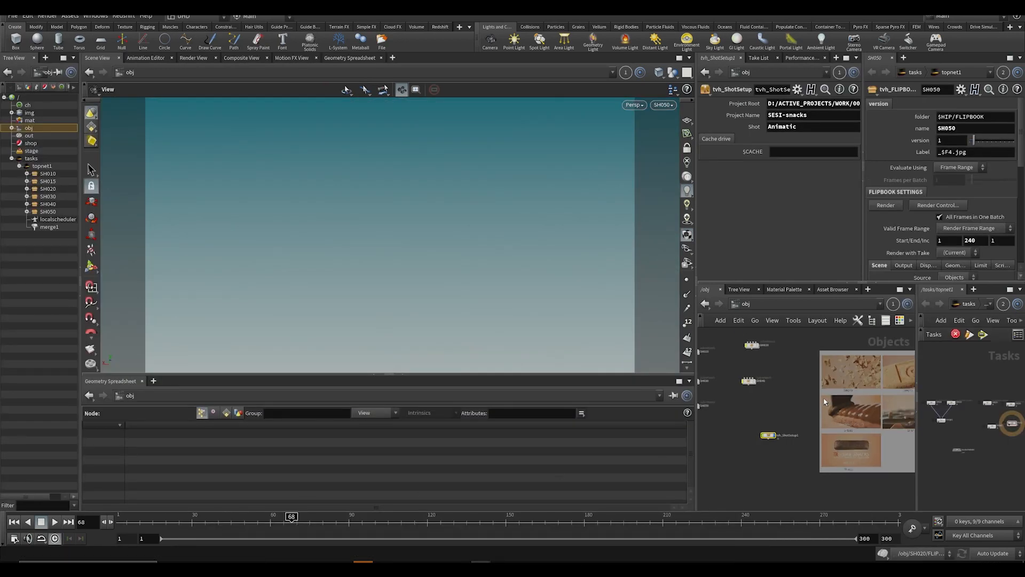
Step: Copy the SH040 subnetwork and tvh_ShotSetup1 node from the animatic scene and paste both into the SH040 scene
scroll(792, 414, up, 3)
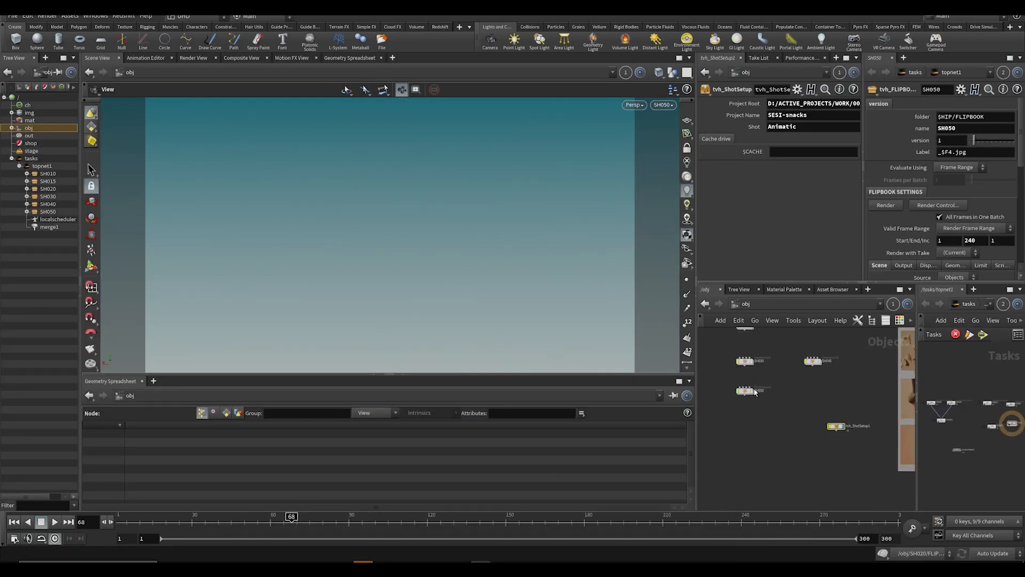
click(813, 361)
shift+drag(847, 402, 809, 458)
key(ctrl+c)
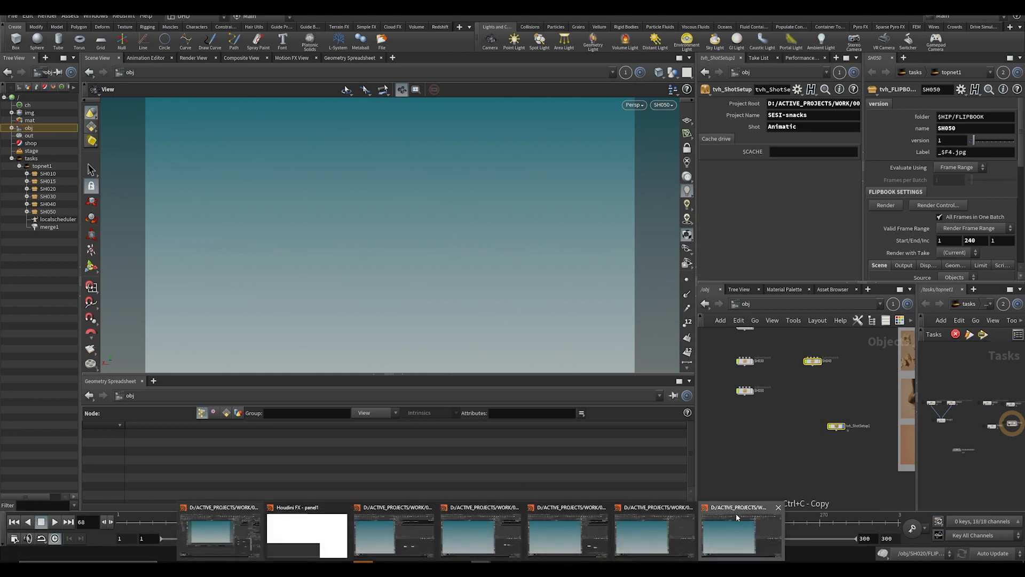
click(735, 513)
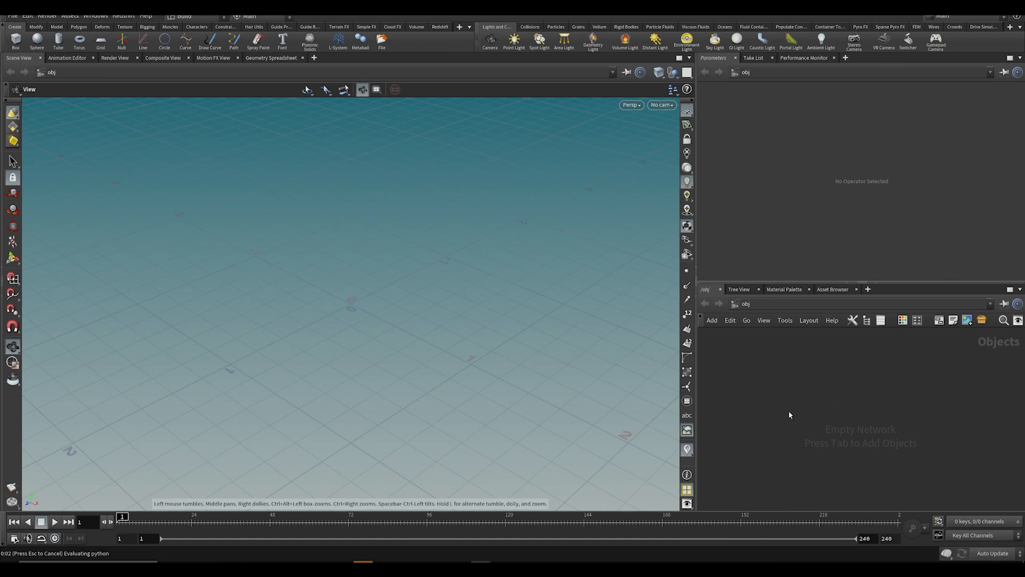
drag(886, 468, 911, 368)
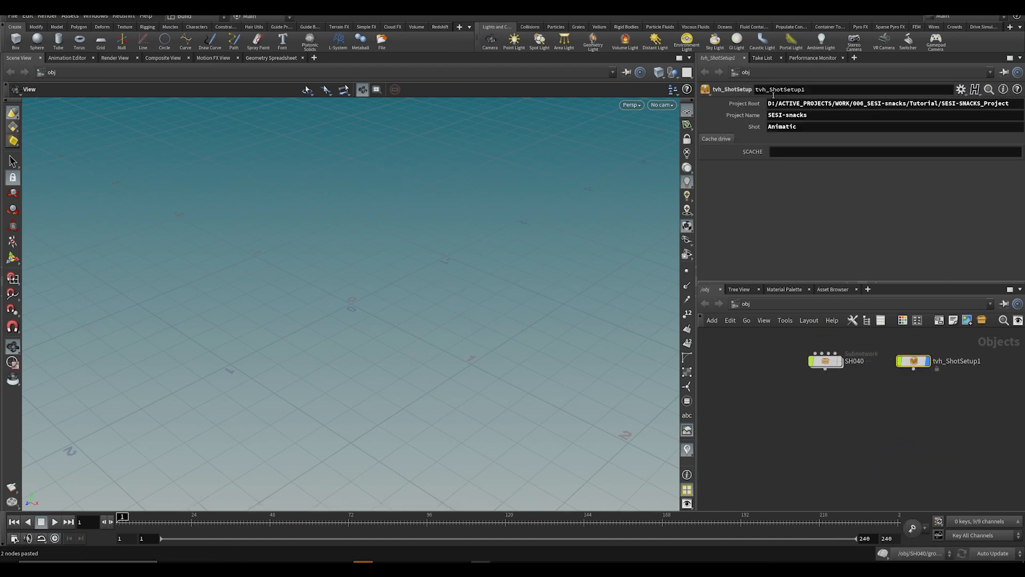
Step: Set the Shot of the tvh_ShotSetup1 node to SH040 and save the scene
double_click(808, 128)
text(SH040)
key(Return)
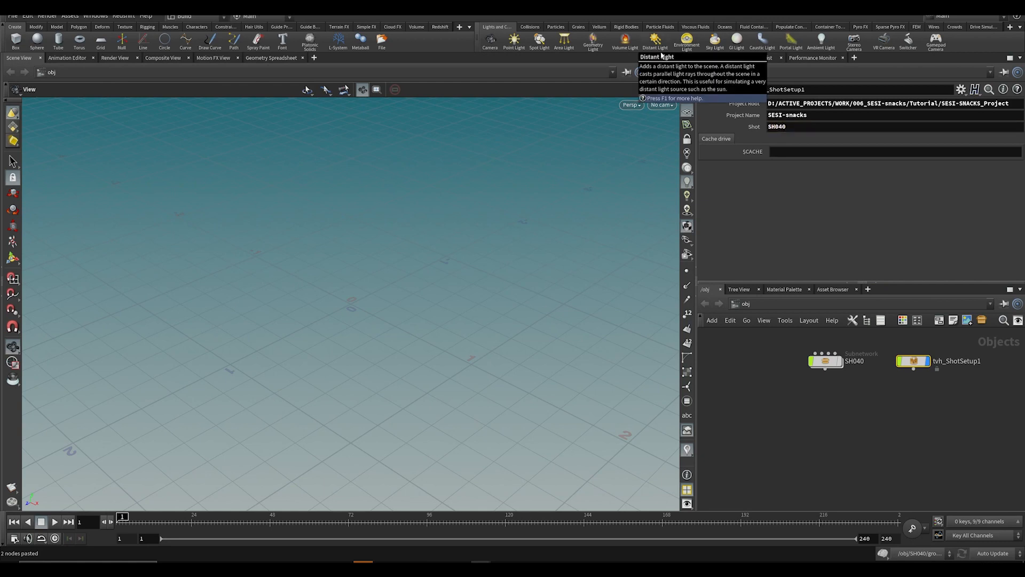
key(ctrl+s)
Step: Copy the SH050 subnetwork and tvh_ShotSetup1 node from the animatic scene and paste both into the empty SH050 scene
mouse_move(482, 561)
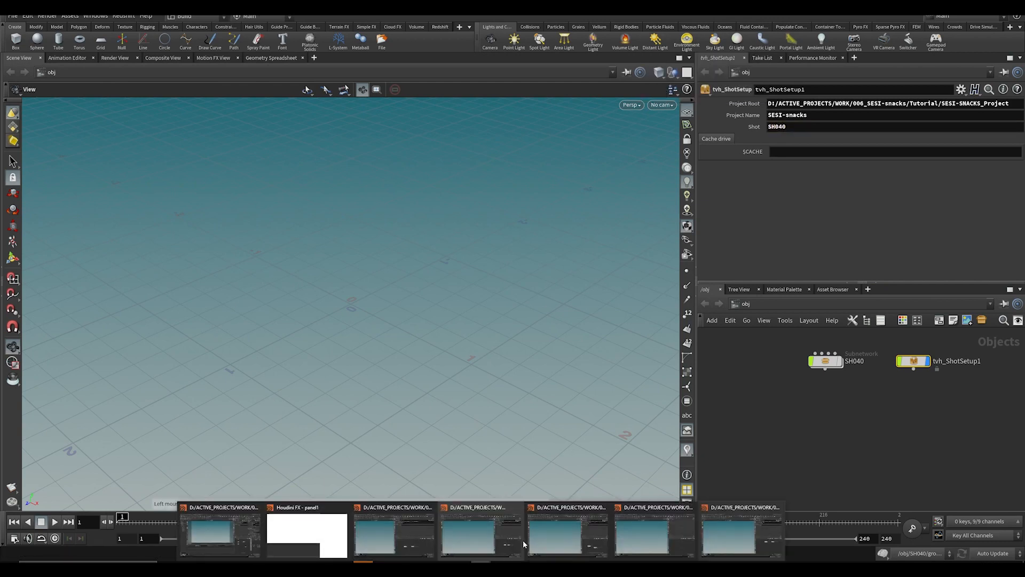
click(654, 533)
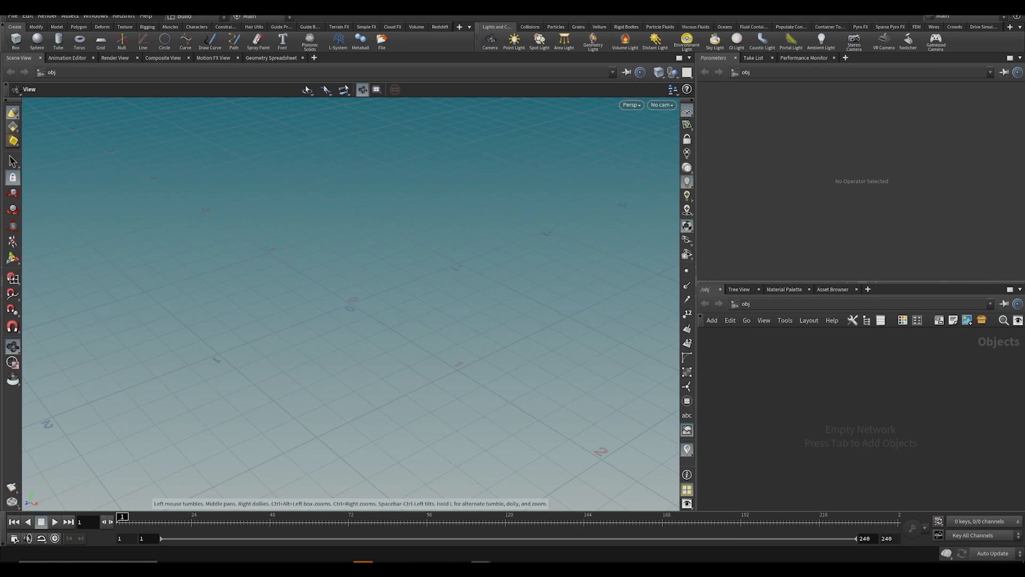
mouse_move(483, 562)
click(200, 526)
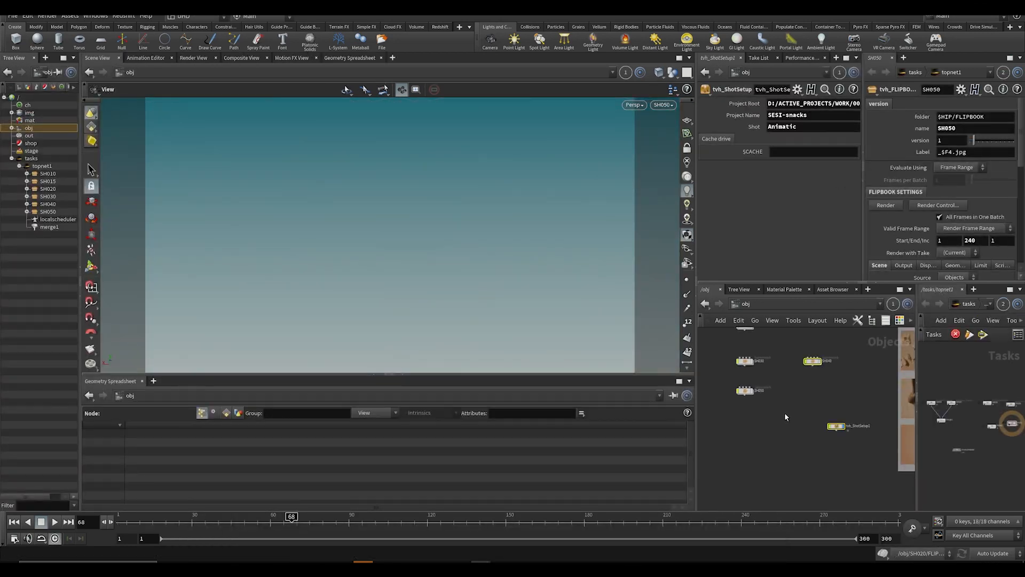
drag(719, 381, 751, 408)
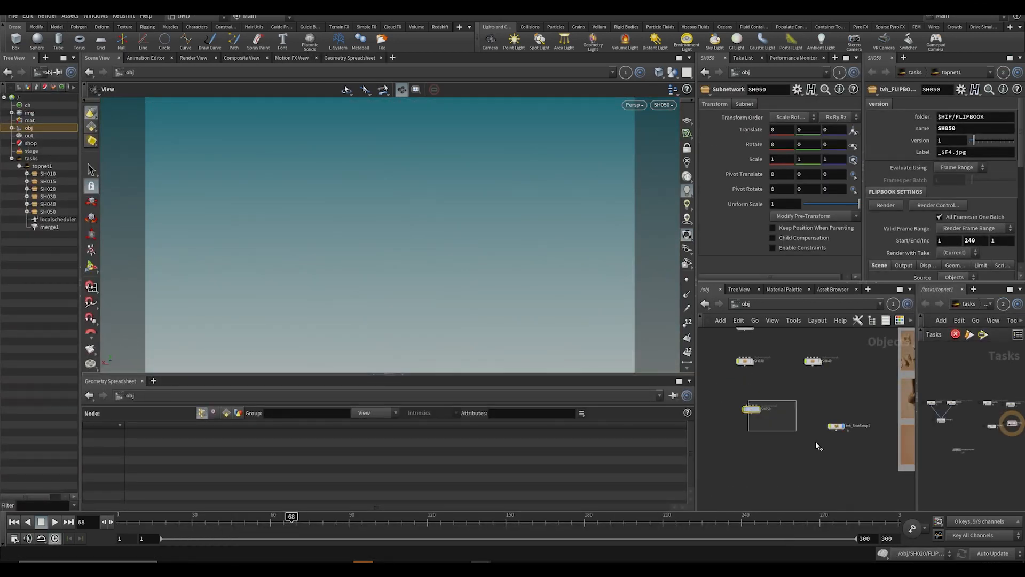
mouse_move(482, 562)
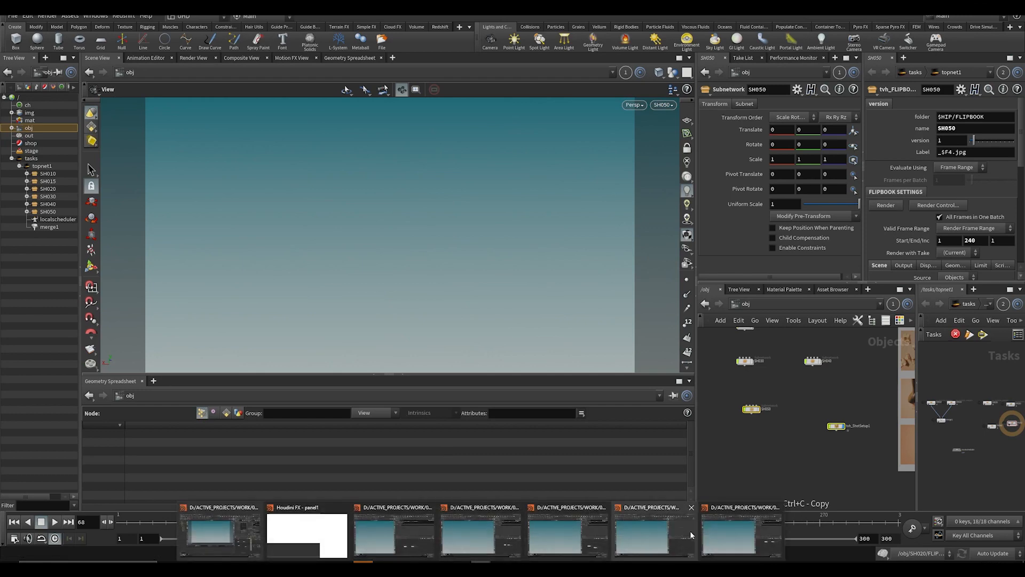
click(710, 539)
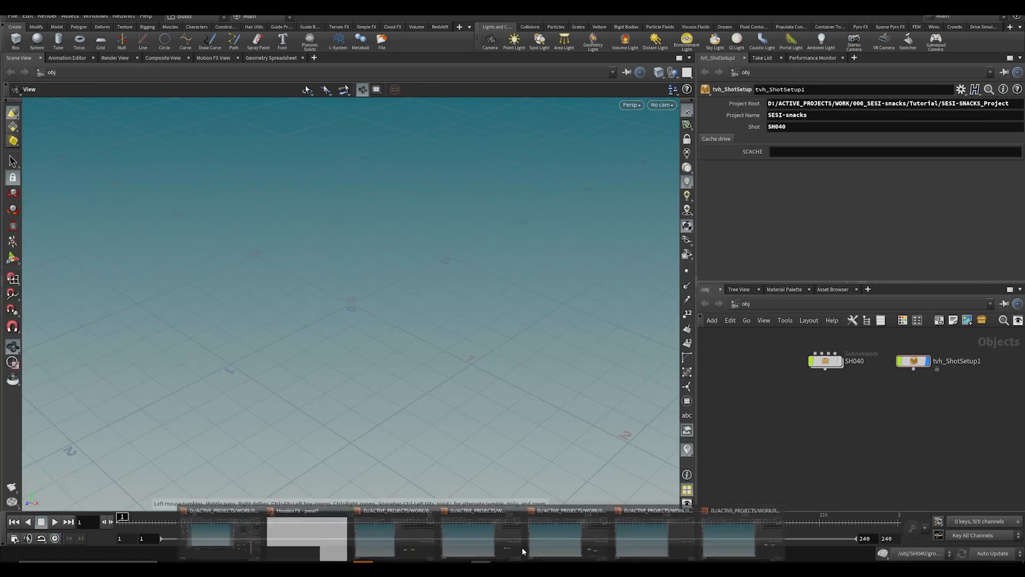
click(646, 520)
key(ctrl+v)
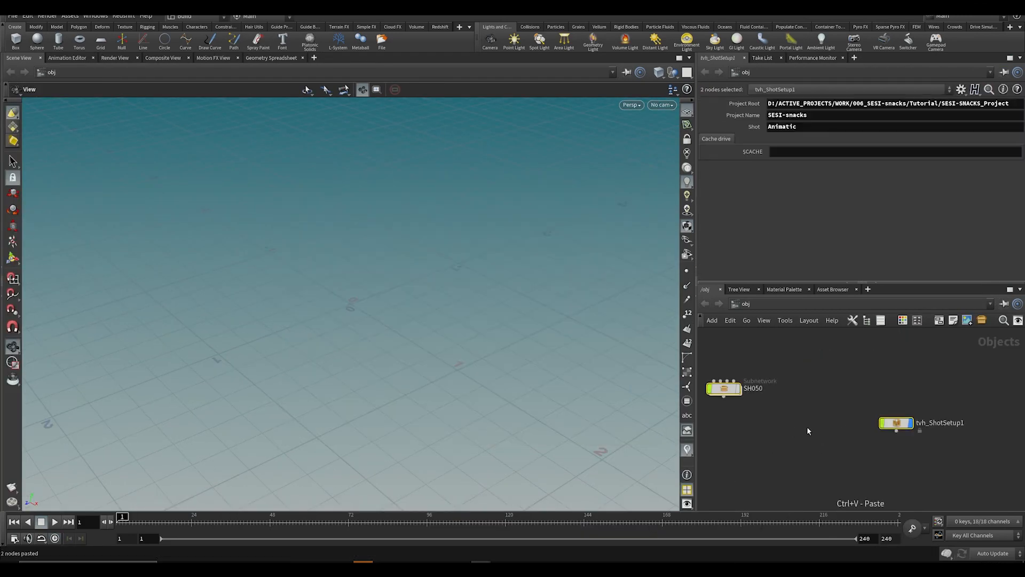
Step: Arrange the SH050 subnetwork and tvh_ShotSetup1 node side by side and save the SH050 scene
click(807, 428)
drag(895, 423, 855, 379)
middle_drag(810, 424, 854, 444)
scroll(854, 444, down, 1)
drag(778, 421, 786, 416)
key(ctrl+s)
Step: Set the Shot of the tvh_ShotSetup1 node to SH050 and save the scene
double_click(806, 126)
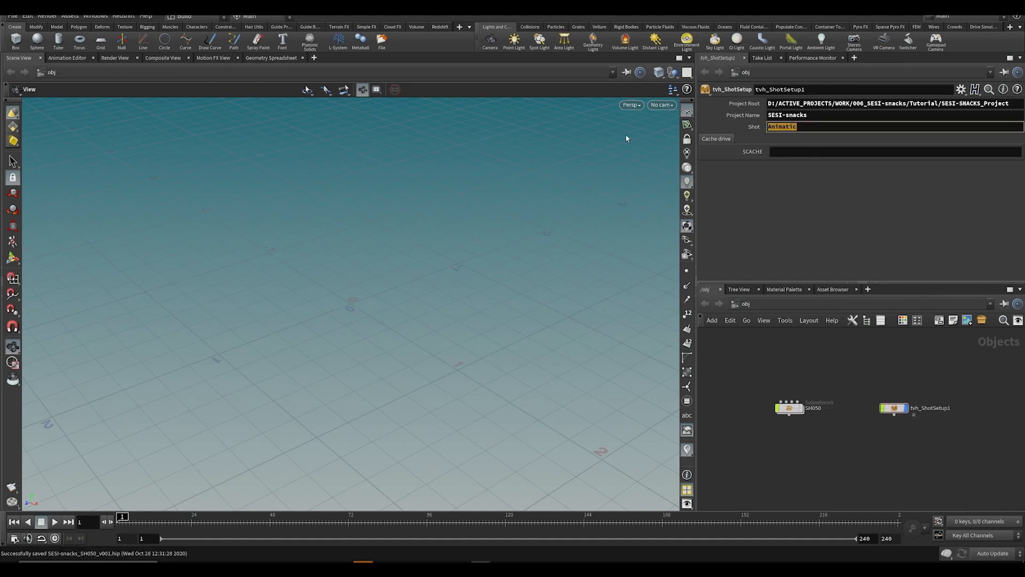
text(SH050)
key(Return)
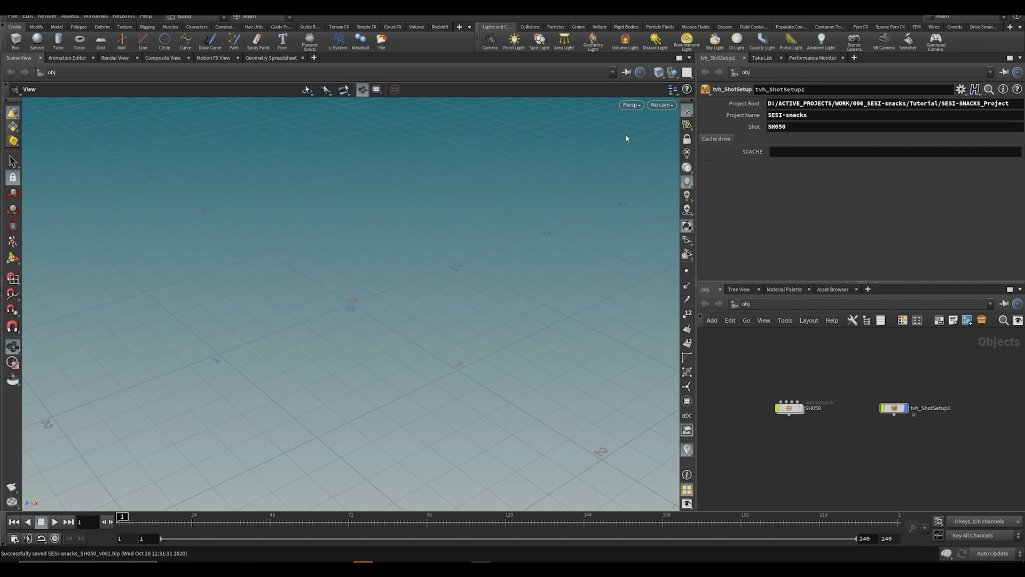
Step: Switch to the SH010 scene and save it
mouse_move(481, 566)
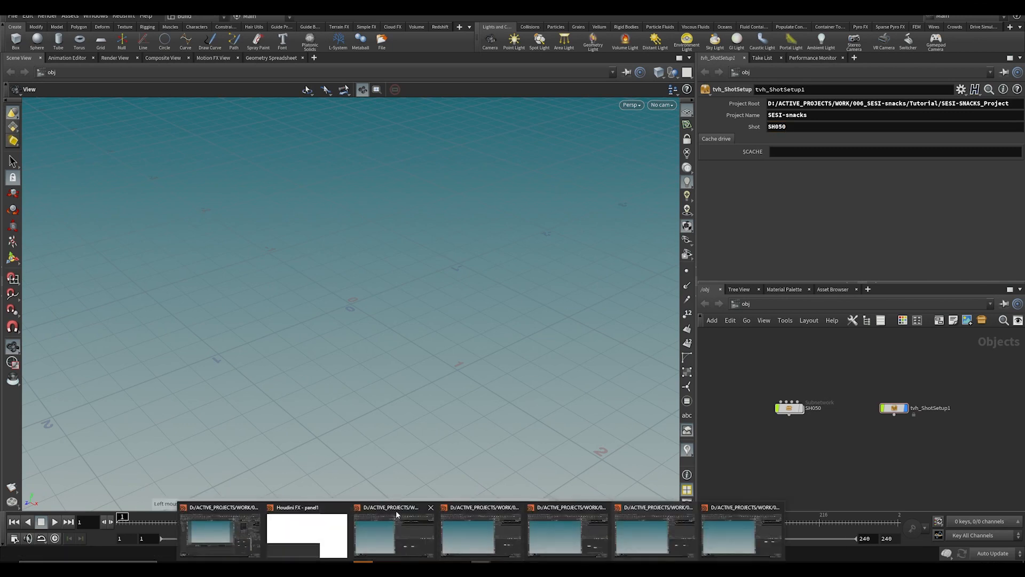
click(392, 533)
middle_drag(681, 463, 673, 469)
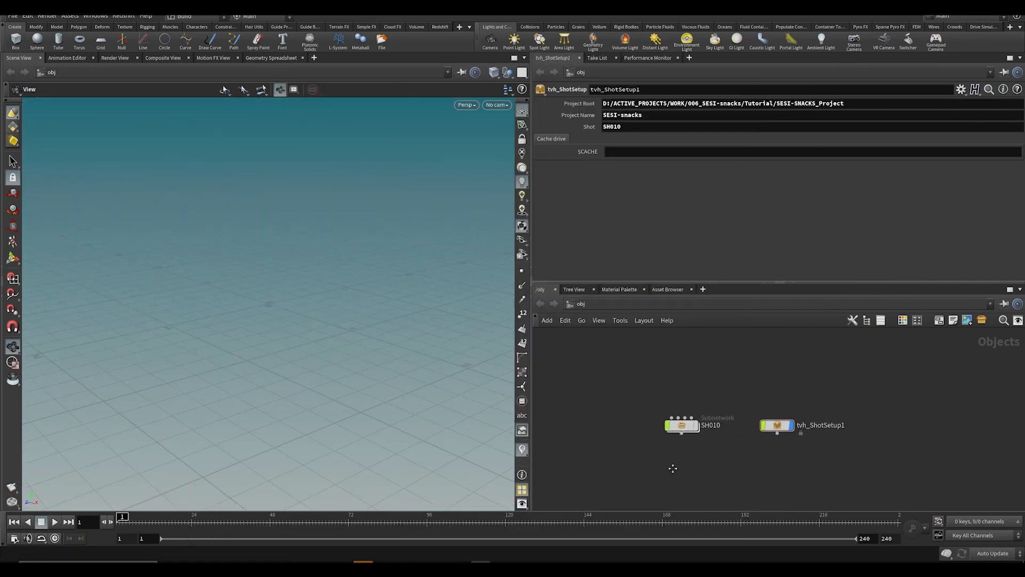
key(ctrl+s)
Step: Move the SH010 subnetwork closer to the tvh_ShotSetup1 node in the object network
scroll(729, 440, down, 2)
scroll(729, 437, up, 3)
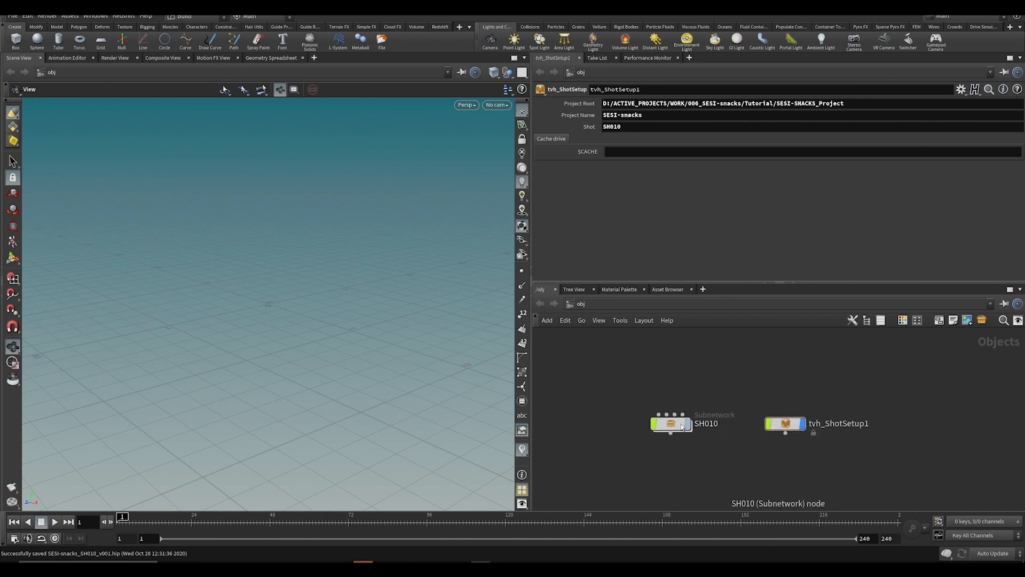
drag(676, 425, 699, 425)
middle_drag(715, 401, 712, 381)
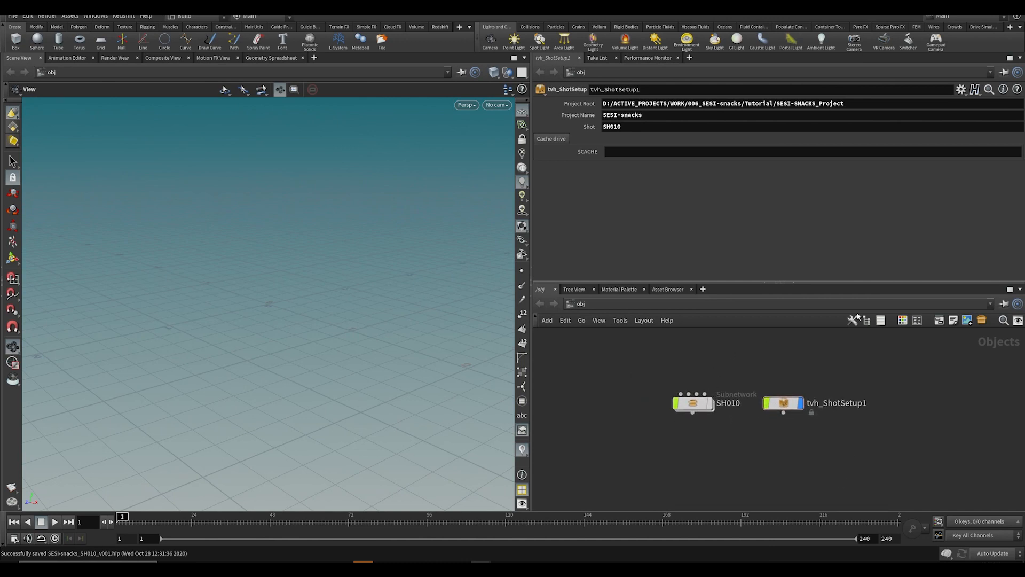
middle_drag(818, 439, 778, 455)
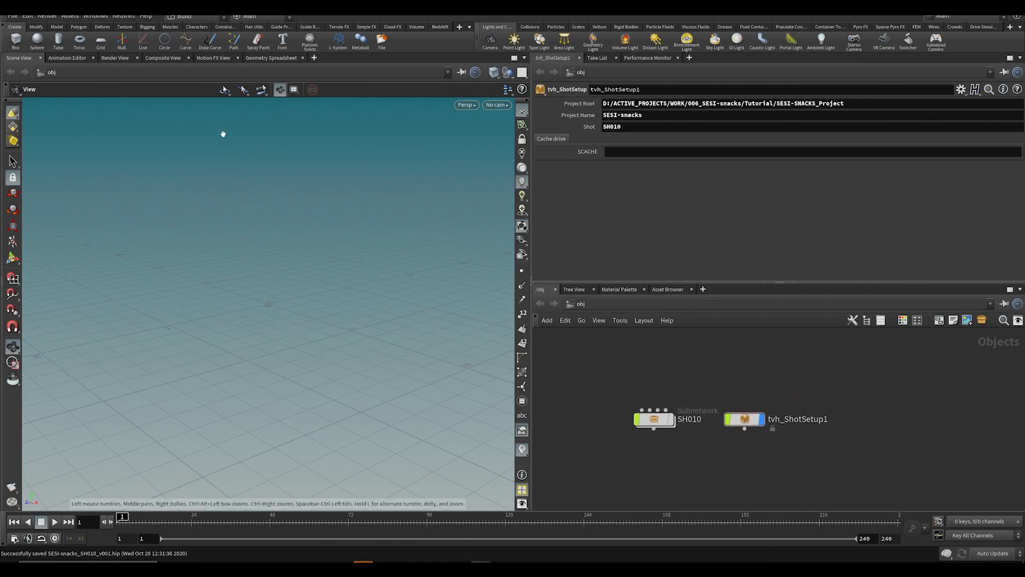
mouse_move(758, 422)
mouse_down()
mouse_move(756, 410)
mouse_move(753, 421)
mouse_up()
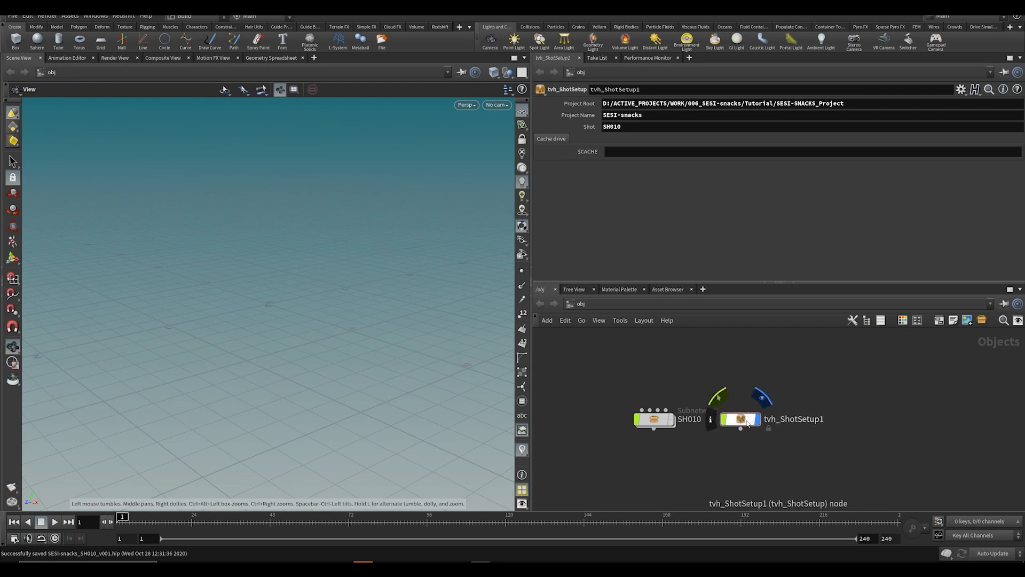
drag(744, 419, 755, 419)
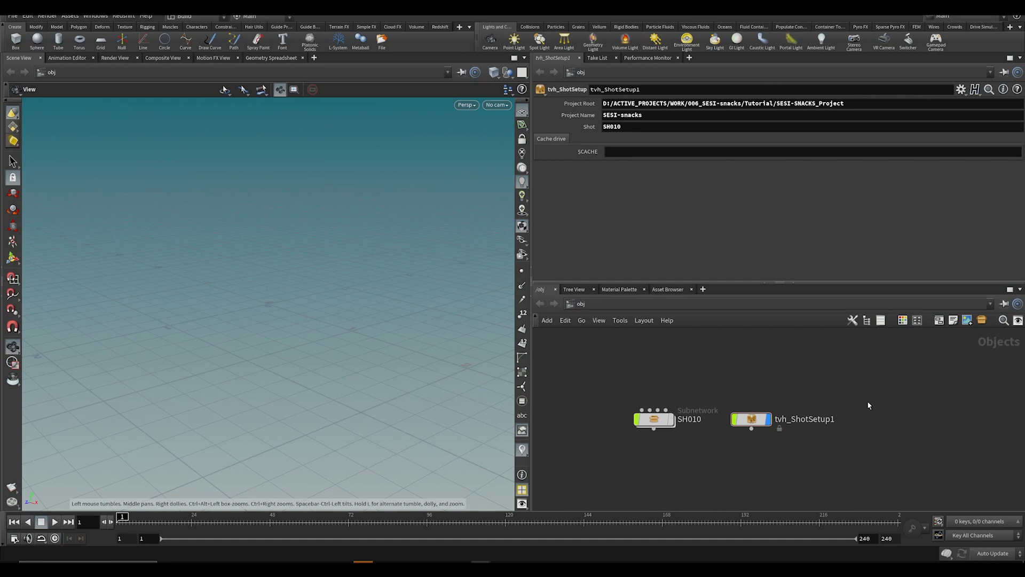
drag(751, 419, 745, 419)
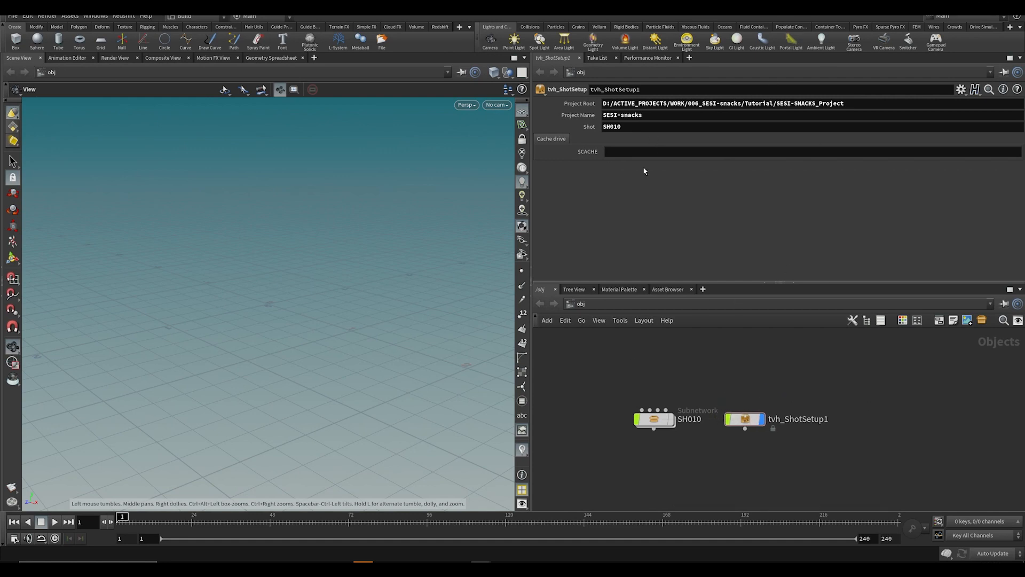
middle_drag(757, 409, 775, 419)
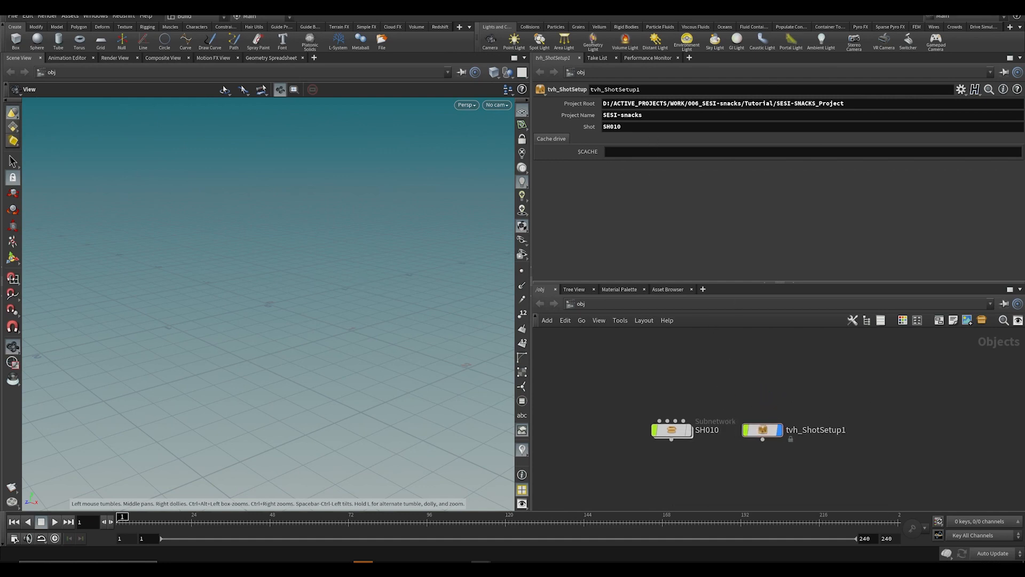
Step: Set the project of the SH010 scene to the $HIP/ folder
click(18, 16)
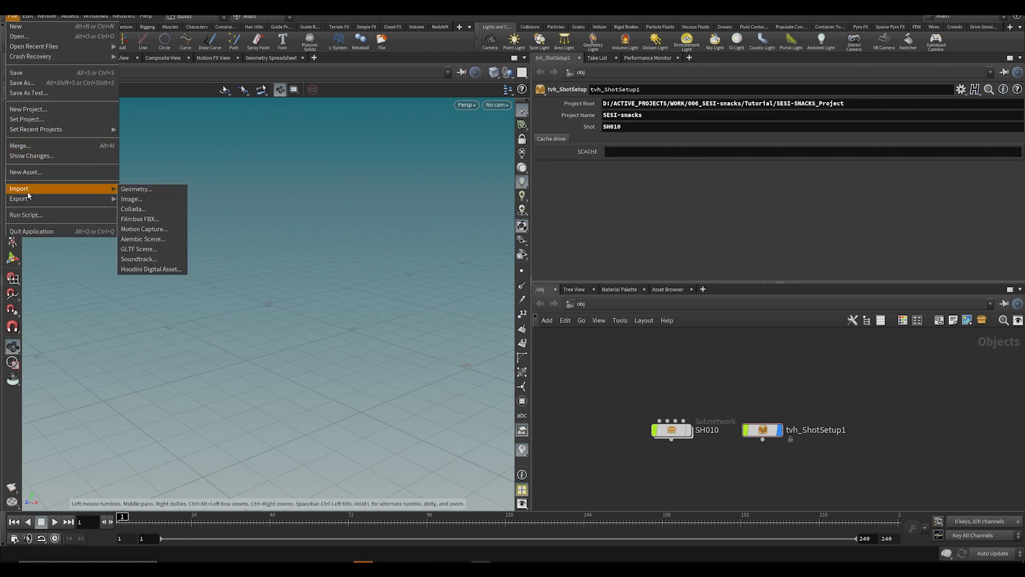
click(21, 120)
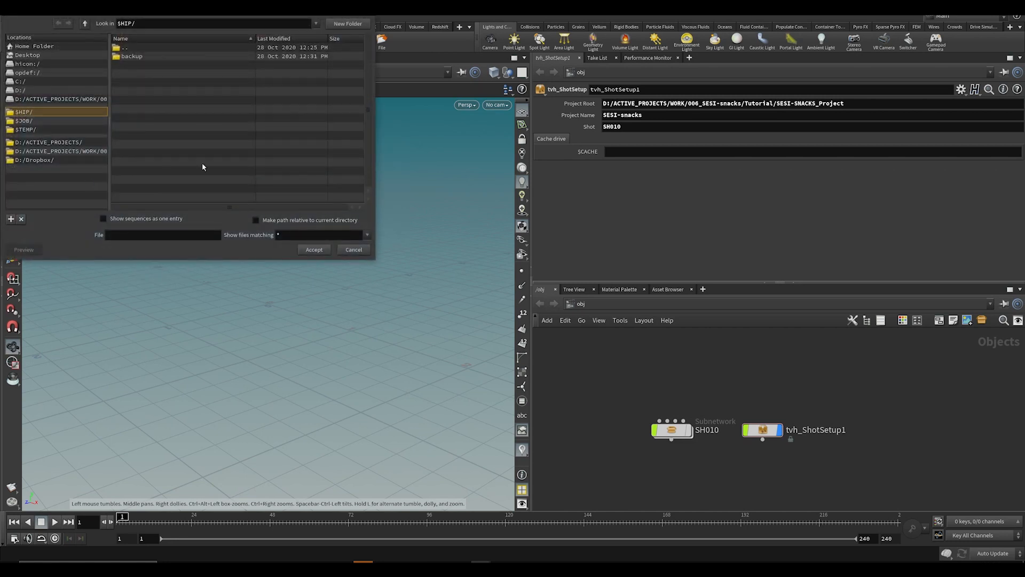
click(315, 250)
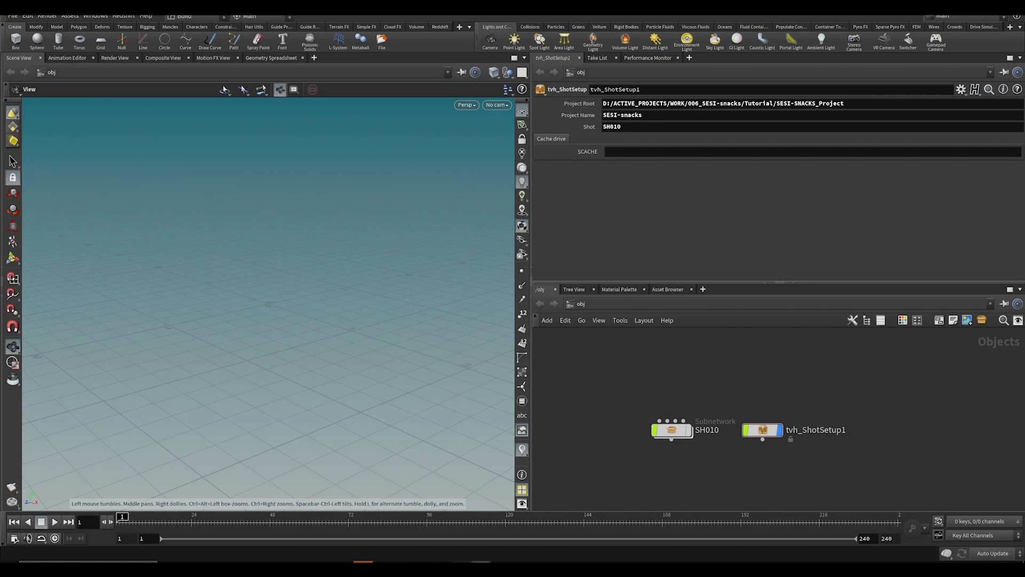
Step: Switch to the SH020 scene and set its project to the $HIP/ folder
mouse_move(363, 561)
click(499, 535)
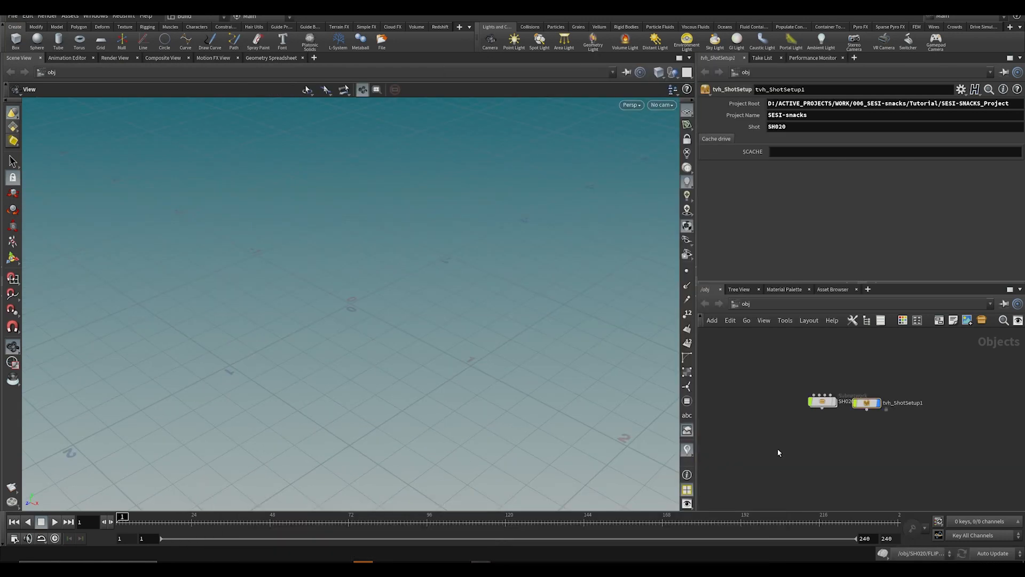
click(10, 17)
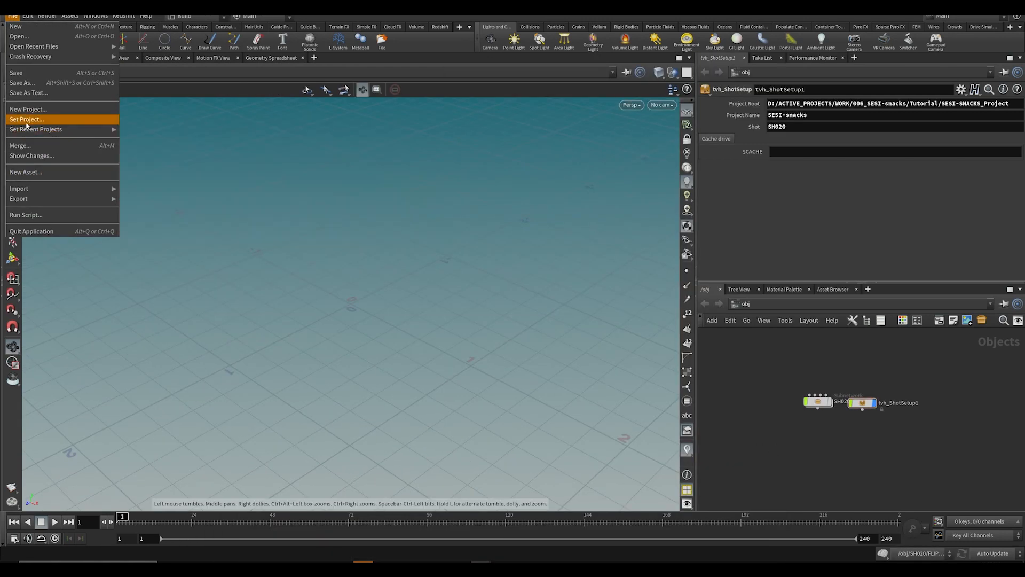
click(10, 122)
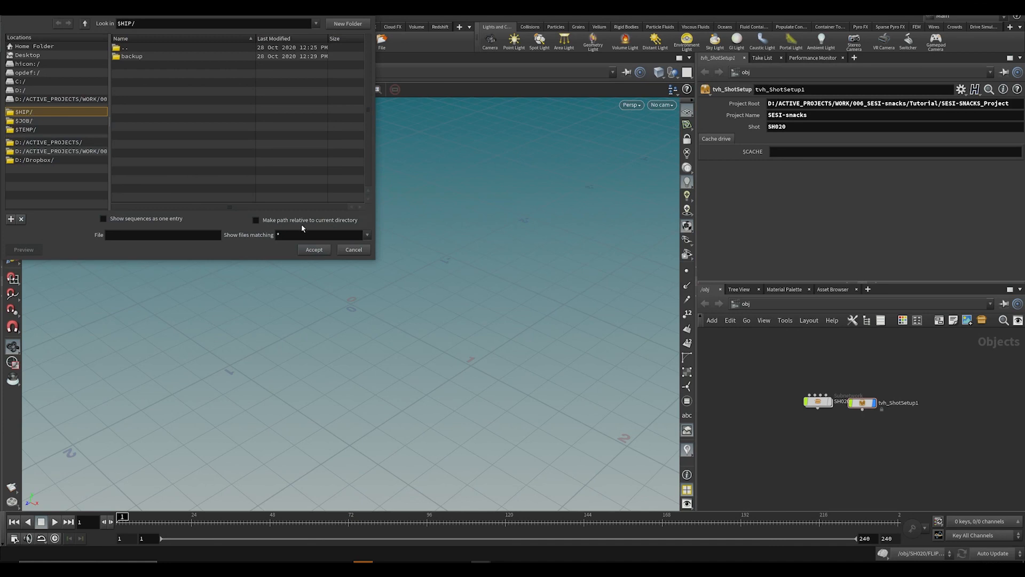
click(314, 251)
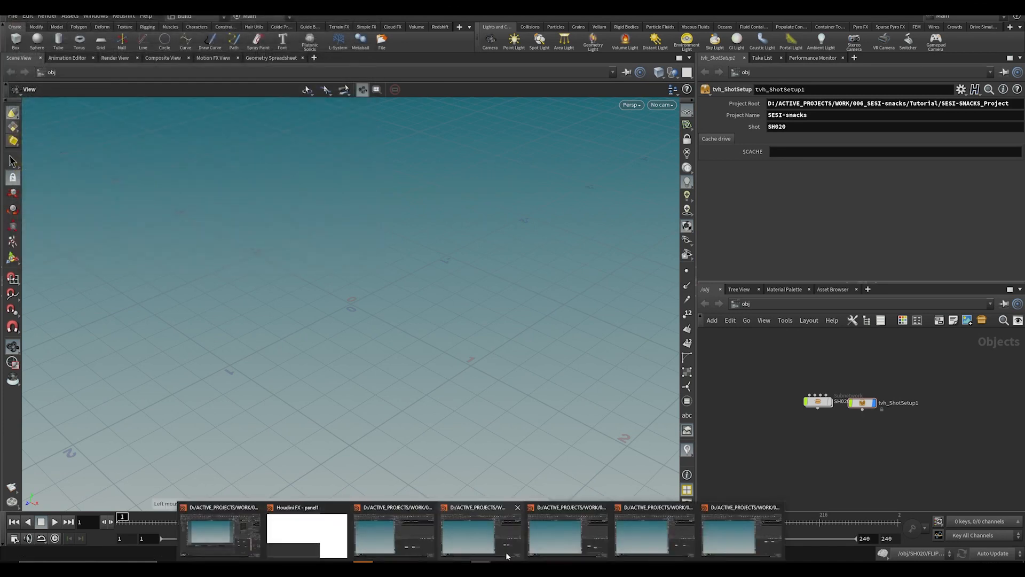
Step: Switch to the SH030 scene and set its project to the $HIP/ folder
click(602, 527)
drag(785, 418, 779, 433)
click(12, 15)
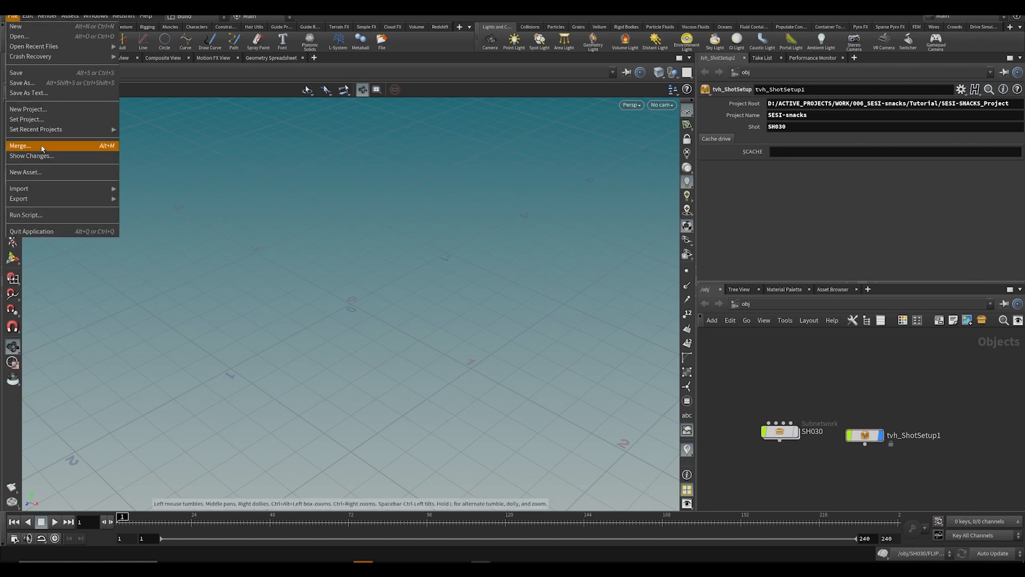
click(41, 119)
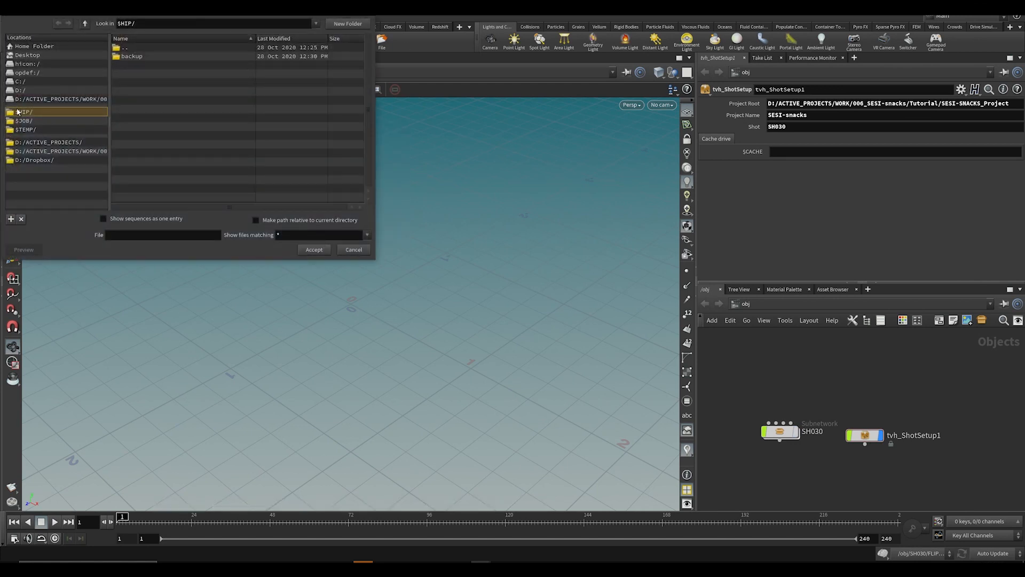
click(321, 249)
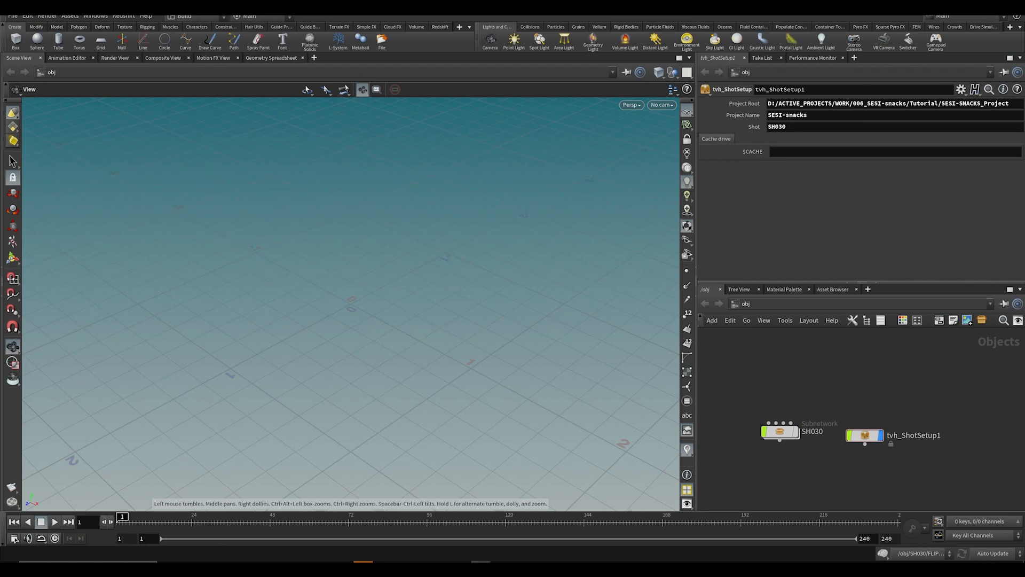
Step: Switch to the SH040 scene and set its project to the $HIP/ folder
mouse_move(480, 567)
click(716, 533)
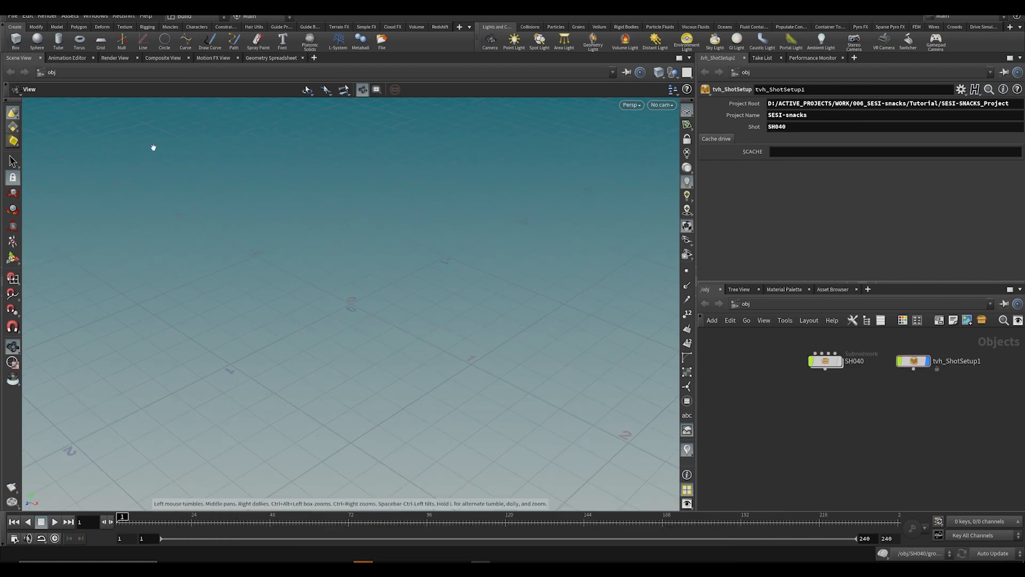
click(11, 16)
click(42, 119)
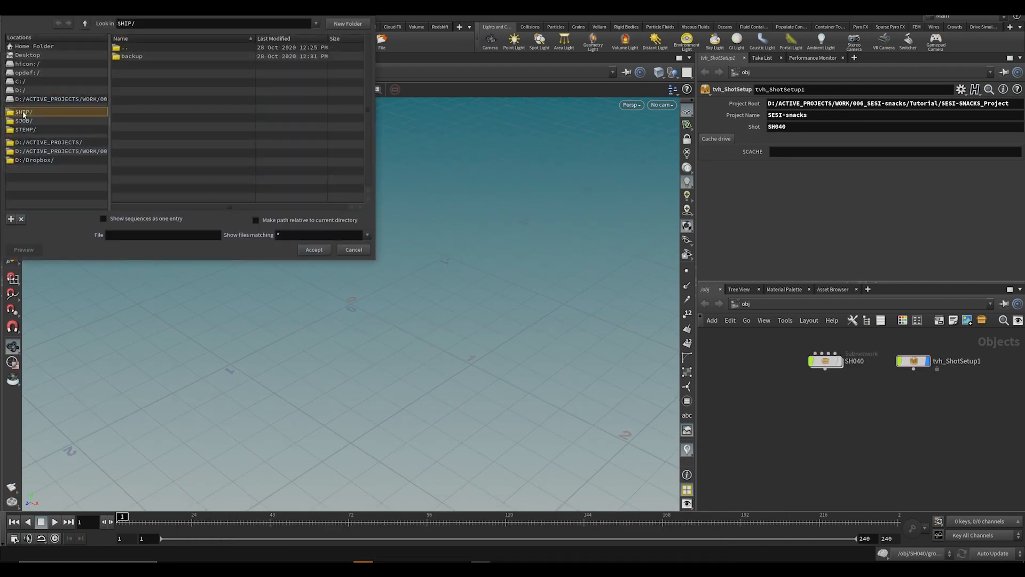
click(313, 250)
Step: Switch to the SH050 scene, set its project to the $HIP/ folder and save the scene
mouse_move(480, 567)
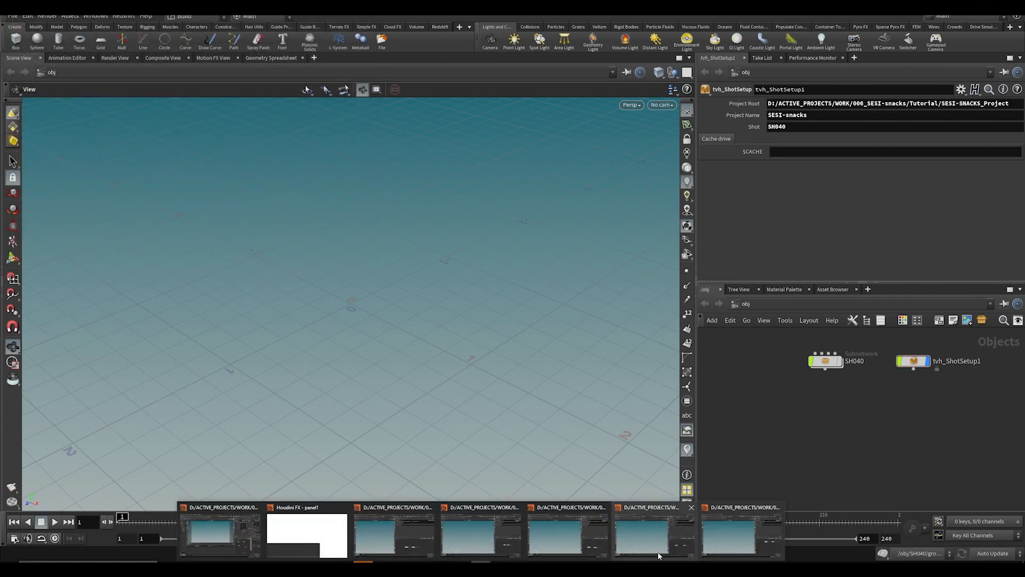
click(658, 555)
click(12, 16)
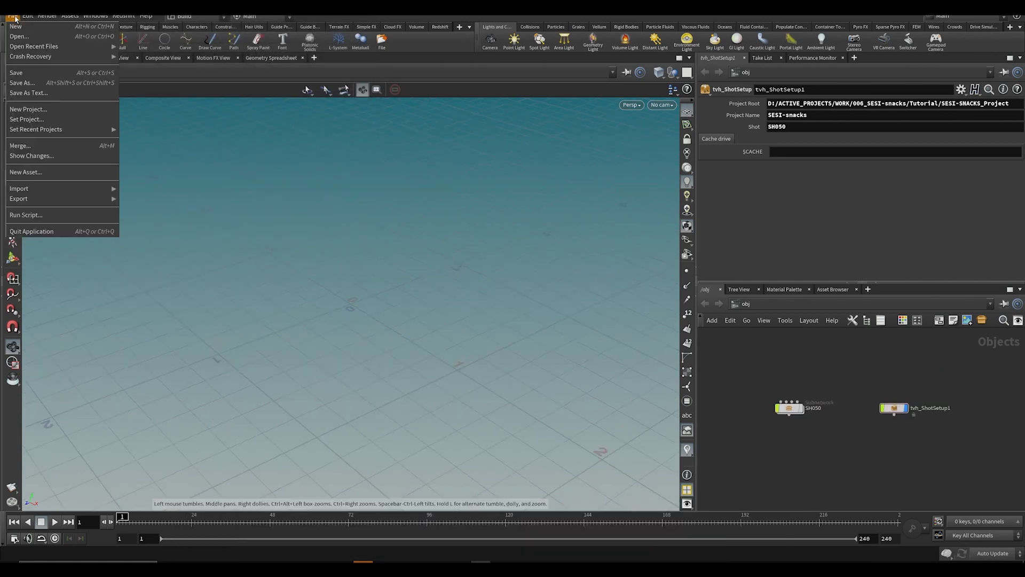
click(42, 120)
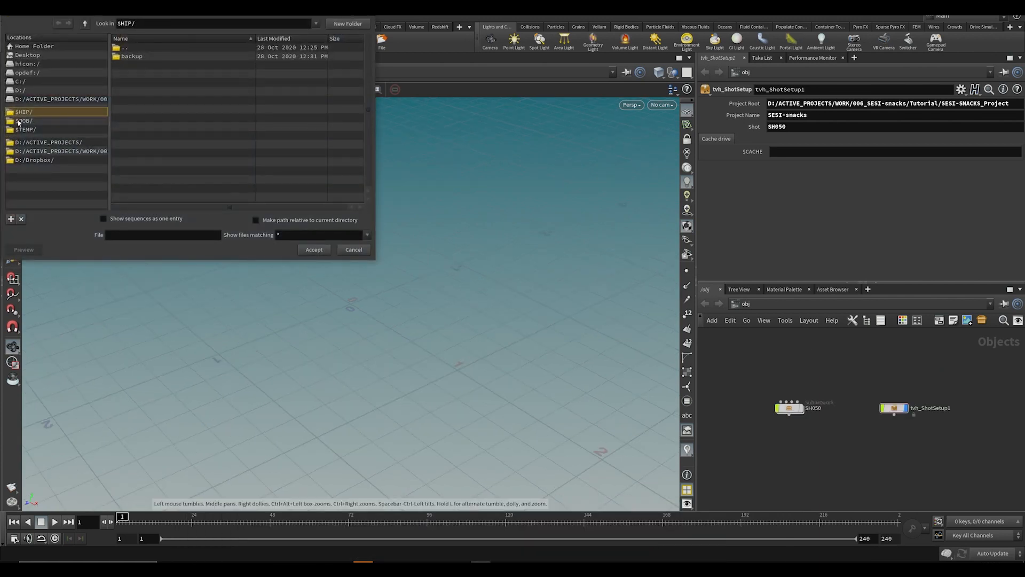
click(311, 249)
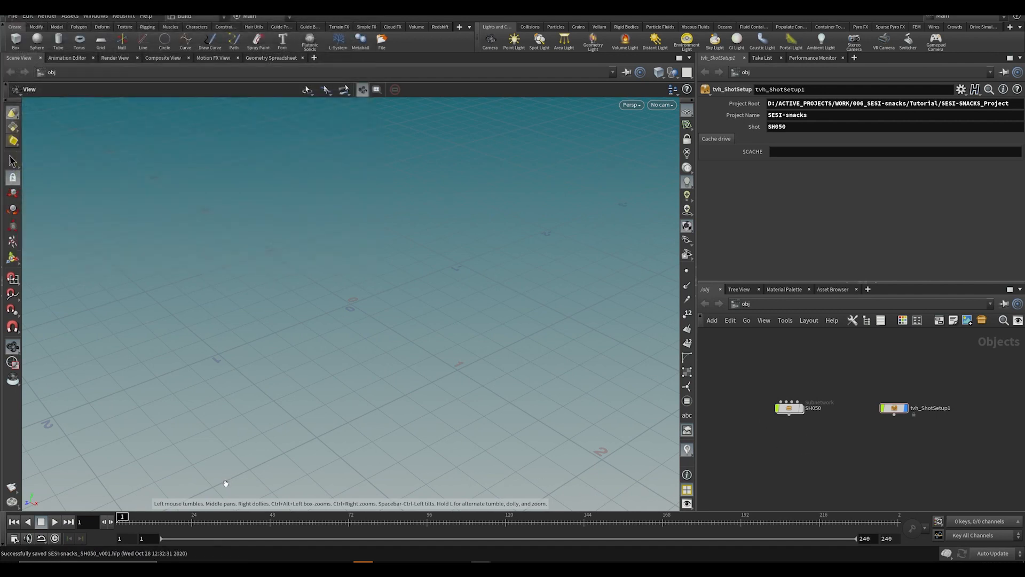
Step: Switch to File Explorer and examine the contents of the Animatic folder inside the project's Houdini folder
click(226, 565)
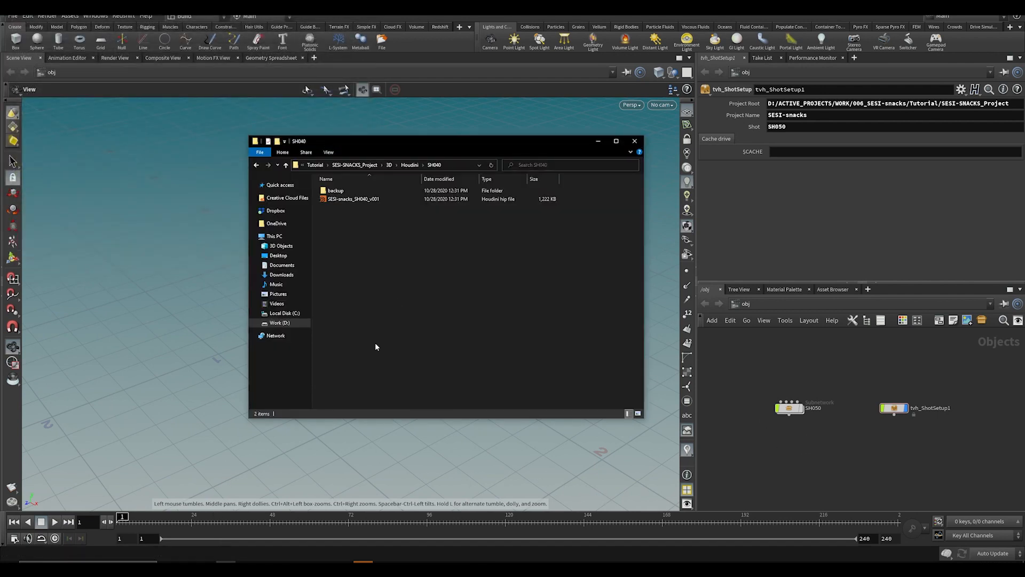
click(422, 165)
click(409, 164)
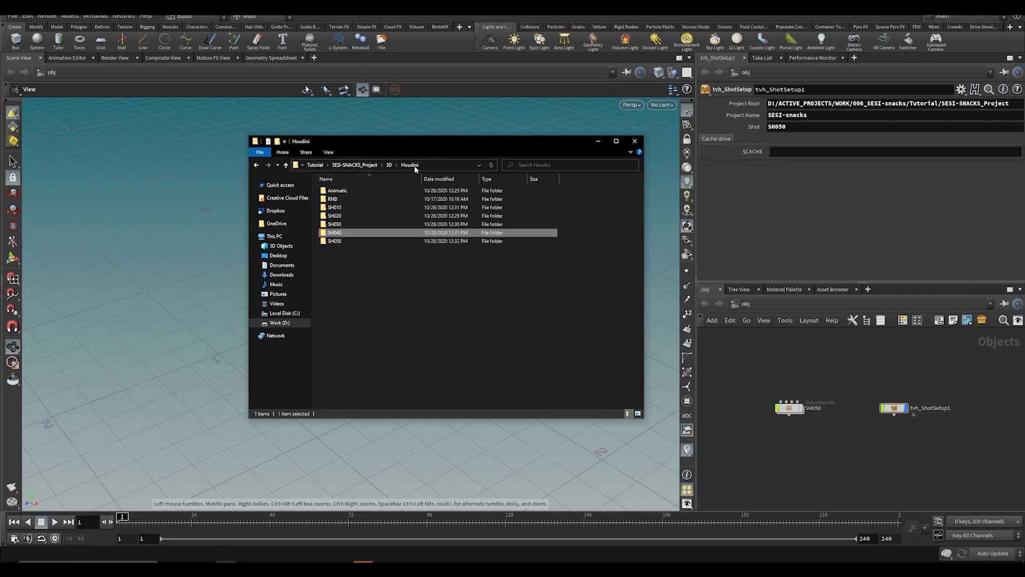
double_click(336, 191)
key(alt+Left)
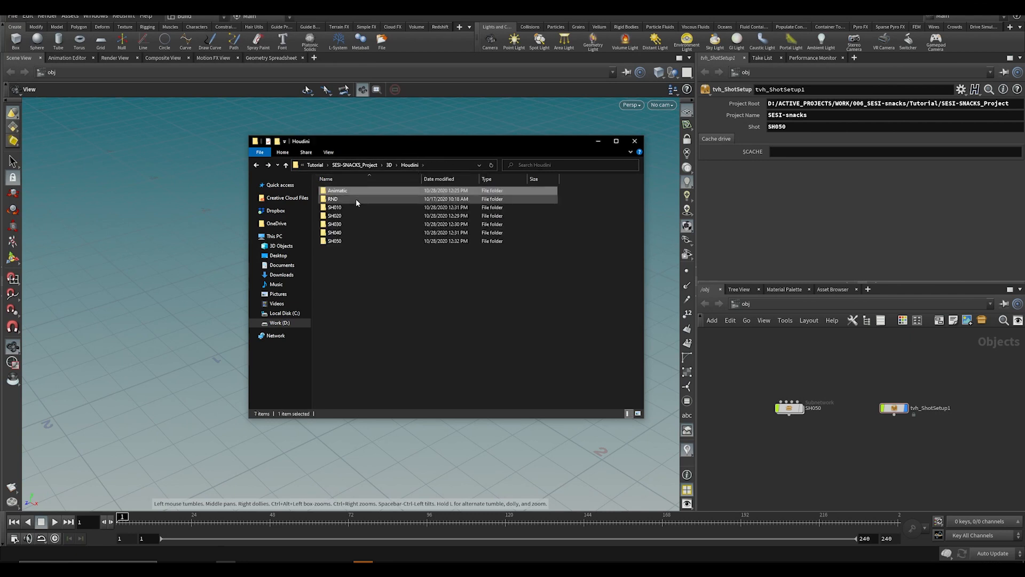
double_click(337, 190)
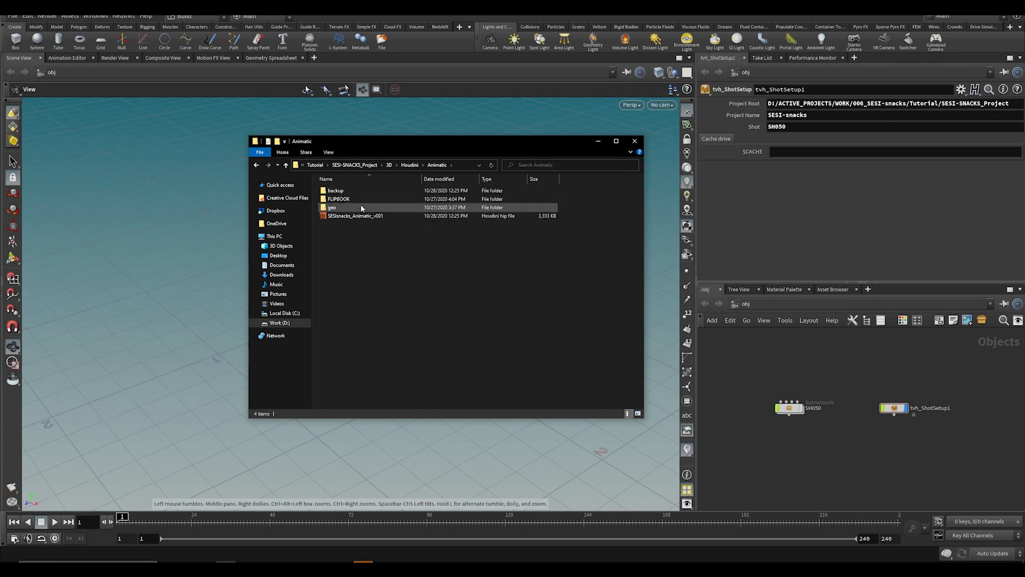
key(alt+Left)
Step: Check the scene files in the SH010 to SH050 shot folders and the backup folder of SH050
double_click(349, 198)
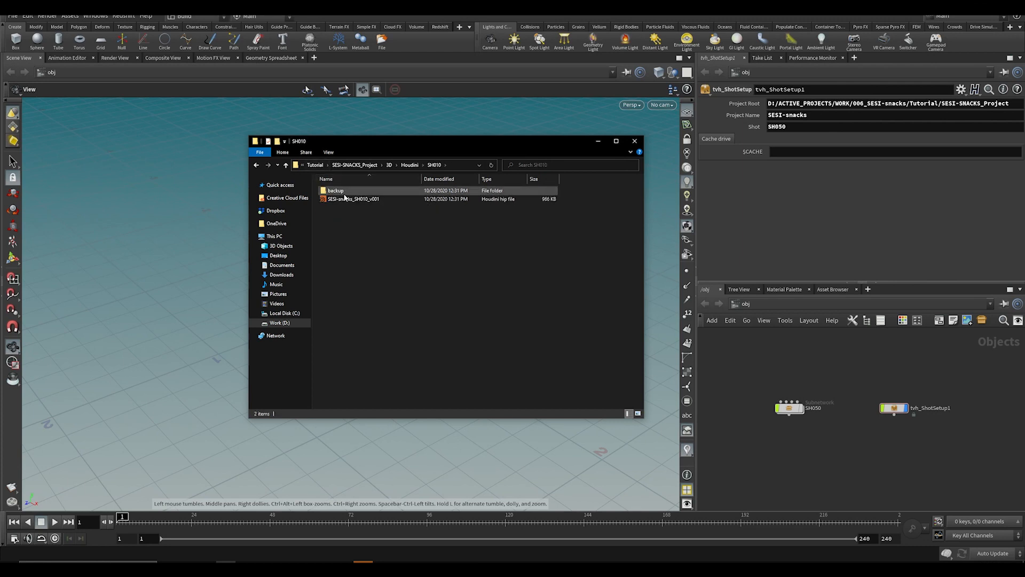
key(alt+Left)
double_click(357, 210)
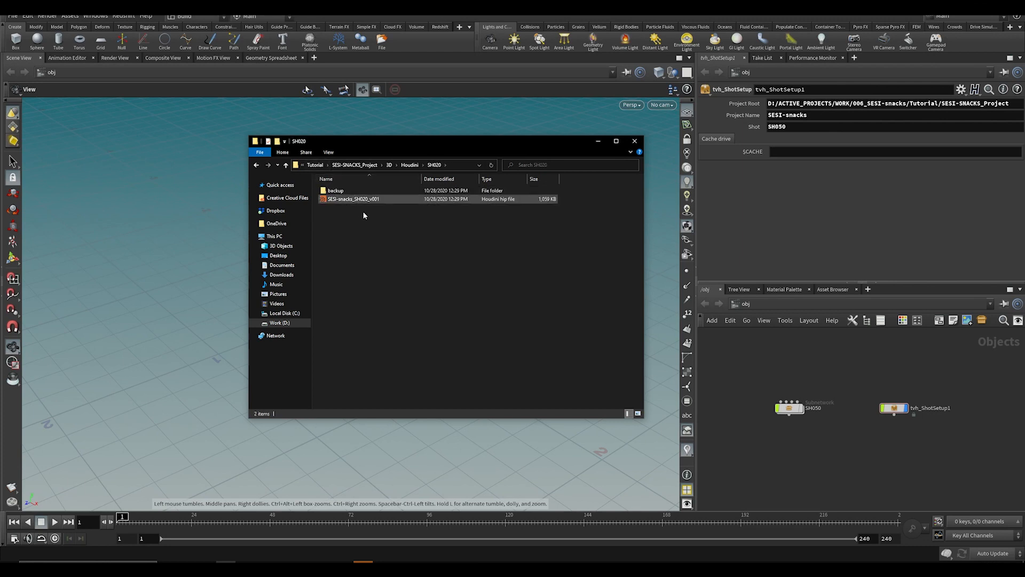
key(alt+Left)
double_click(350, 221)
key(alt+Left)
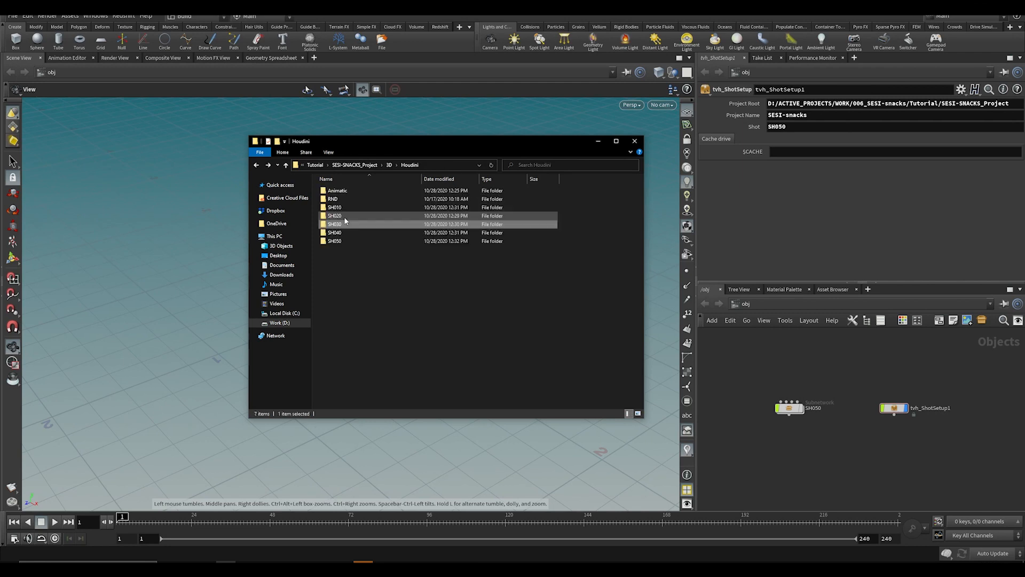
double_click(347, 233)
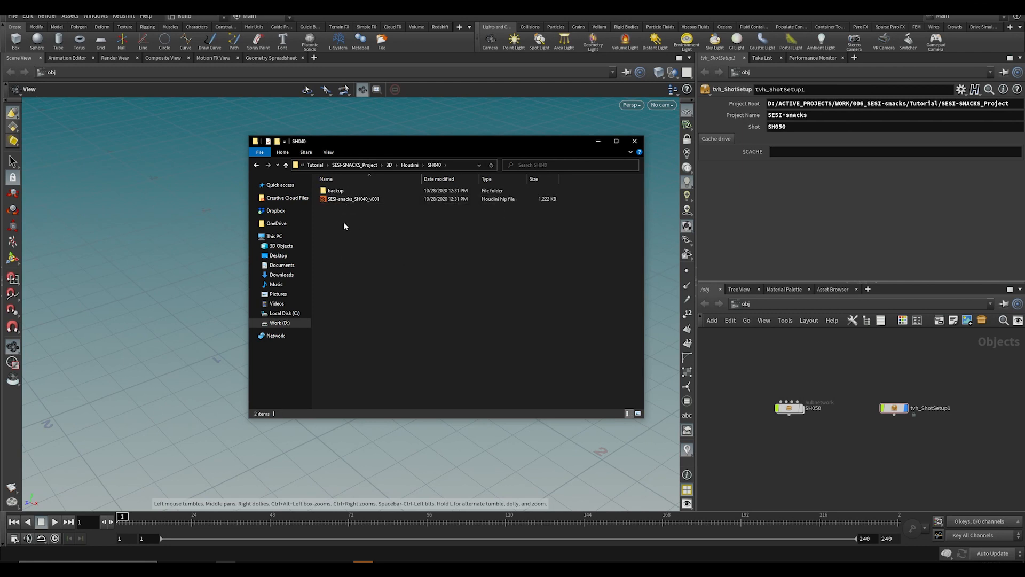
key(alt+Left)
double_click(337, 242)
double_click(342, 191)
key(alt+Left)
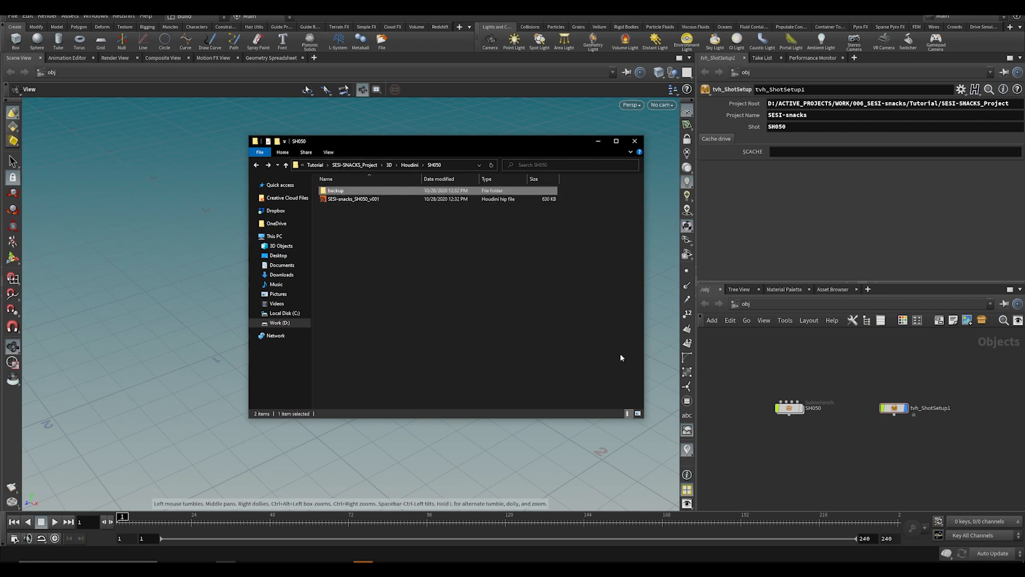
Step: Return to Houdini, set Auto Save Every to 5 minutes in the Save and Load Options preferences, and save the SH050 scene
click(790, 359)
click(16, 17)
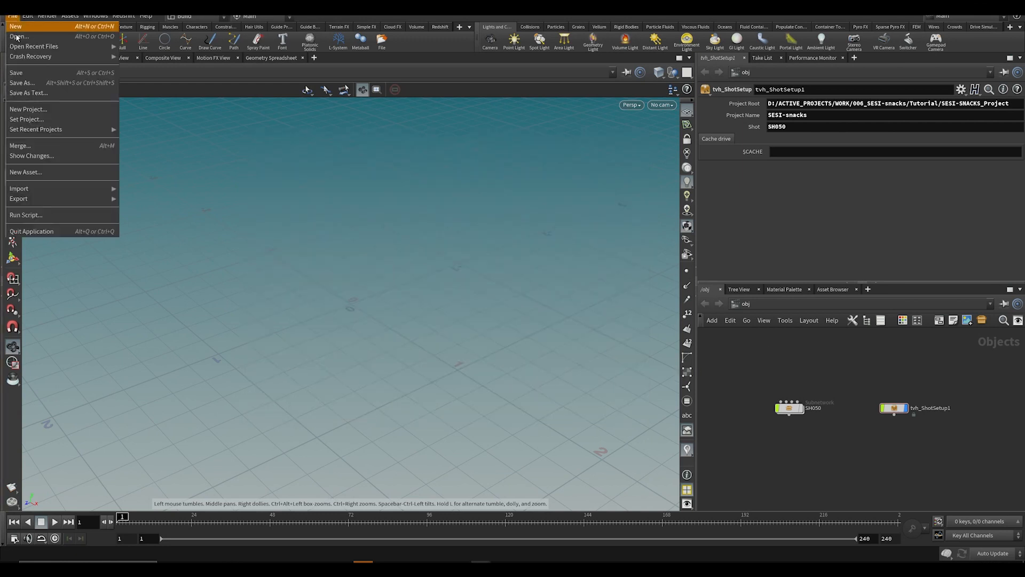
mouse_move(27, 15)
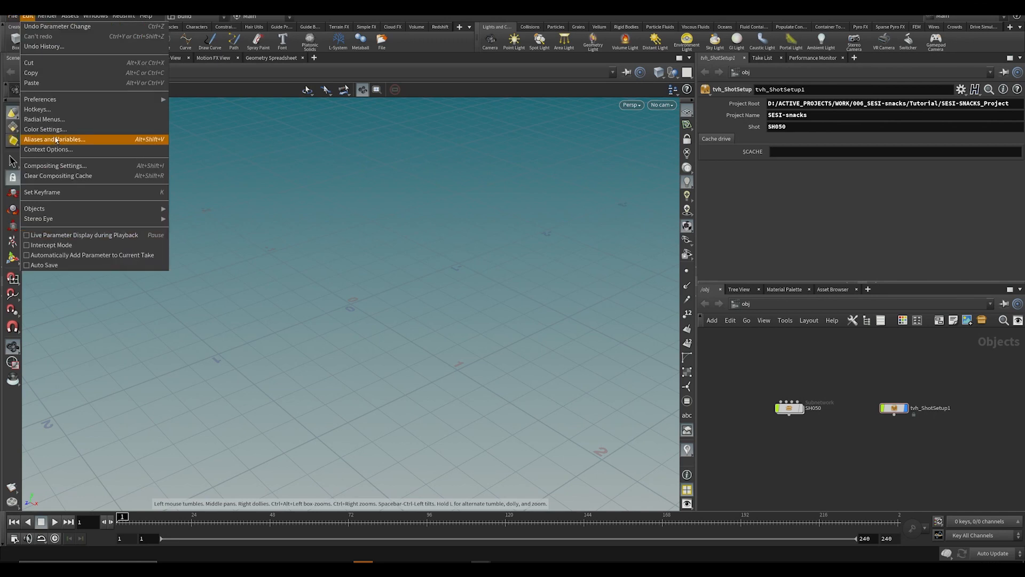
mouse_move(42, 99)
click(200, 102)
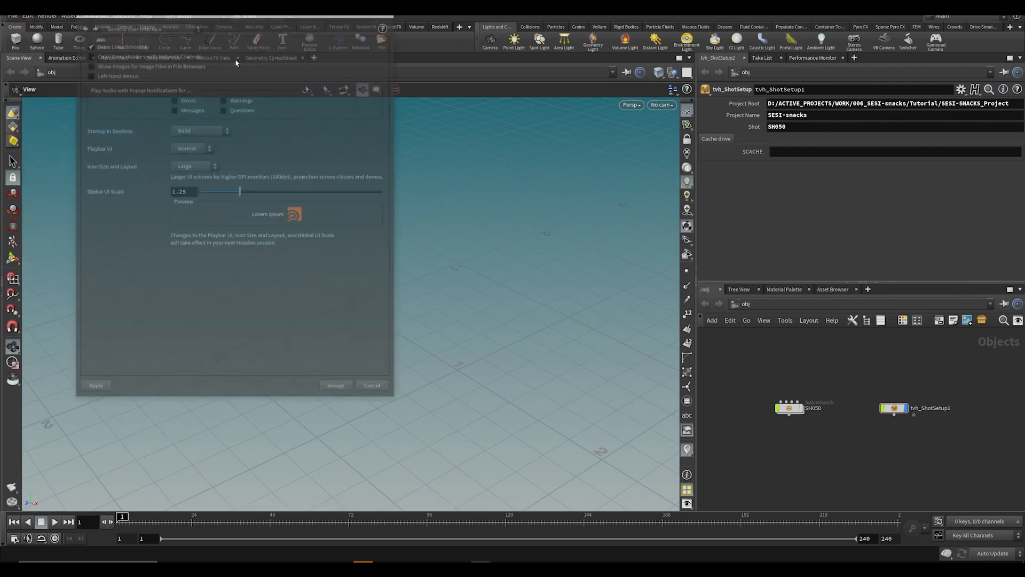
drag(273, 12, 694, 94)
click(571, 107)
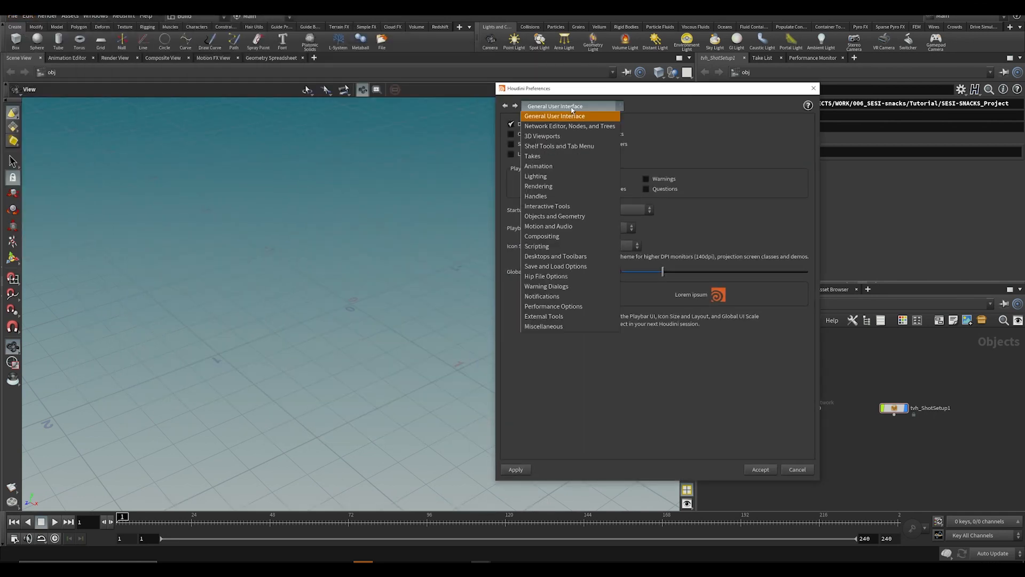
click(551, 265)
double_click(596, 227)
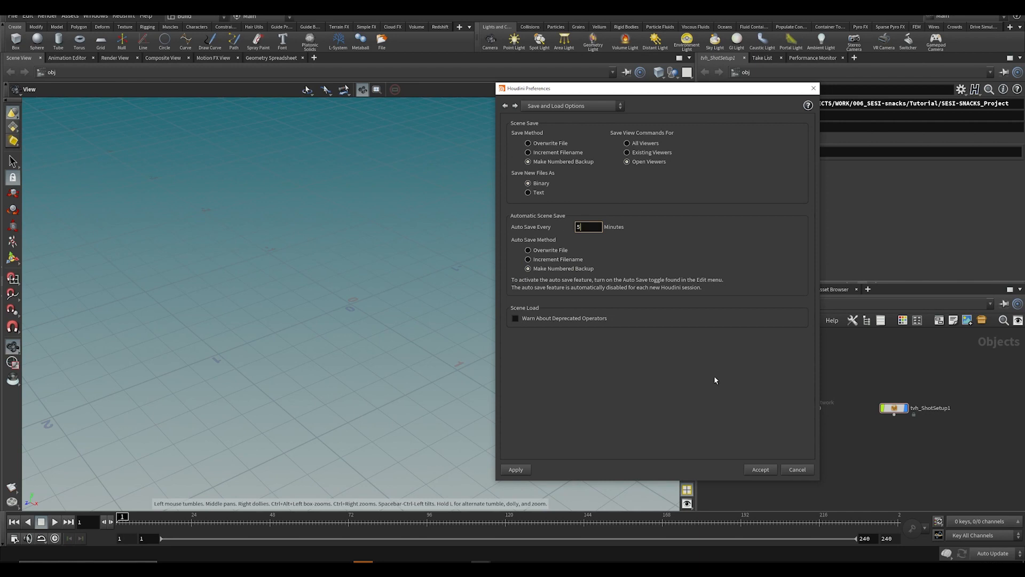
click(760, 469)
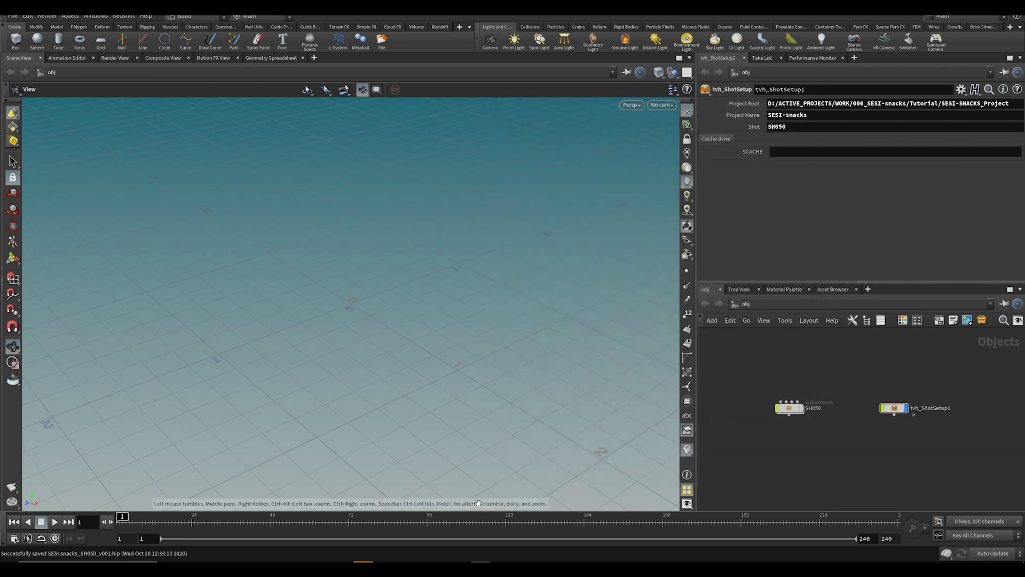
mouse_move(462, 328)
mouse_down()
mouse_move(506, 341)
mouse_move(445, 327)
mouse_up()
drag(368, 292, 432, 307)
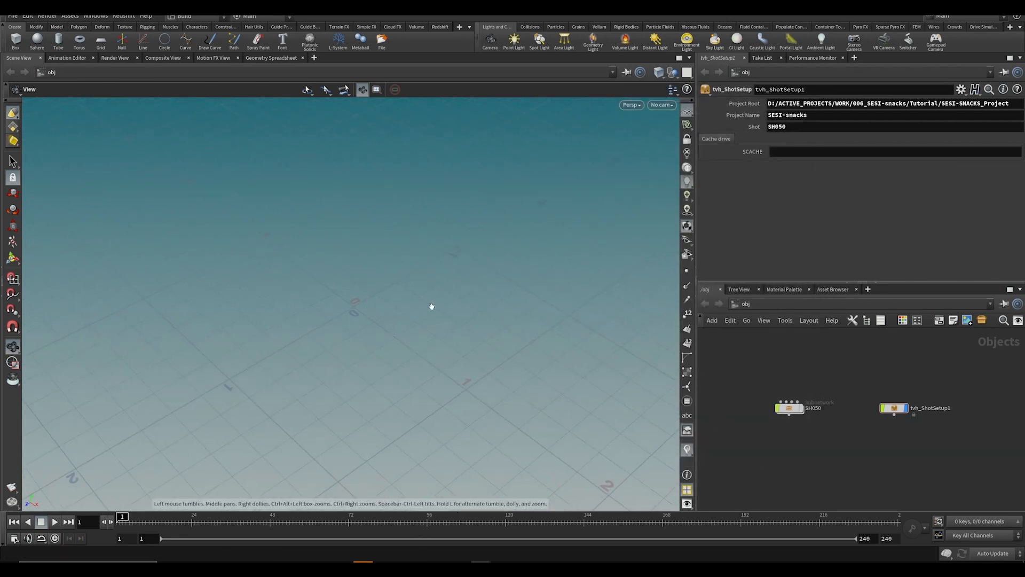